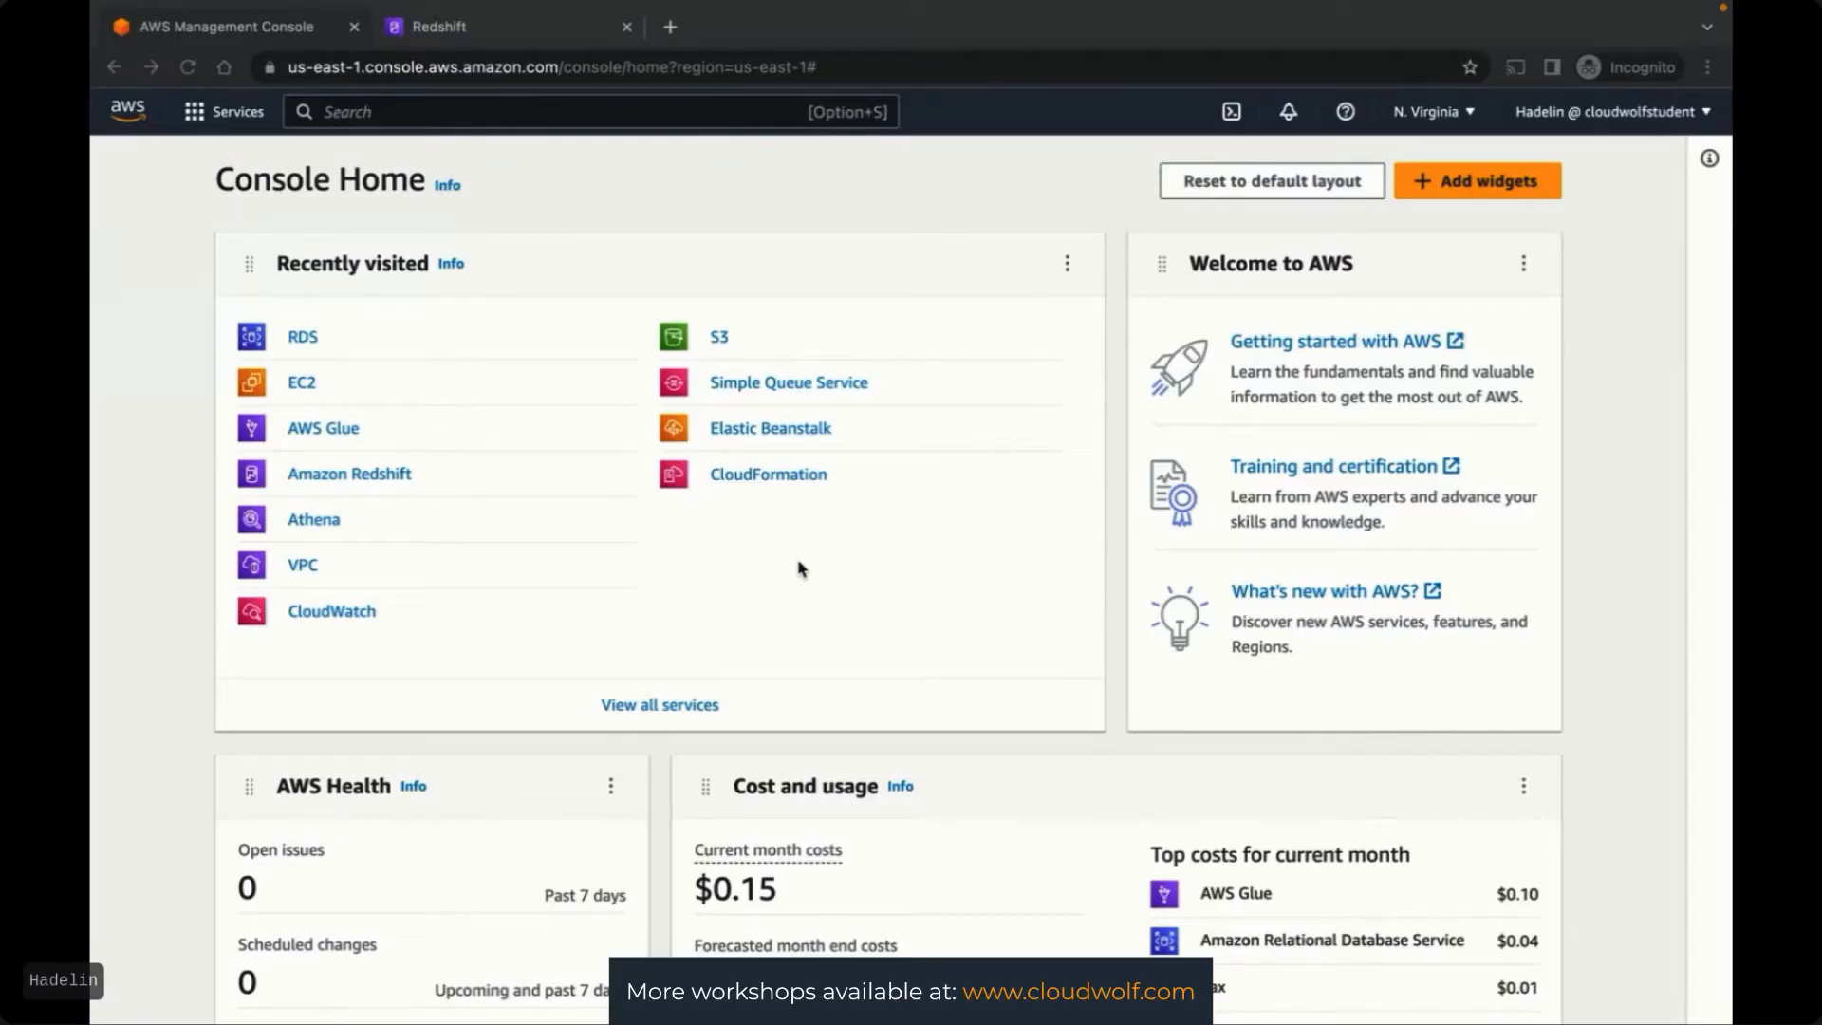
Find 'Glue' in the console search and open the AWS Glue service console
click(799, 561)
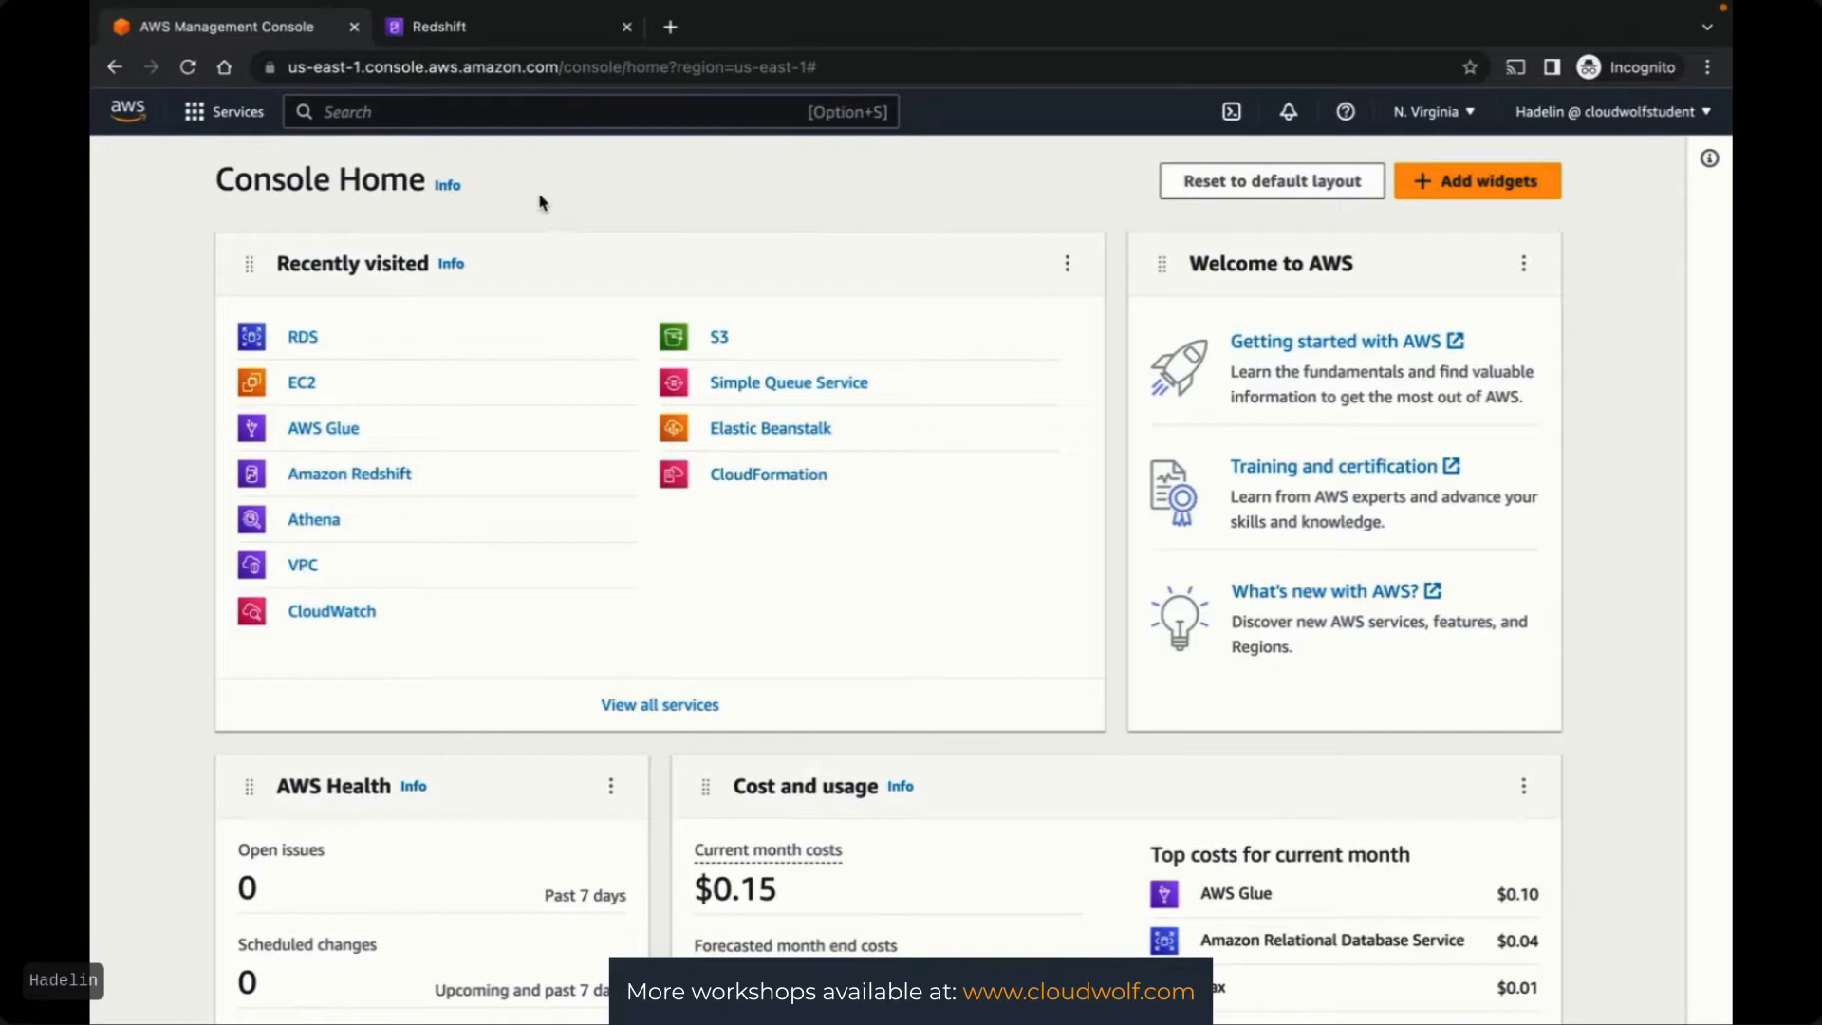
click(468, 120)
text(Glue)
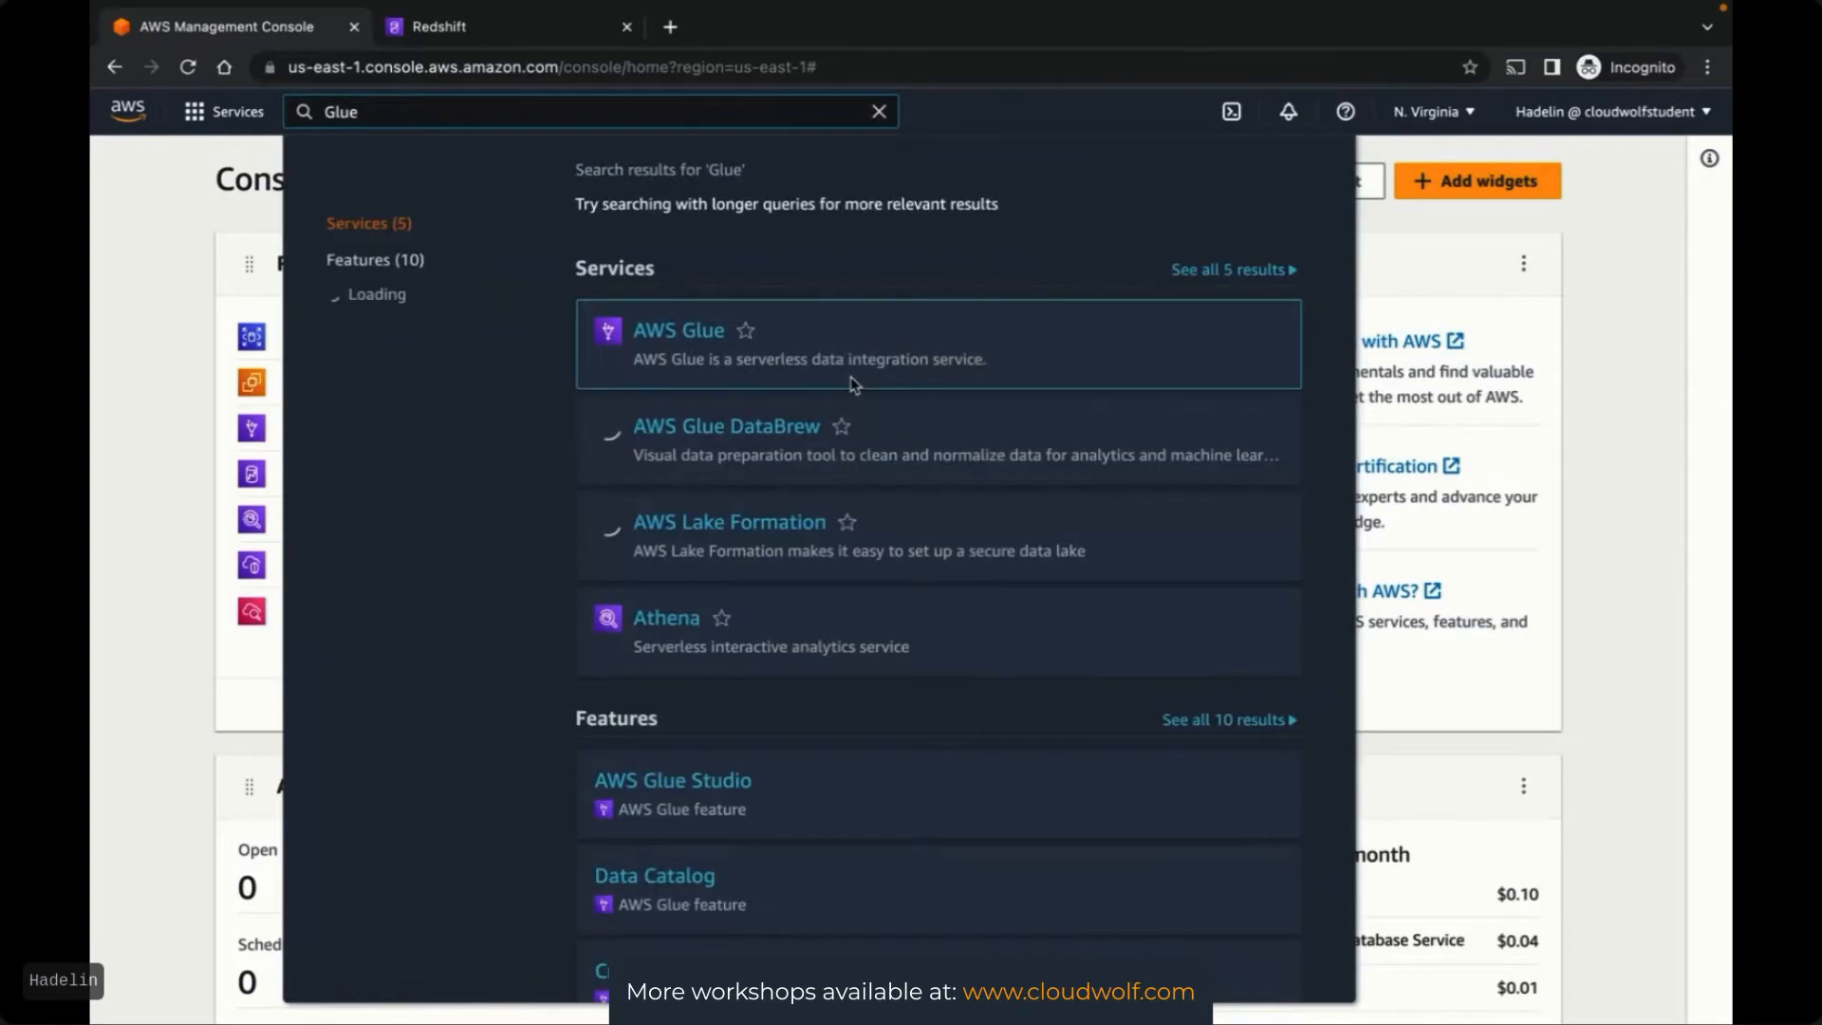
click(661, 334)
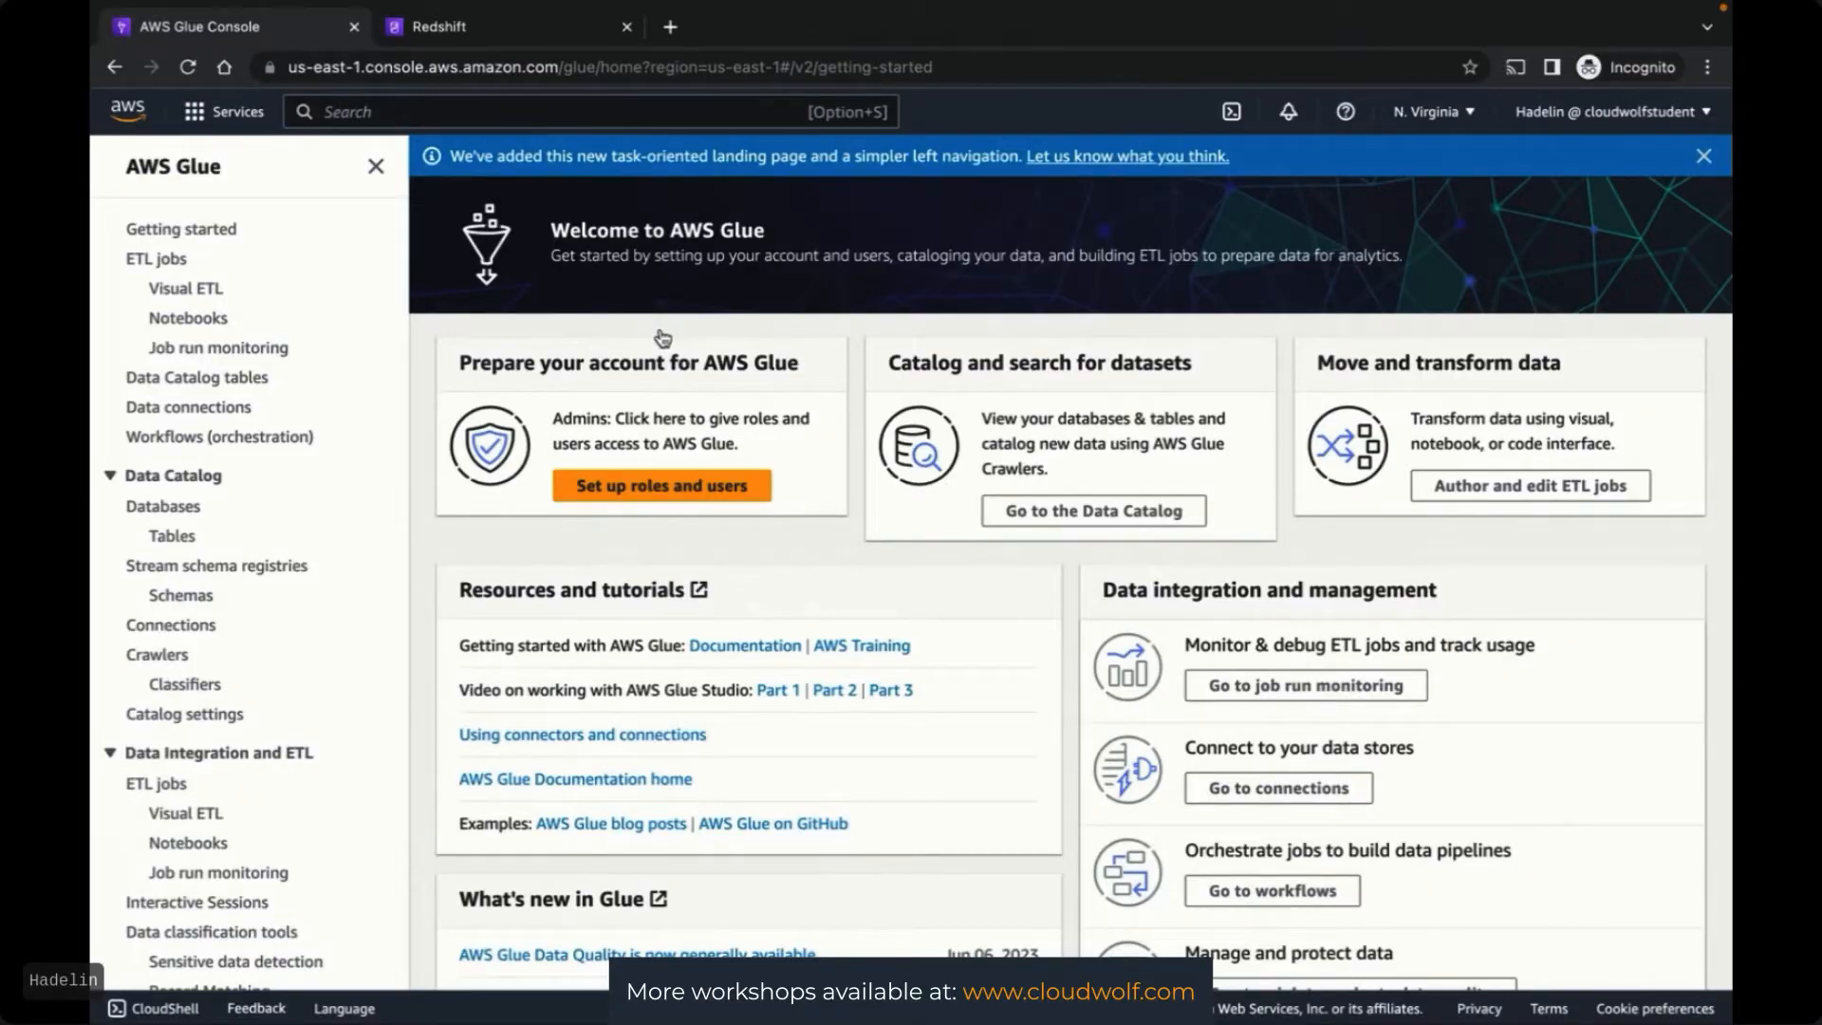
Create a new ETL job from the ETL jobs page using 'Visual with a blank canvas'
click(156, 265)
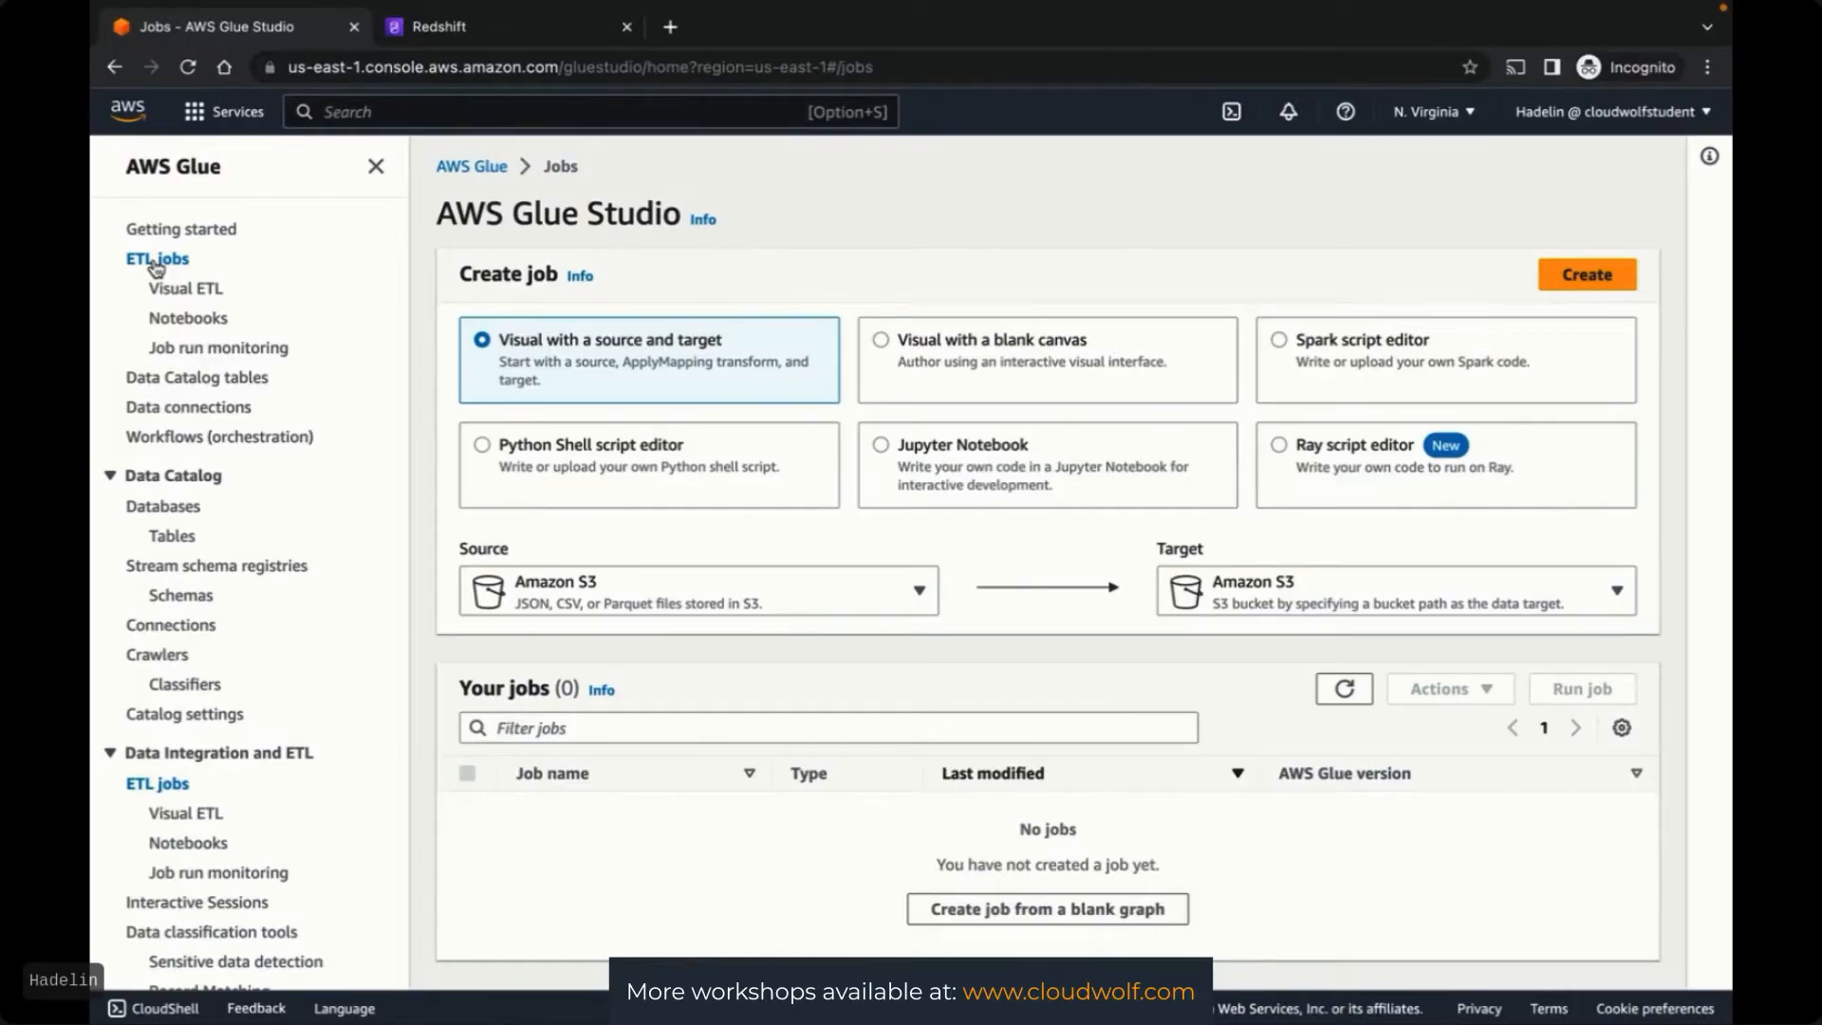
click(881, 345)
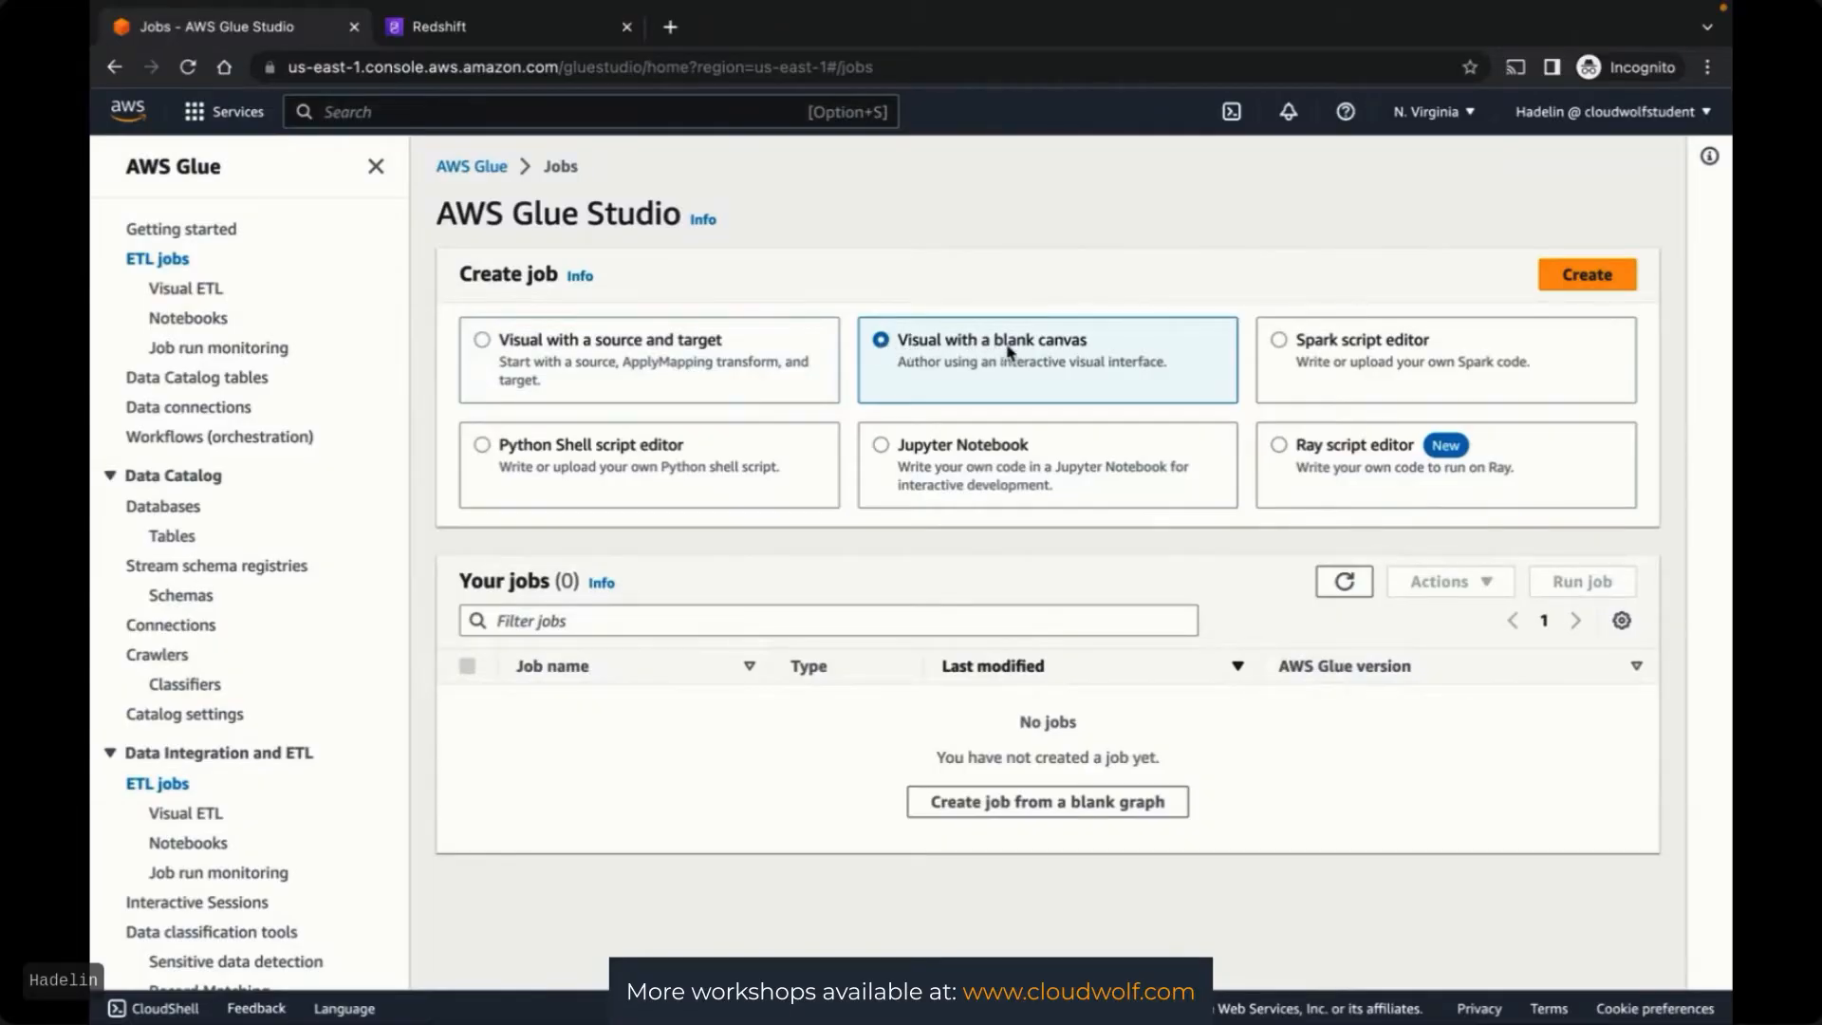
click(1596, 278)
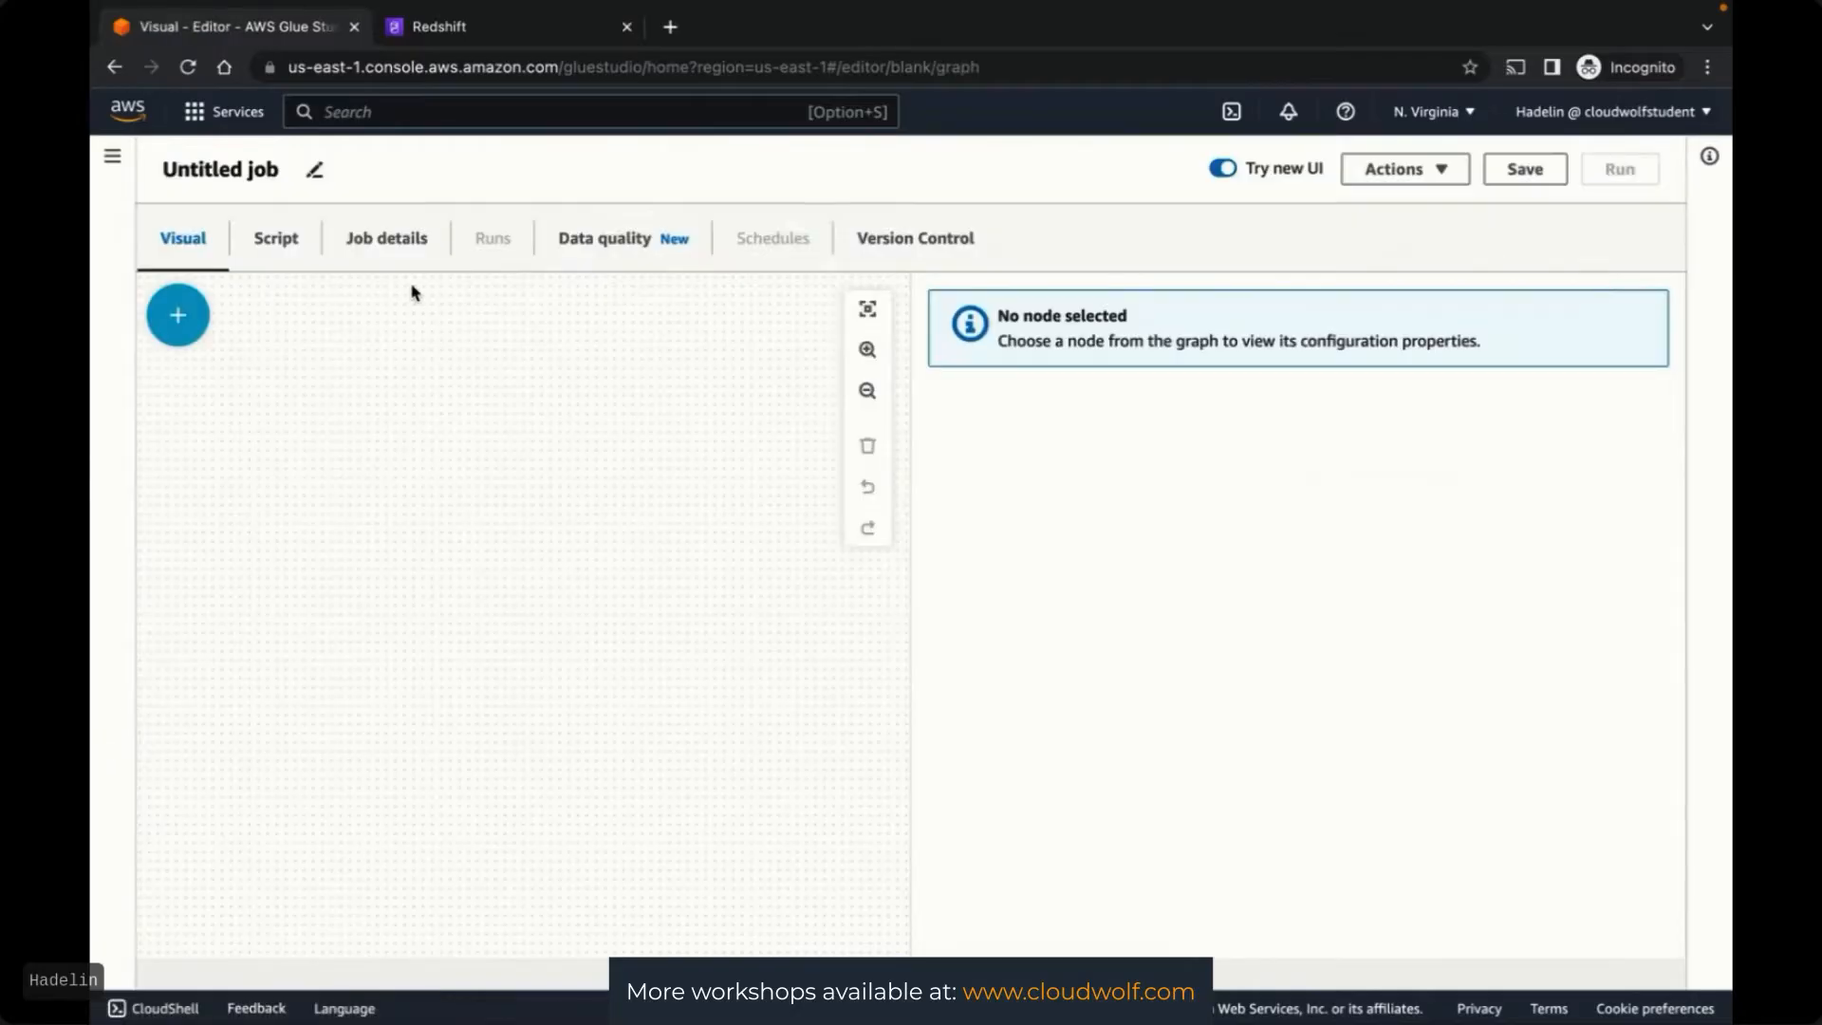
Rename the Untitled job to 'Easy ETL'
click(218, 167)
triple_click(218, 164)
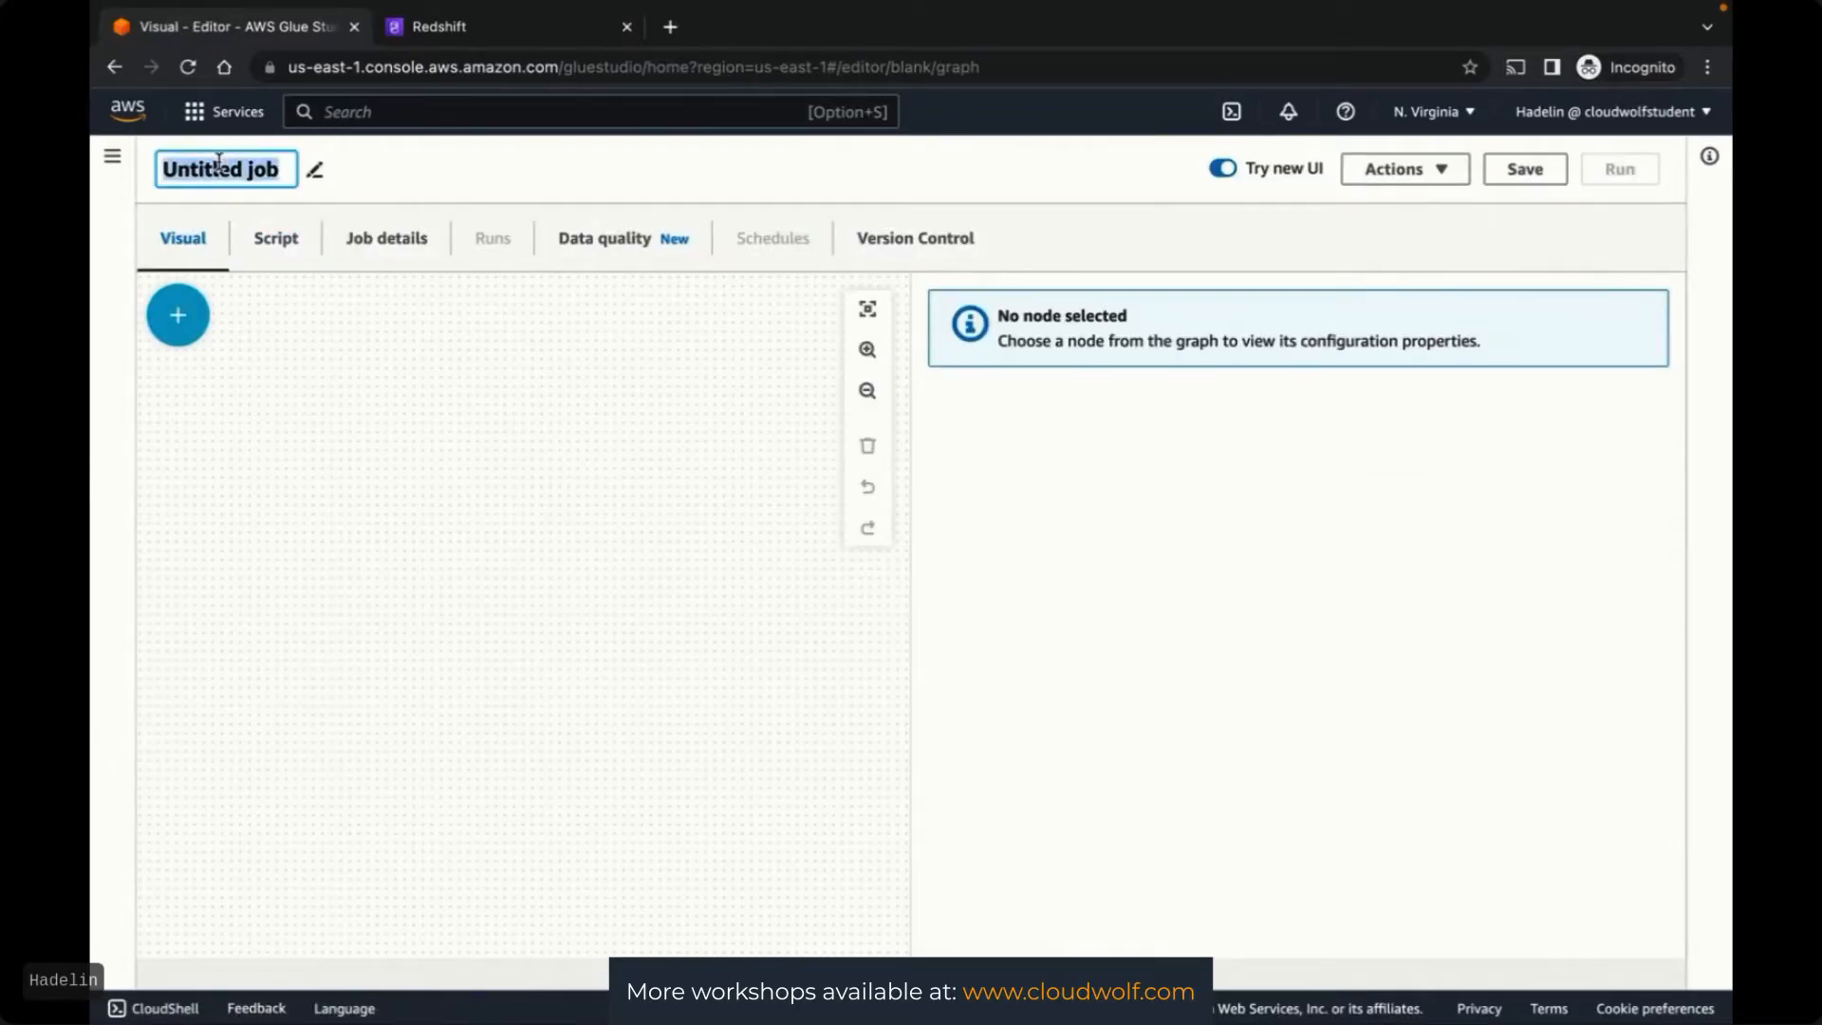
text(Easy)
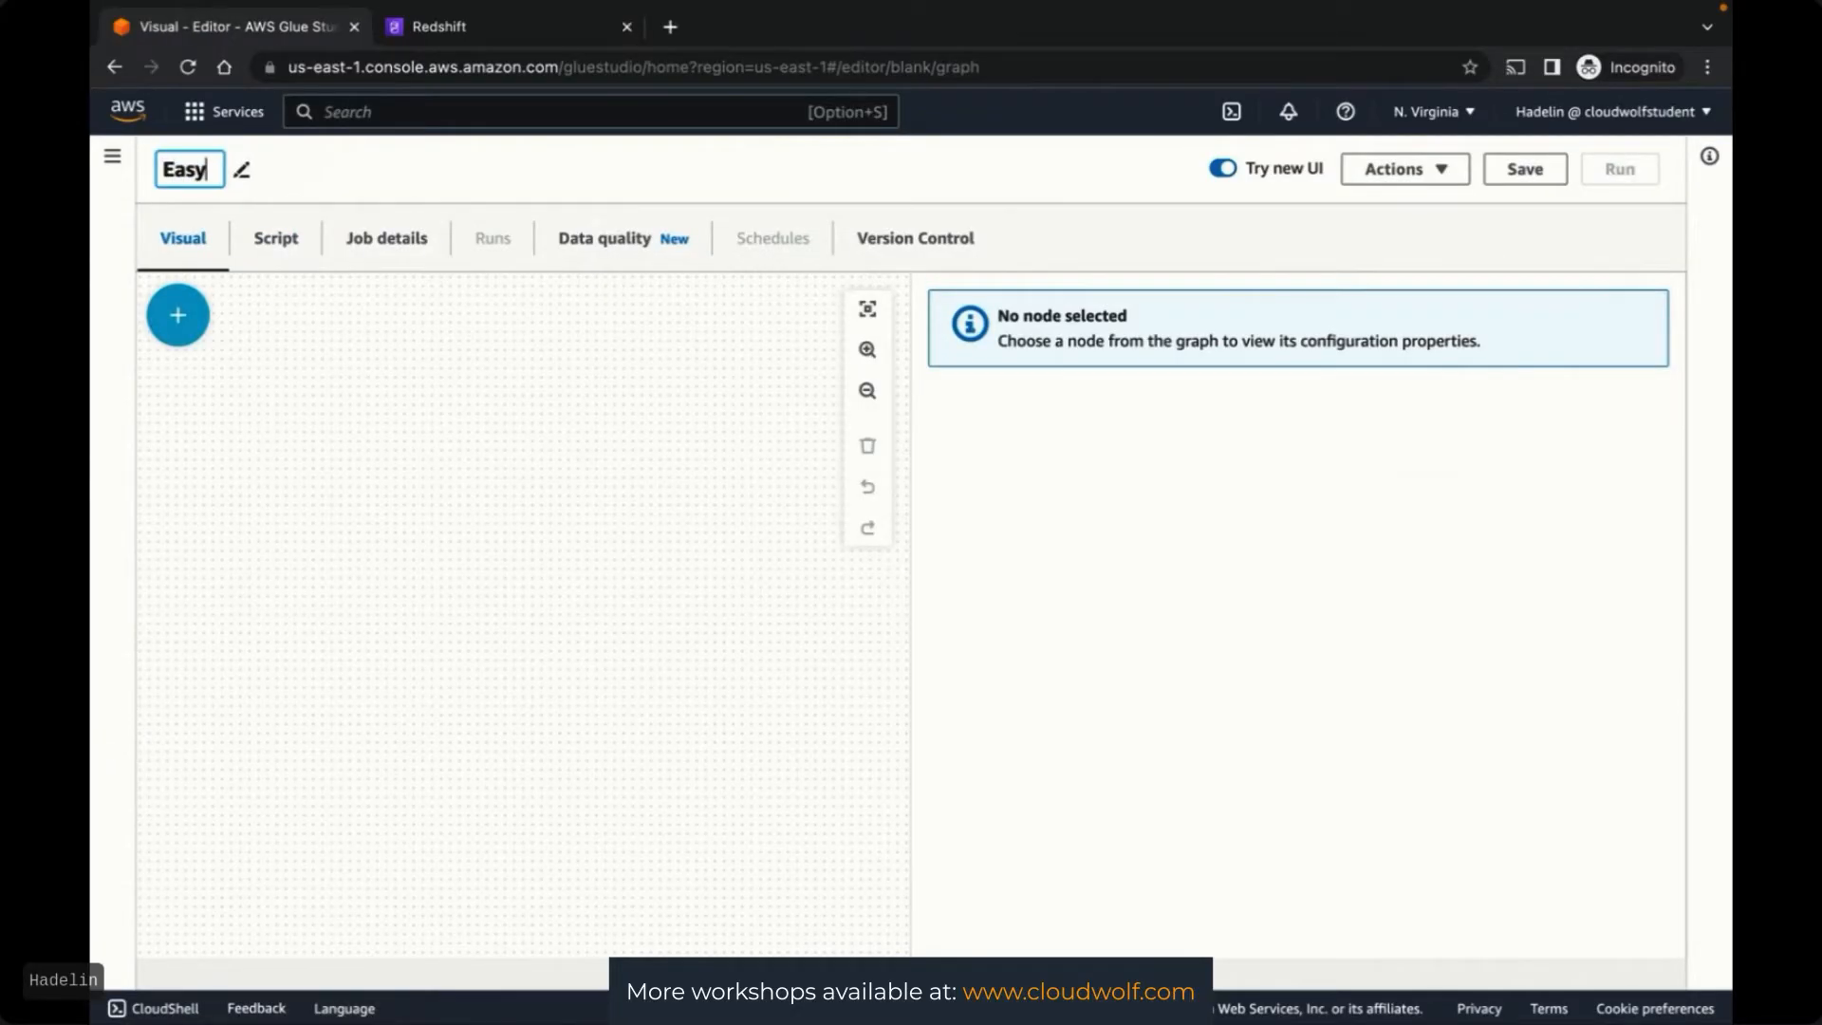
text( ETL)
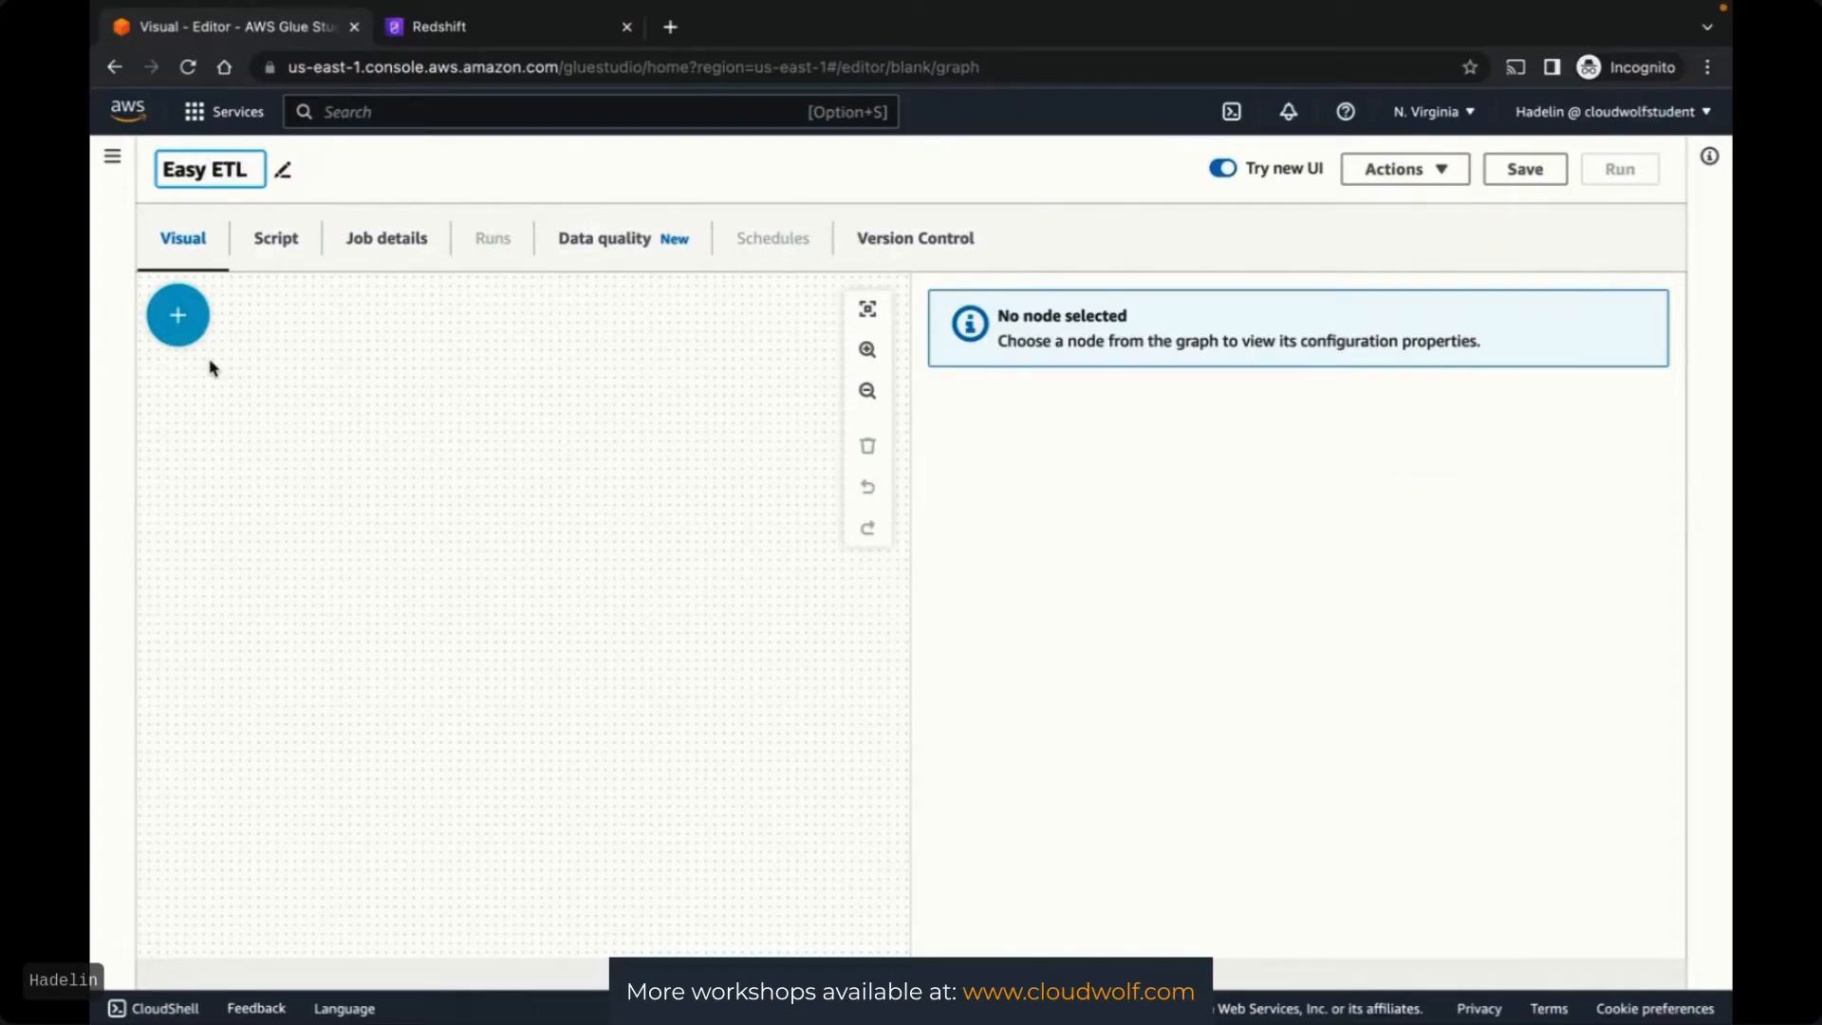
click(240, 357)
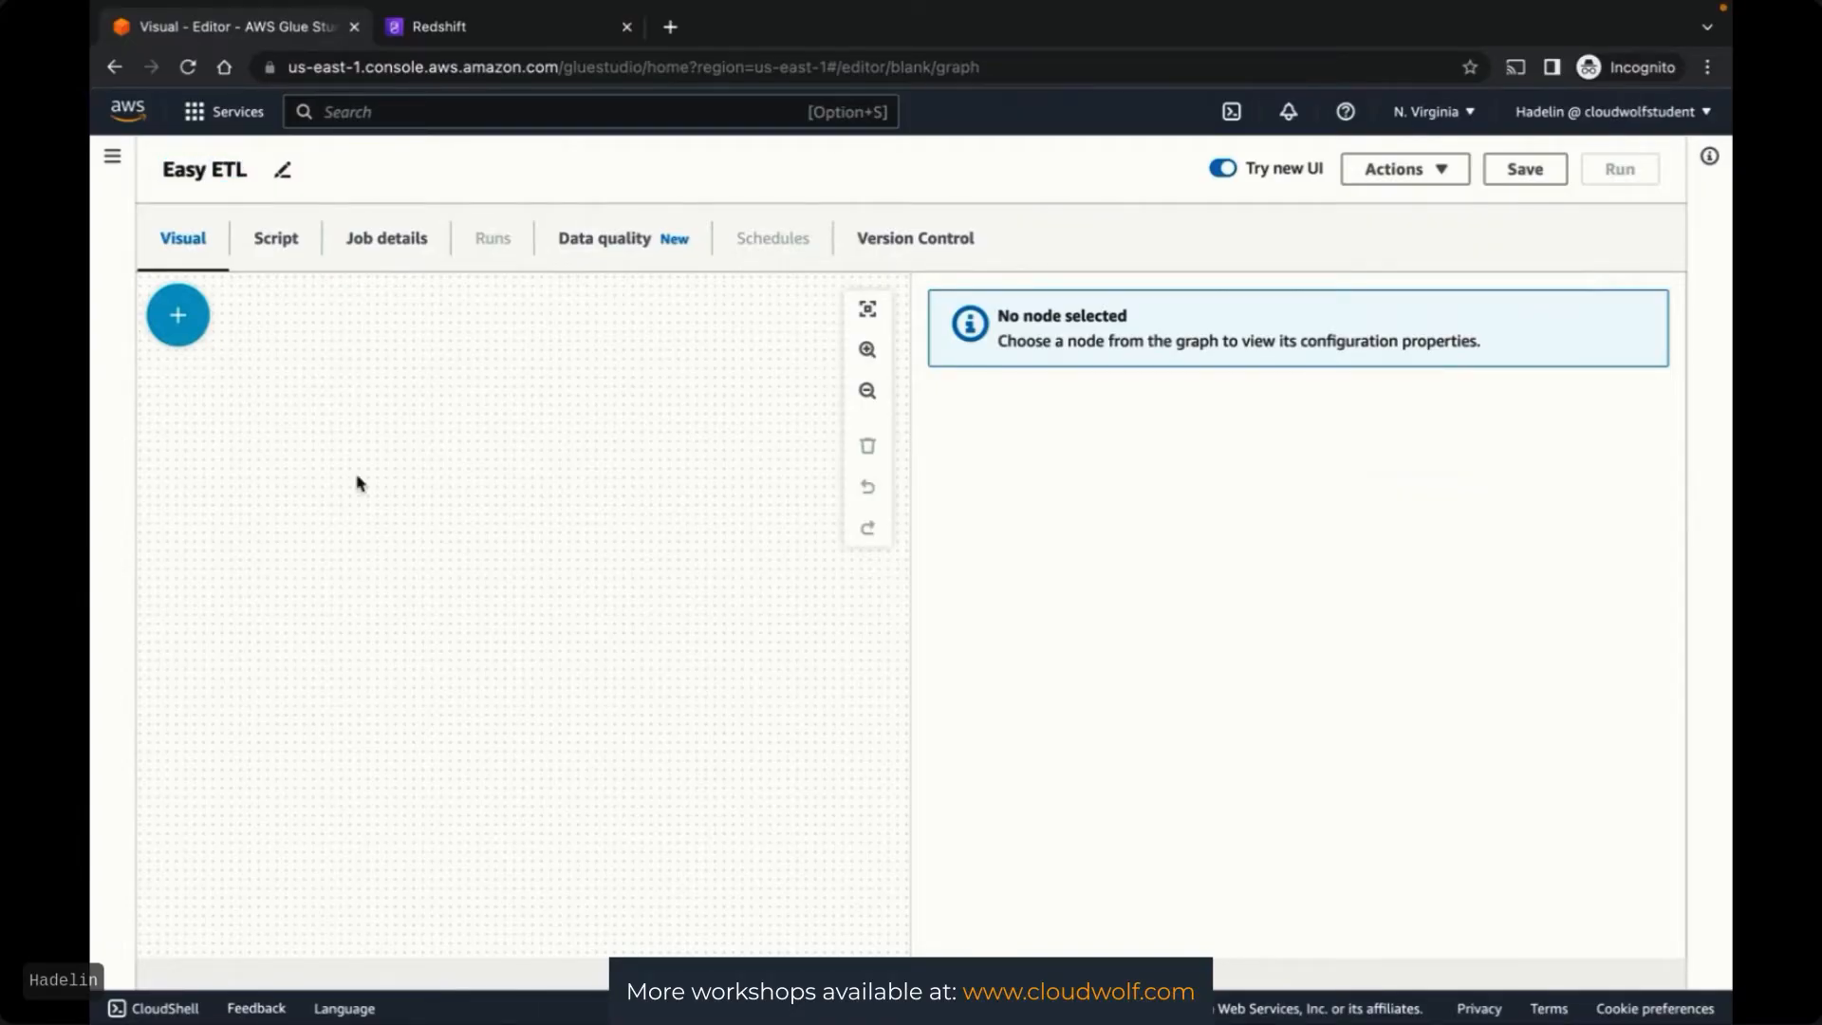
Add two Amazon S3 data source nodes to the job canvas
click(177, 320)
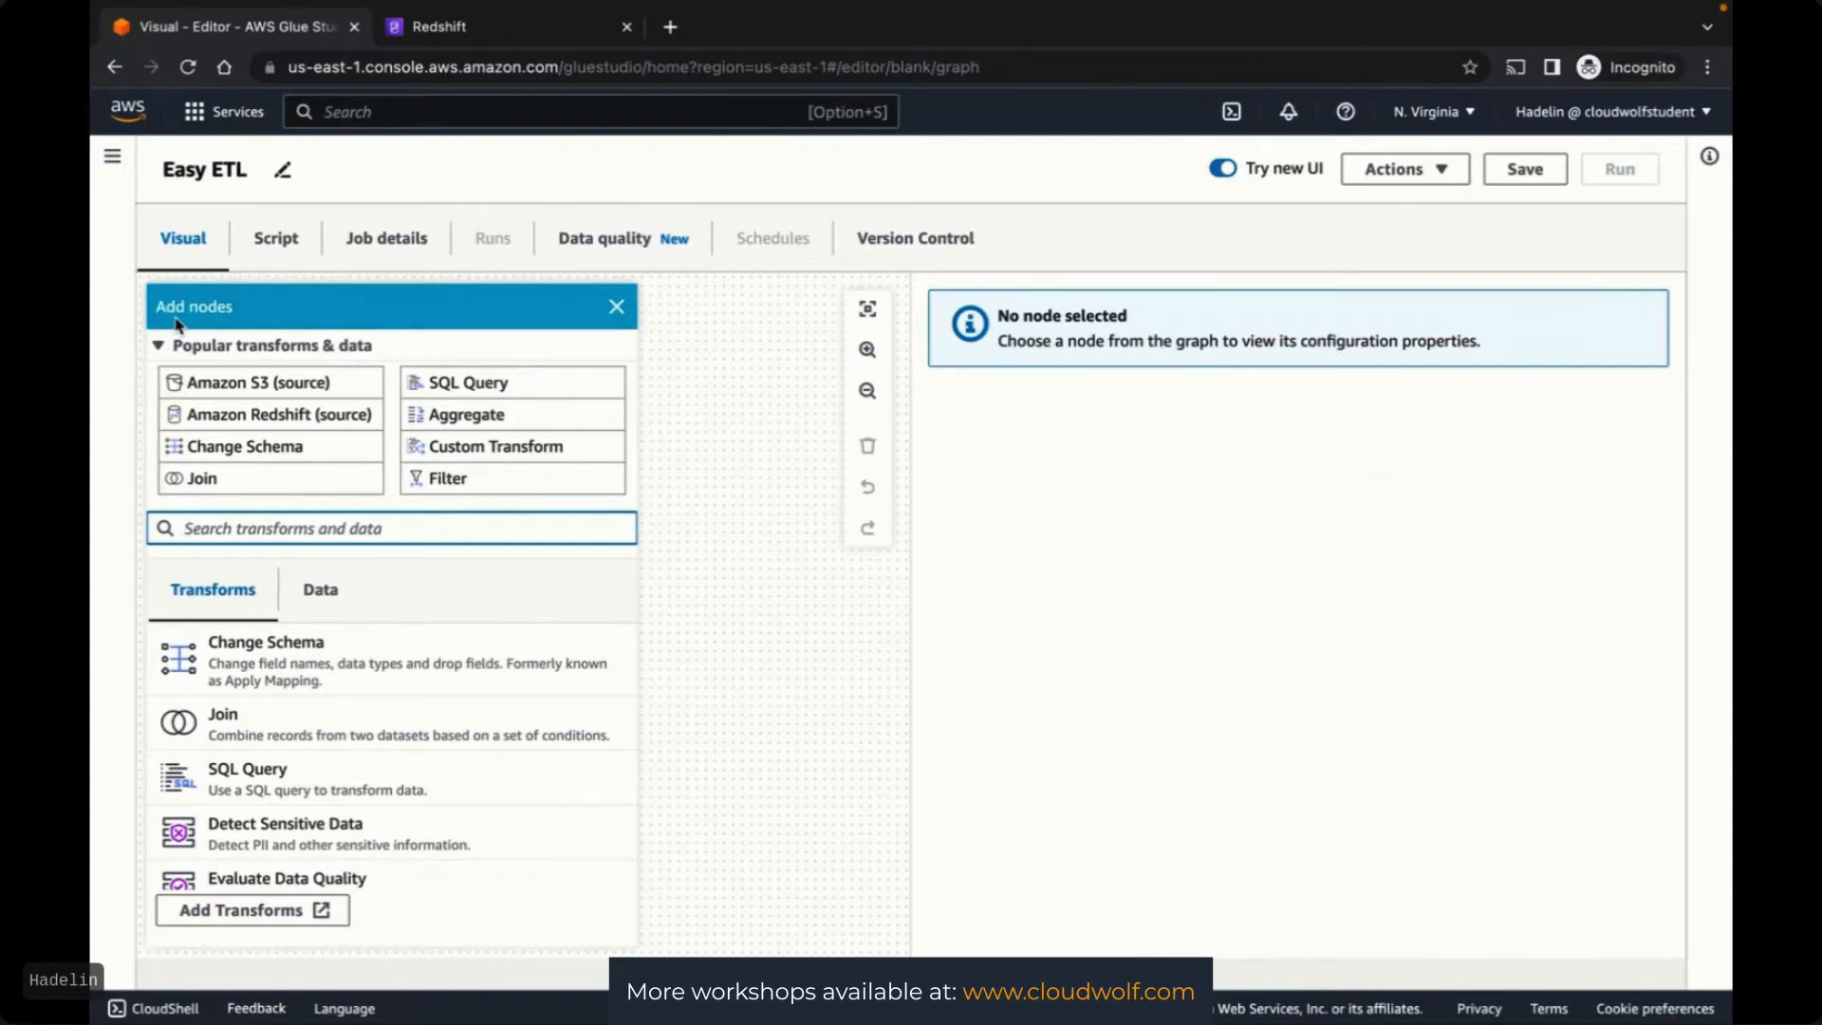
click(237, 391)
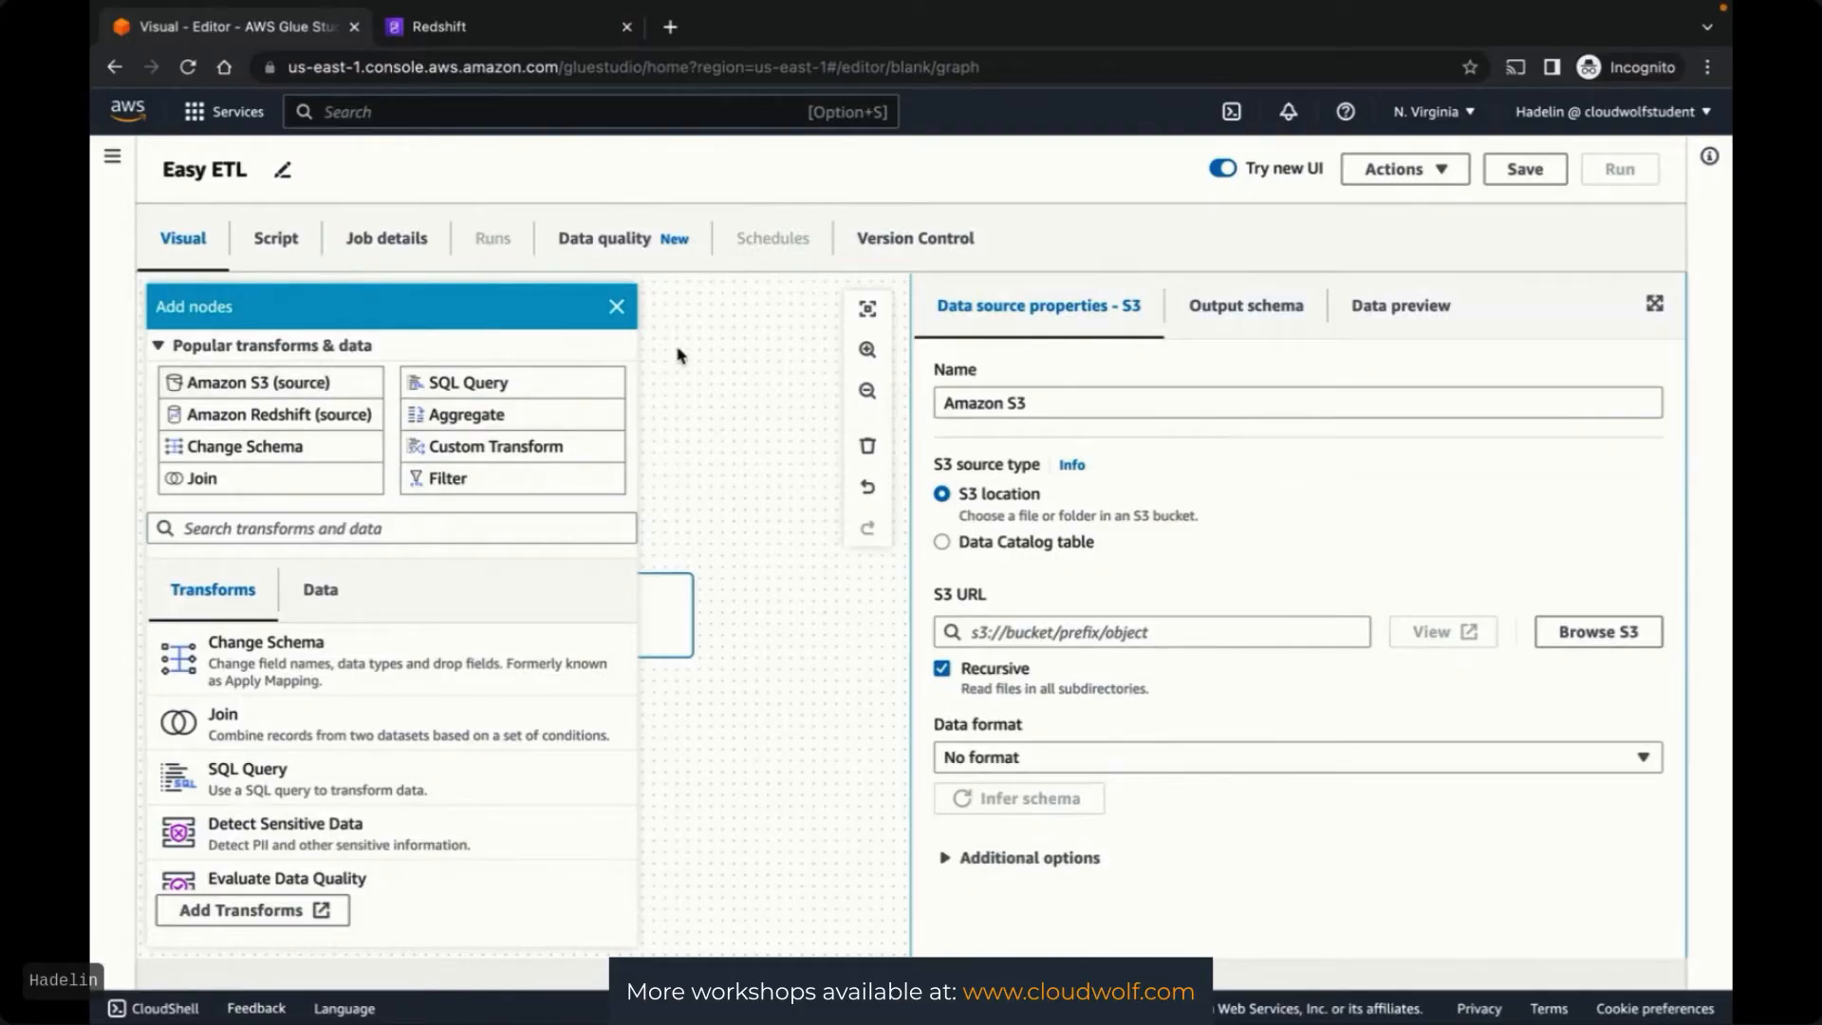
click(714, 472)
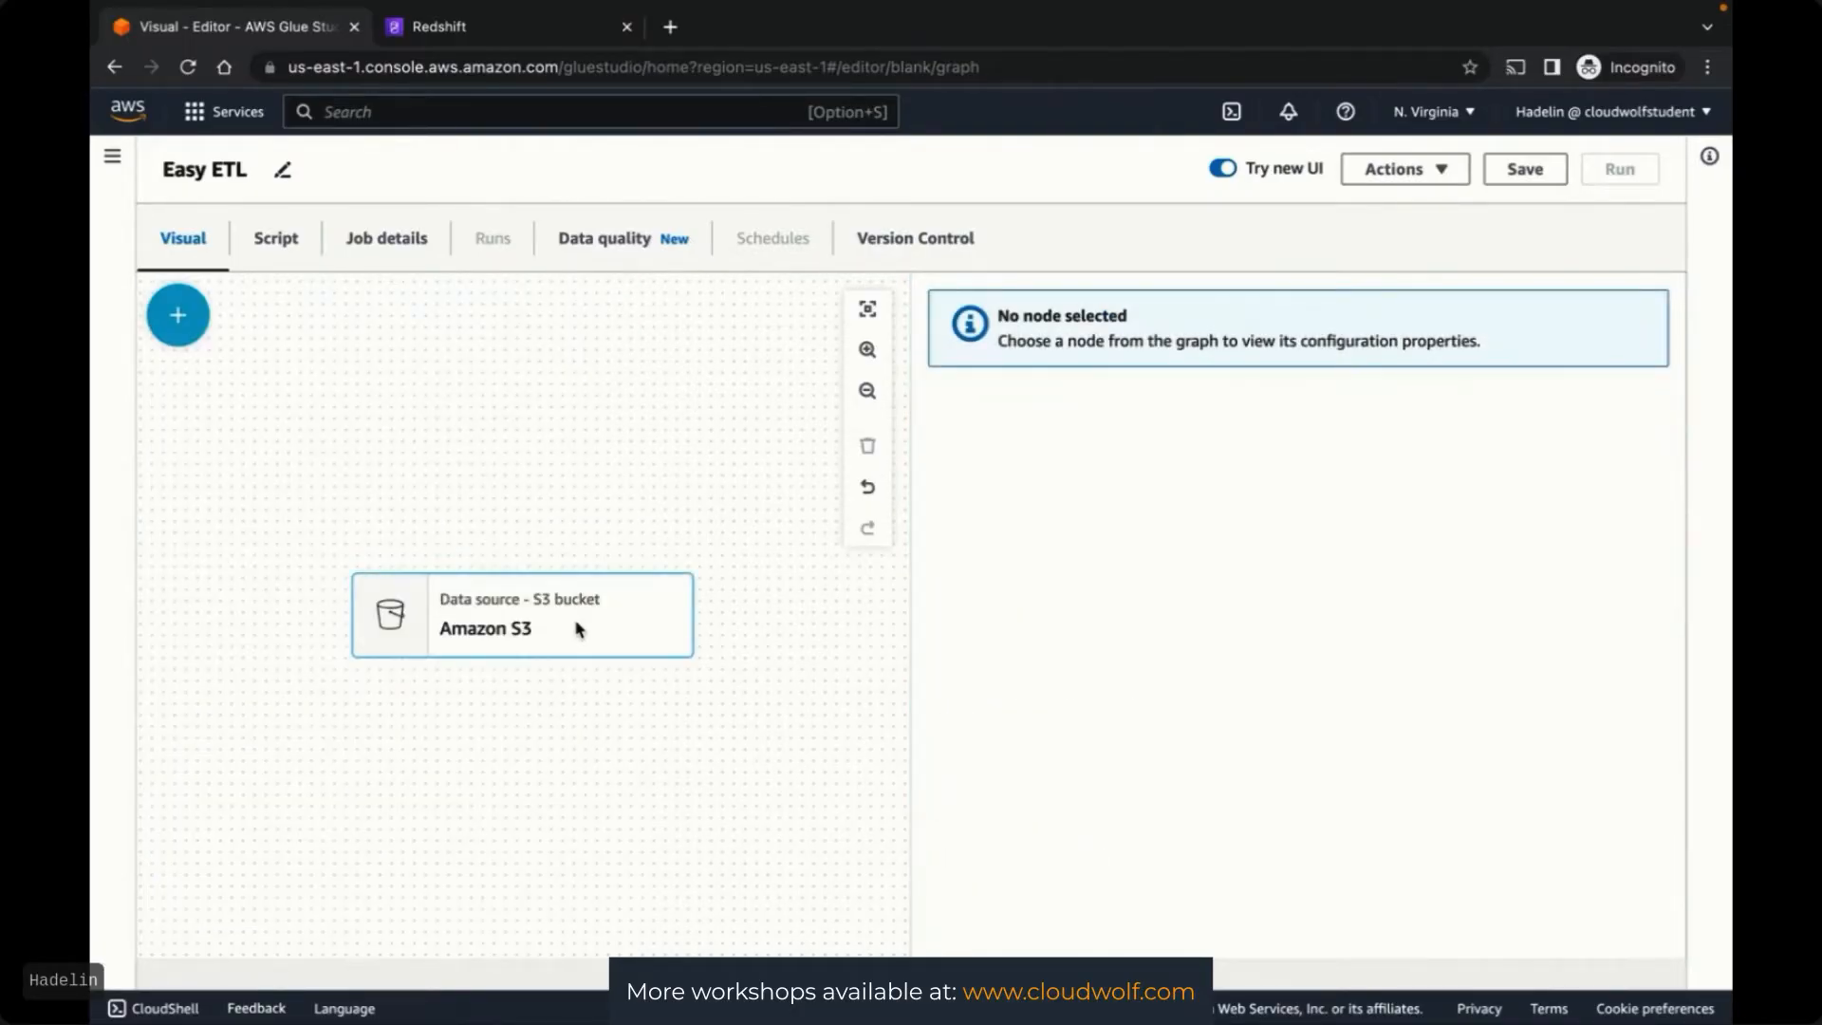
click(177, 316)
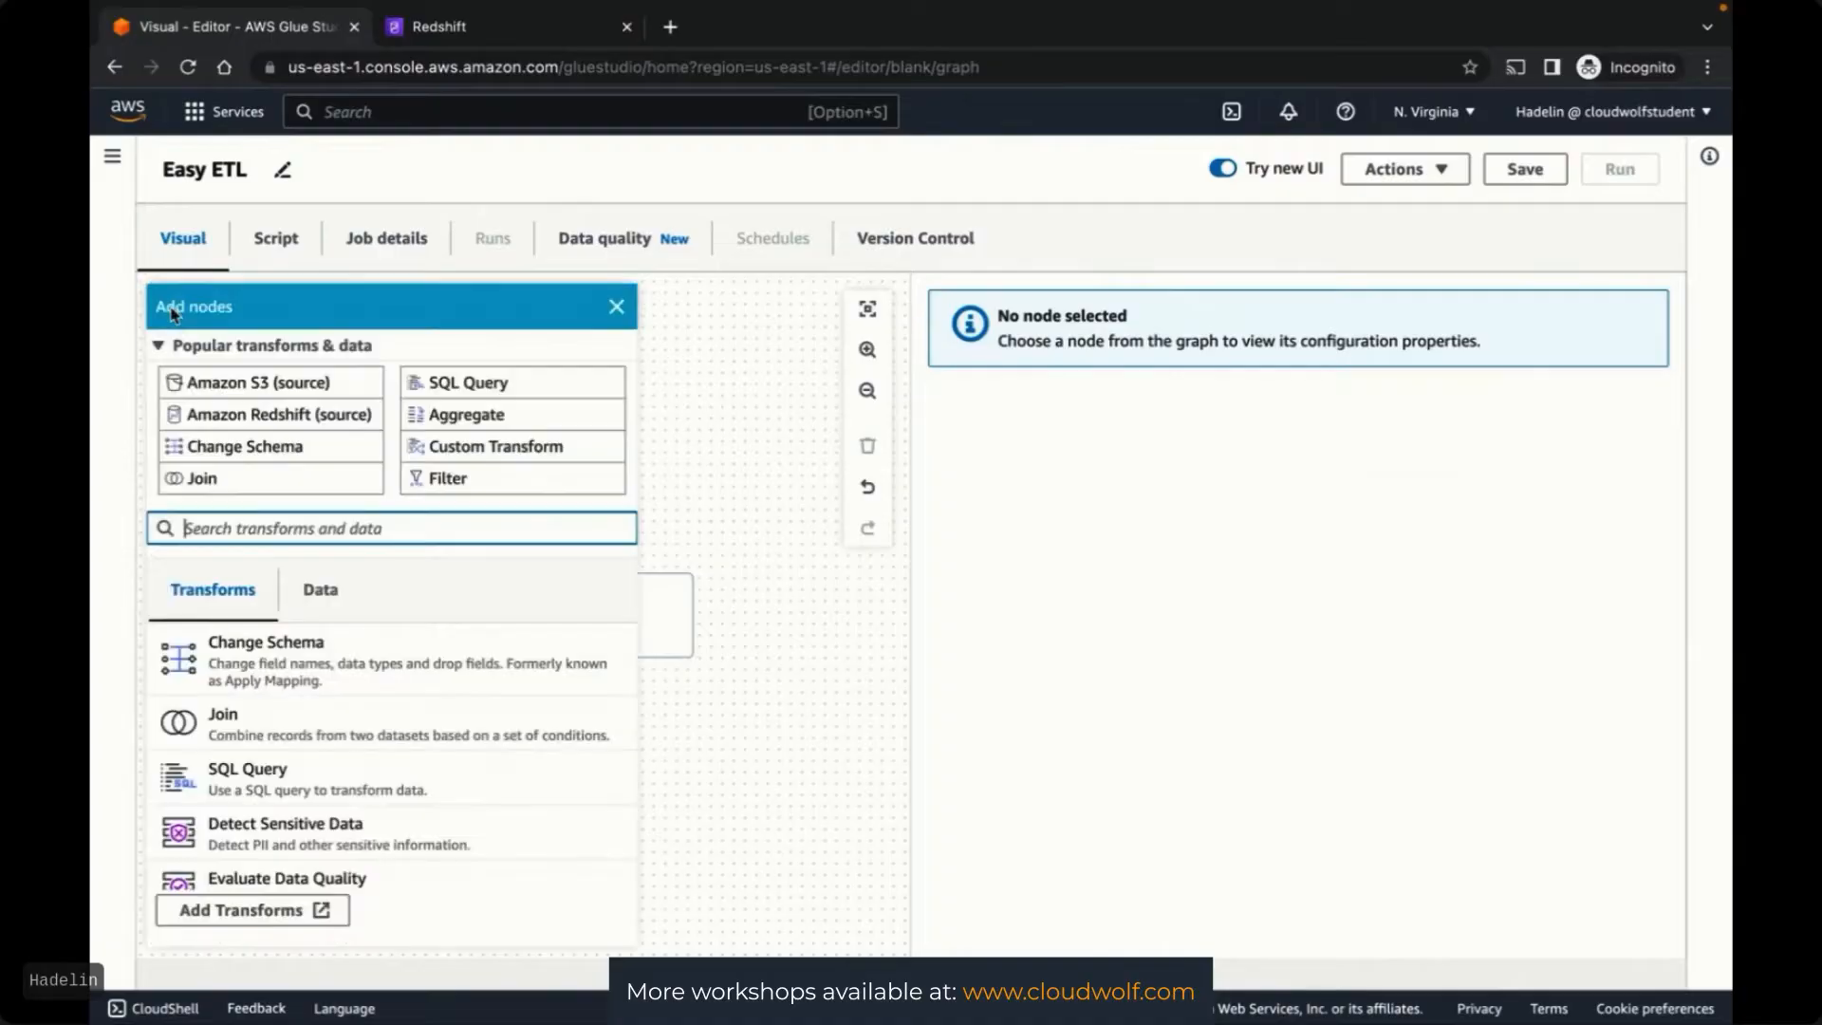
click(268, 389)
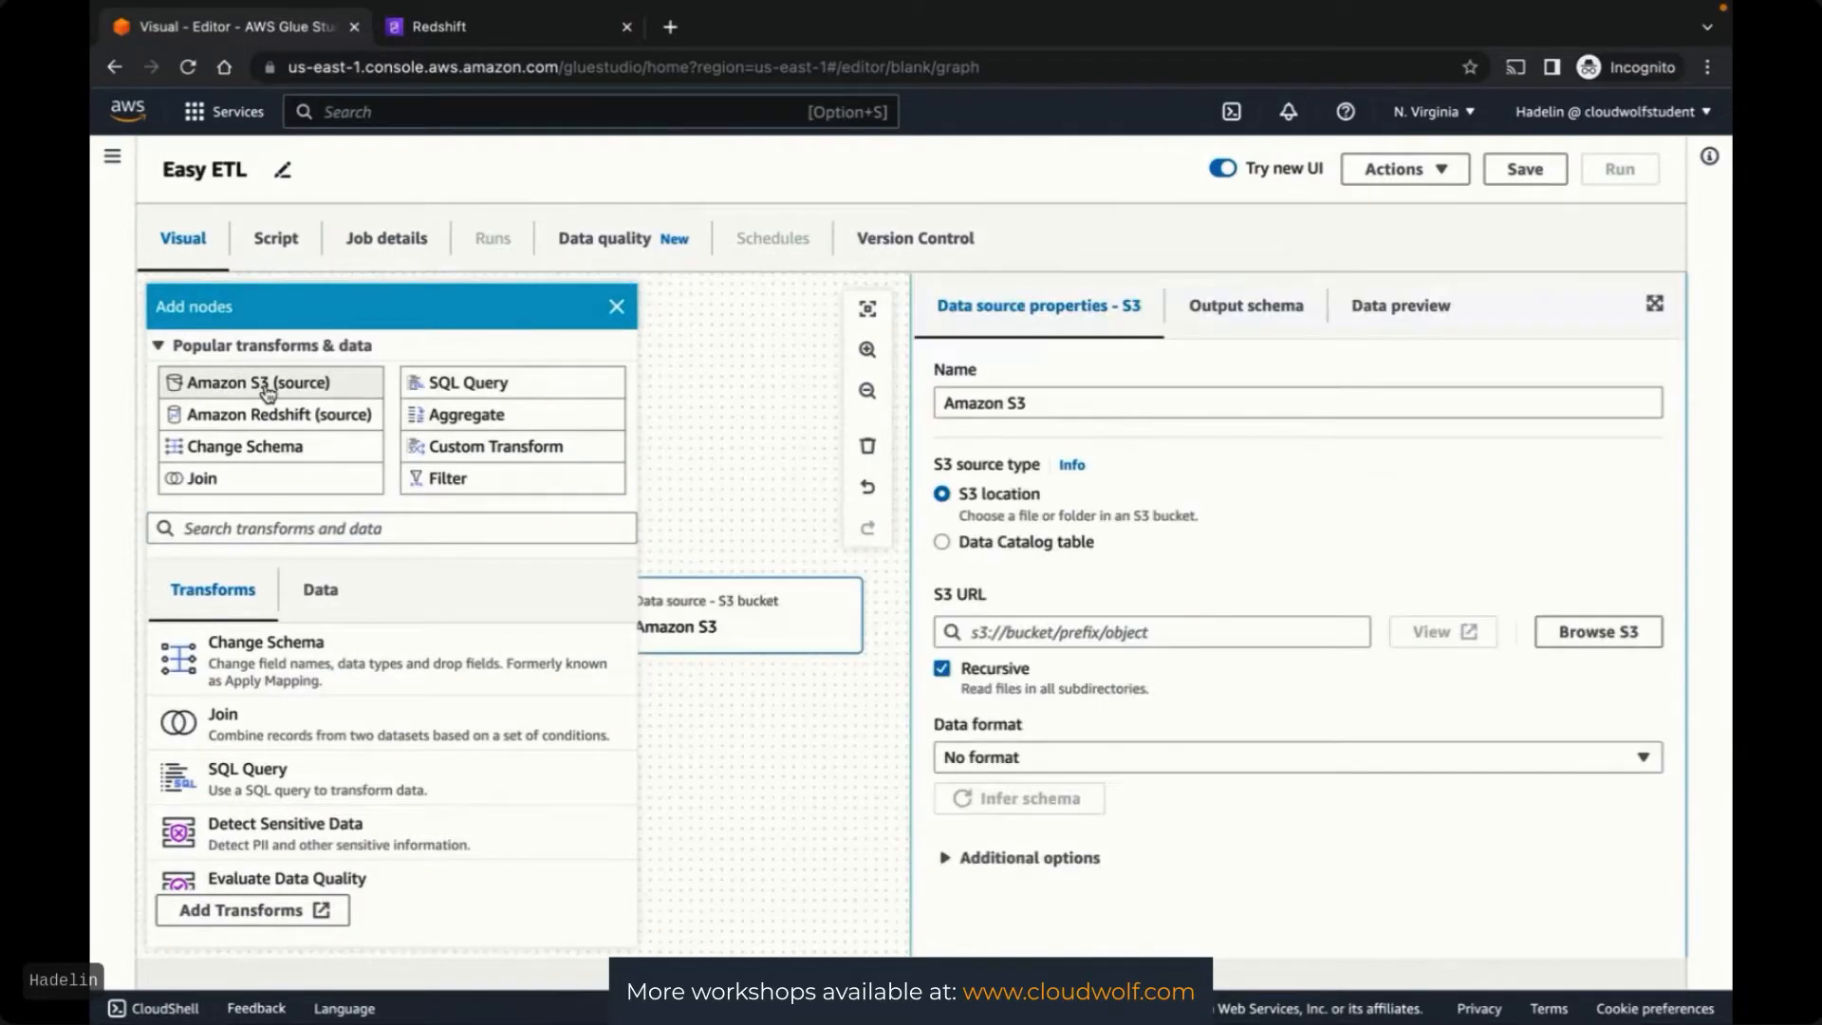
click(617, 309)
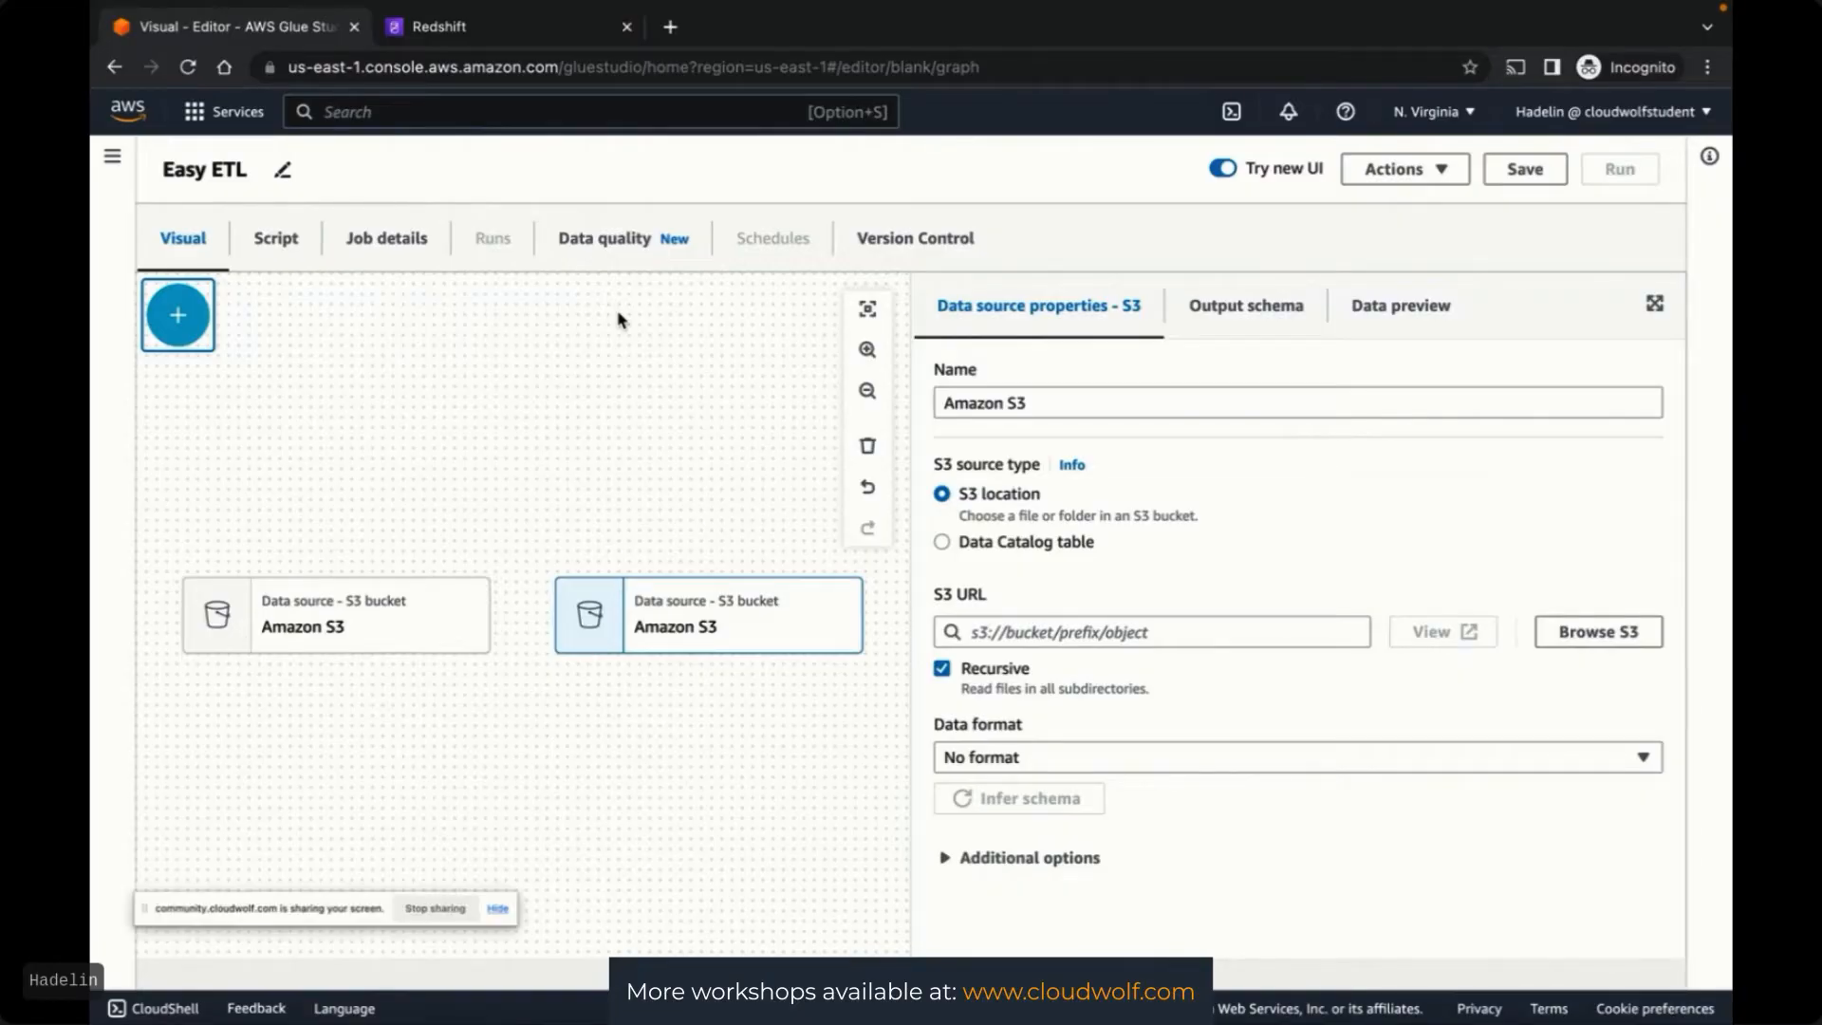
key(ctrl+Up)
key(ctrl+Left)
Navigate Finder to Live Labs > Live Lab #1 - AWS Glue > Big Data
click(752, 436)
click(408, 156)
click(668, 106)
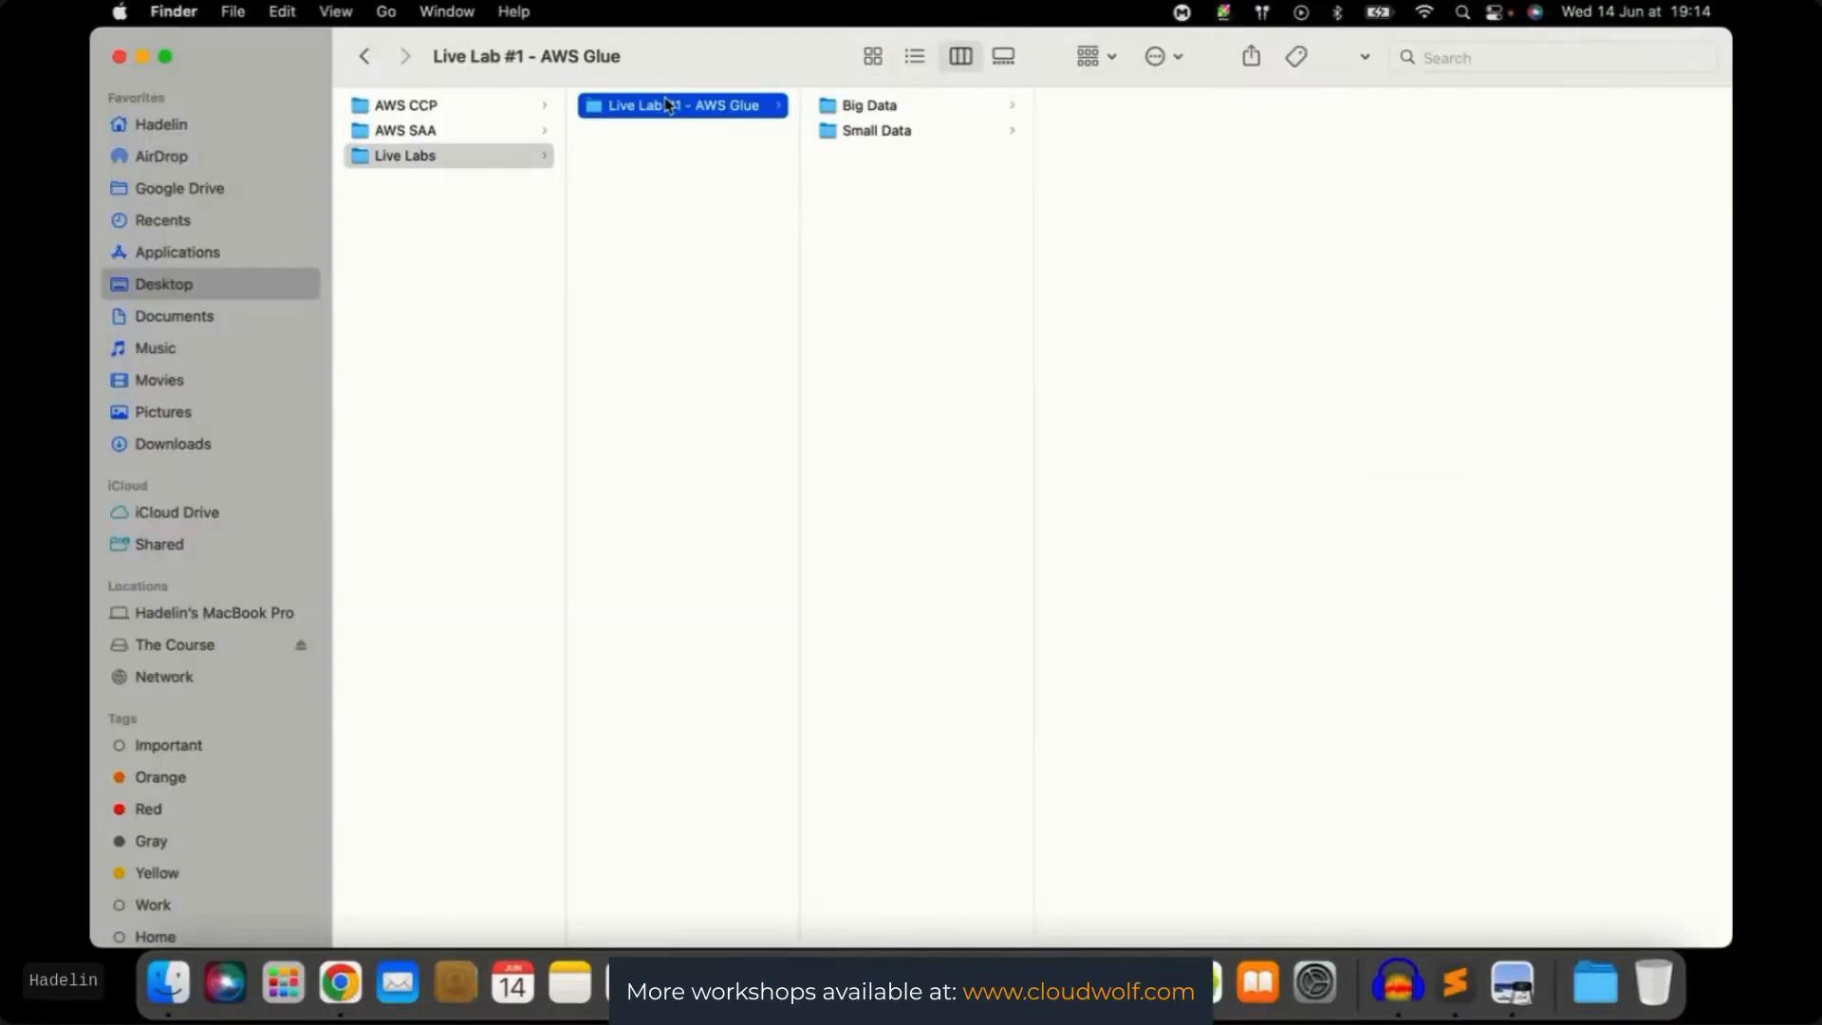
click(868, 105)
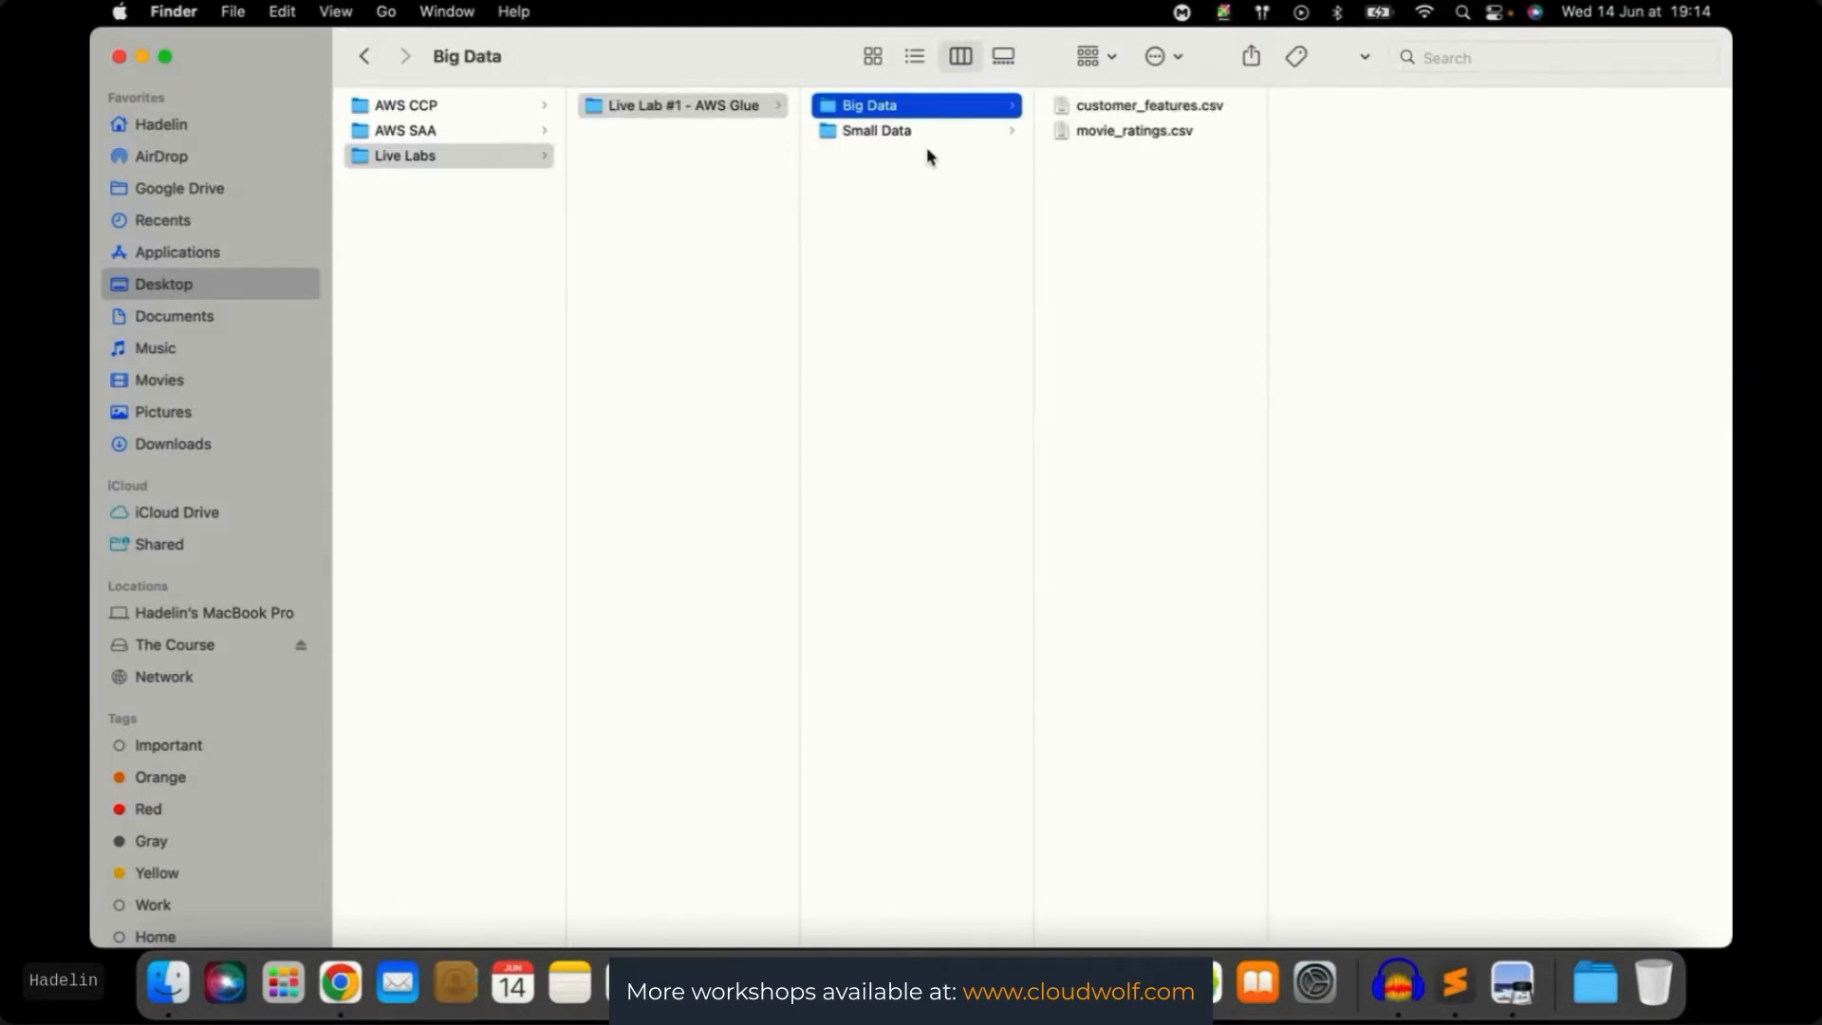
Preview customer_features.csv and movie_ratings.csv, then bring up movie_ratings.csv's file actions
key(Down)
key(Up)
key(Down)
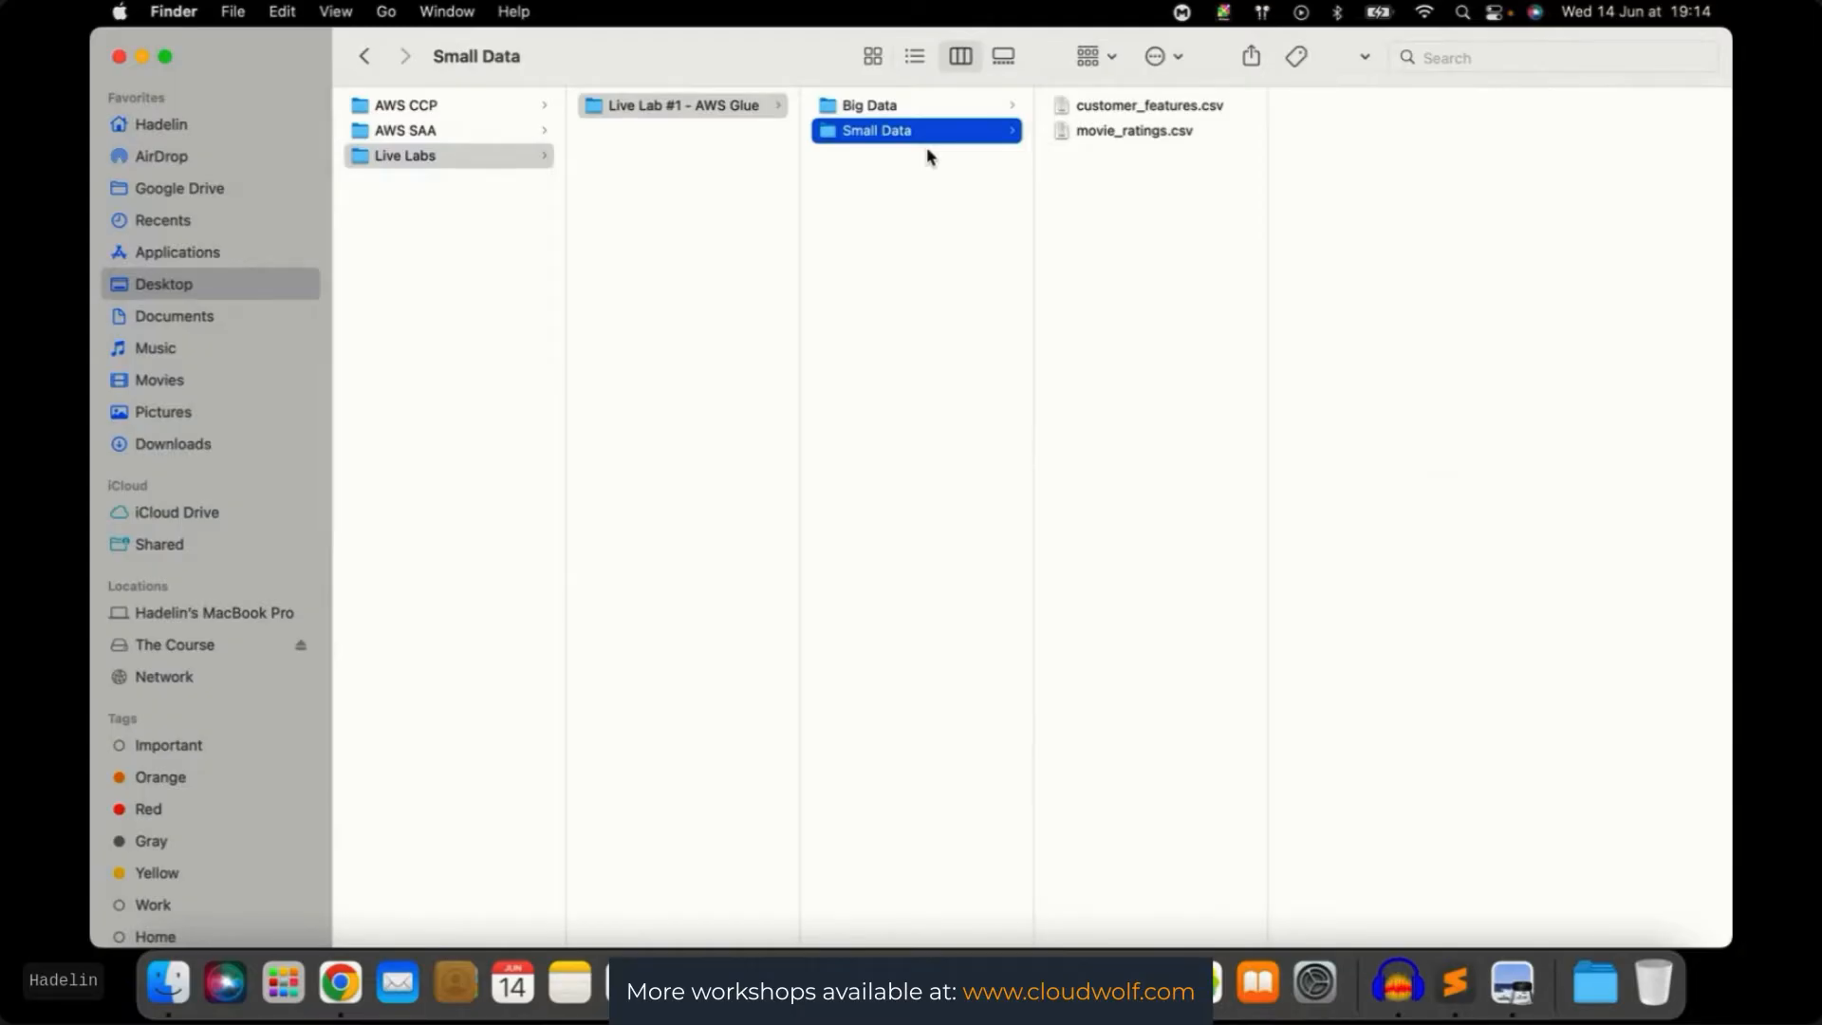
key(Up)
key(Right)
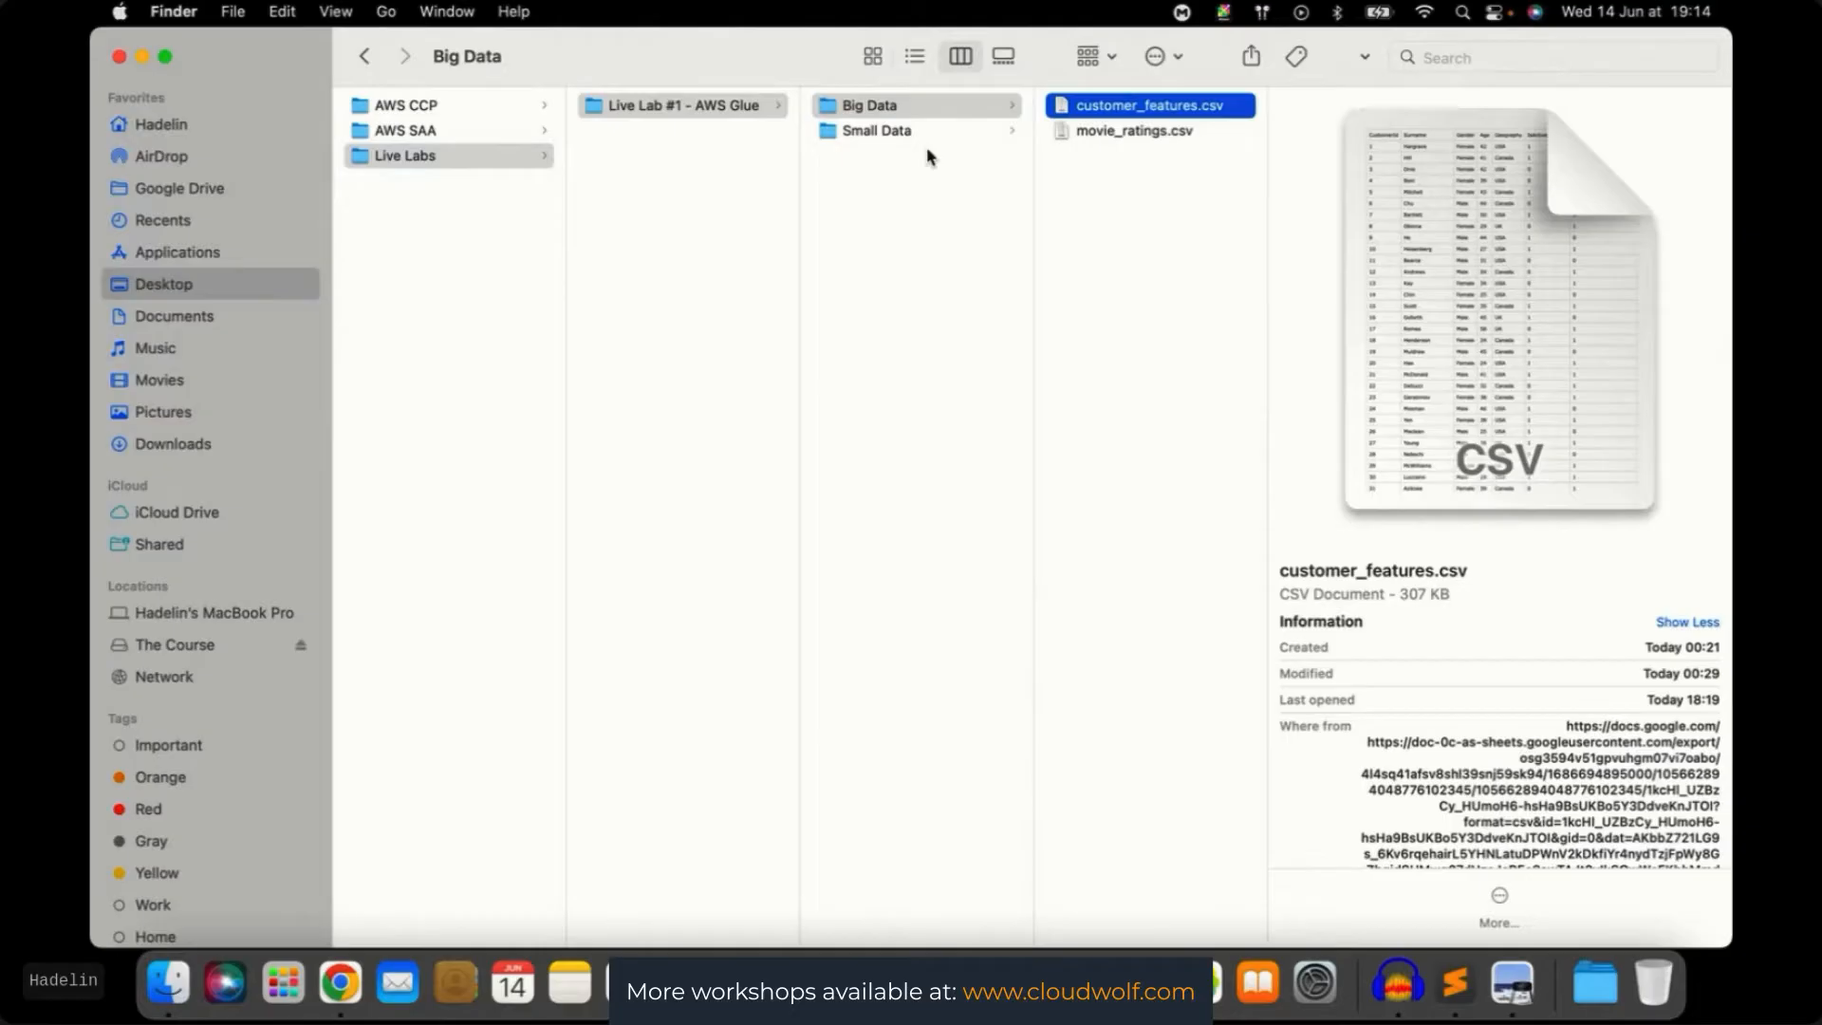
key(Down)
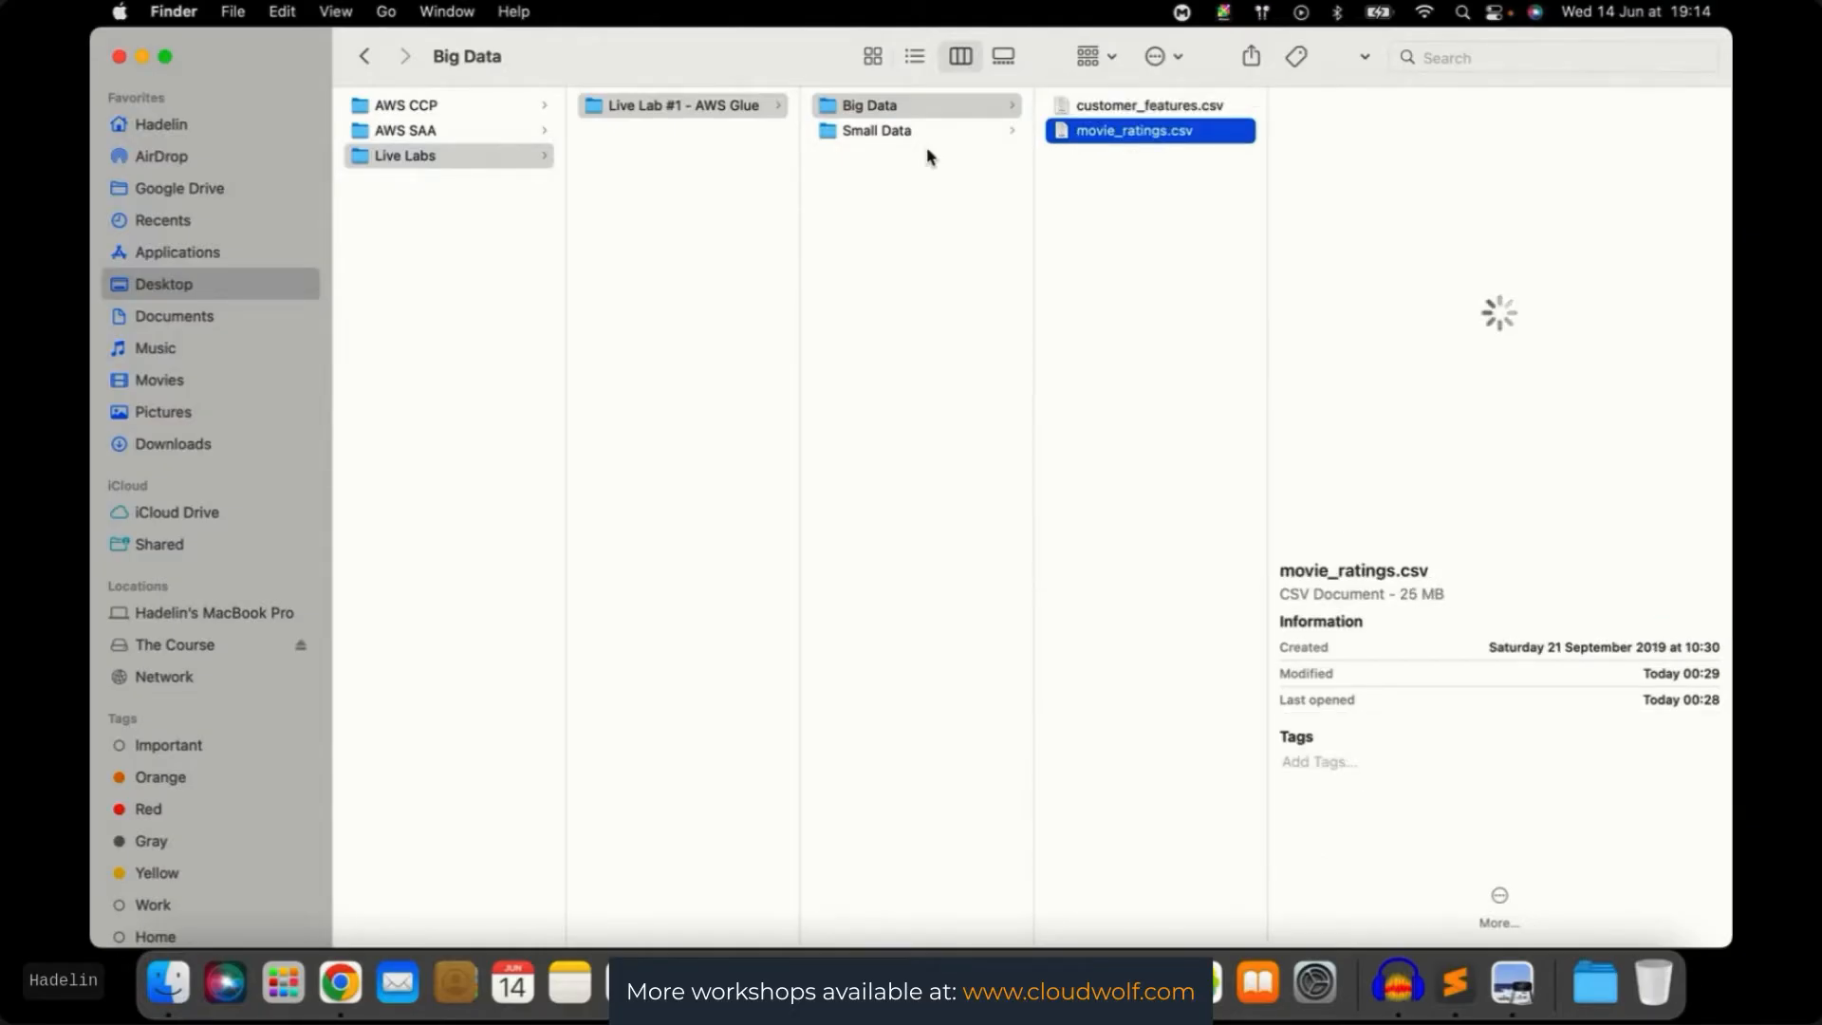
right_click(1116, 140)
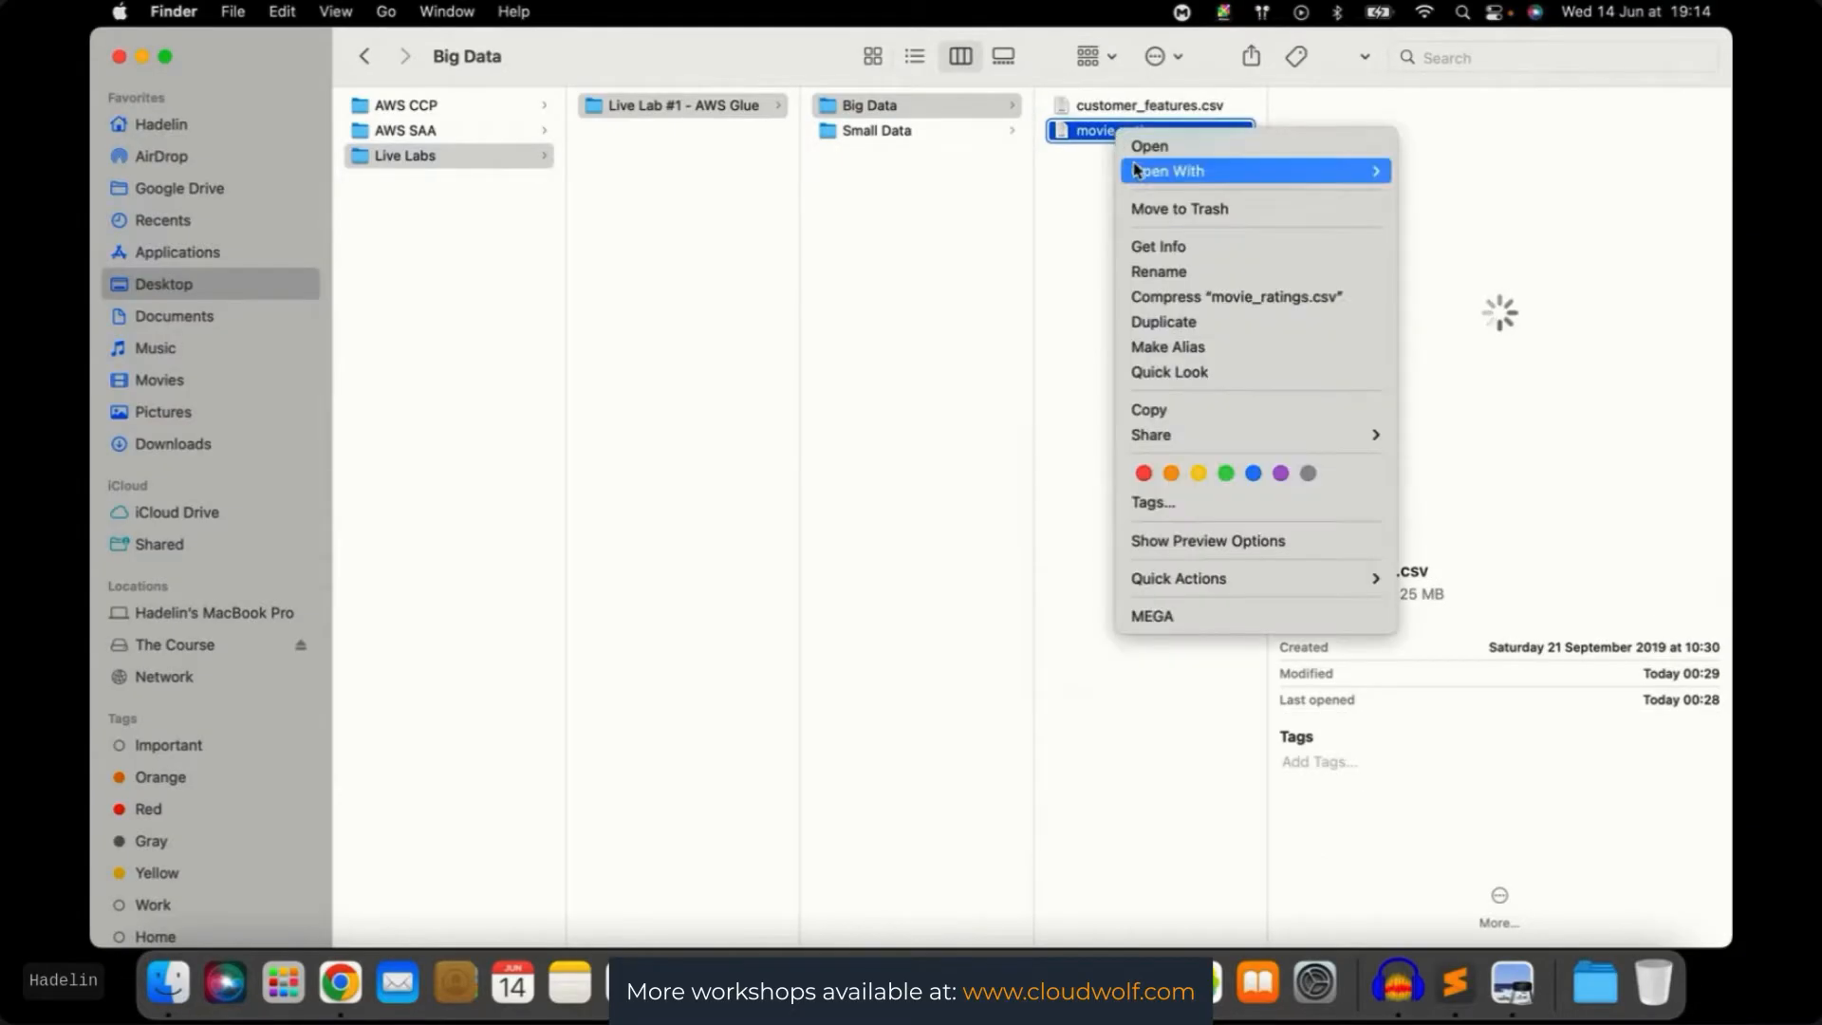
Open movie_ratings.csv in Sublime Text to view its UserId, MovieId, Rating and Timestamp columns
mouse_move(1176, 168)
click(1461, 387)
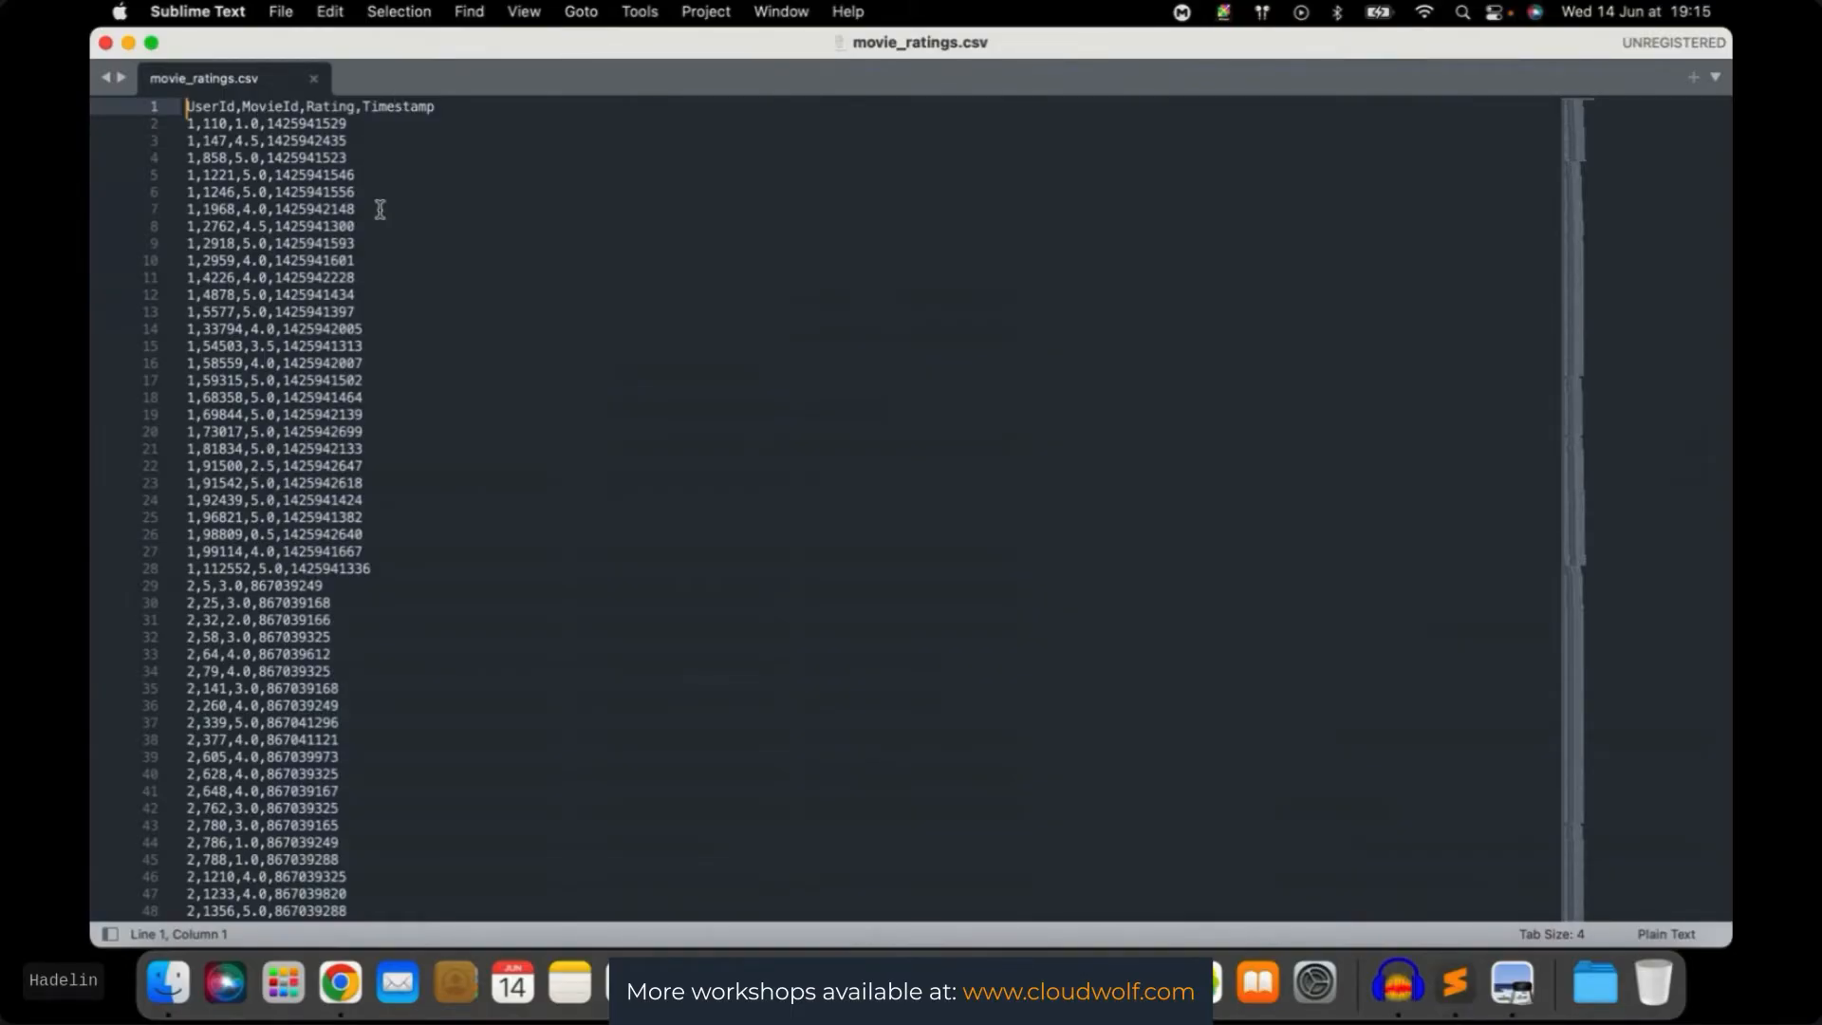
key(ctrl+Up)
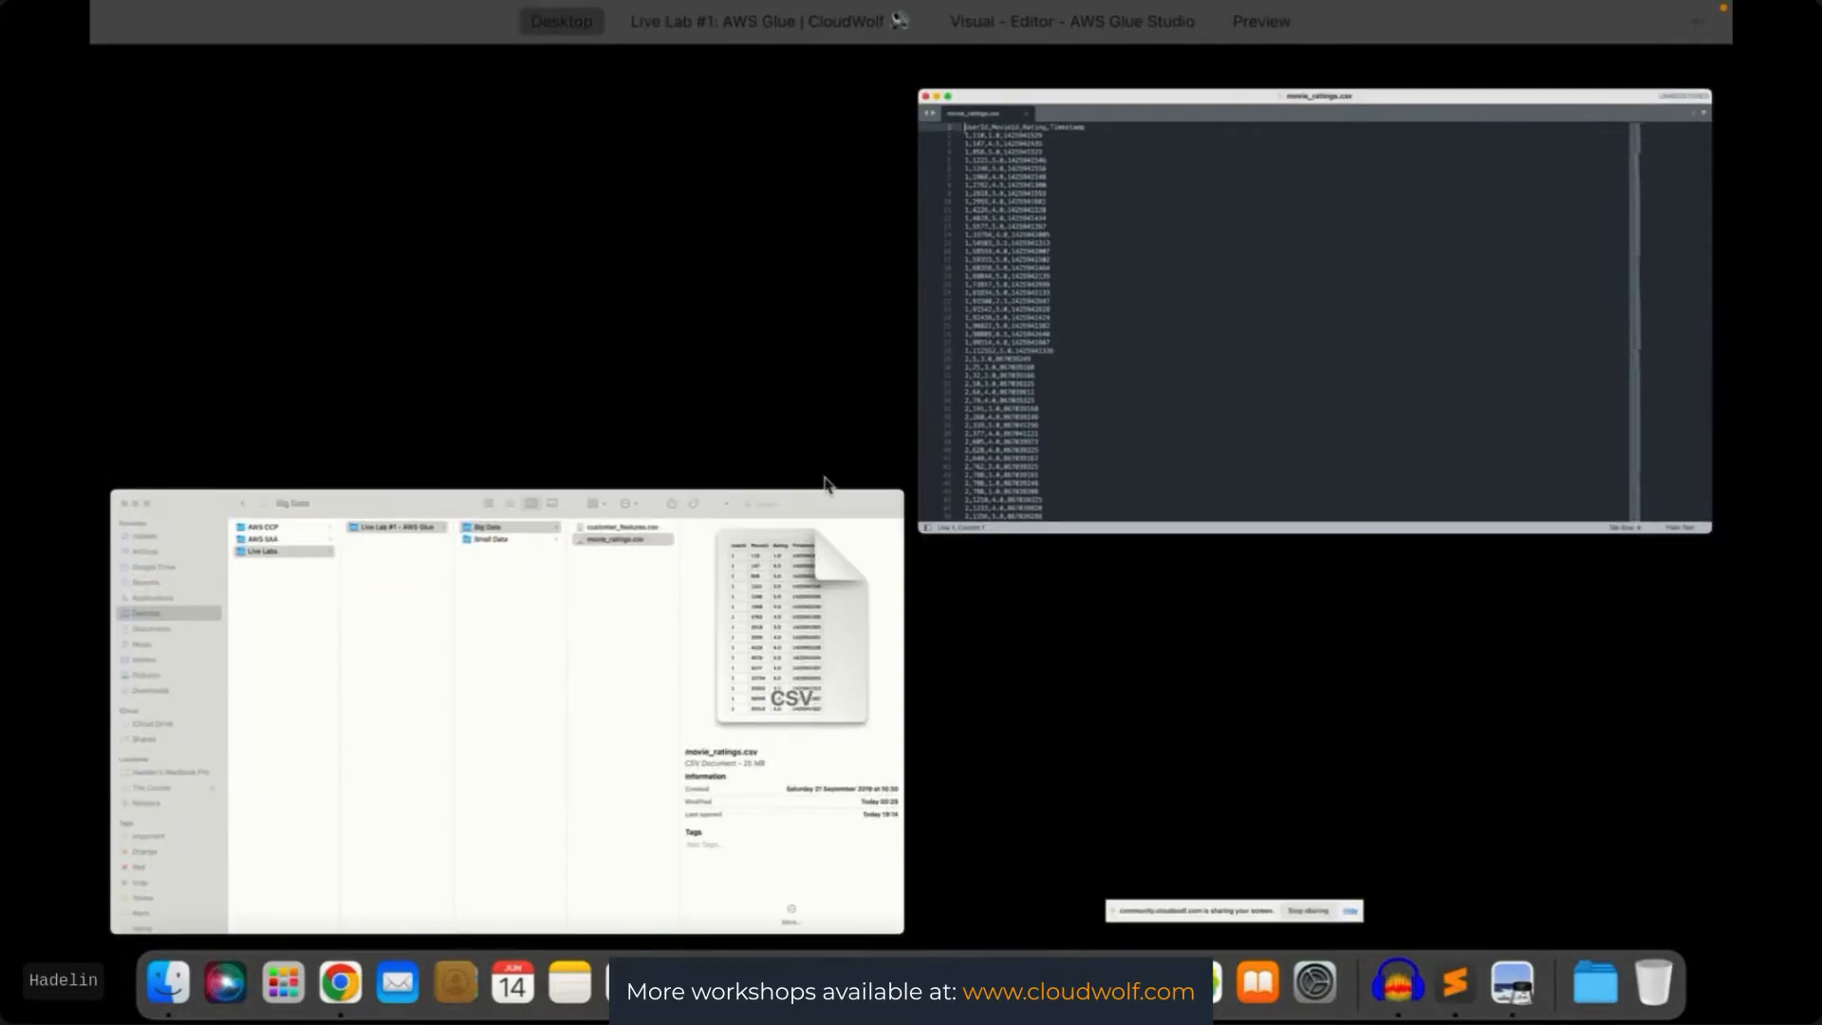
Open customer_features.csv from the Big Data folder in Sublime Text
click(696, 617)
click(1188, 258)
click(1129, 106)
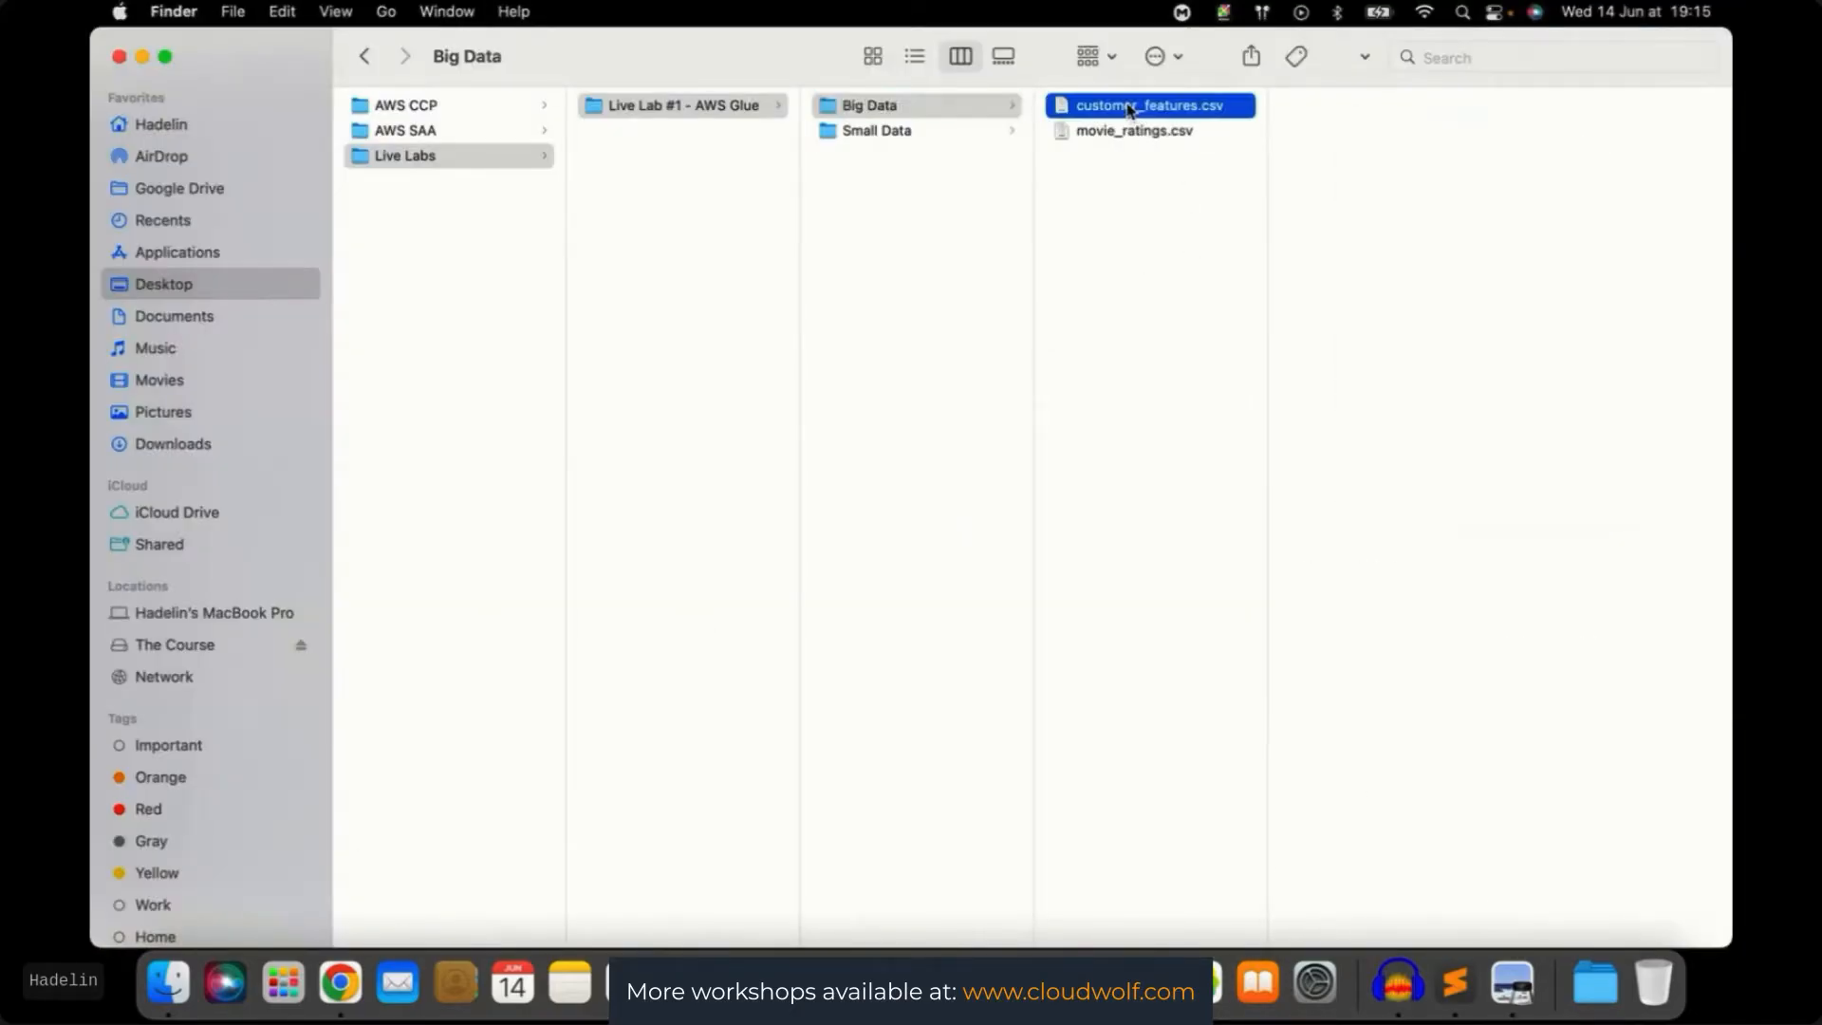
right_click(1130, 109)
mouse_move(1196, 141)
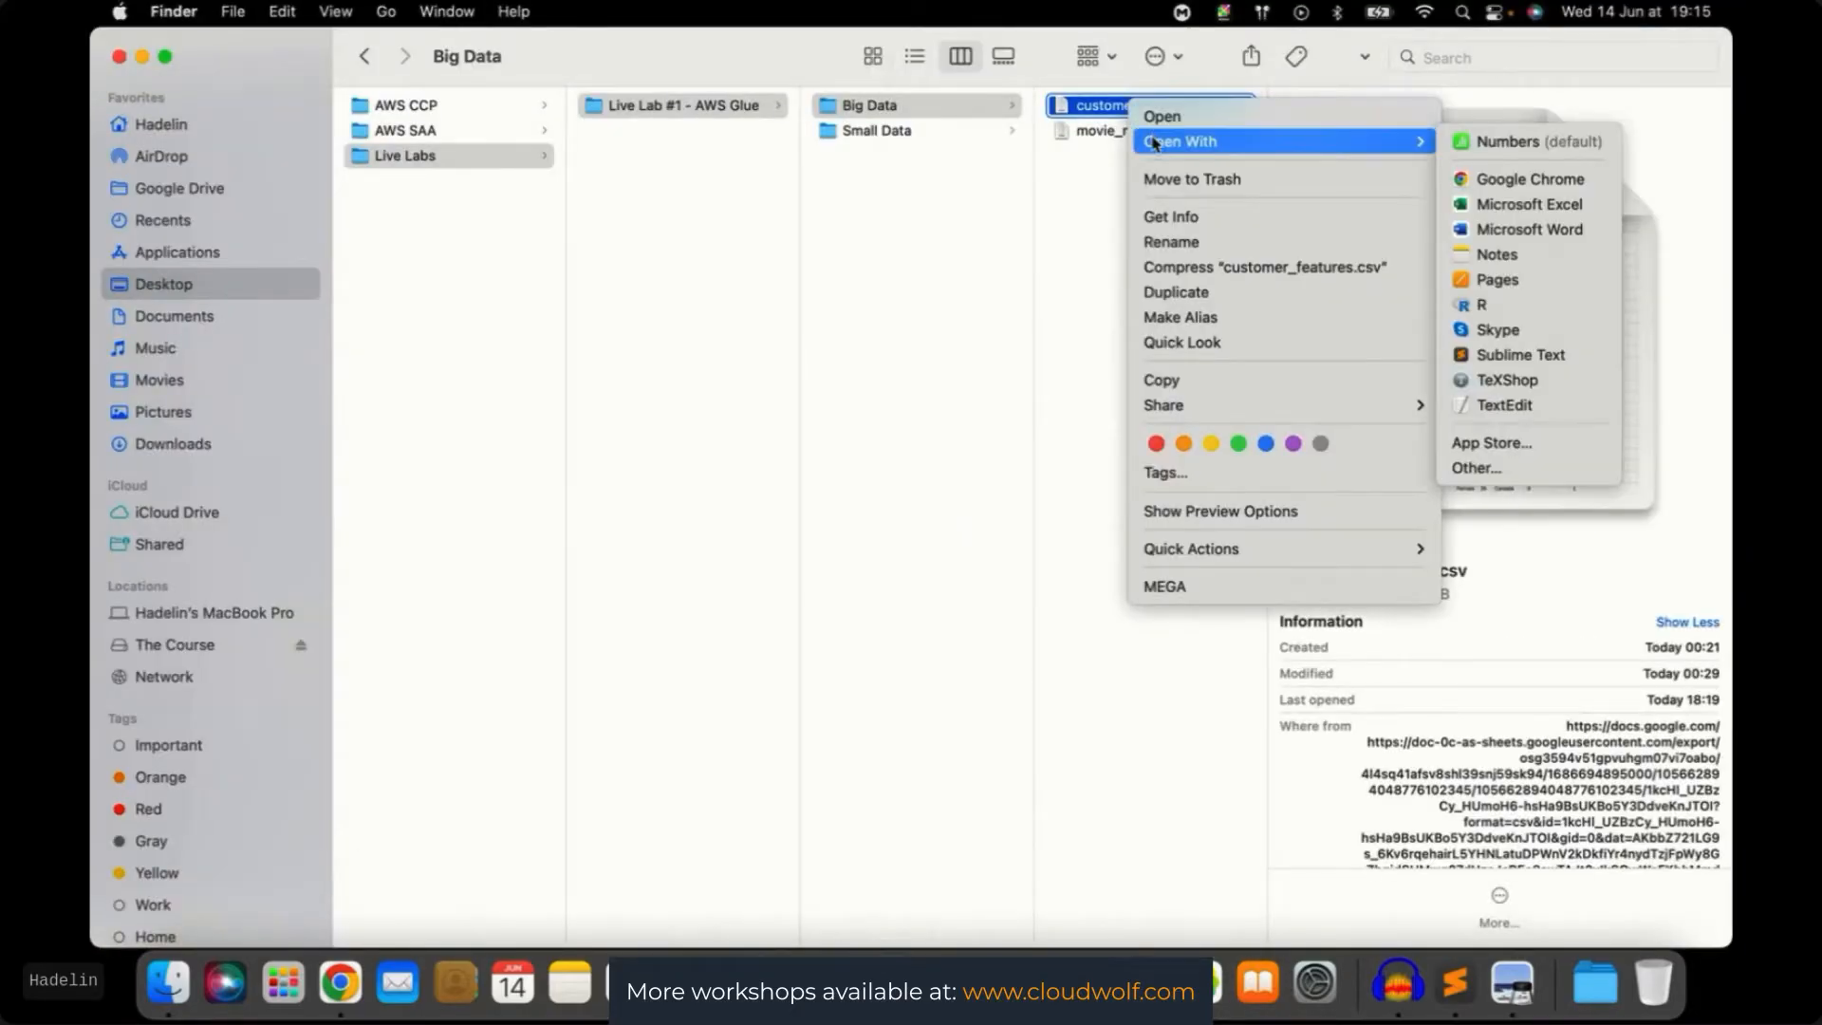
click(1512, 357)
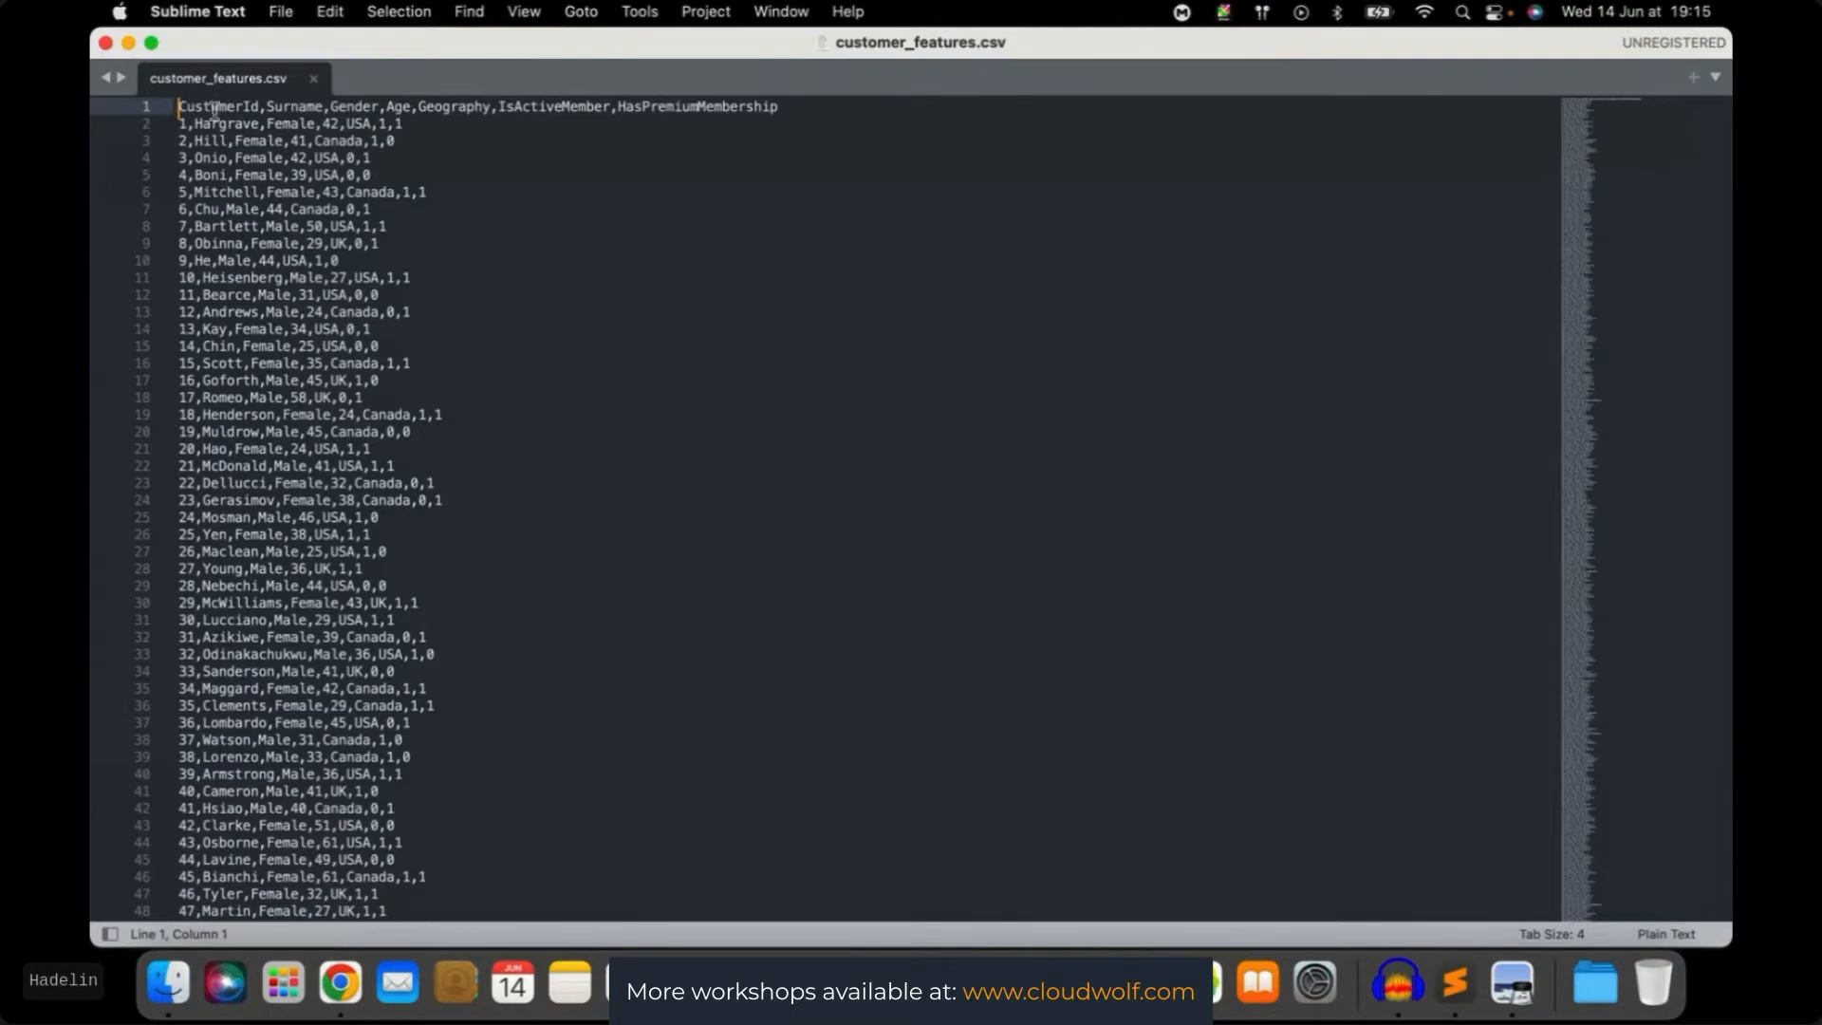
Compare the movie_ratings.csv and customer_features.csv windows, ending on the all-windows overview
key(ctrl+Up)
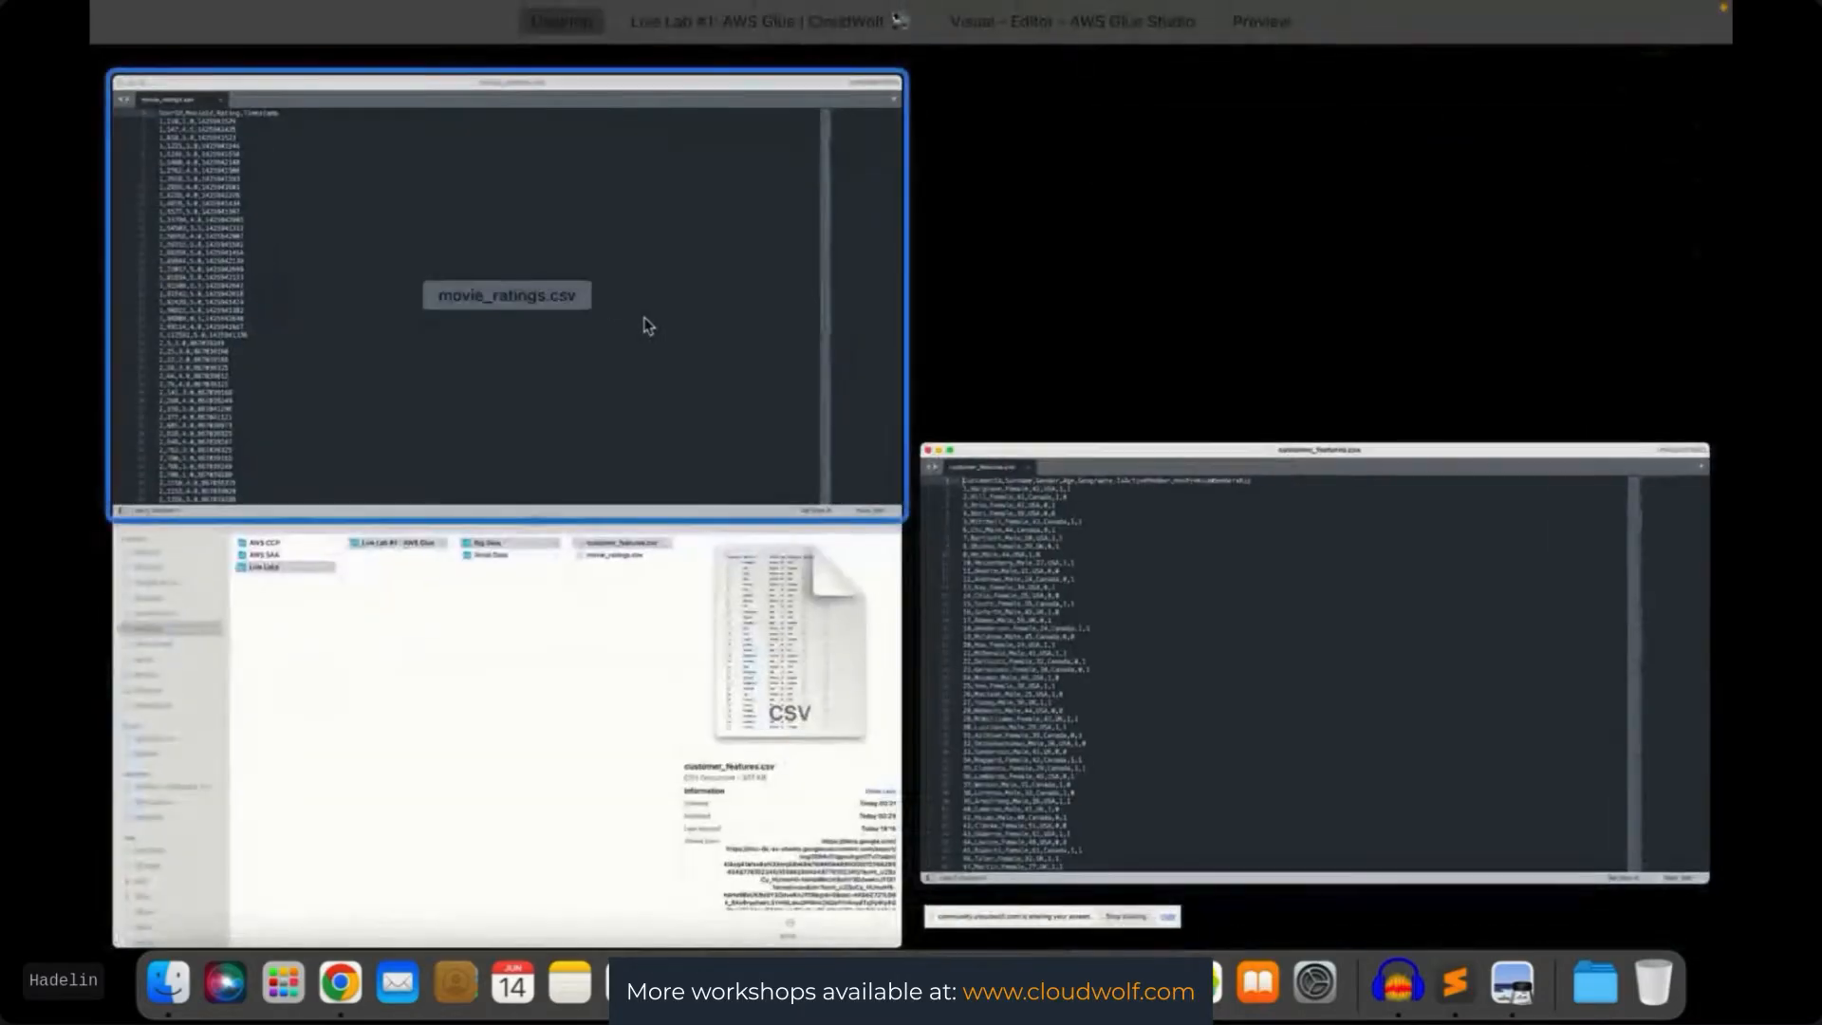
click(643, 325)
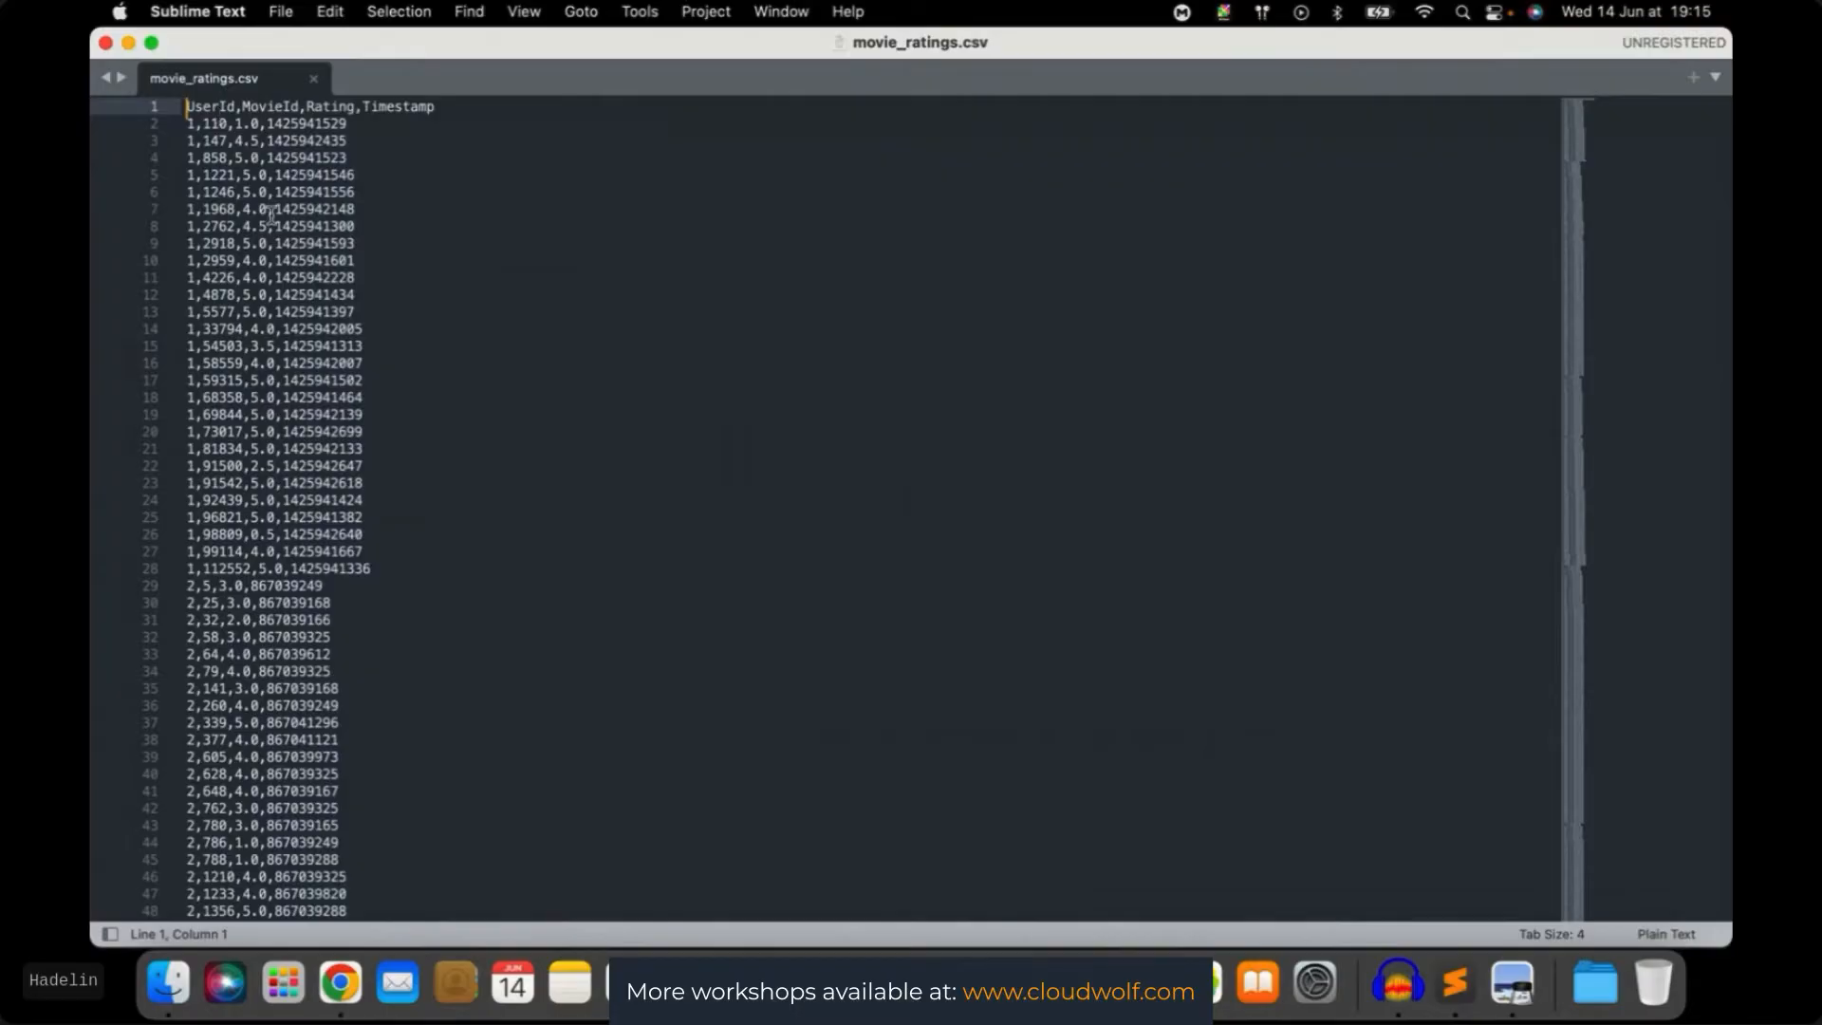
key(ctrl+Up)
click(749, 260)
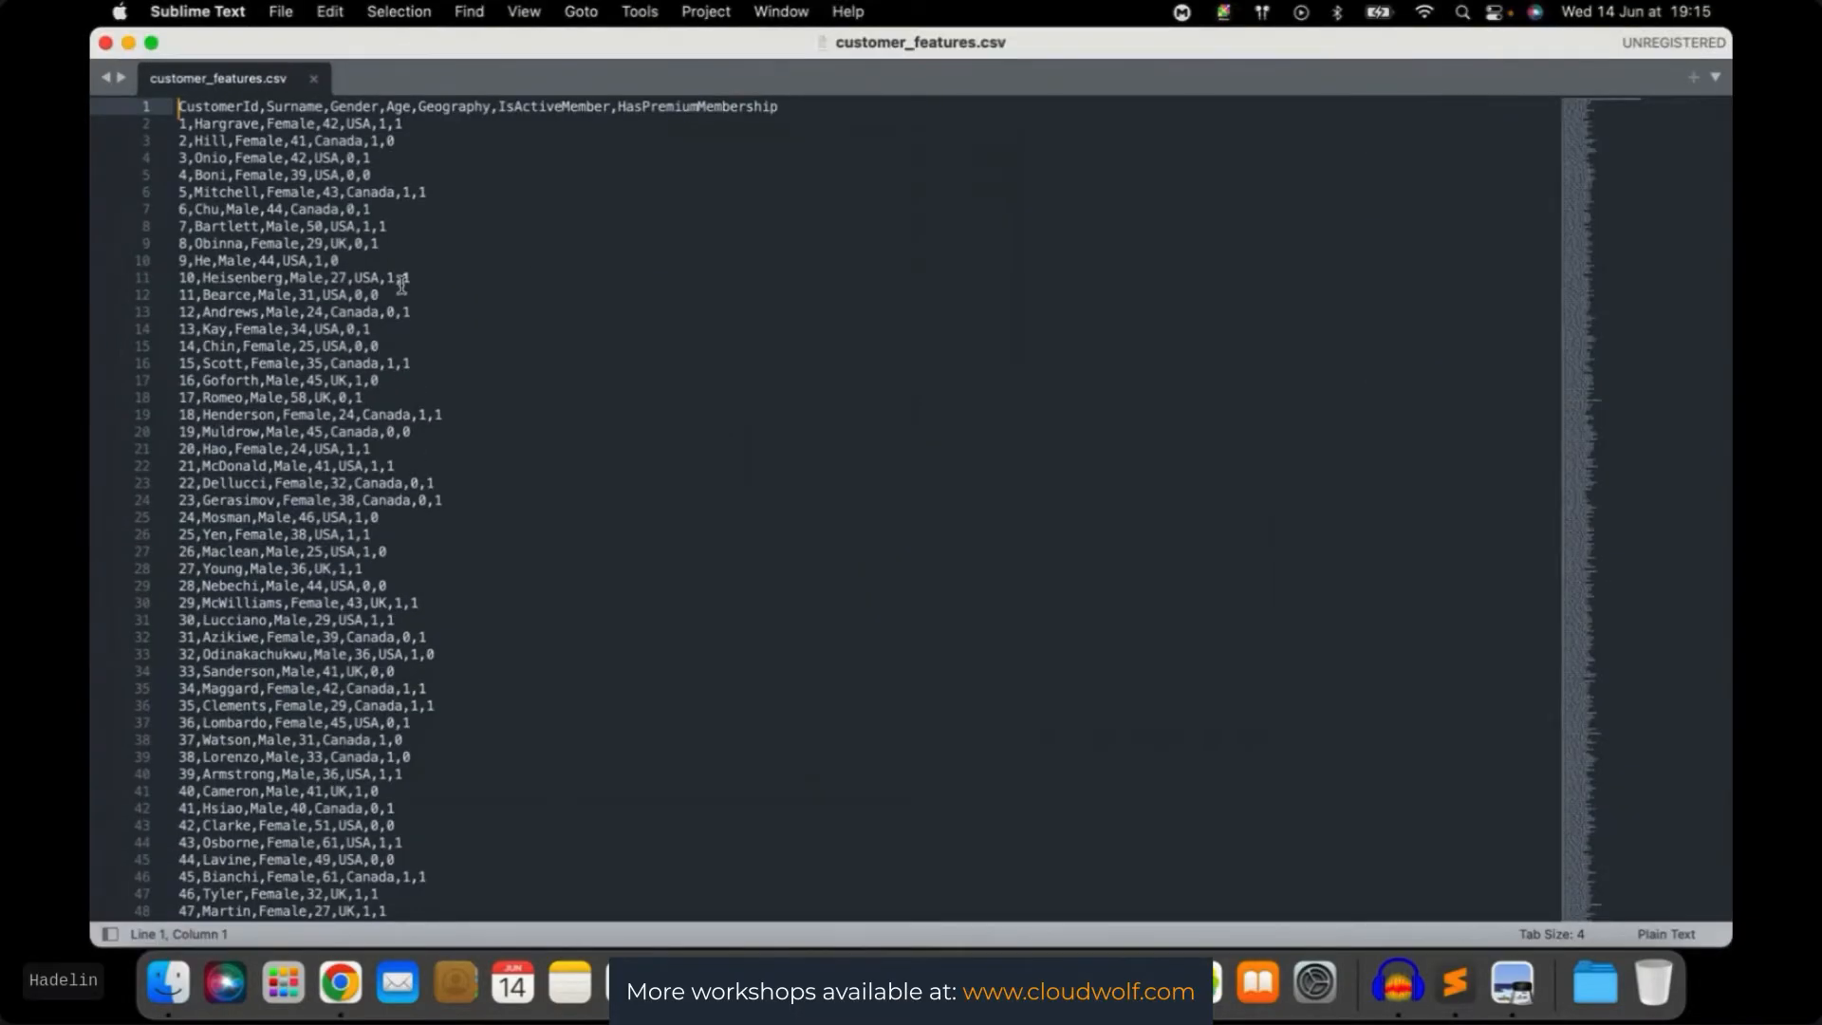
key(ctrl+Up)
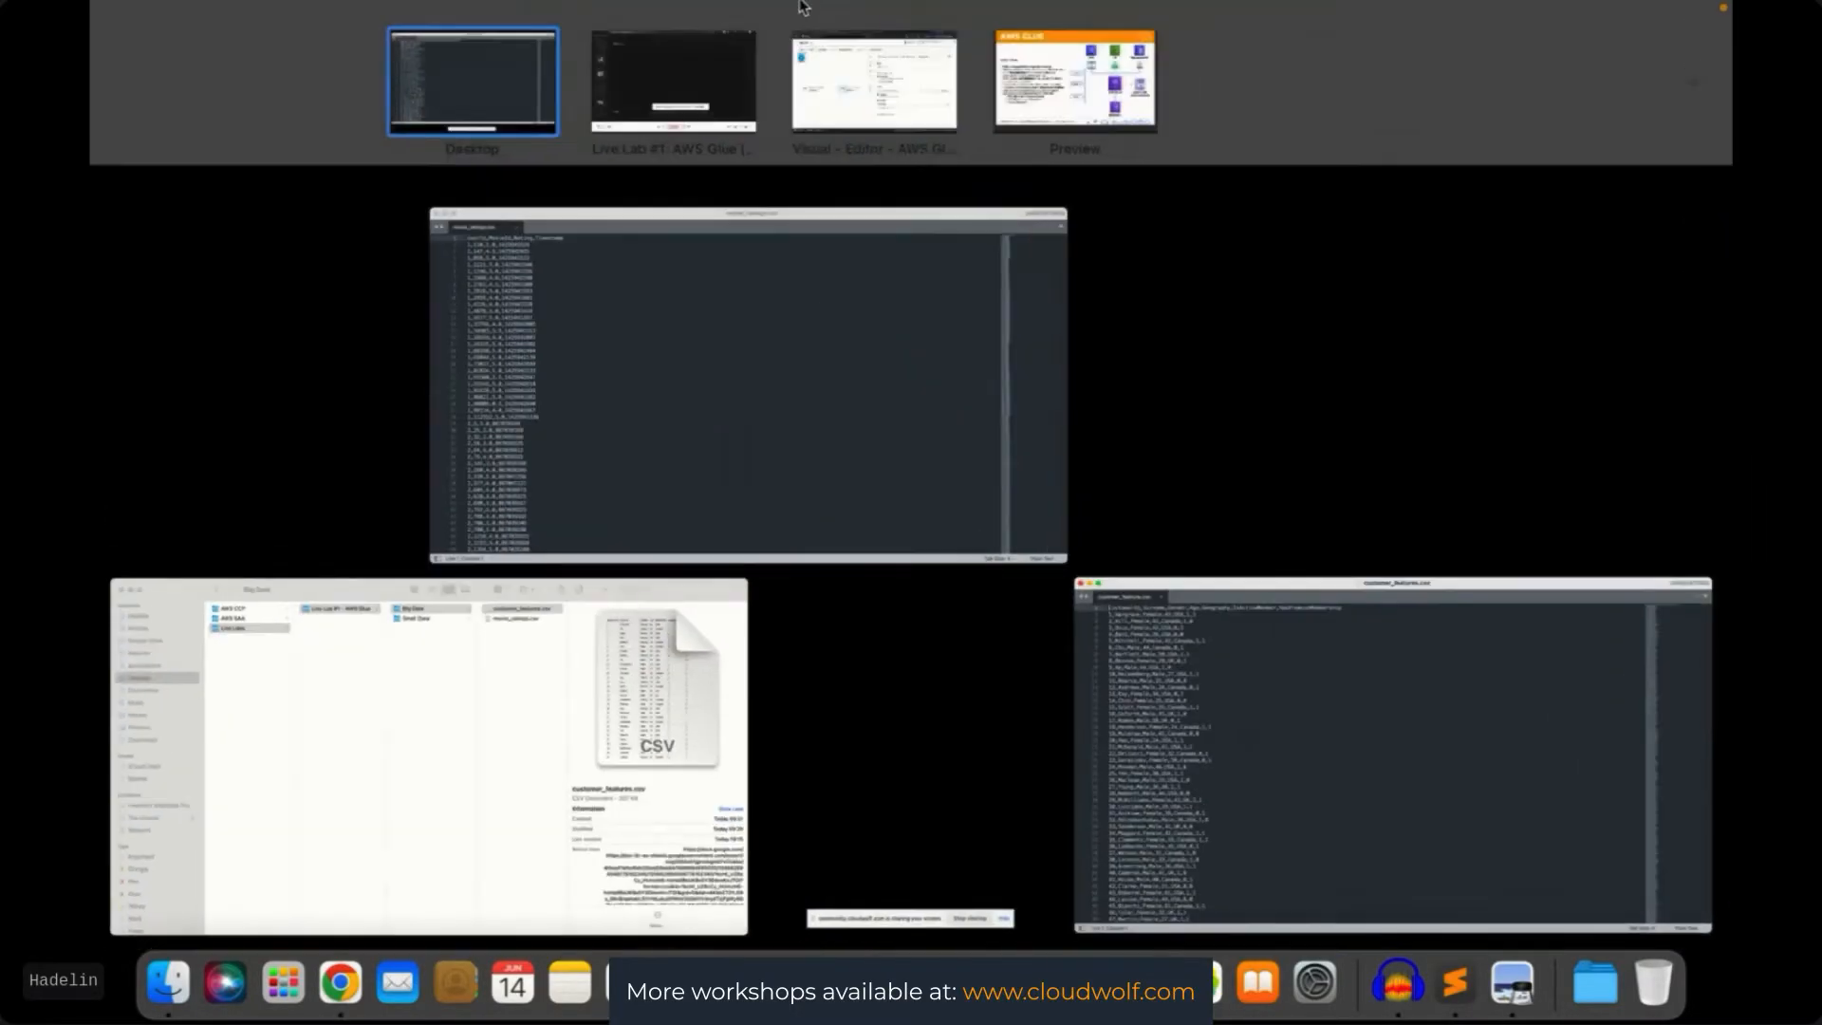
Return to the Easy ETL editor, select the left Amazon S3 source, and bring up Add nodes
click(859, 100)
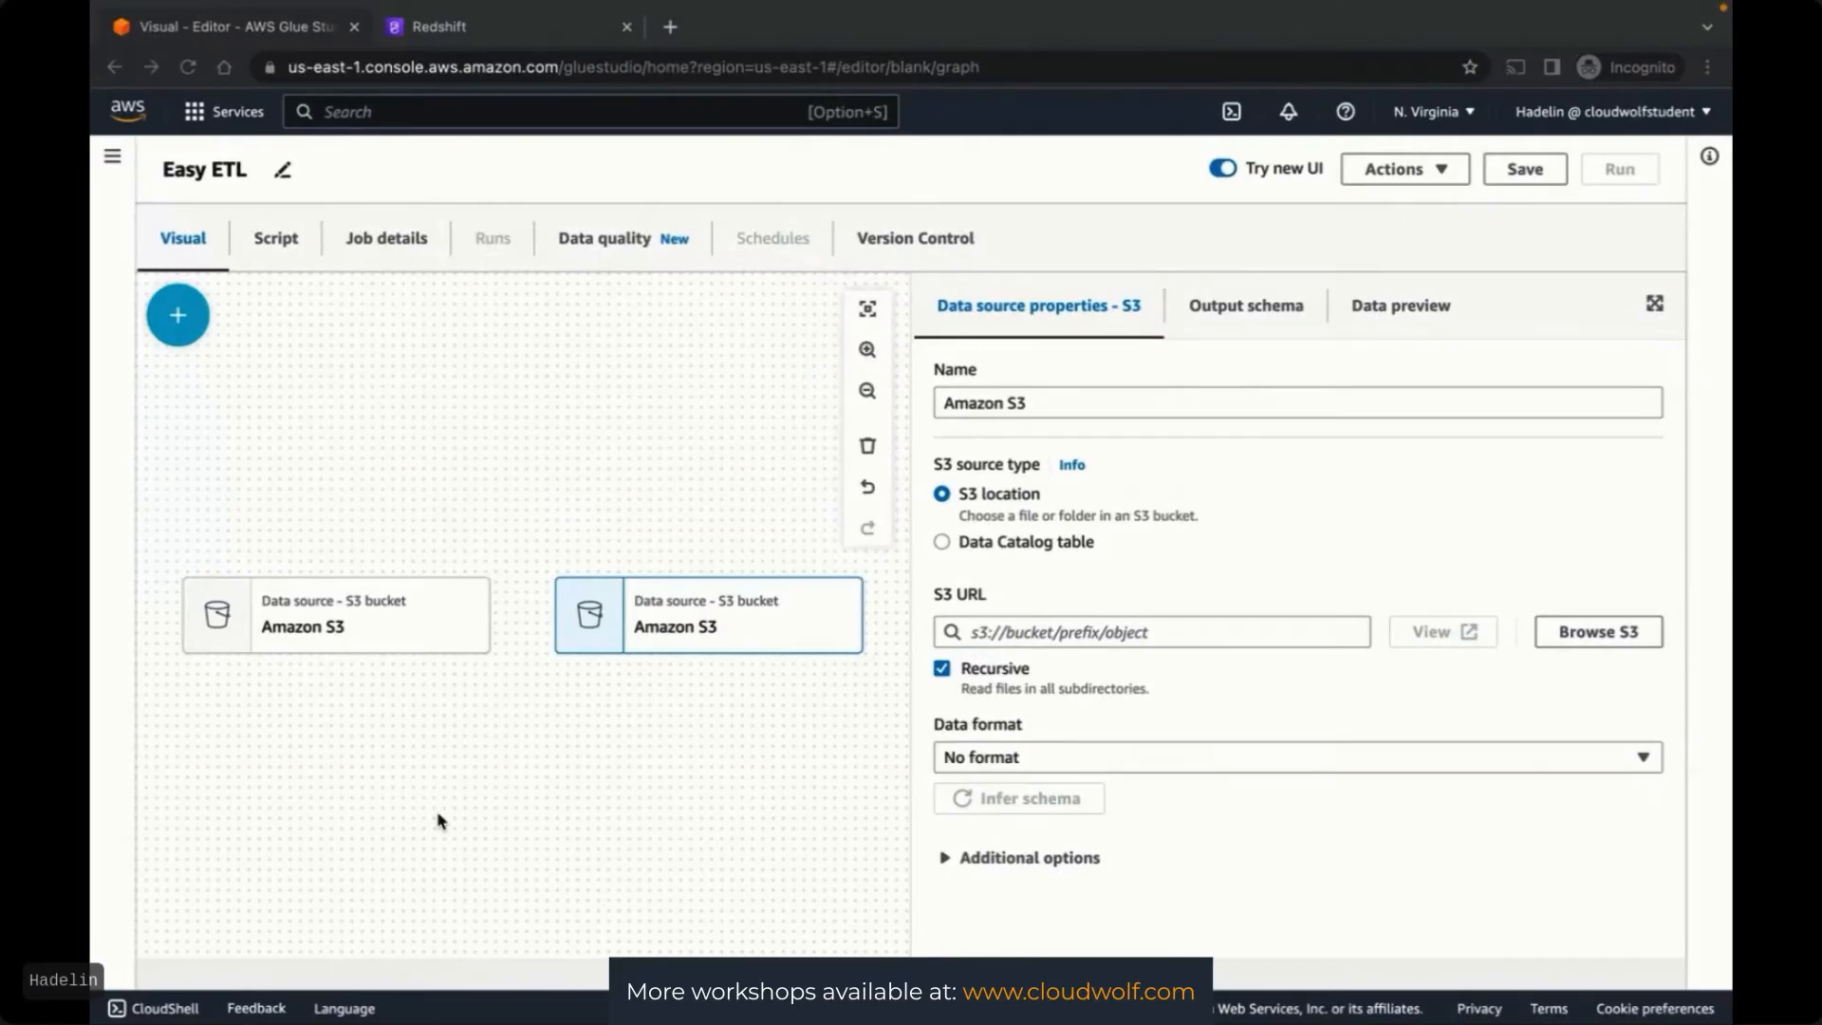
click(351, 622)
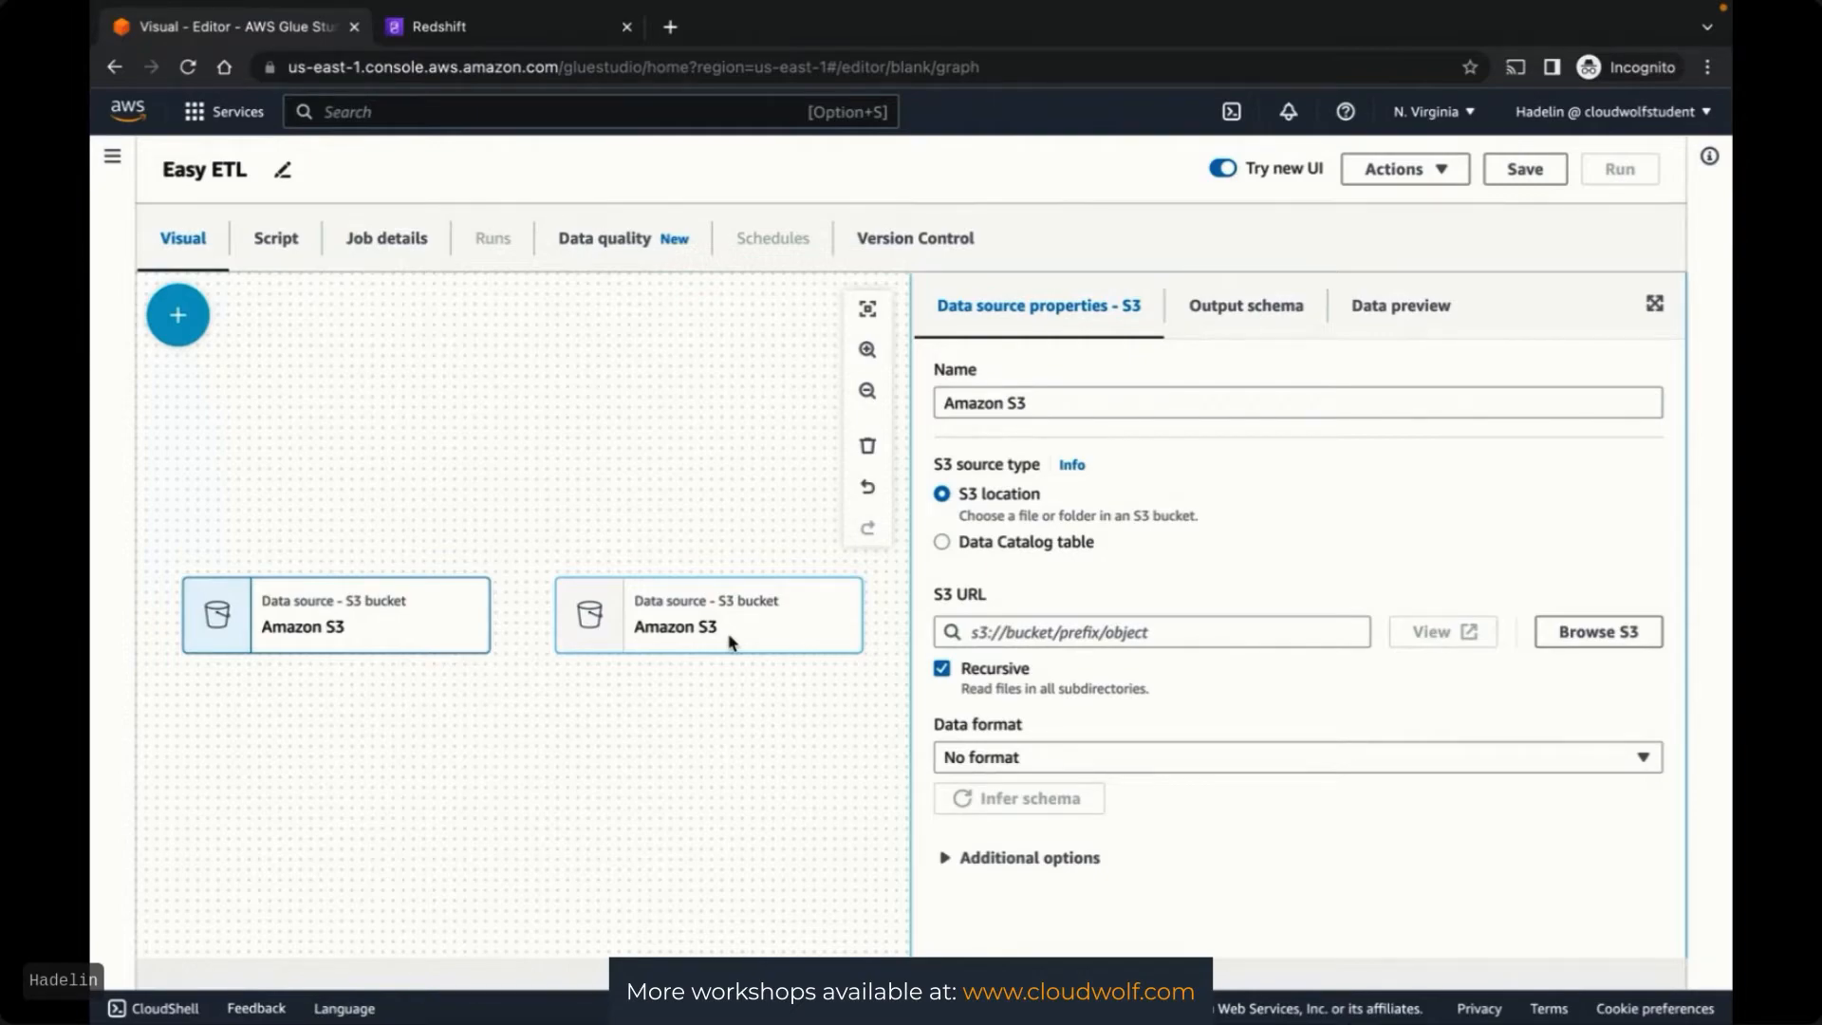
scroll(732, 644, down, 5)
scroll(731, 643, up, 5)
scroll(732, 644, down, 1)
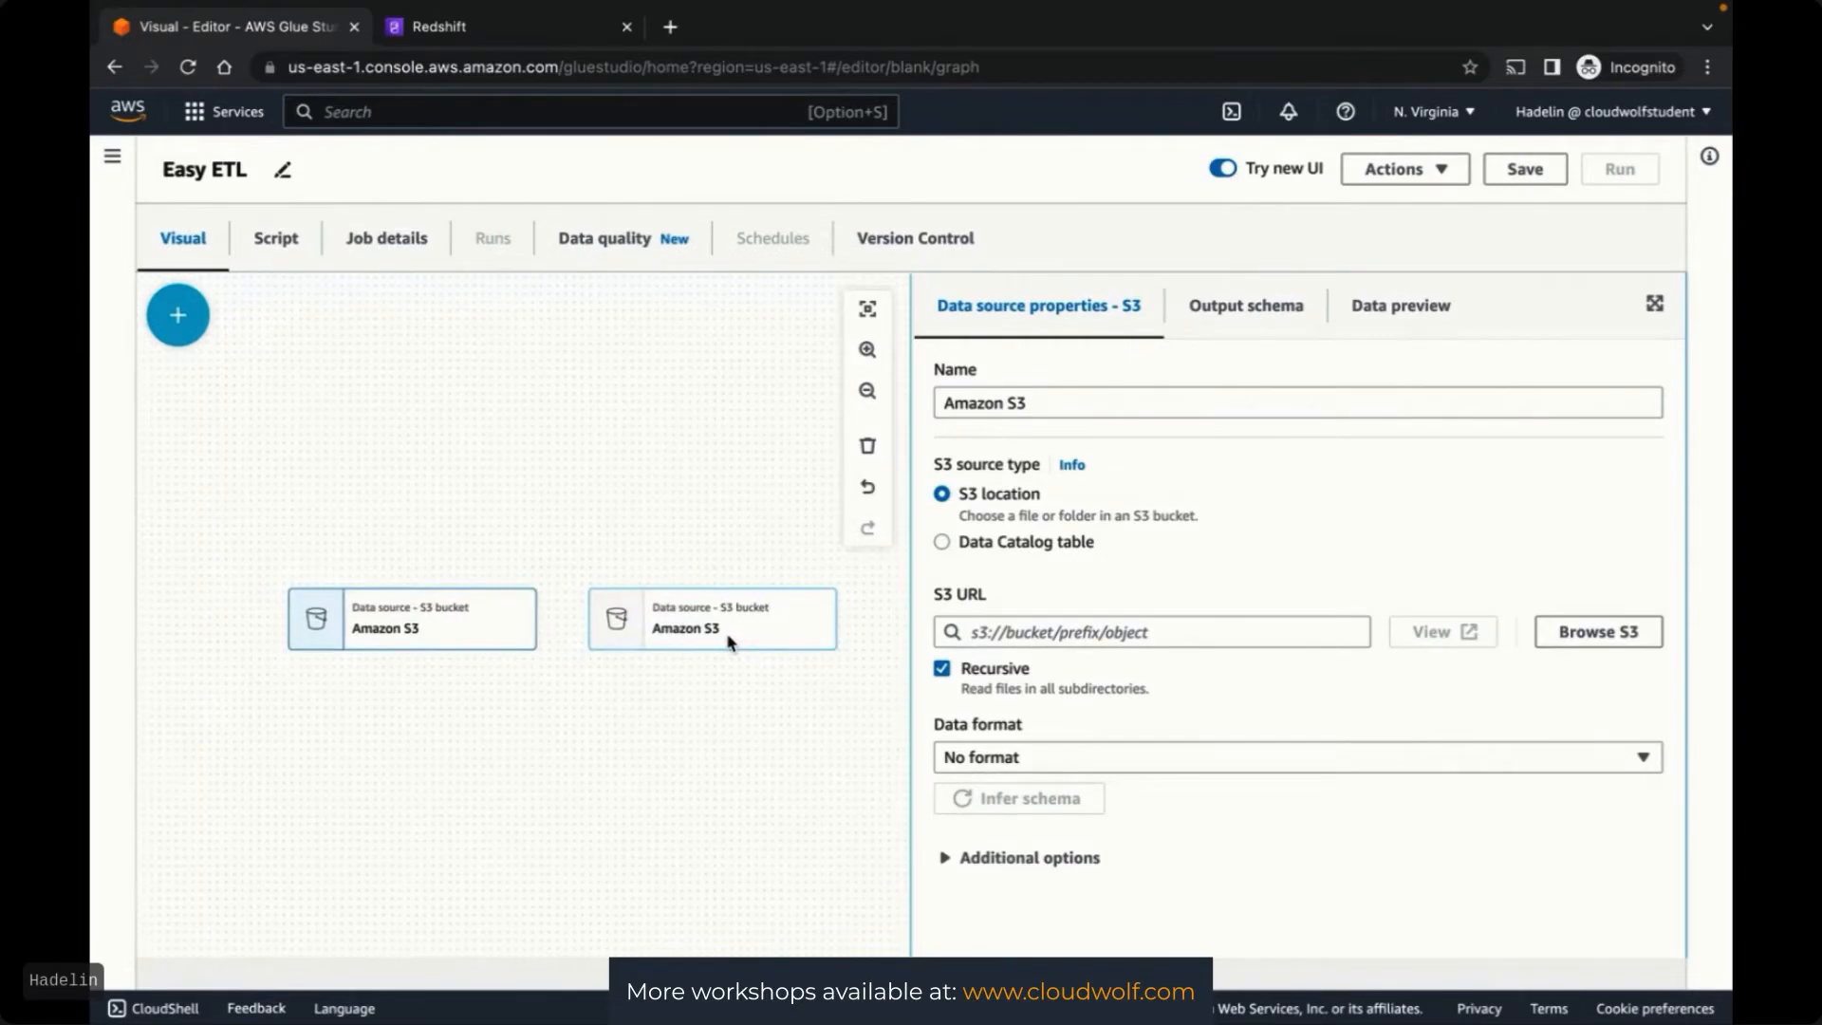
scroll(582, 661, up, 2)
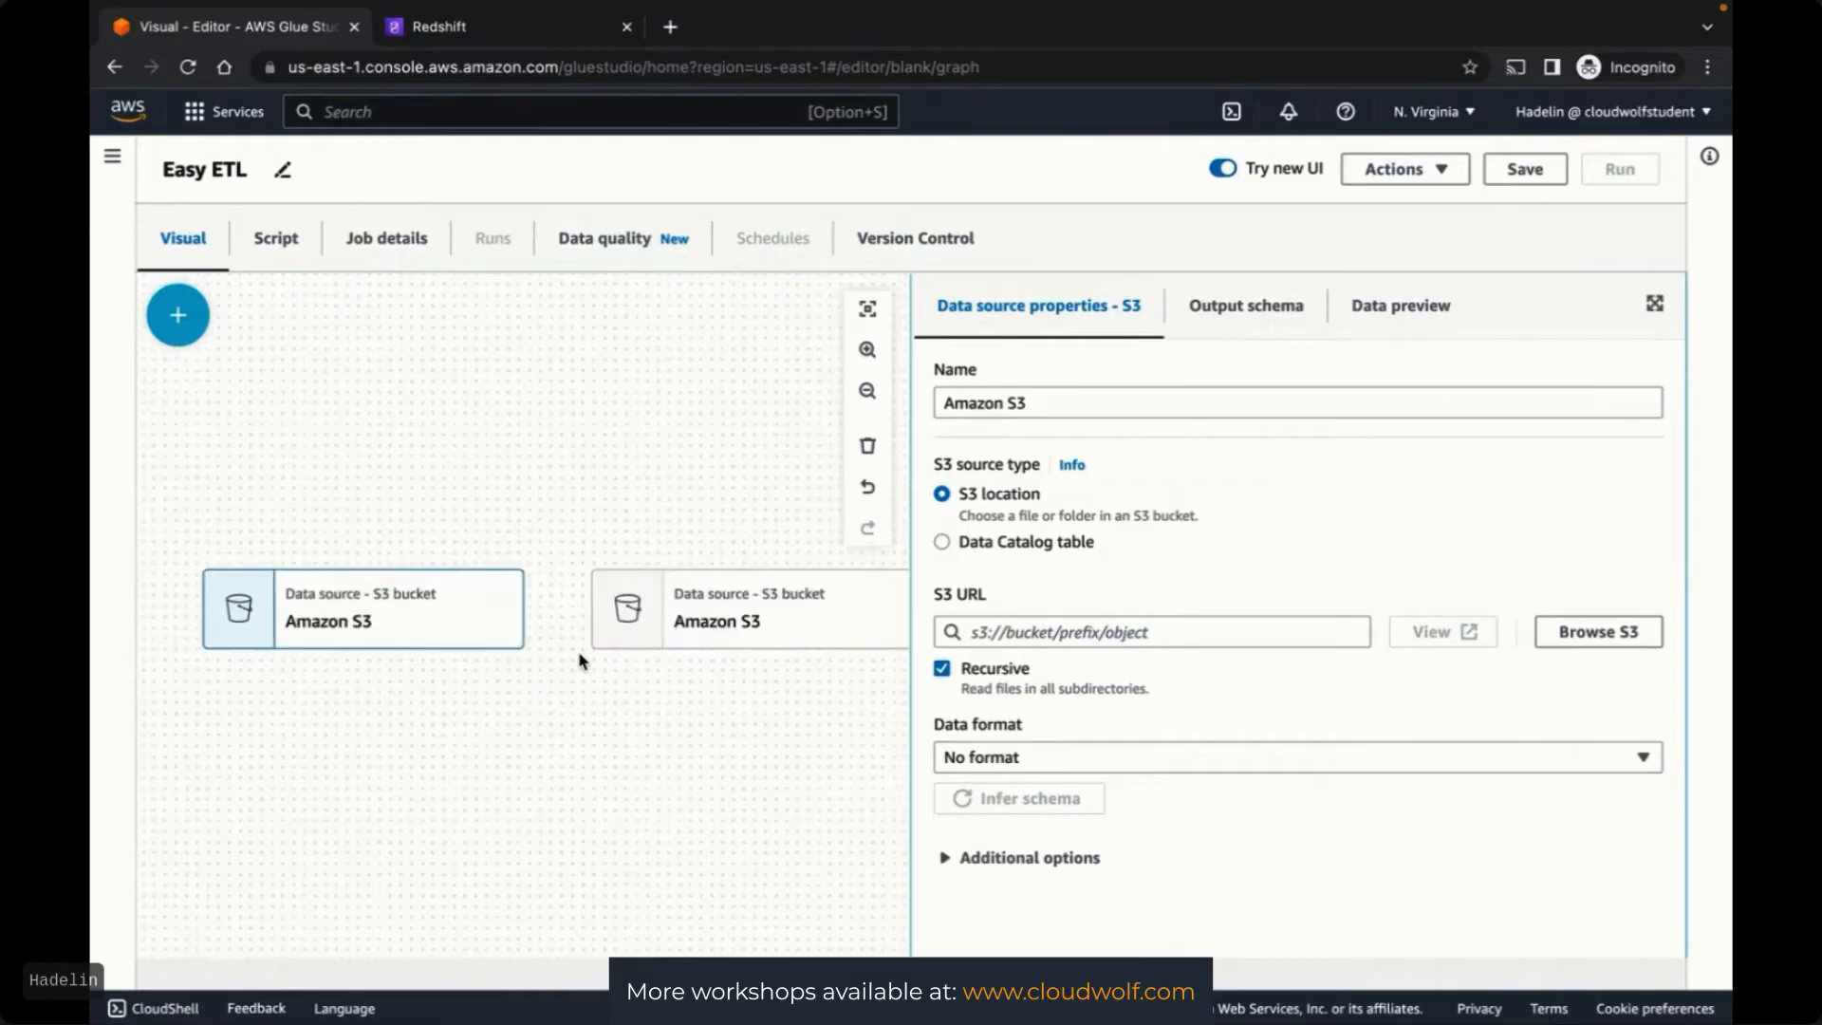
click(179, 317)
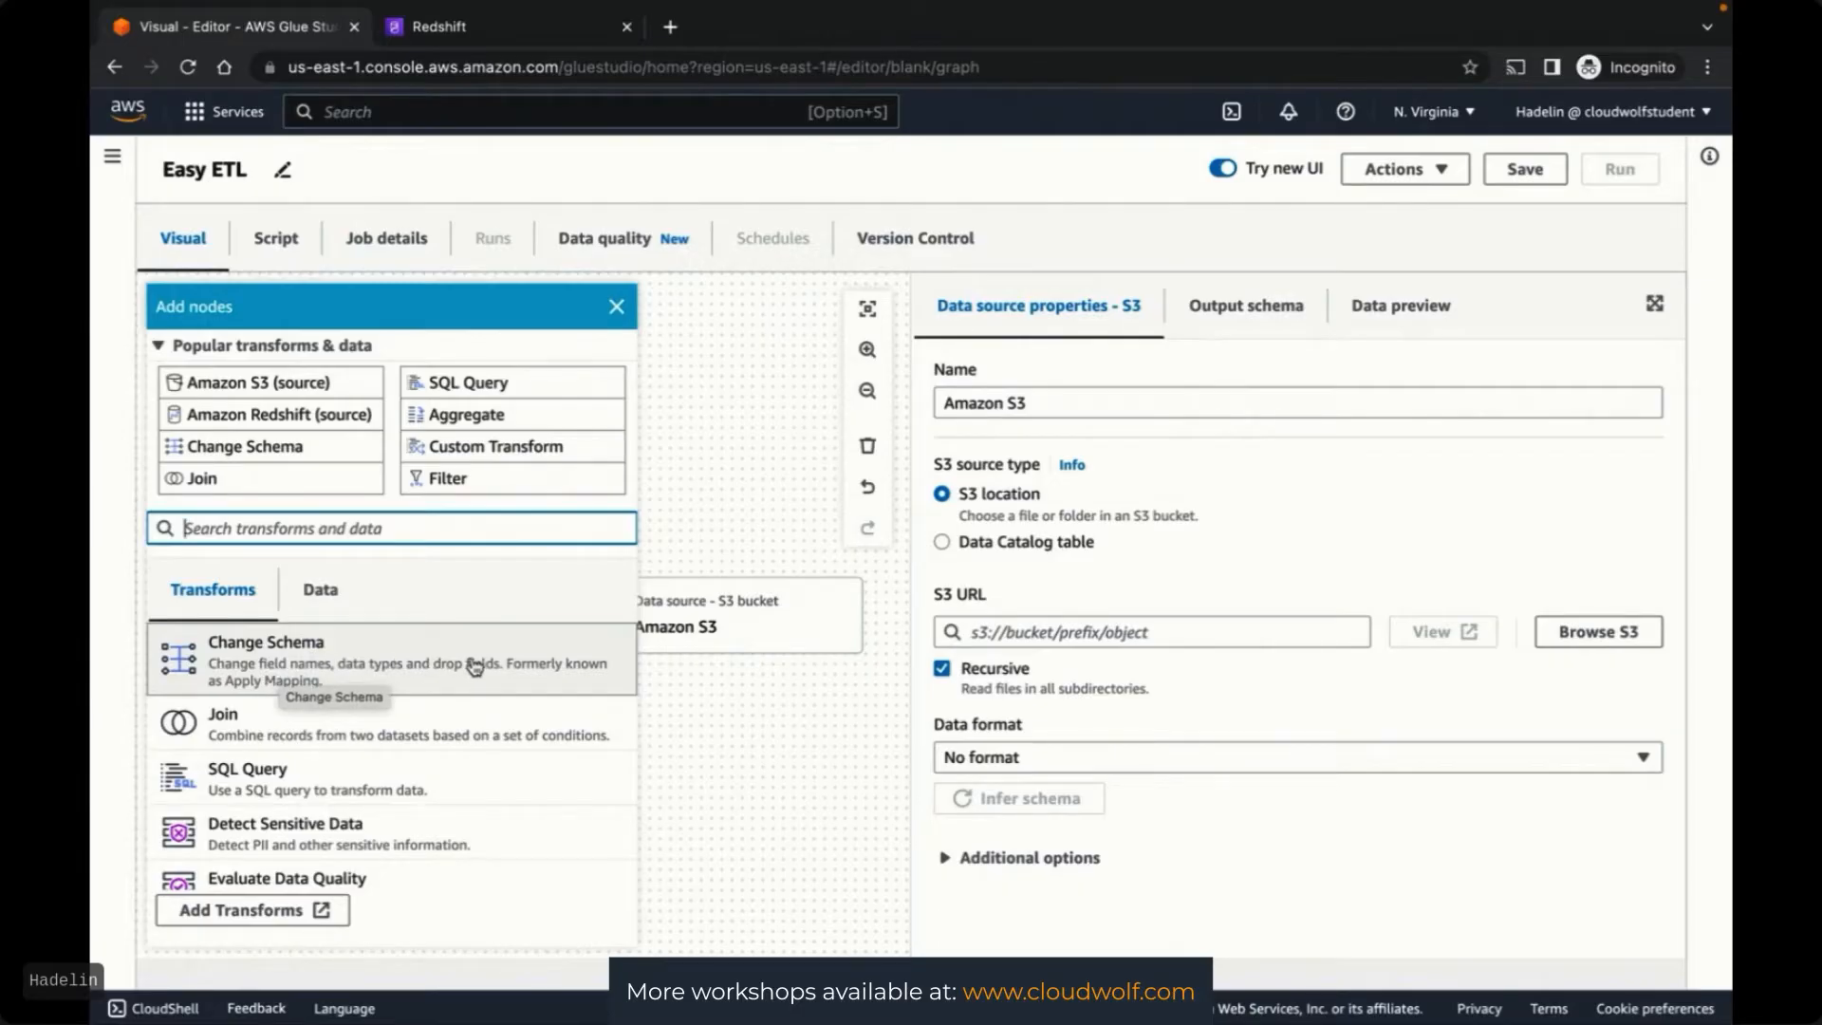
Add a Change Schema transform beneath the left Amazon S3 source
click(404, 670)
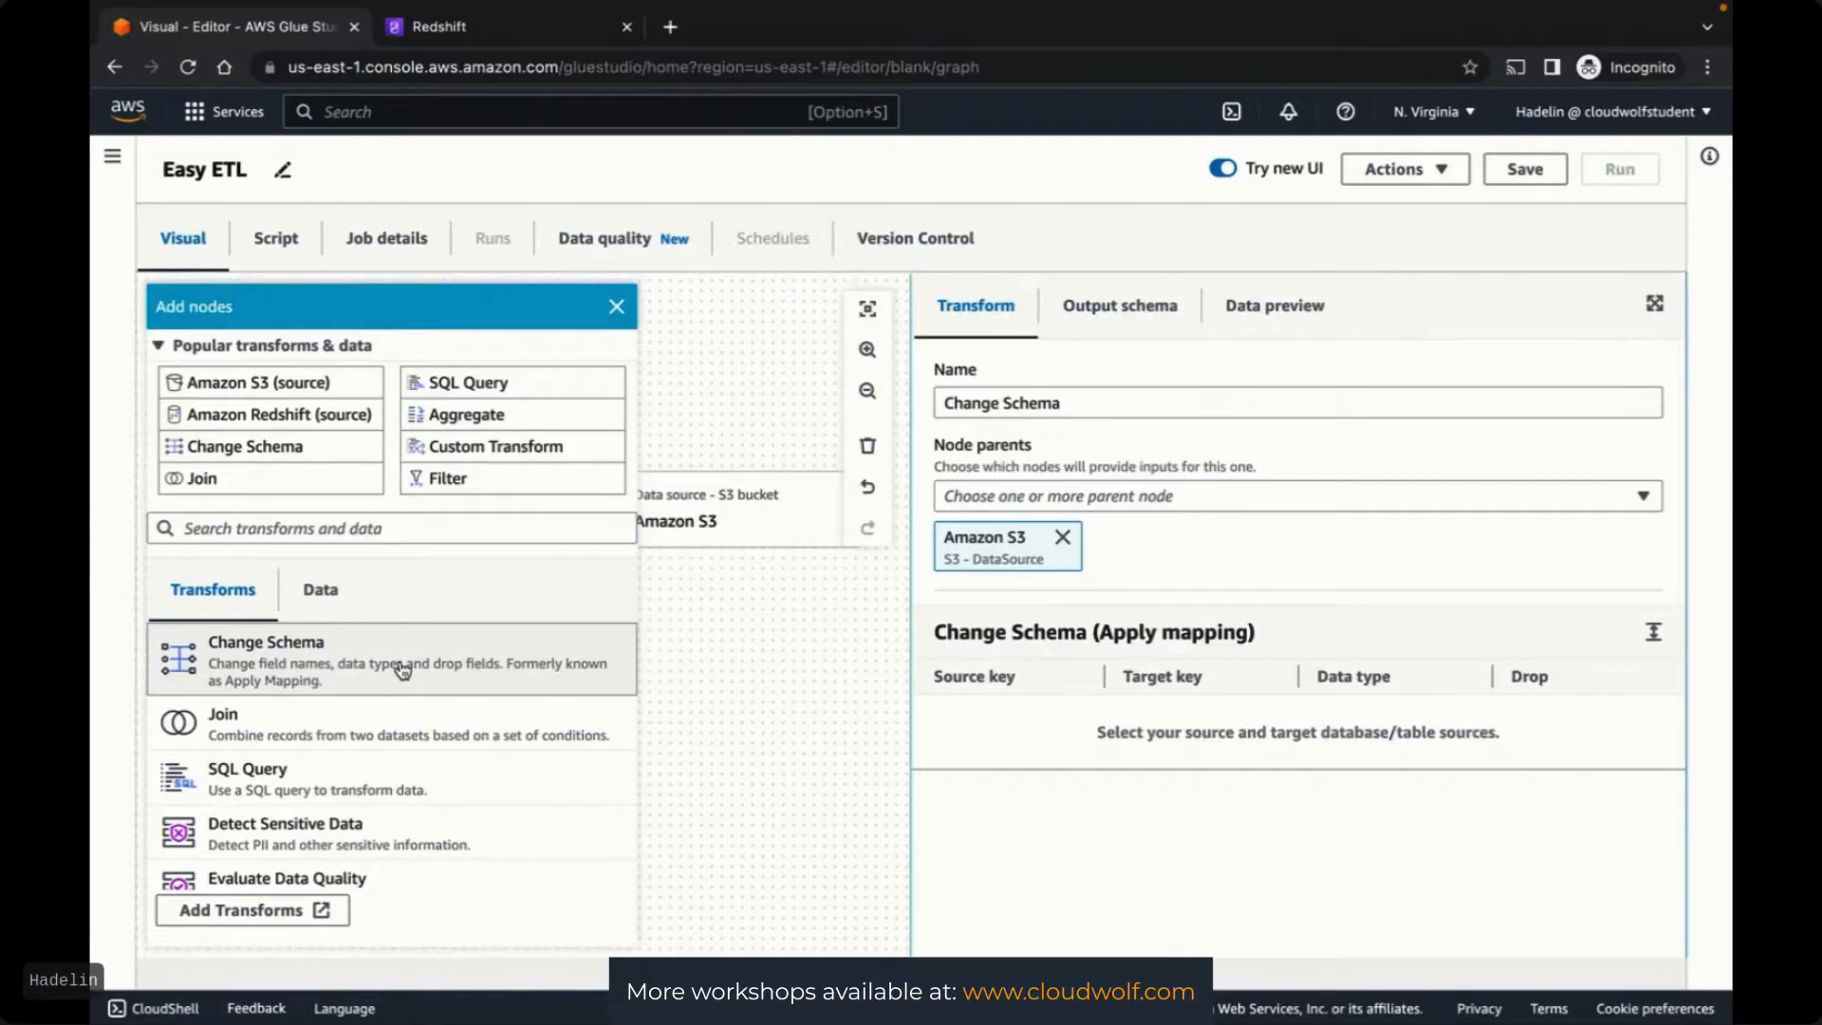
click(1083, 499)
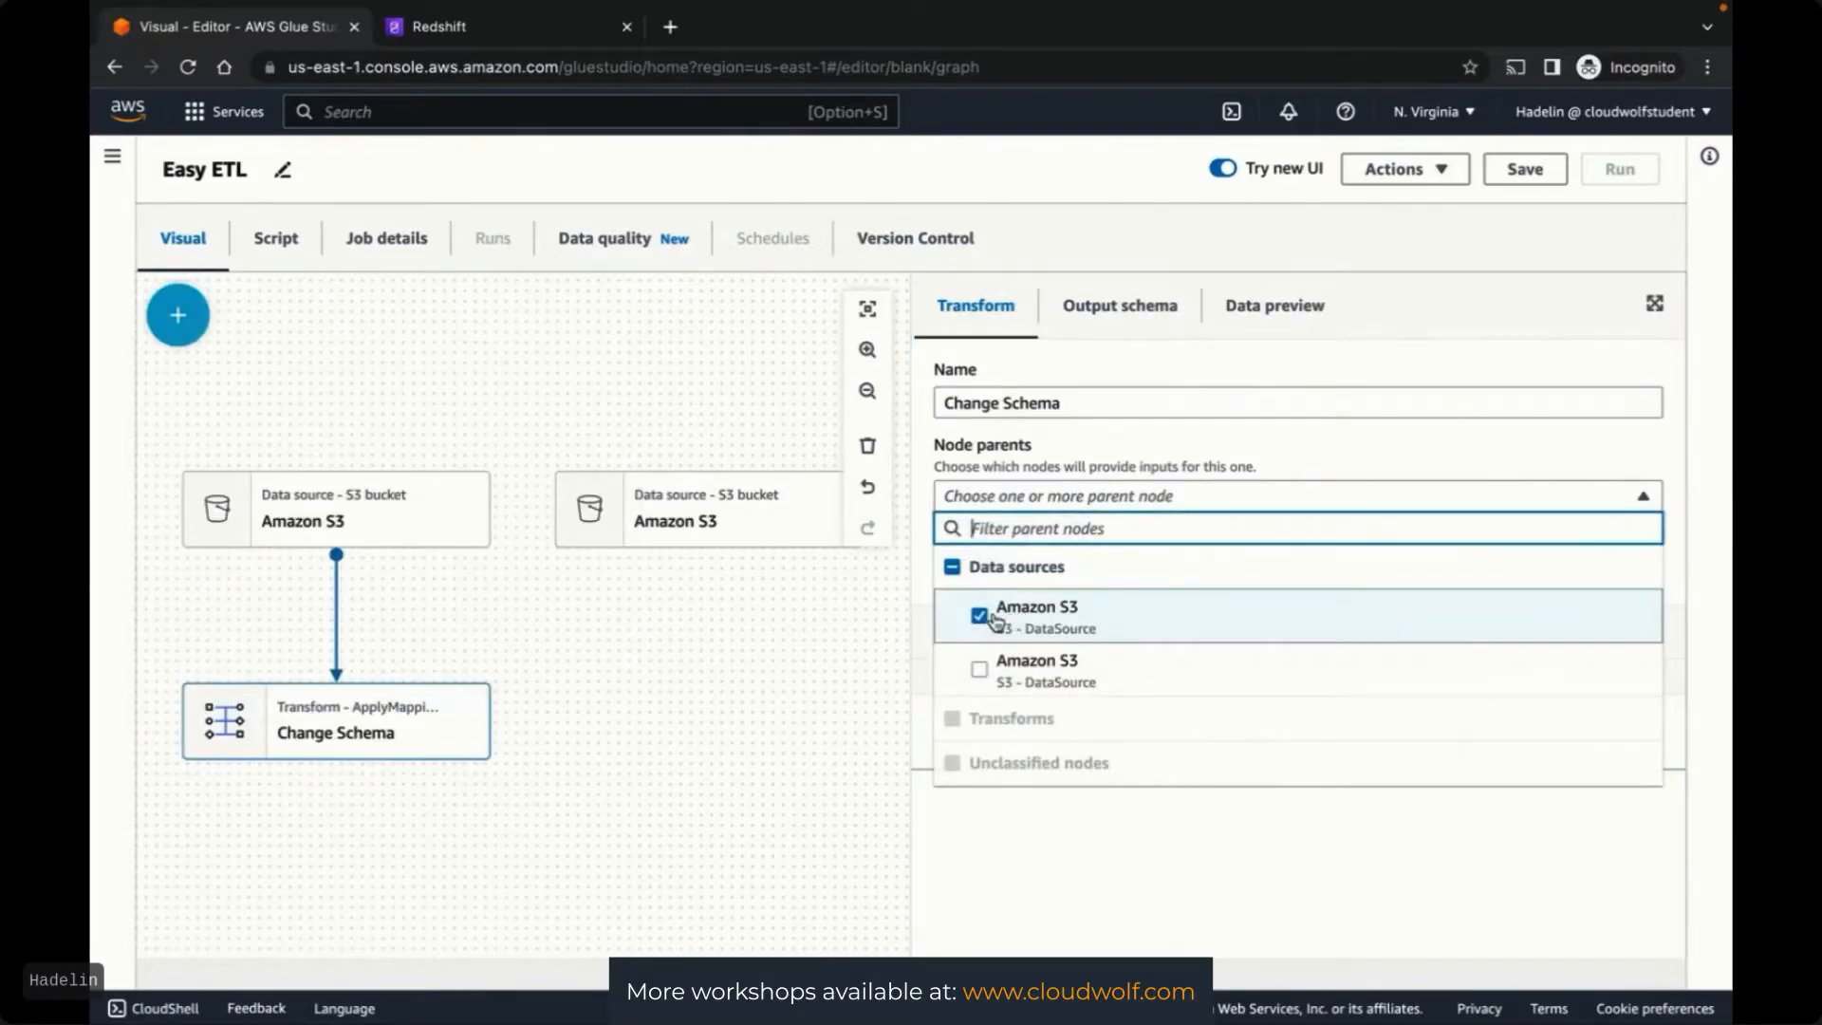
click(716, 719)
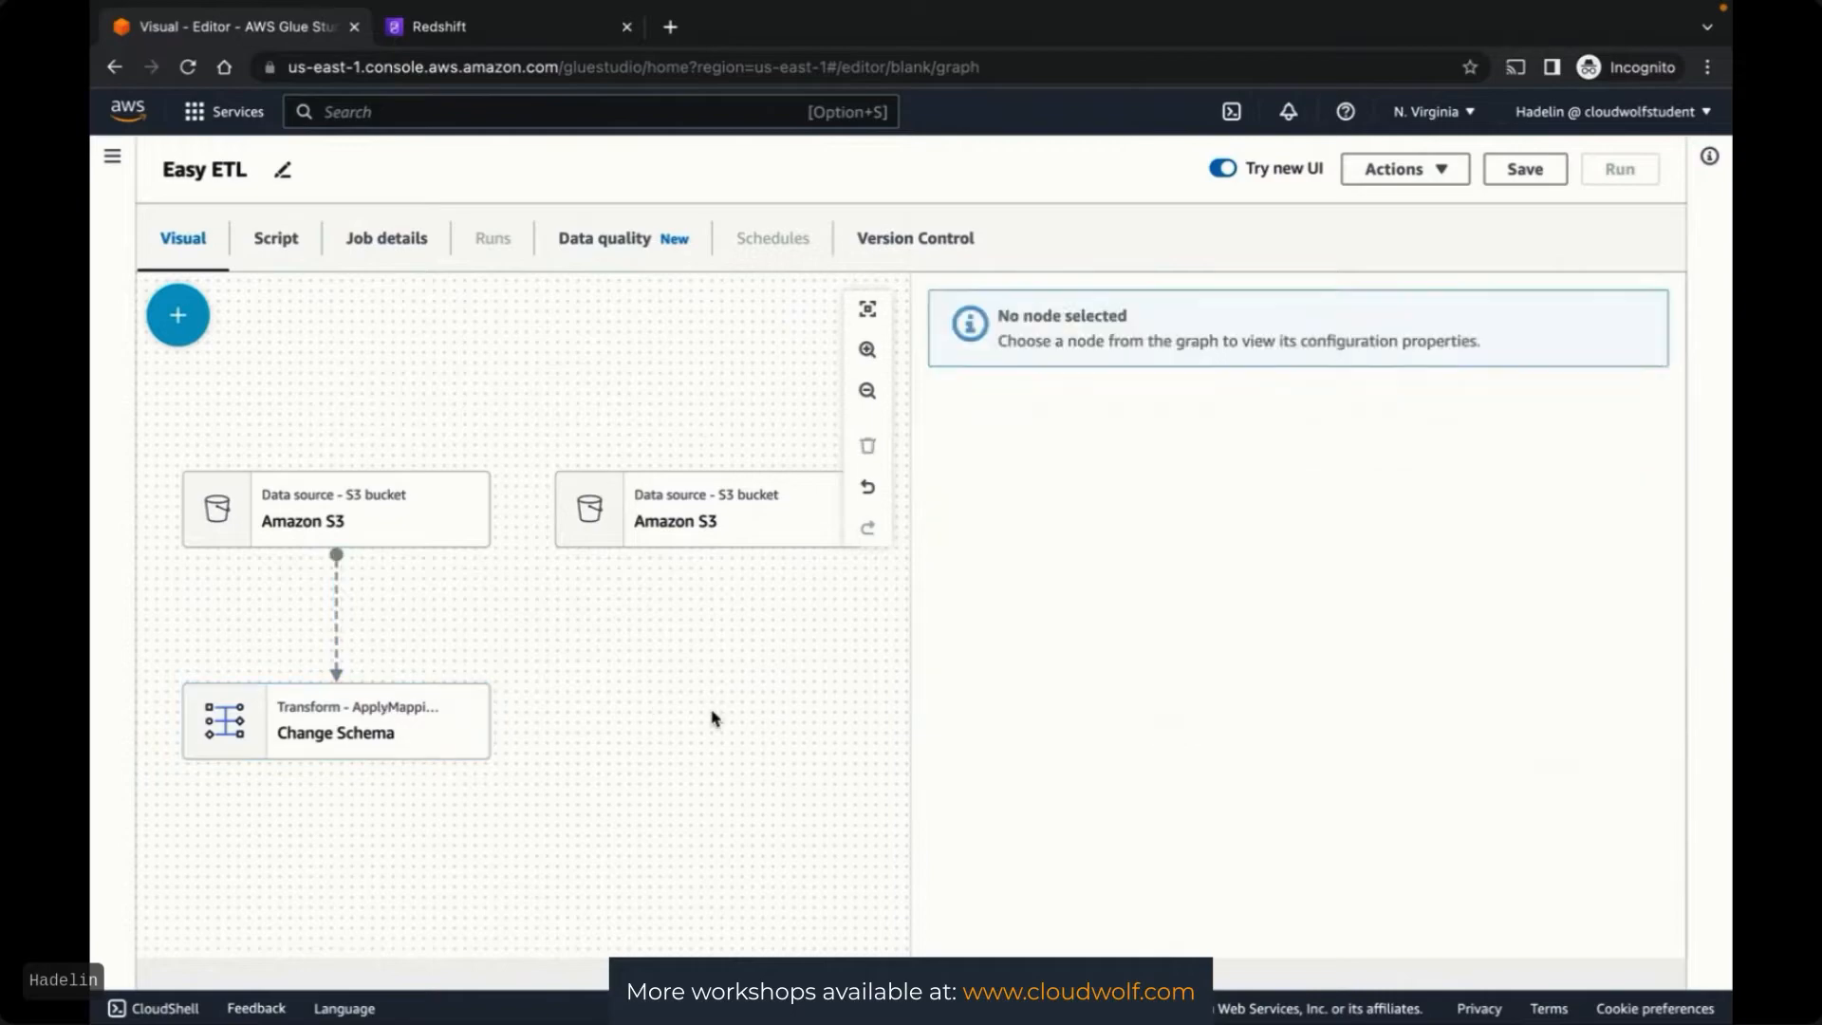
Add a second Change Schema transform with the second Amazon S3 source as its parent
click(177, 315)
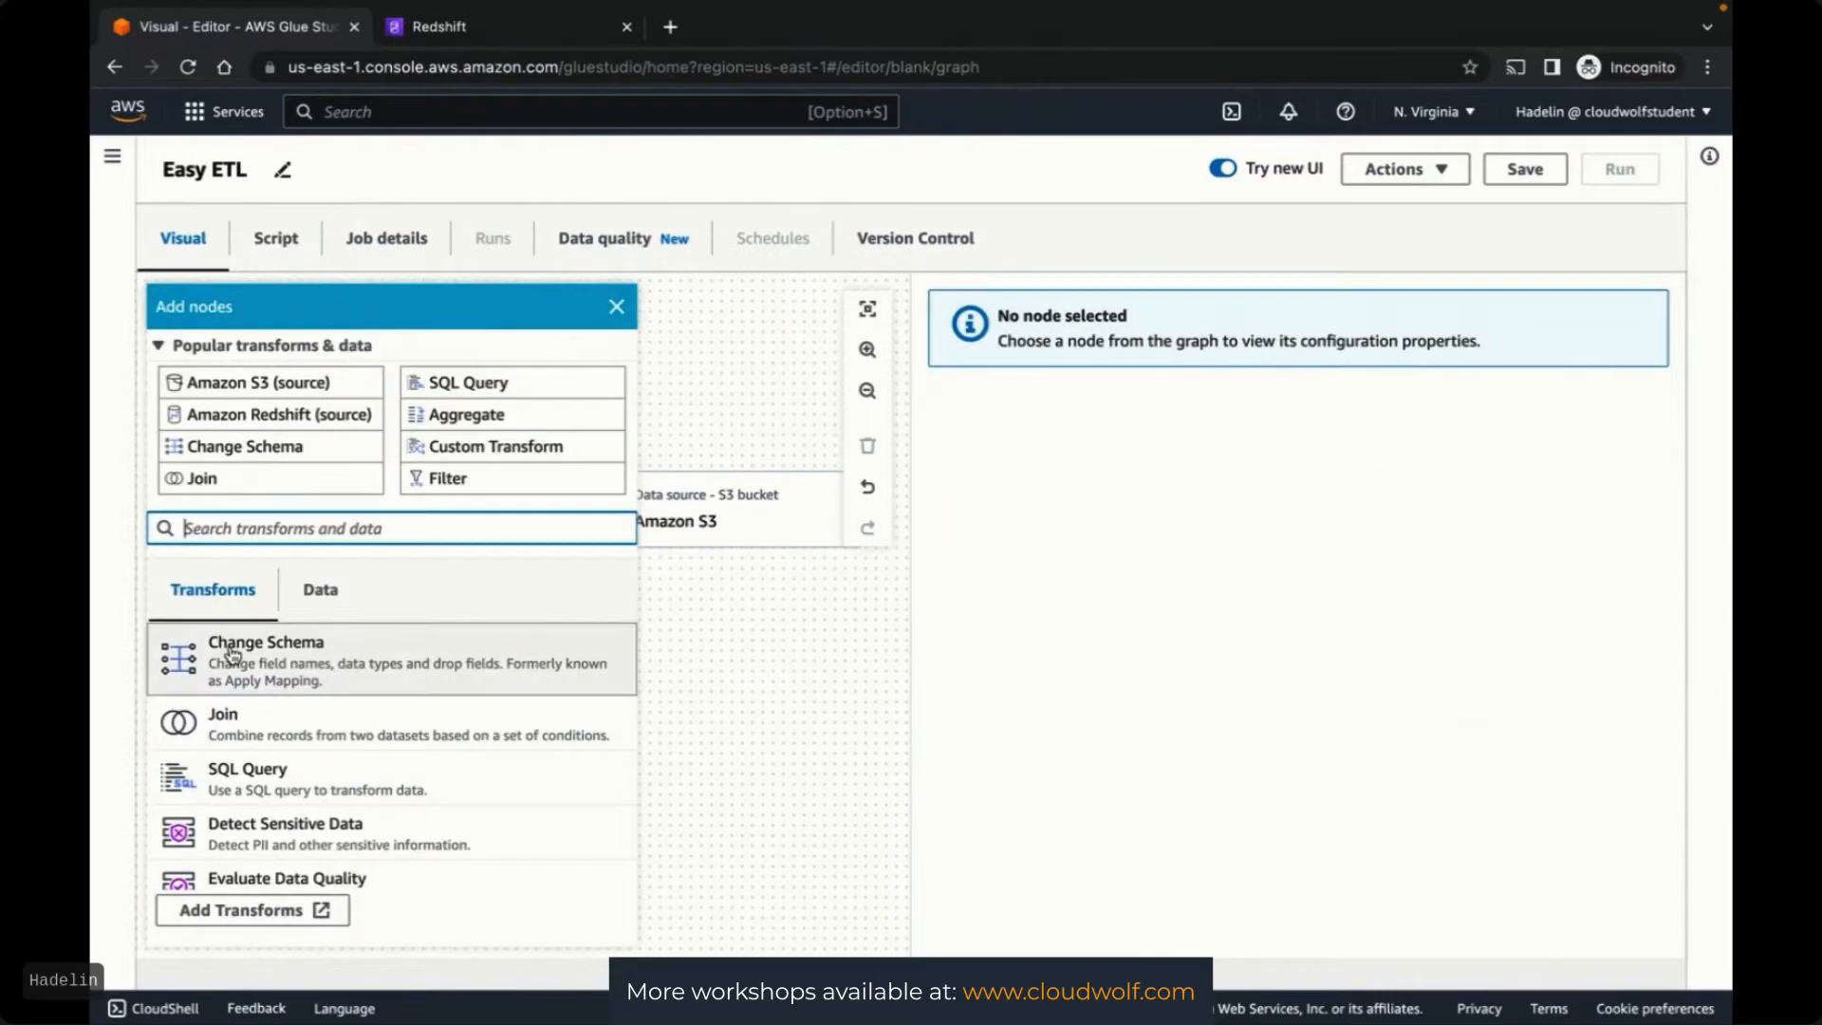
click(232, 658)
click(1034, 491)
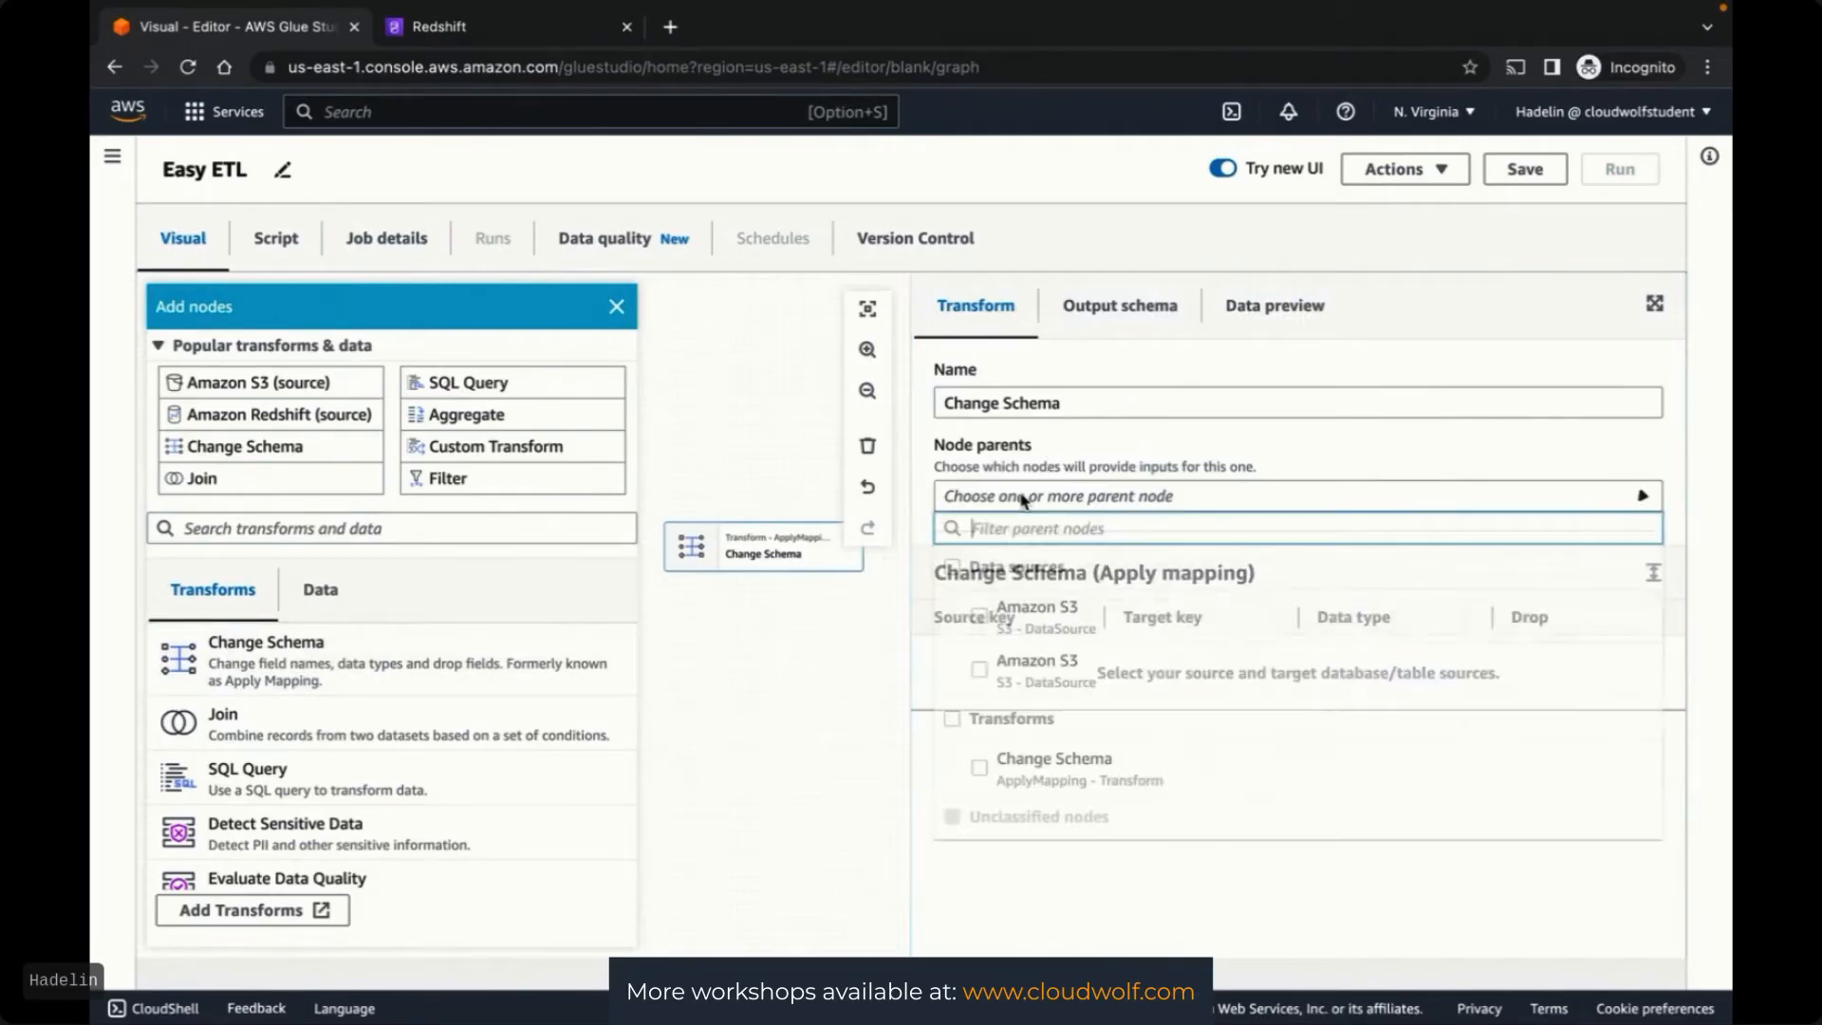
click(979, 671)
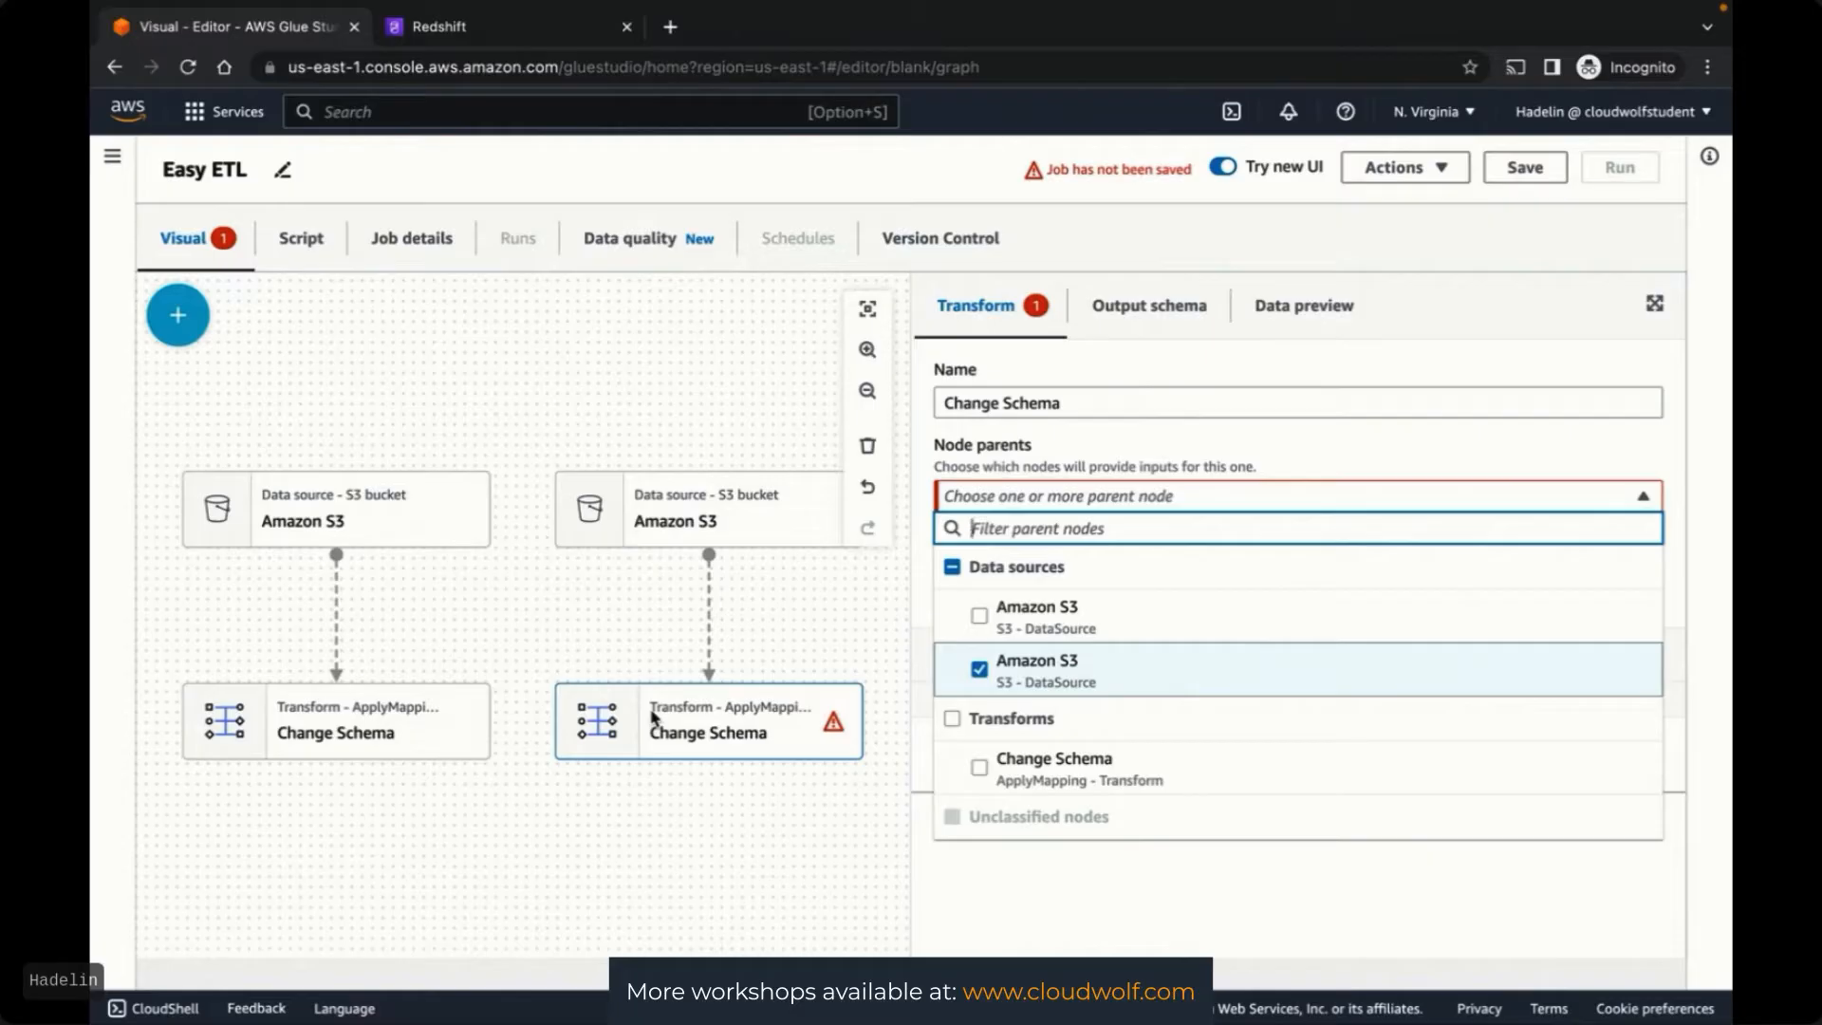
click(484, 834)
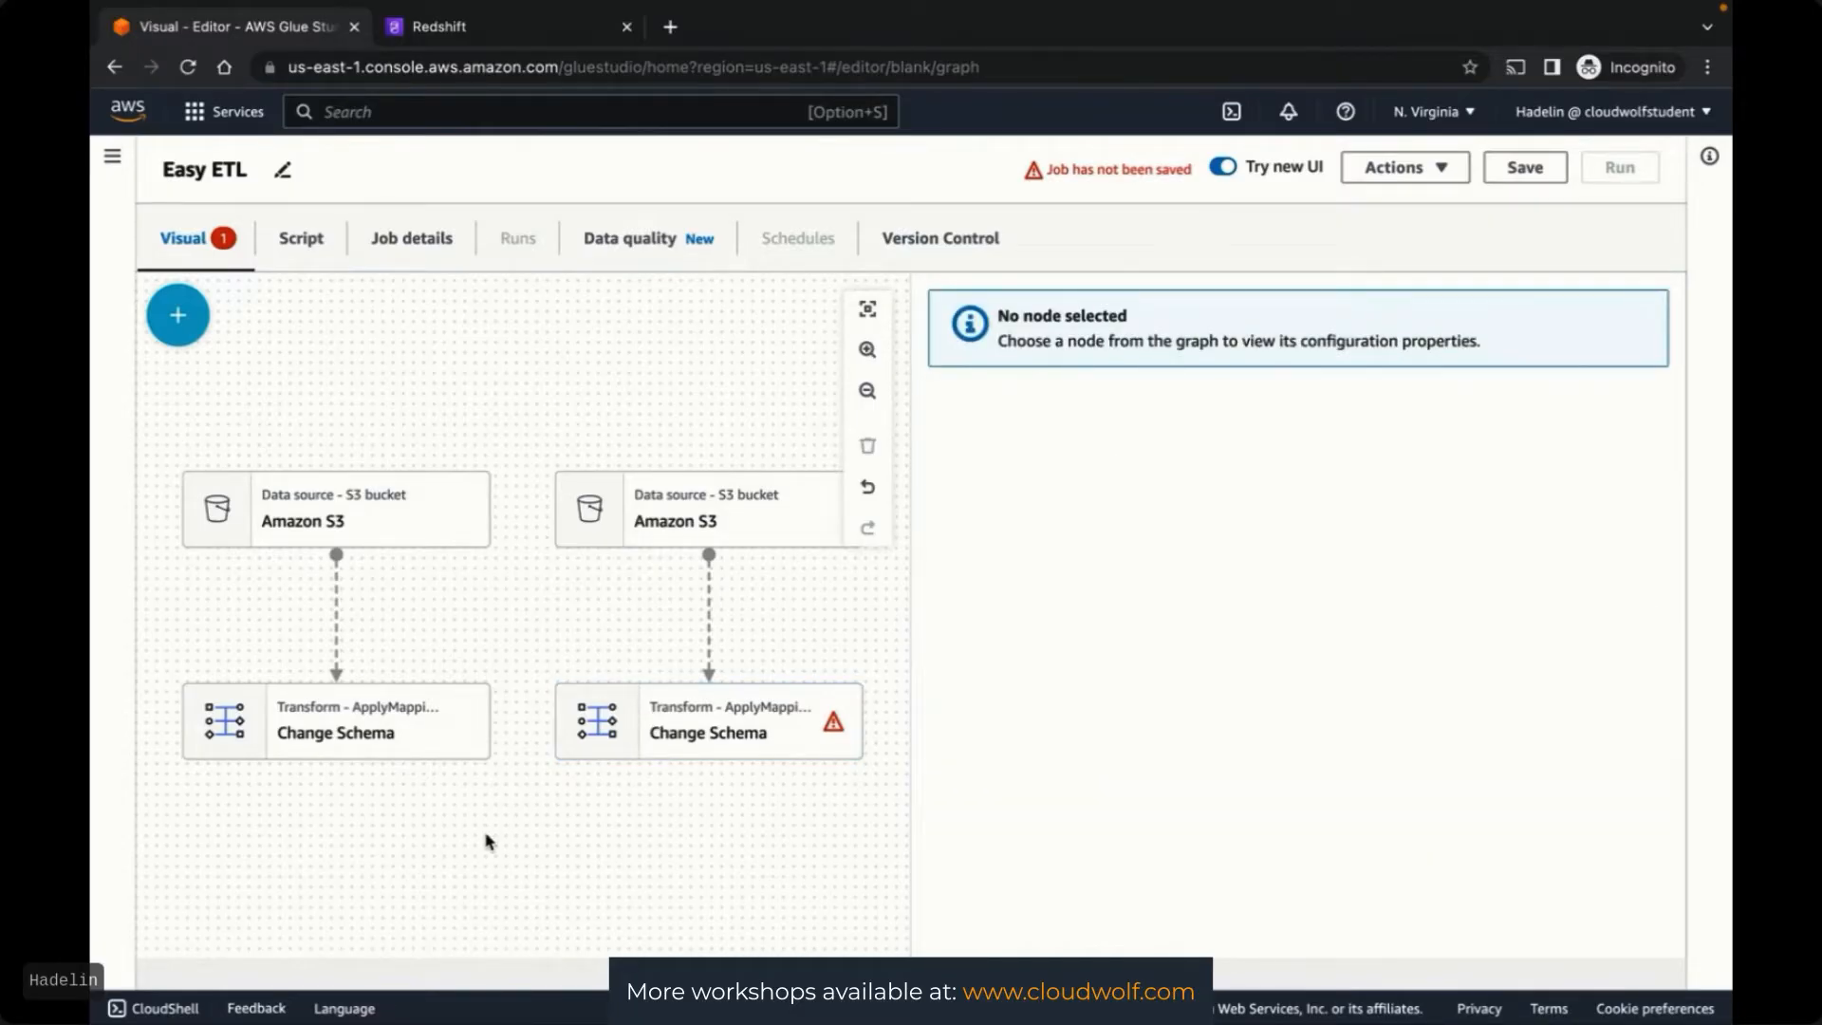
click(179, 319)
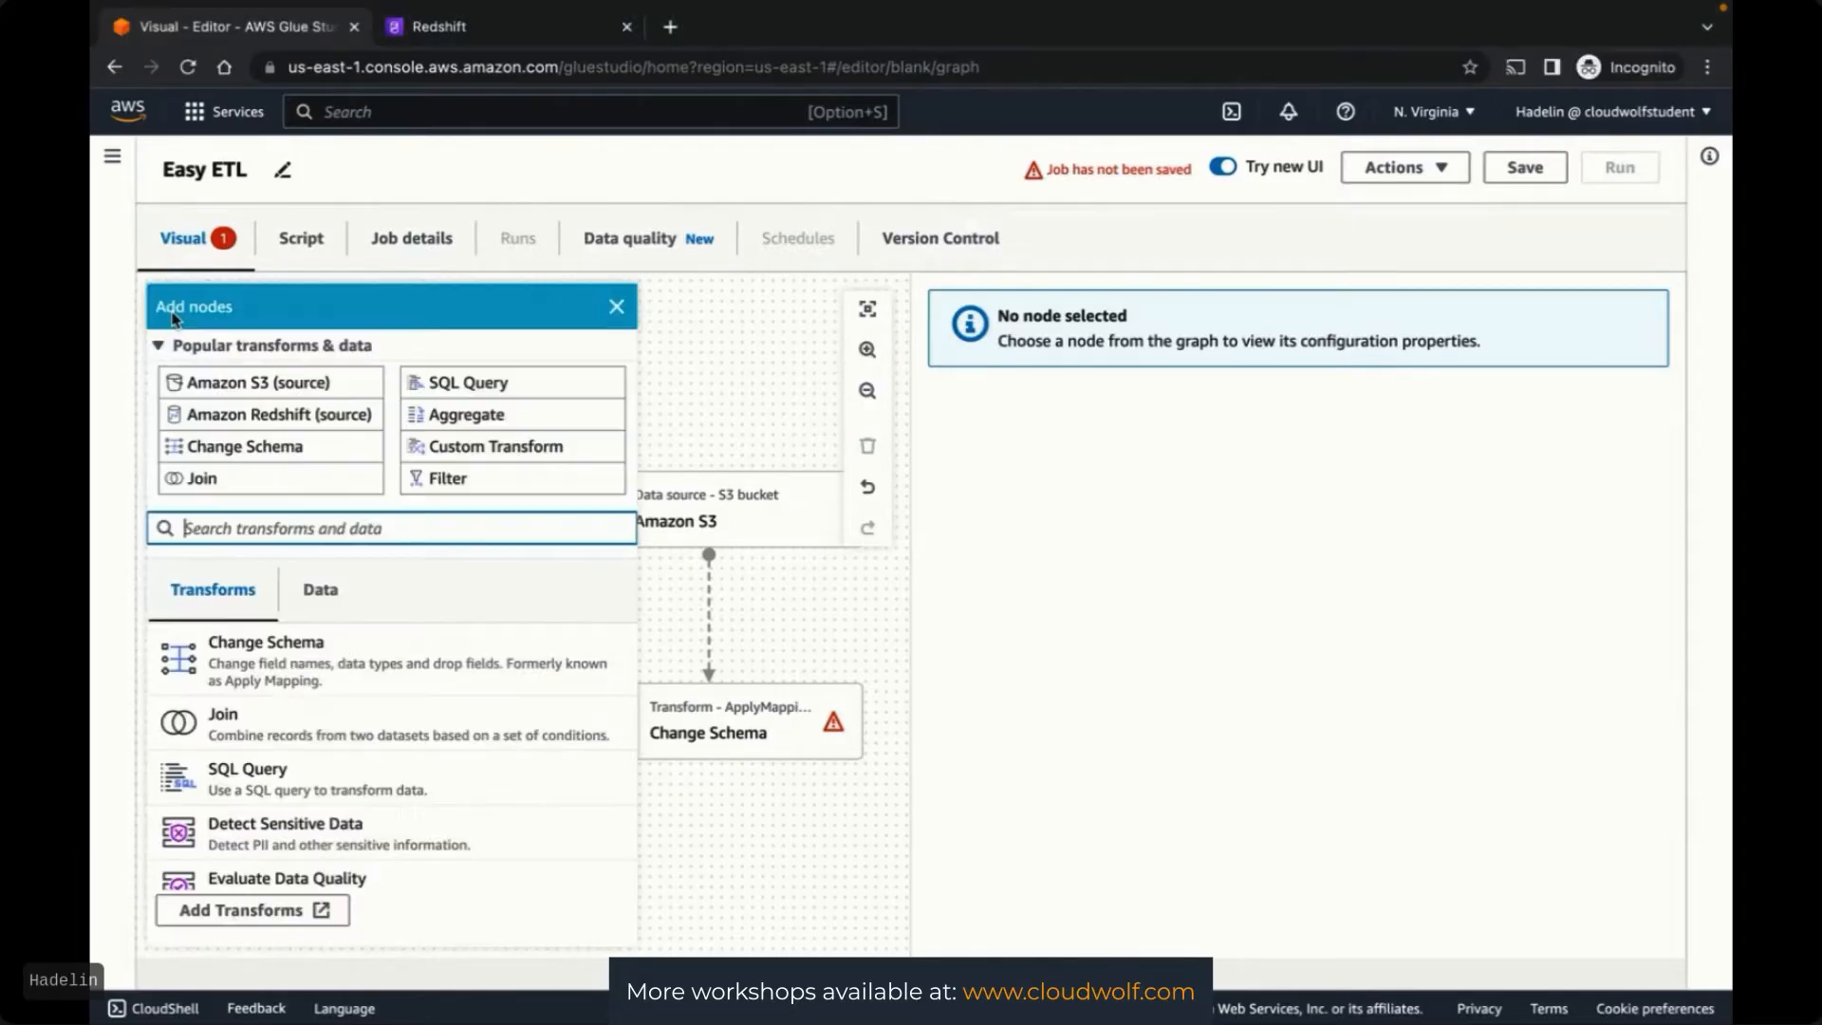
Add a Join transform with both Change Schema transforms as its parent nodes
click(272, 737)
click(1084, 496)
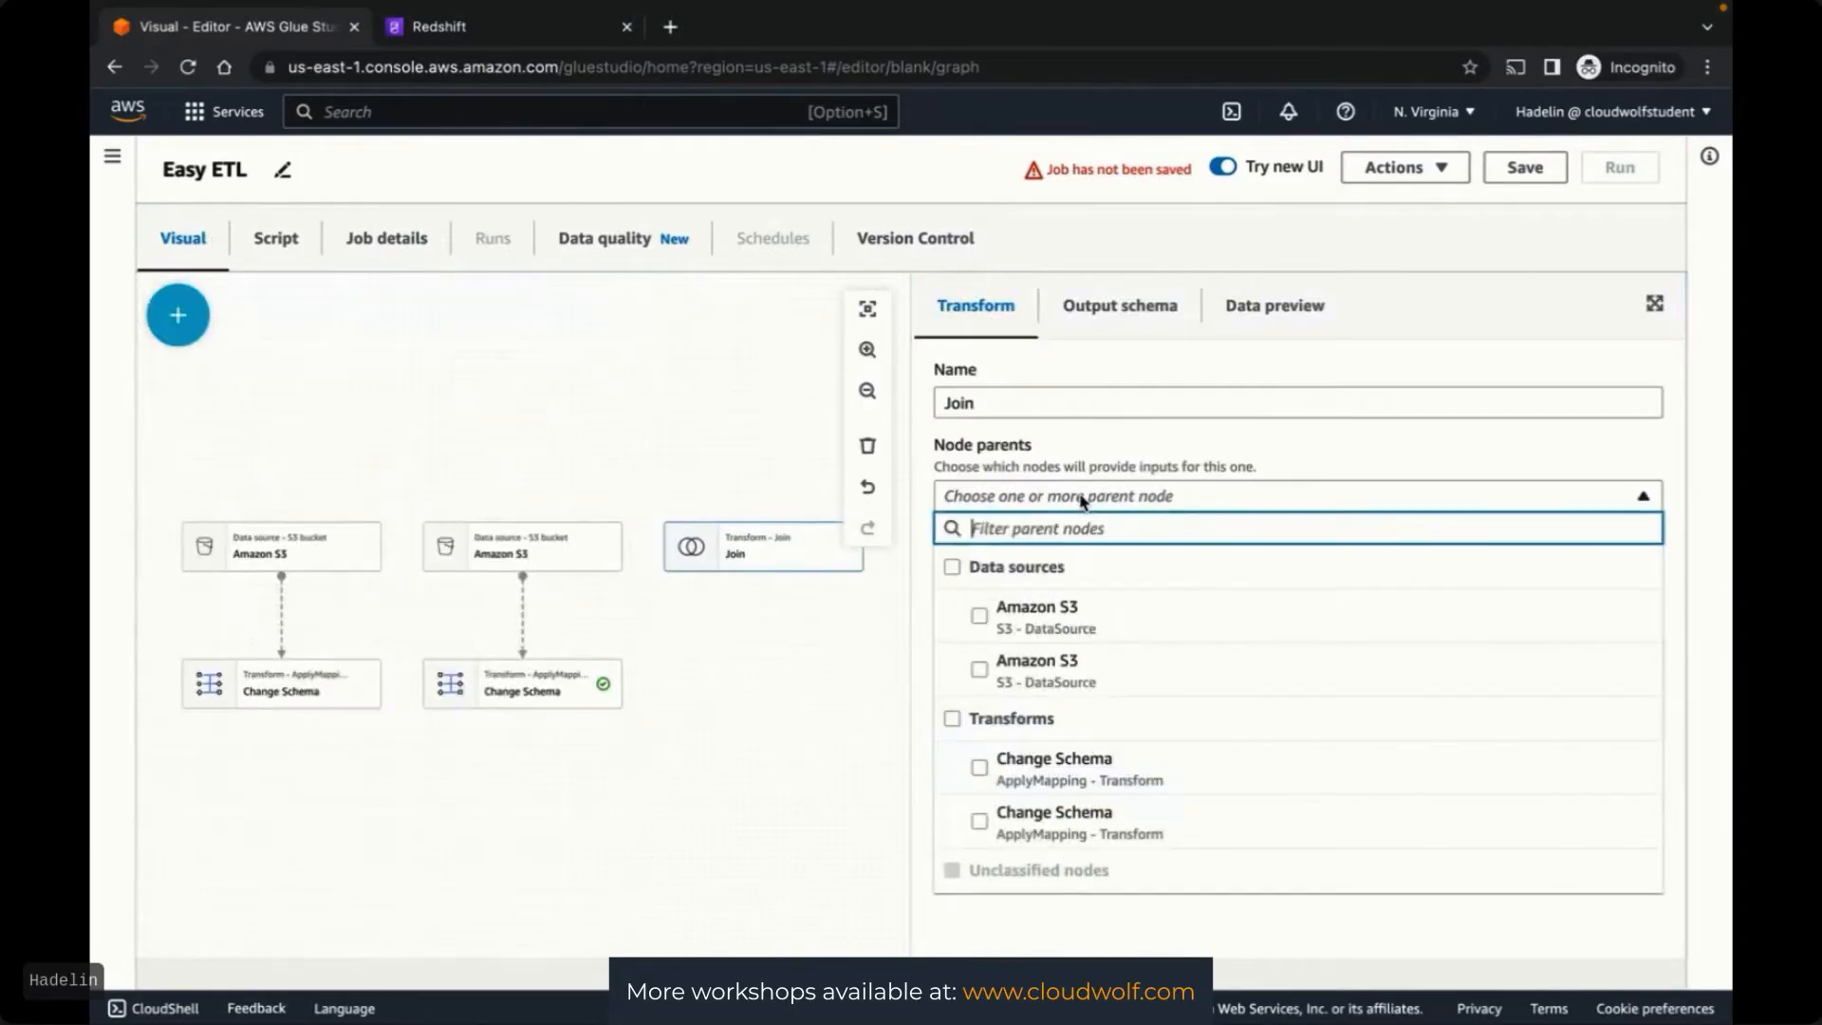
click(980, 768)
click(978, 821)
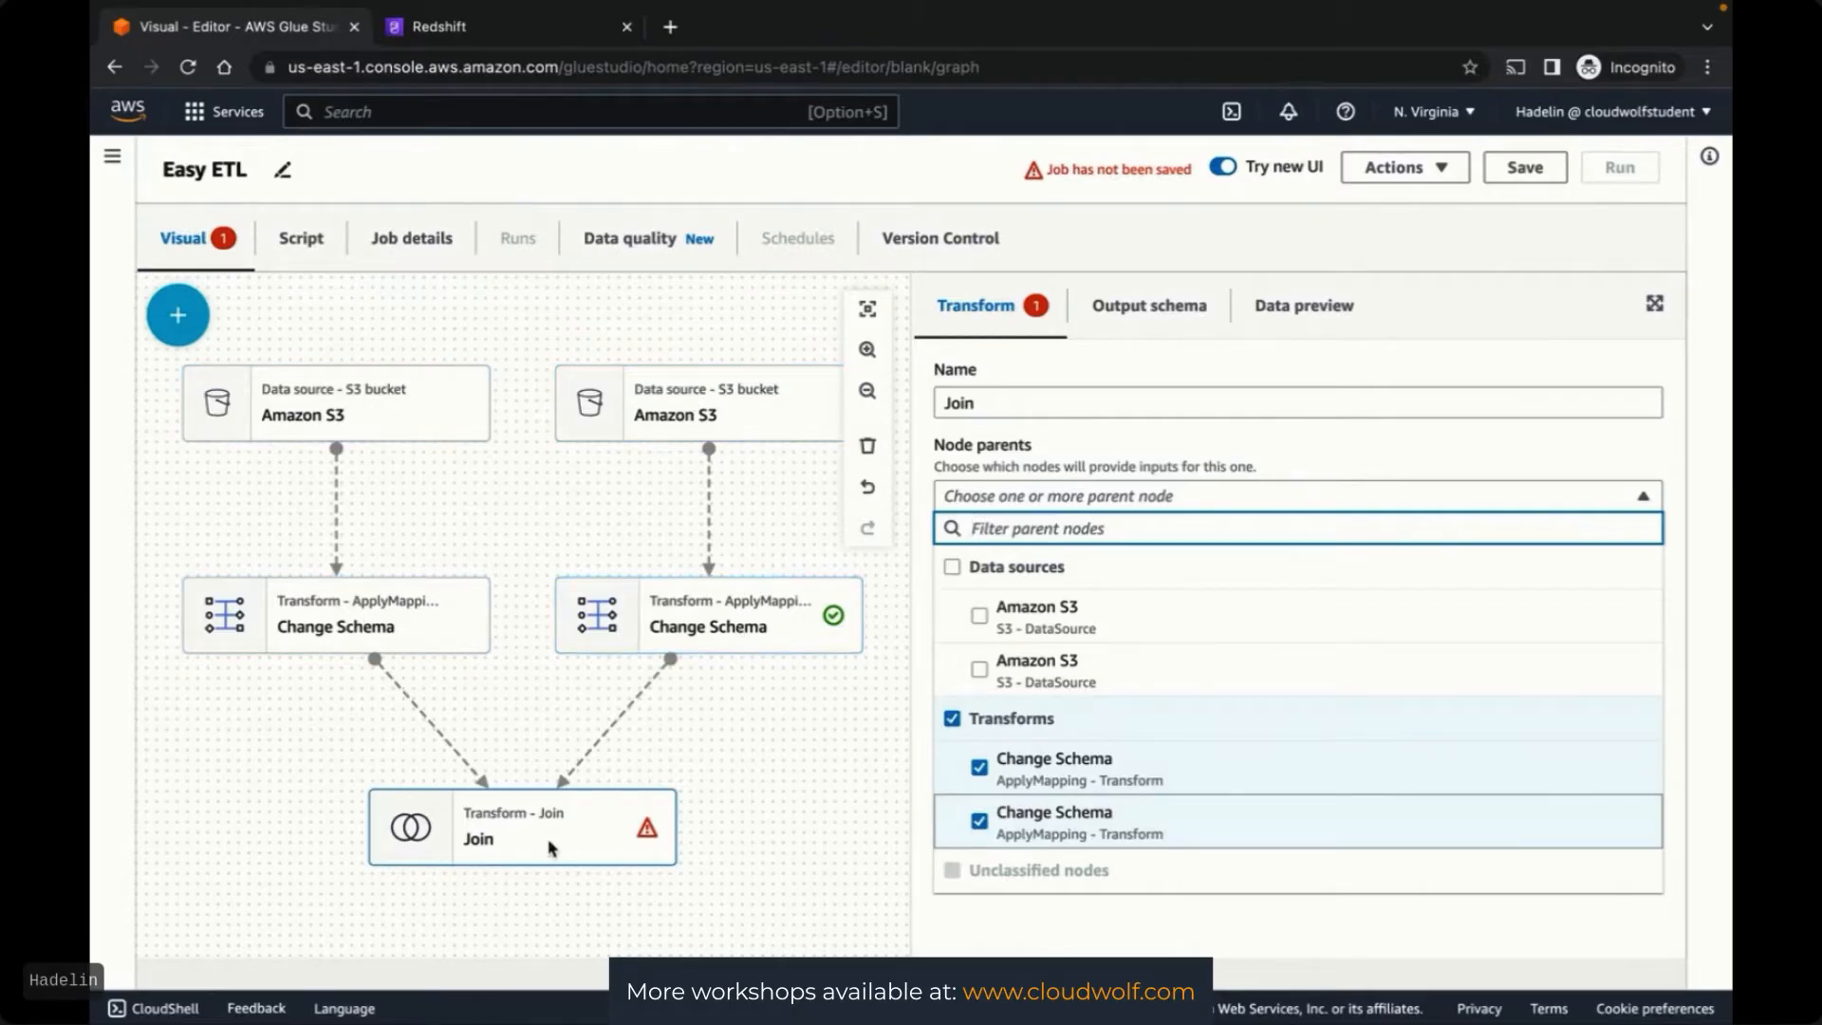
click(177, 315)
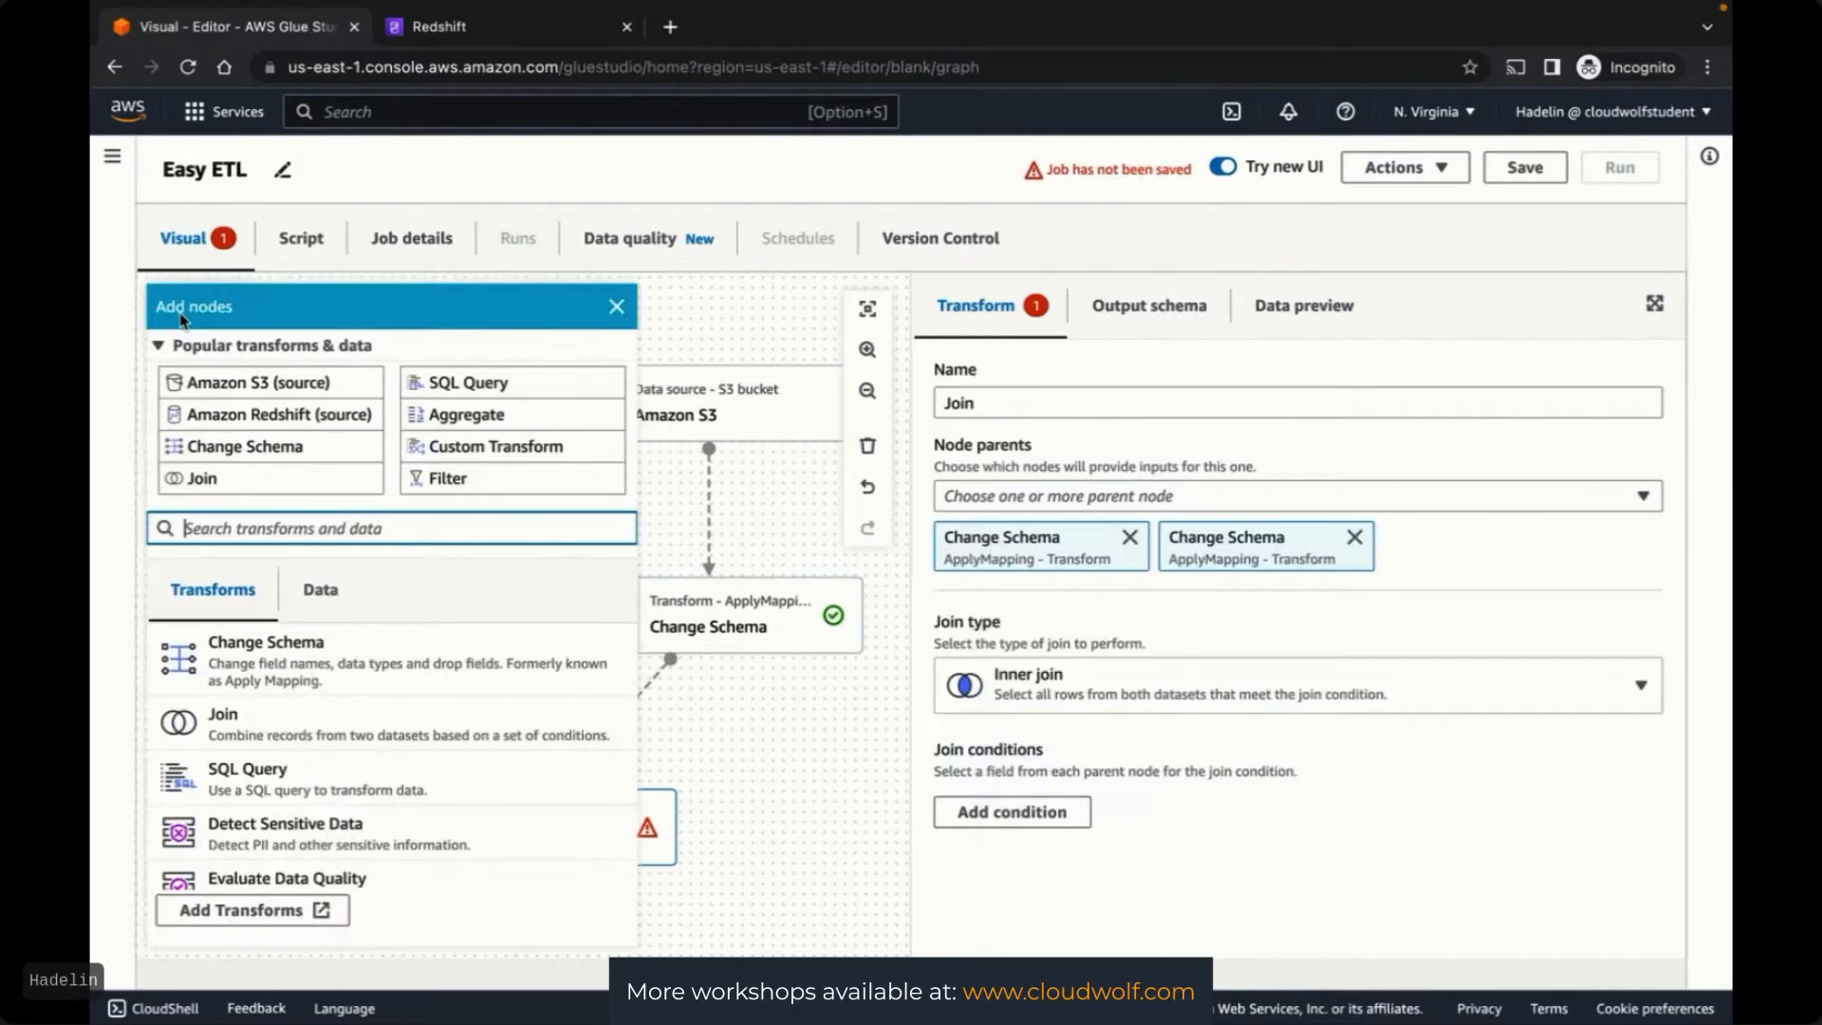
Add an Amazon S3 data target from the Targets list to receive the Join's output
click(316, 592)
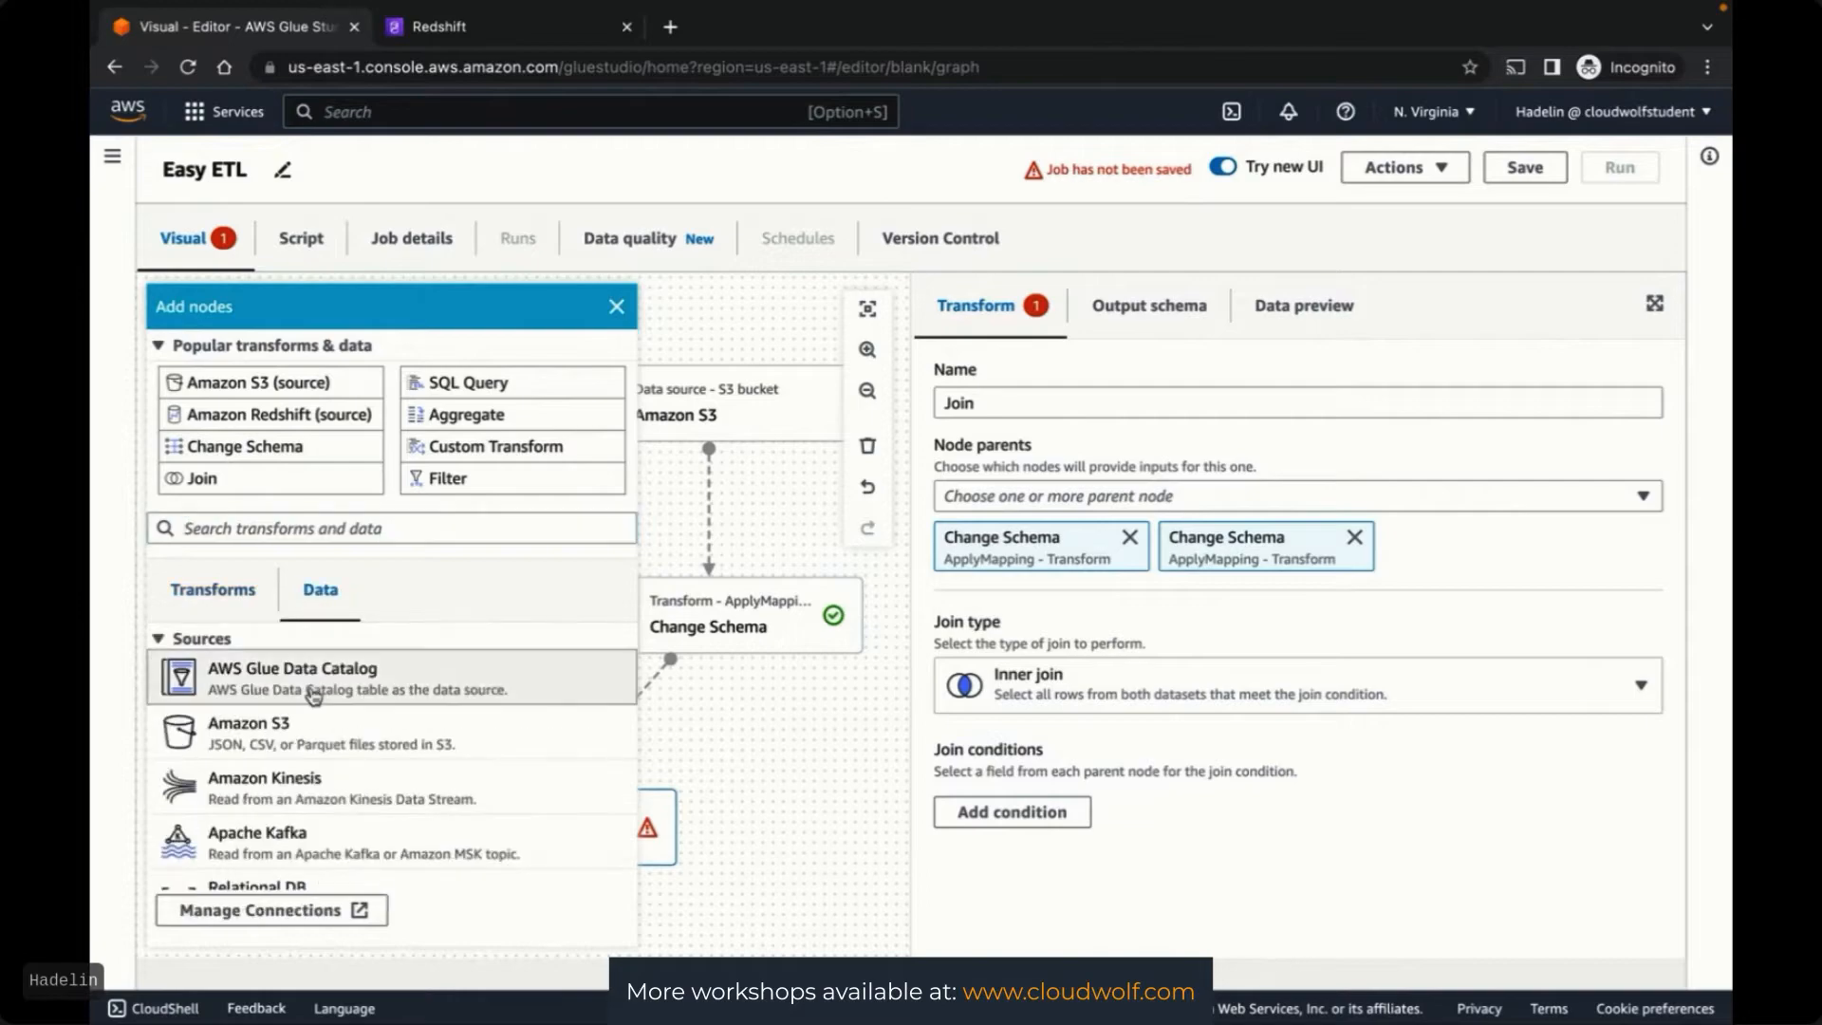
click(161, 641)
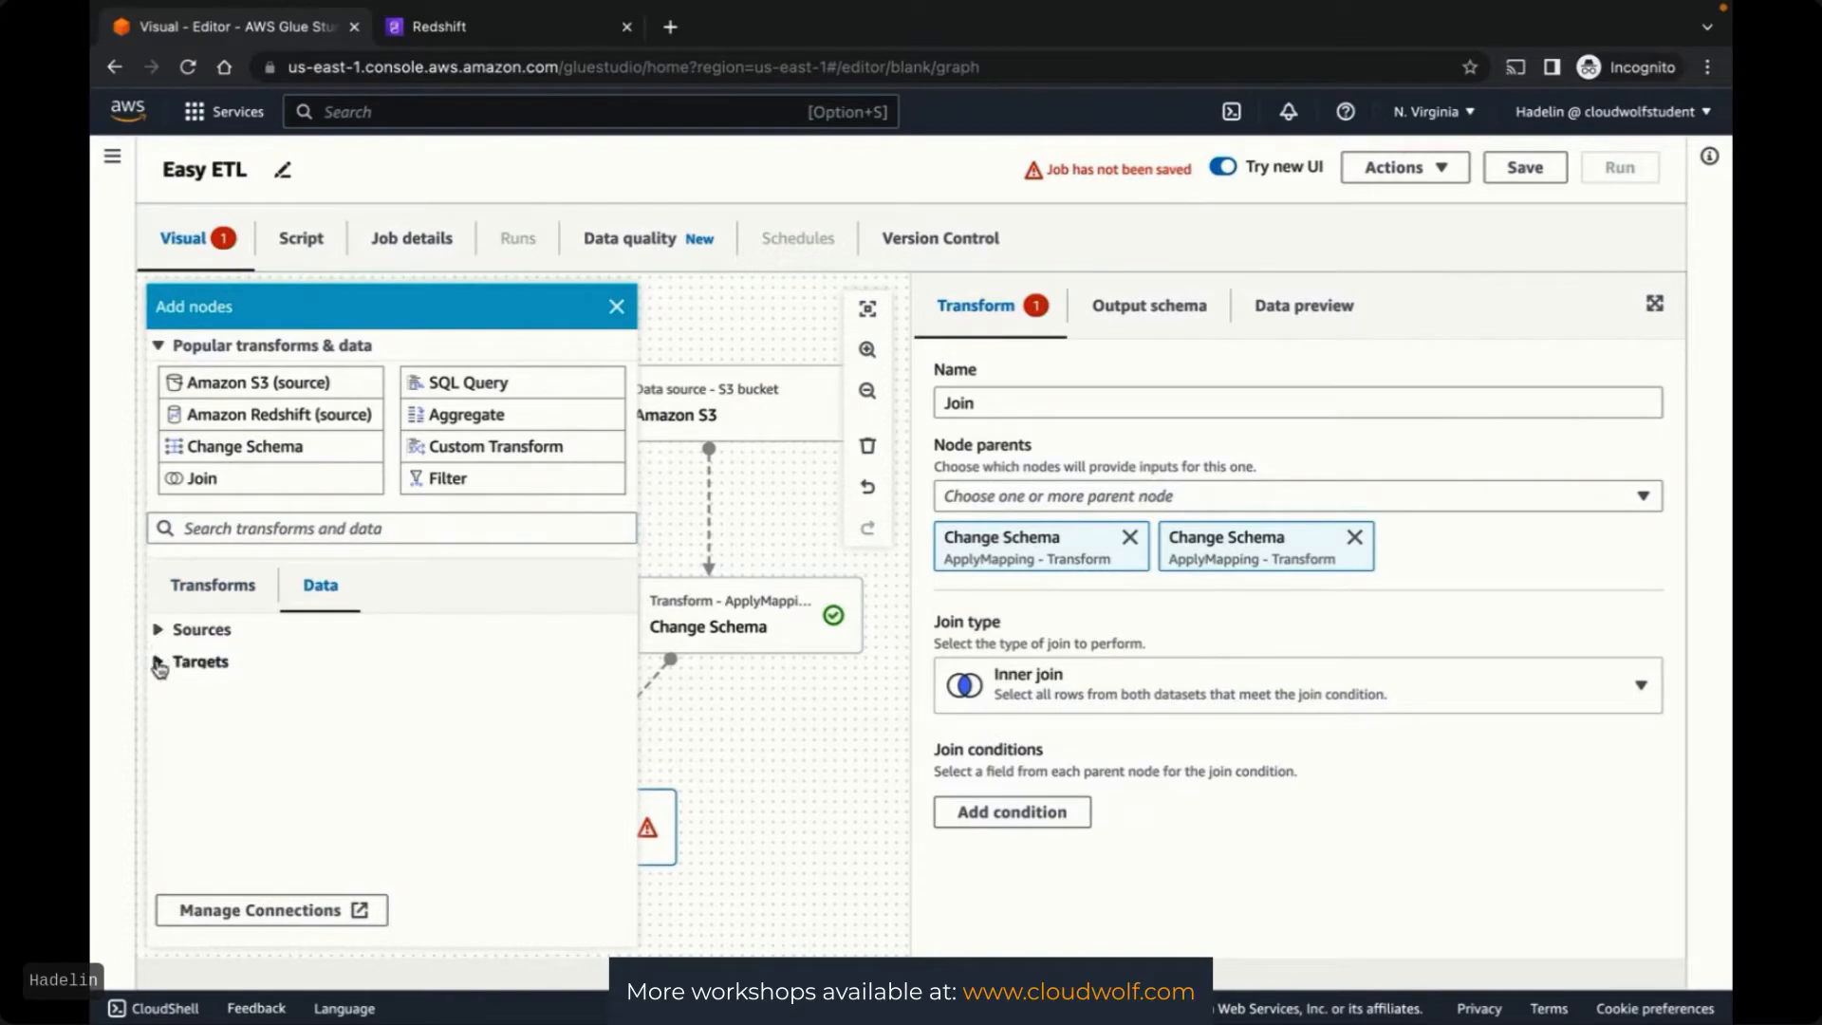
click(159, 665)
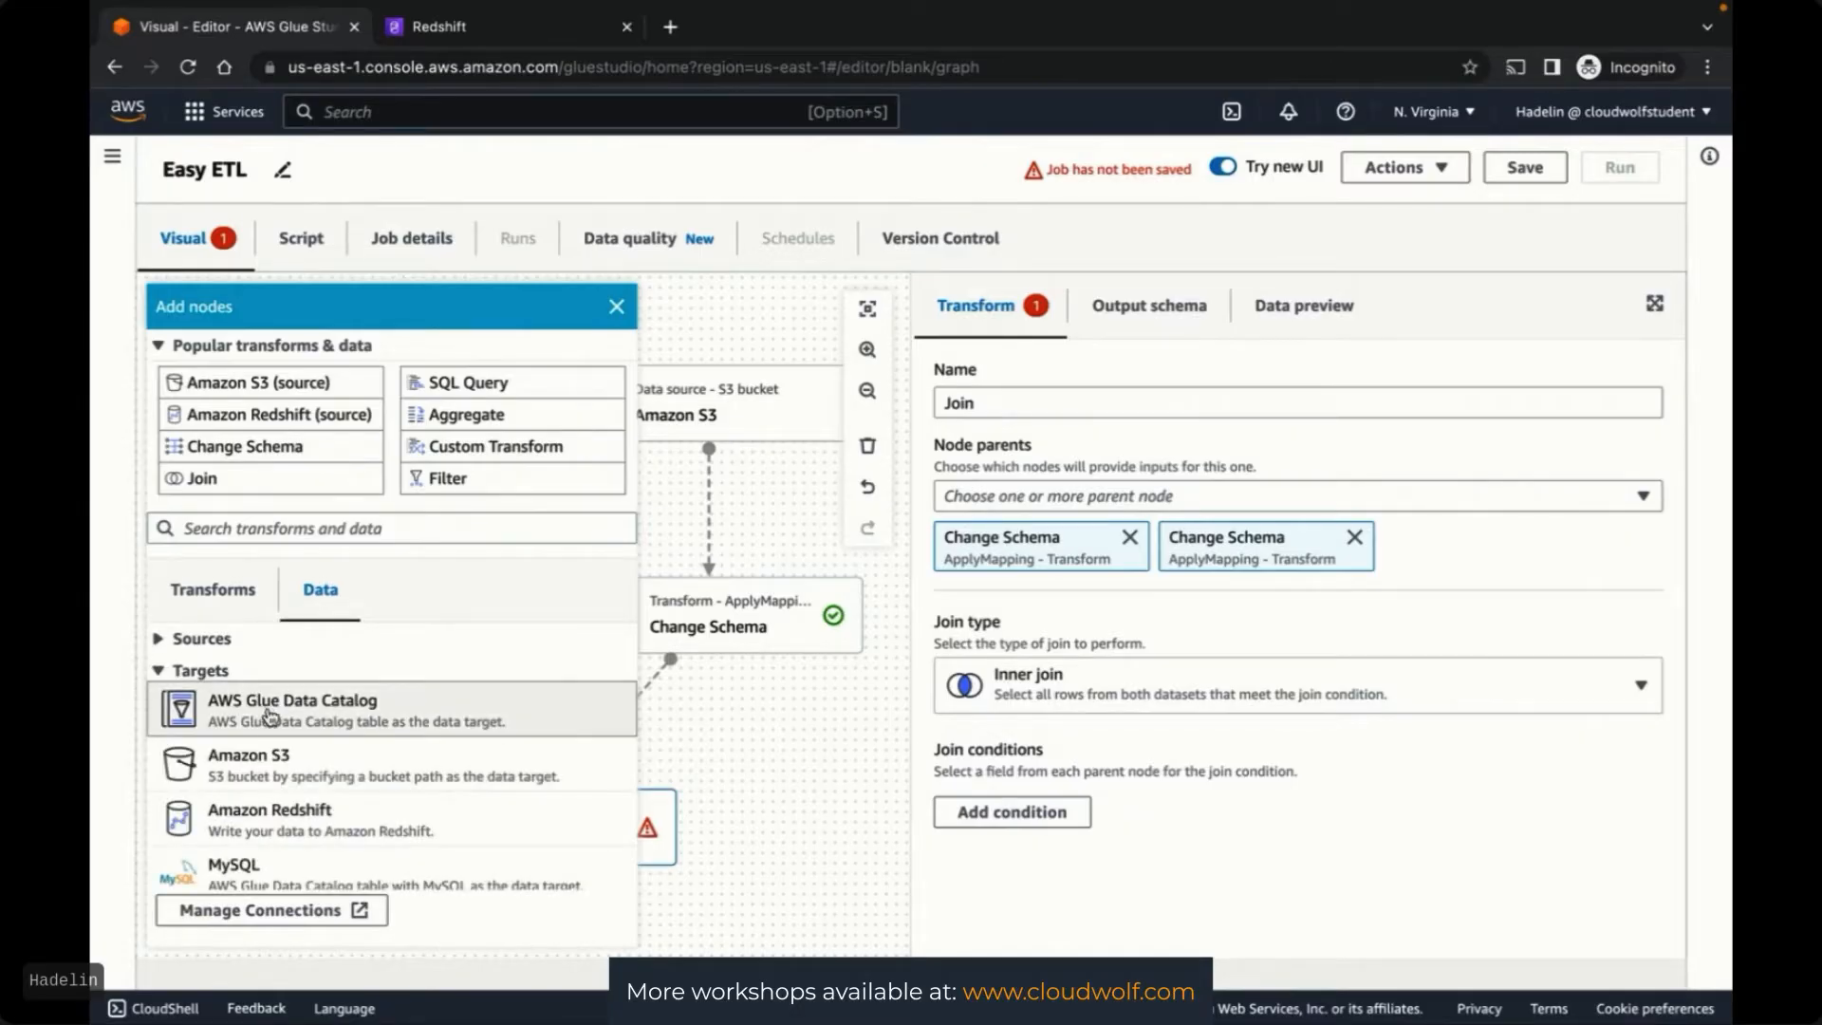
click(258, 770)
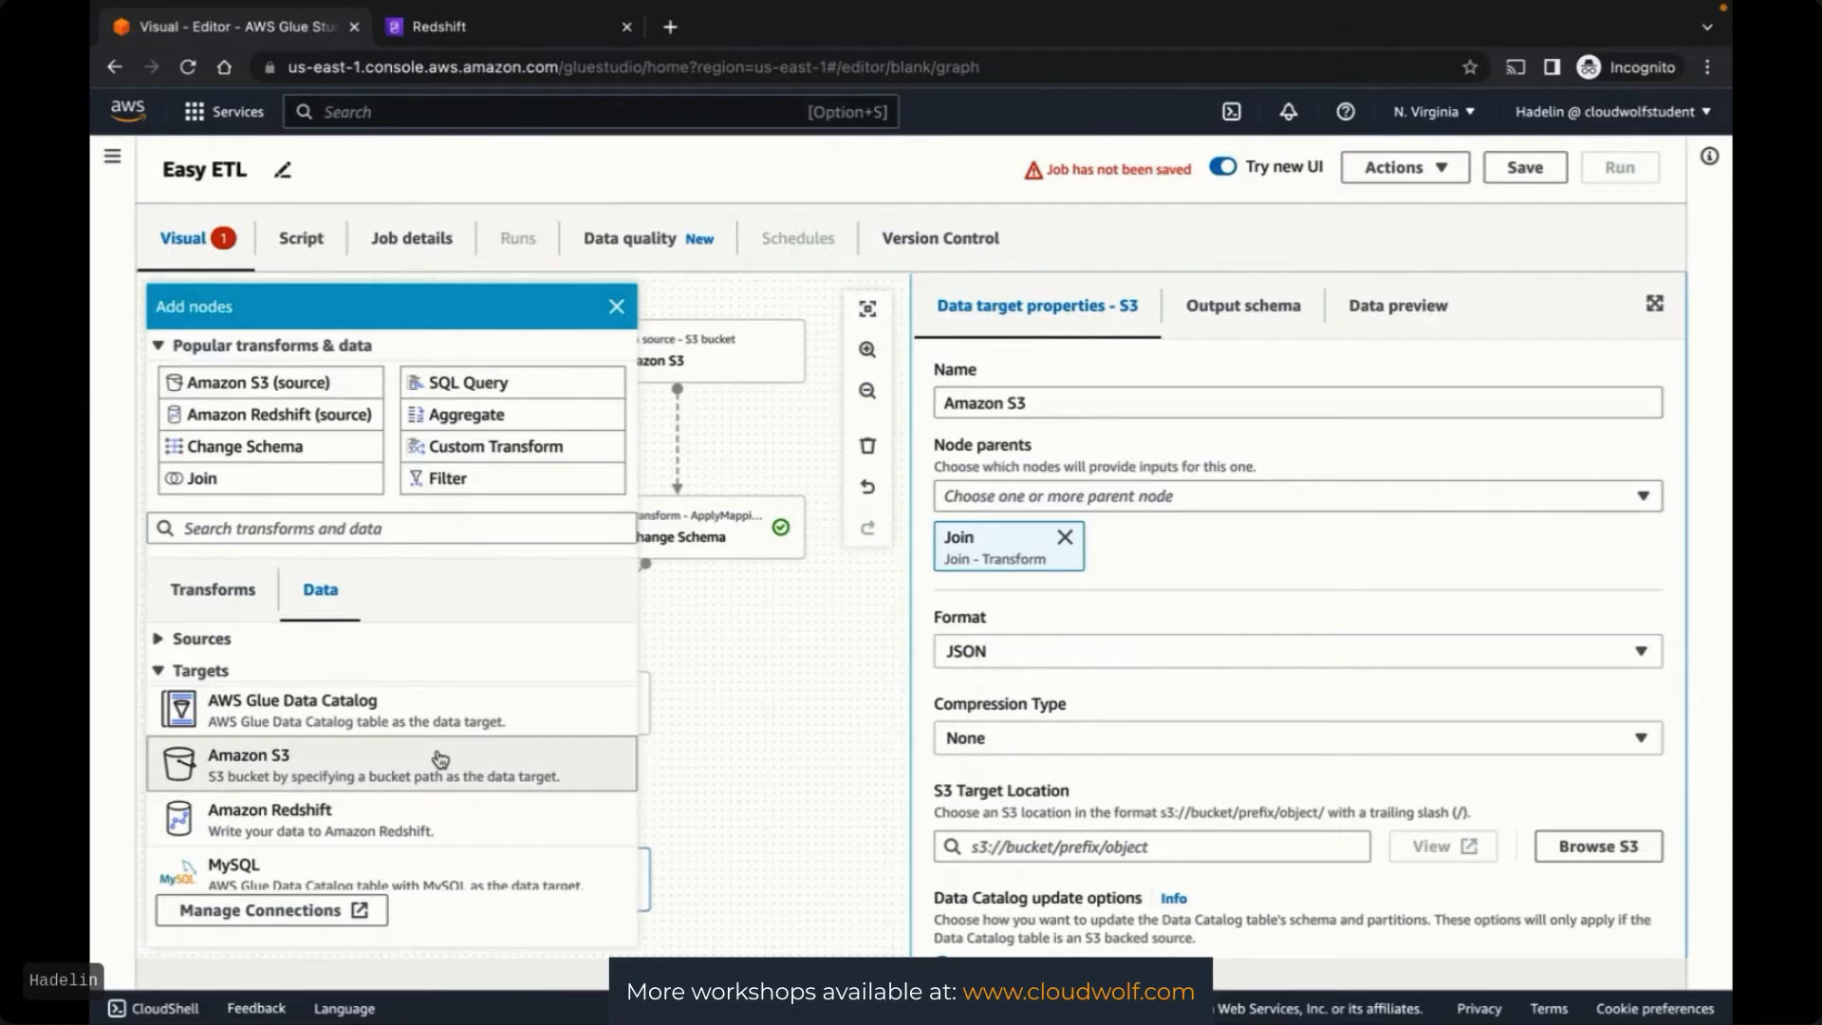
click(797, 782)
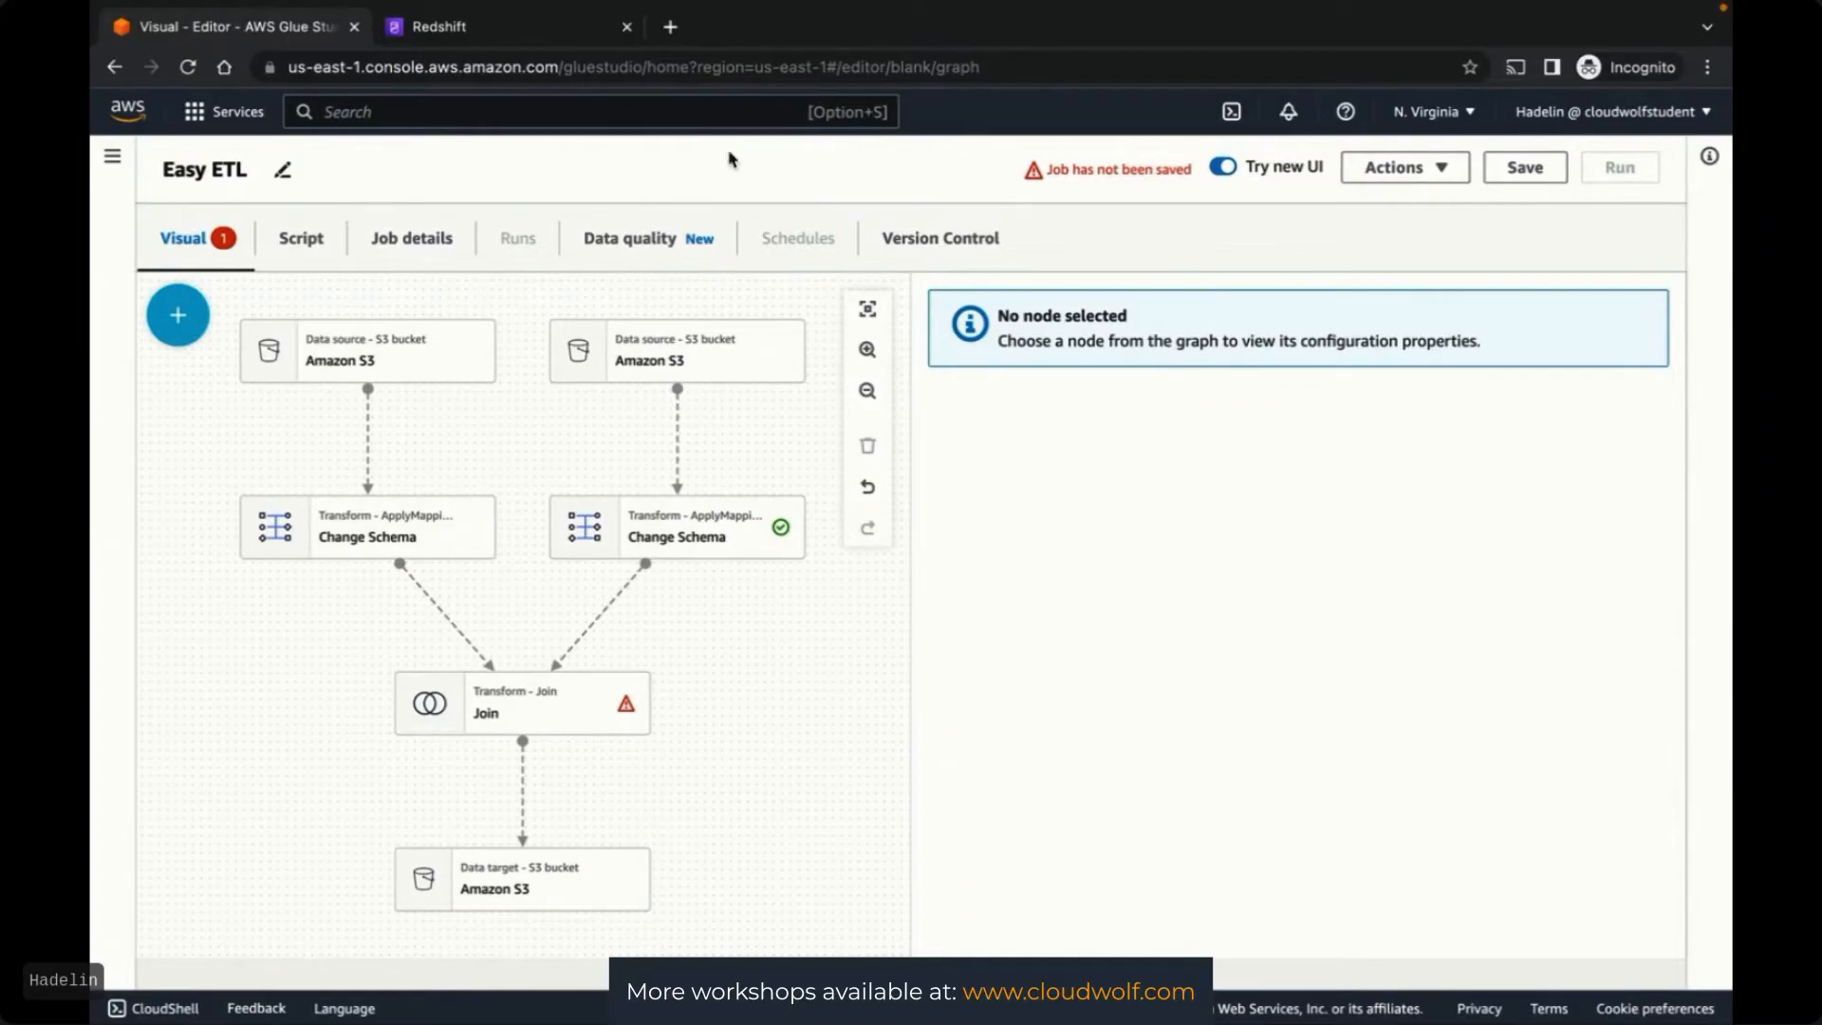
right_click(249, 29)
Duplicate the Glue editor tab, rename the new blank job 'Hard ETL', then switch to the AWS Glue slides
click(314, 175)
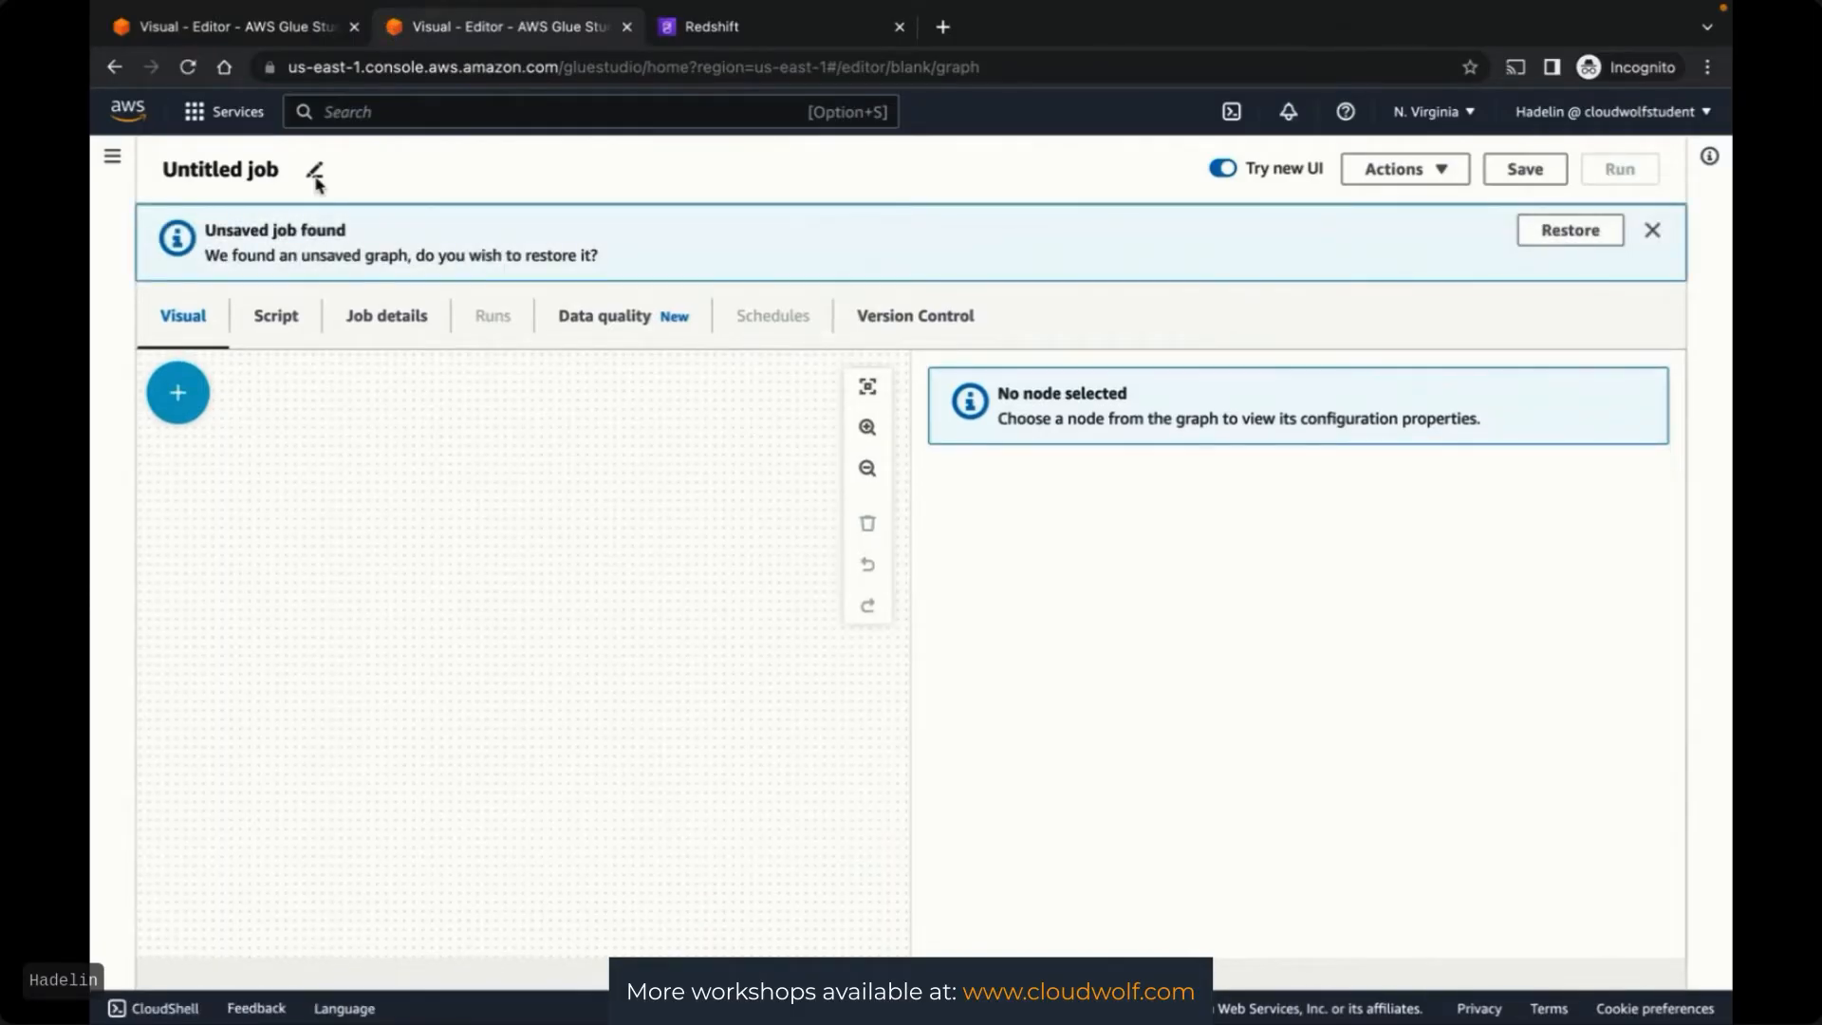
click(316, 179)
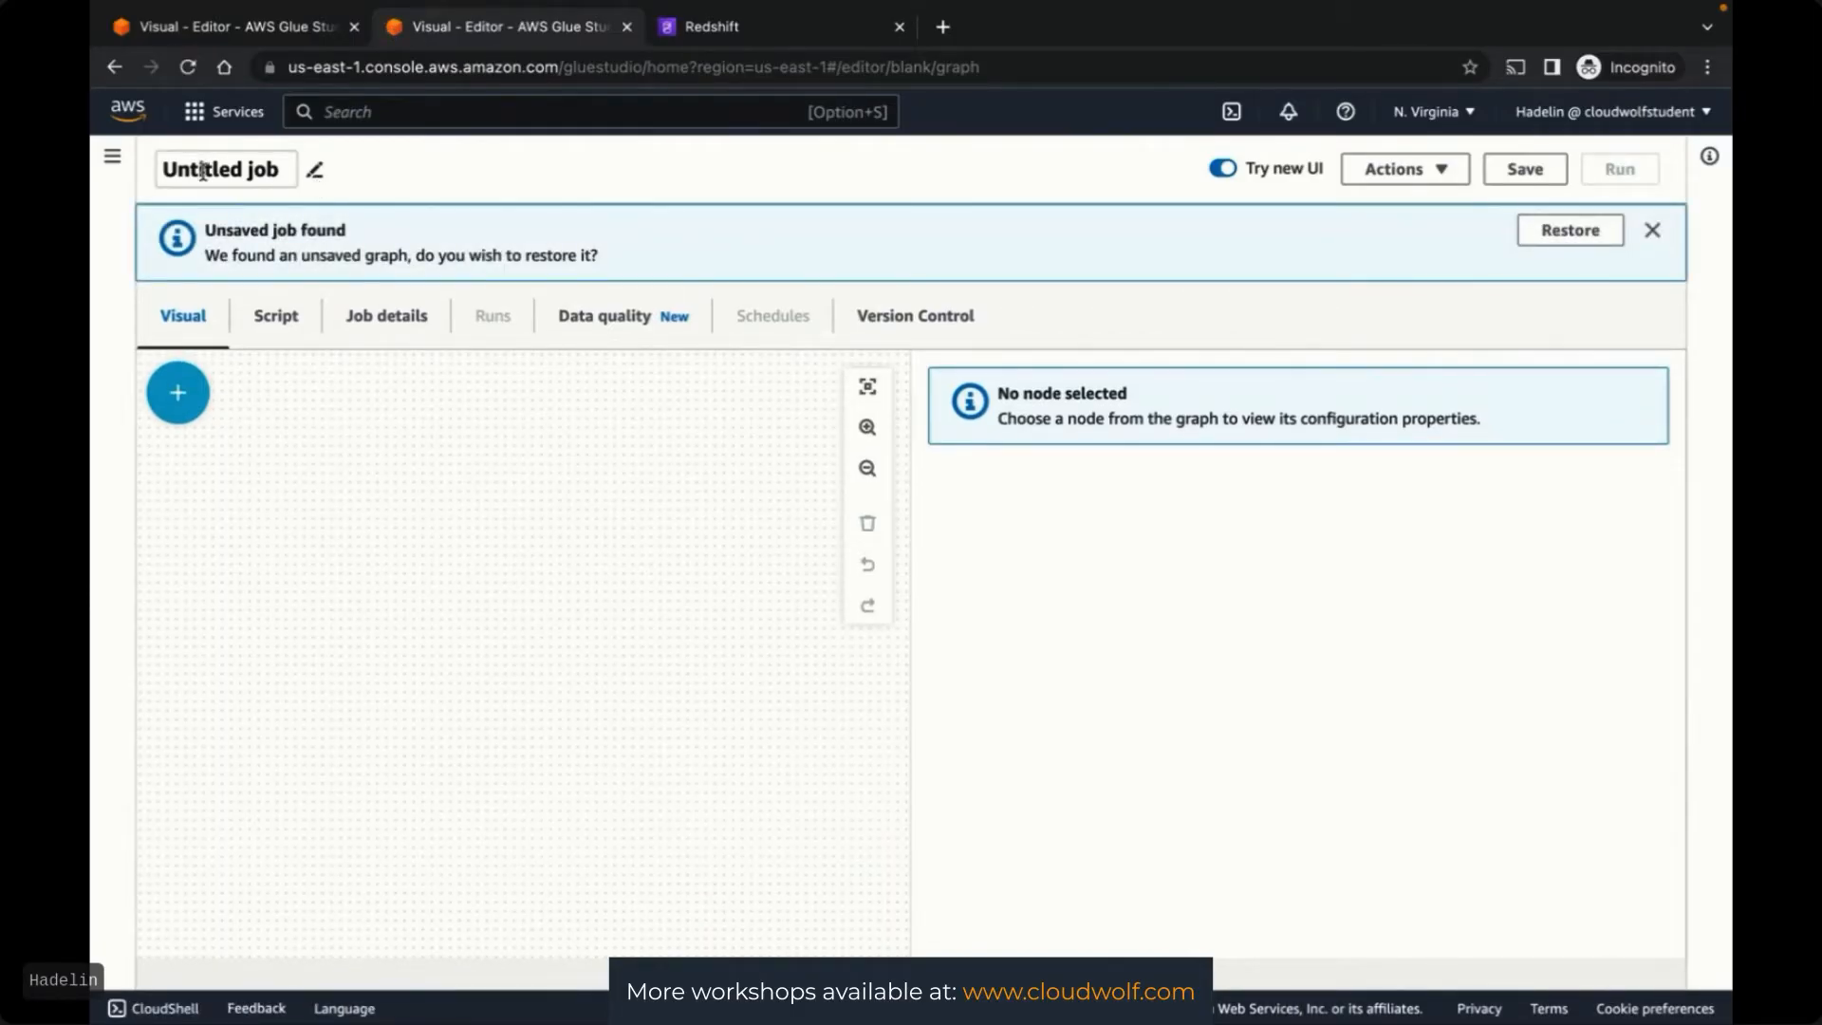
drag(290, 170, 126, 179)
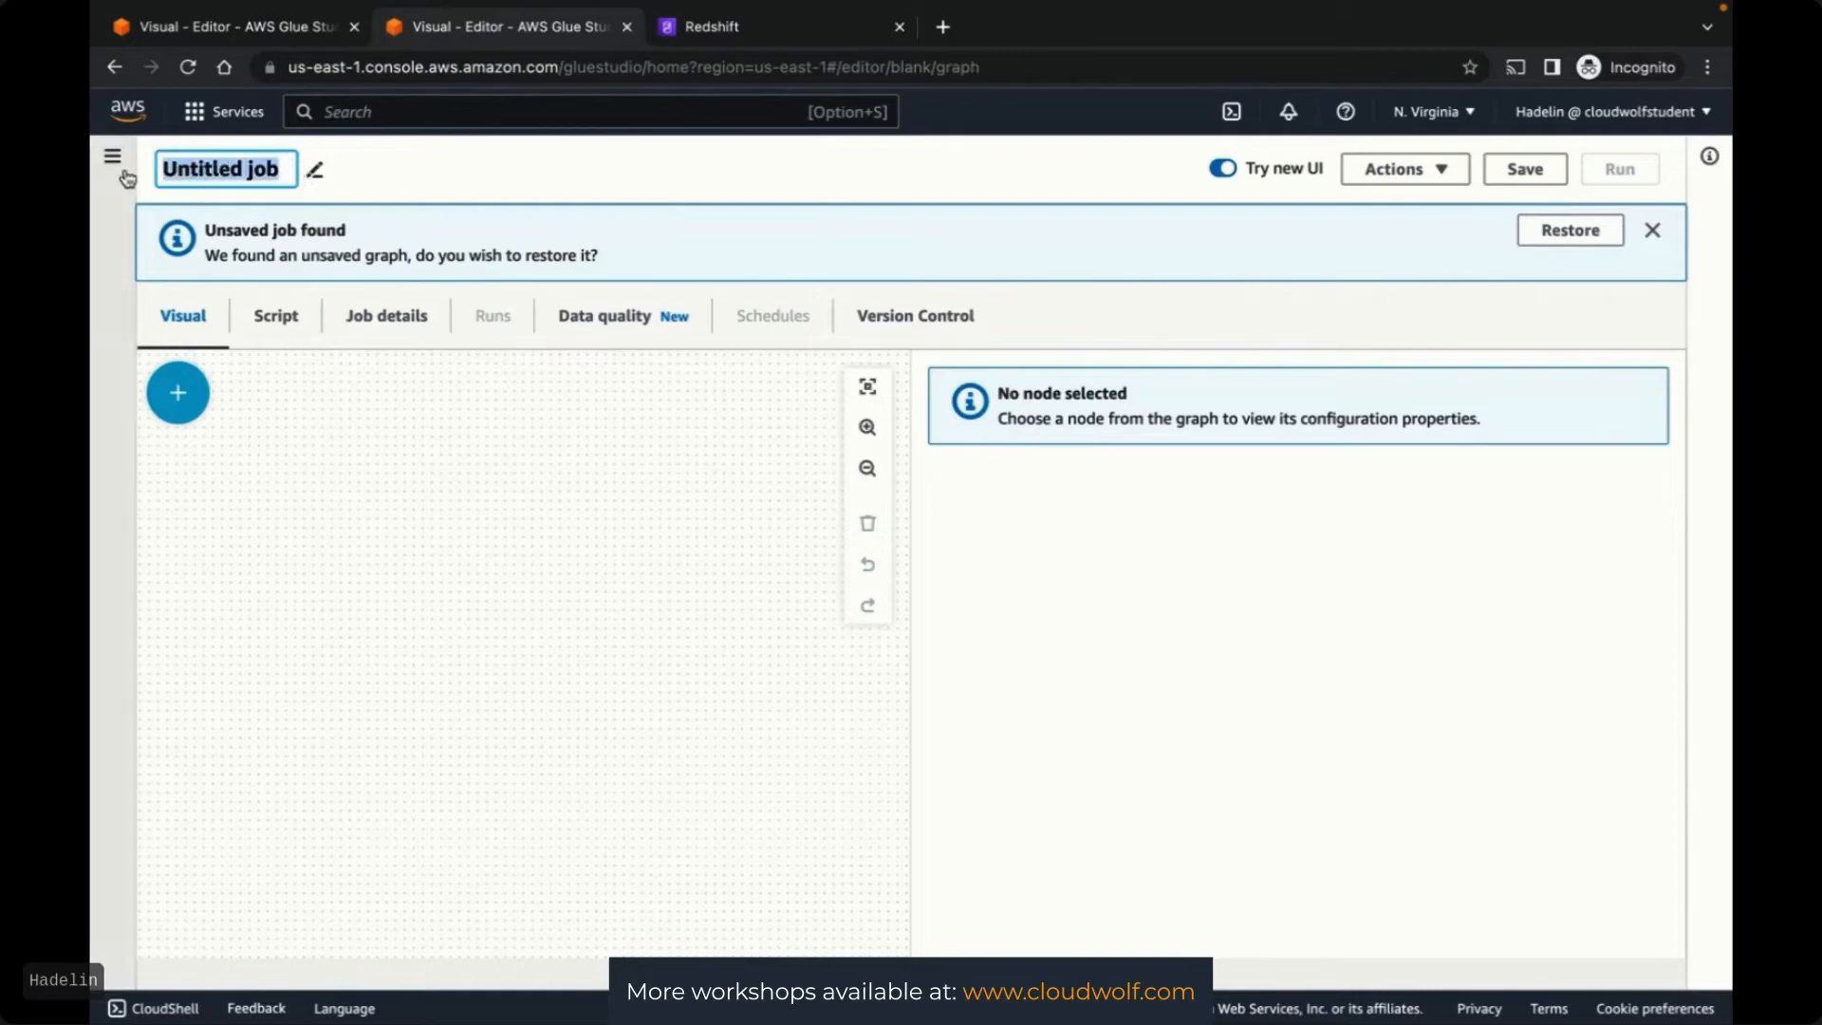
text(Hard ETL)
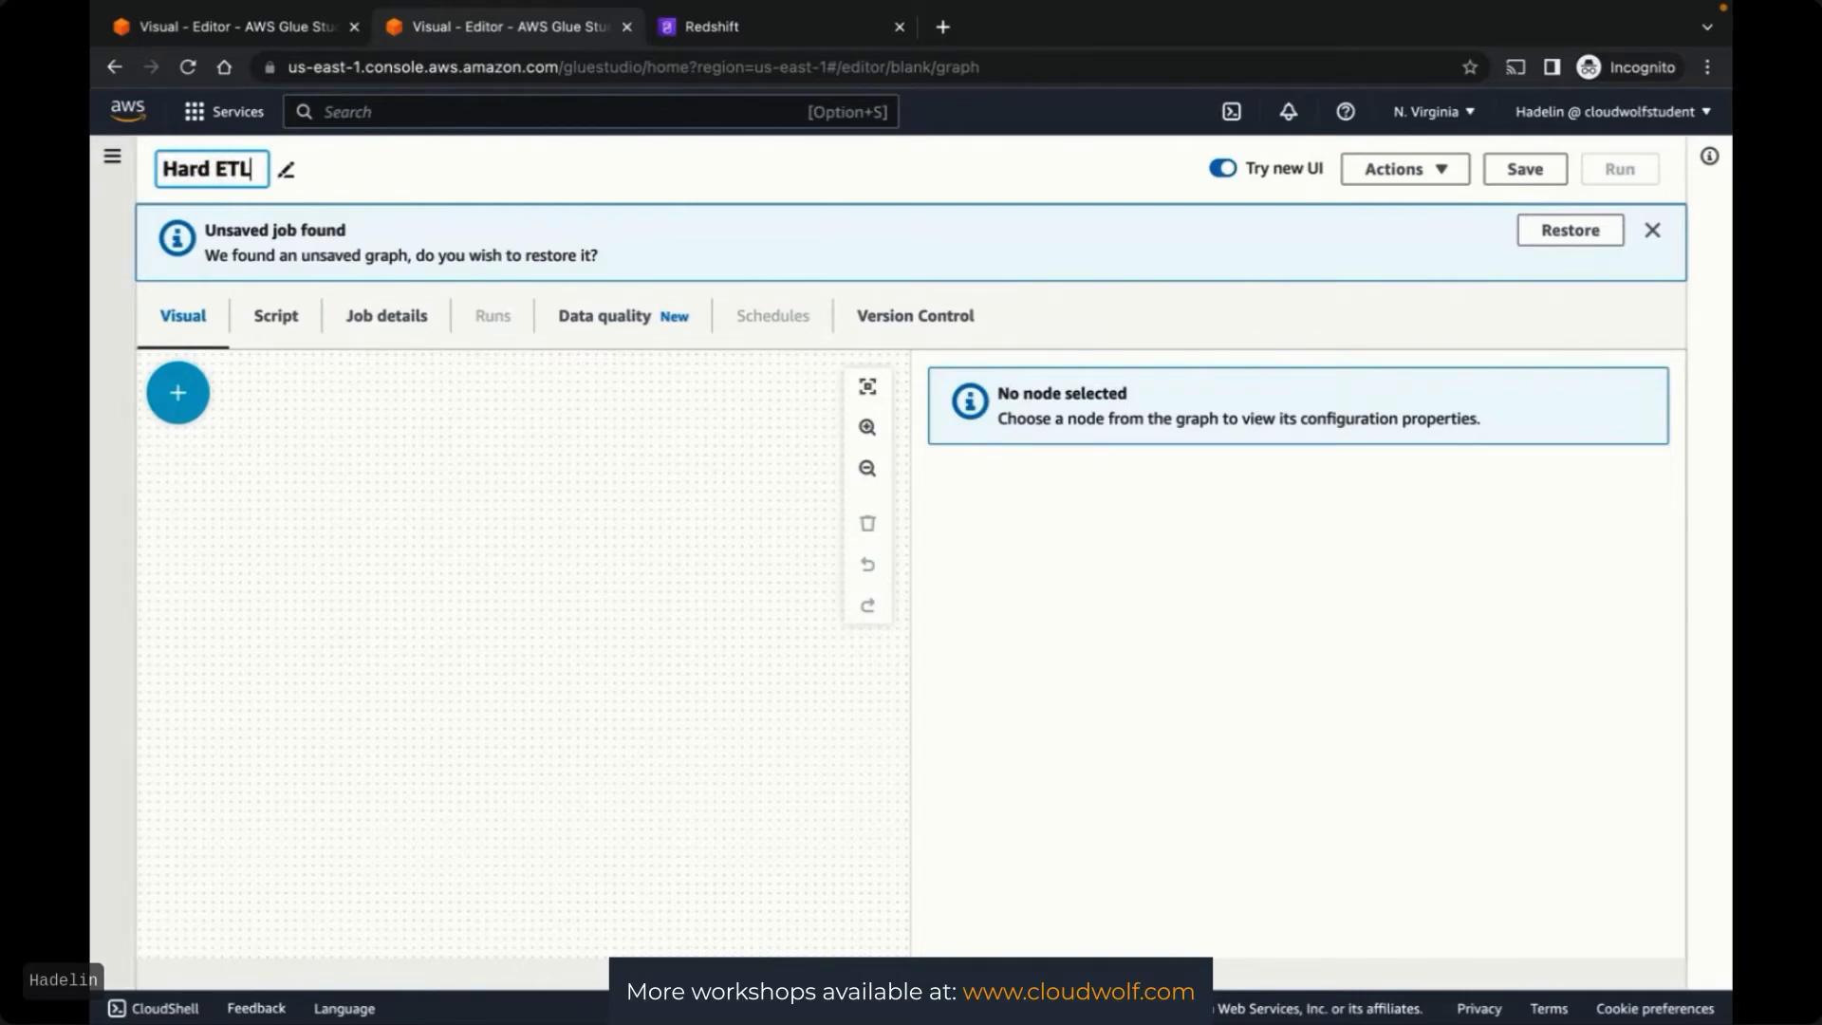
key(Return)
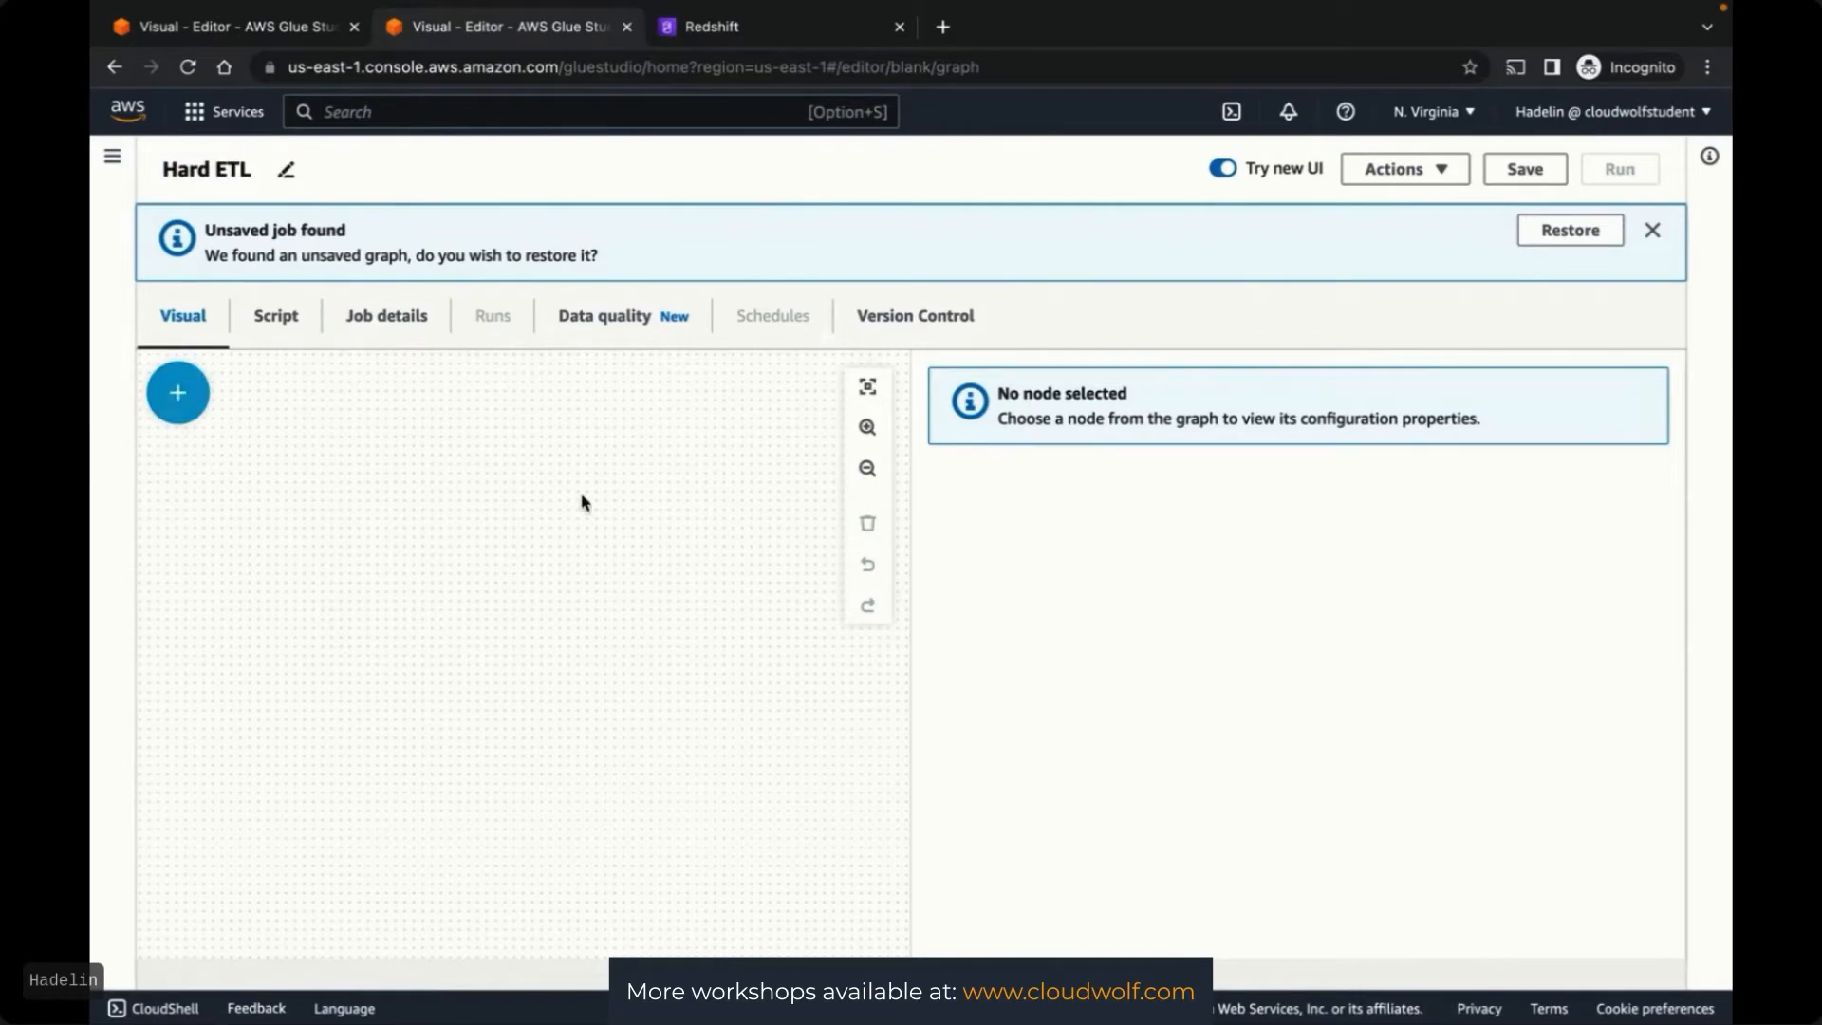
key(ctrl+Up)
click(1218, 87)
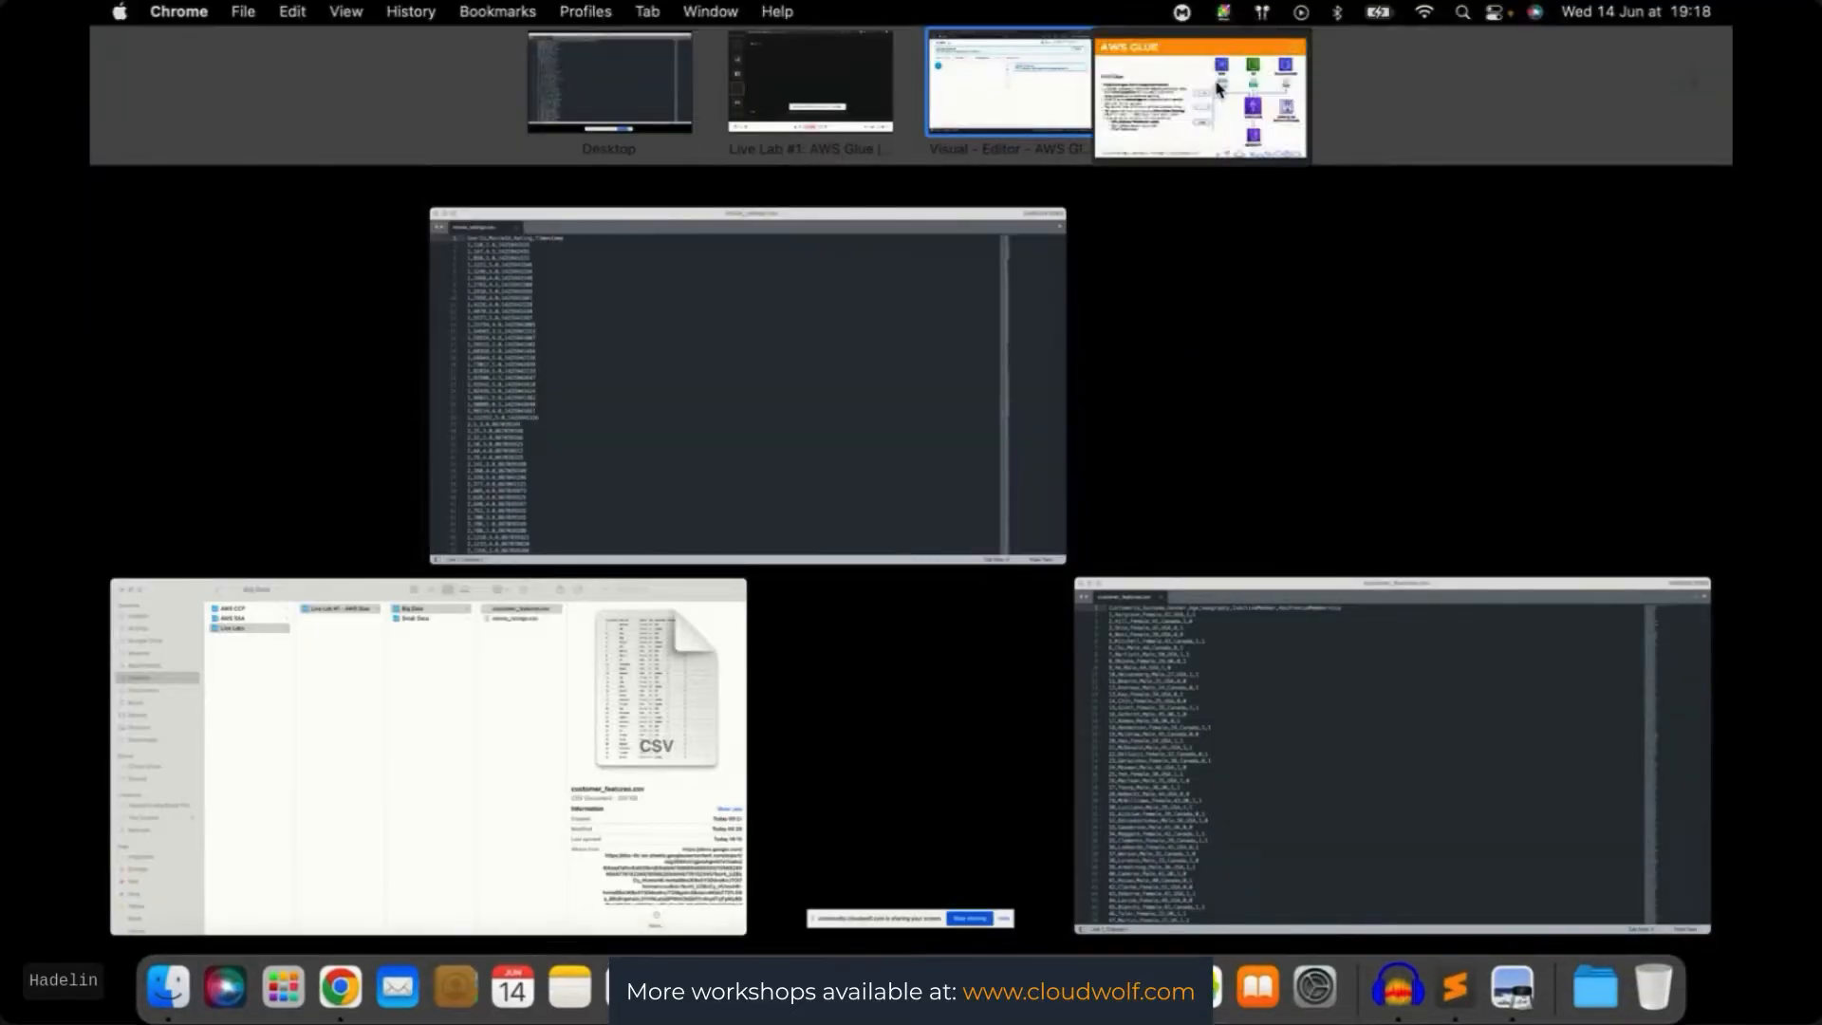
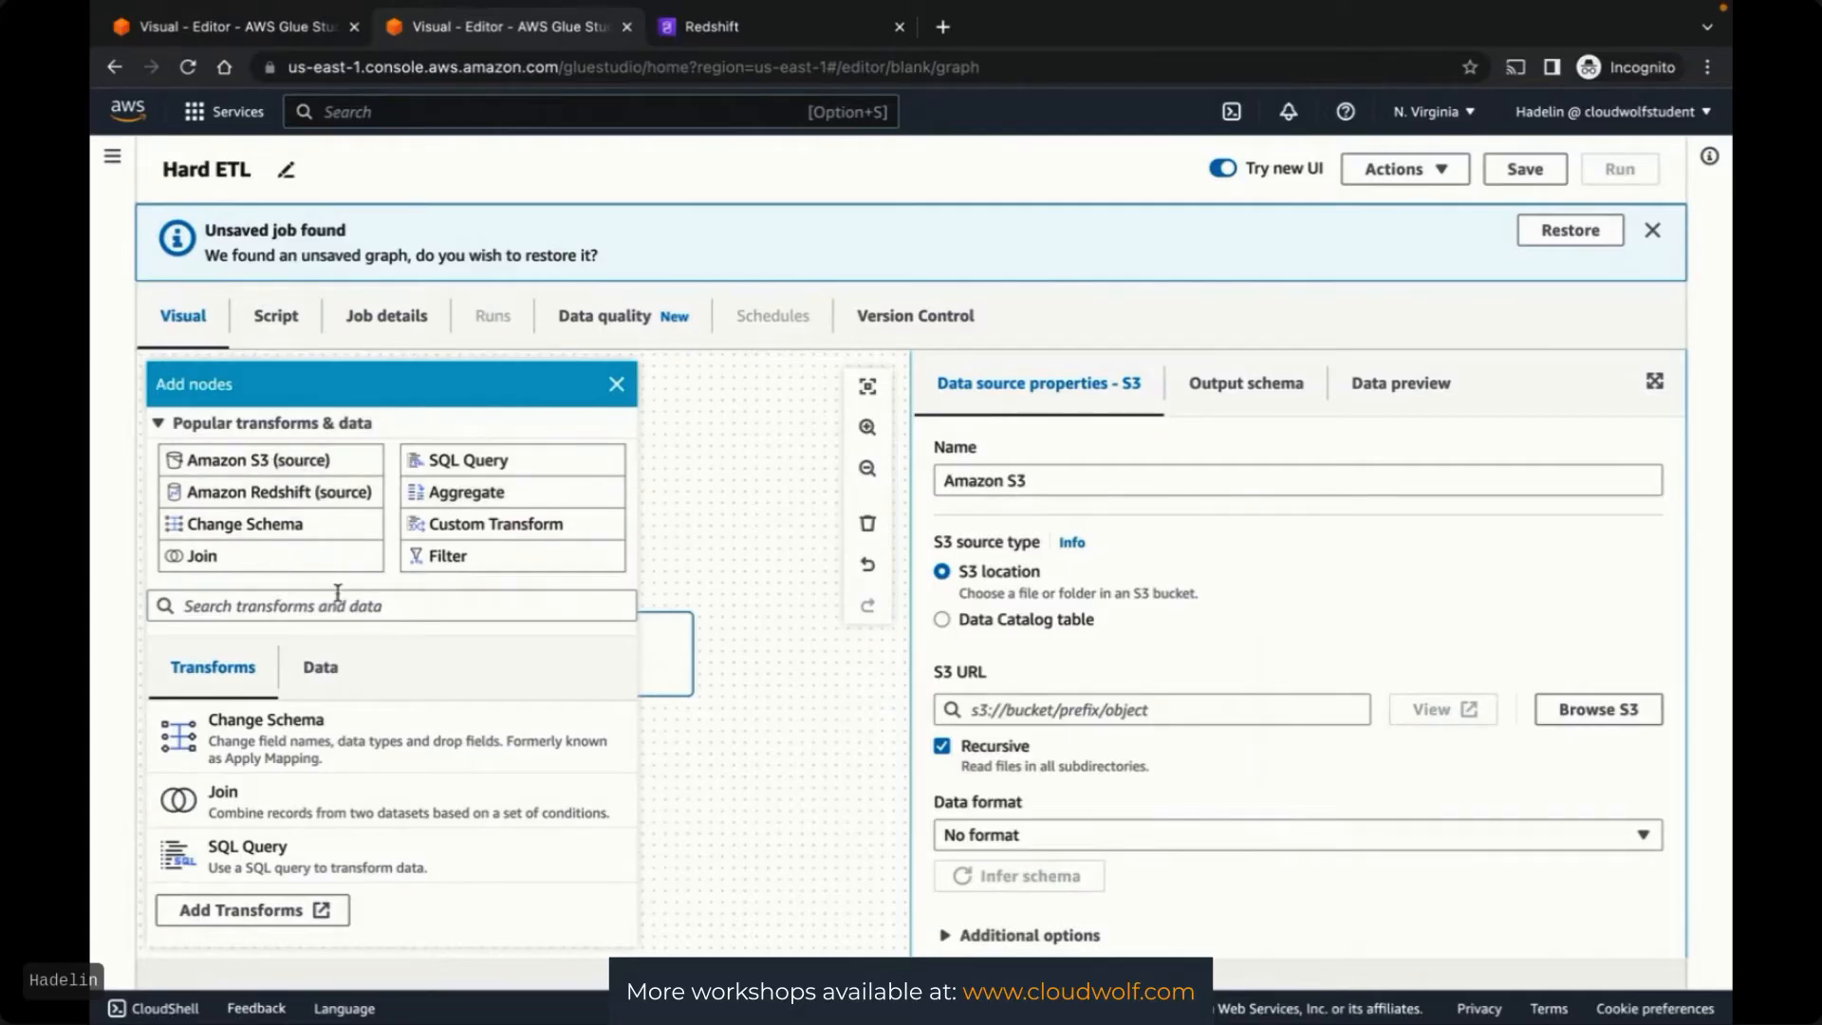
Add an AWS Glue Data Catalog source node beside the Amazon S3 source
click(319, 668)
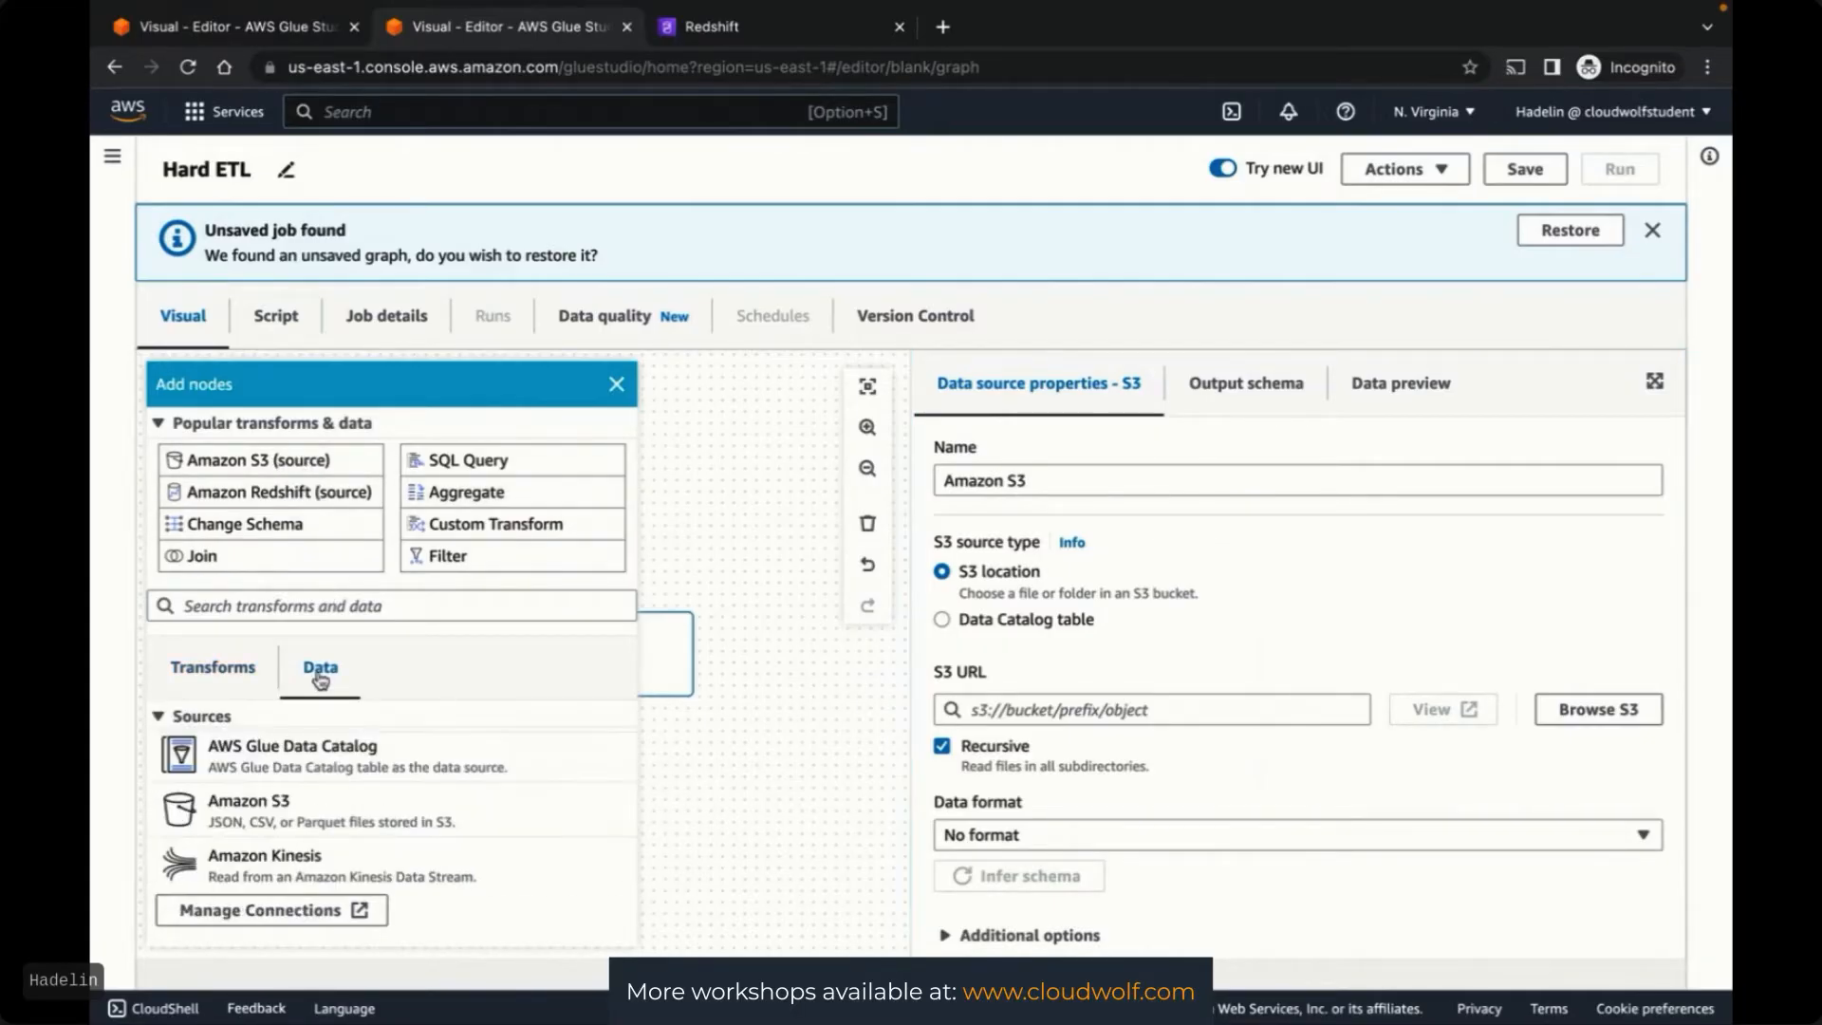
scroll(376, 783, down, 4)
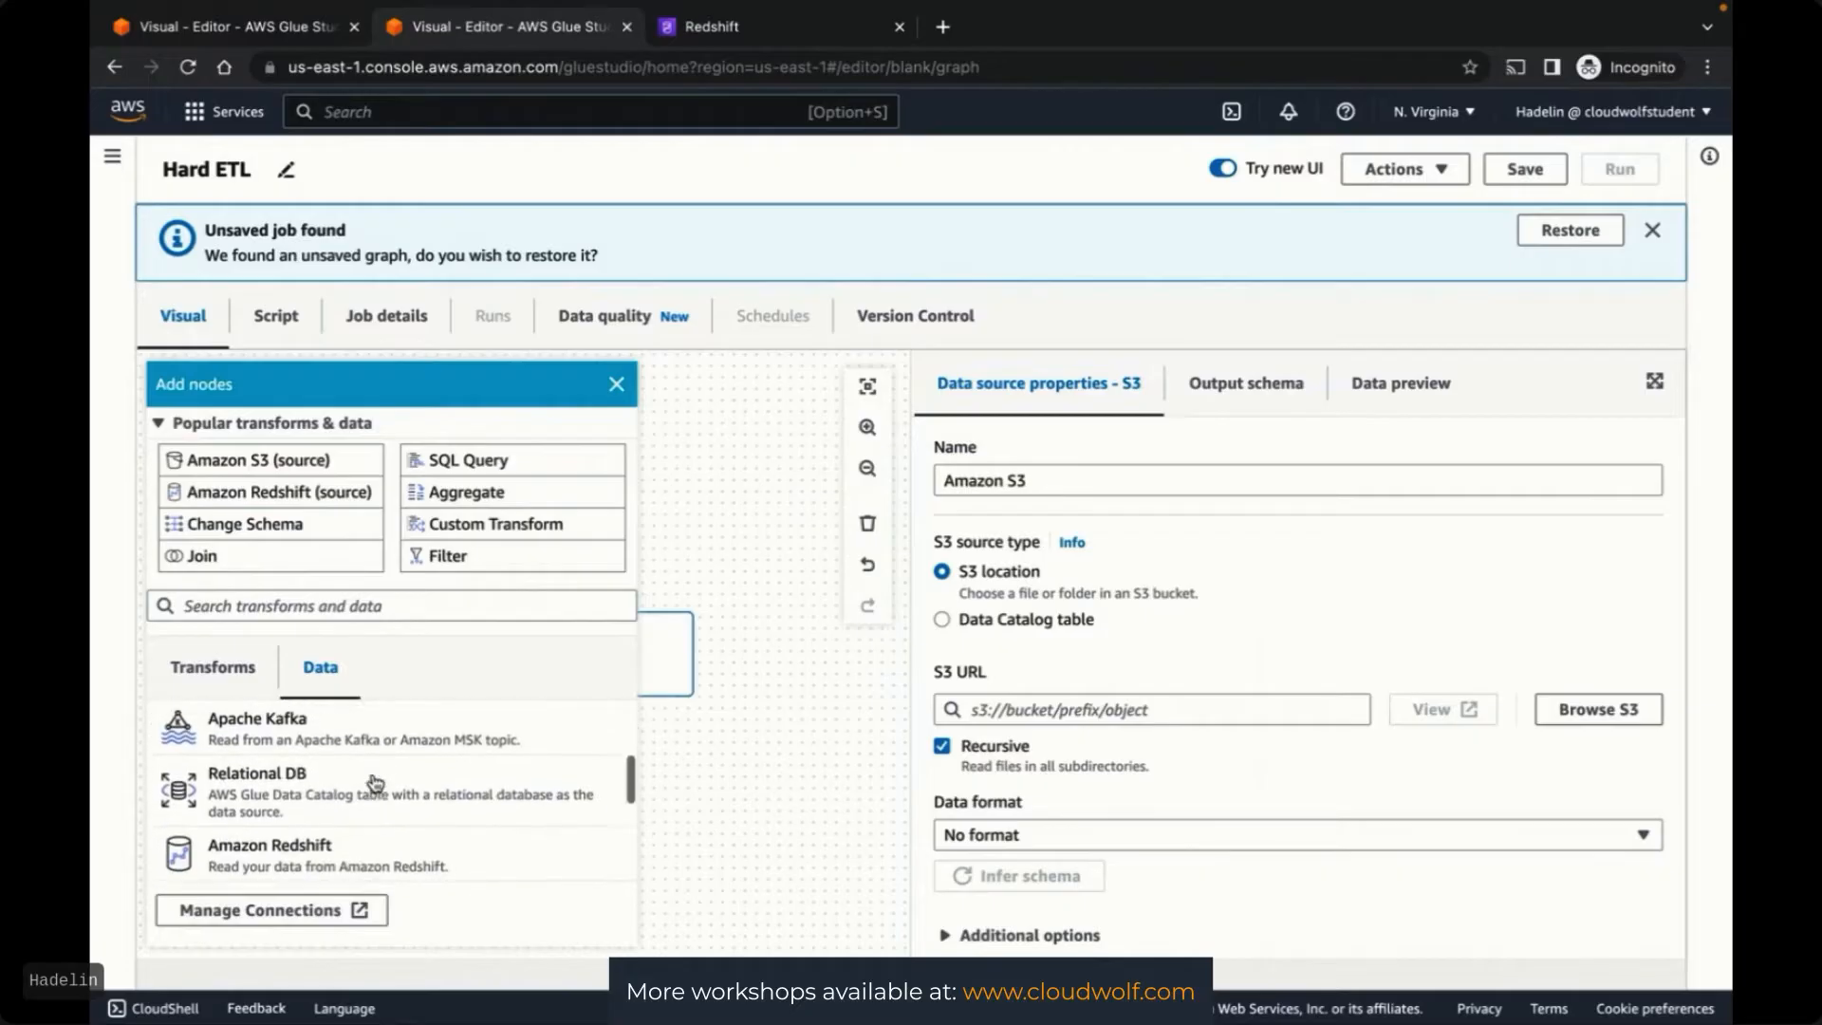
scroll(375, 782, up, 4)
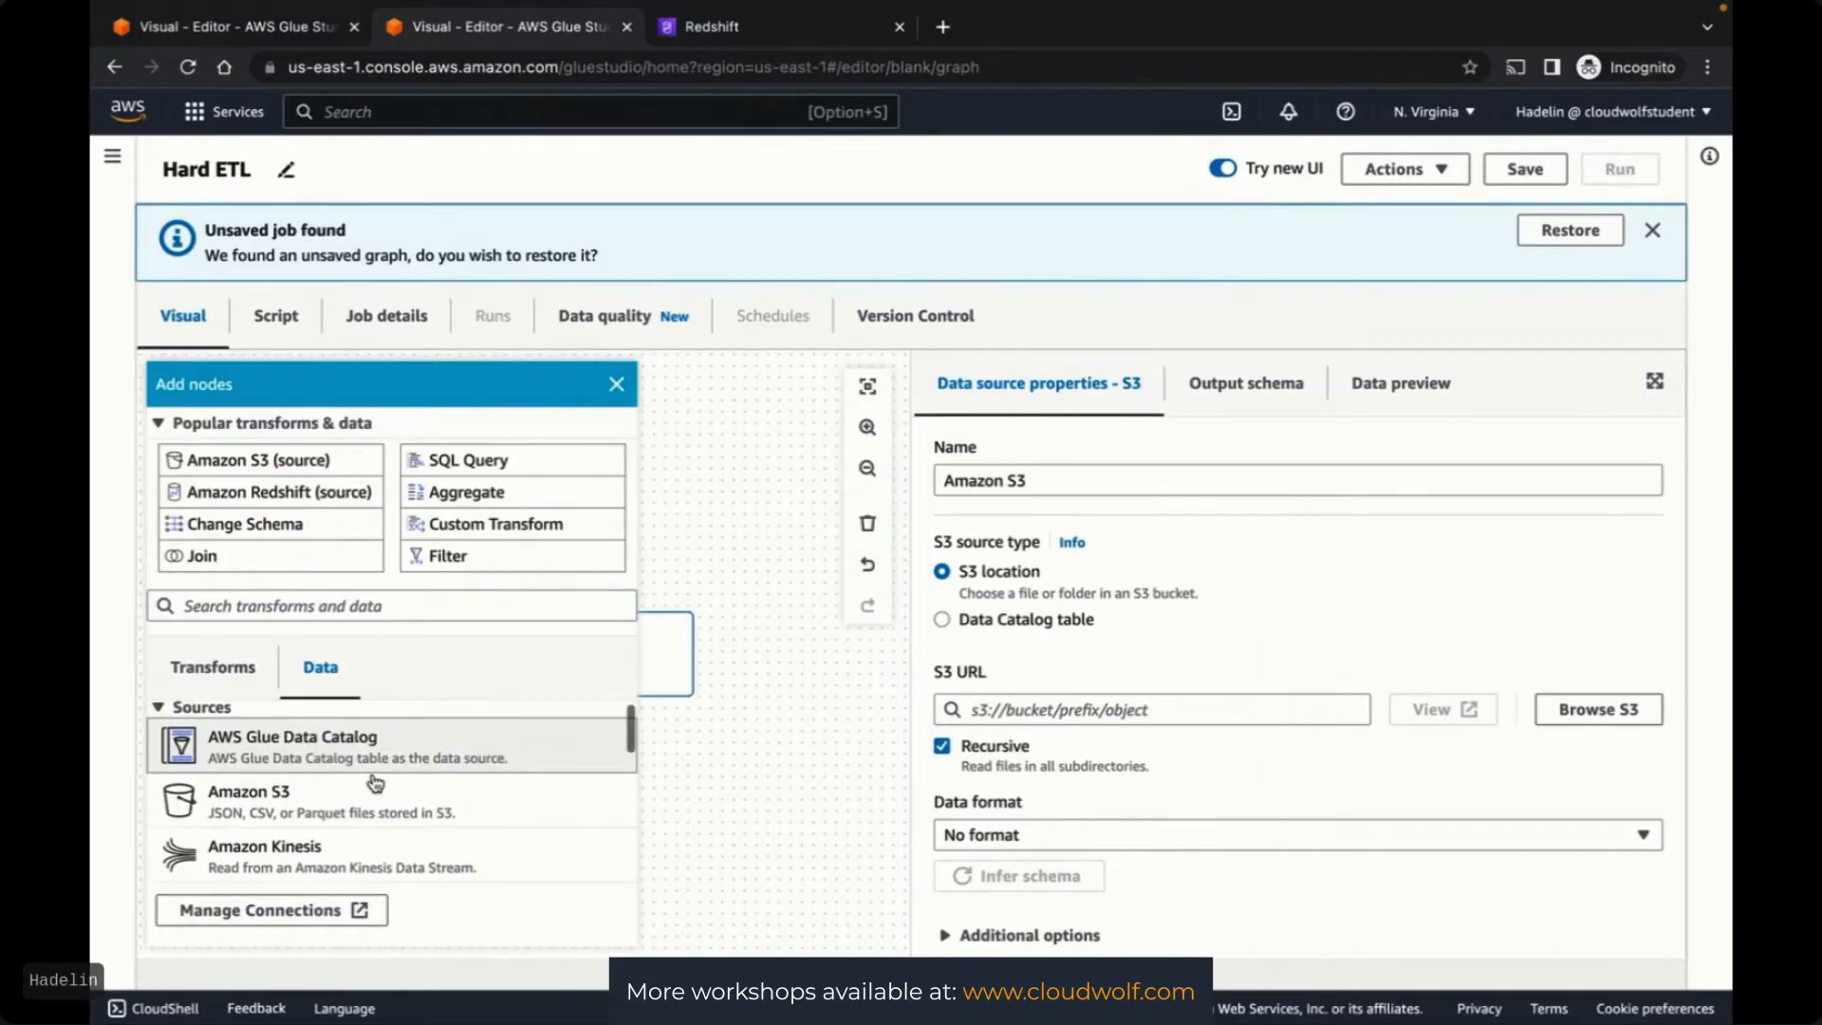
click(311, 753)
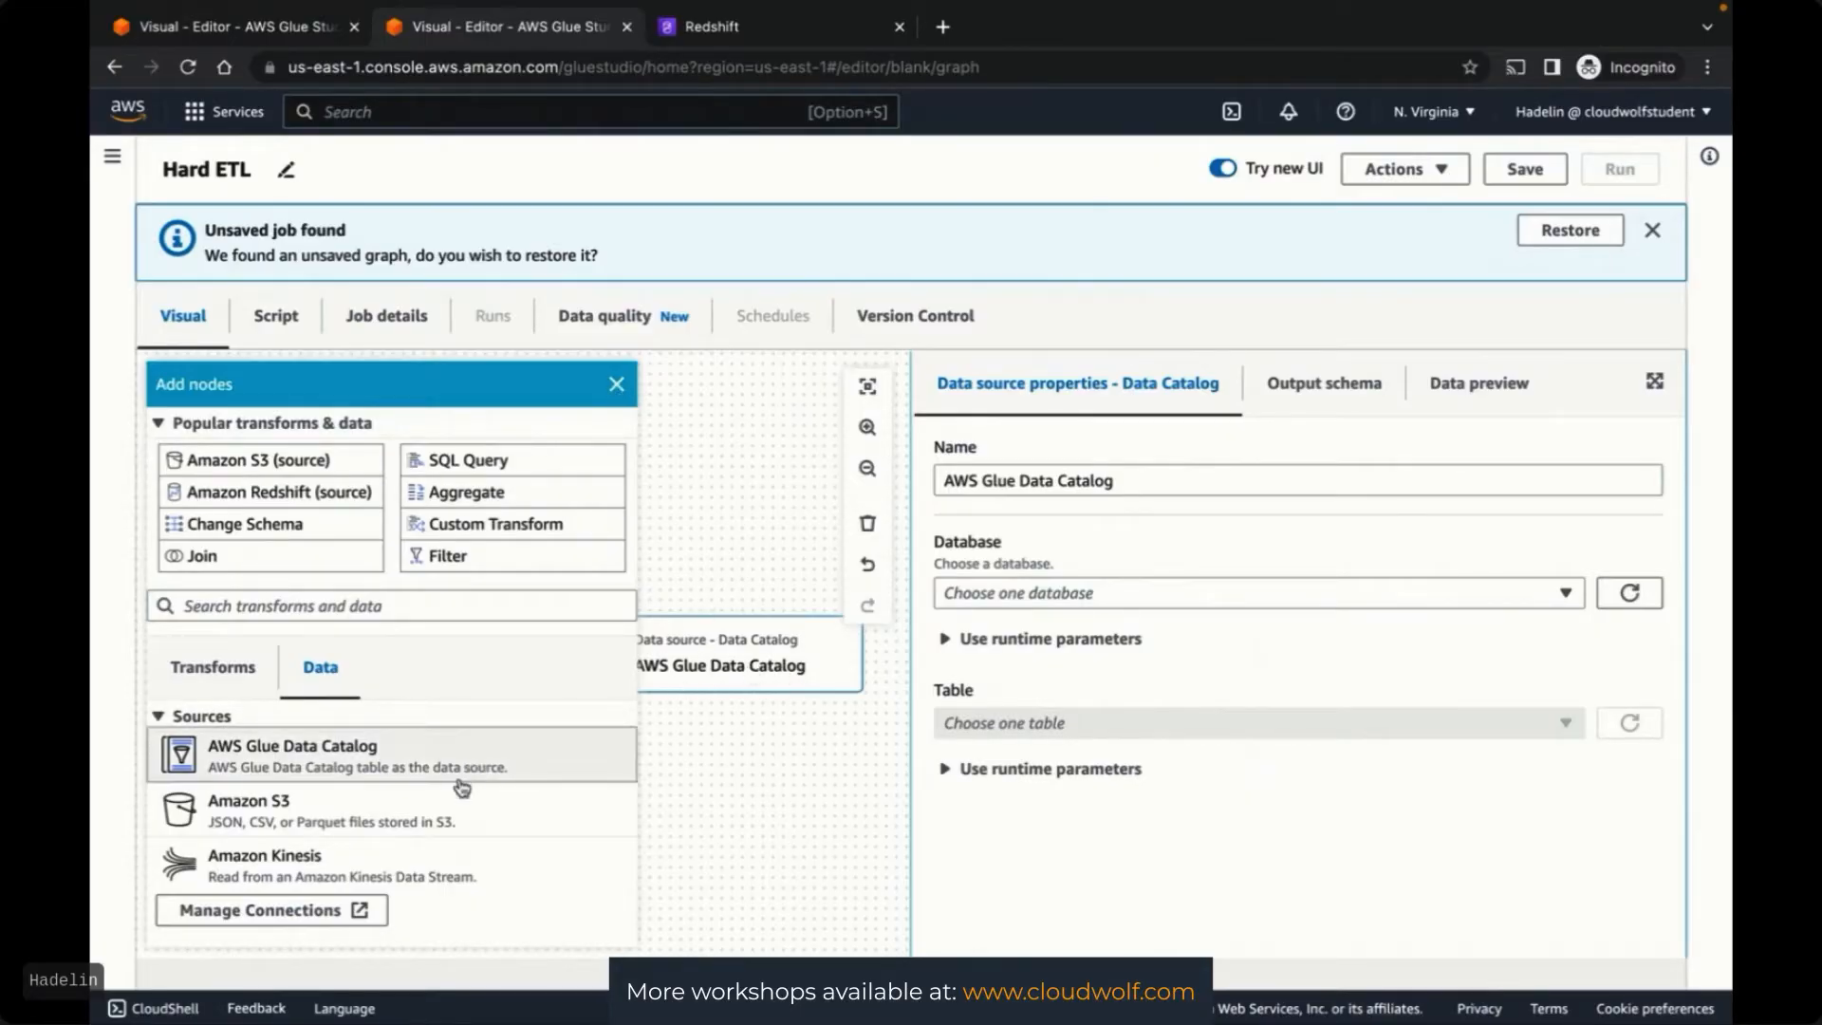
scroll(460, 786, down, 3)
scroll(460, 786, up, 4)
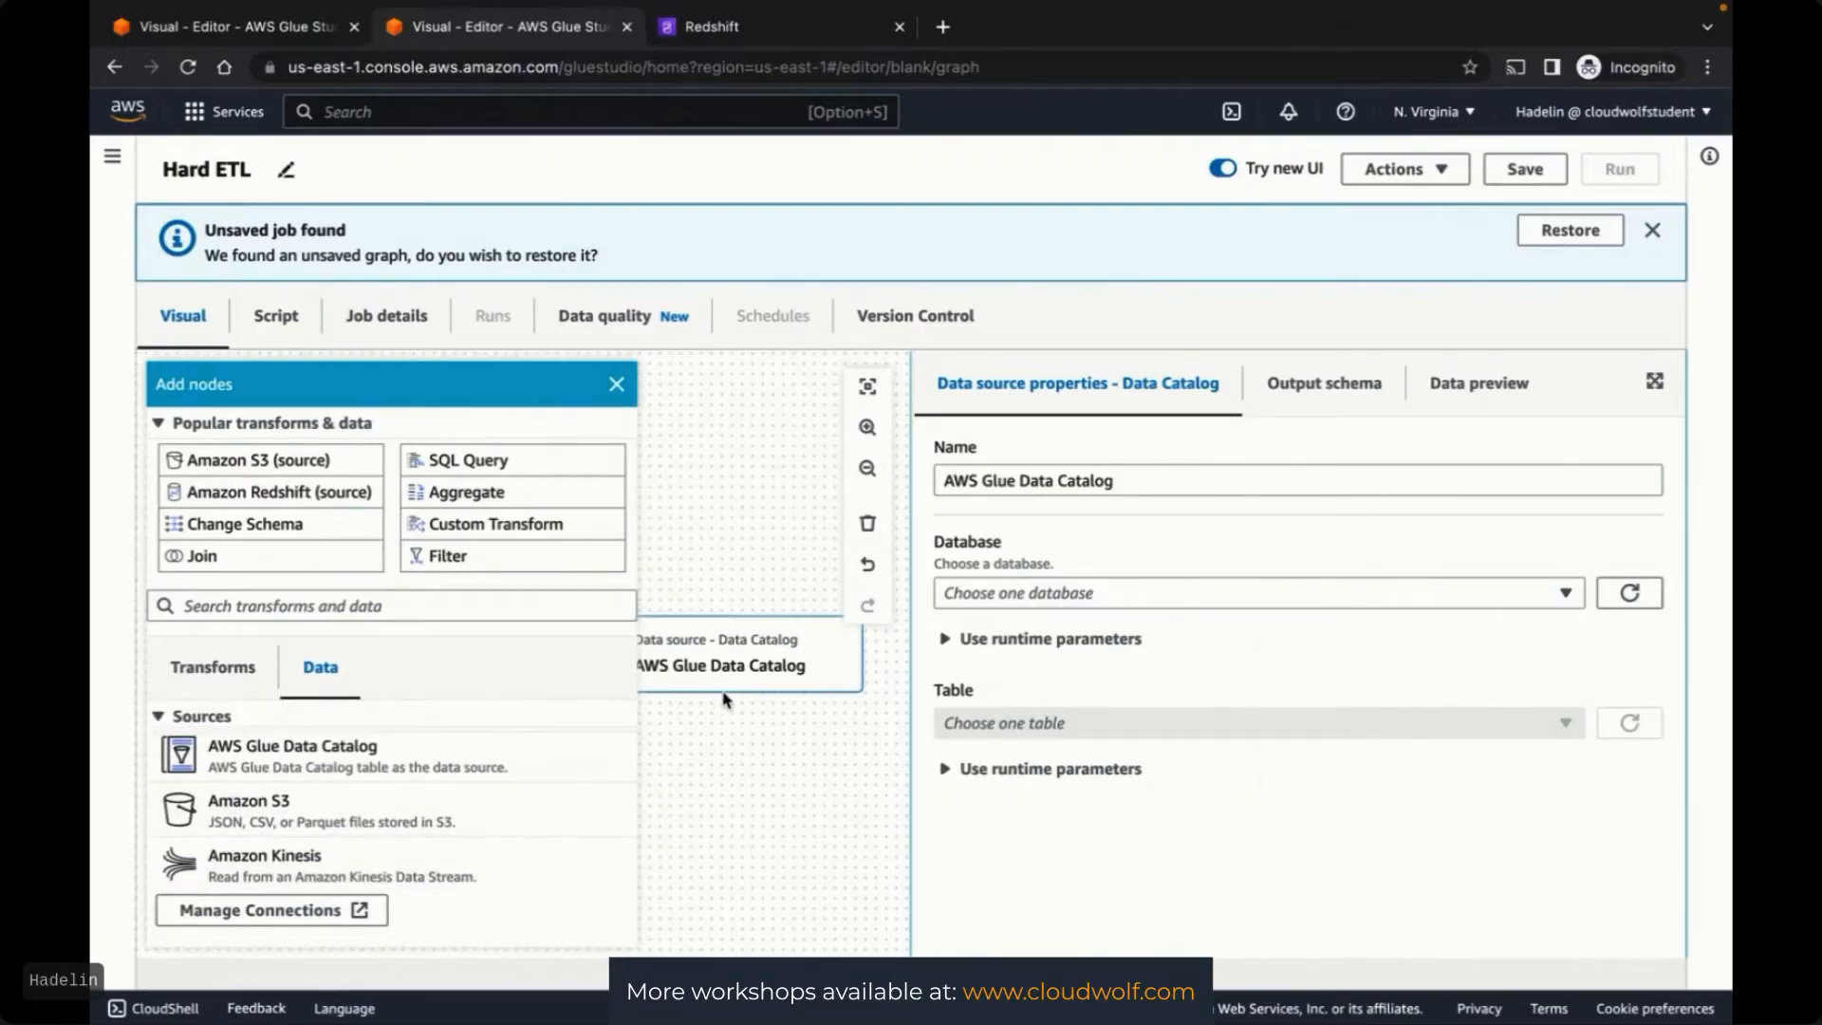
click(732, 756)
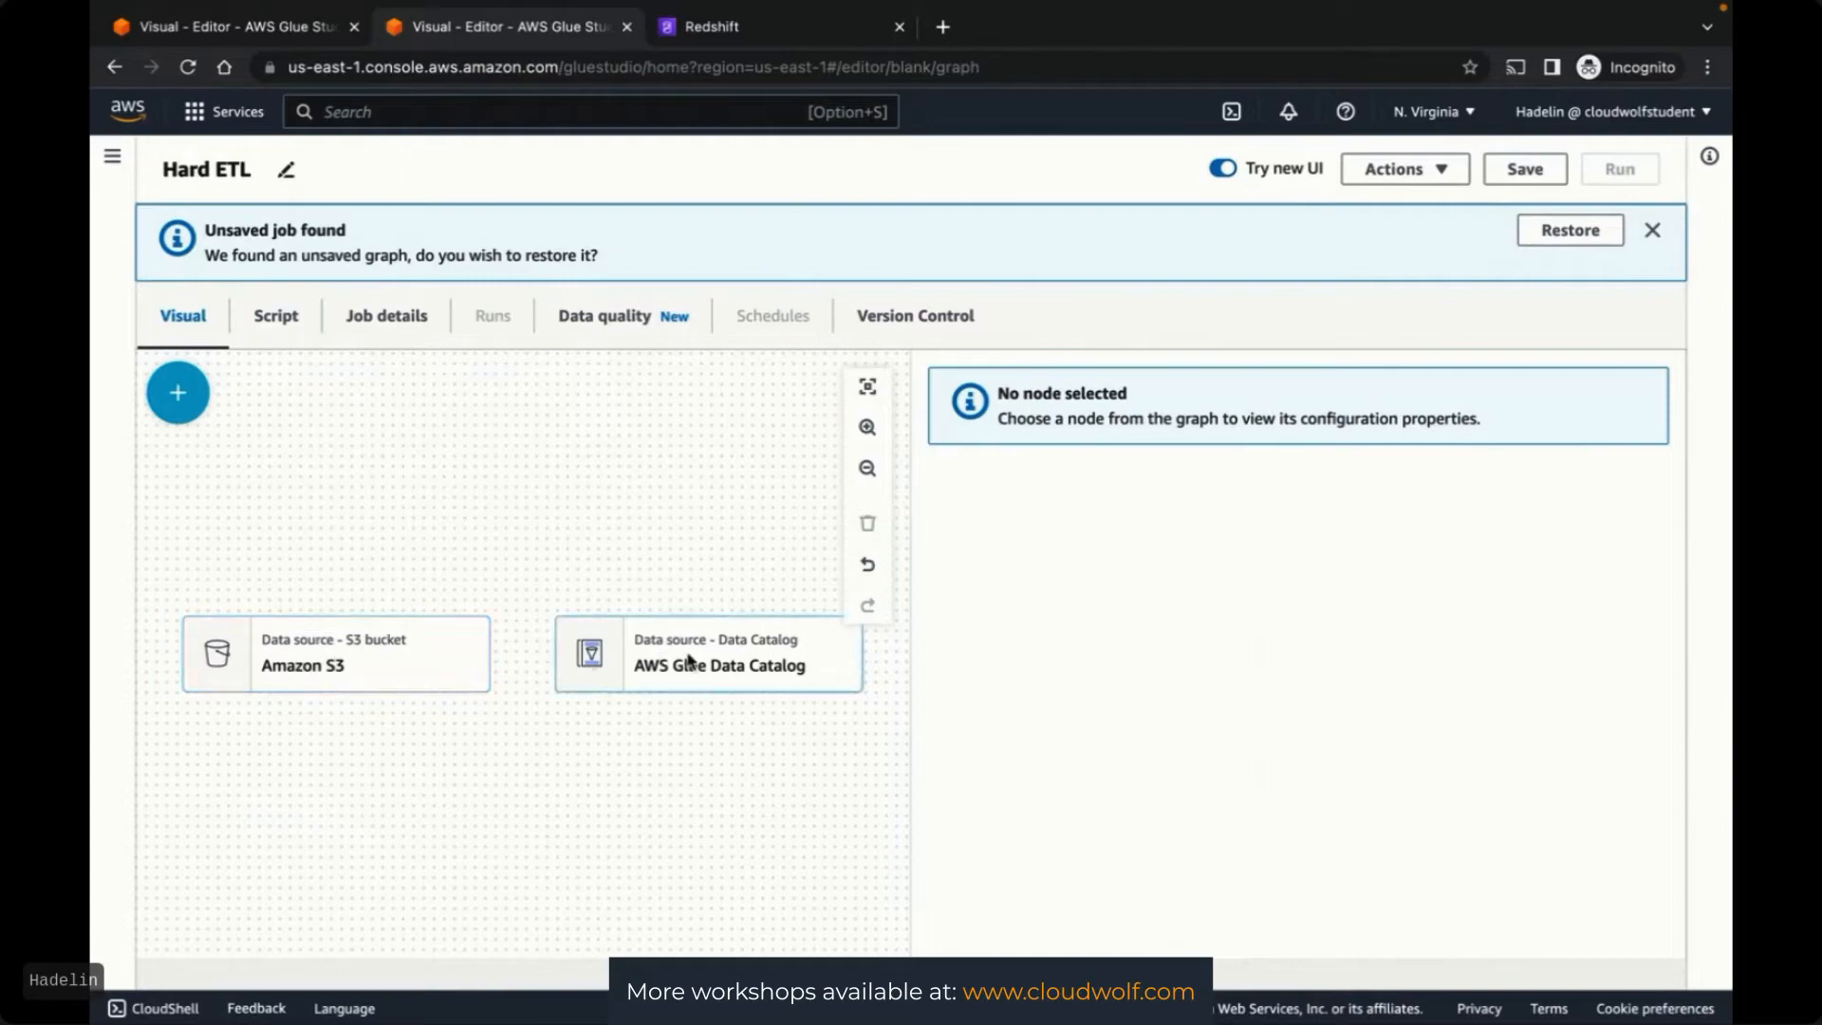
Attach a Change Schema transform under each source: Amazon S3 and Data Catalog
click(411, 663)
click(182, 399)
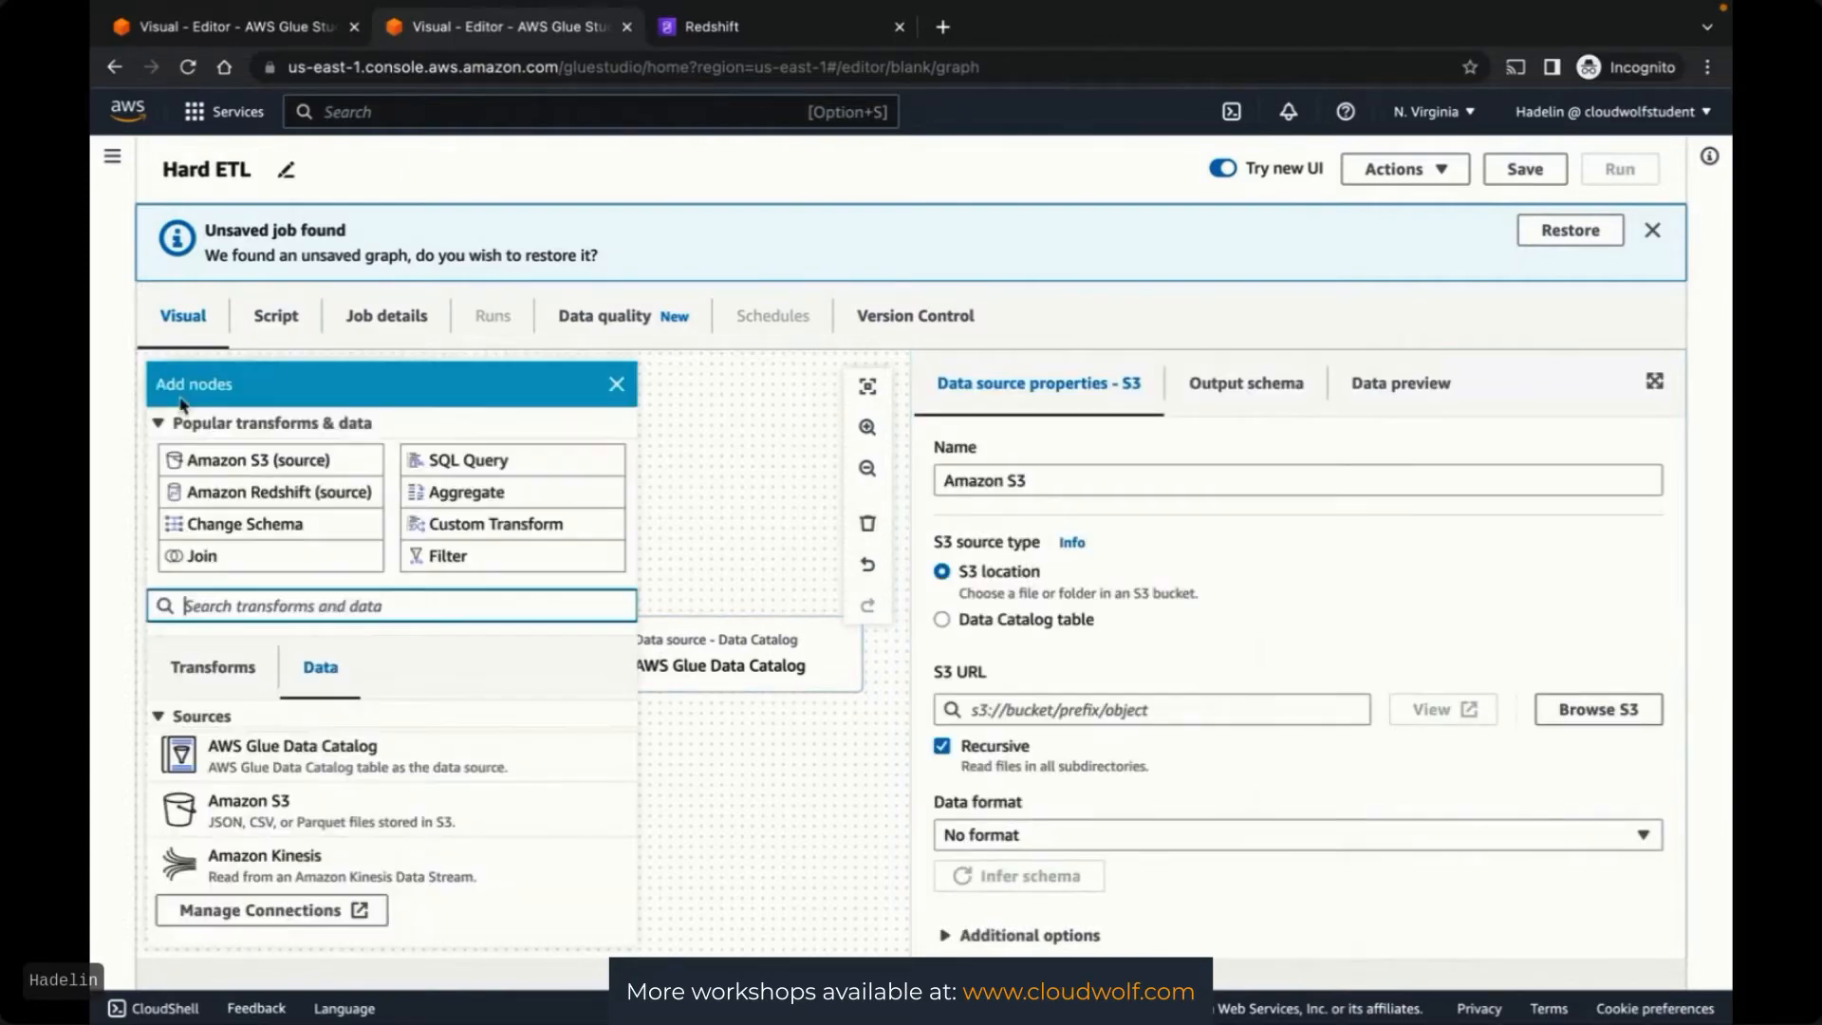
click(224, 664)
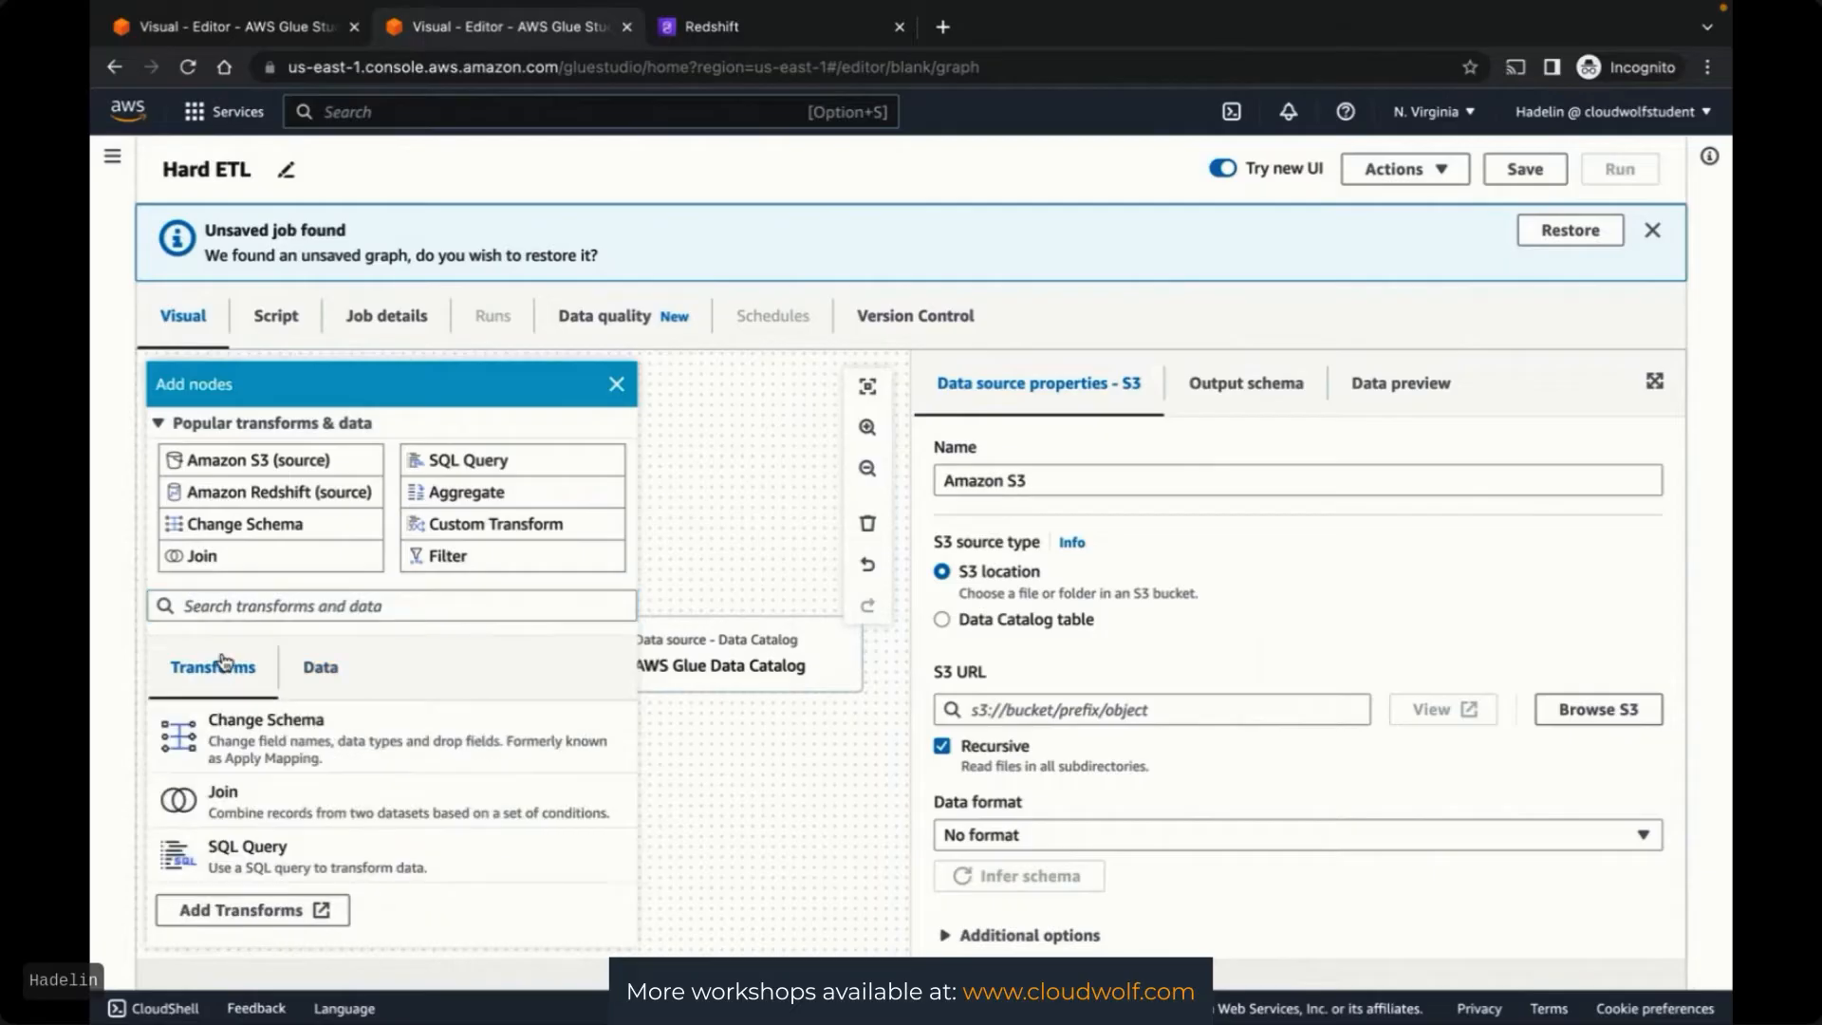
click(274, 745)
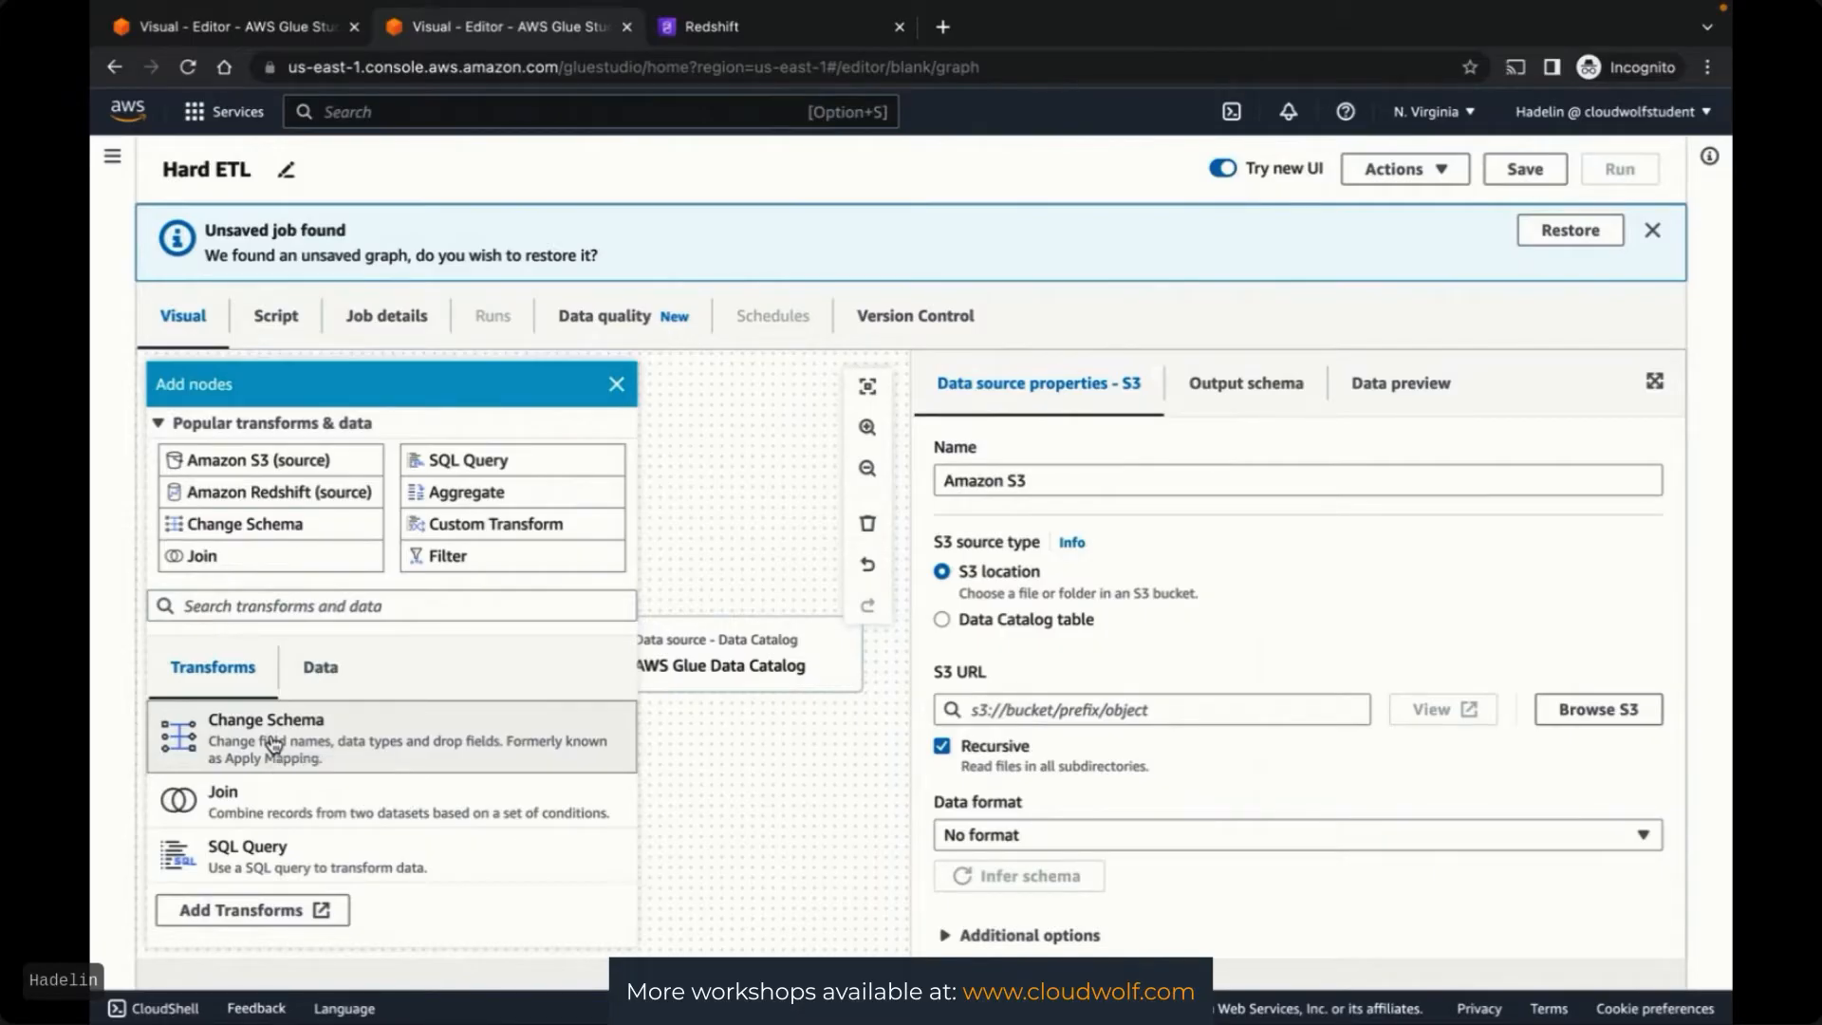
click(617, 387)
click(686, 574)
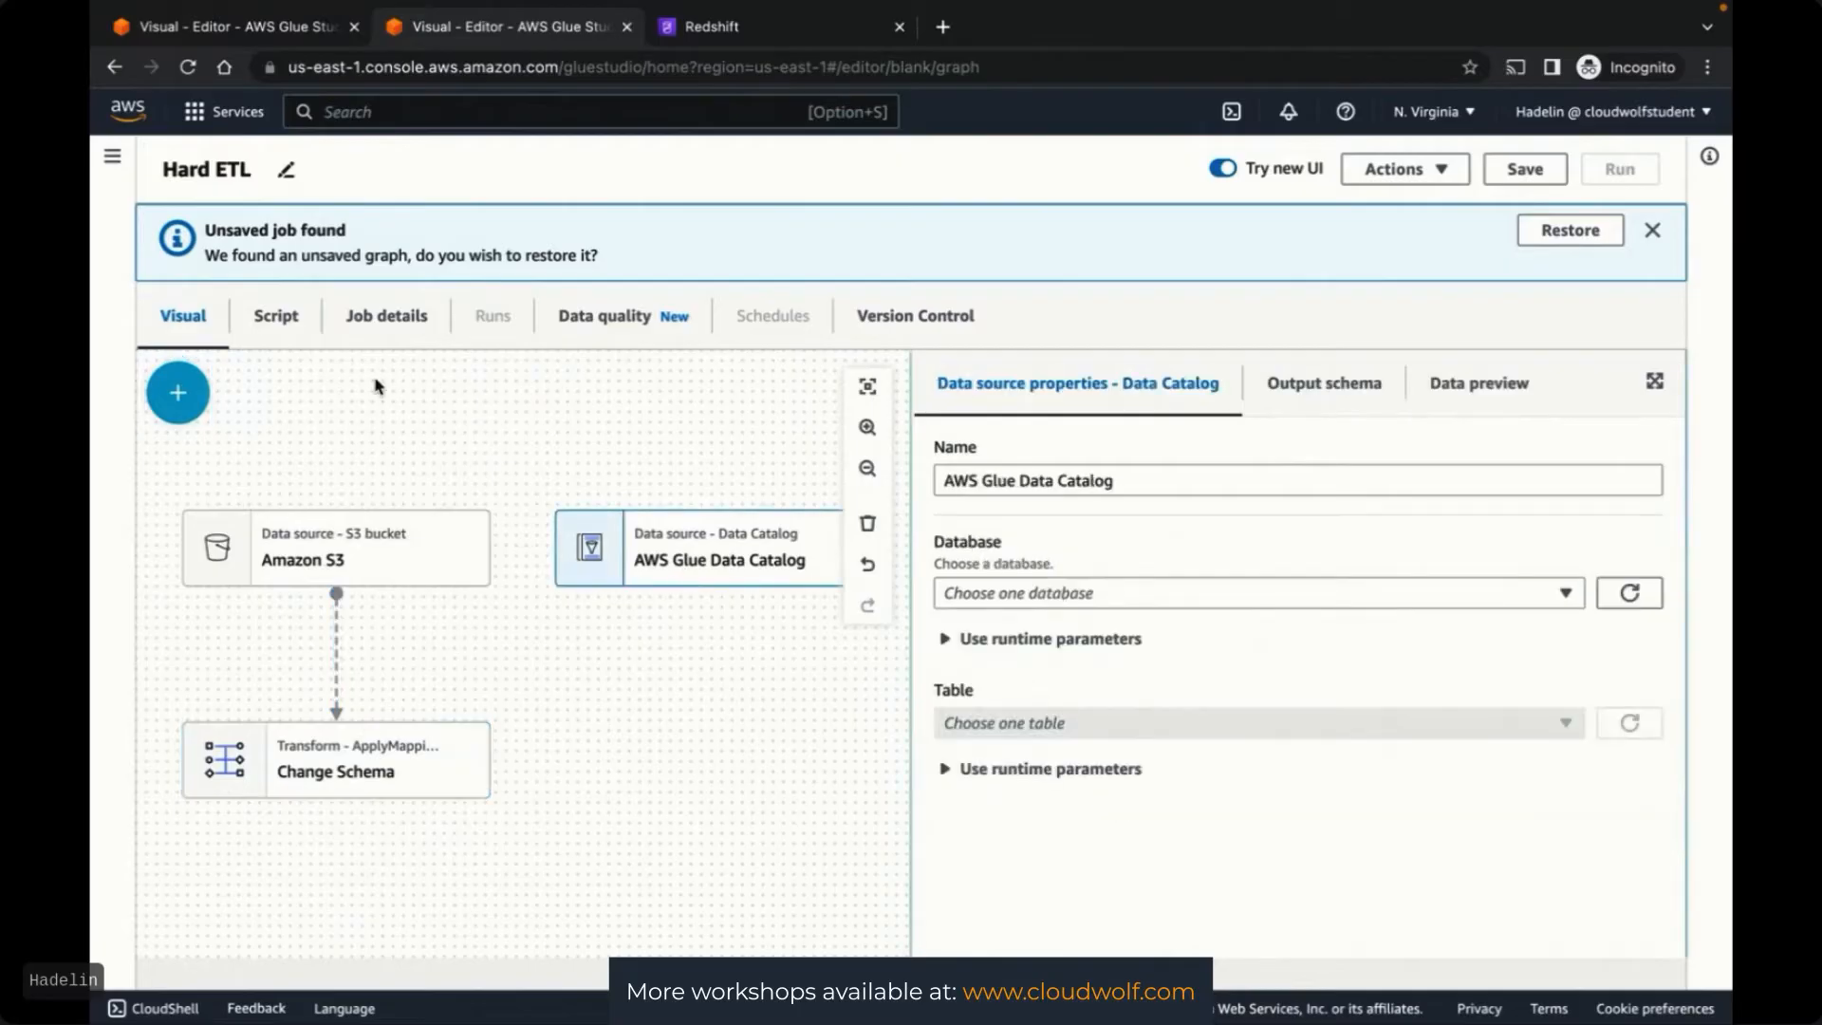
click(176, 403)
click(327, 733)
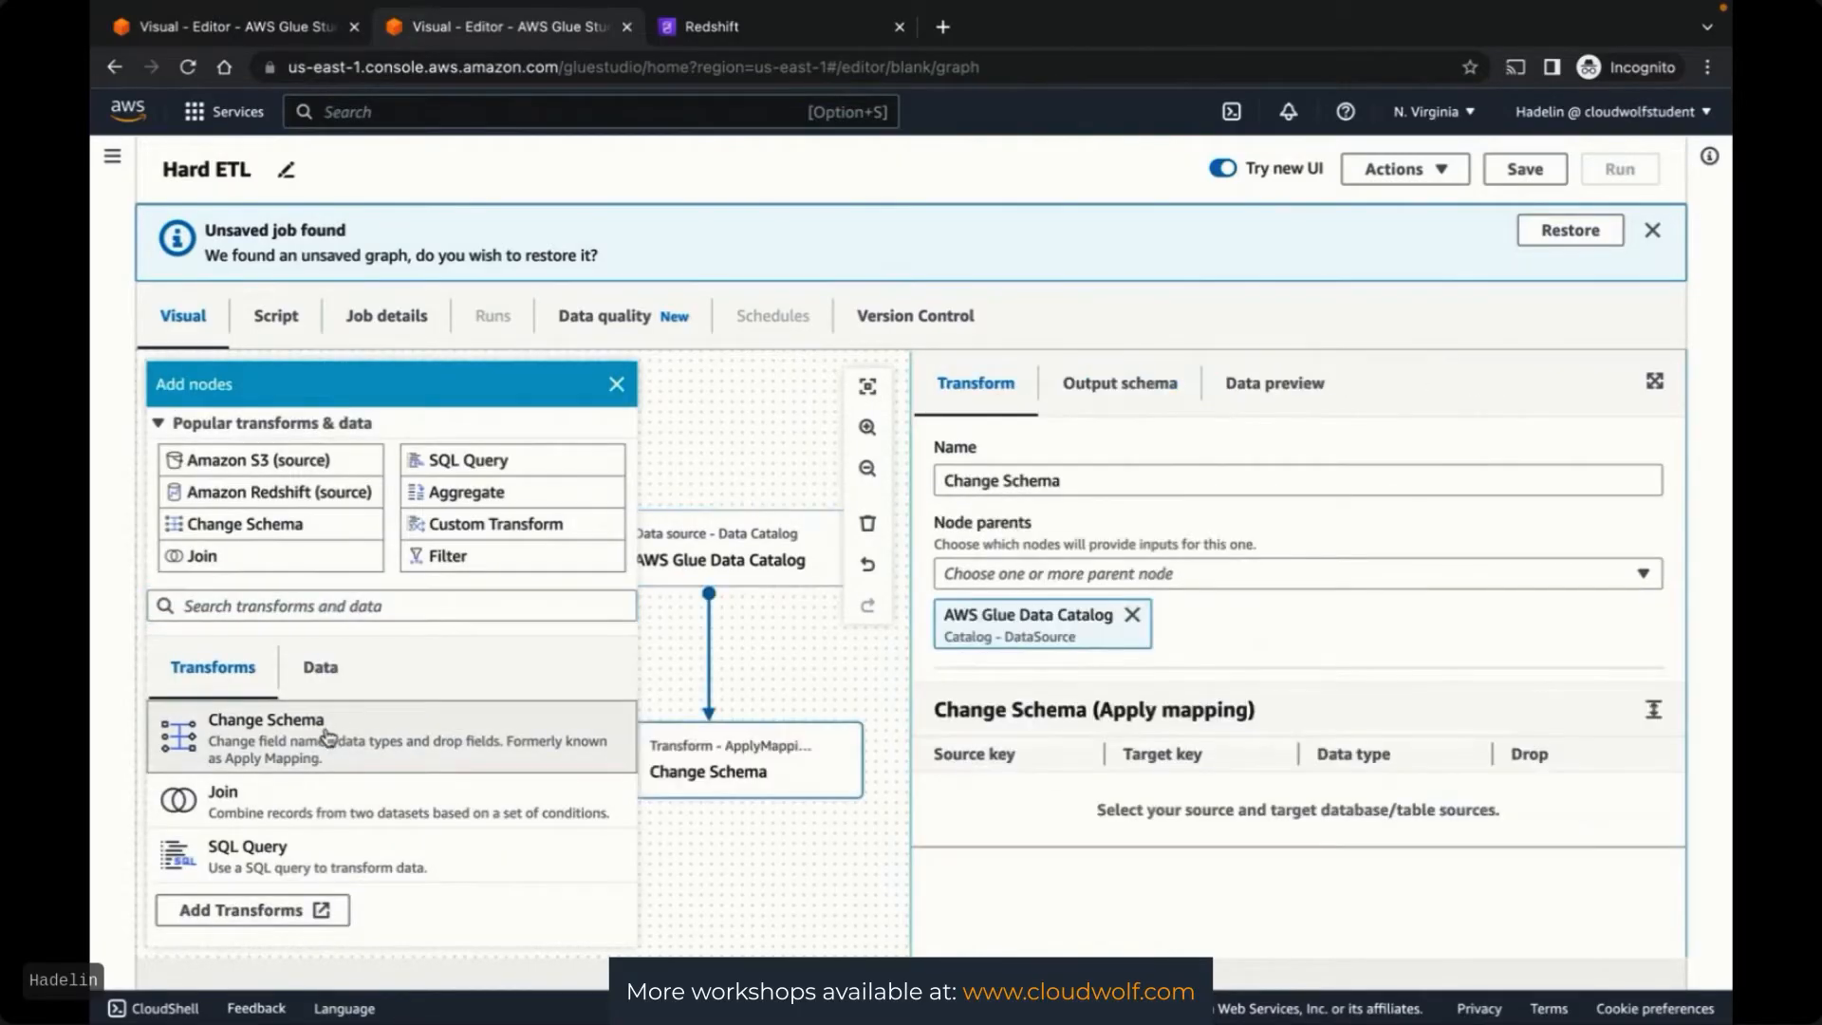
click(617, 383)
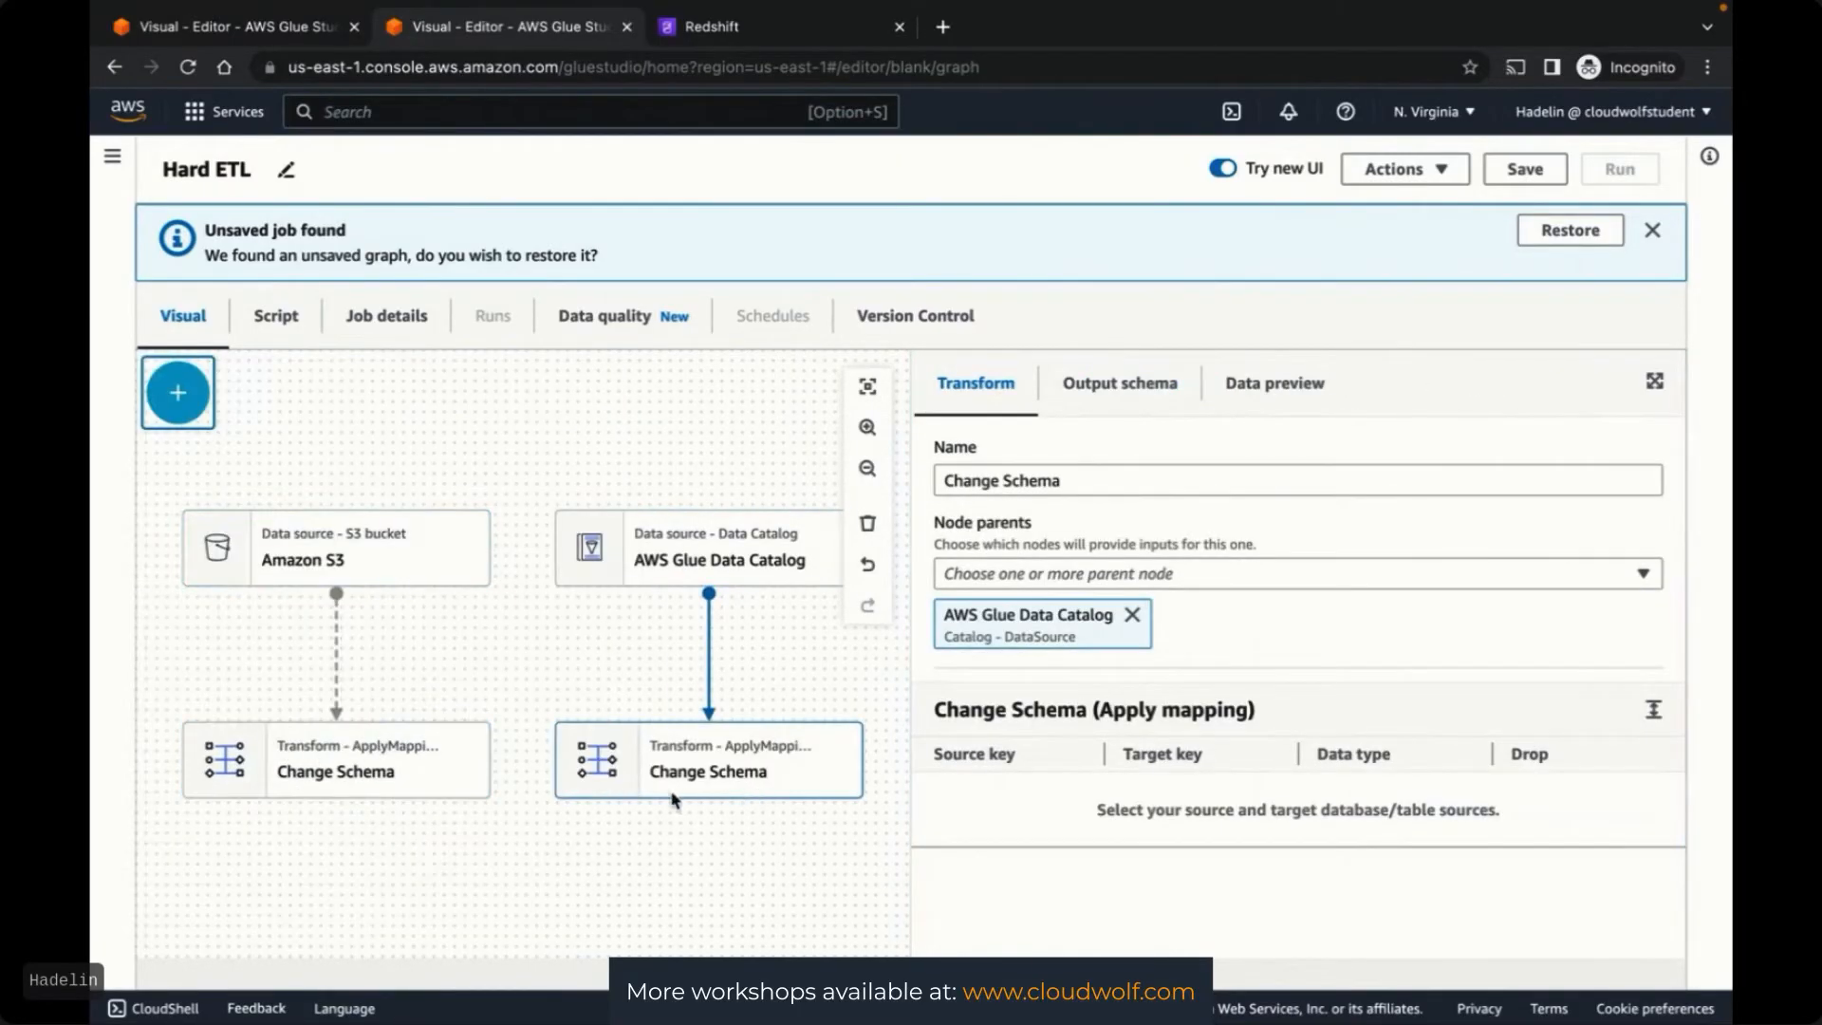
scroll(645, 797, down, 2)
click(178, 392)
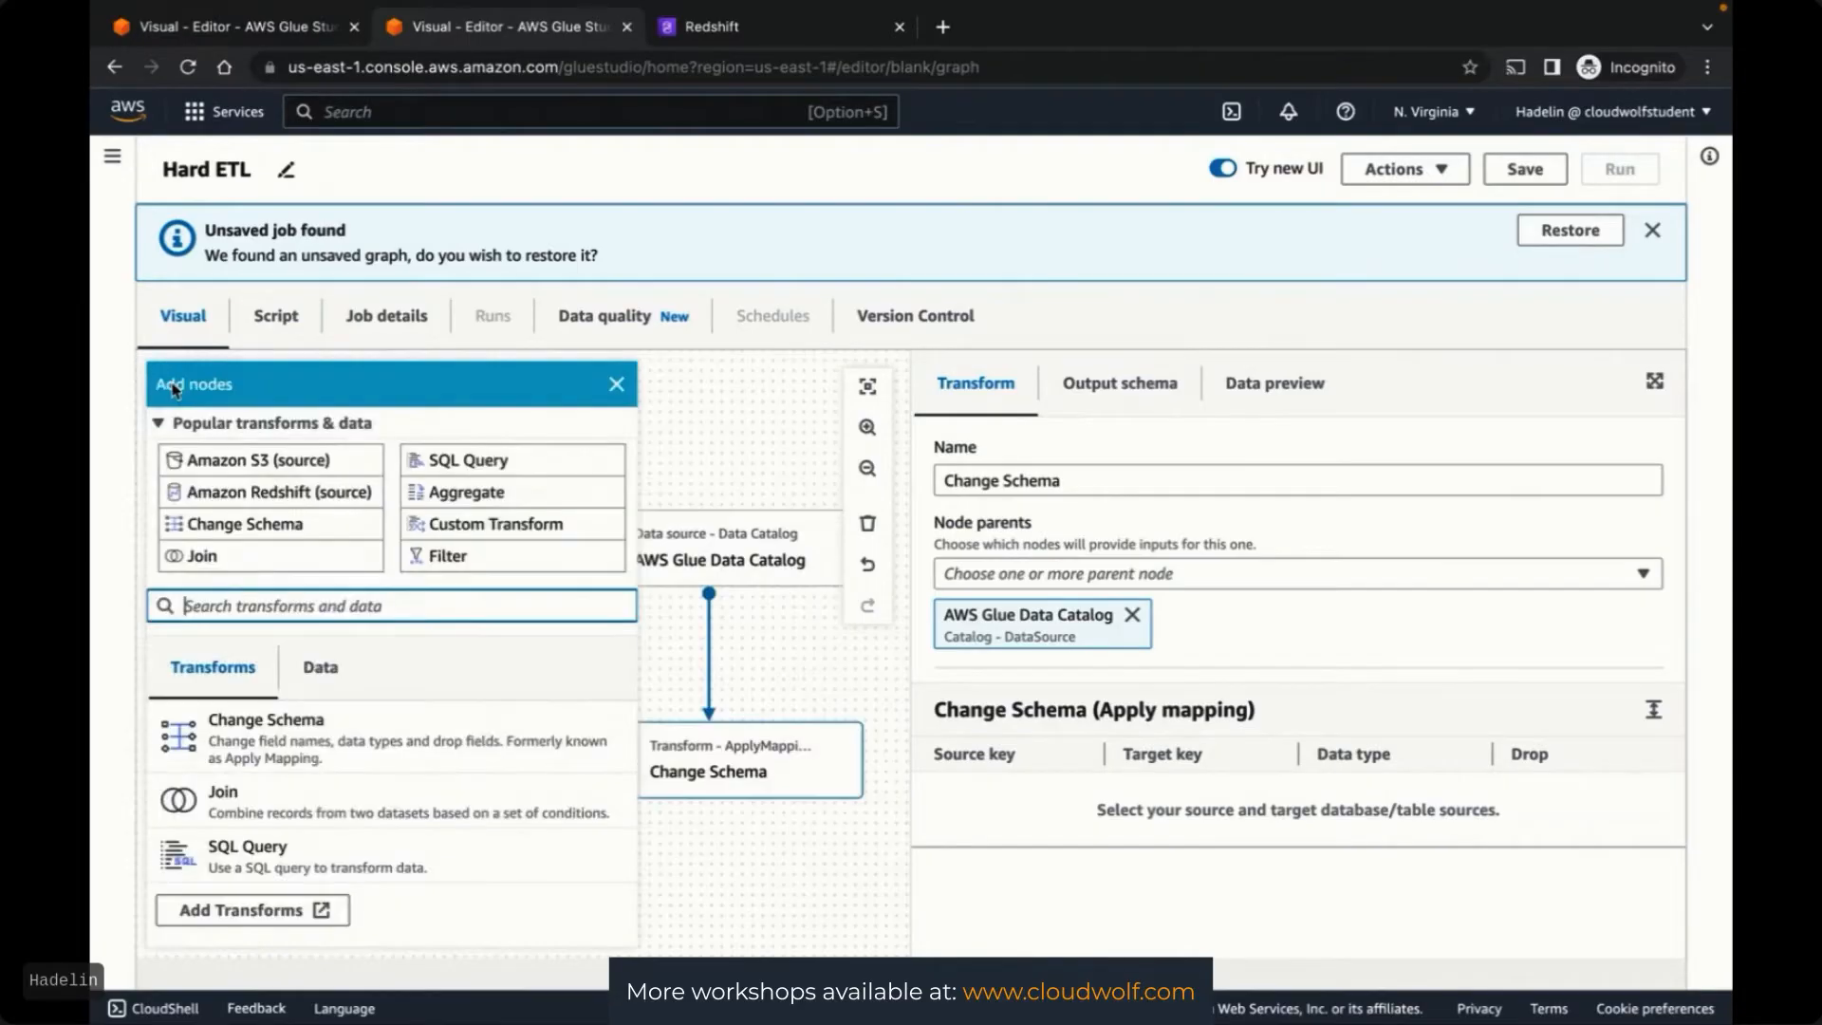
Add a Join transform with both Change Schema transforms as its parents
click(239, 558)
click(1099, 575)
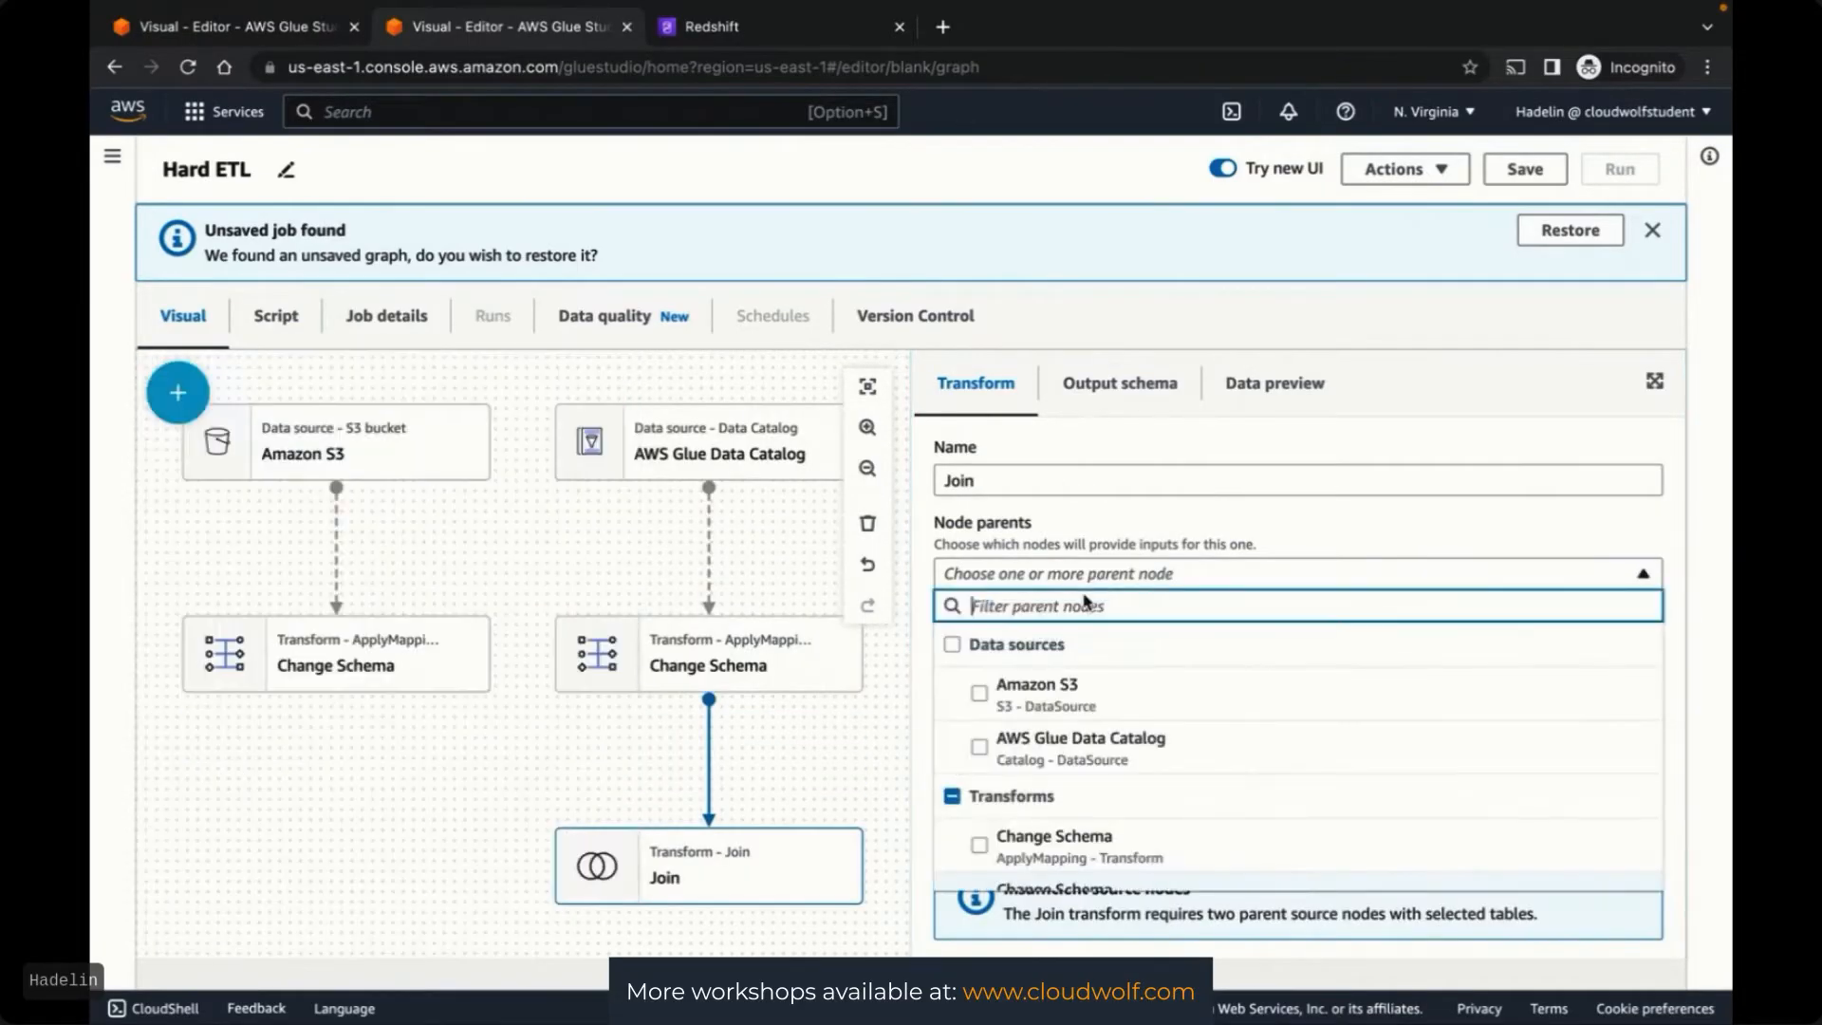
scroll(982, 759, down, 2)
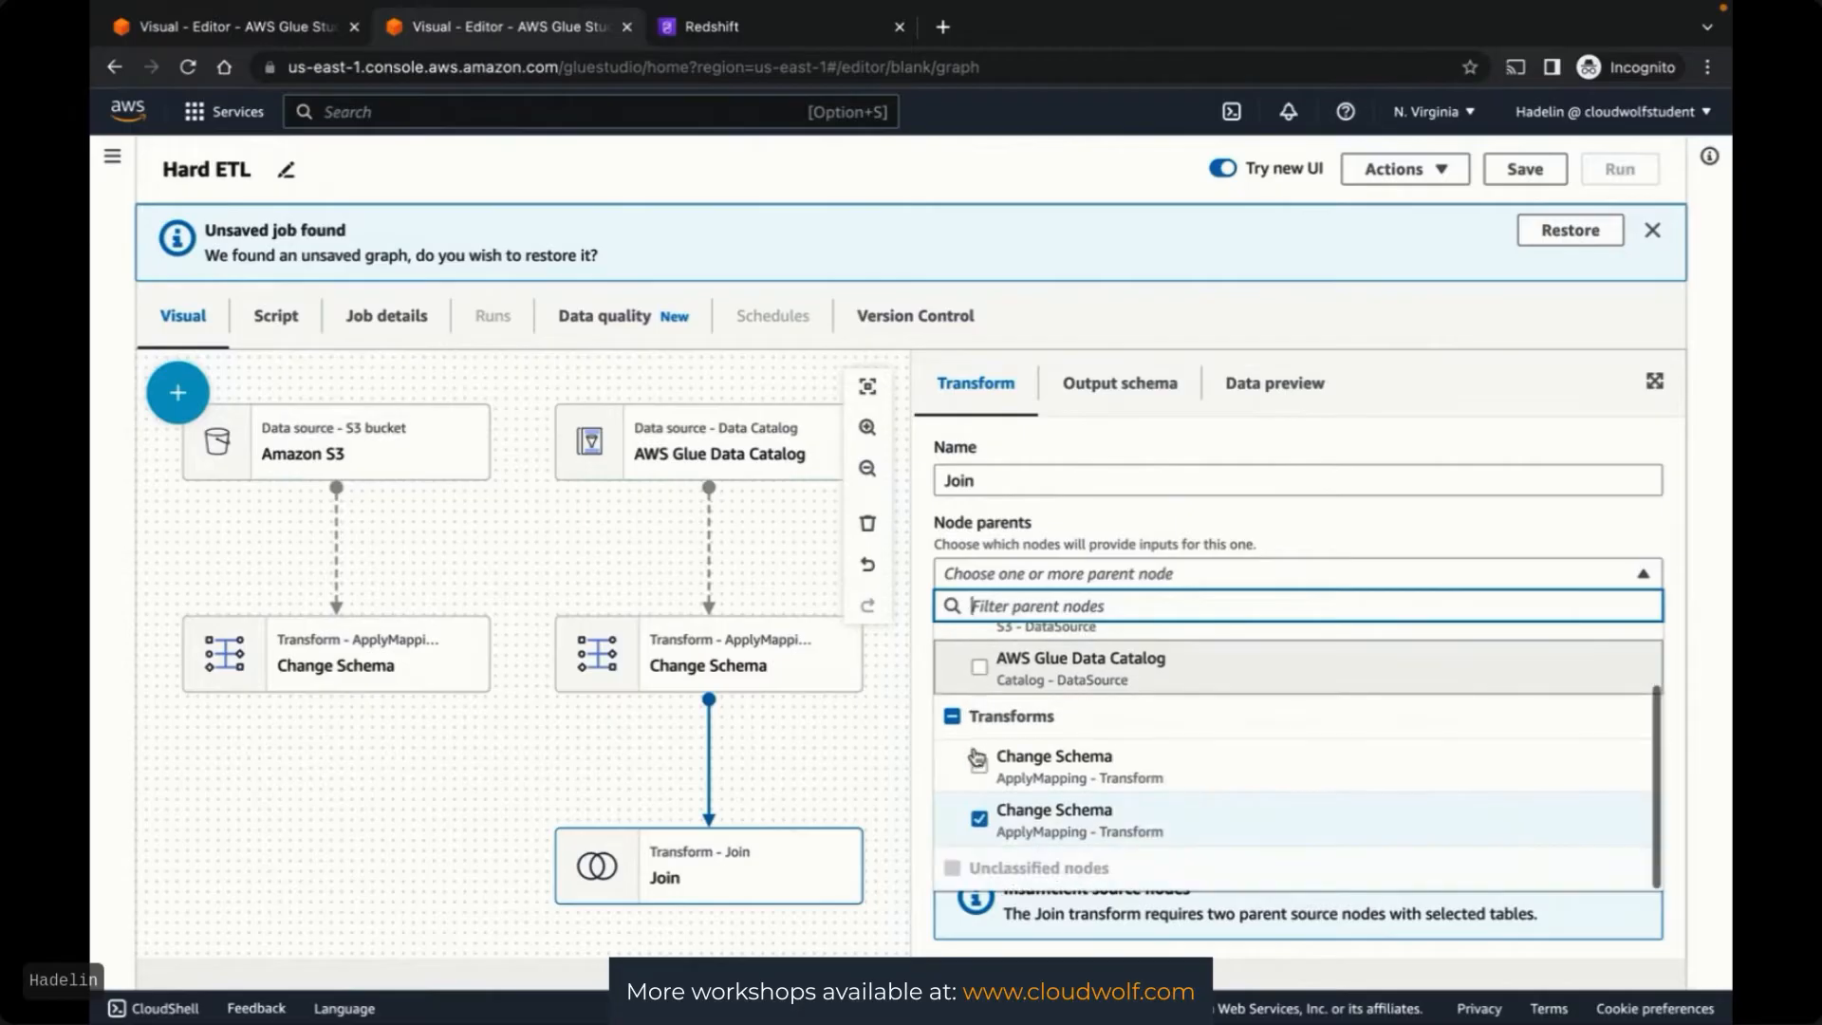
click(978, 765)
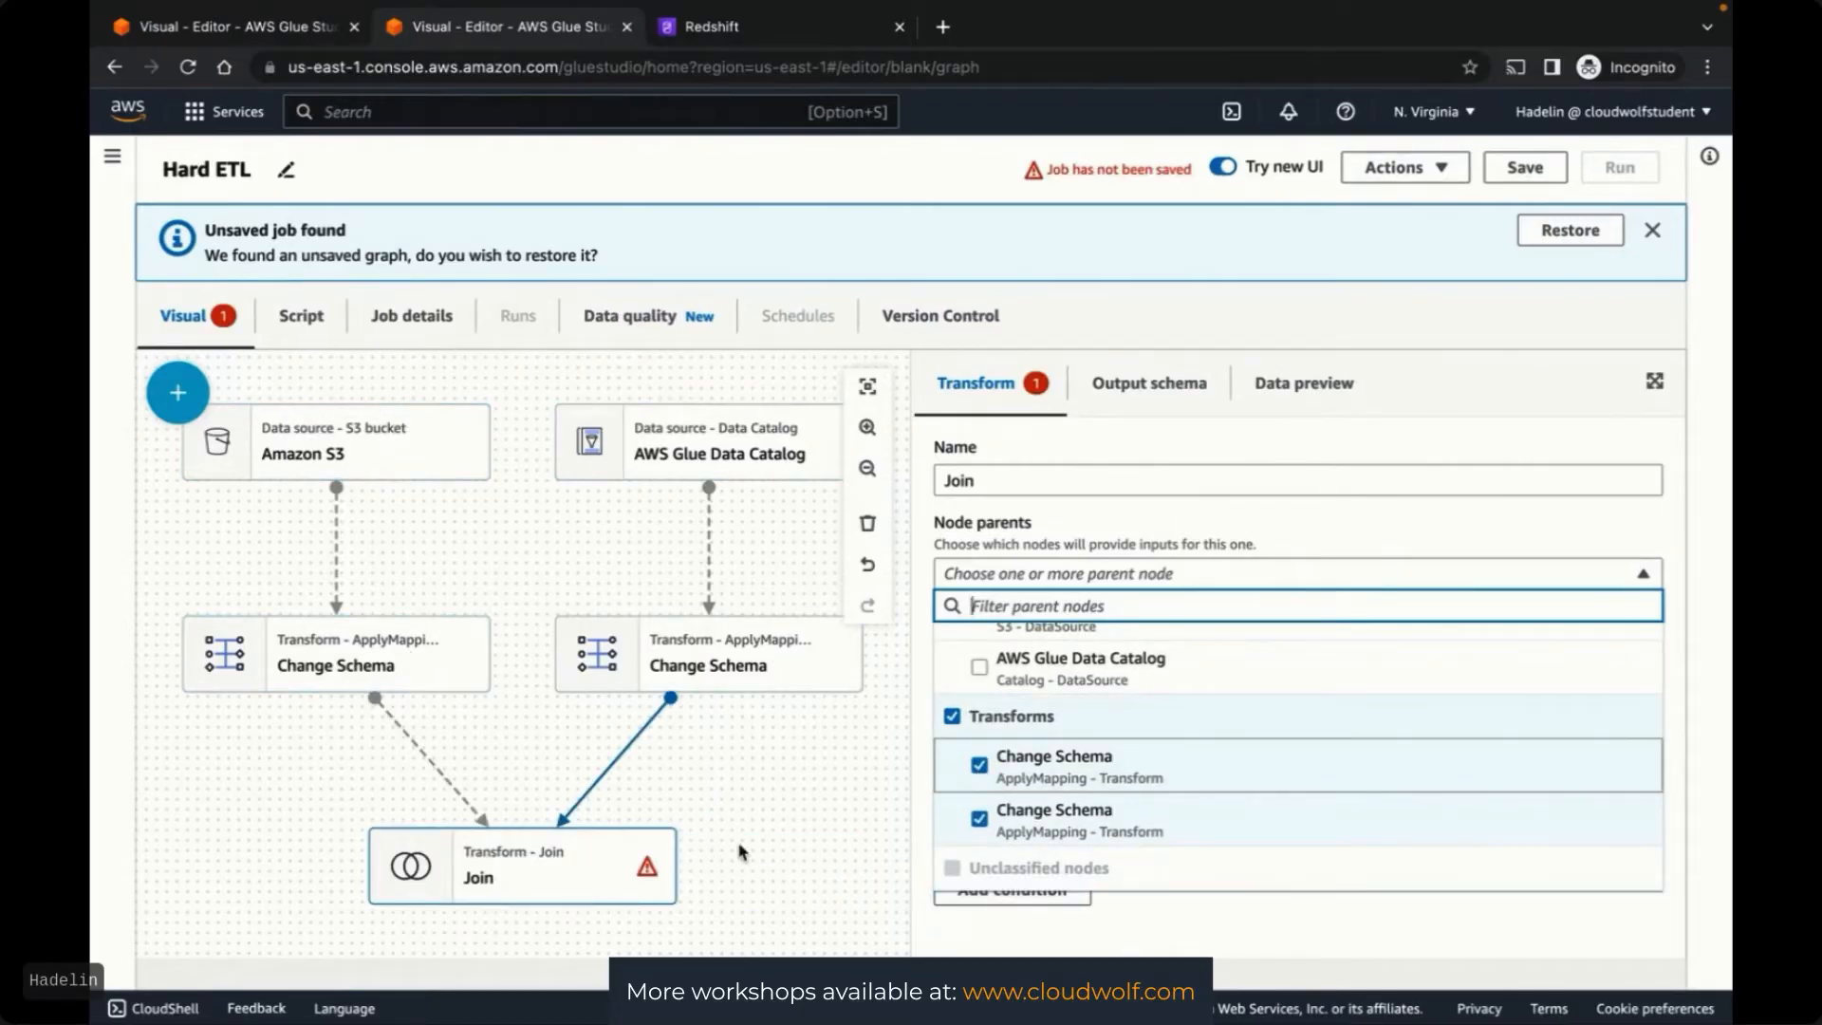
Add an Amazon Redshift data target under the Join
click(208, 396)
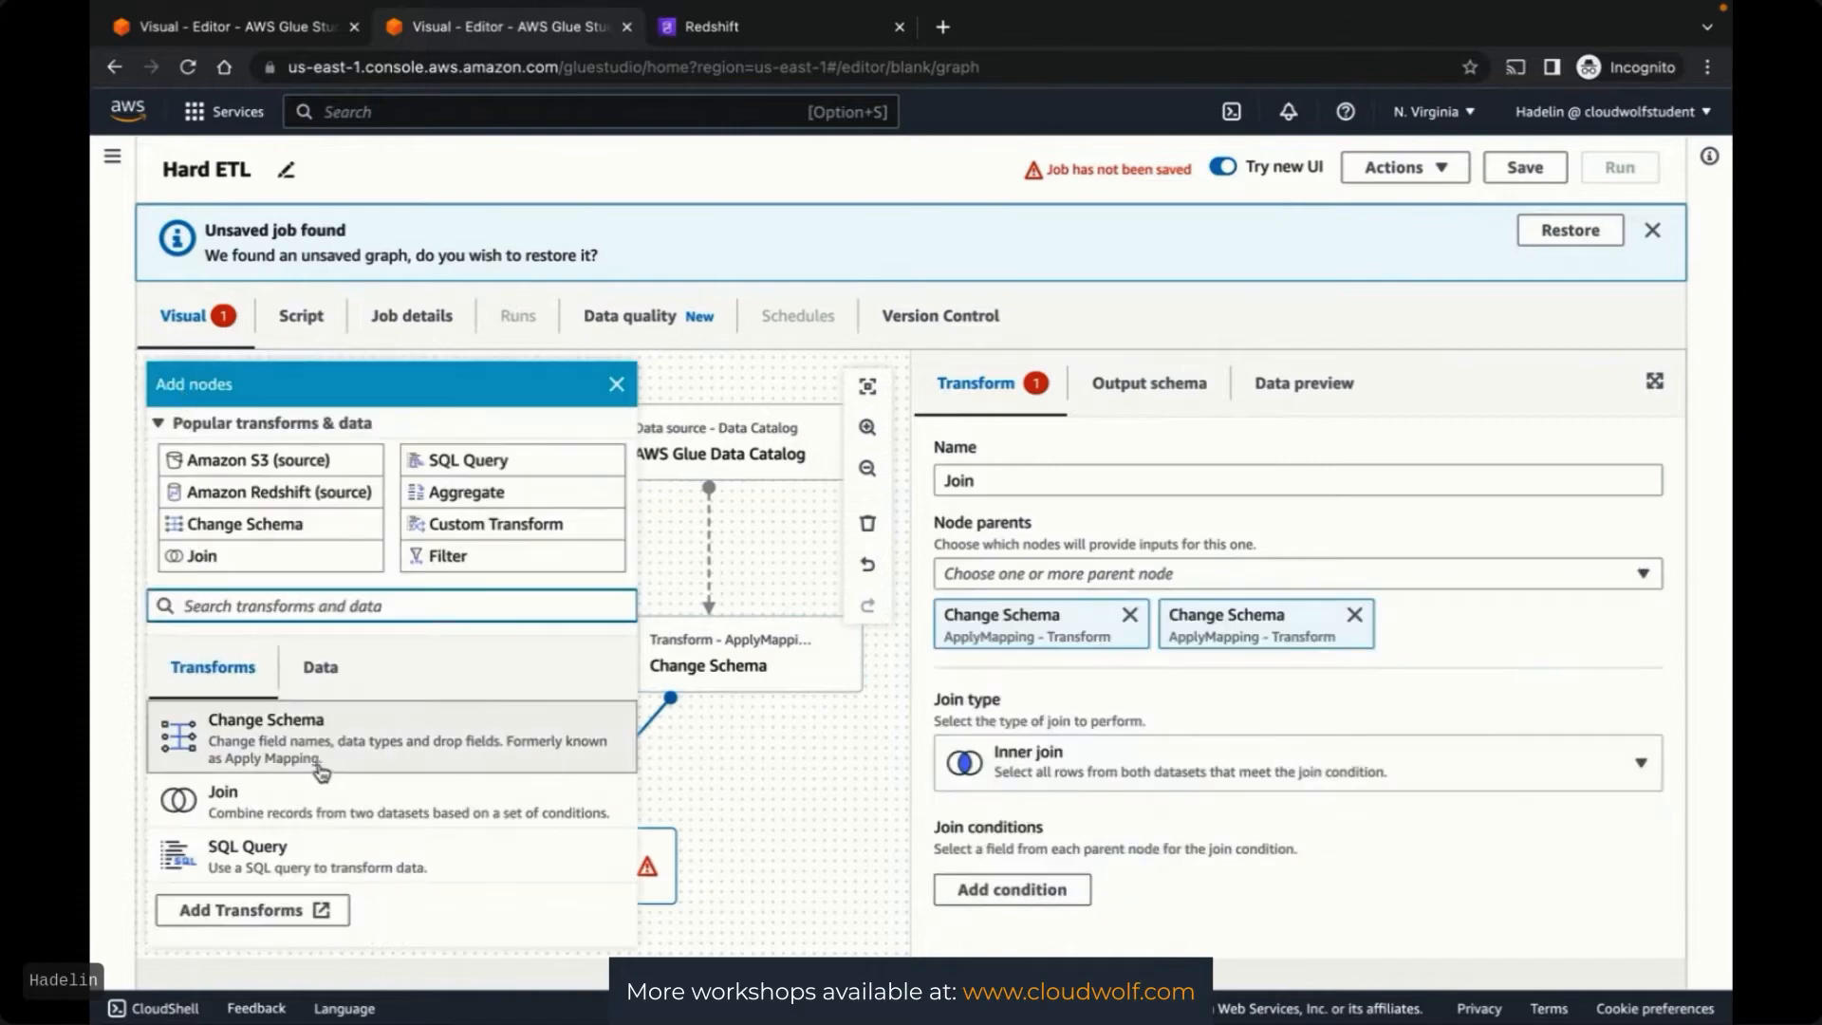
click(320, 667)
scroll(351, 849, down, 4)
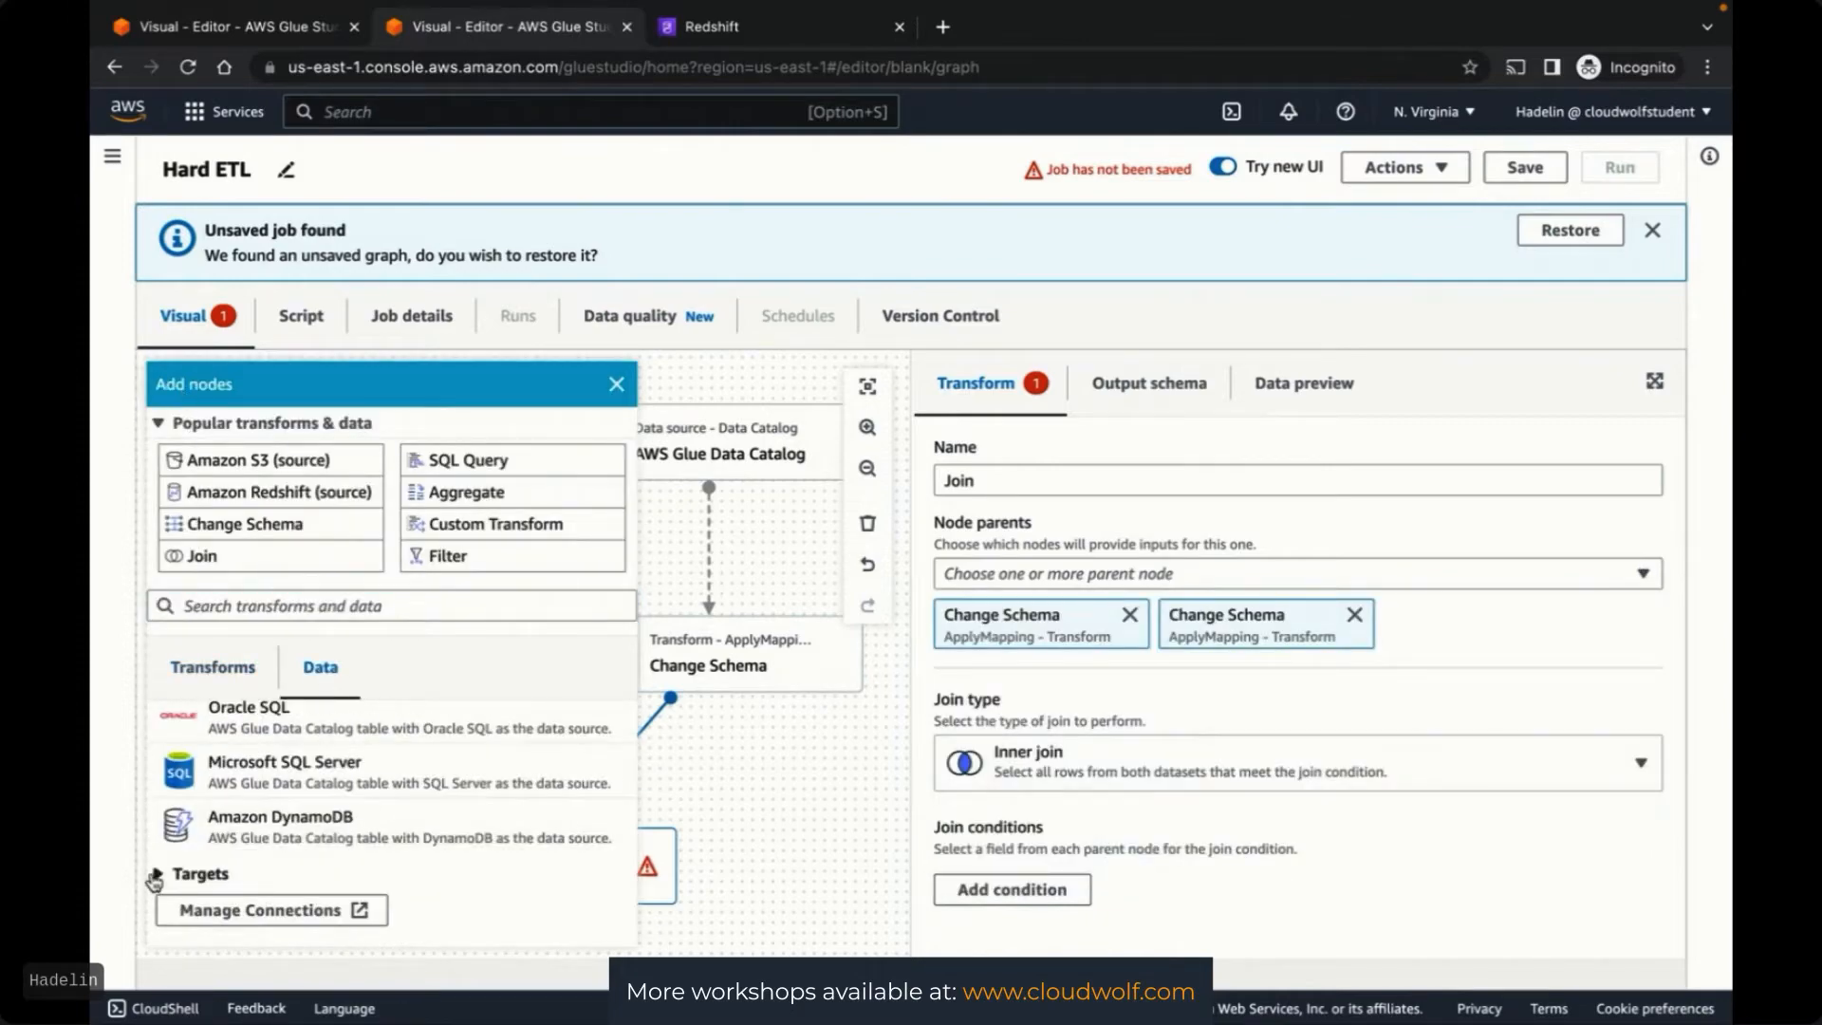
scroll(285, 854, down, 3)
scroll(418, 825, up, 3)
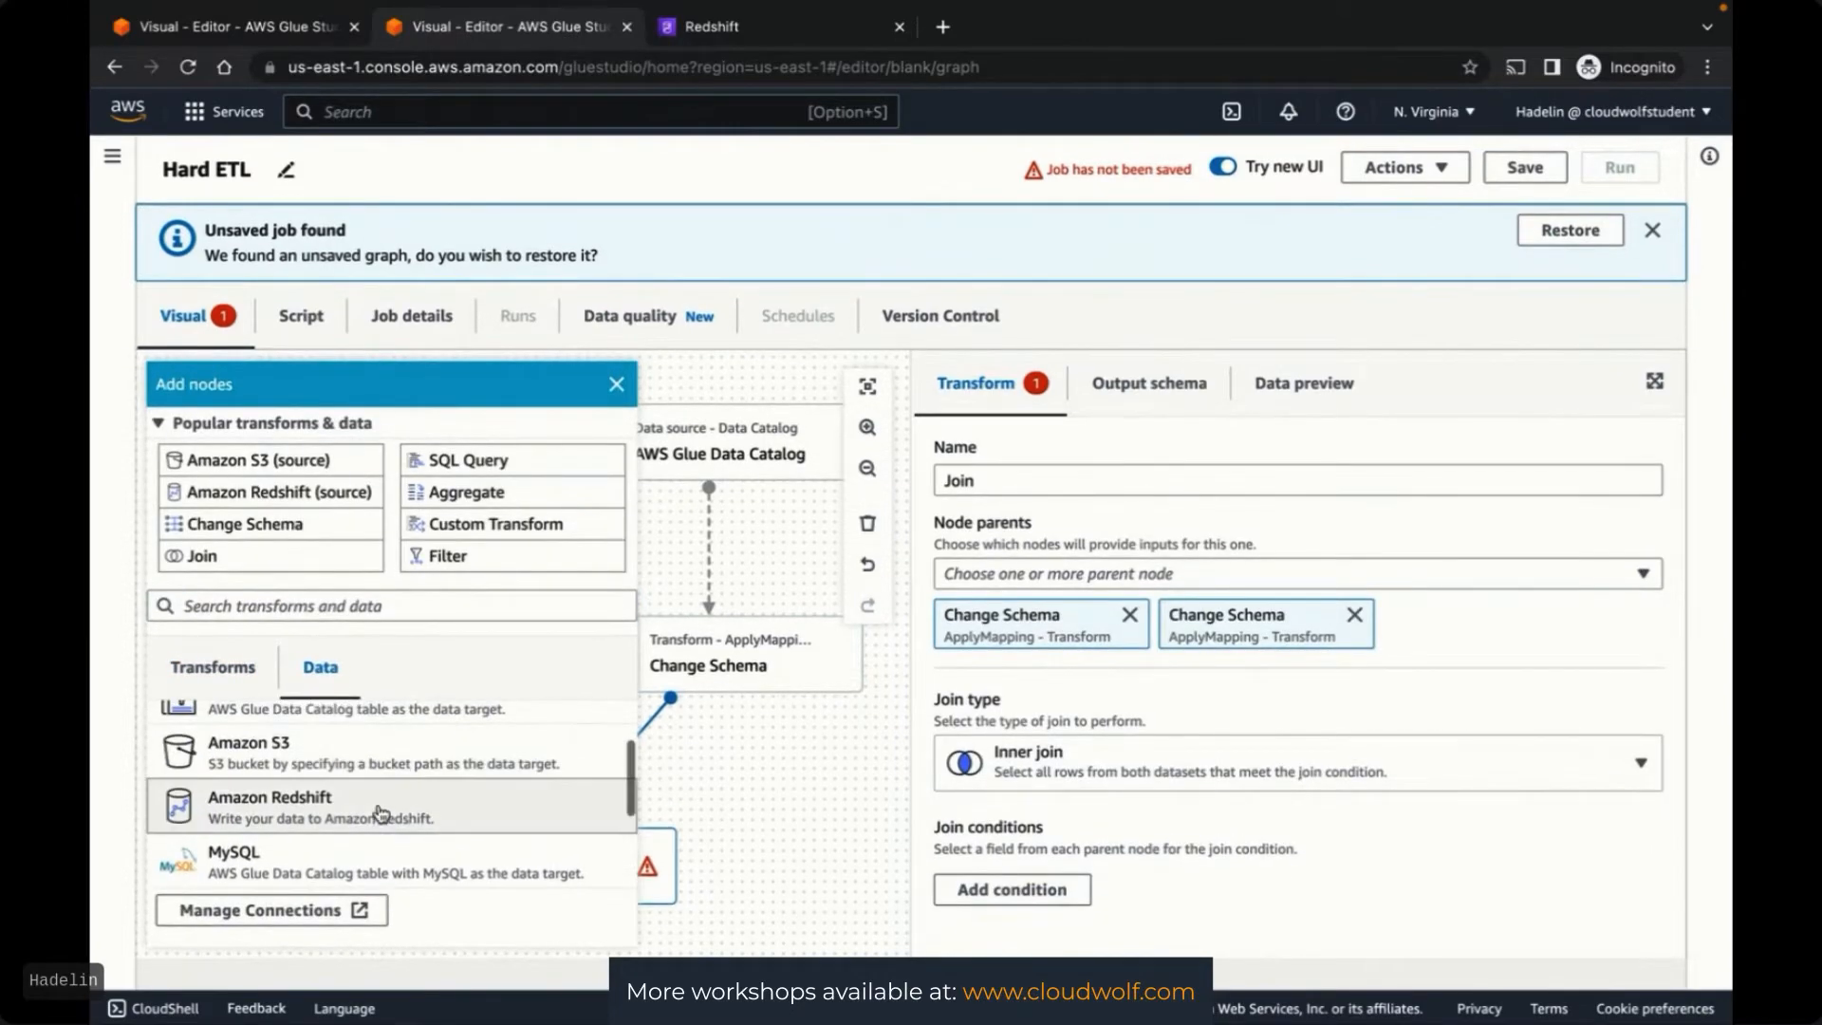
click(380, 813)
click(746, 783)
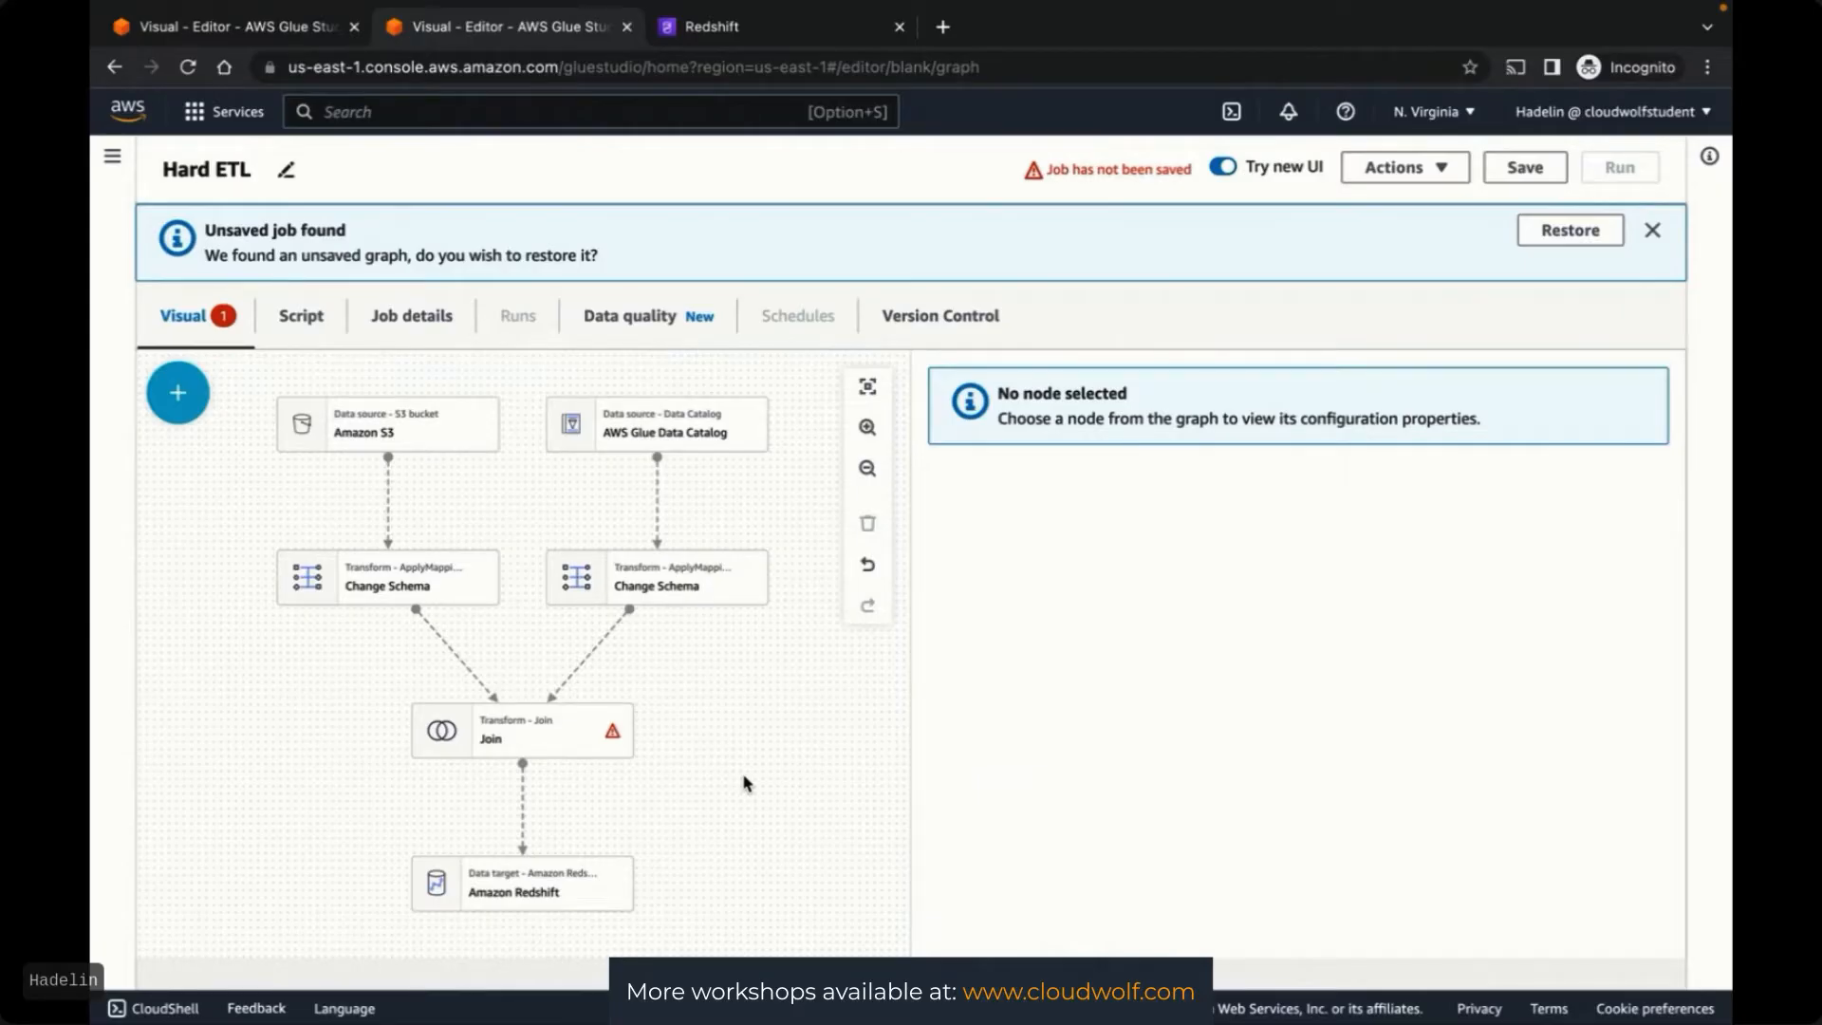
click(266, 34)
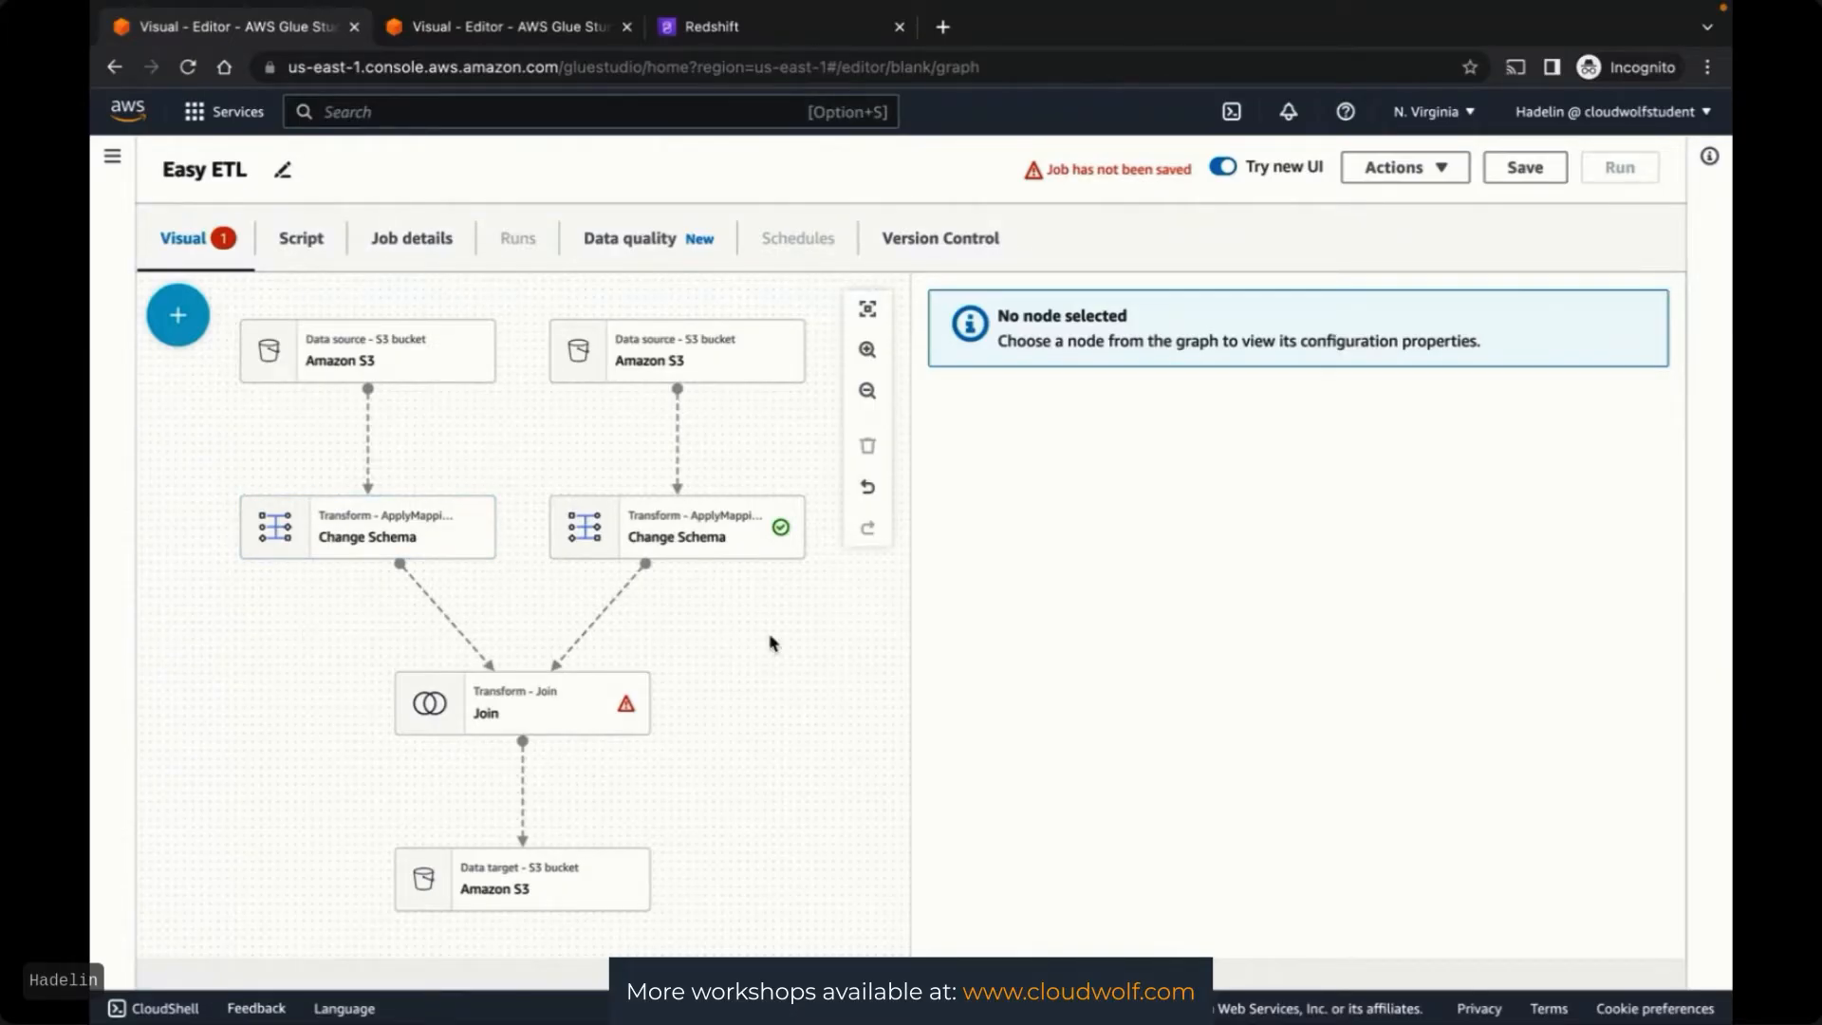
click(474, 30)
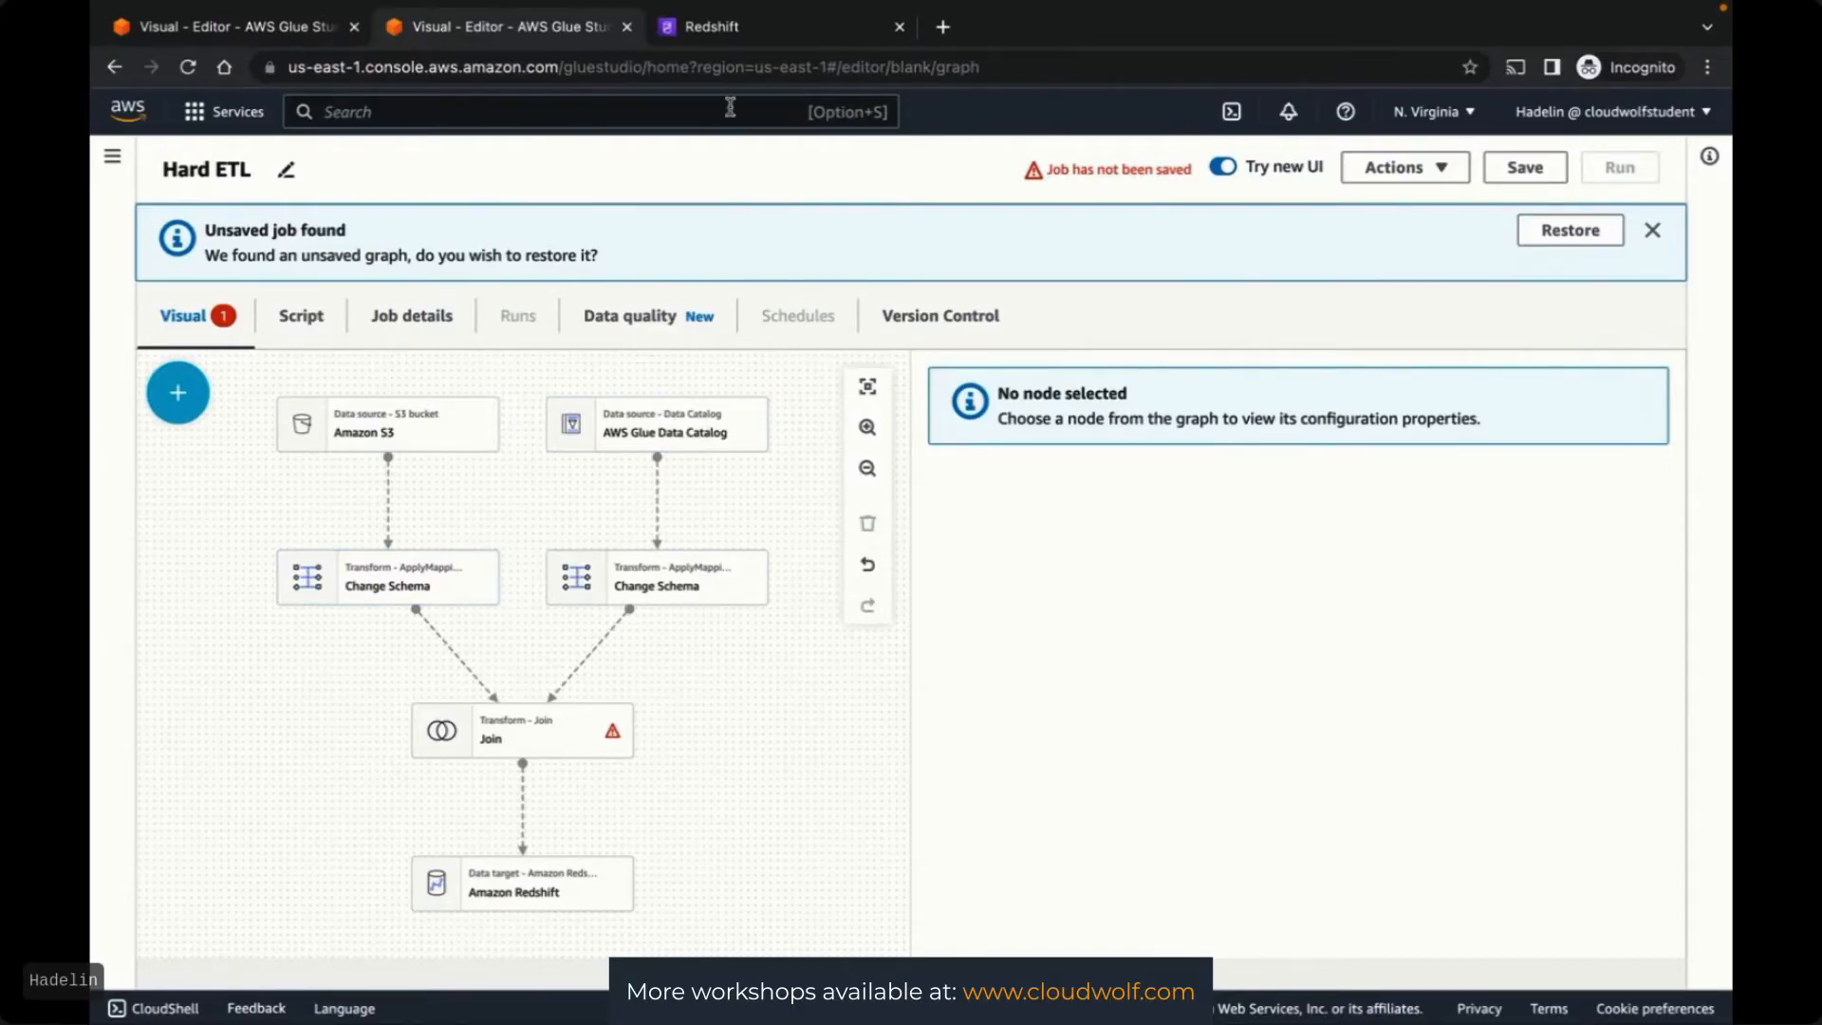
key(ctrl+Up)
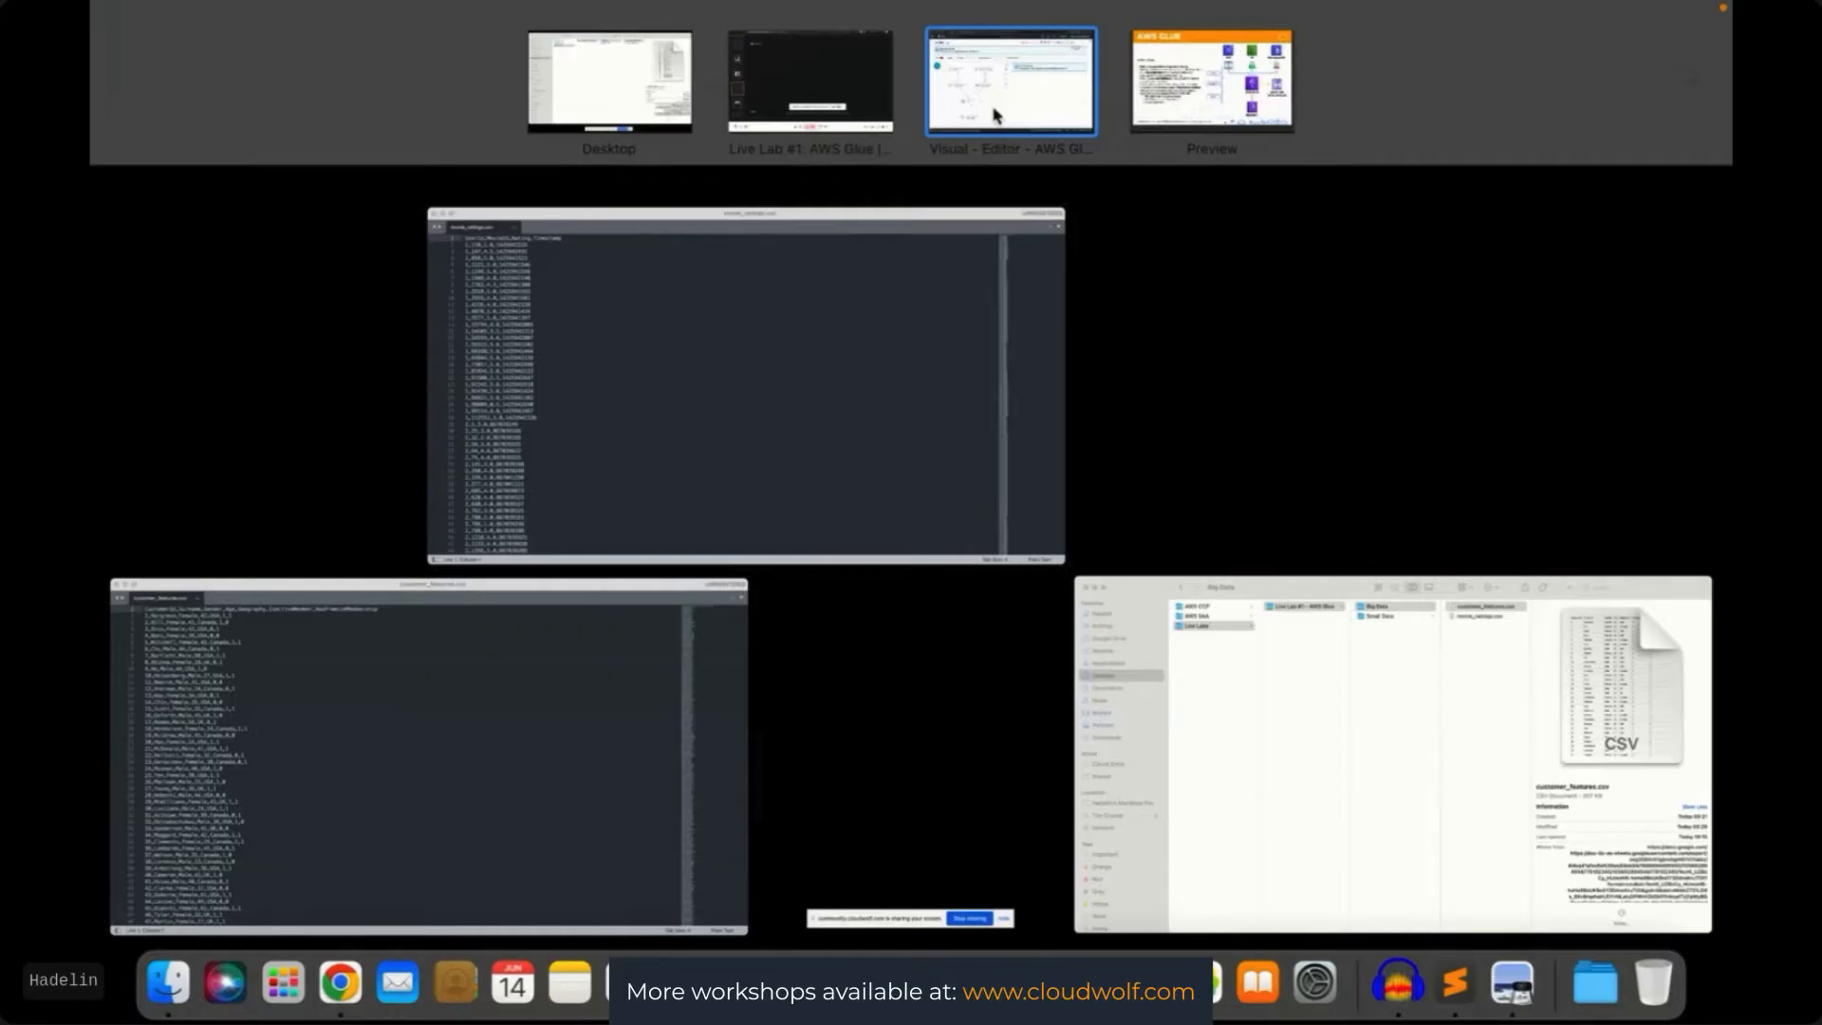
click(851, 97)
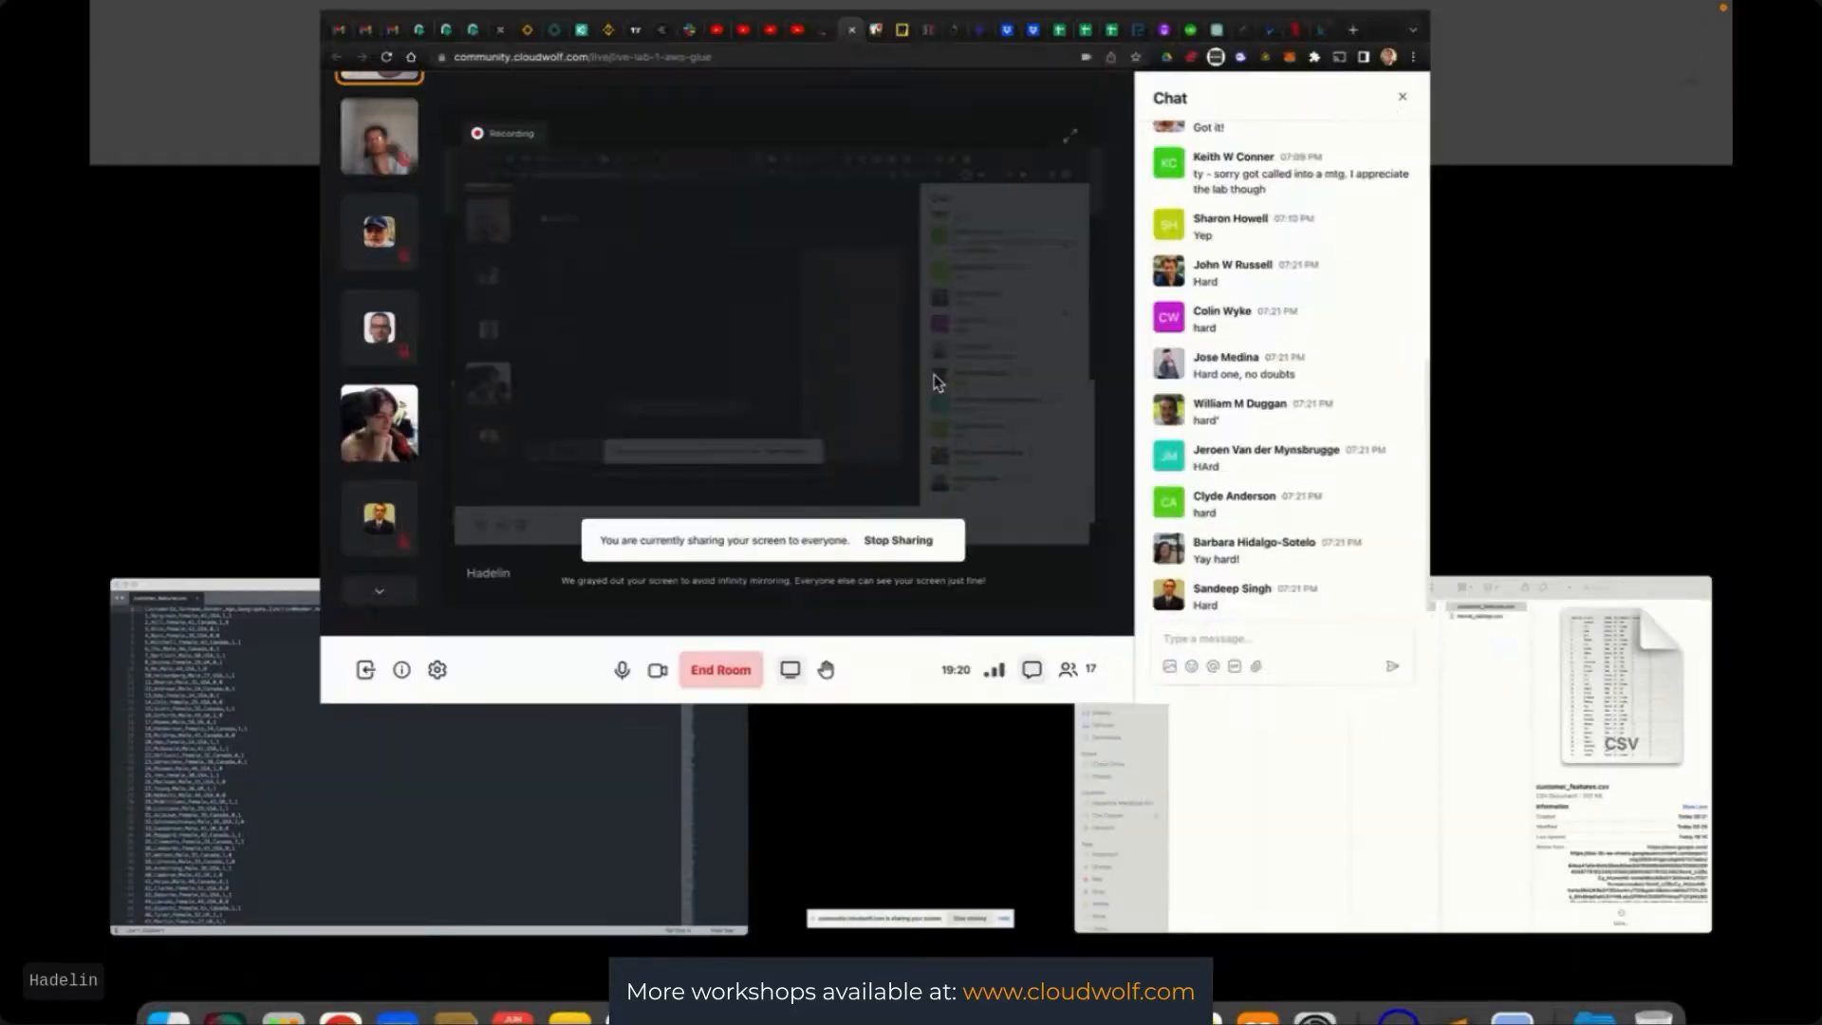
key(ctrl+Up)
click(1003, 126)
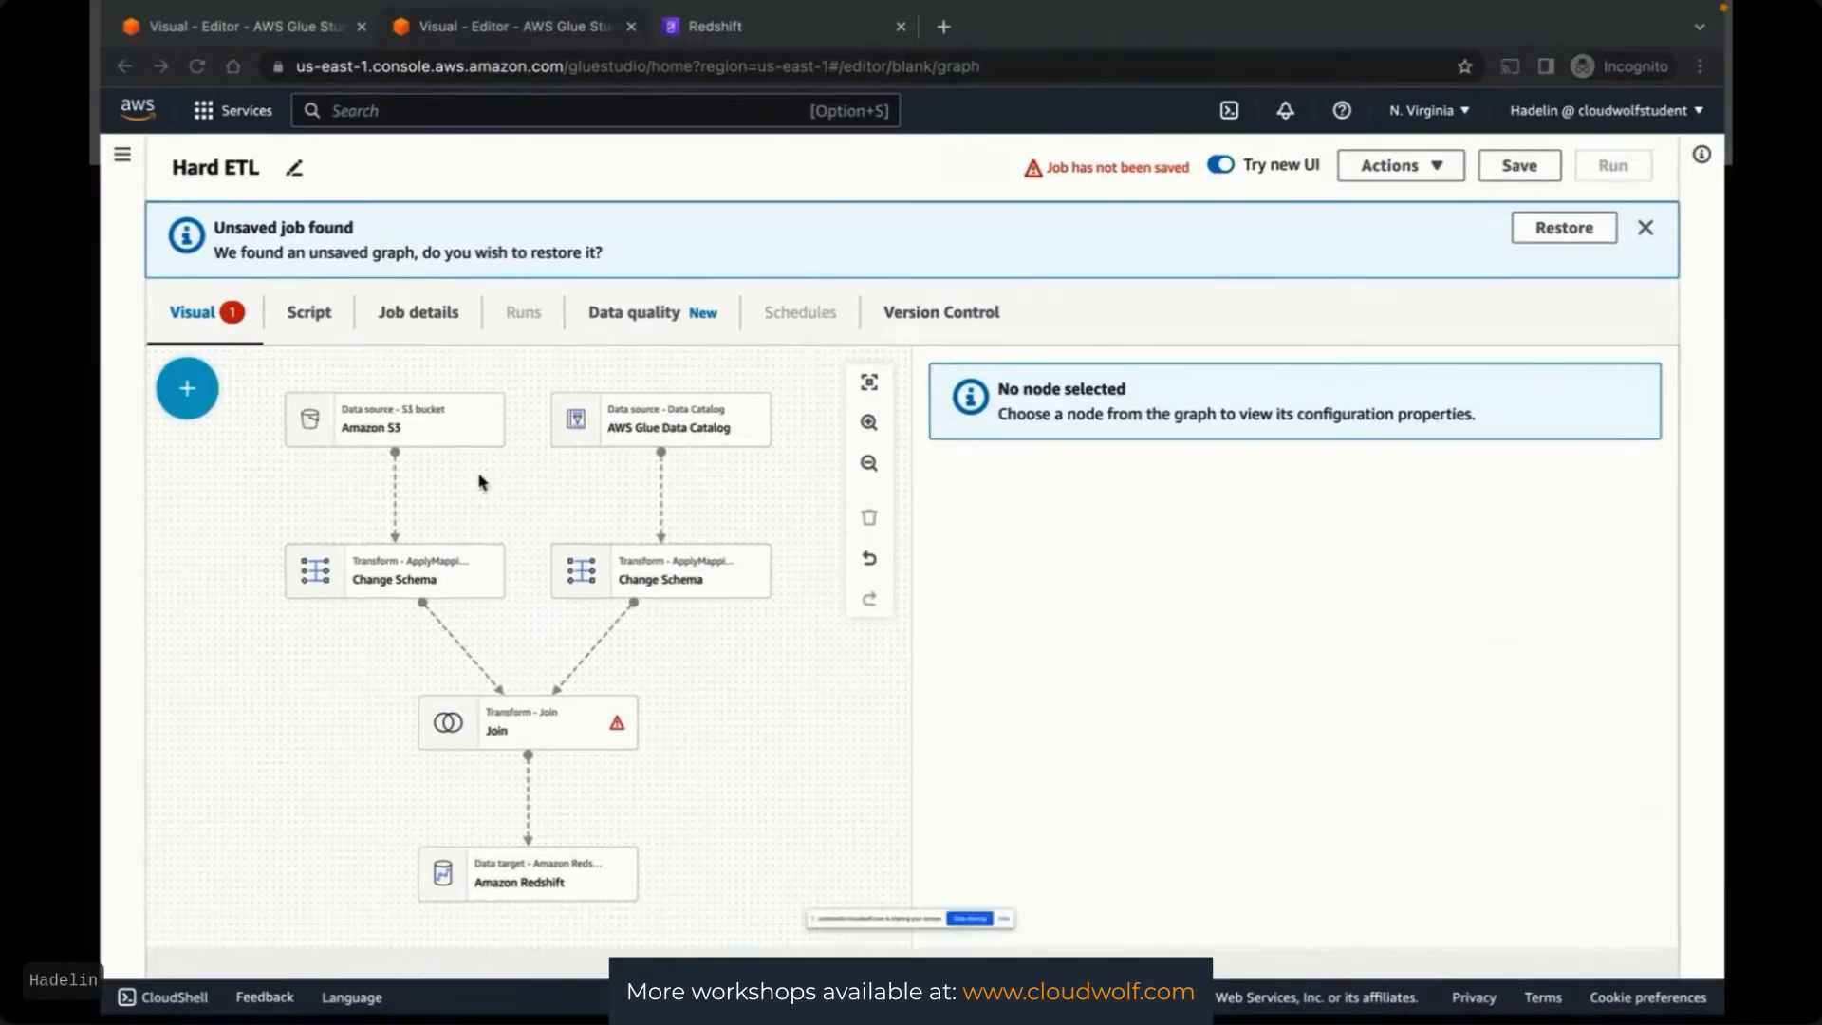
key(ctrl+Up)
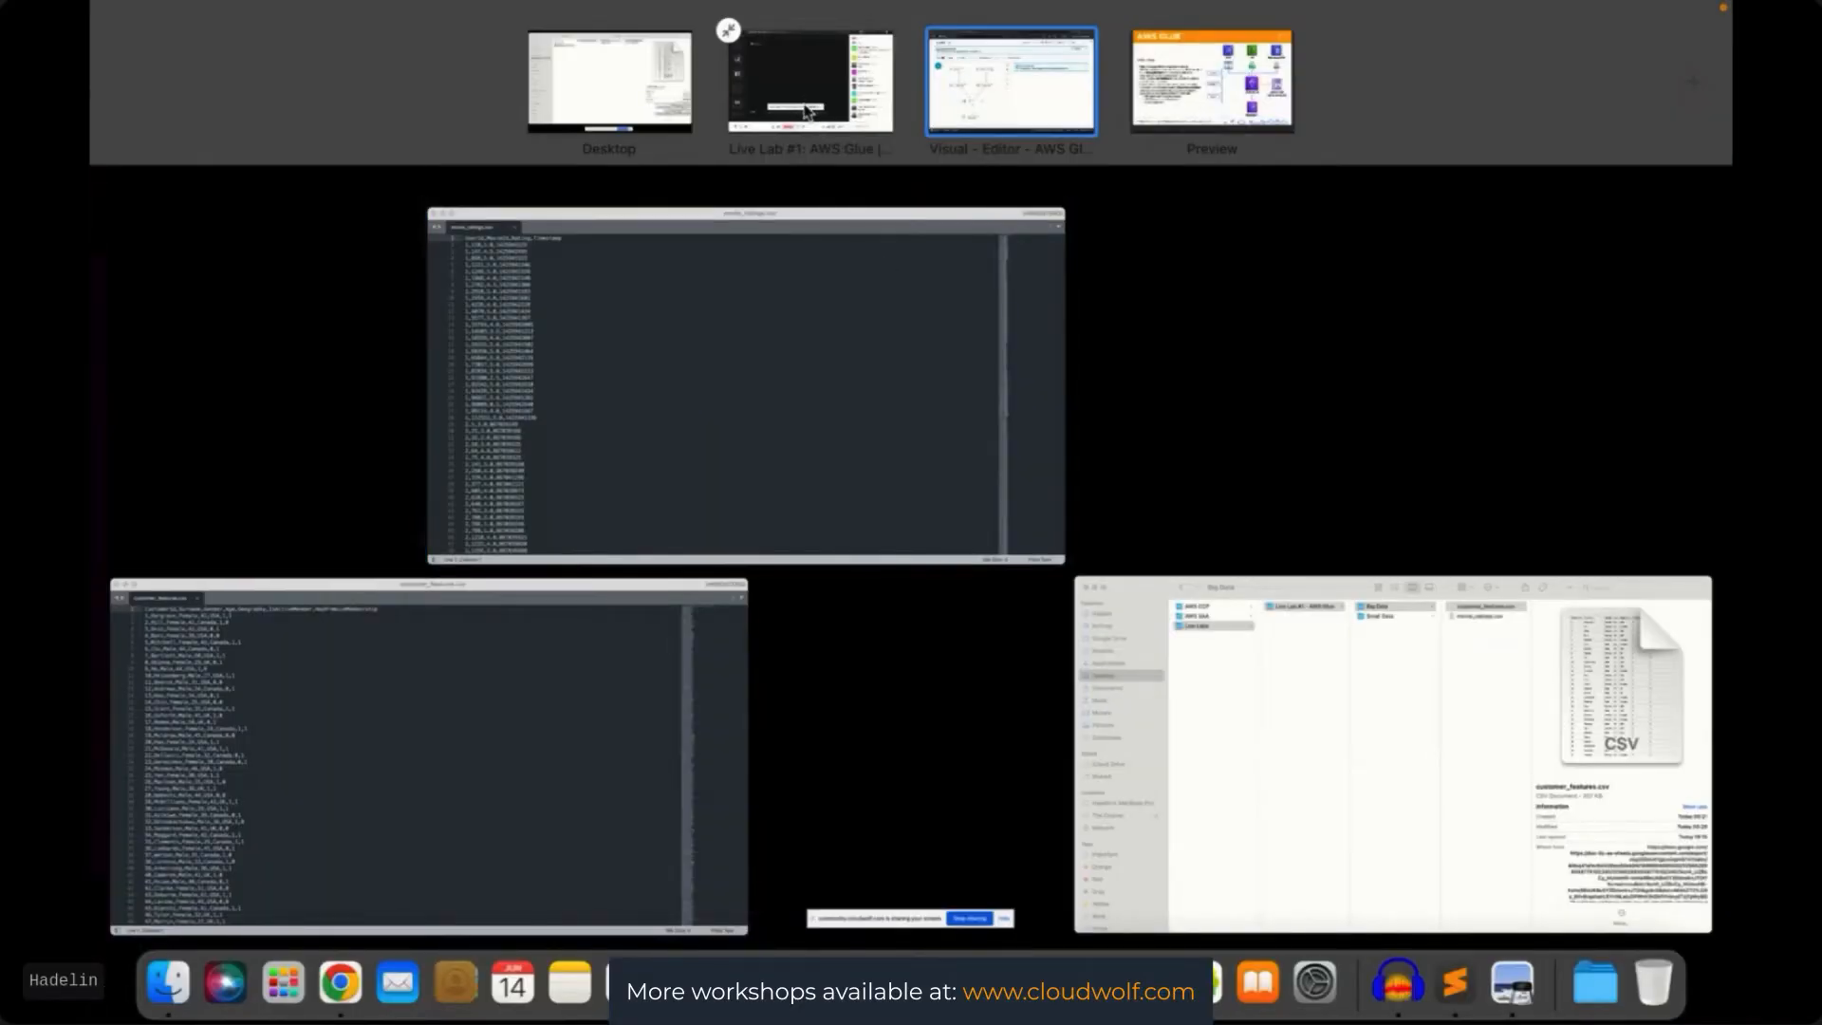
click(805, 110)
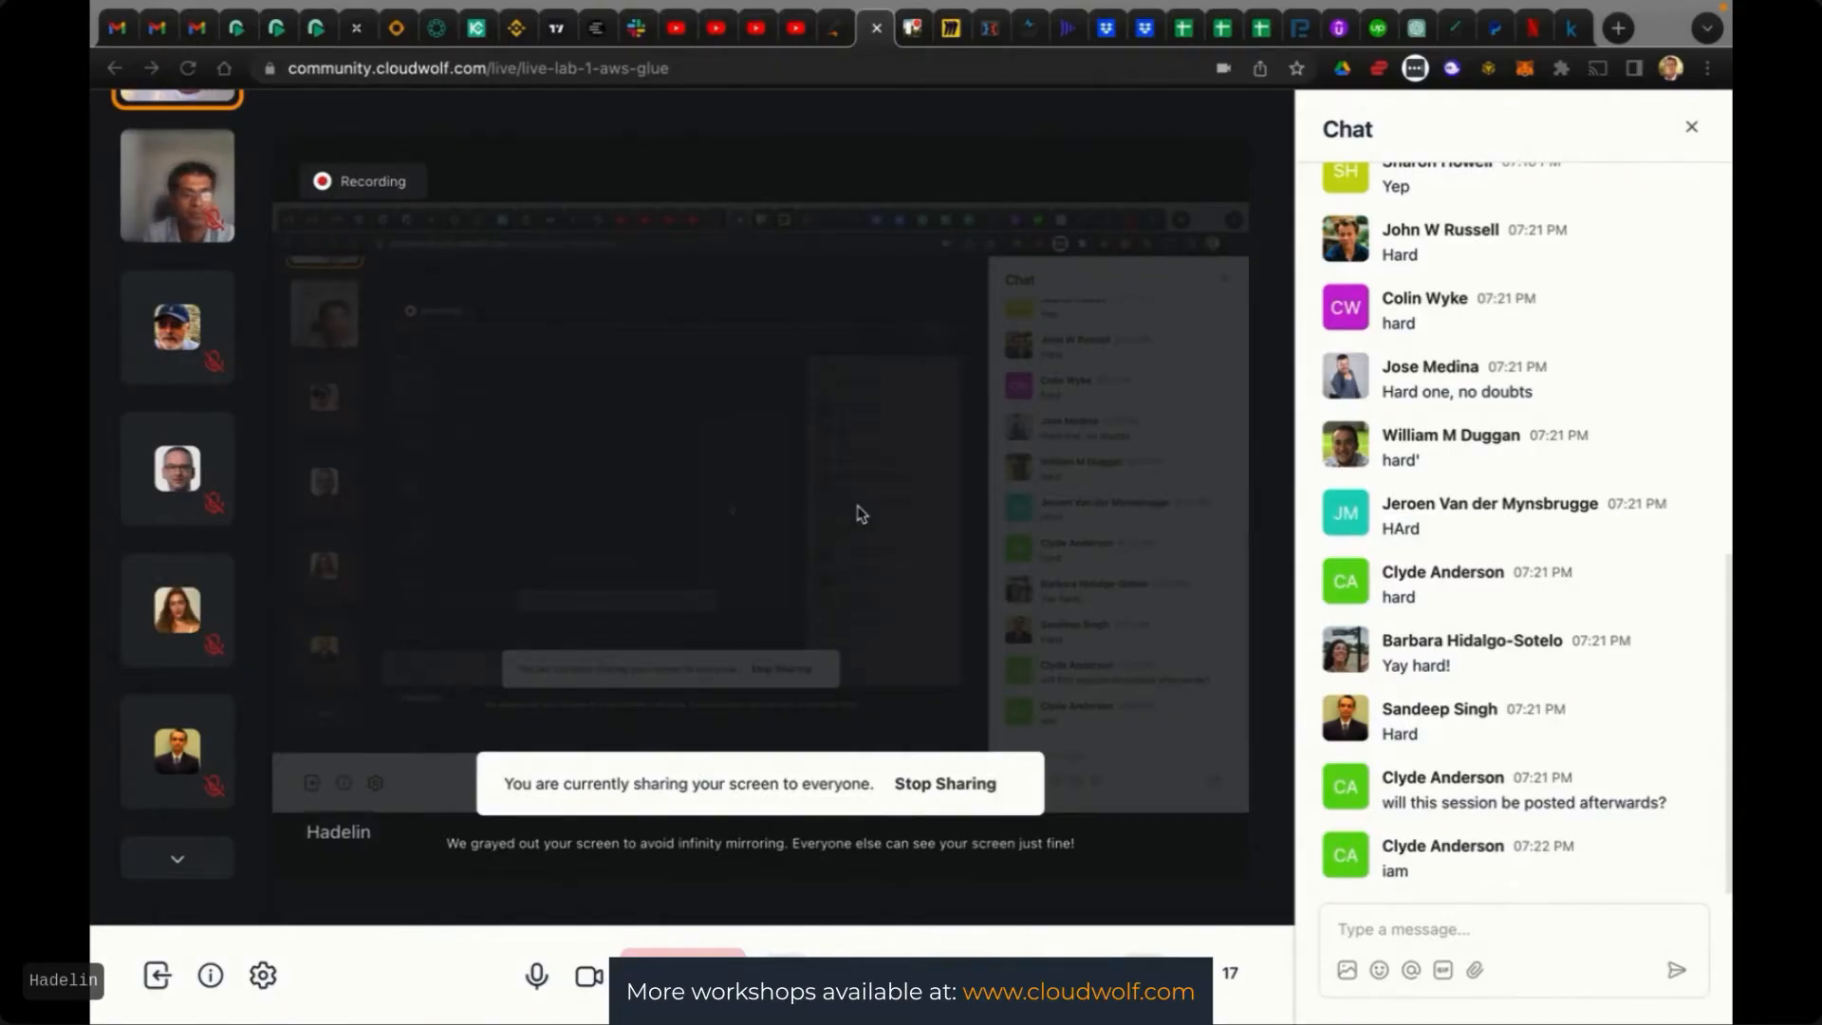
key(ctrl+Up)
click(1003, 104)
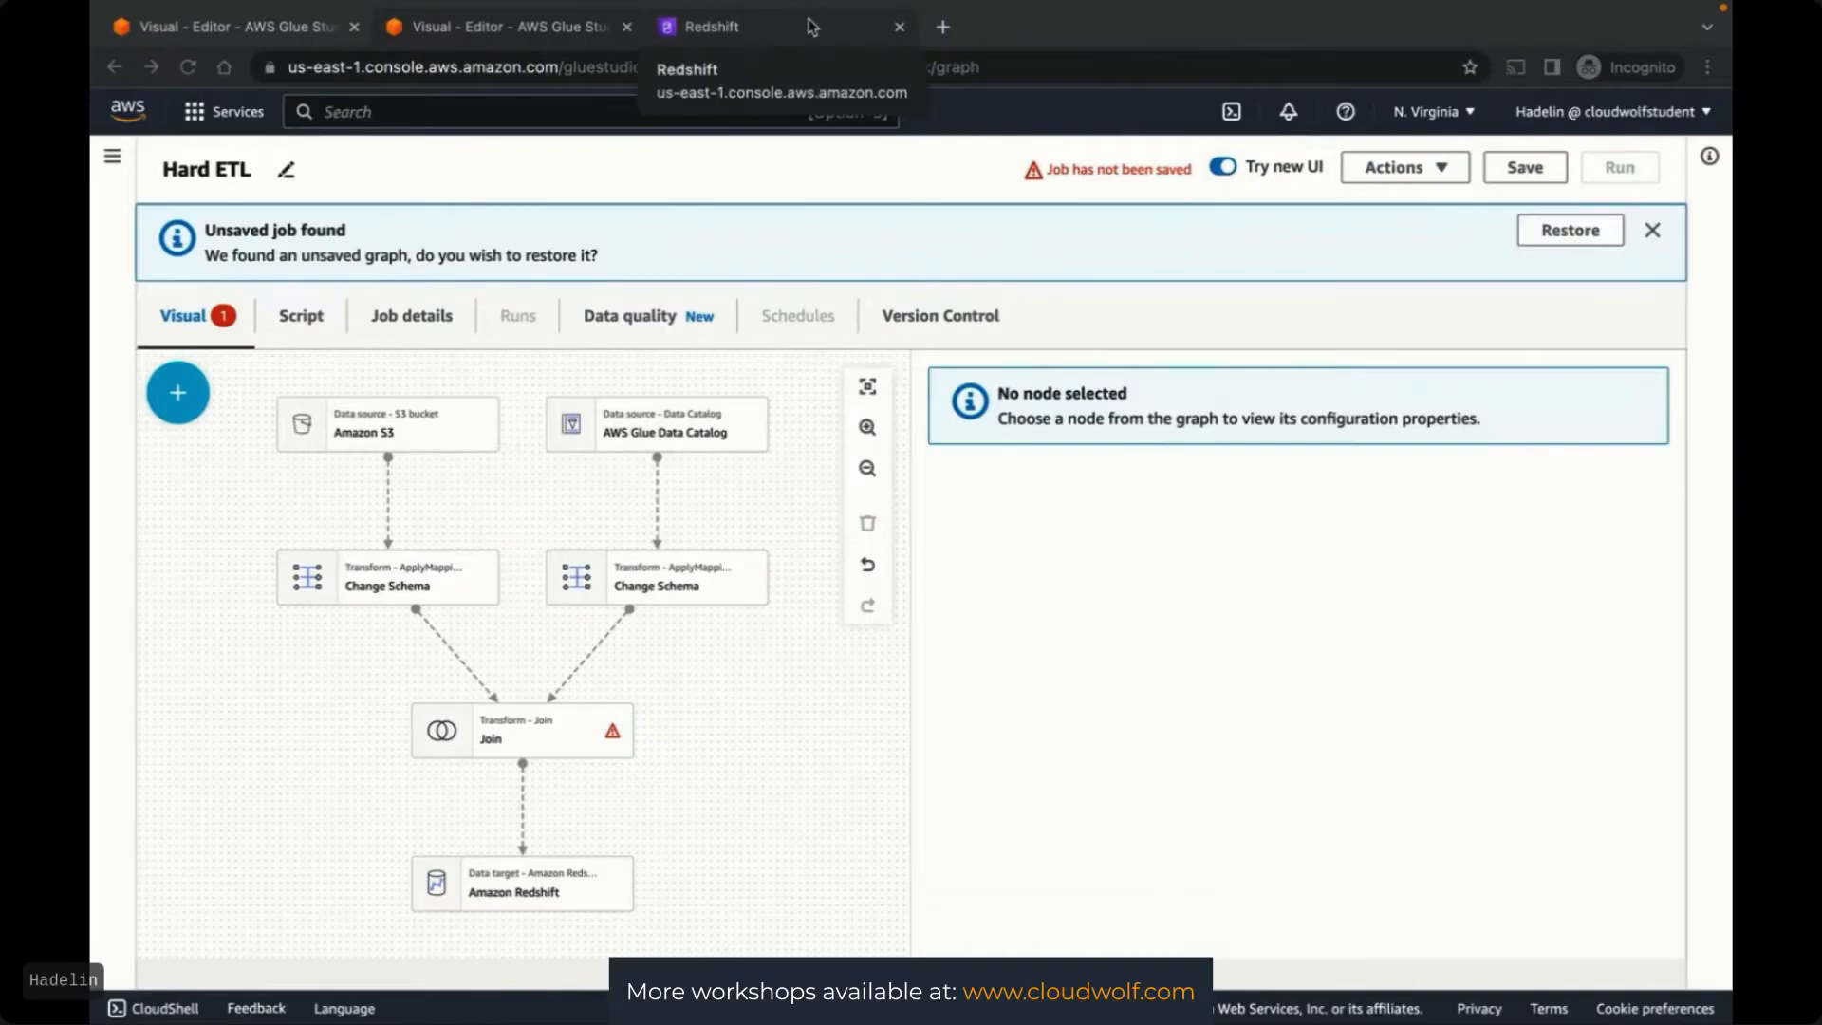
Close the Redshift and Easy ETL browser tabs
click(900, 29)
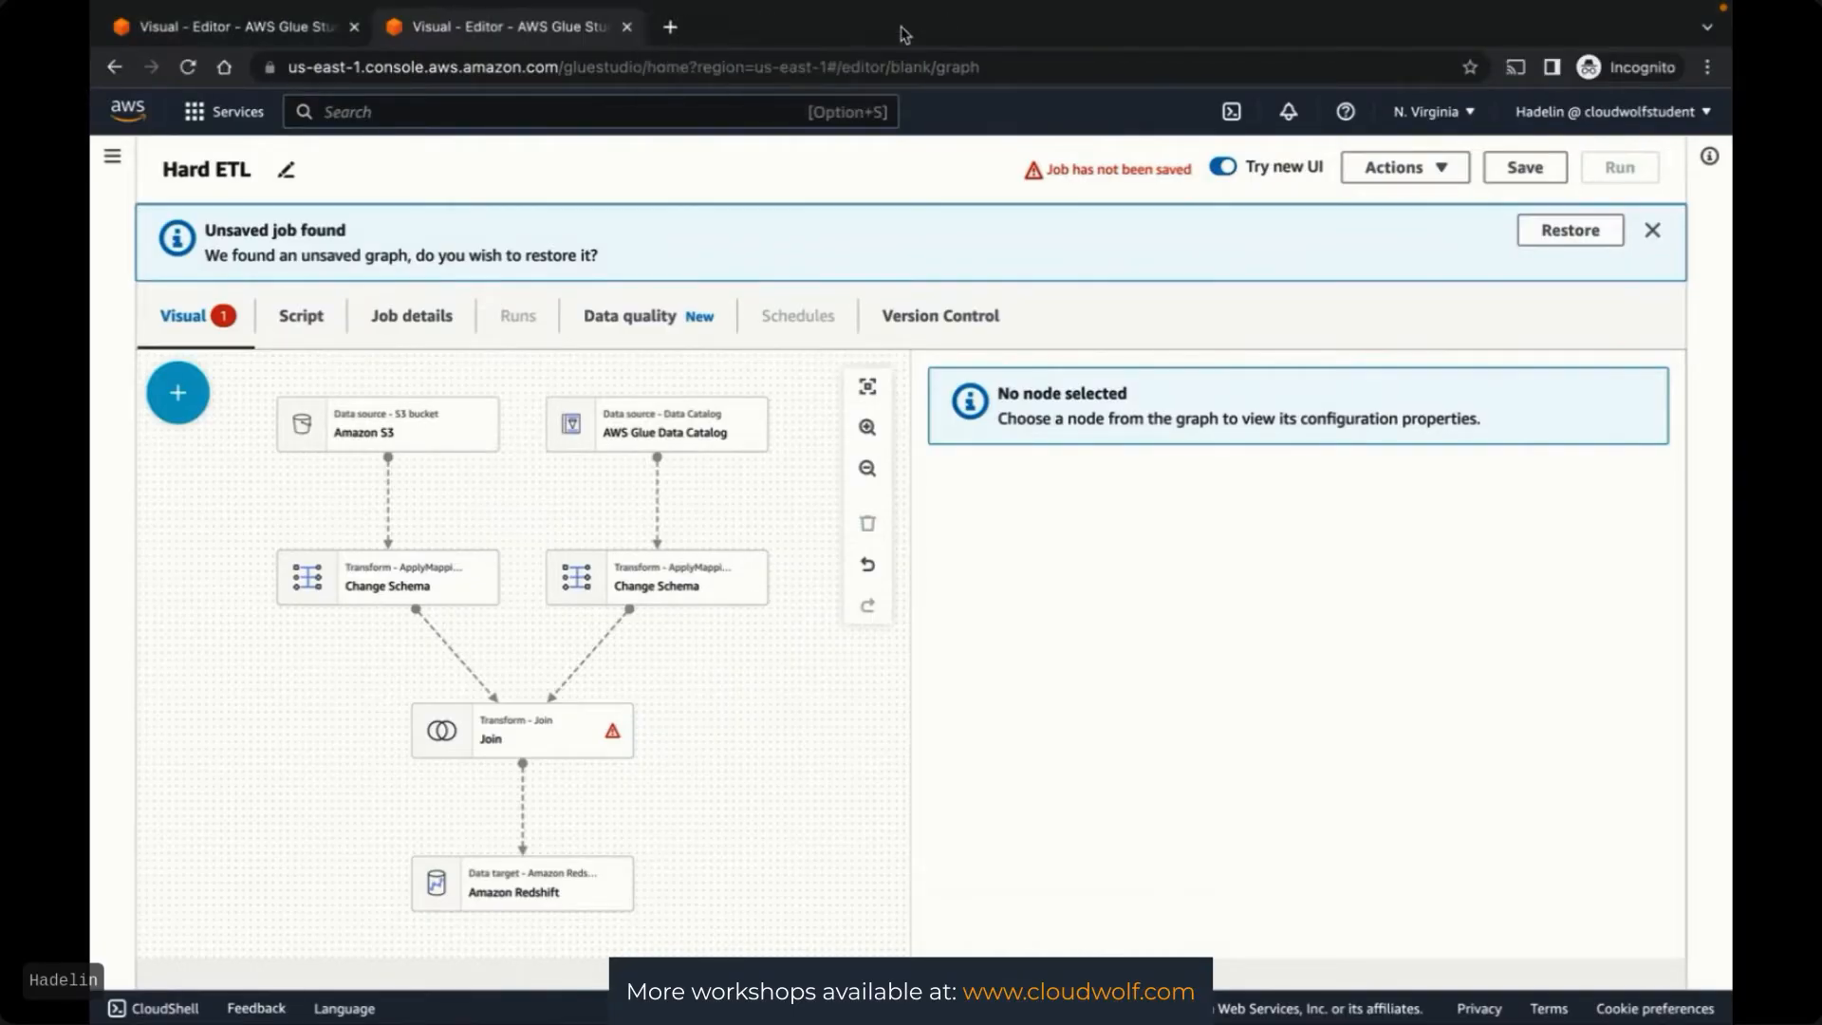
click(254, 34)
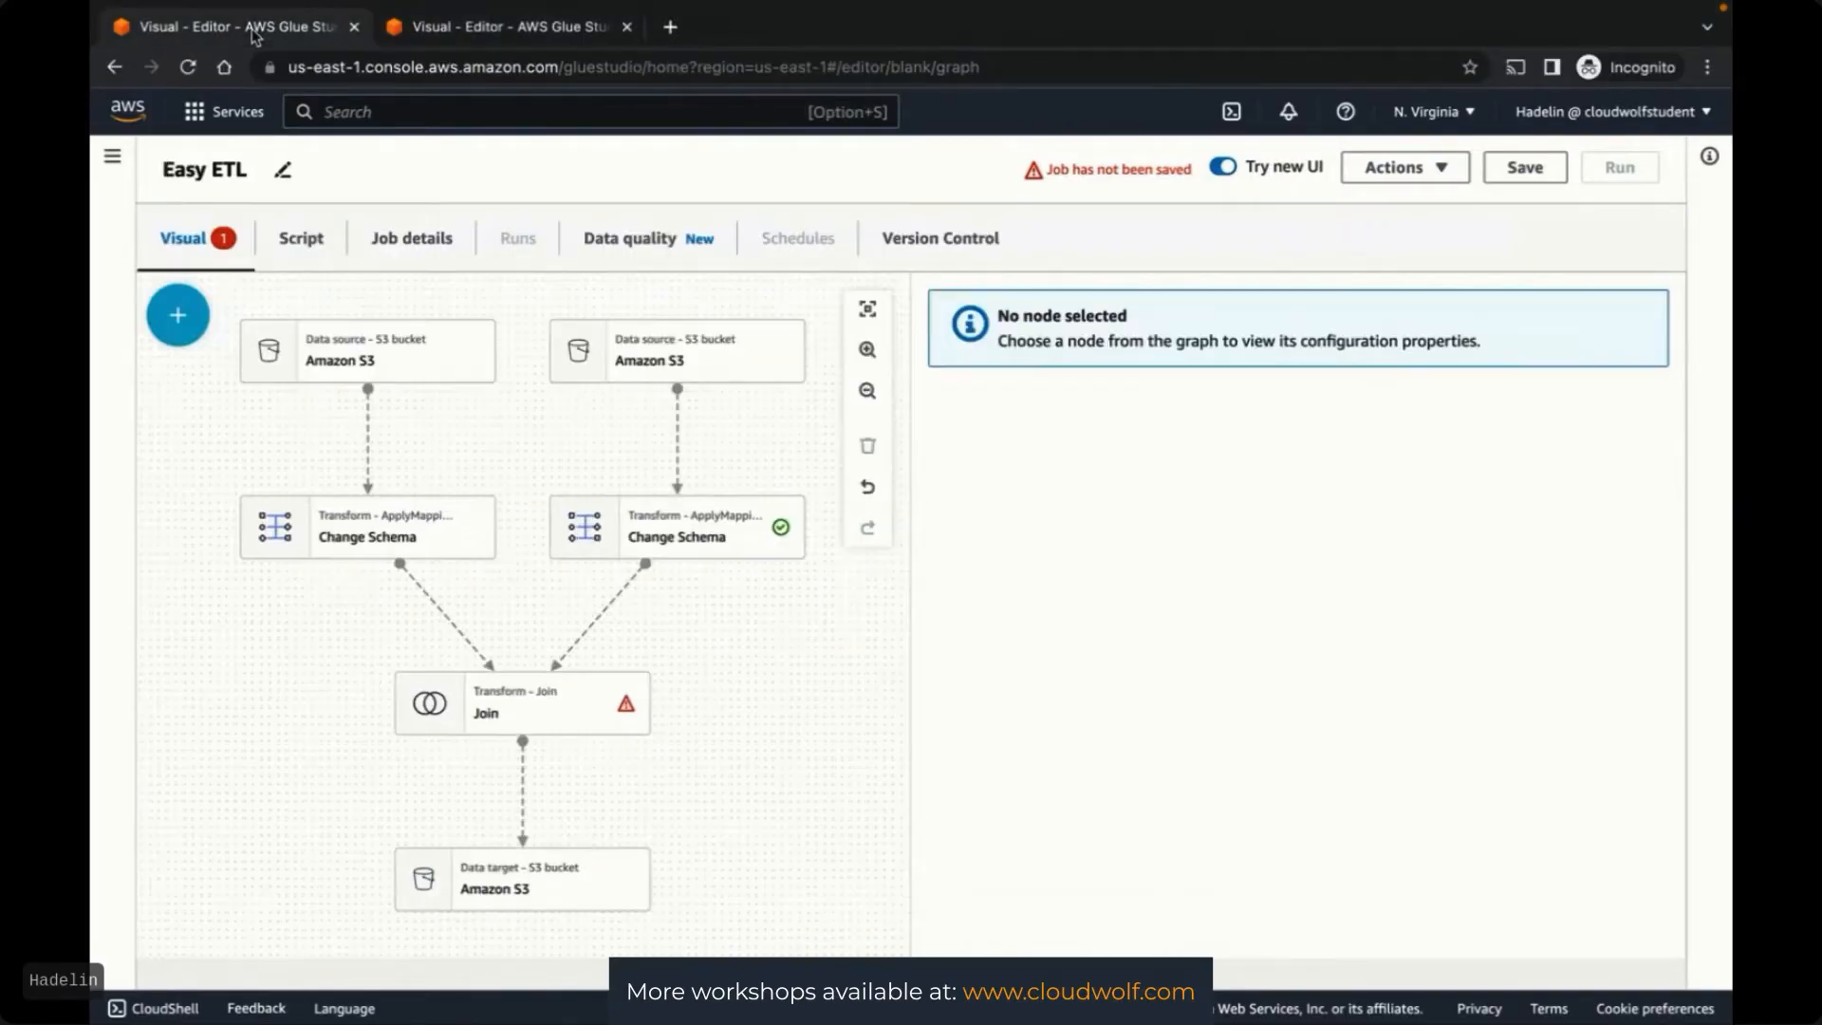
click(354, 27)
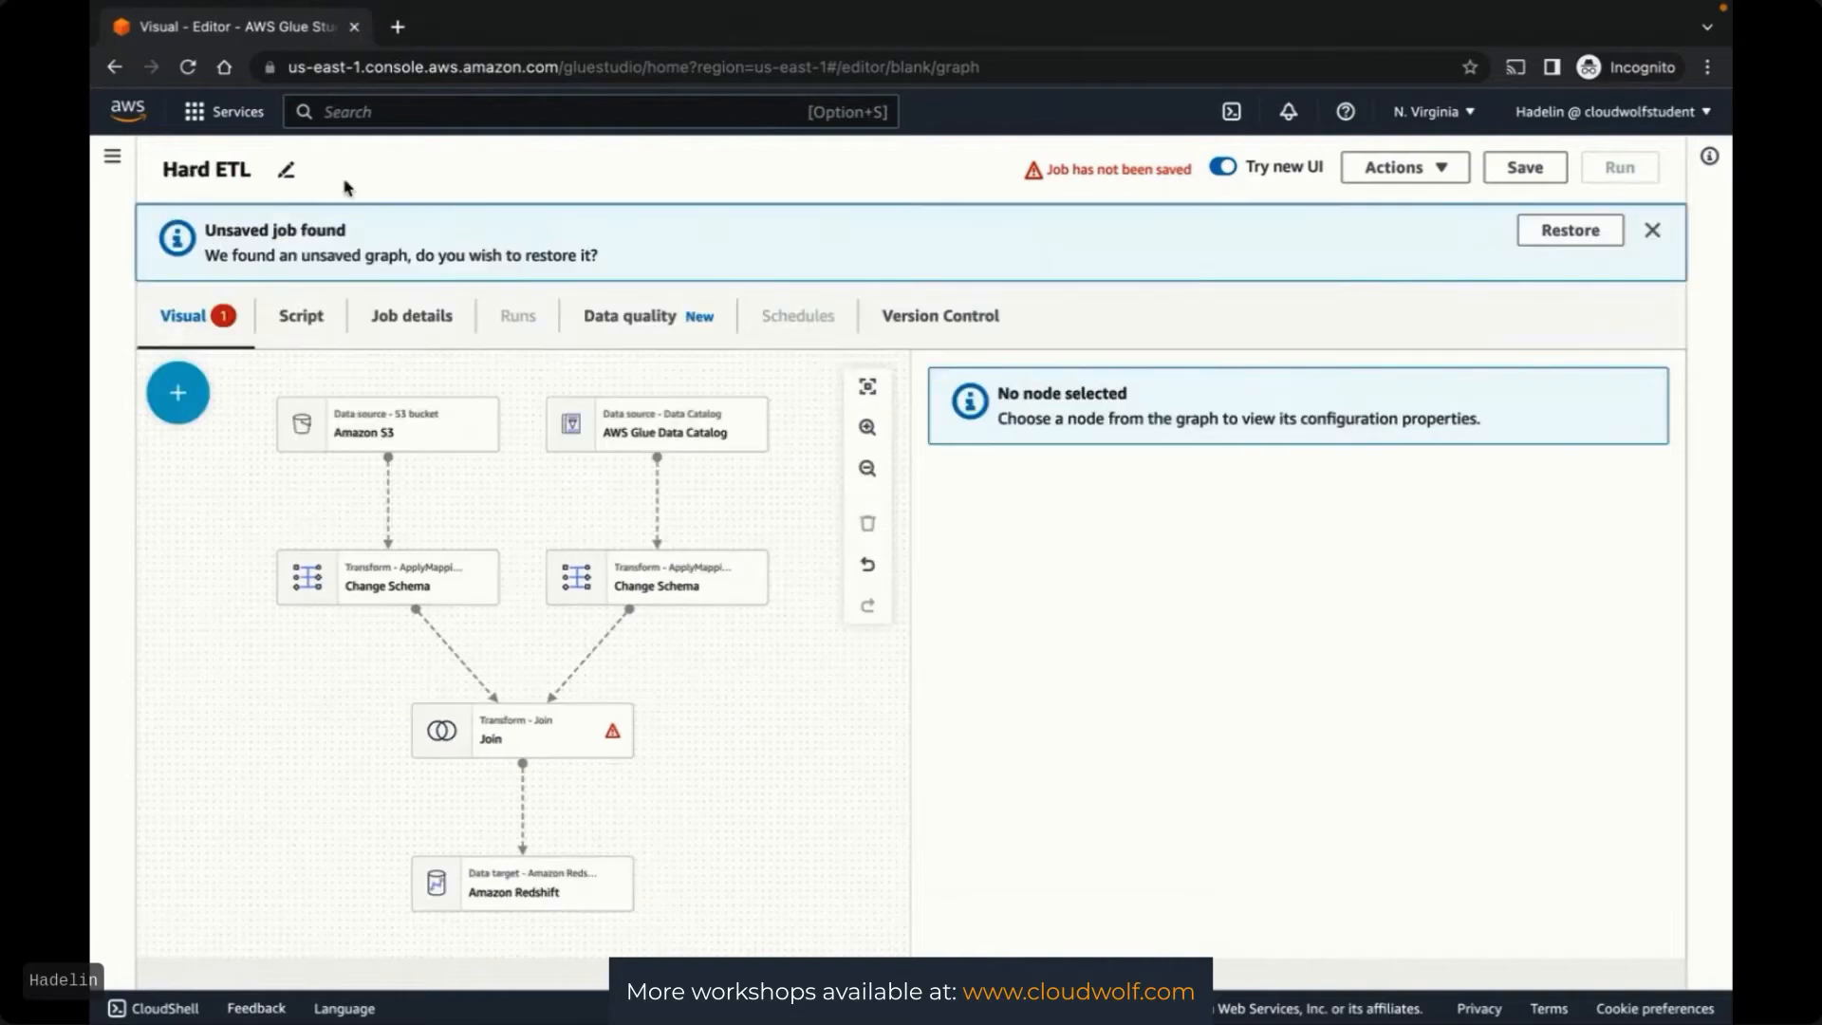
Open the IAM console in a new tab and move it to the first position
click(364, 107)
text(IAM)
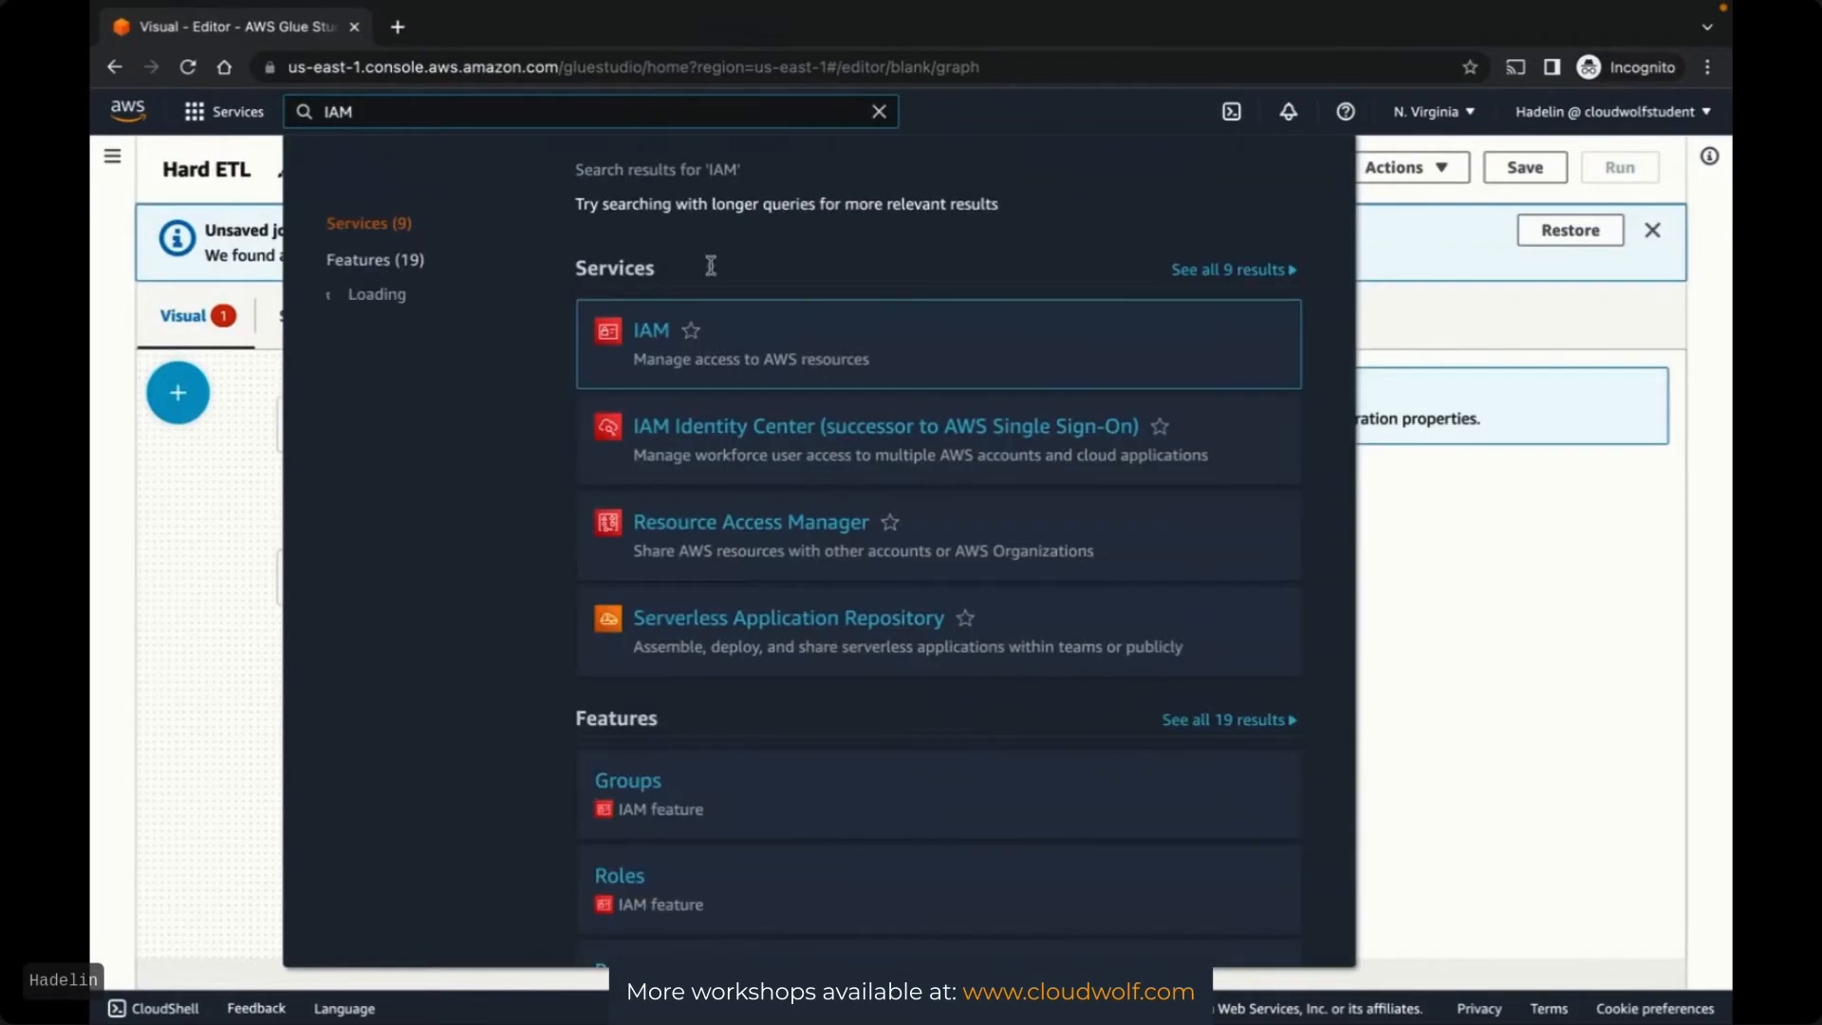
right_click(651, 331)
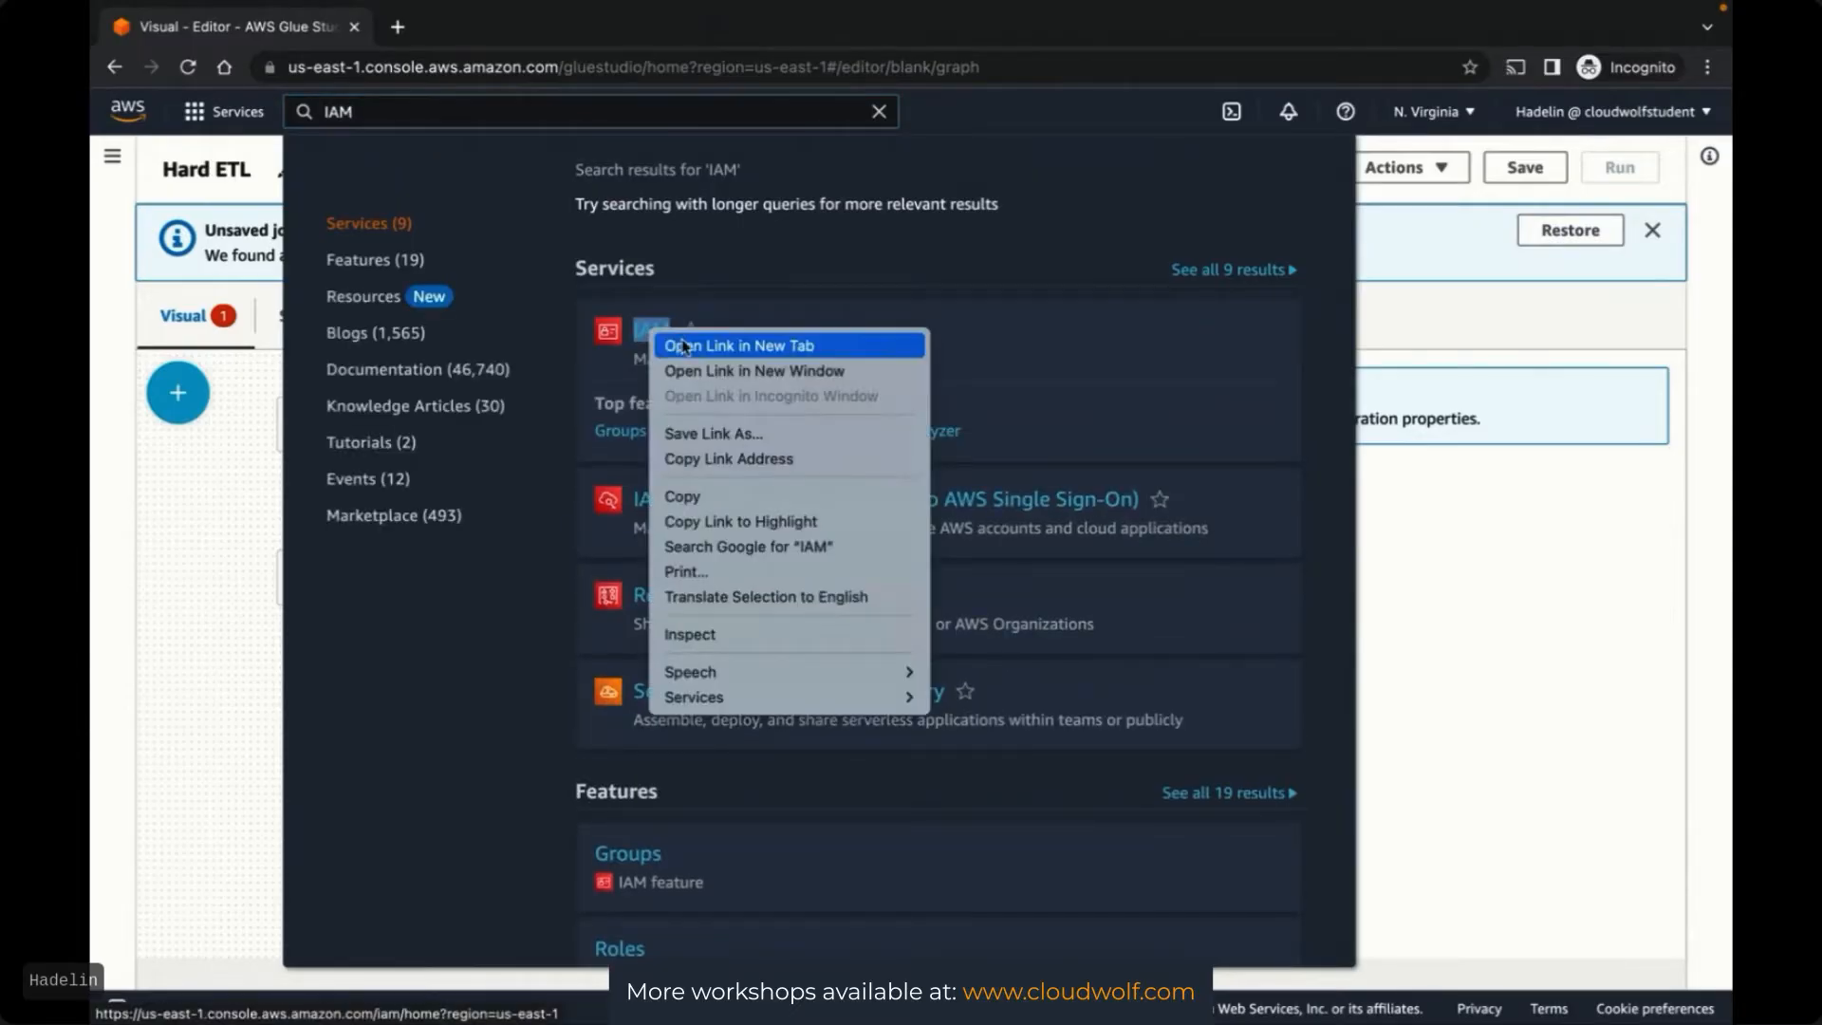
click(683, 345)
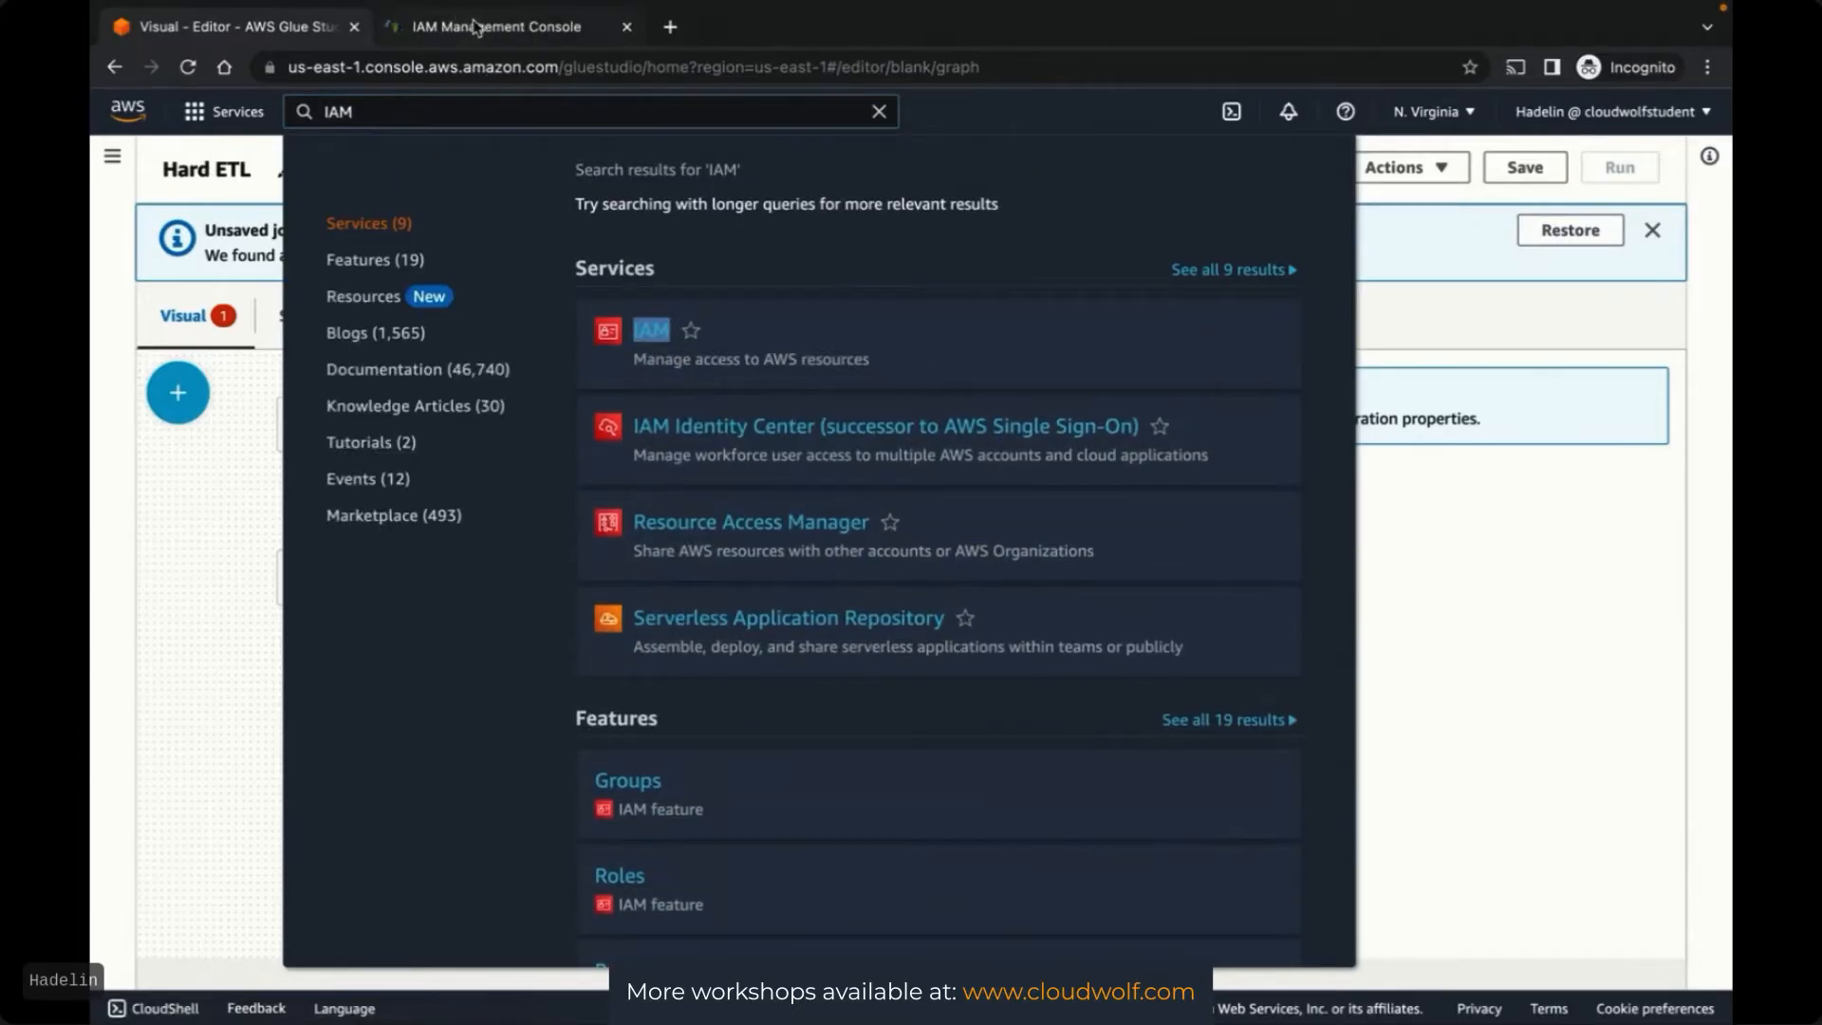
drag(476, 27, 293, 33)
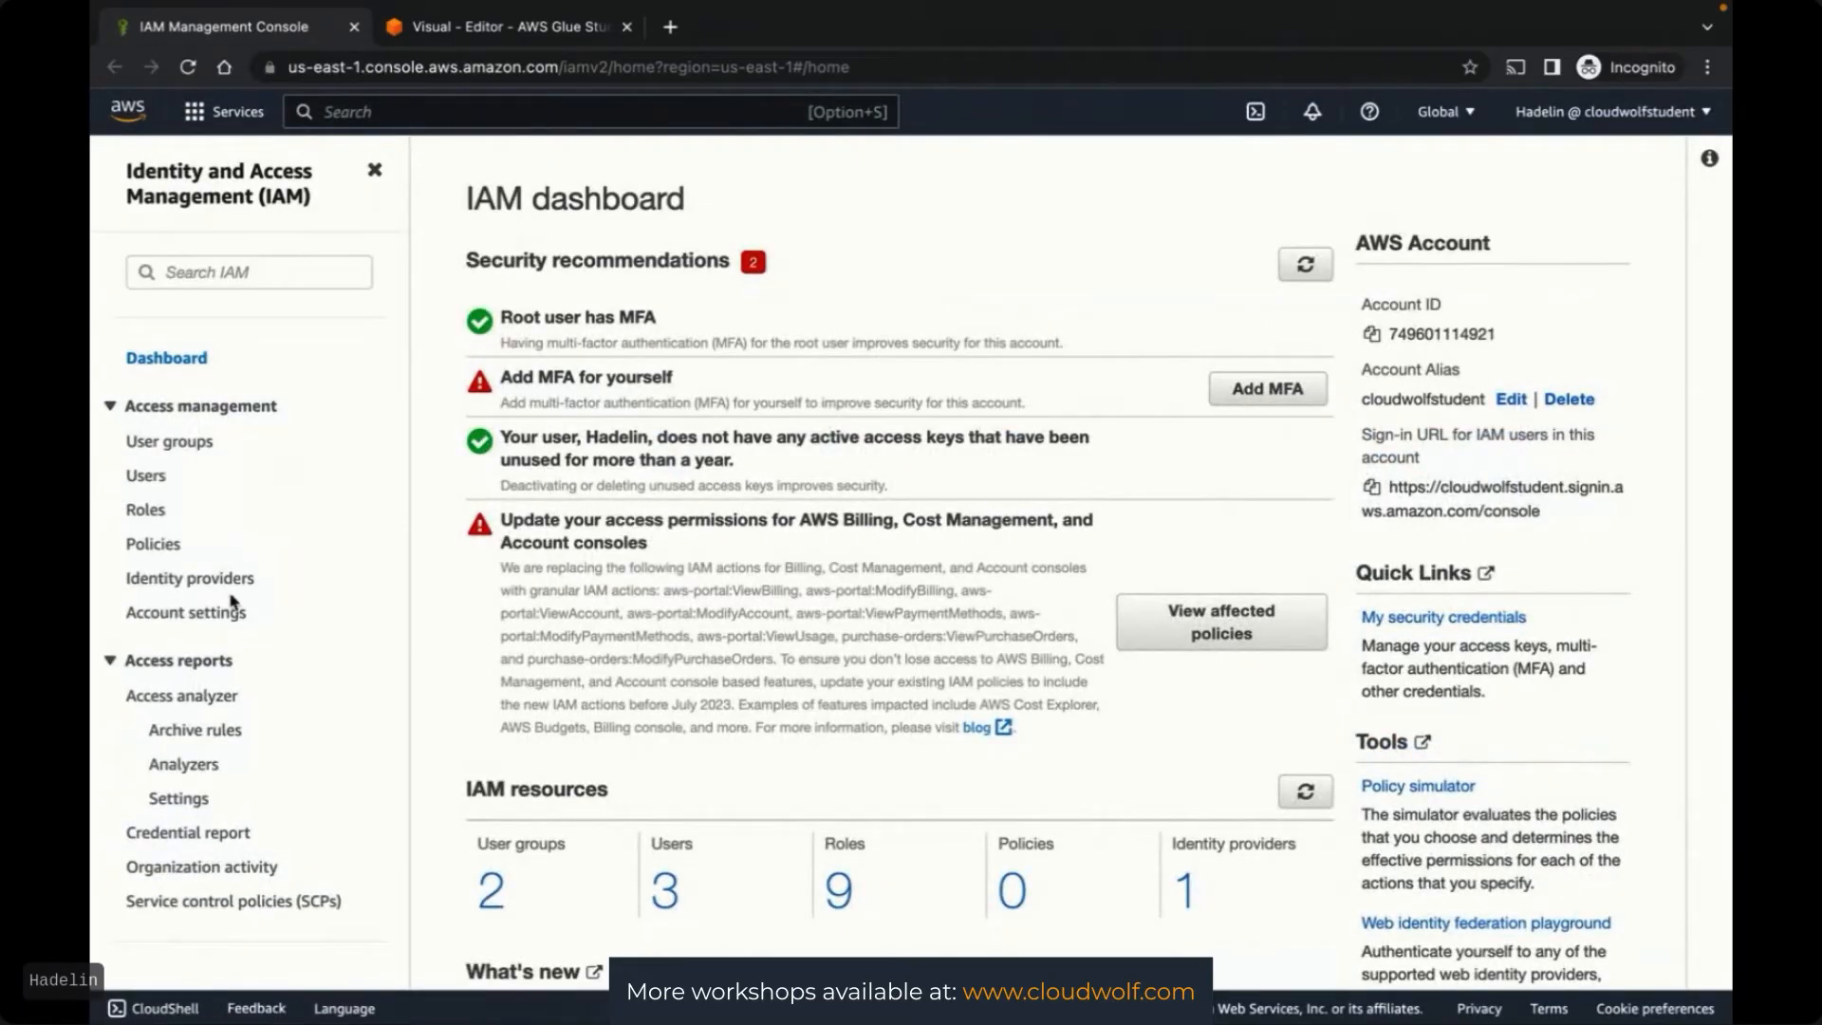
Start a new IAM role with Glue as the trusted AWS service use case
click(147, 510)
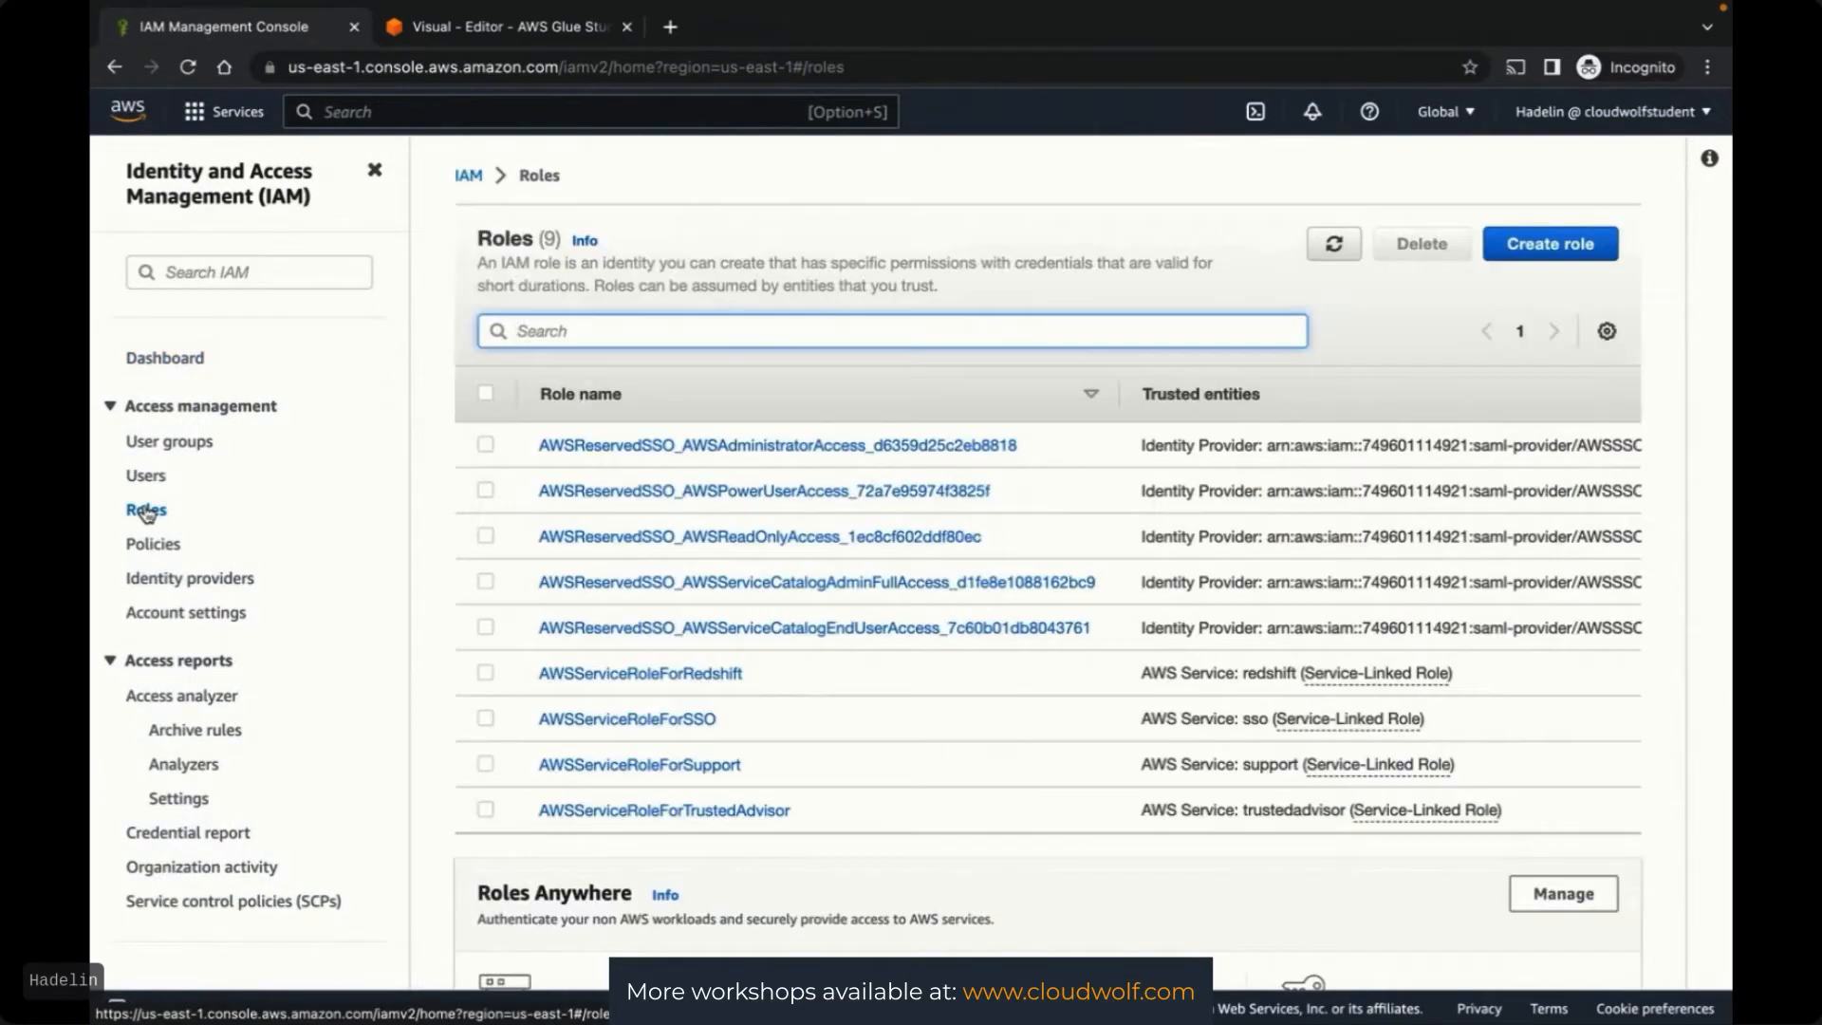
click(1544, 255)
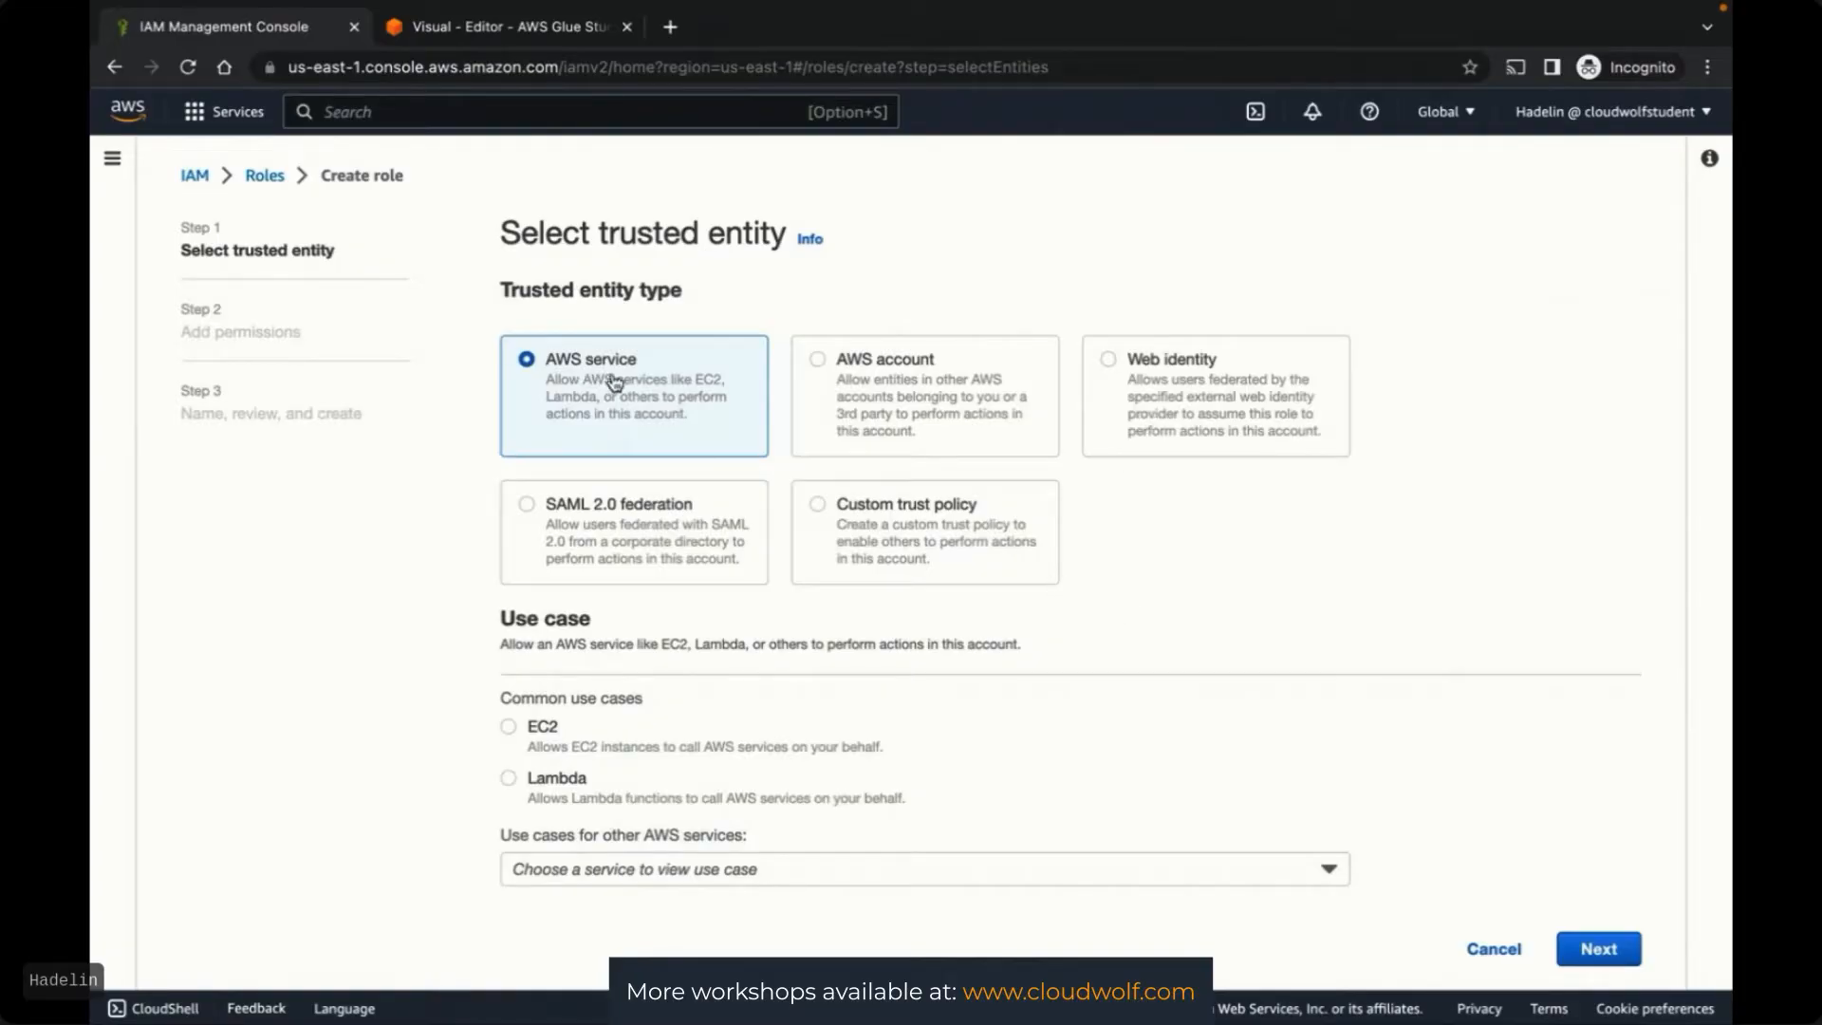
click(550, 869)
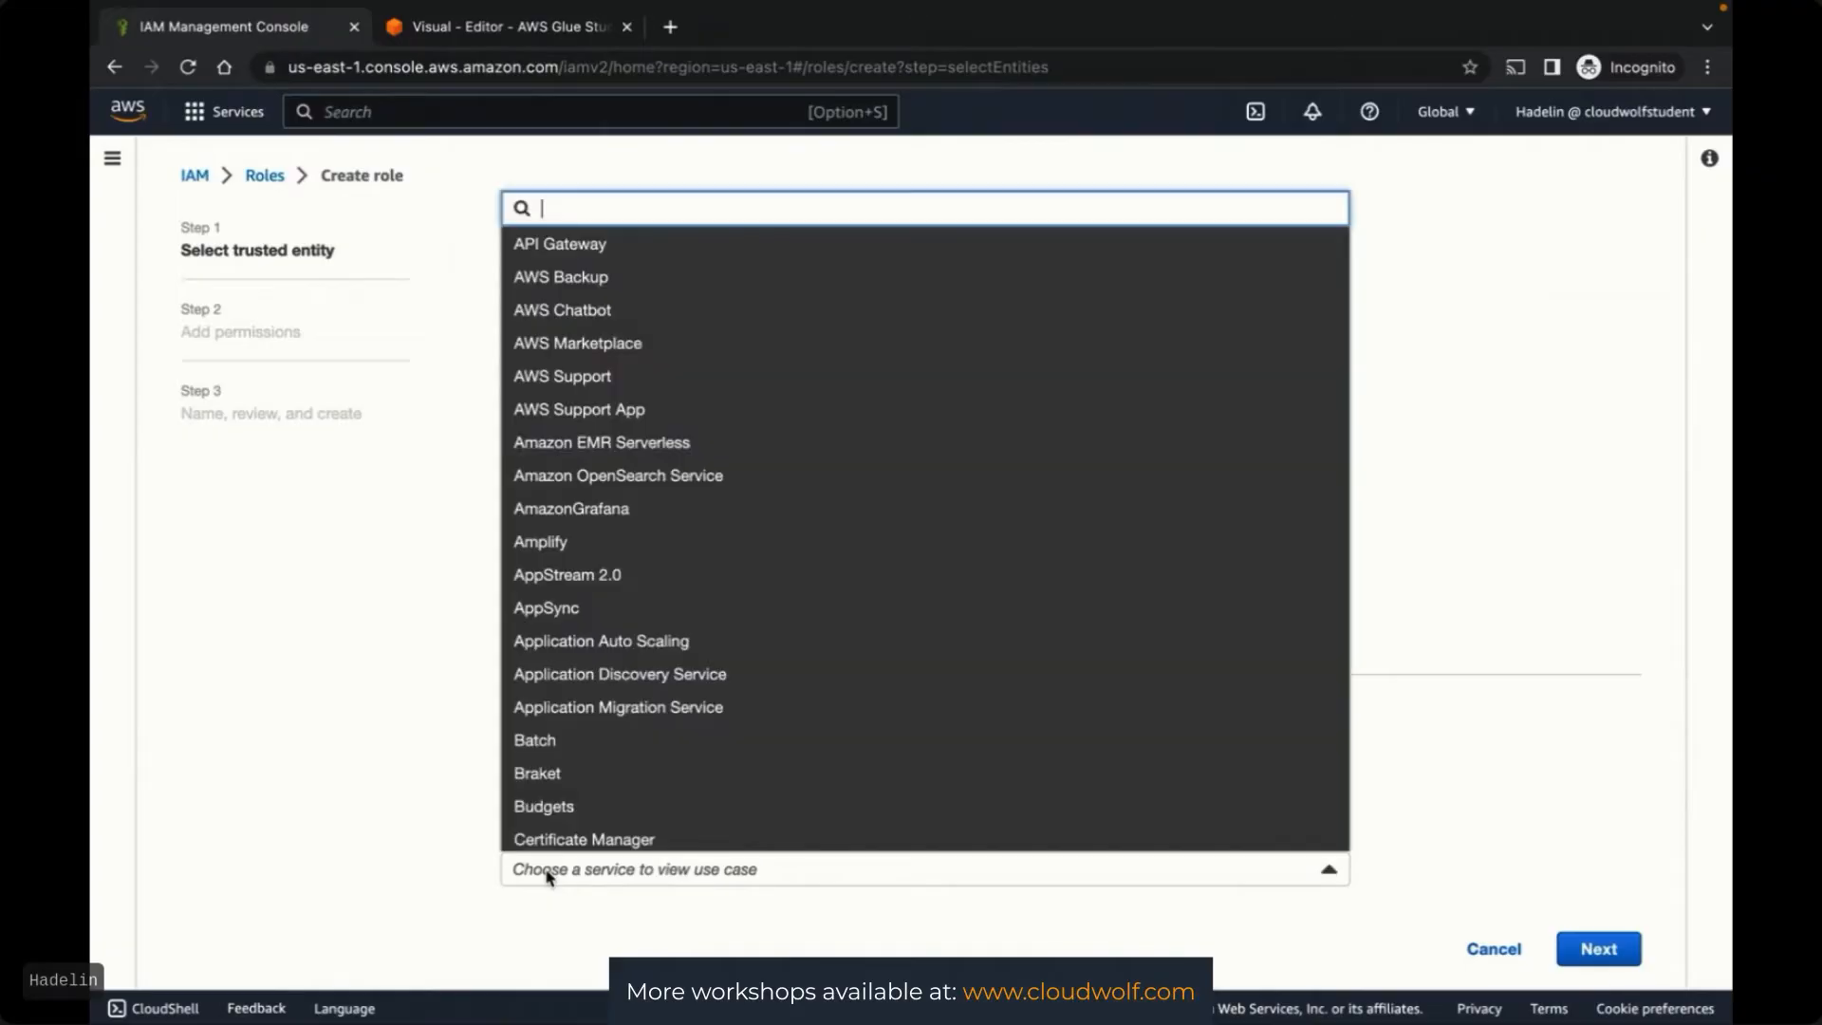
scroll(556, 601, down, 20)
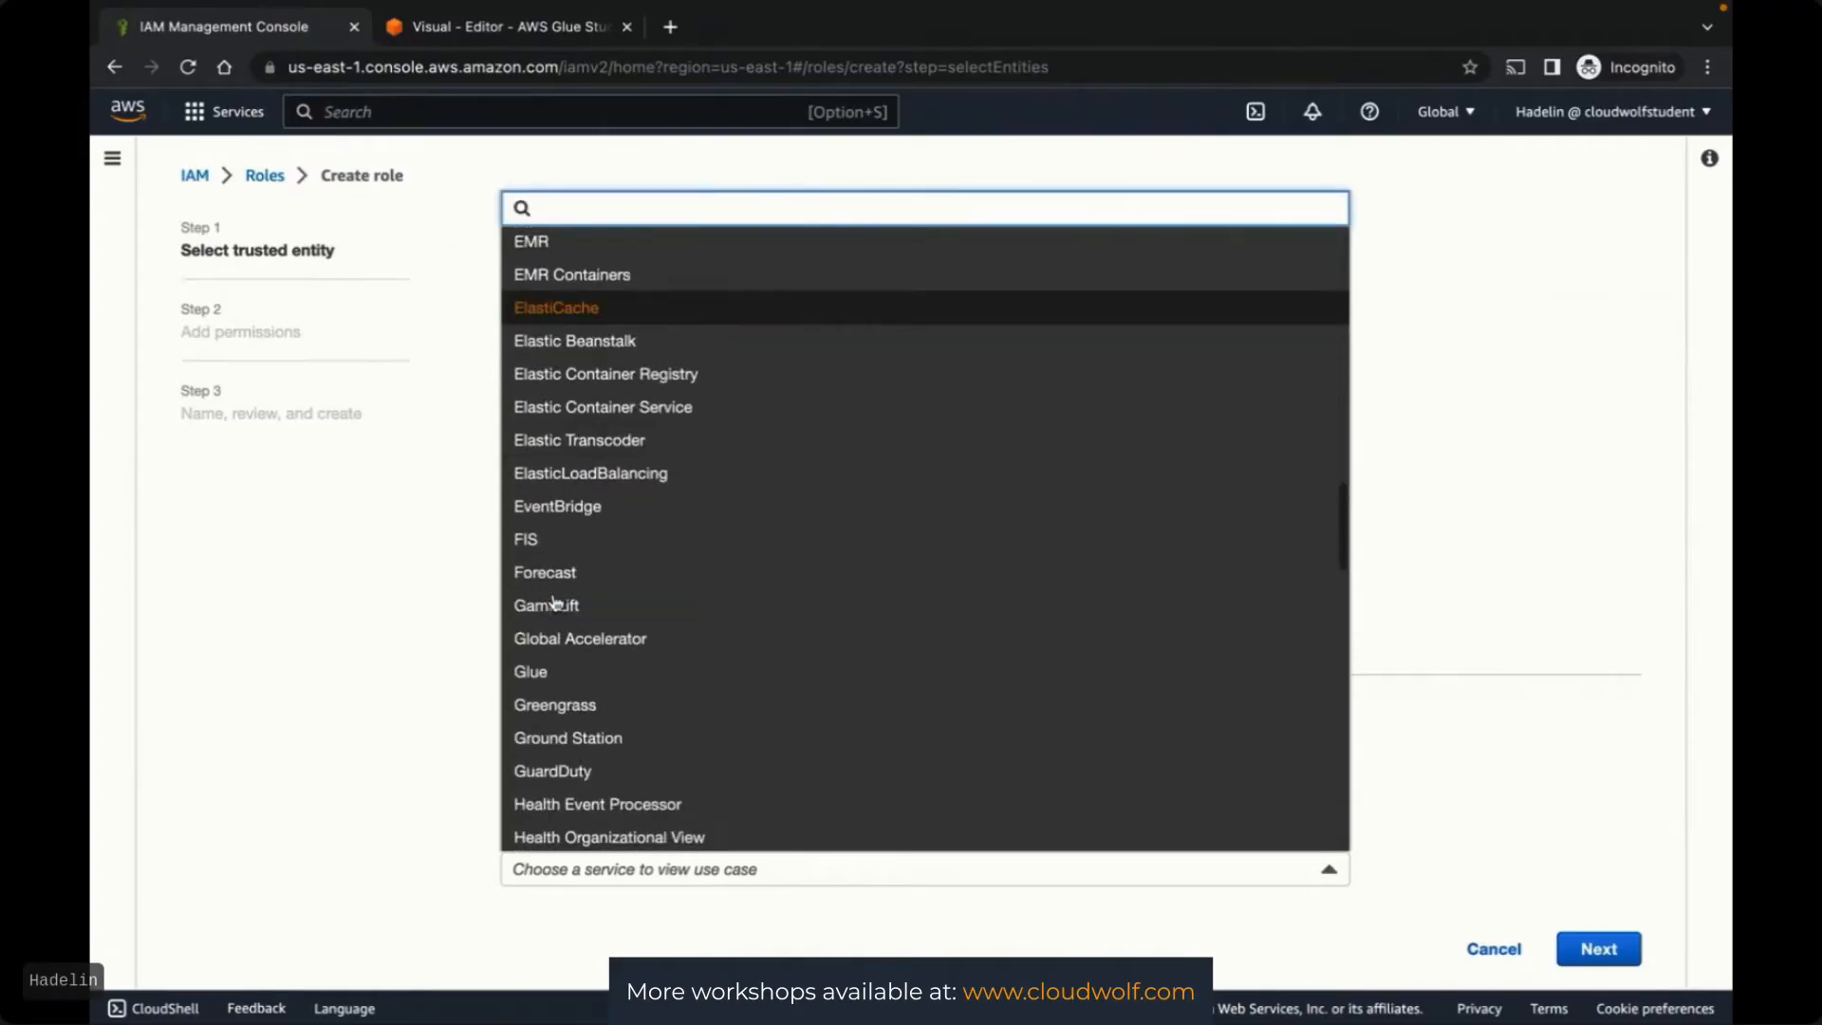
click(535, 408)
scroll(418, 726, down, 1)
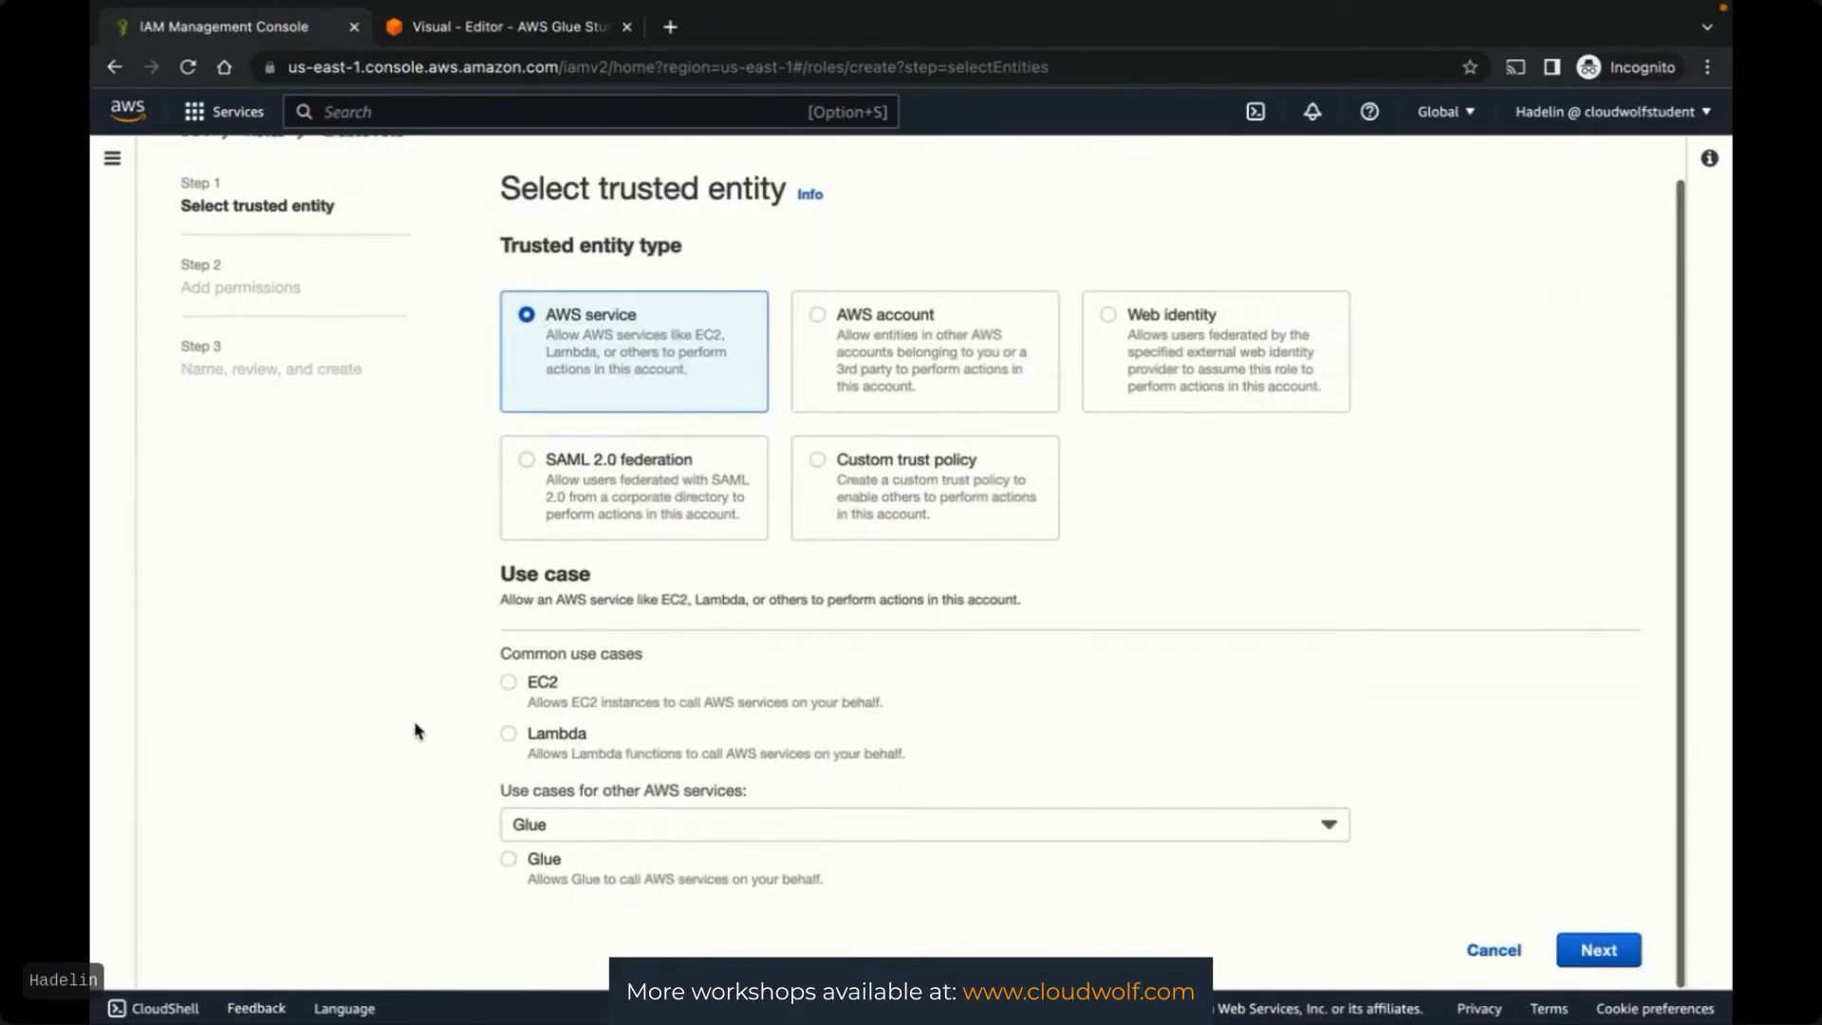
click(509, 860)
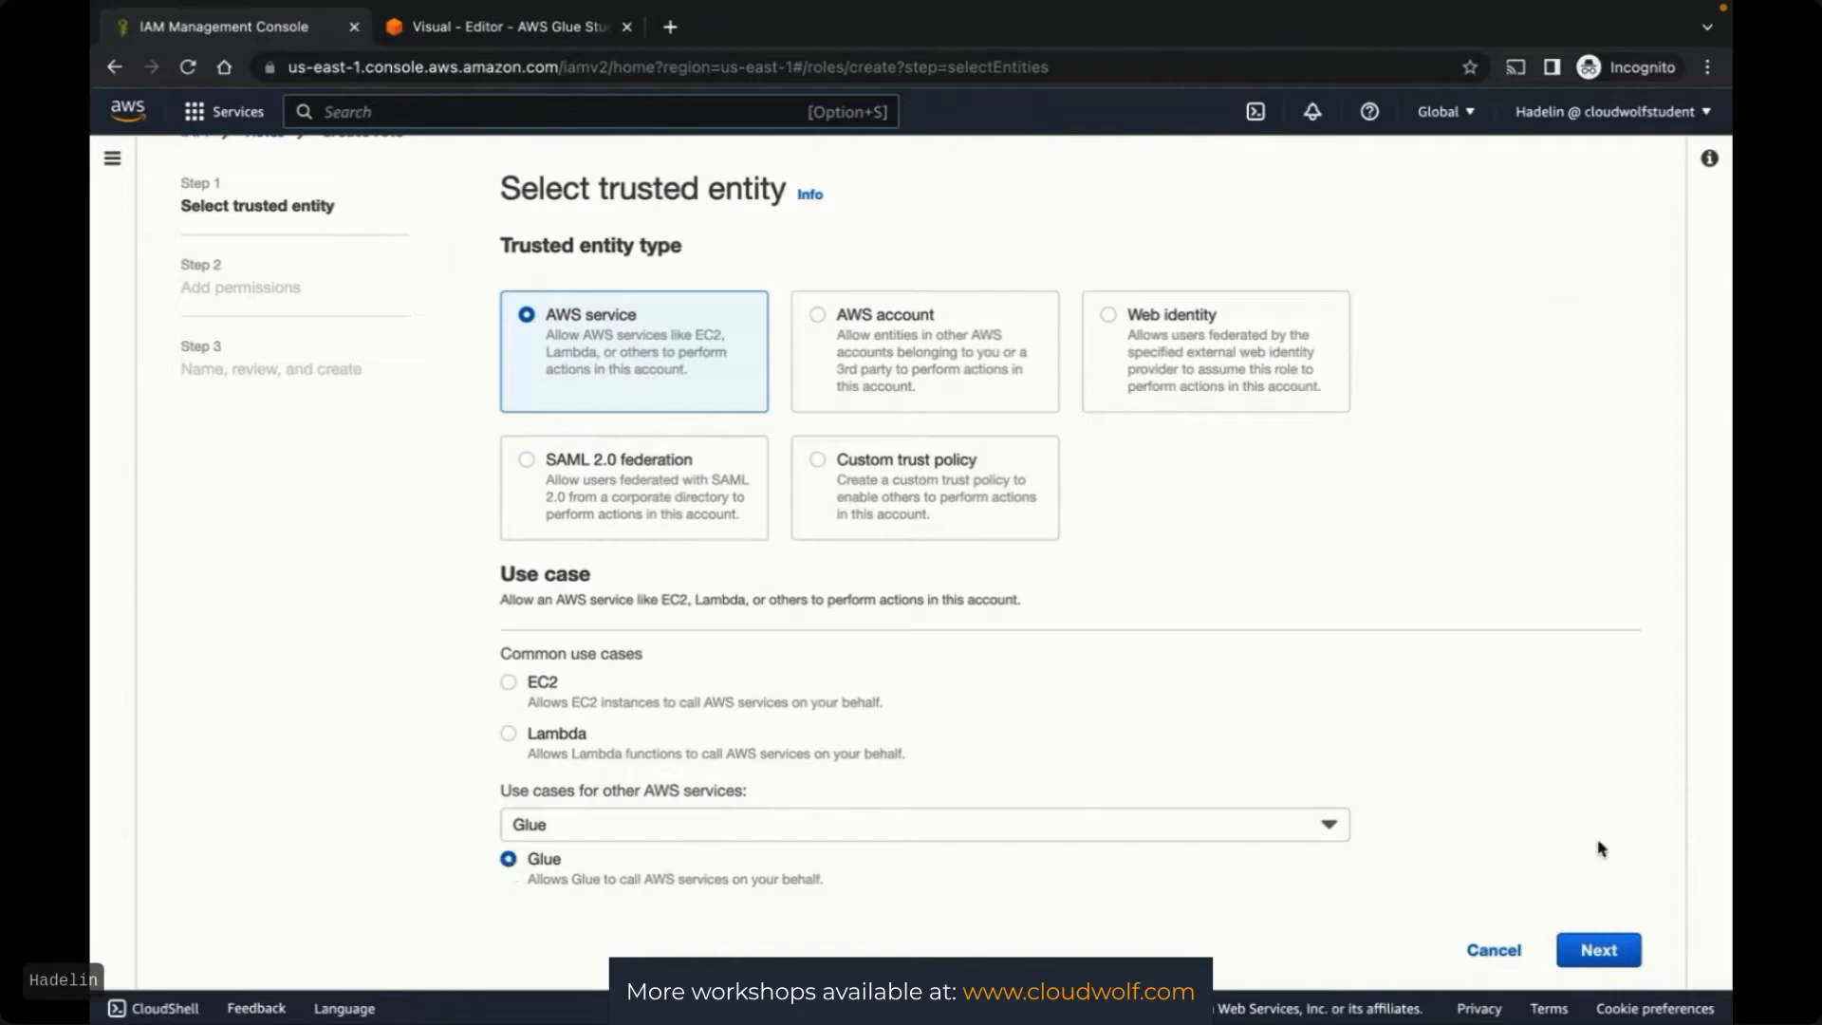
click(1599, 952)
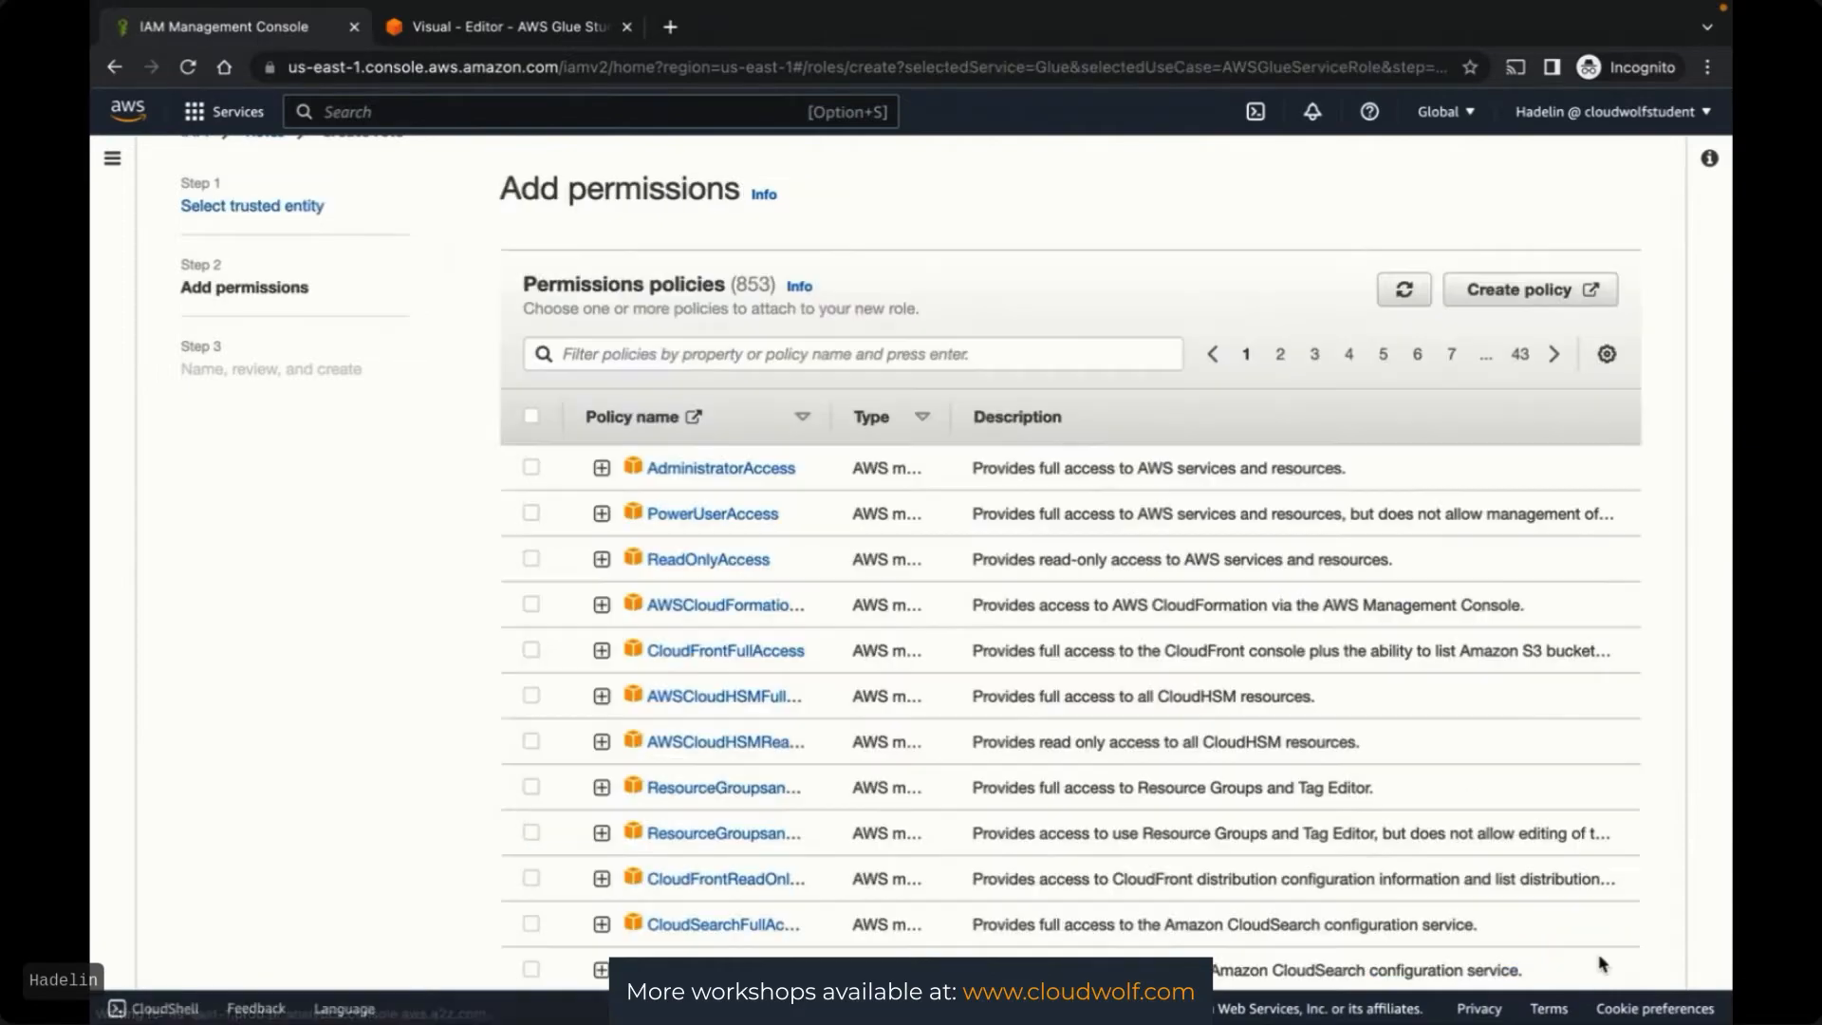
Grant the new role the AdministratorAccess policy
click(531, 468)
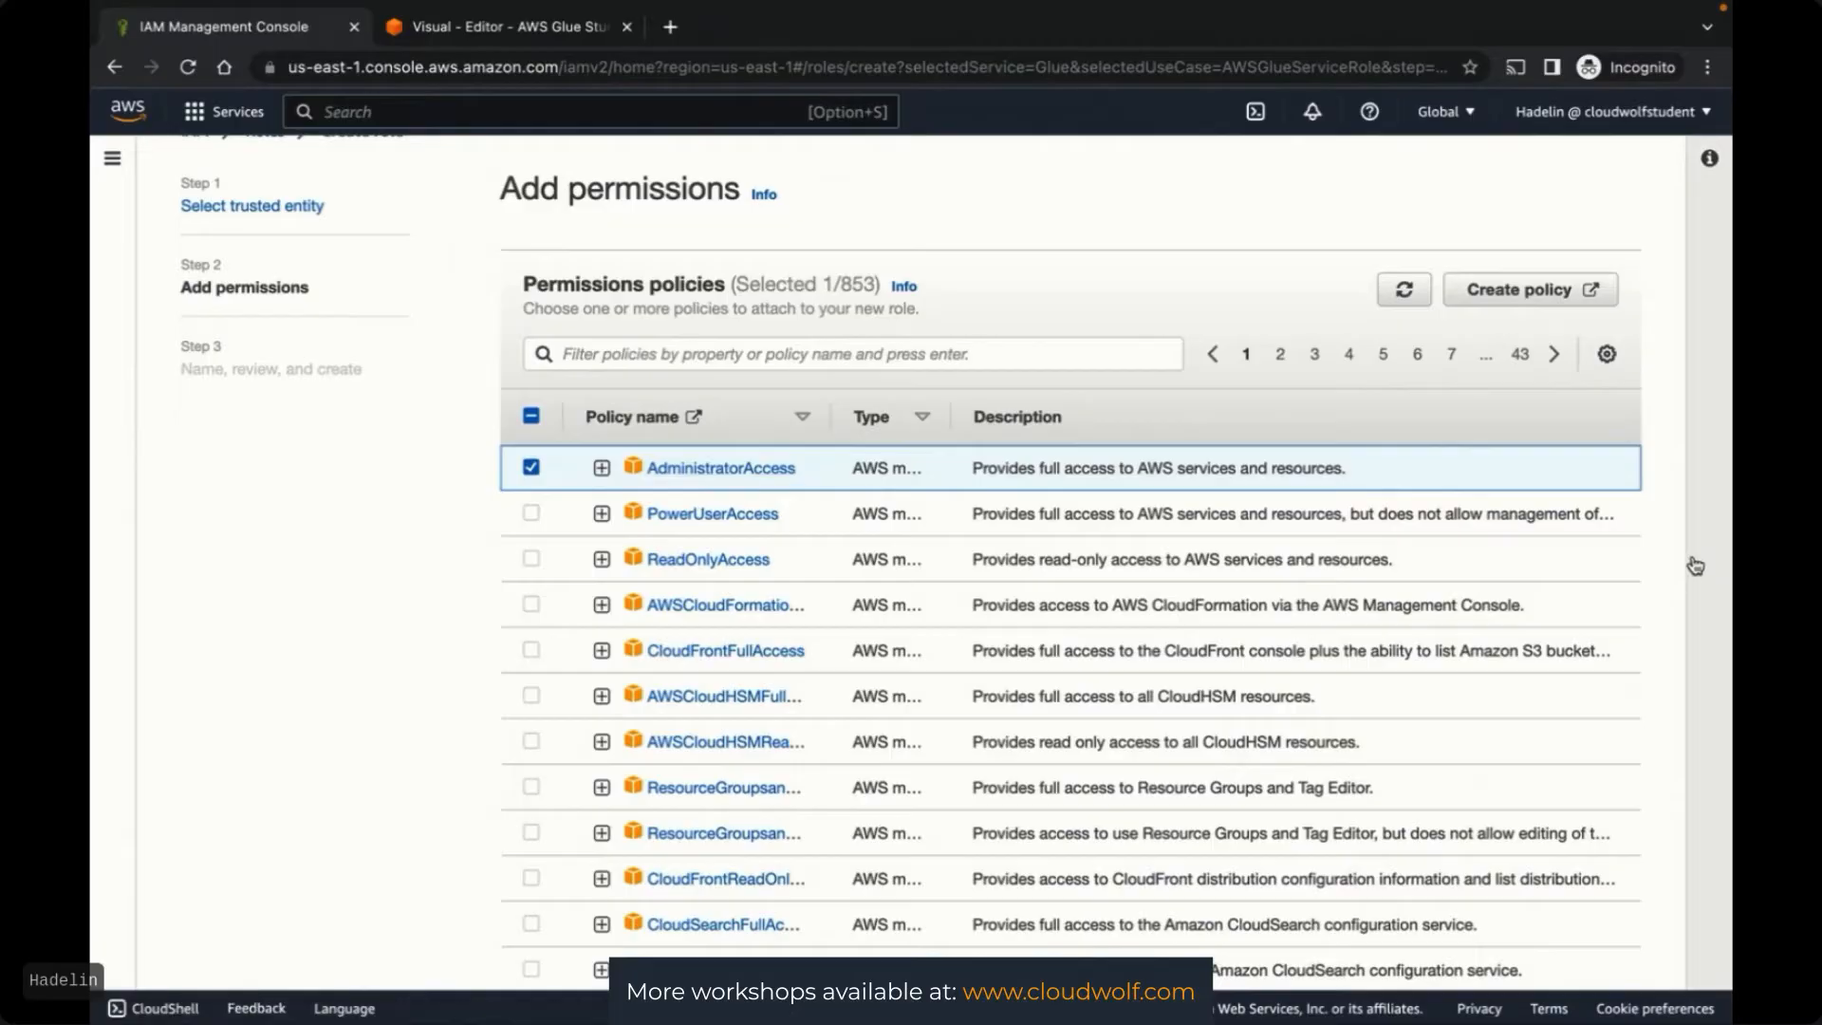
scroll(1667, 557, down, 6)
click(1598, 950)
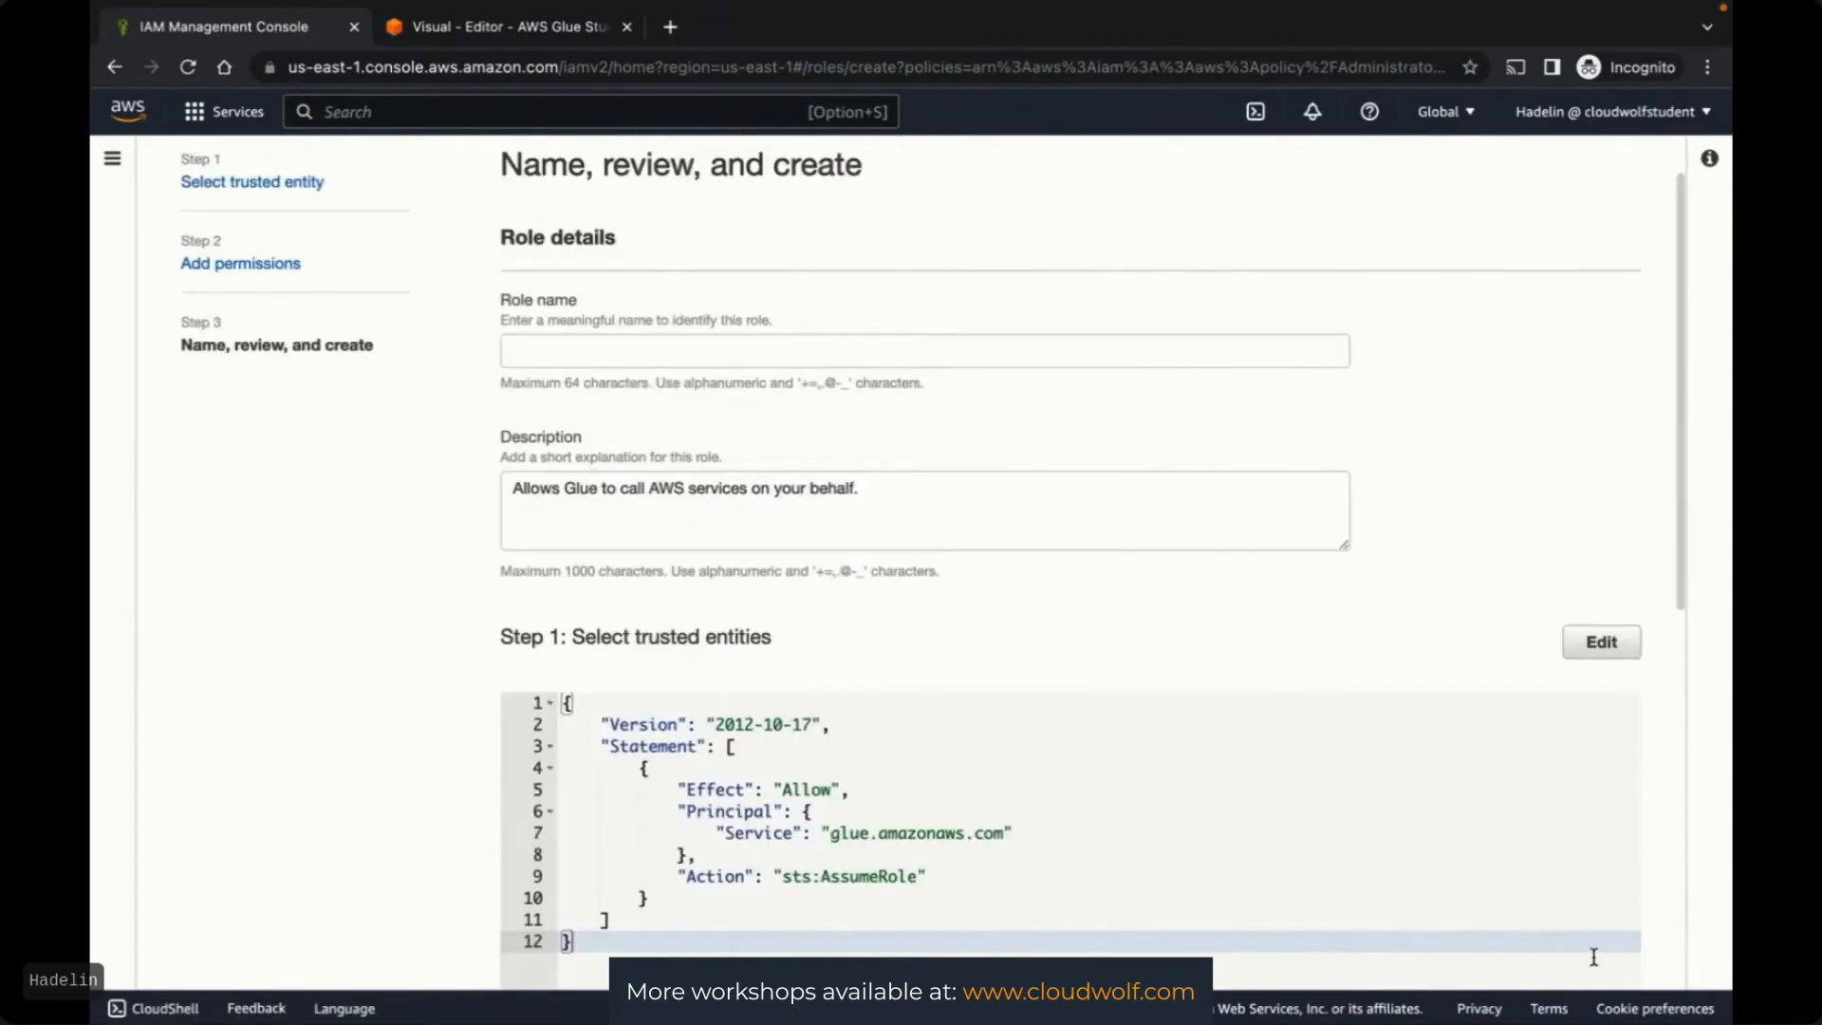
Name the role GlueFullAccessRole and create it
click(661, 351)
text(Gl)
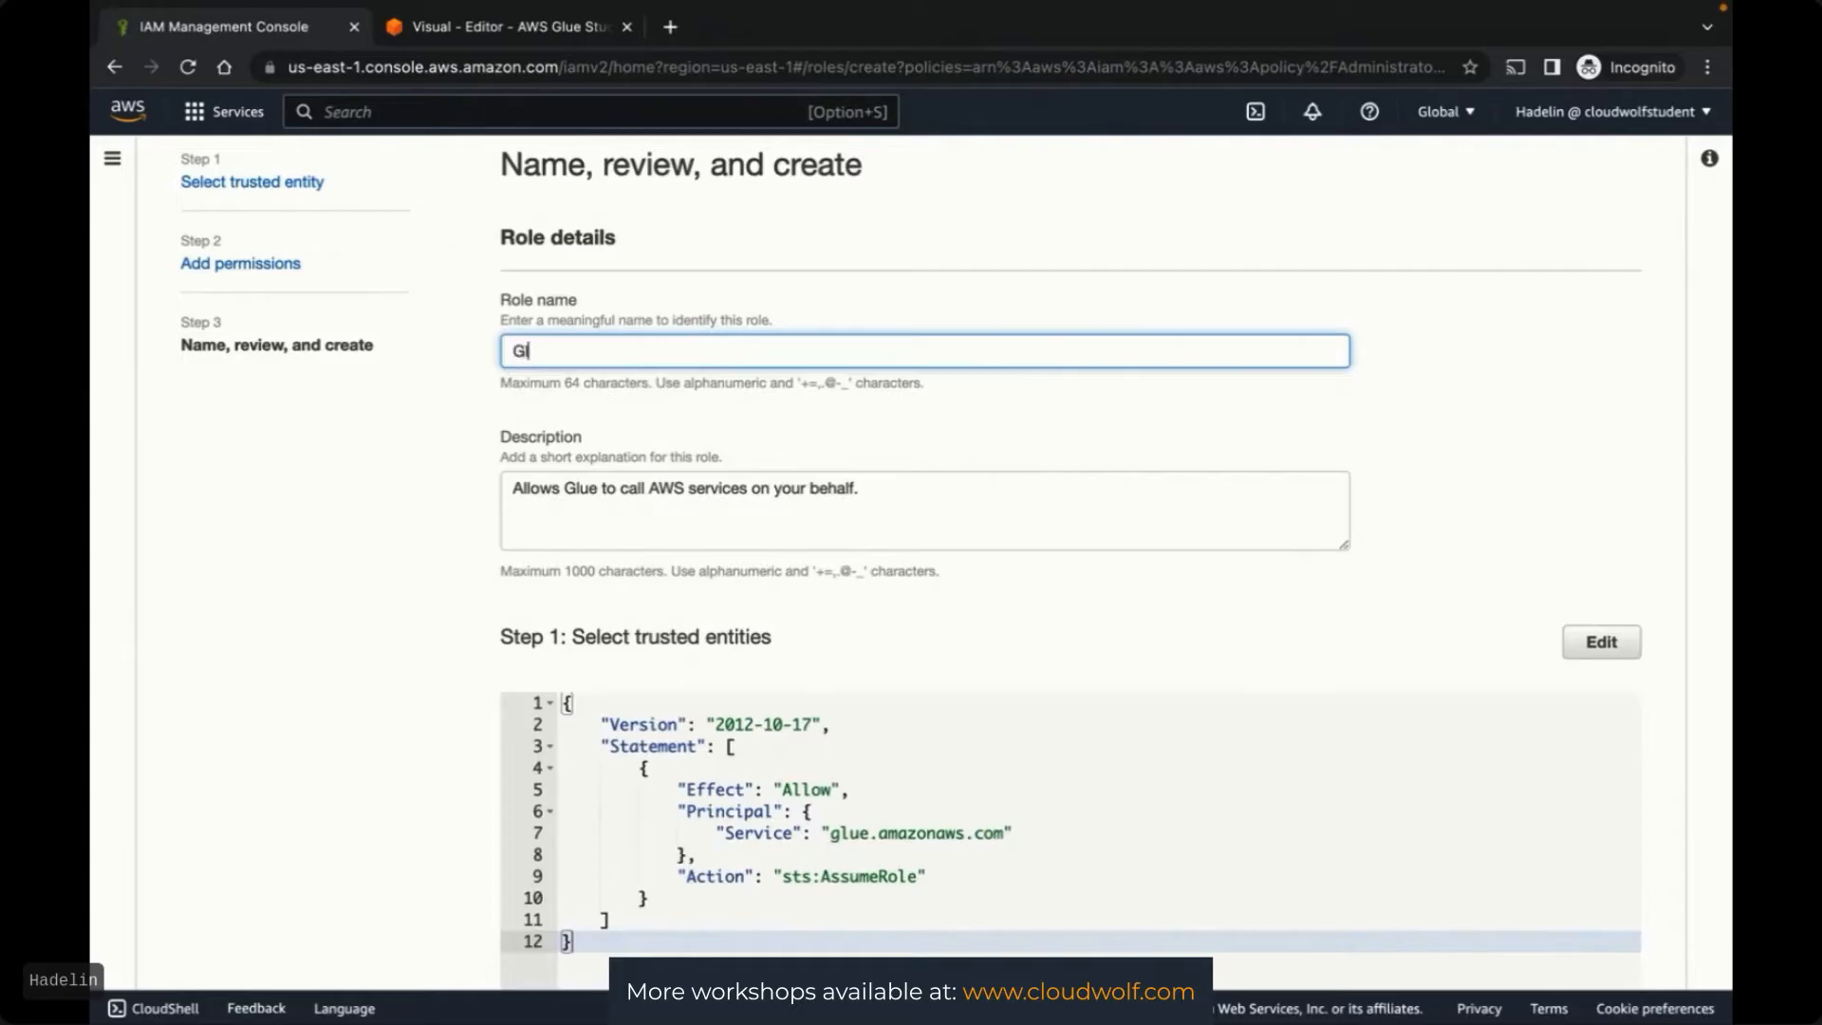
text(ueFullAccessRole)
click(1531, 409)
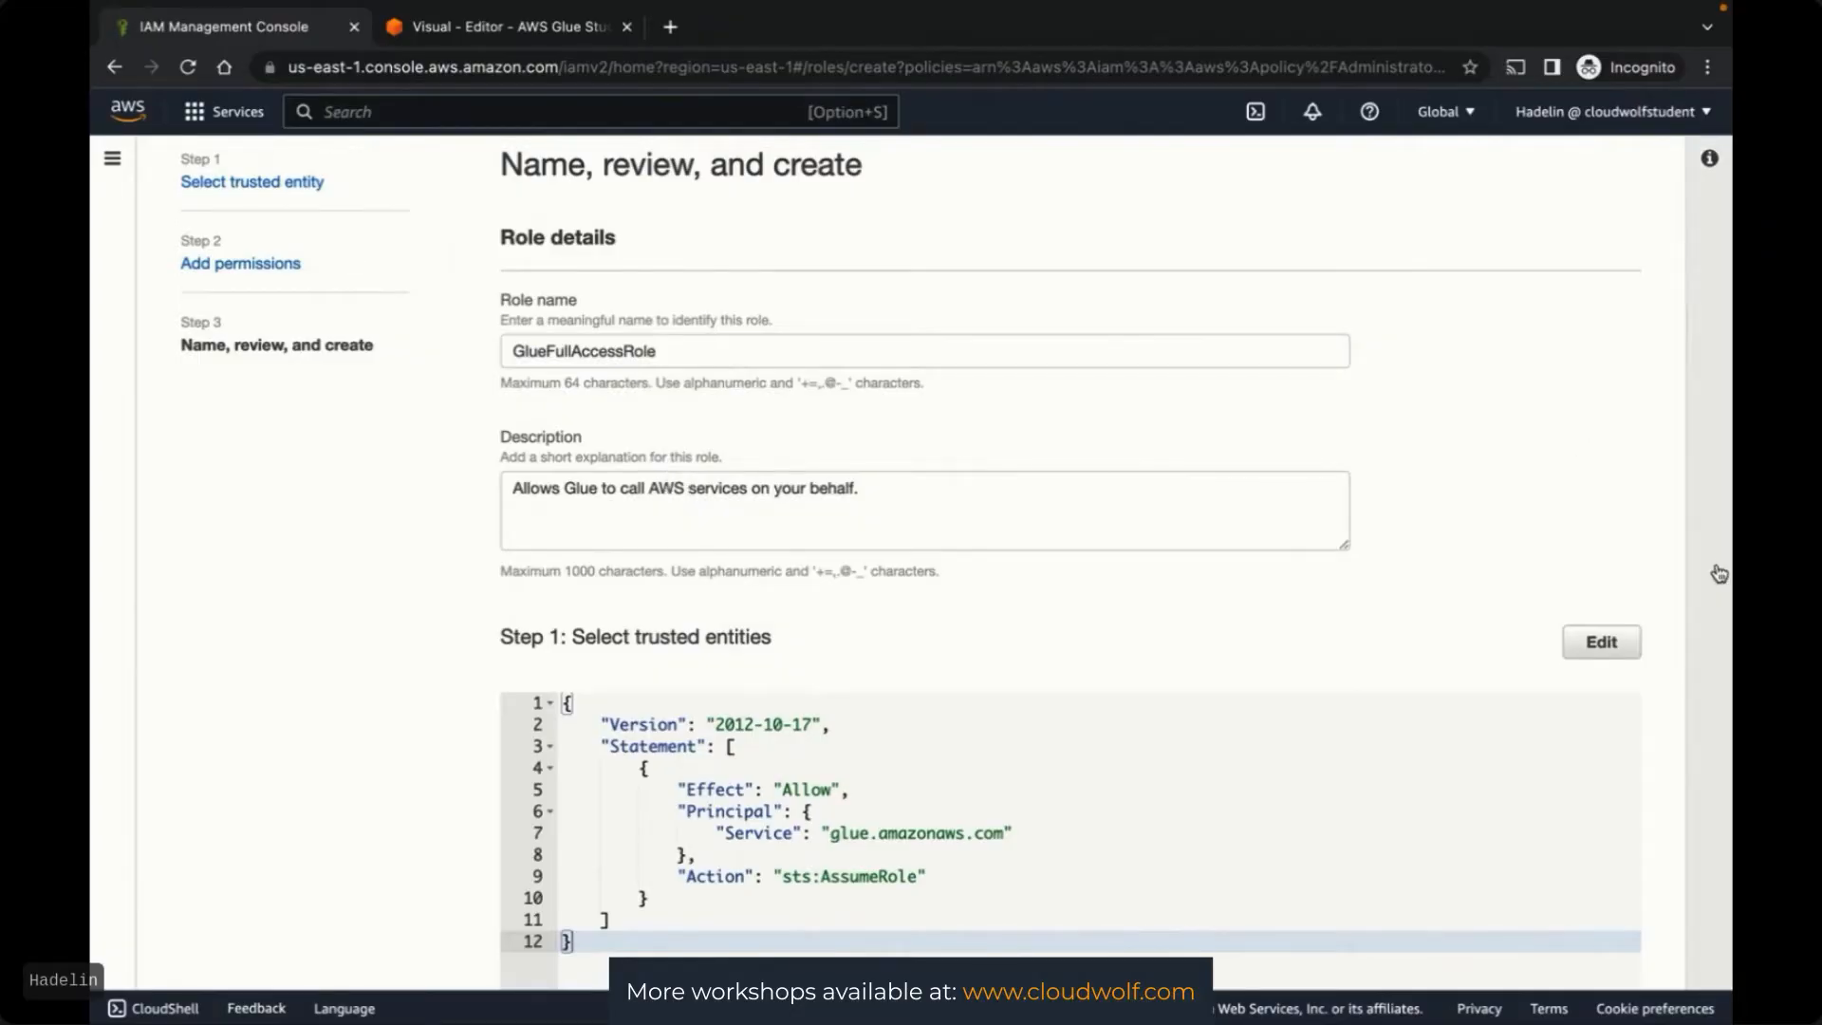
scroll(1663, 543, down, 8)
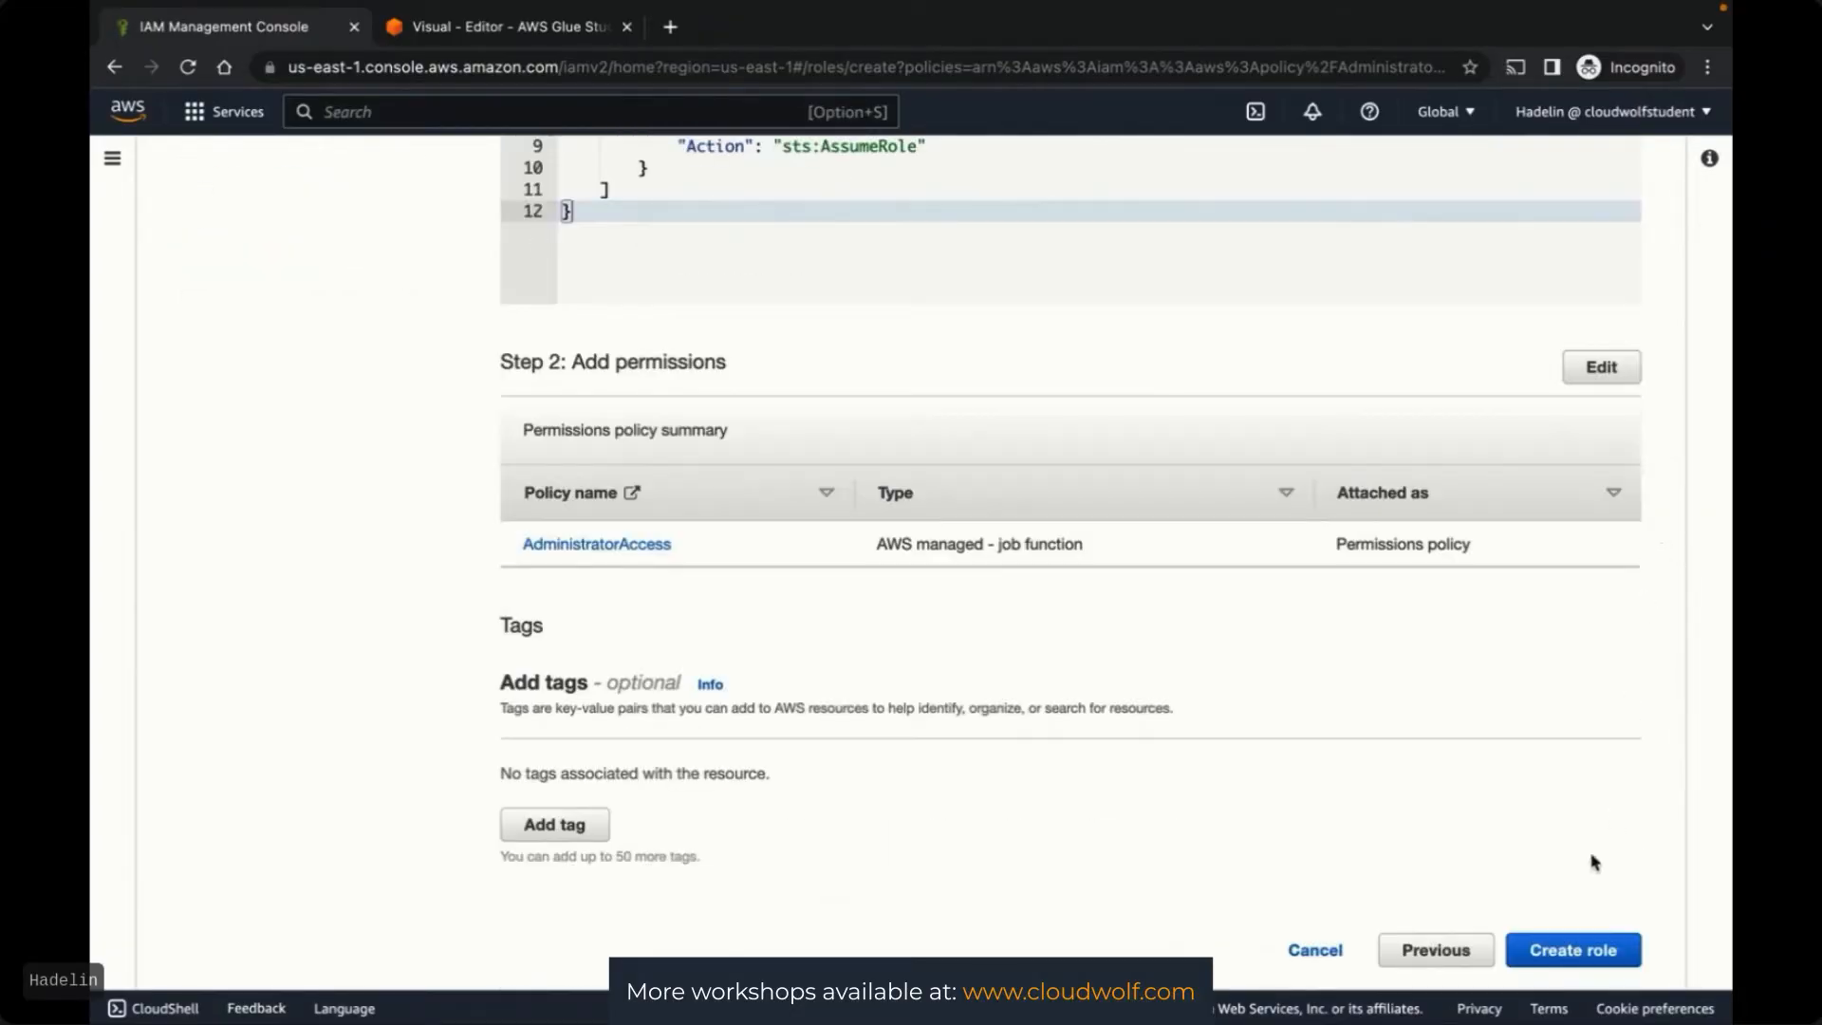
click(1542, 951)
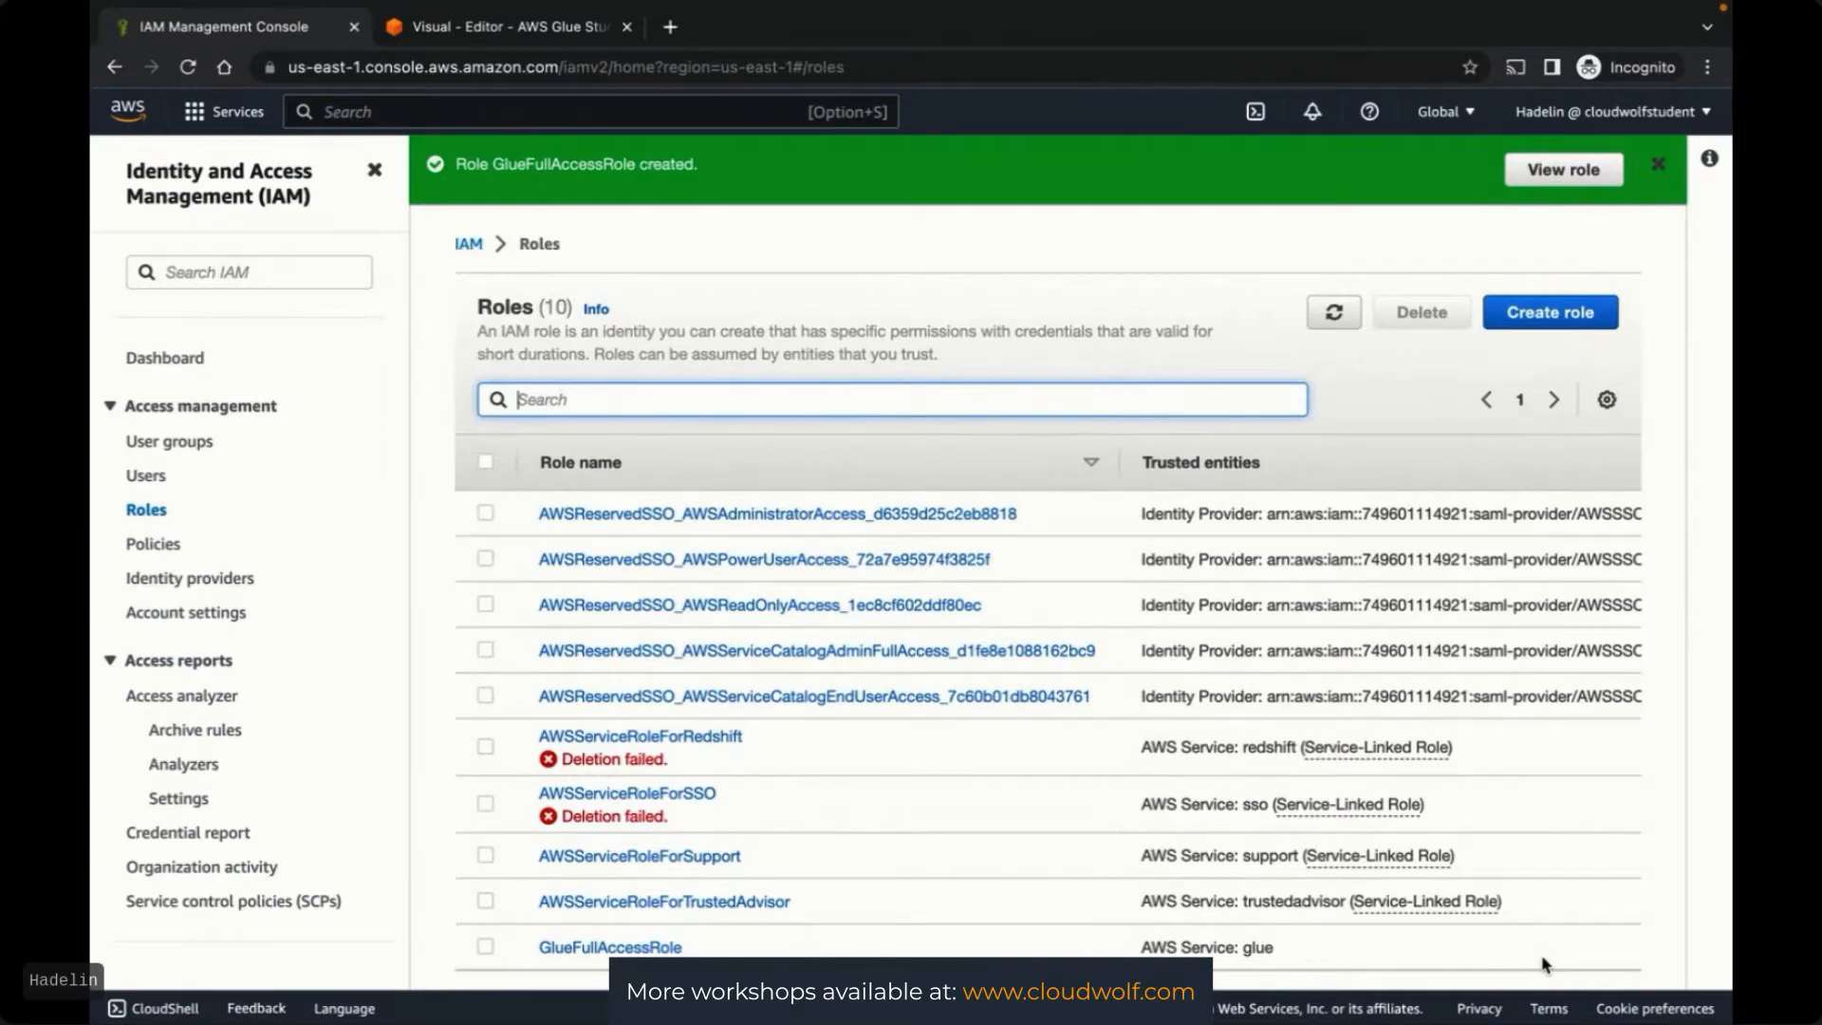
key(ctrl+Left)
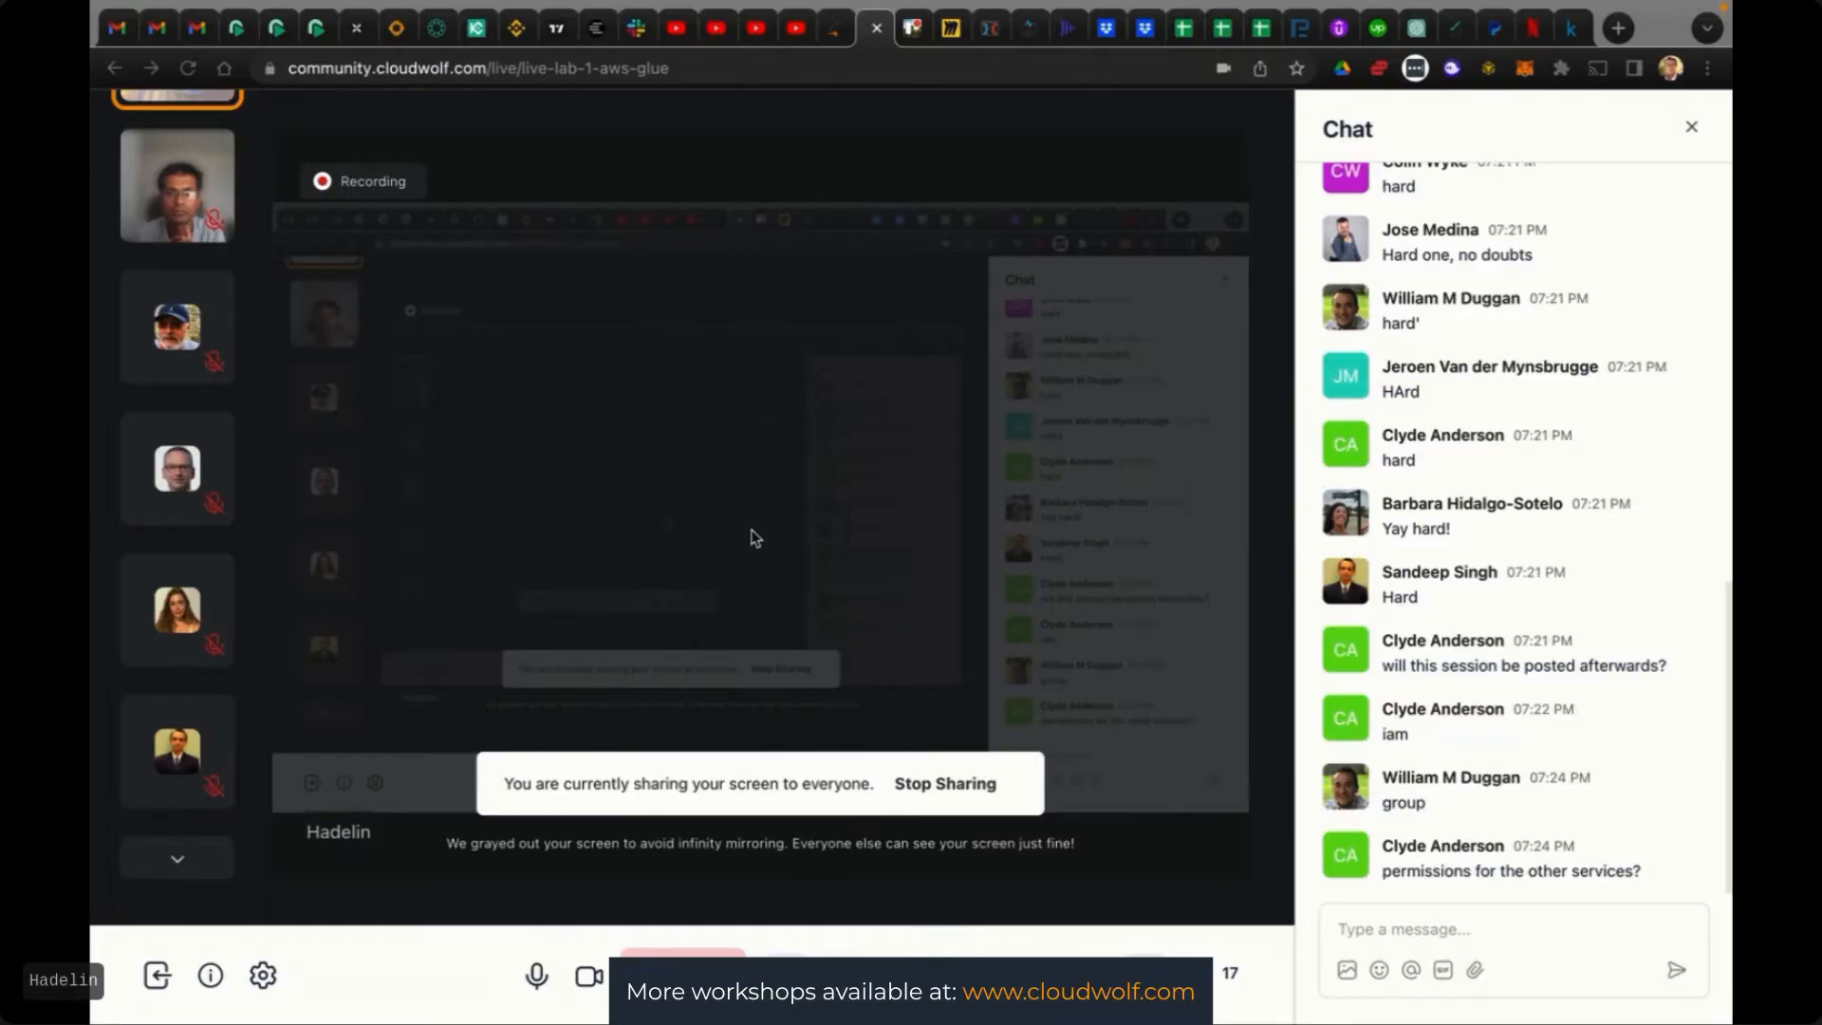
Return from the live session to the Hard ETL job graph in Glue Studio
key(ctrl+Up)
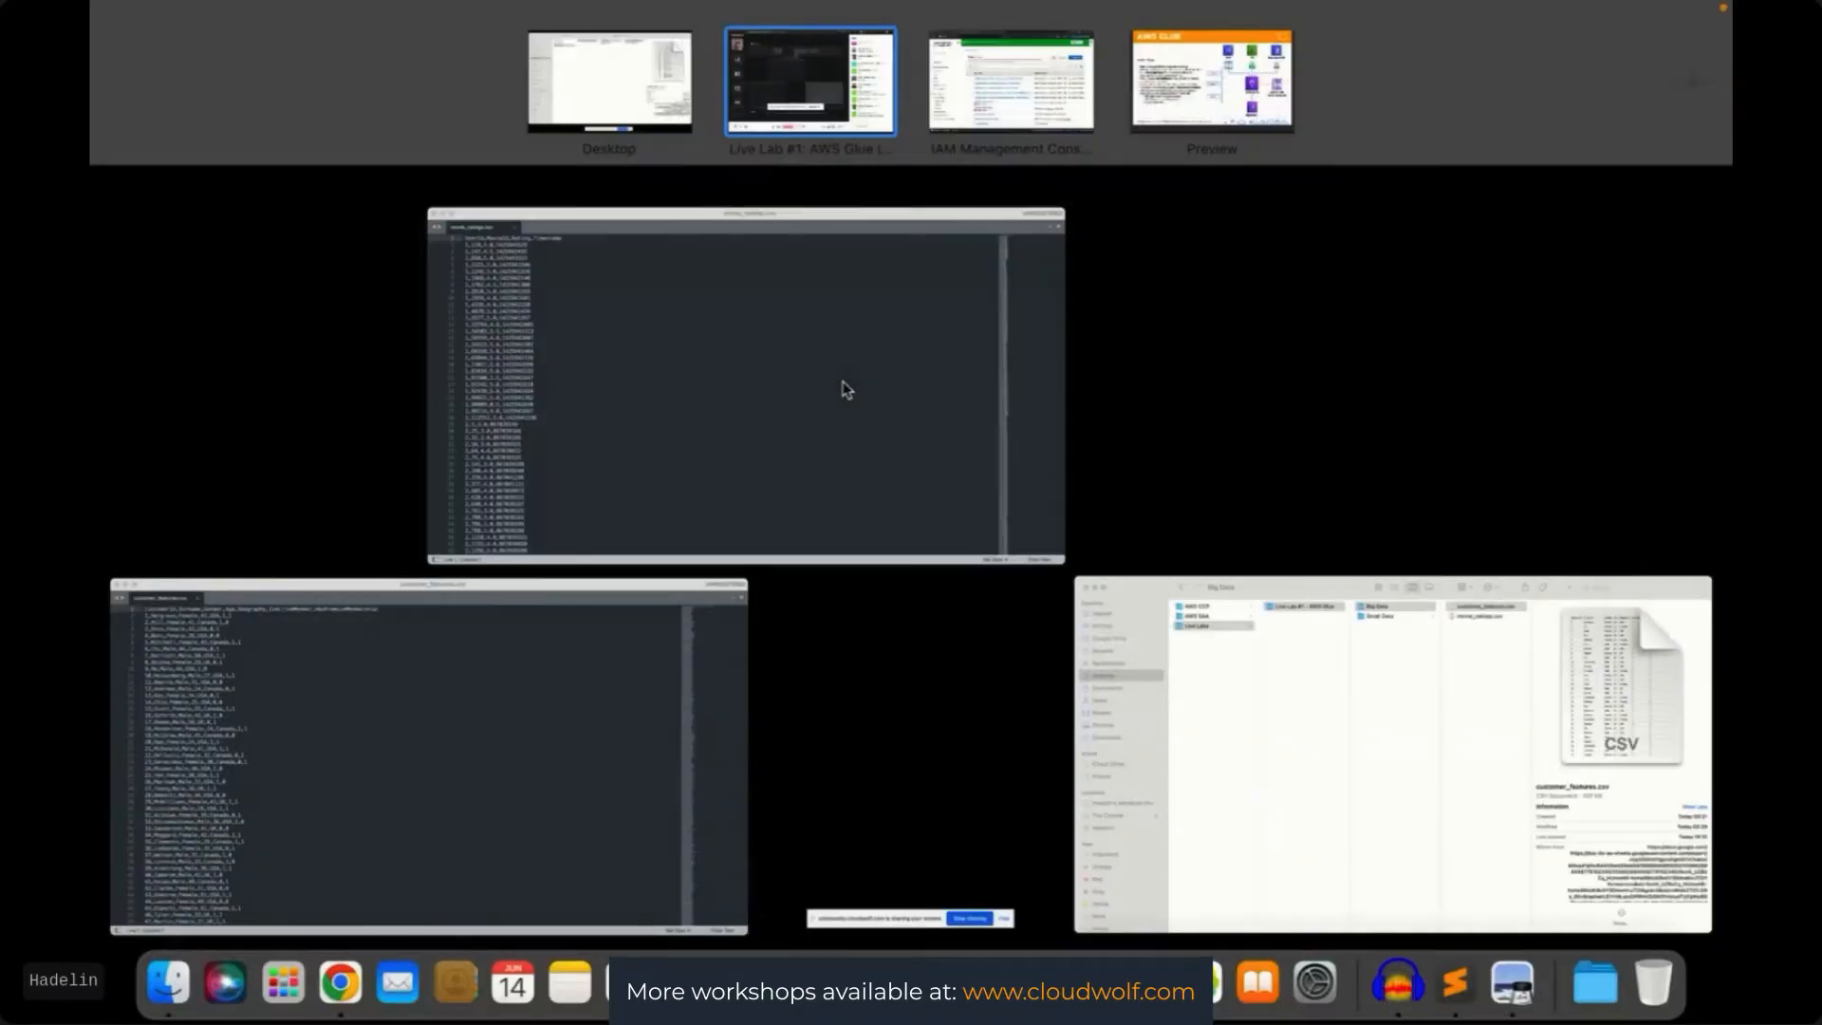
click(1053, 82)
click(496, 35)
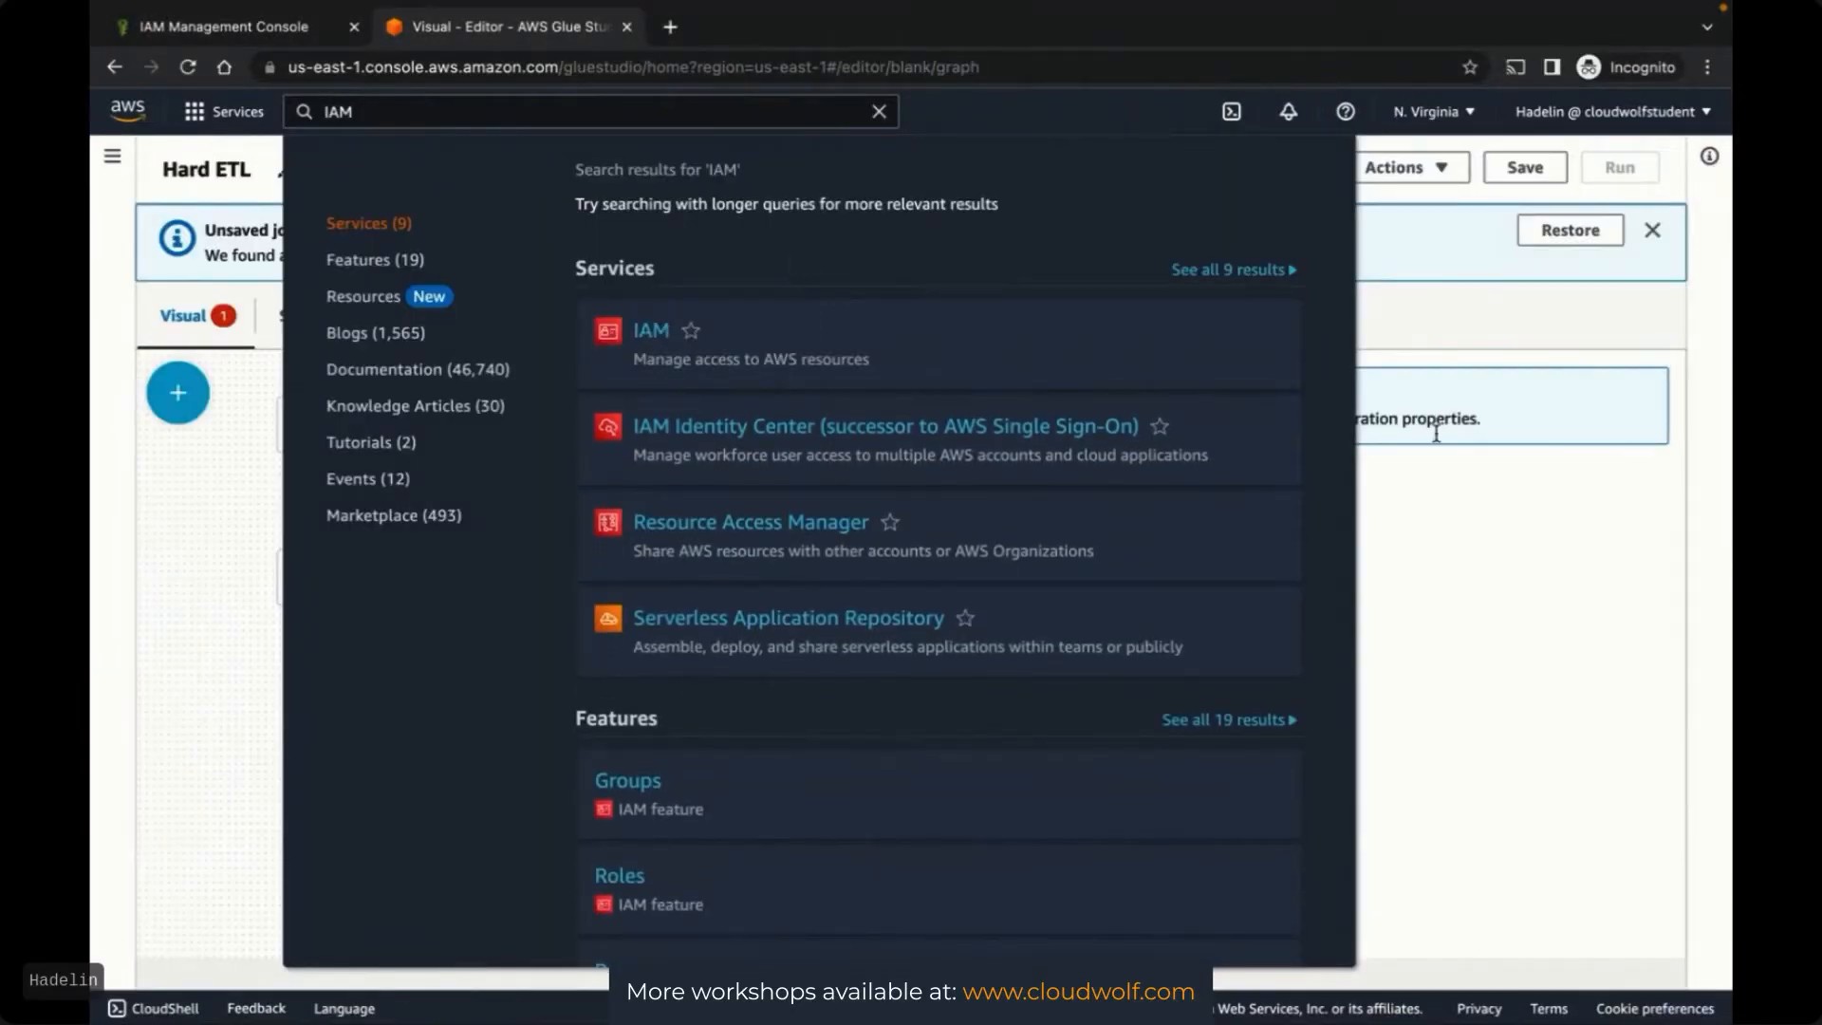
click(1461, 372)
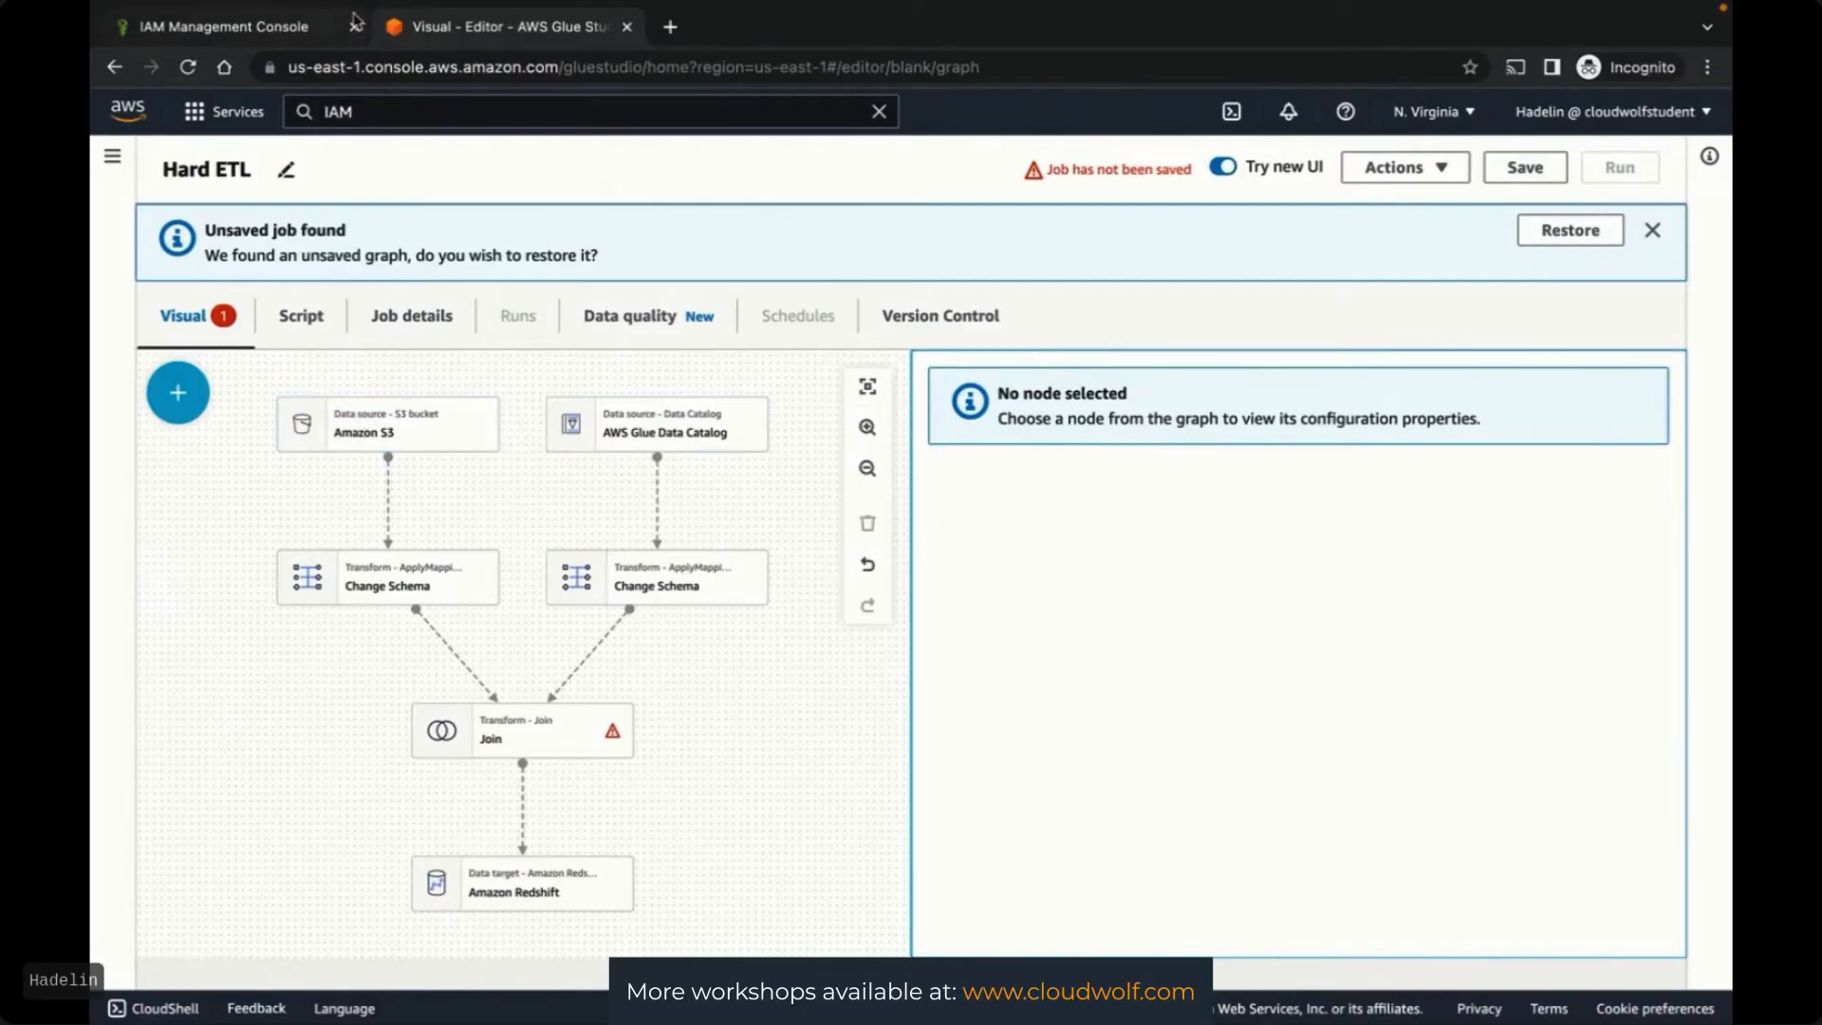
Open the S3 console in a new tab placed before the Glue job tab
click(452, 106)
text(S3)
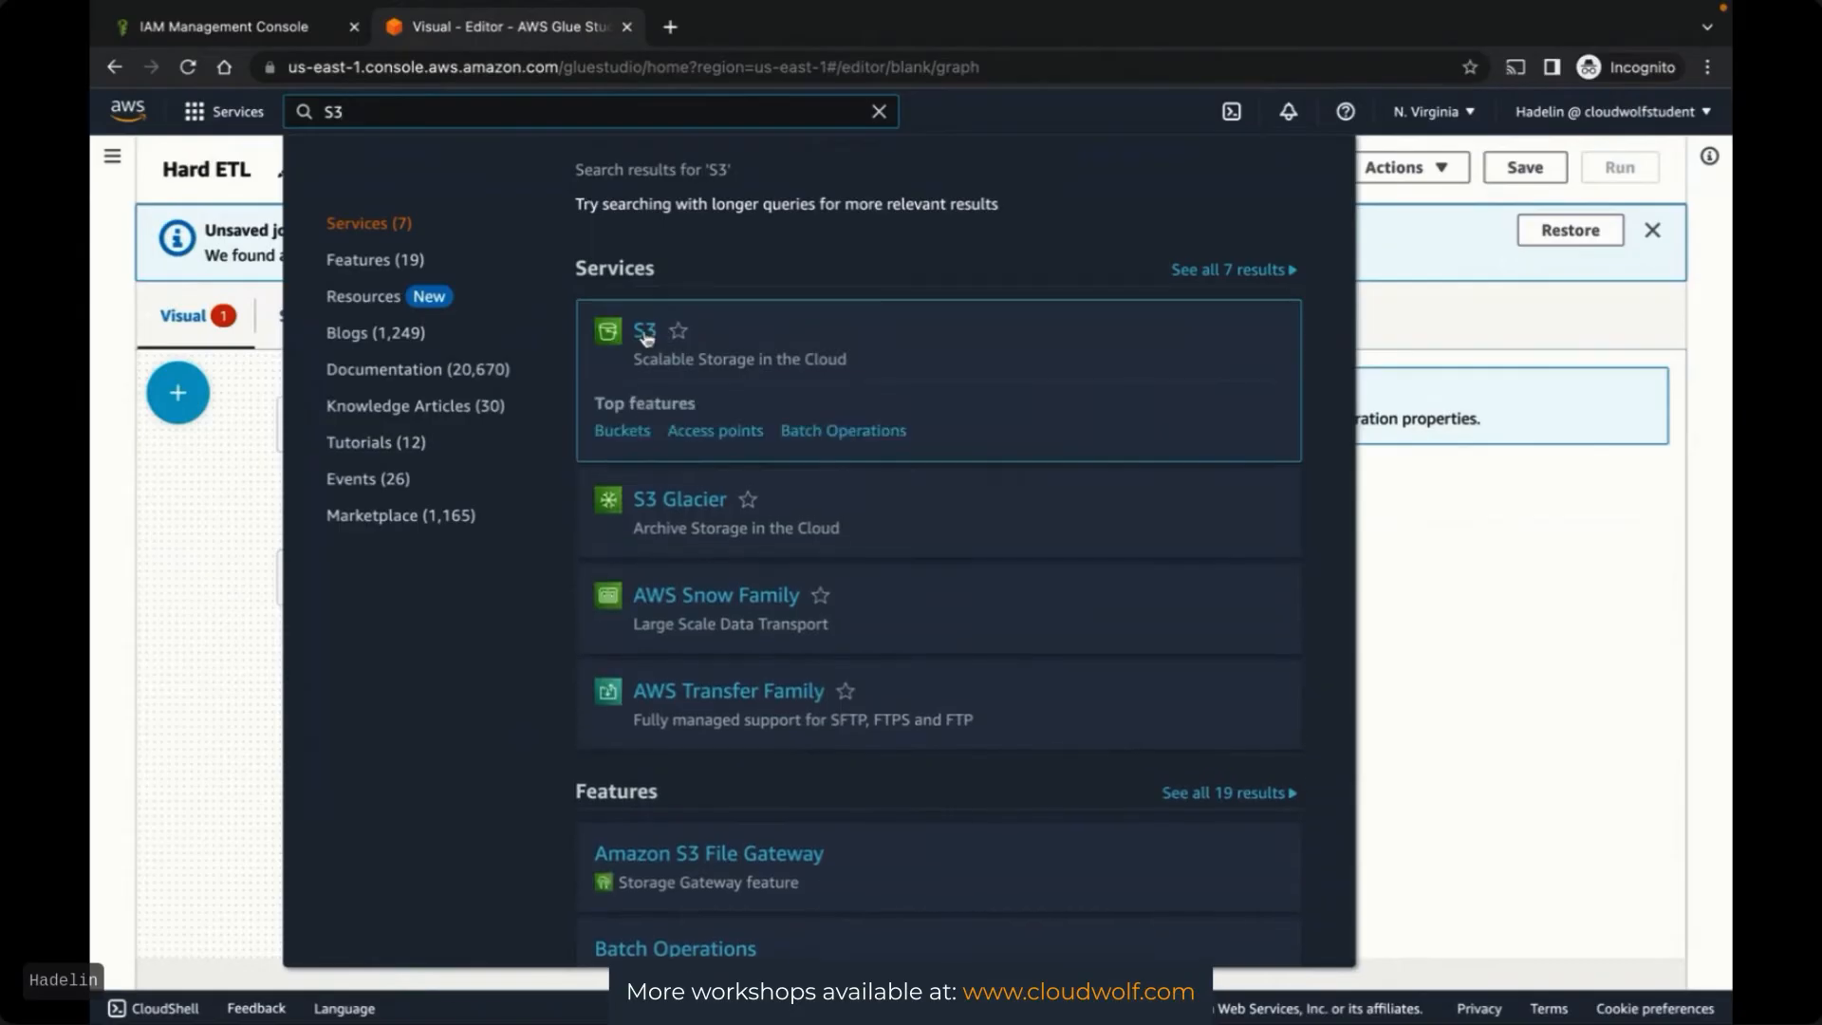
right_click(649, 331)
click(677, 344)
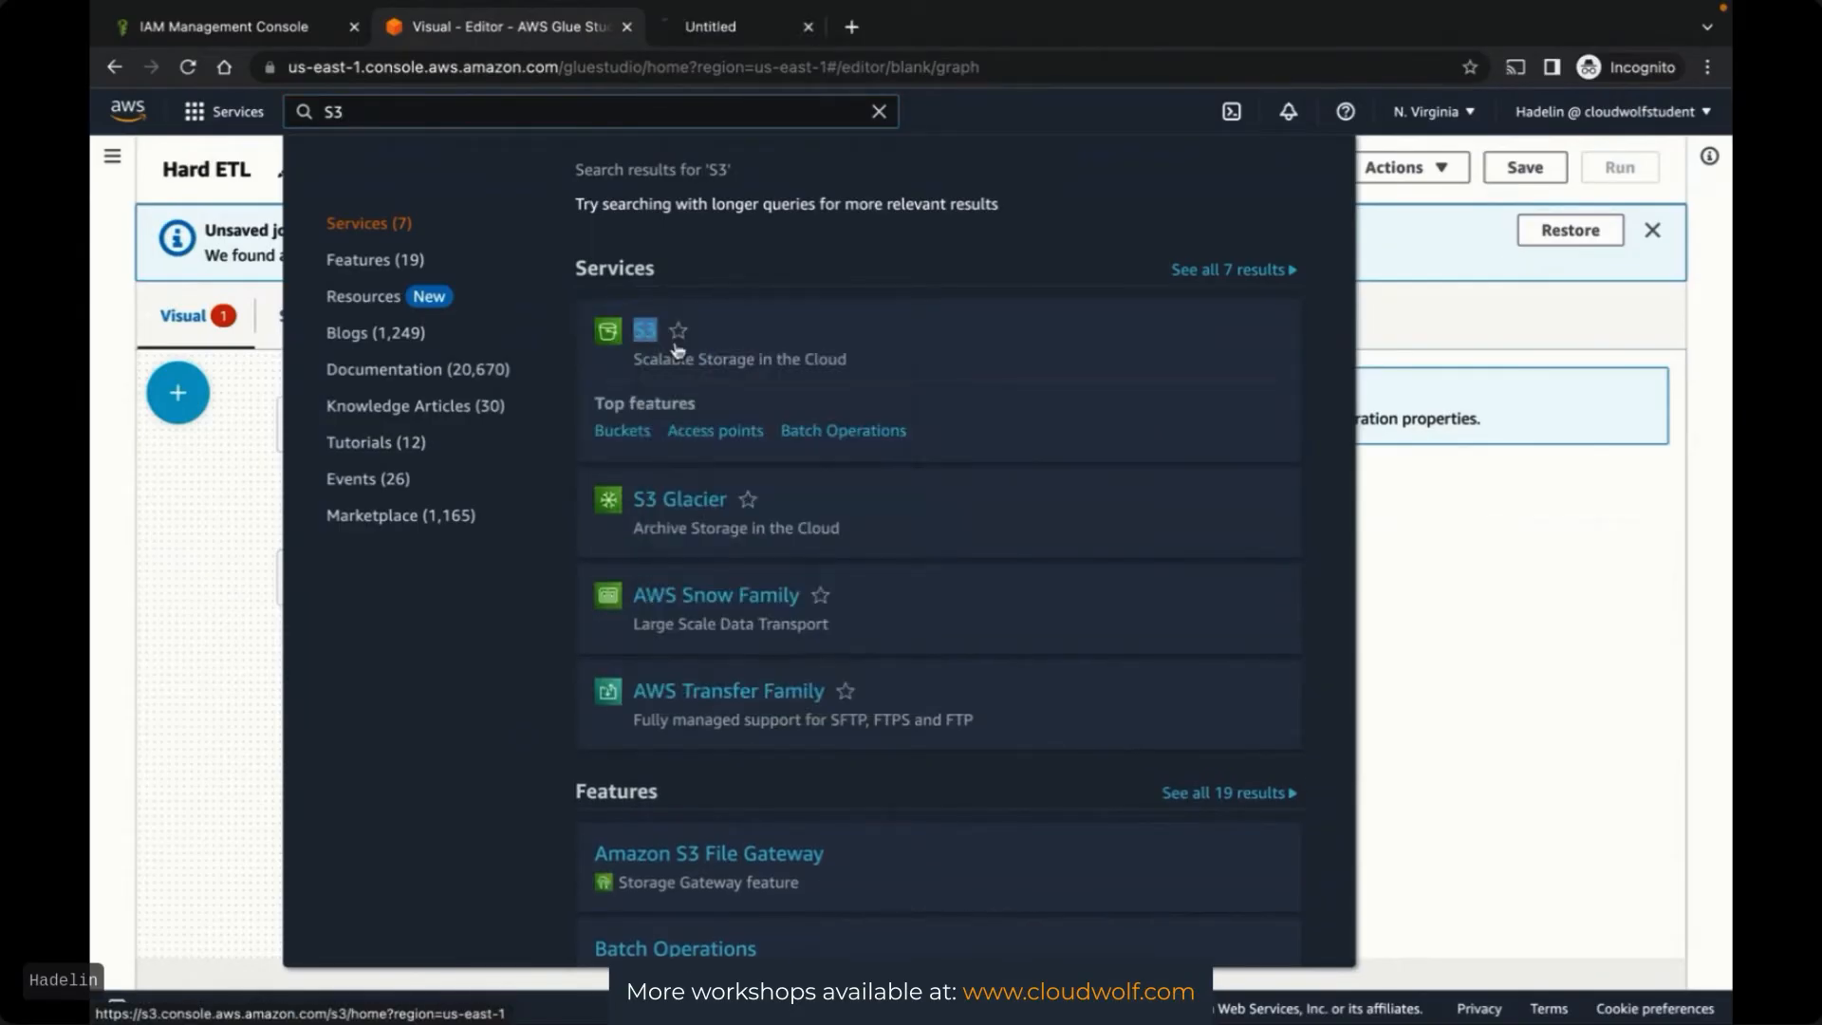
drag(818, 85, 545, 87)
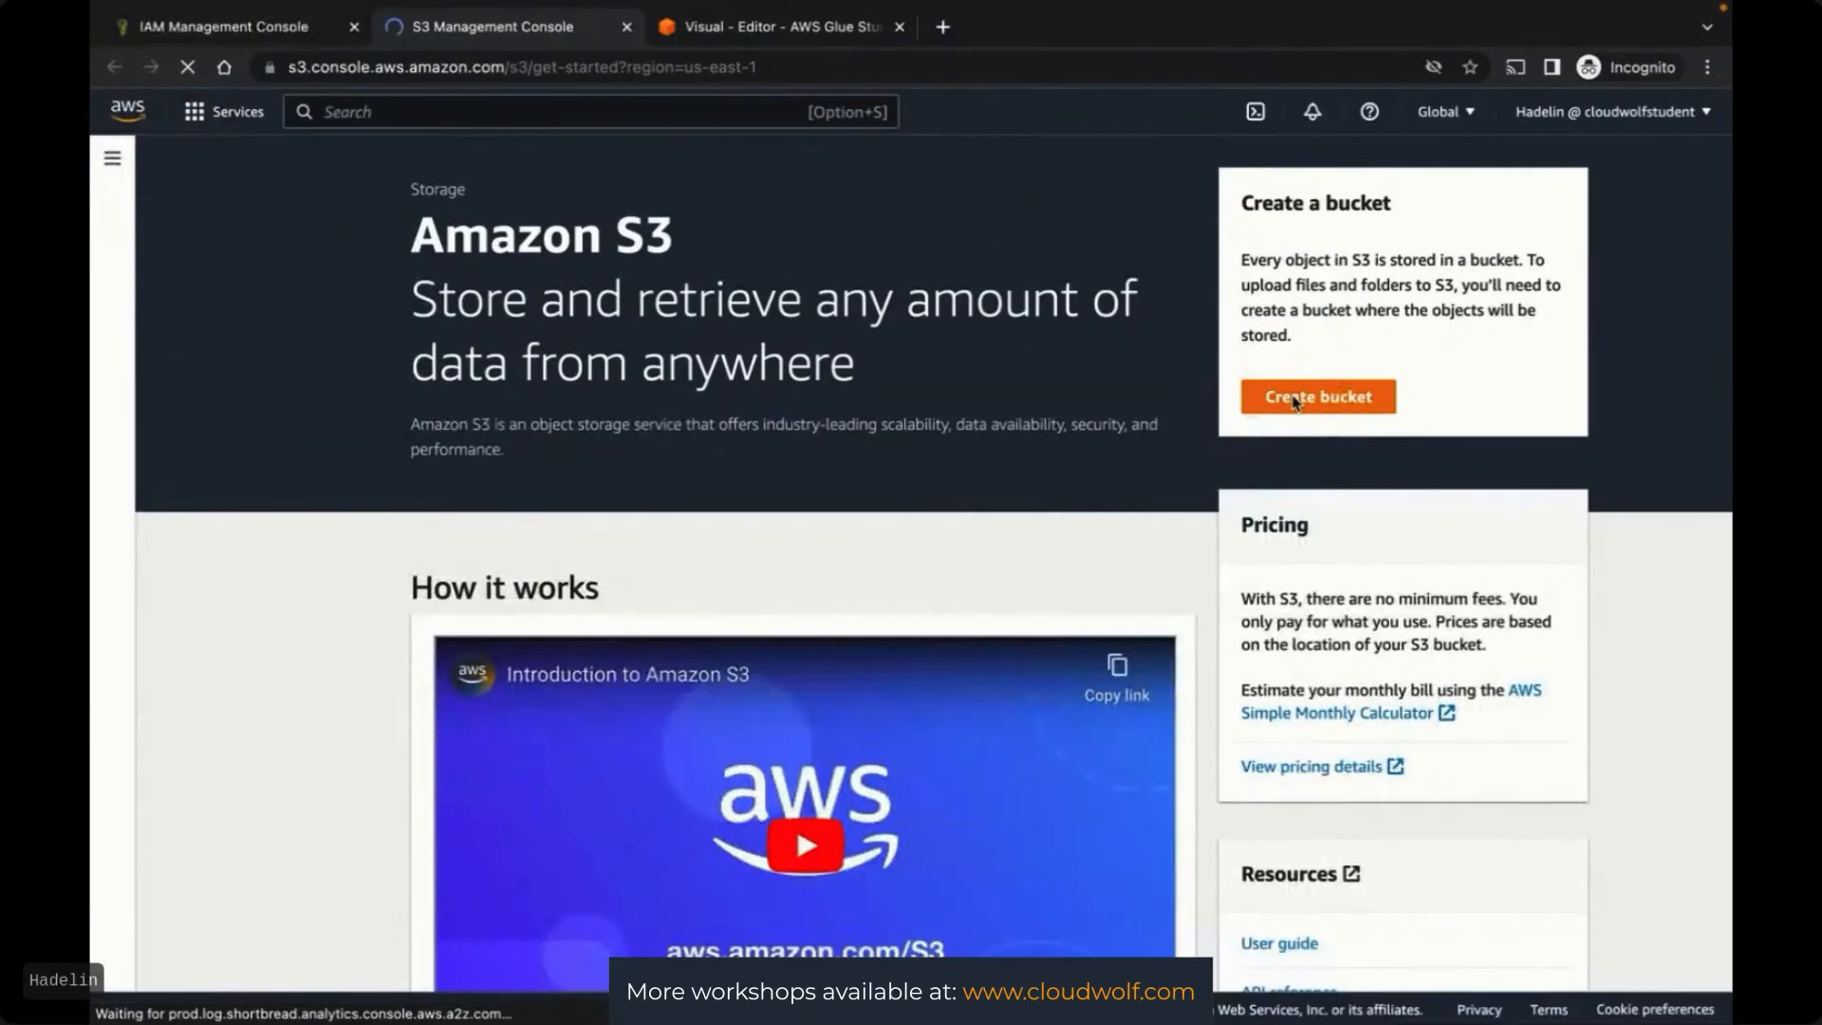
click(1295, 399)
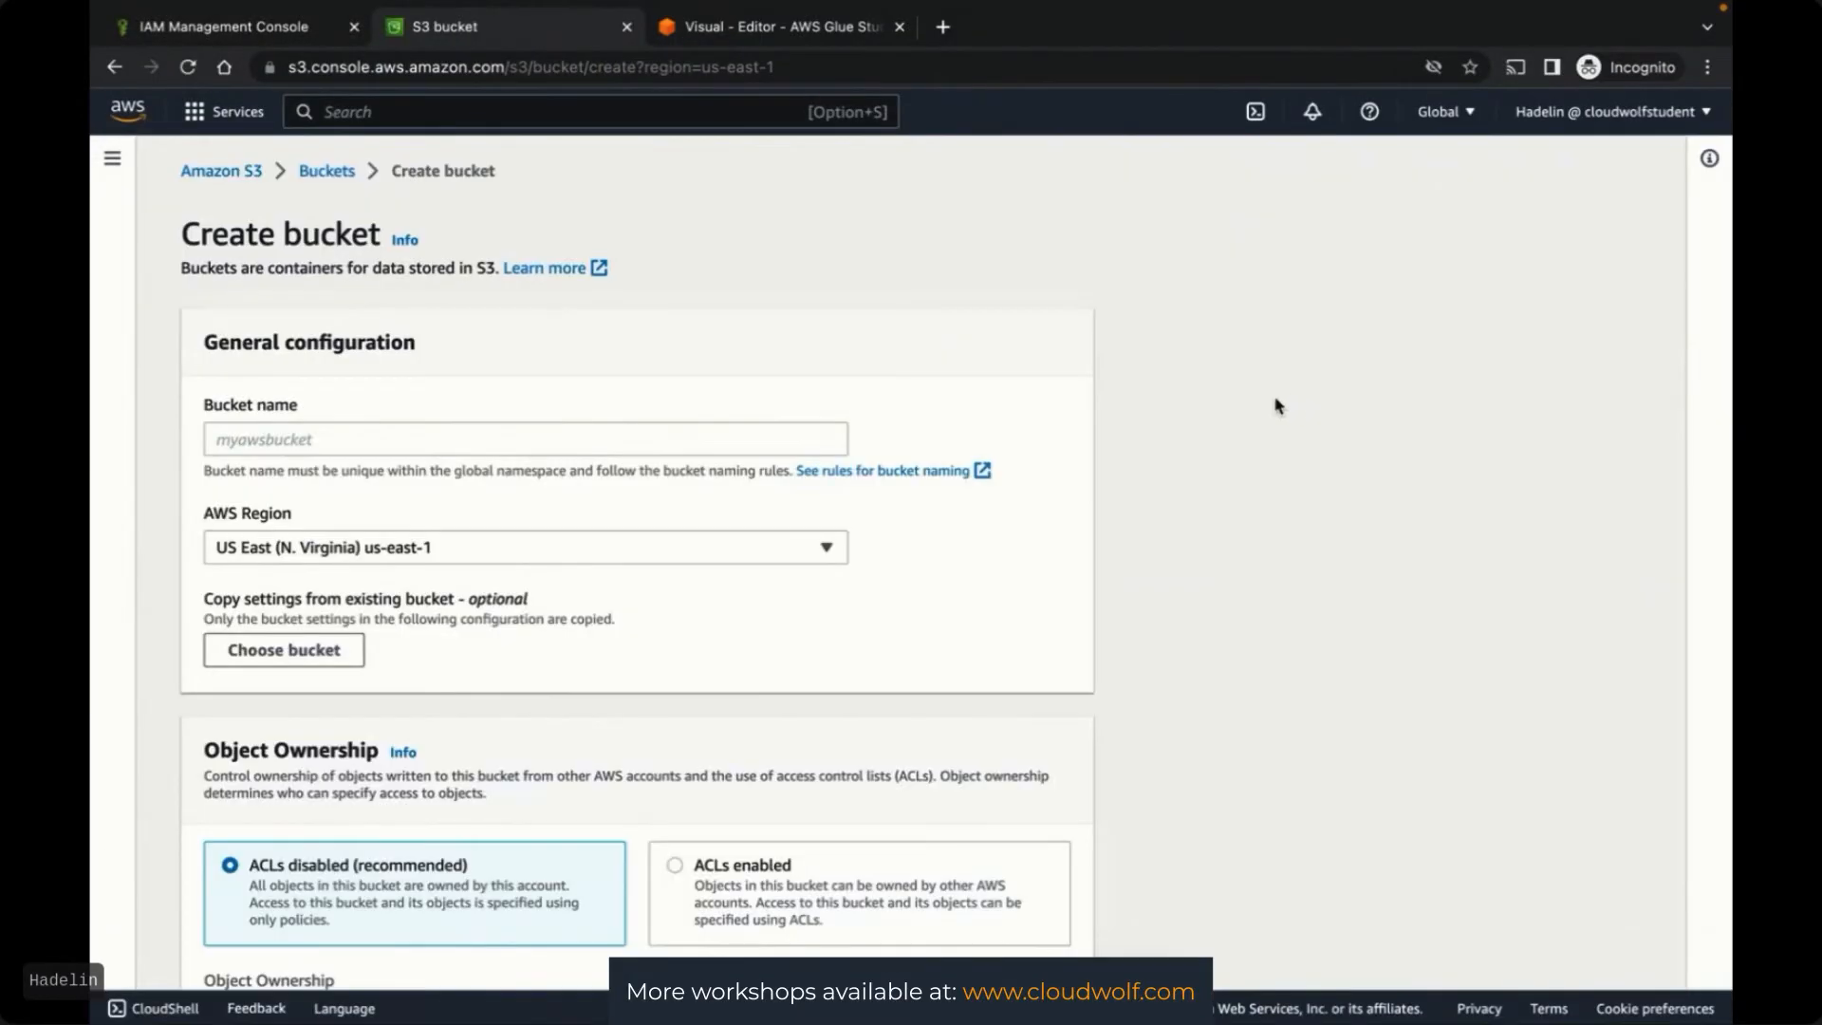
click(489, 440)
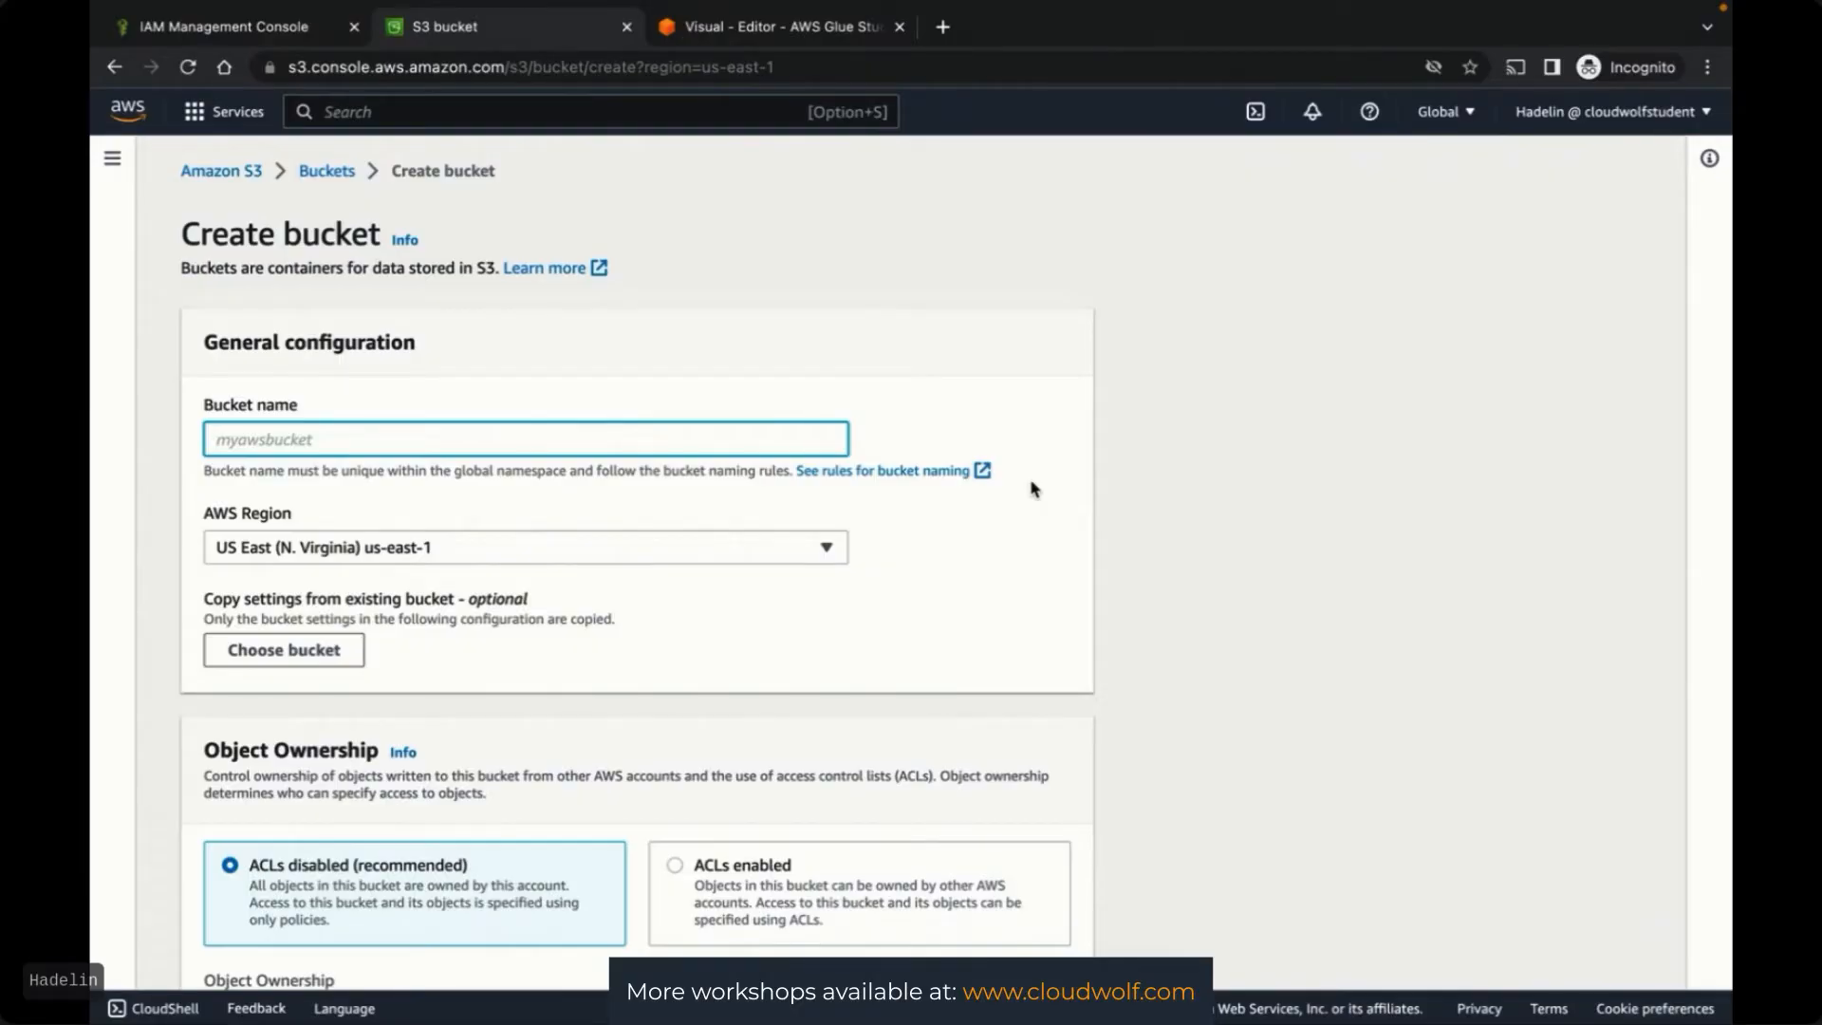
text(recommender-system-8730872805)
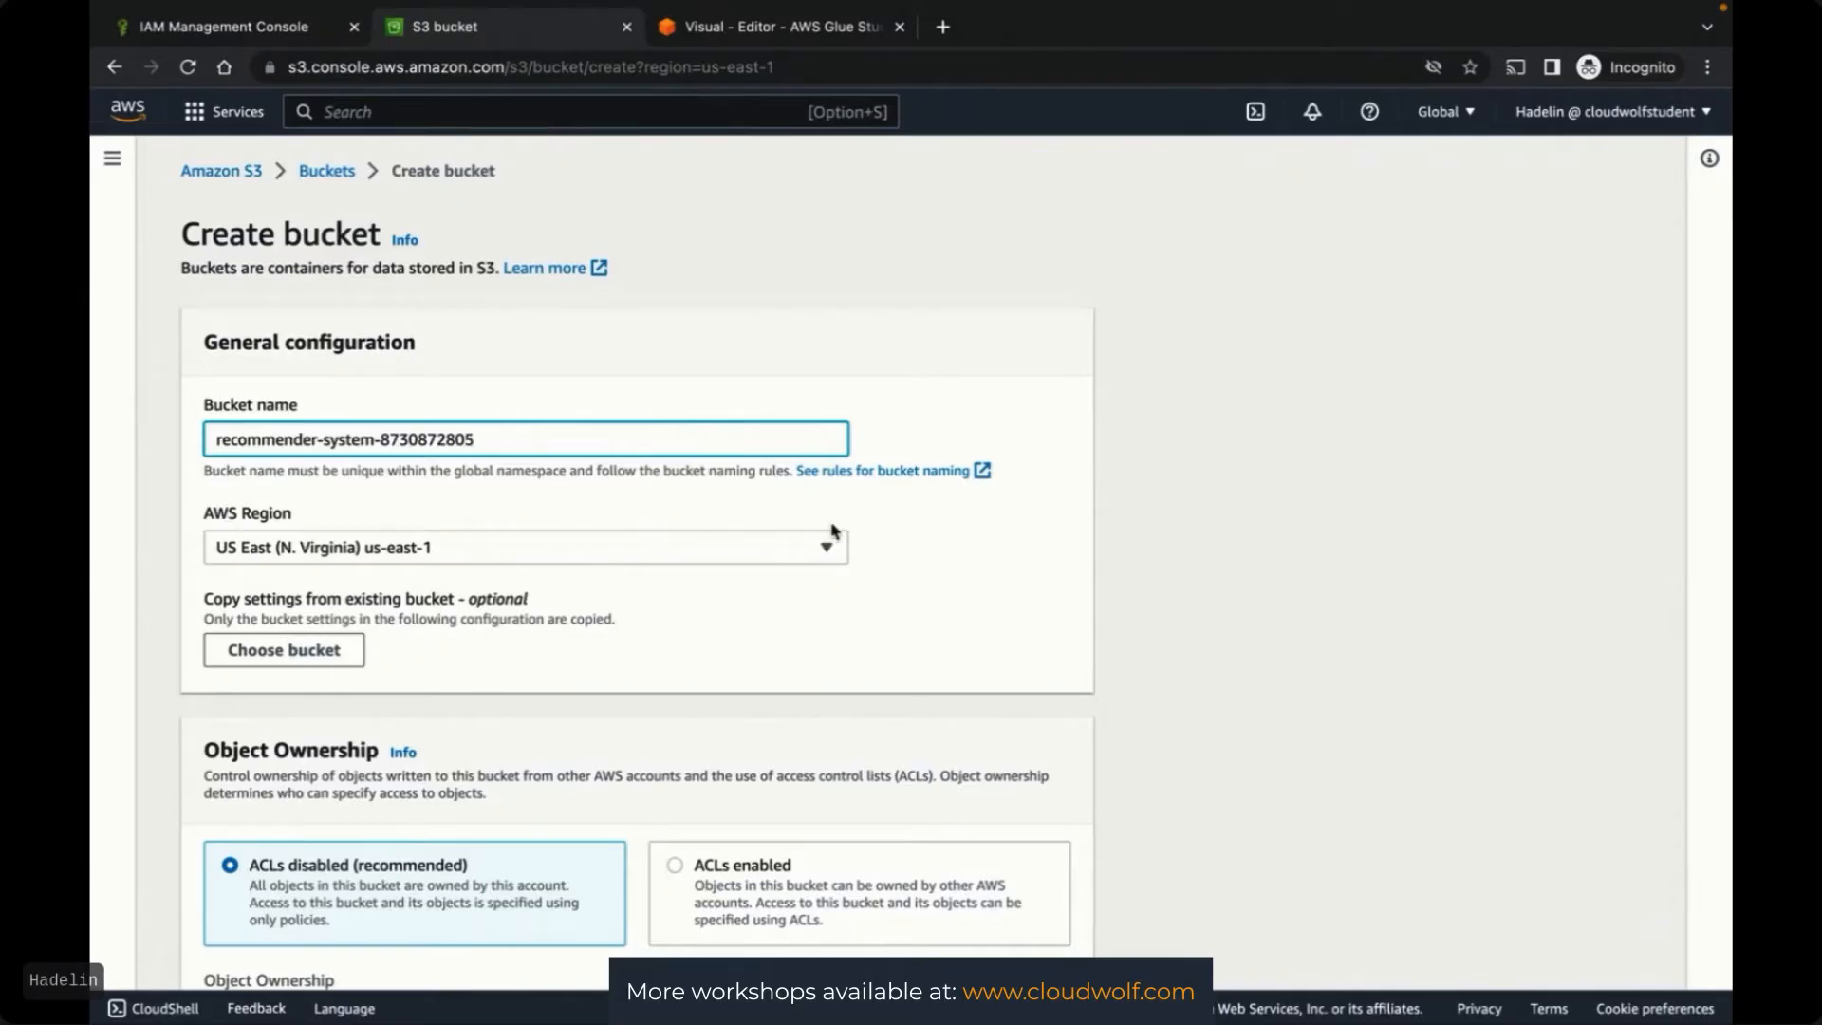
click(1169, 585)
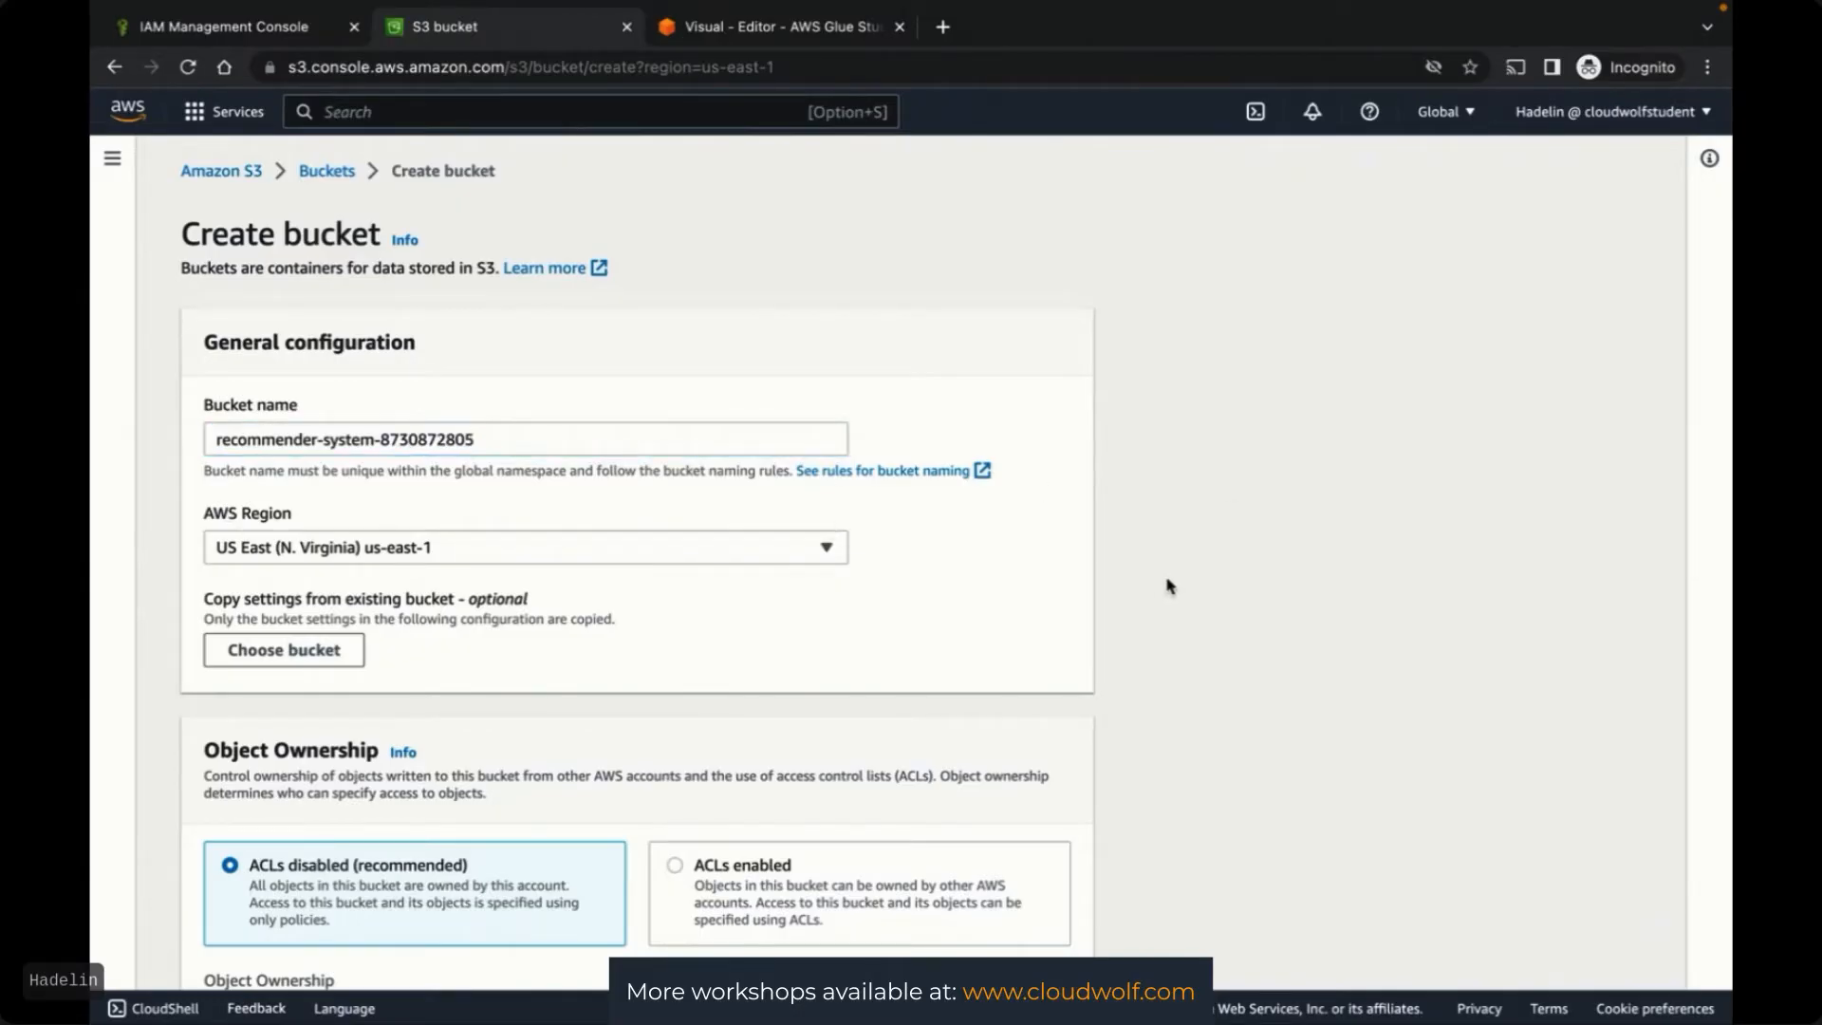
scroll(1169, 585, down, 10)
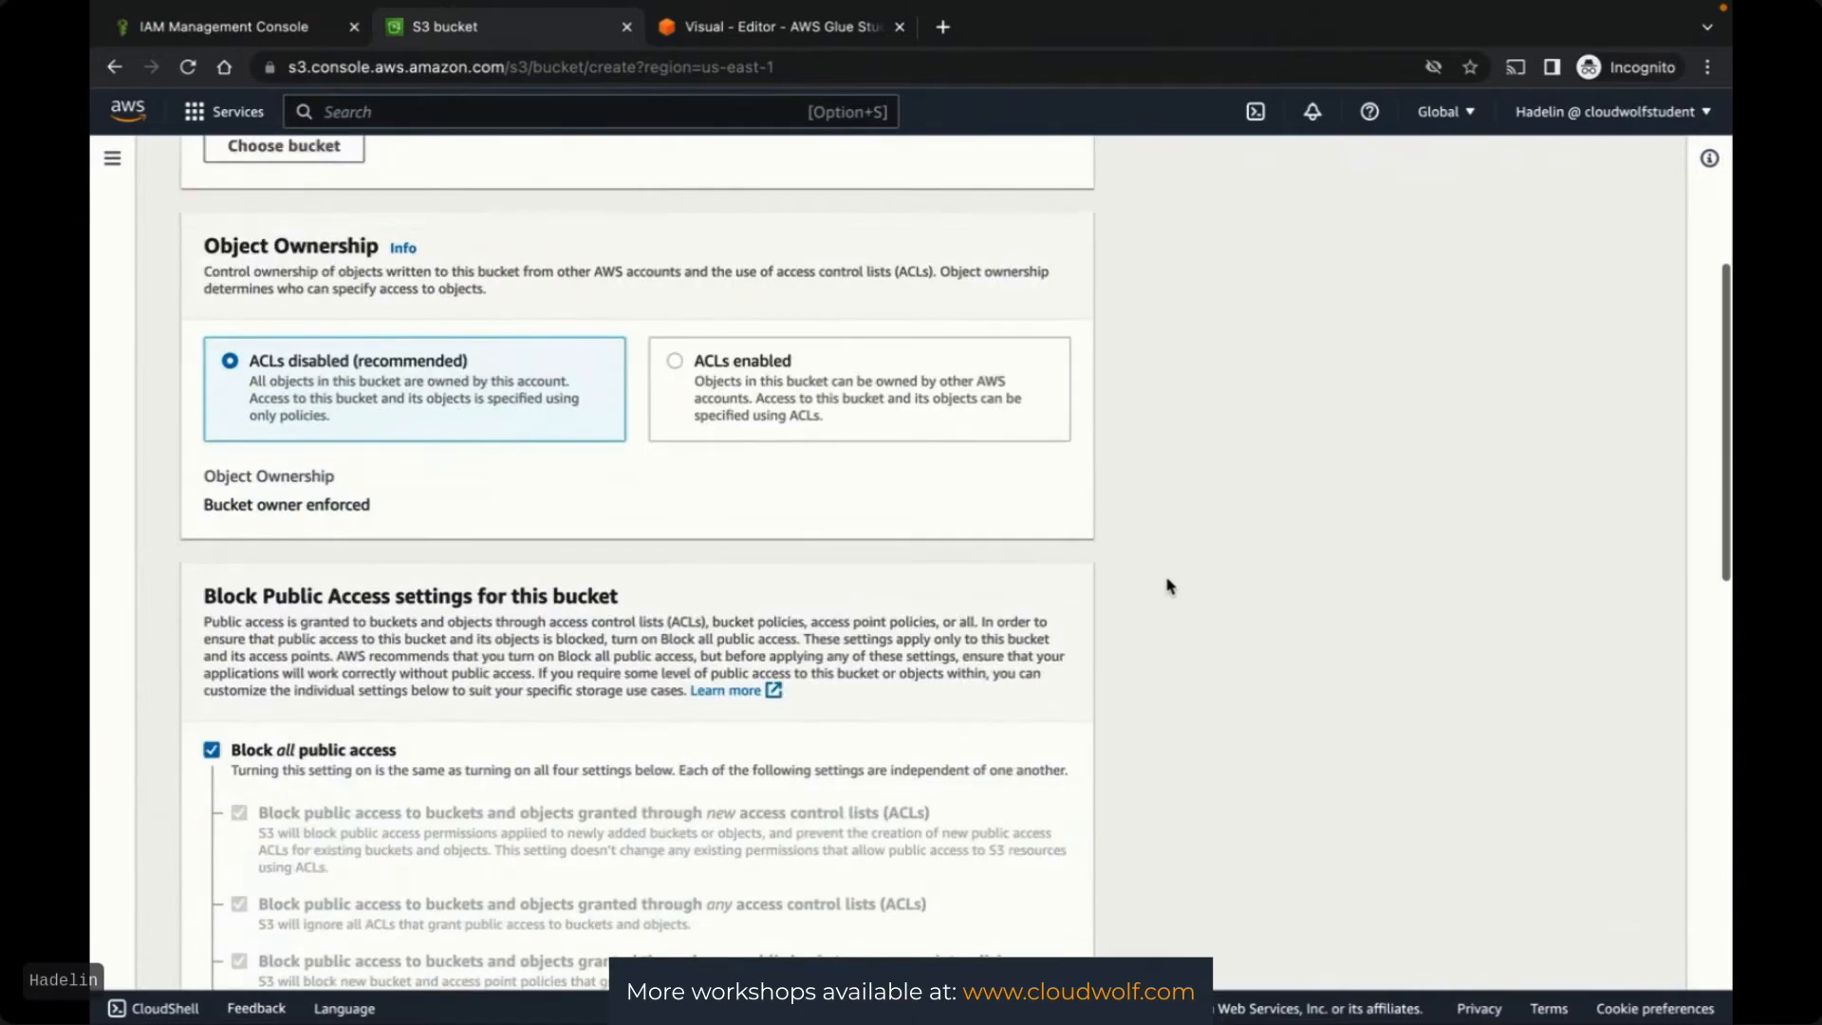
scroll(1169, 585, down, 5)
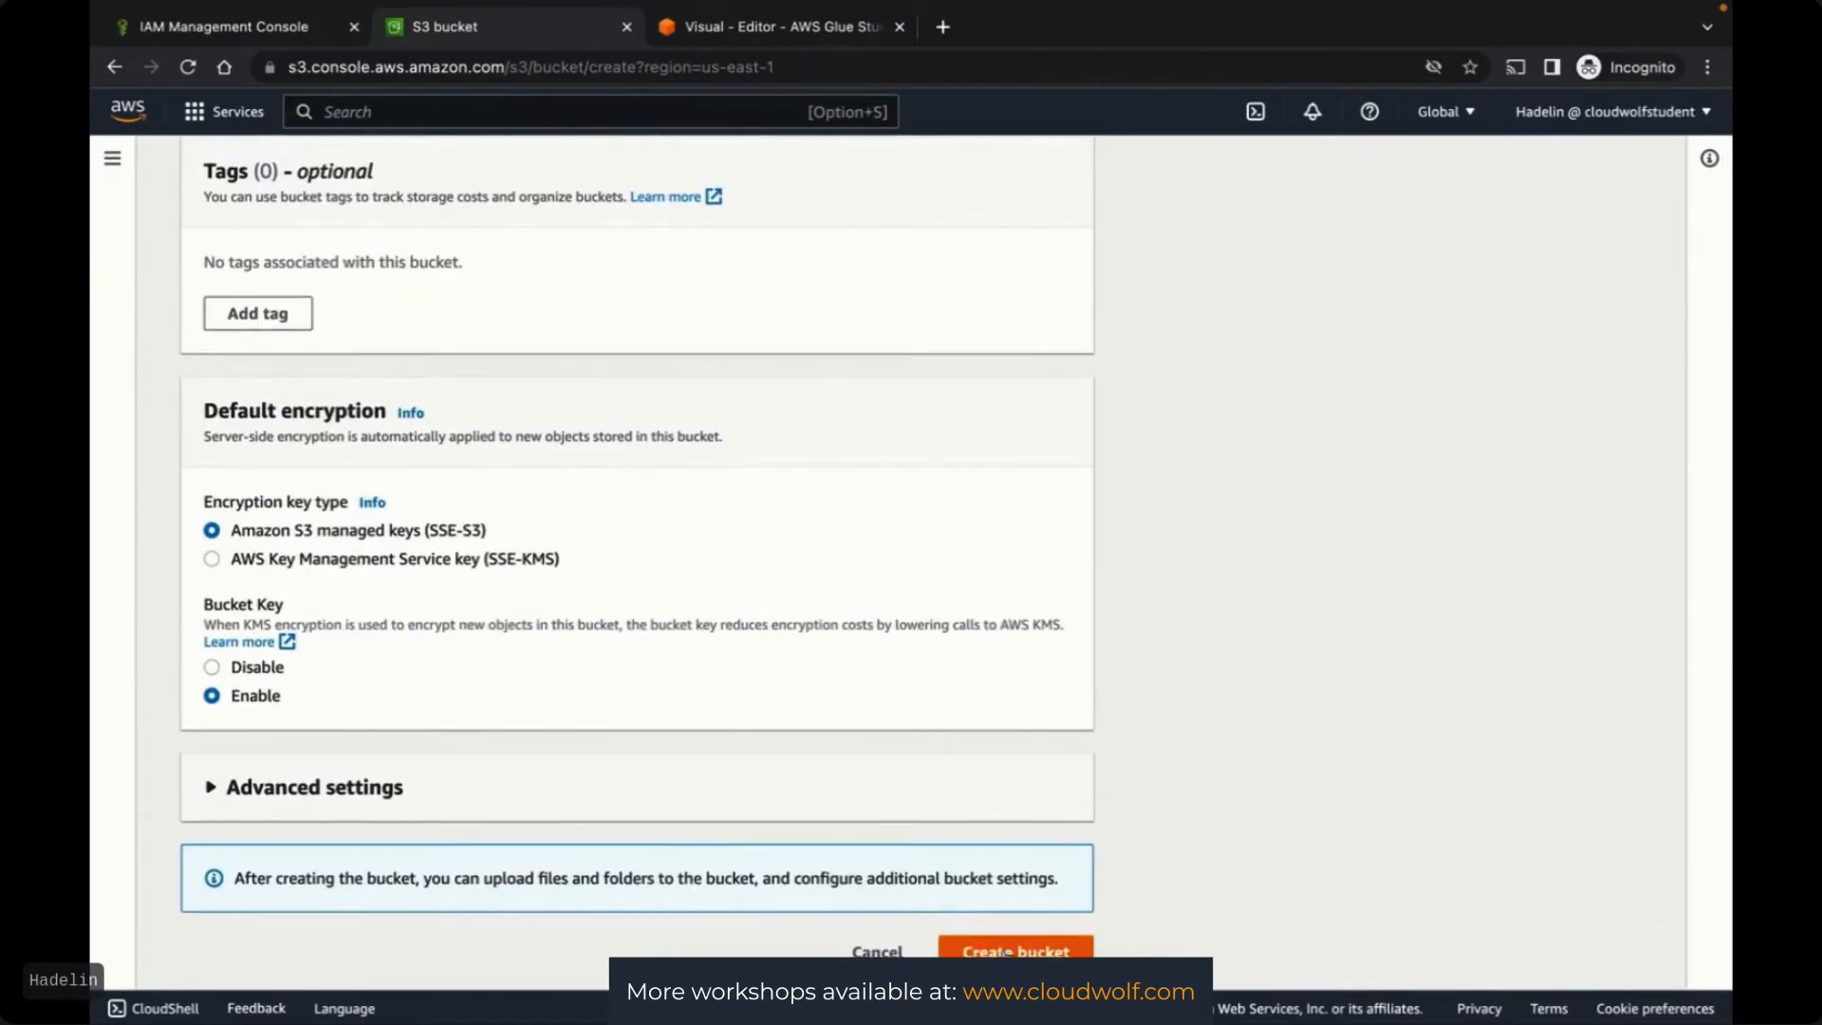
click(1006, 951)
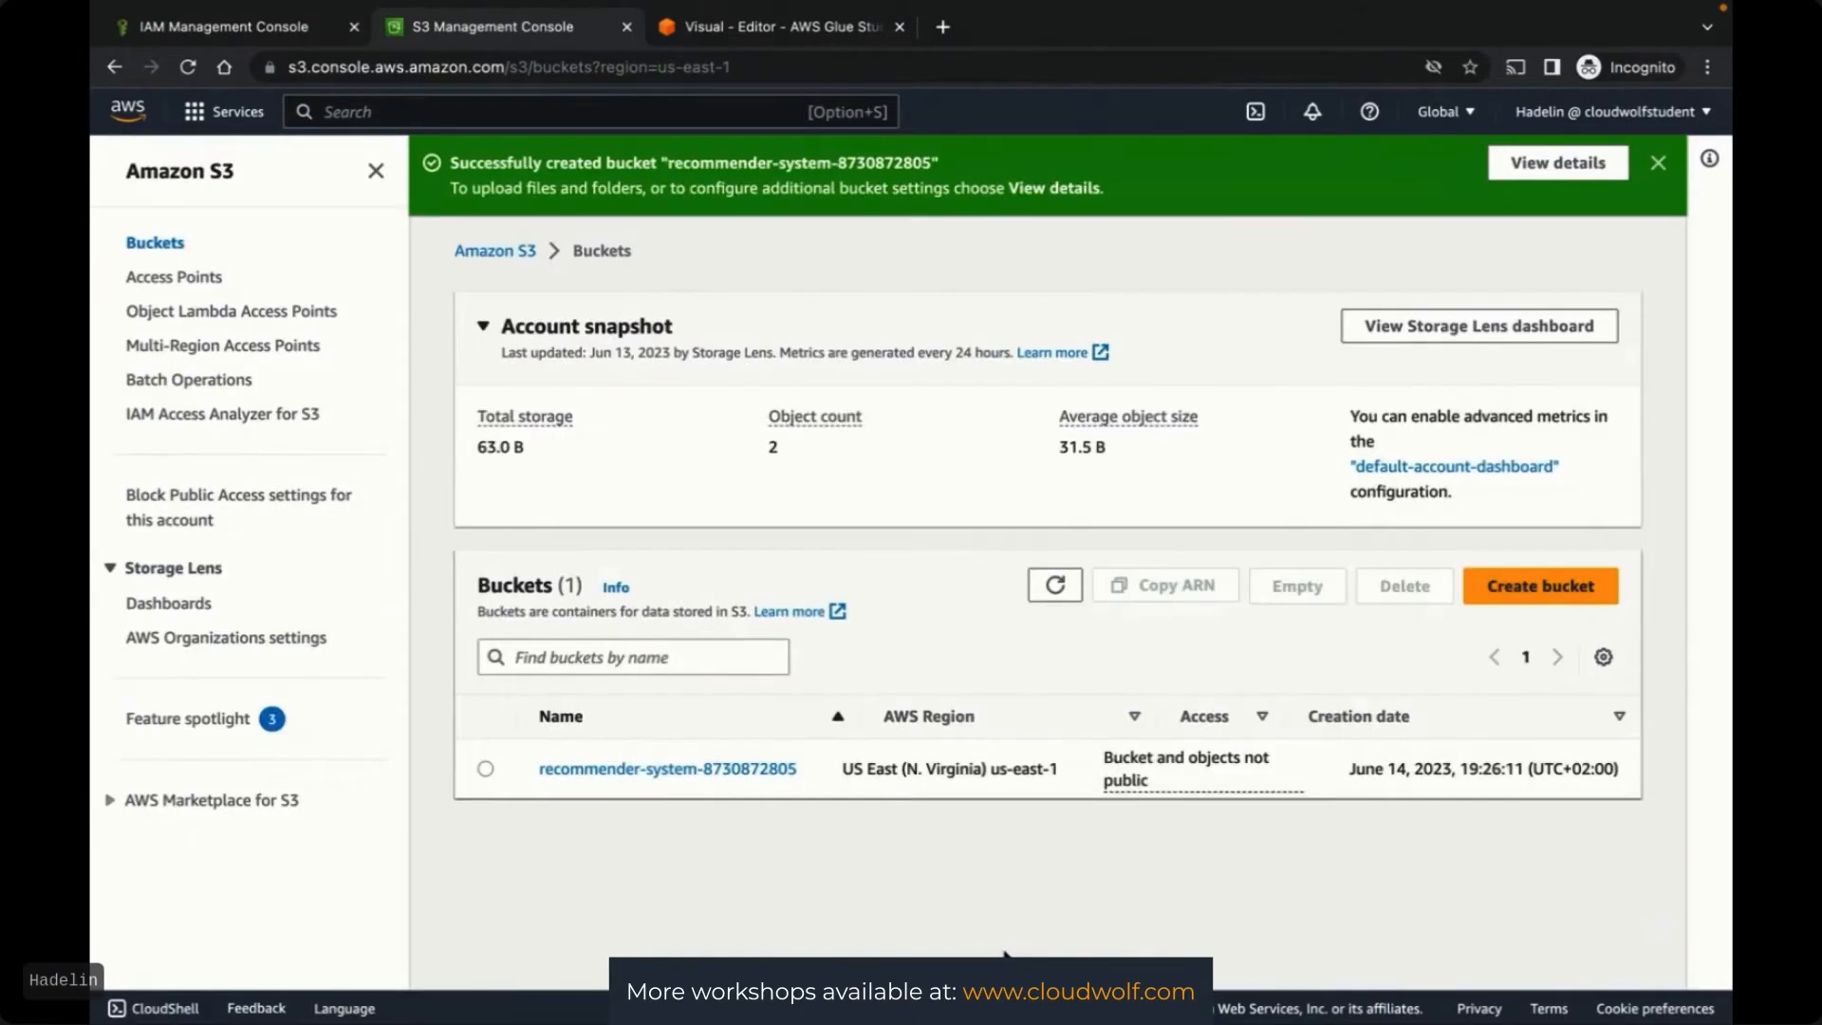
click(672, 771)
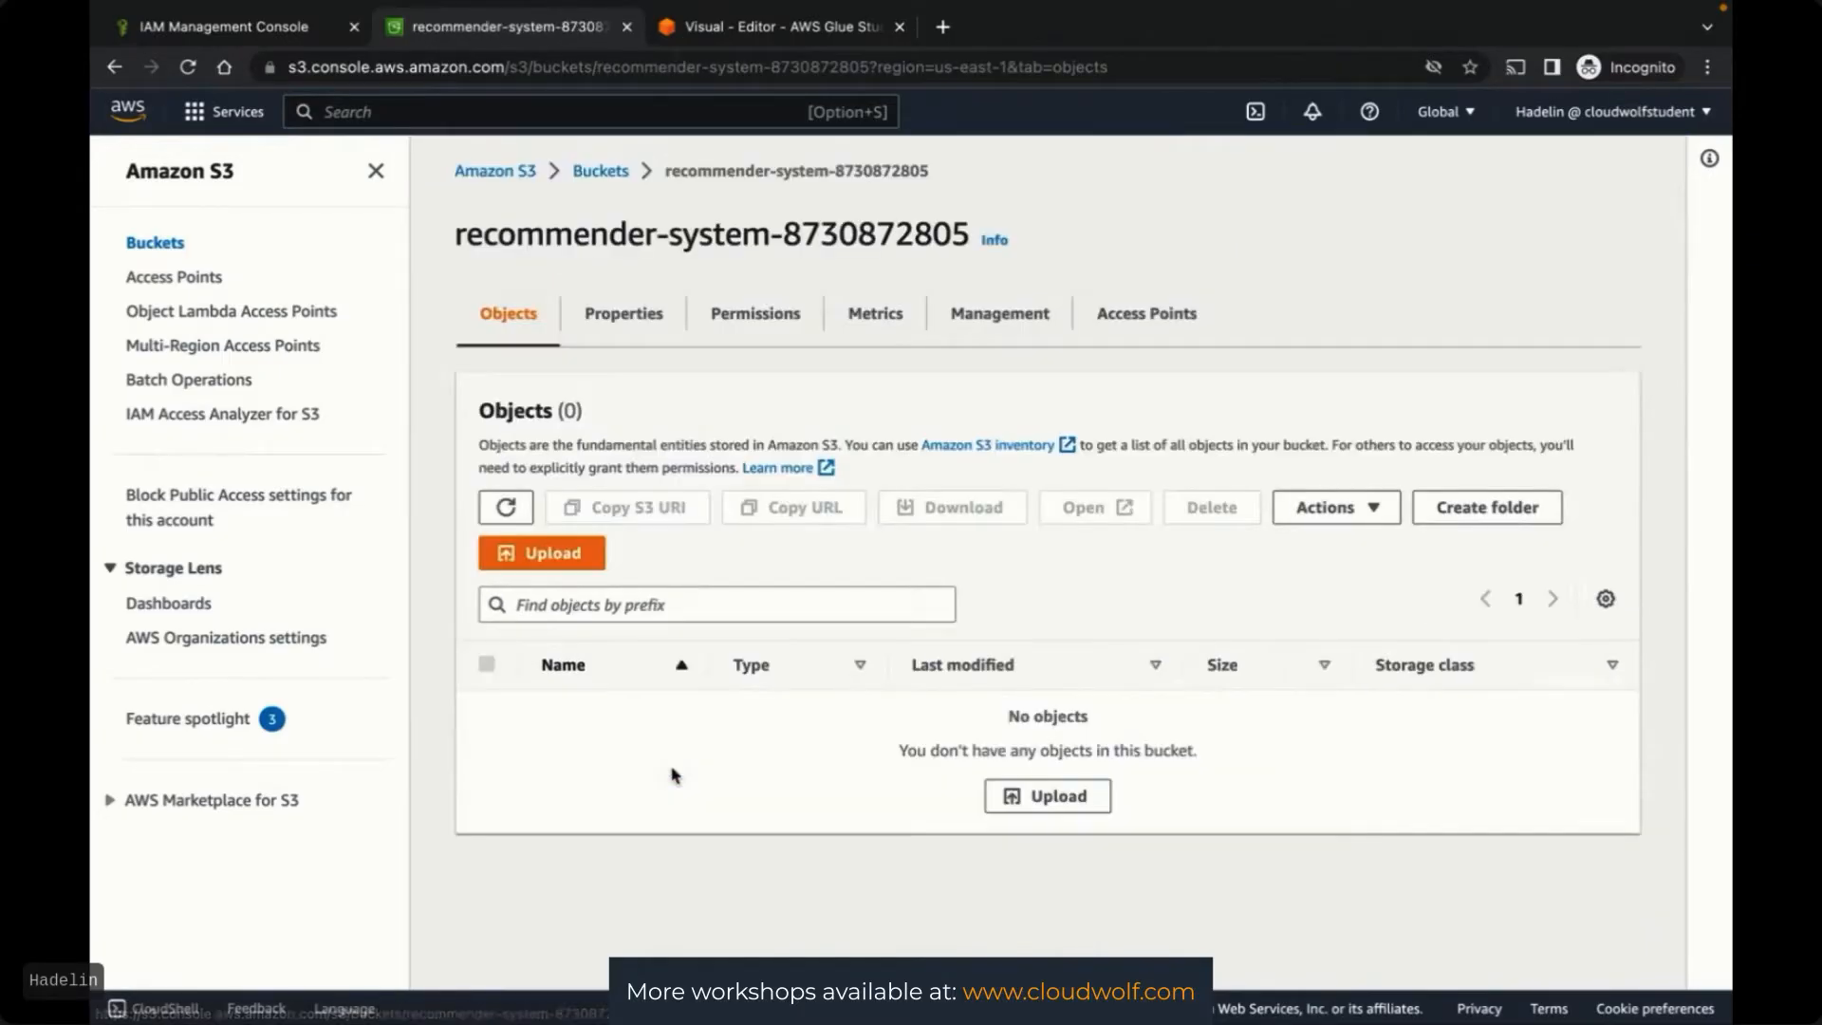
Add movie_ratings.csv from the Small Data folder to the upload list
click(560, 560)
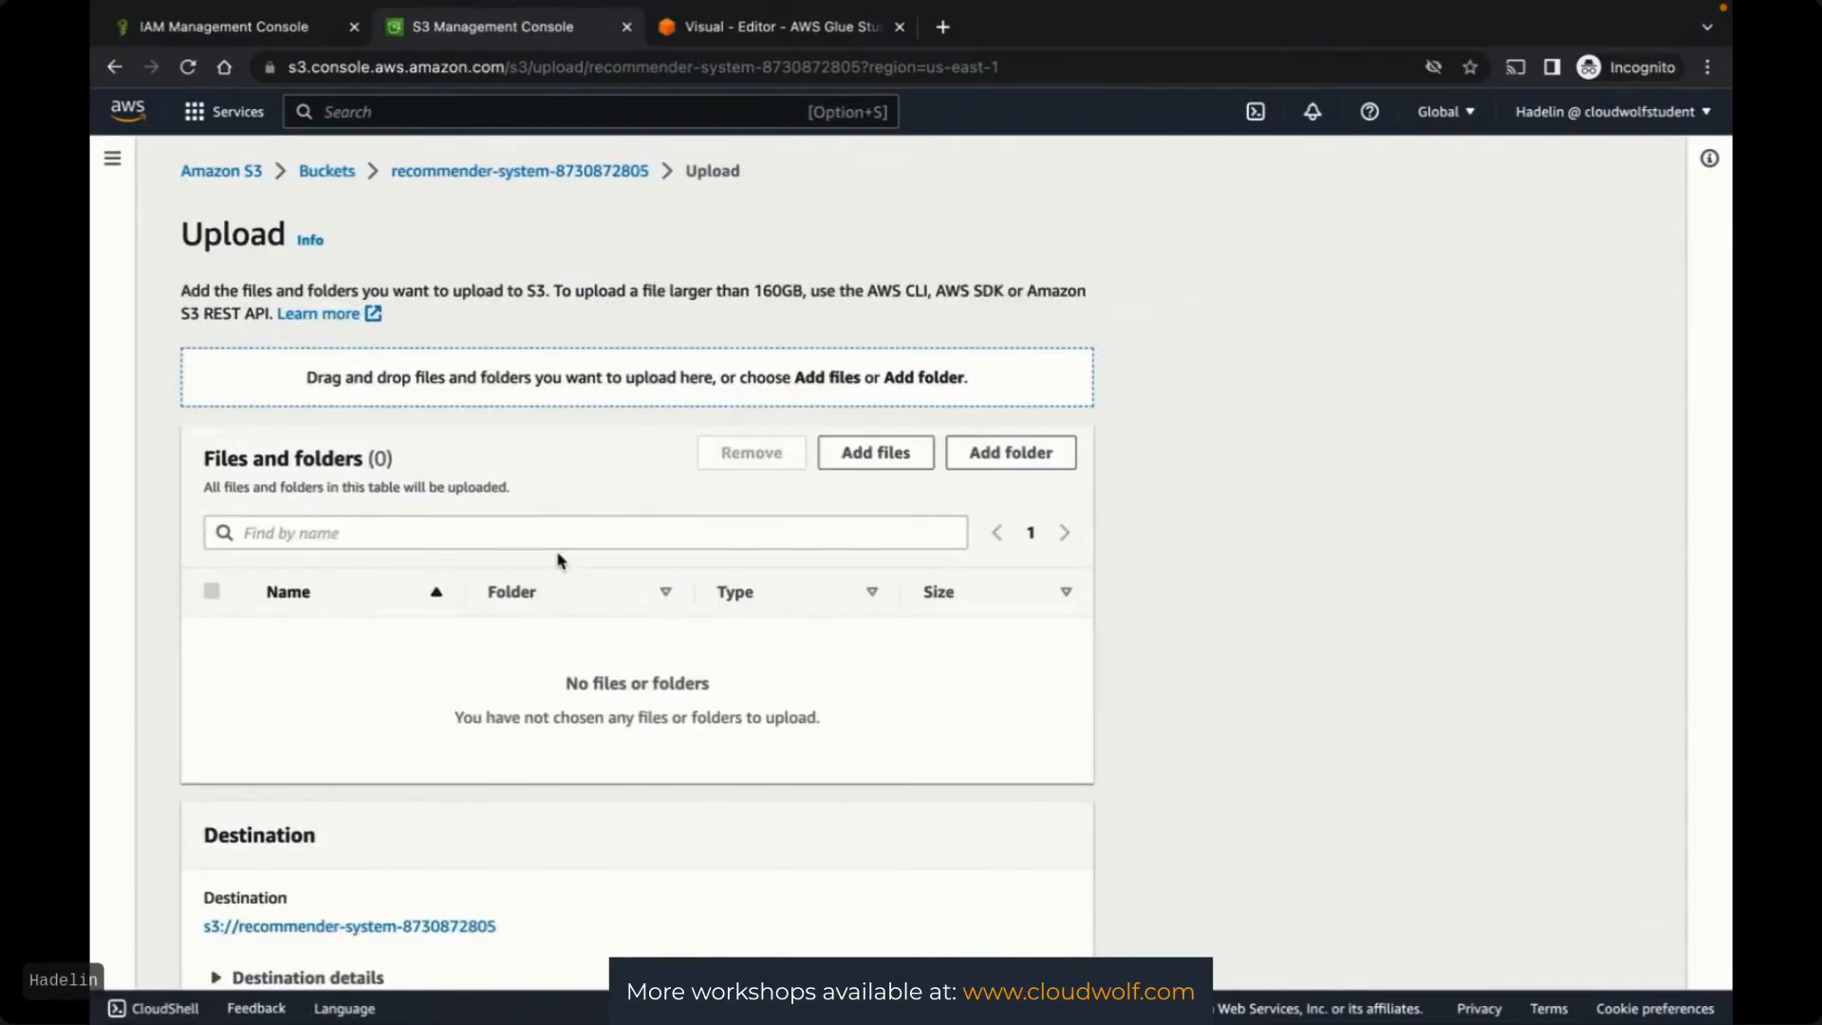
click(869, 456)
click(867, 457)
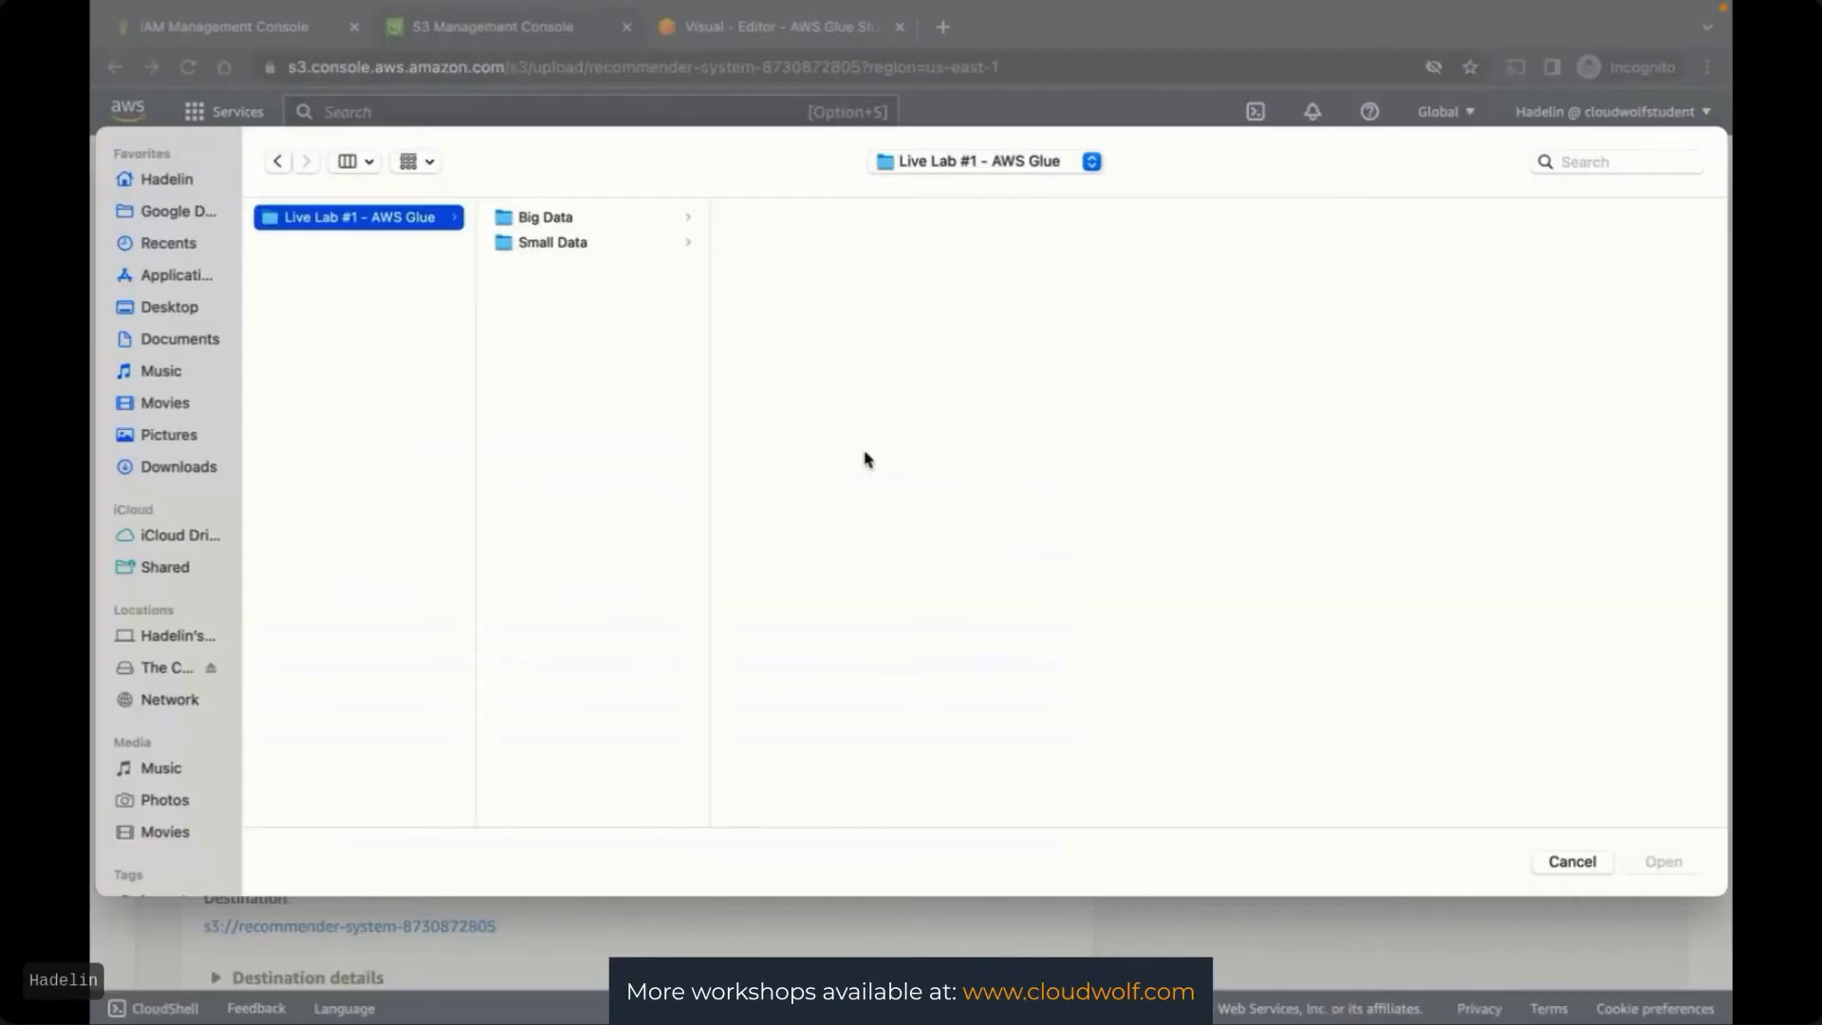
click(566, 228)
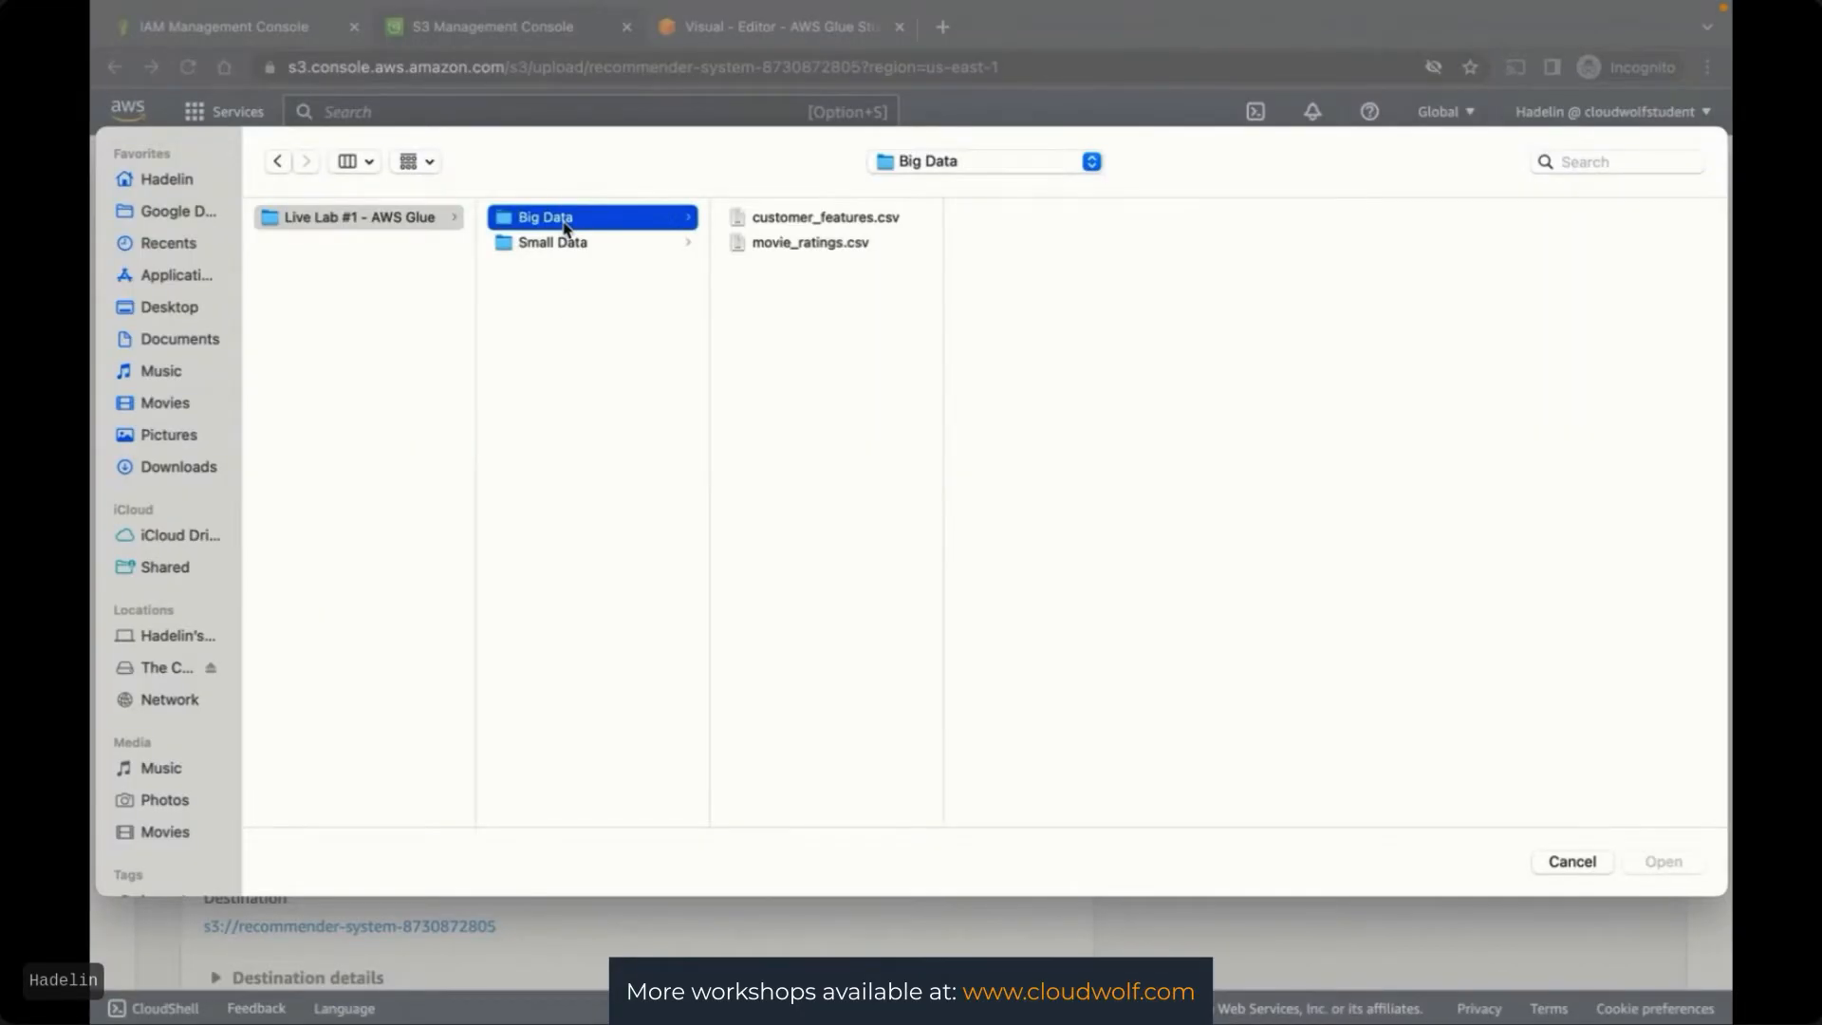
key(Down)
key(Up)
key(Down)
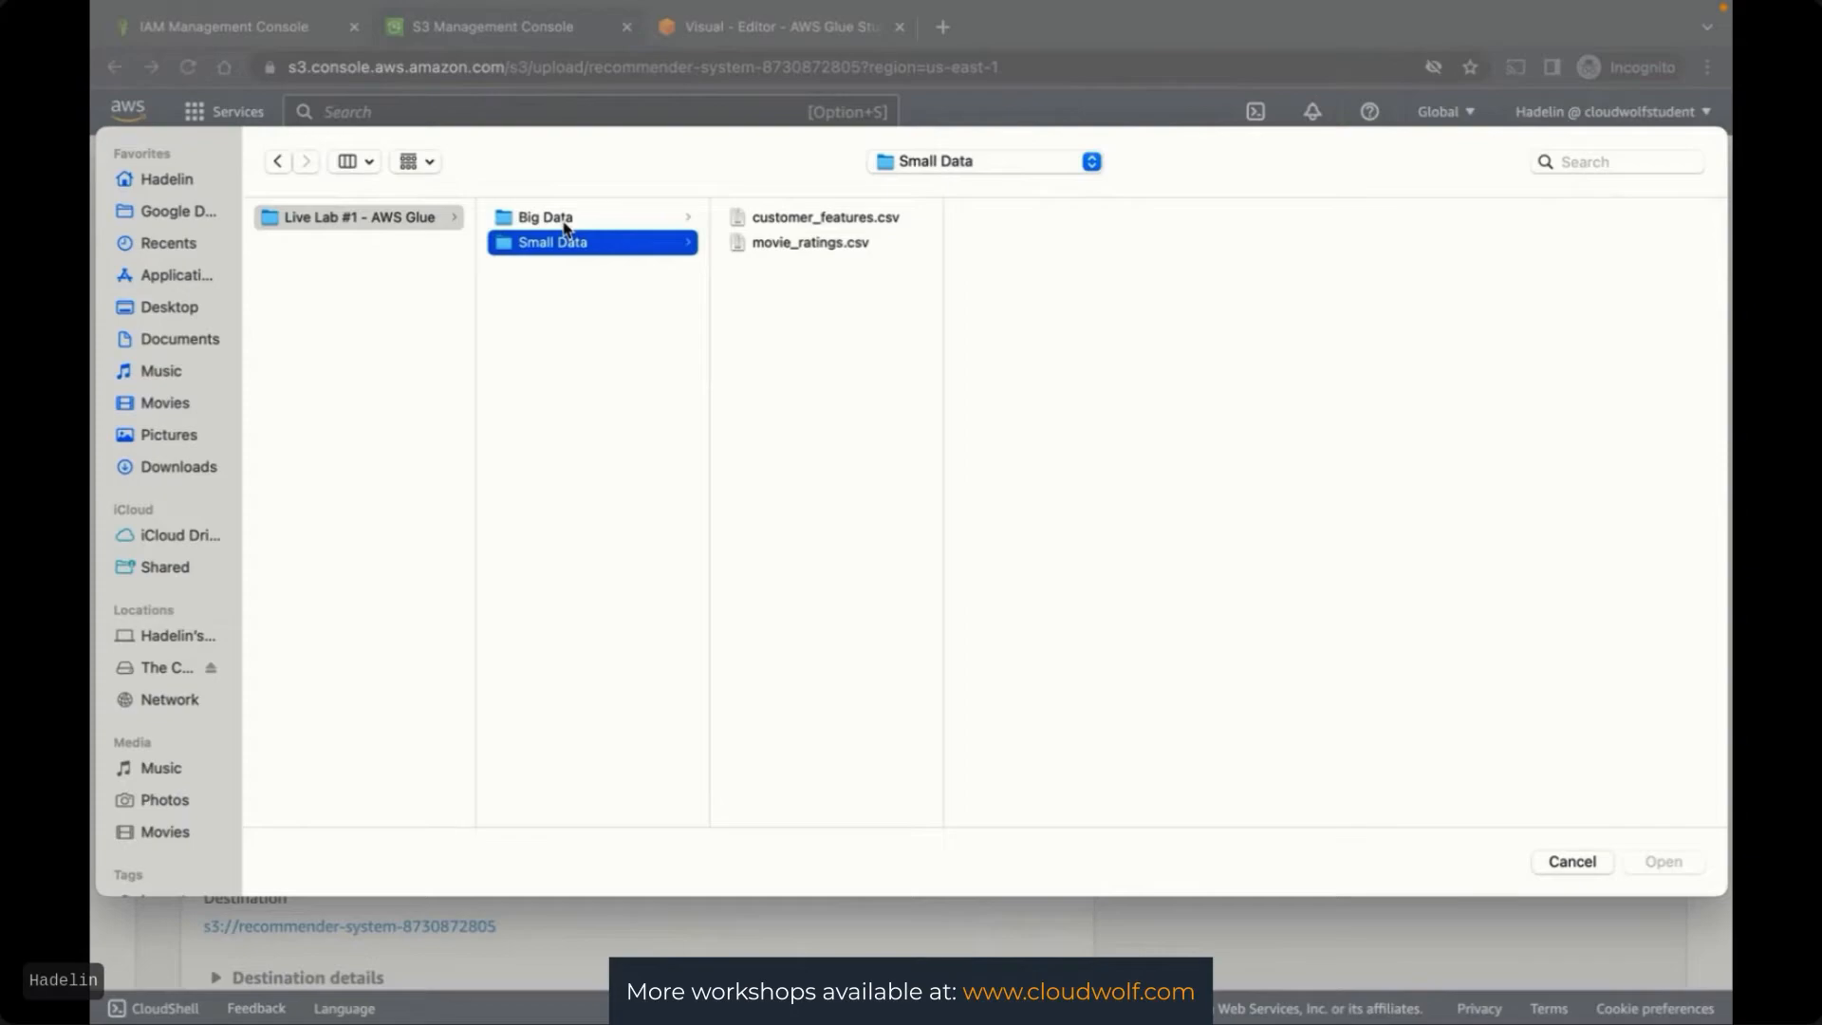
key(Right)
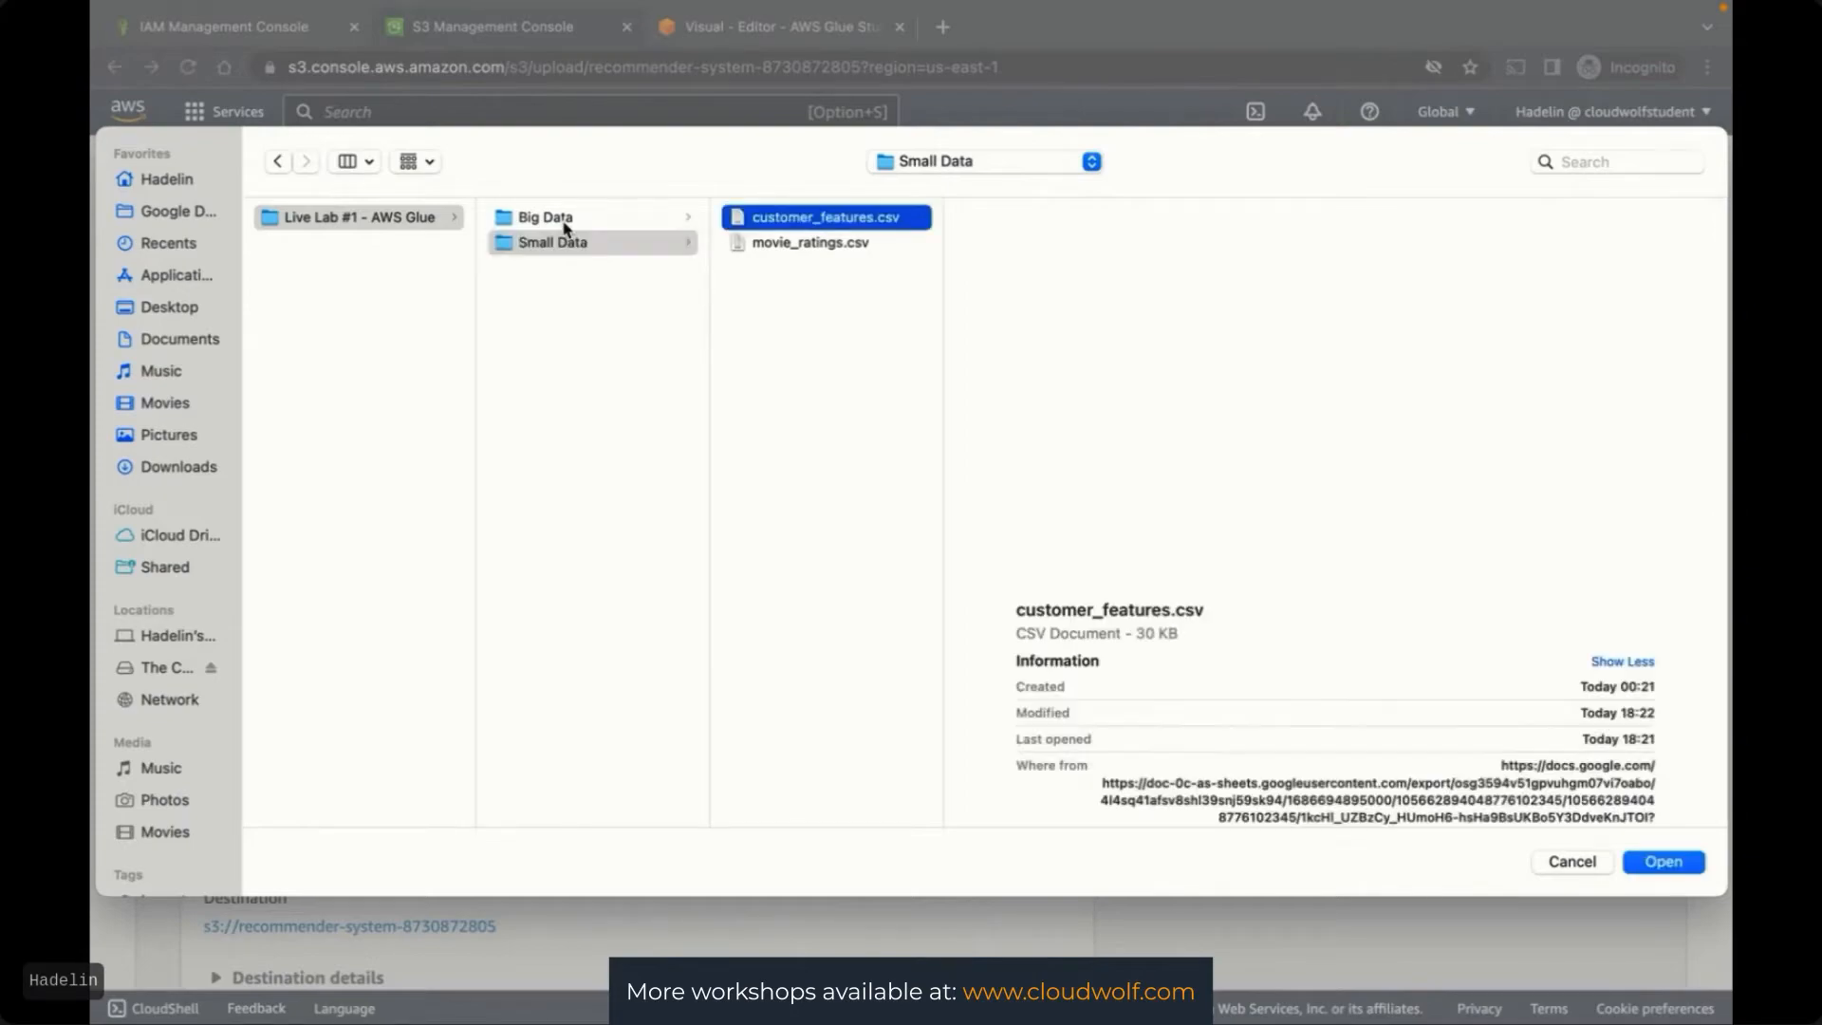
key(Down)
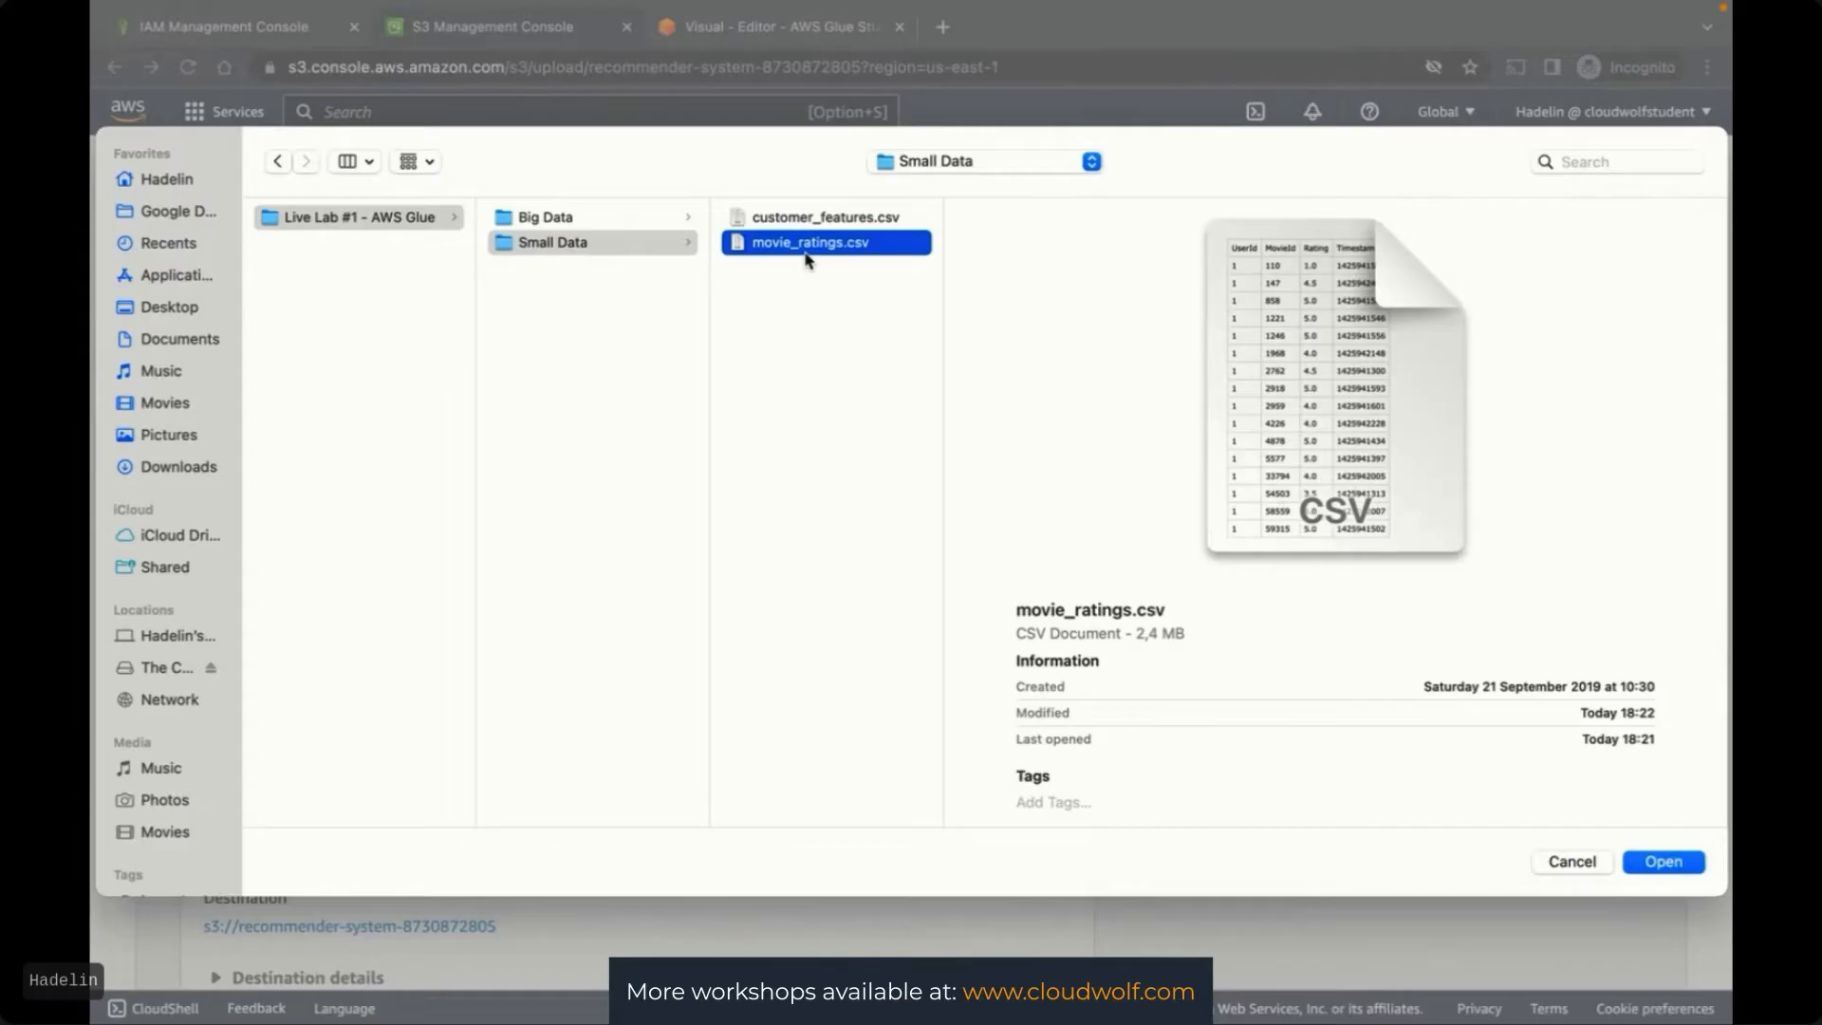
click(1653, 864)
Upload movie_ratings.csv into the recommender-system bucket and return to its objects
scroll(1314, 731, down, 2)
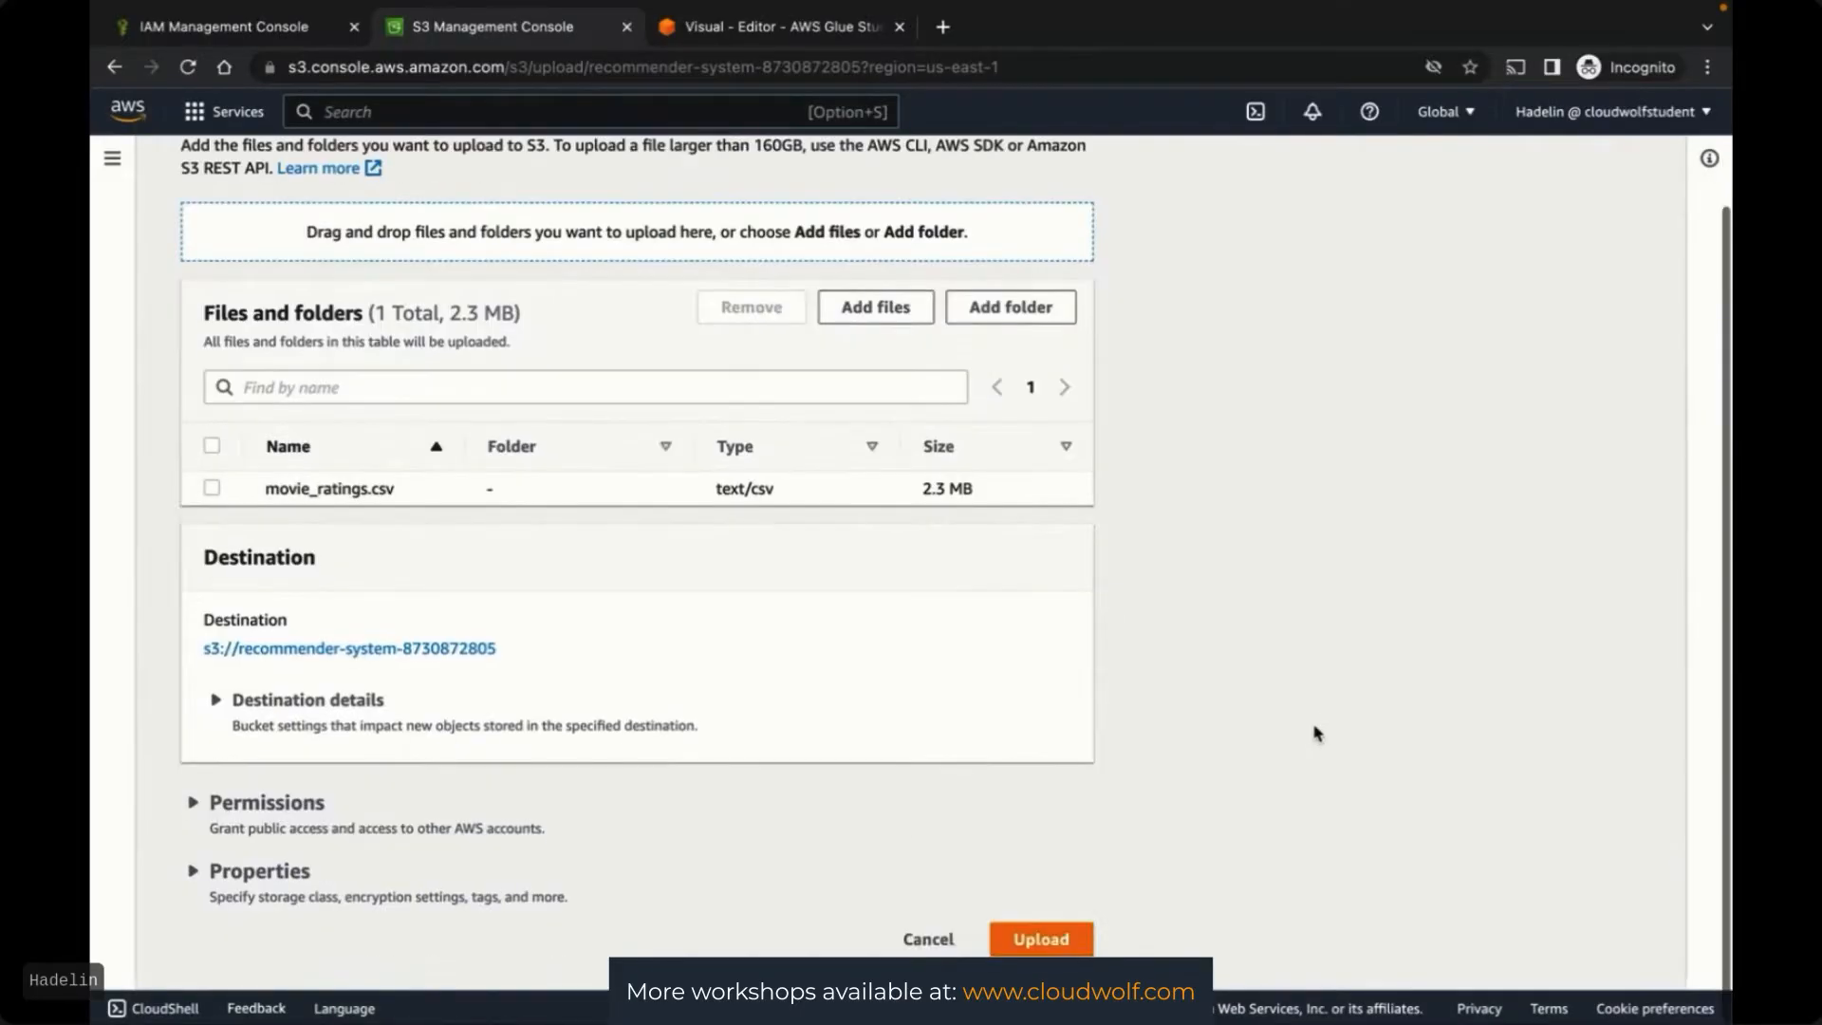
click(1044, 948)
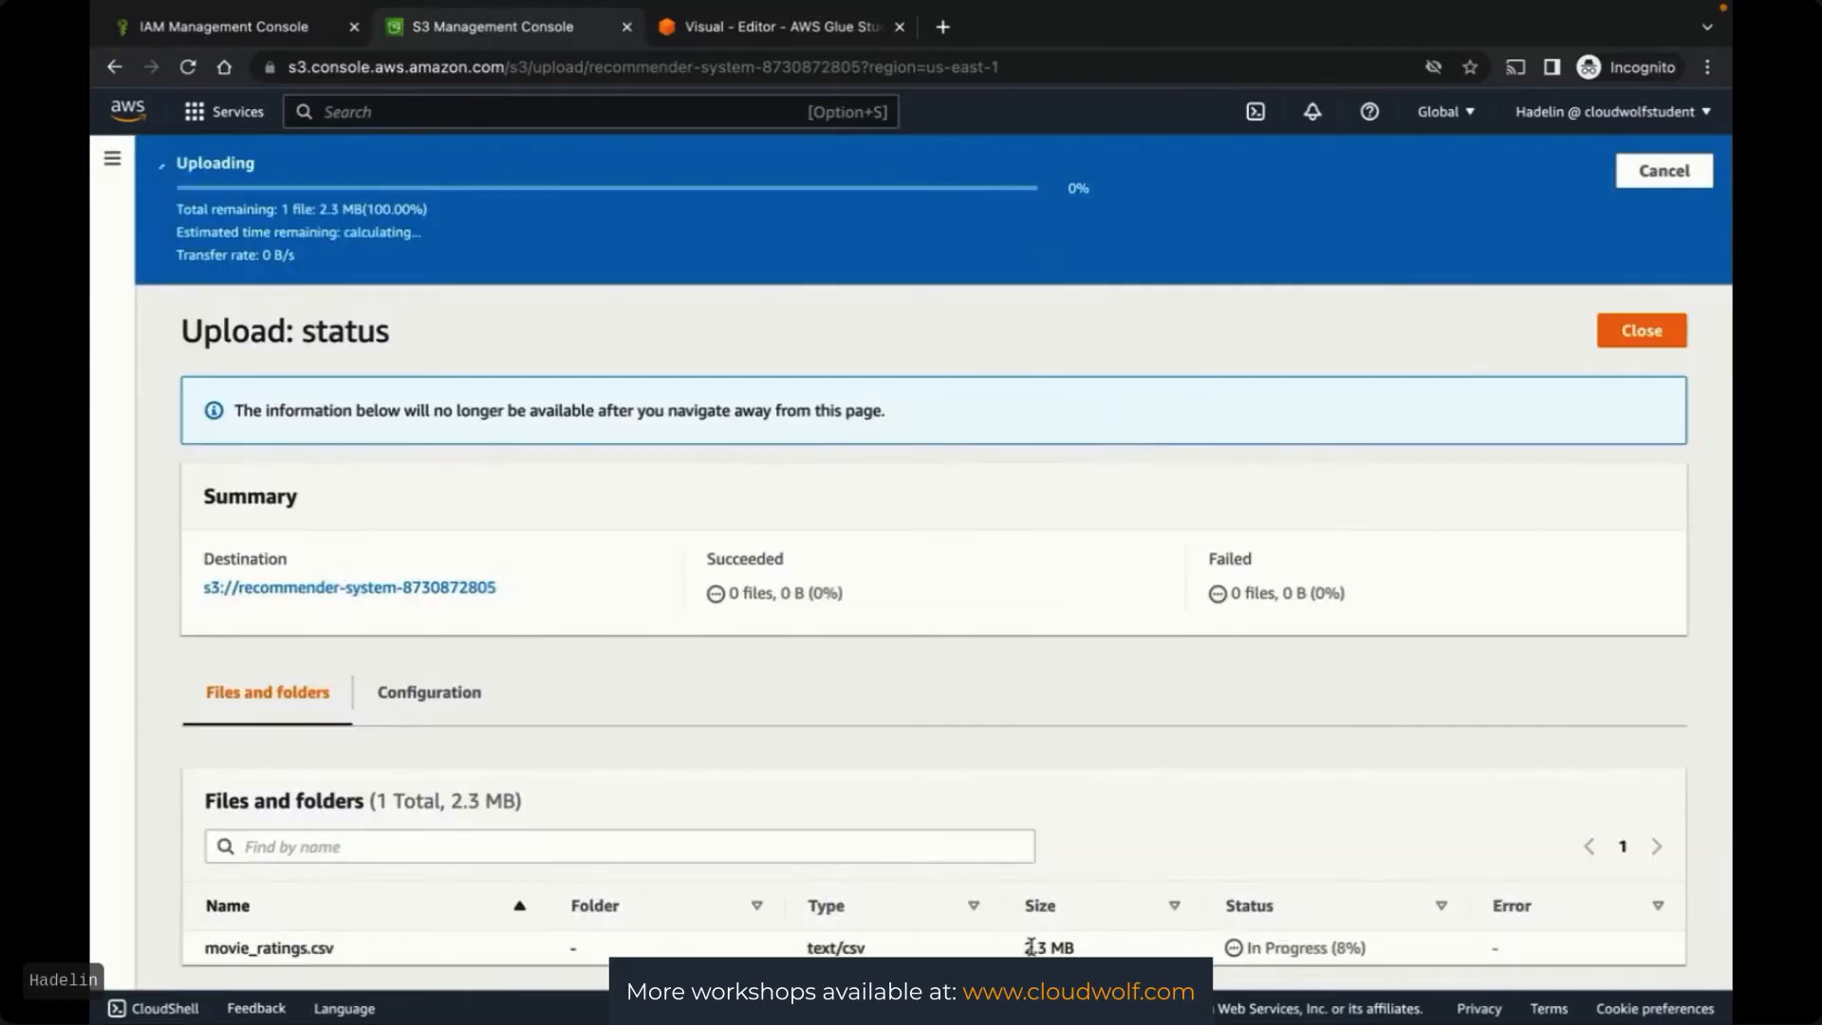
click(1634, 266)
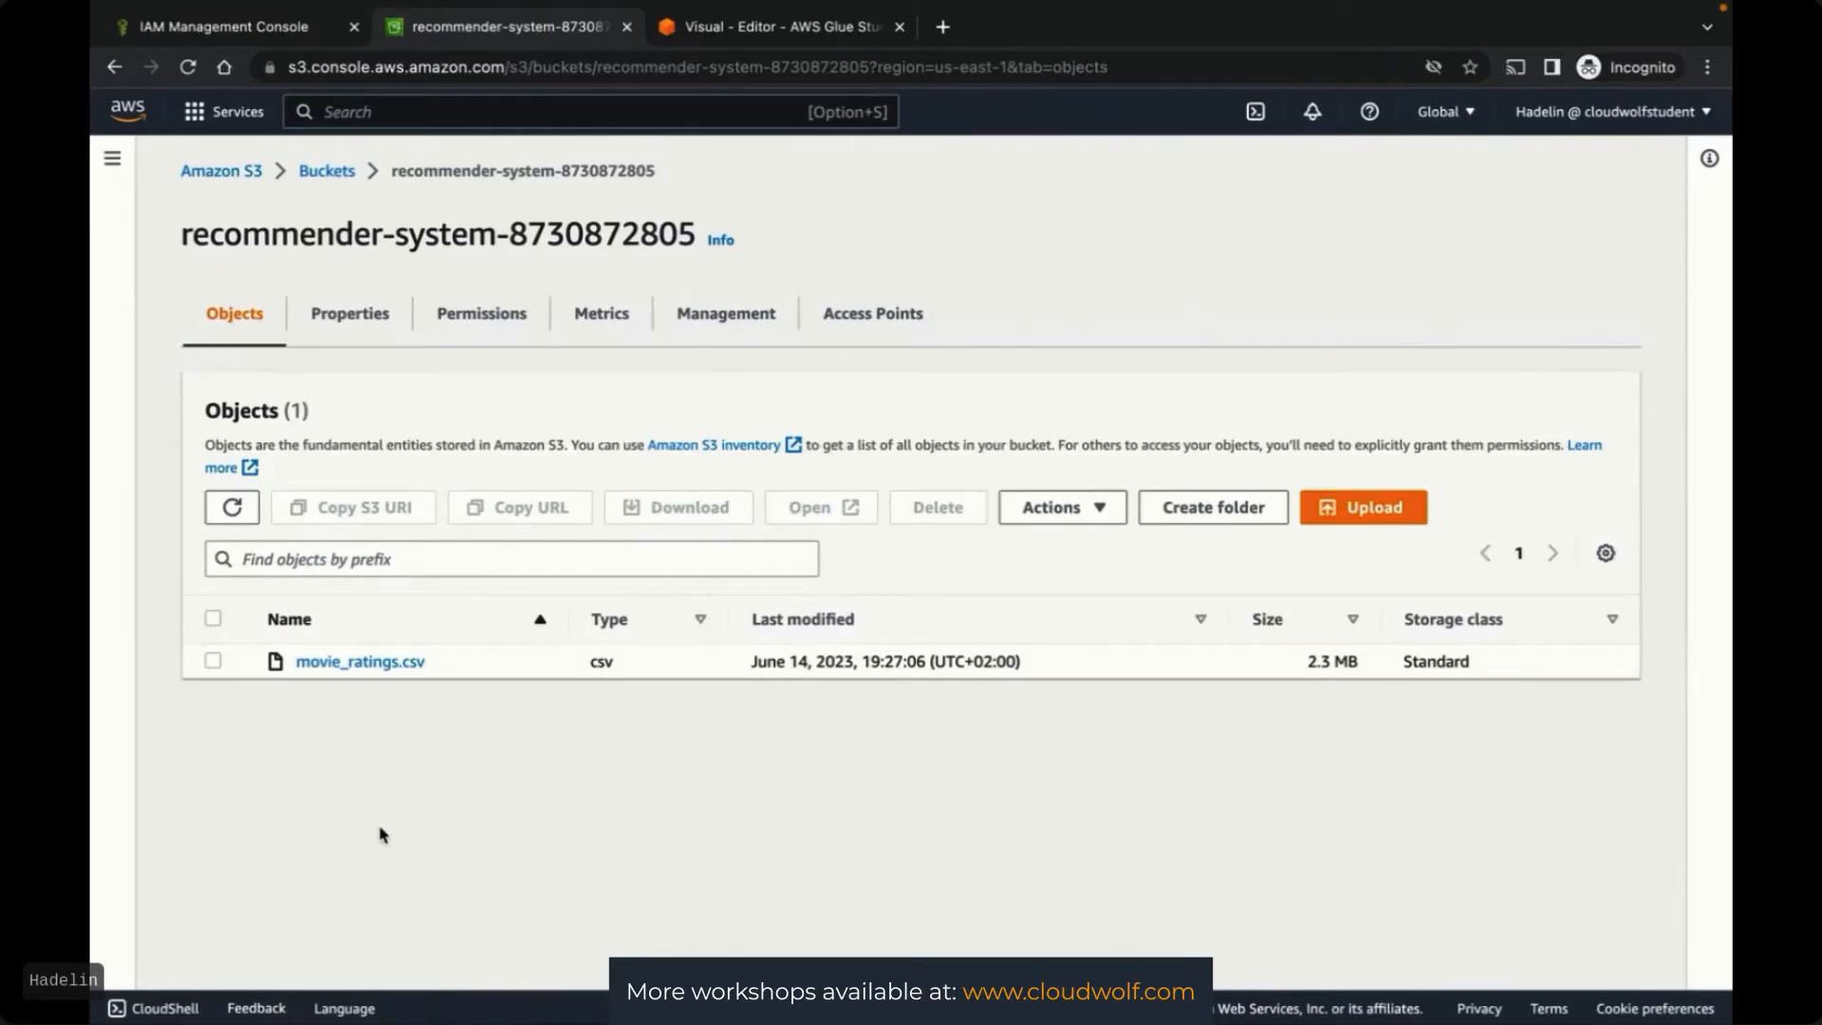
Review the Hard ETL Amazon S3 source node's properties and recheck the bucket contents
click(774, 28)
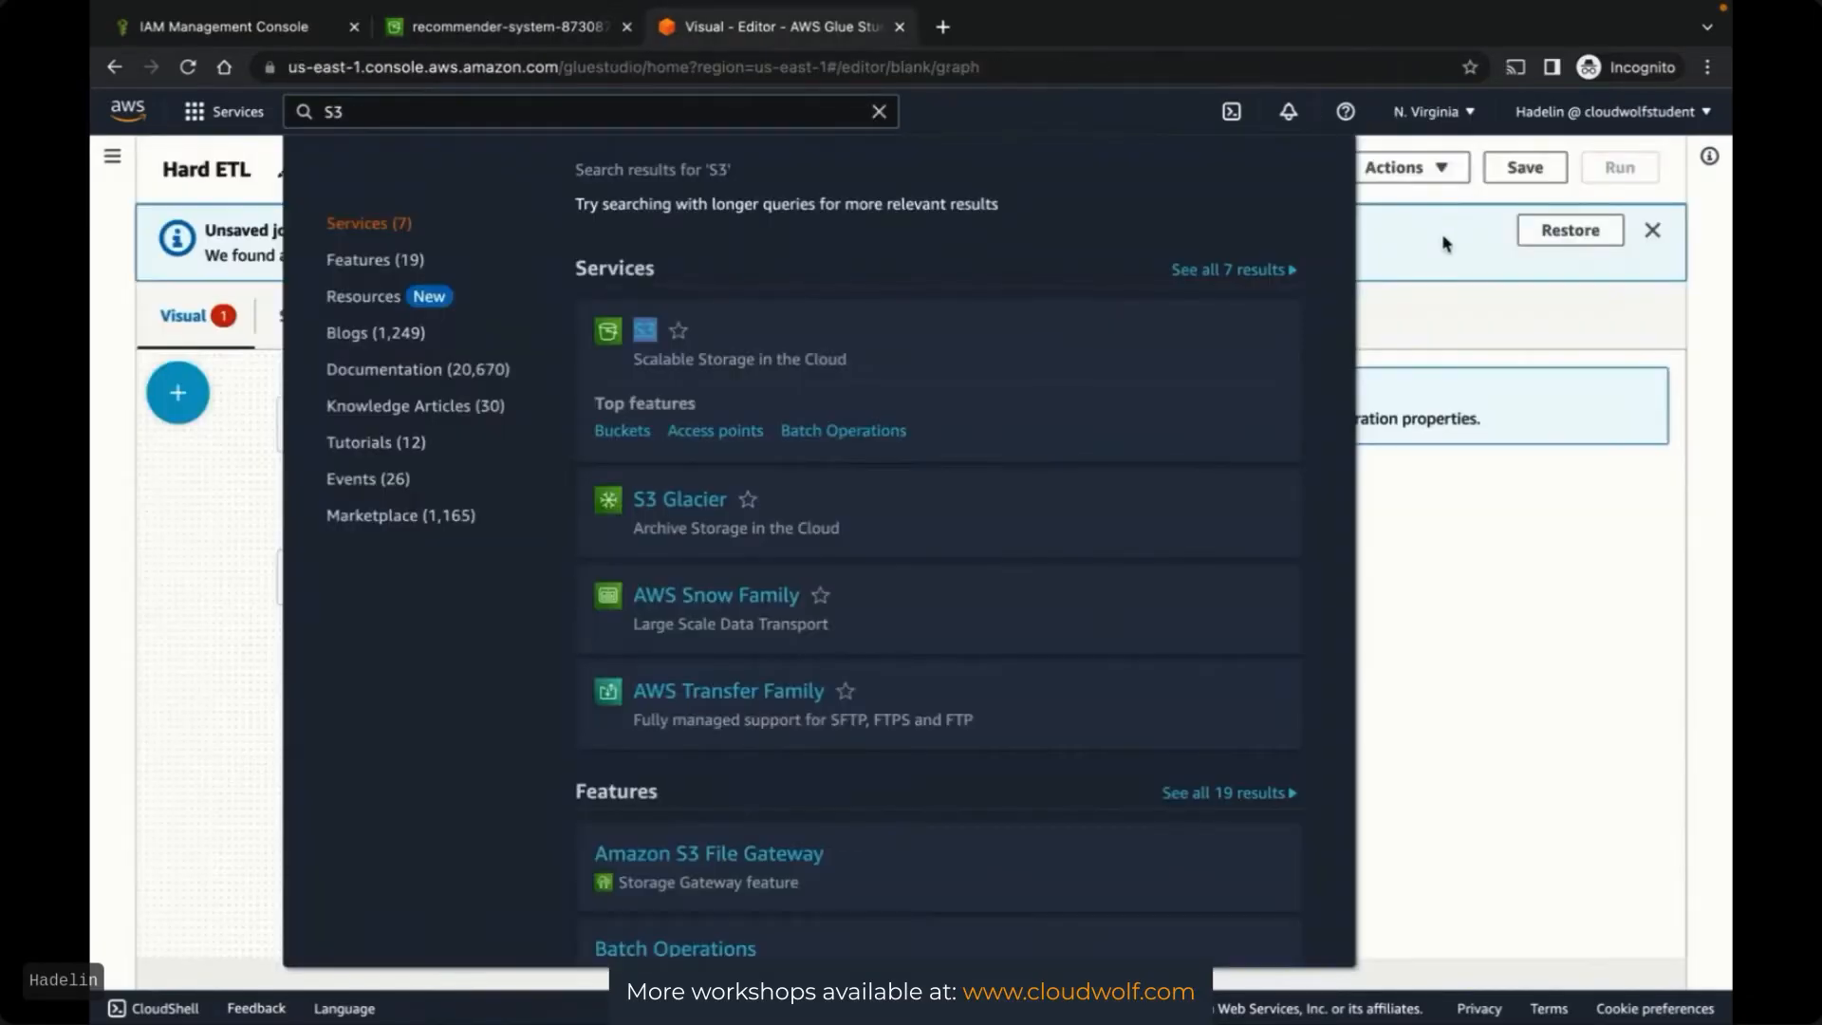
click(1461, 365)
click(414, 432)
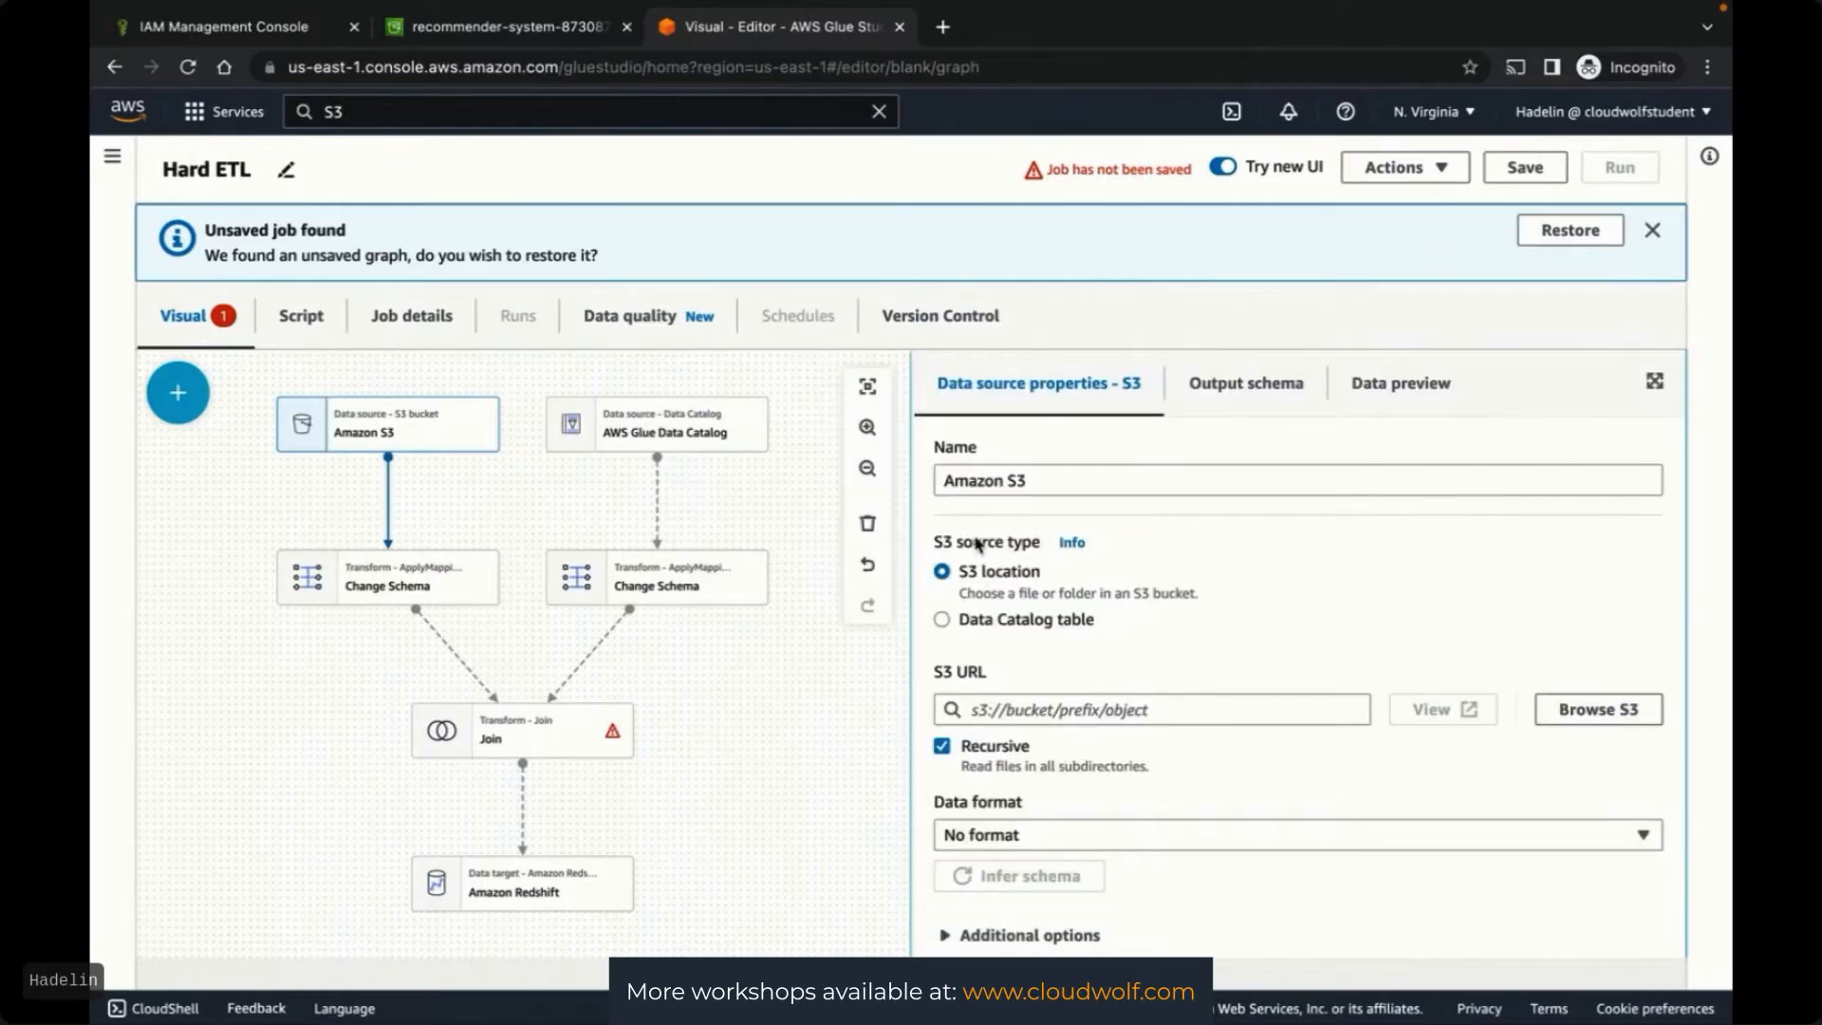
click(490, 36)
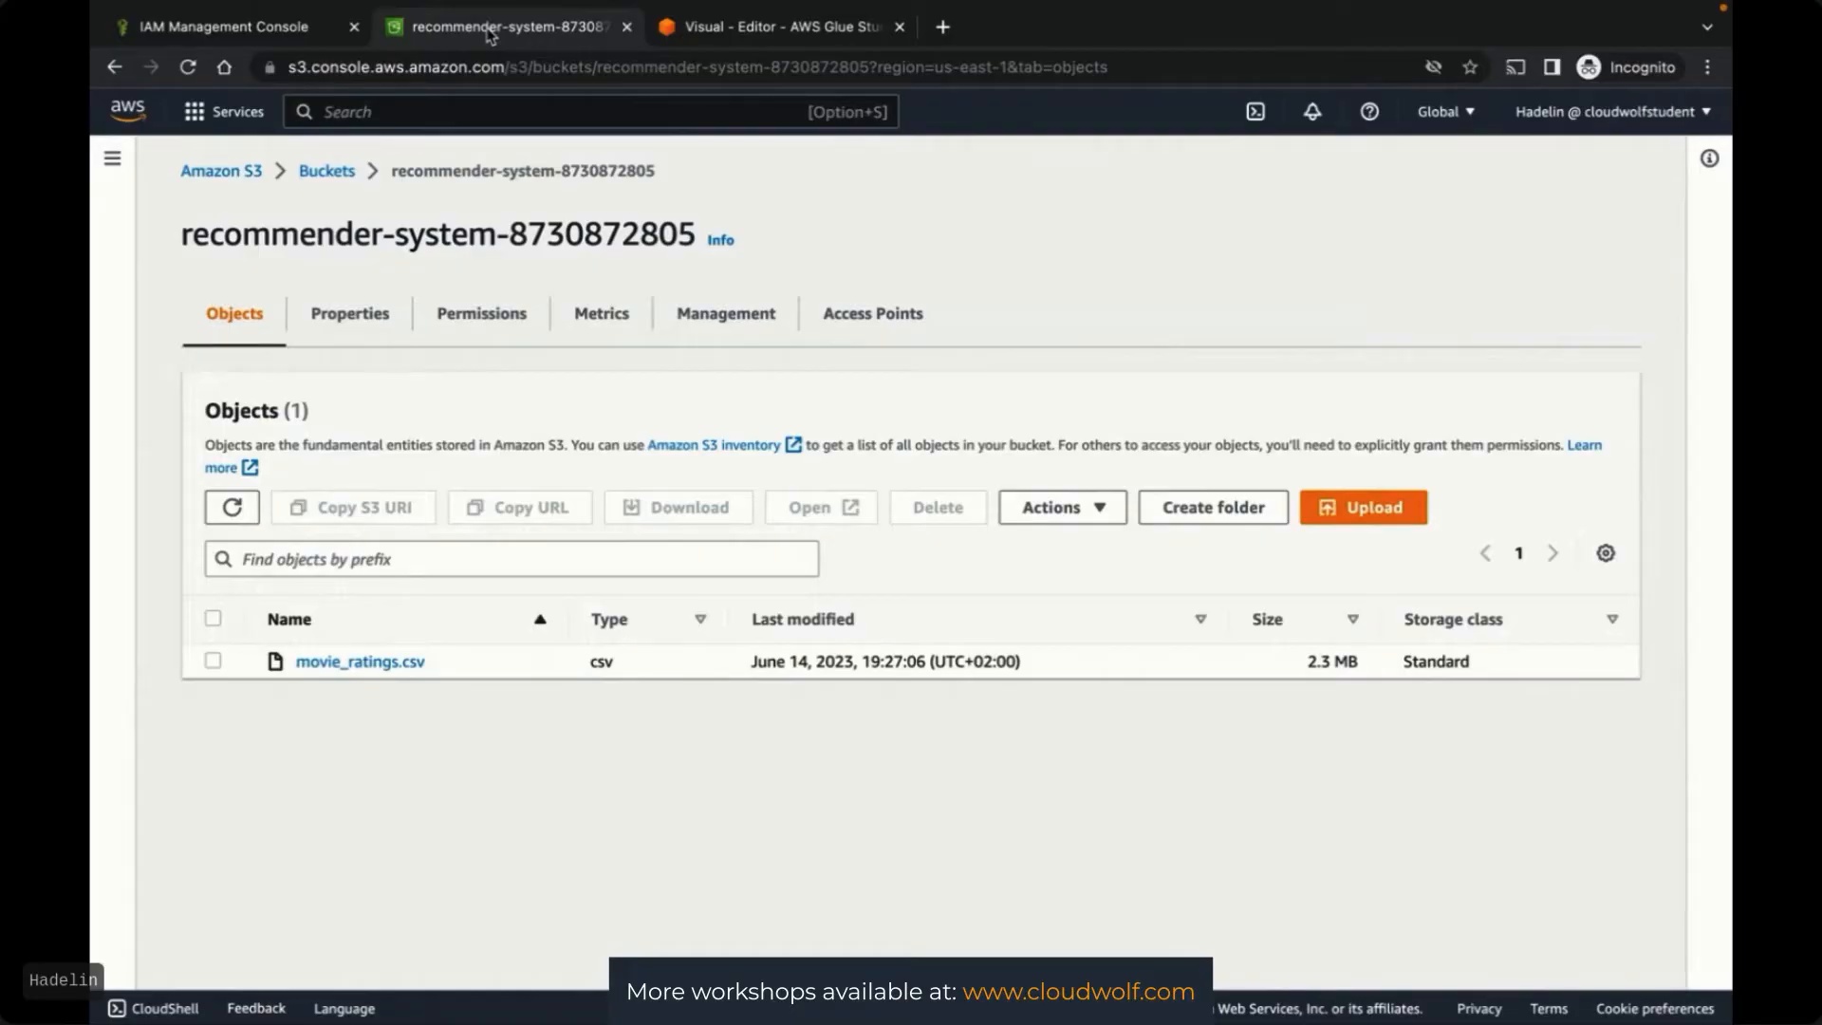
click(726, 30)
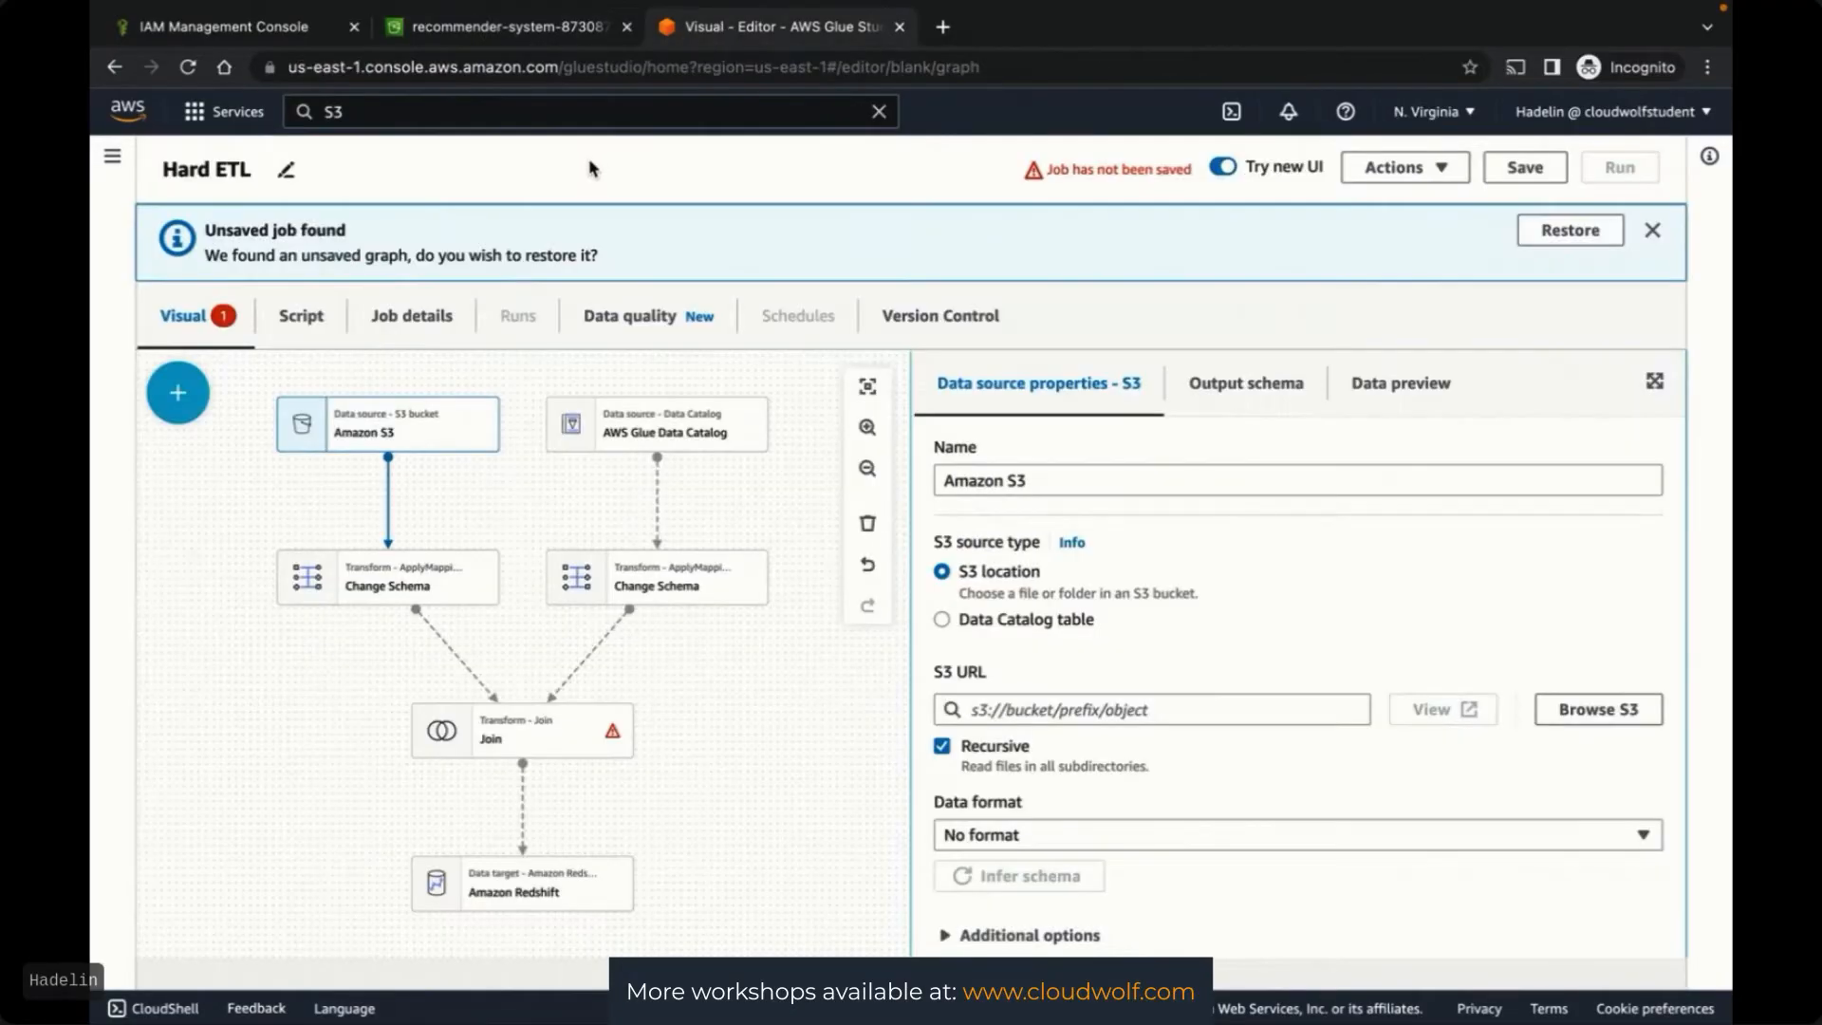
Open the AWS Glue console in its own new tab and switch to it
drag(555, 110, 287, 111)
text(g)
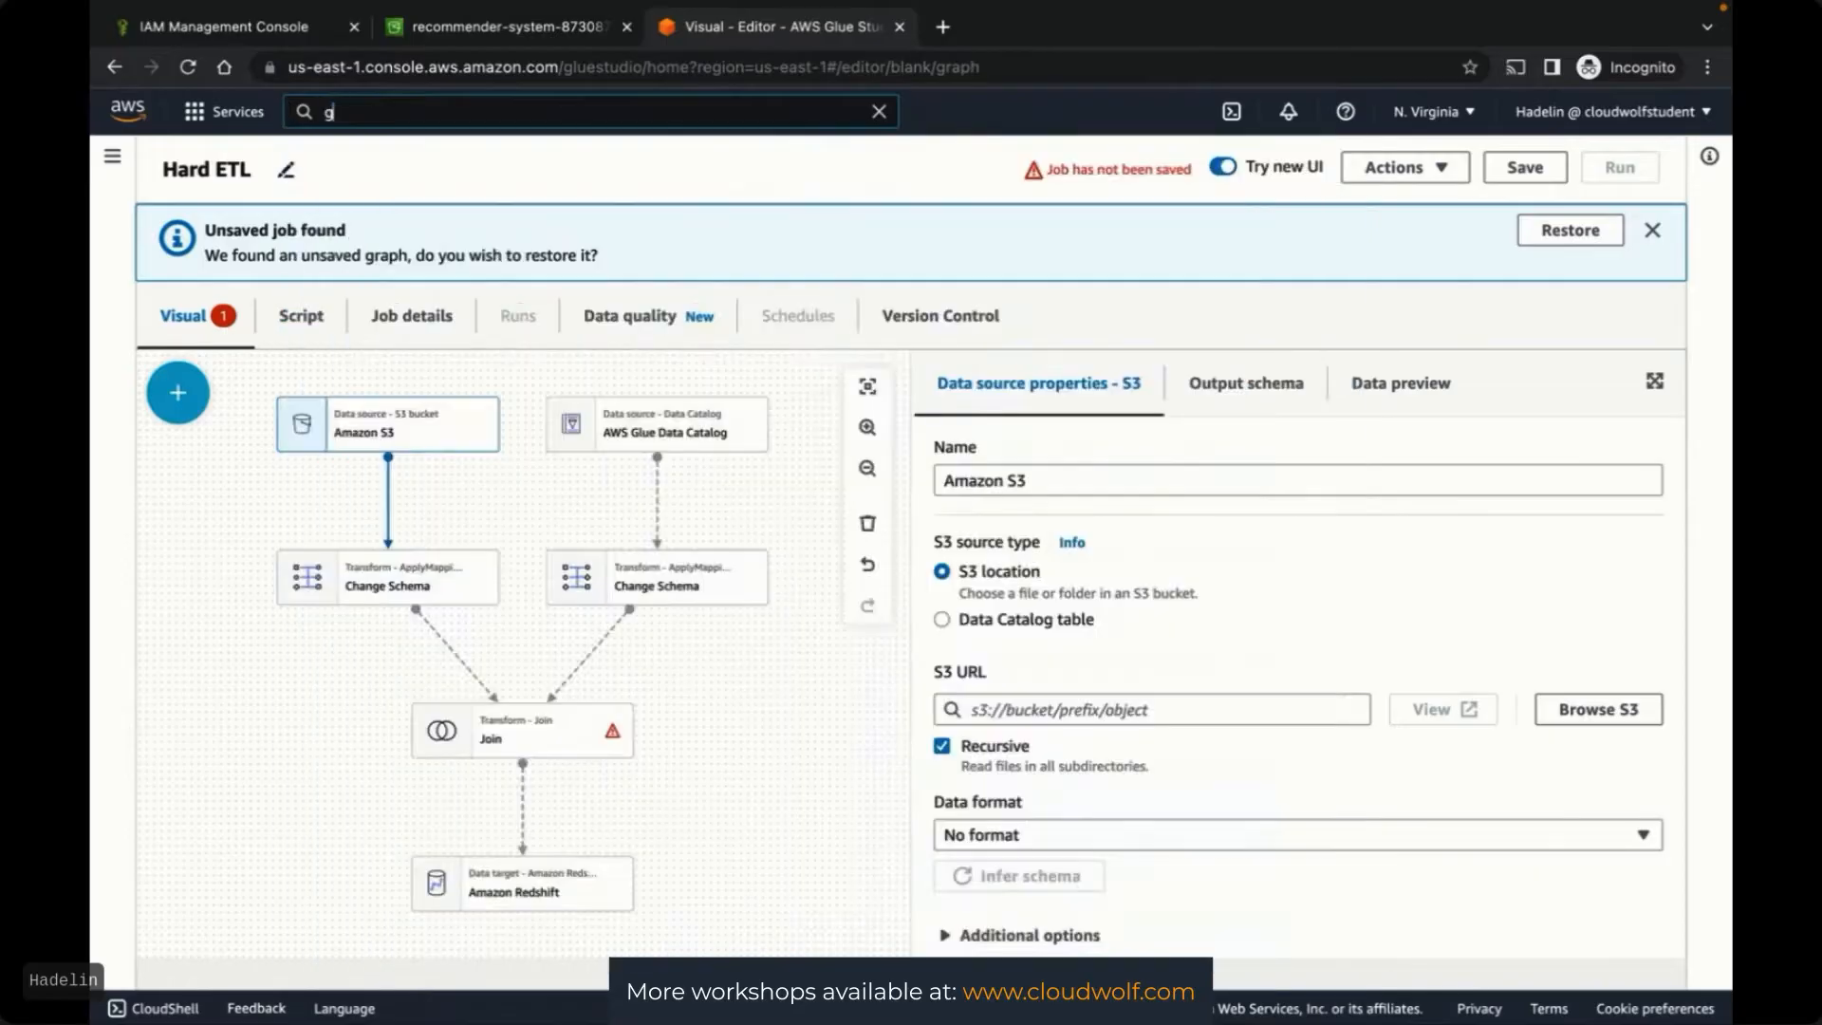
text(lue)
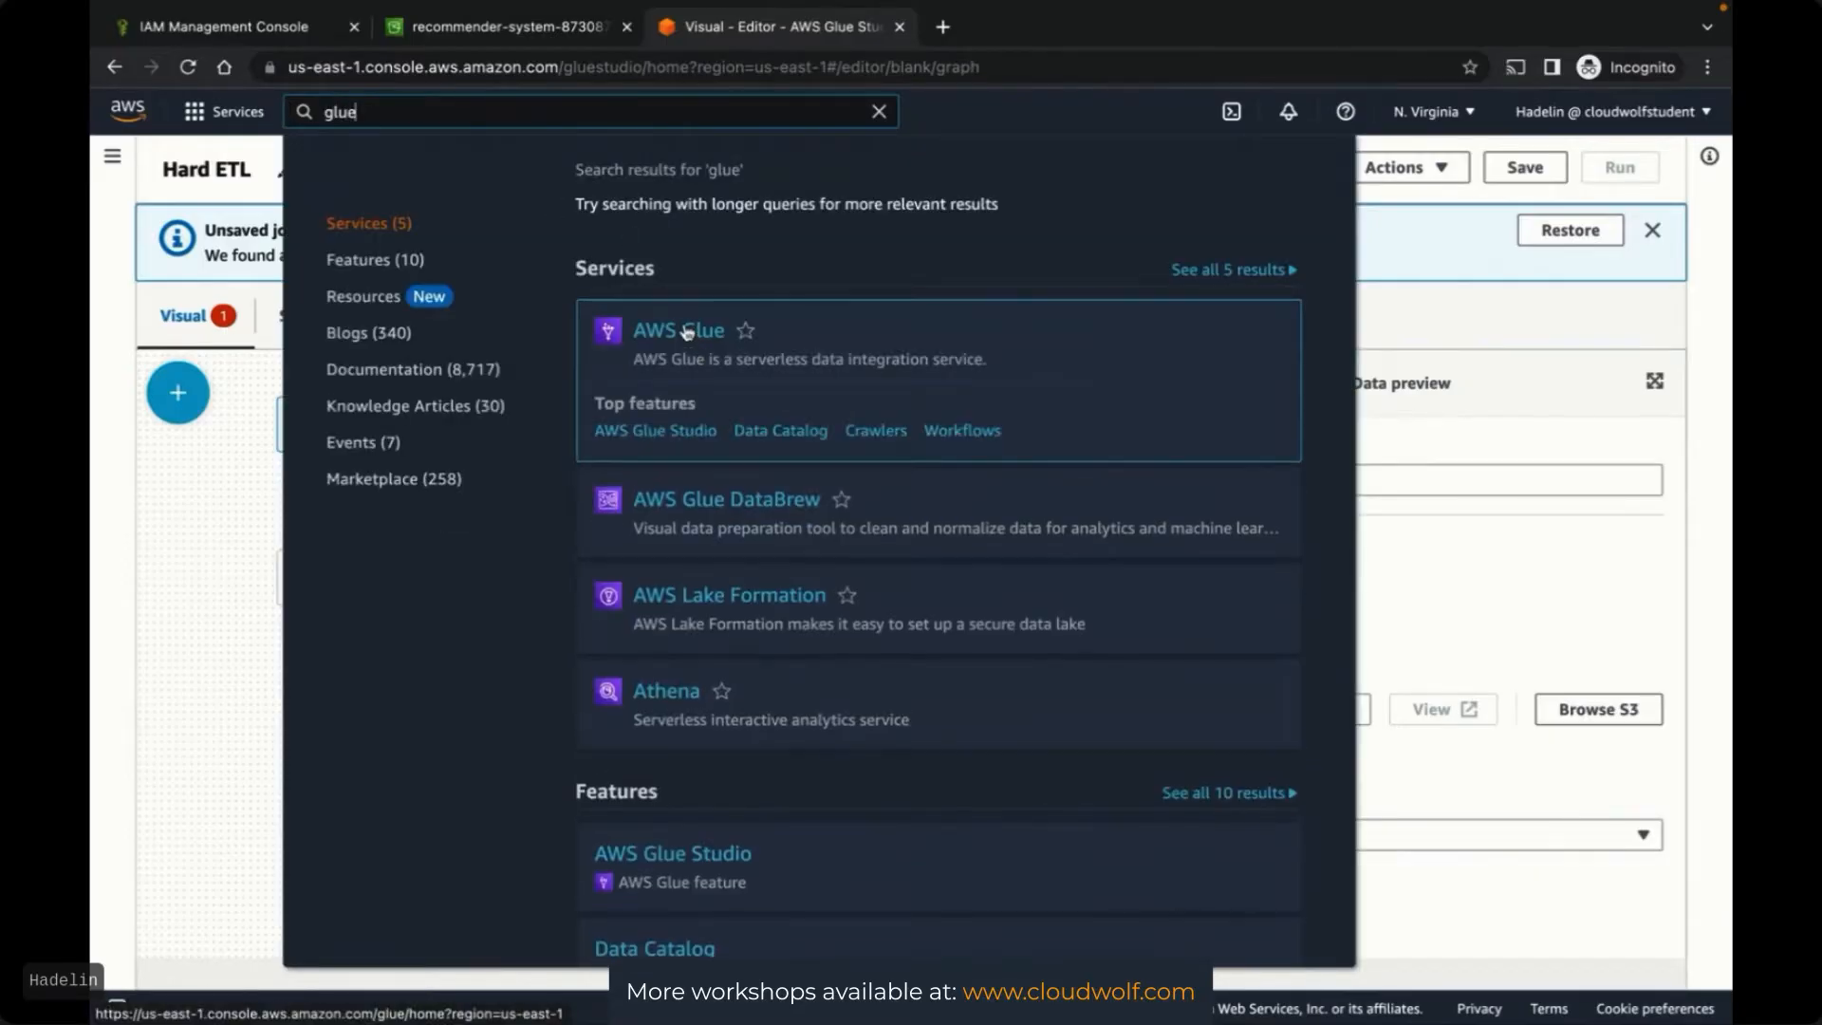
right_click(686, 331)
click(717, 338)
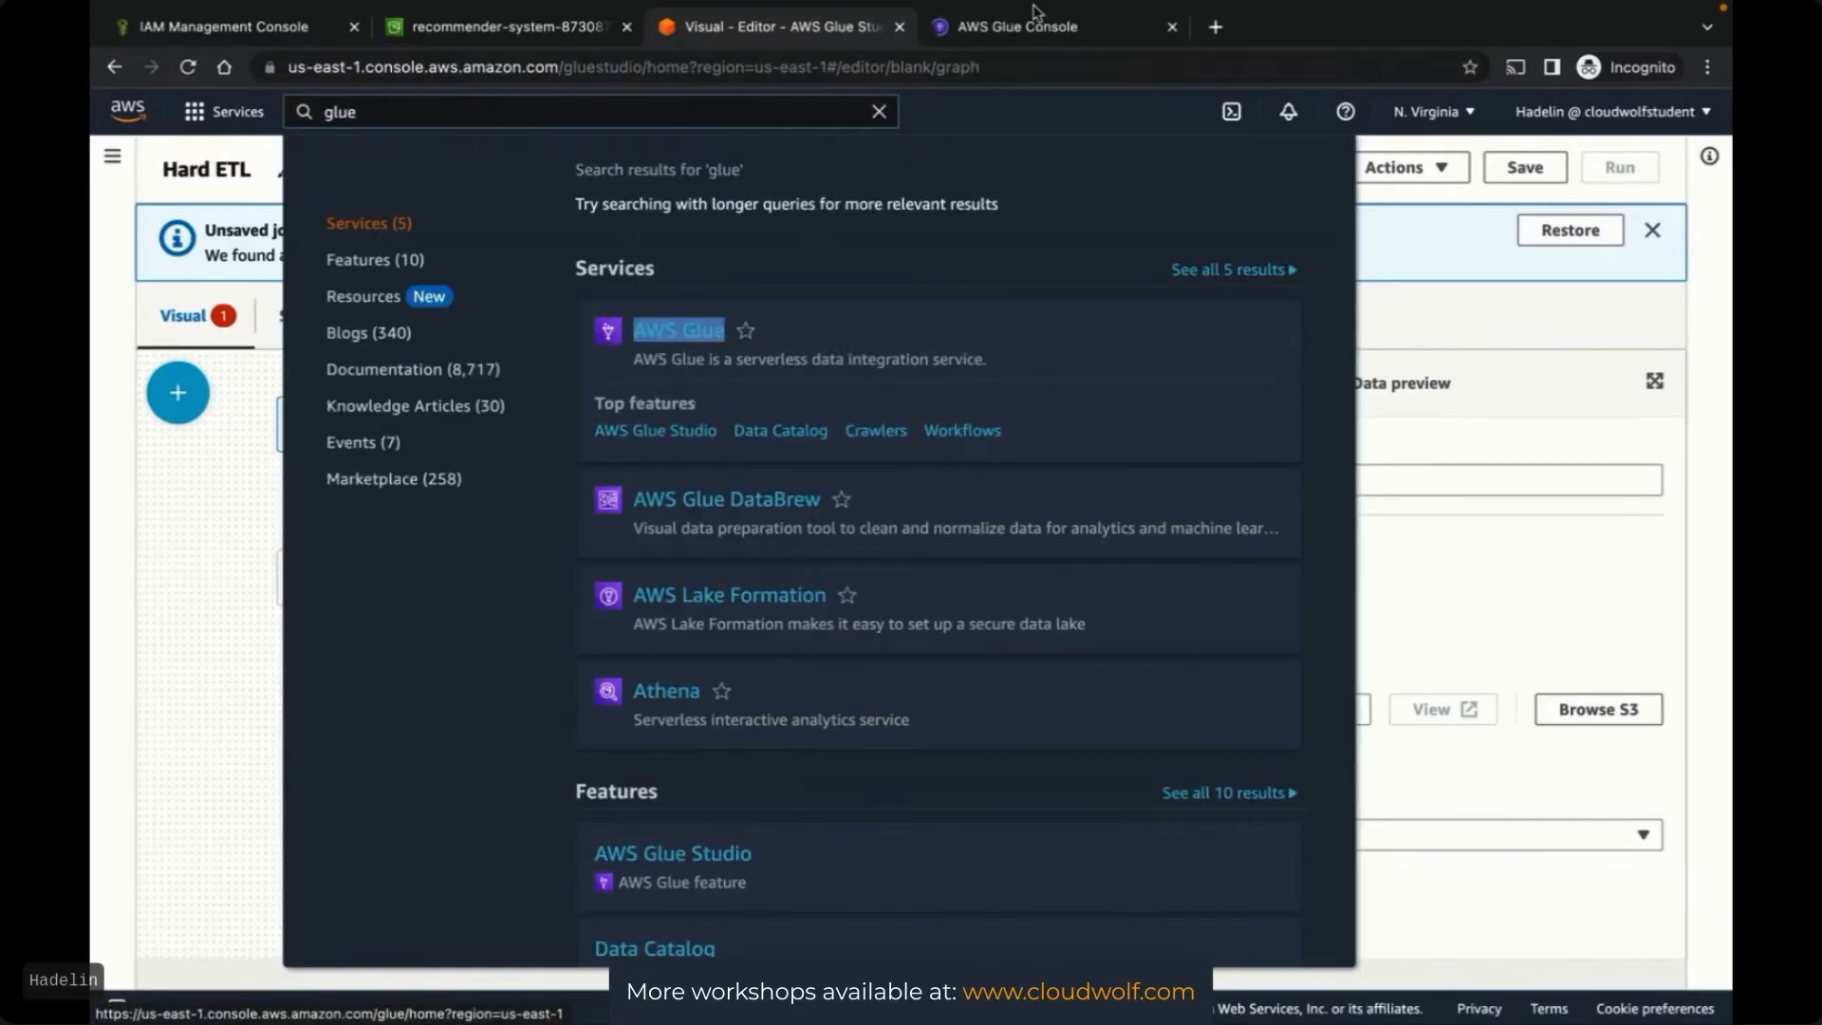
drag(1029, 27, 811, 40)
click(1022, 33)
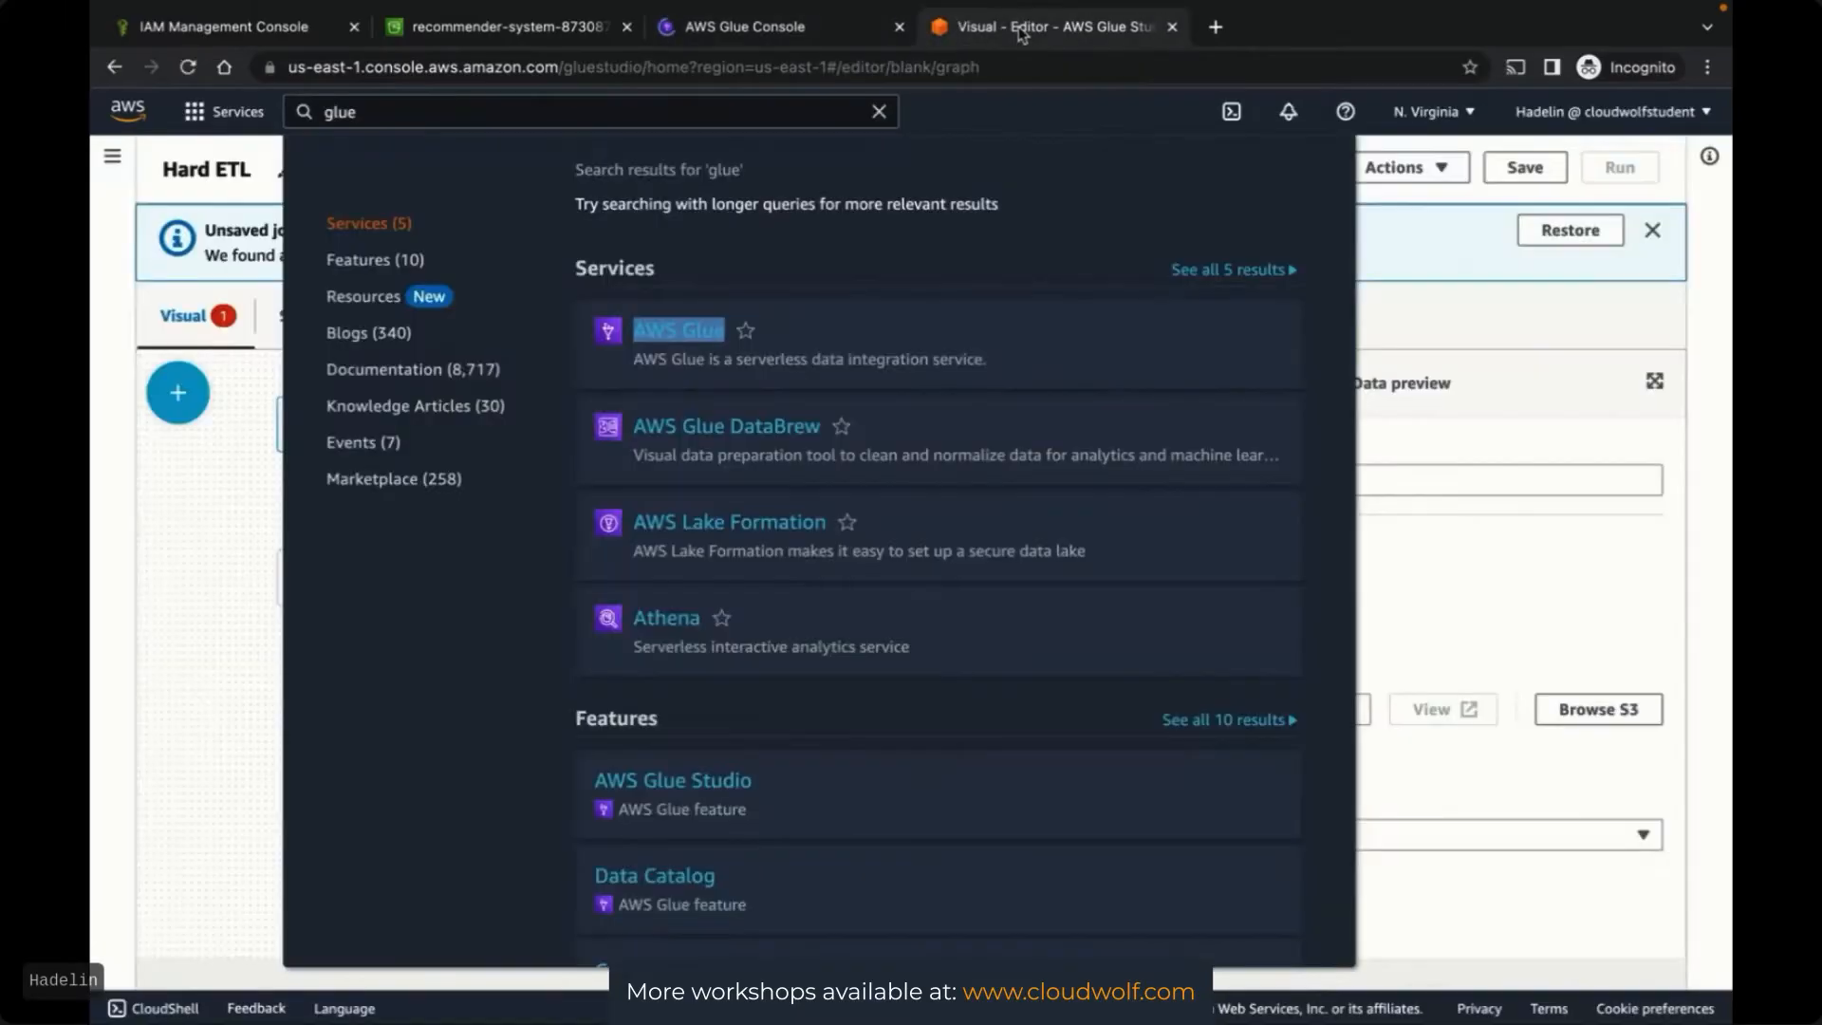
click(816, 39)
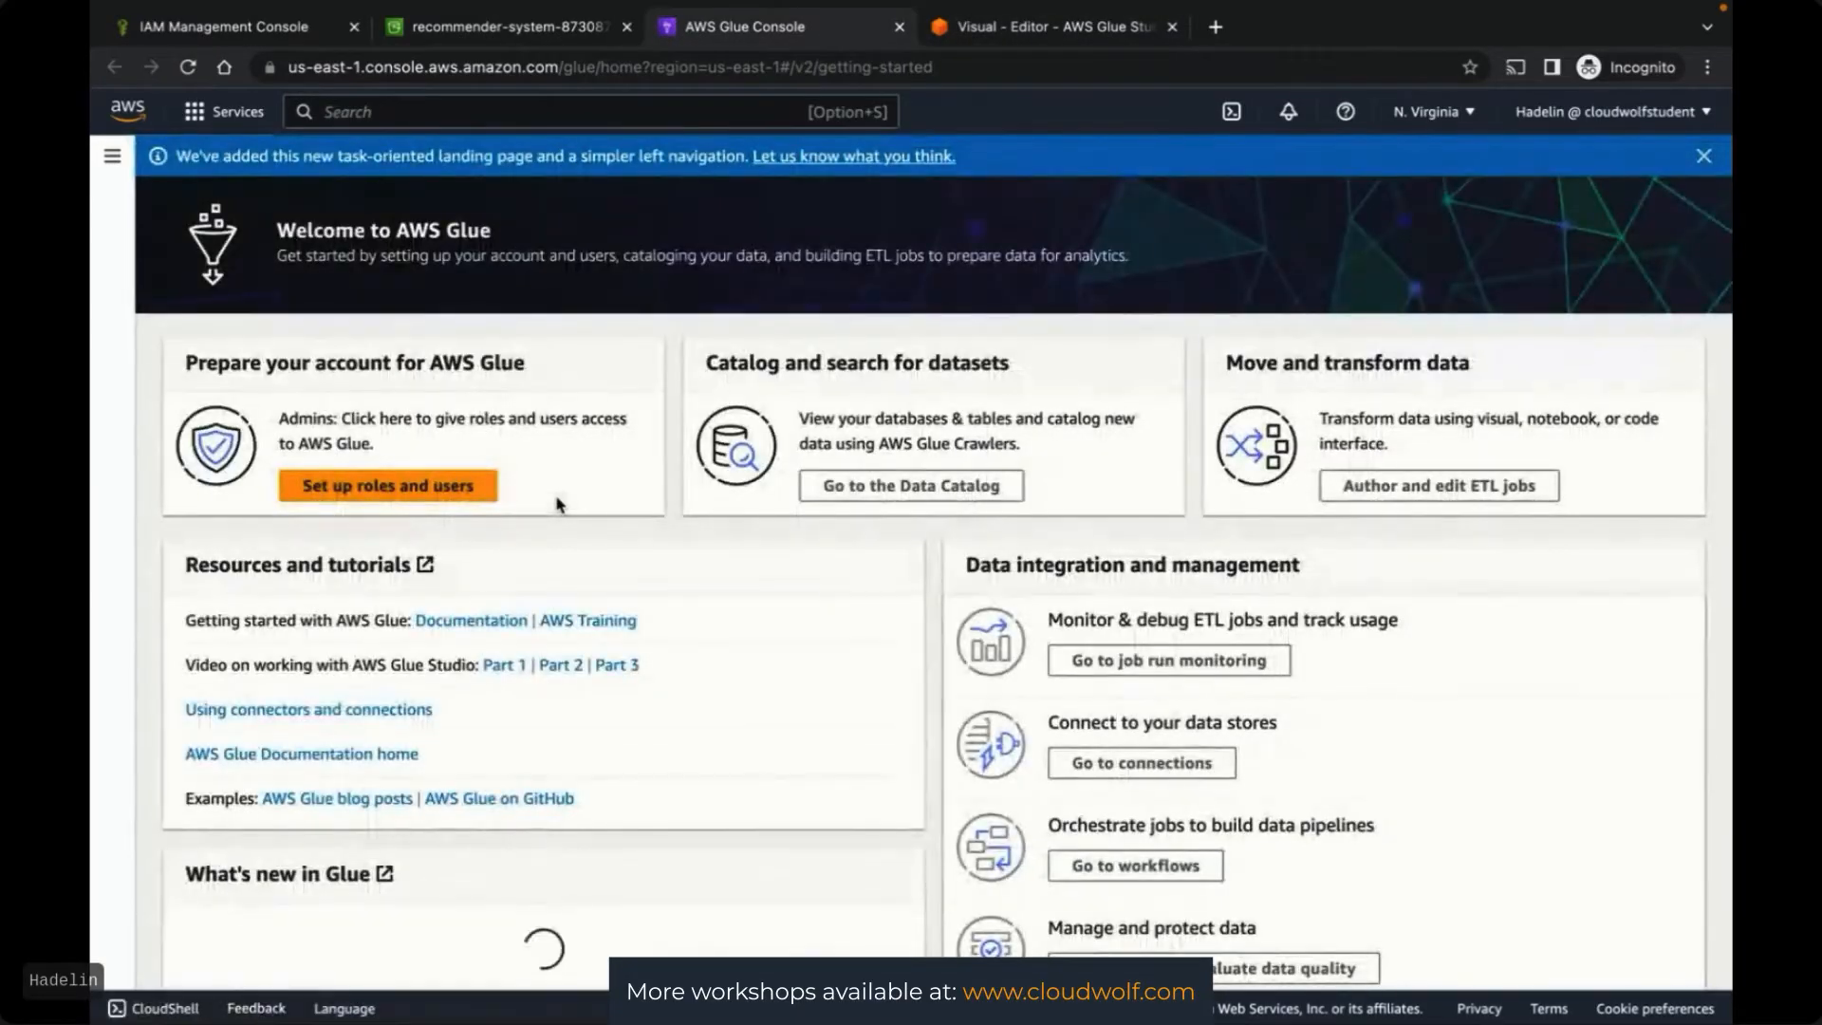
Create the Data Catalog database movie-ratings-glue-database and open its details page
click(112, 161)
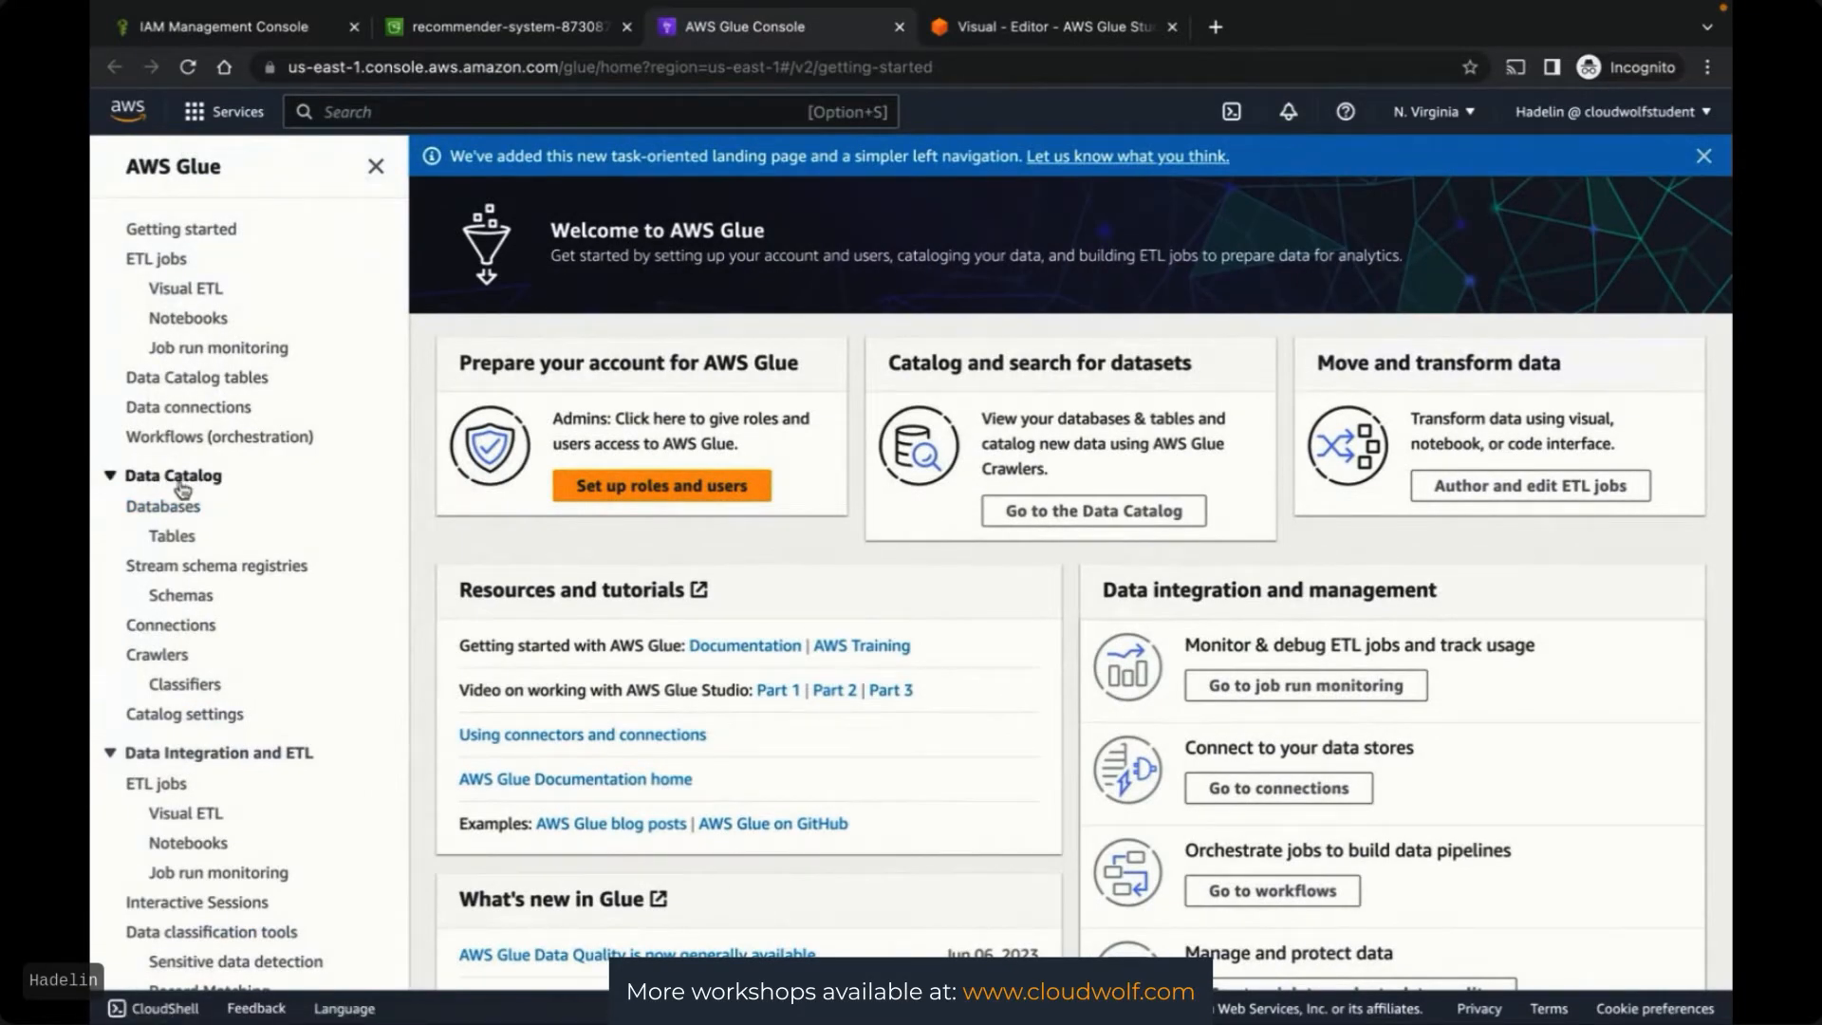
click(163, 510)
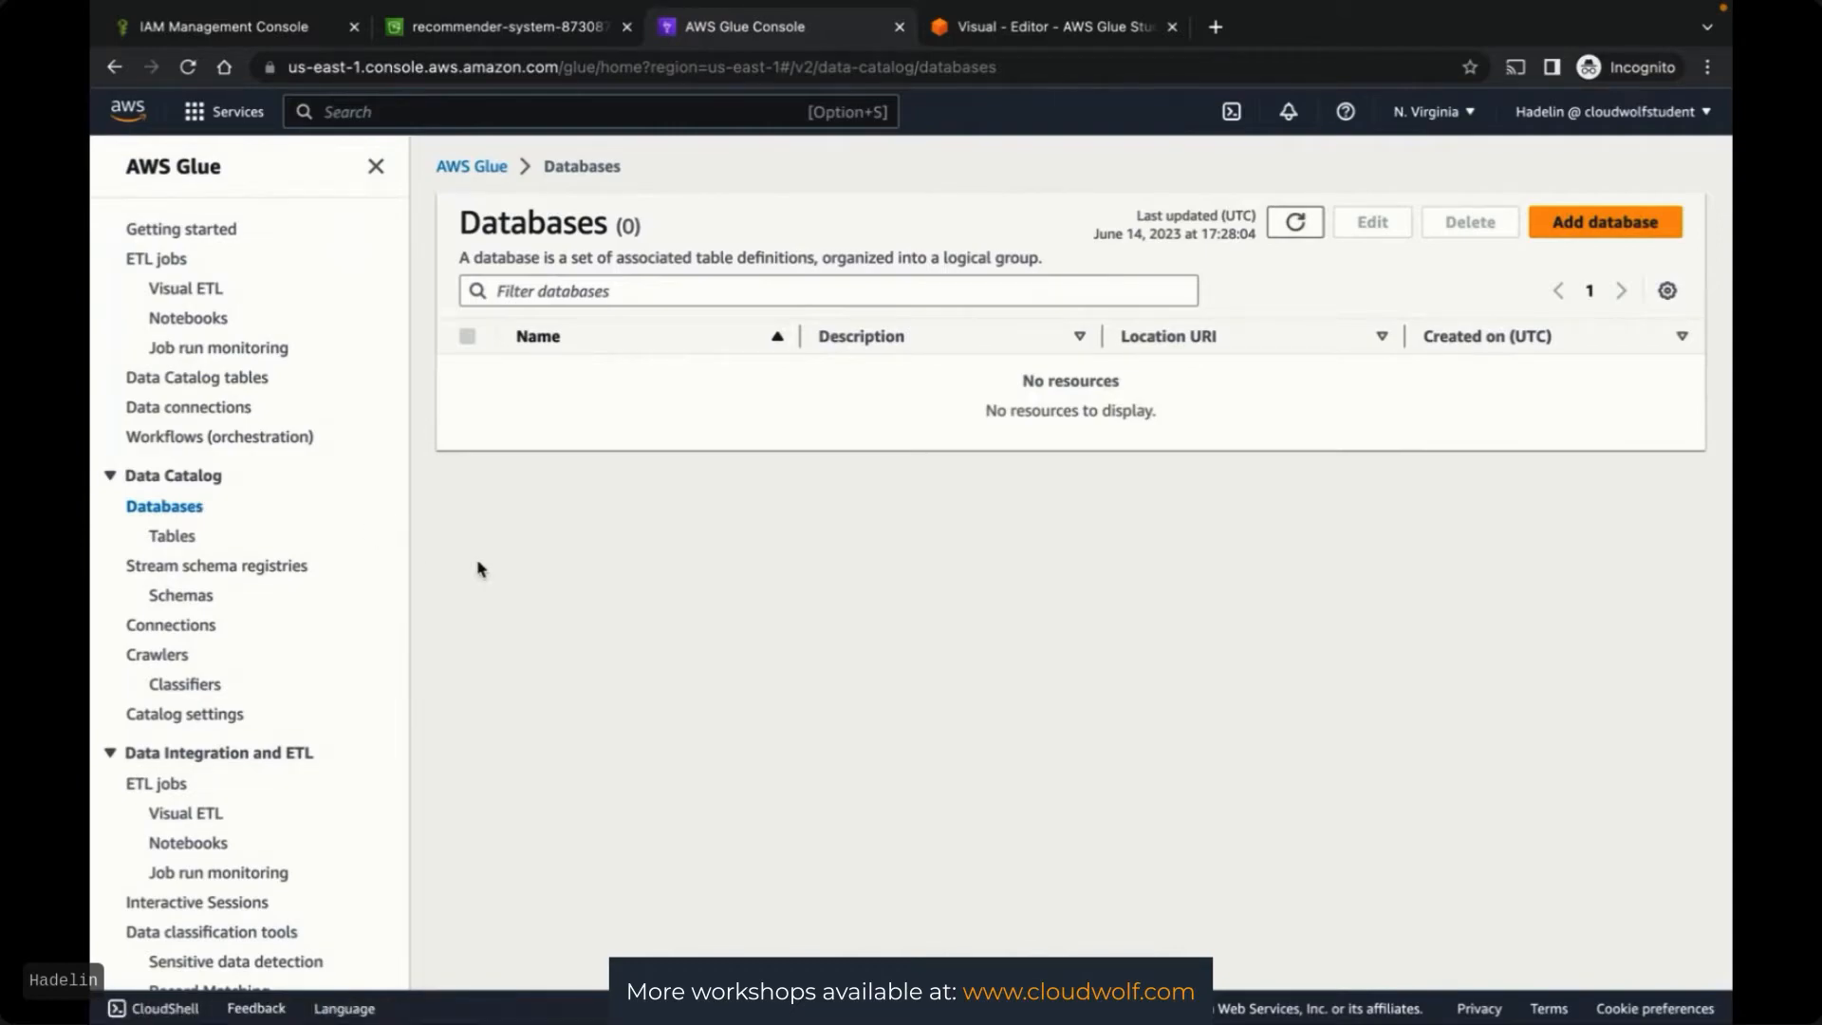
click(1601, 232)
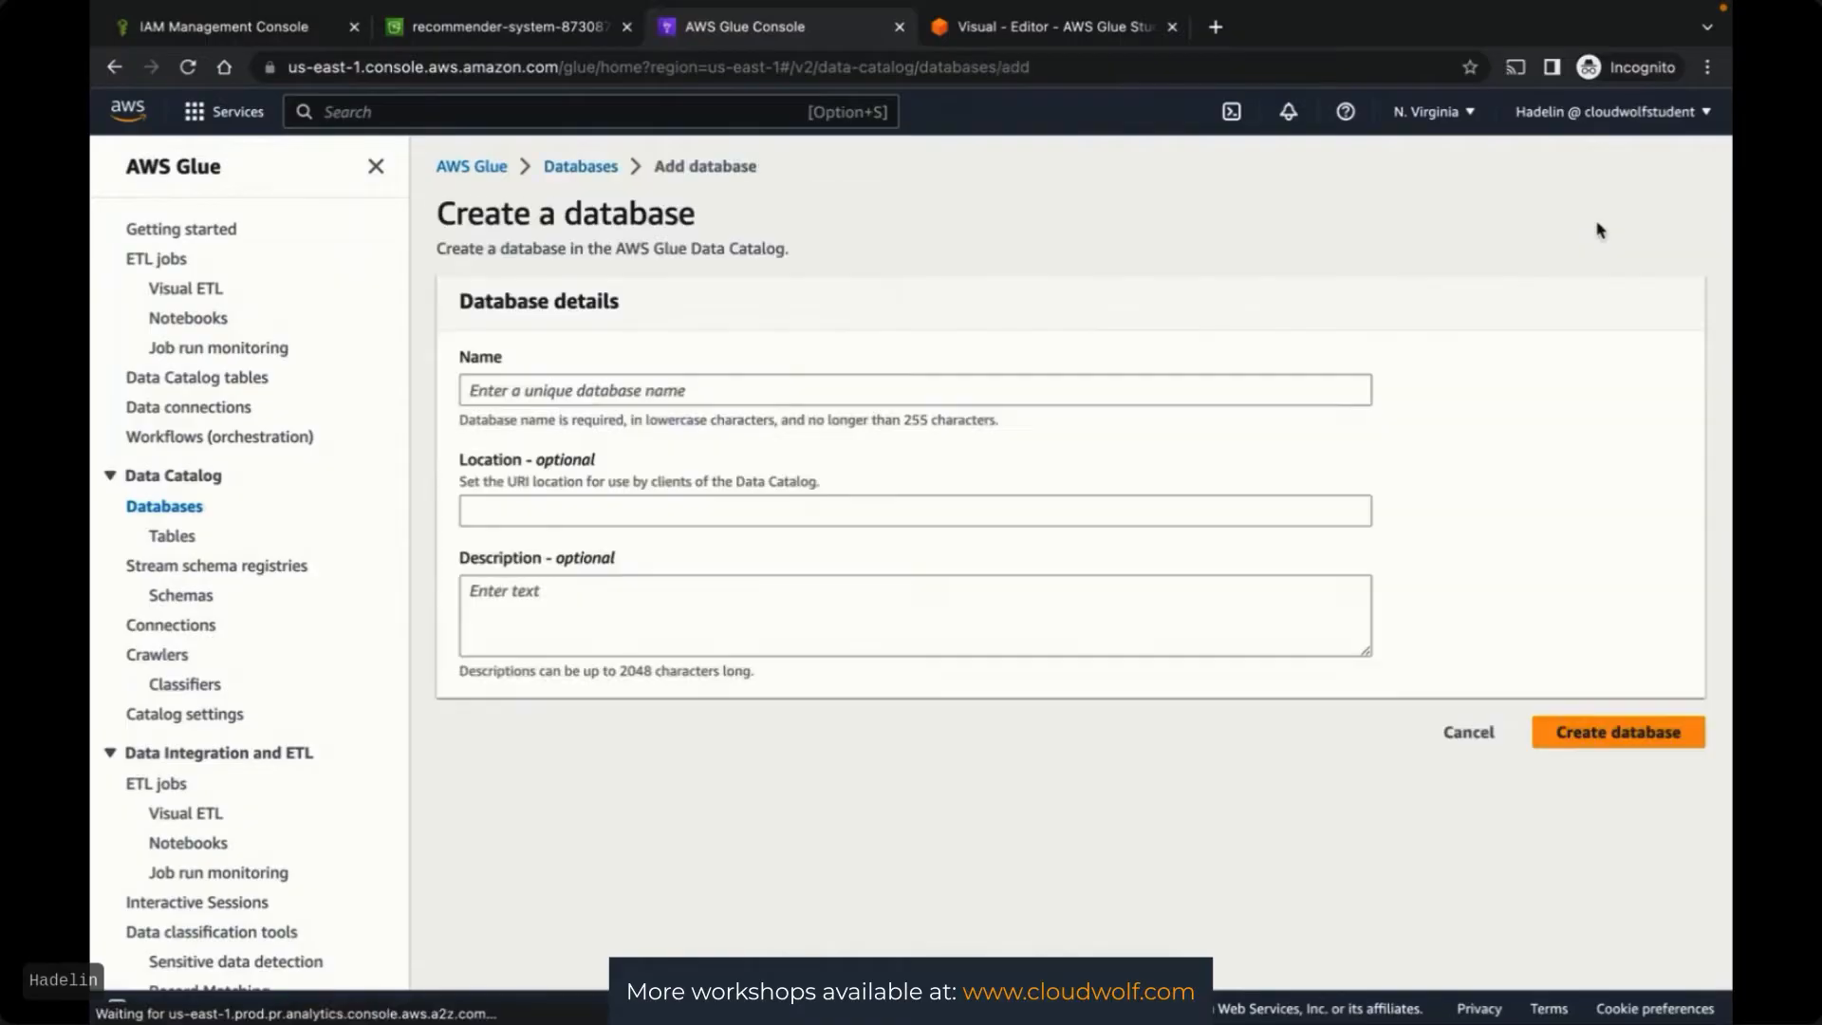
click(632, 385)
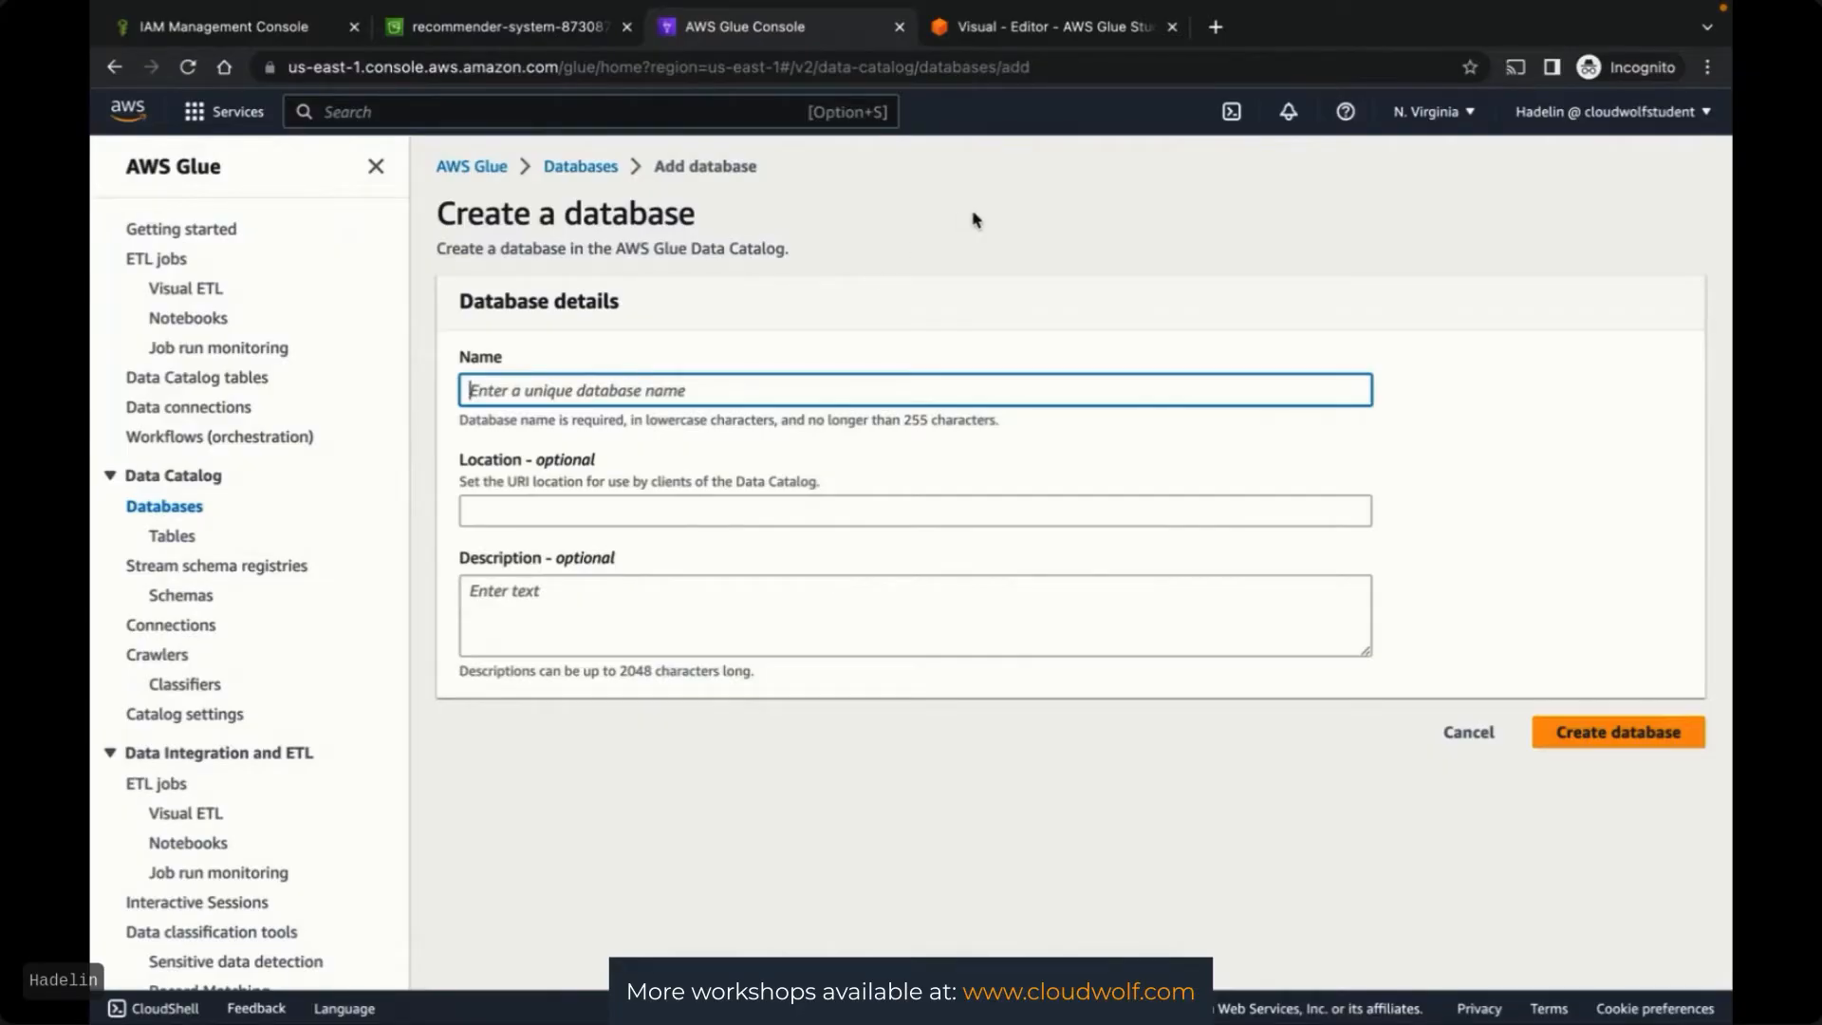
text(movie-ra)
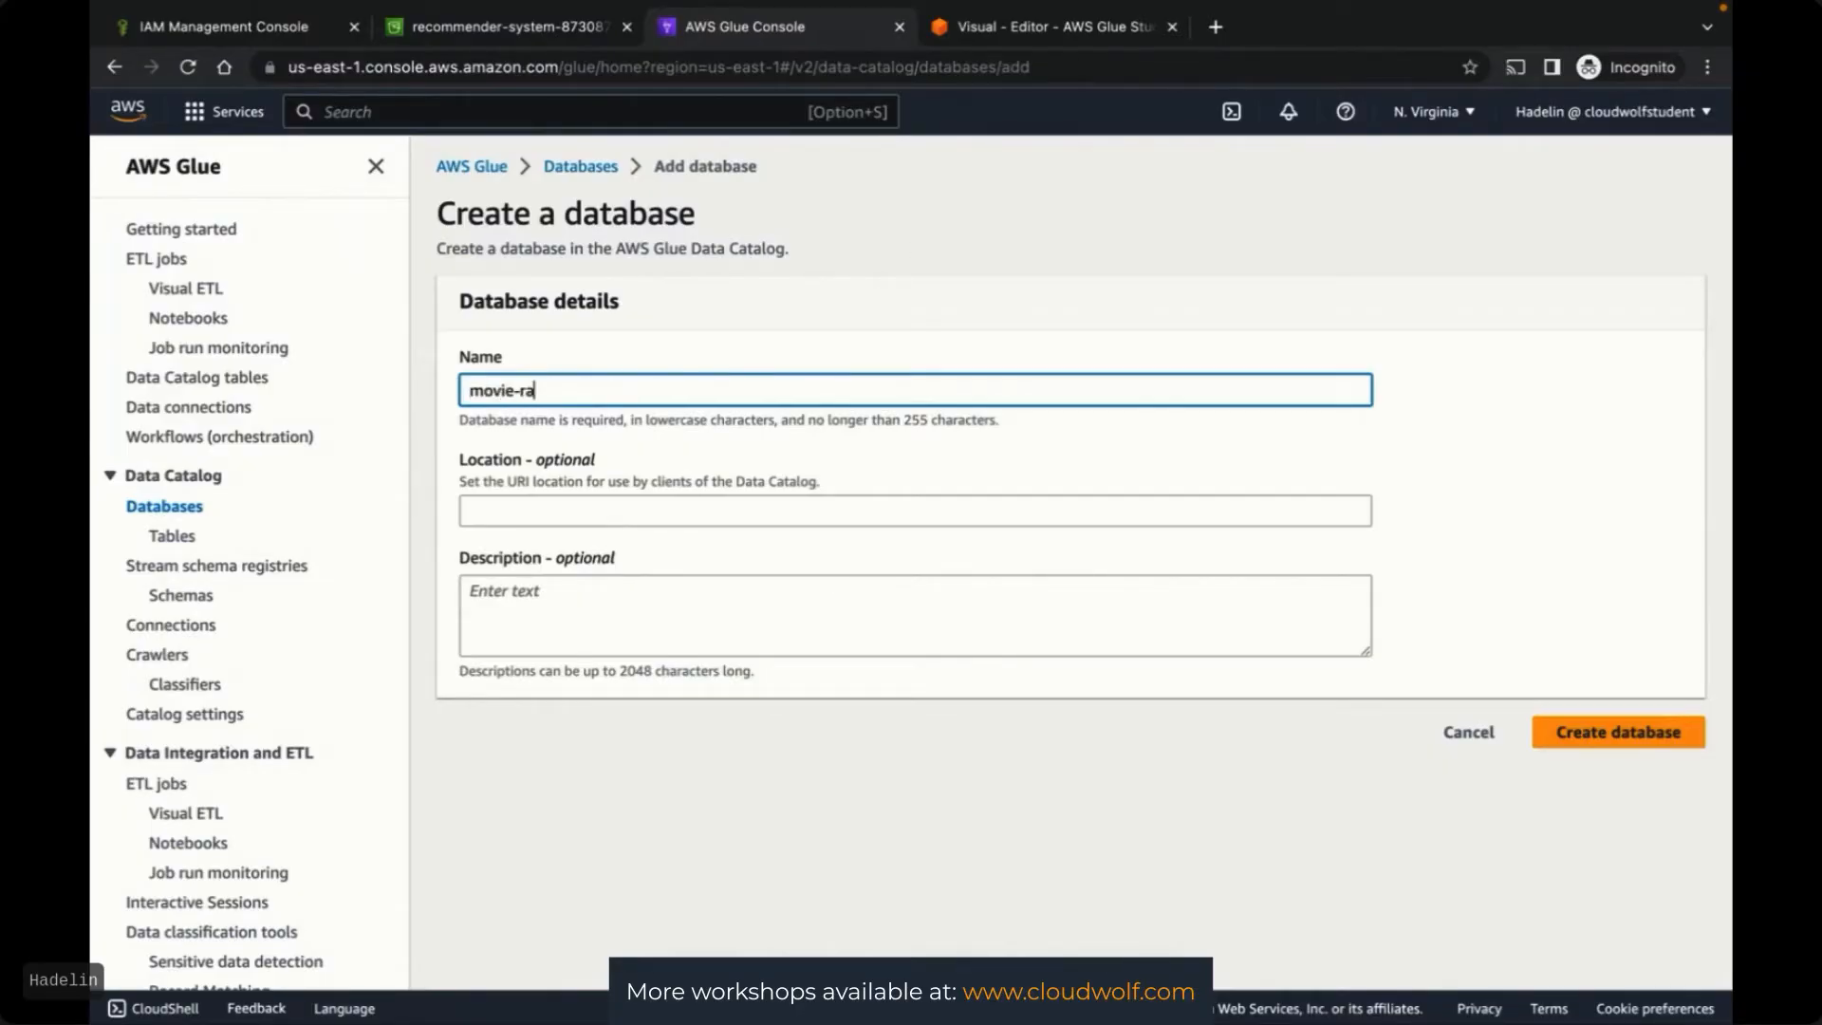
text(tings-glue-database)
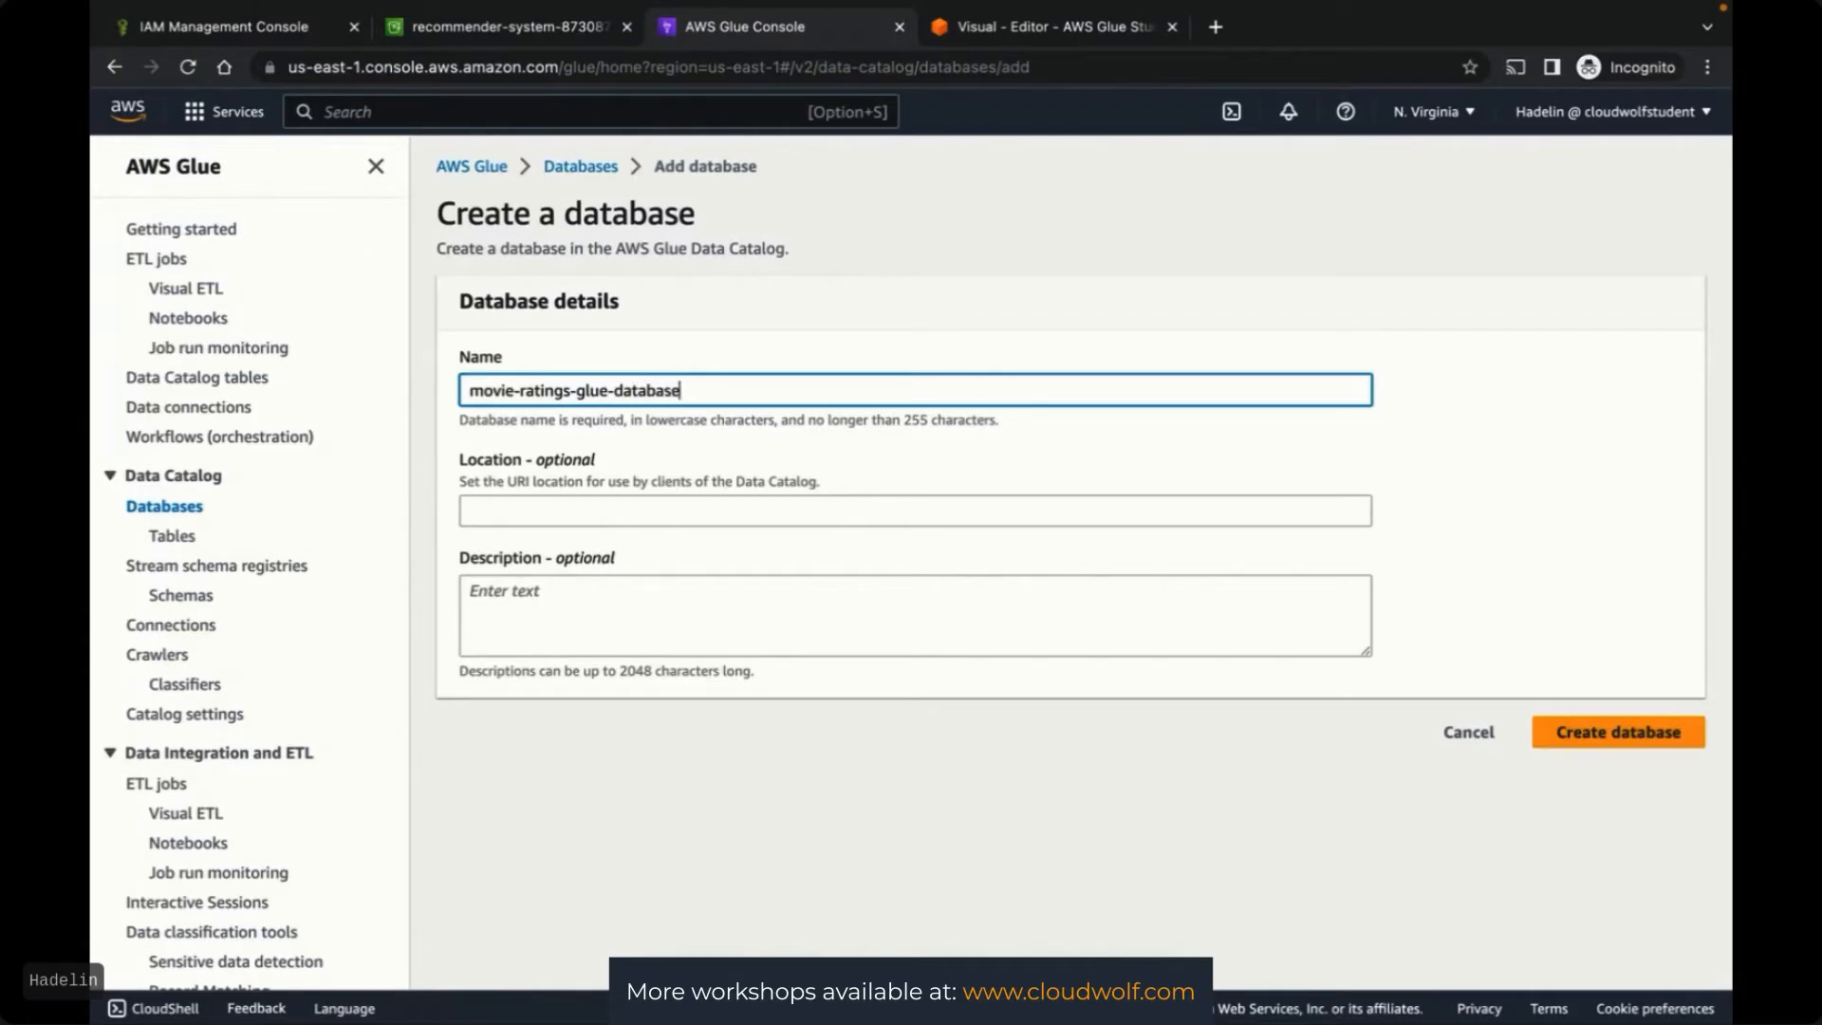
click(1489, 422)
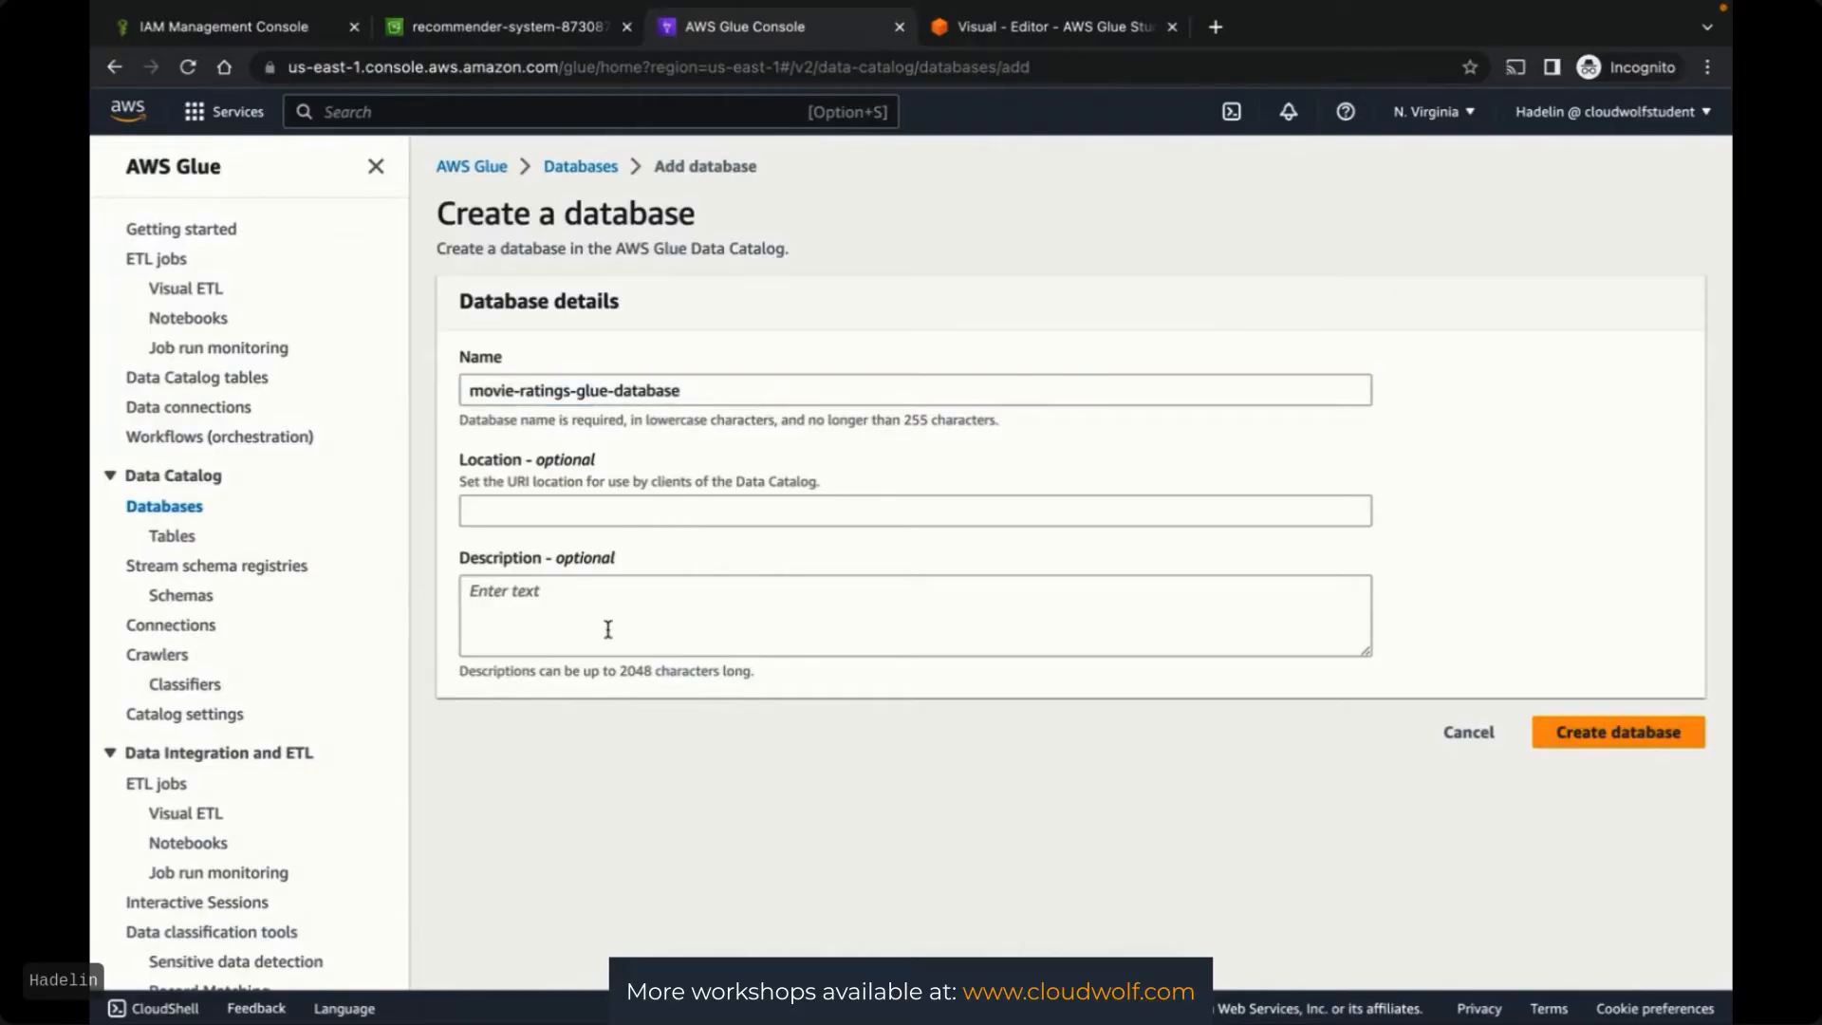
click(1593, 739)
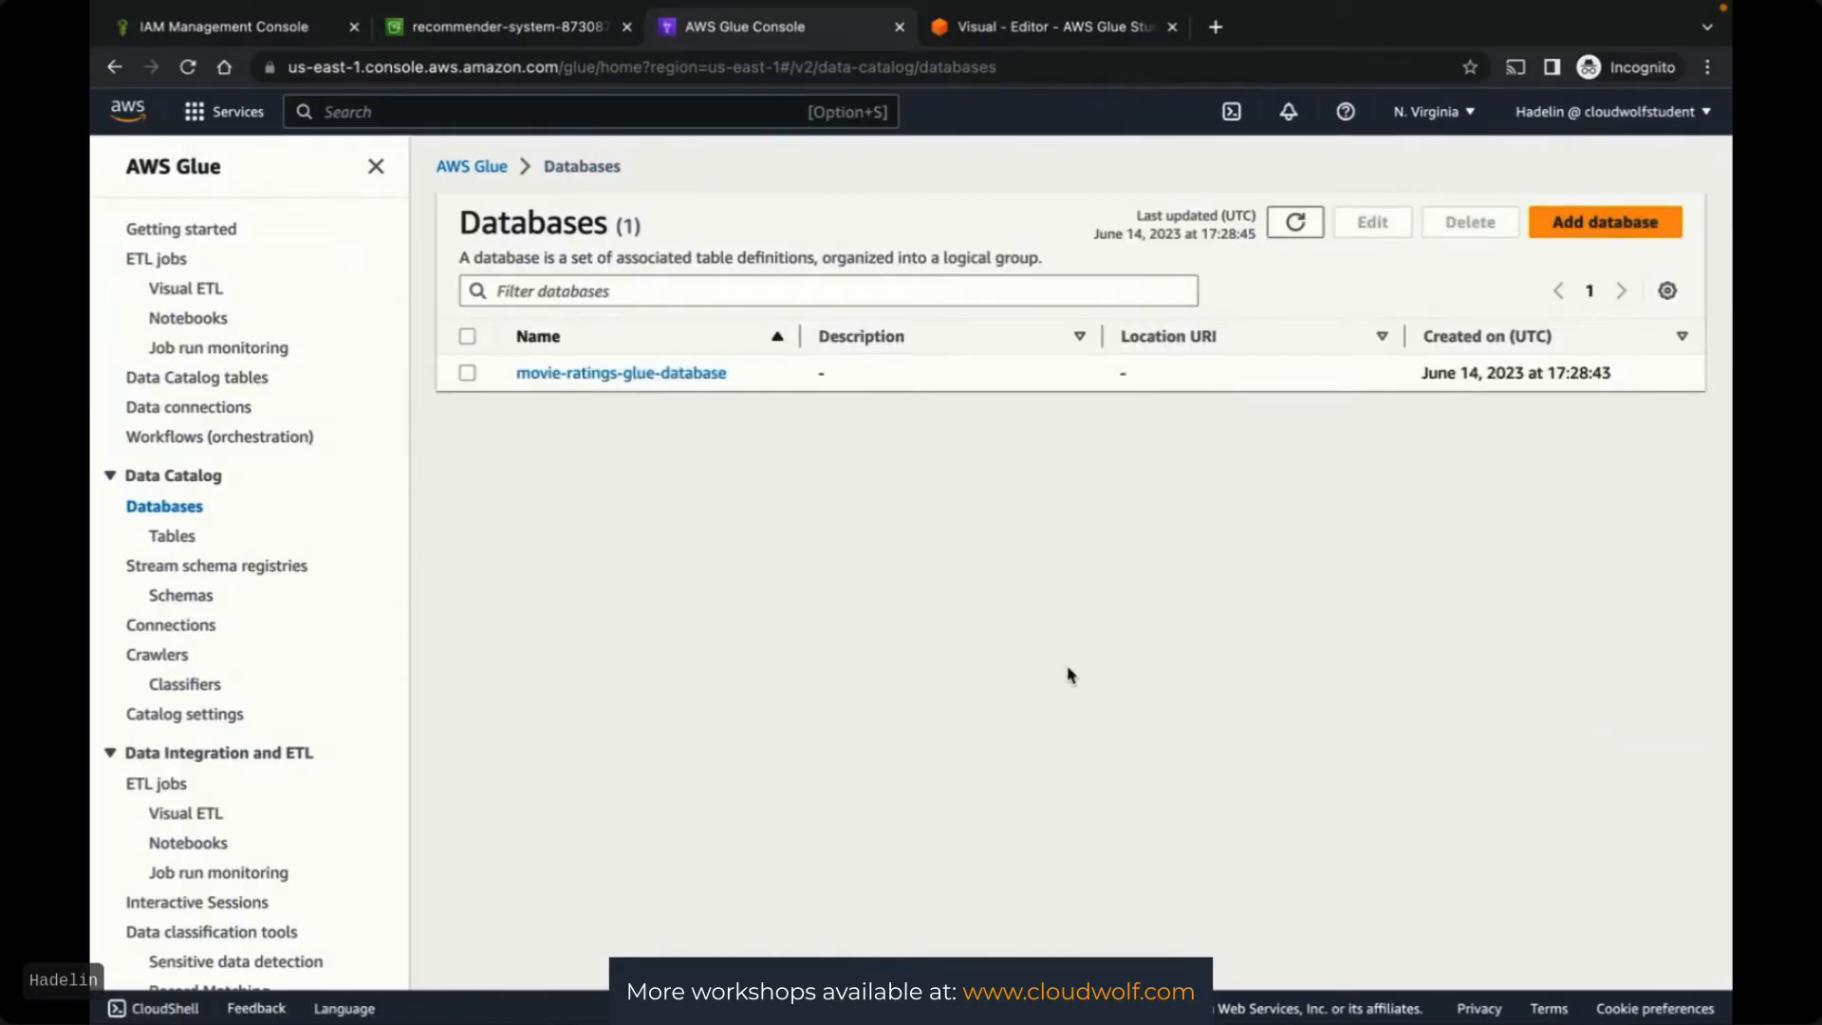
click(627, 376)
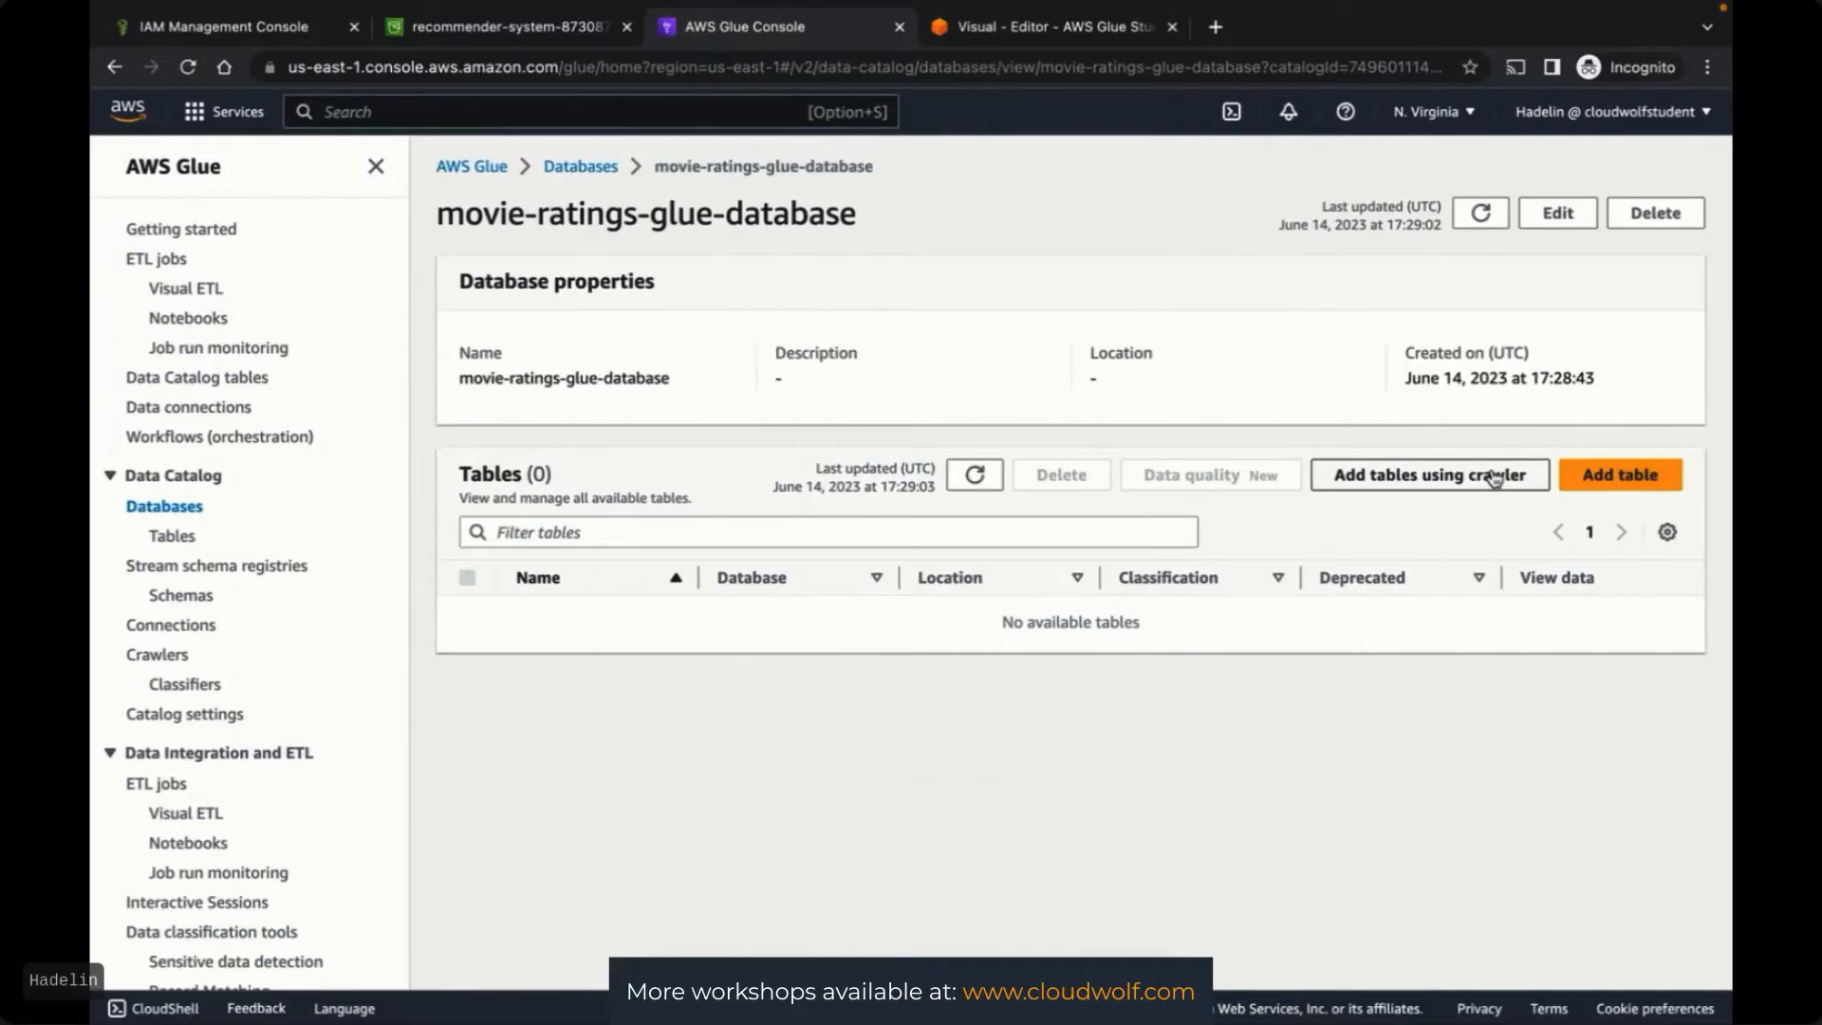
click(1421, 484)
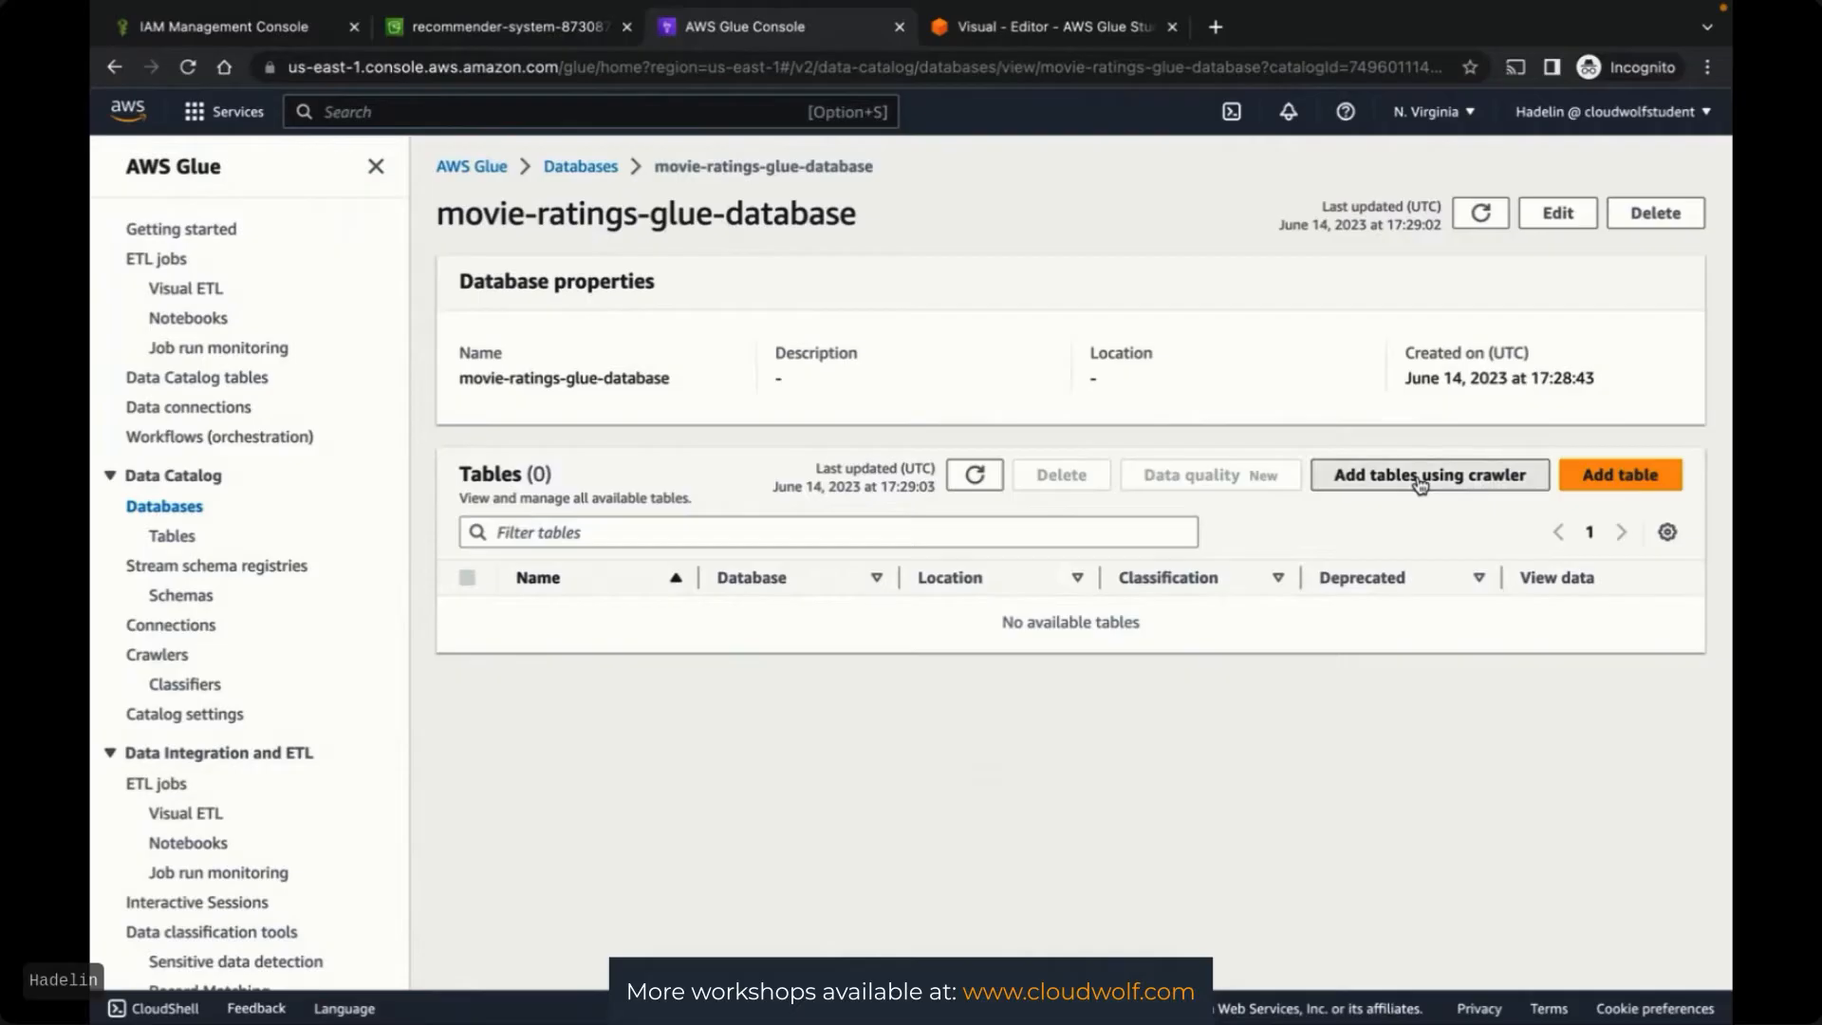
Name the new crawler movie-ratings-crawler and continue to its data sources
click(952, 366)
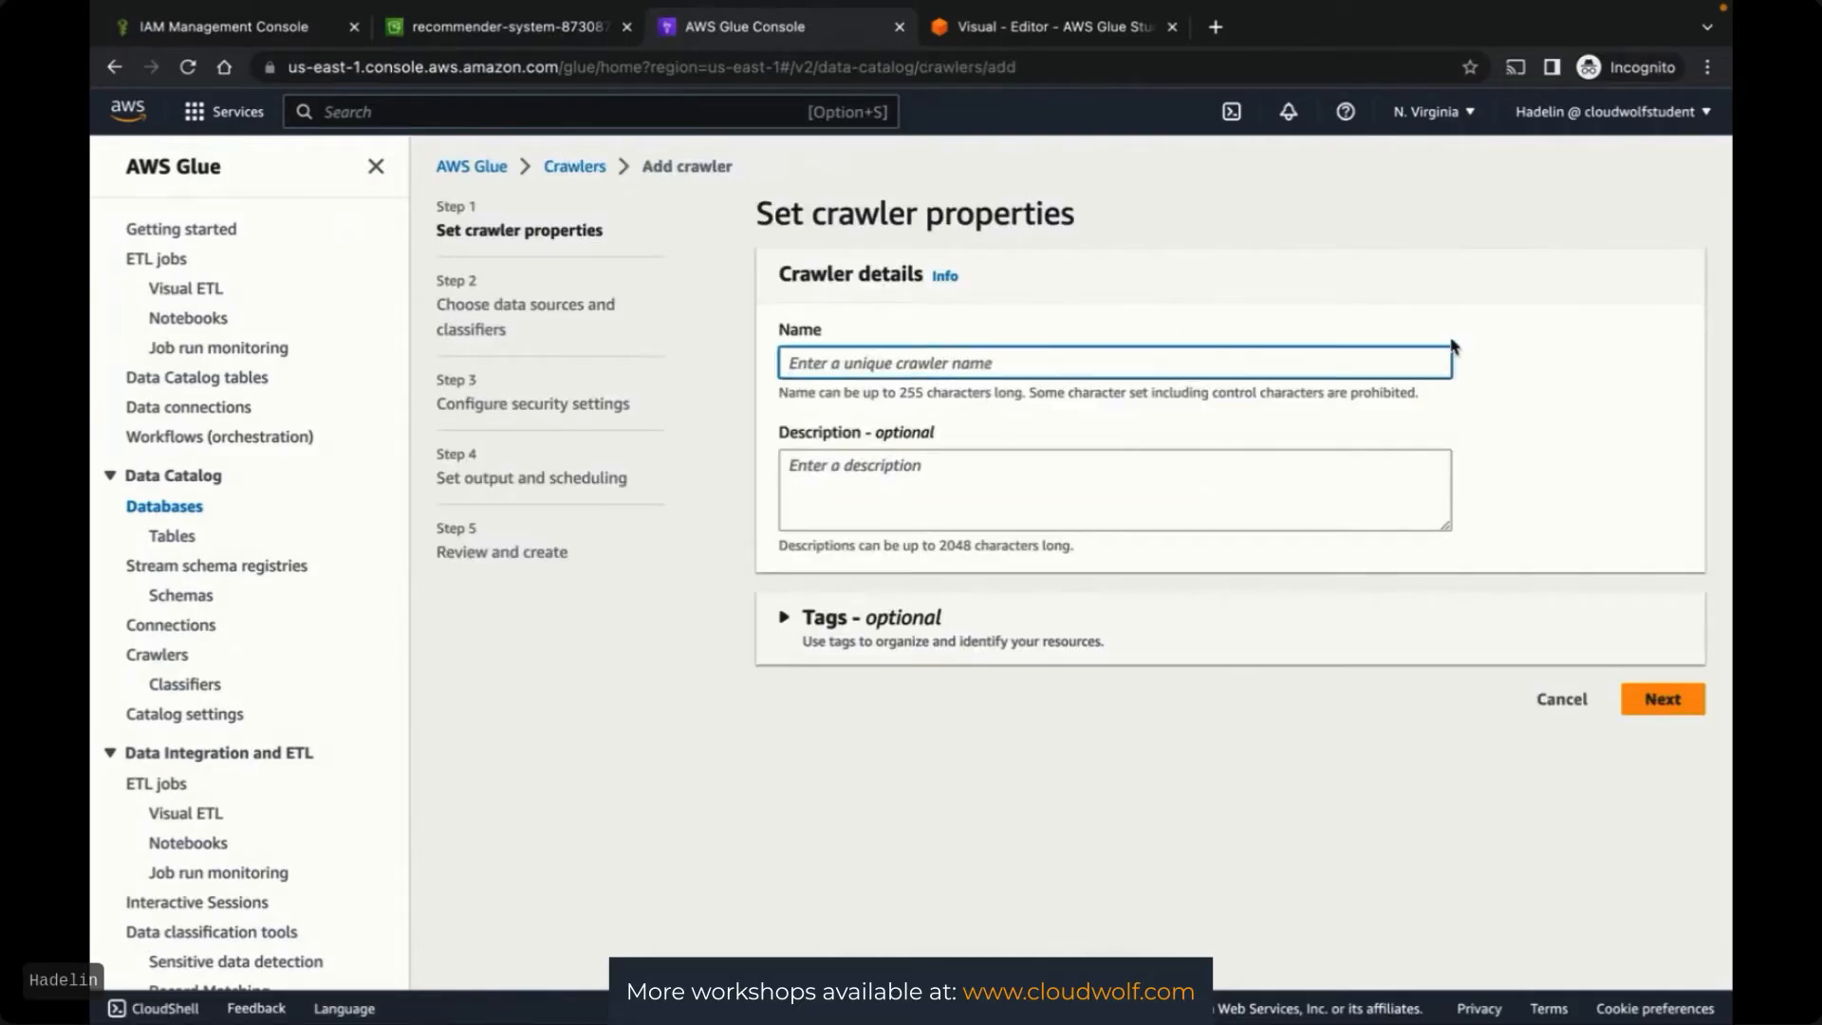
text(mov)
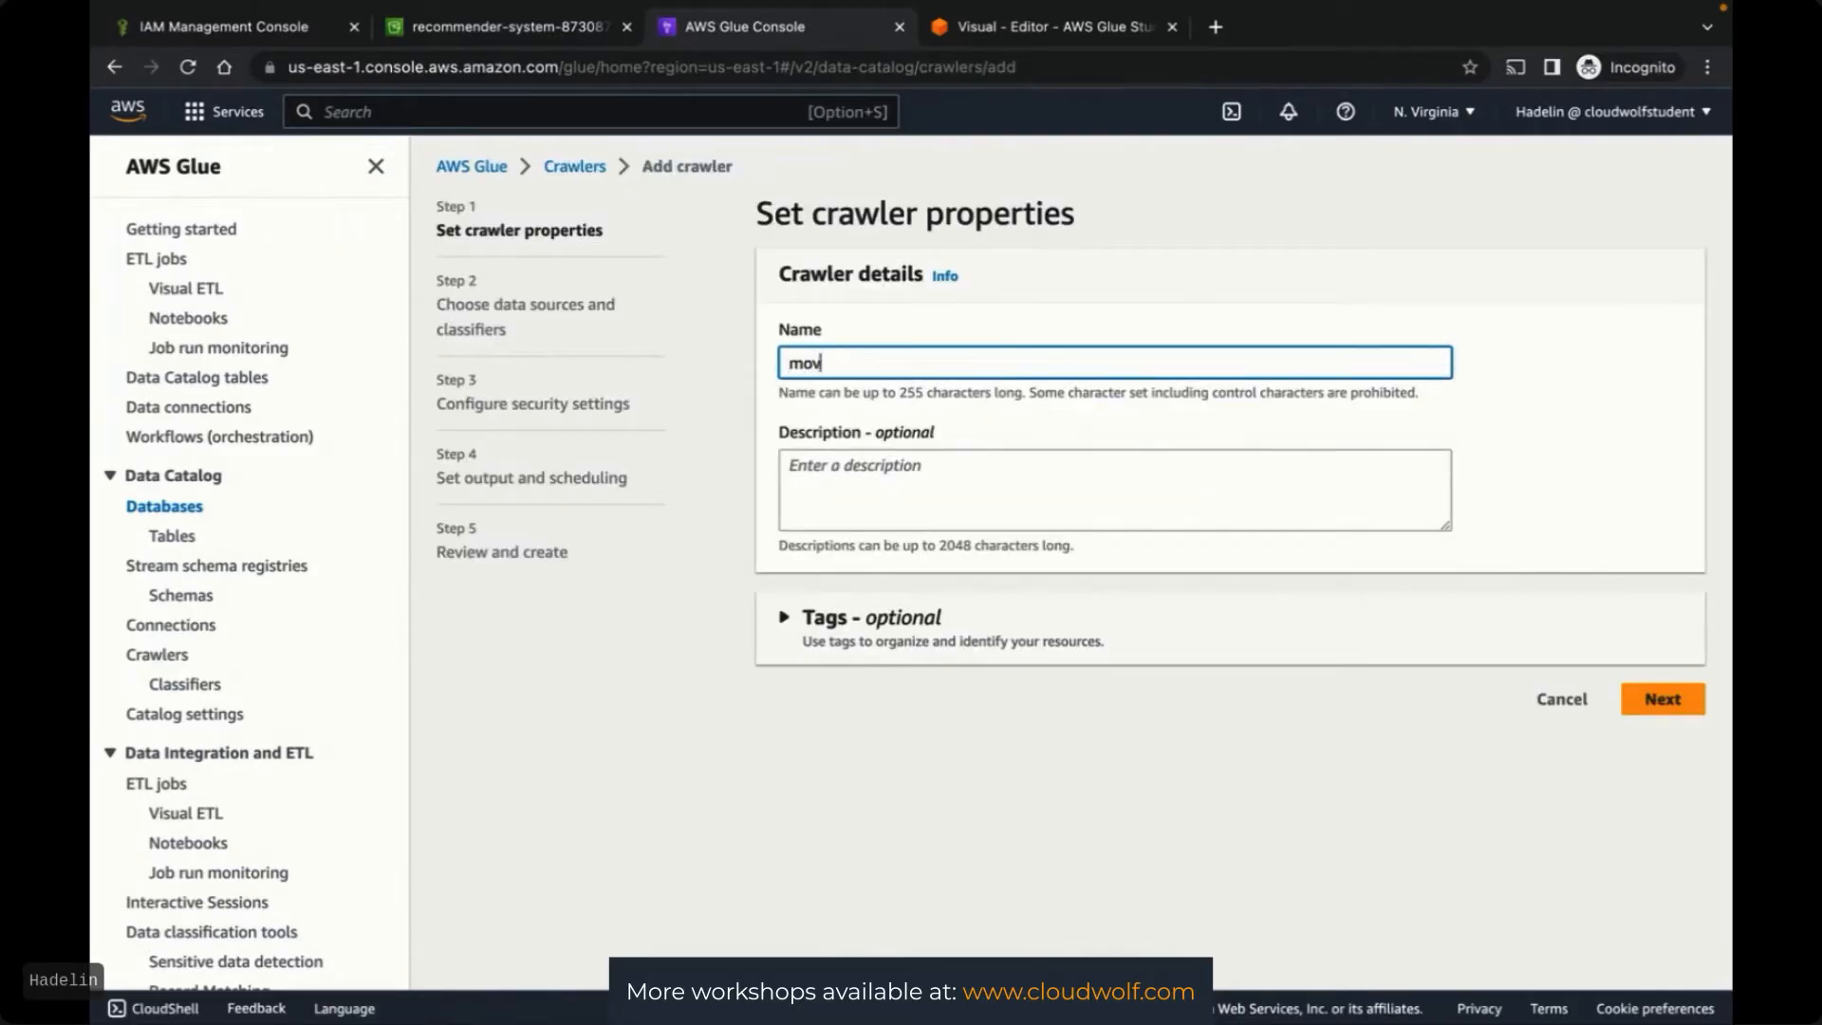
text(ie-ratings-crawler)
click(1574, 396)
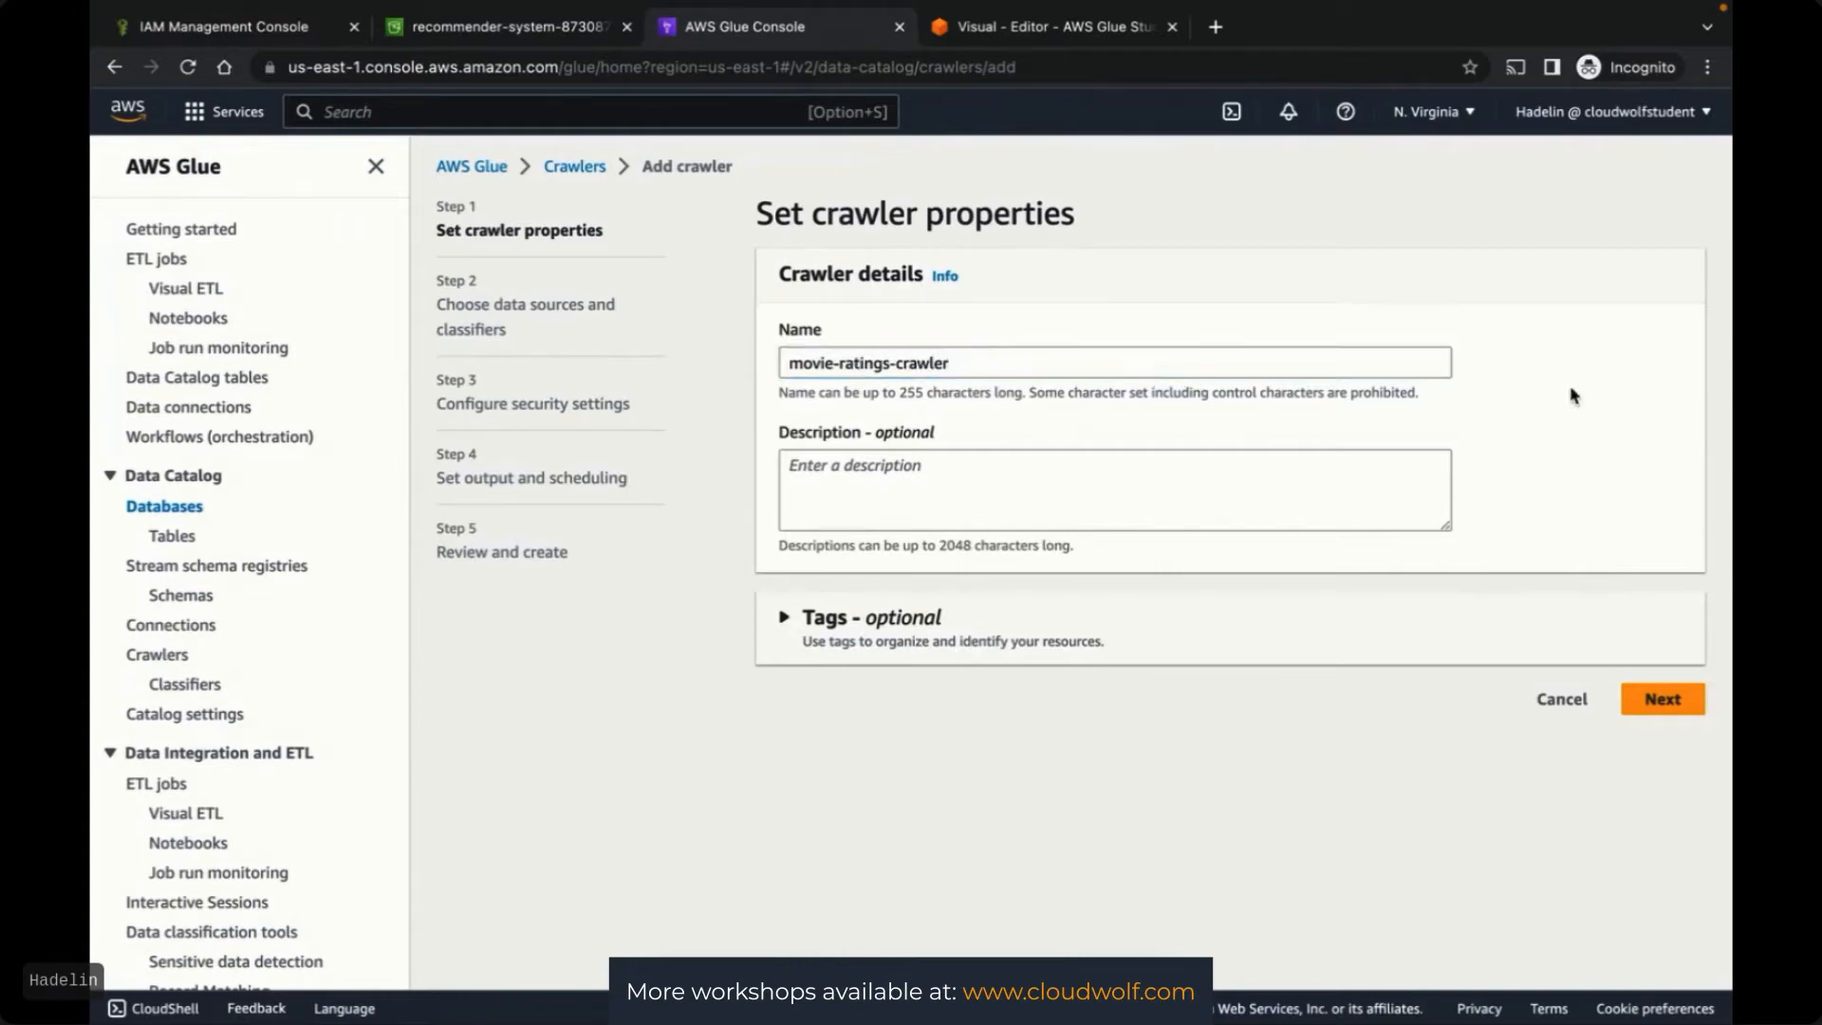
click(1656, 711)
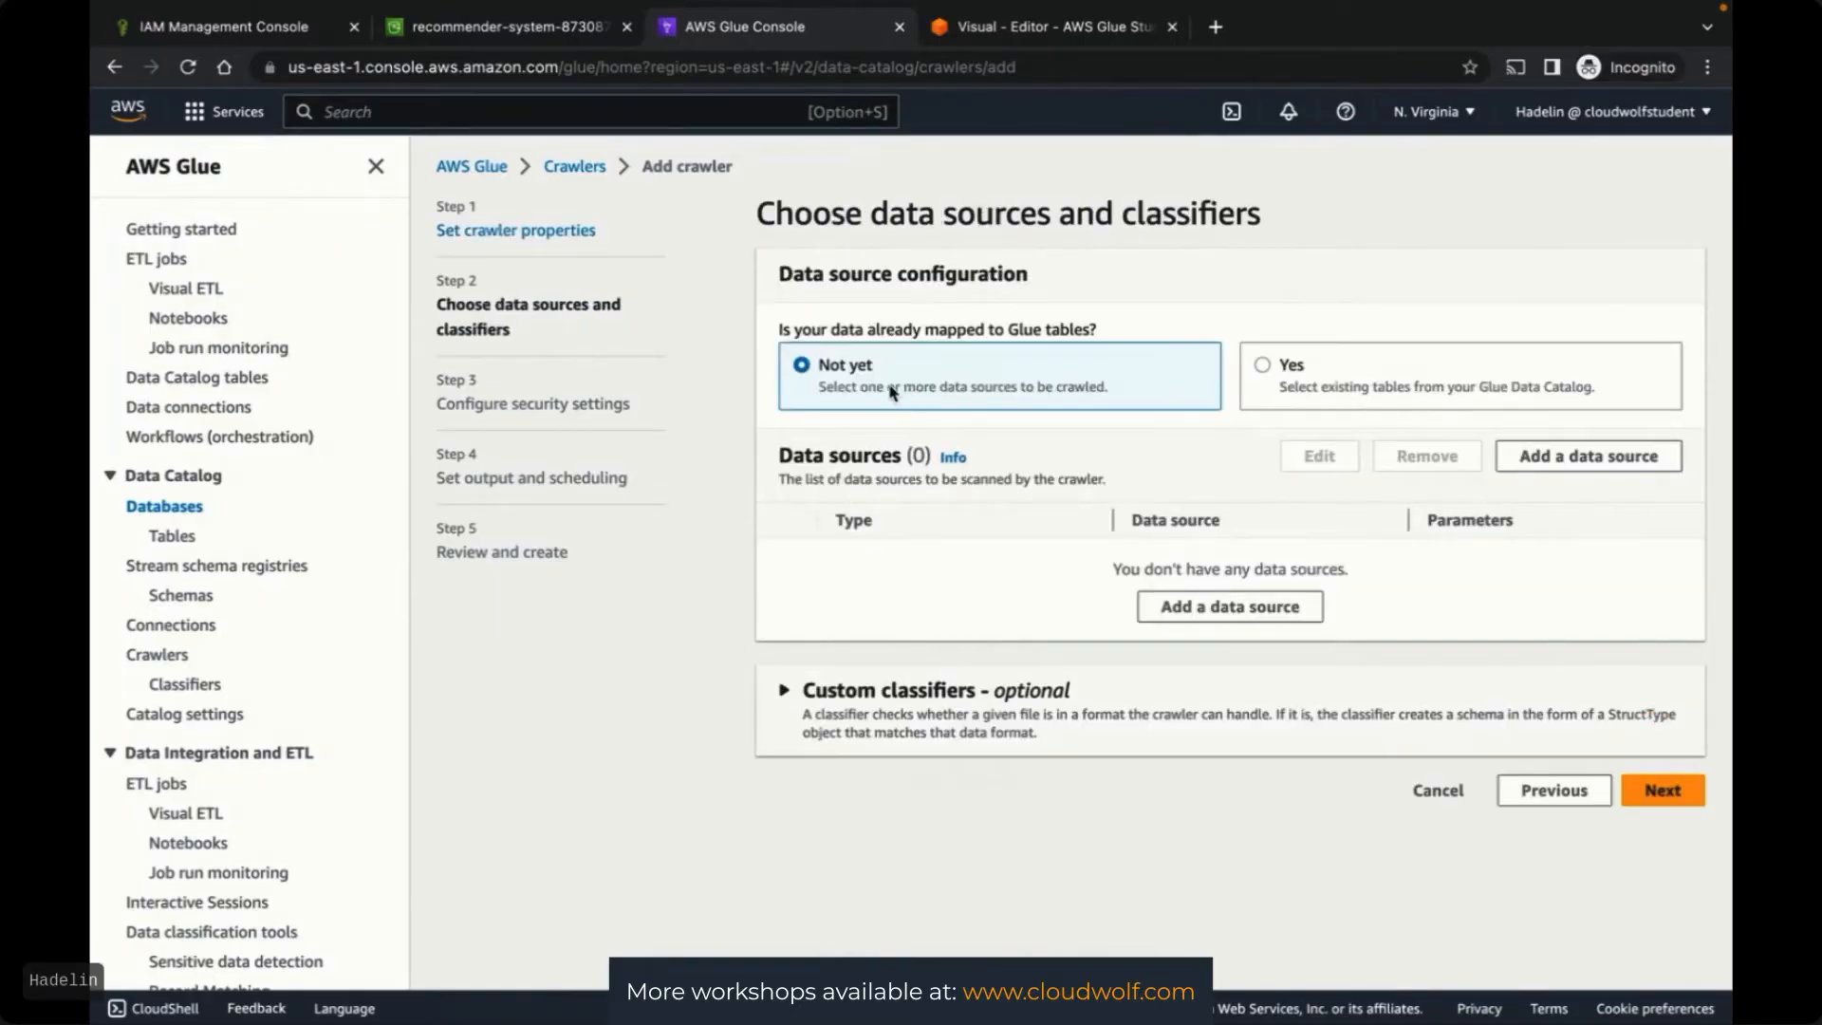
Add the recommender-system S3 bucket as the crawler's data source
click(1210, 621)
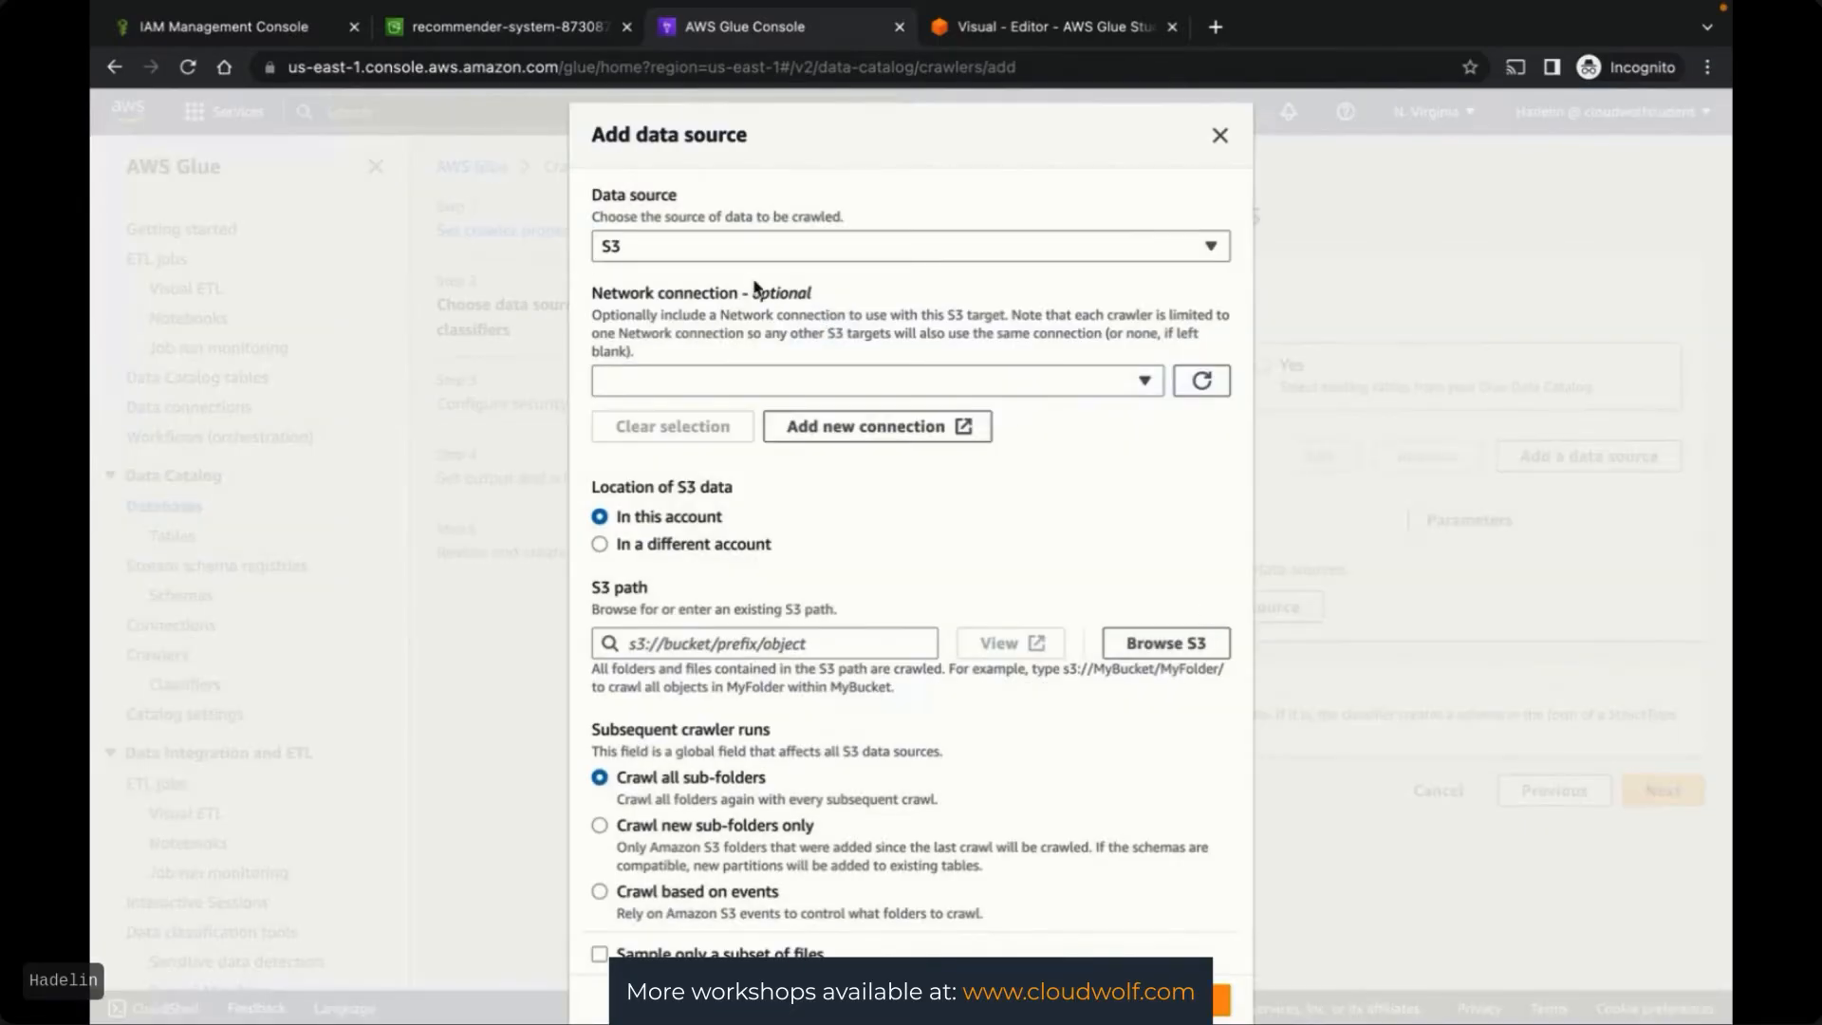
click(1006, 29)
click(736, 17)
click(1166, 643)
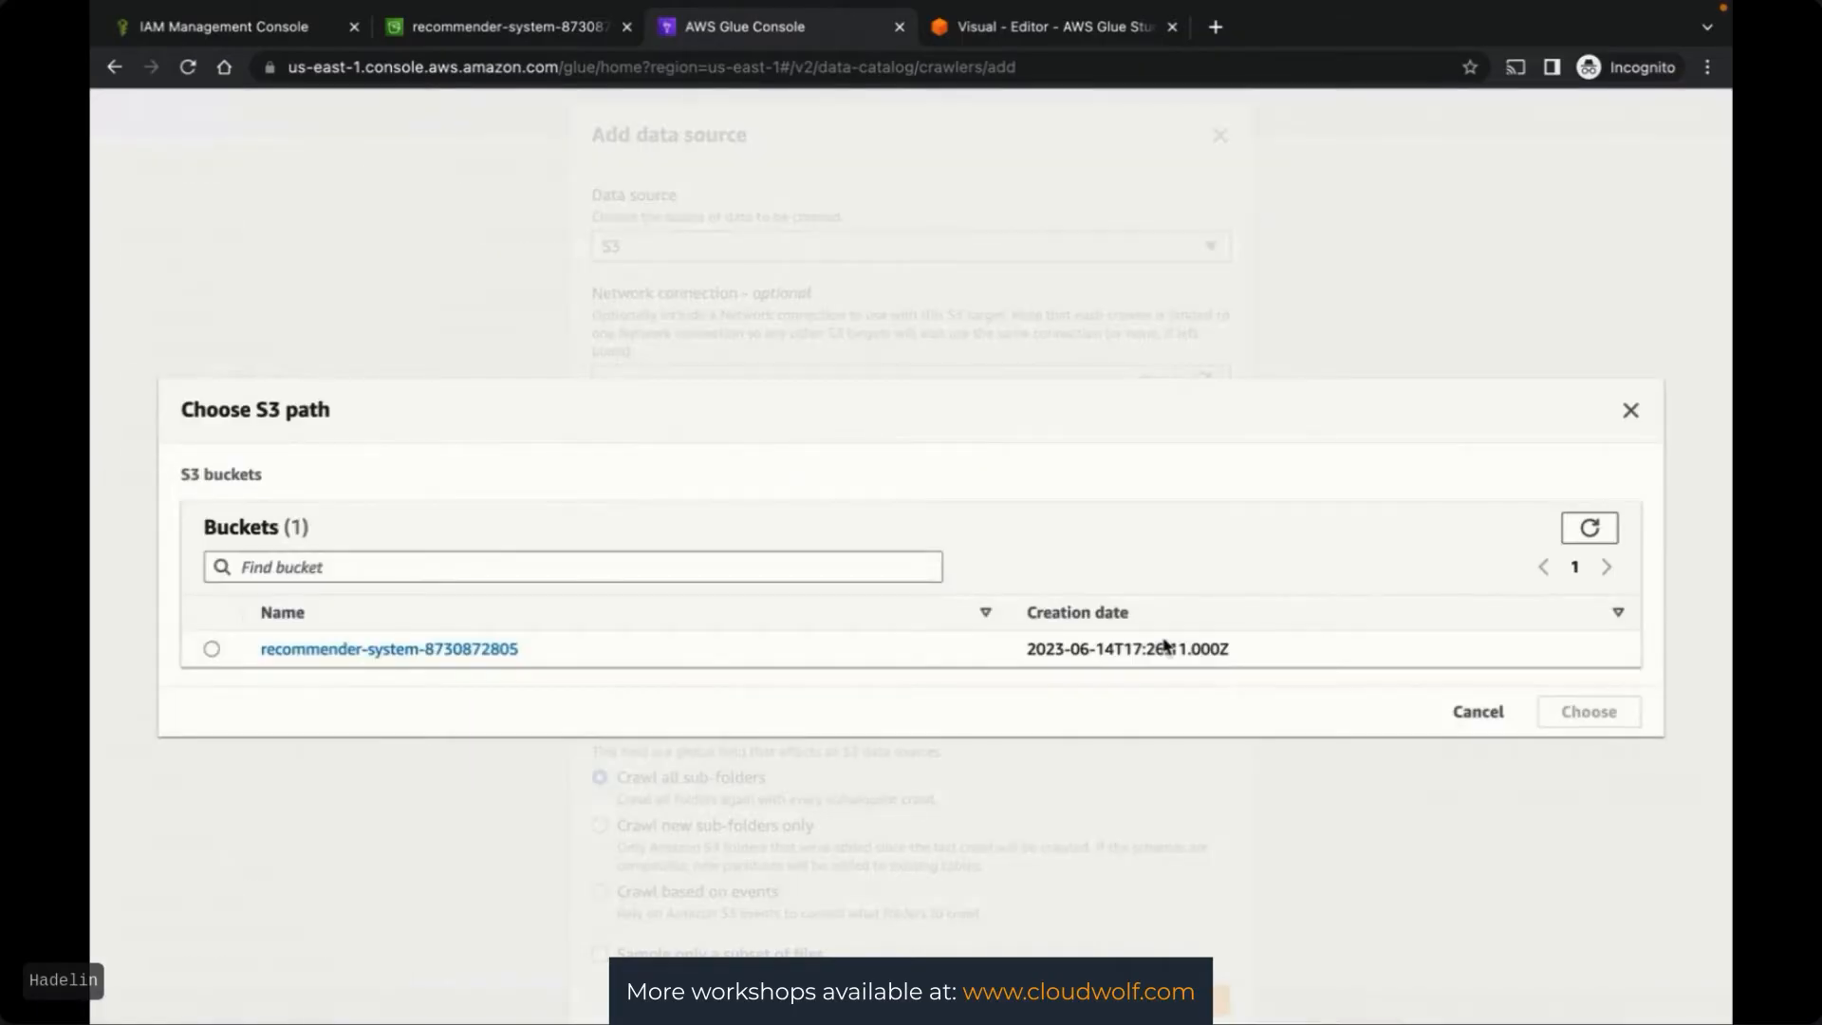
click(212, 648)
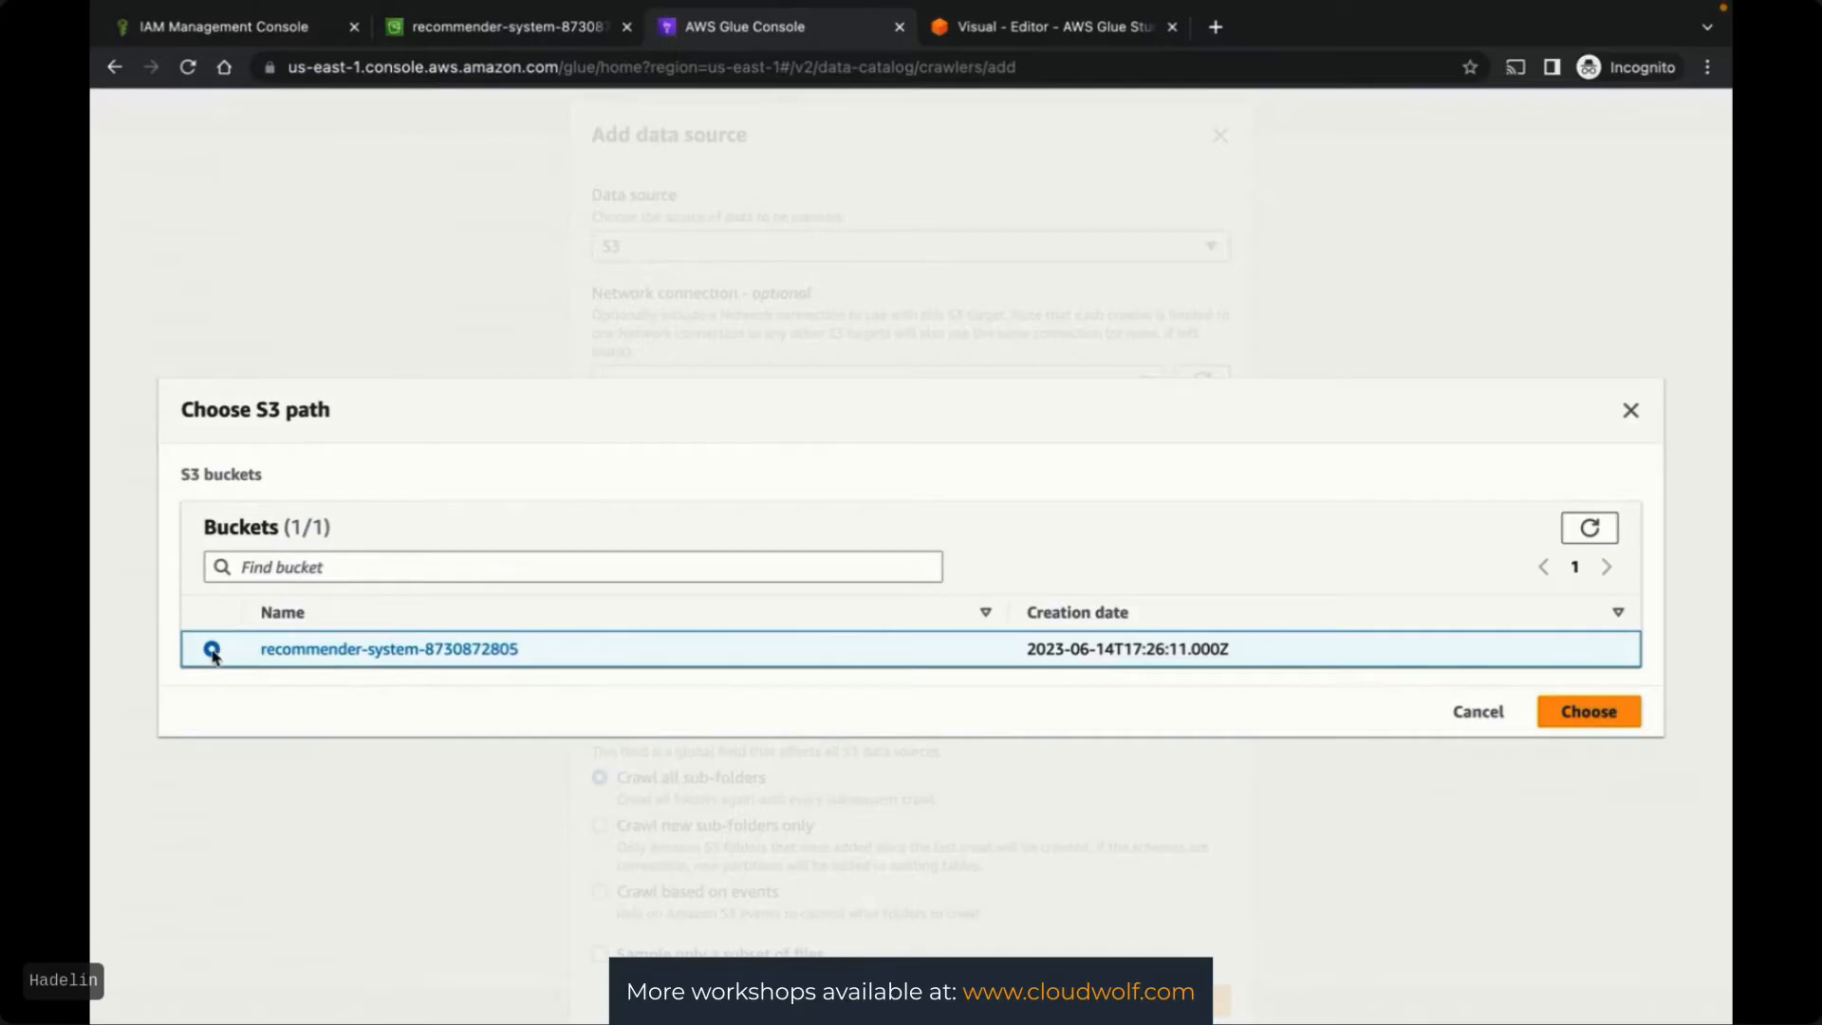
click(1569, 714)
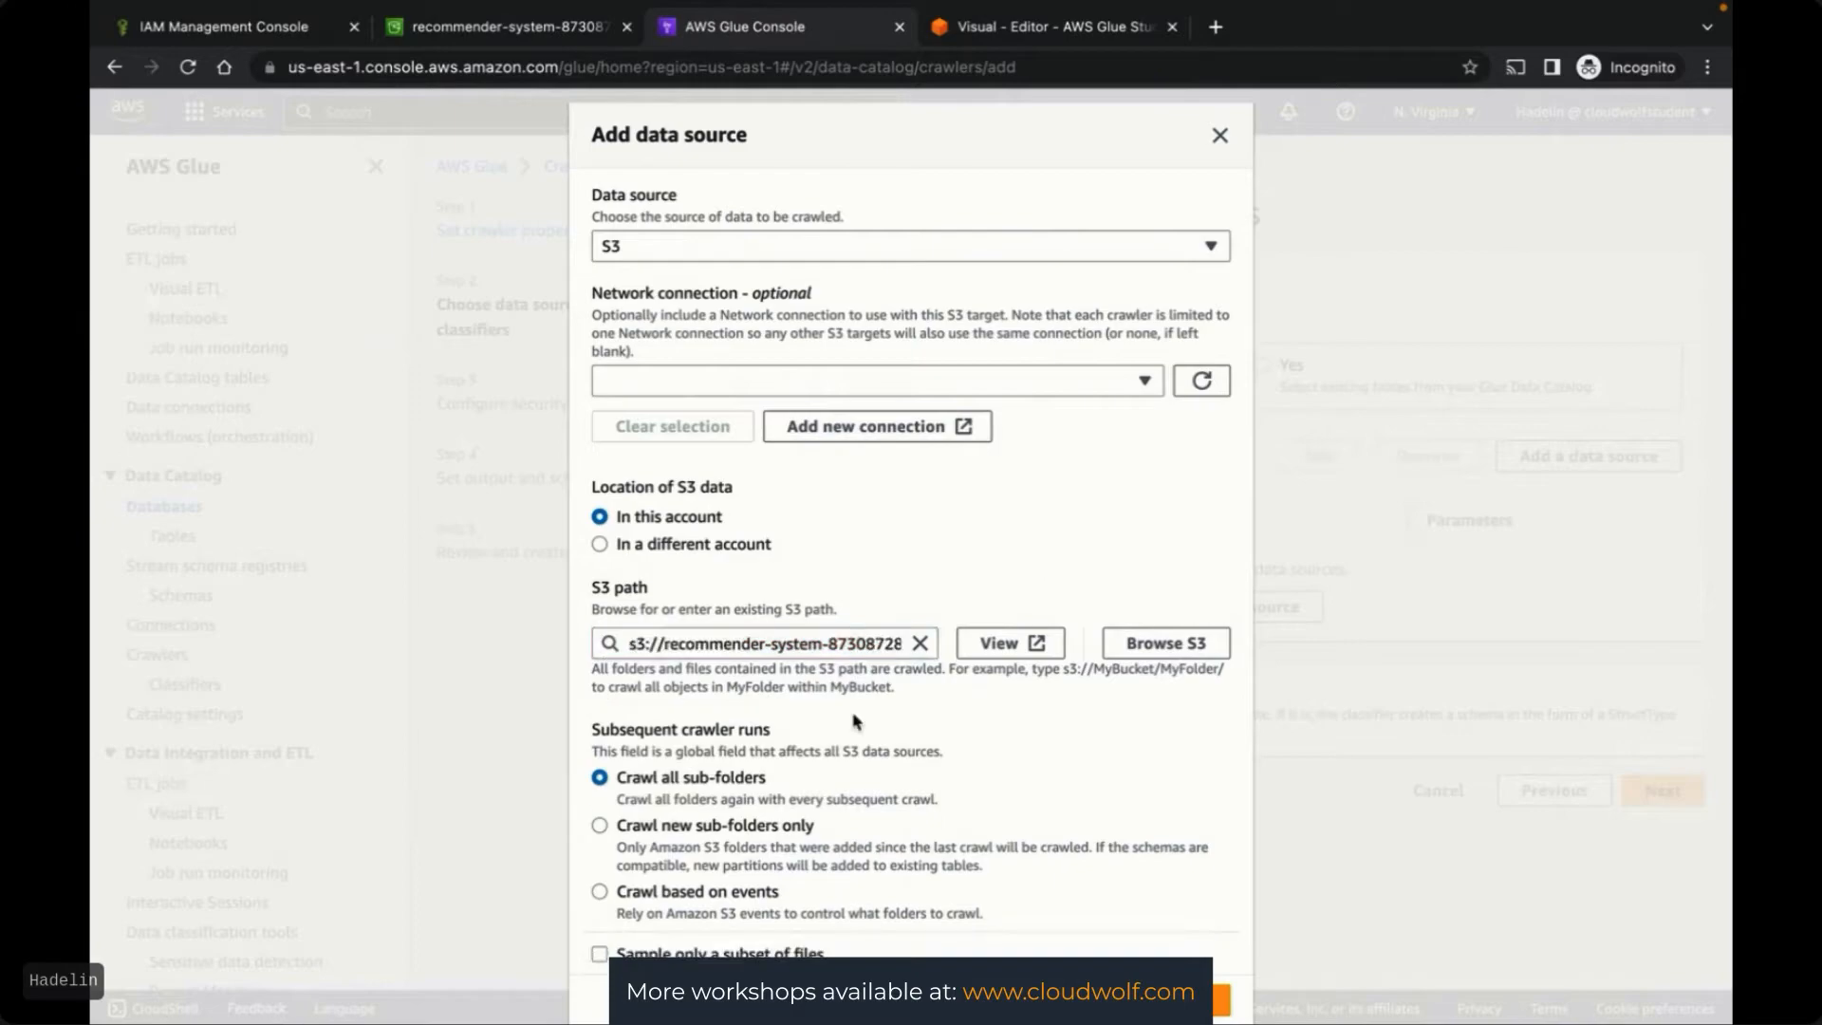
scroll(987, 740, down, 2)
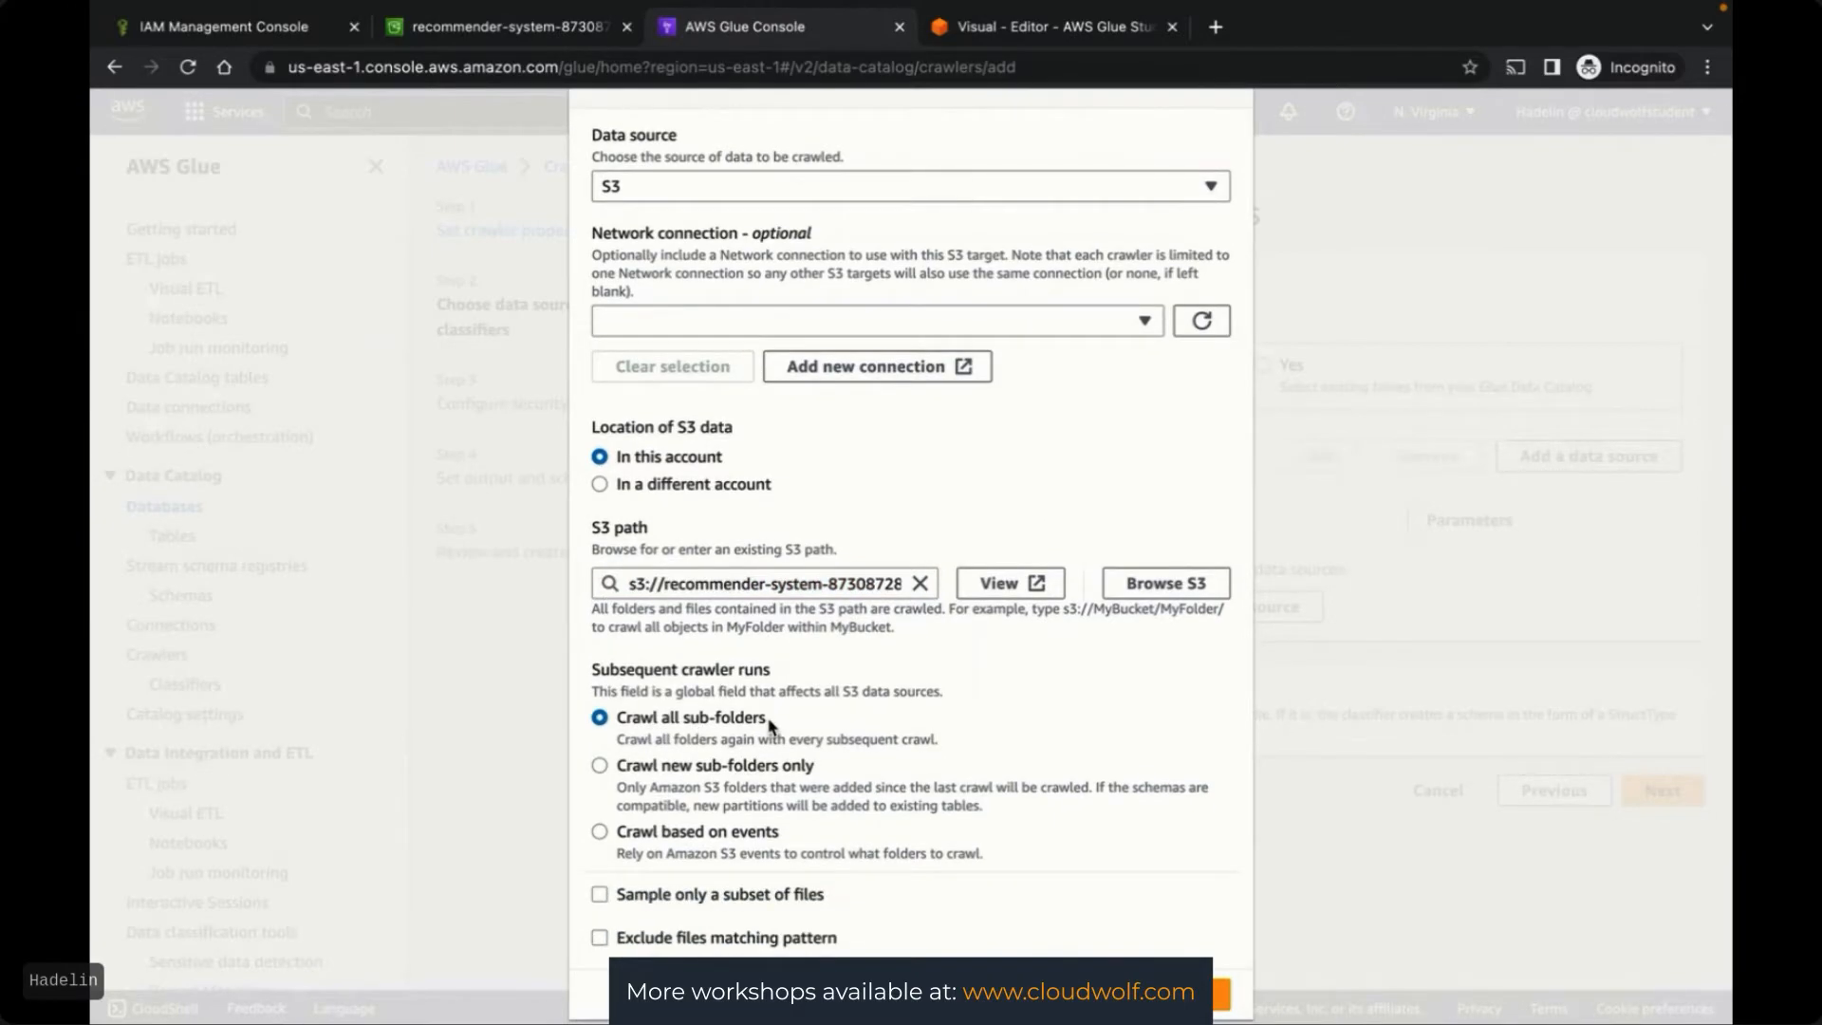
scroll(1110, 726, down, 1)
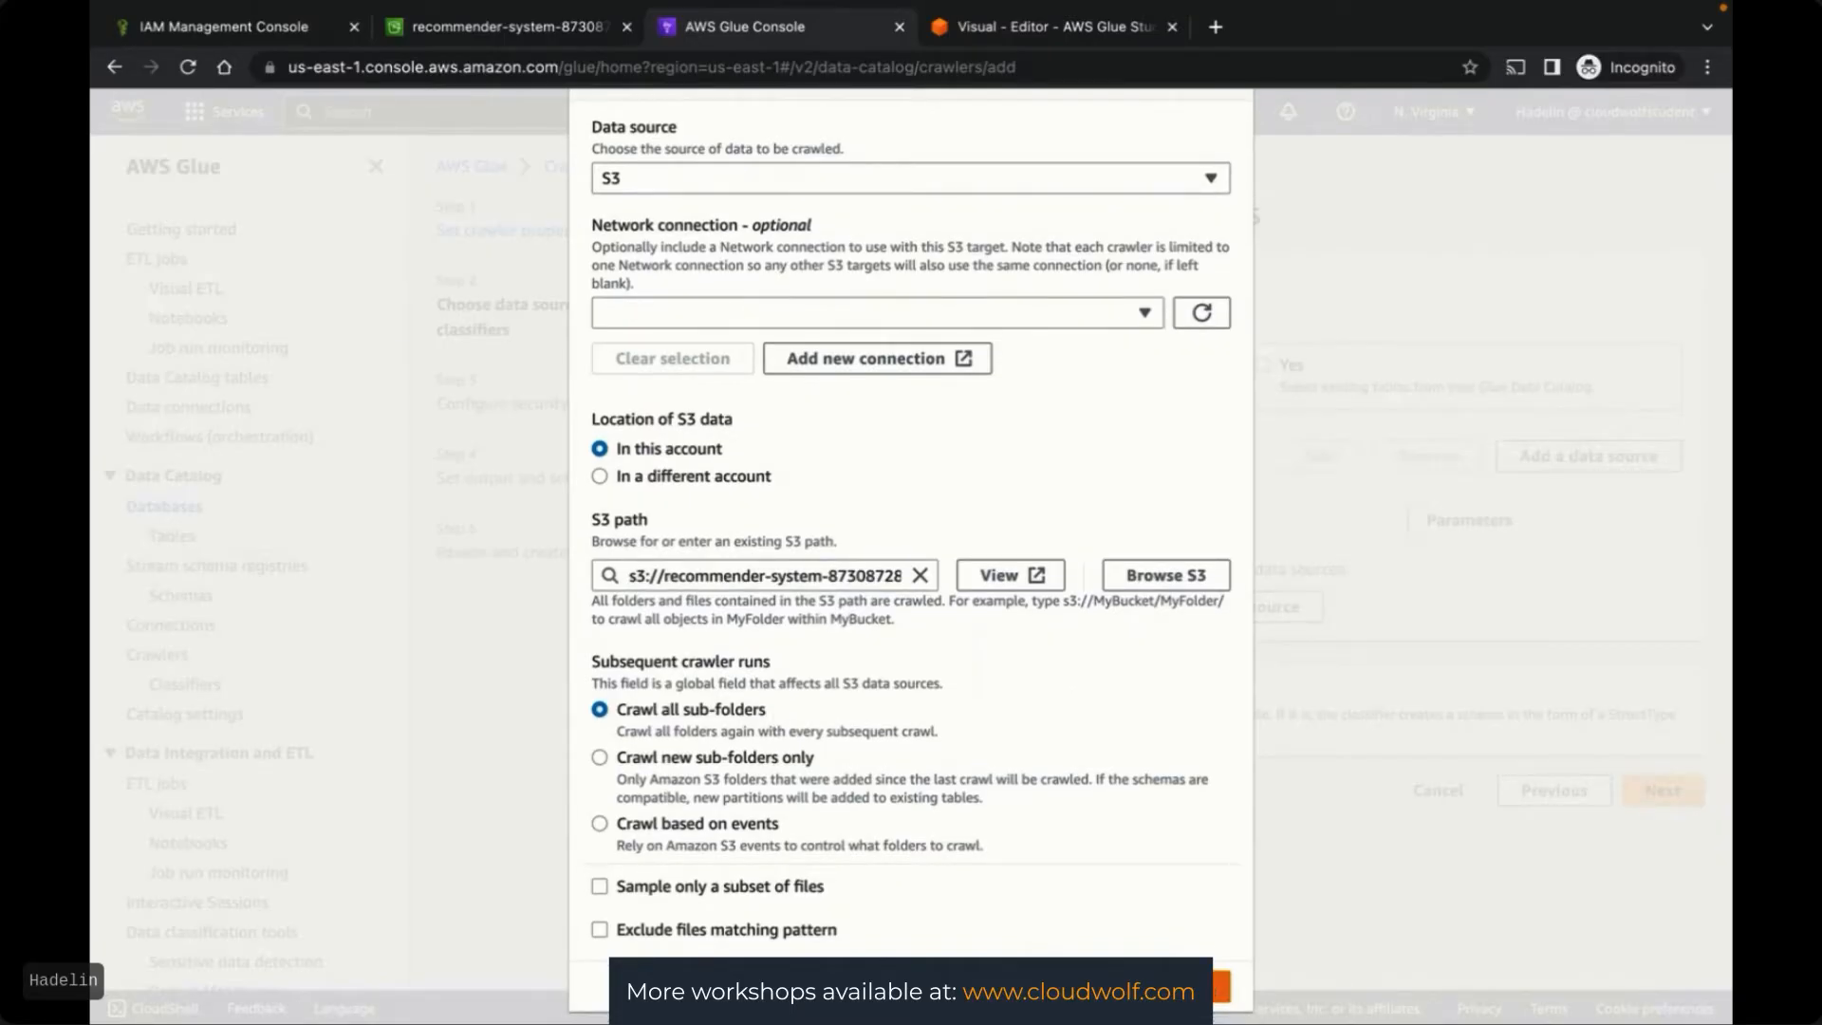
click(1138, 987)
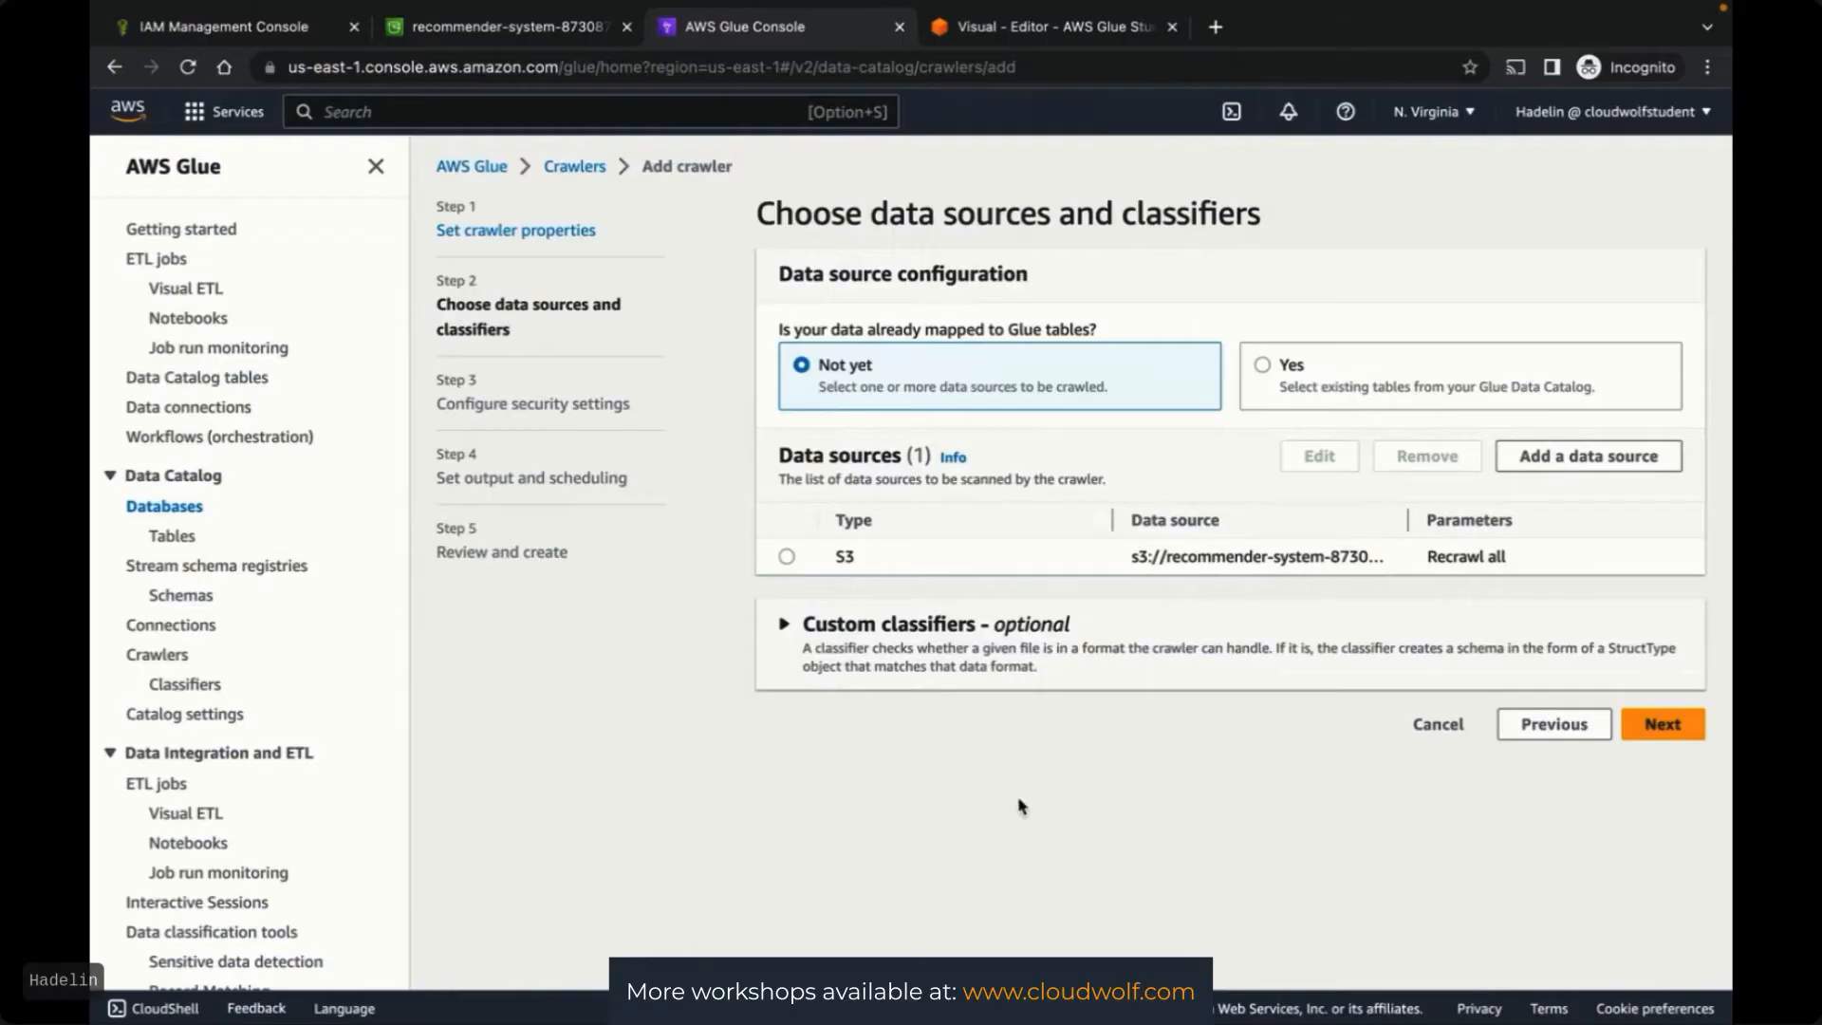
click(788, 558)
Assign GlueFullAccessRole as the crawler's IAM role
click(1663, 724)
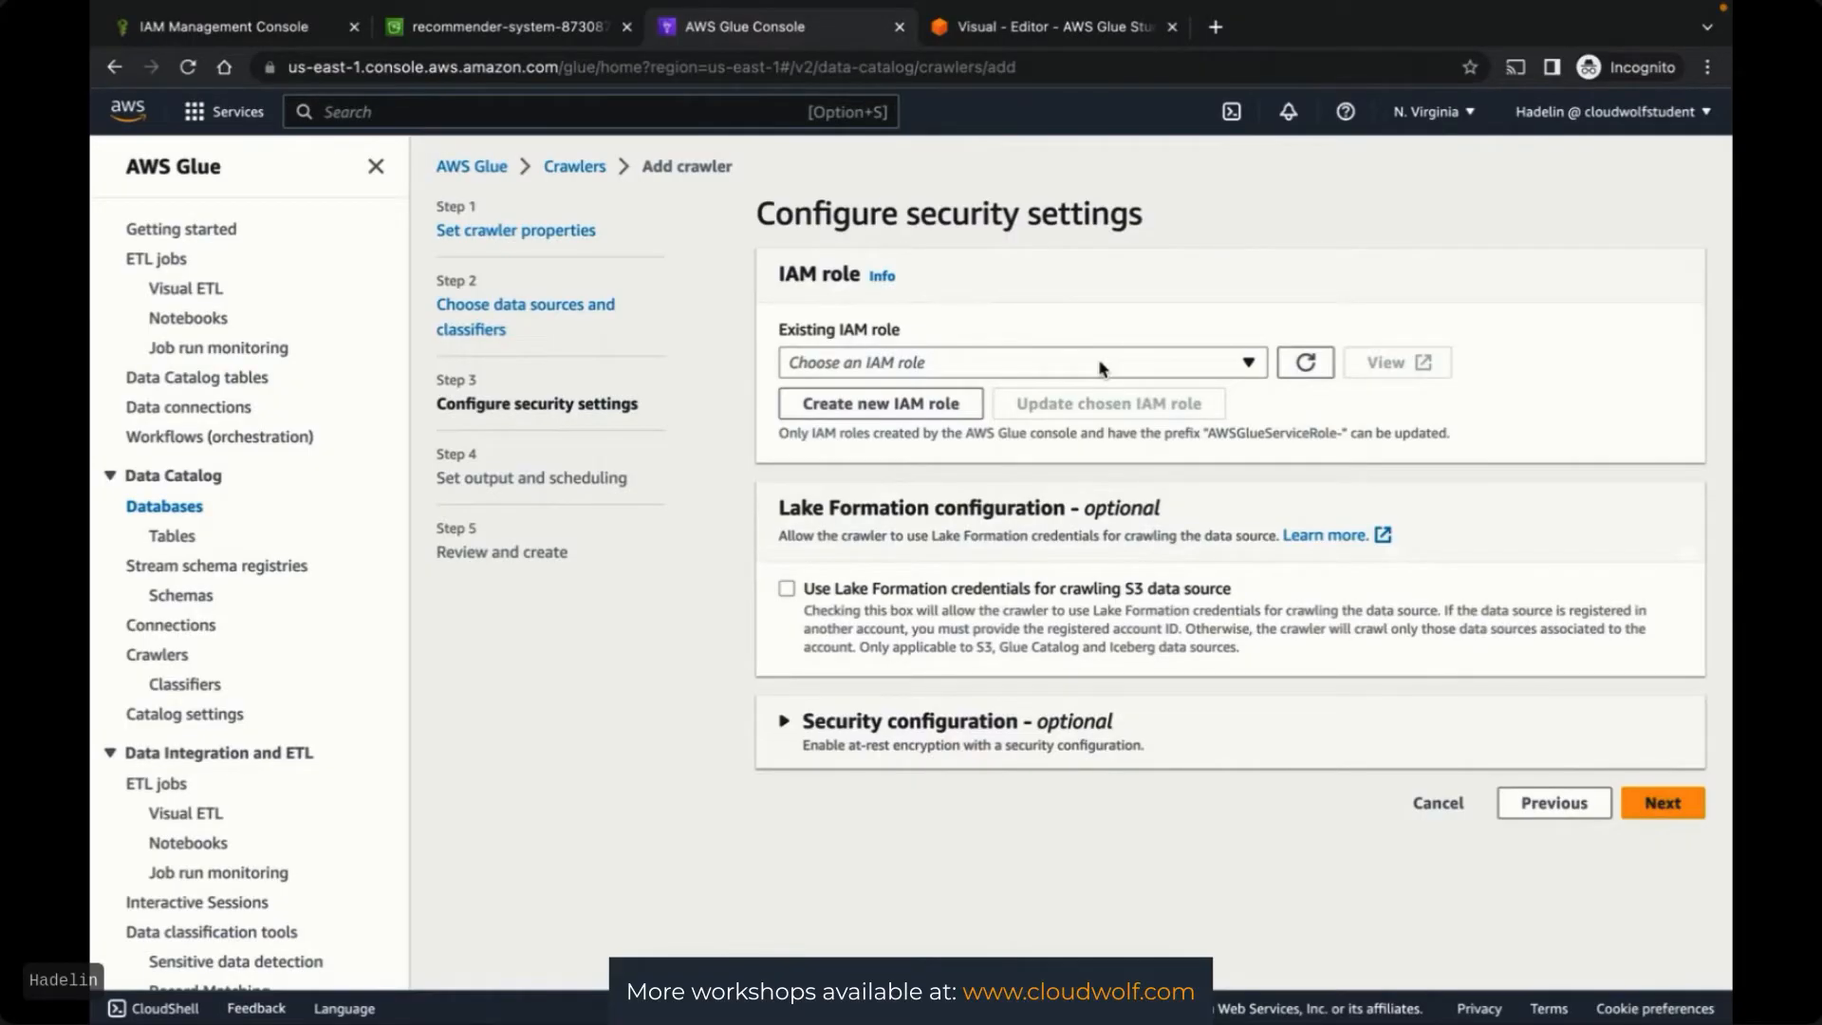
click(1100, 368)
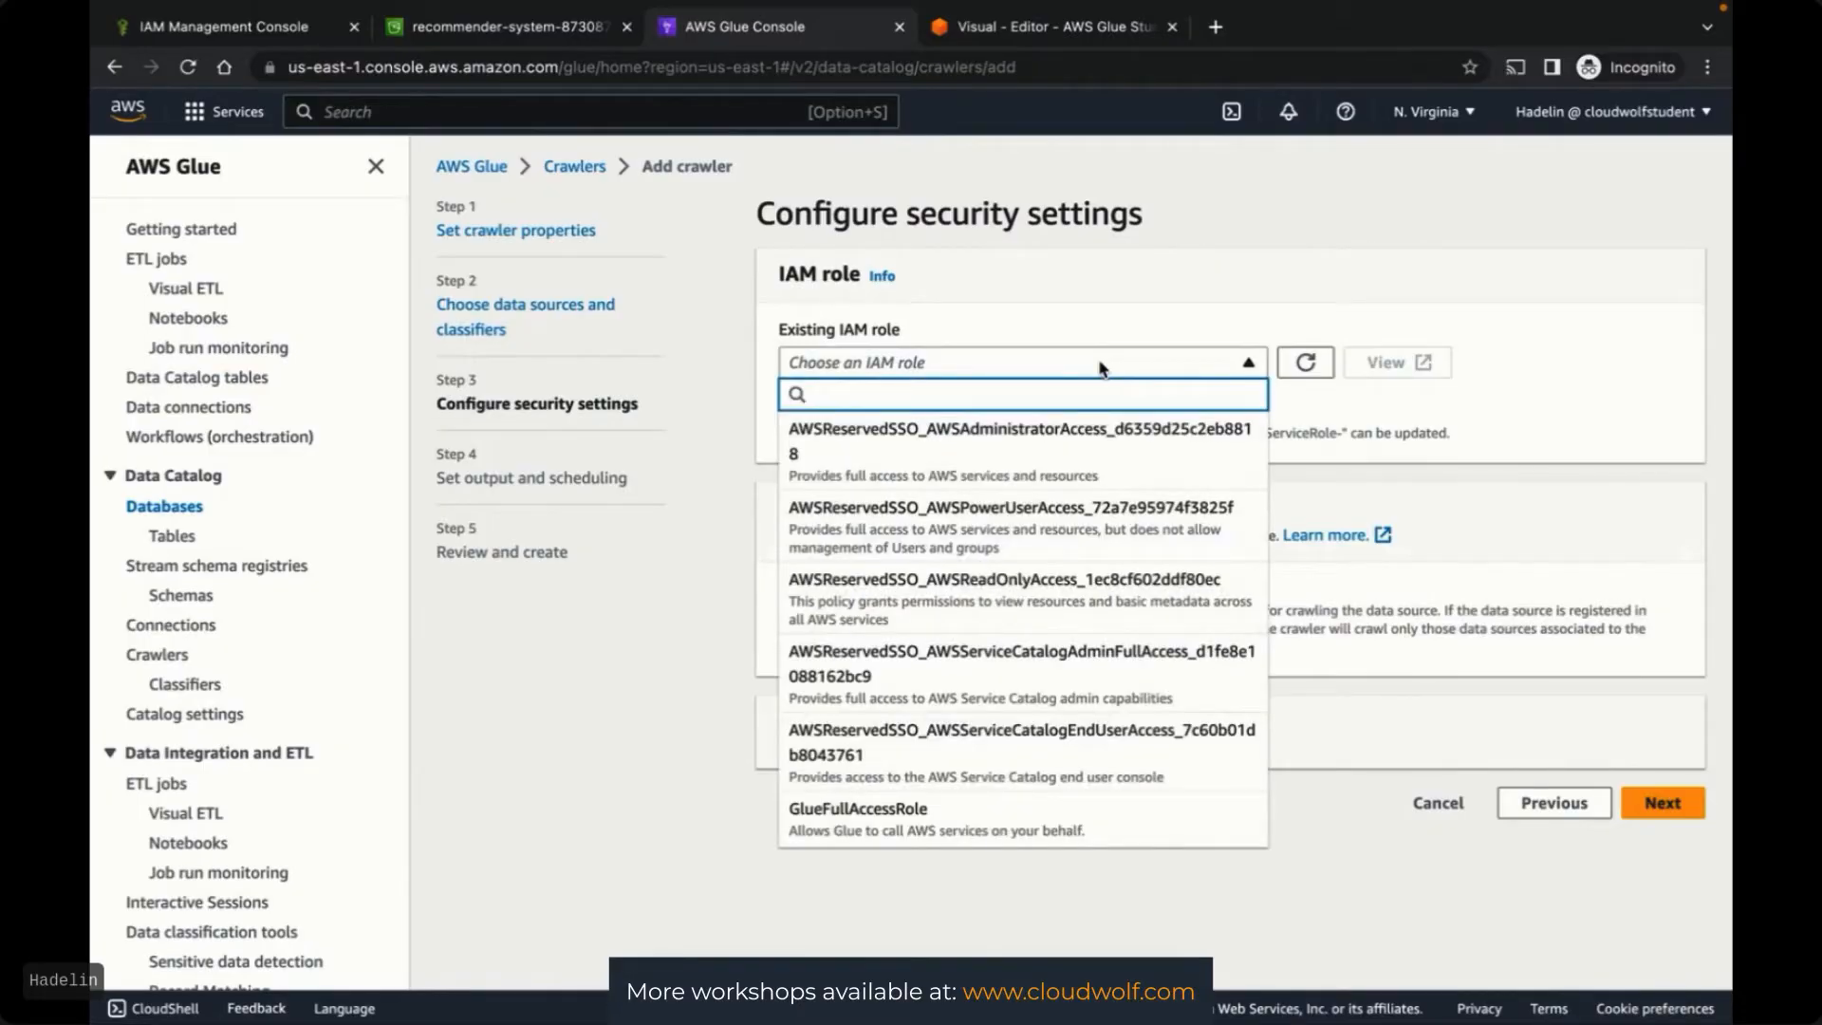
click(884, 831)
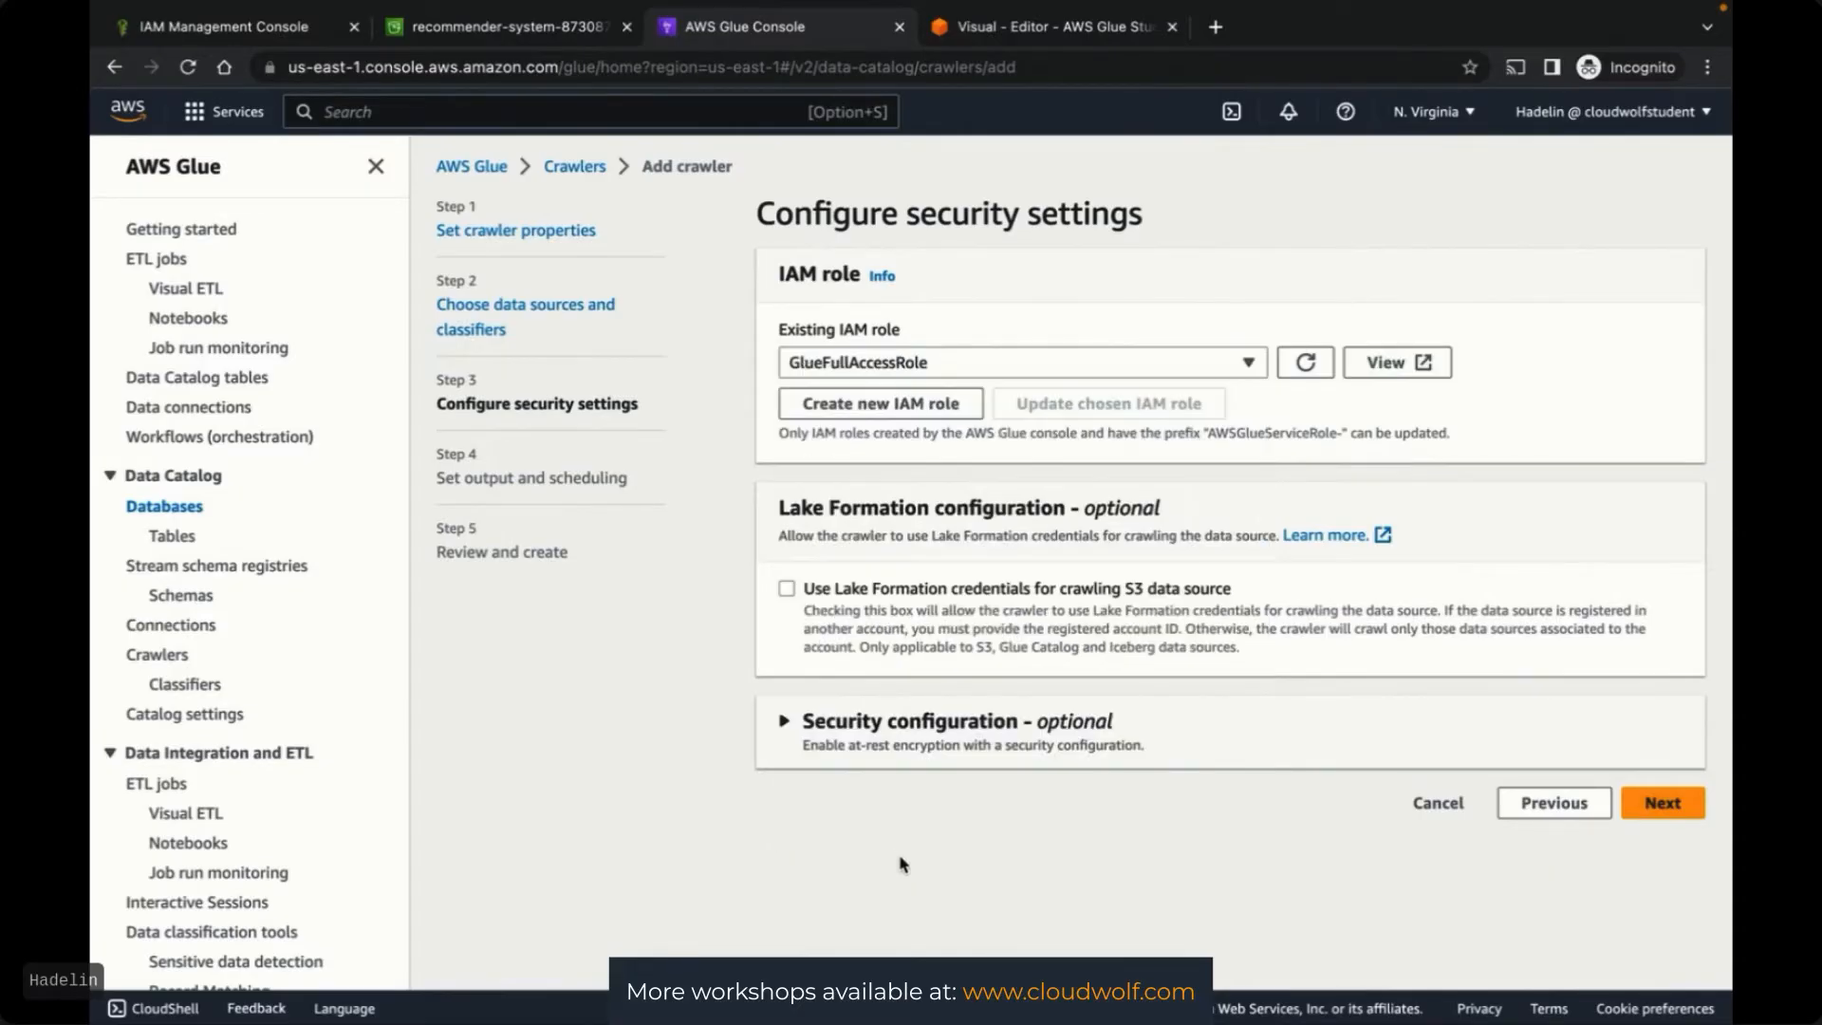
click(1663, 802)
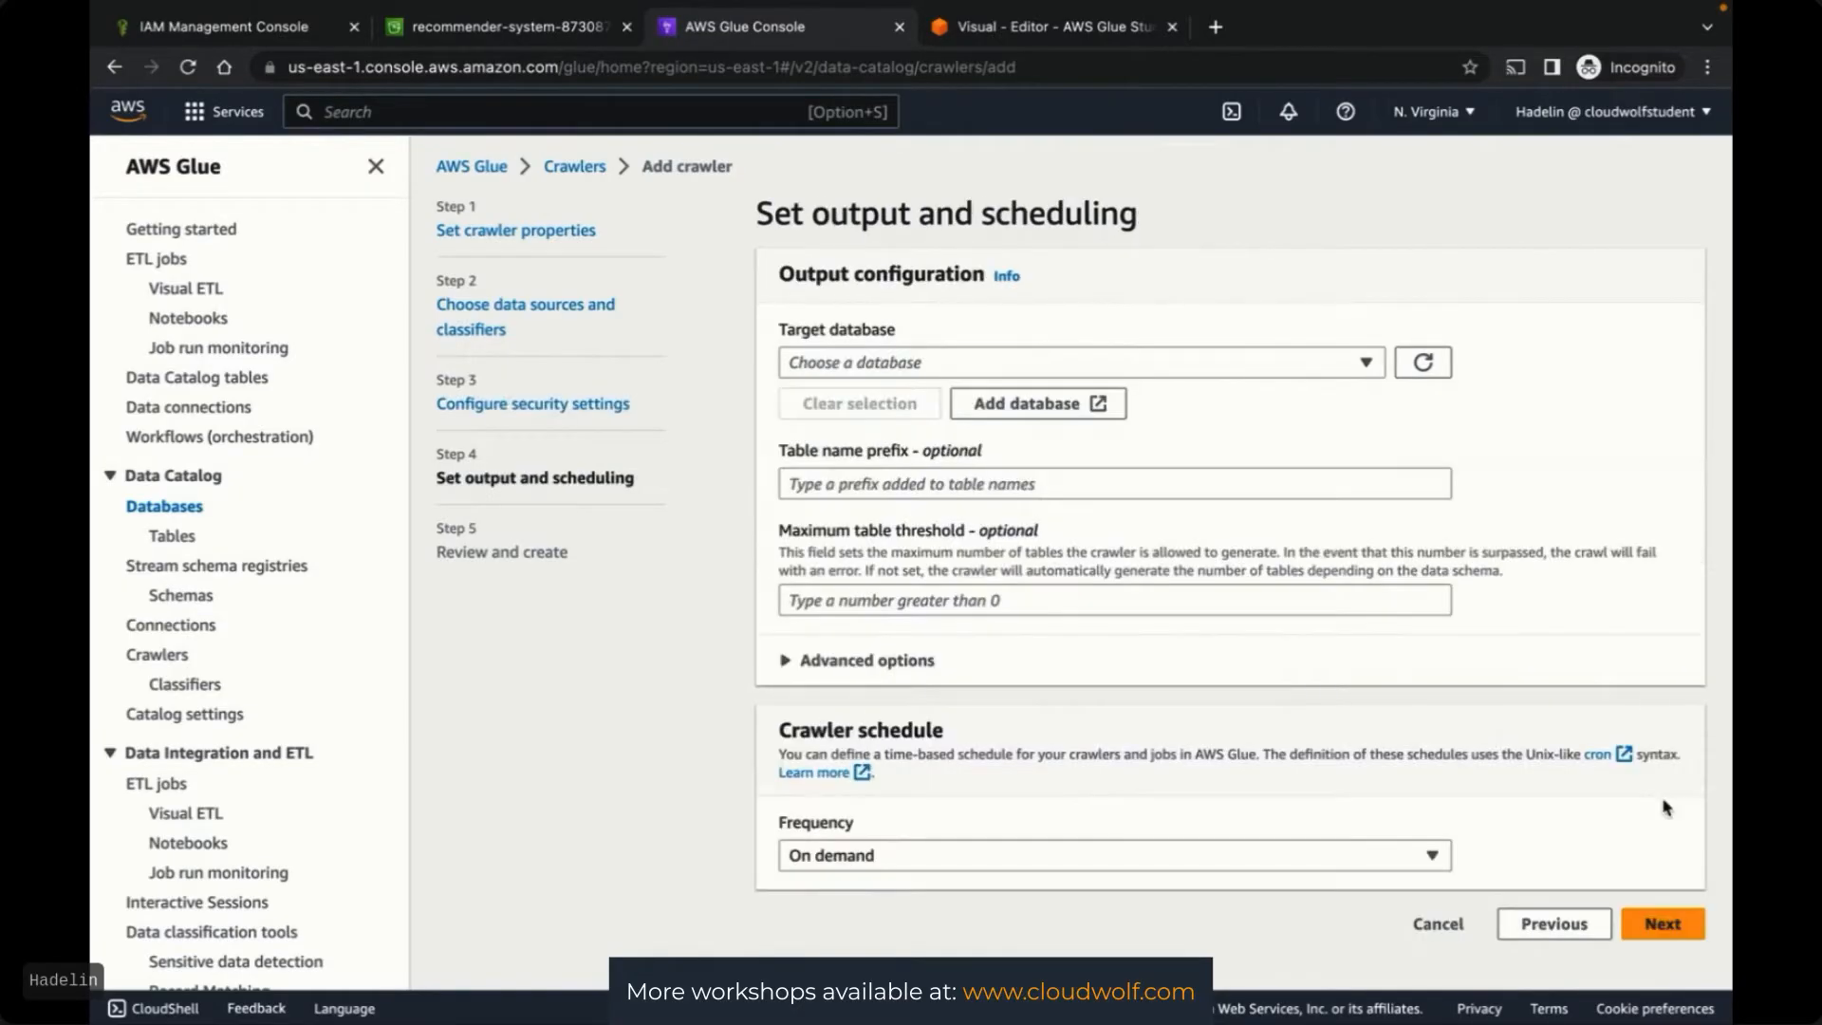
Target movie-ratings-glue-database with an on-demand schedule and create the crawler
click(974, 366)
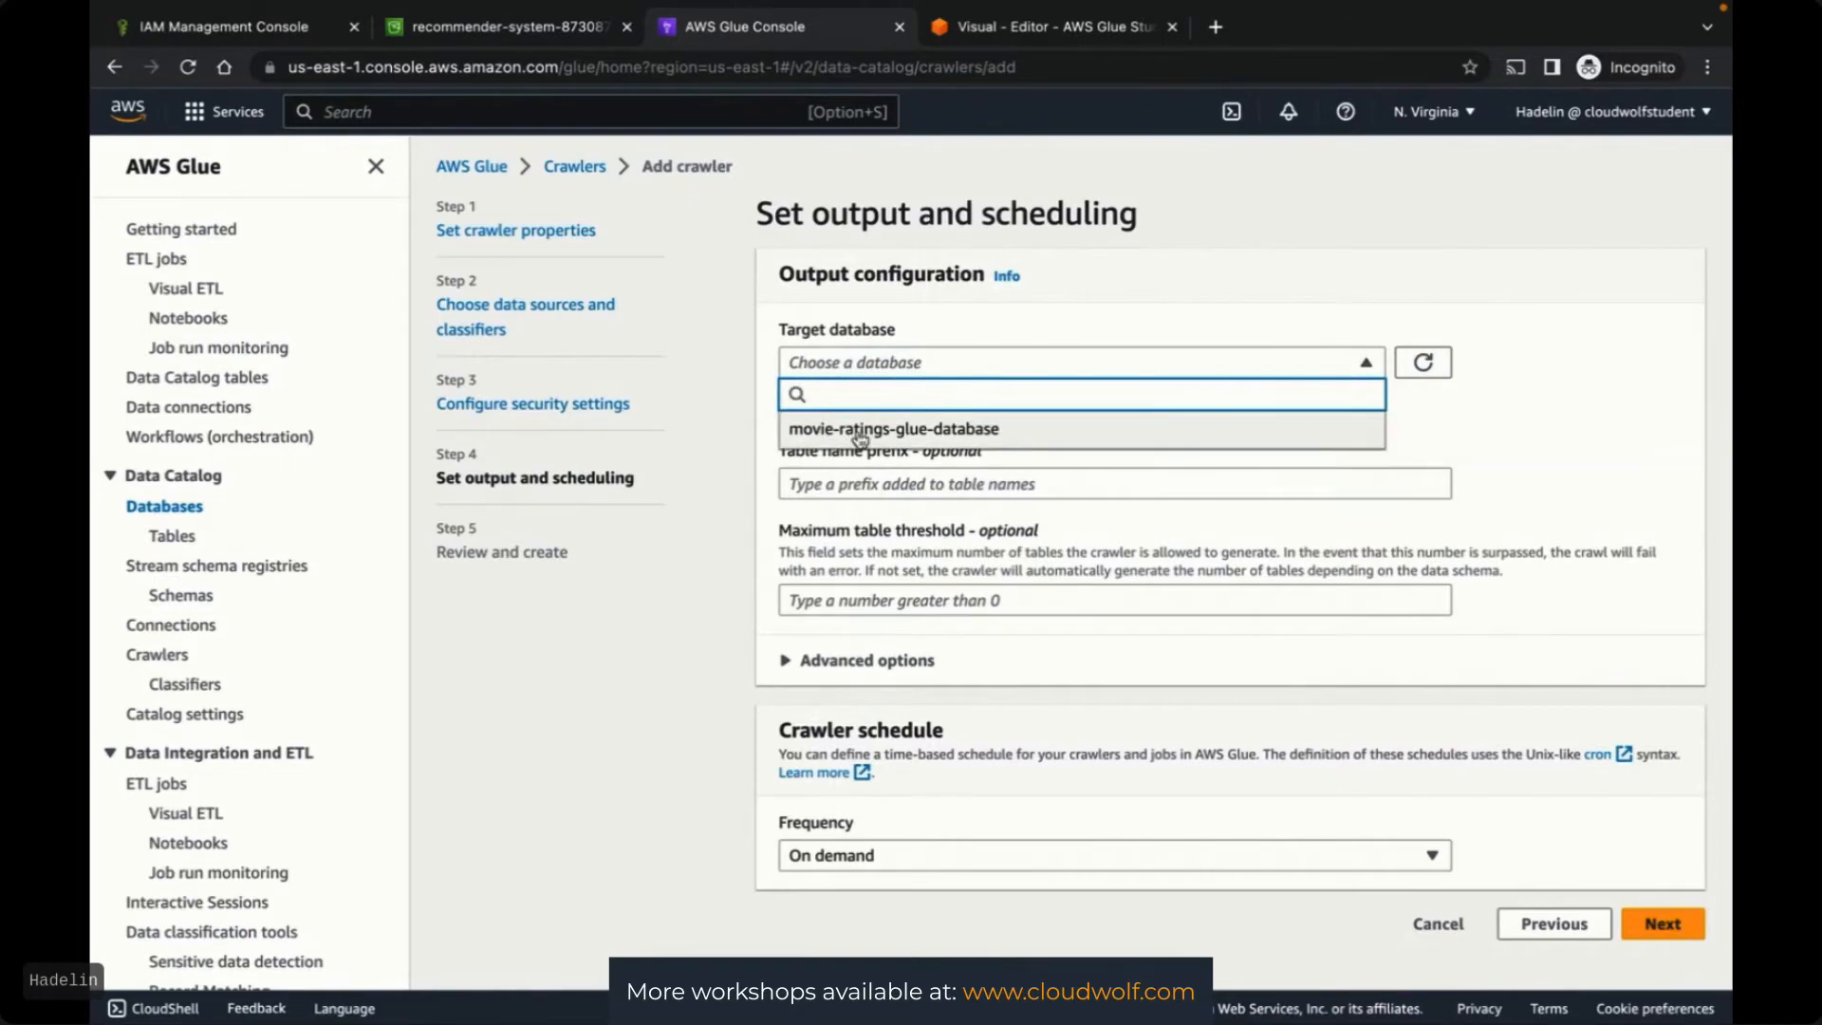
click(917, 431)
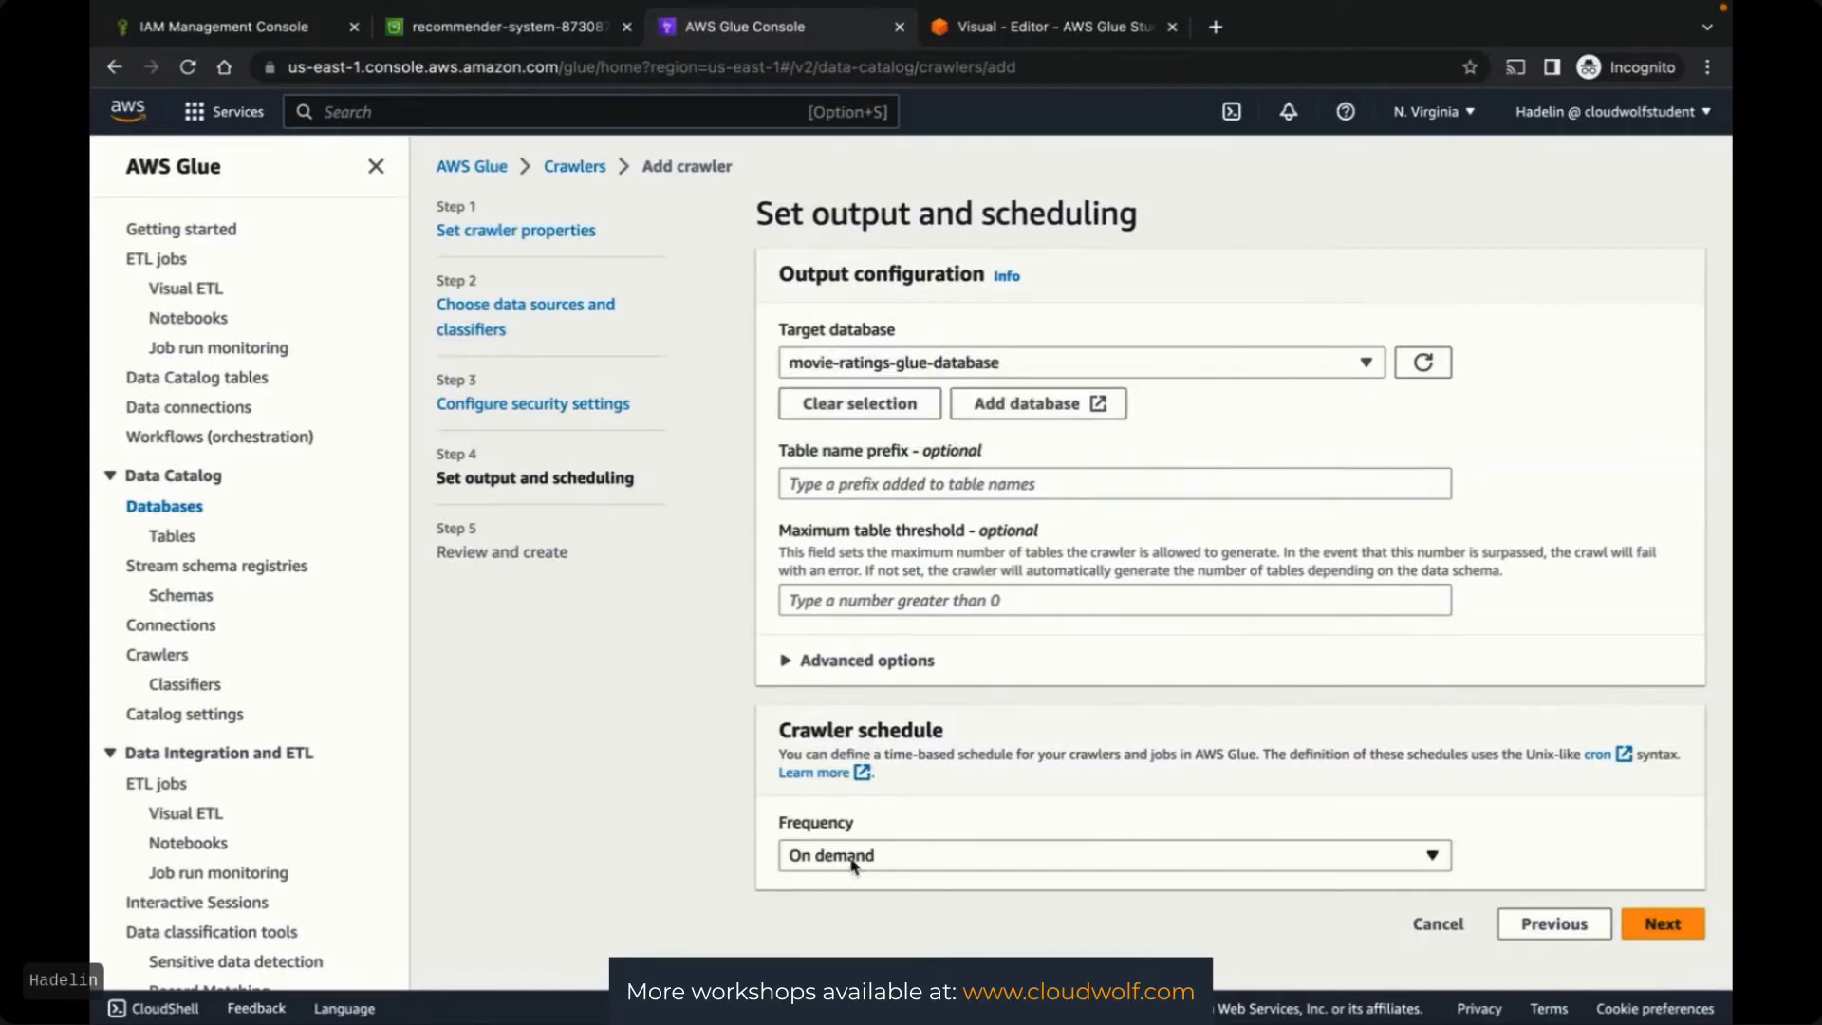
click(882, 861)
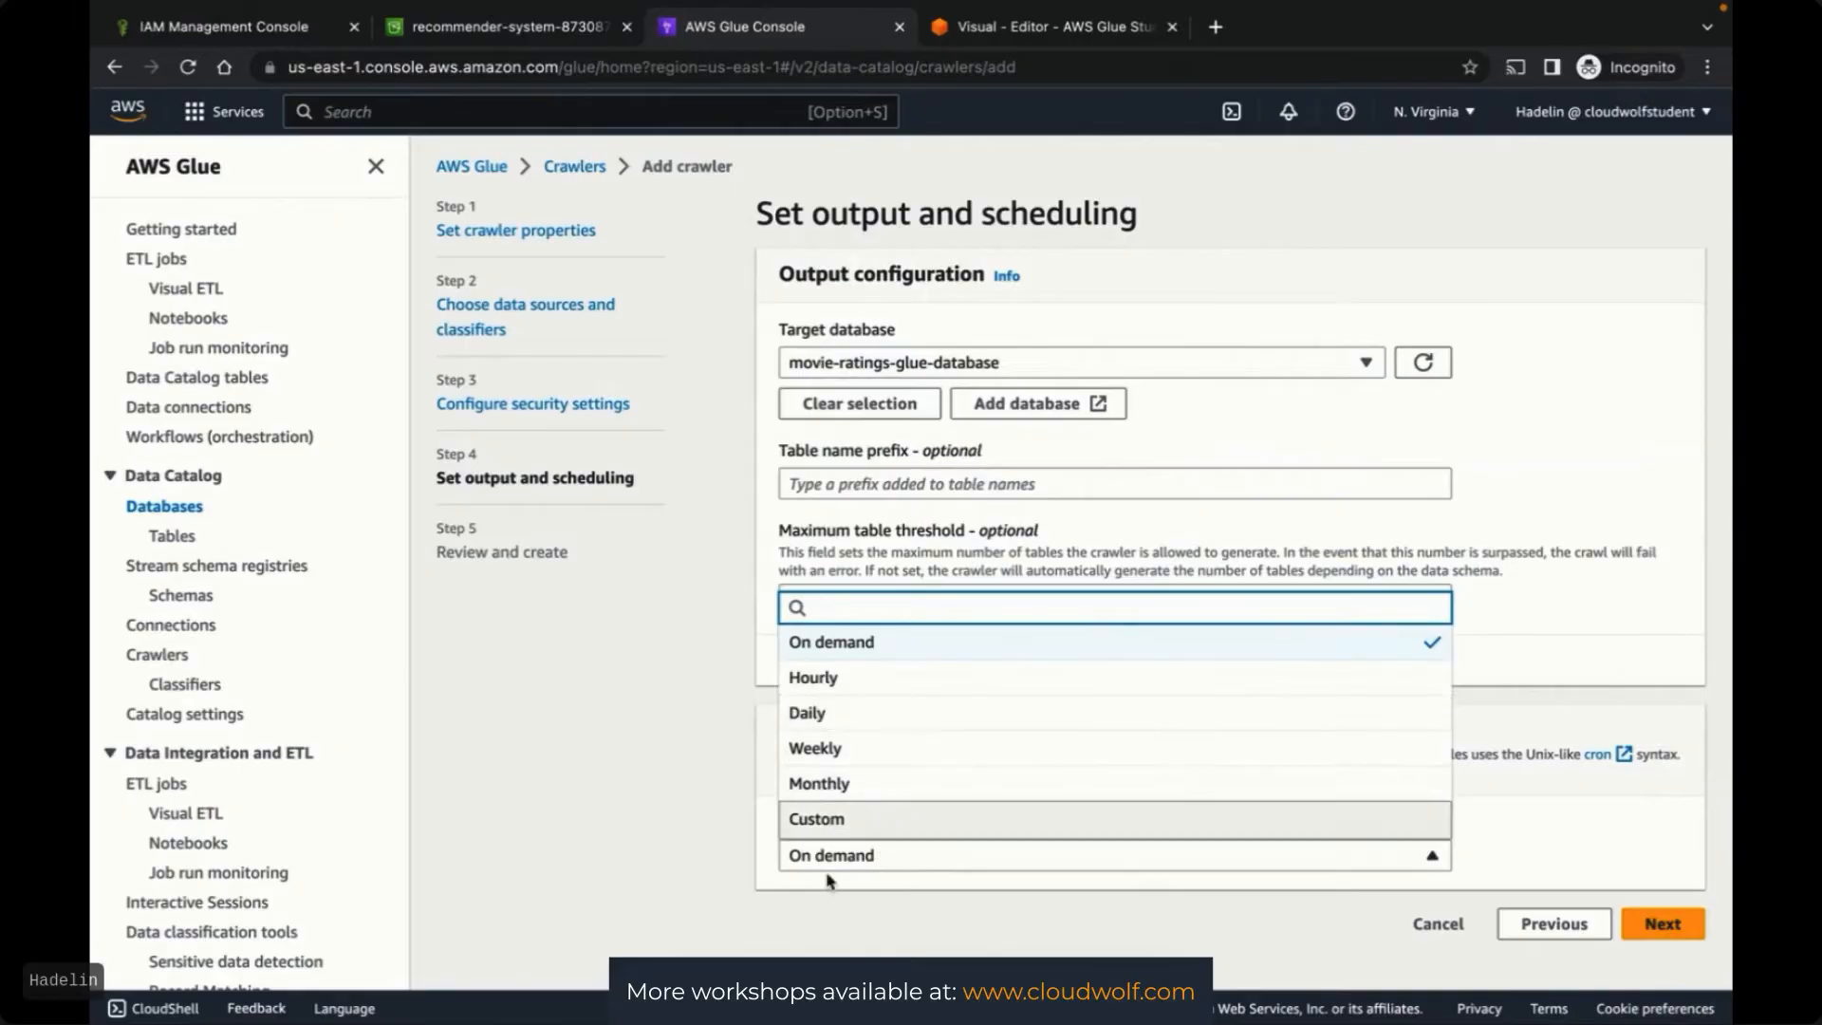
click(822, 918)
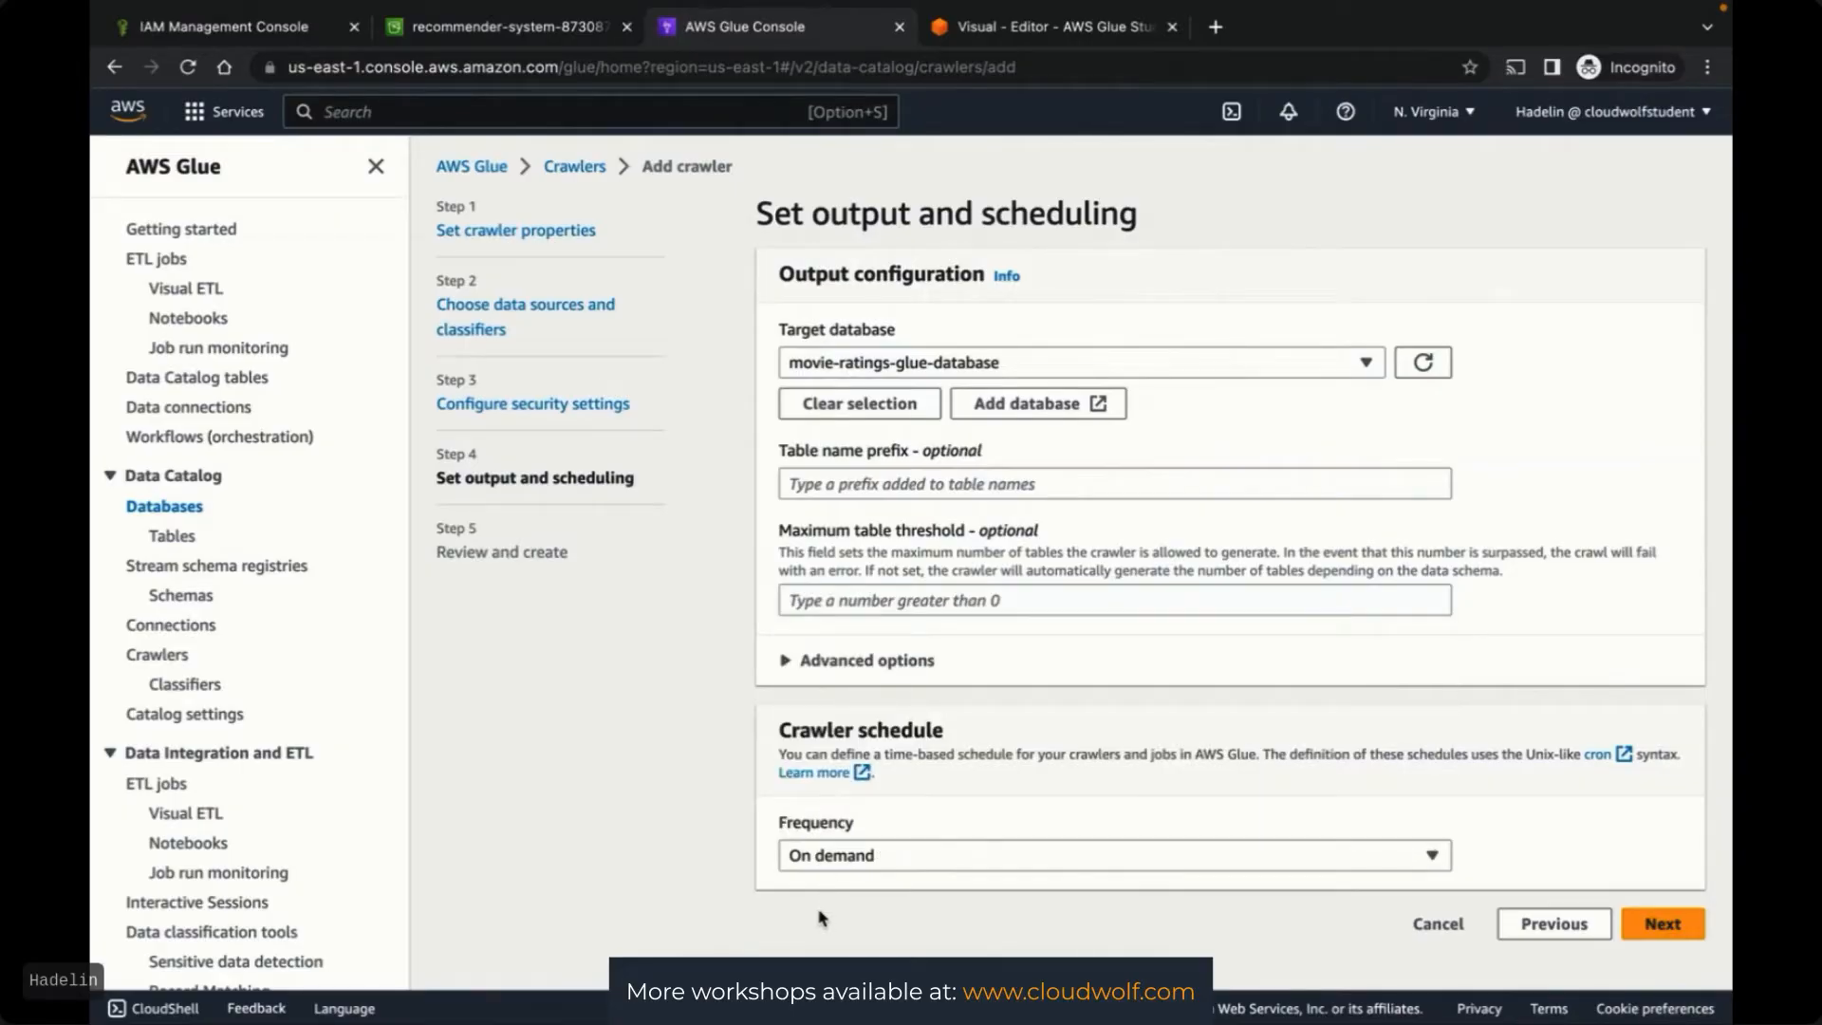
click(1662, 925)
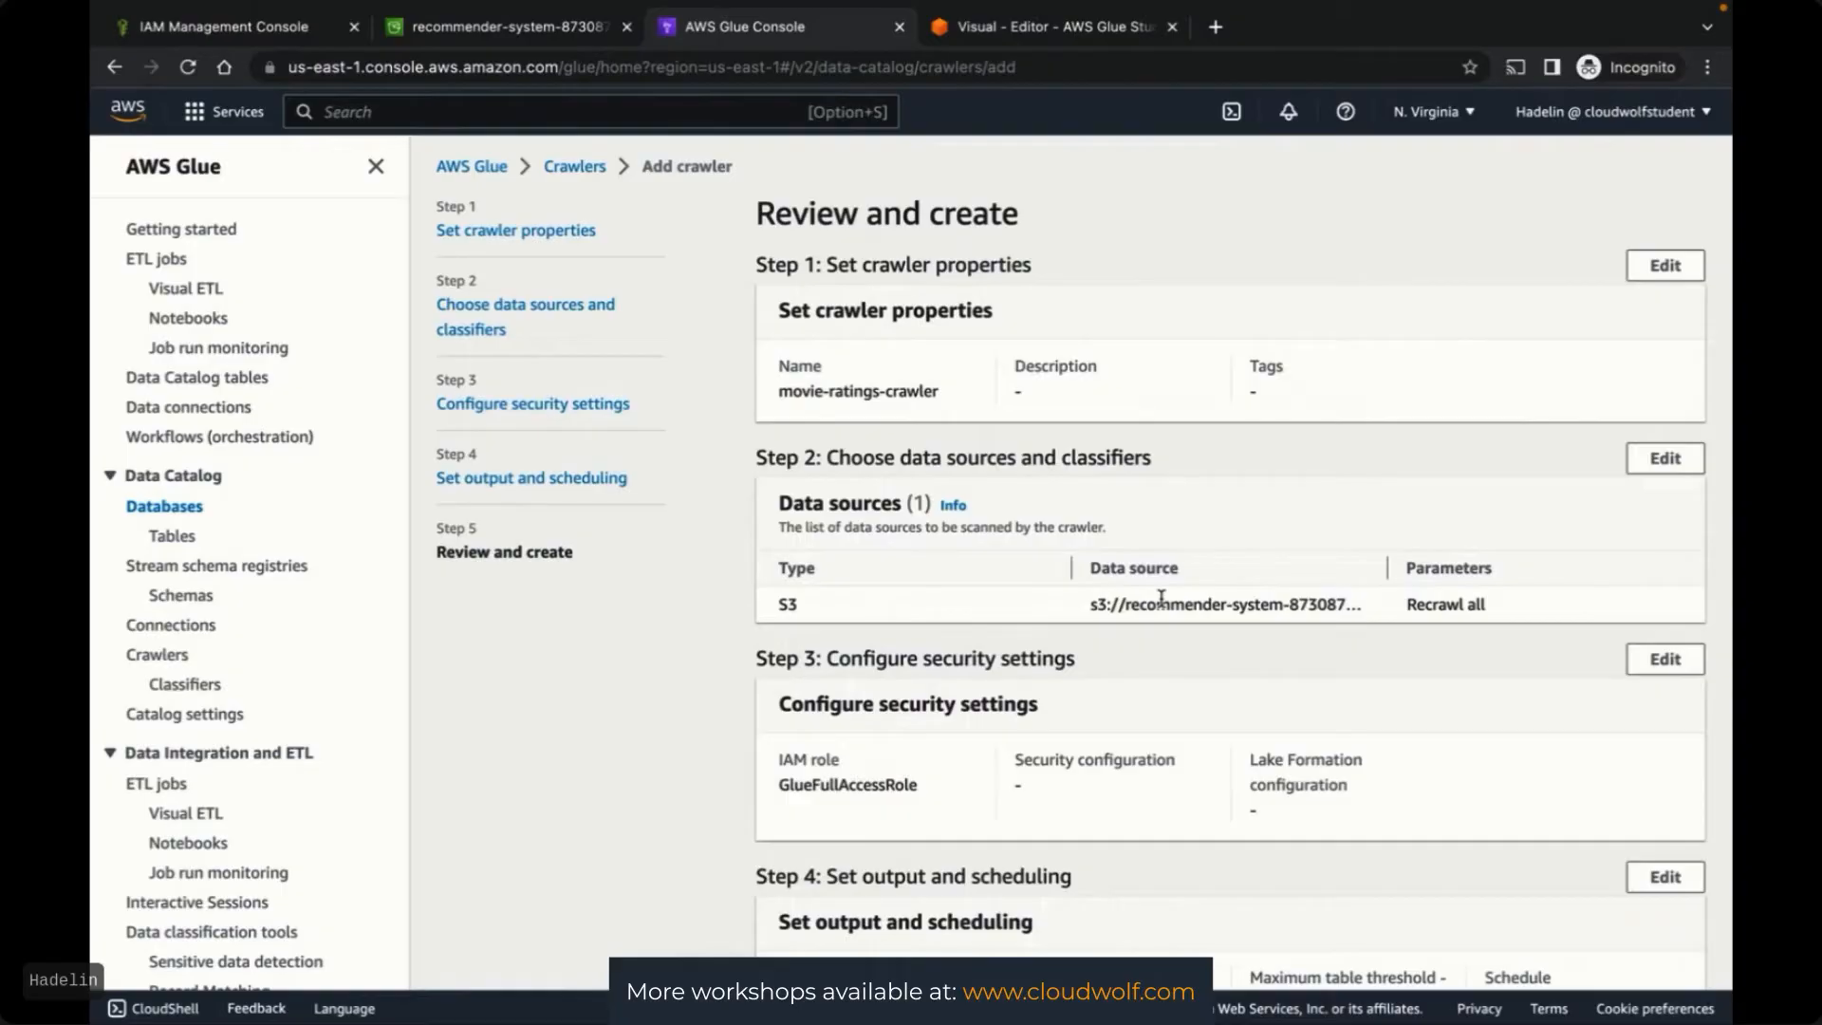
scroll(1161, 598, down, 3)
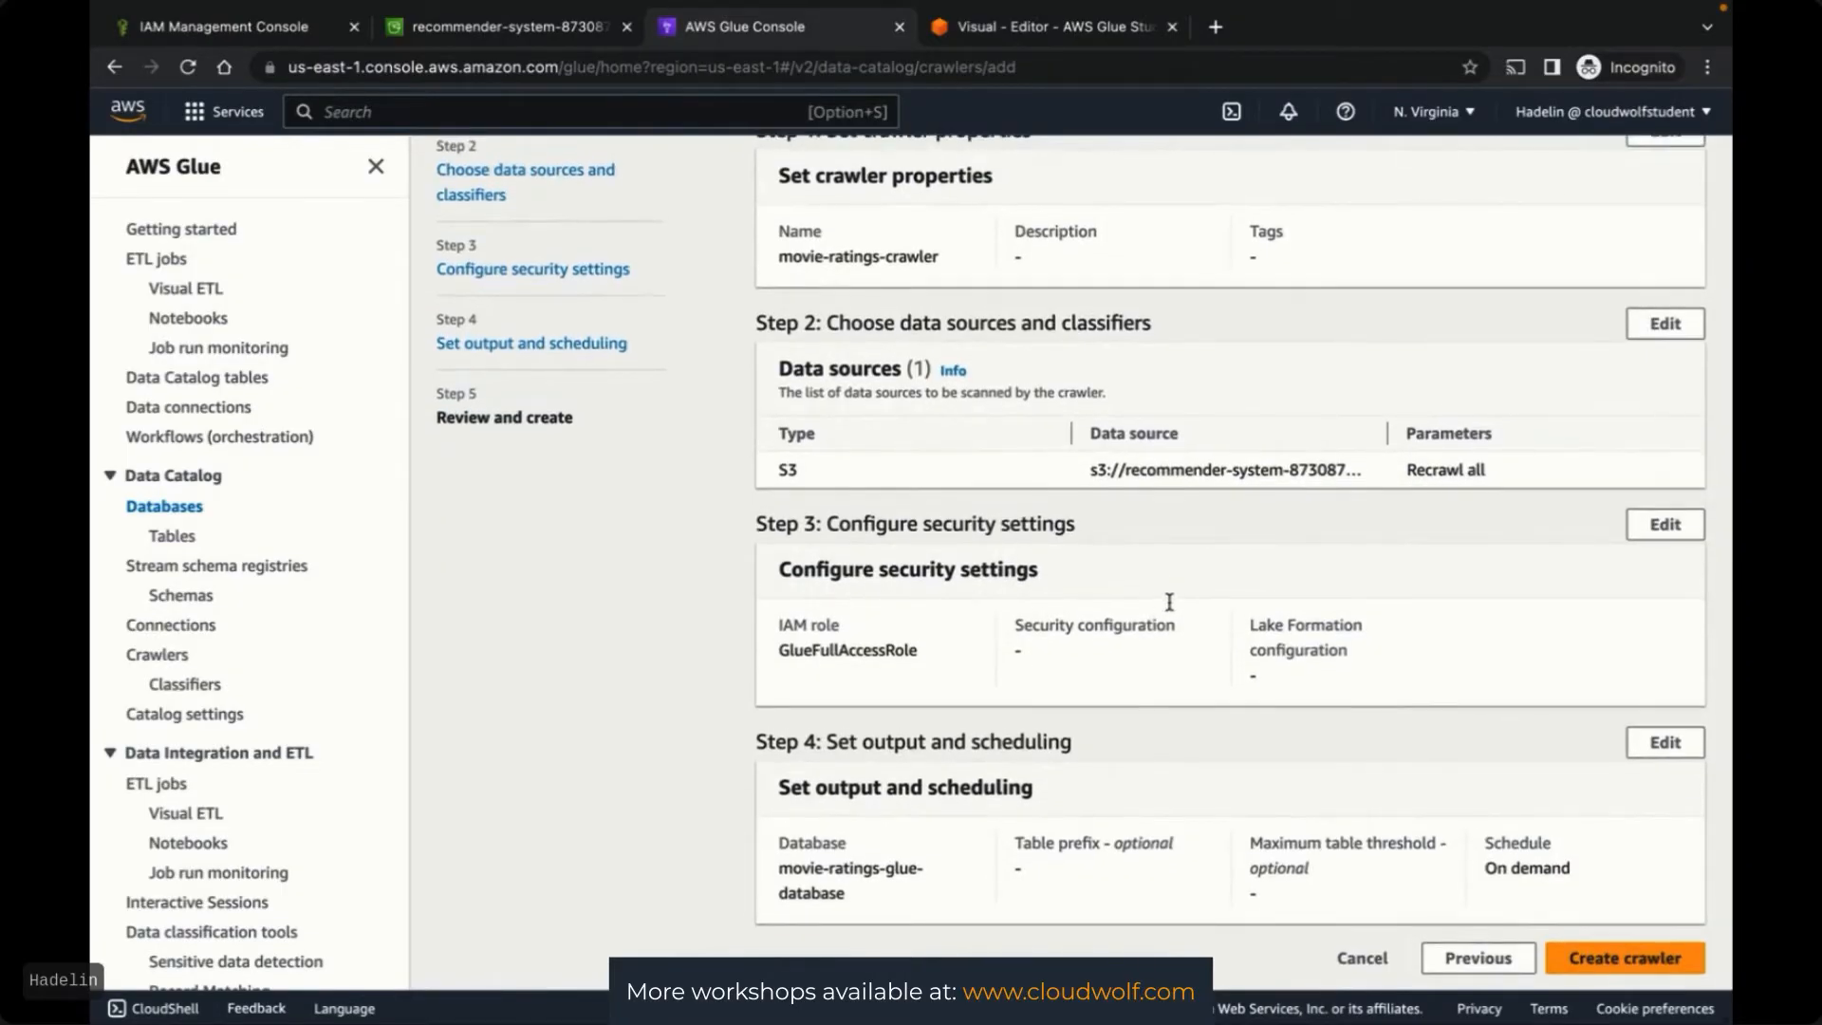
click(1595, 961)
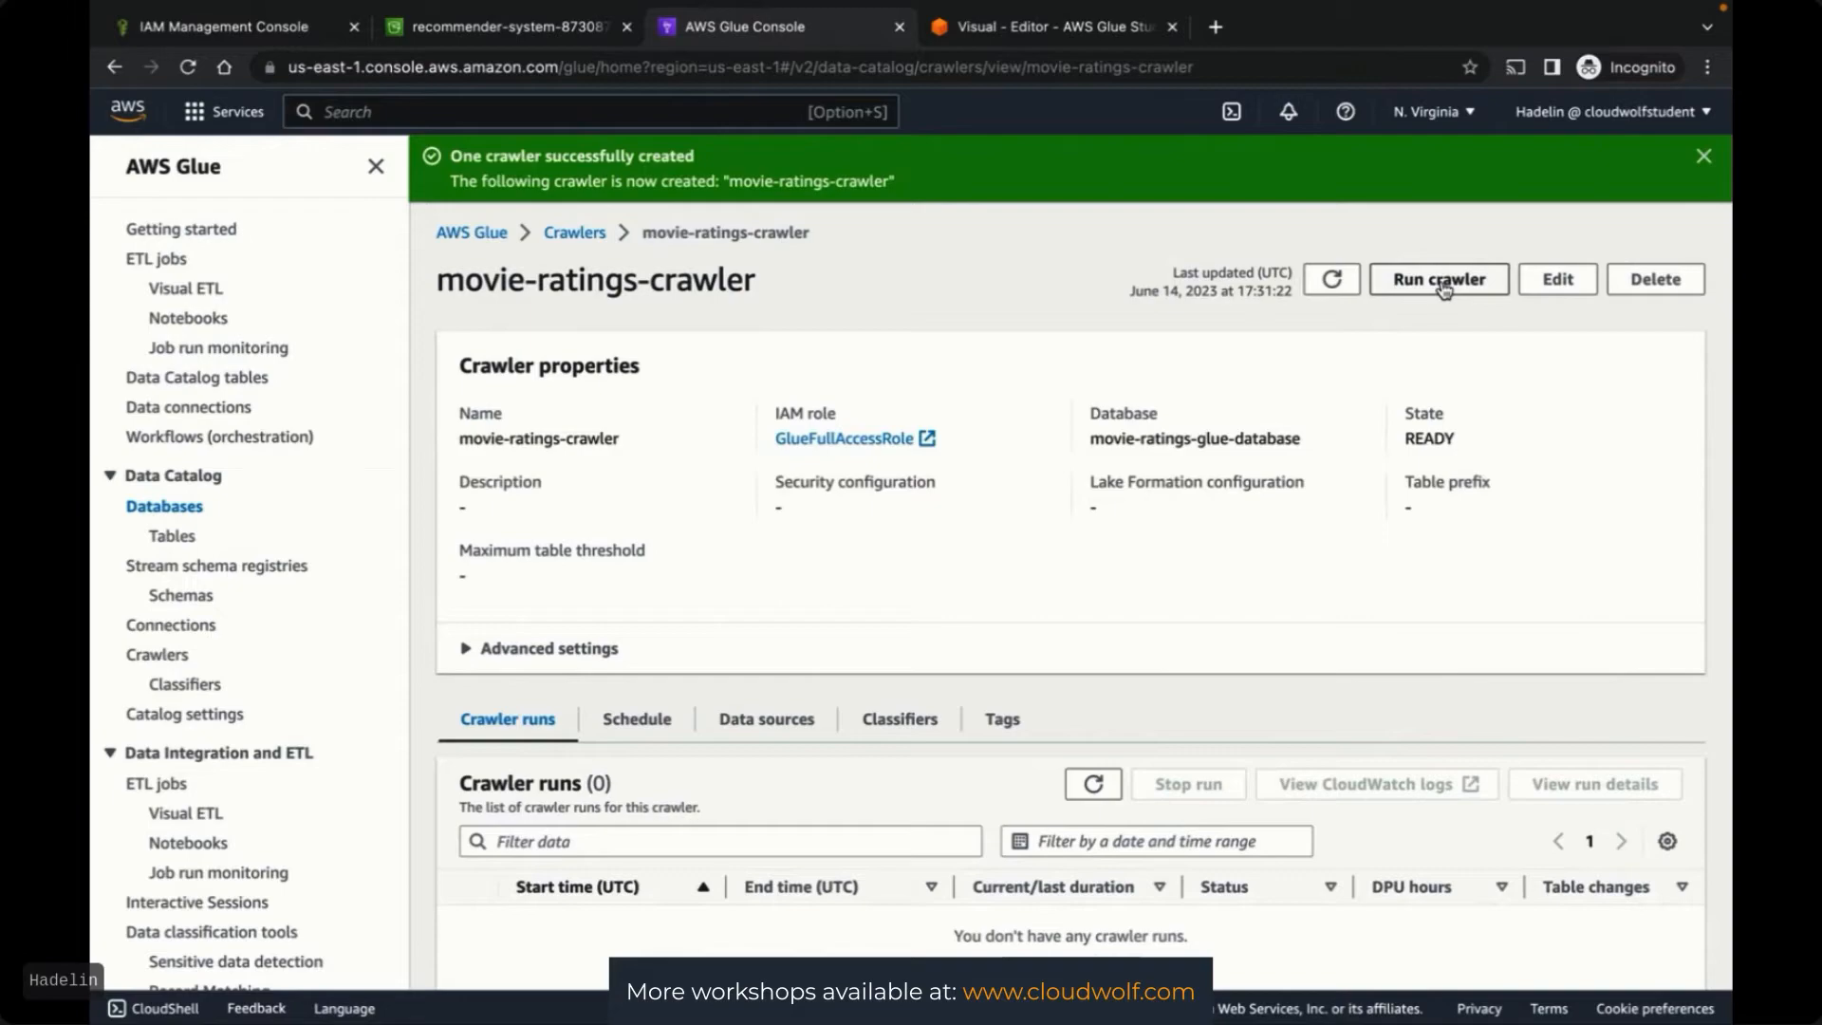
key(ctrl+Up)
Run movie-ratings-crawler and wait until its last run shows Succeeded
click(777, 77)
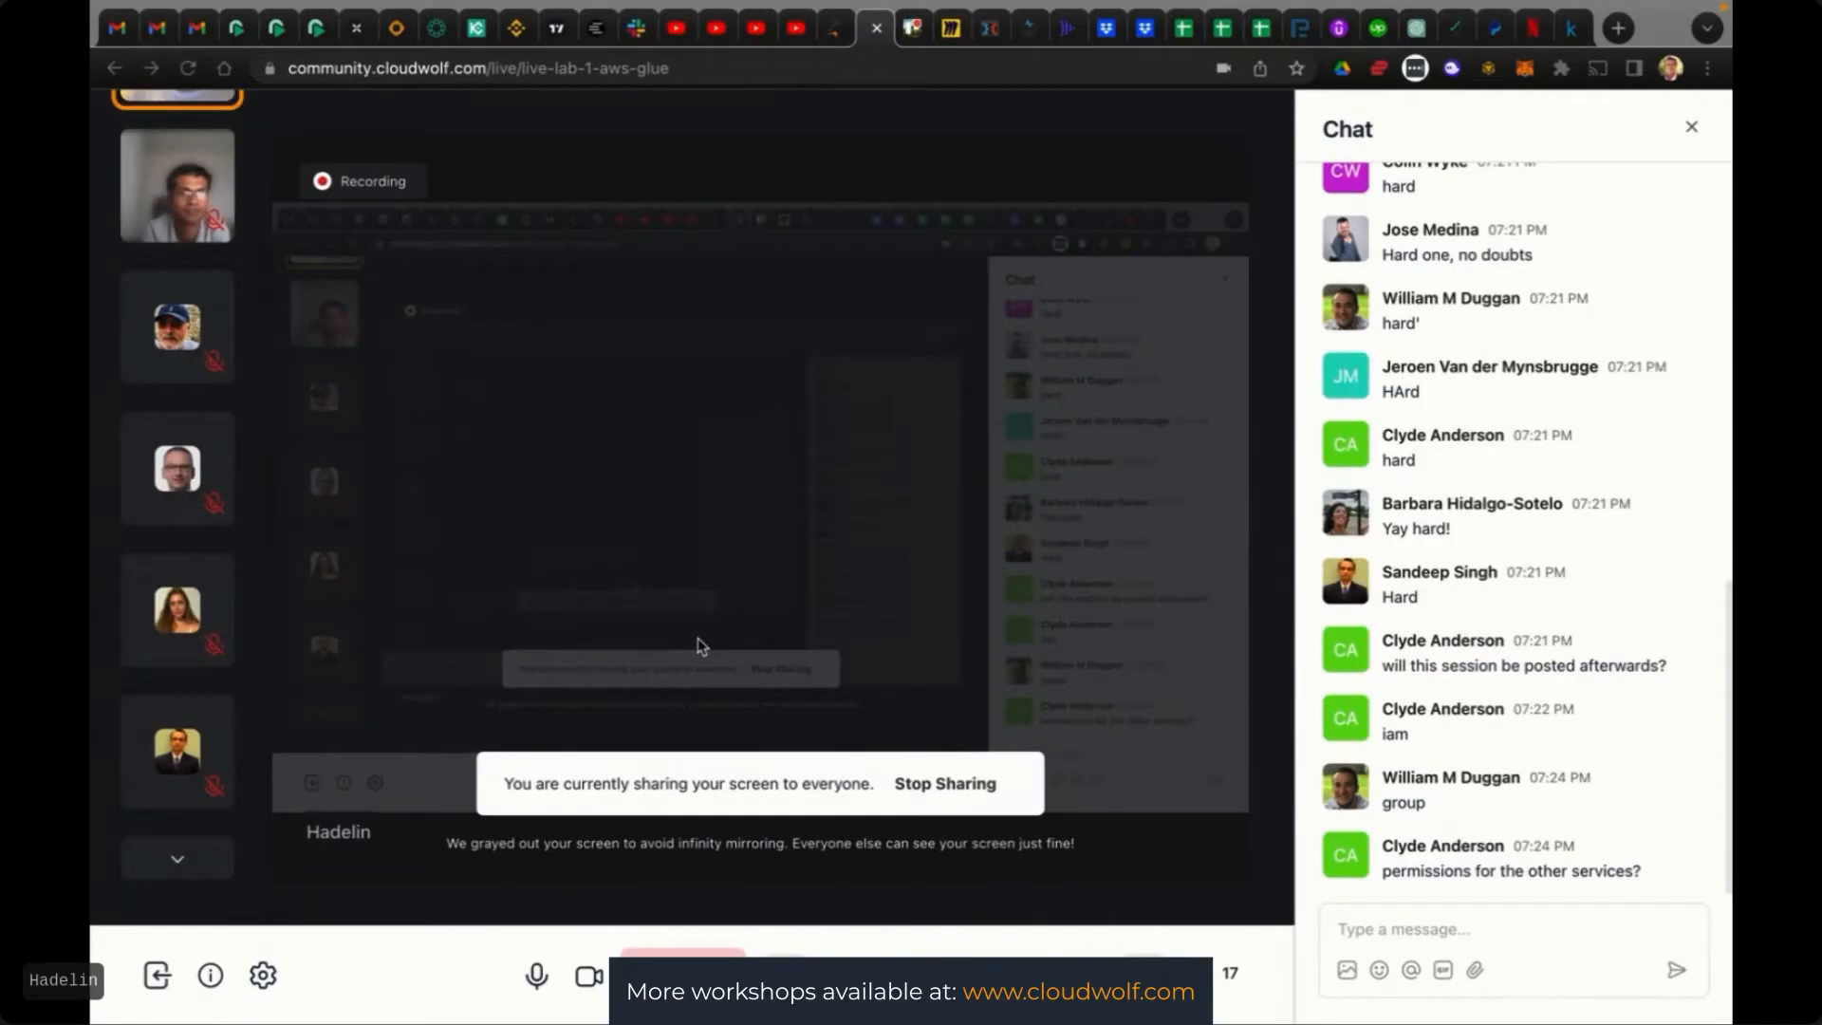
key(ctrl+Up)
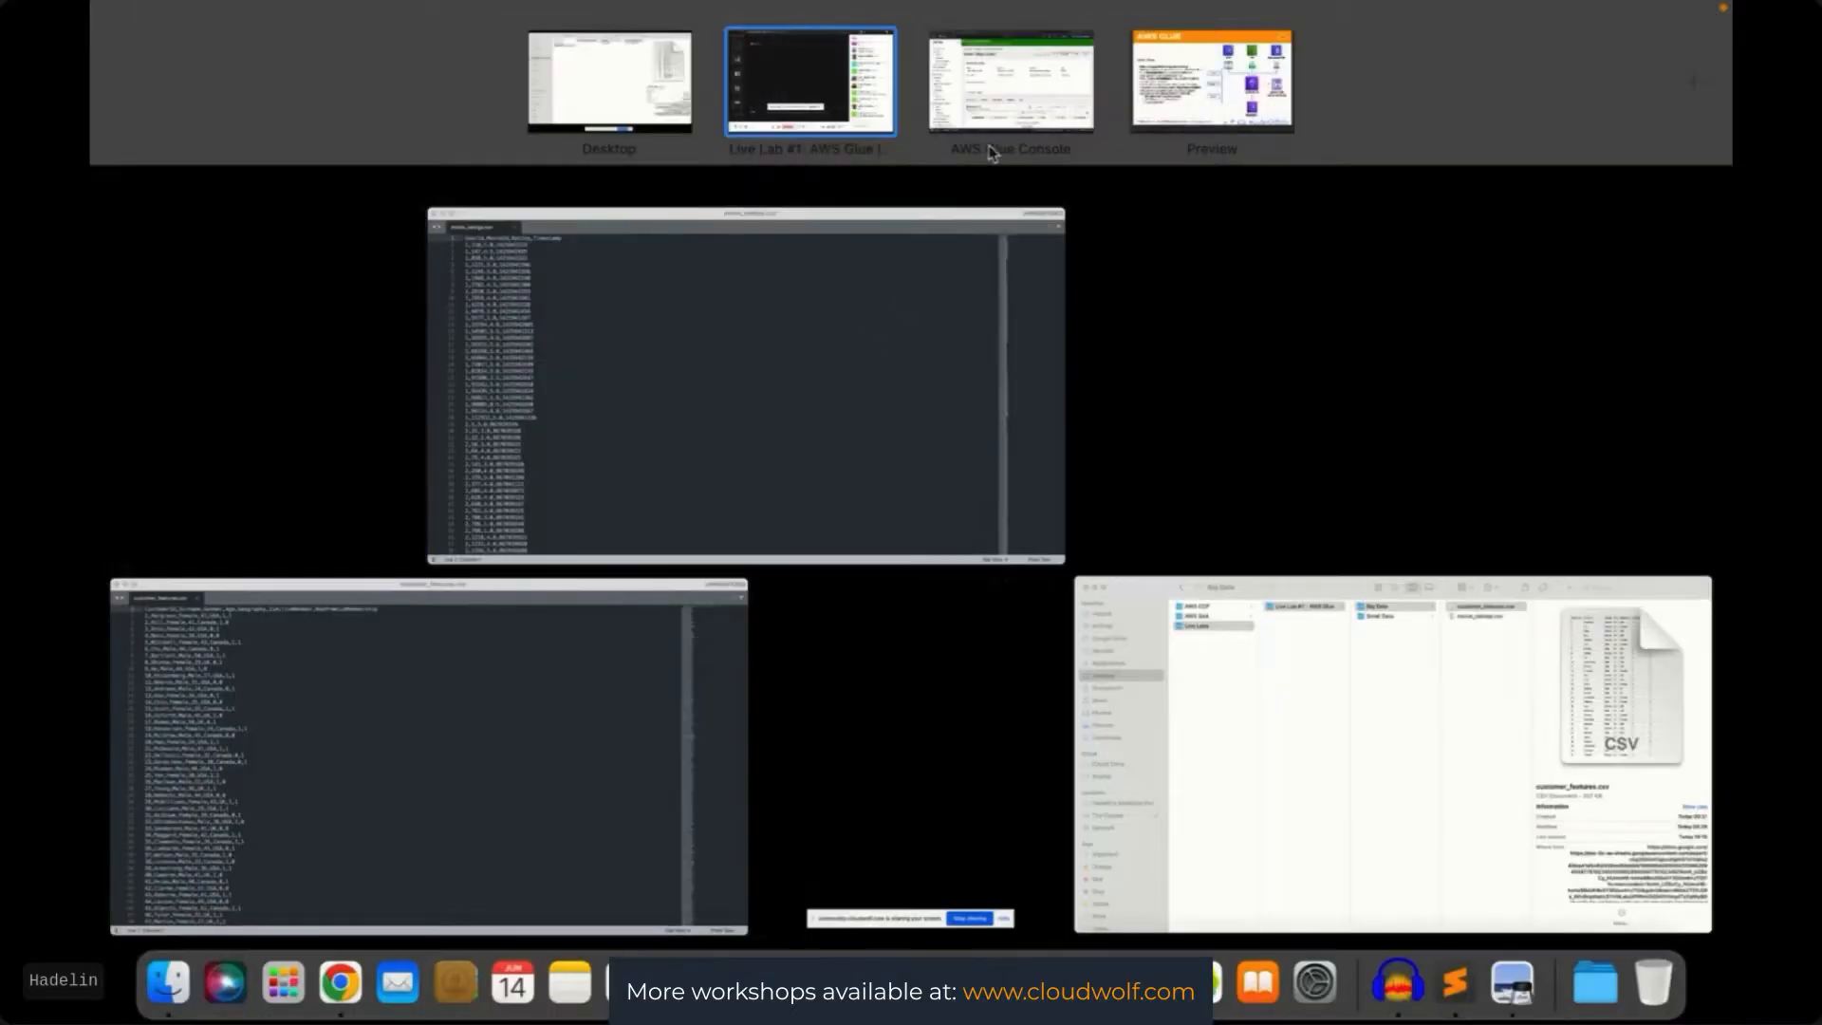
click(996, 109)
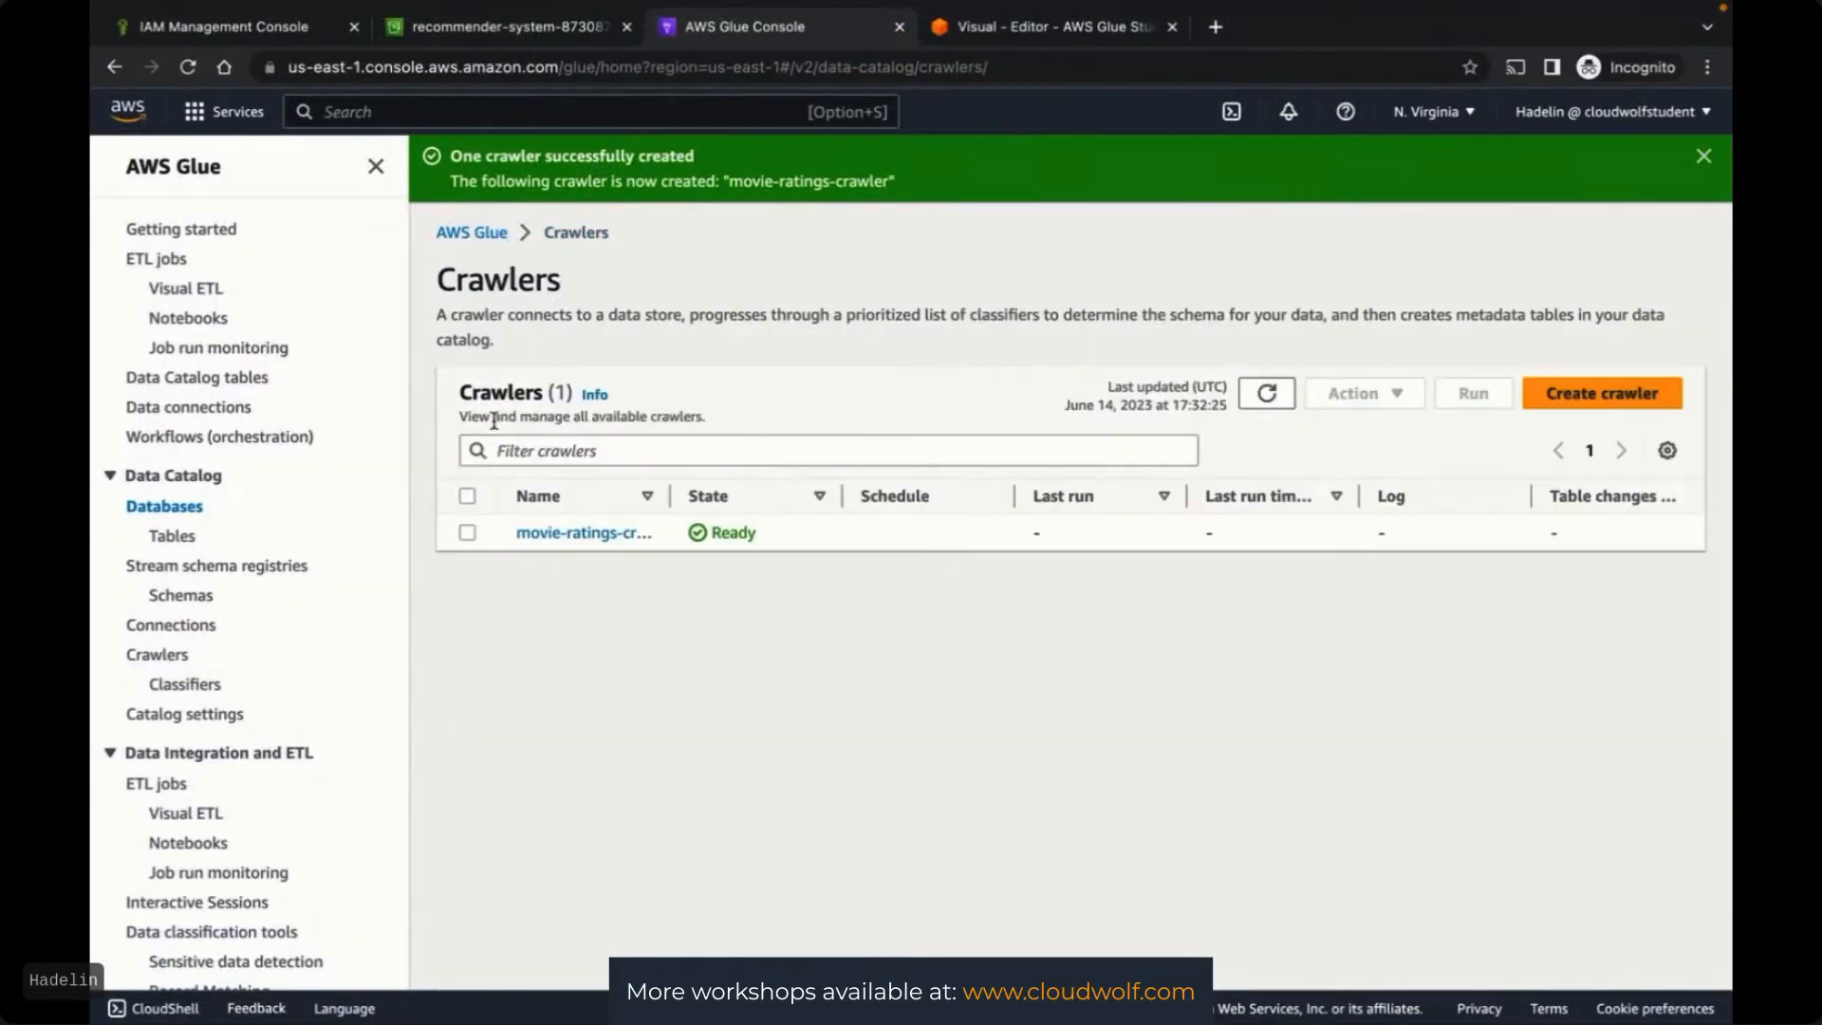
click(467, 533)
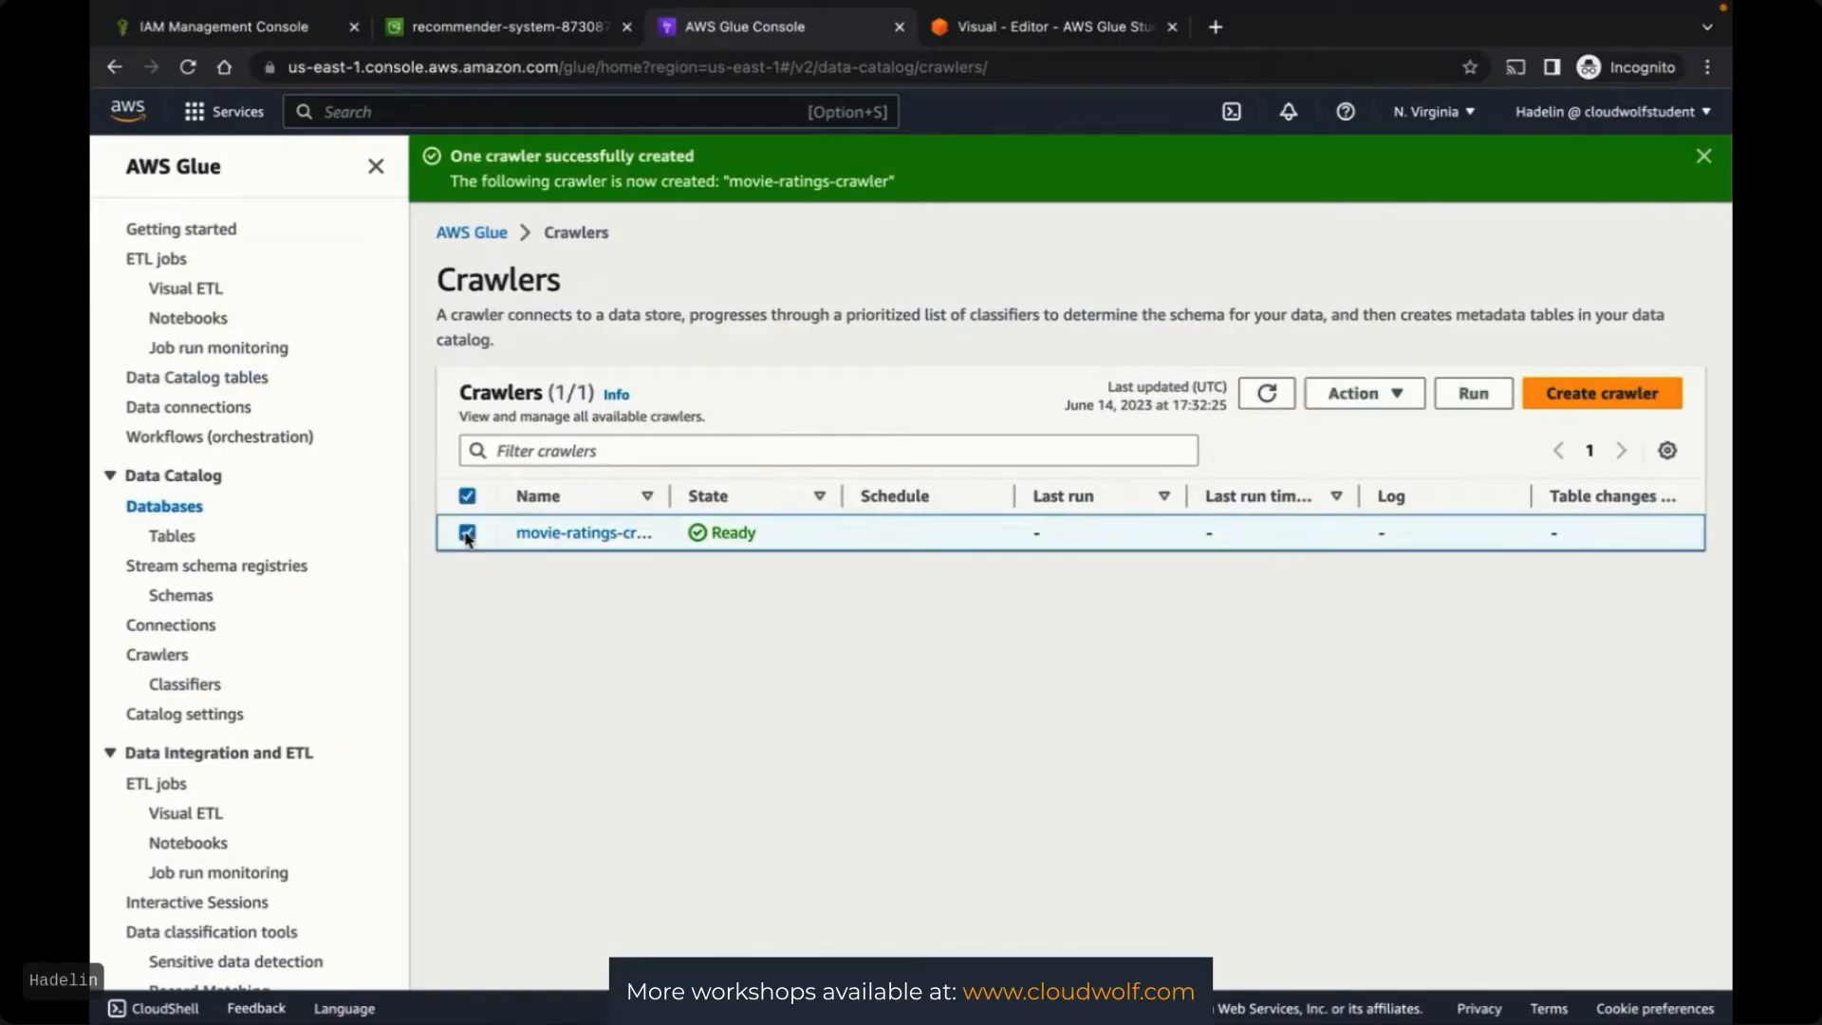
click(1475, 399)
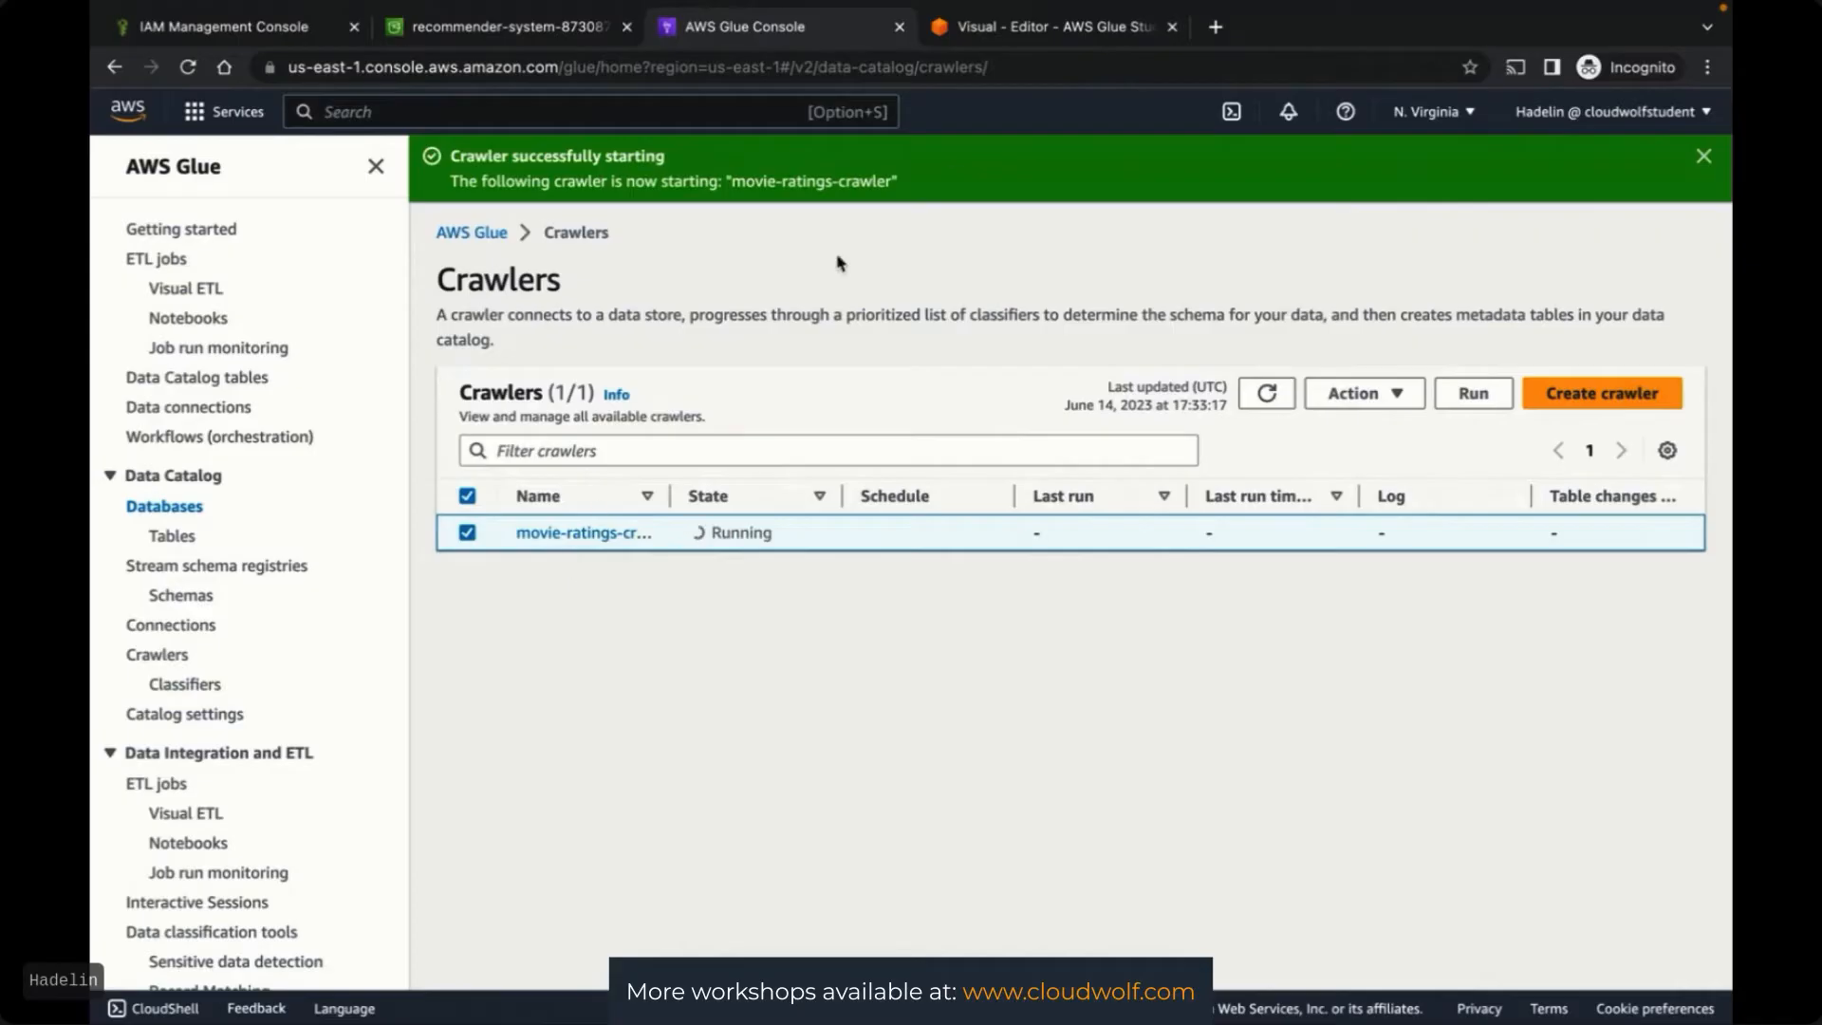
click(1056, 28)
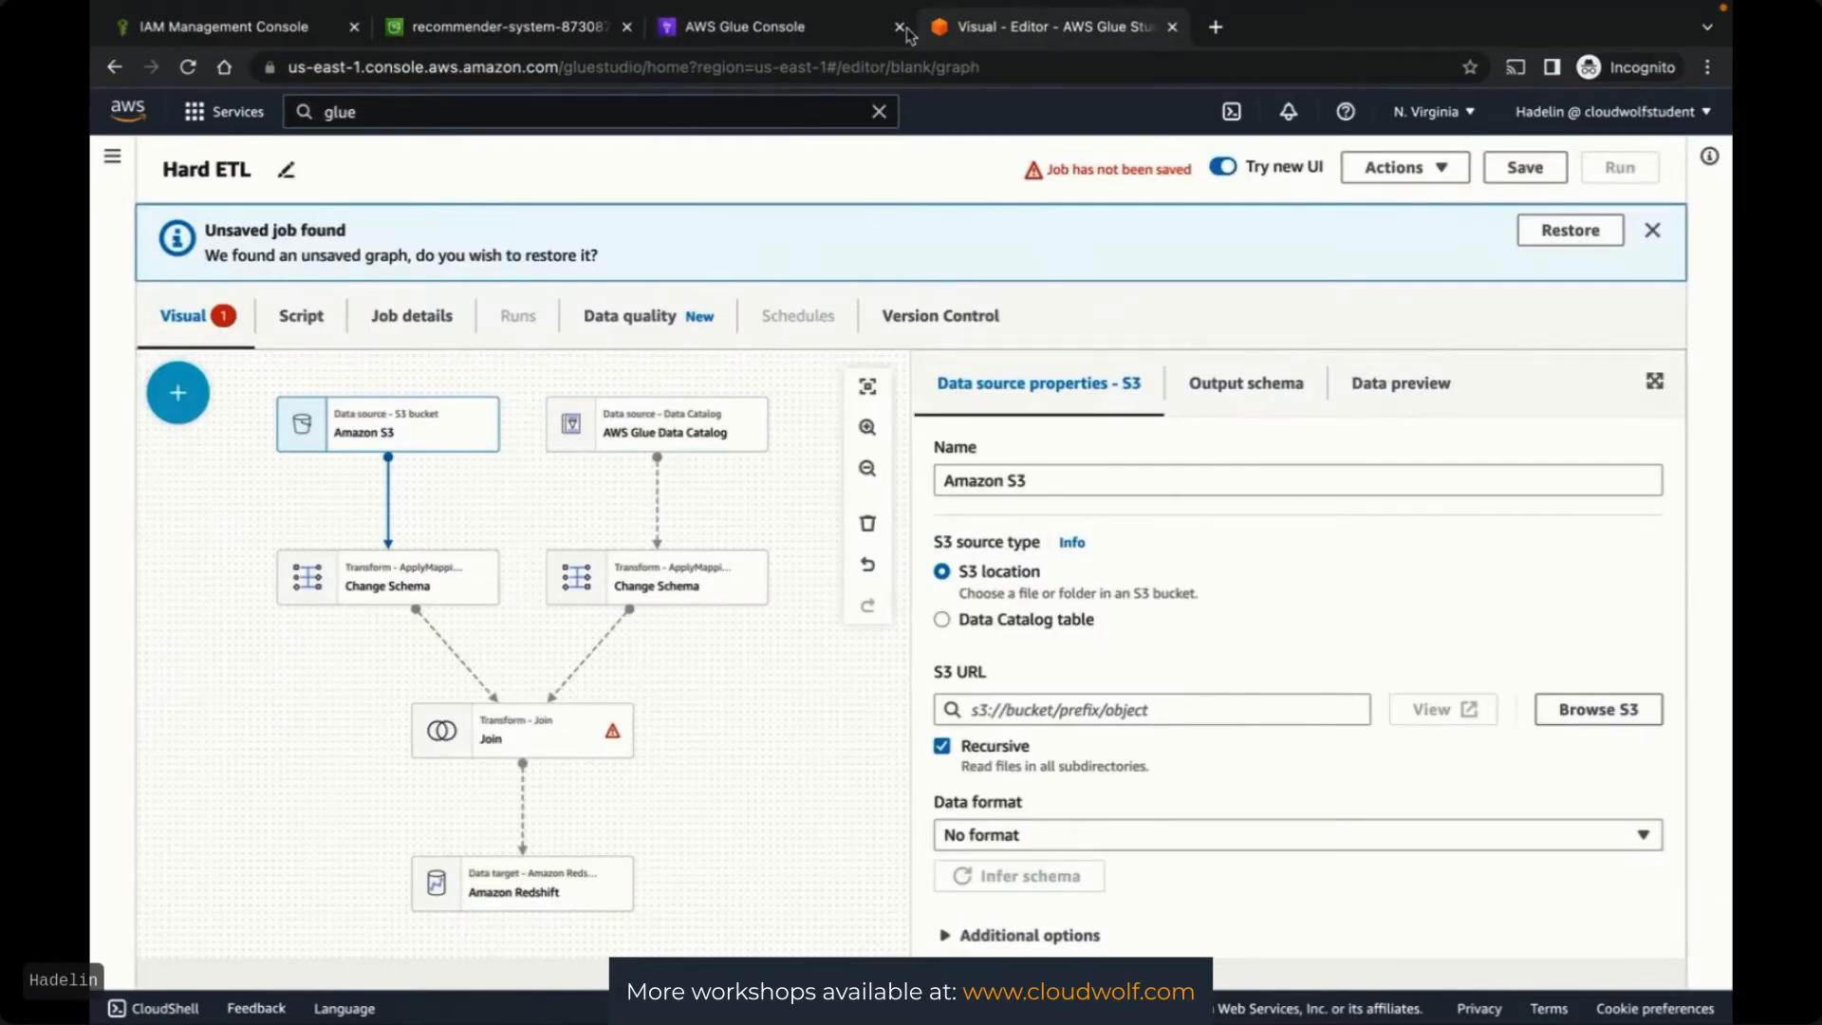
click(793, 23)
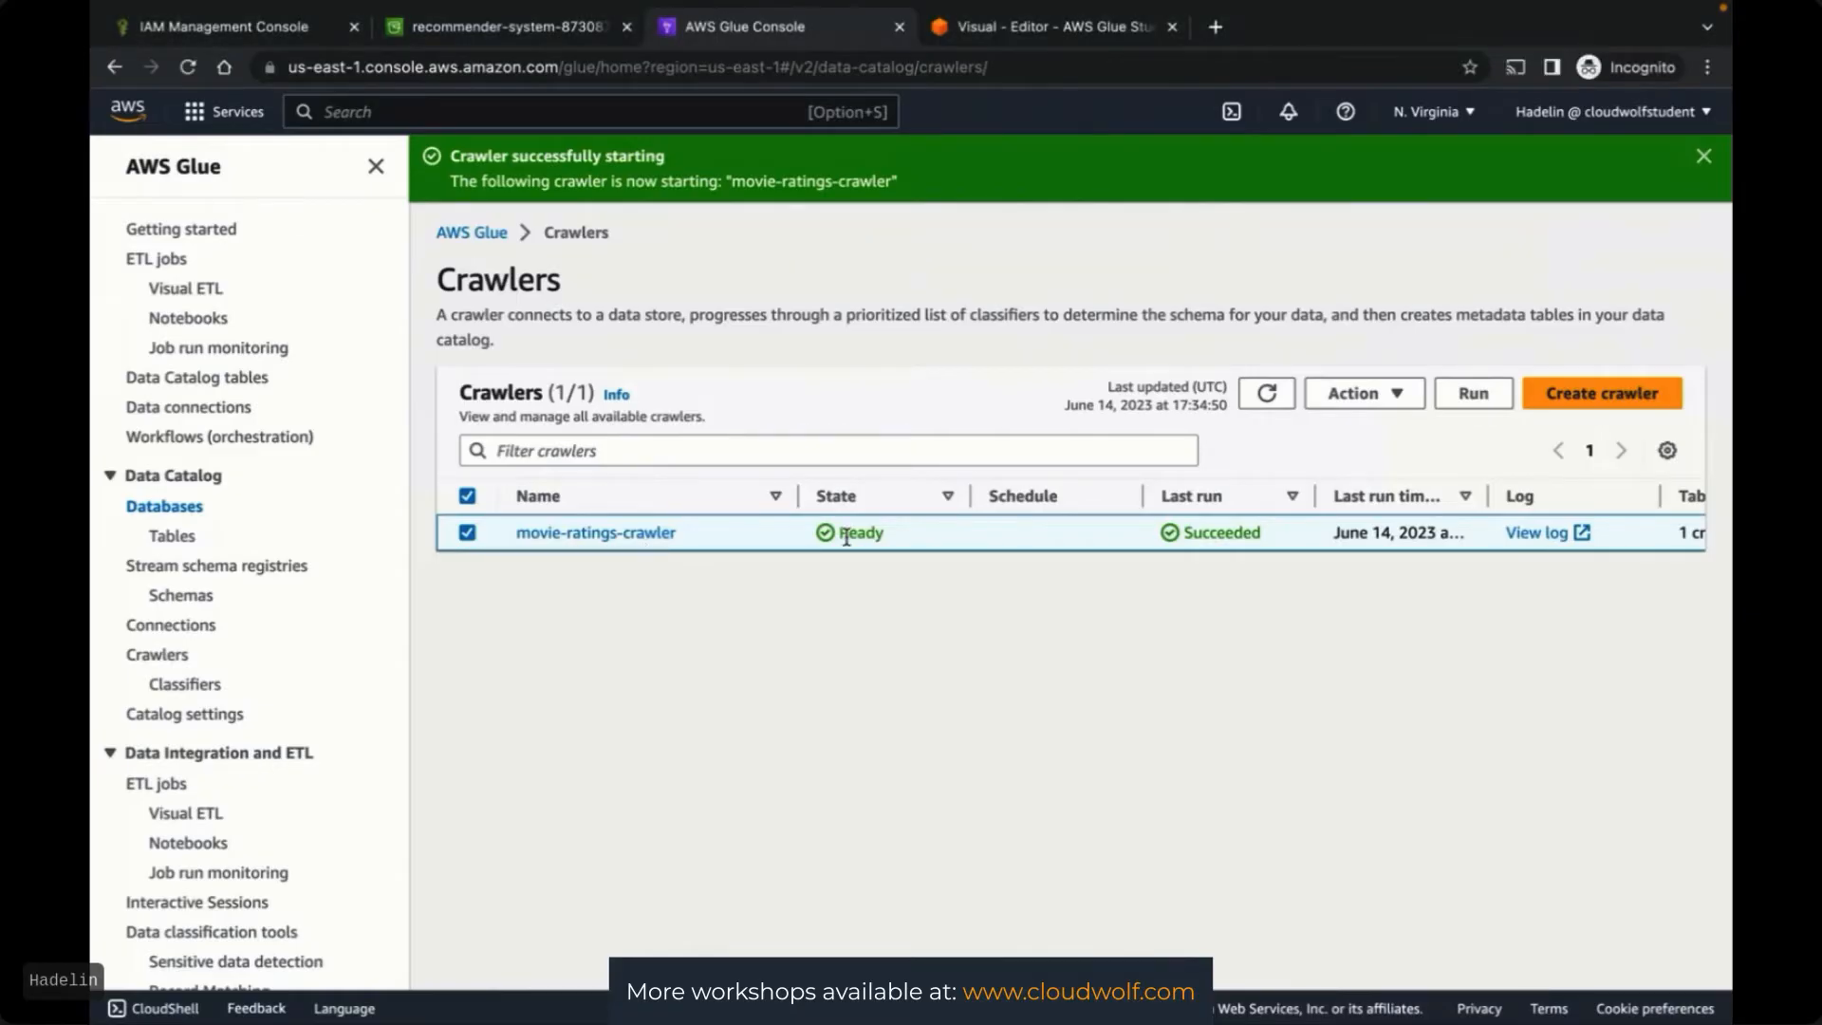
key(ctrl+Left)
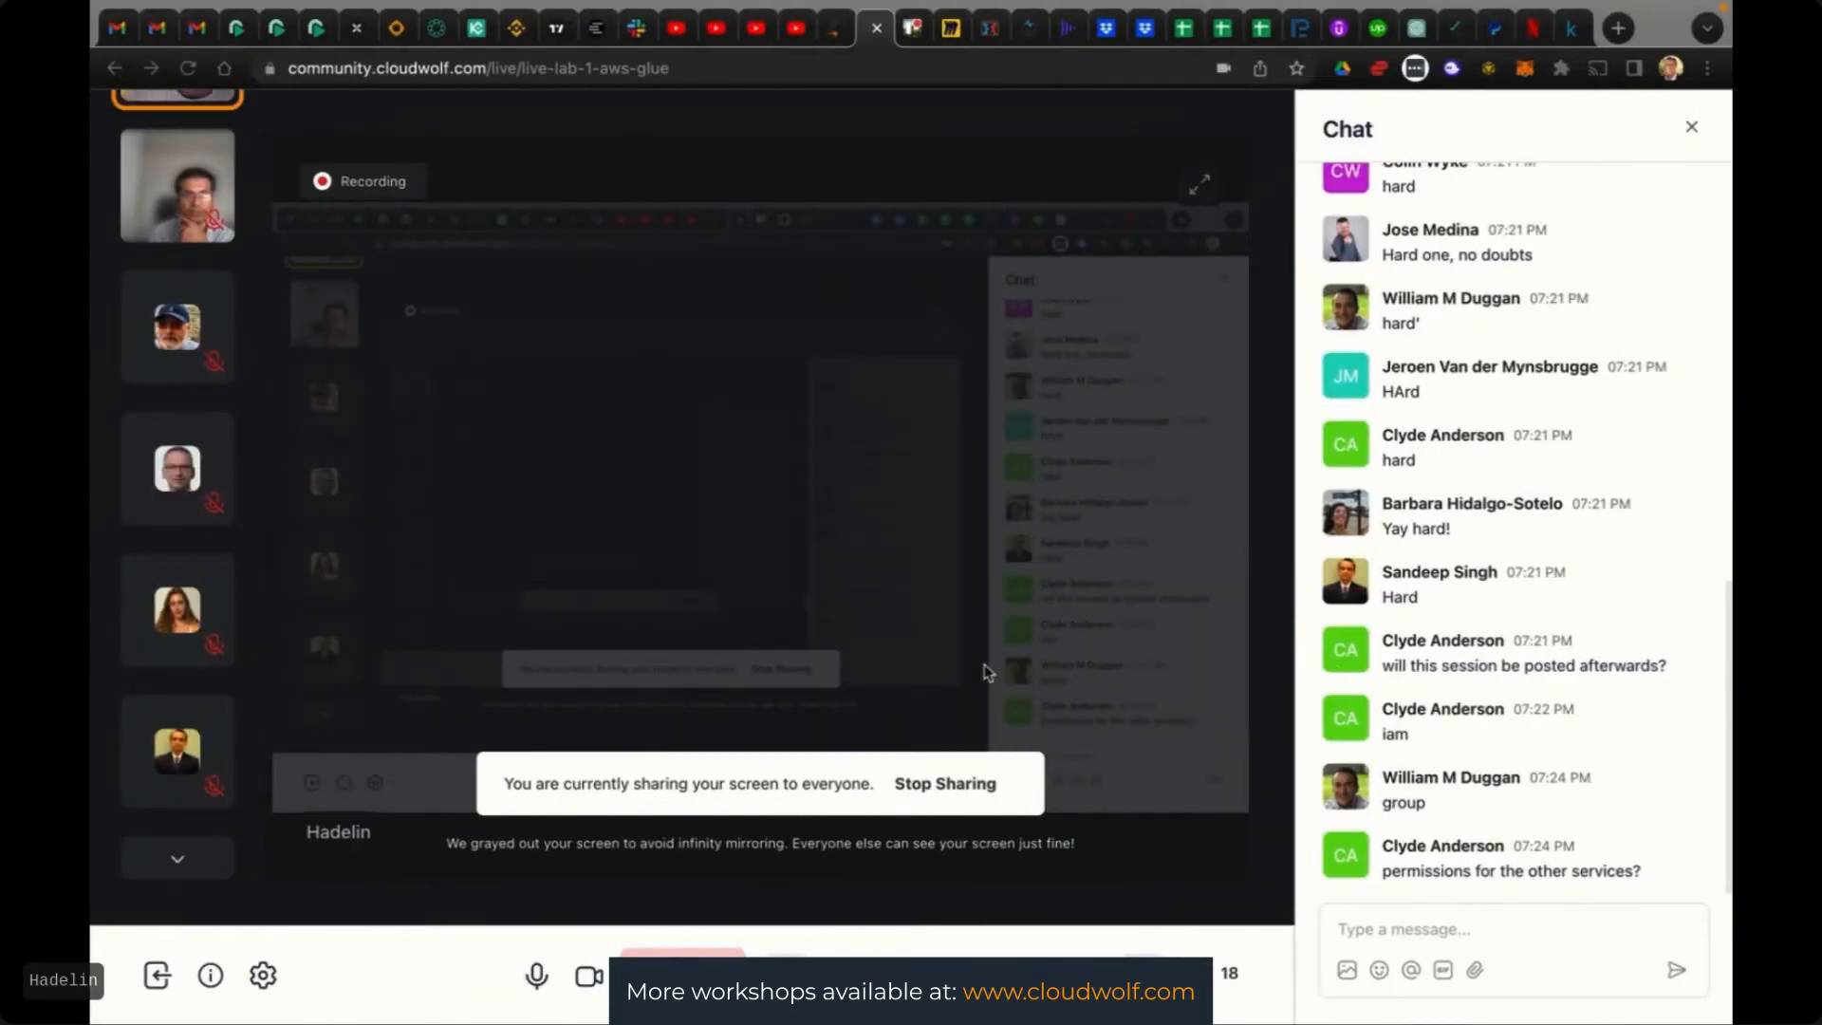
key(ctrl+Right)
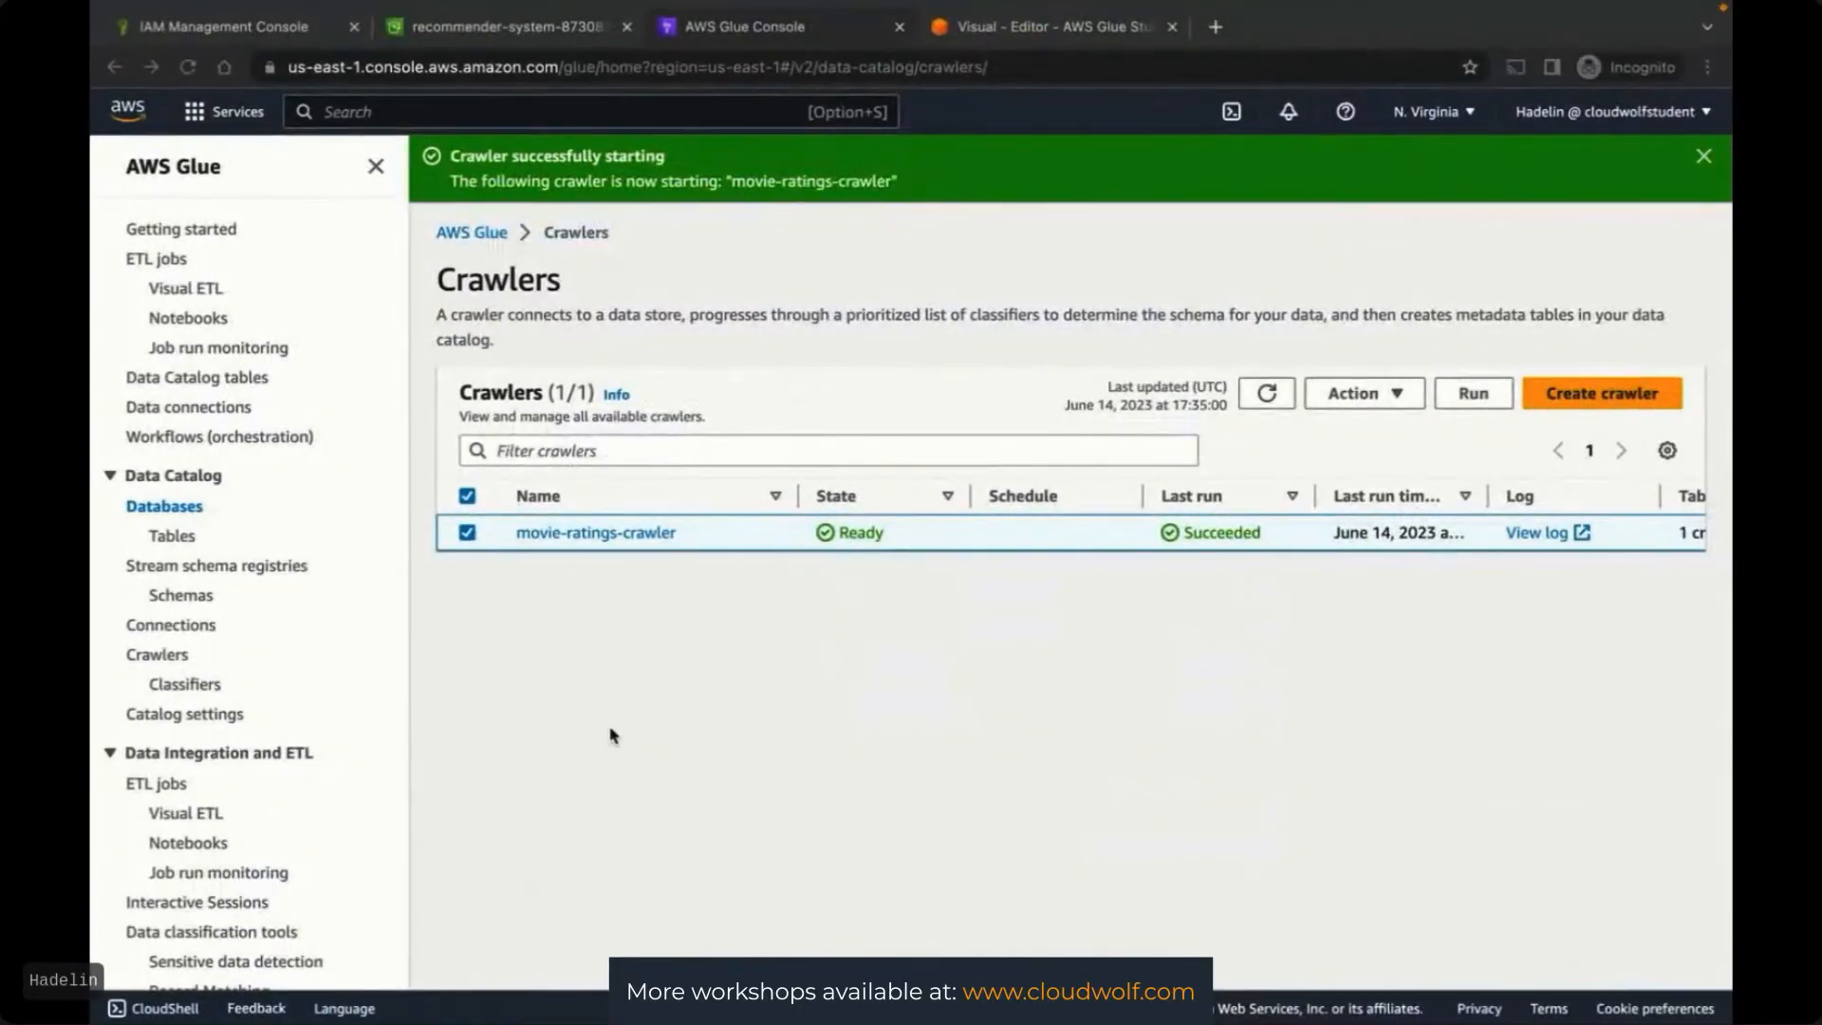
click(171, 537)
click(975, 369)
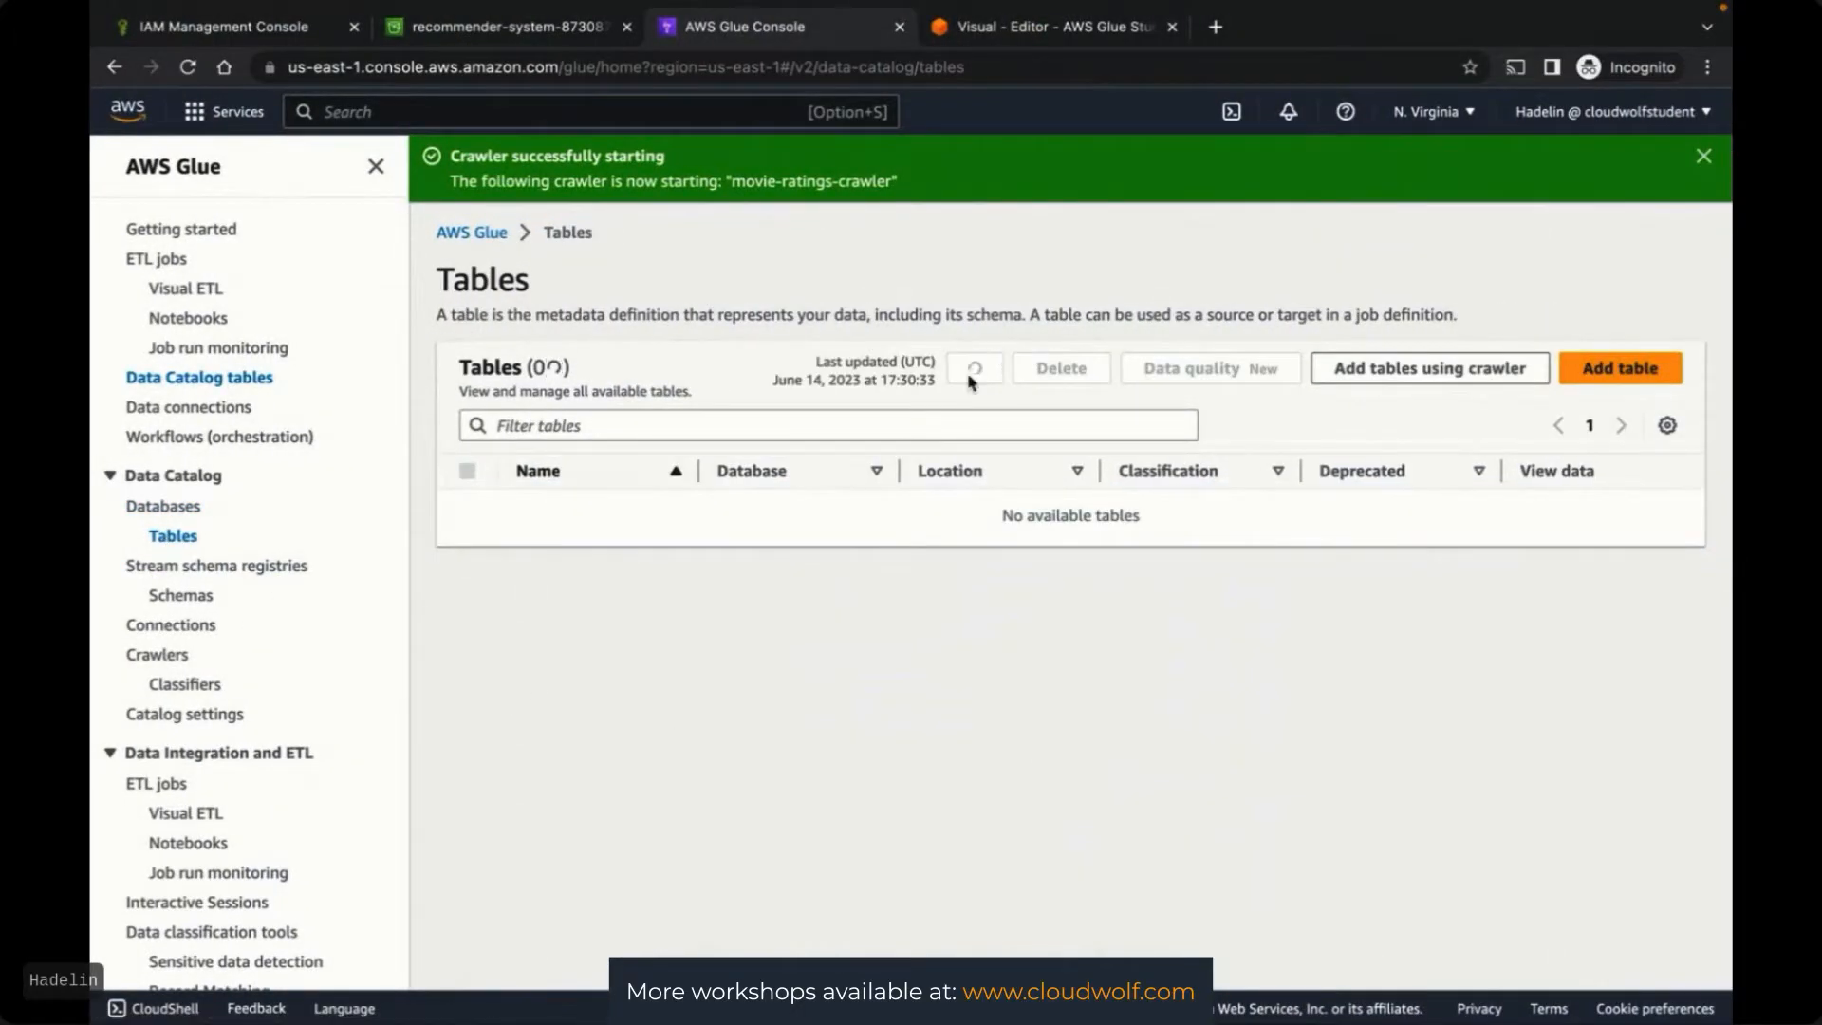
drag(707, 472, 847, 472)
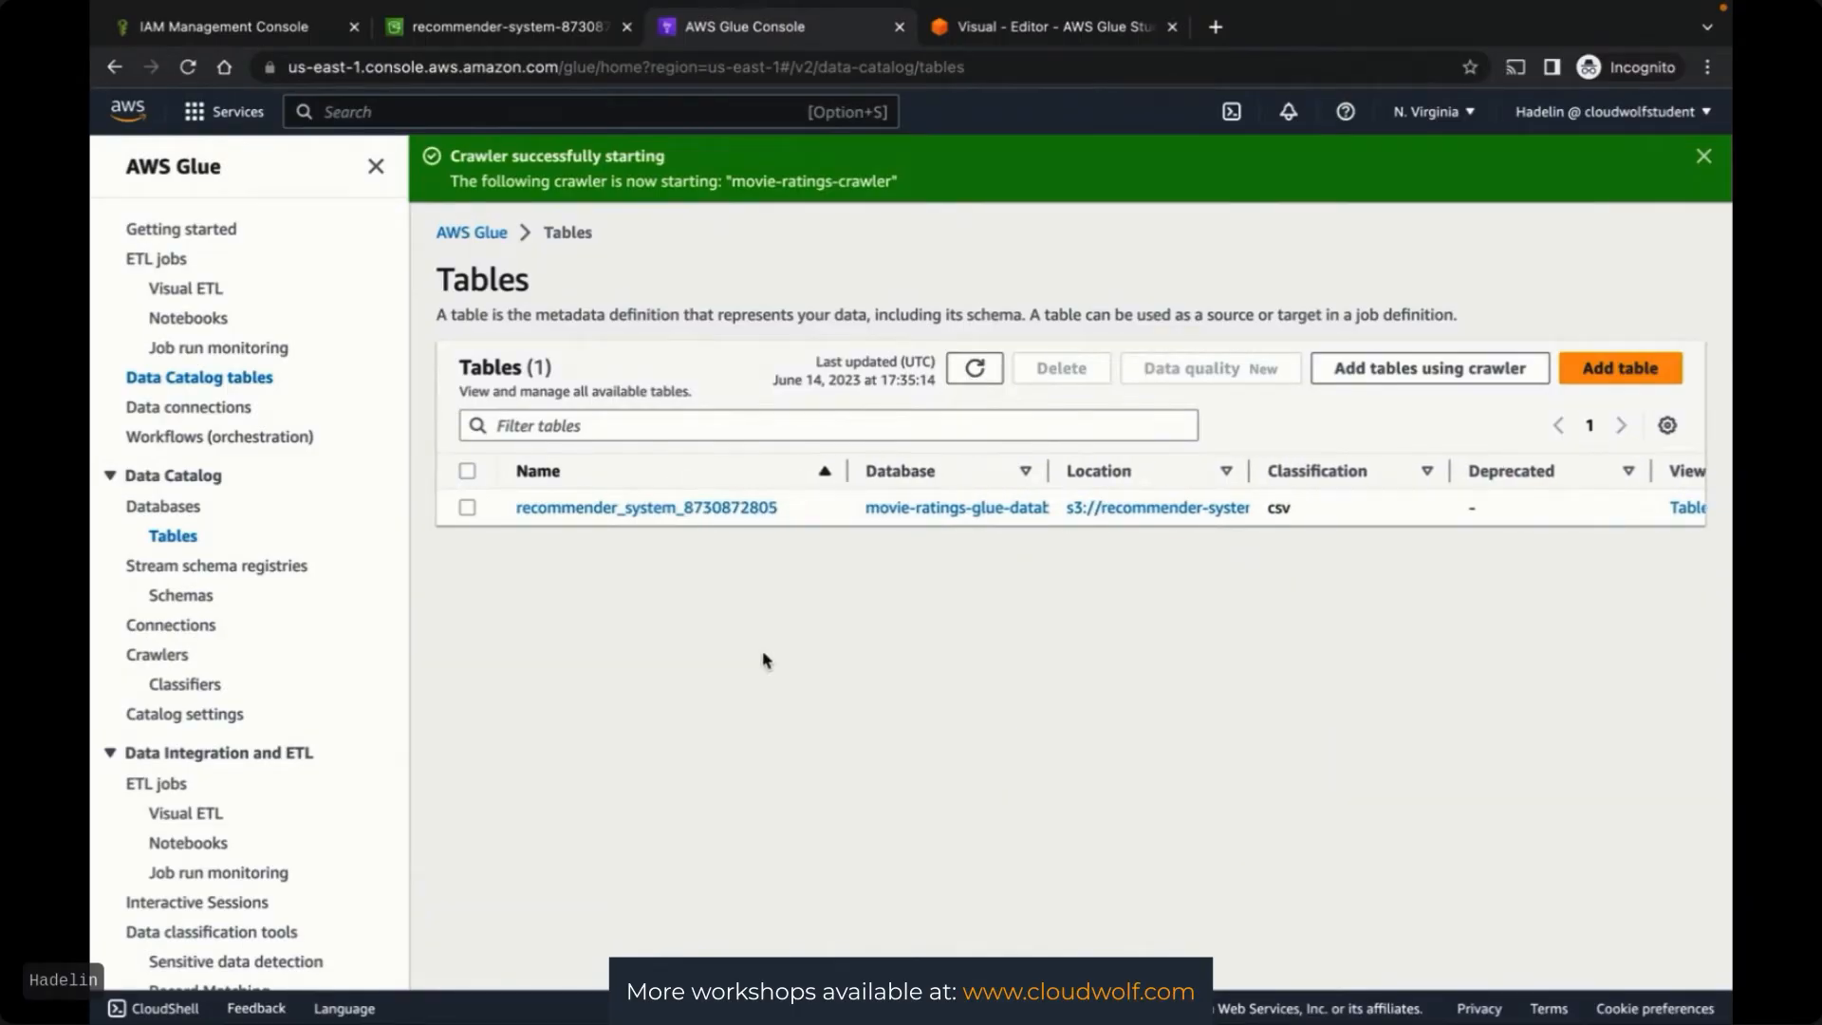
click(610, 507)
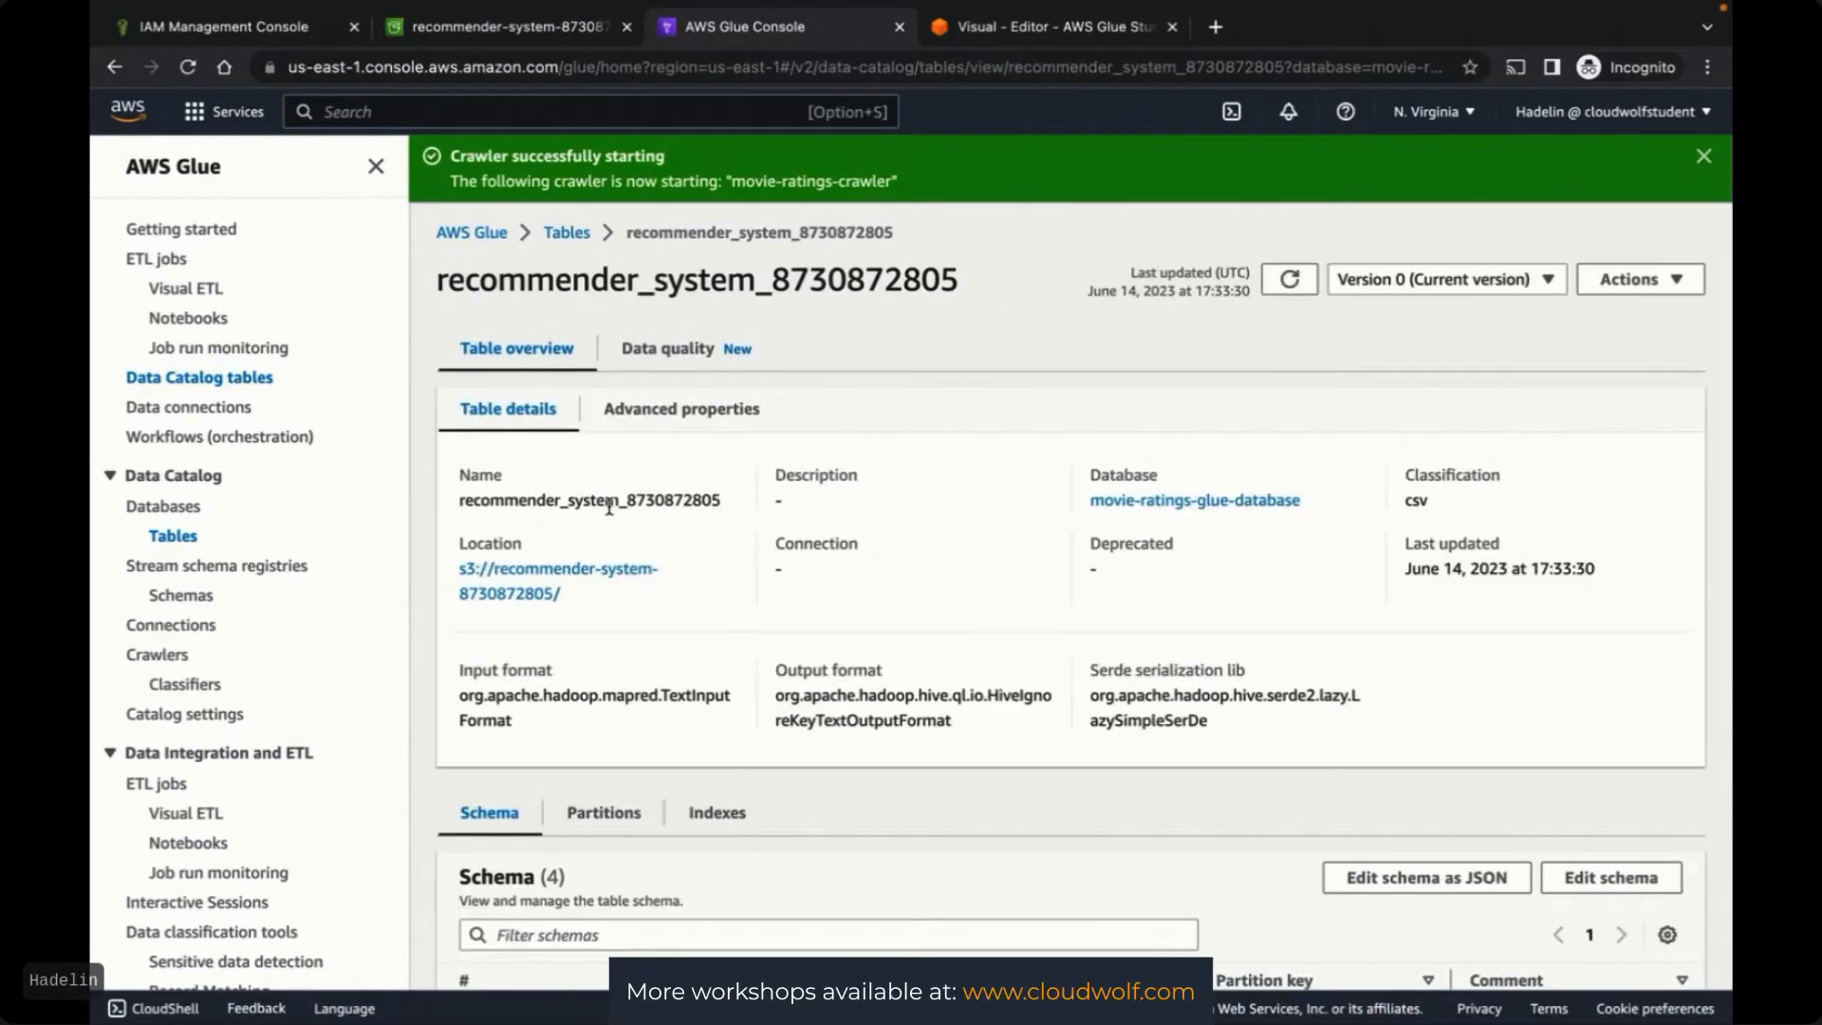
scroll(610, 506, down, 2)
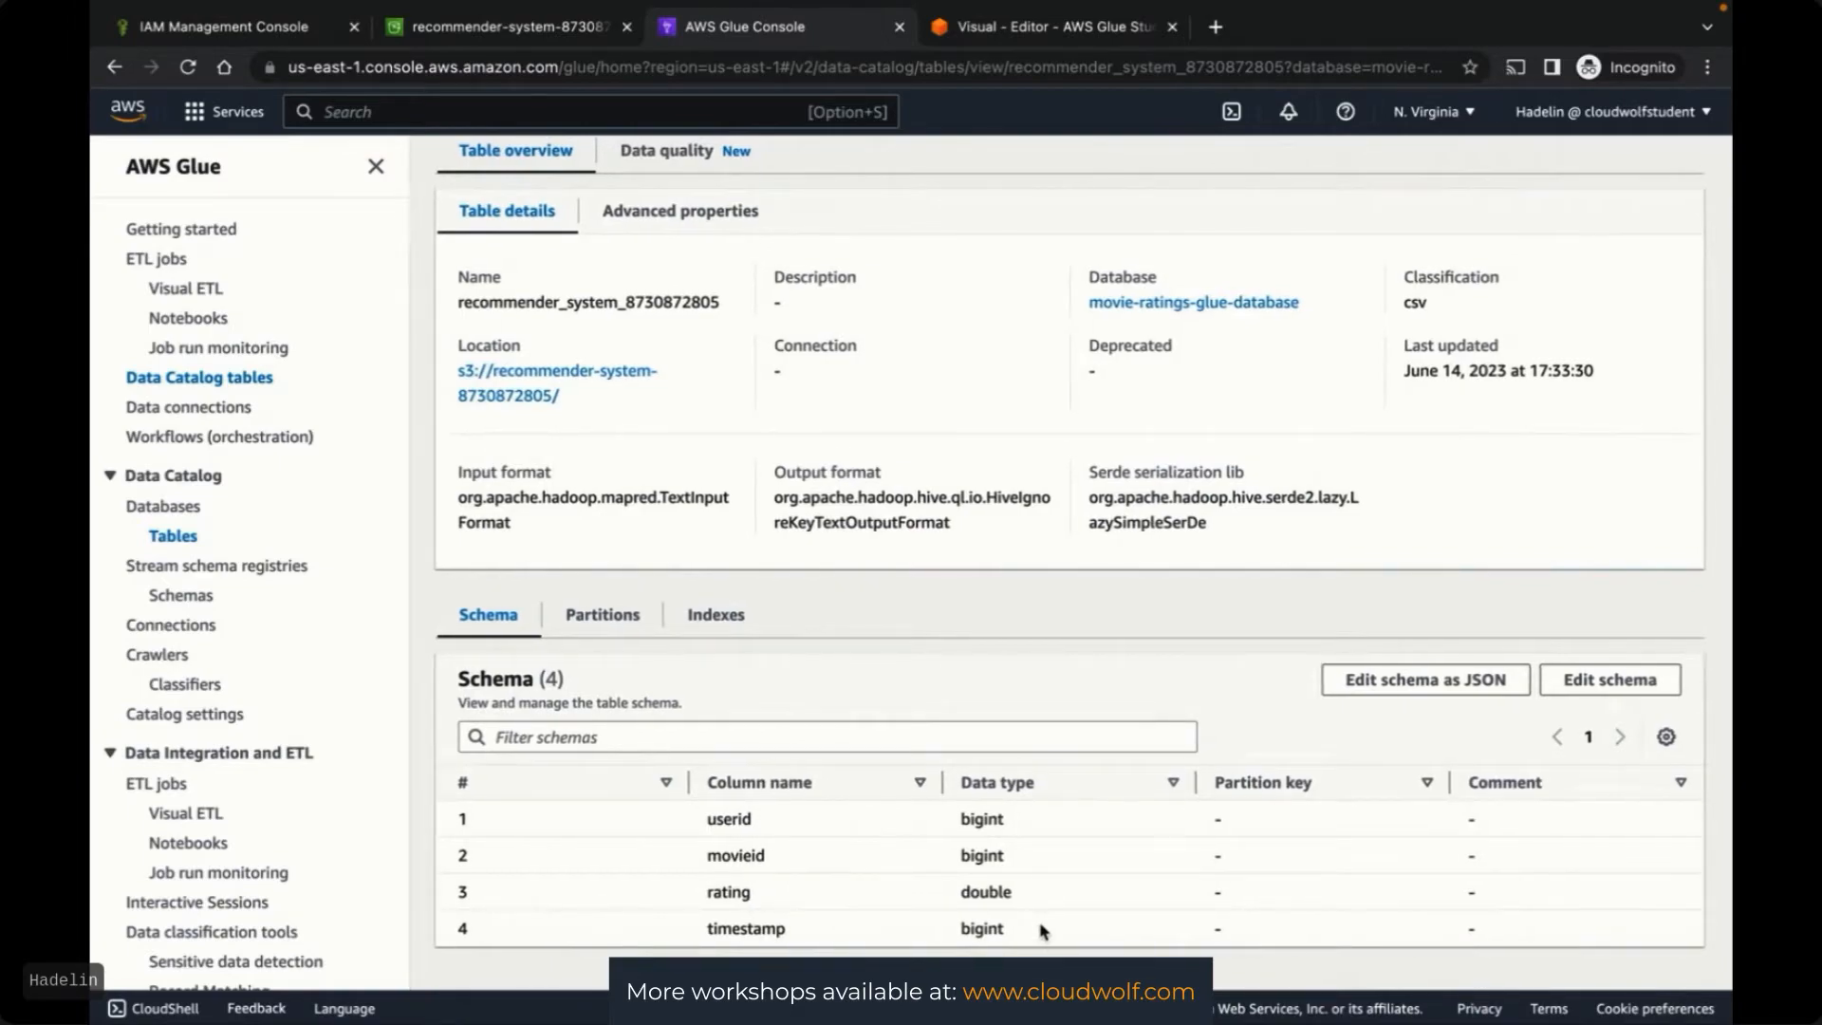
scroll(1044, 930, up, 2)
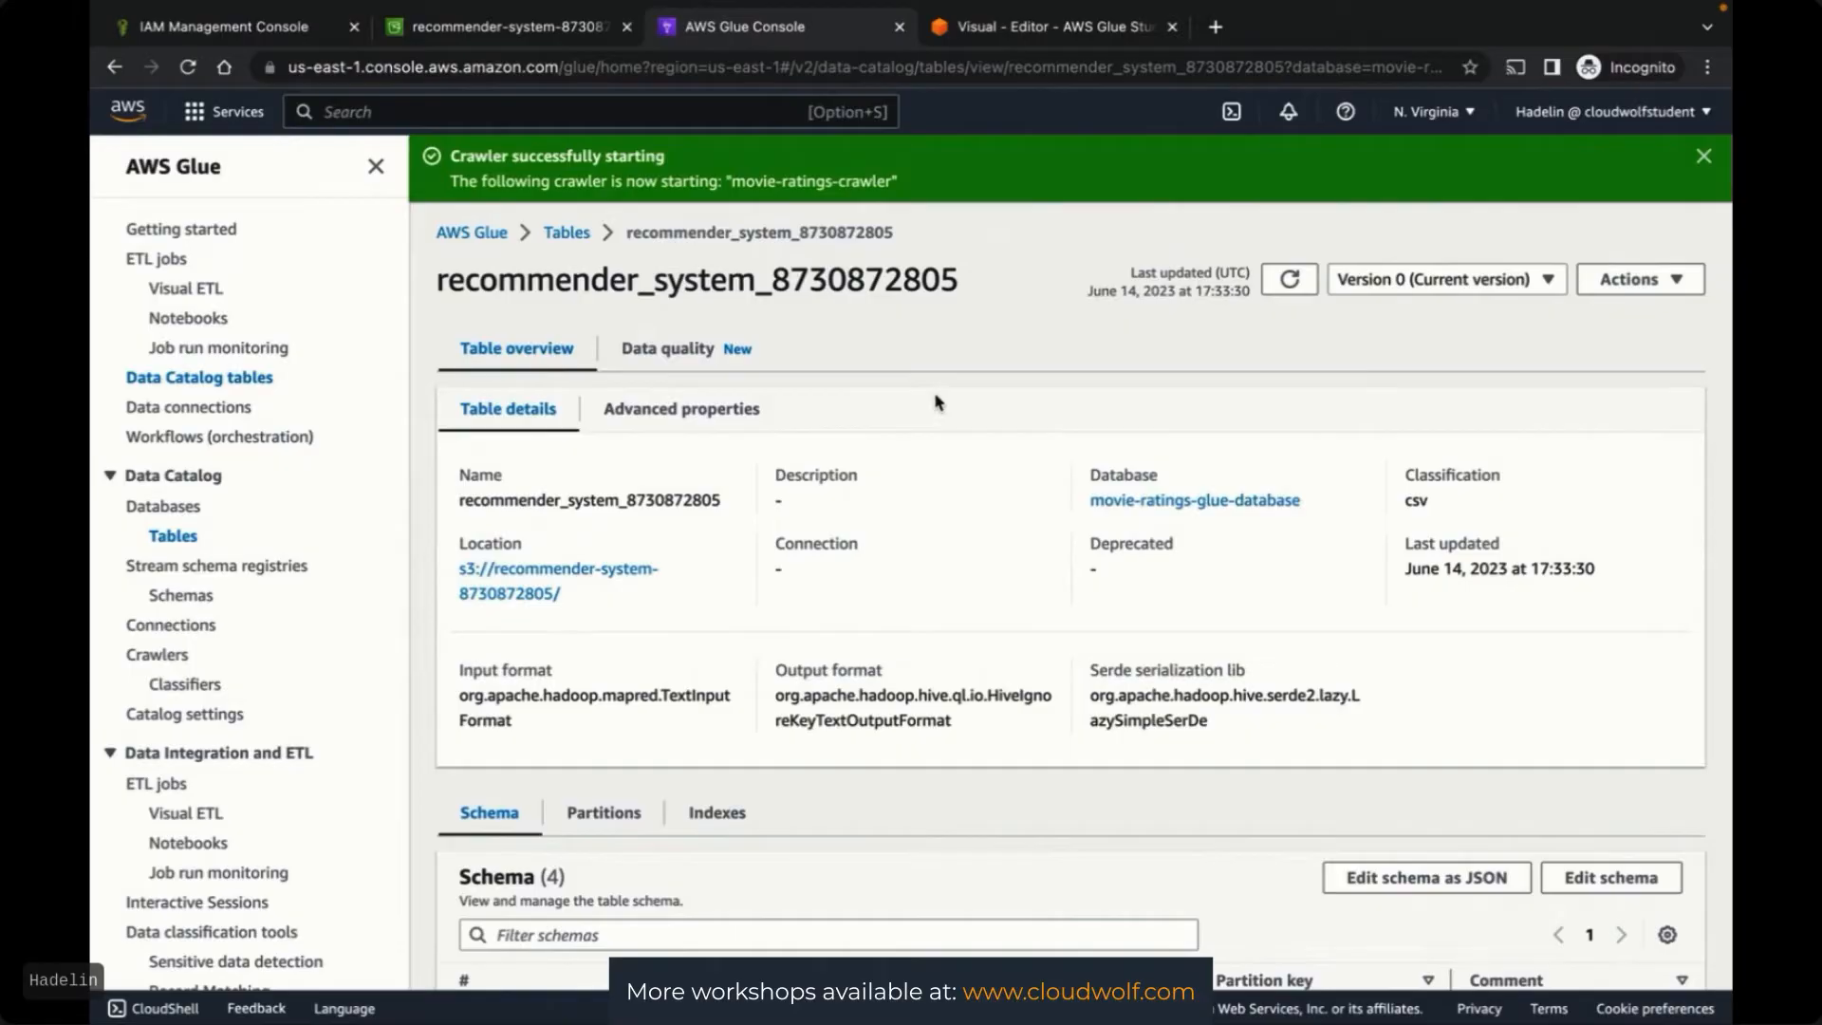
key(ctrl+Left)
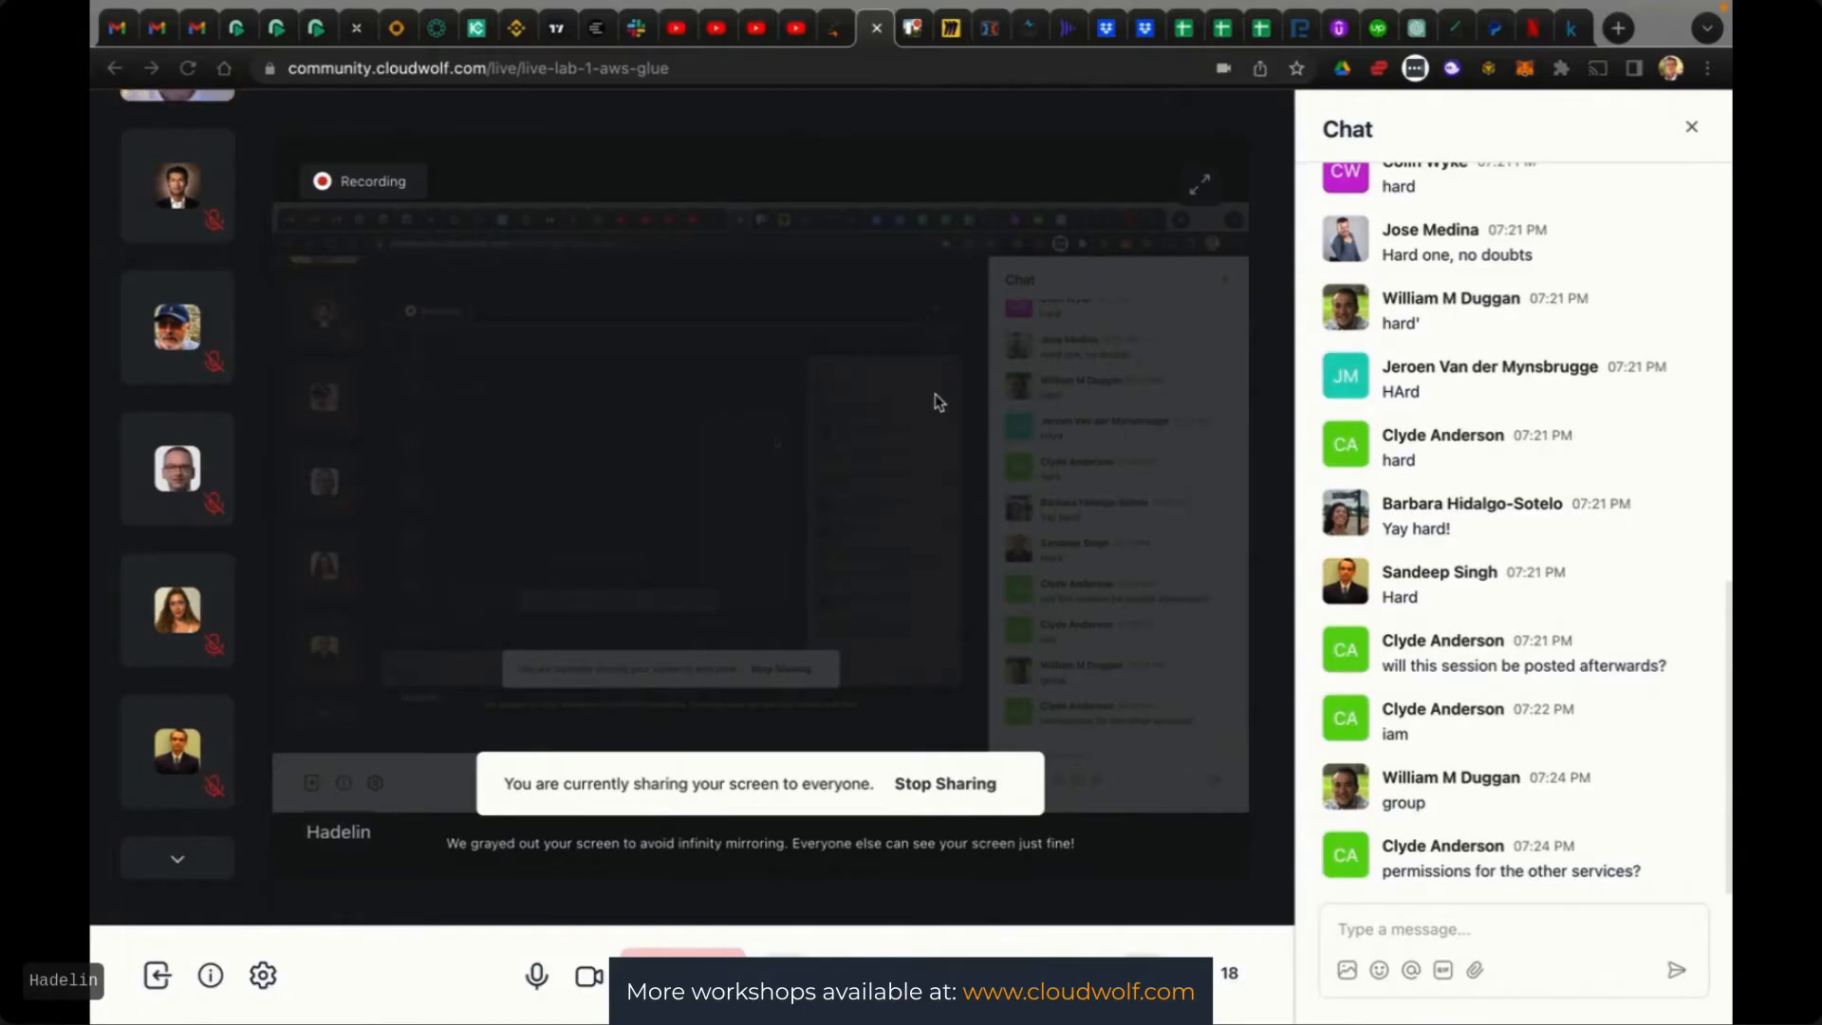
key(ctrl+Right)
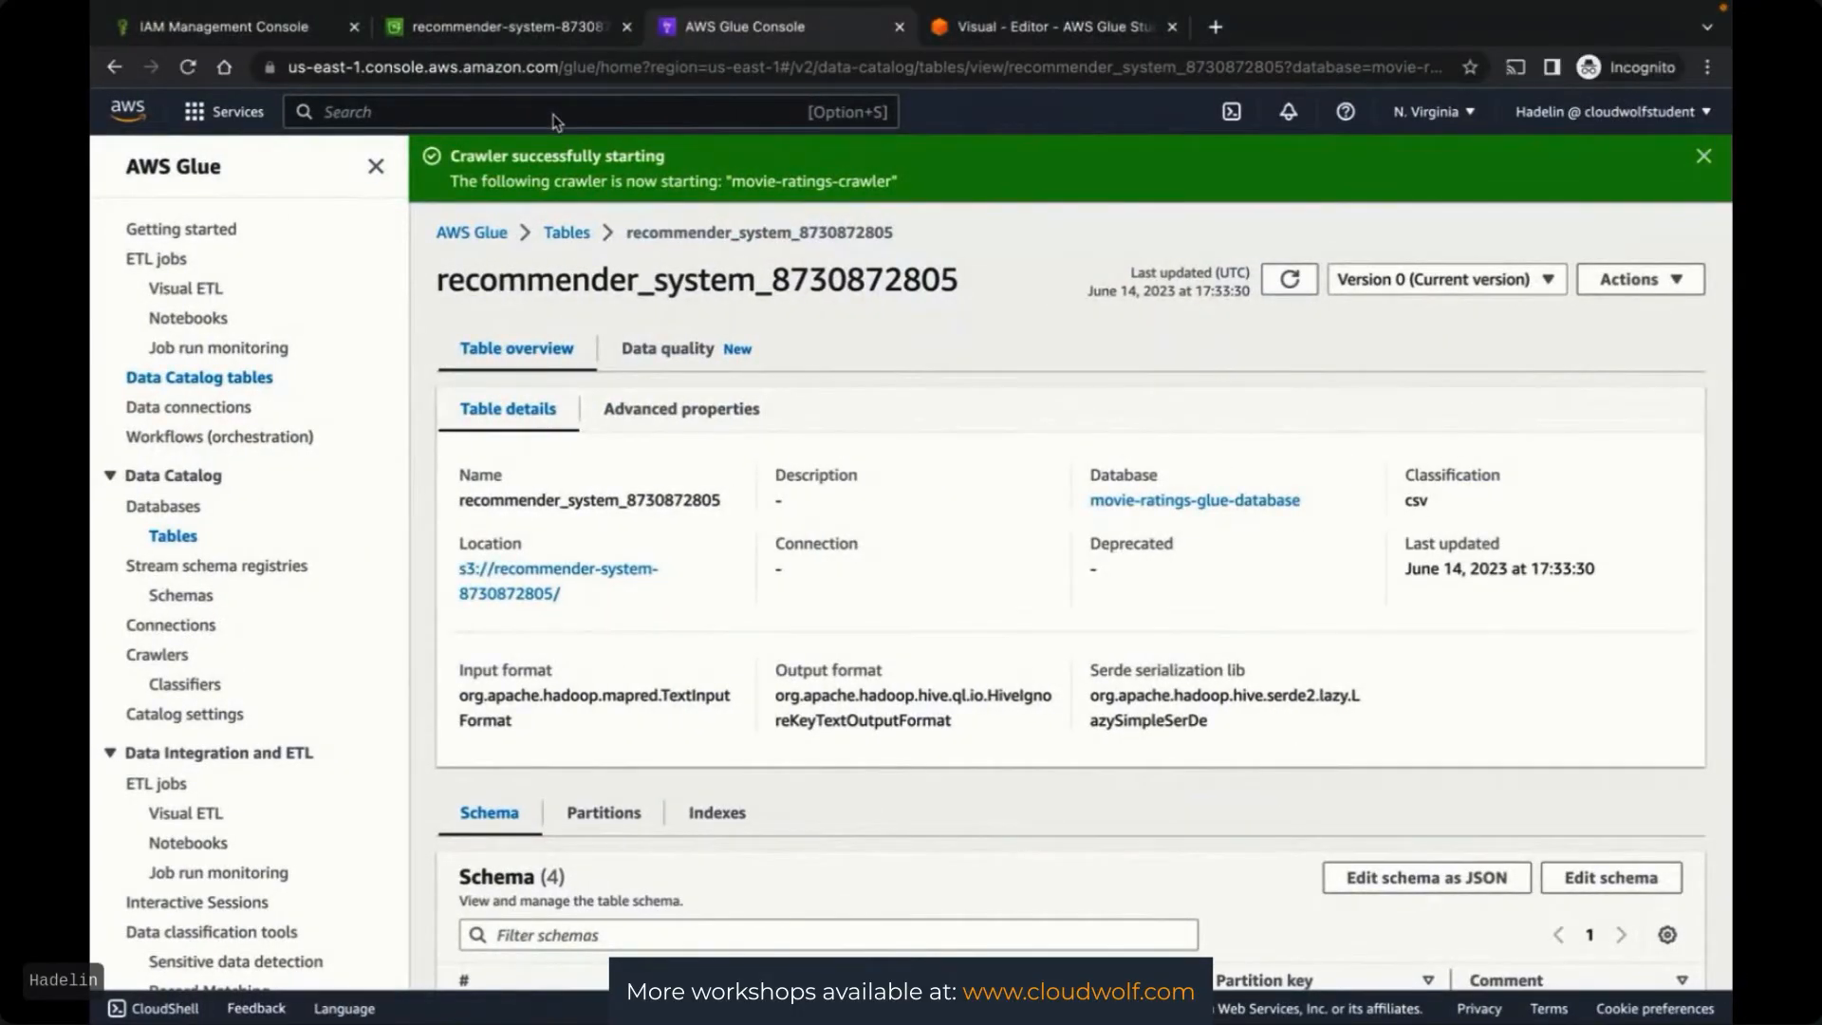
Search for Athena and open its query editor in a new browser tab
click(505, 111)
text(Athena)
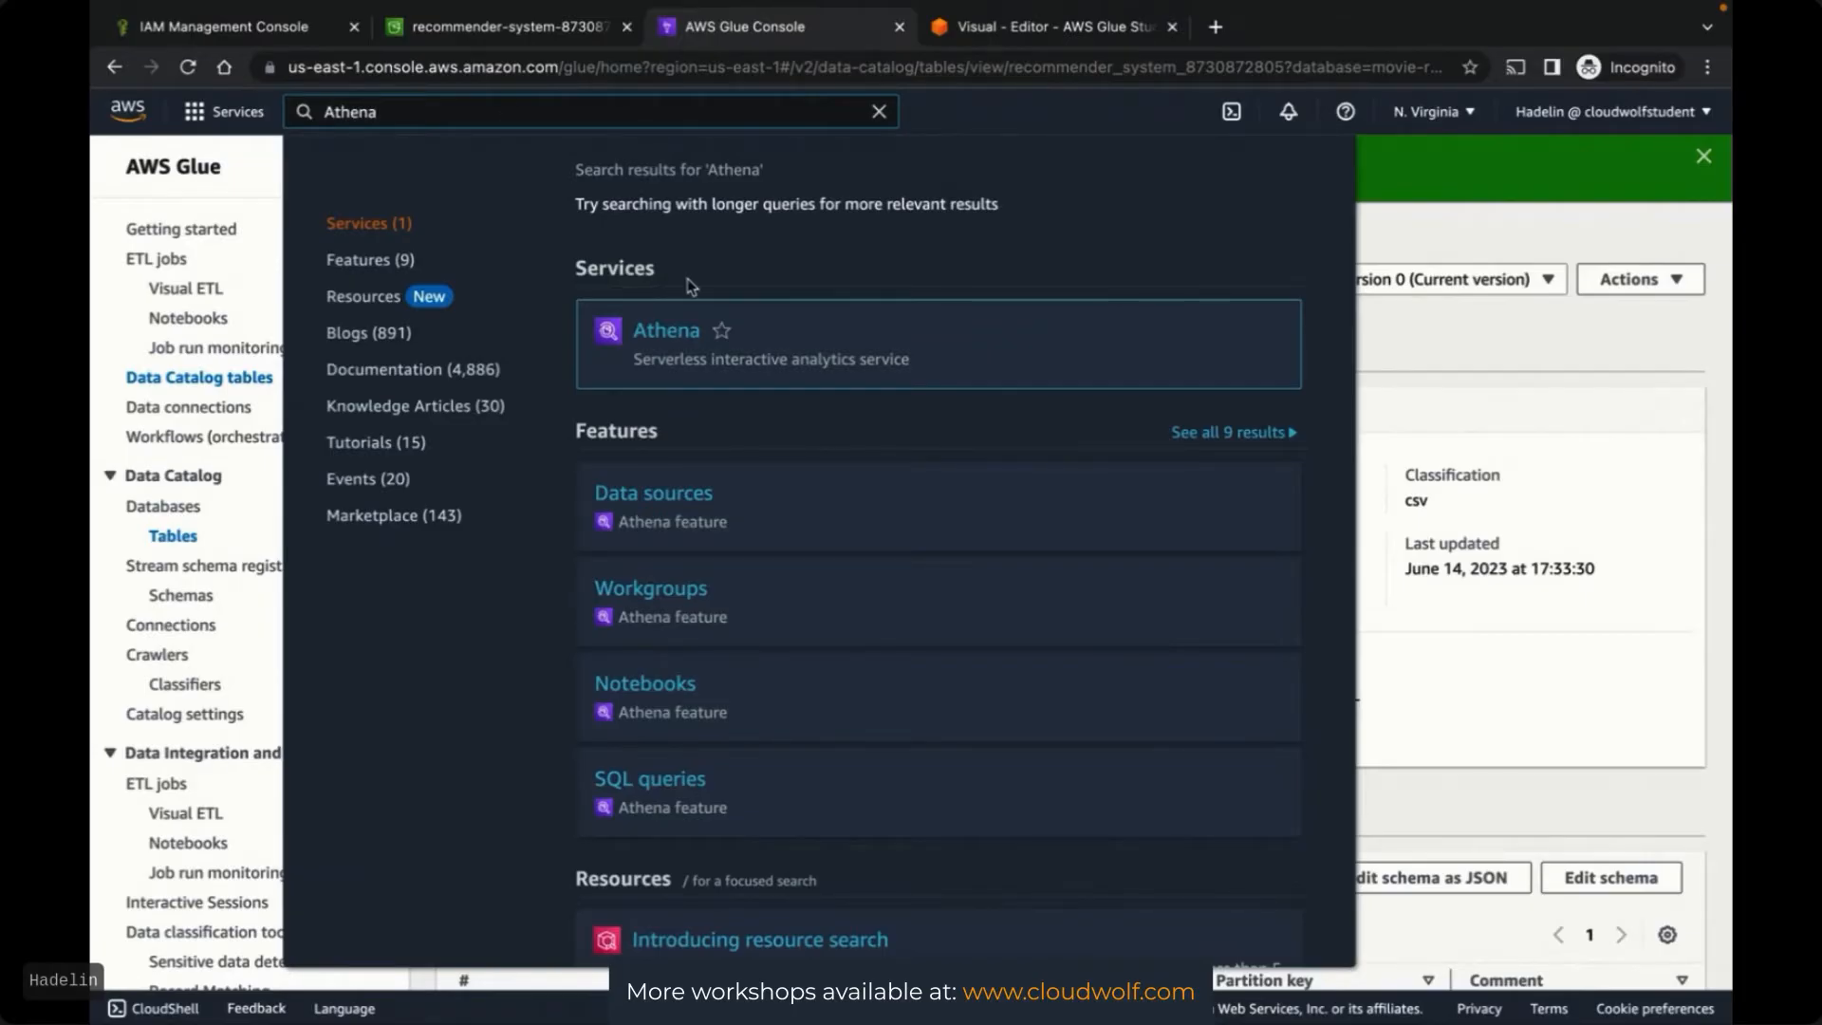
mouse_move(675, 328)
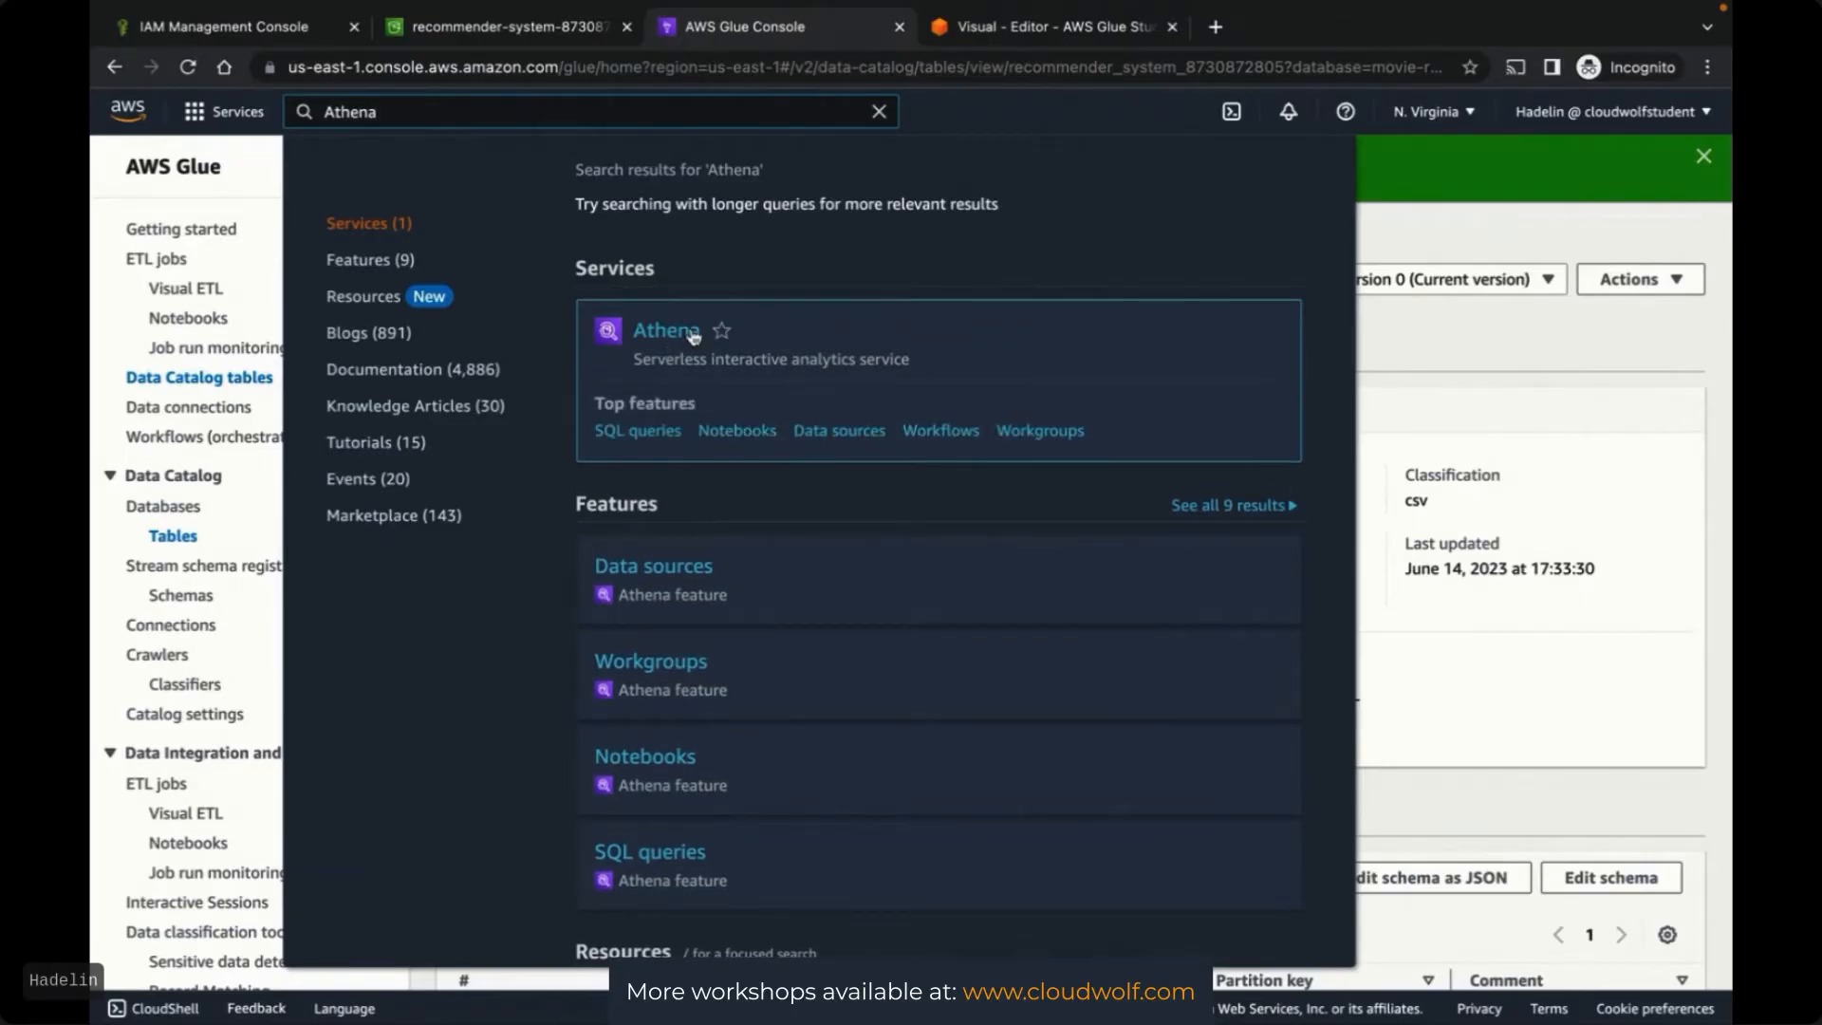
right_click(666, 332)
click(707, 343)
click(1070, 35)
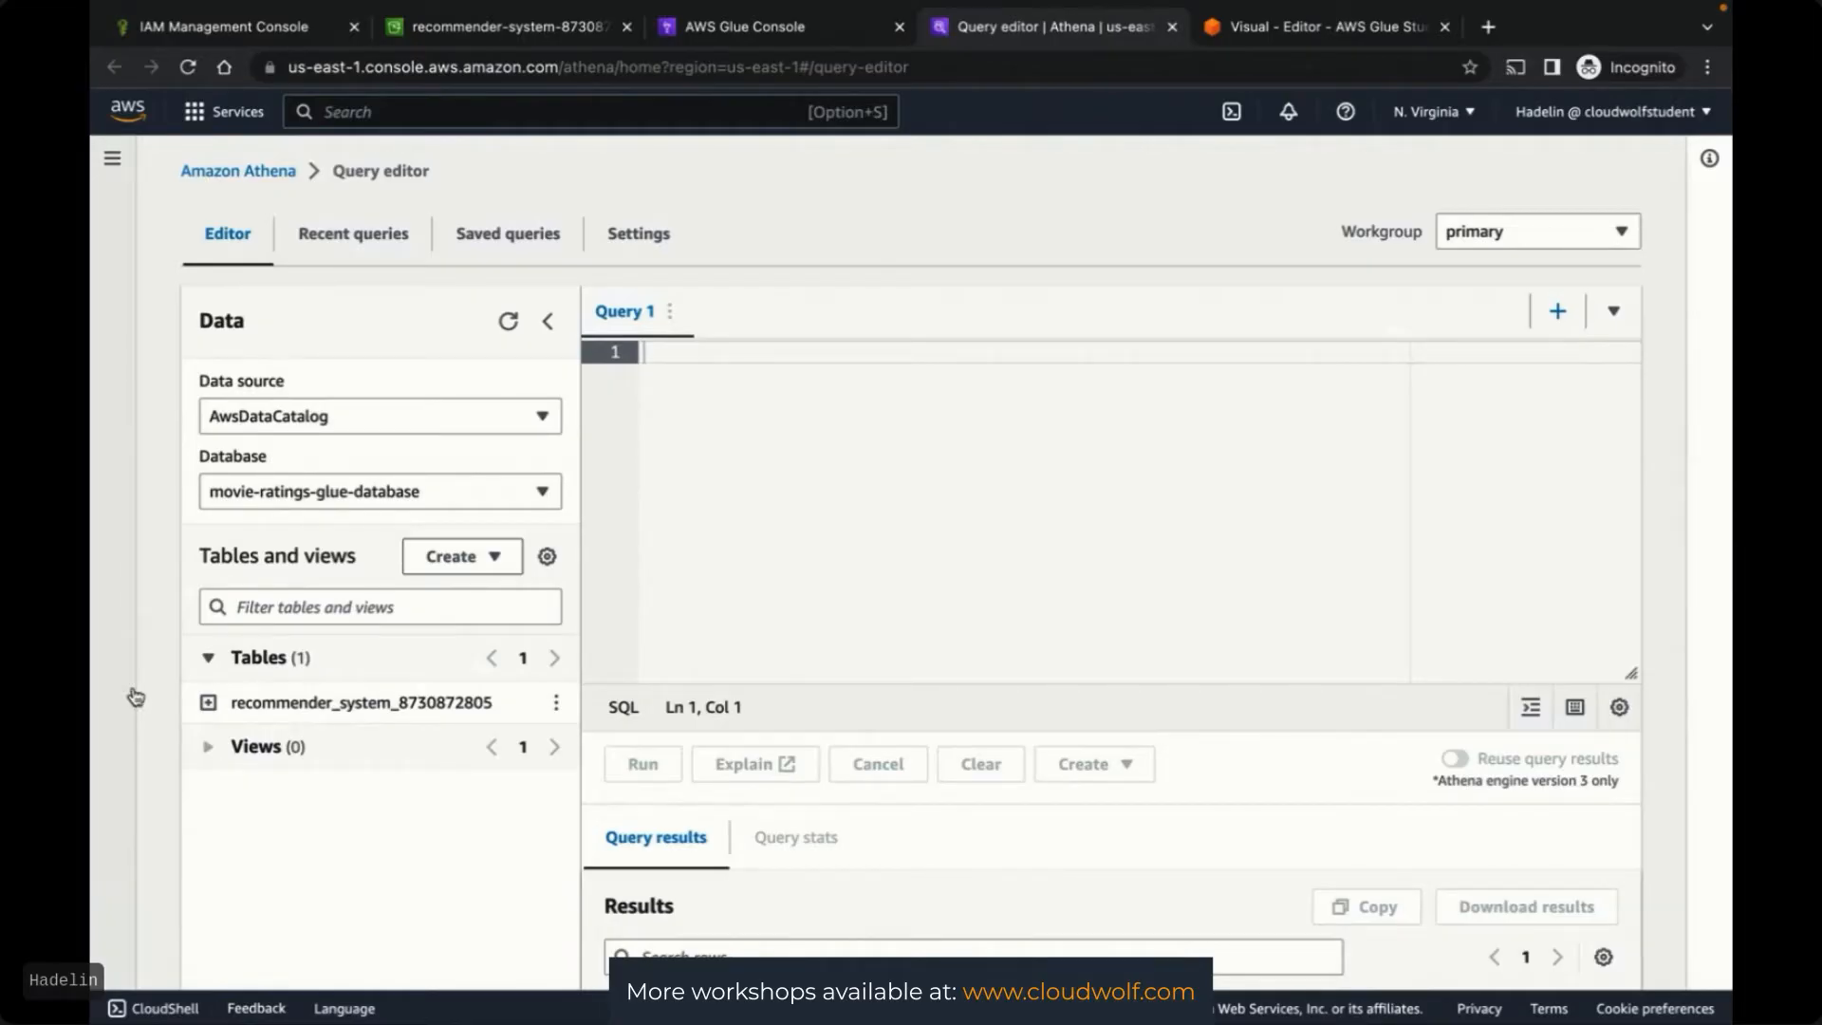
click(355, 422)
click(353, 419)
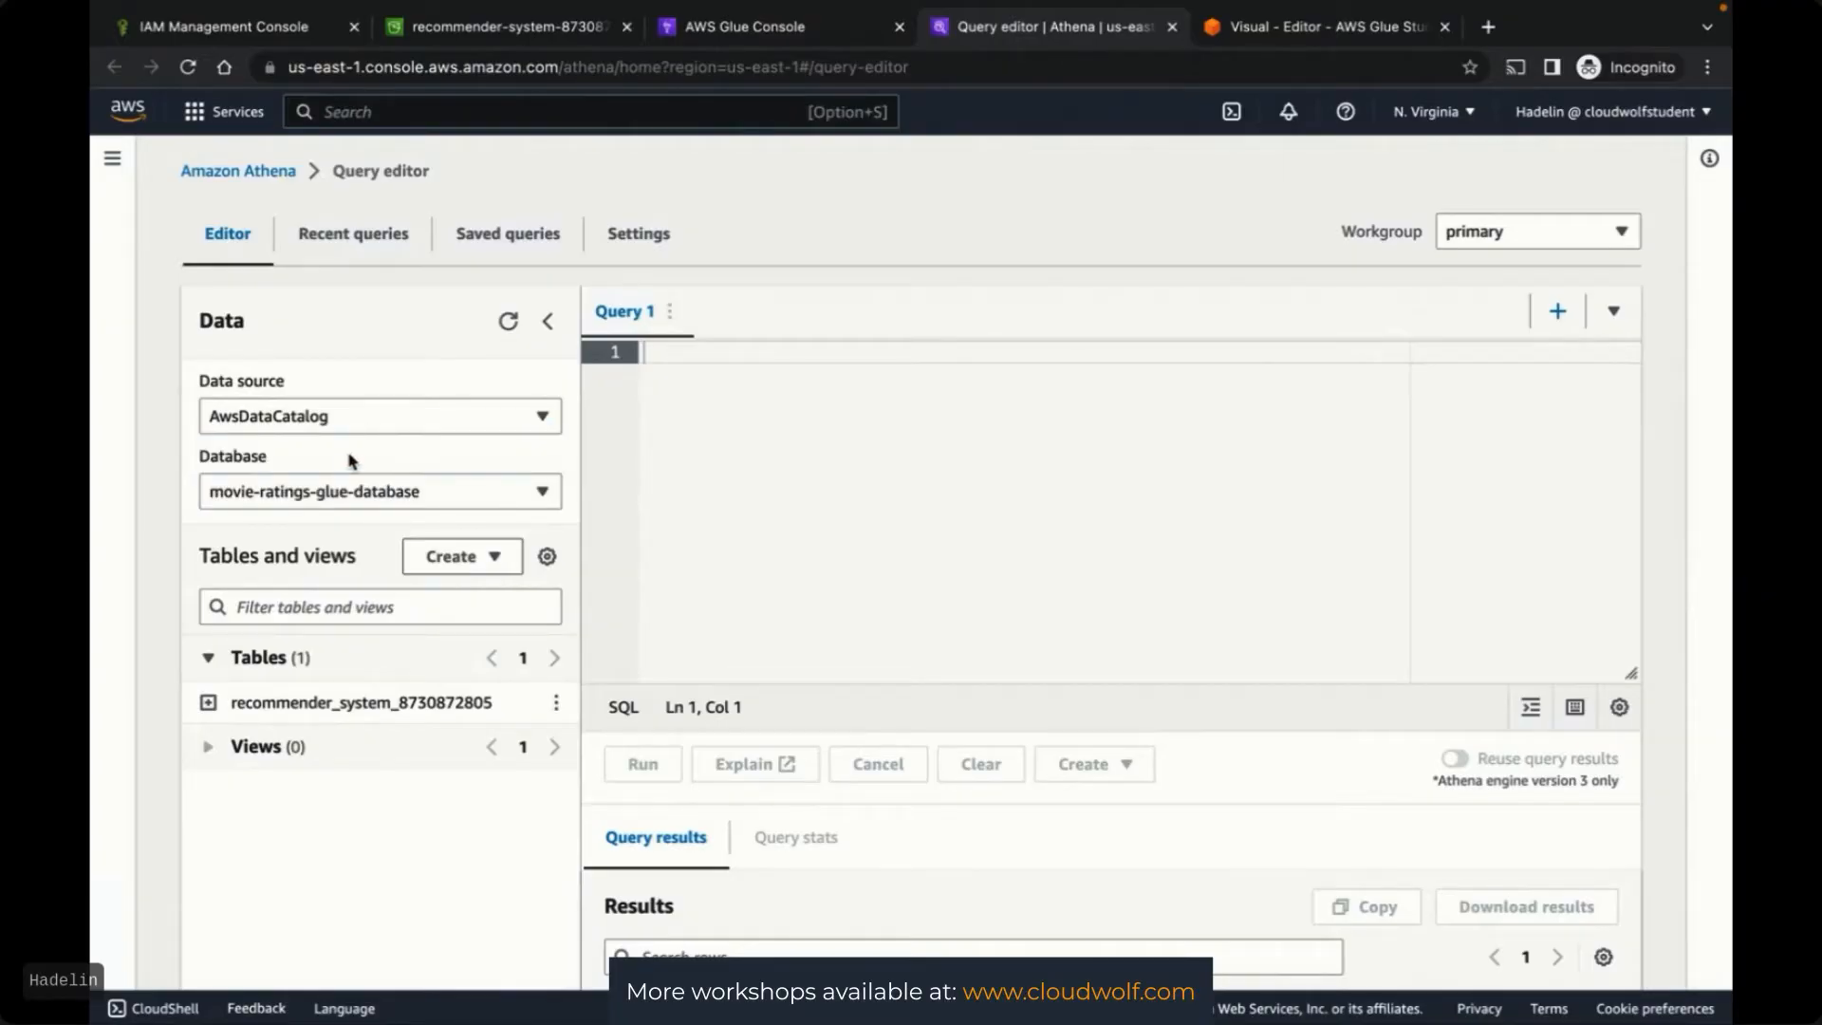
click(391, 492)
click(317, 561)
click(207, 704)
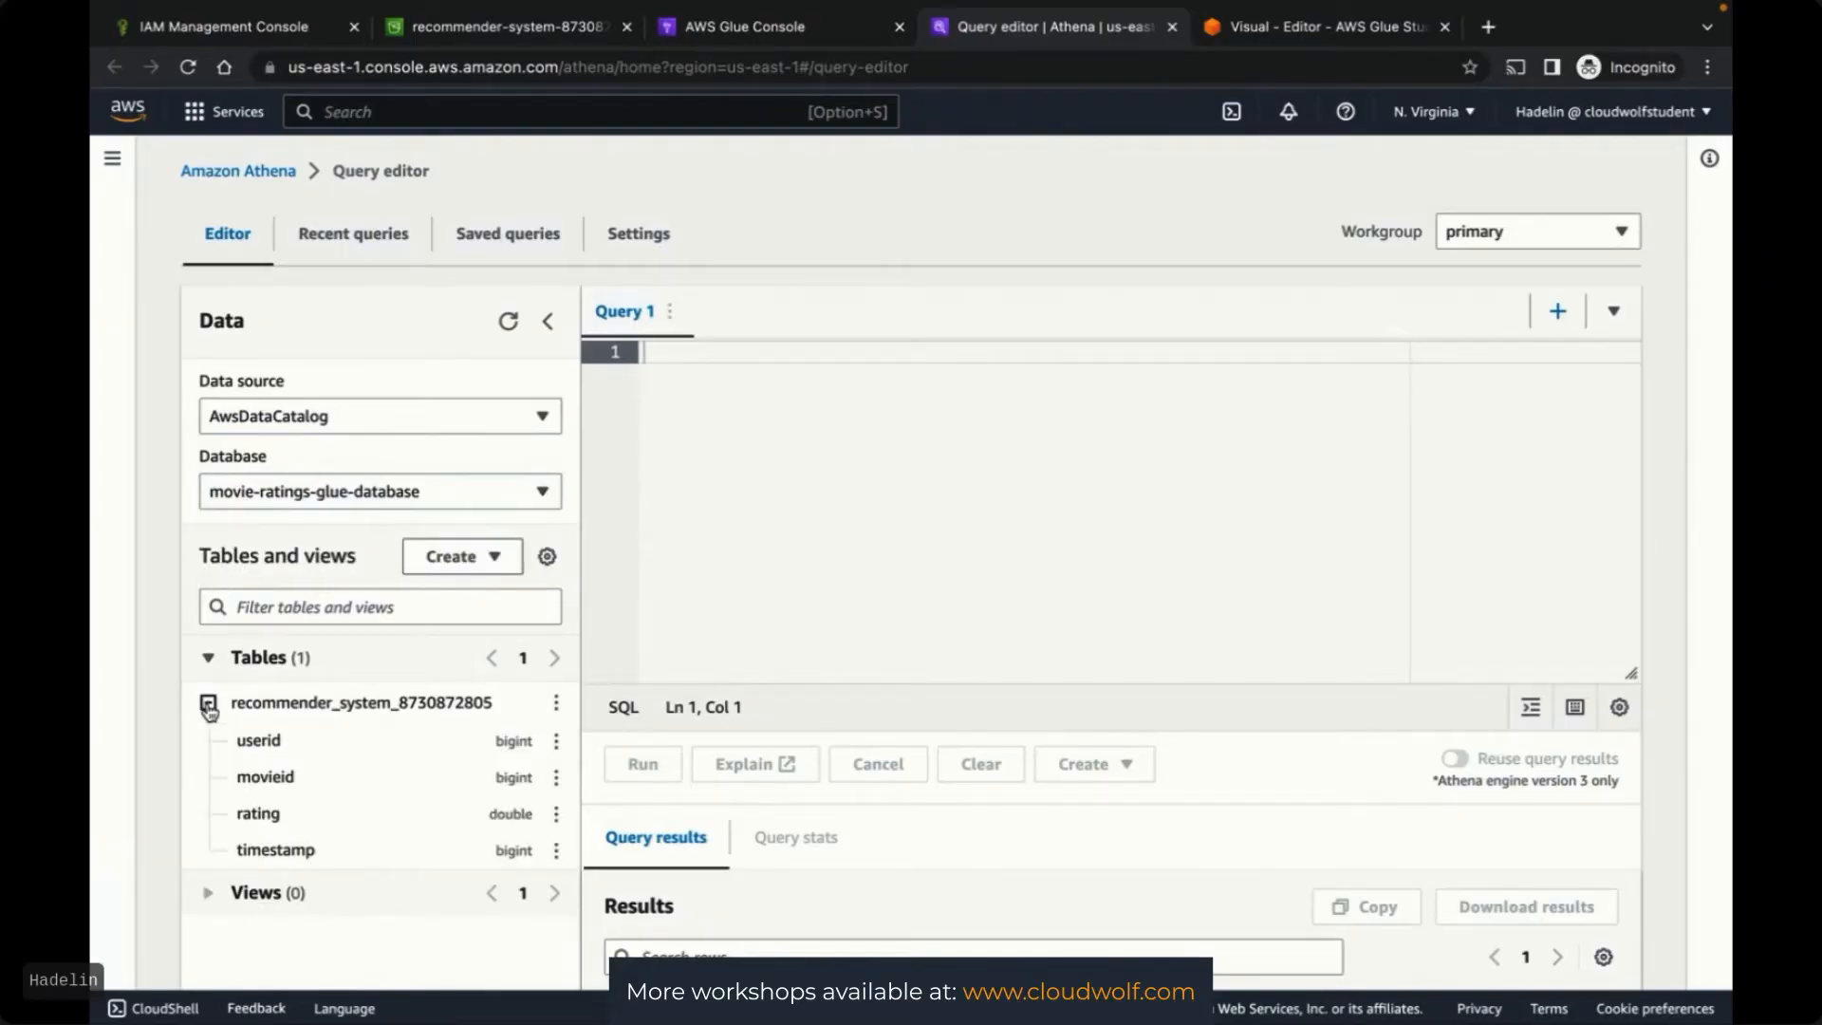
click(208, 704)
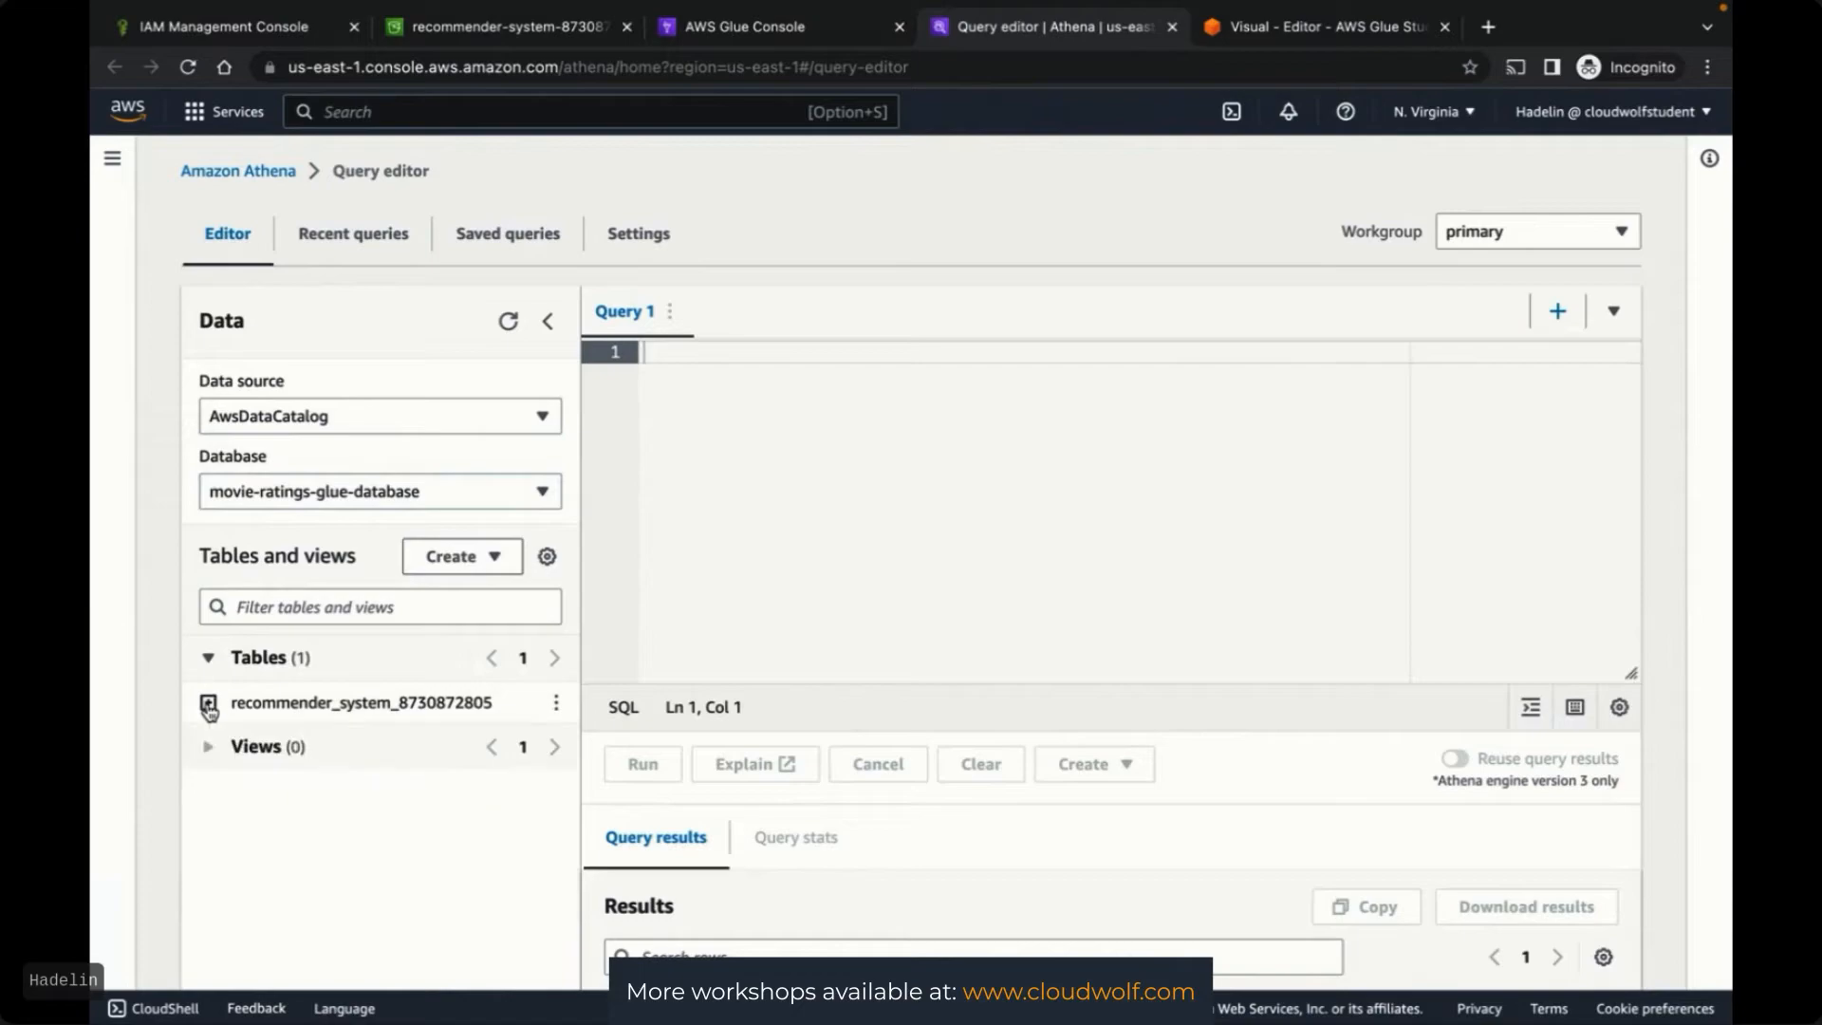
click(557, 704)
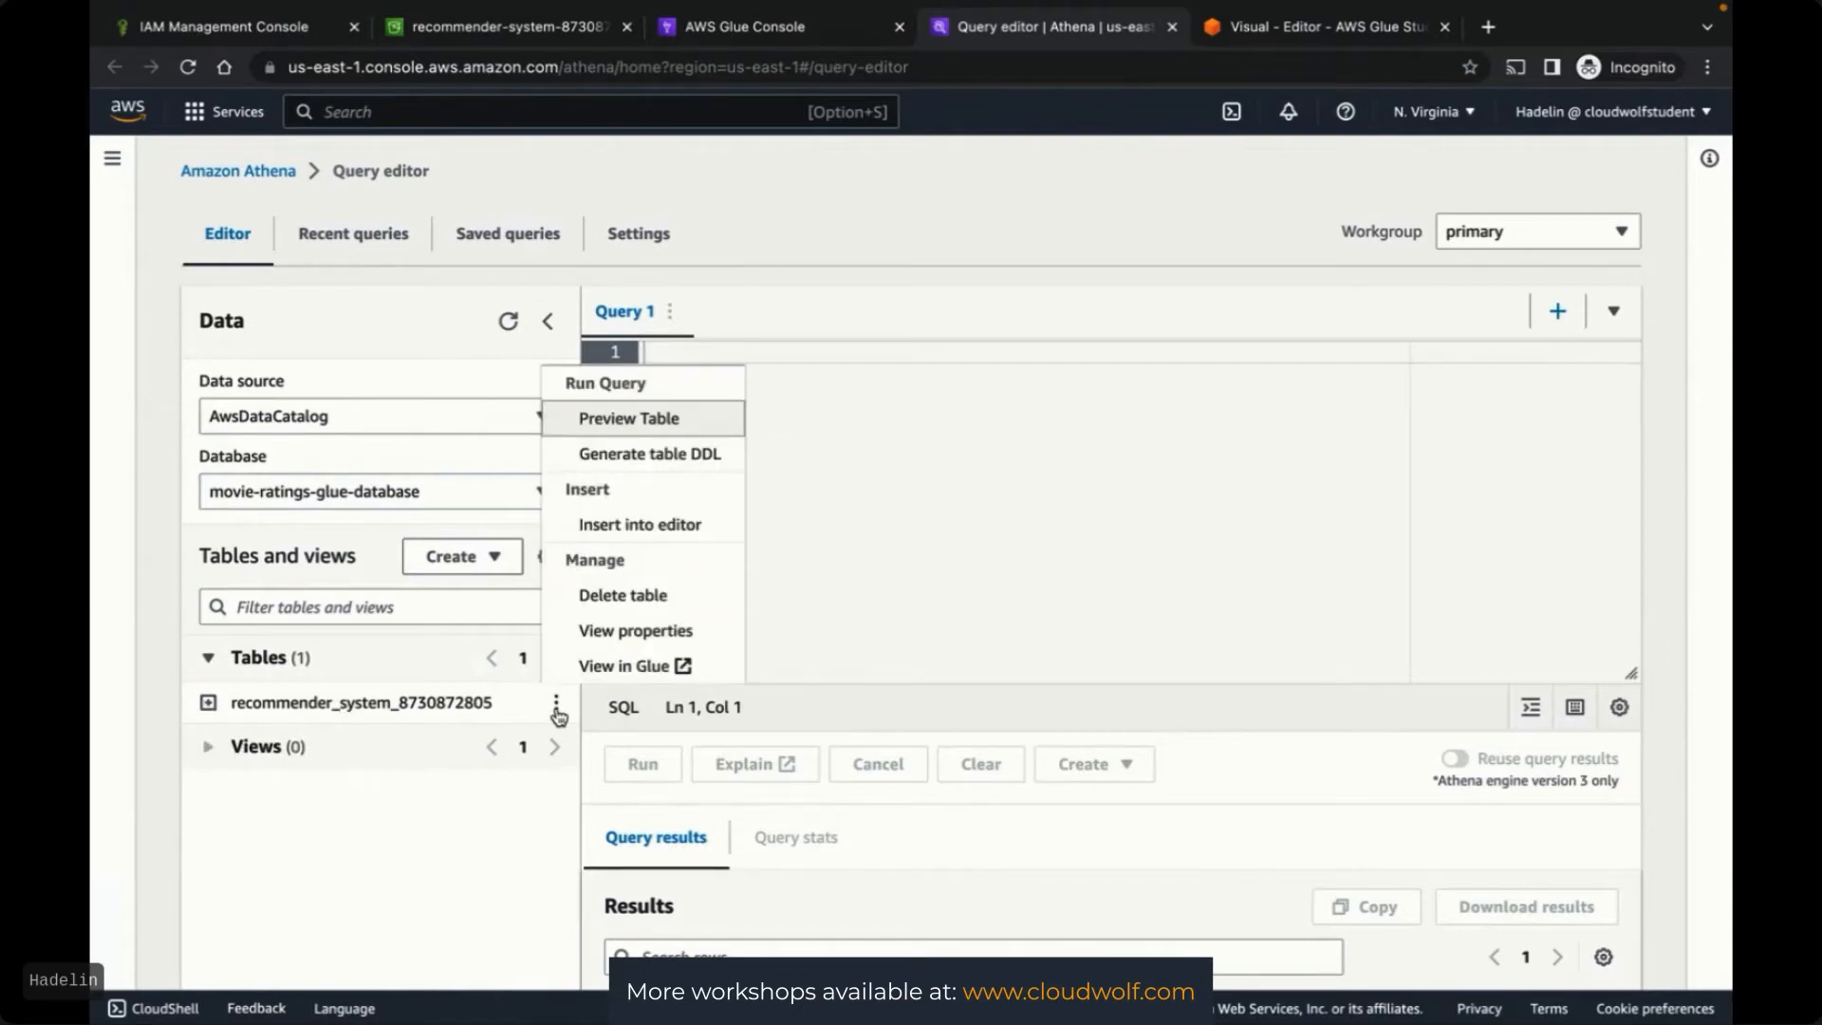
click(625, 417)
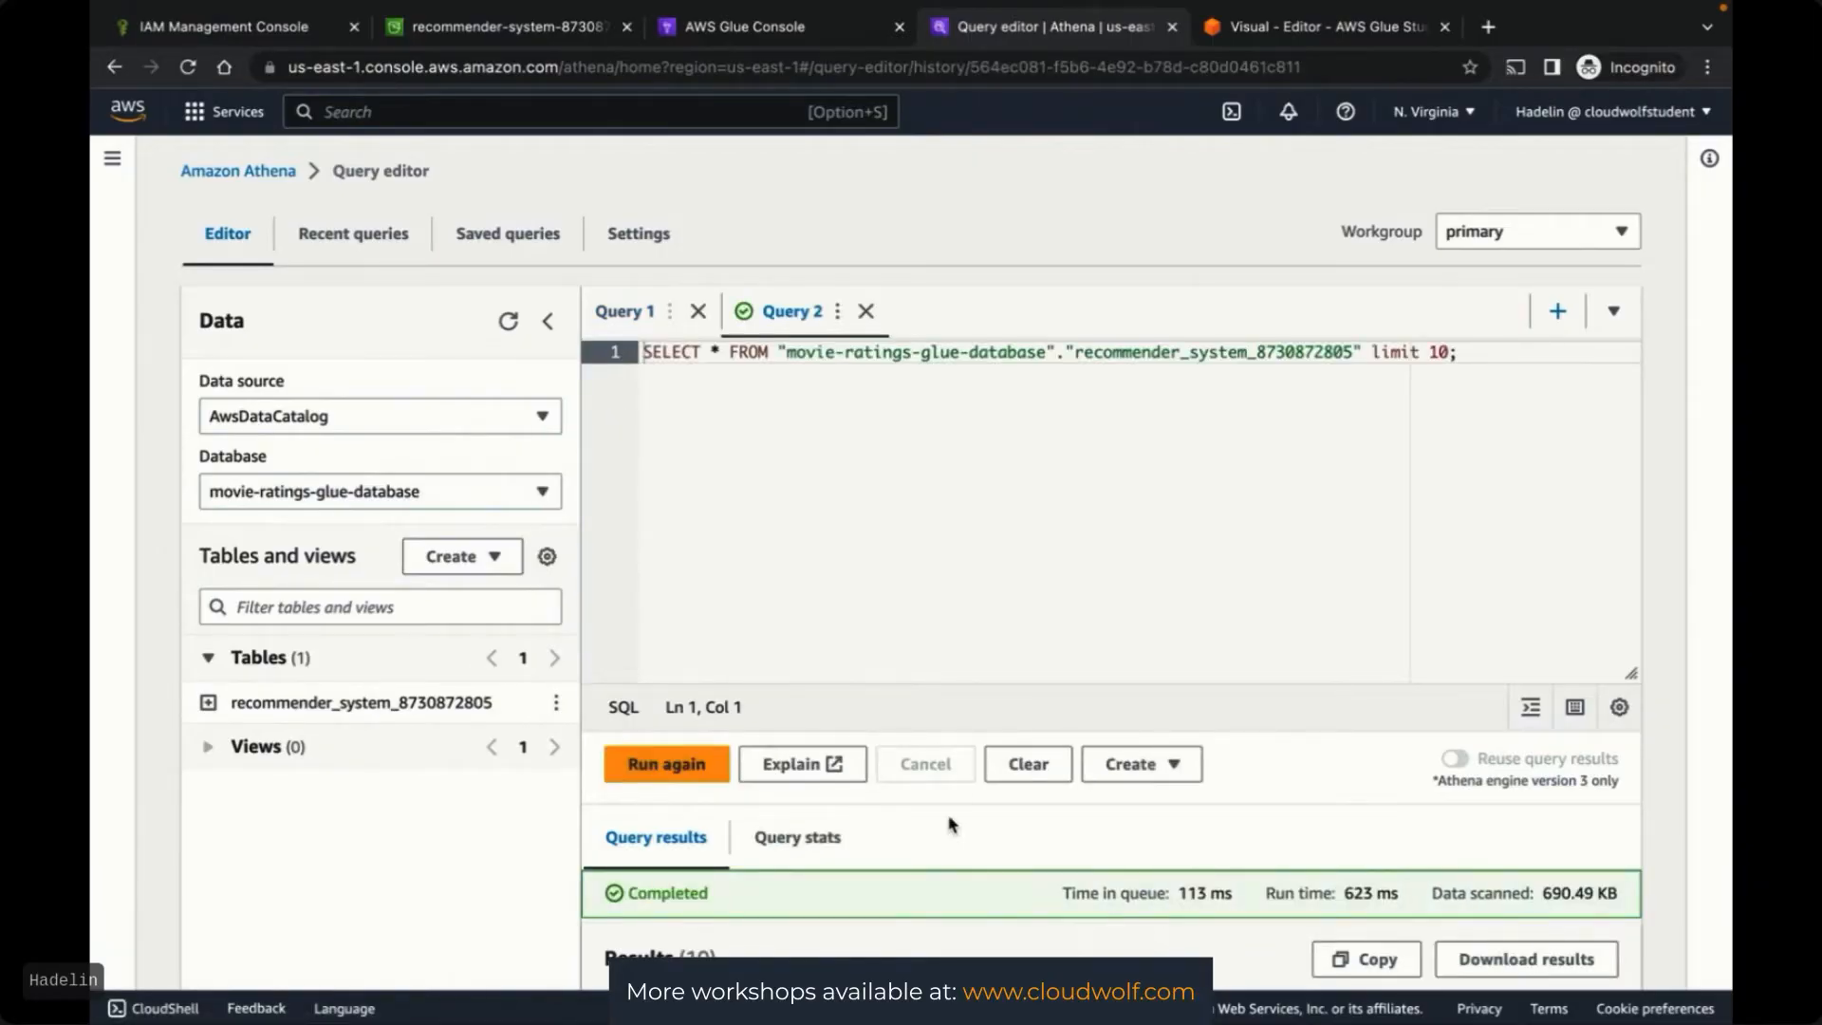
scroll(992, 854, down, 3)
scroll(990, 854, down, 3)
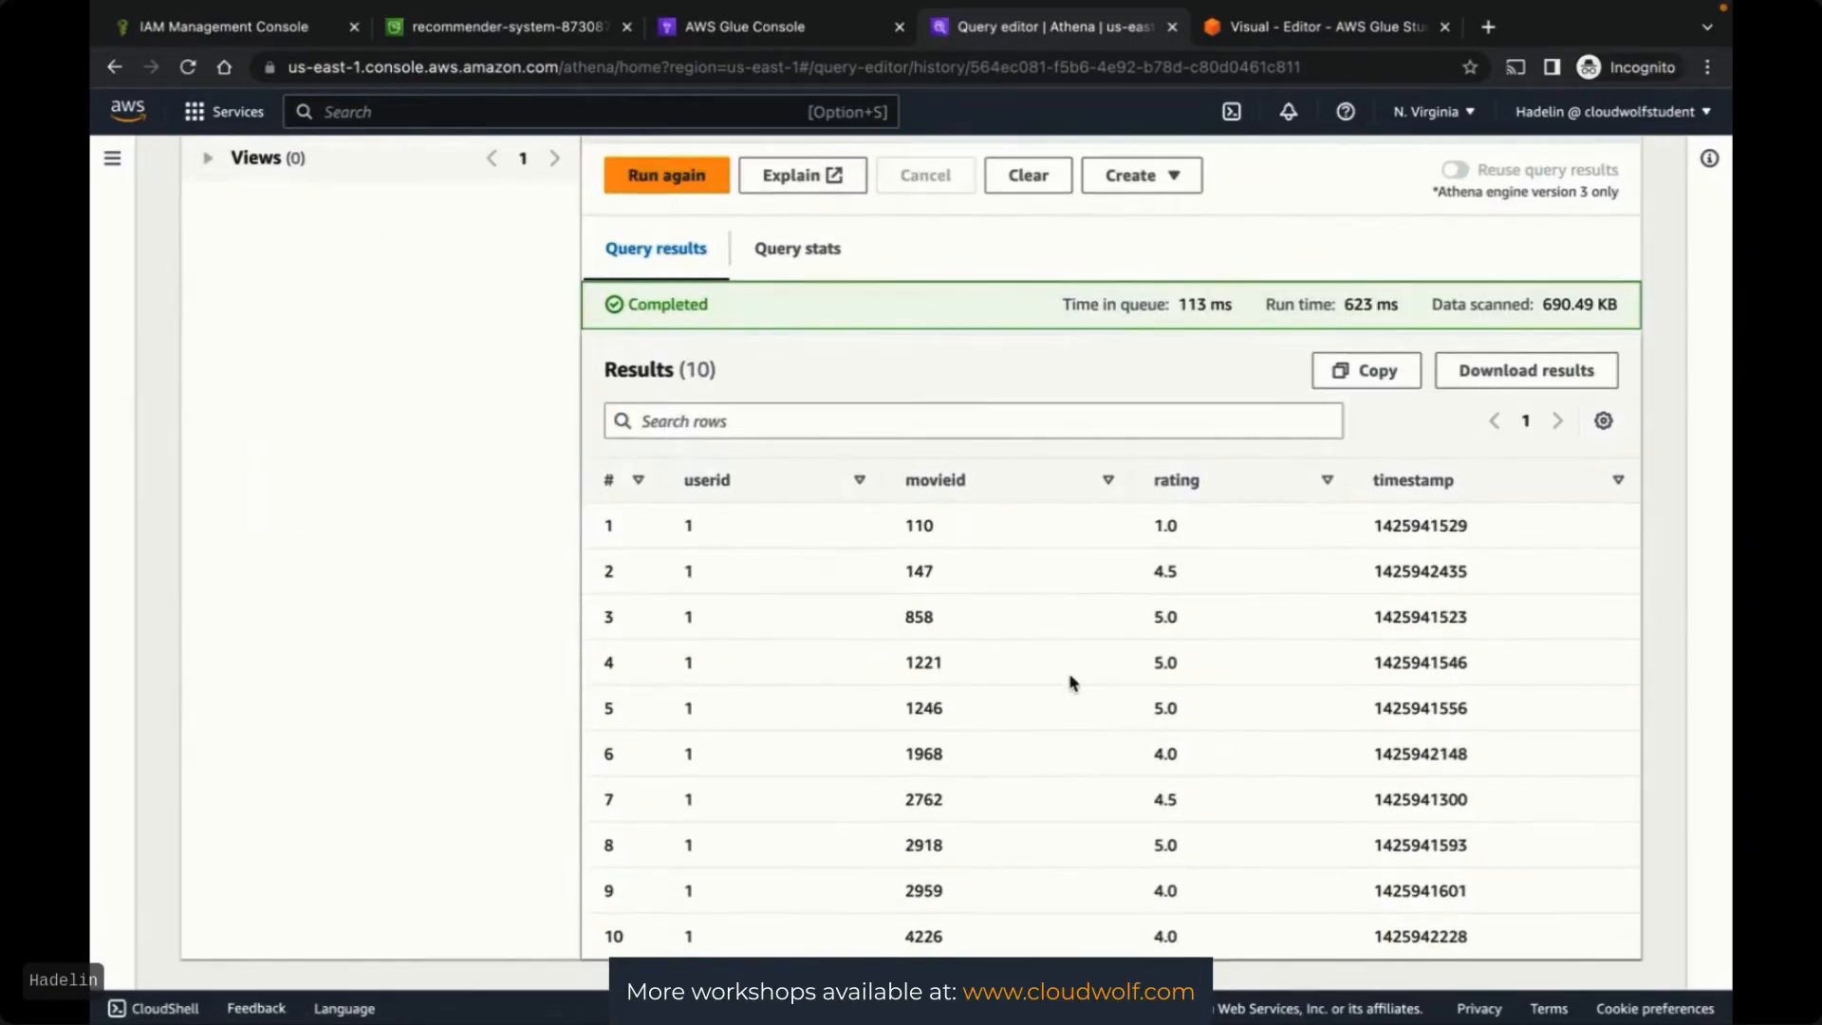
scroll(1302, 699, up, 6)
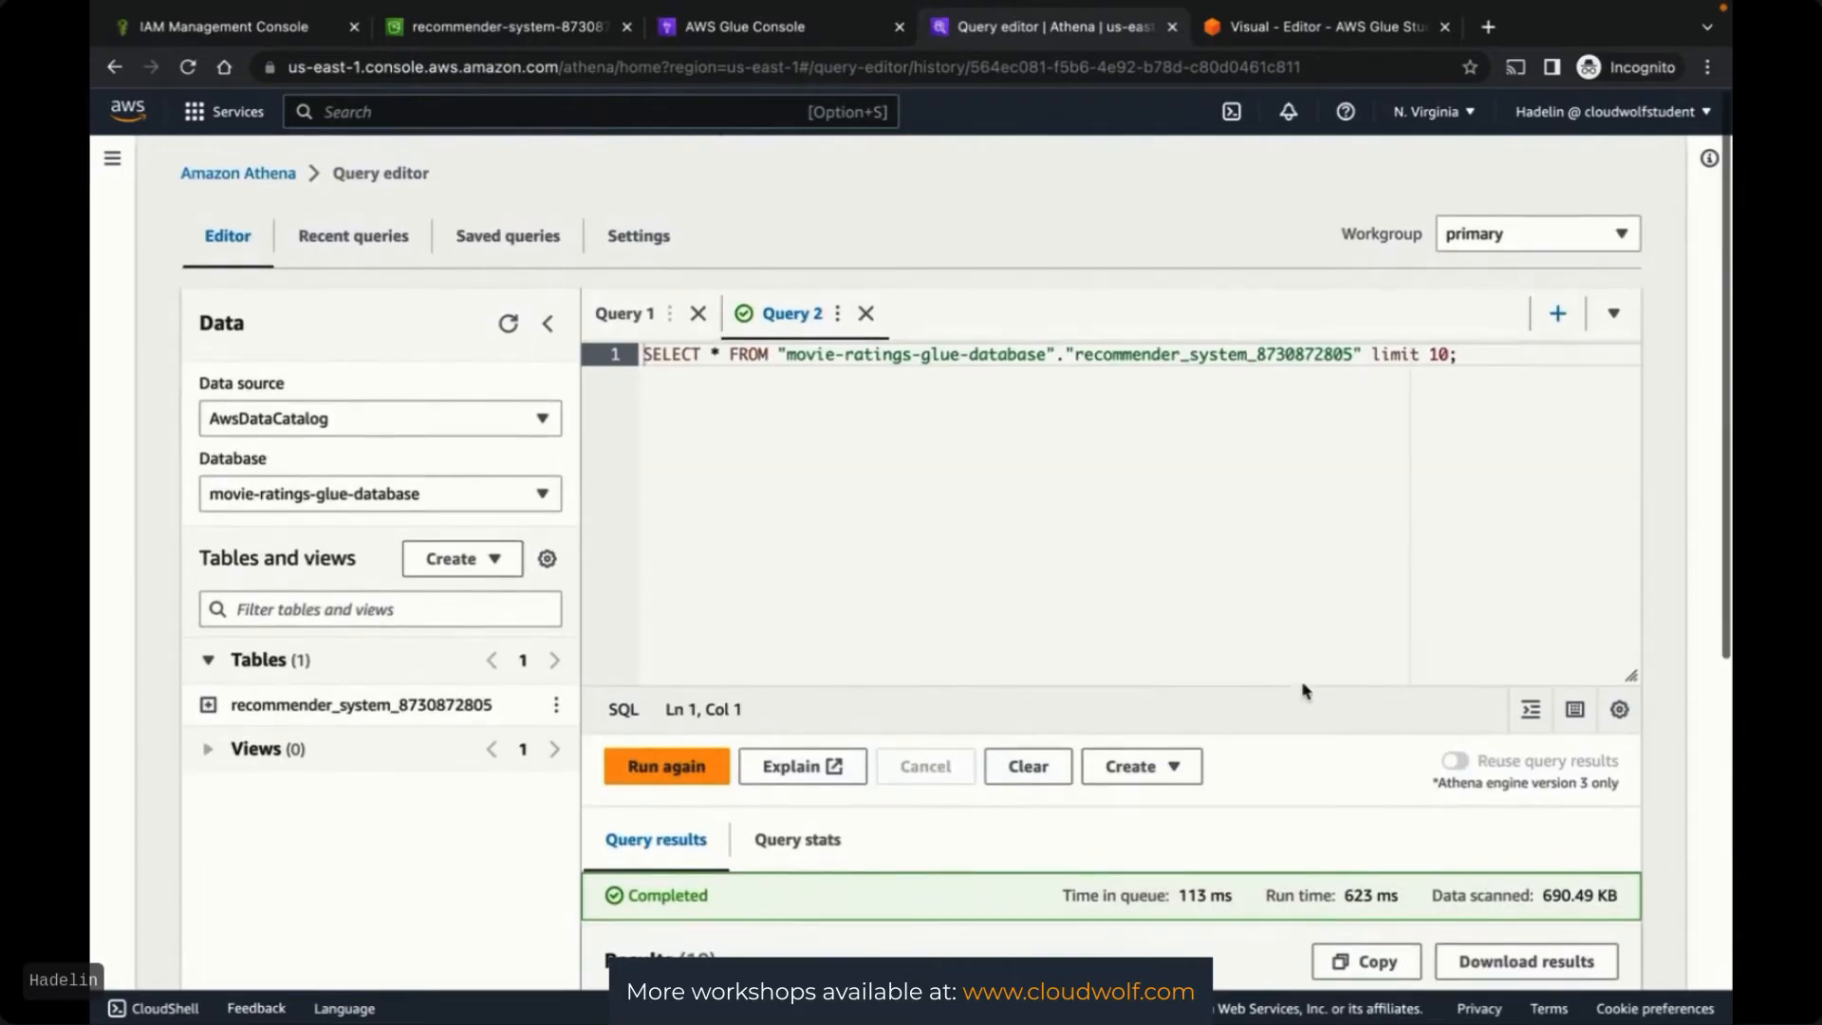
click(1449, 352)
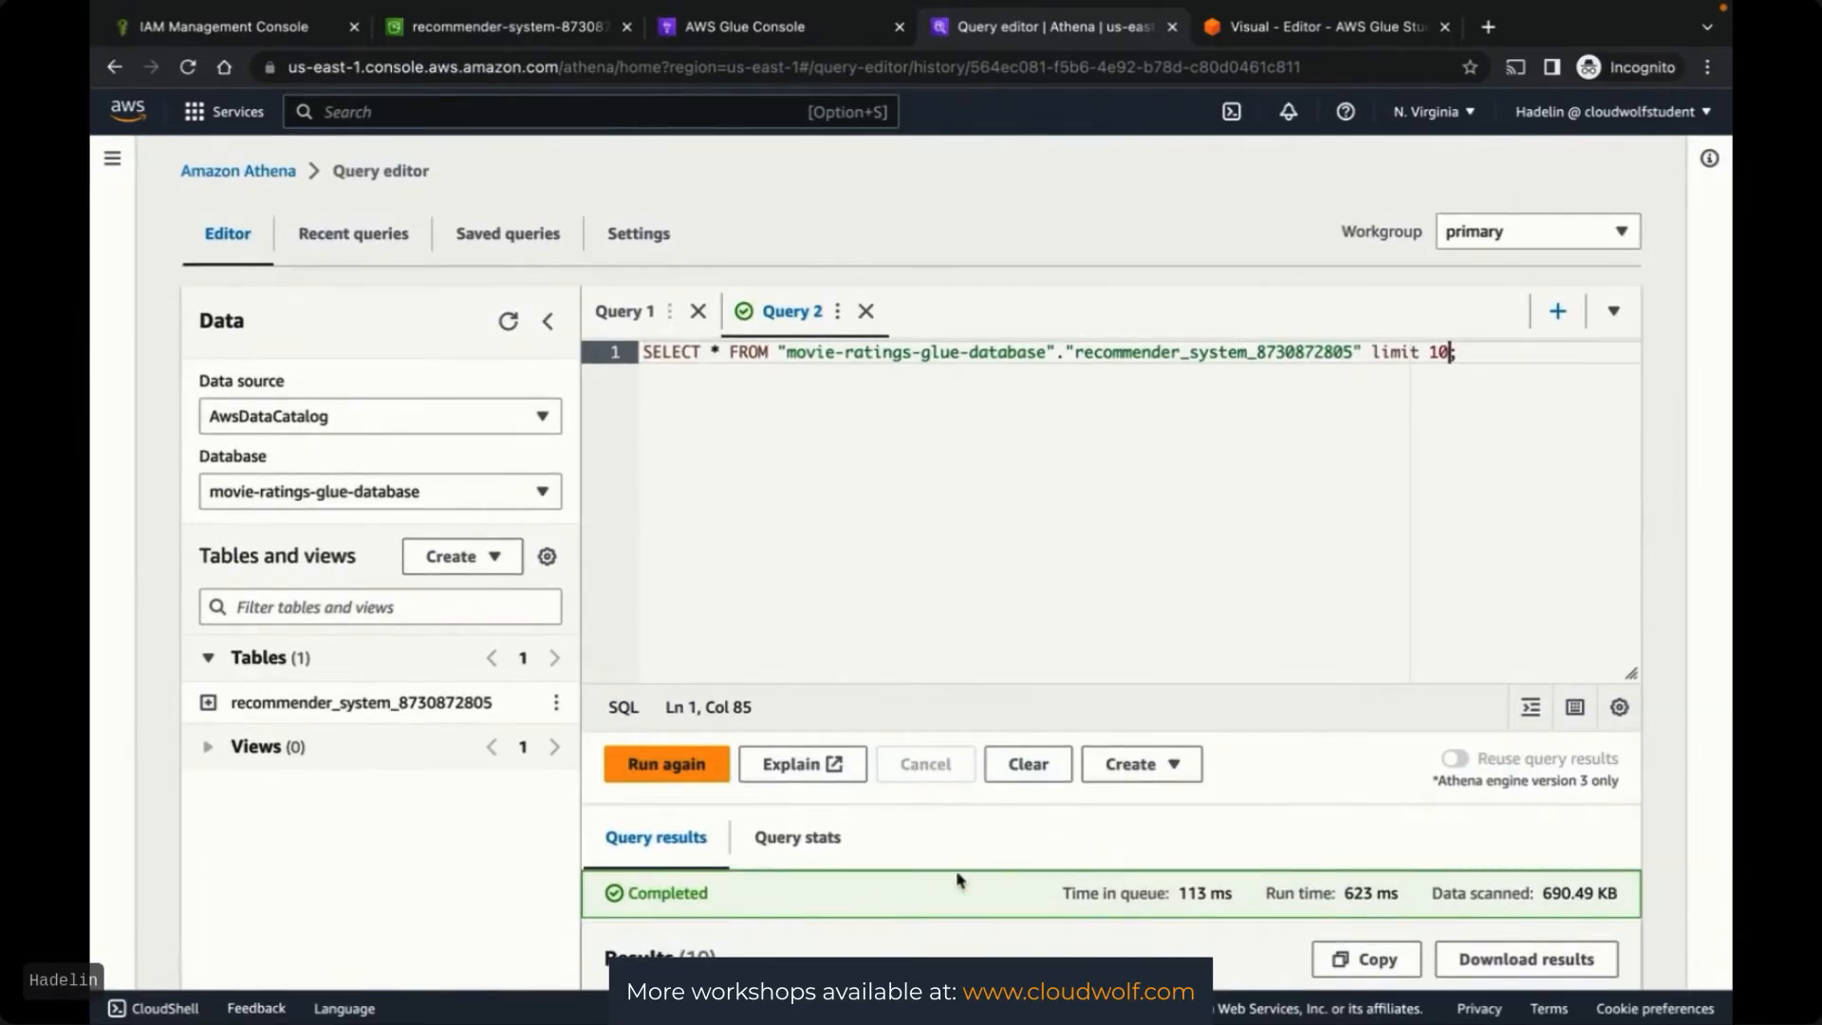
scroll(952, 854, down, 6)
scroll(951, 854, up, 6)
click(756, 38)
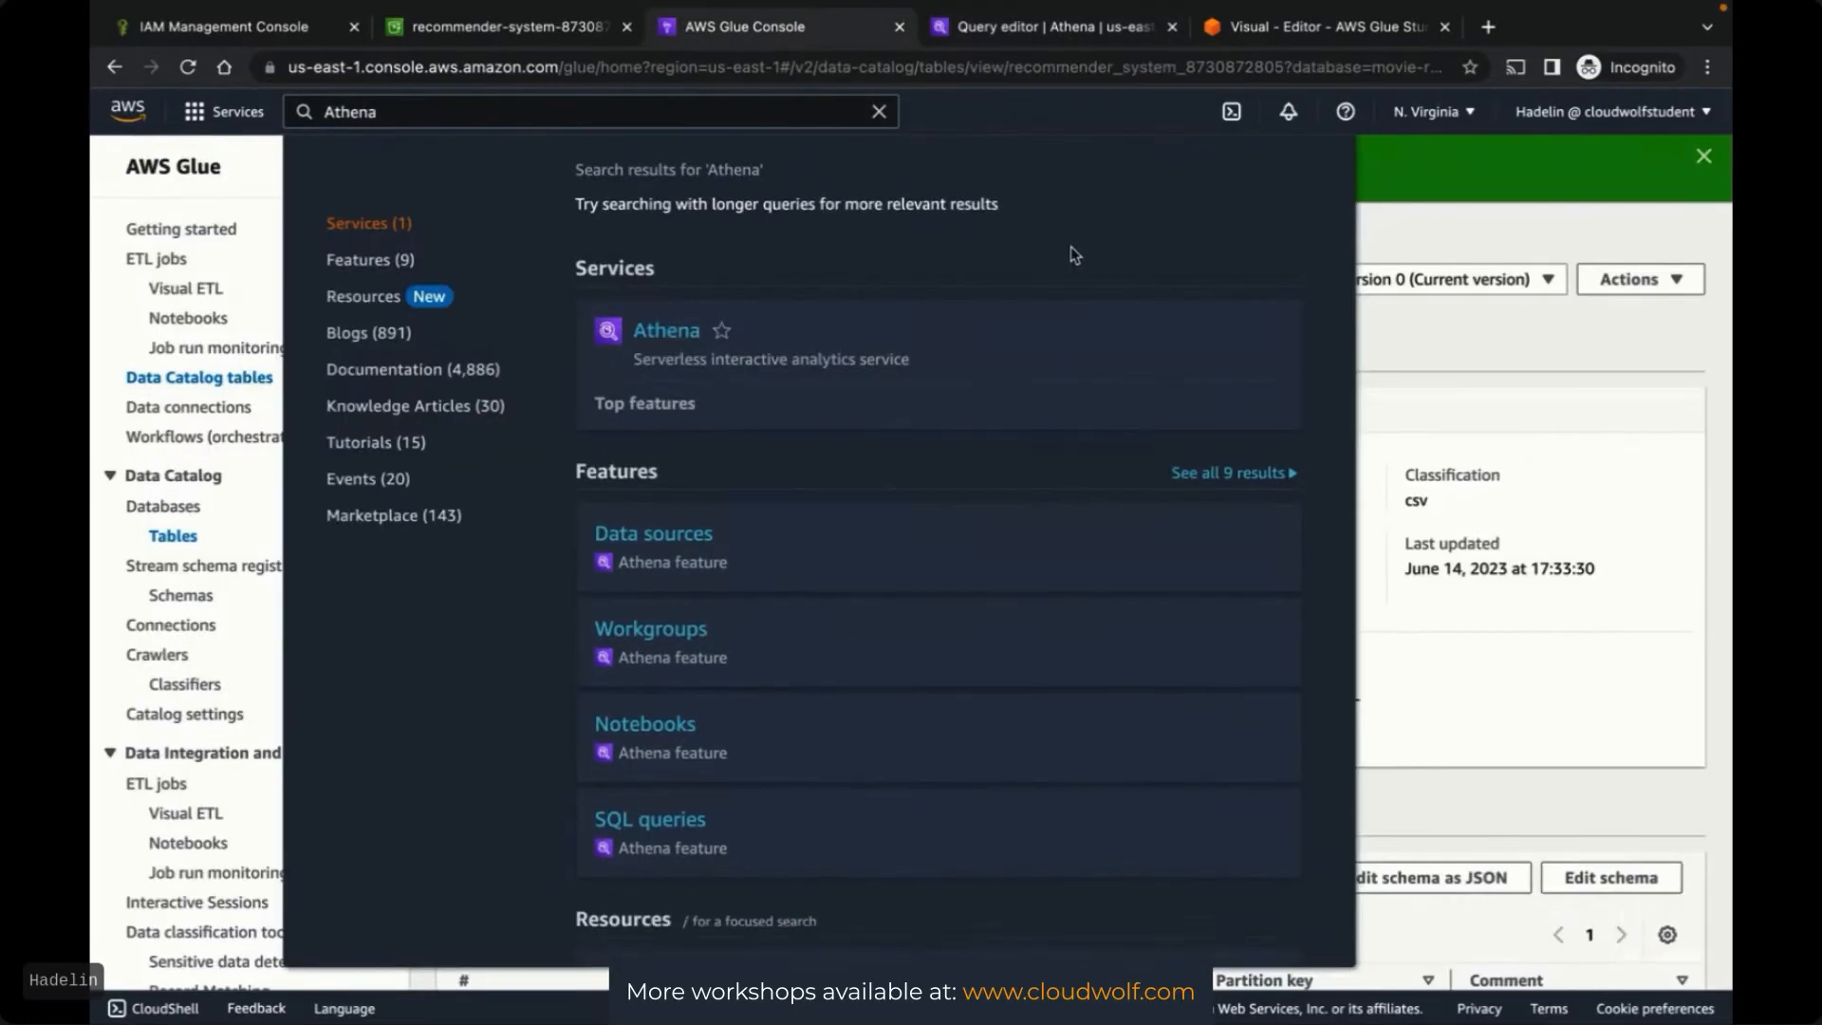
Dismiss the service search results and return to the Hard ETL job's visual editor
click(1441, 237)
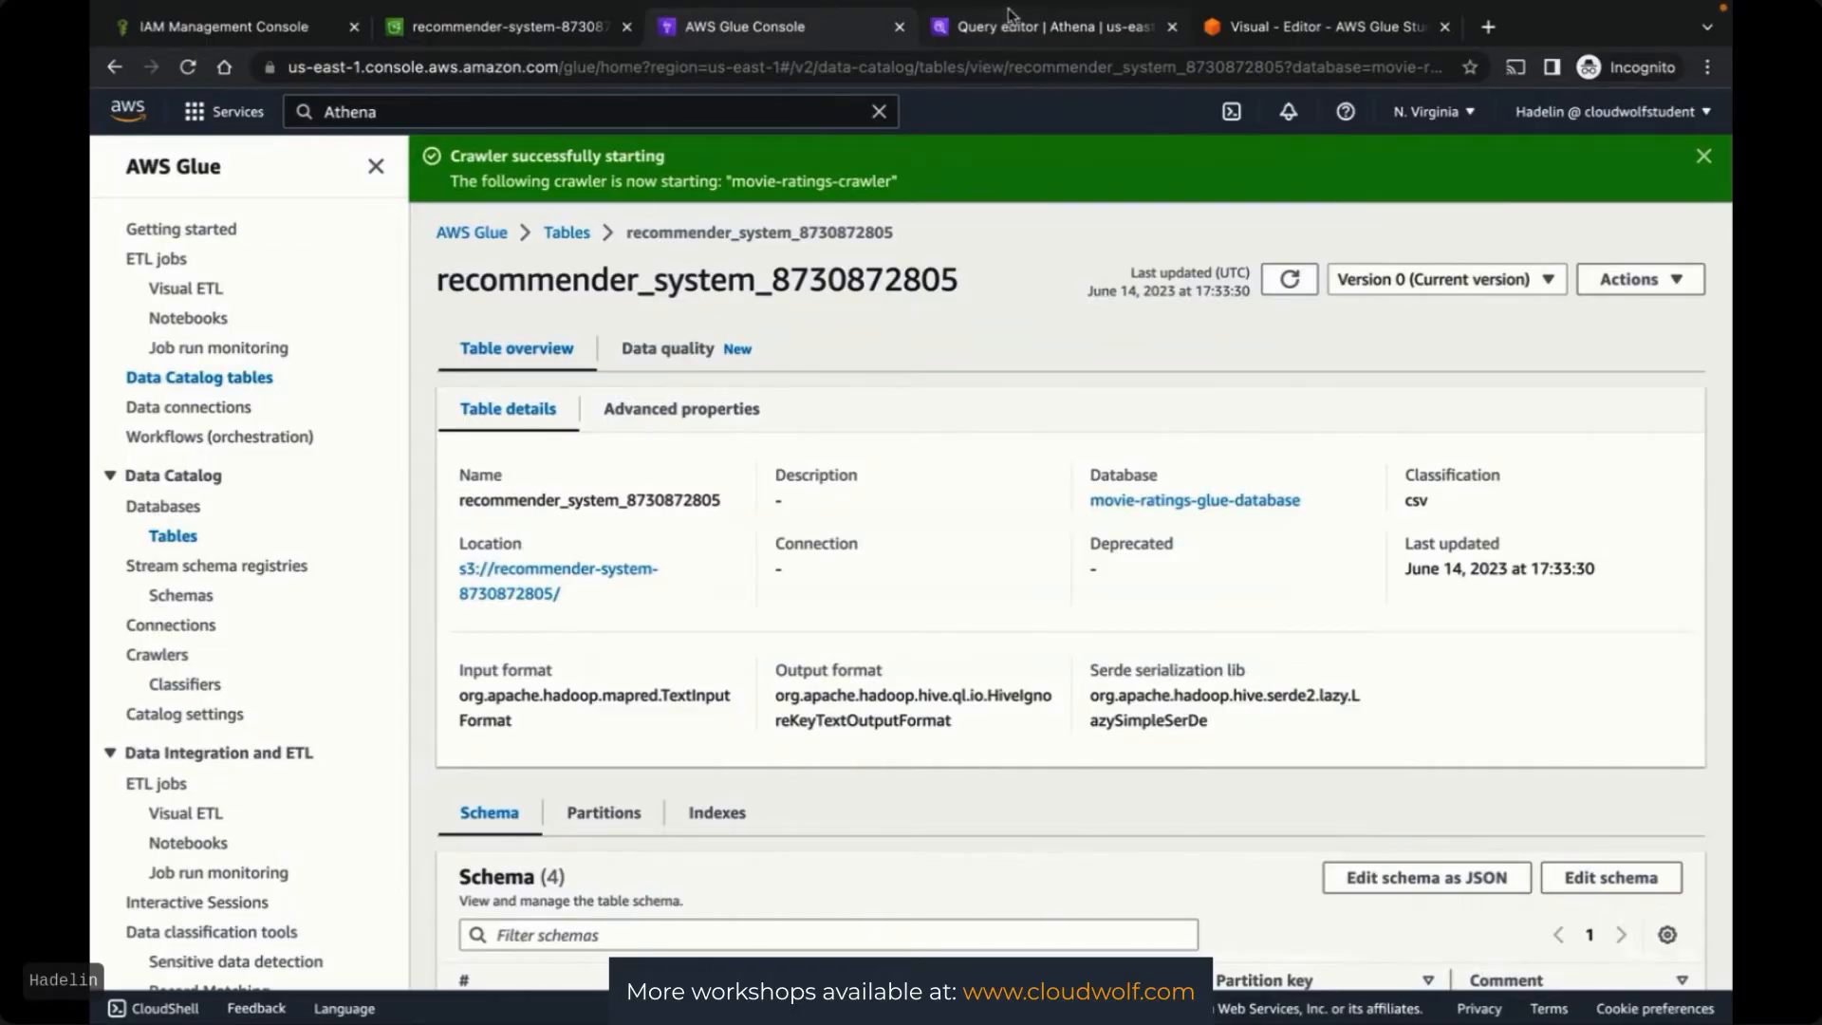
click(1283, 35)
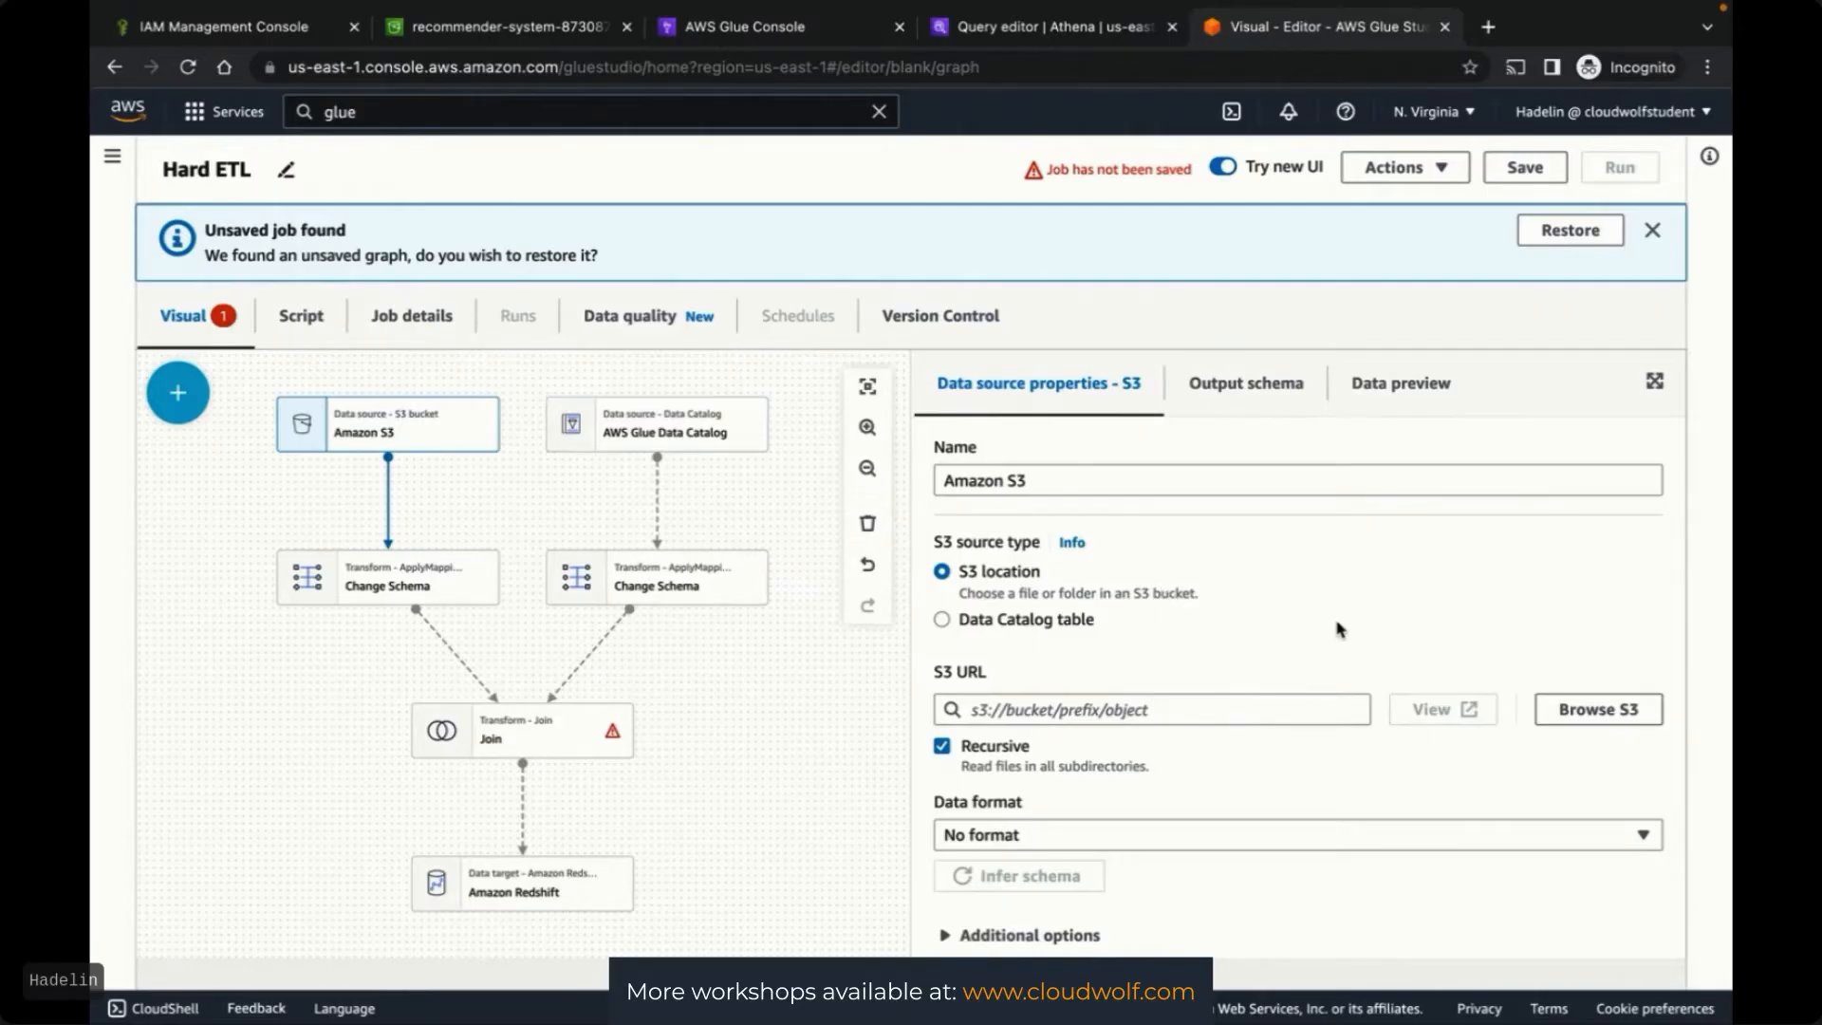
scroll(1336, 628, down, 1)
scroll(1393, 685, up, 1)
click(942, 622)
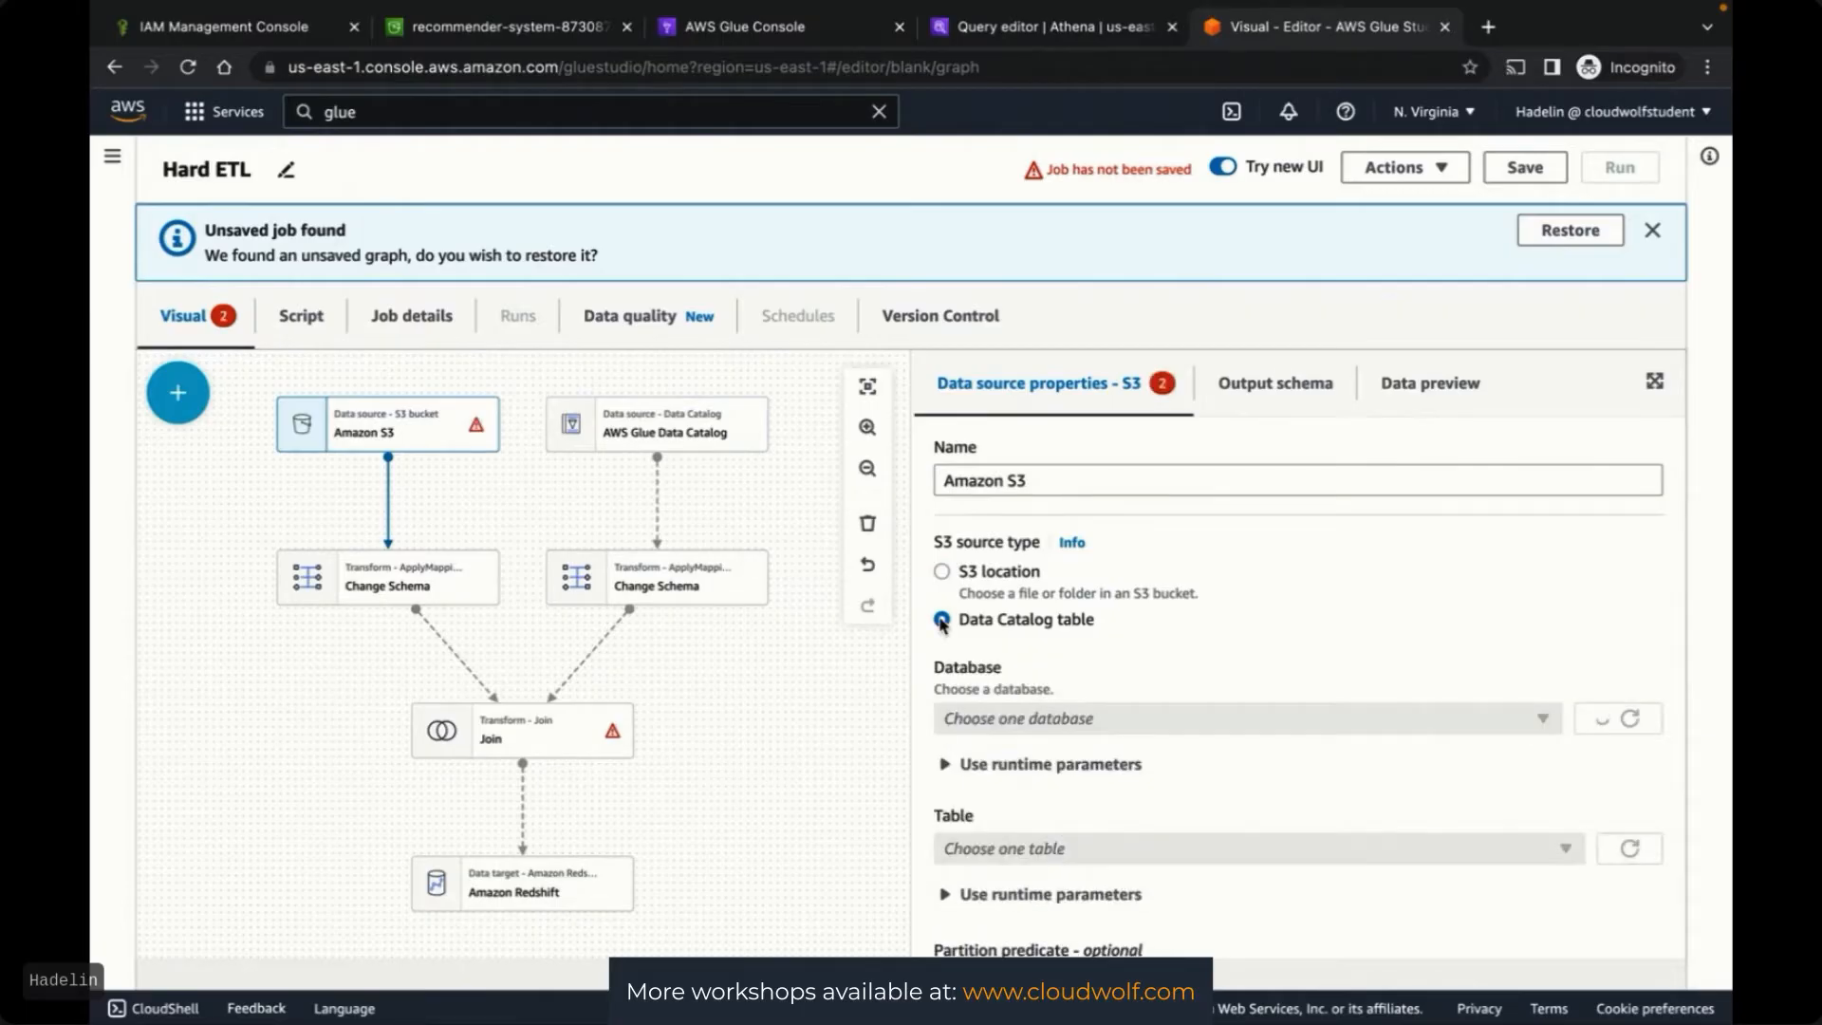
click(1174, 726)
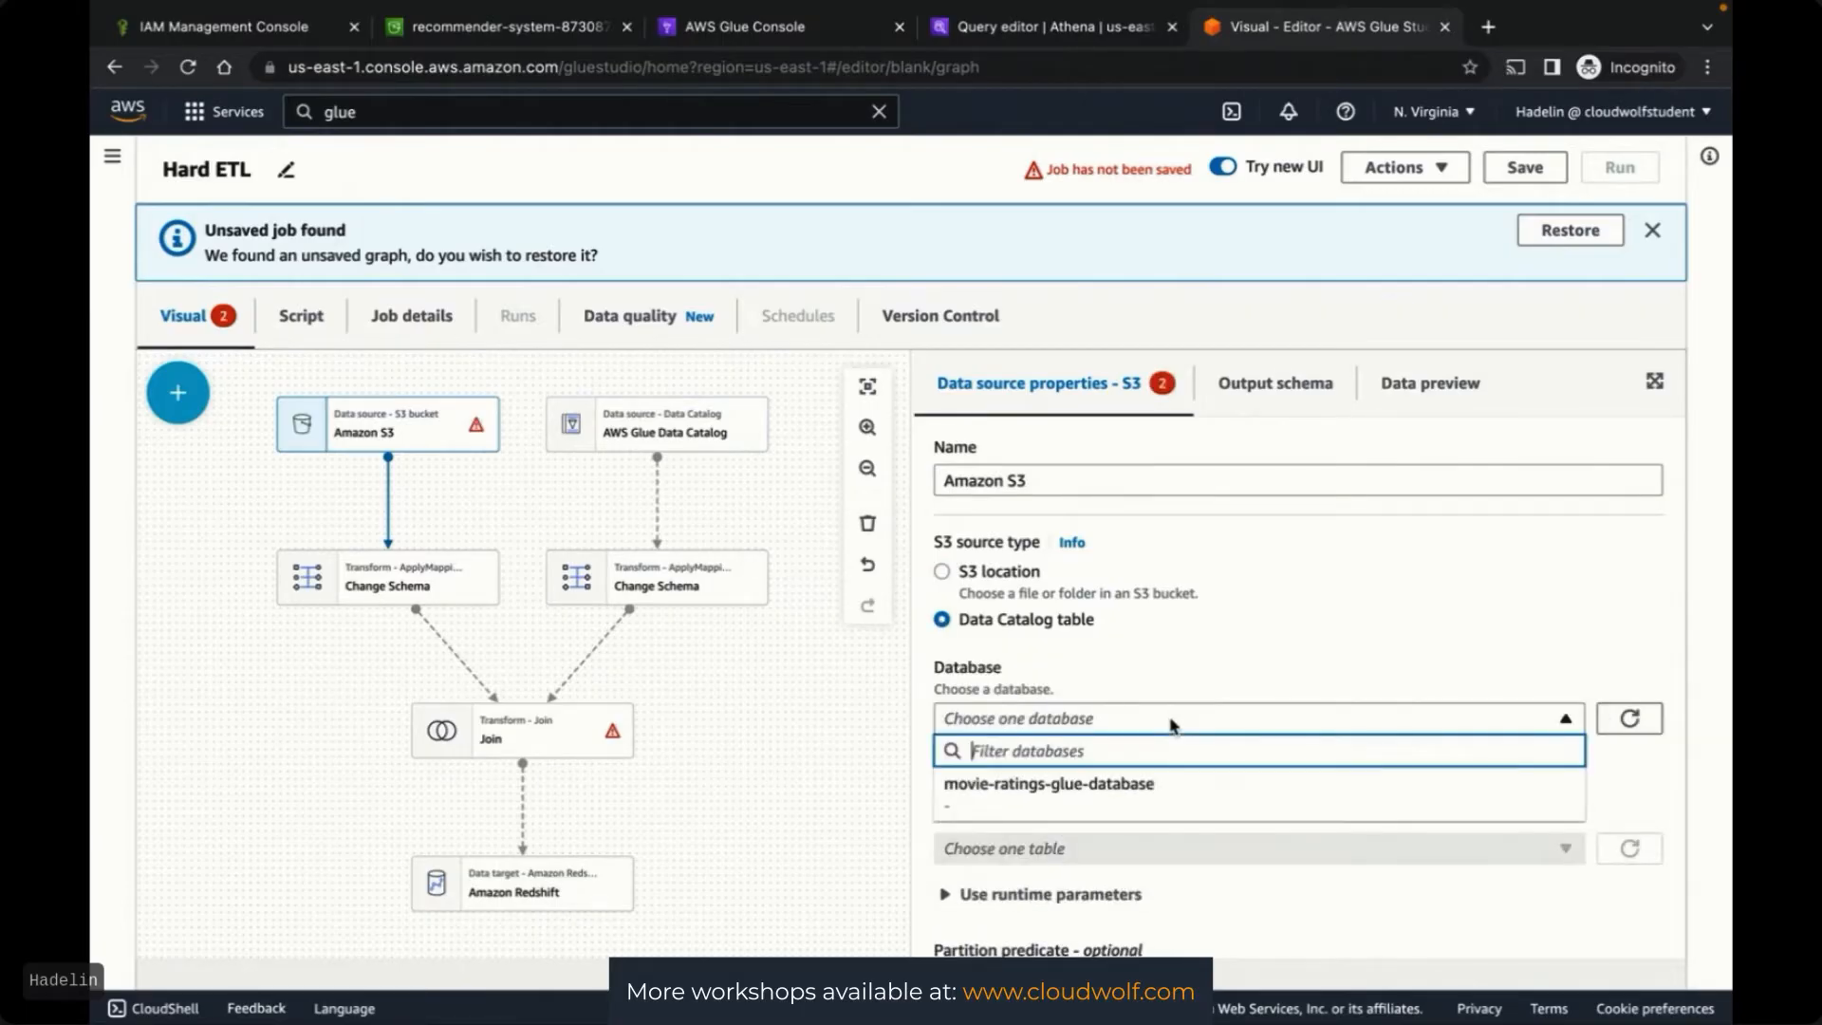
click(1075, 803)
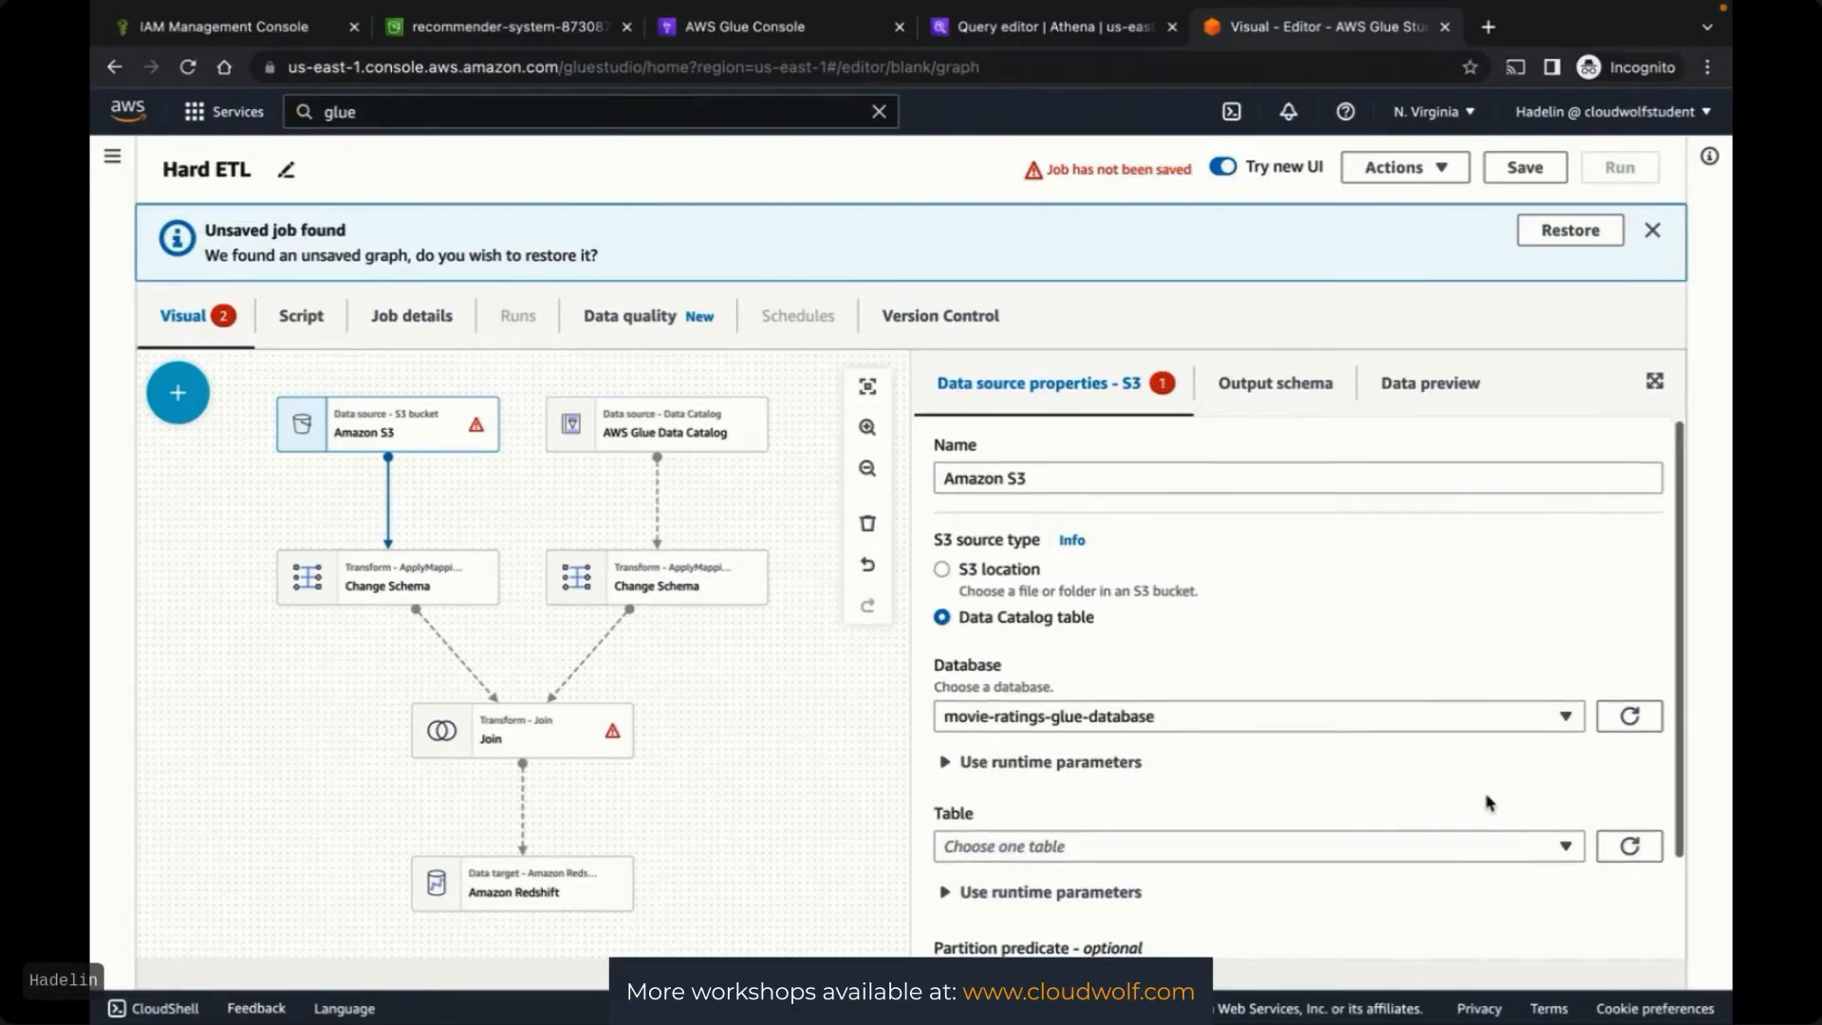
scroll(1487, 800, down, 2)
click(1573, 732)
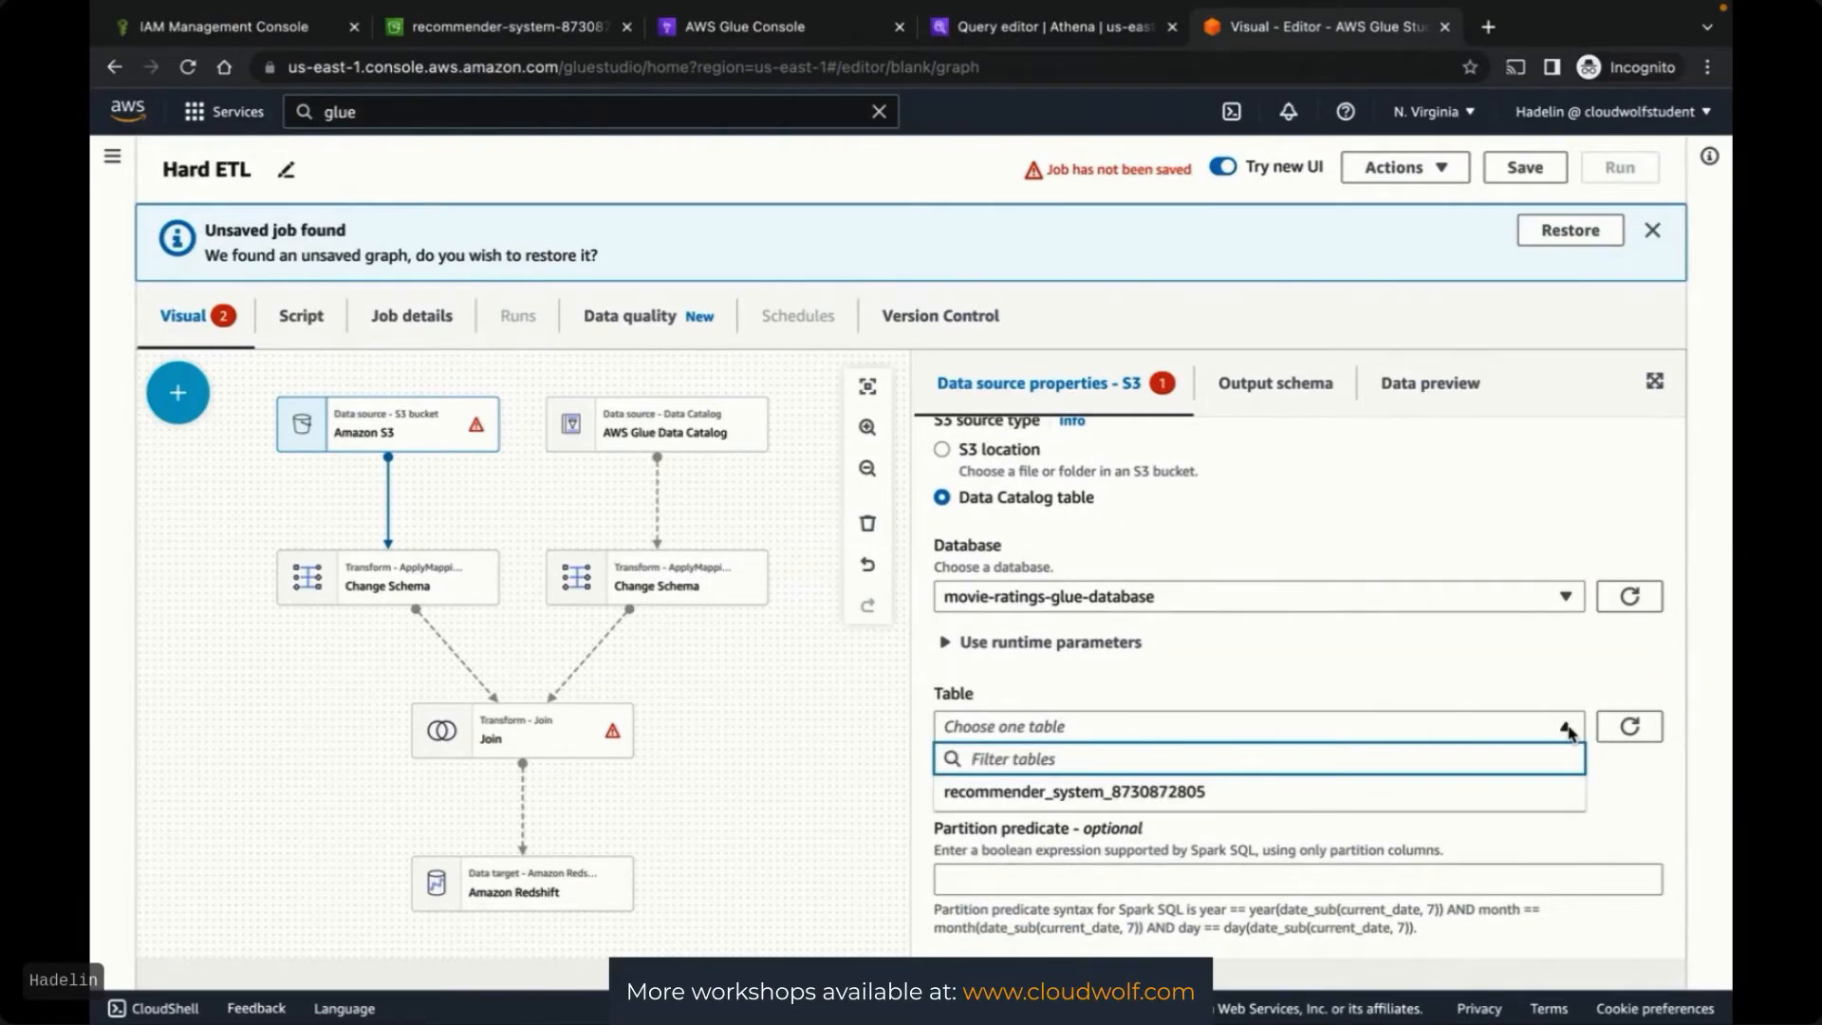
click(1148, 793)
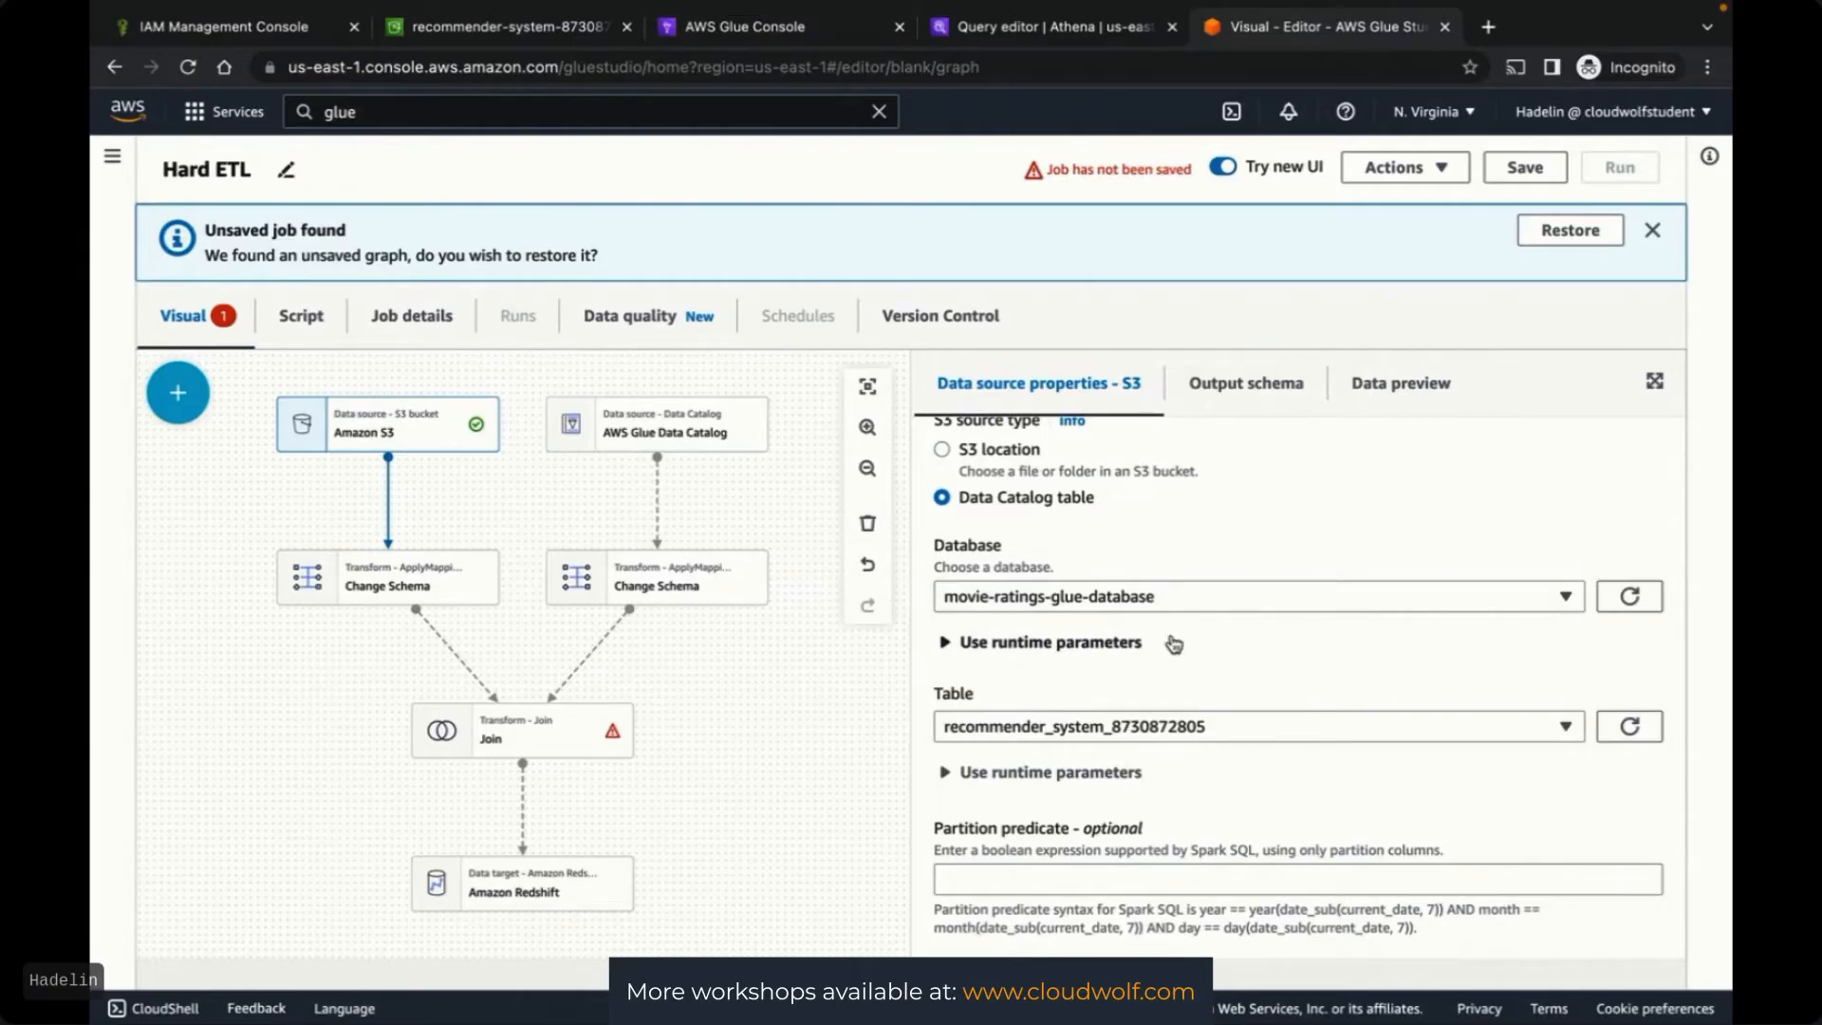
scroll(1406, 809, up, 1)
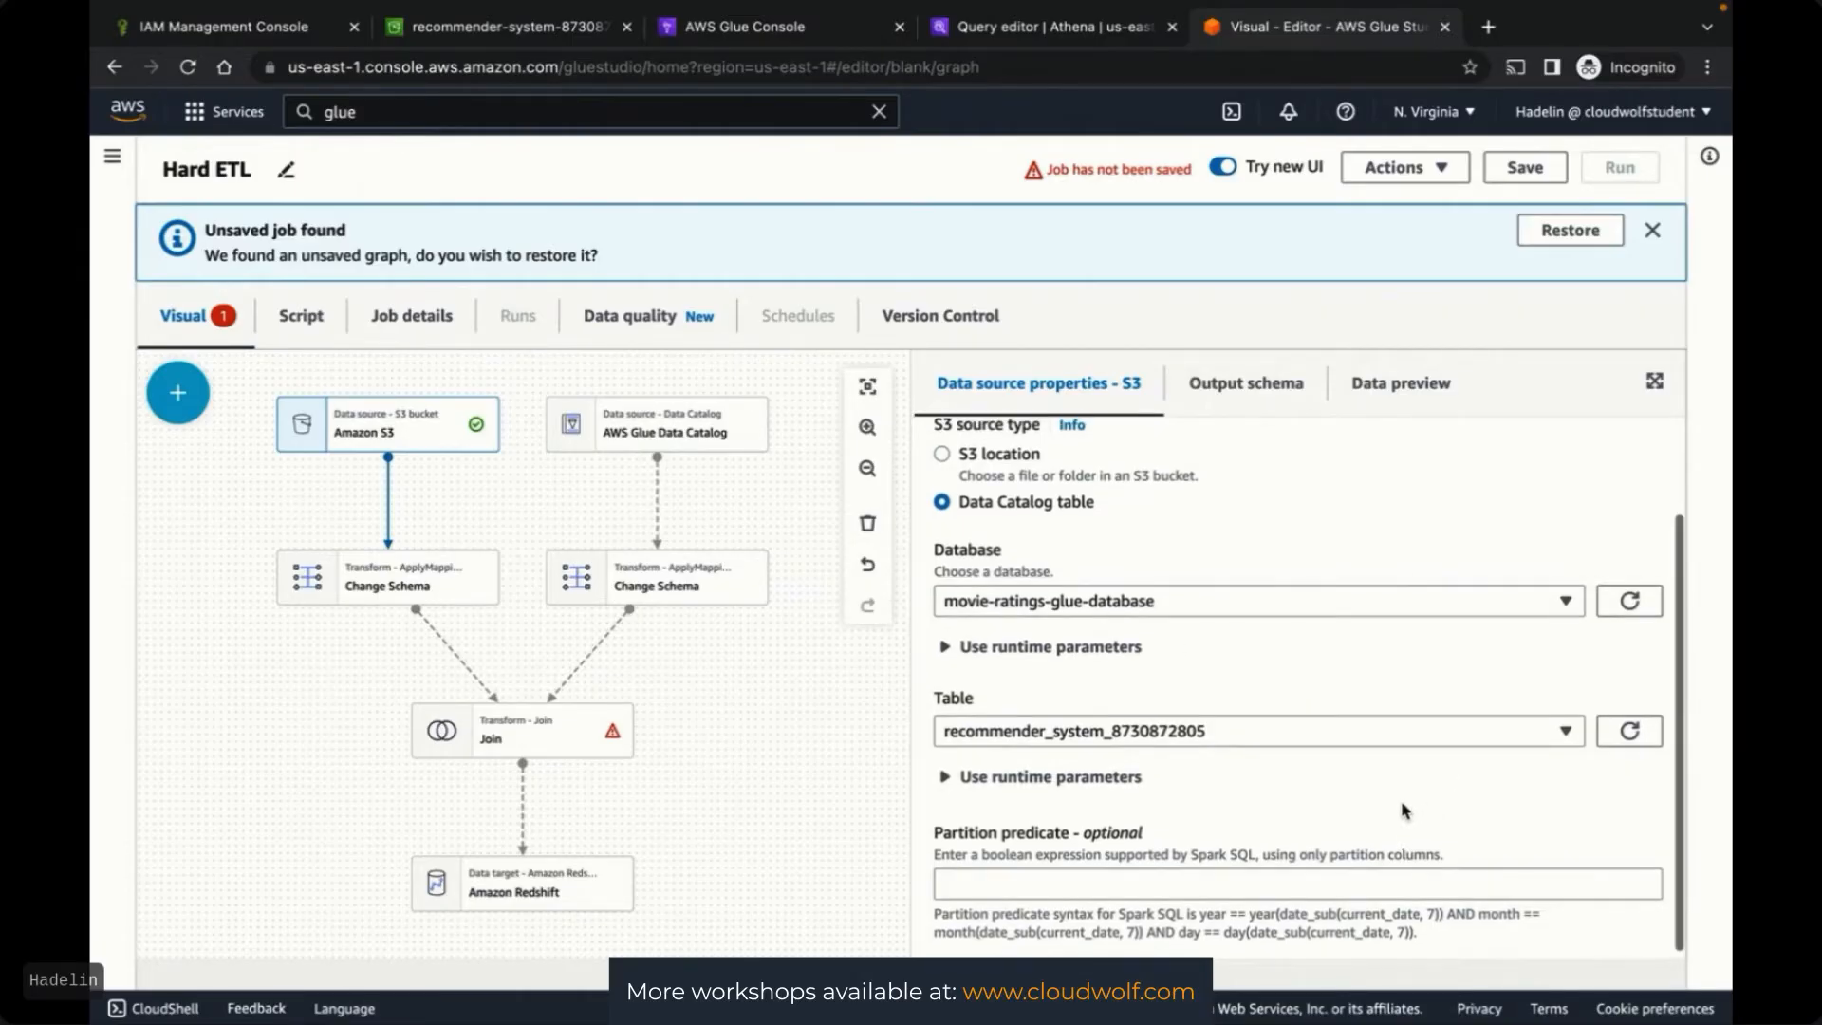
click(1242, 393)
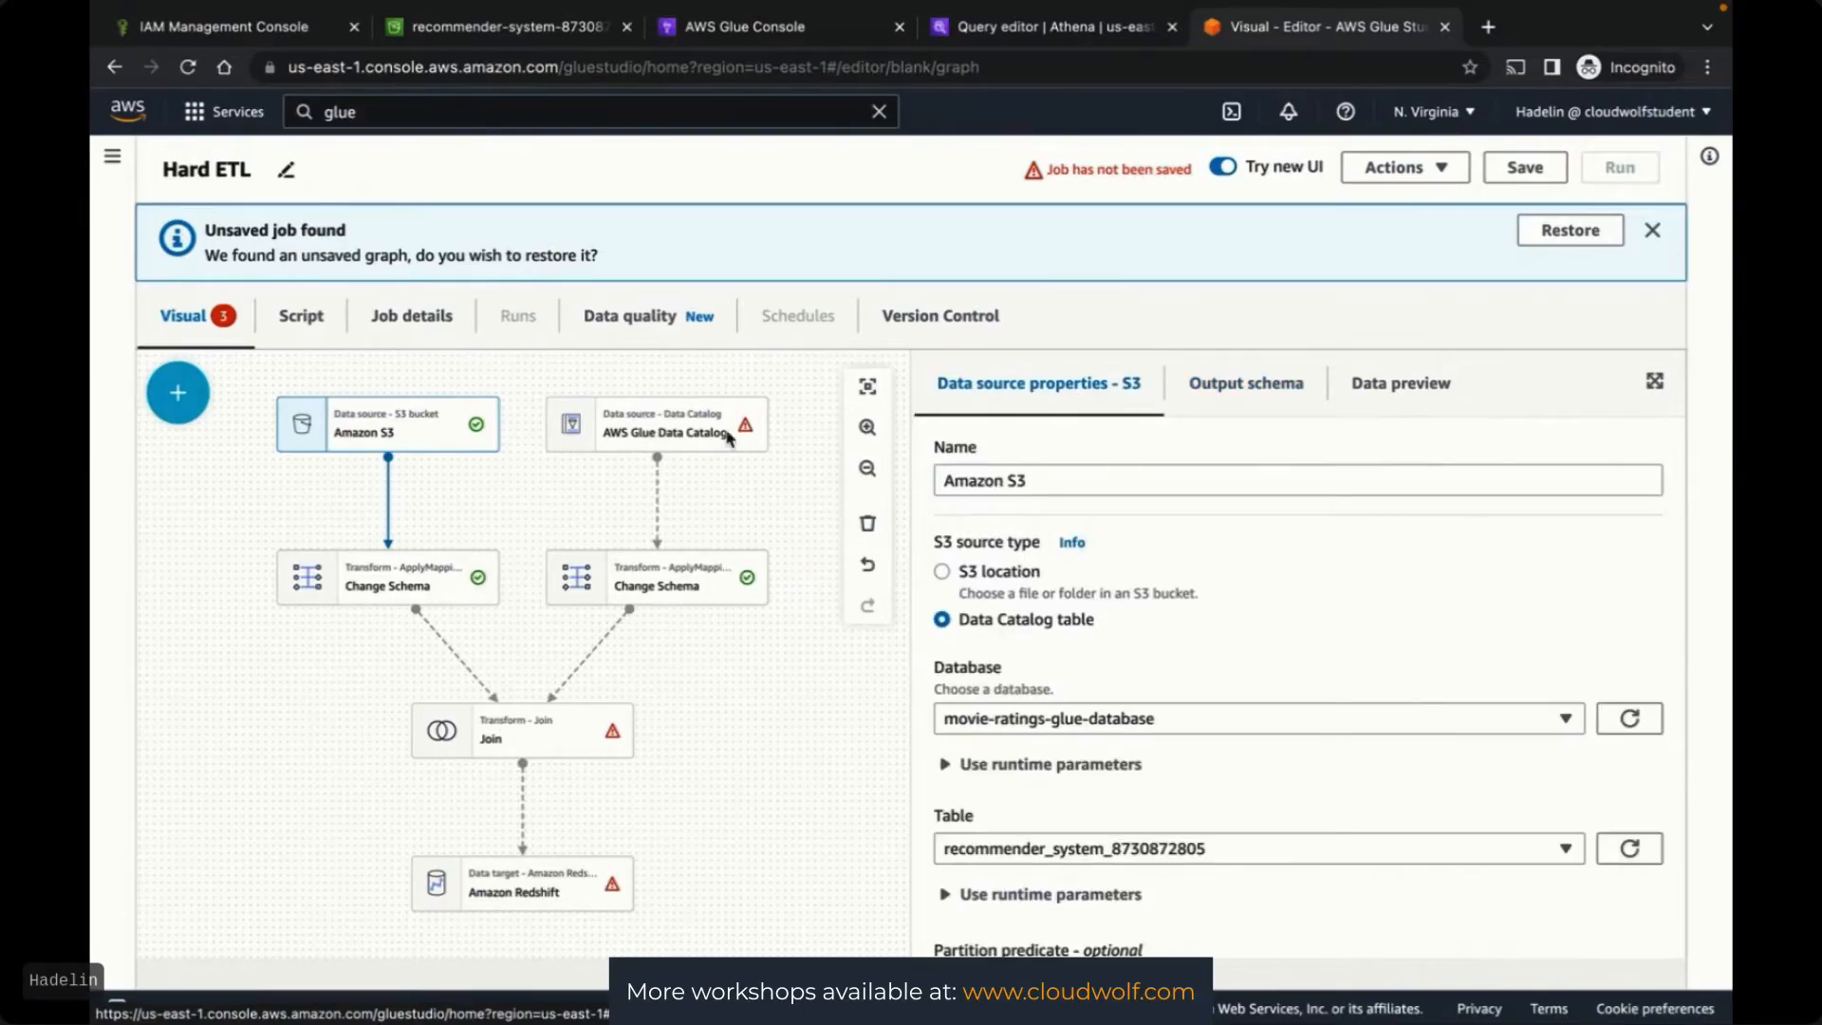
In the left Change Schema node, drop timestamp and leave userid typed as long
click(399, 584)
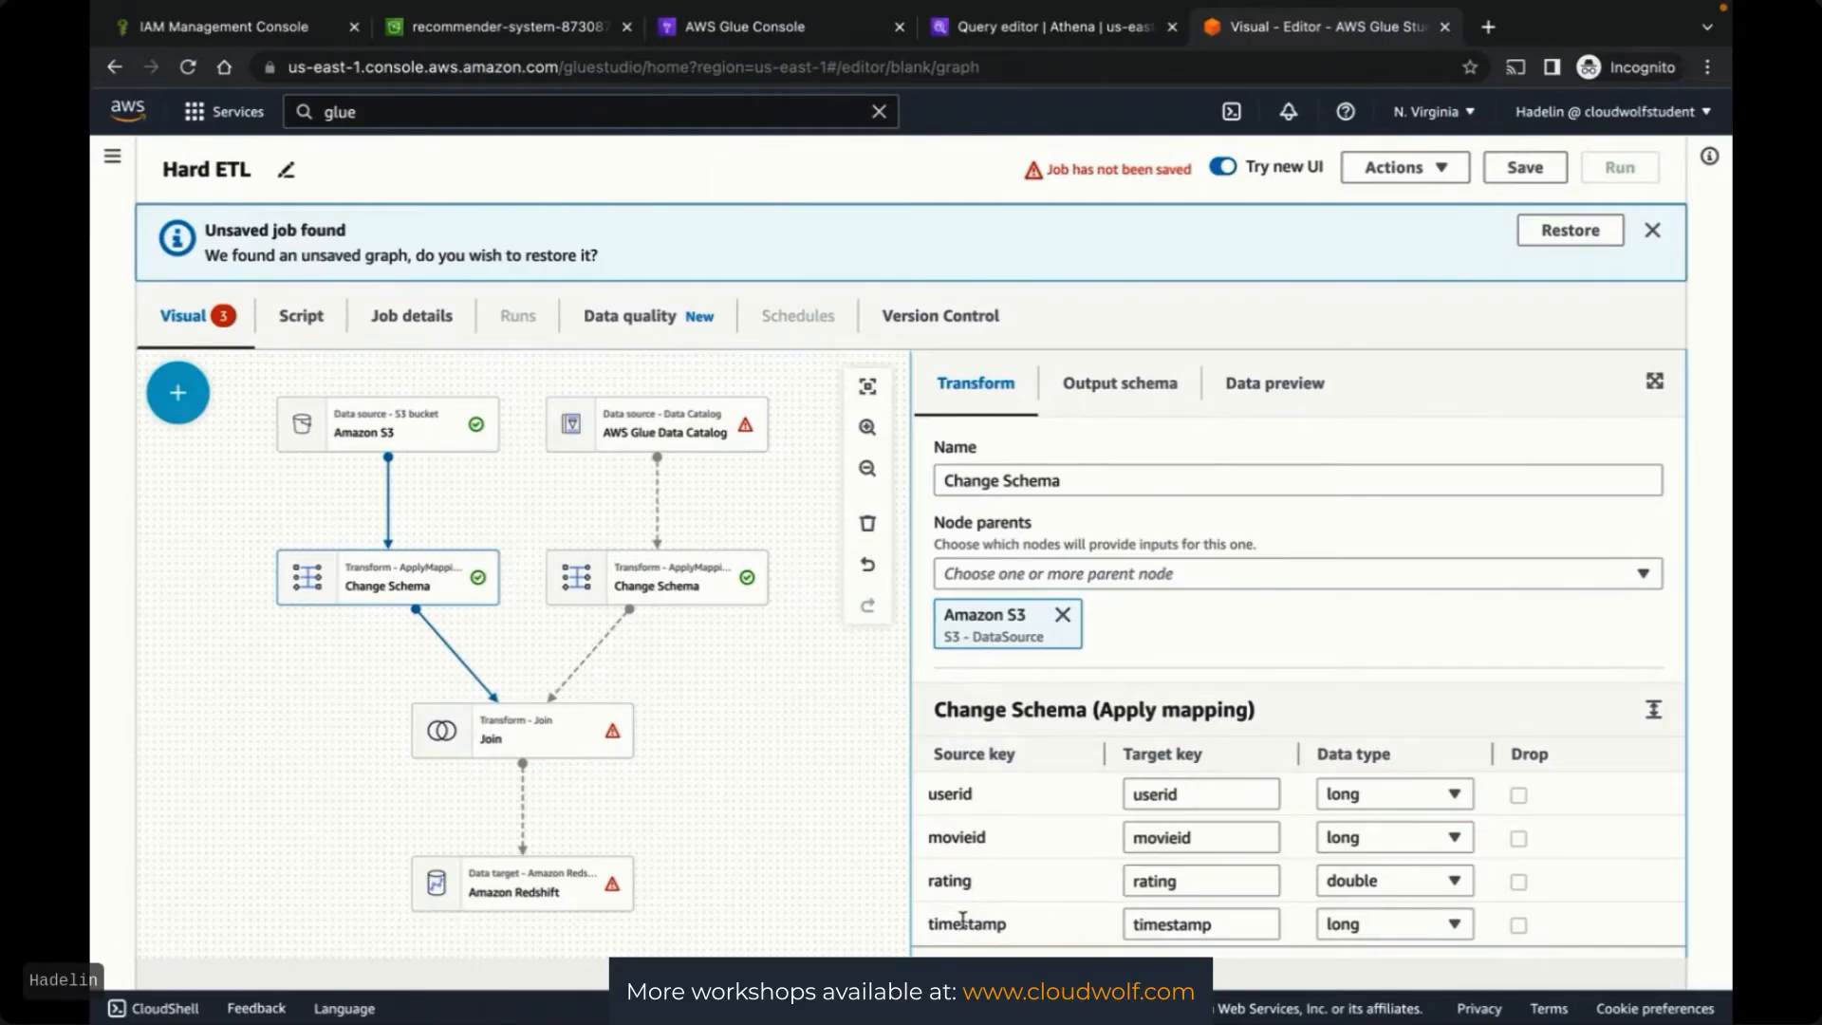
click(1519, 926)
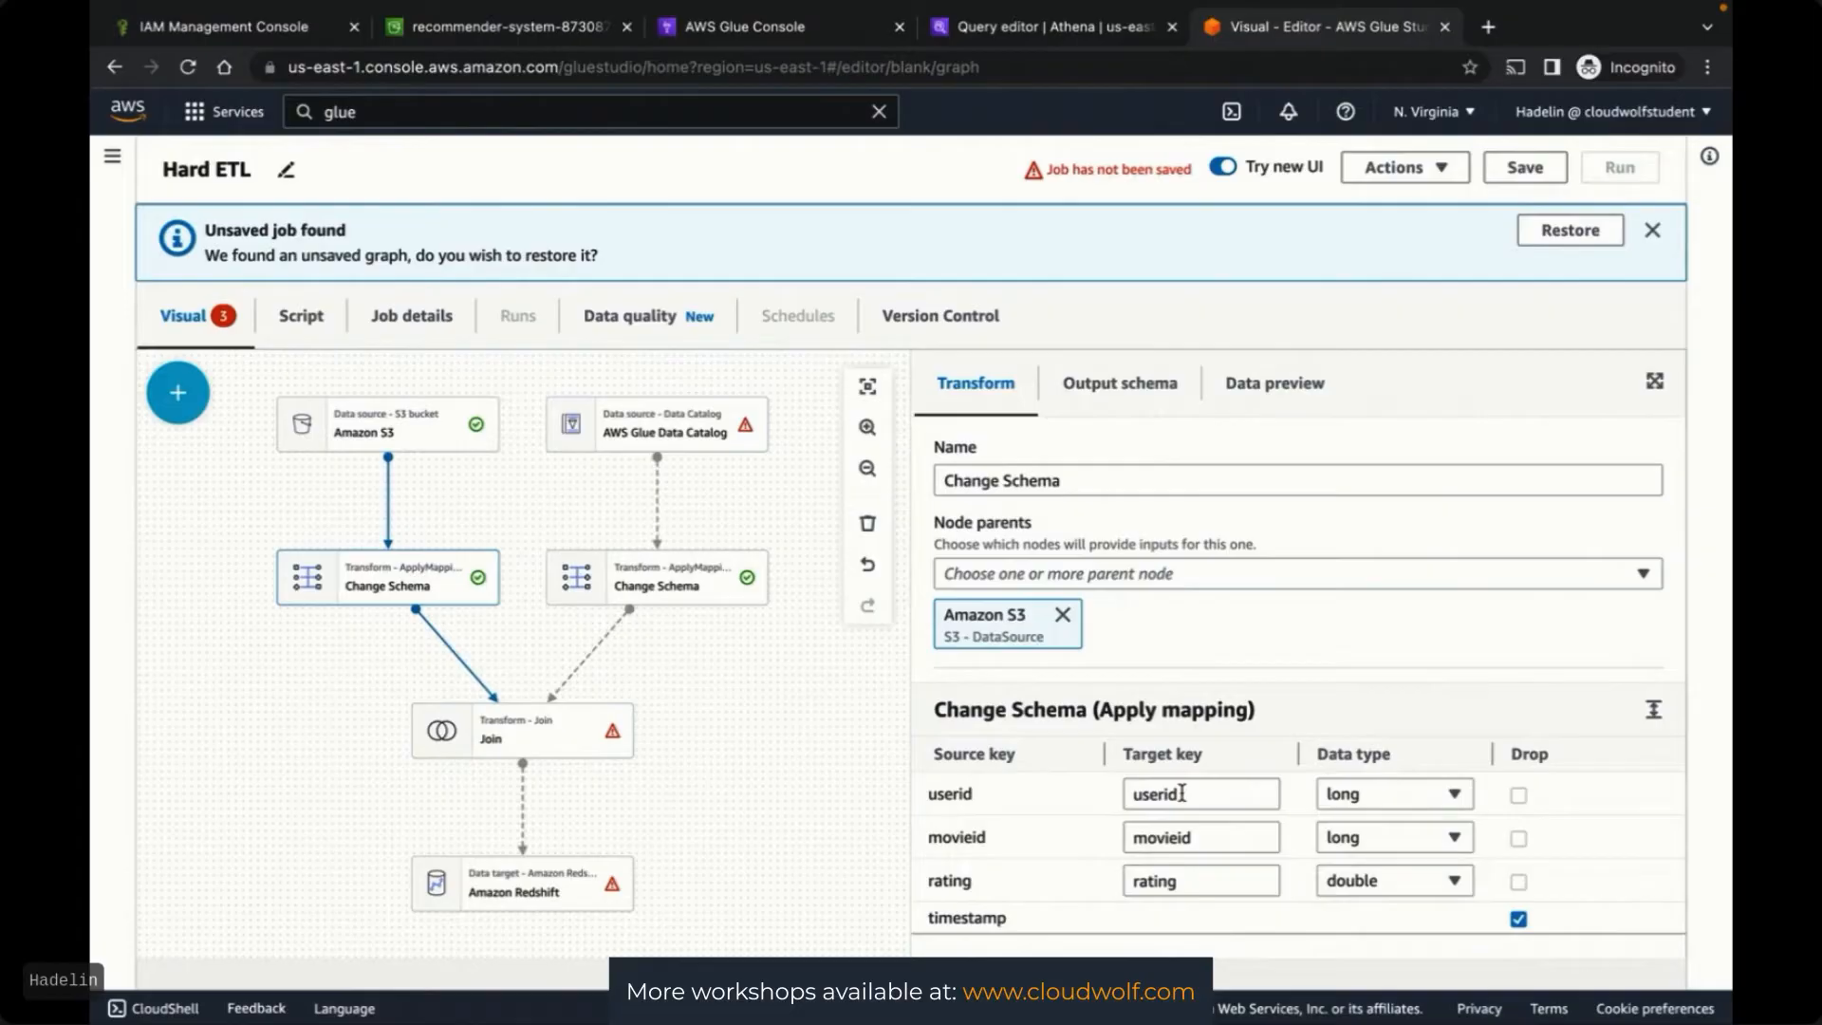
click(1374, 795)
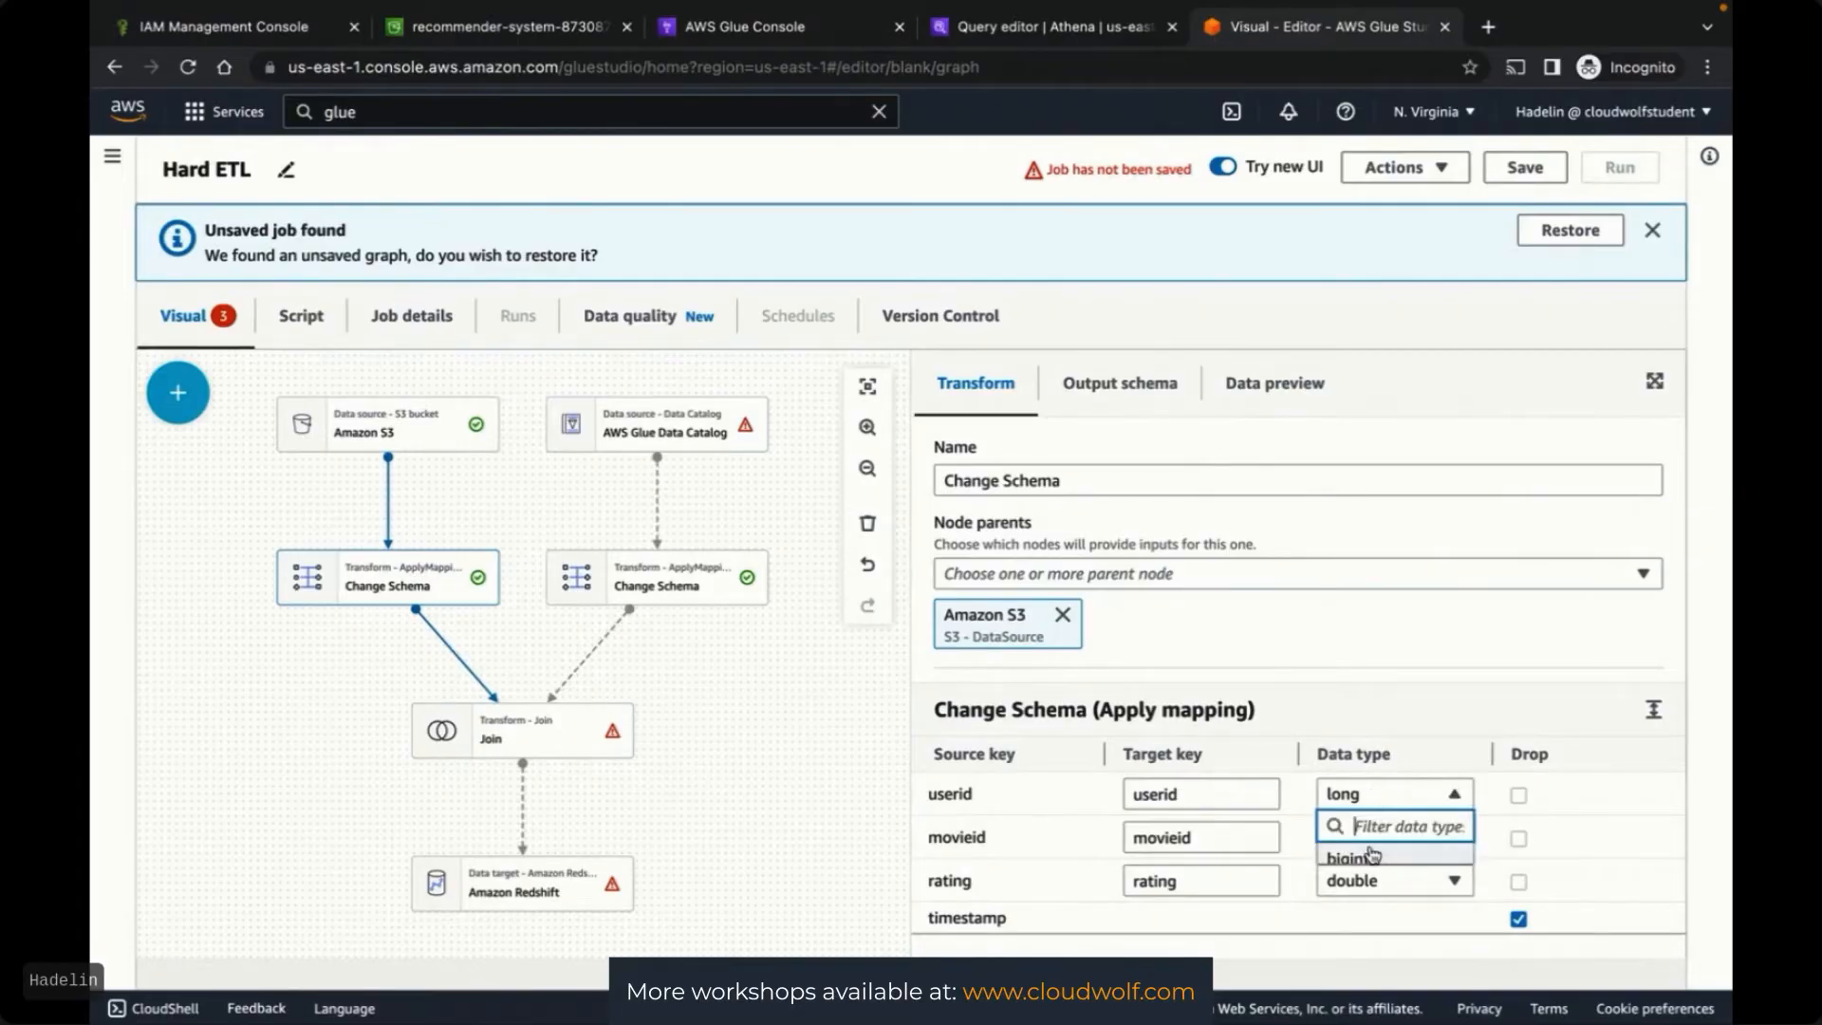
scroll(1372, 854, down, 1)
scroll(1372, 854, down, 1)
click(1539, 962)
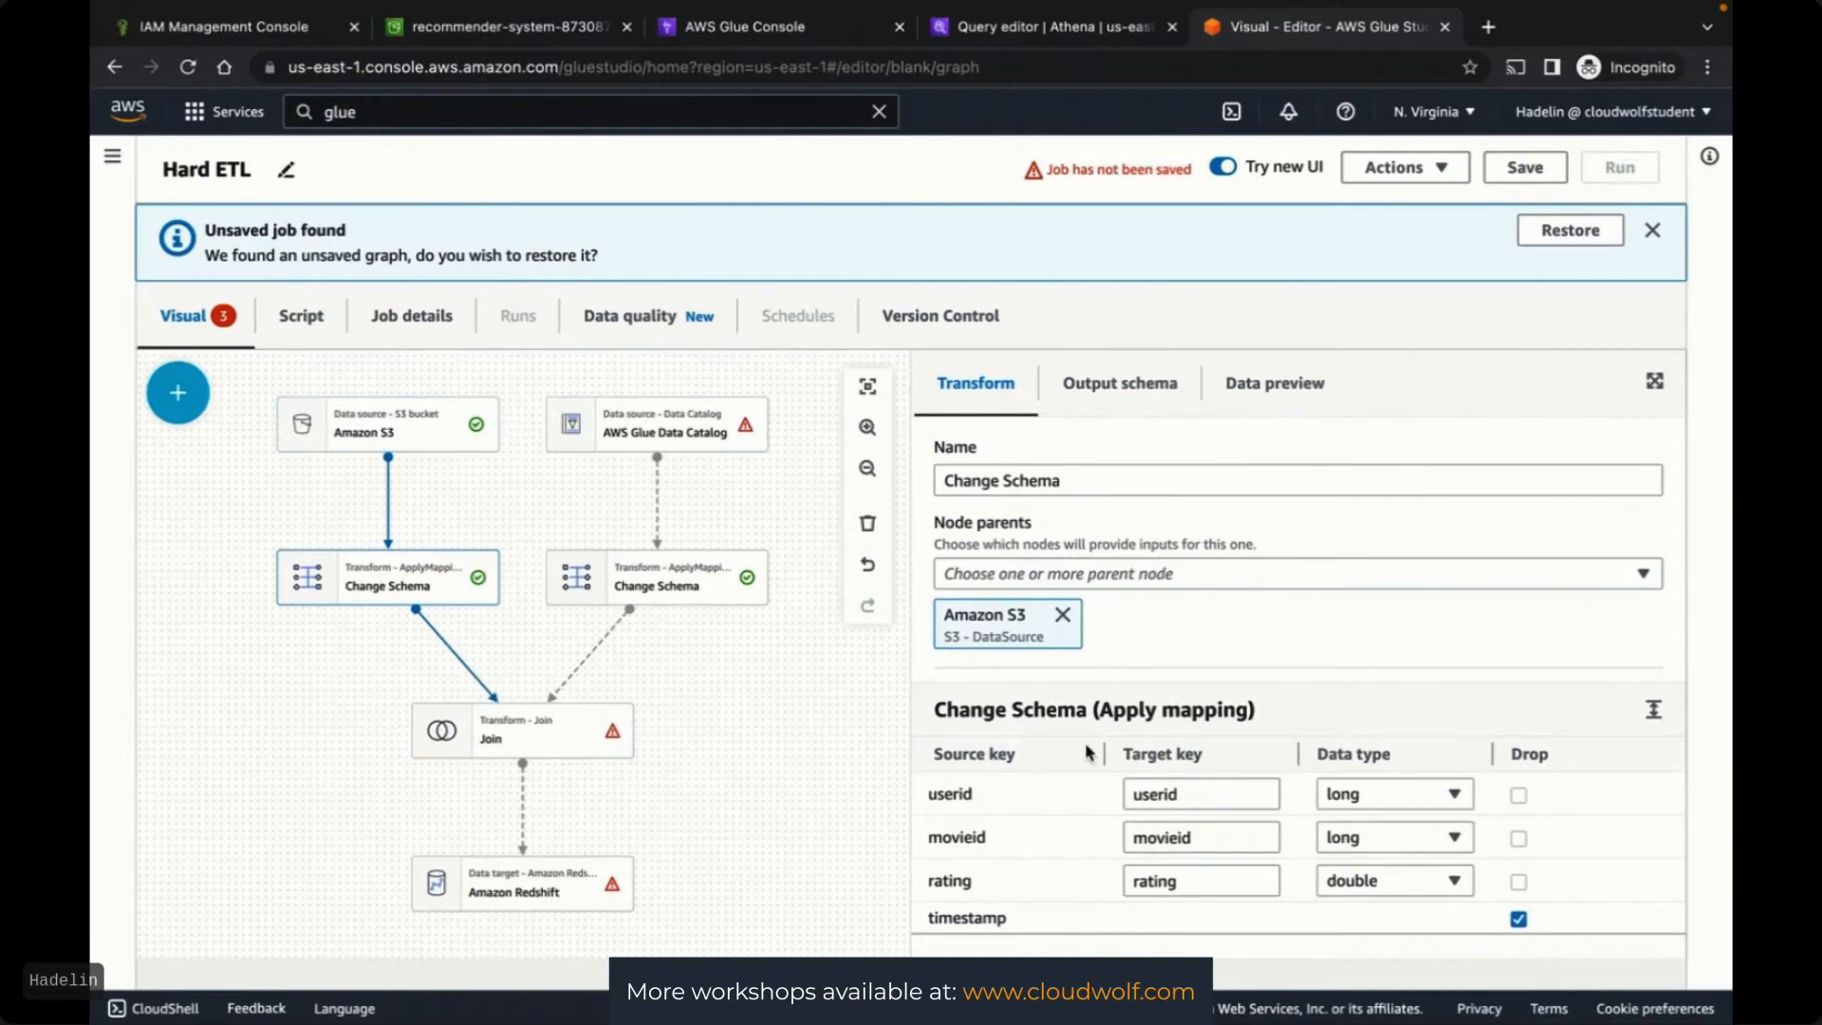
key(ctrl+Left)
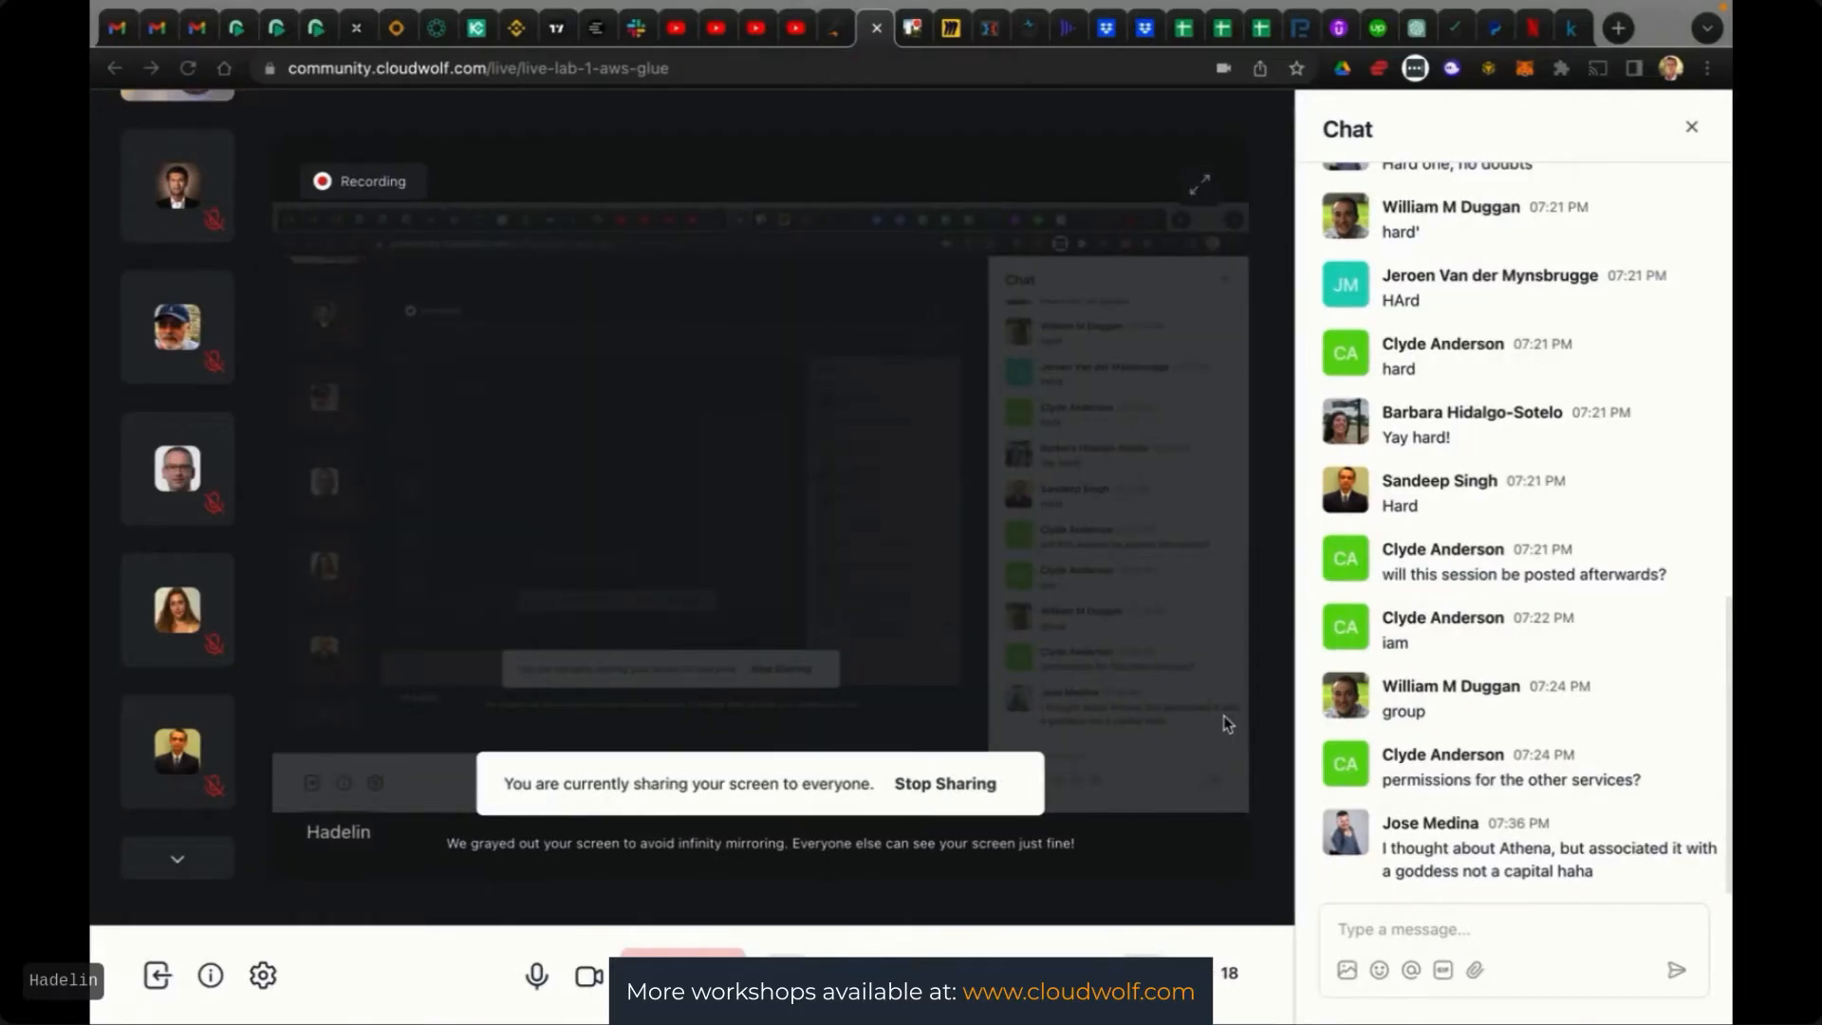
Switch from the live session back to the Hard ETL job editor
key(ctrl+Right)
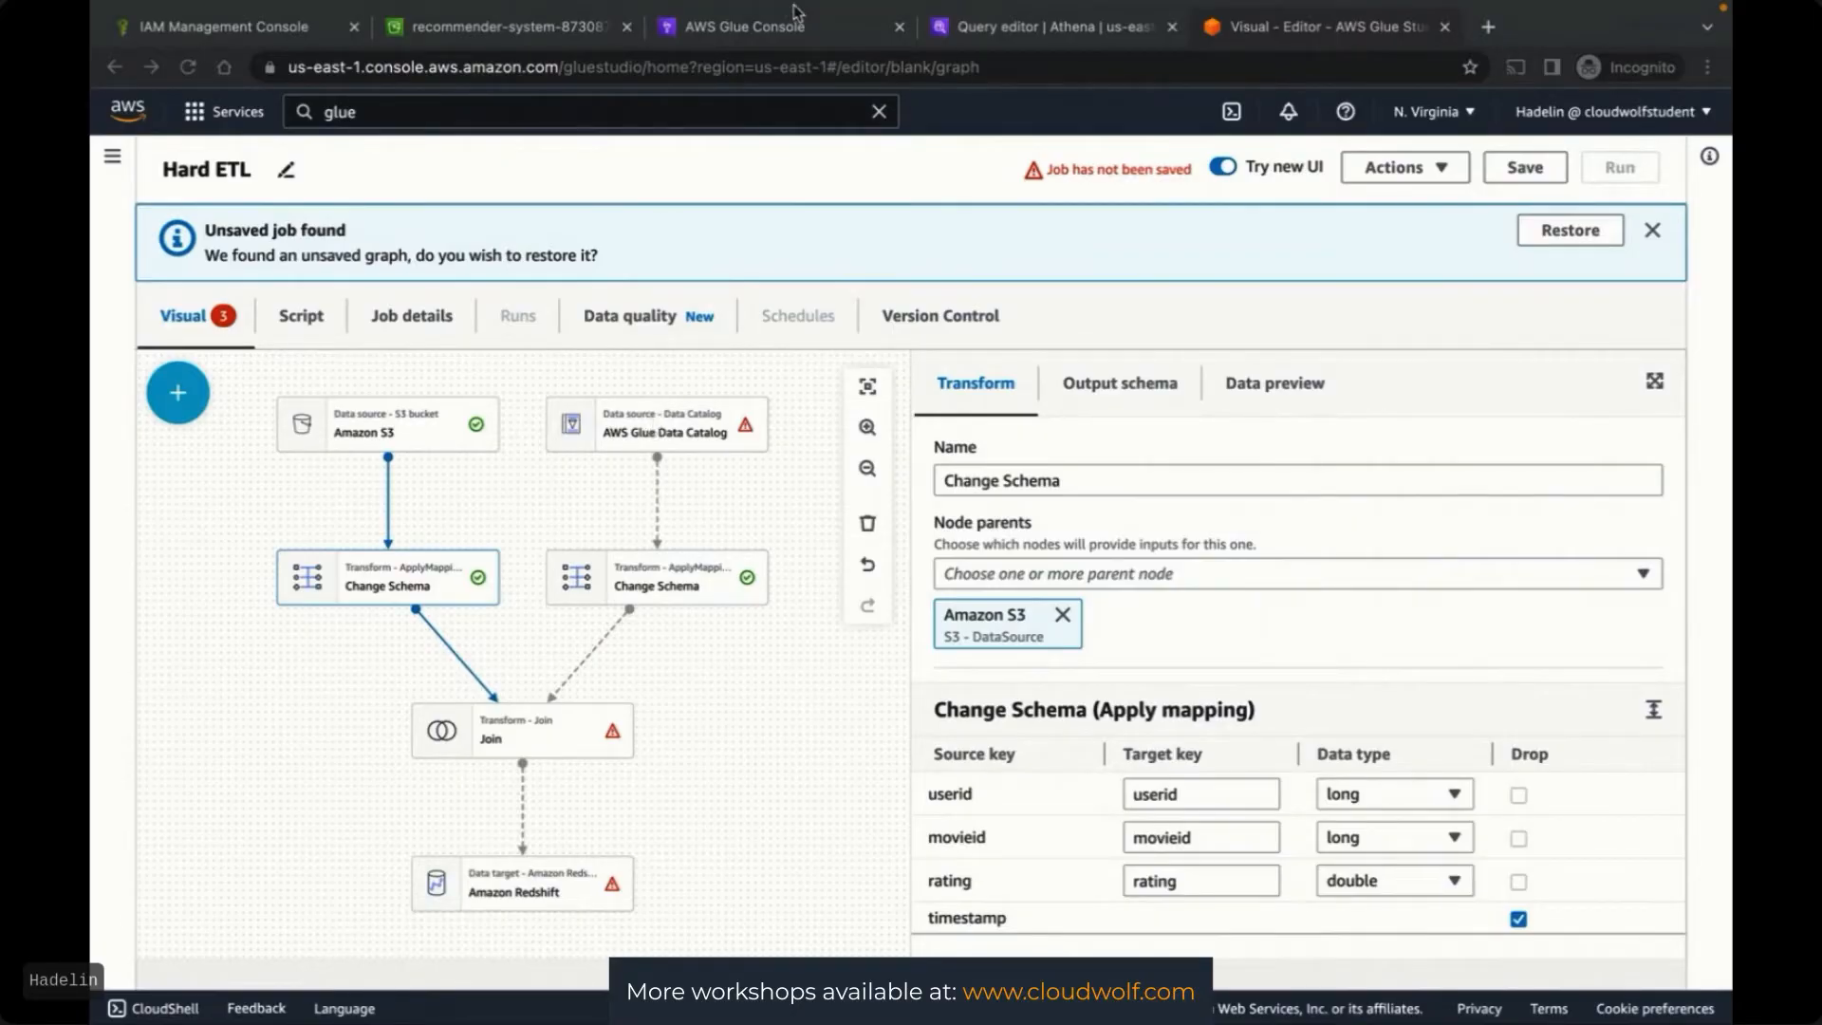
Return to the AWS Glue console's list of catalog tables
click(513, 27)
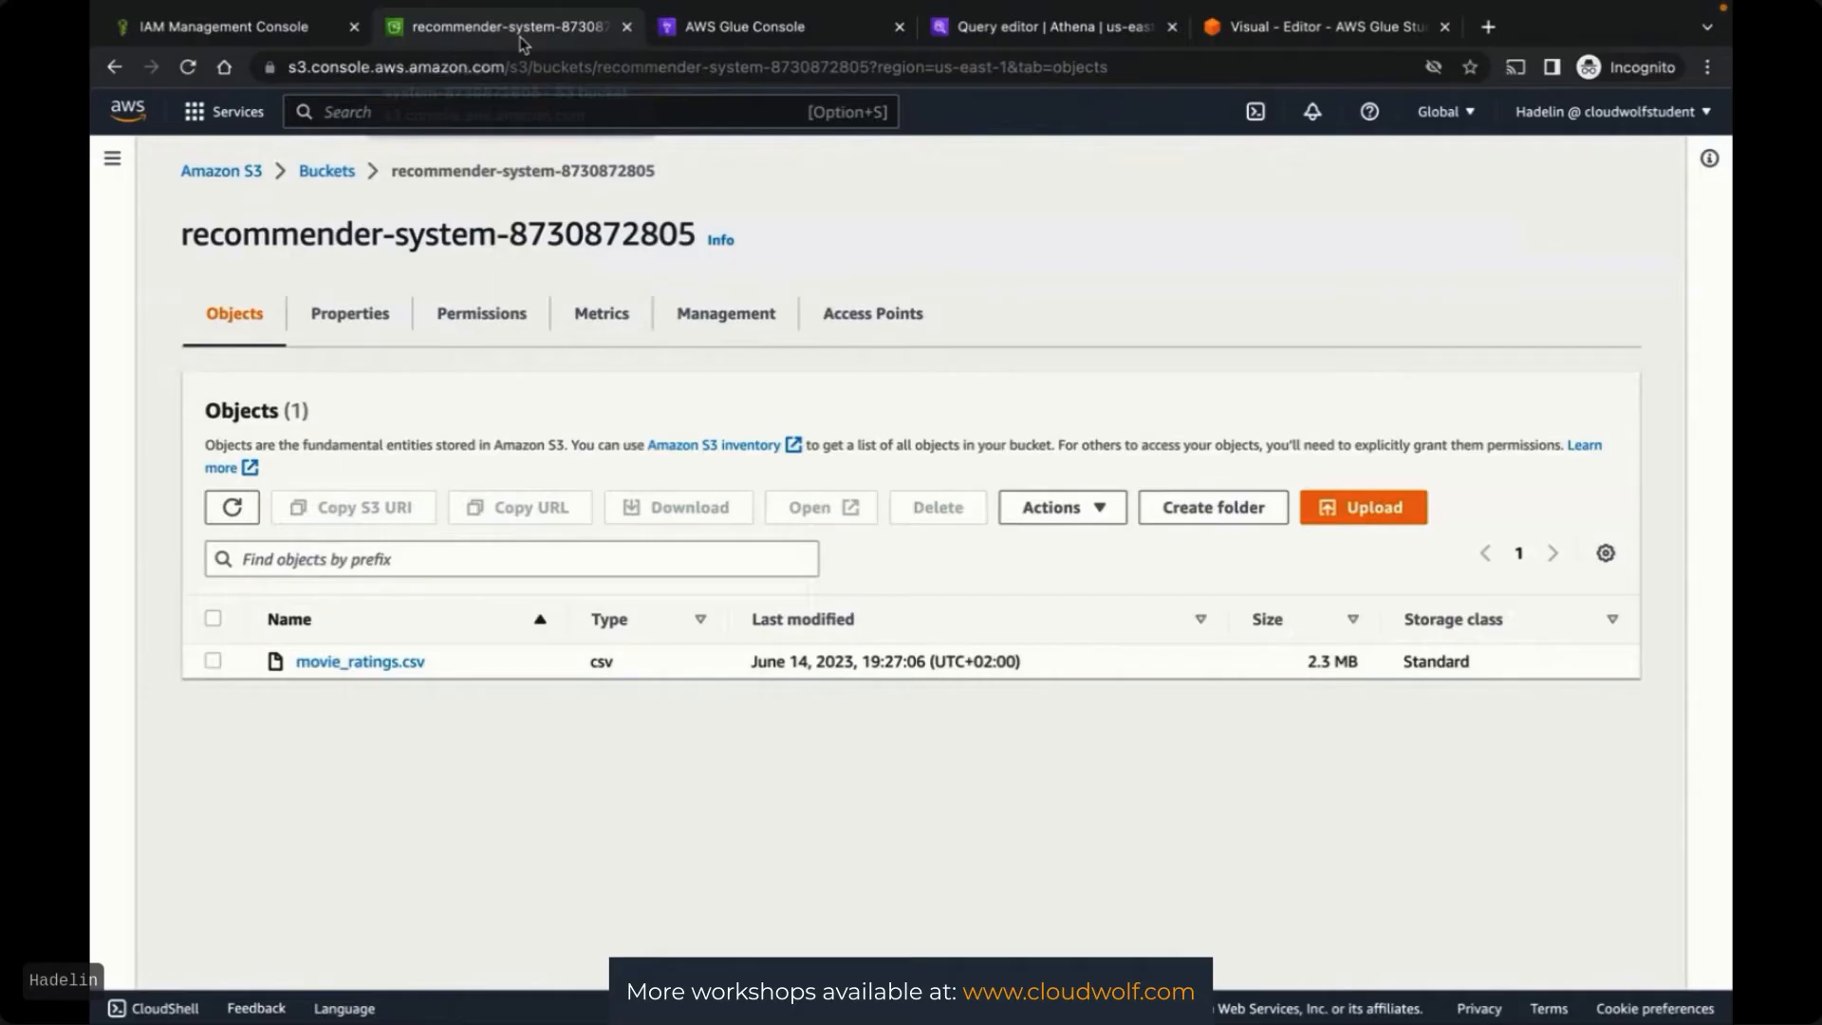
click(745, 26)
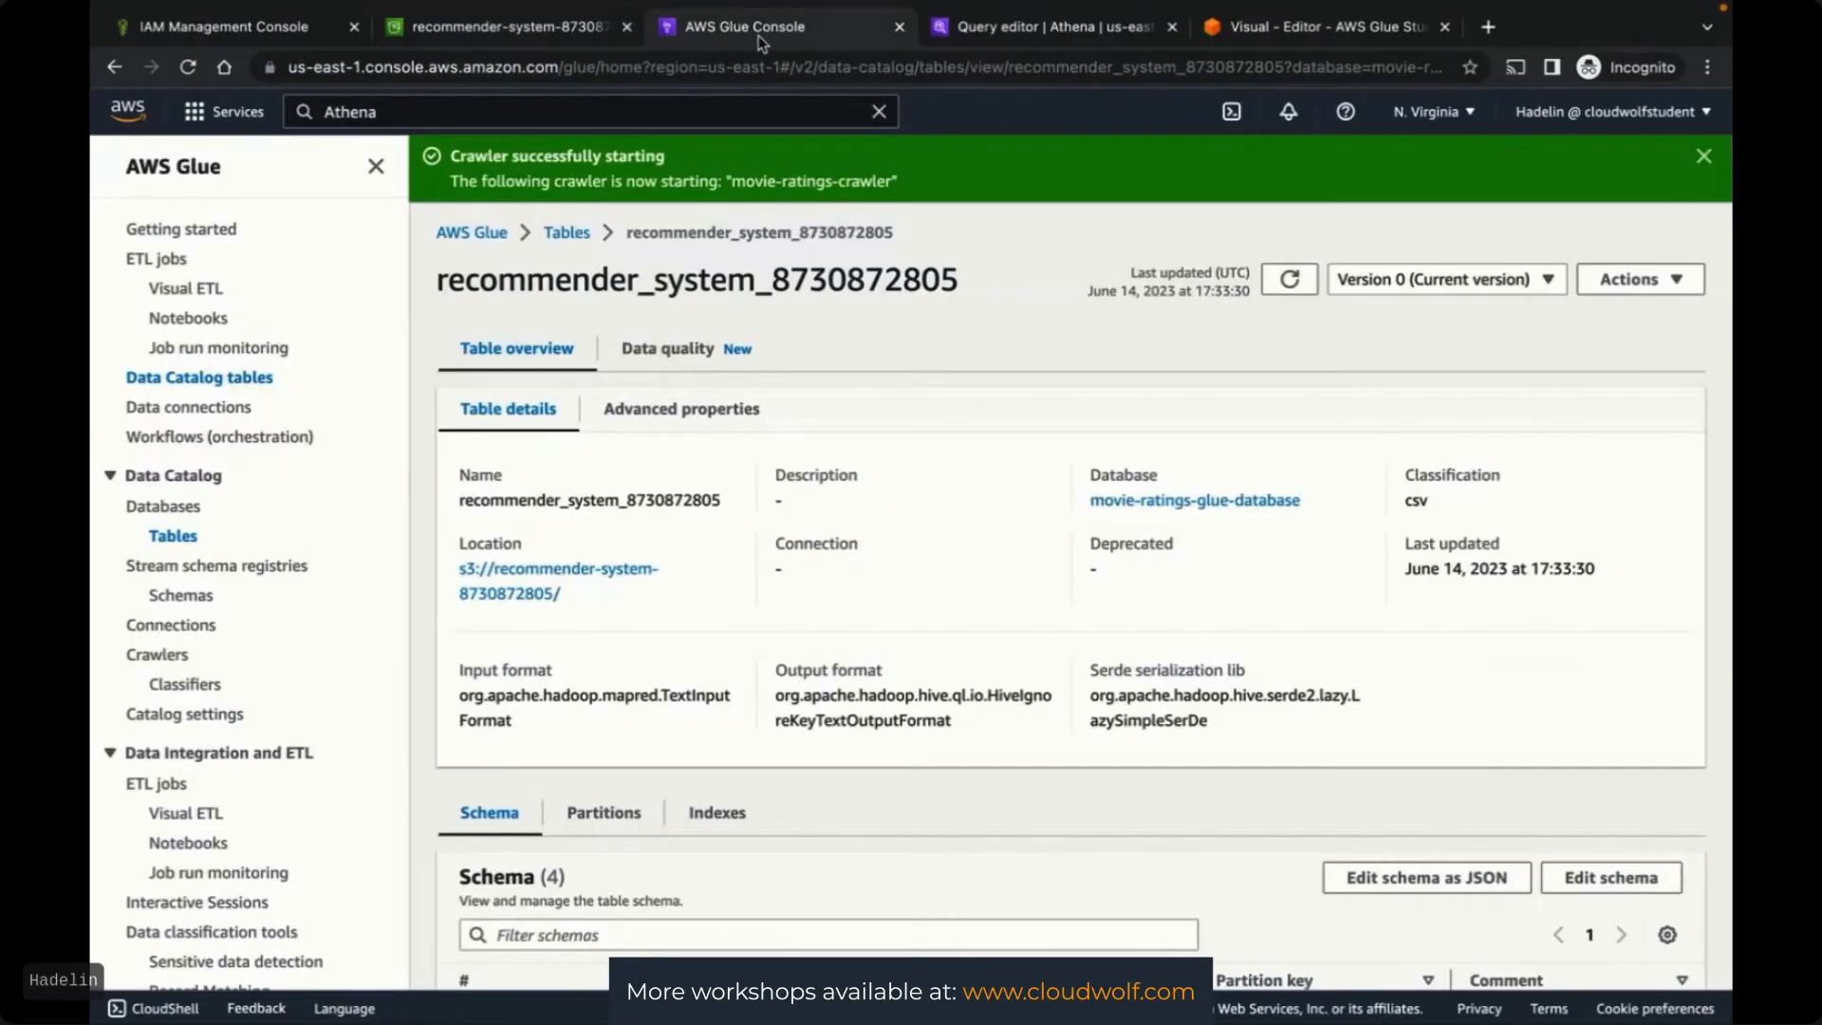
click(566, 235)
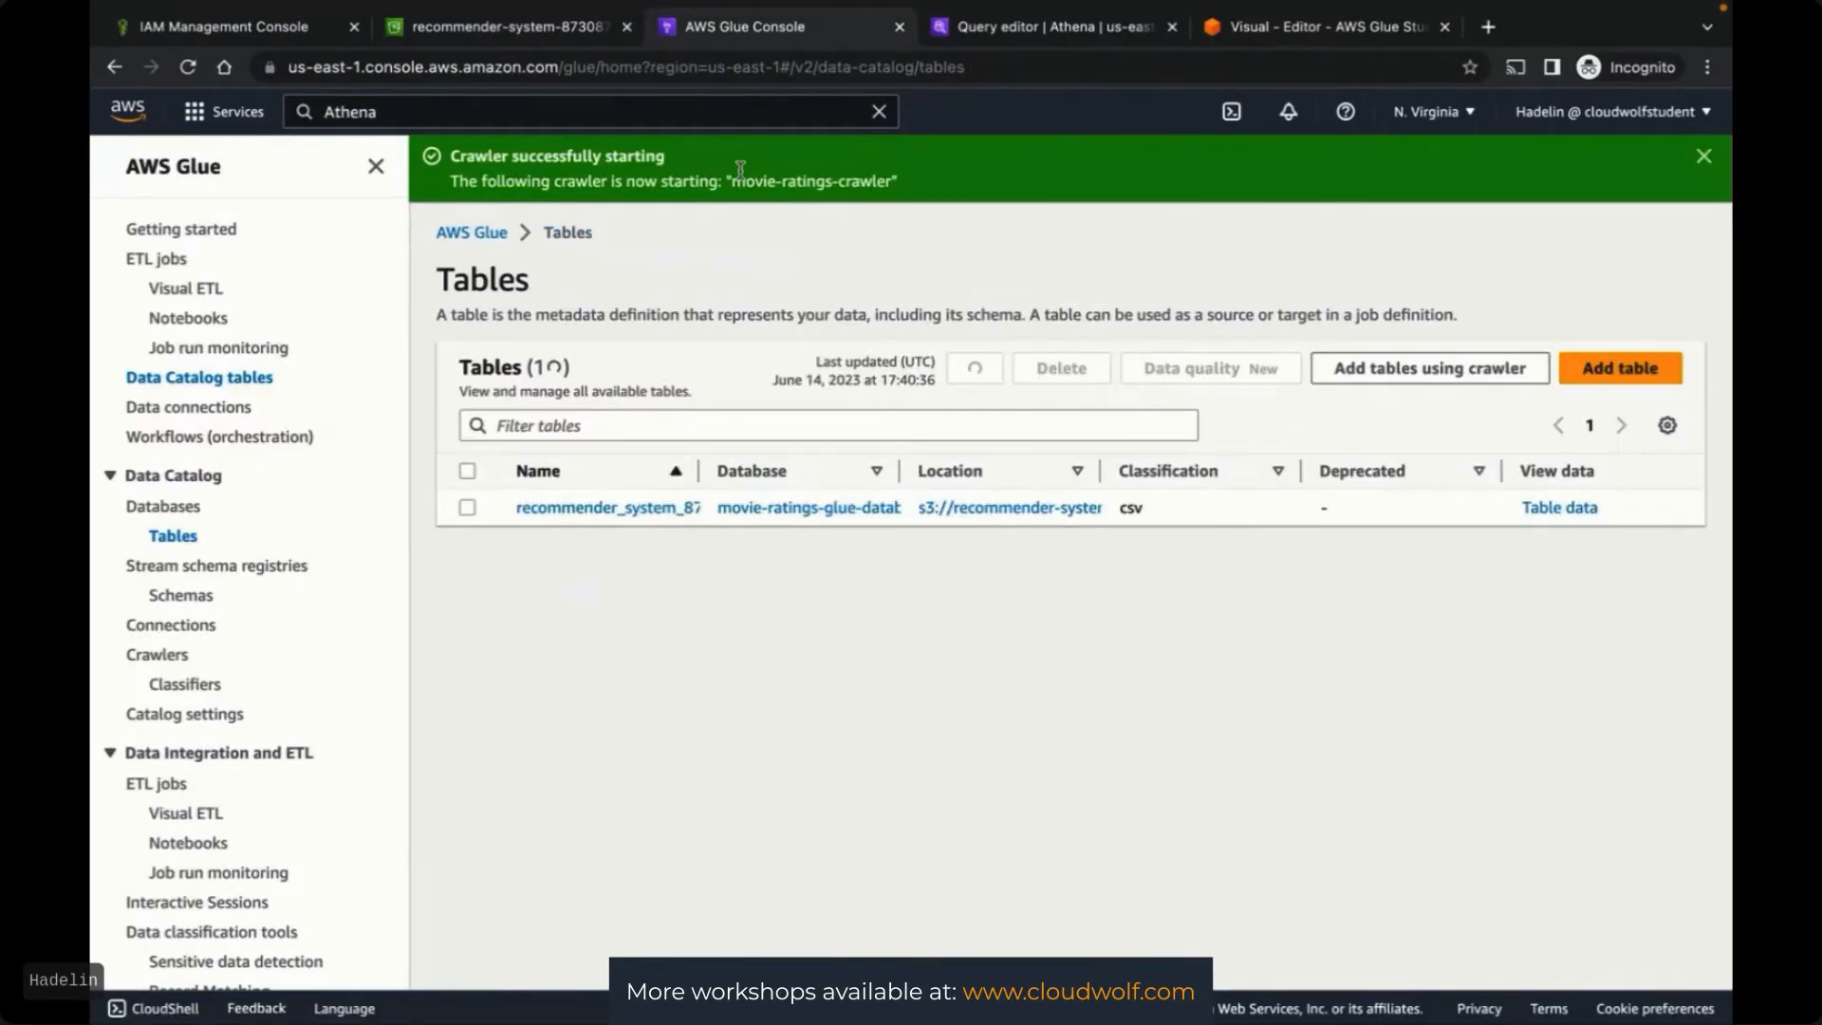
Search the console for RDS and open the RDS service in a new browser tab
click(674, 111)
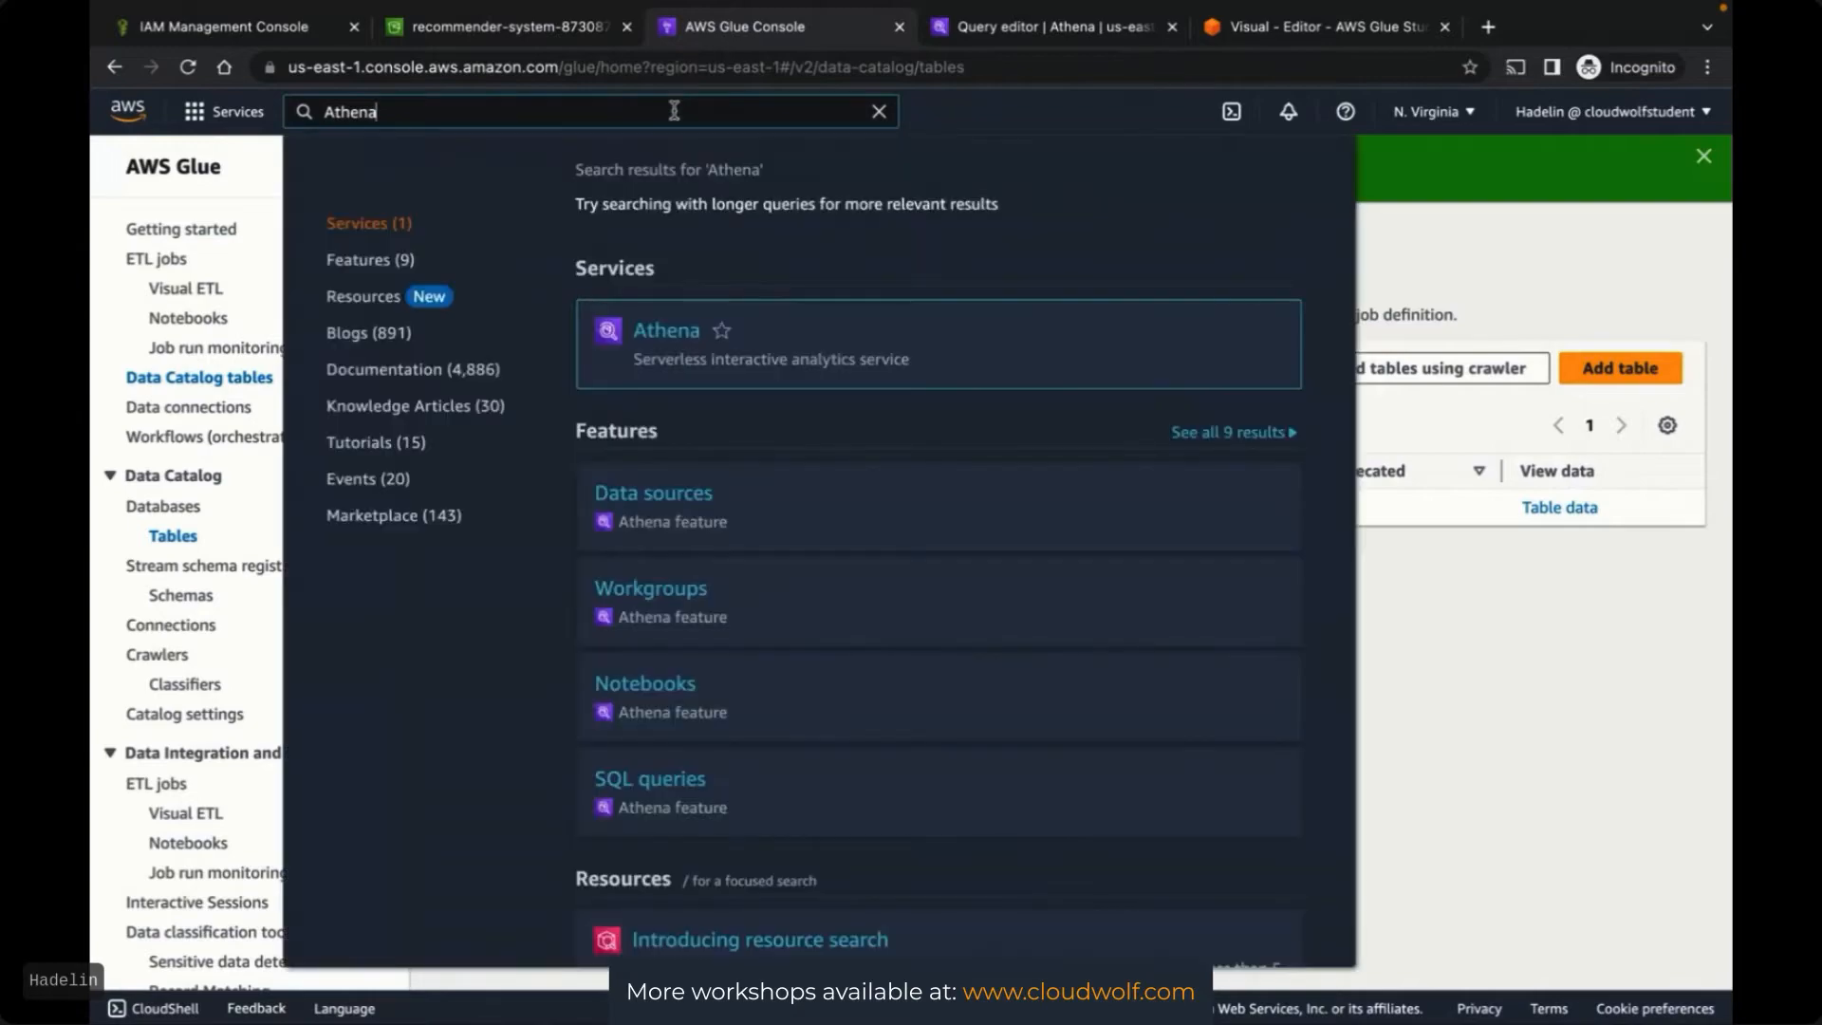
double_click(674, 111)
text(R)
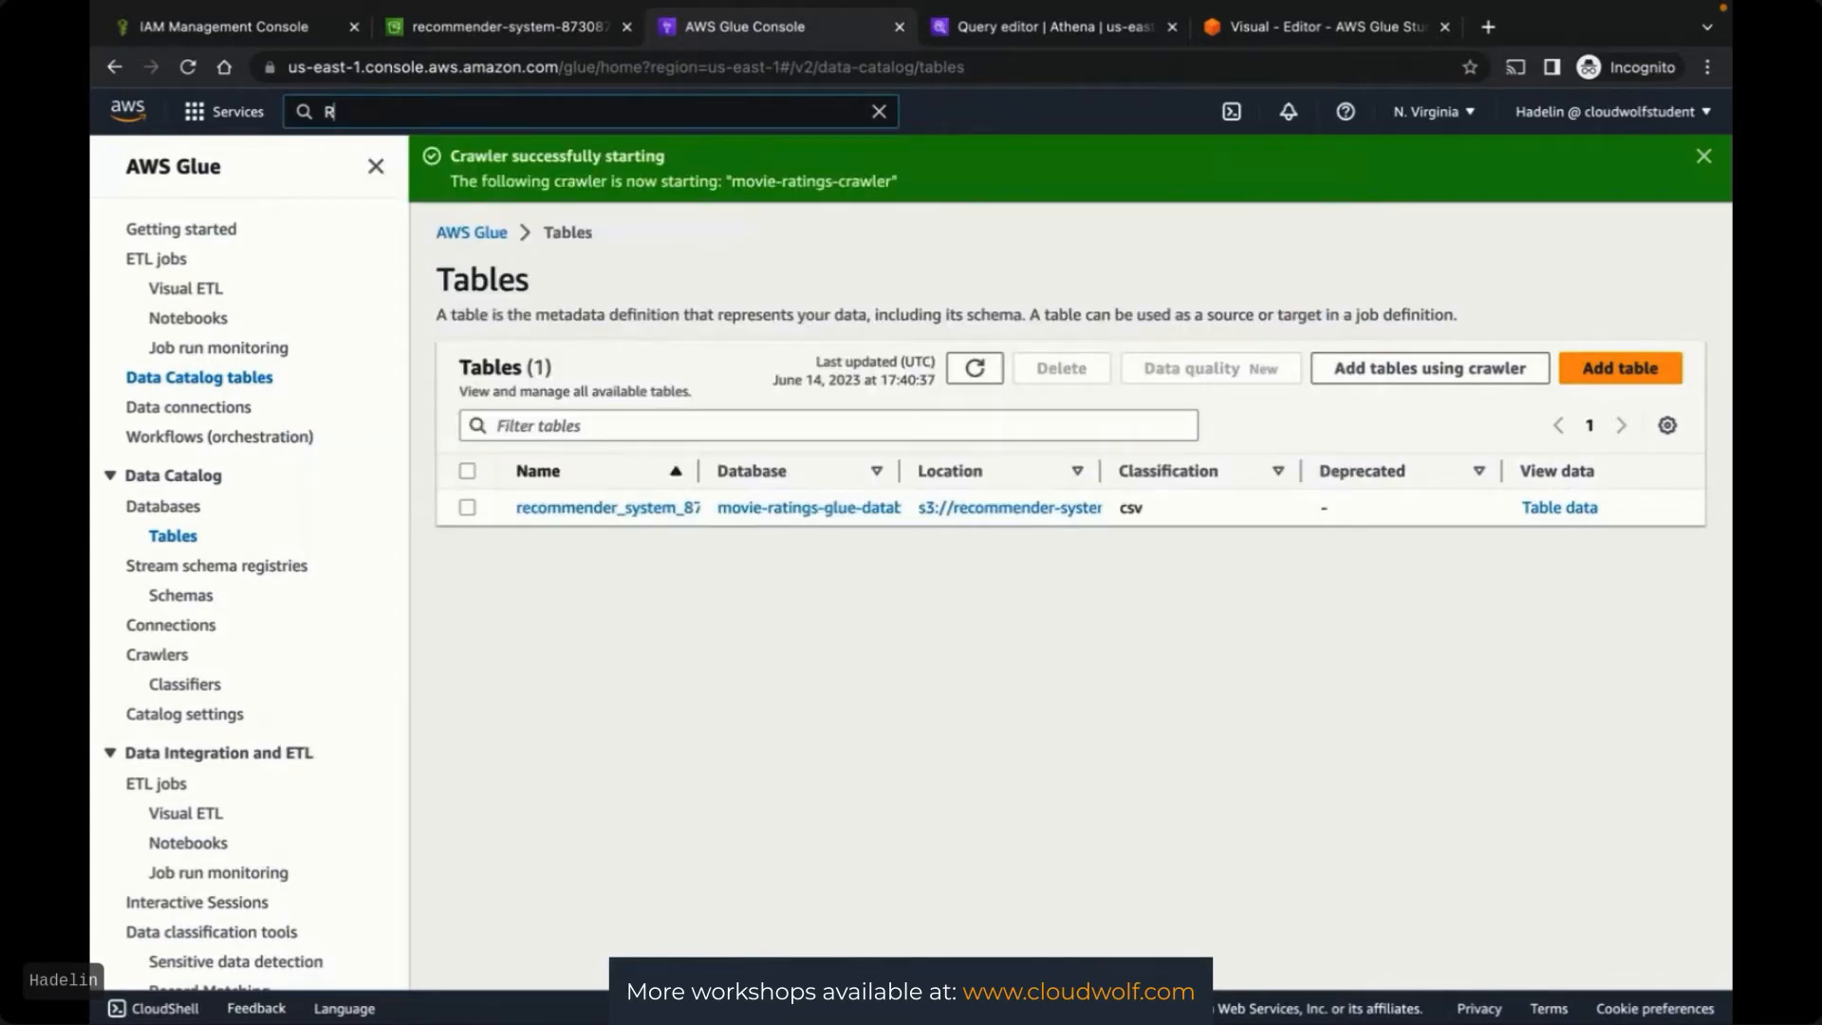
text(DS)
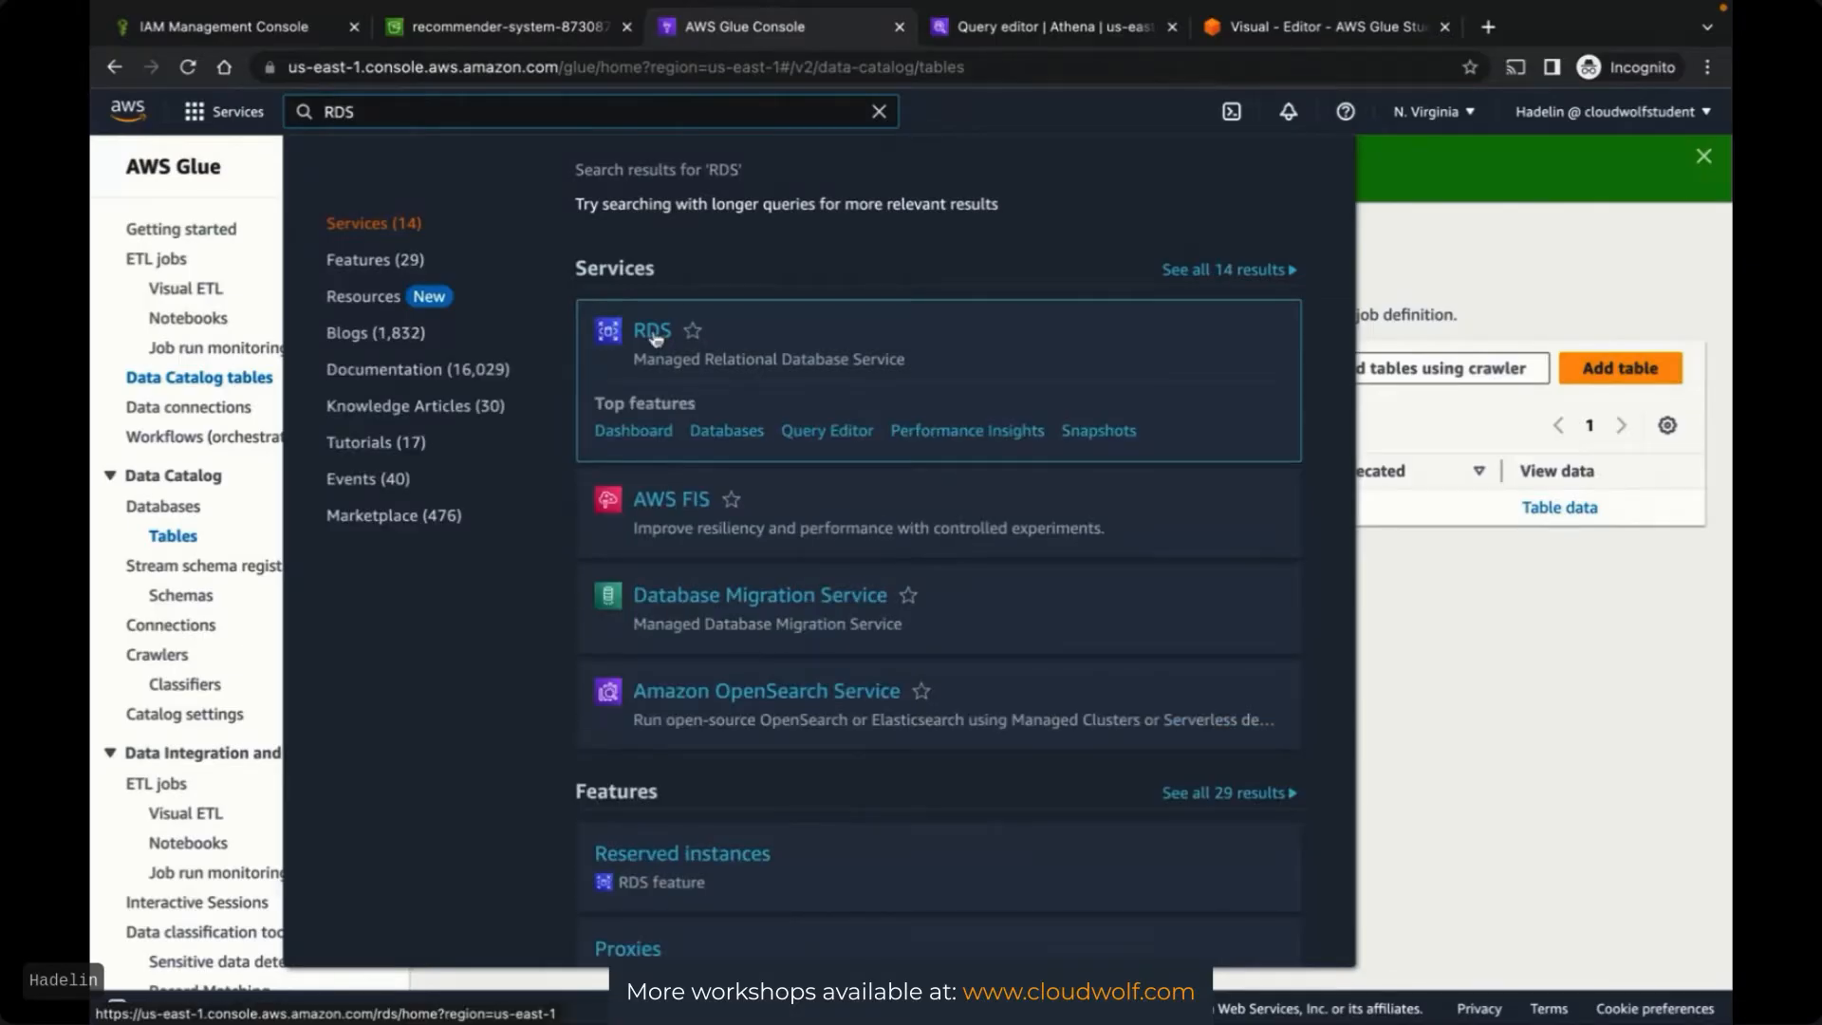
right_click(655, 338)
click(676, 344)
click(1172, 30)
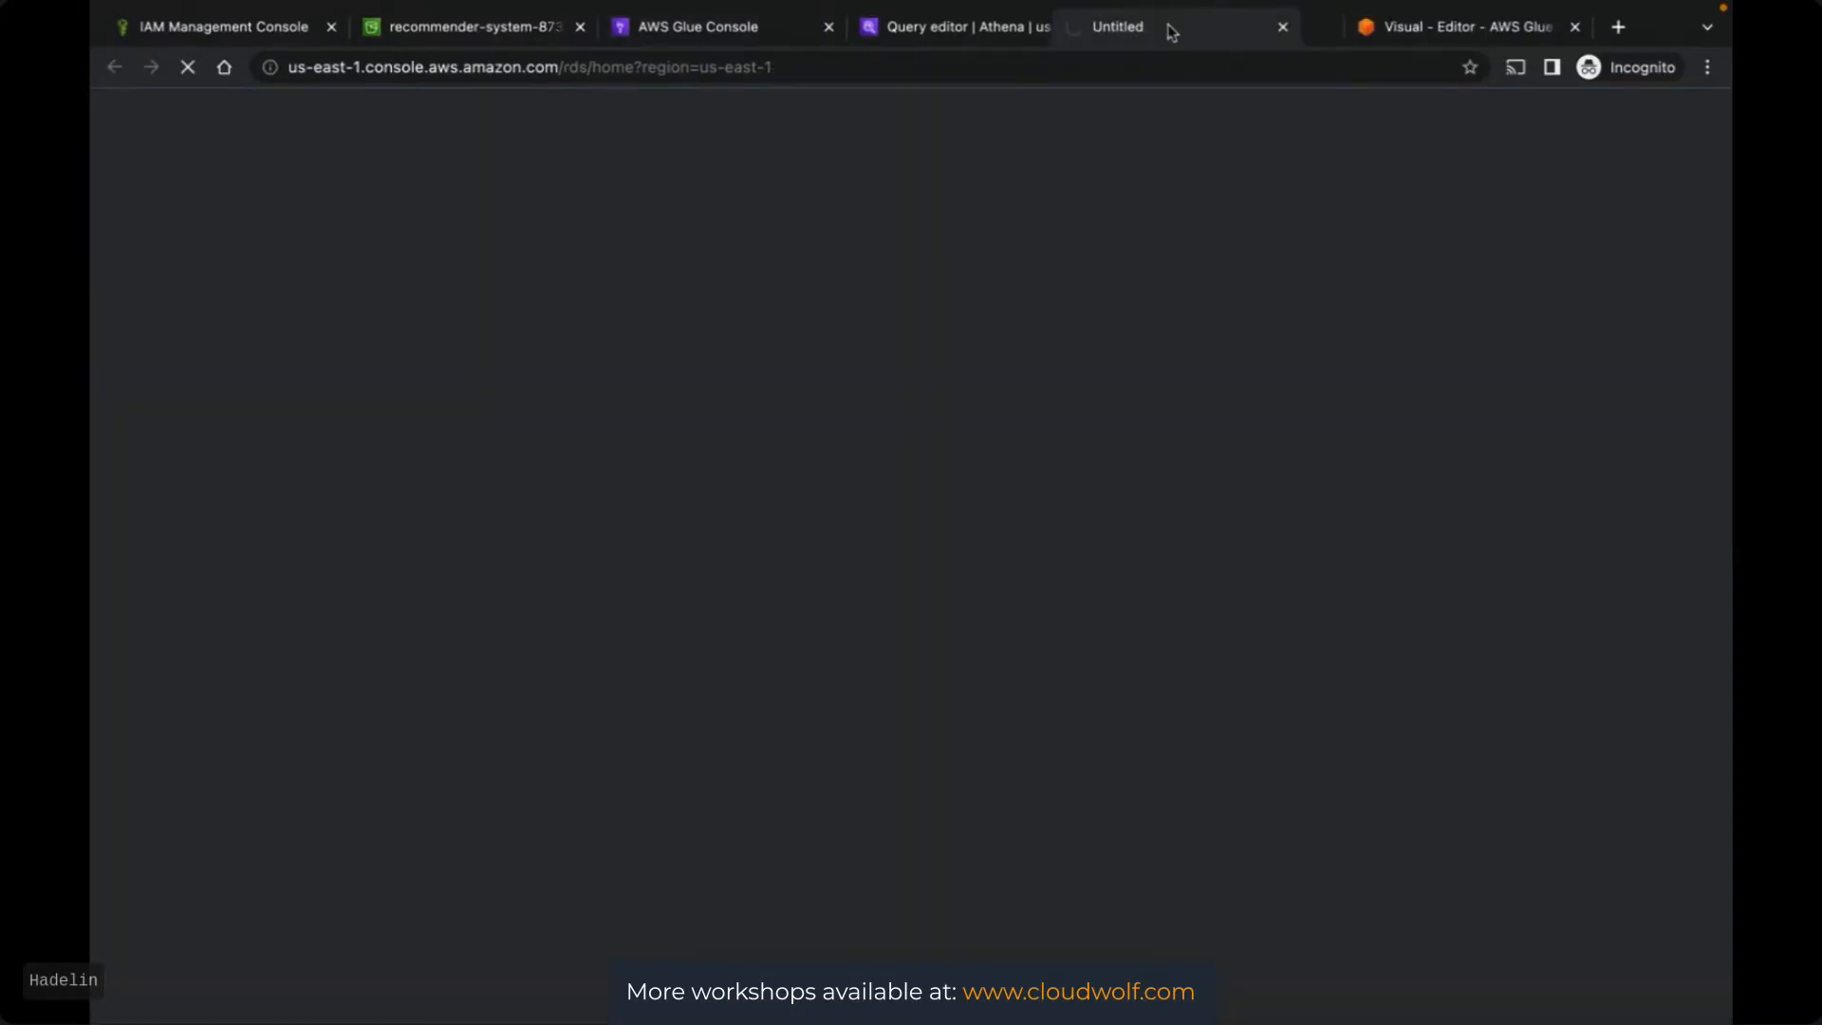
drag(1171, 30, 1006, 42)
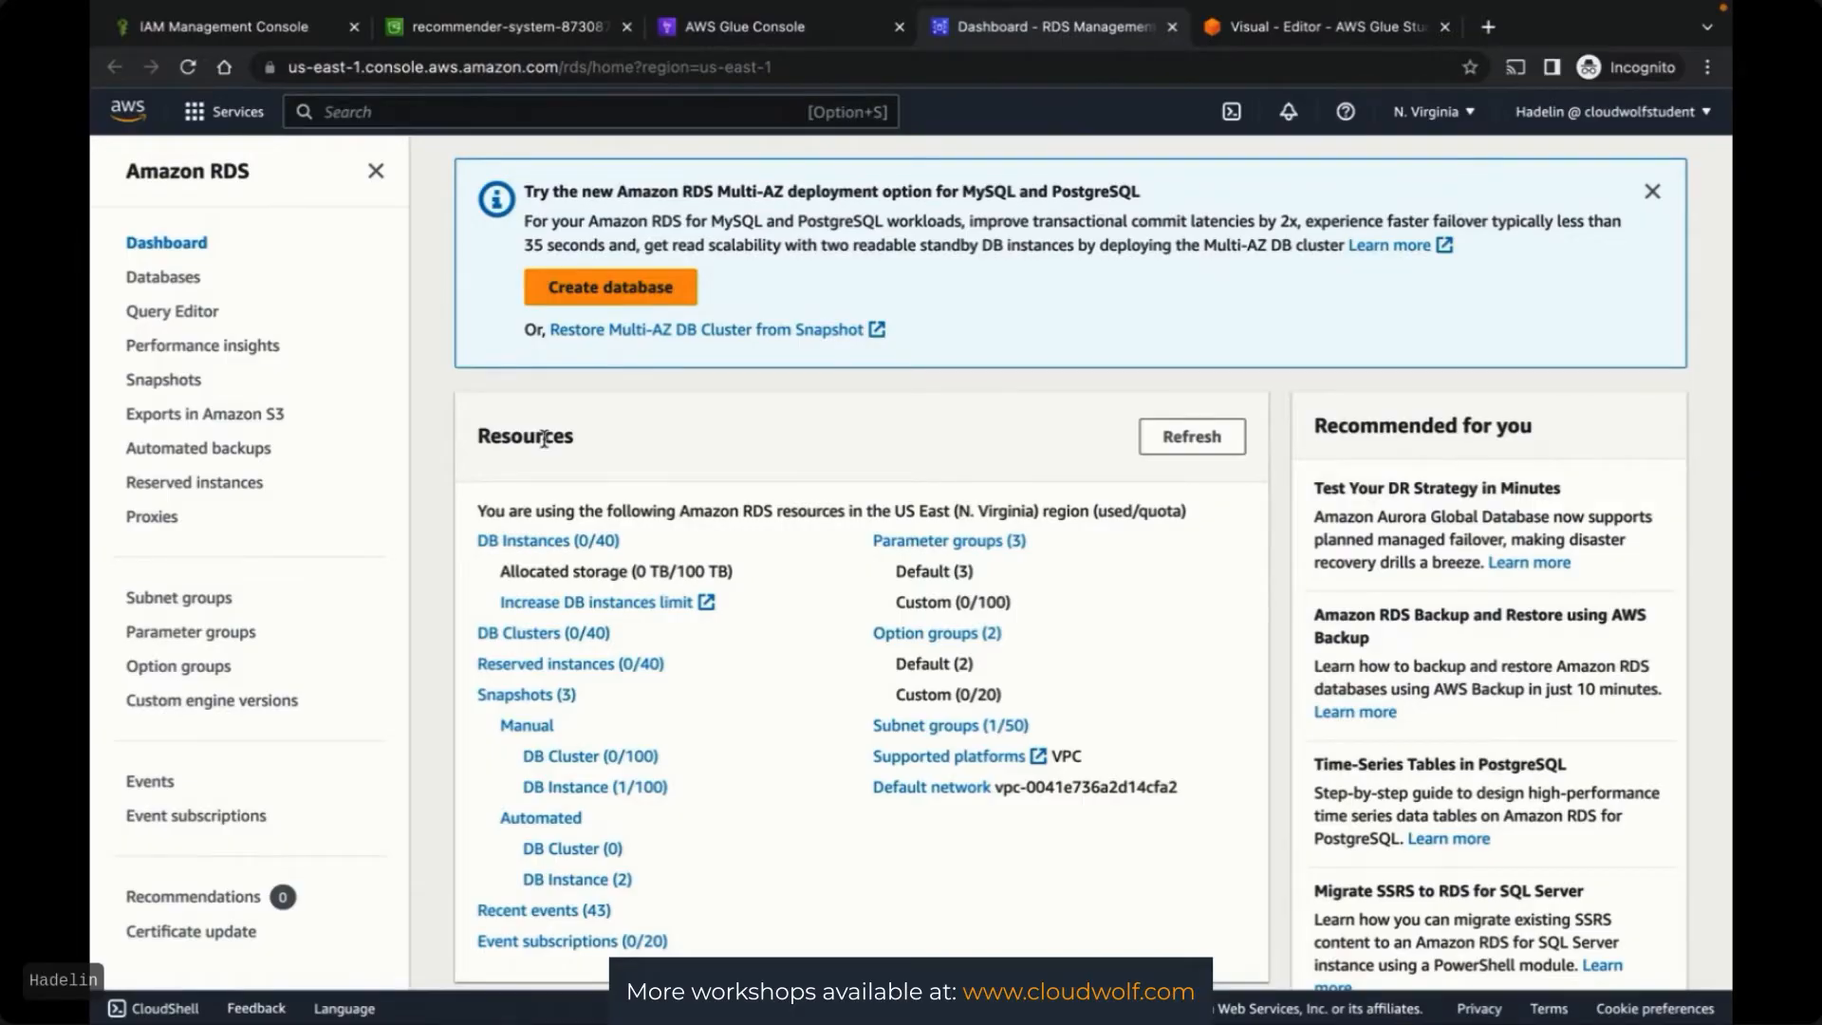
Start a new database in Easy create mode with the MySQL engine
click(593, 289)
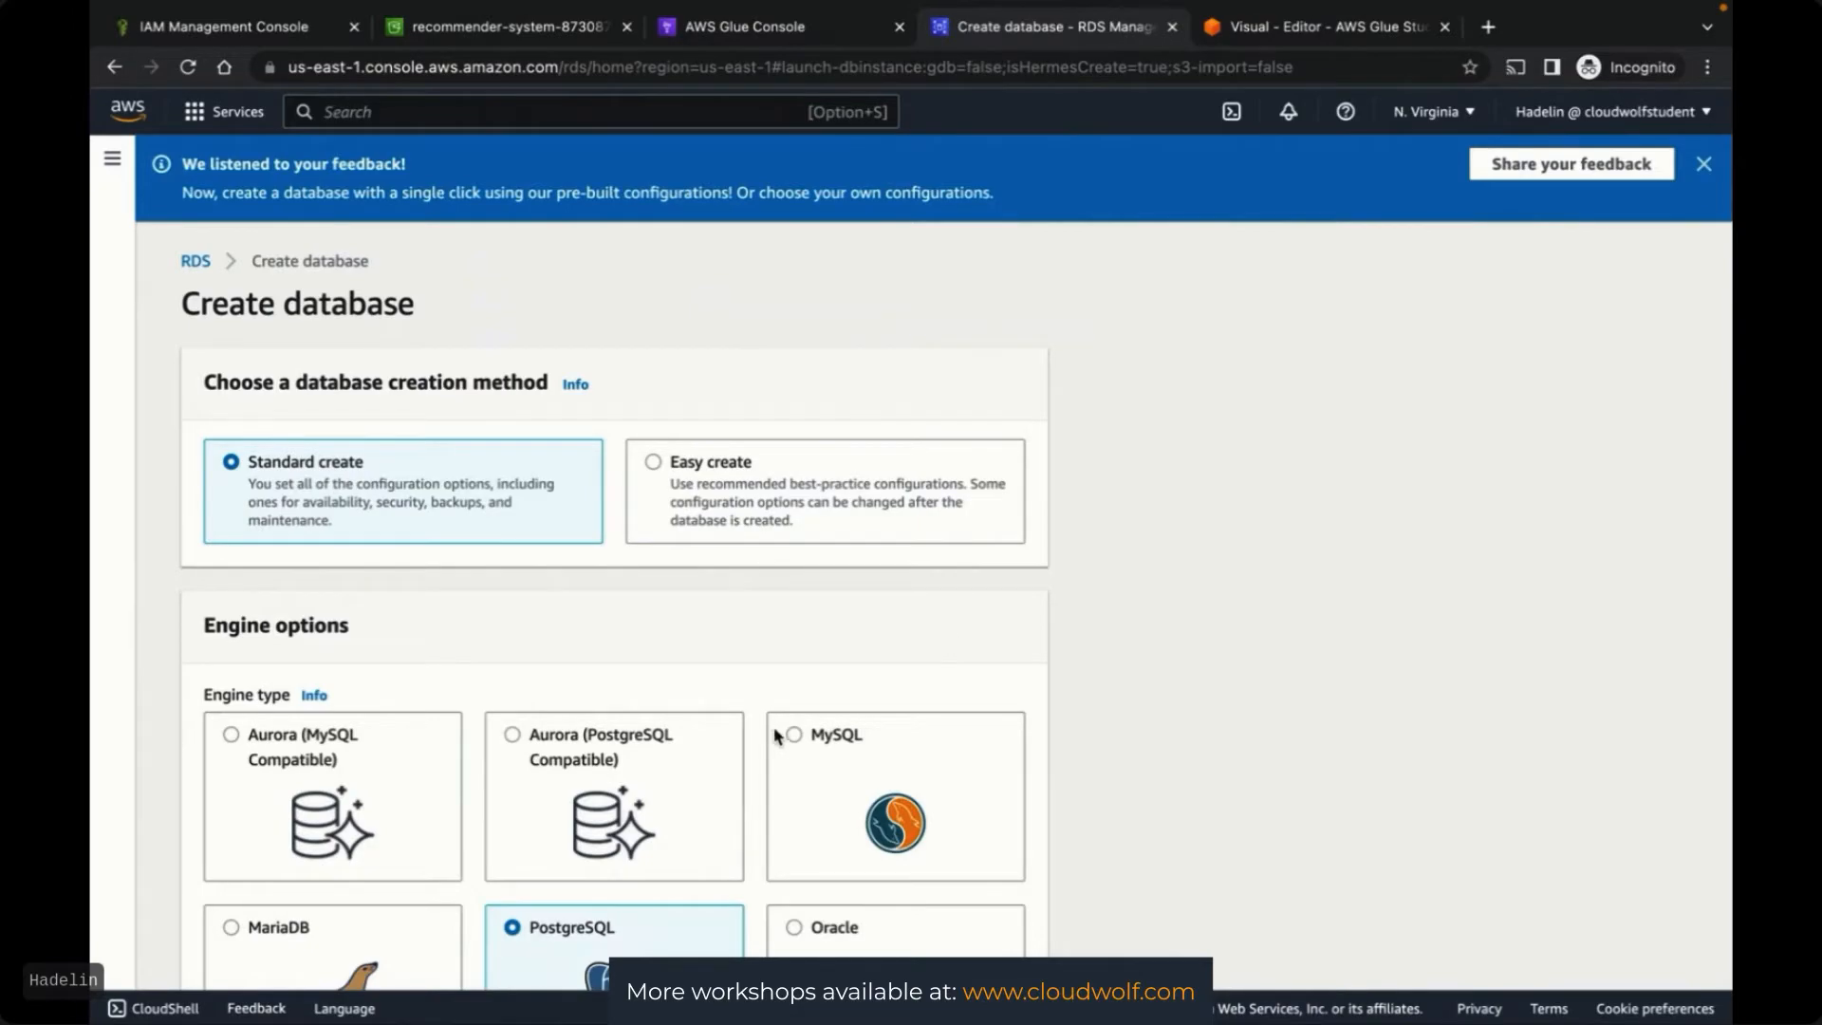
click(794, 738)
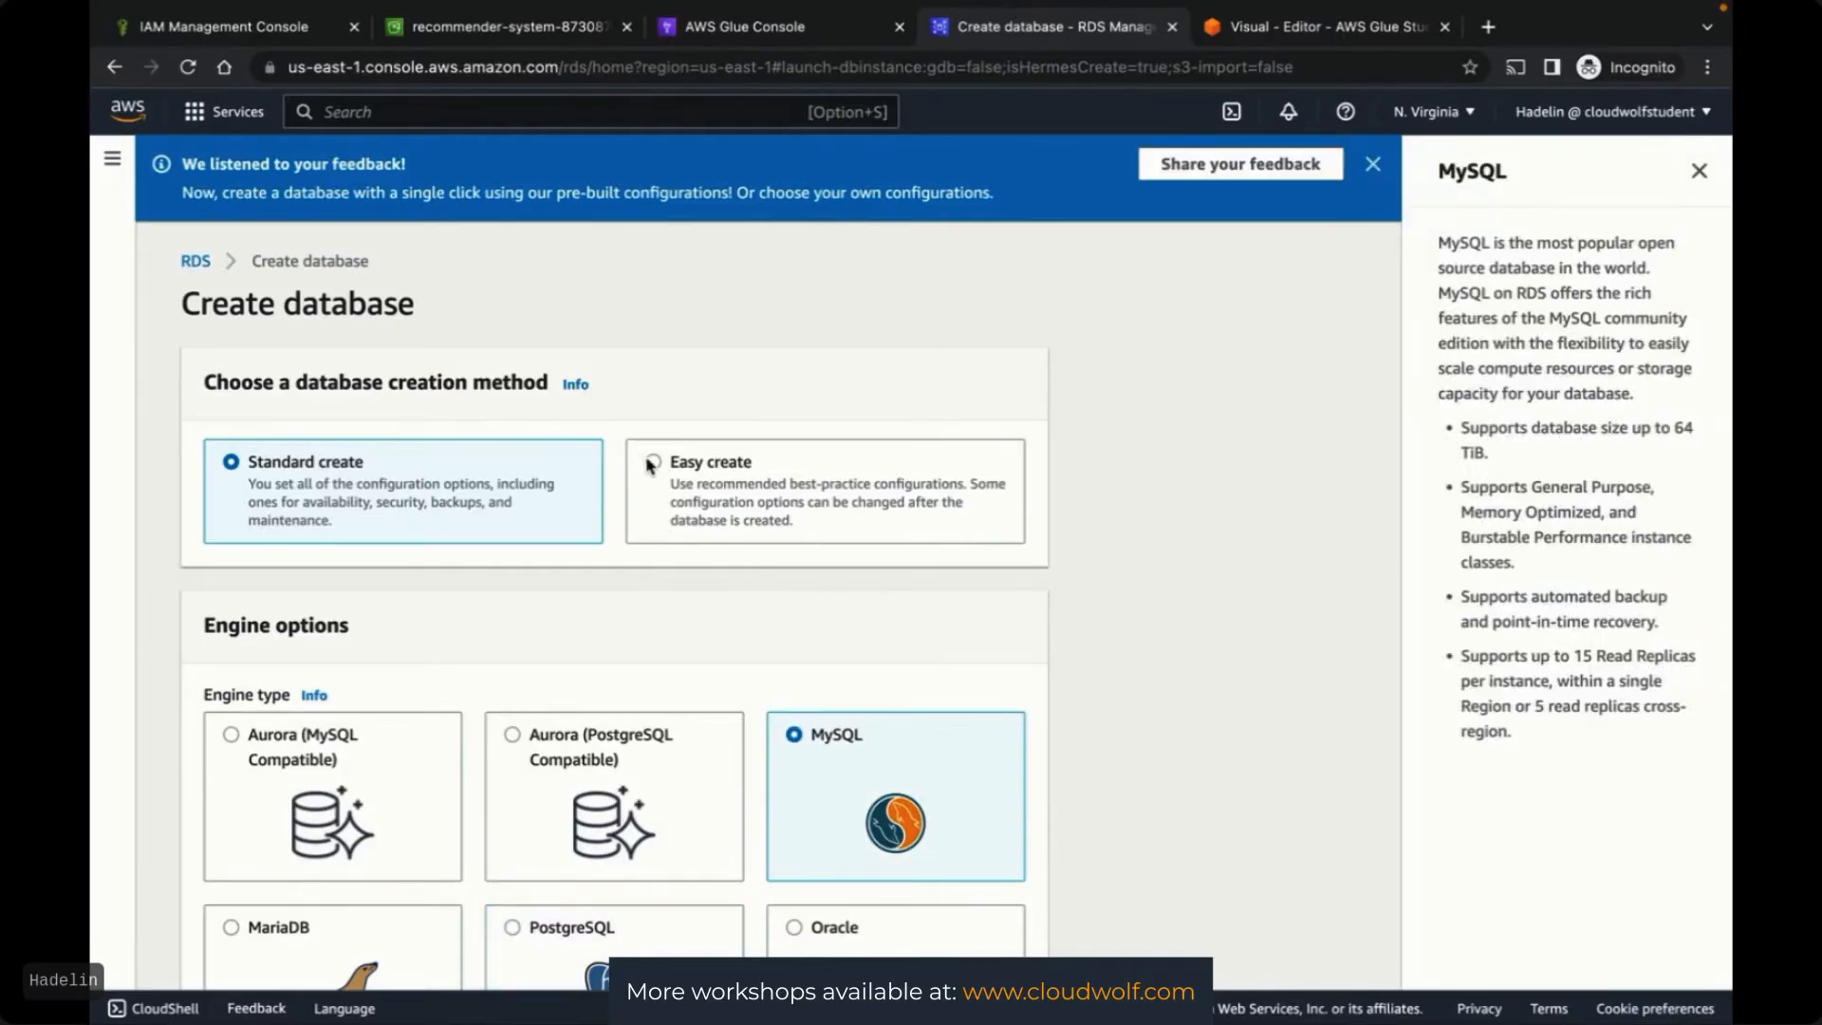
click(653, 463)
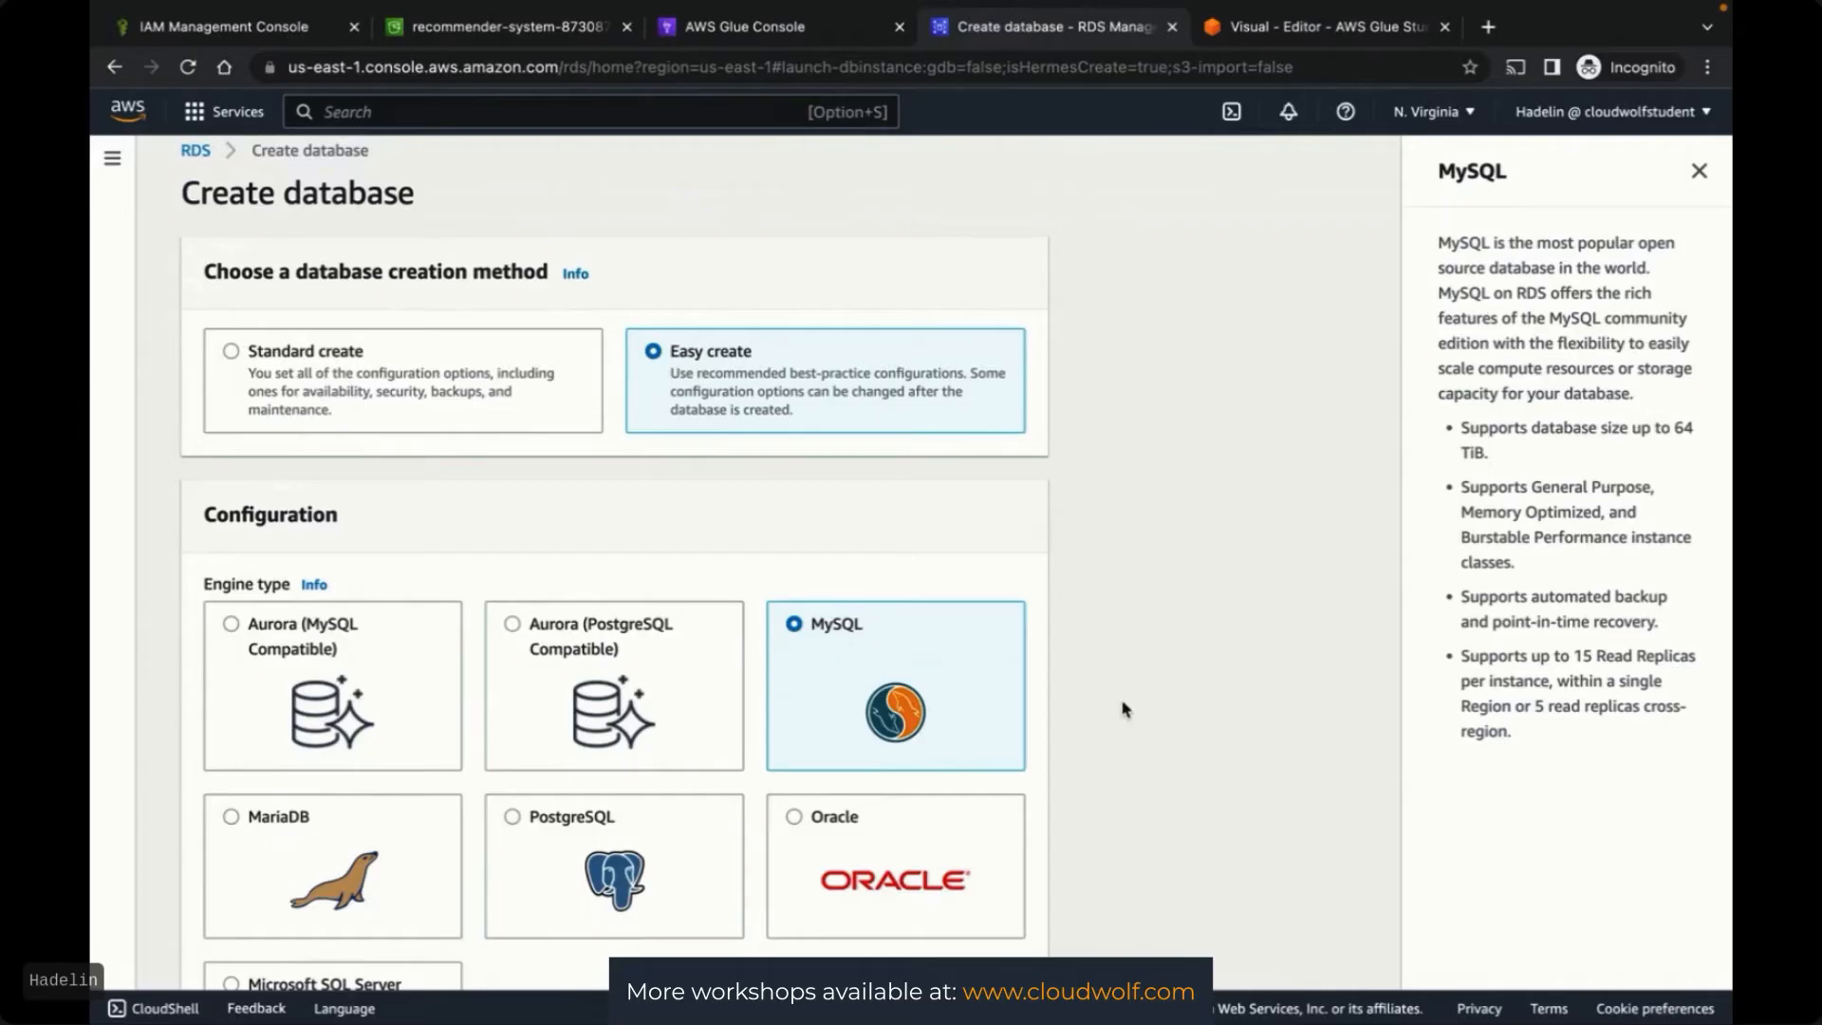
scroll(1122, 709, down, 1)
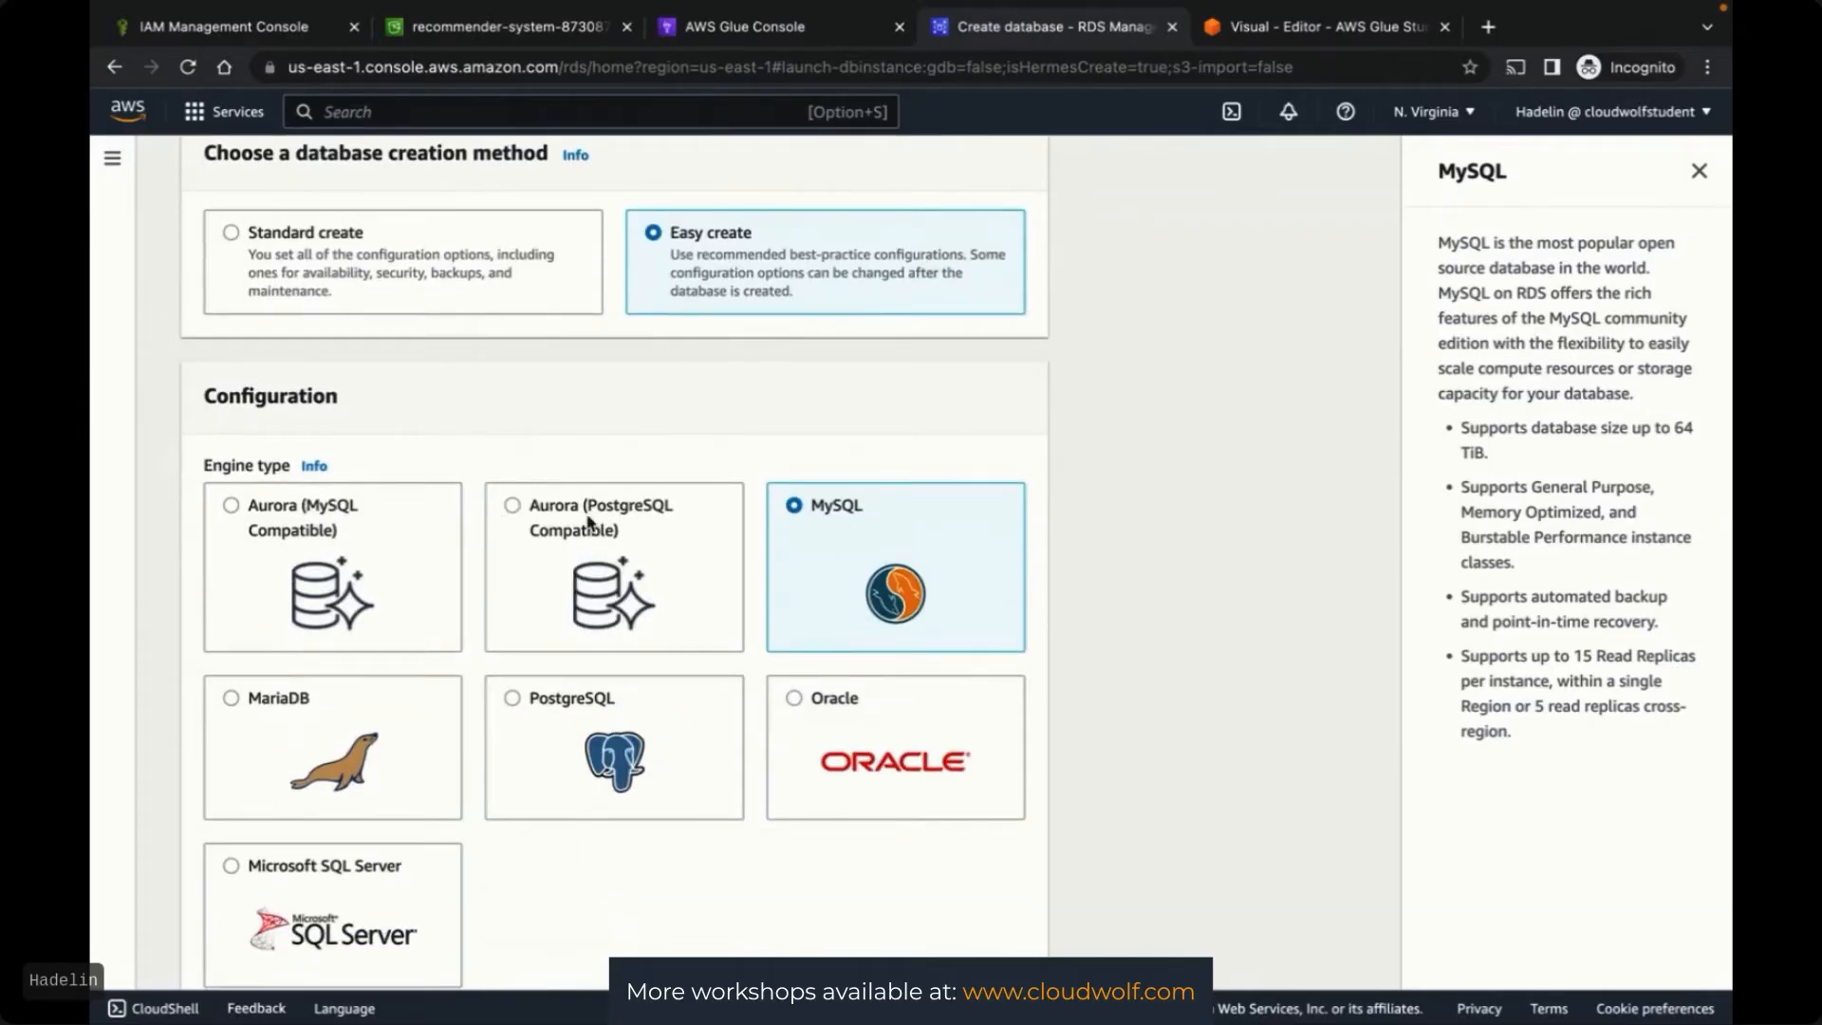
scroll(1090, 675, down, 2)
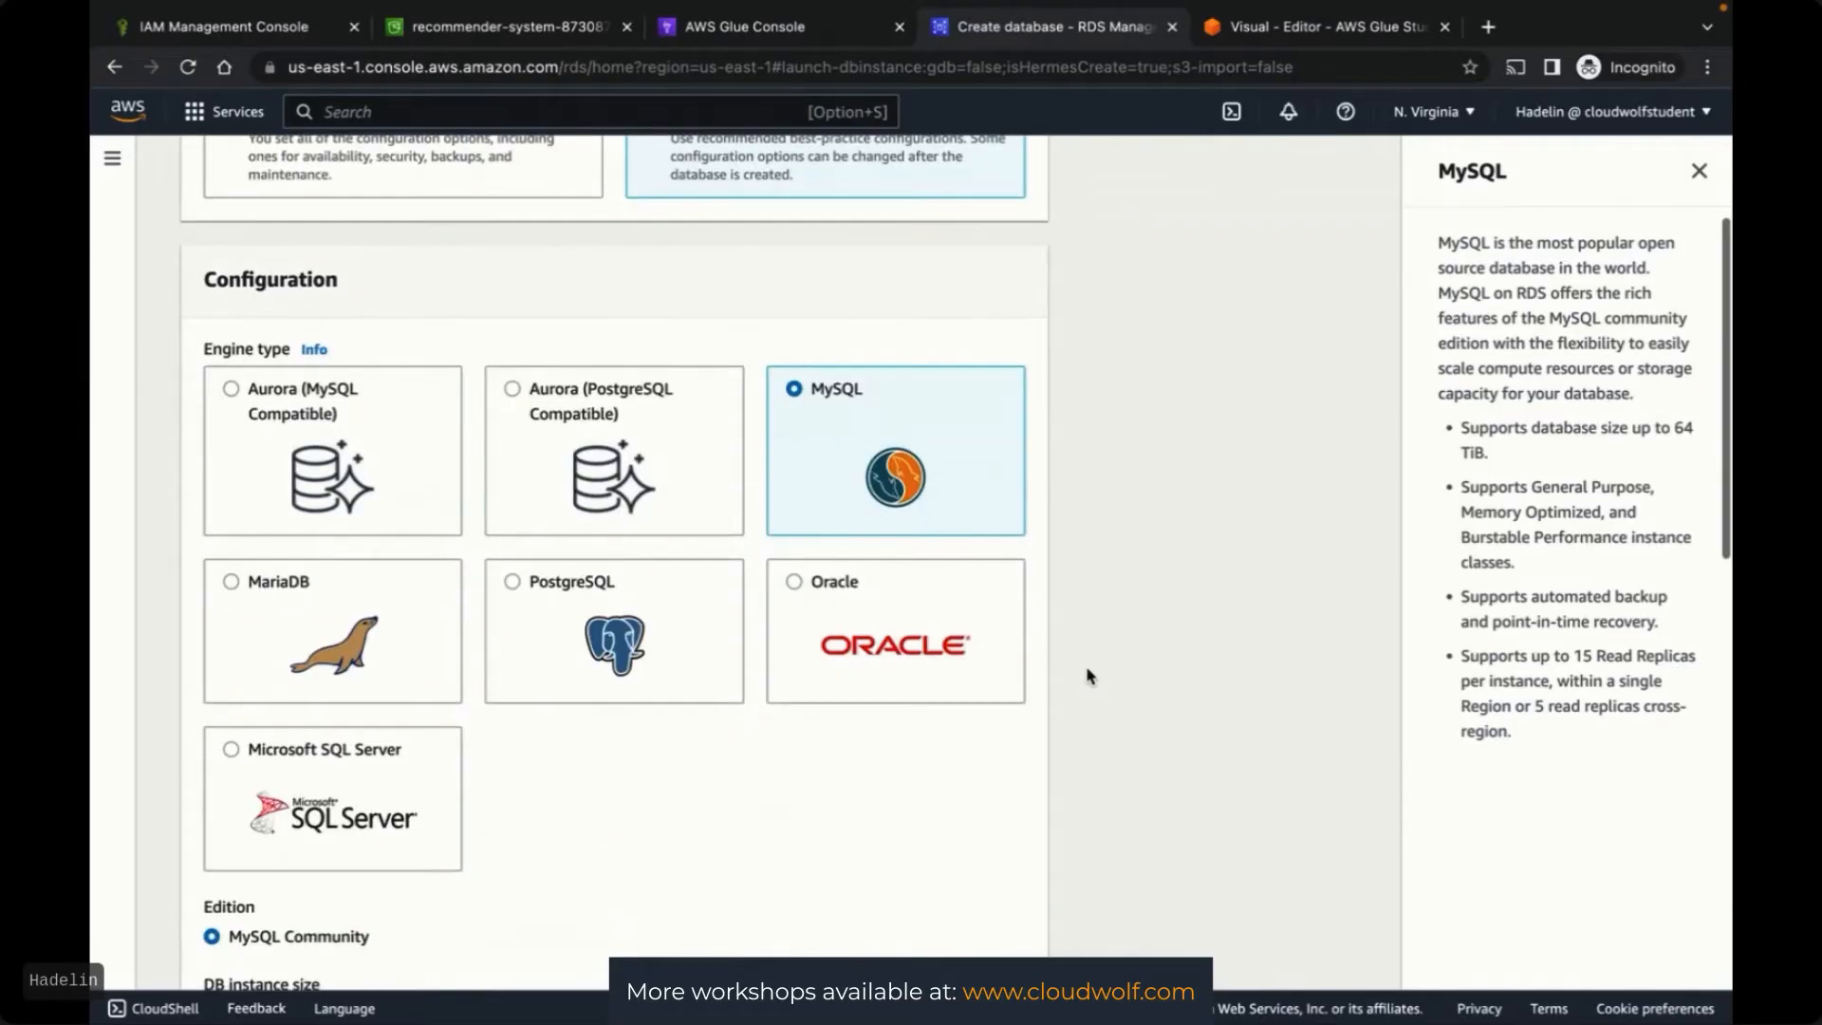
scroll(1090, 675, down, 3)
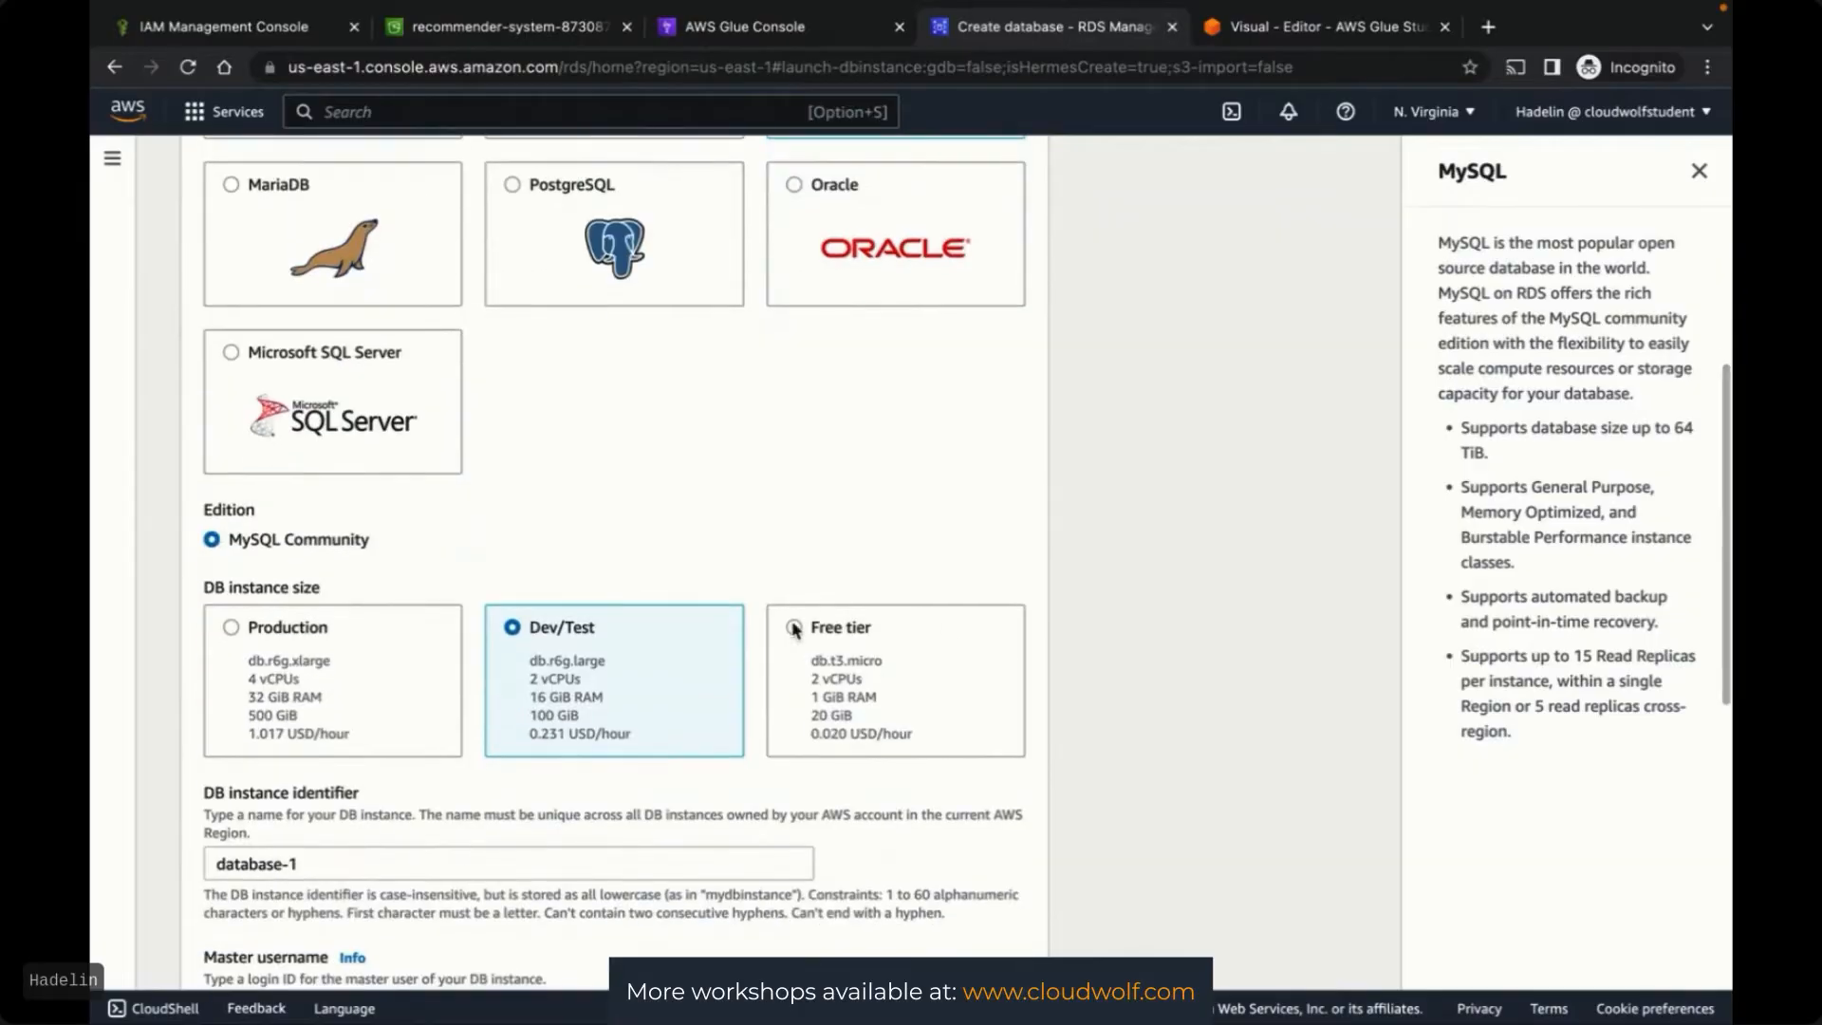
scroll(759, 589, up, 3)
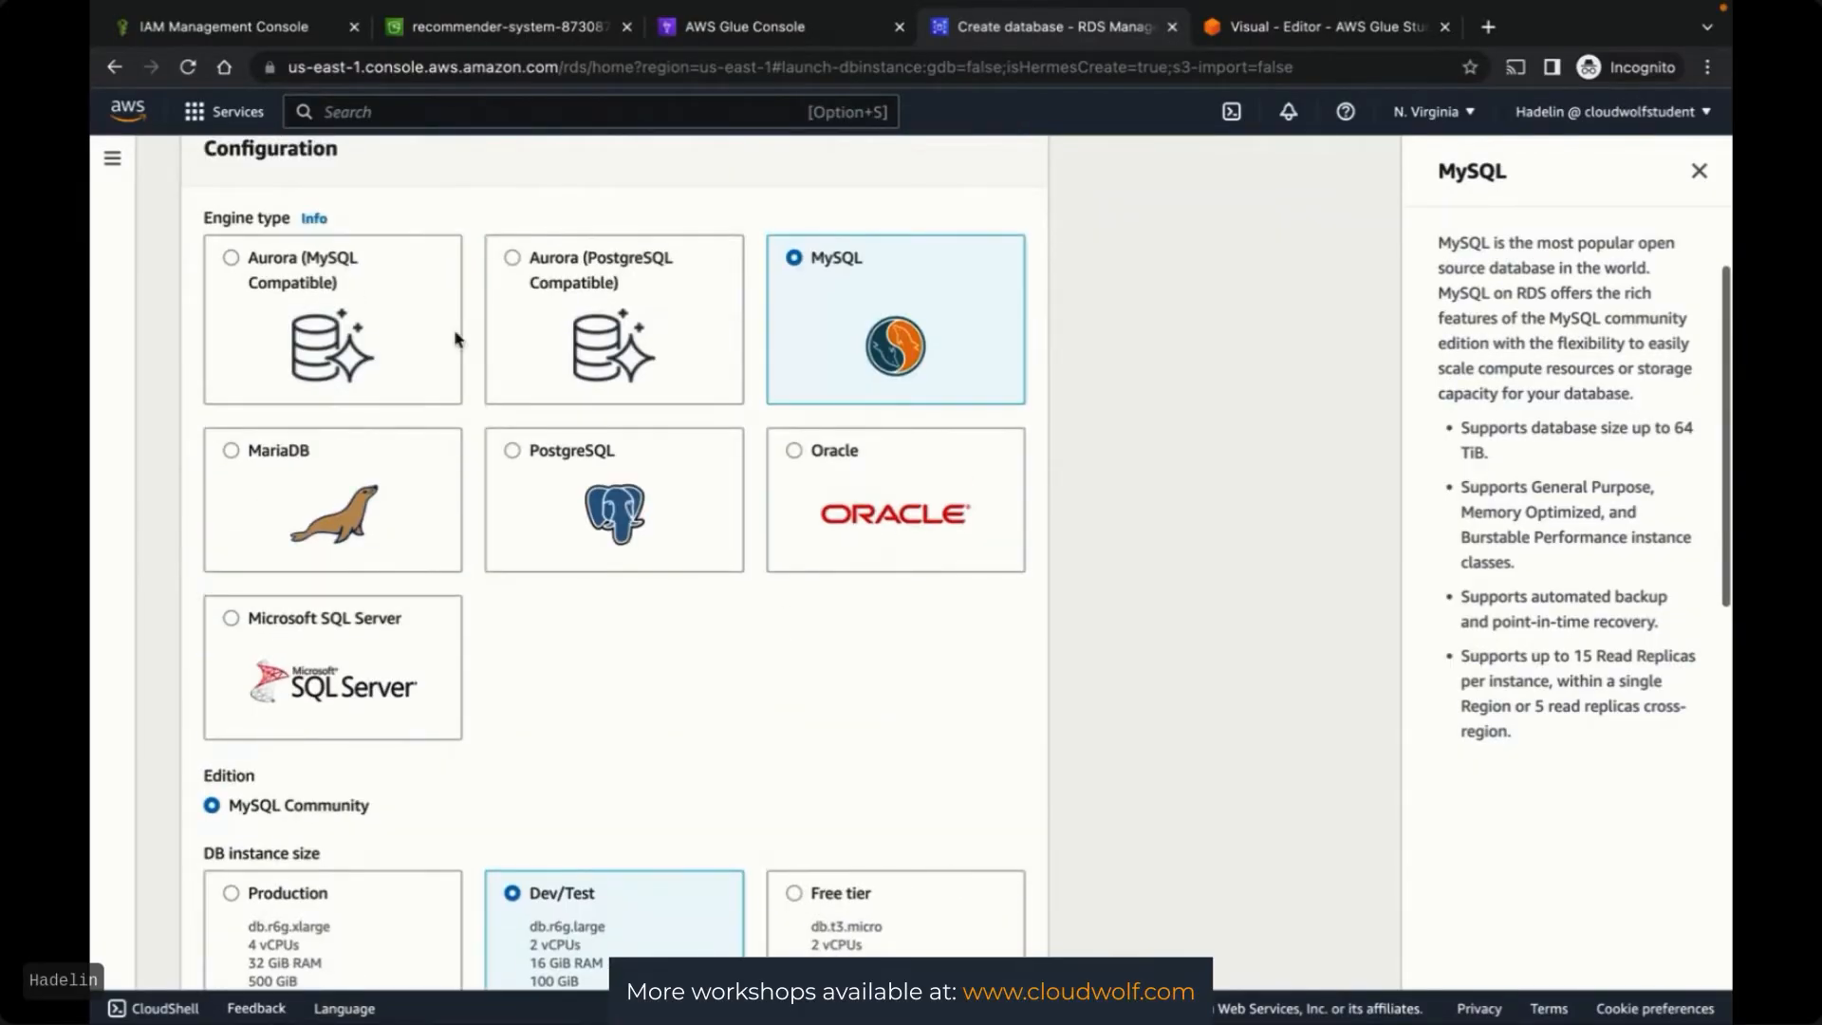
Try the Aurora MySQL-compatible engine option and review its settings
click(230, 259)
scroll(1191, 797, down, 3)
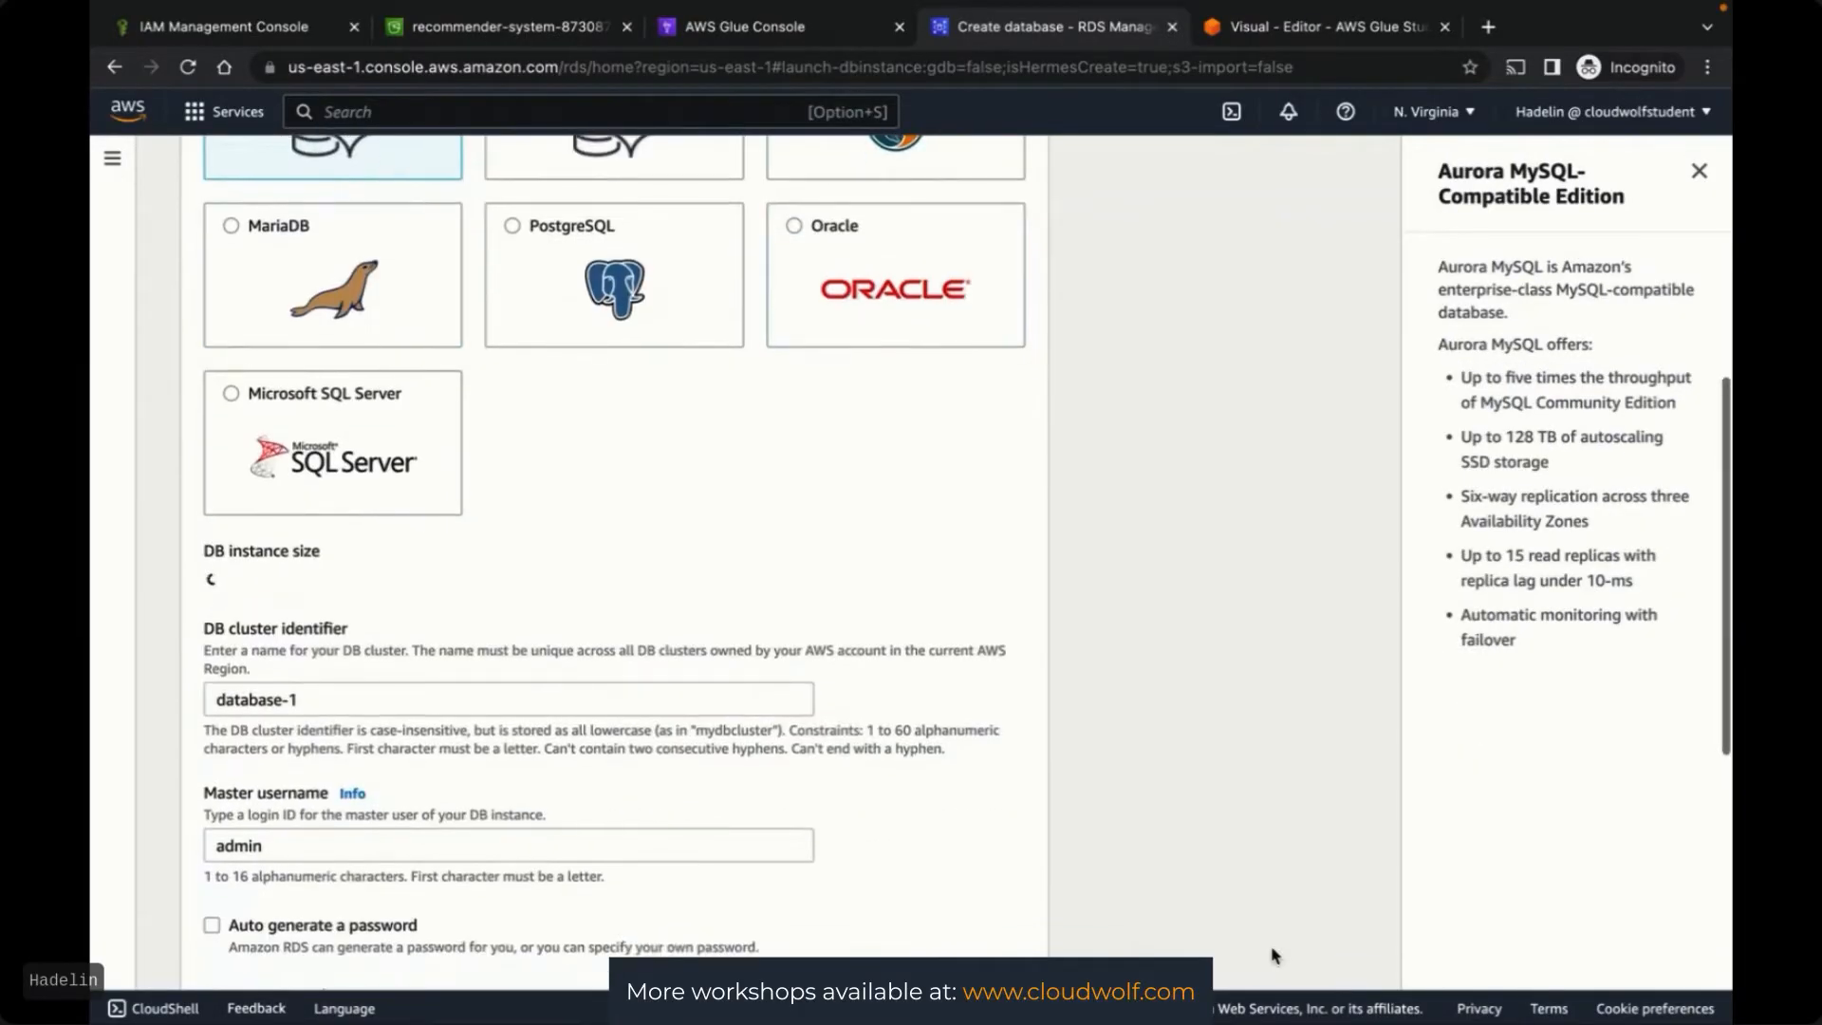
scroll(1191, 814, down, 5)
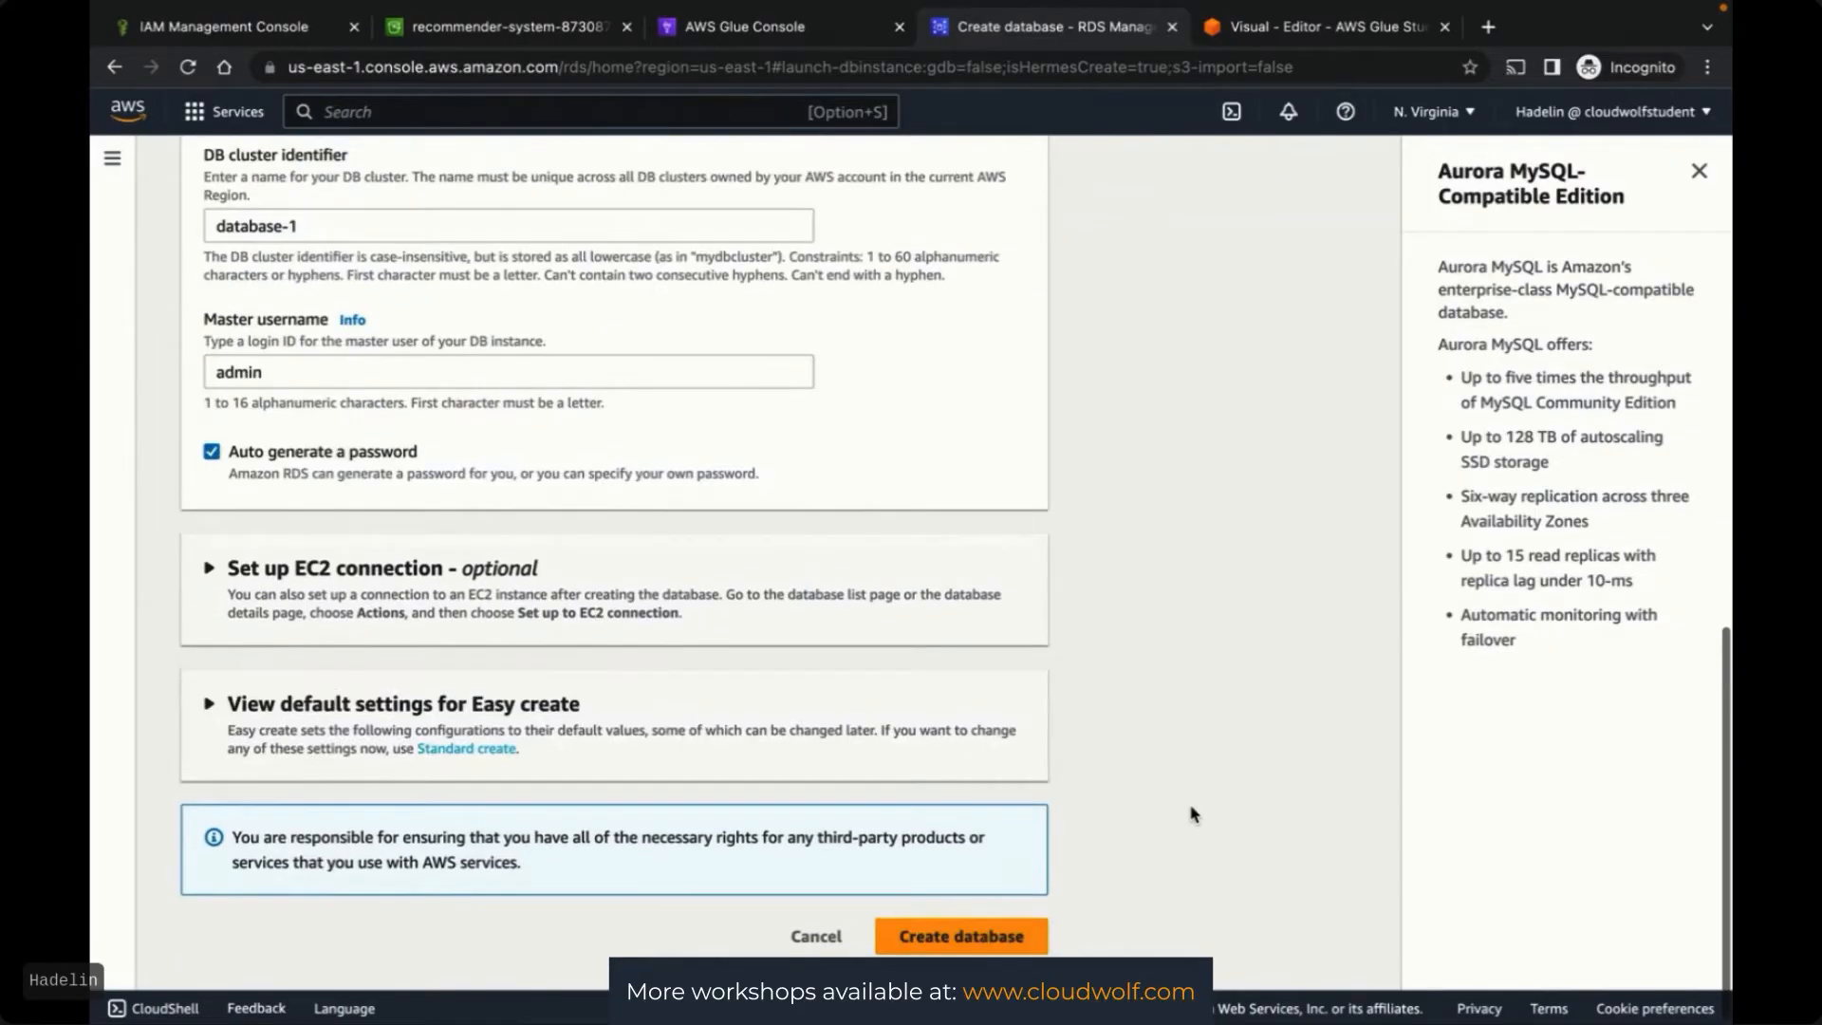
scroll(1192, 815, up, 4)
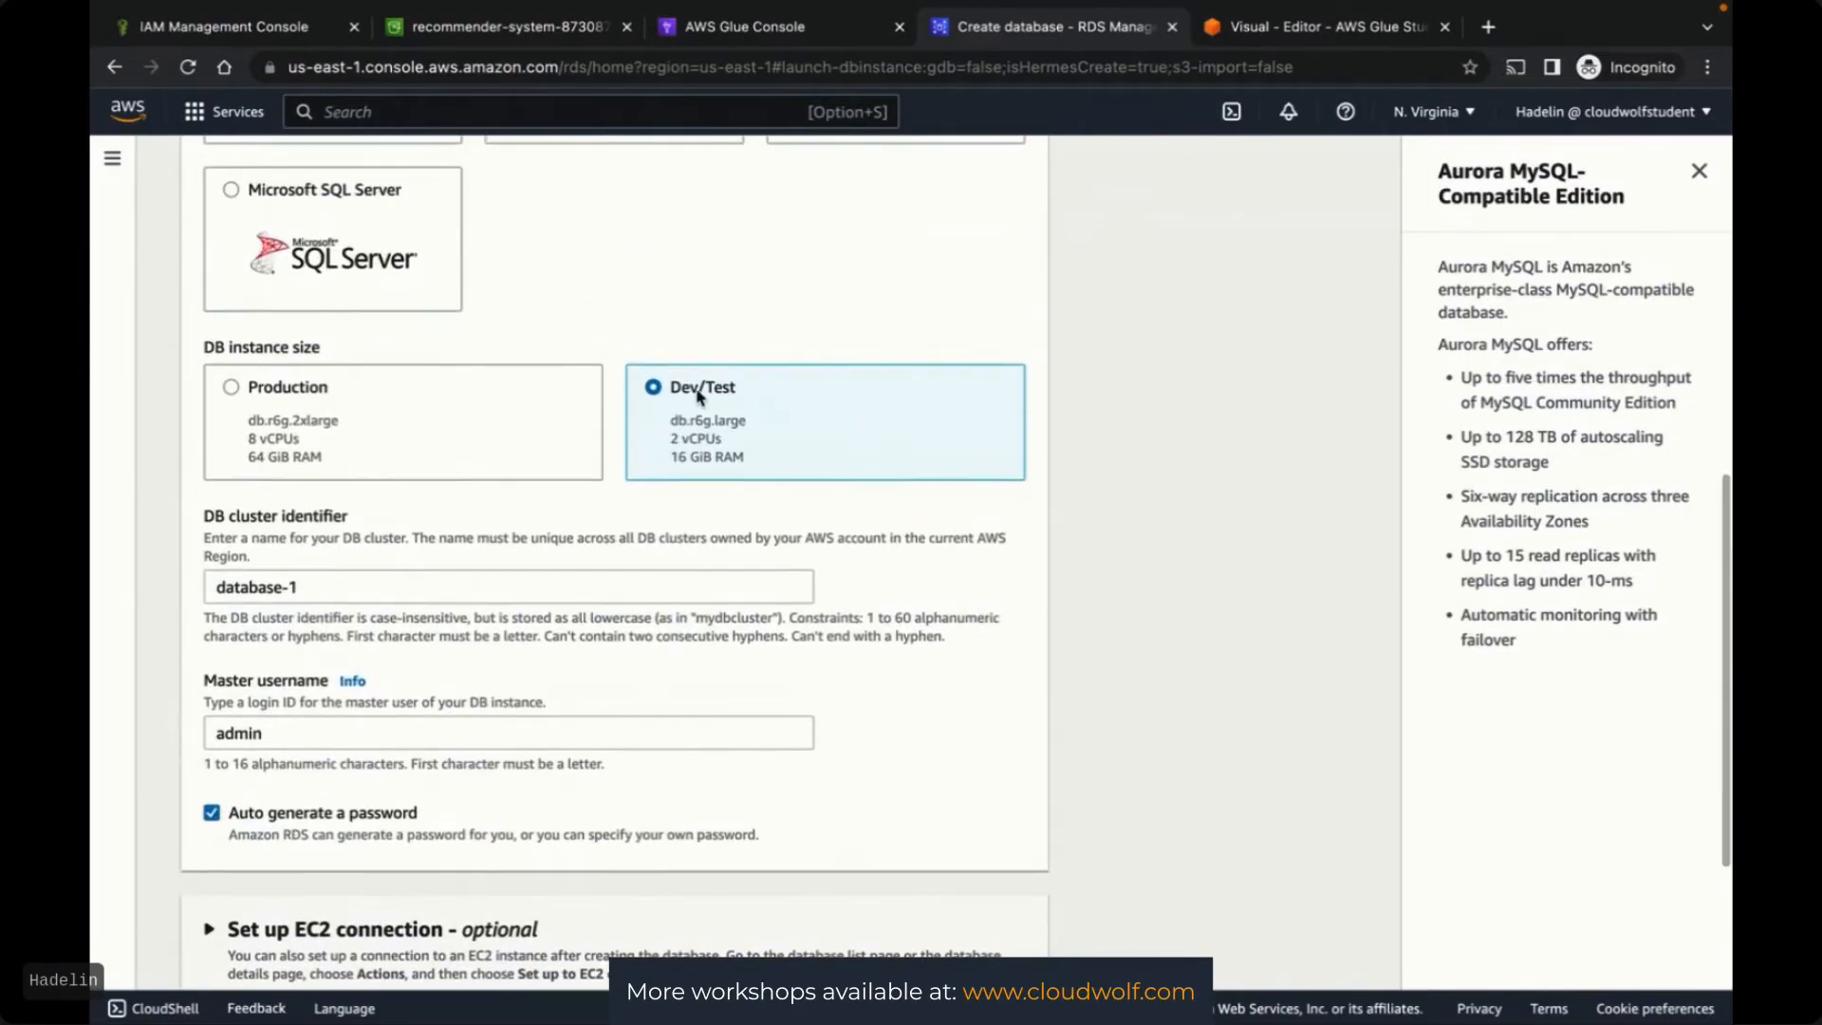
scroll(1220, 557, up, 6)
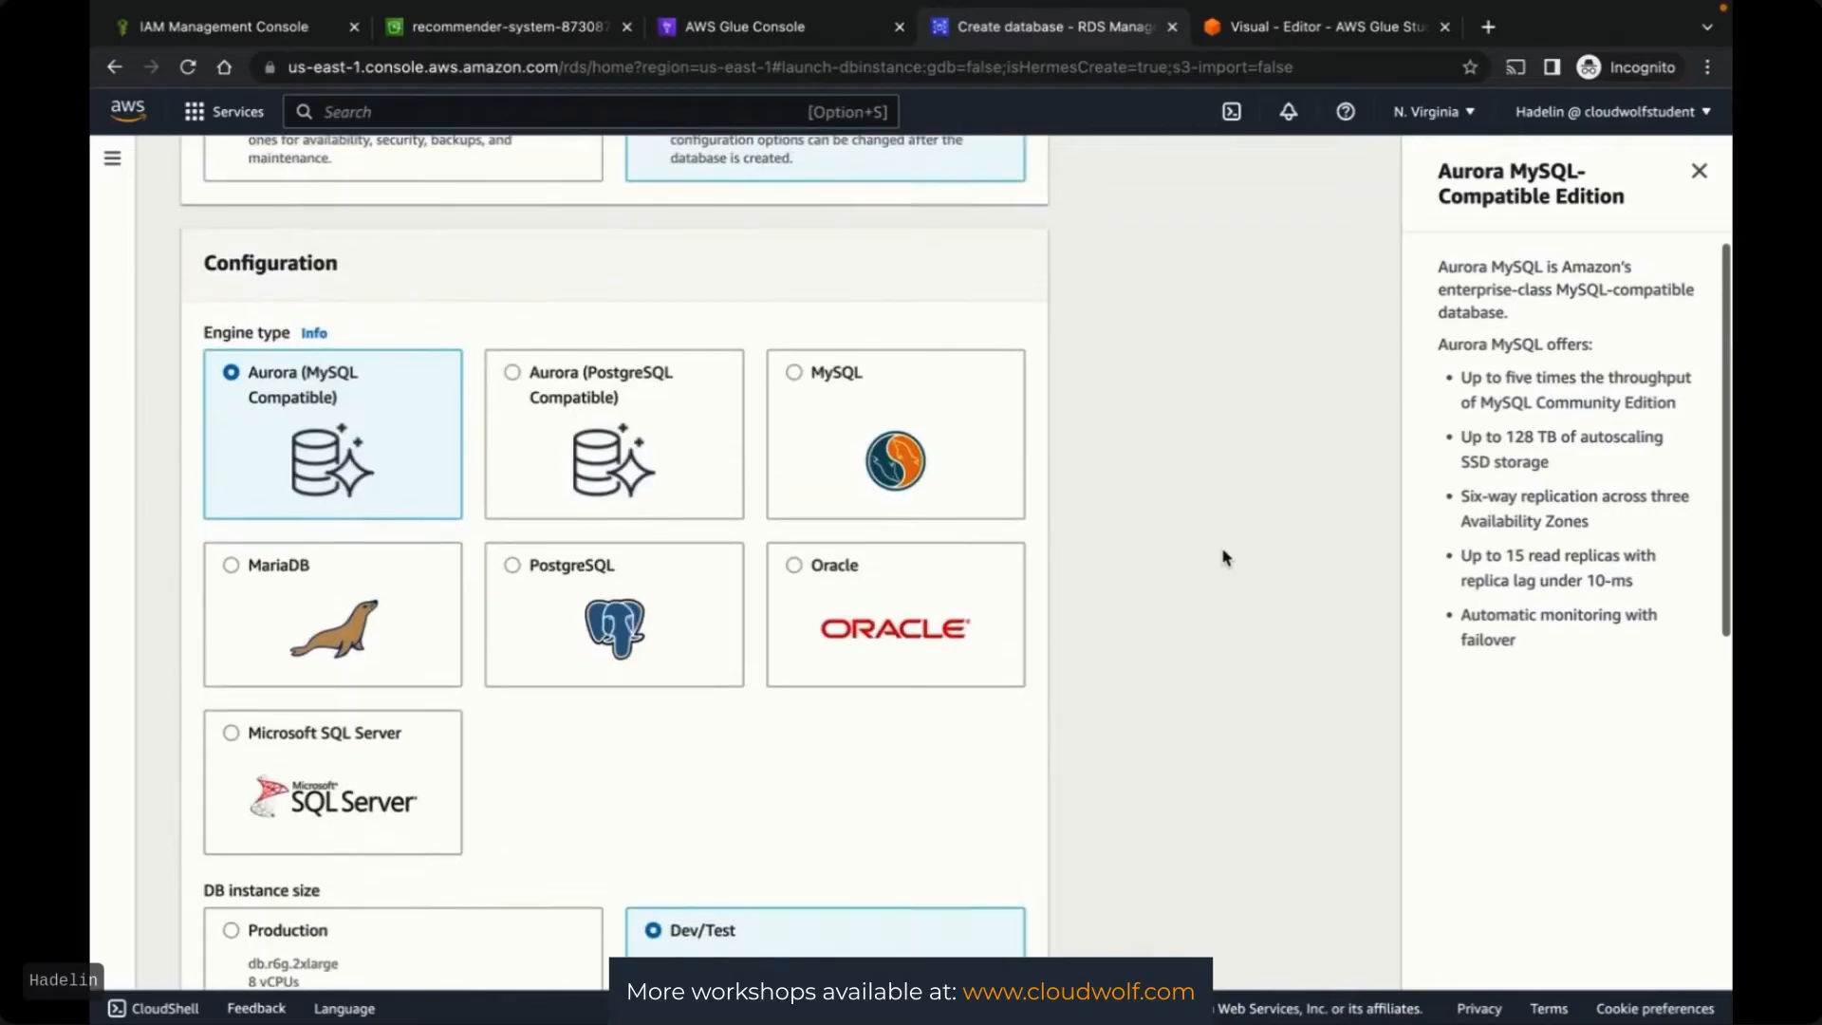
scroll(1222, 557, down, 1)
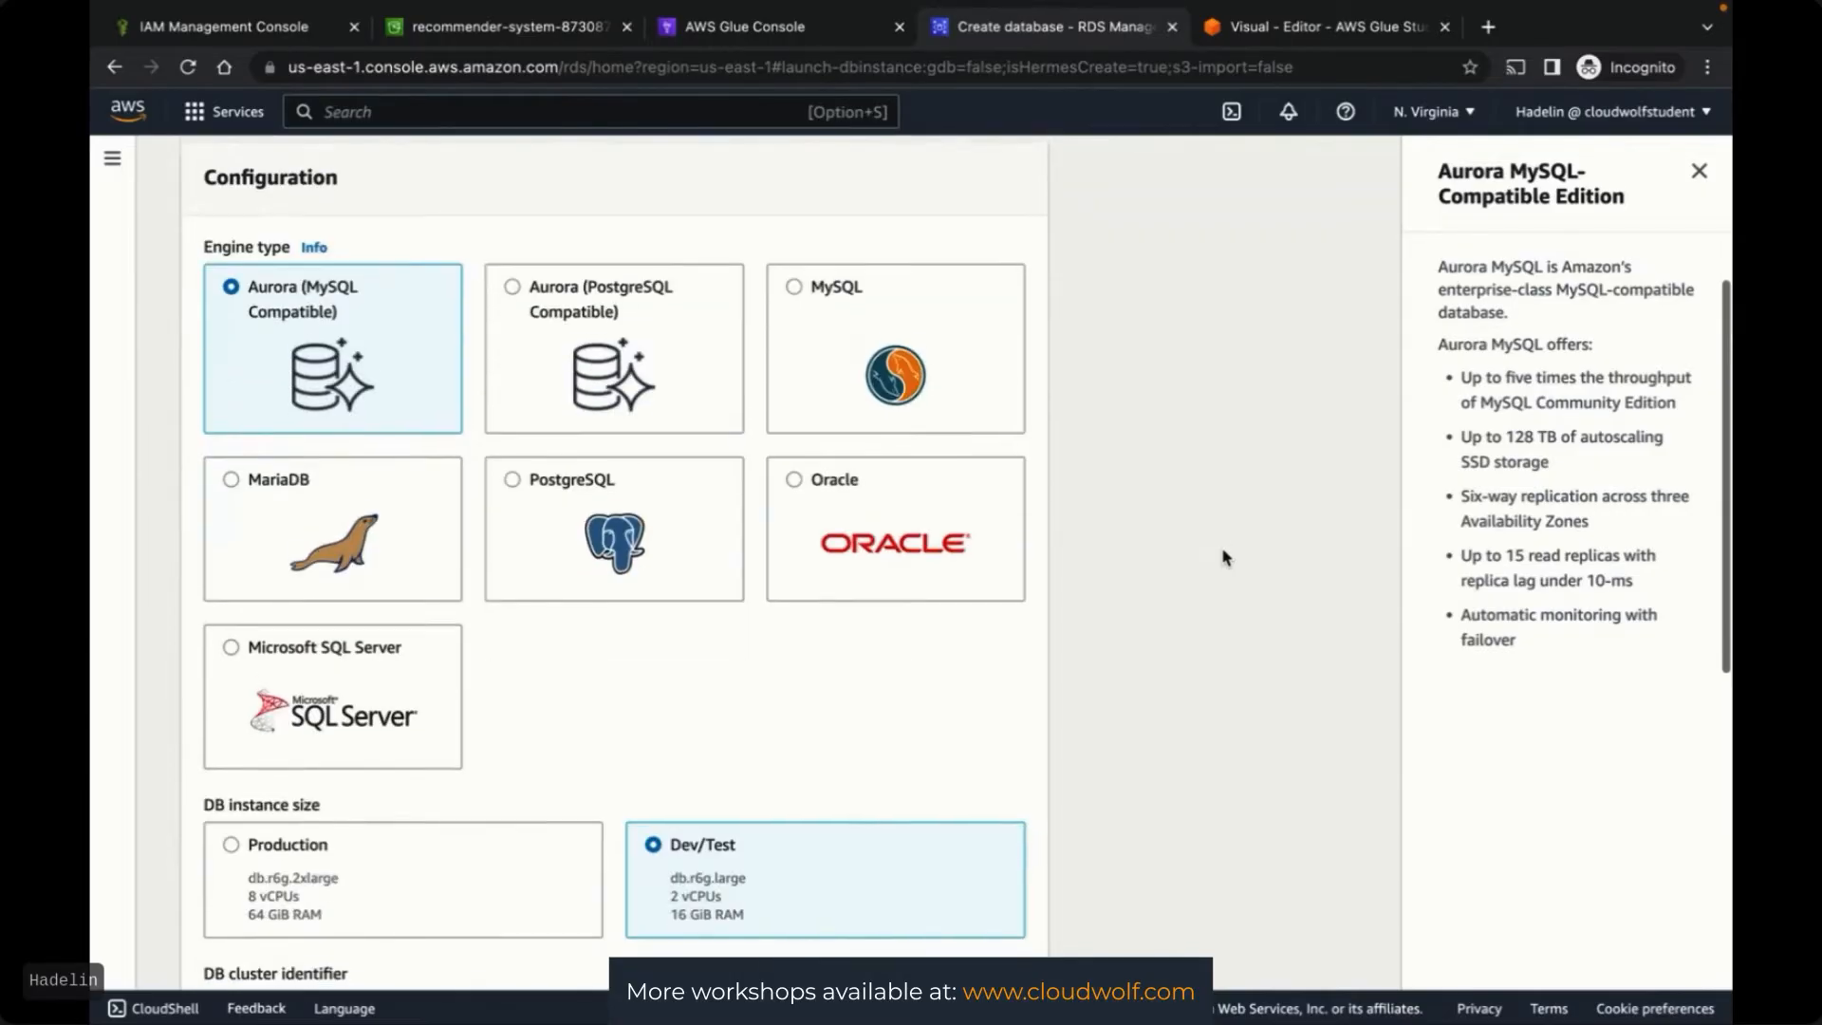
Switch back to MySQL, pick the Free tier db.t3.micro size, and select the default identifier
click(795, 301)
scroll(1135, 651, down, 3)
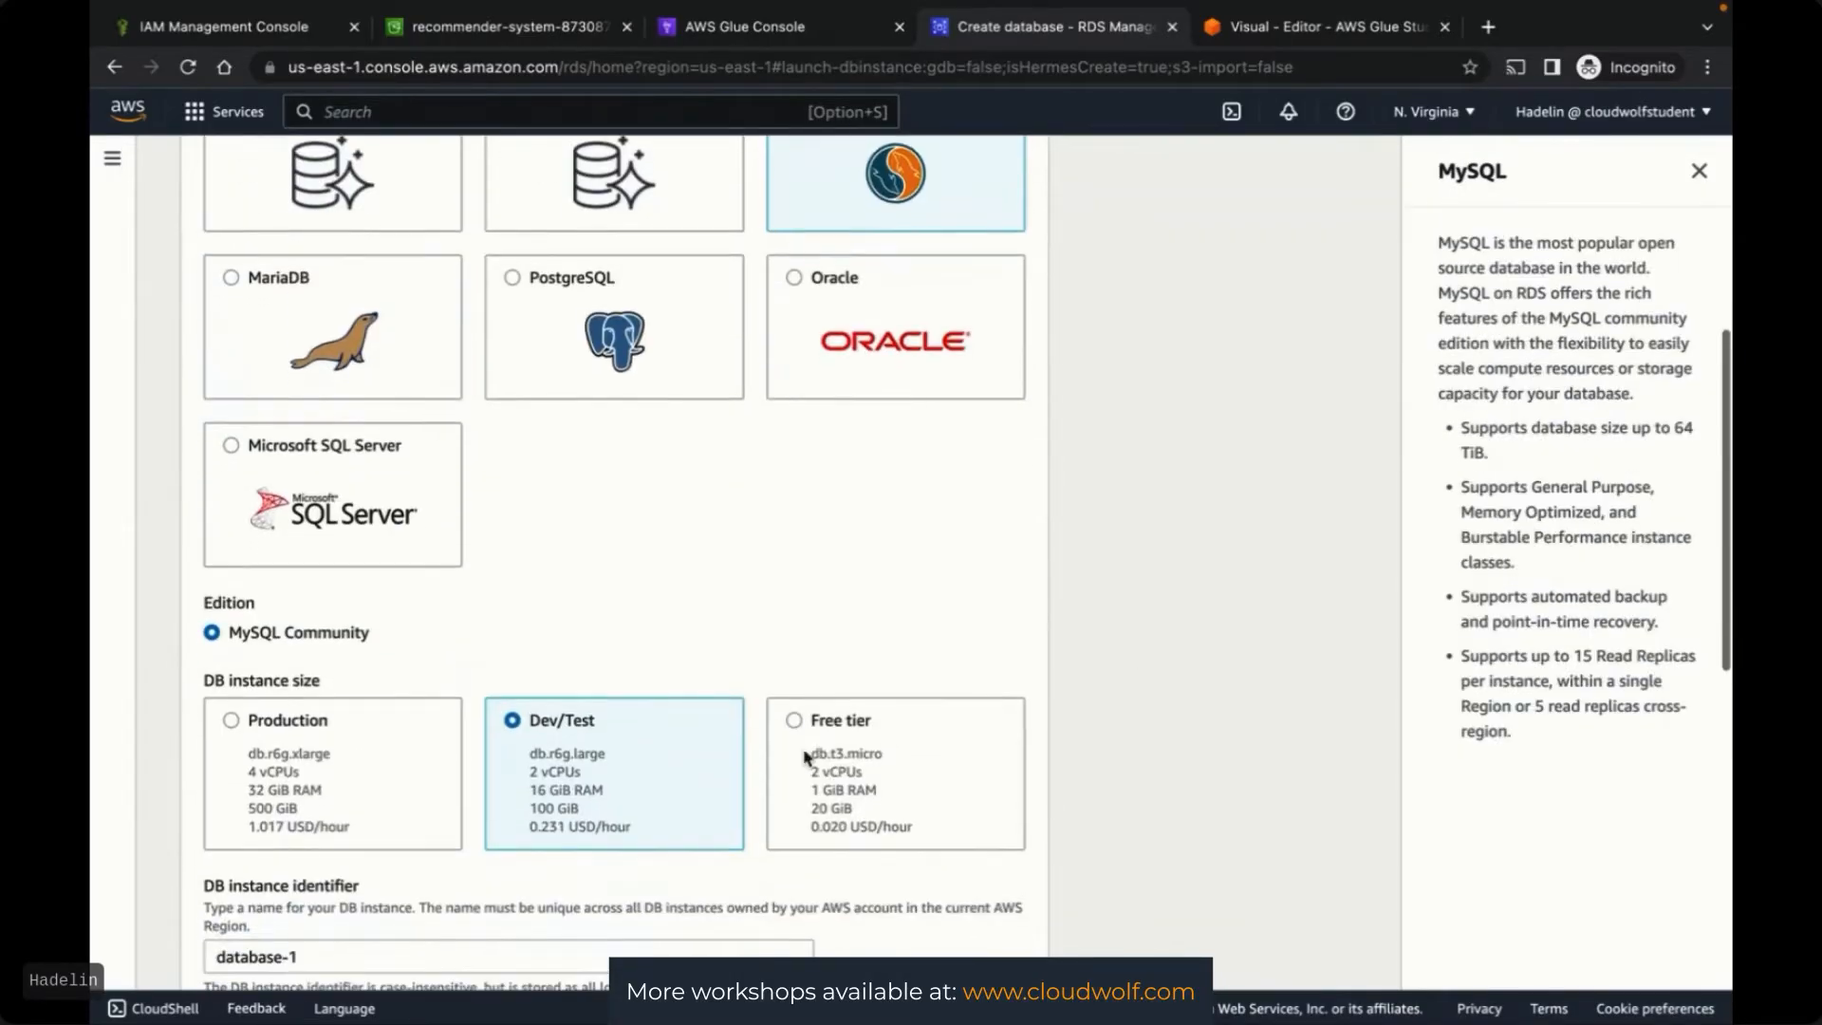
click(795, 723)
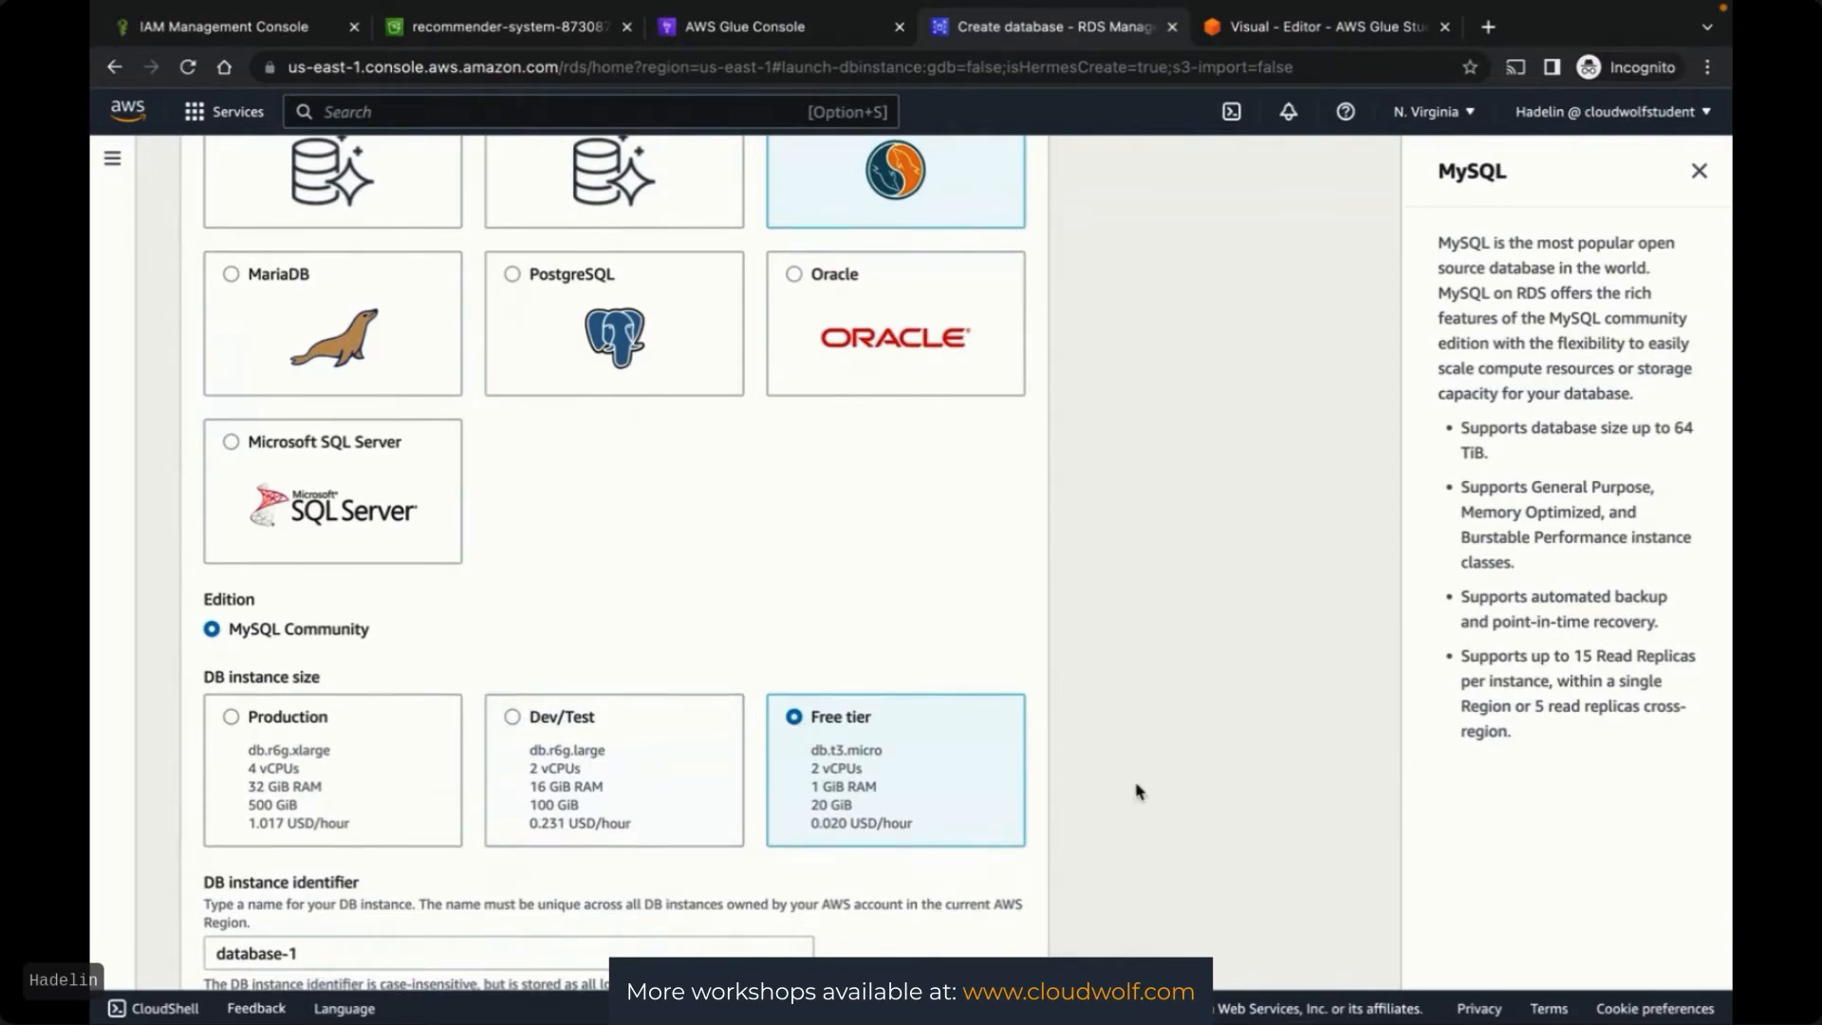
scroll(1137, 790, down, 1)
scroll(1137, 789, up, 2)
scroll(1137, 789, down, 2)
scroll(1139, 790, down, 10)
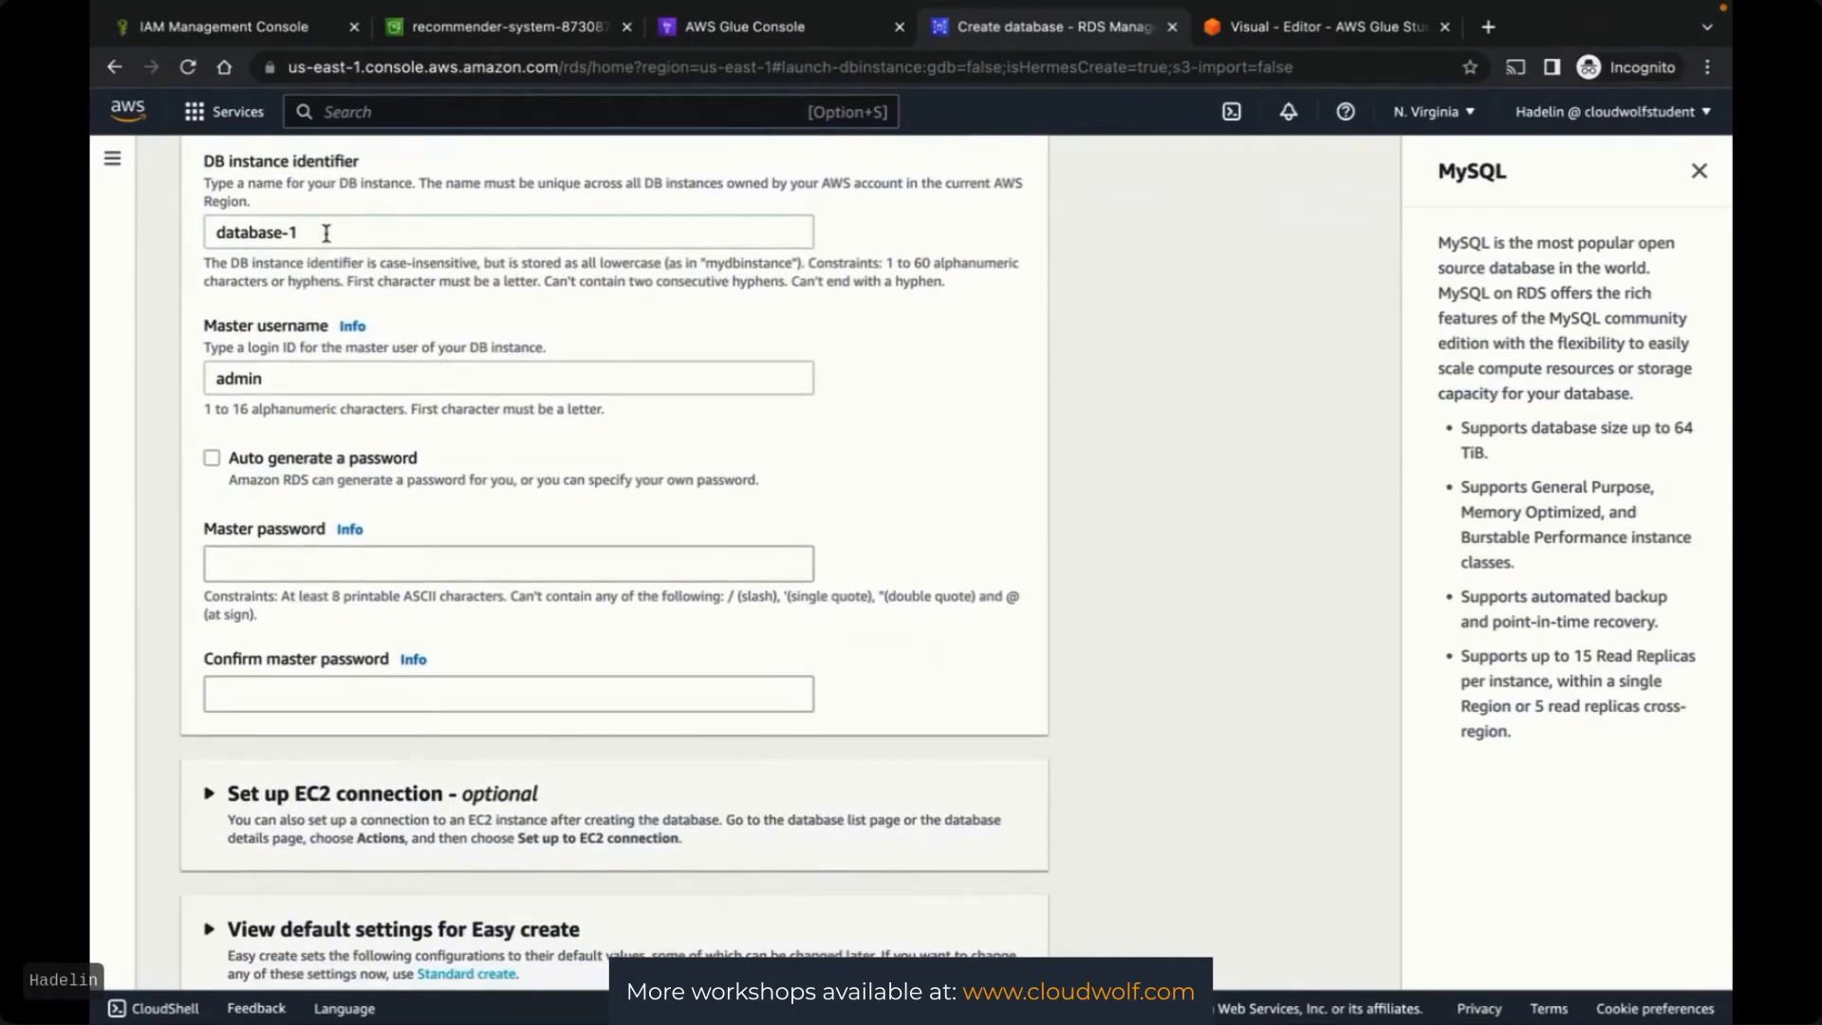
drag(325, 232, 186, 241)
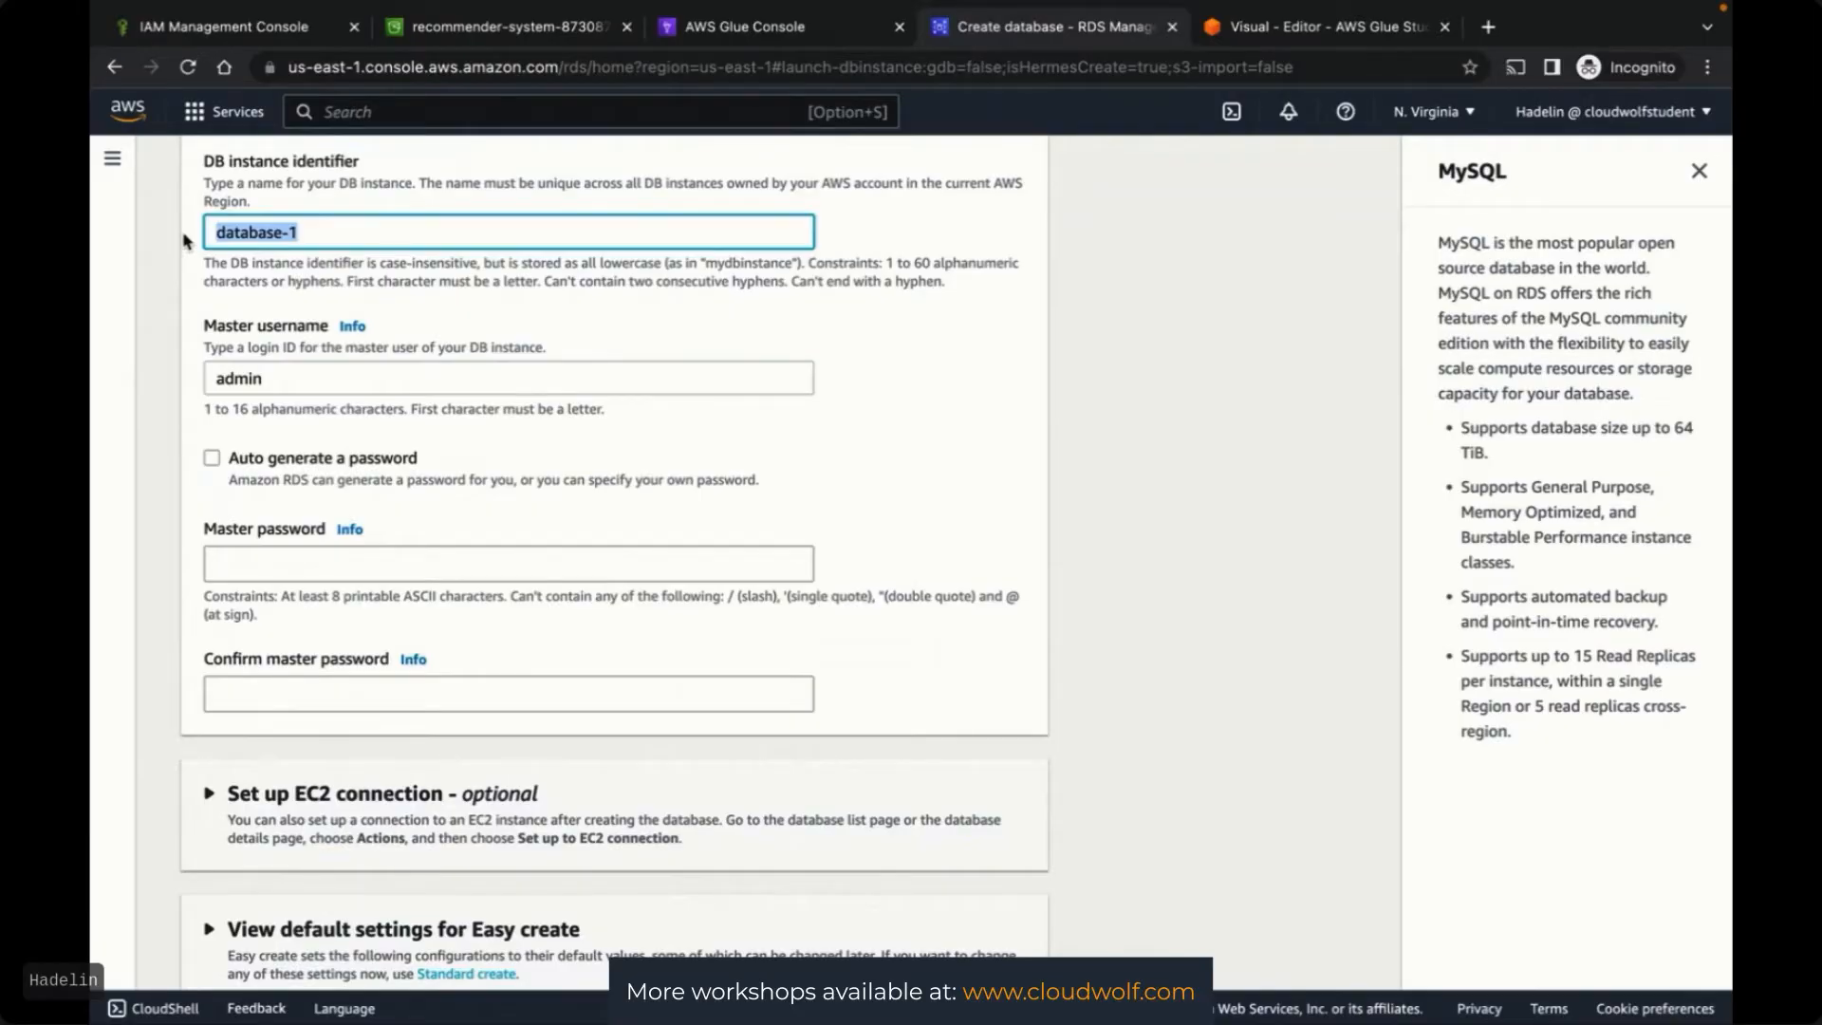
Rename the DB instance identifier to customer-features-rds-db-instance
key(ctrl+Up)
click(1240, 642)
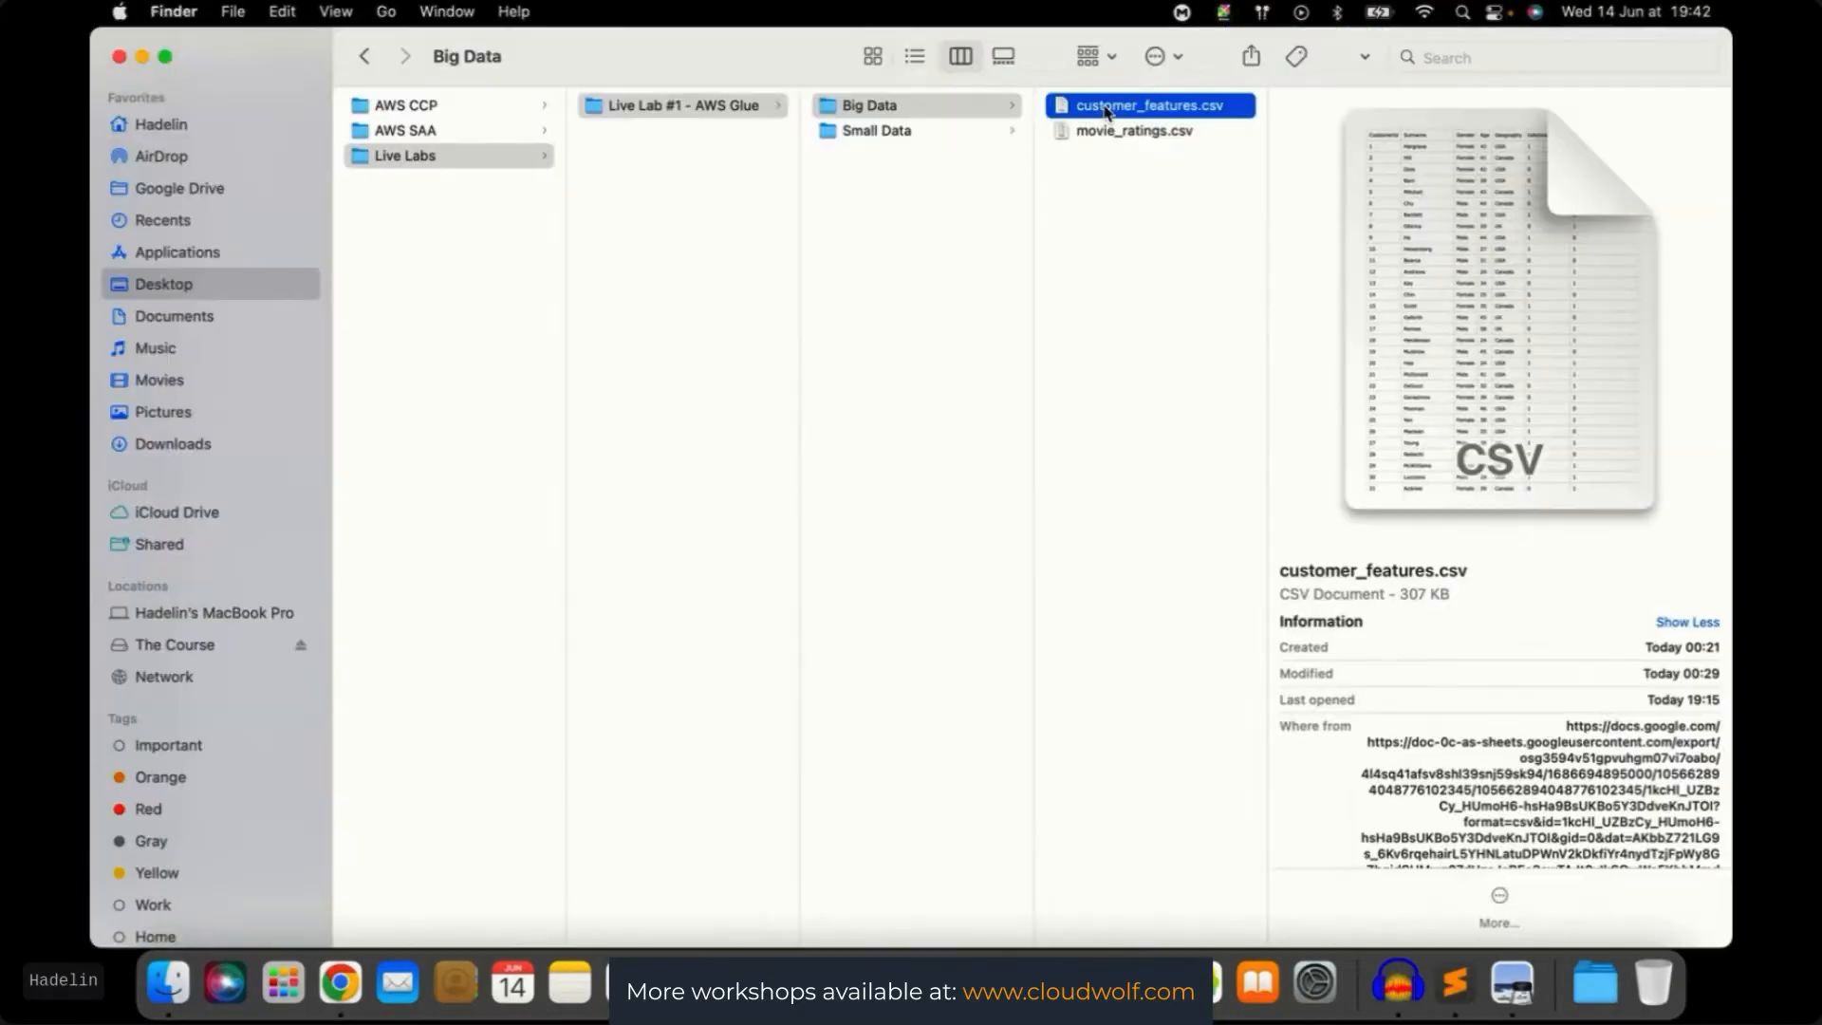
key(ctrl+Up)
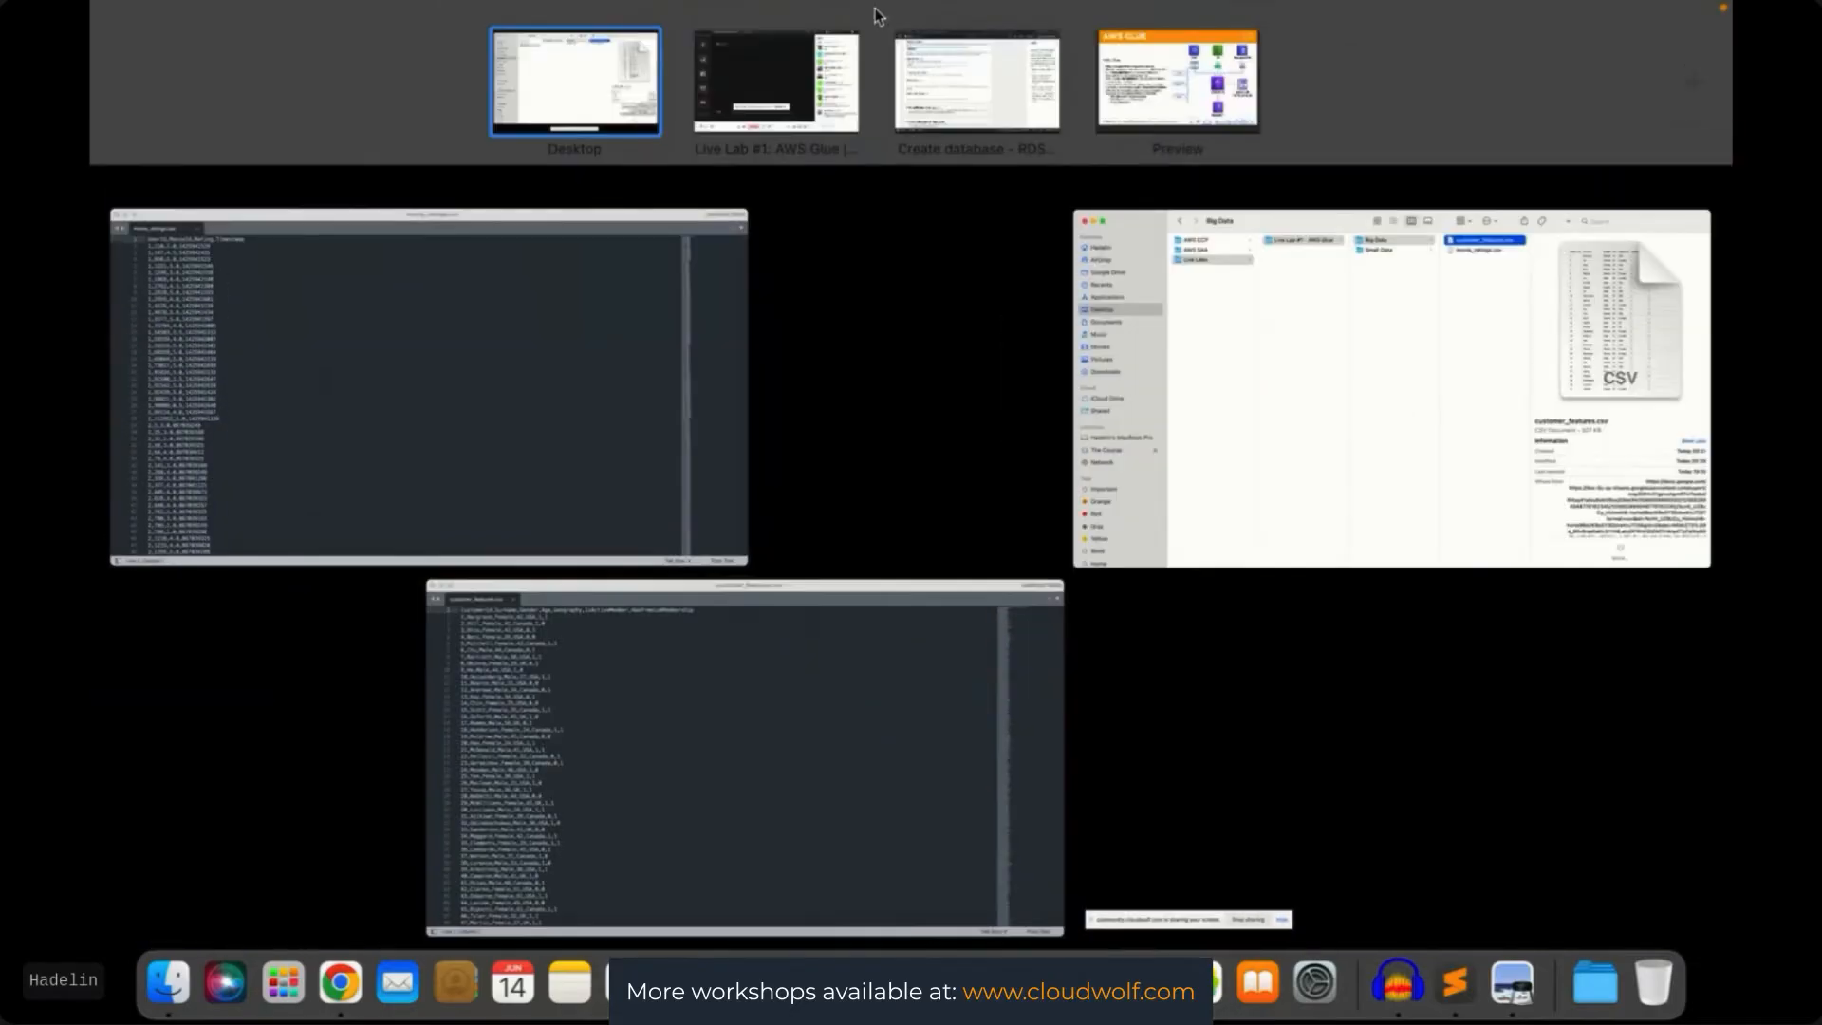
click(1025, 105)
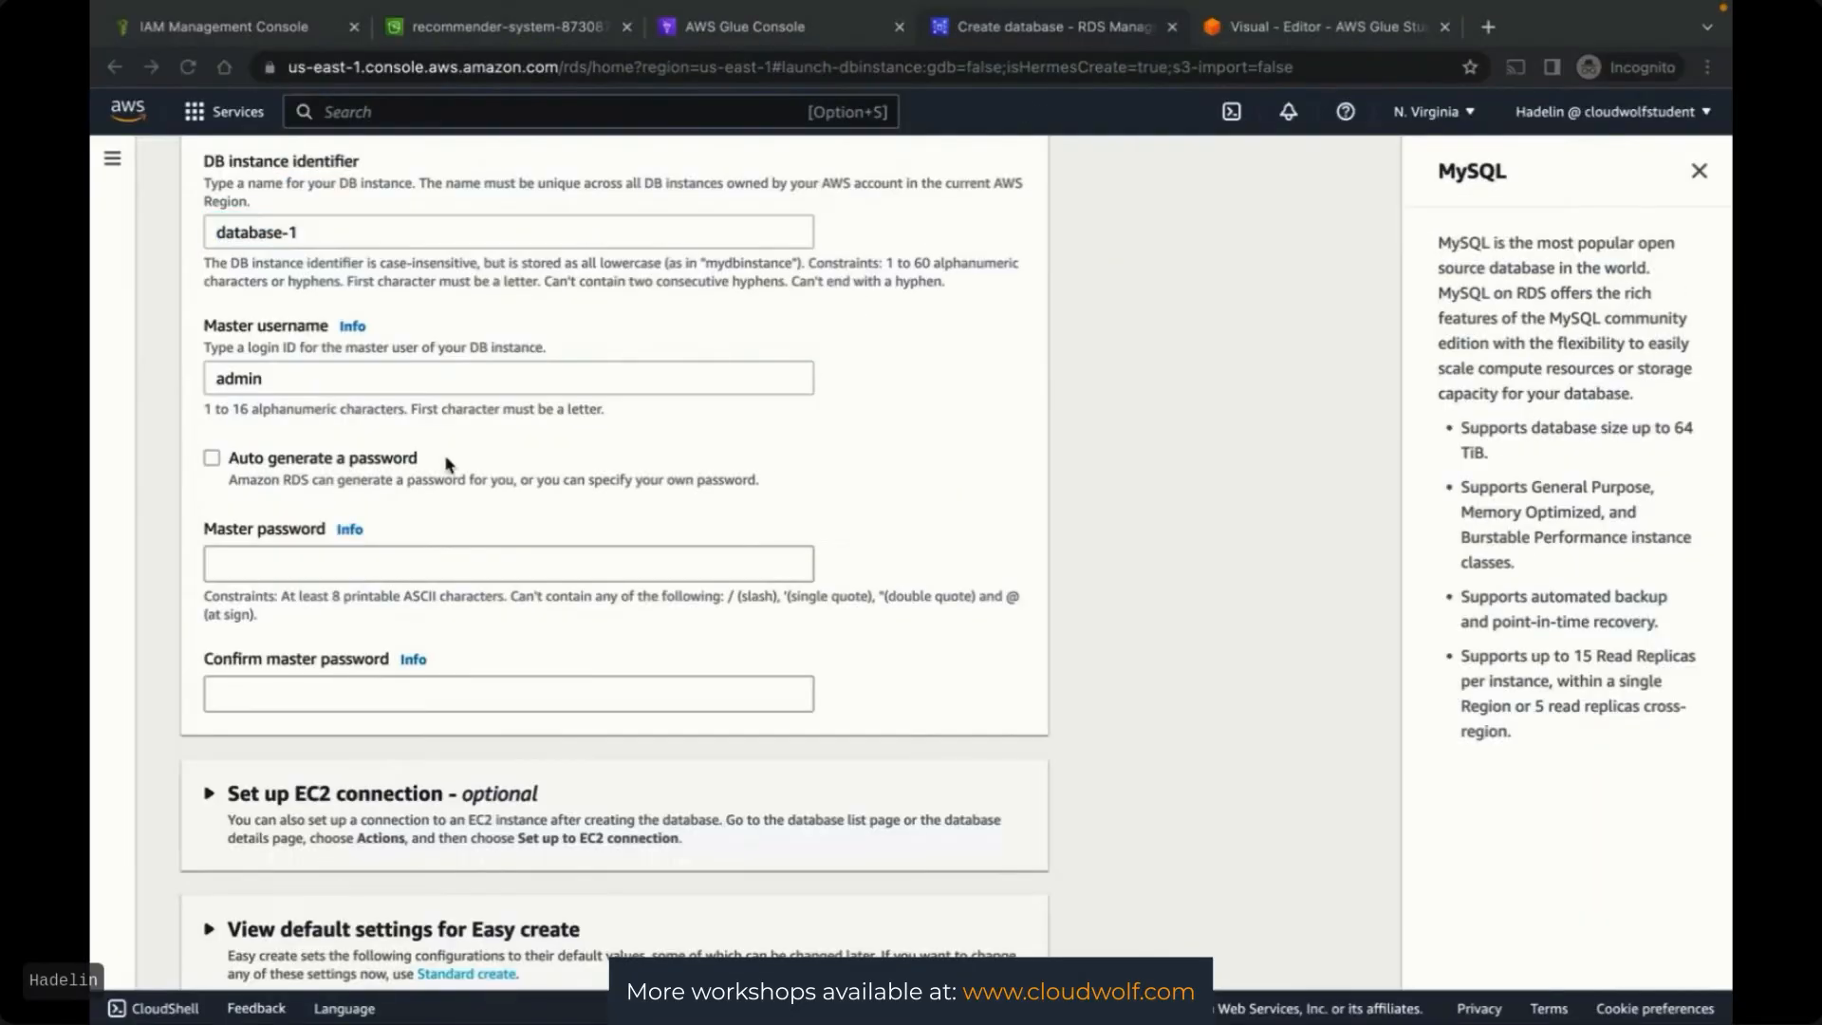
triple_click(326, 244)
text(customer-features-)
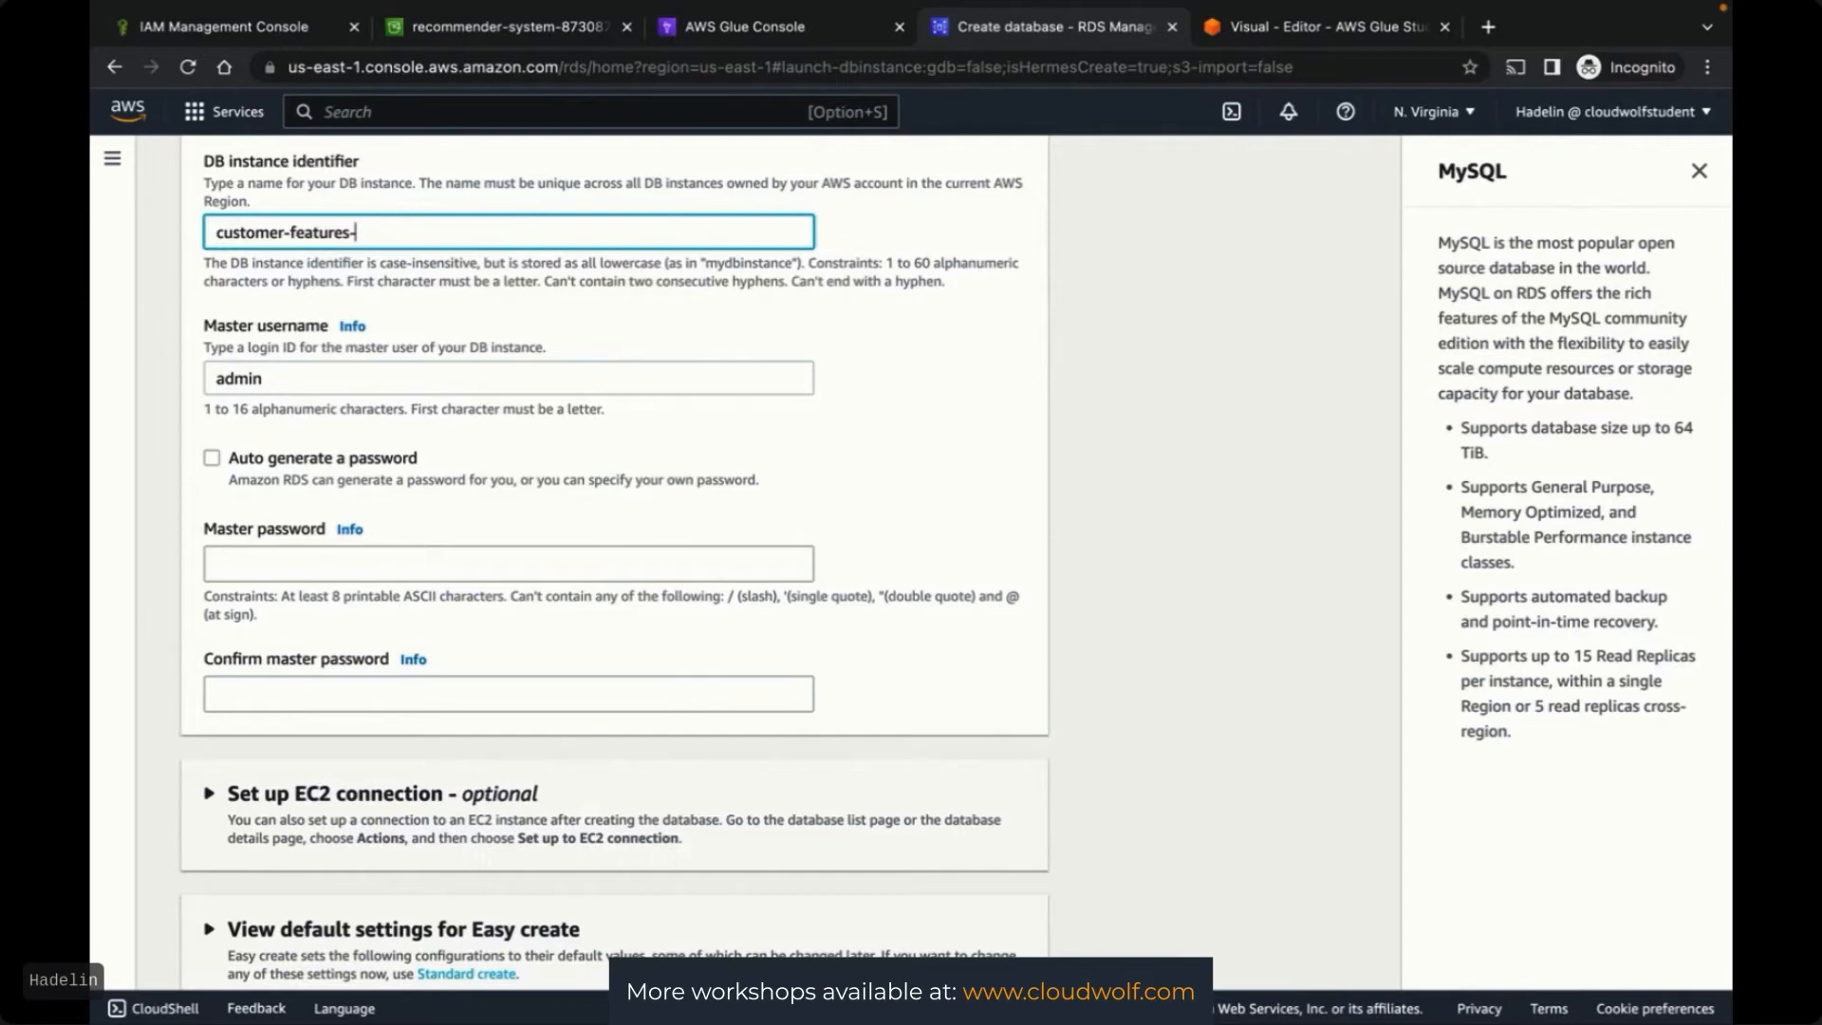
text(rds-db-instance)
key(Home)
click(1187, 313)
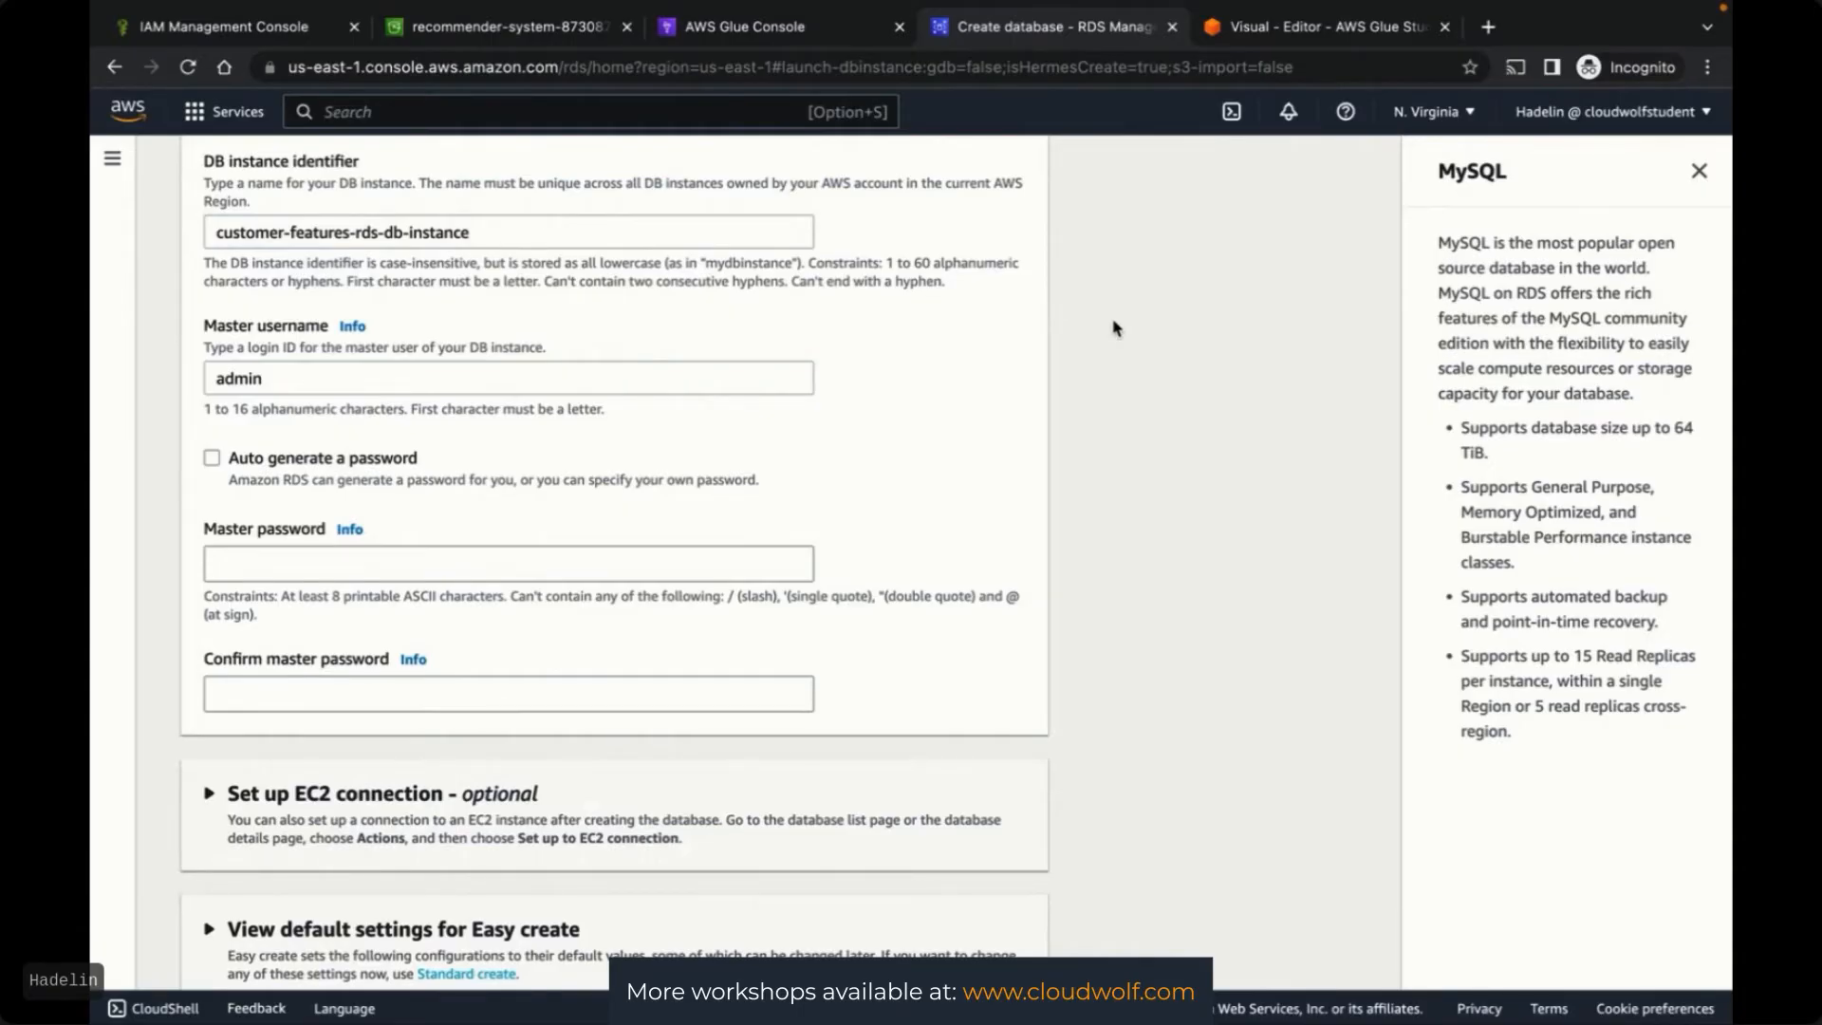
Enter and confirm the master password, then submit Create database
scroll(1114, 327, down, 1)
scroll(1114, 328, up, 1)
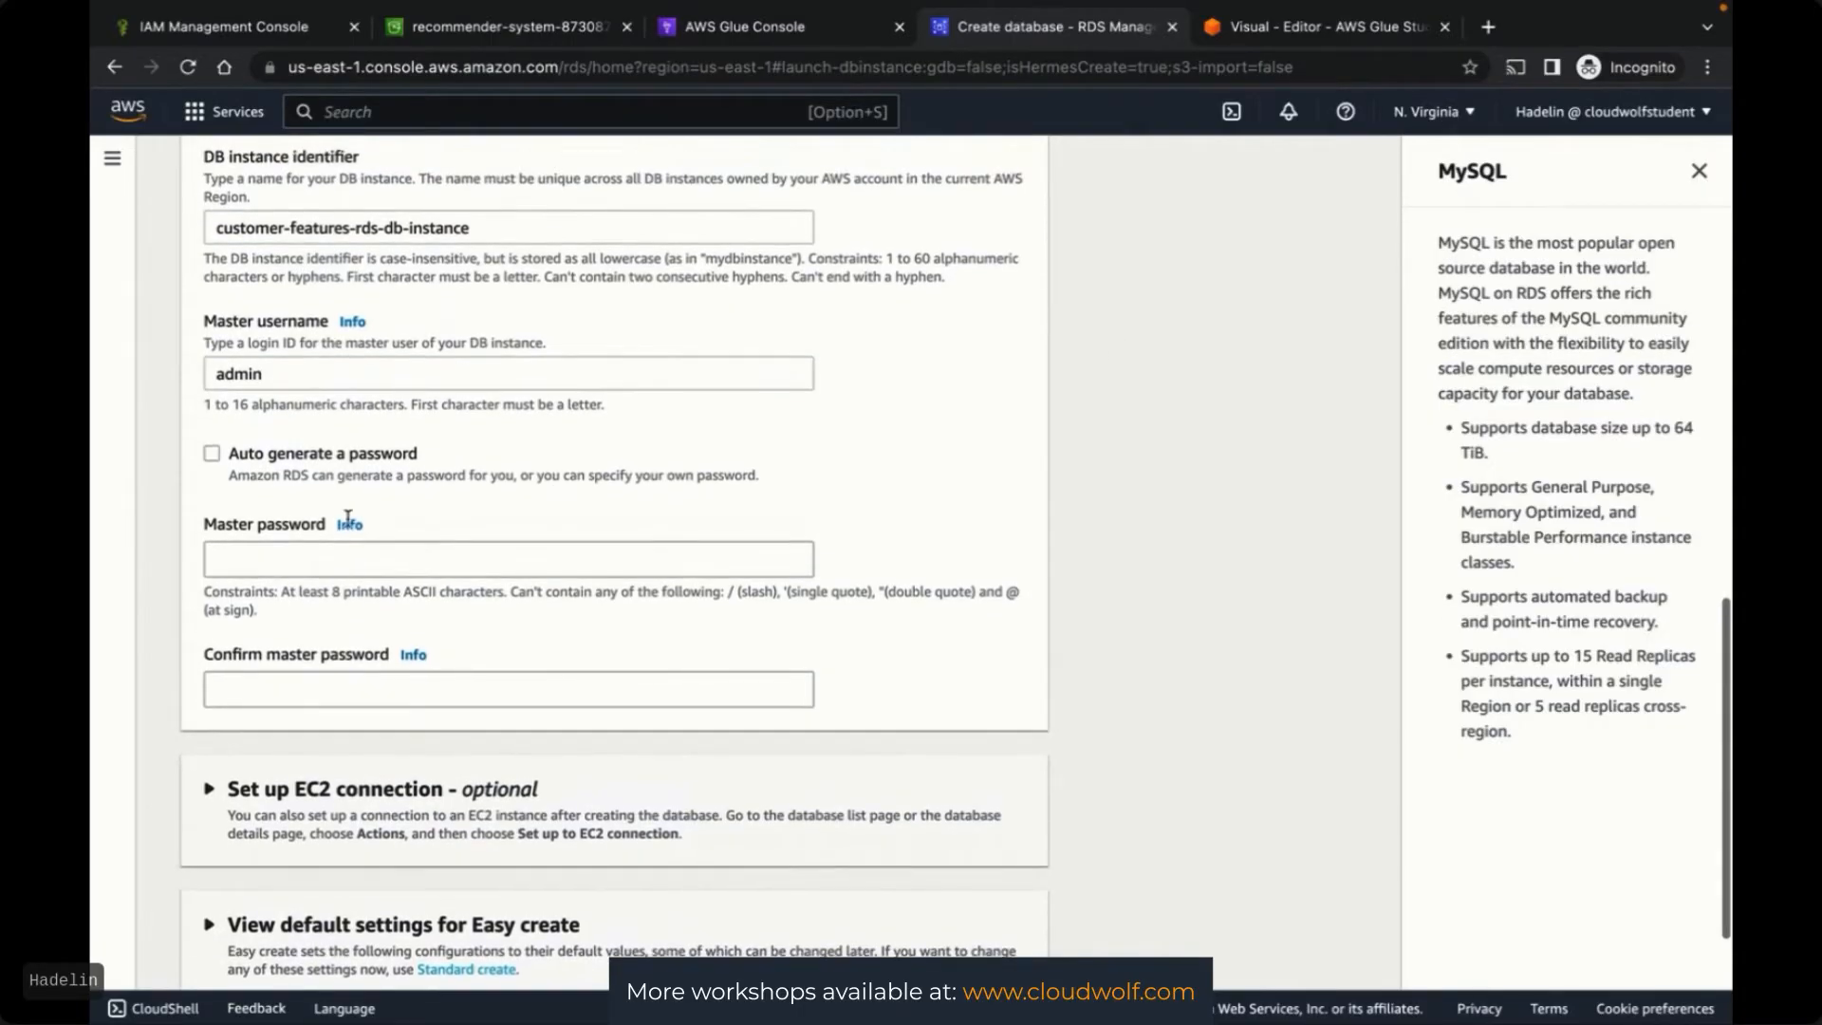
click(281, 544)
text(ad)
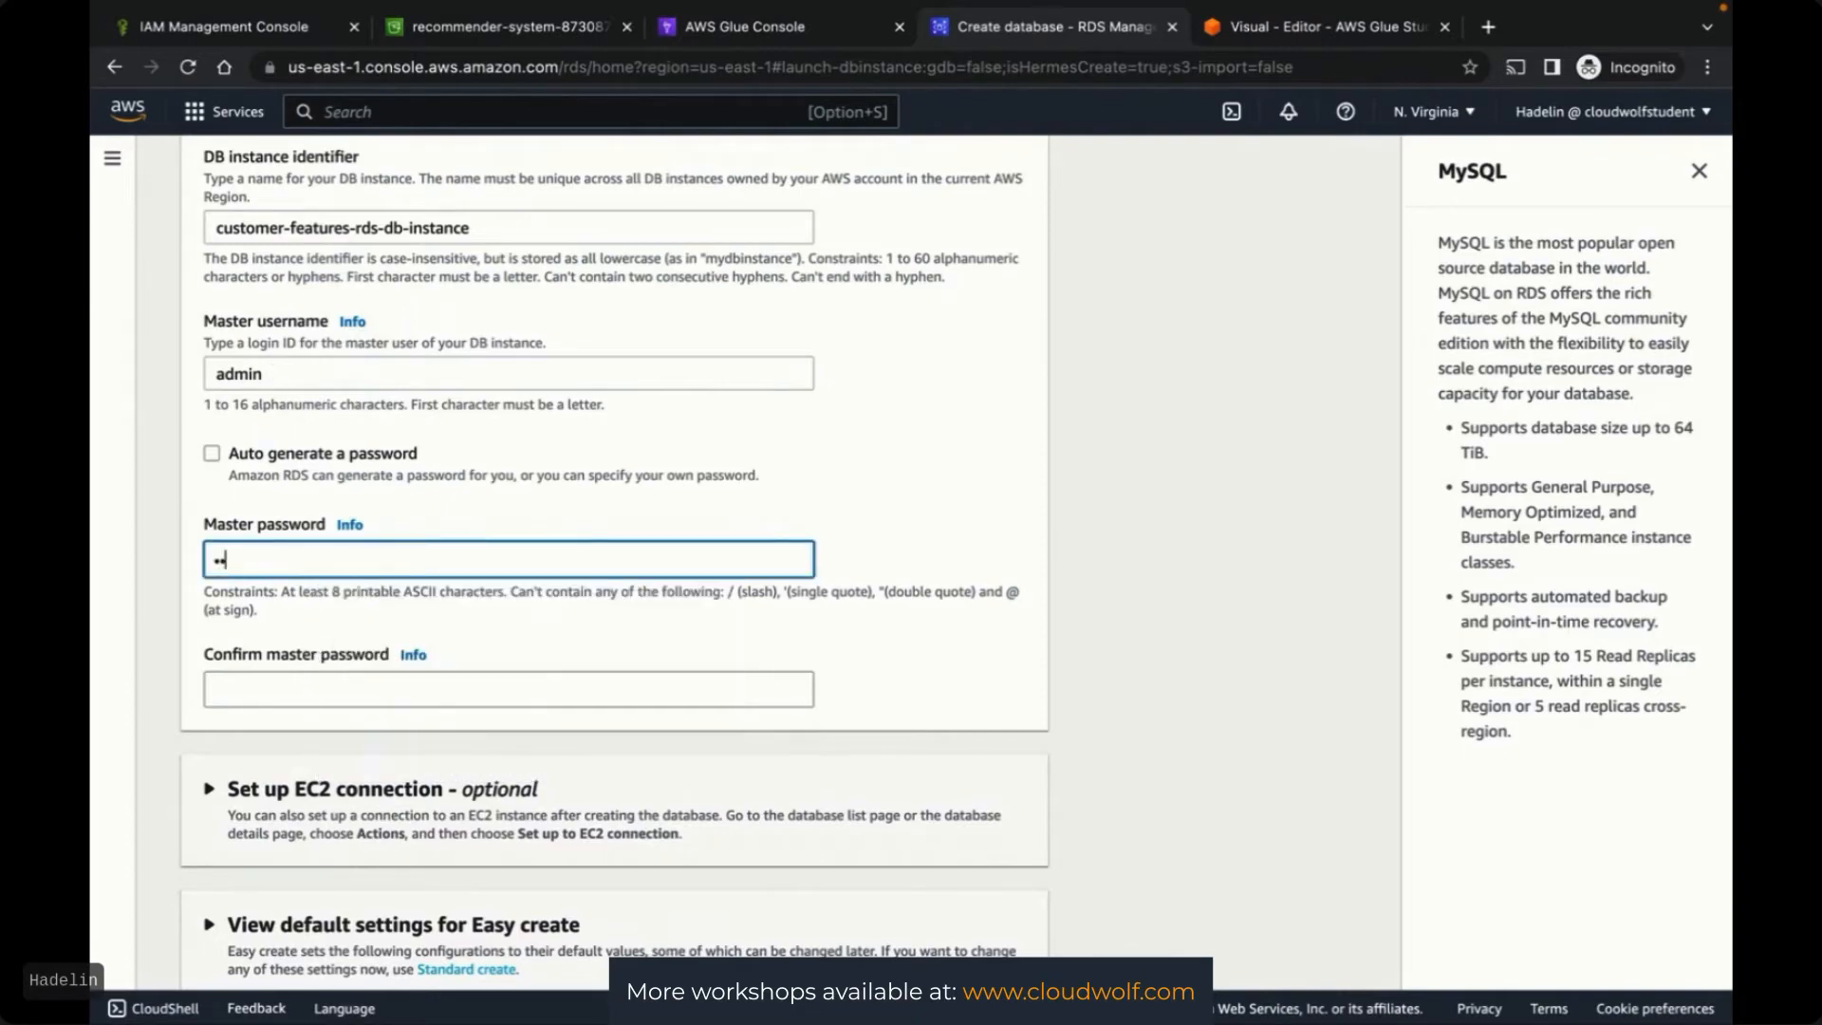
text(•••••••••••)
click(426, 691)
key(ctrl+v)
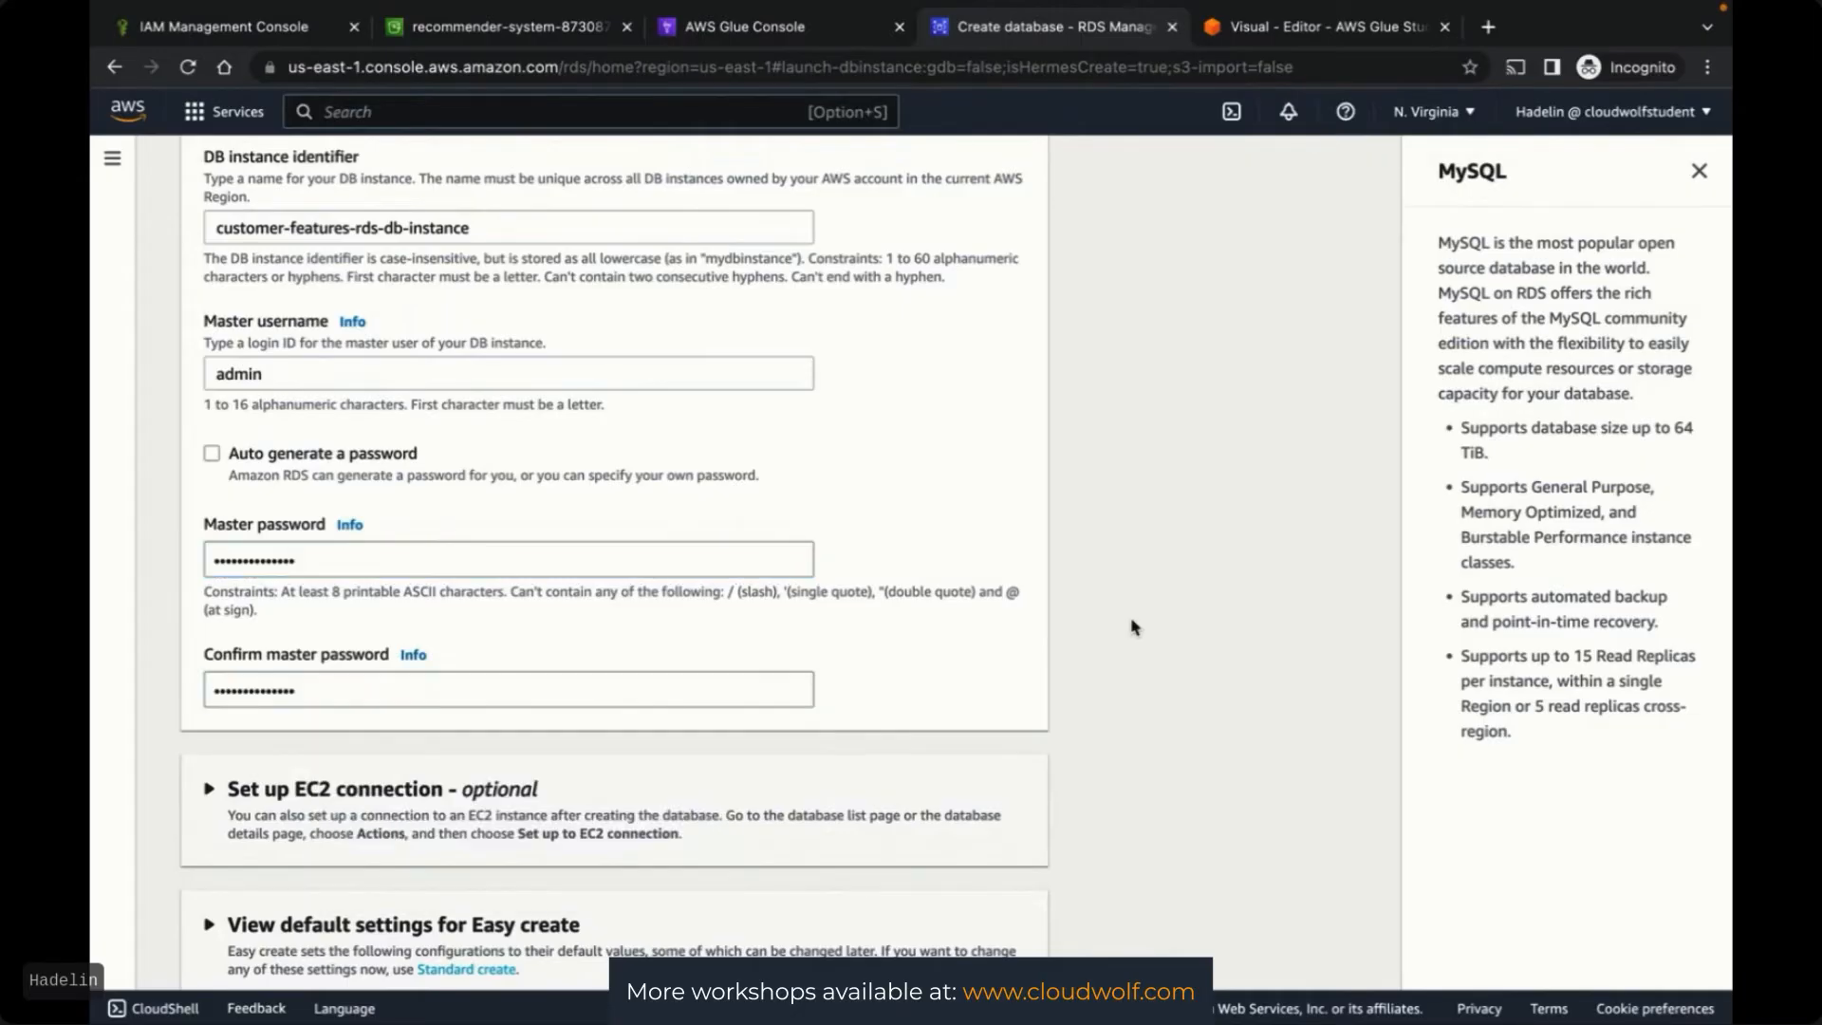
scroll(1134, 626, down, 5)
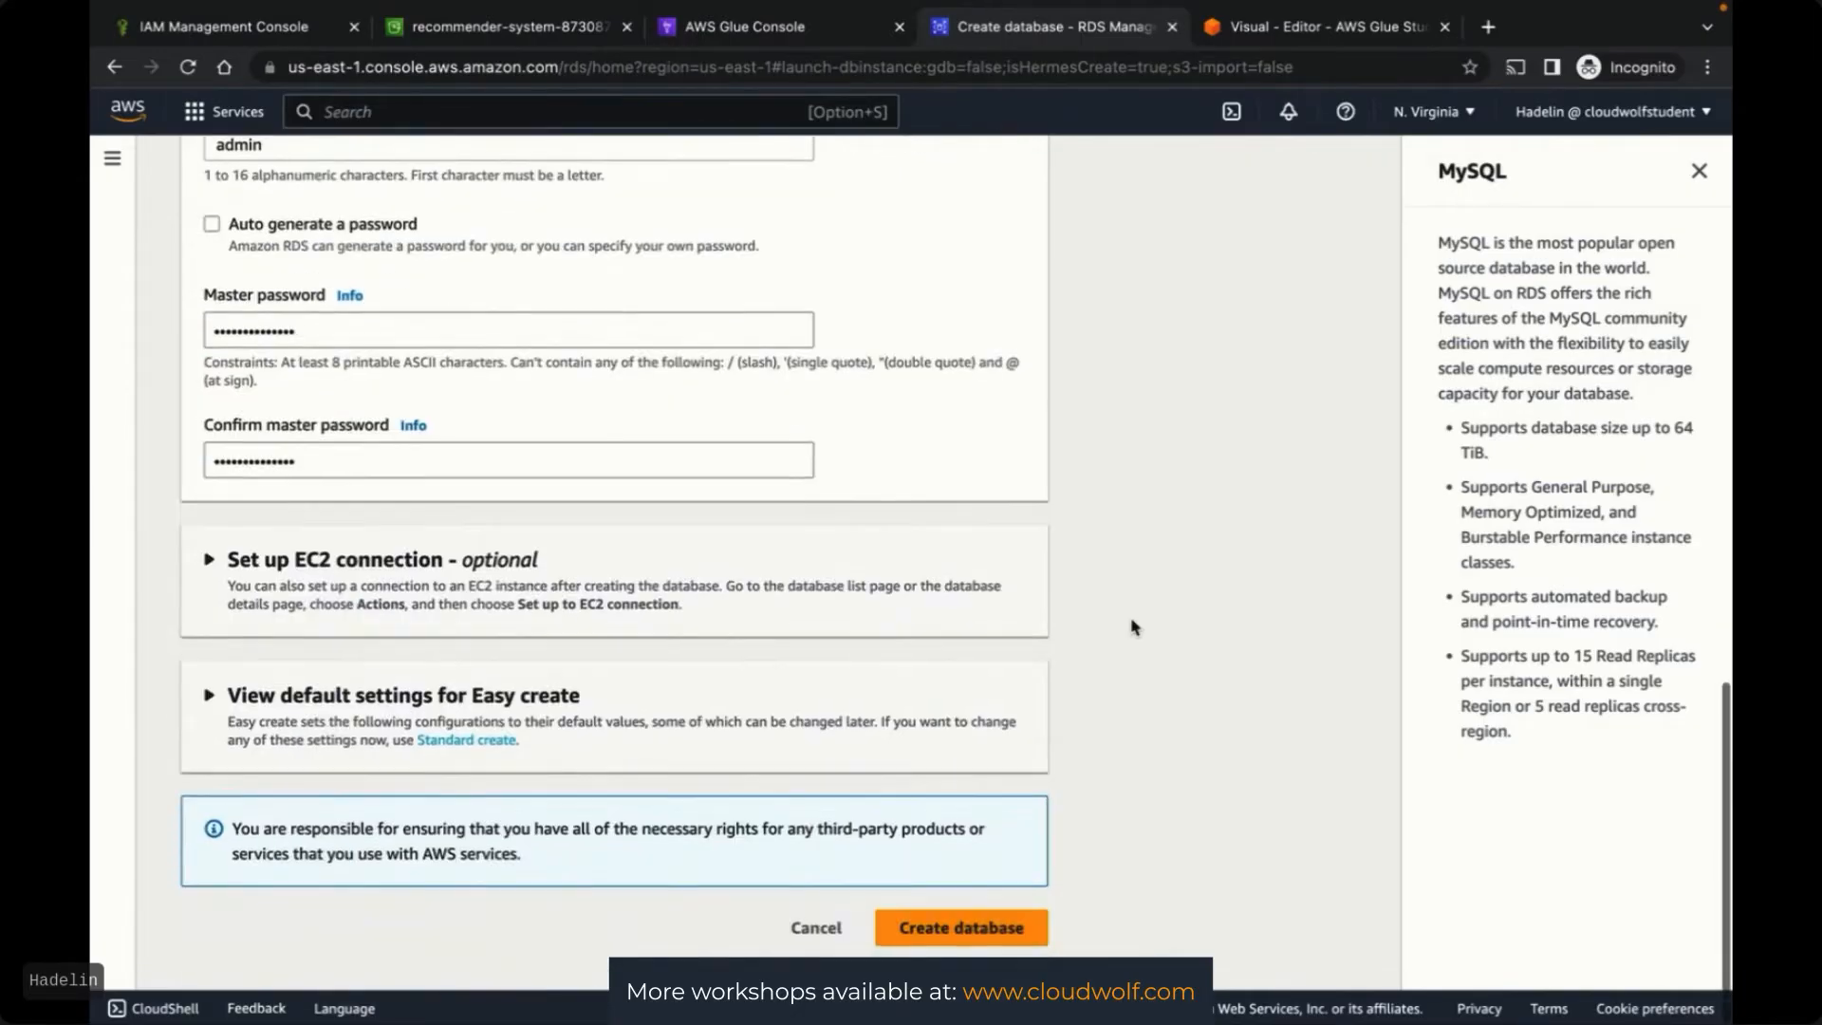
scroll(1134, 626, up, 5)
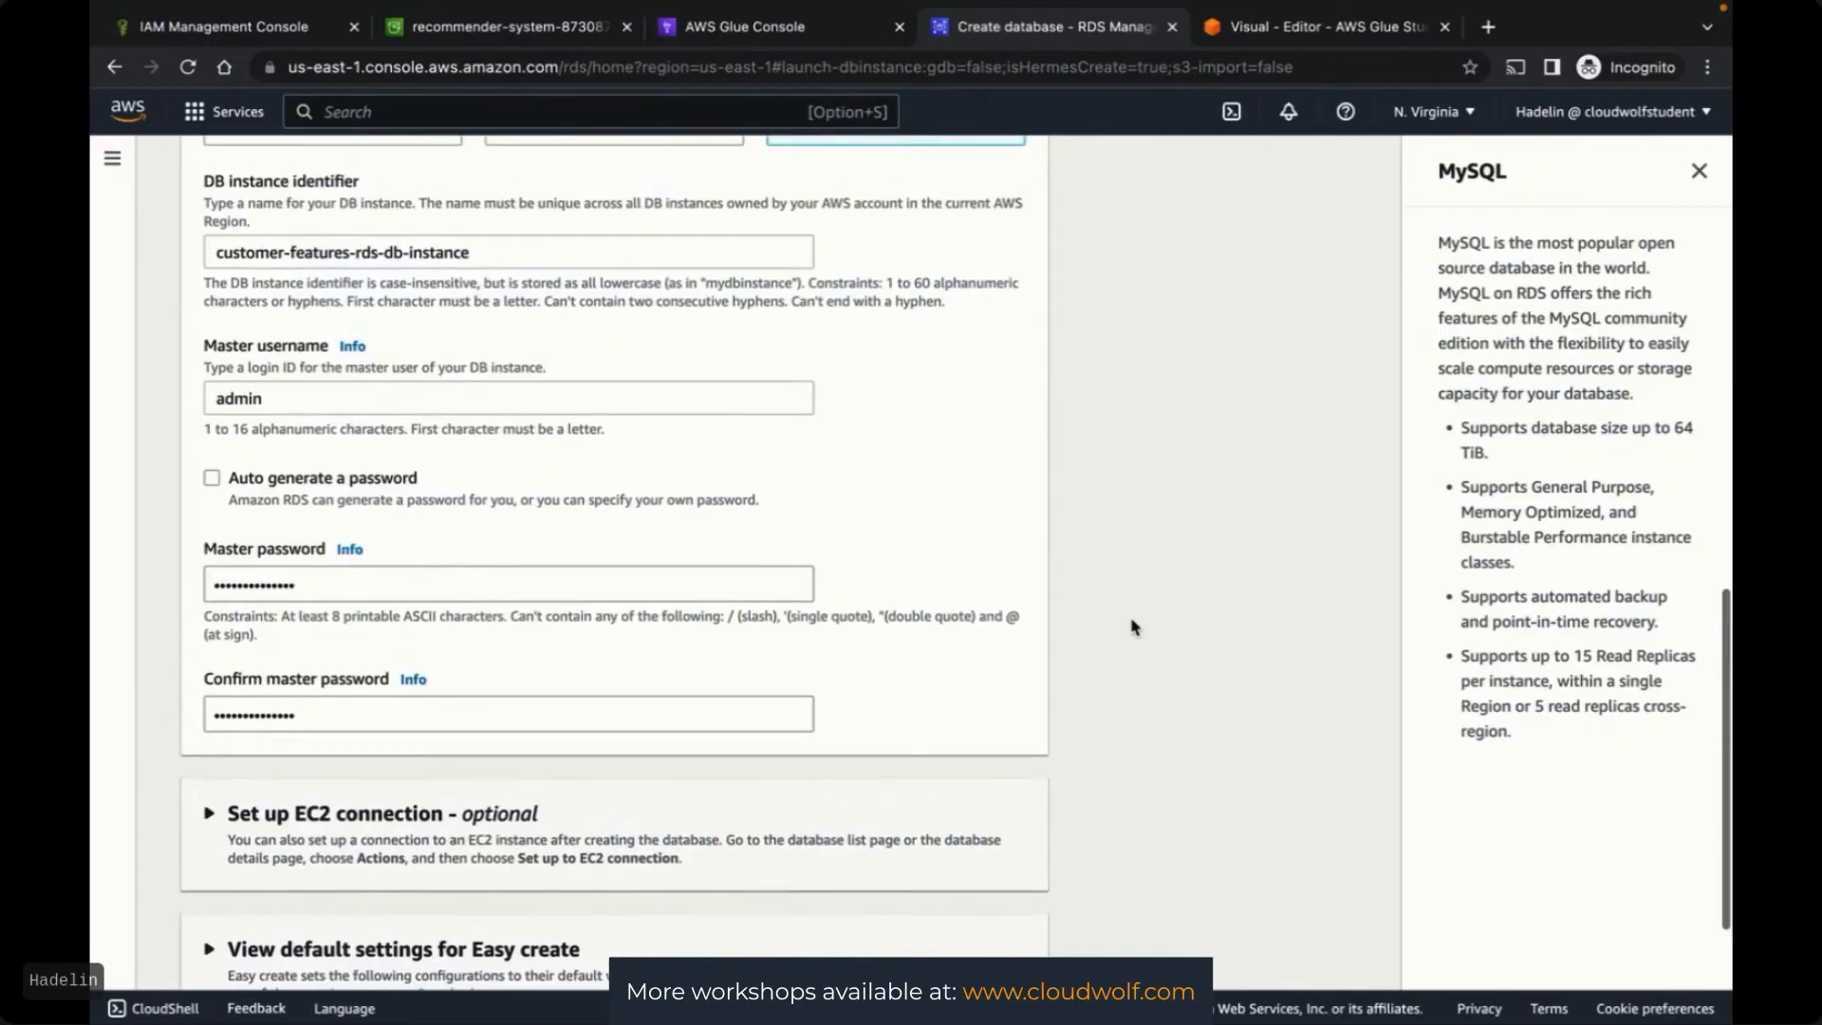
scroll(1134, 626, down, 5)
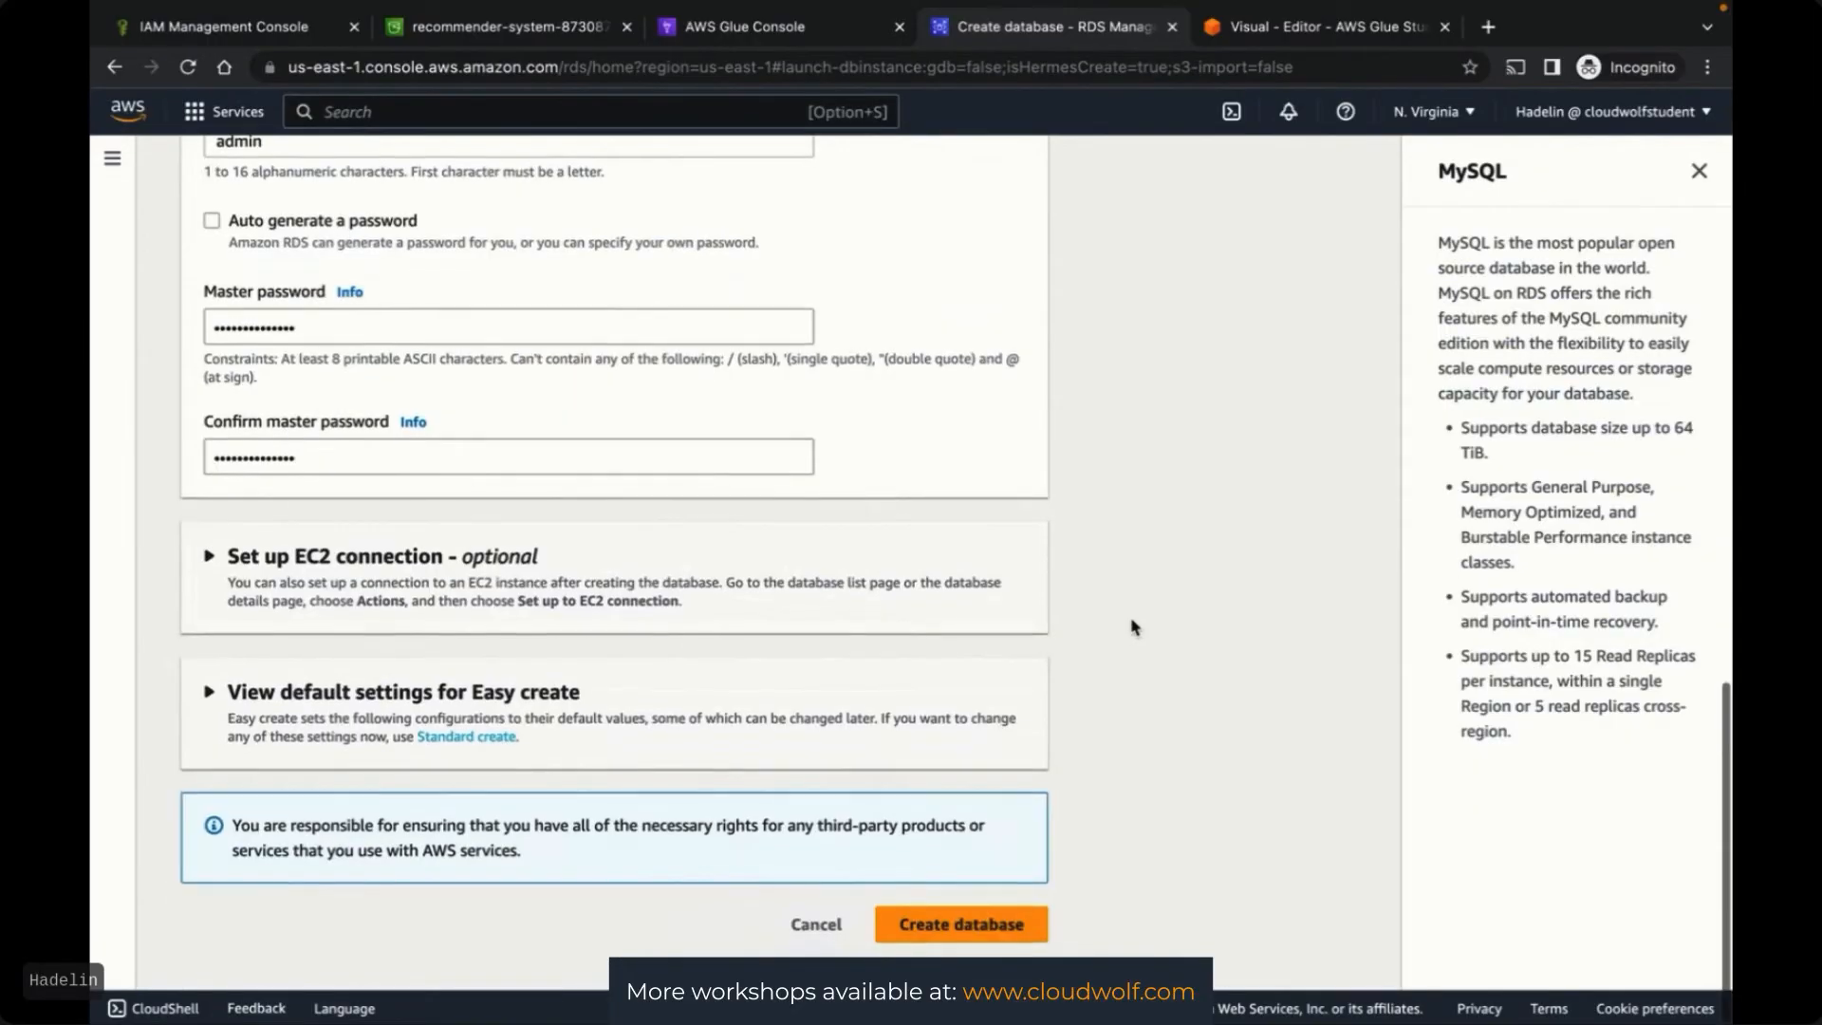
click(936, 937)
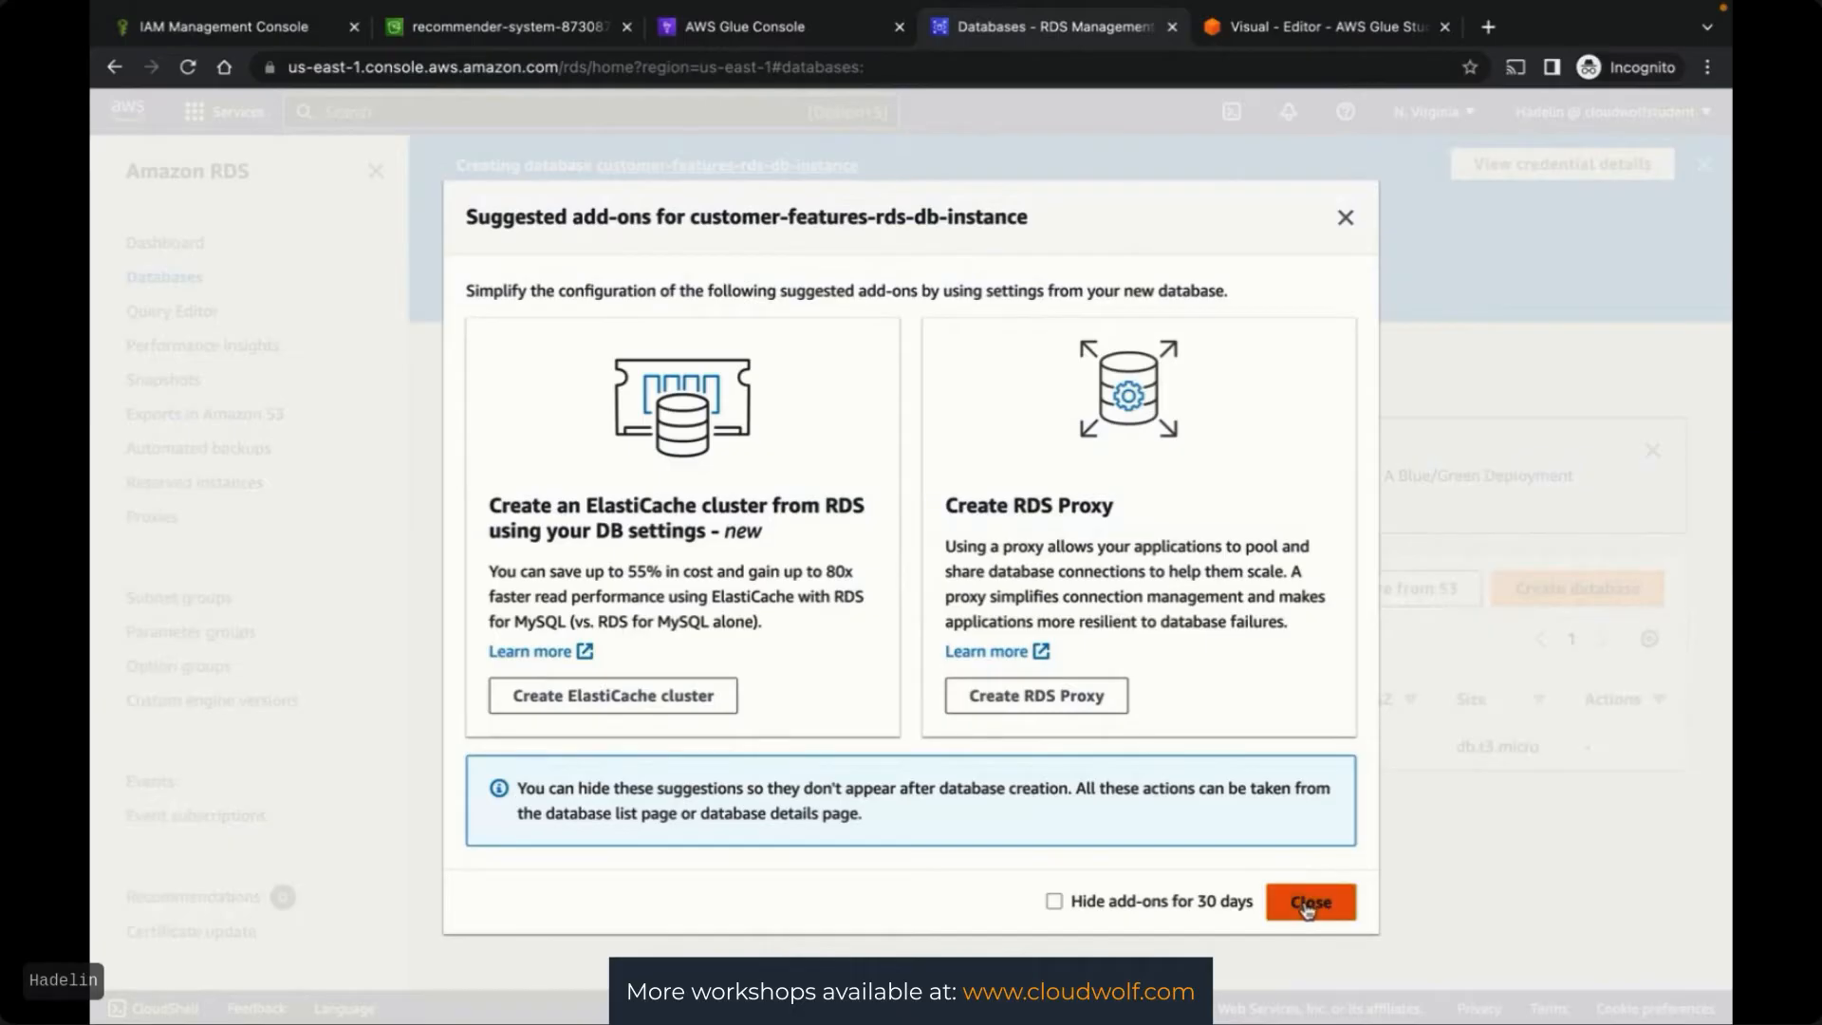
Dismiss the Suggested add-ons pop-up and wait for customer-features-rds-db-instance to finish creating
click(1306, 901)
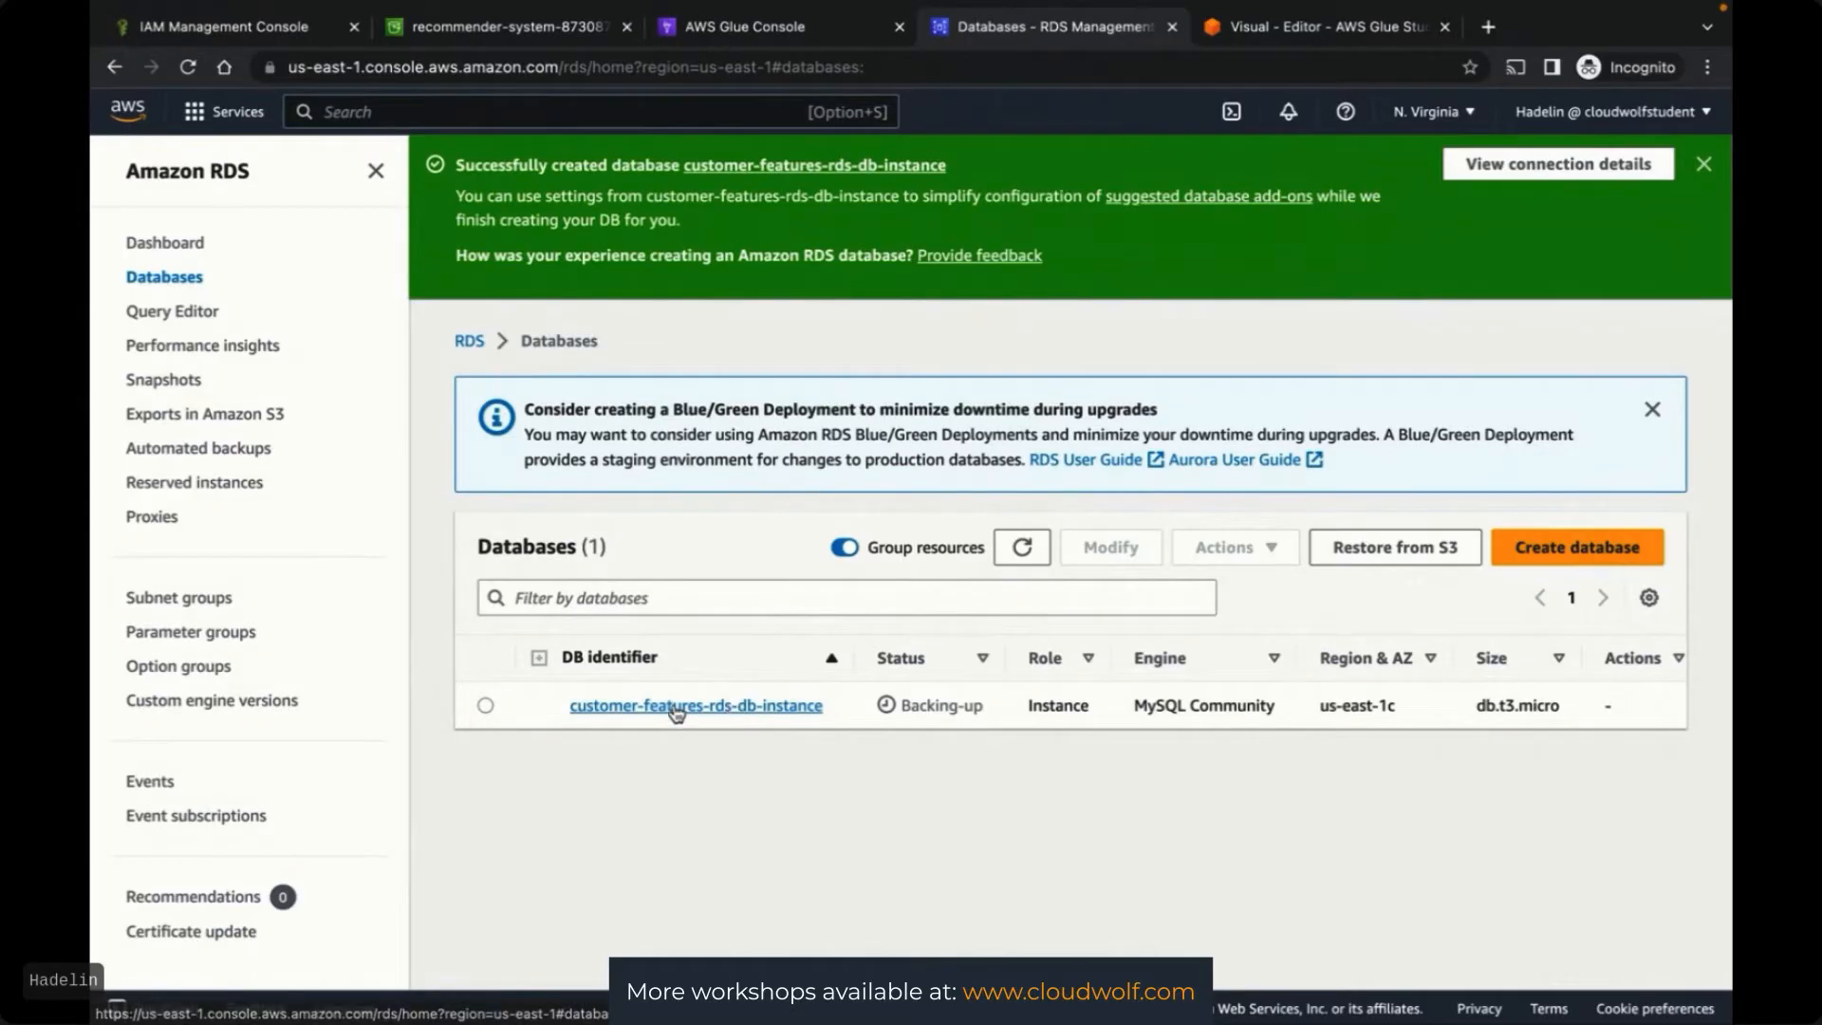
key(ctrl+Left)
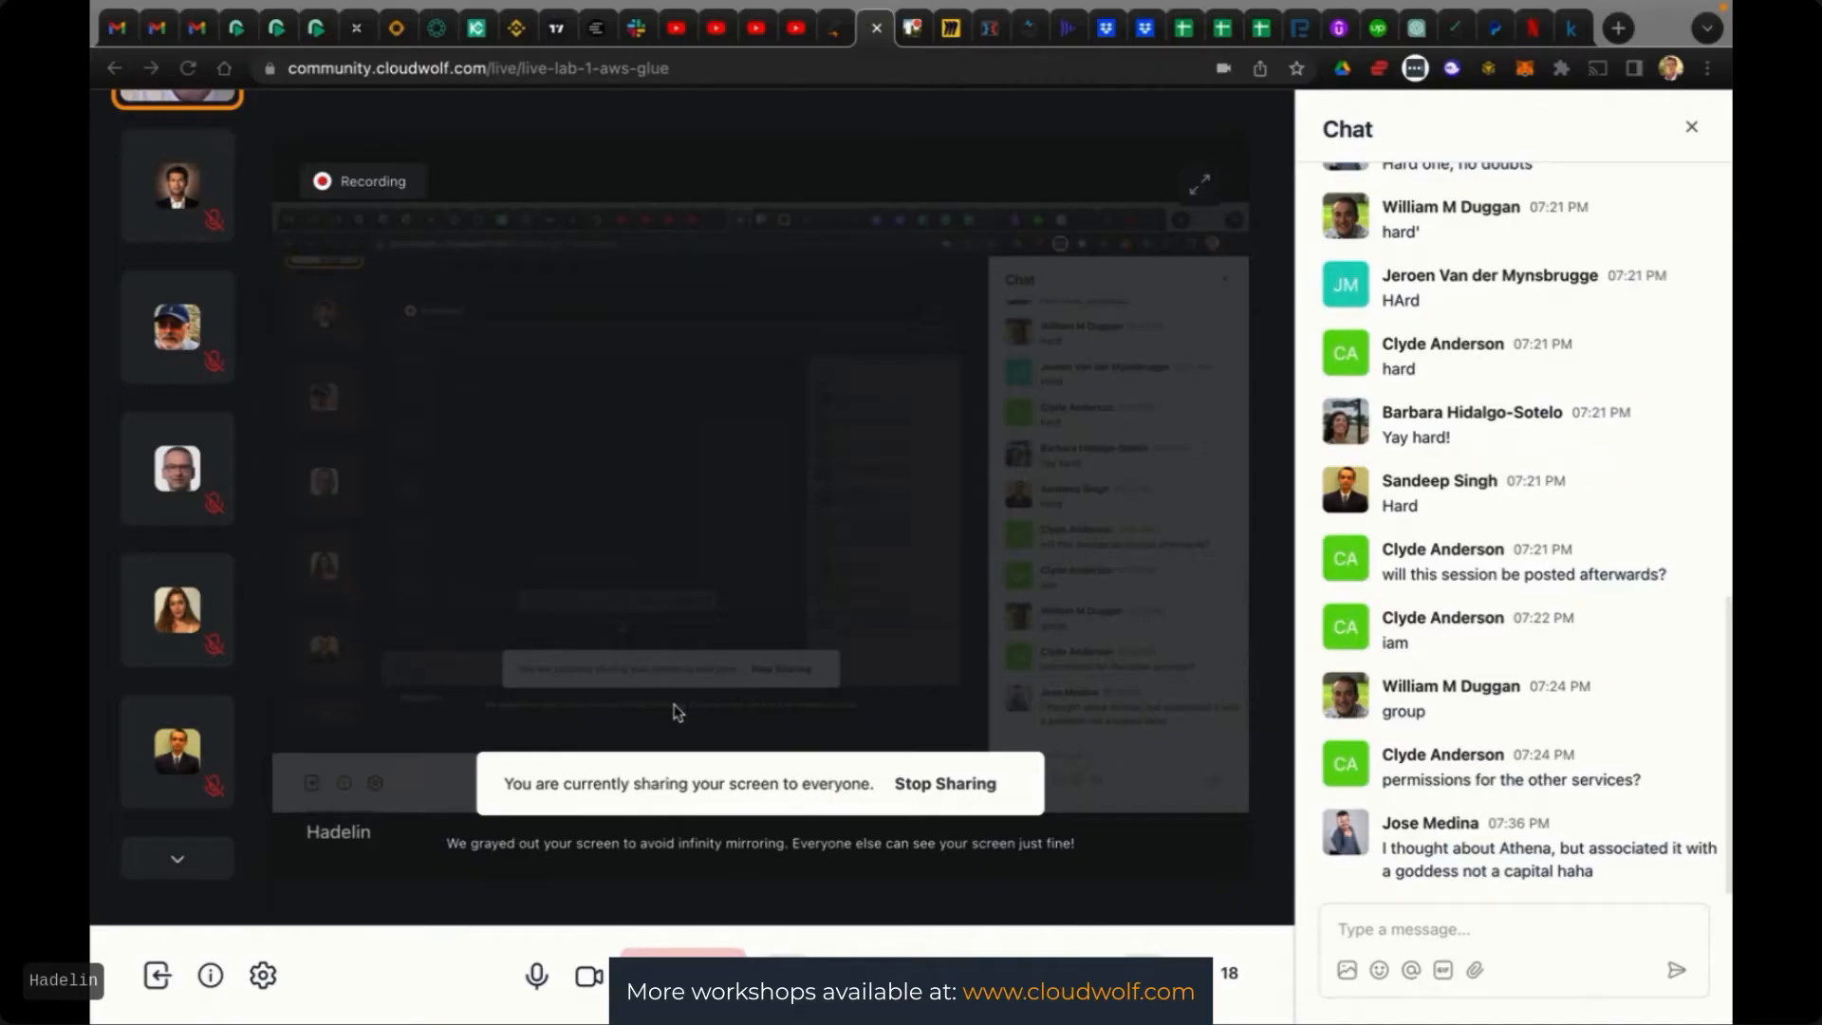
key(ctrl+Up)
click(1265, 720)
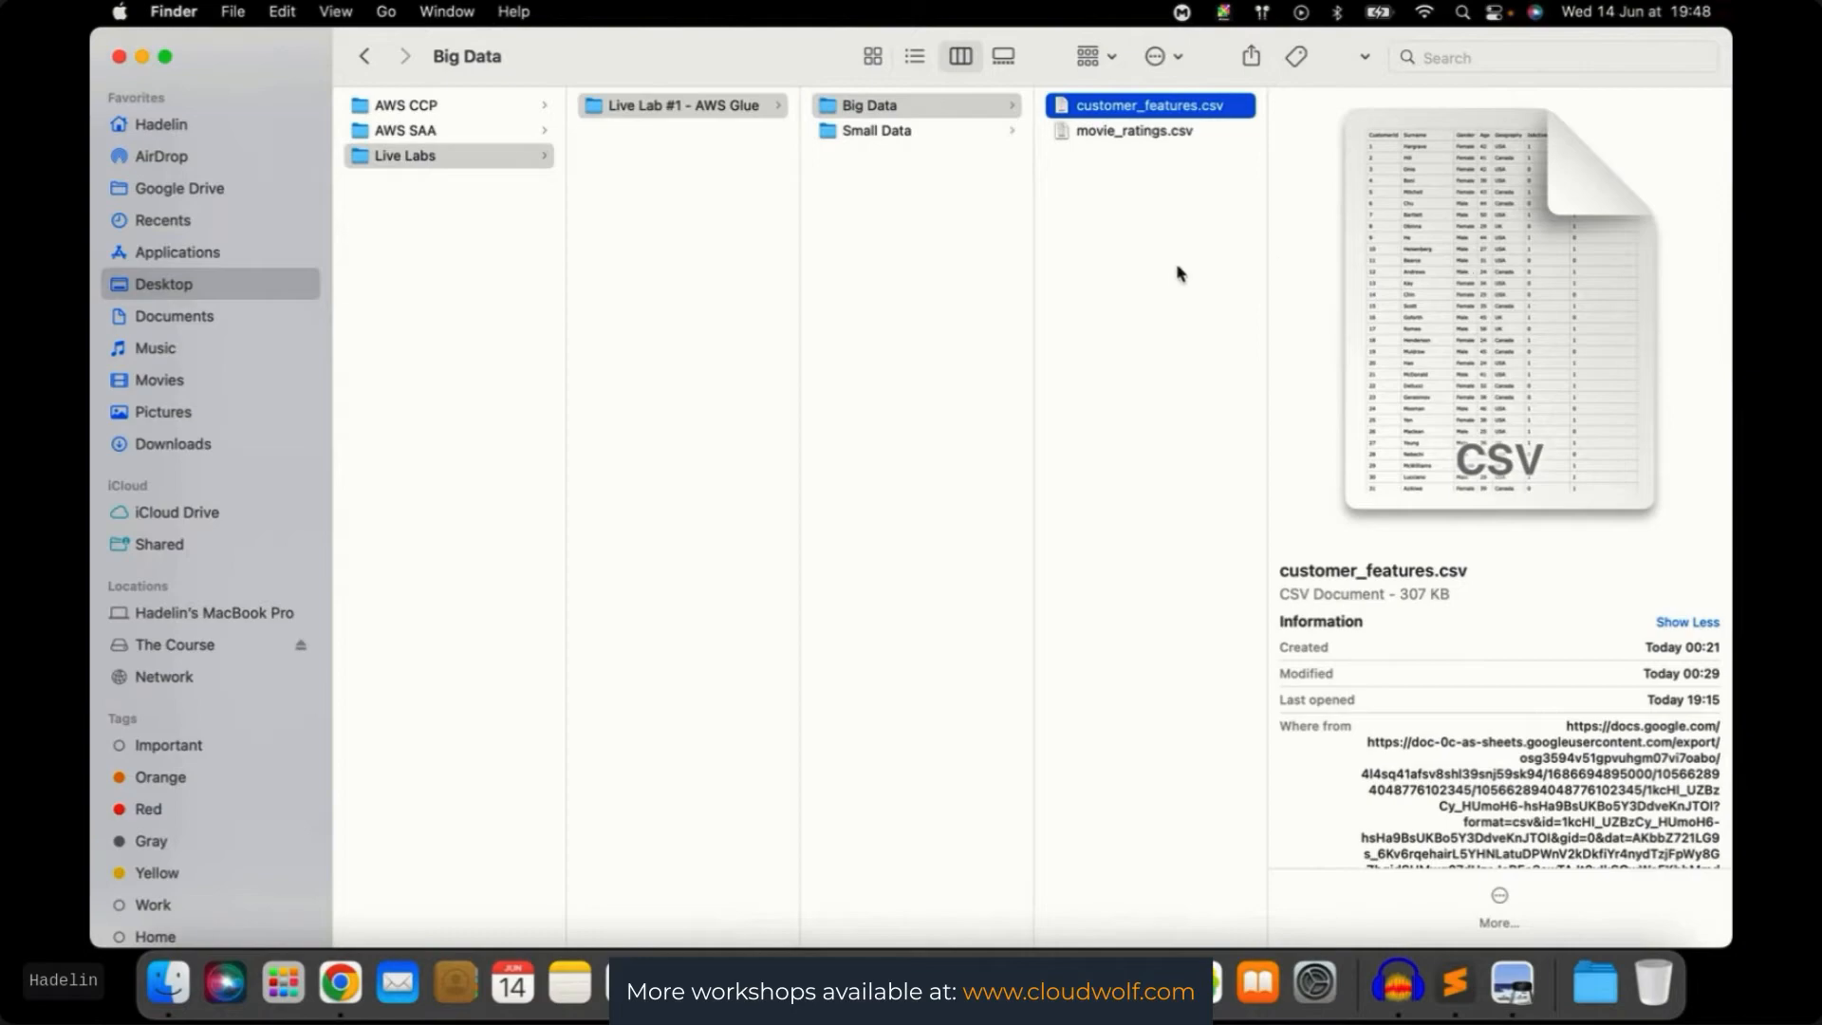
key(ctrl+Up)
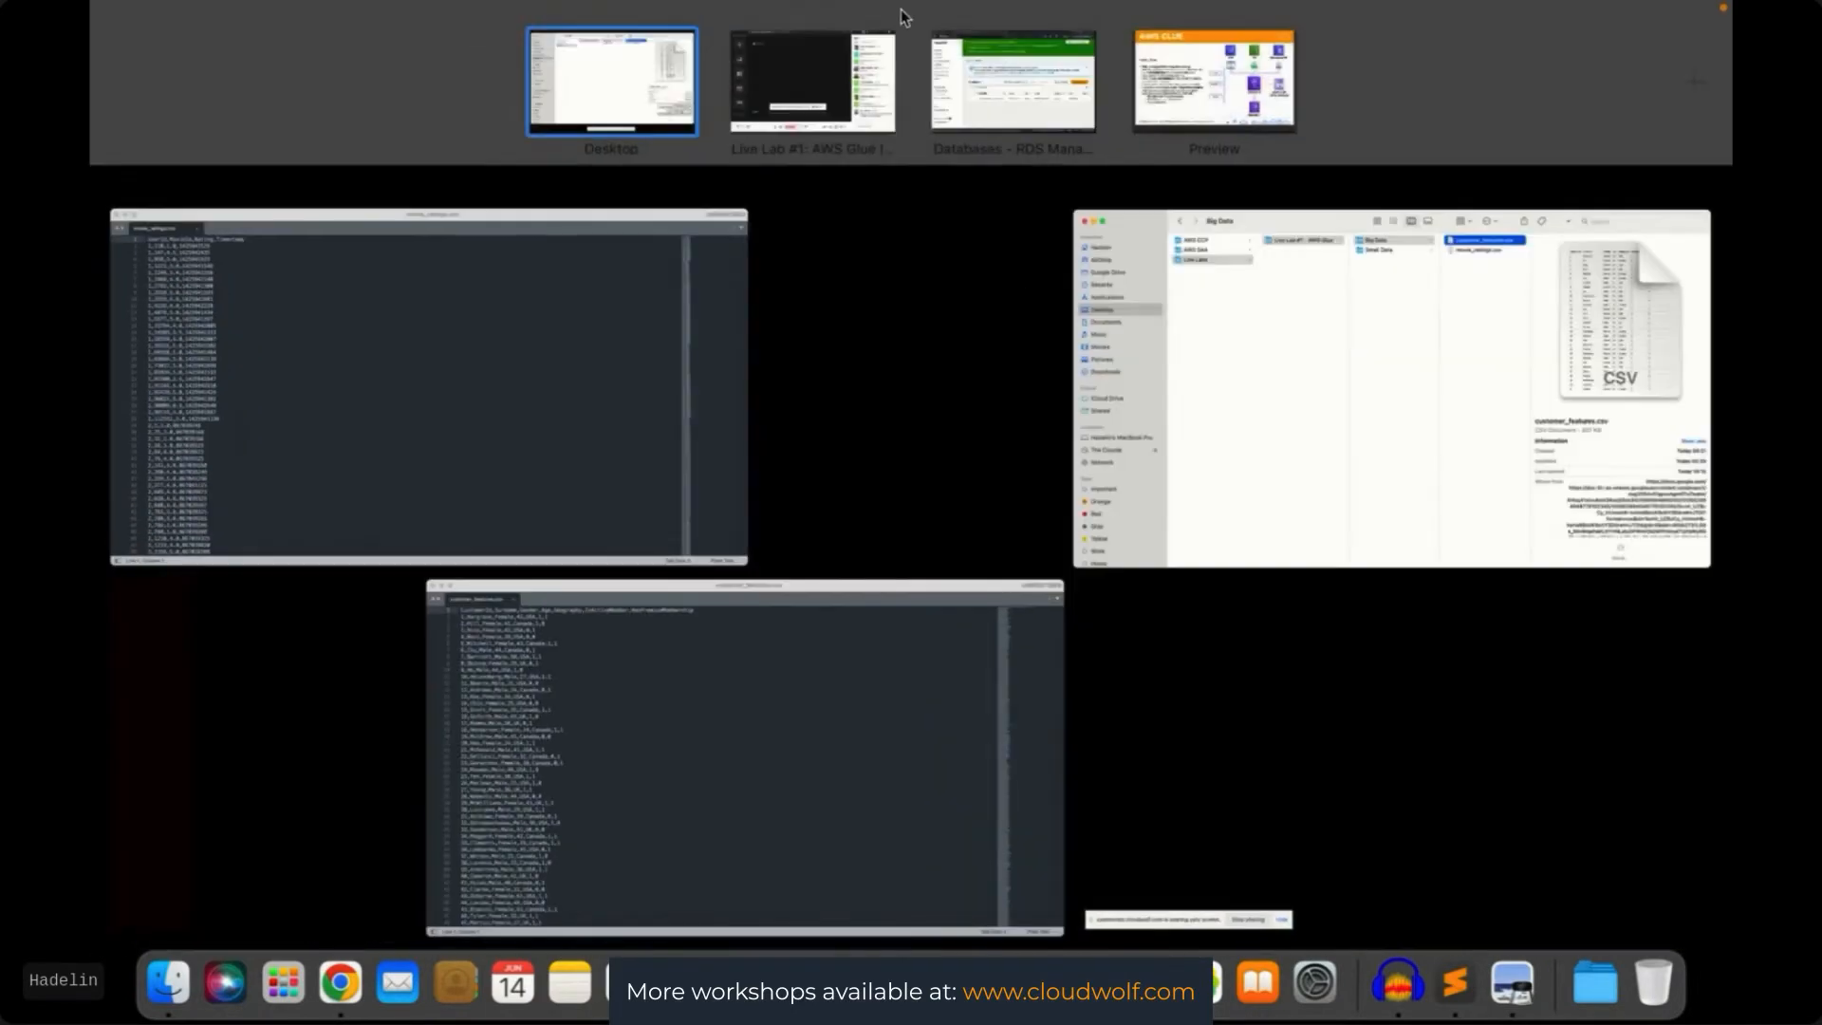
click(1004, 90)
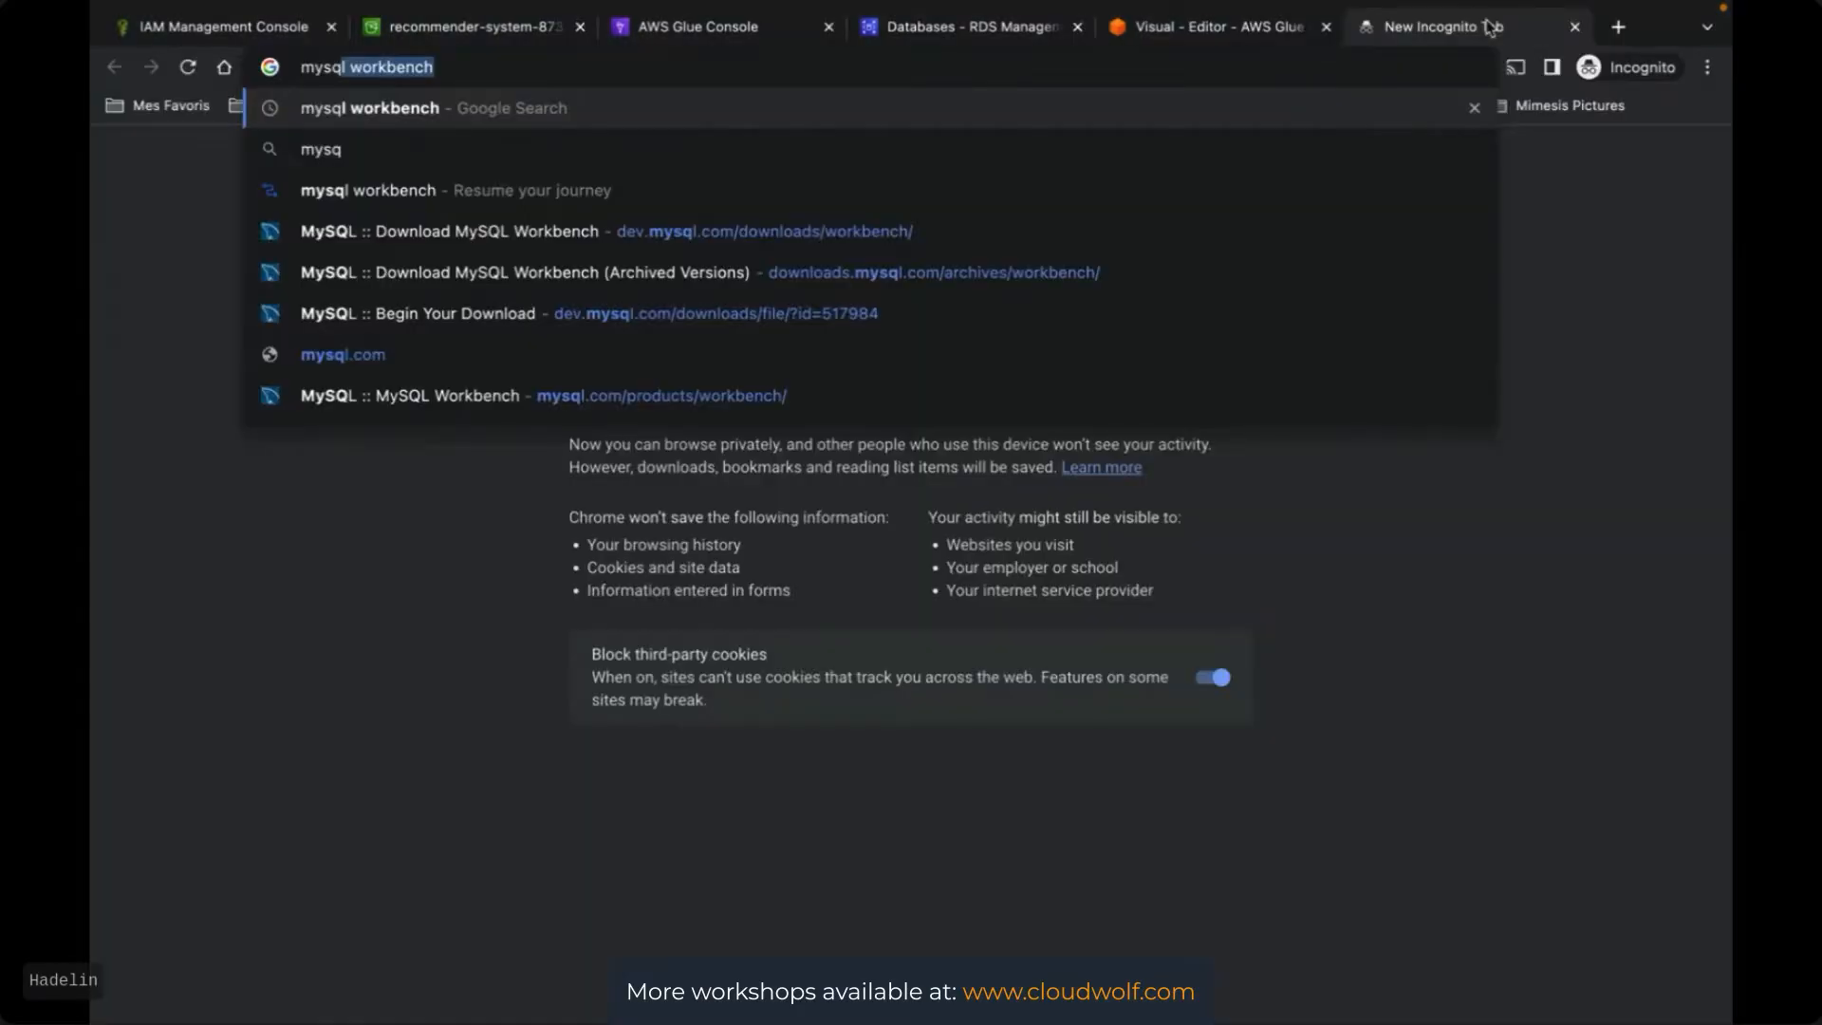
Search for MySQL Workbench and open its download page with macOS selected
key(Return)
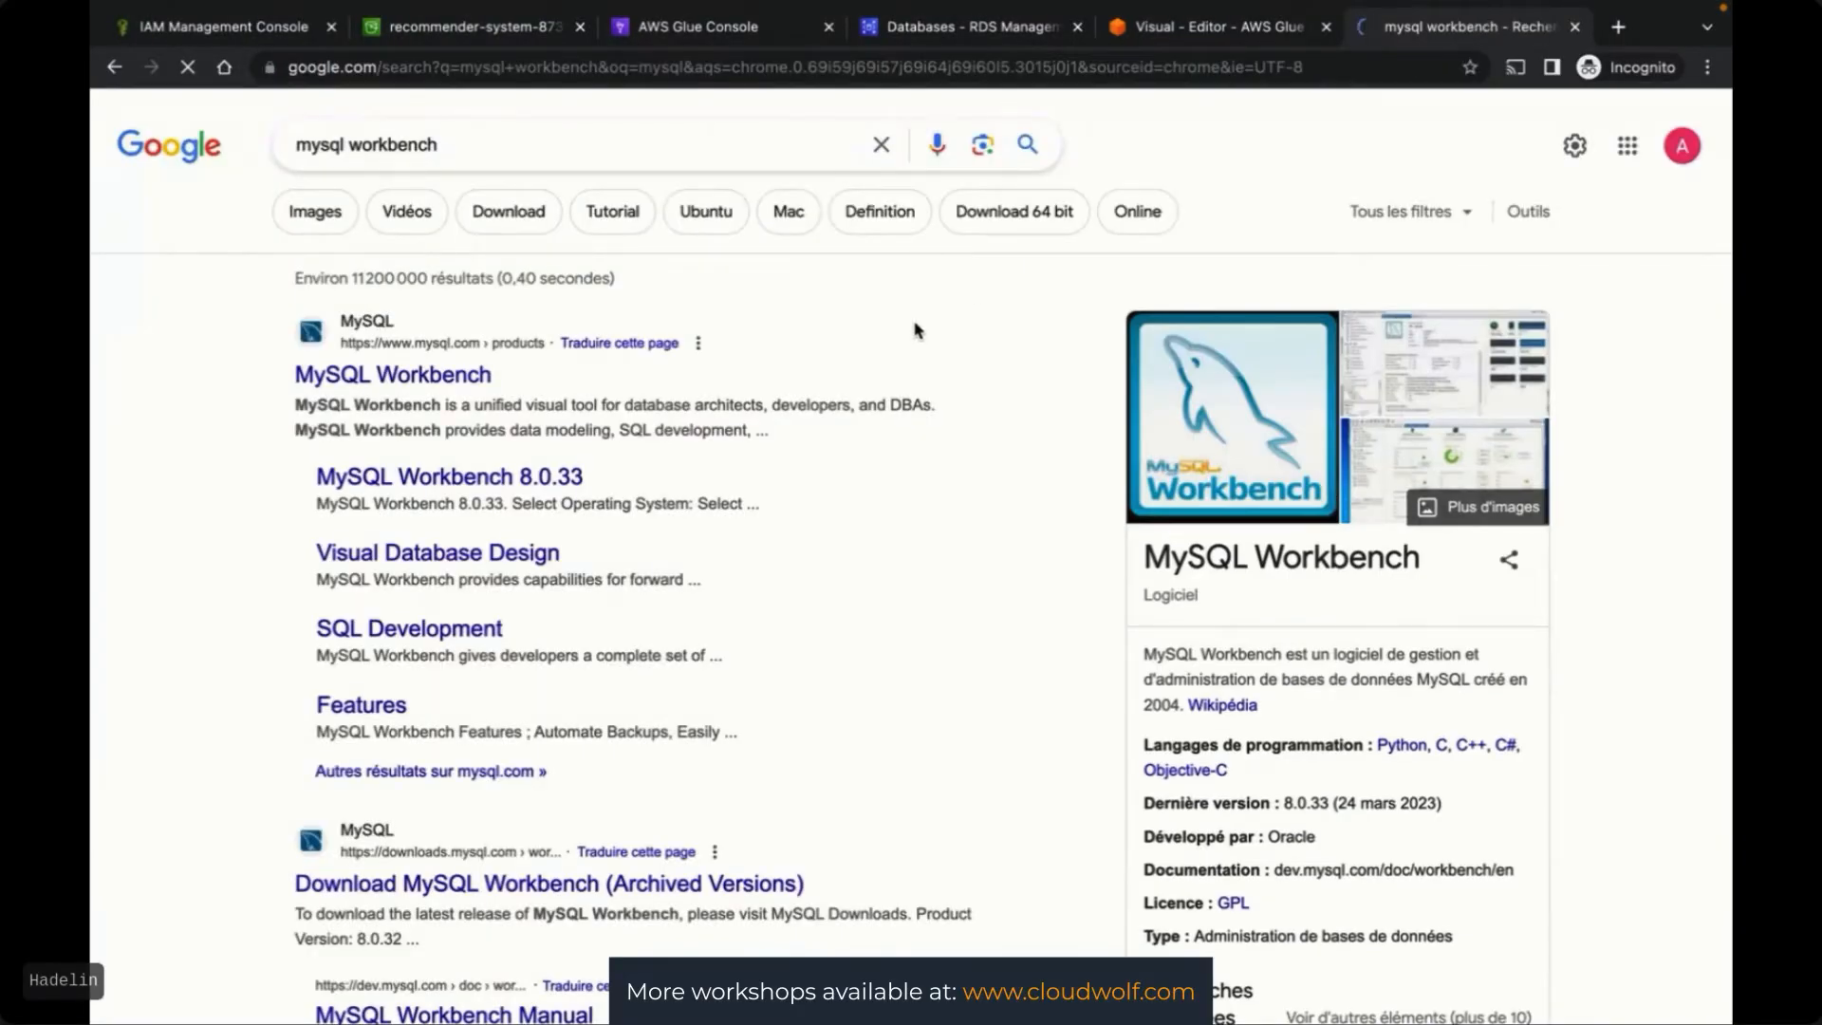
click(395, 376)
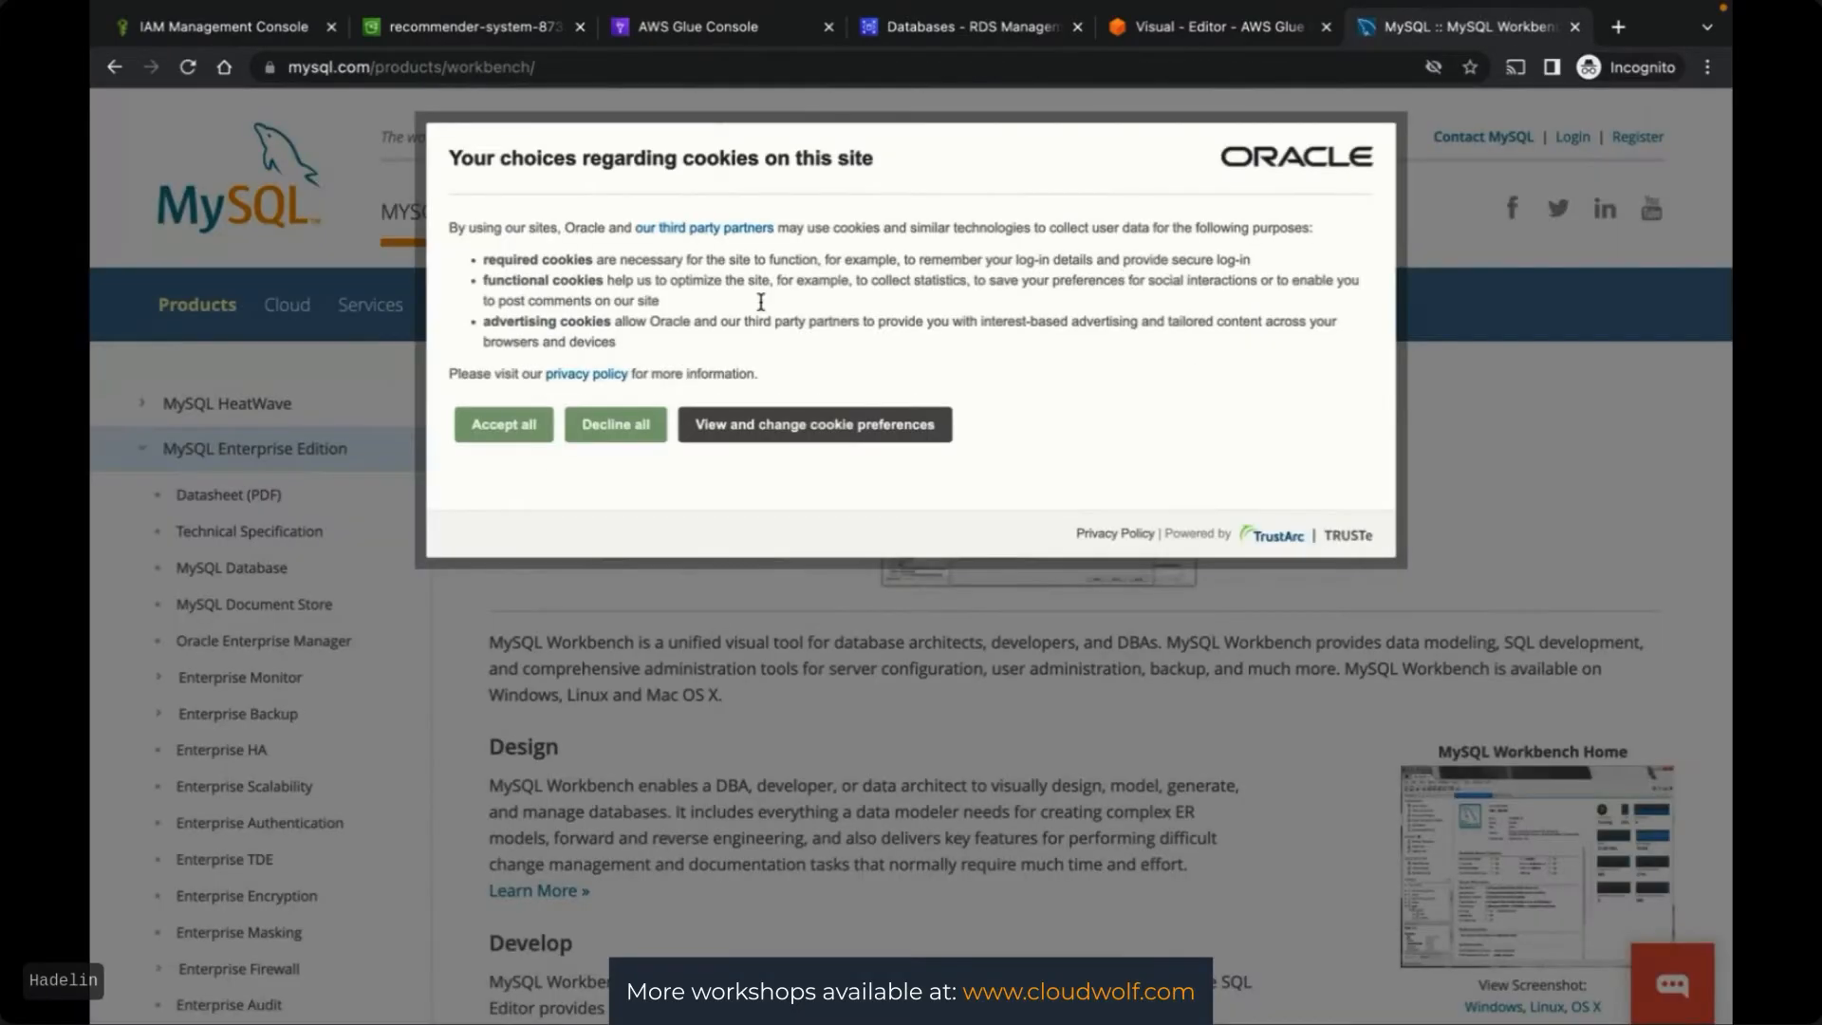
click(465, 432)
click(691, 540)
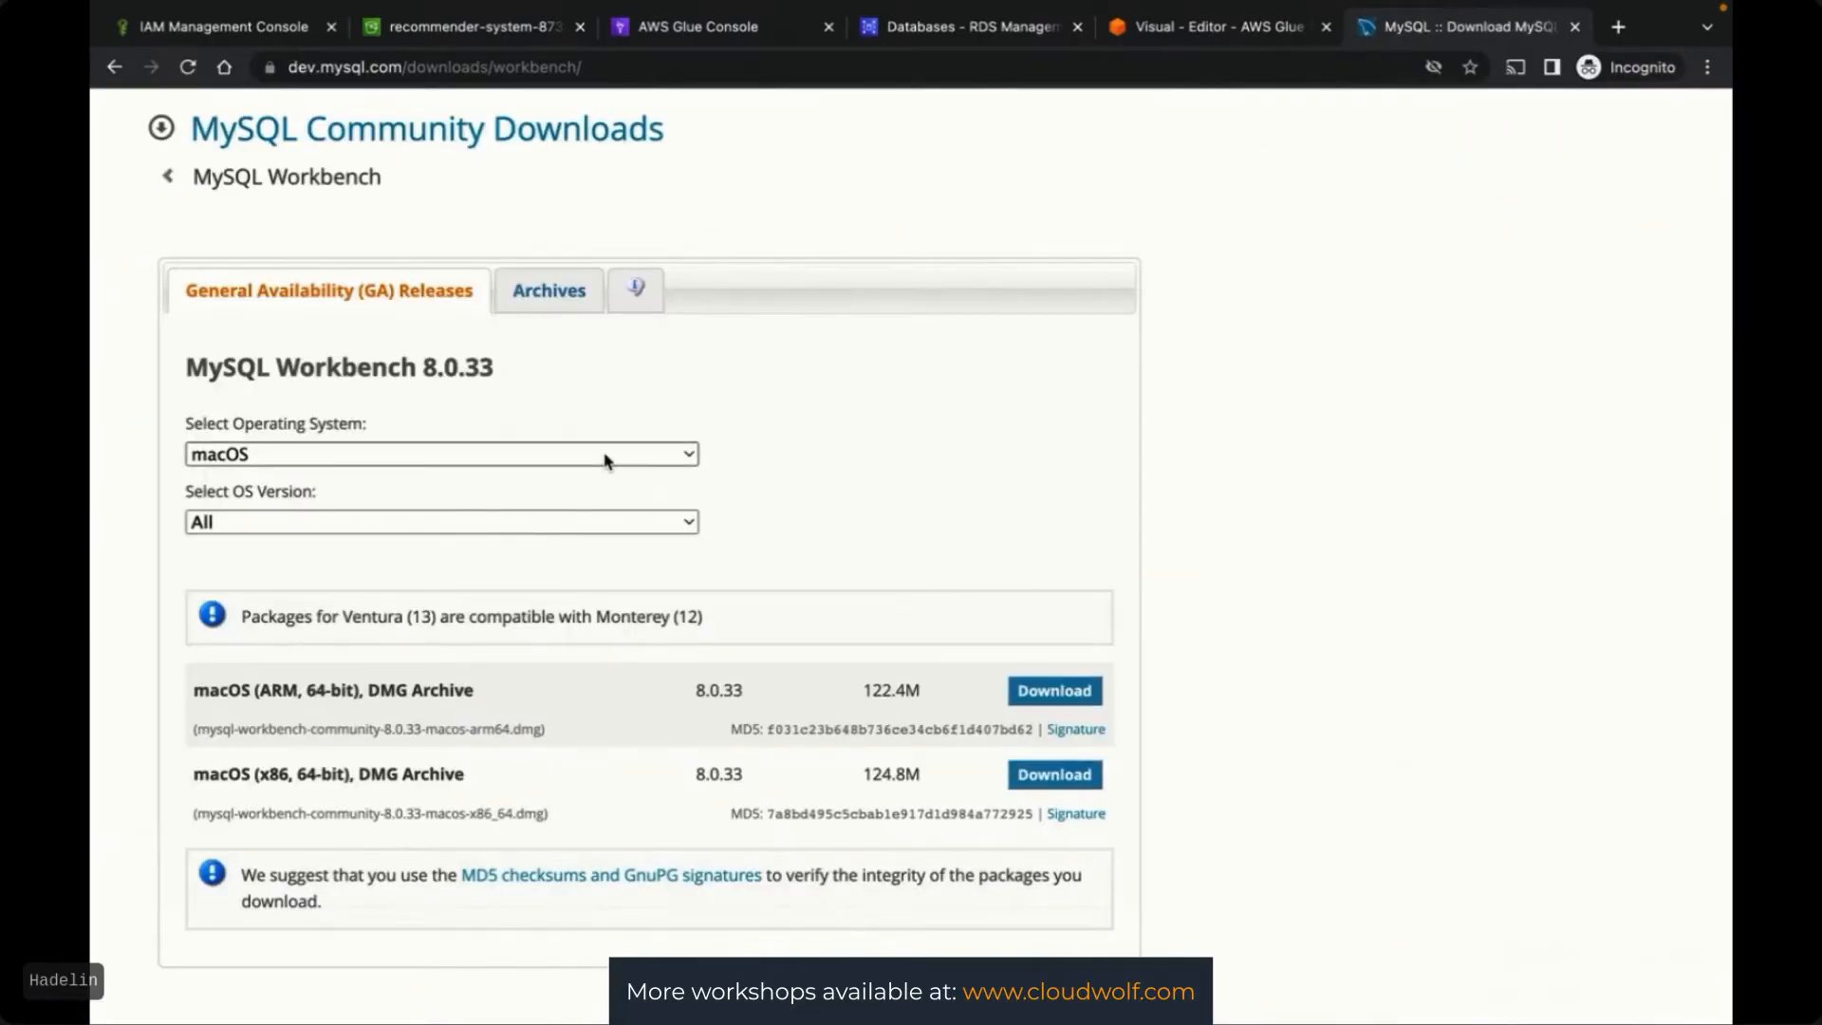
click(607, 460)
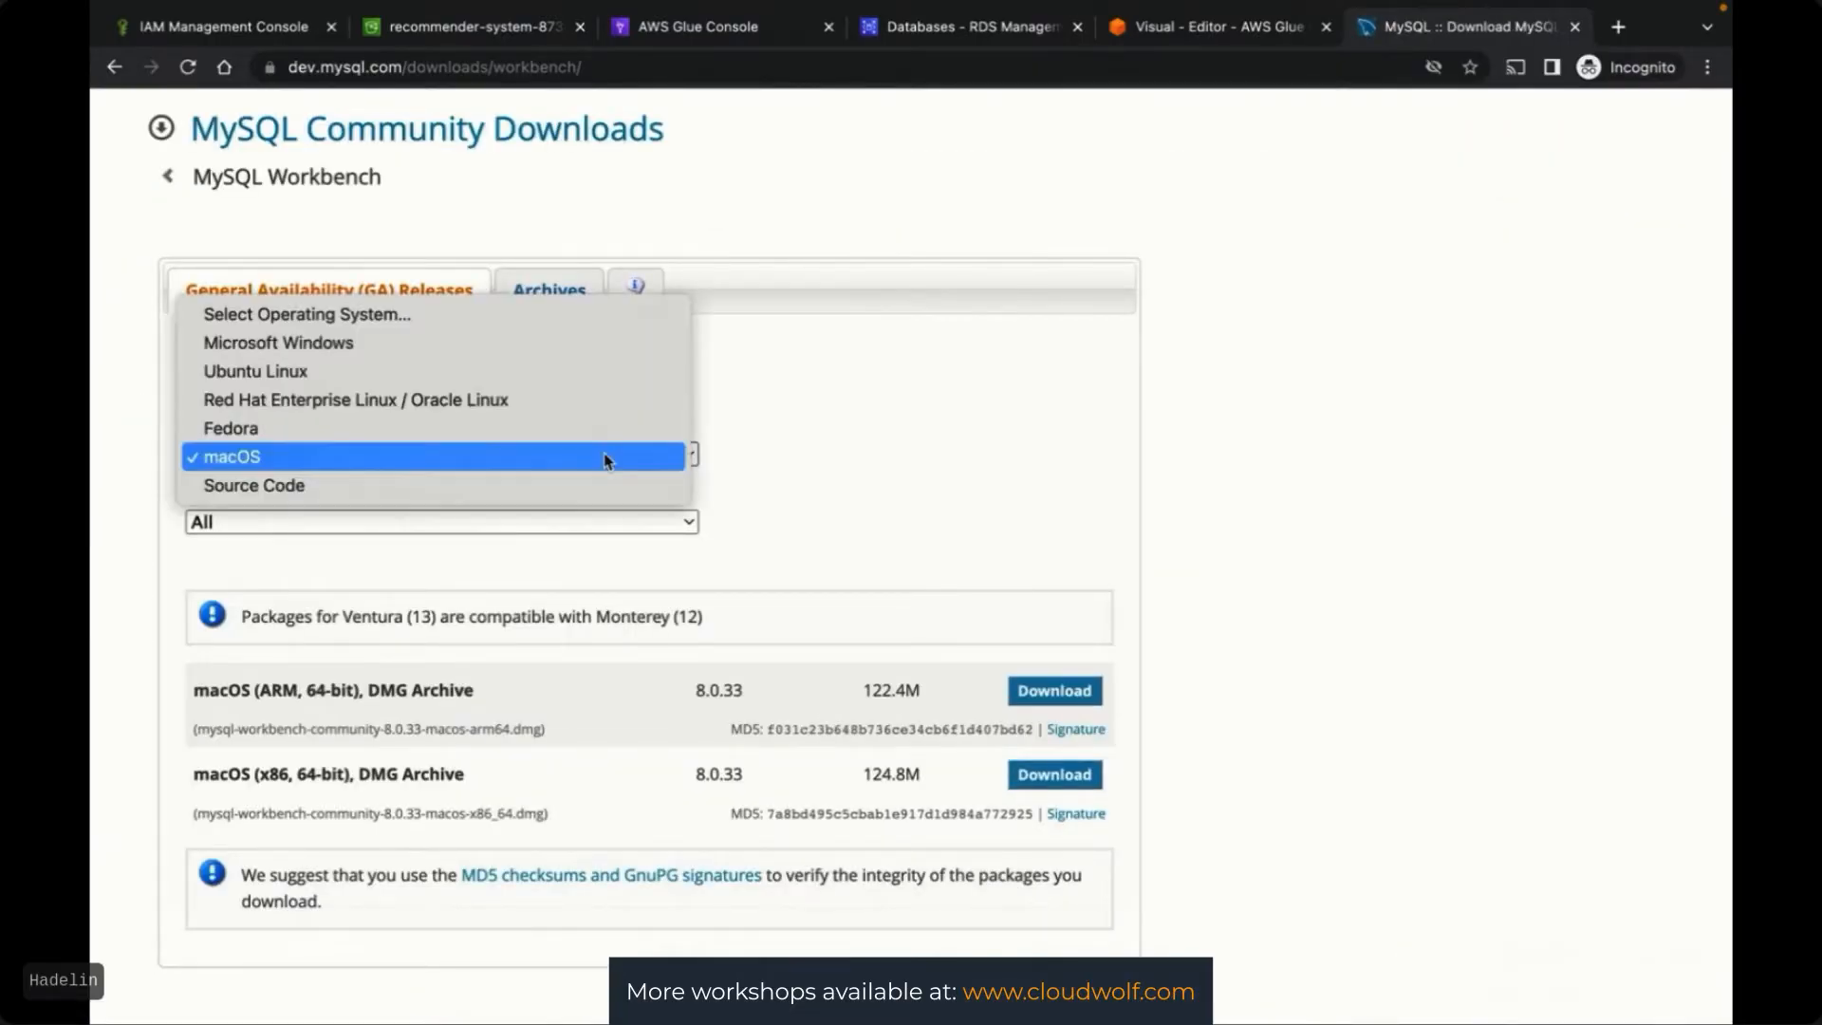
click(266, 460)
click(320, 522)
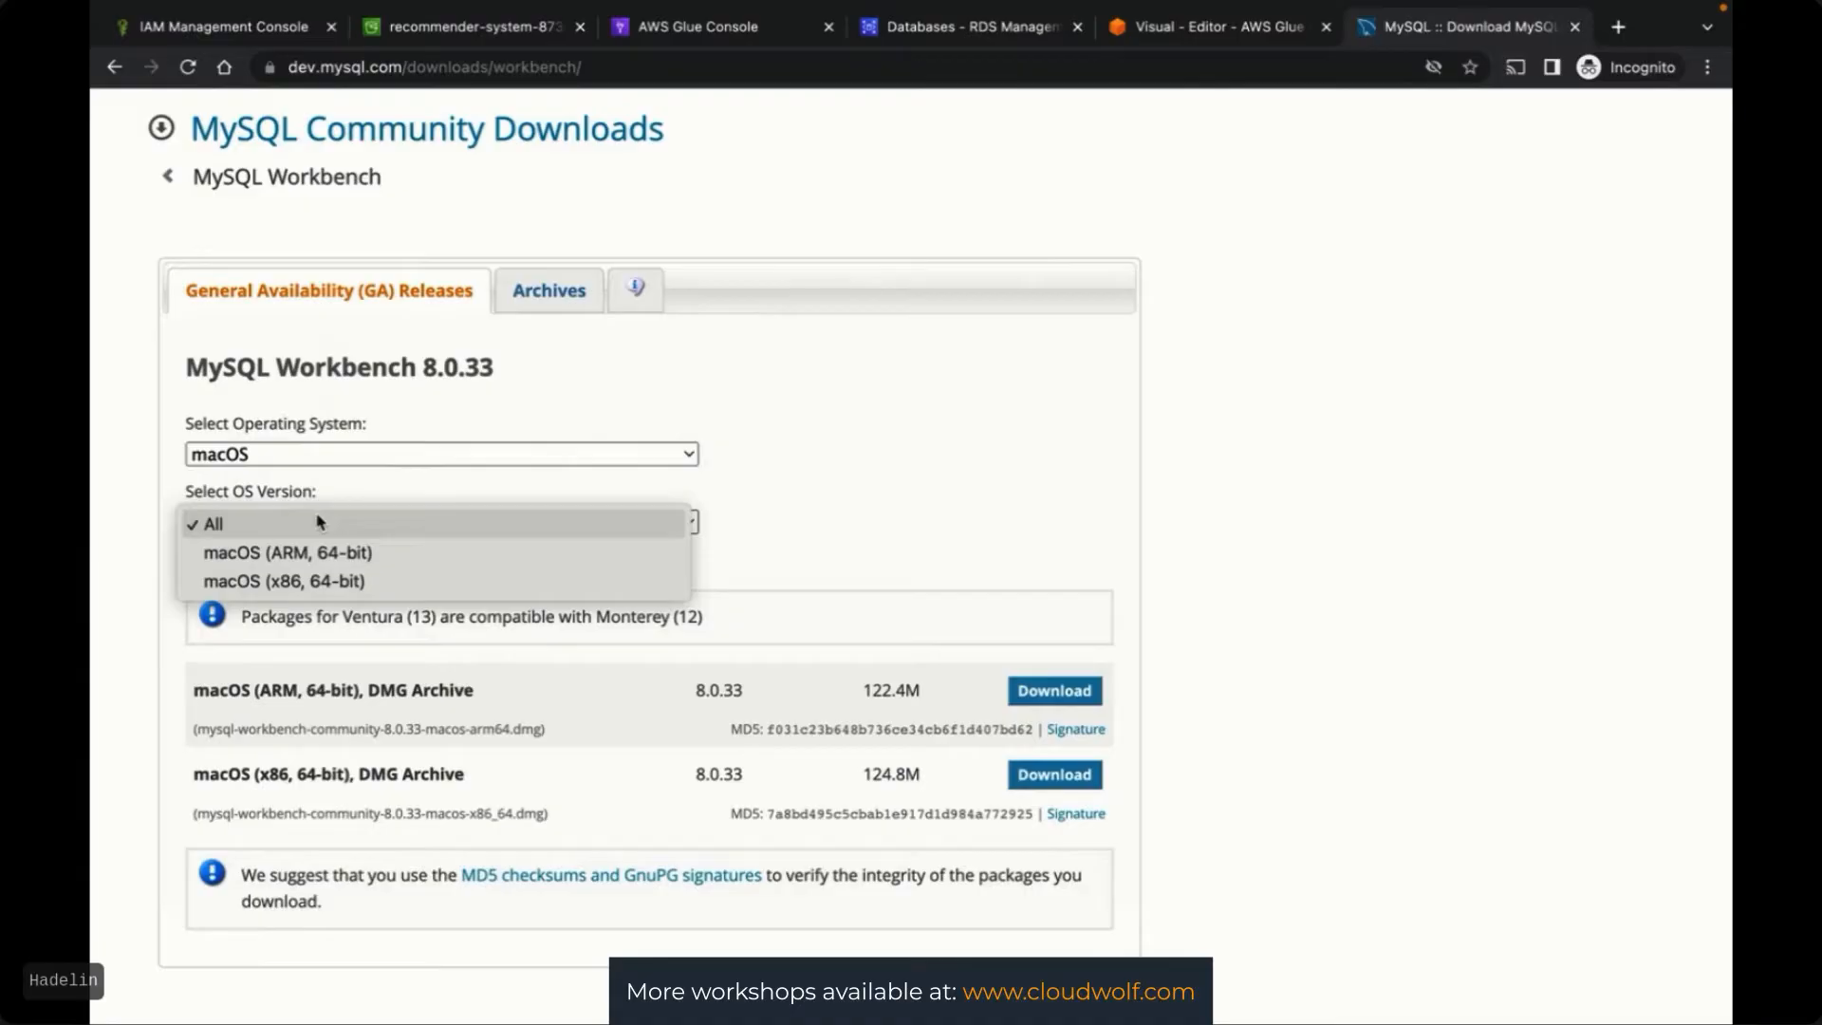
click(1062, 502)
click(913, 495)
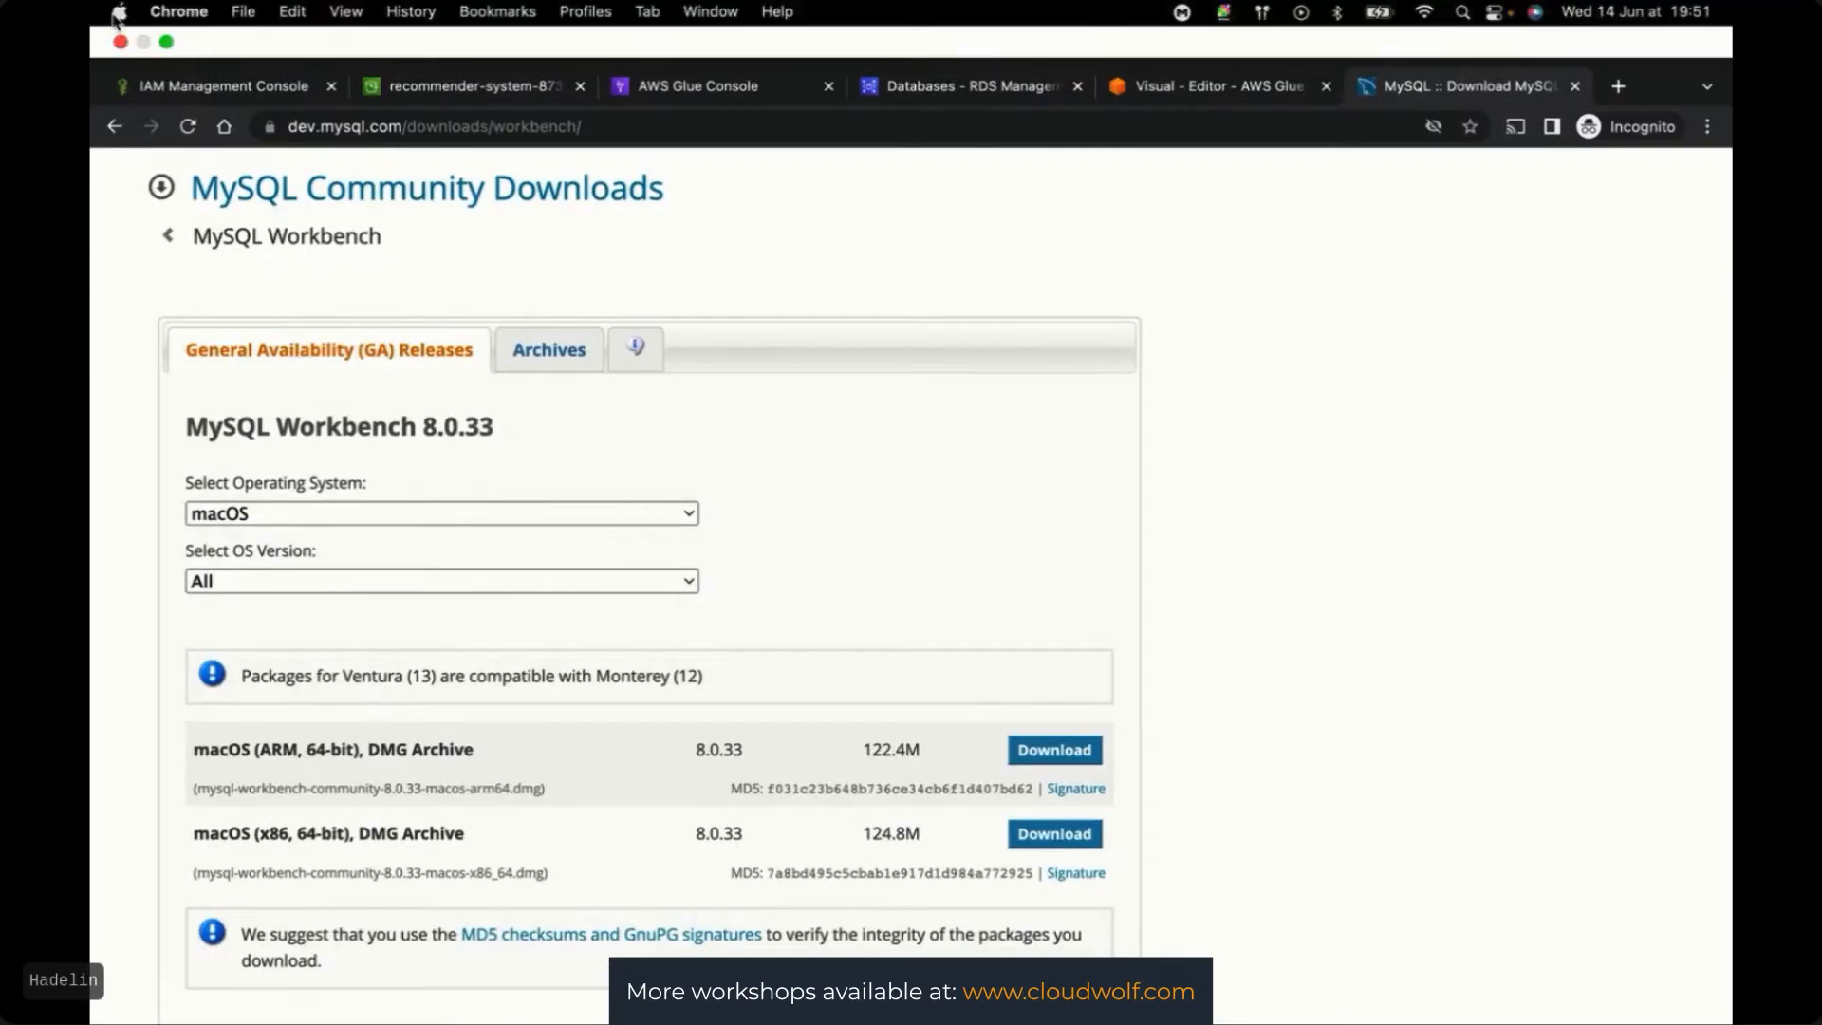
Check the Mac's macOS version, then download the archived Workbench 8.0.32 macOS x86 disk image
click(119, 11)
click(166, 36)
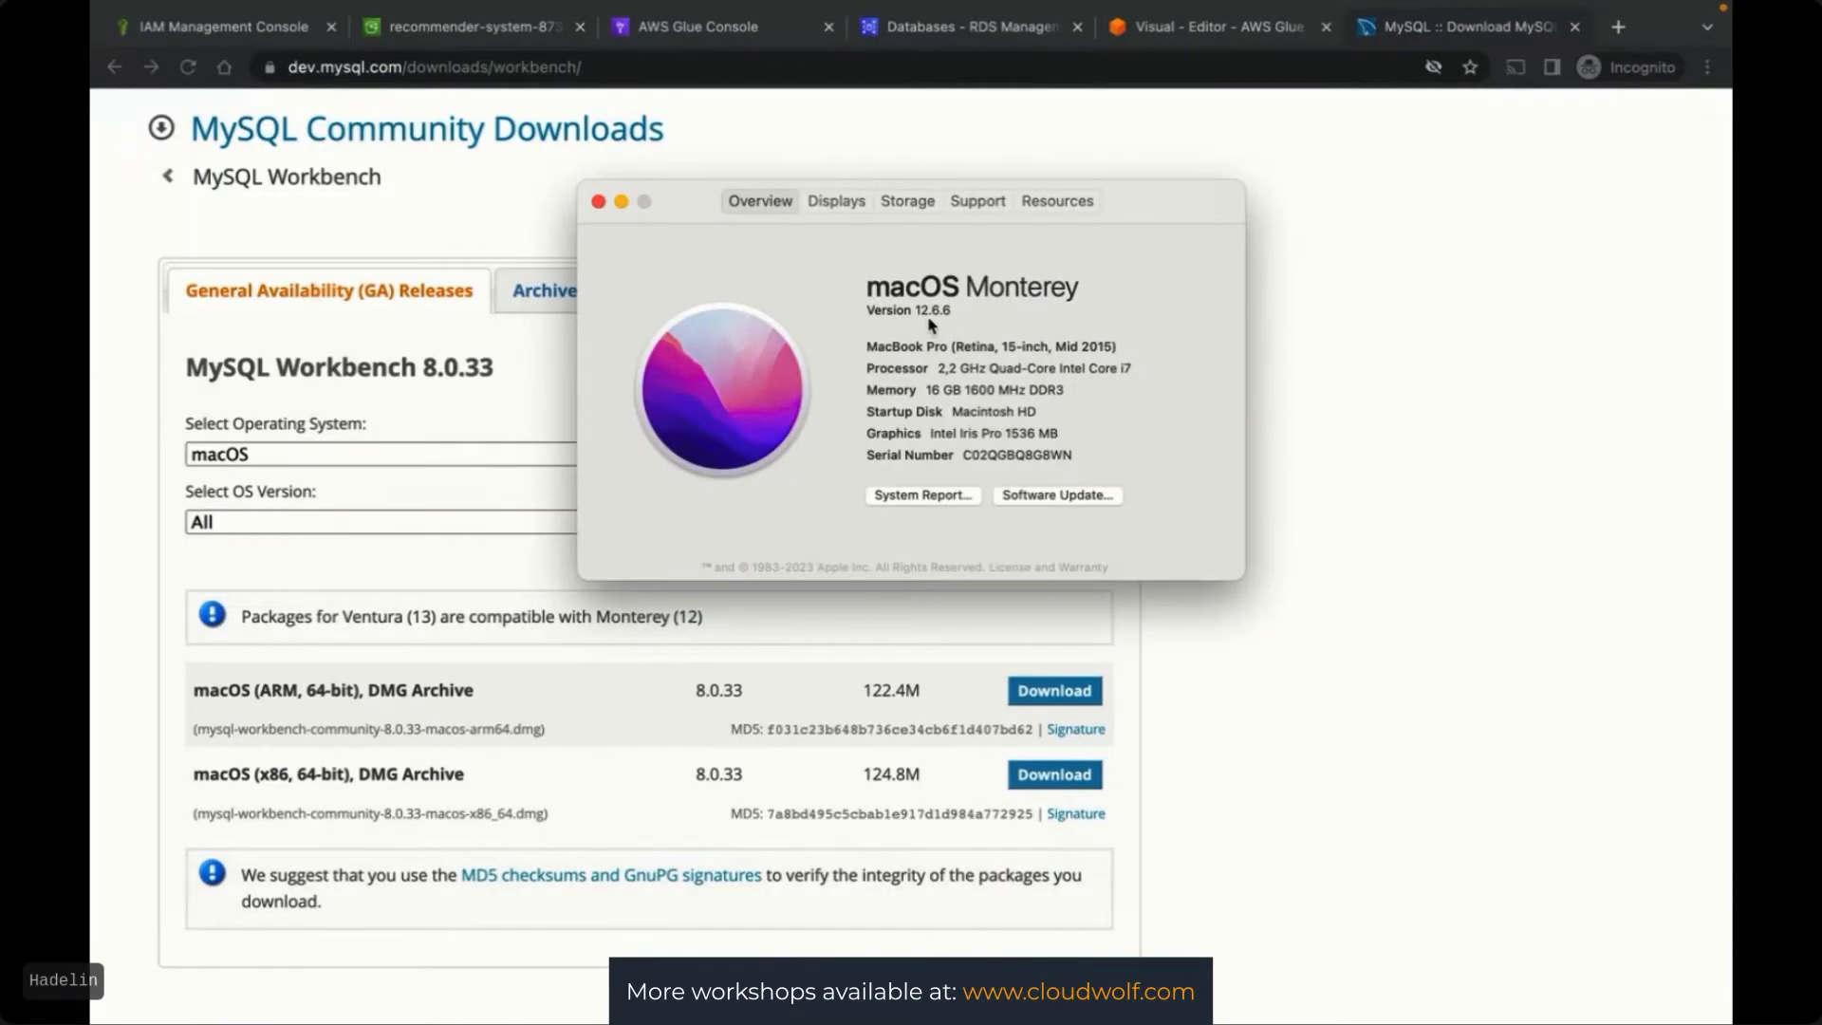
click(598, 201)
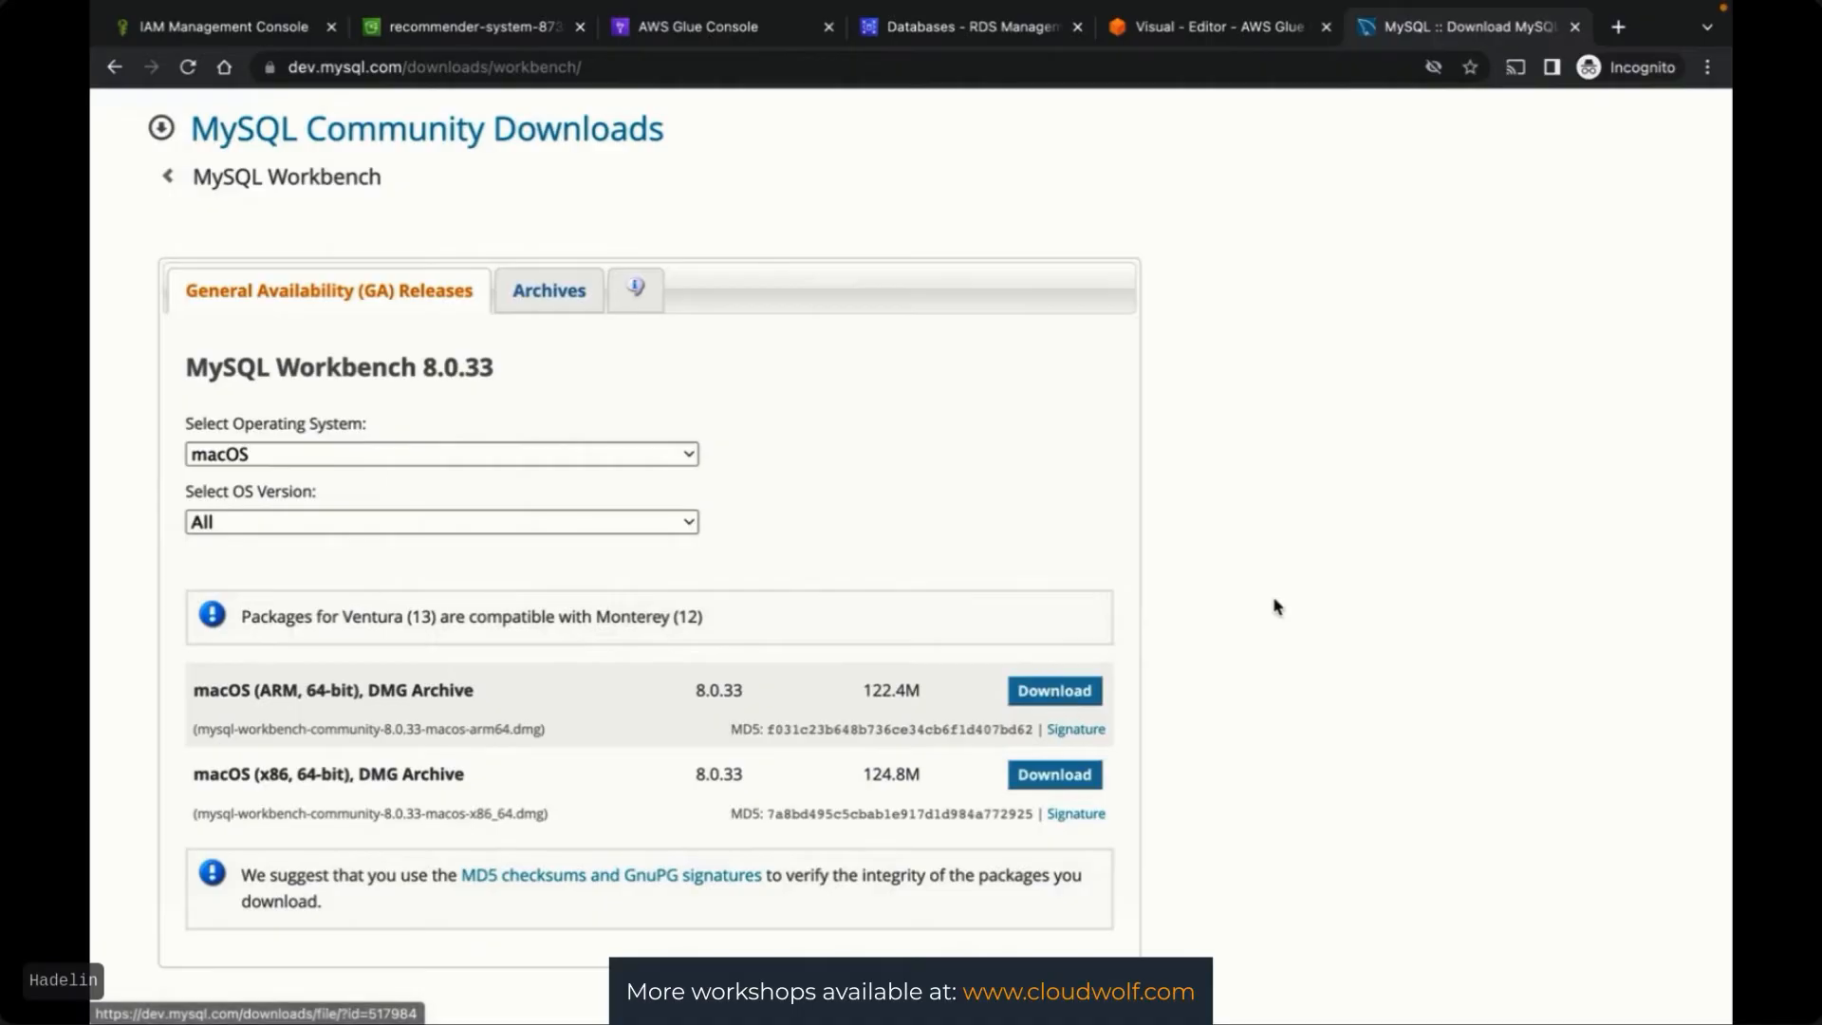
click(539, 296)
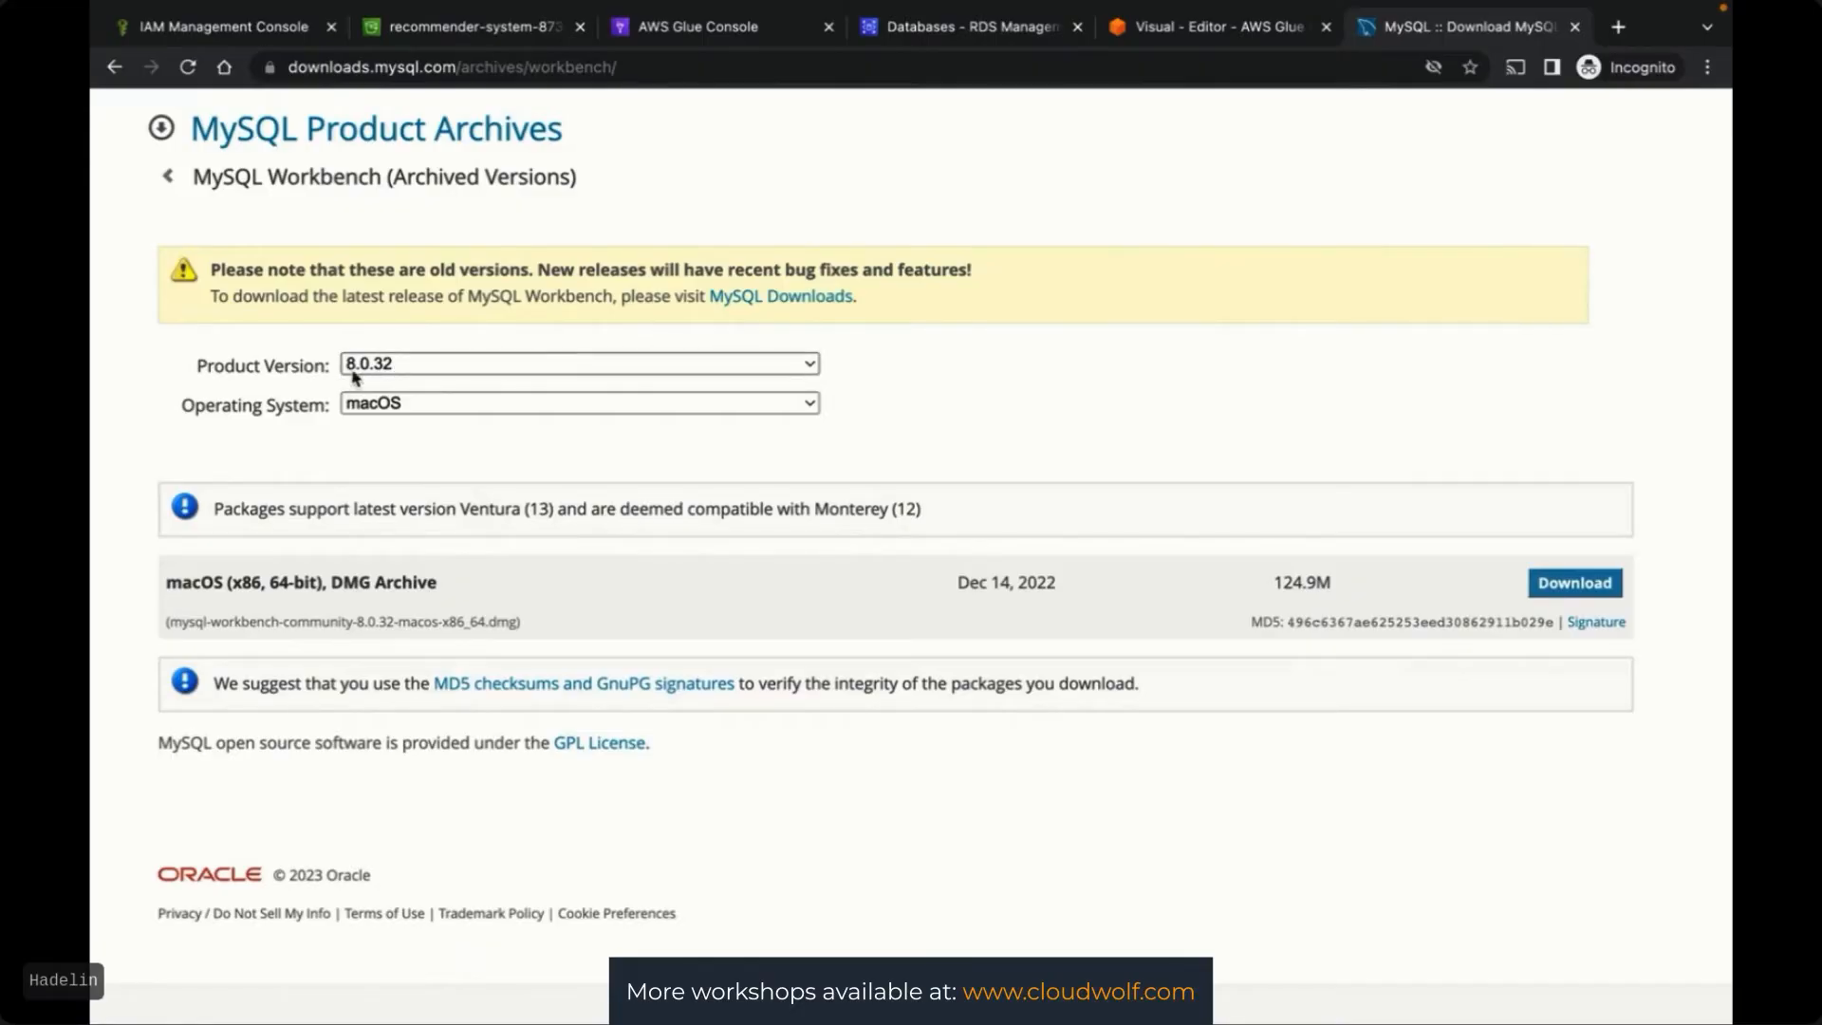
click(388, 405)
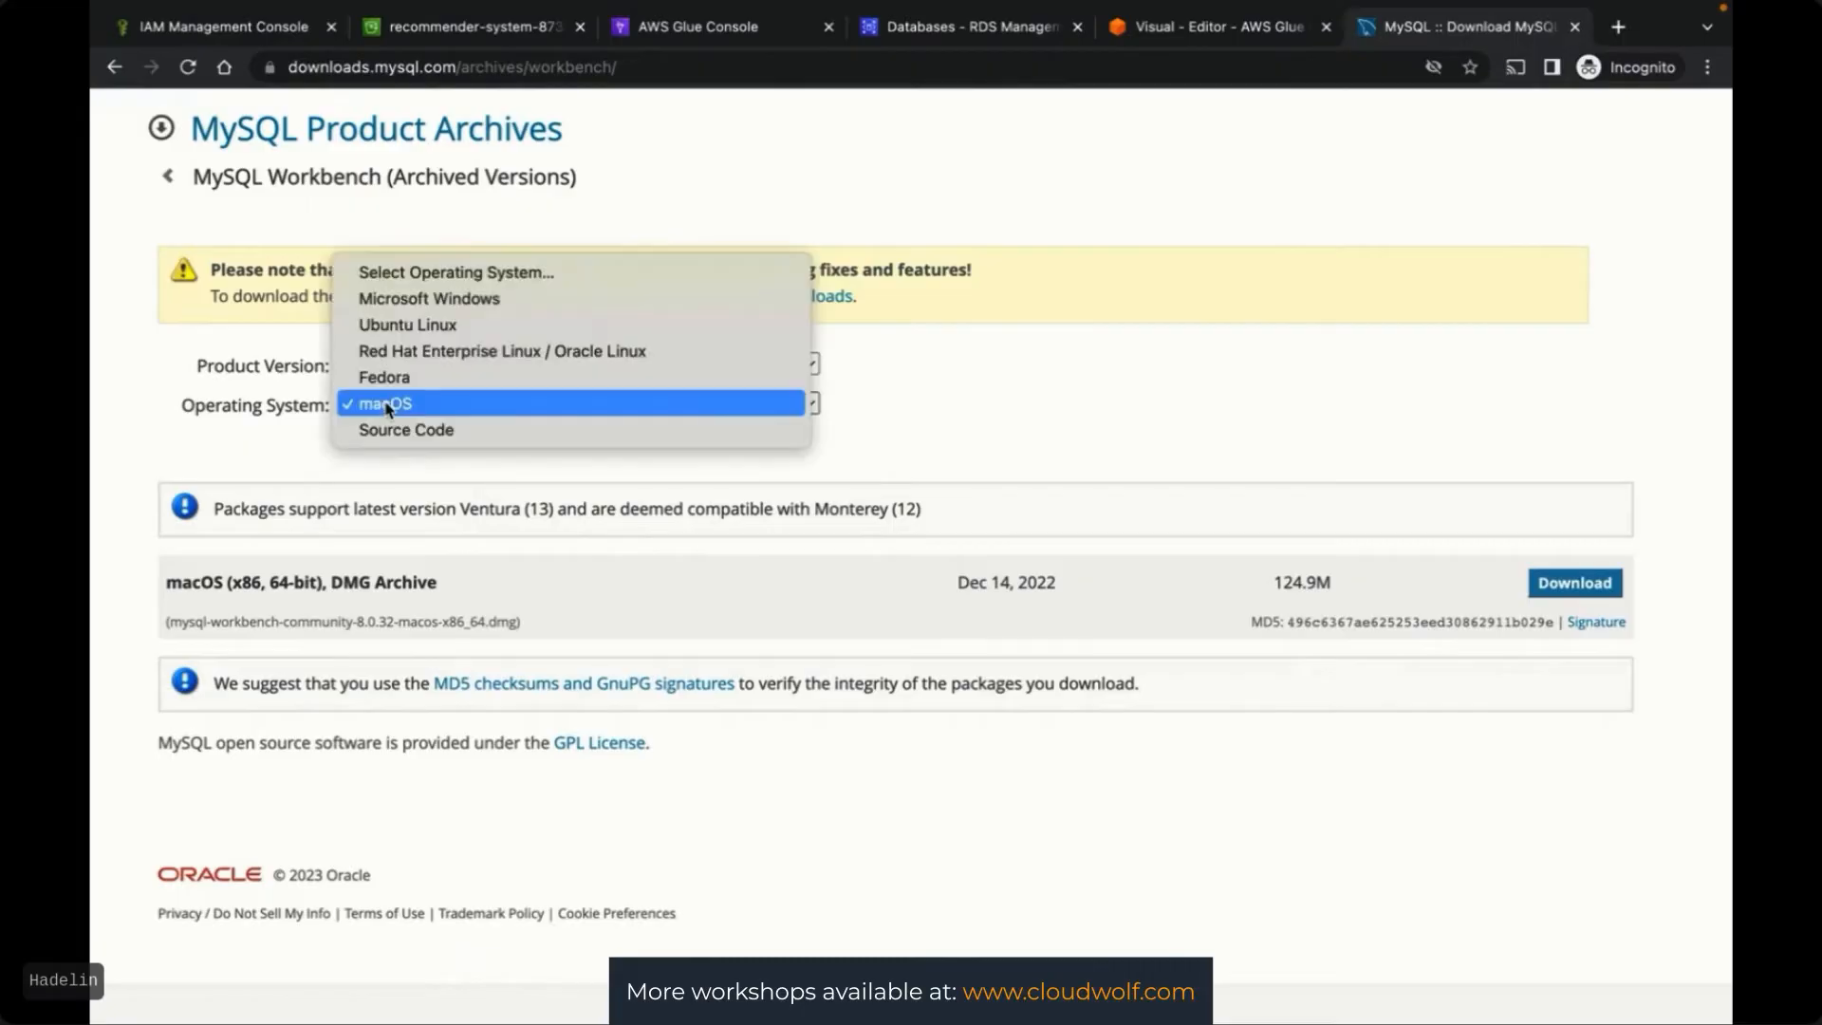
click(959, 424)
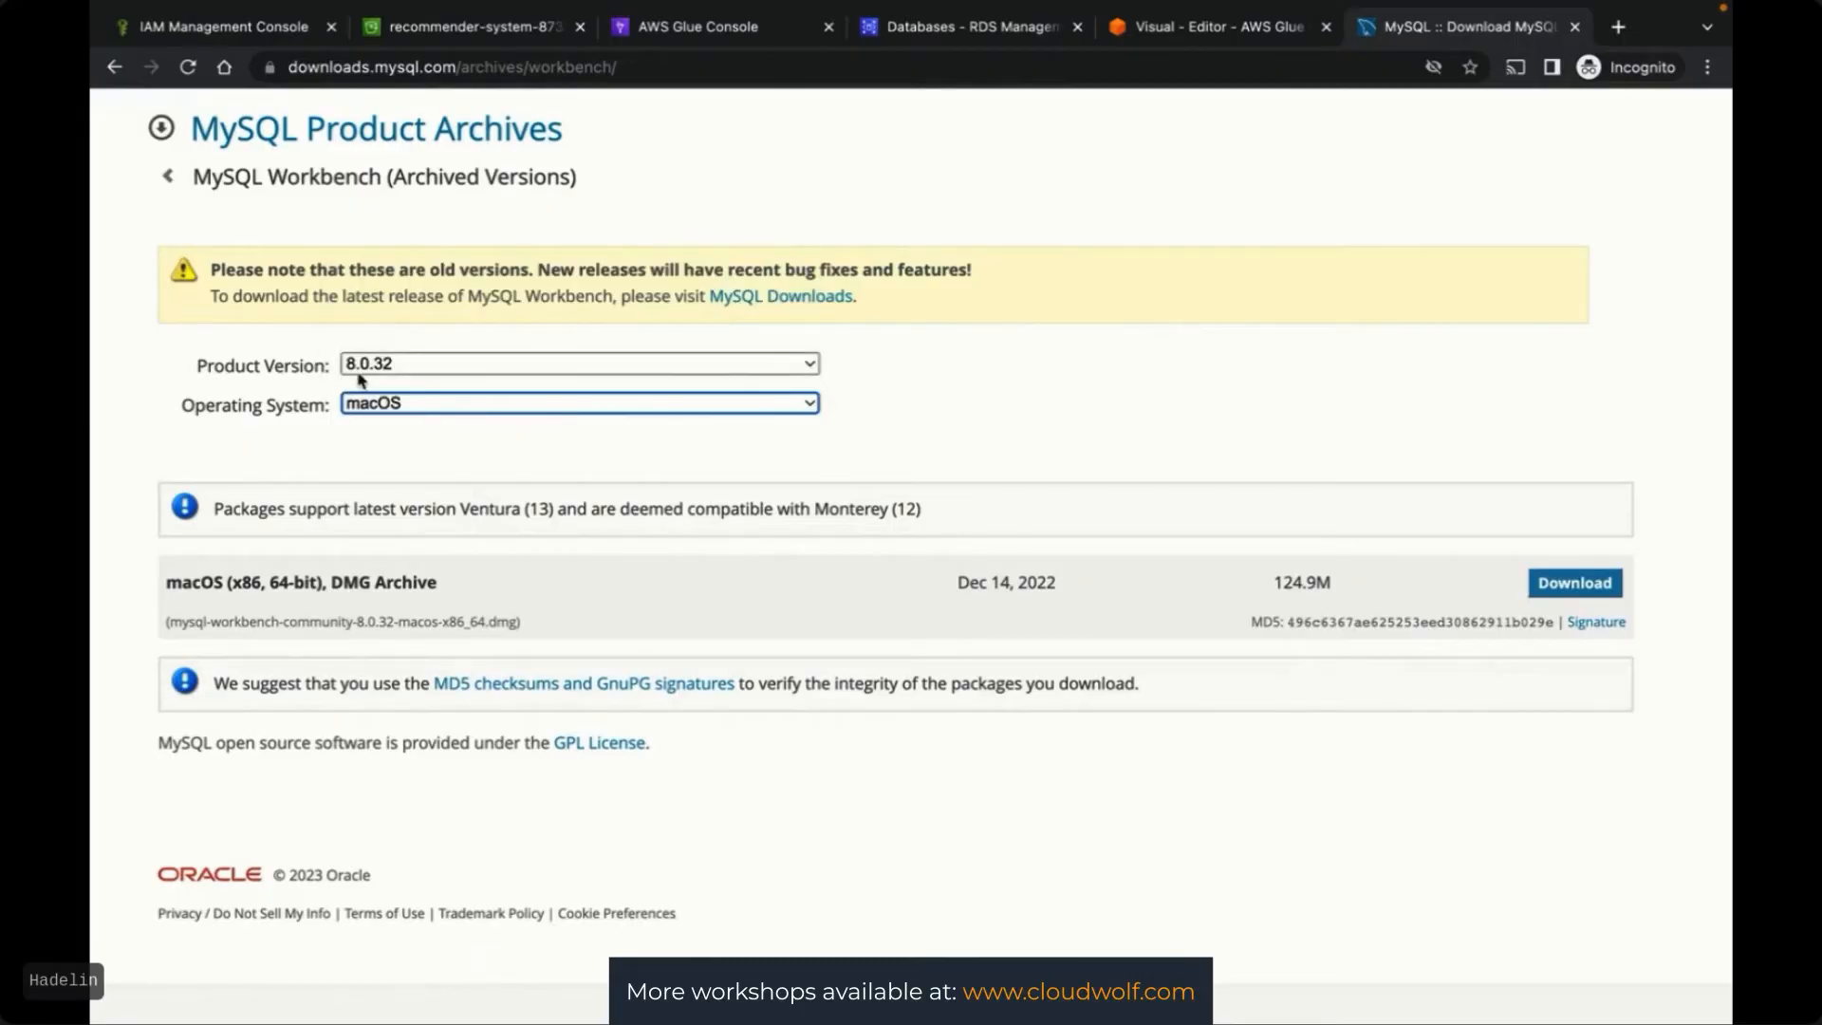
click(1576, 585)
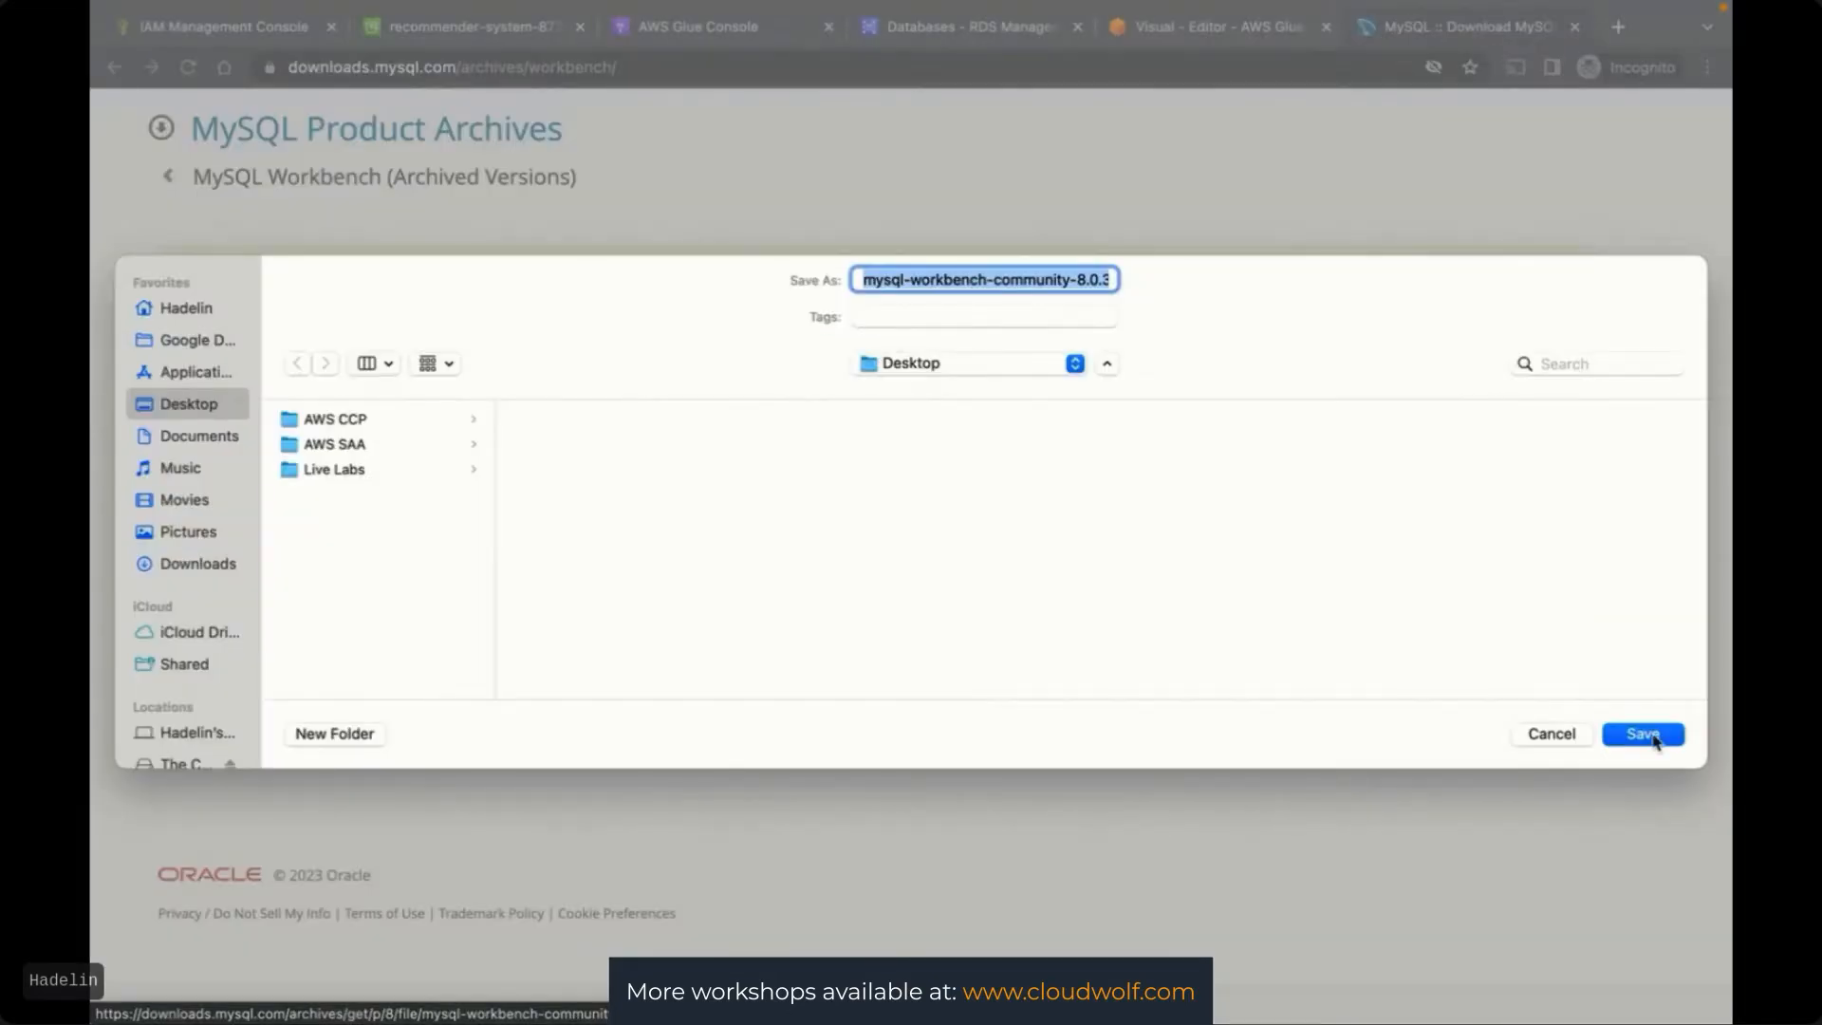
click(1649, 737)
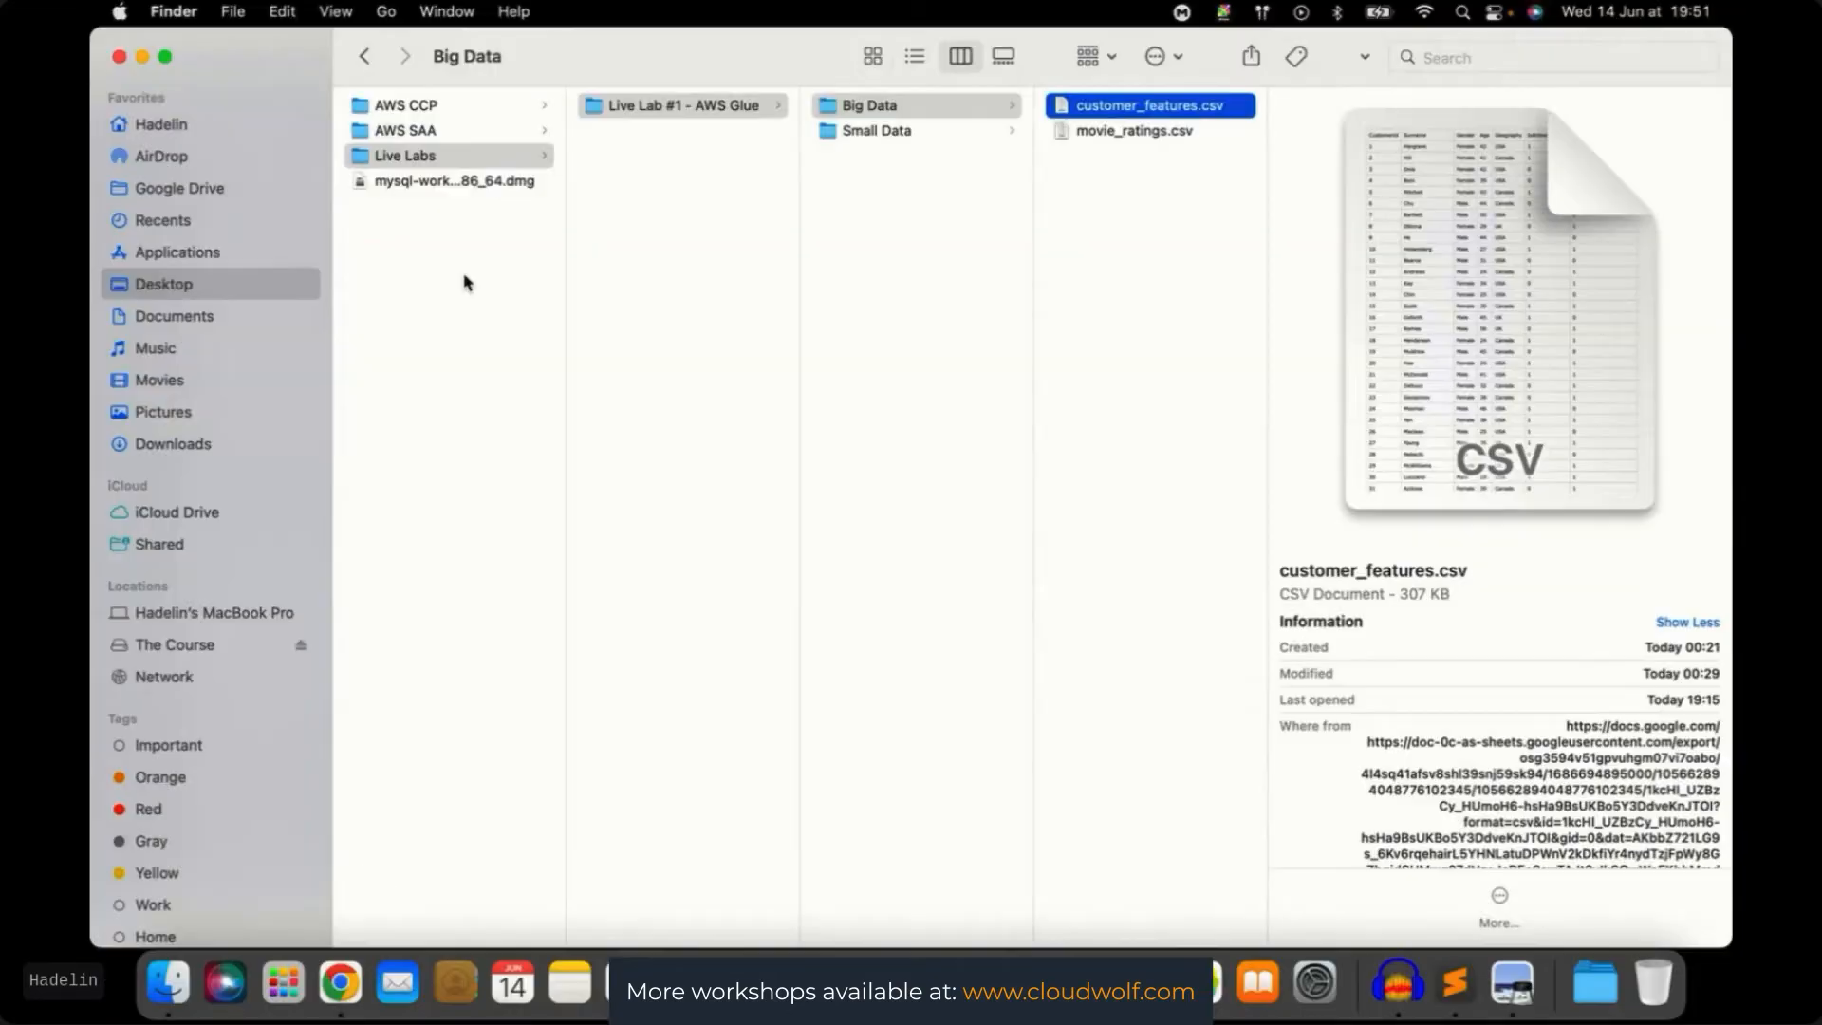
click(451, 242)
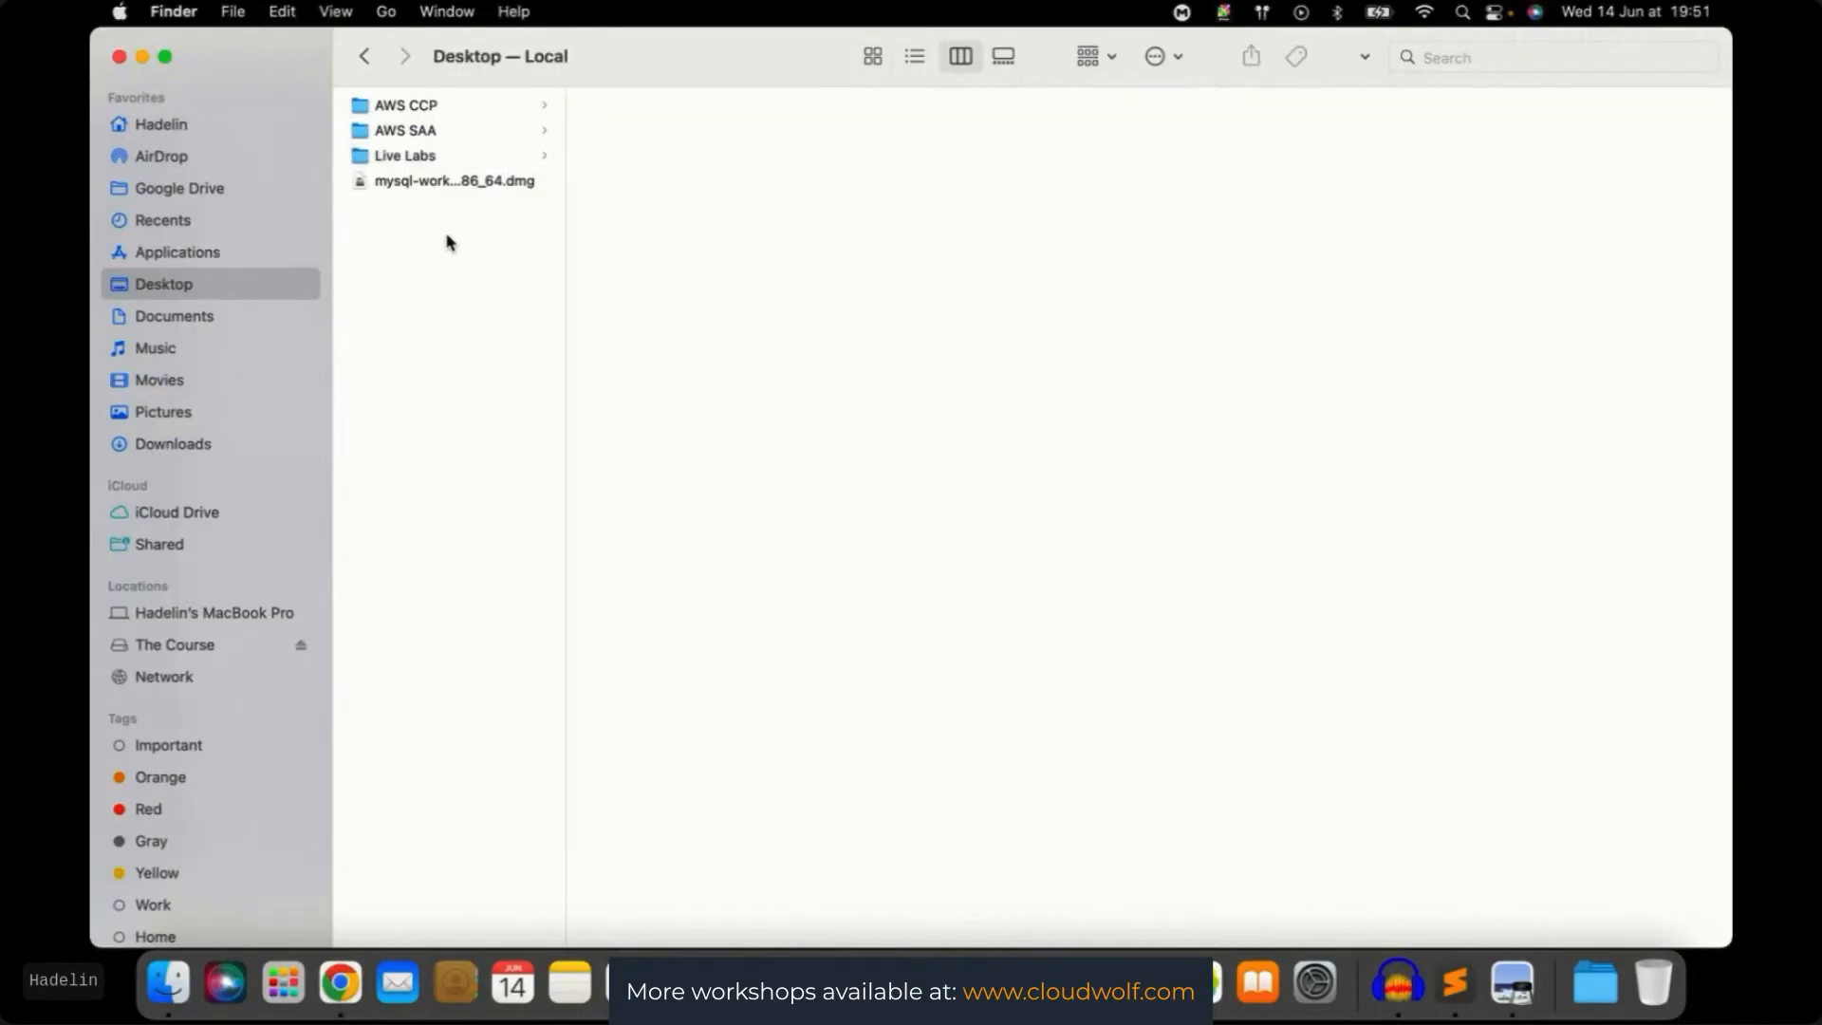
Move the downloaded Workbench disk image from the Desktop to the Trash
click(435, 181)
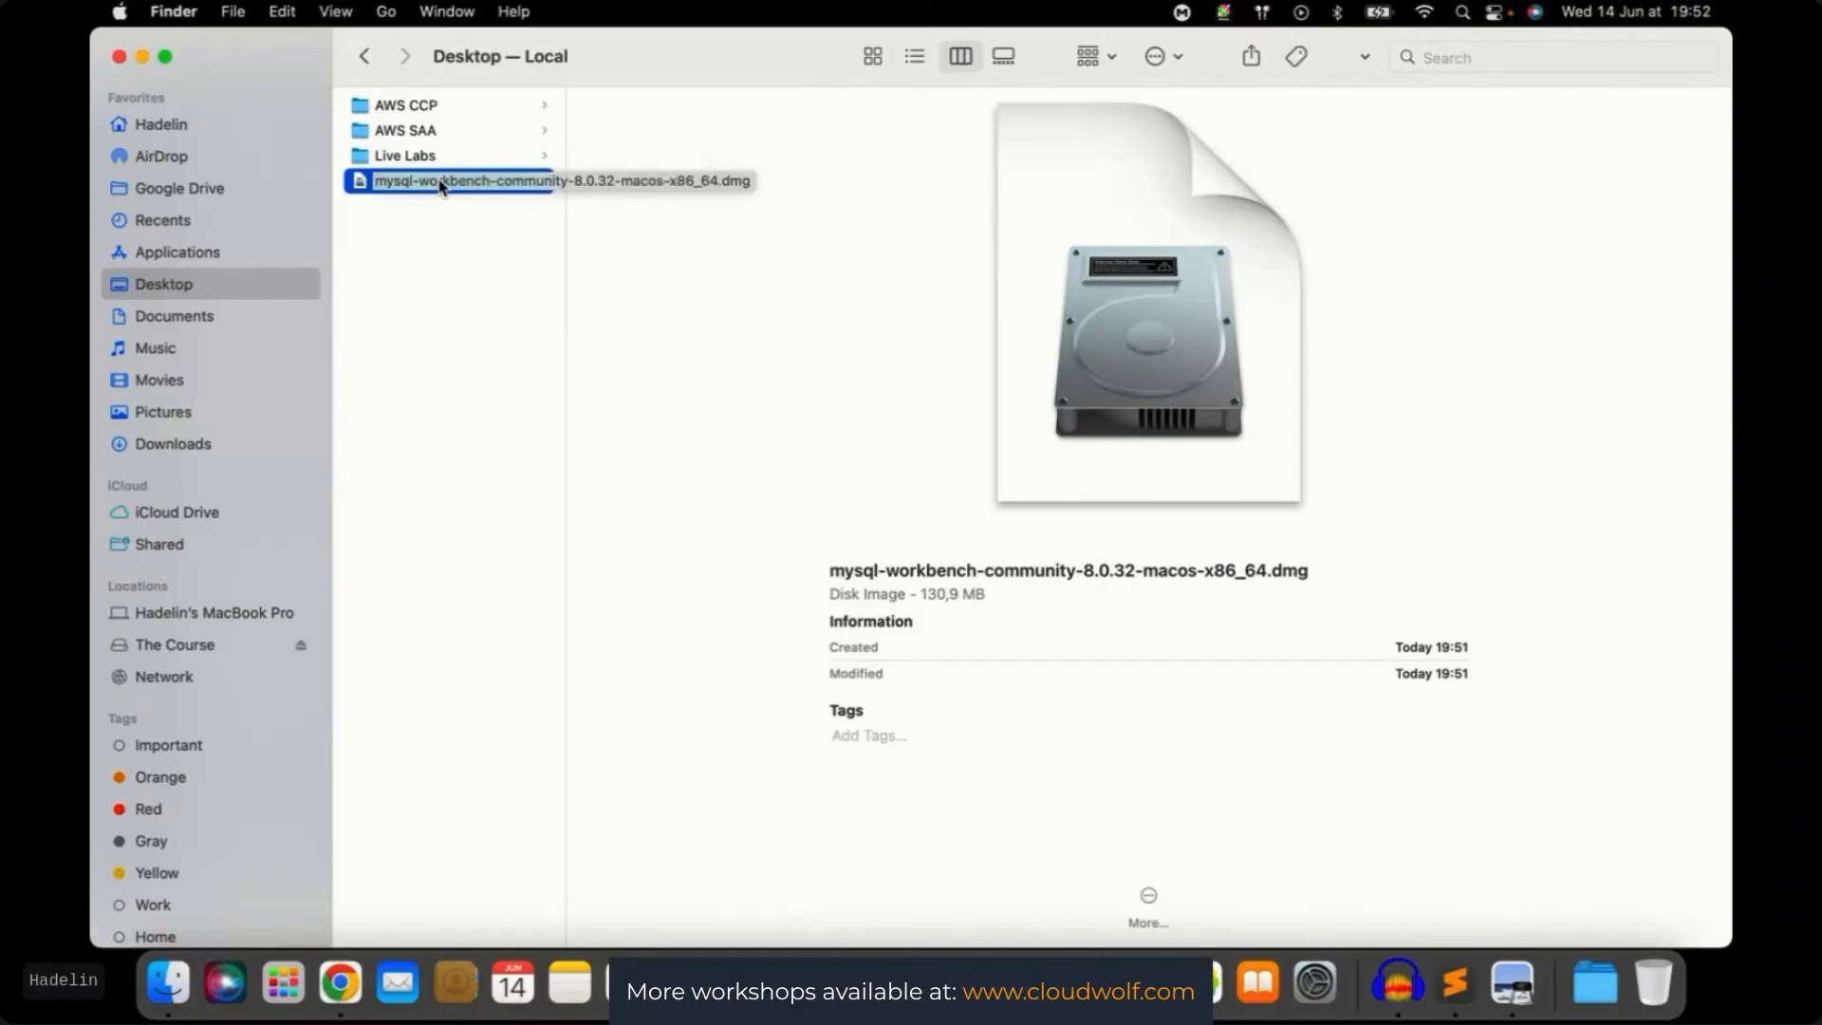
right_click(441, 183)
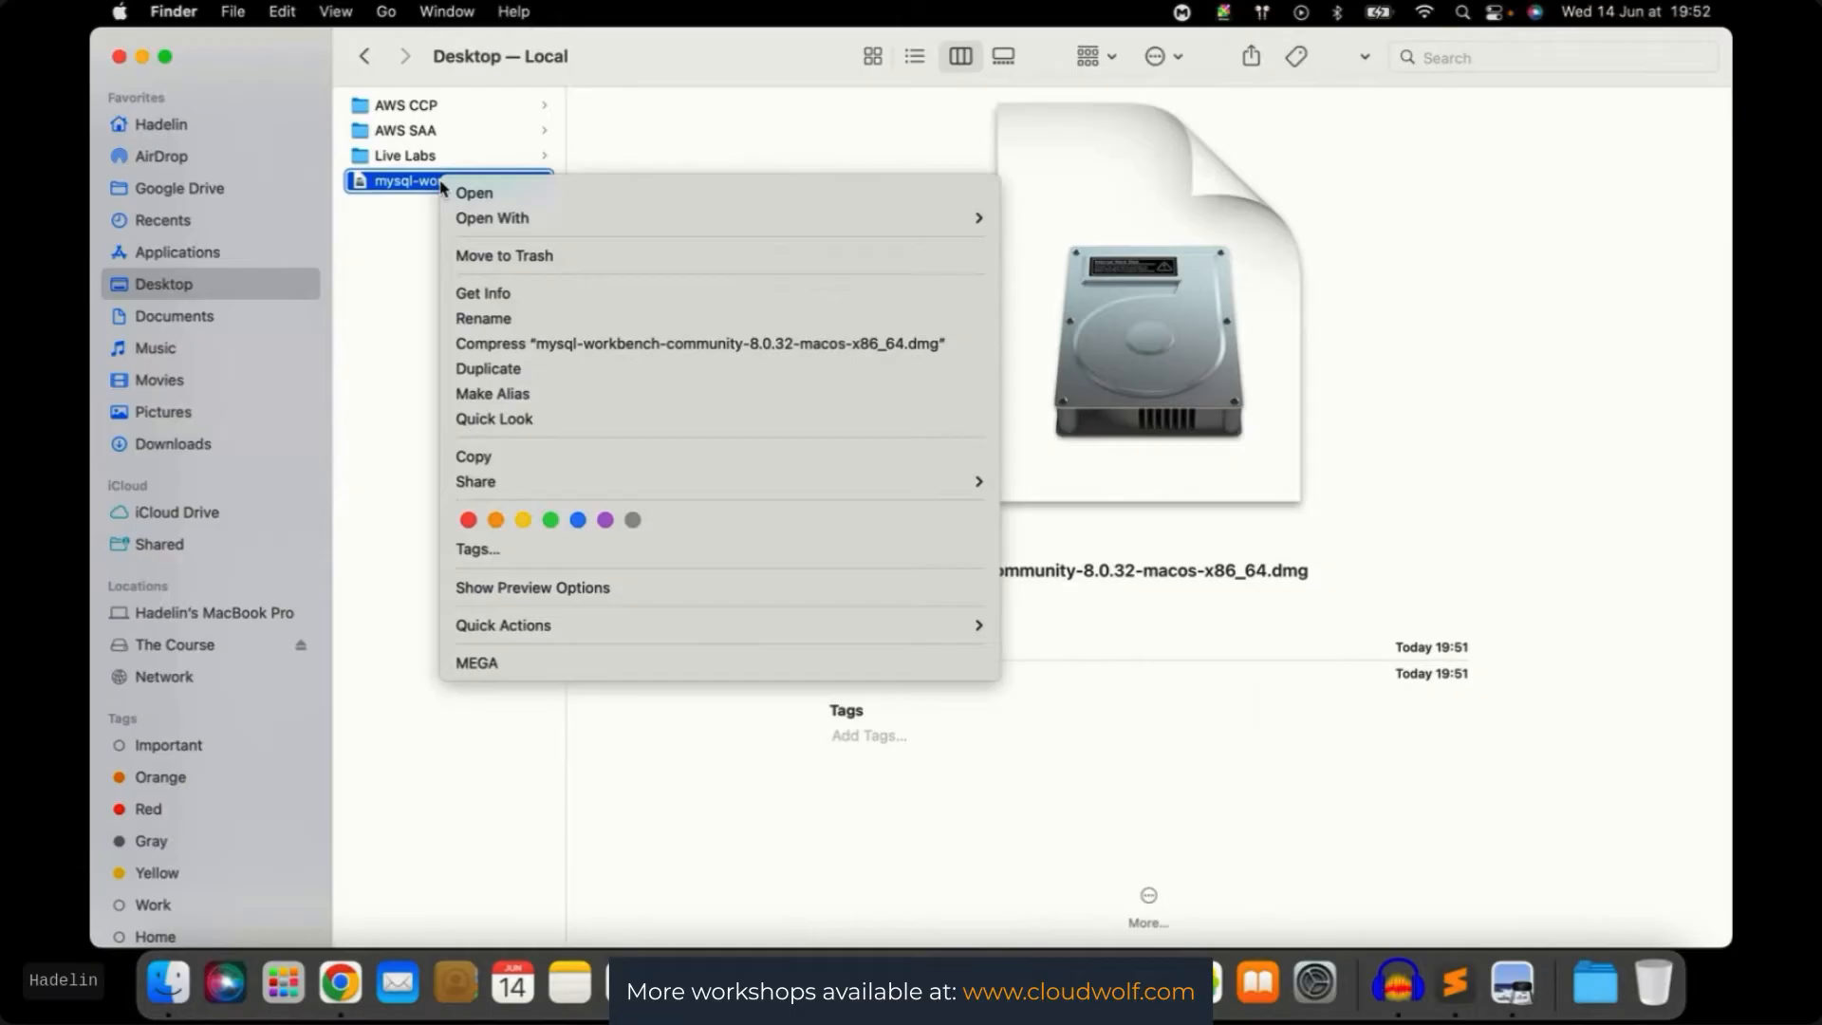
click(482, 250)
Launch MySQLWorkbench from the Applications folder
click(170, 253)
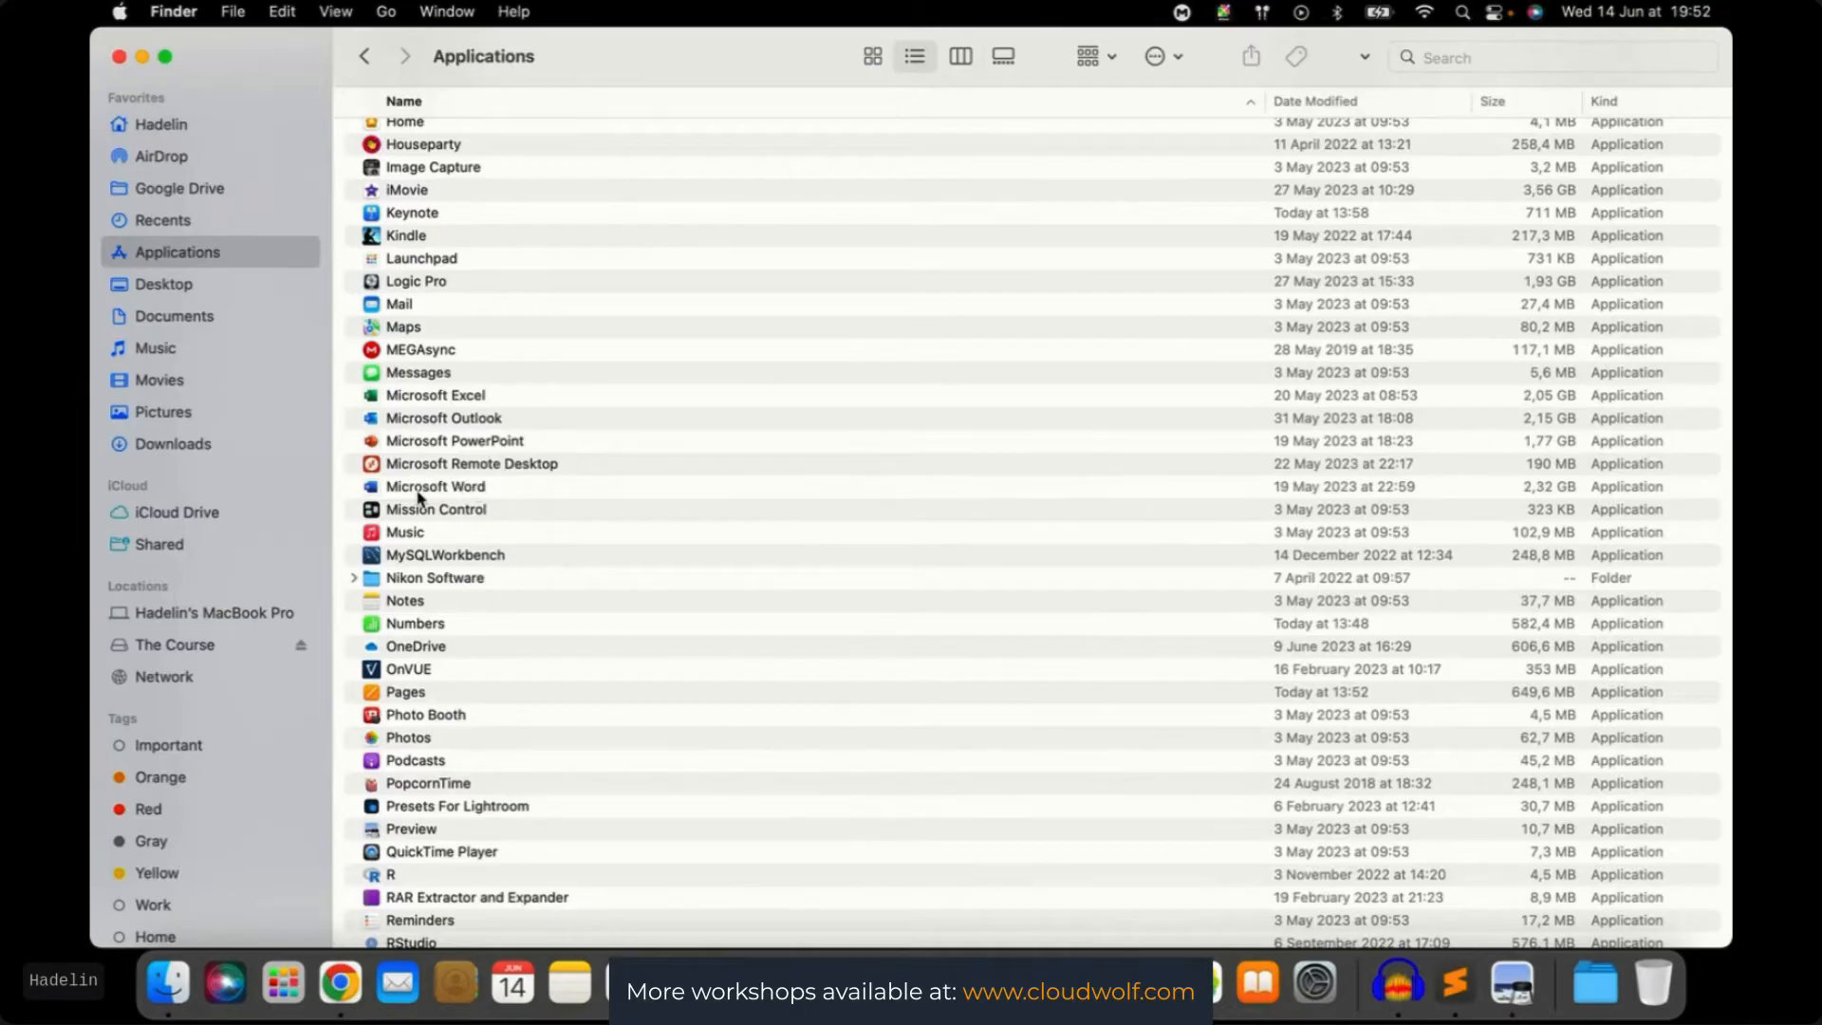
right_click(406, 558)
click(464, 441)
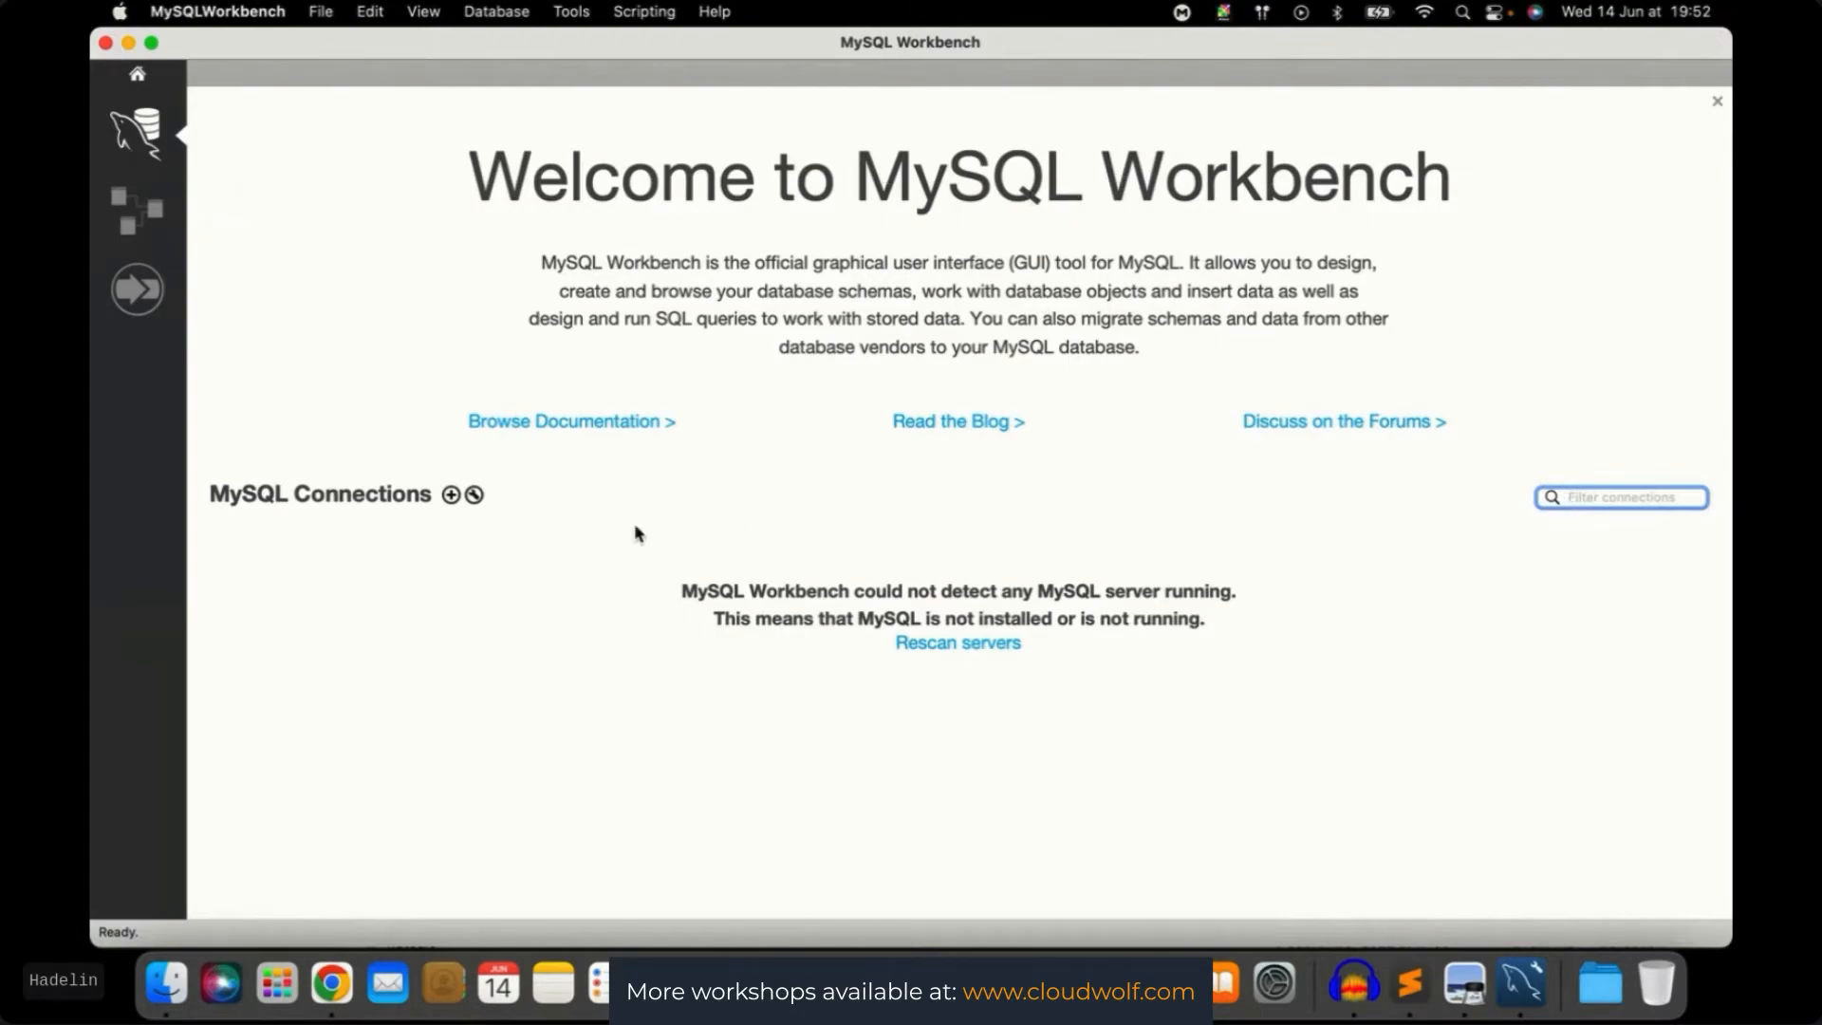
Add a new MySQL connection named RDSConnection and select the default 127.0.0.1 hostname
click(452, 496)
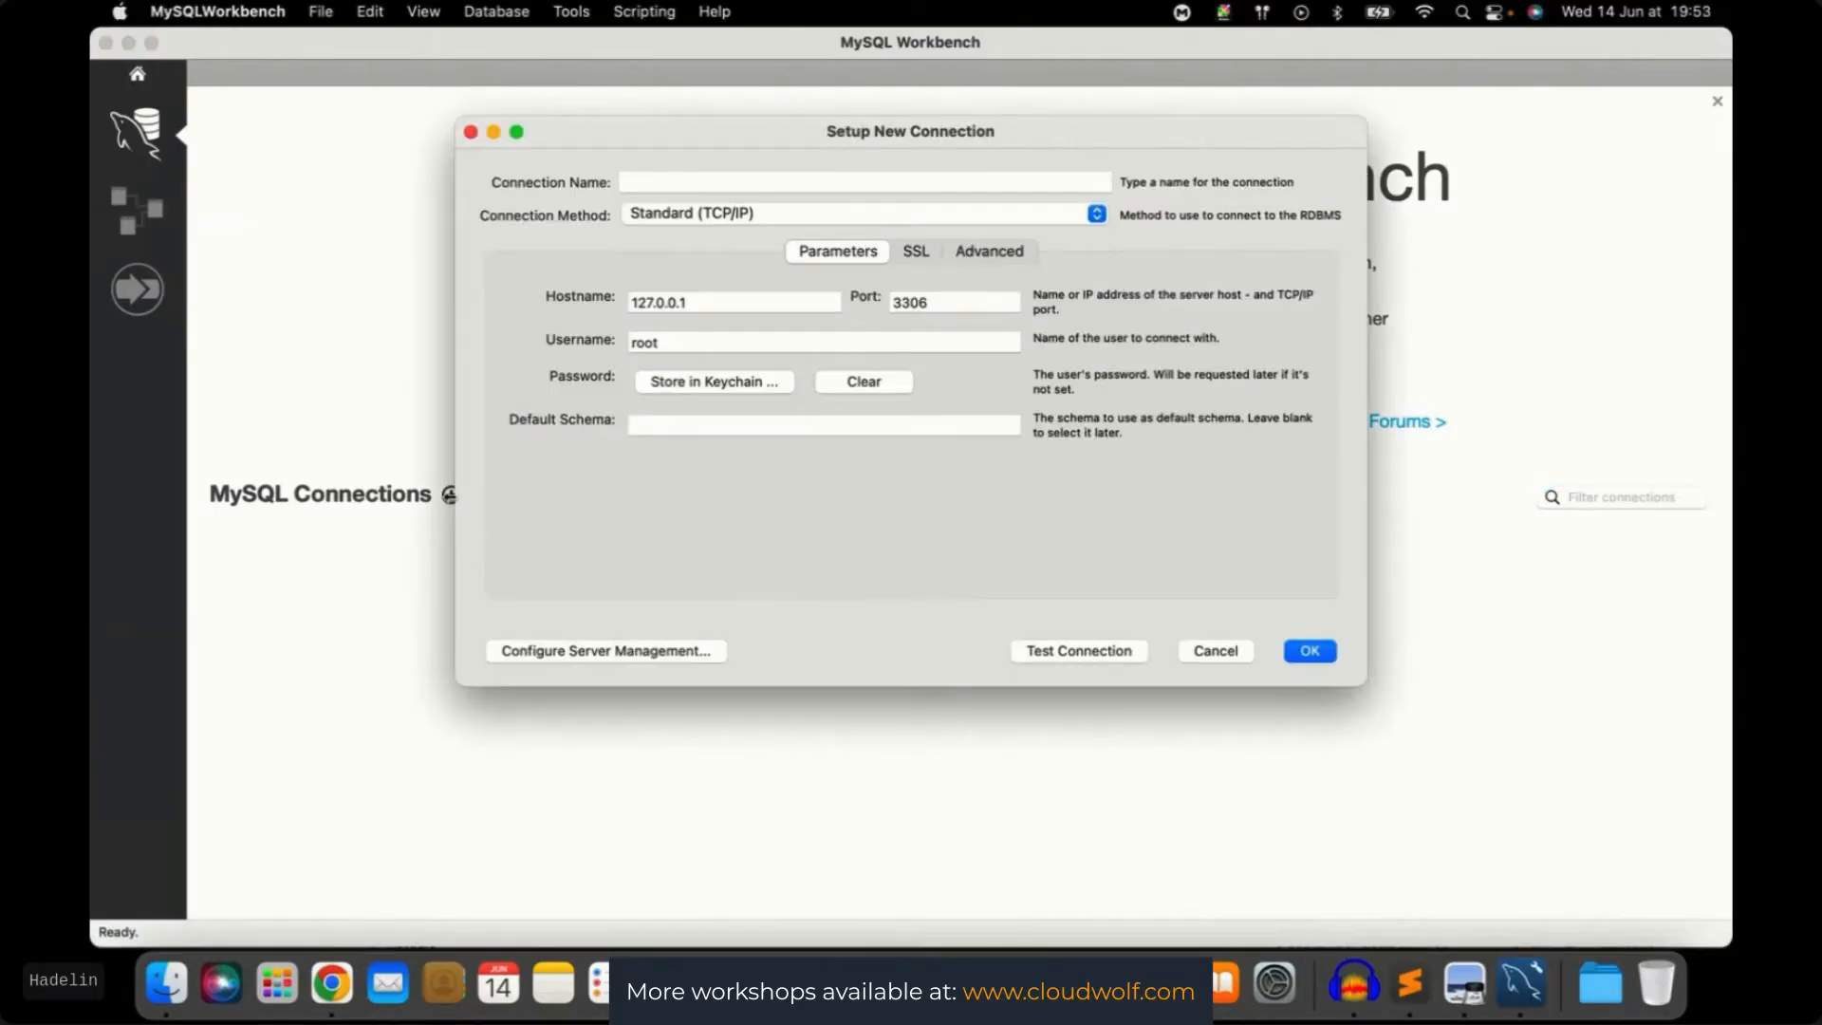
click(641, 181)
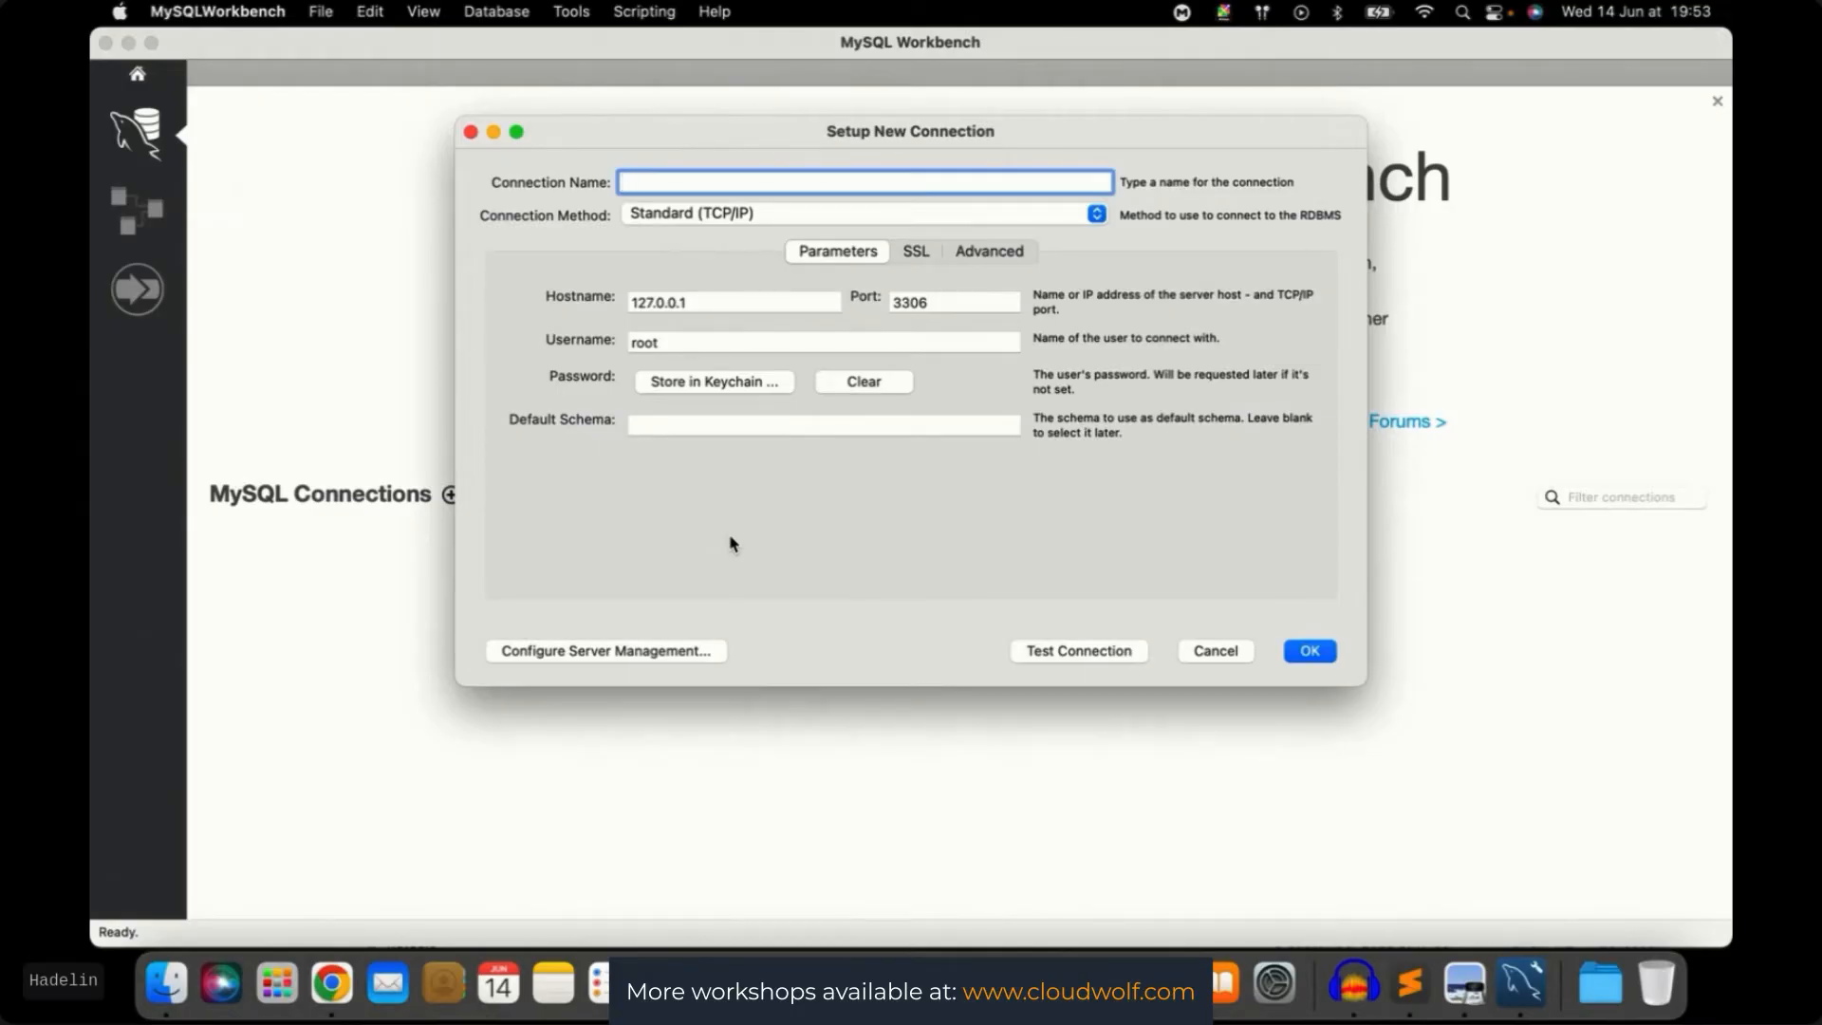
text(RDSConnection)
click(814, 504)
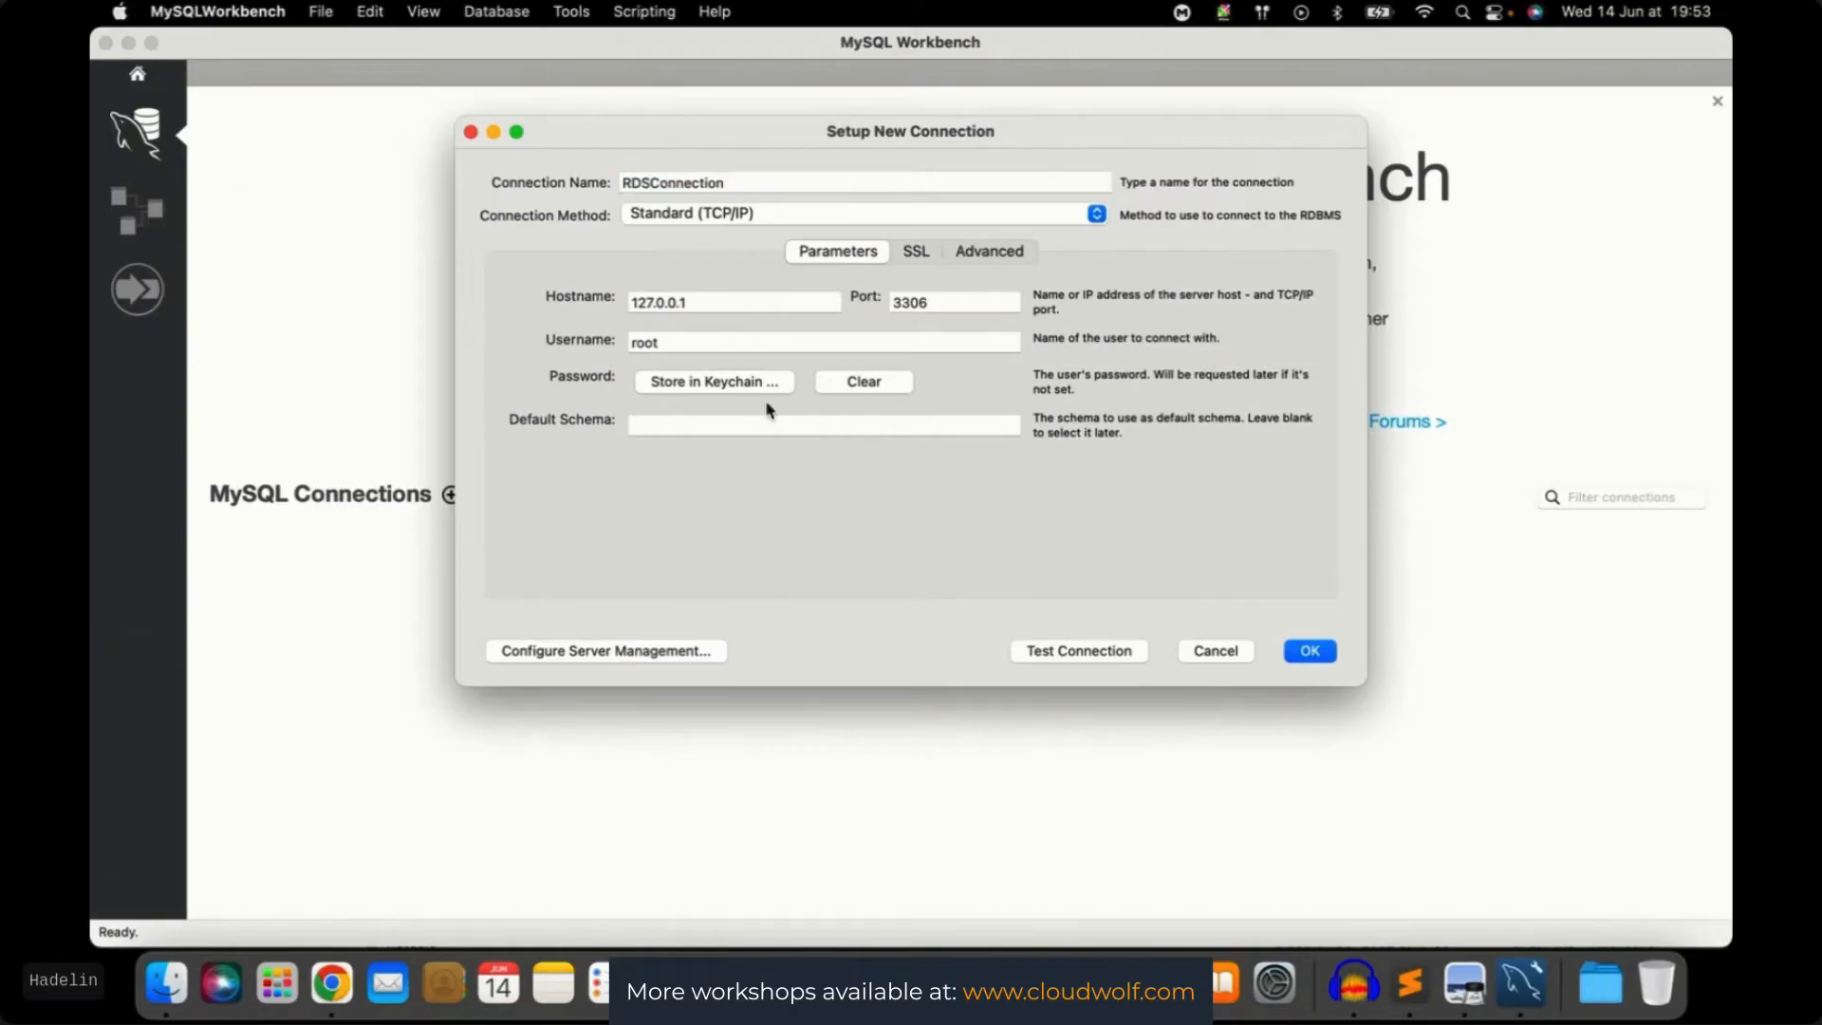
drag(719, 302, 584, 300)
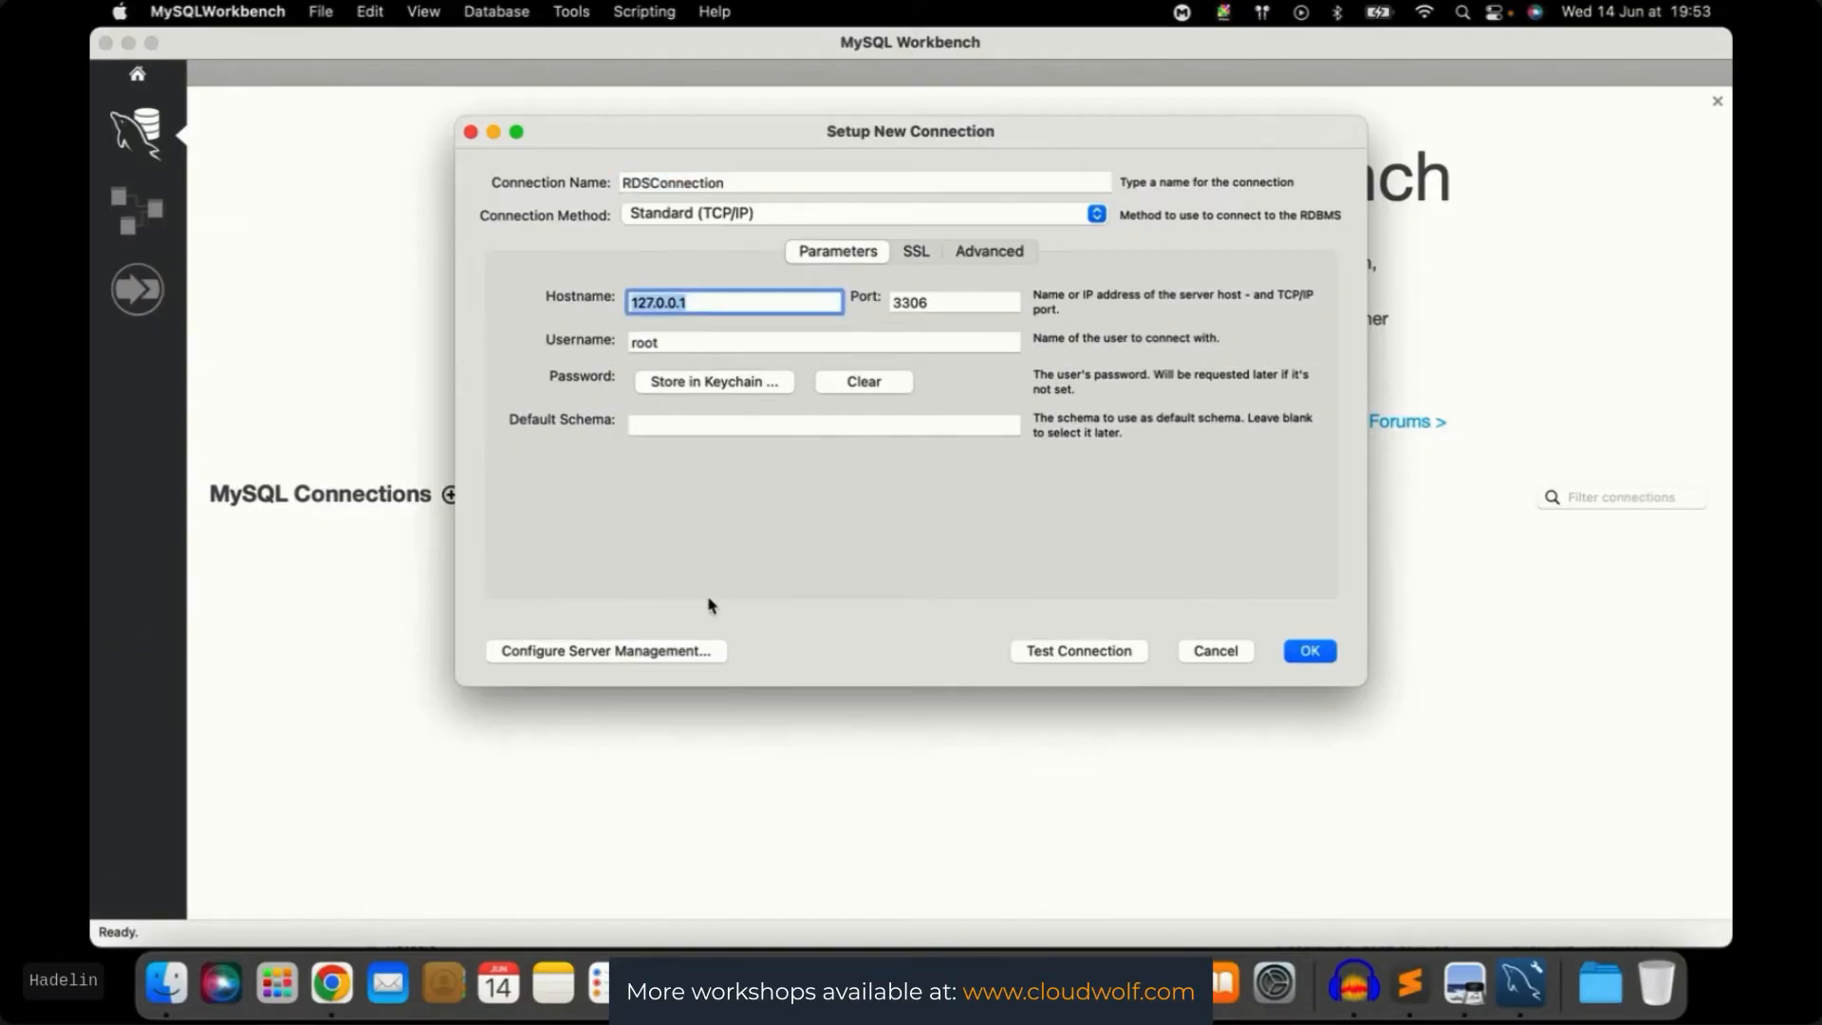
Copy customer-features-rds-db-instance's endpoint from the RDS console and paste it as the hostname
key(ctrl+Up)
mouse_move(952, 10)
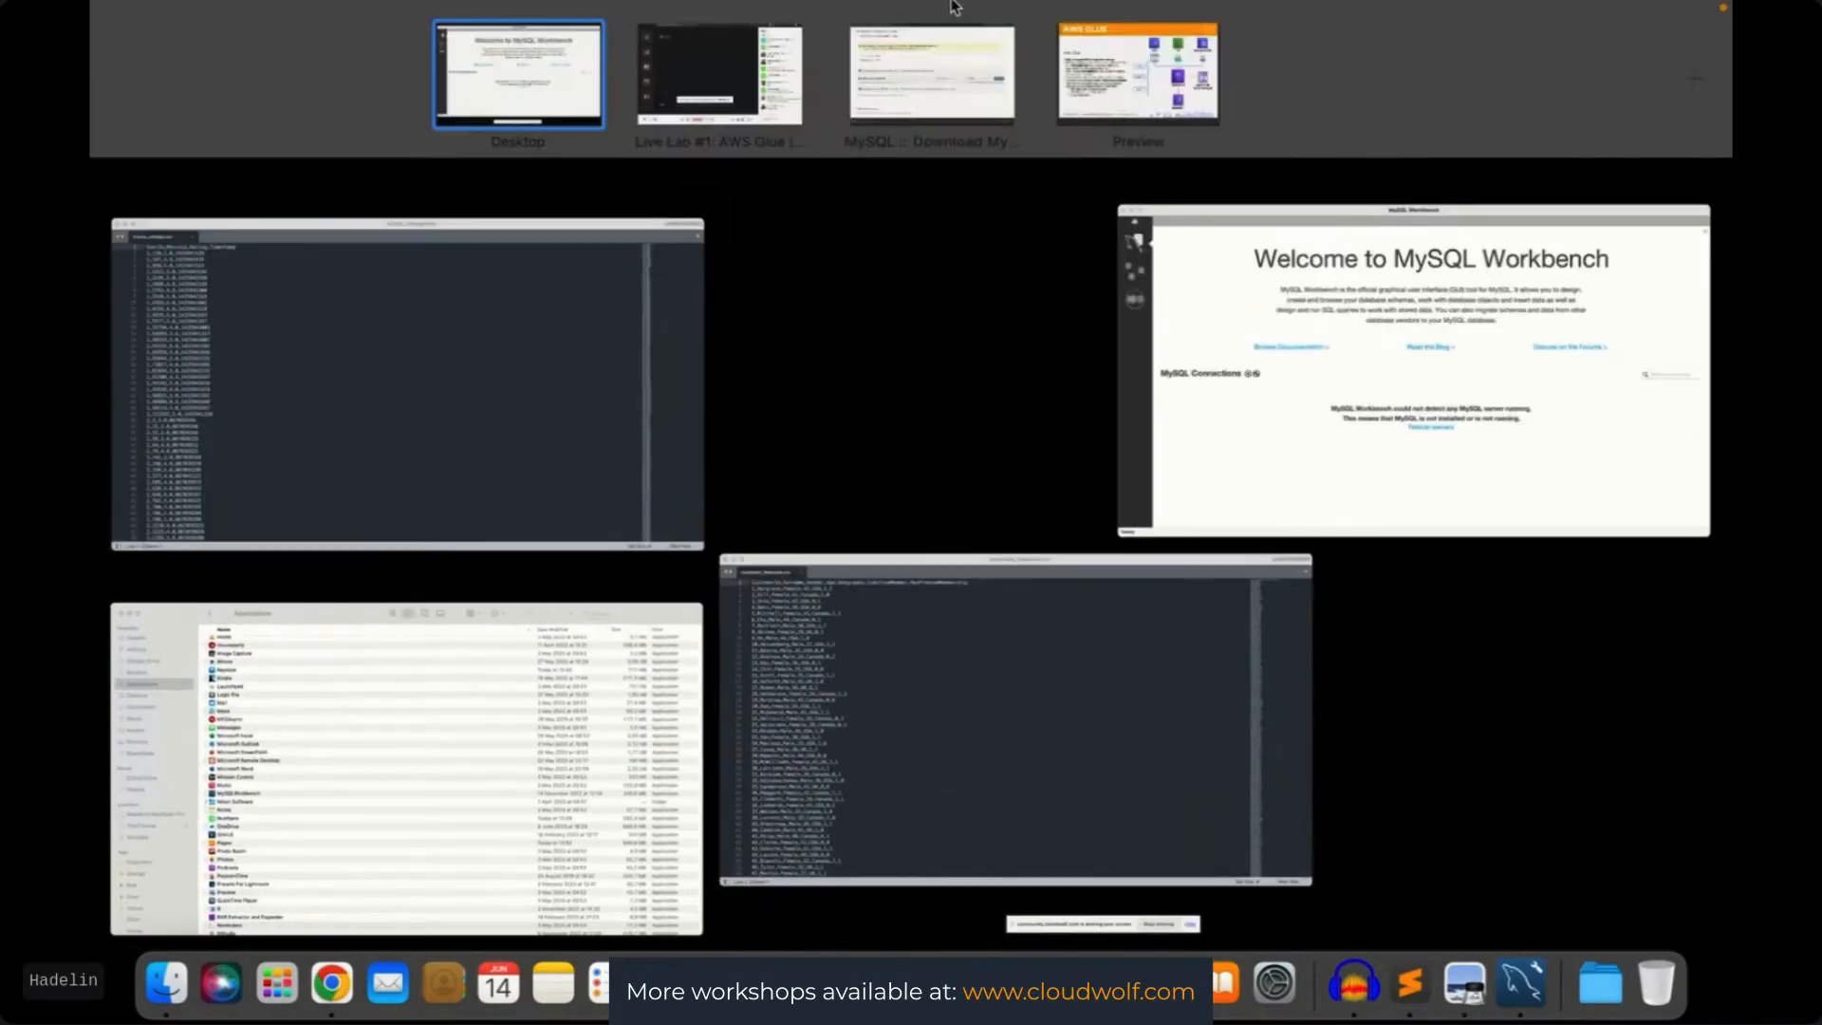
click(945, 99)
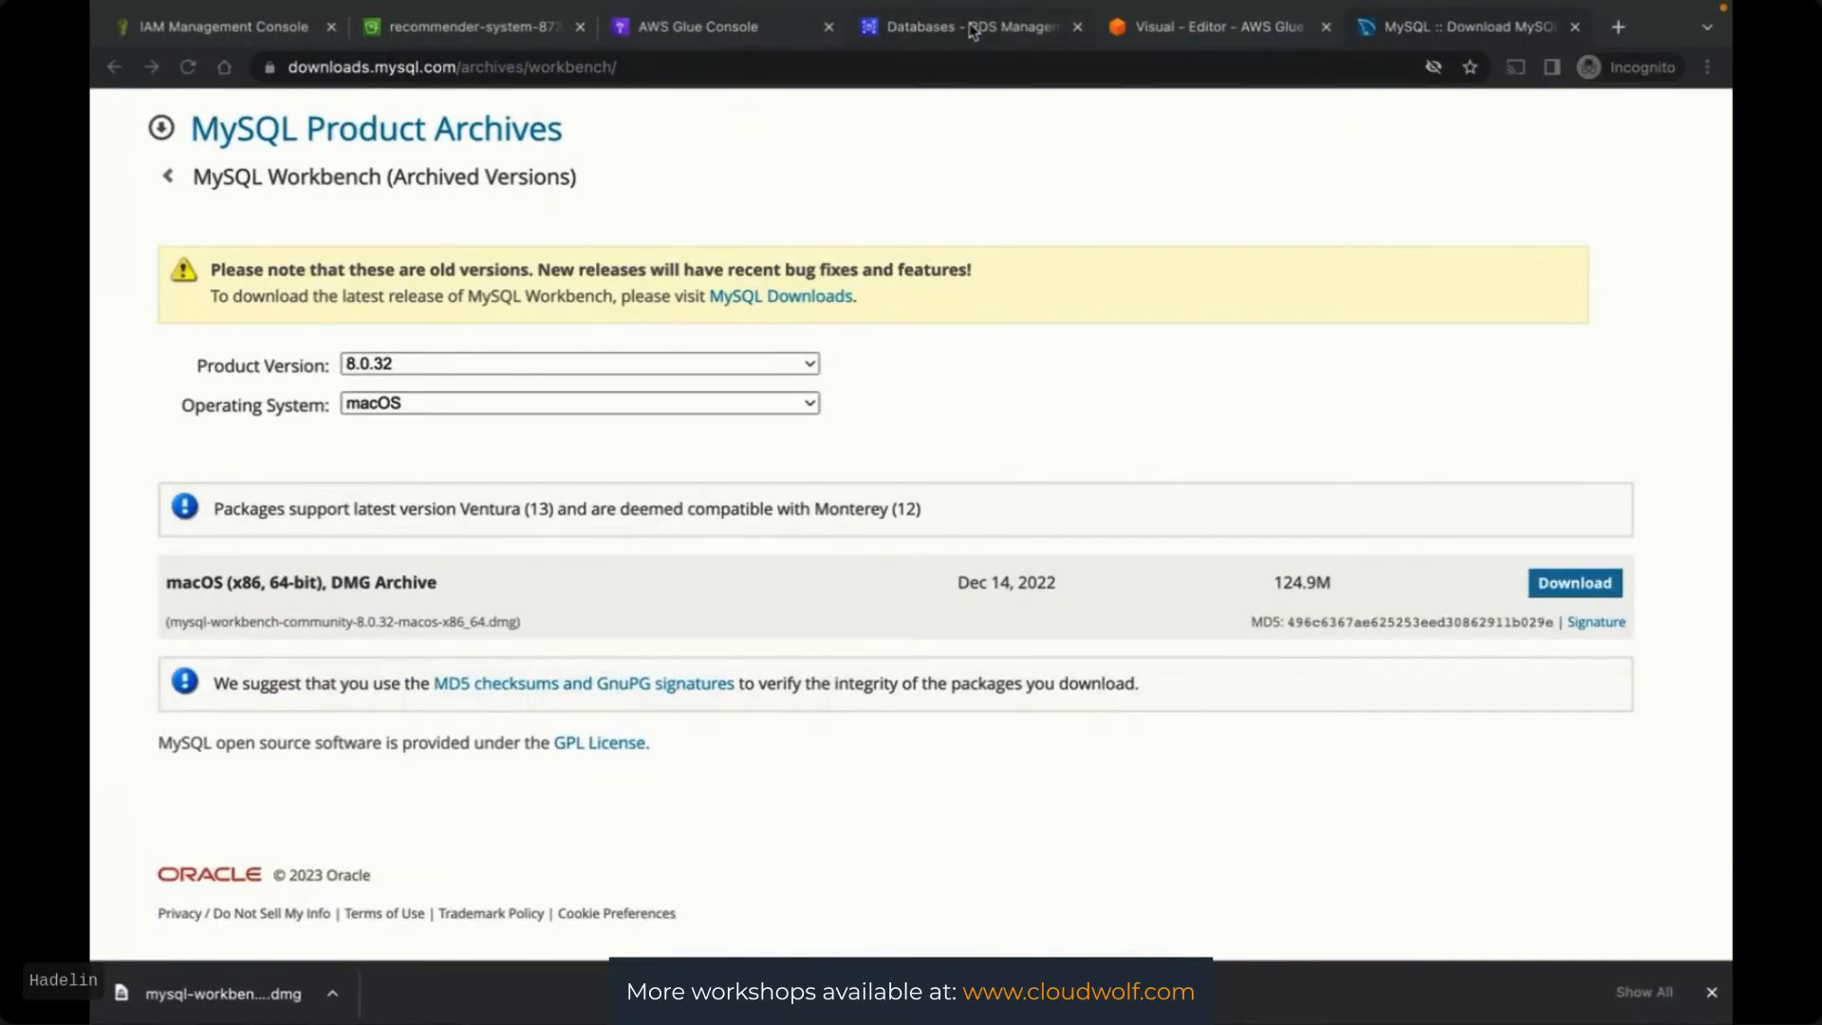
click(973, 31)
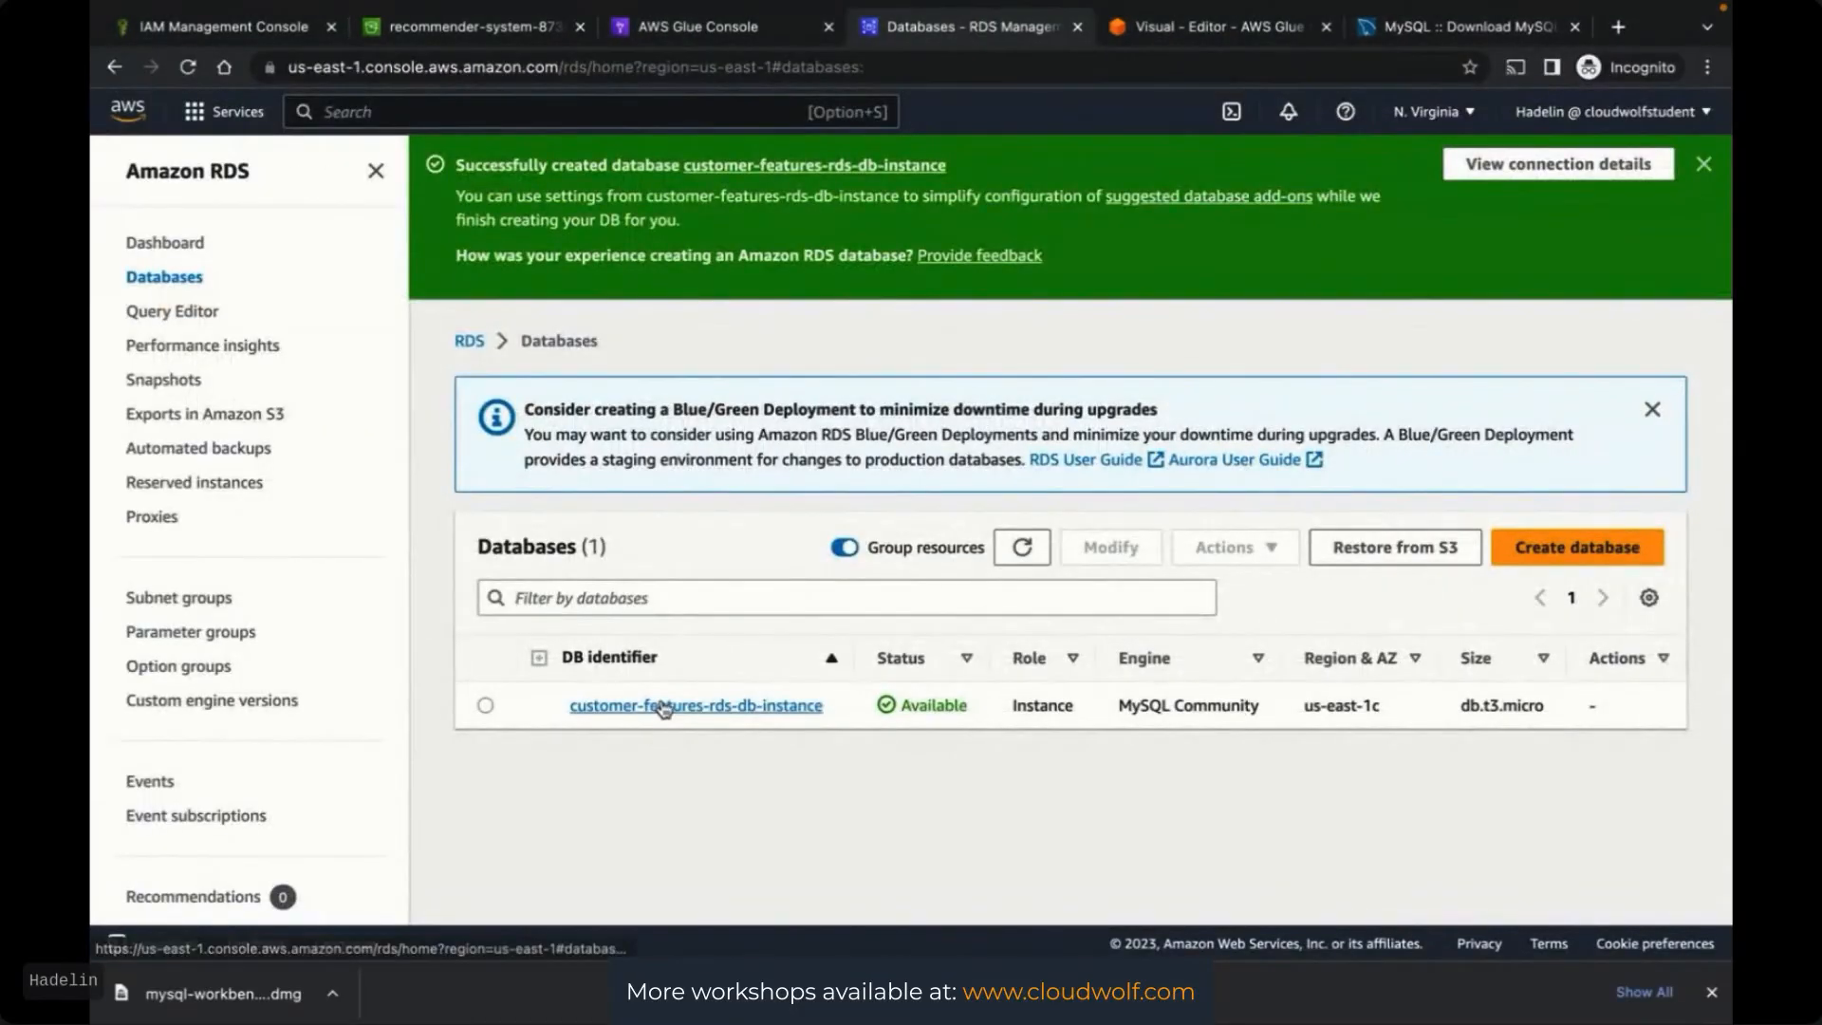
click(664, 708)
scroll(664, 707, down, 5)
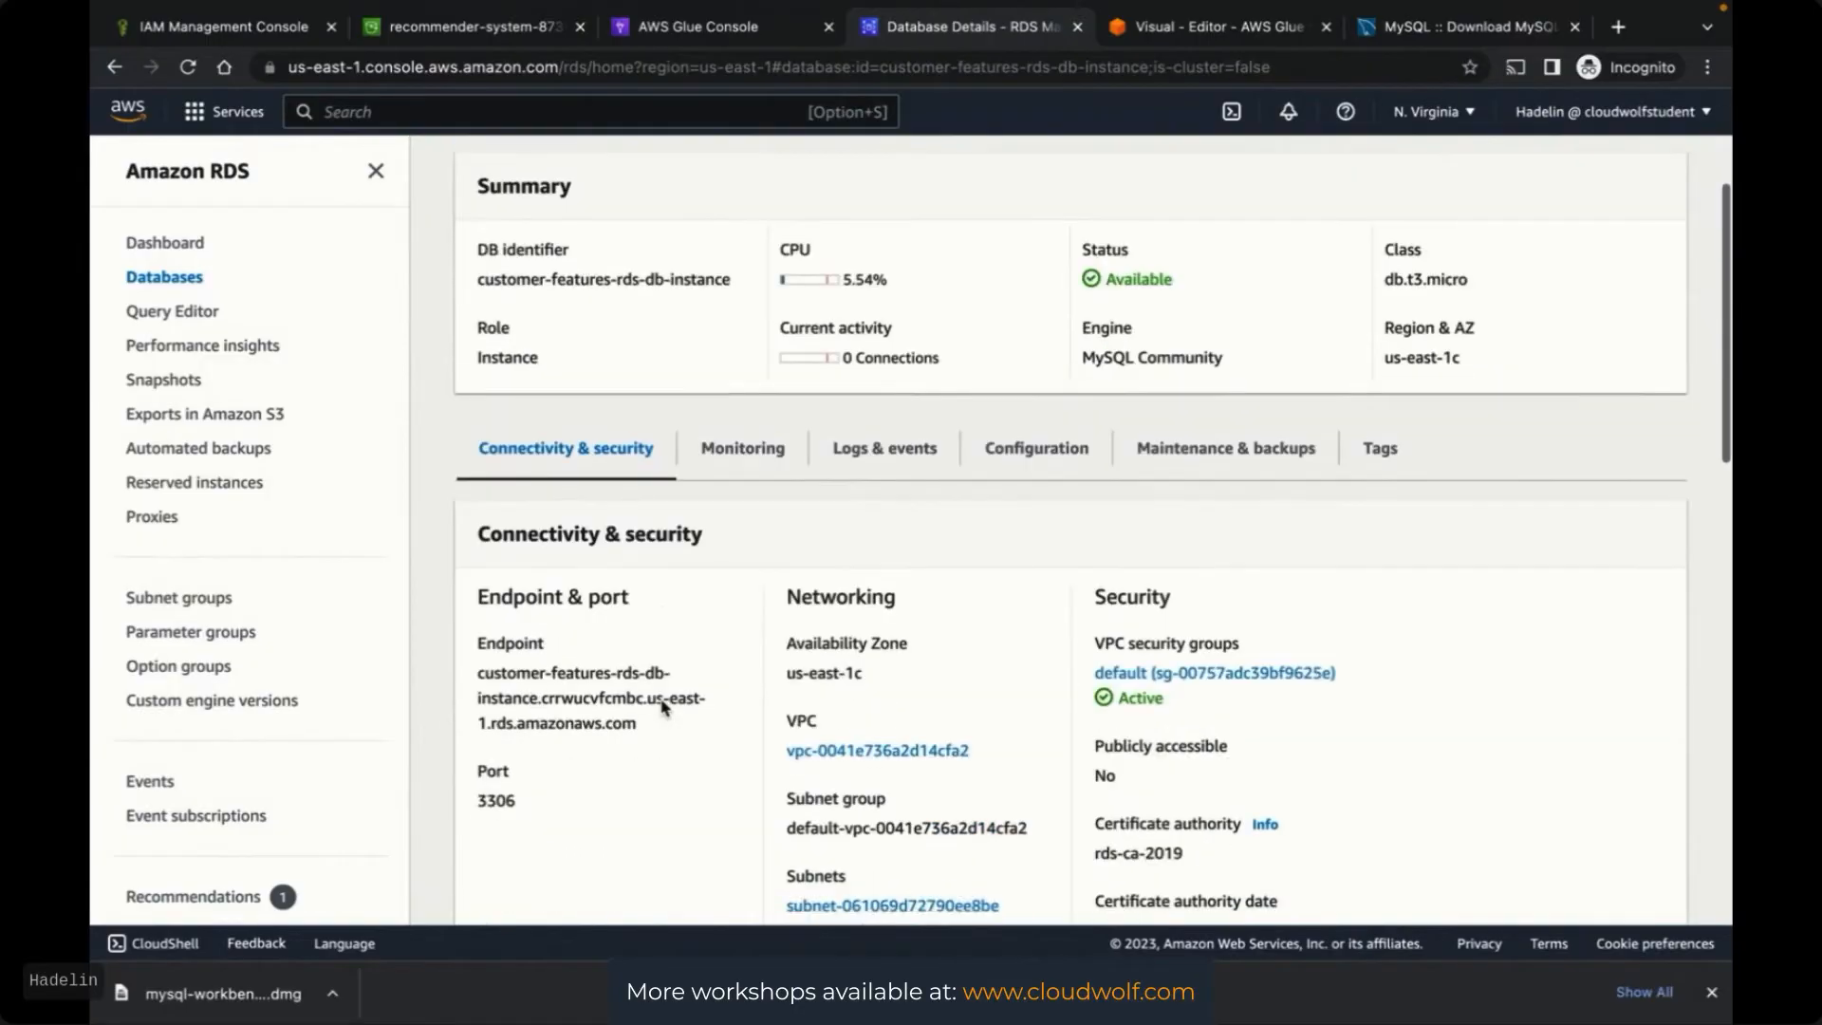
scroll(664, 708, down, 2)
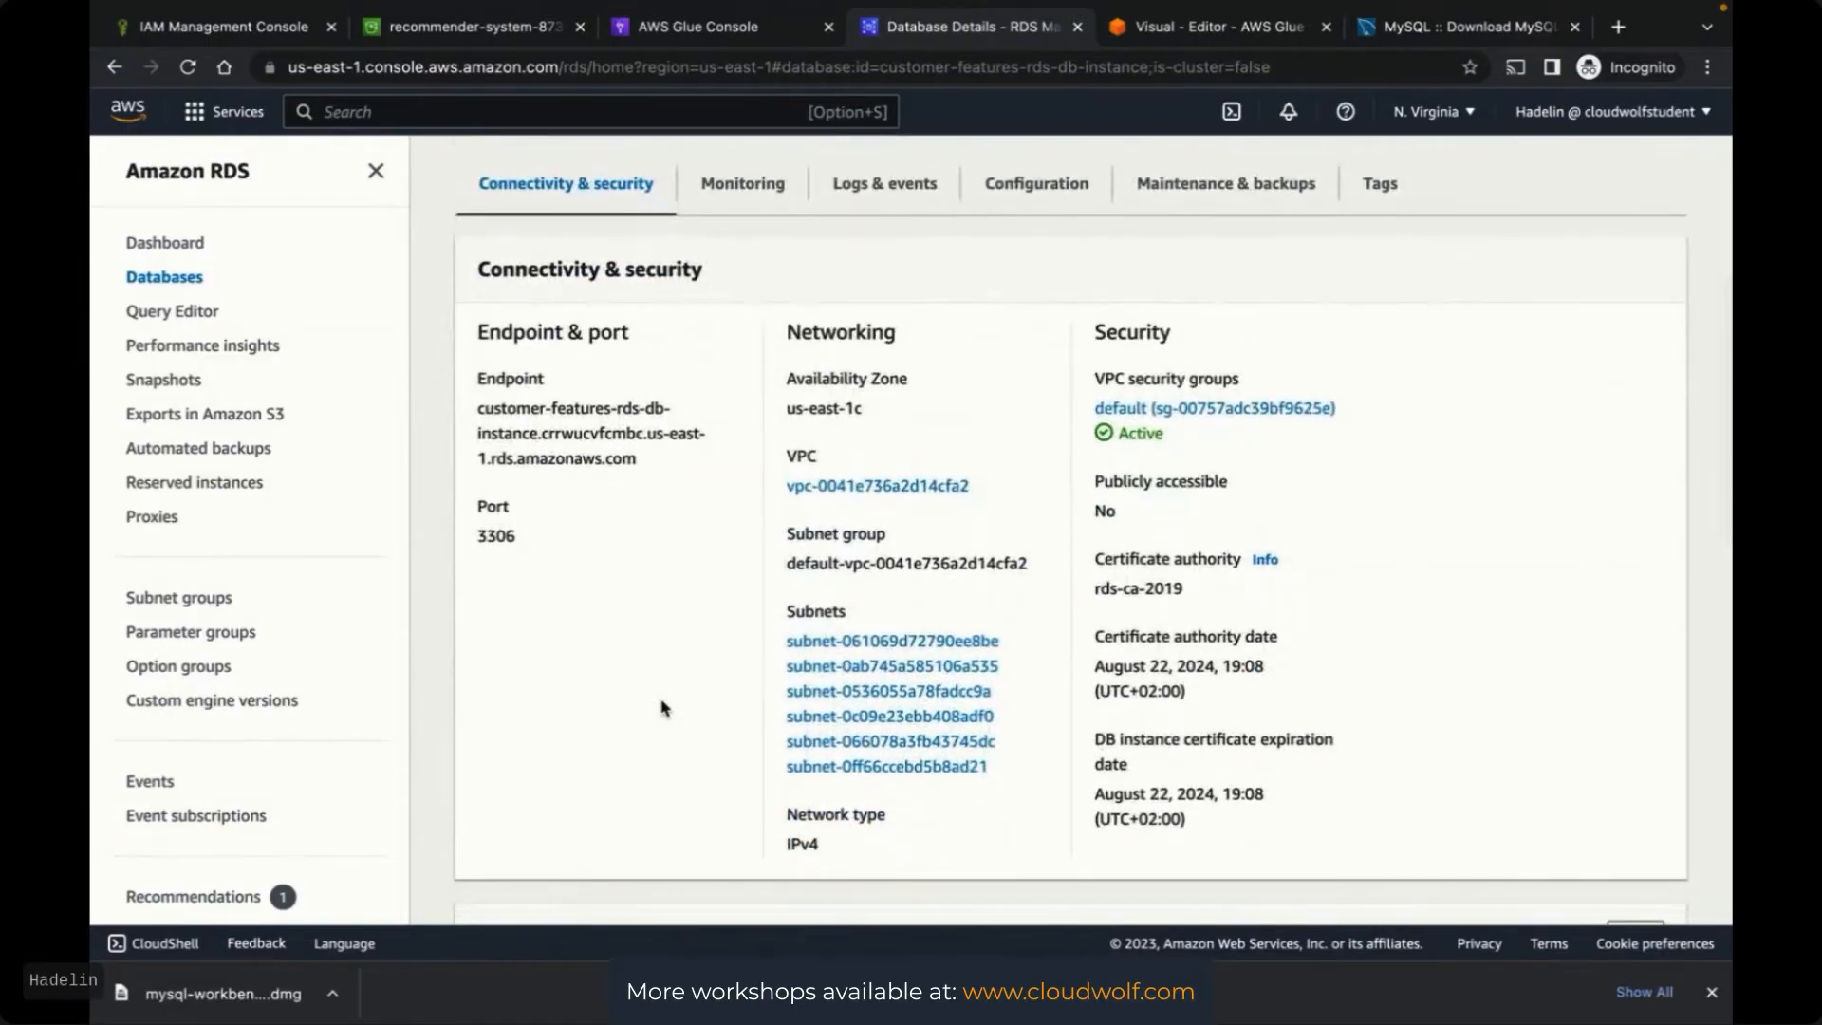
key(ctrl+Up)
click(1306, 500)
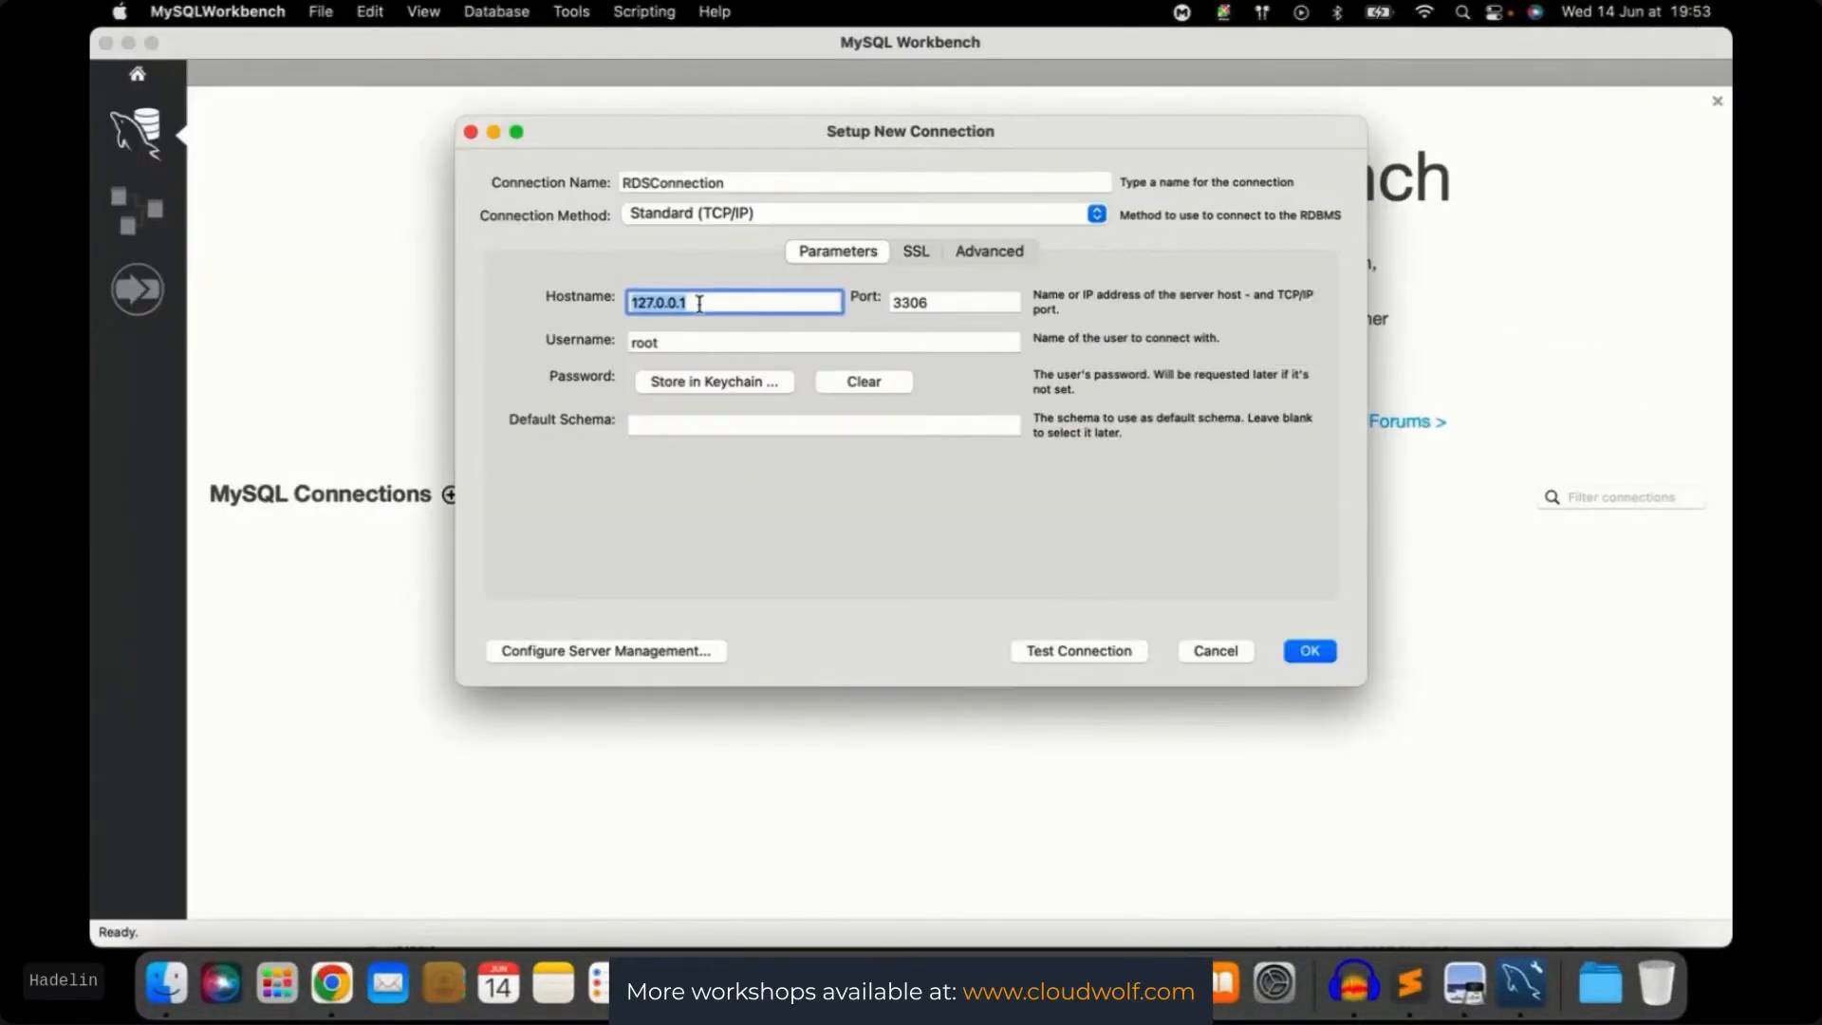
key(ctrl+Up)
click(799, 741)
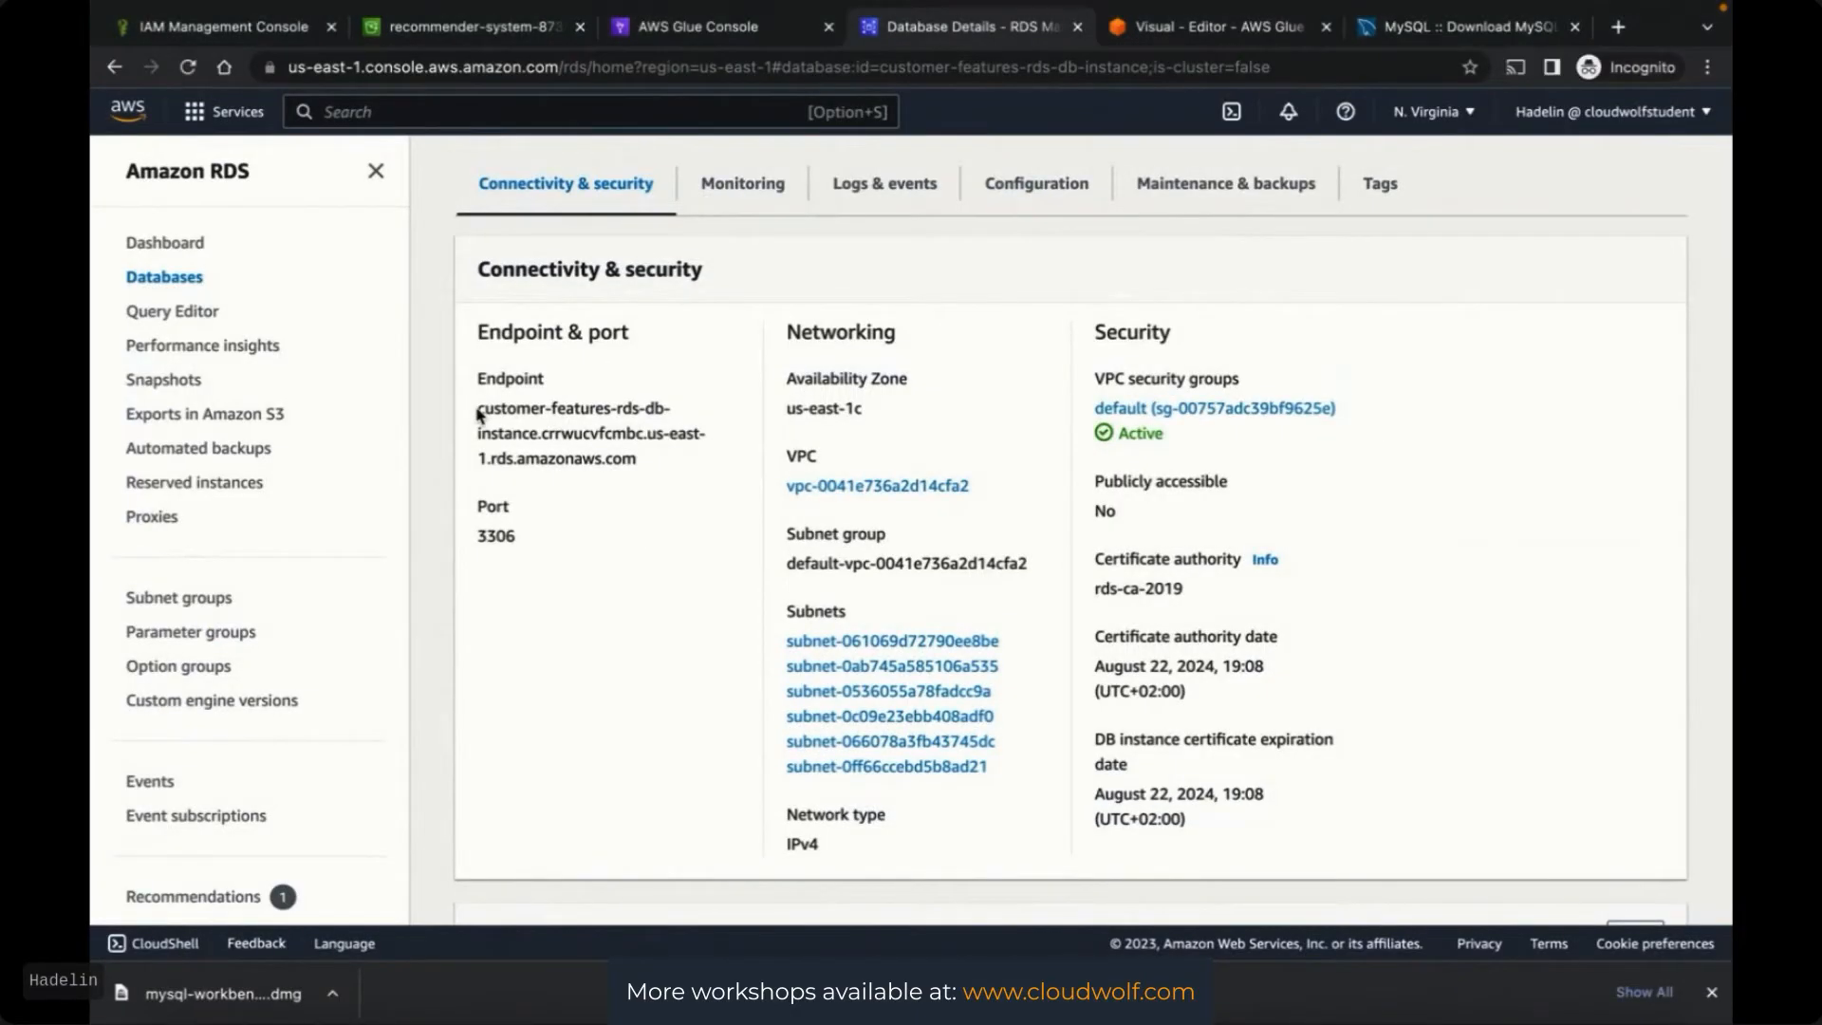
drag(478, 410, 652, 462)
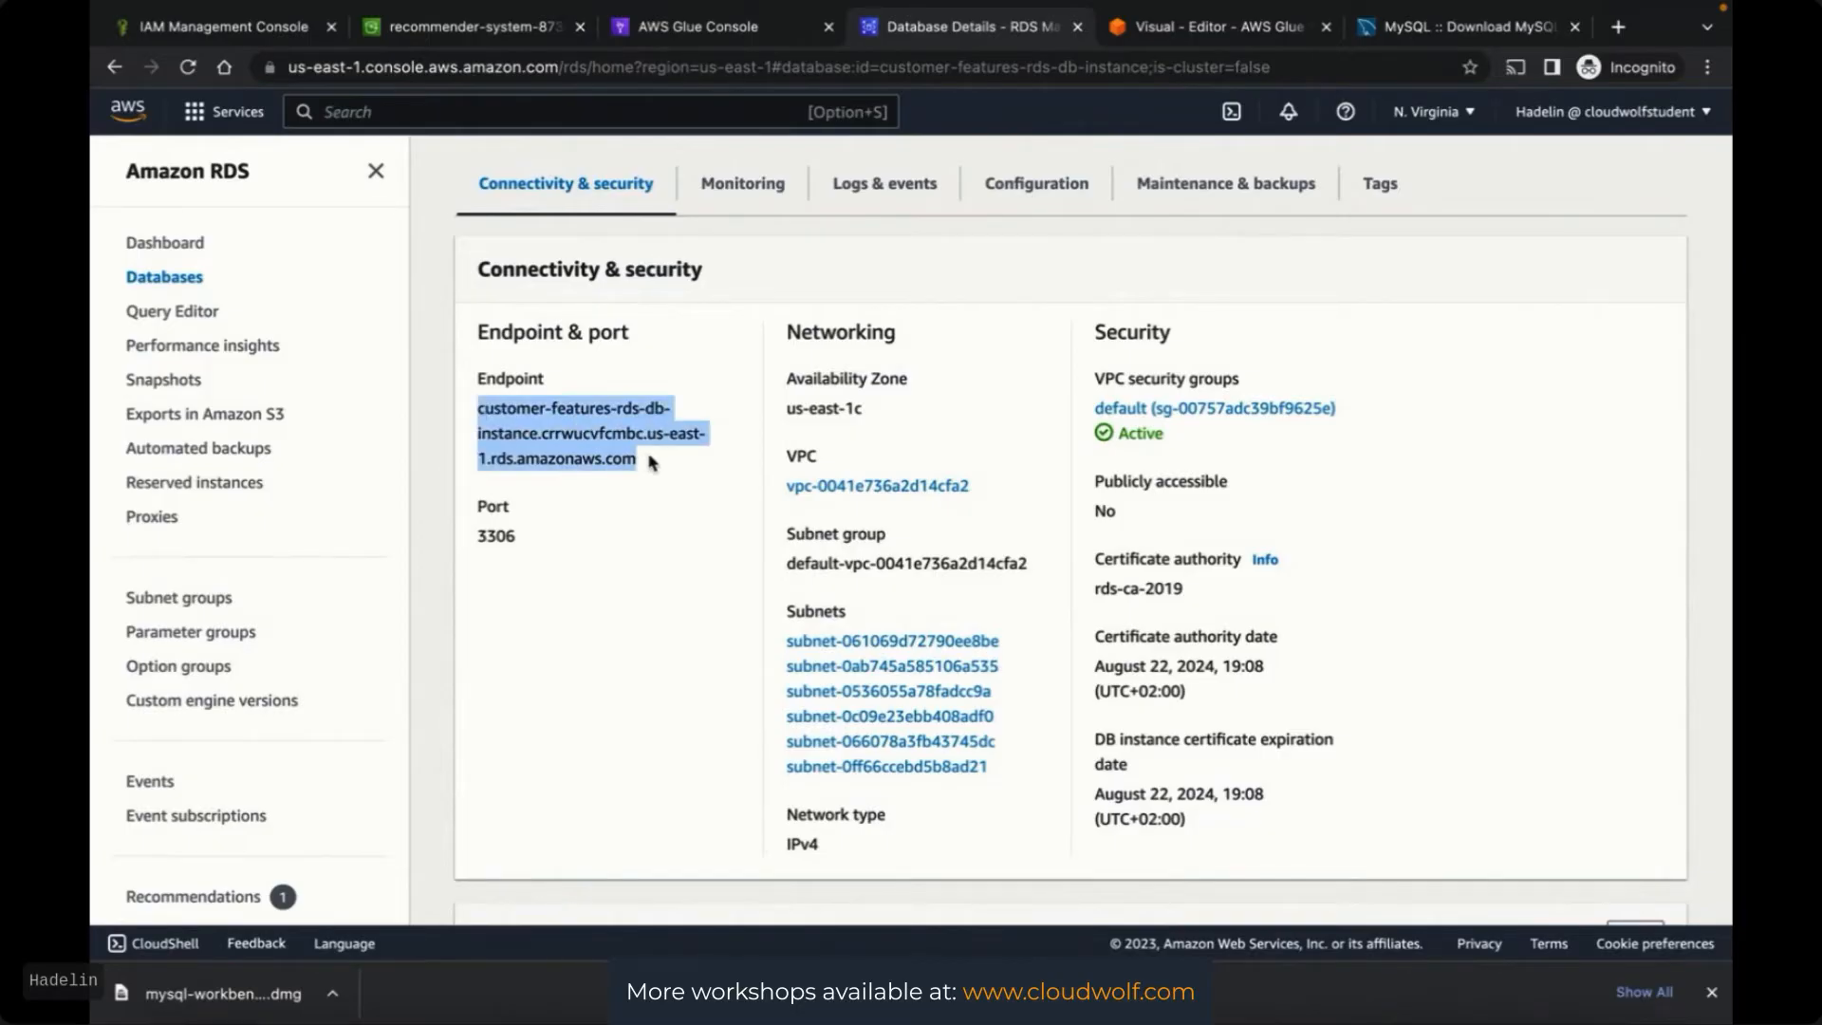
key(super+c)
key(ctrl+Up)
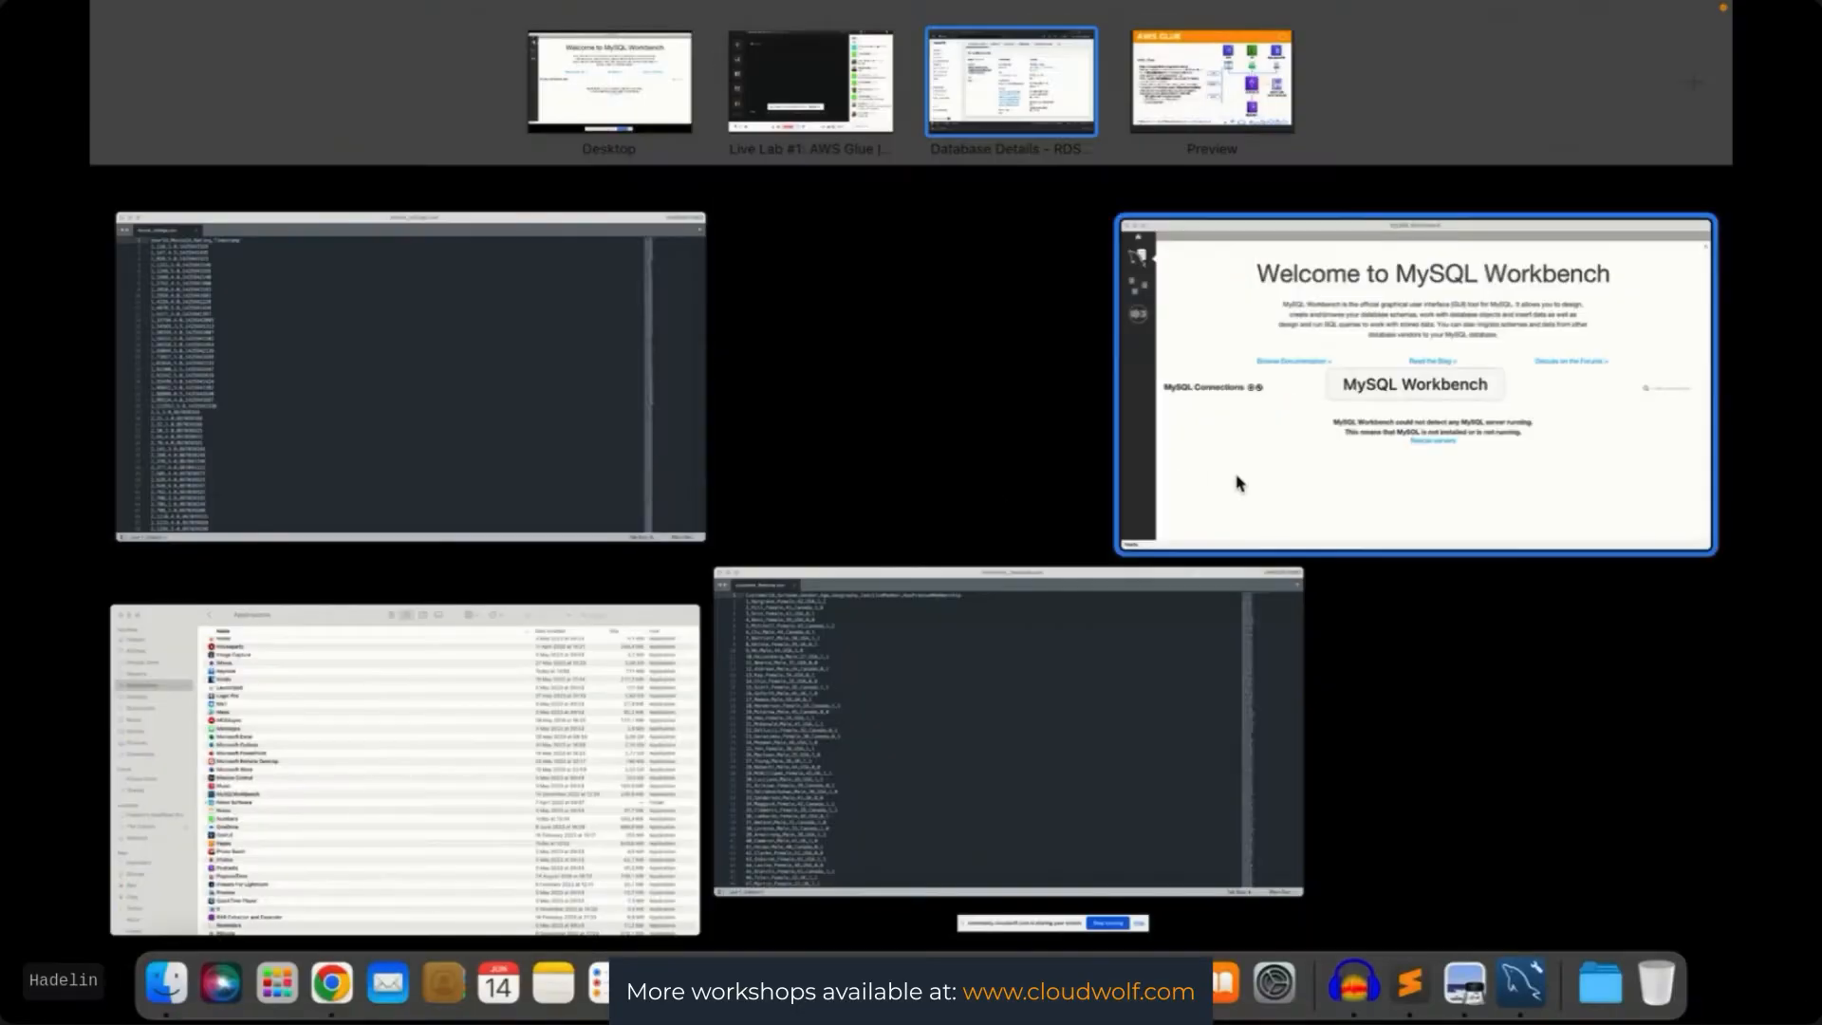
click(1236, 481)
key(super+v)
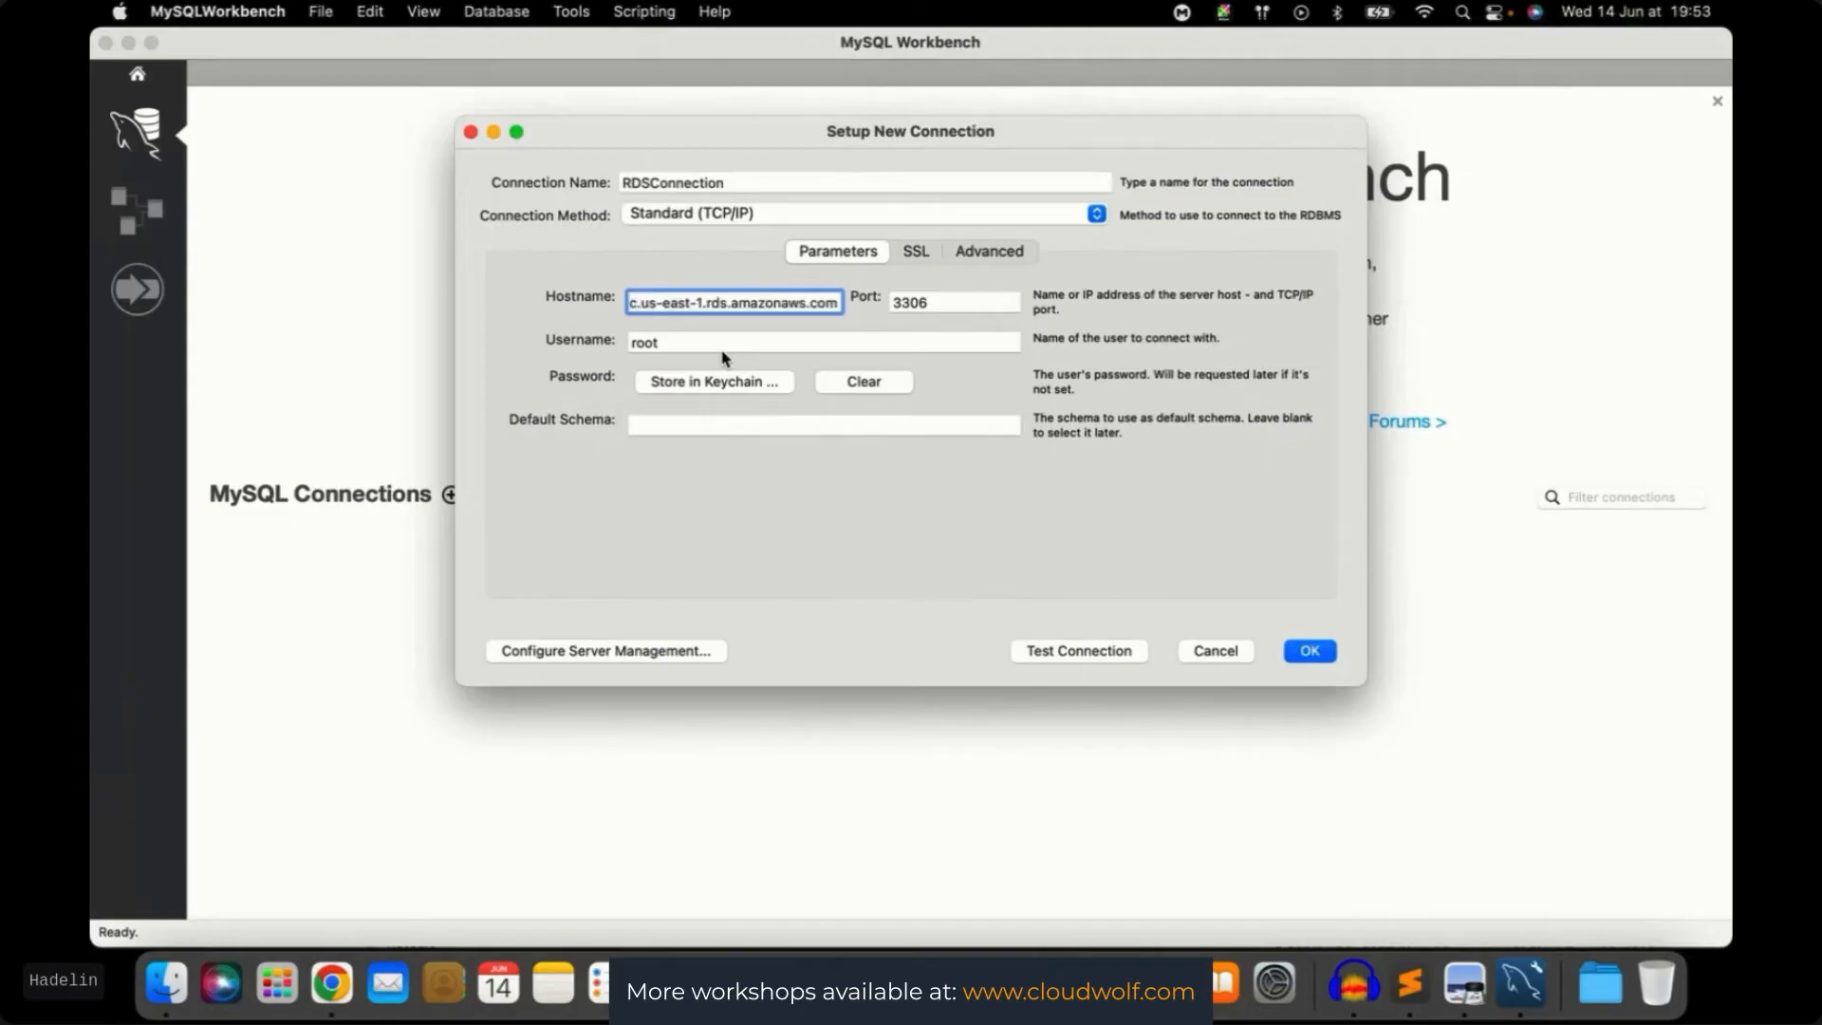
Change the RDSConnection username from root to admin
click(523, 308)
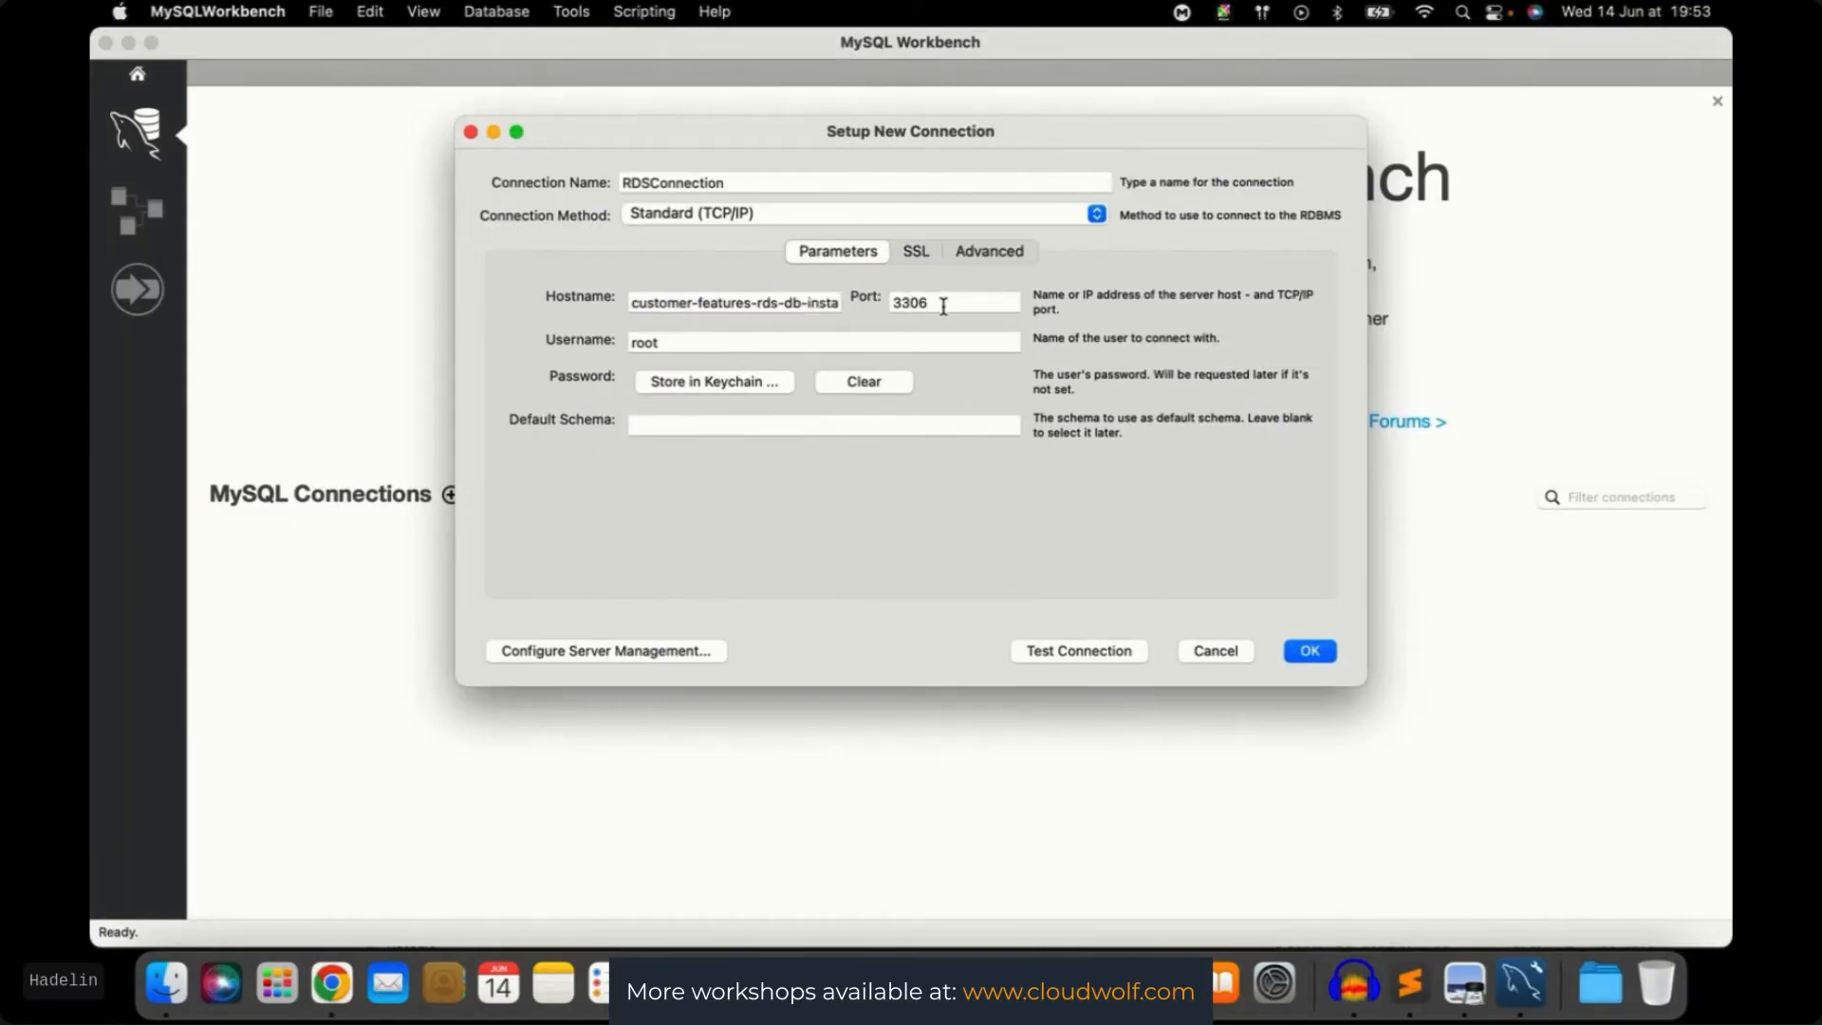
key(ctrl+Up)
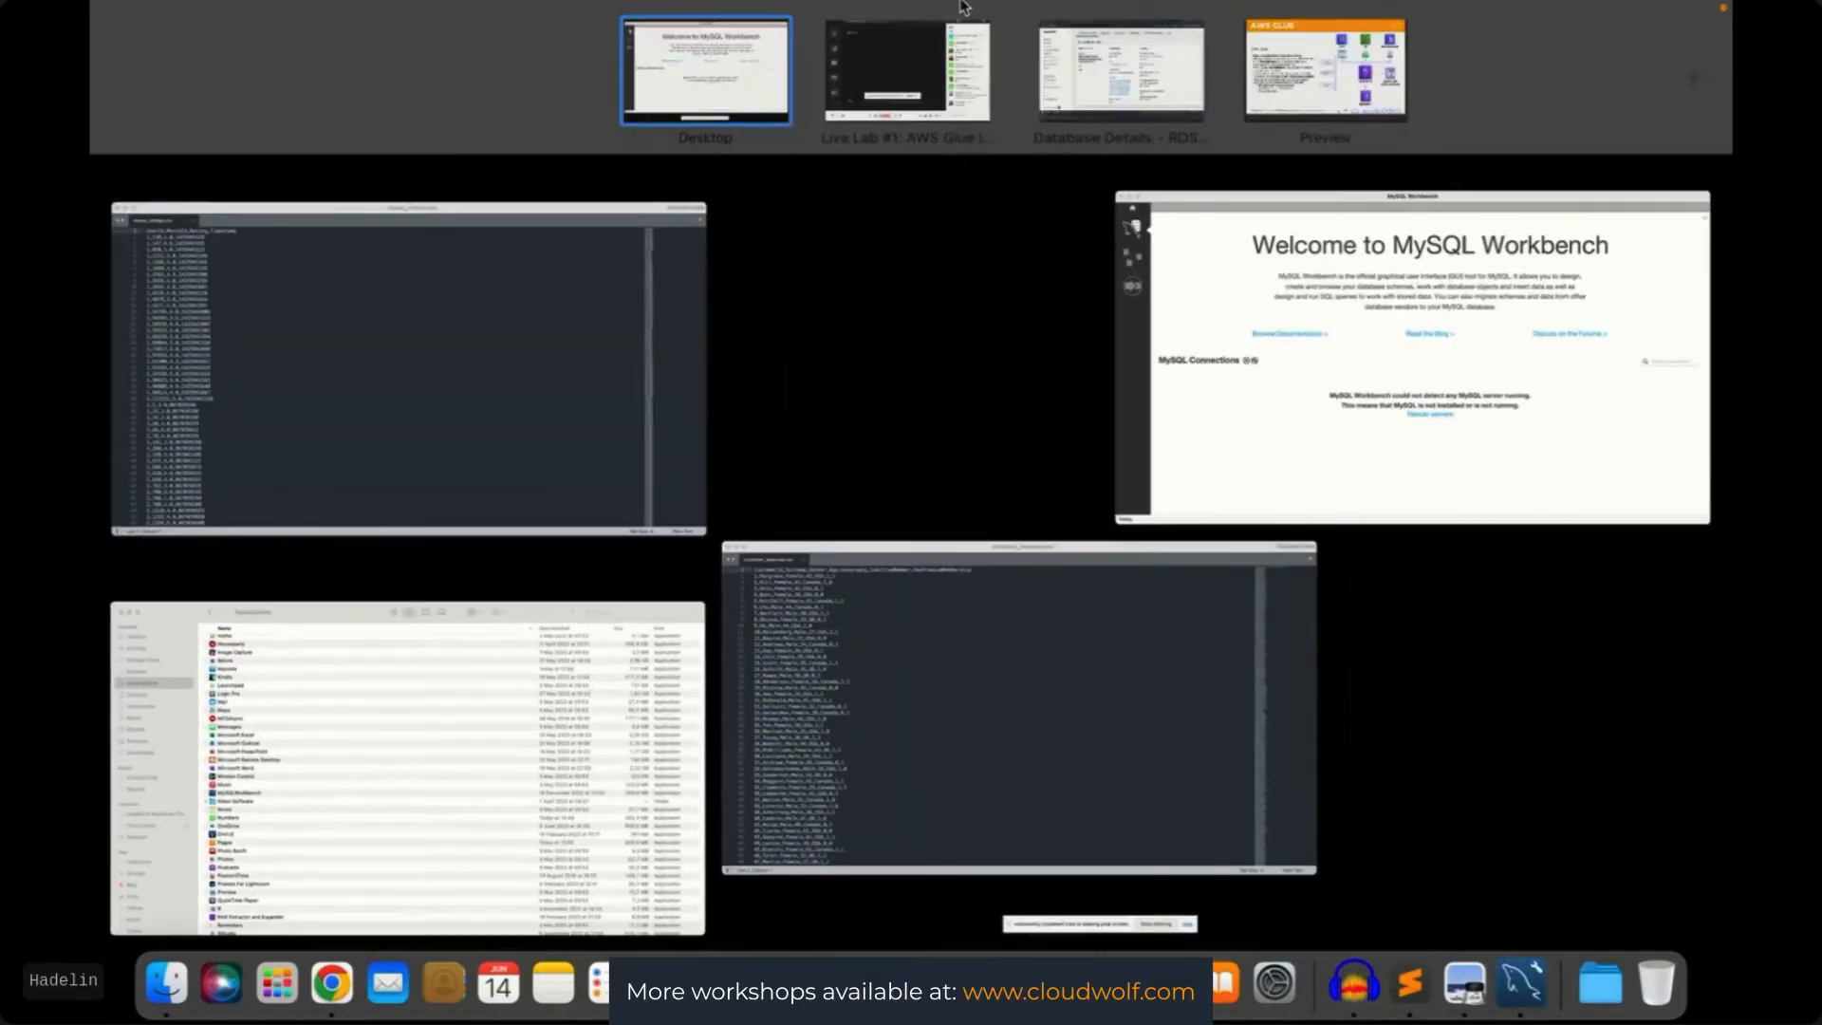
click(1121, 71)
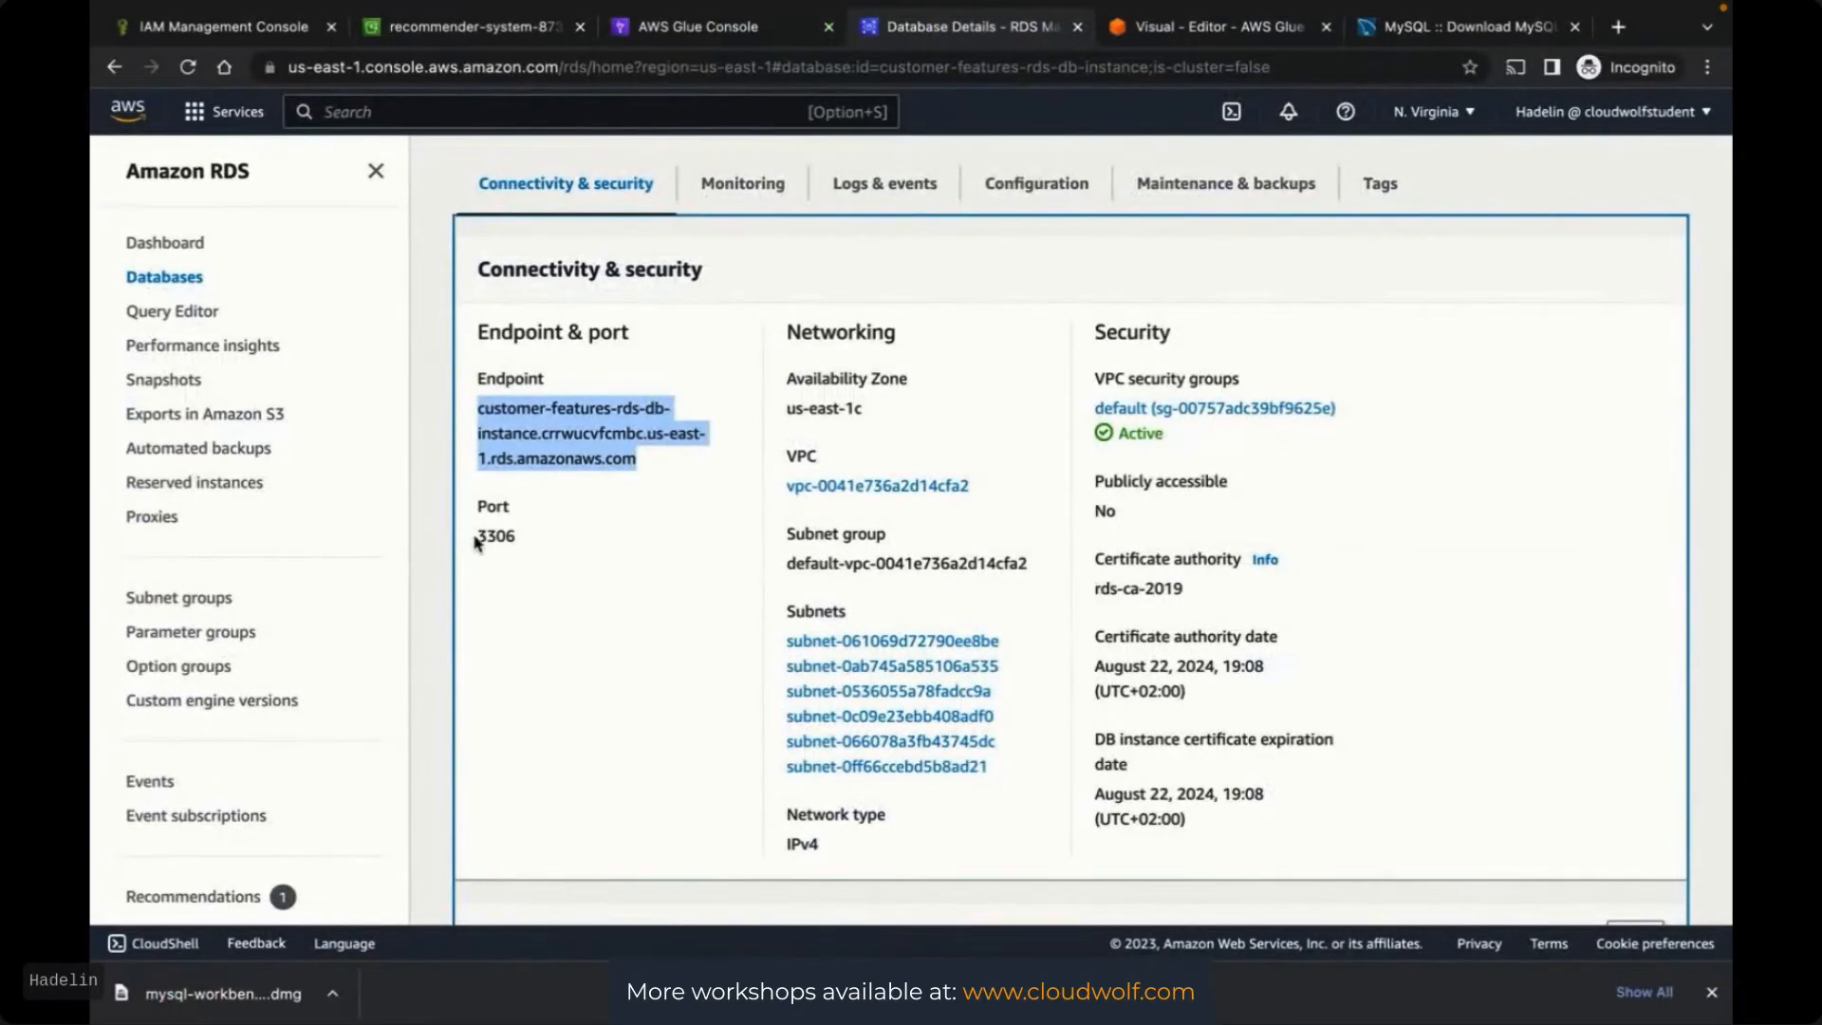
key(ctrl+Up)
click(1444, 459)
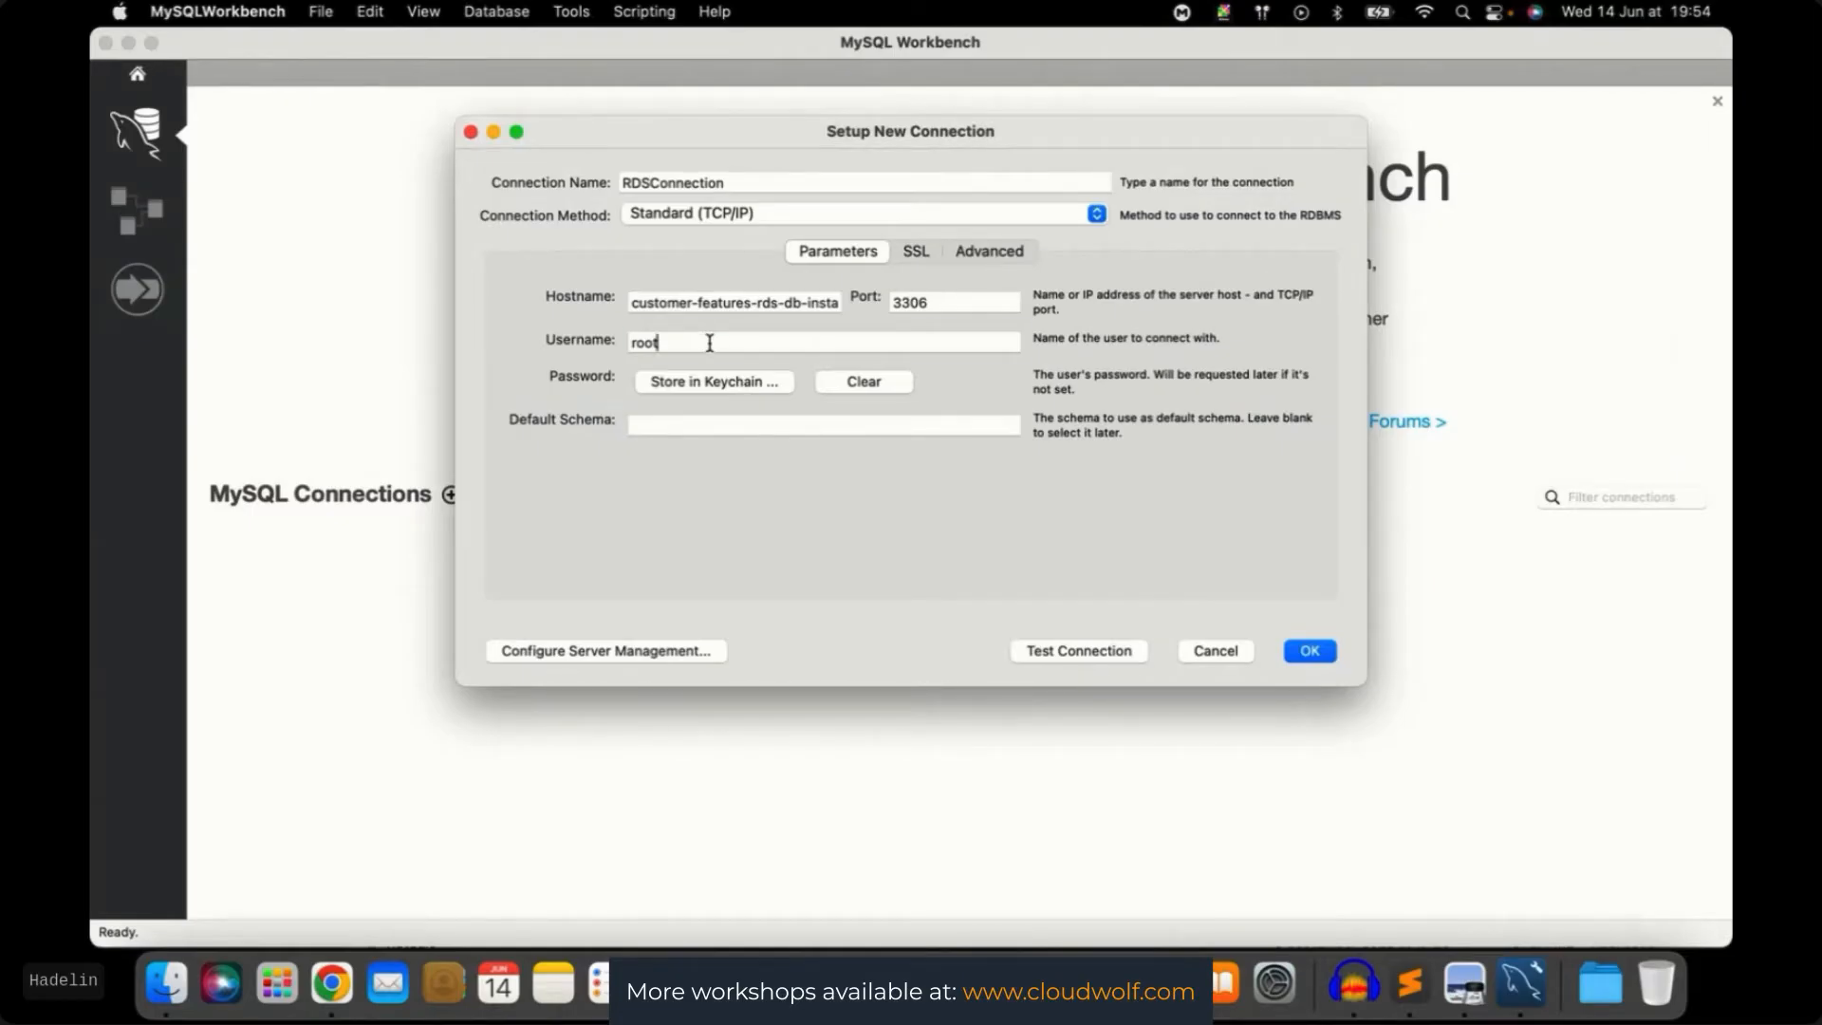
drag(710, 342, 617, 344)
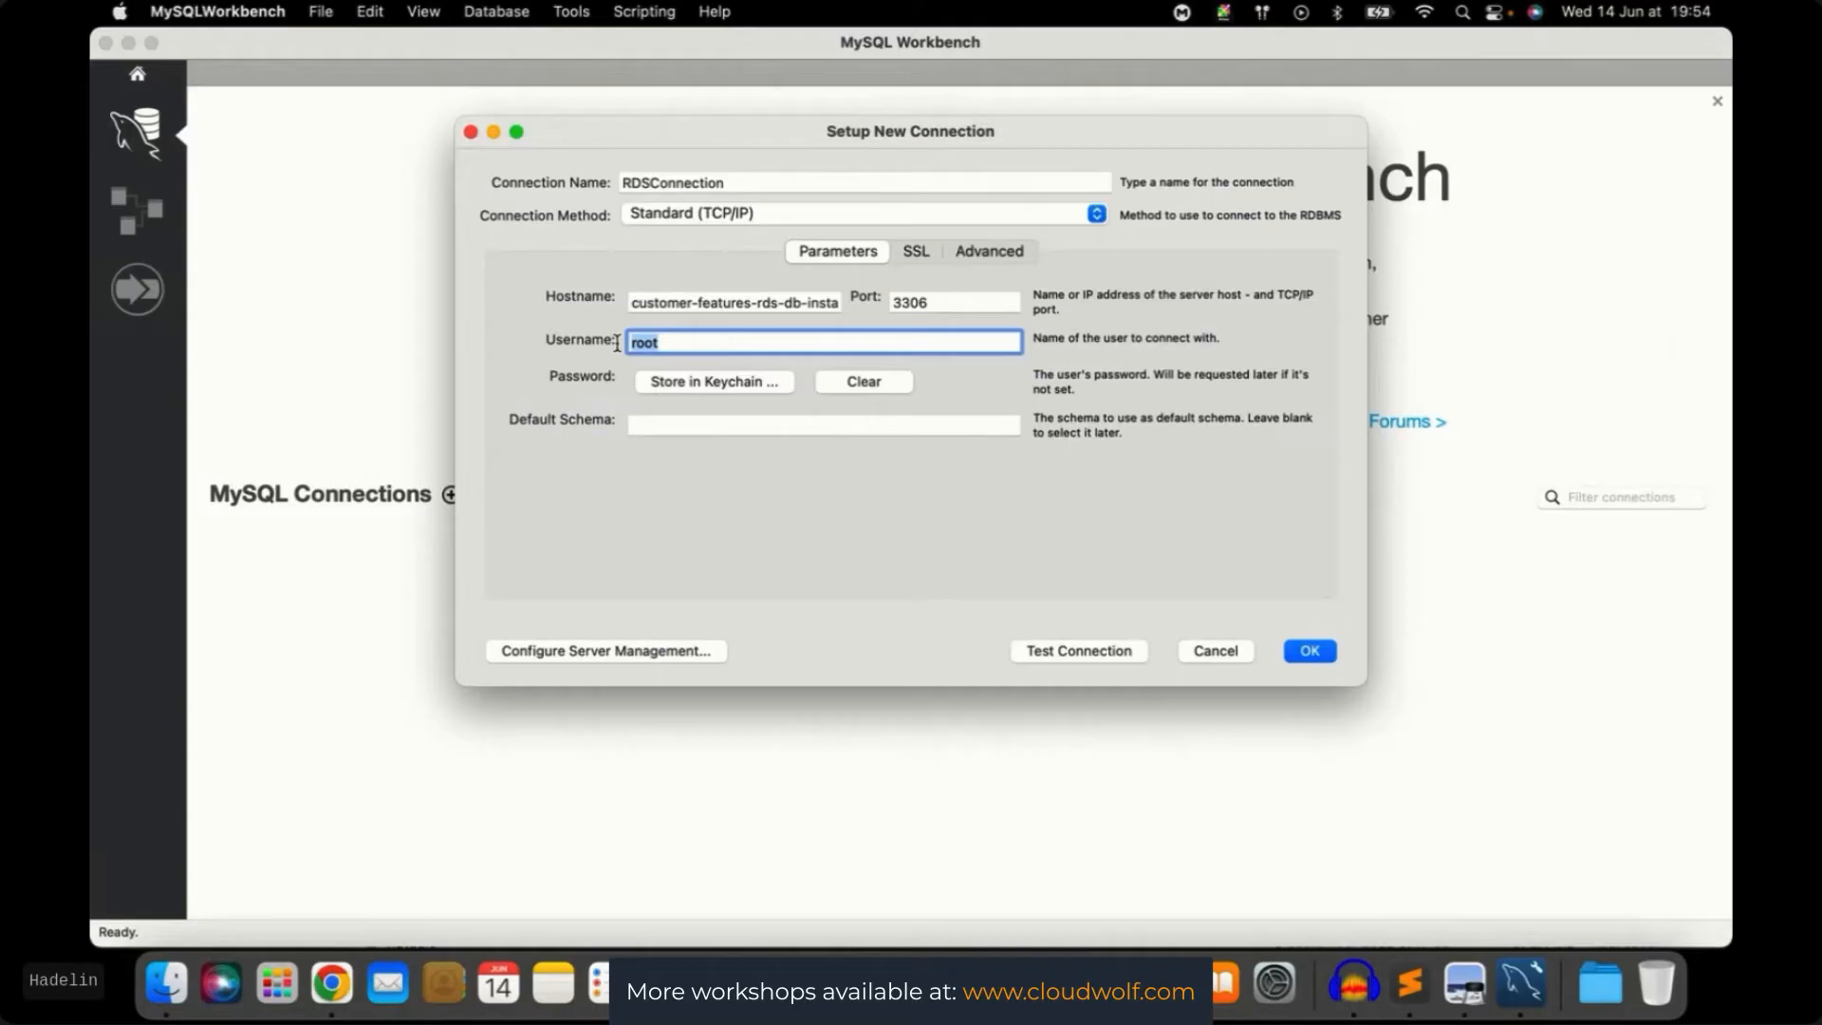
key(BackSpace)
text(admin)
click(570, 514)
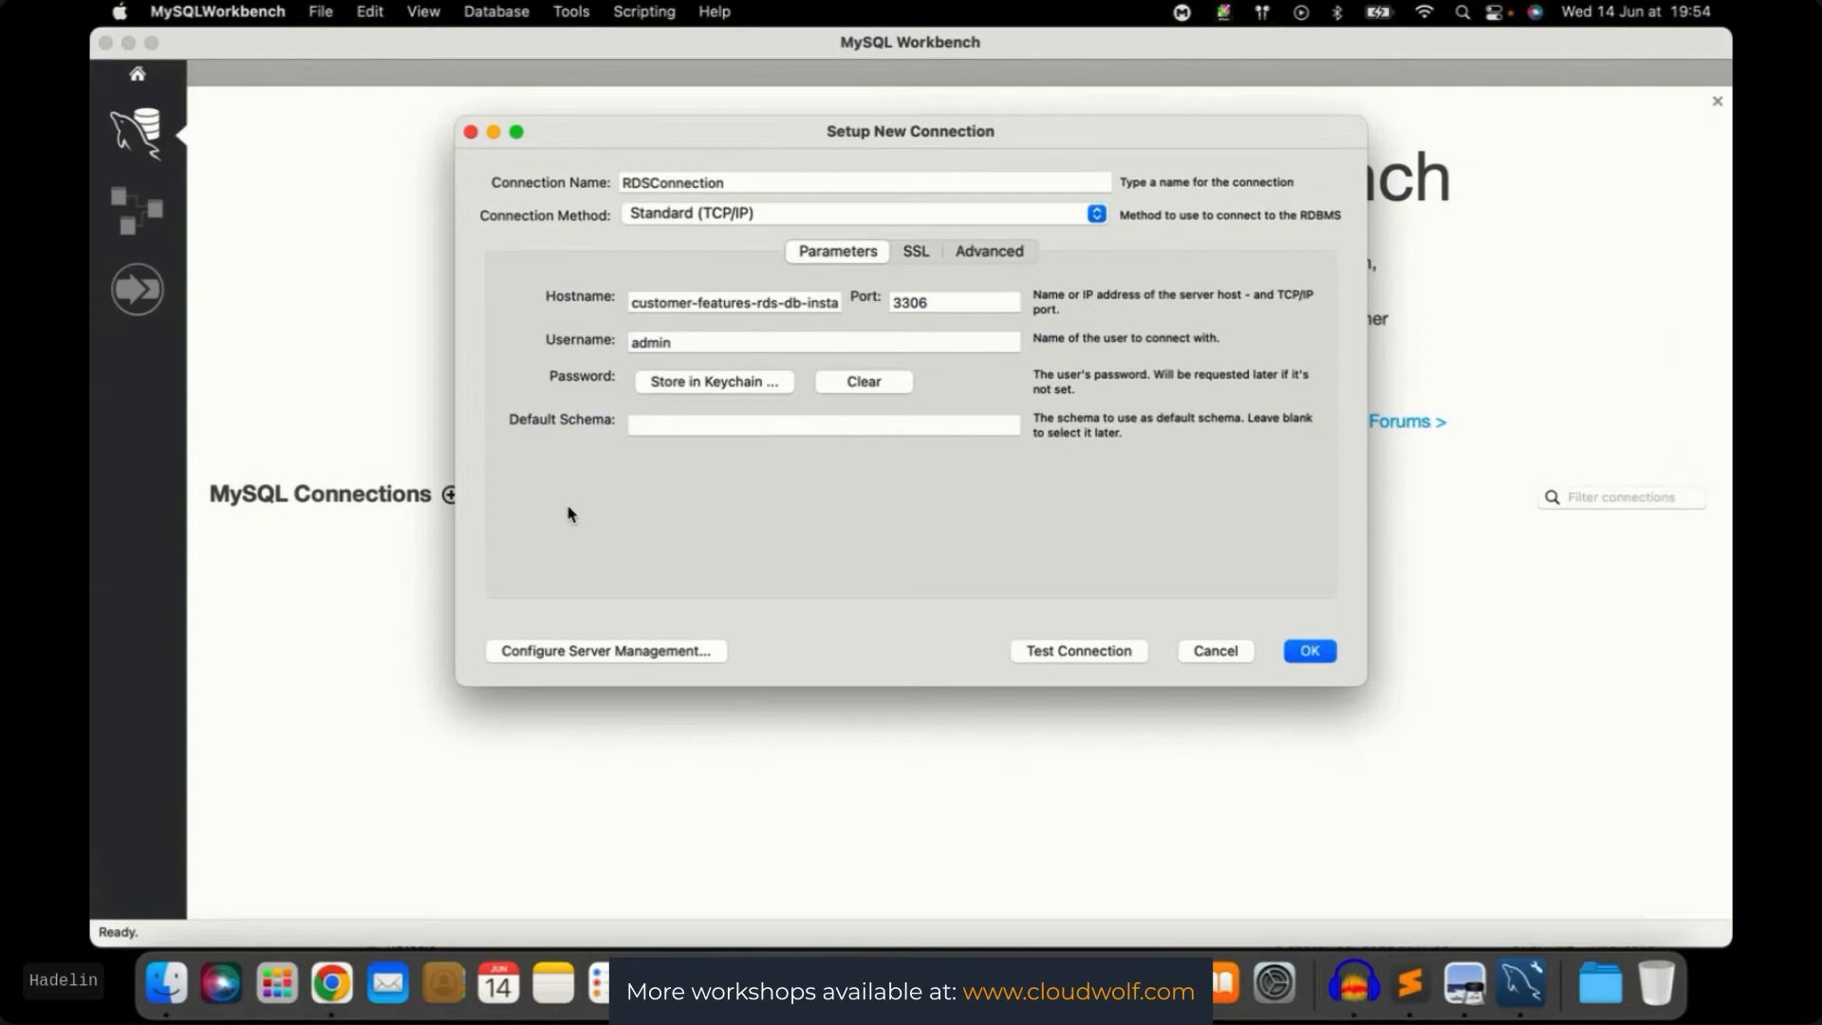
Test RDSConnection, dismiss the failure alert, and return to the RDS instance's connectivity details
click(1078, 651)
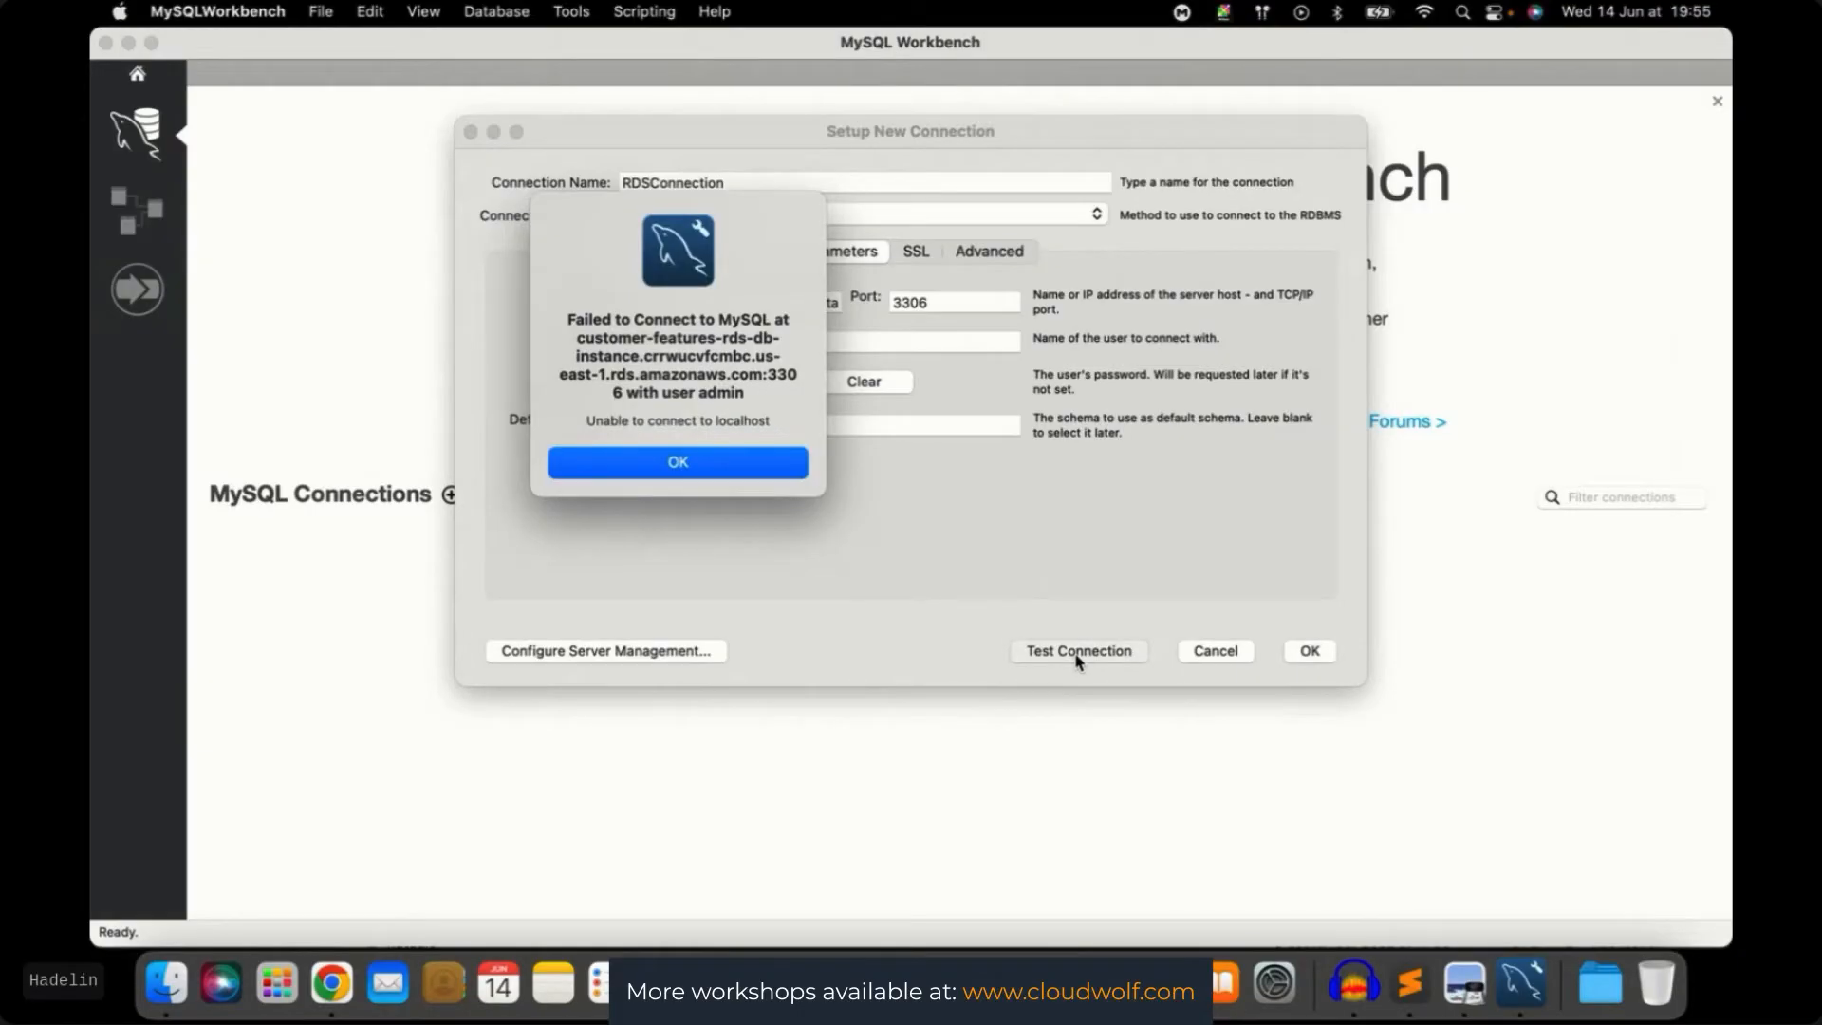
click(732, 461)
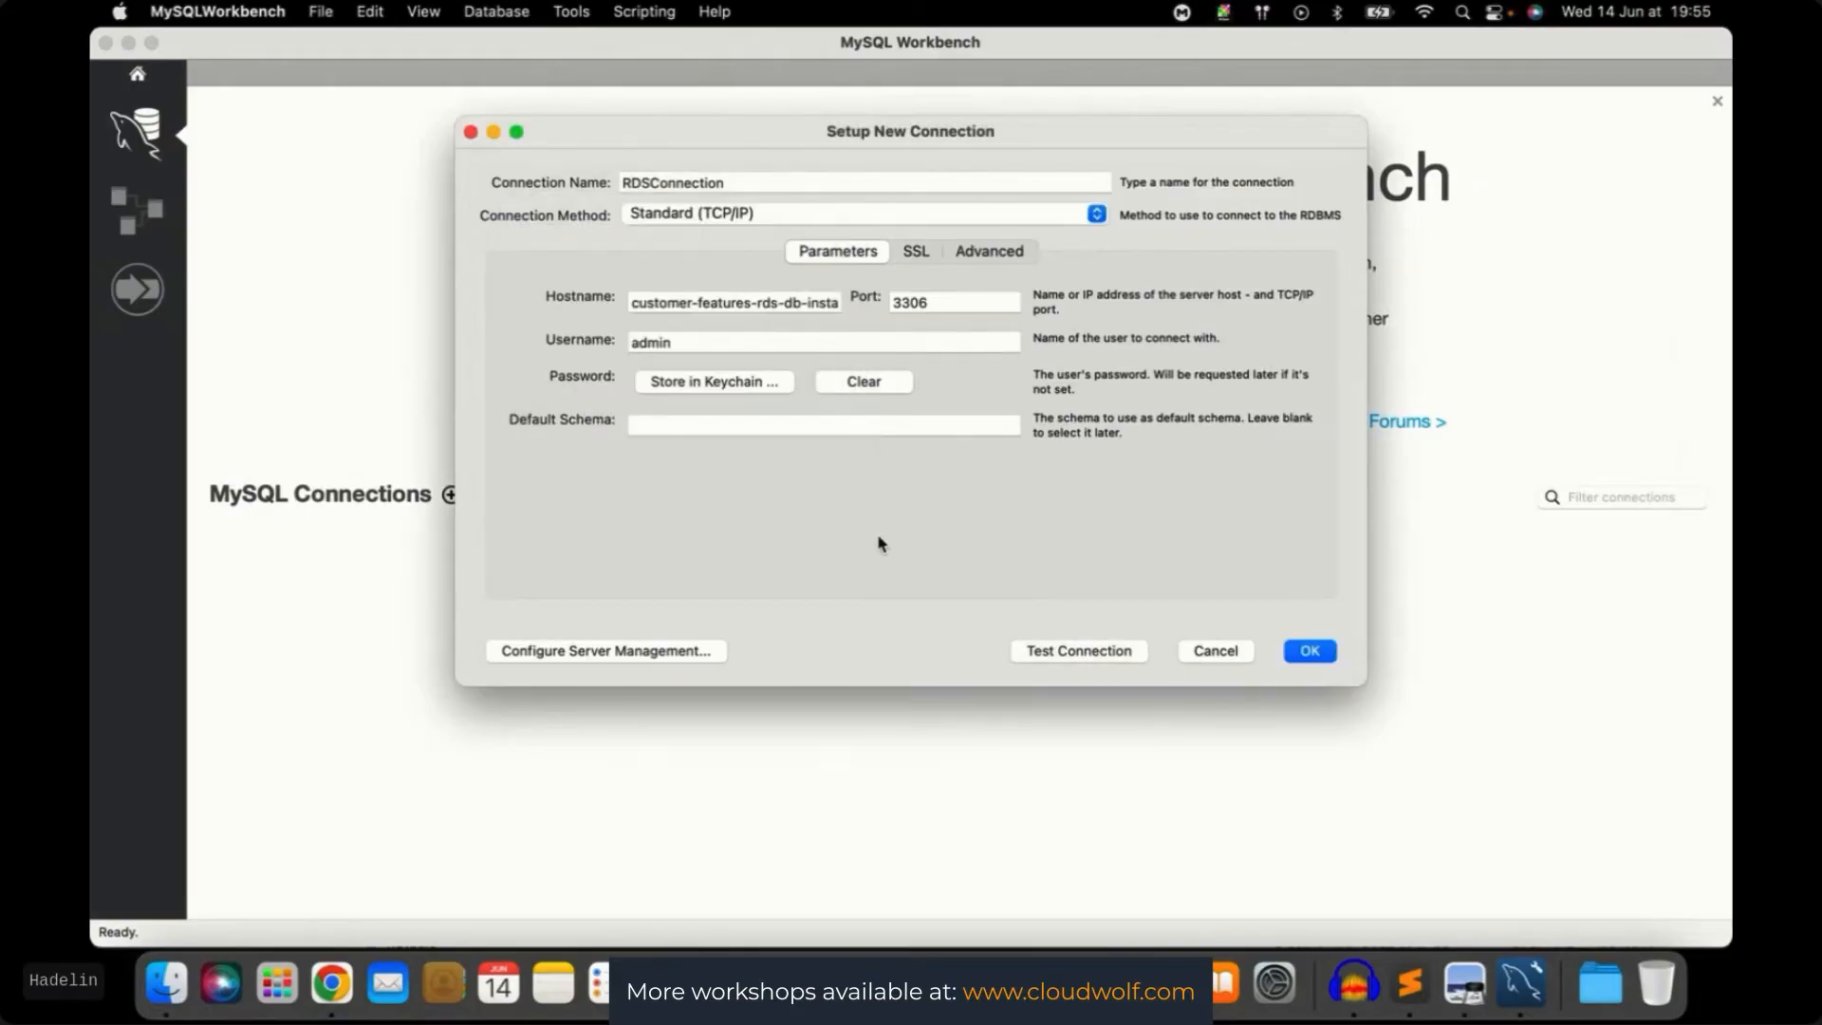
key(ctrl+Up)
click(1055, 79)
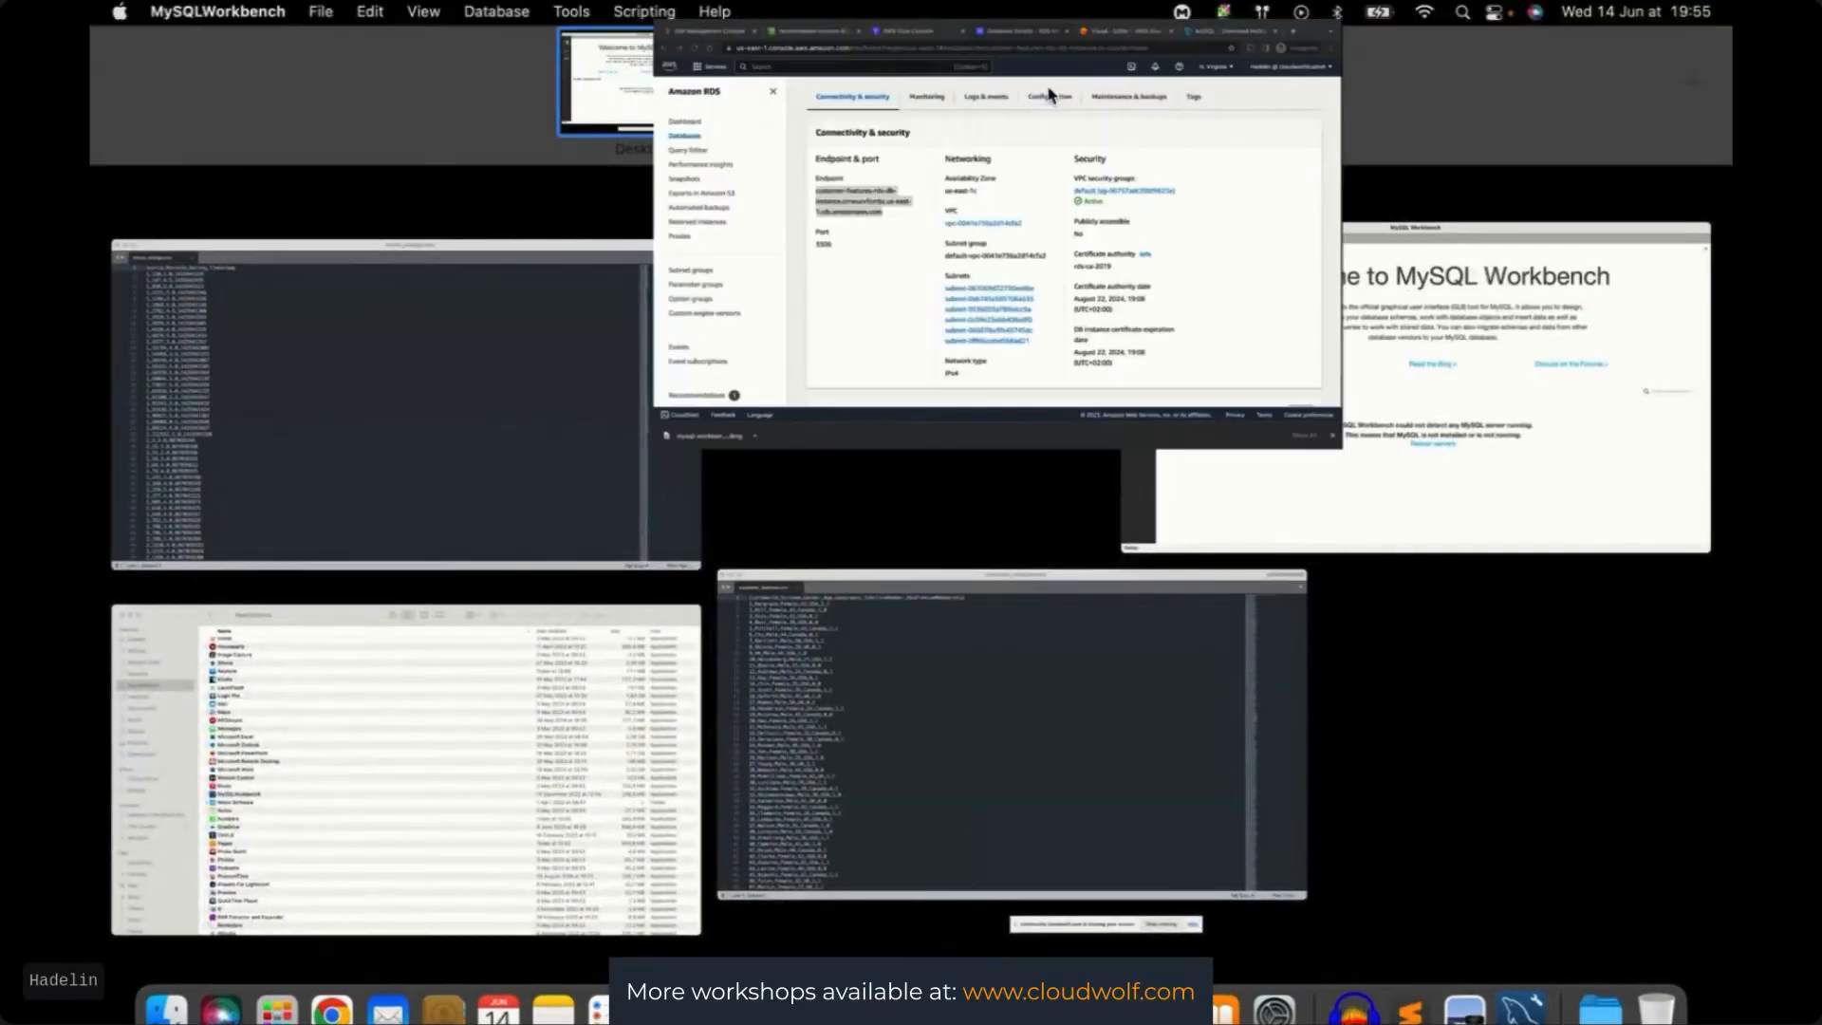
click(1273, 281)
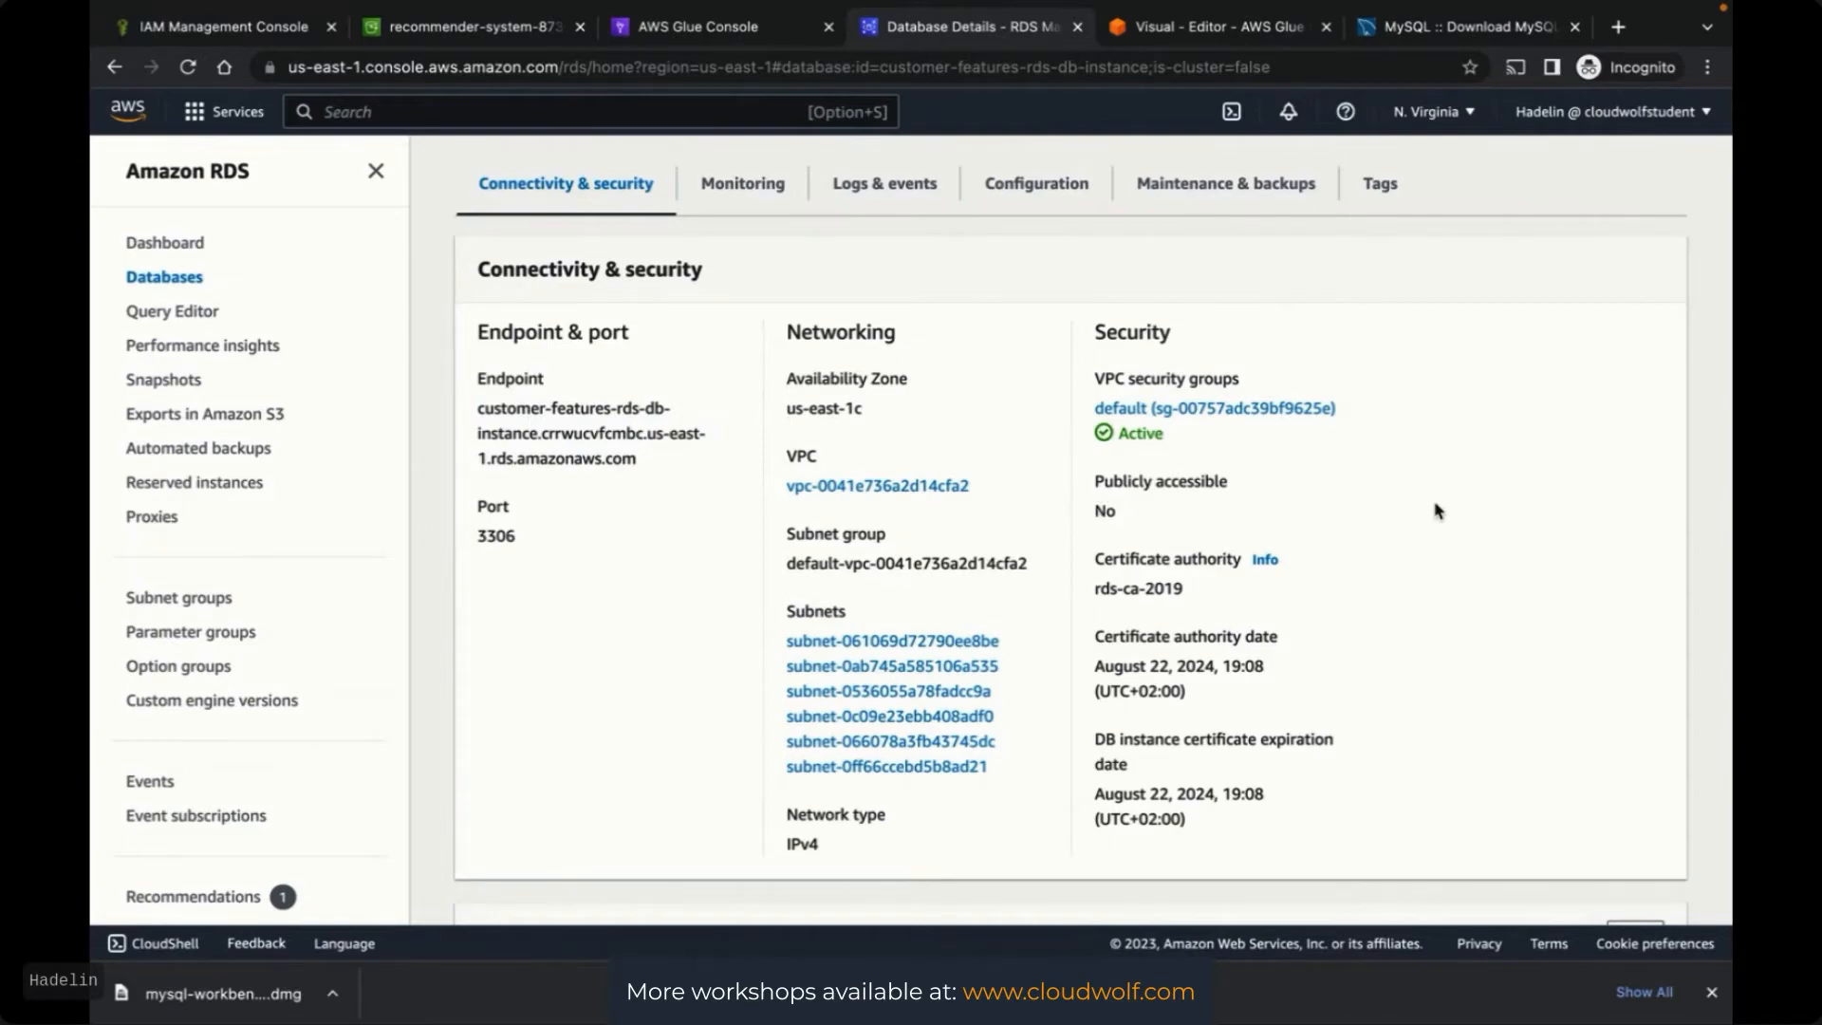
Modify customer-features-rds-db-instance to be Publicly accessible under Additional configuration
scroll(1438, 510, up, 6)
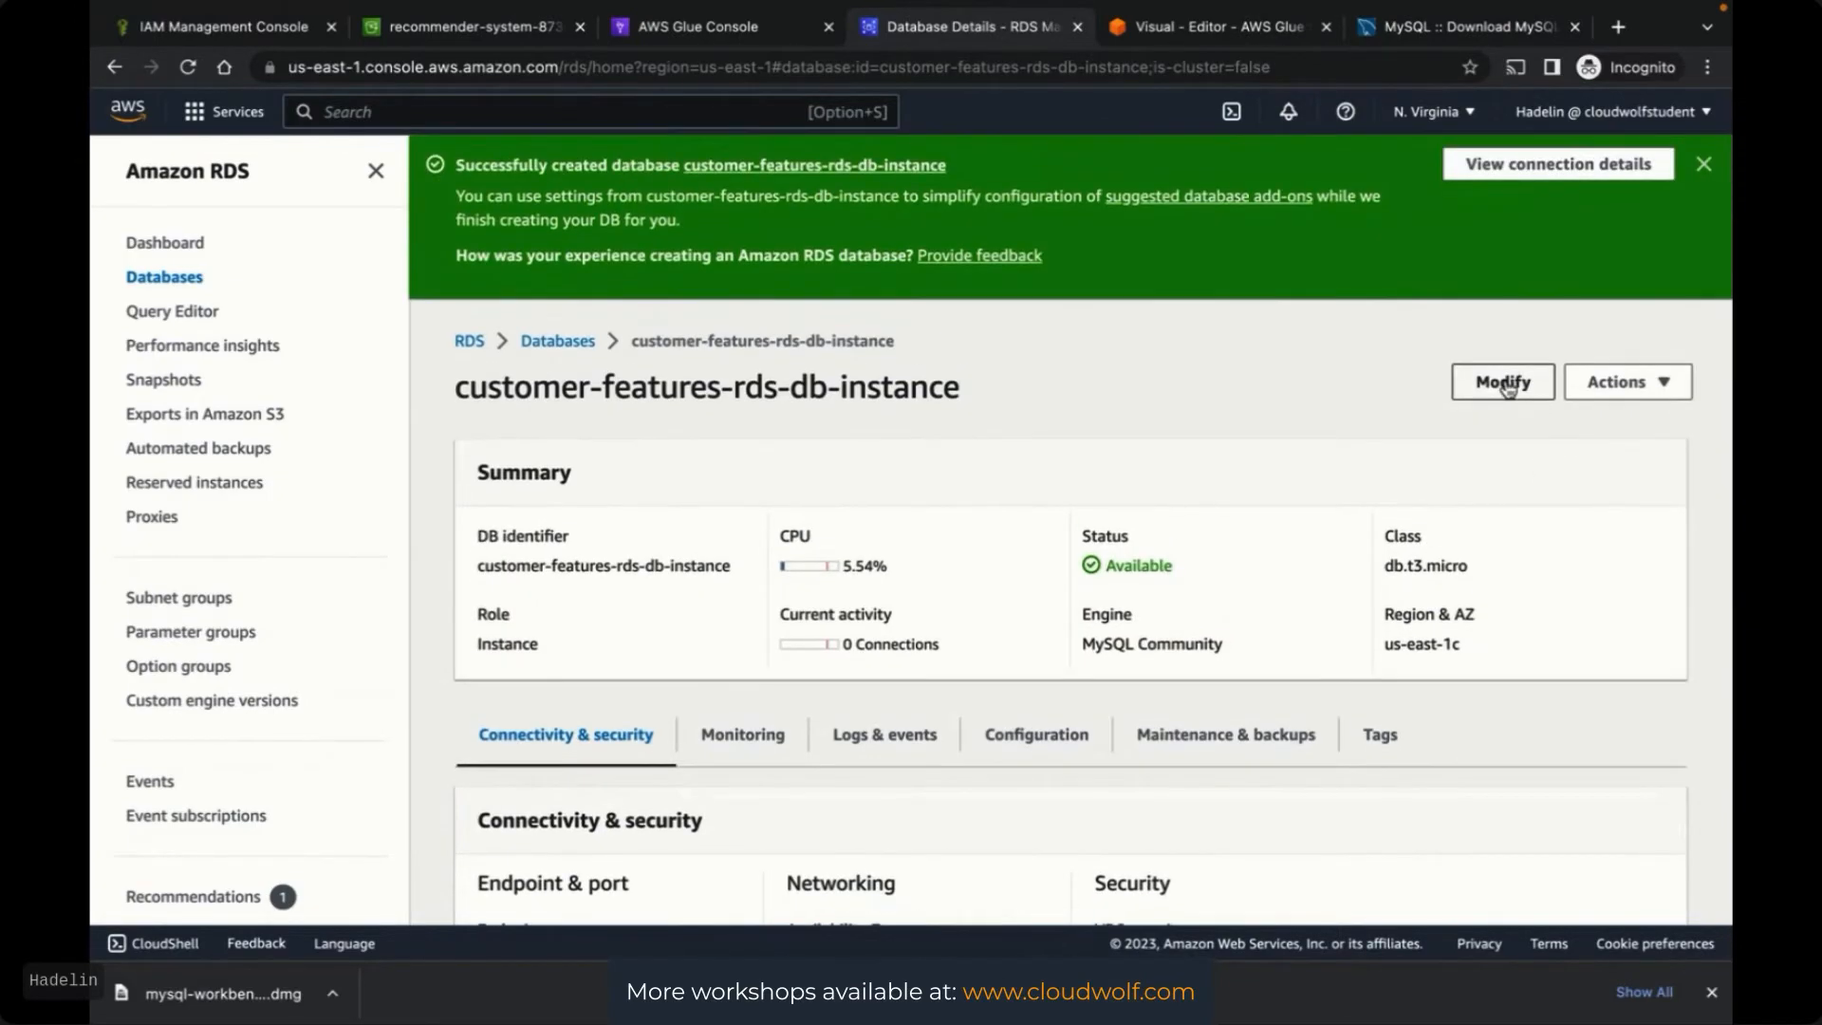
click(1505, 384)
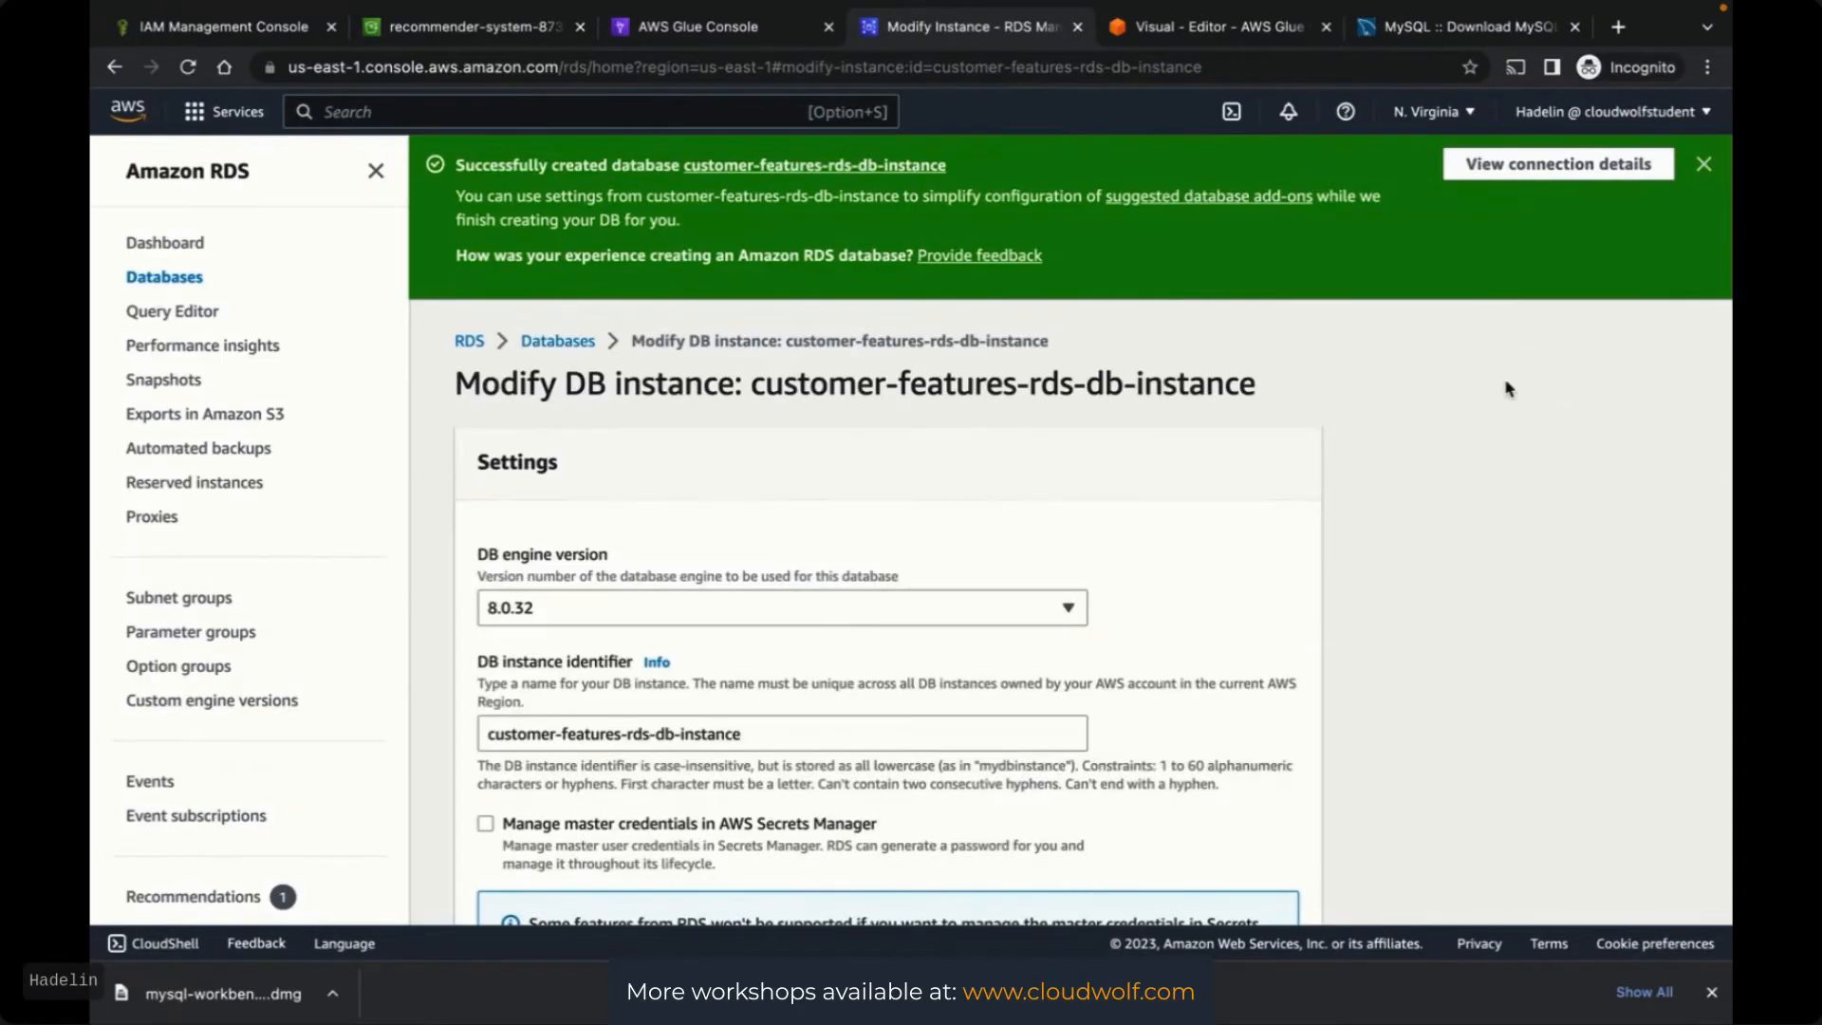
scroll(1371, 639, down, 5)
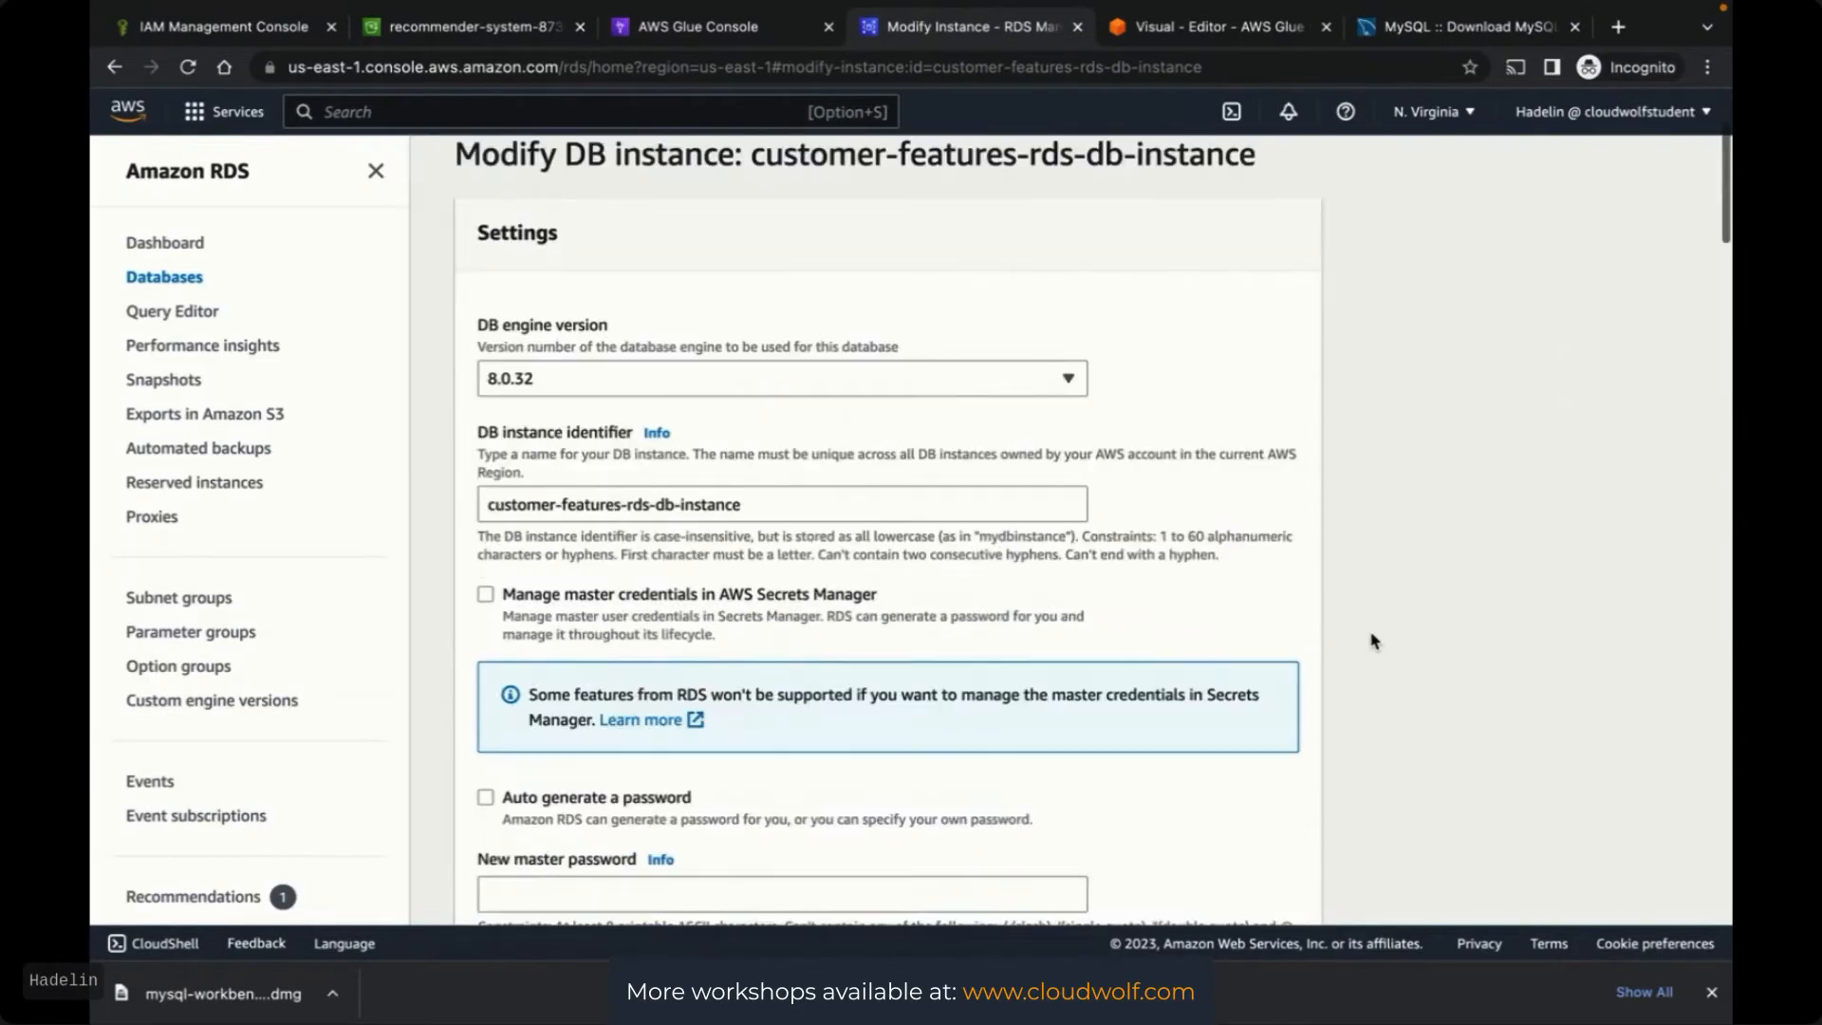
scroll(1371, 640, down, 8)
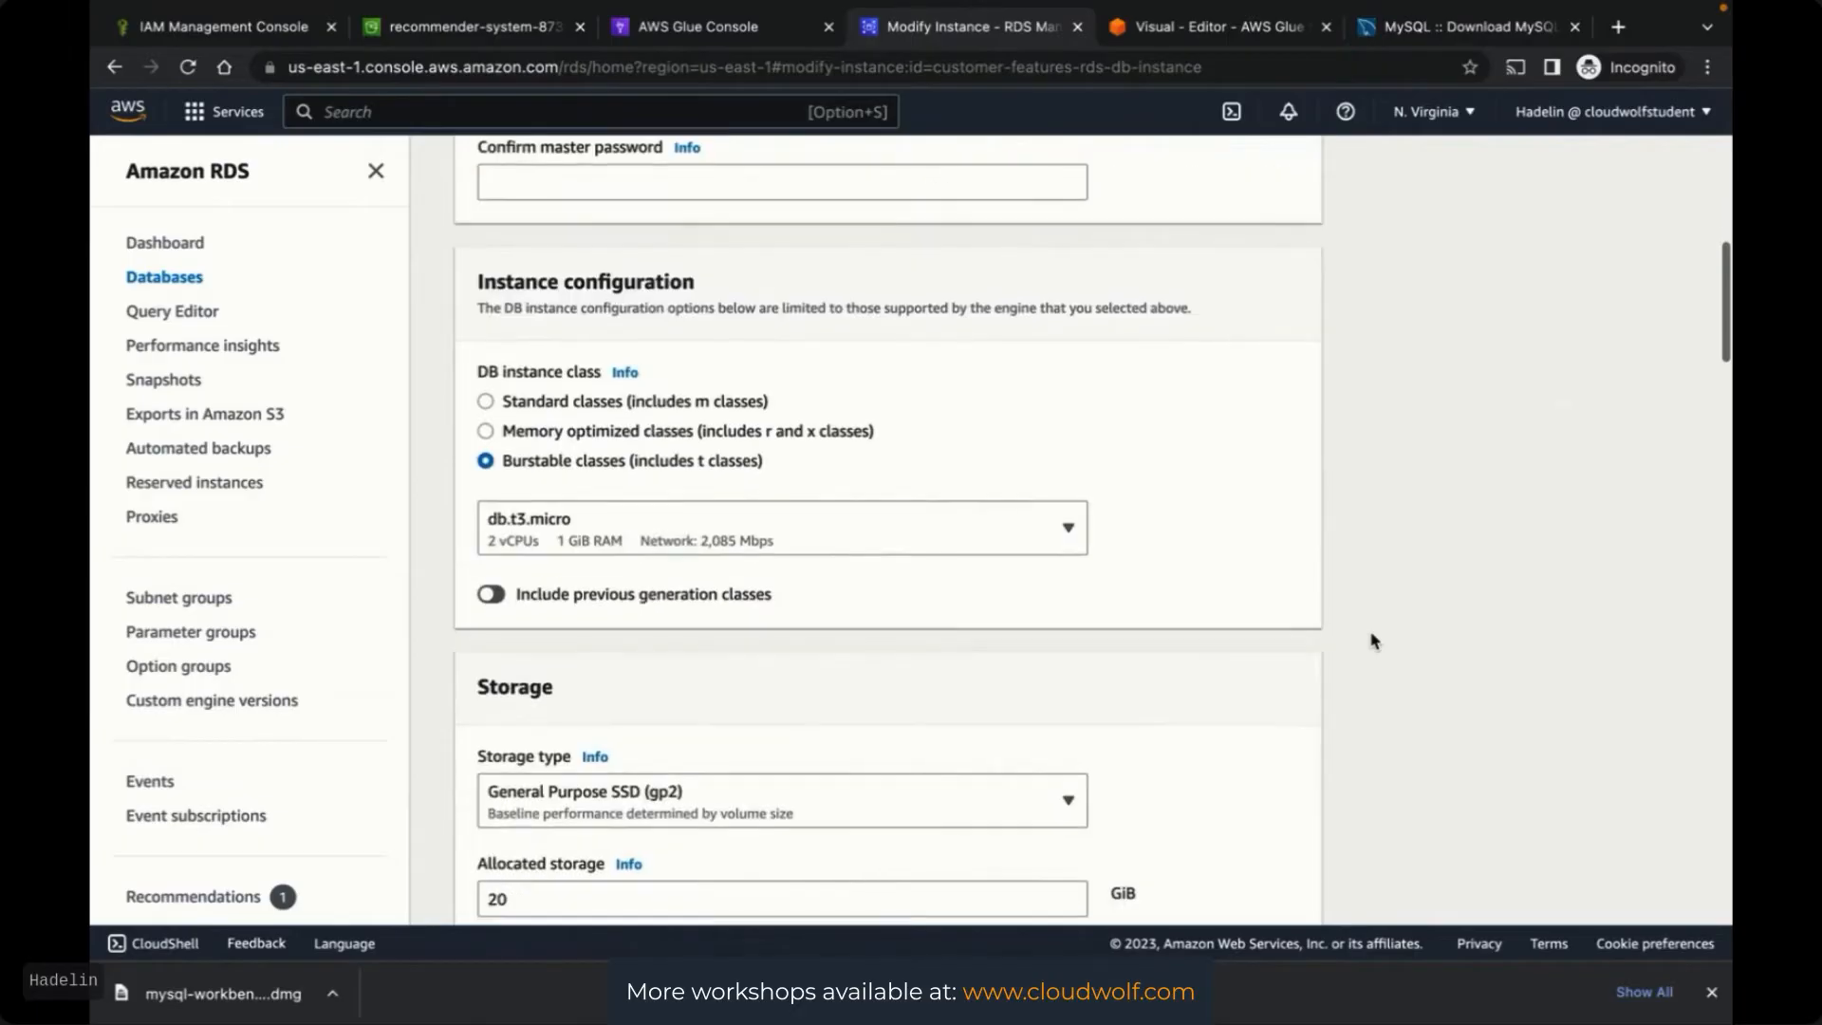
scroll(1371, 640, down, 9)
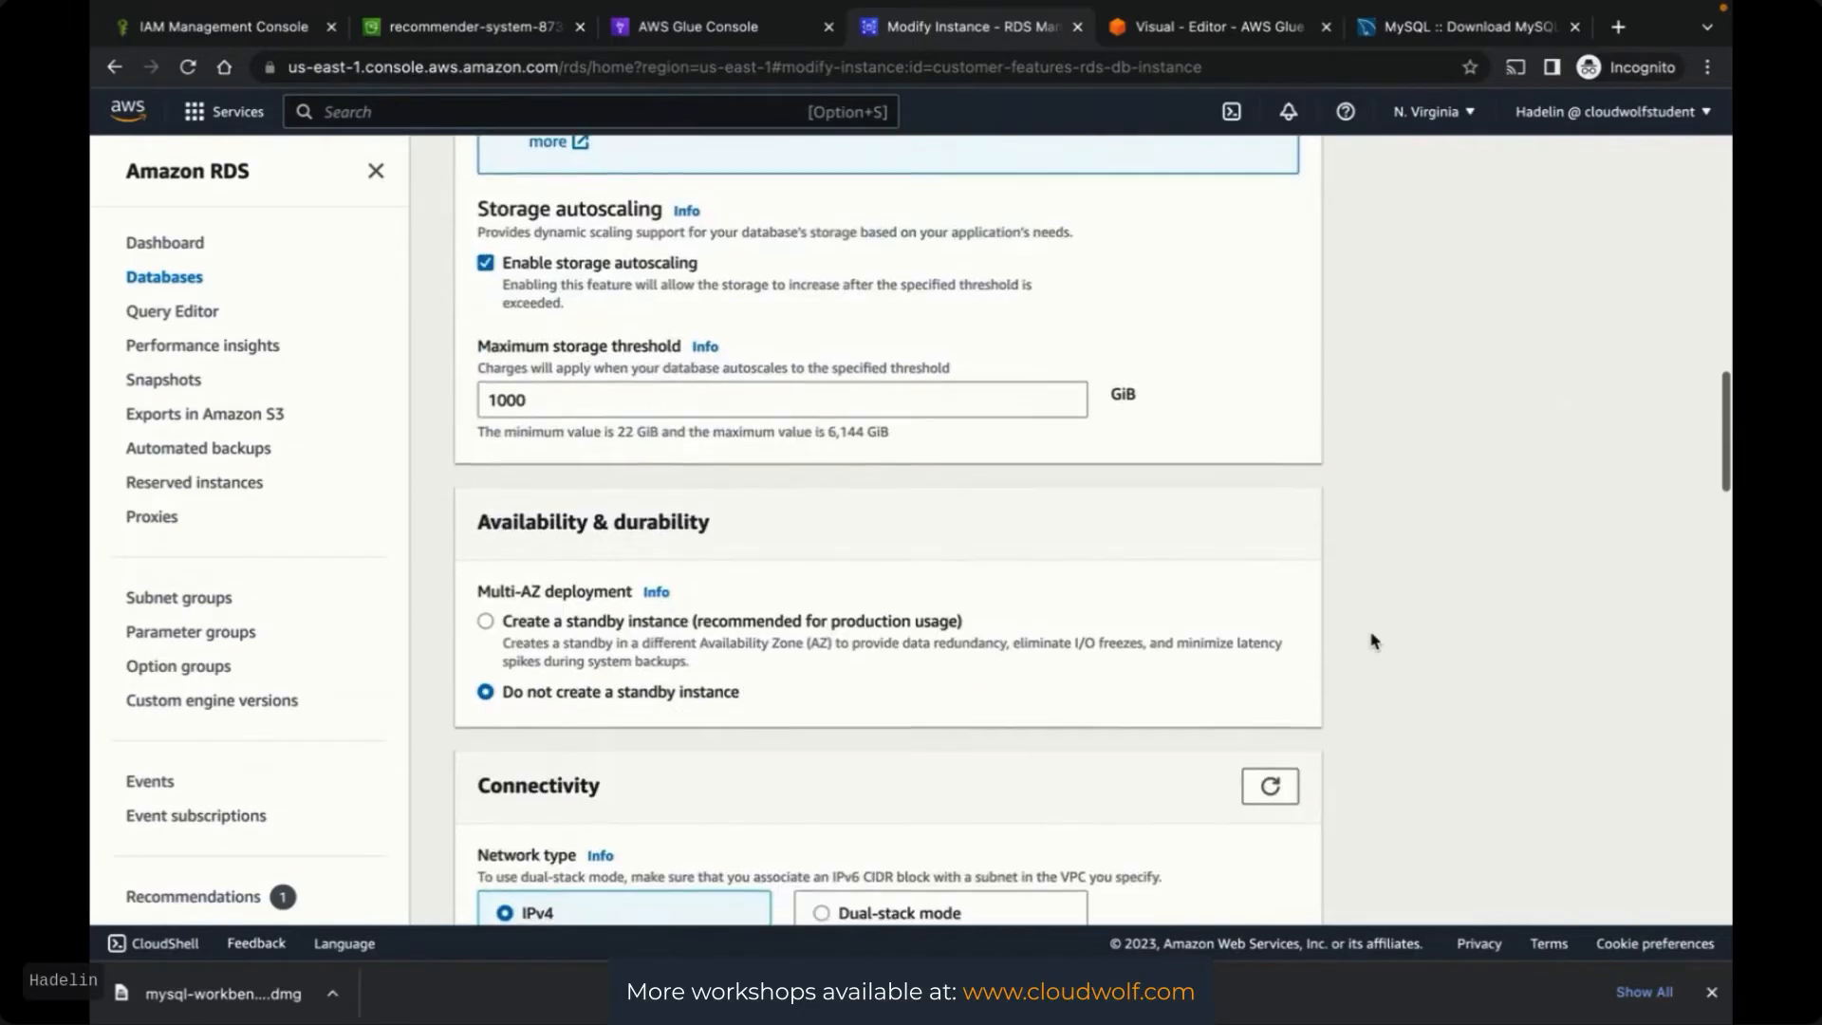
scroll(1371, 640, down, 9)
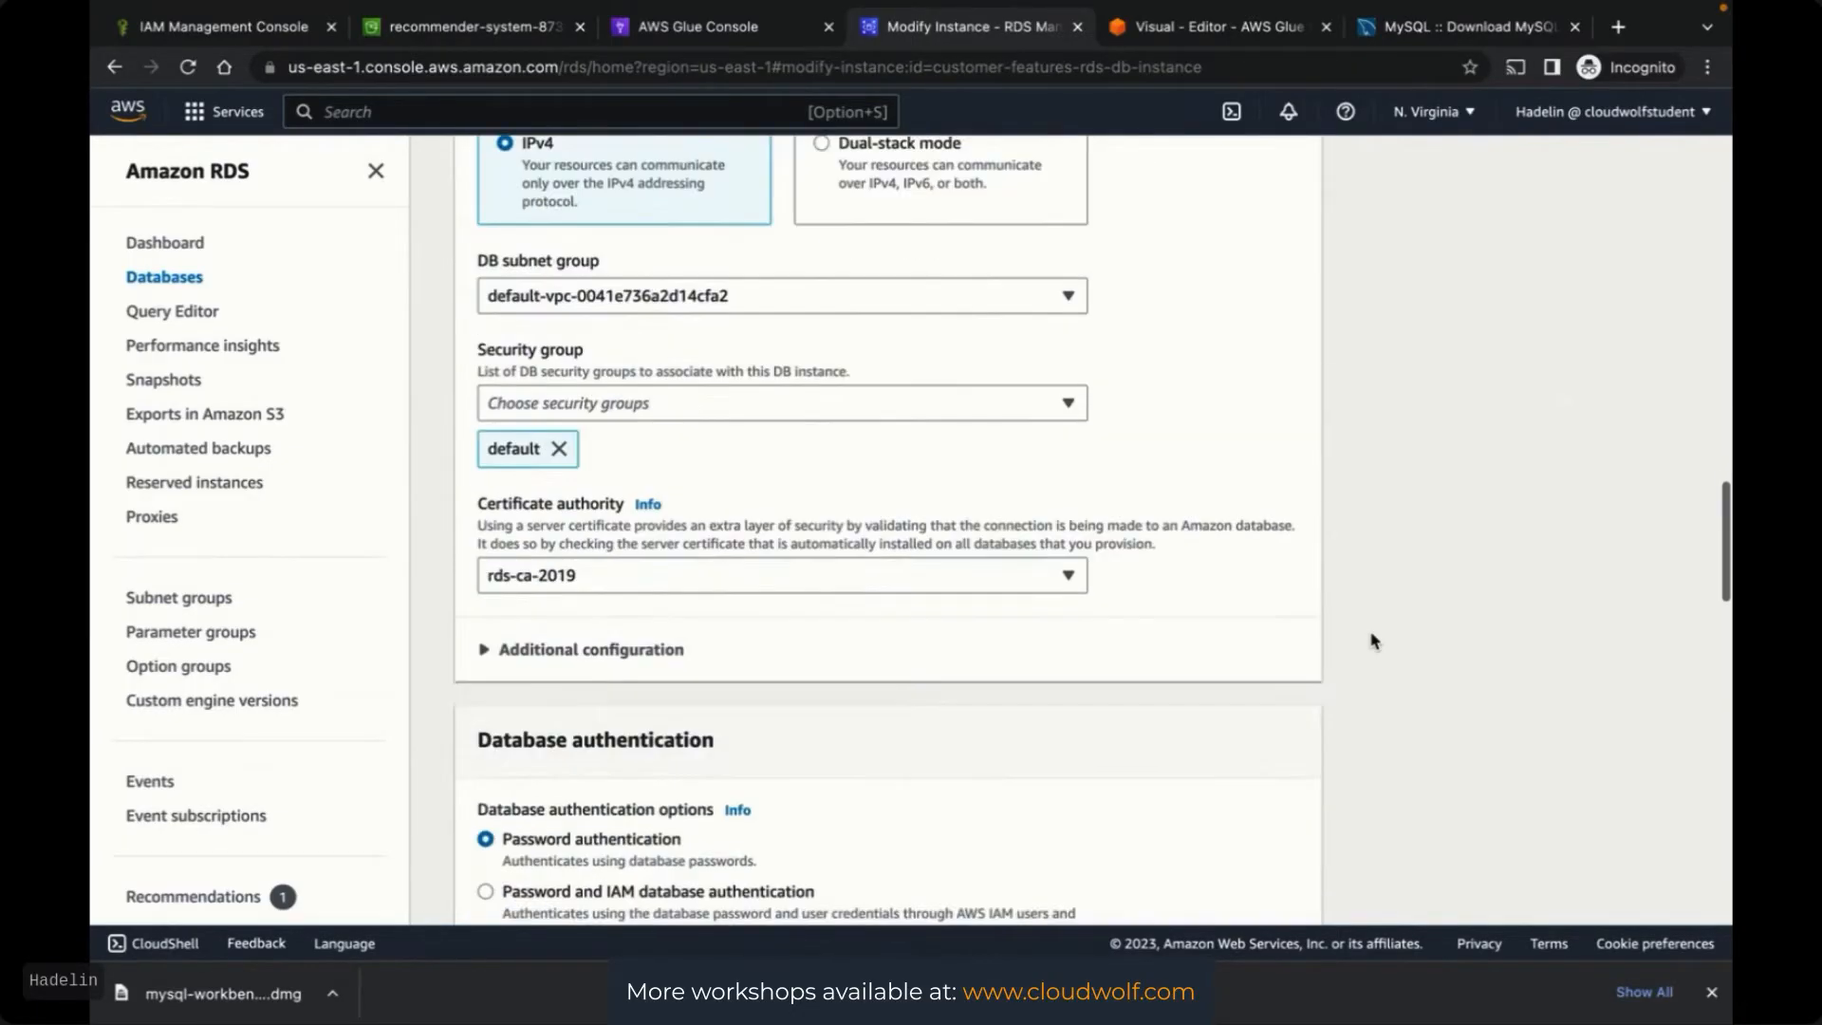
scroll(1371, 641, up, 1)
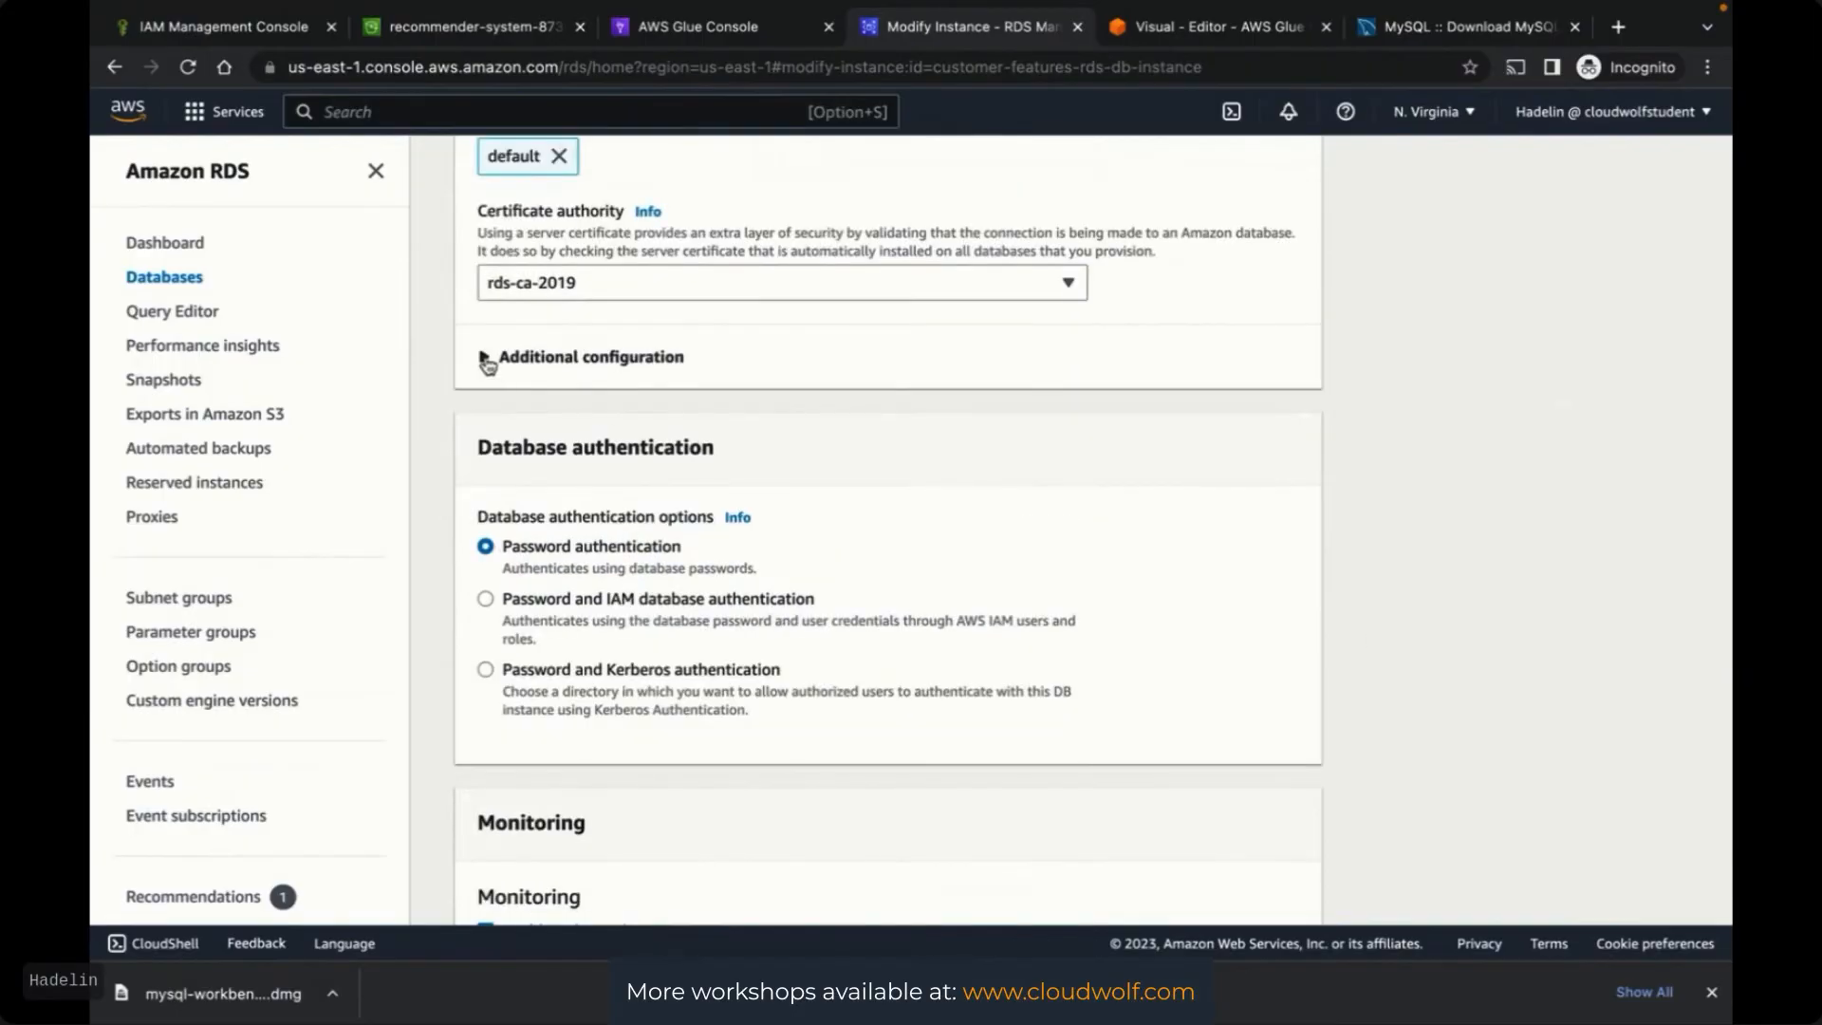
click(485, 358)
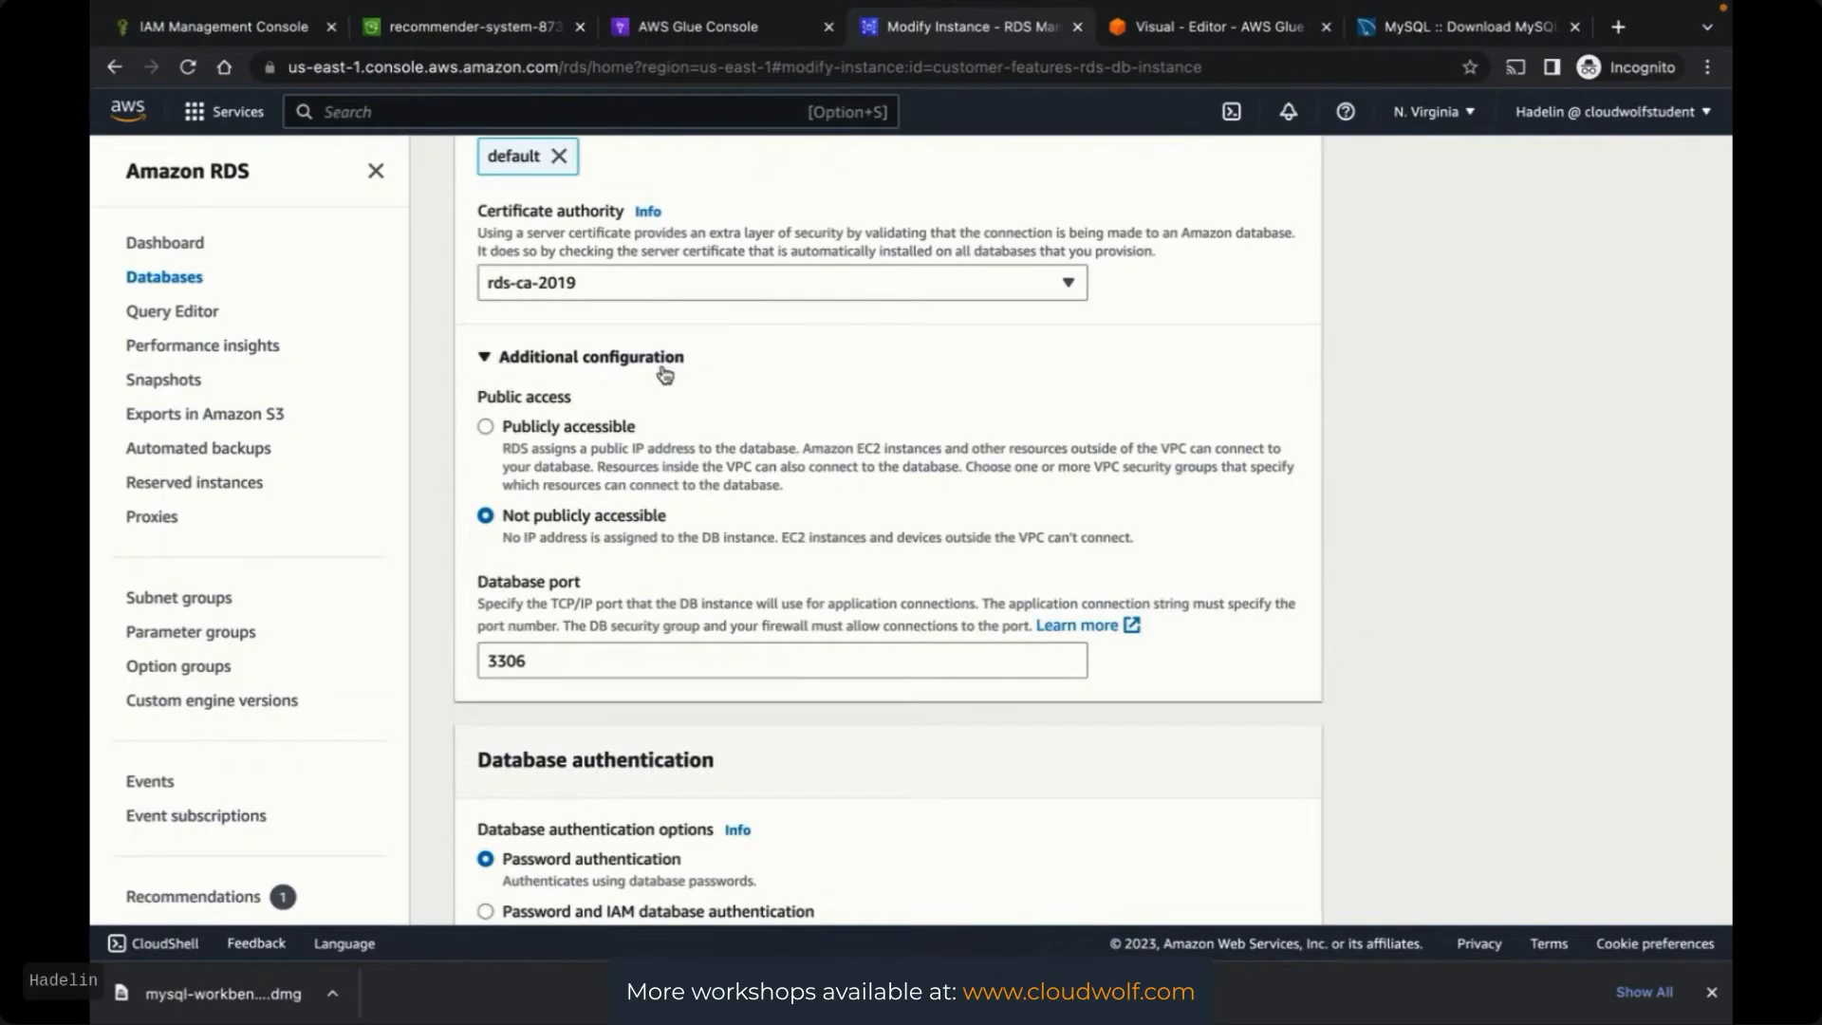
scroll(1570, 389, up, 5)
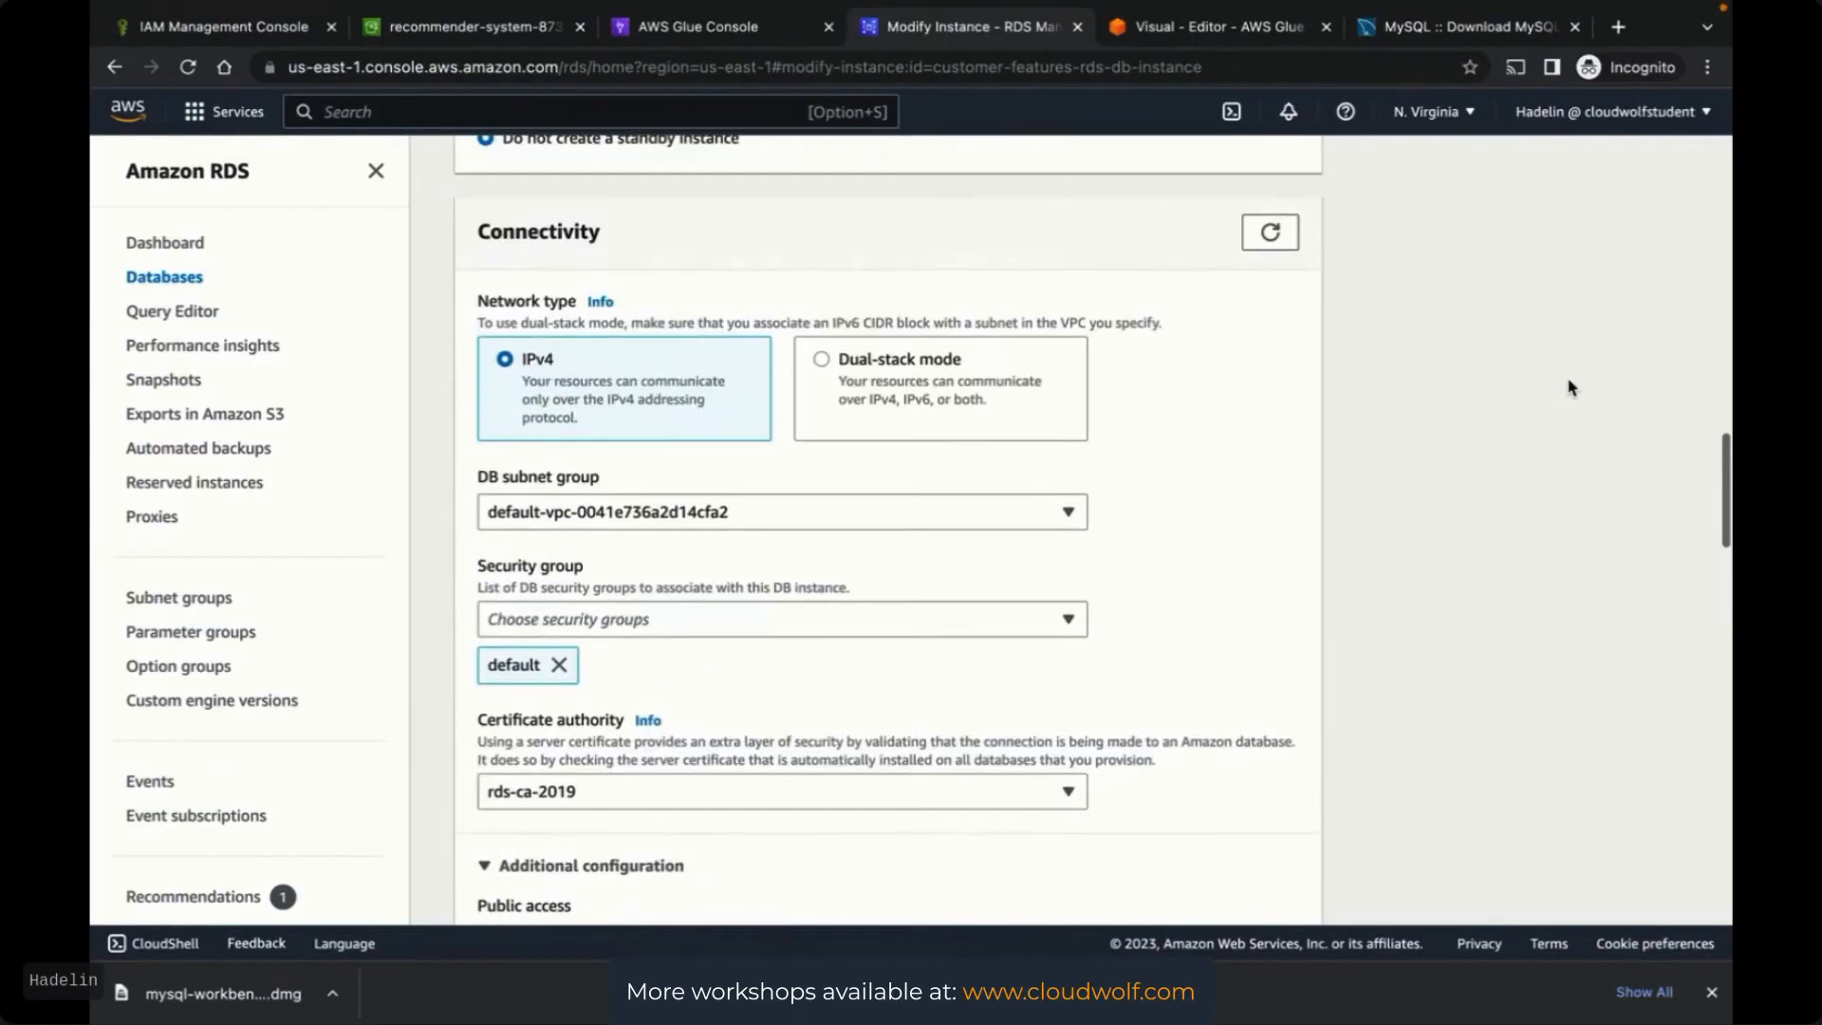
scroll(1462, 373, down, 3)
scroll(1461, 373, down, 3)
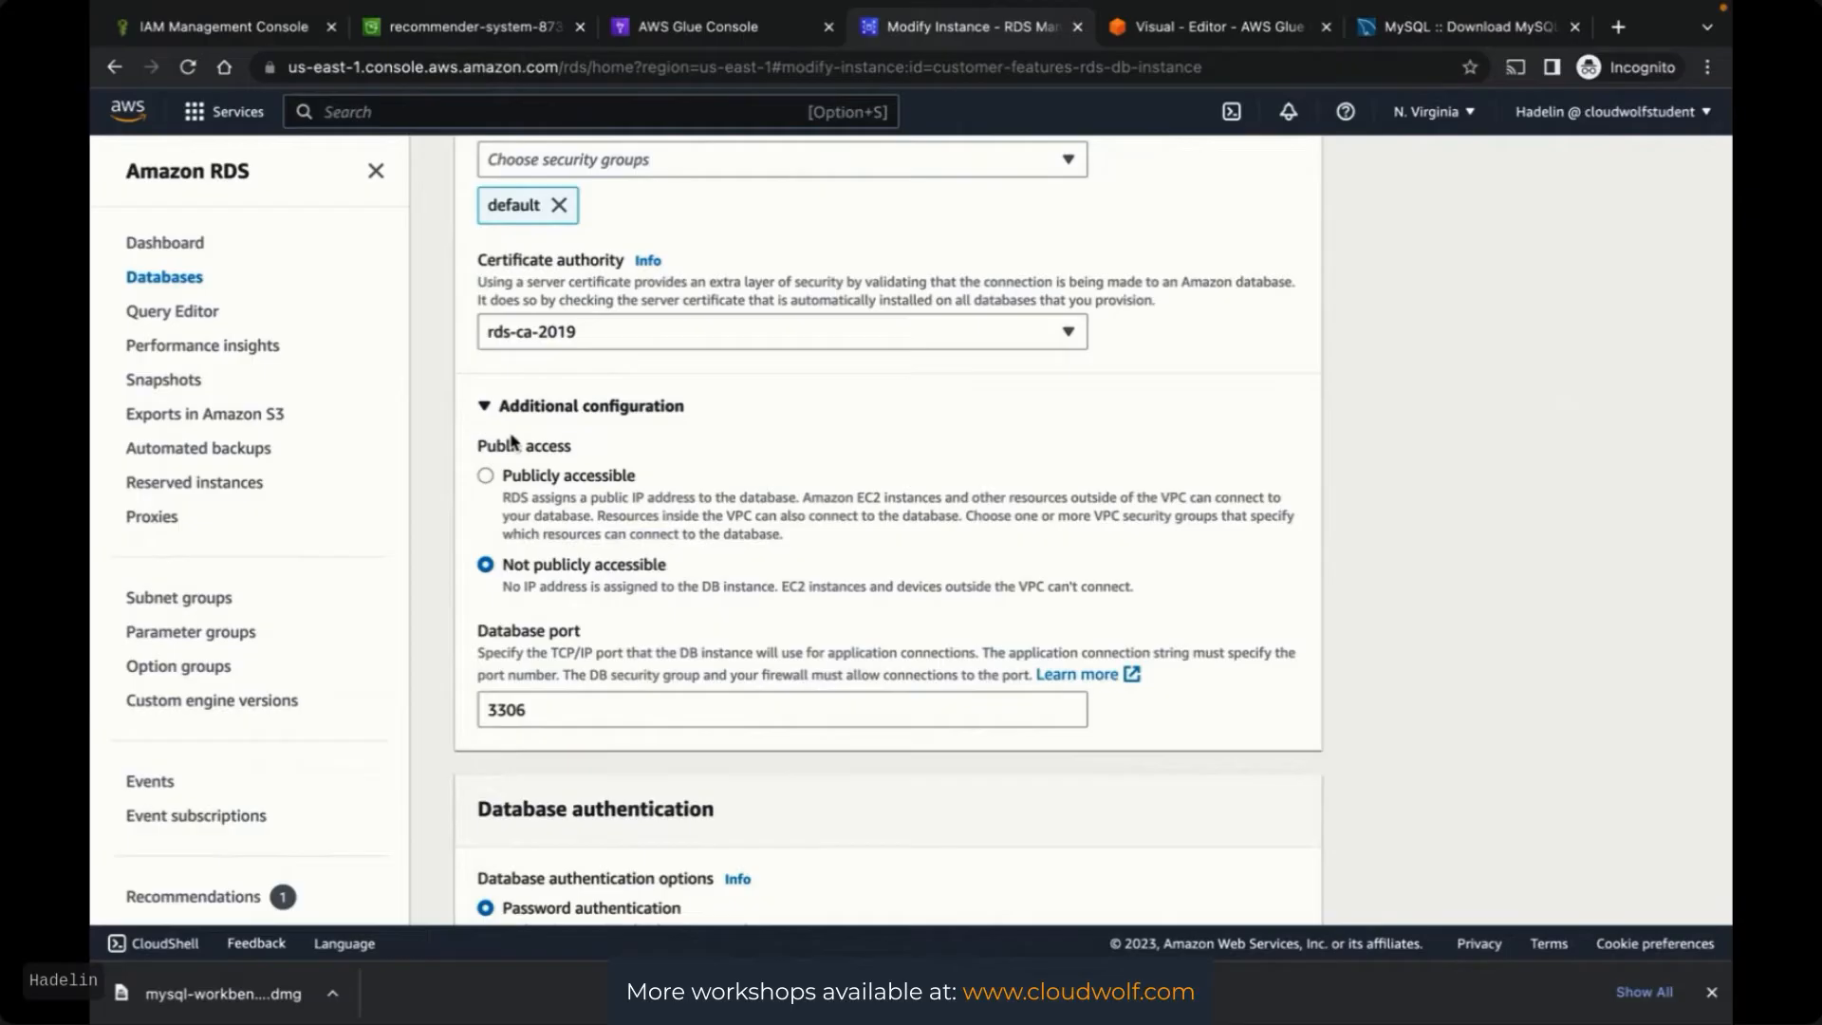
click(485, 476)
Review the modification summary and confirm with Modify DB instance
scroll(1482, 603, down, 10)
scroll(1483, 606, down, 10)
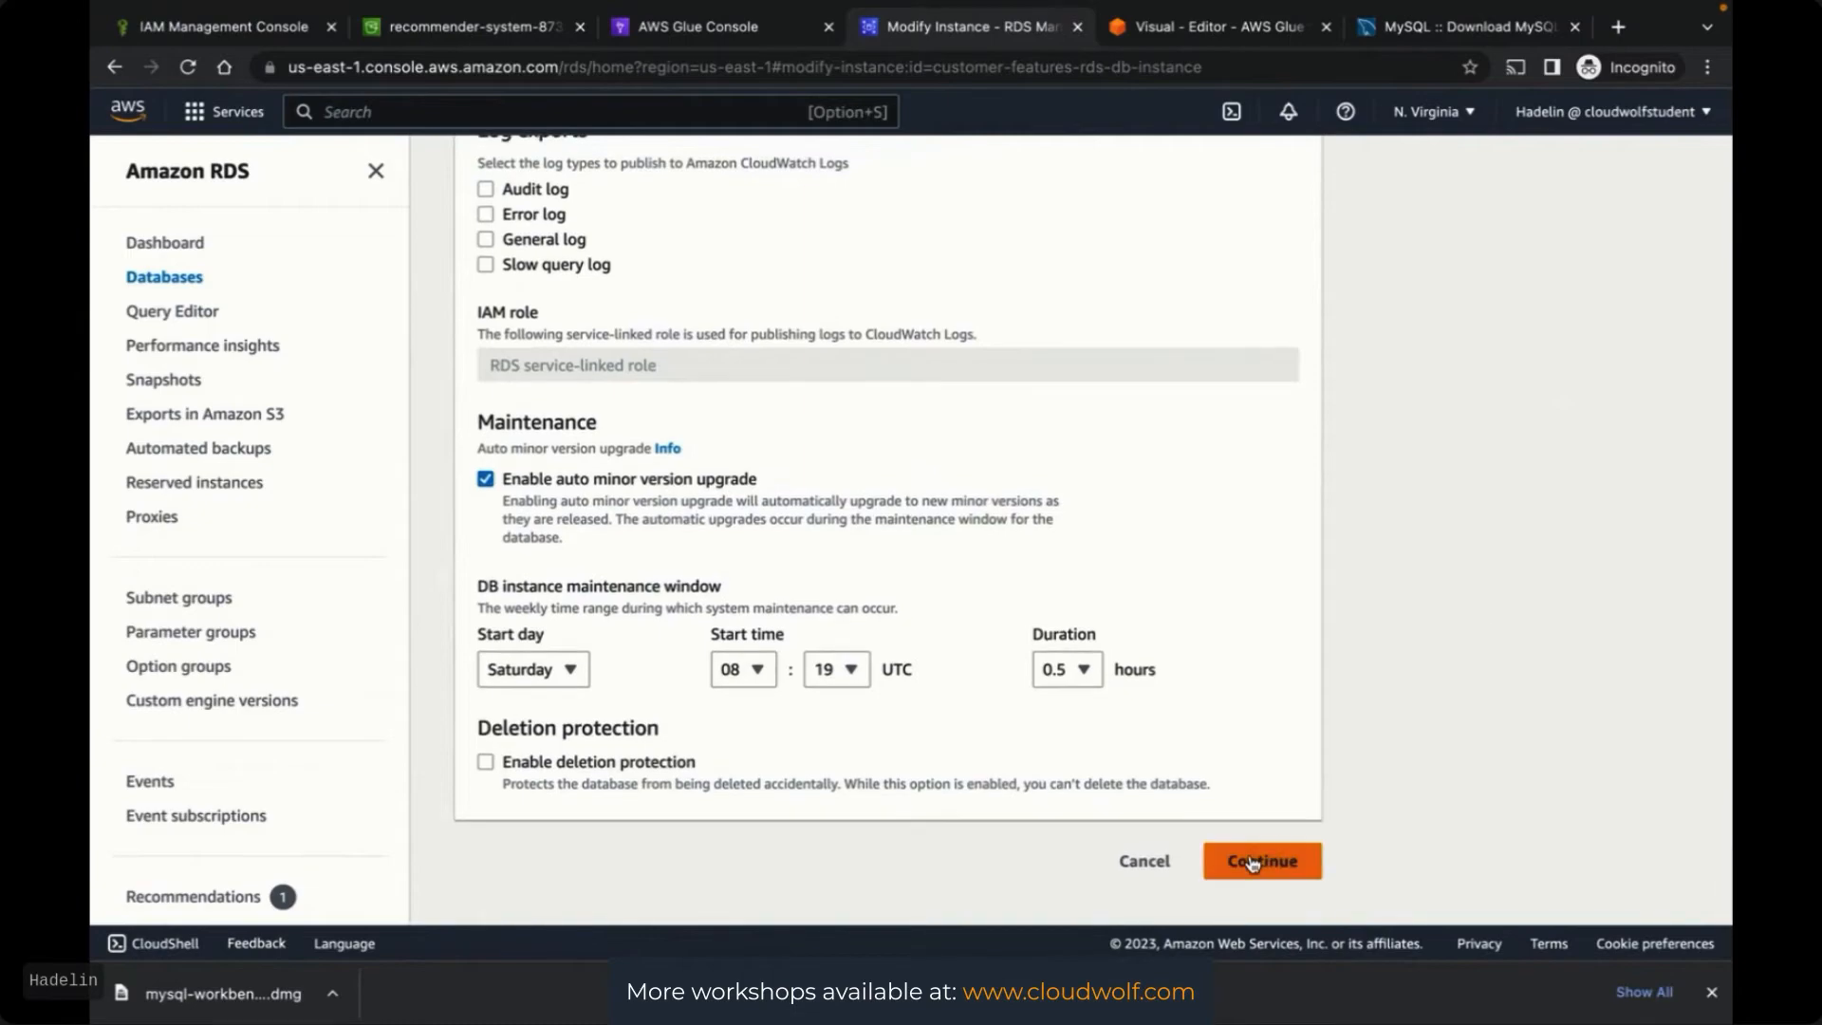
click(1252, 862)
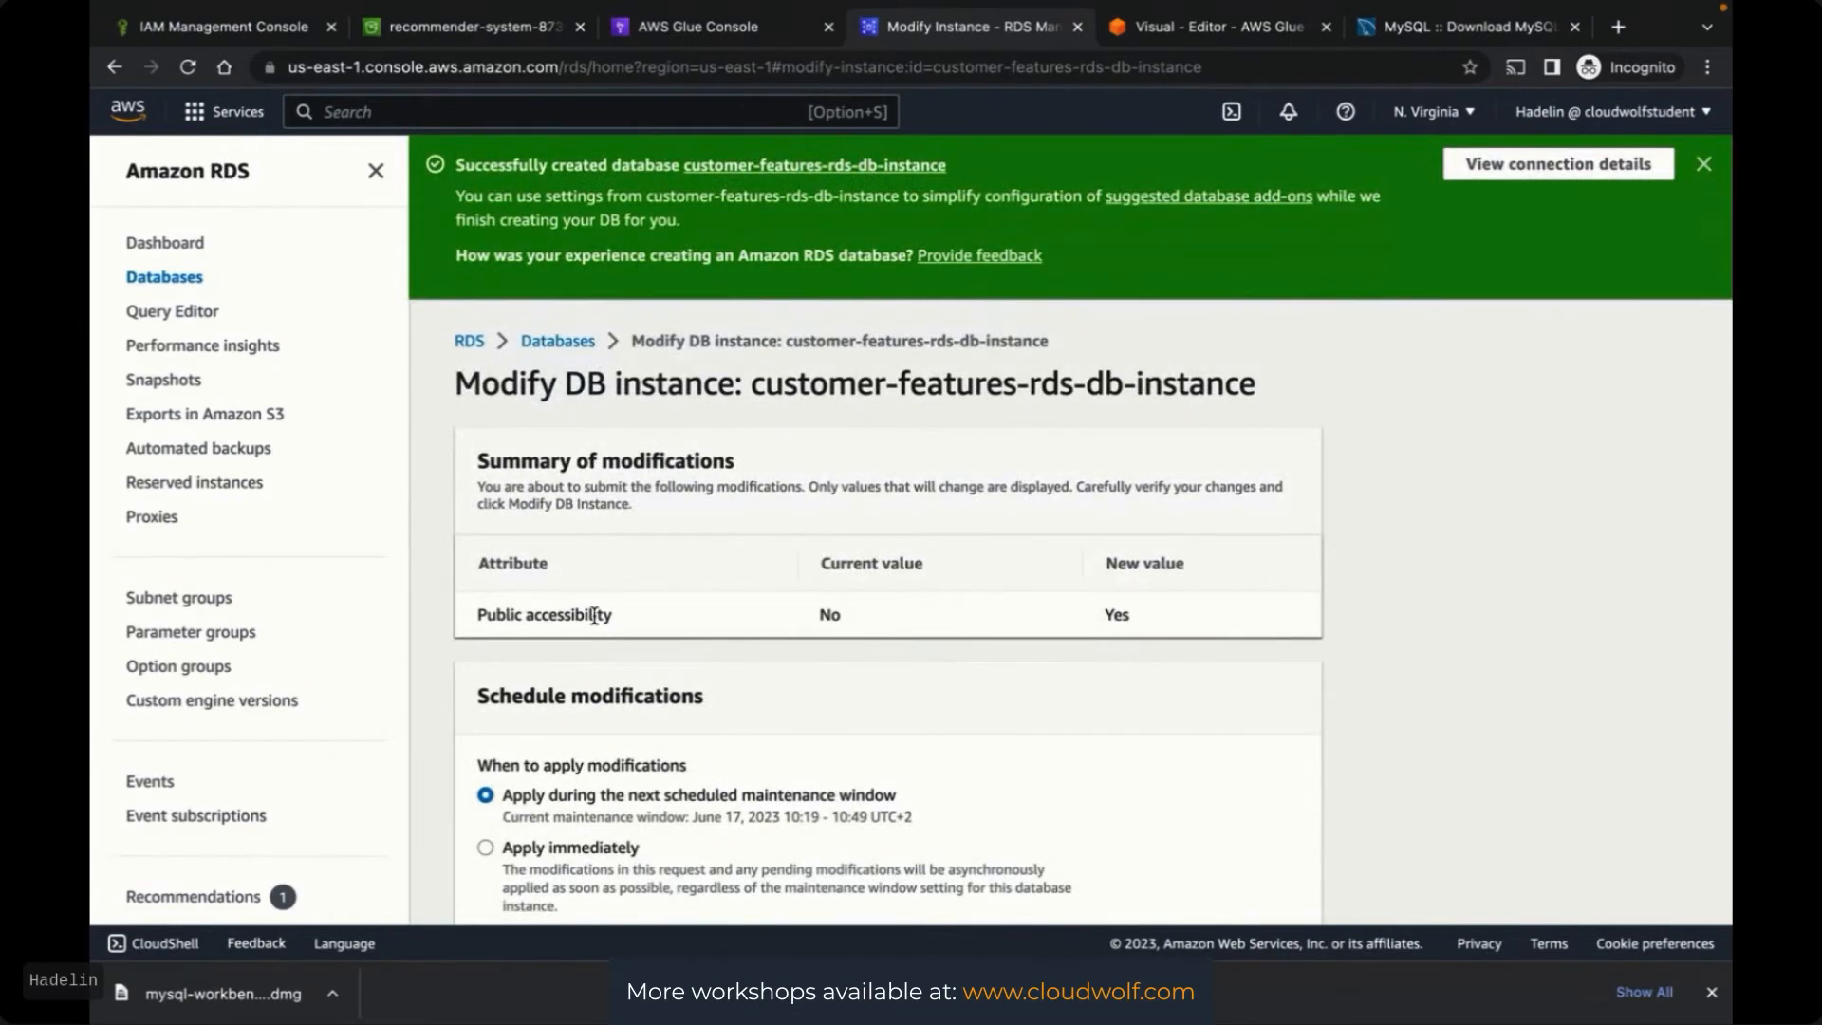
scroll(1424, 654, down, 2)
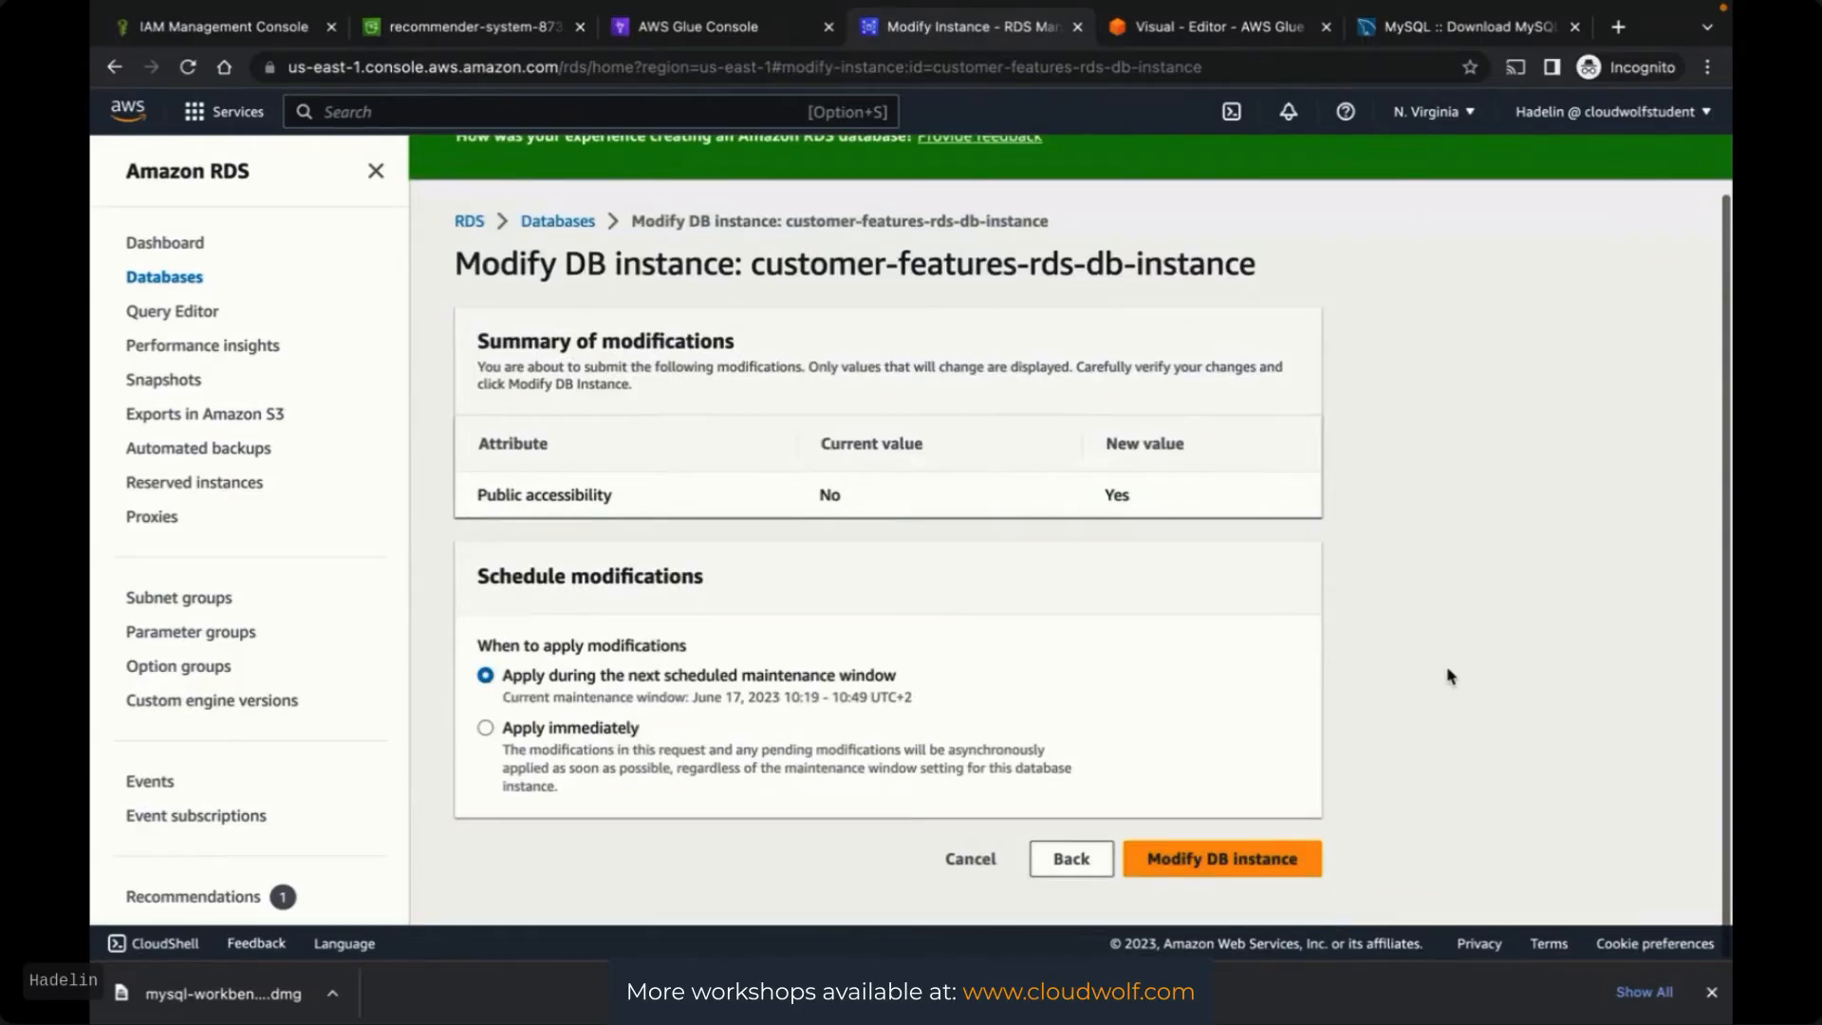
click(1189, 863)
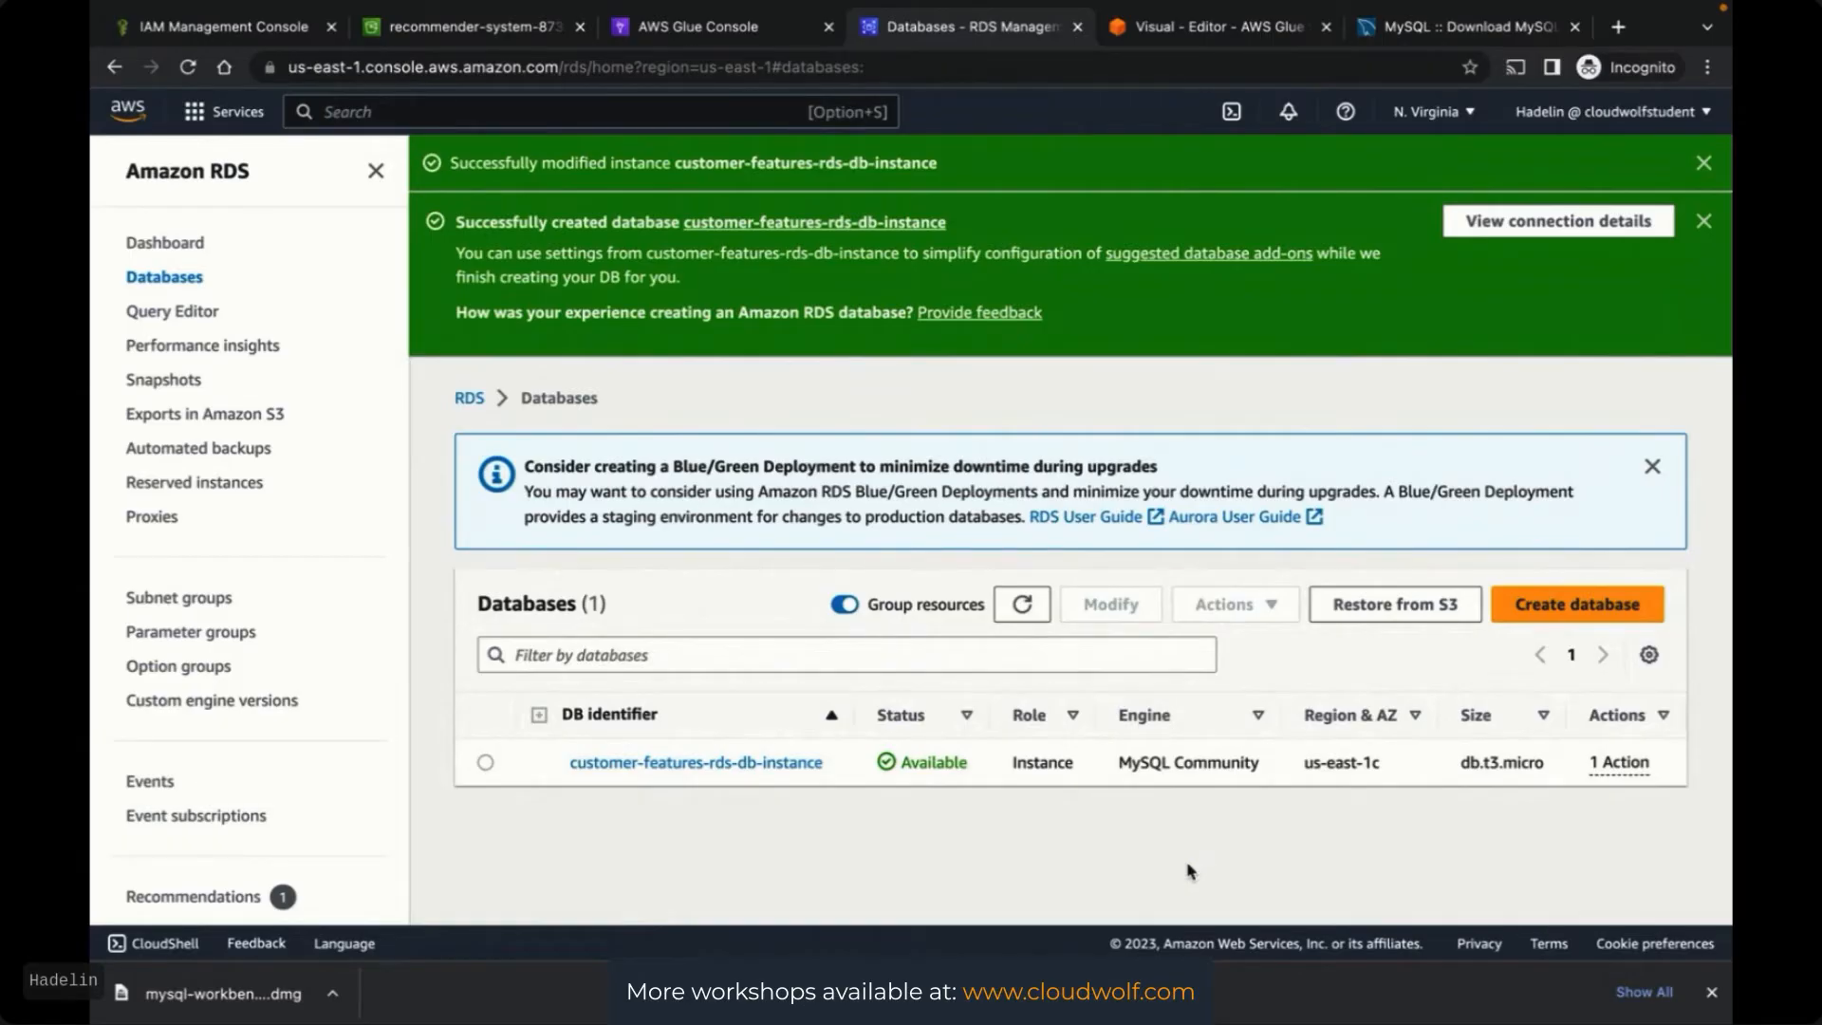
Refresh the RDS Databases list until customer-features-rds-db-instance changes from Modifying to Available
click(1021, 608)
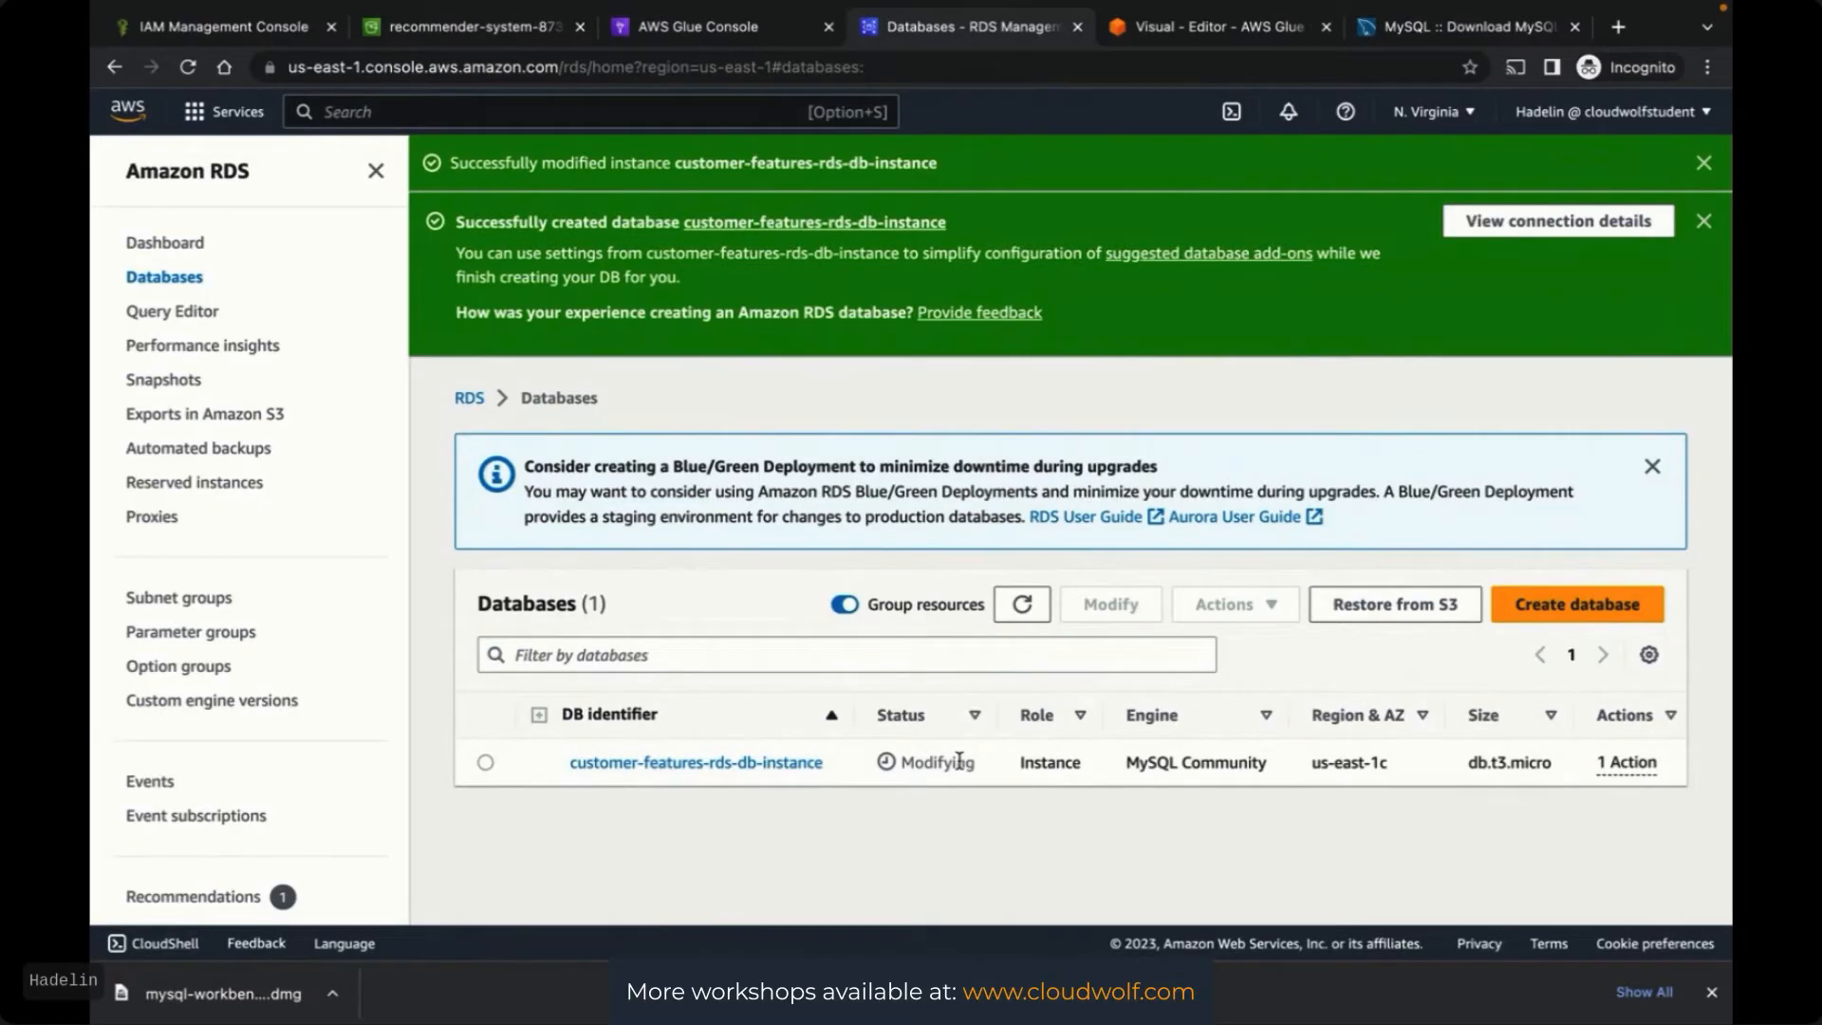
click(1022, 608)
click(1023, 608)
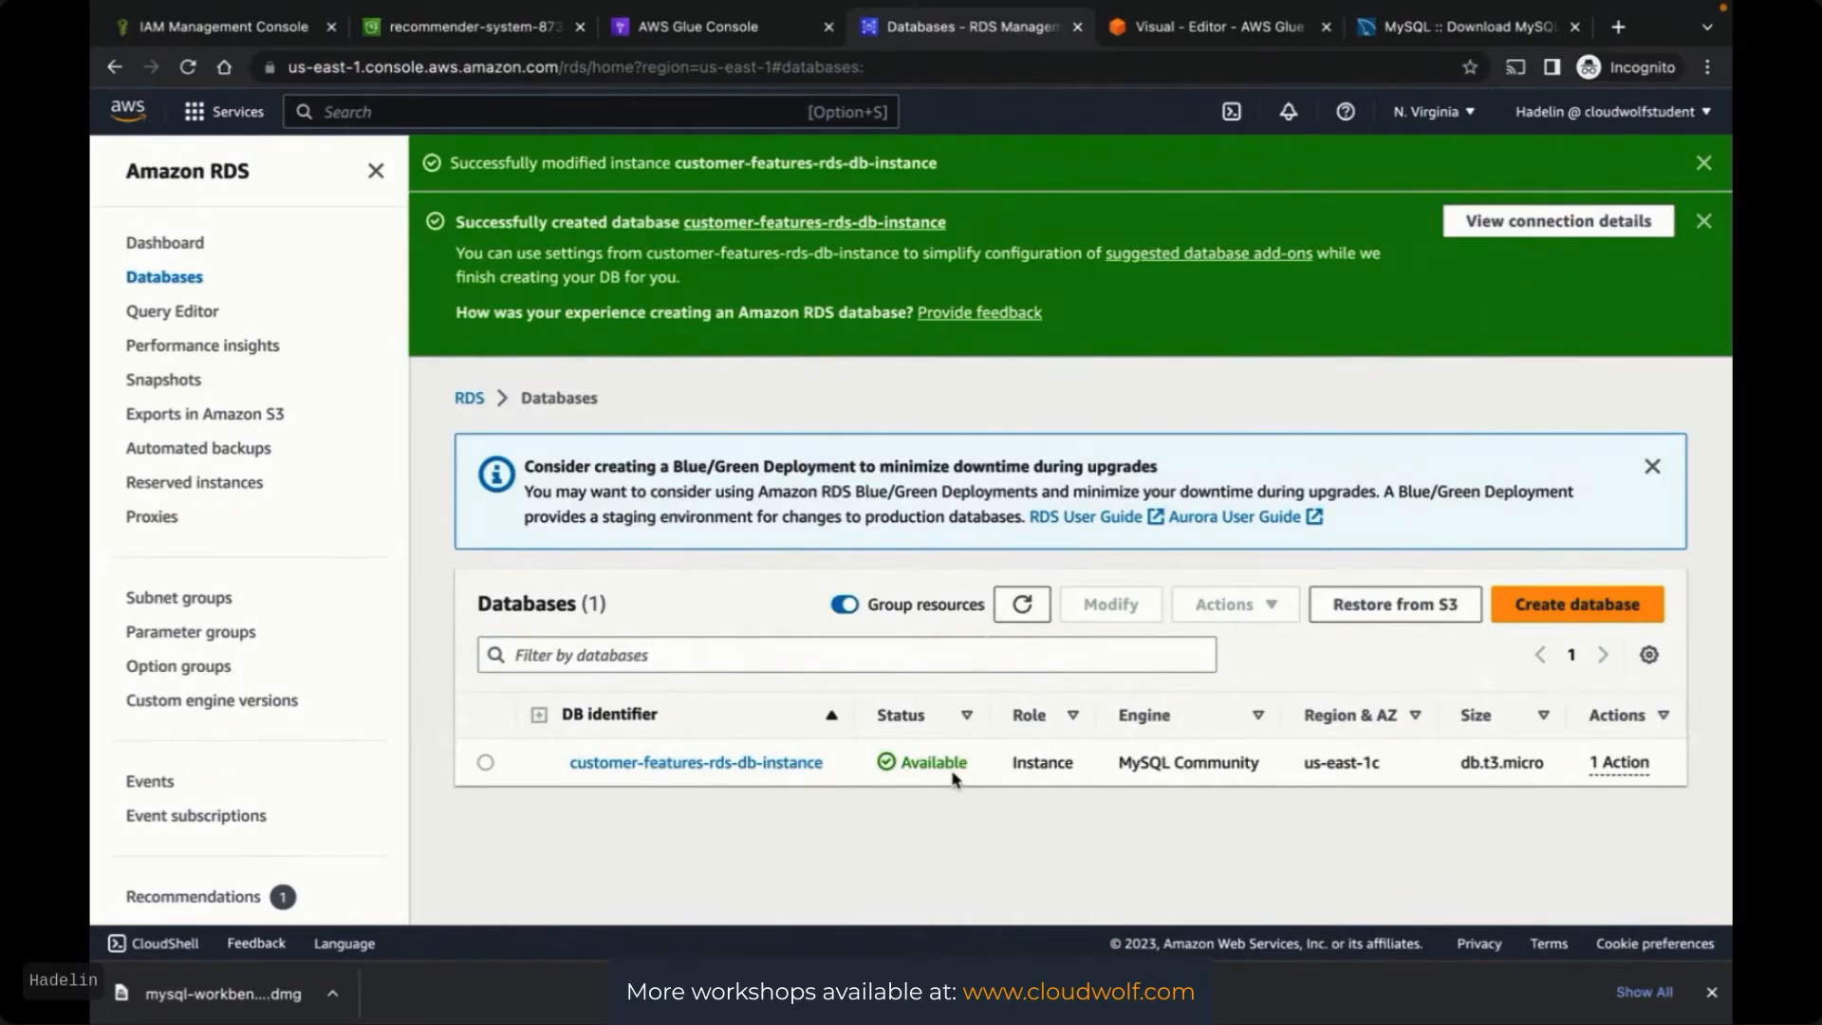
key(ctrl+Up)
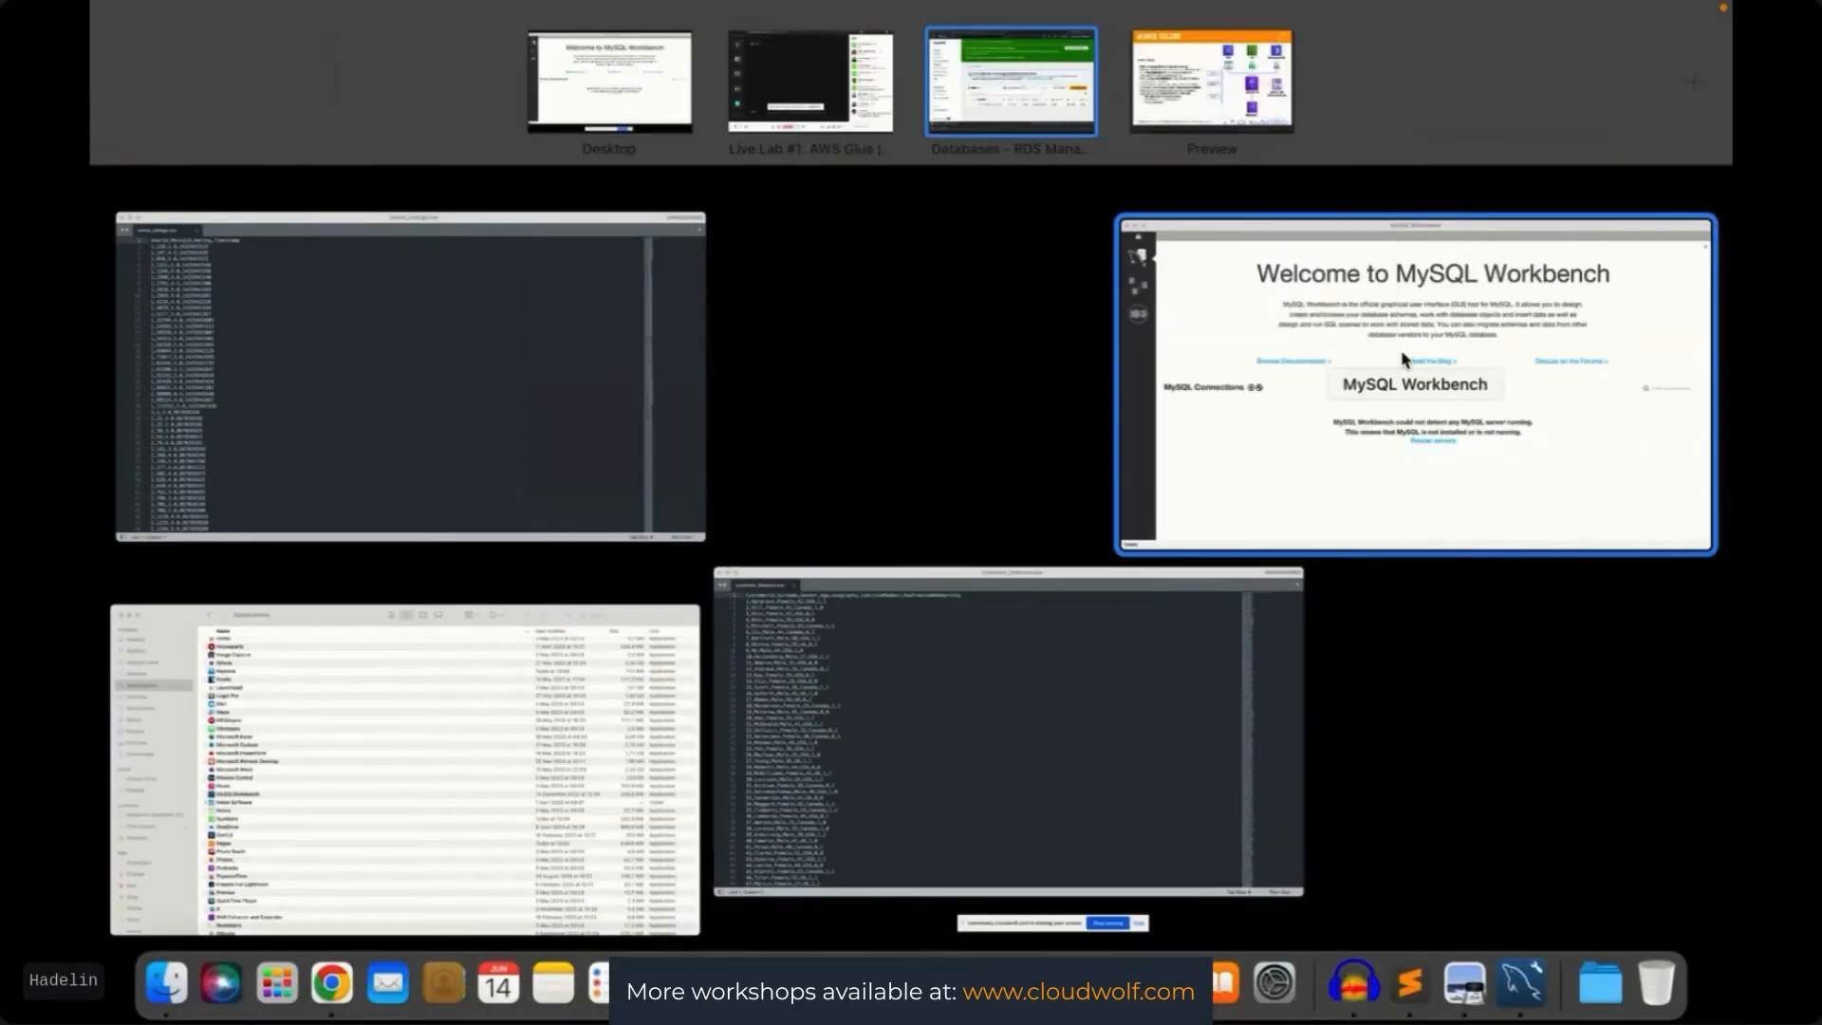
Retest RDSConnection in MySQL Workbench, dismiss the failure alert, and return to the Cloudwolf session page
click(1167, 358)
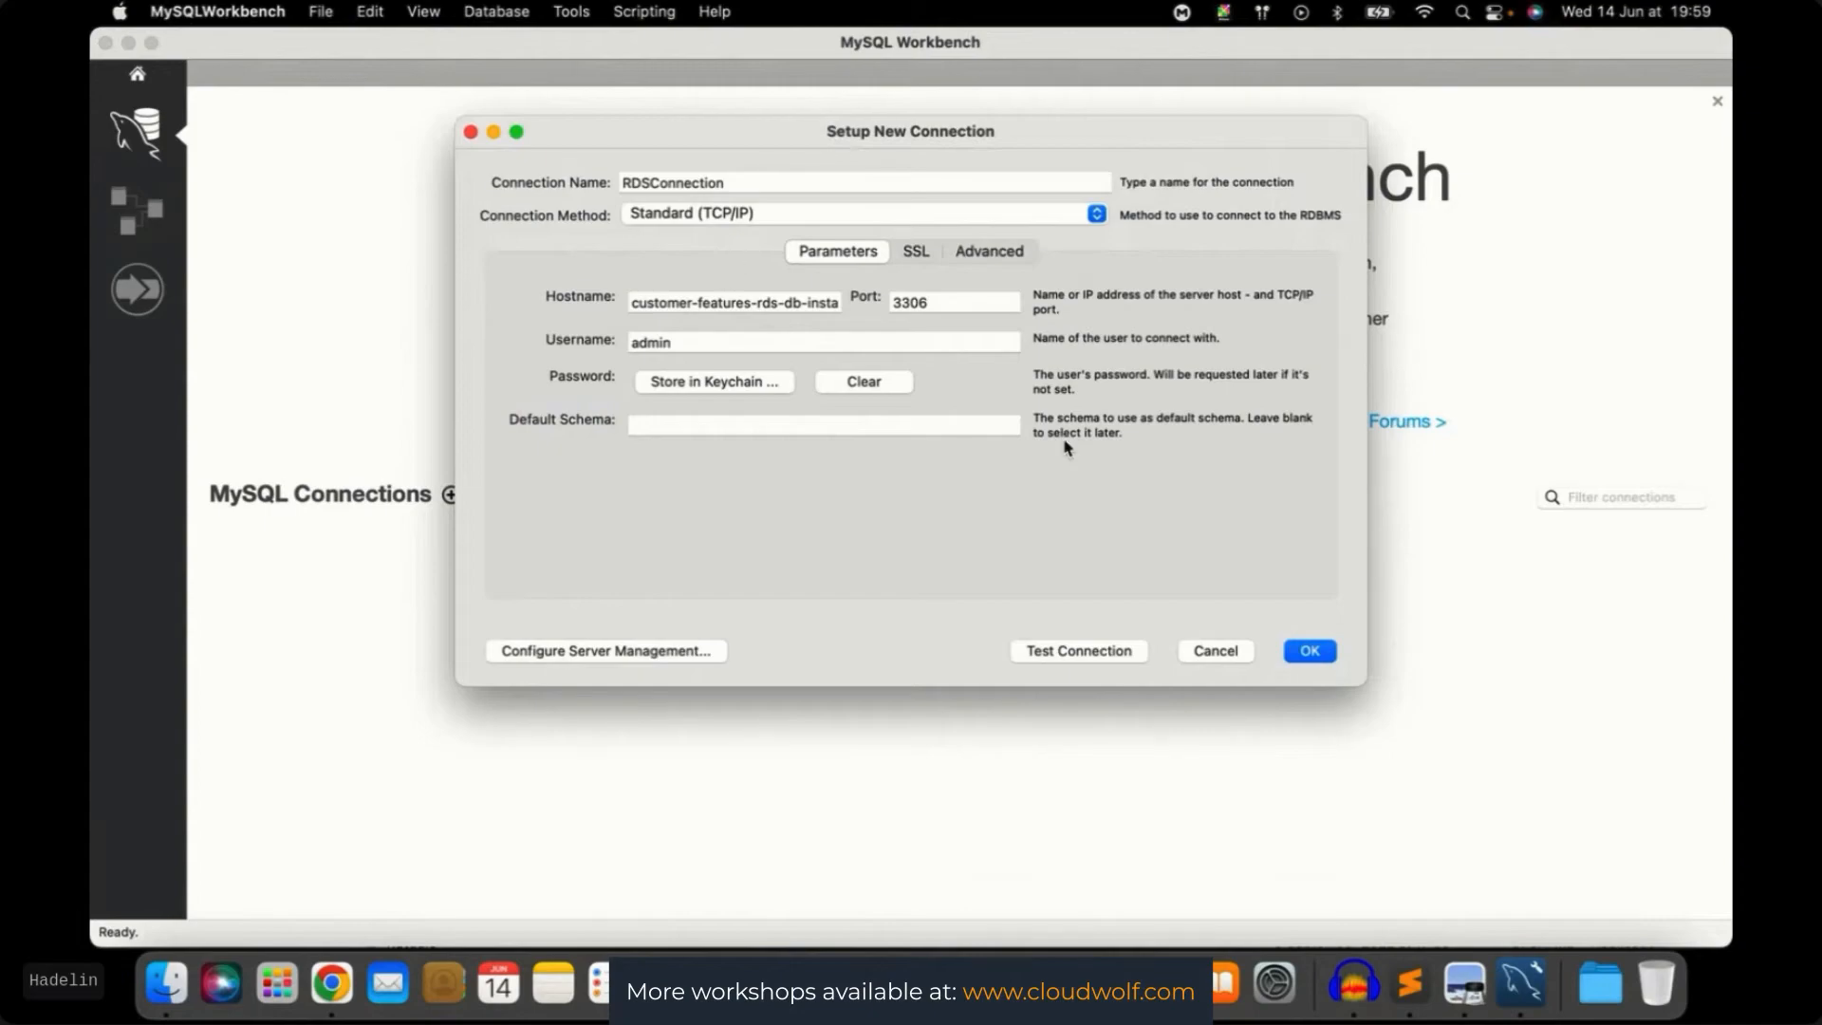
click(1087, 655)
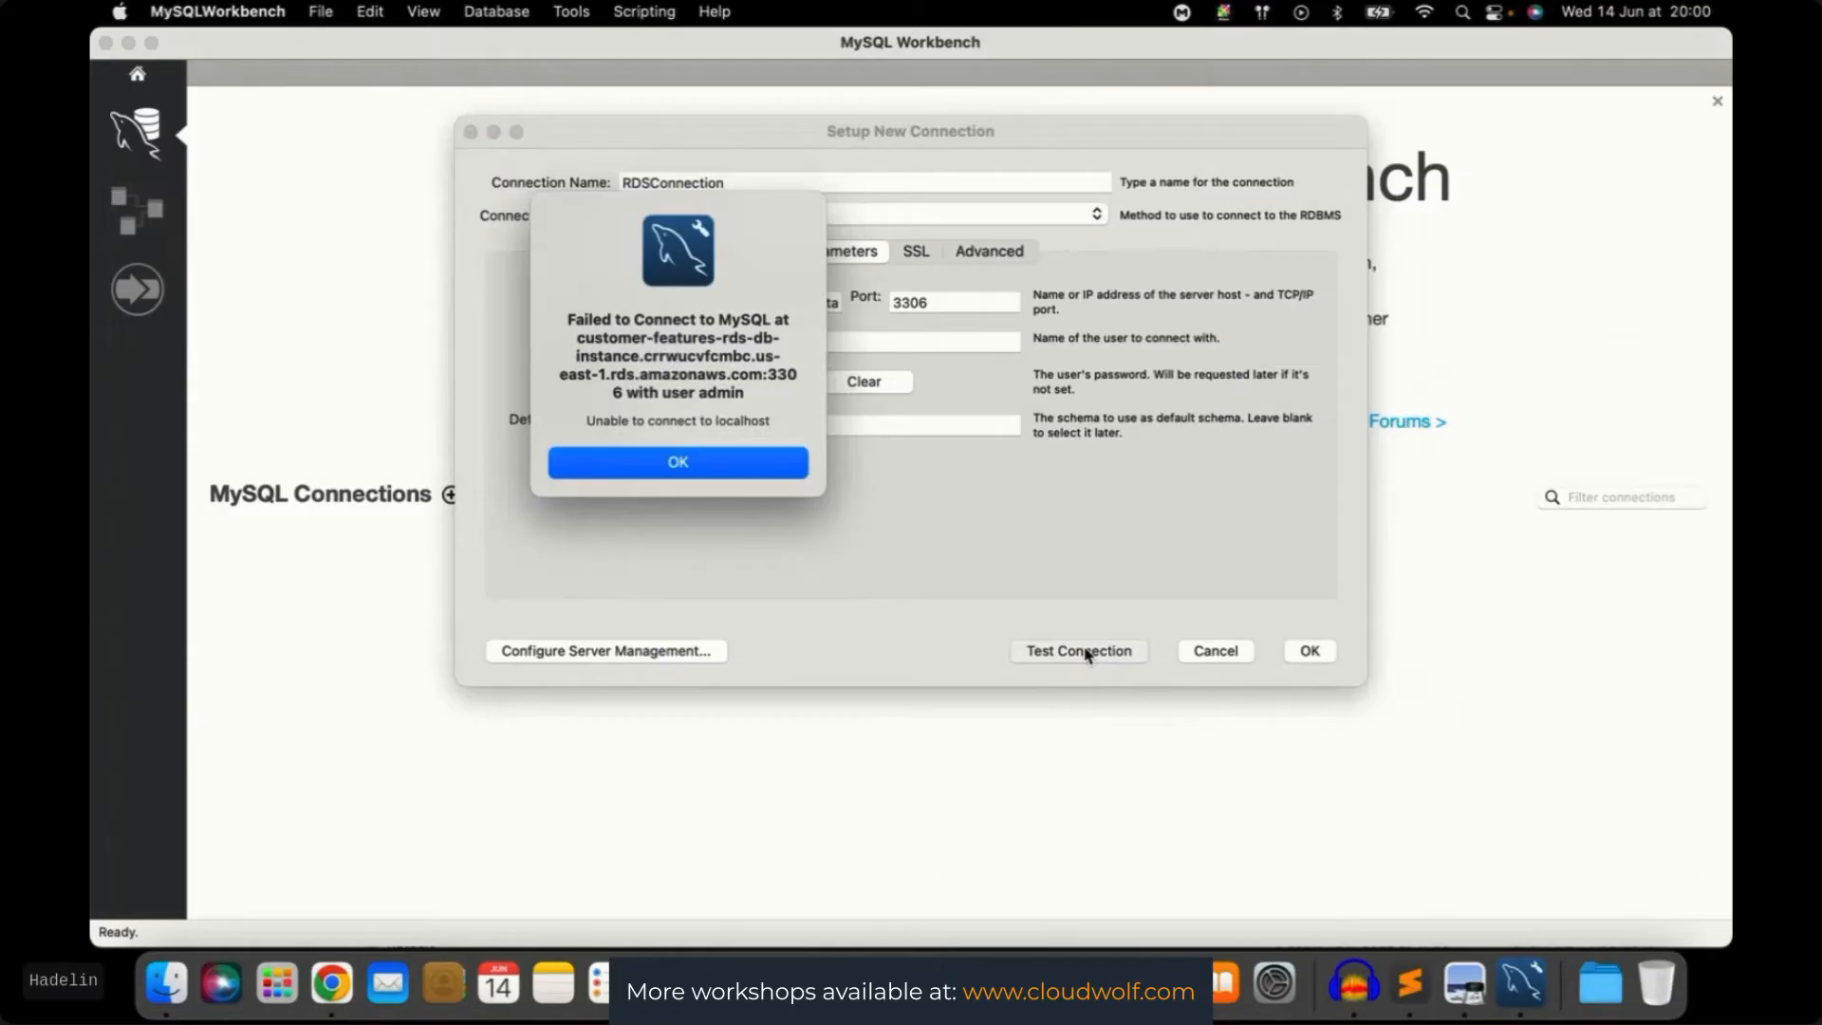
click(652, 465)
key(ctrl+Up)
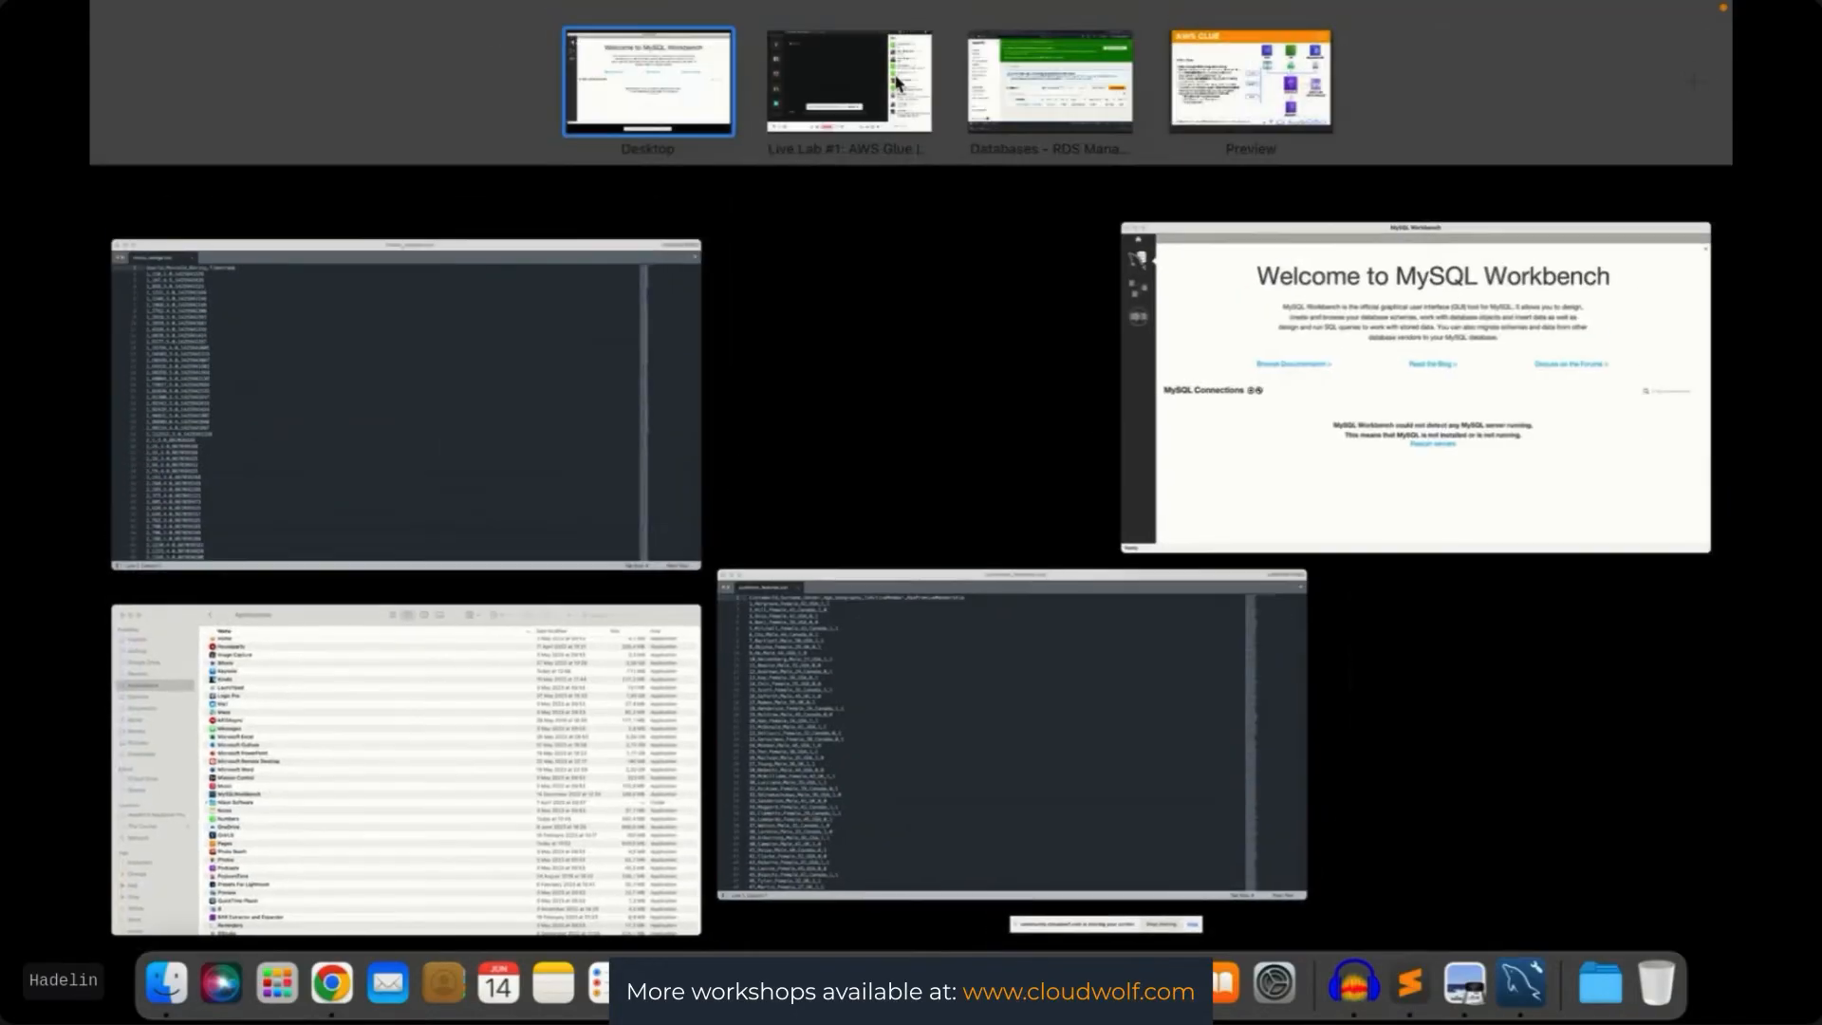
click(882, 94)
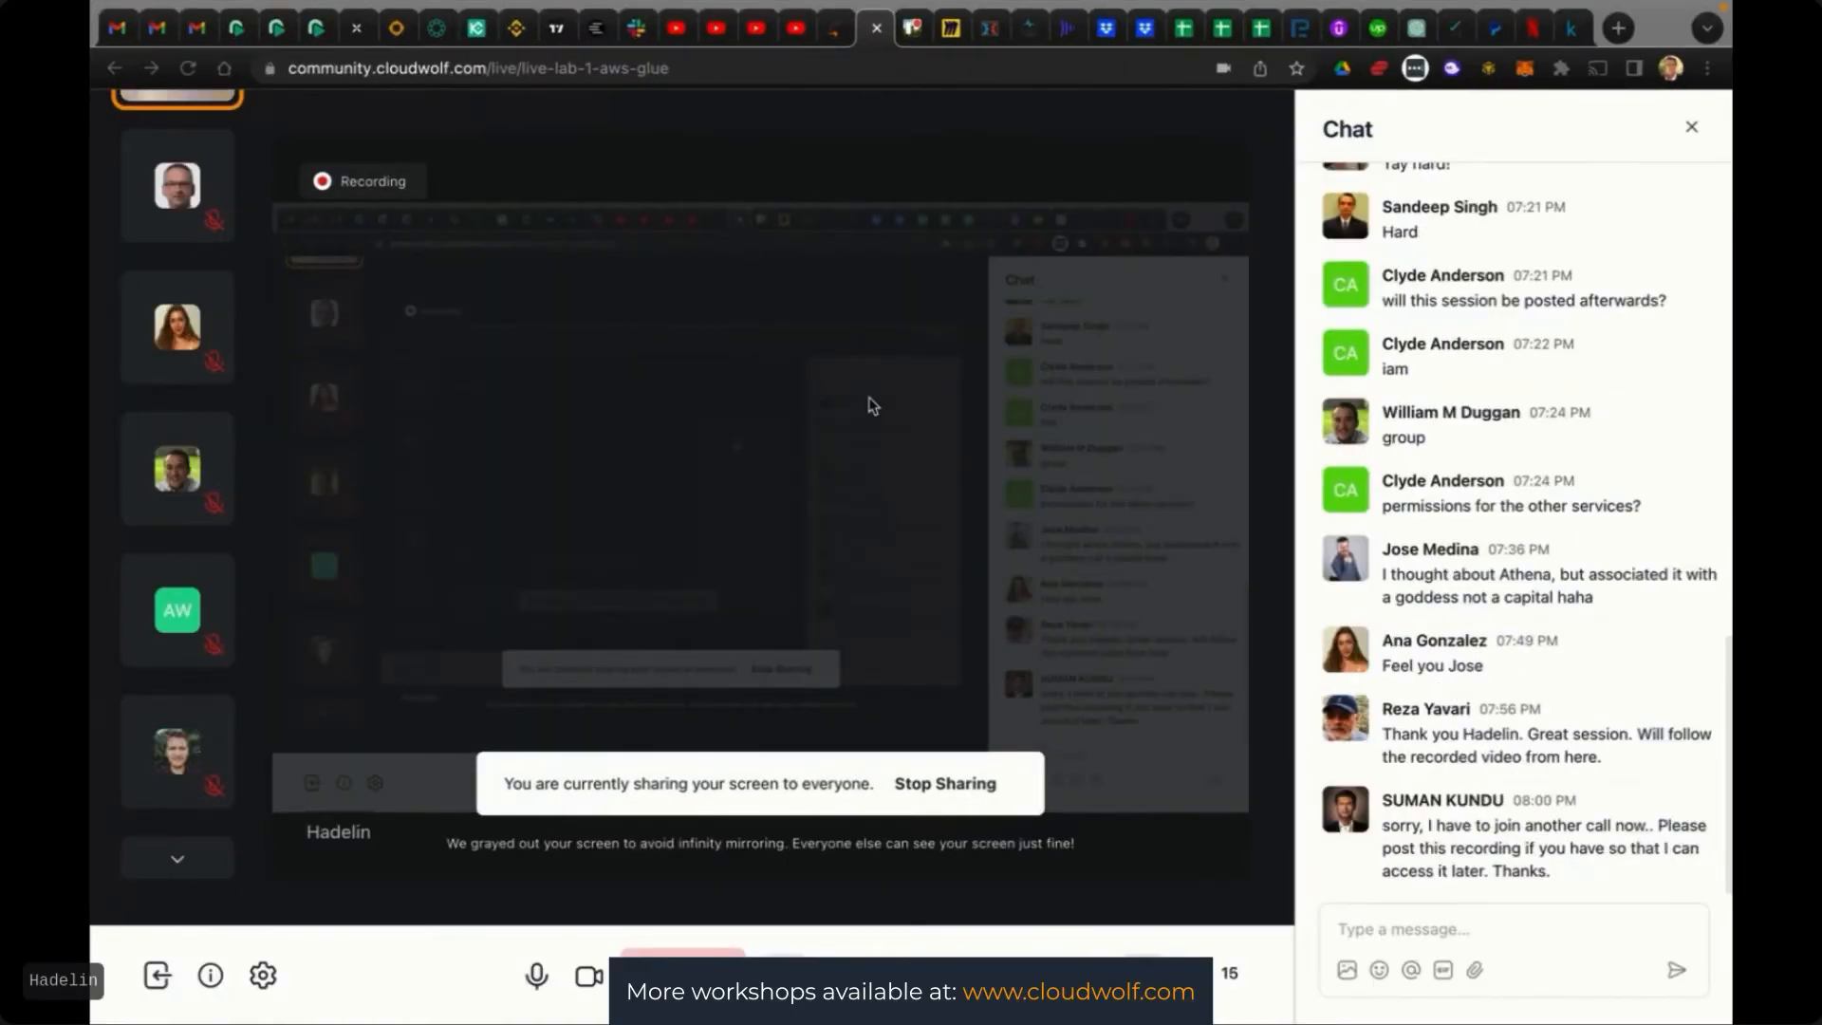
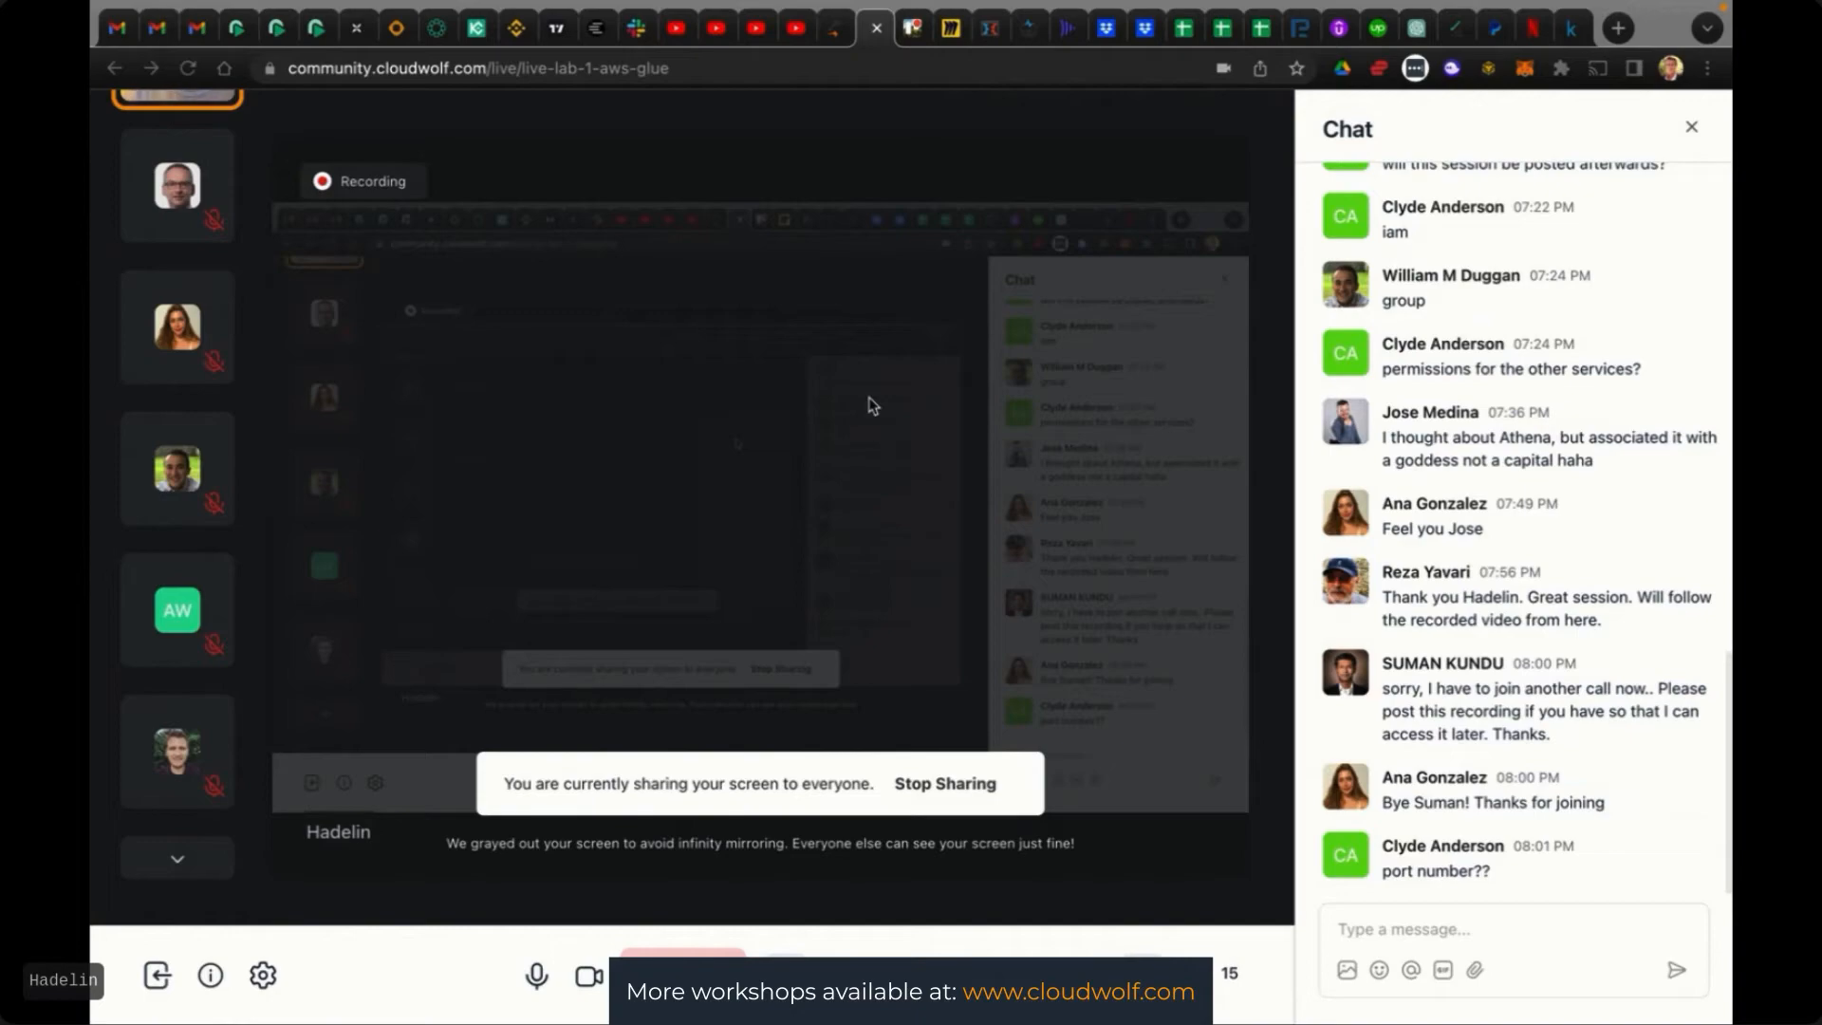
Open customer-features-rds-db-instance to check its port 3306 and default security group, then search the console for EC2
key(ctrl+Up)
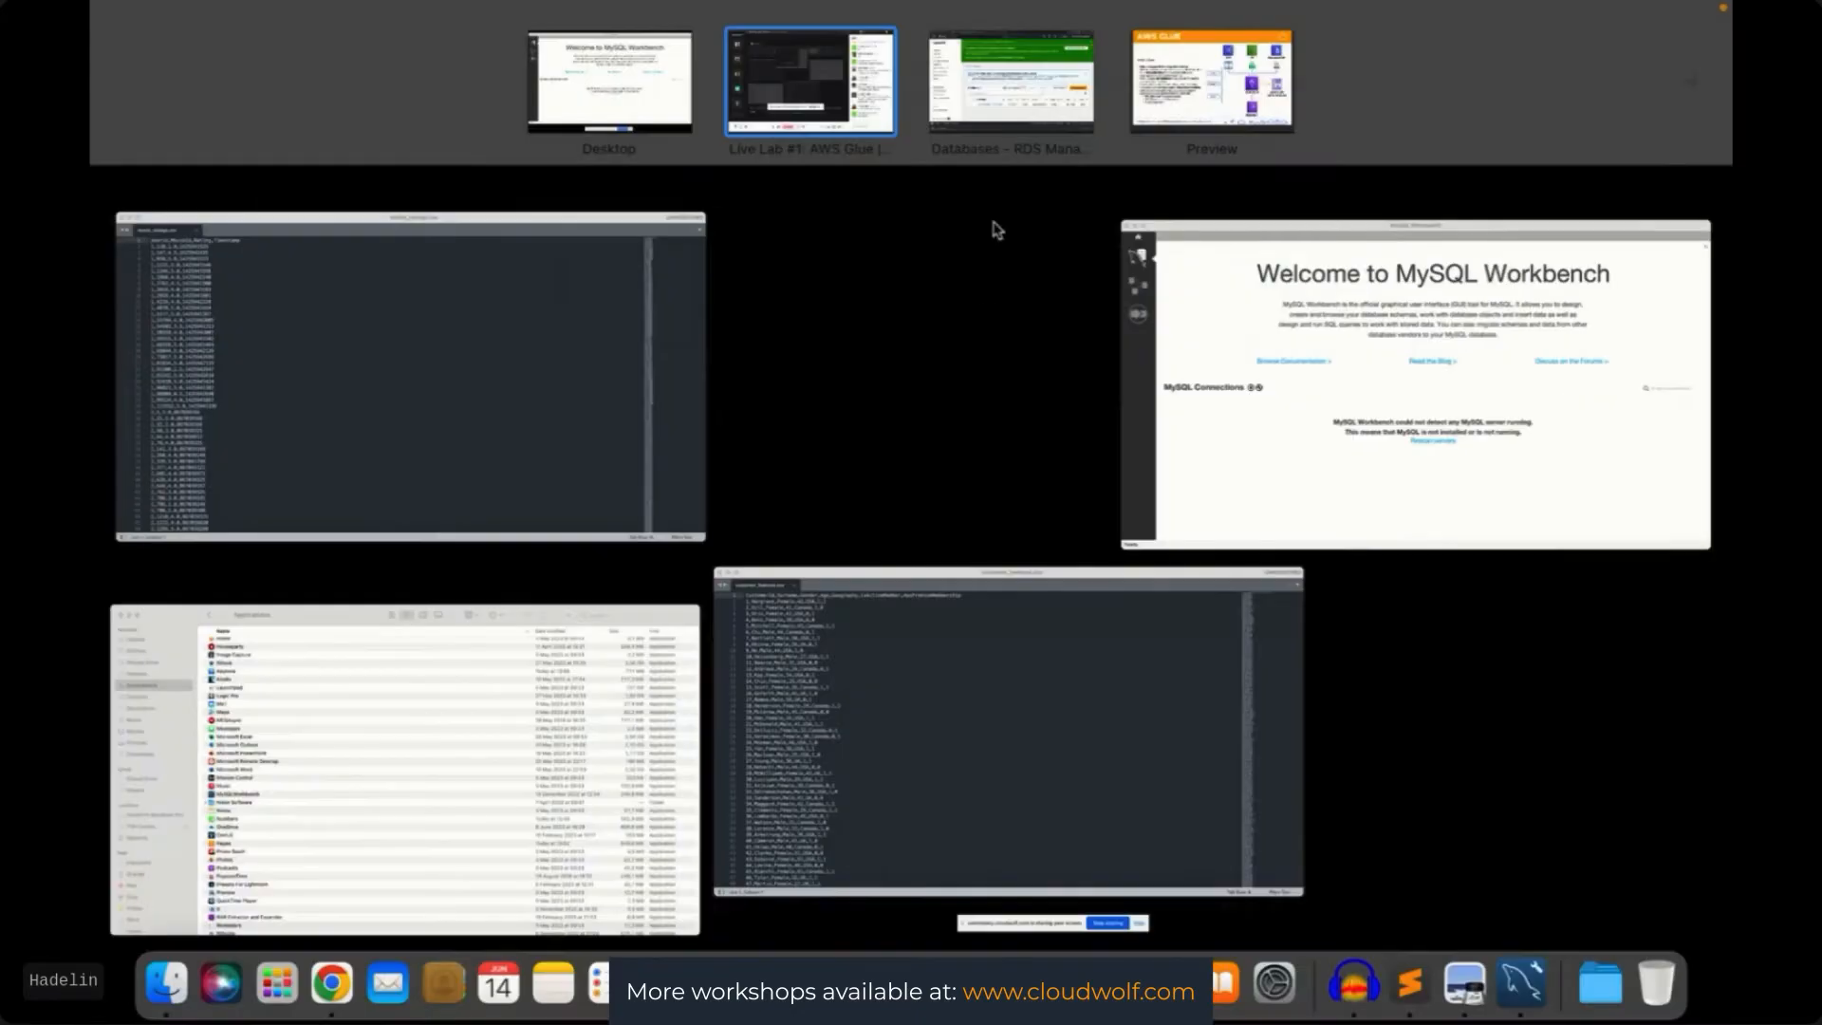
click(994, 115)
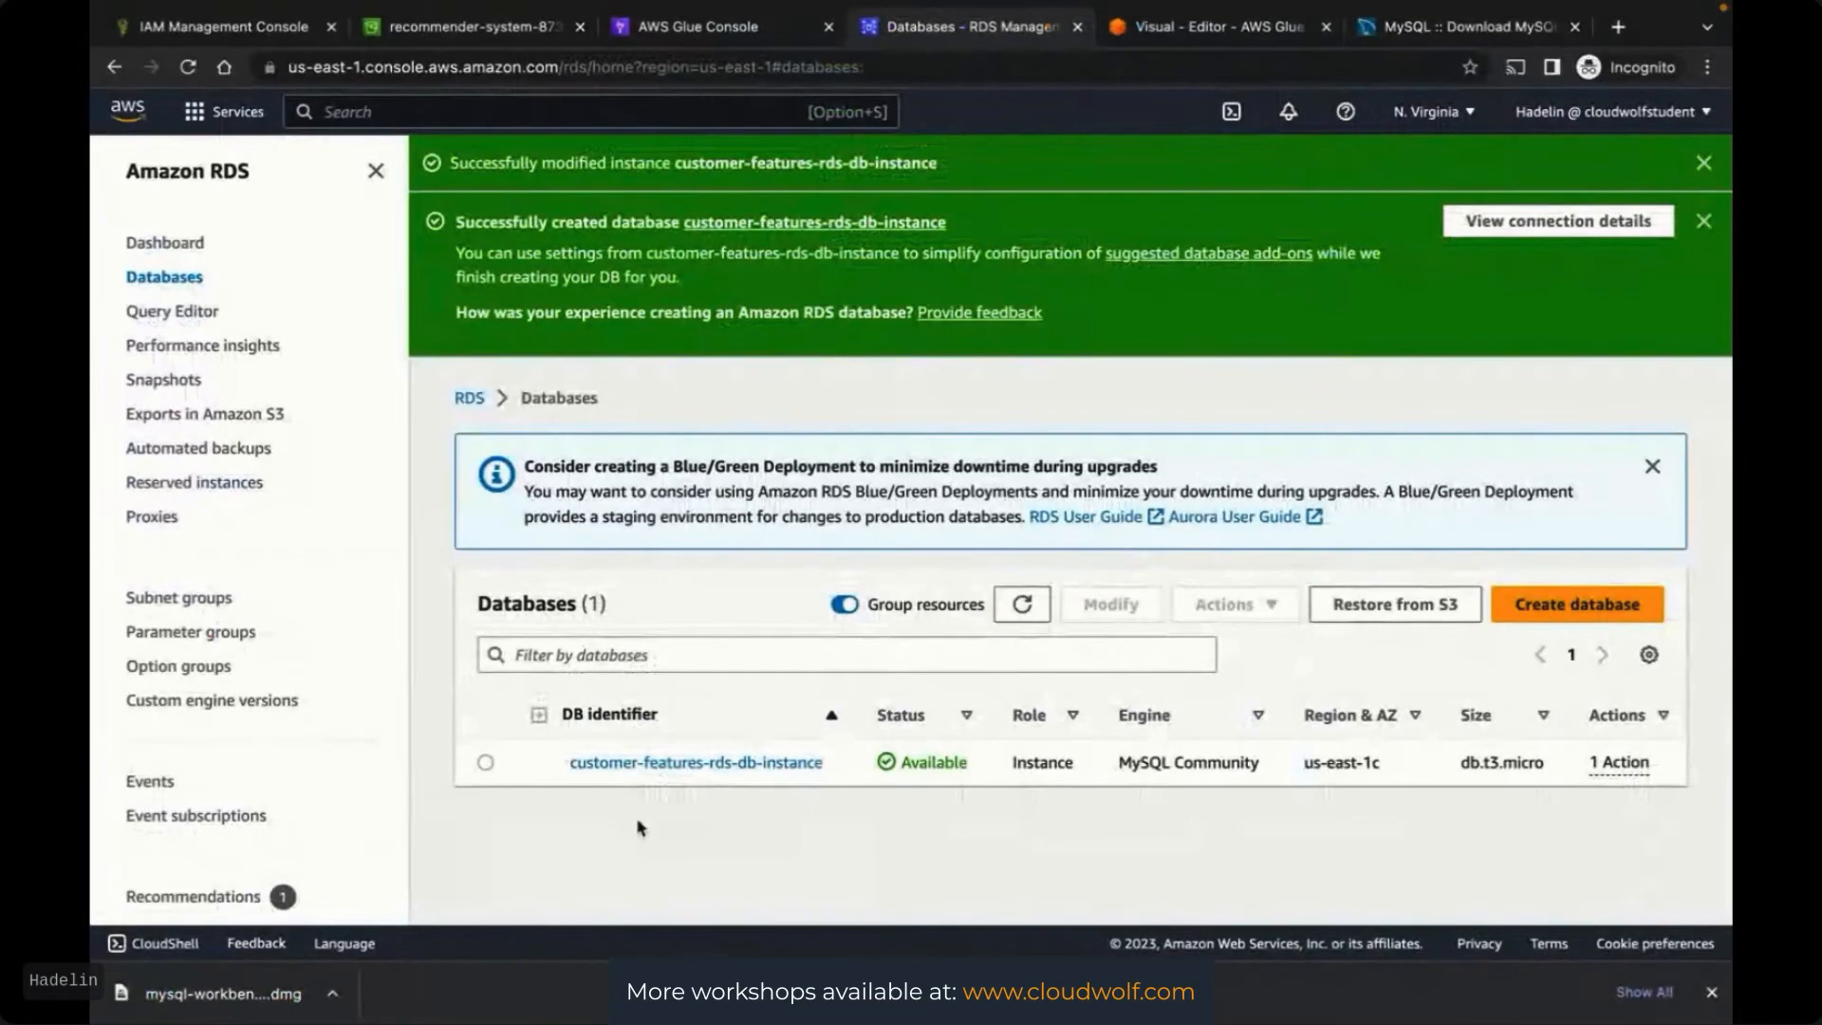
click(639, 763)
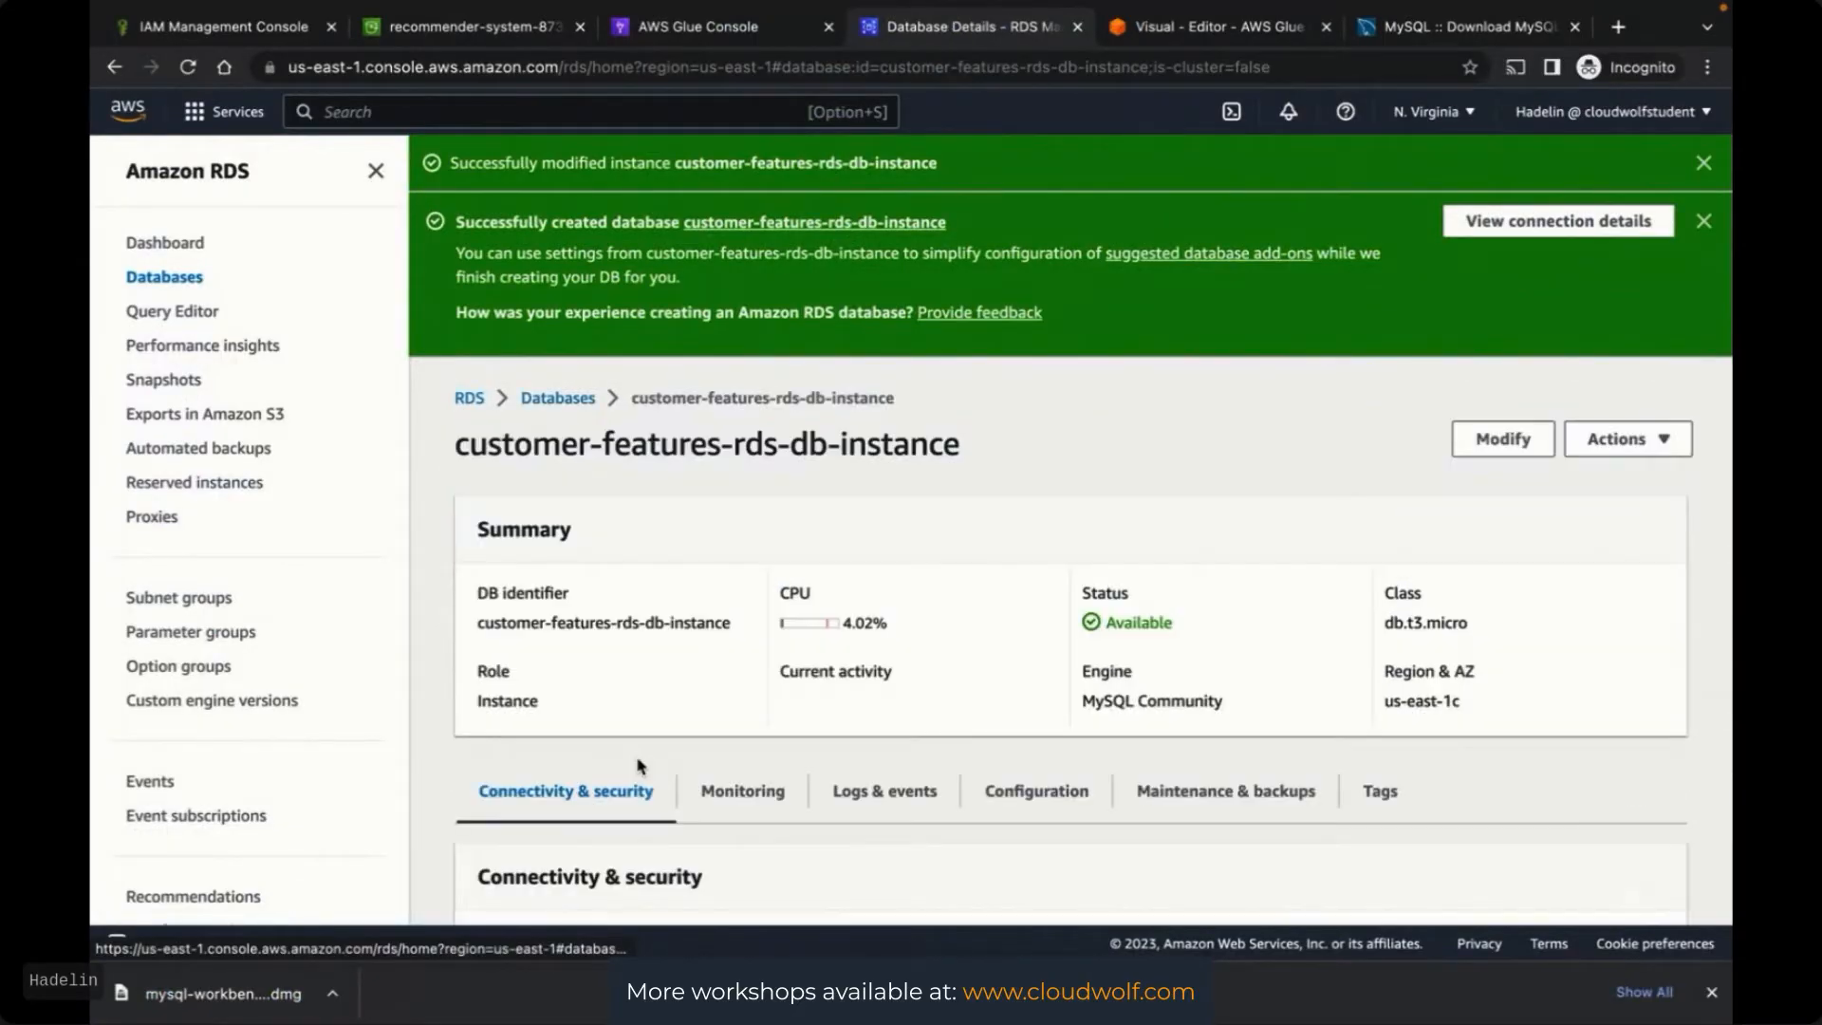
scroll(640, 765, down, 3)
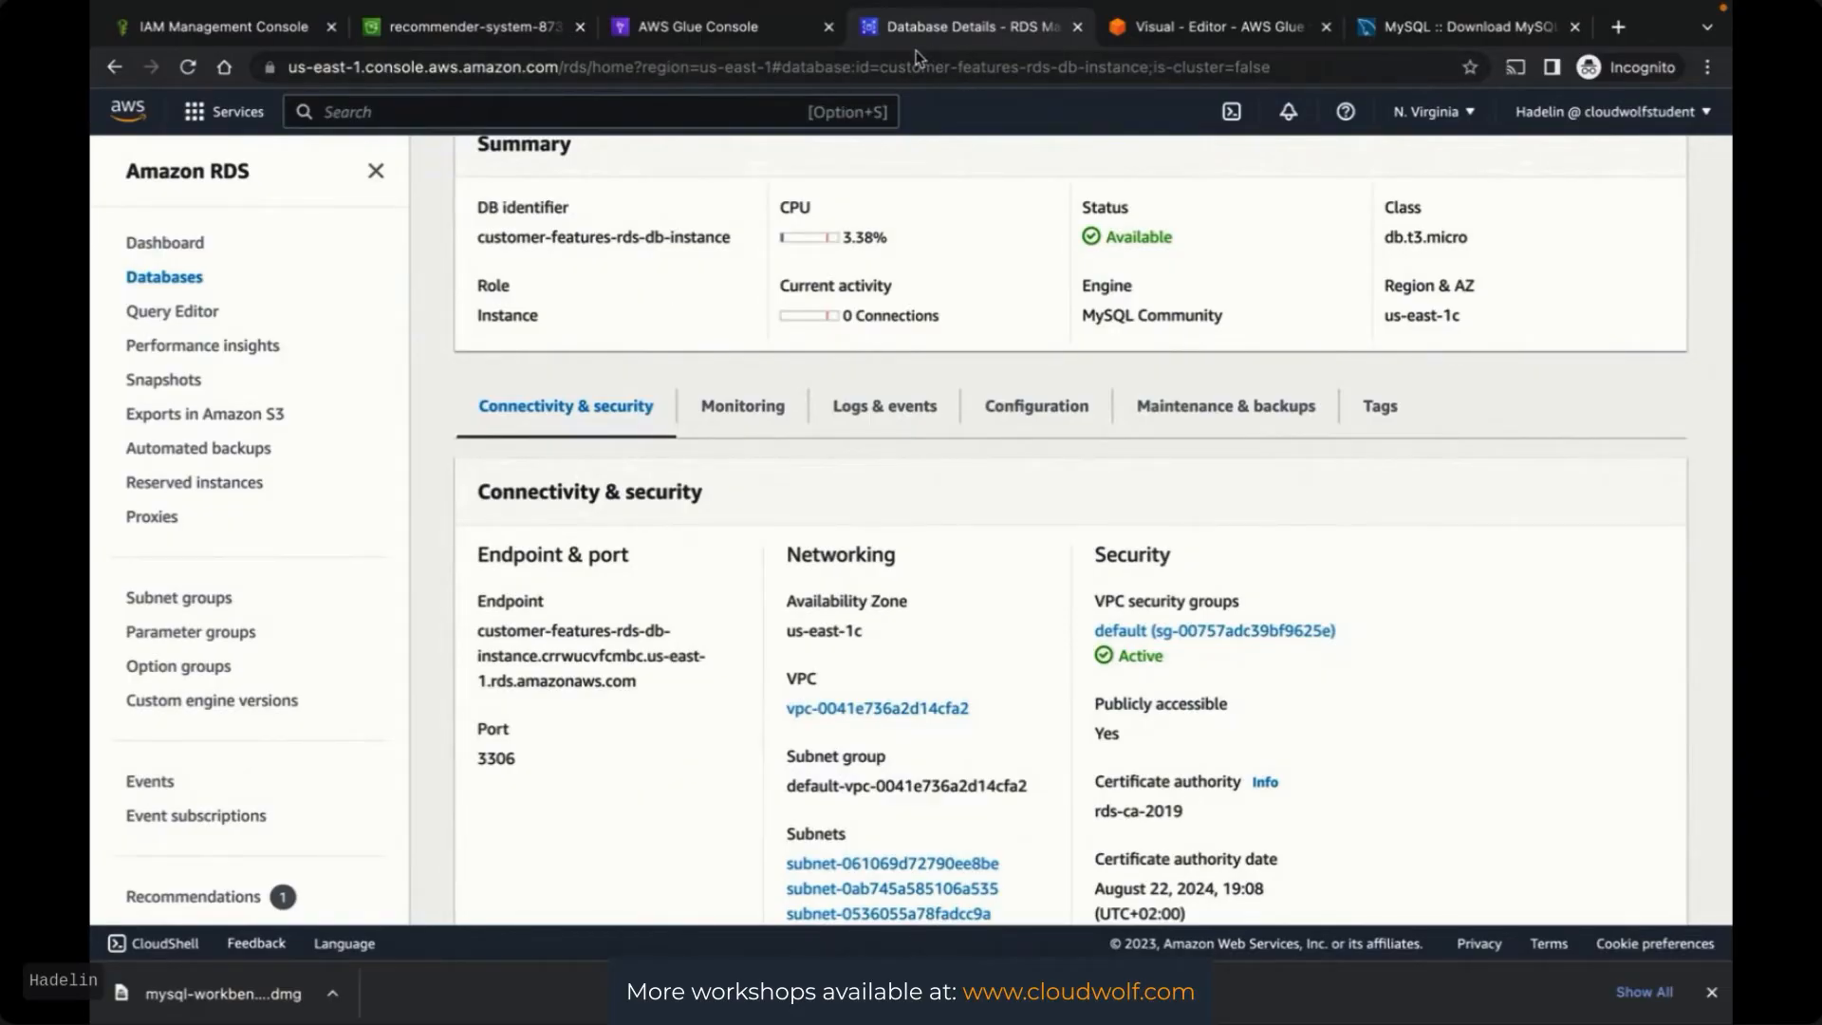
click(603, 116)
text(EC2)
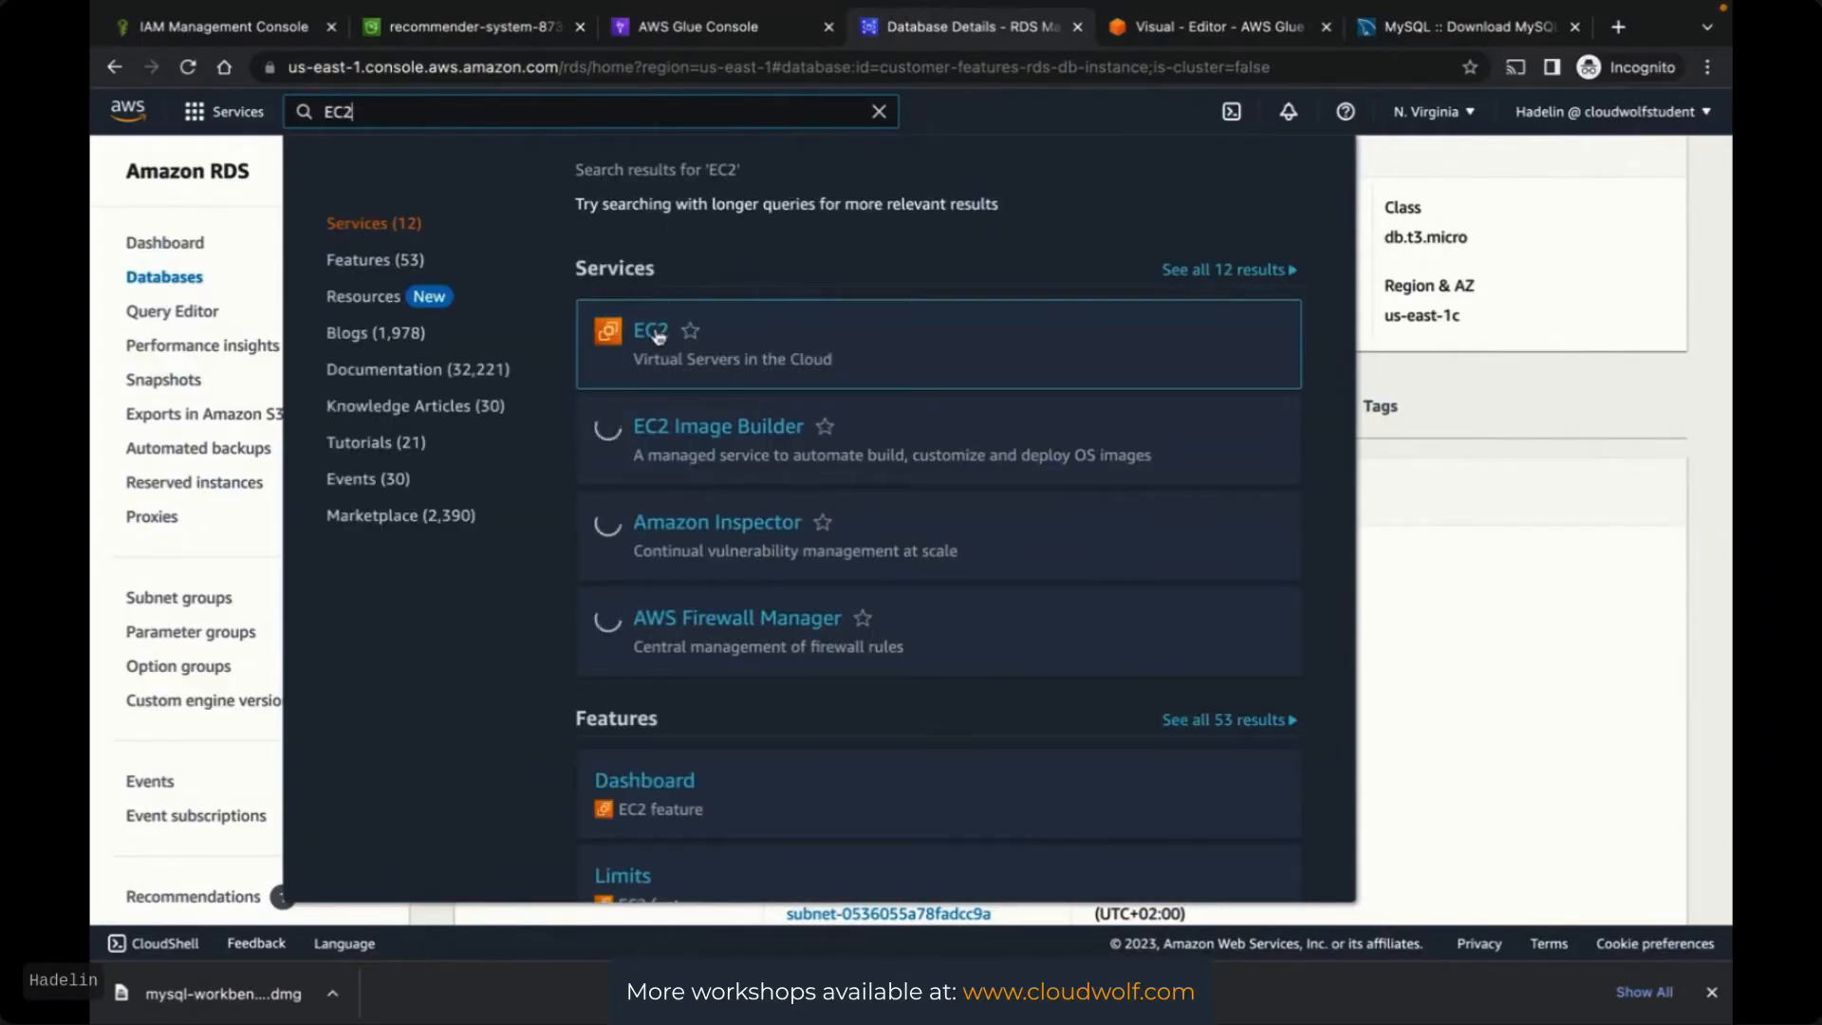
Open the EC2 console in a new tab and go to its Security Groups list
right_click(653, 285)
click(687, 302)
click(1037, 26)
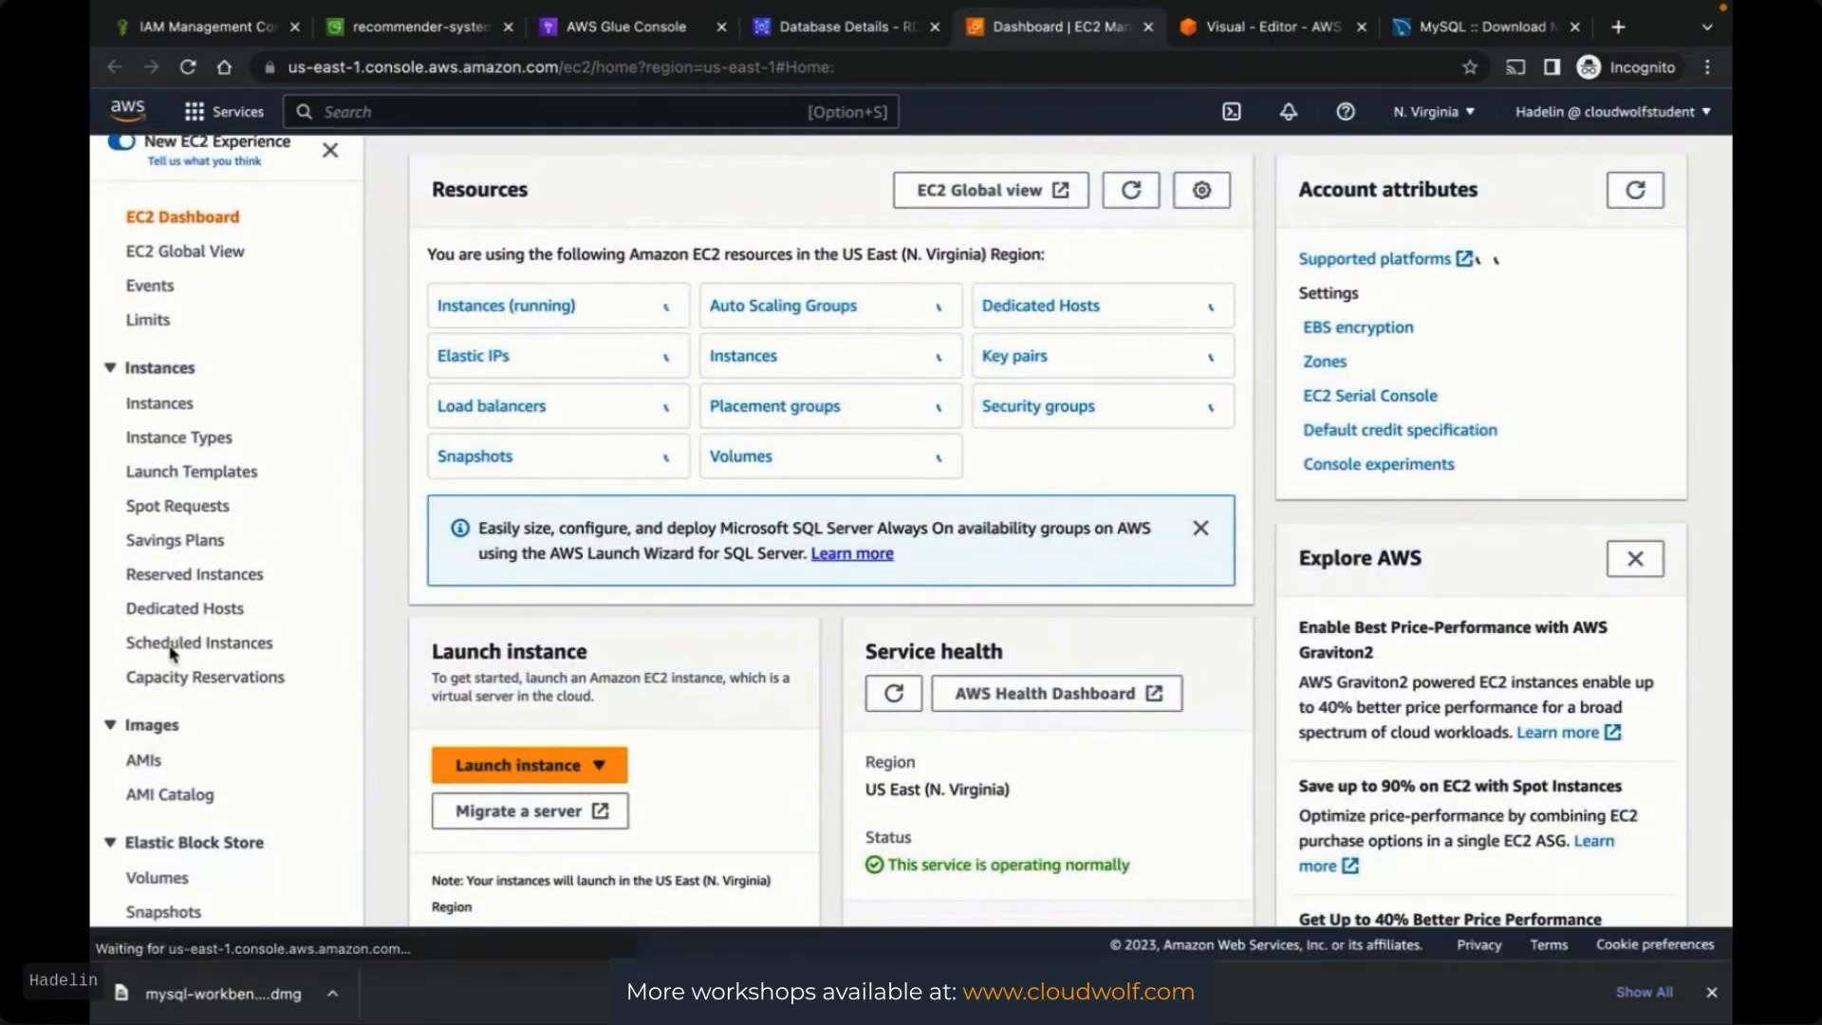
scroll(173, 665, down, 5)
click(177, 710)
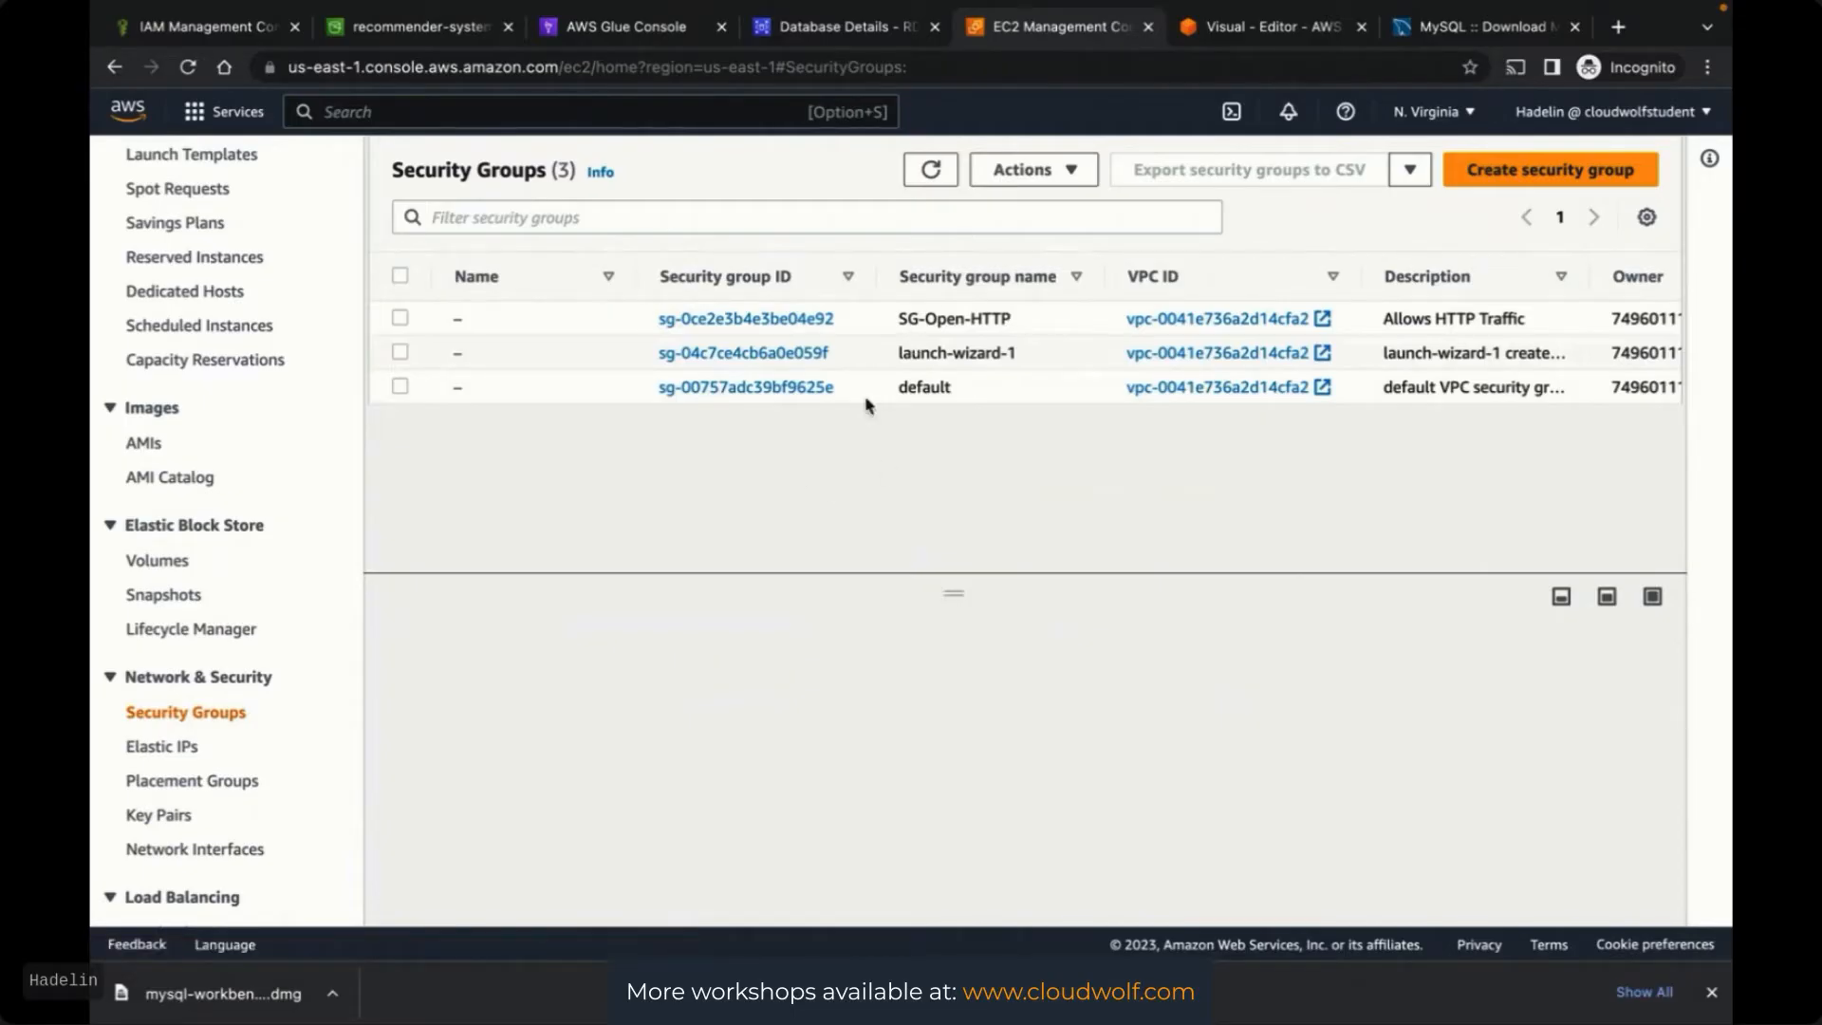
Create a security group named SG-Open-MySQL with description 'Allows MySQL Access to Developers'
click(1528, 174)
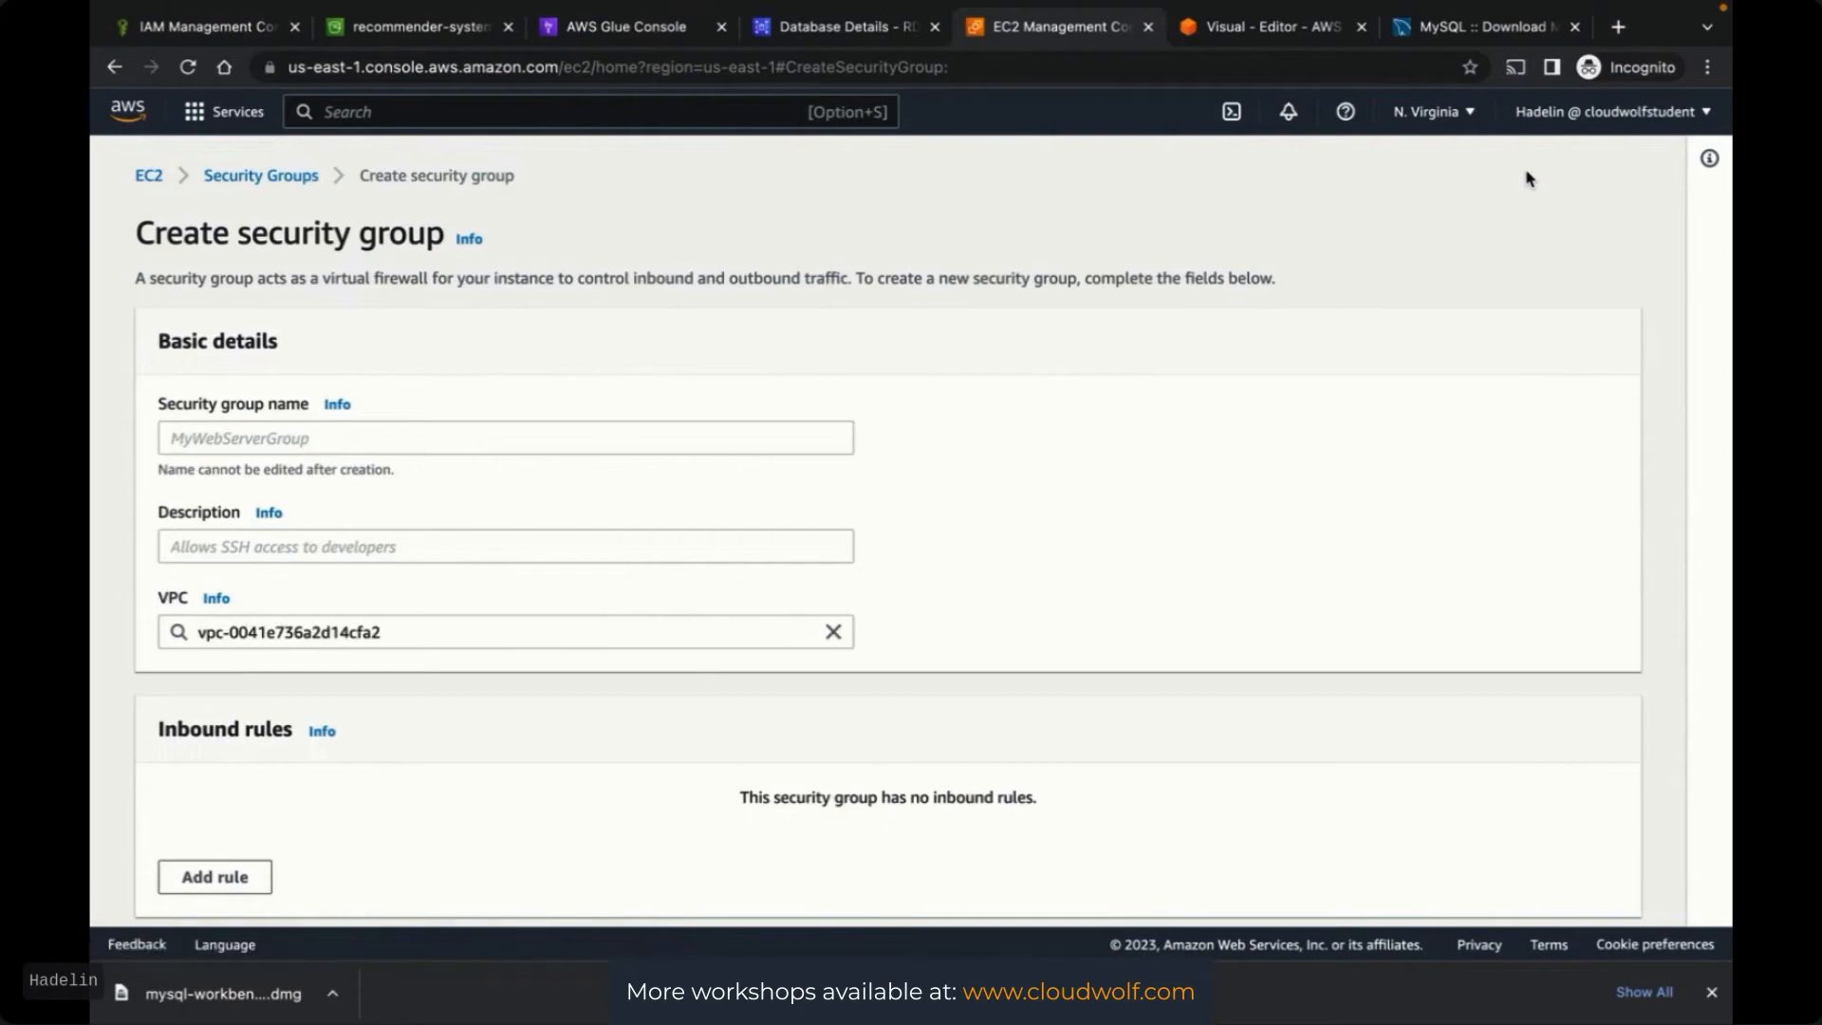
click(446, 438)
text(S)
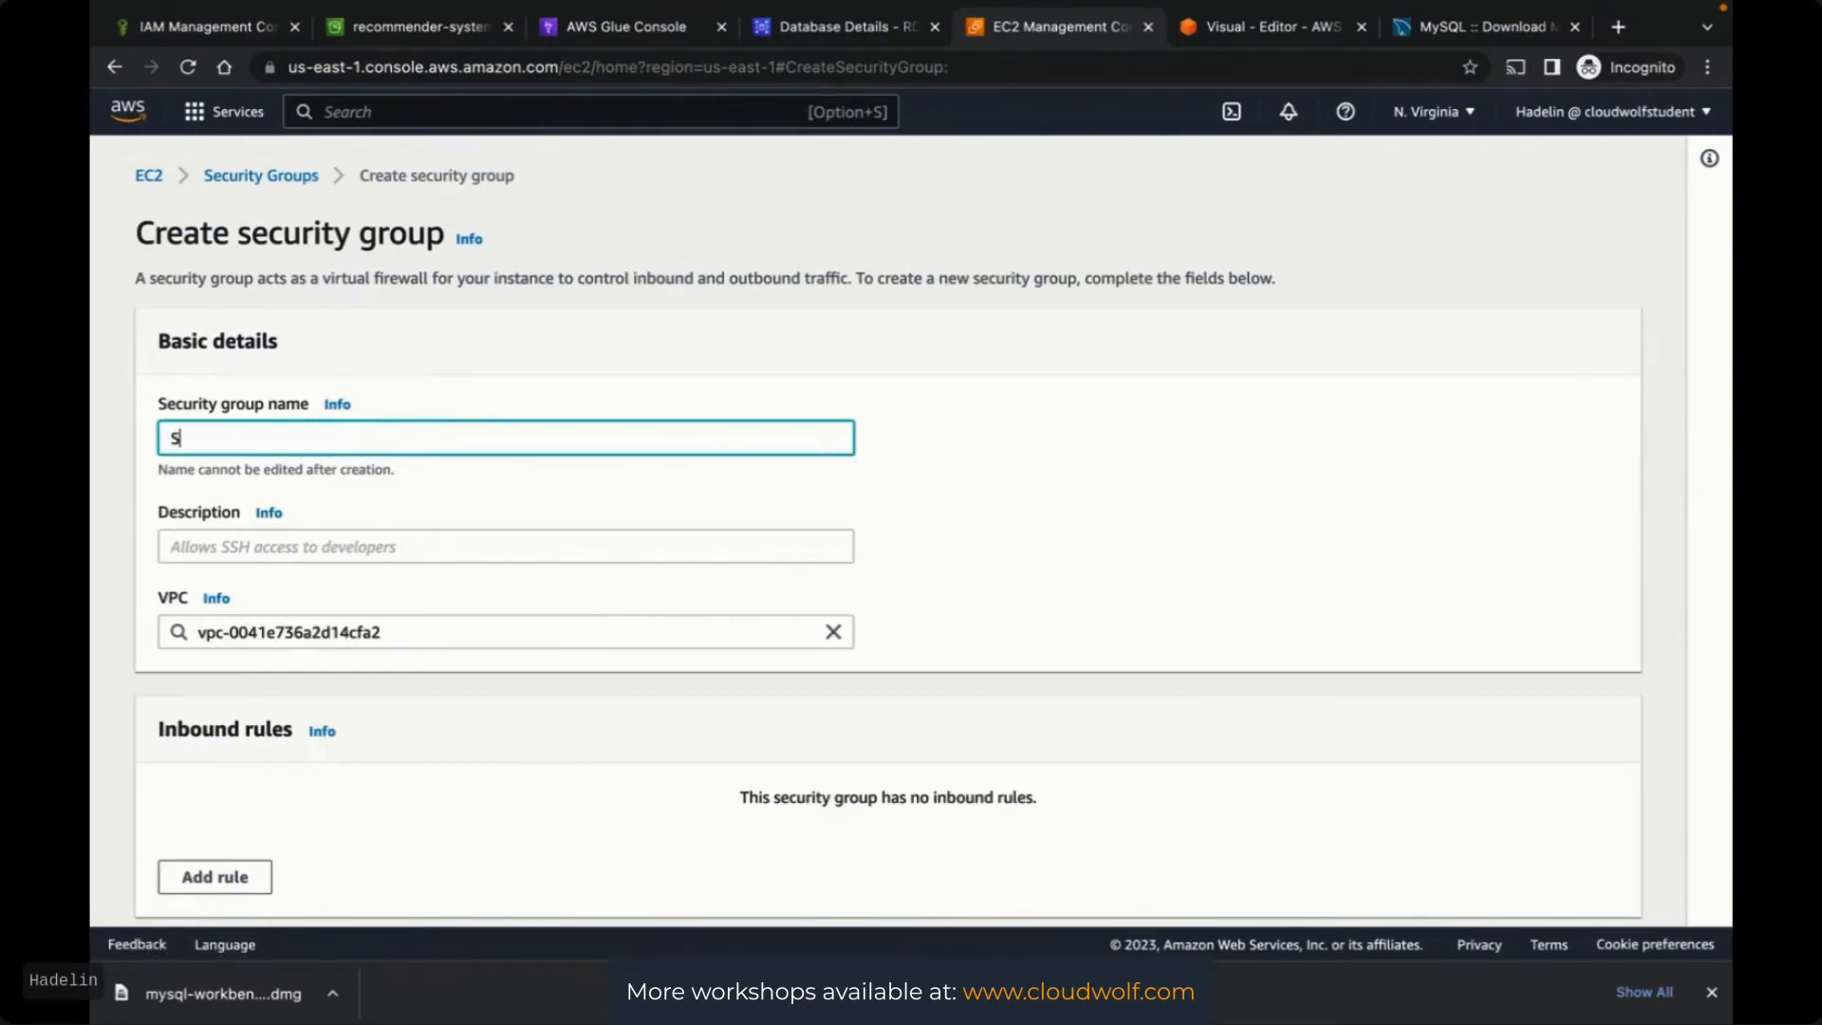
text(G-Open-MySQL)
click(285, 548)
text(A)
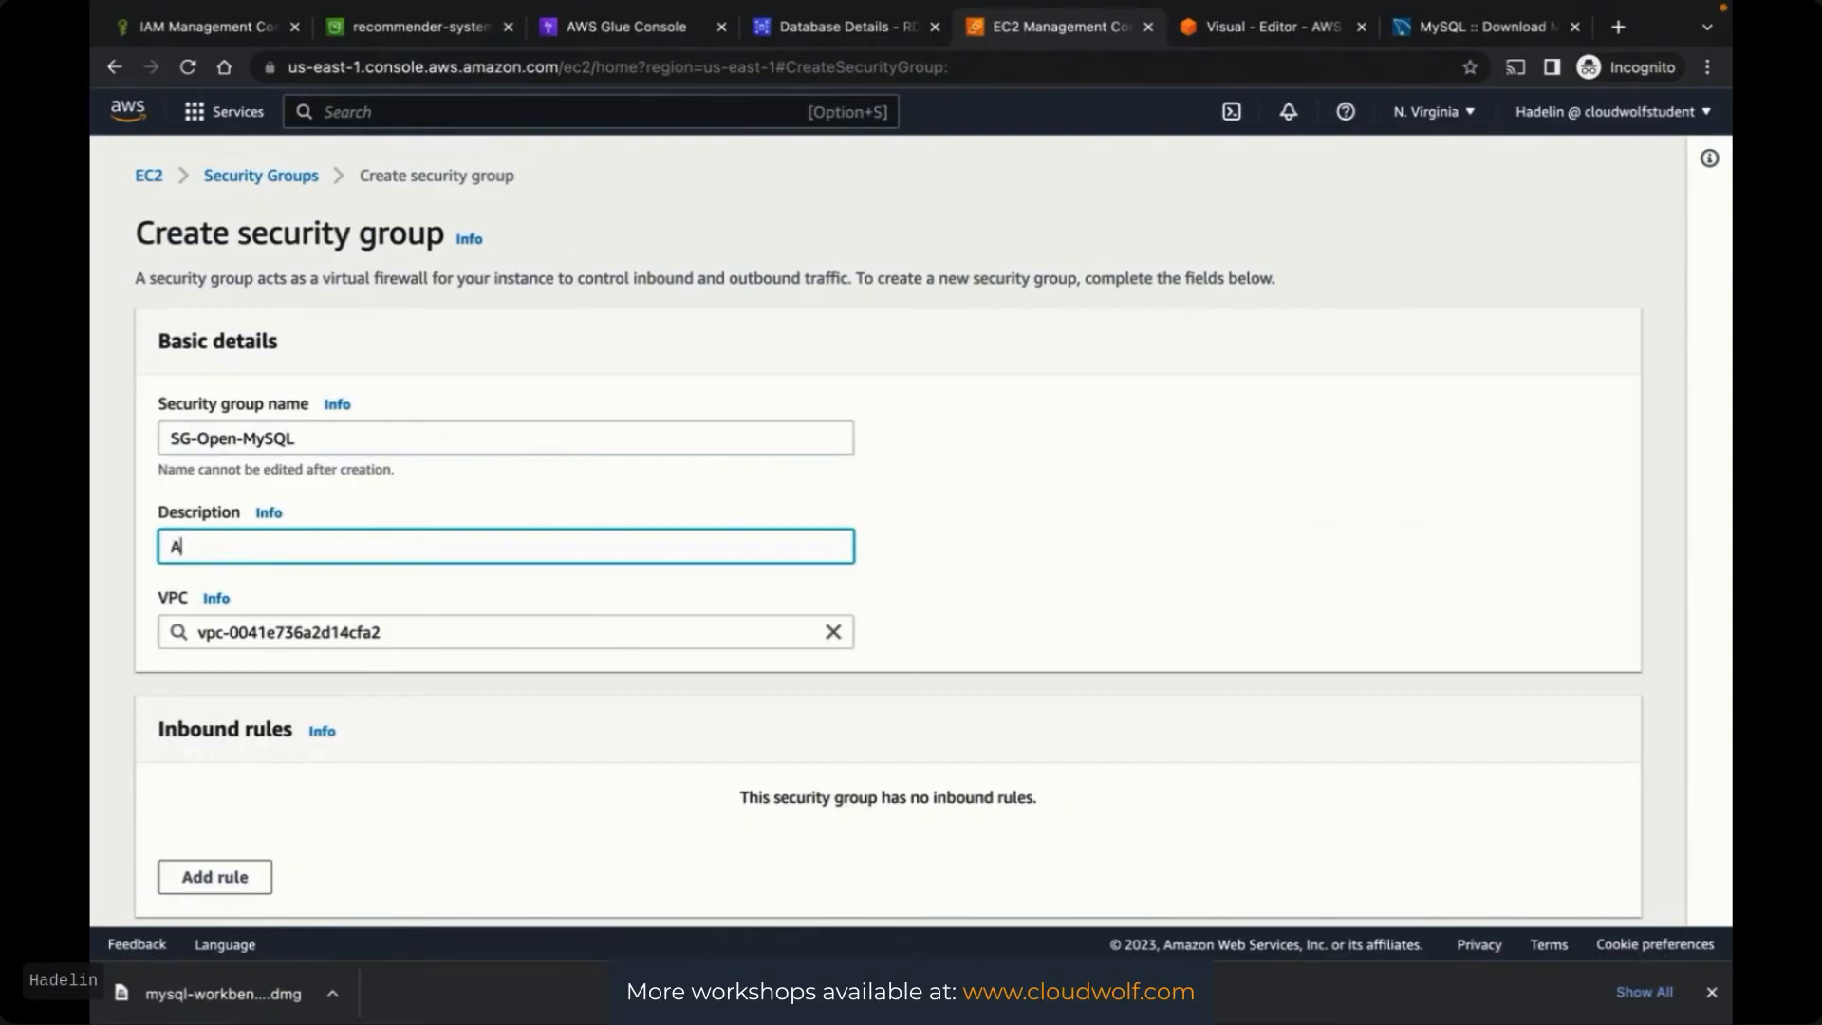
text(llows MySQL Access to)
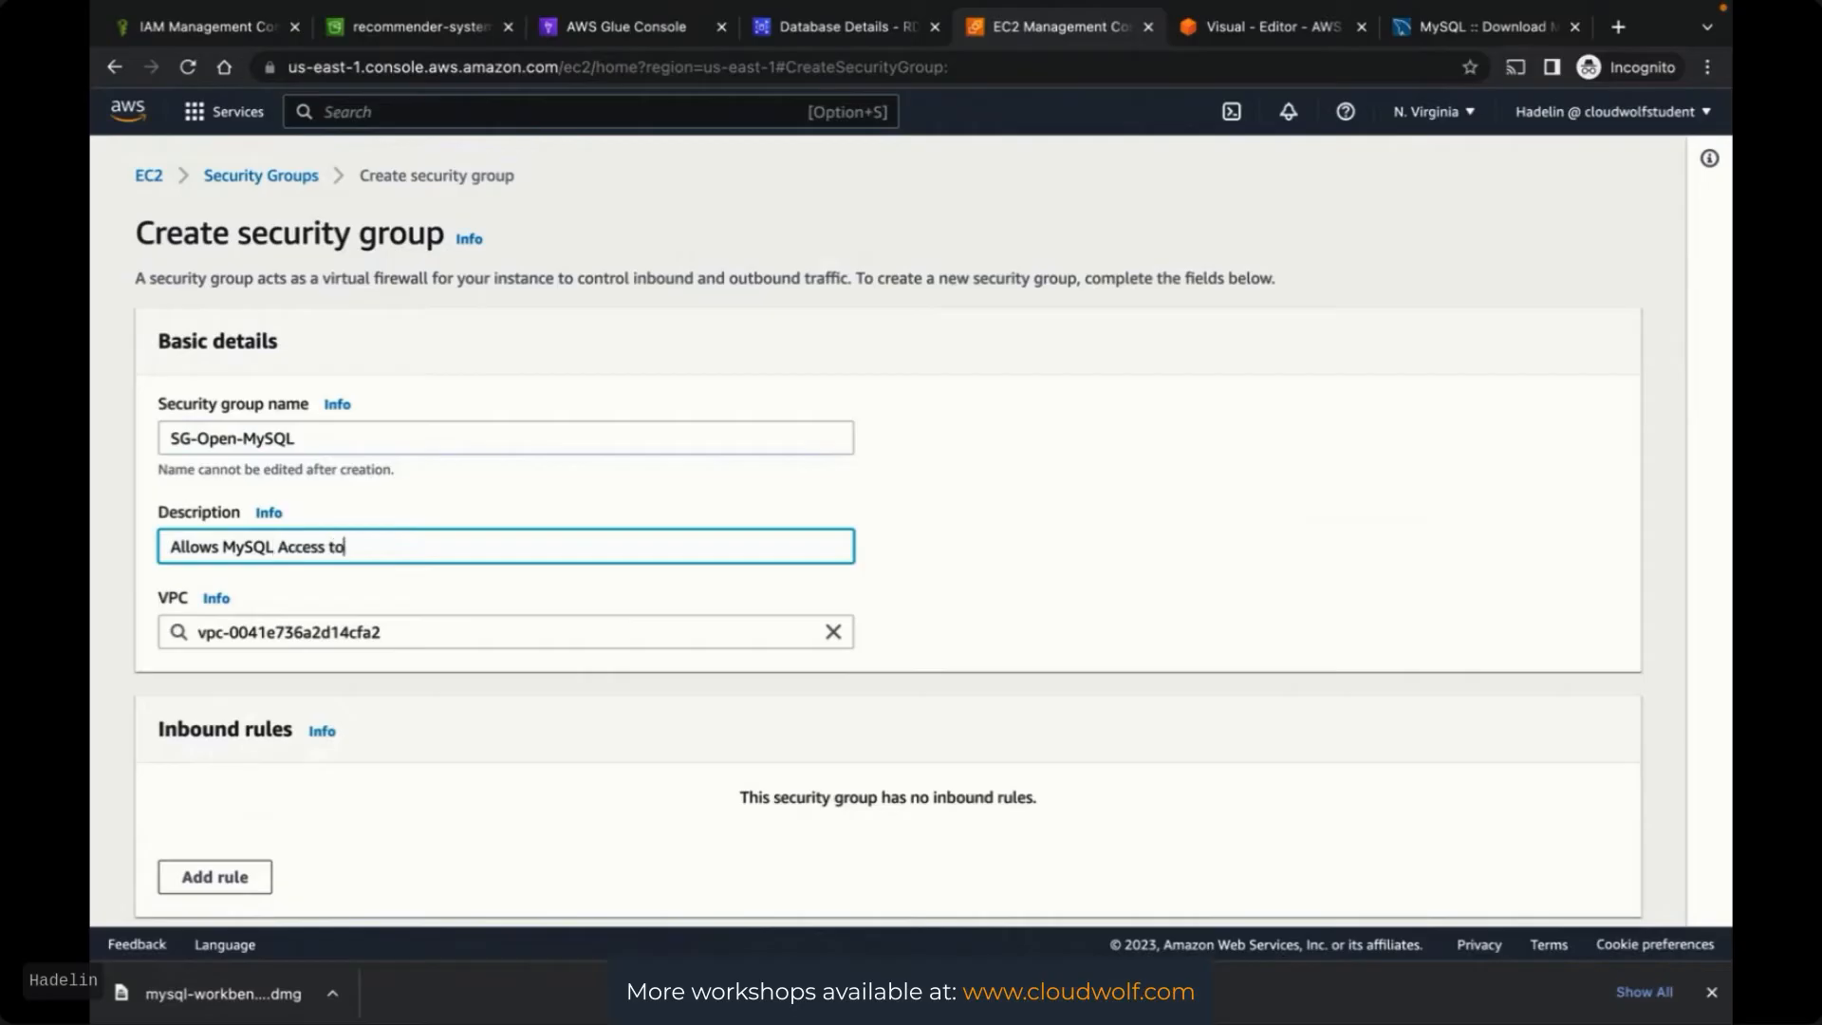
text( Developers)
Add a Custom TCP inbound rule on port 3306
scroll(1240, 497, down, 2)
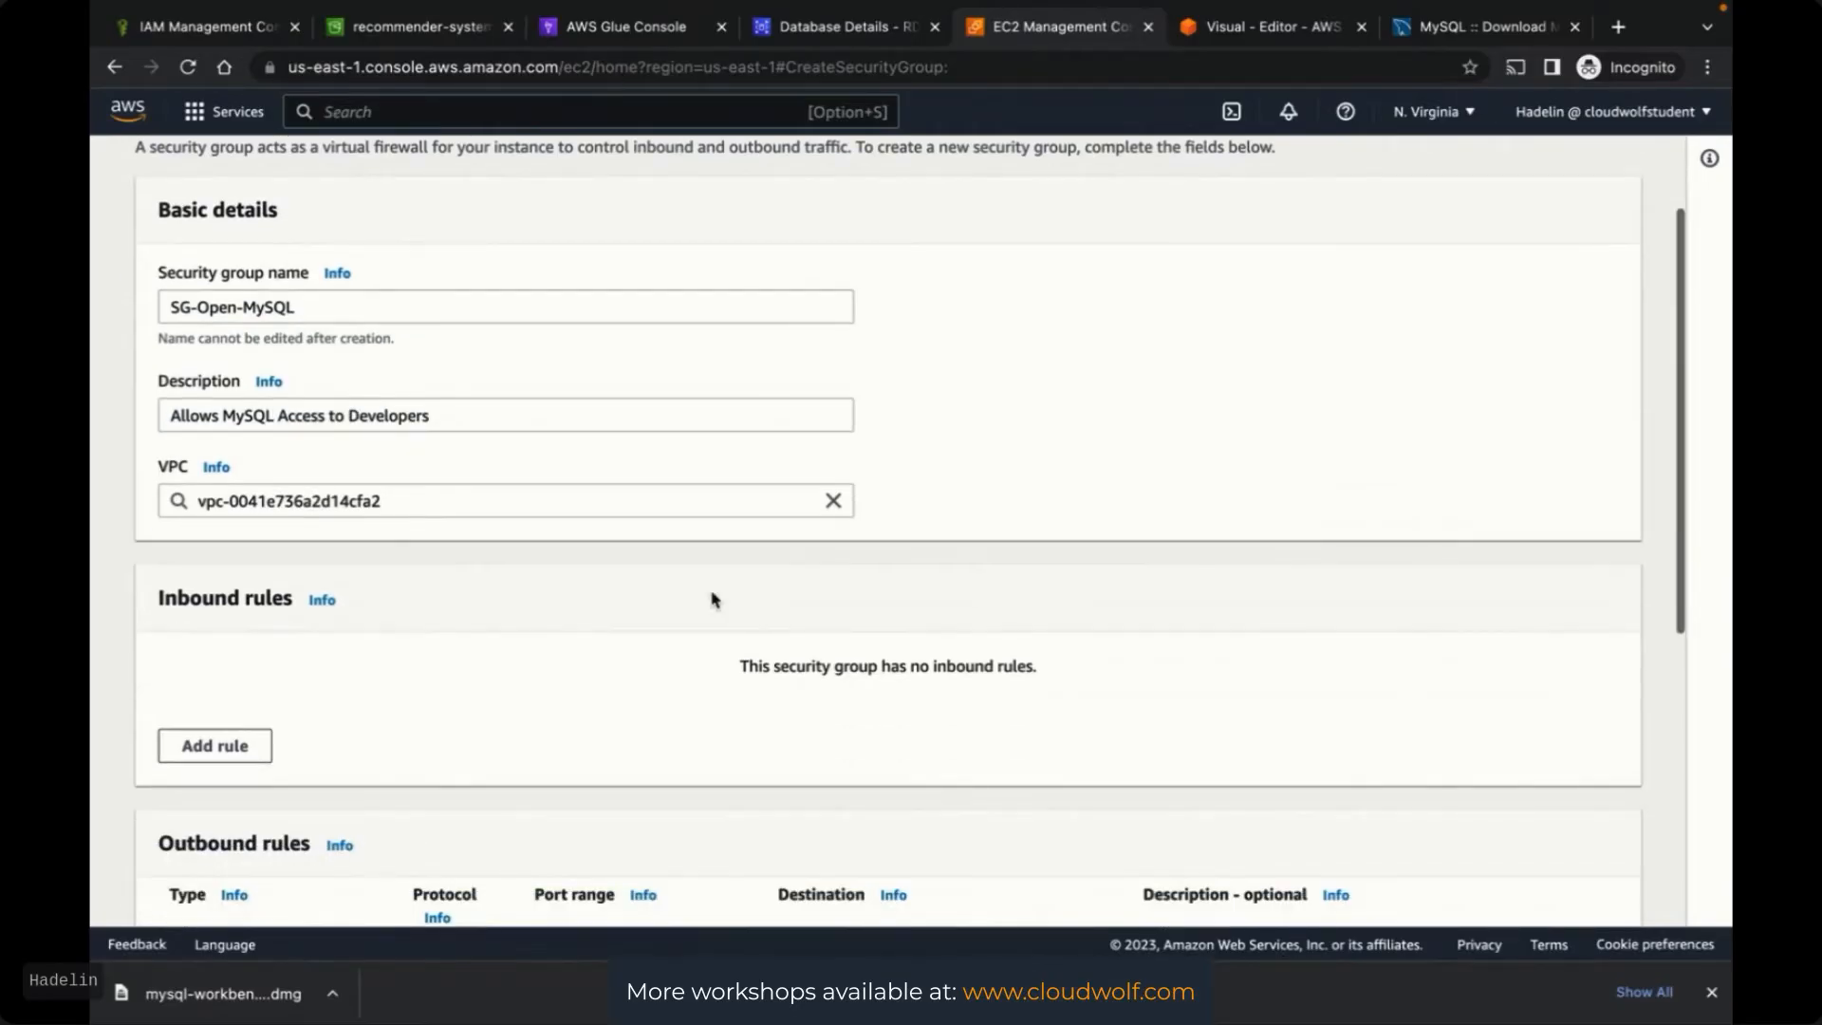
scroll(1119, 529, down, 2)
scroll(1119, 531, down, 1)
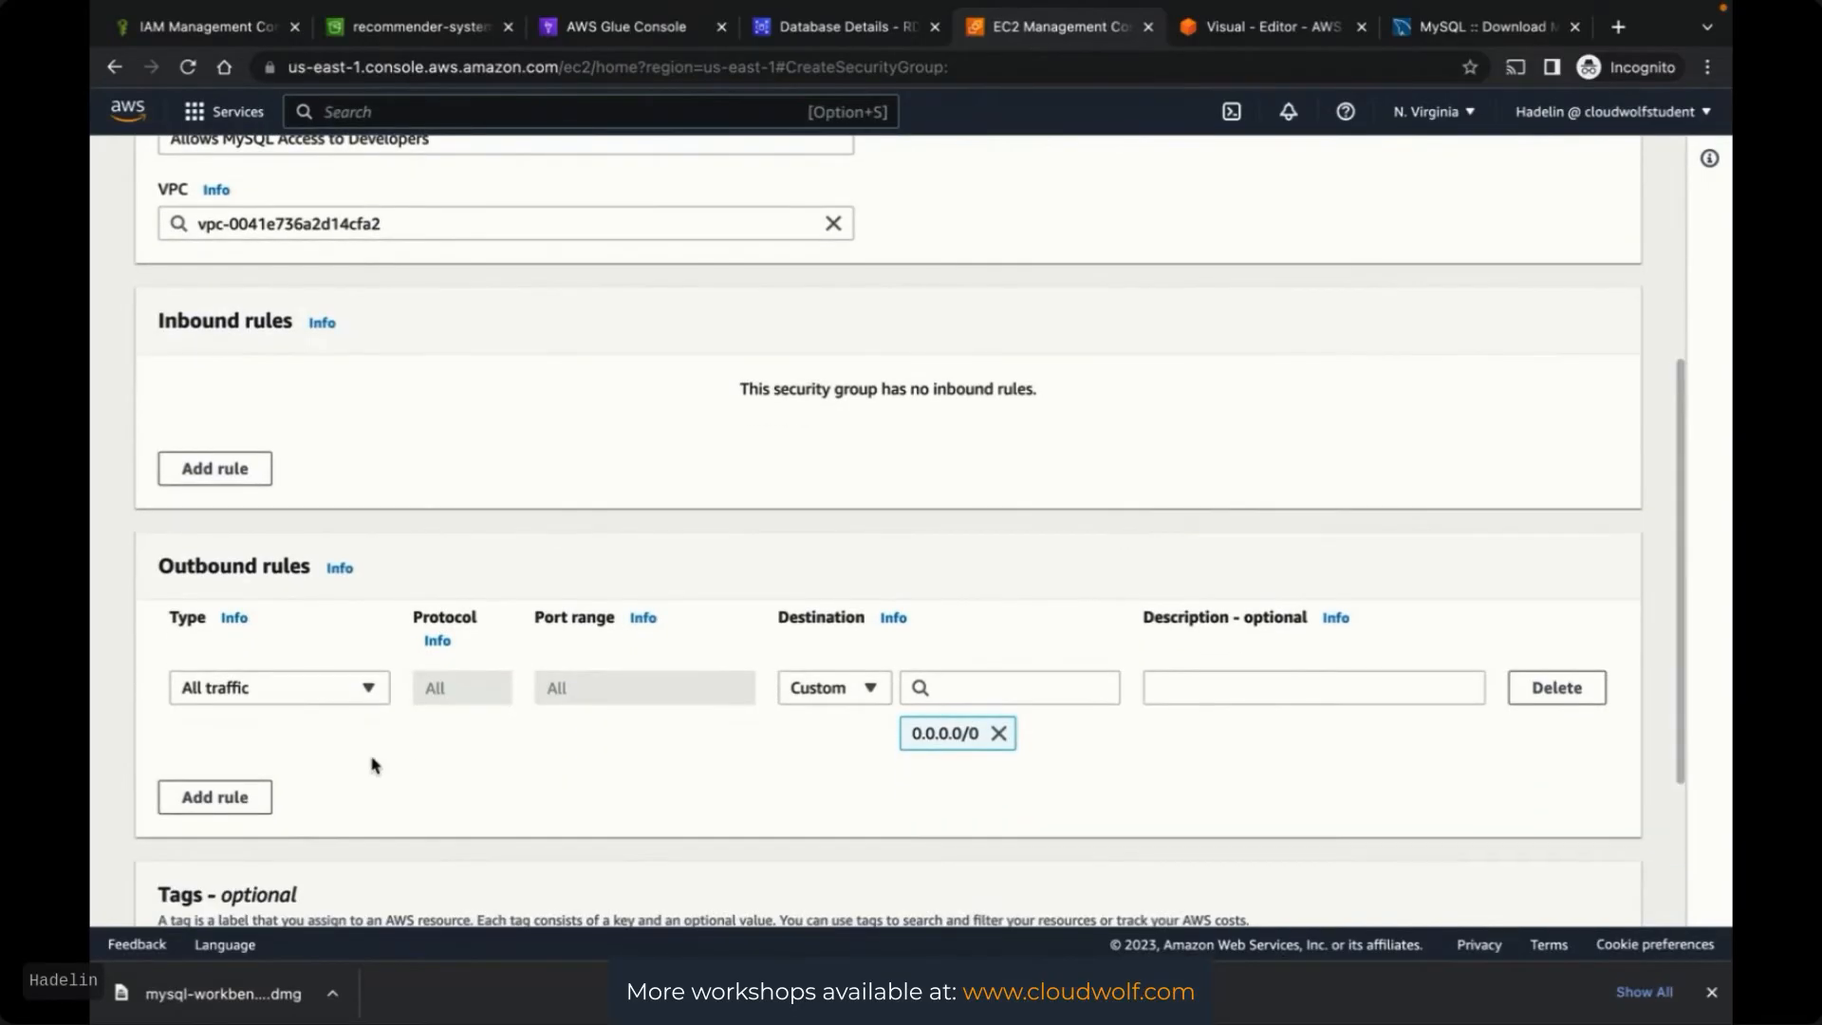
click(195, 469)
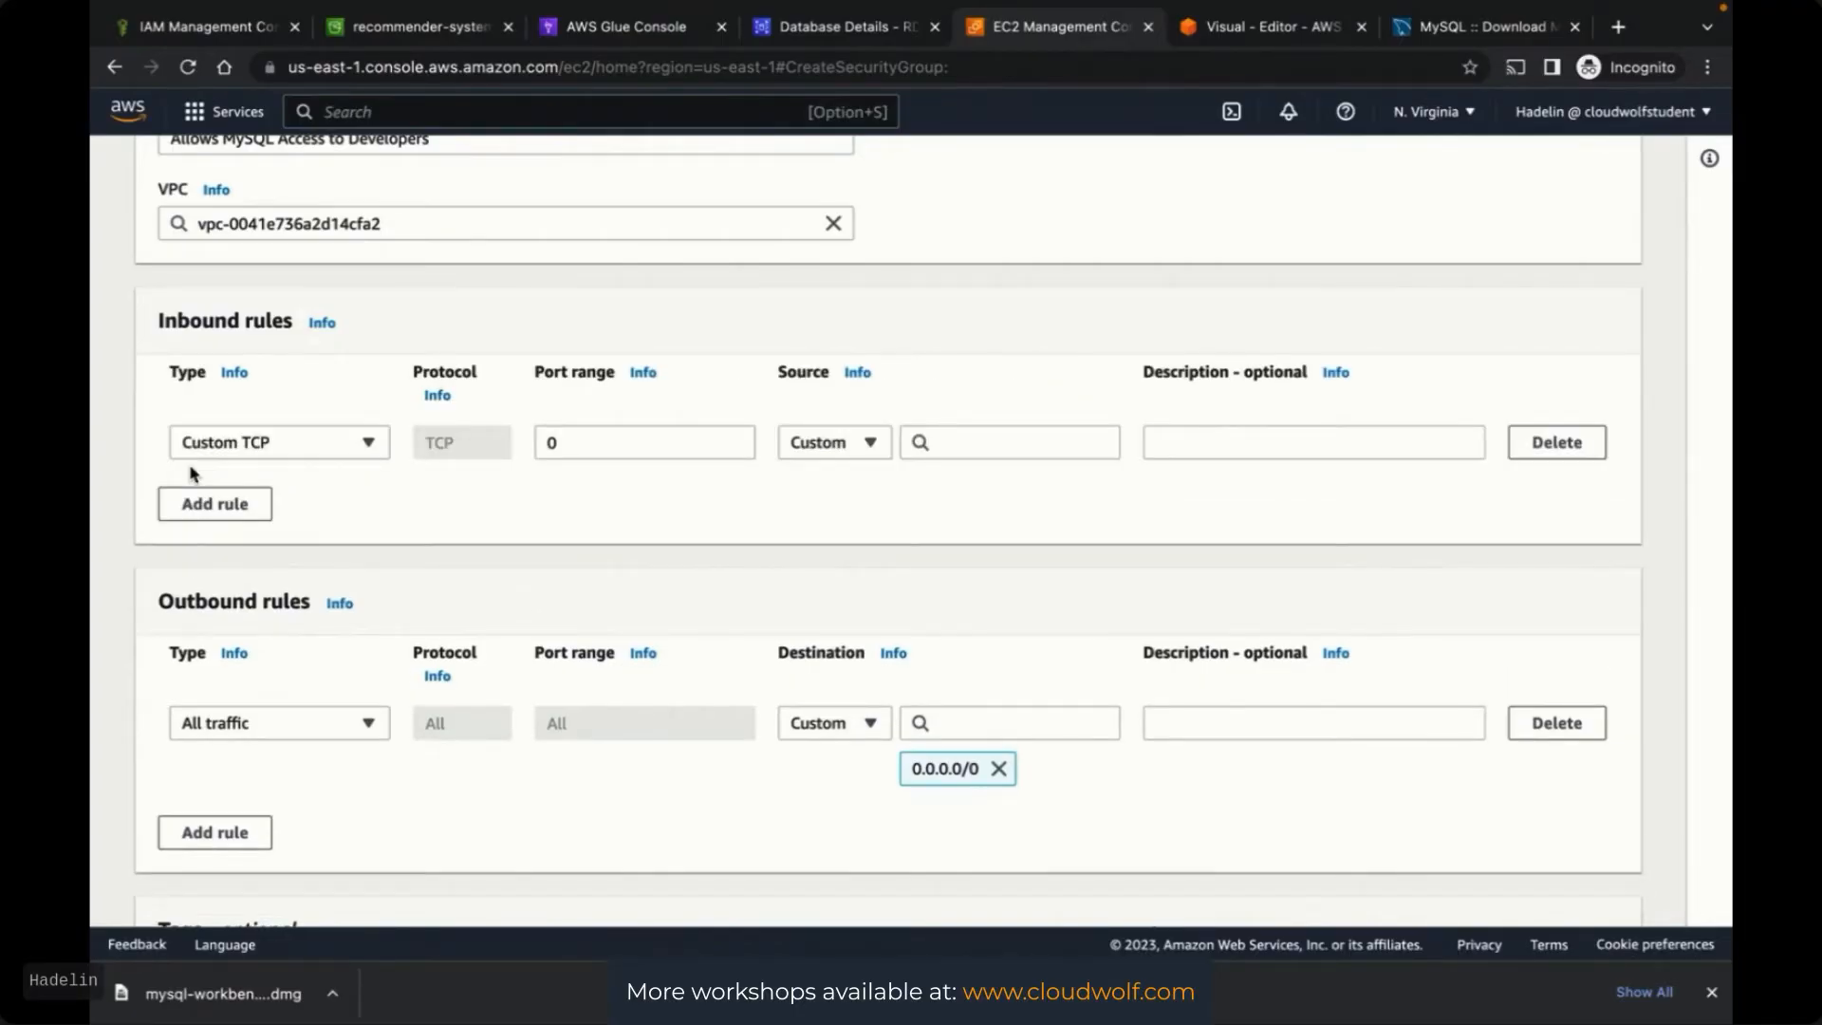
click(598, 444)
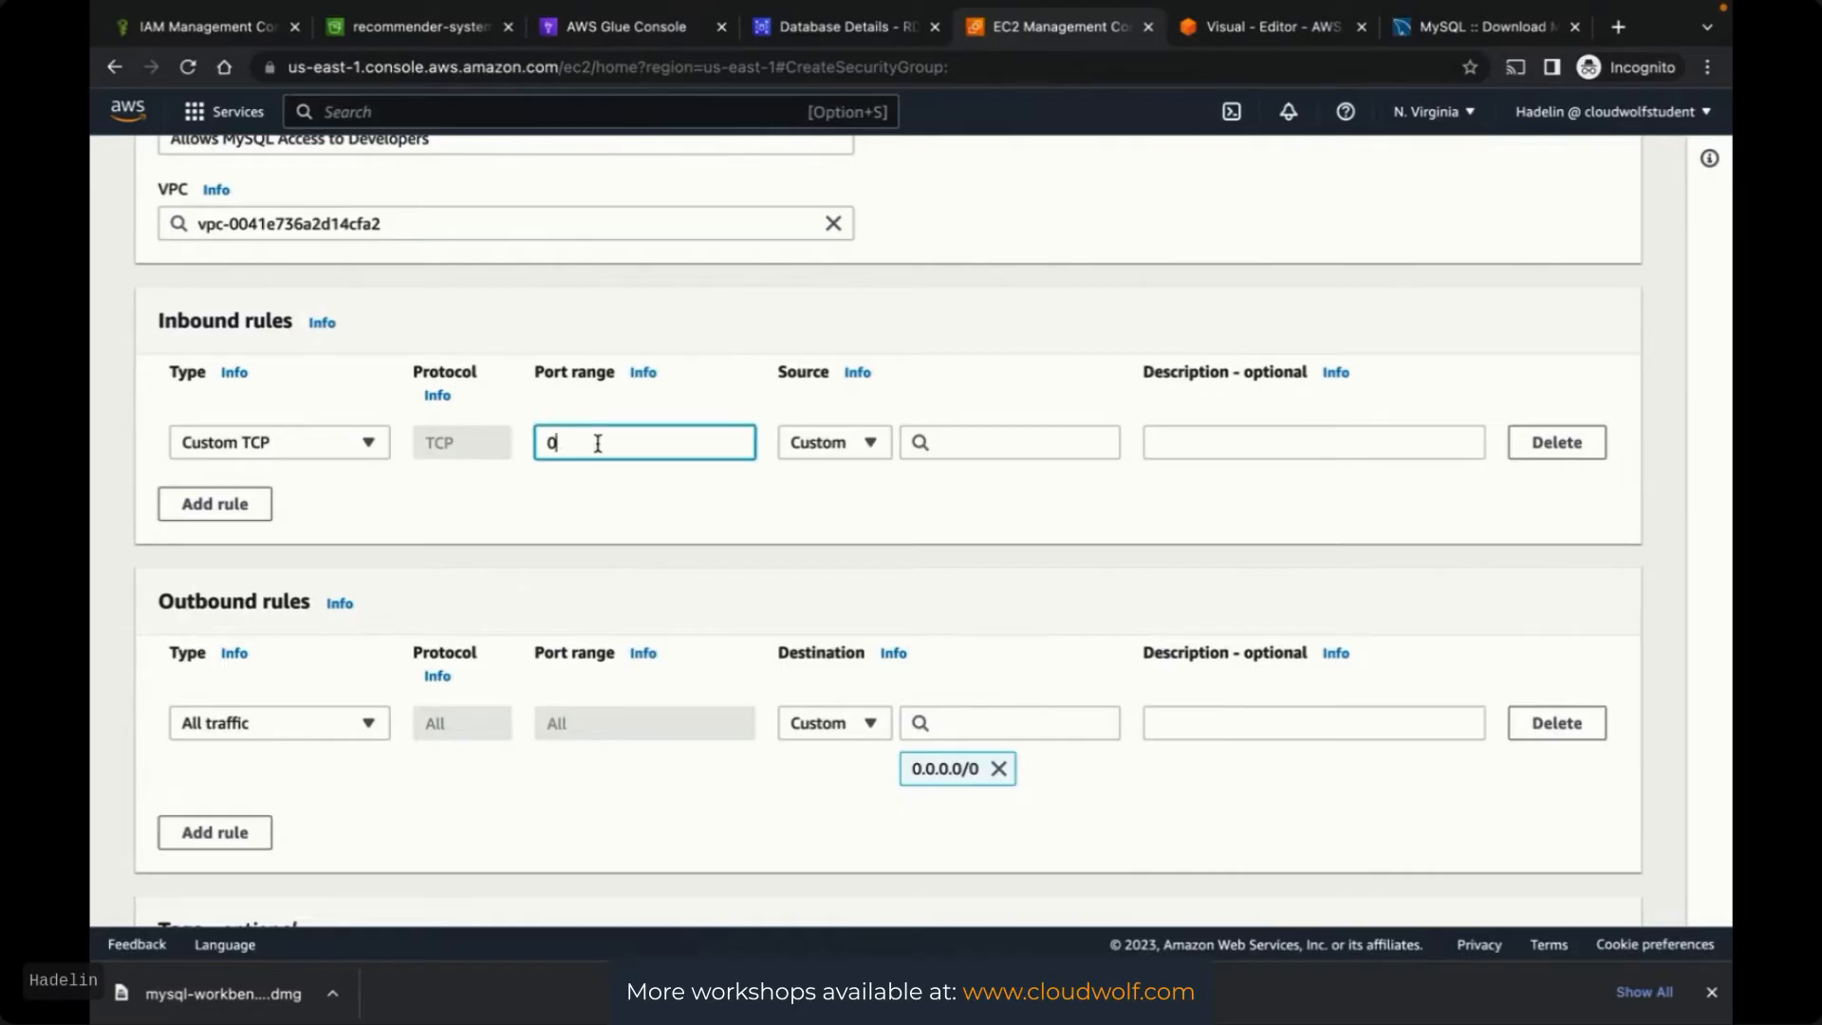
key(BackSpace)
text(3306)
click(353, 446)
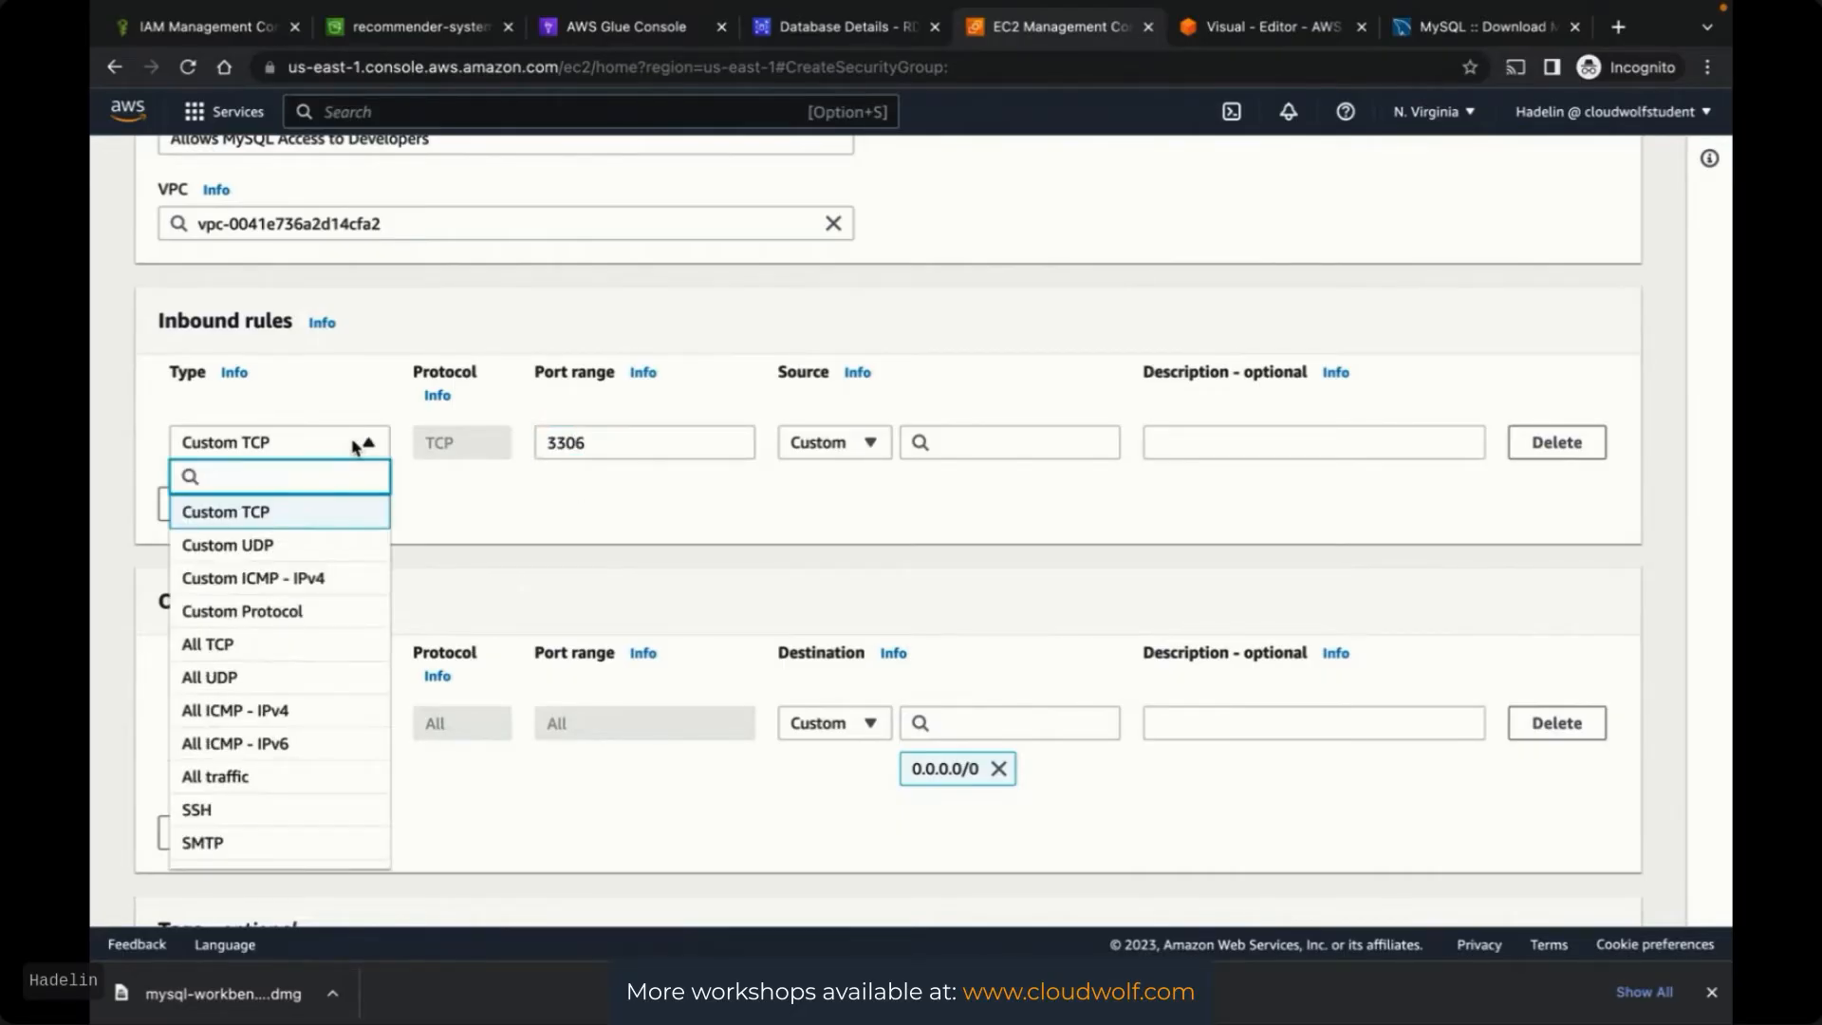
scroll(318, 702, down, 6)
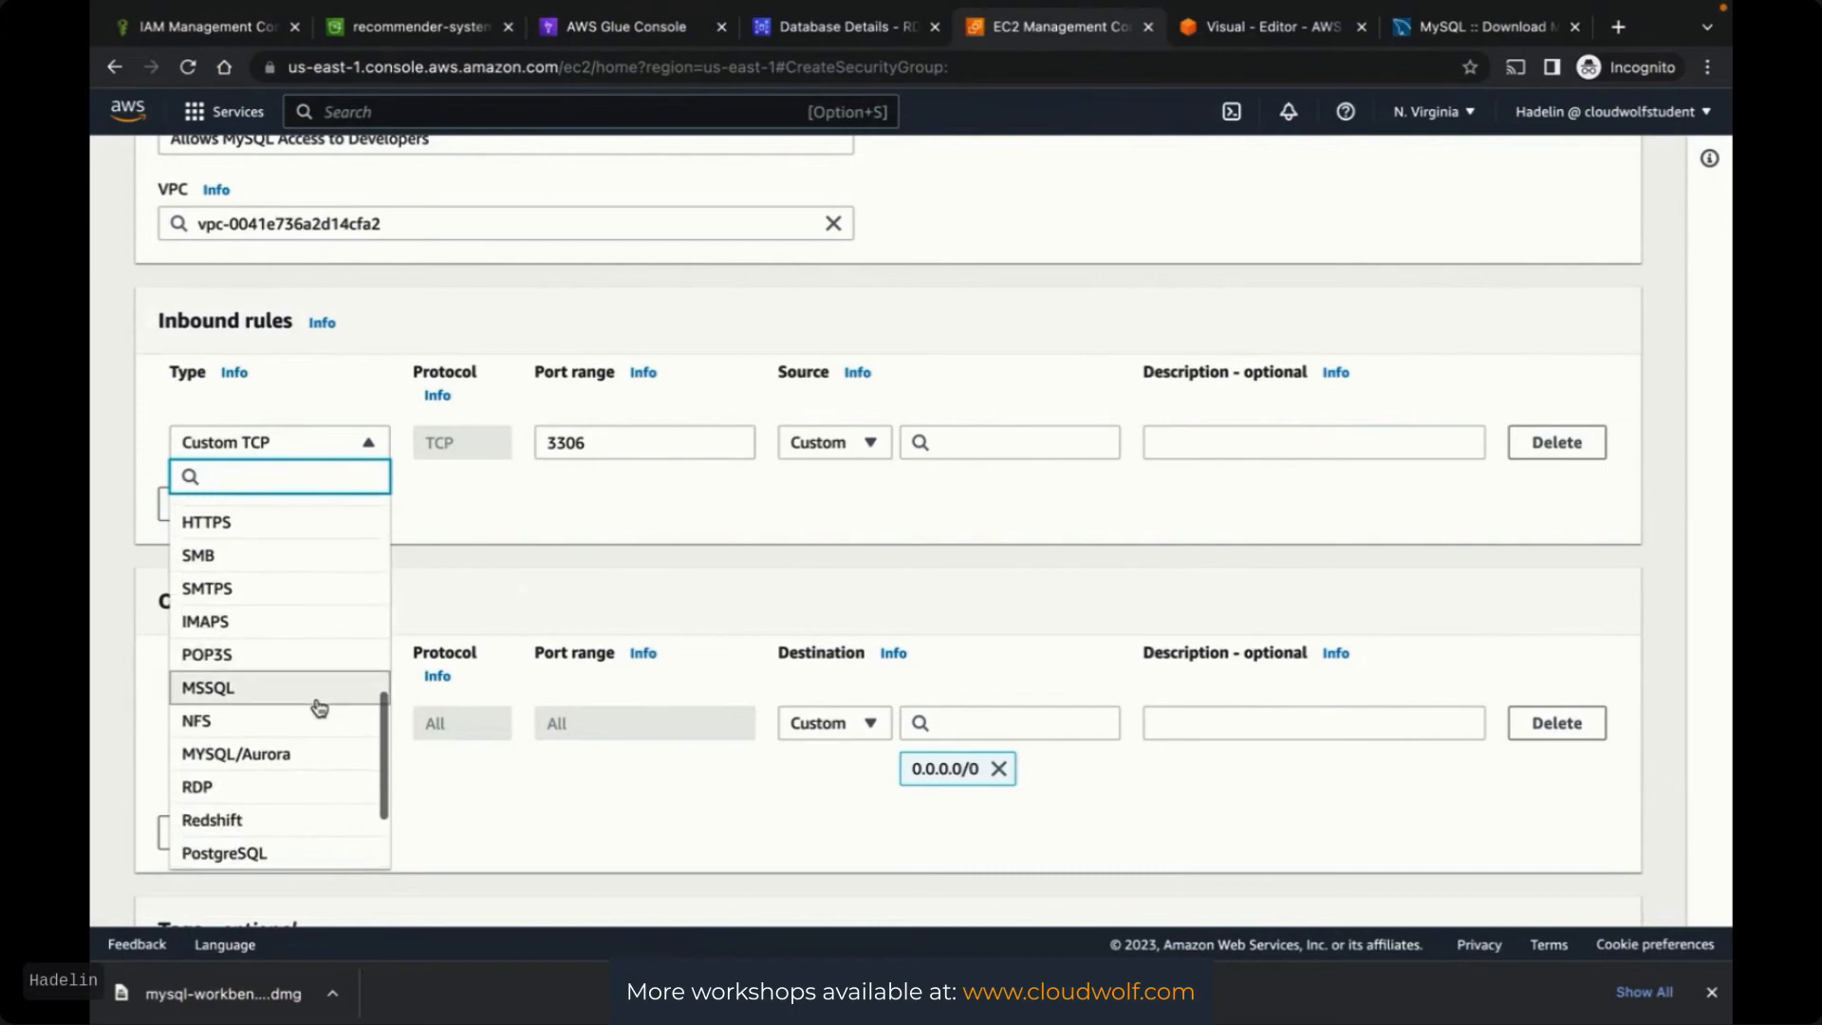
scroll(317, 702, down, 3)
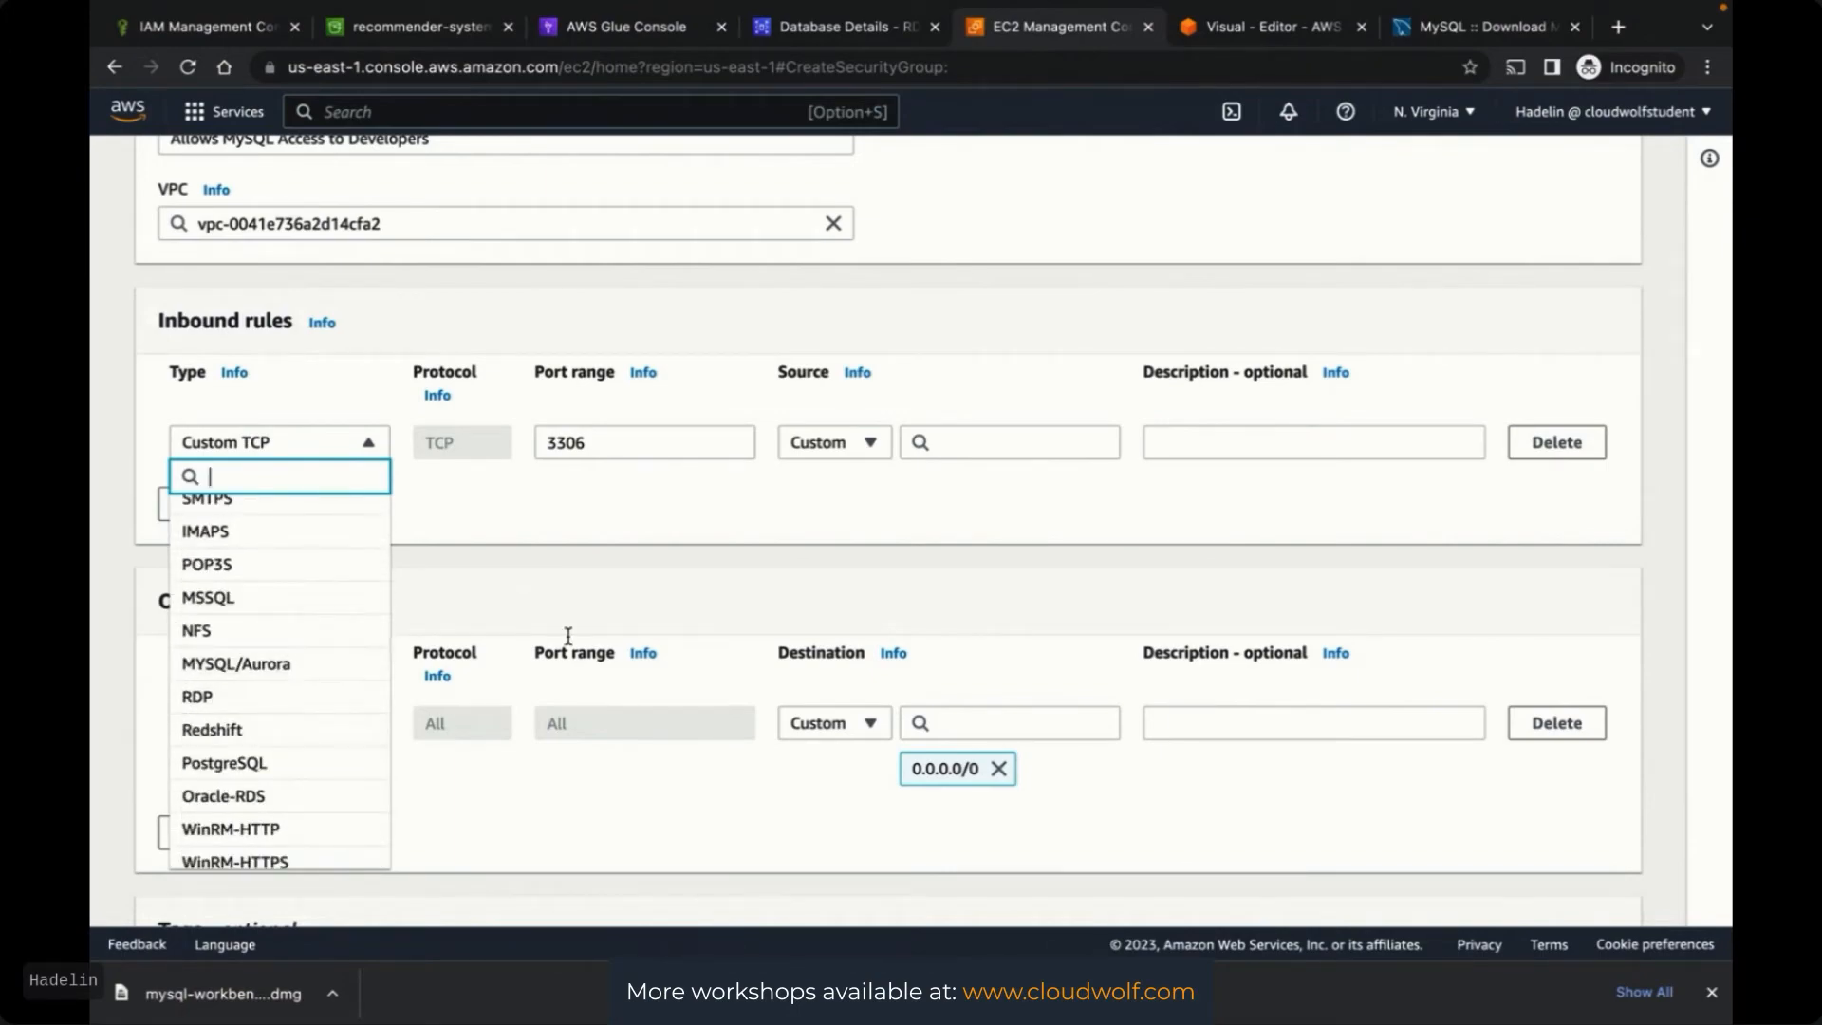
click(624, 576)
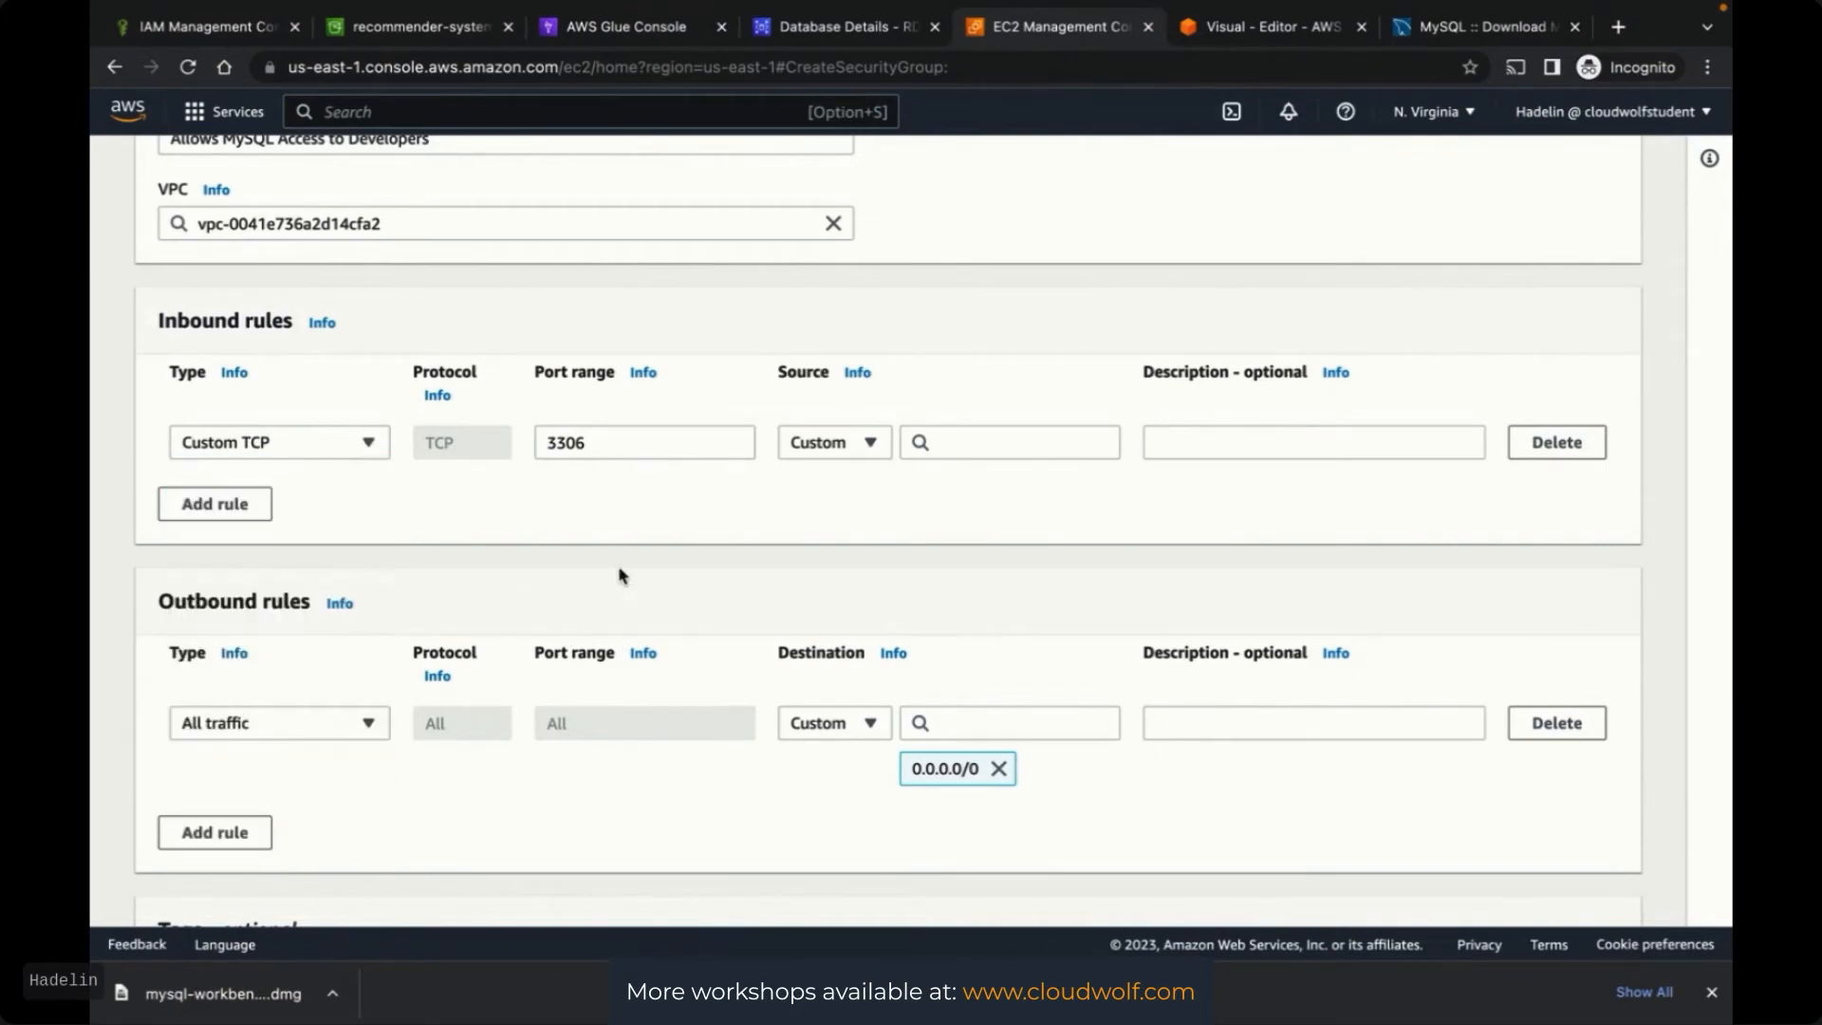
Set the rule's source to Anywhere-IPv4 (0.0.0.0/0) and create the security group
click(858, 443)
click(854, 444)
click(854, 444)
click(827, 517)
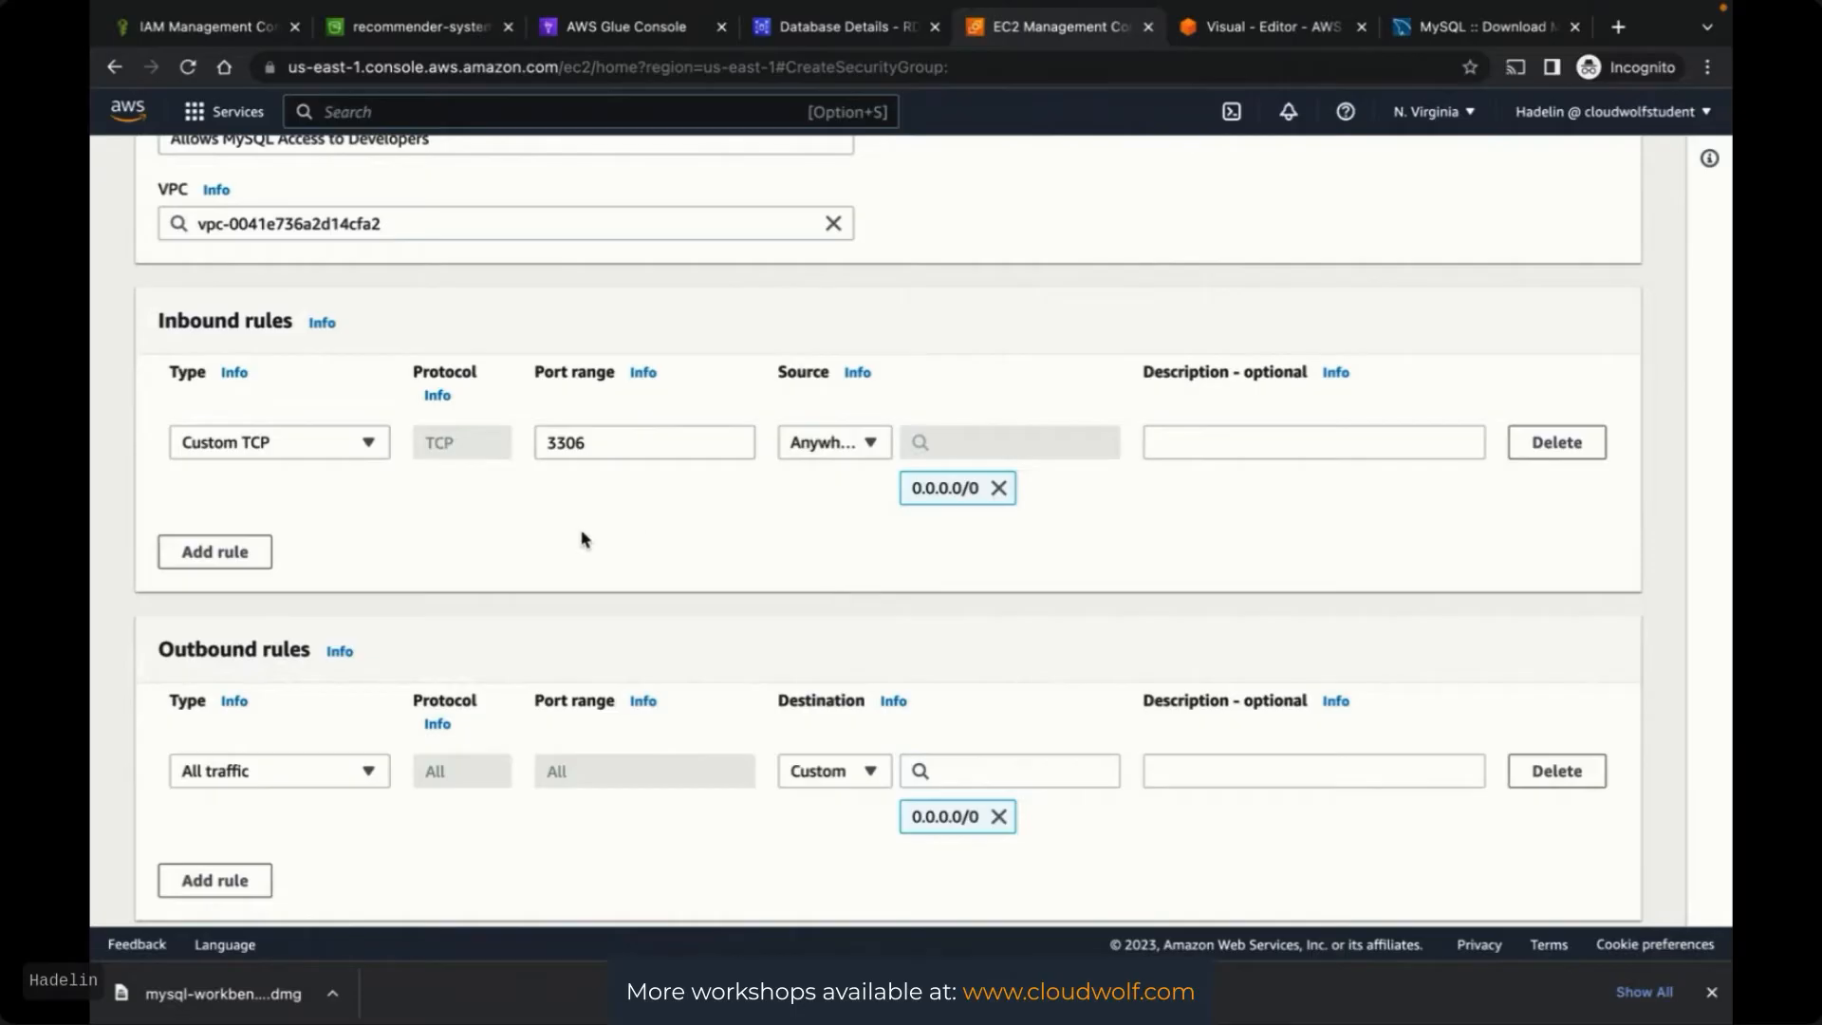
scroll(1681, 571, up, 1)
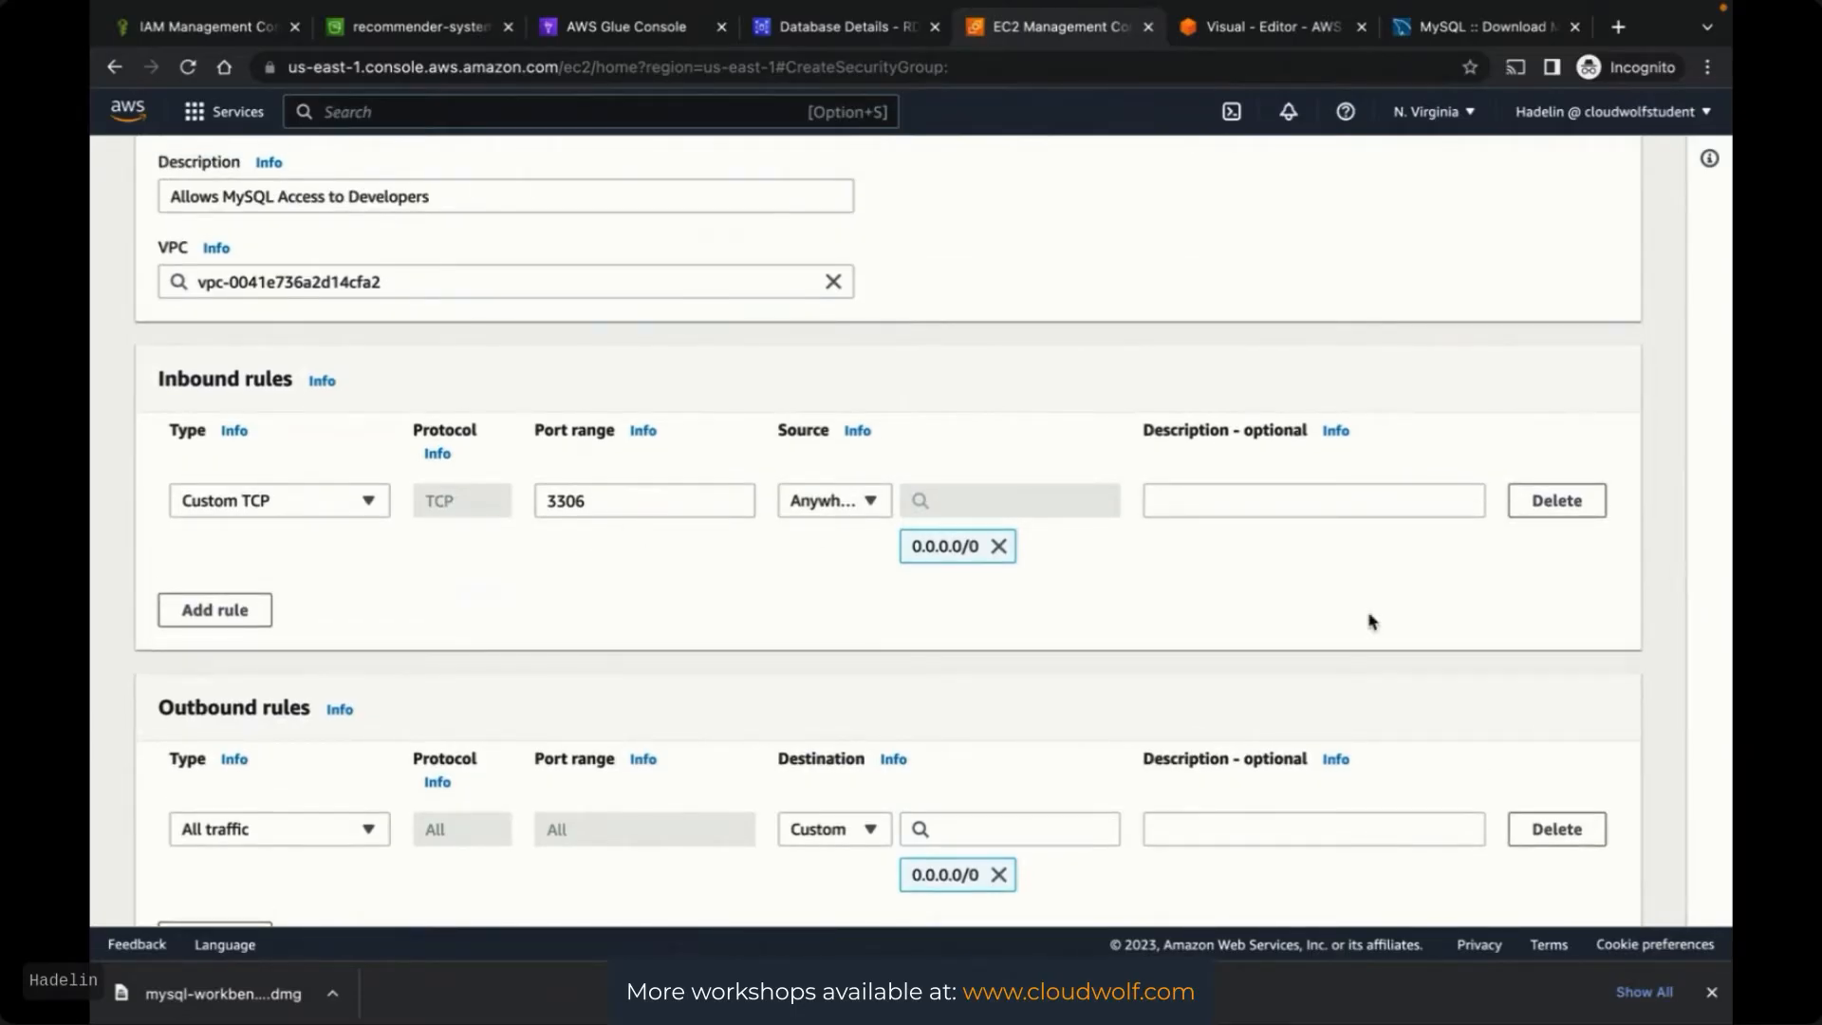
scroll(1673, 649, down, 5)
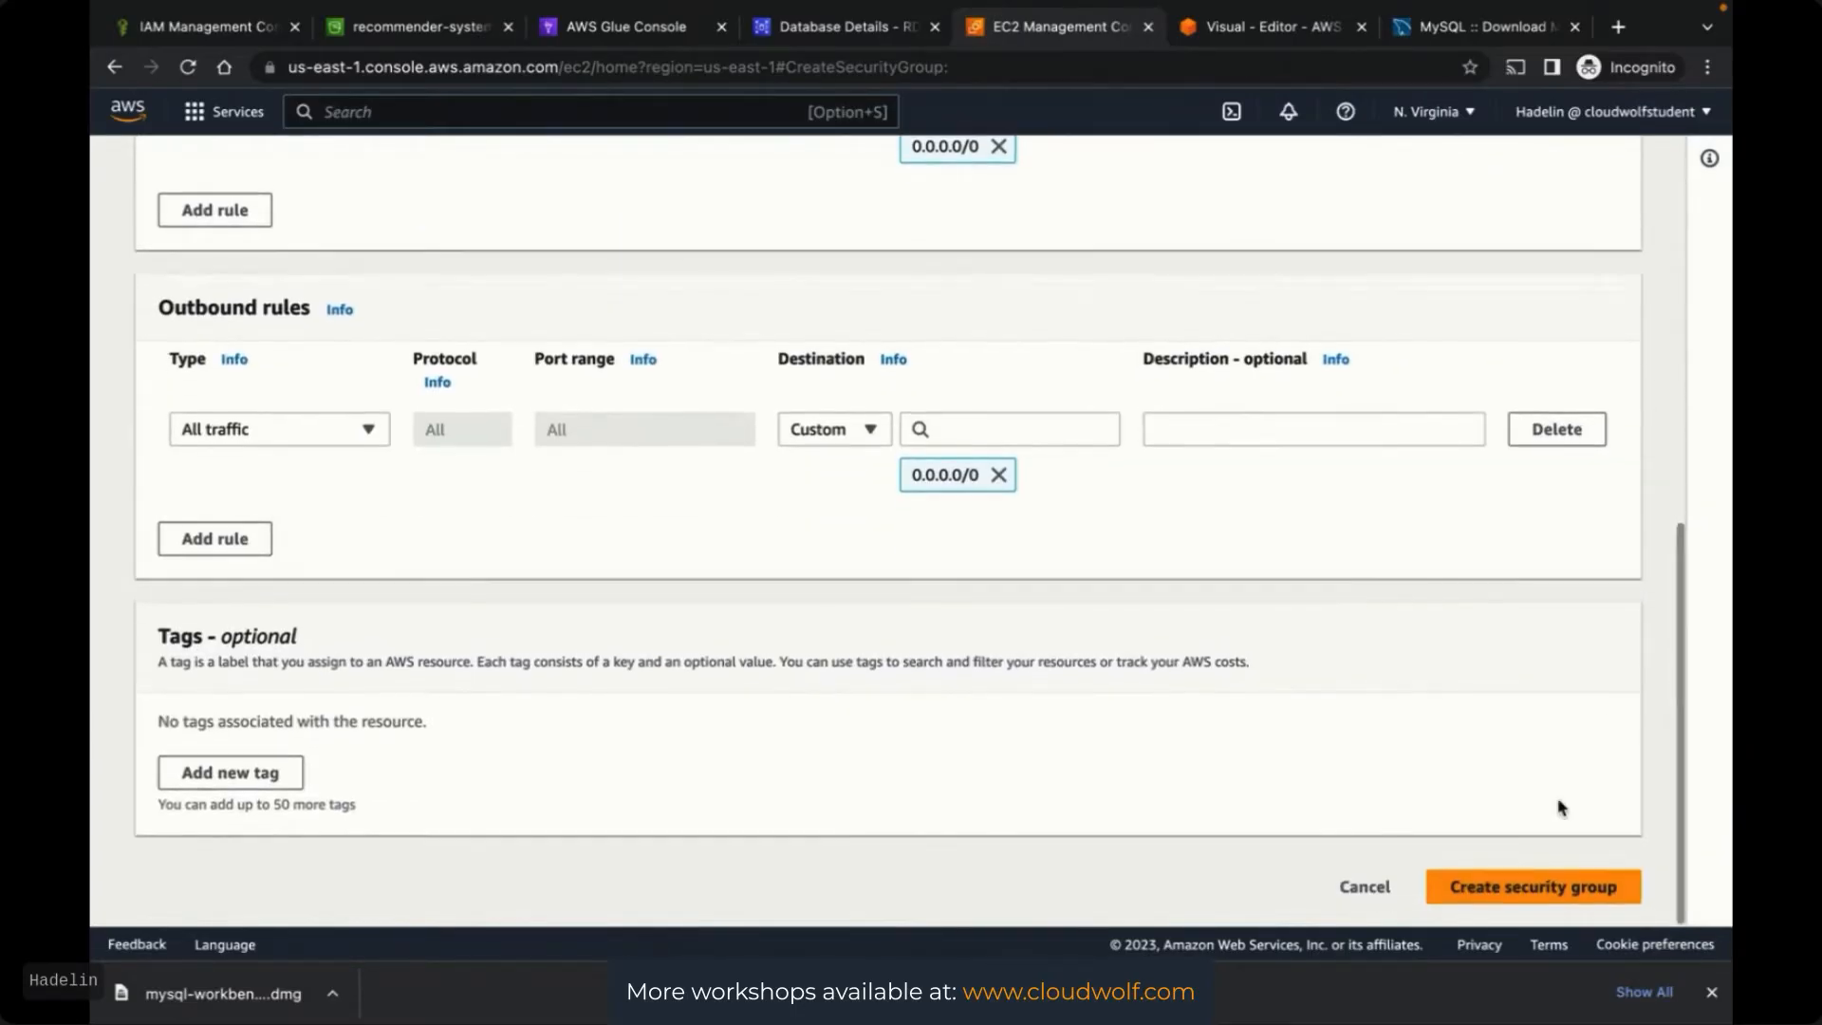
click(1509, 886)
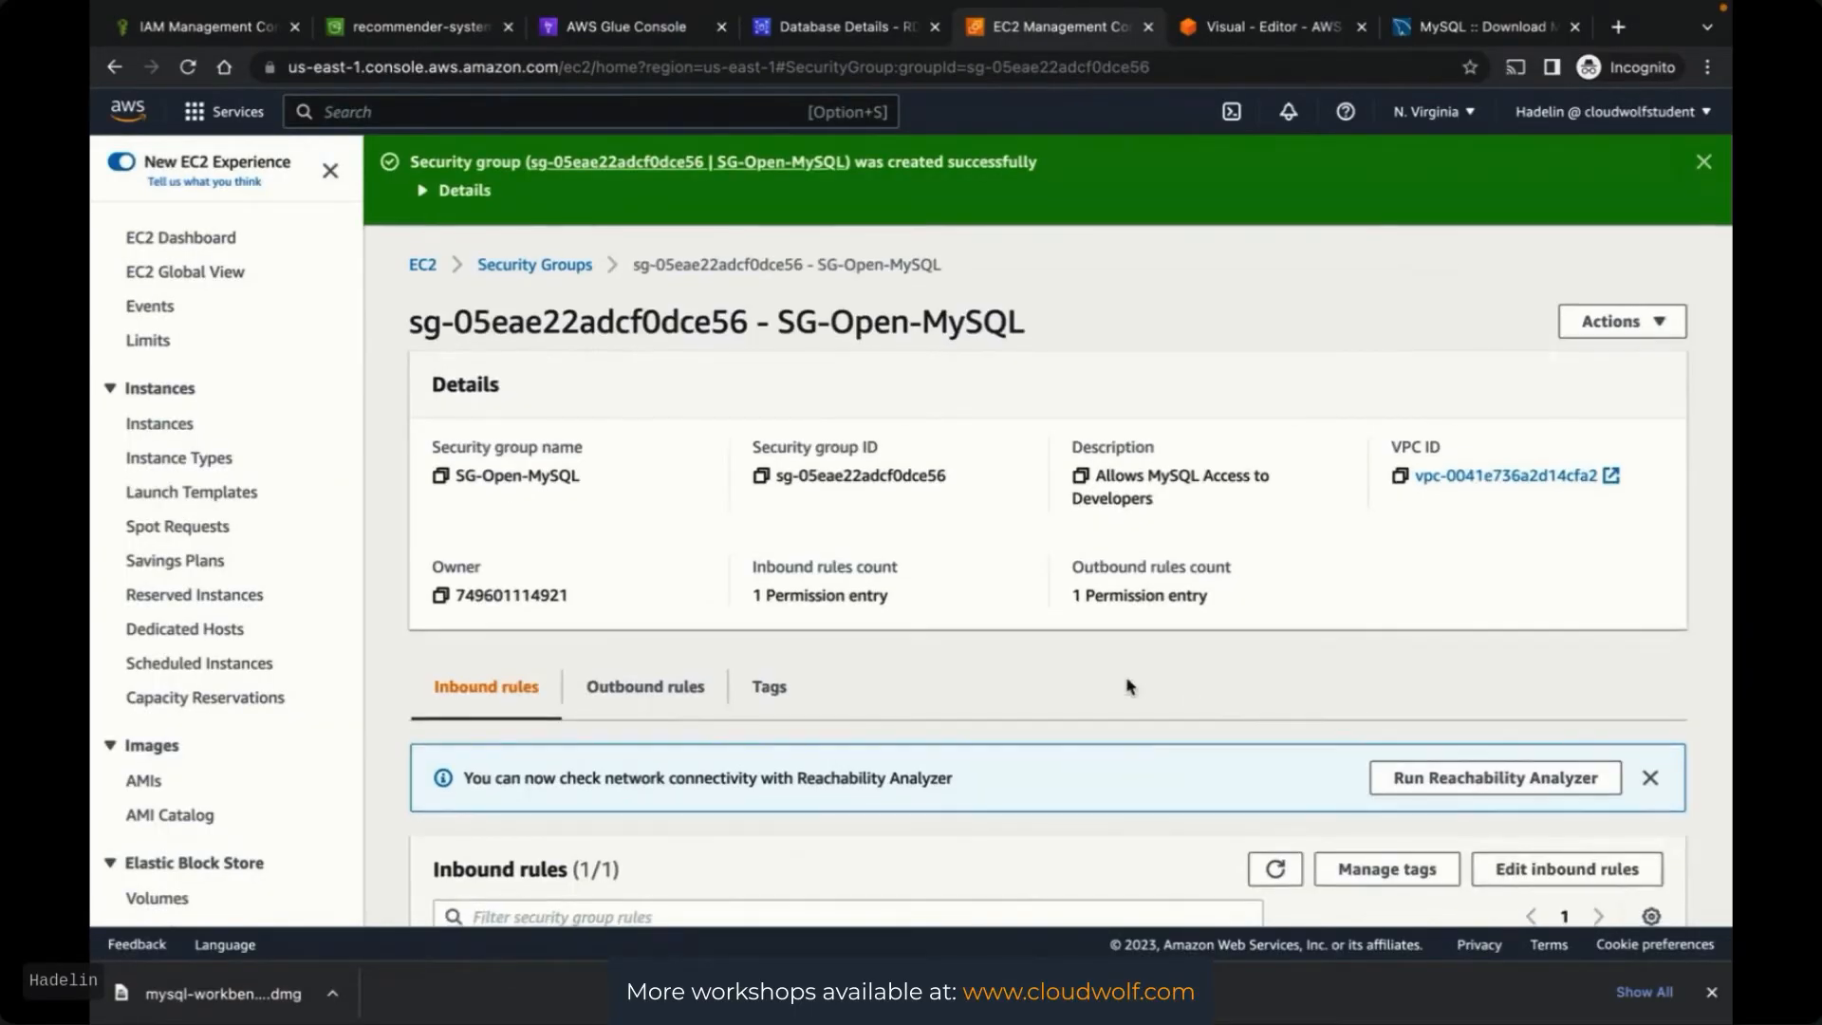
Review SG-Open-MySQL's inbound MYSQL/Aurora TCP 3306 rule, then go back to the Security Groups list
scroll(1128, 683, down, 3)
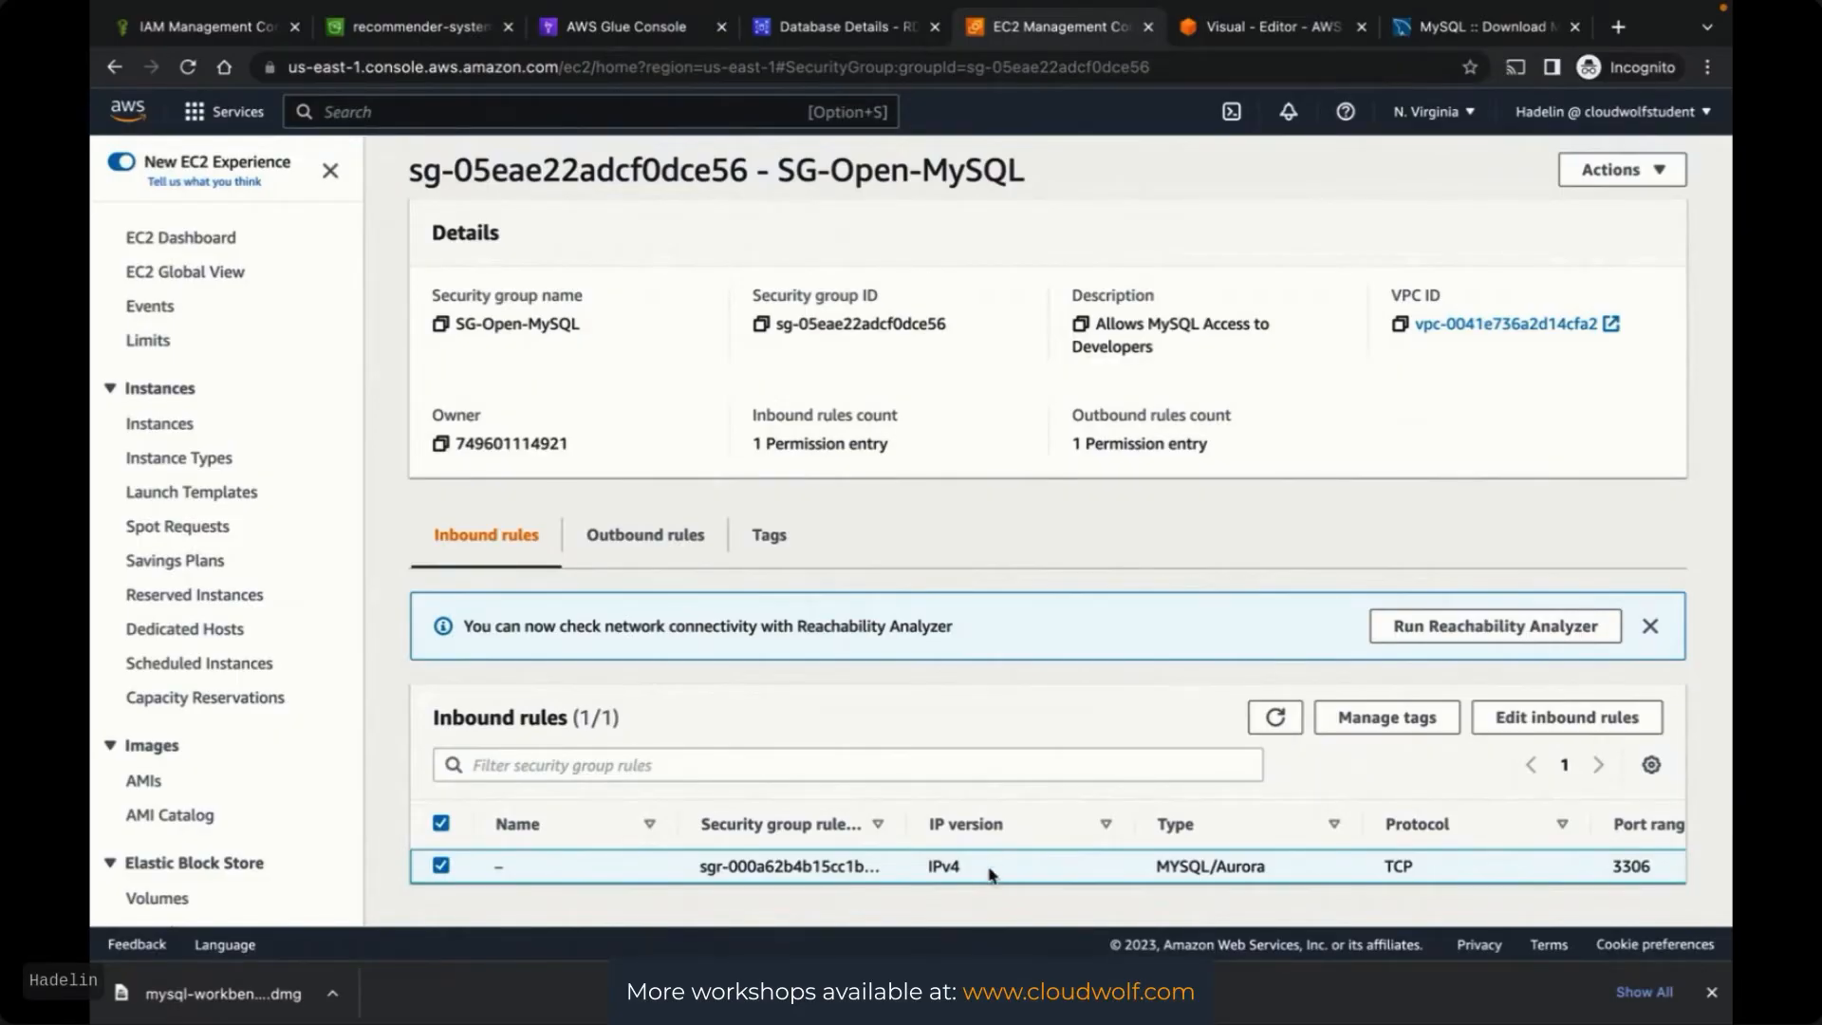
scroll(988, 867, up, 3)
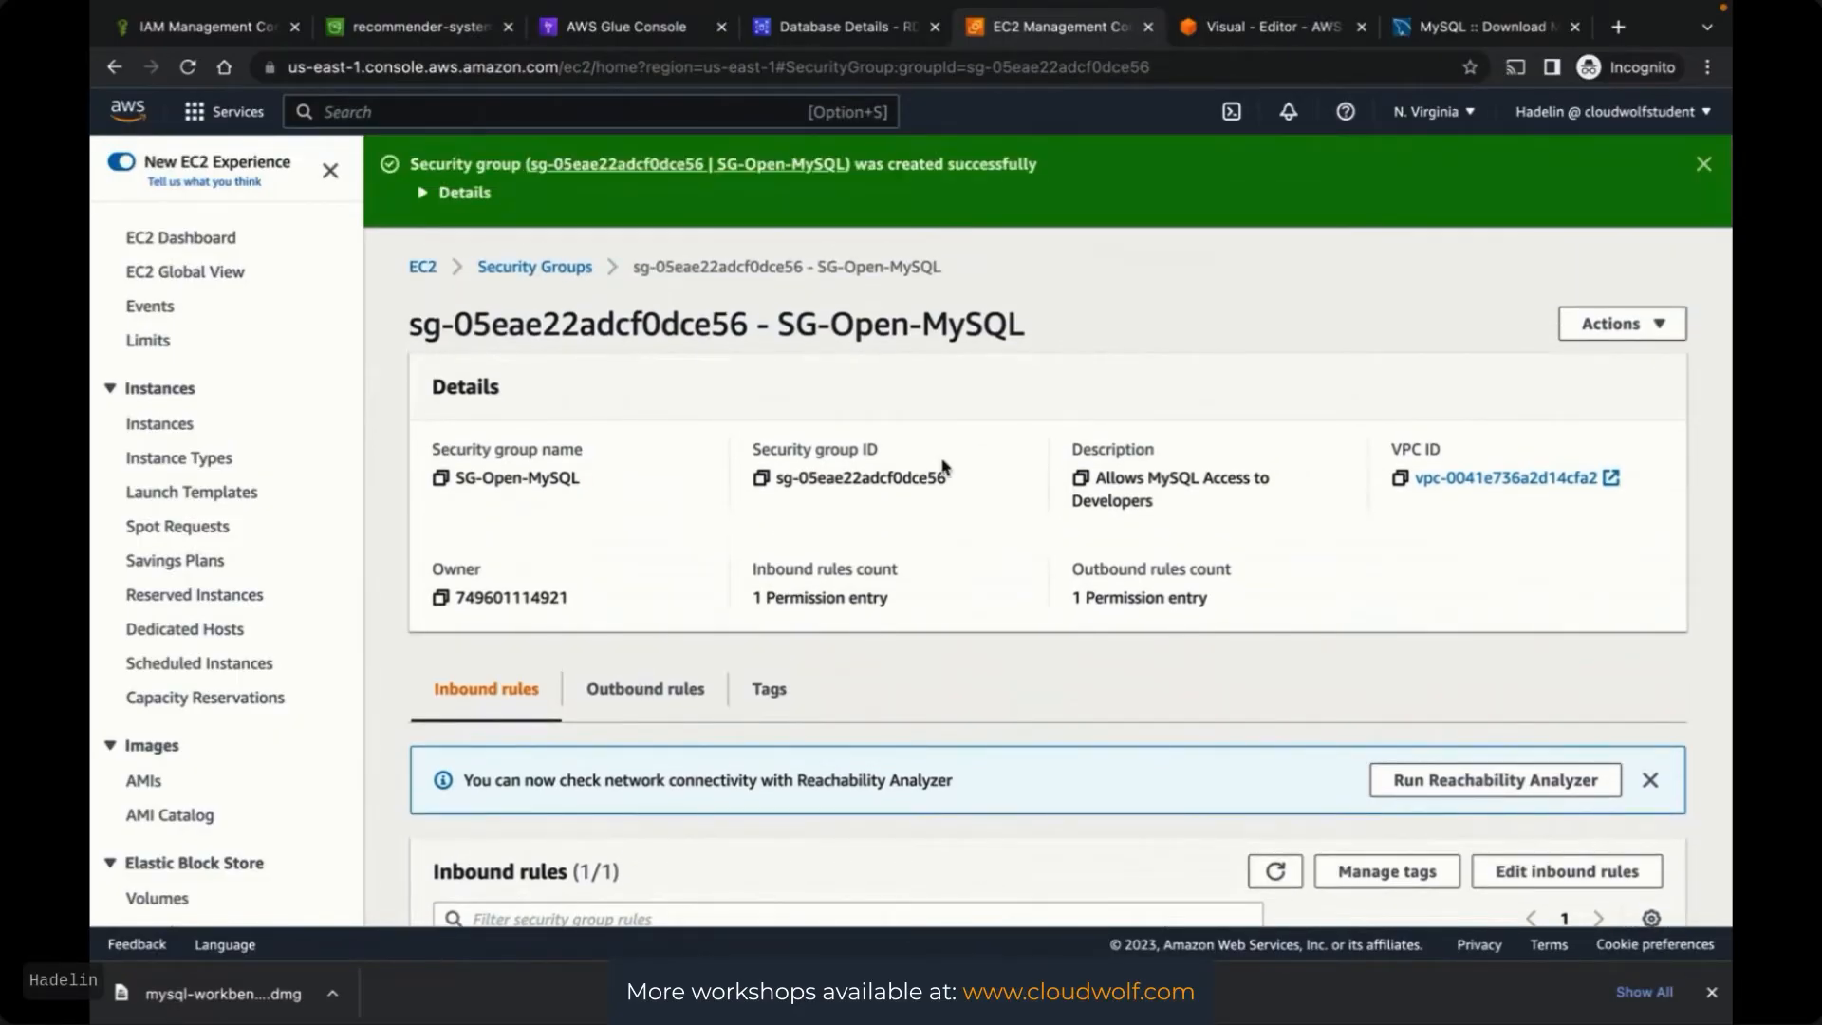
scroll(897, 328, down, 3)
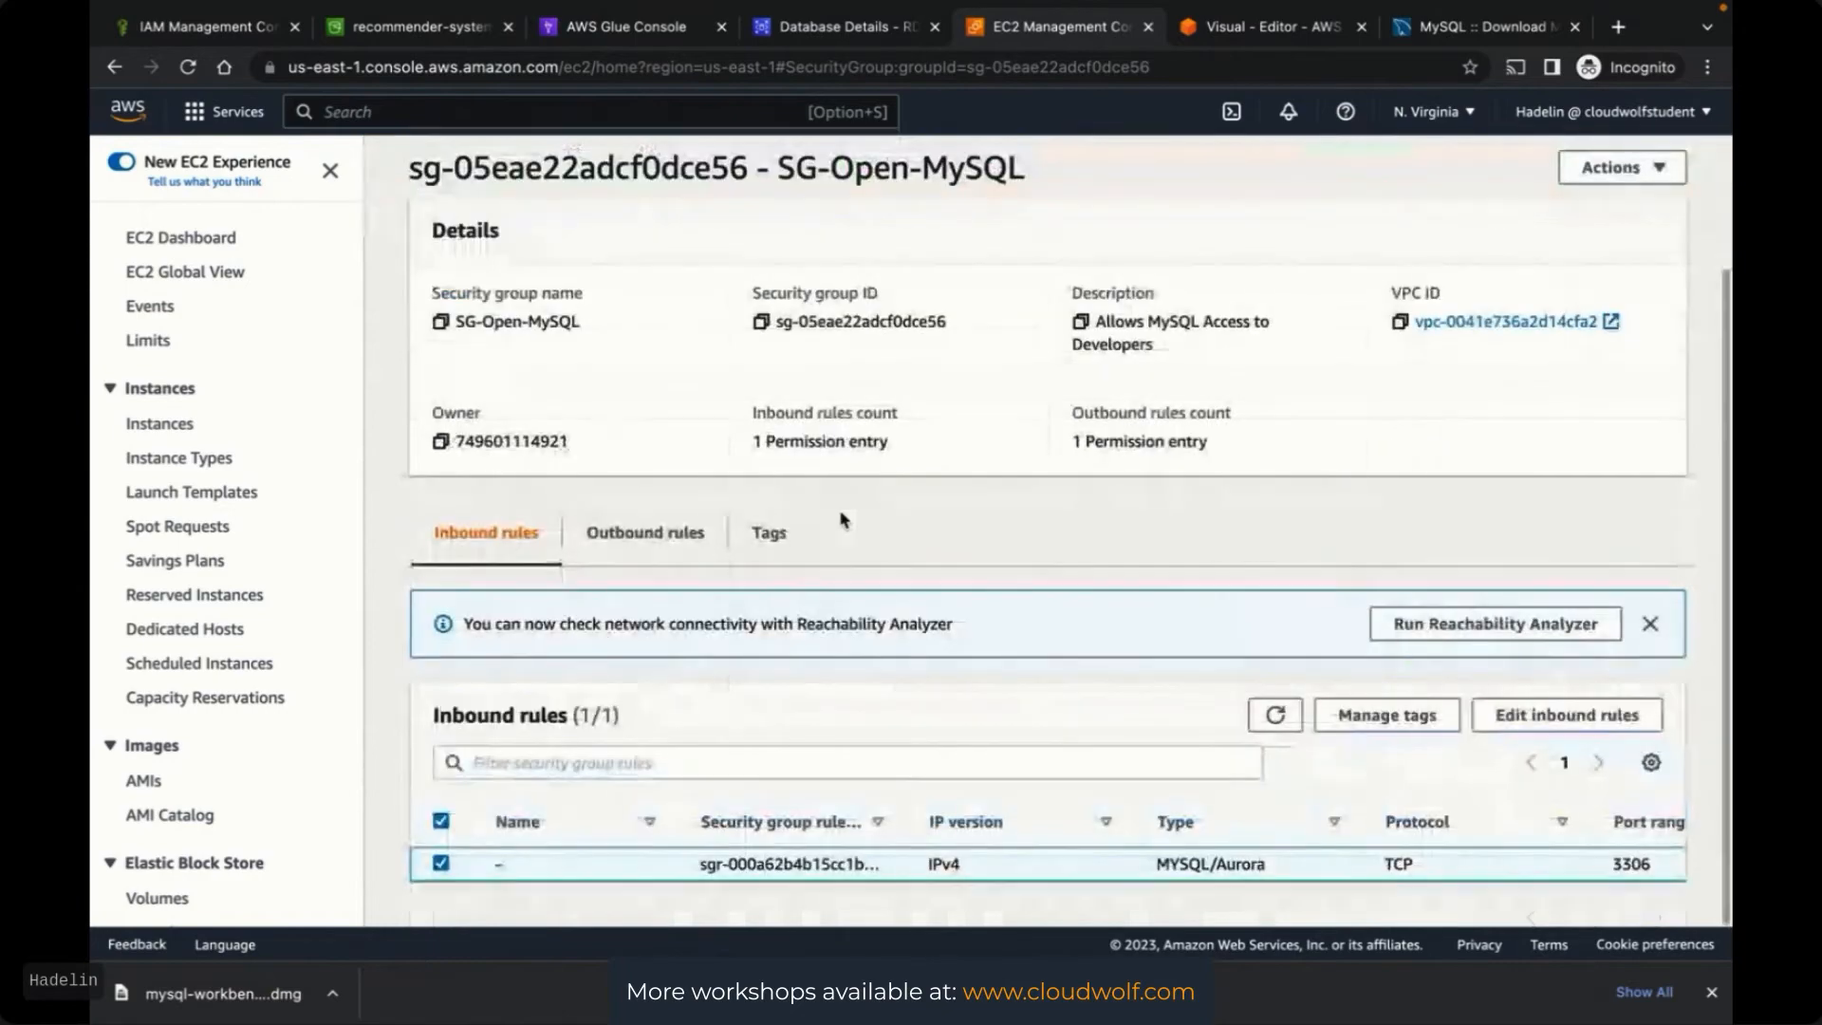
scroll(787, 675, up, 3)
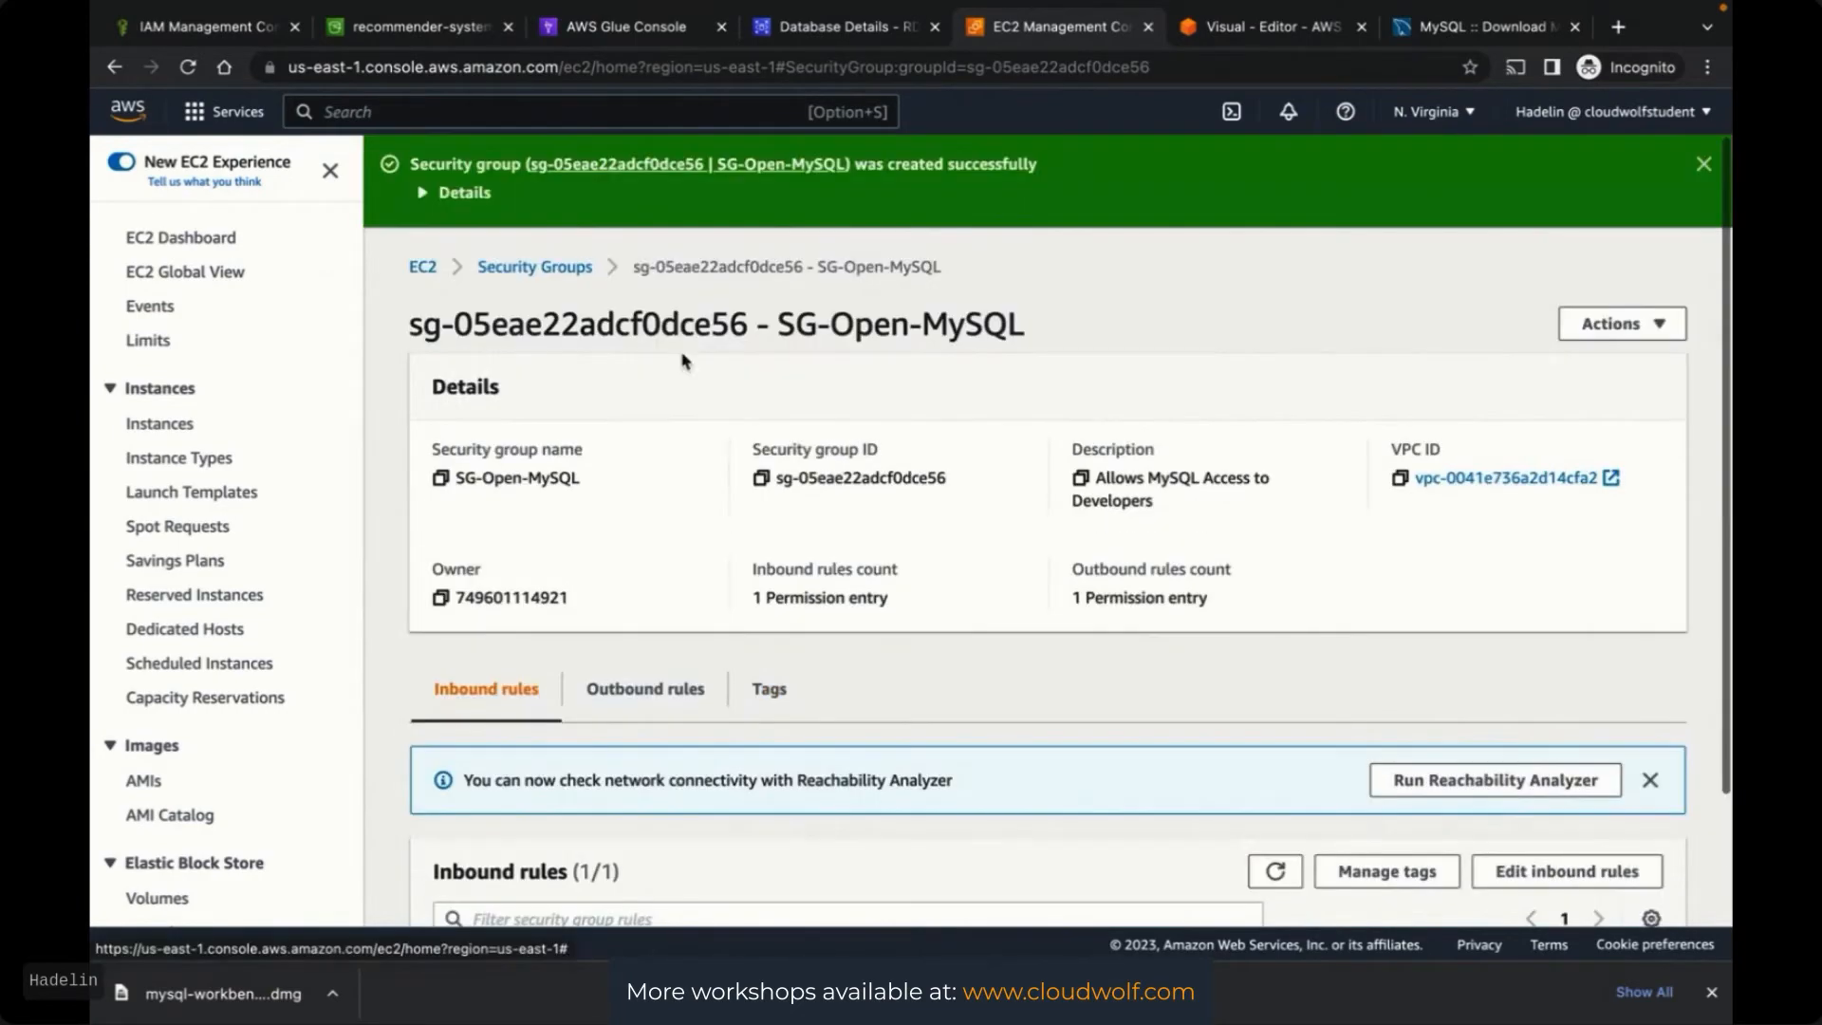
click(537, 269)
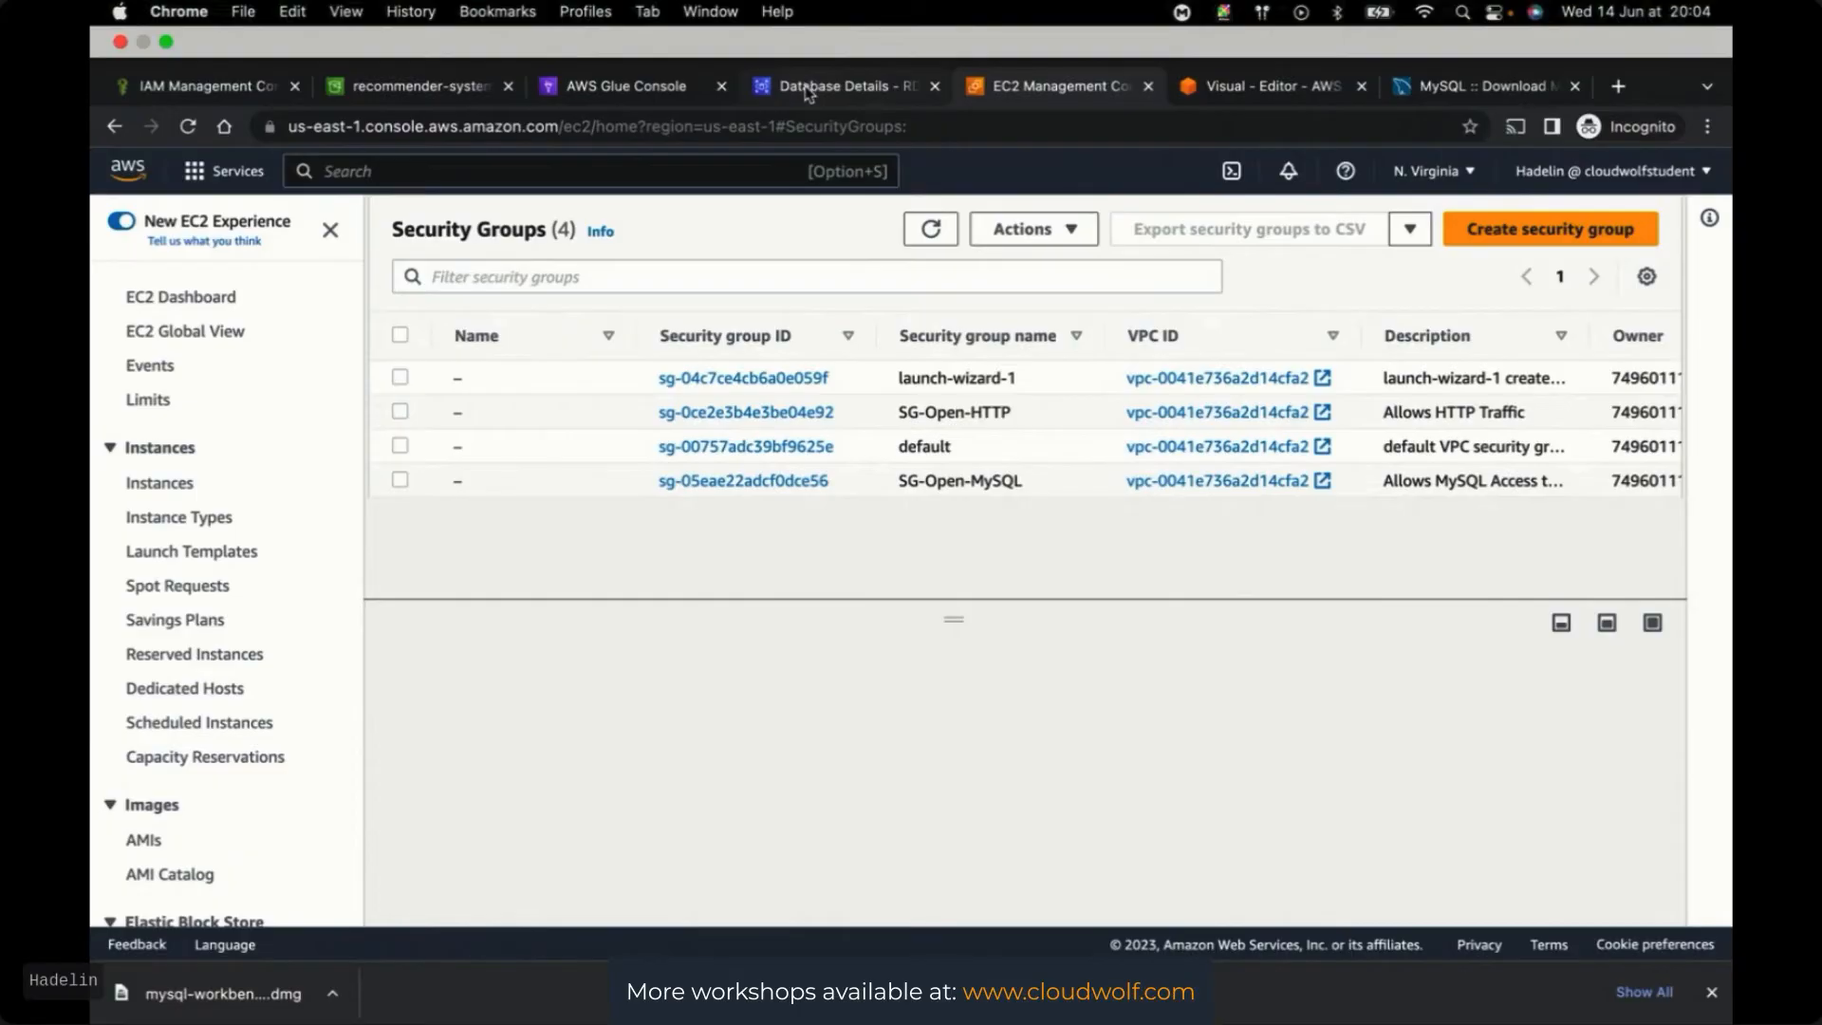
Modify the RDS instance to add SG-Open-MySQL alongside the default security group
click(808, 90)
click(1491, 219)
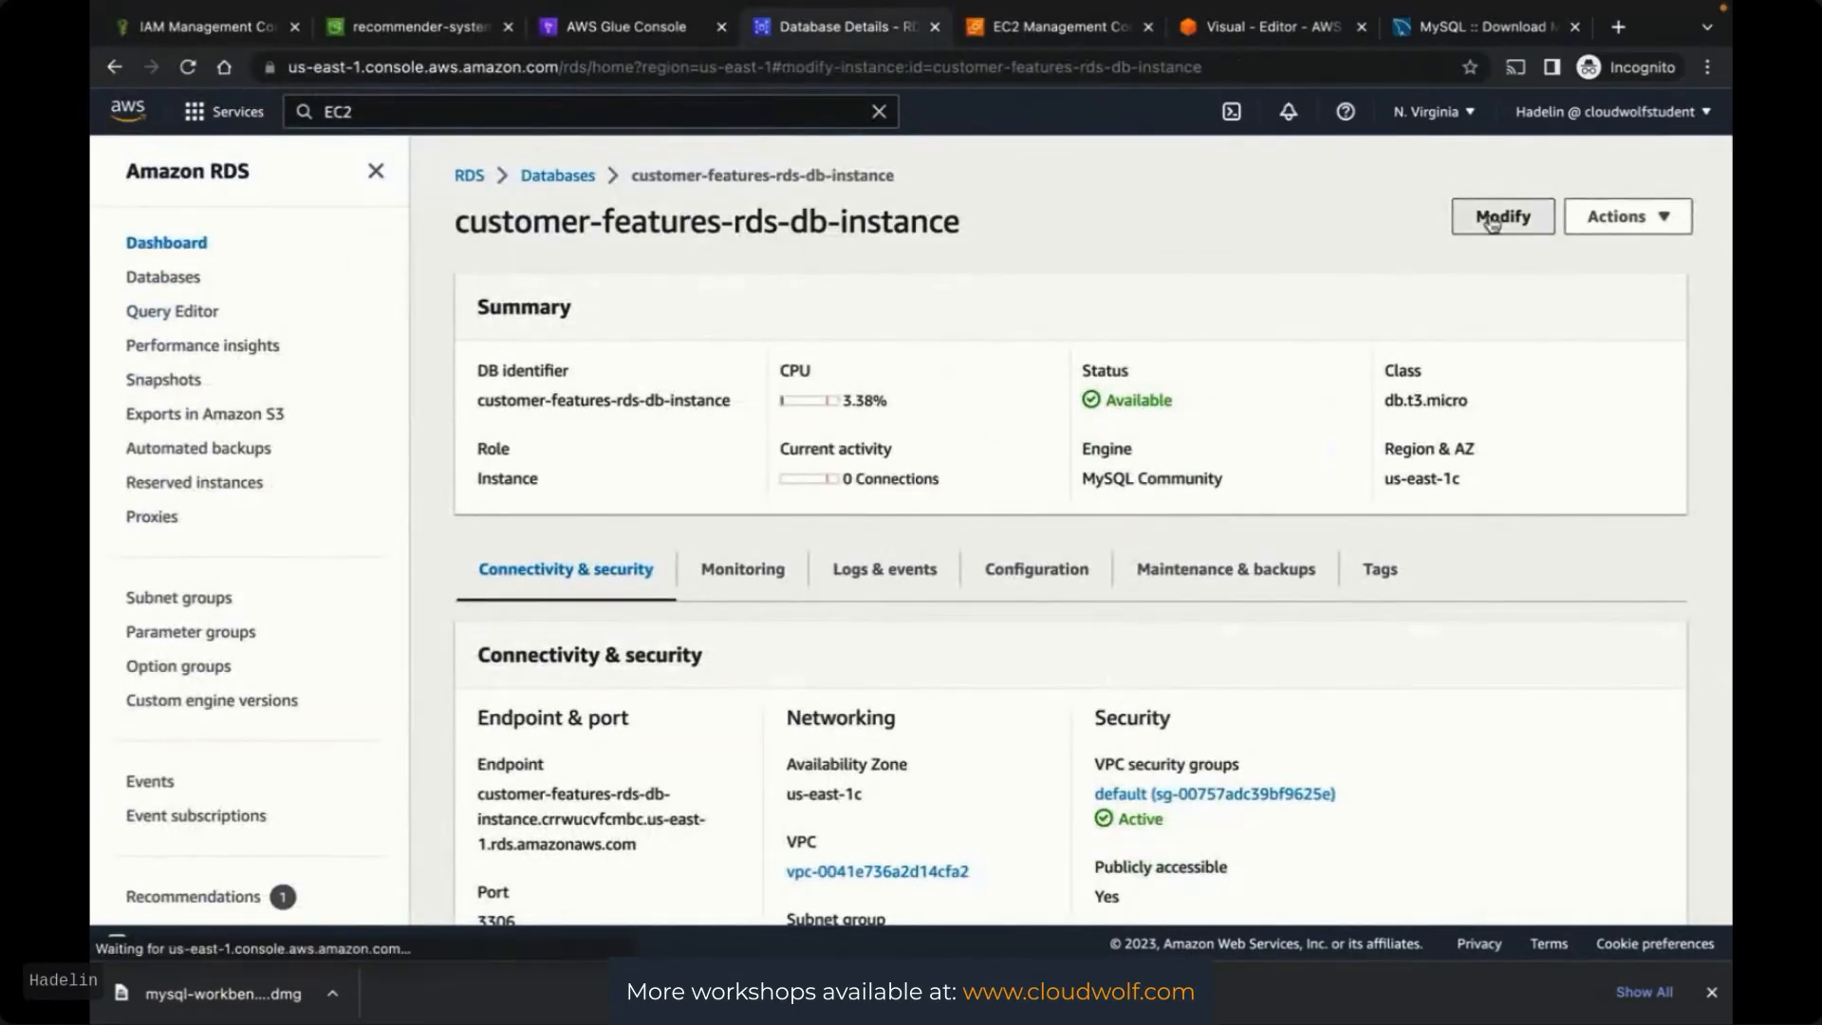
scroll(1354, 504, down, 5)
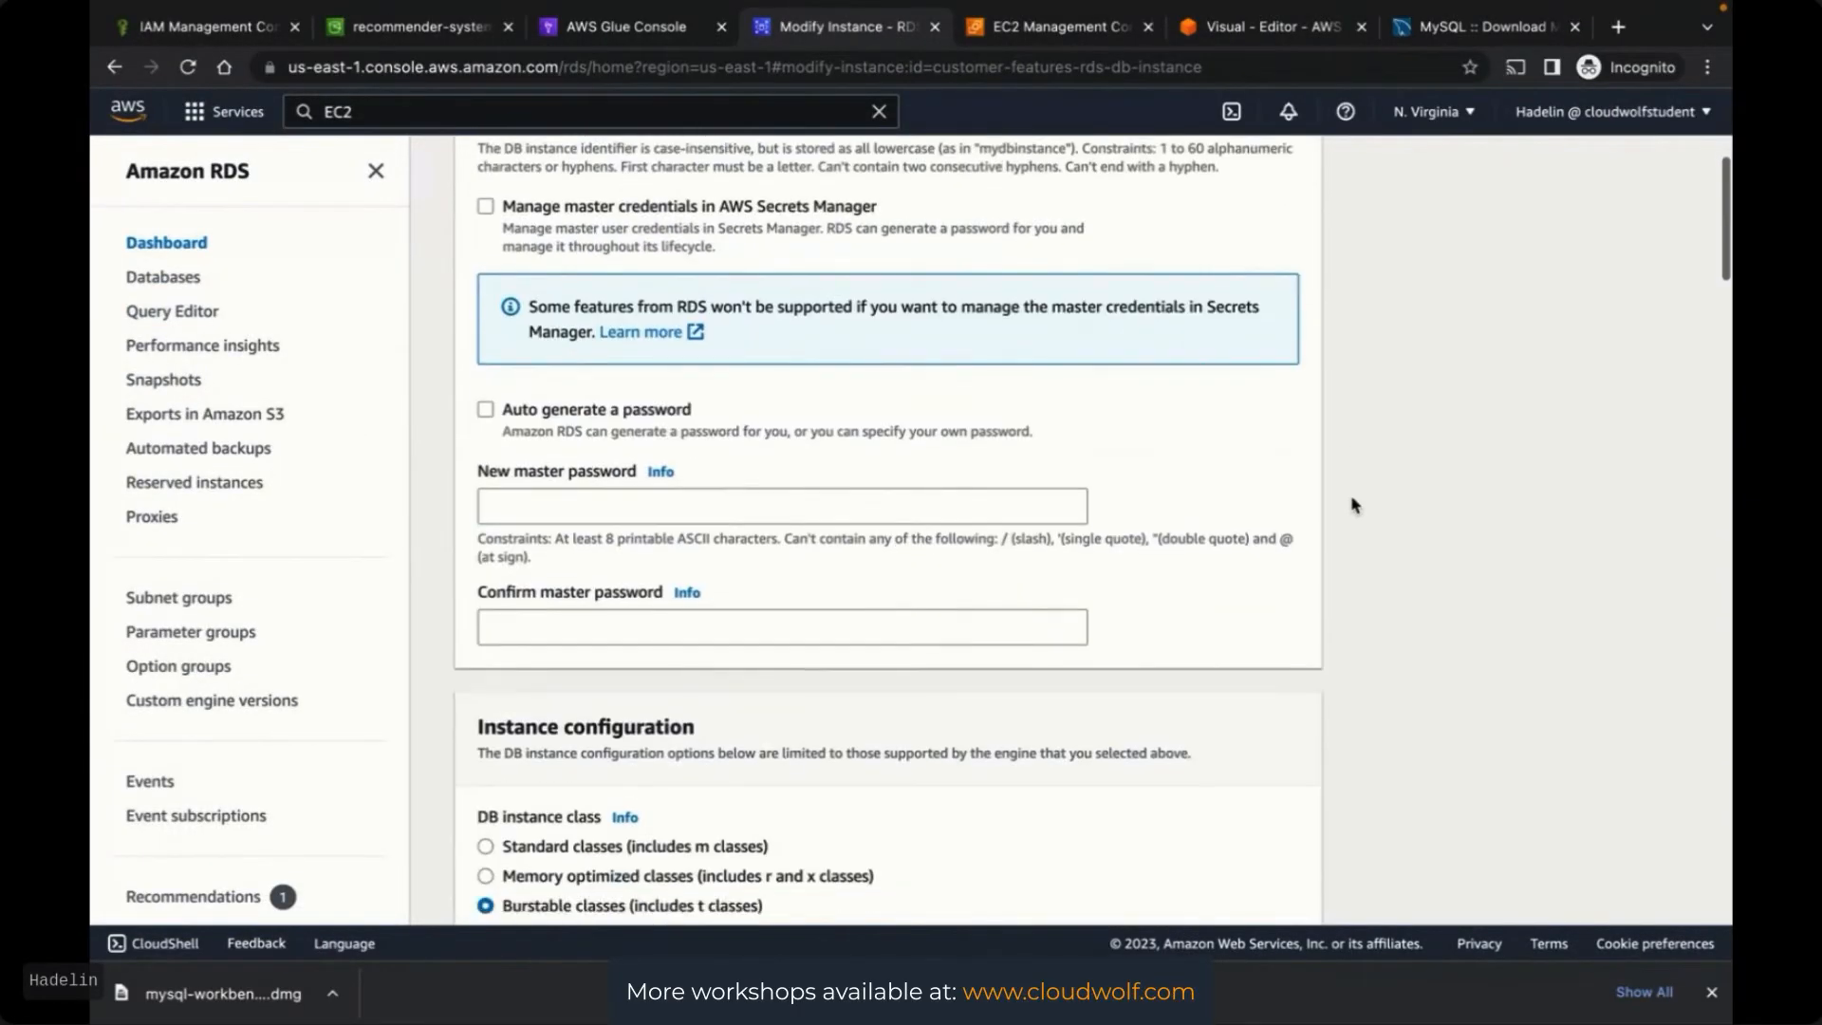
scroll(1354, 503, down, 10)
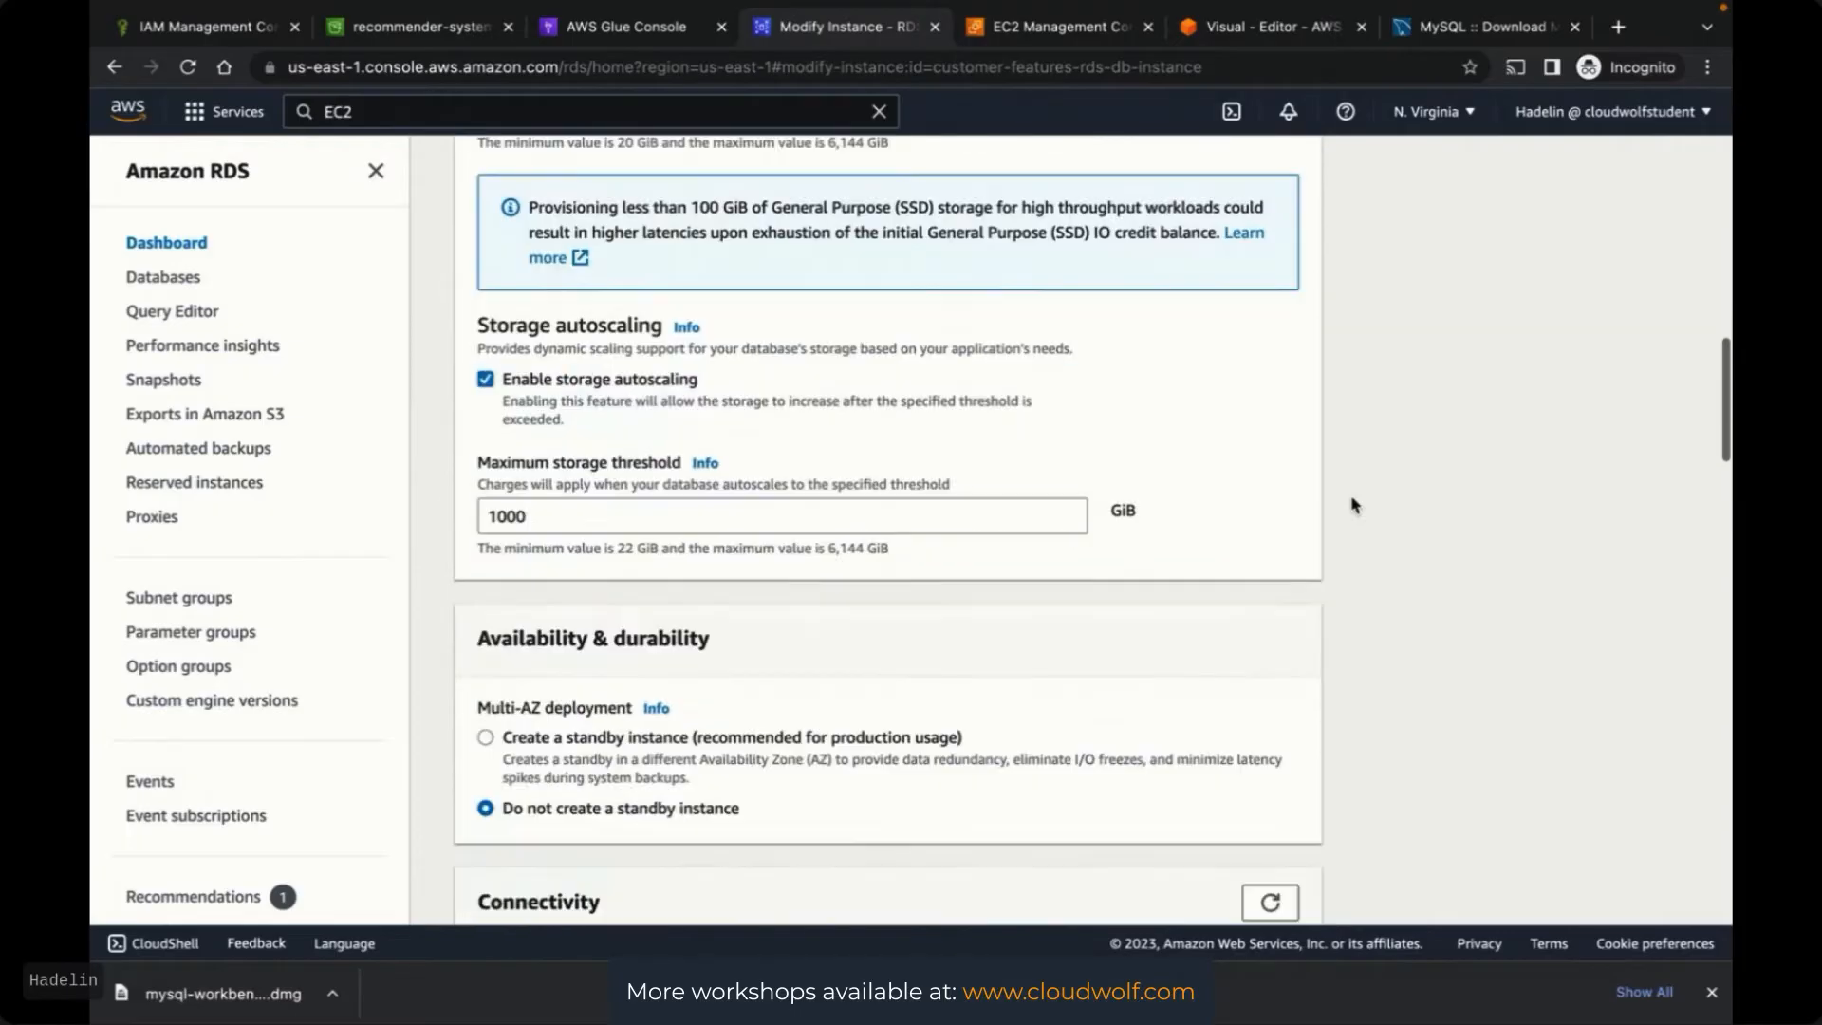
scroll(1356, 512, down, 2)
scroll(1369, 560, down, 6)
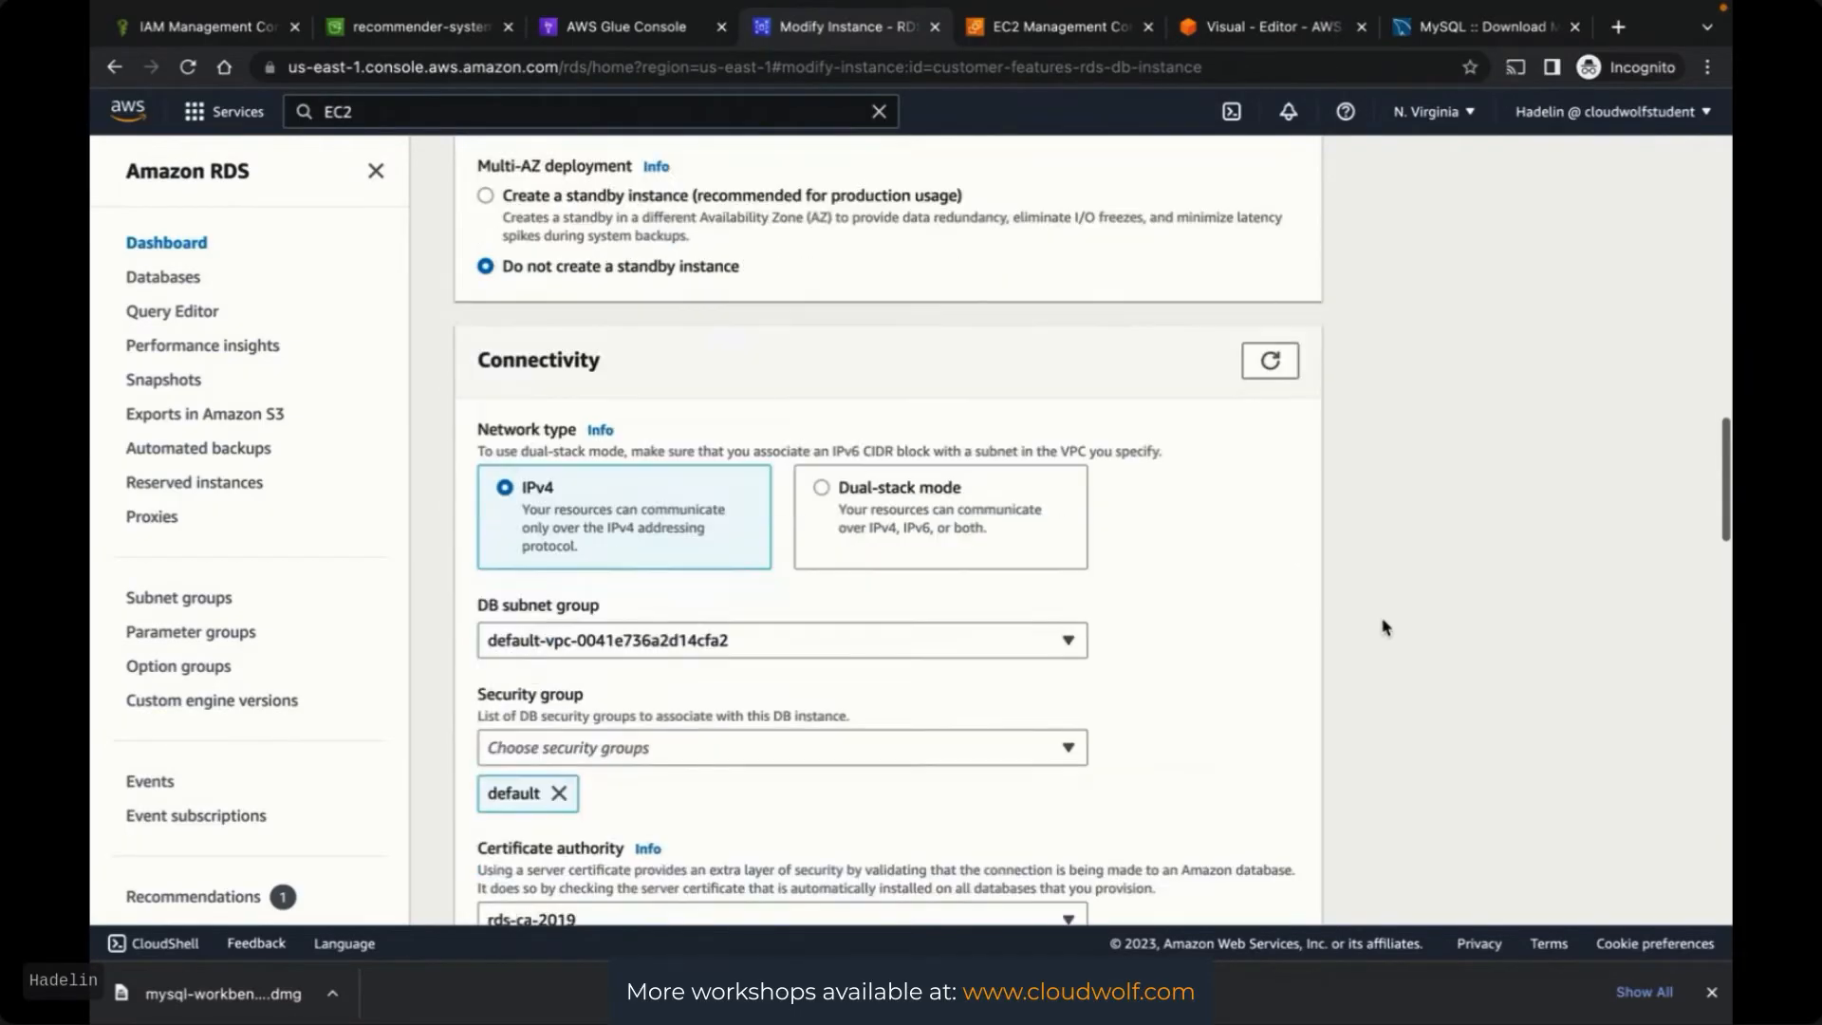
scroll(1384, 627, up, 1)
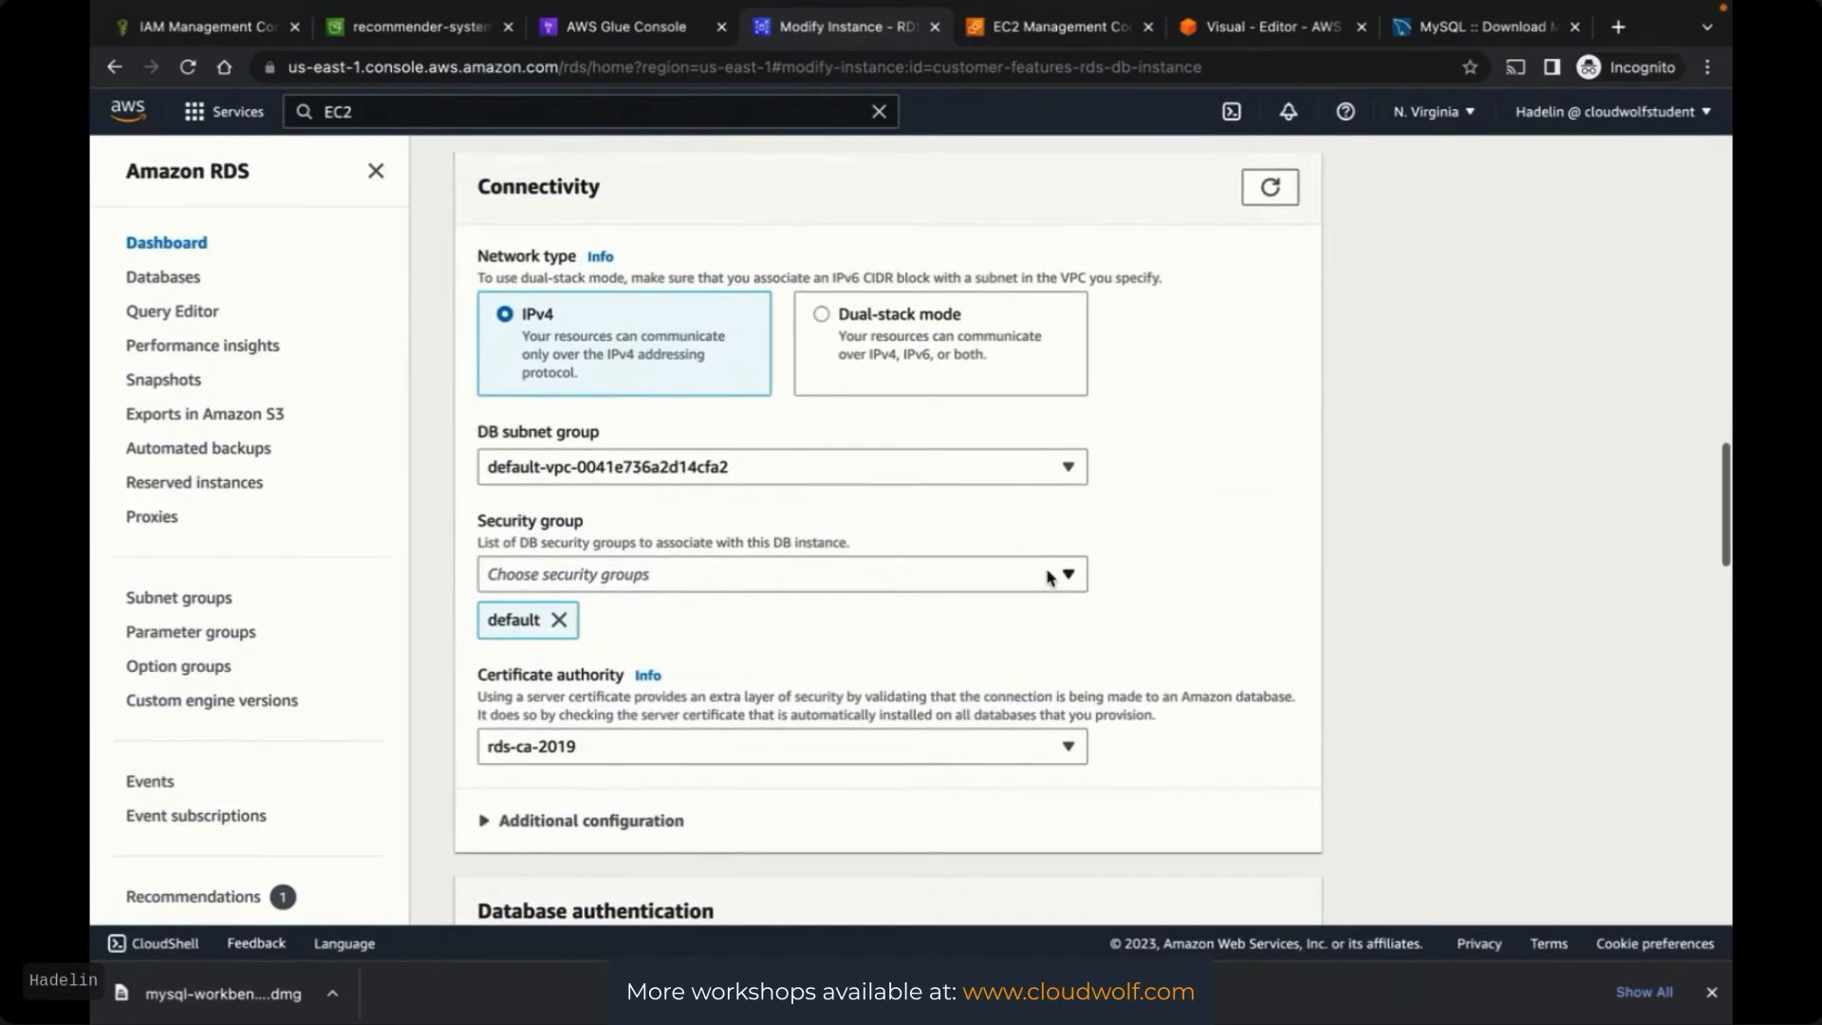
click(1068, 575)
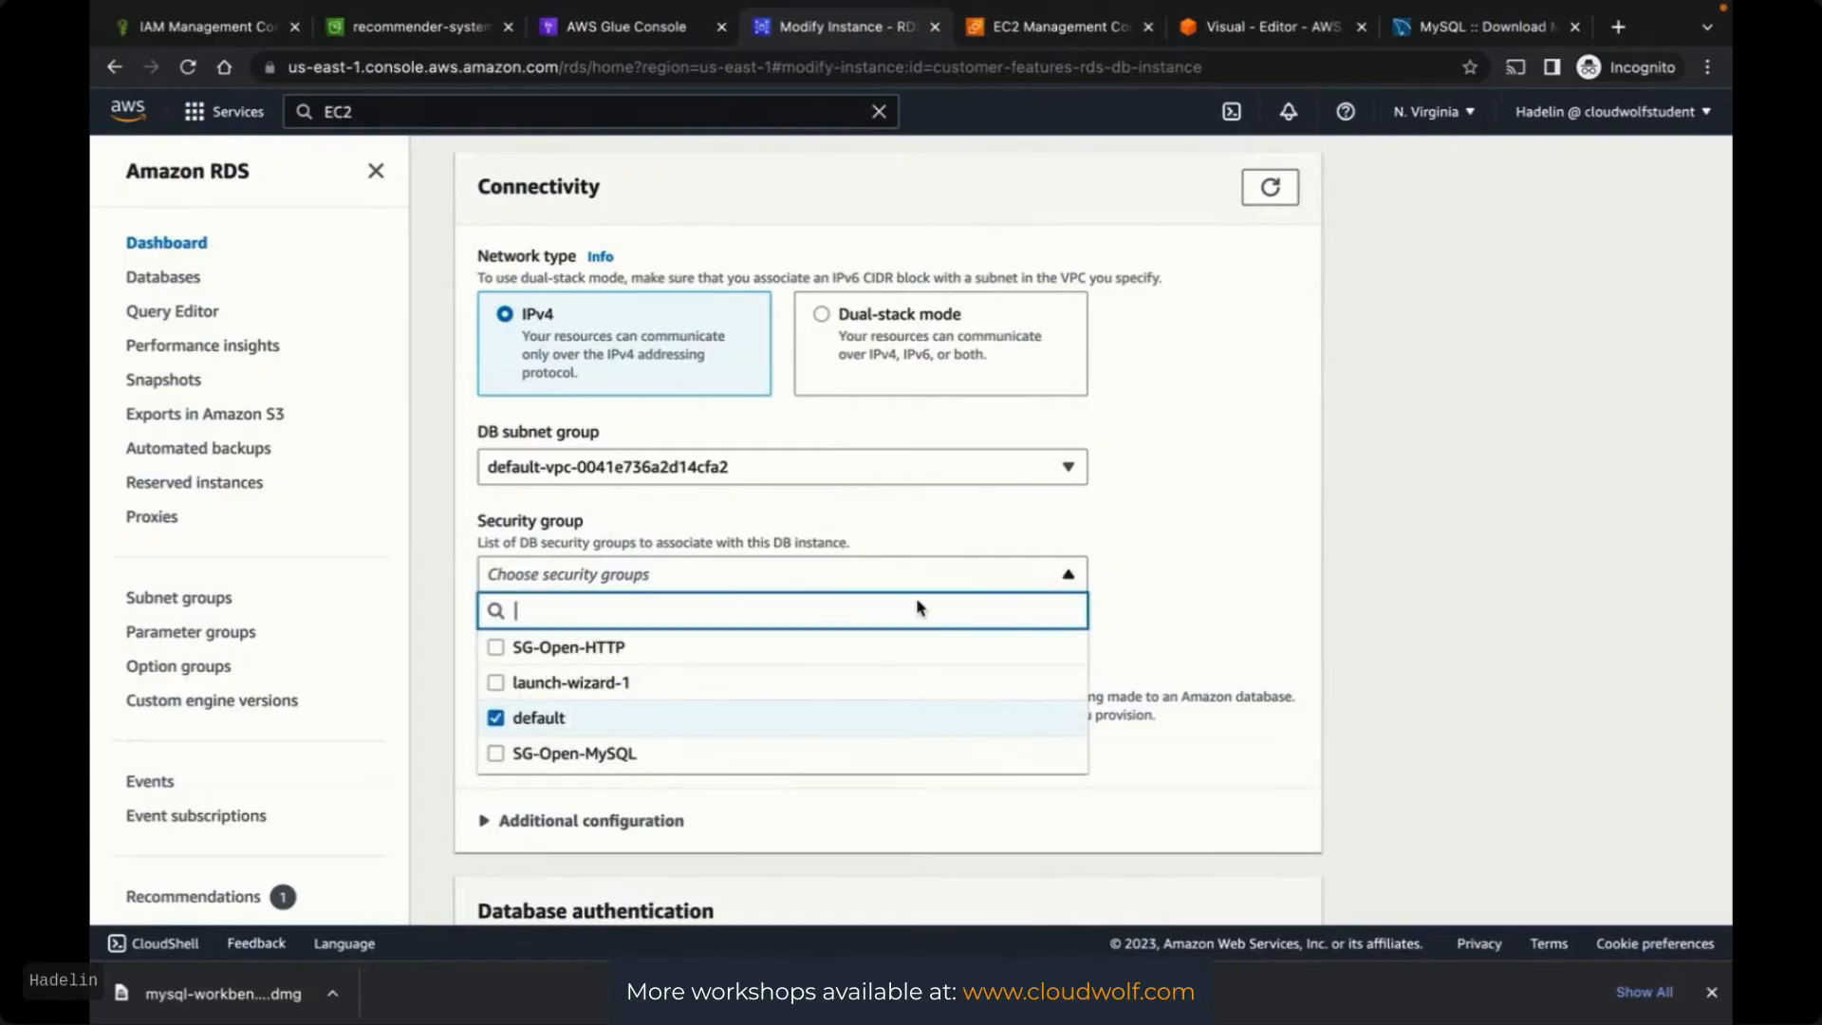
click(496, 755)
click(1373, 663)
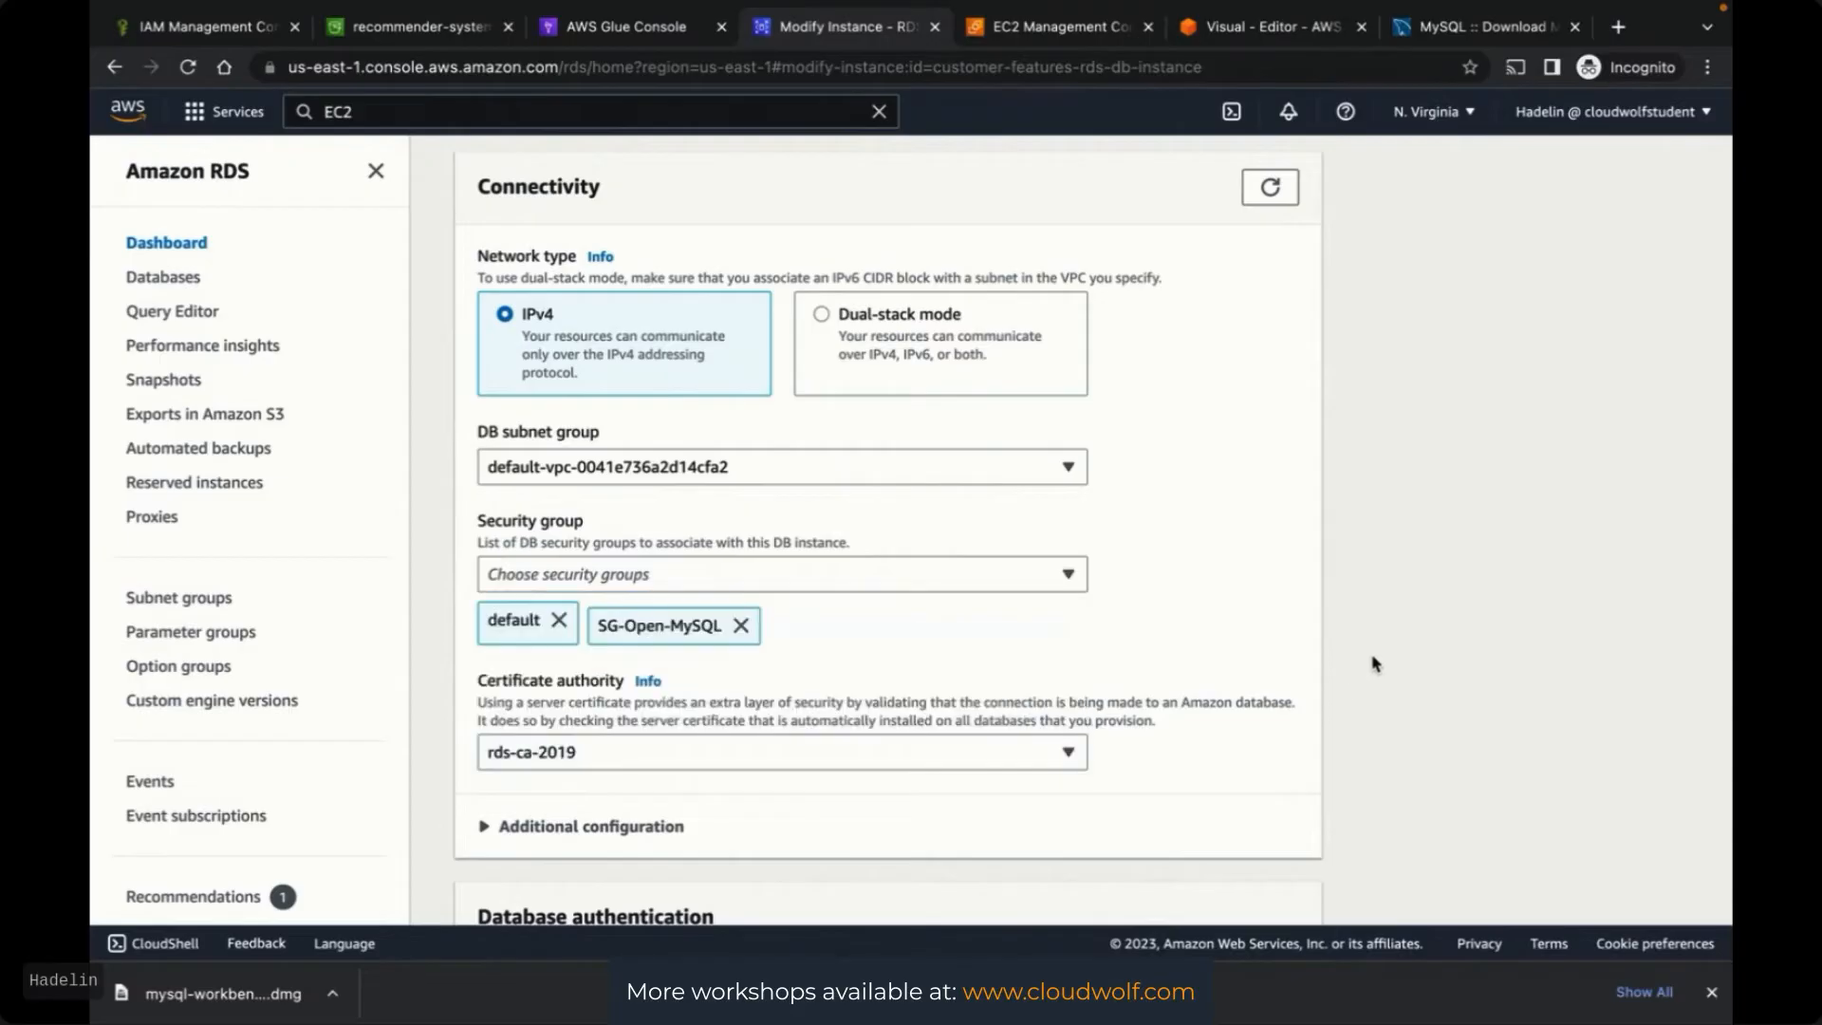
Continue to the modification summary and confirm with Modify DB instance
scroll(1376, 664, down, 10)
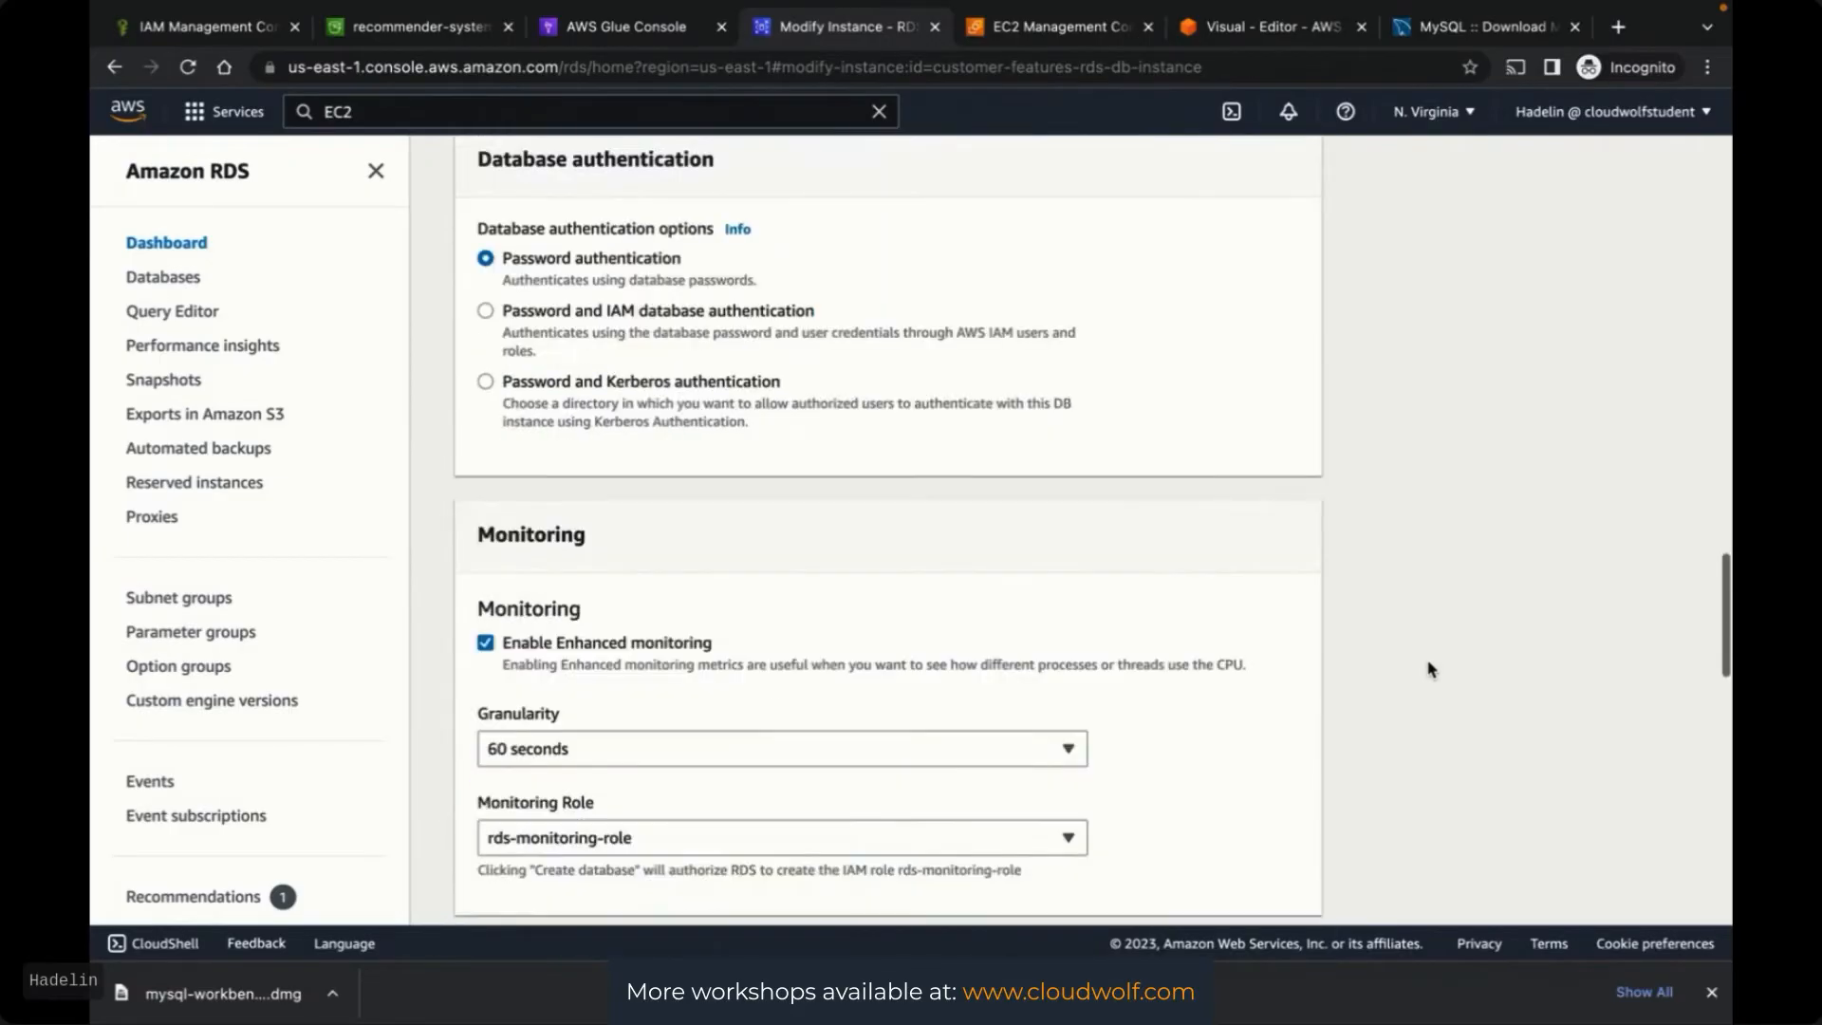
scroll(1431, 670, down, 10)
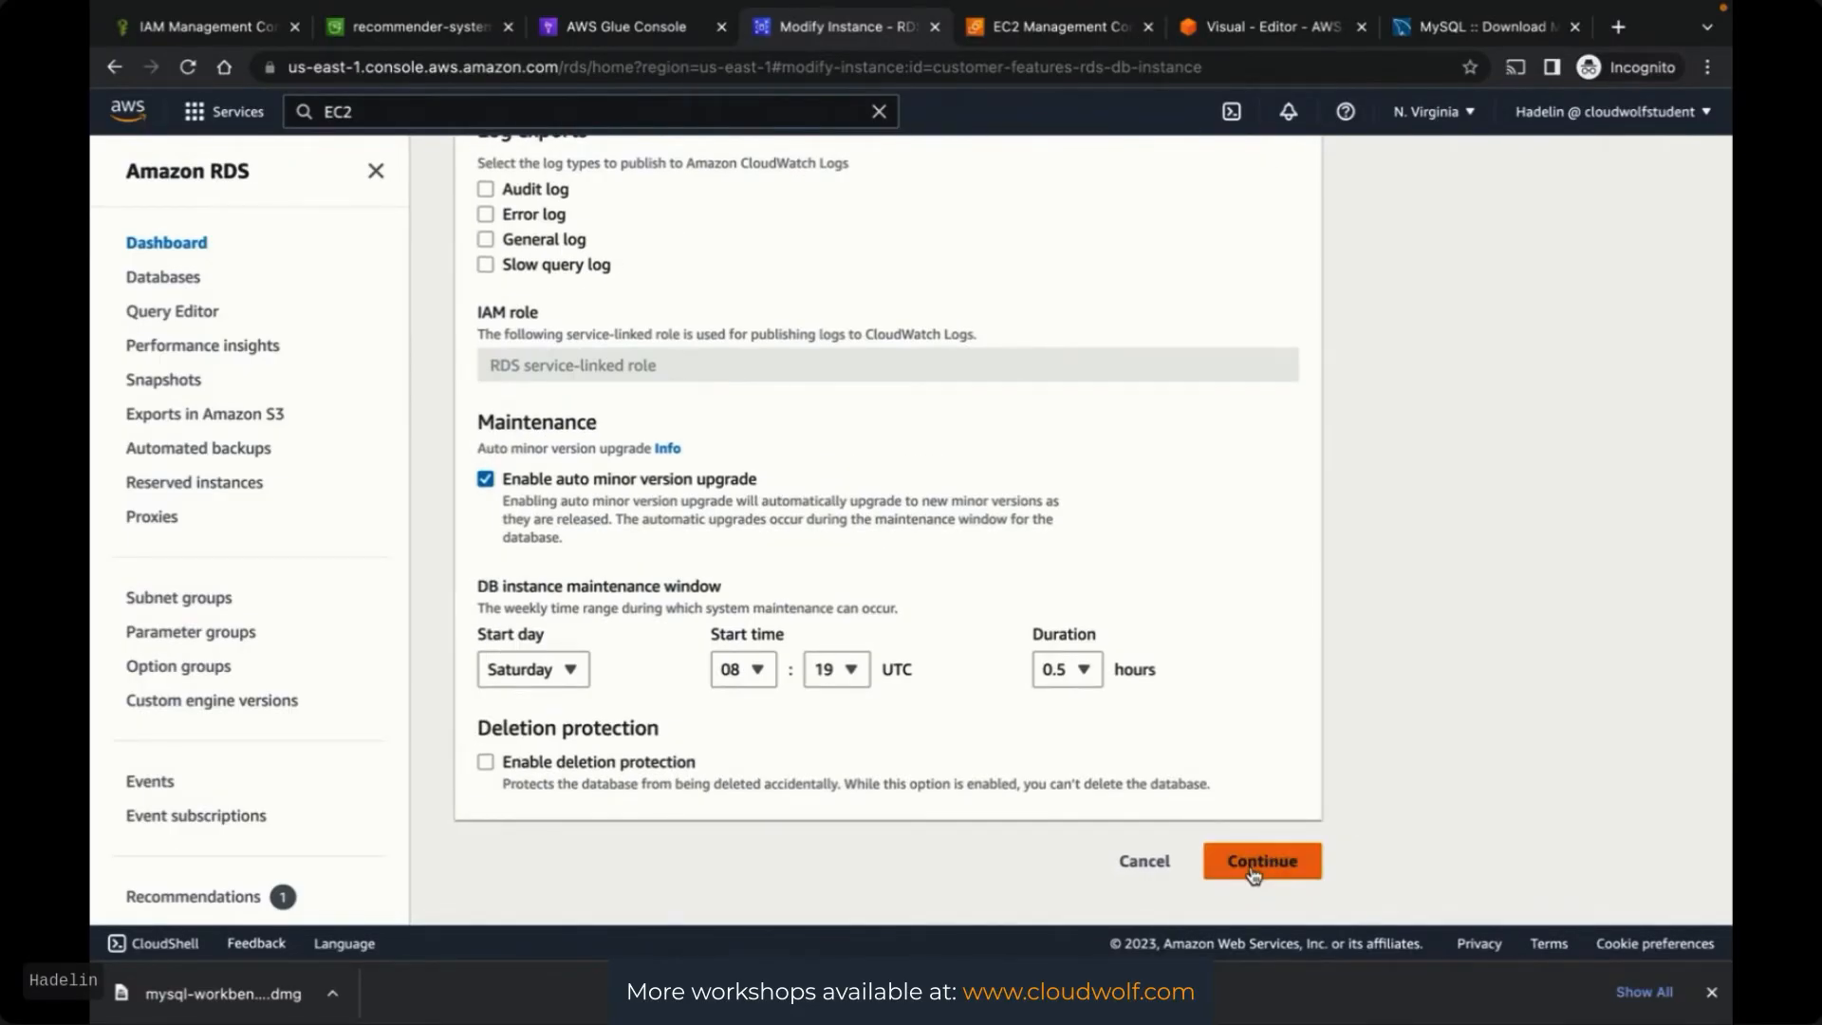
click(1253, 866)
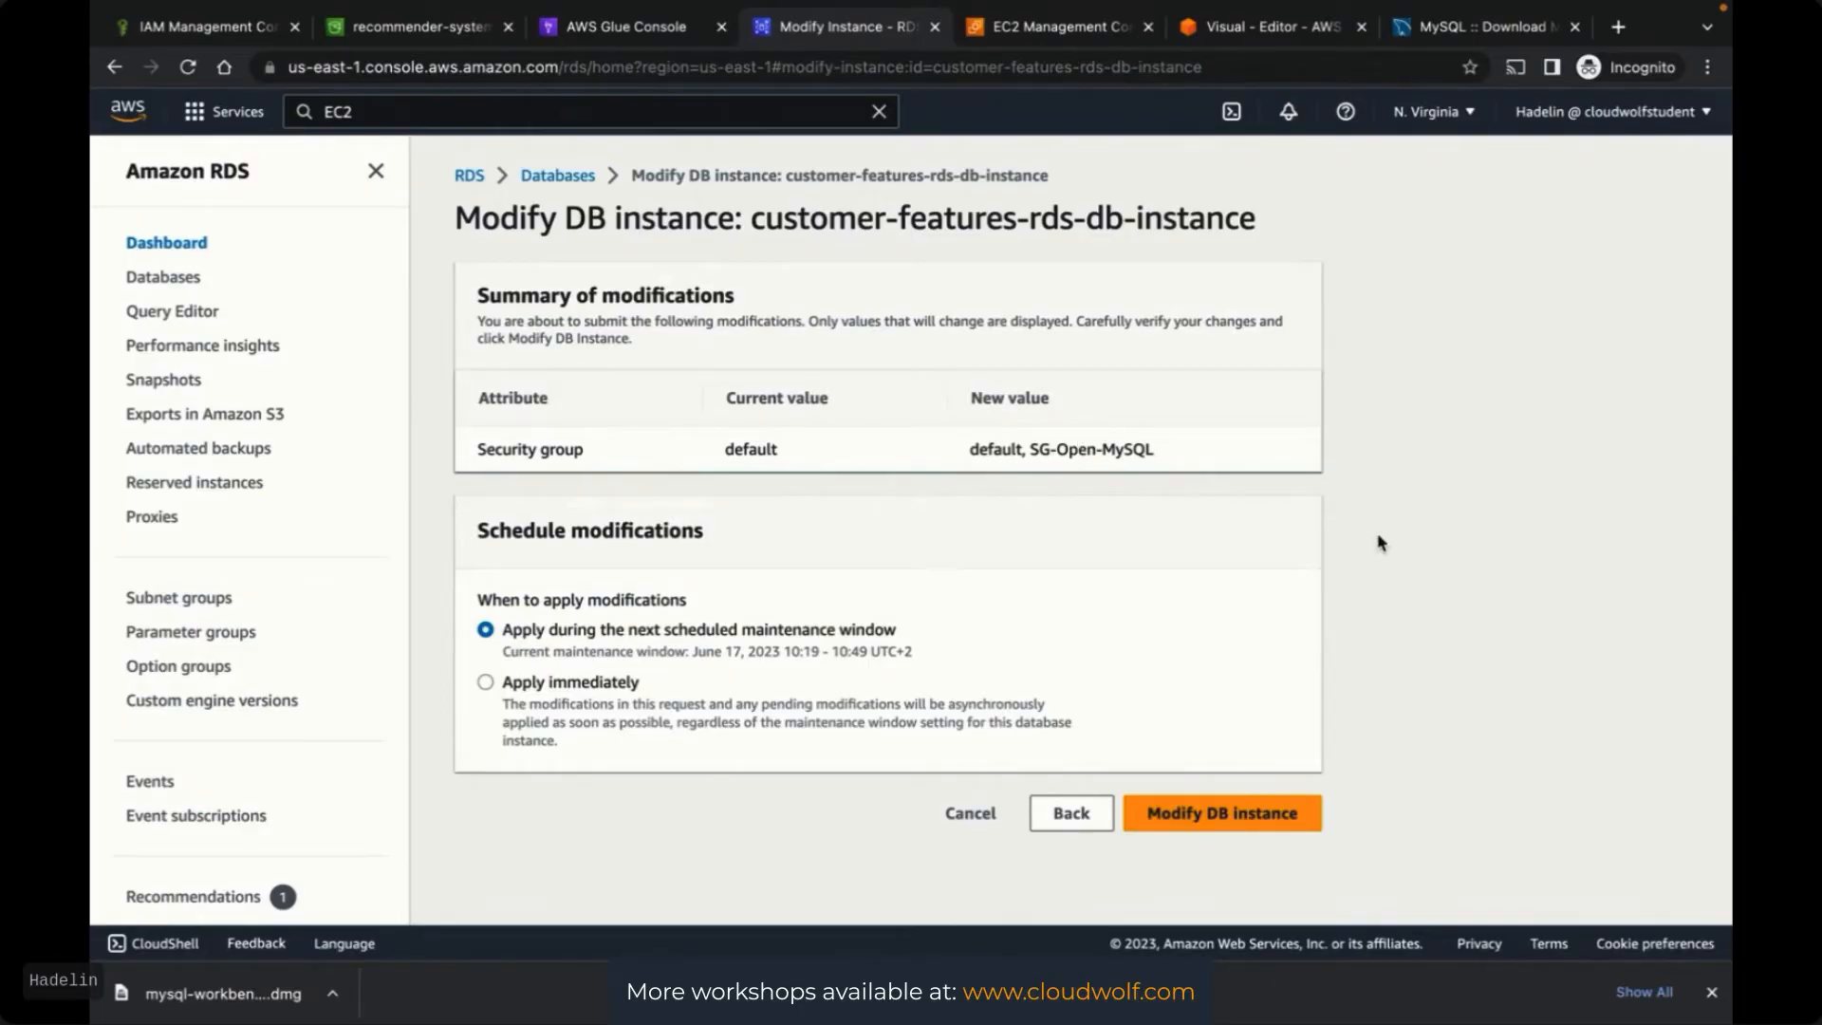
click(1192, 816)
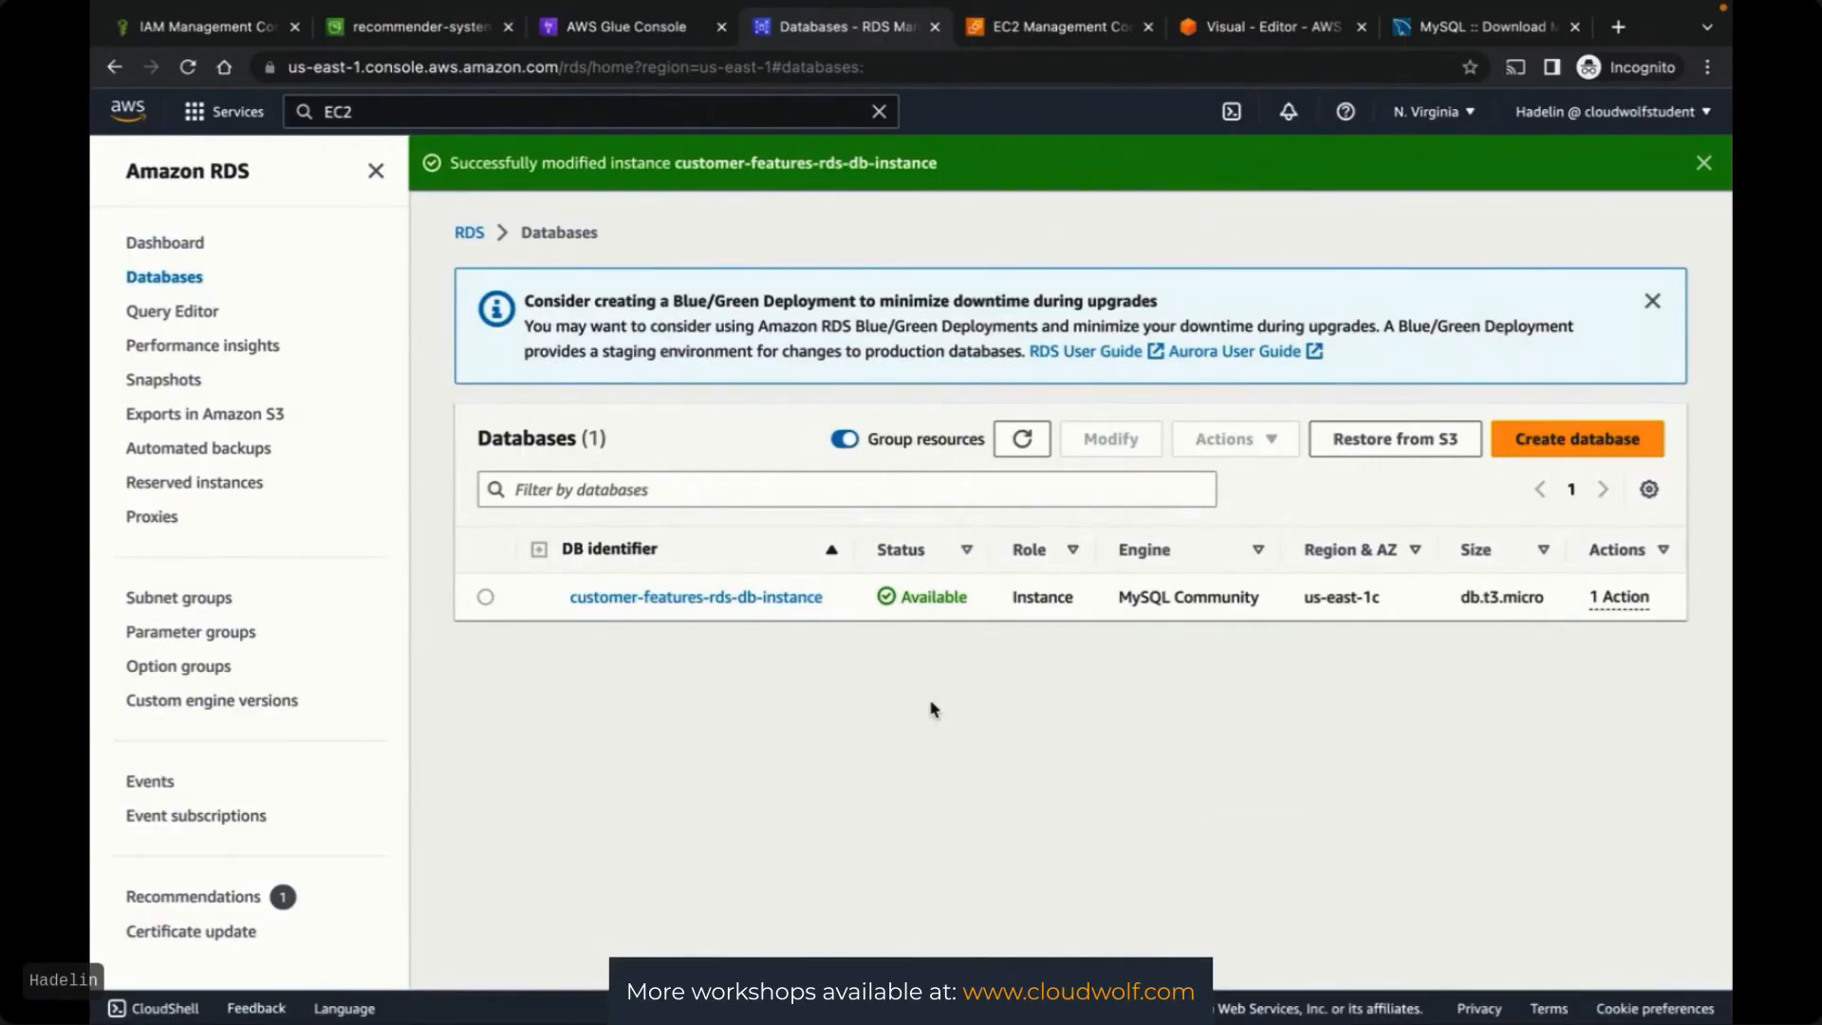
Switch to MySQL Workbench and test the new RDSConnection settings
key(ctrl+Up)
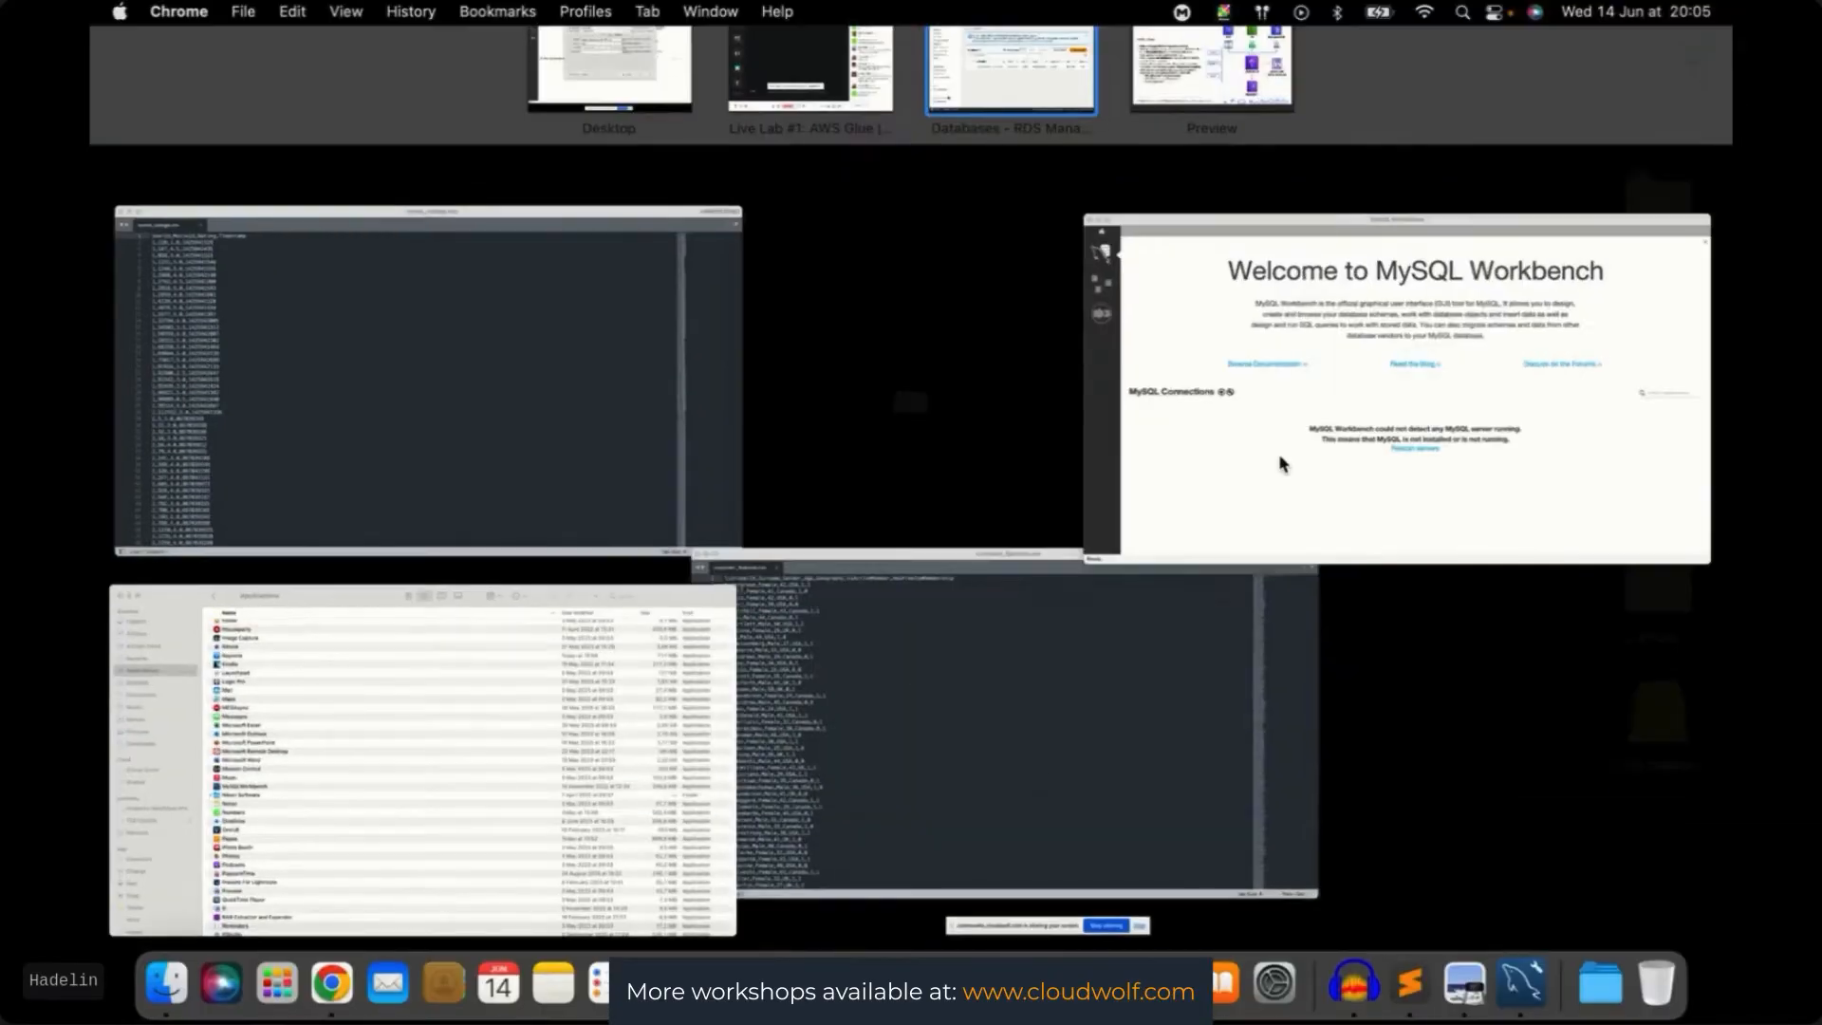
click(1281, 464)
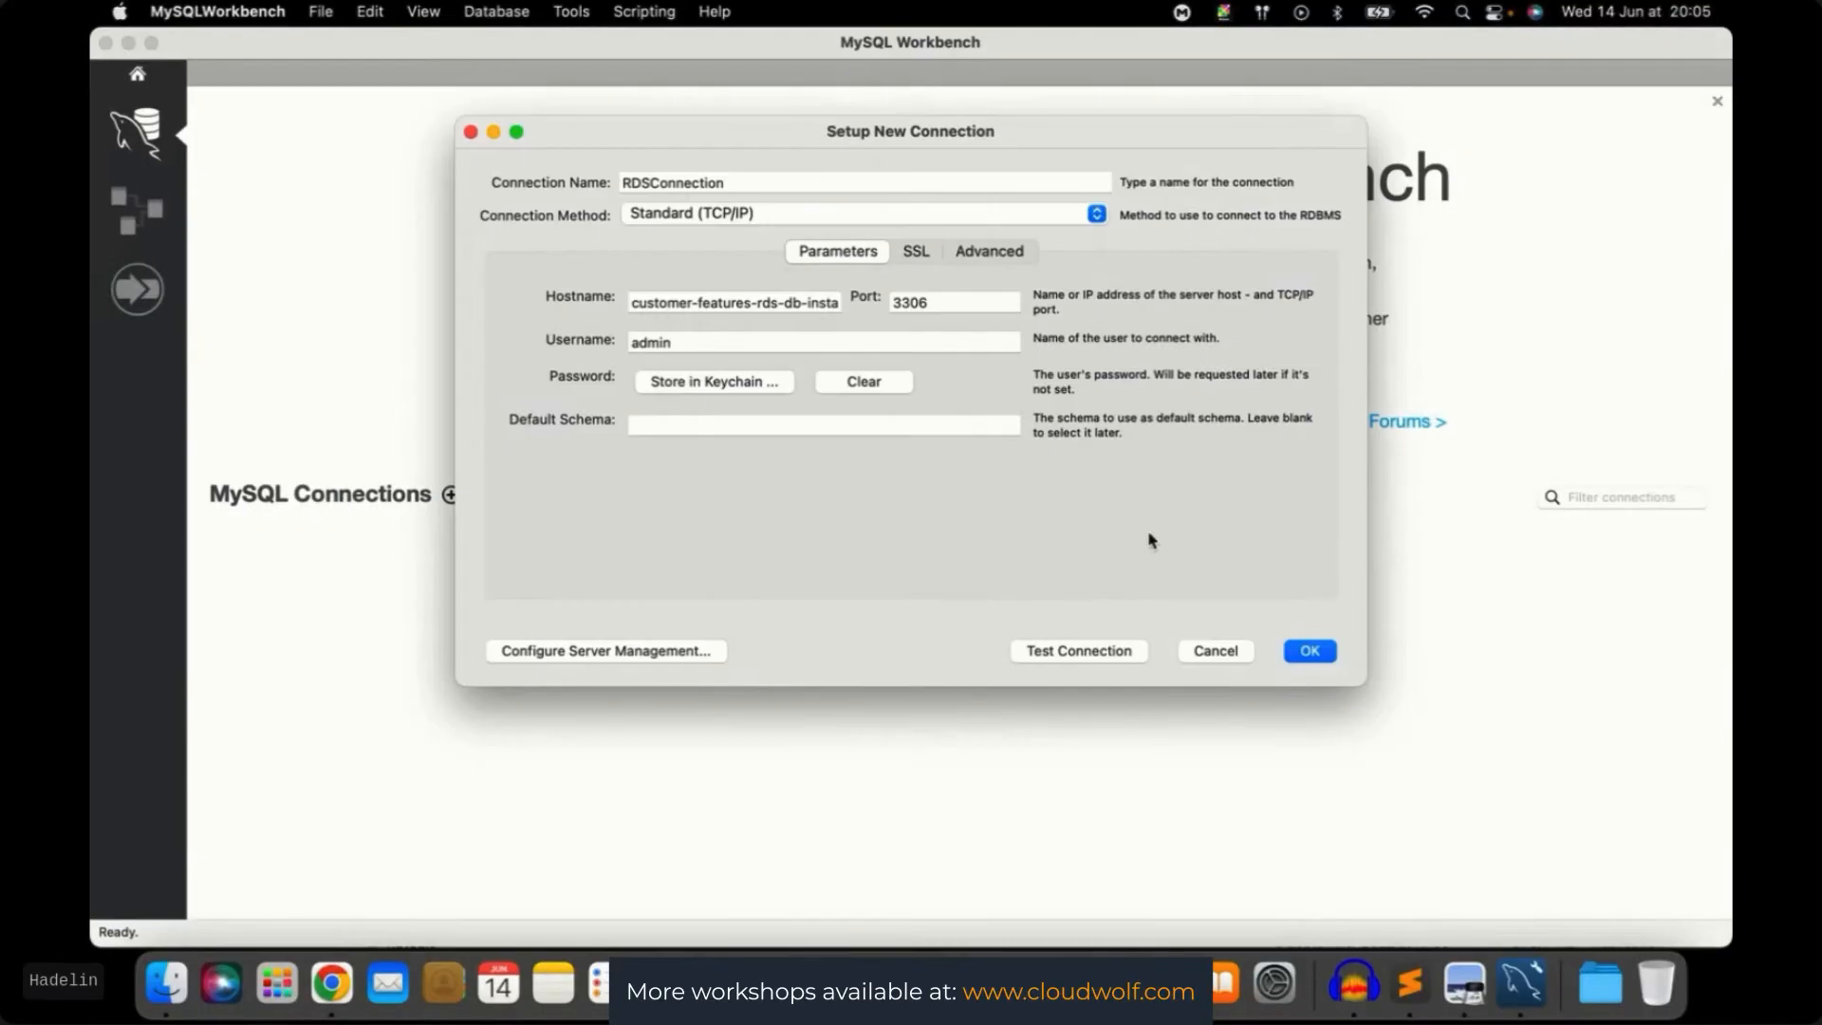
click(1079, 651)
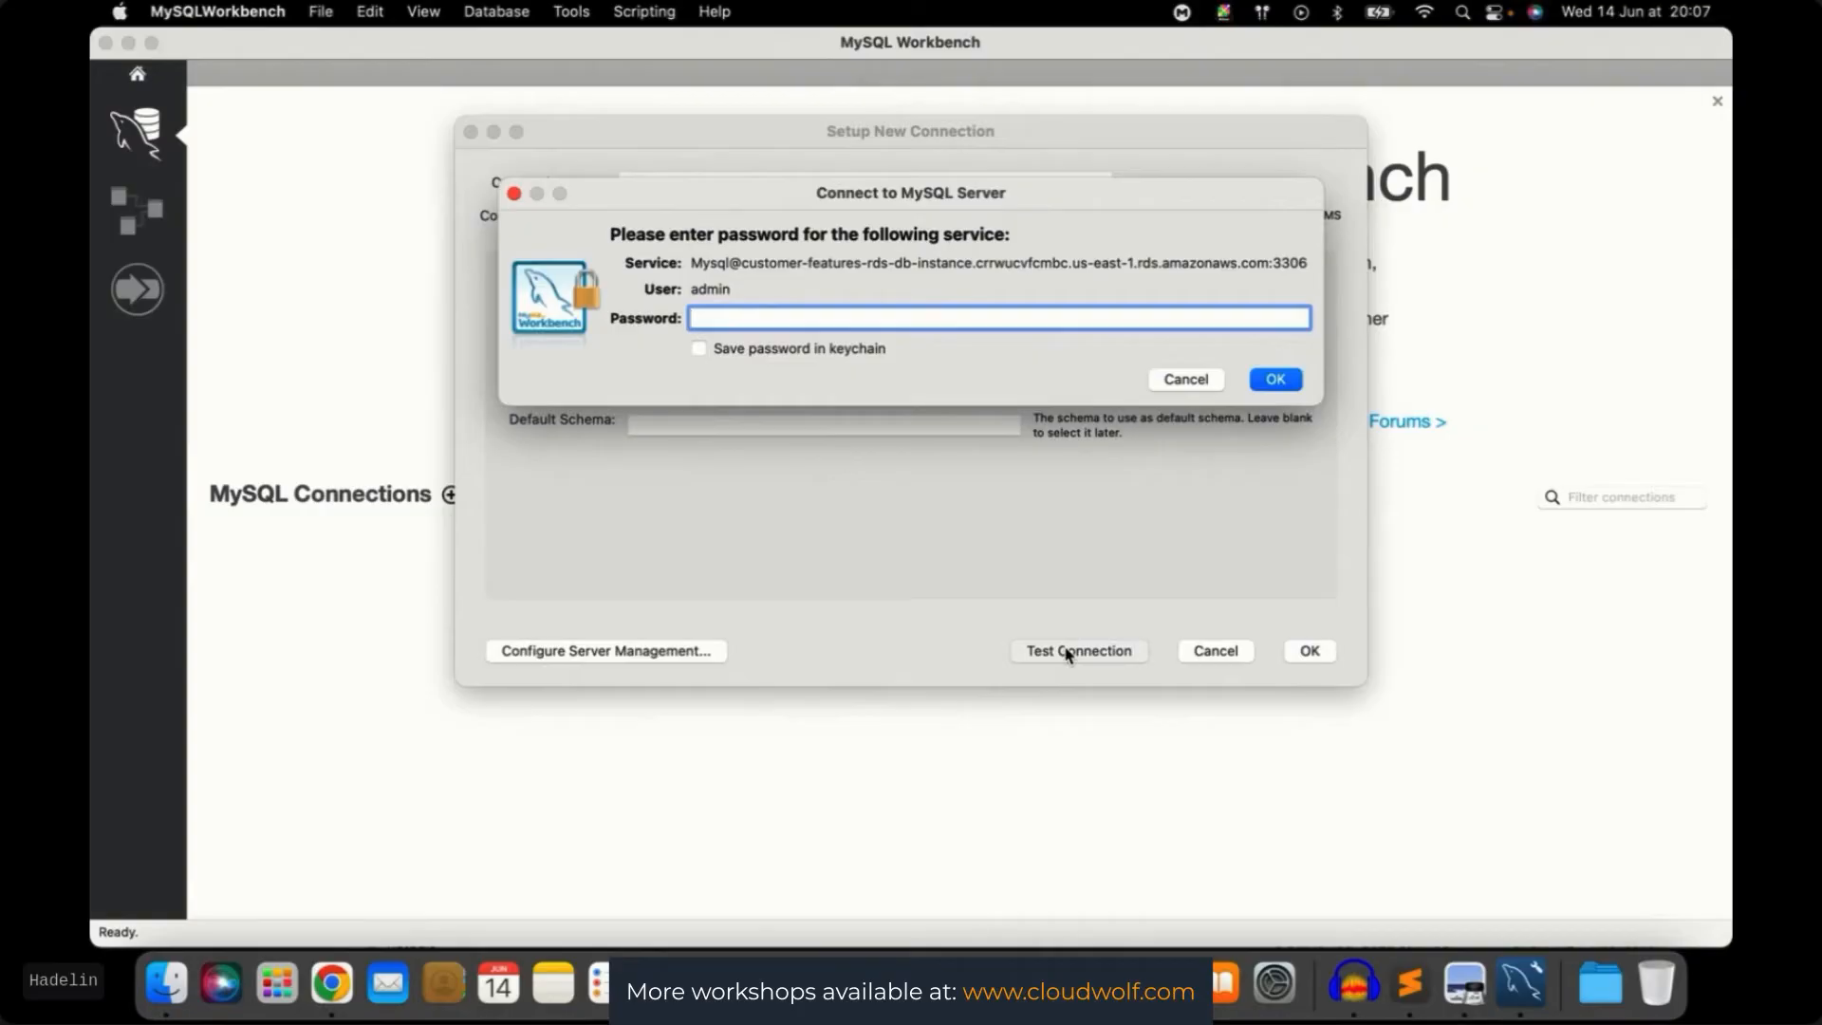
Return to MySQL Workbench and enter the admin password for the connection test
key(ctrl+Right)
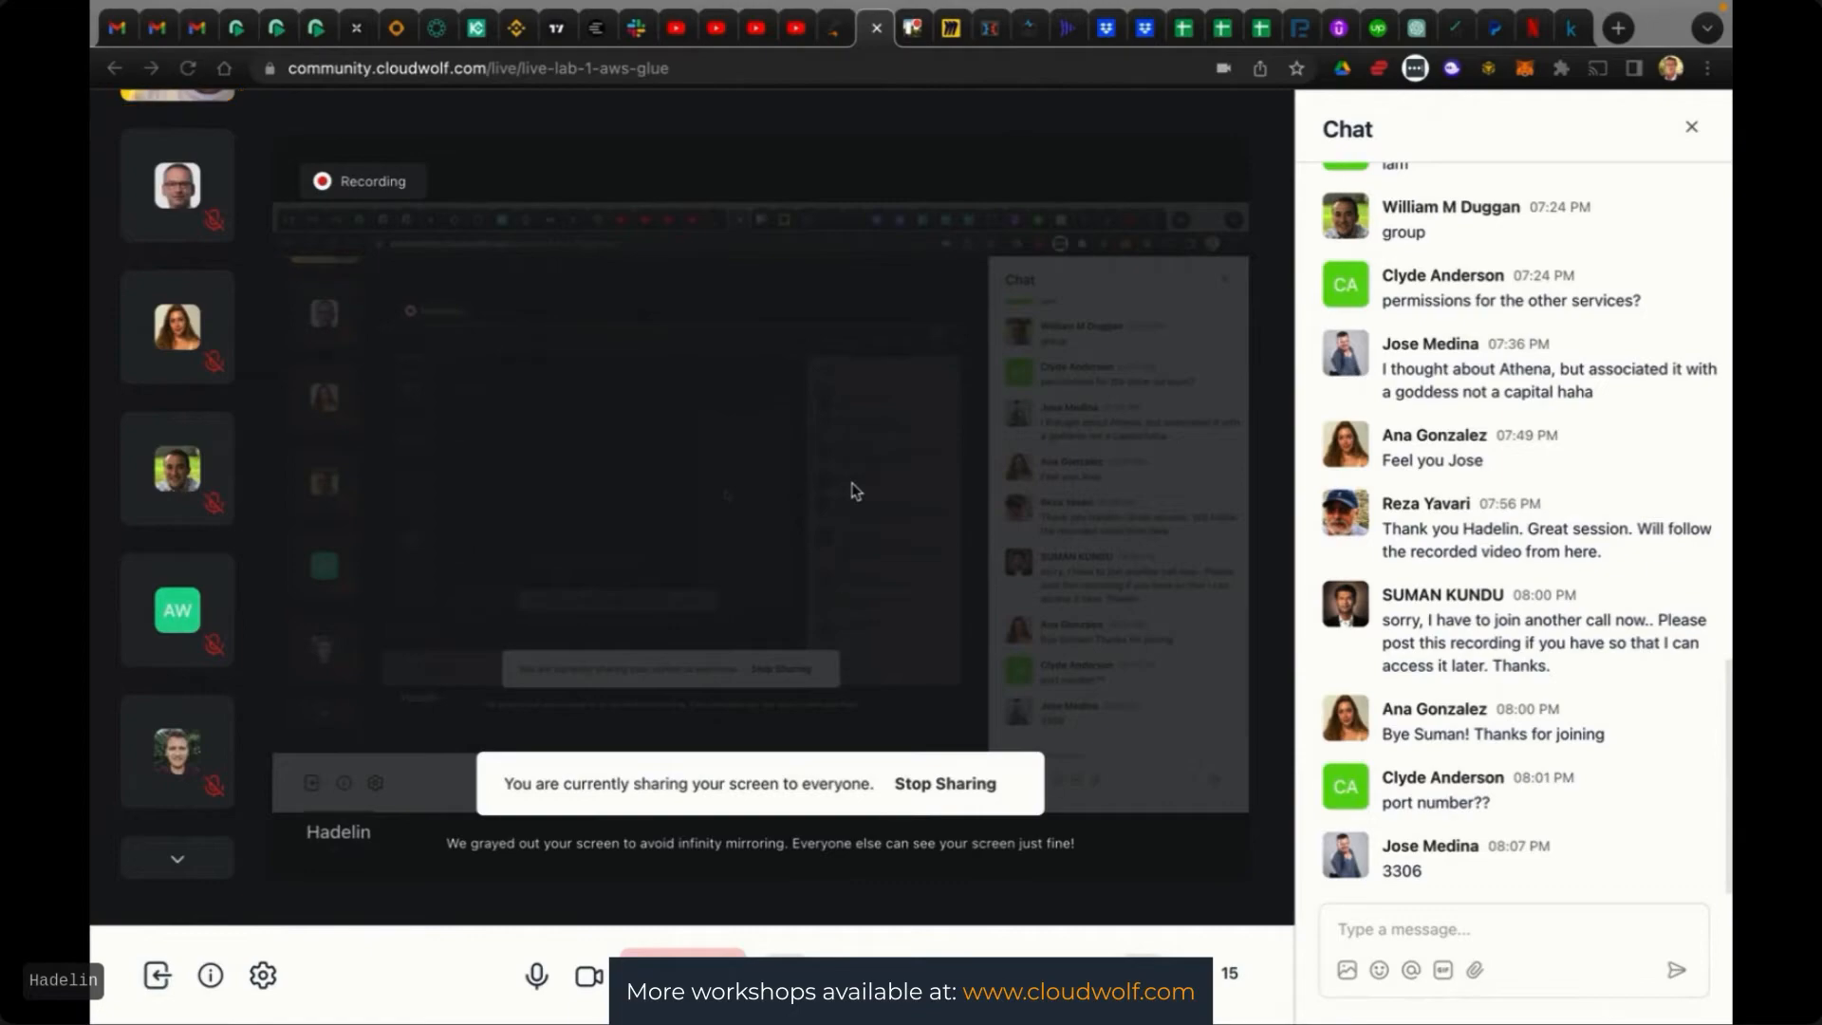
key(ctrl+Up)
click(1246, 441)
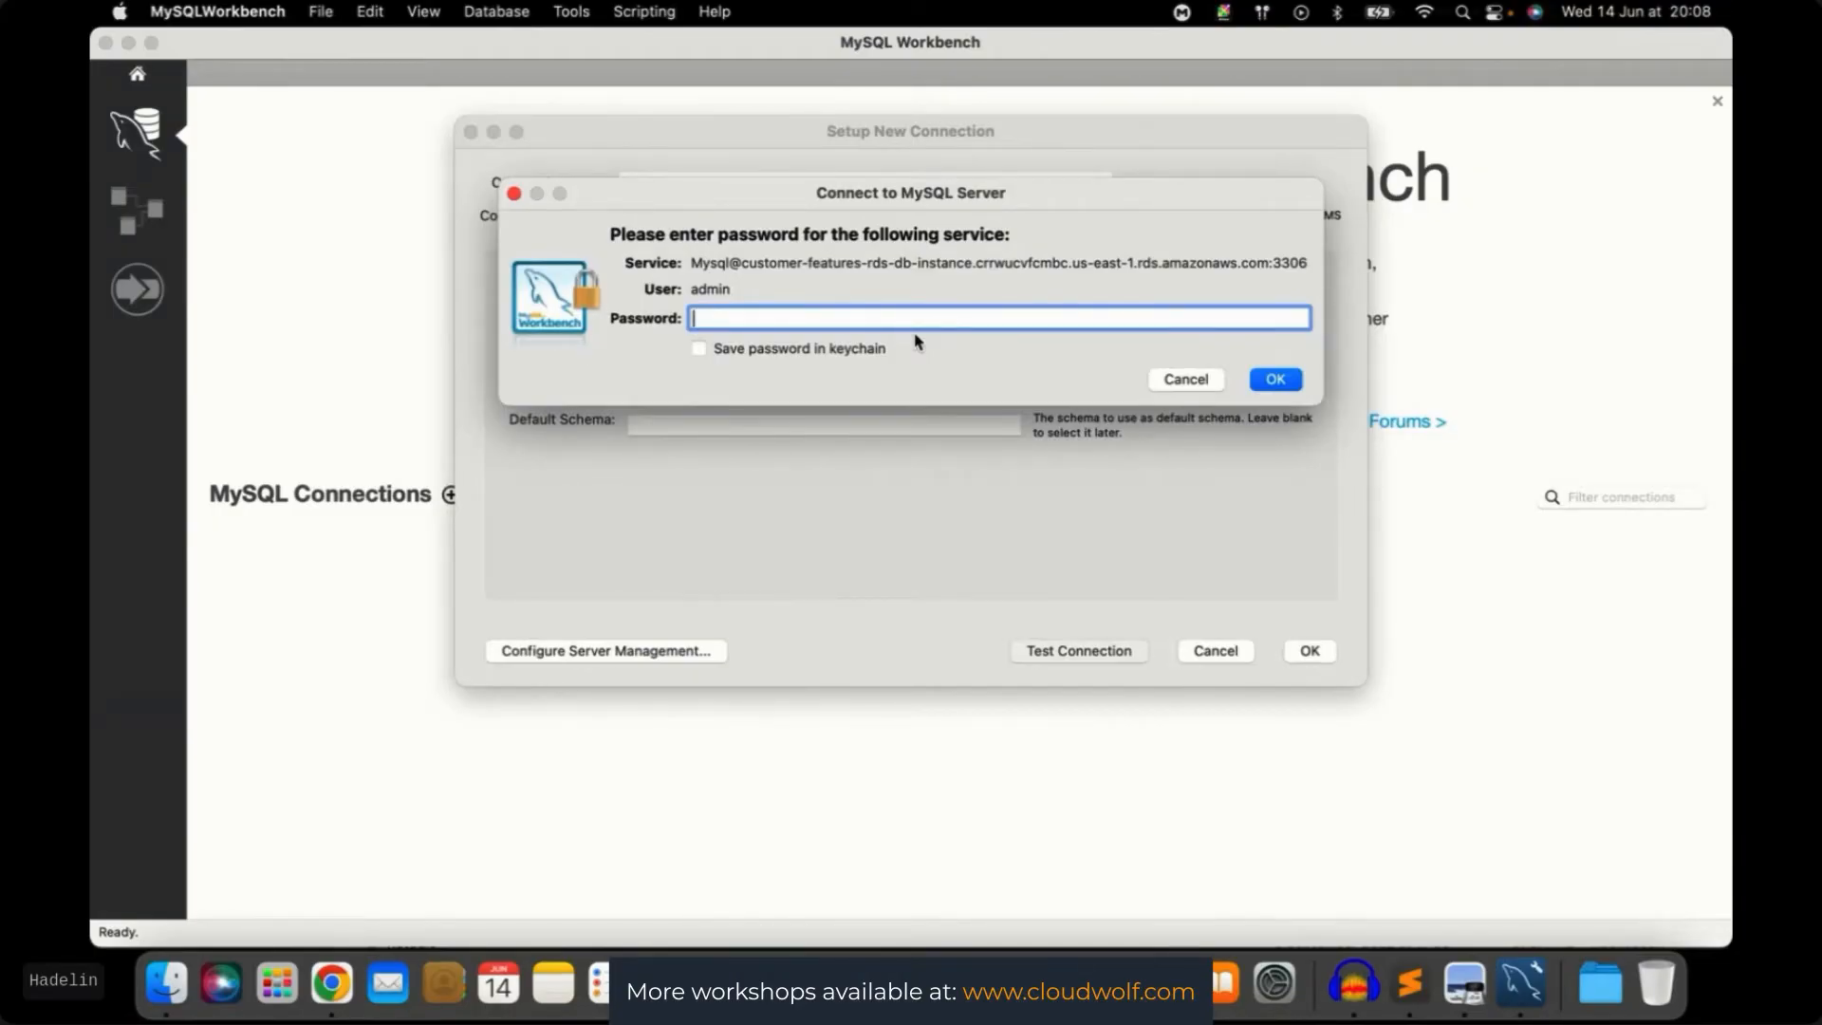
text(a)
text(•••••••••••)
text(•)
click(1274, 379)
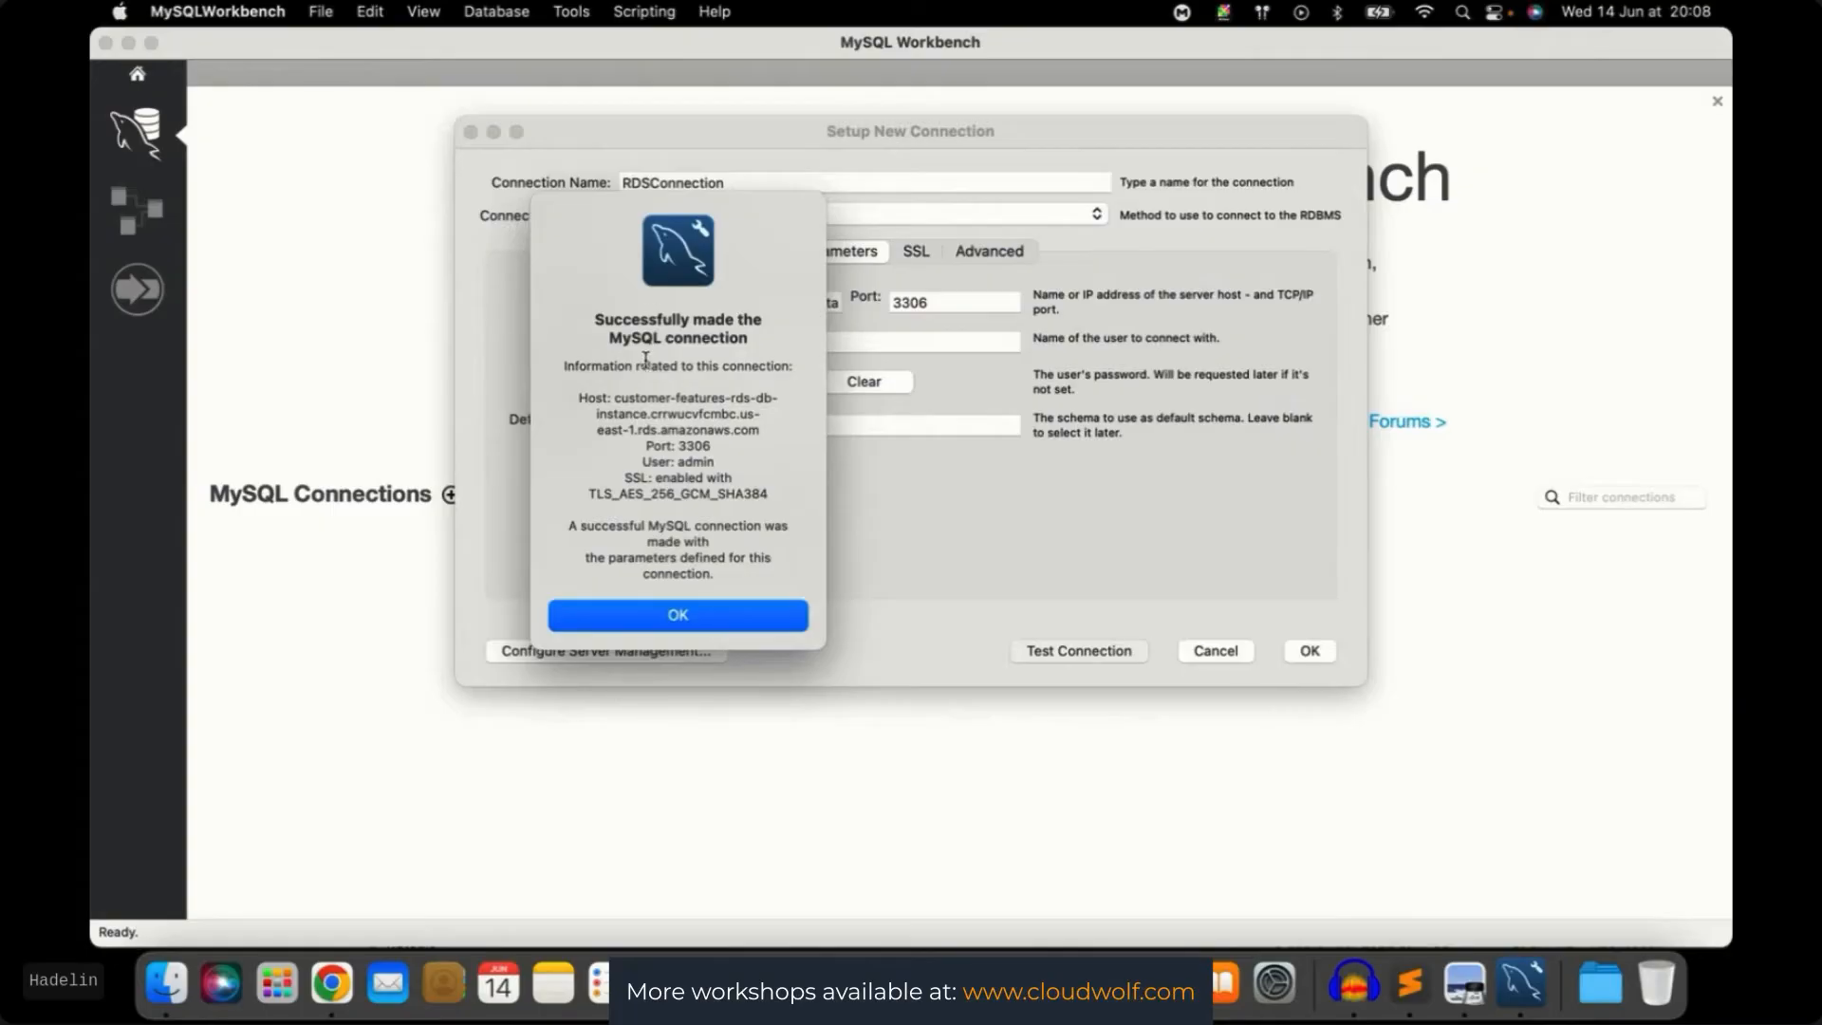
Dismiss the success message, save RDSConnection and open it in a SQL editor
click(690, 618)
click(1310, 652)
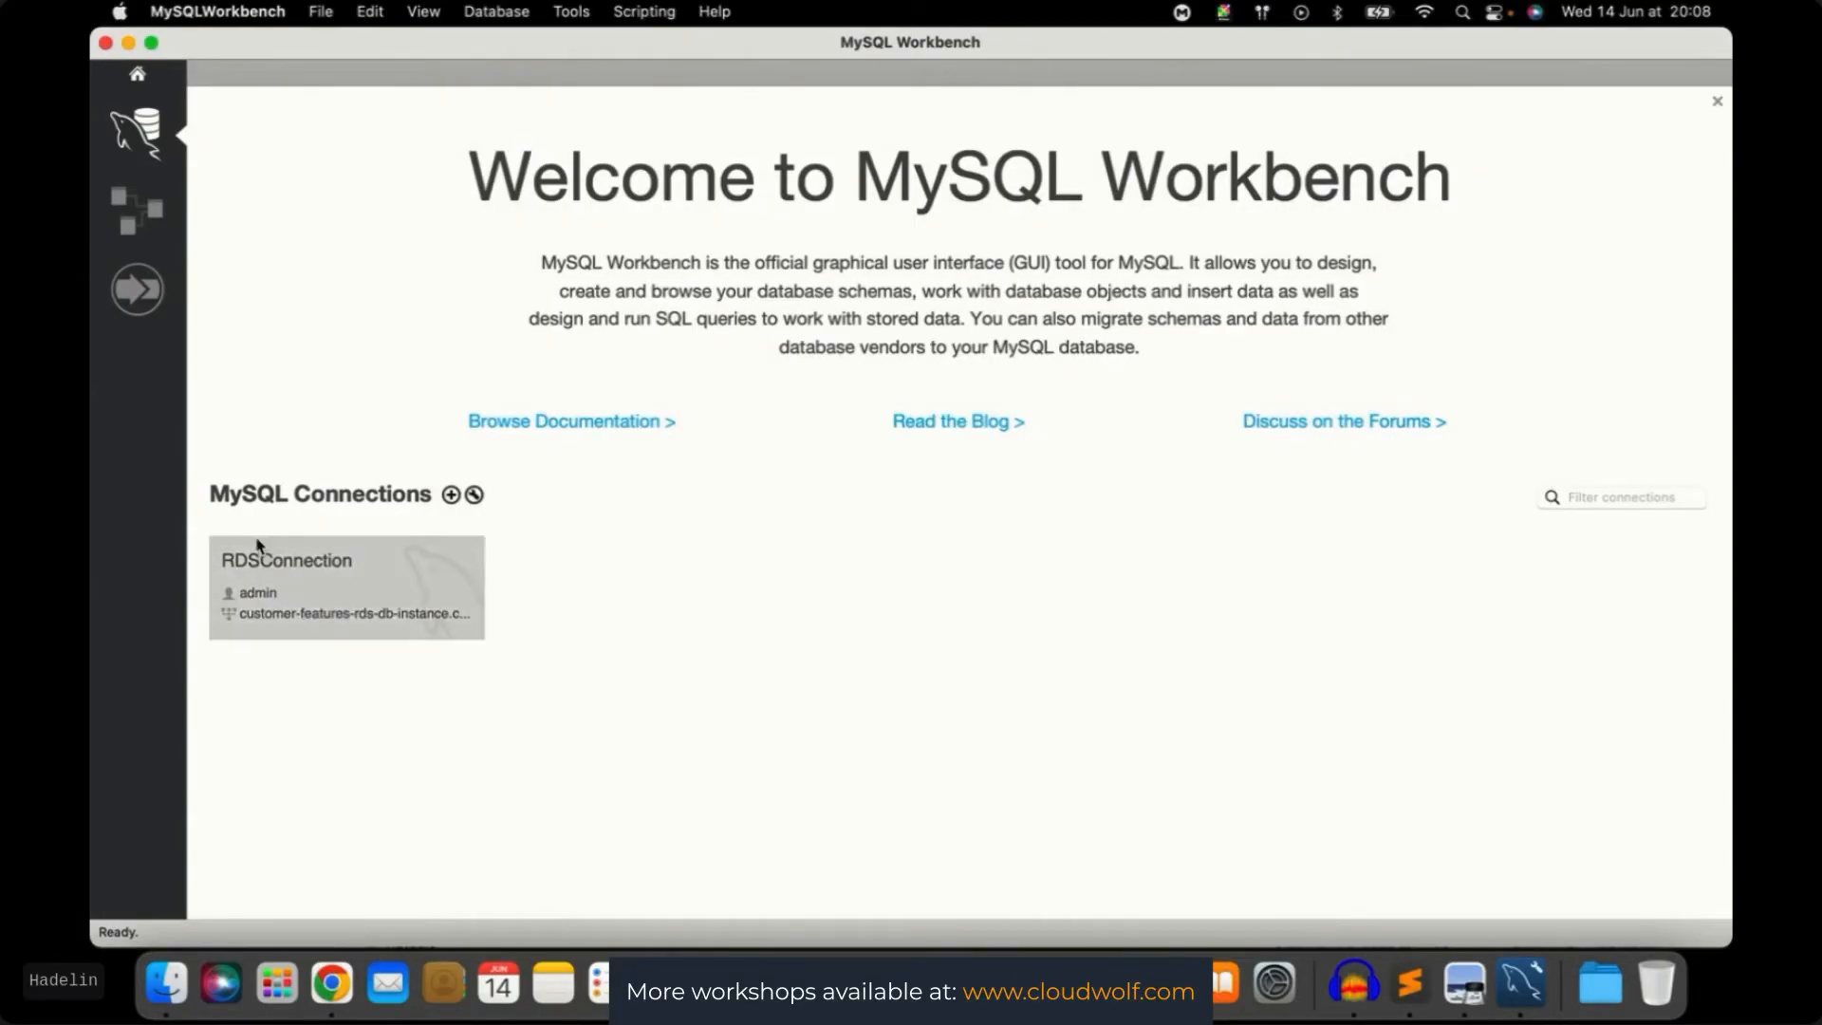
click(339, 594)
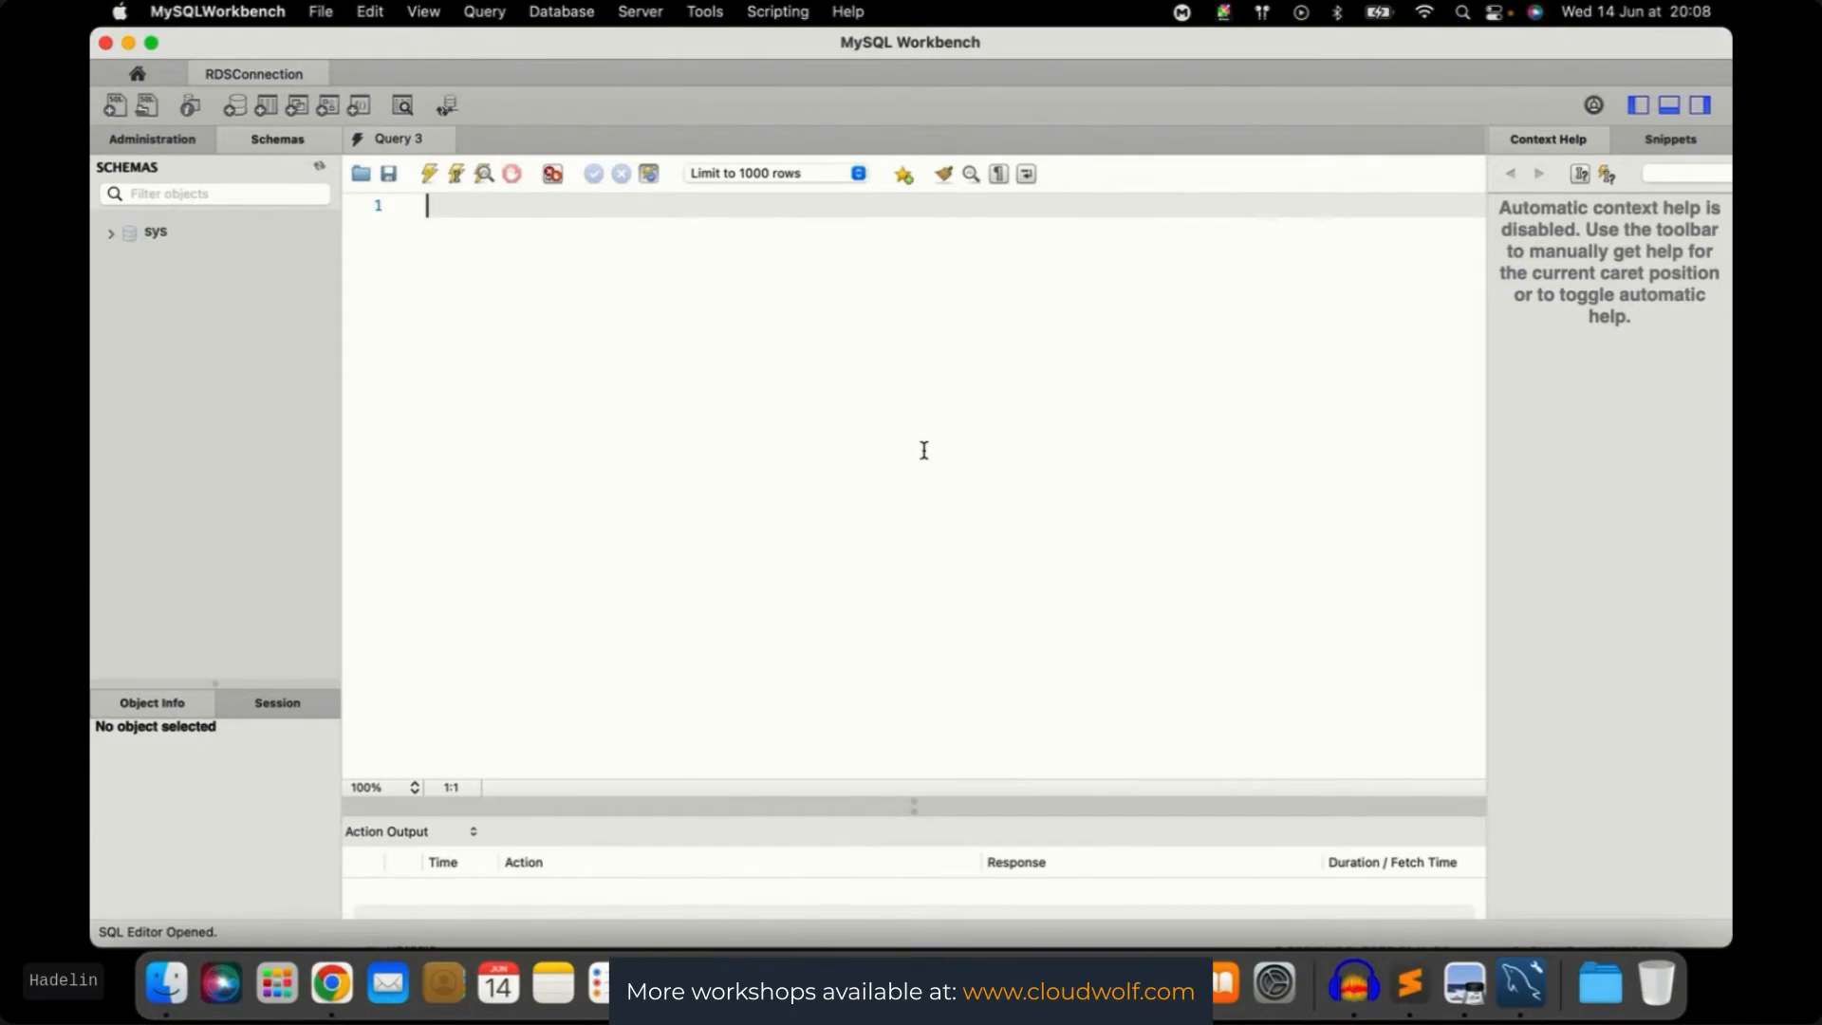
Run 'create database customerfeaturesdatabase' in the SQL editor
text(create_dta)
key(BackSpace)
key(BackSpace)
key(BackSpace)
text(database )
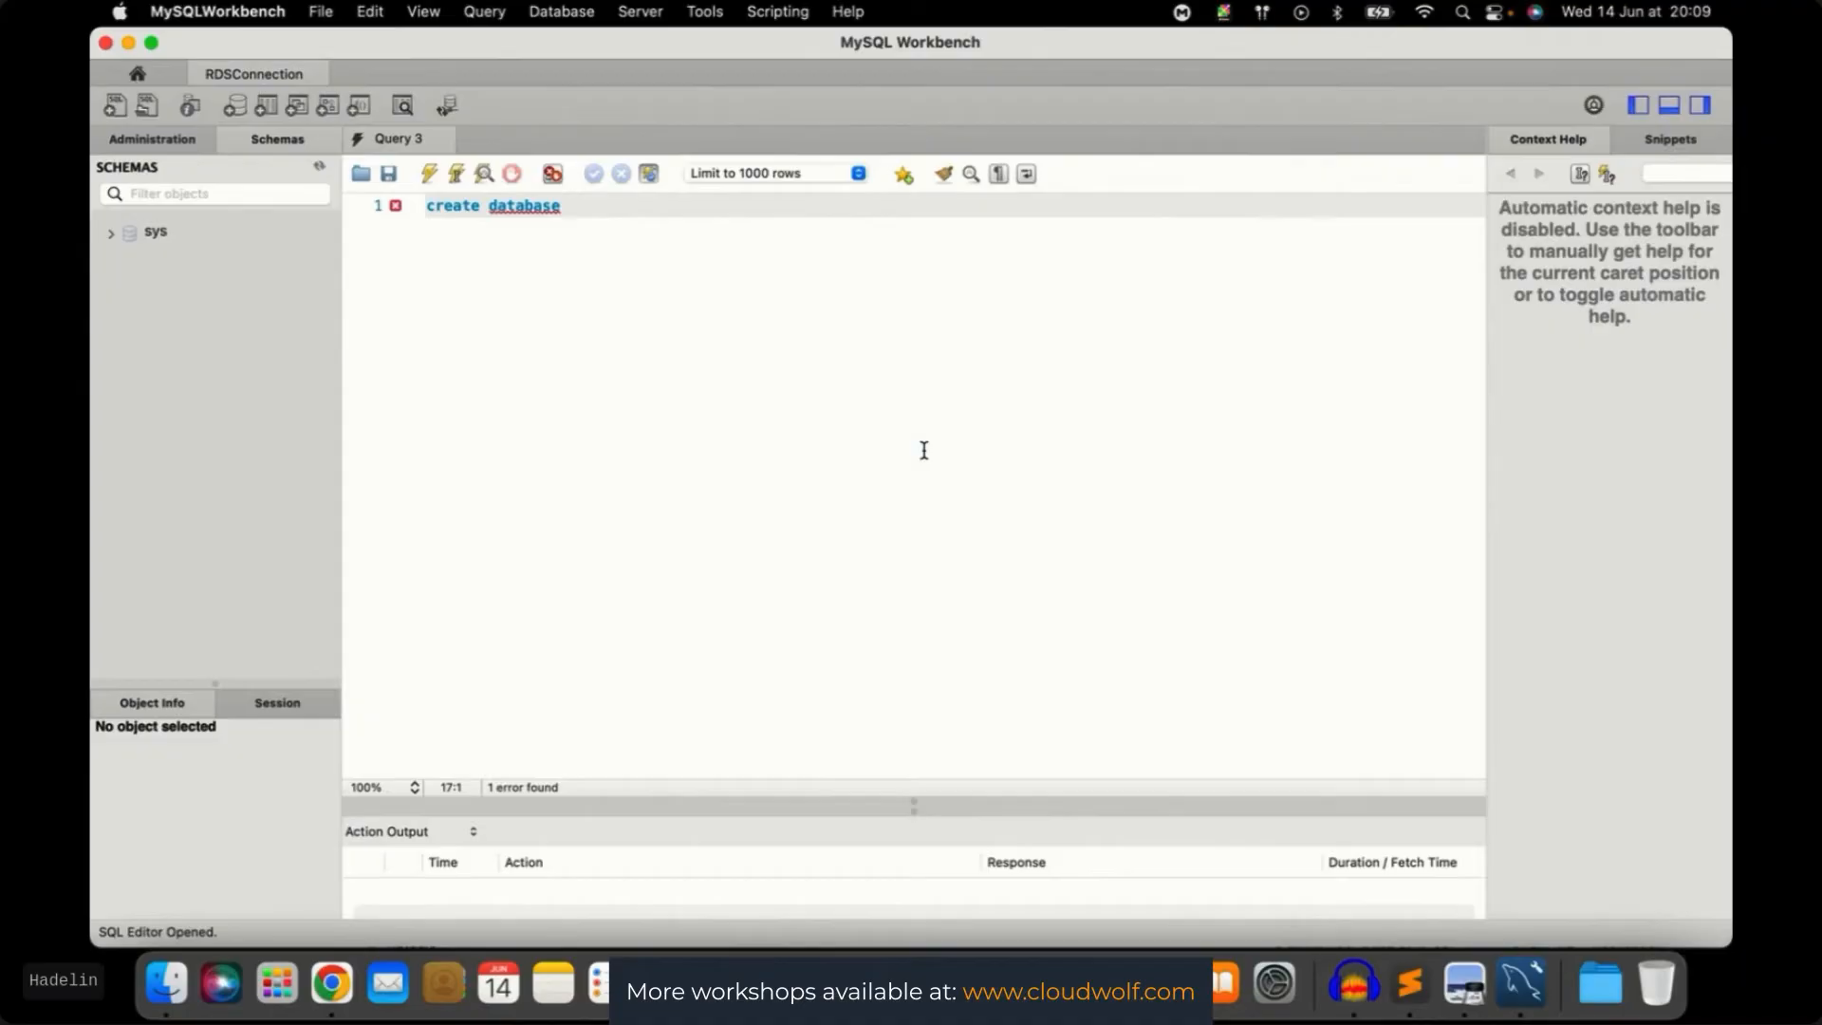
text(customerfeatures)
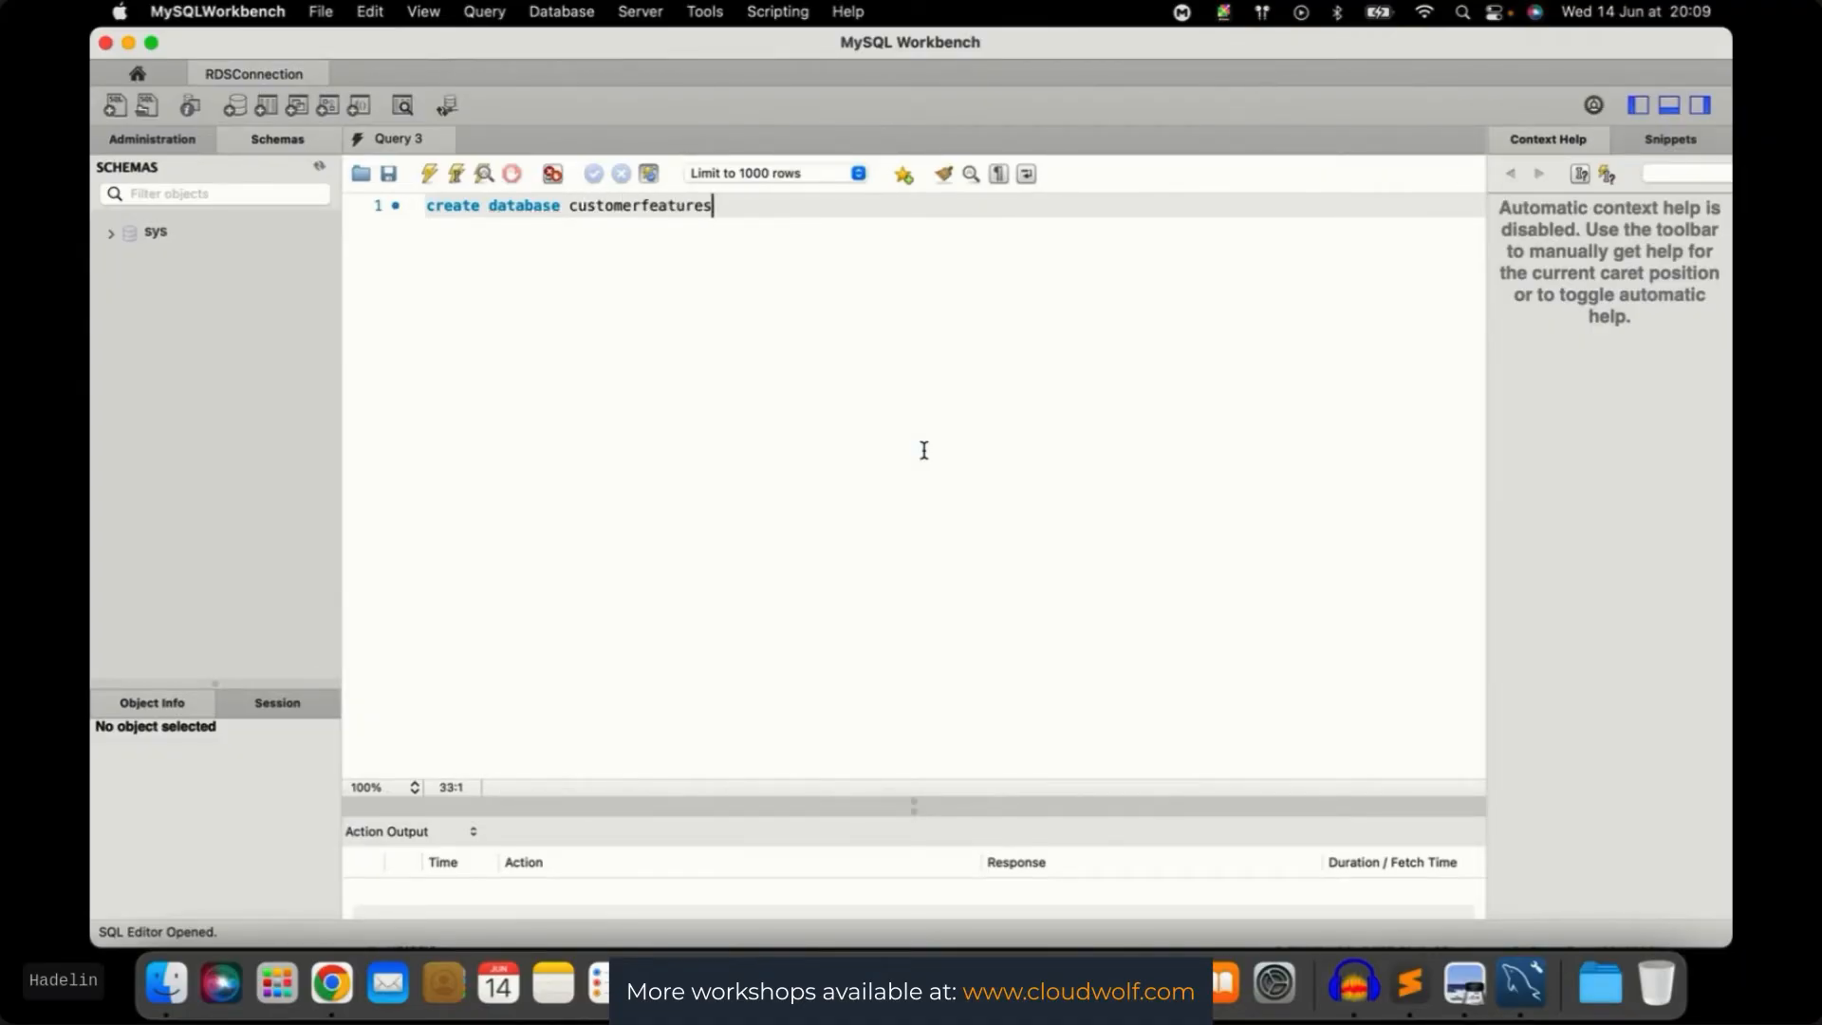
text(database)
key(super+a)
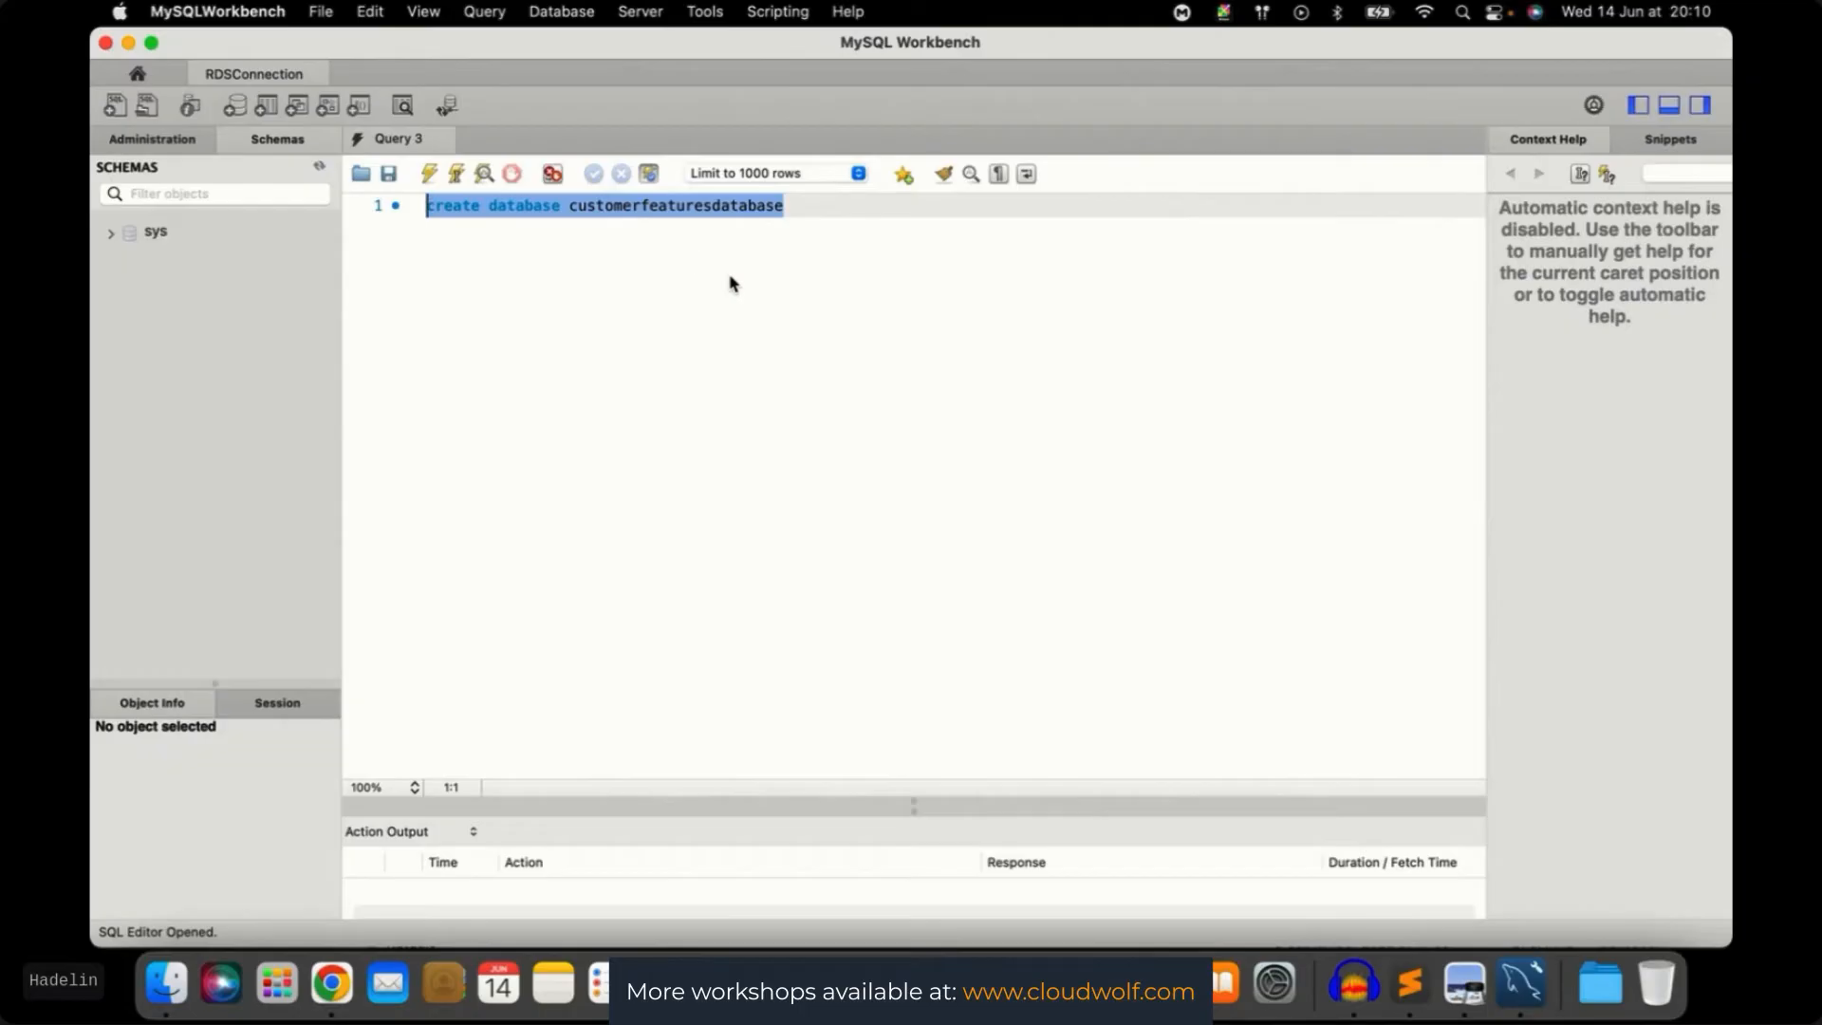
key(super+Return)
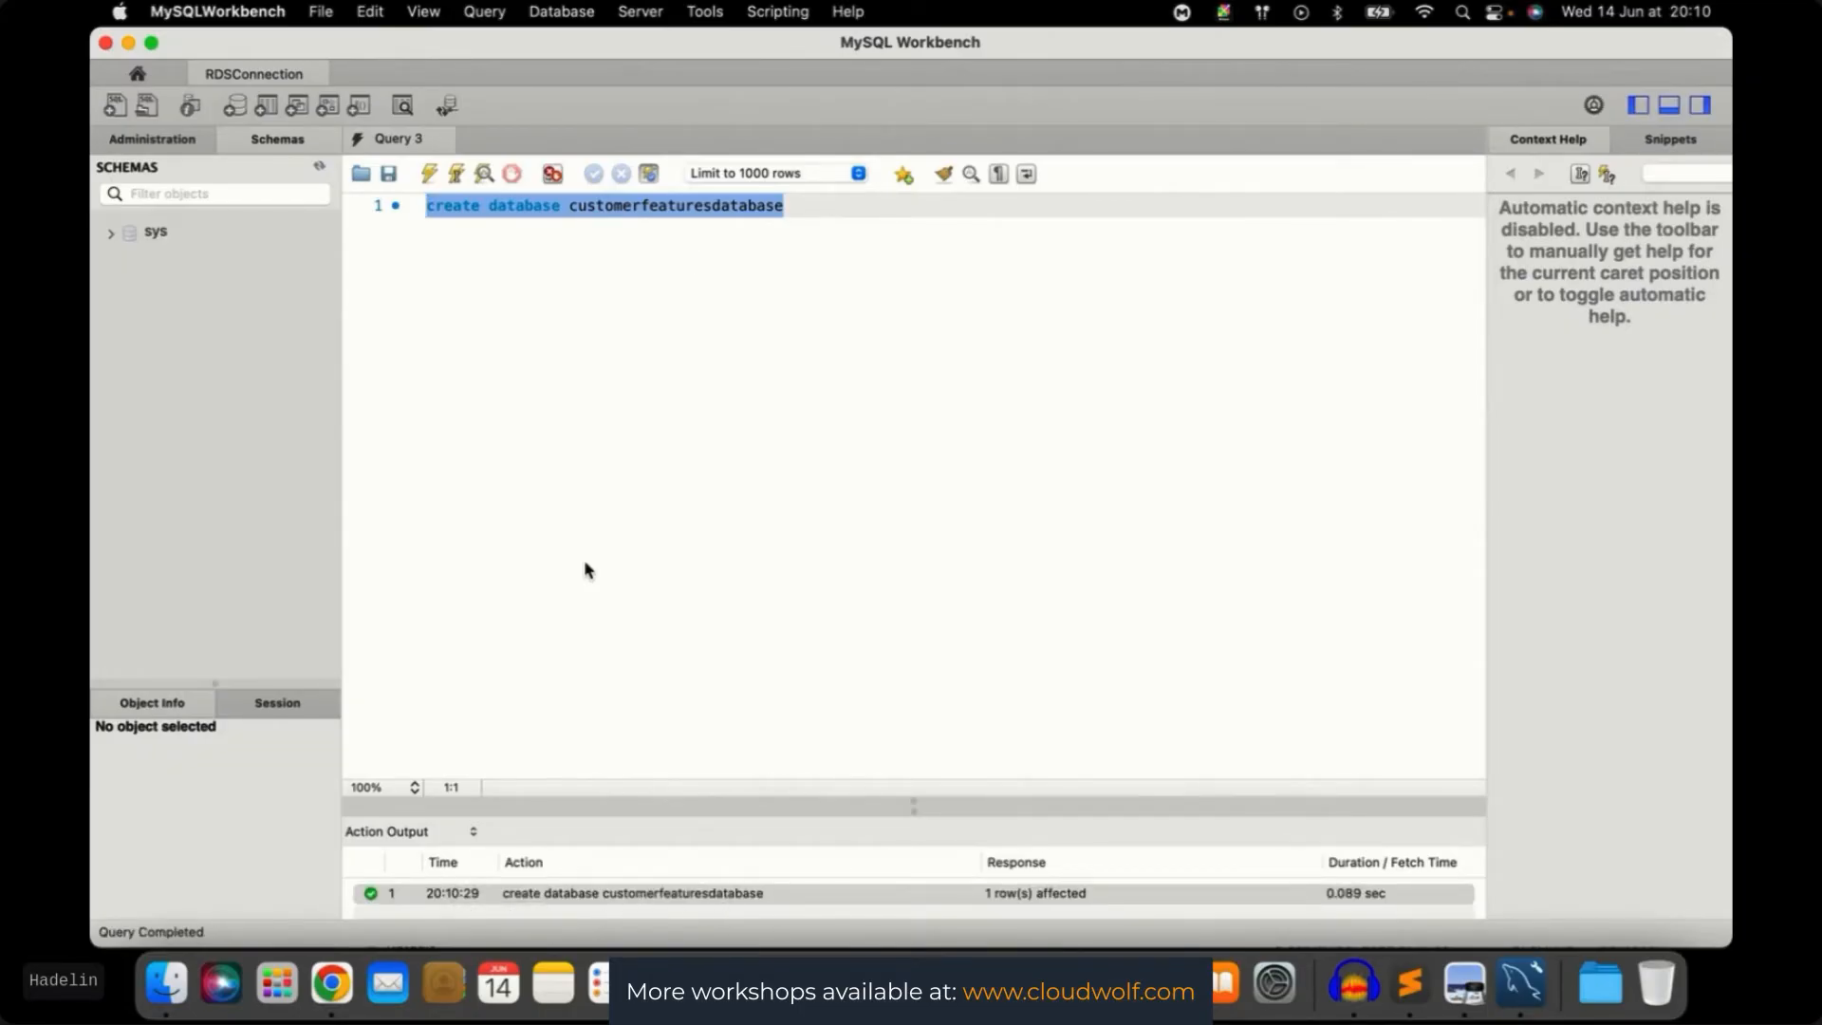
Refresh Schemas and expand customerfeaturesdatabase down to its Tables
click(318, 168)
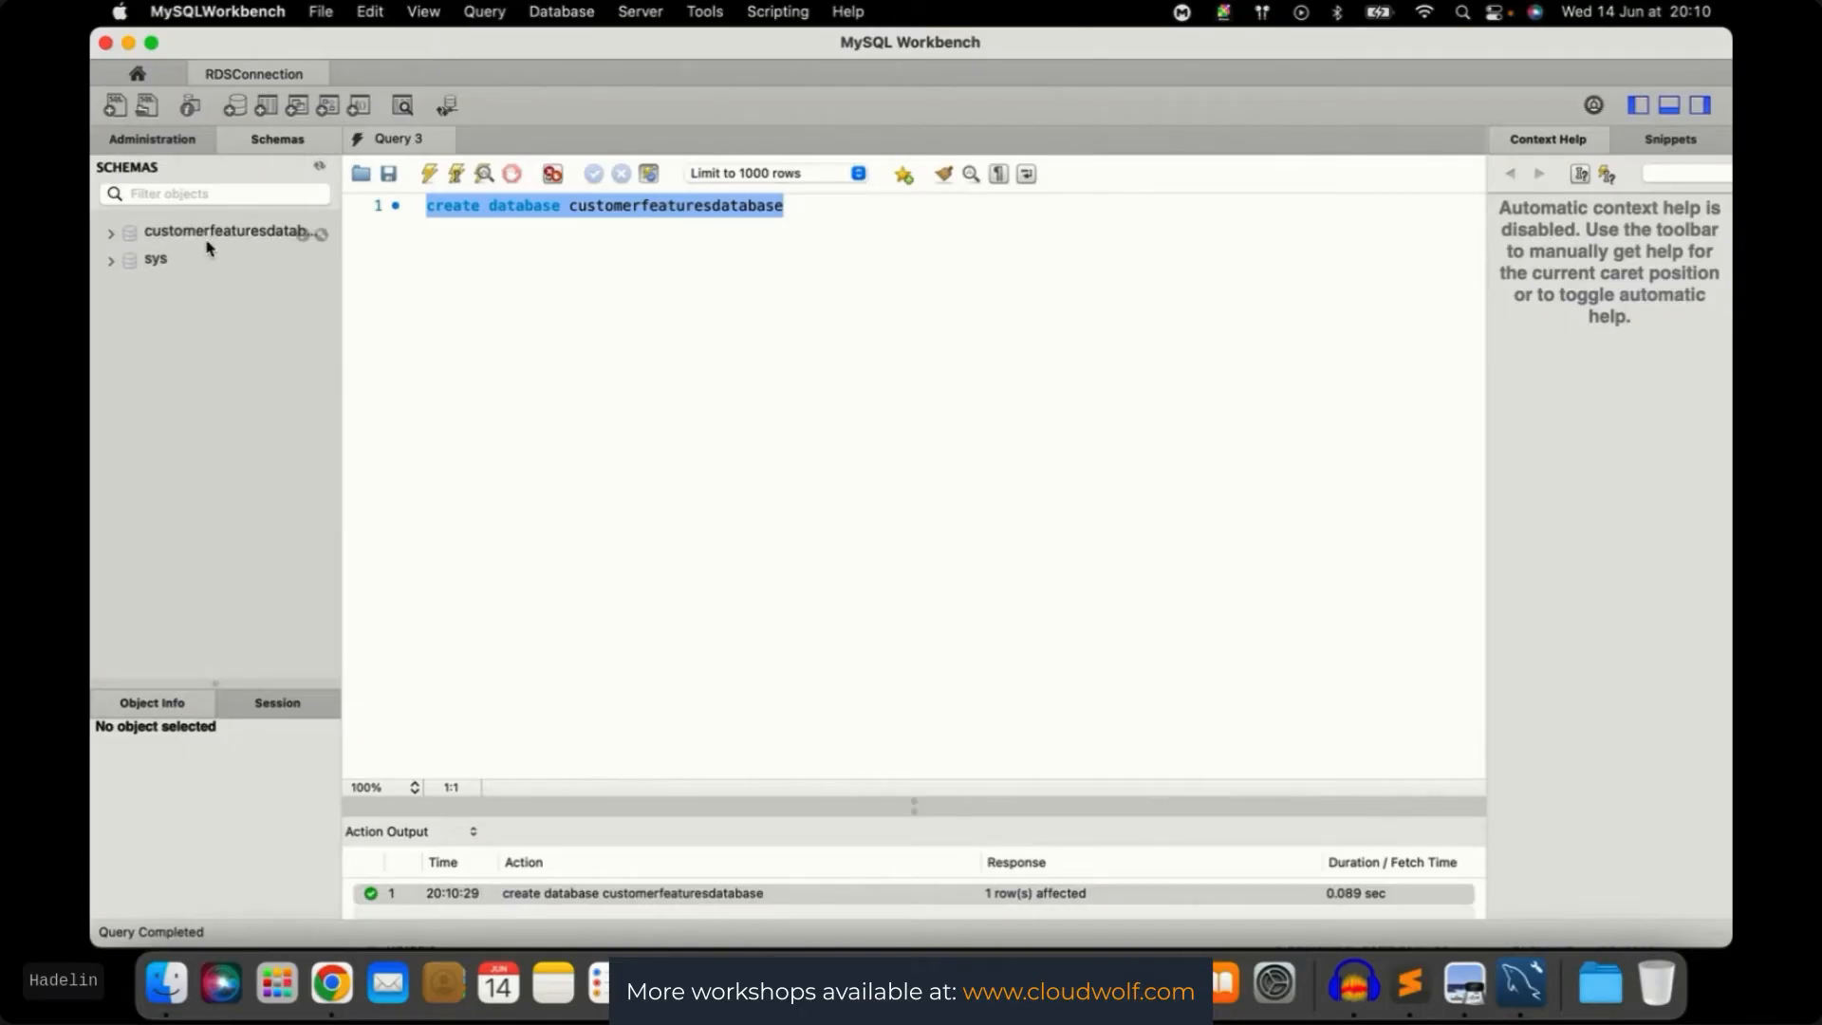
click(111, 234)
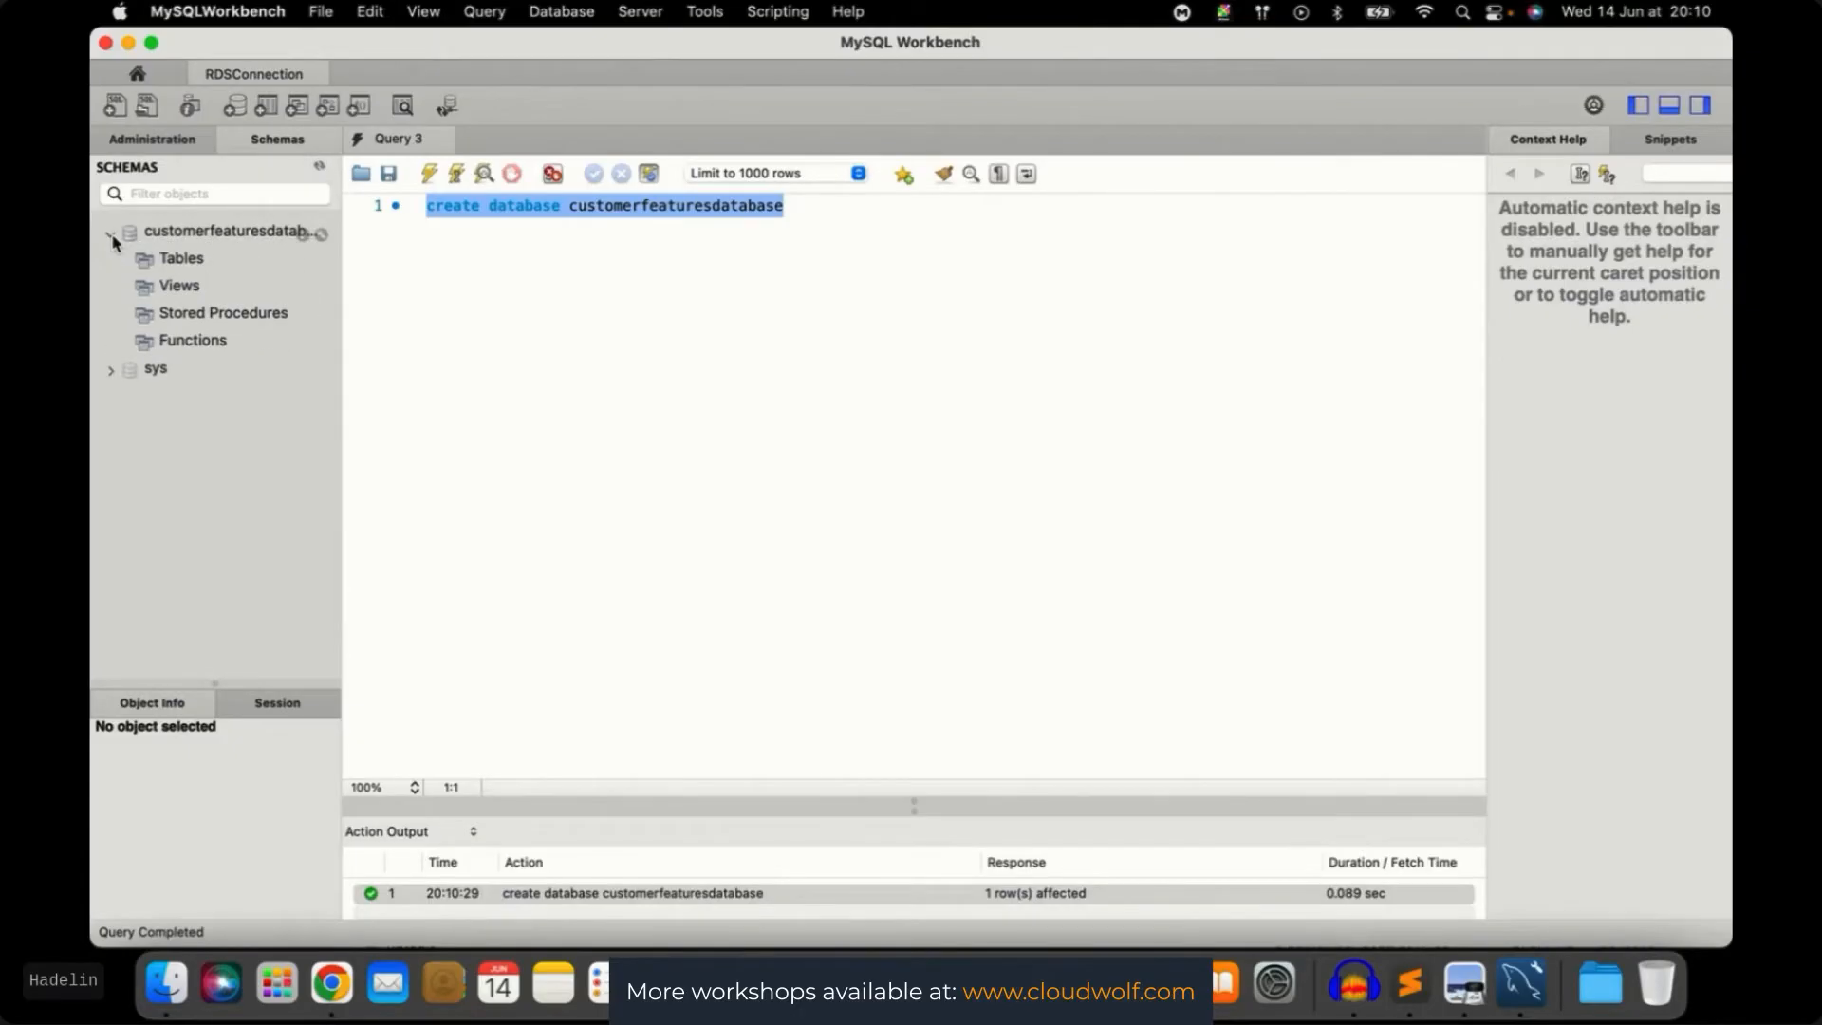
click(183, 262)
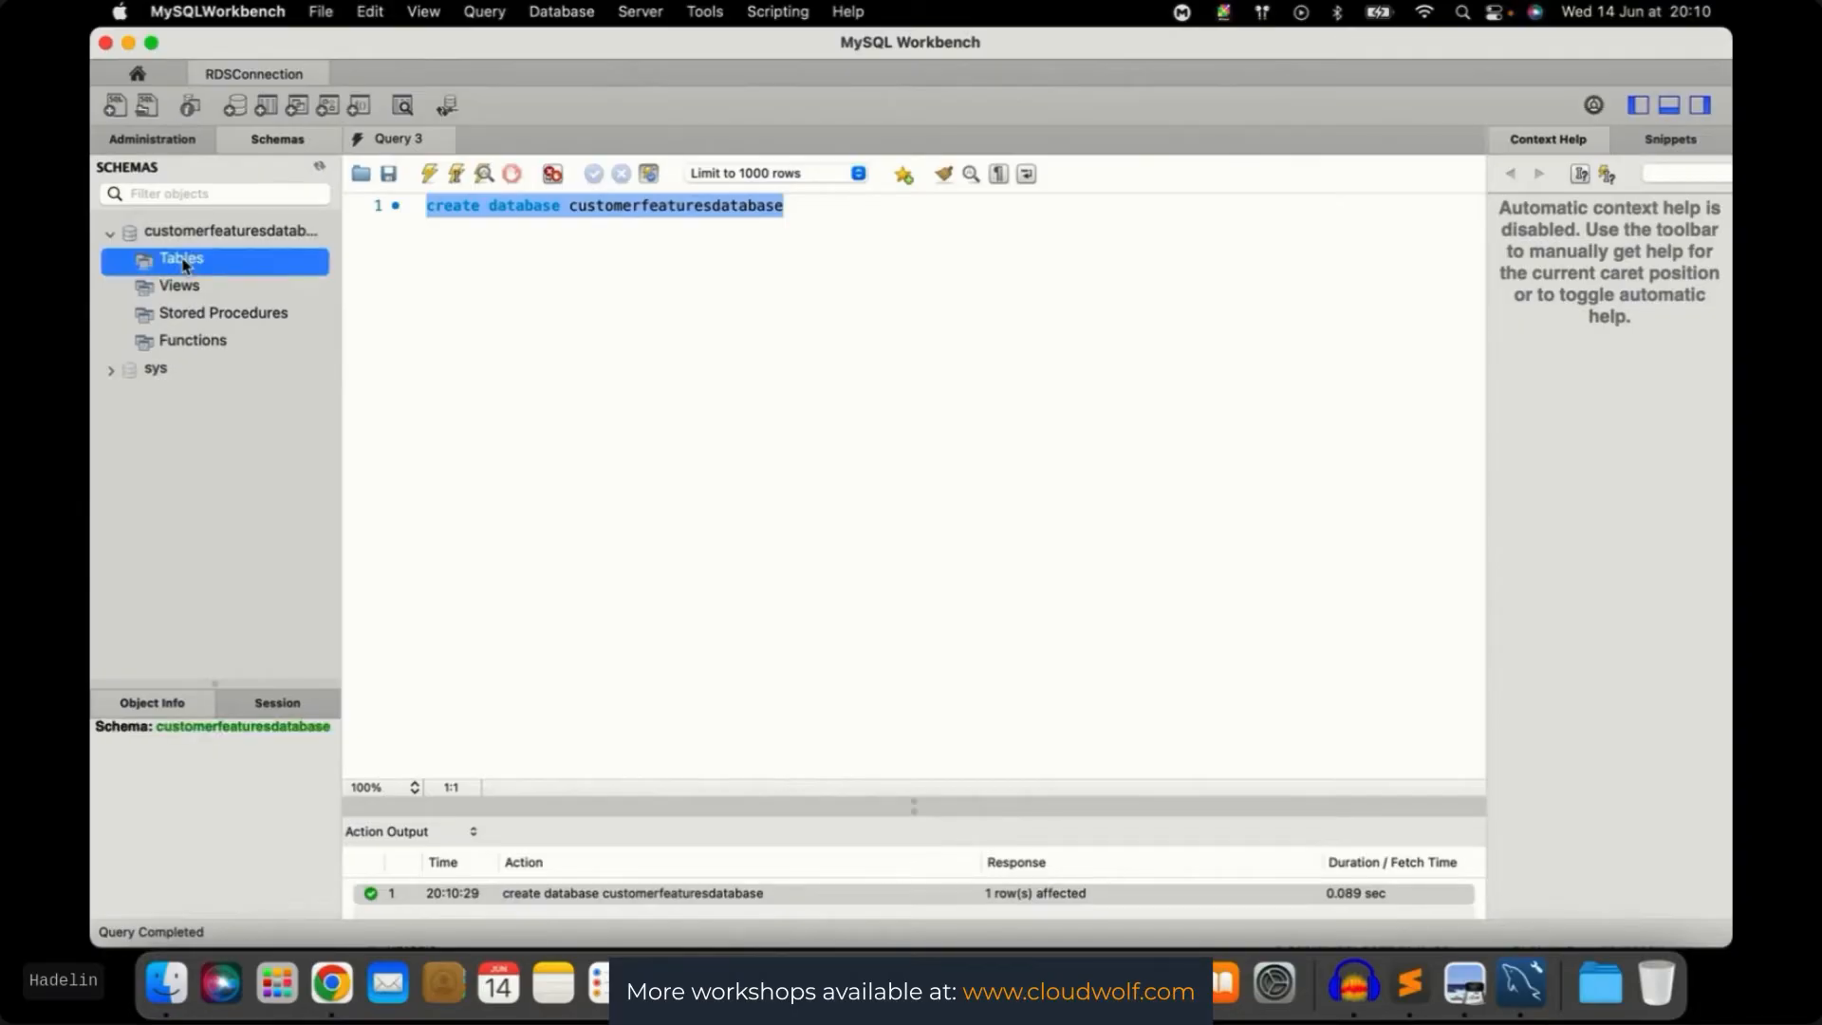
Start a Table Data Import on the schema's Tables using Small Data/customer_features.csv
right_click(183, 264)
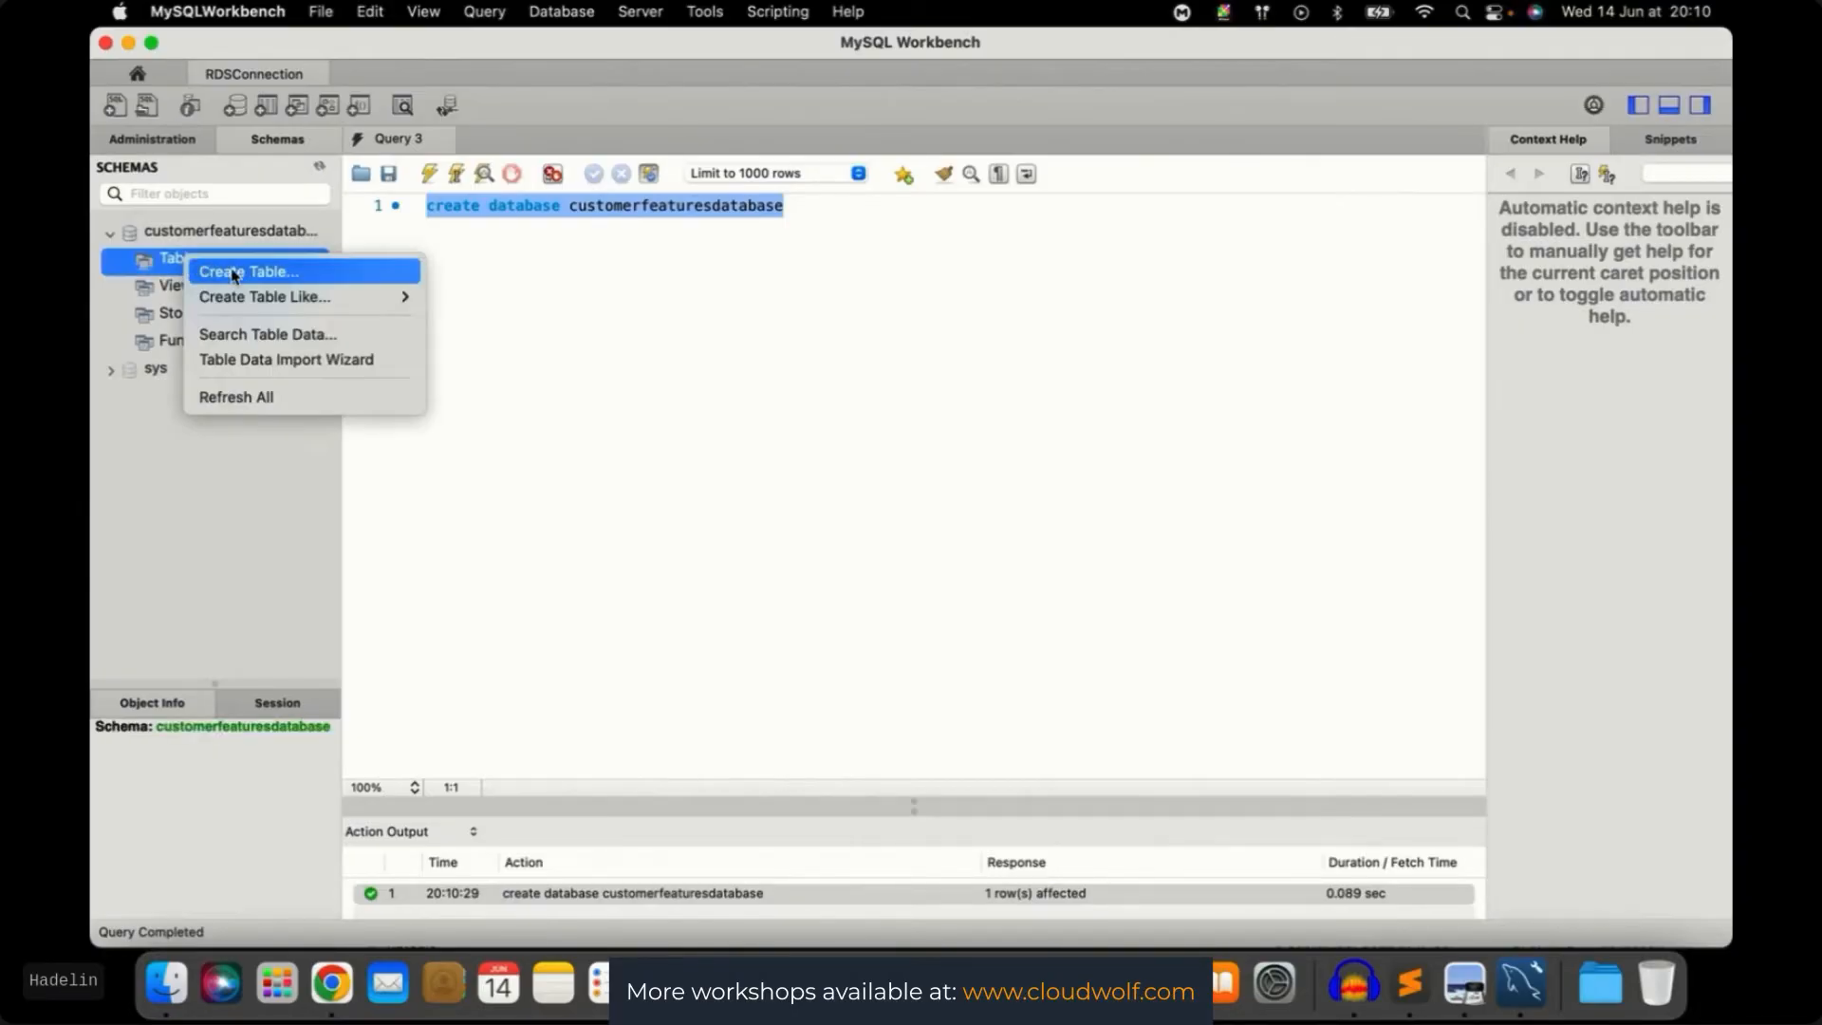
click(266, 360)
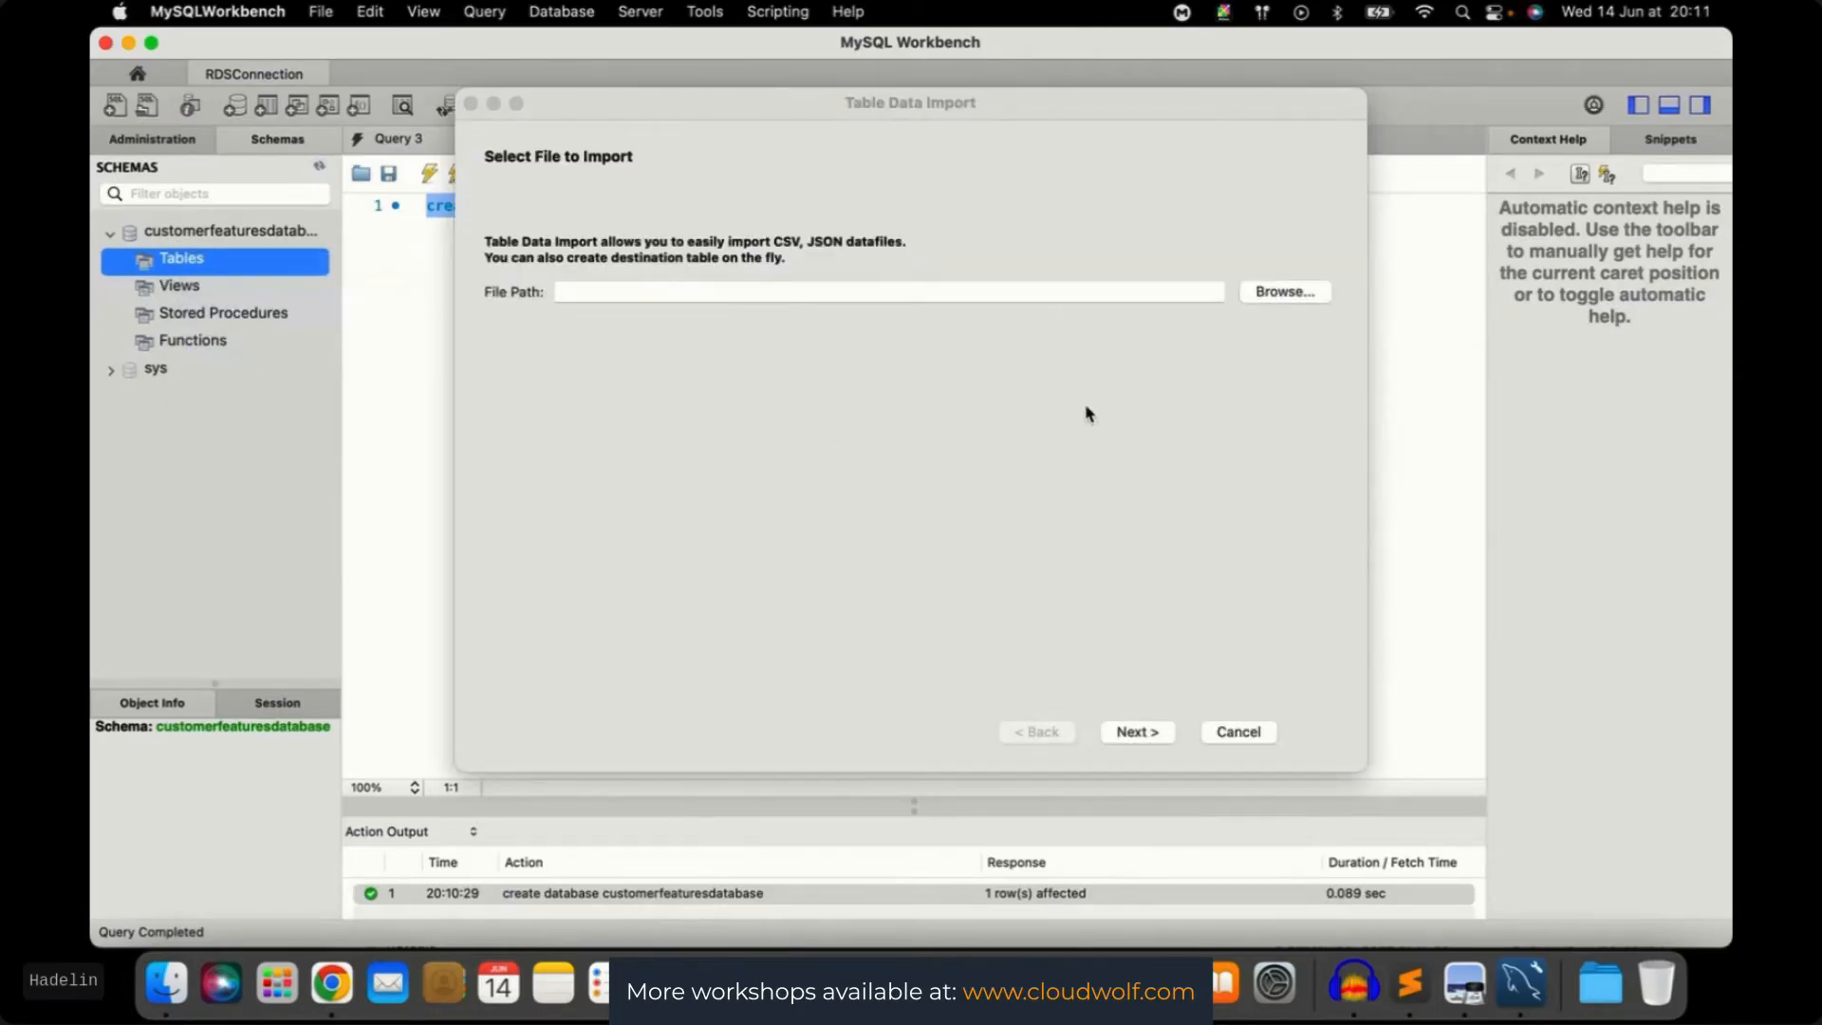
click(1284, 295)
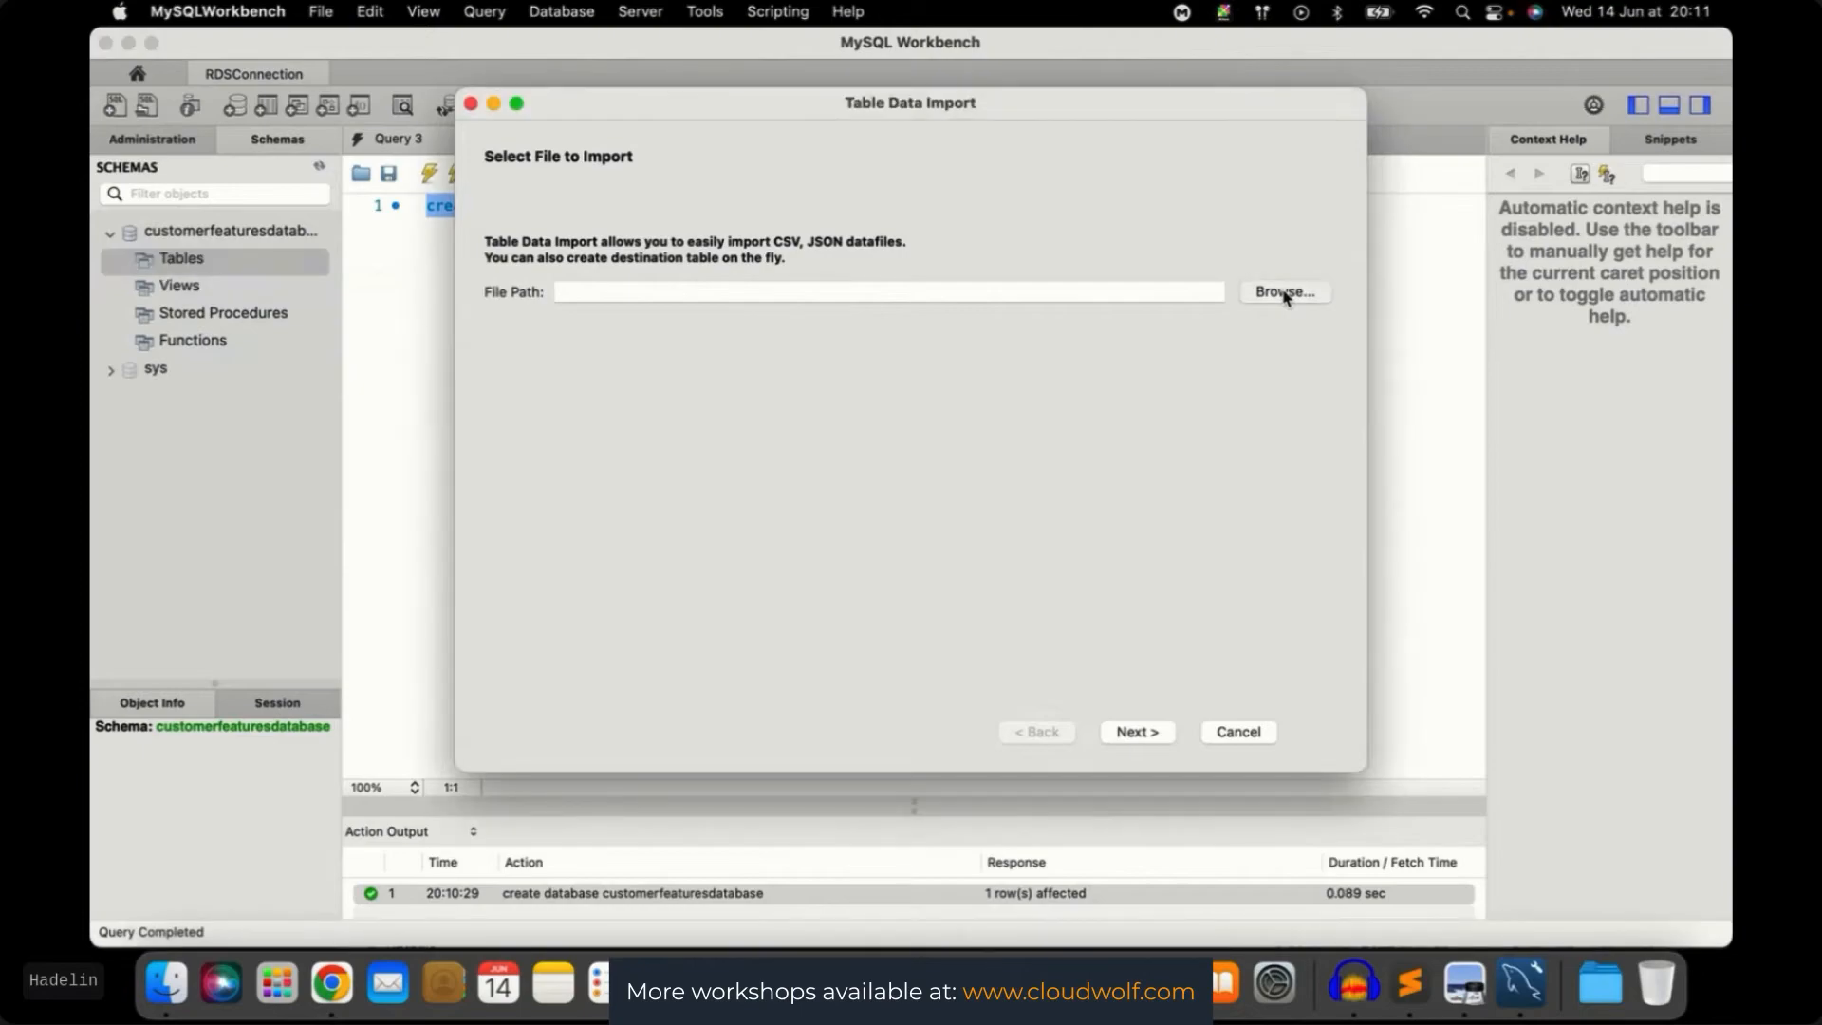
click(1284, 293)
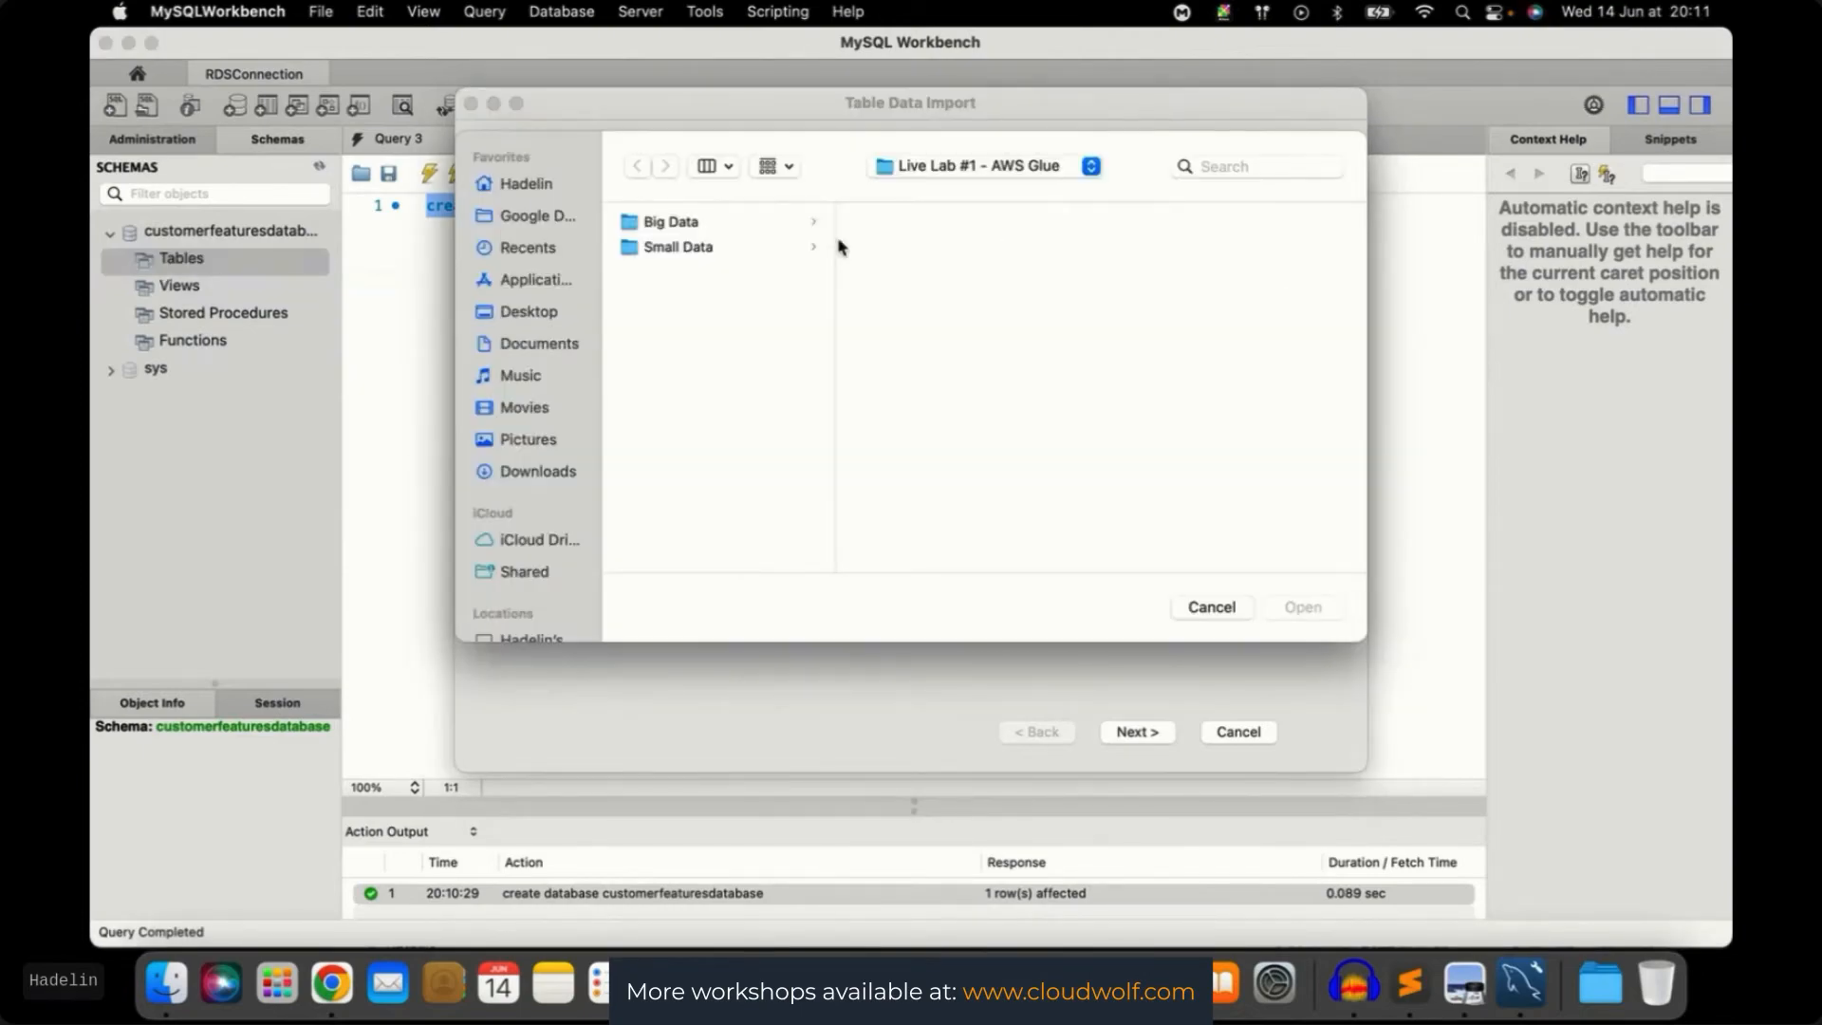
click(669, 251)
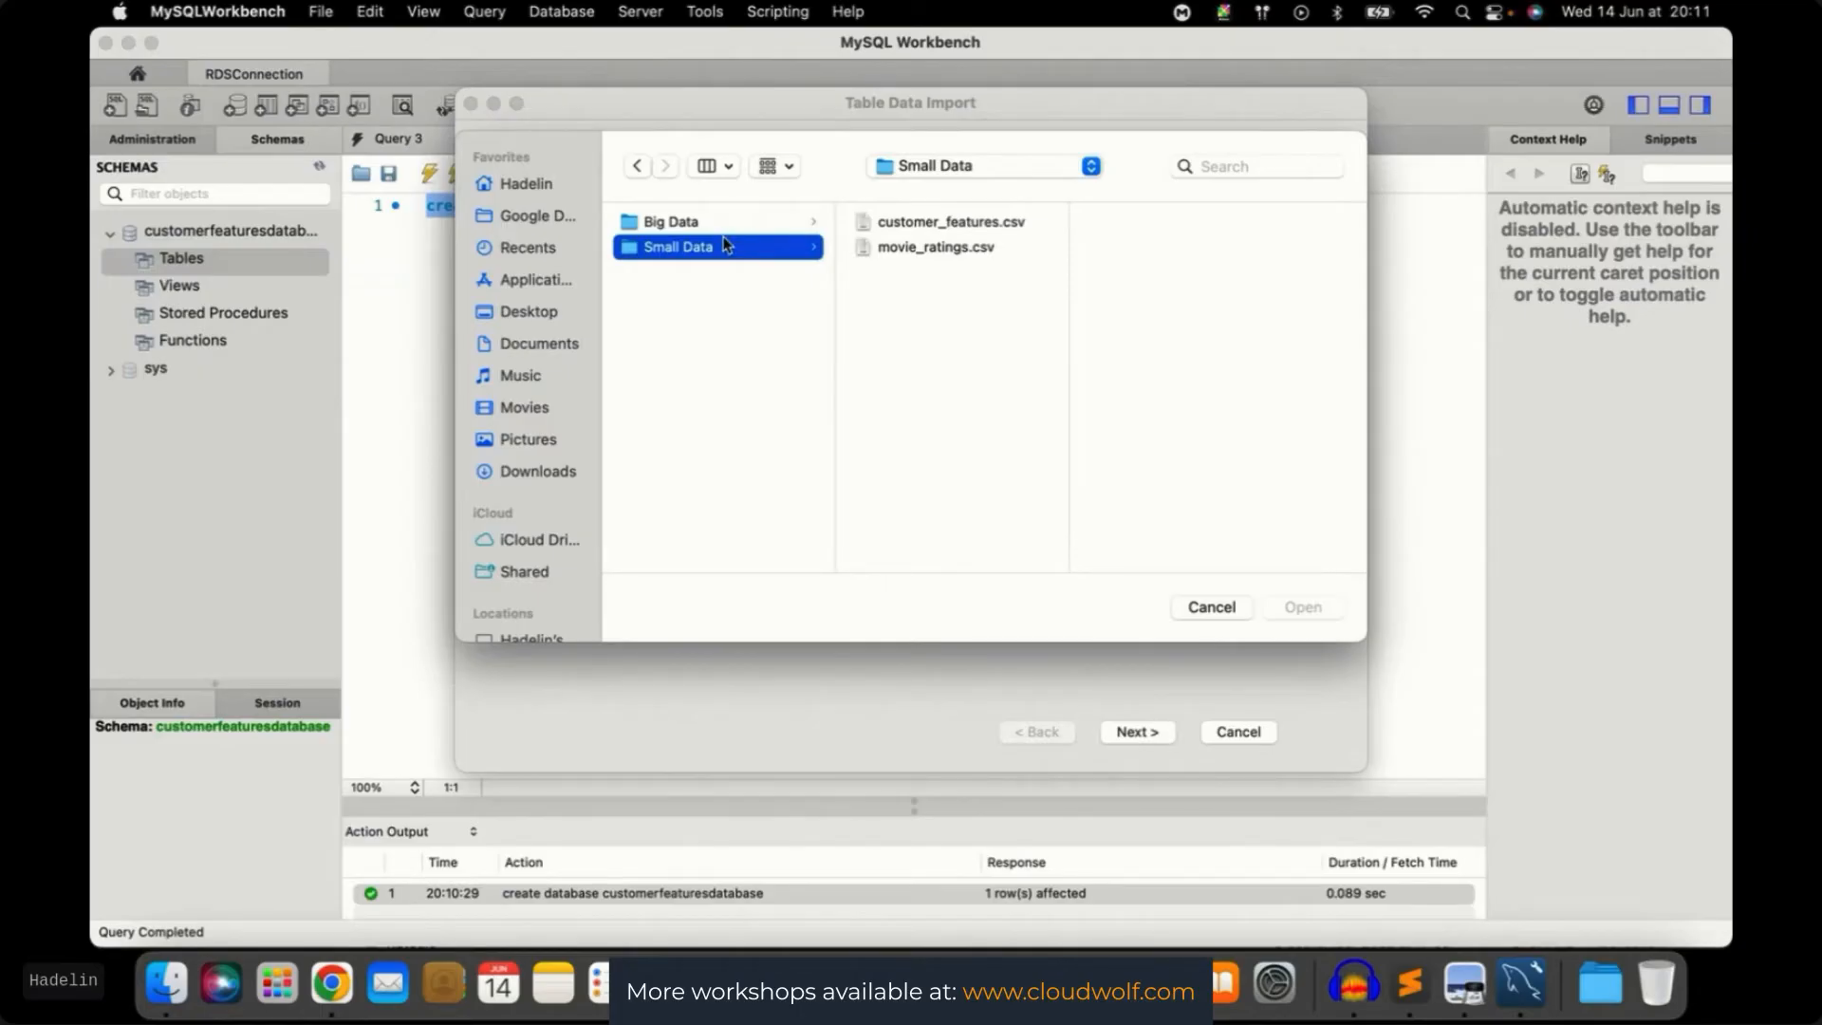
click(918, 226)
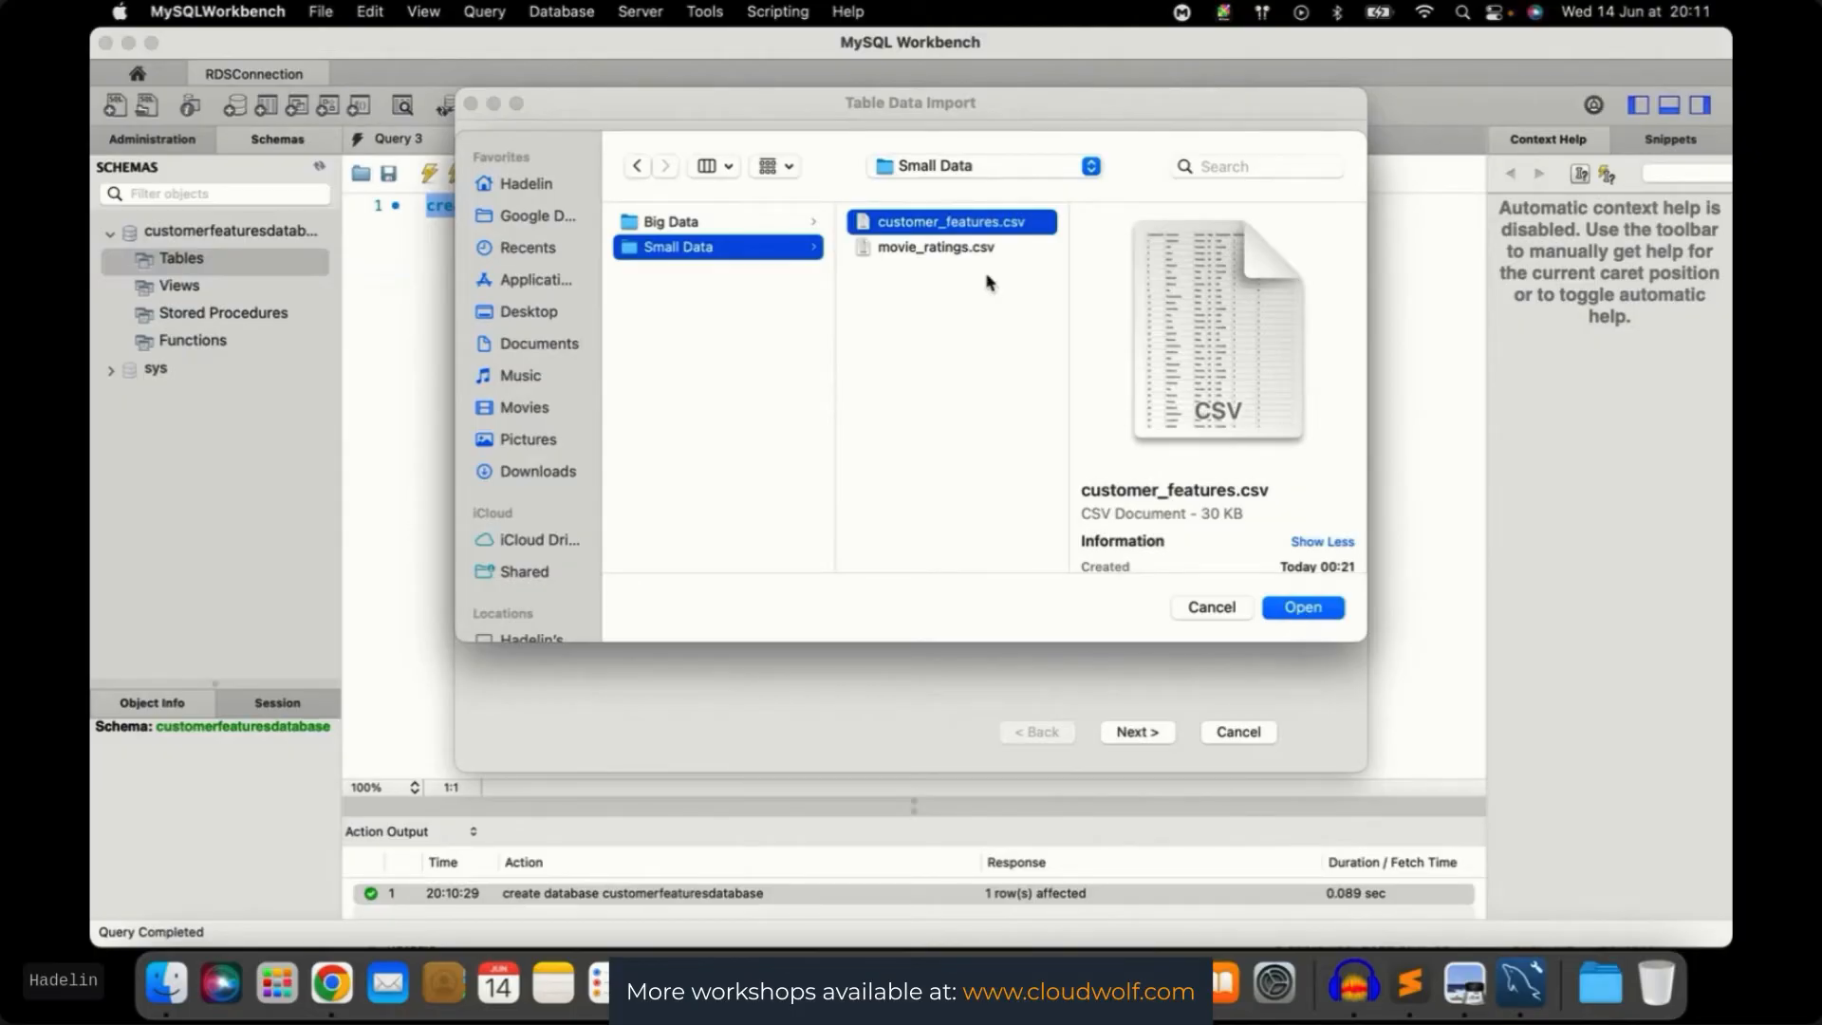
click(1308, 610)
click(1135, 733)
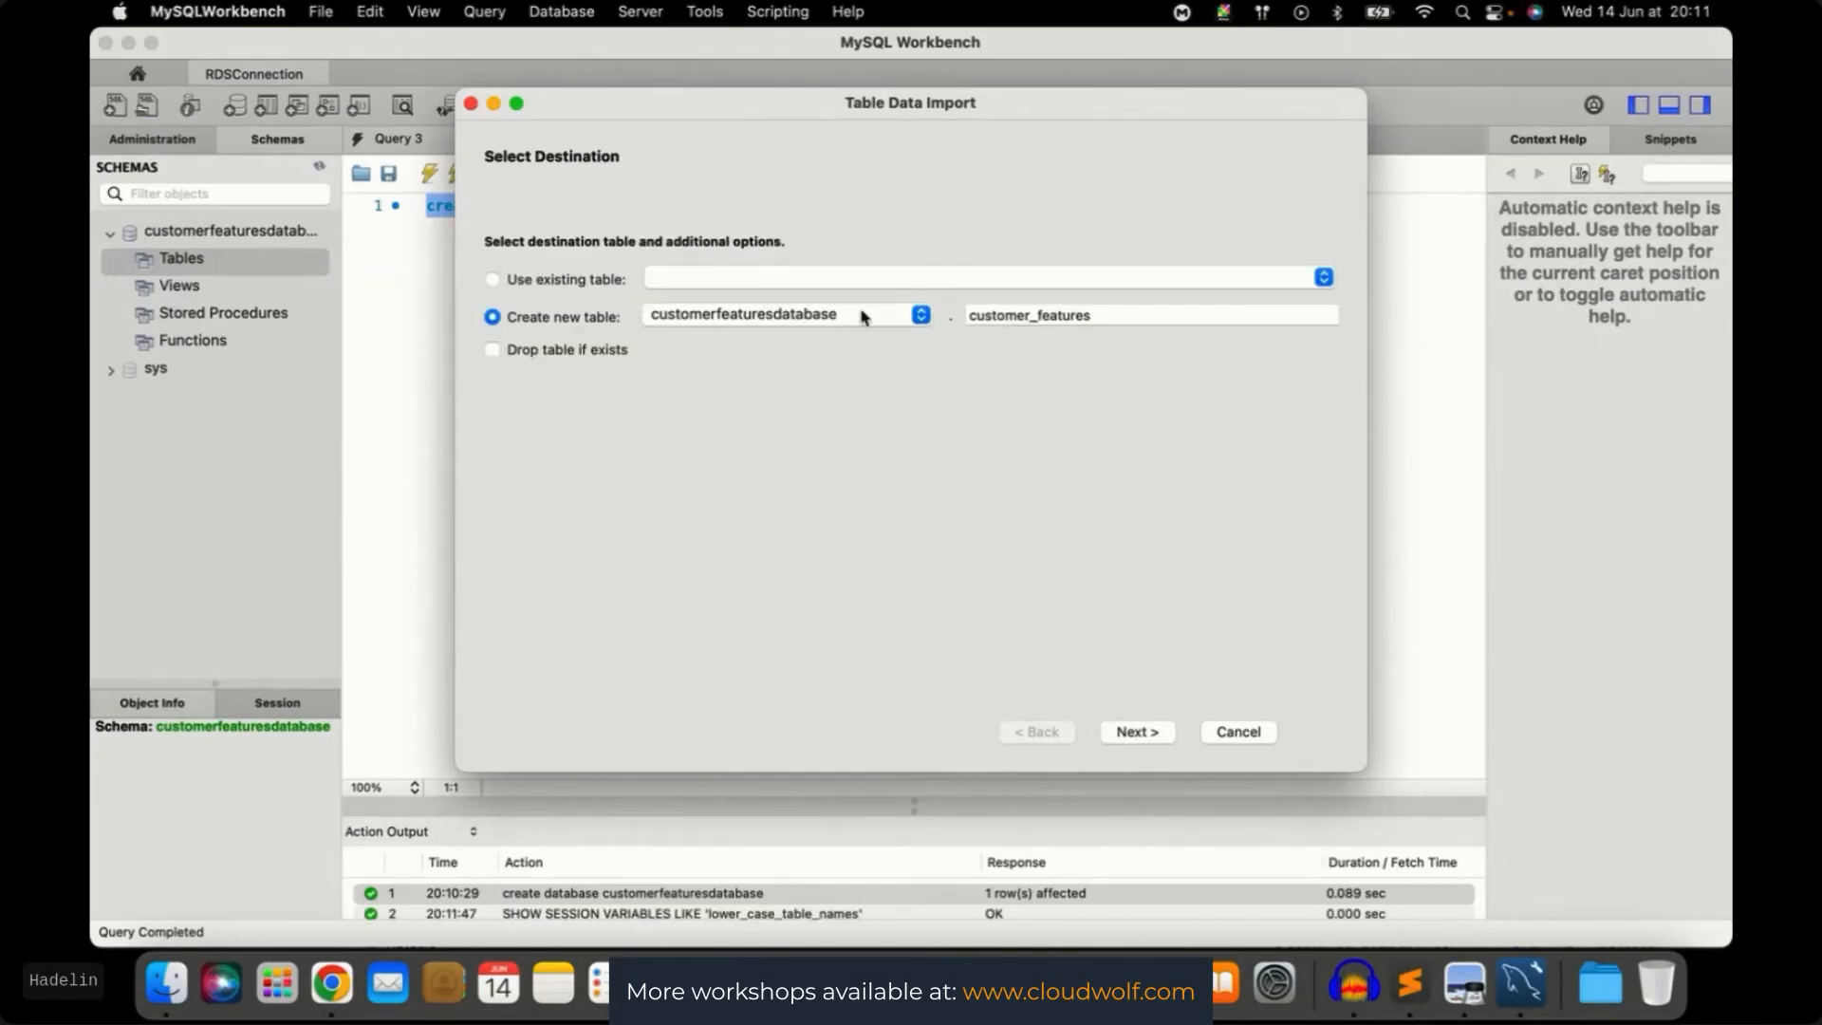
Import into a new customer_features table with Drop table if exists, then finish the wizard
click(492, 351)
click(1141, 739)
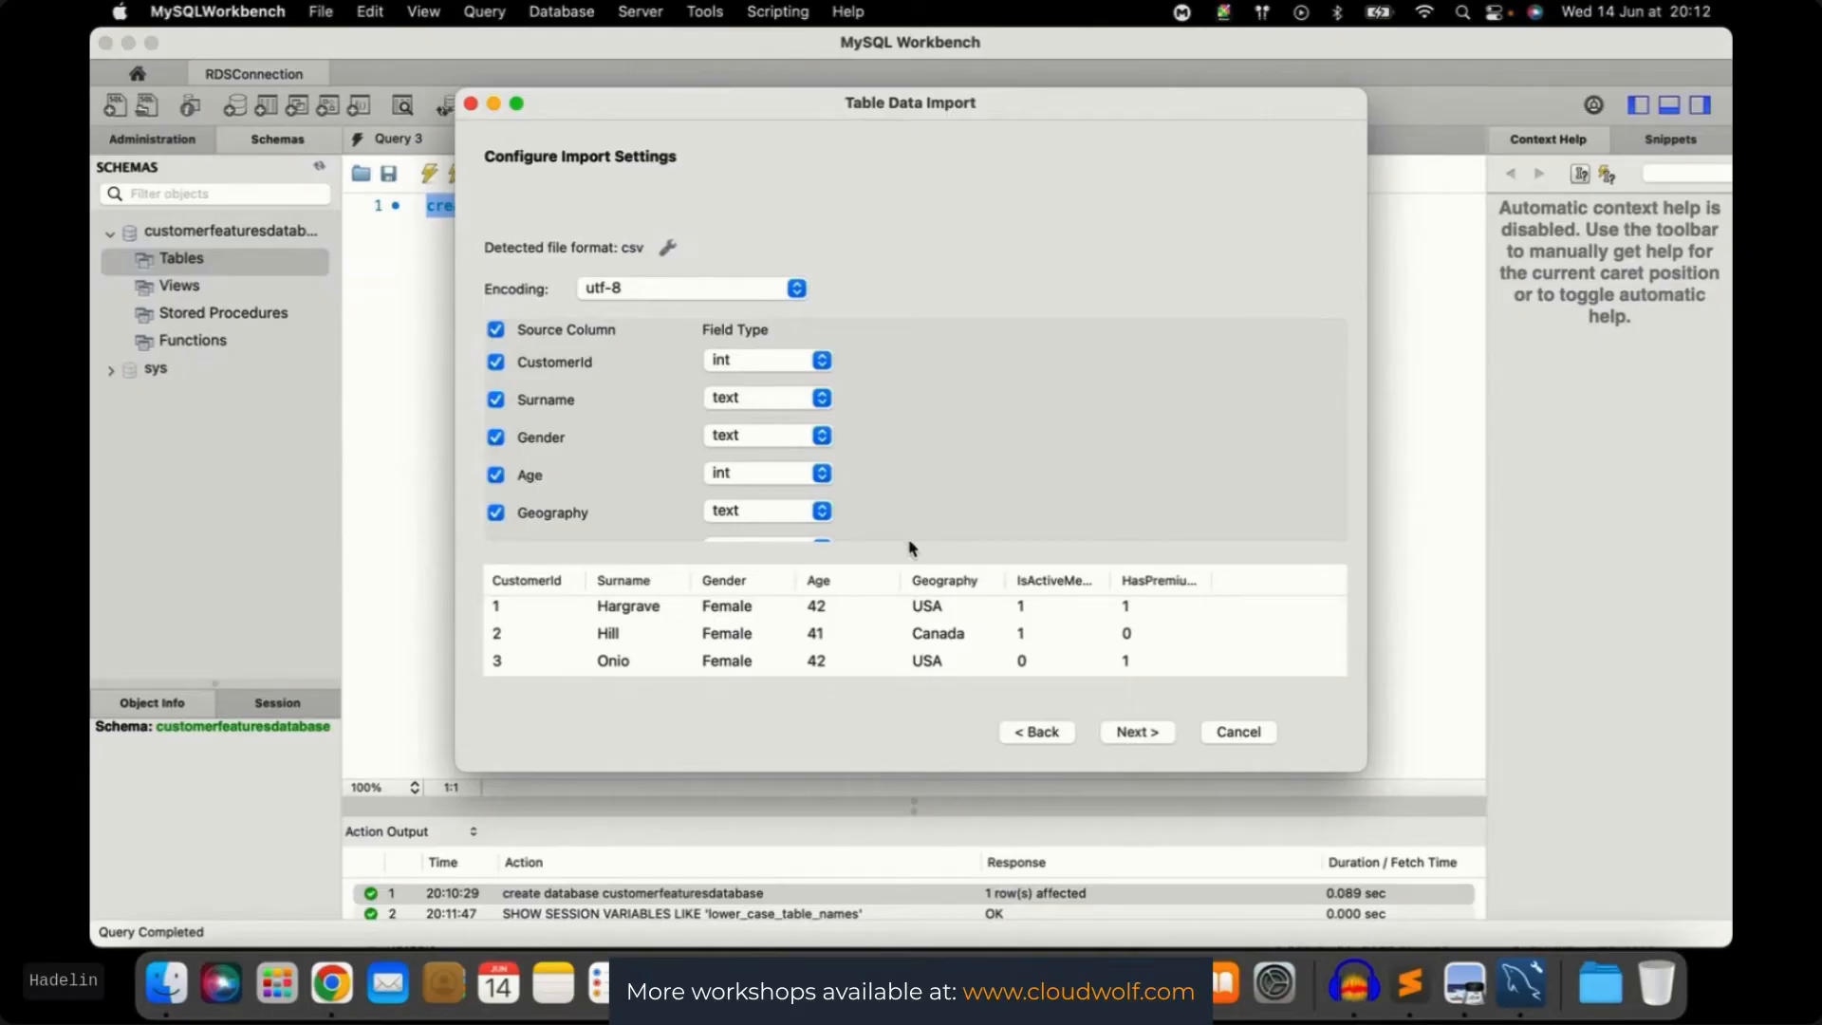
click(1143, 737)
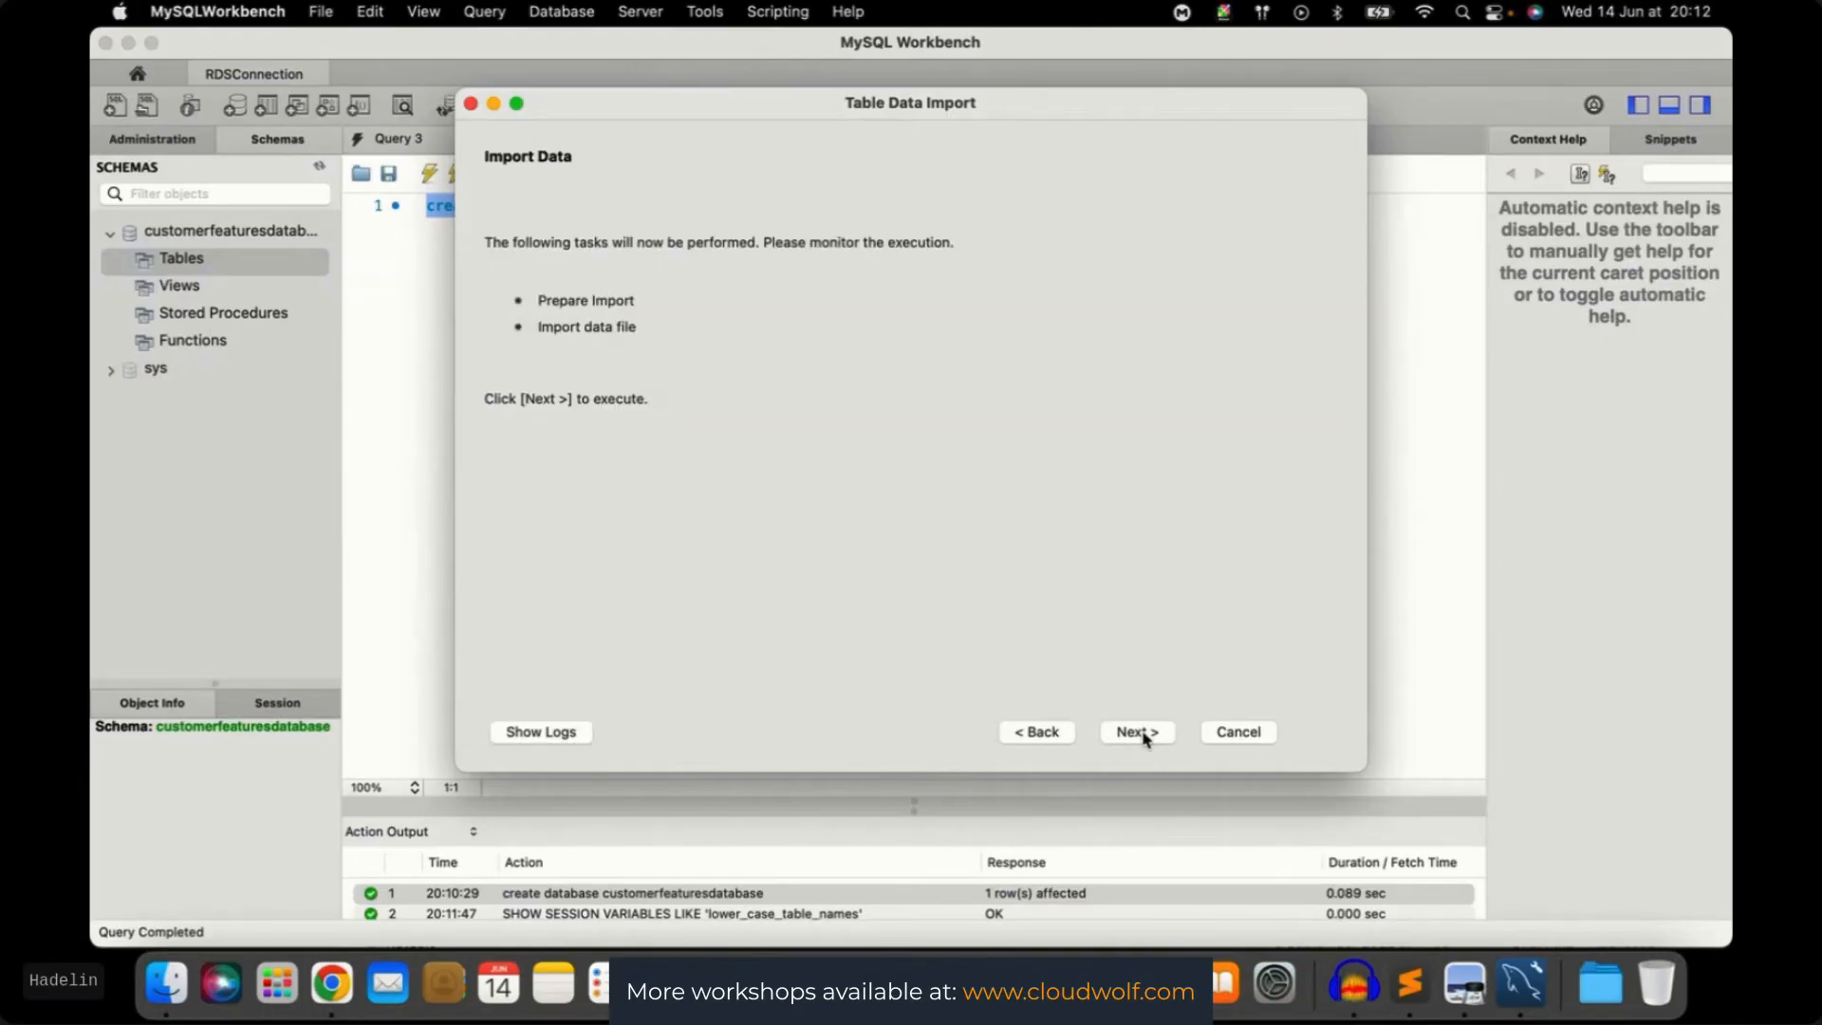
click(1137, 731)
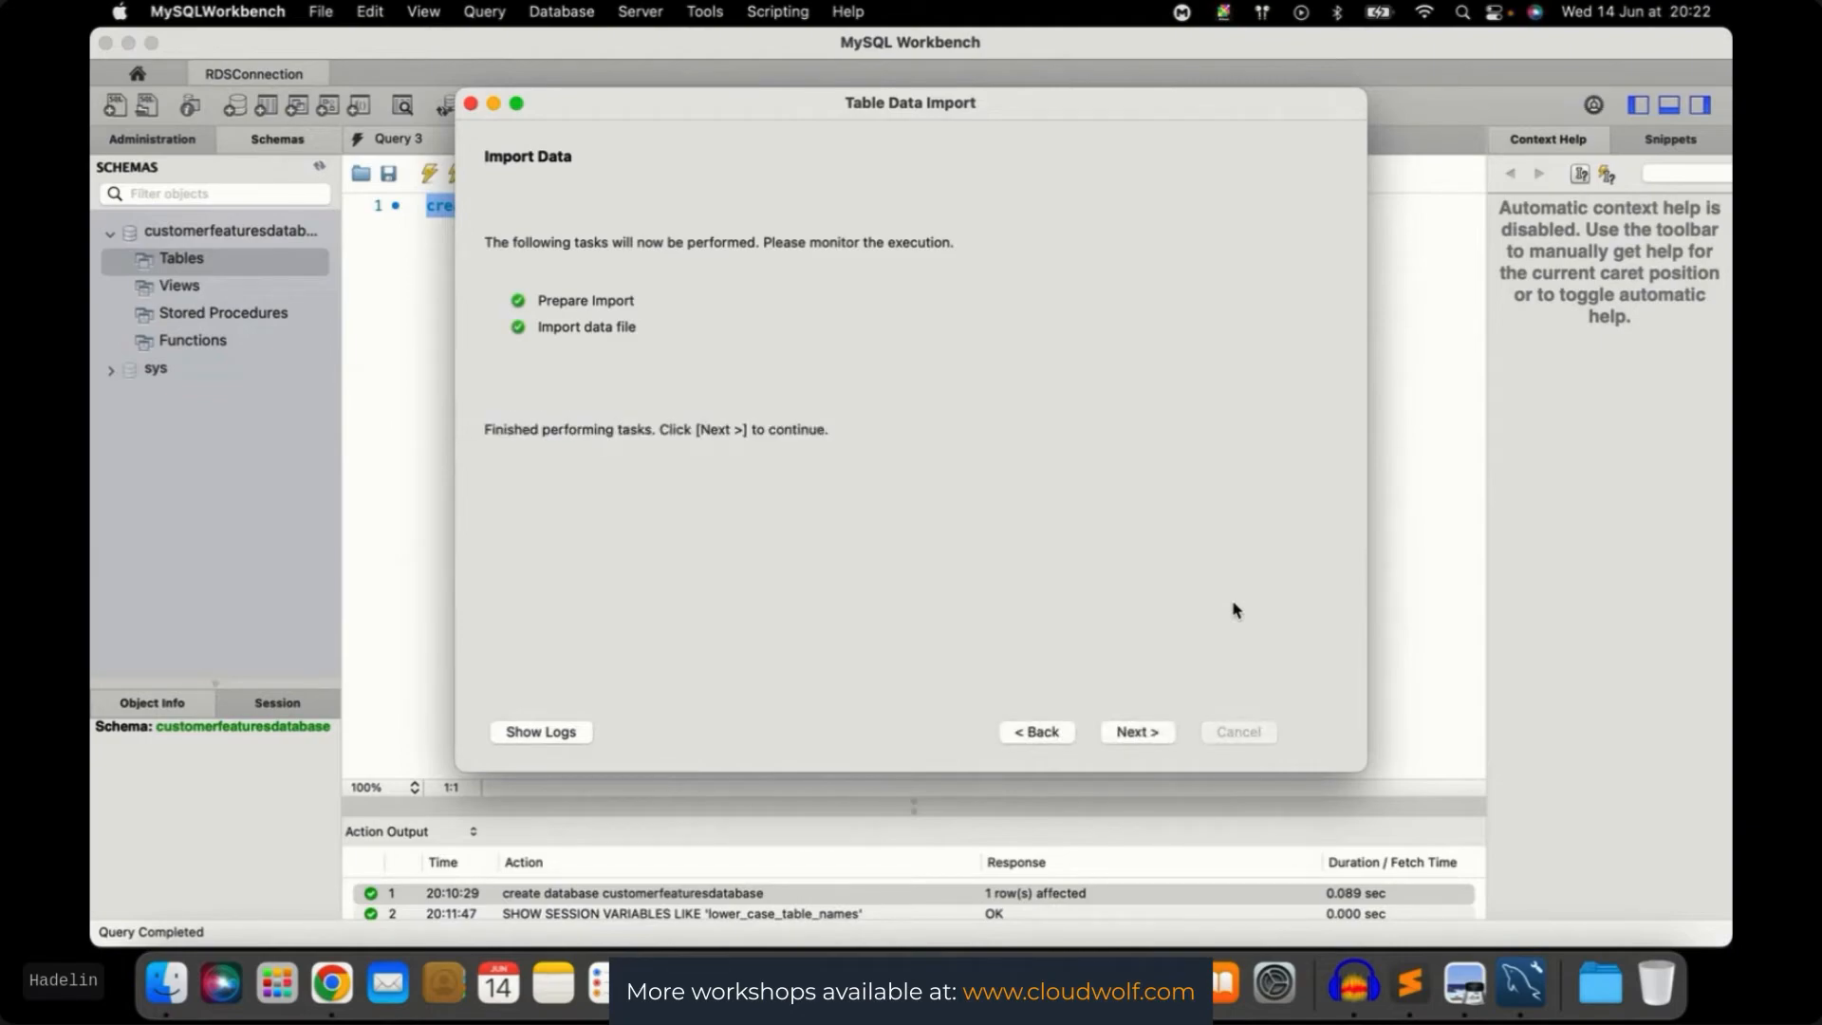
click(1135, 735)
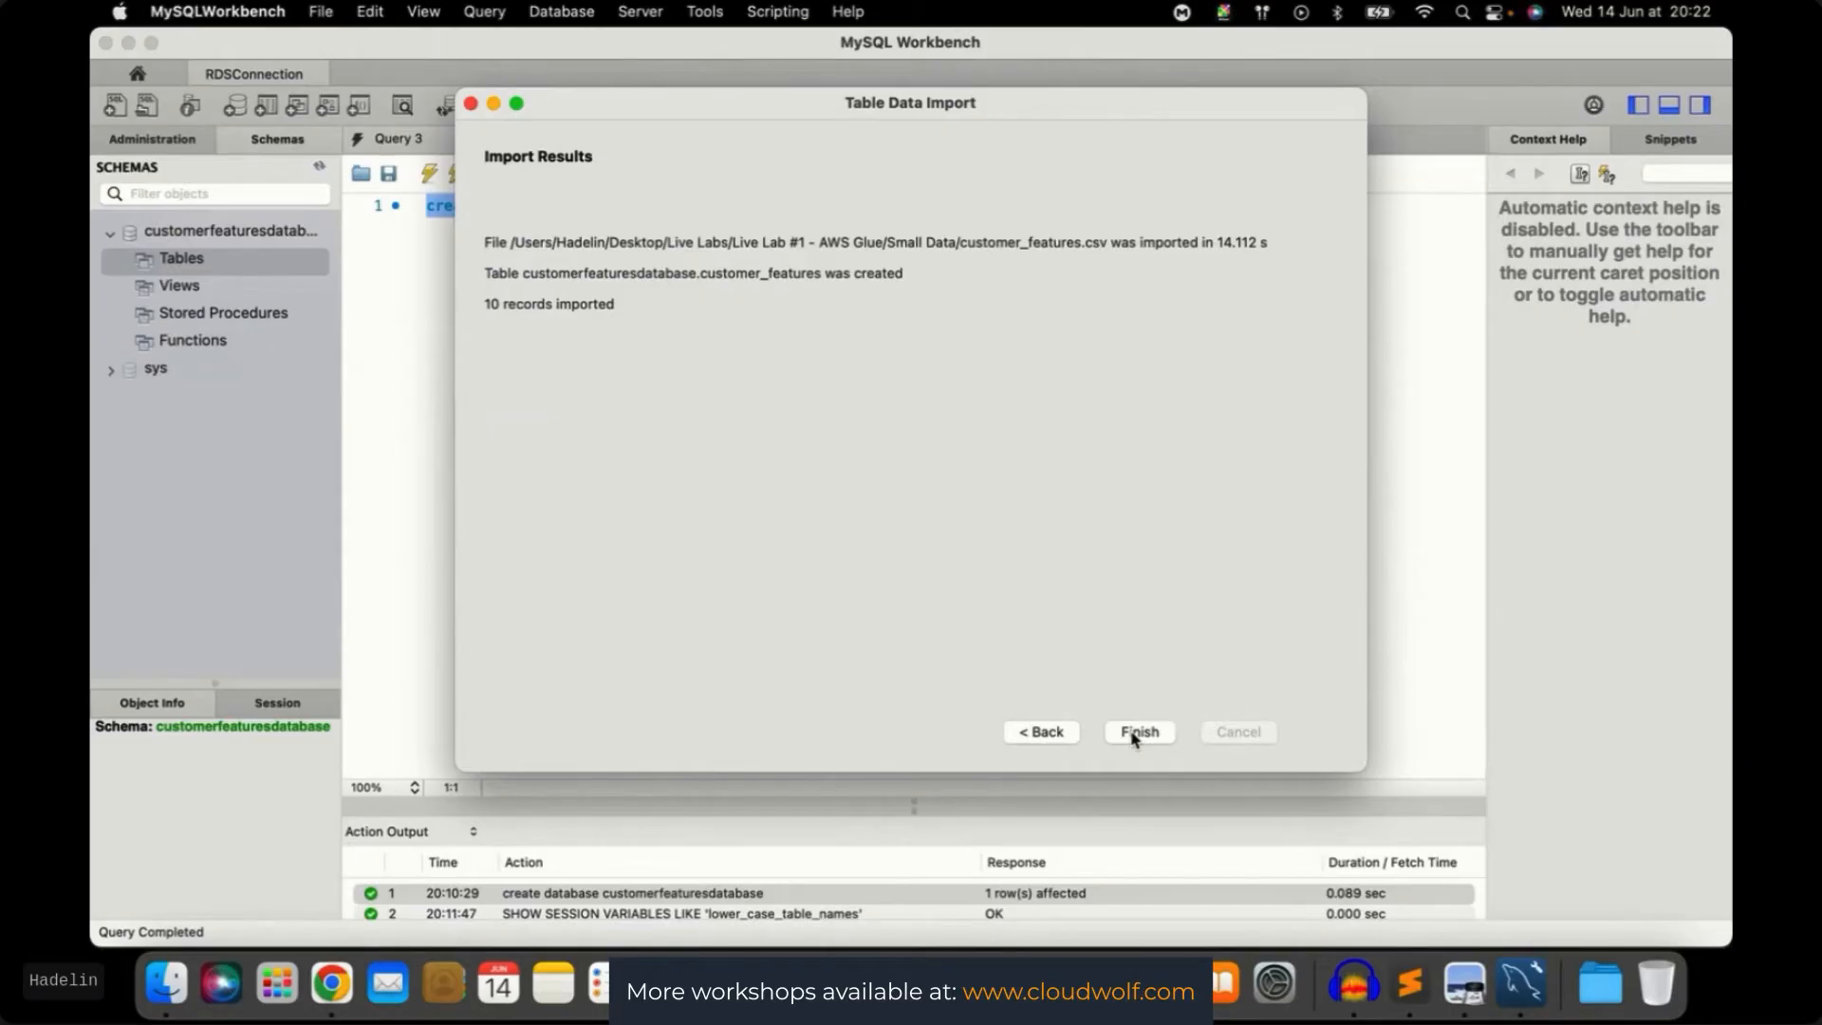
click(1136, 732)
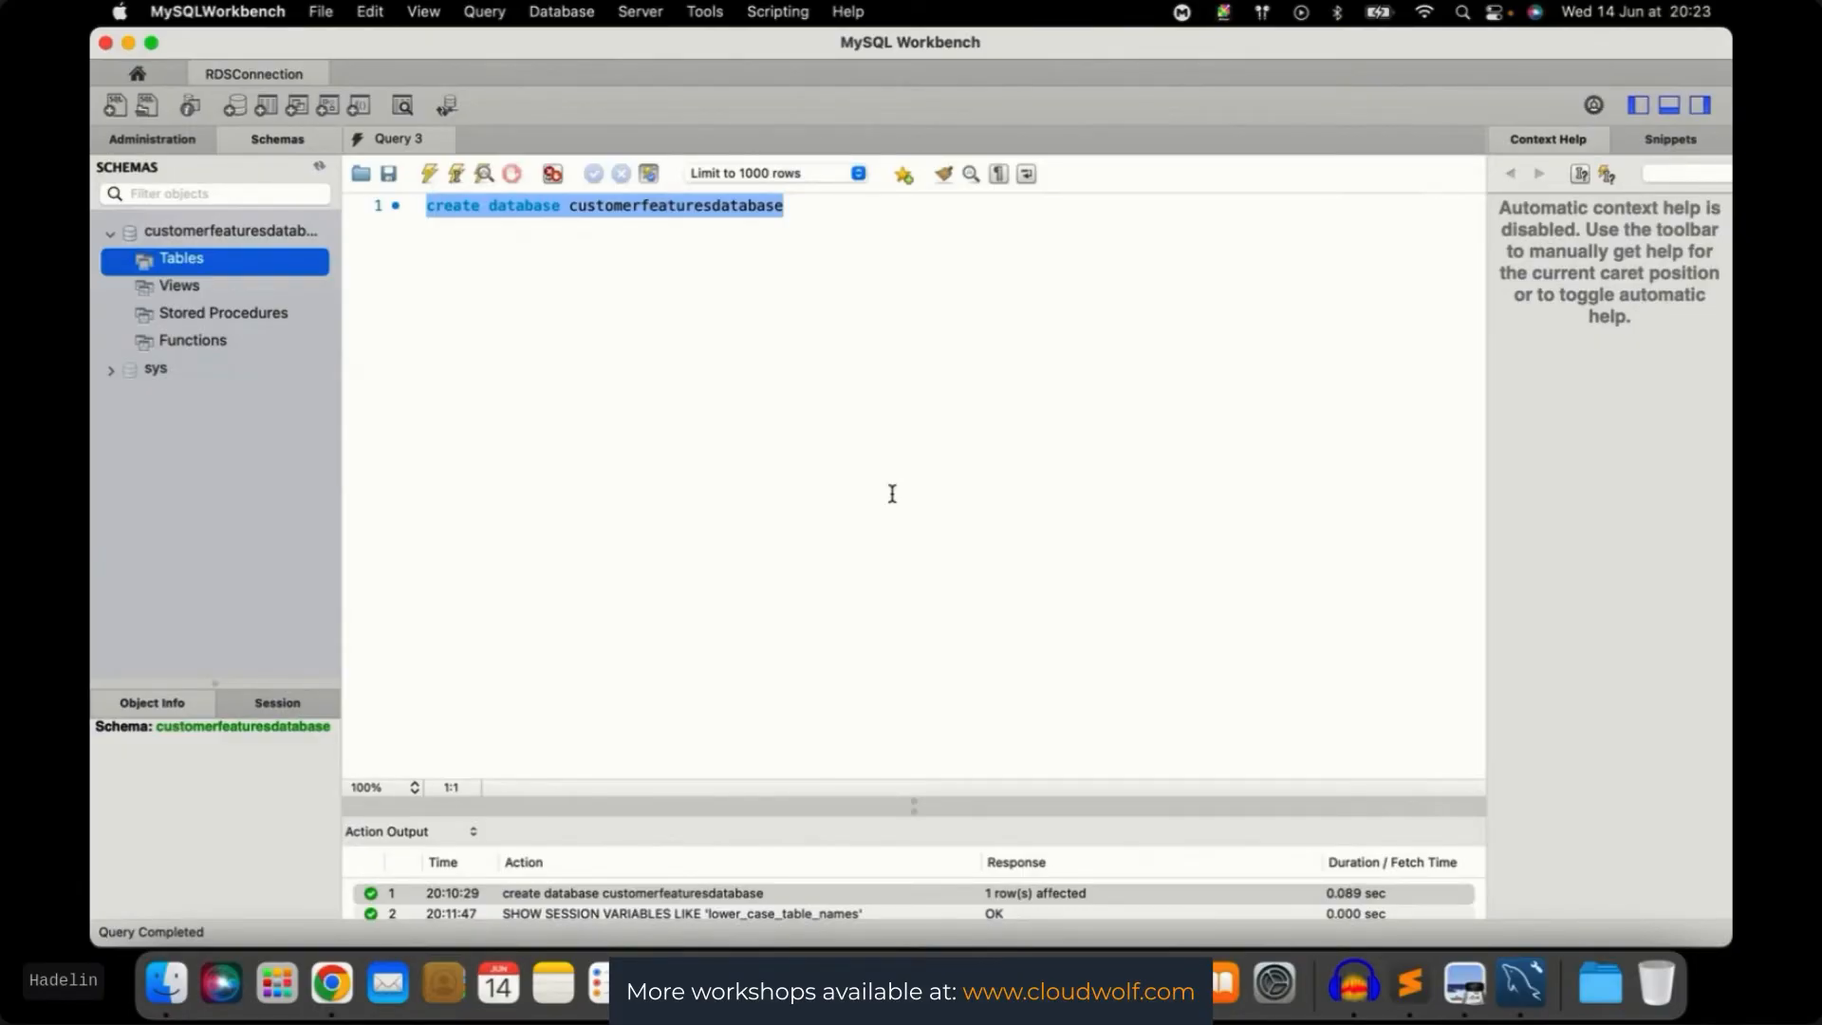
Return to the browser's RDS instance page, then bring up the Hard ETL visual job graph
key(ctrl+Up)
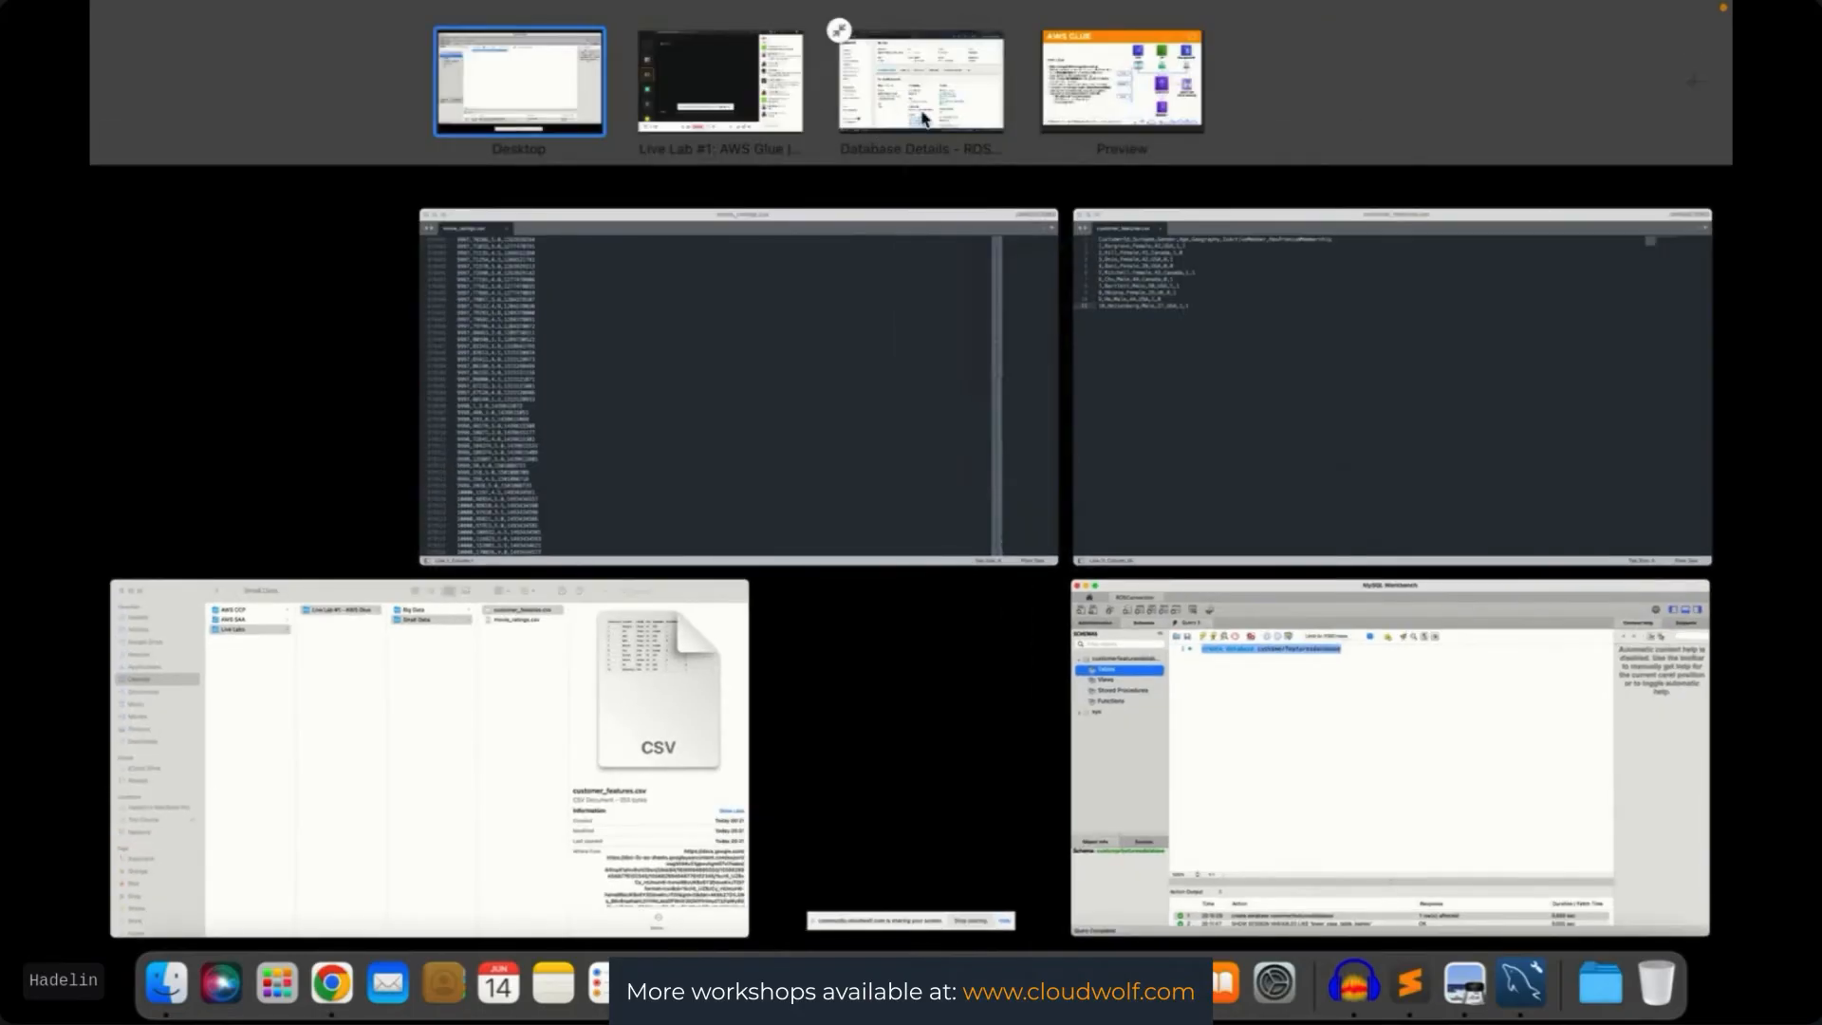
click(923, 119)
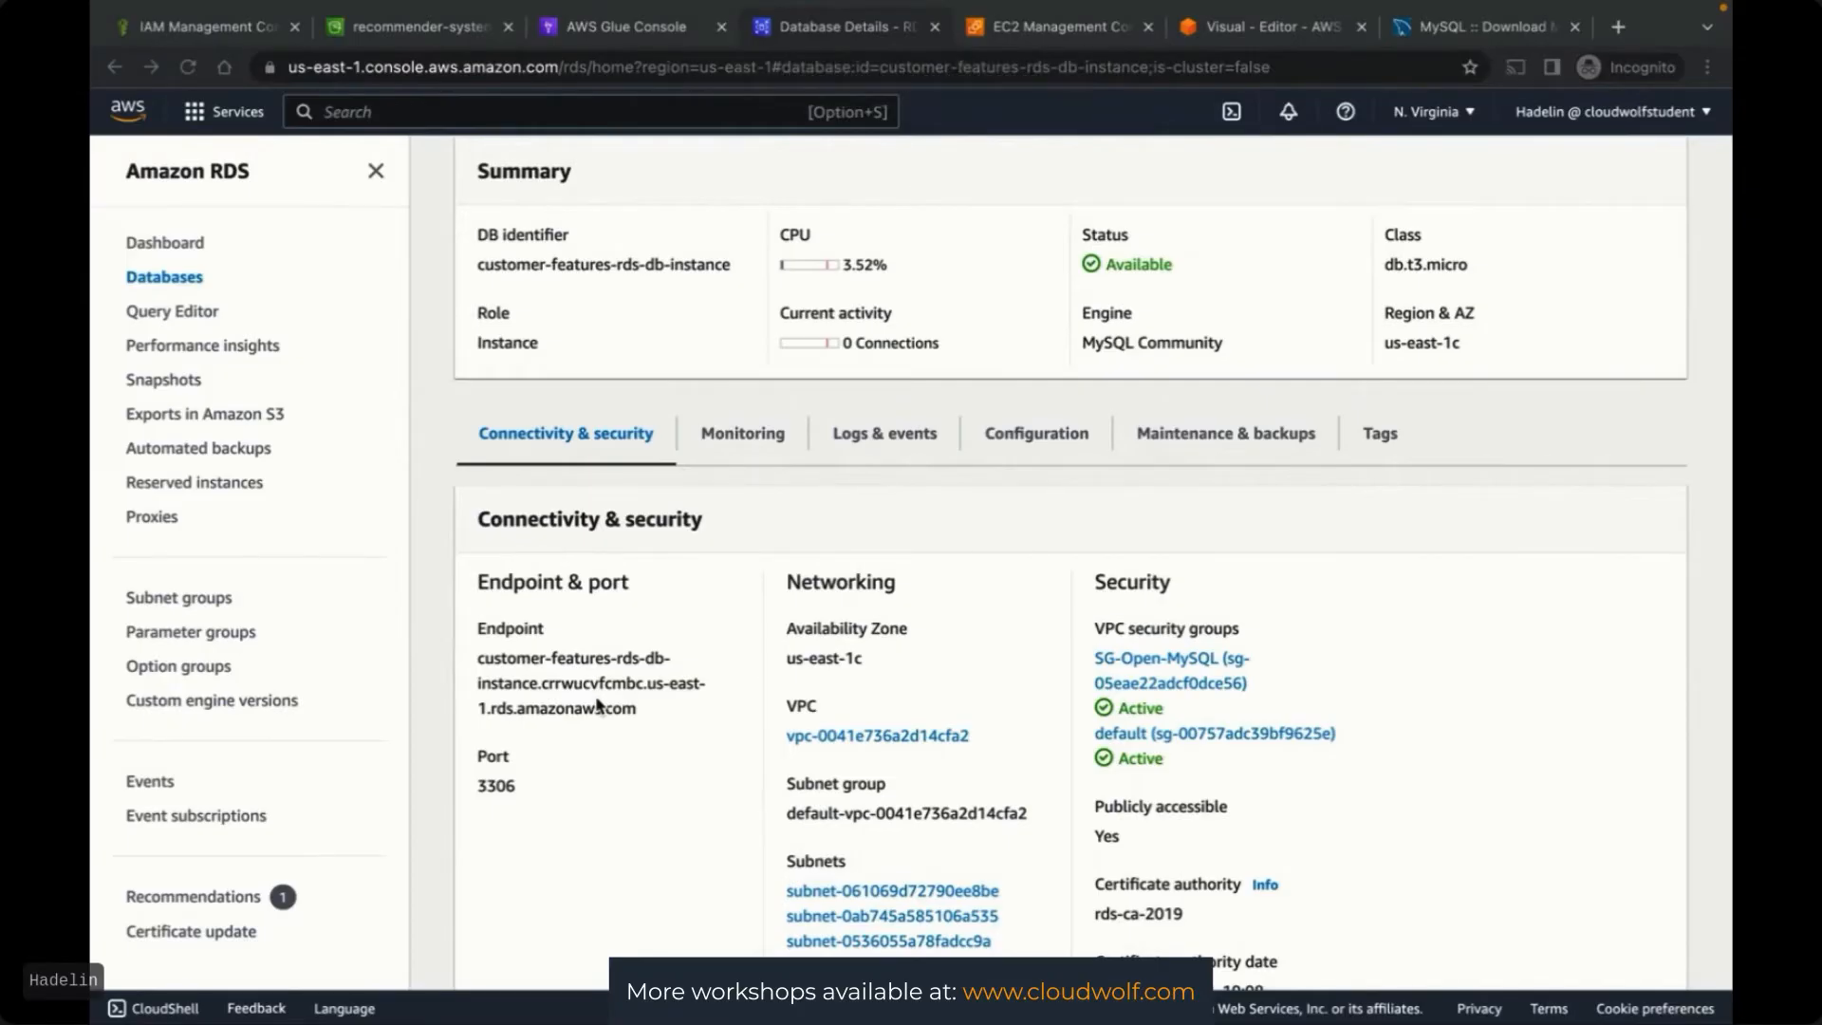
scroll(439, 546, up, 2)
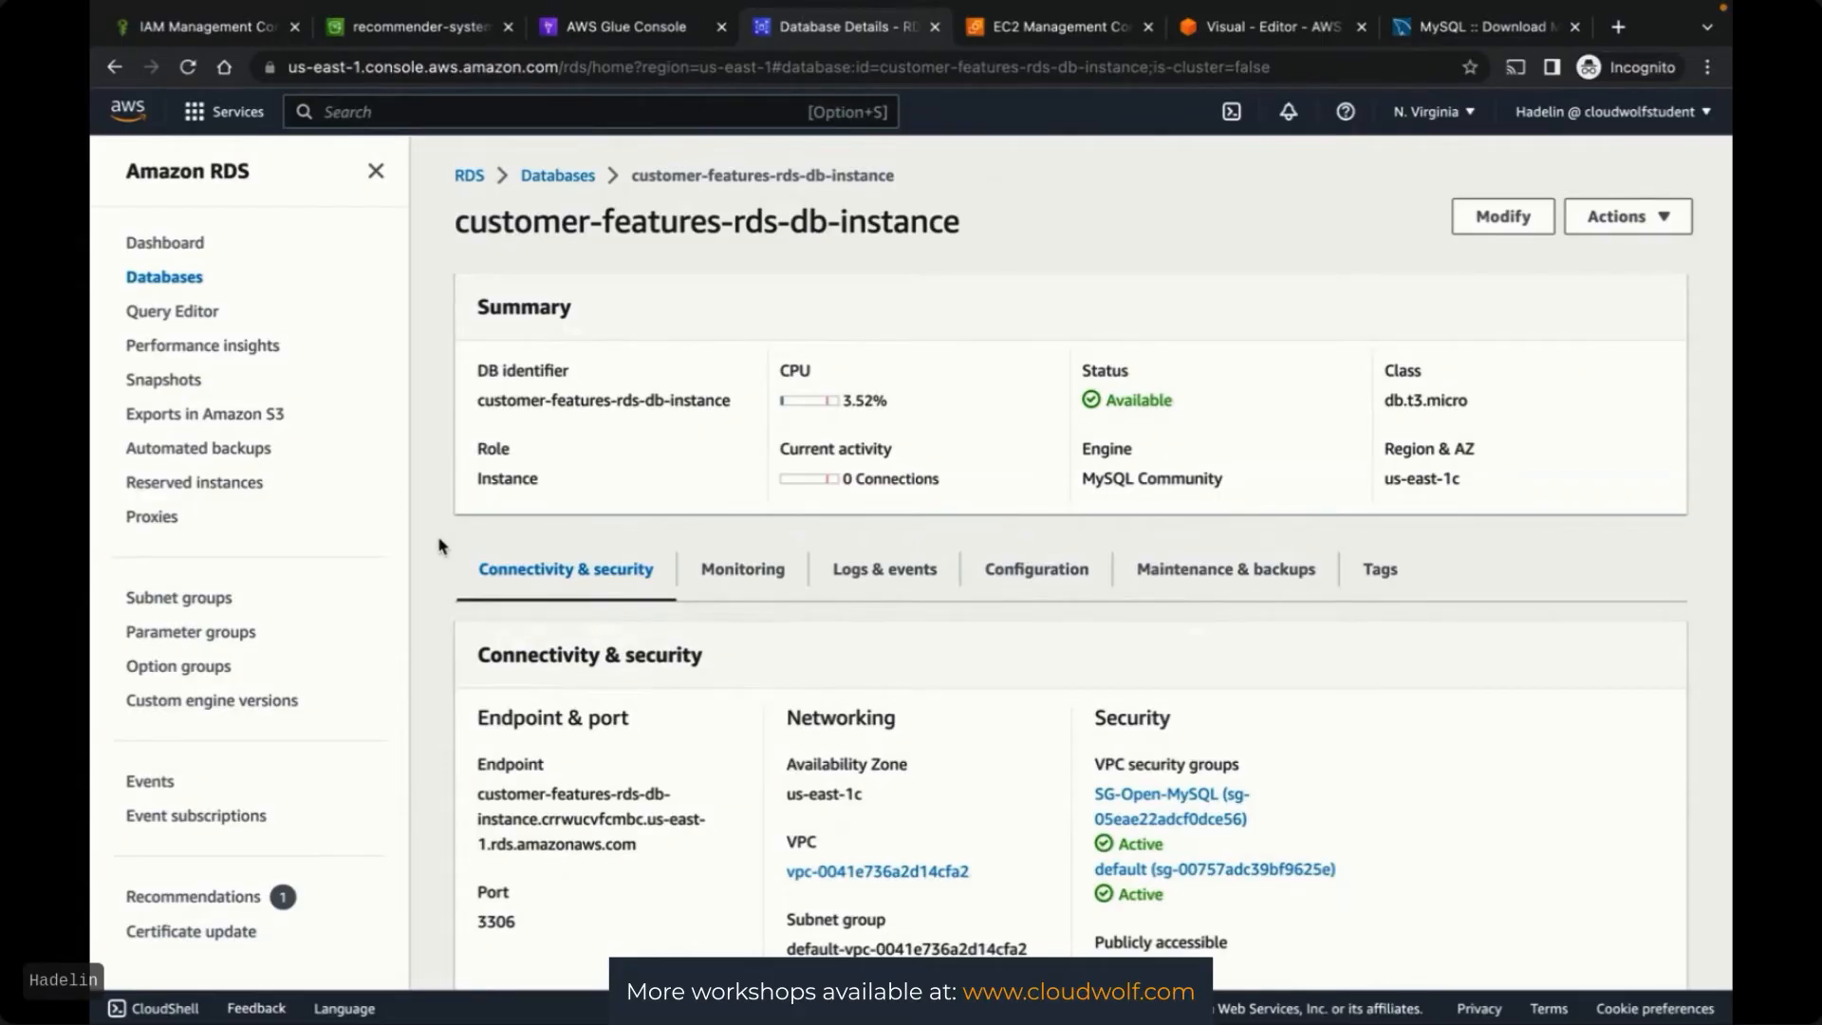
click(1262, 26)
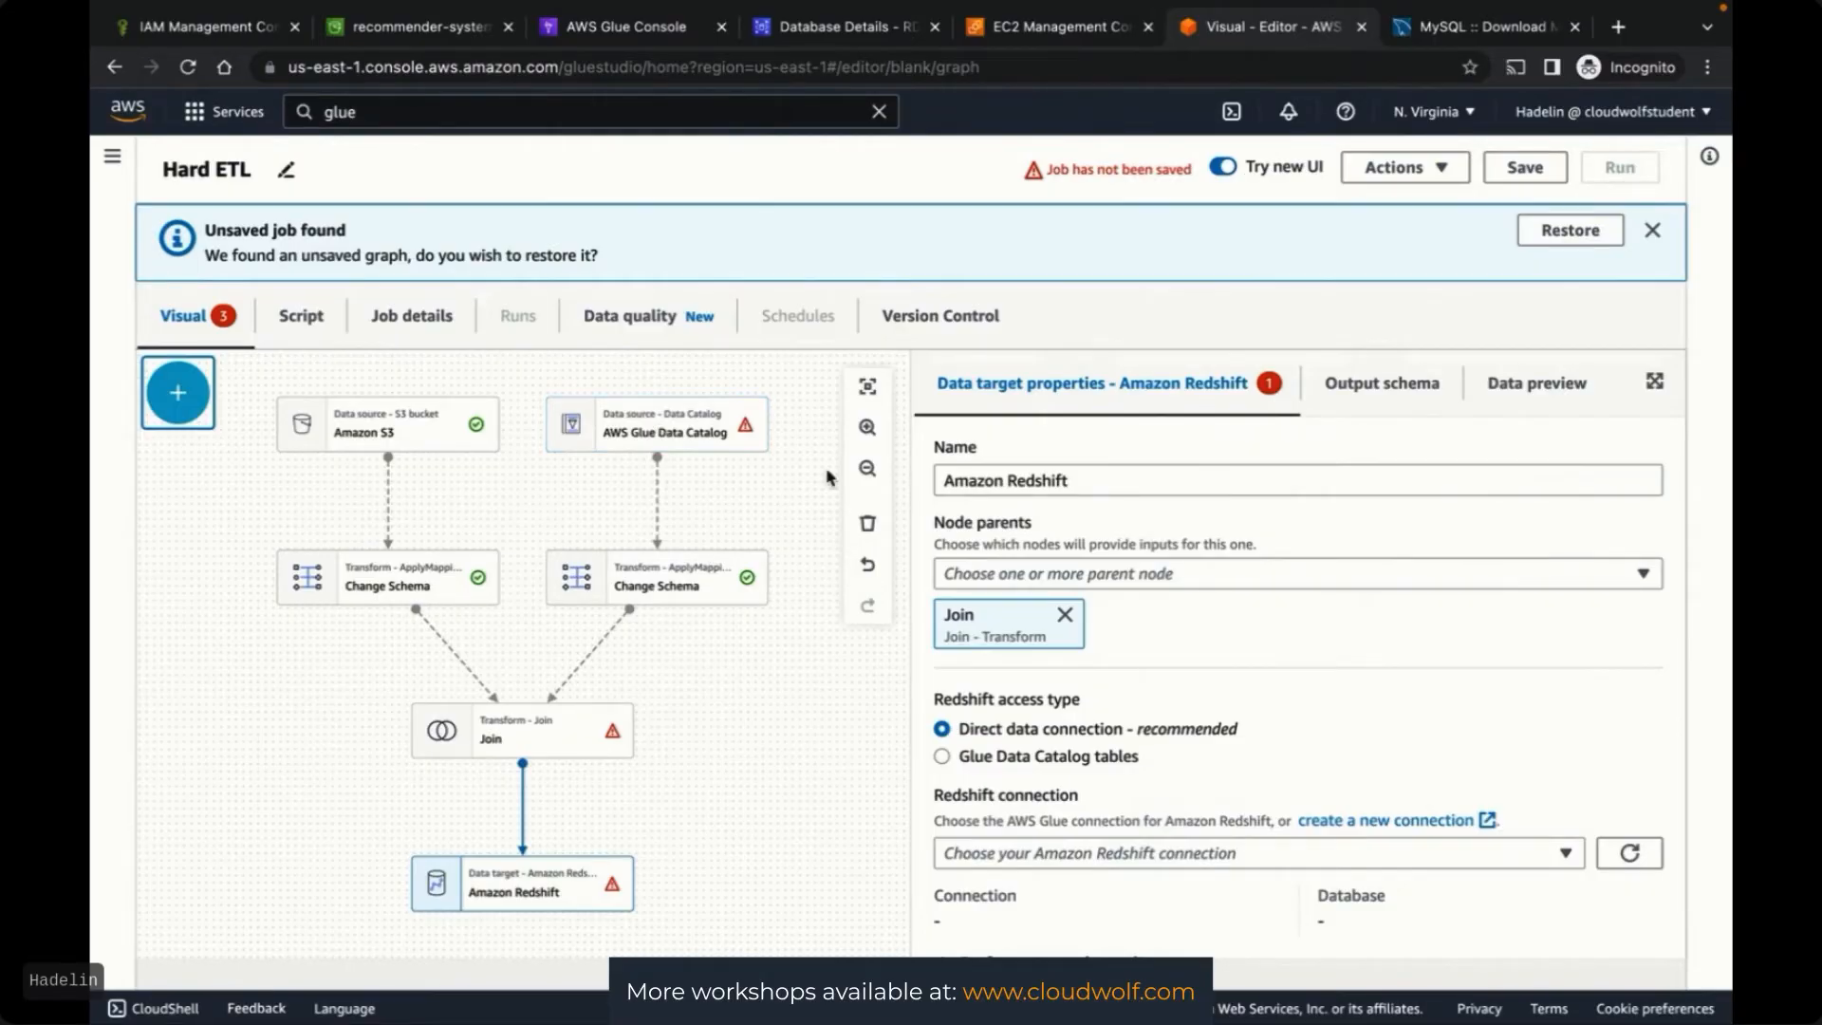
Refresh the Data Catalog source's Database list, finding only movie-ratings-glue-database, and leave it unset
click(685, 433)
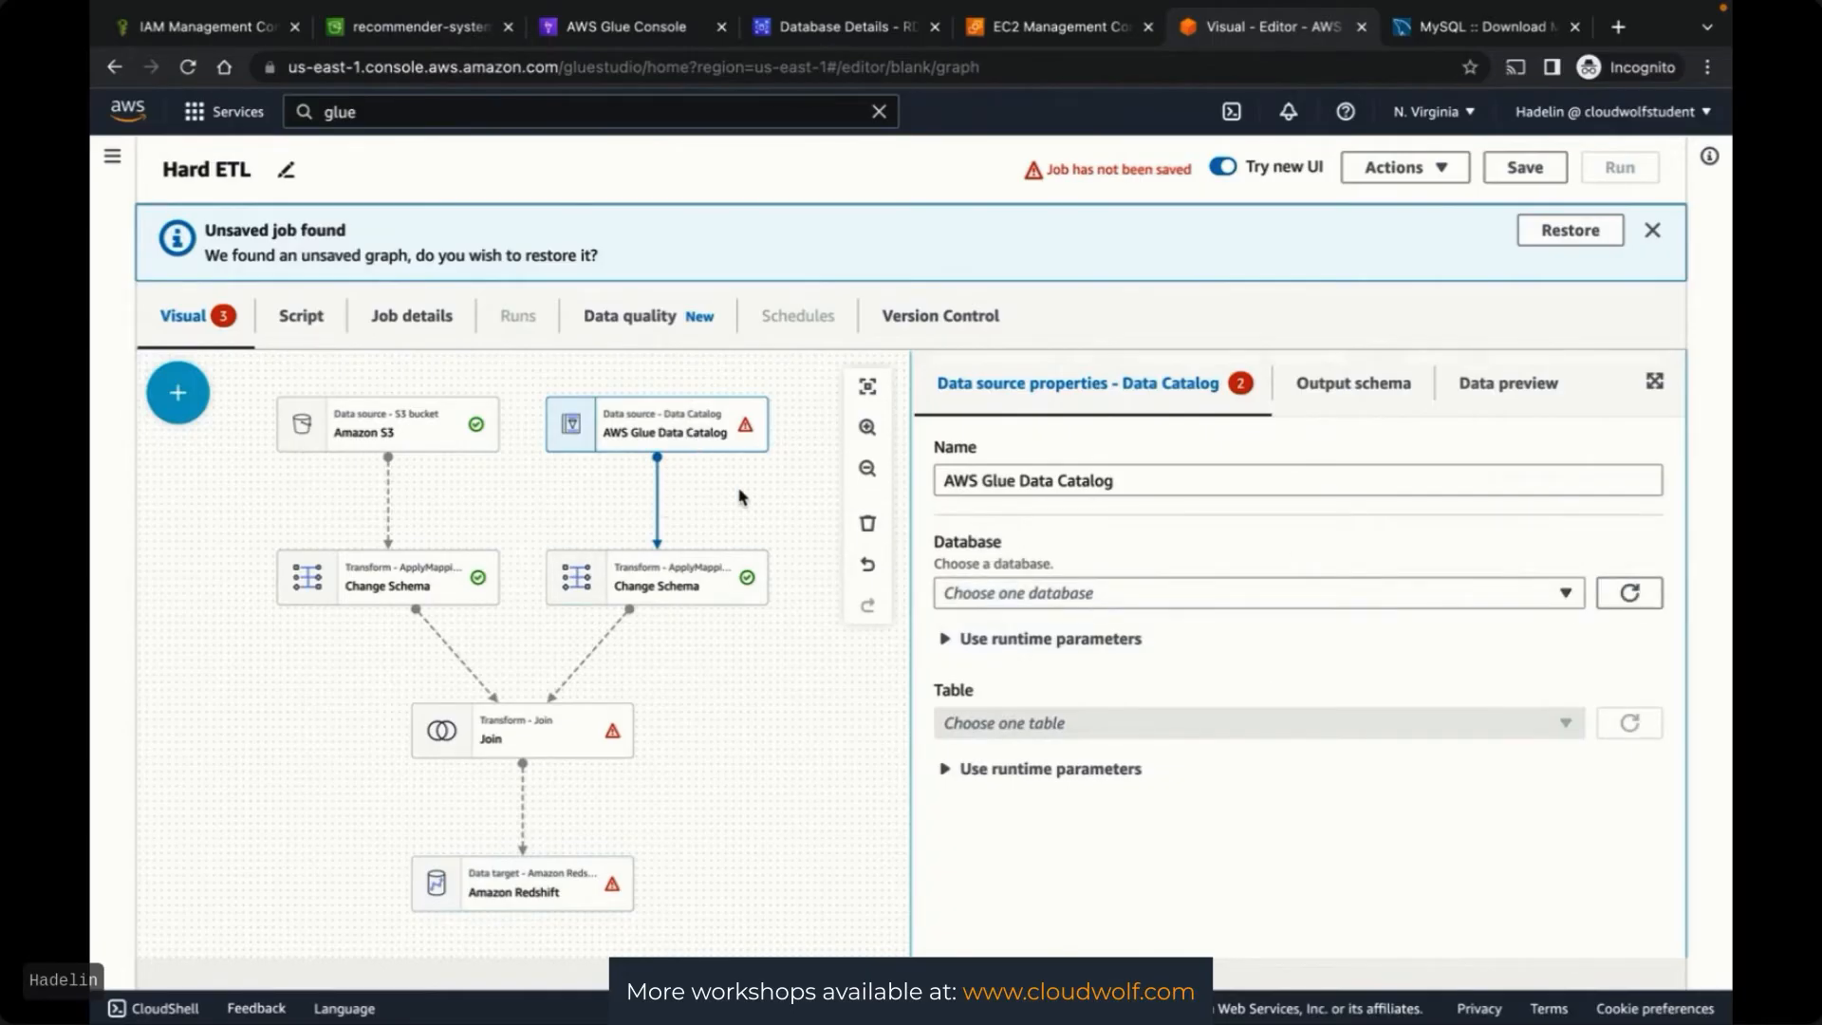
click(1618, 598)
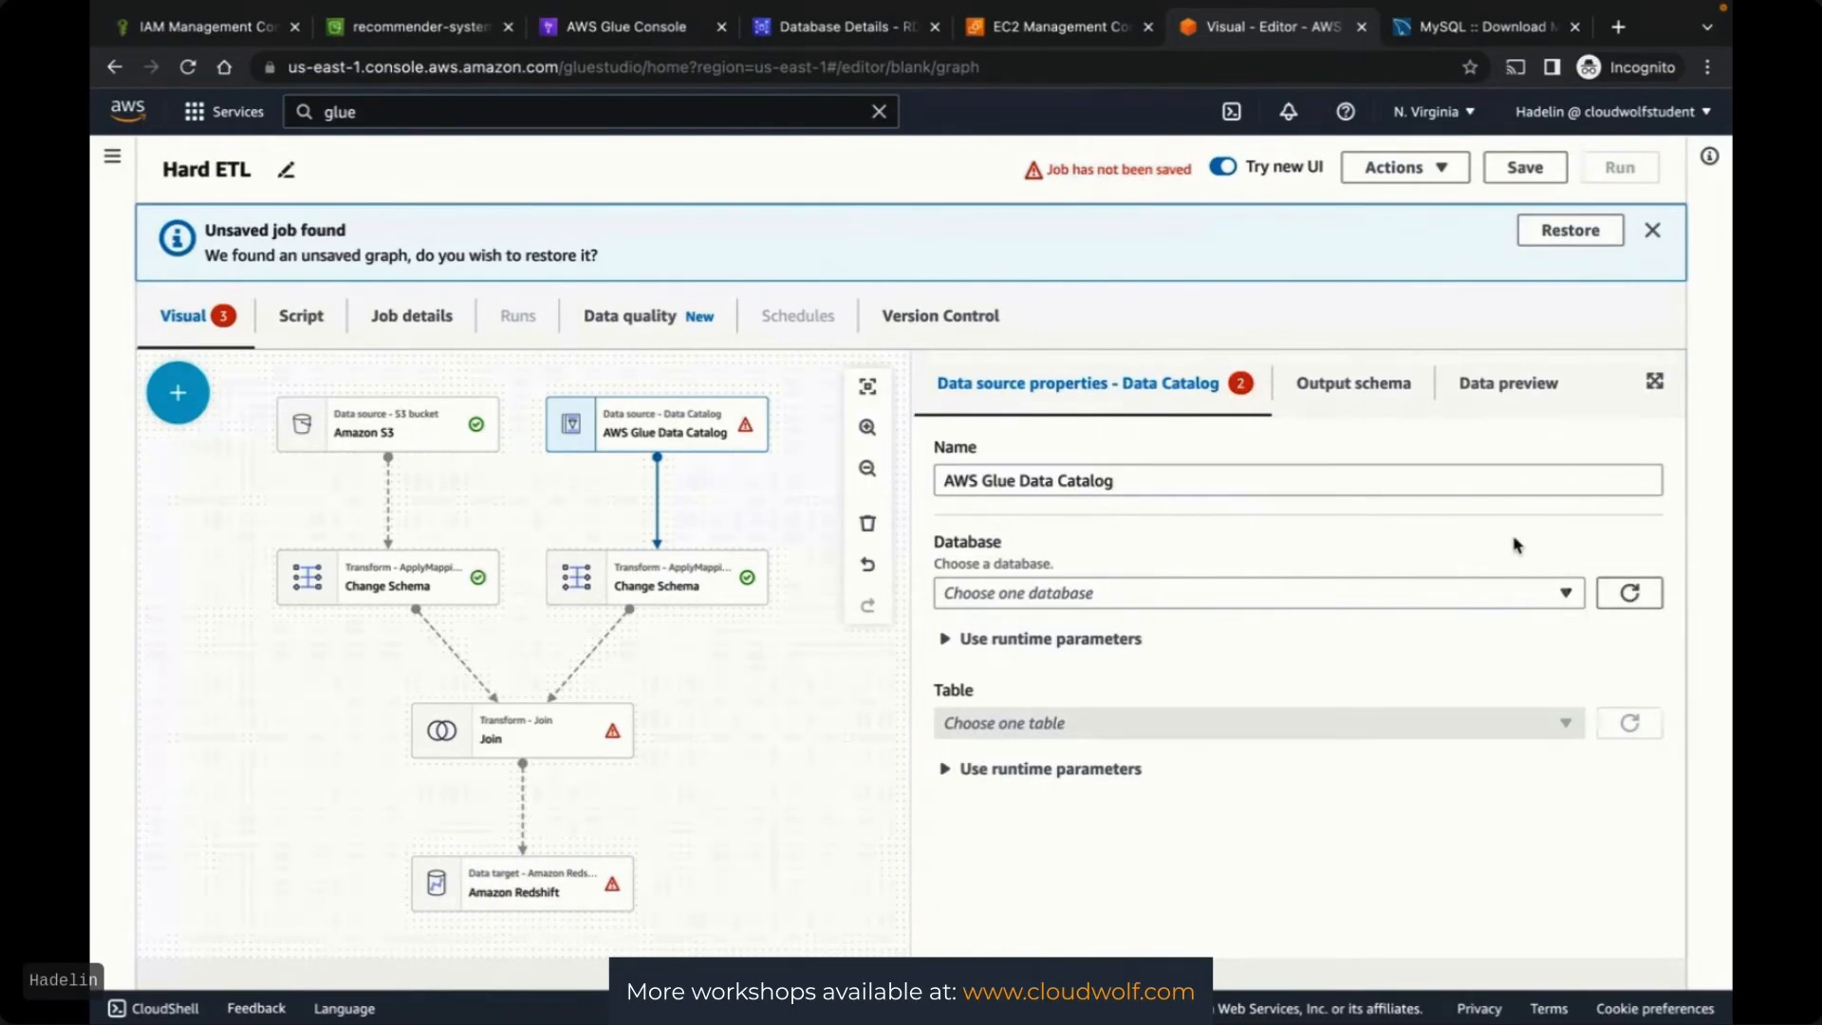
click(1566, 592)
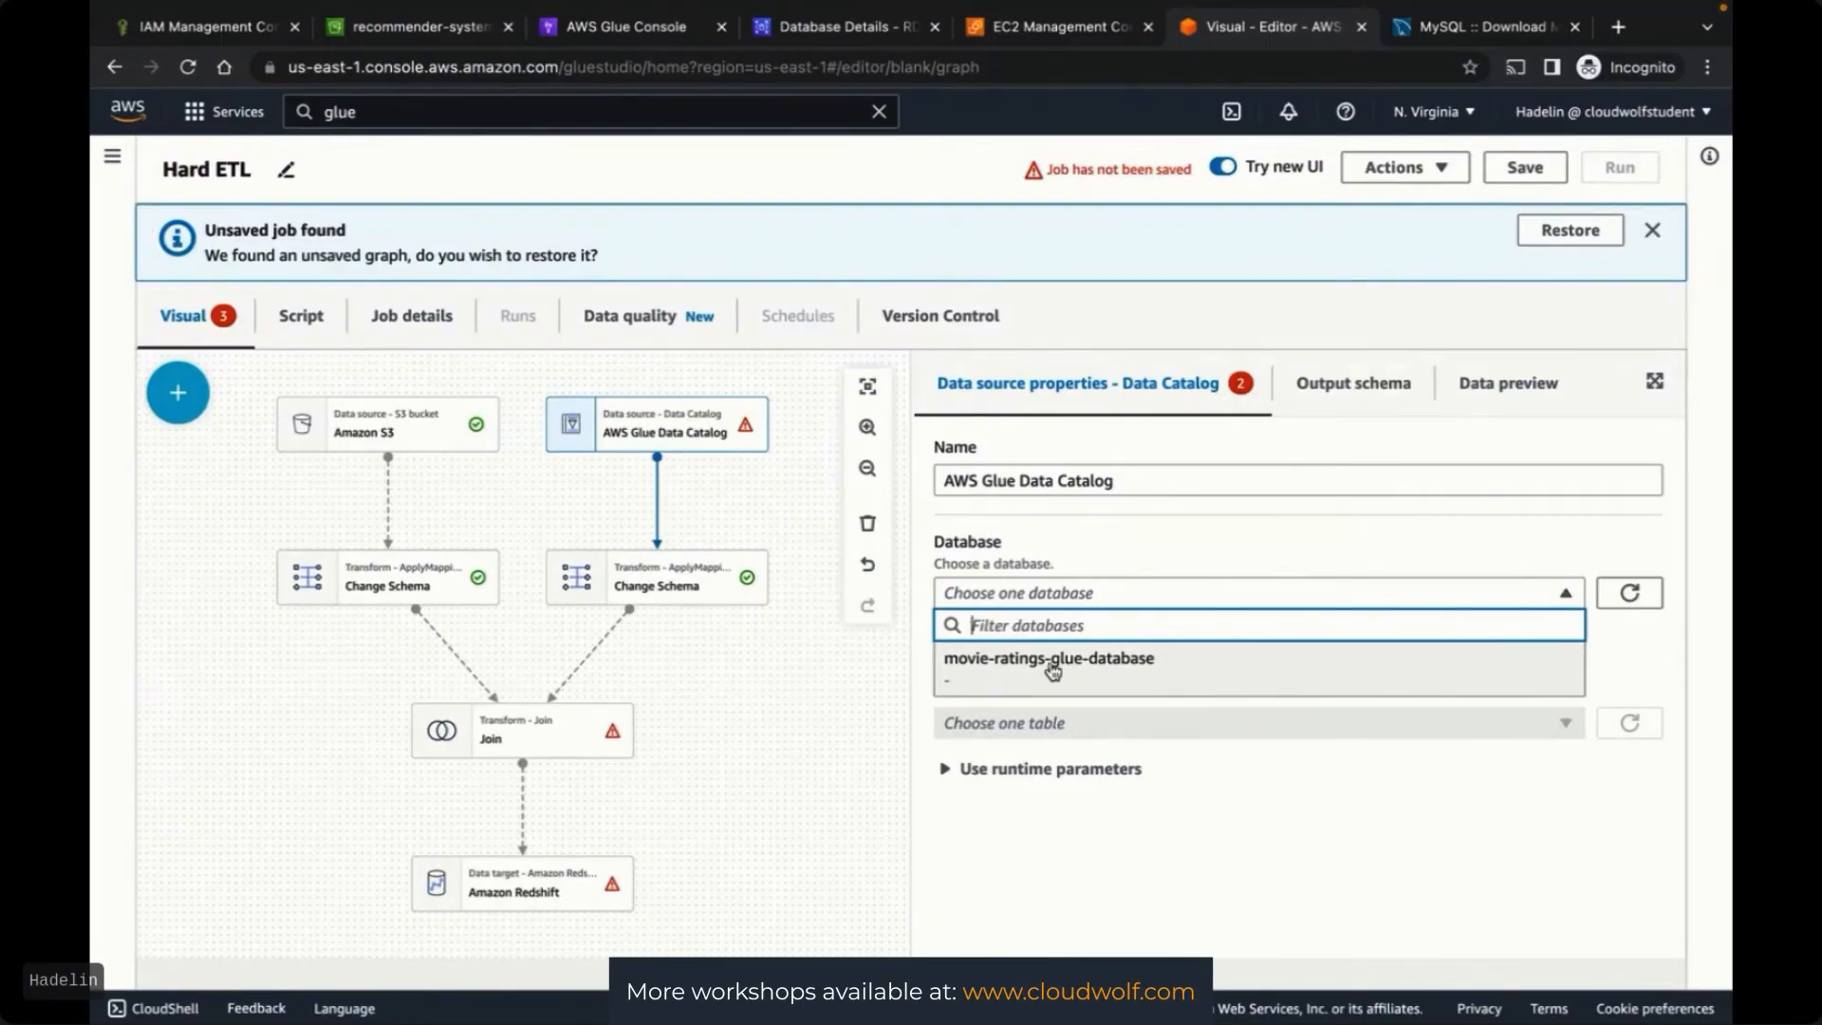
click(1170, 548)
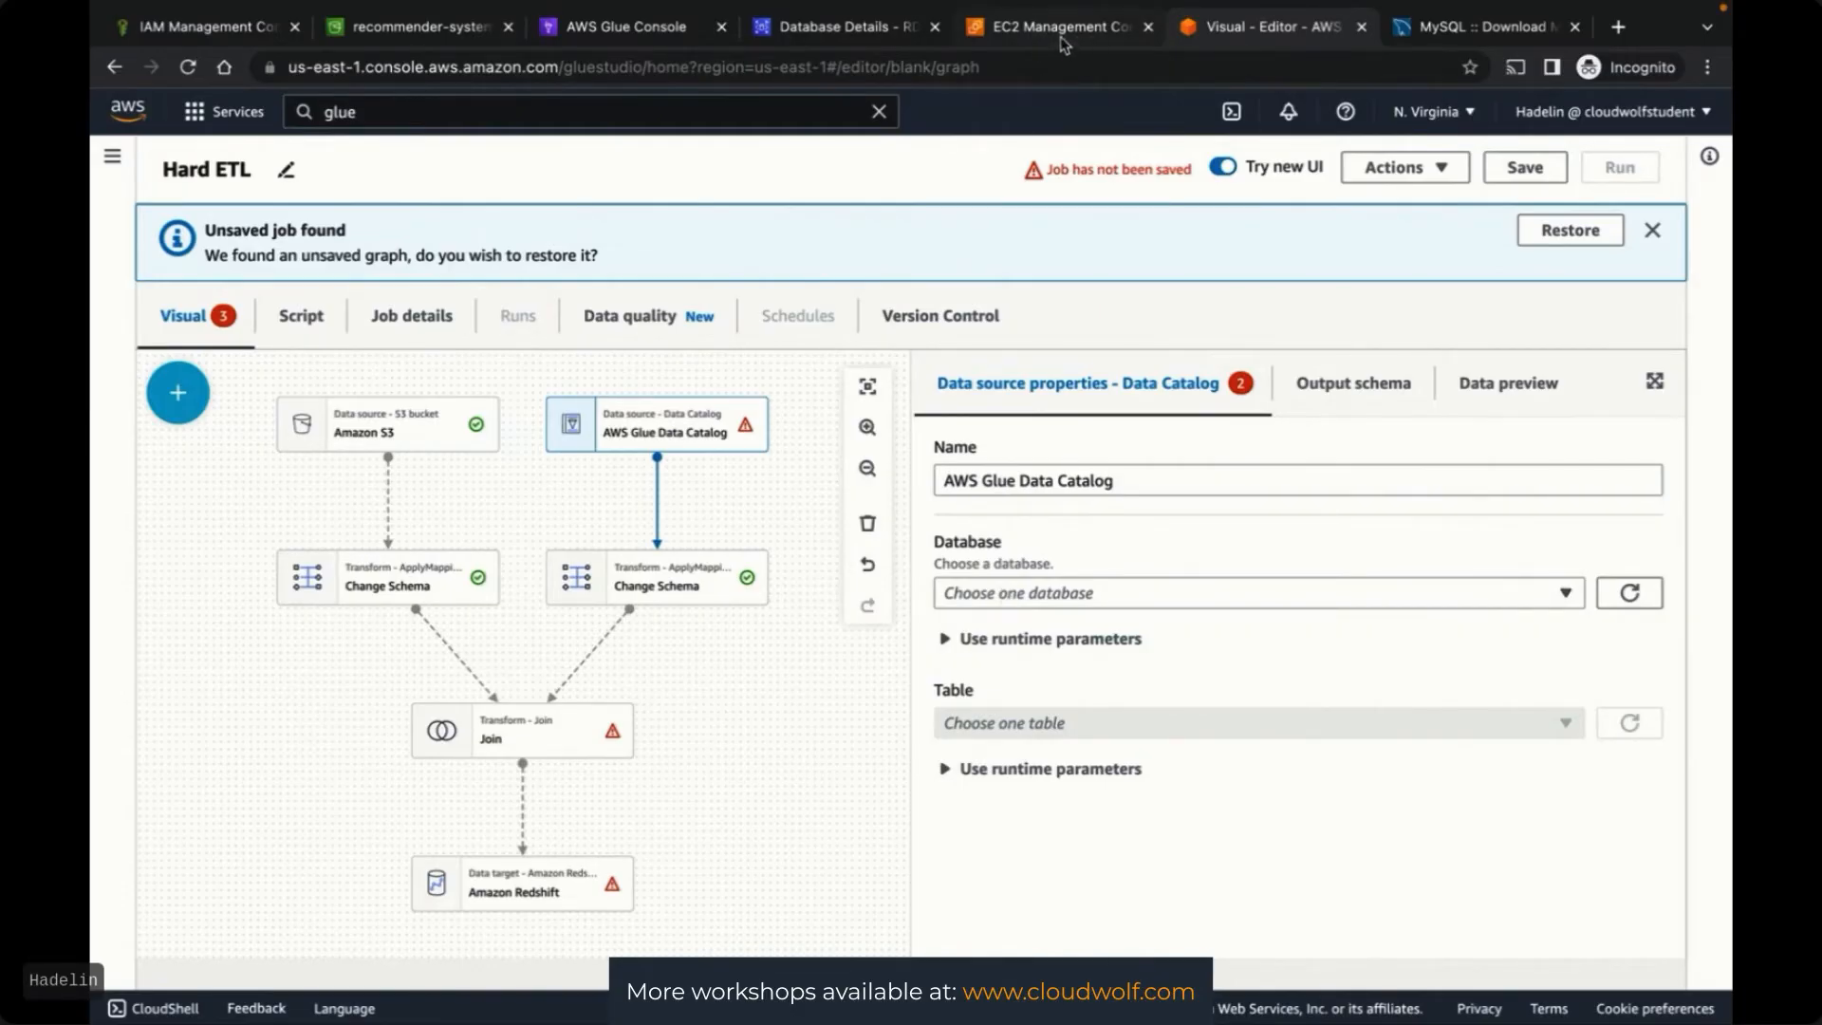
Rearrange the browser tabs and go to the AWS Glue Studio Jobs page
drag(1044, 27, 646, 27)
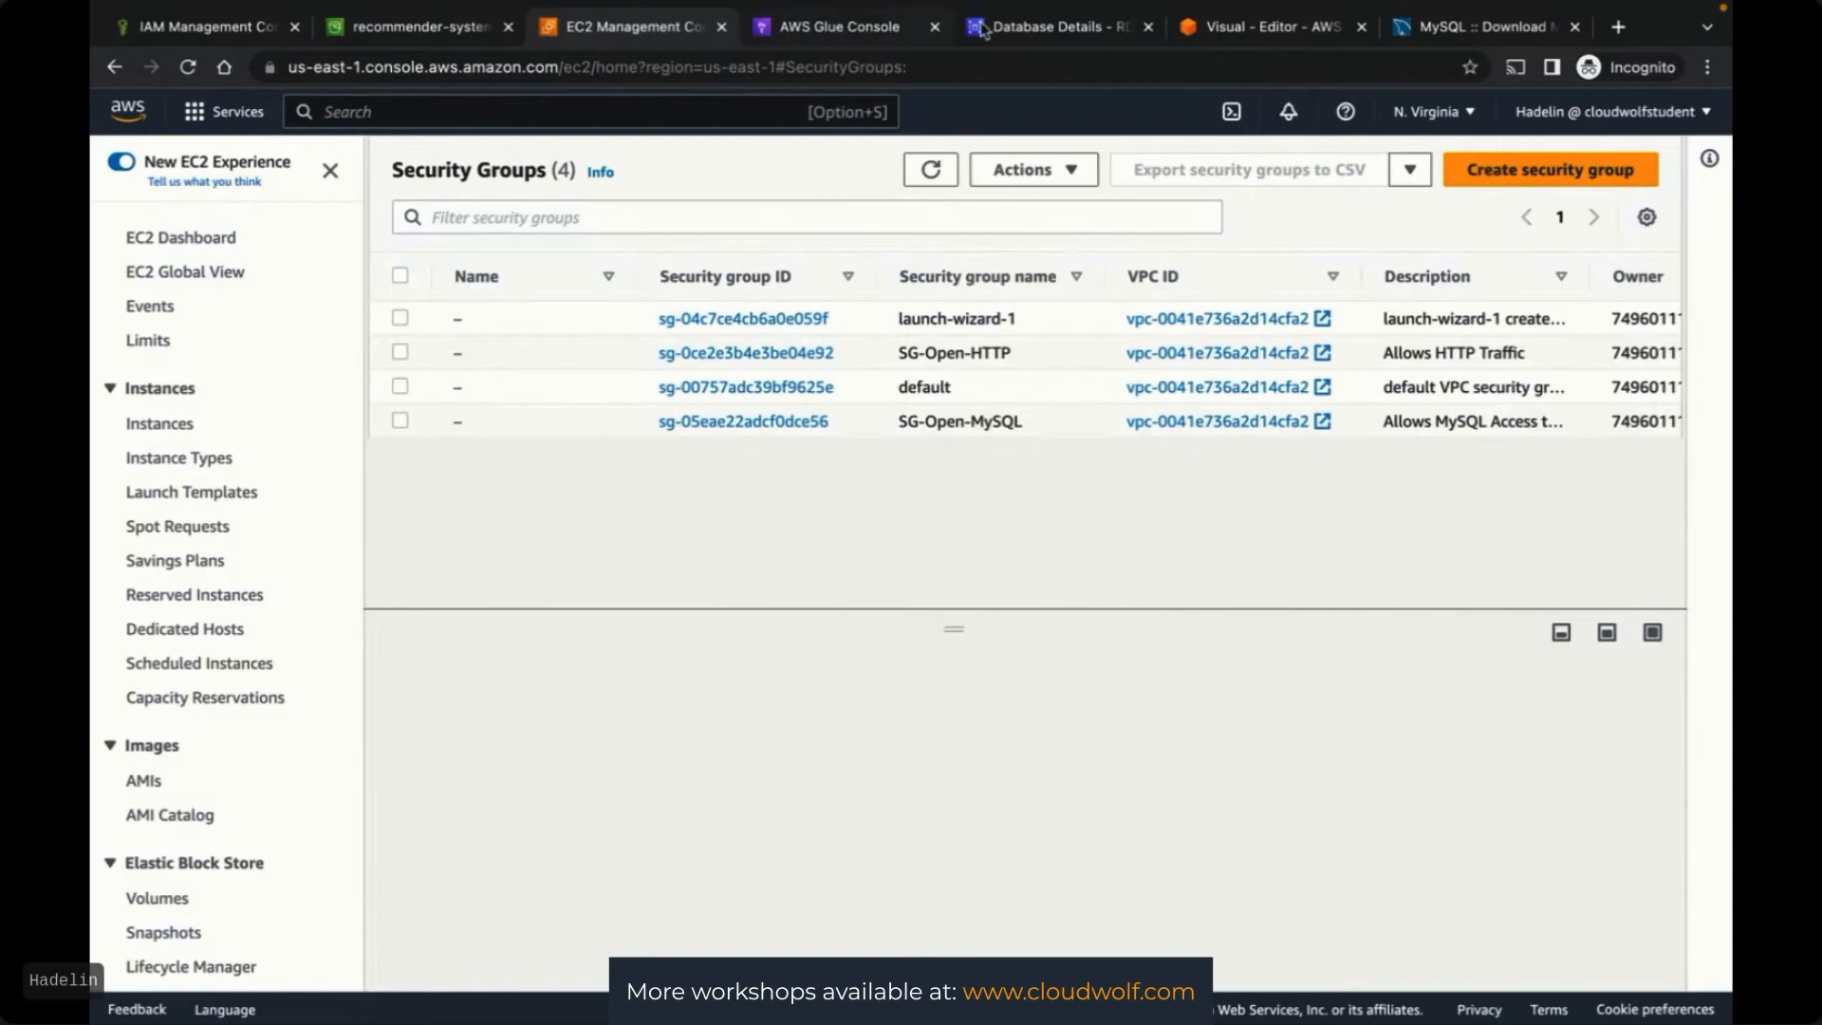
click(1030, 28)
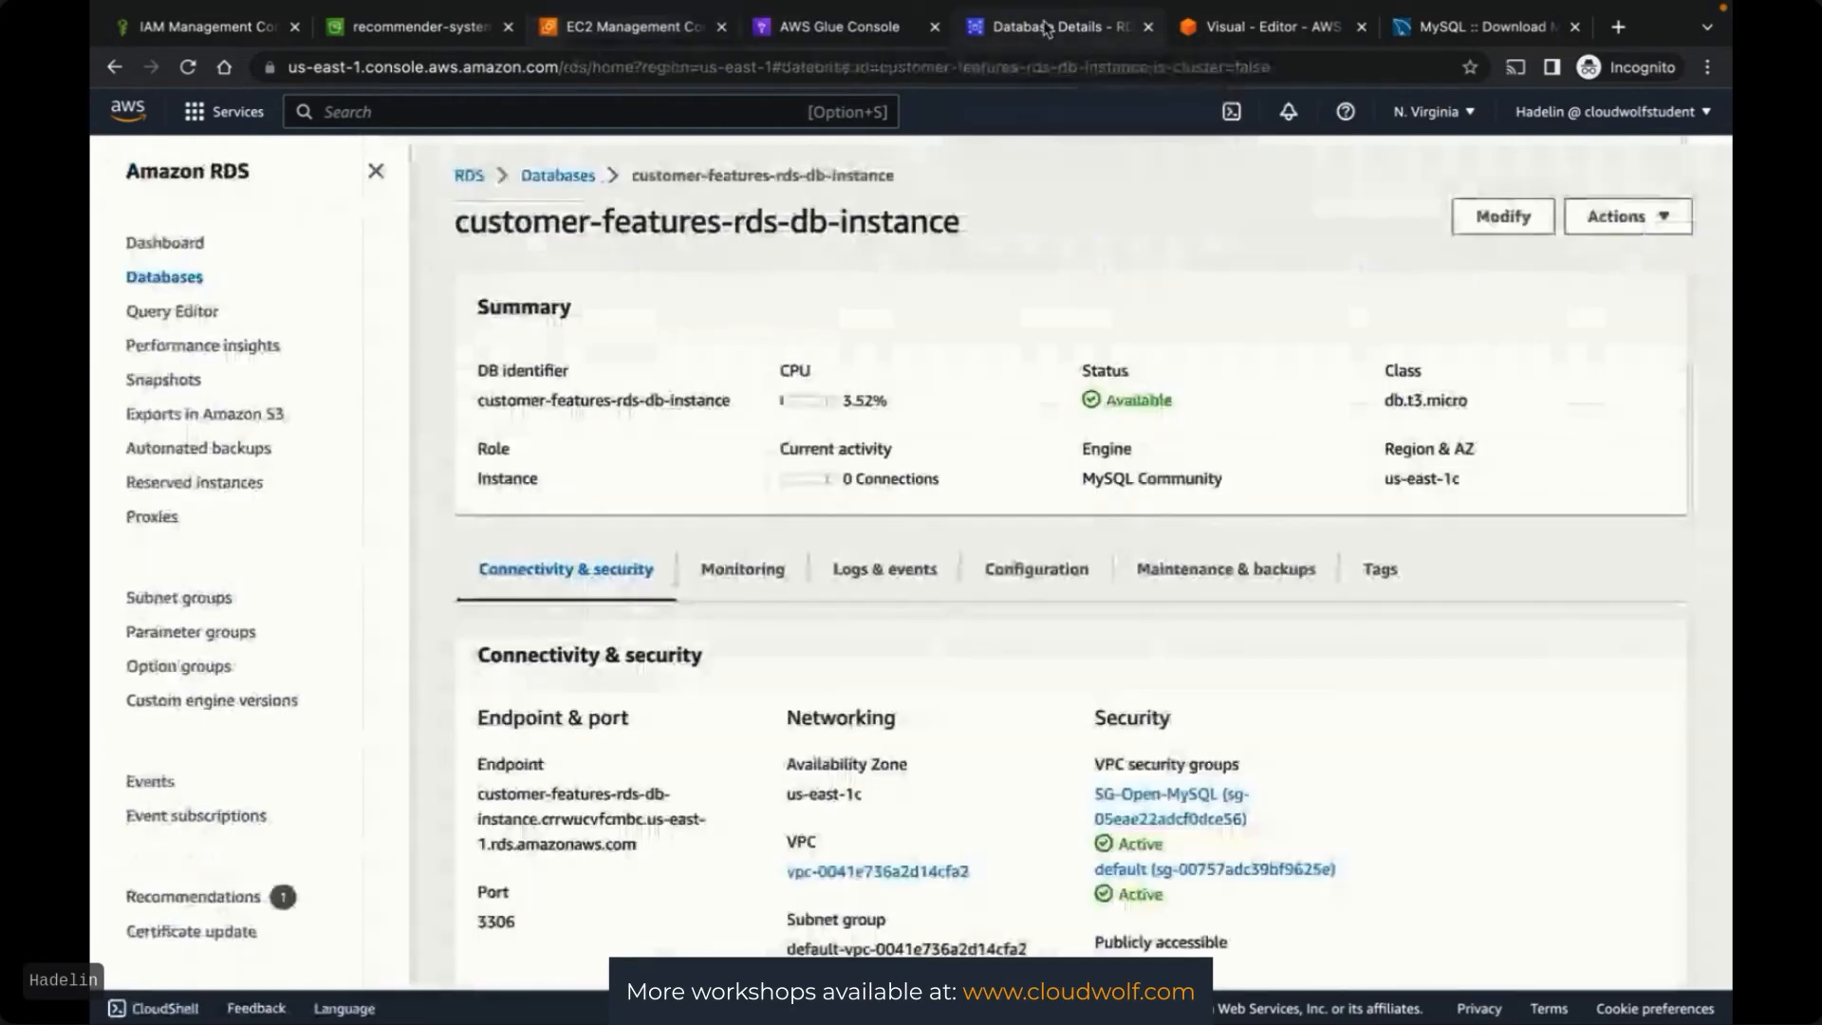
click(1239, 32)
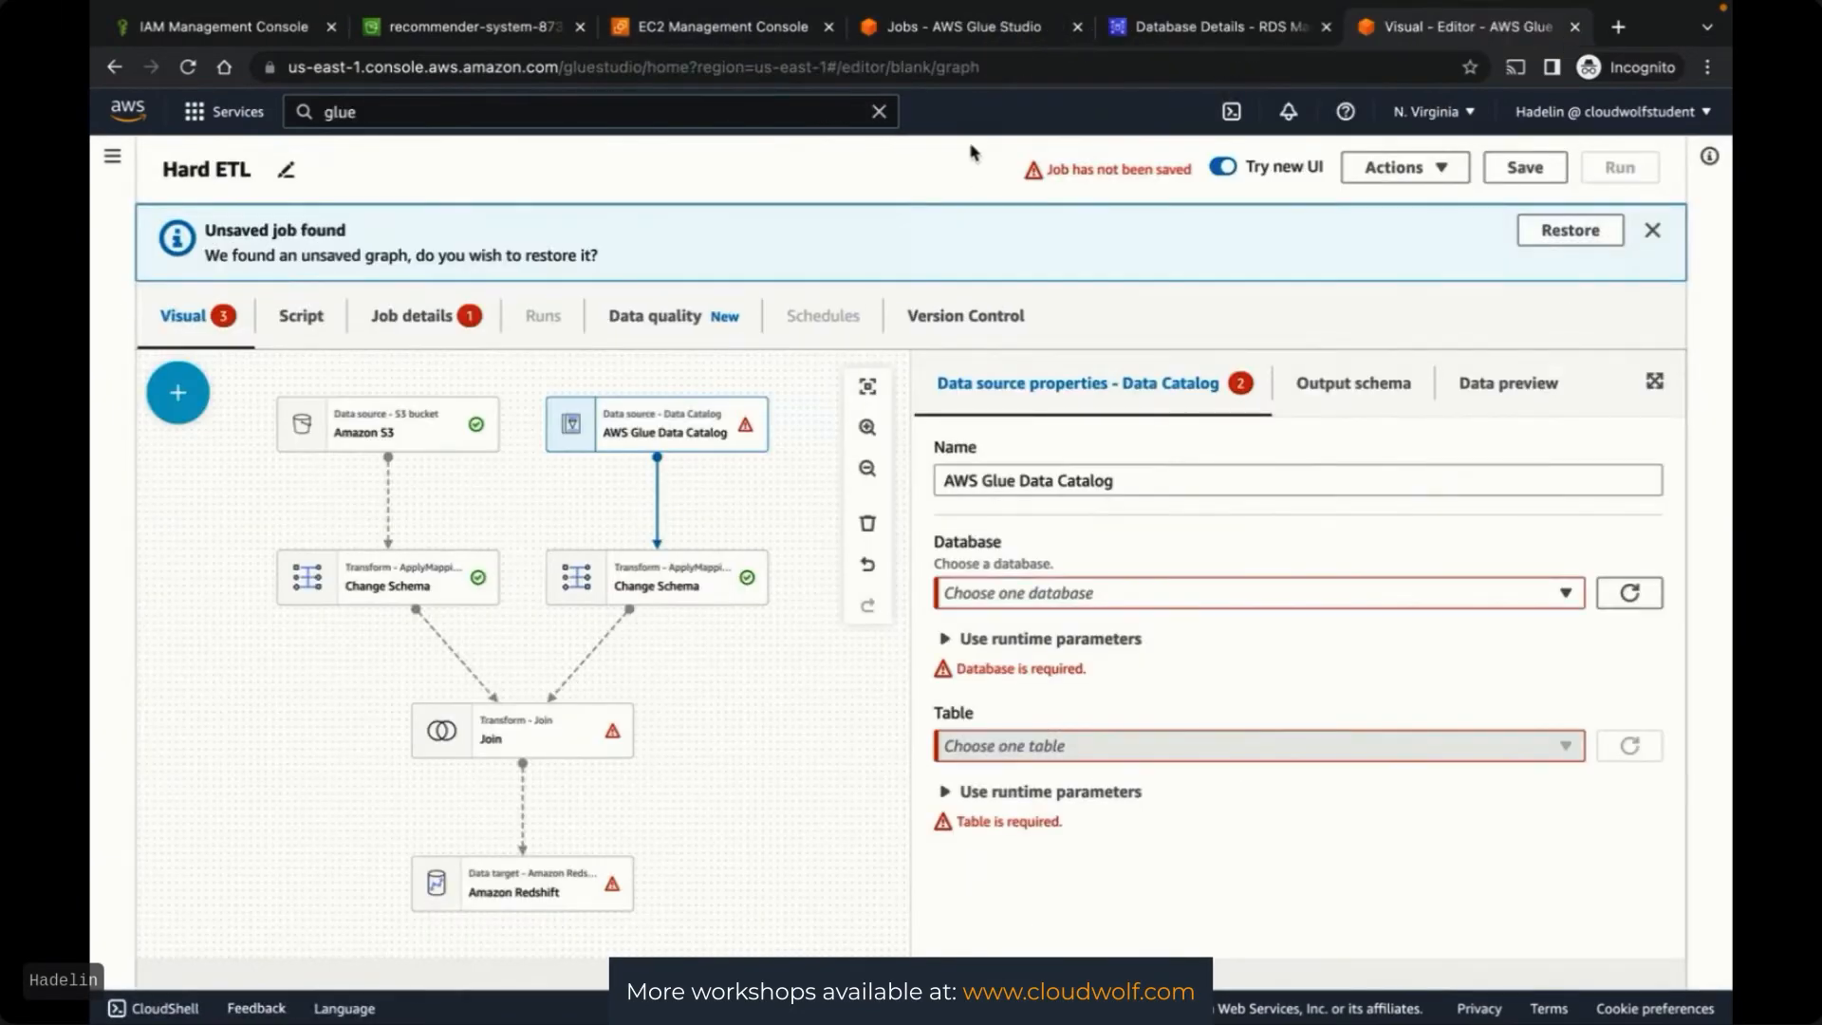
click(935, 36)
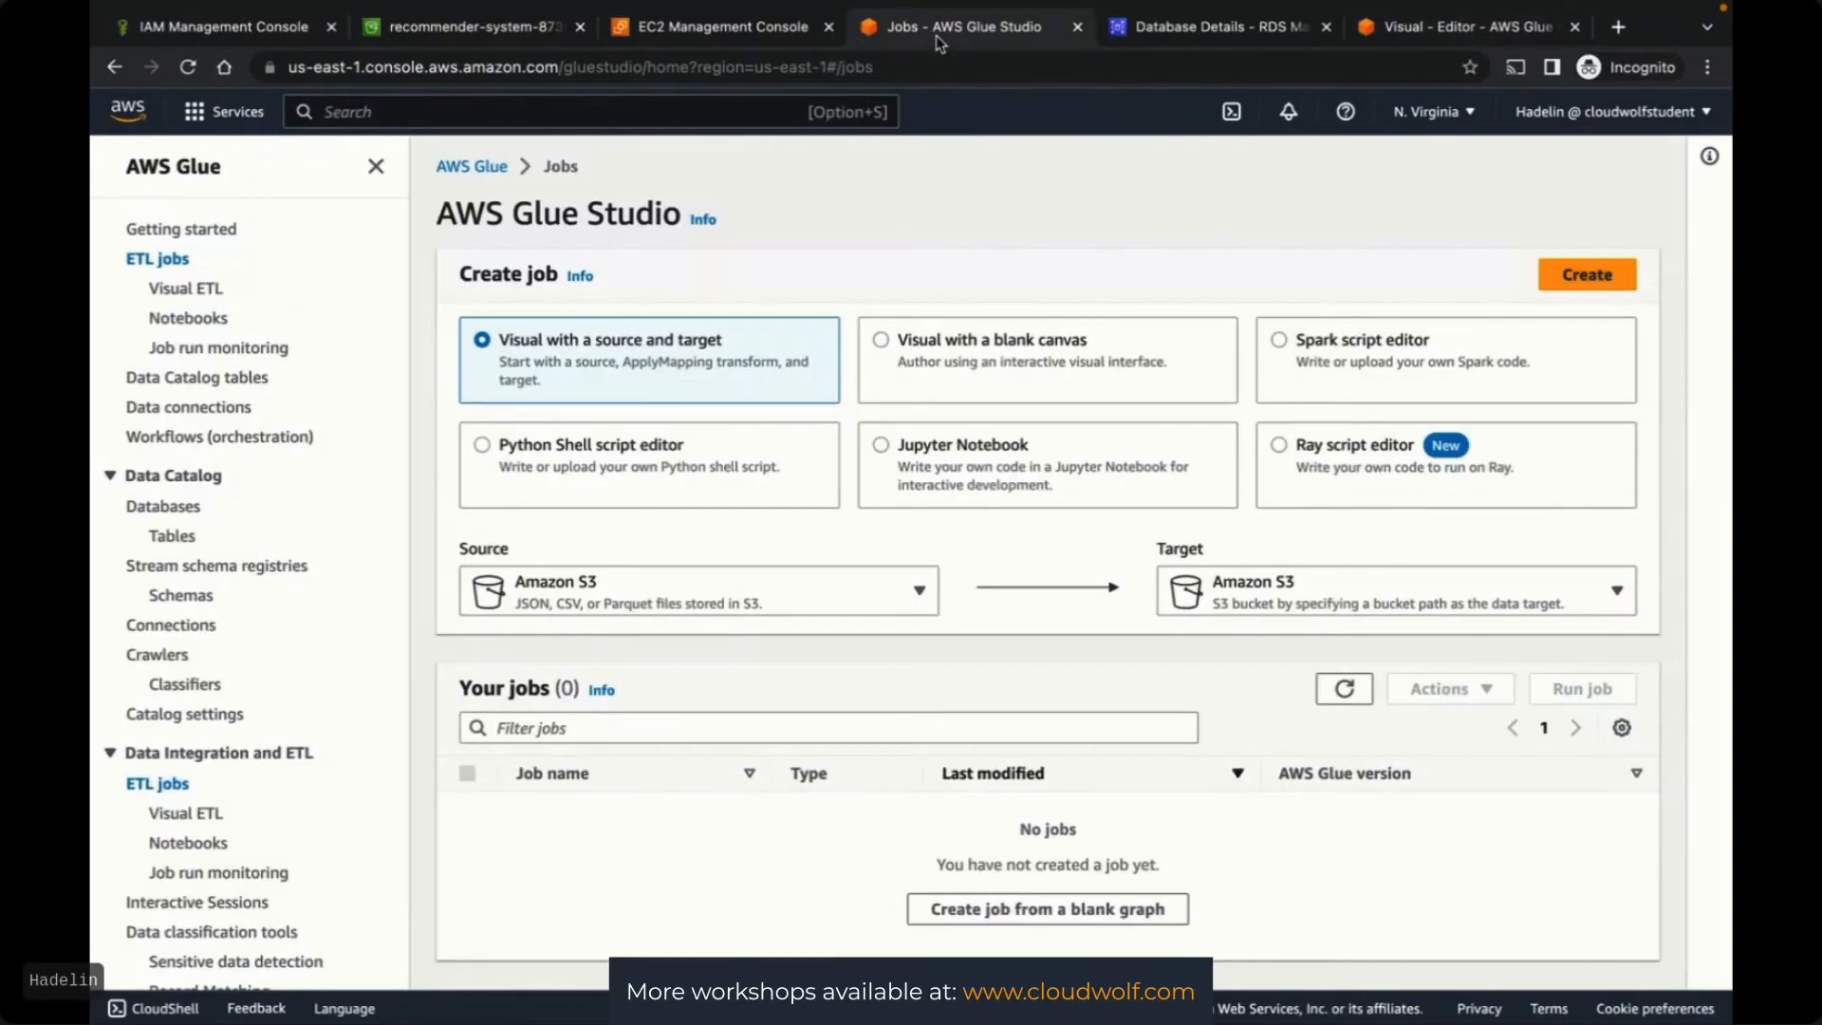
Add the Data Catalog database customer-features-glue-database, then go to the Connections page
click(175, 508)
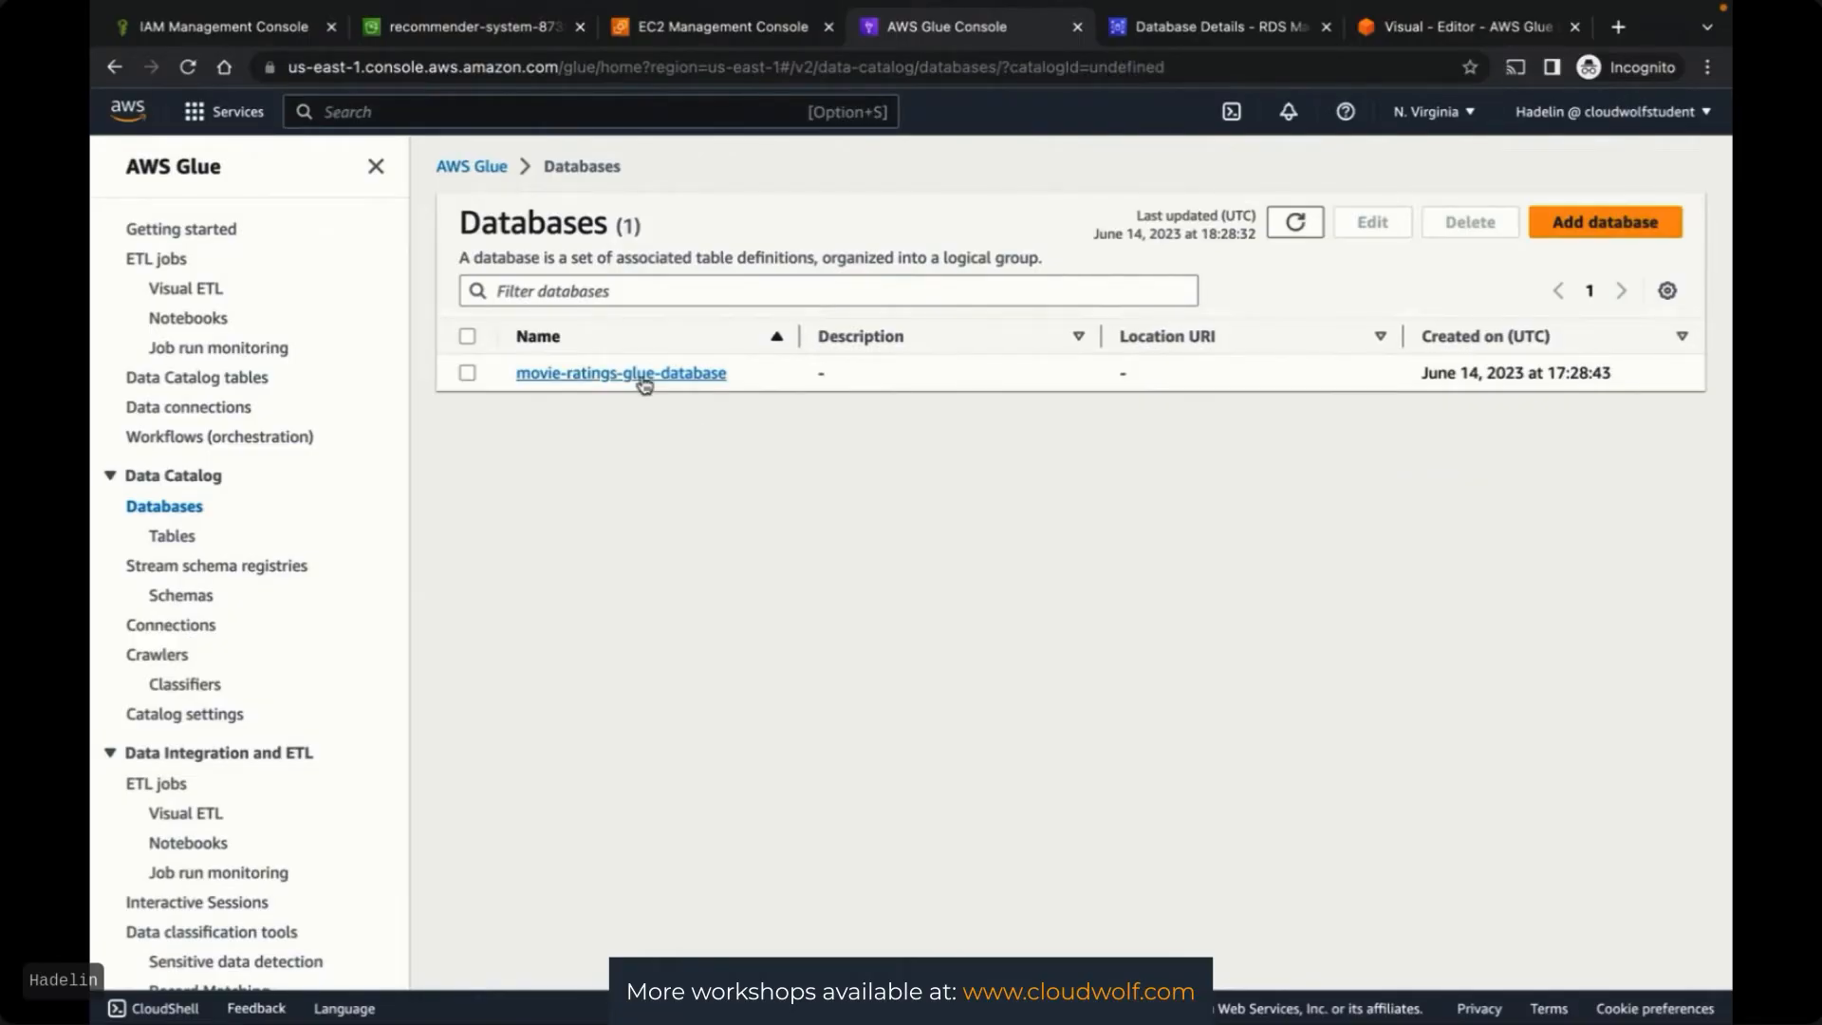
click(1610, 224)
text(customer-fea)
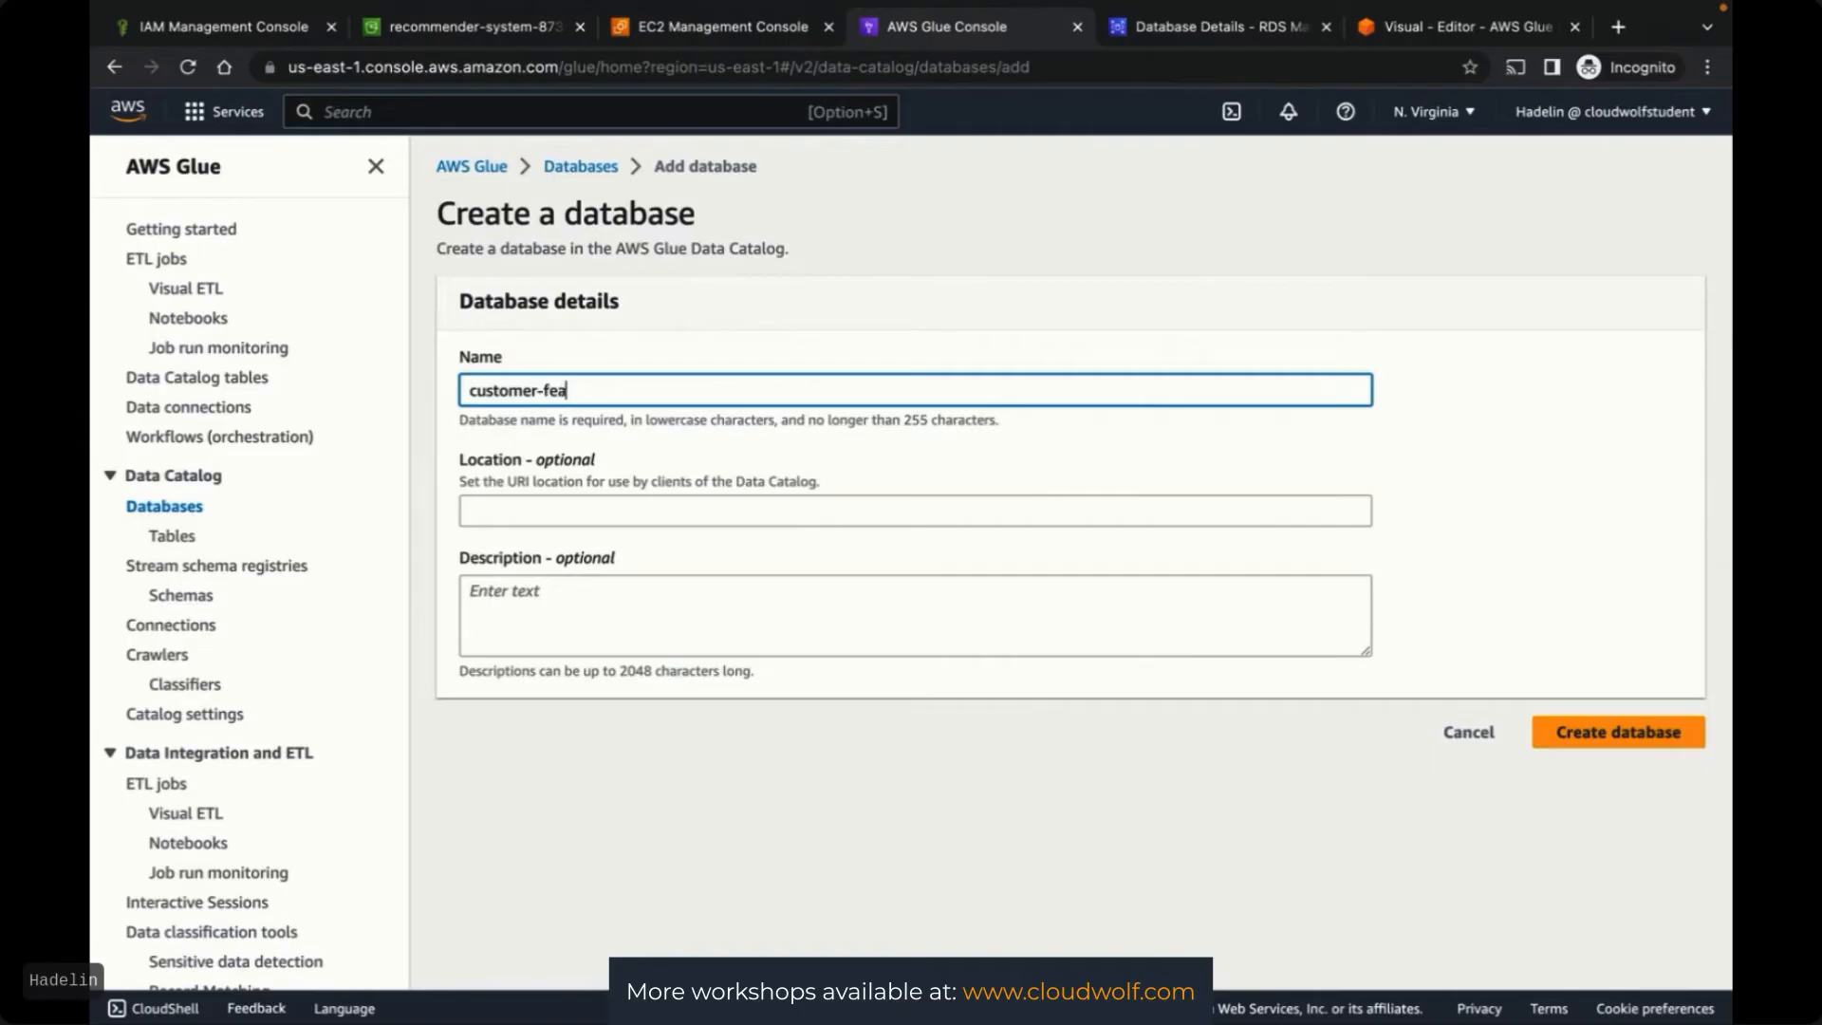
text(tures-glue-database)
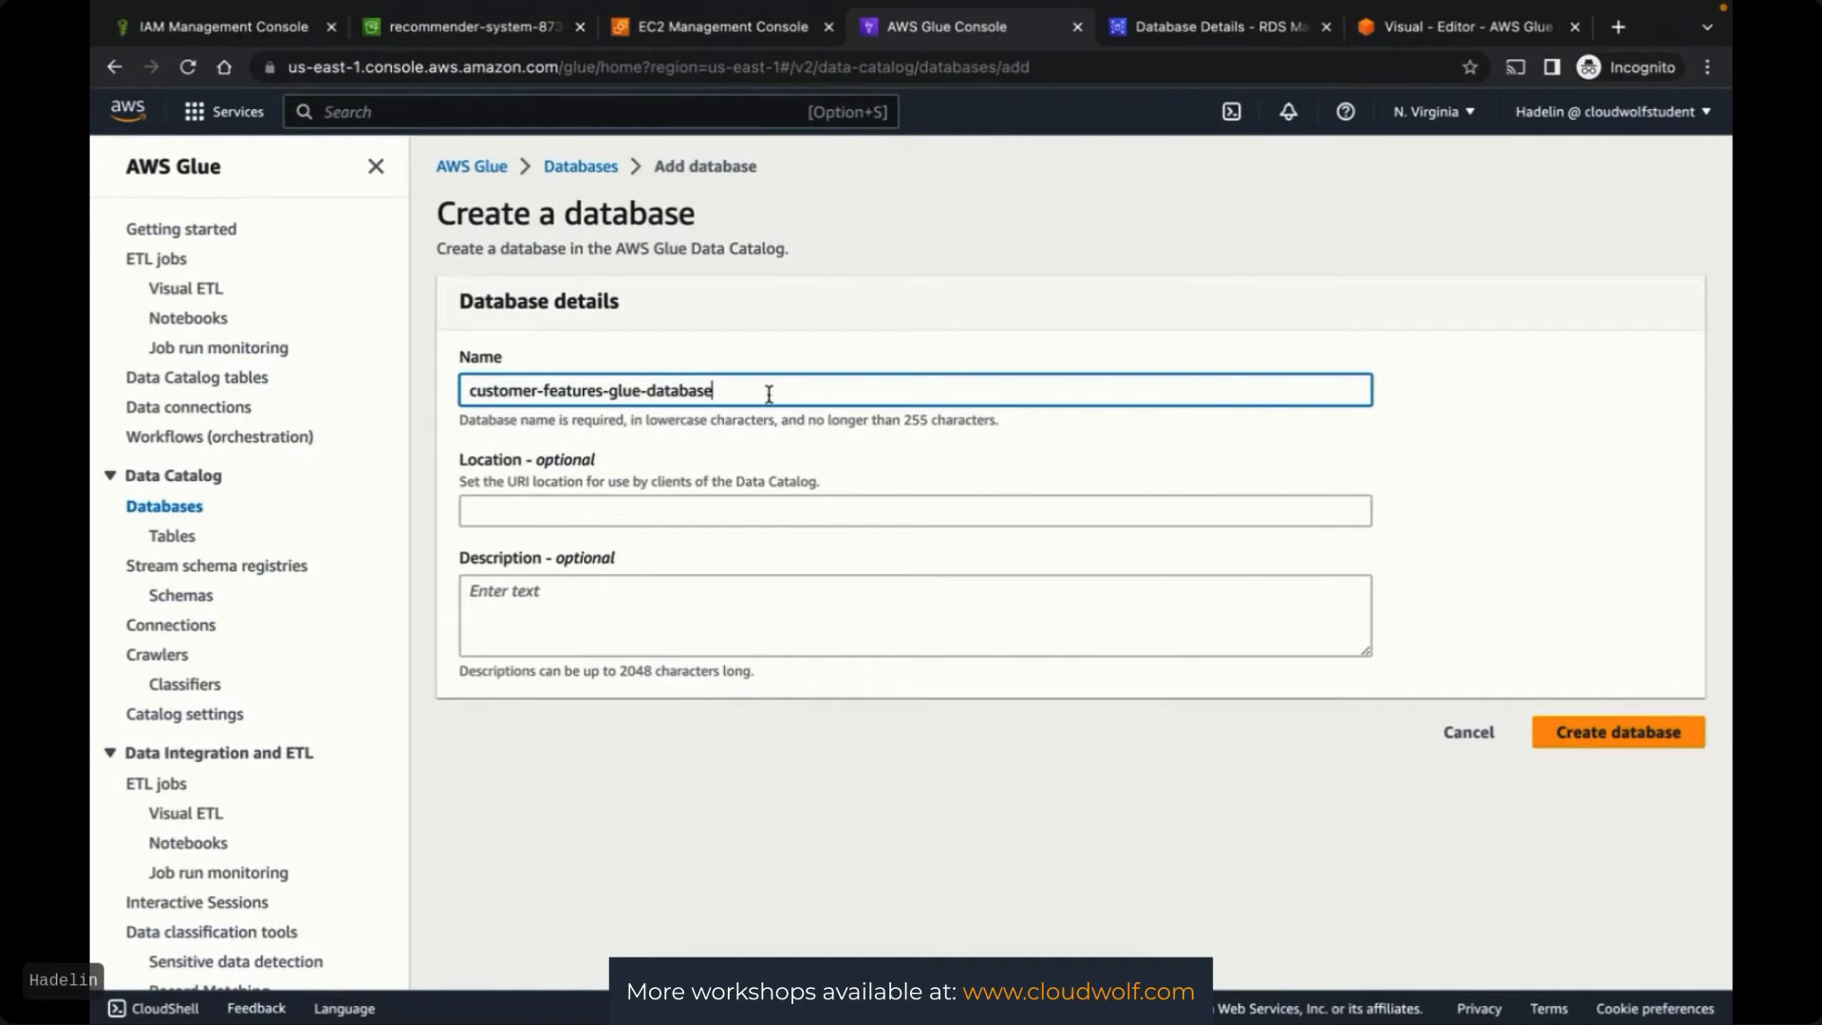
click(1516, 408)
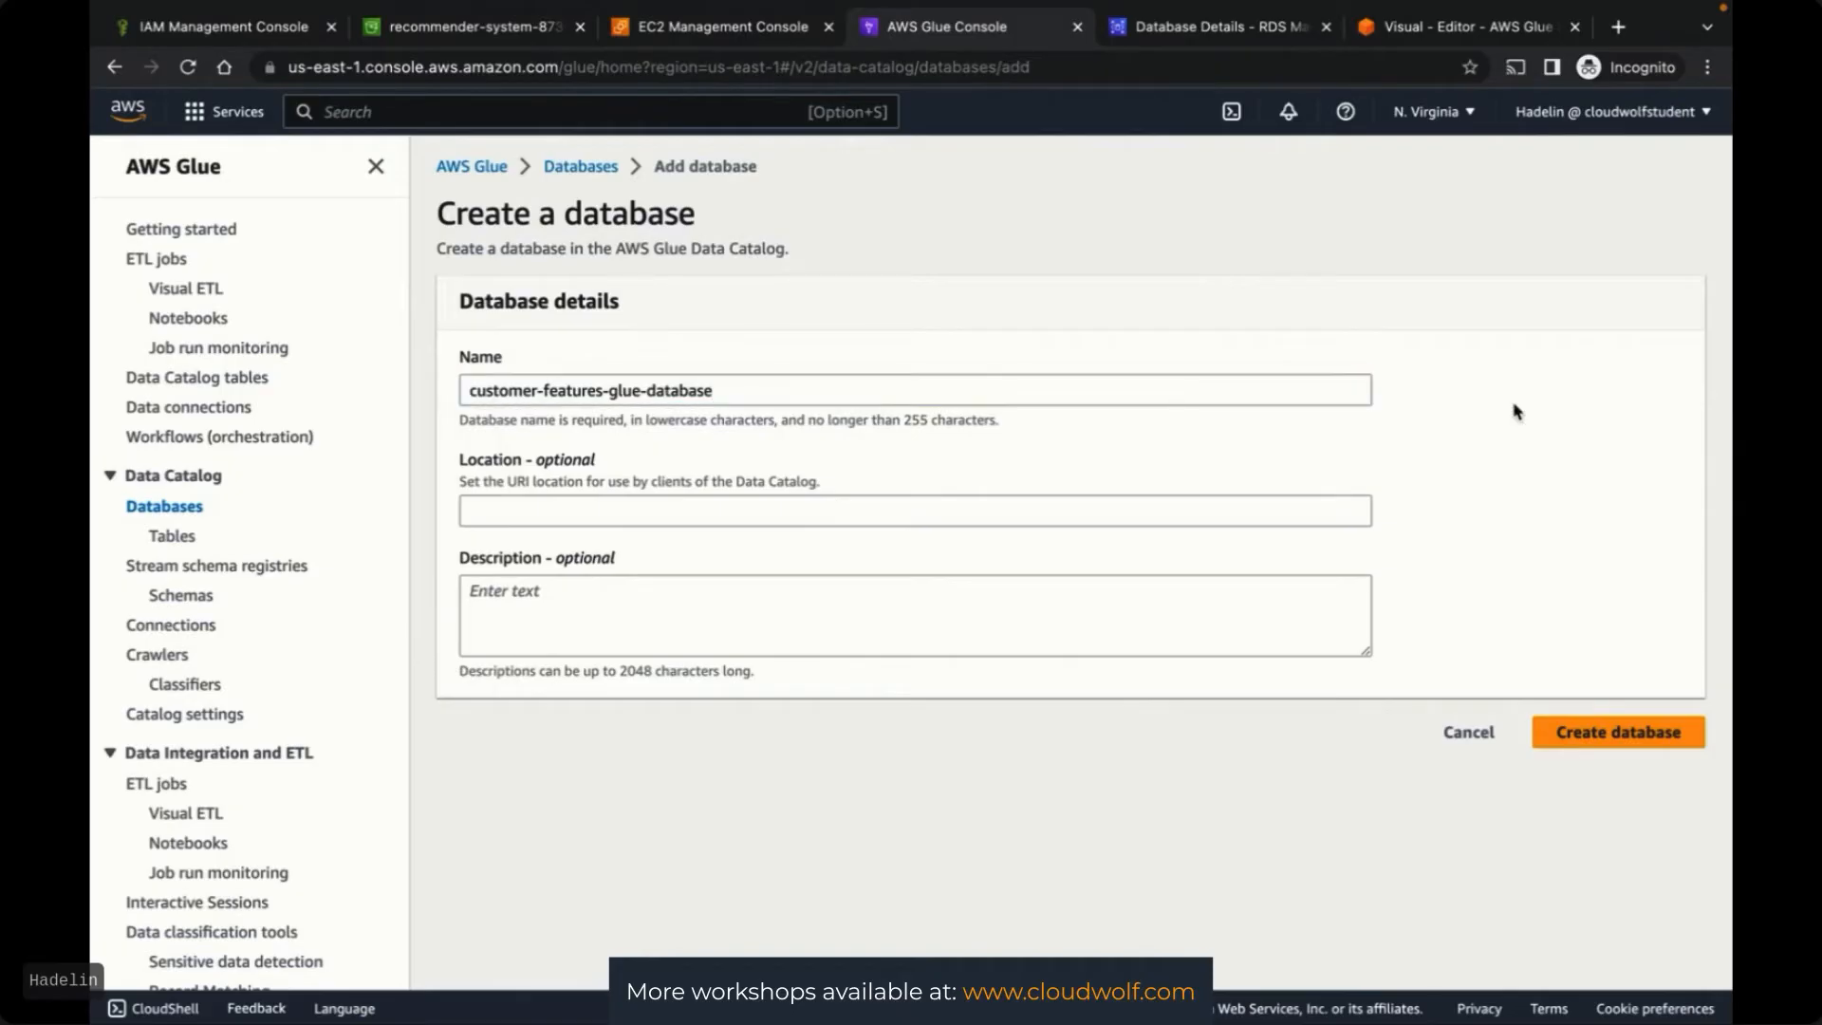
click(1598, 749)
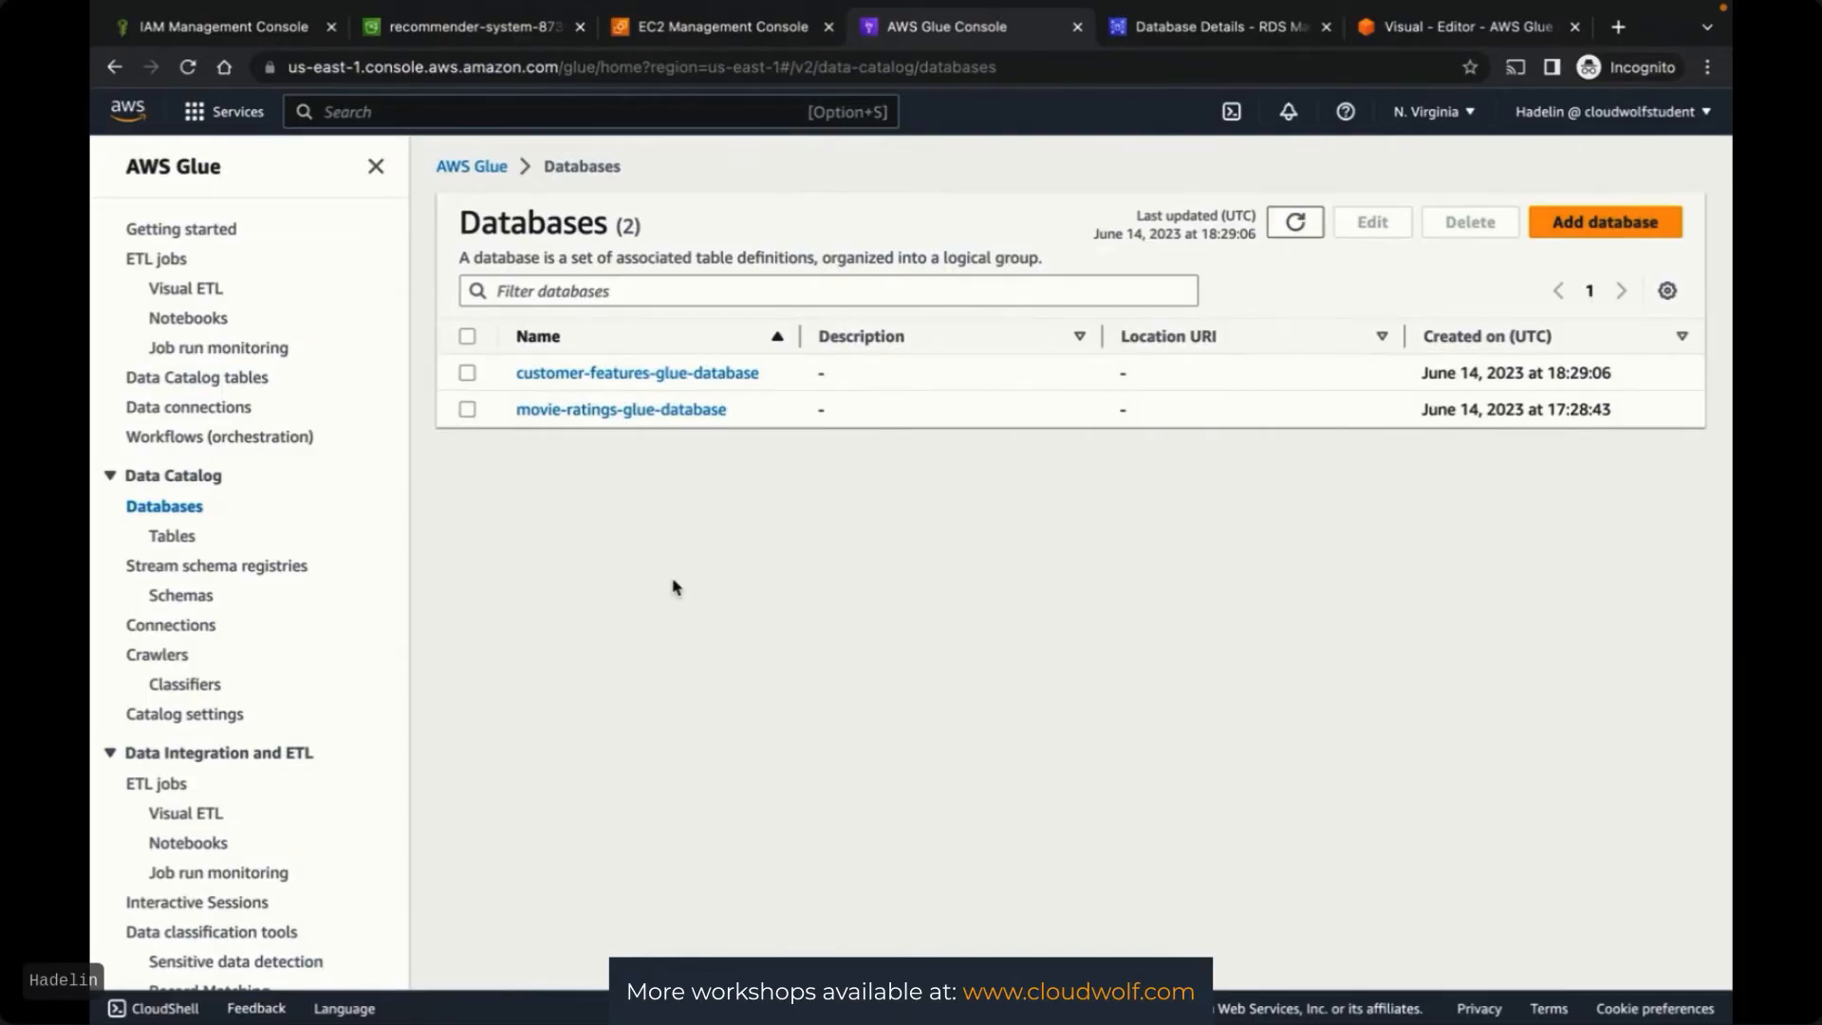
click(185, 633)
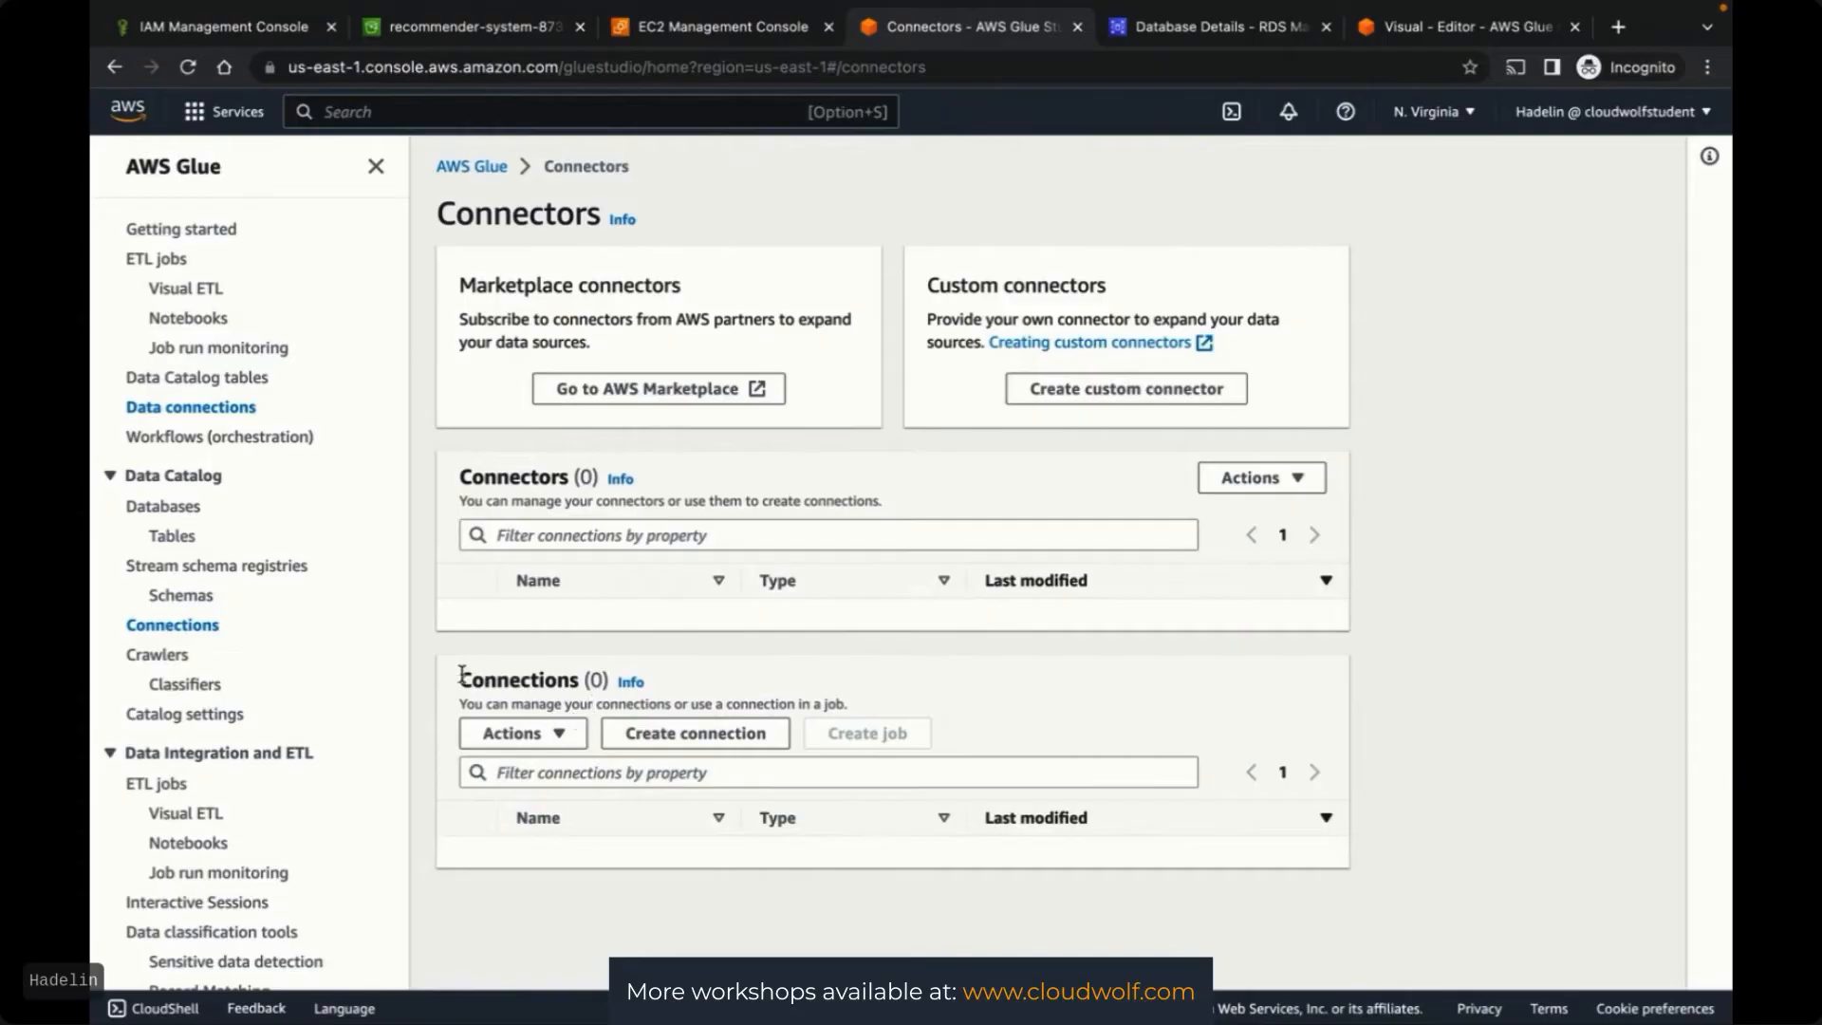
Start a new Amazon RDS connection named RDSConnection with the MySQL engine
click(690, 739)
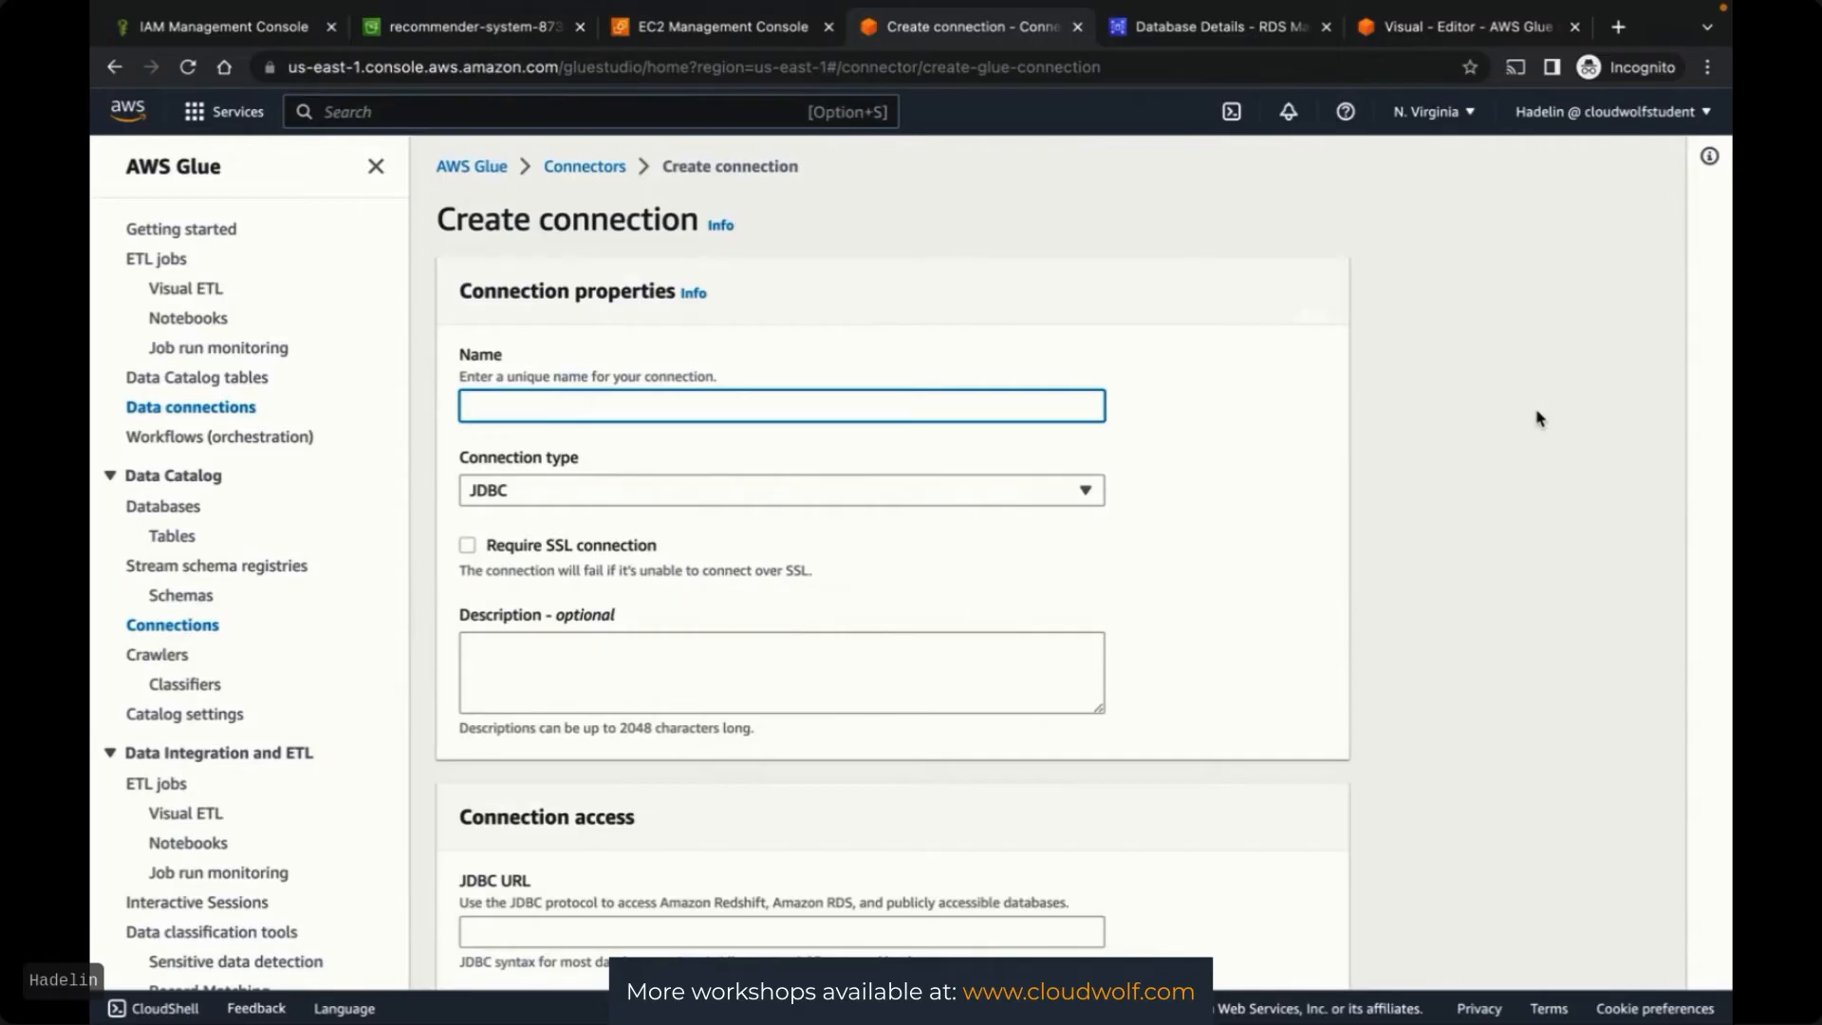
text(RDSConnection)
click(870, 501)
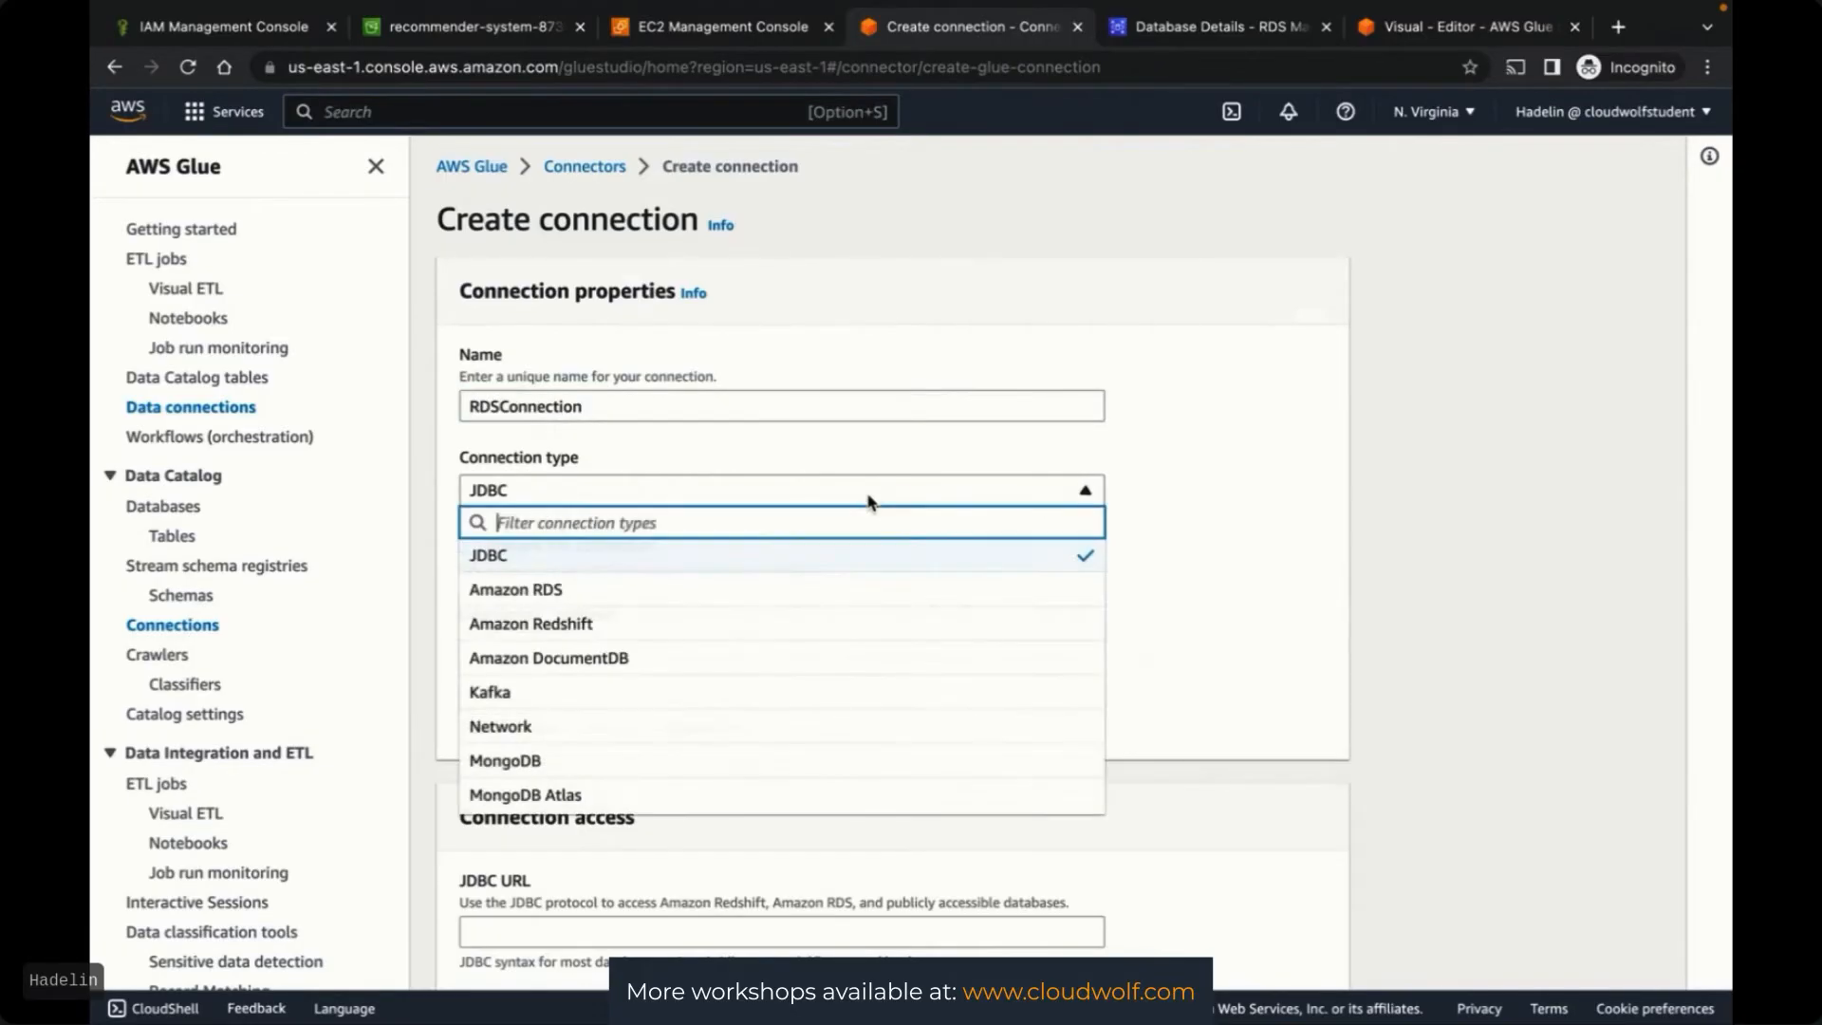
click(610, 595)
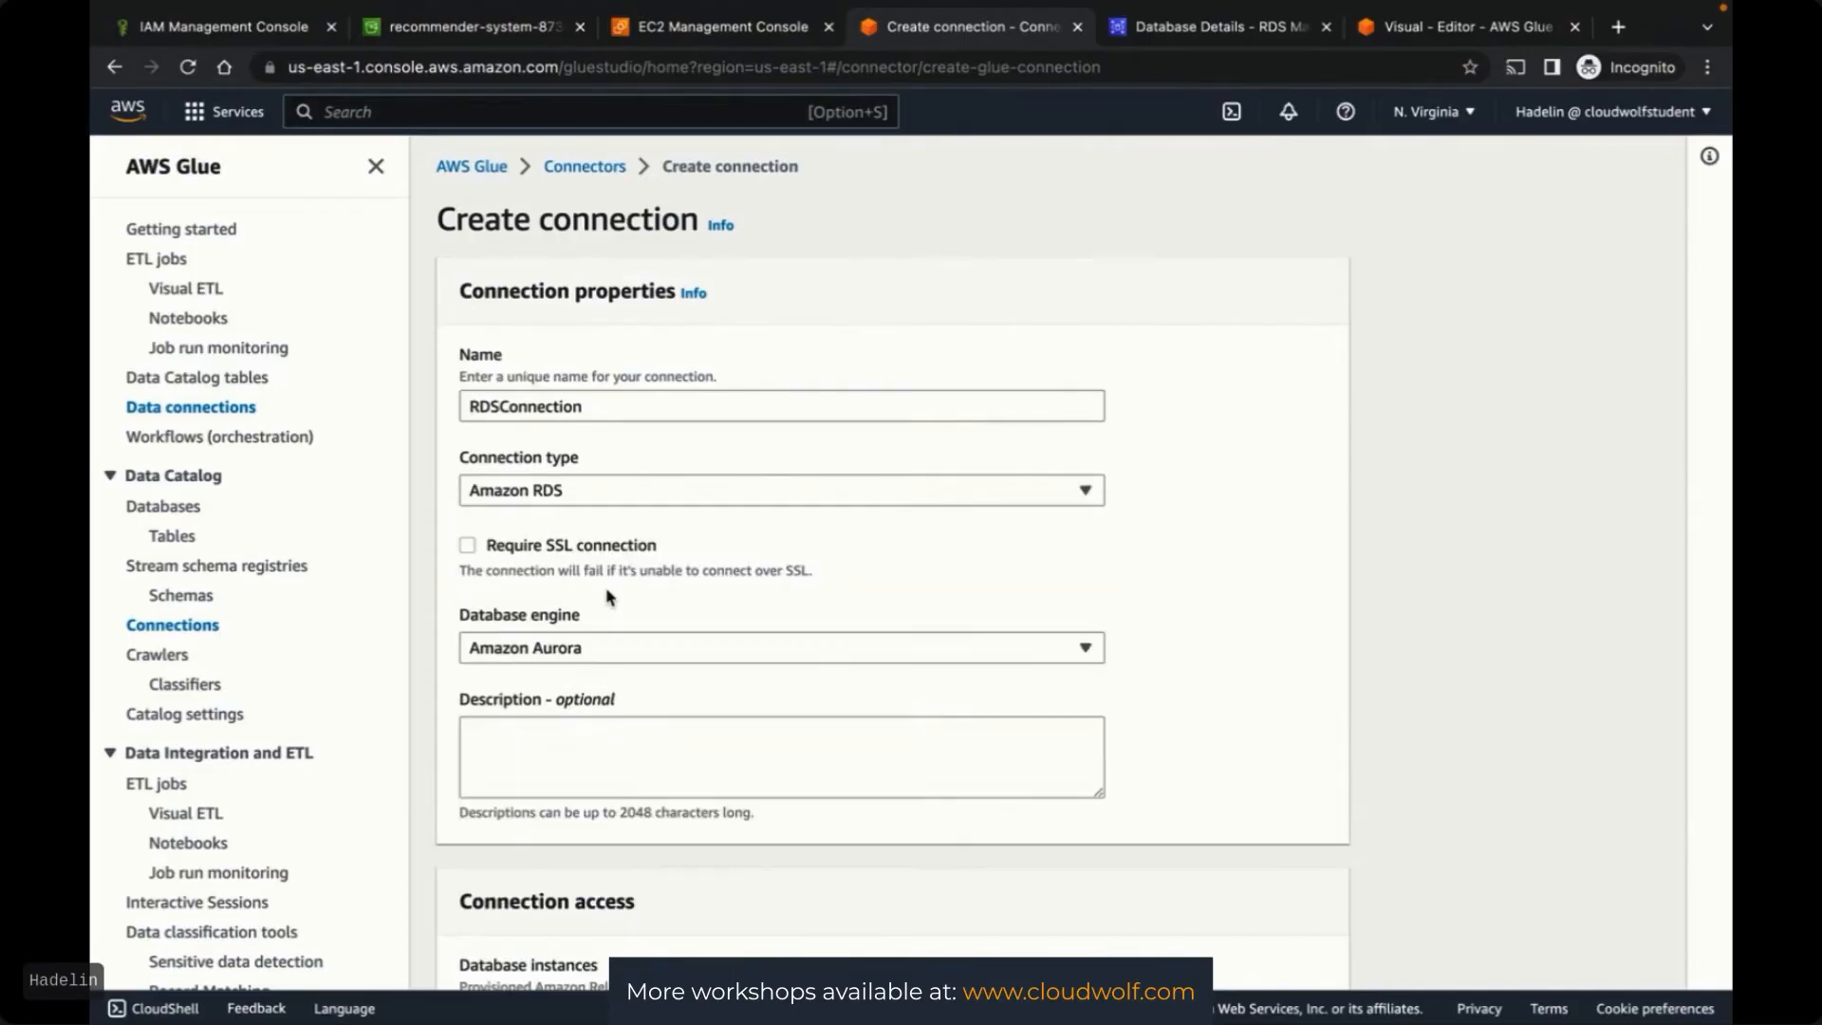
click(737, 646)
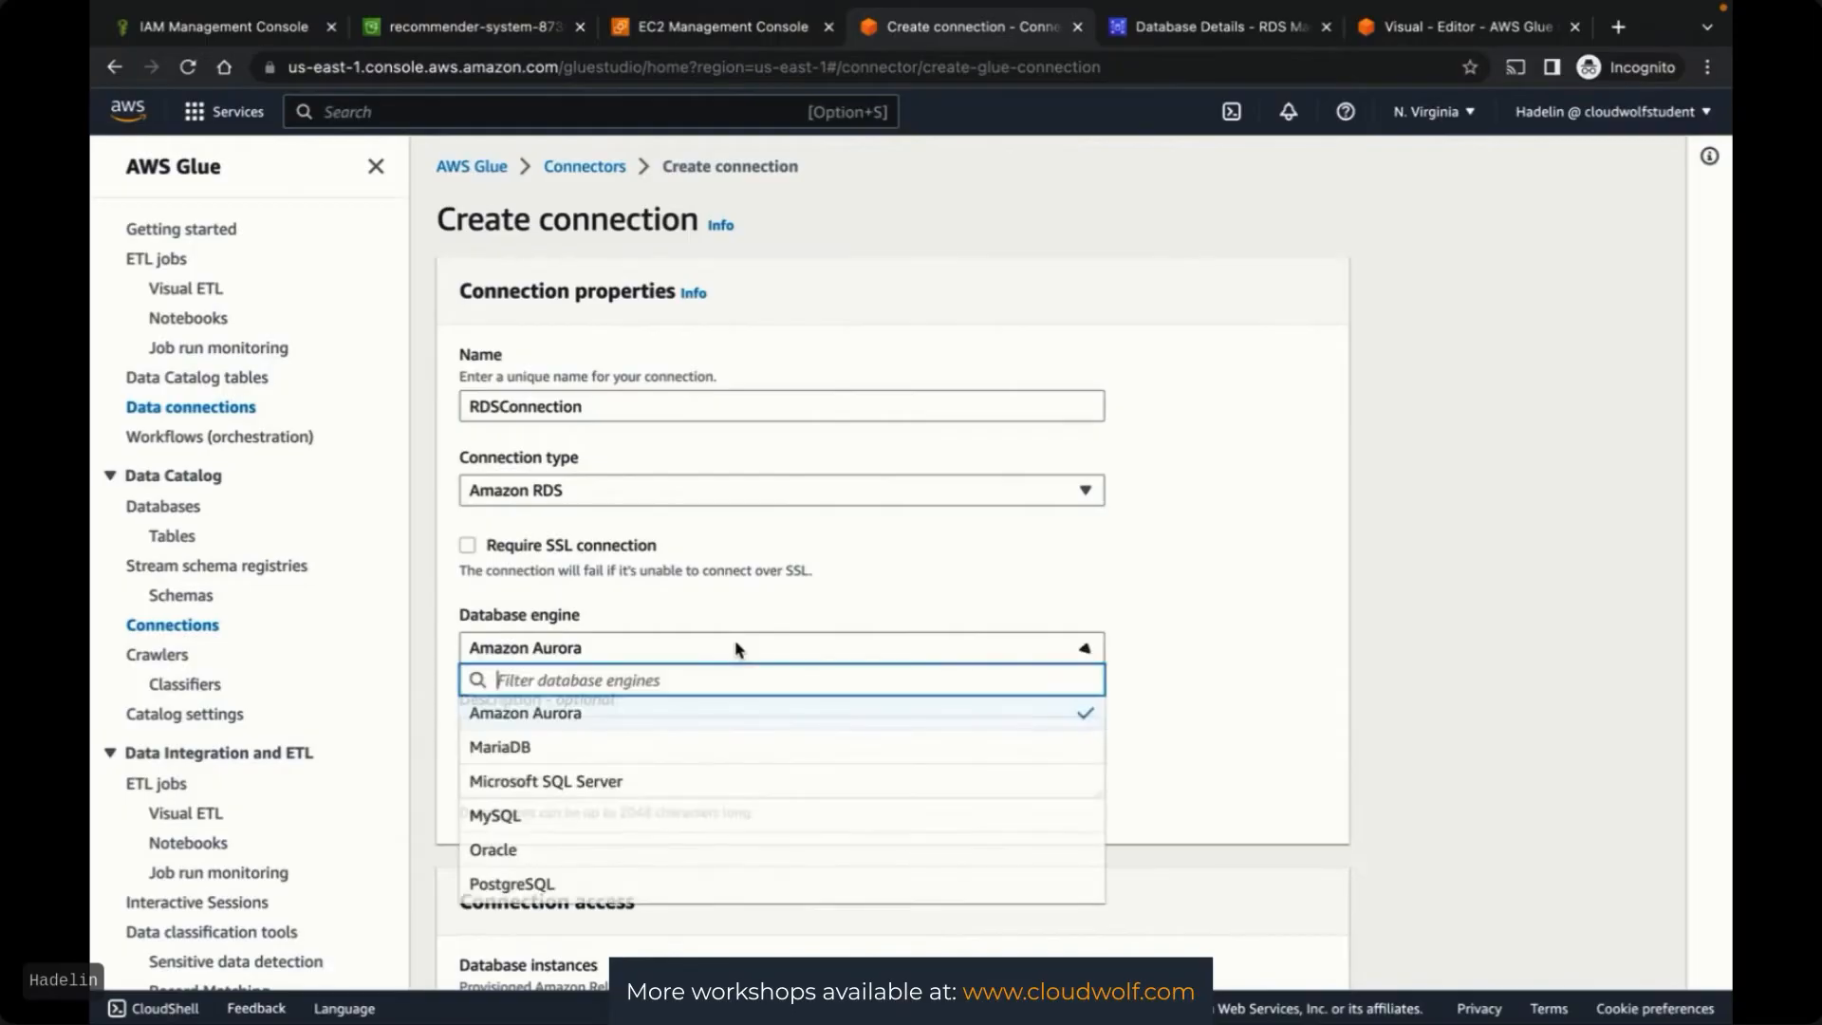
click(549, 823)
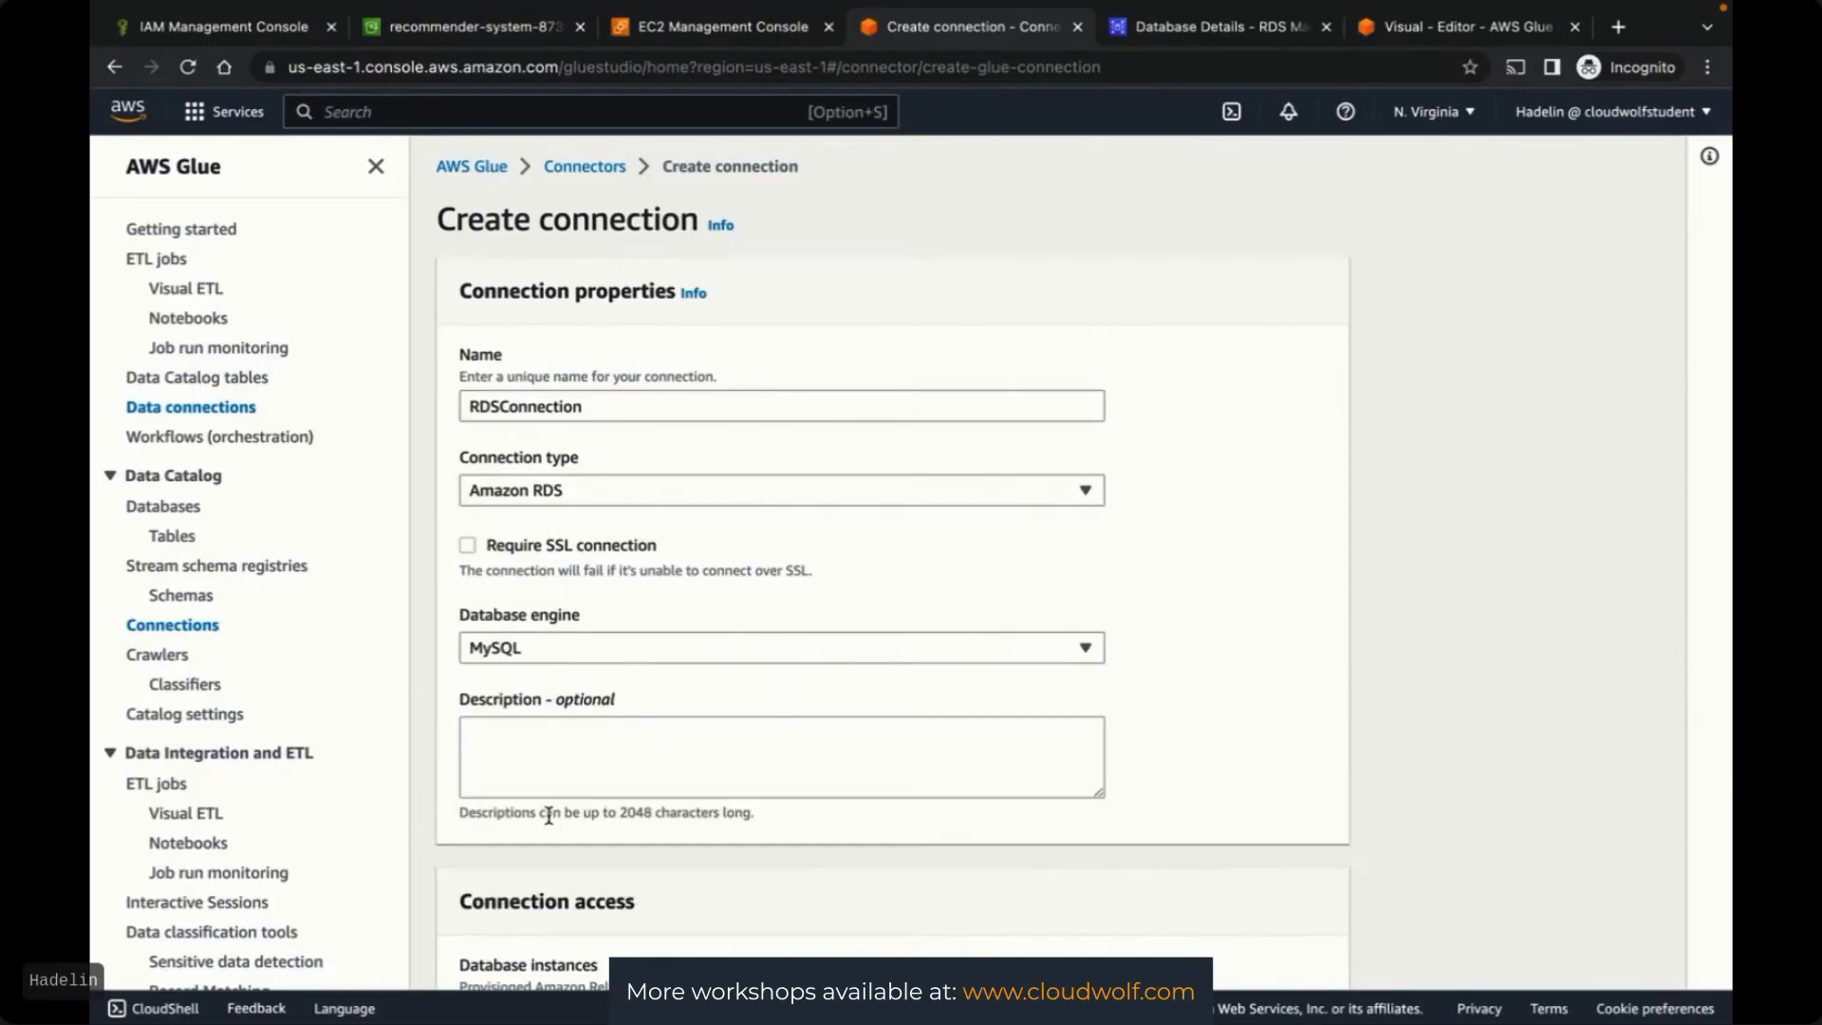
Refresh the instance list and target customer-features-rds-db-instance
scroll(1400, 645, down, 5)
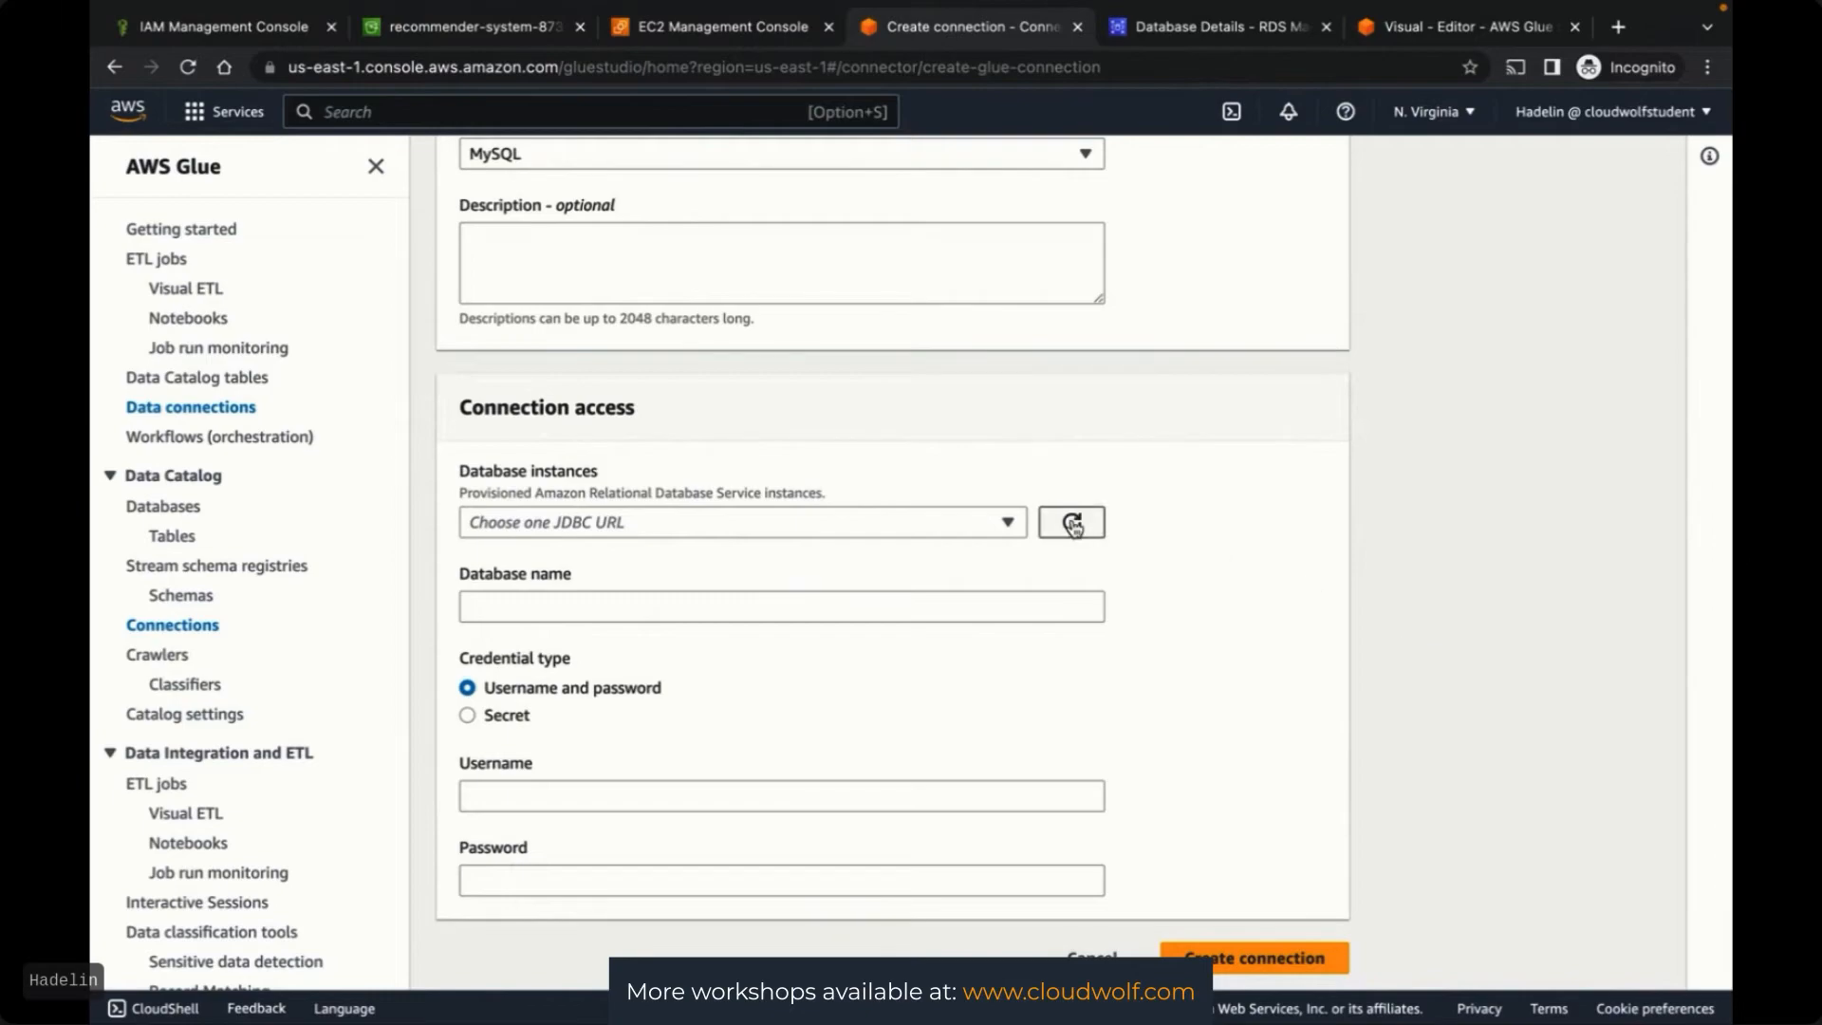
click(1072, 521)
click(1008, 522)
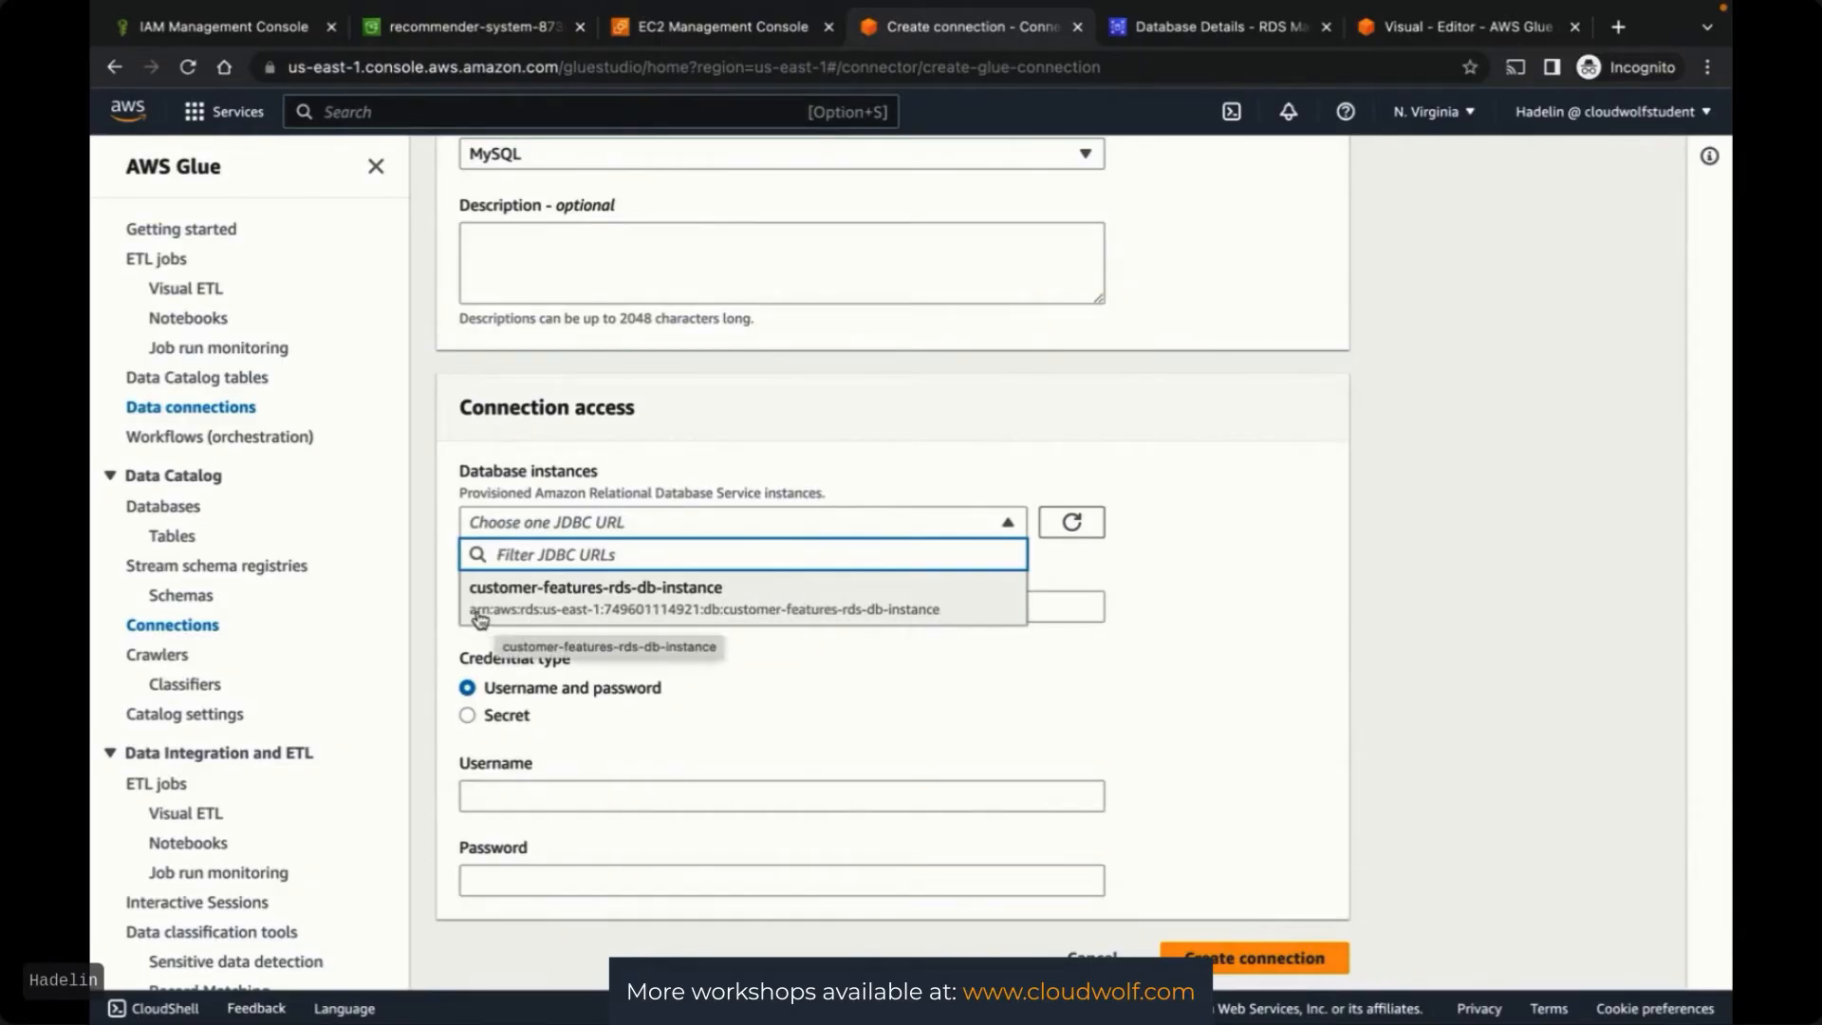
click(809, 608)
click(890, 606)
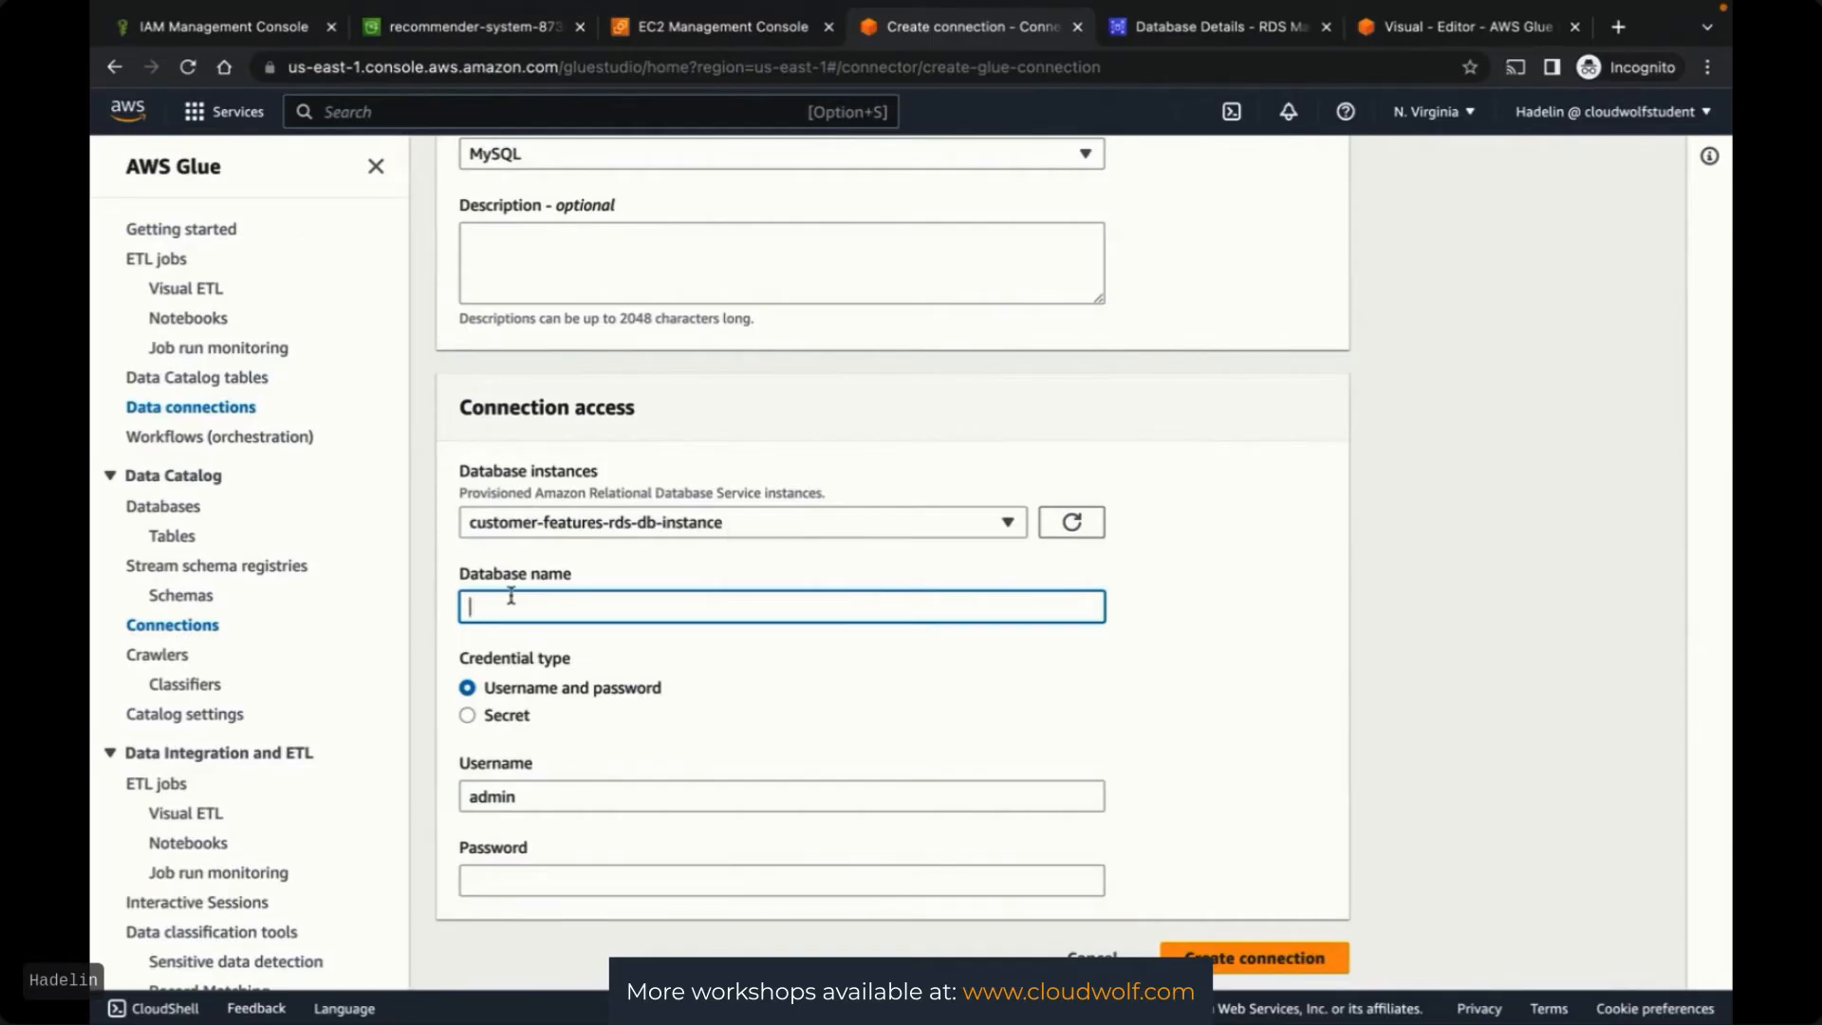
key(ctrl+Up)
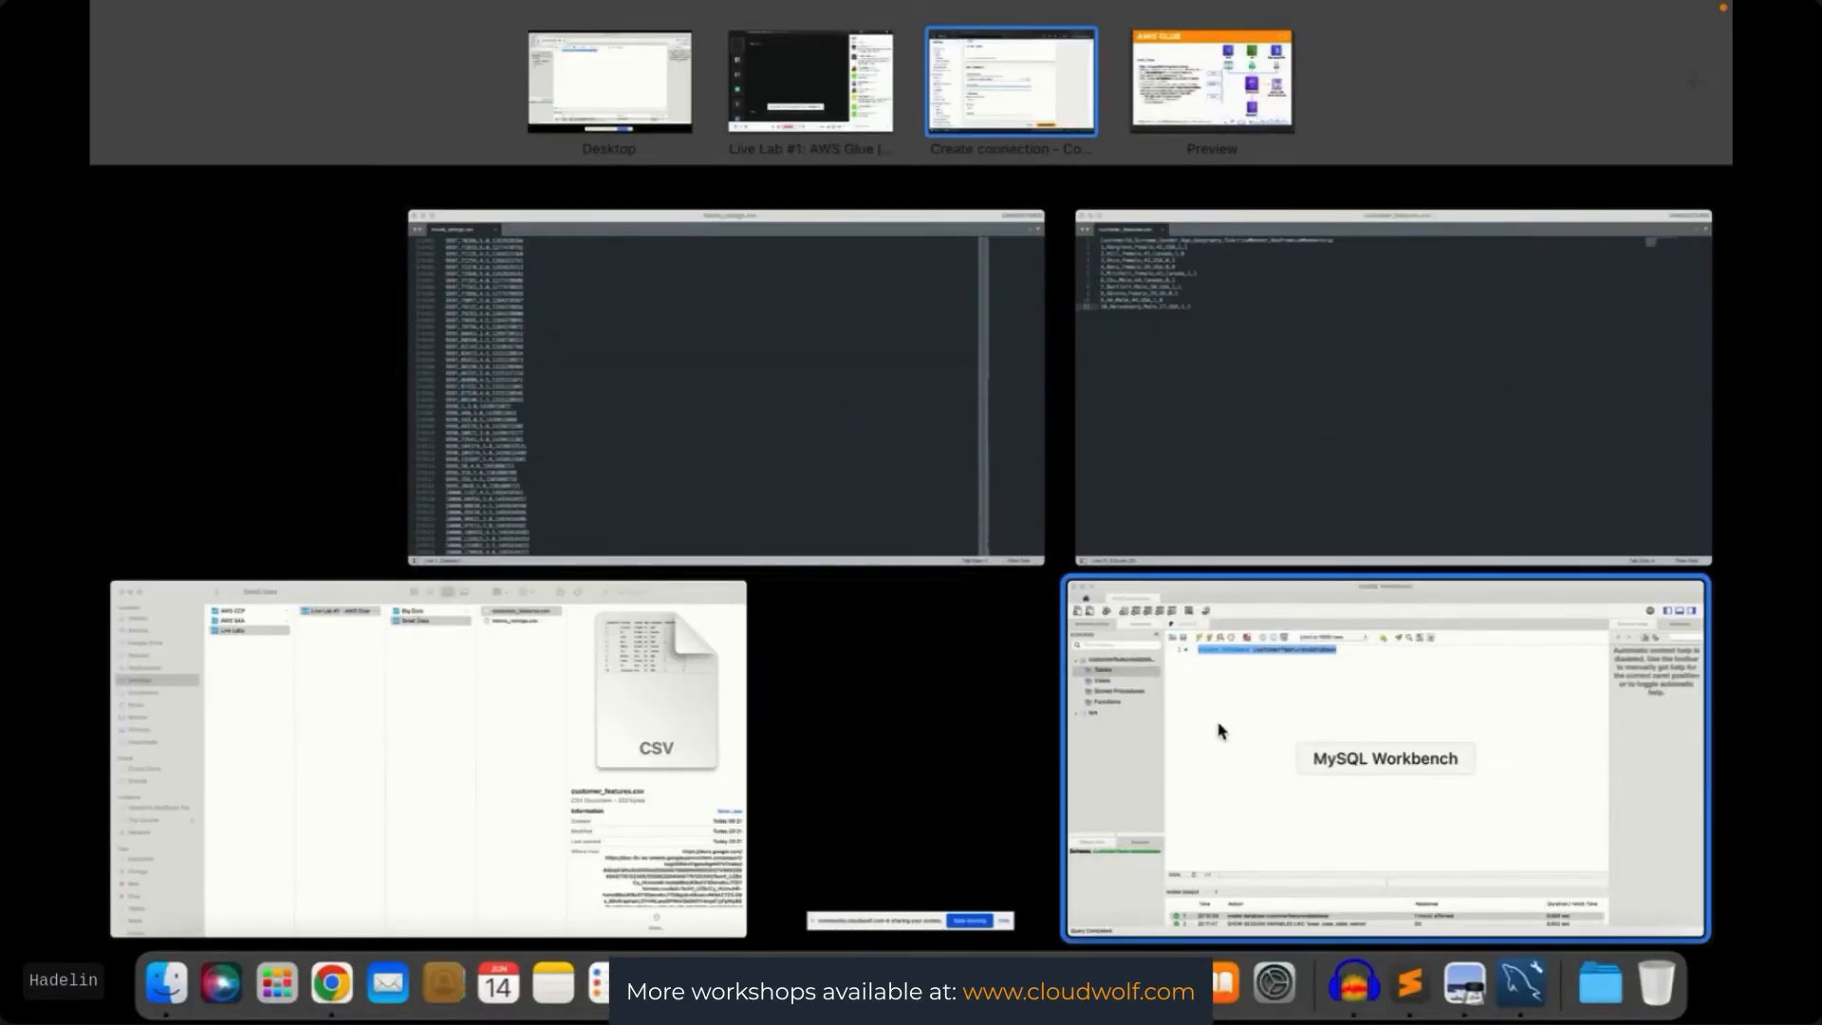
click(1221, 731)
click(588, 208)
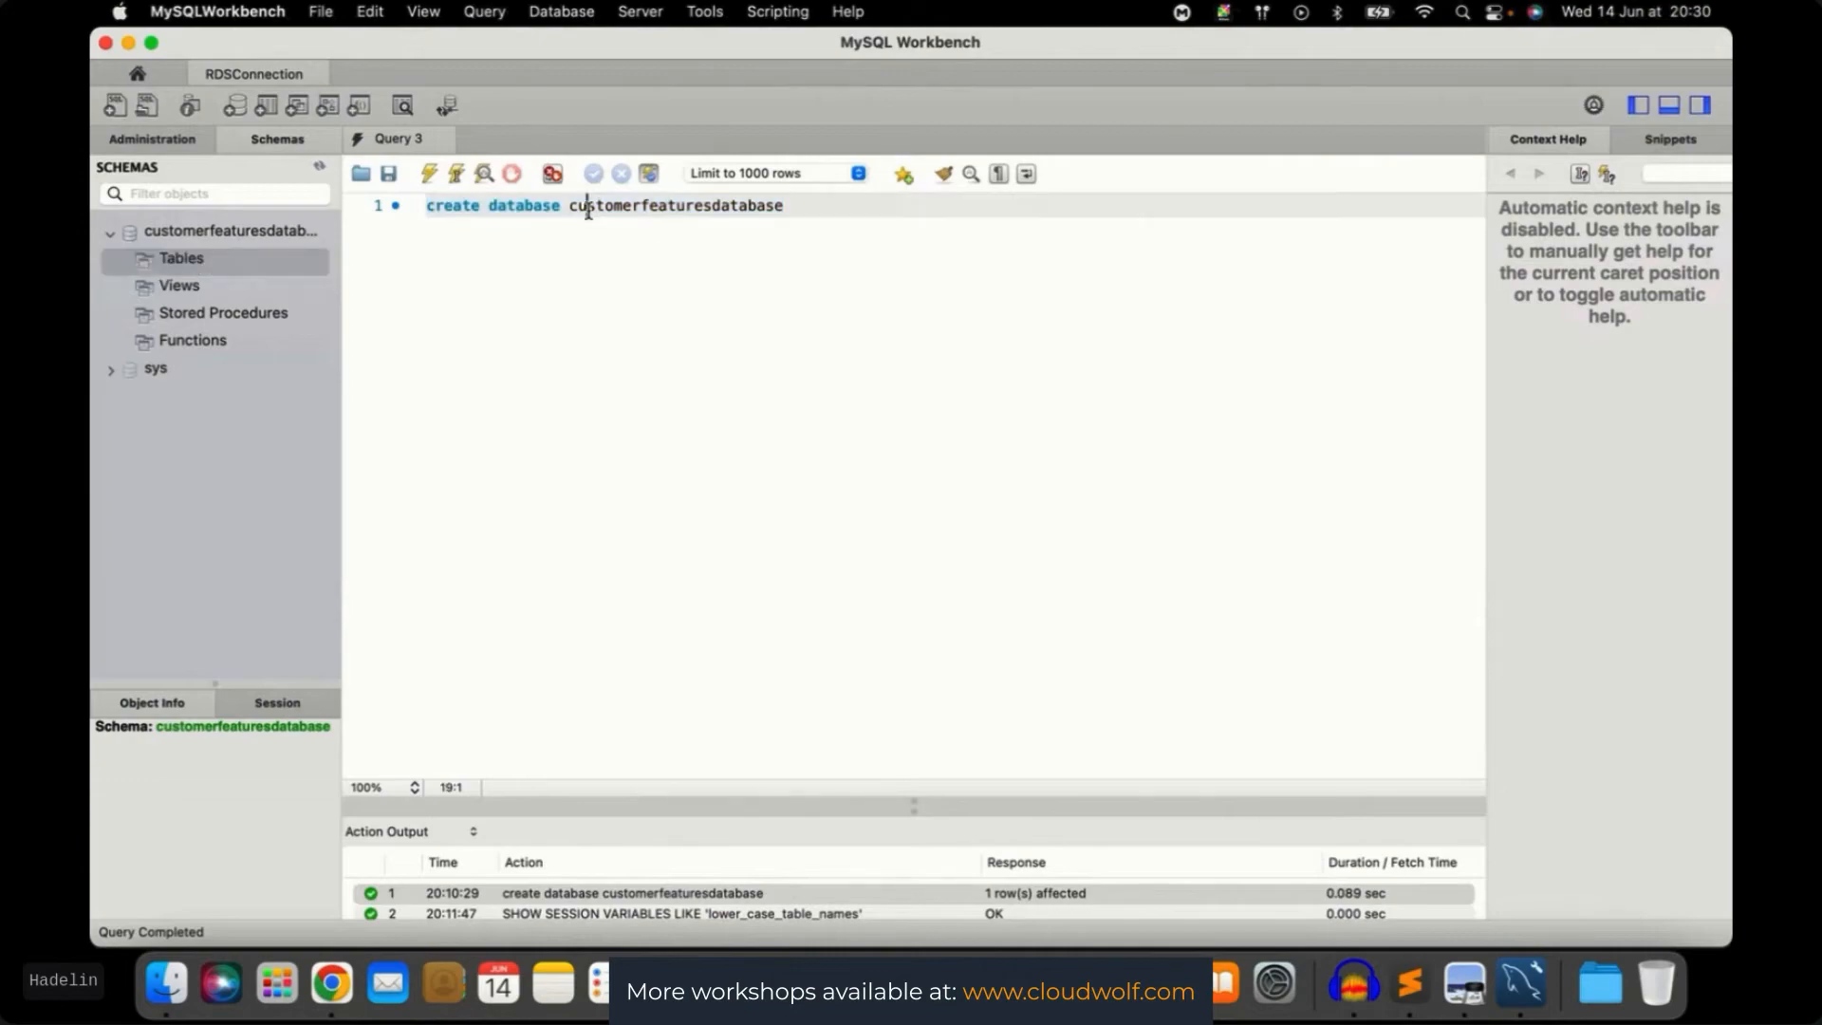
double_click(572, 205)
key(super+c)
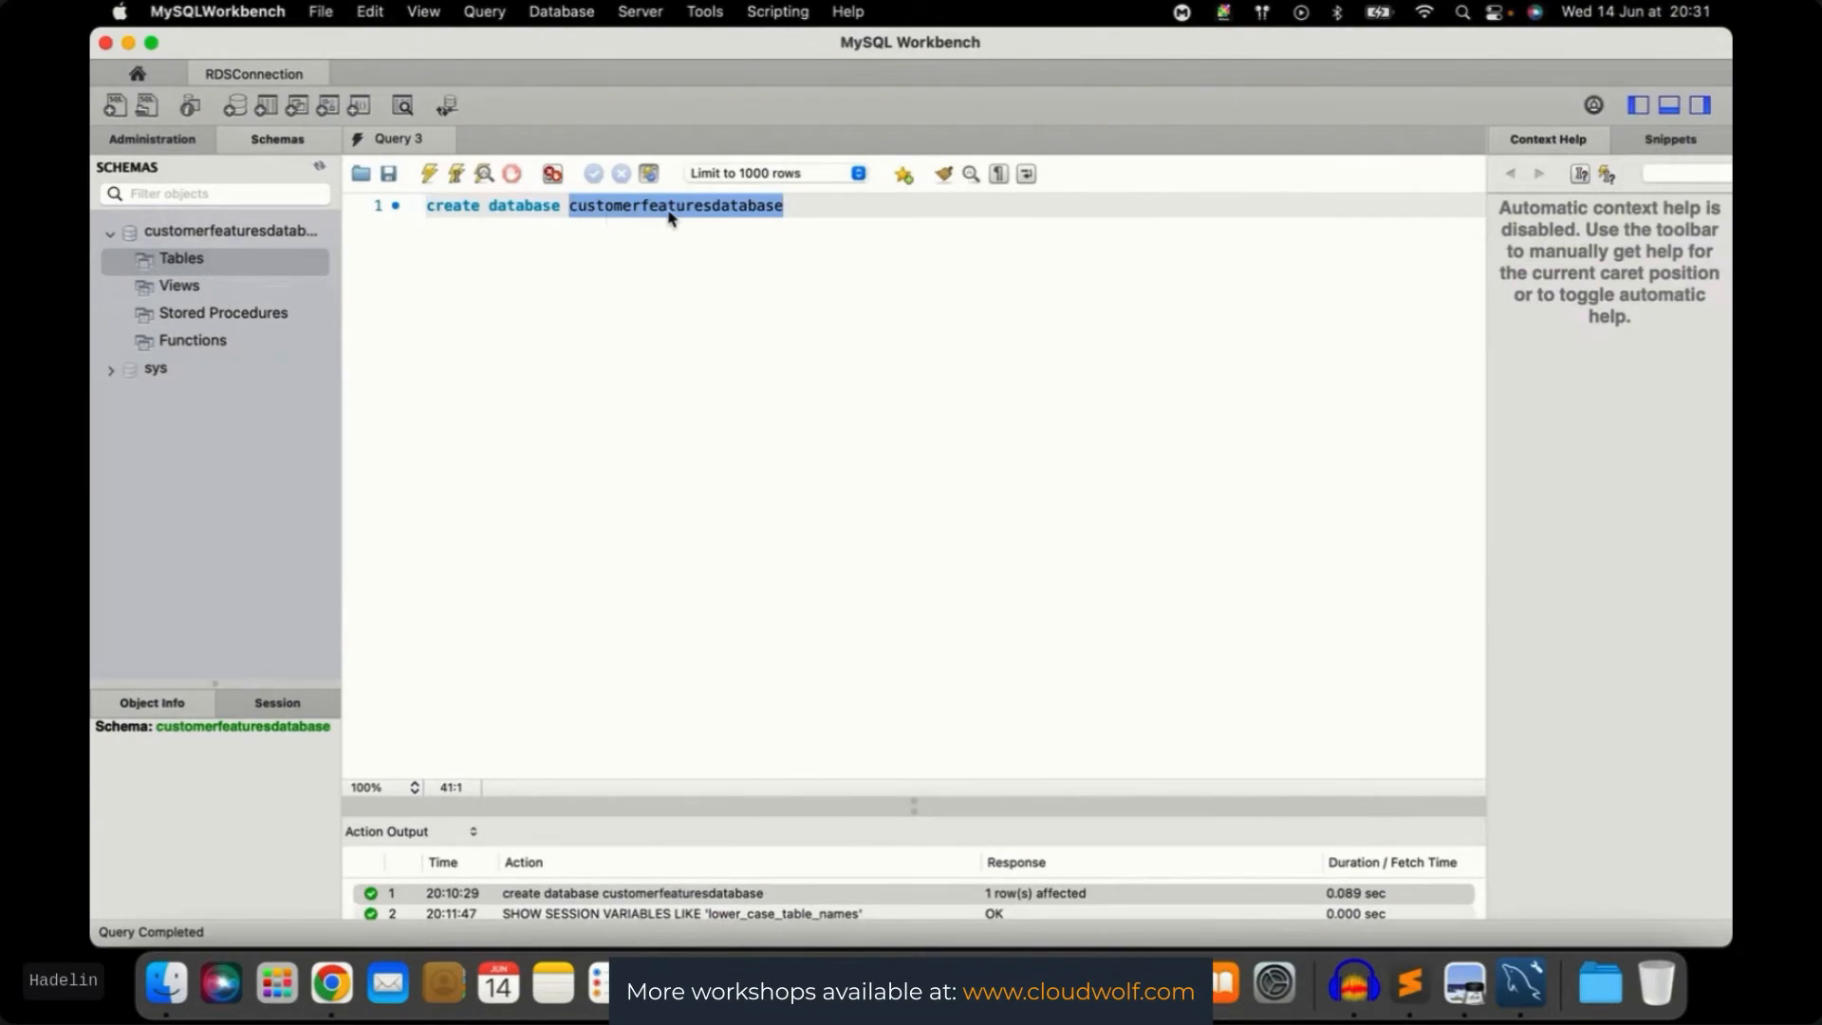
key(ctrl+Up)
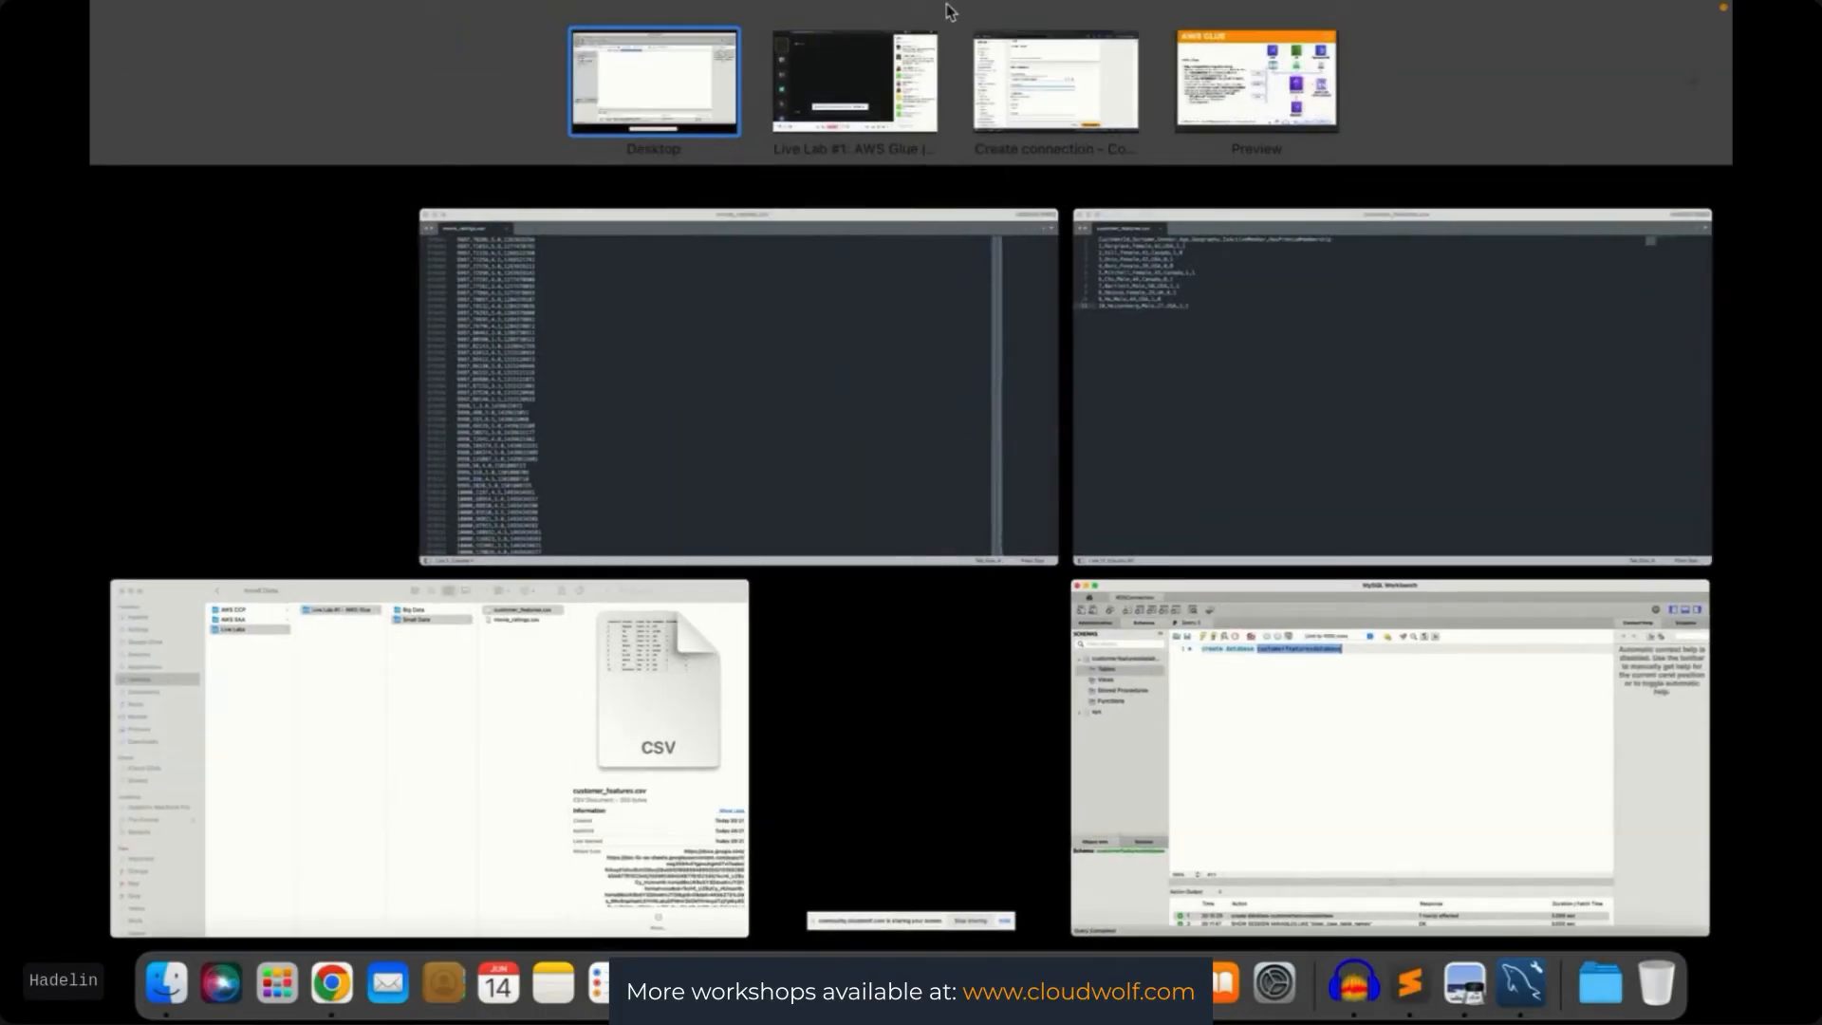
click(1044, 101)
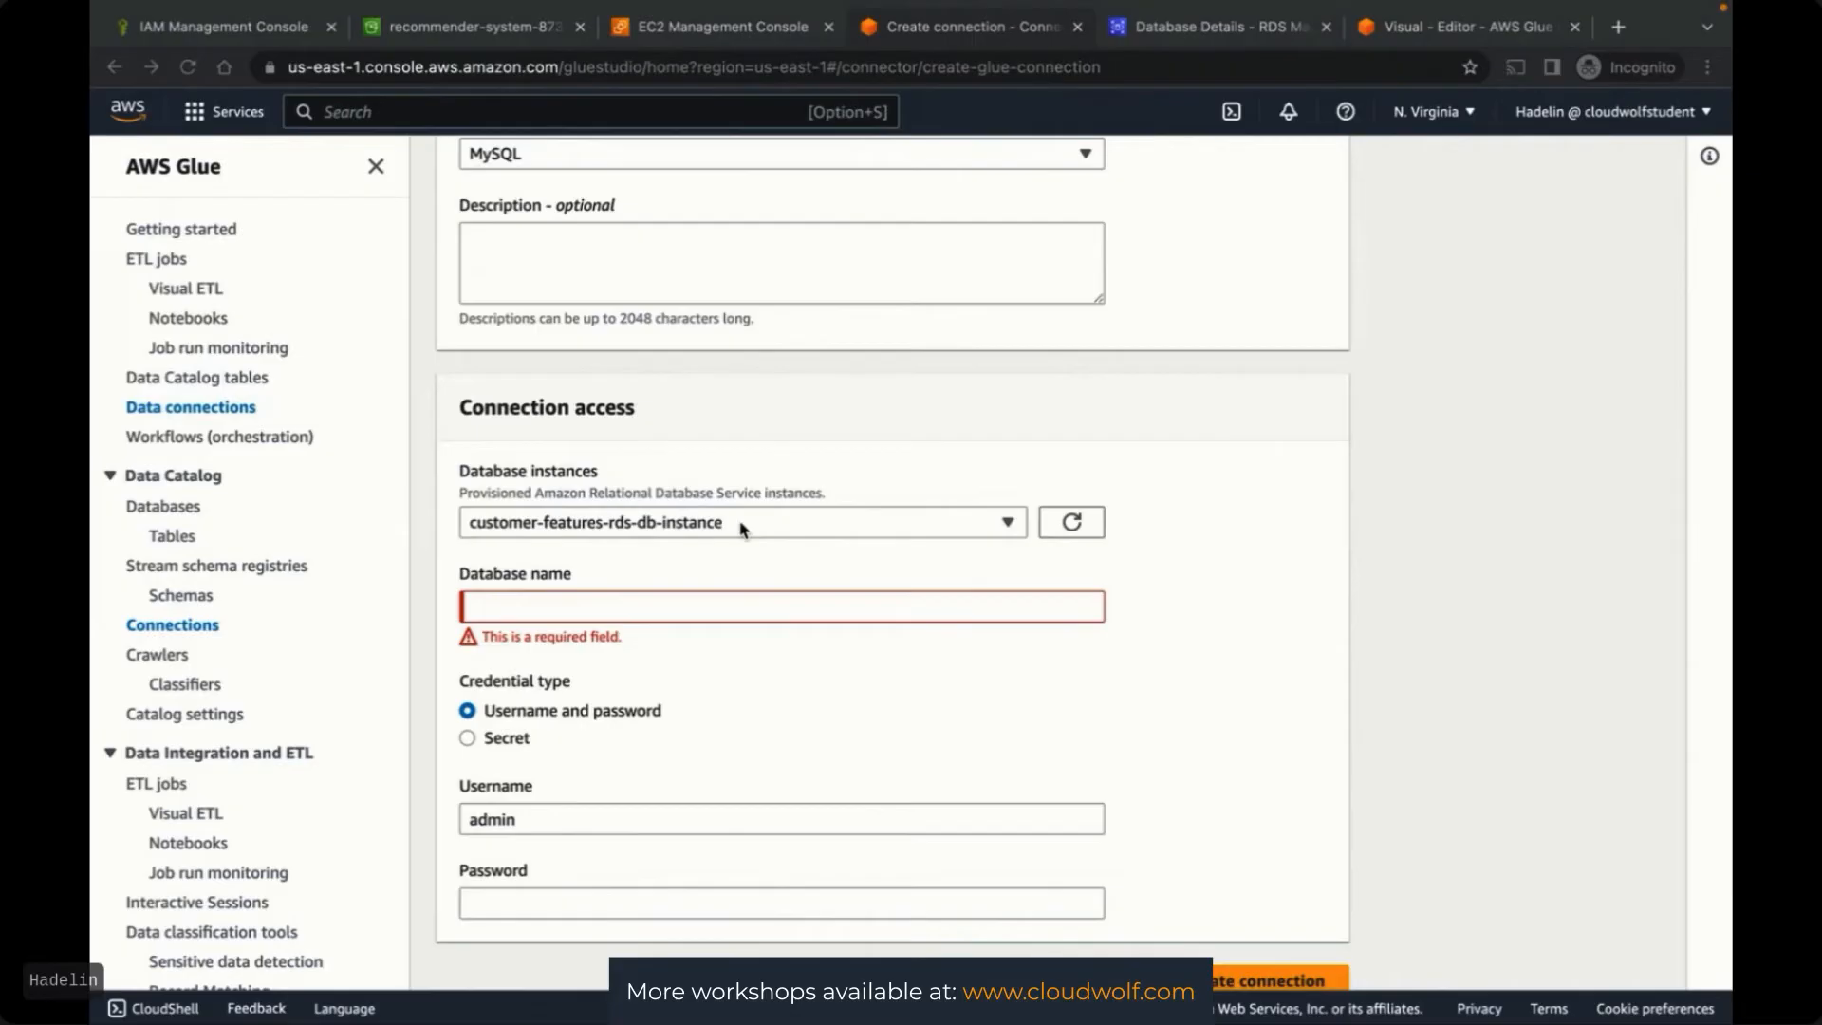
Paste customerfeaturesdatabase as the connection's database name
click(589, 614)
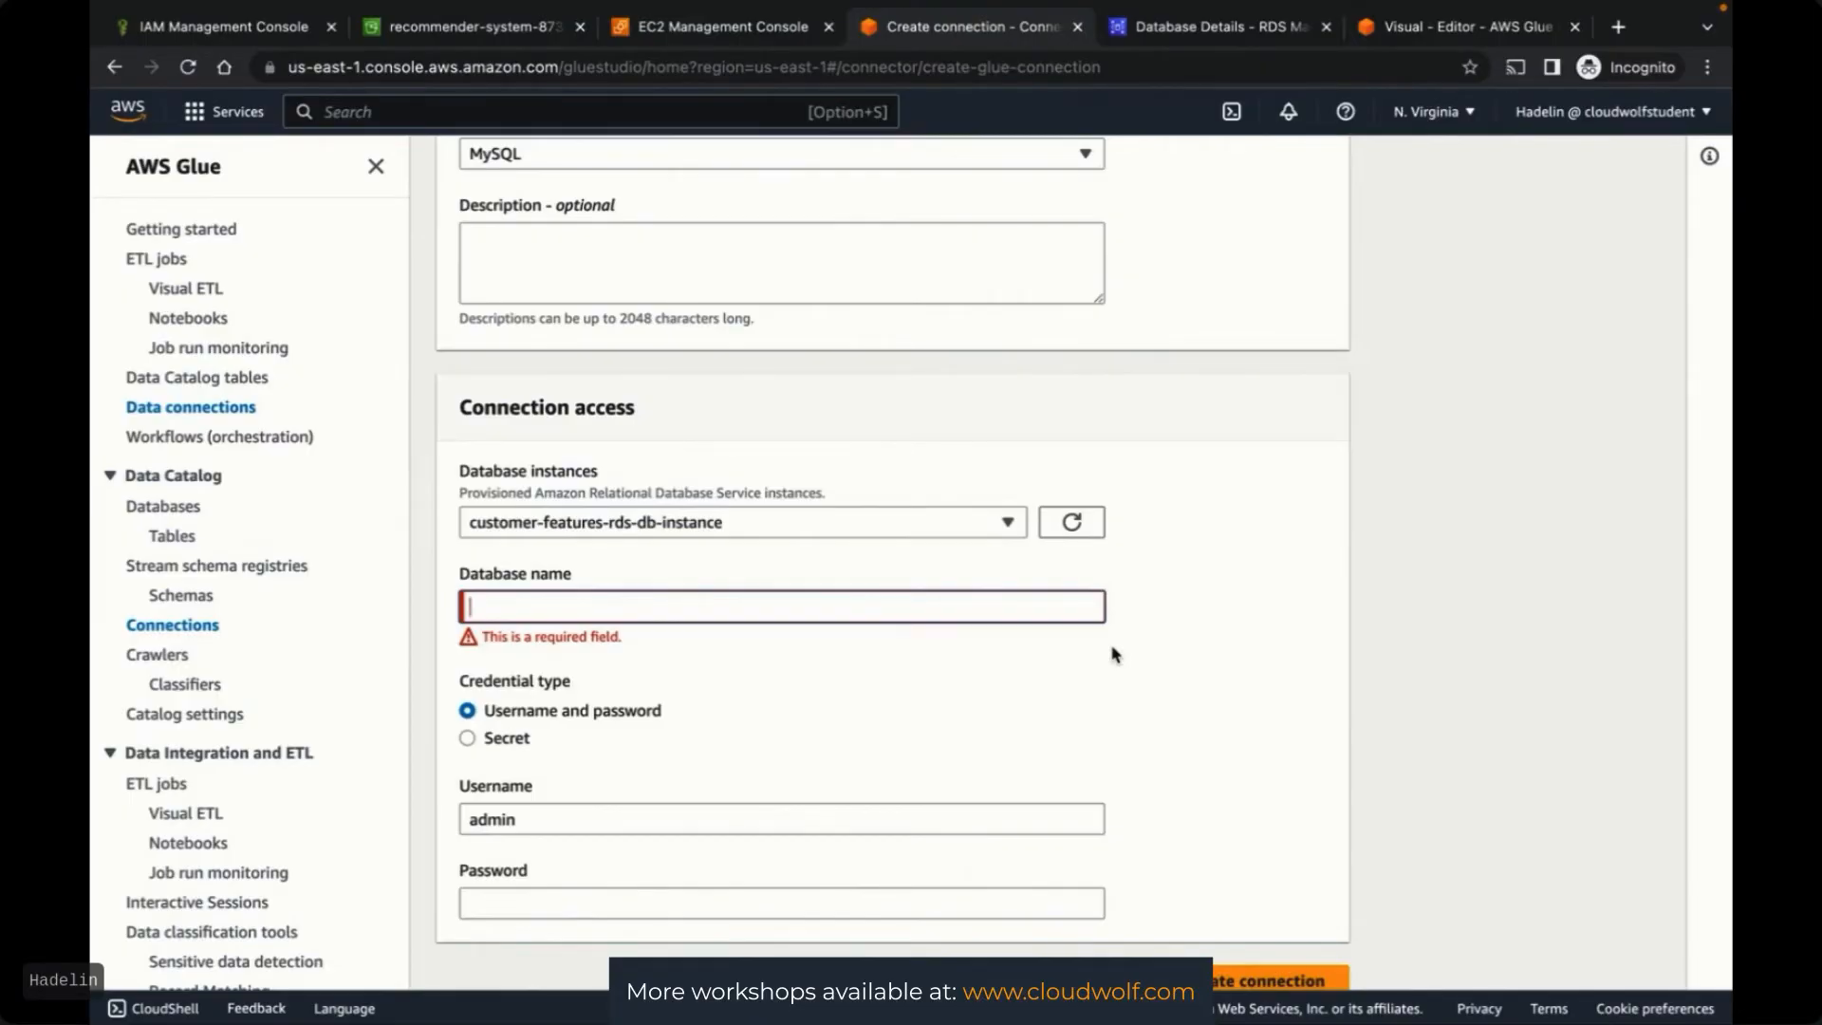
key(super+v)
click(1191, 662)
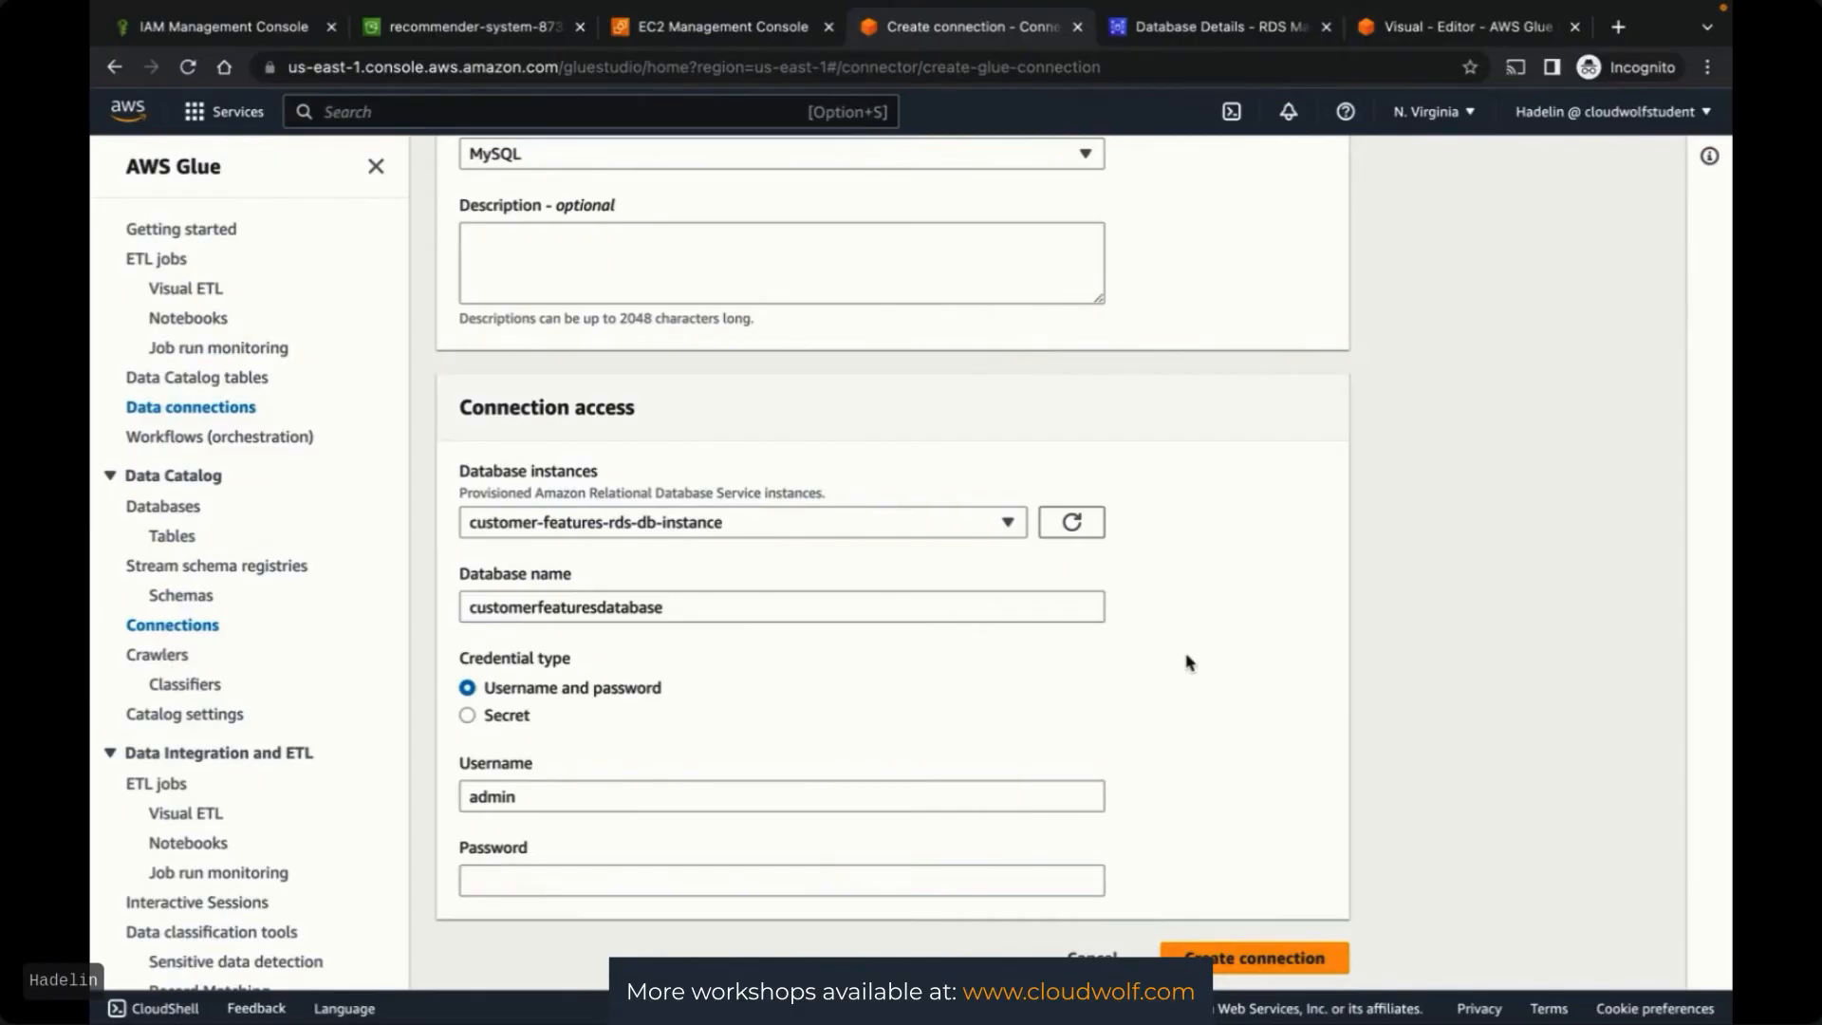
scroll(1250, 703, down, 1)
scroll(1250, 703, up, 1)
Enter the database password, create the connection, and select RDSConnection
click(514, 870)
text(•)
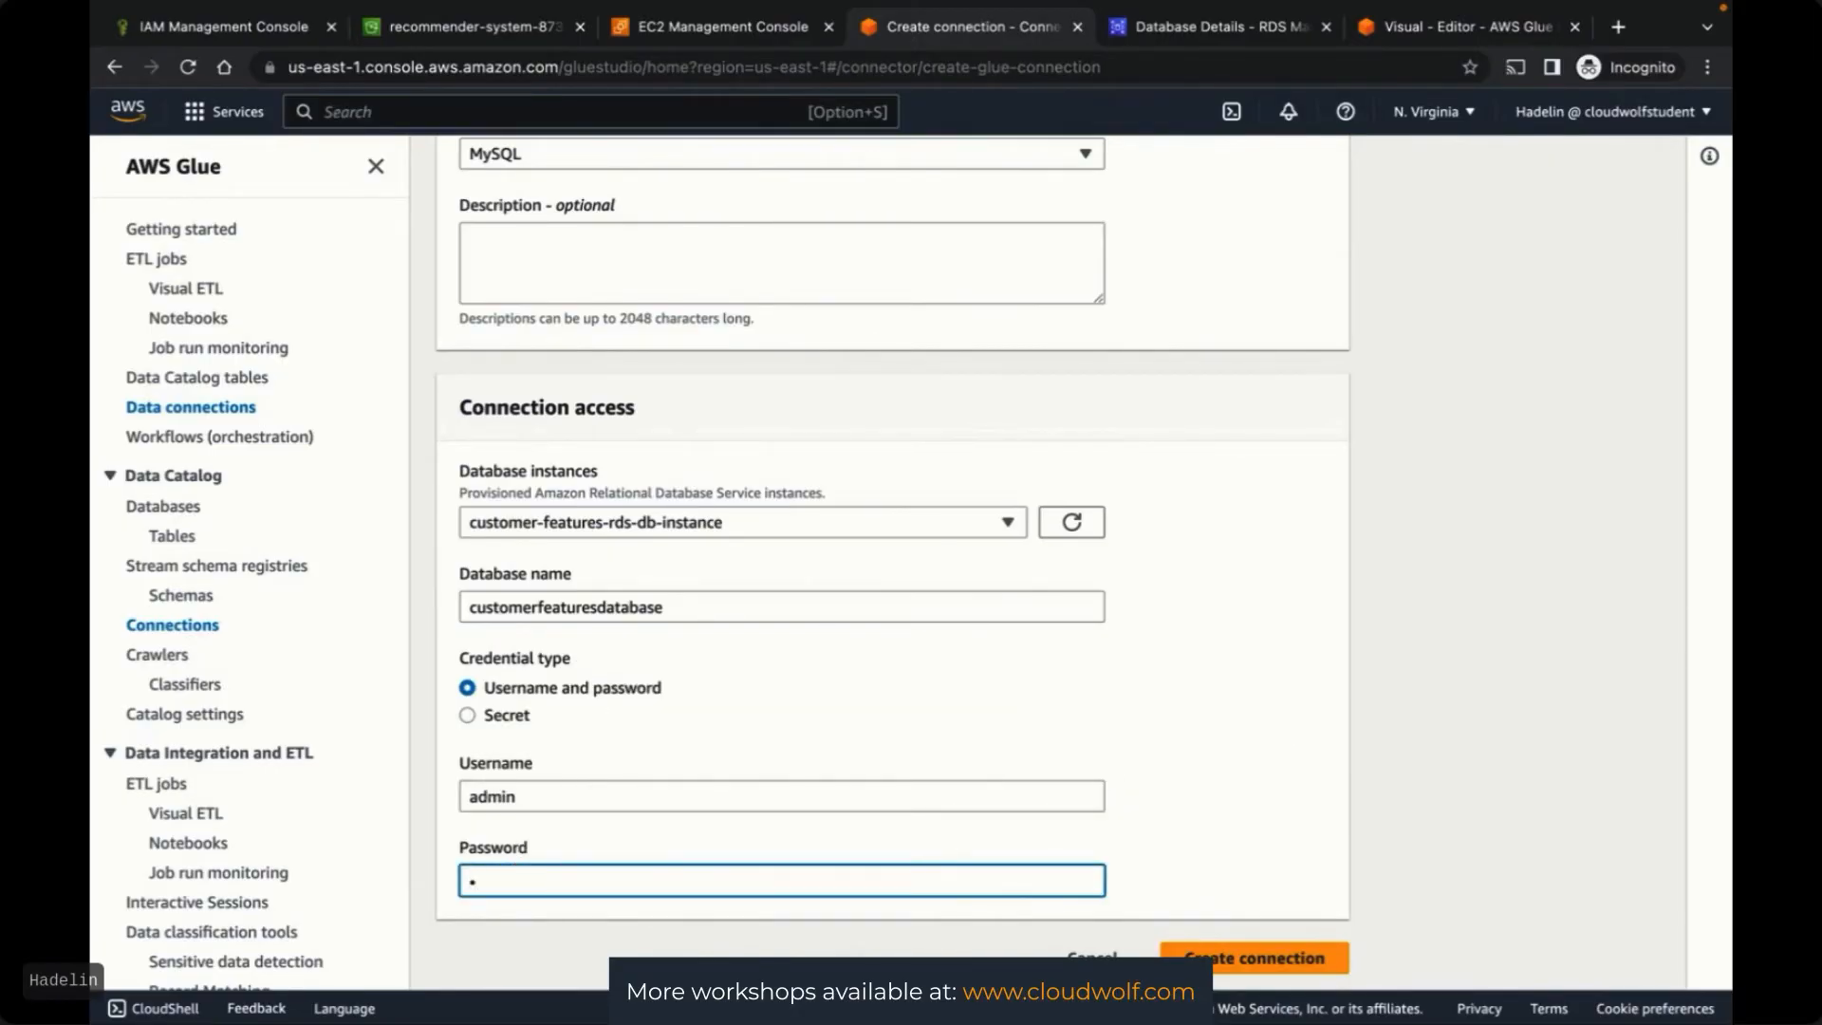
text(•••••••••••••)
click(1551, 742)
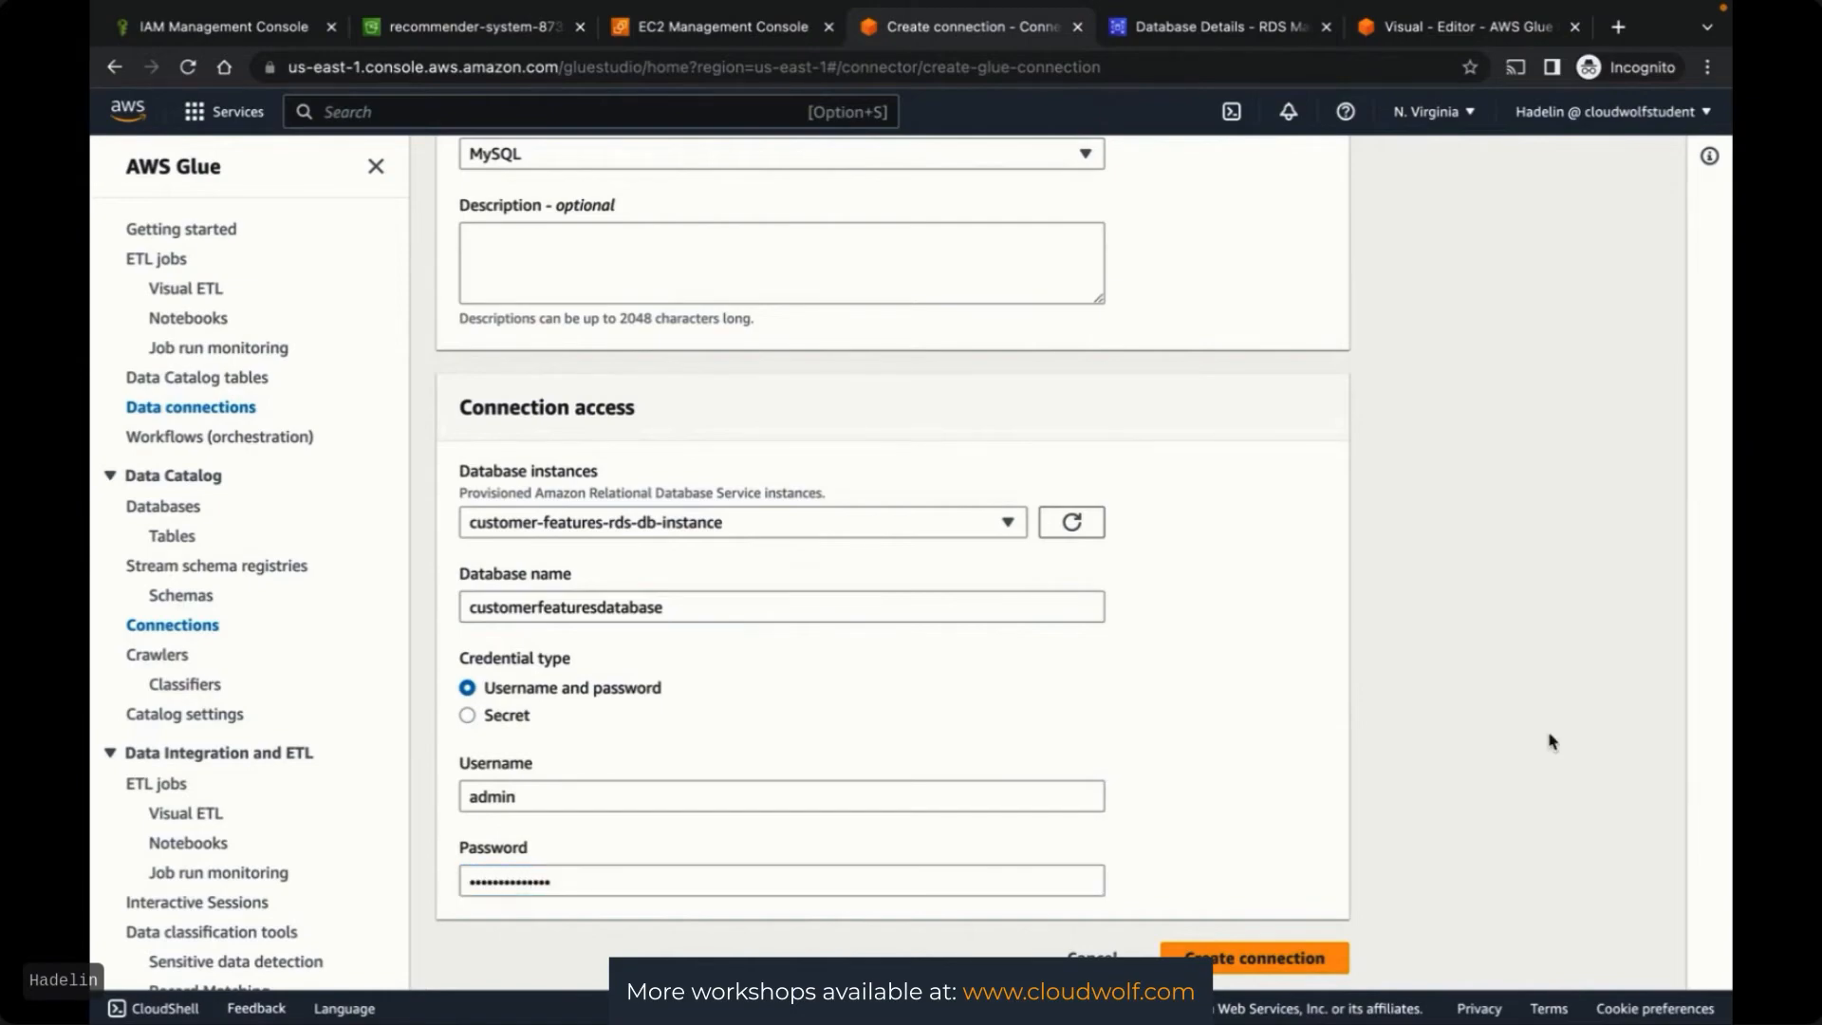
click(1240, 960)
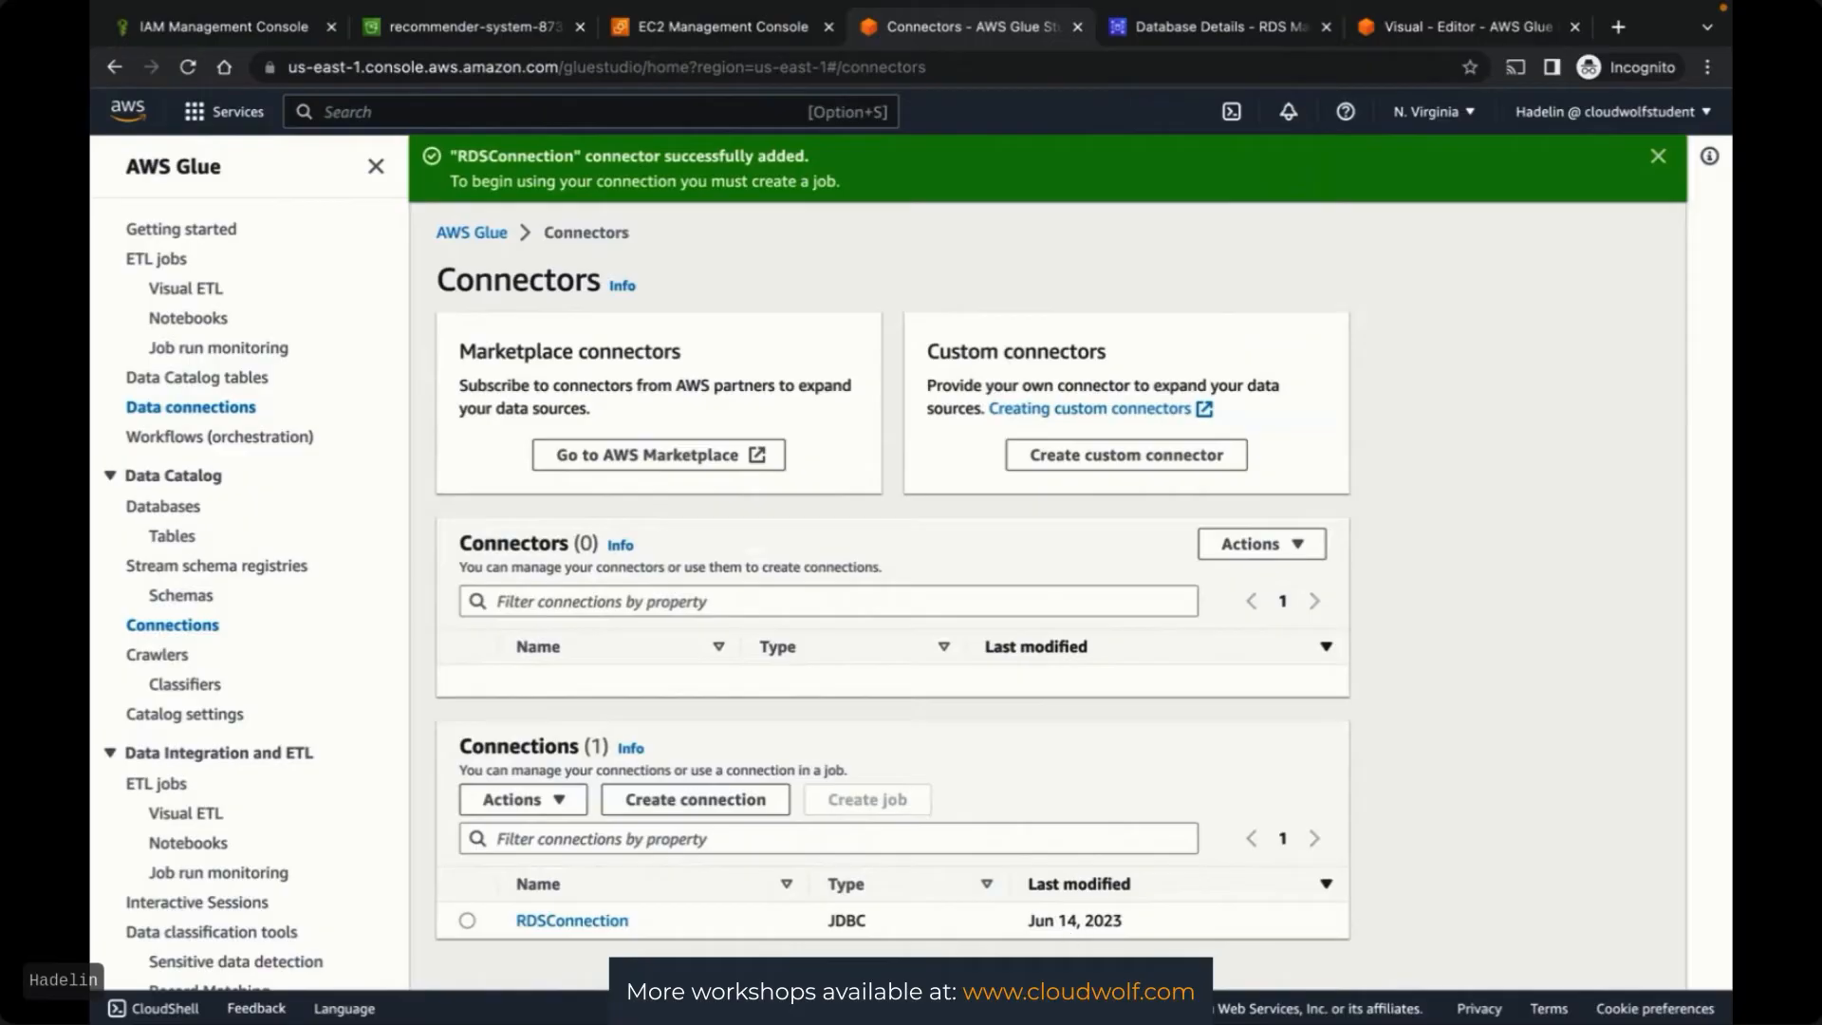
click(467, 922)
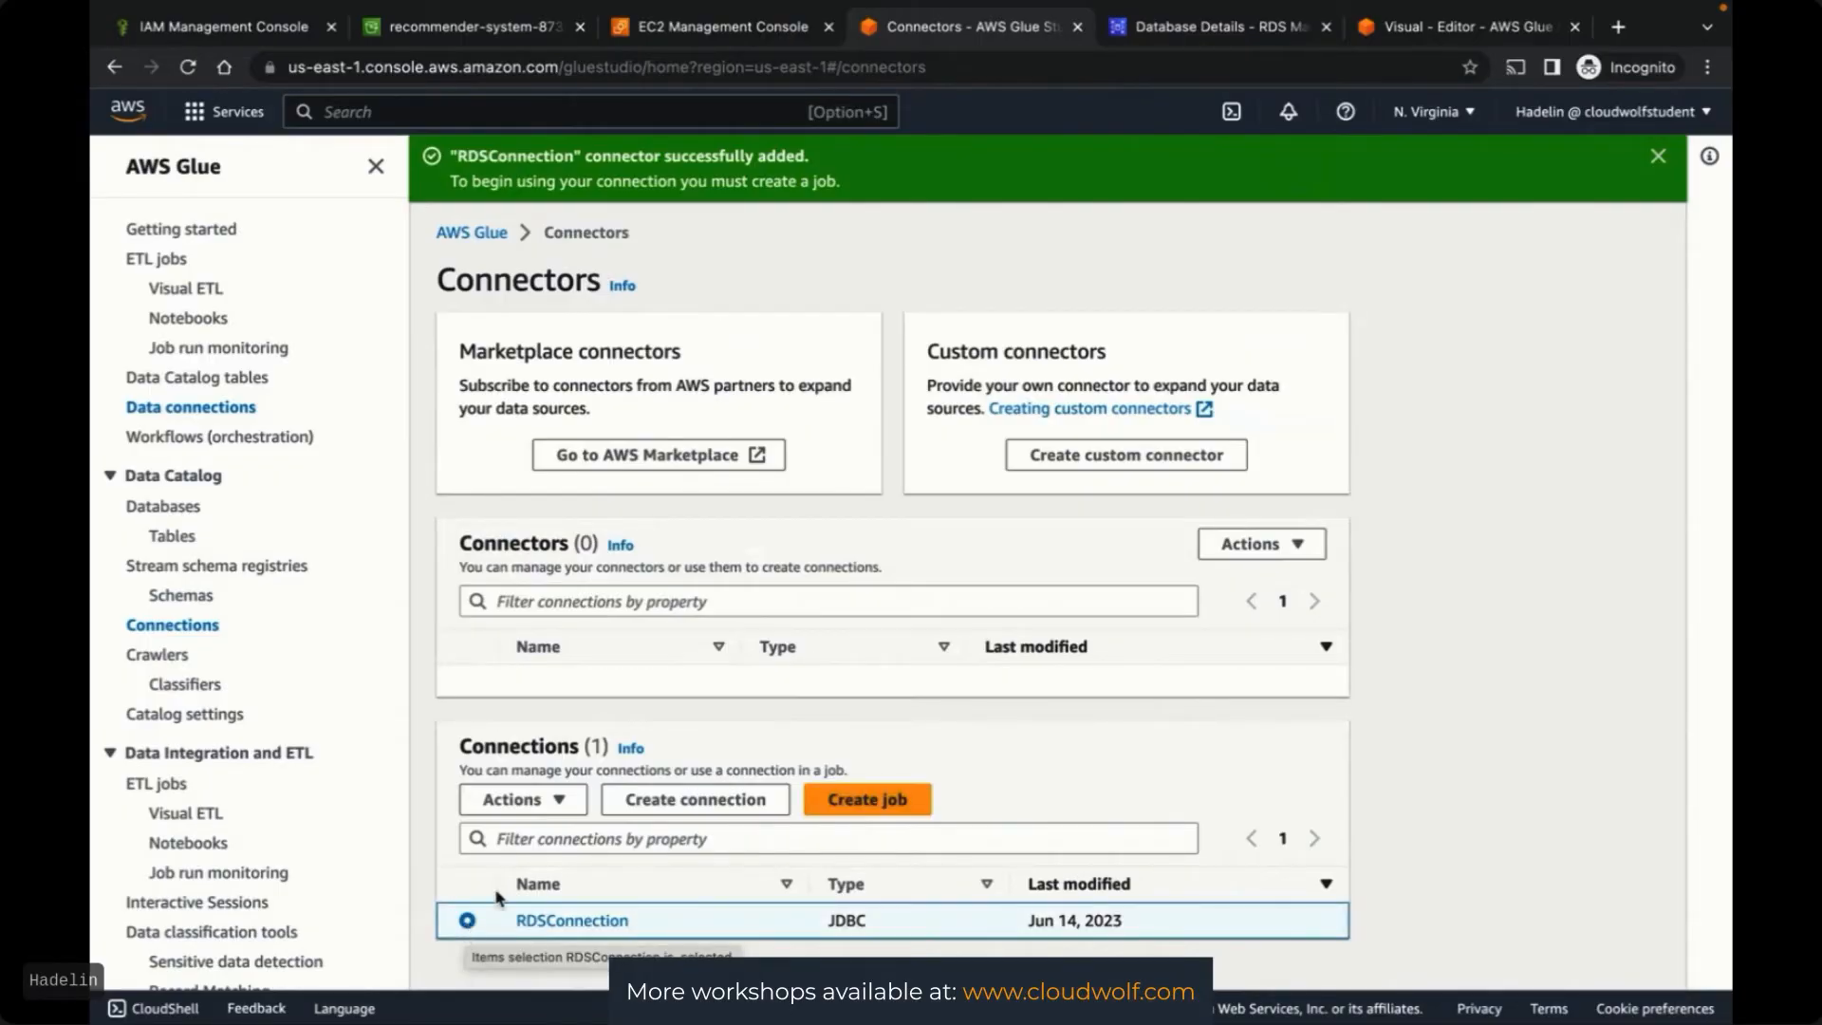
Test RDSConnection using GlueFullAccessRole, then switch to the RDS instance tab
click(554, 807)
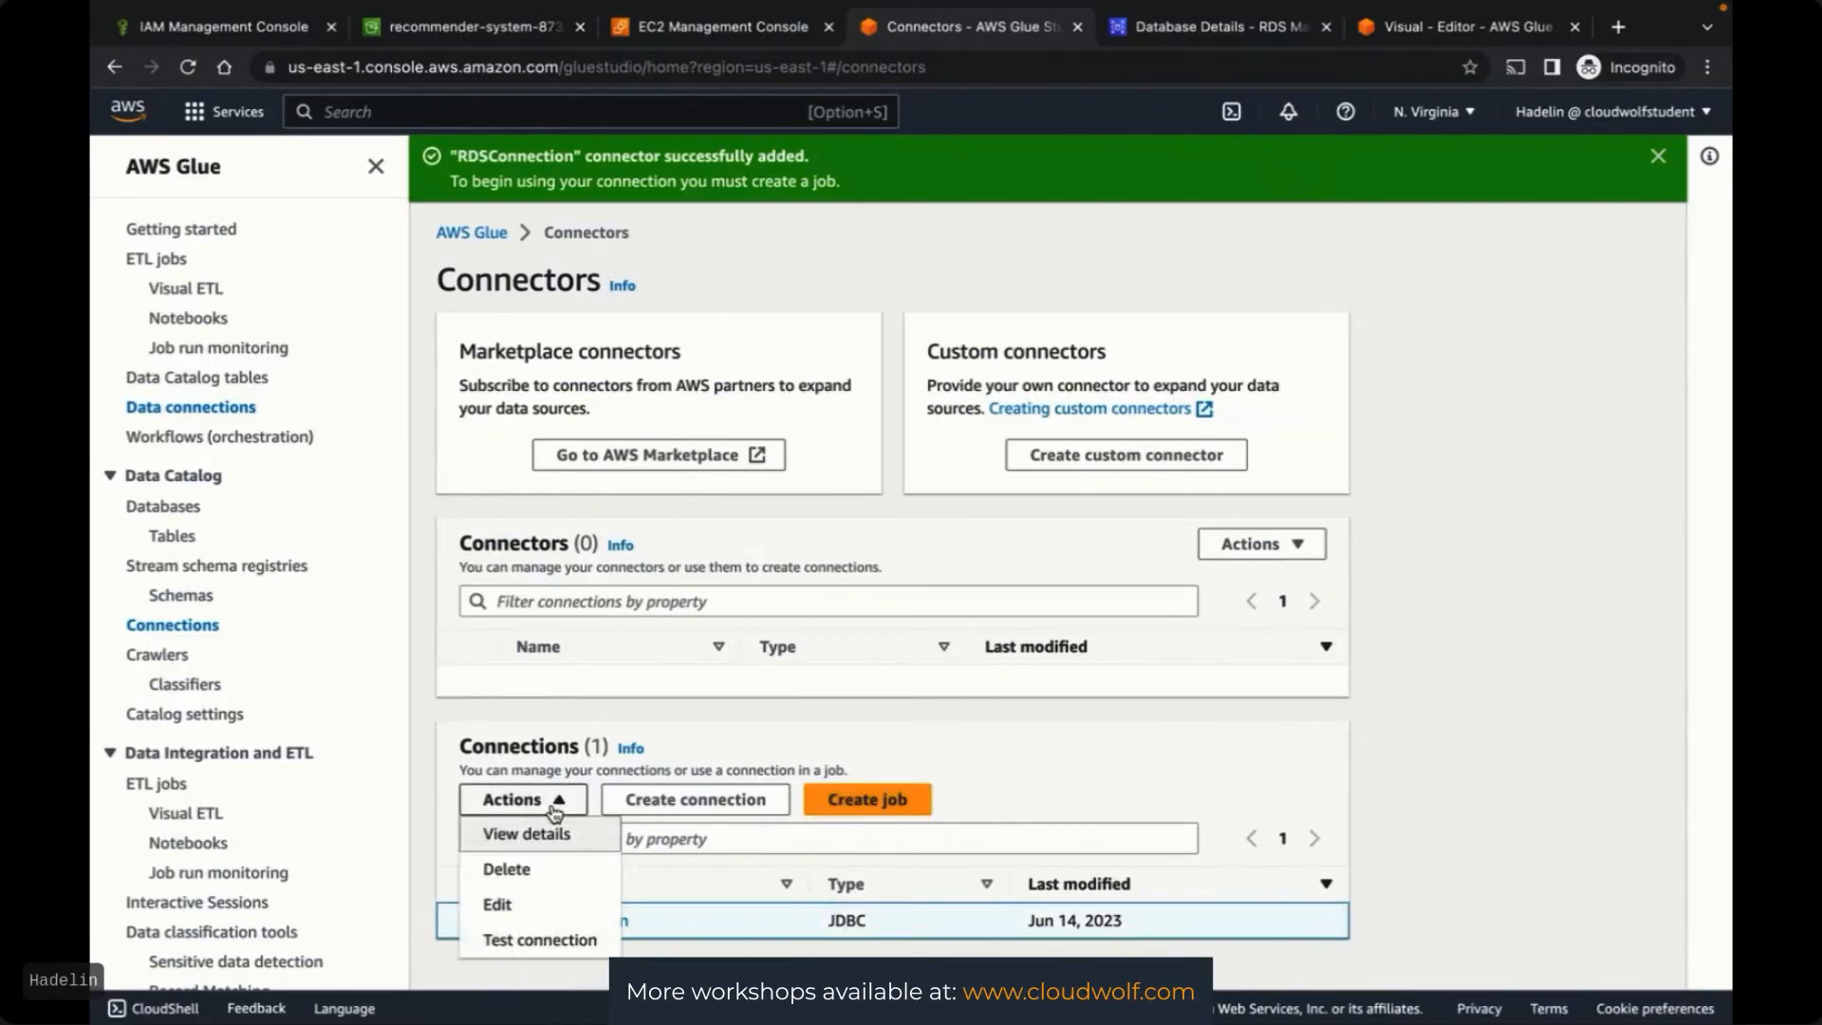
click(529, 941)
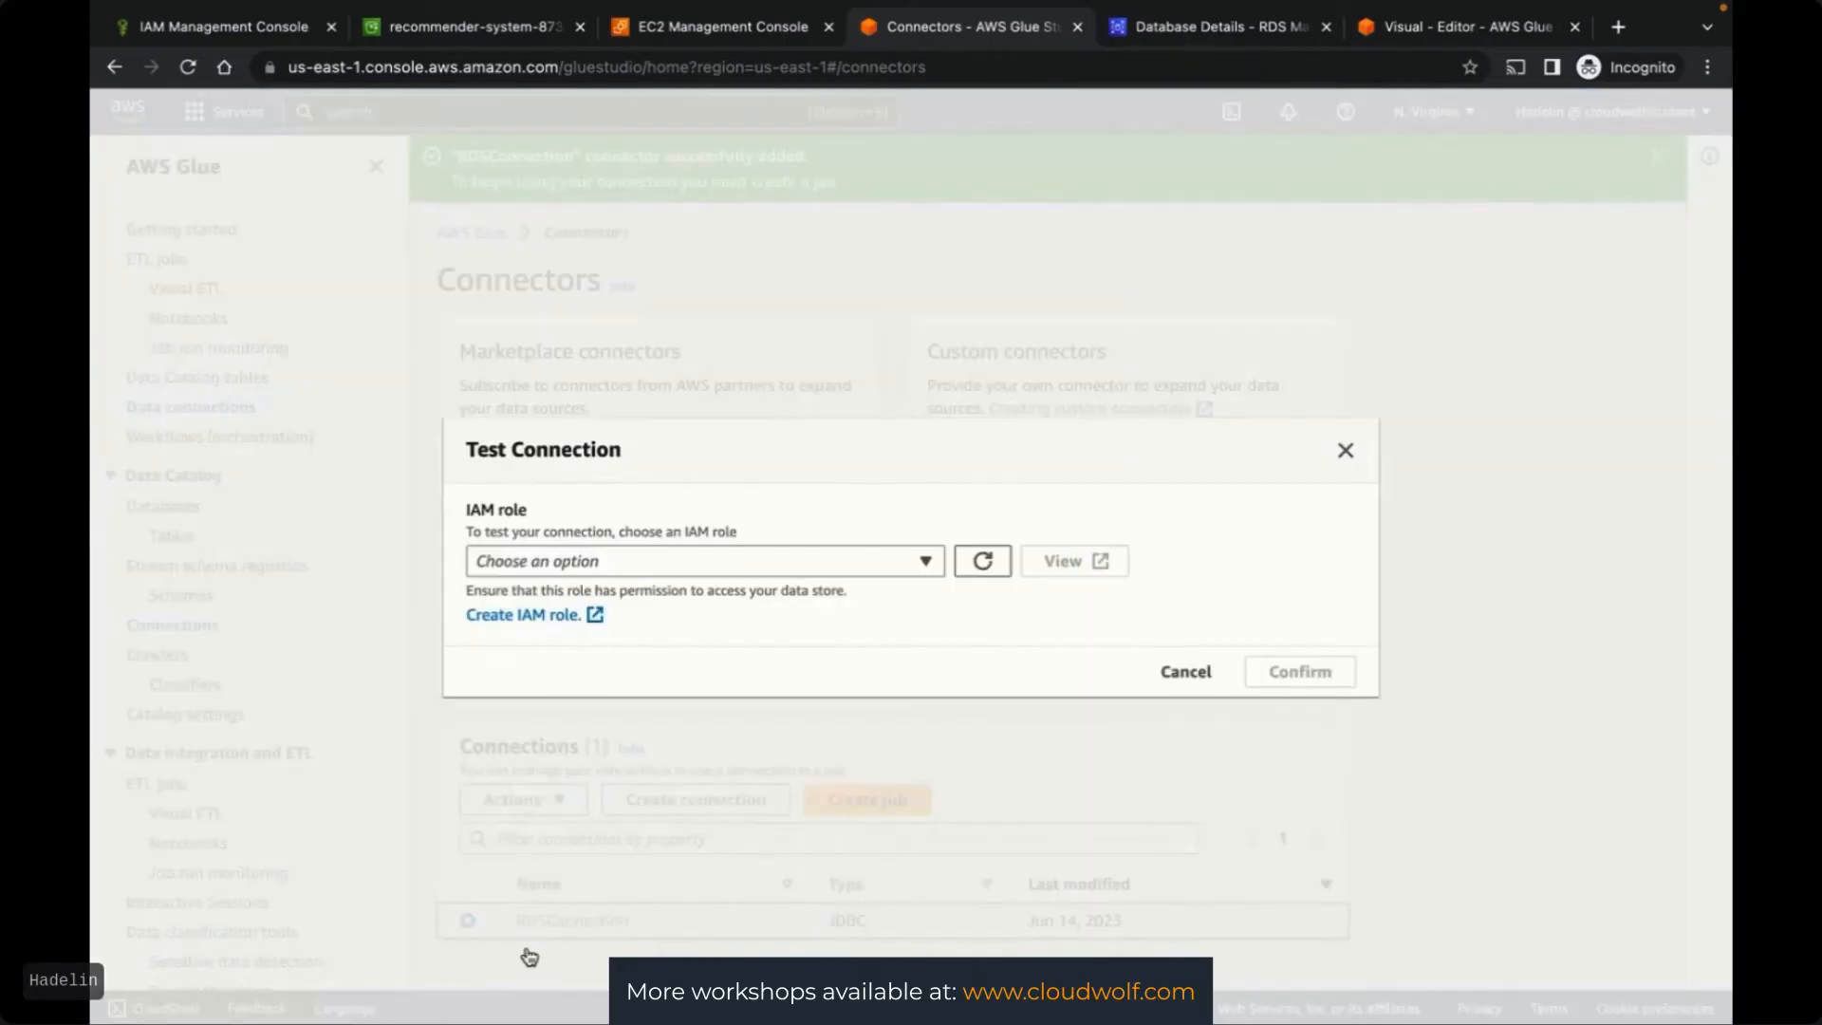
click(709, 567)
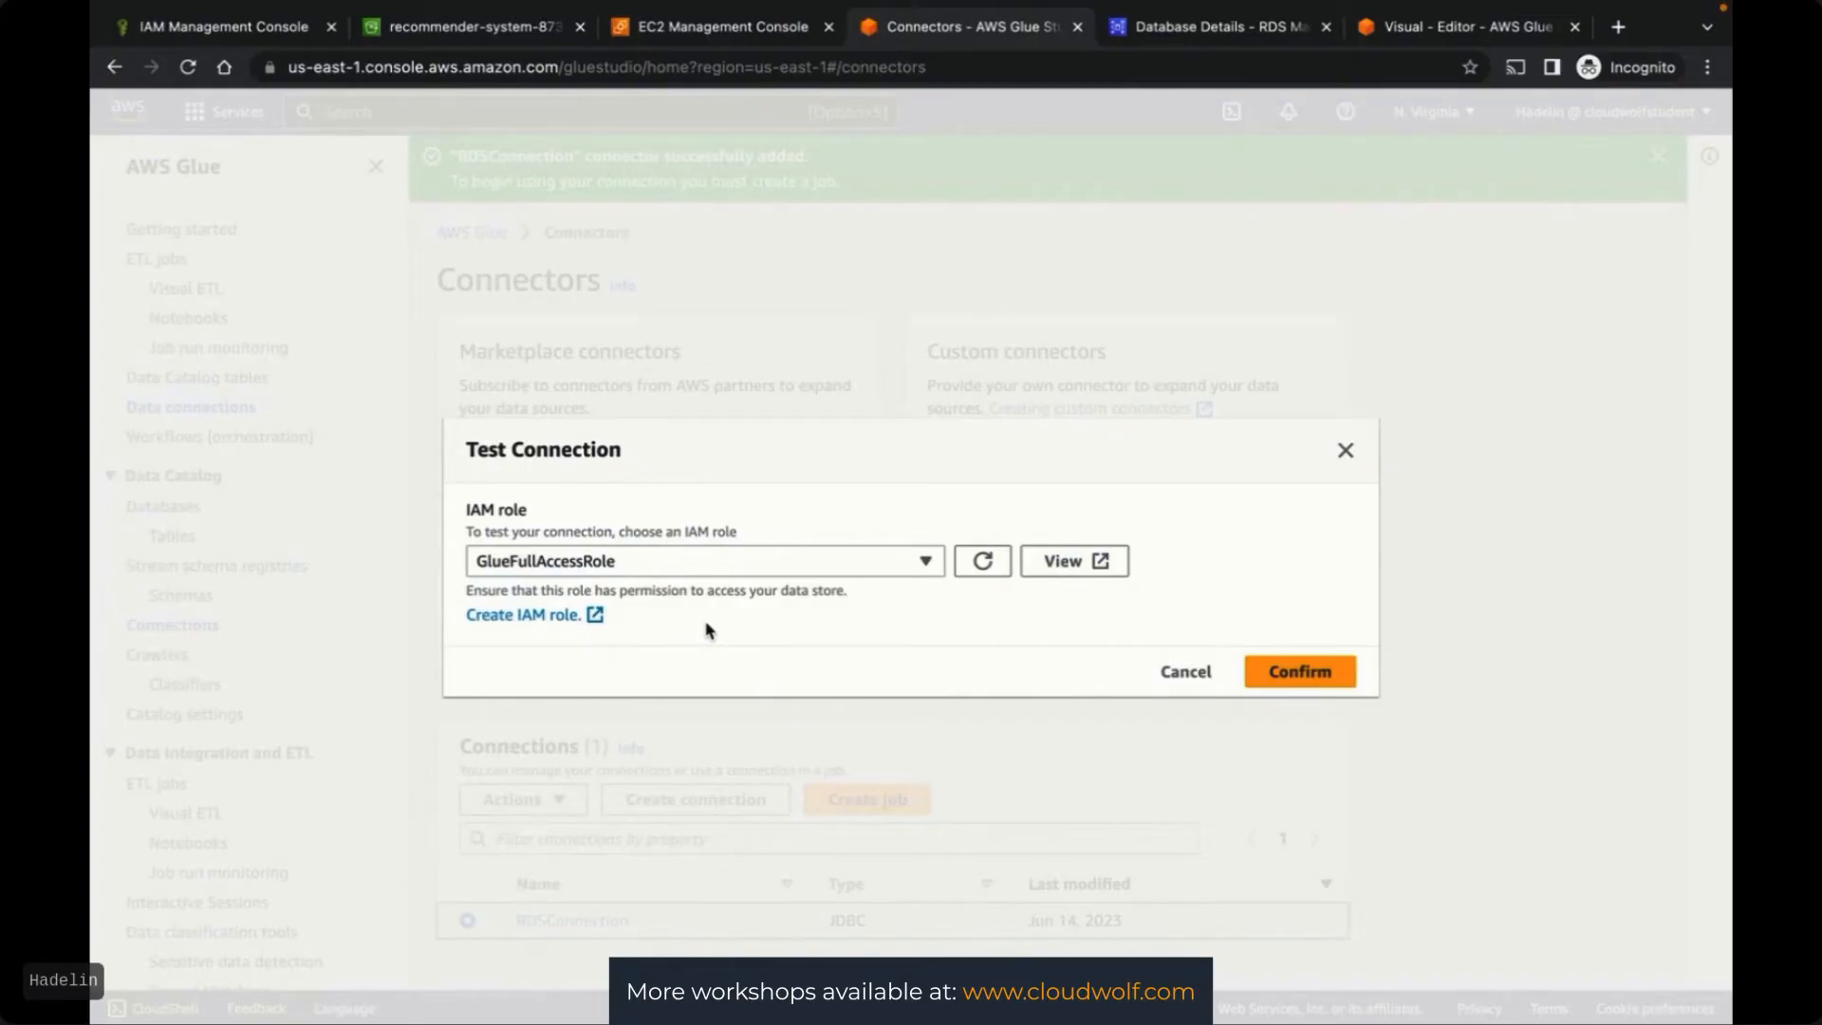
click(1299, 675)
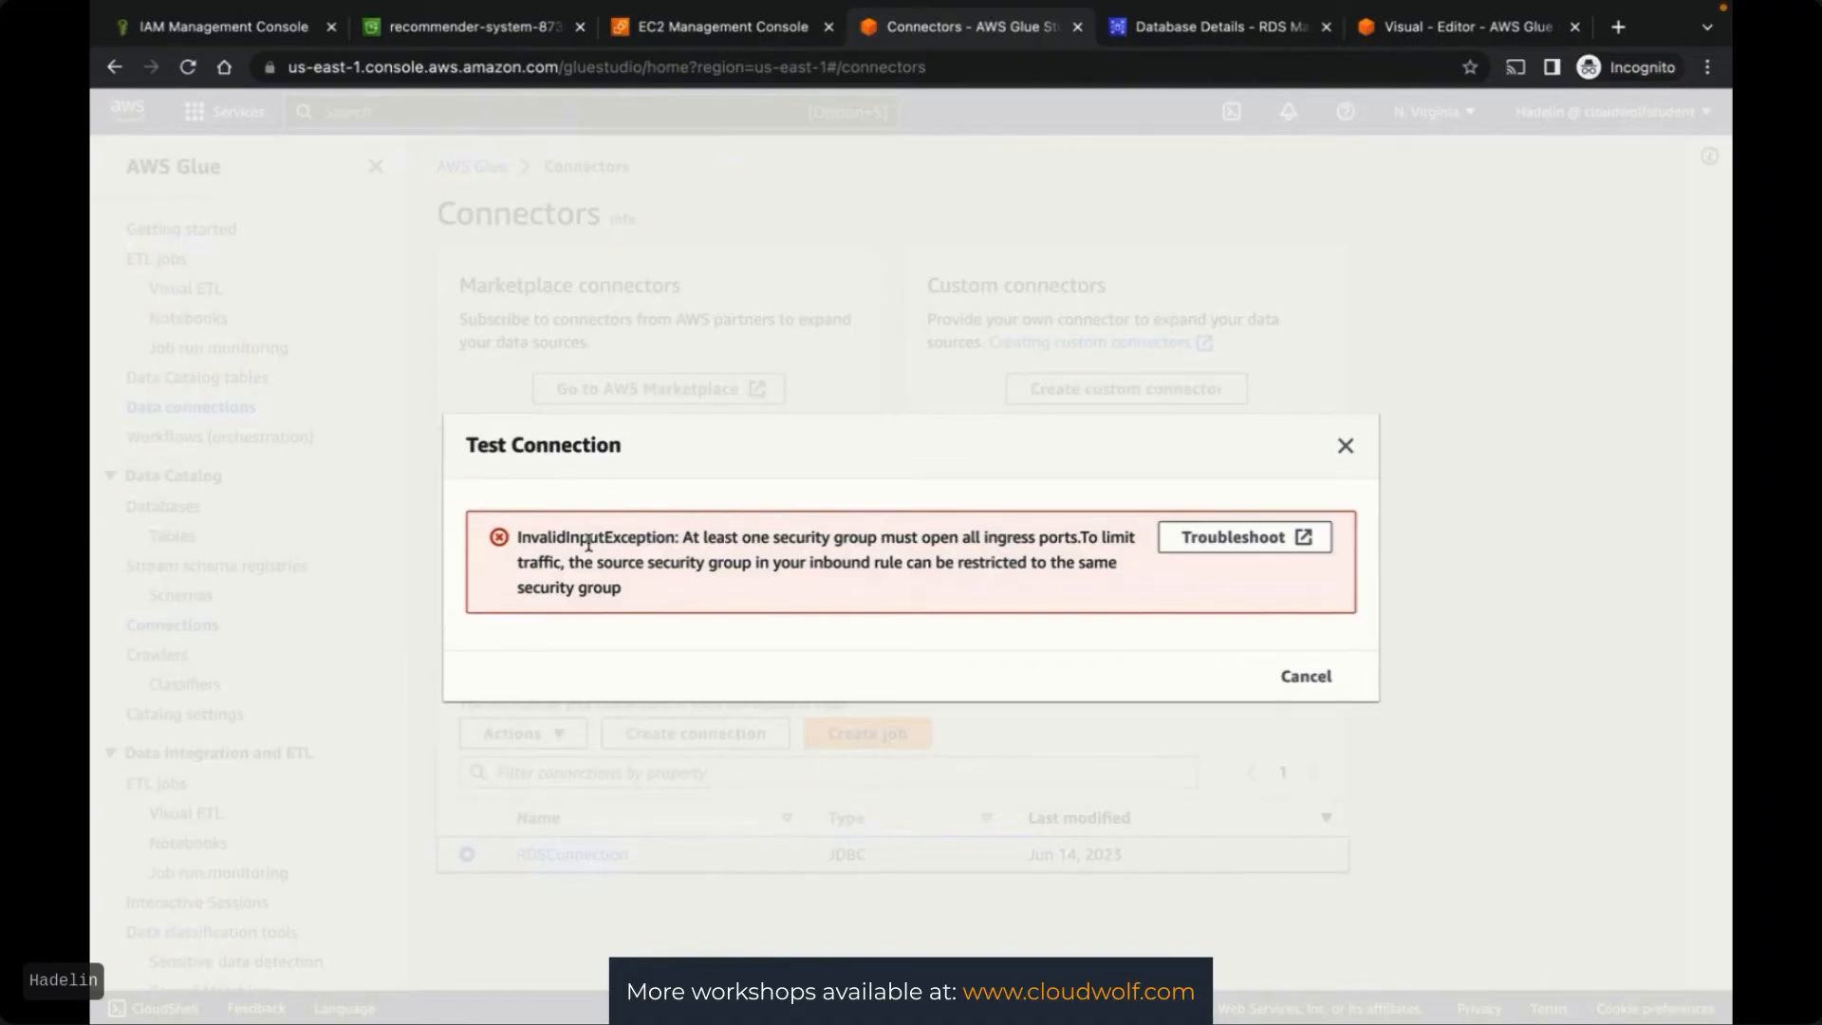
click(1210, 40)
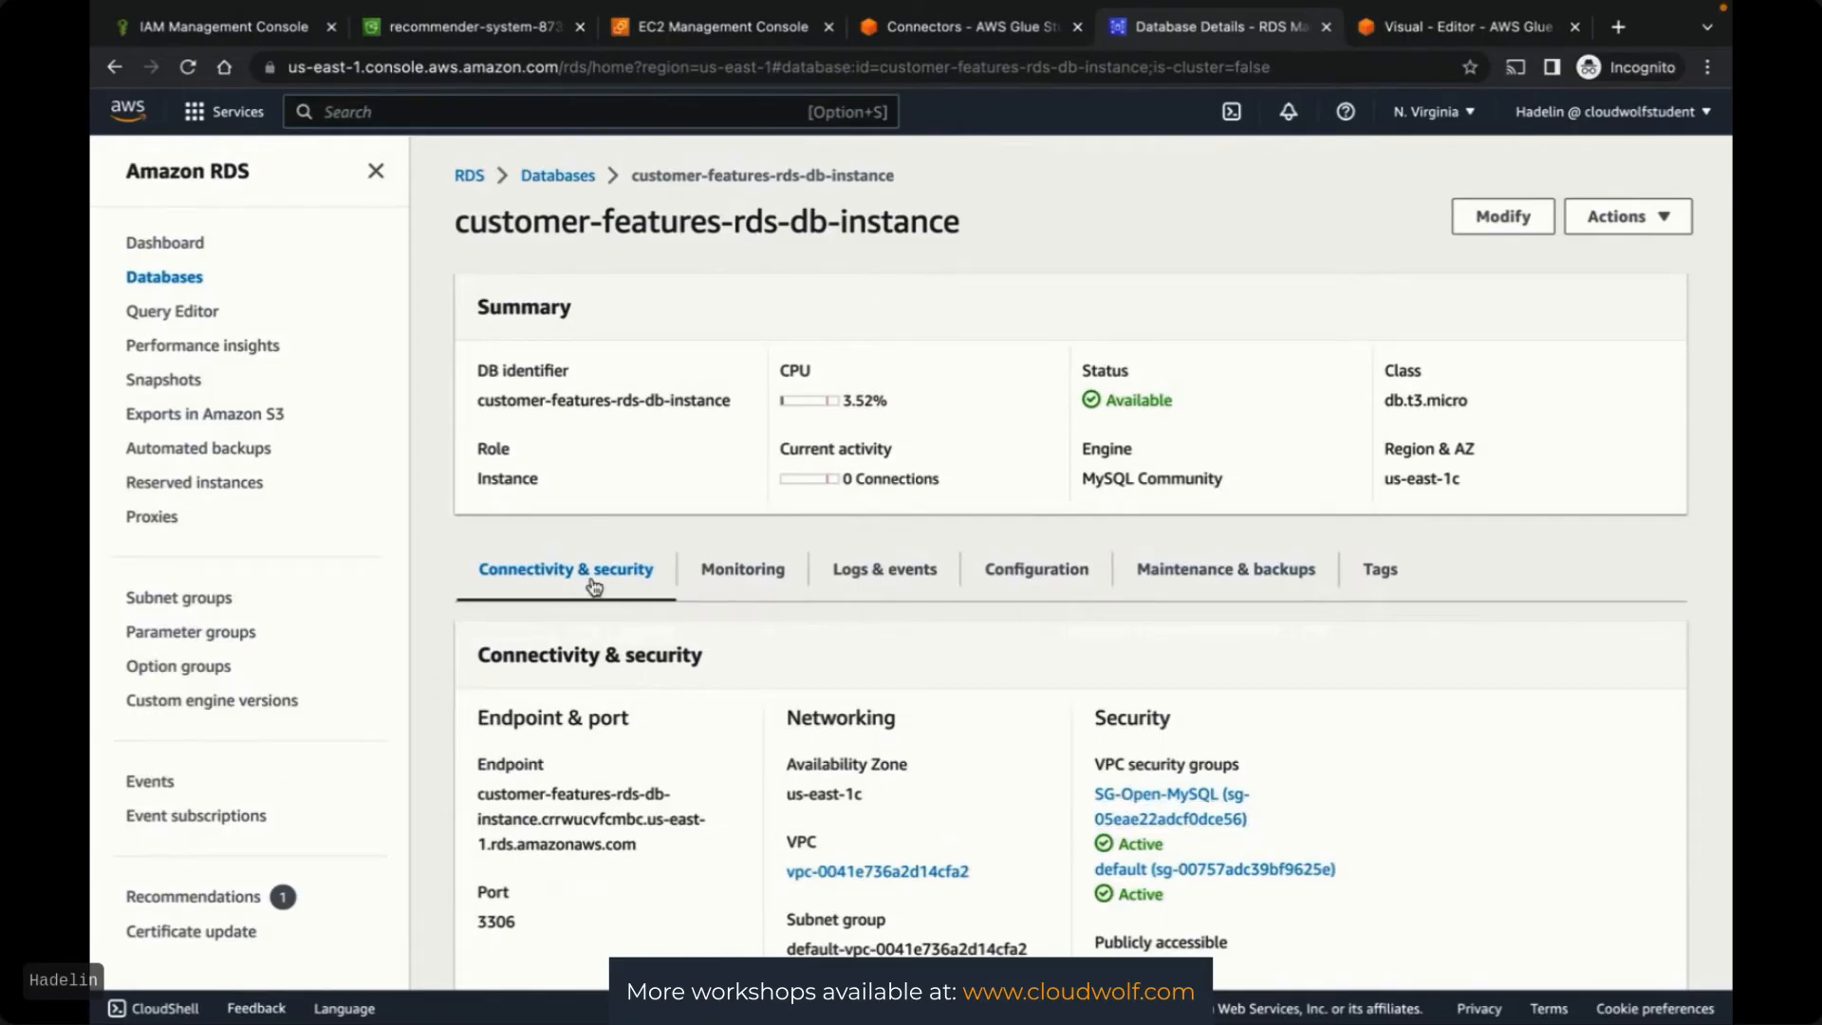
Check customer-features-rds-db-instance's security groups and close Glue's test error dialog
click(558, 176)
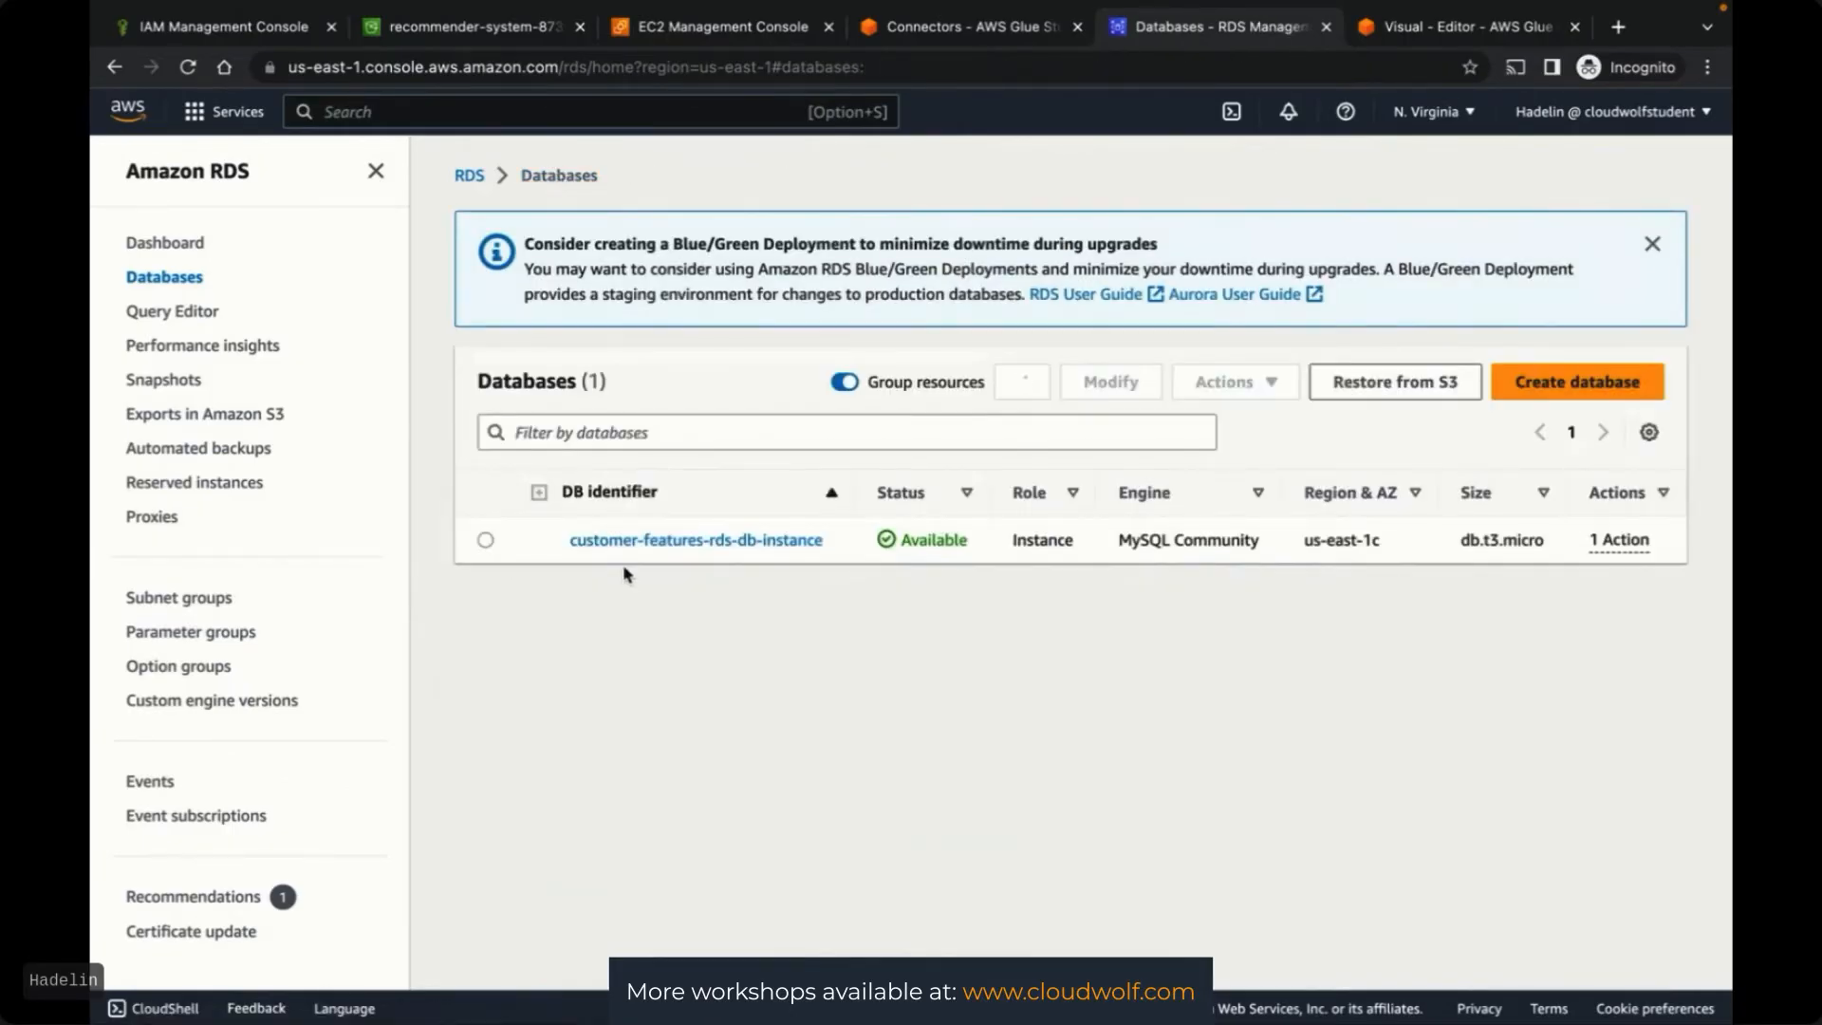
click(669, 540)
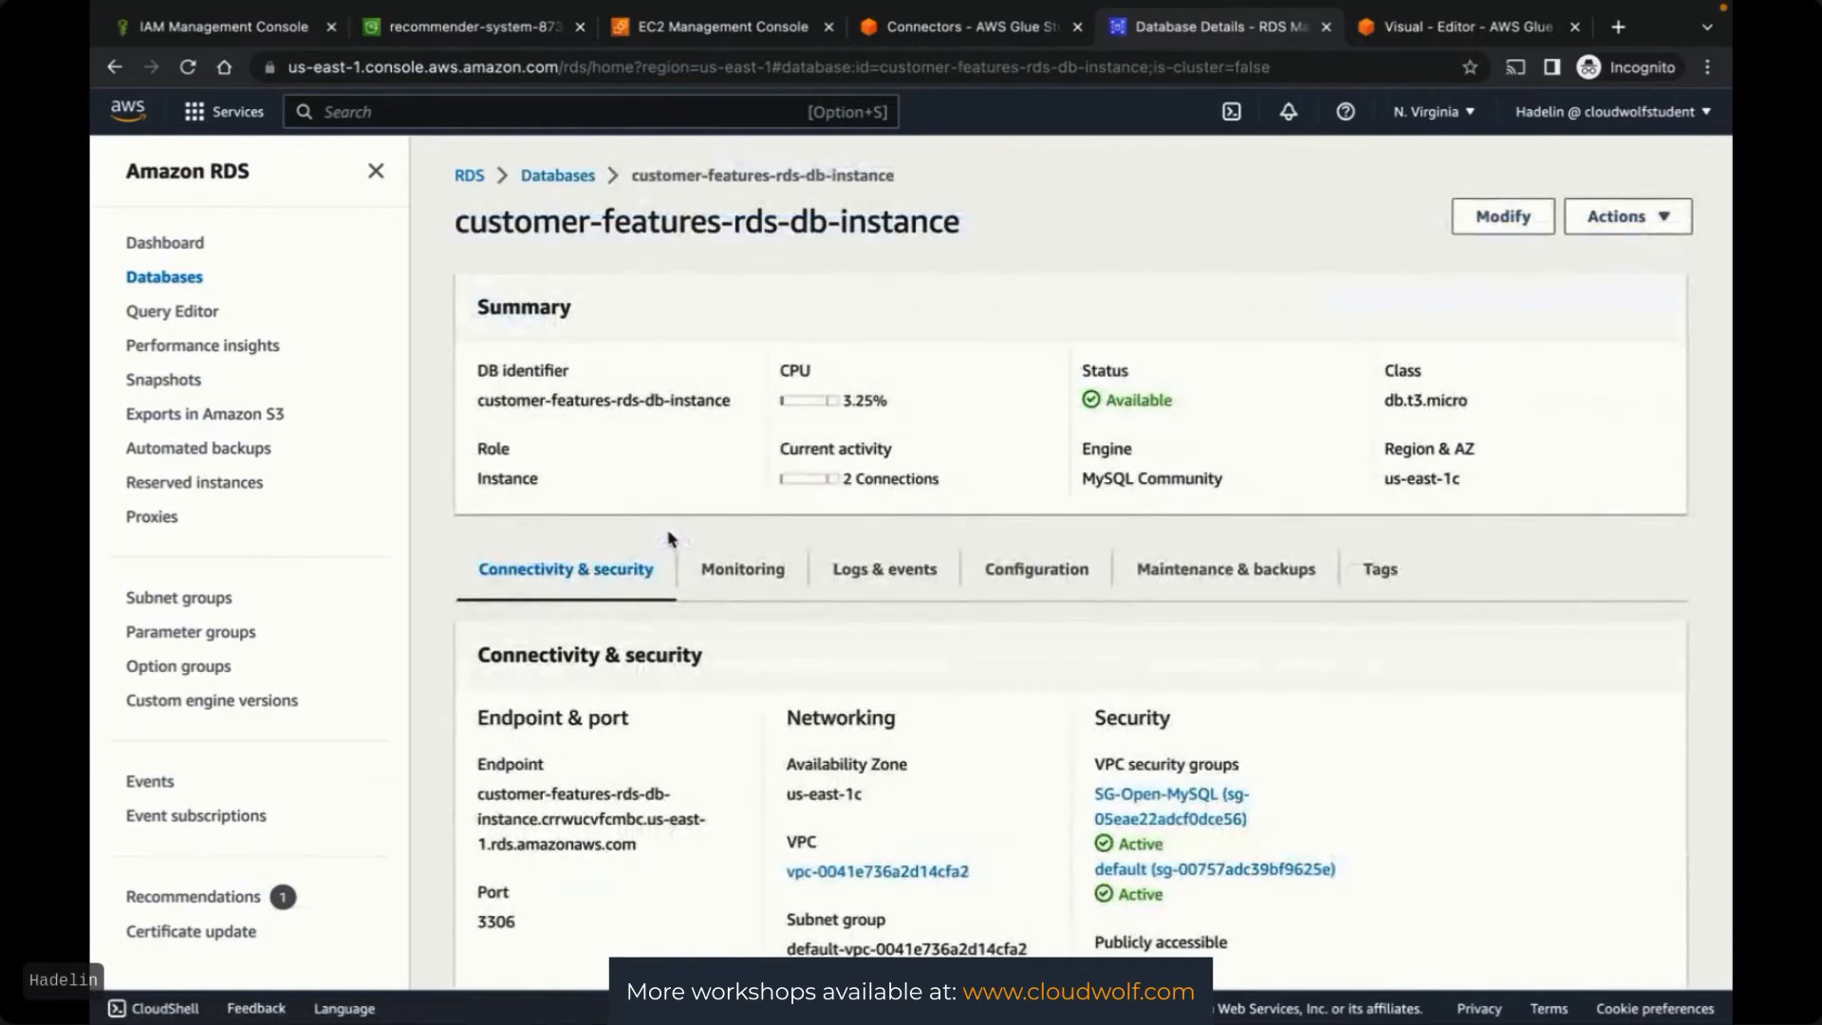
scroll(1367, 806, down, 1)
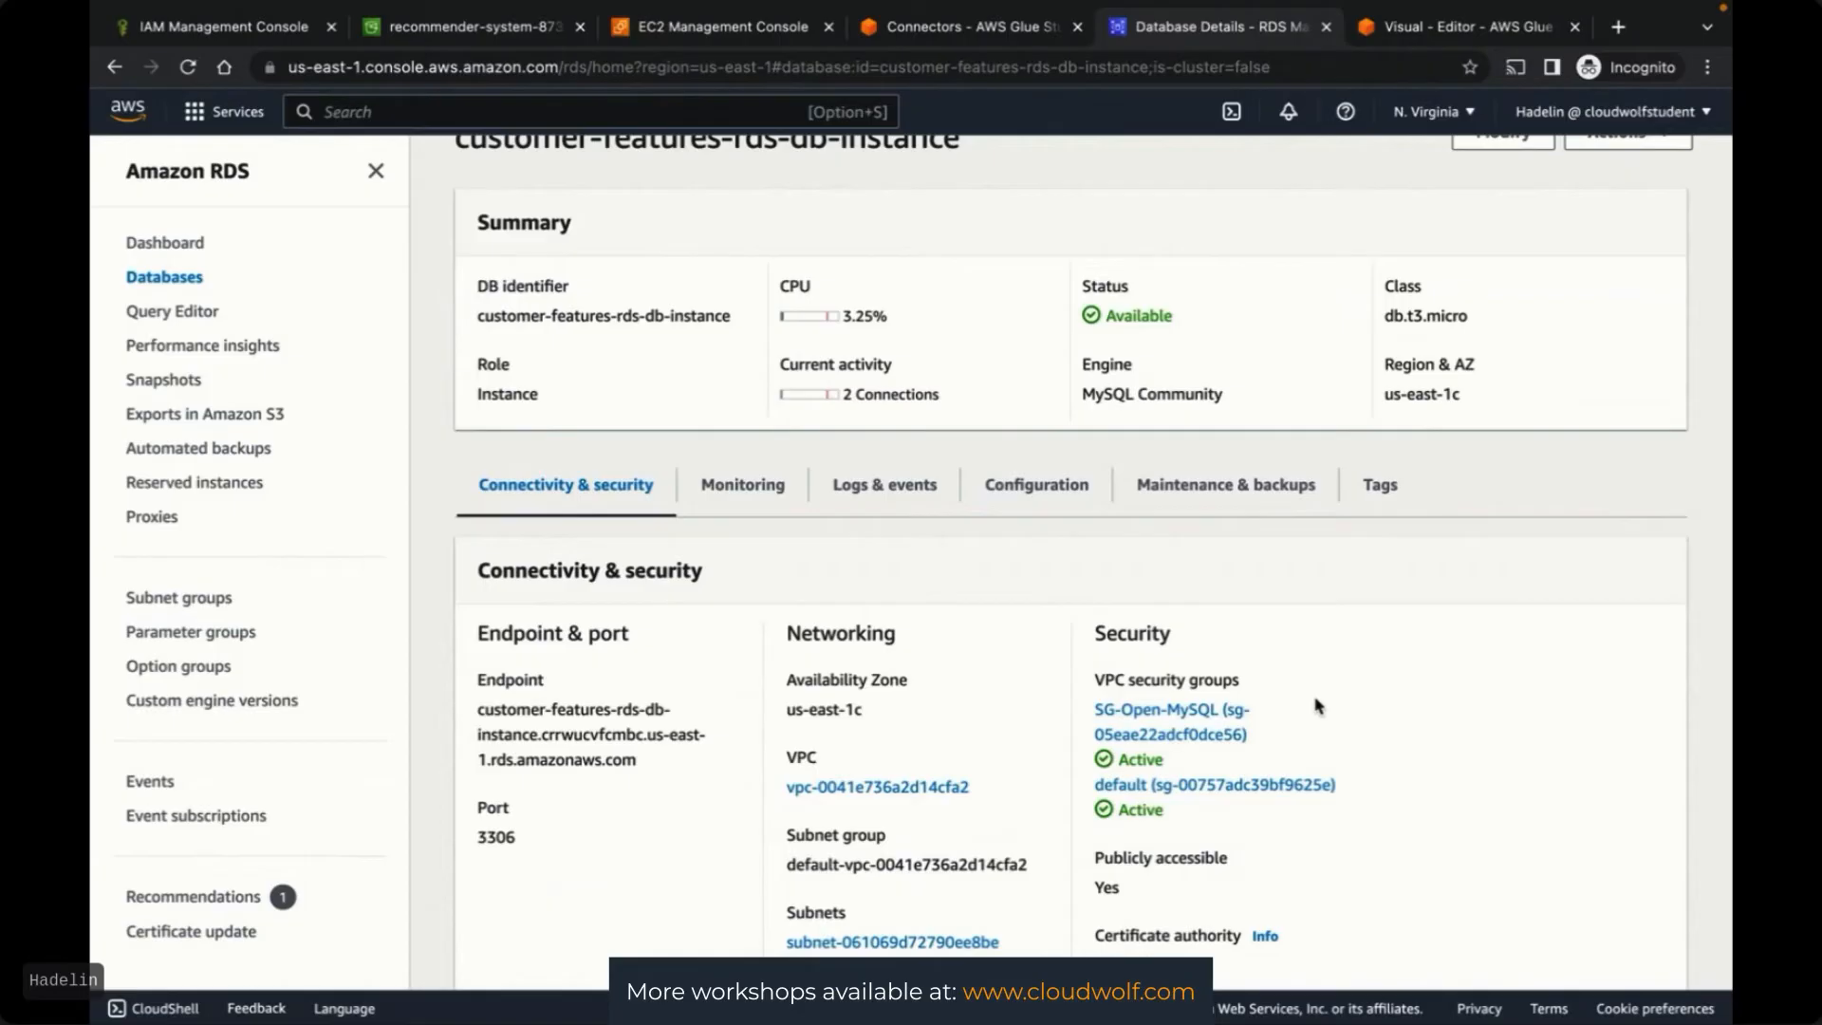
click(944, 34)
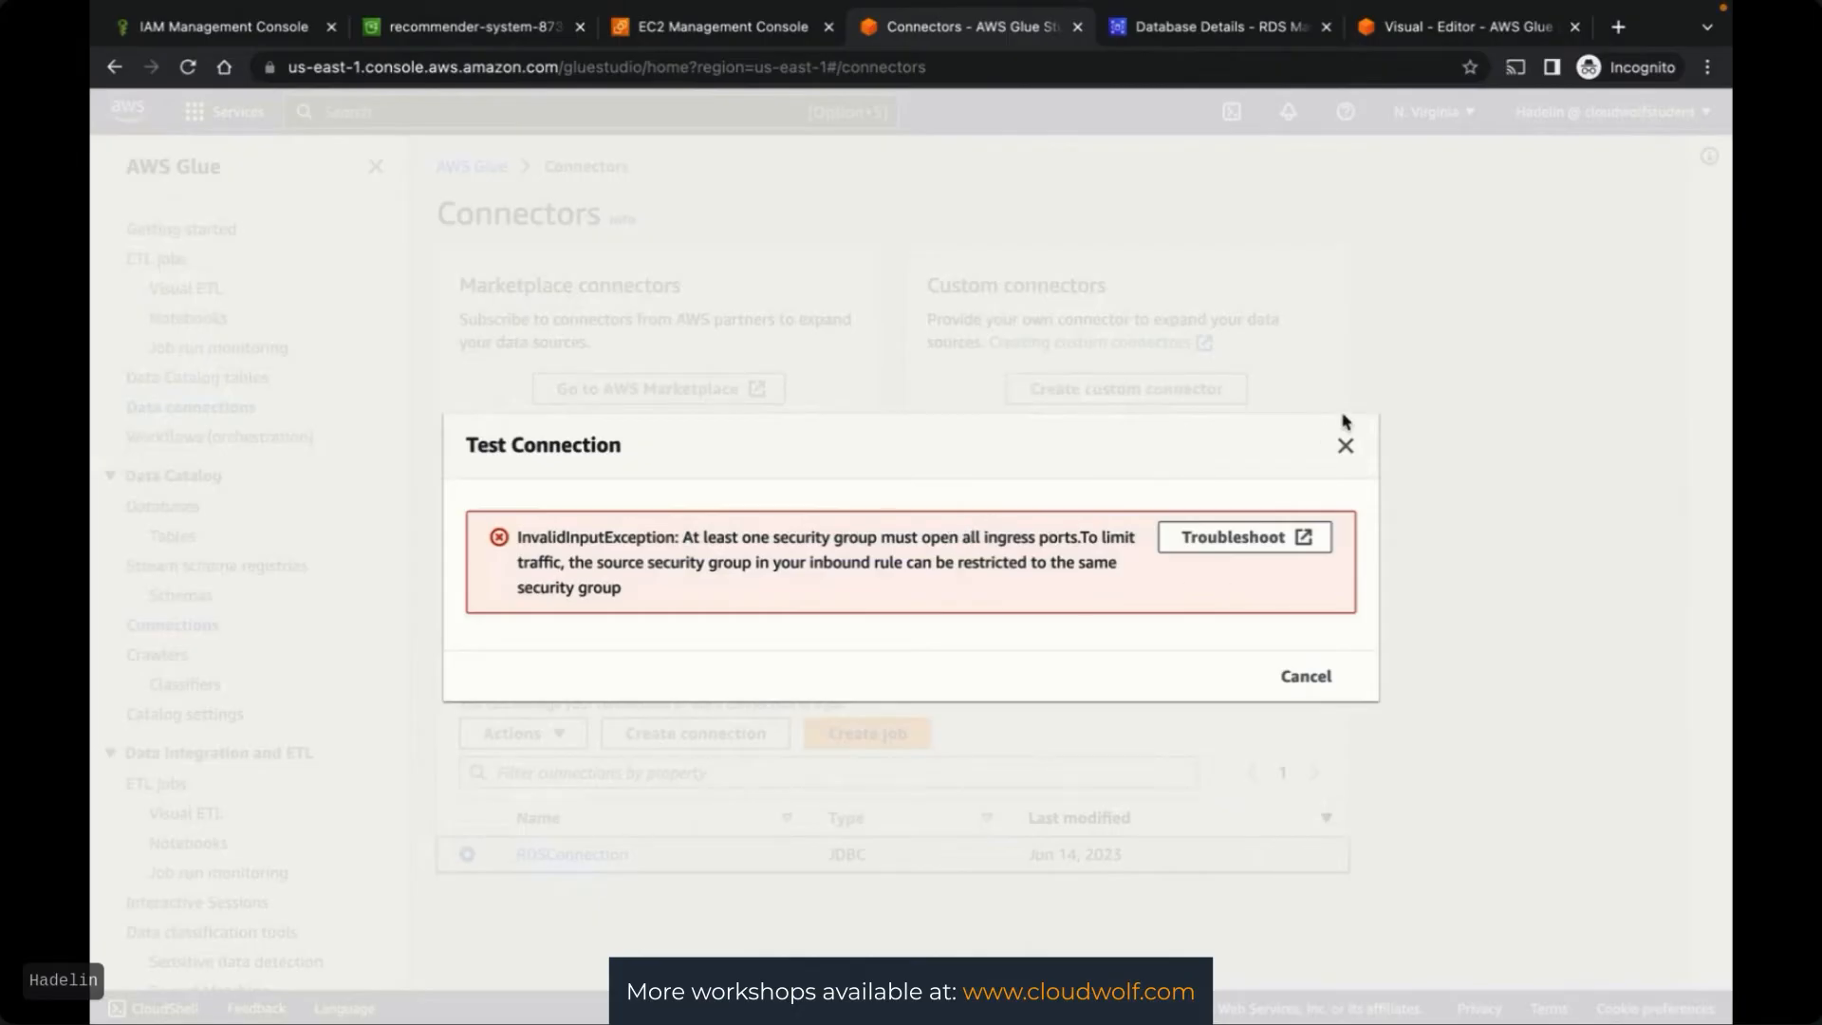
click(1345, 446)
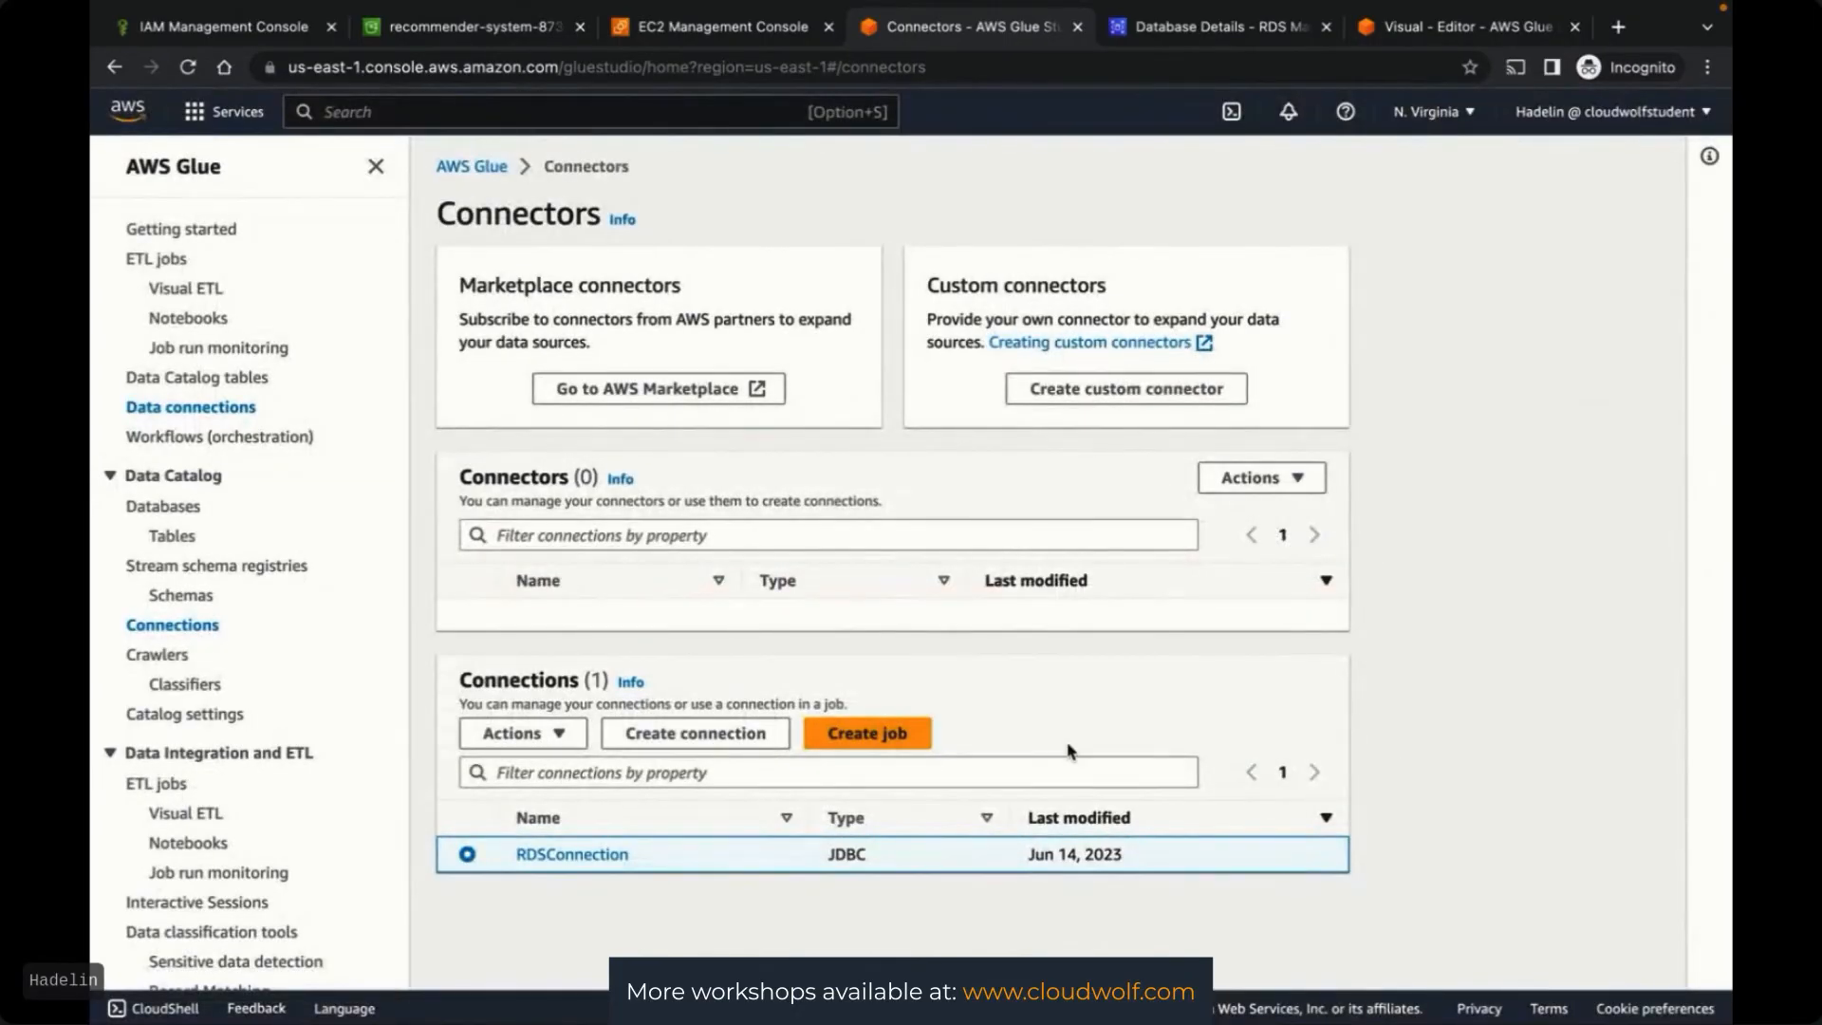
click(1176, 30)
scroll(1393, 494, down, 1)
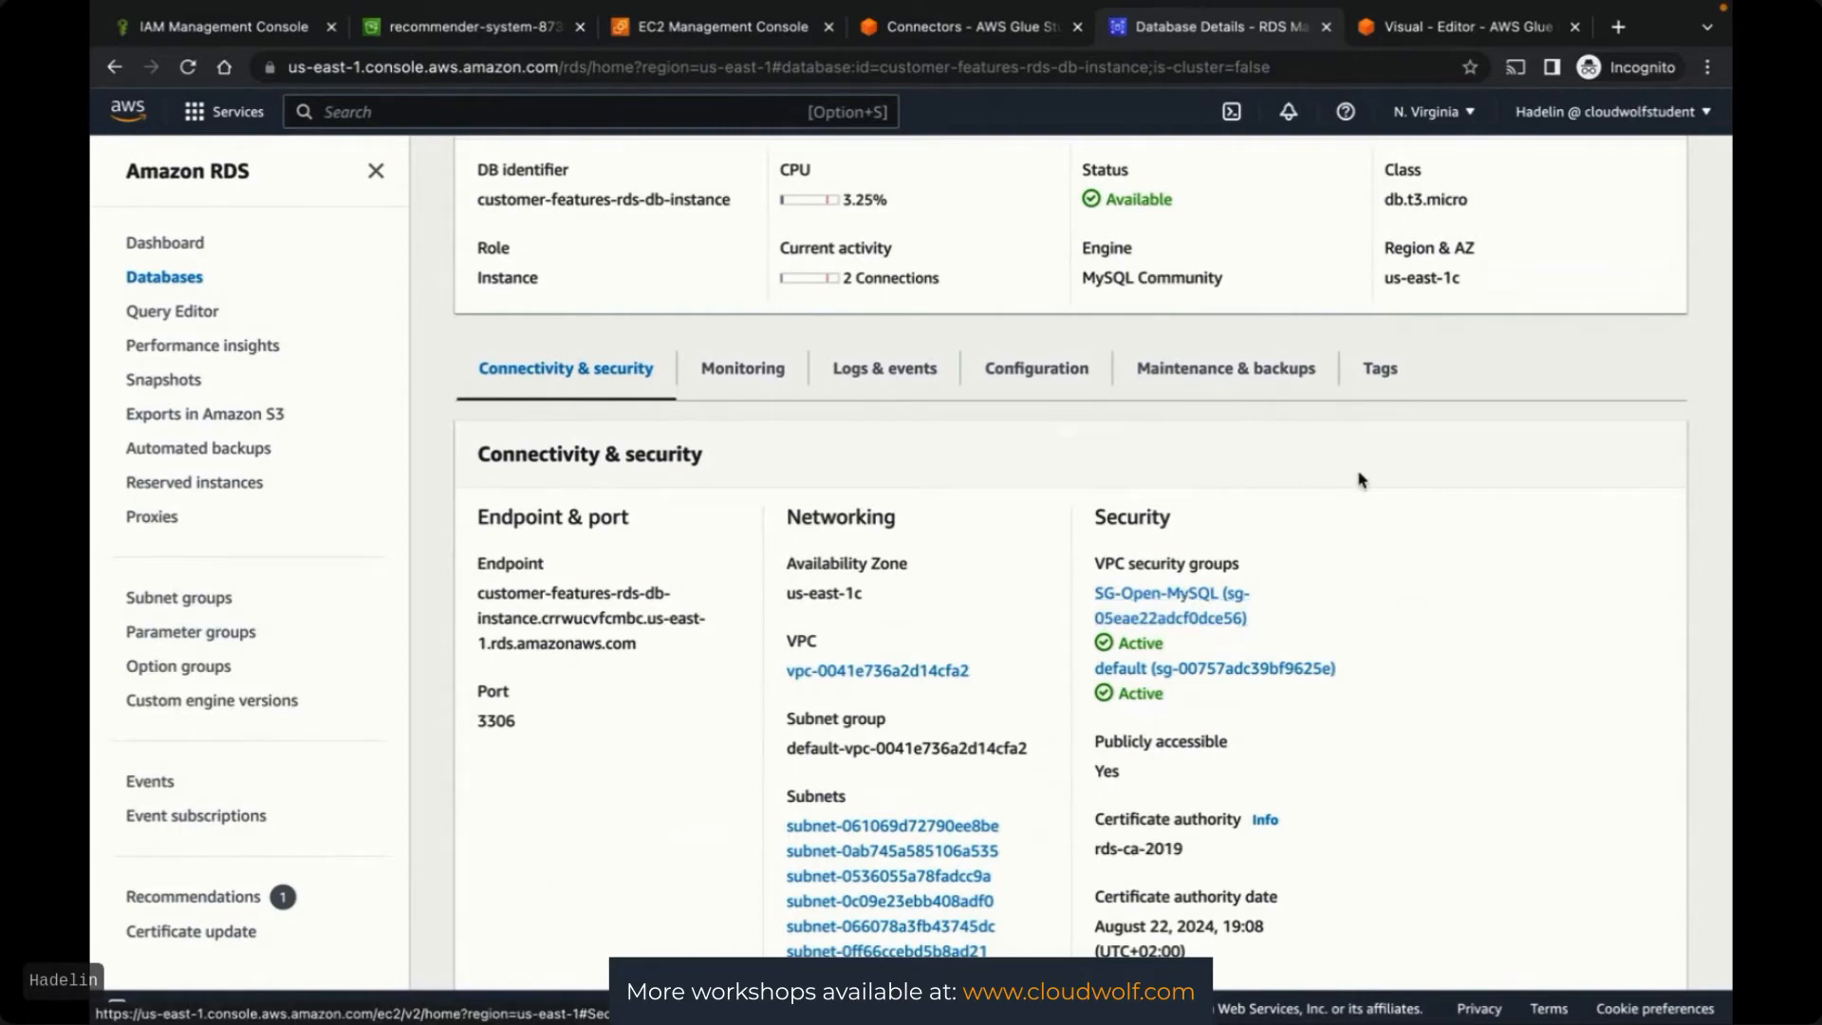
Open SG-Open-MySQL's inbound rules for editing in the EC2 console
click(654, 16)
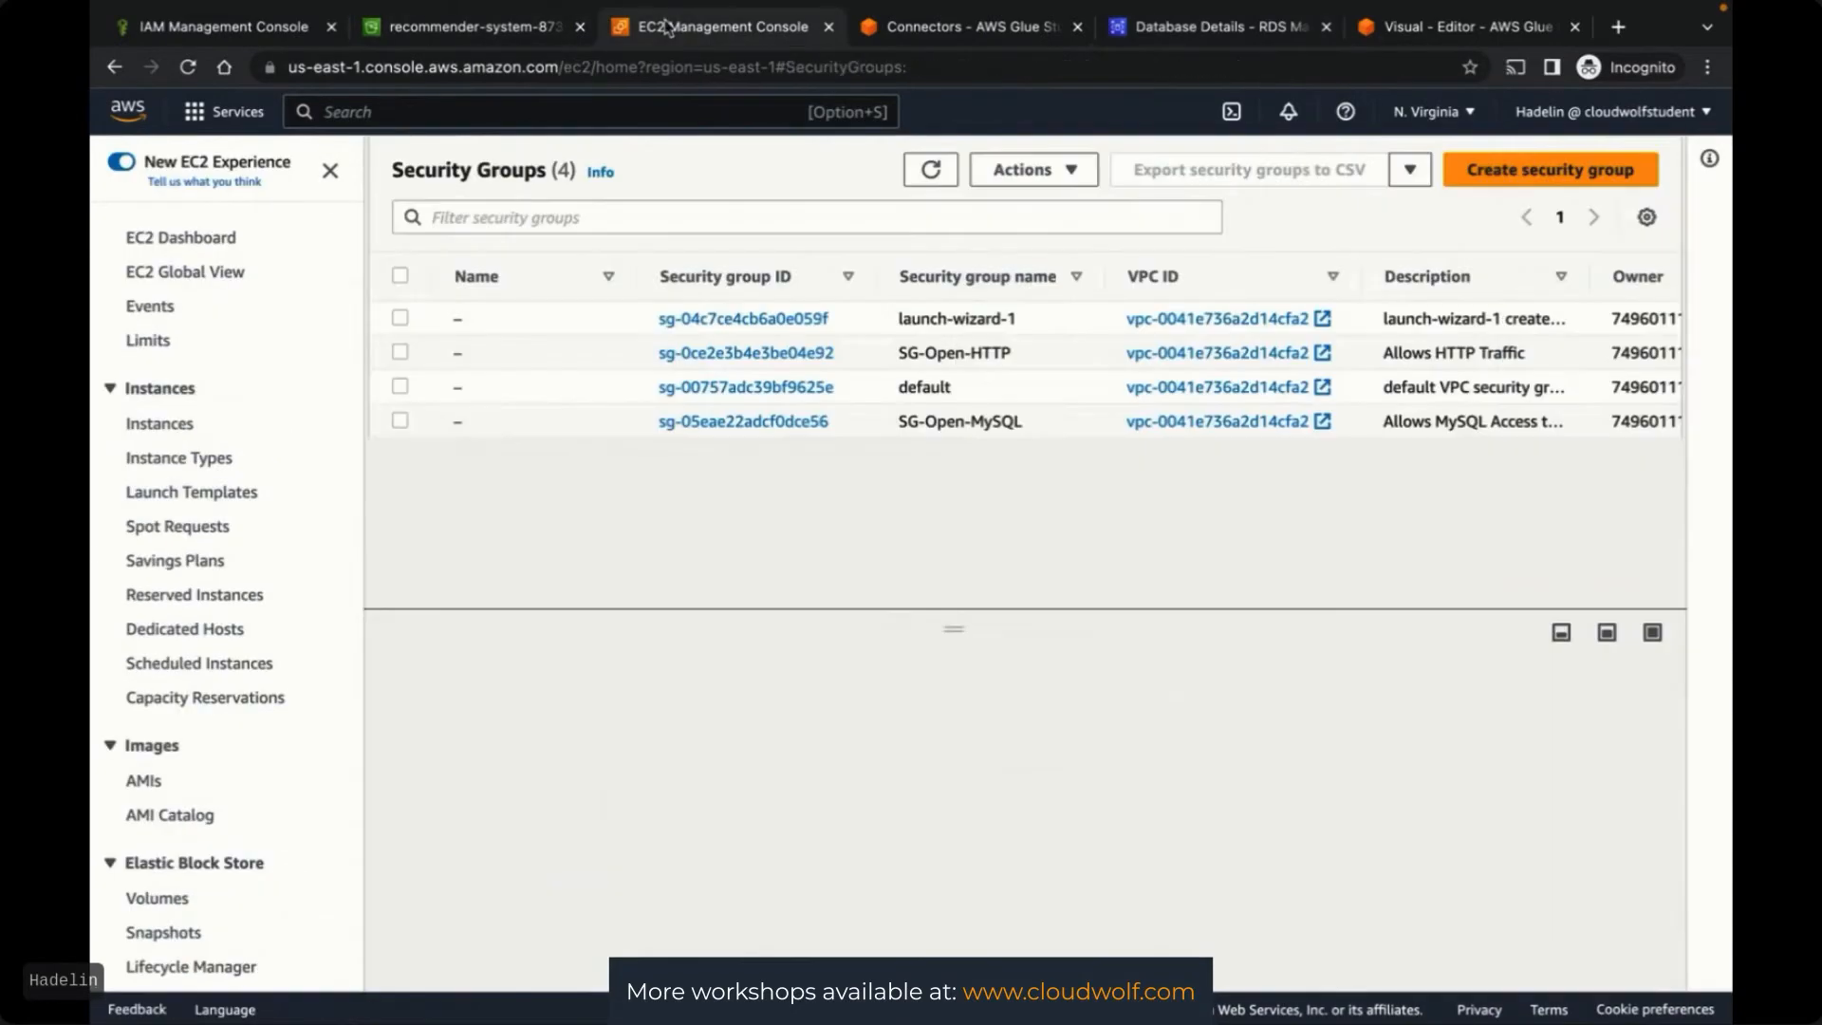
click(400, 420)
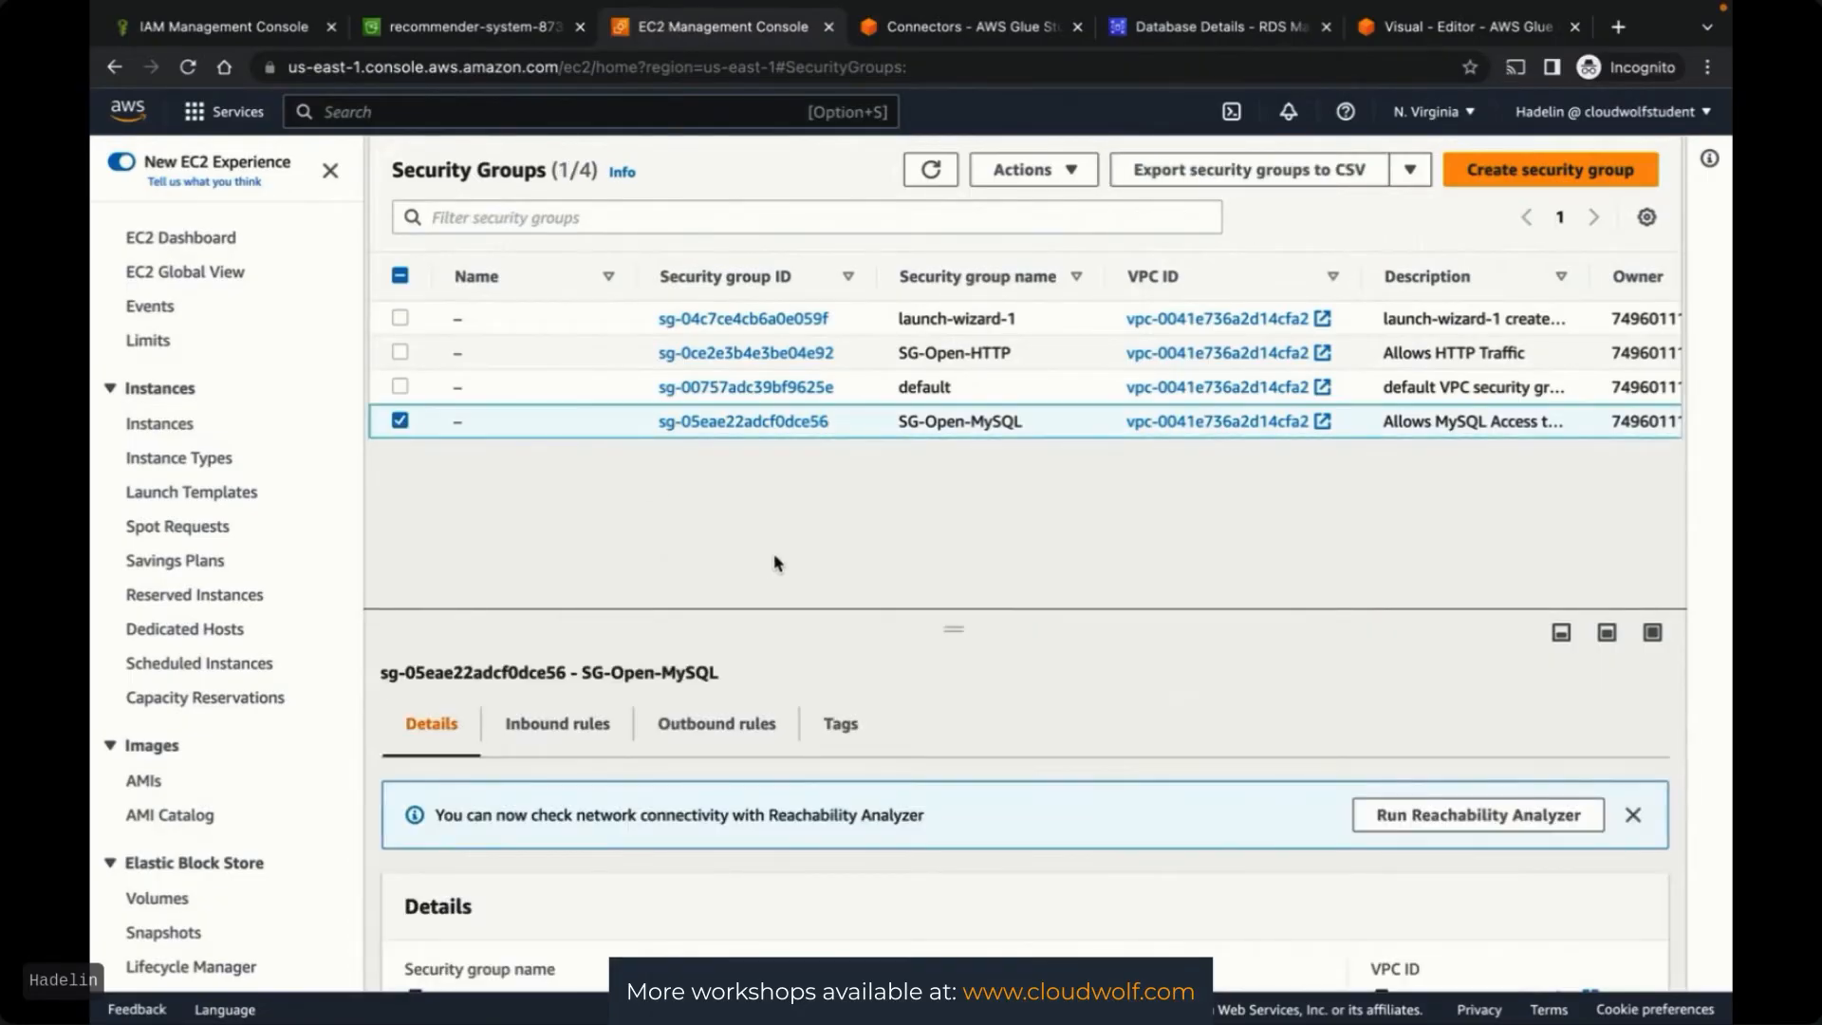
click(578, 729)
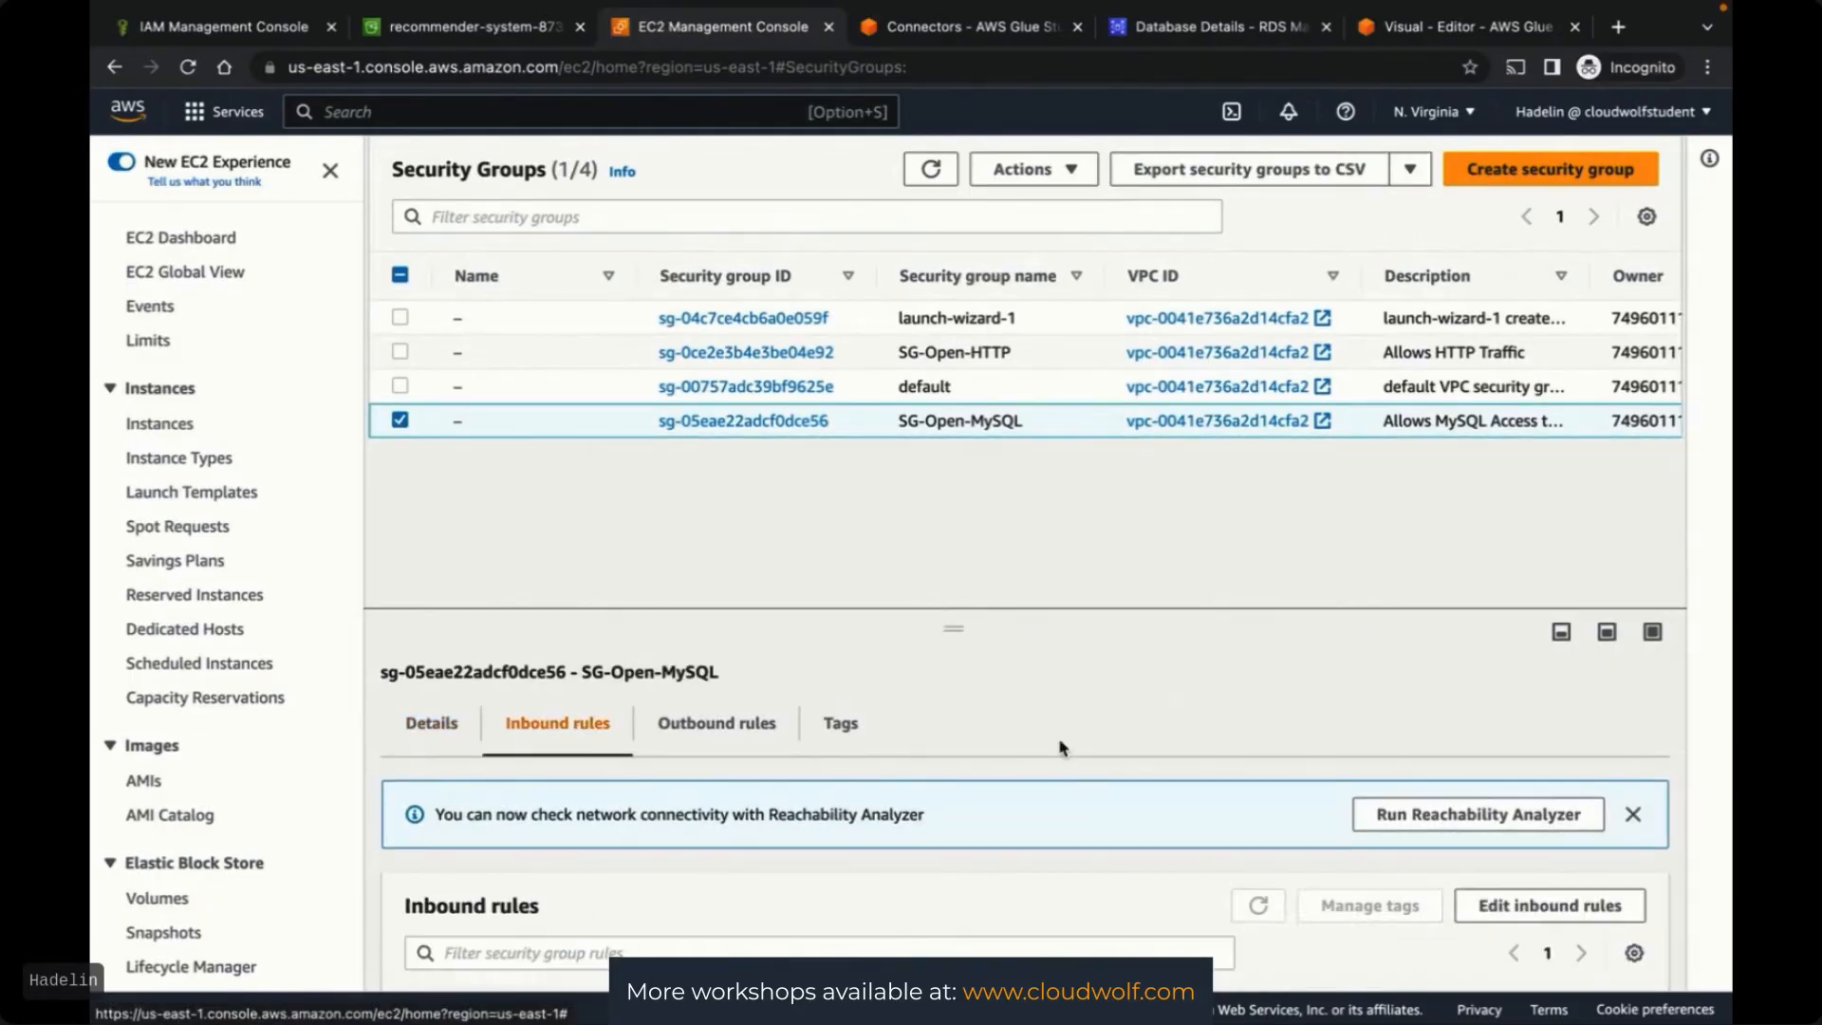
scroll(1066, 744, down, 1)
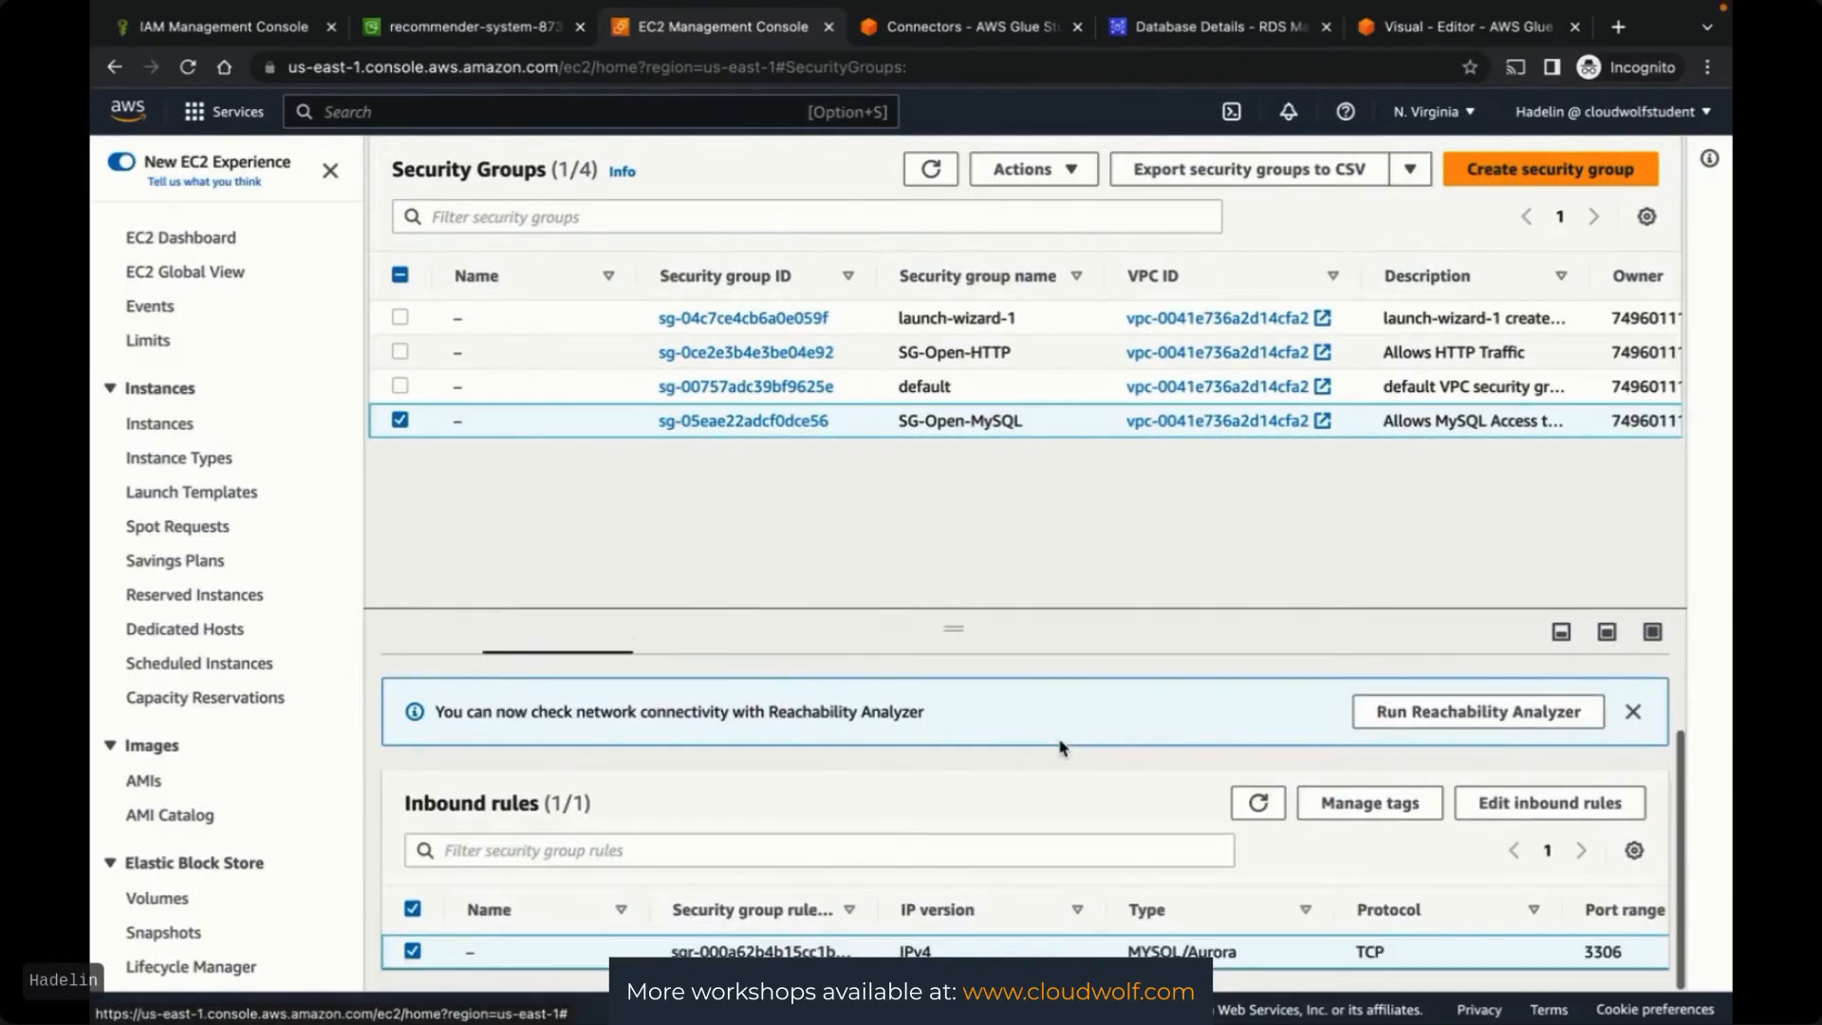
click(1506, 809)
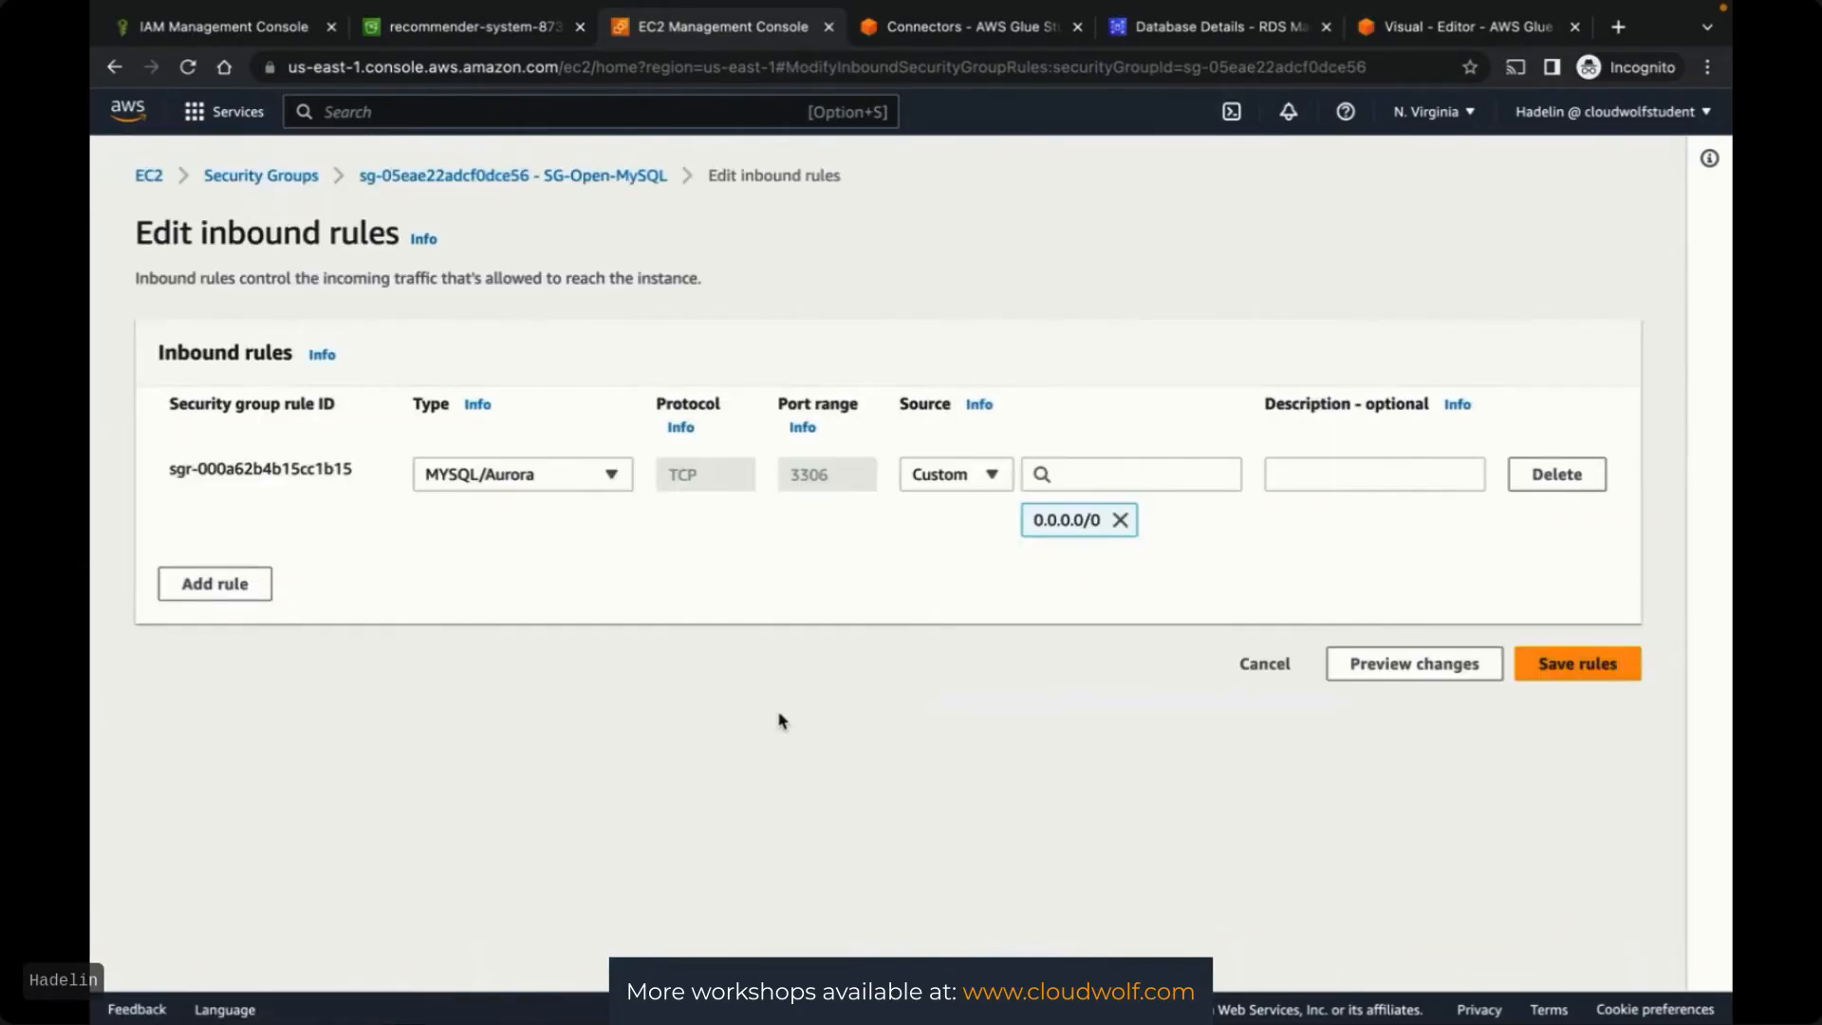
Add an All TCP inbound rule from Anywhere-IPv4 and save the rules
click(214, 583)
click(494, 569)
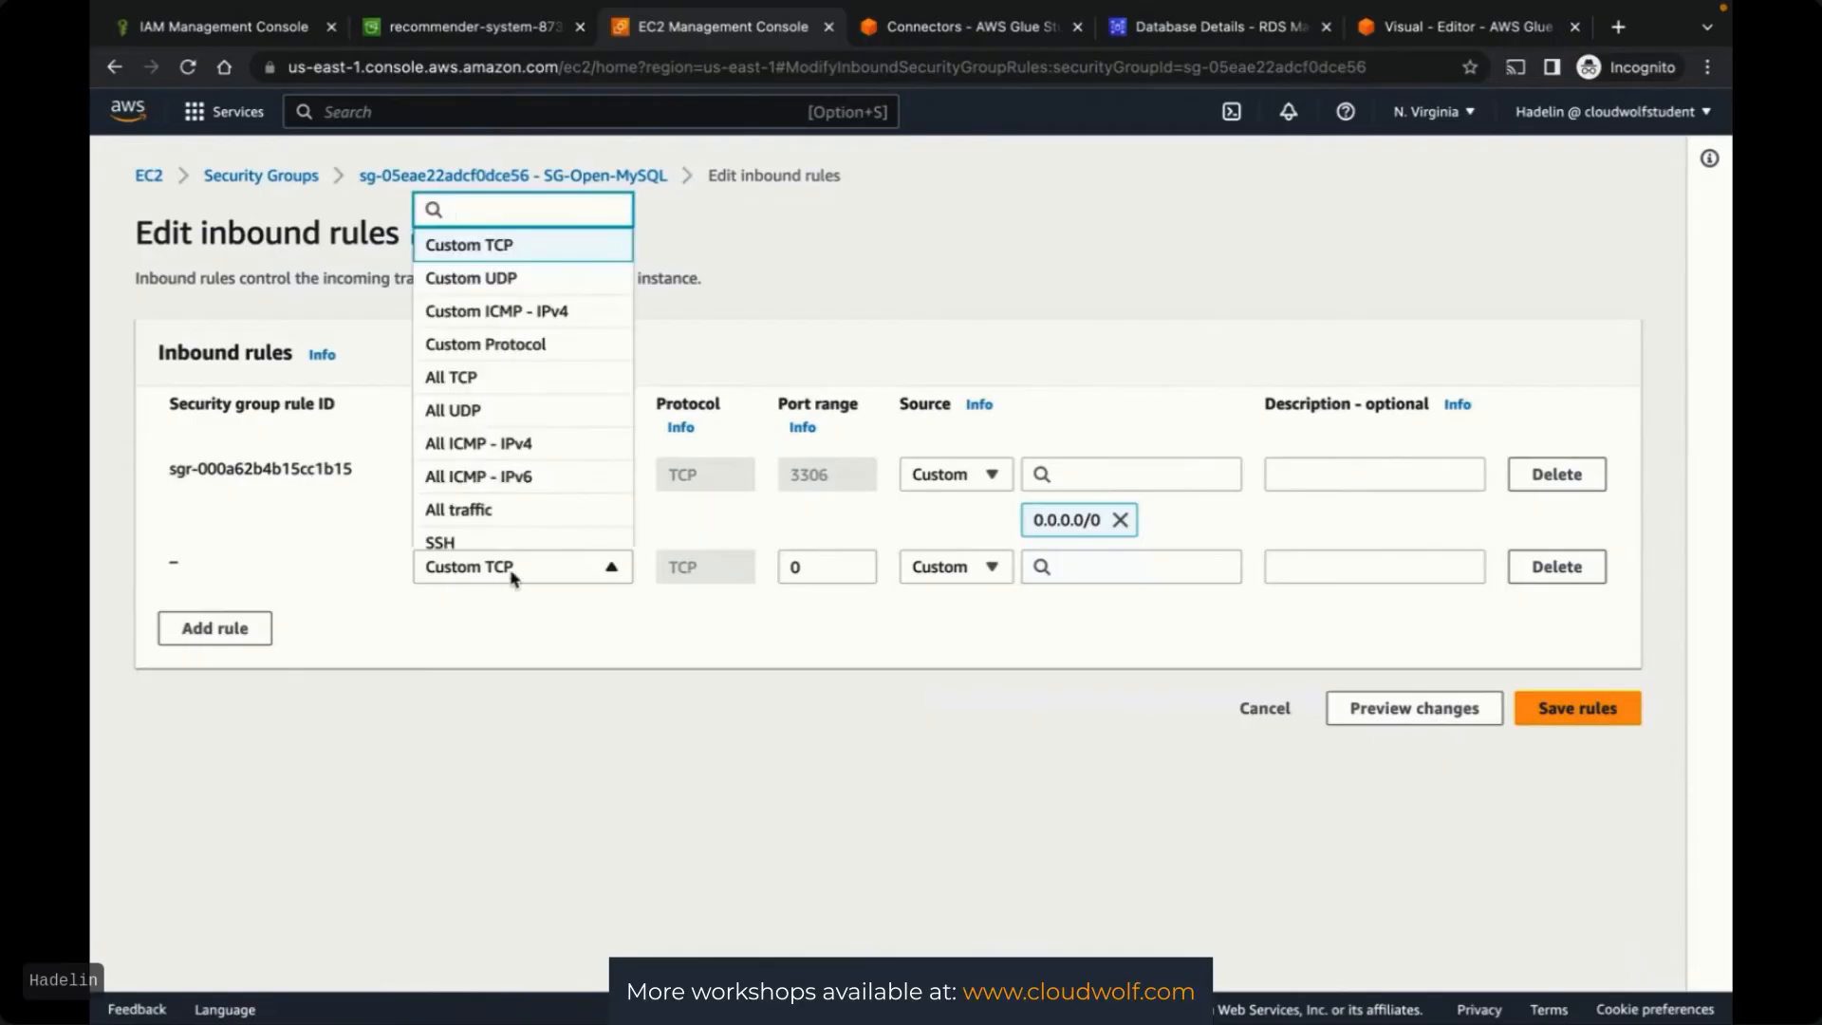
click(479, 376)
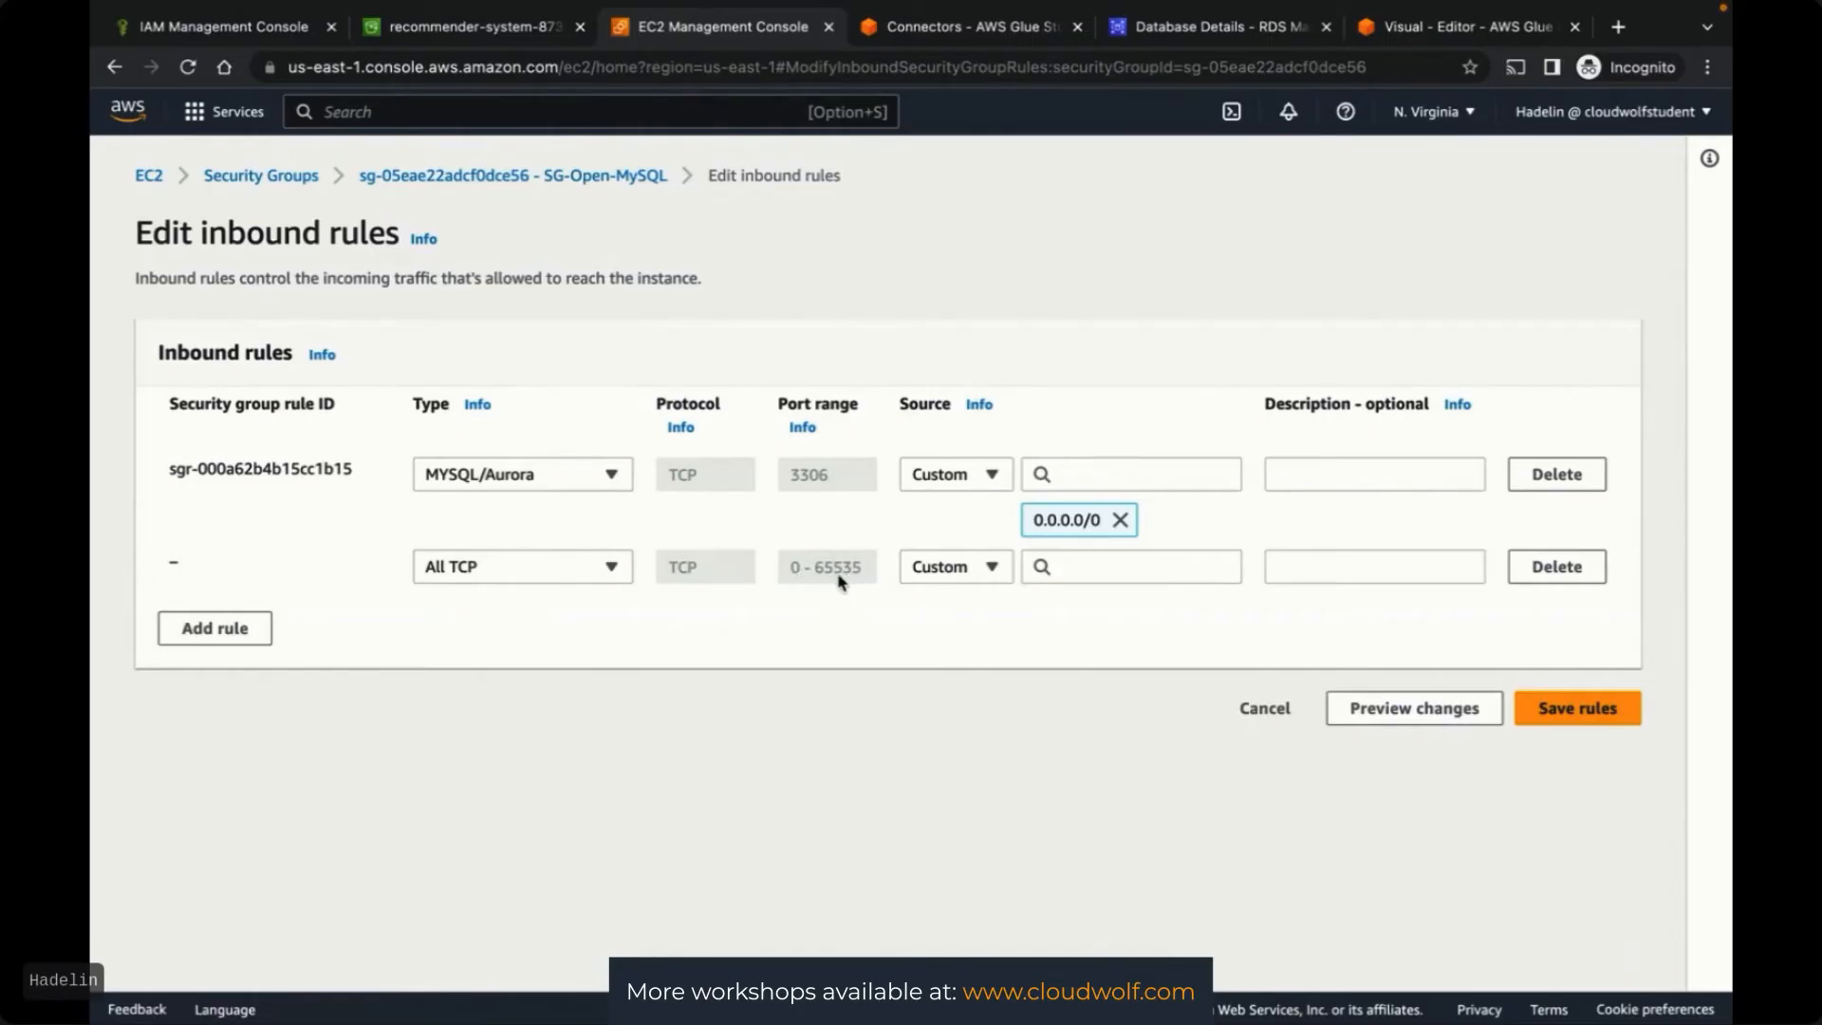
click(925, 569)
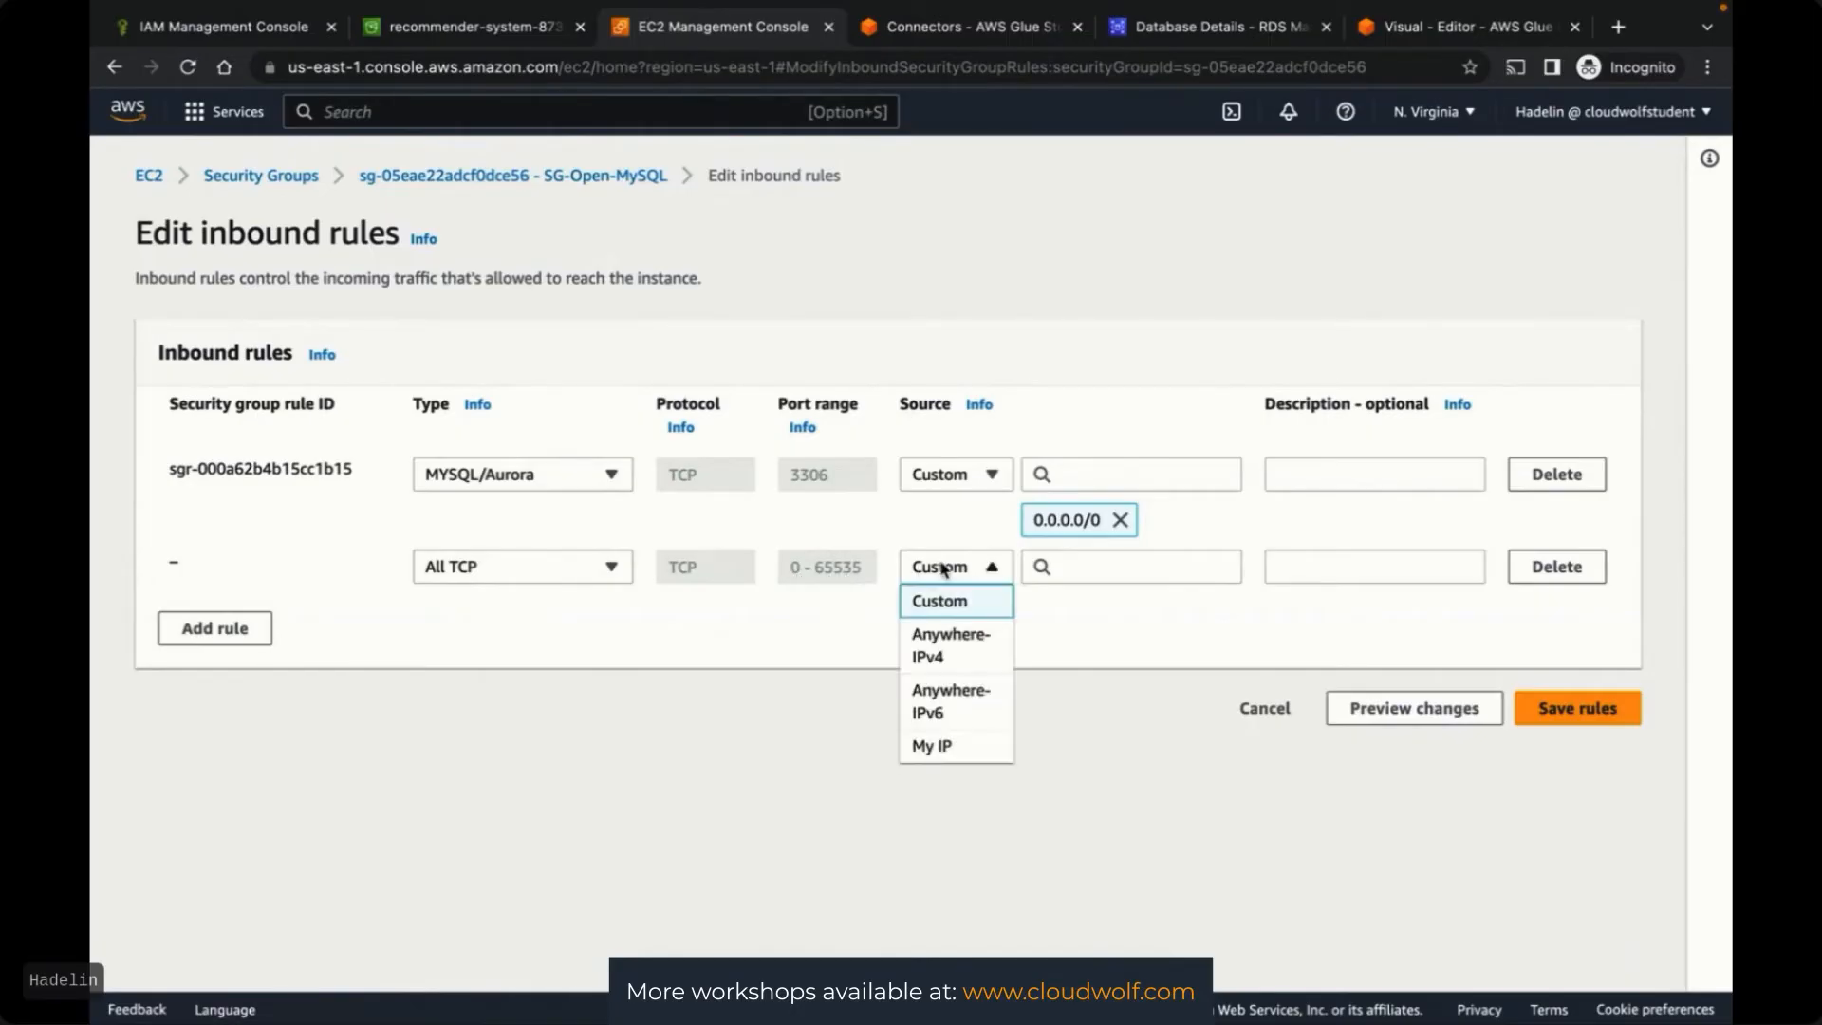
click(950, 645)
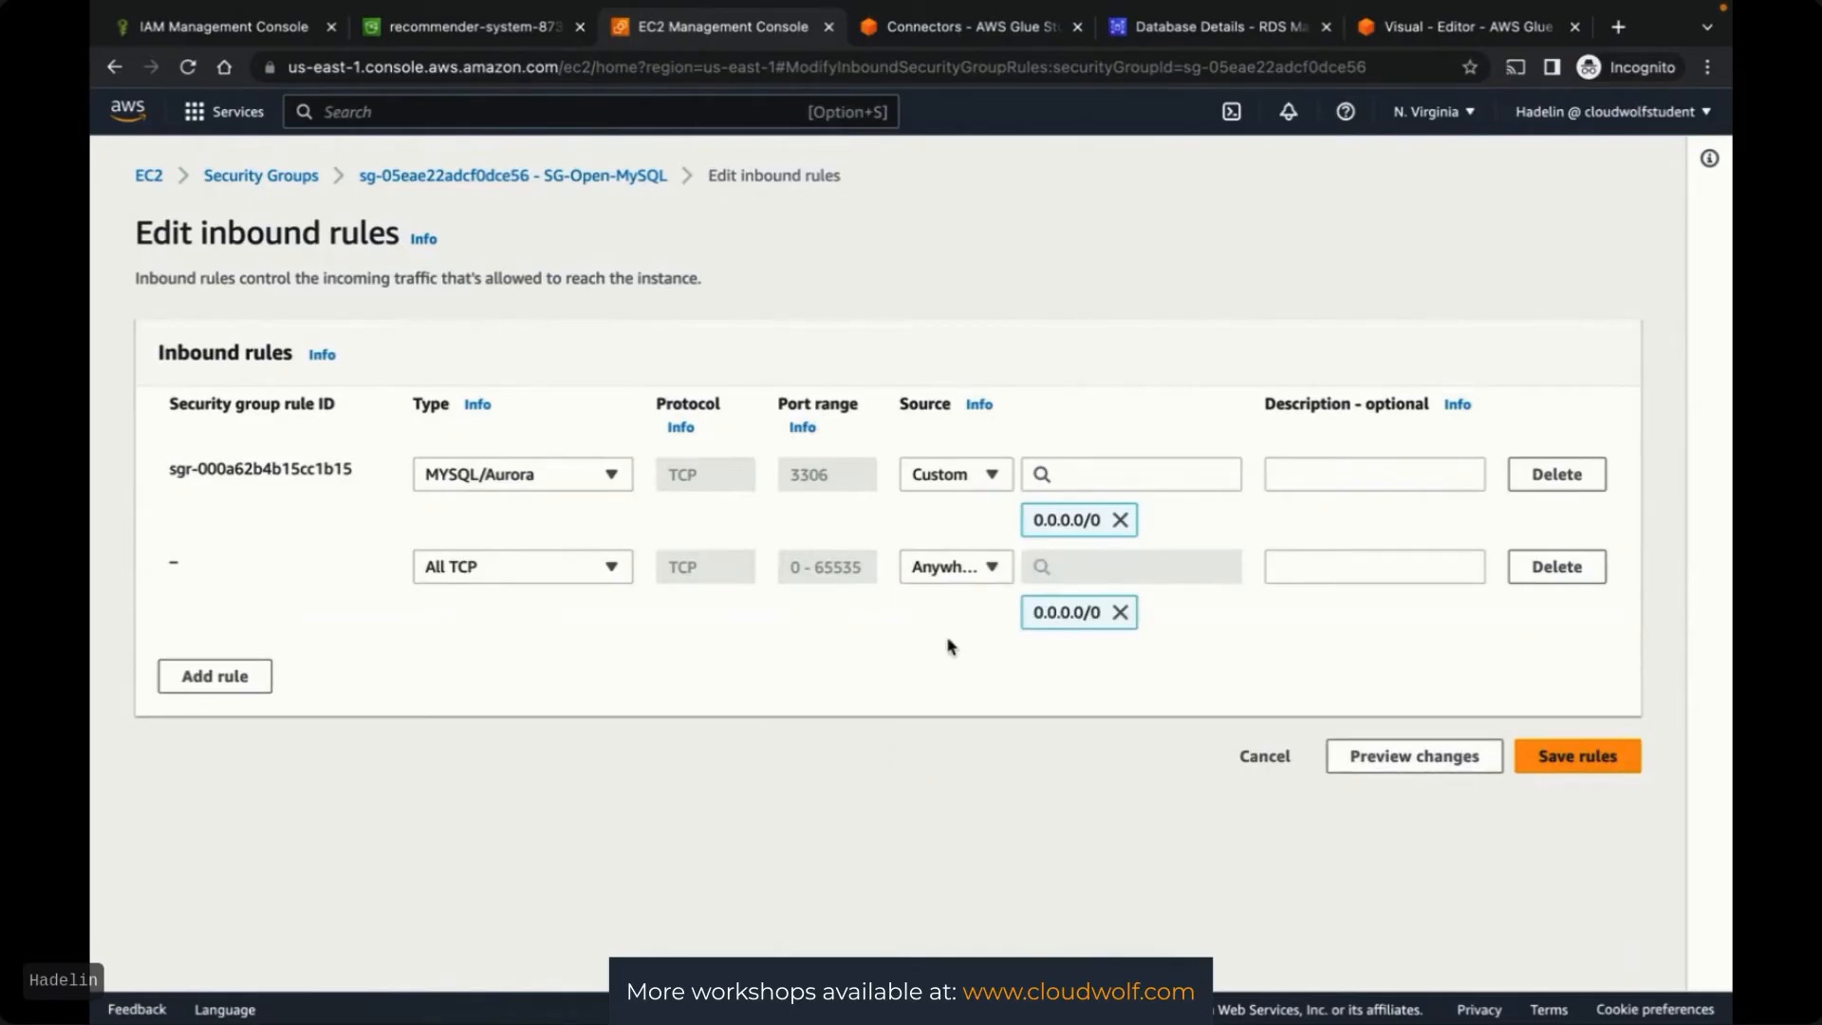
click(1577, 759)
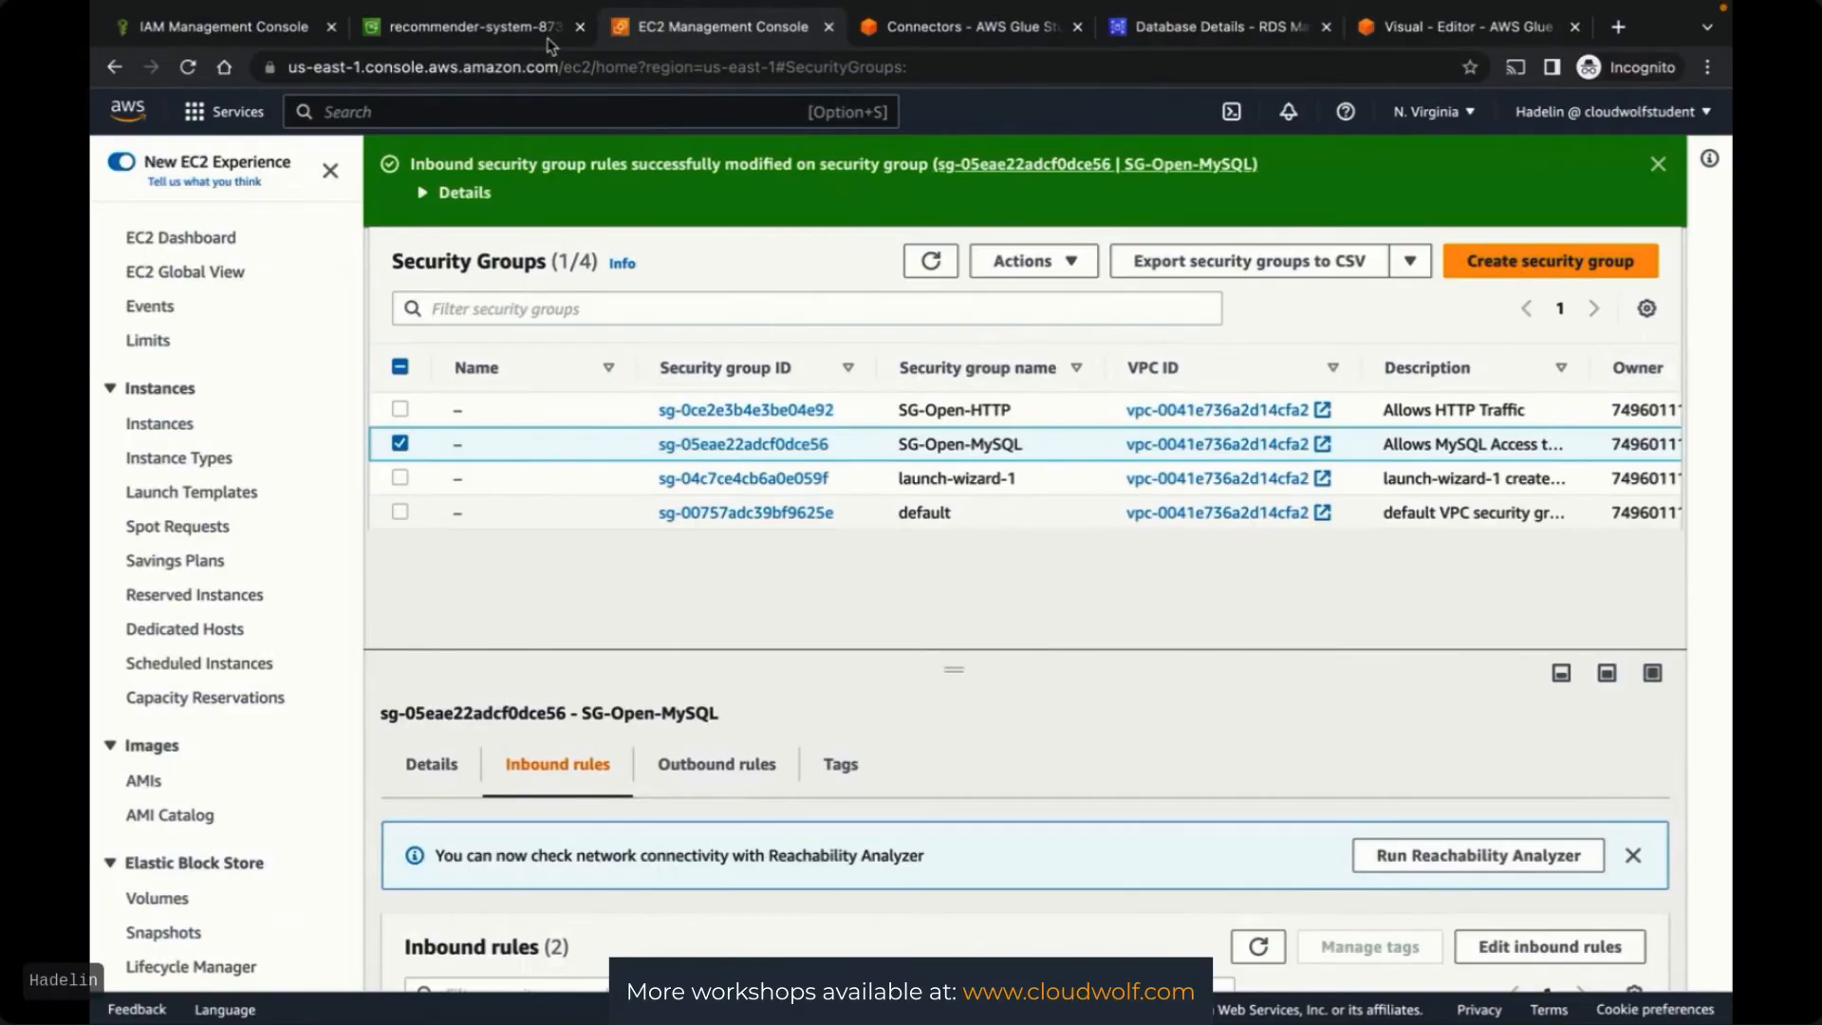
click(948, 26)
click(1212, 32)
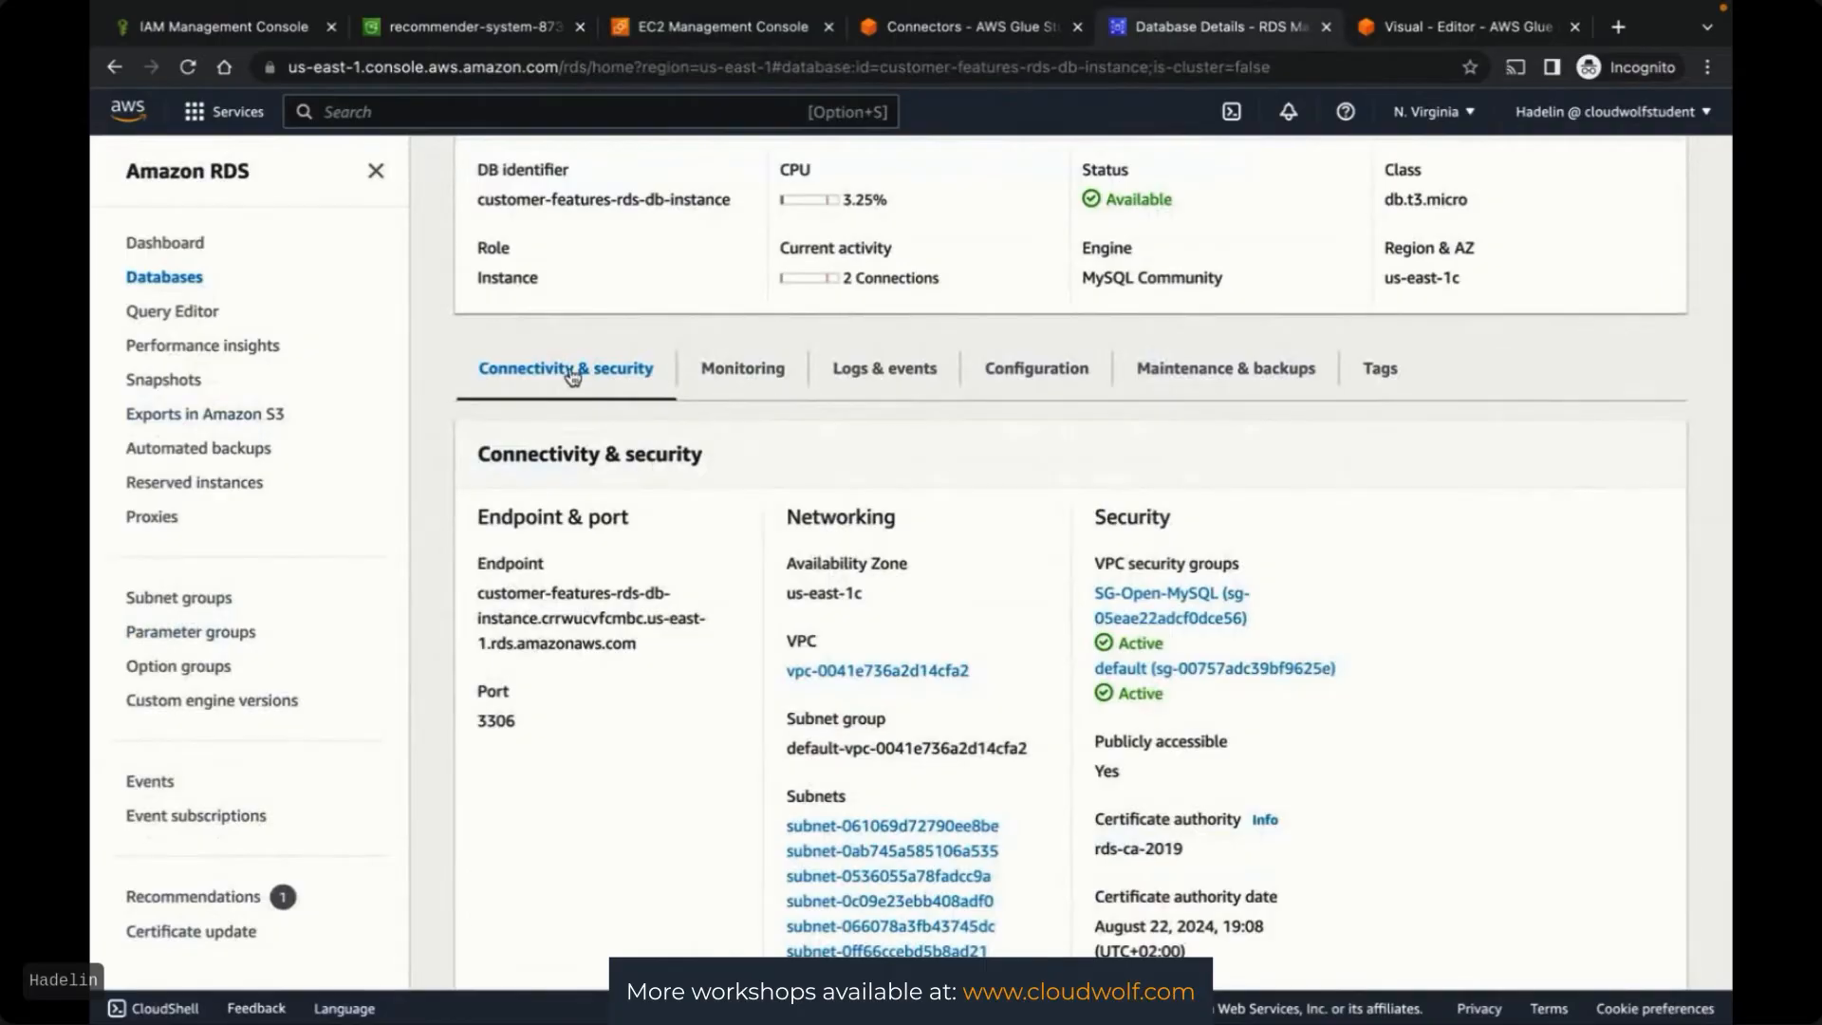
scroll(573, 372, up, 3)
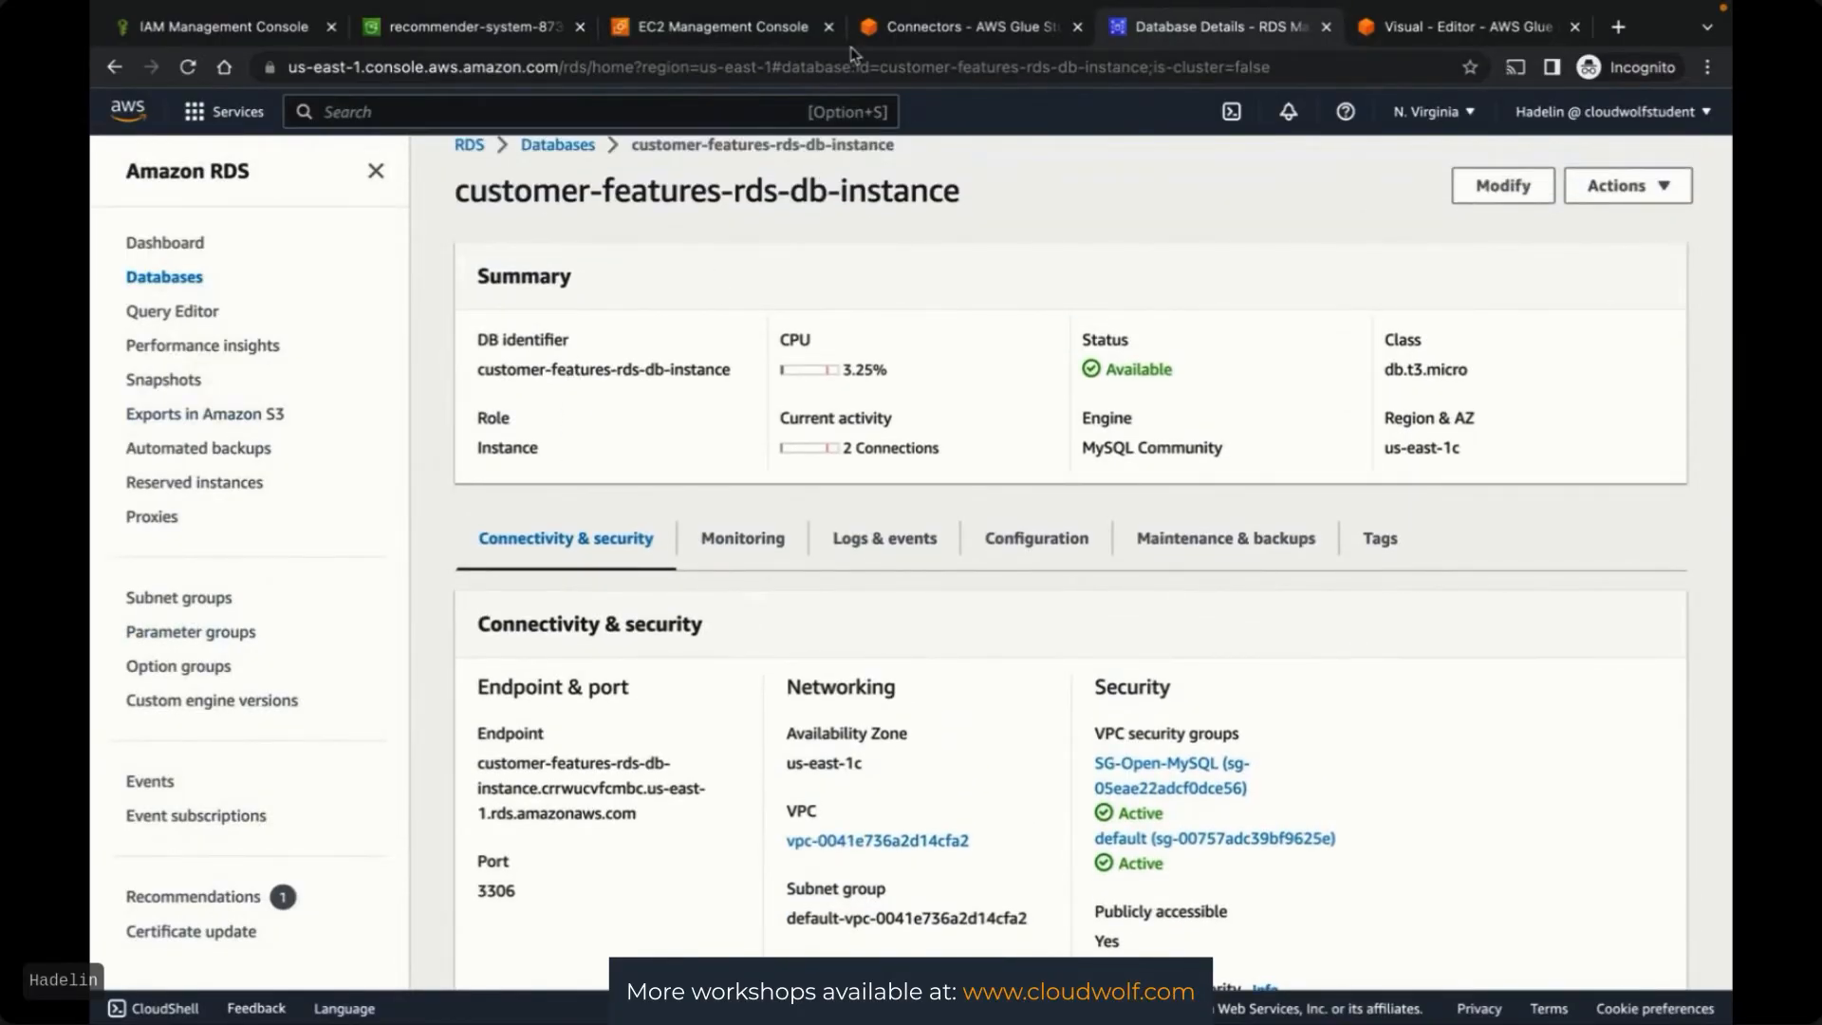
Retest RDSConnection with GlueFullAccessRole and dismiss the missing S3 endpoint error
click(937, 36)
drag(937, 36, 1186, 36)
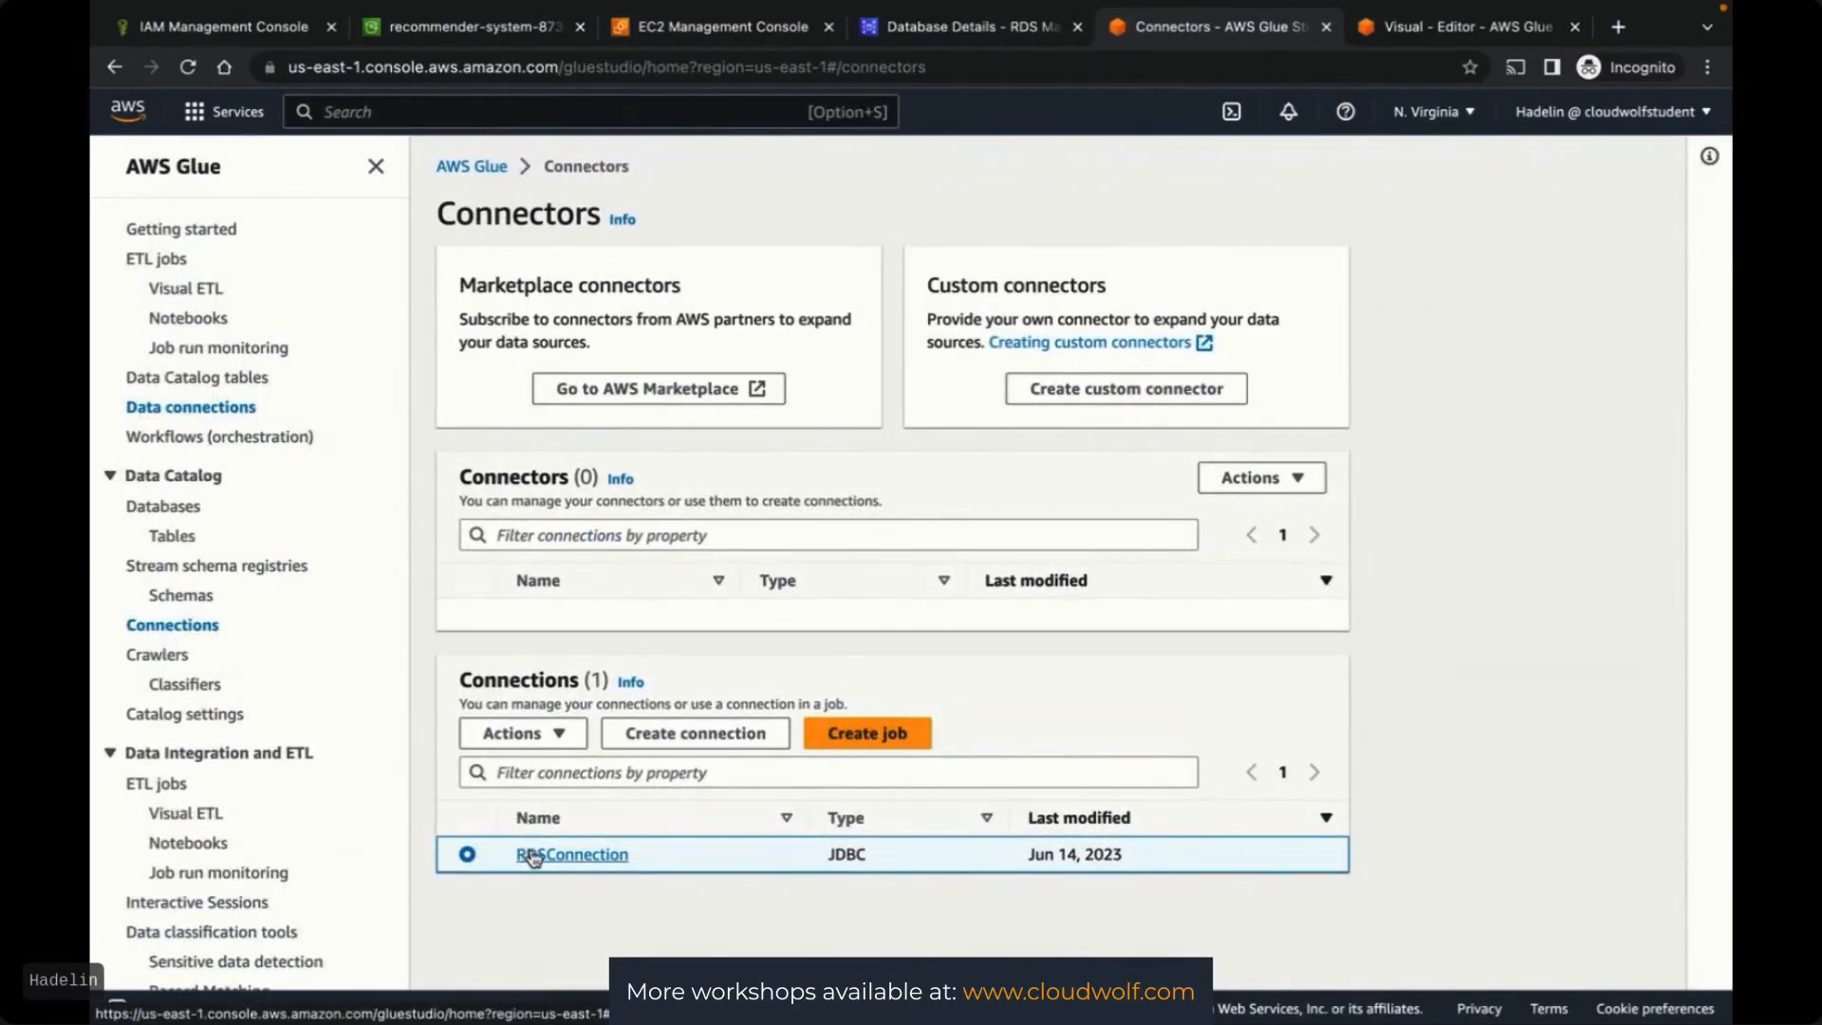
click(537, 731)
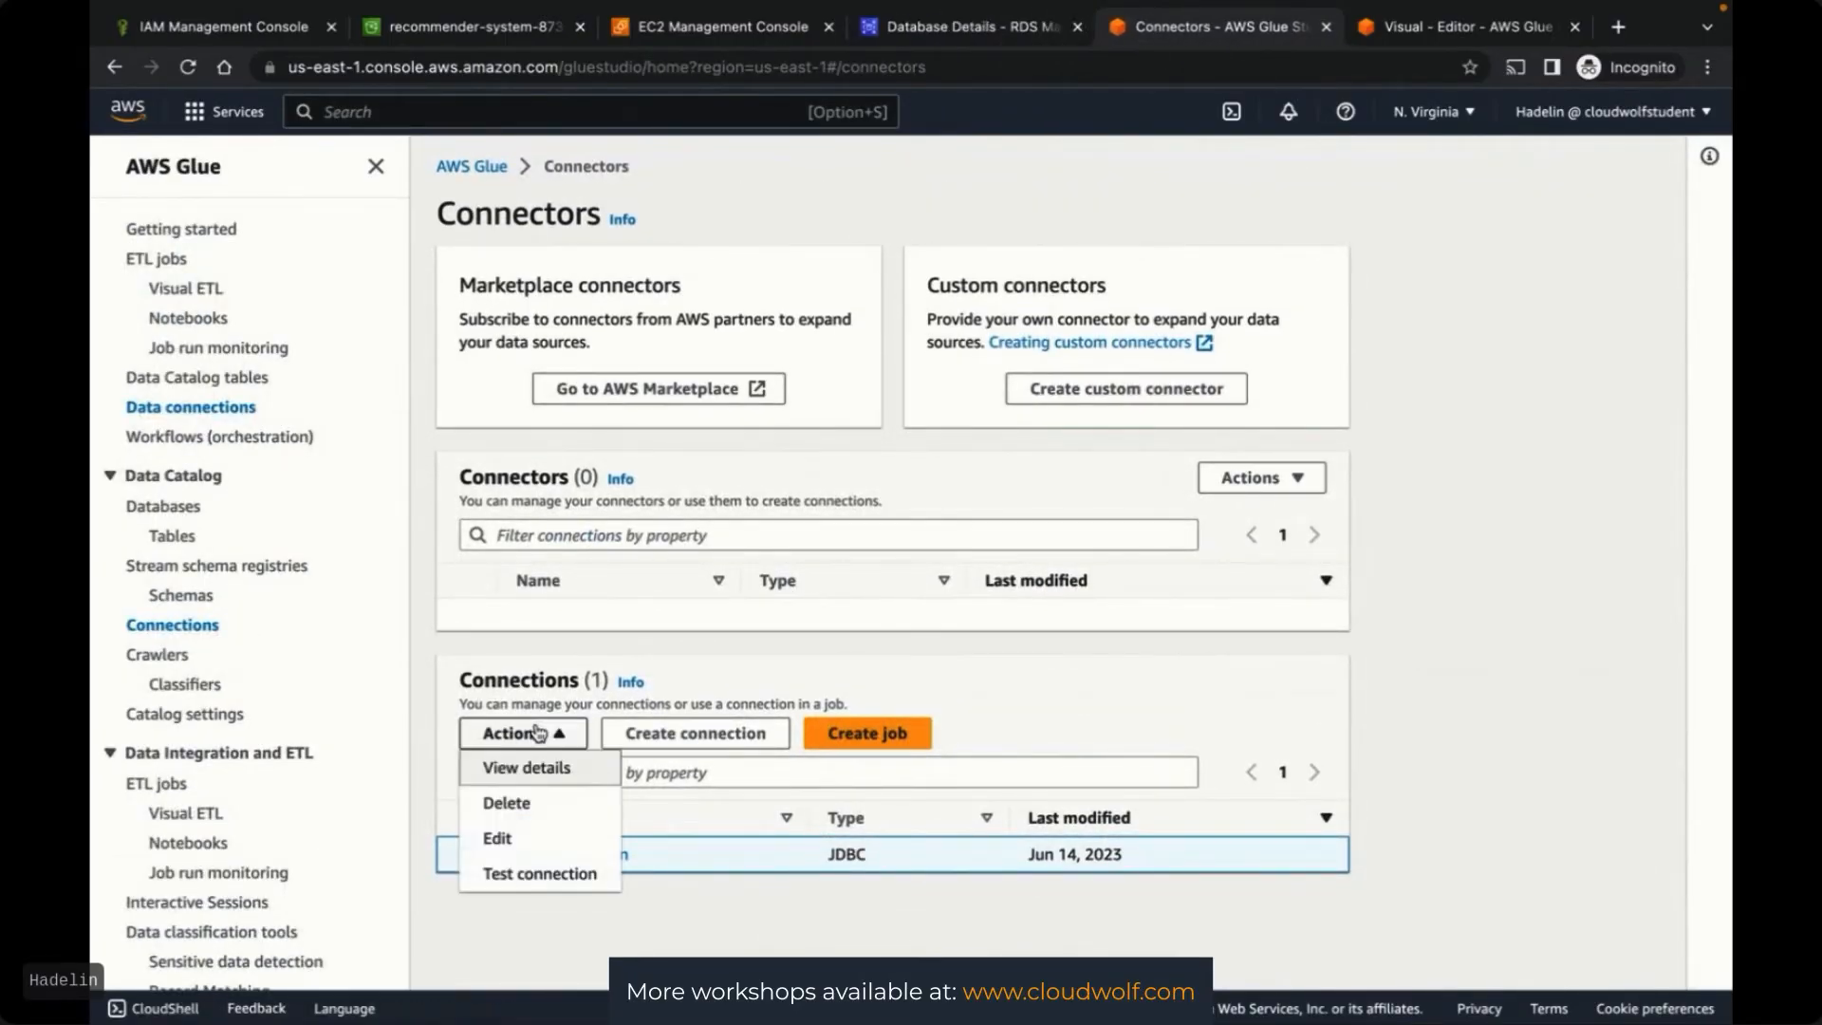
click(527, 871)
click(594, 566)
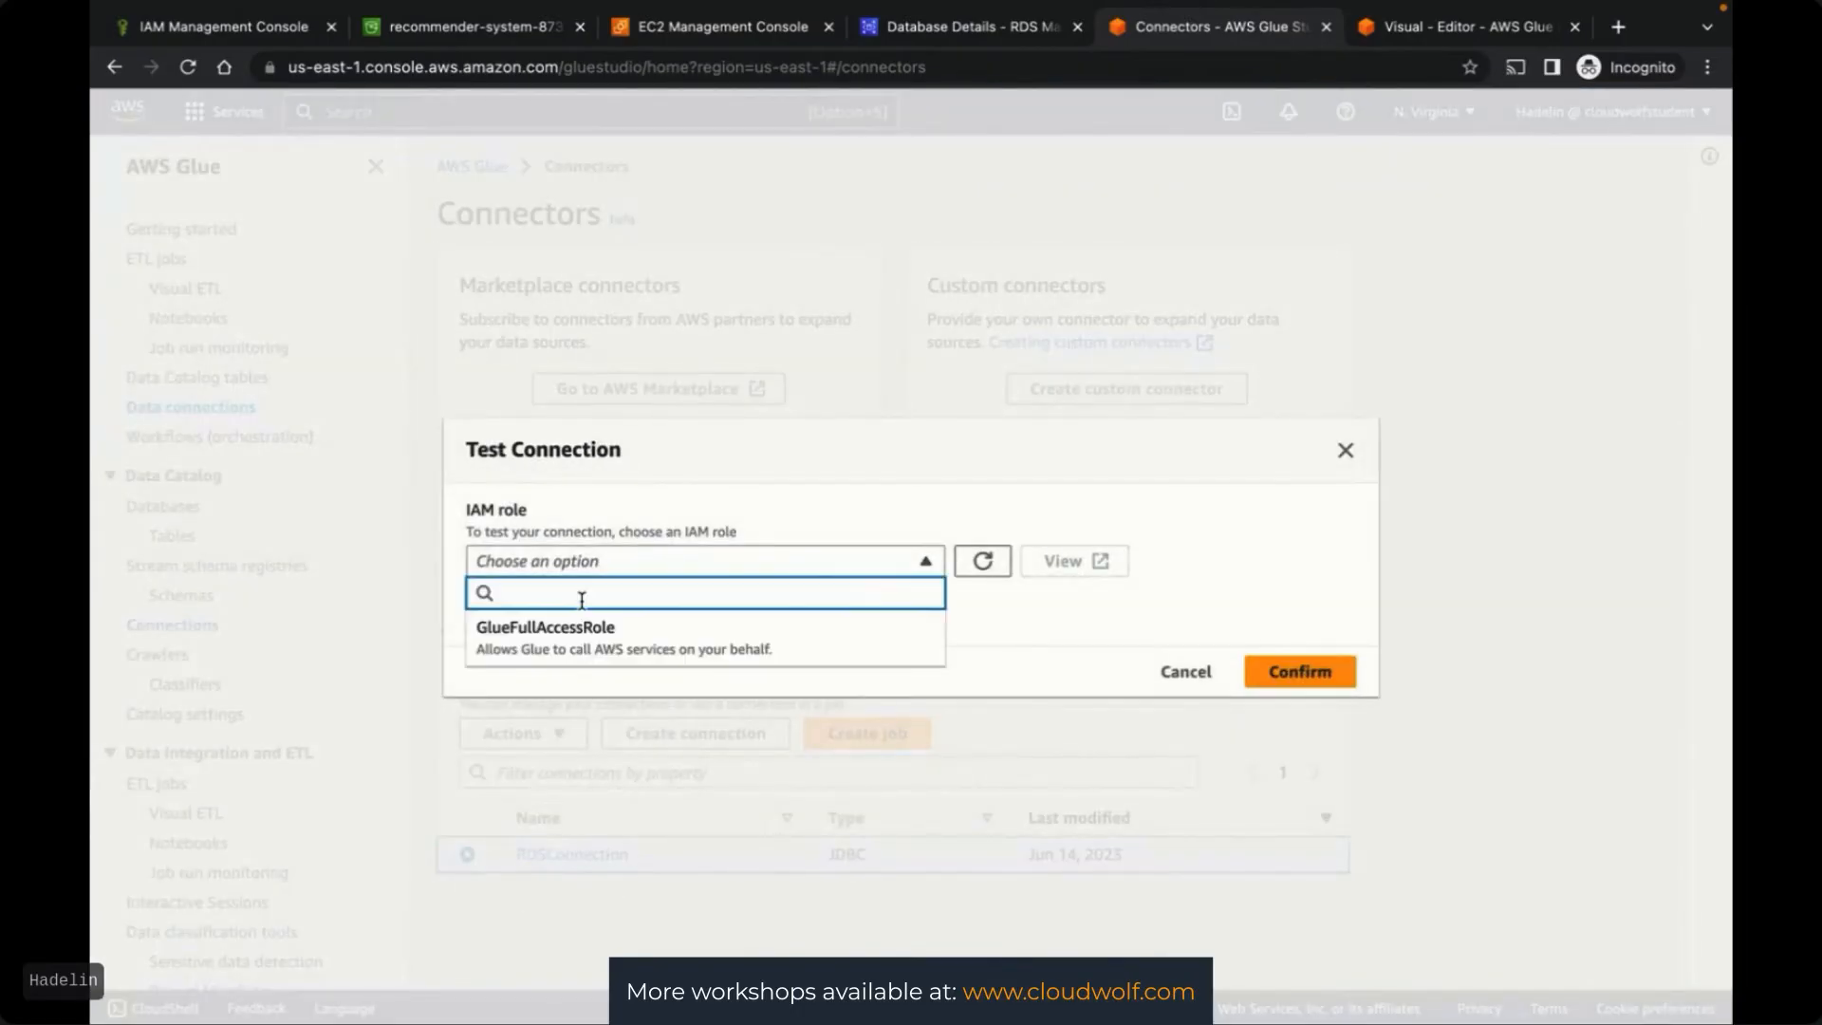
click(565, 634)
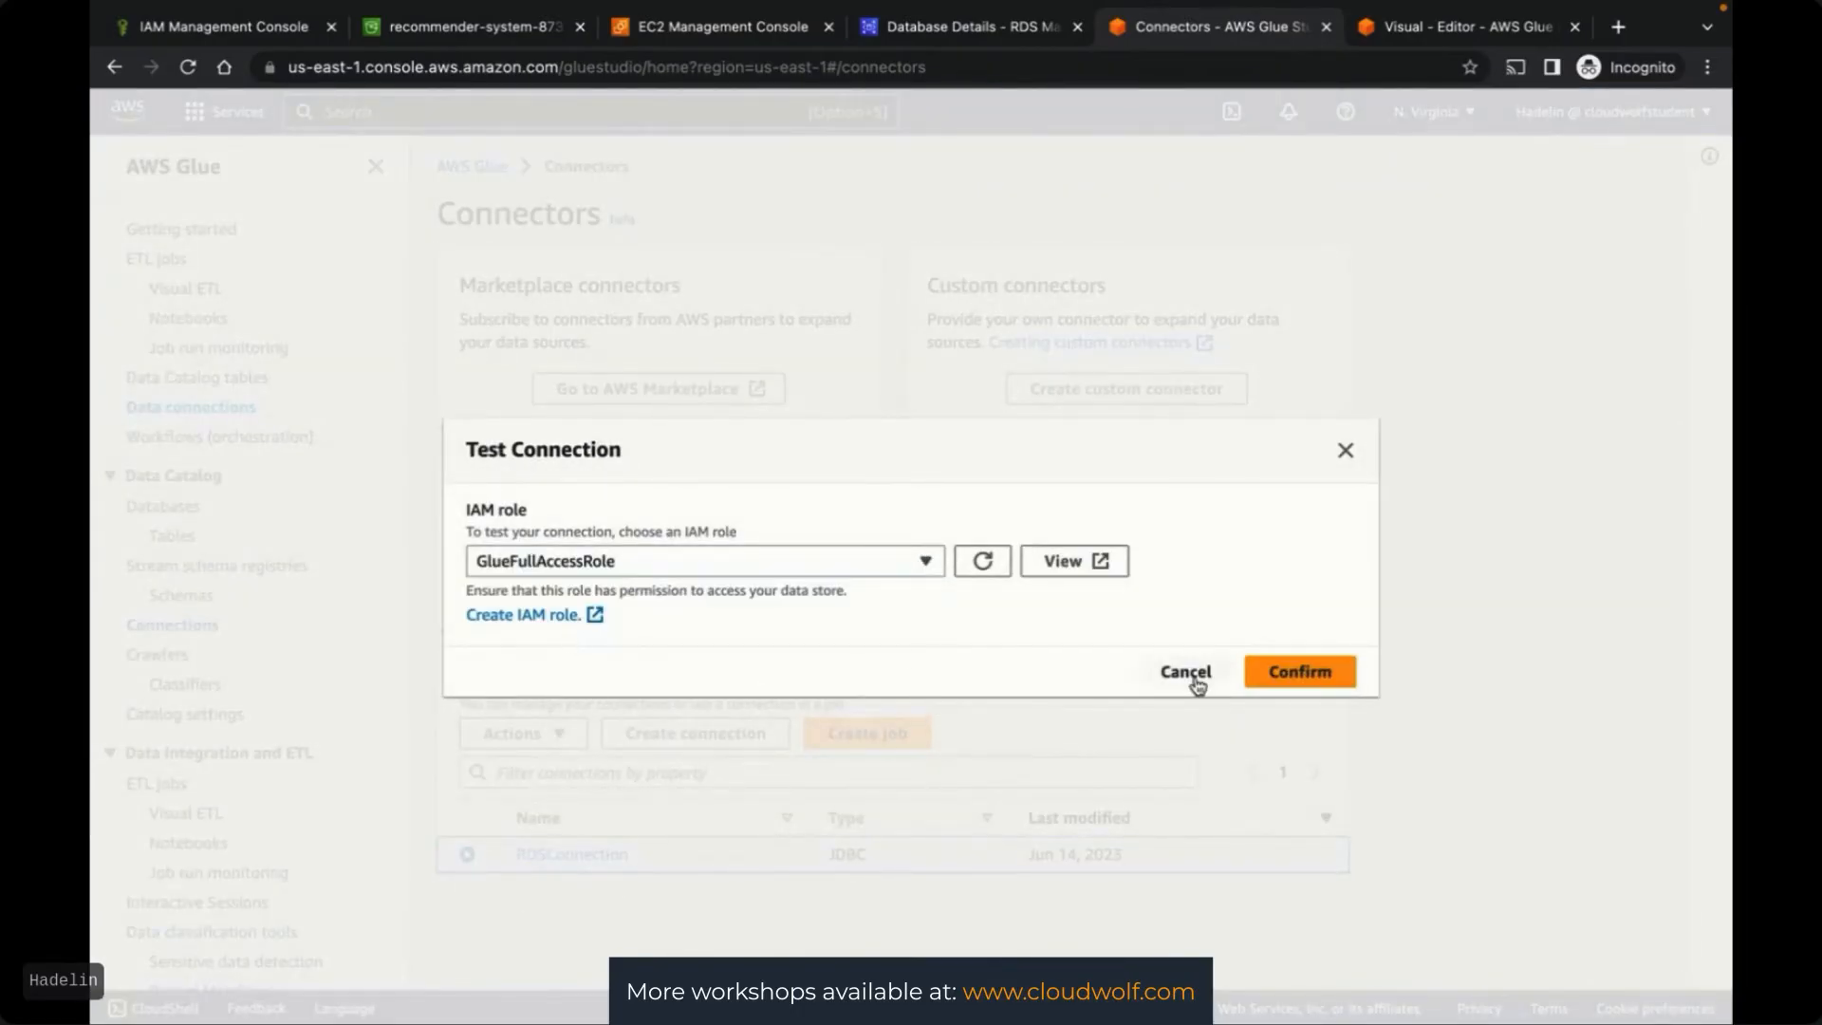
click(1273, 671)
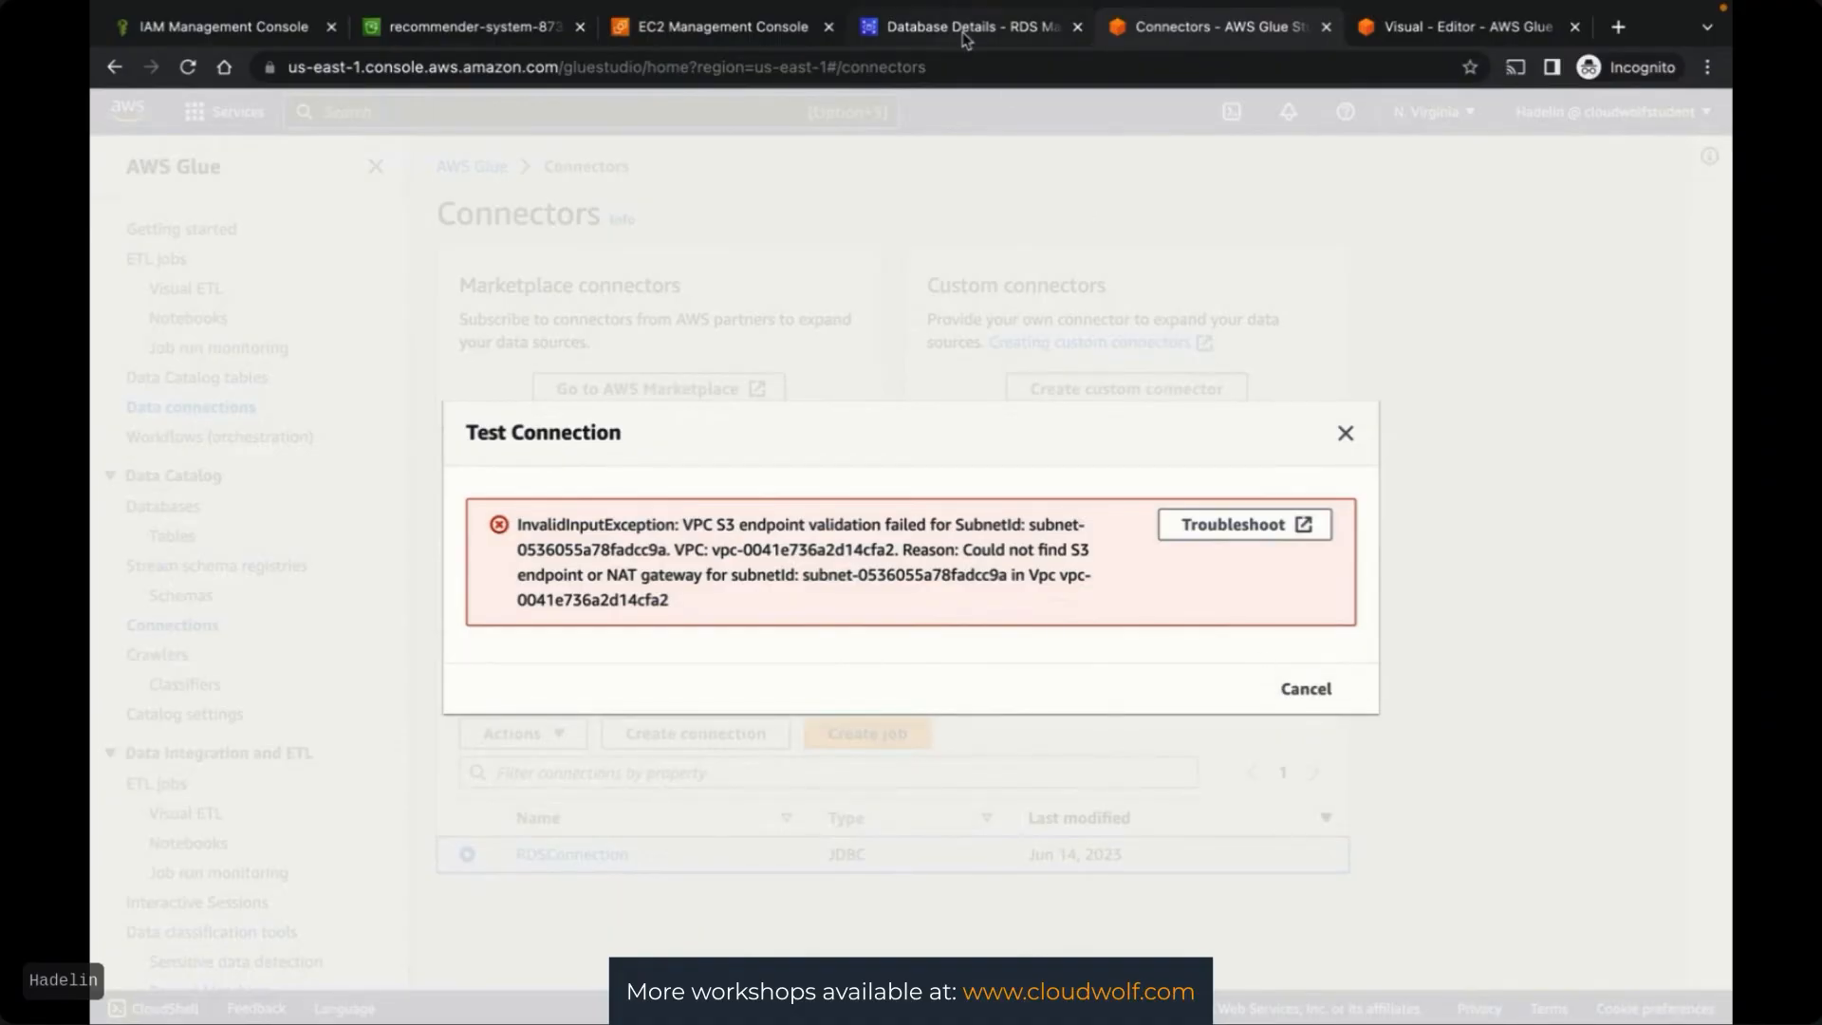
click(1345, 433)
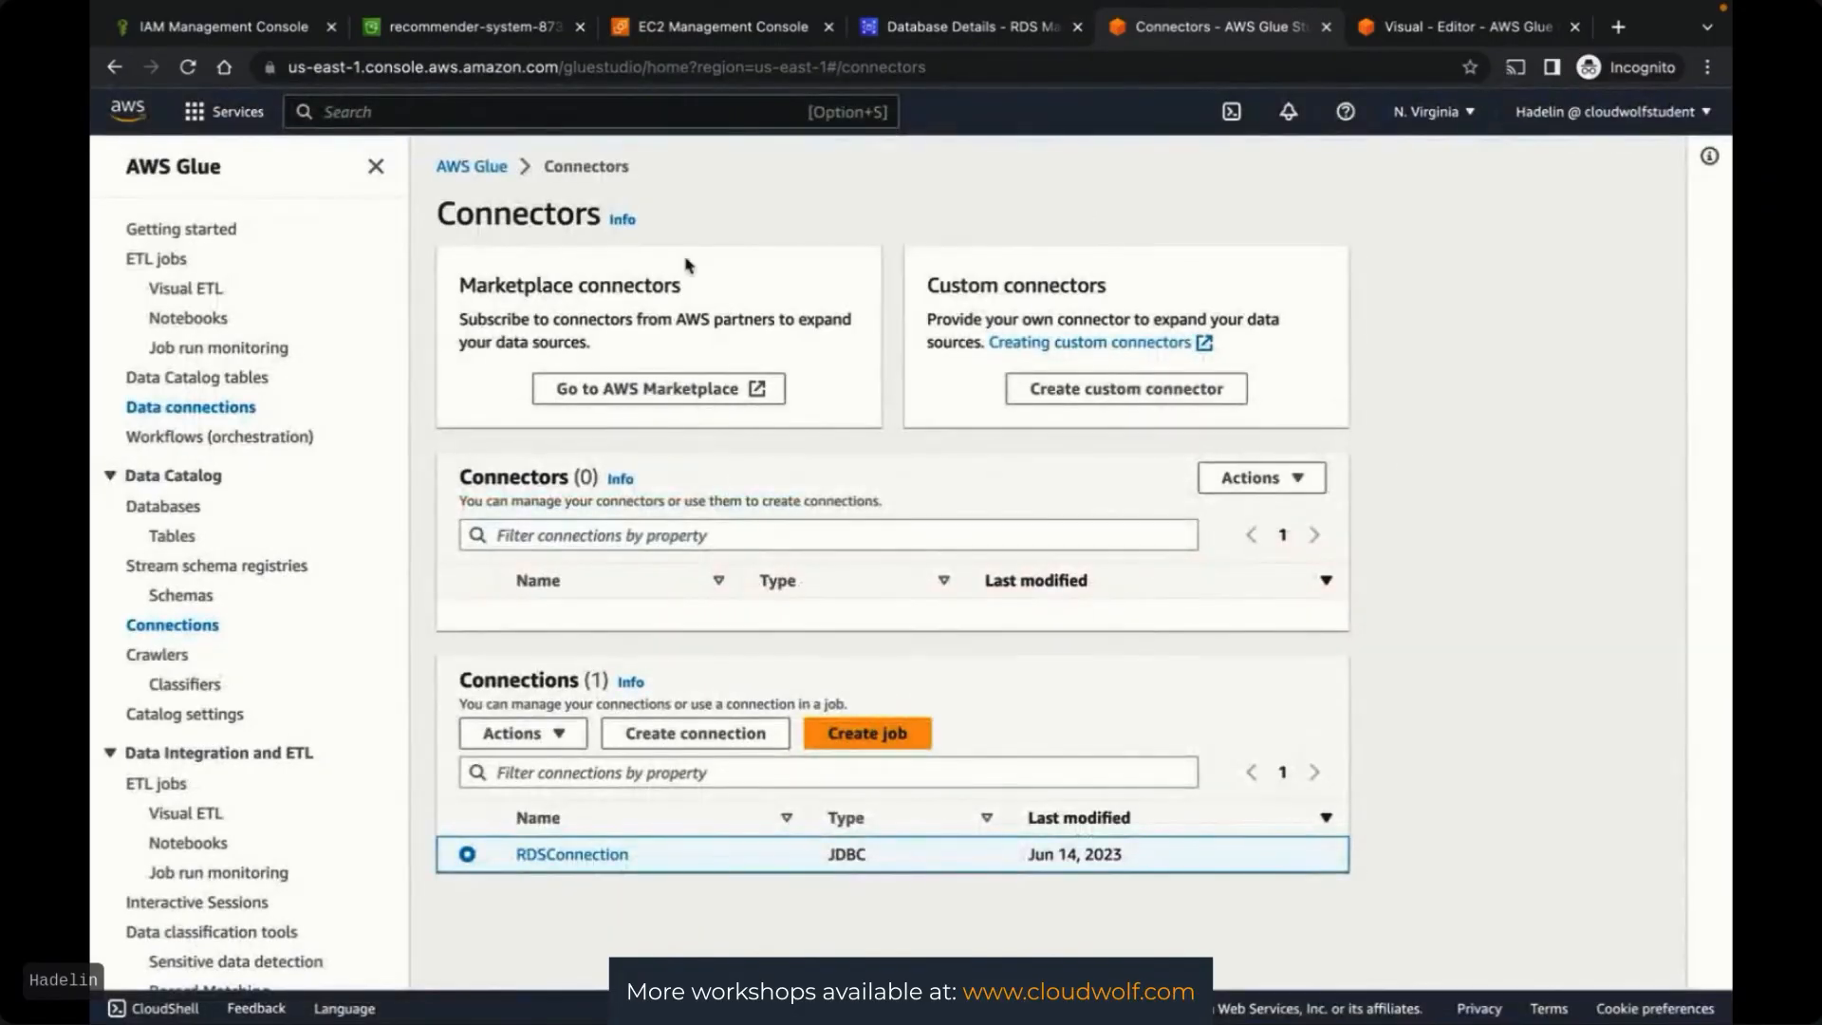
Open the VPC console in a new tab and start a new endpoint from Endpoints
click(429, 113)
text(VPC)
right_click(655, 335)
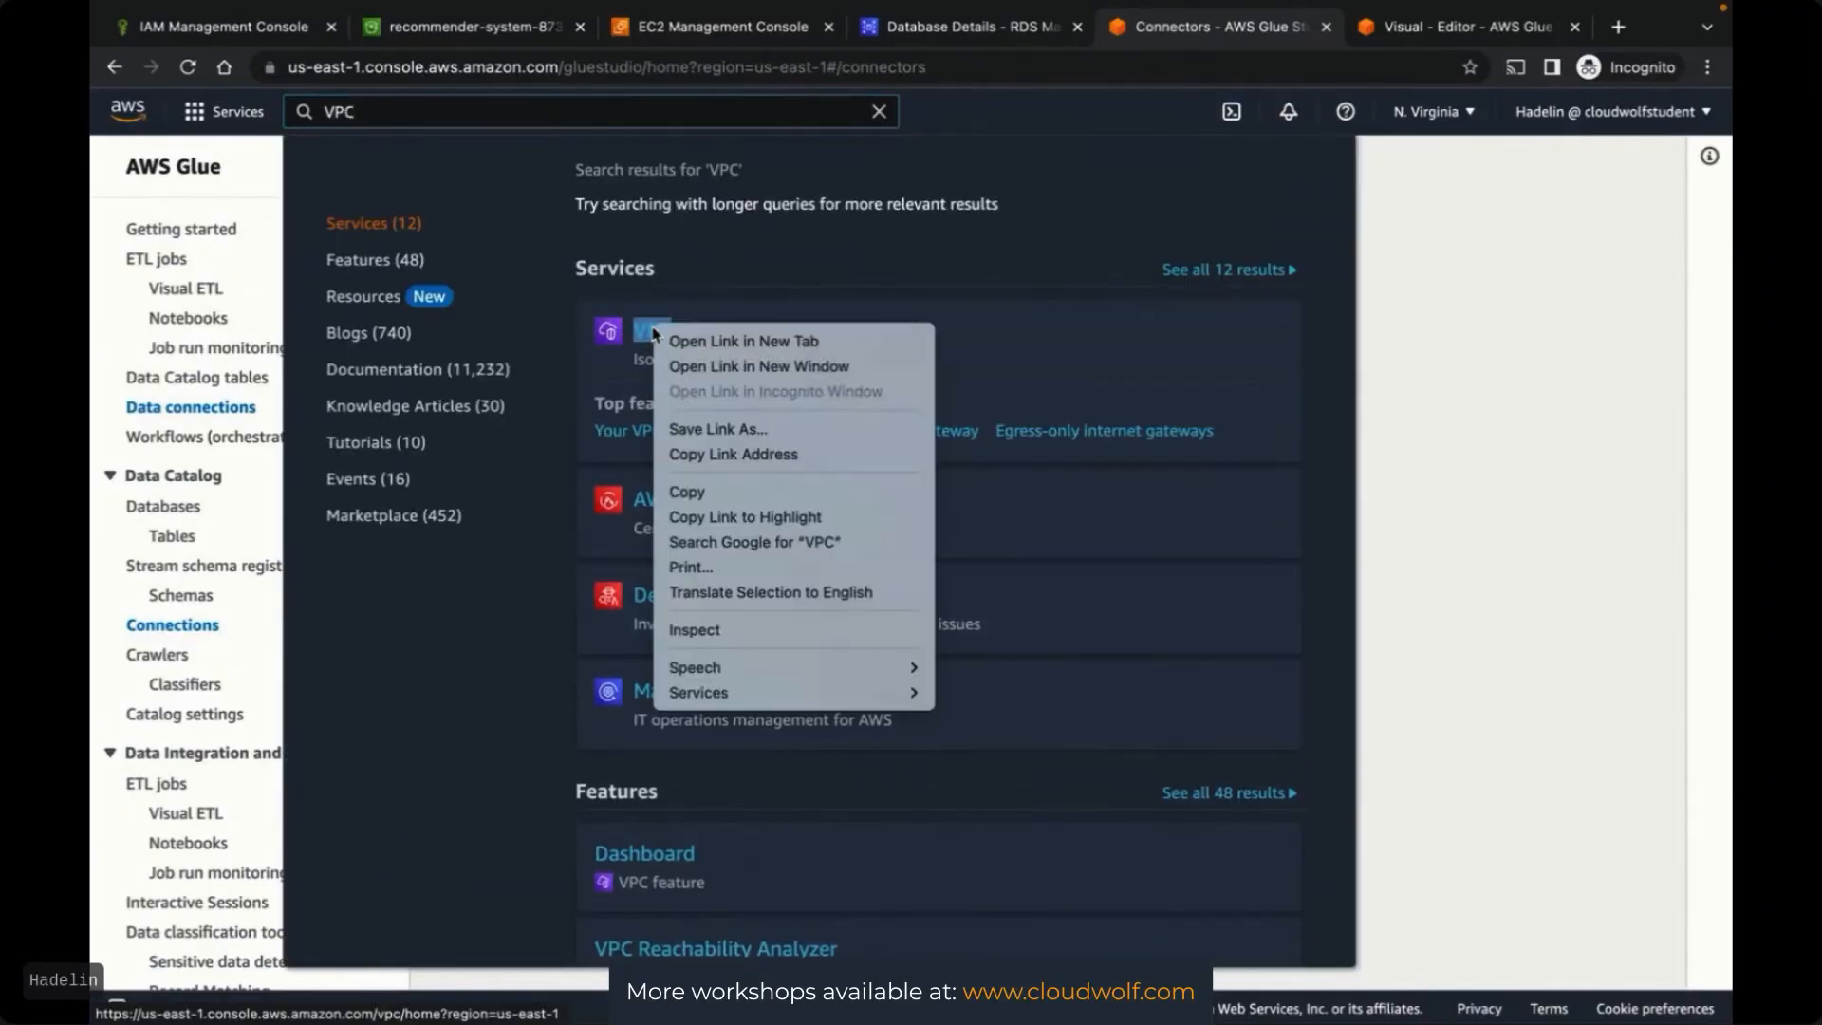
click(698, 343)
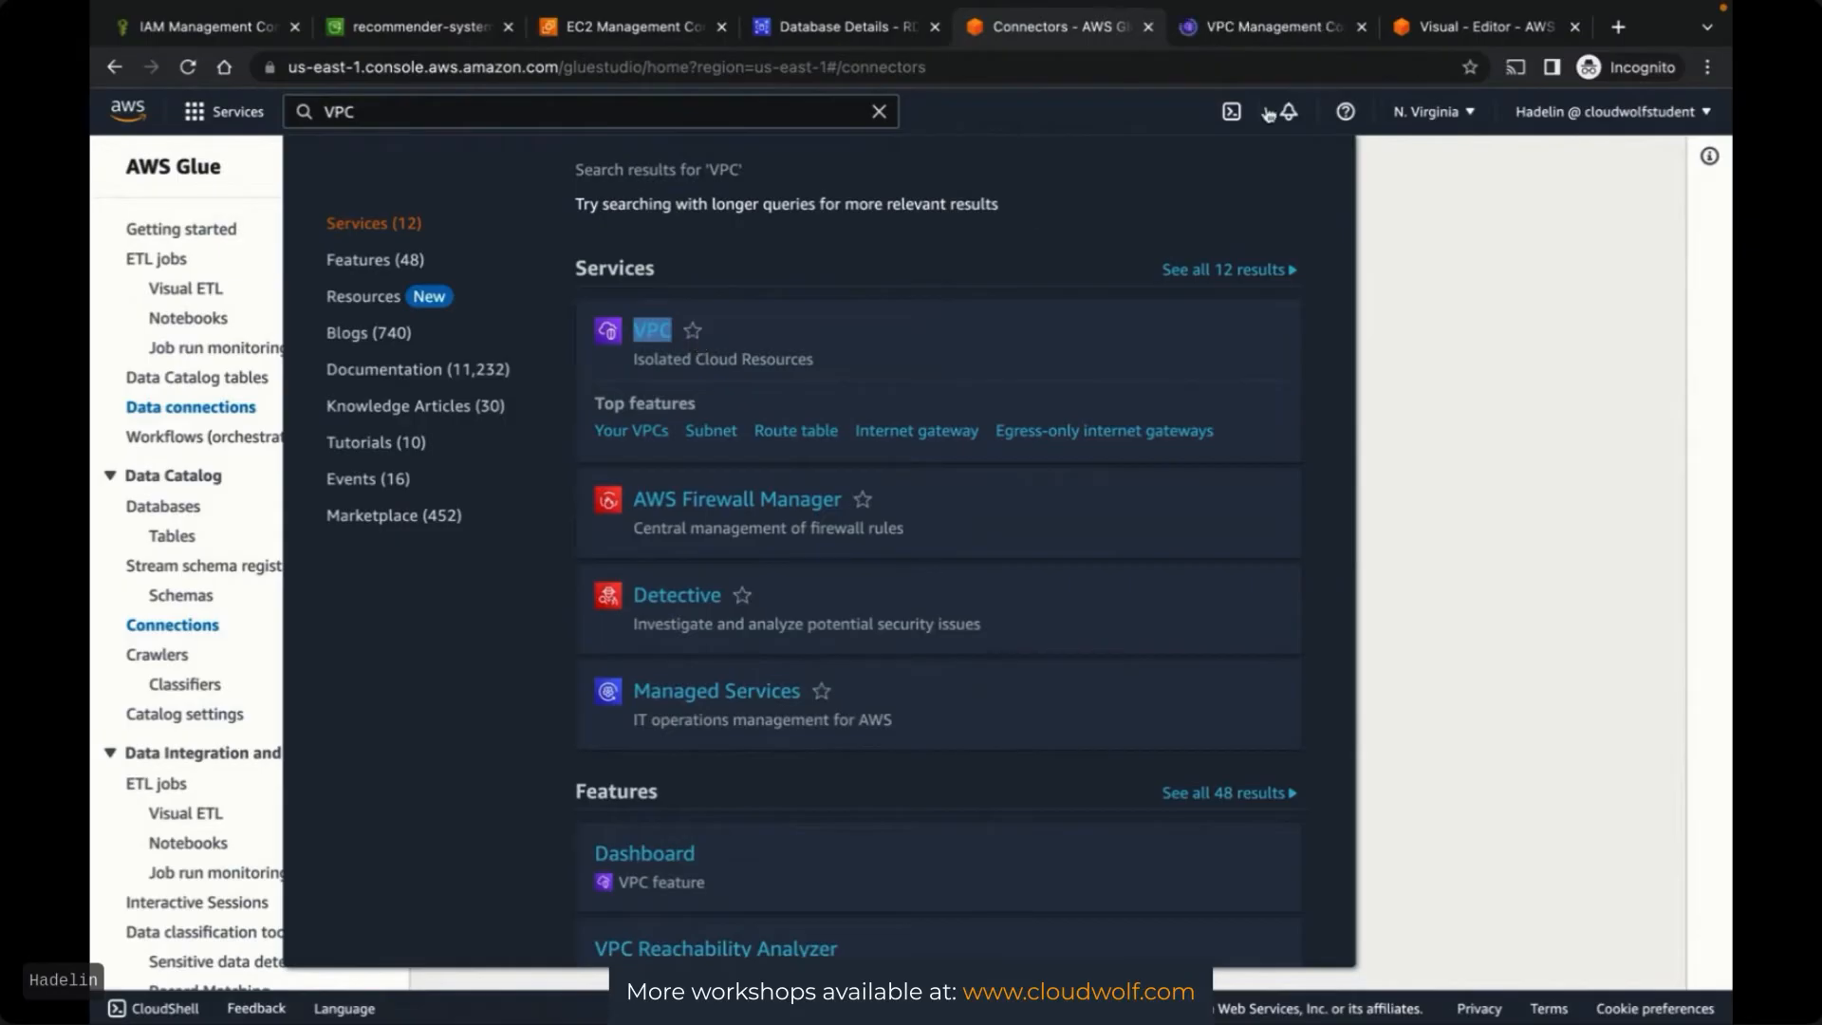
drag(1264, 29, 857, 36)
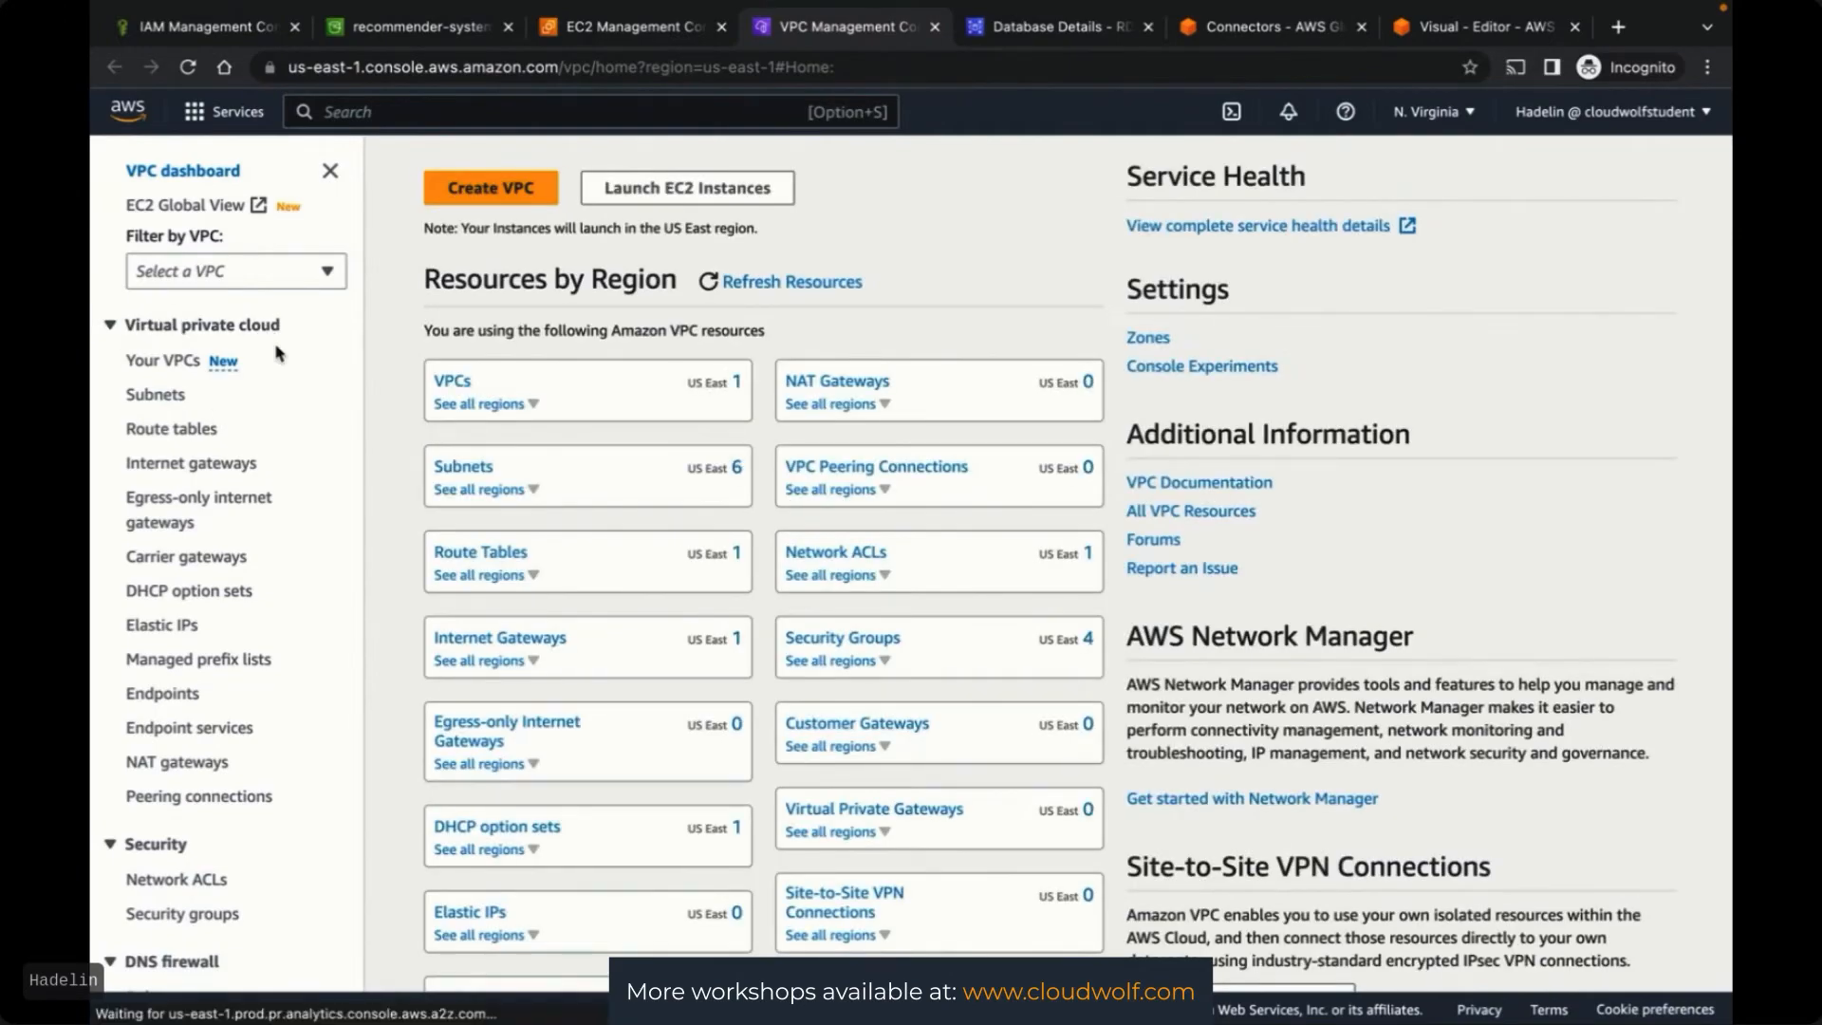
click(161, 697)
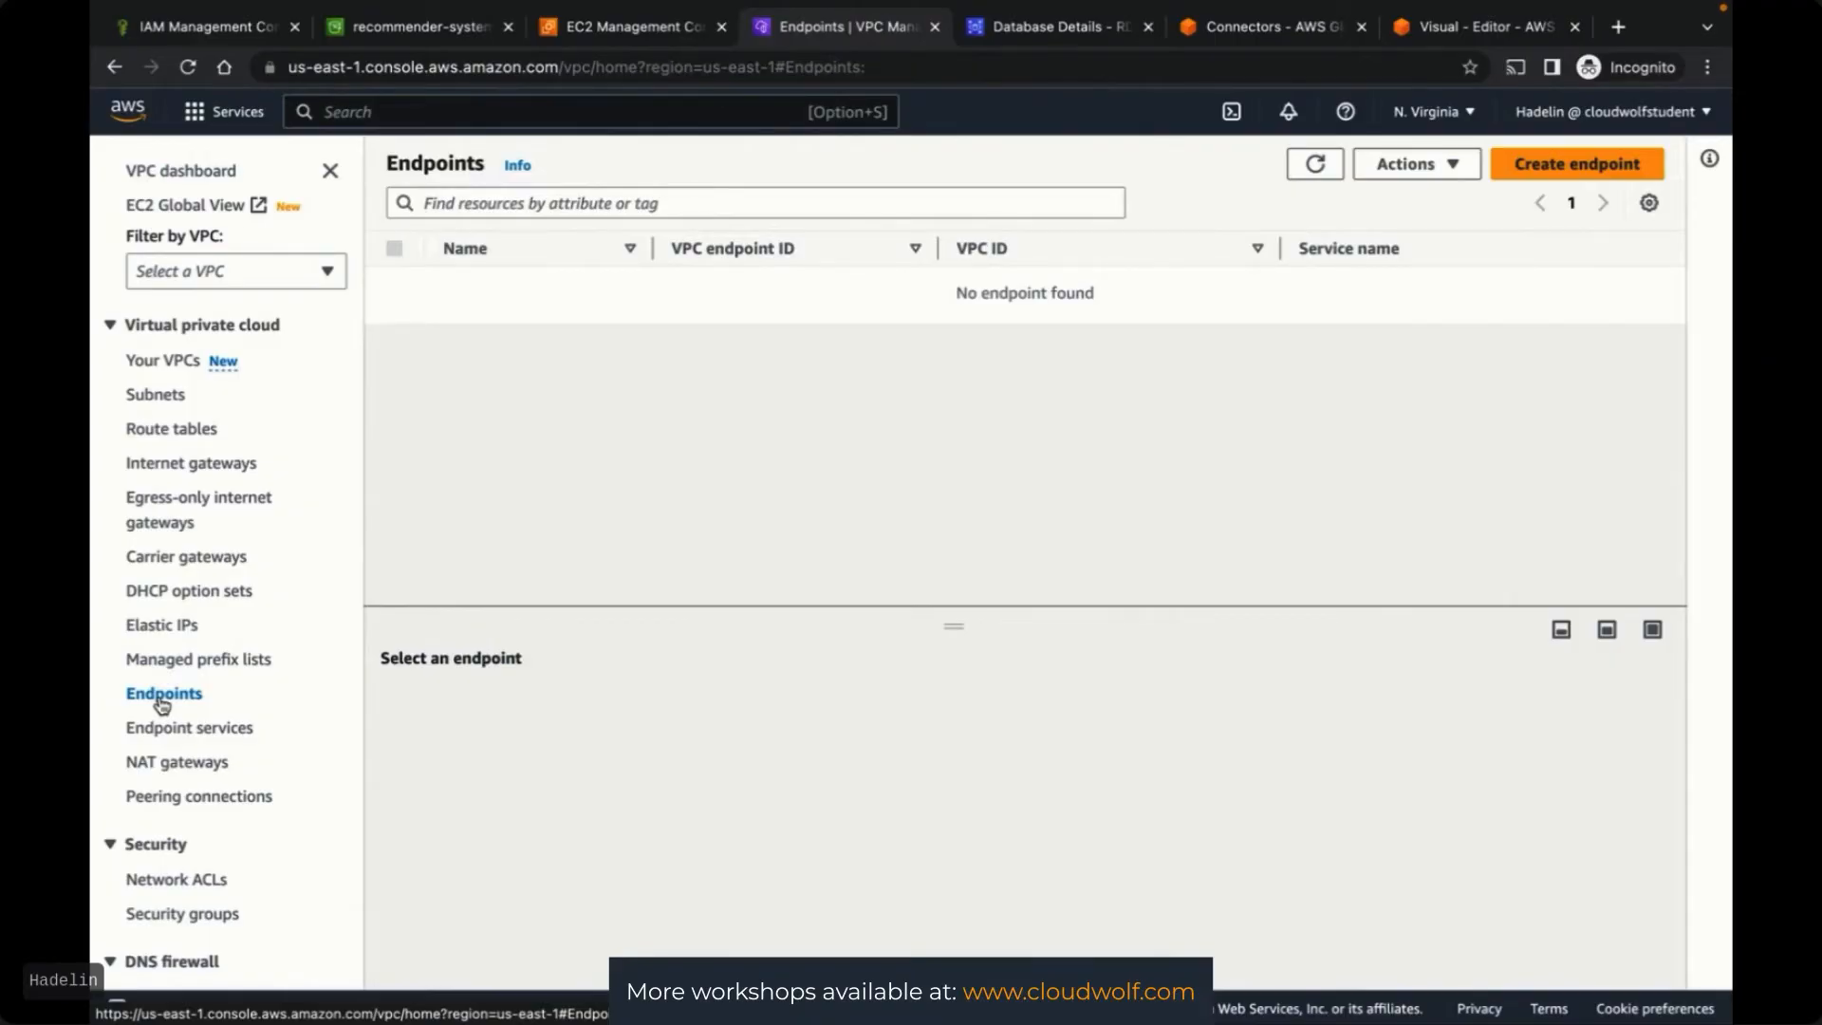
click(1556, 168)
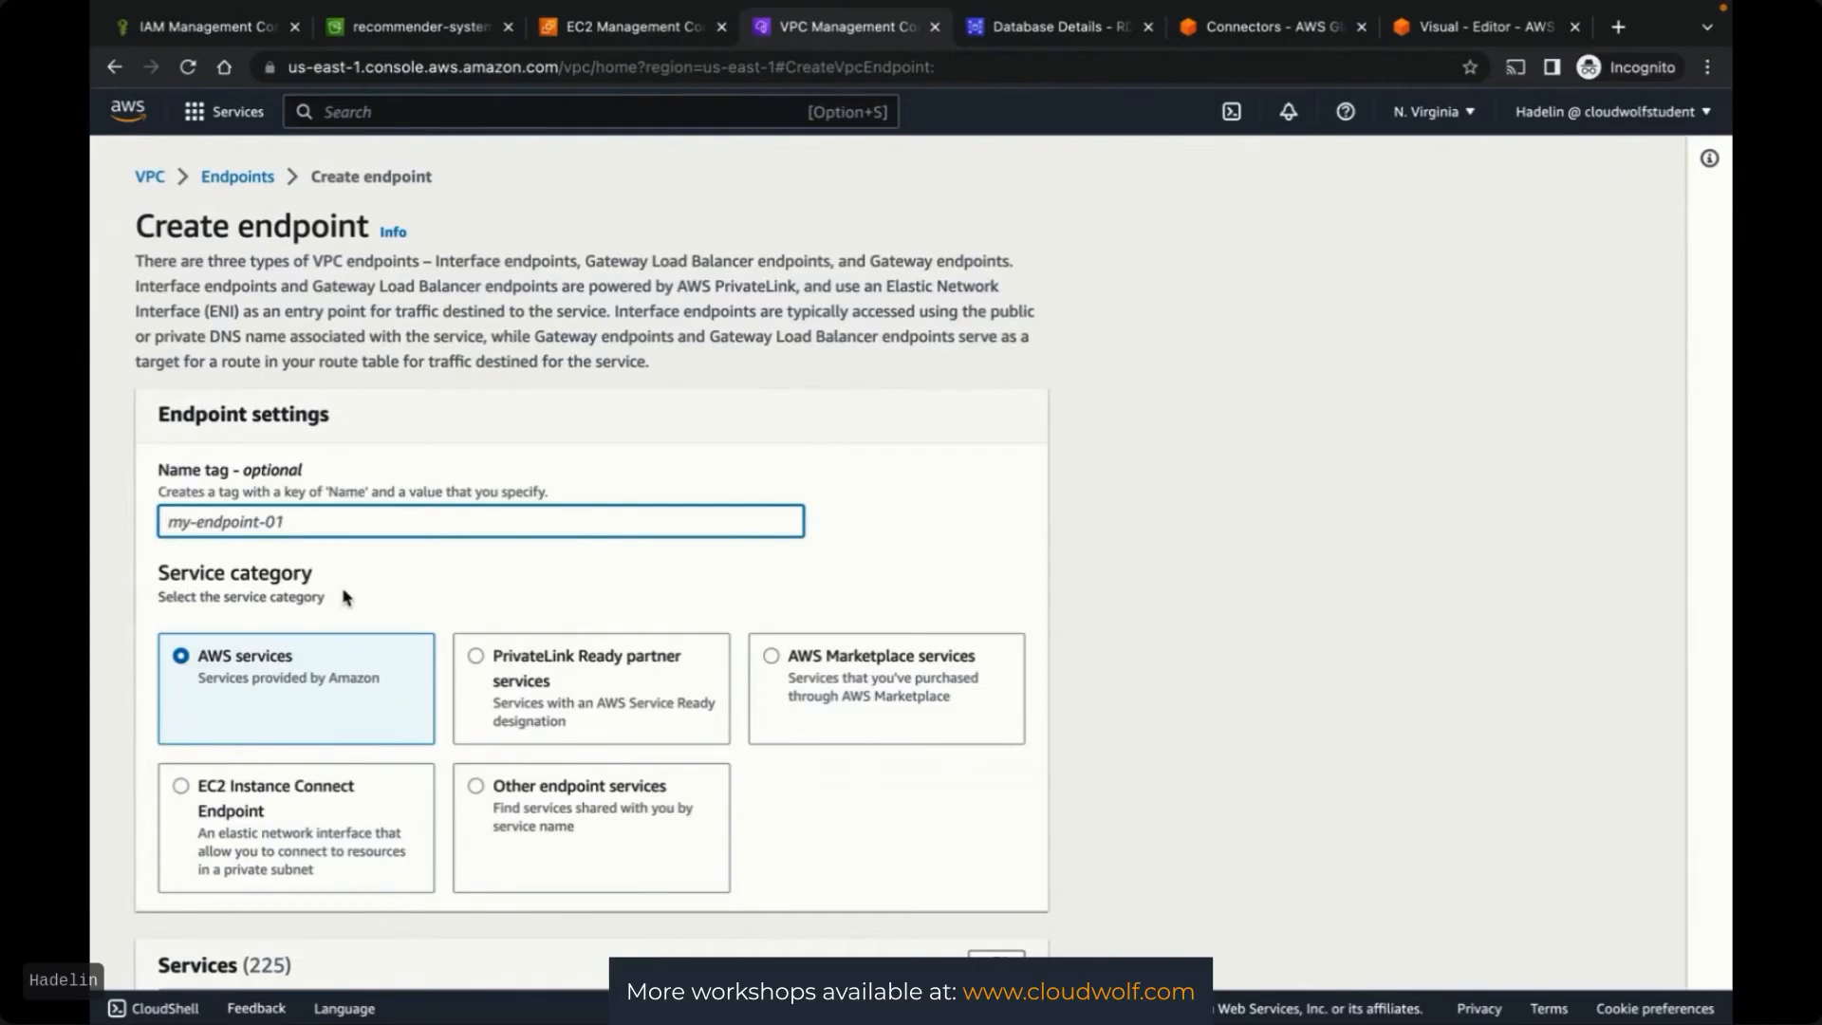
Name the endpoint 'VPC Endpoint to S3'
text(VPC Endpoint to S3)
click(1102, 542)
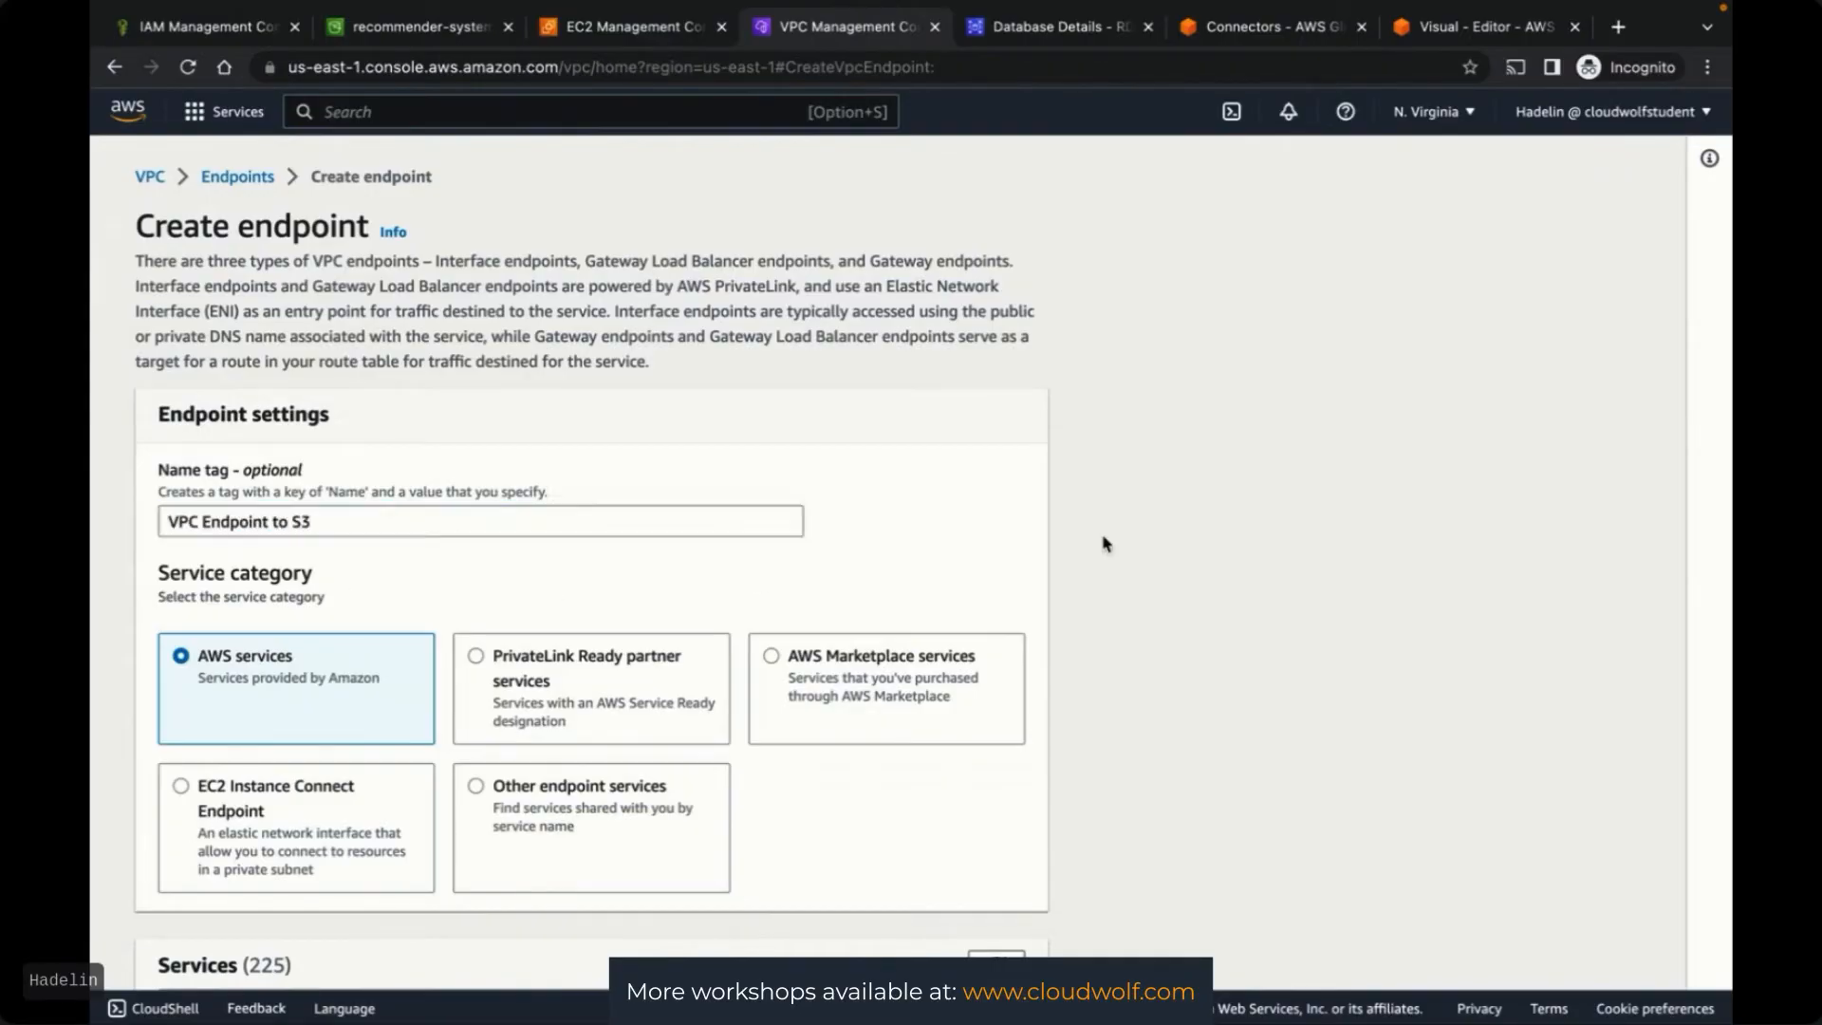
scroll(1103, 543, down, 3)
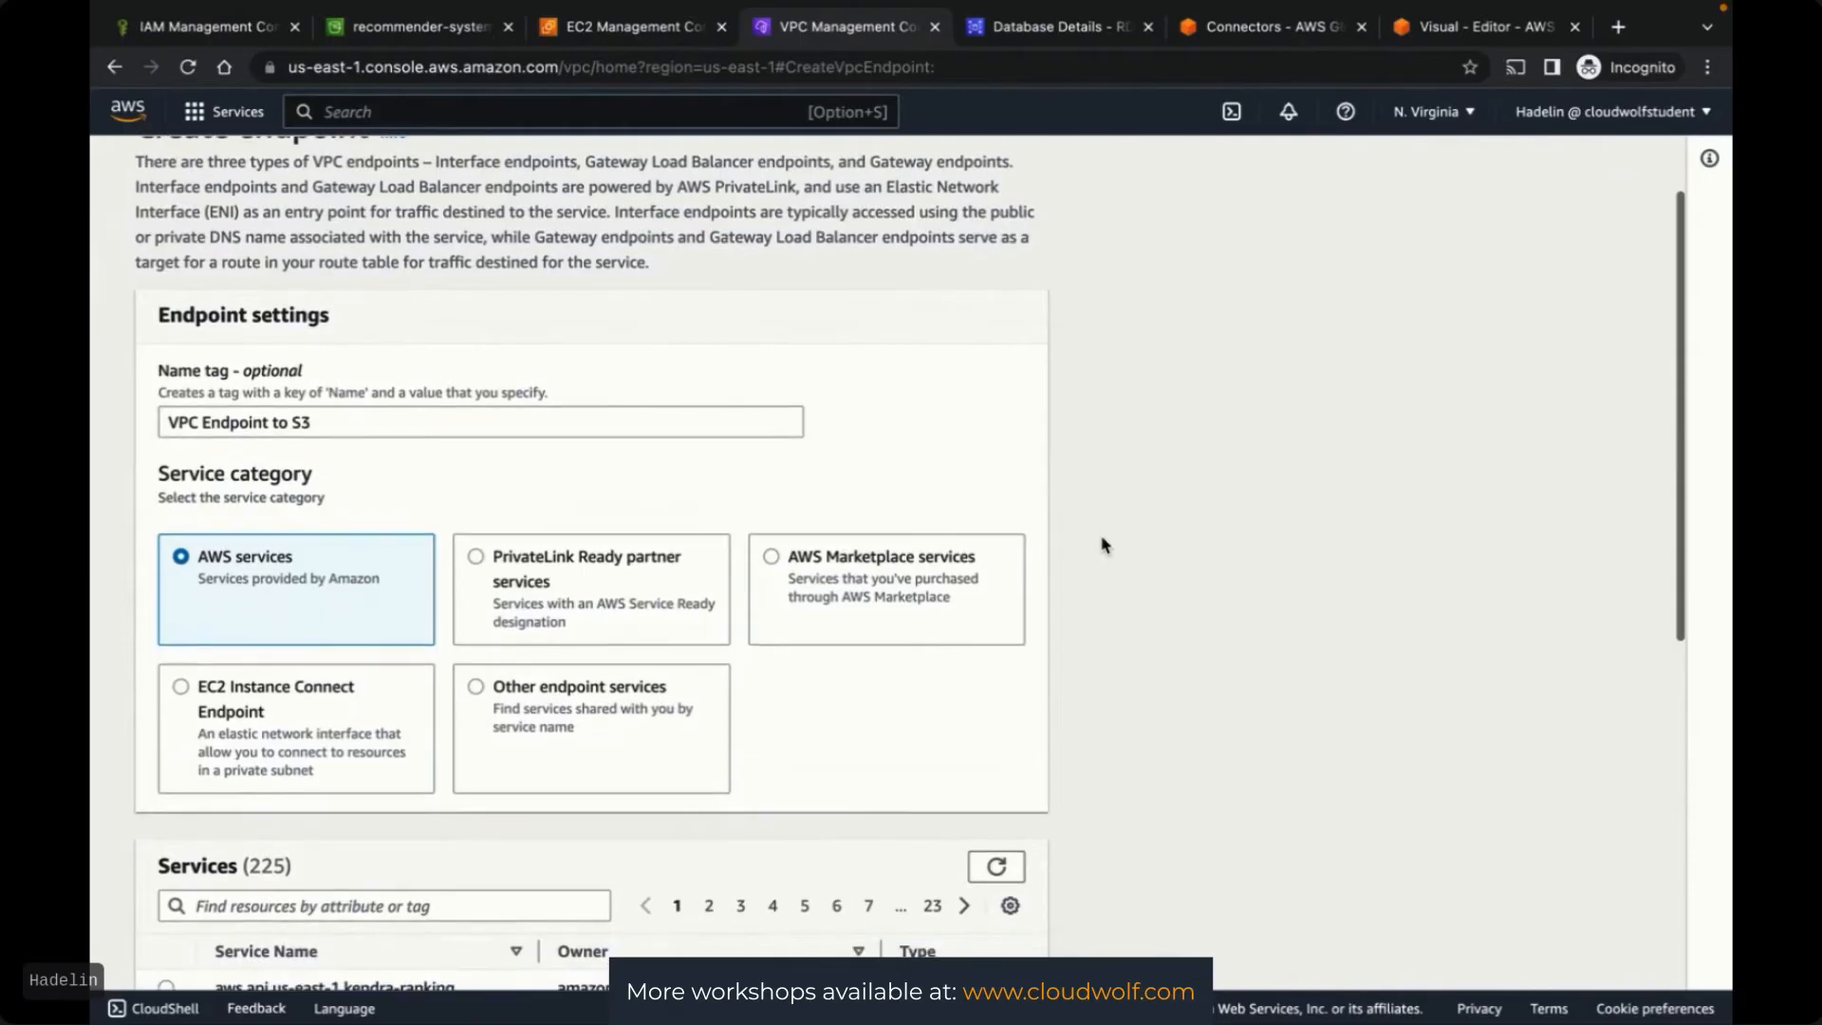
scroll(1103, 544, down, 1)
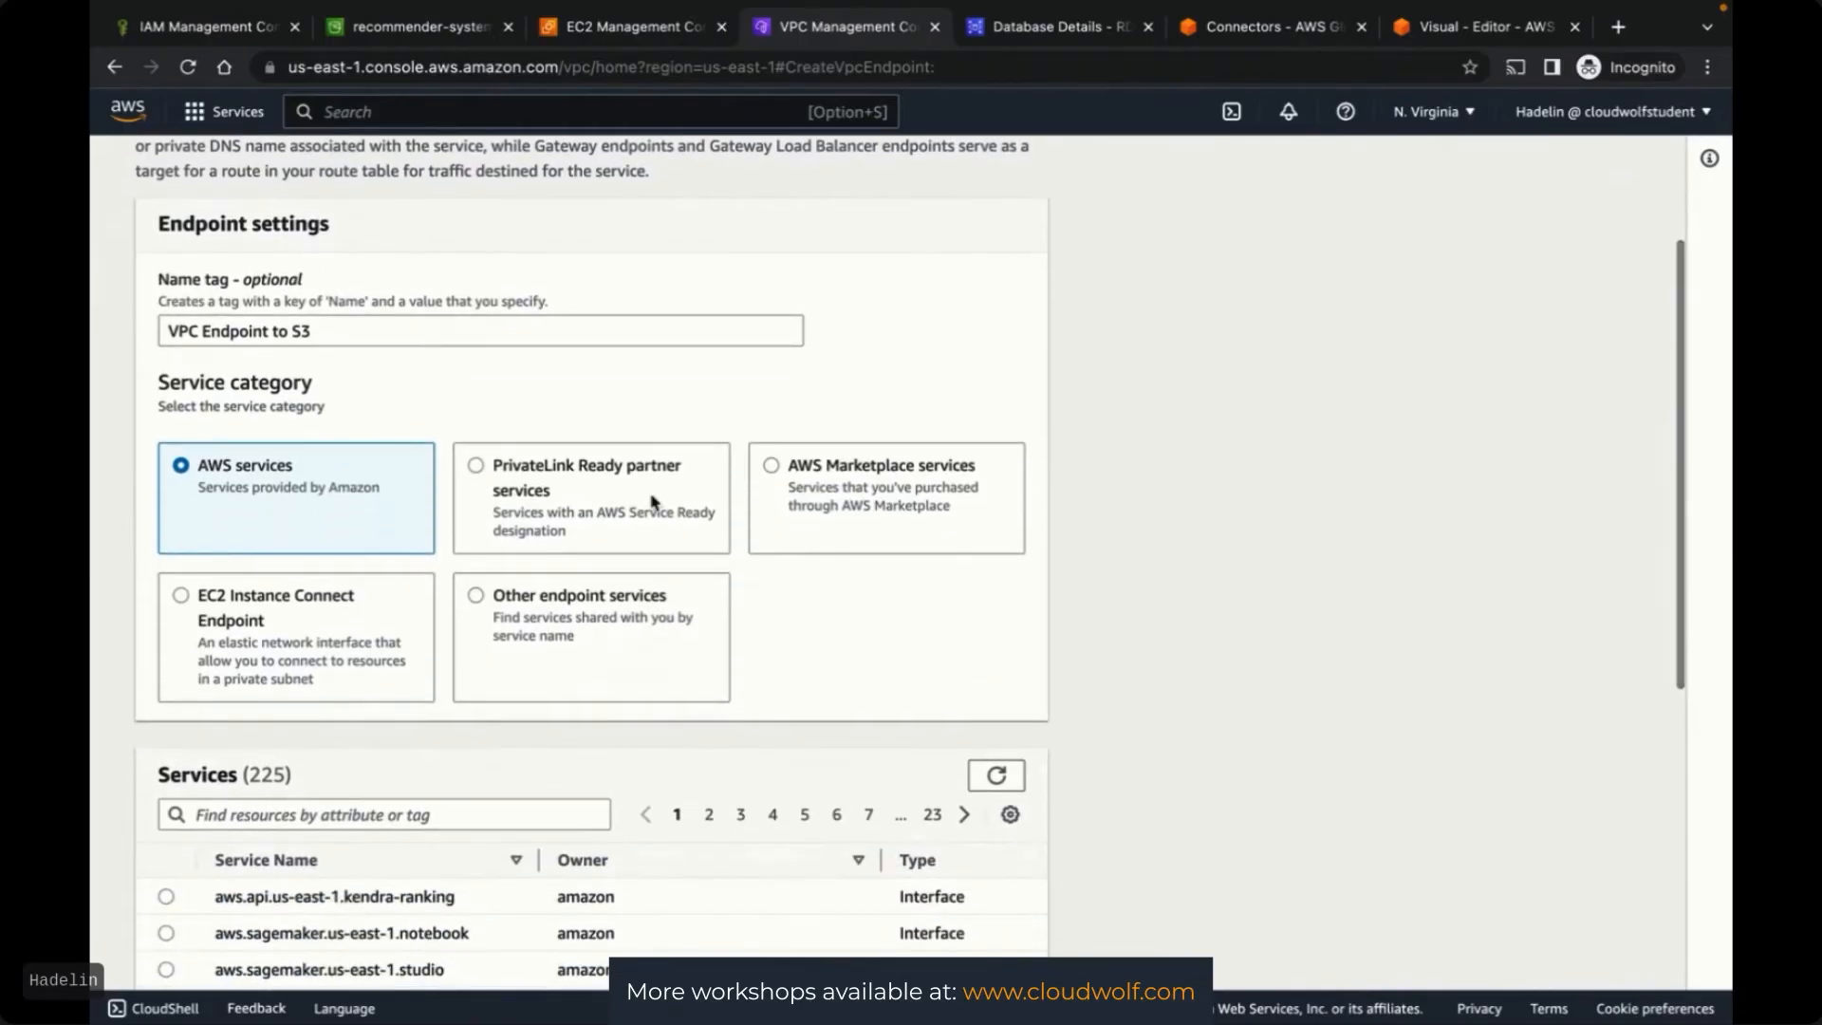
scroll(1175, 630, down, 4)
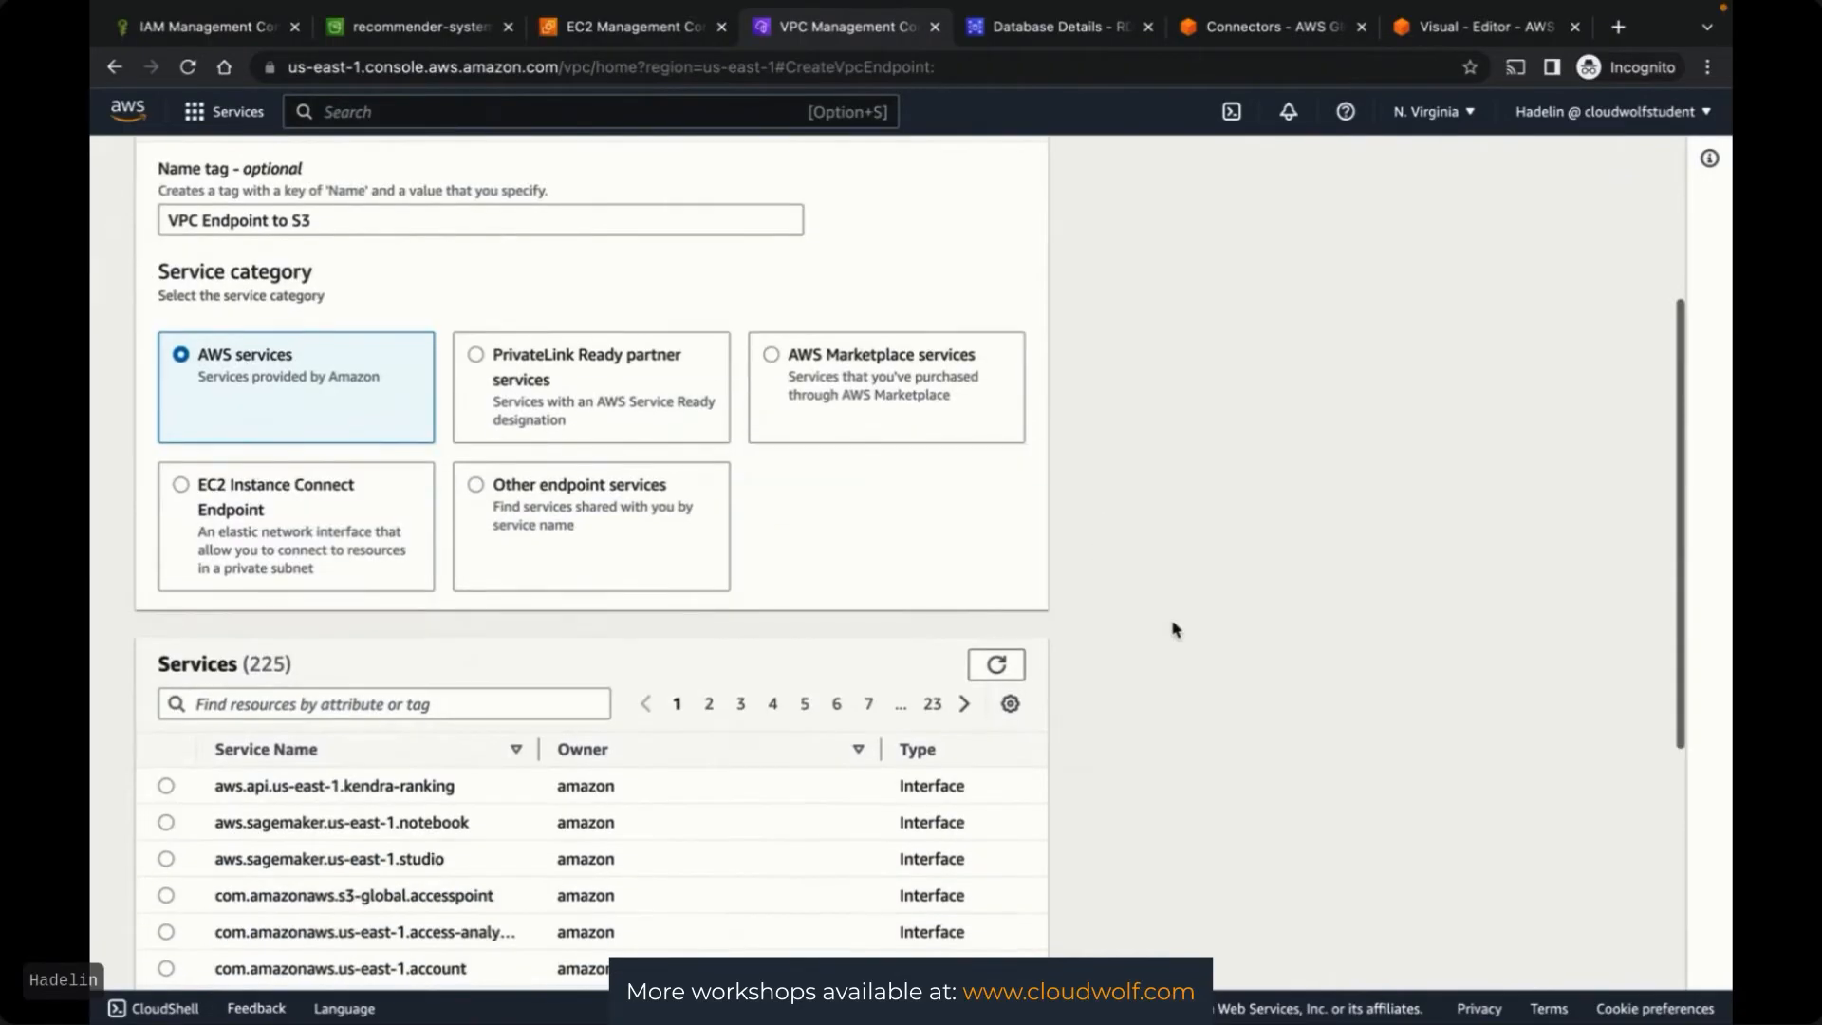
Choose the Gateway-type com.amazonaws.us-east-1.s3 service for the endpoint
click(458, 596)
text(S3)
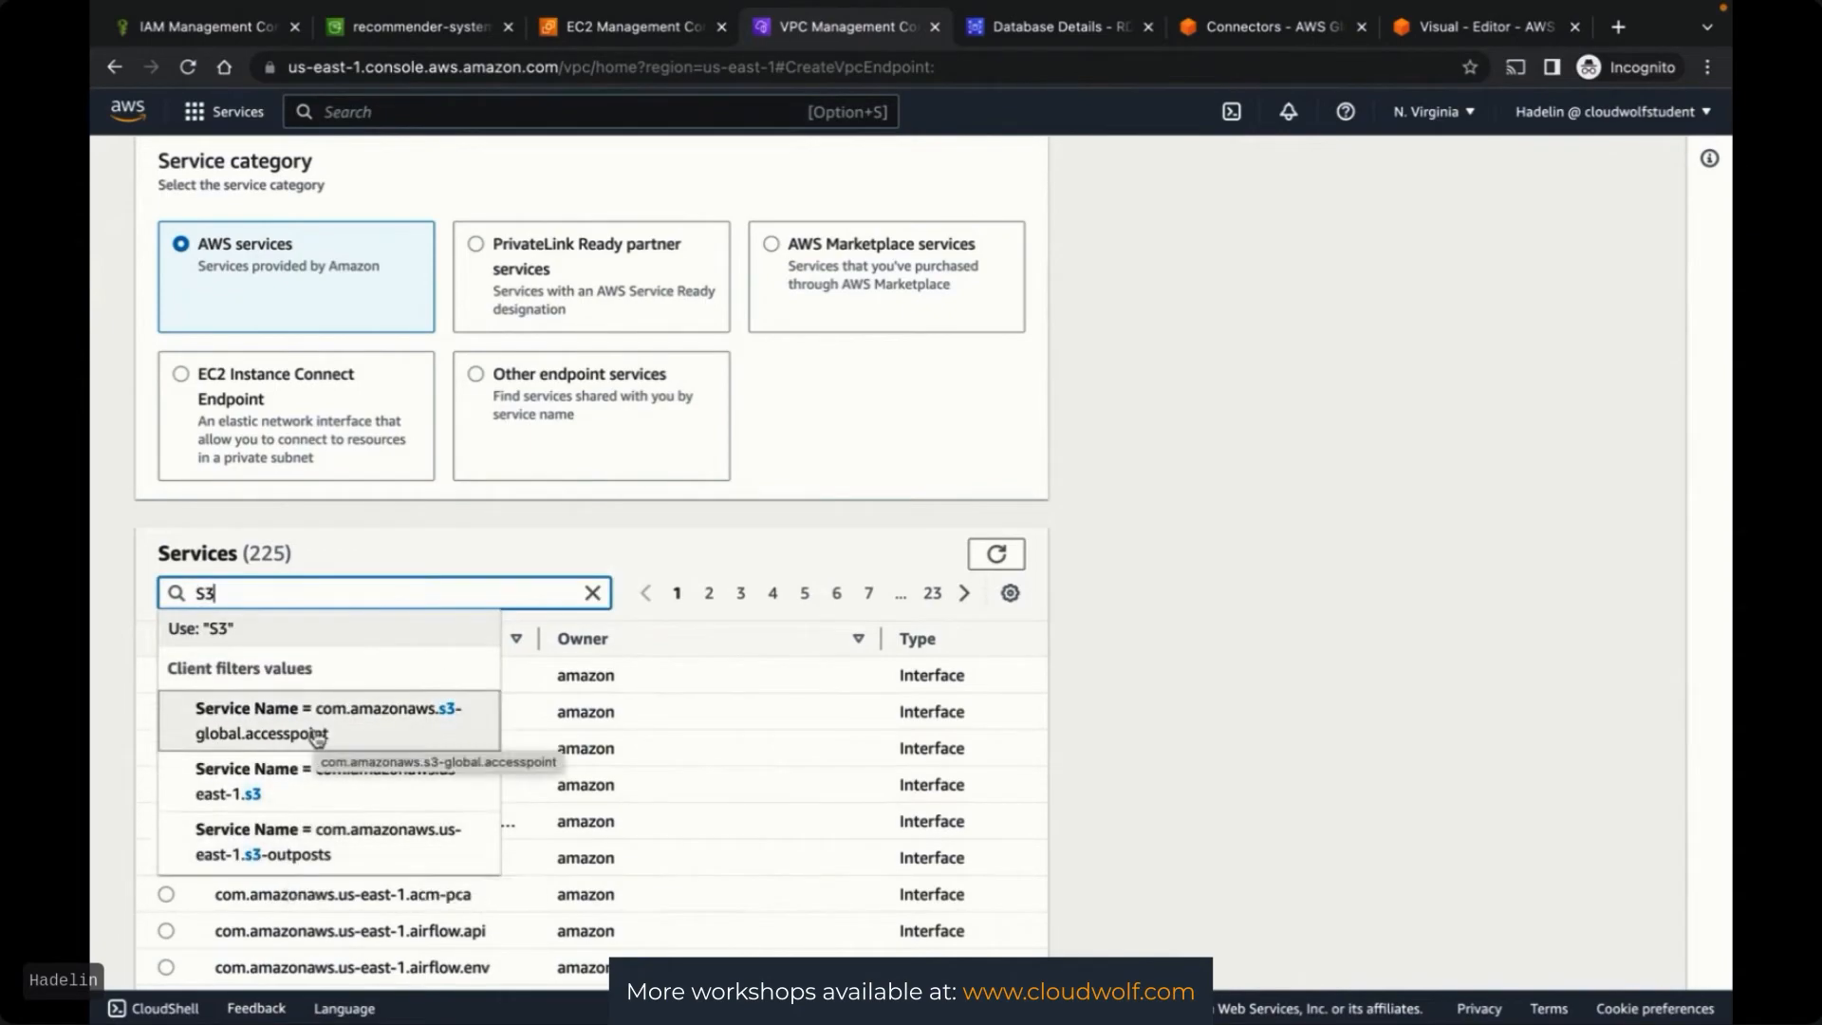
click(294, 788)
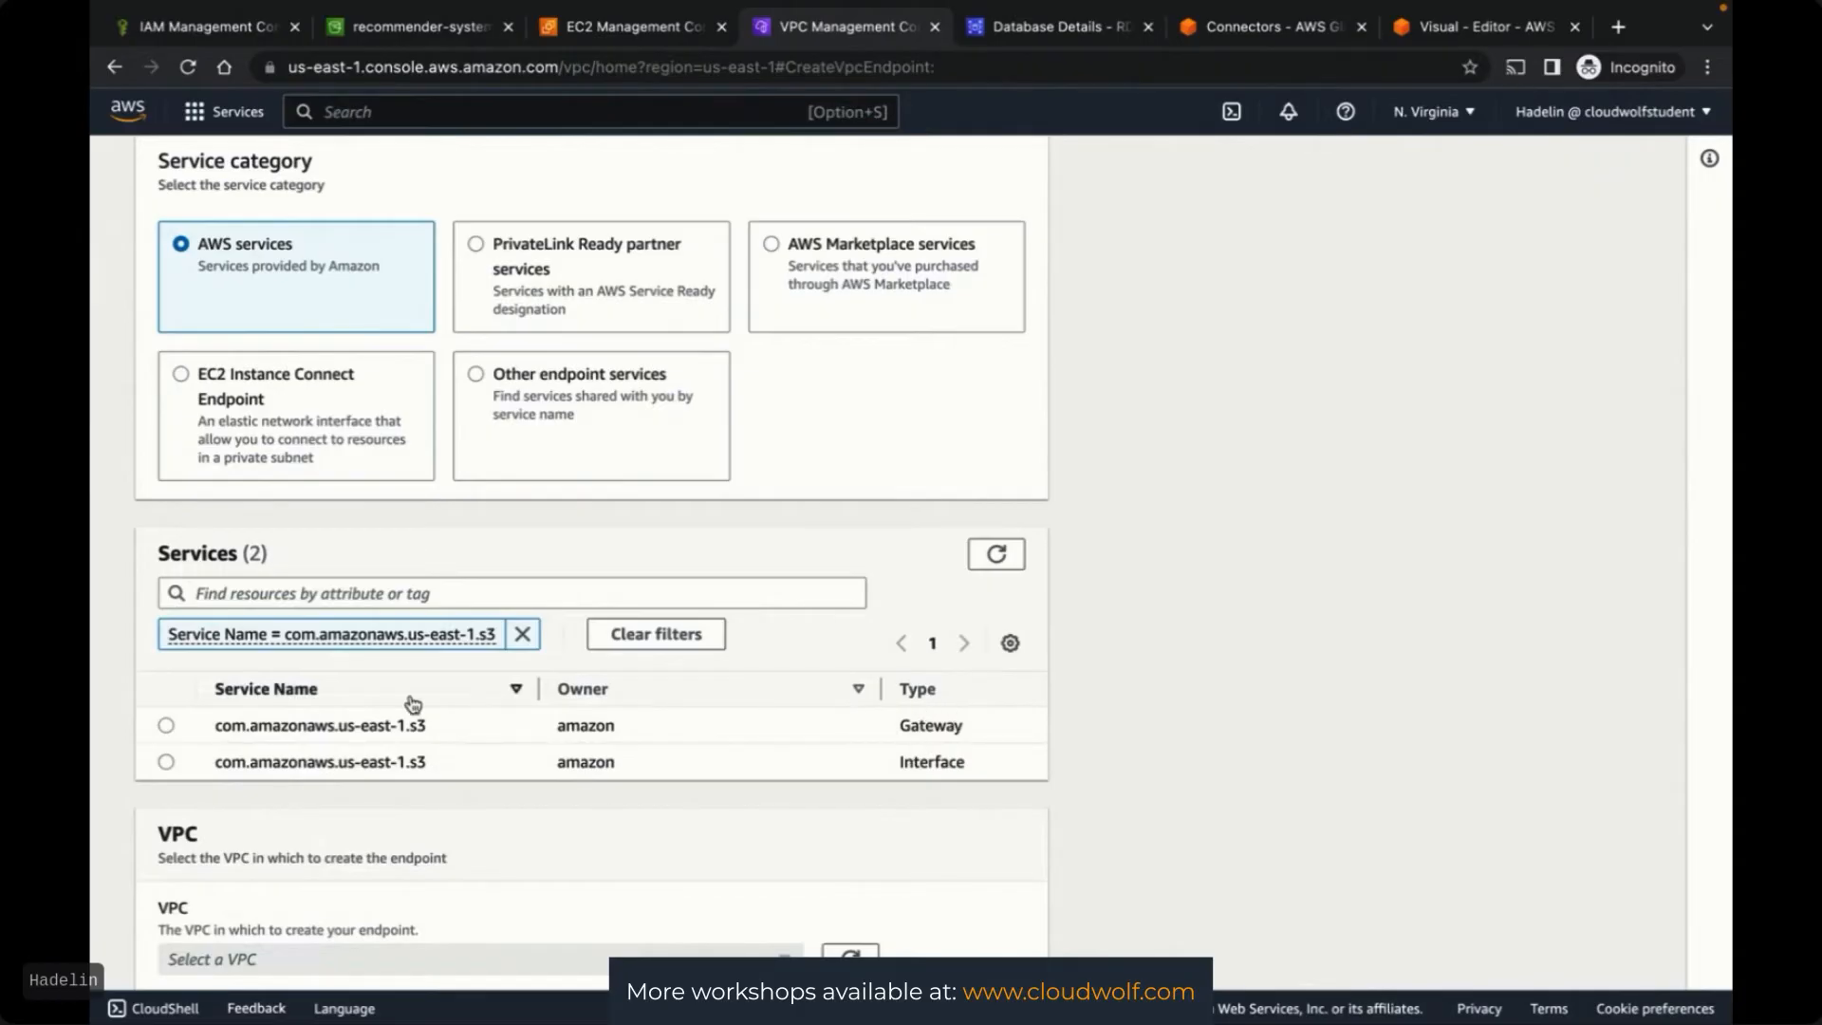
click(167, 727)
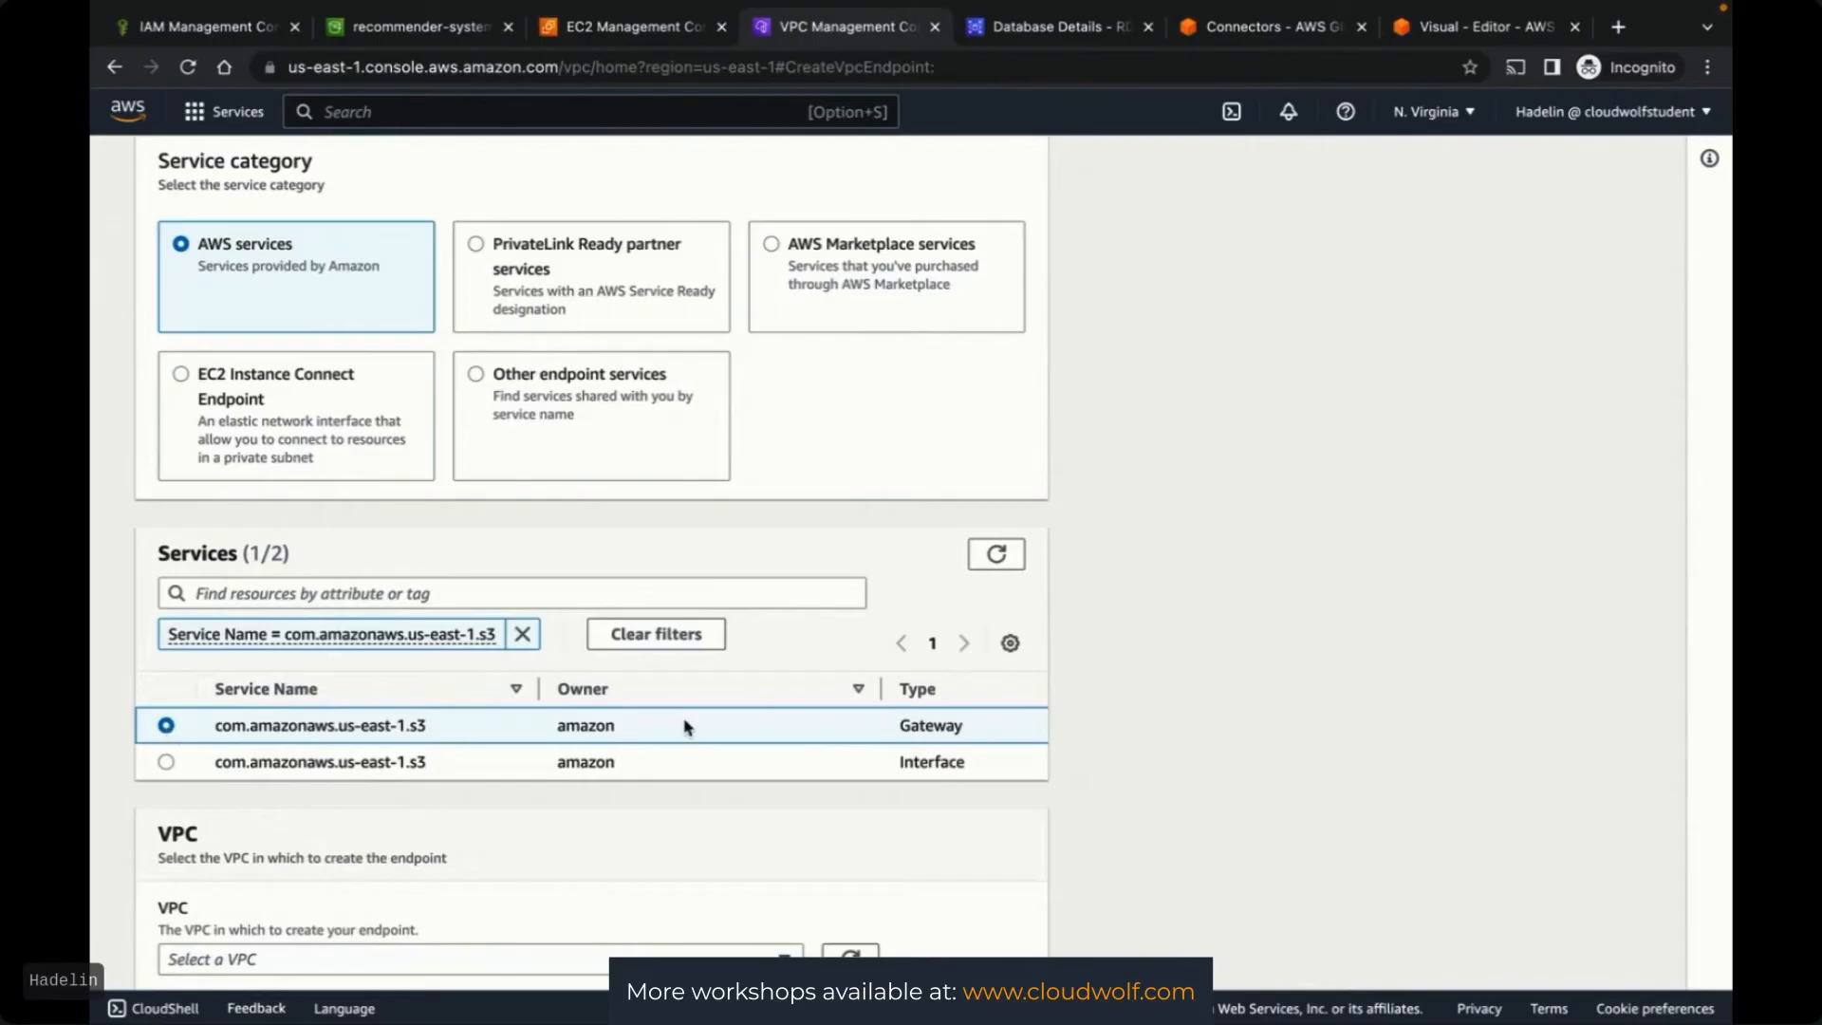
Place the endpoint in vpc-0041e736a2d14cfa2 with route table rtb-05636a379b939ac57
scroll(1180, 712, down, 2)
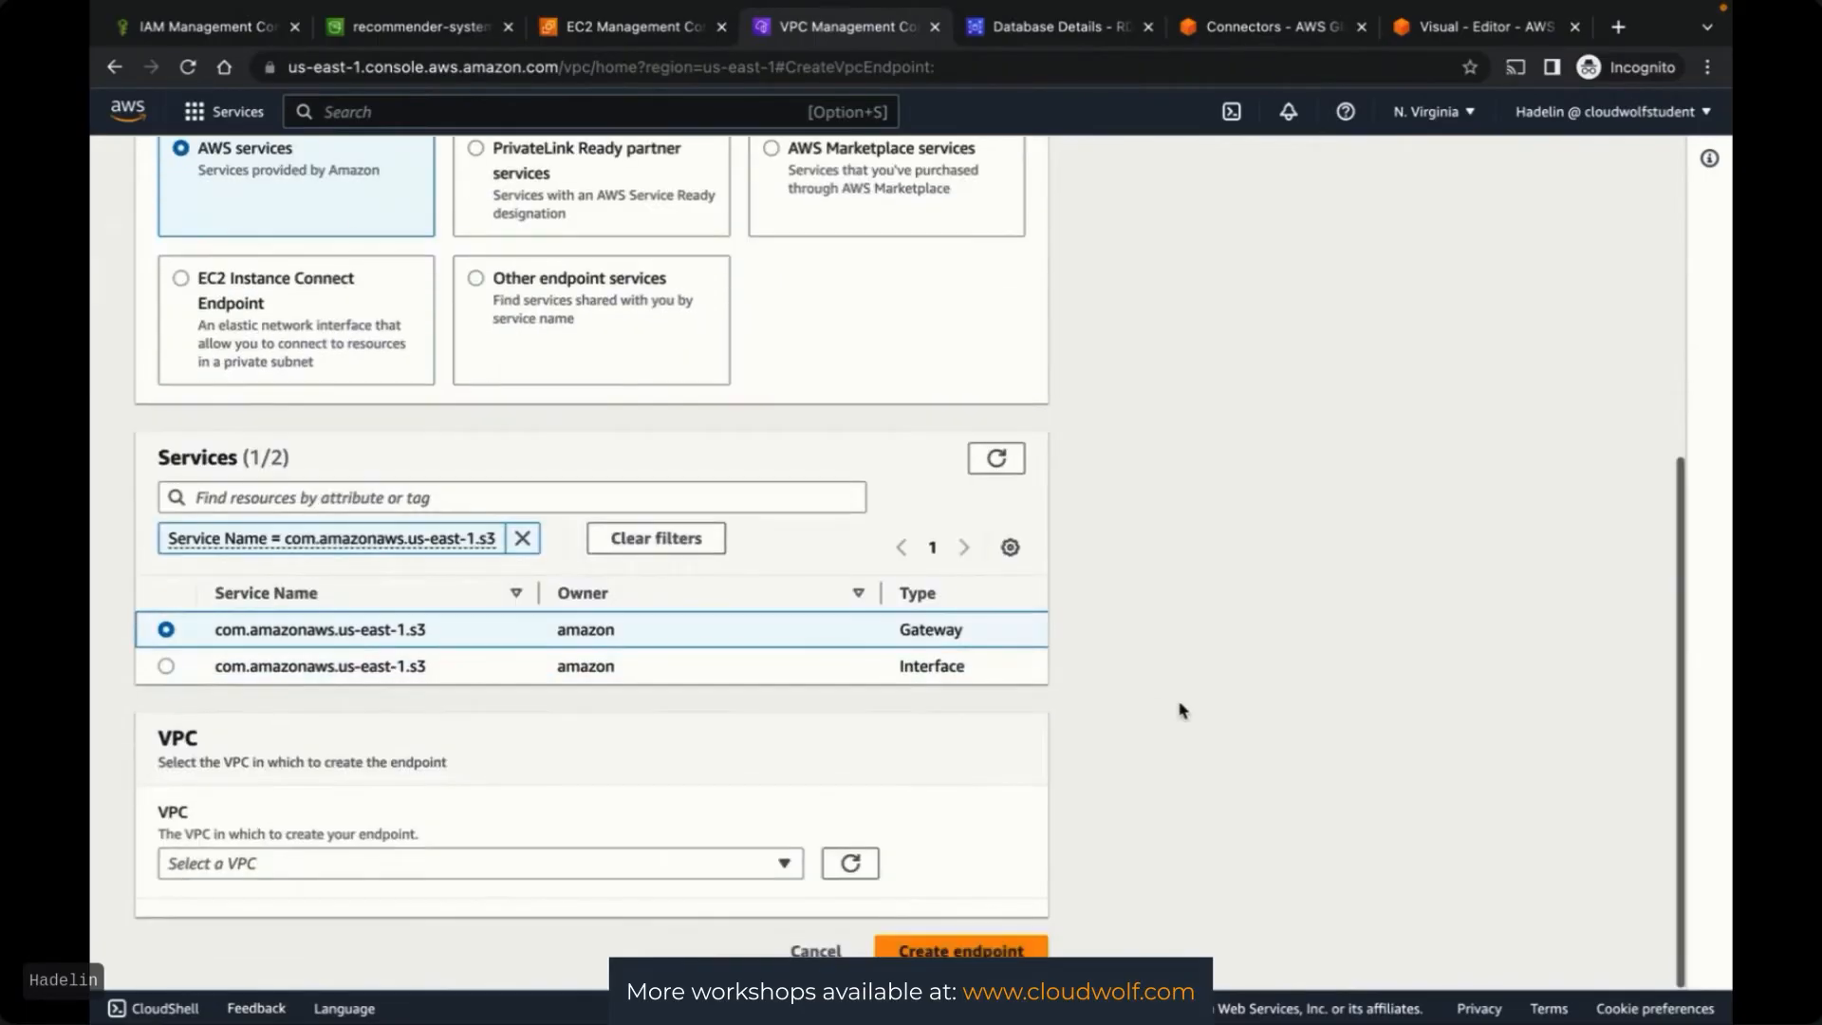
click(744, 873)
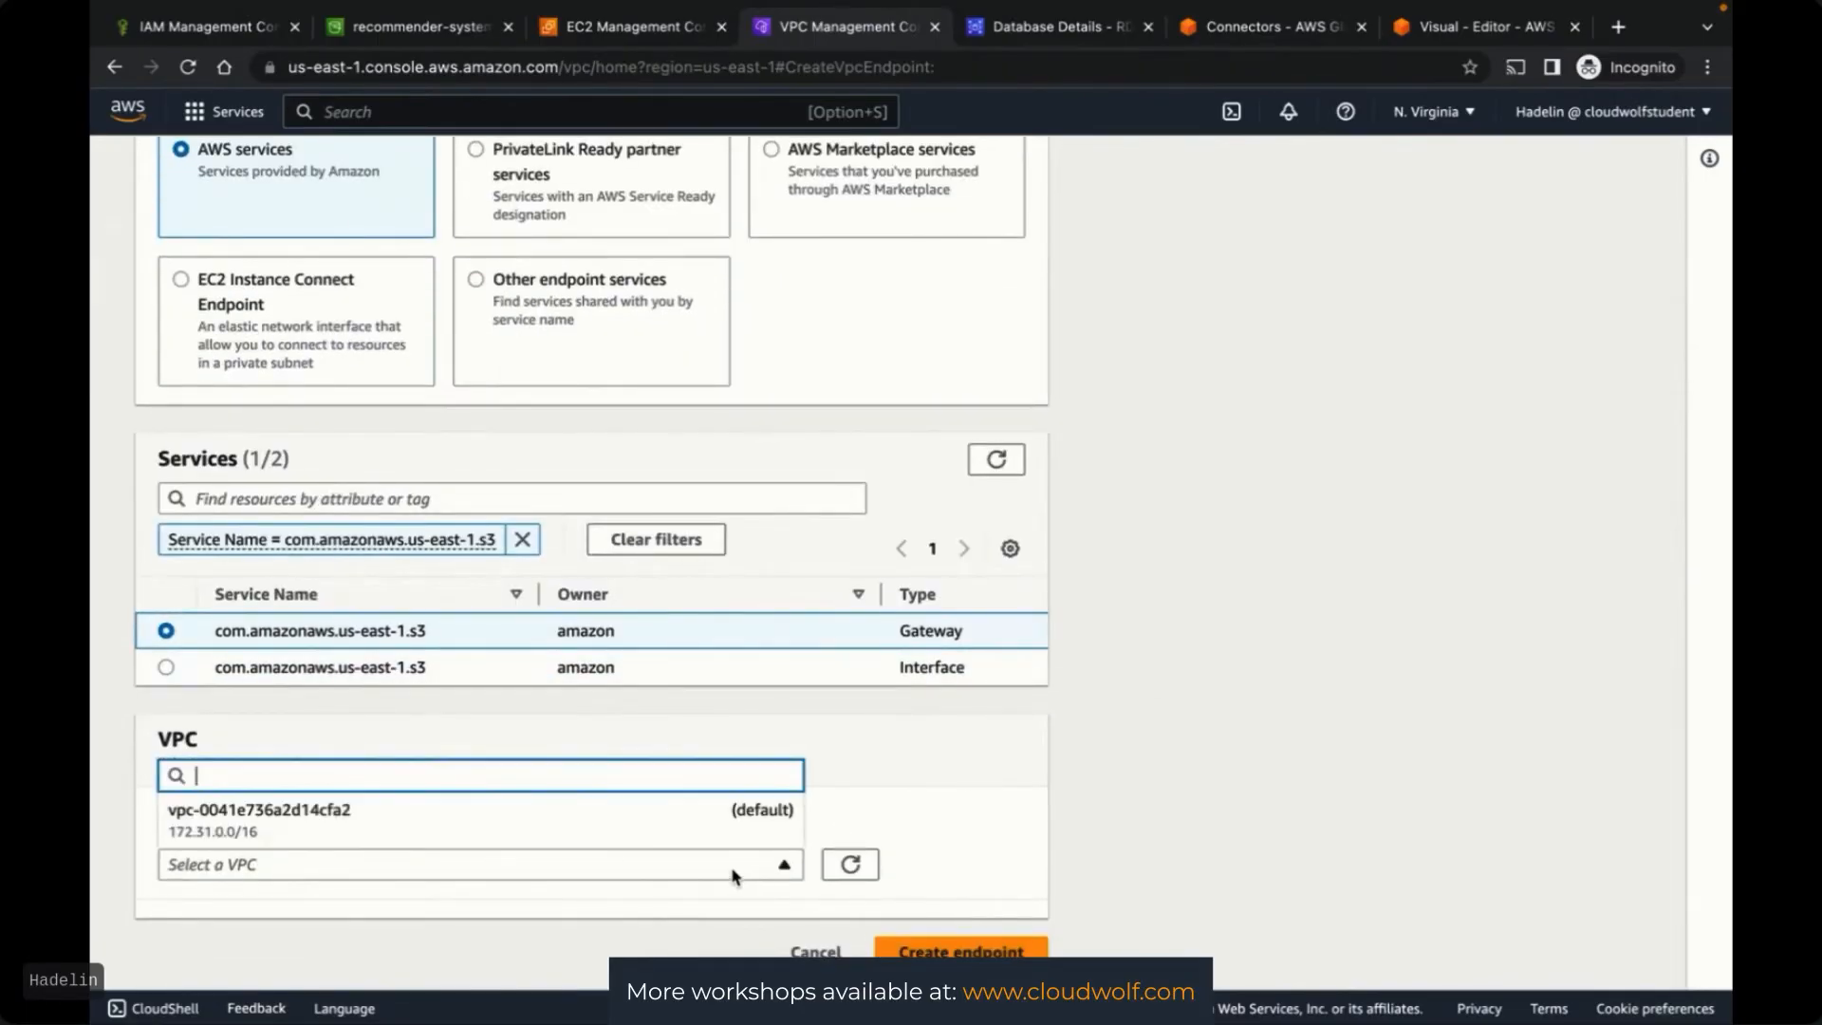
click(378, 817)
scroll(1082, 745, down, 3)
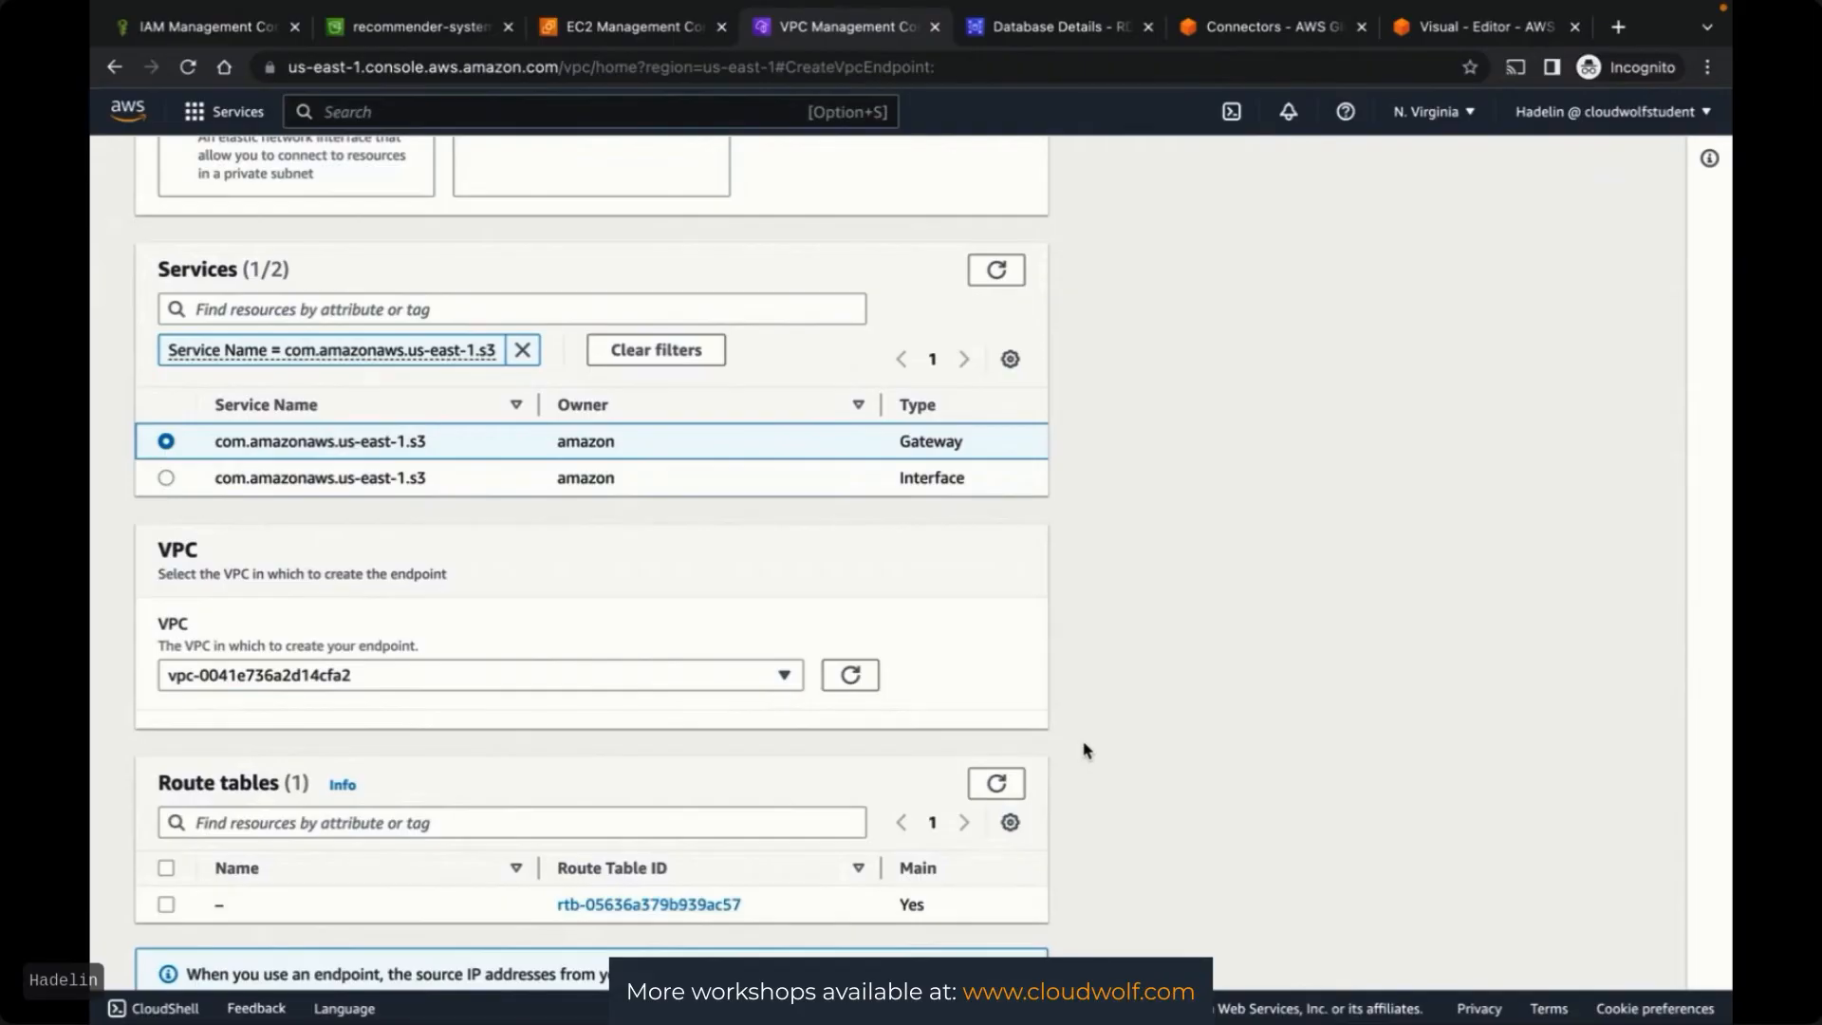
scroll(1086, 749, down, 2)
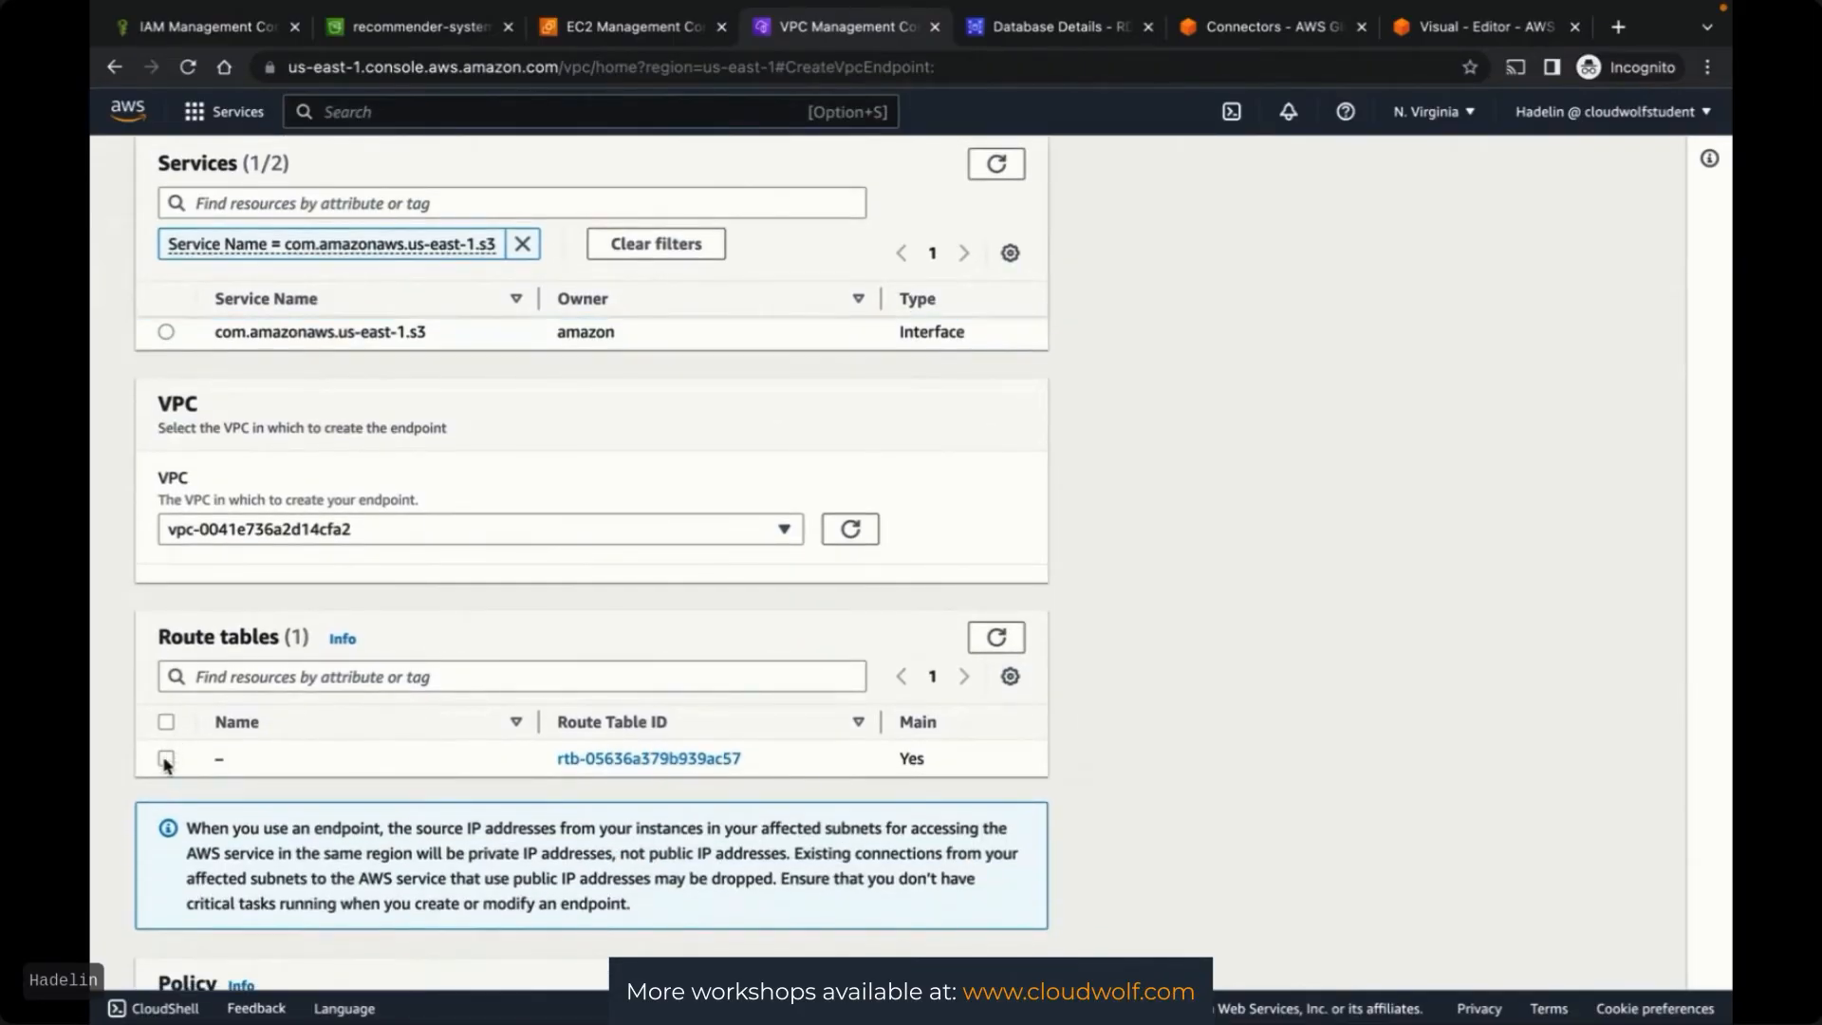
click(166, 759)
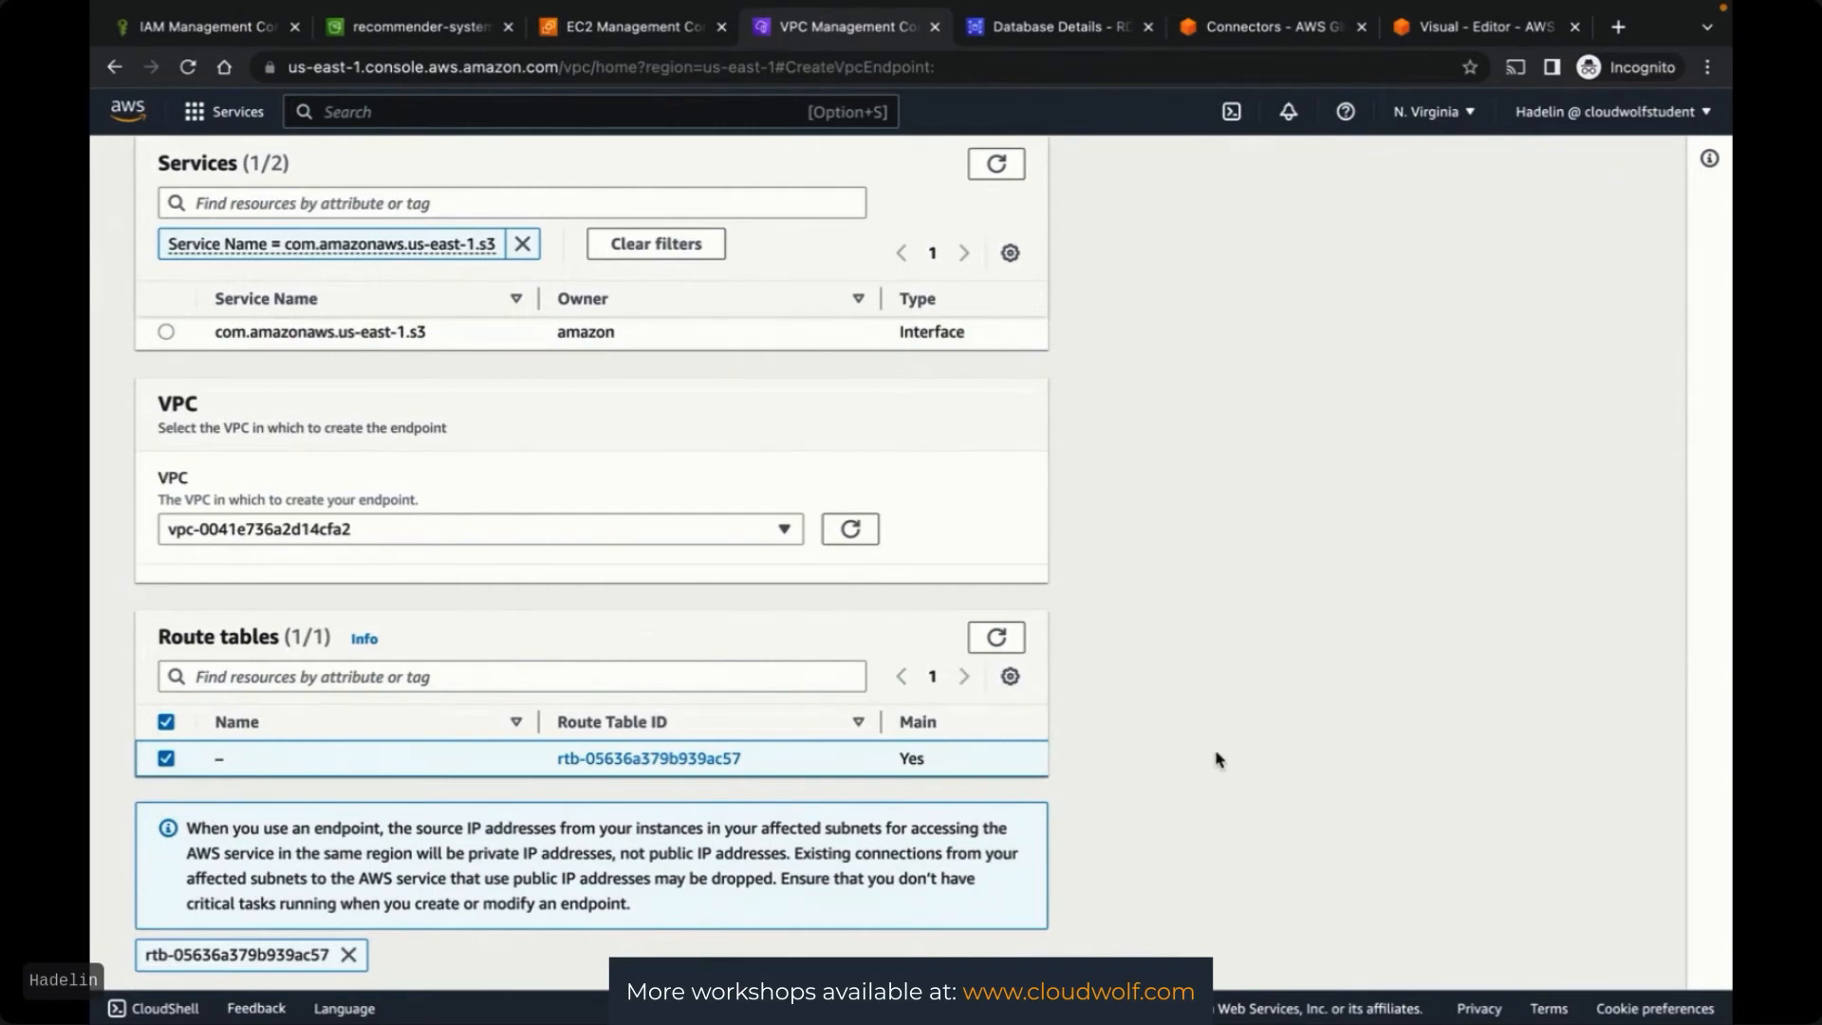
scroll(1220, 759, down, 3)
scroll(1219, 759, down, 10)
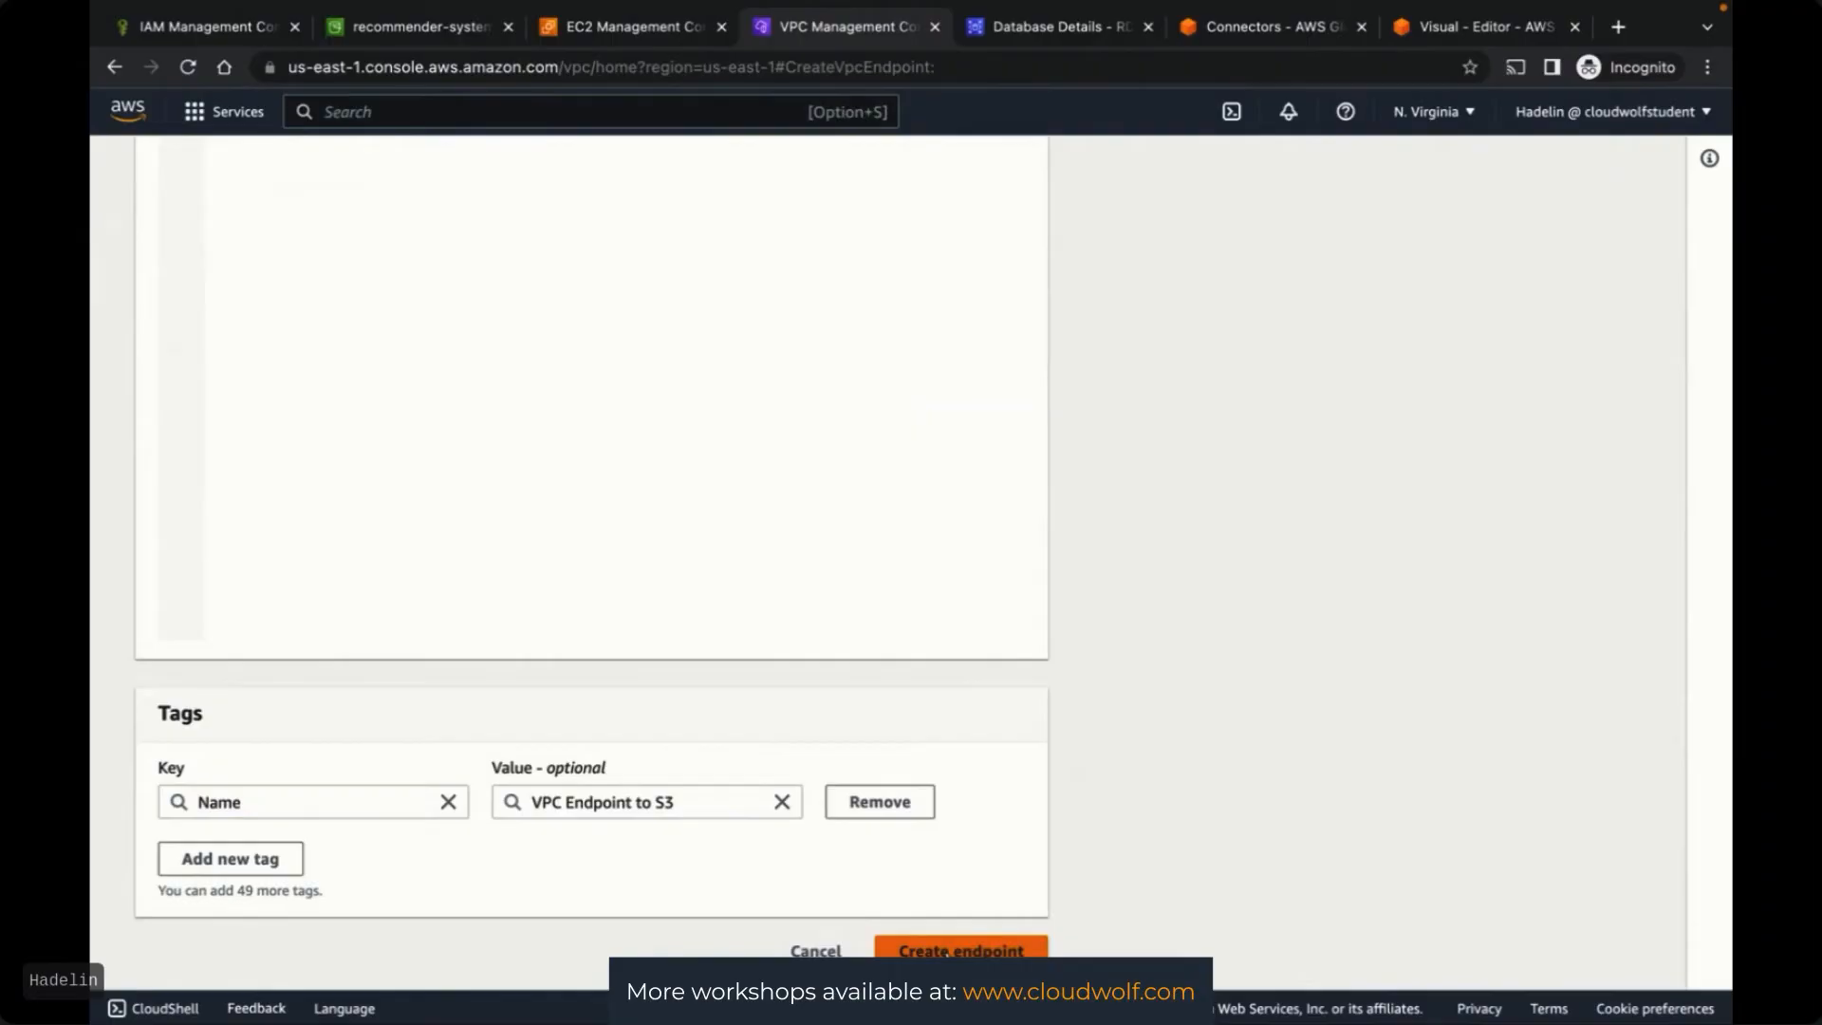
key(ctrl+Left)
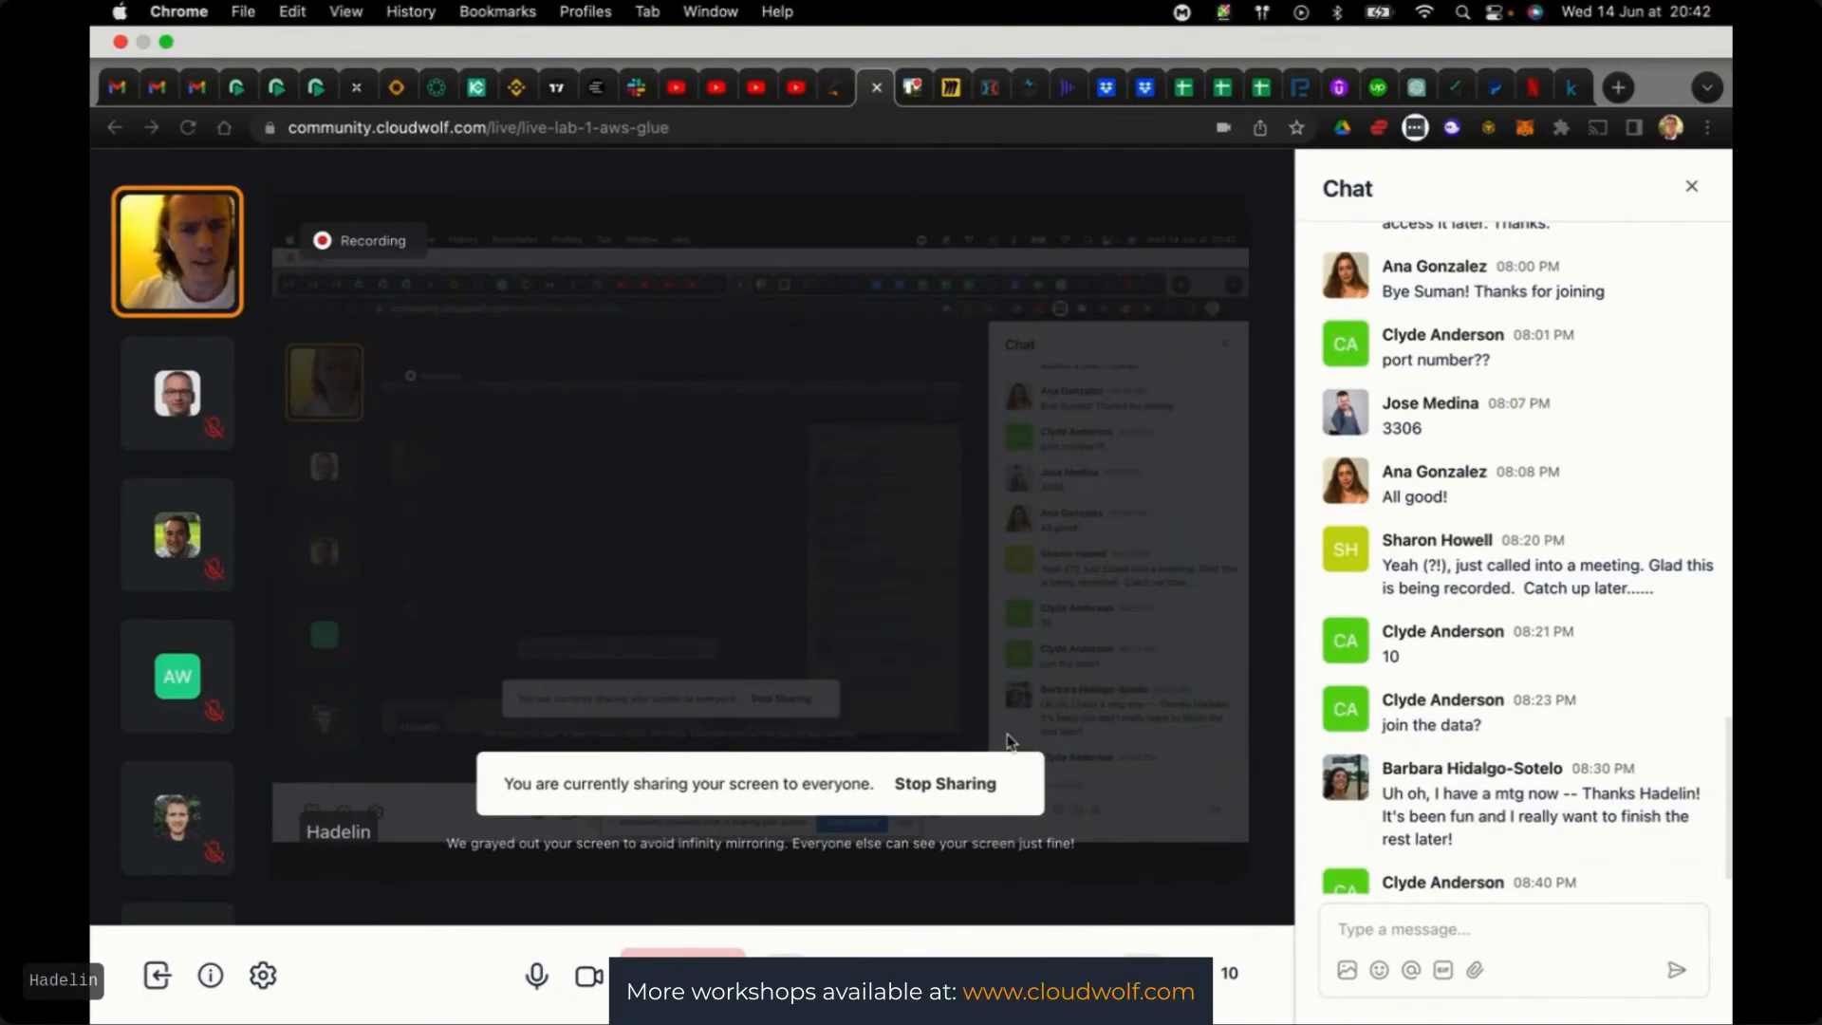
key(ctrl+Right)
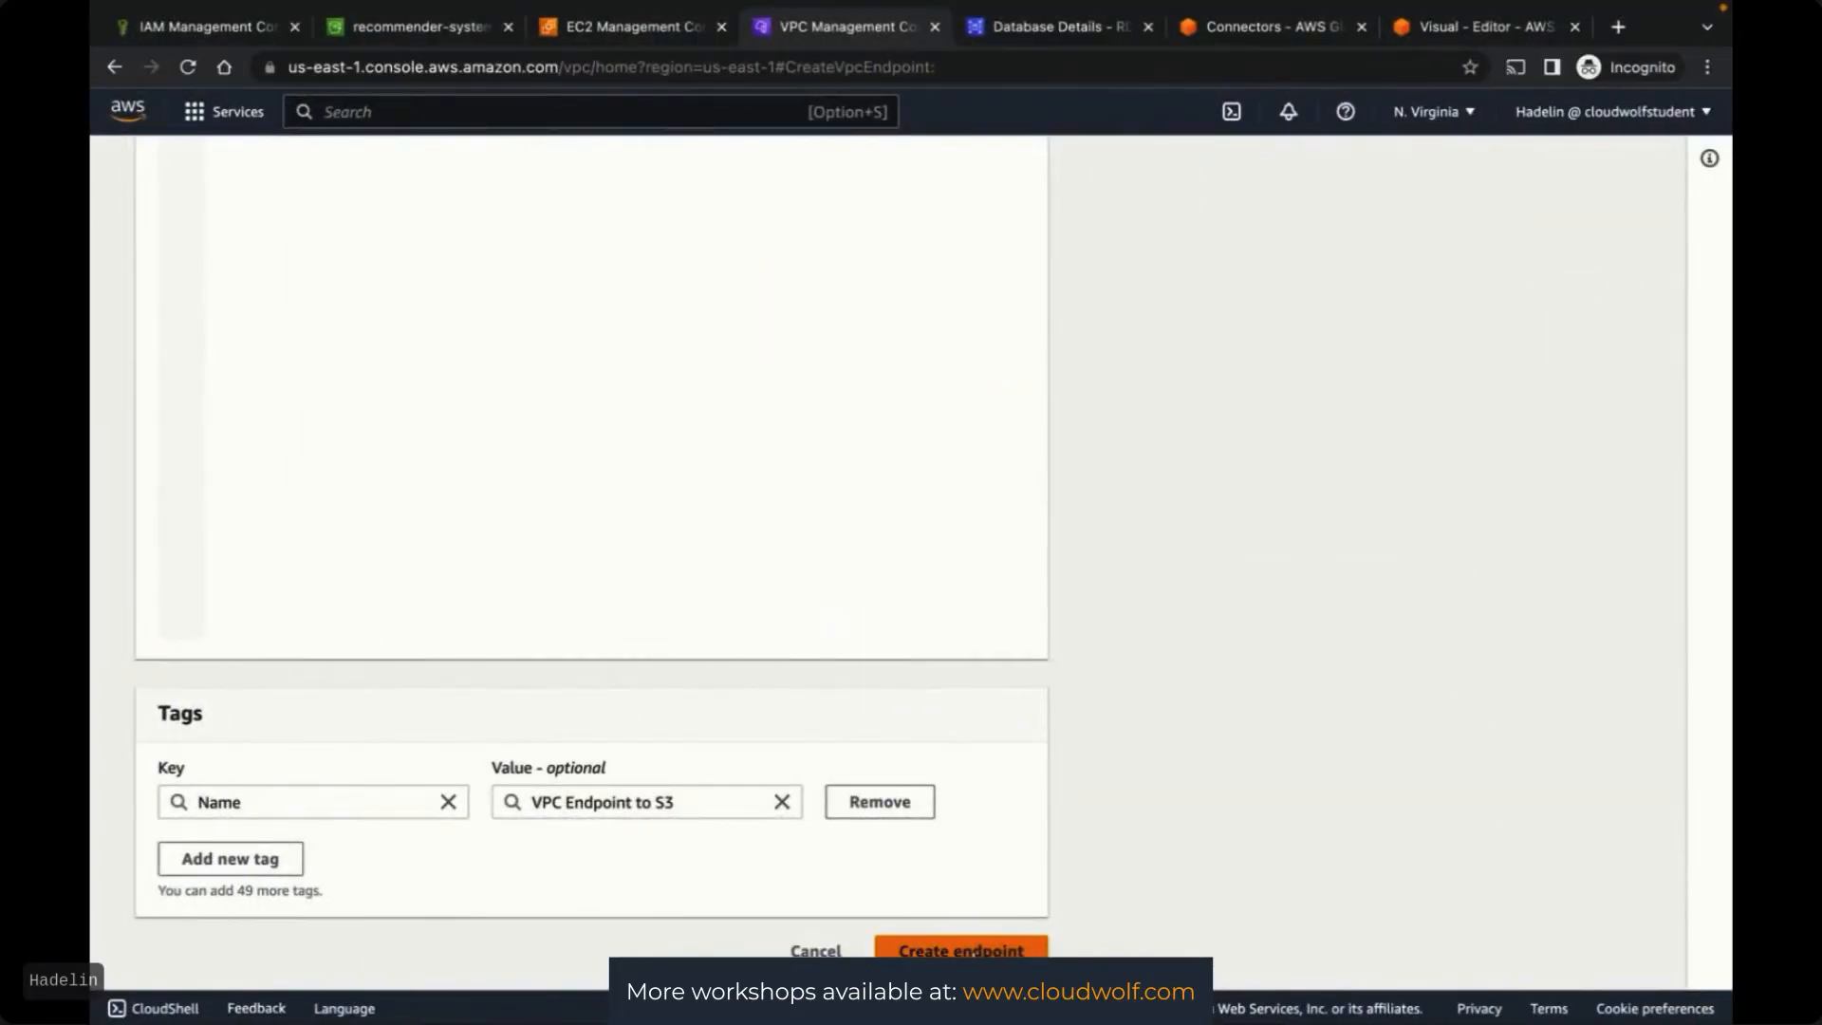
Create the S3 gateway endpoint and review its columns in the Endpoints list
click(973, 950)
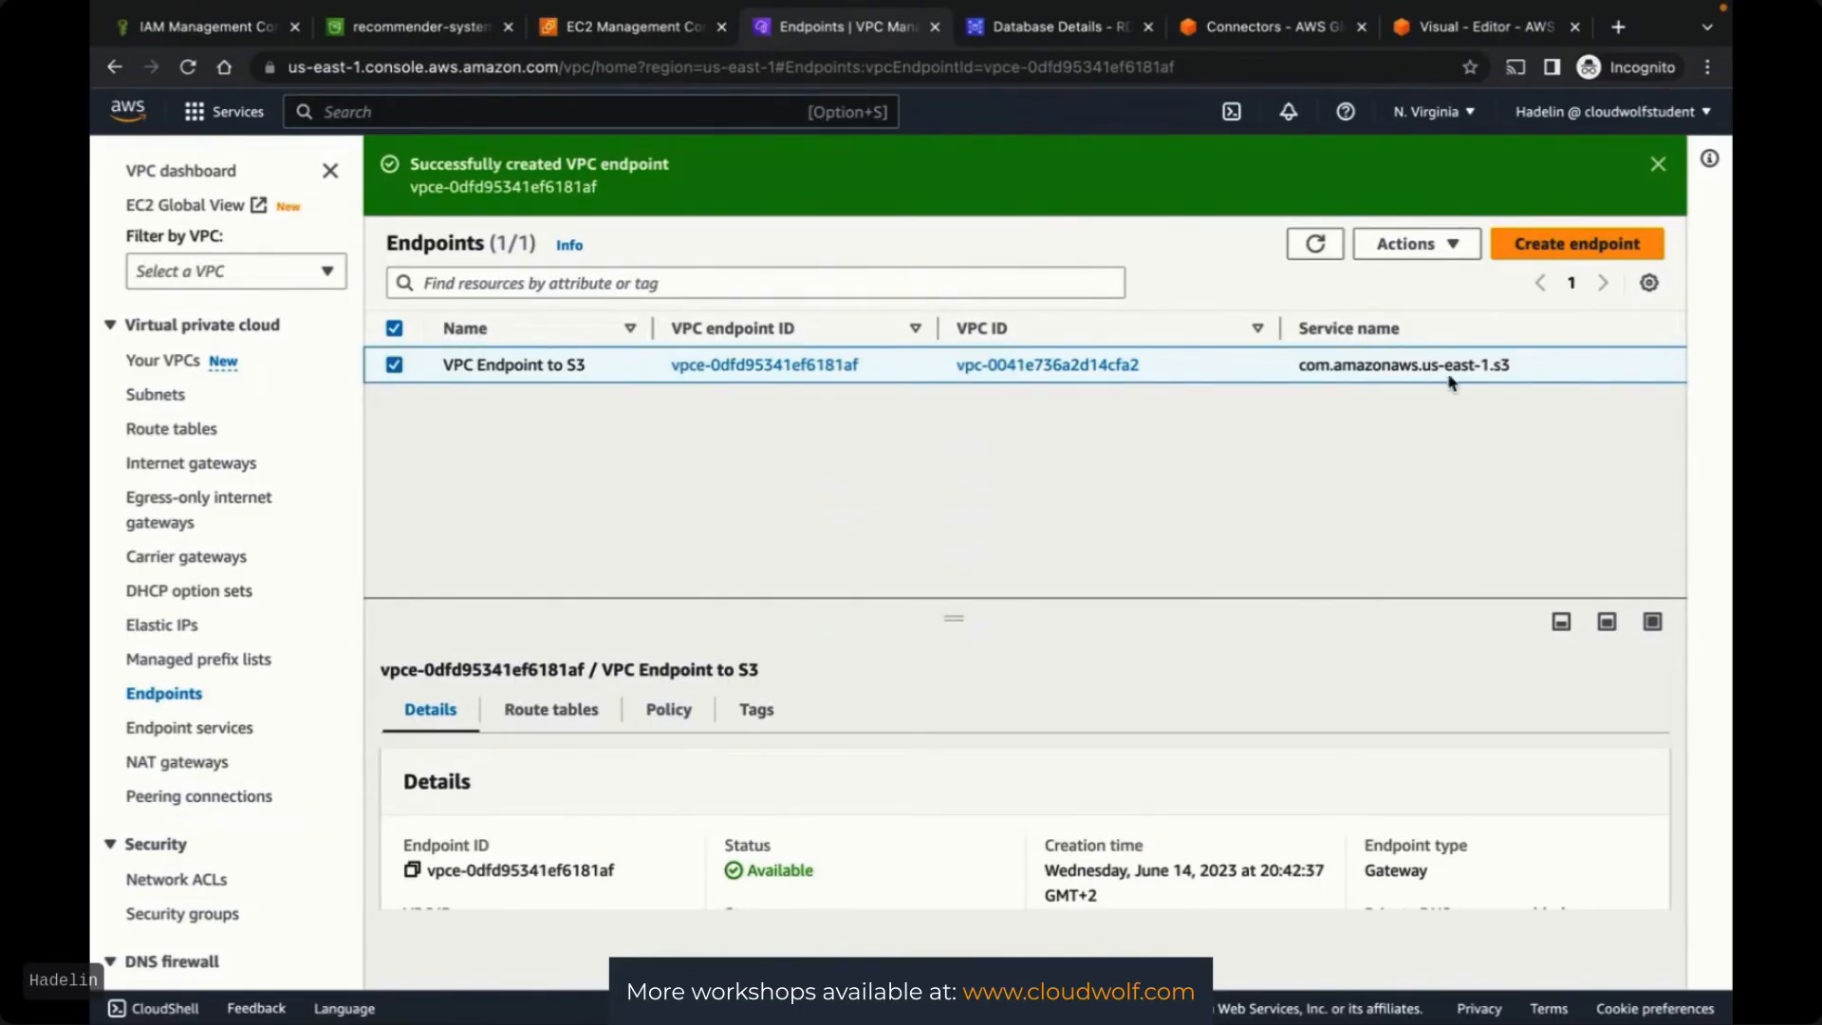
scroll(1450, 383, right, 1)
scroll(1450, 383, right, 10)
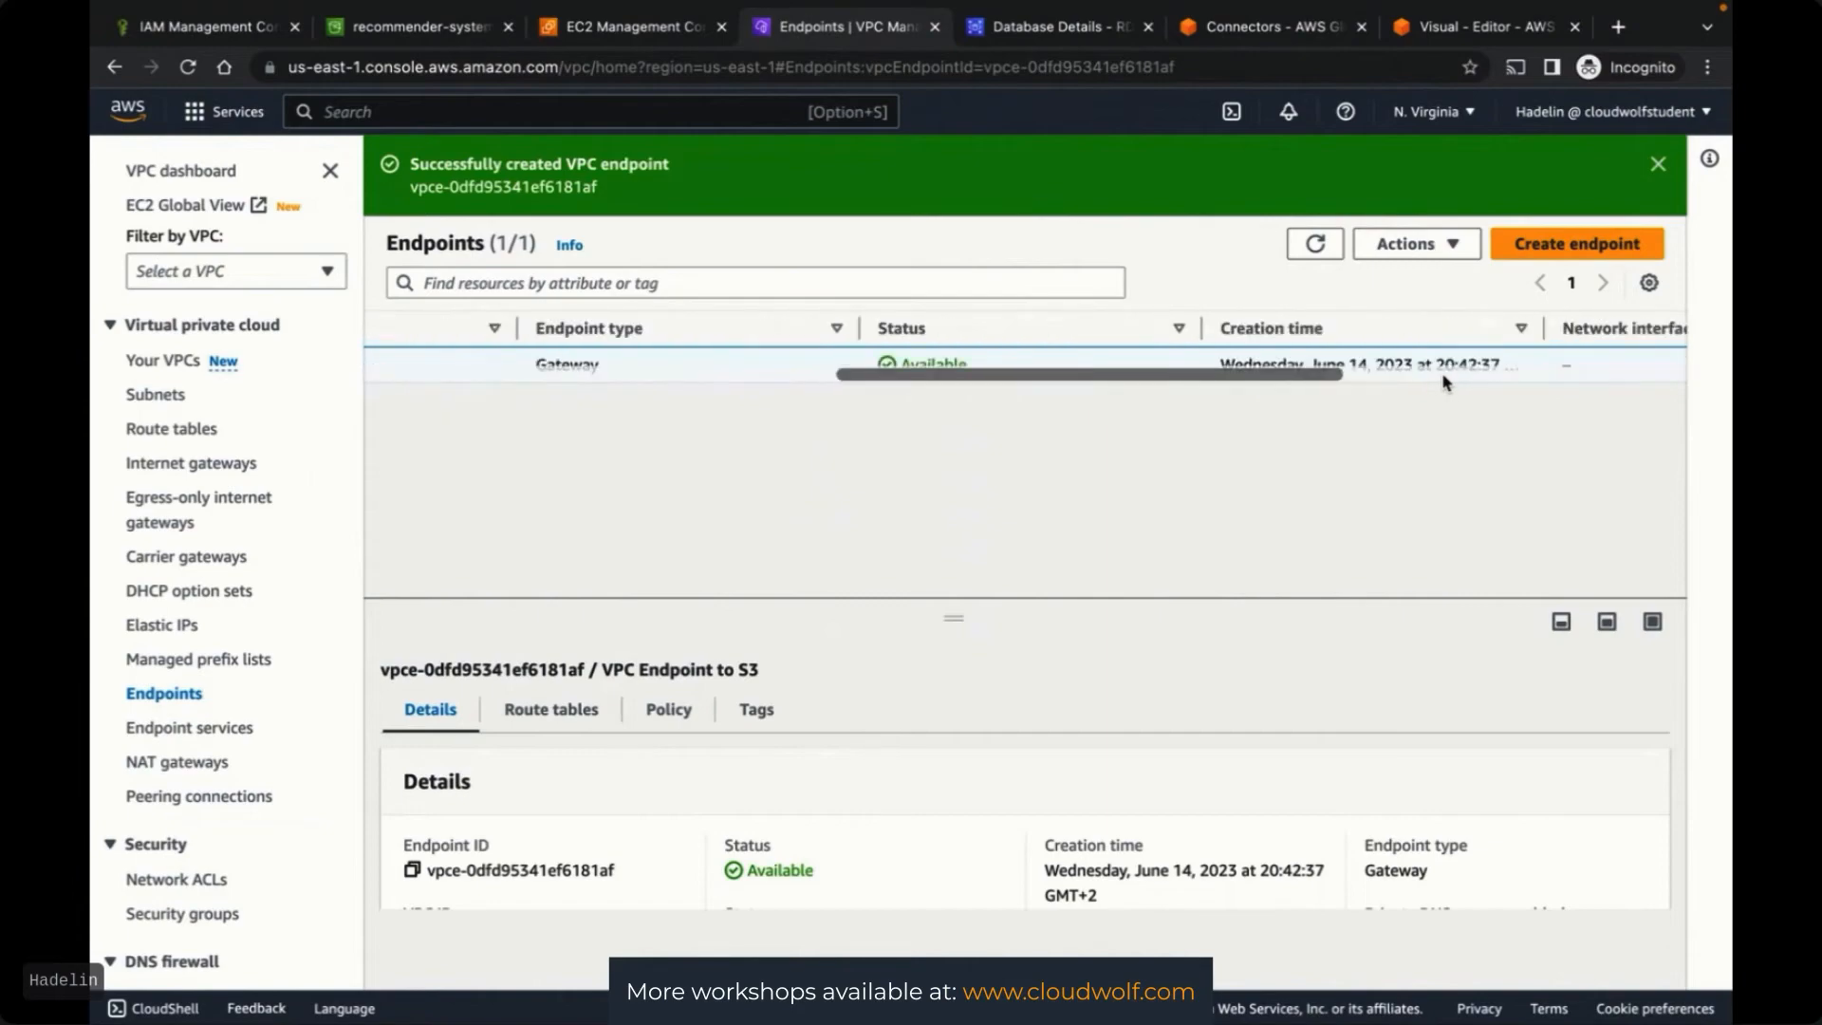
scroll(1445, 381, right, 5)
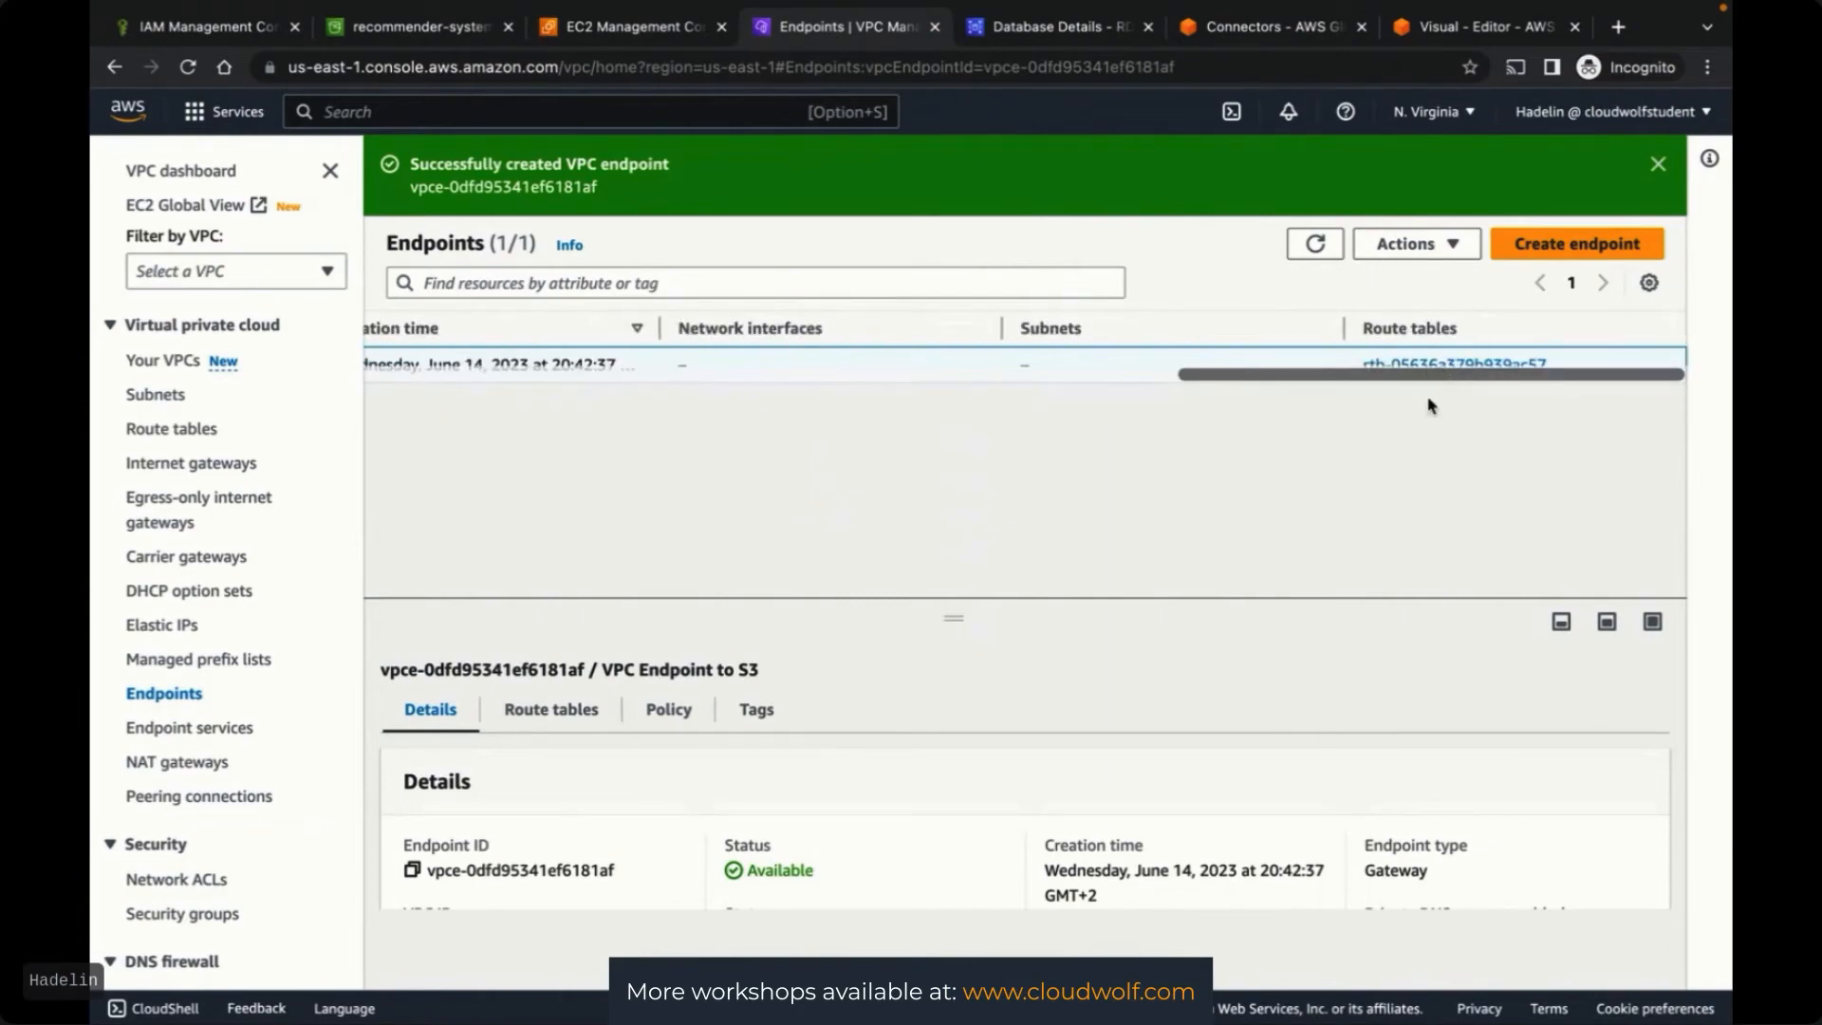
scroll(940, 370, left, 15)
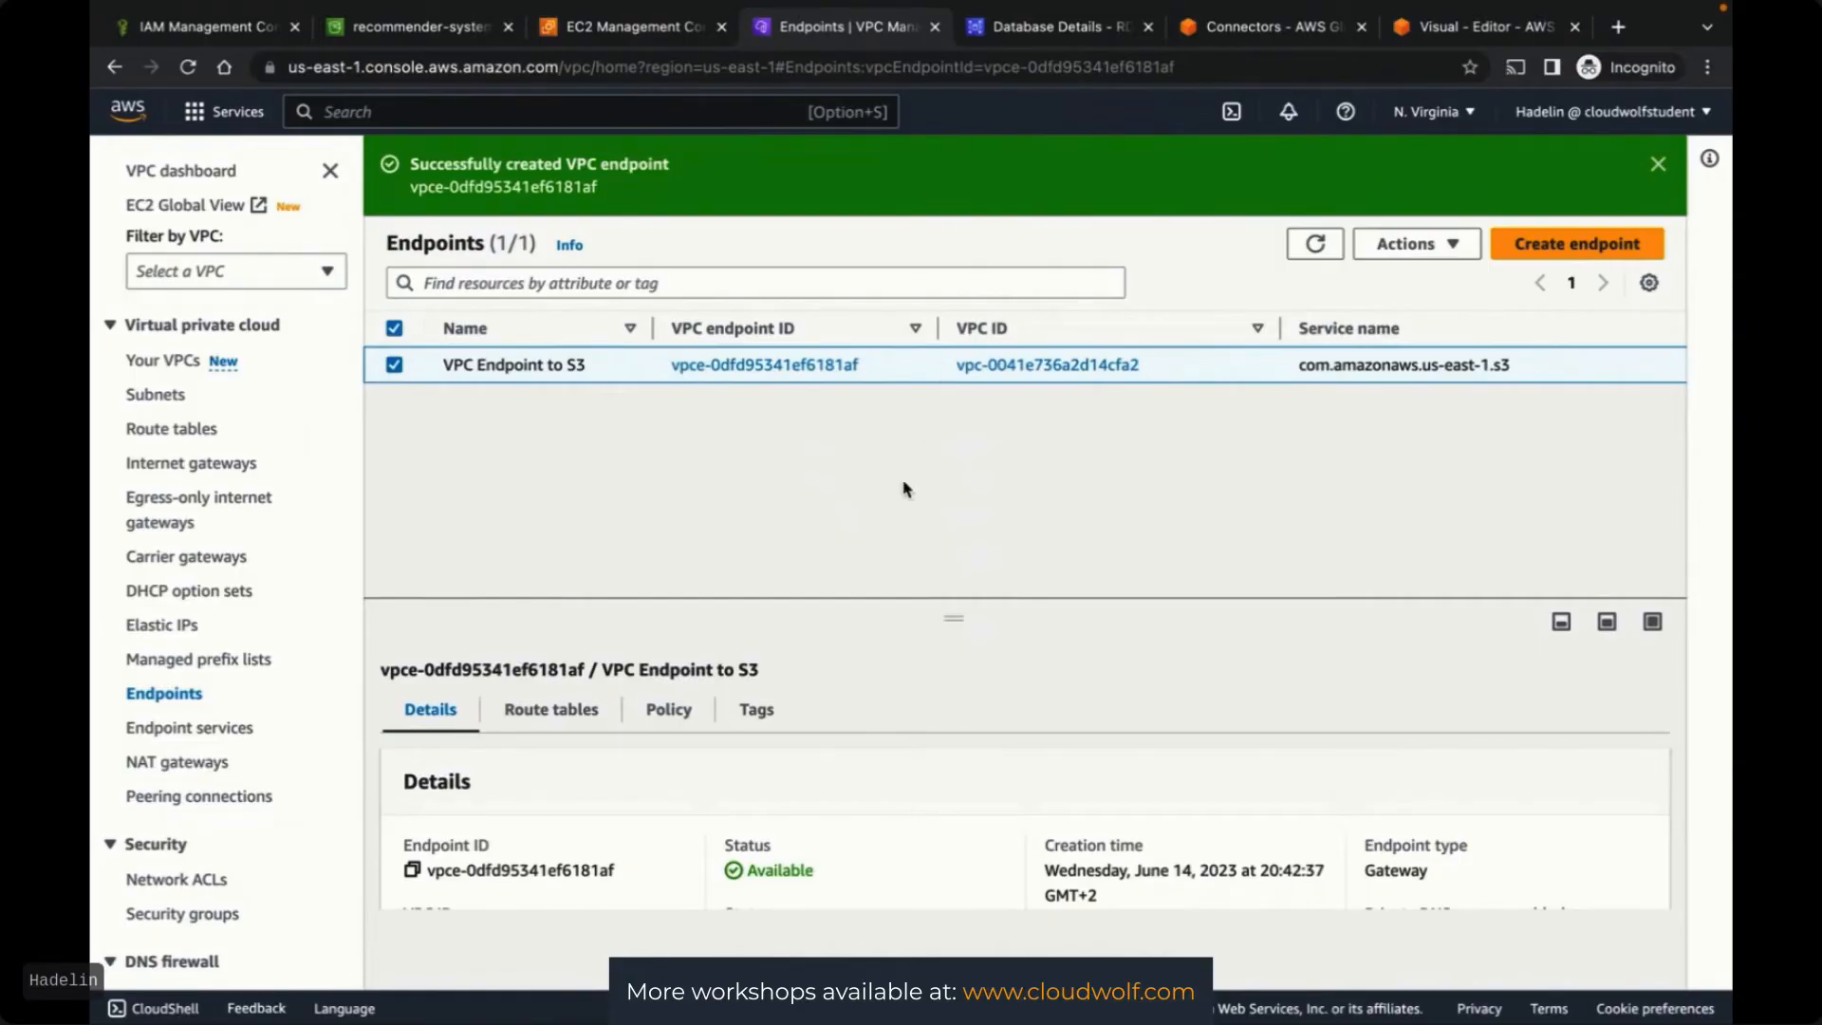
click(1245, 30)
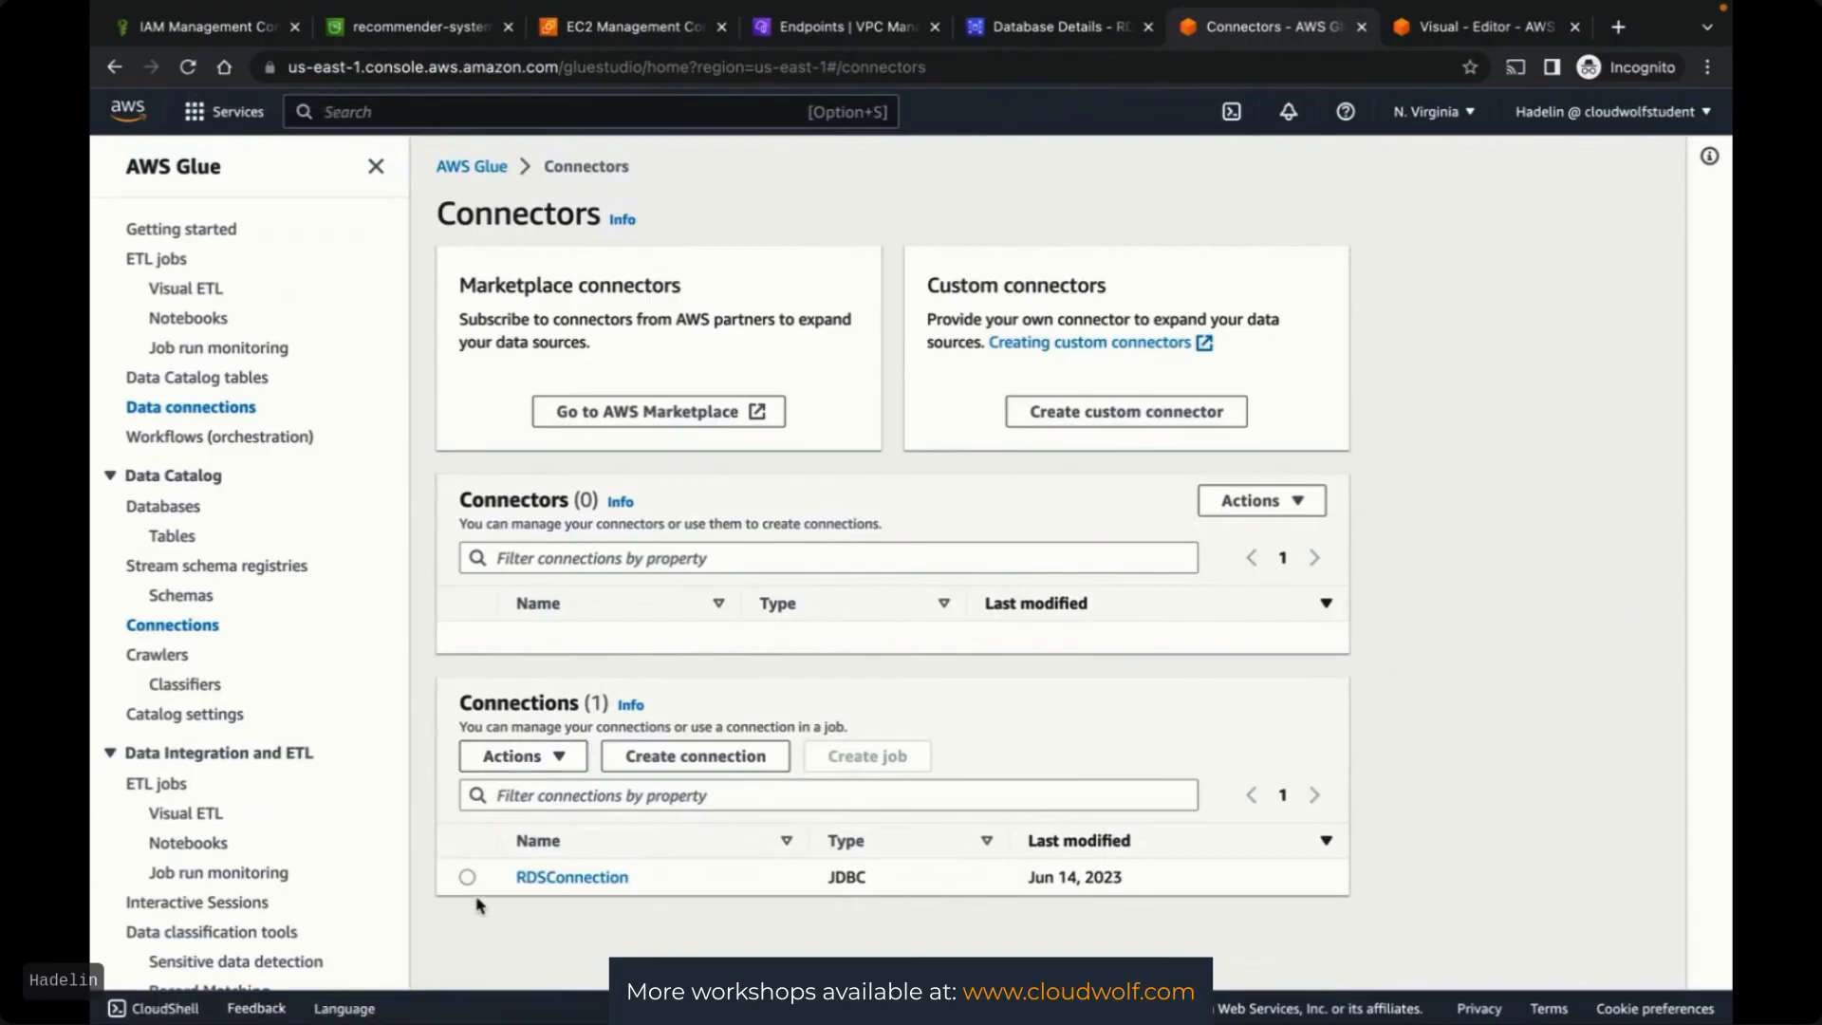
Test RDSConnection with the GlueFullAccessRole IAM role and close the successful test result
click(468, 877)
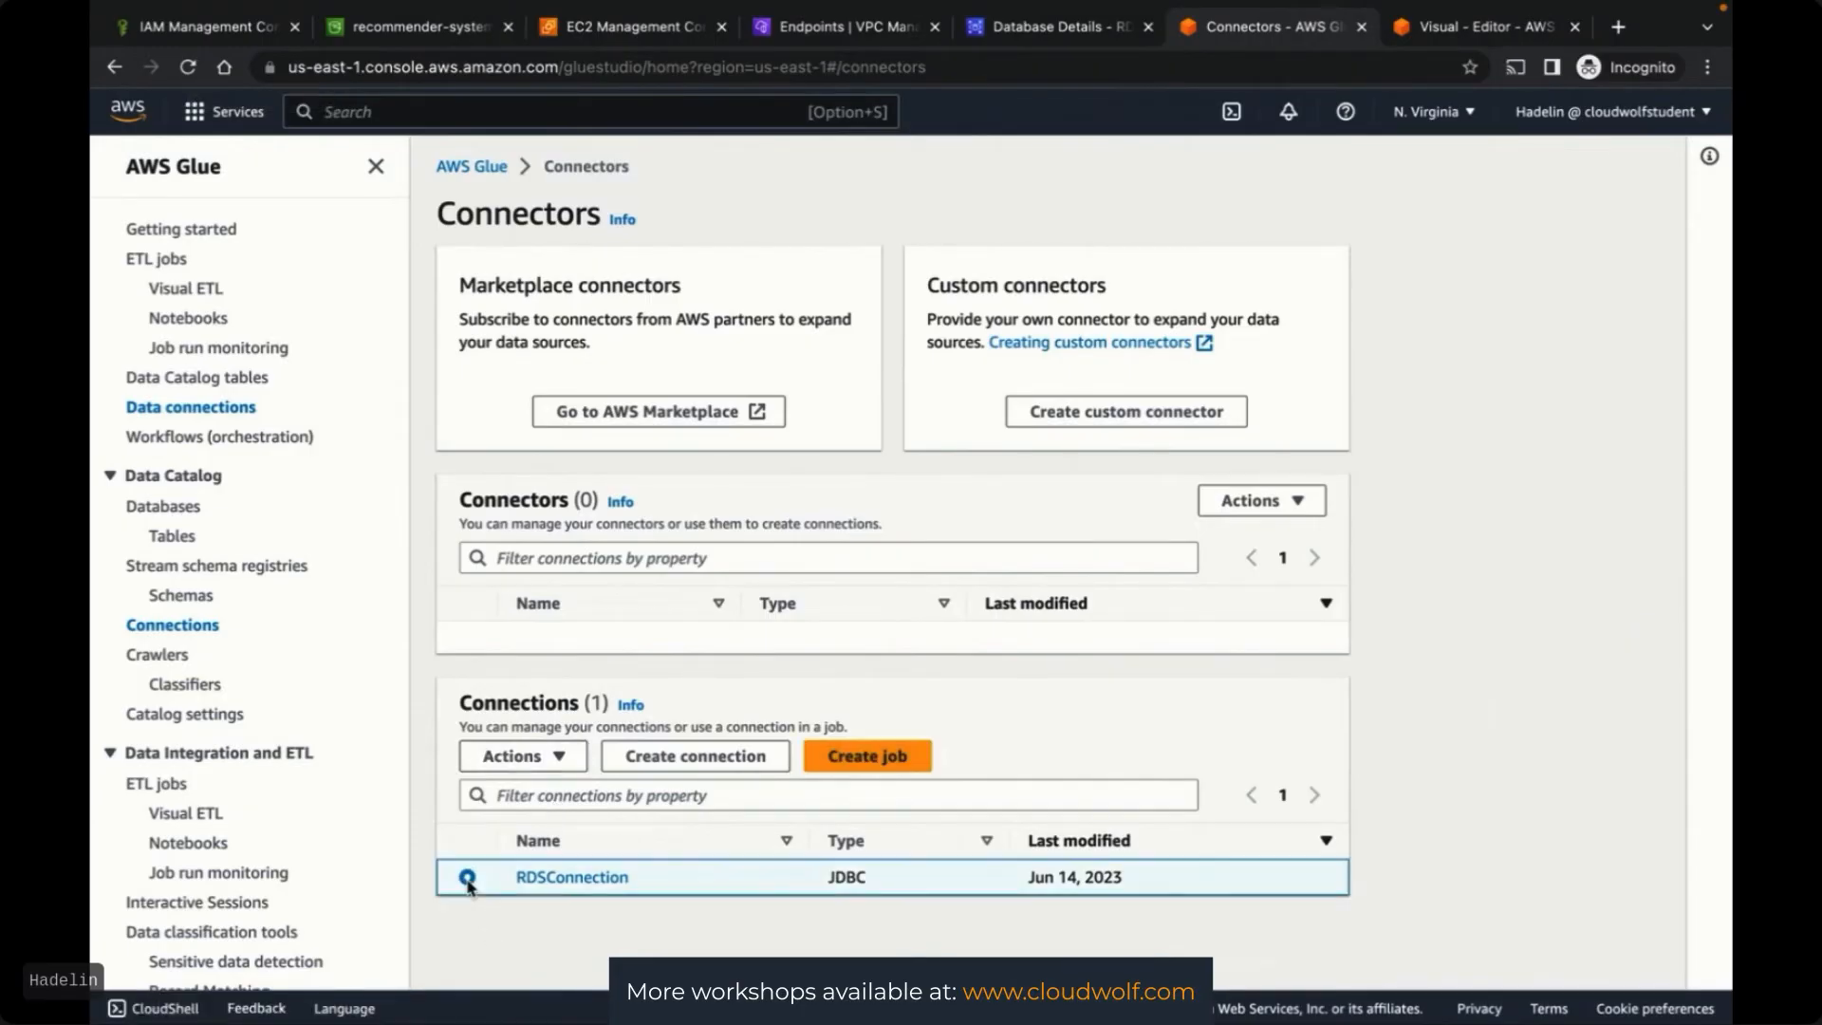
click(556, 756)
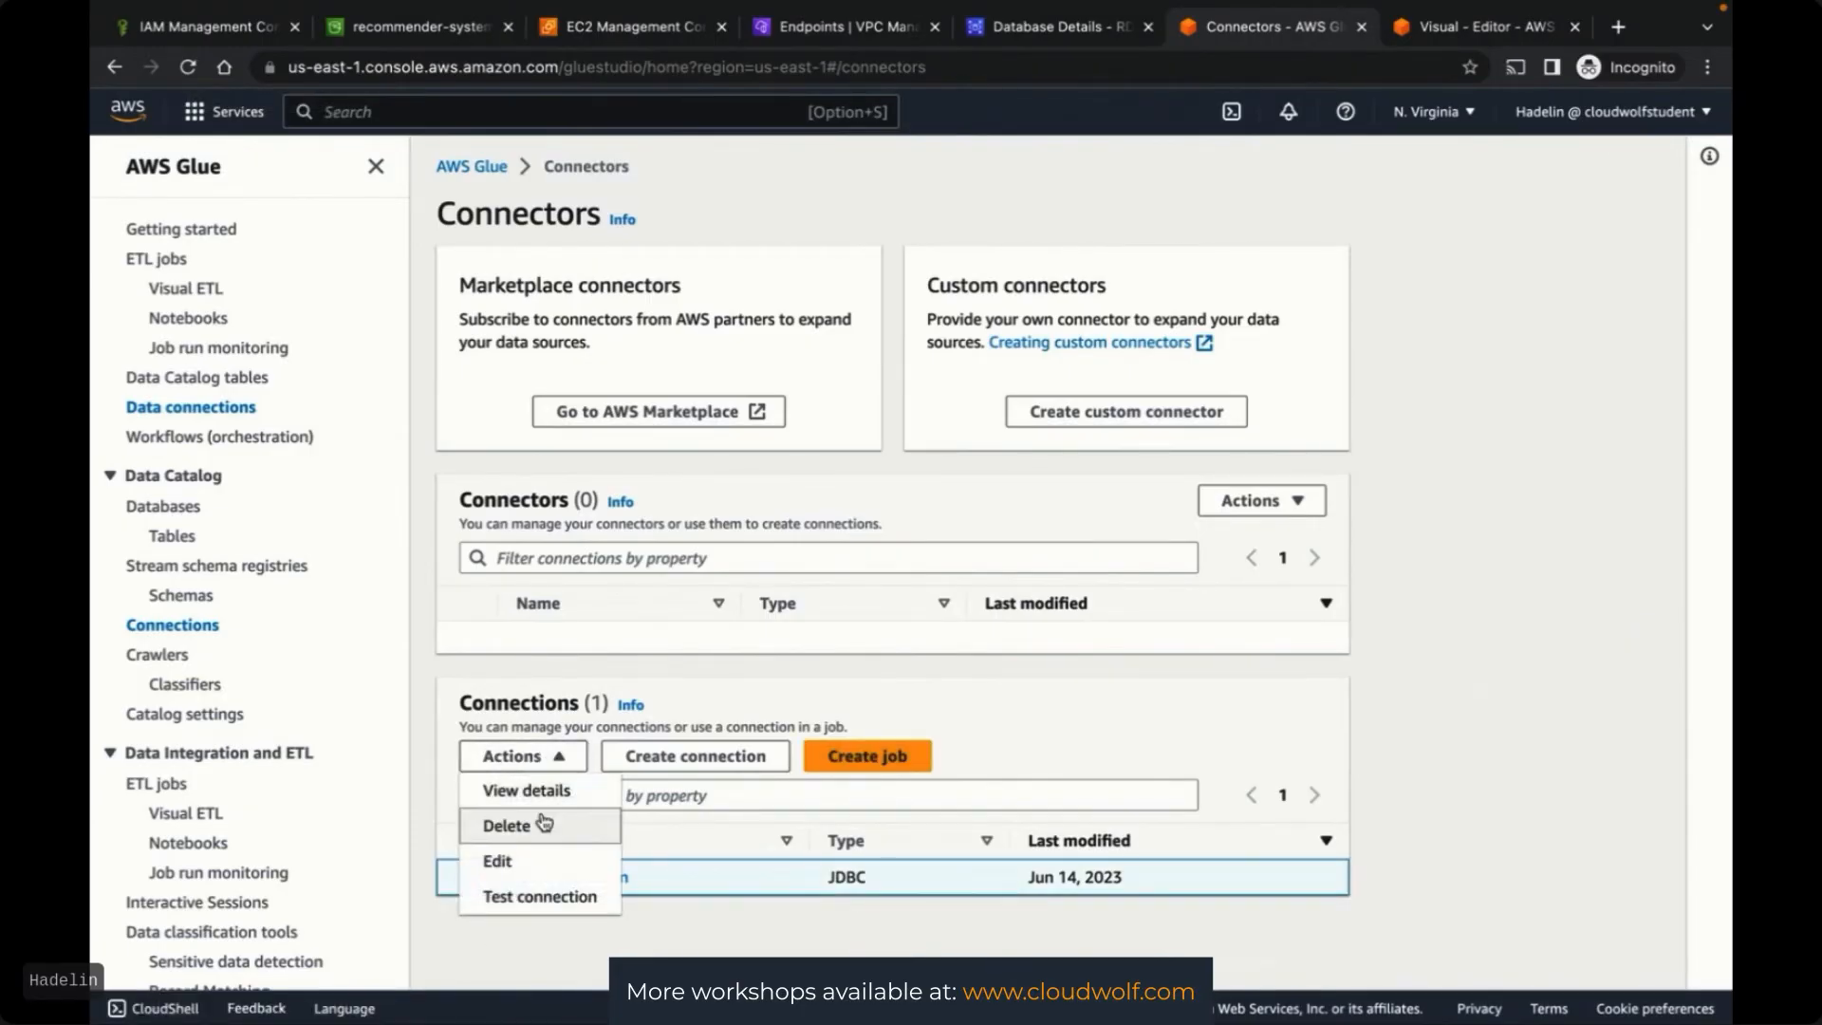
click(525, 904)
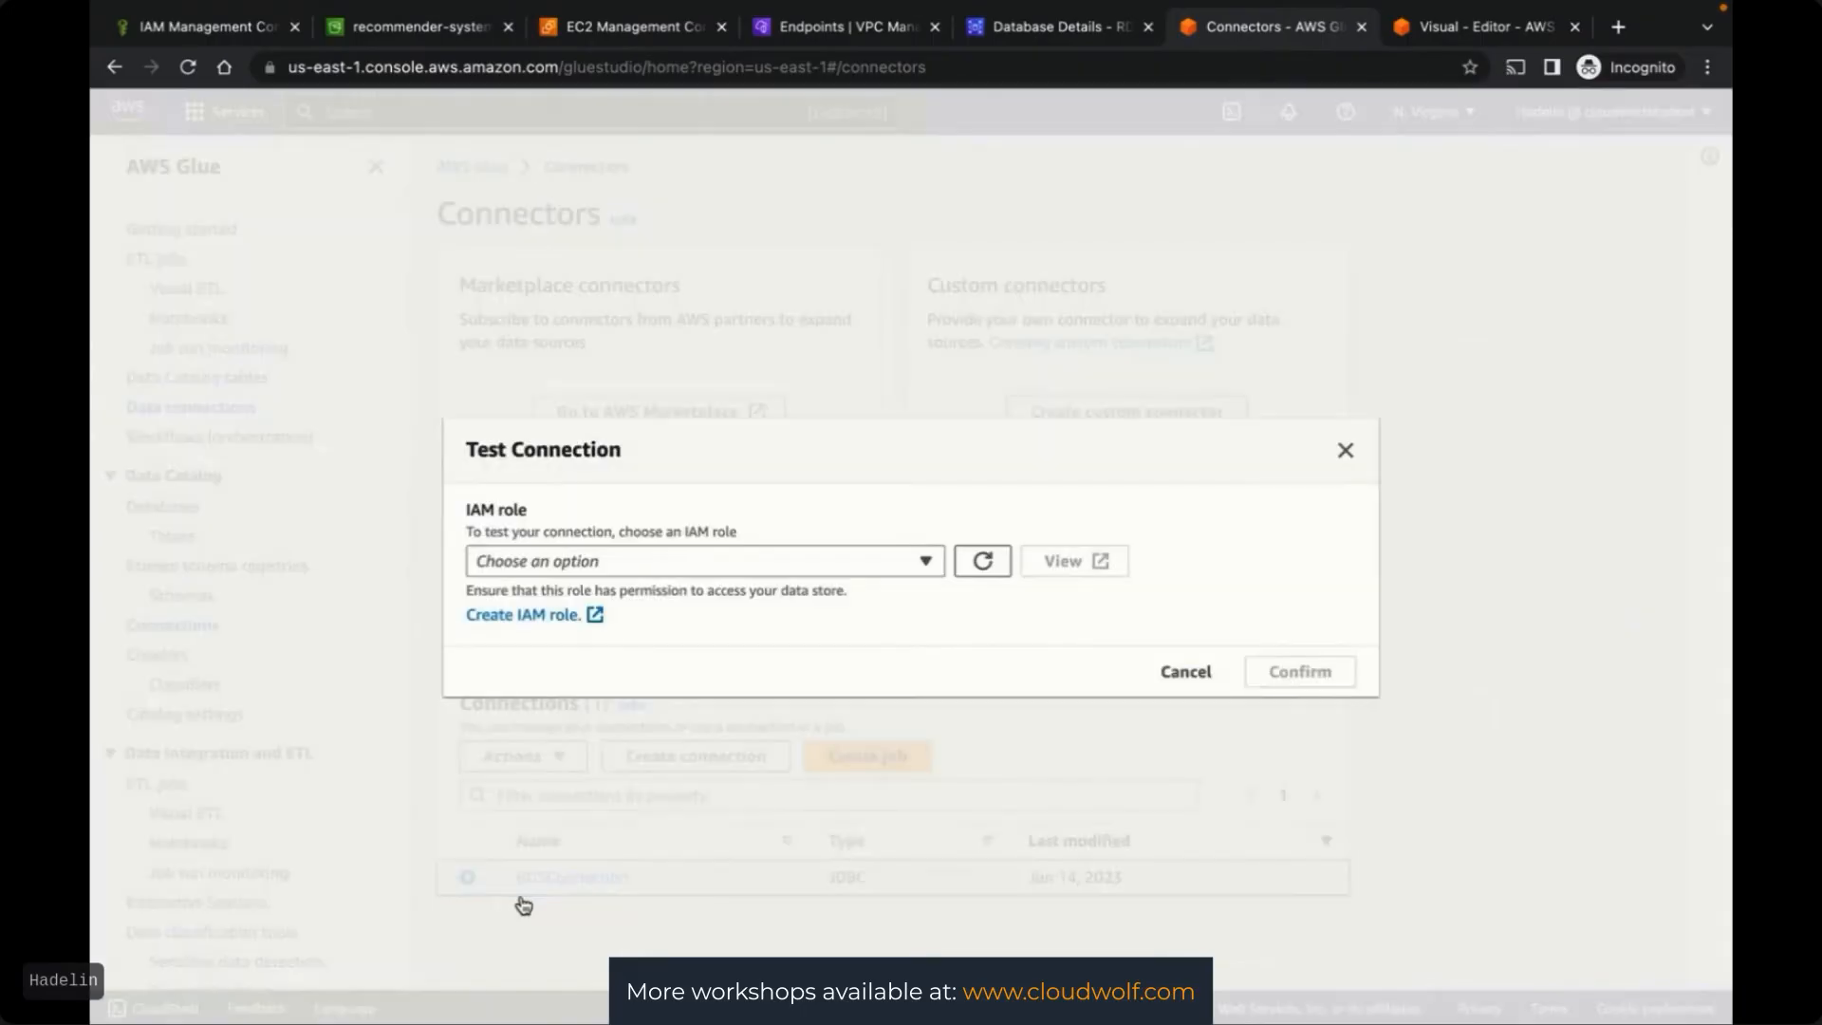
click(598, 566)
click(559, 629)
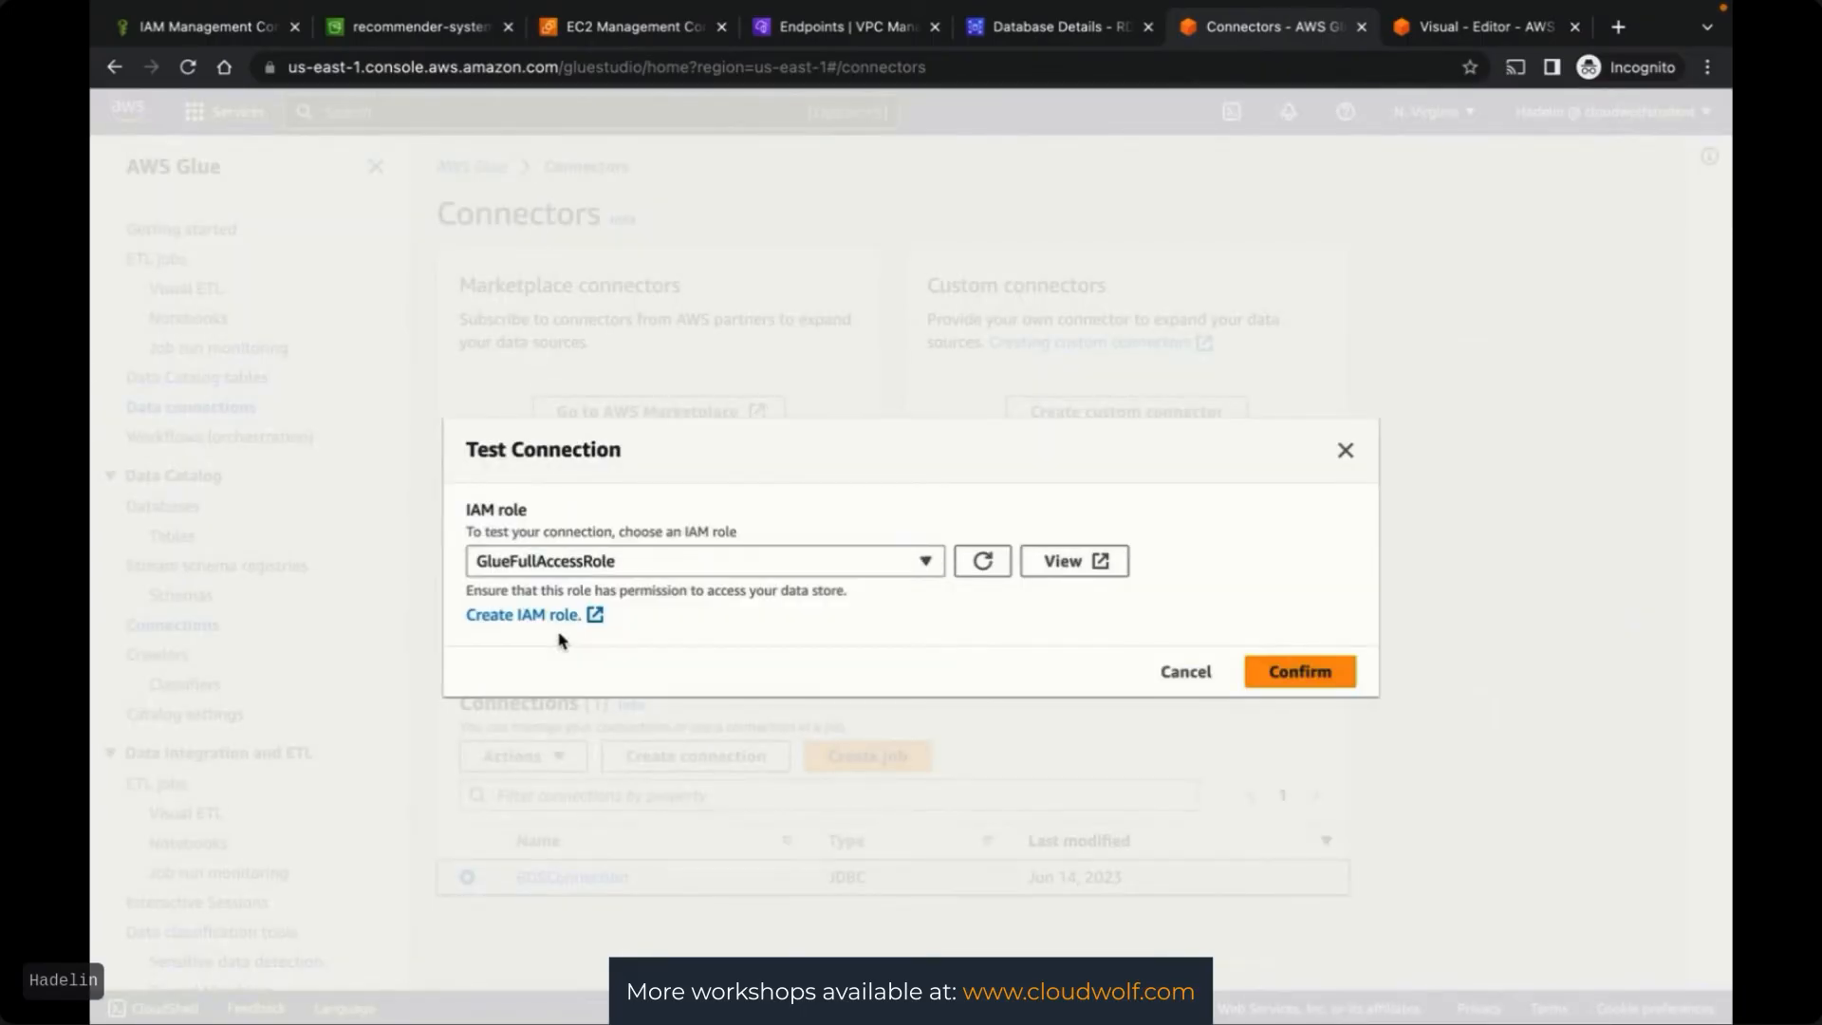
click(1307, 676)
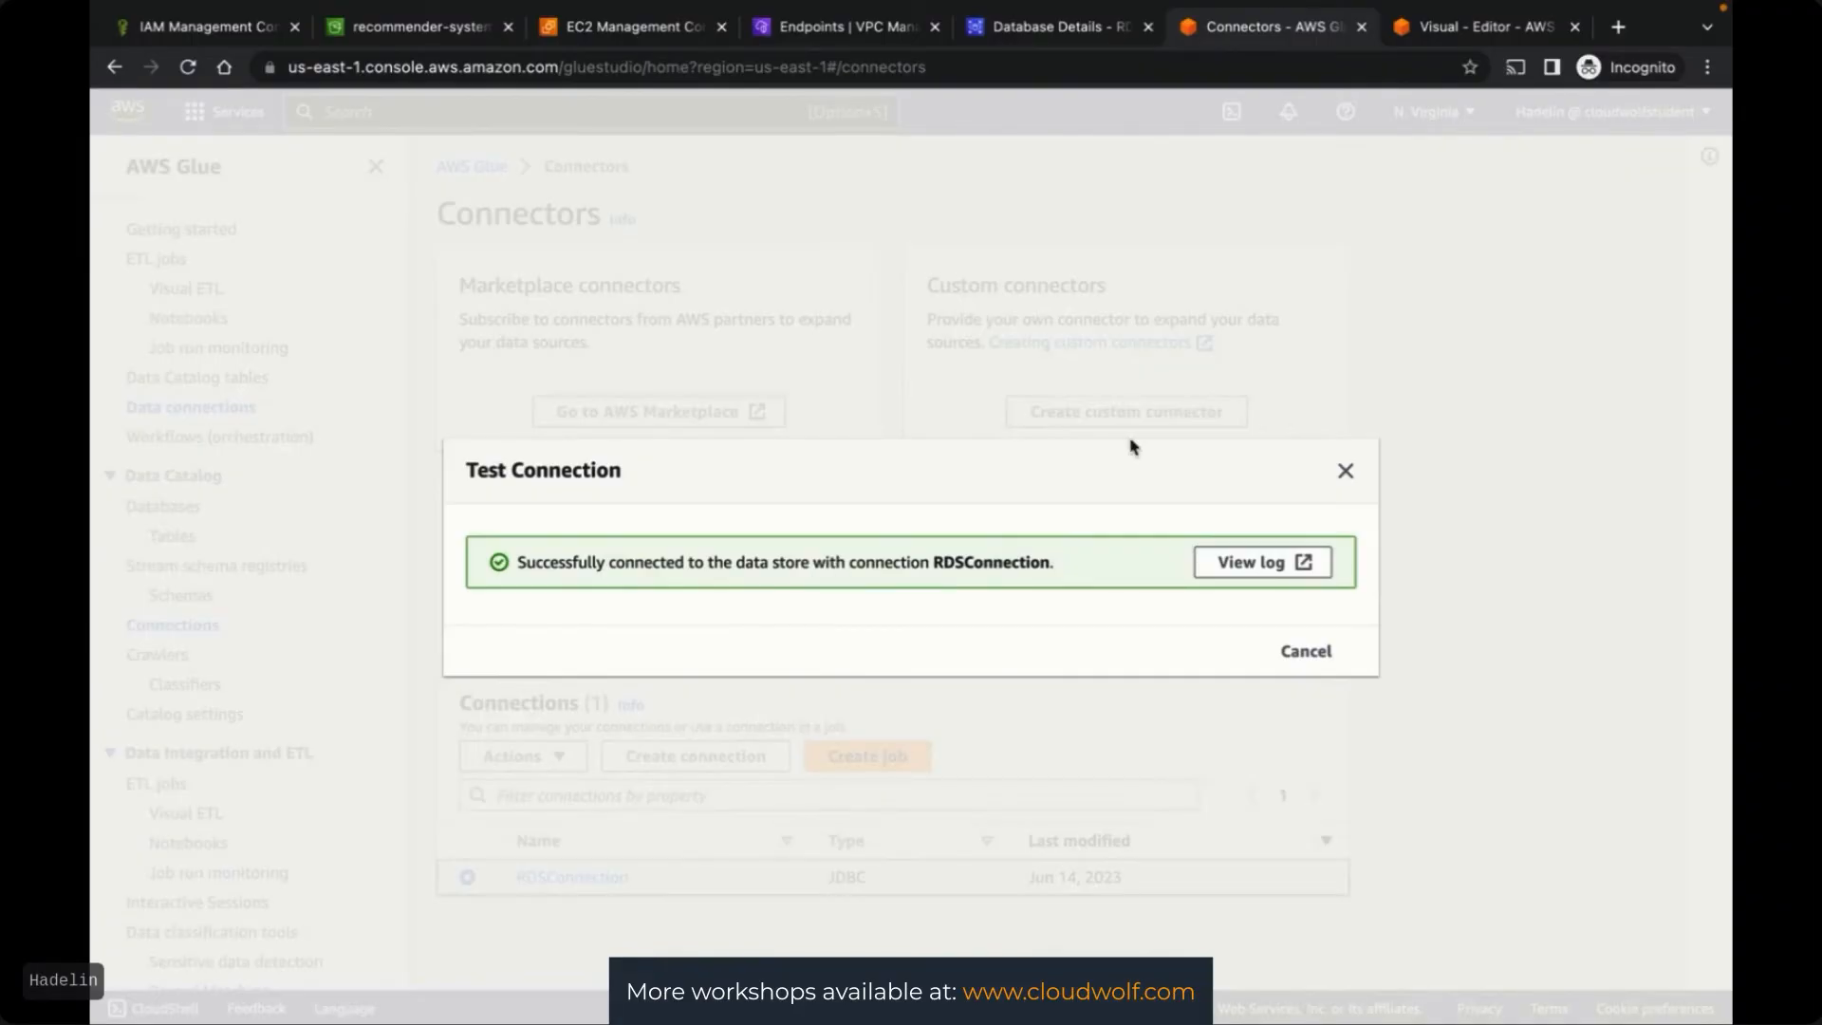
click(1344, 469)
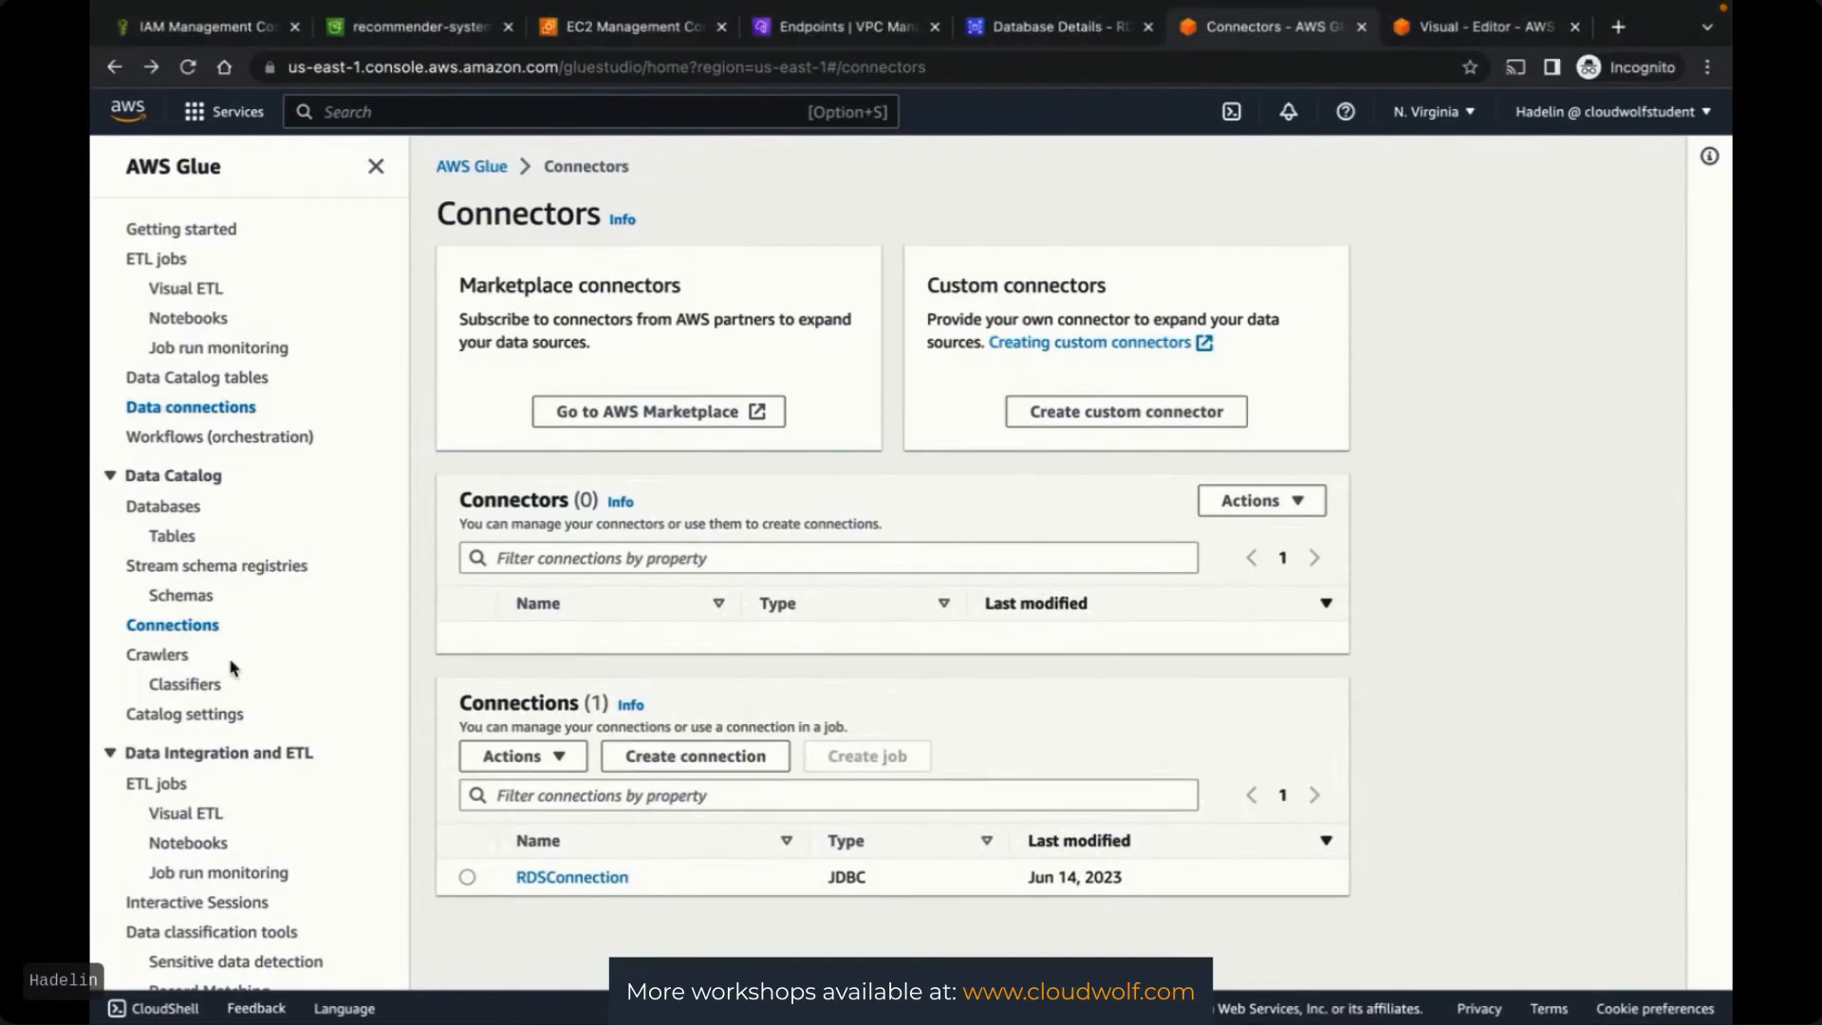
Start a crawler named customer-features-crawler from the customer-features-glue-database page
click(157, 657)
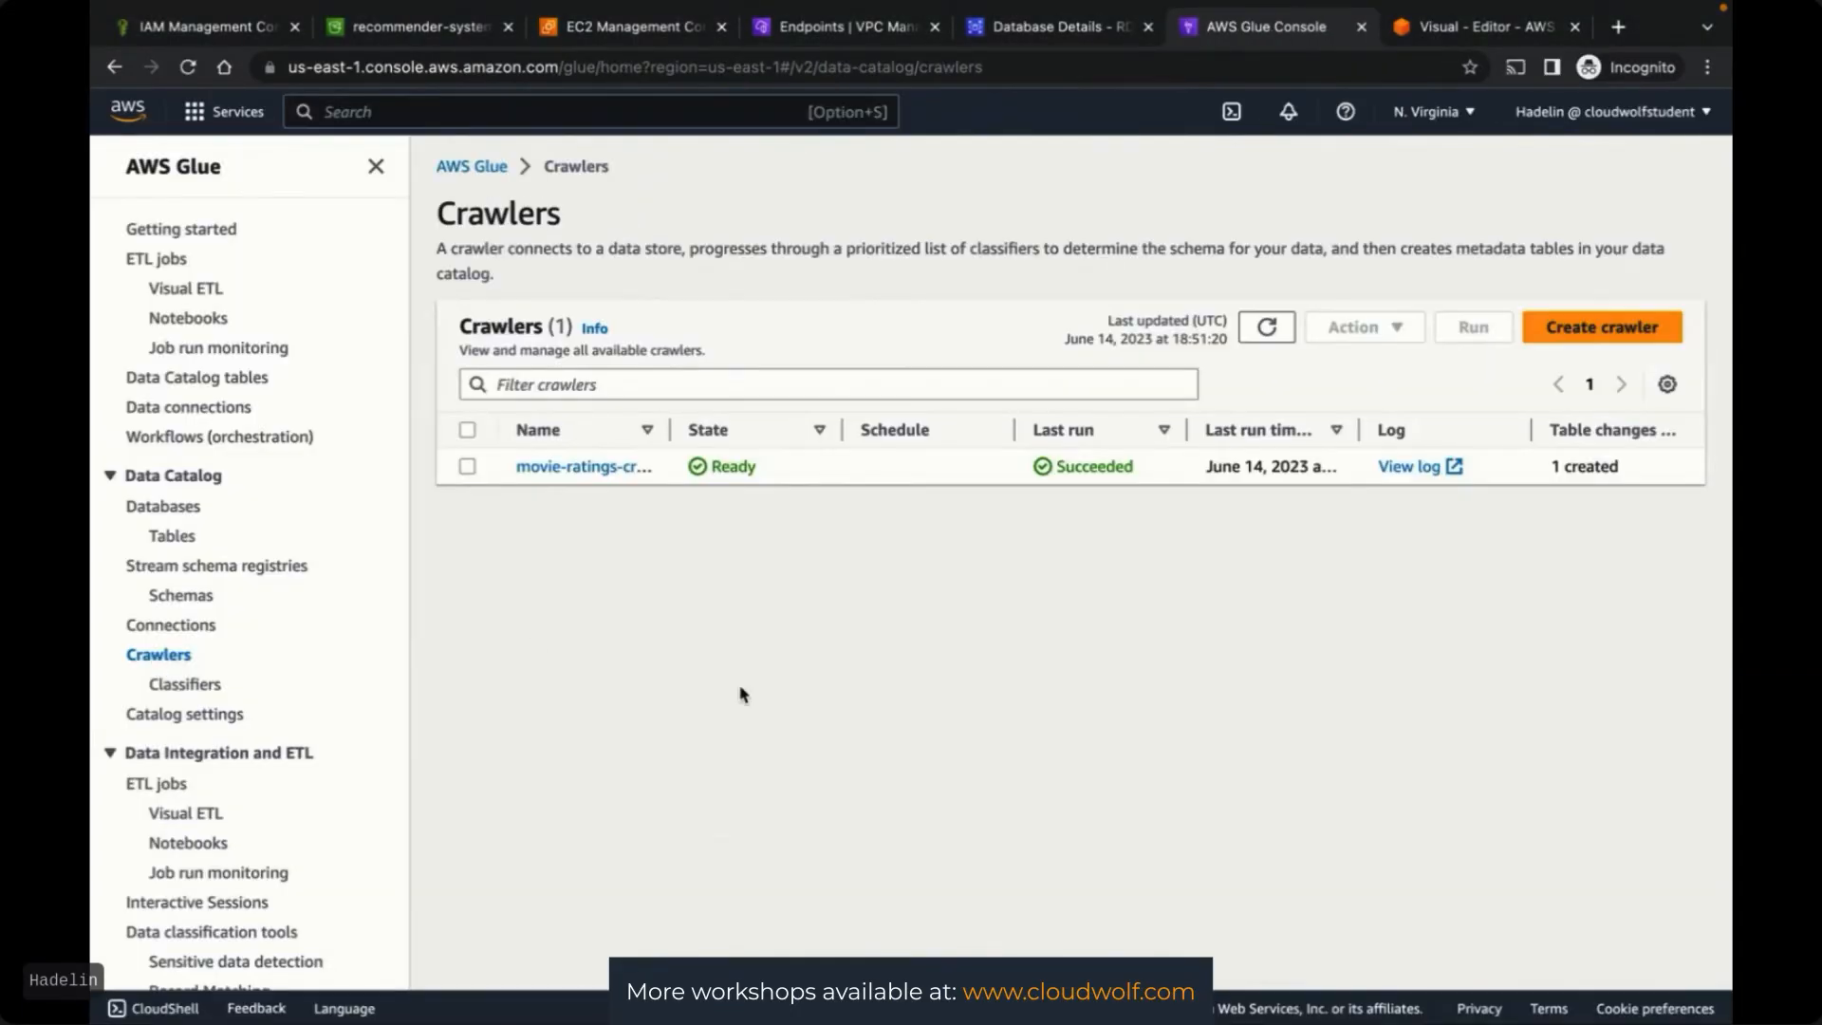
click(171, 511)
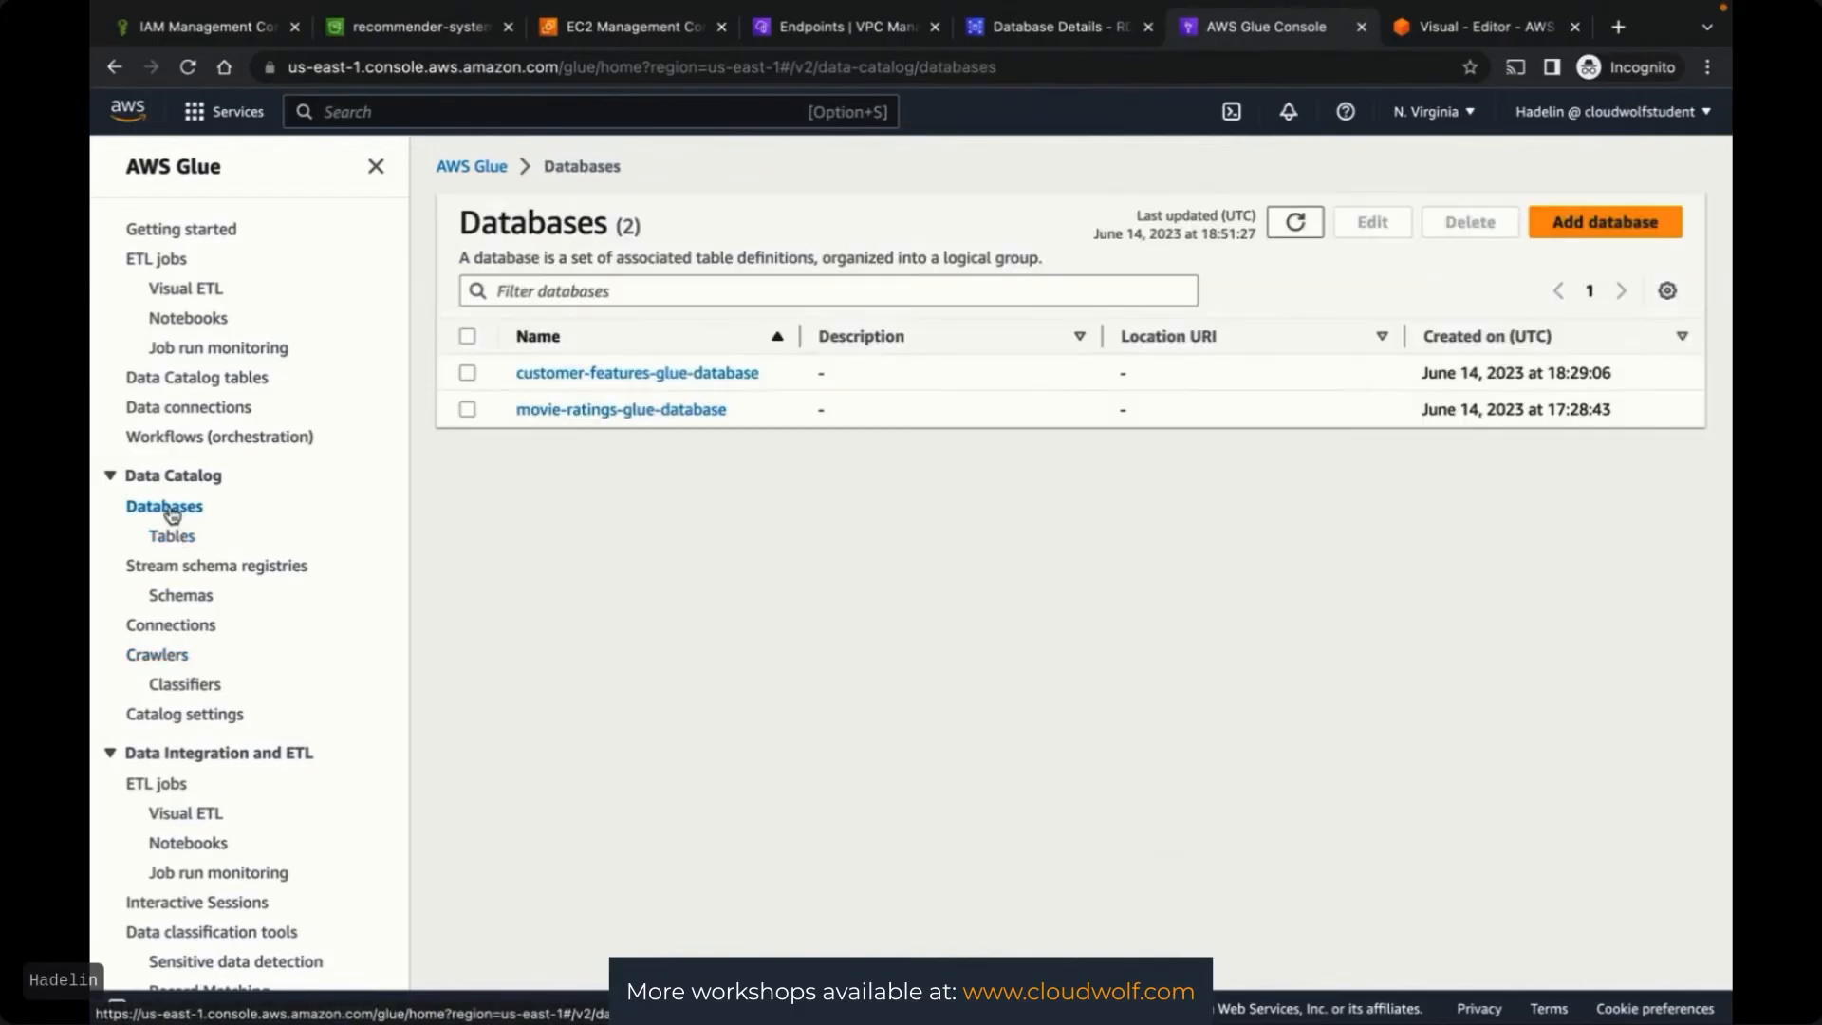
click(567, 373)
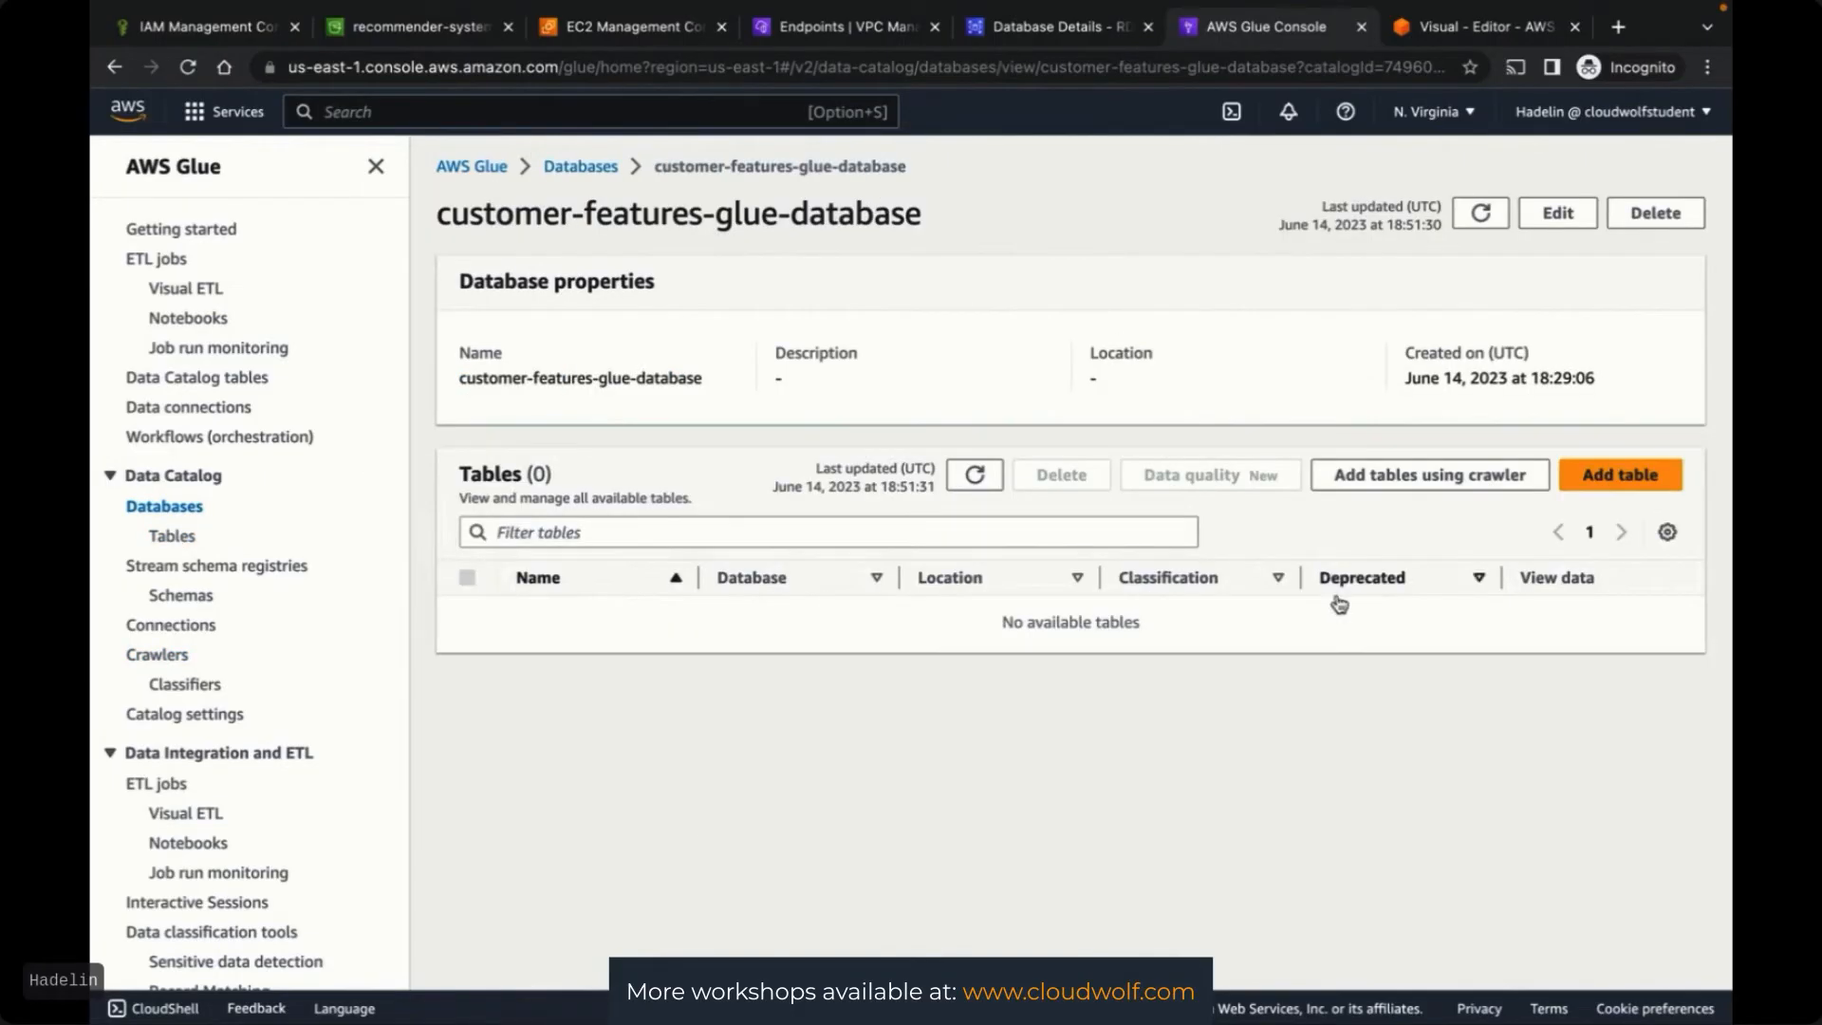
click(1425, 486)
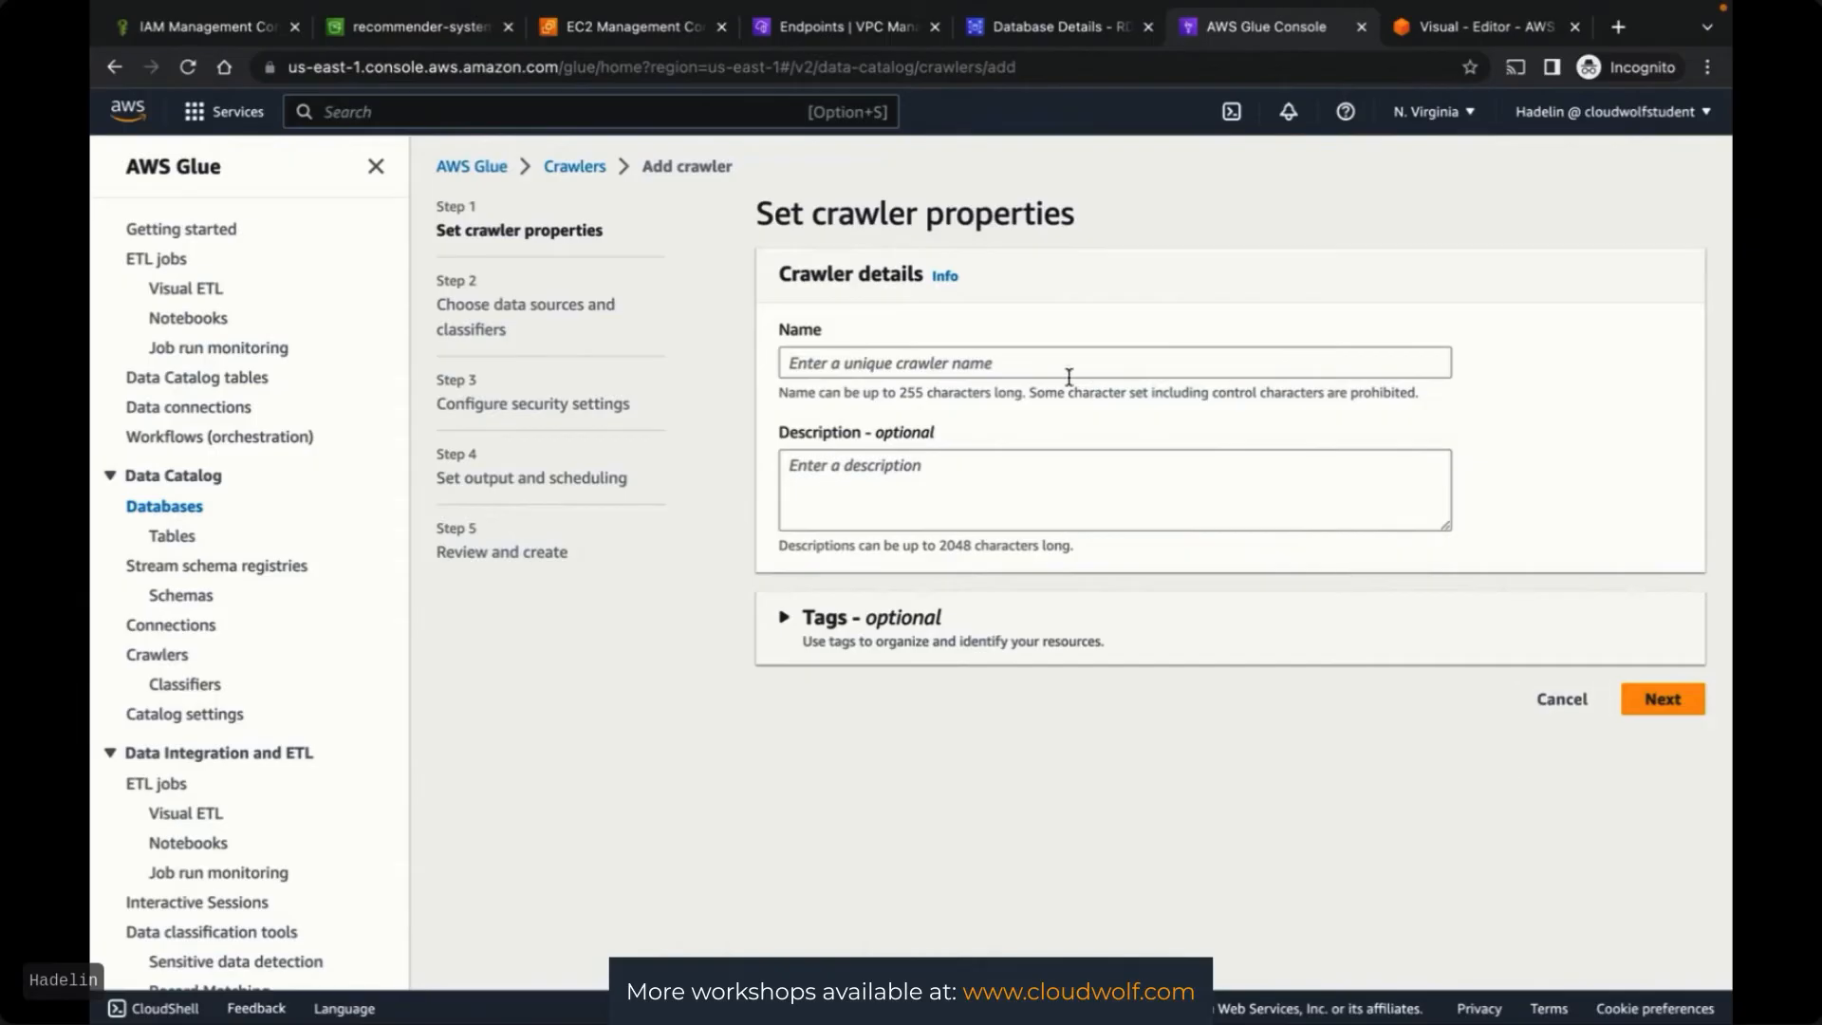
click(1030, 363)
text(customer-feat)
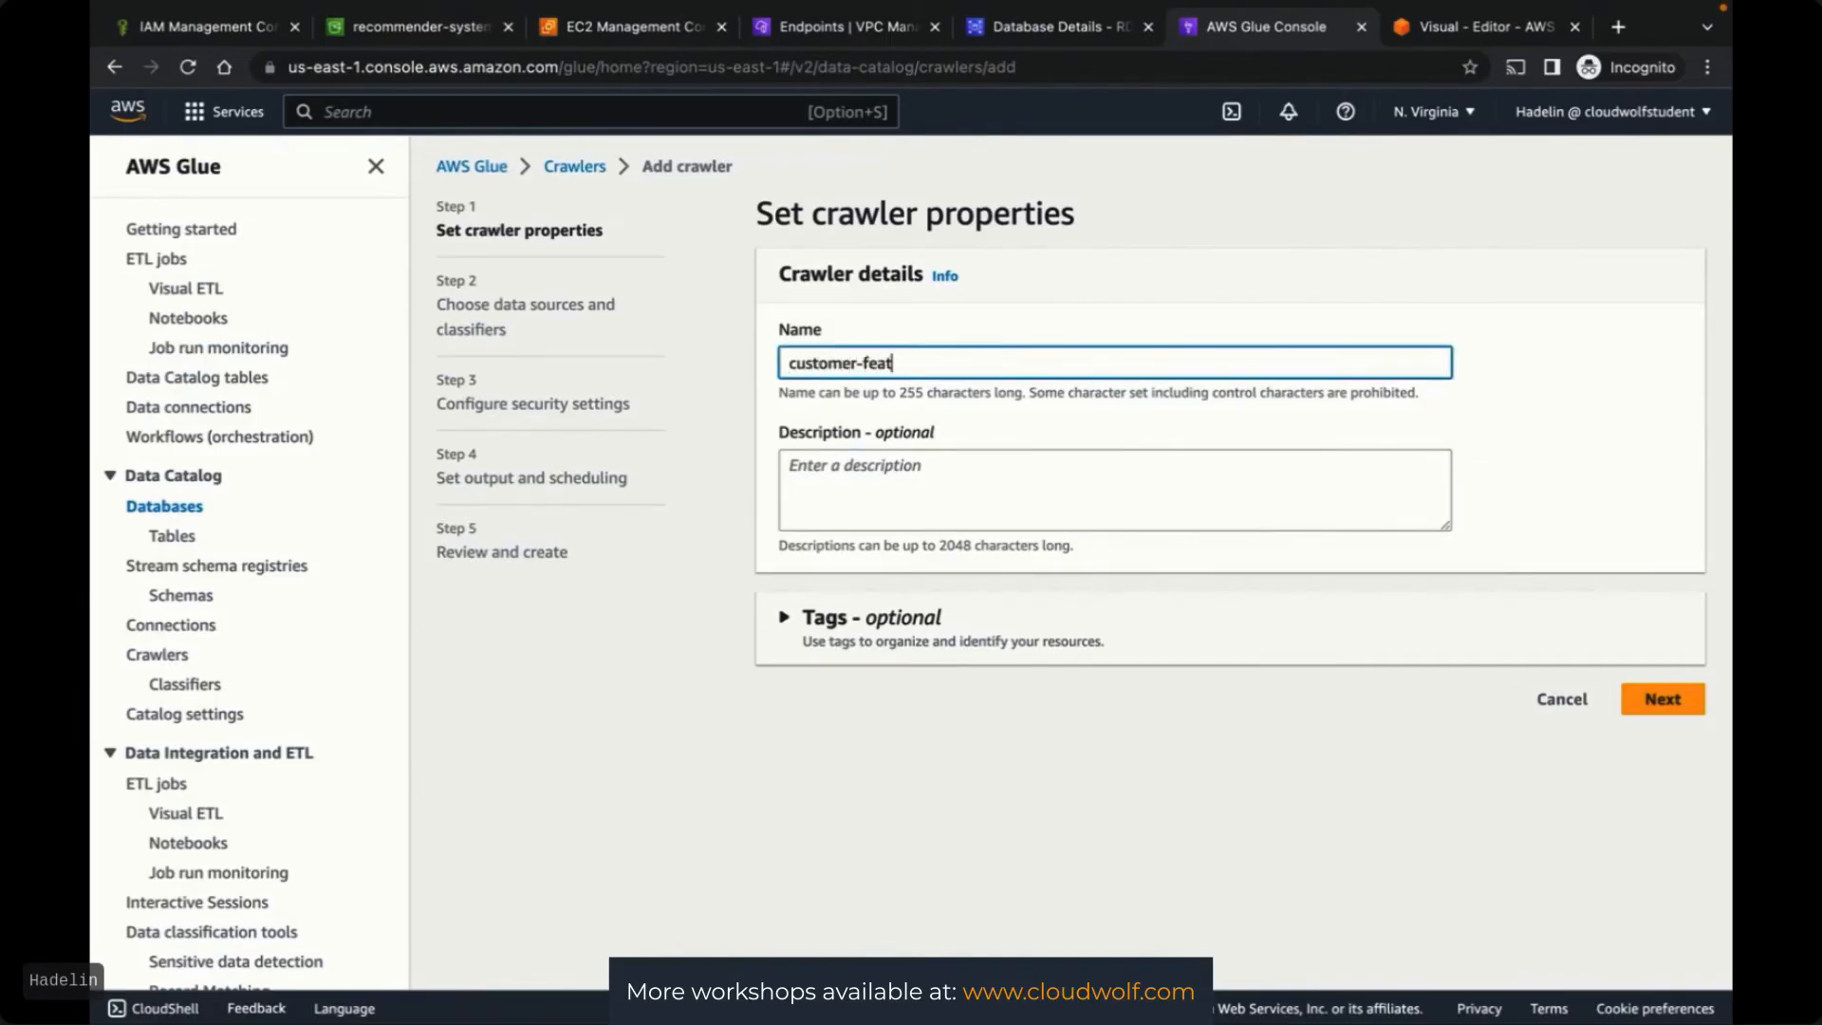
text(ures-crawler)
click(1557, 396)
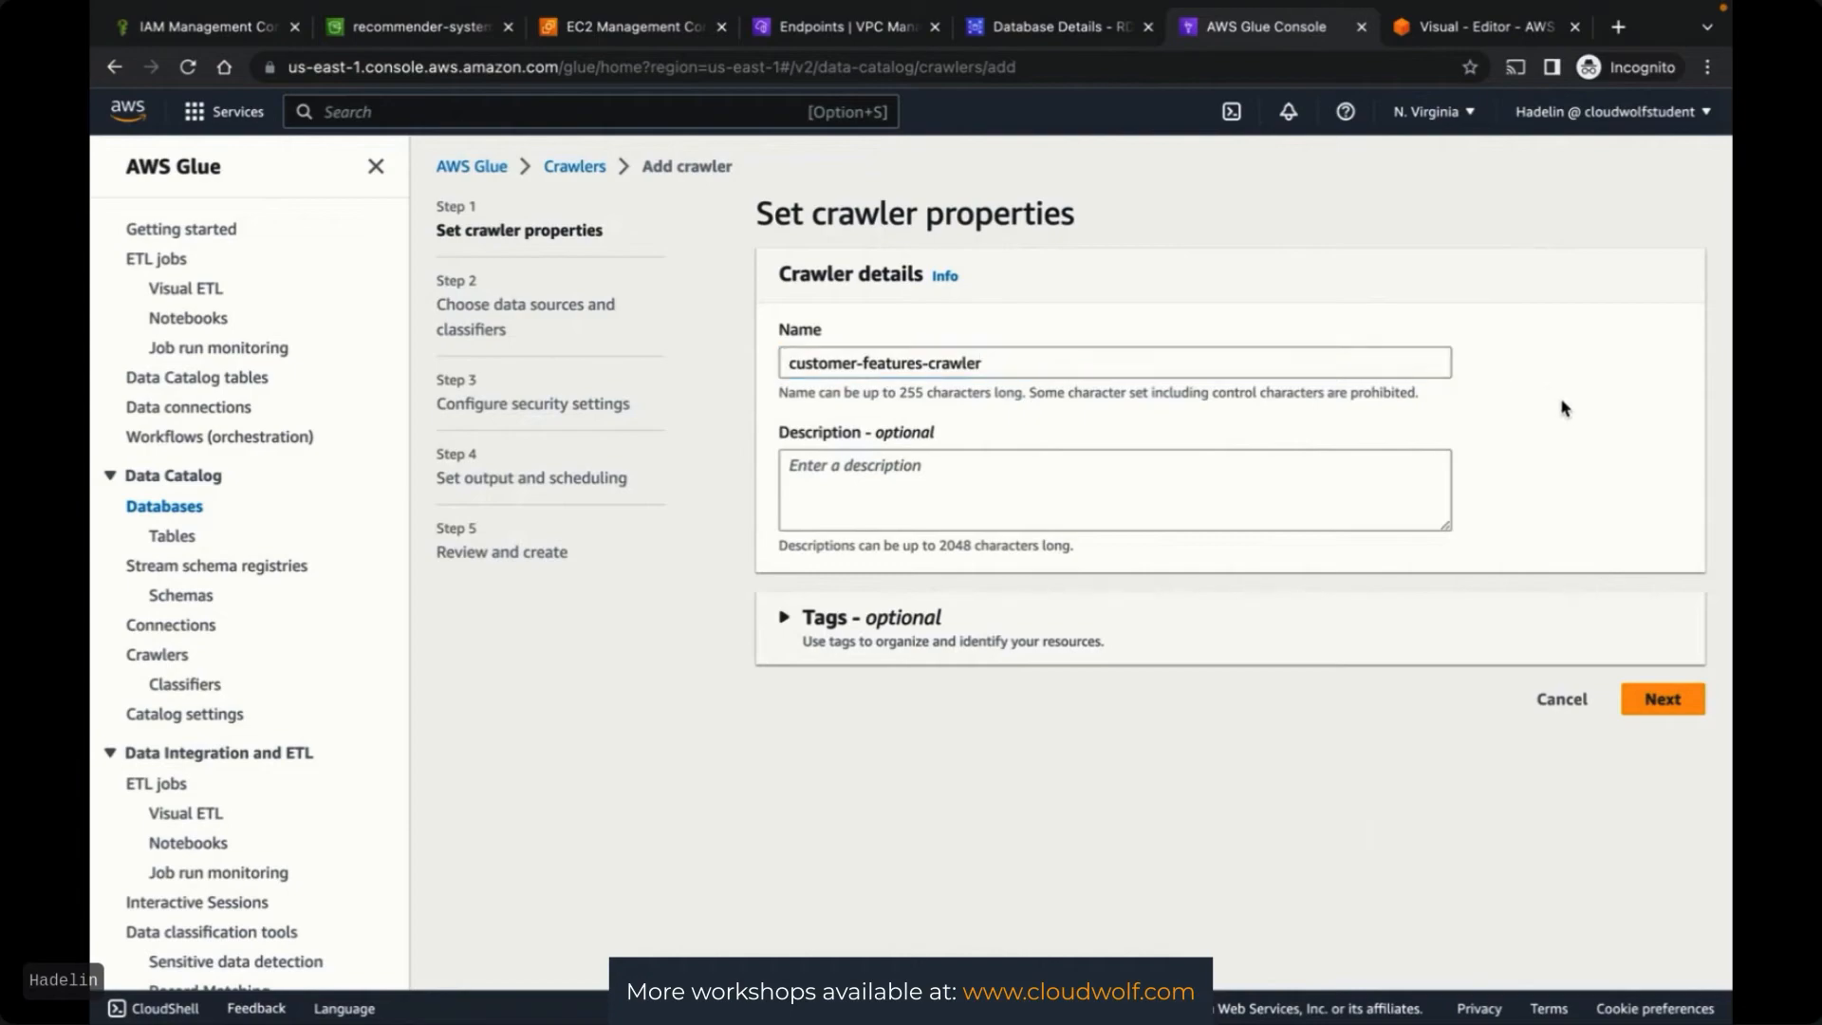
click(1651, 708)
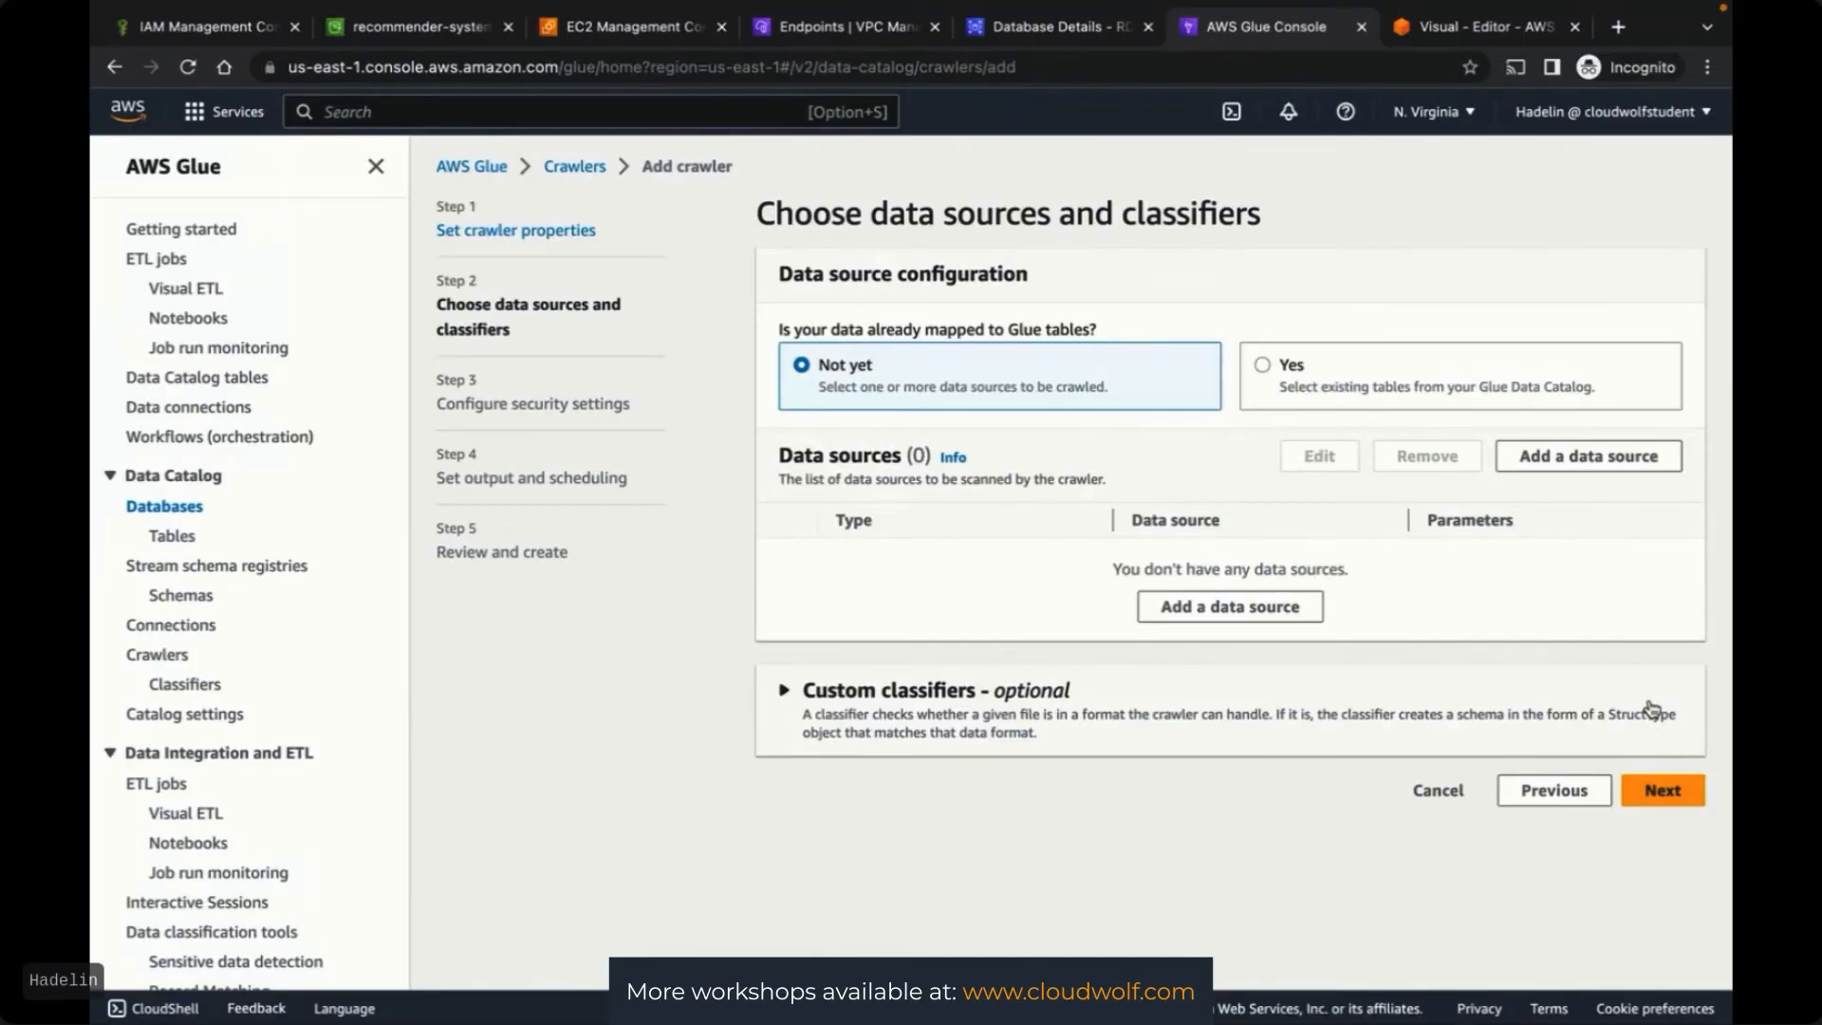
Add a data source to the crawler with JDBC as its type
click(1230, 612)
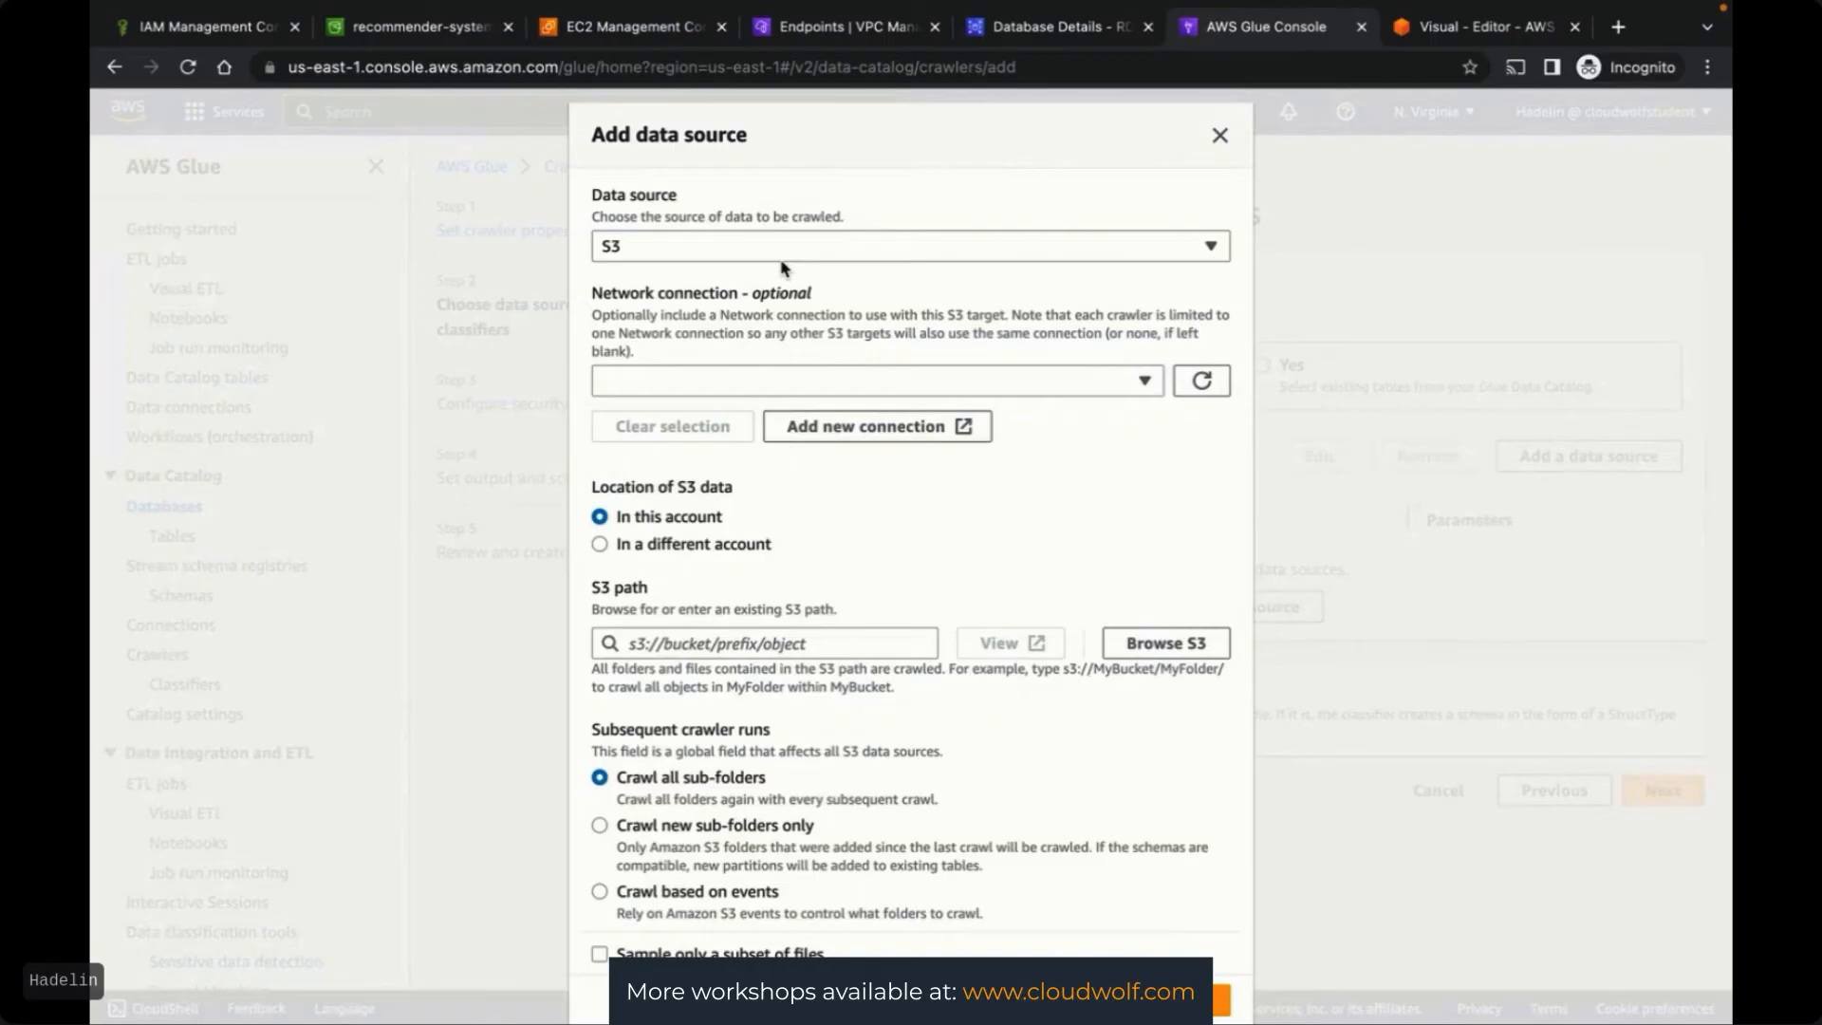
click(707, 247)
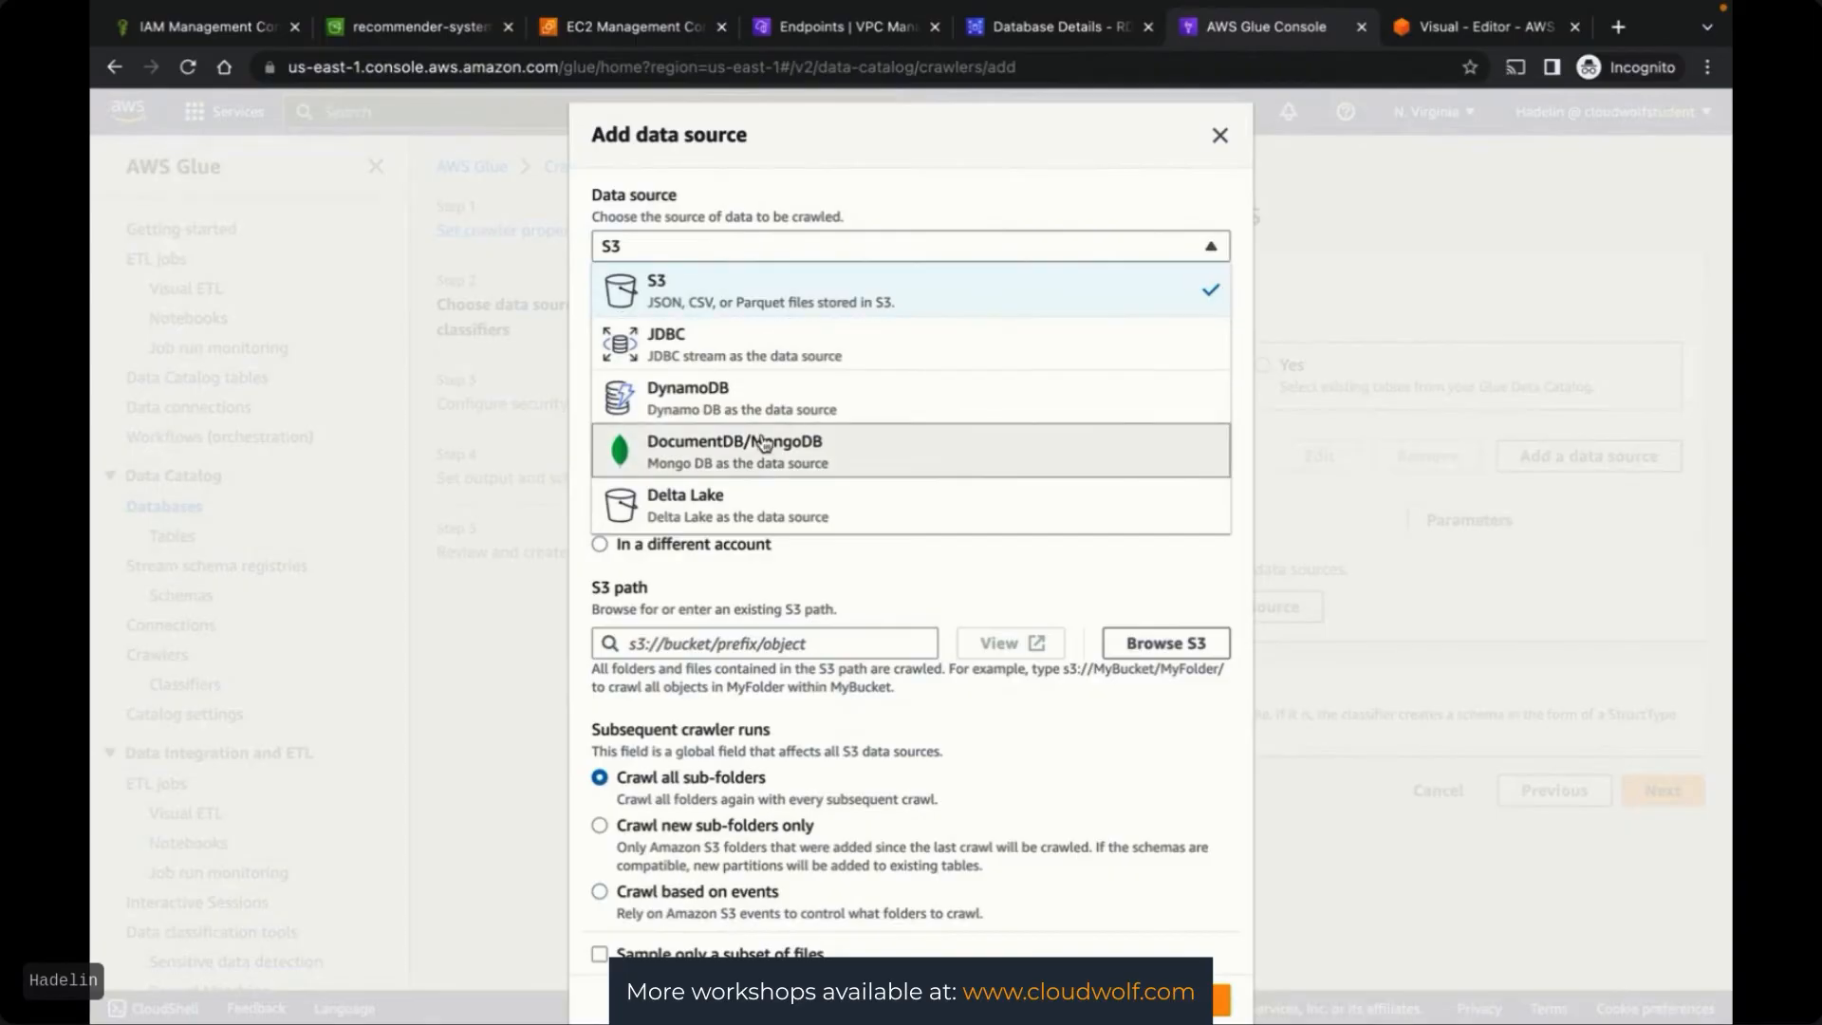
scroll(761, 446, down, 1)
scroll(757, 380, up, 1)
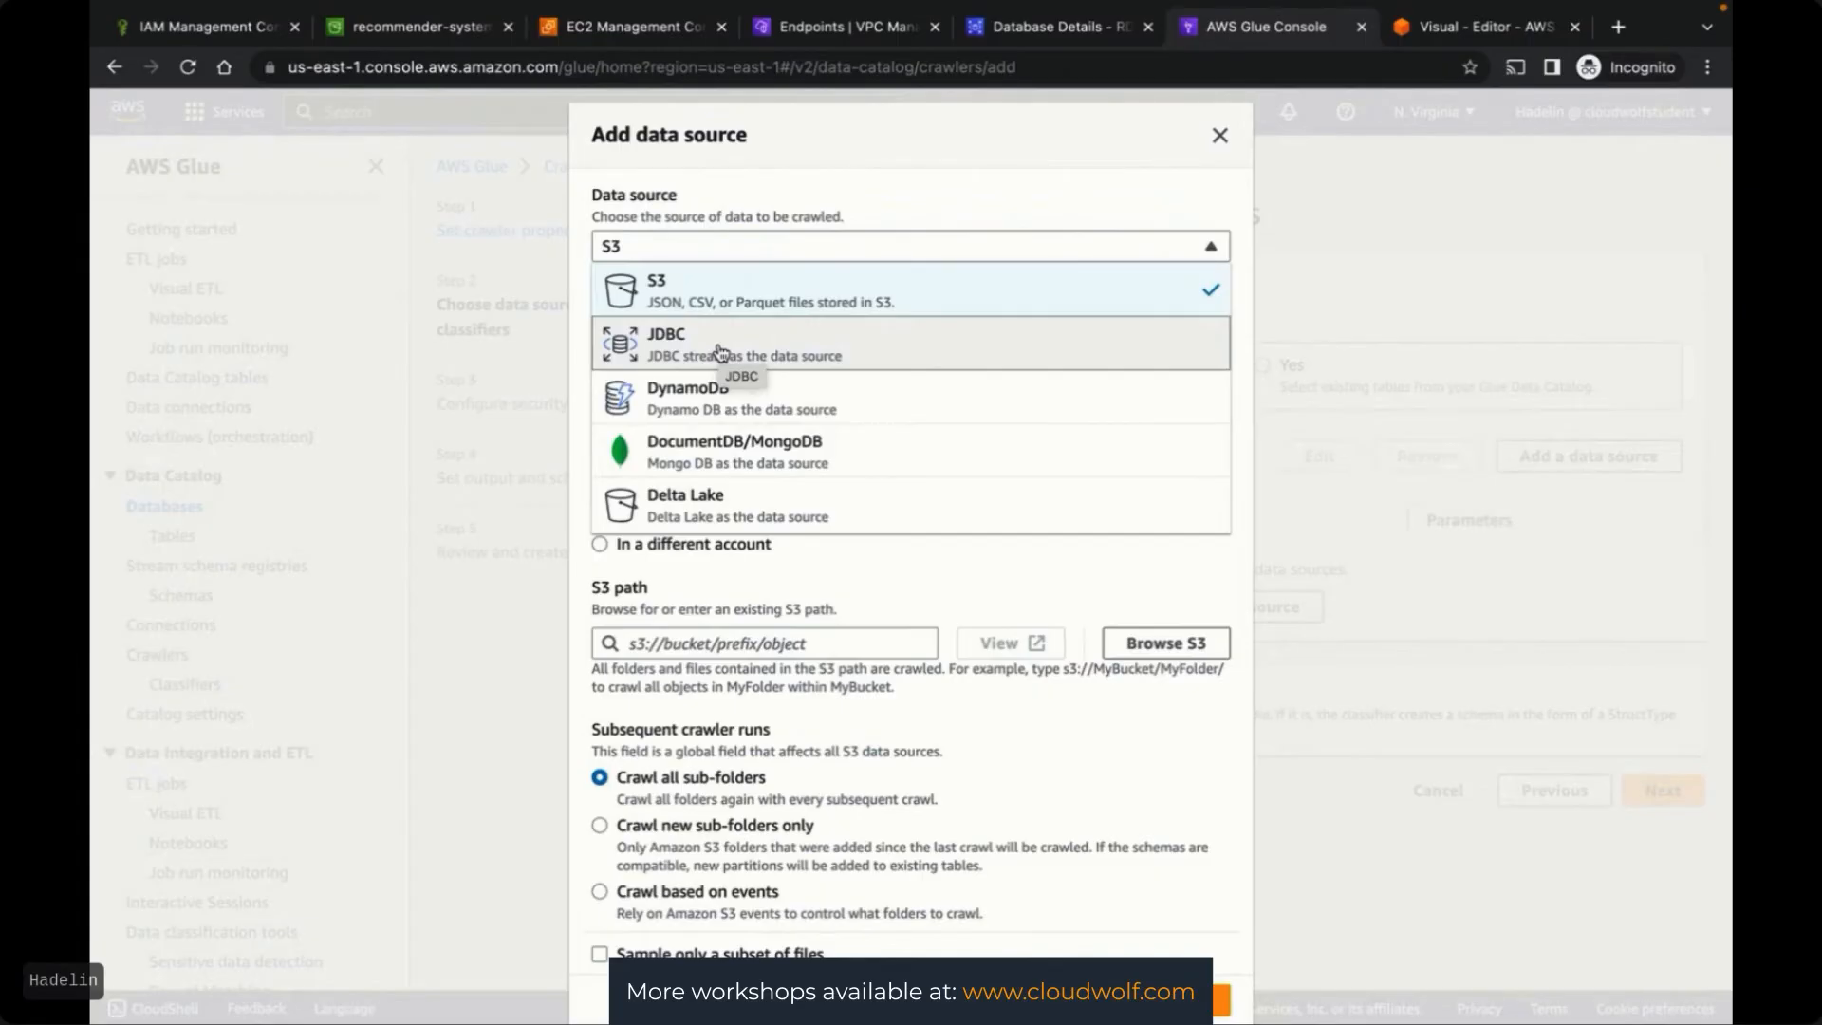
click(860, 343)
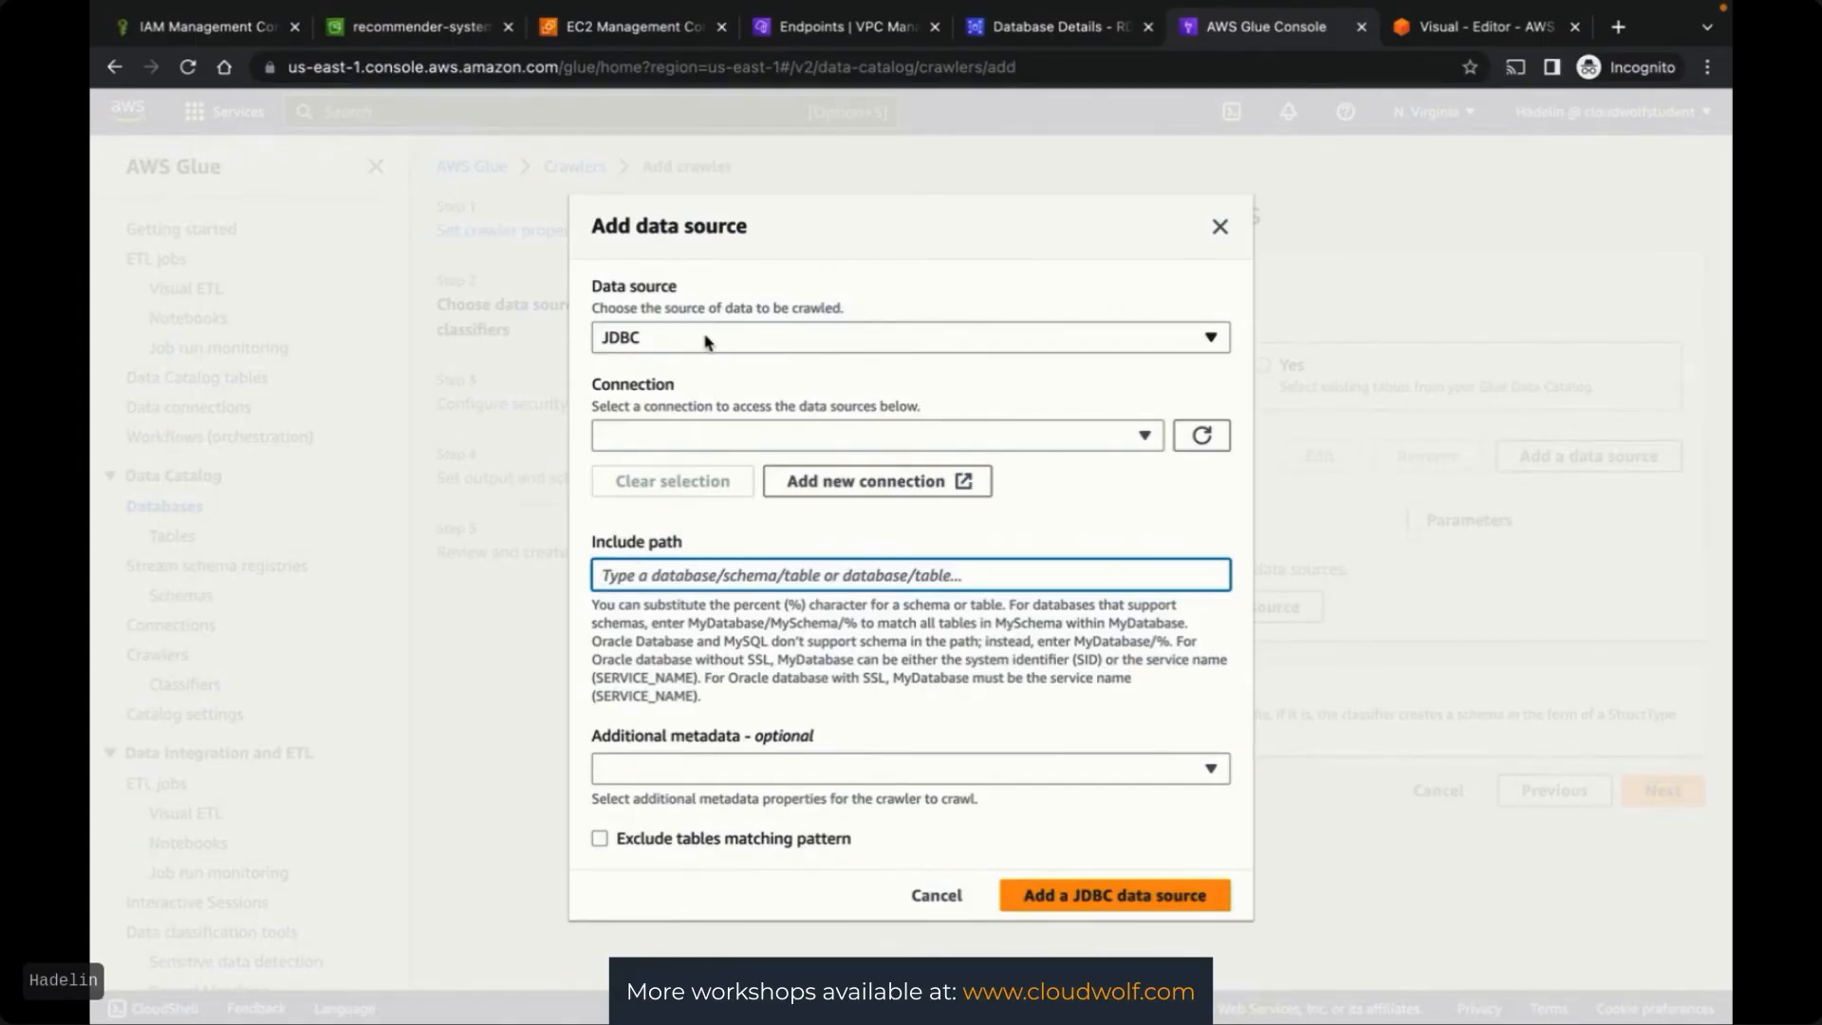
Use RDSConnection and paste the database name customerfeaturesdatabase from MySQL Workbench into Include path
click(724, 438)
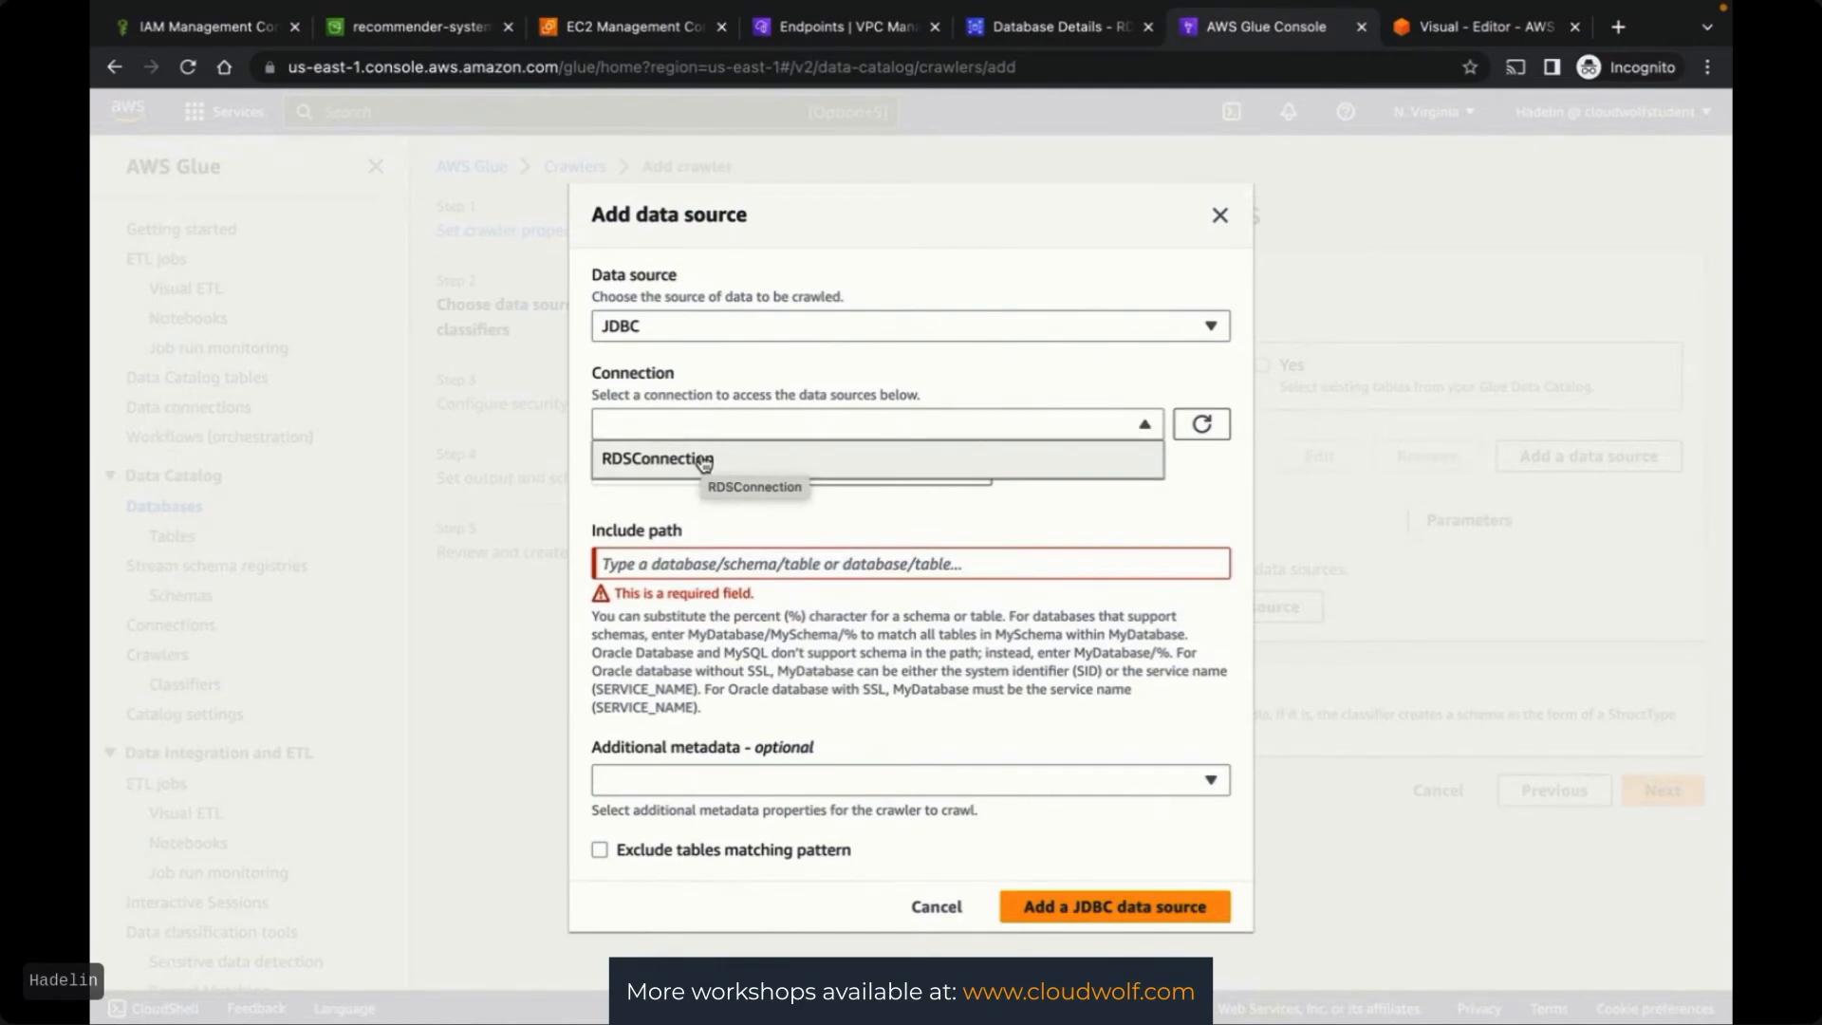
click(703, 461)
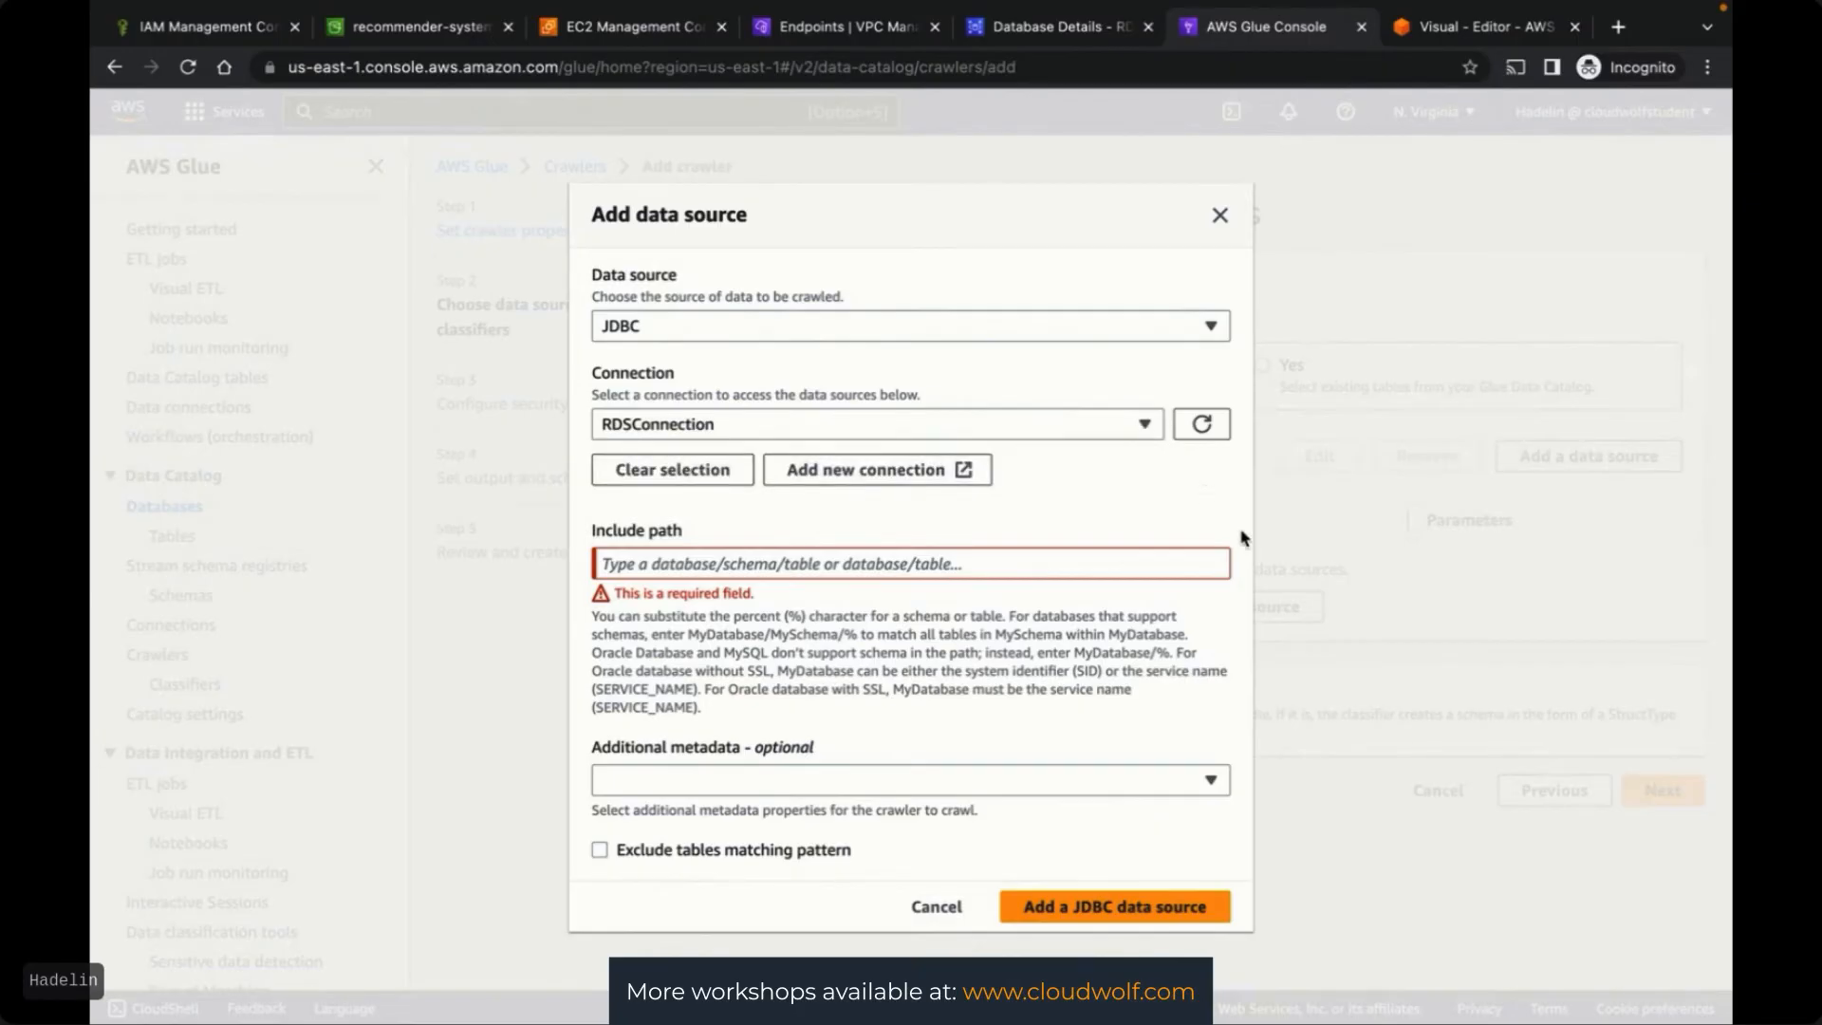
click(1003, 566)
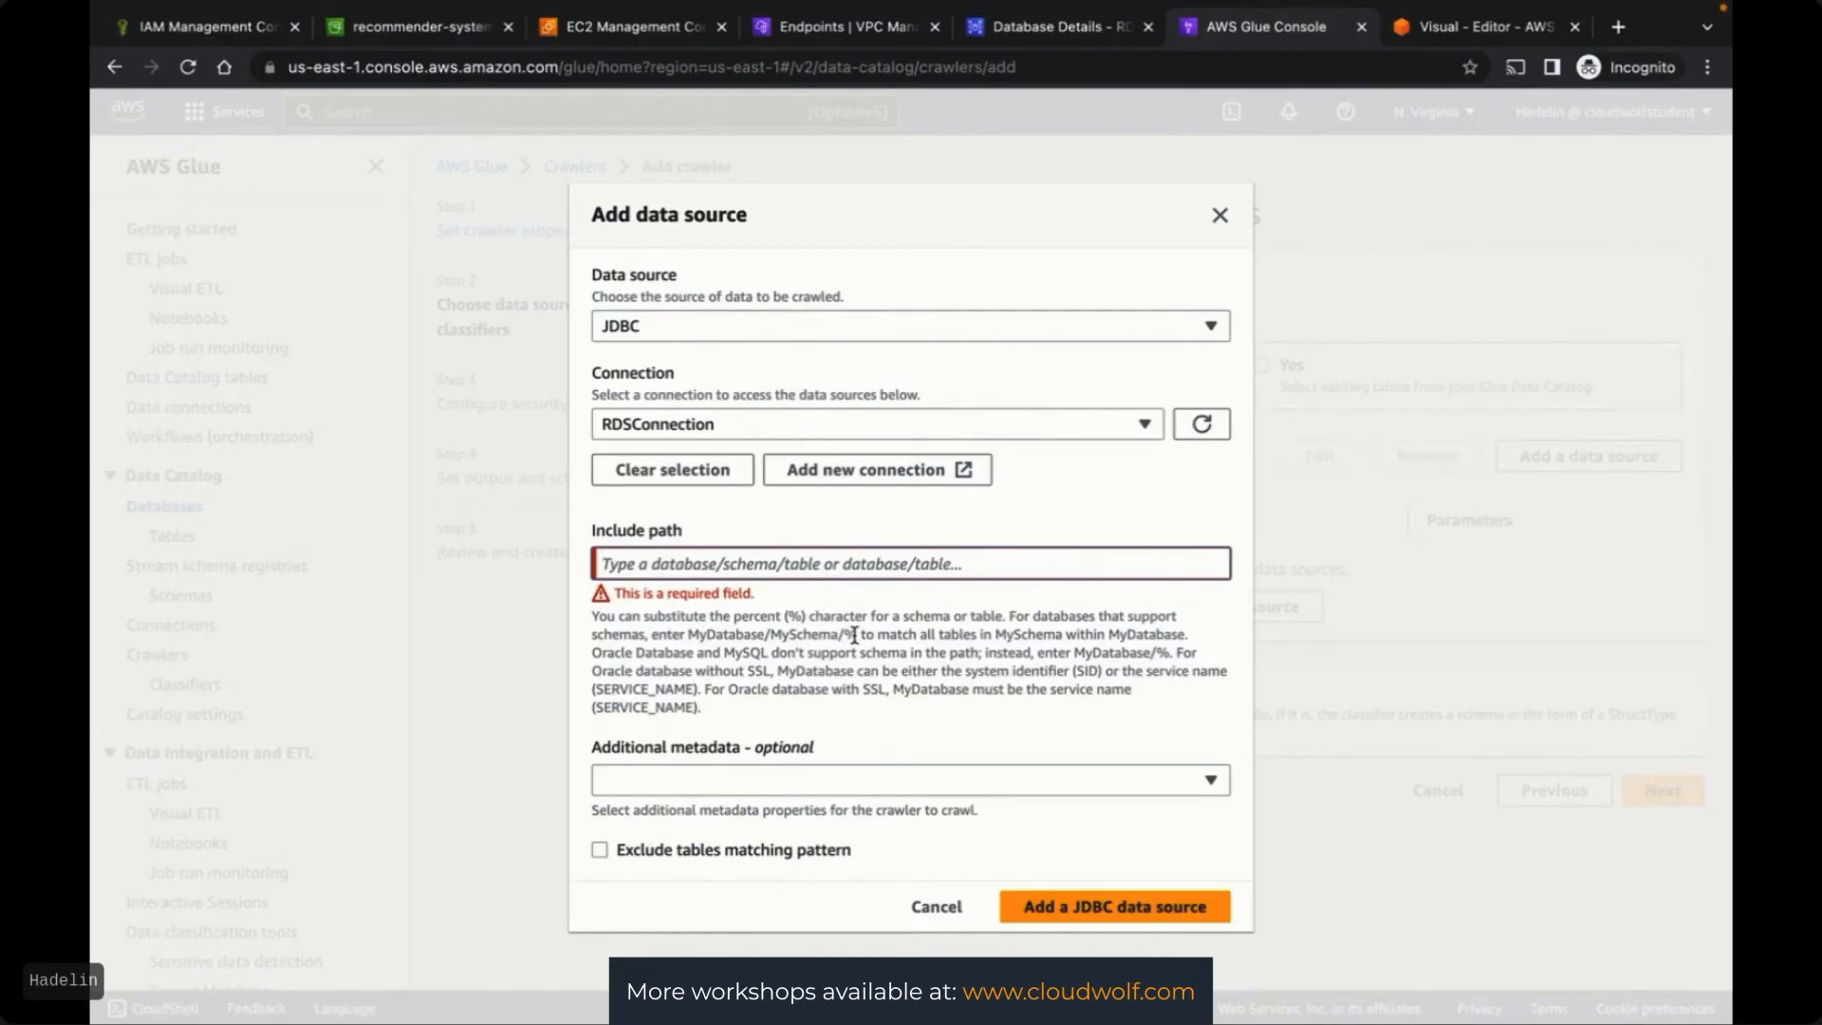
key(ctrl+Up)
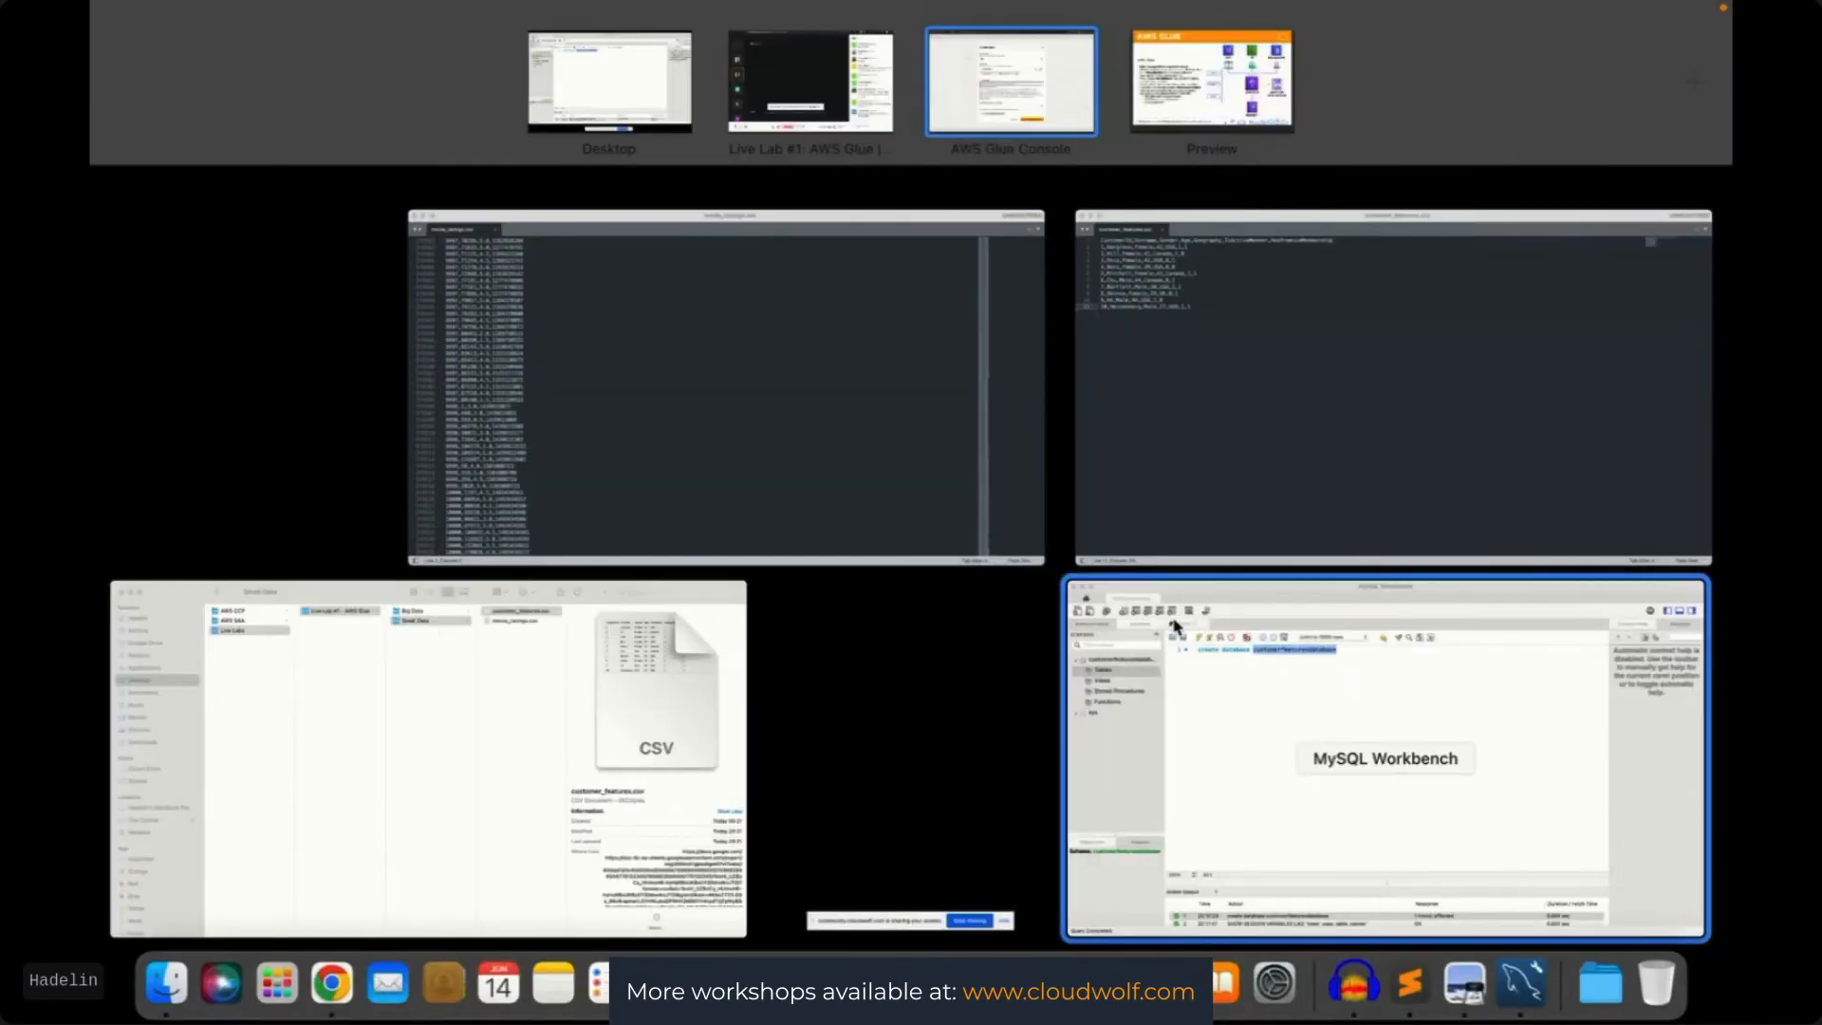
click(1347, 732)
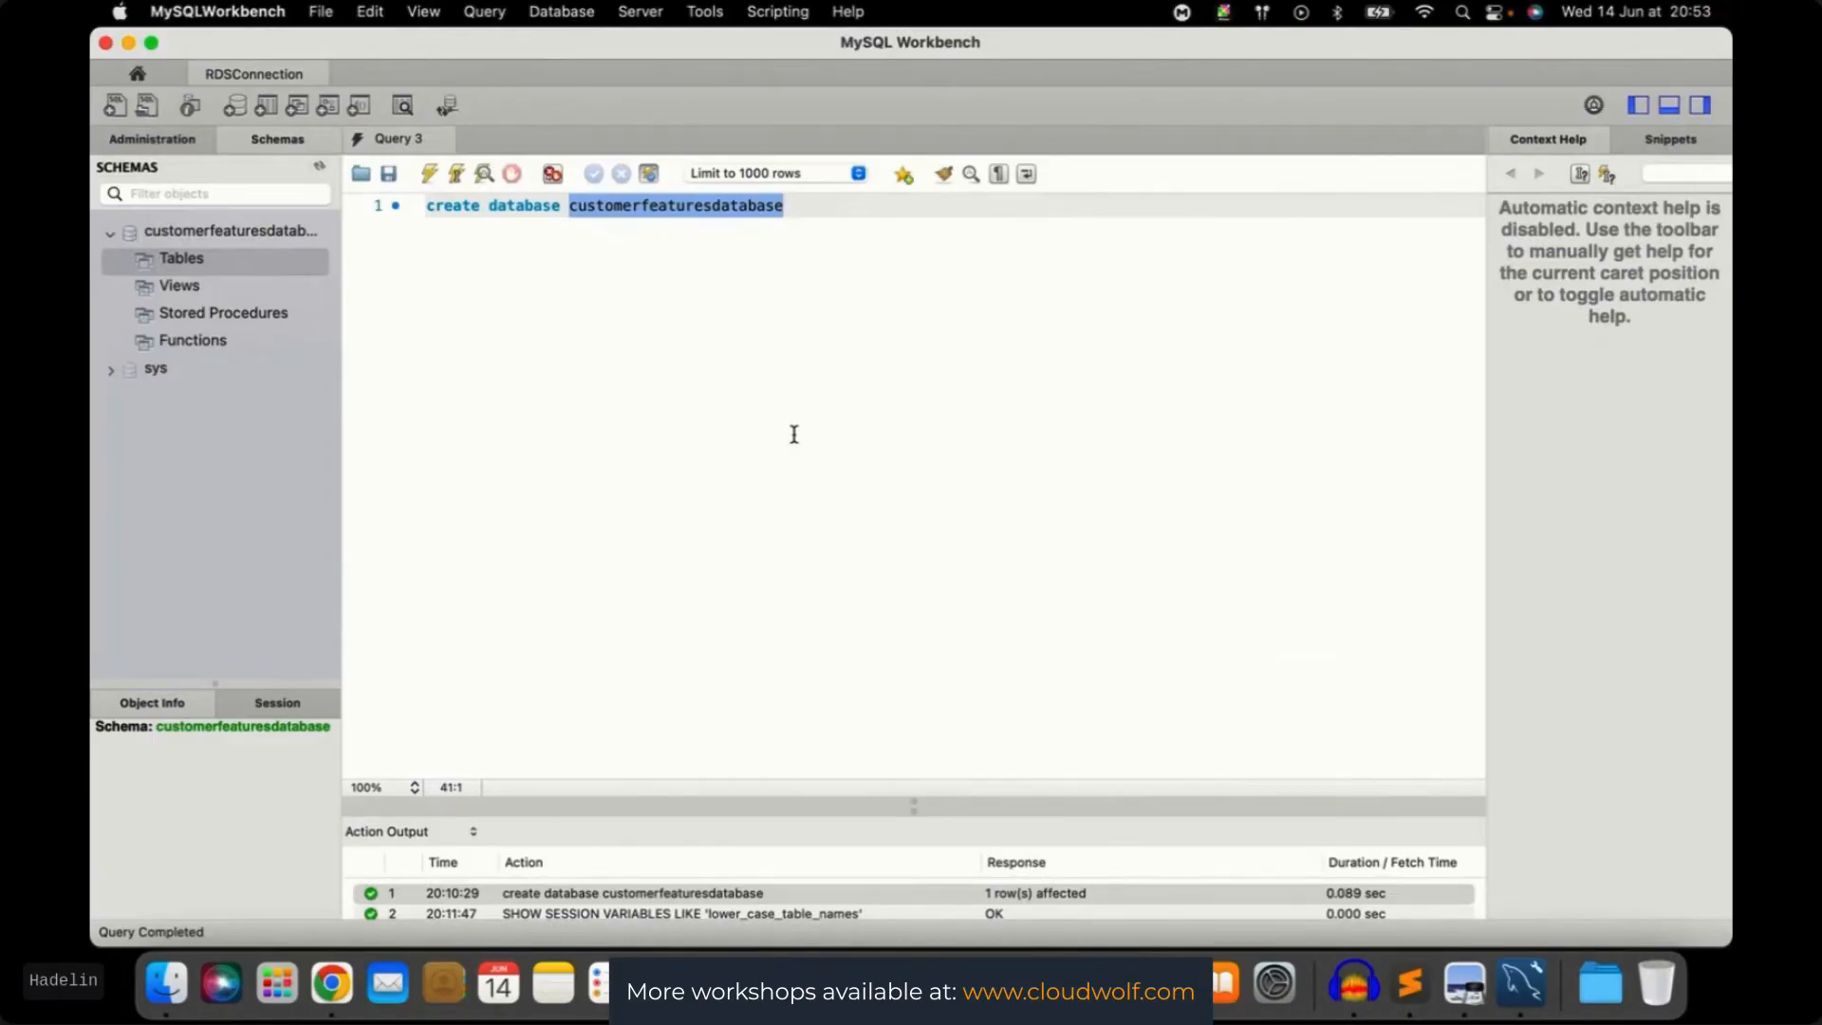
key(ctrl+Up)
click(1036, 80)
text(customerfeaturesdatabase)
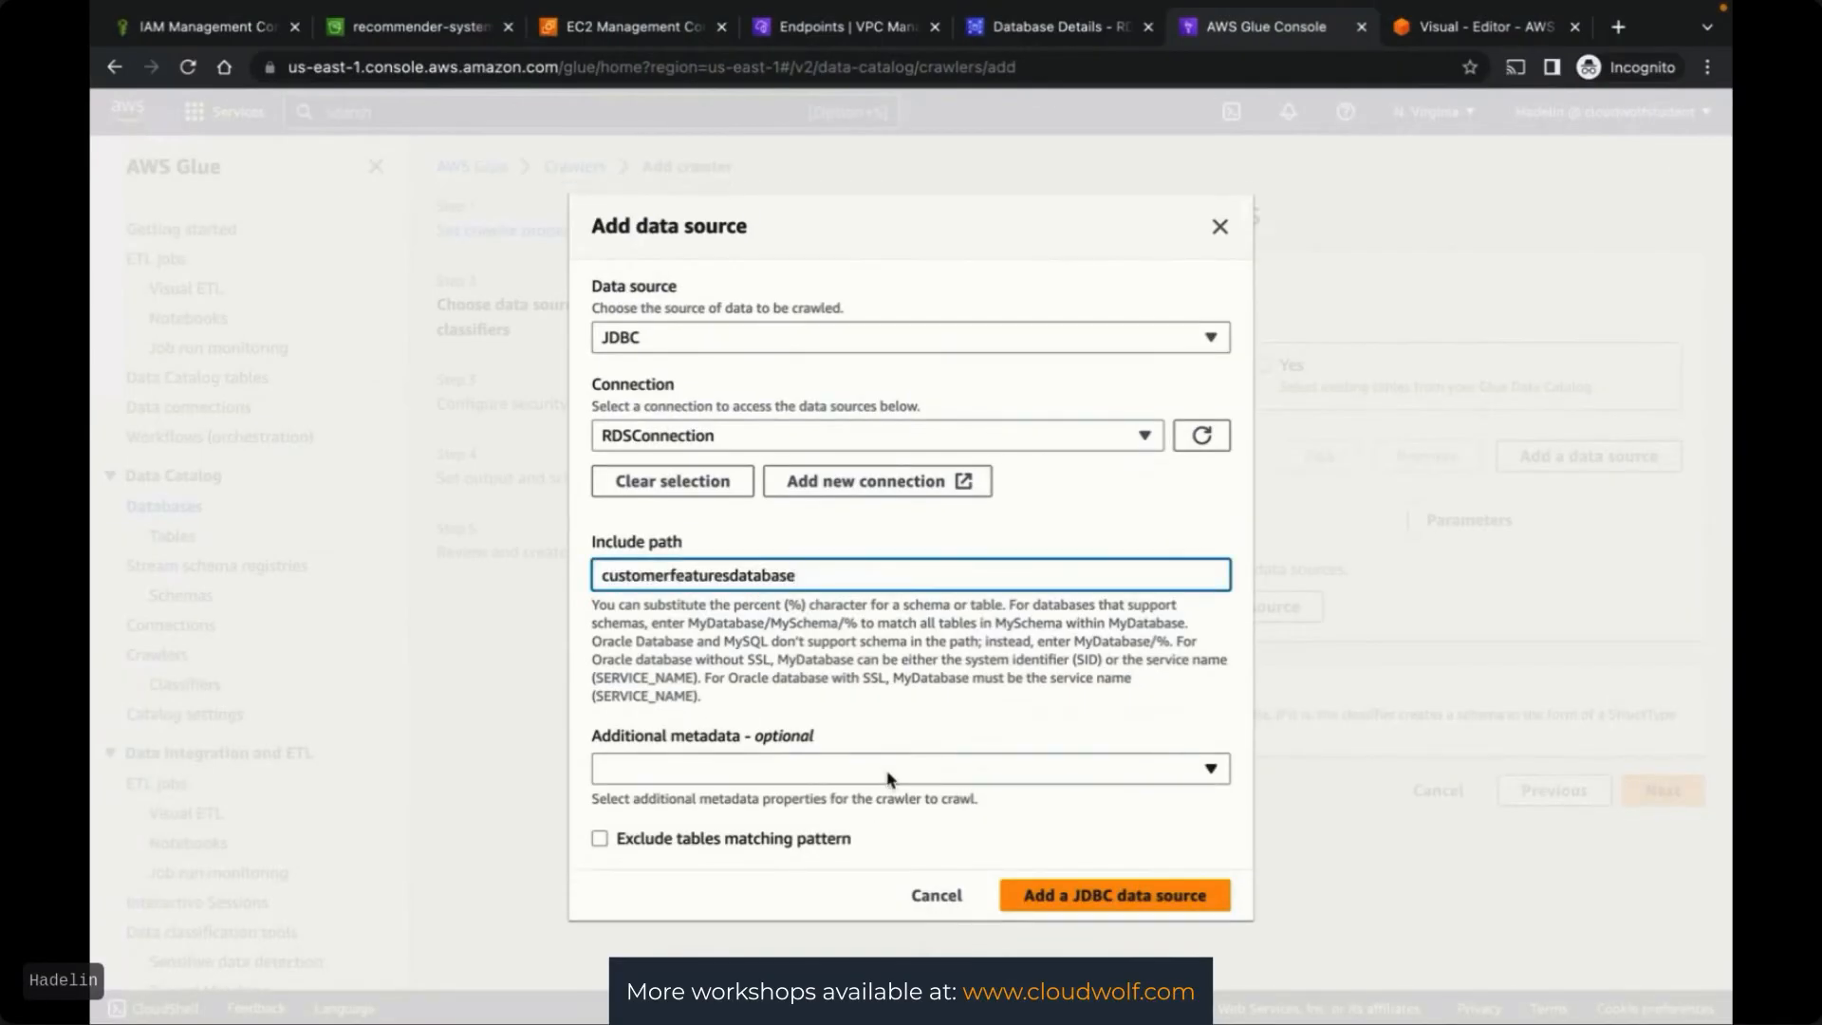
Add the JDBC data source with include path customerfeaturesdatabase/% and continue to security settings
text(/%)
click(1148, 698)
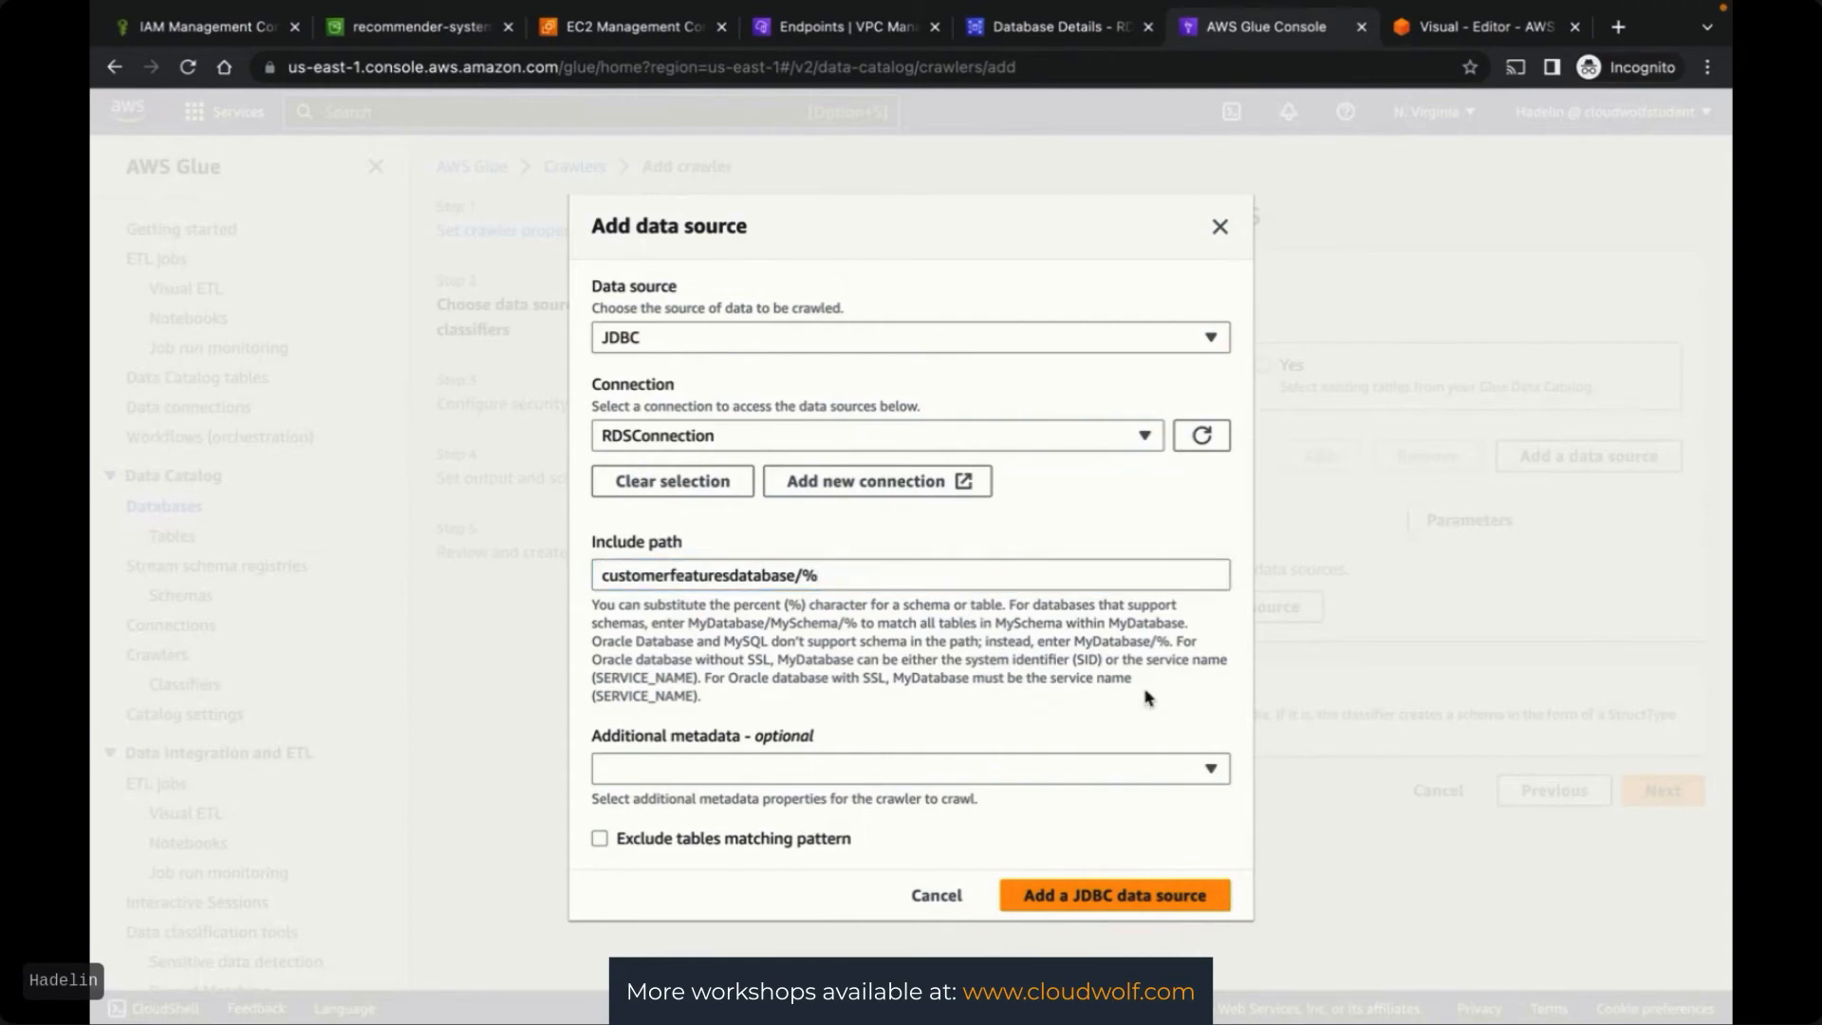
click(1126, 906)
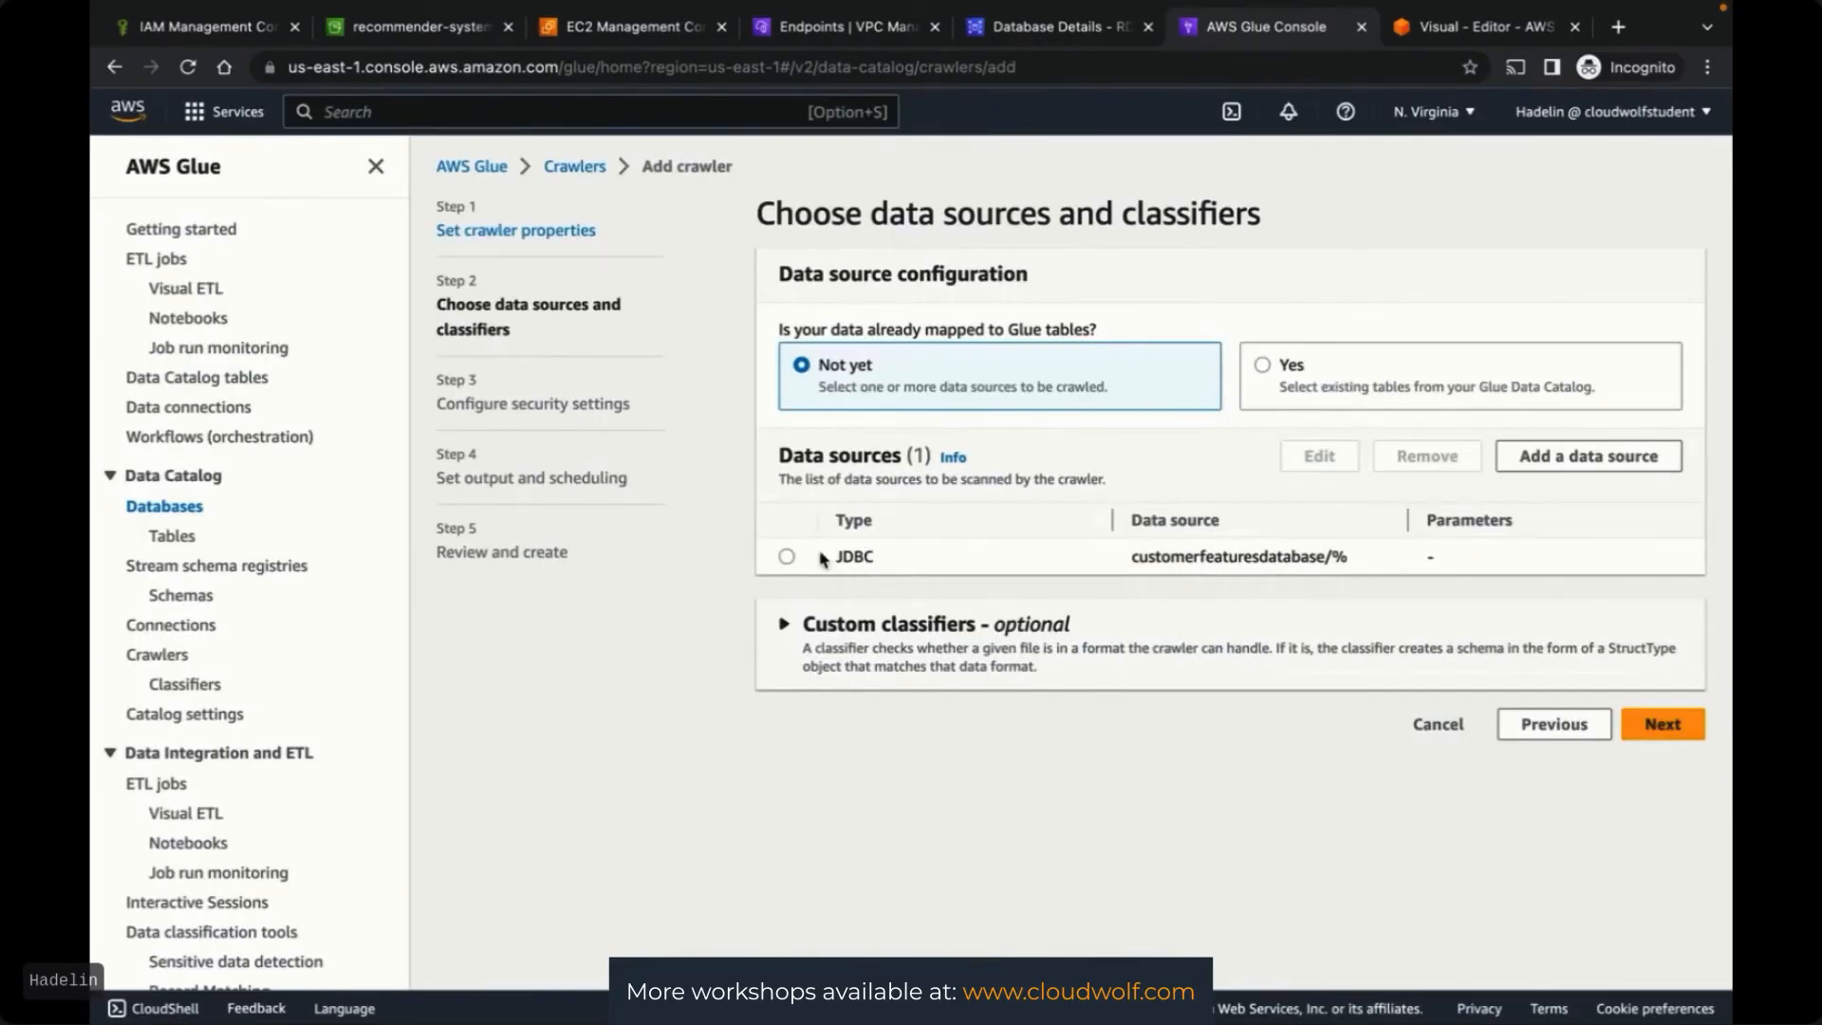
click(786, 558)
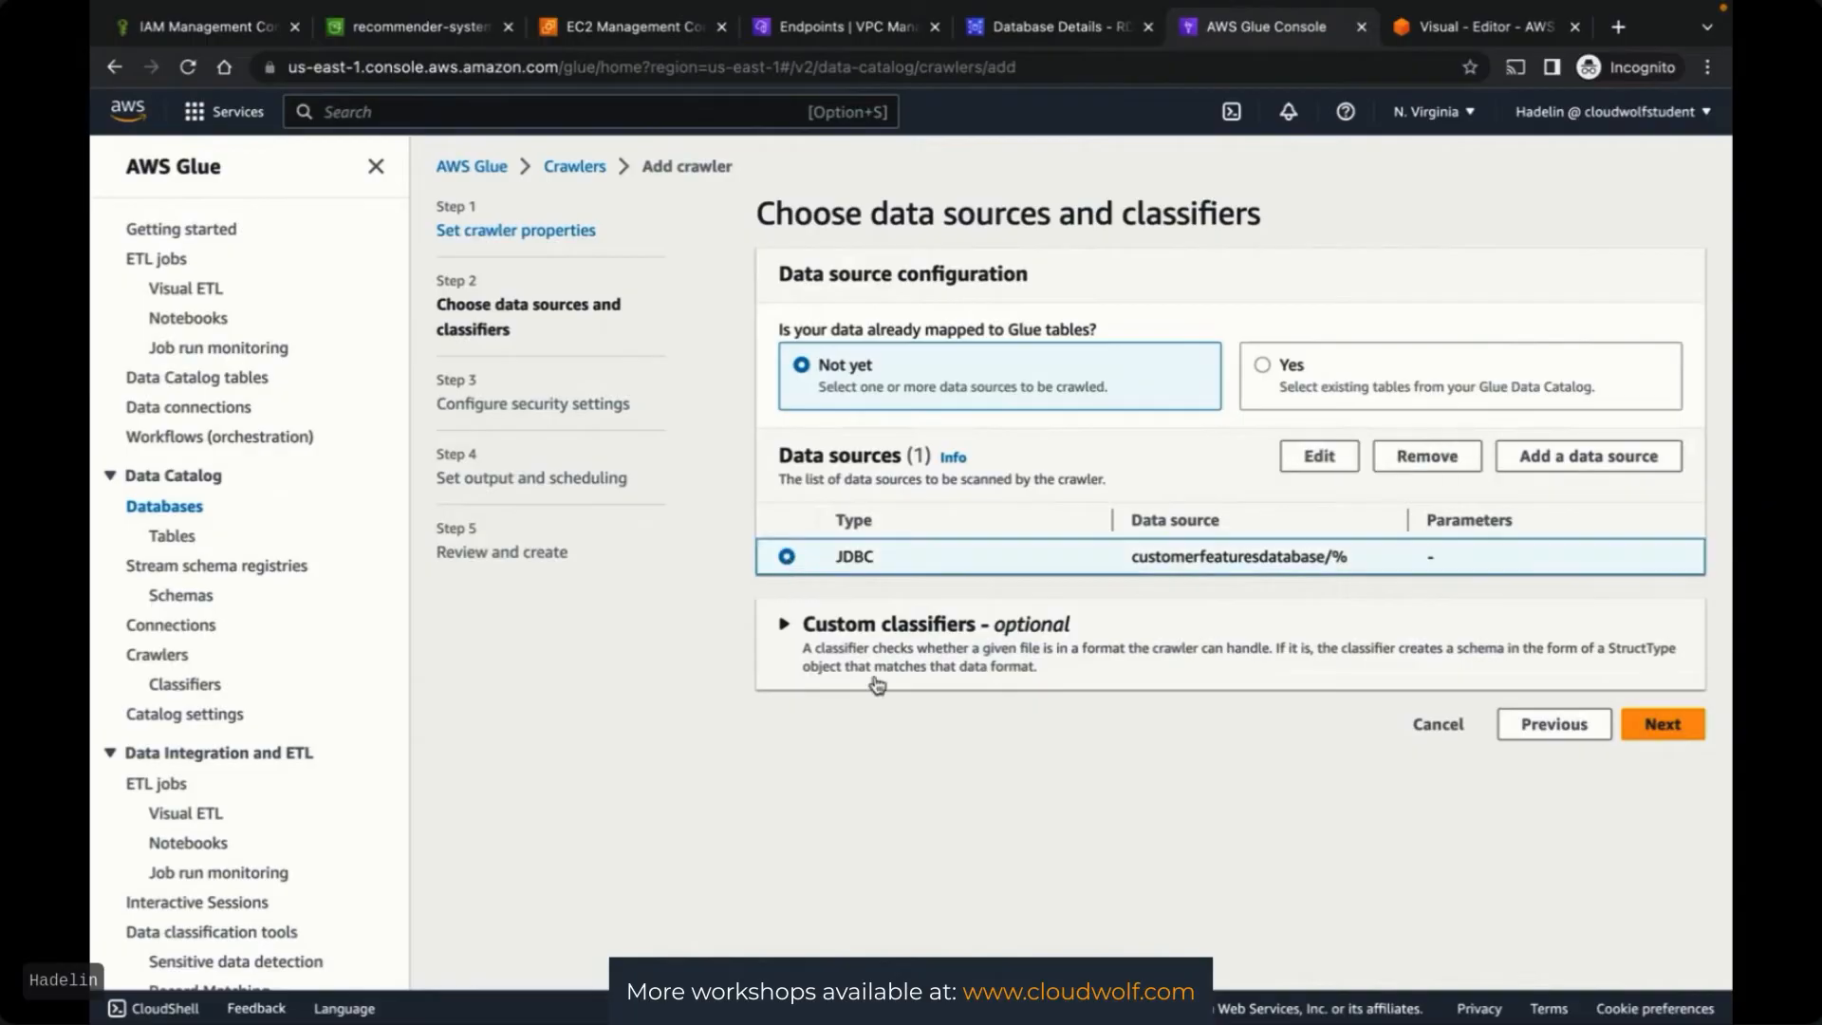
click(1672, 735)
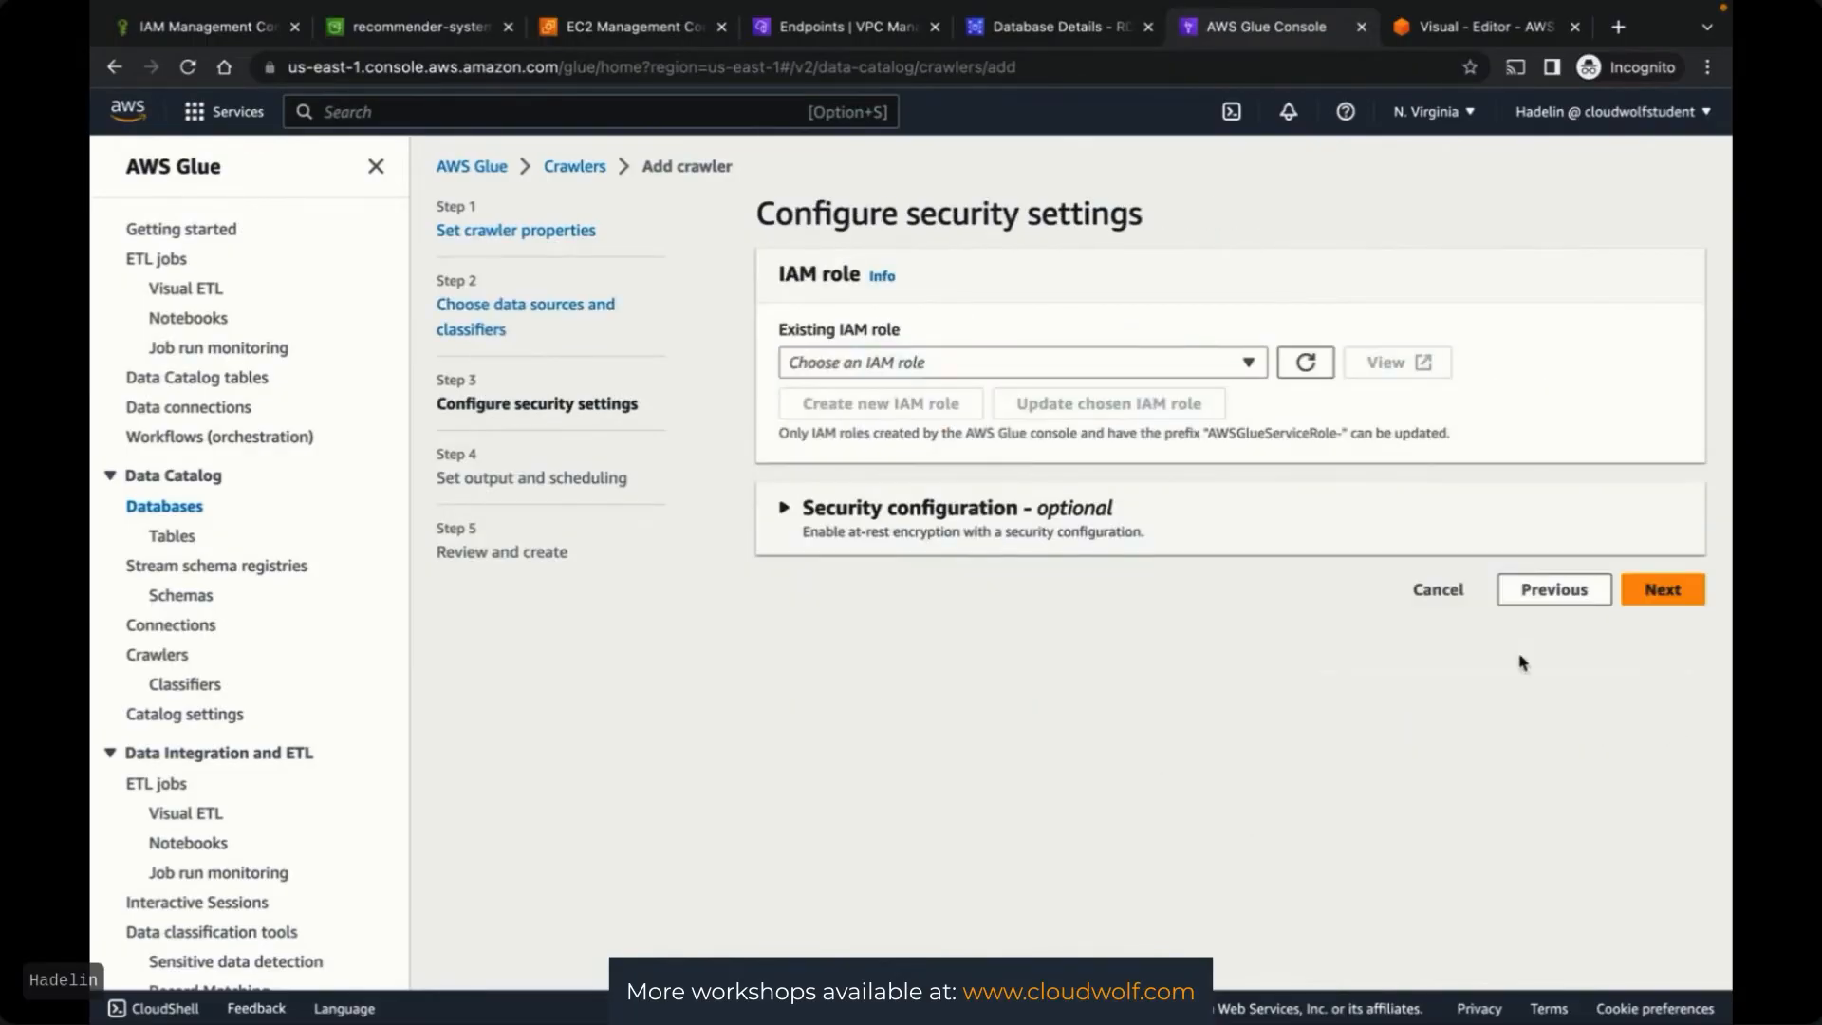
Assign GlueFullAccessRole as the crawler's existing IAM role
click(940, 366)
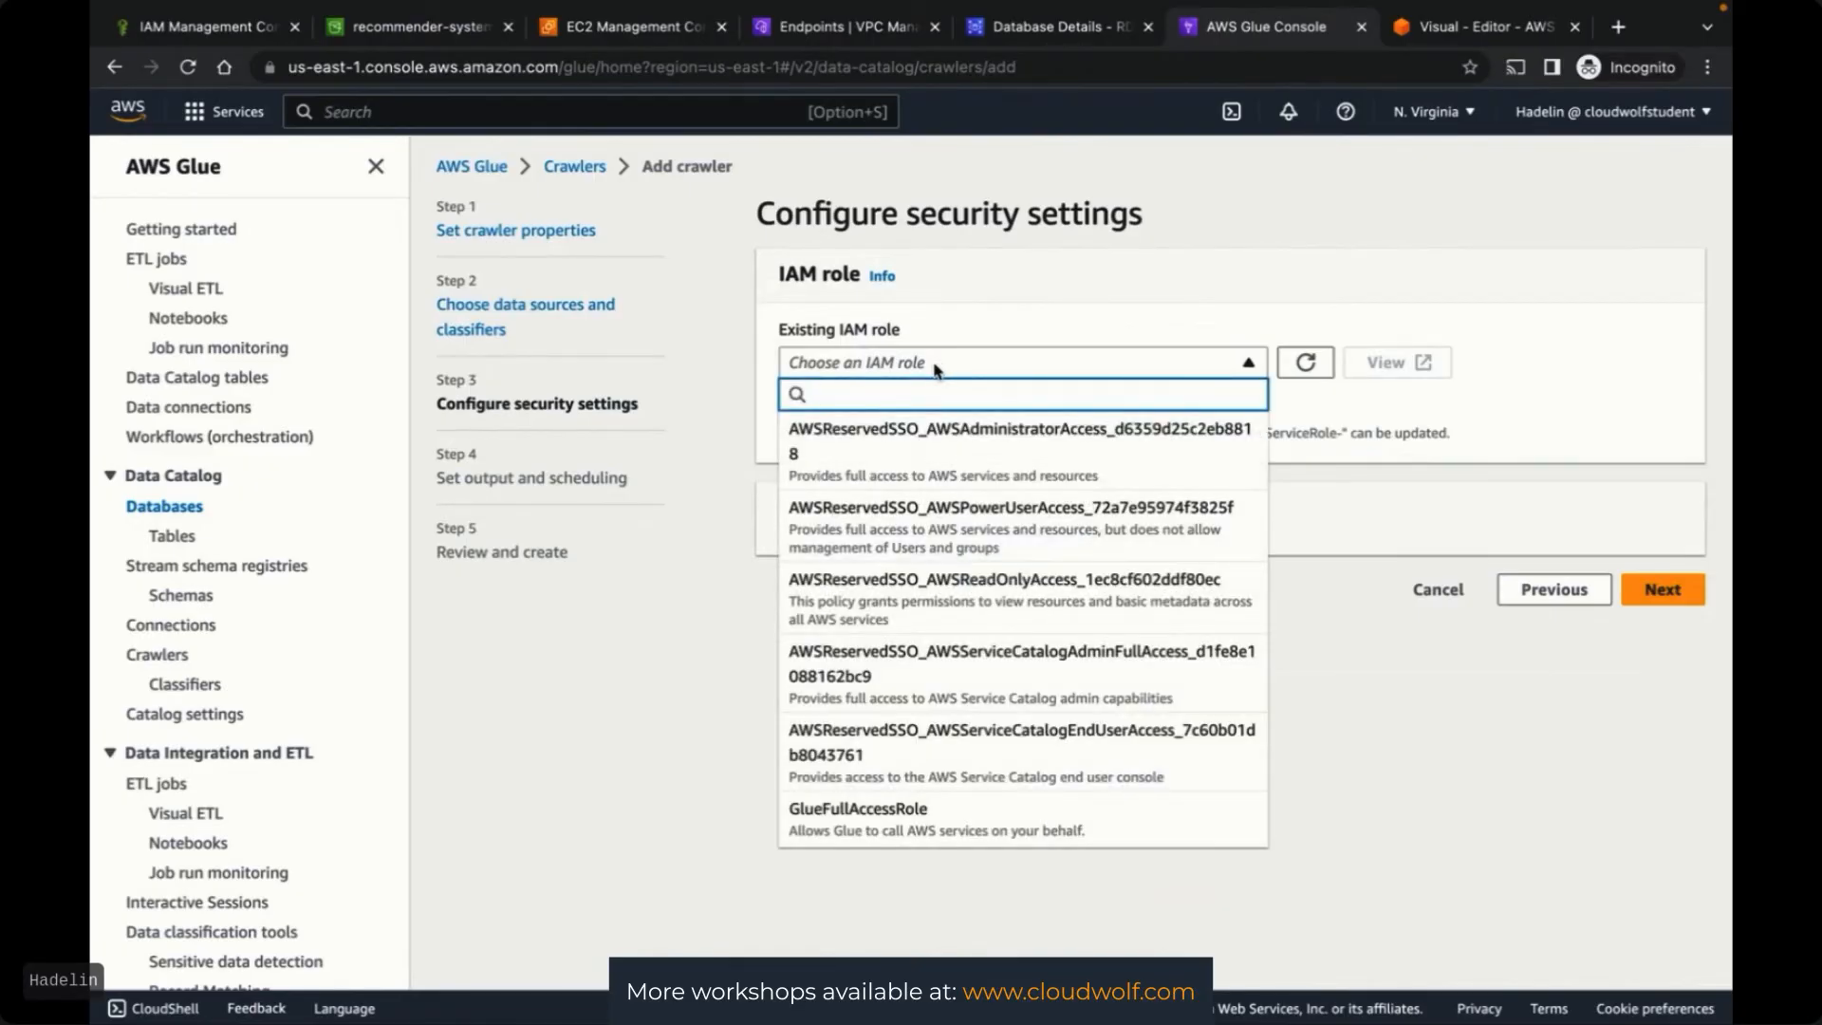
click(897, 814)
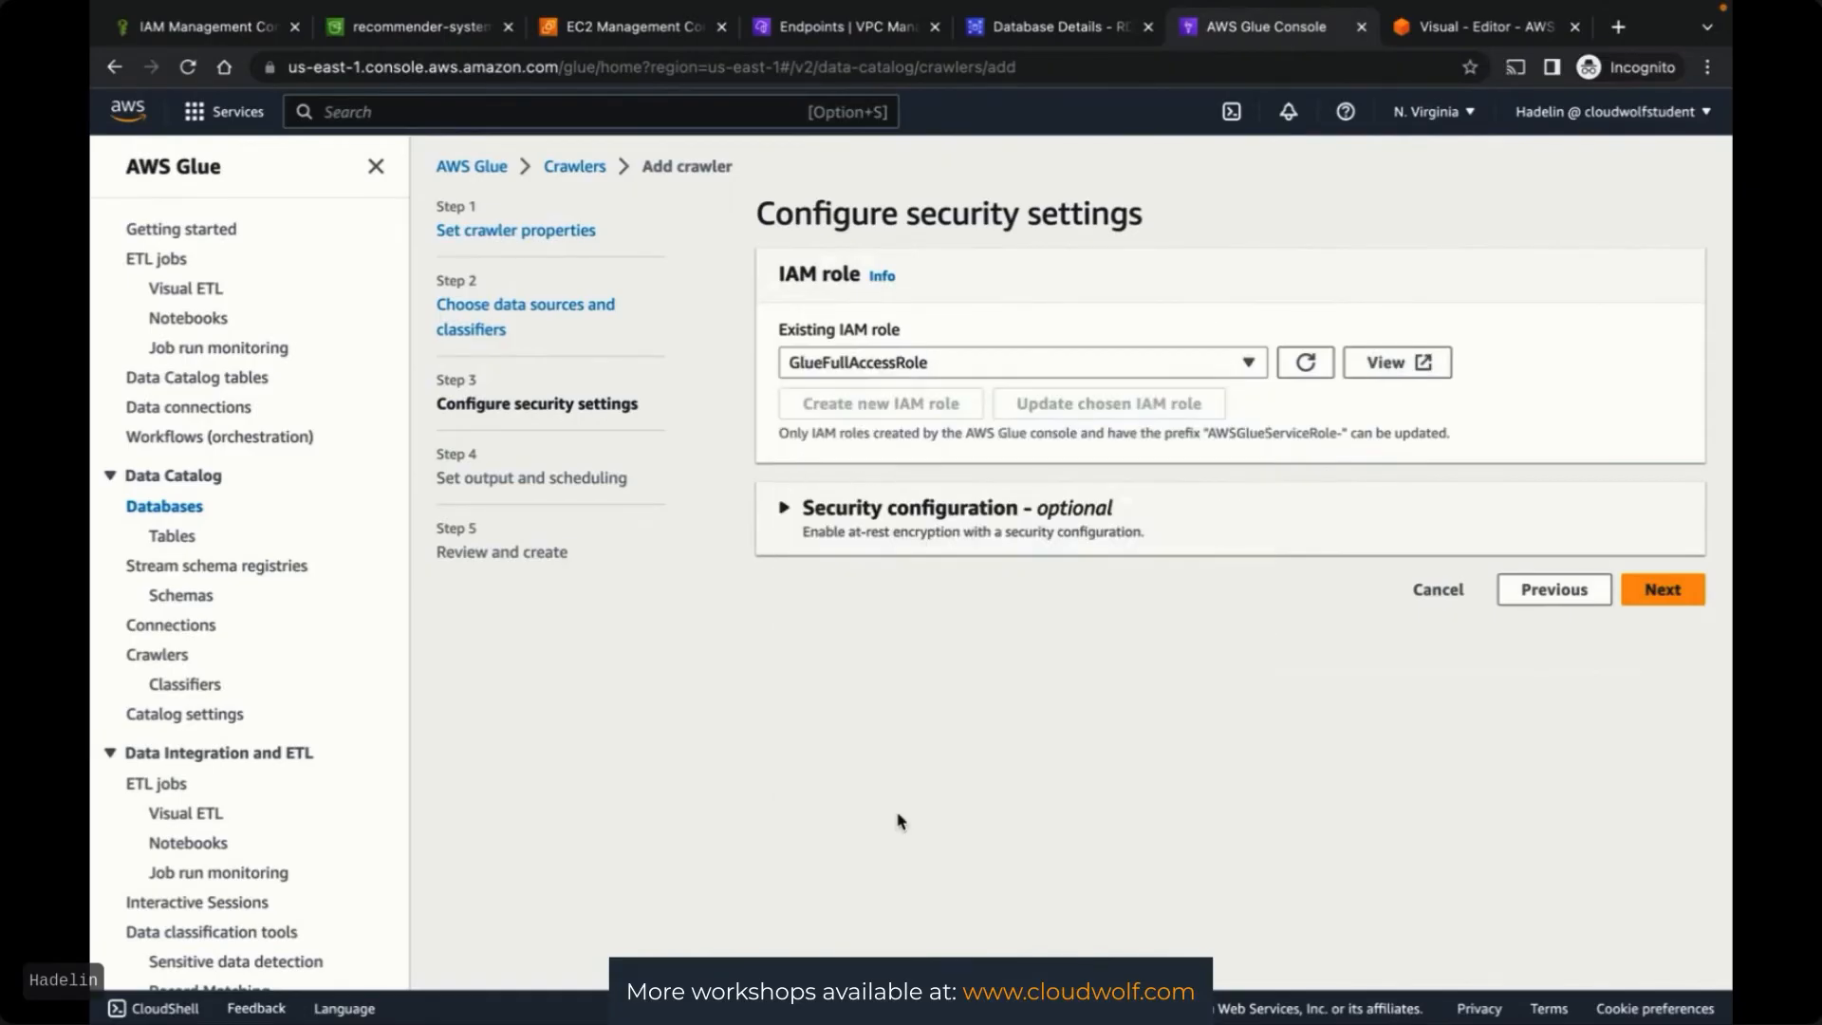
click(1659, 592)
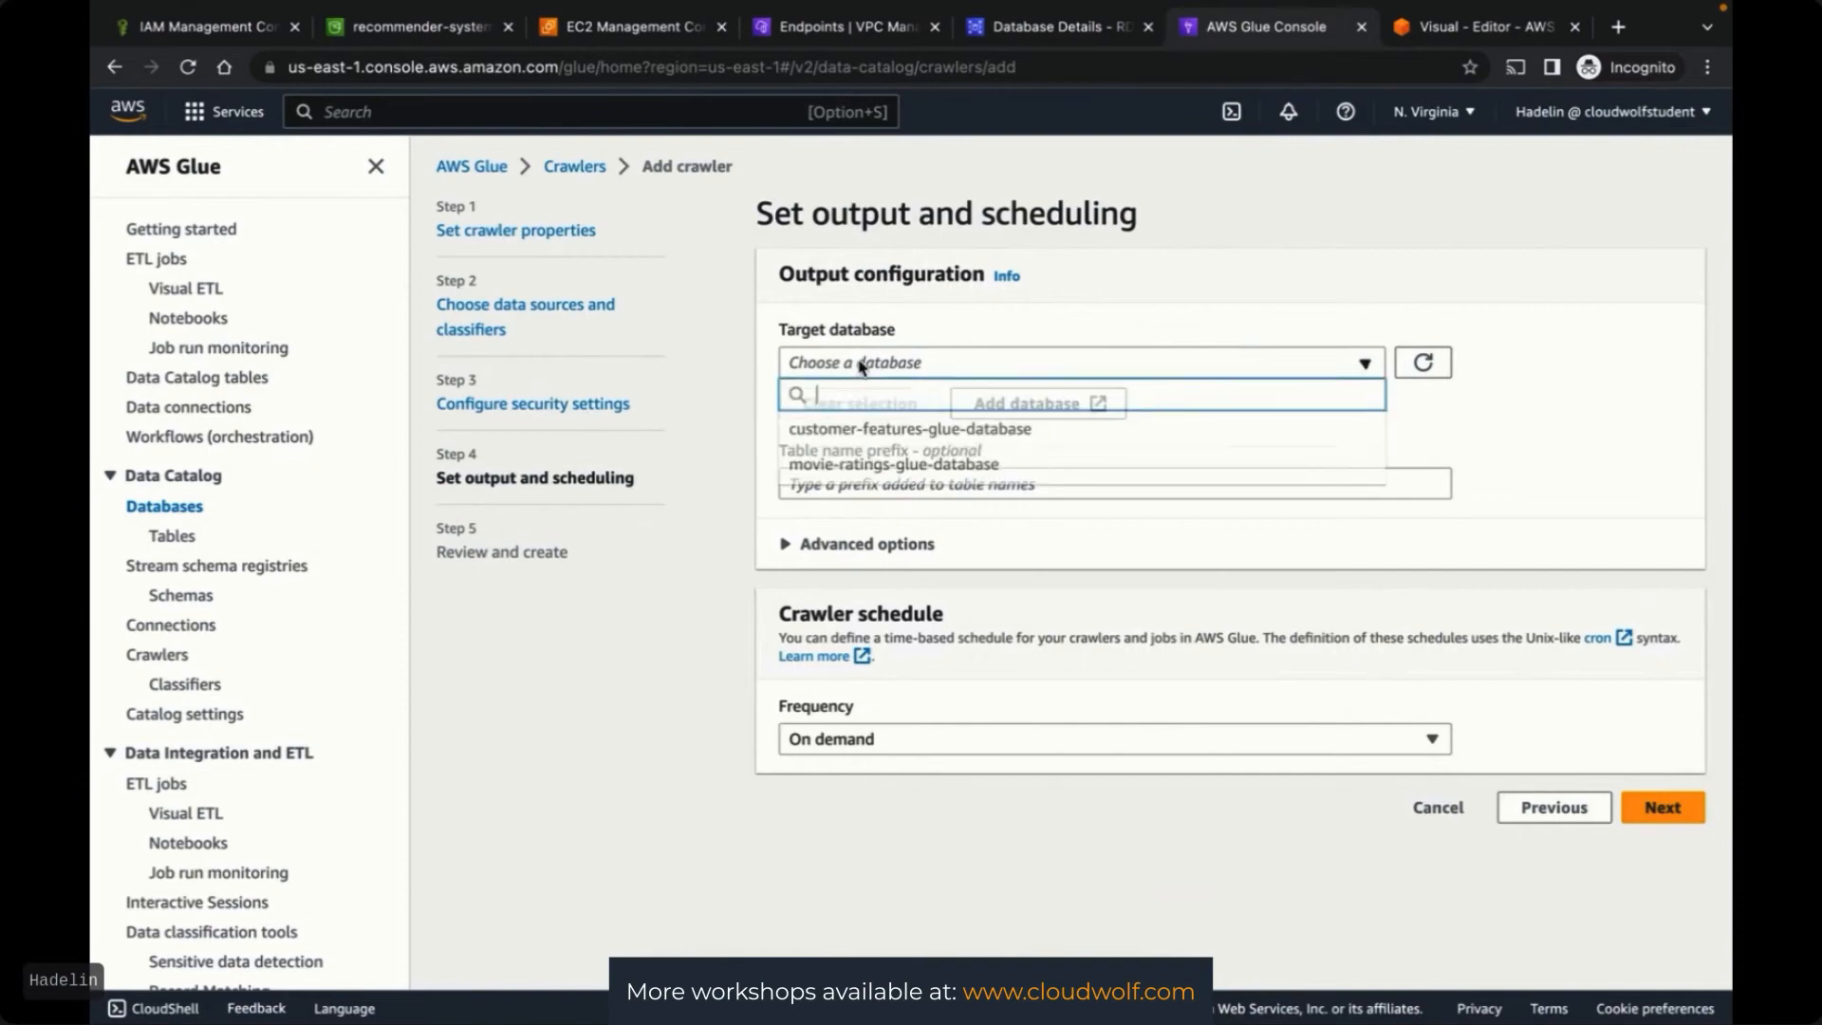
Set customer-features-glue-database as the crawler's target database and review the summary
click(862, 363)
click(1087, 315)
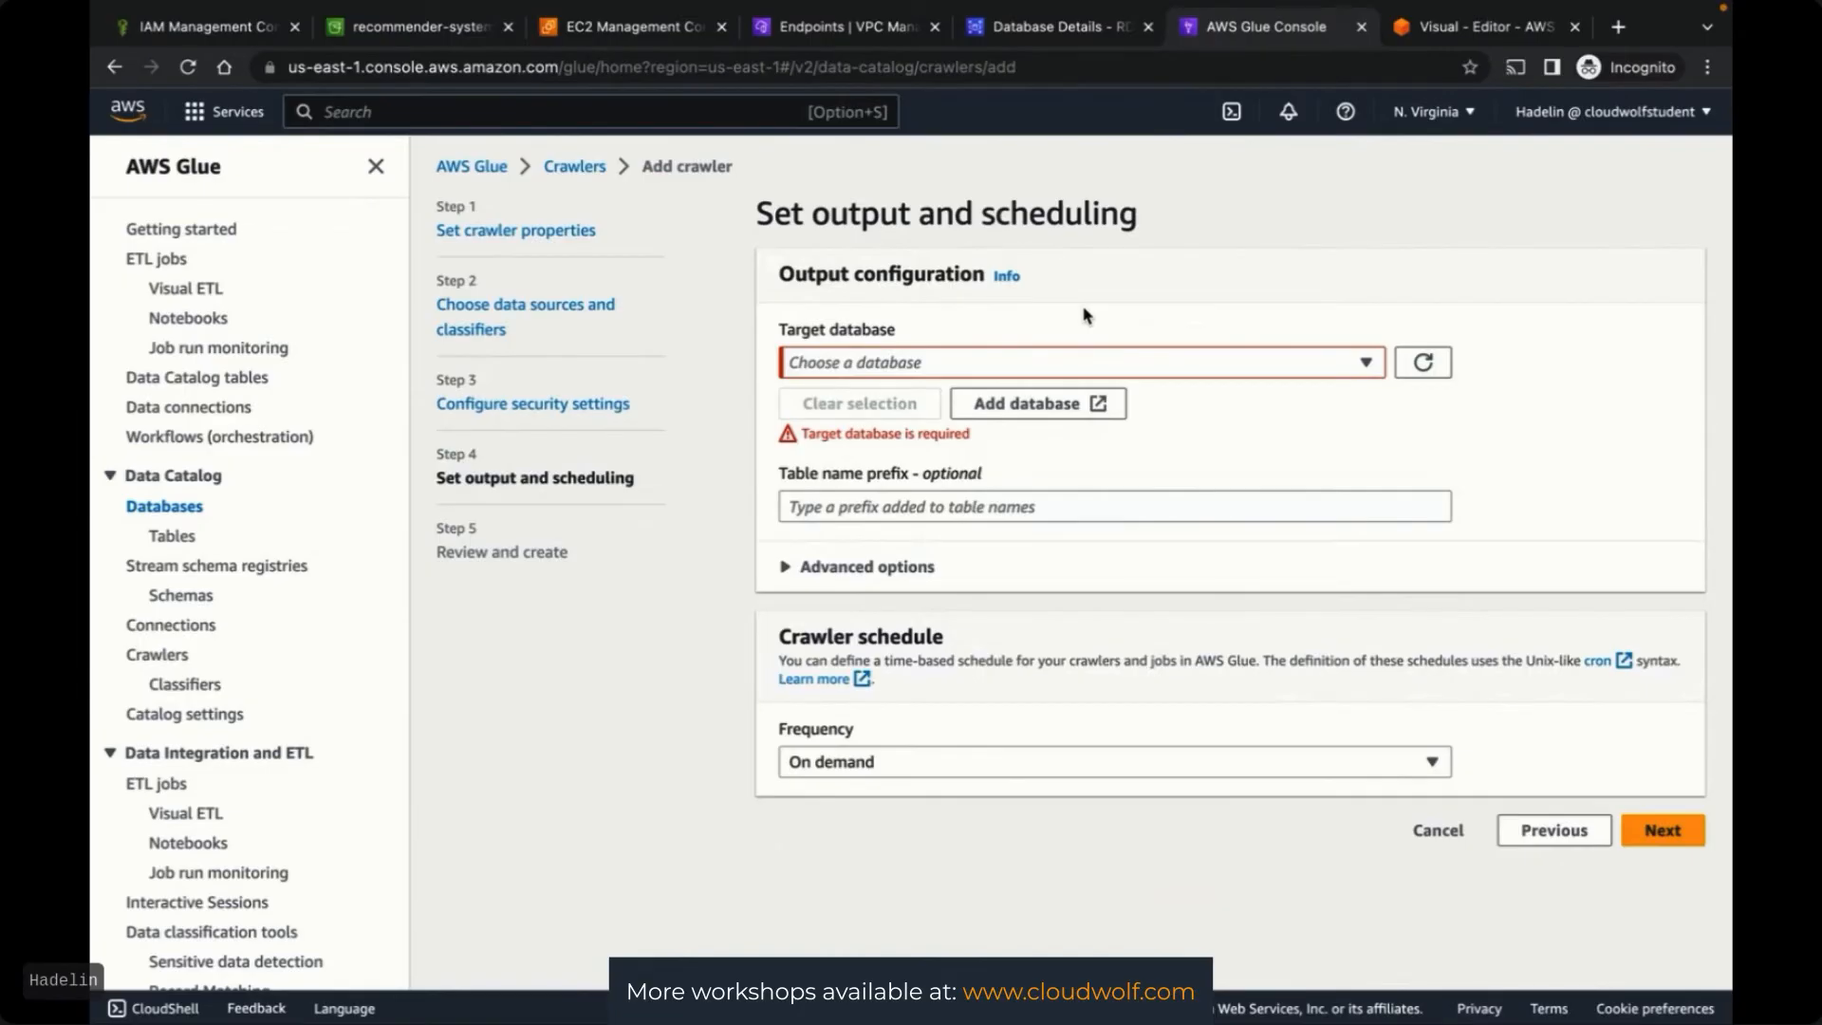
click(1035, 330)
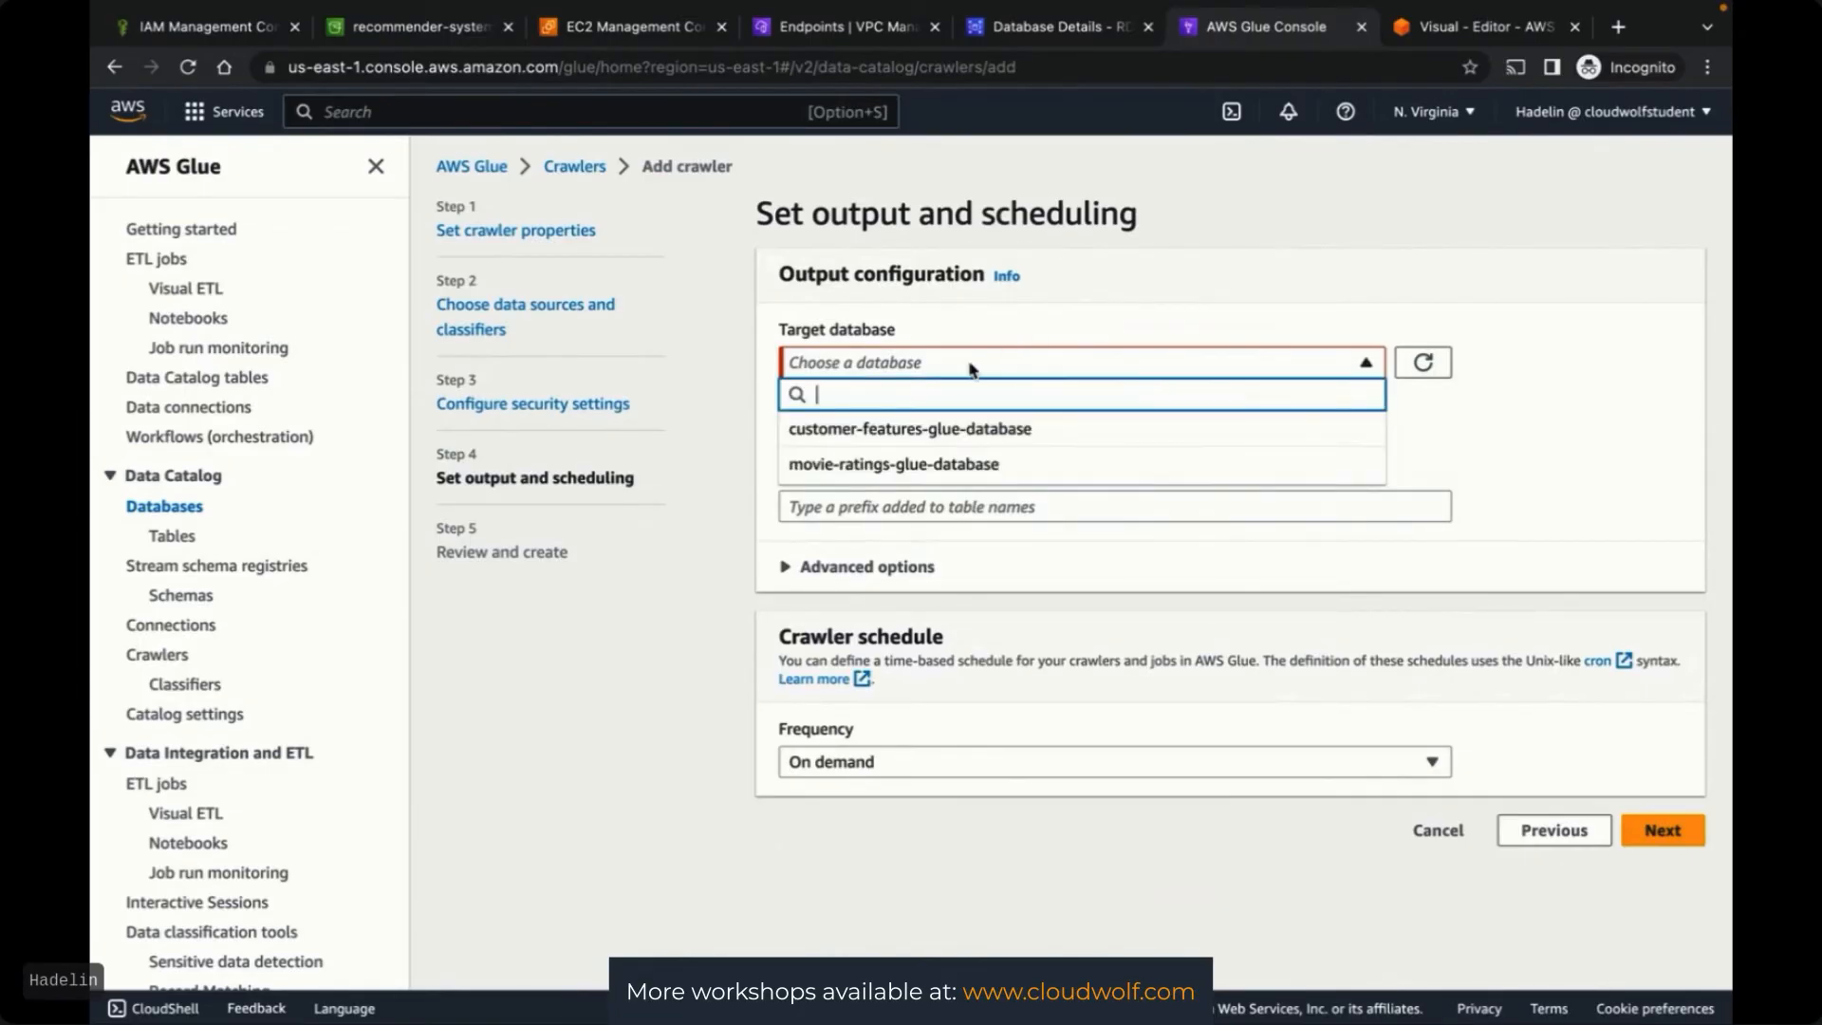
click(1074, 433)
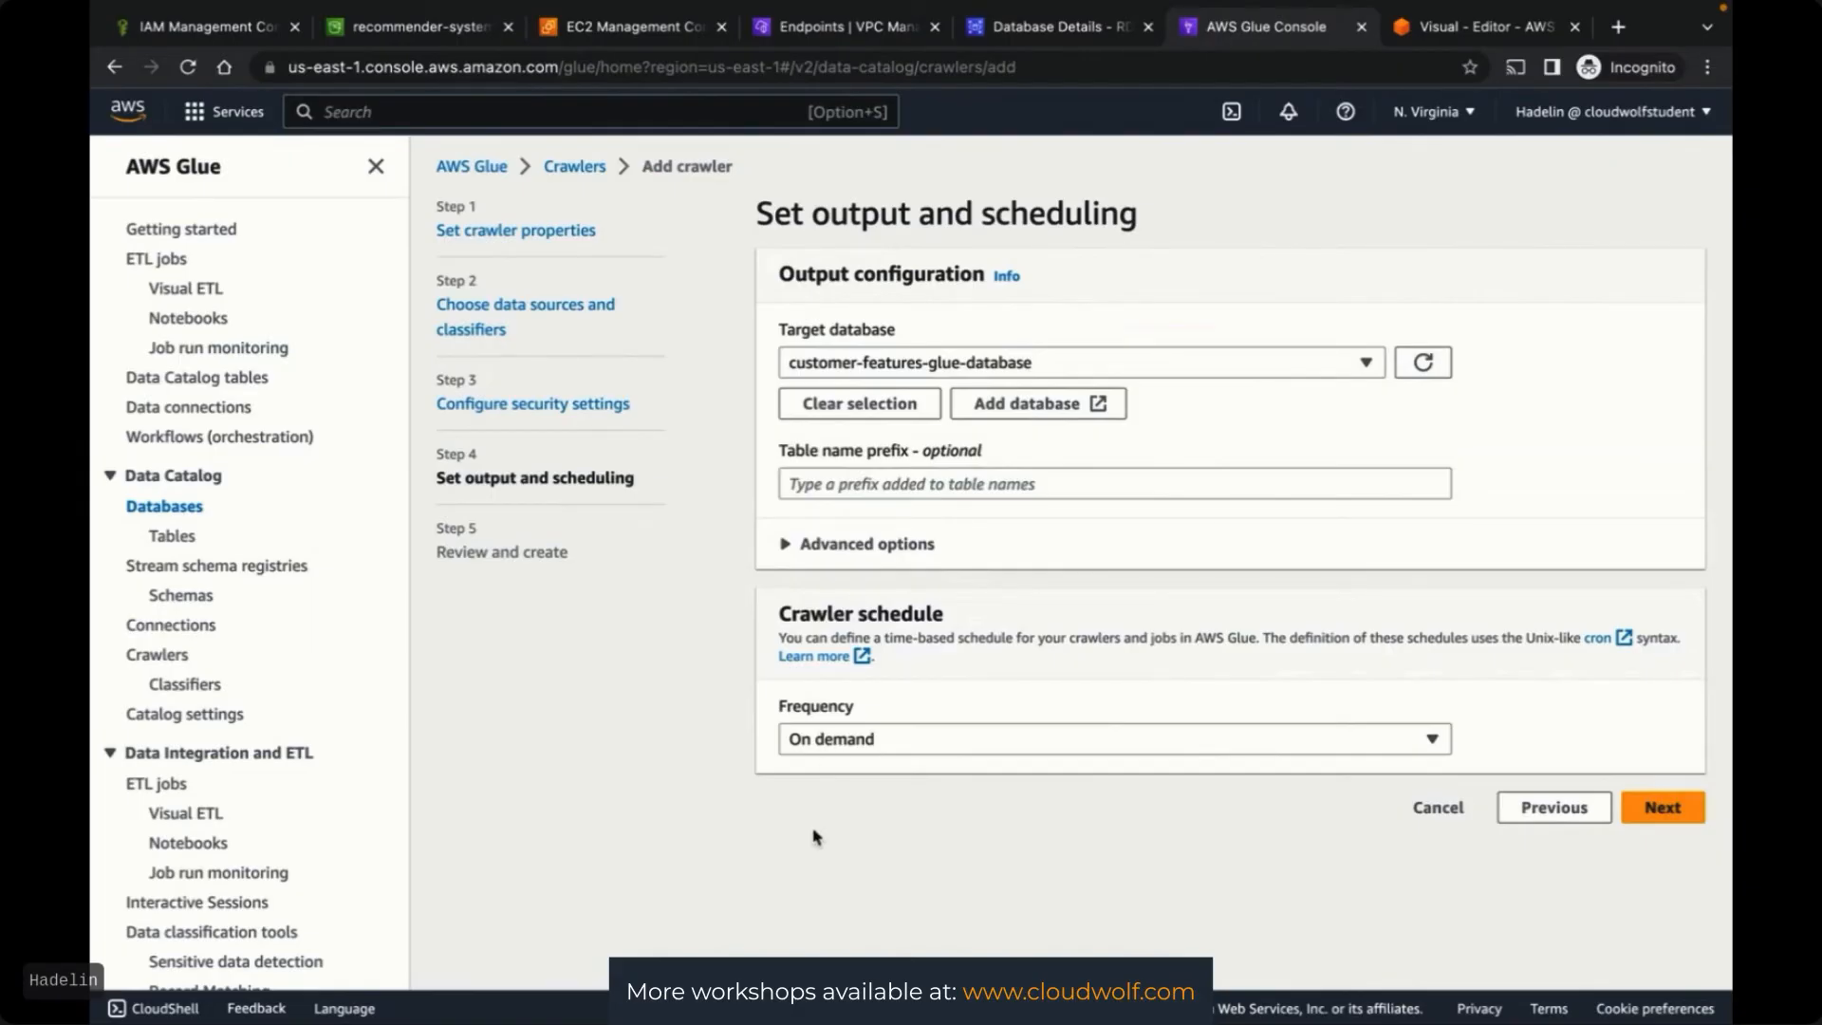
click(1661, 809)
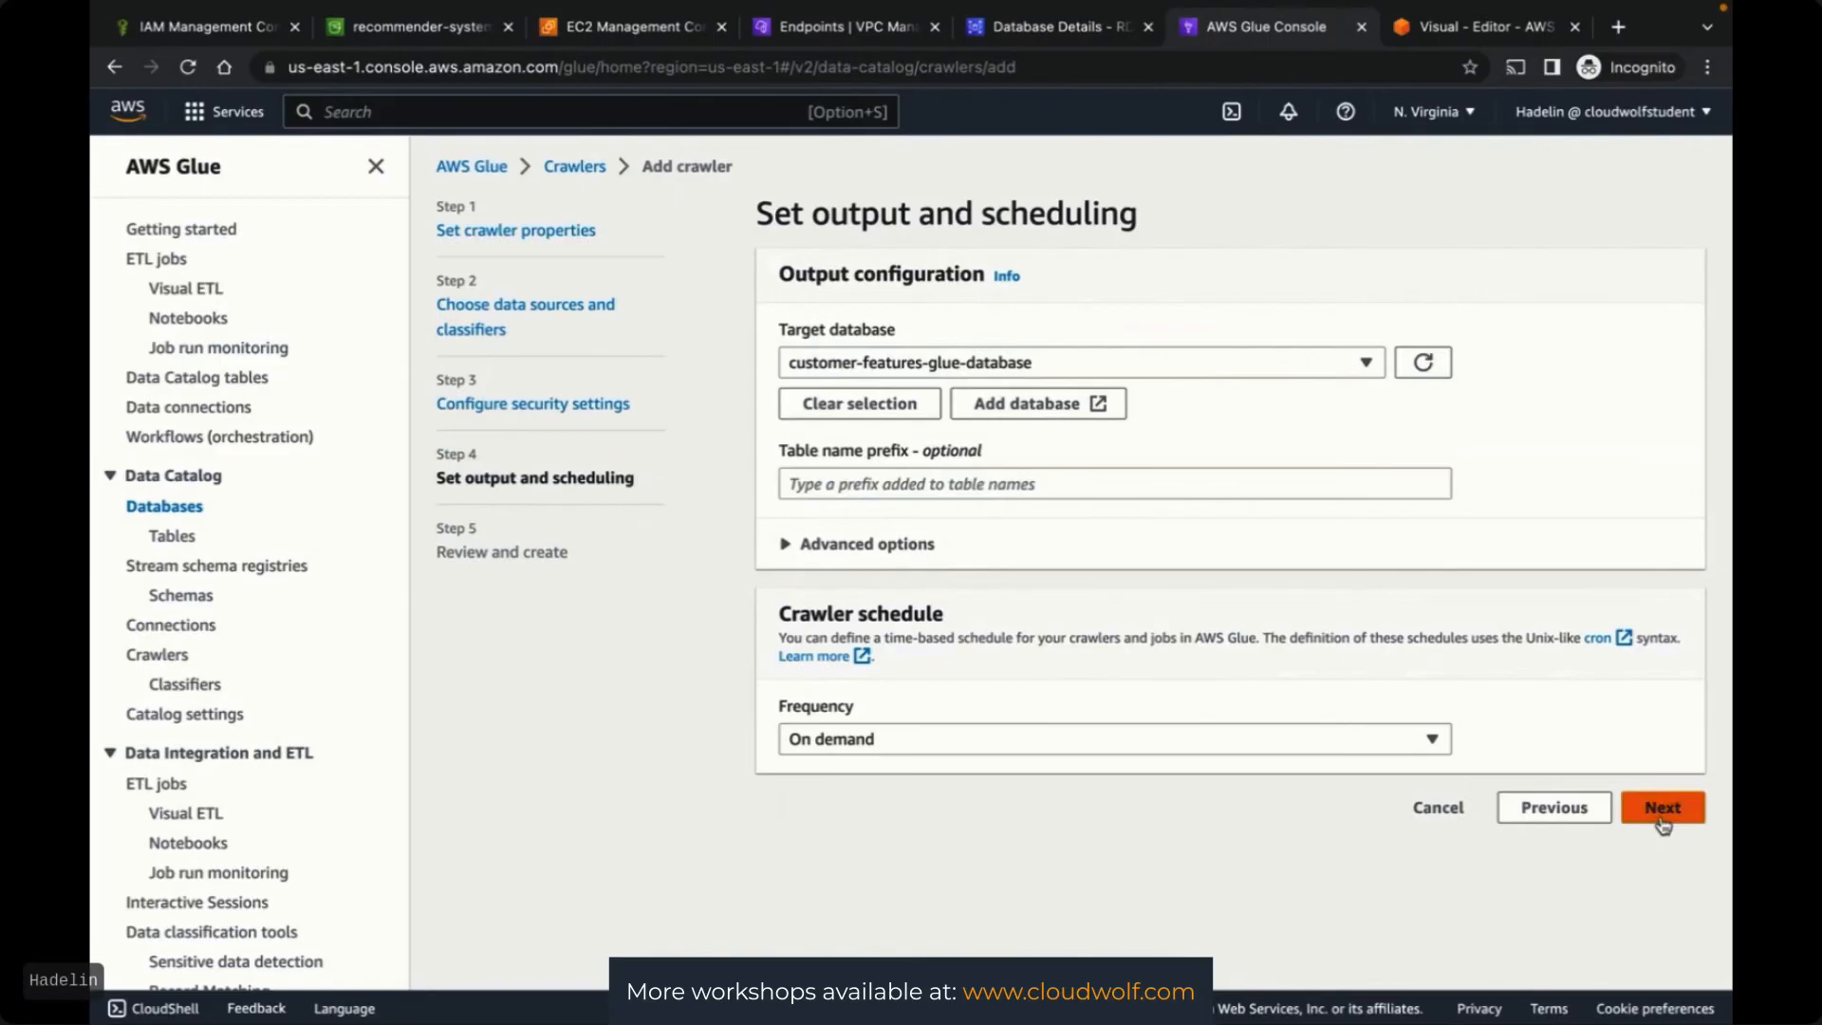
scroll(1430, 699, down, 3)
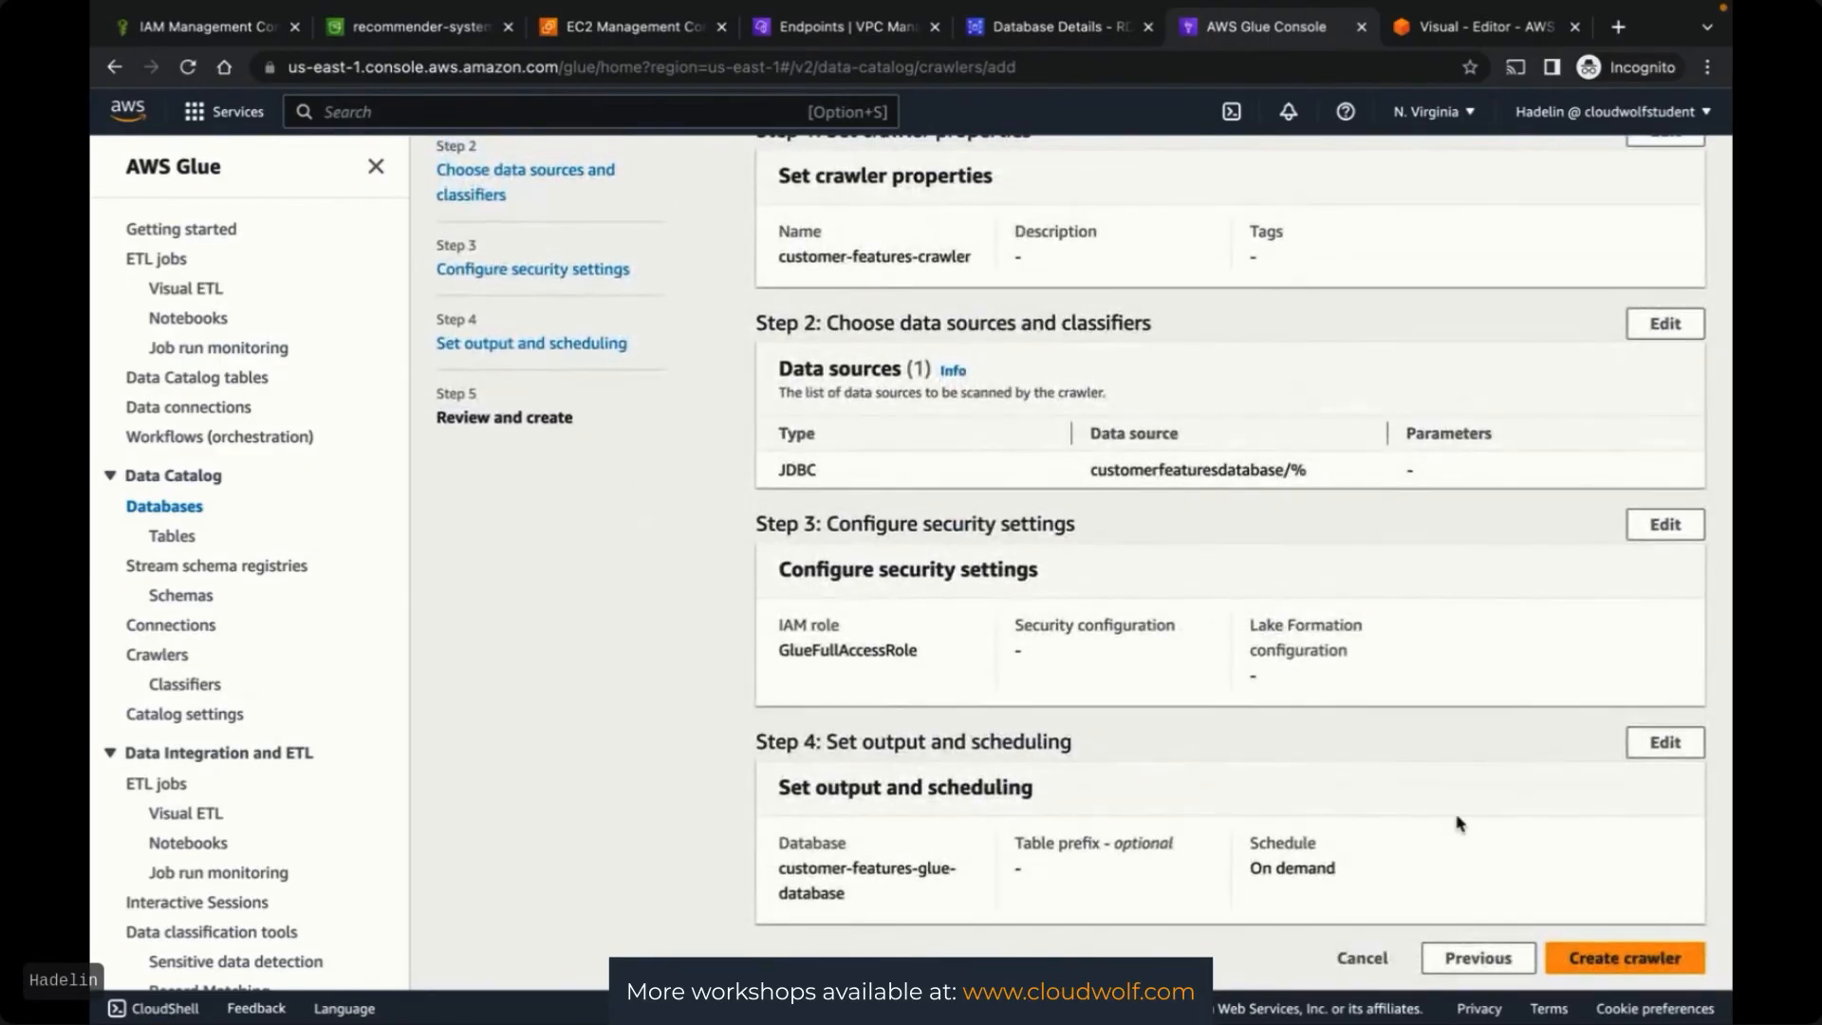
Create the crawler and refresh the Crawlers list so customer-features-crawler shows
click(1606, 970)
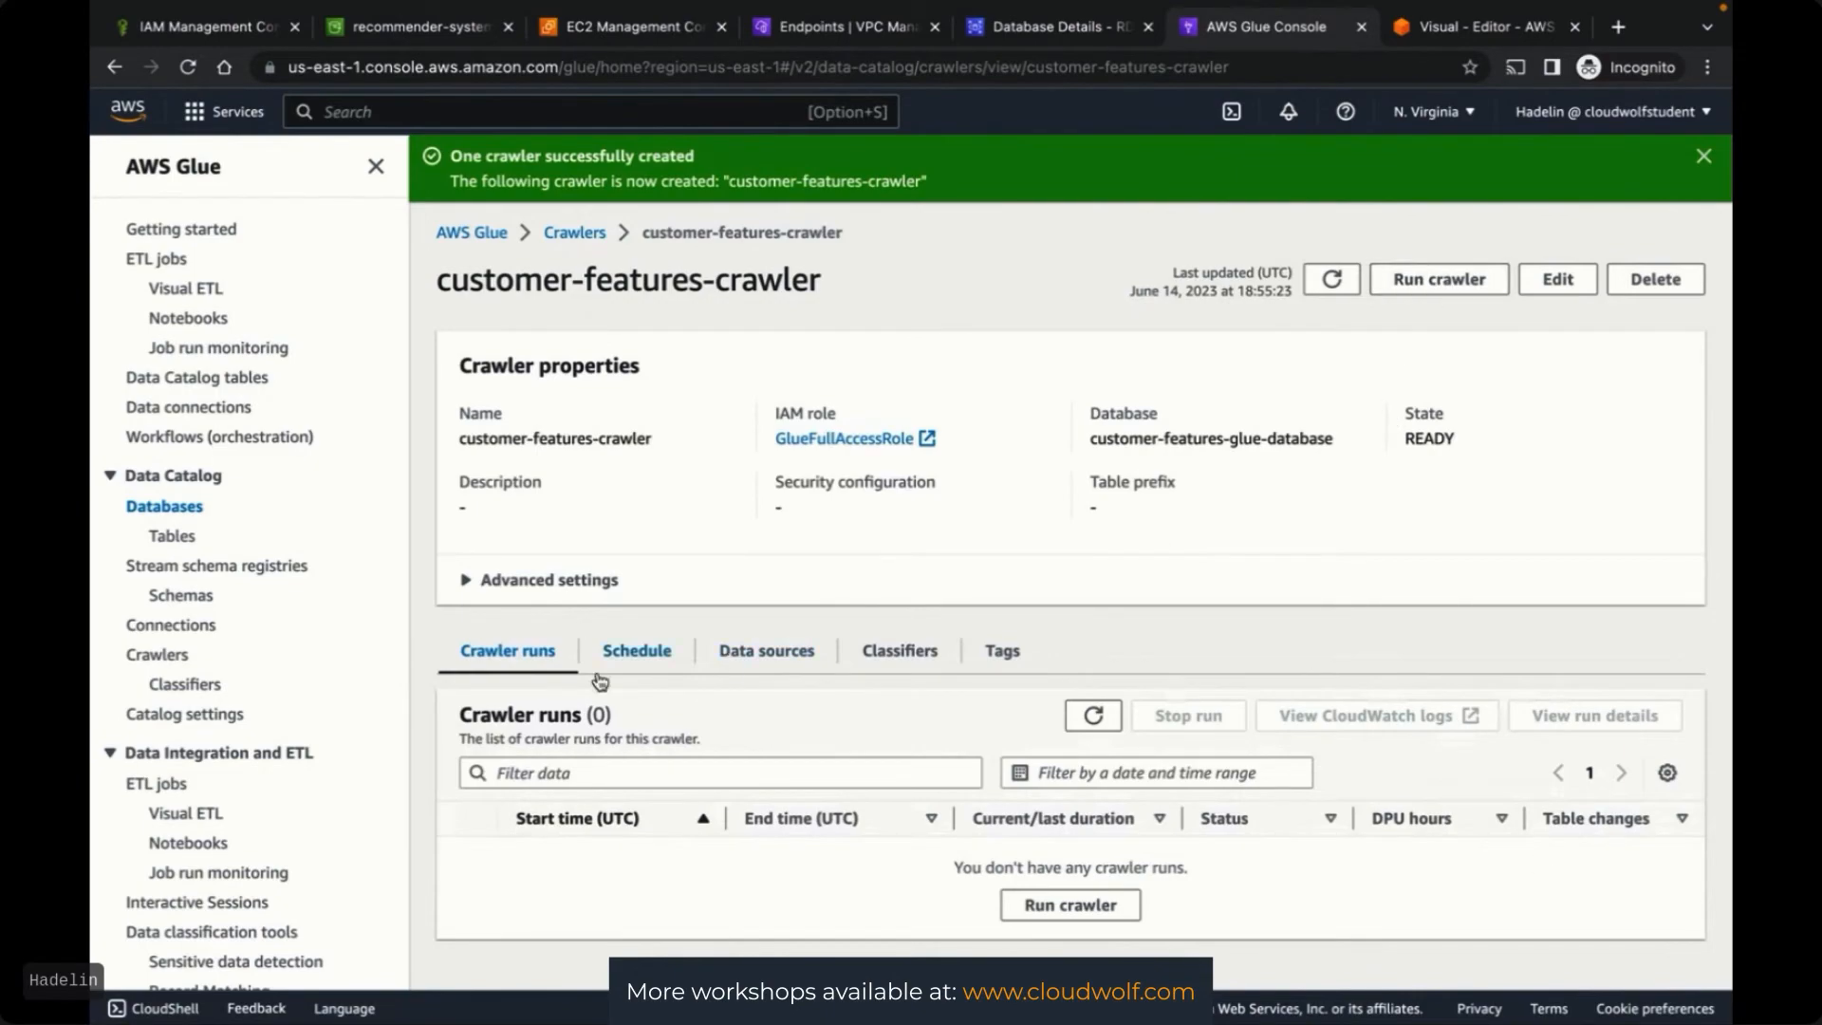
click(576, 237)
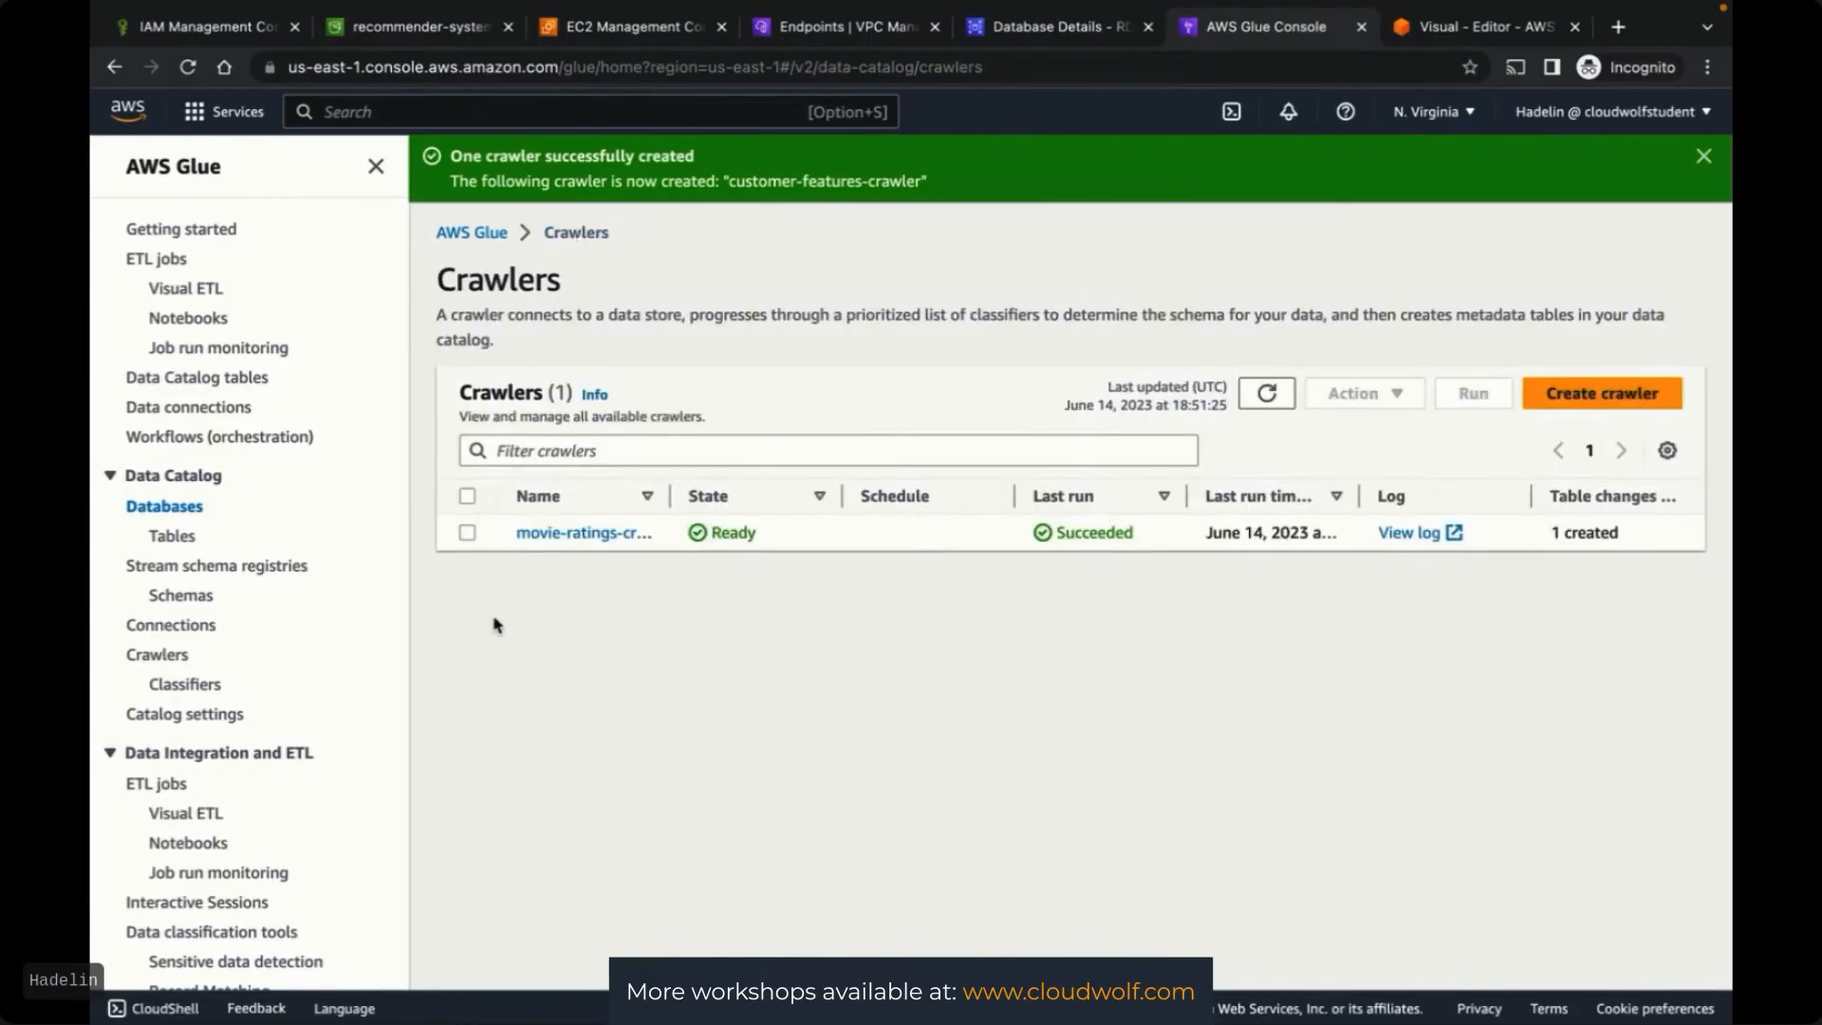
click(1266, 393)
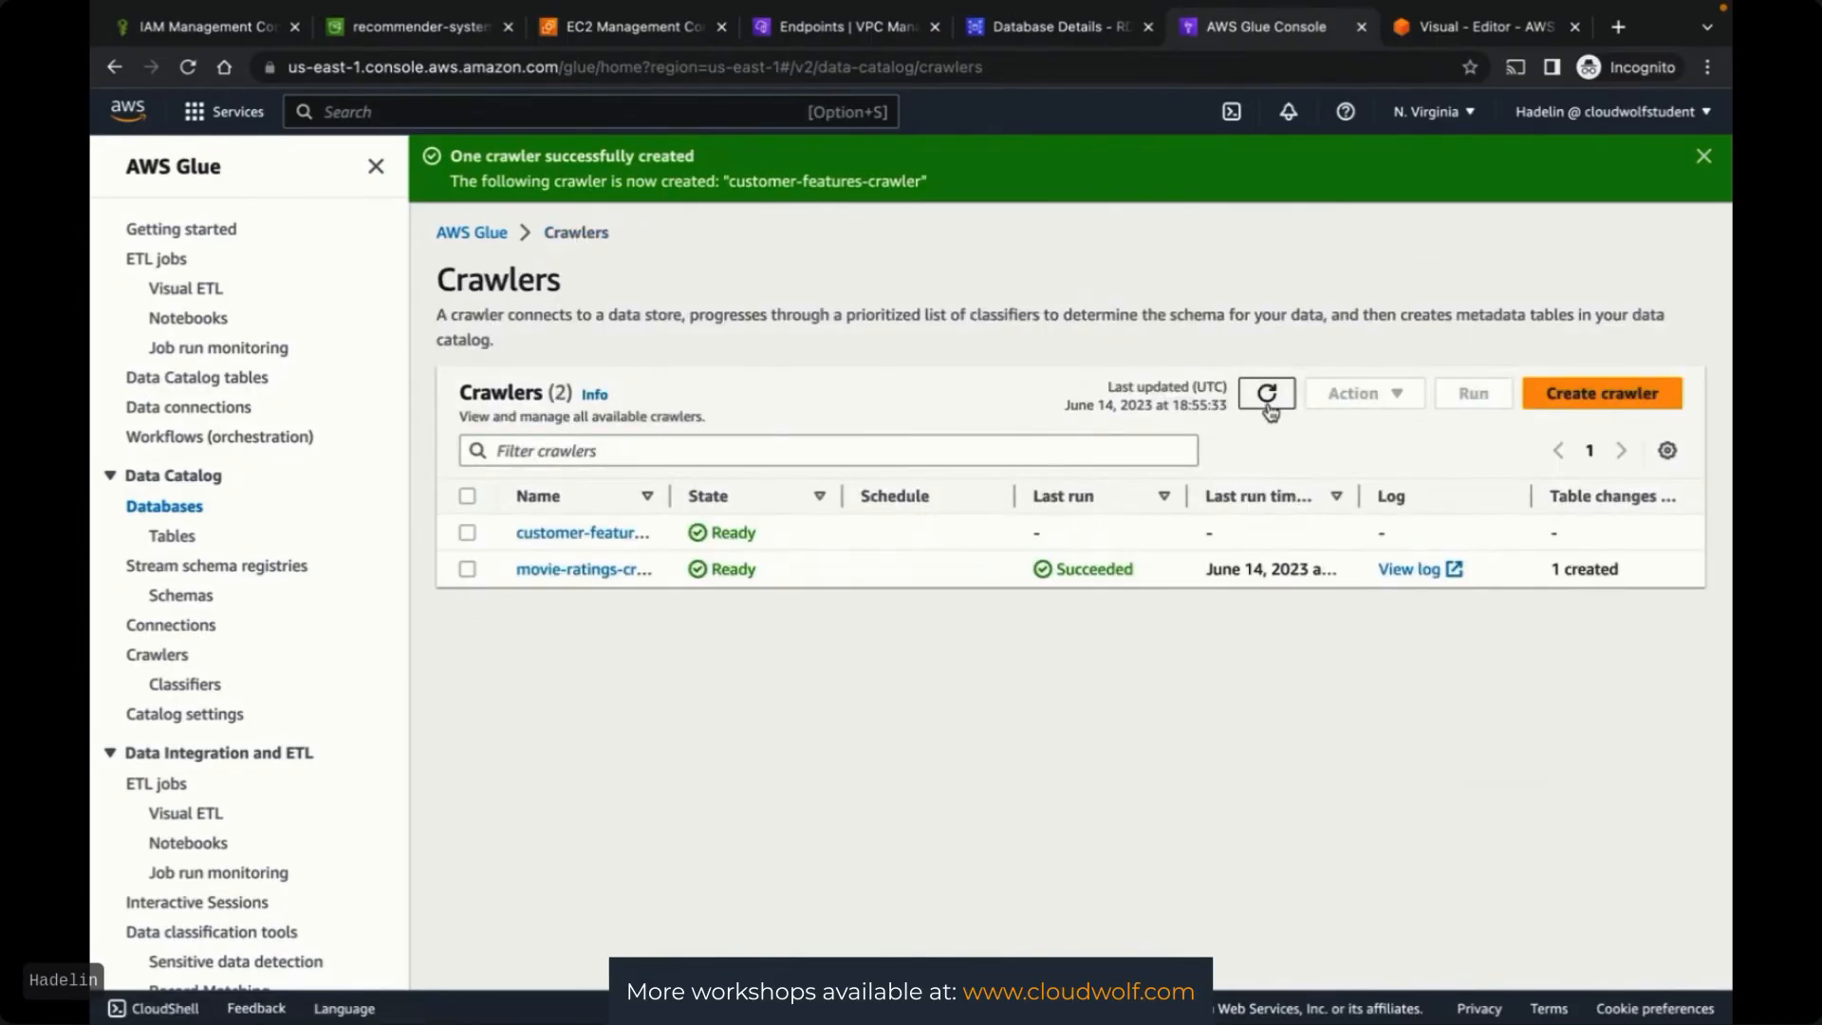
drag(668, 503, 786, 501)
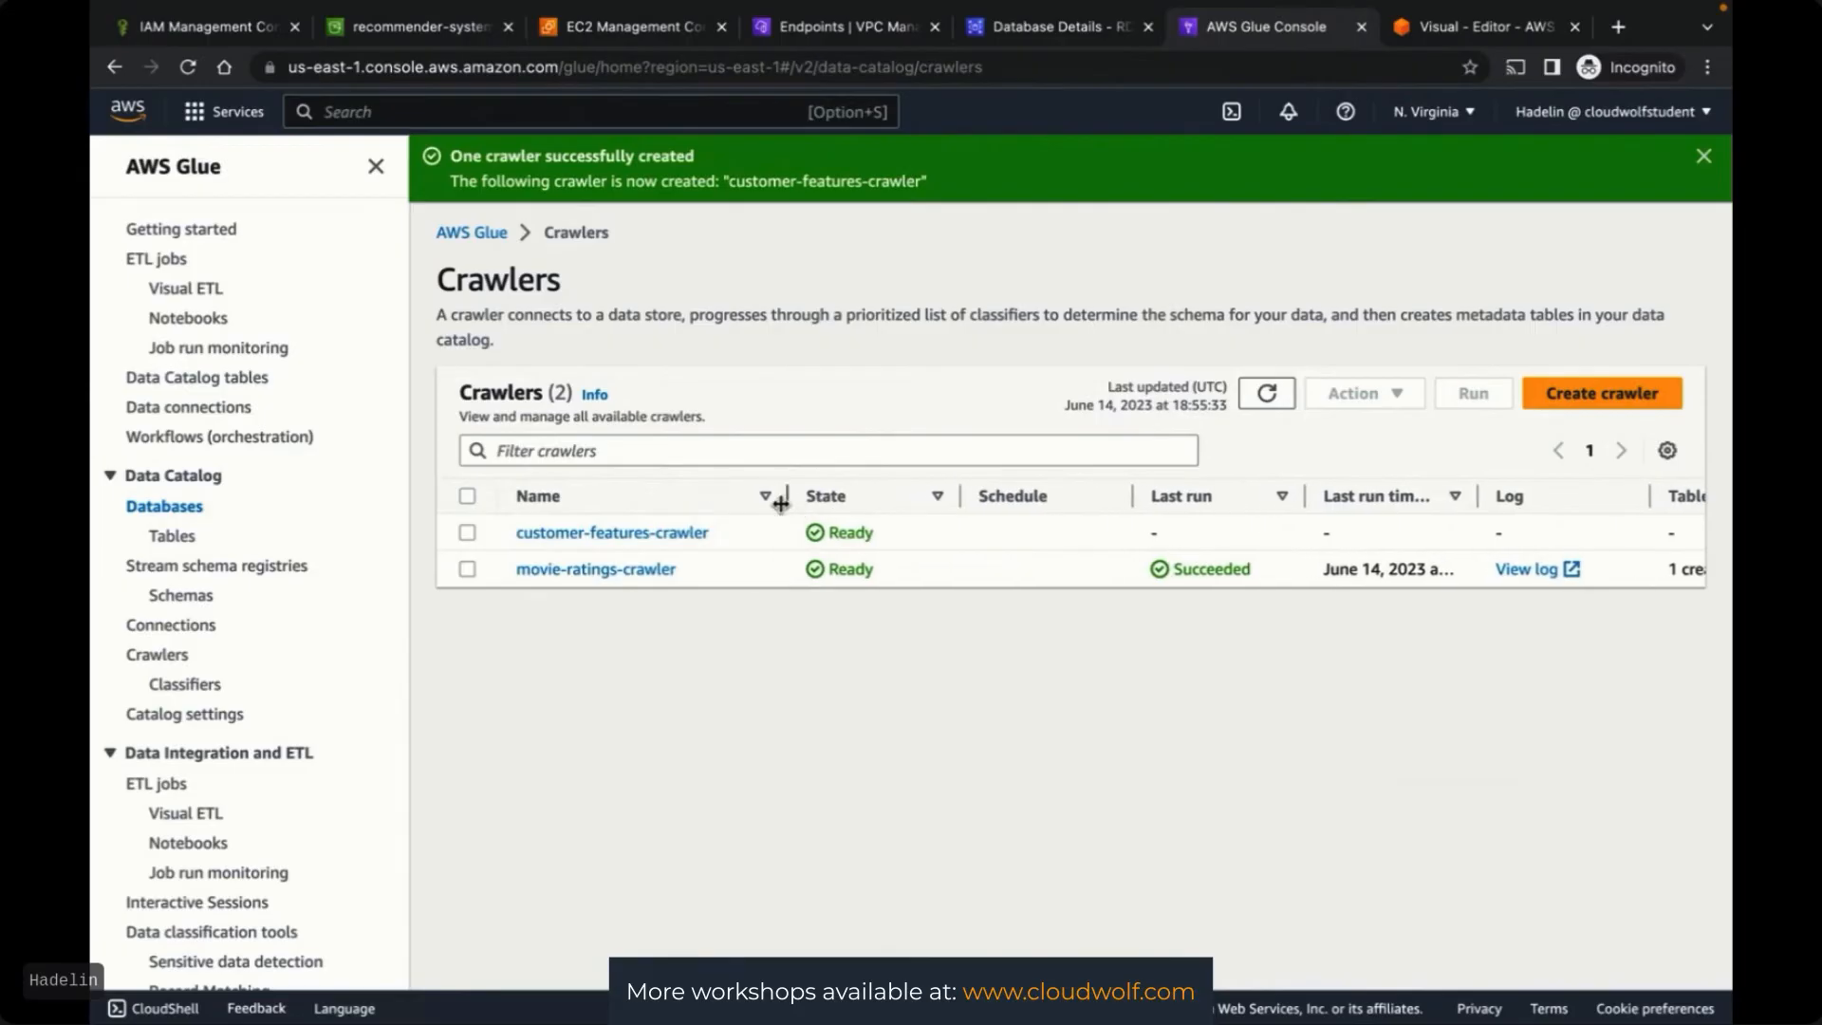
Run customer-features-crawler, then return to the Hard ETL job's visual editor
click(468, 533)
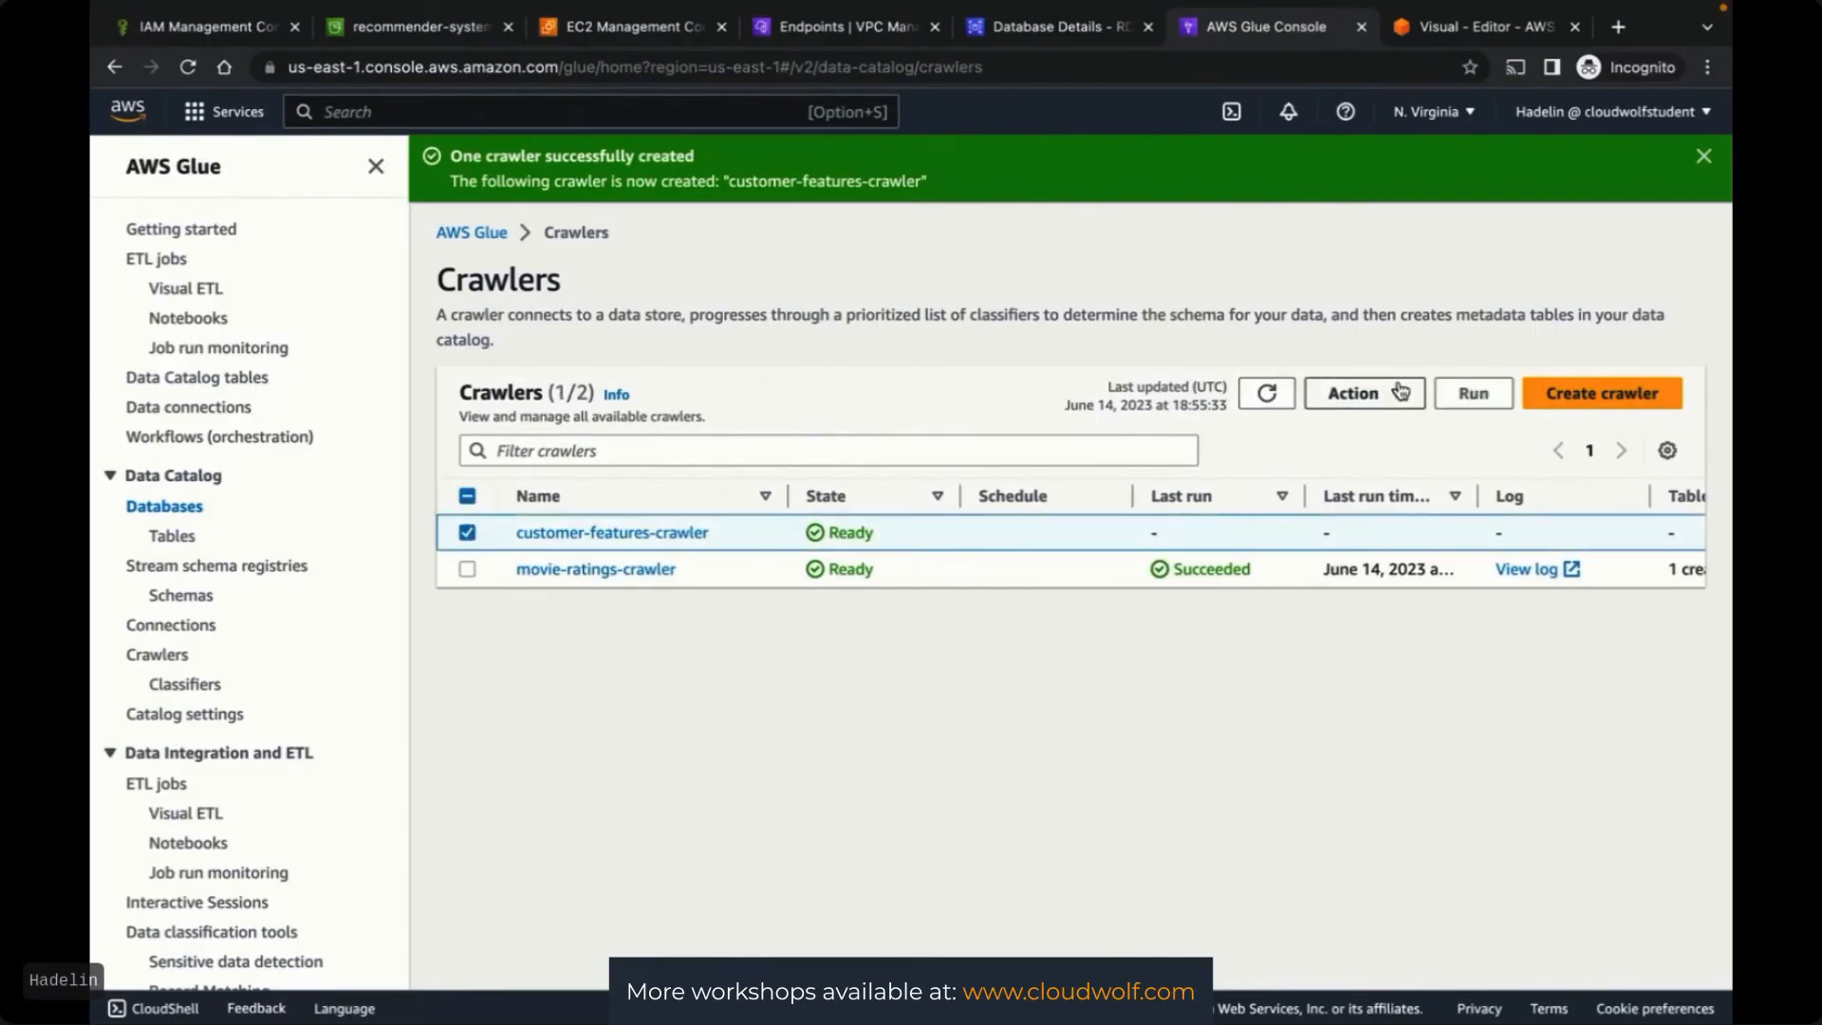
click(1474, 394)
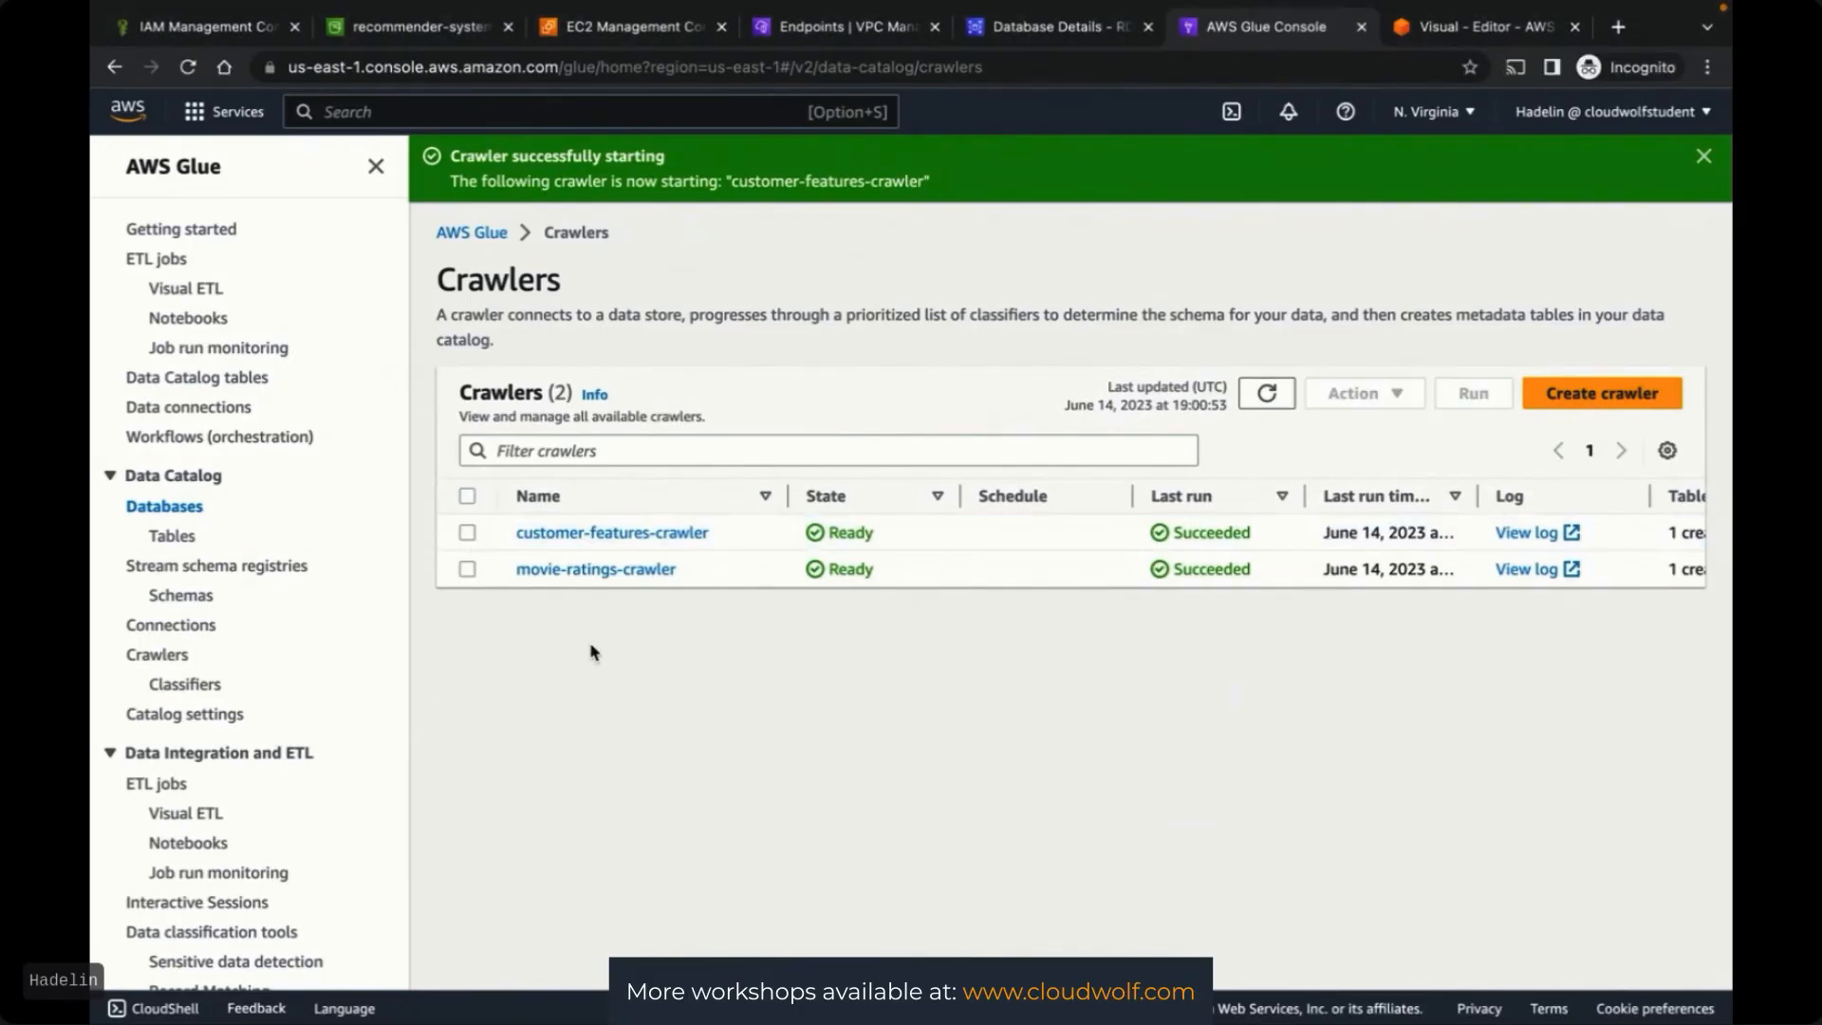
click(1467, 42)
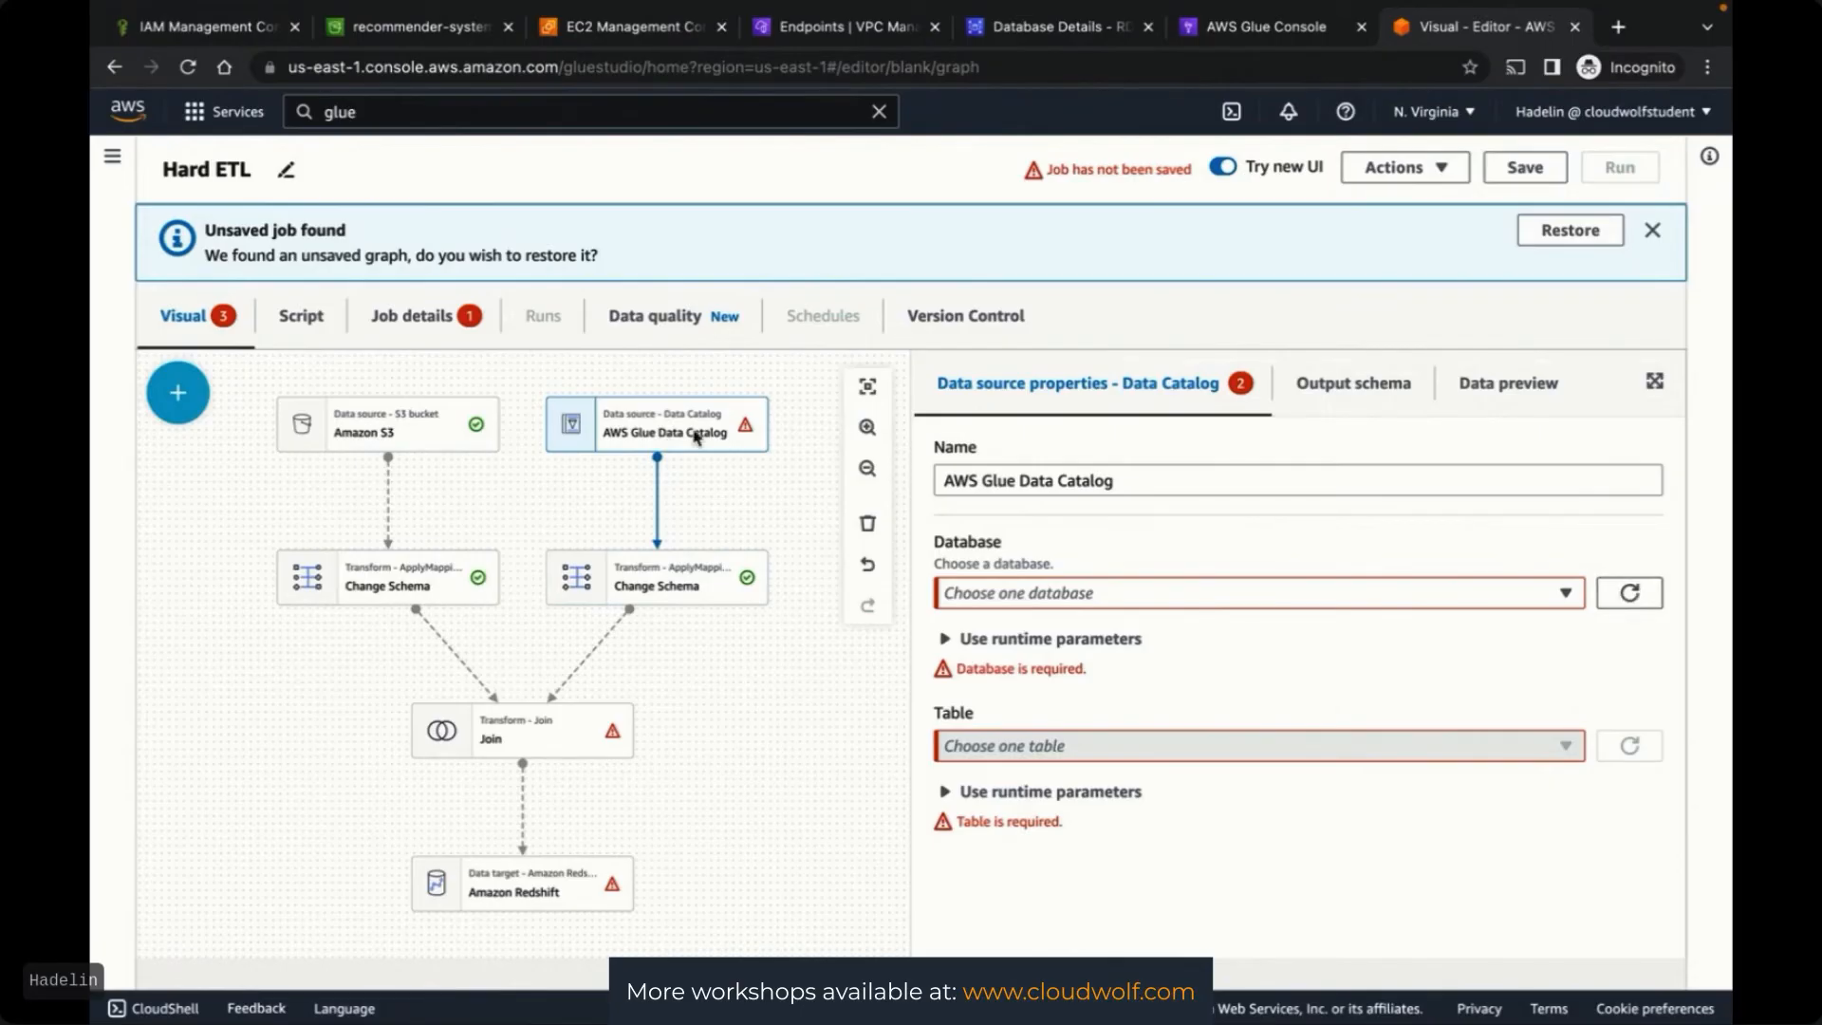
Point the Data Catalog source at customer-features-glue-database's crawled customer_features table and check Change Schema's columns
click(1326, 598)
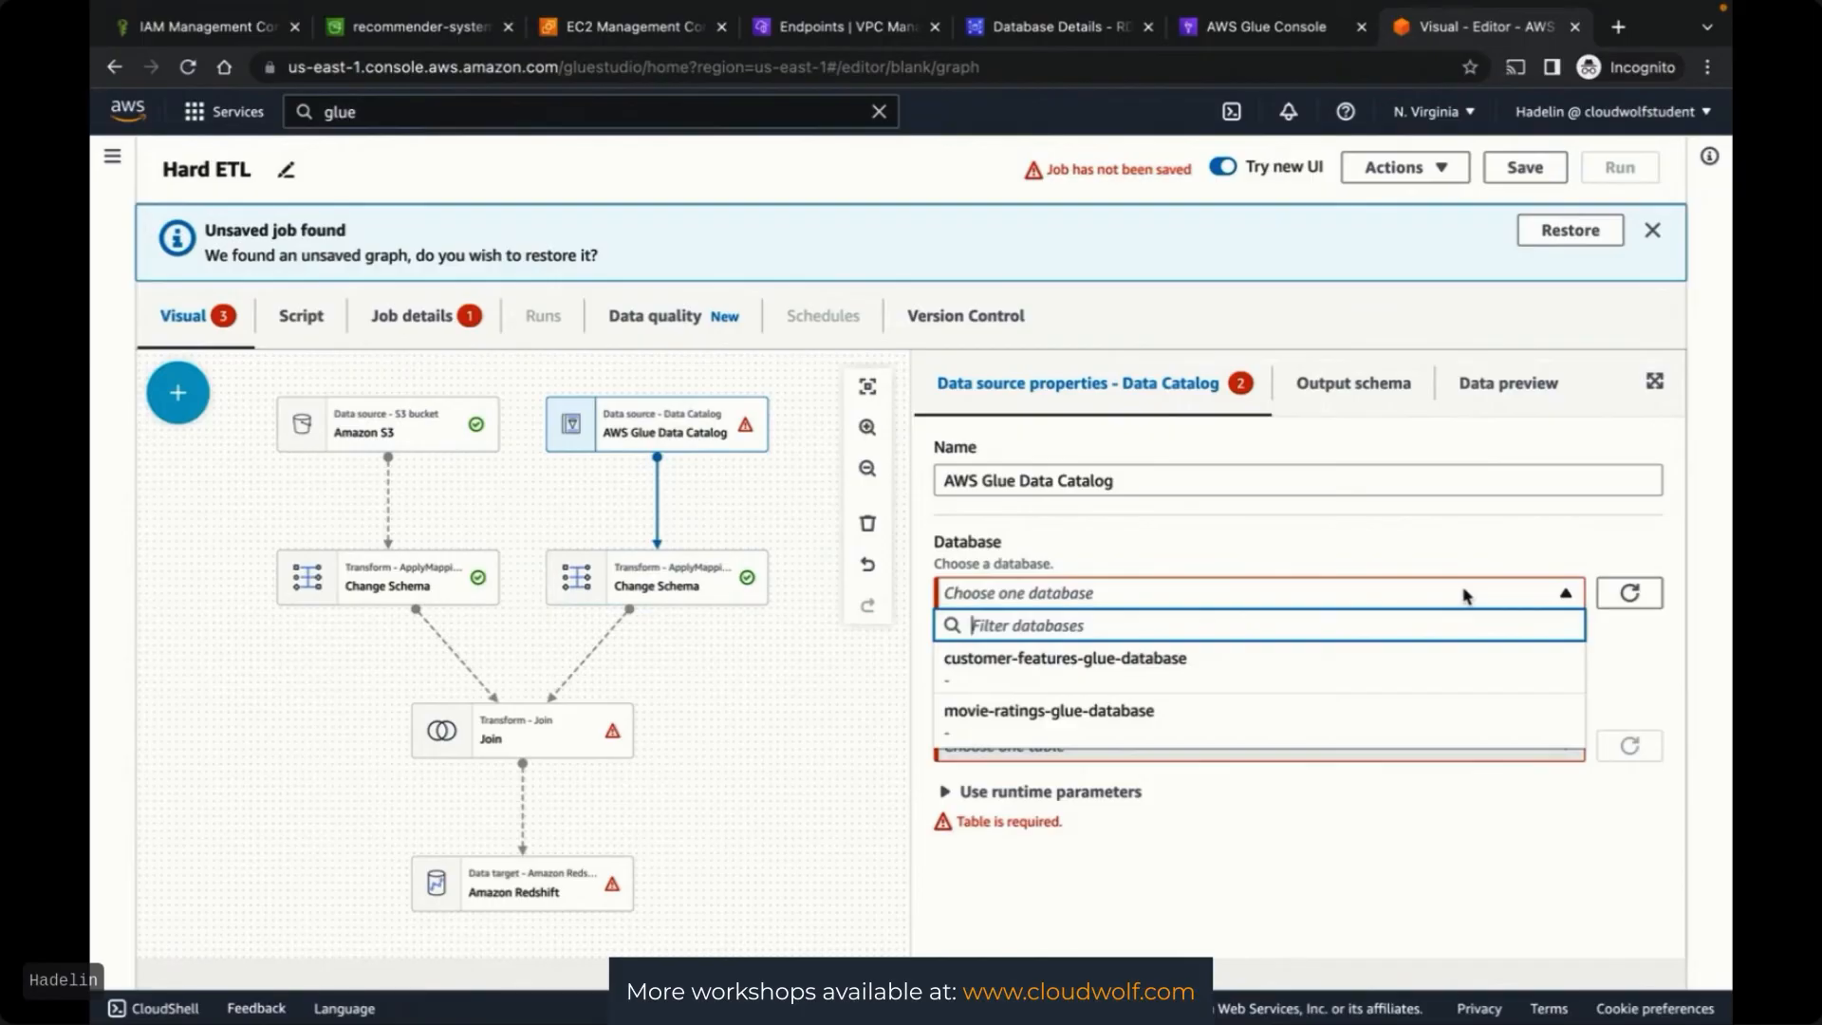
click(1129, 670)
click(1640, 723)
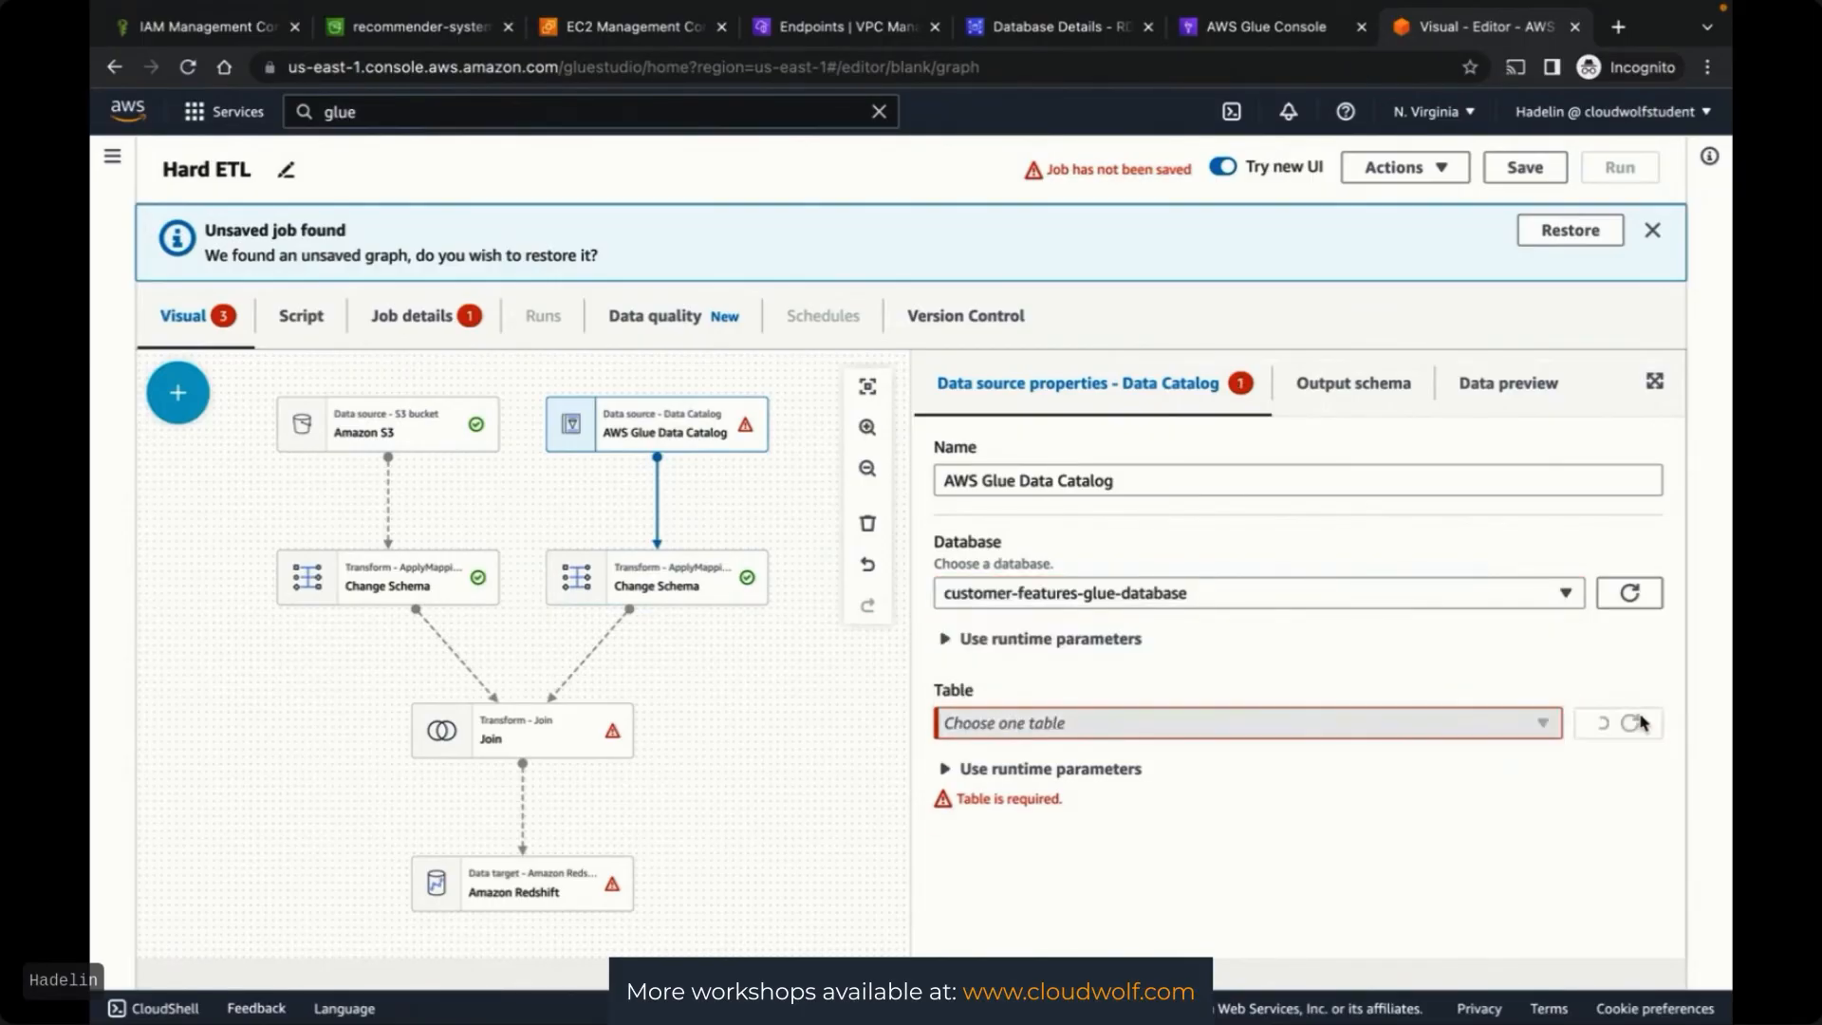
click(1519, 726)
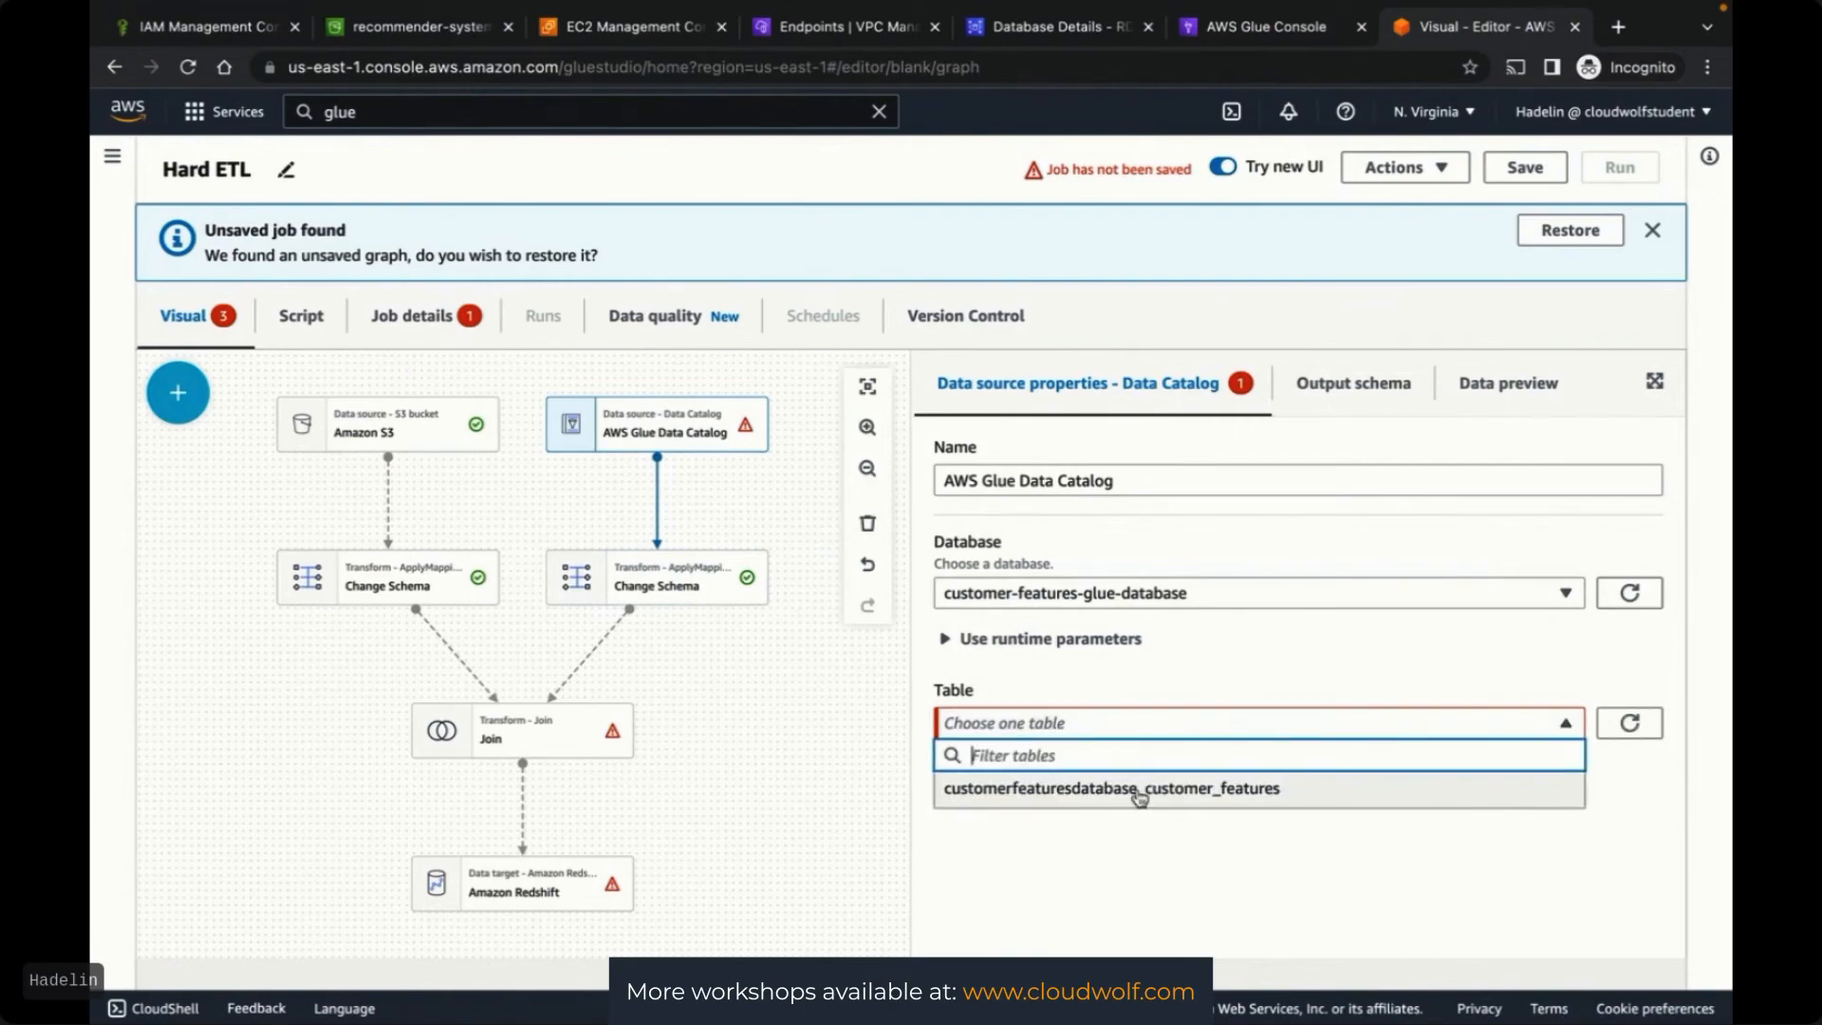
click(1186, 792)
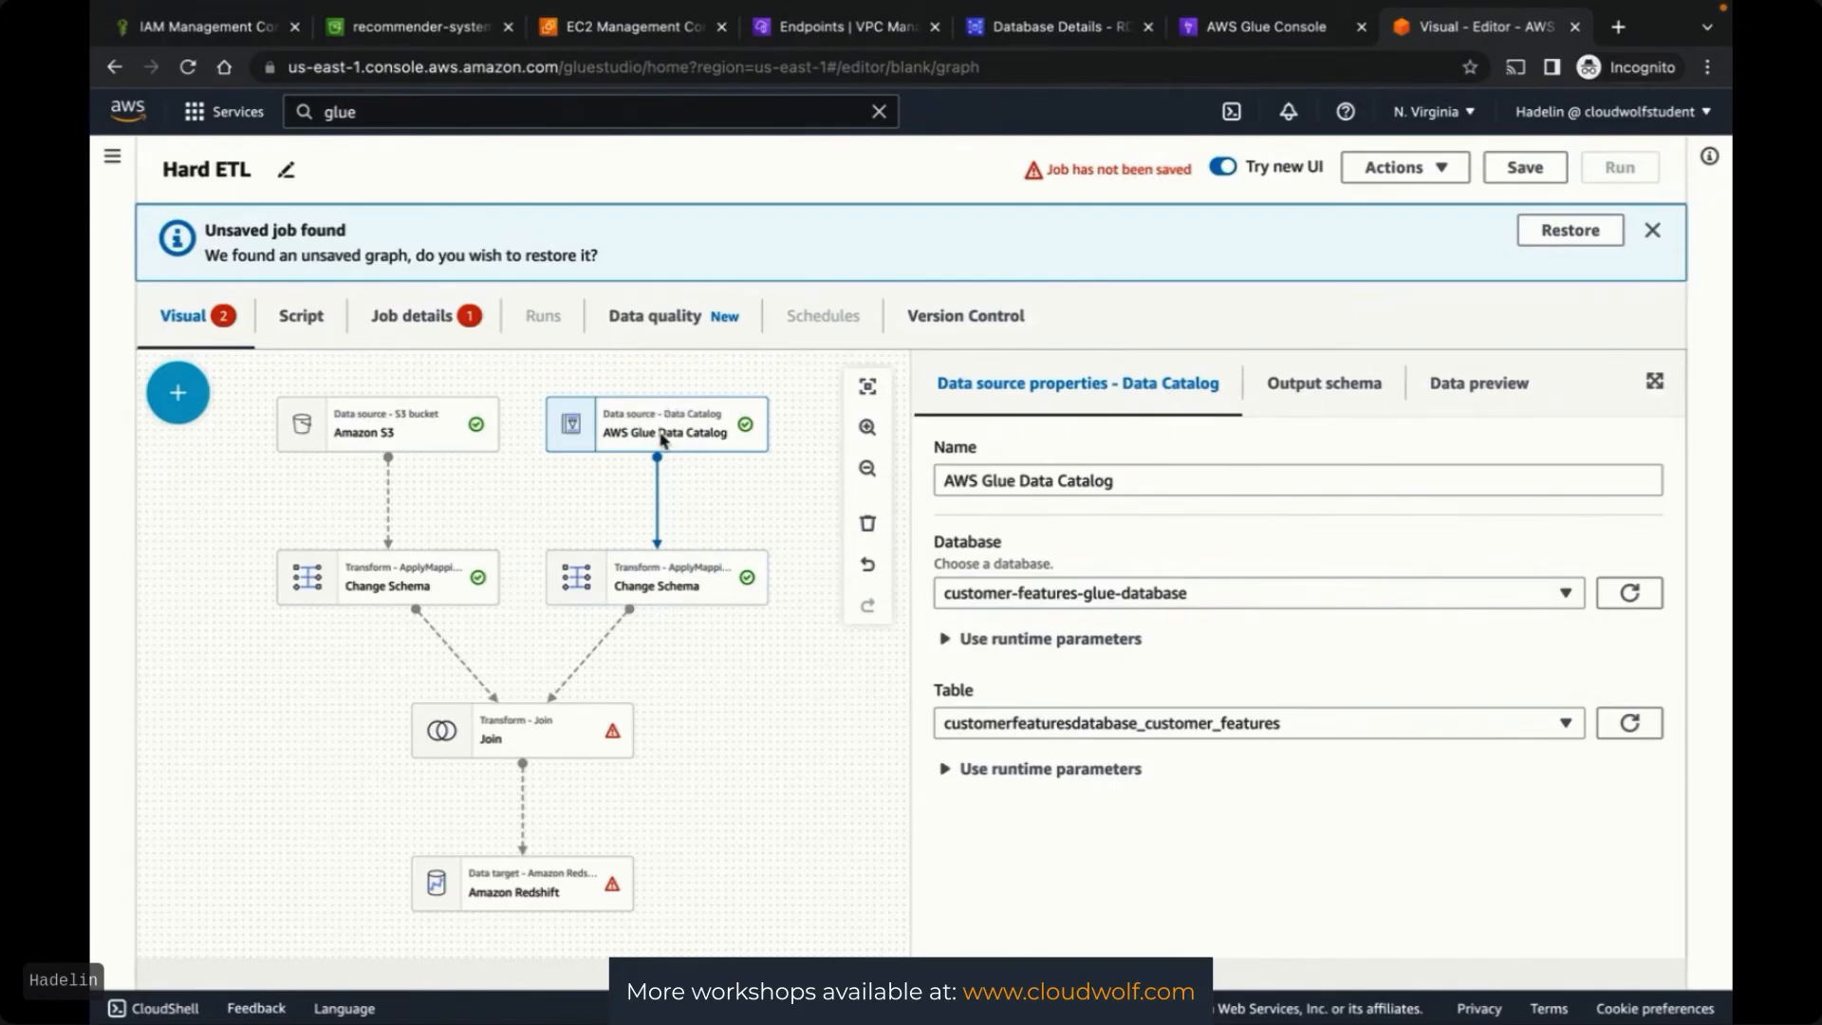
click(635, 584)
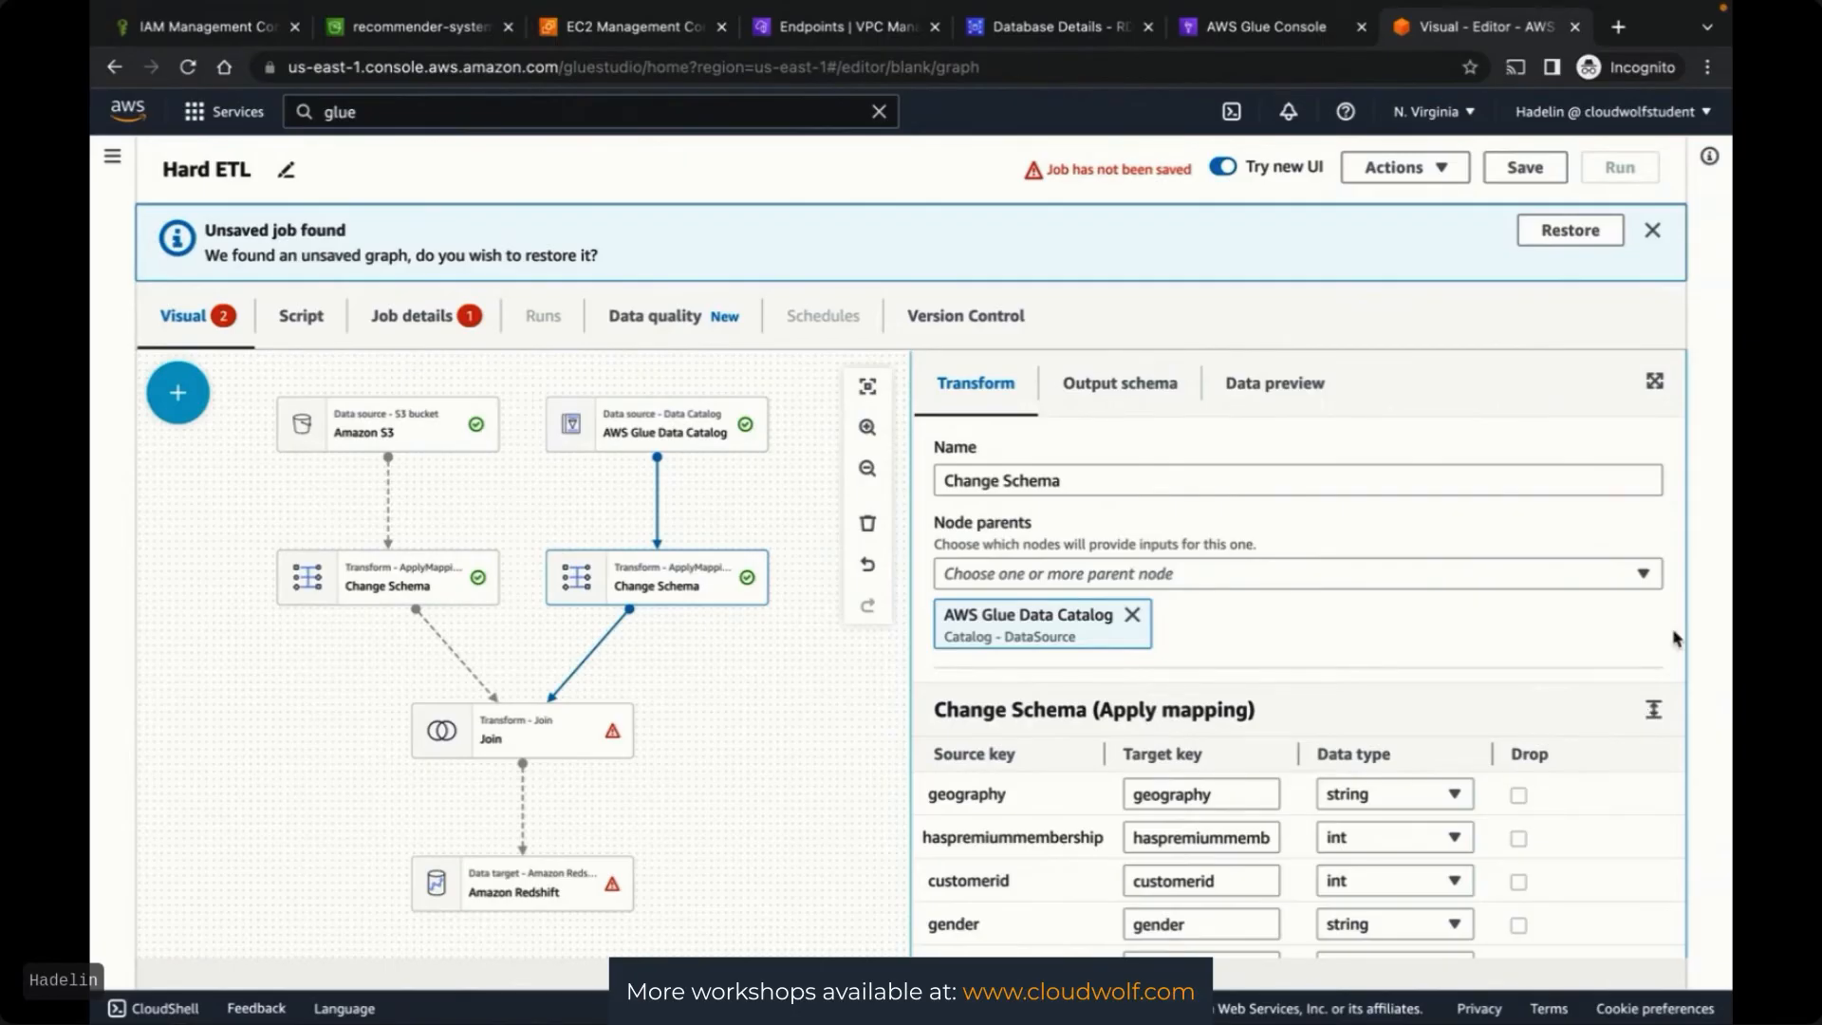
scroll(1675, 637, down, 2)
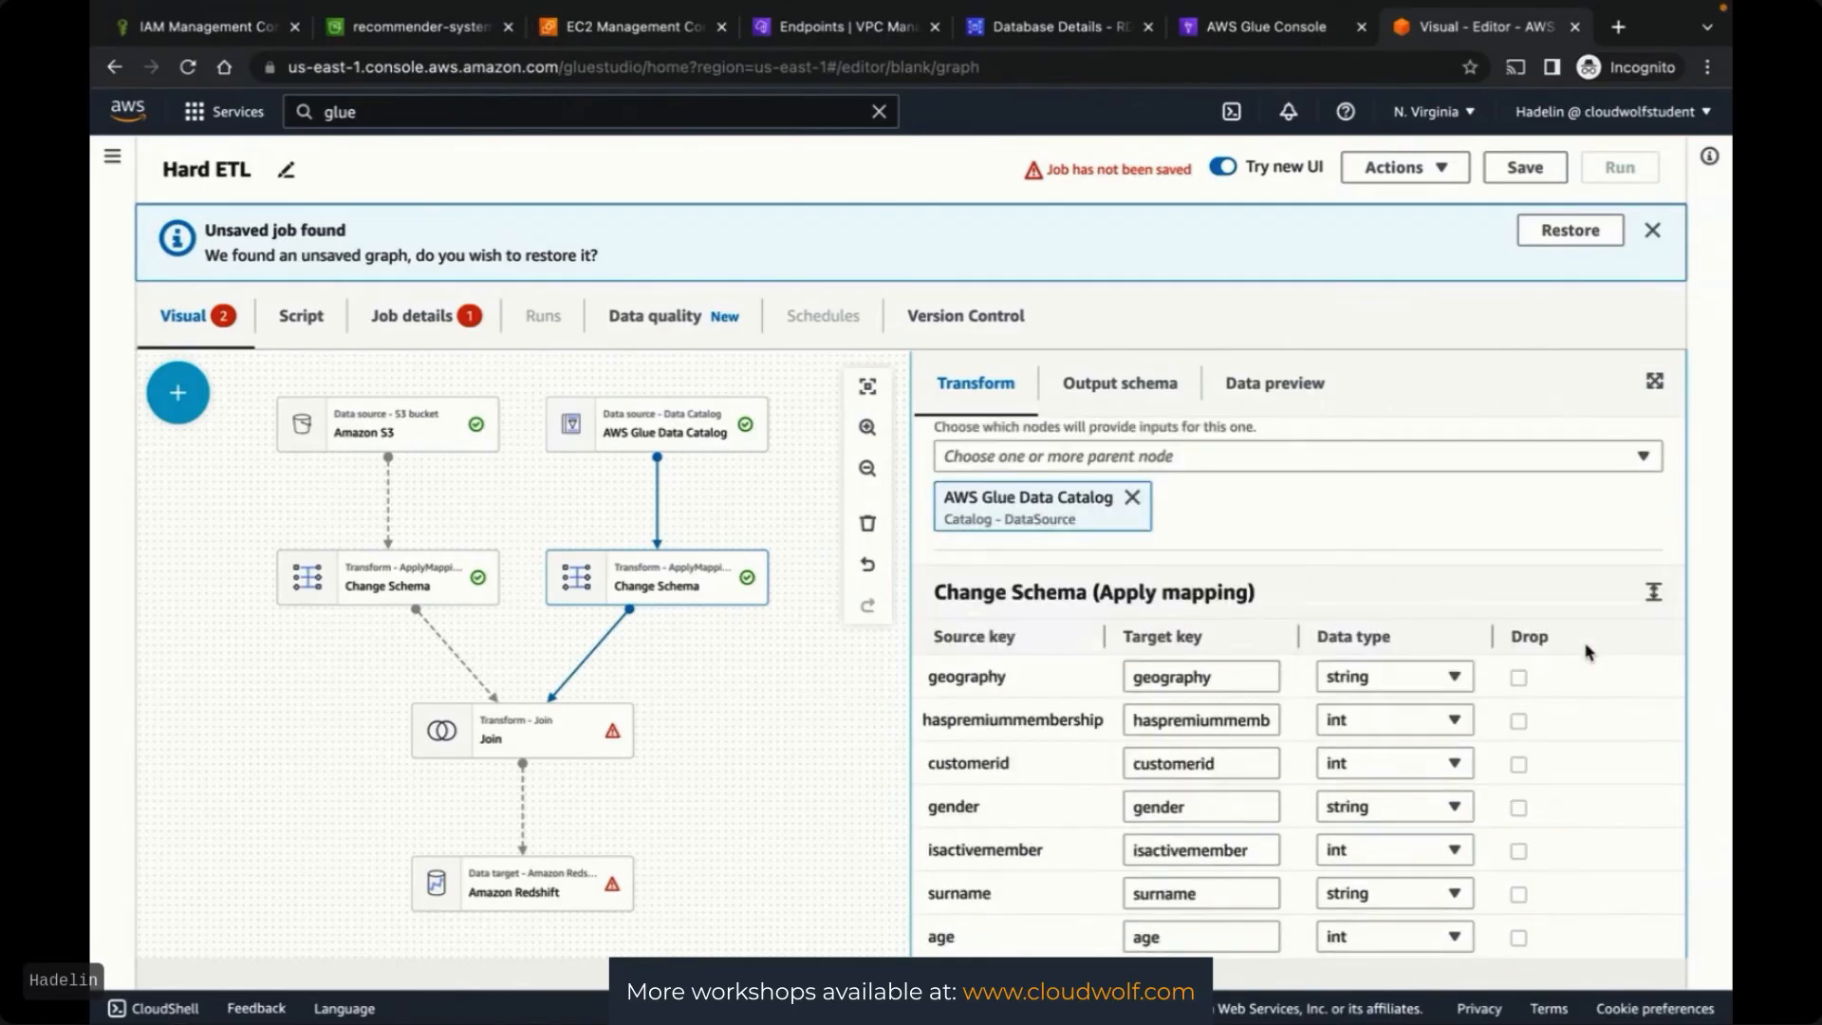
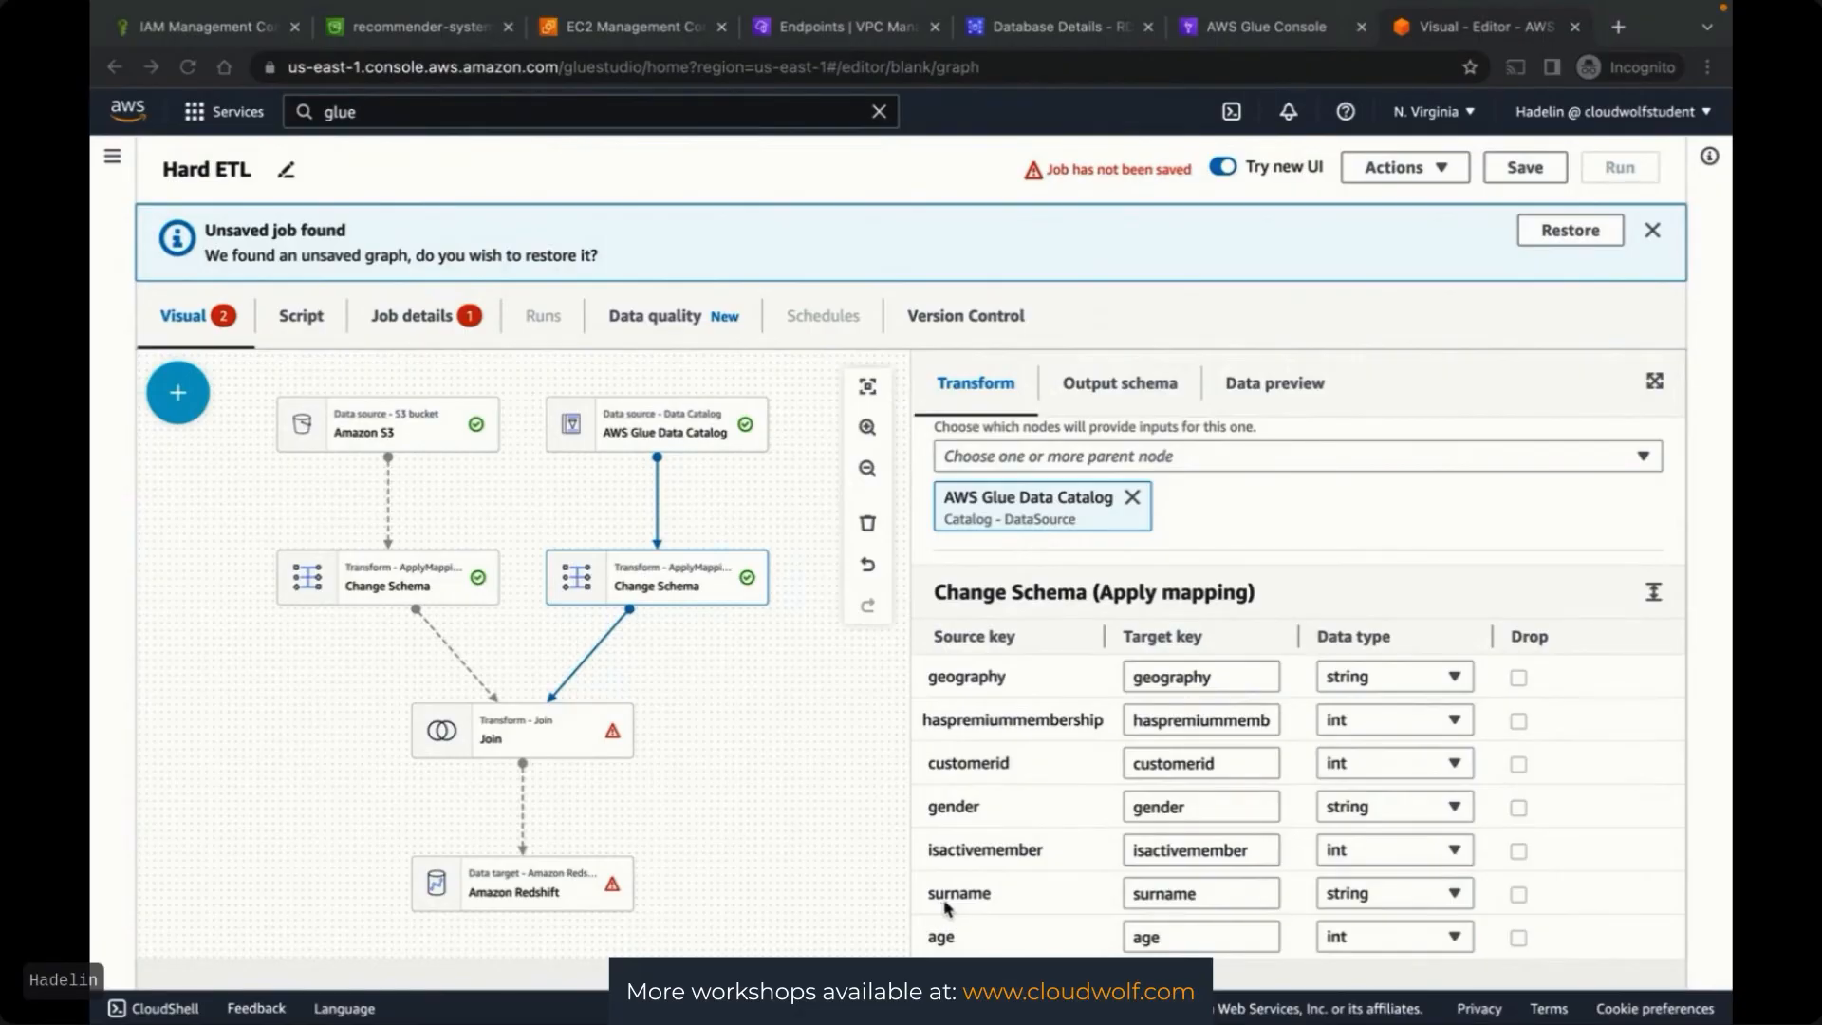
Drop the surname column in the Data Catalog branch's Change Schema, then select the Join node
click(1520, 900)
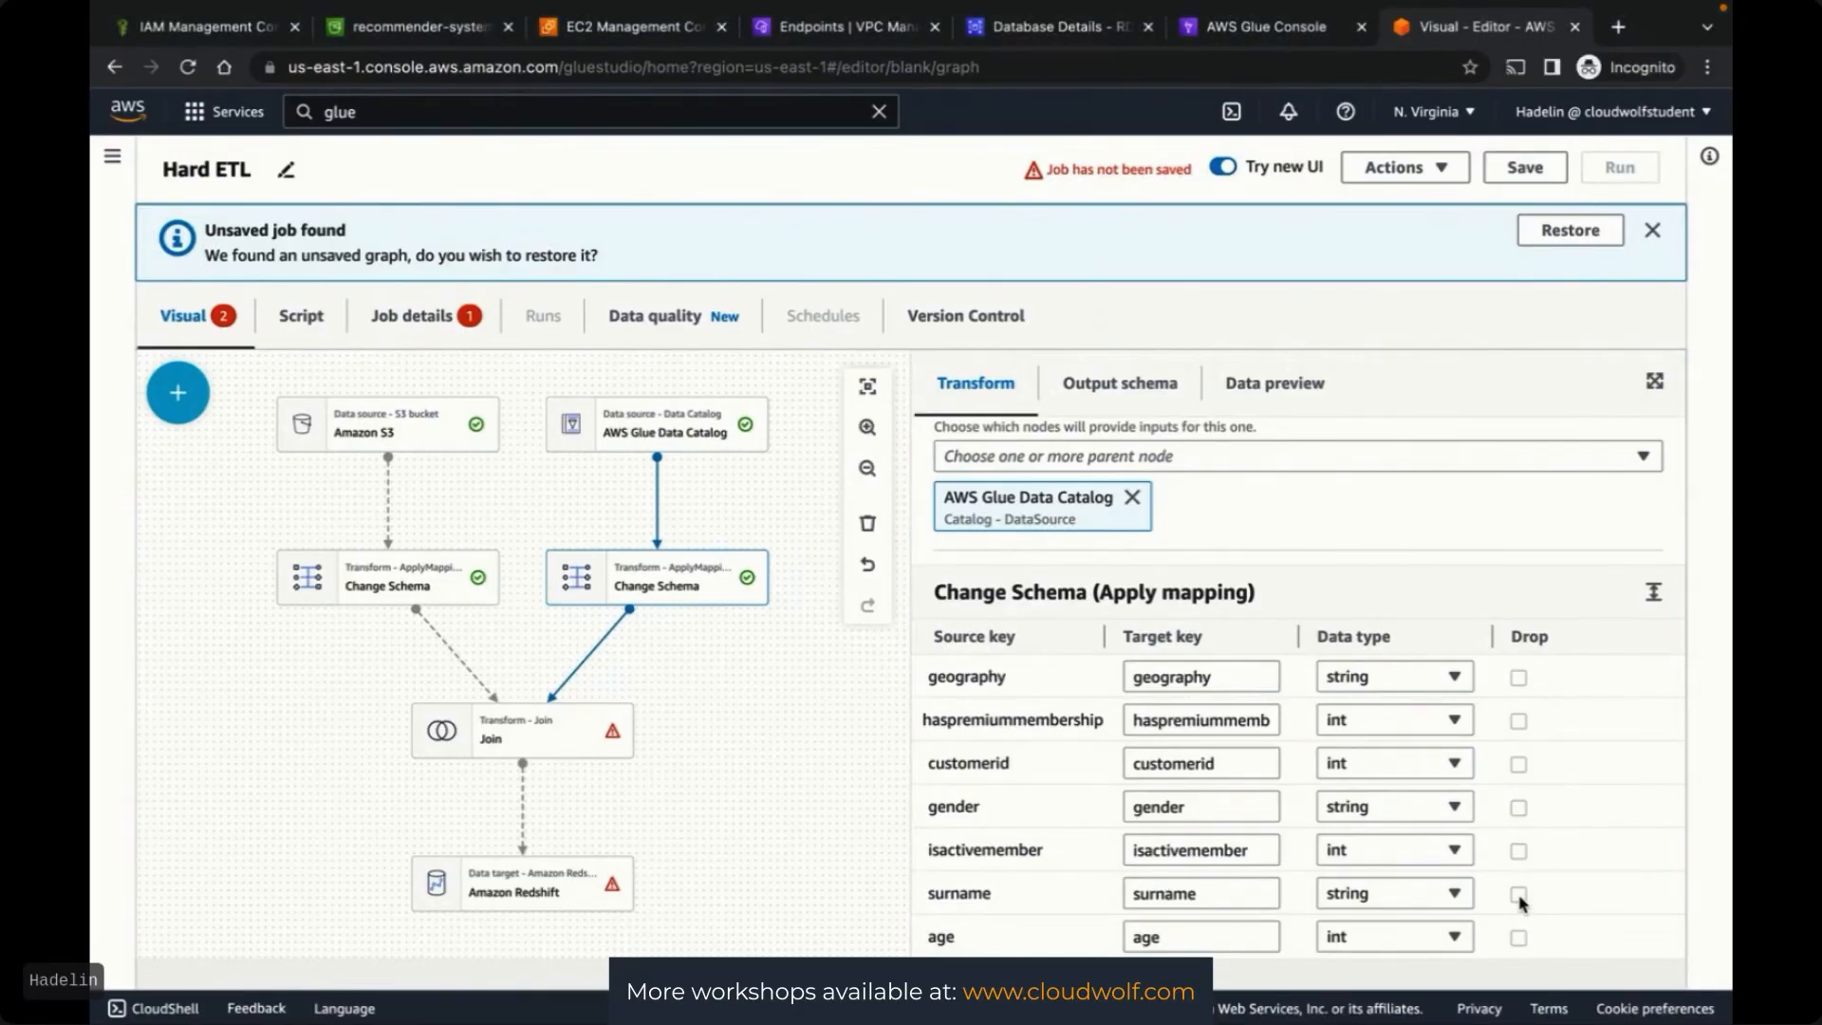
click(1518, 895)
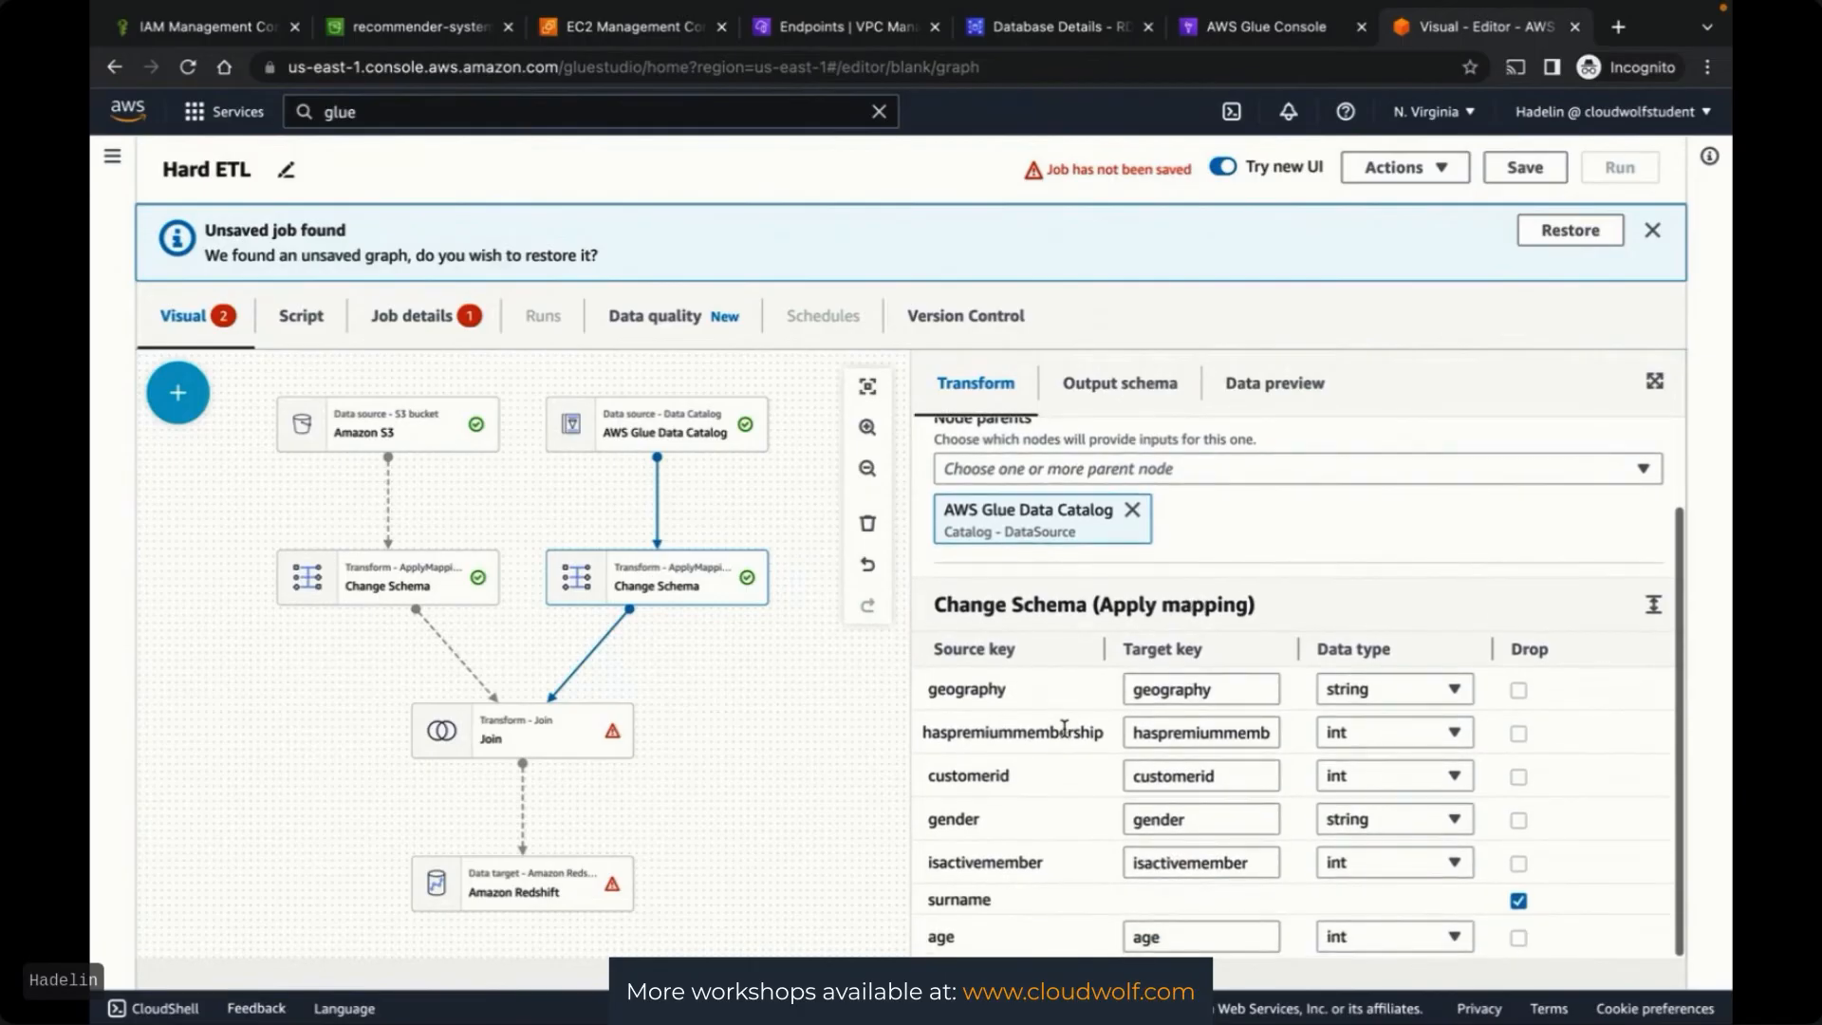
scroll(1063, 728, up, 1)
scroll(1053, 739, down, 1)
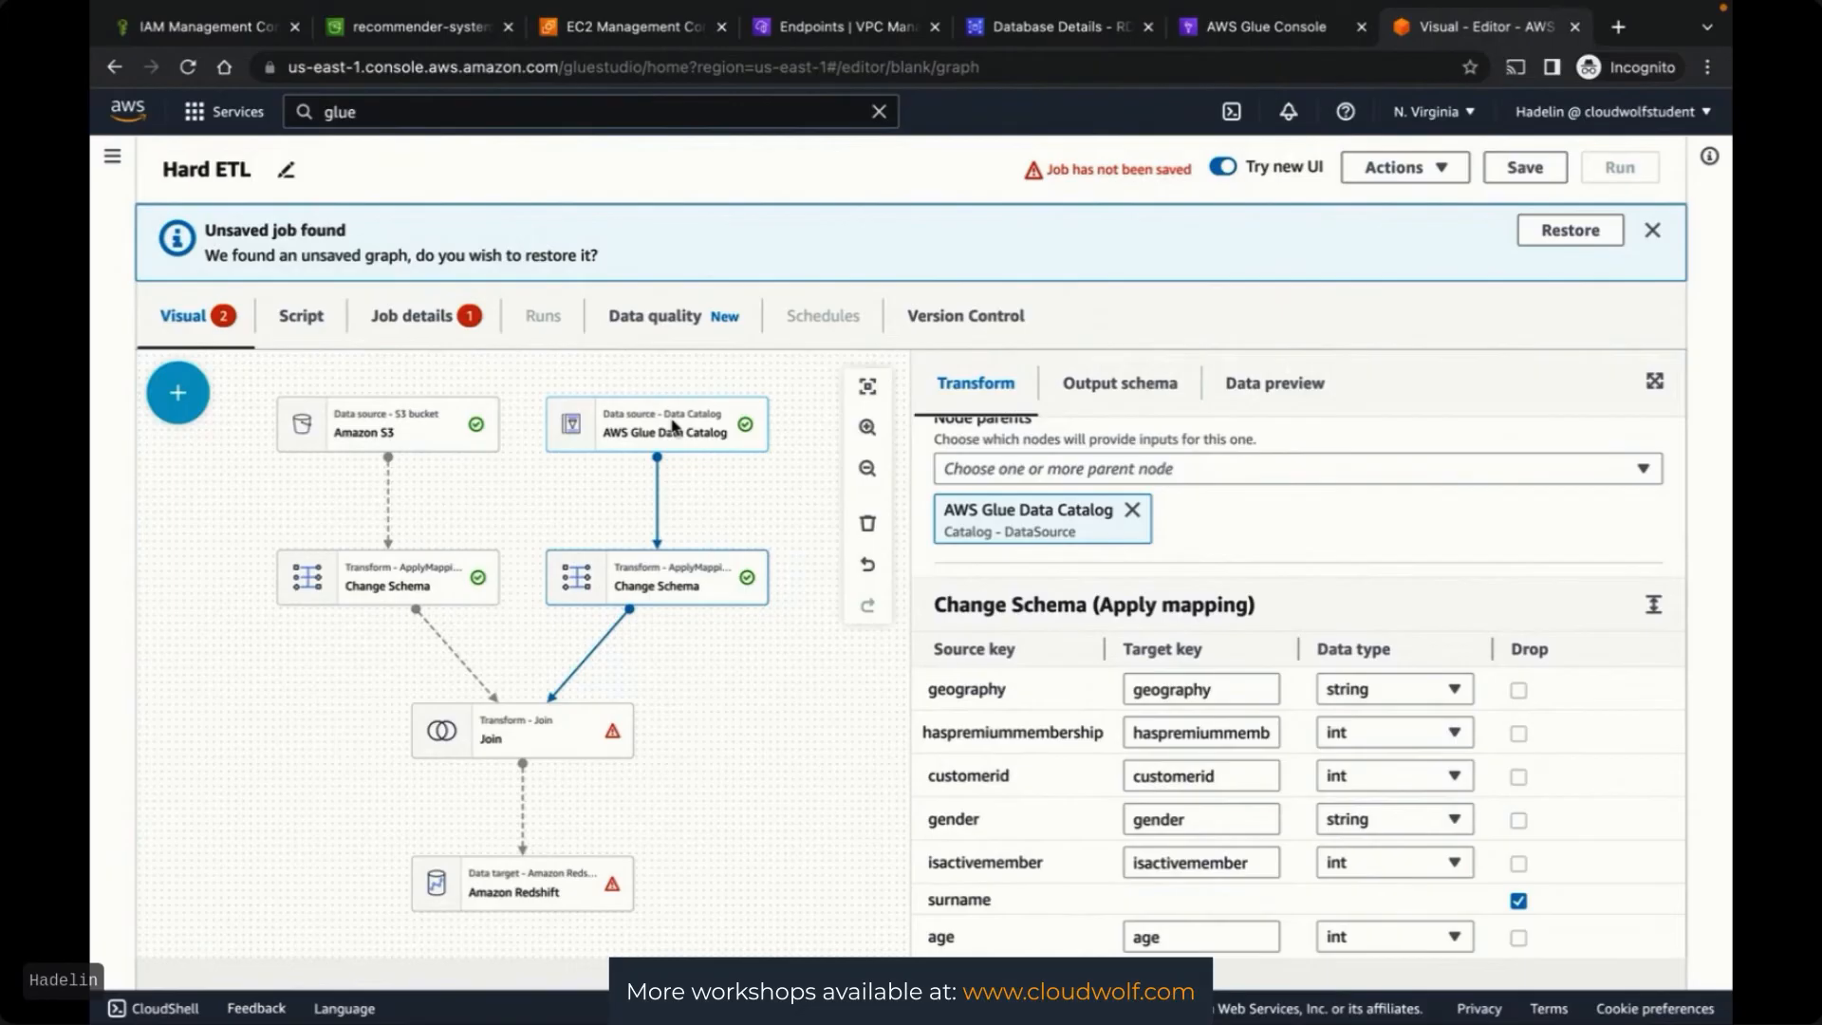
click(529, 735)
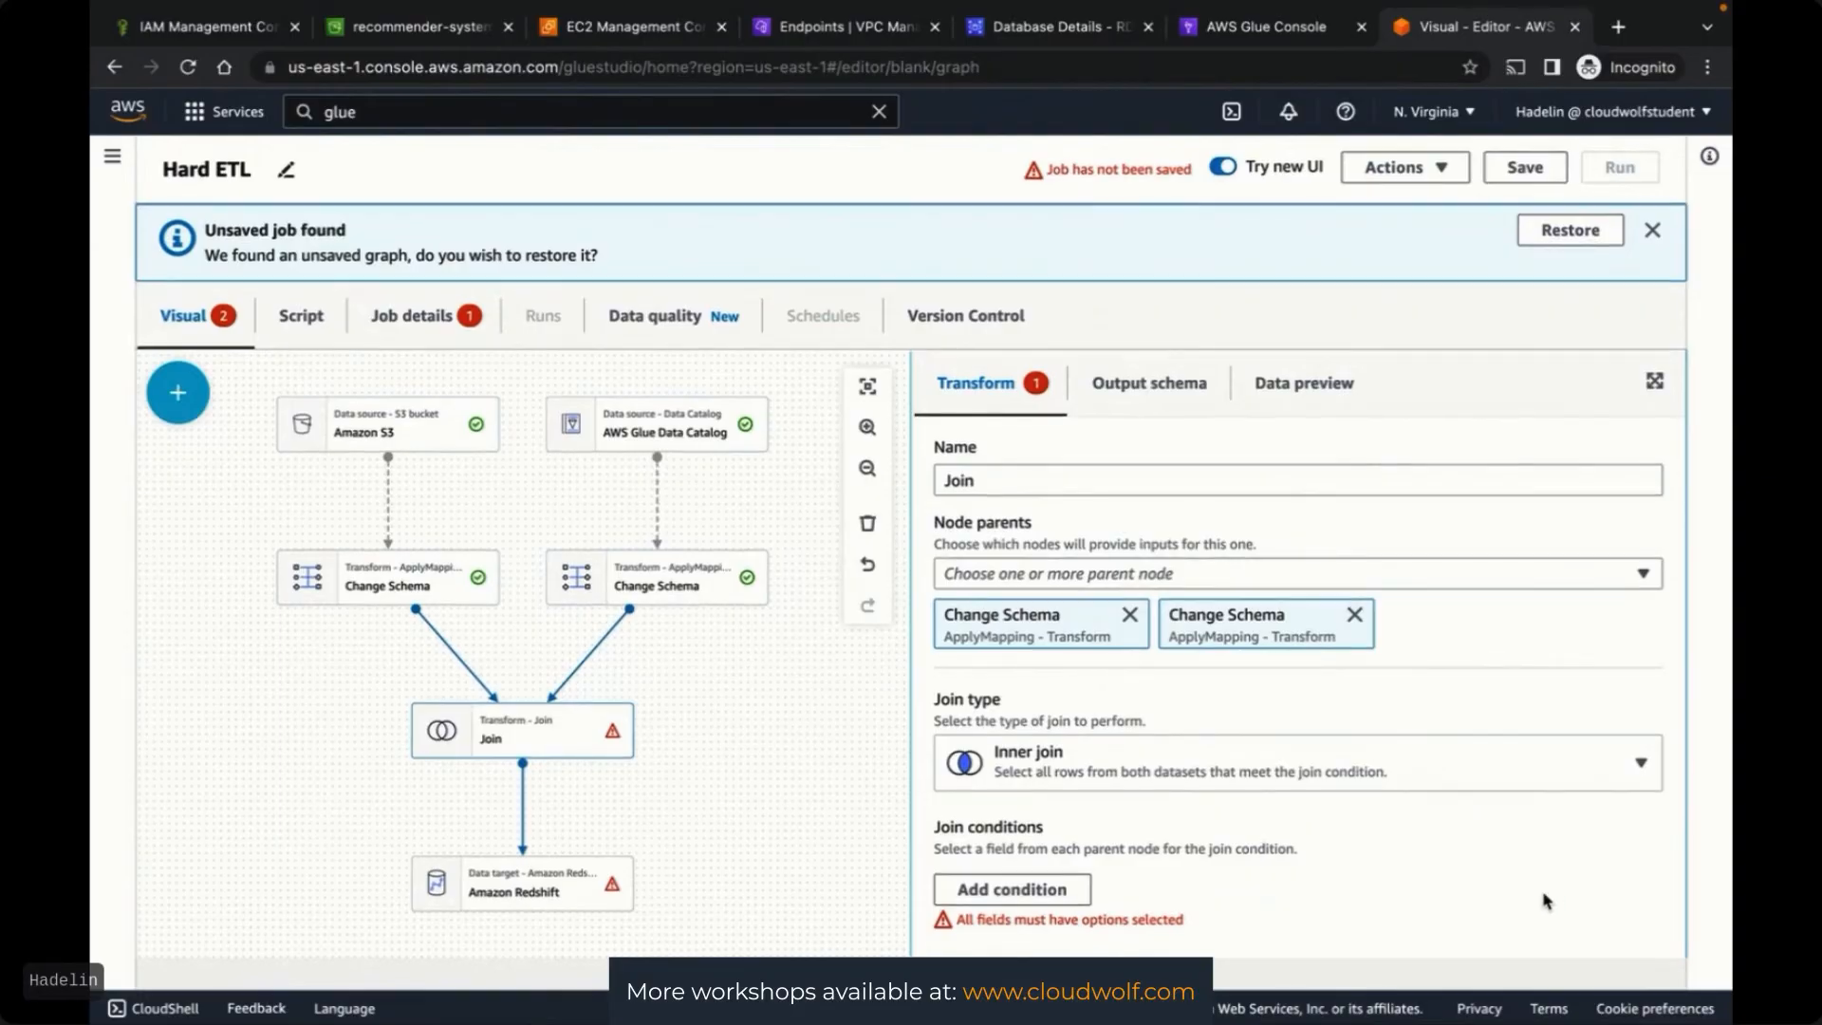
Add a join condition matching customerid from the left Change Schema to userid from the right
click(1005, 890)
scroll(1674, 786, down, 1)
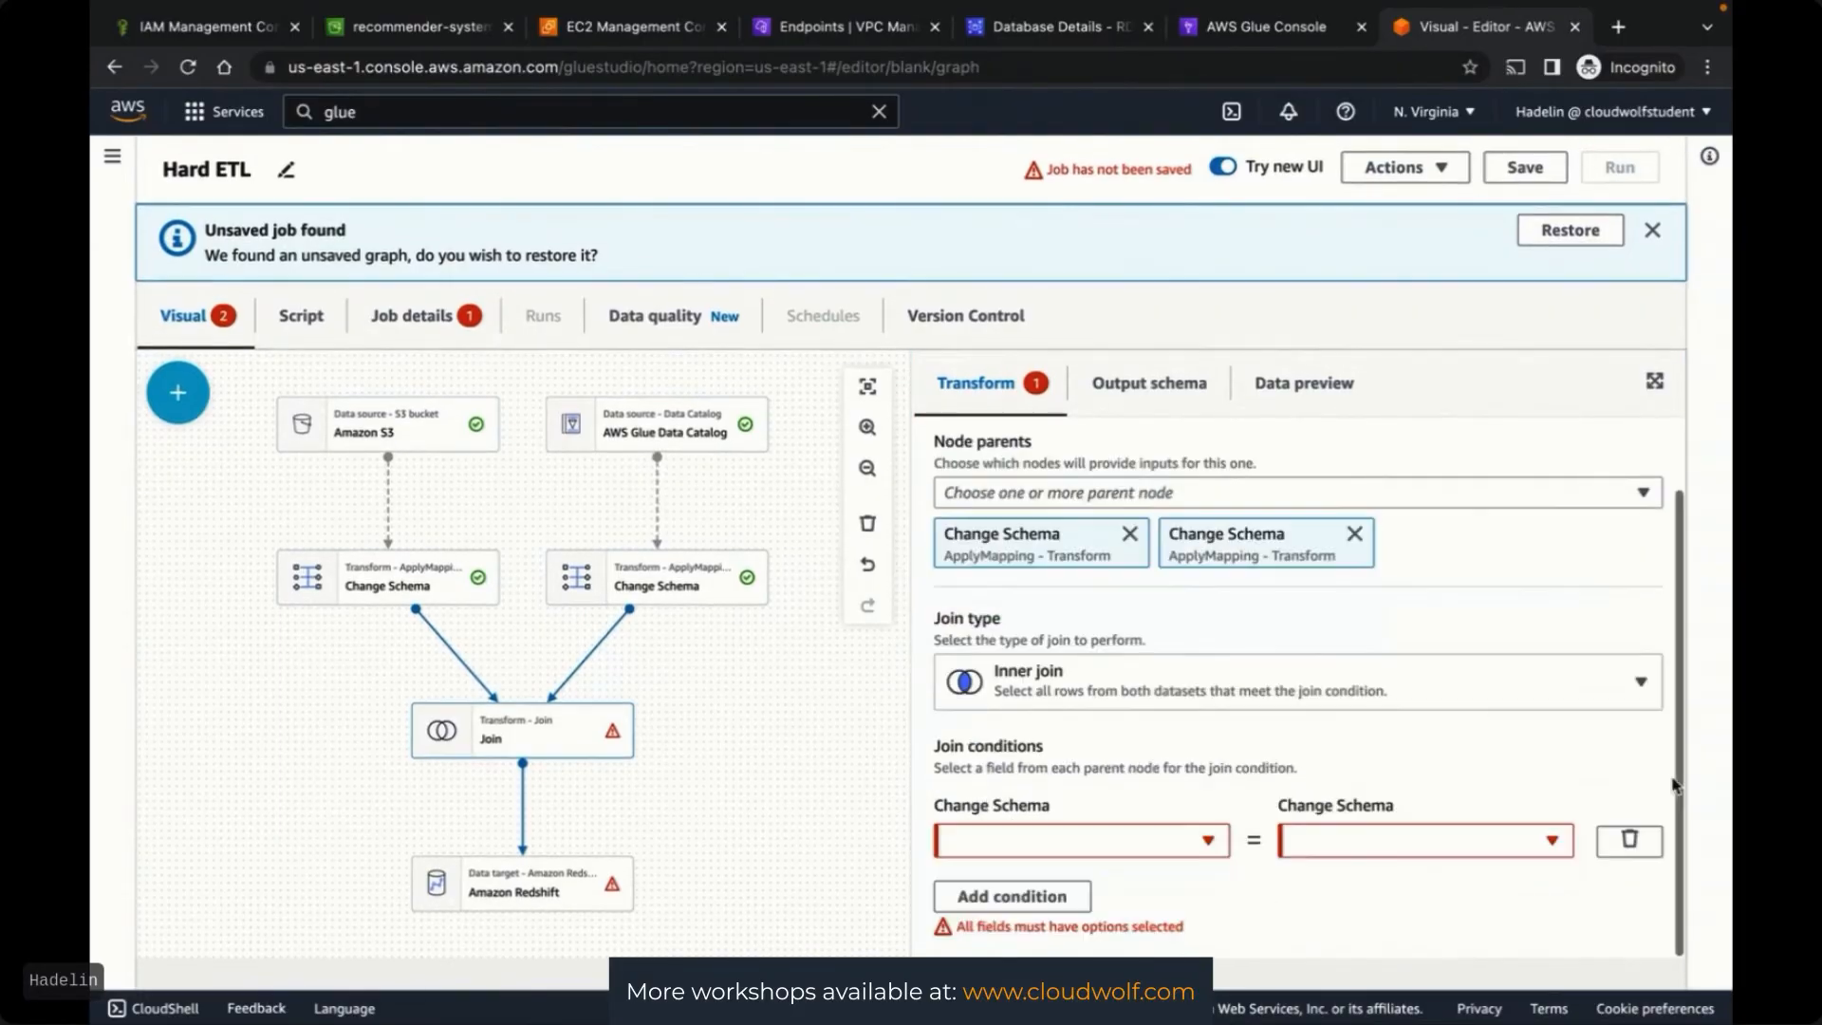
click(1176, 841)
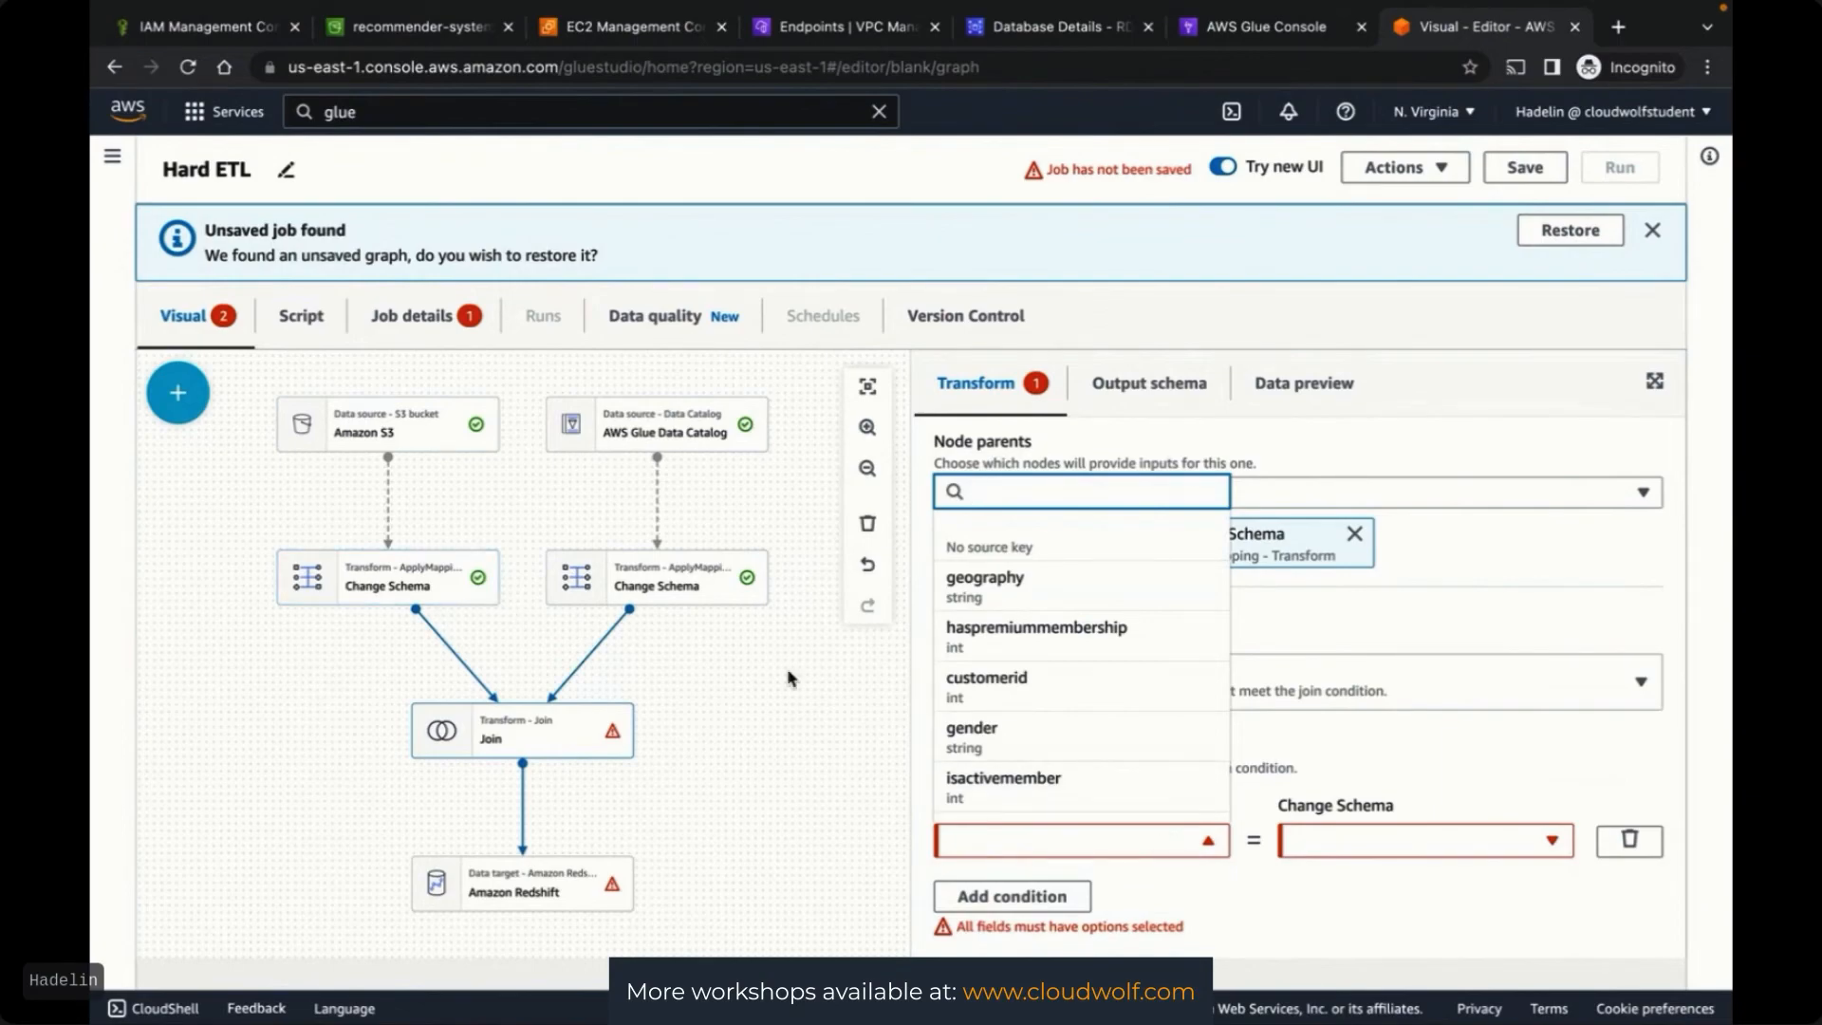
click(987, 677)
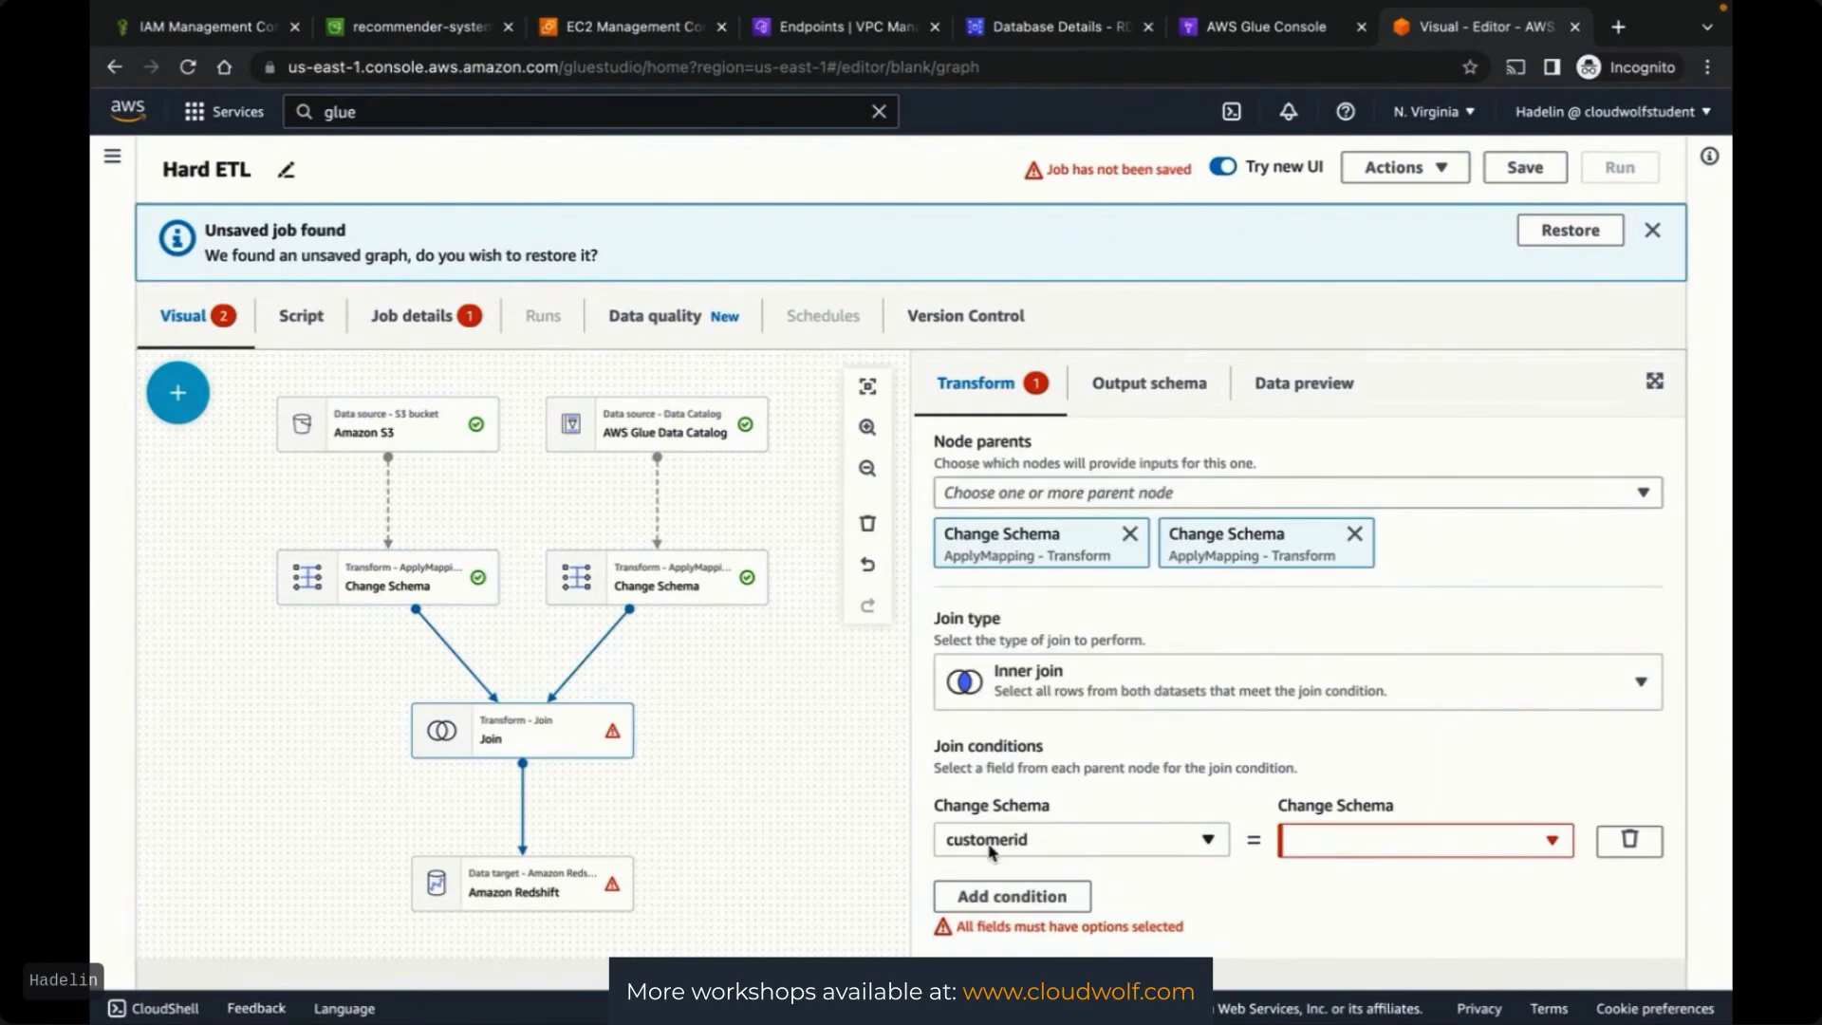
click(1397, 854)
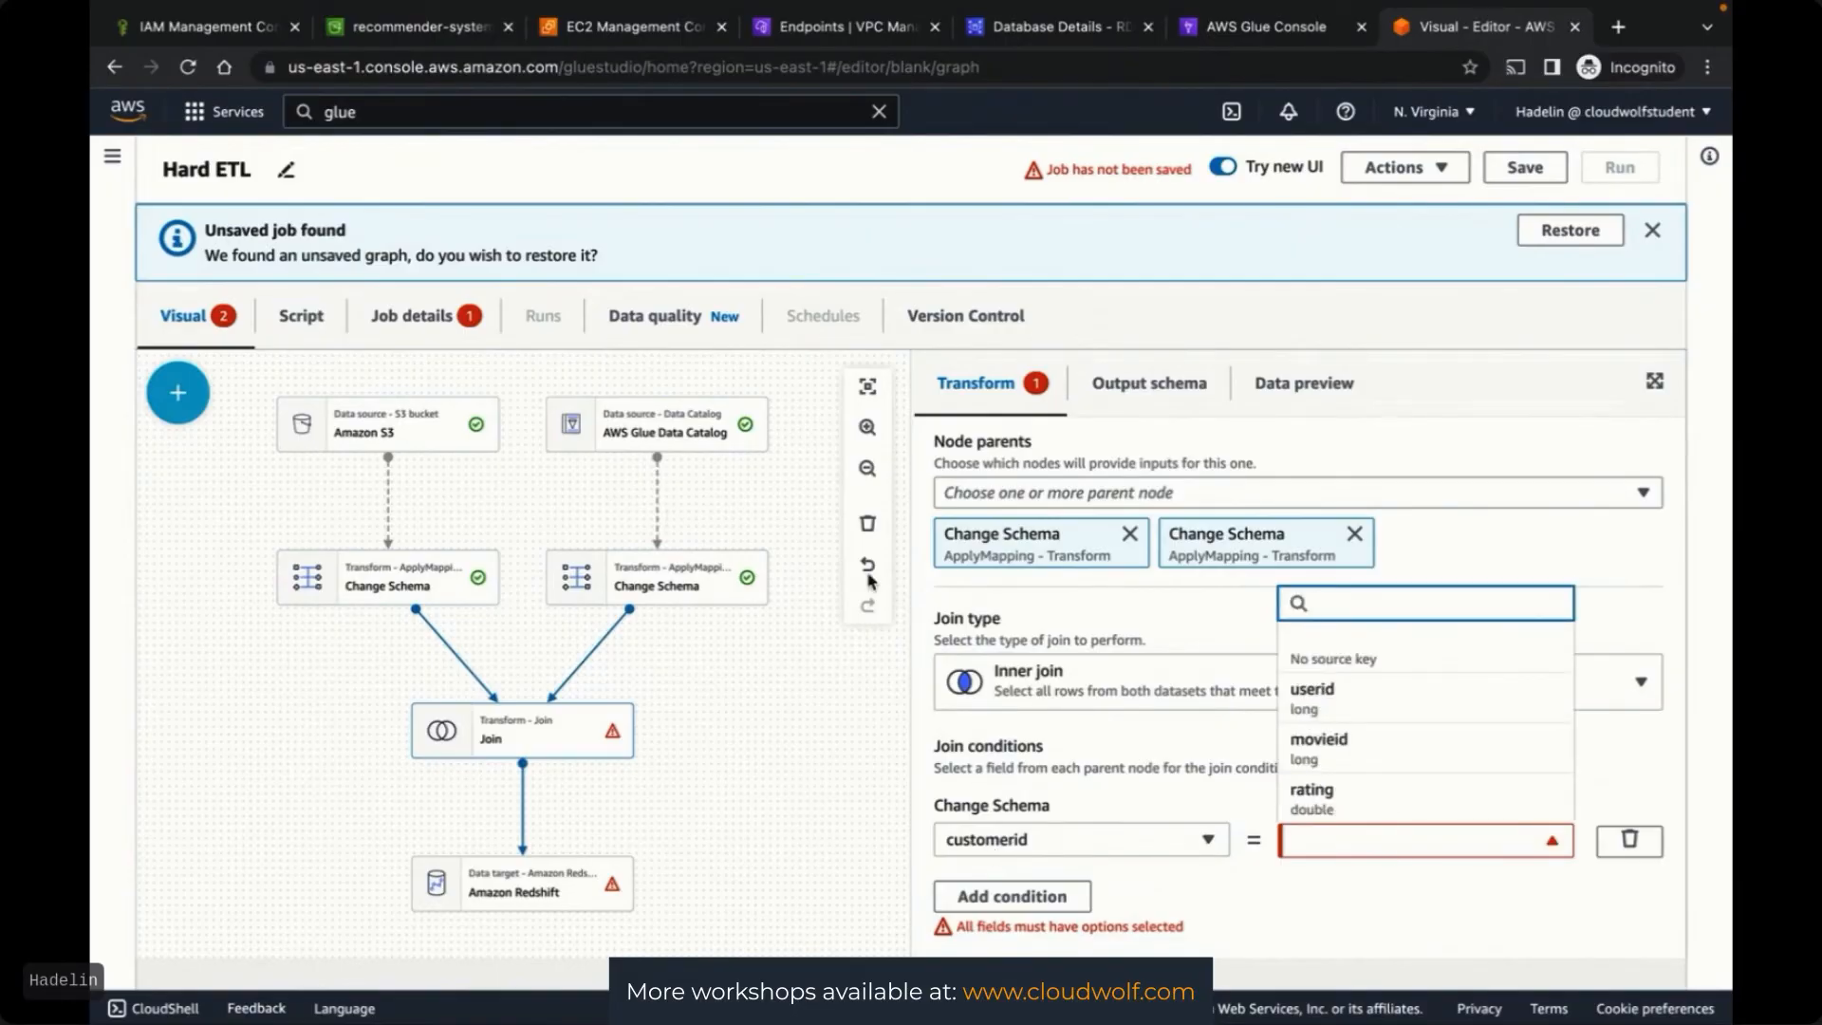
scroll(1391, 777, up, 1)
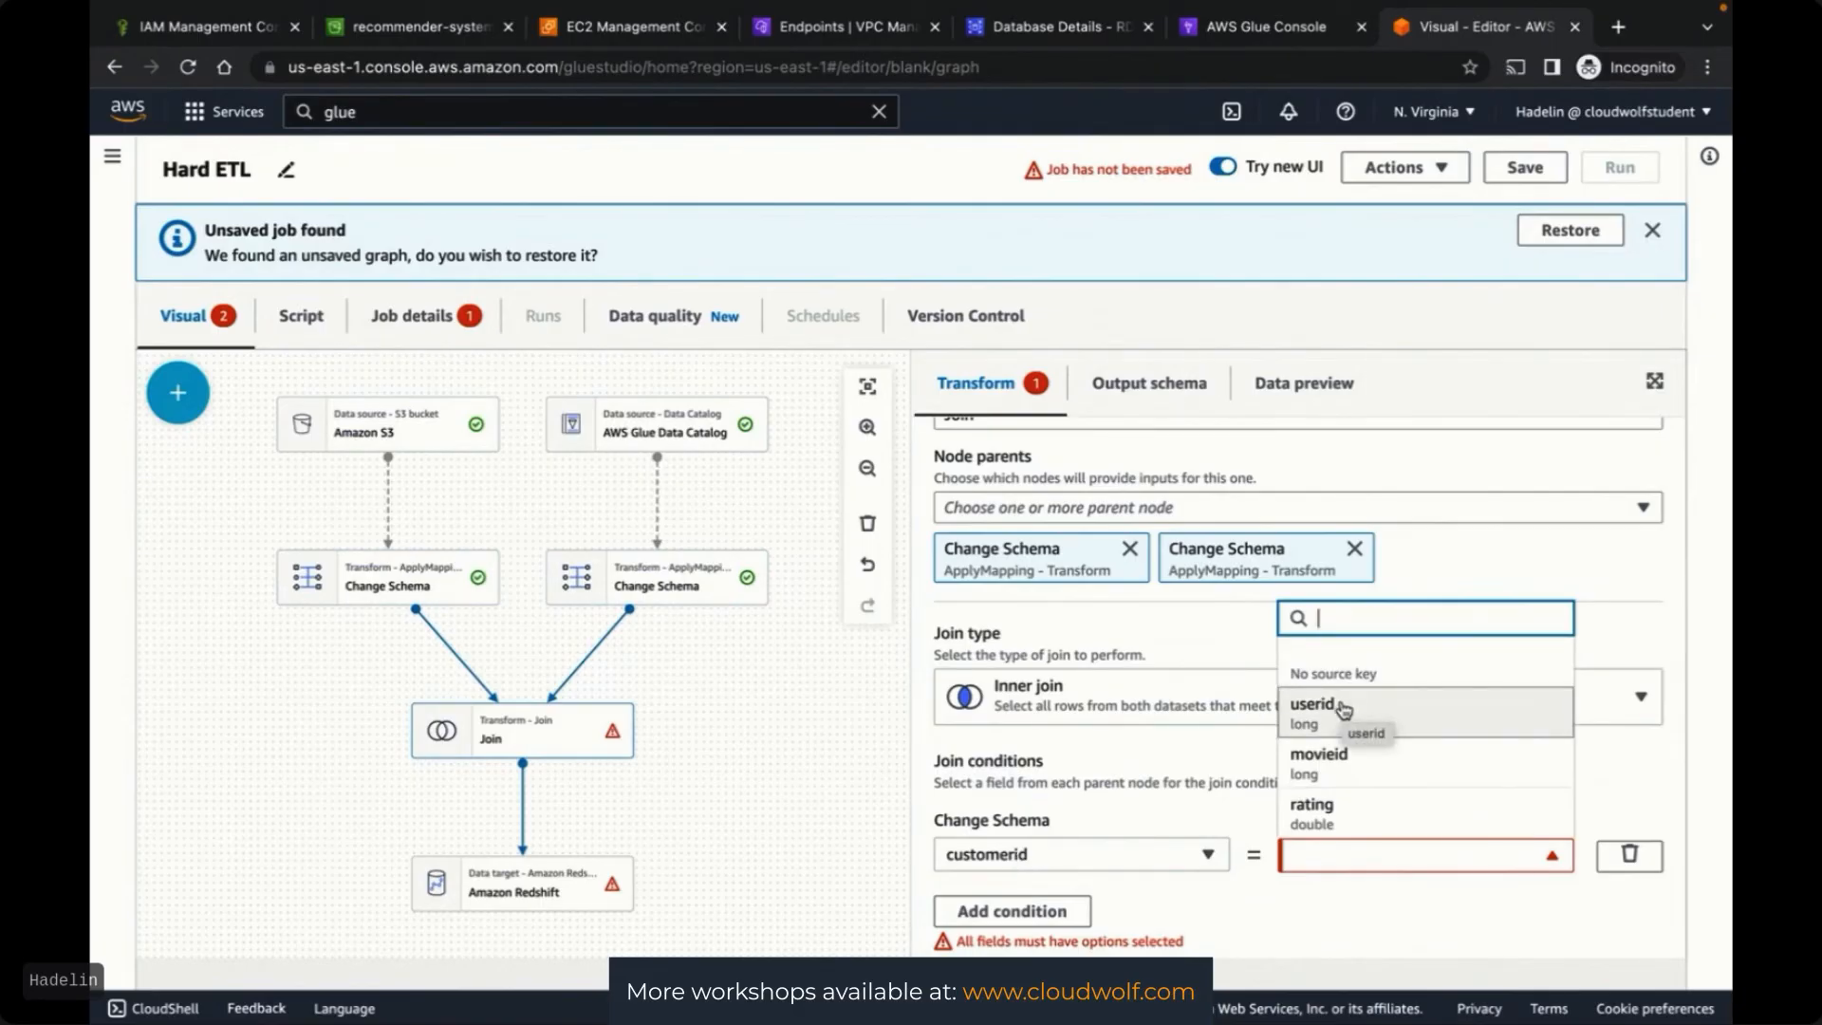
click(1342, 709)
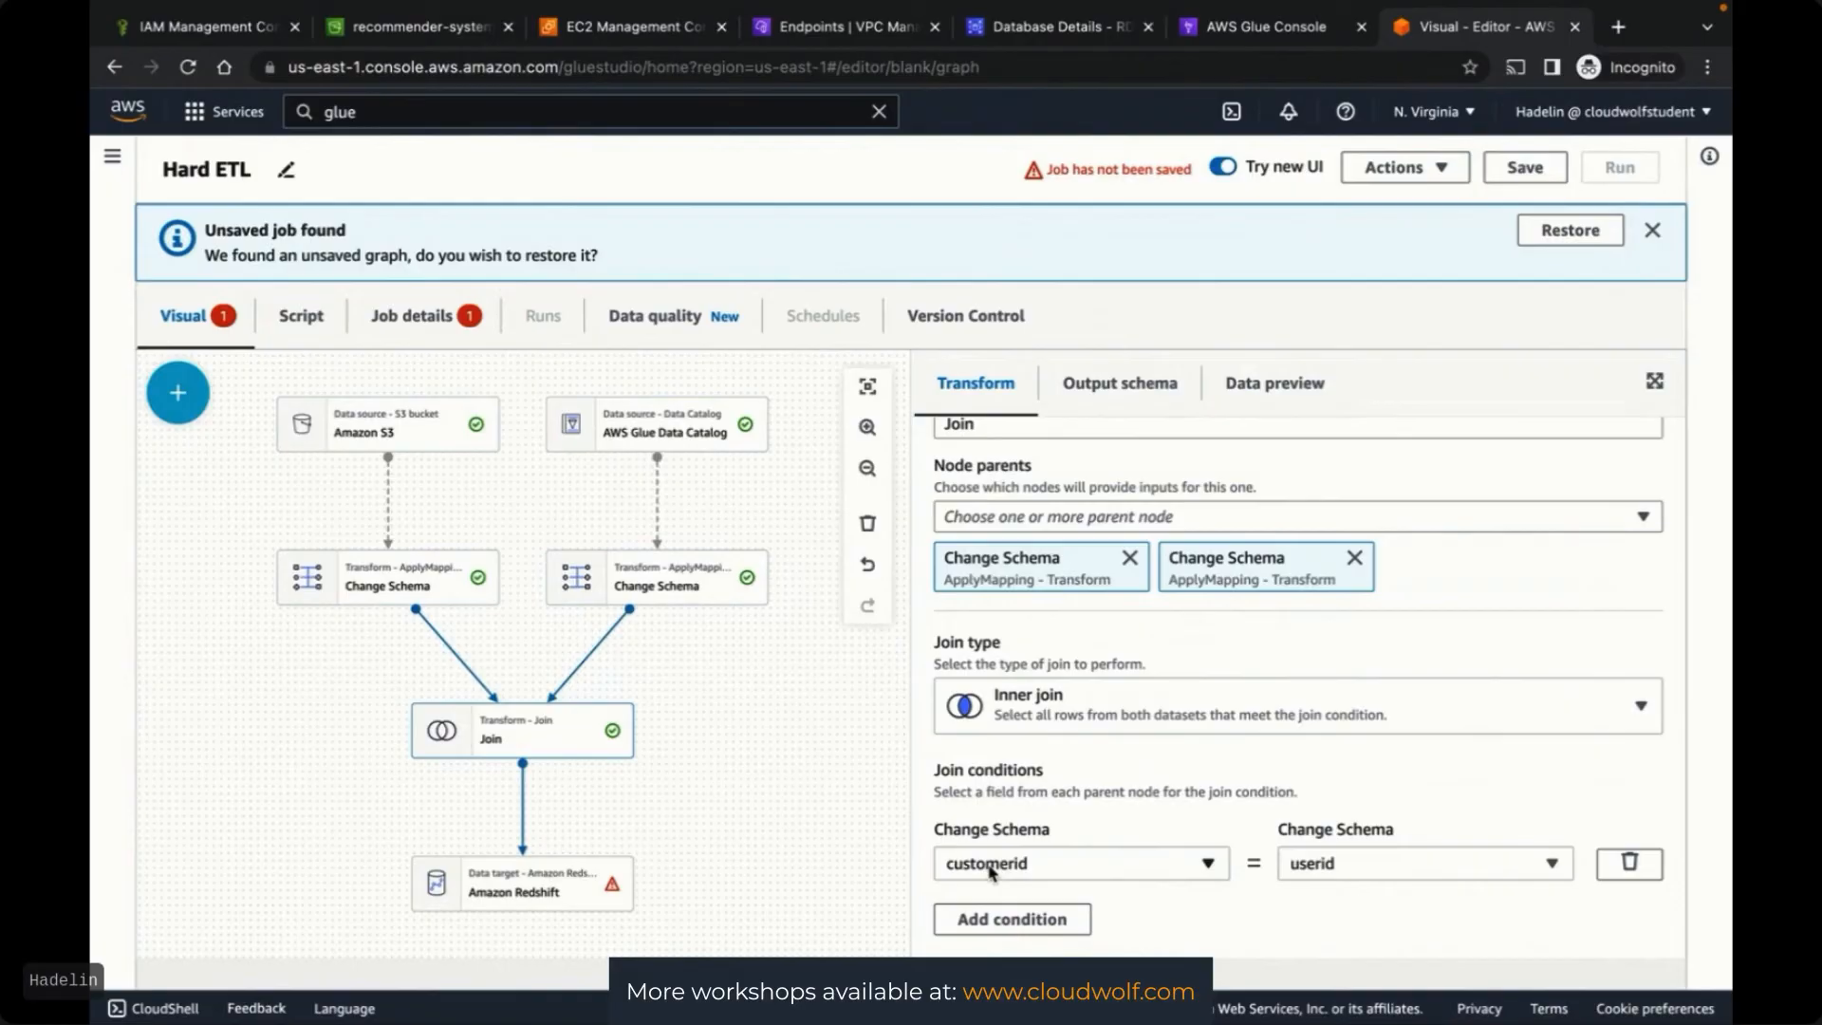
scroll(1242, 886, down, 1)
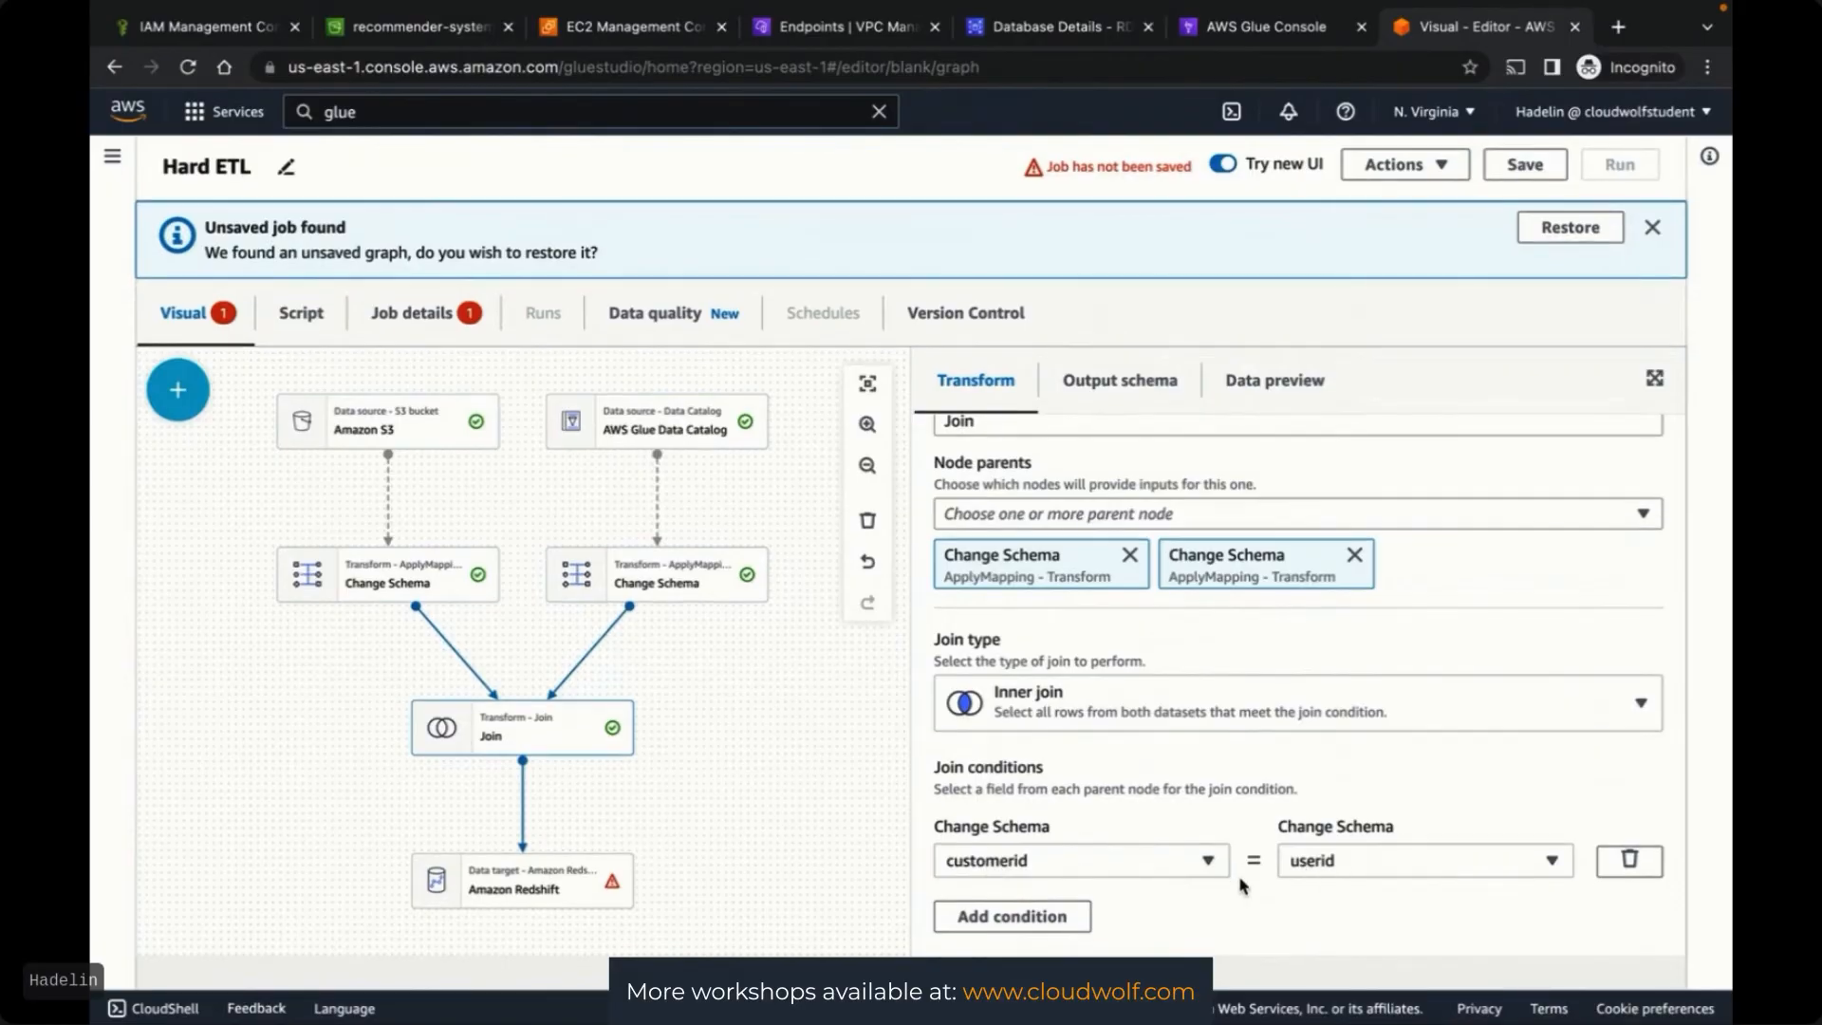
scroll(1242, 886, up, 1)
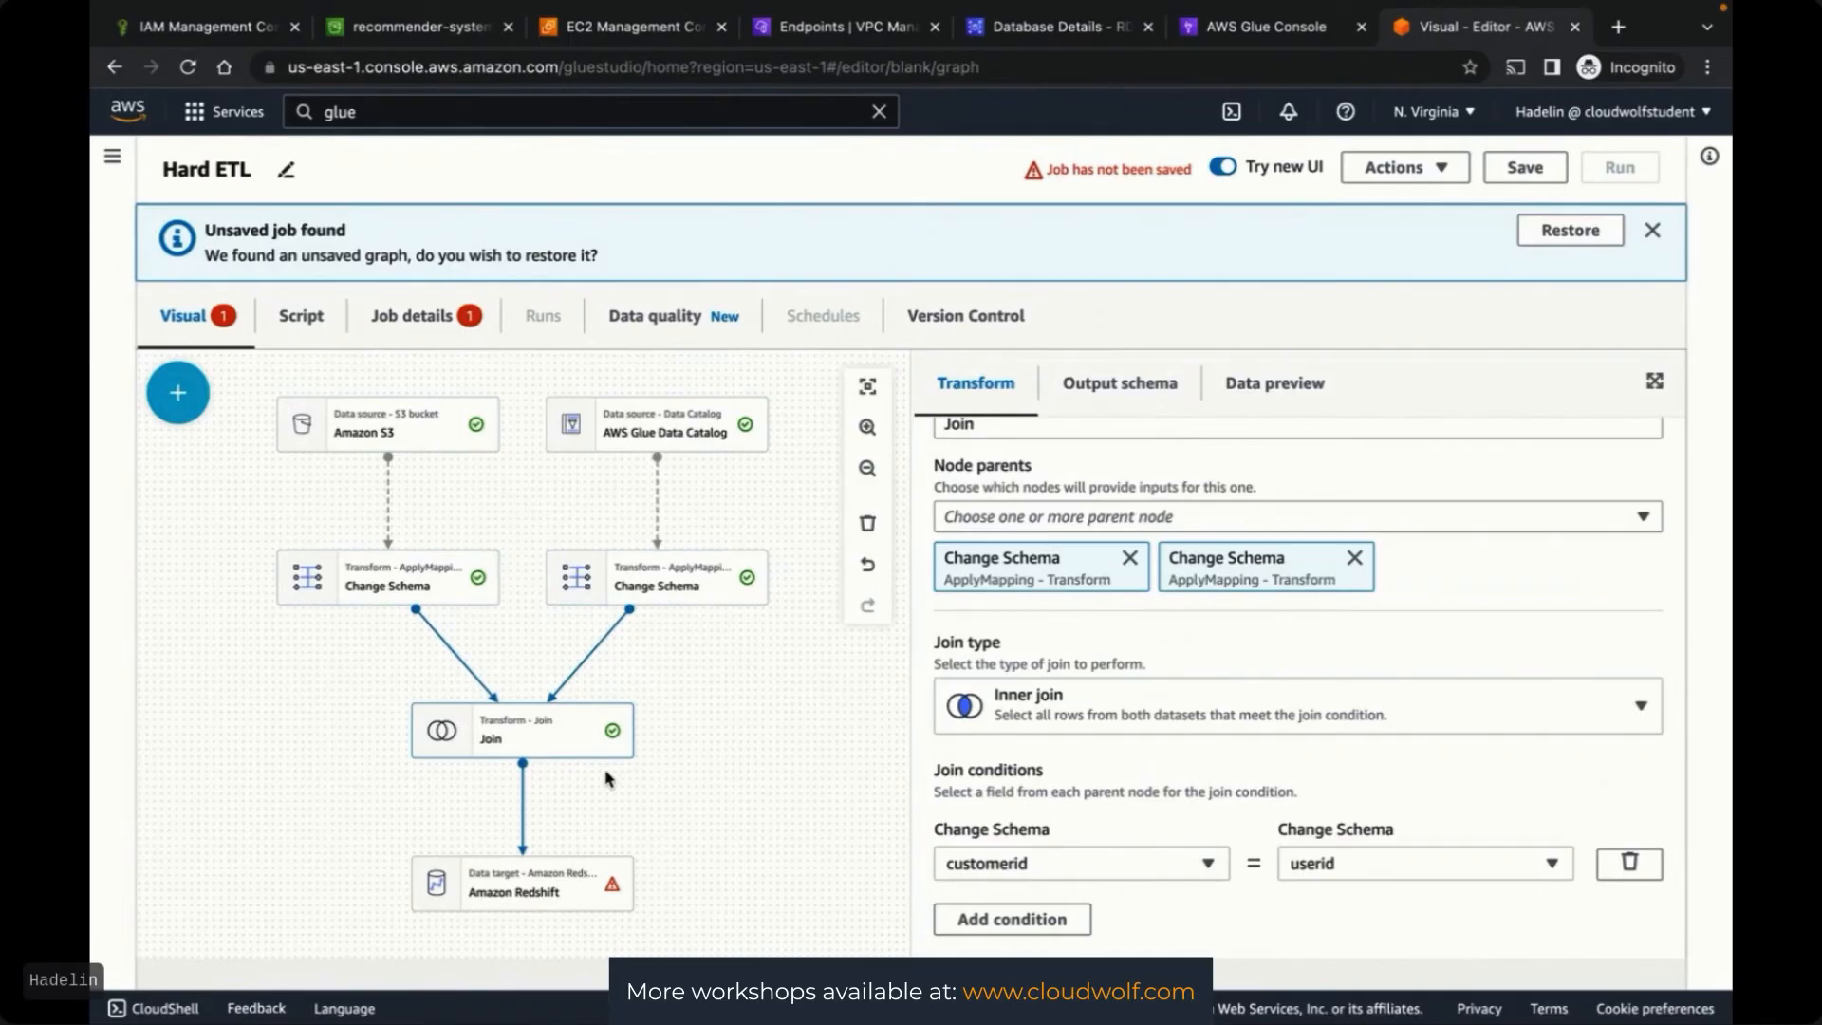
Search the console for 'redshift' and open Amazon Redshift in a new browser tab
click(540, 892)
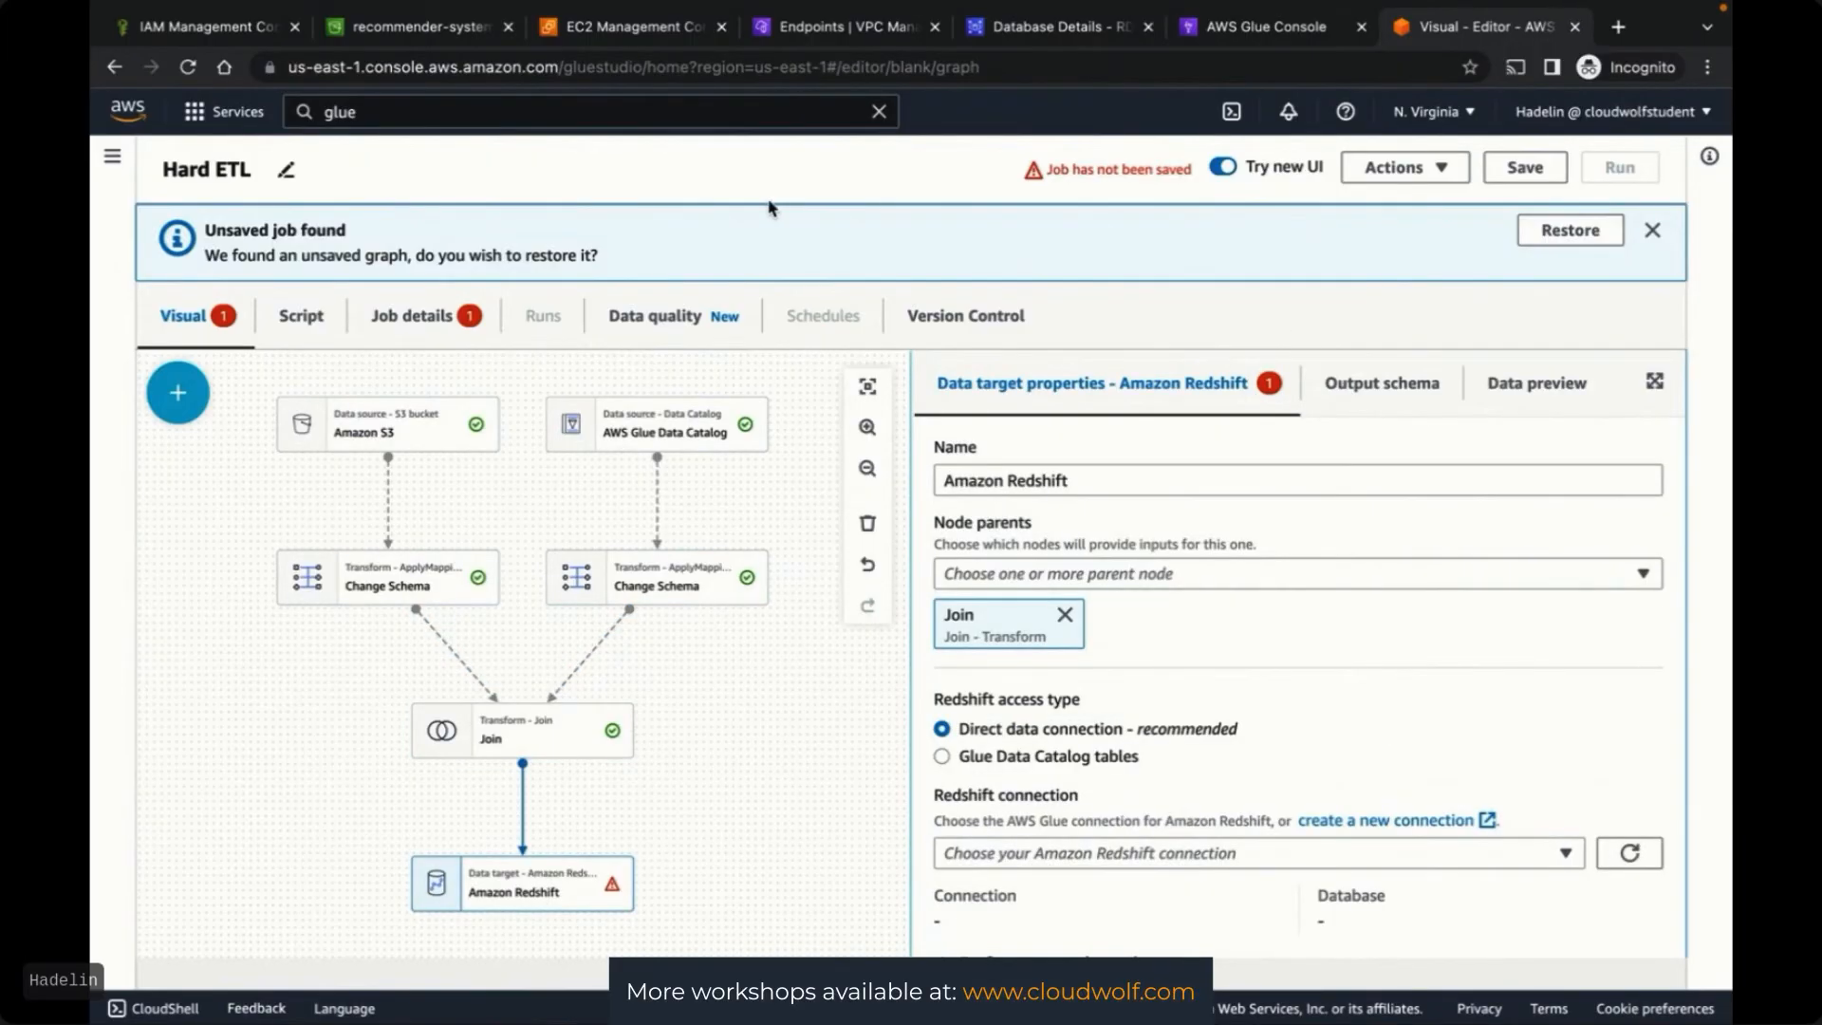
click(436, 114)
drag(359, 113, 316, 113)
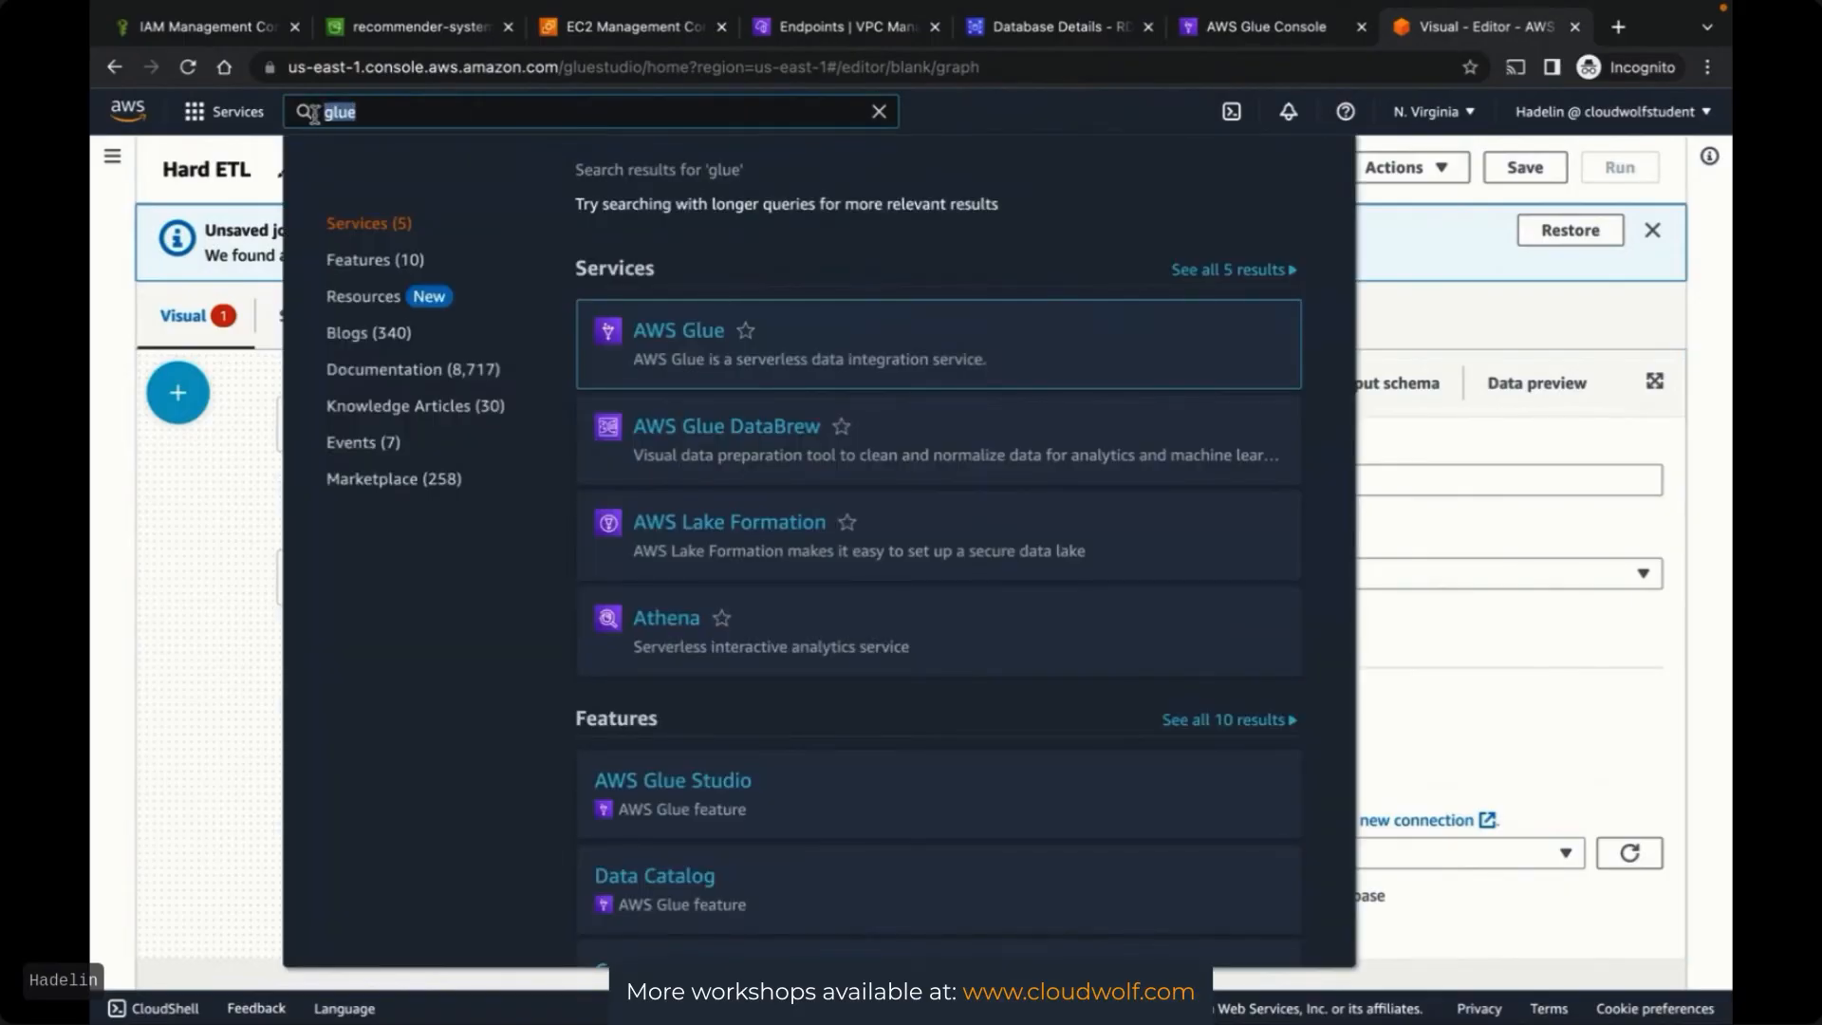
text(redshift)
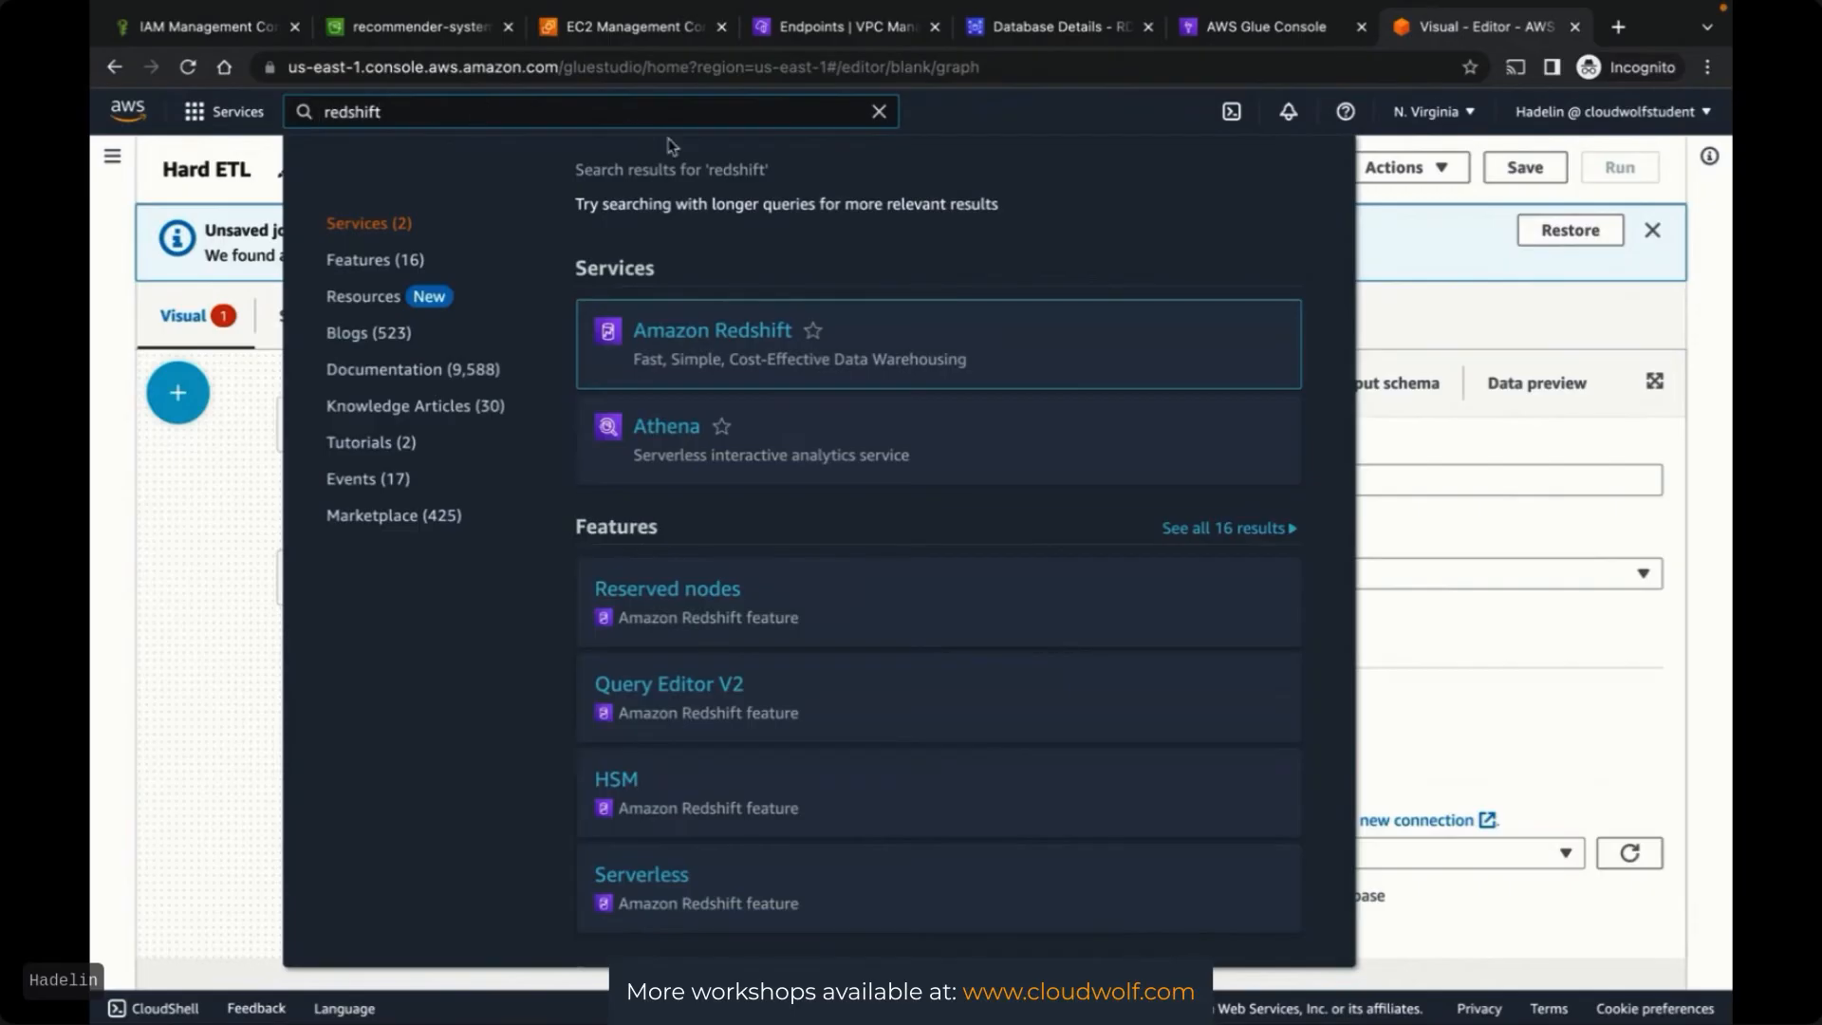
right_click(738, 334)
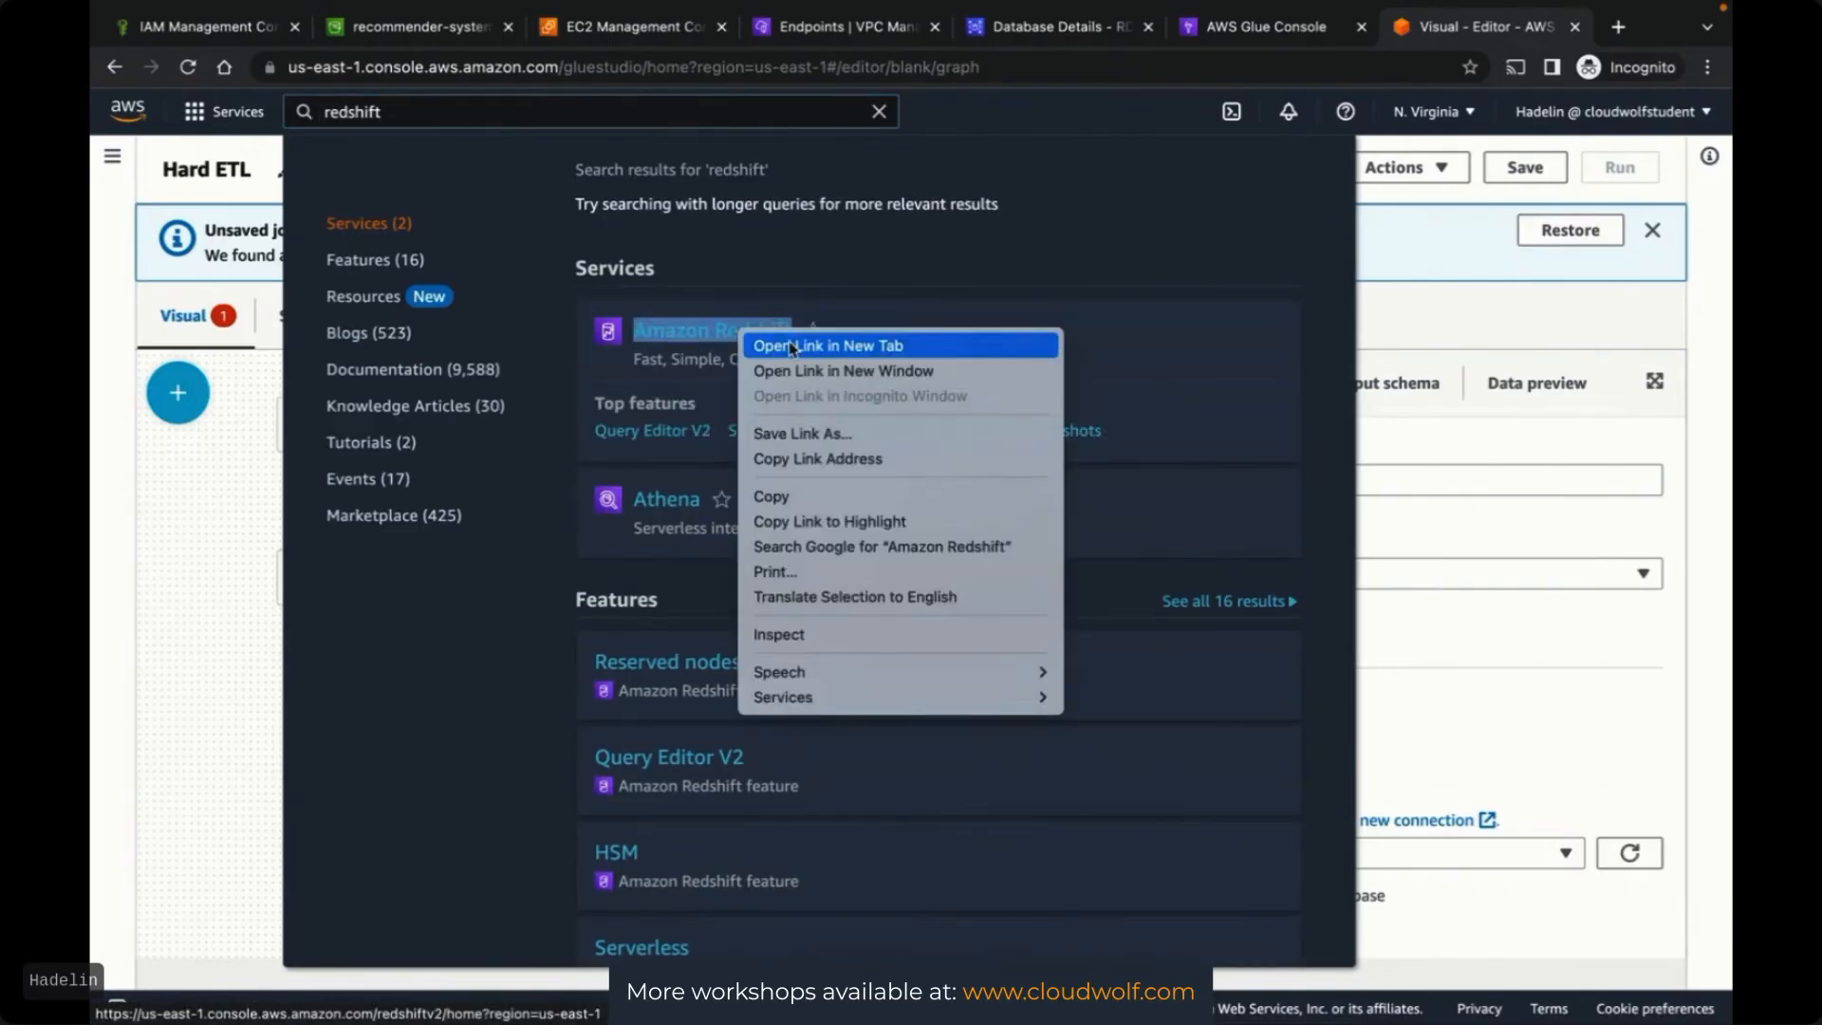
click(827, 345)
click(1469, 29)
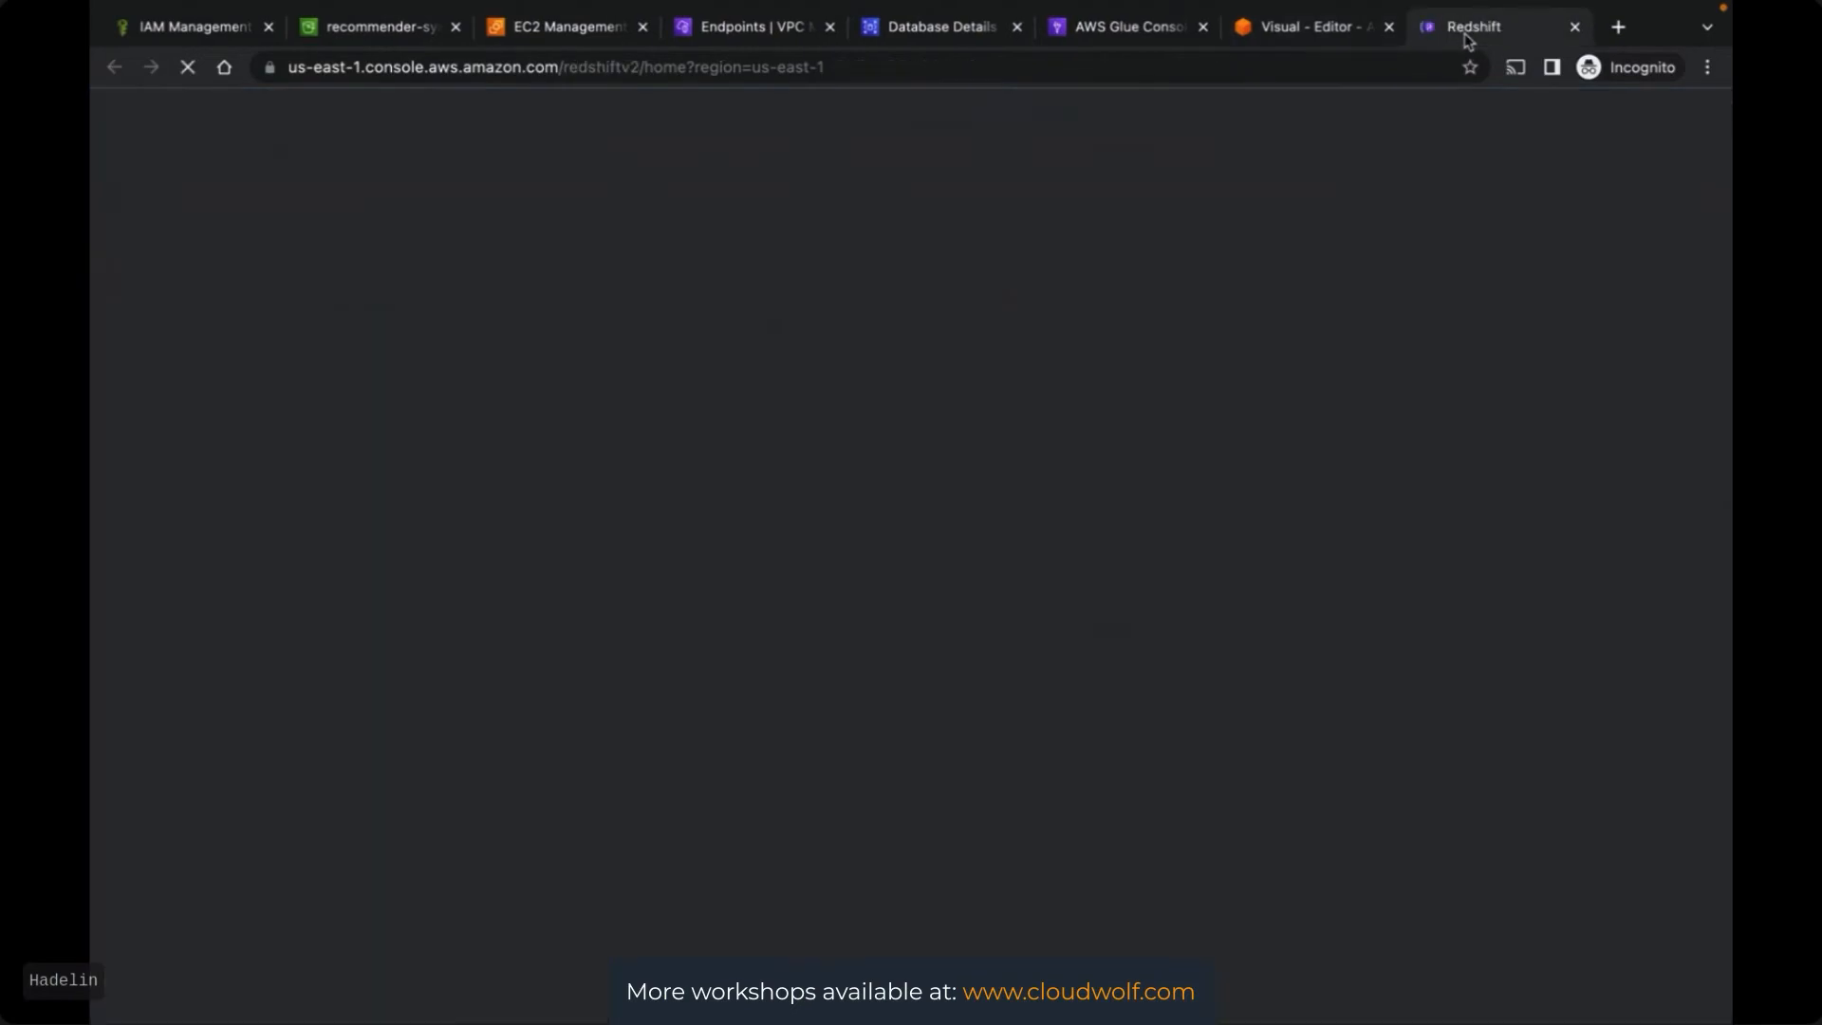
click(1309, 32)
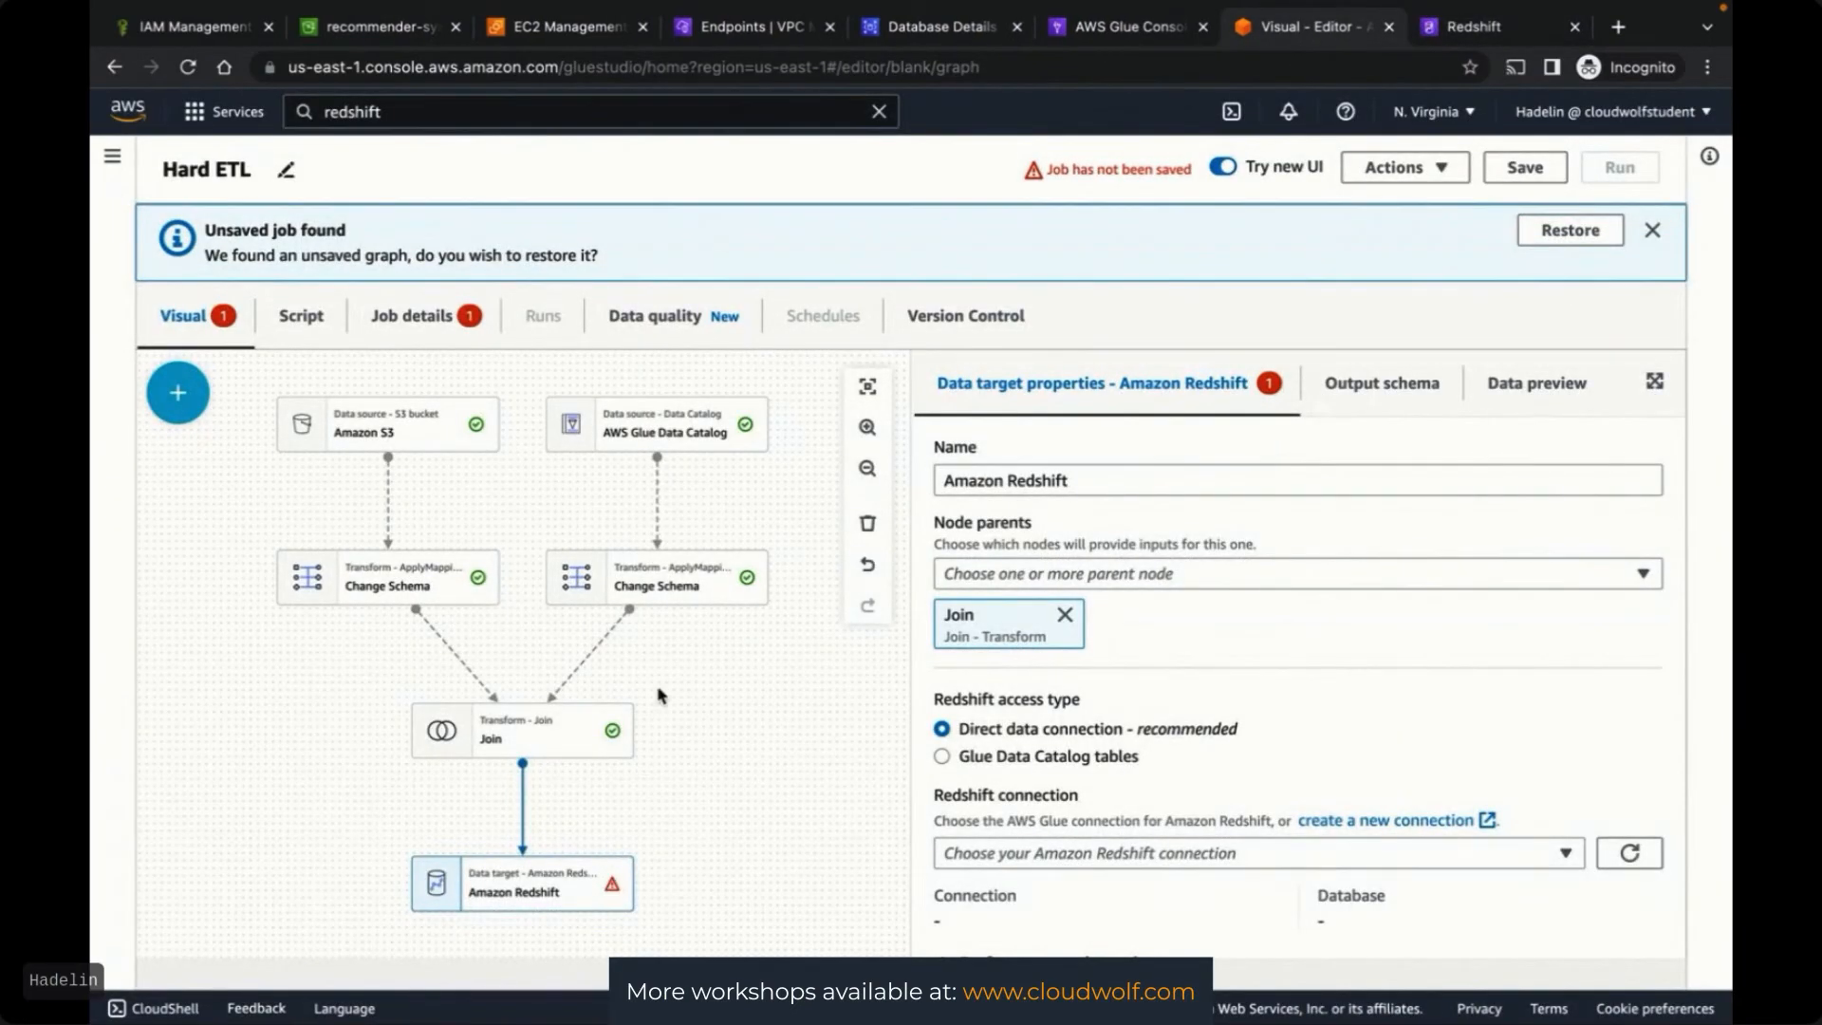
click(1469, 28)
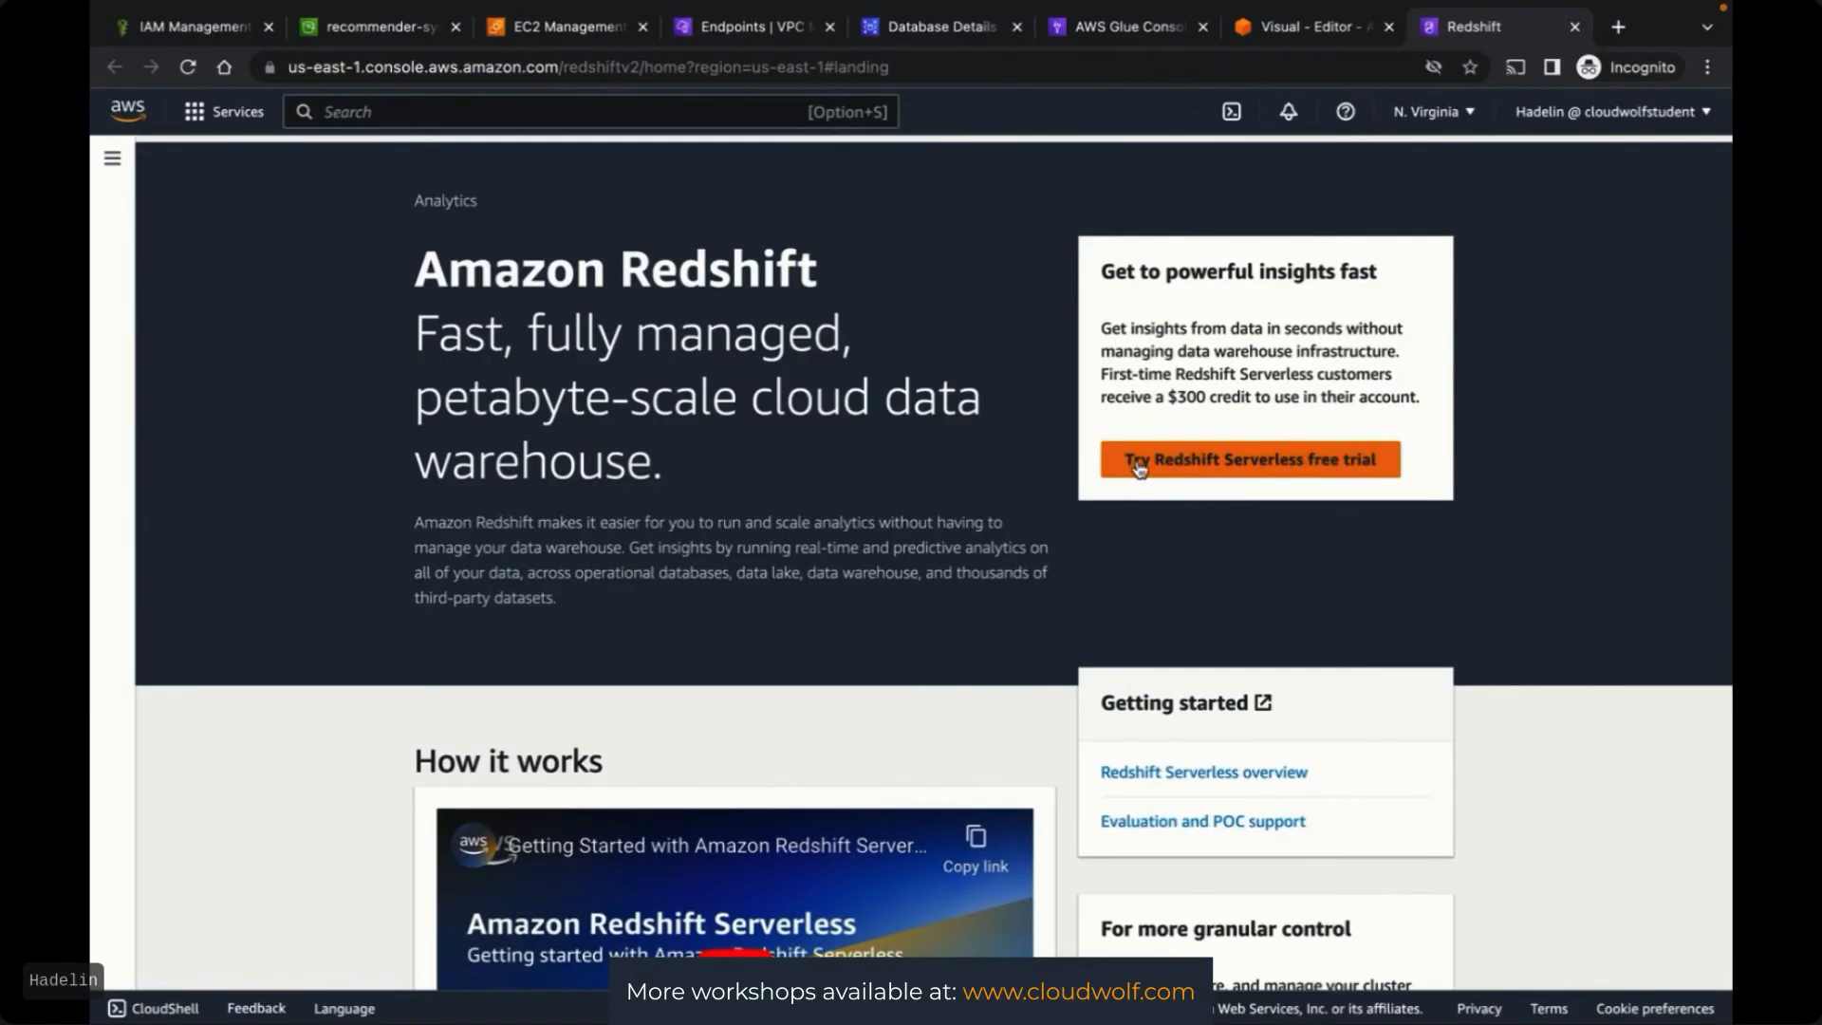
Start the Redshift Serverless free trial setup and check that its Permissions section lists no IAM roles
click(1283, 463)
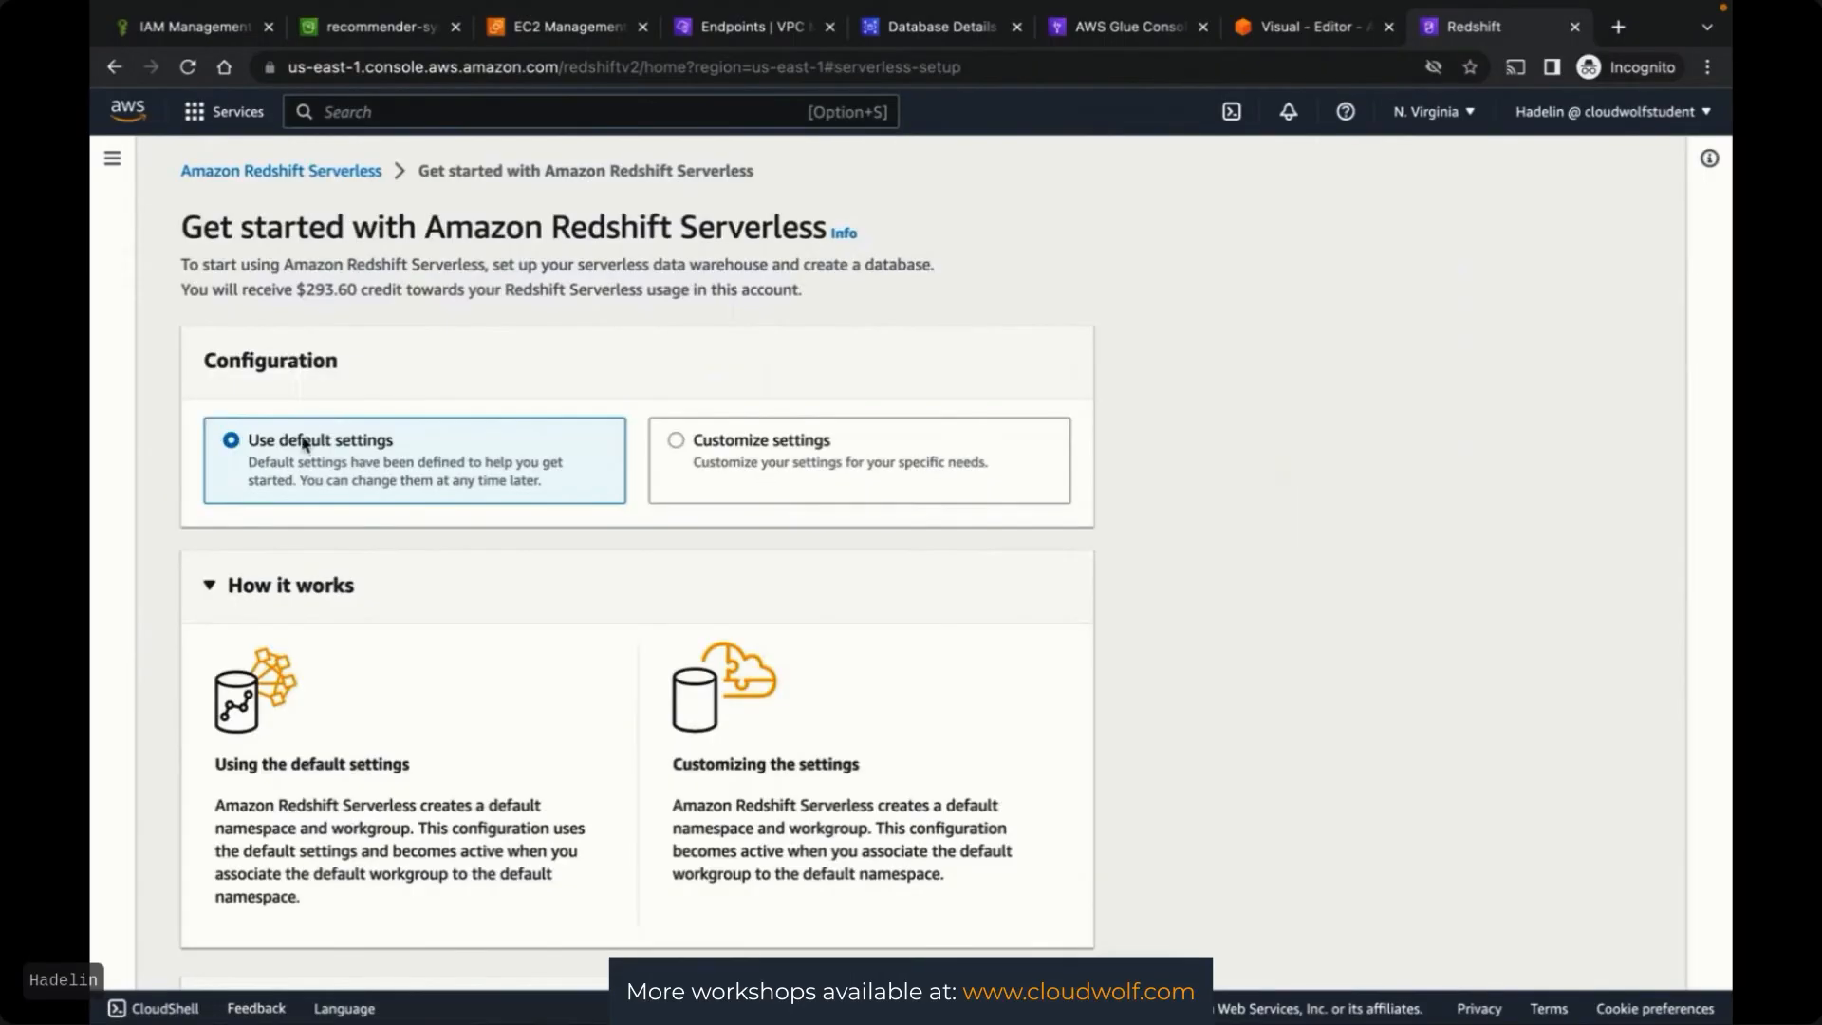
scroll(1210, 590, down, 7)
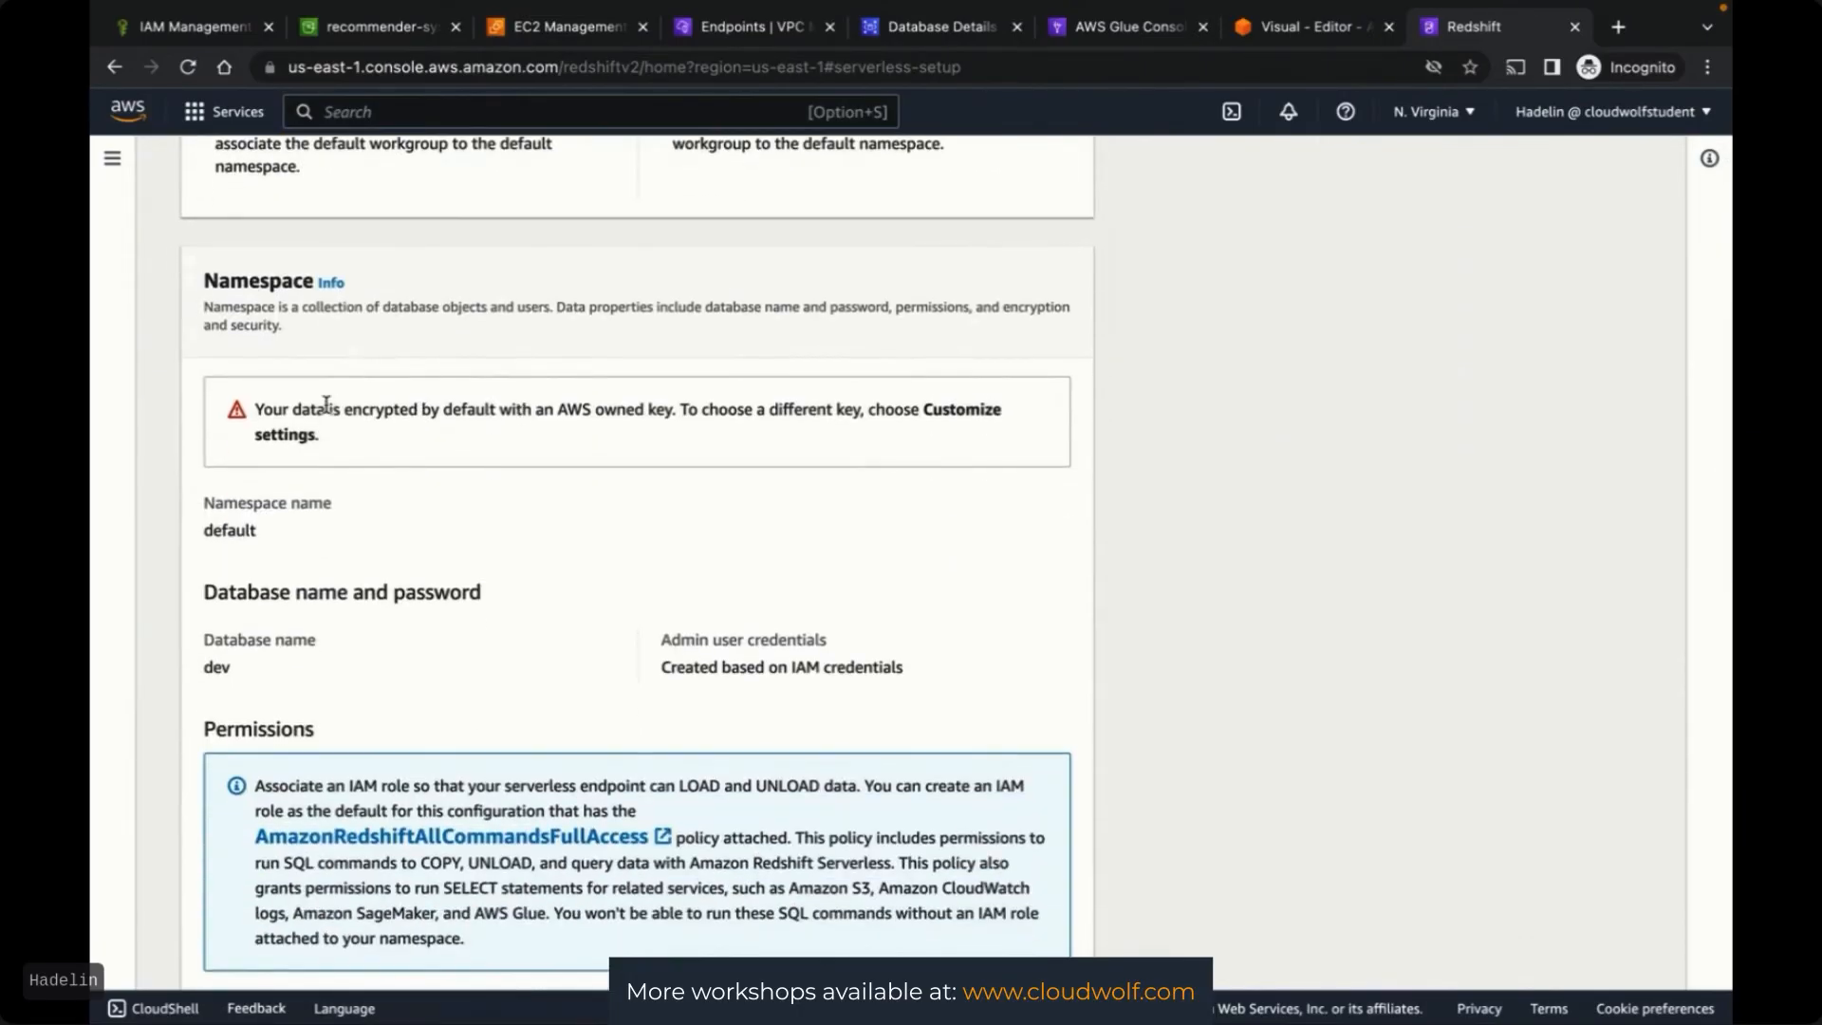
scroll(1233, 639, down, 5)
scroll(1233, 640, up, 4)
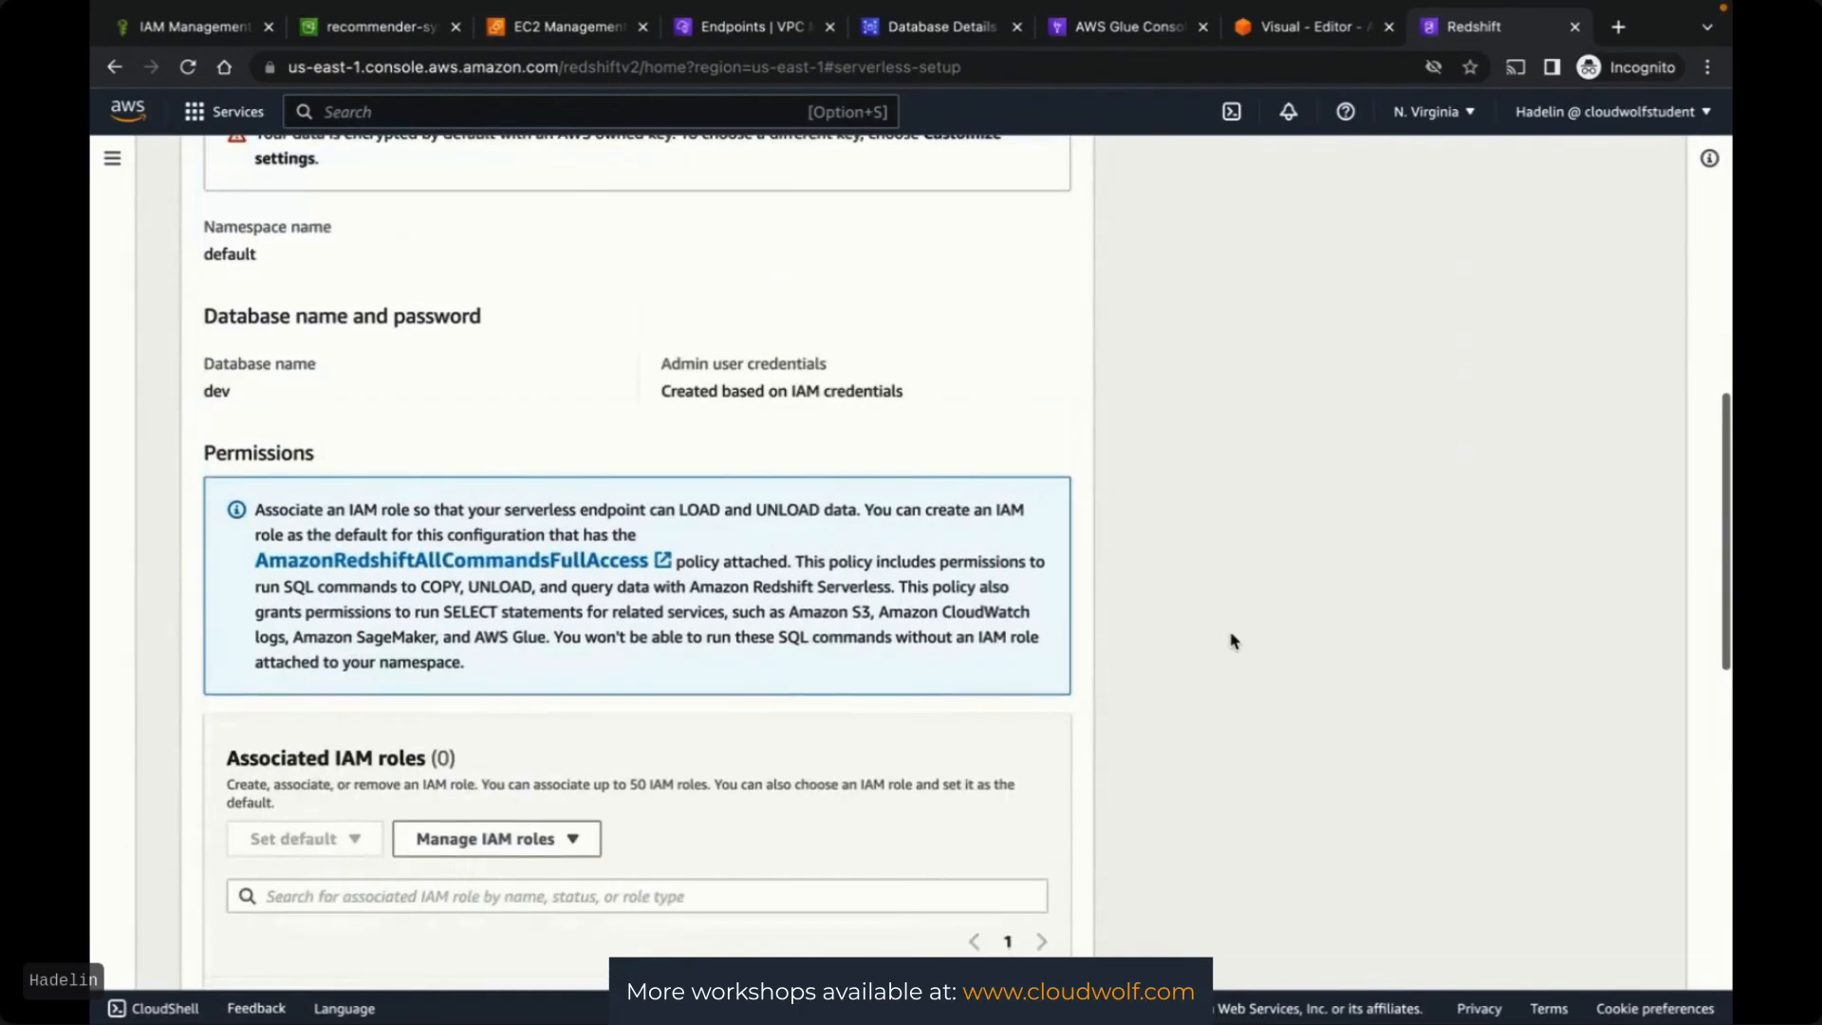
scroll(1233, 640, down, 4)
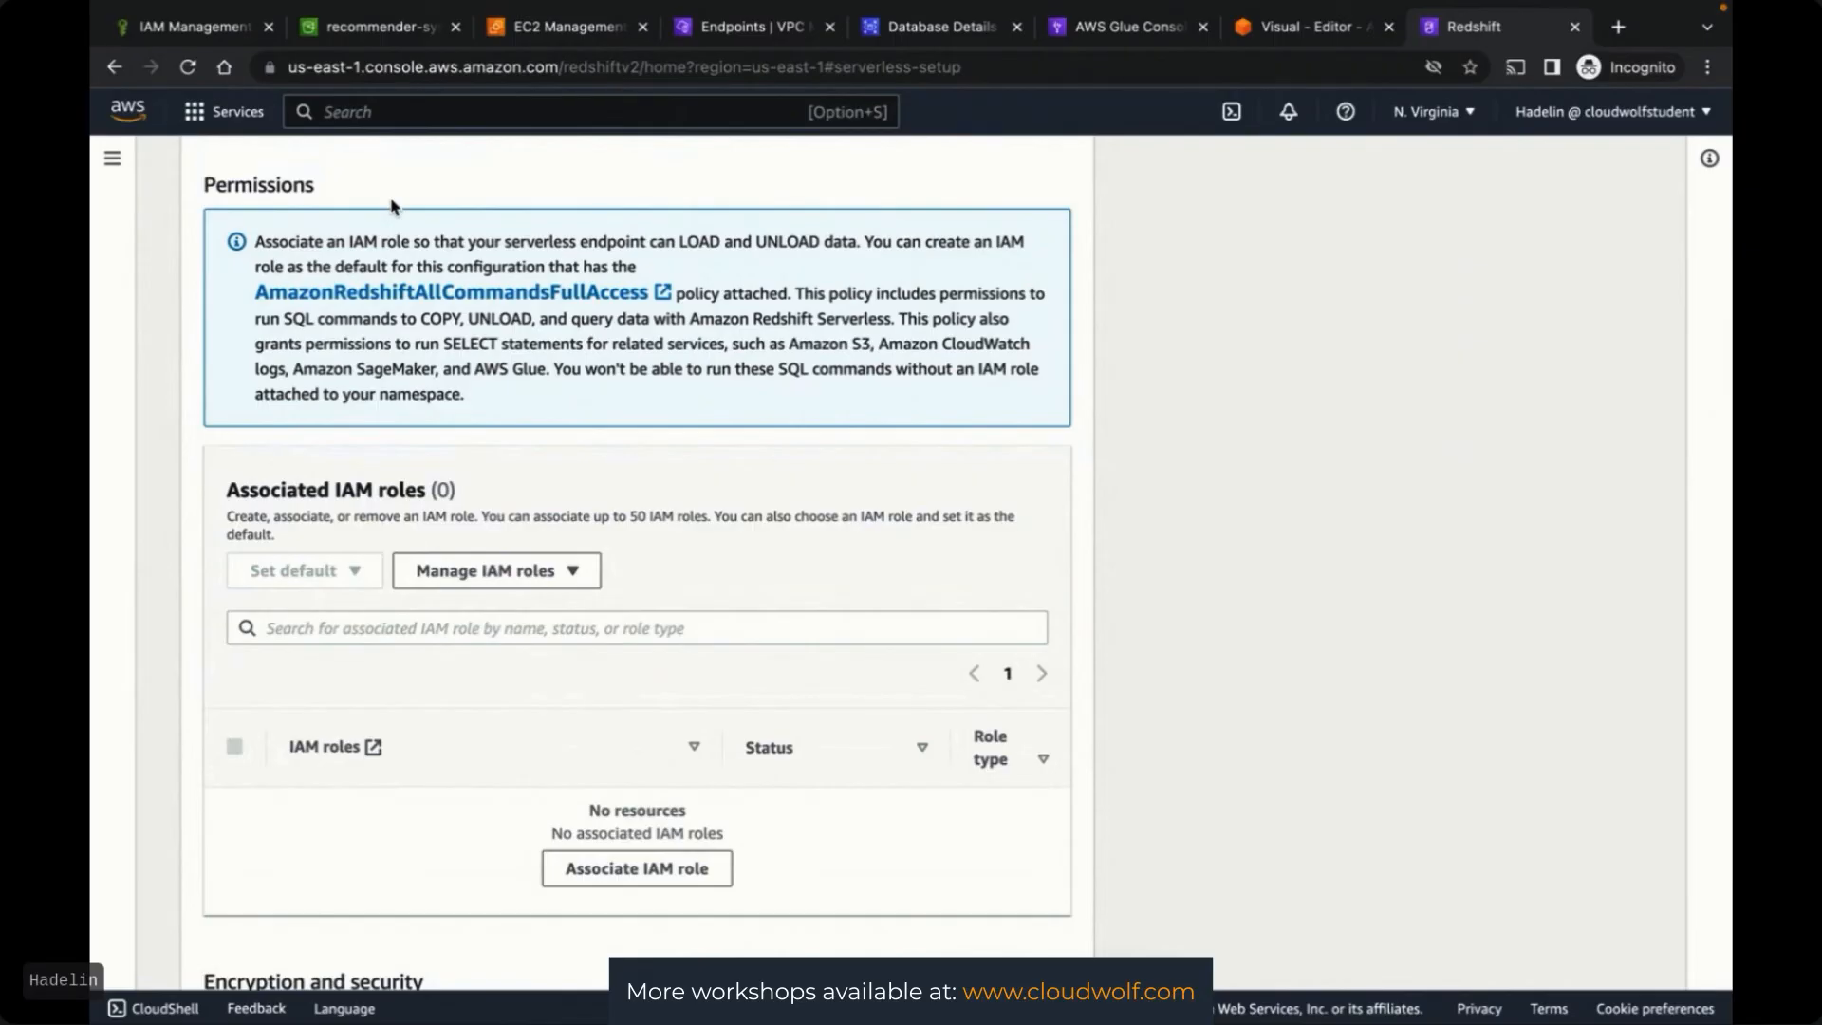
click(201, 29)
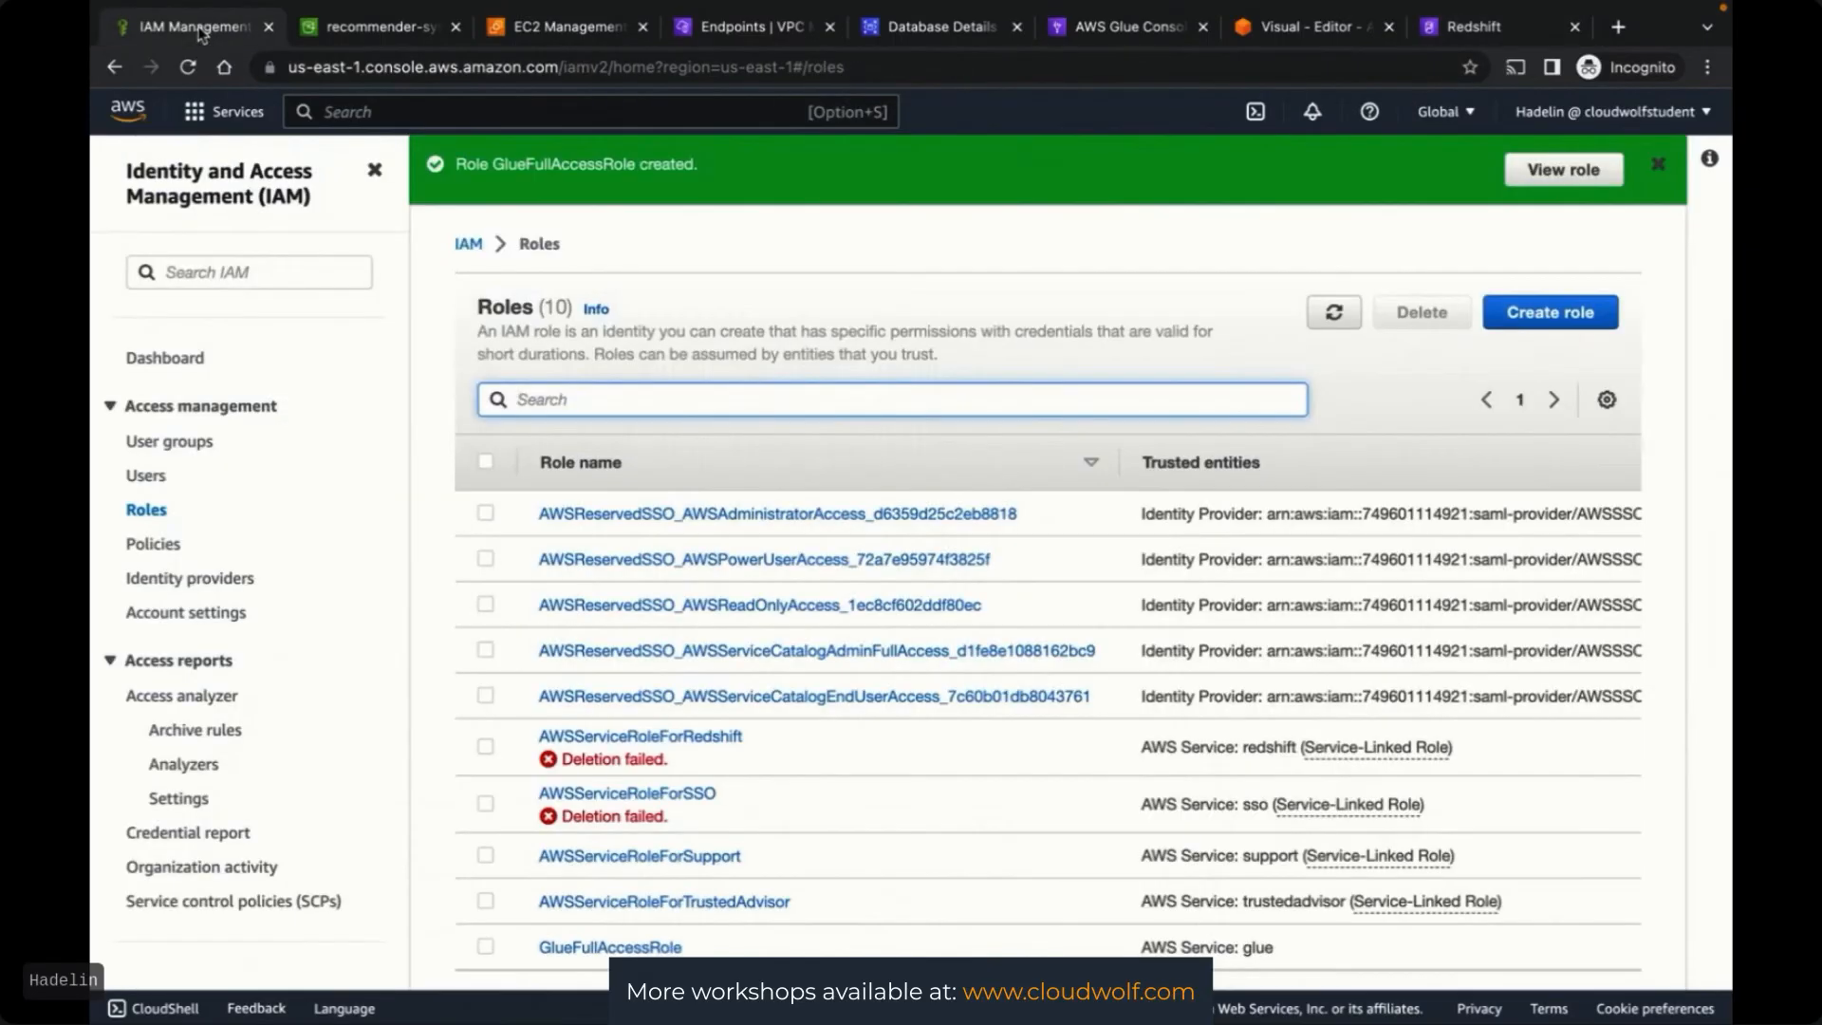
Begin a new IAM role trusted by the Redshift service with the Redshift use case
click(144, 512)
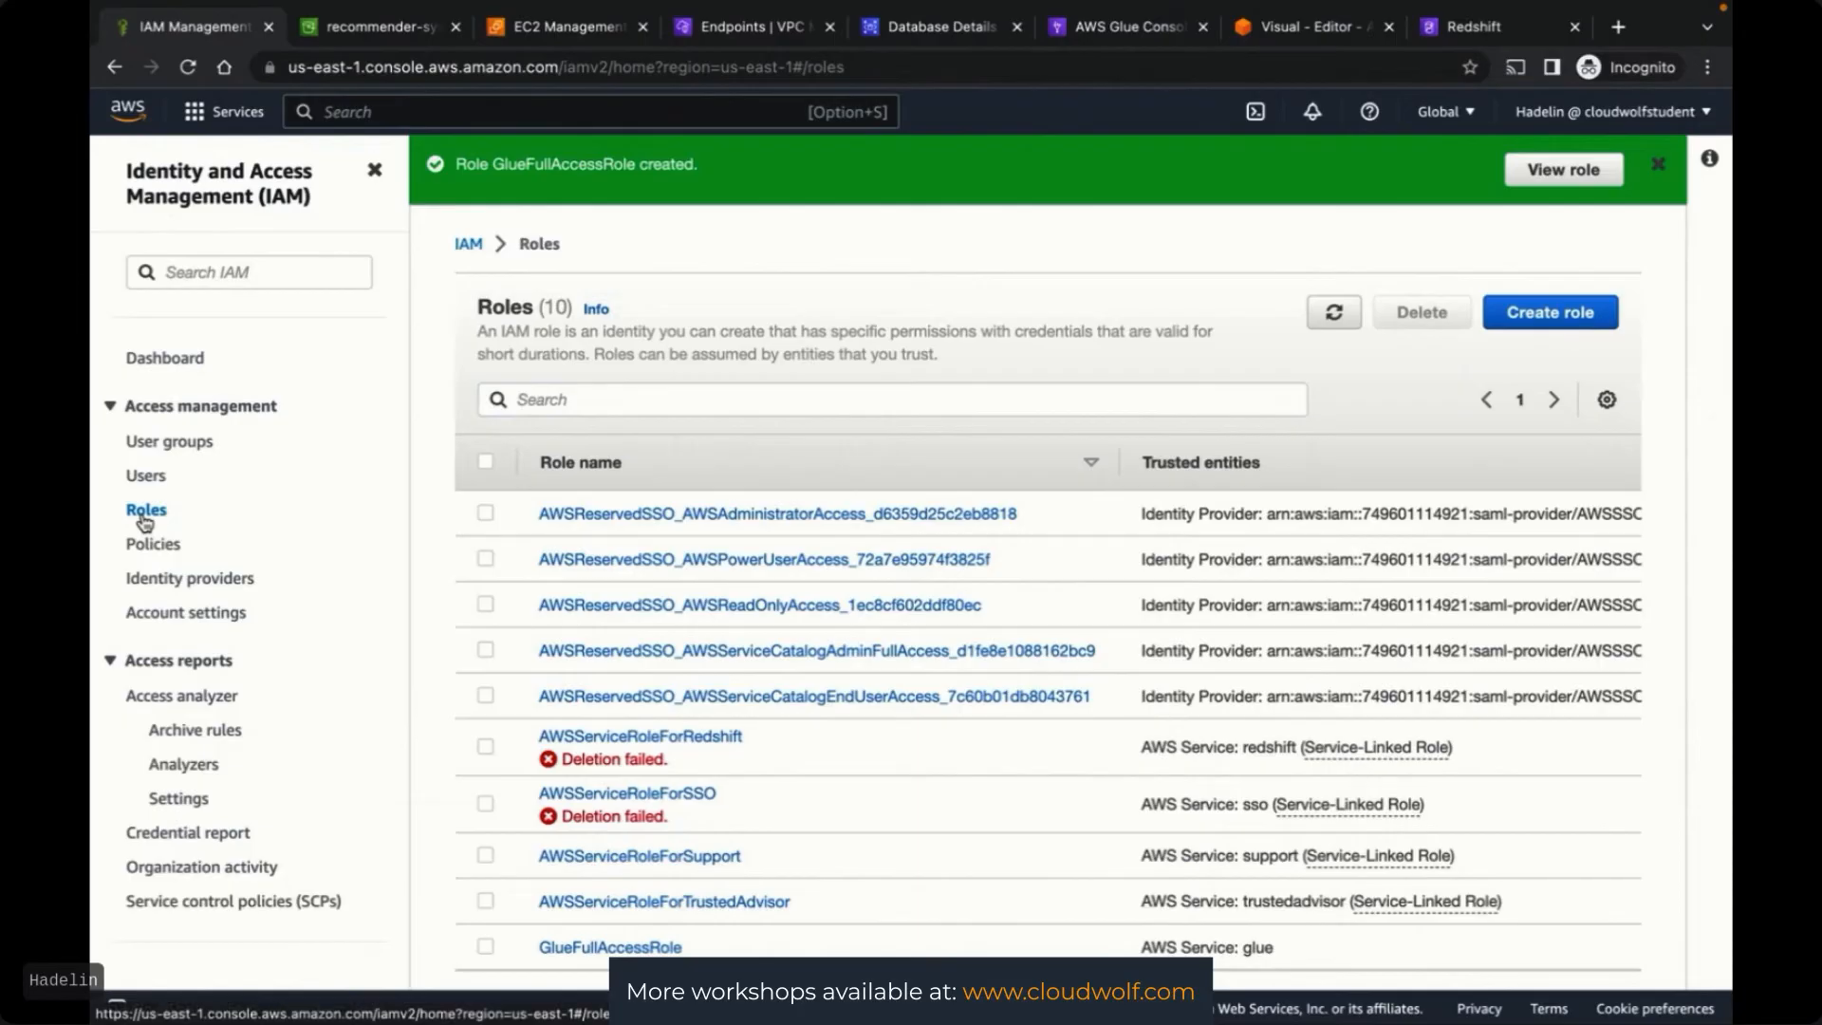
click(1474, 26)
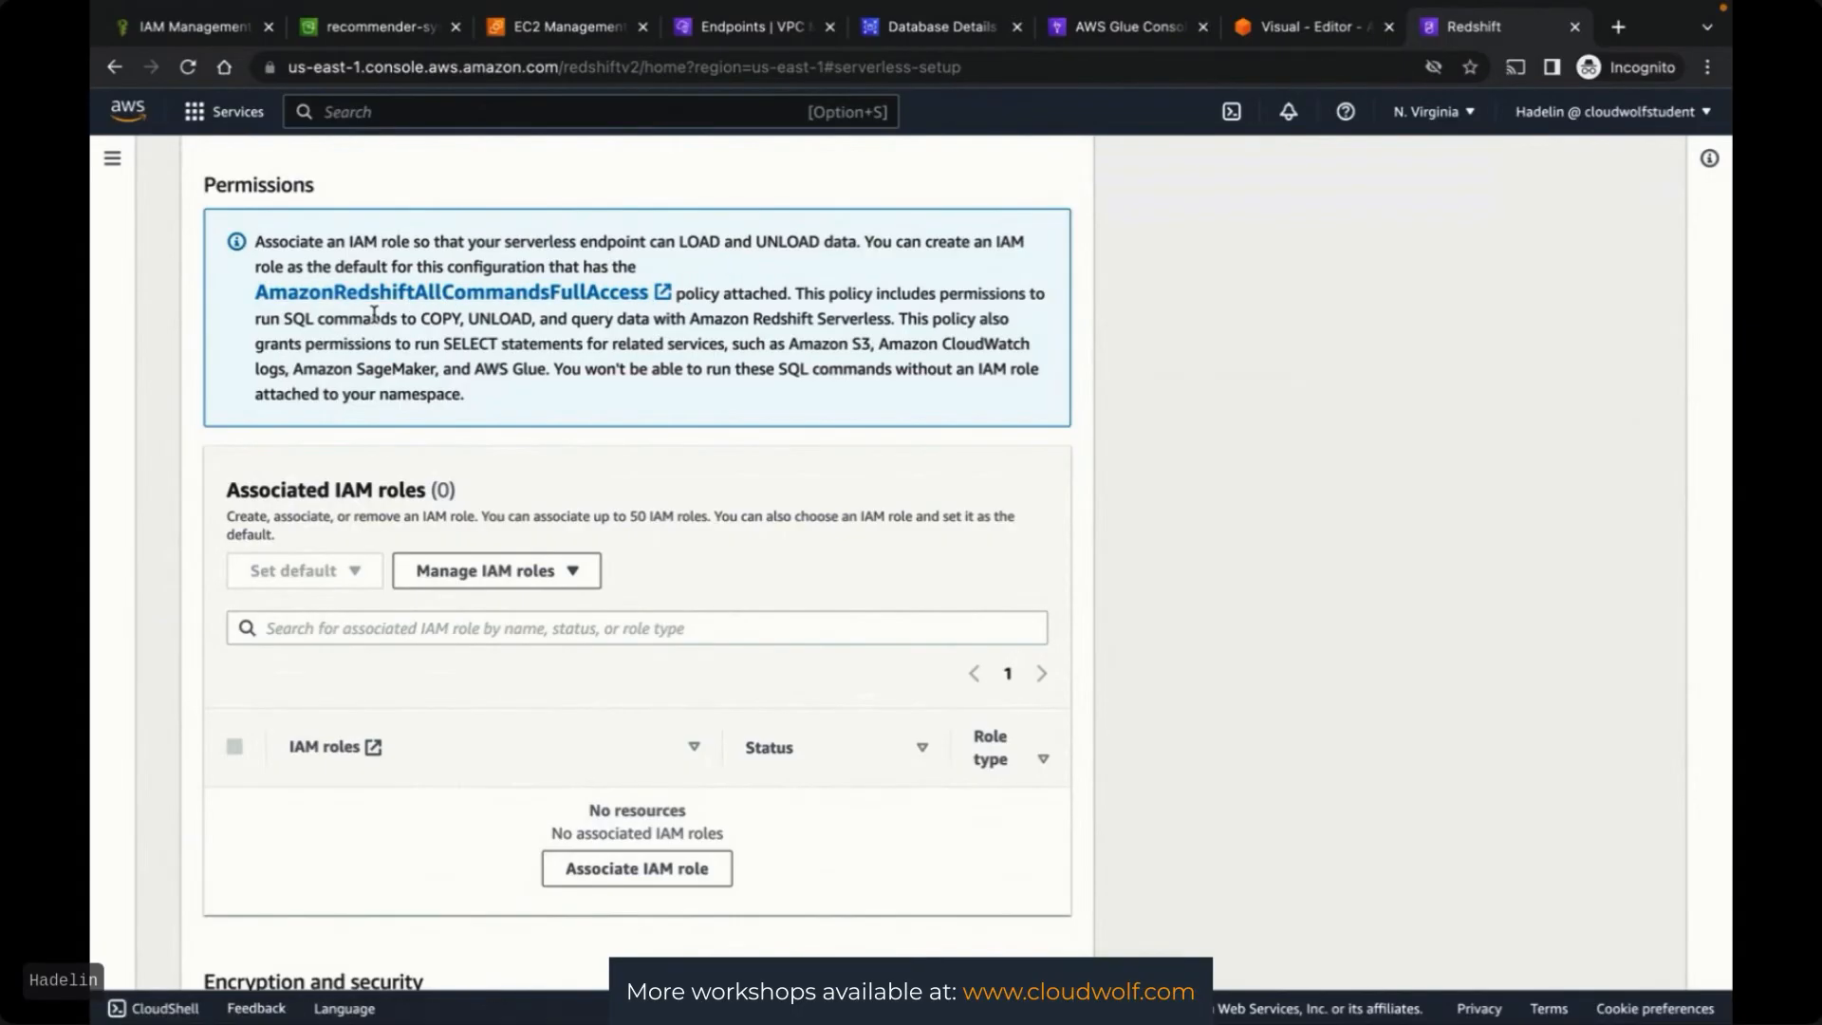
click(190, 27)
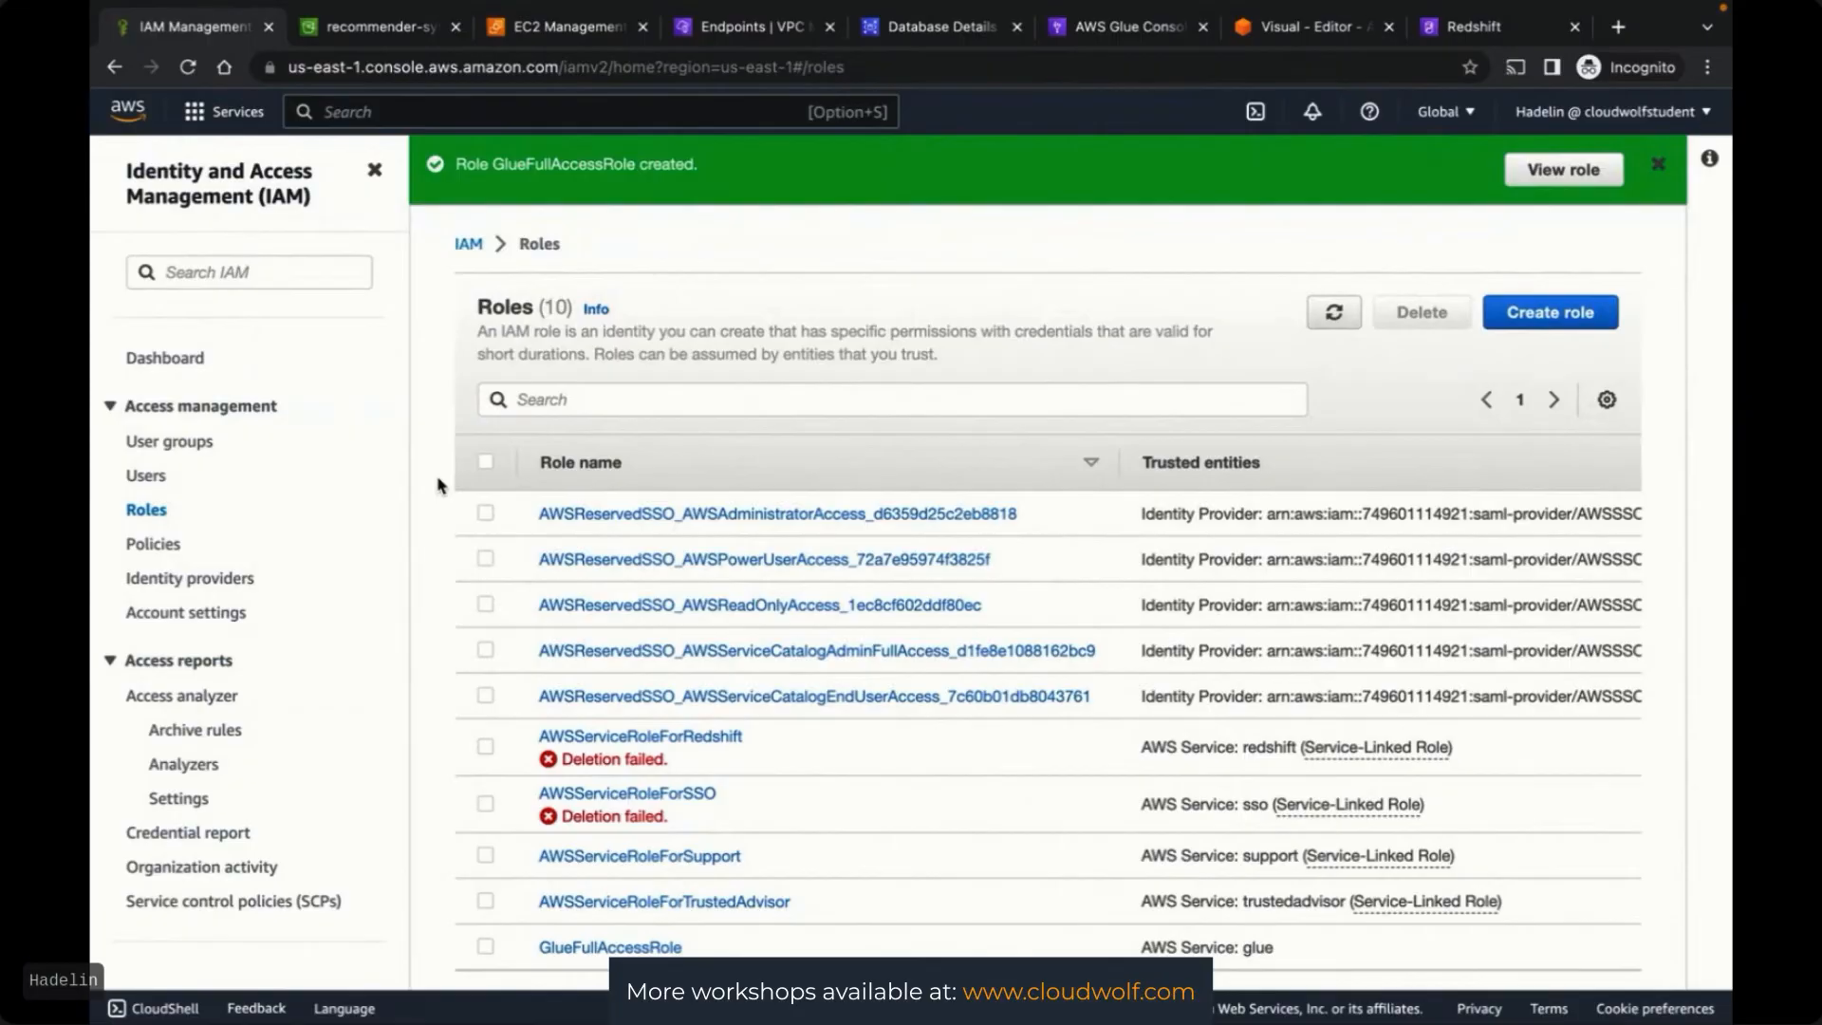
scroll(440, 485, down, 2)
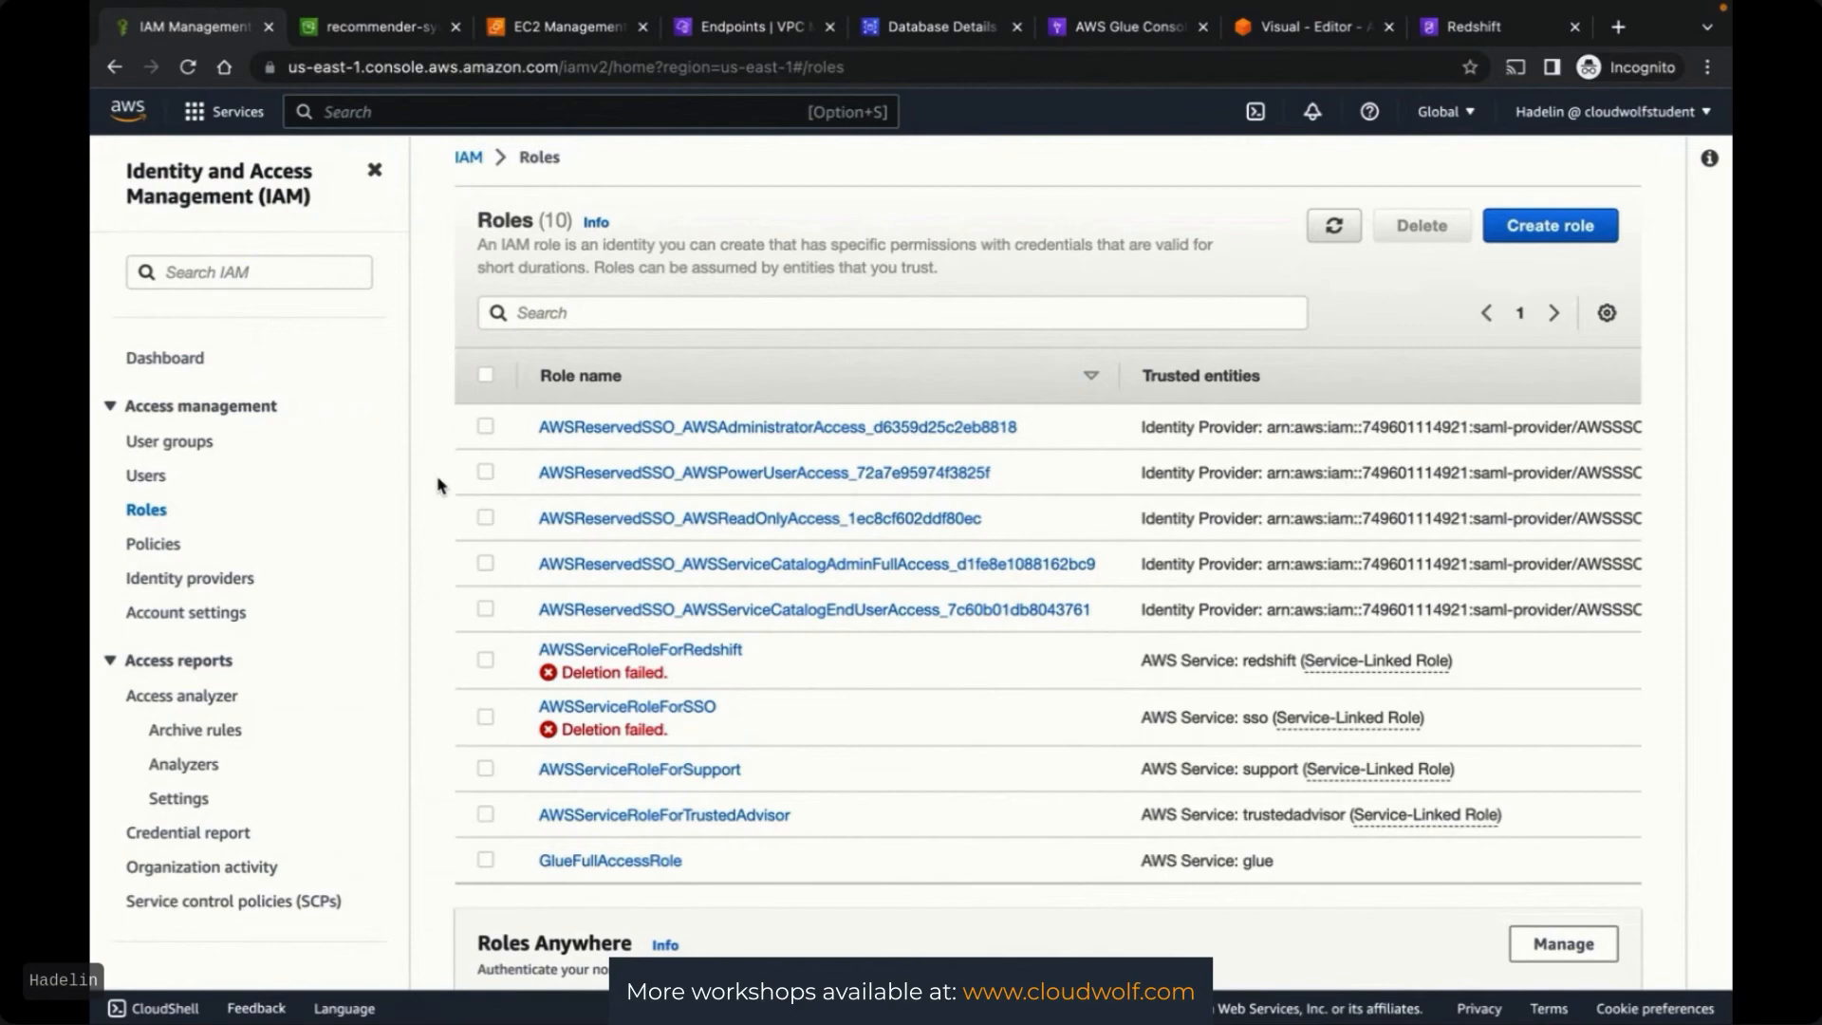
click(1551, 230)
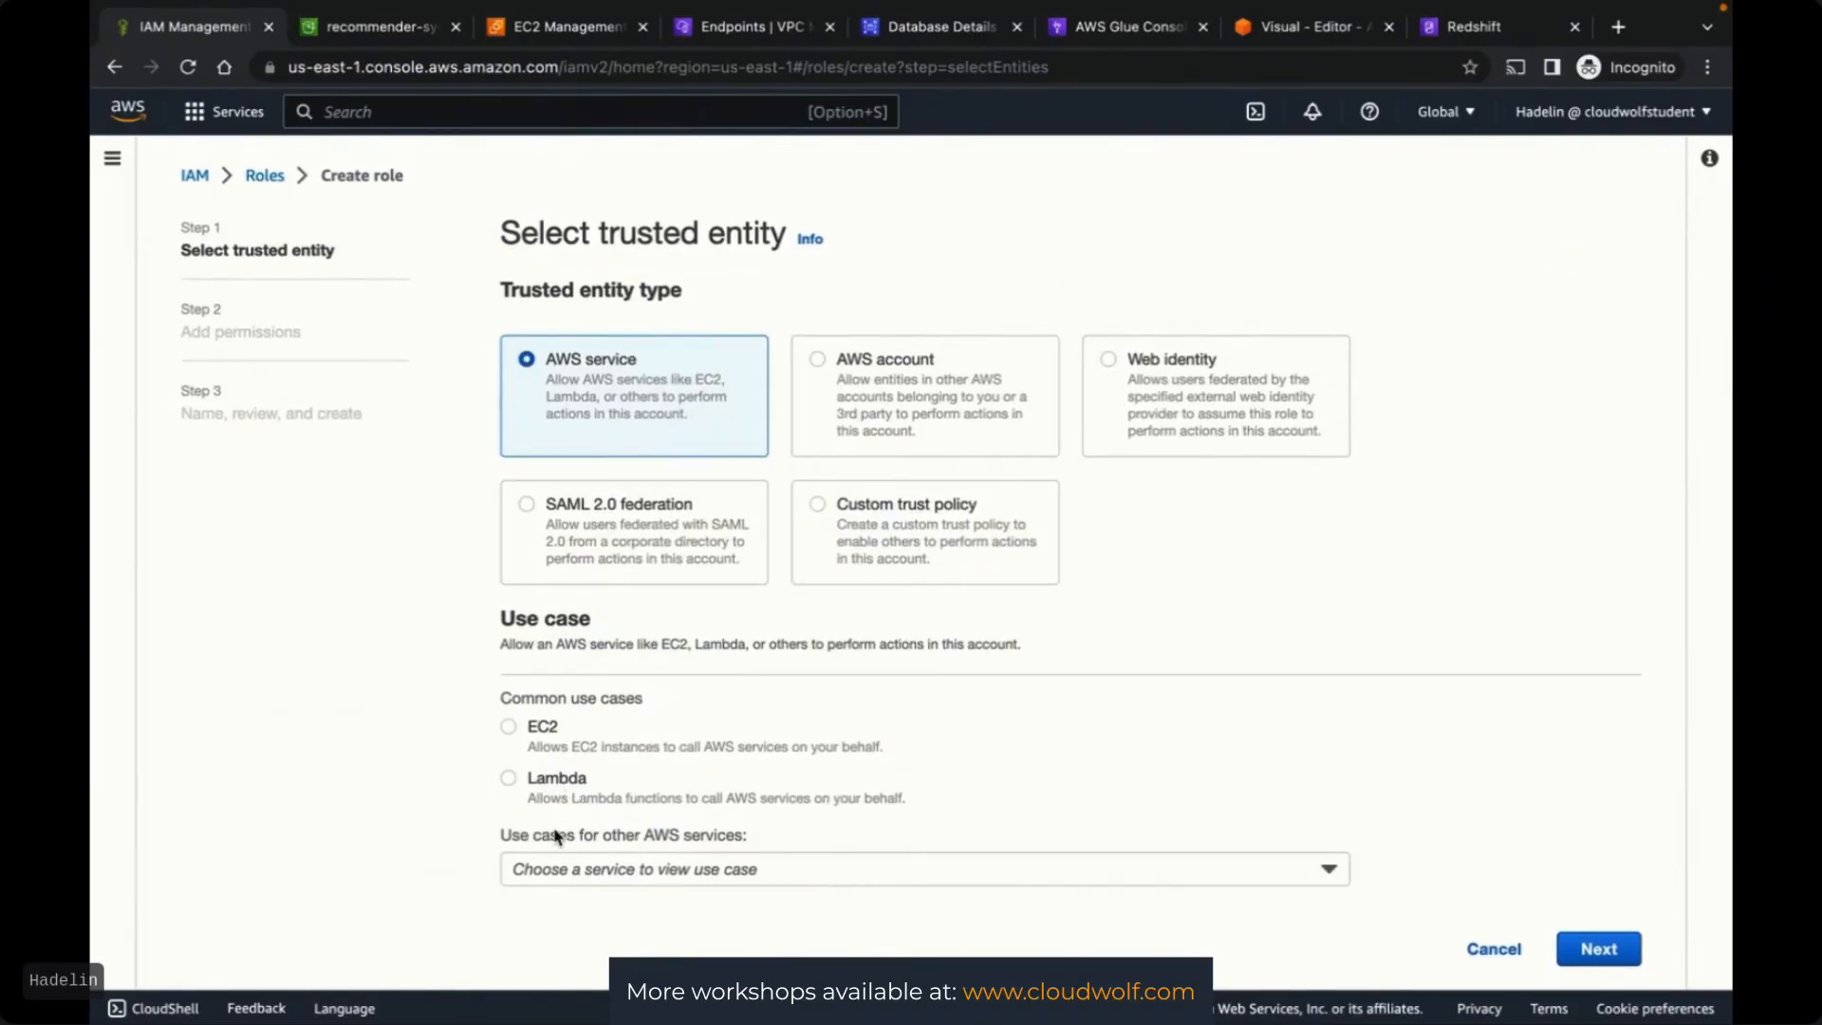
click(553, 866)
scroll(642, 699, down, 12)
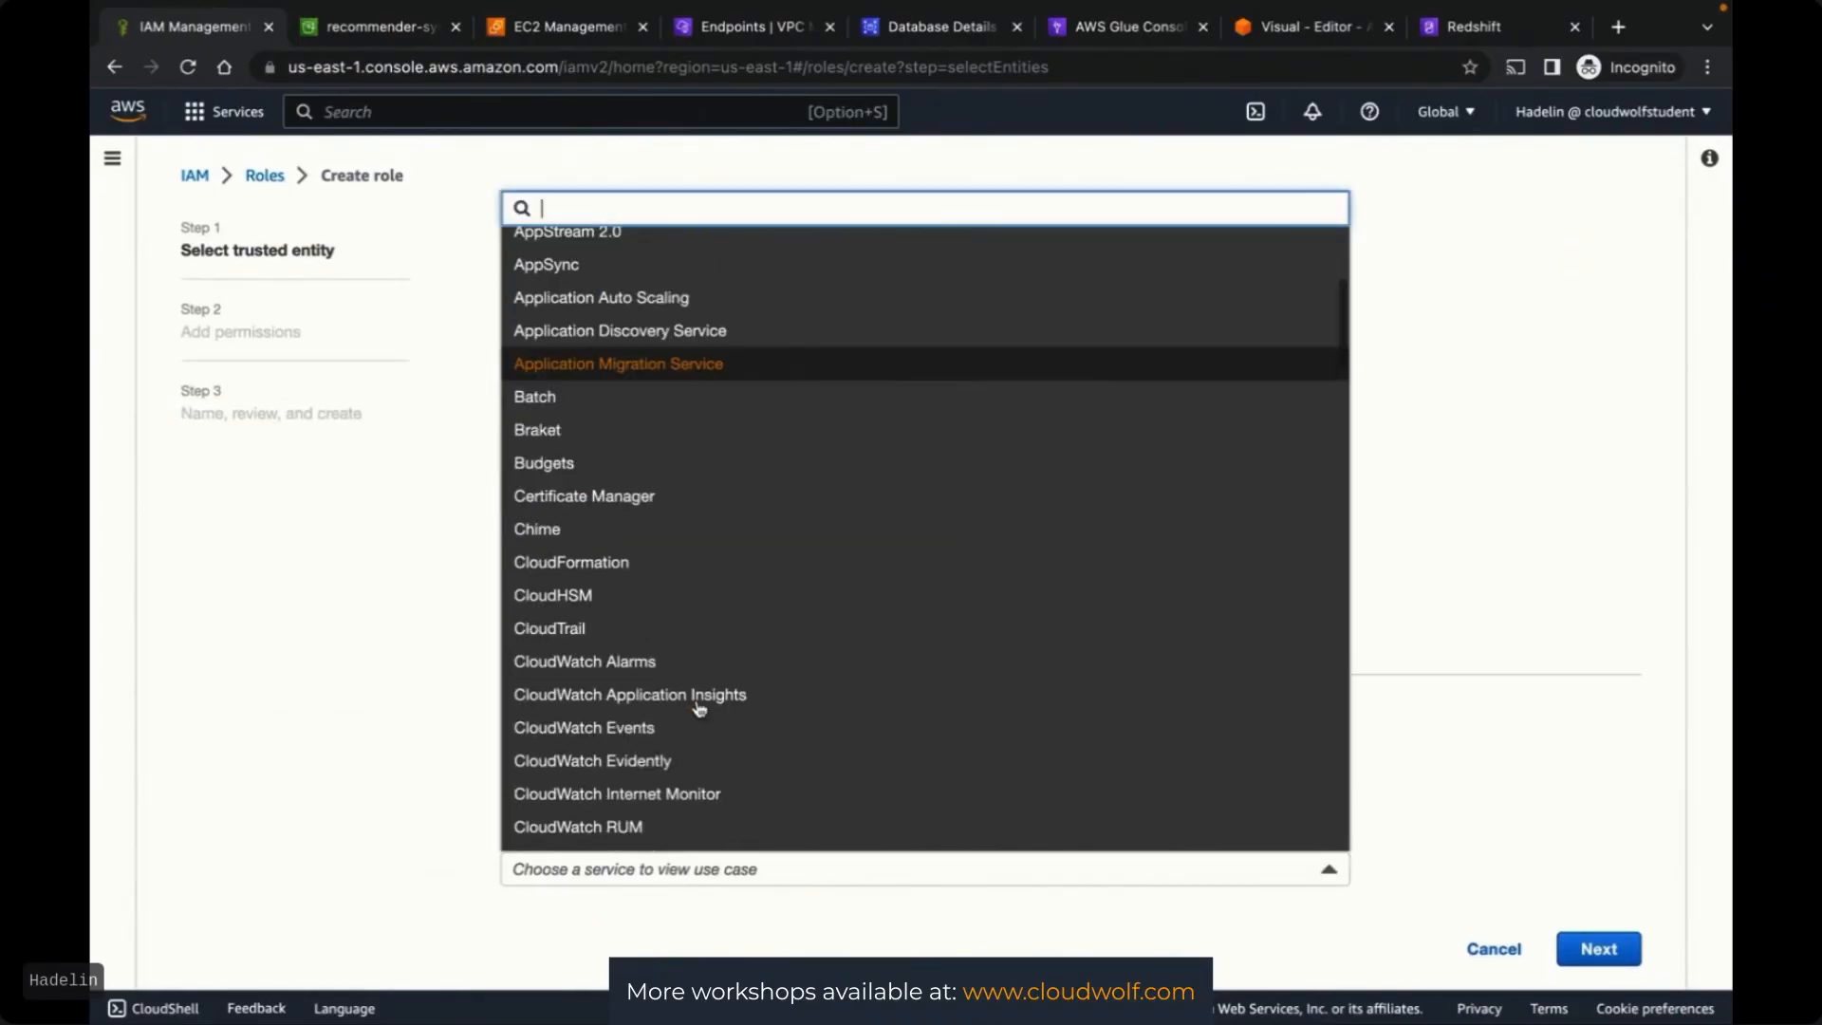
scroll(699, 709, down, 20)
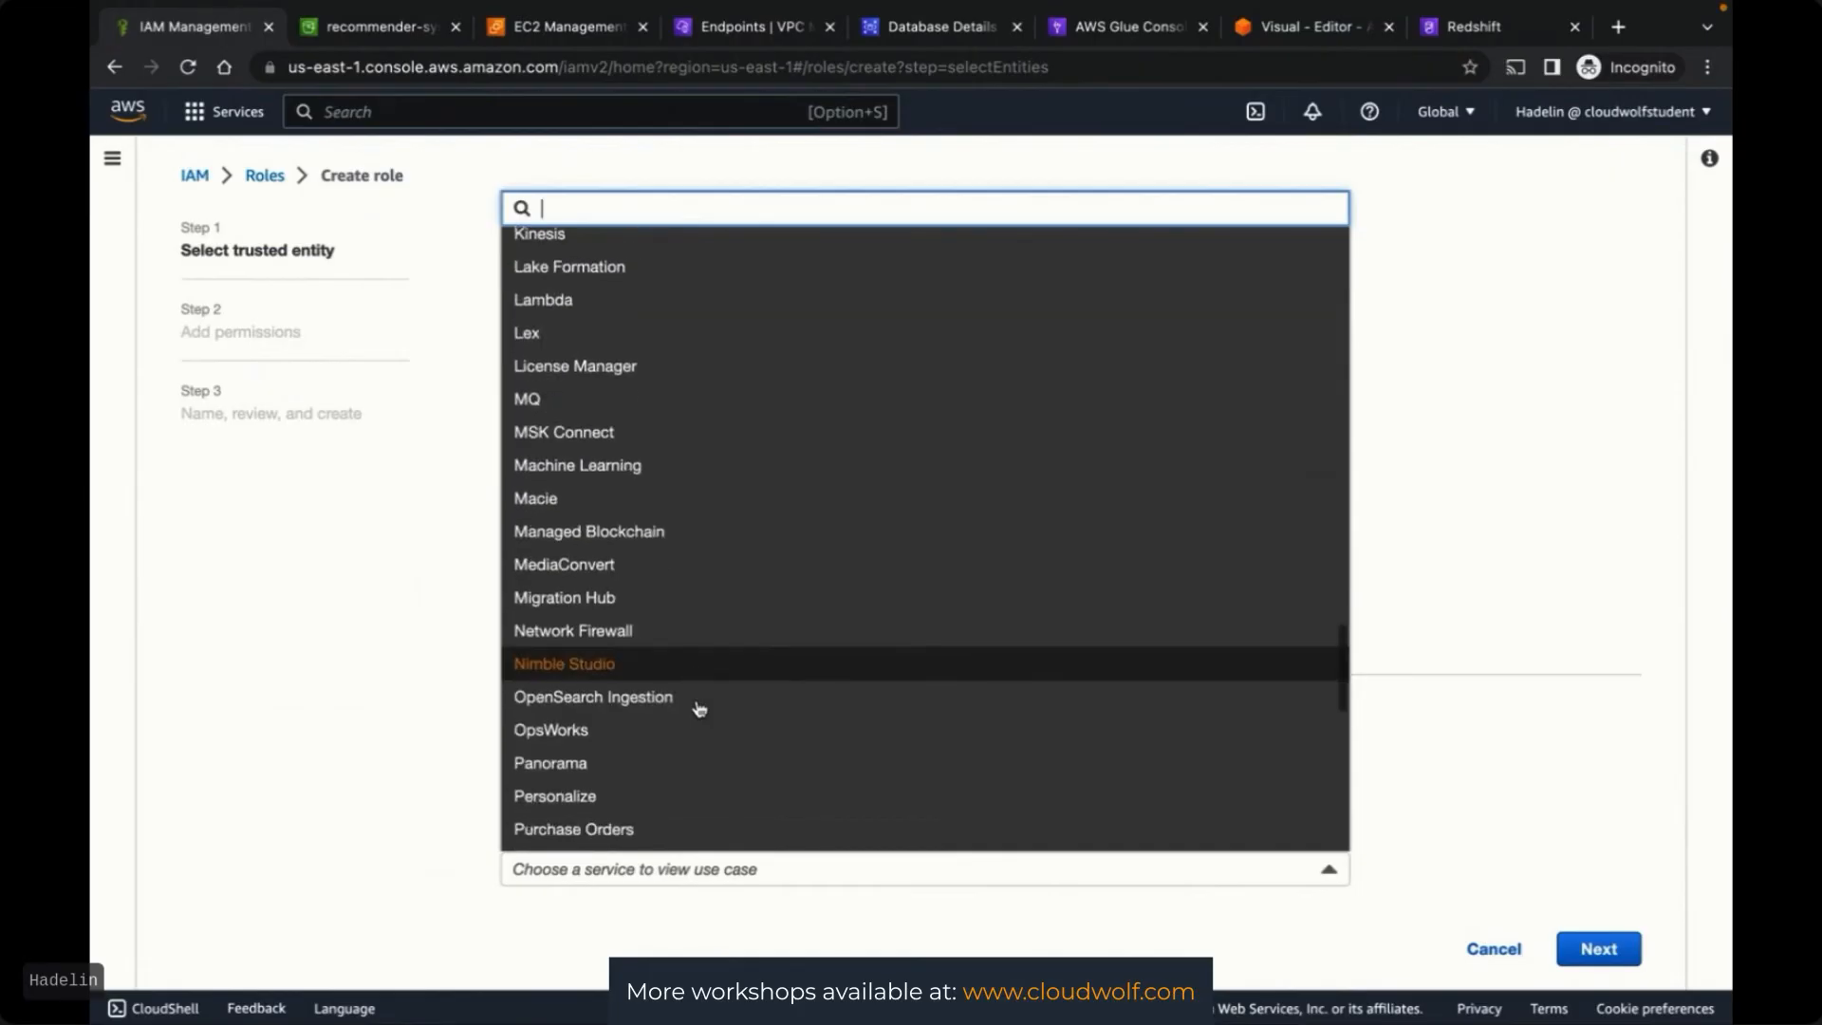
click(587, 617)
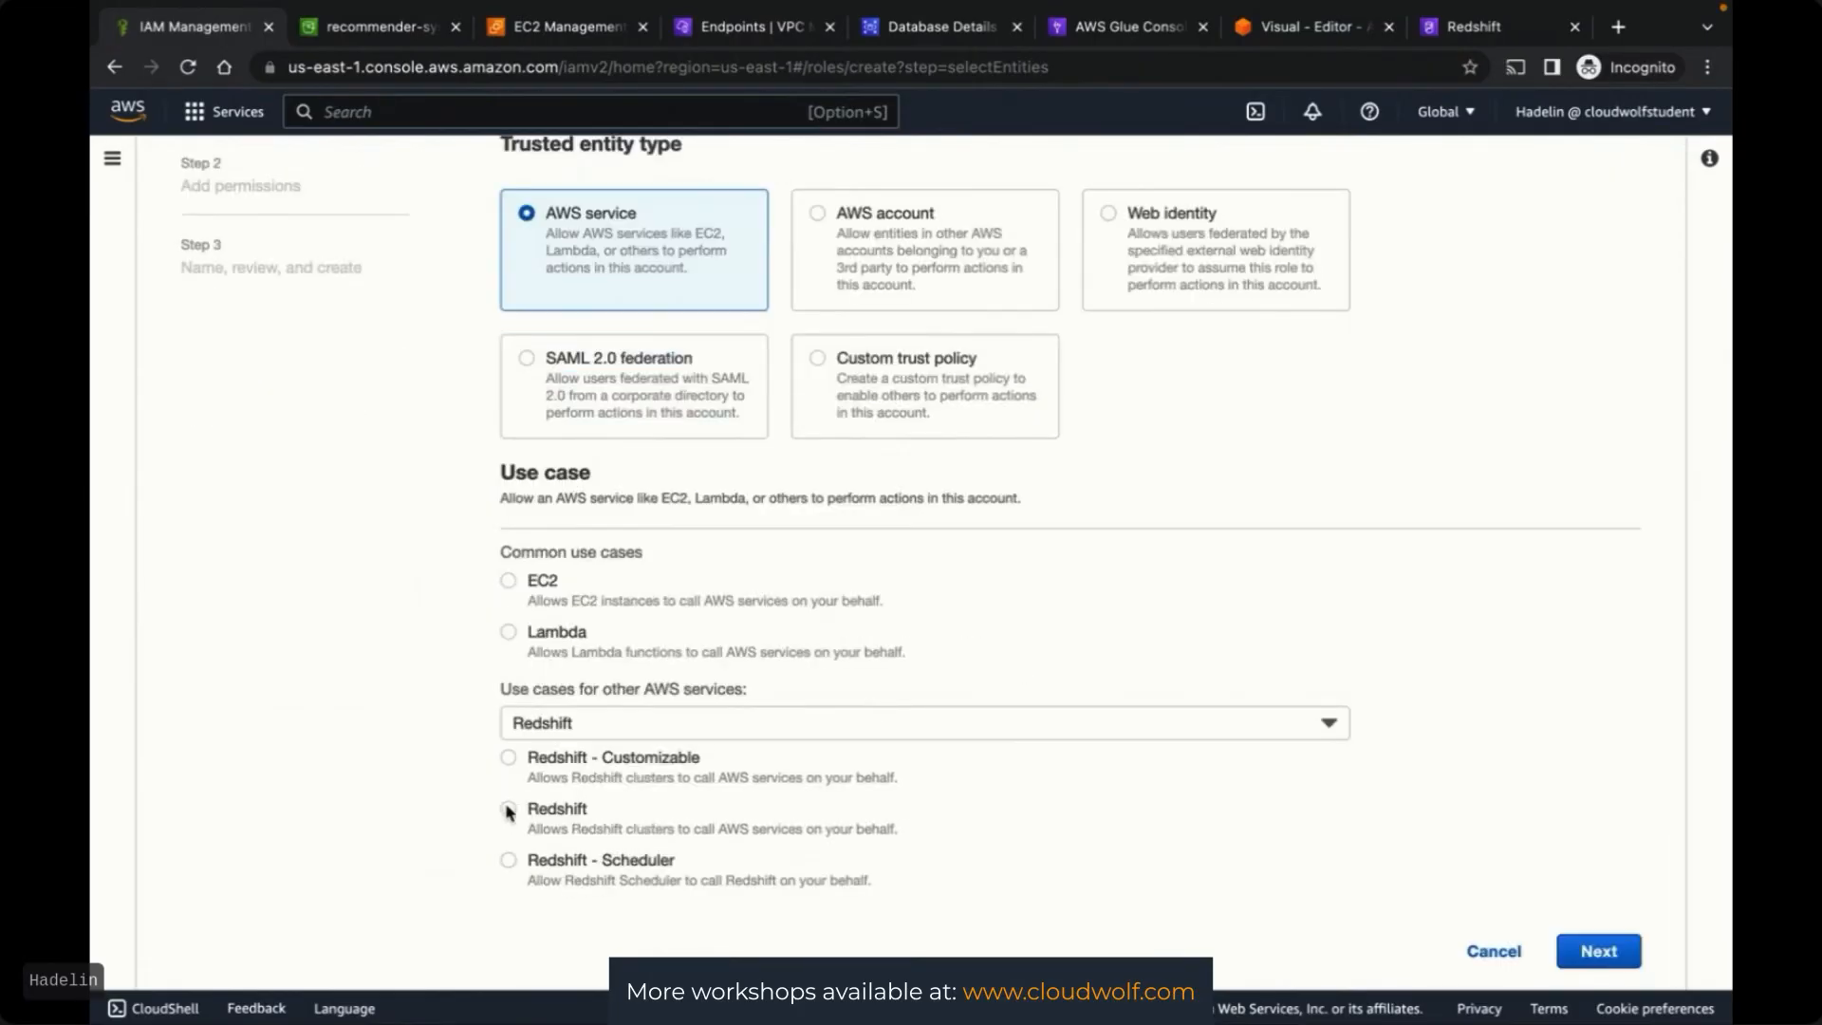
click(510, 758)
scroll(1538, 798, down, 1)
click(1598, 949)
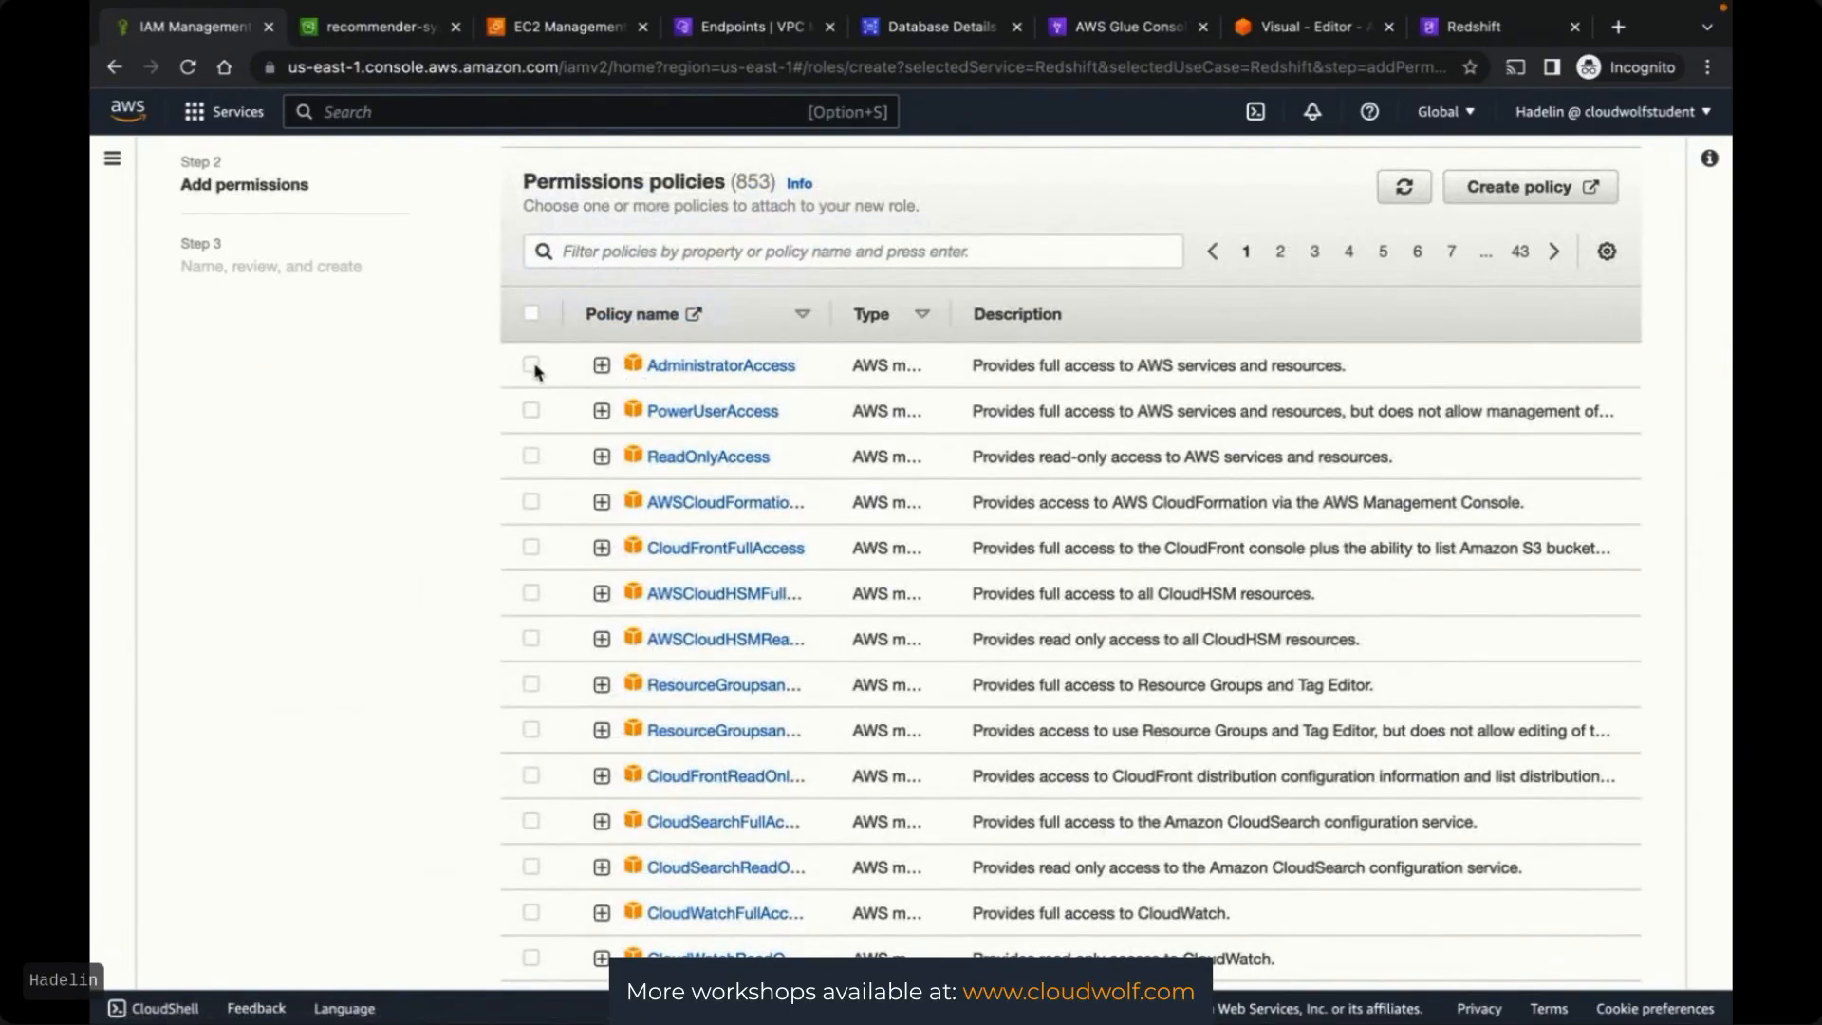
Grant the role AdministratorAccess, name it RedshiftFullAccessRole, and create it
click(533, 366)
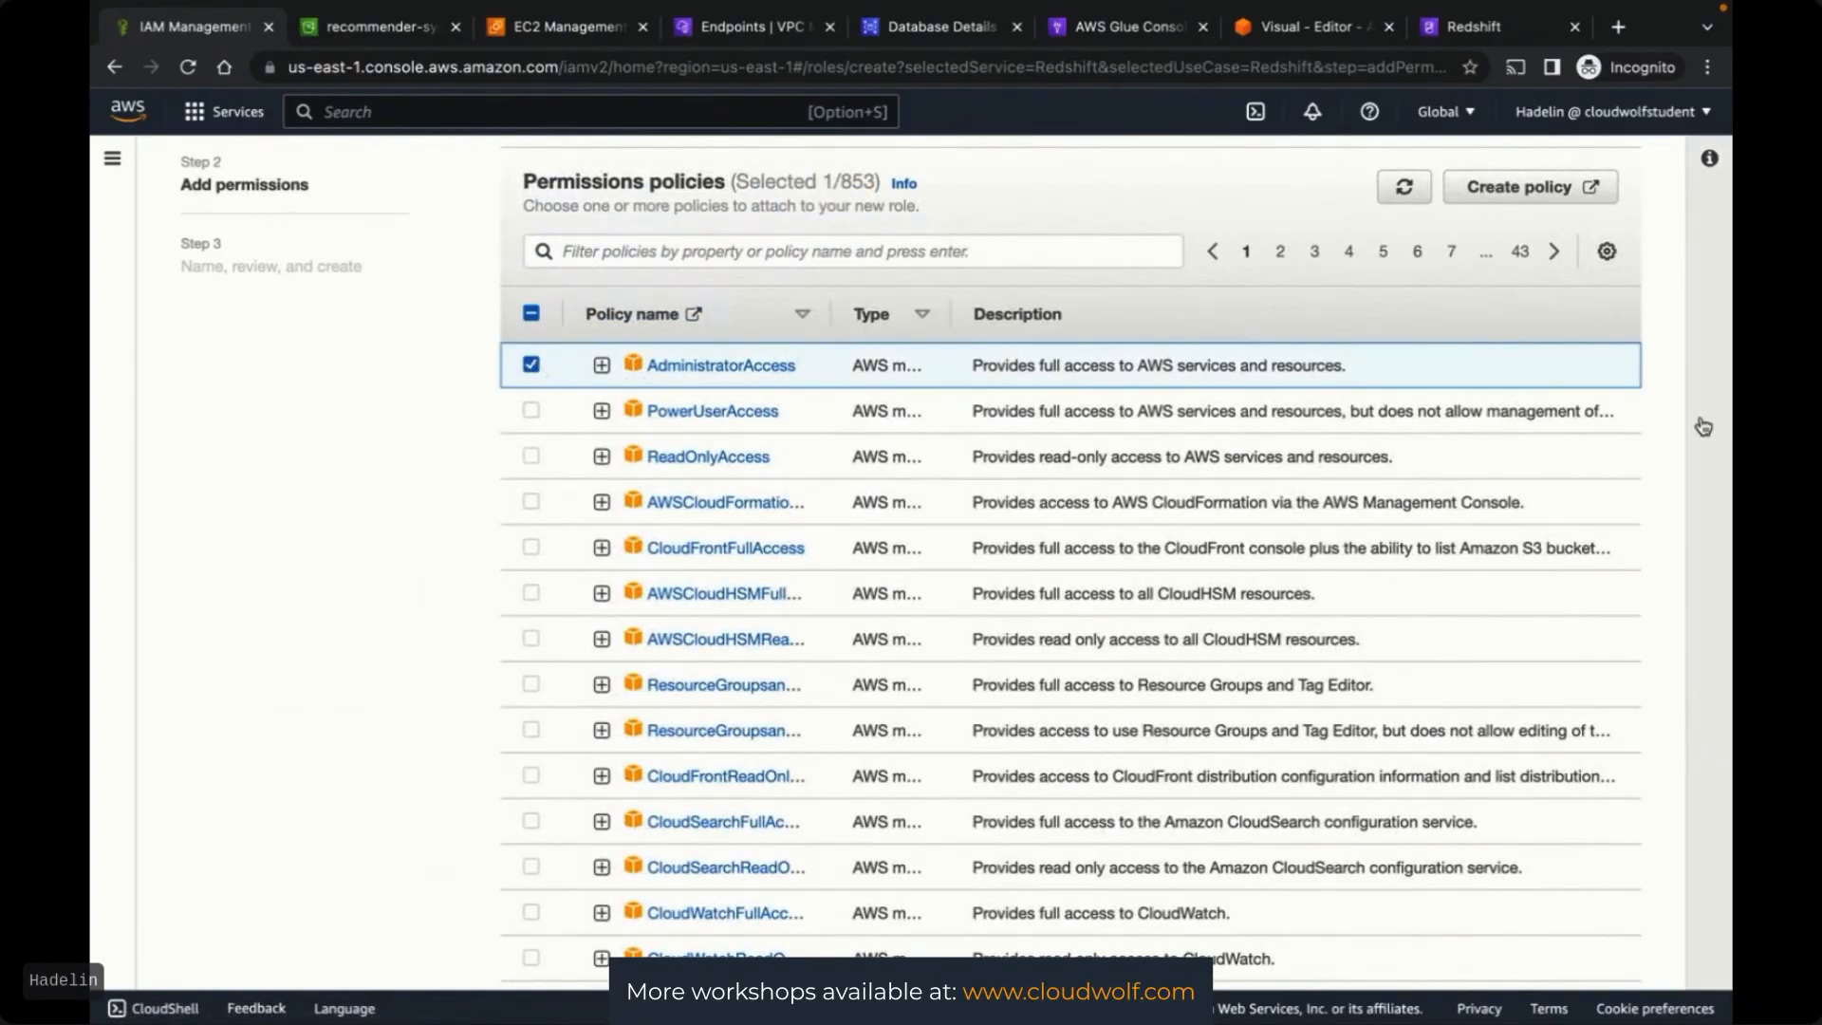
scroll(1662, 463, down, 5)
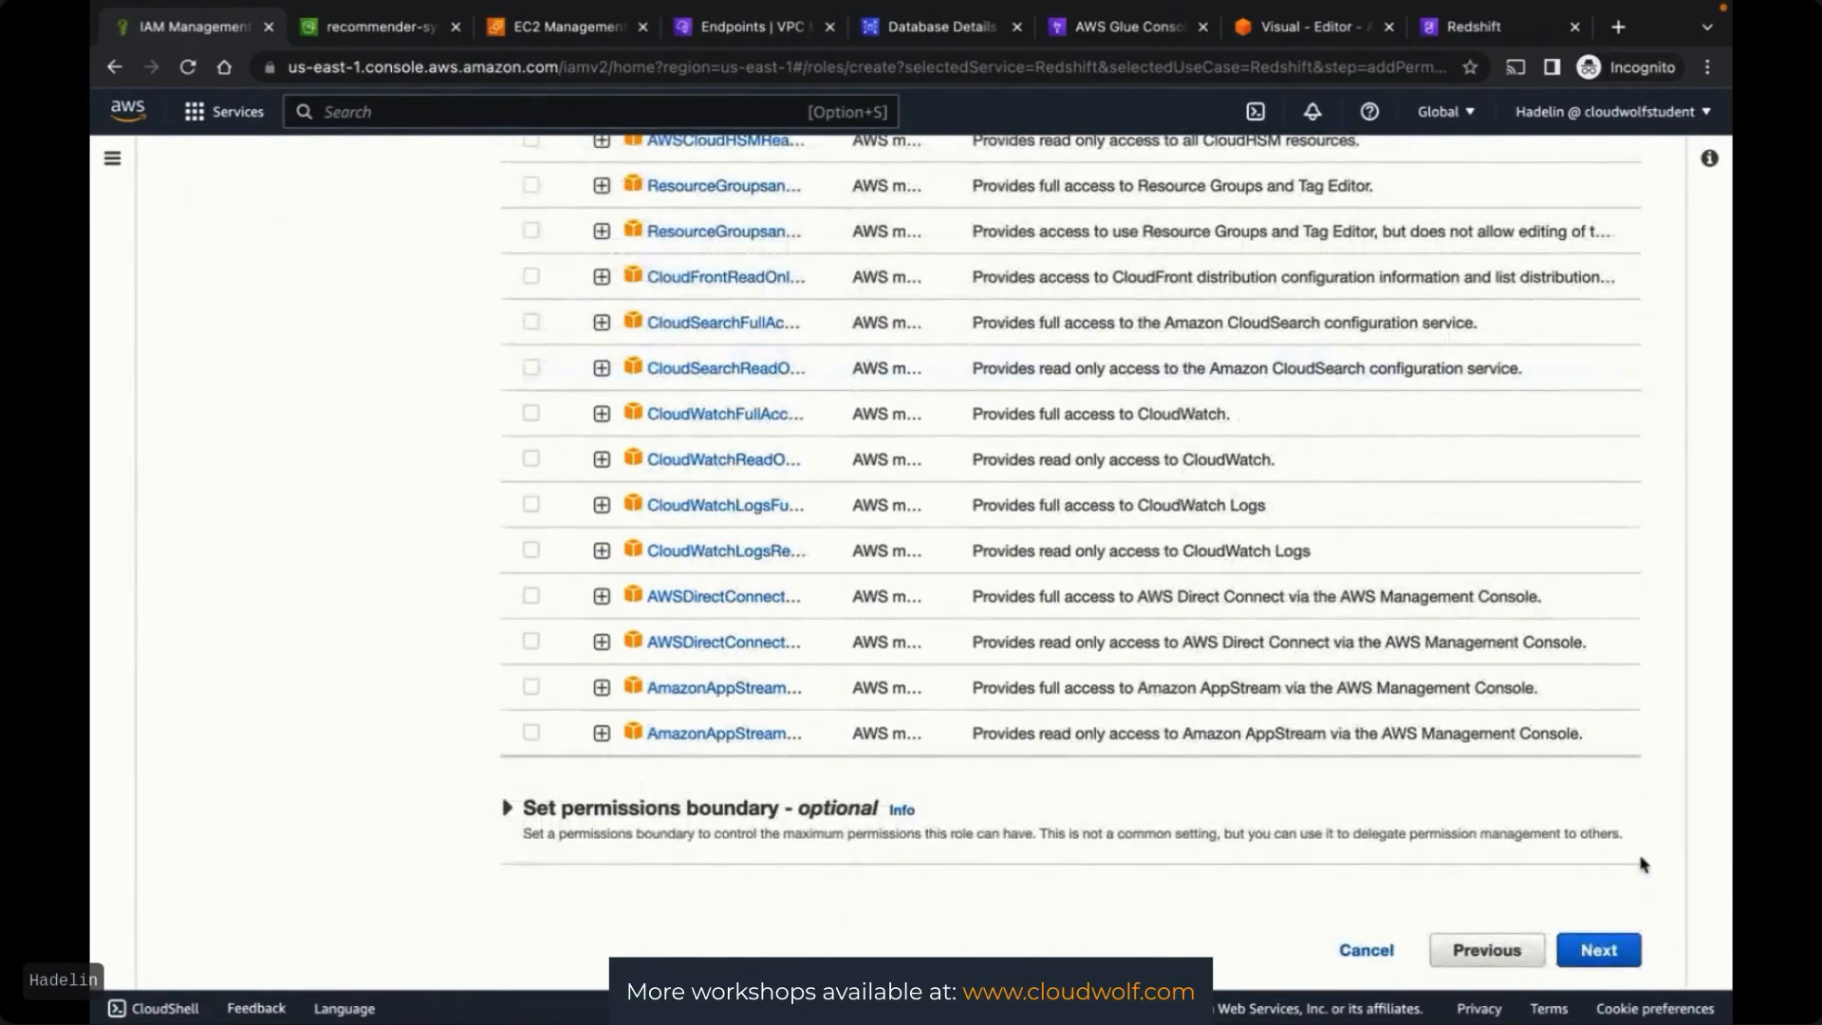
click(1594, 951)
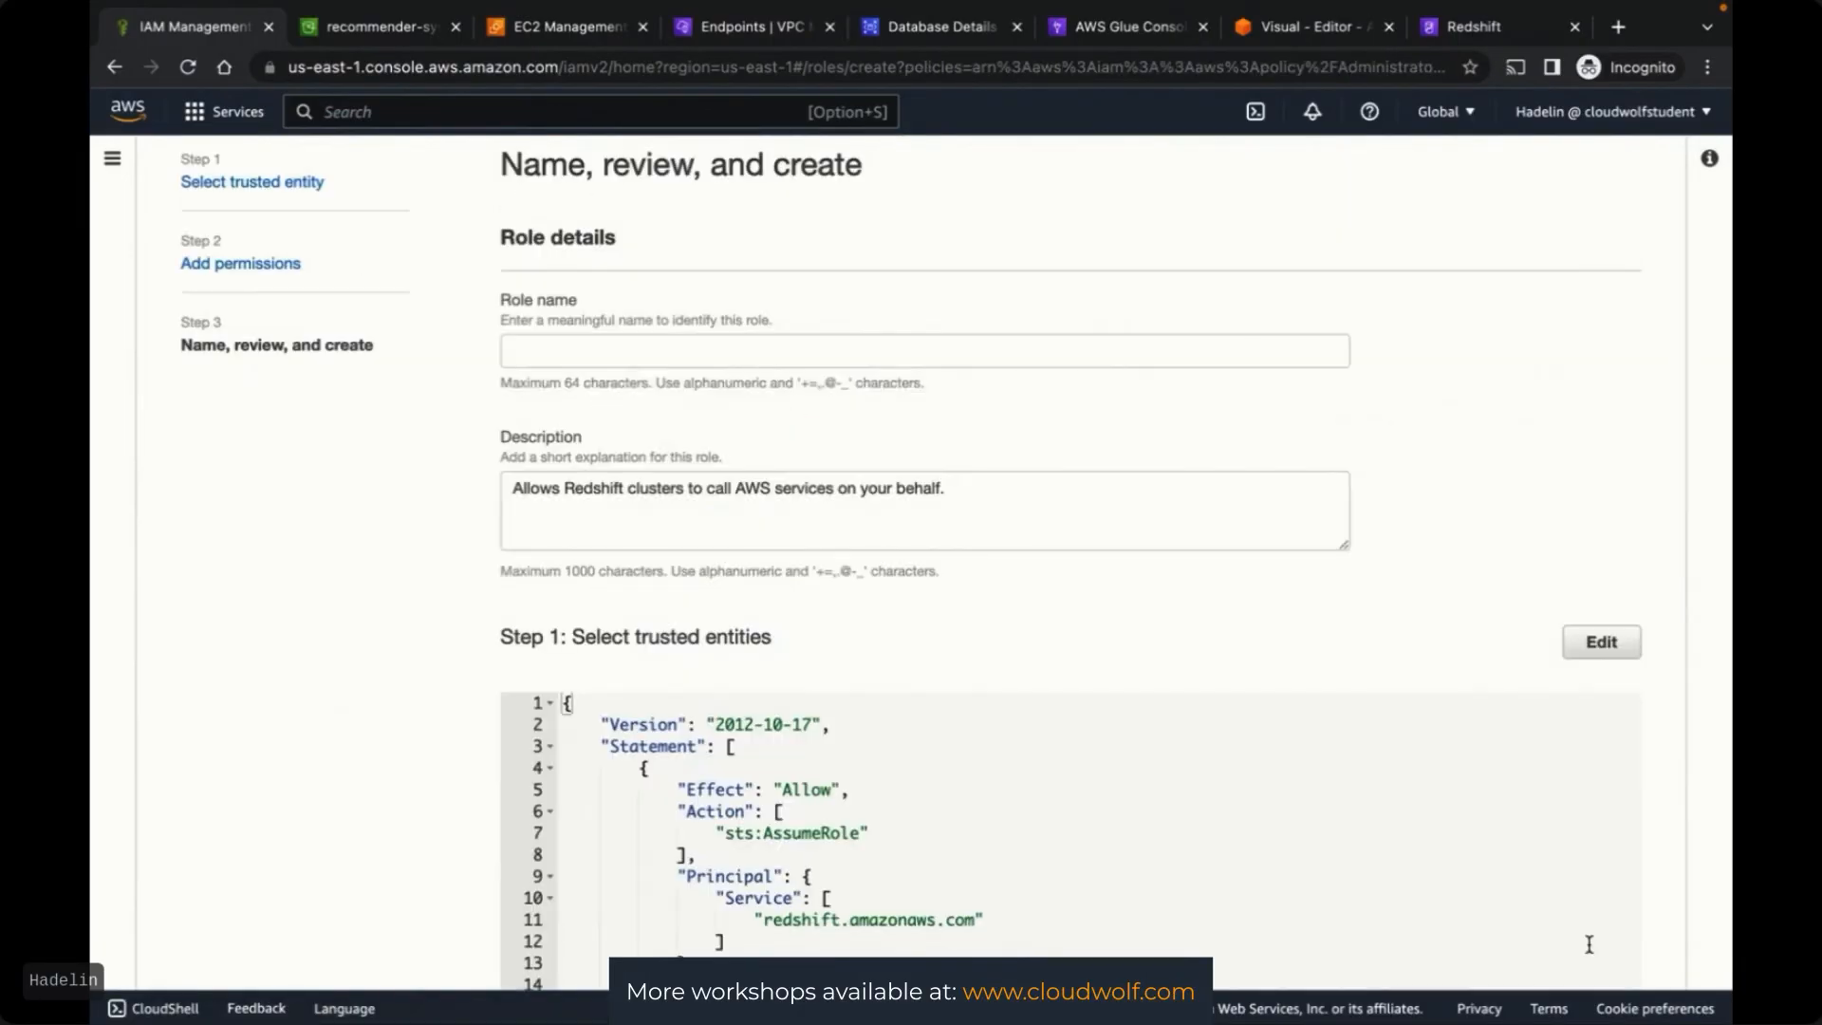
click(666, 346)
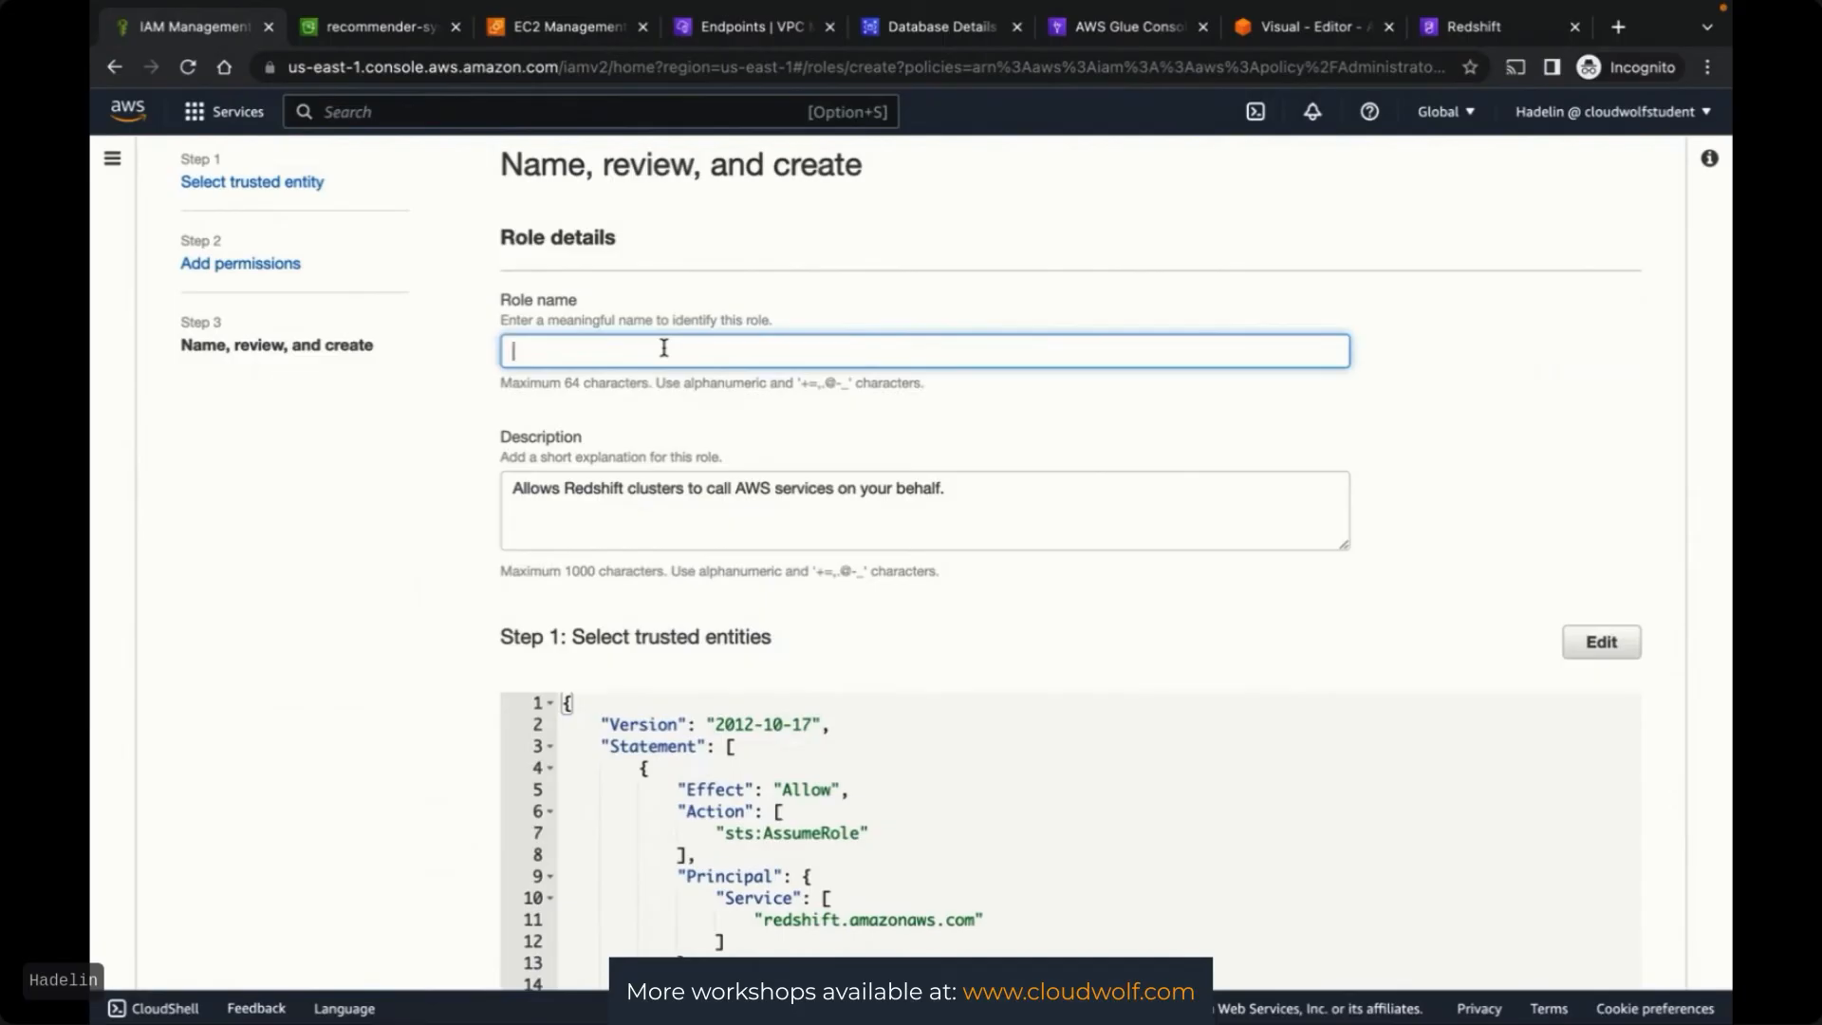
text(RedshiftFullAccessR)
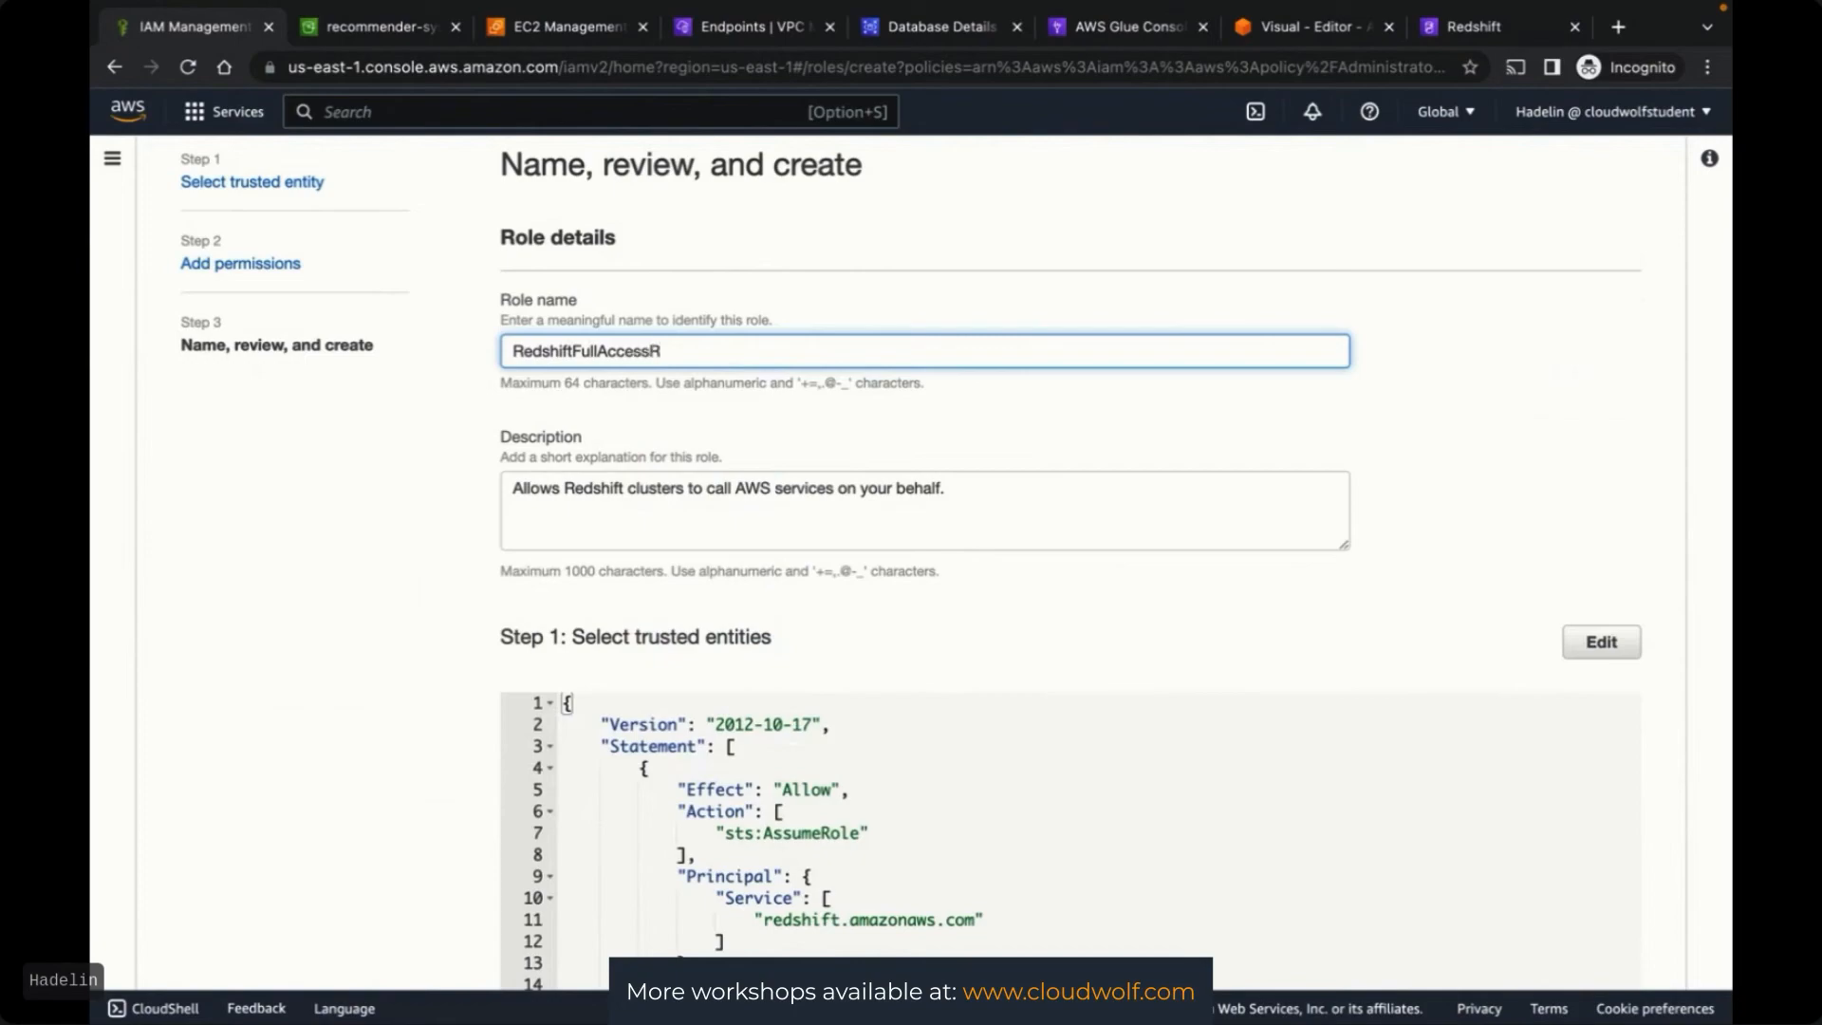
click(1476, 362)
scroll(1475, 362, down, 1)
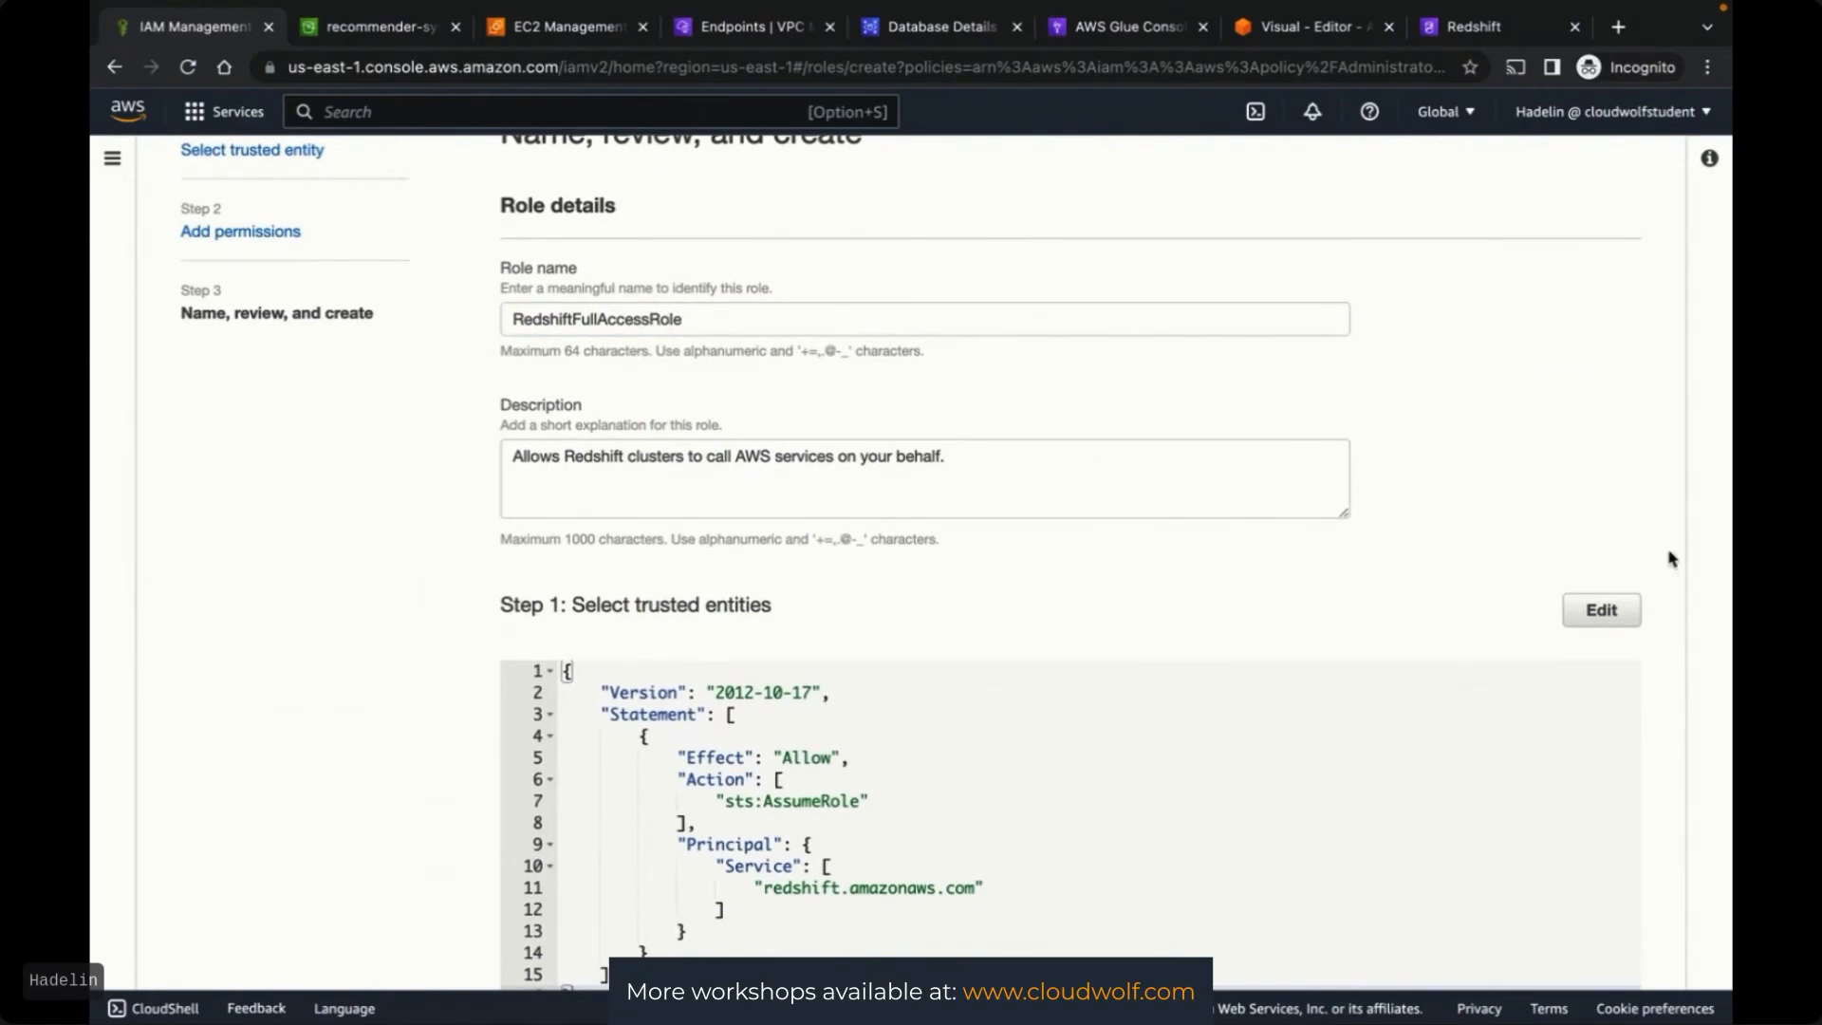
scroll(1670, 560, down, 3)
scroll(1667, 560, down, 5)
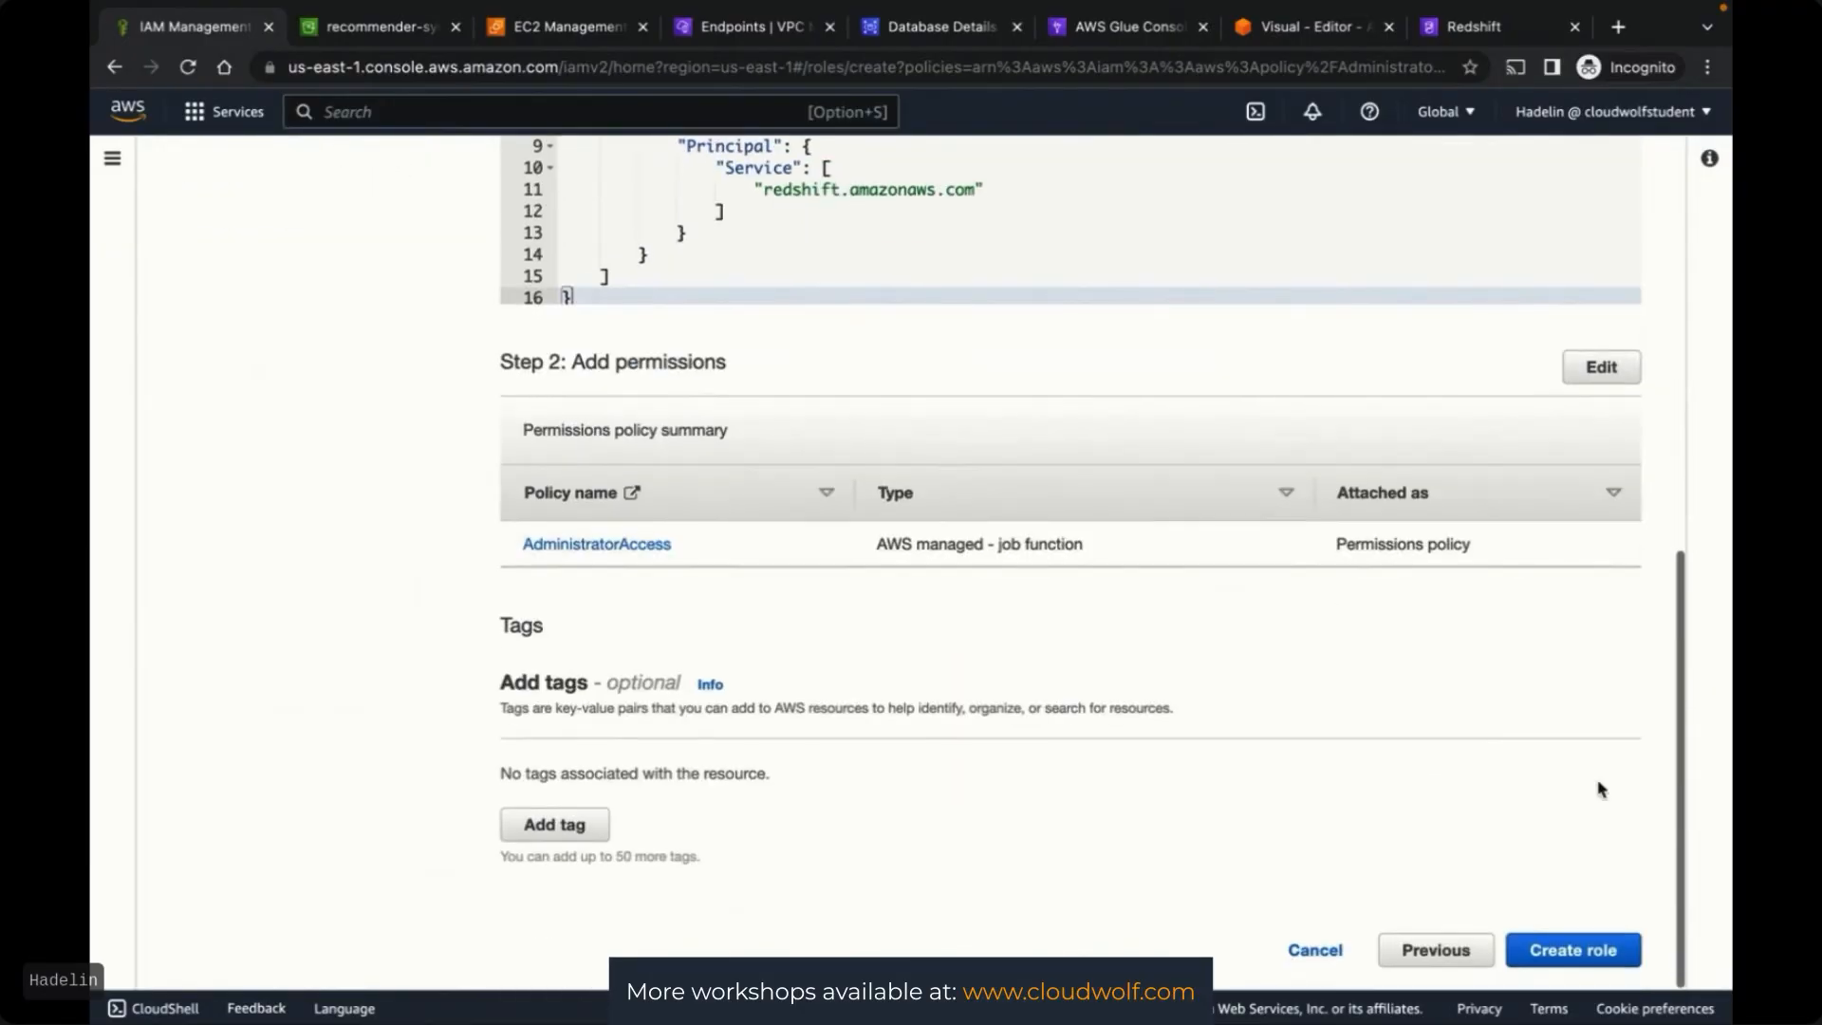
click(1554, 952)
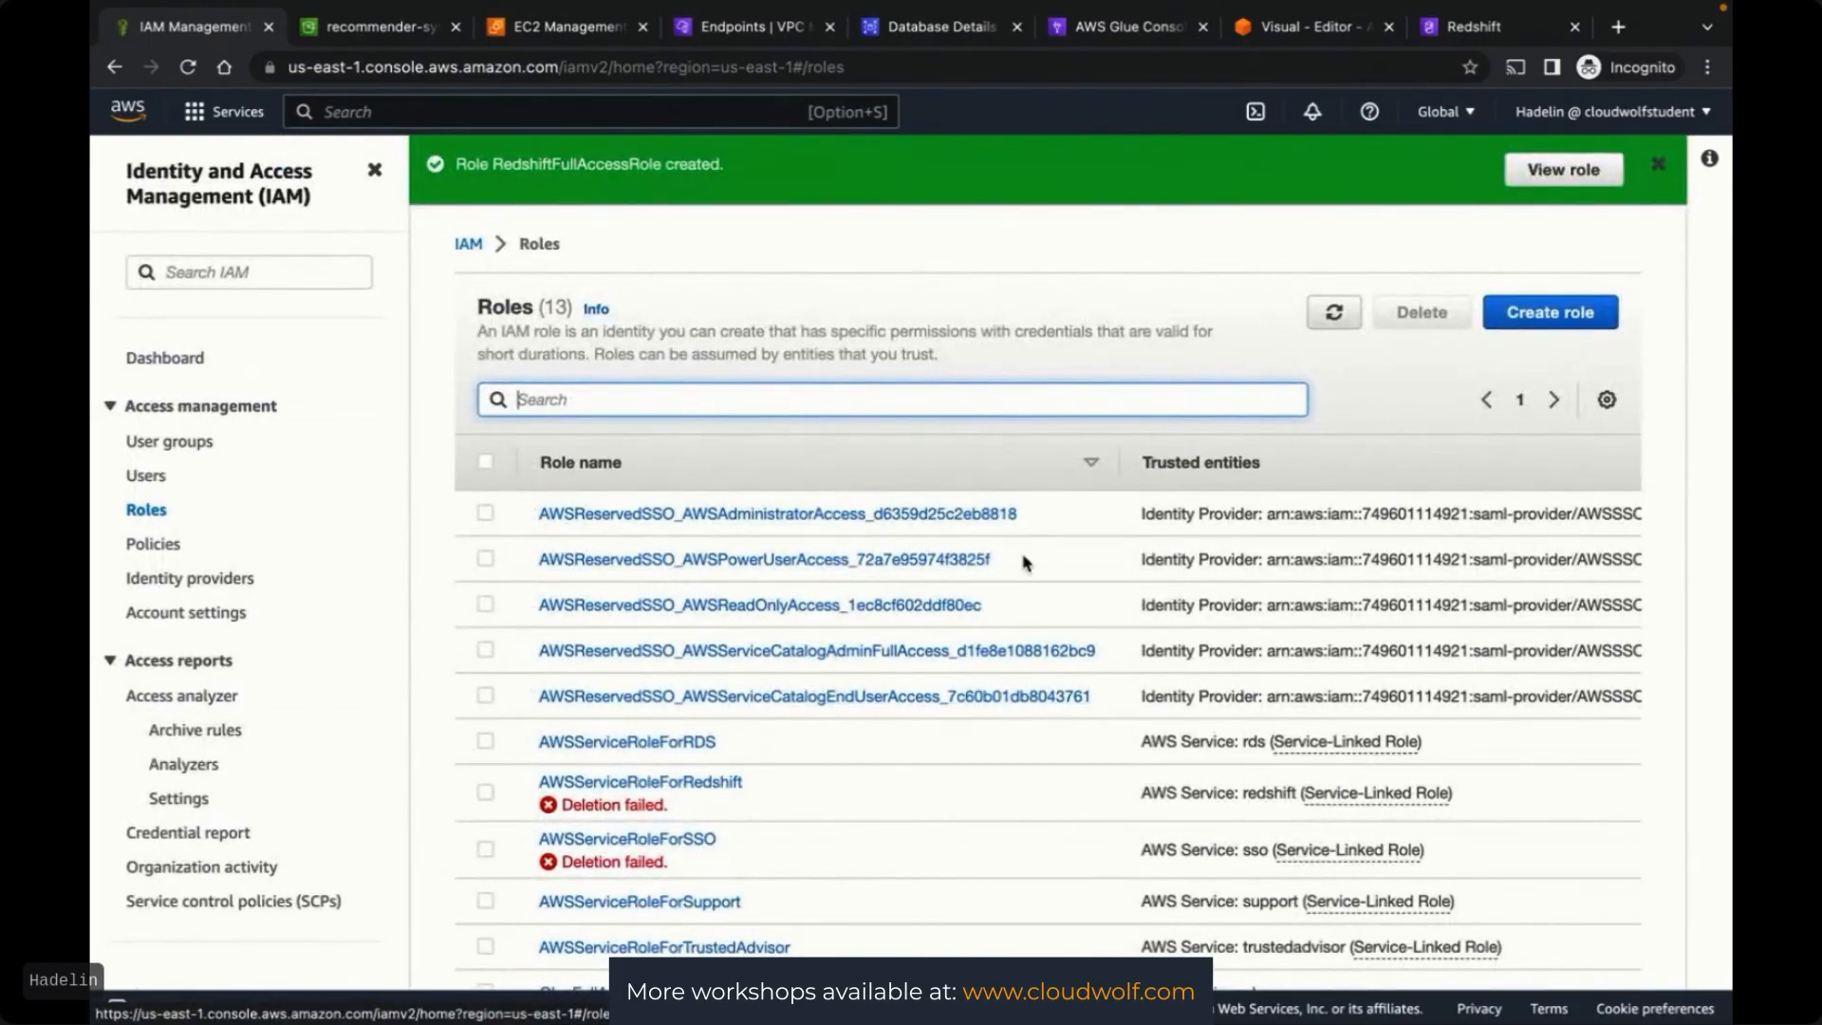
Back in the Redshift Serverless setup, bring up the Associate IAM roles dialog
click(1470, 32)
scroll(465, 690, down, 3)
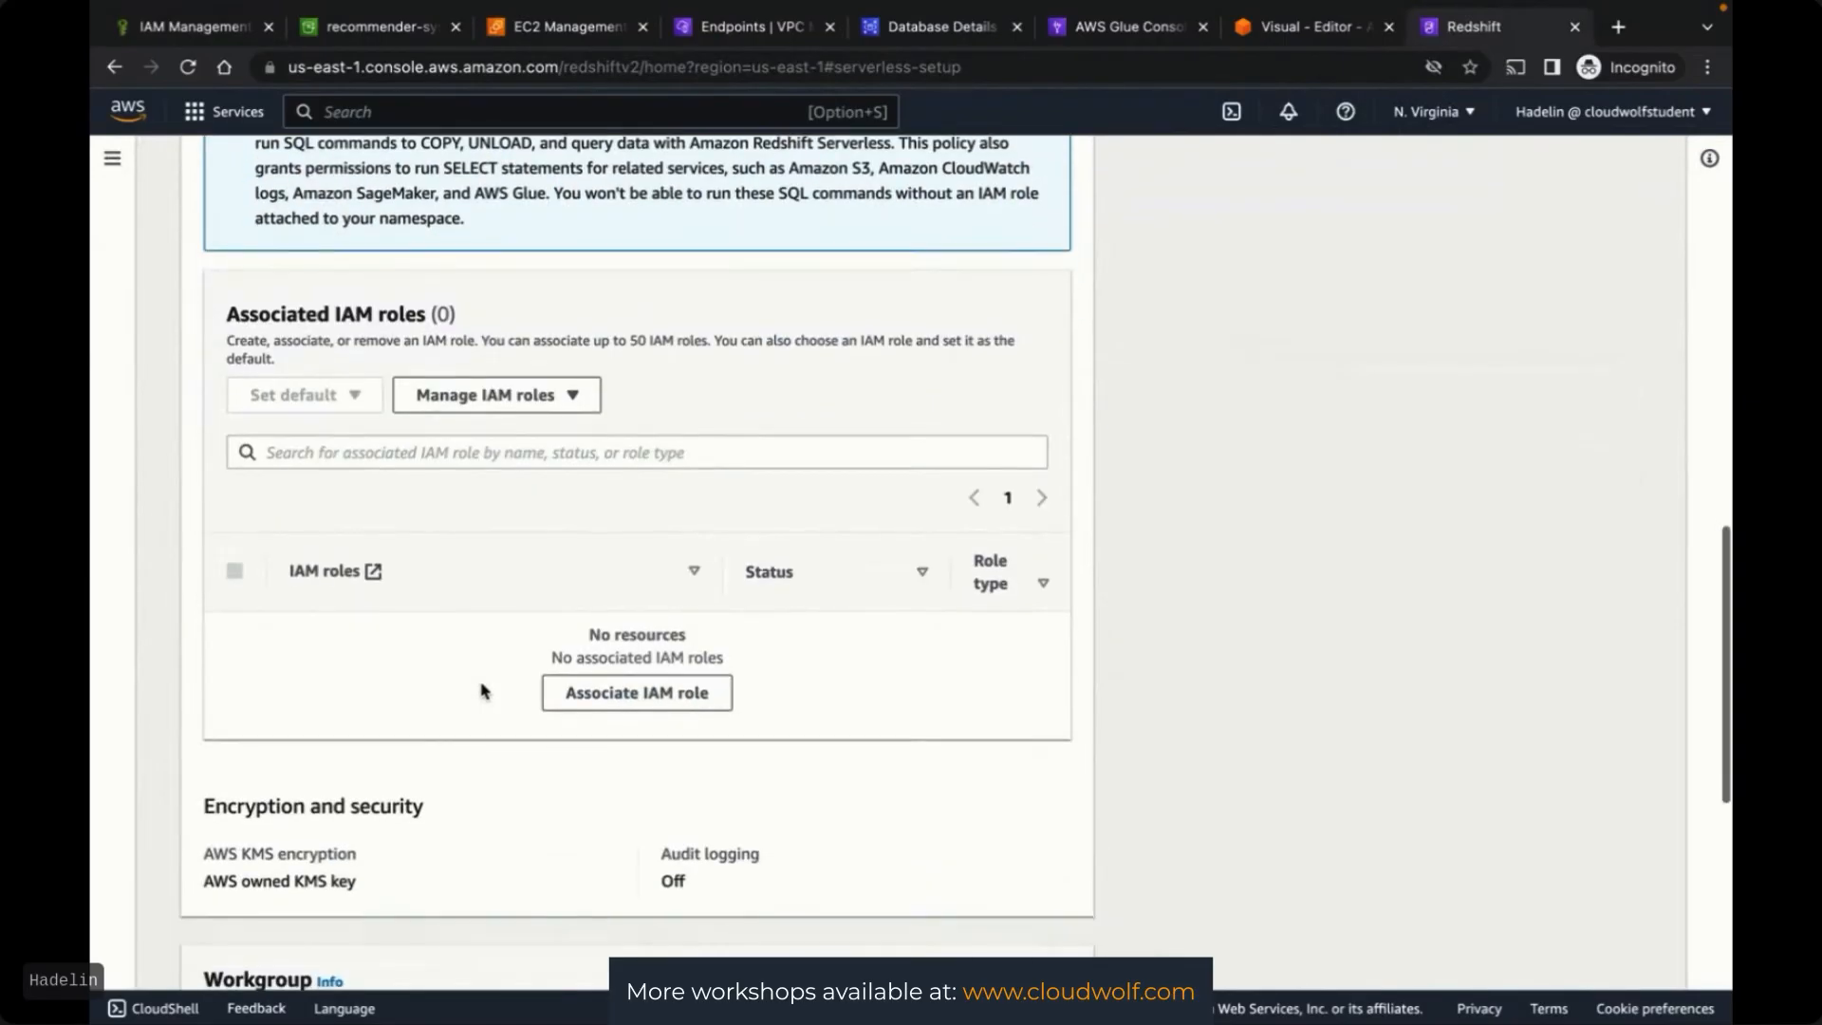
click(641, 694)
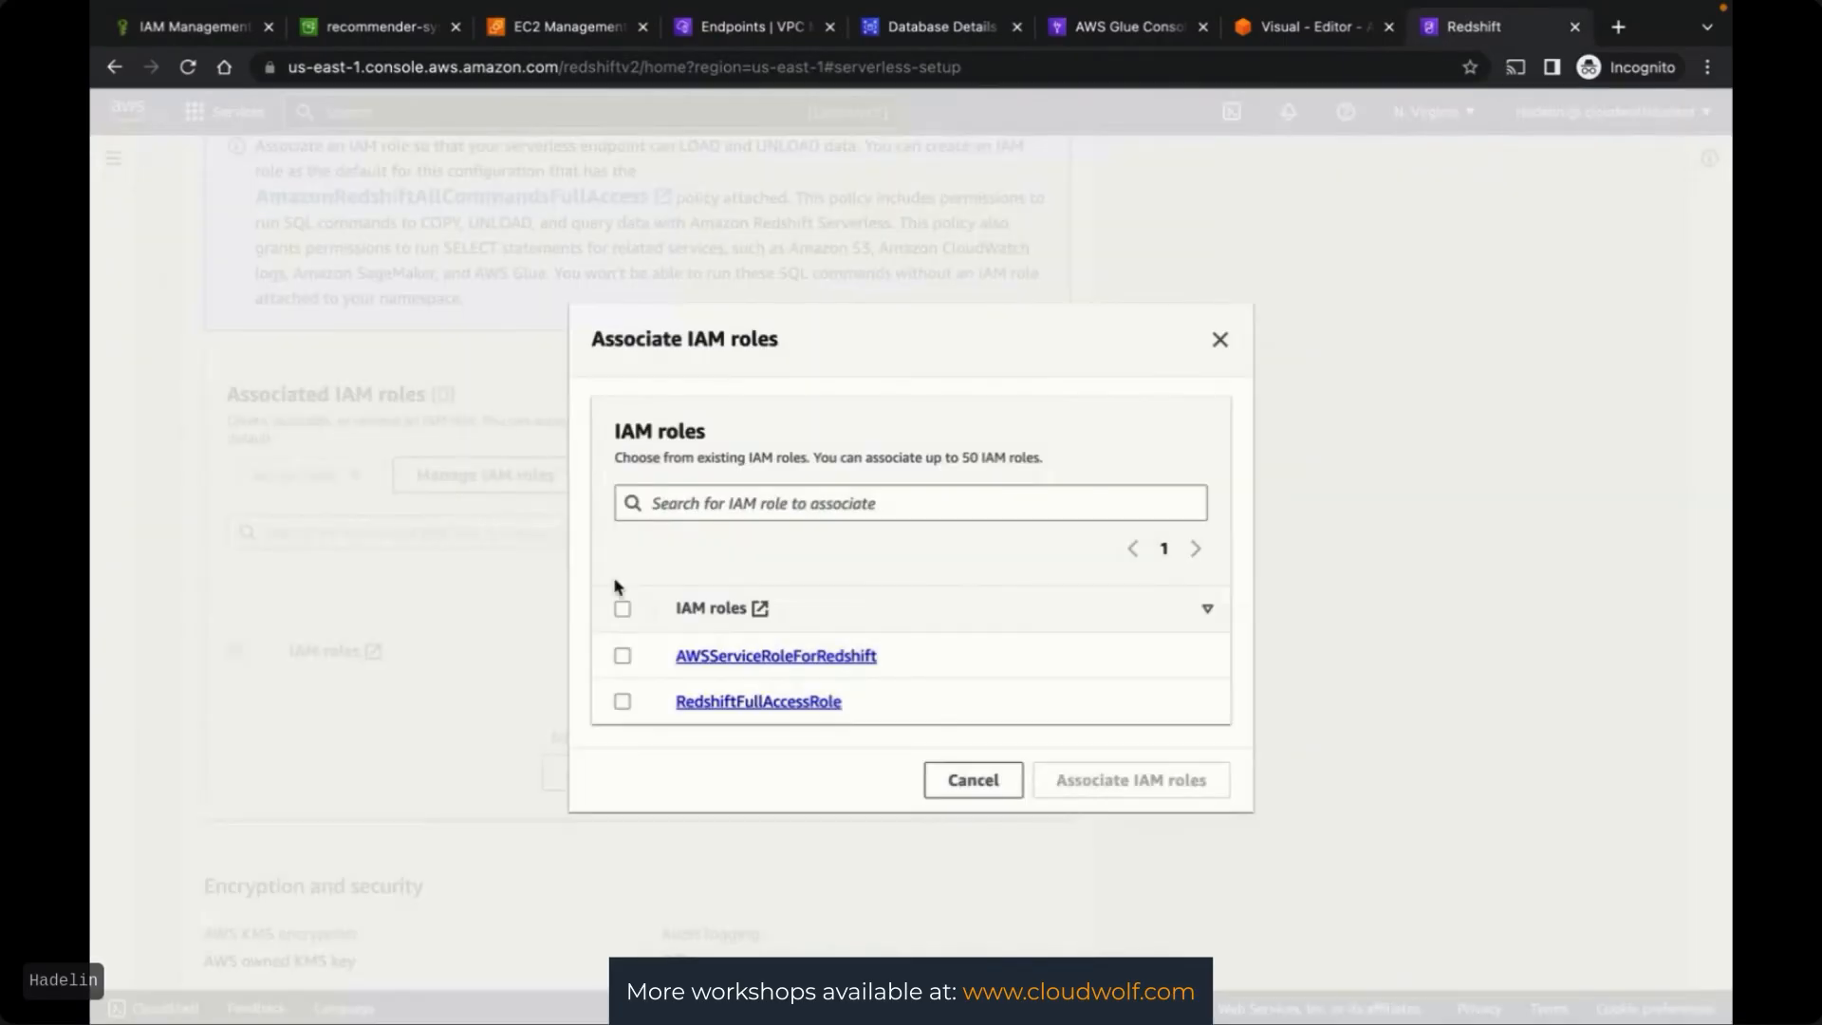
Associate RedshiftFullAccessRole with the namespace and select it in the associated roles list
click(623, 702)
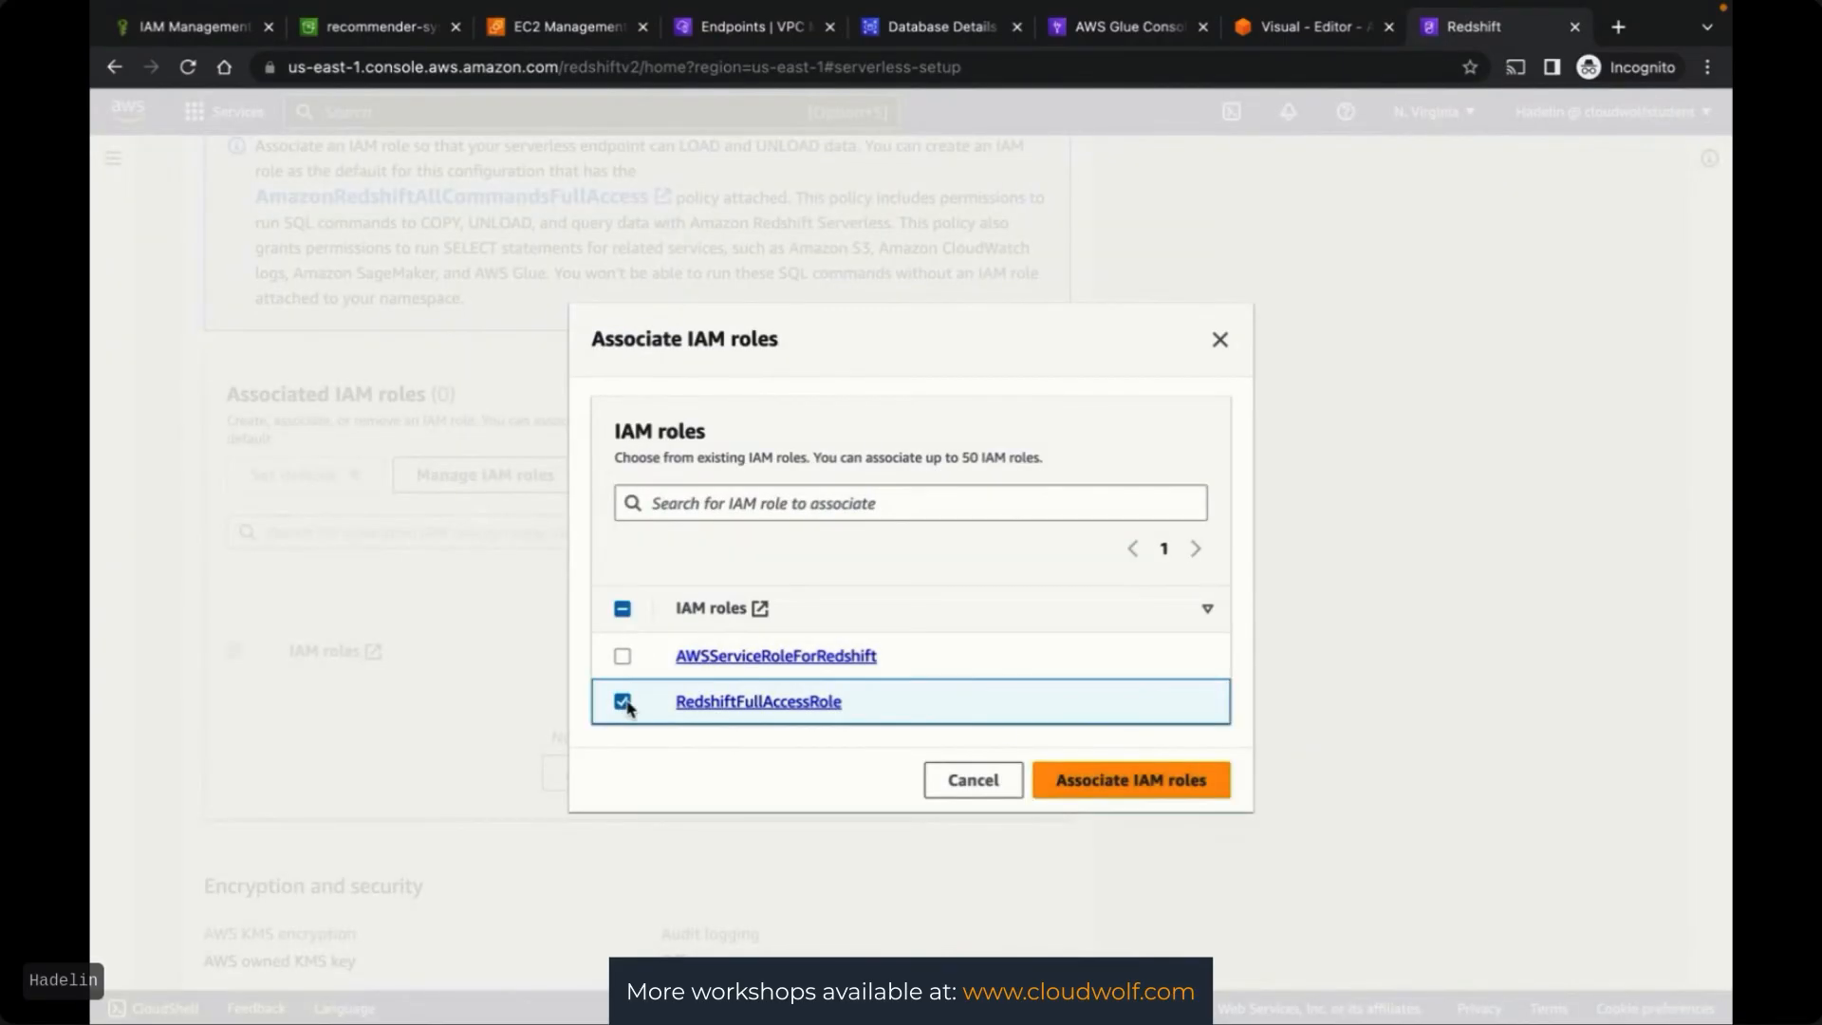
click(1138, 788)
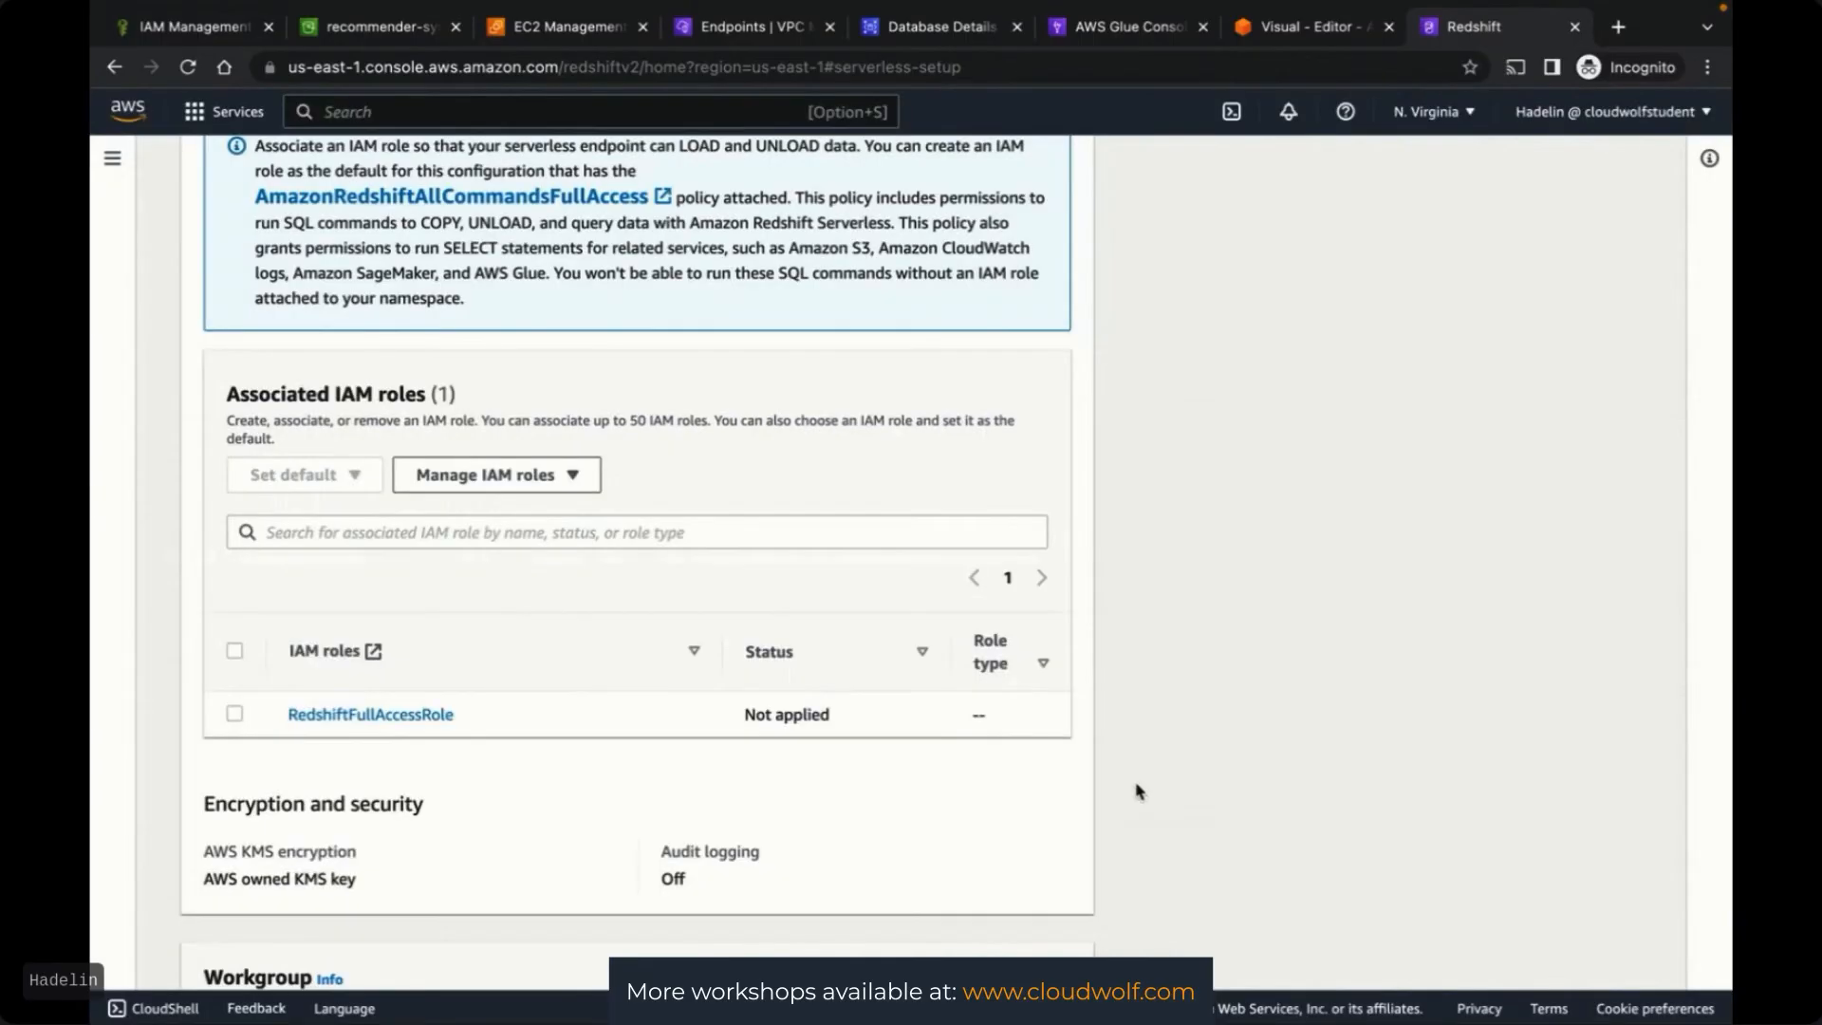
click(234, 715)
Save the default serverless configuration, which fails with an error asking for an IAM role ARN
scroll(1268, 751, down, 7)
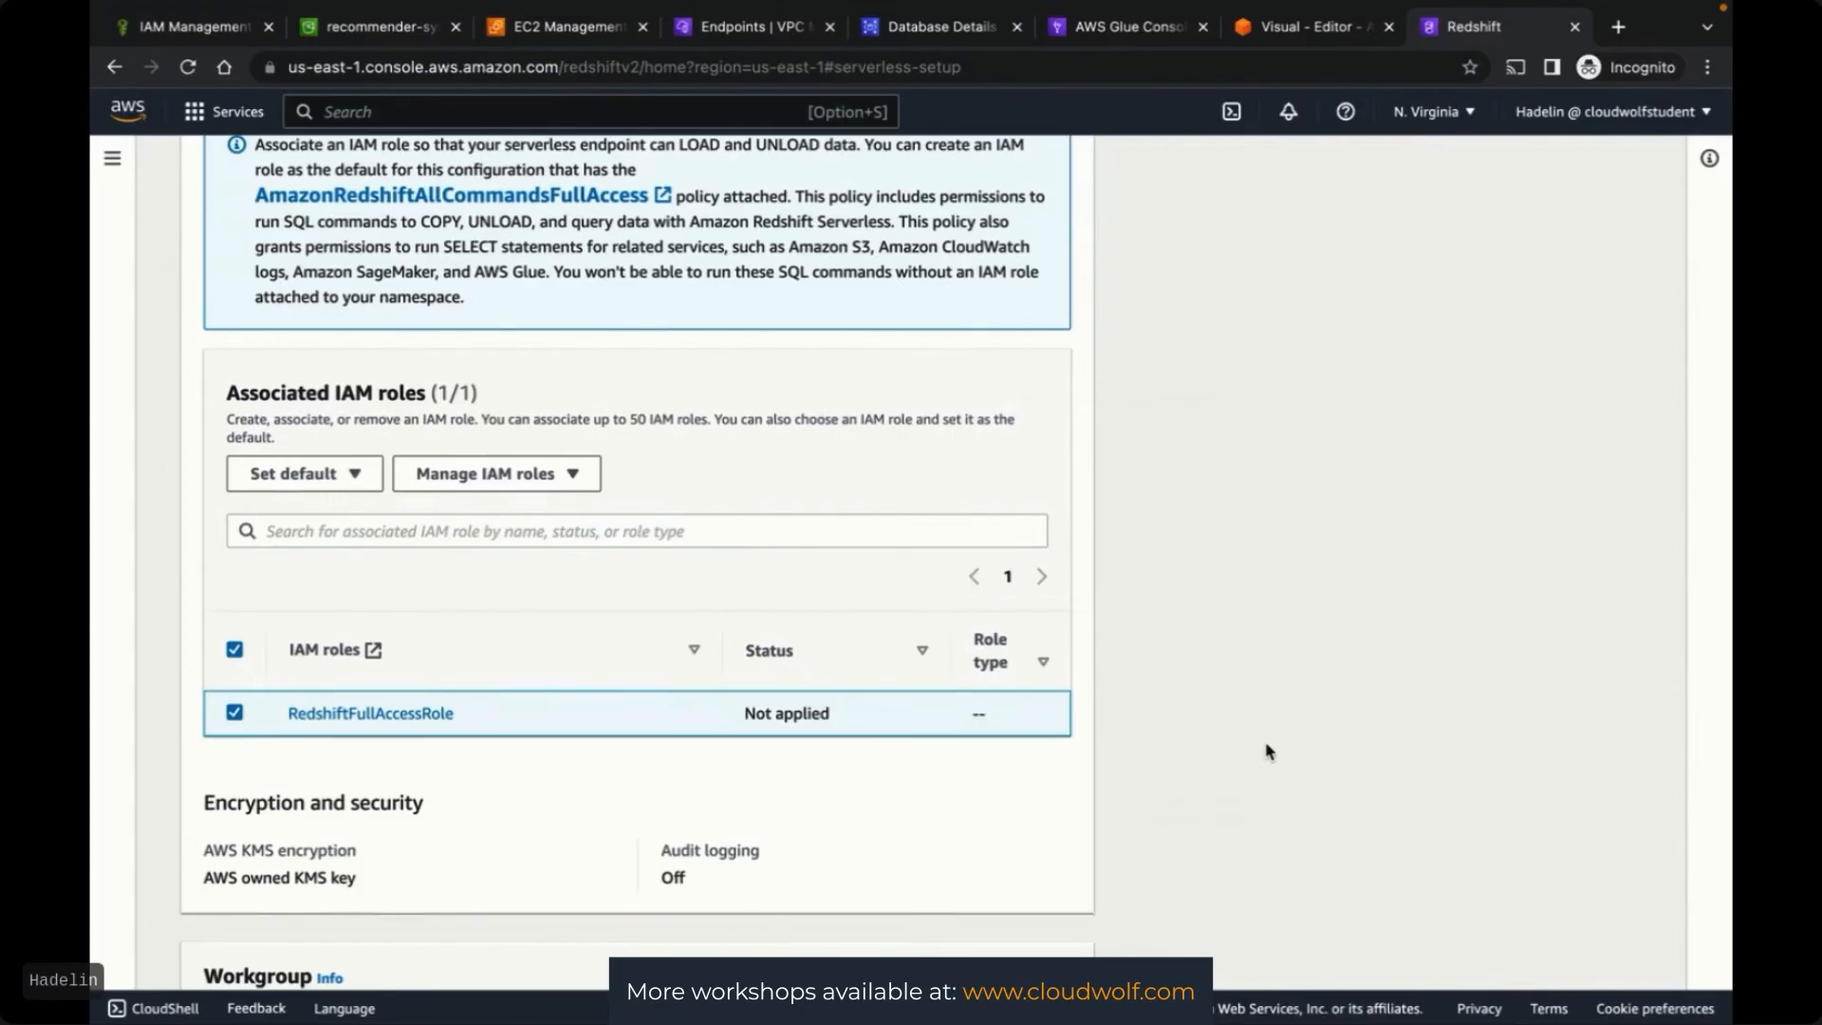
scroll(1268, 752, down, 2)
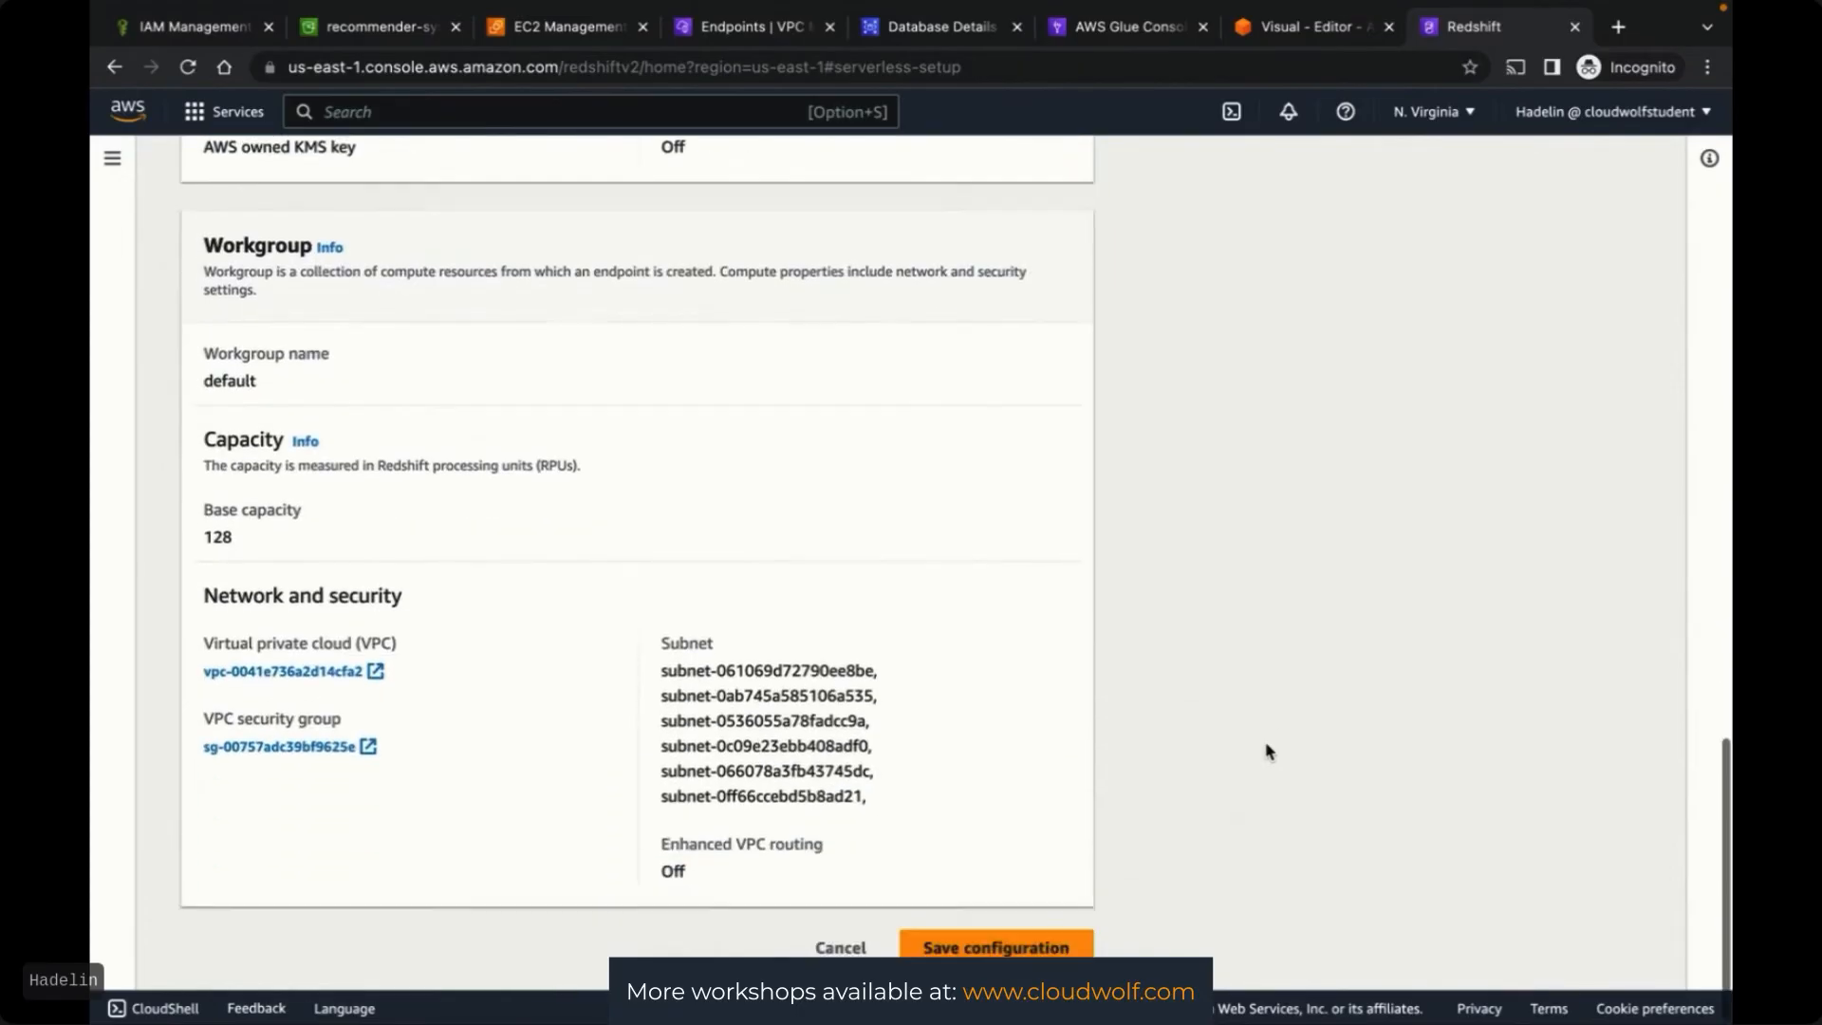
click(983, 952)
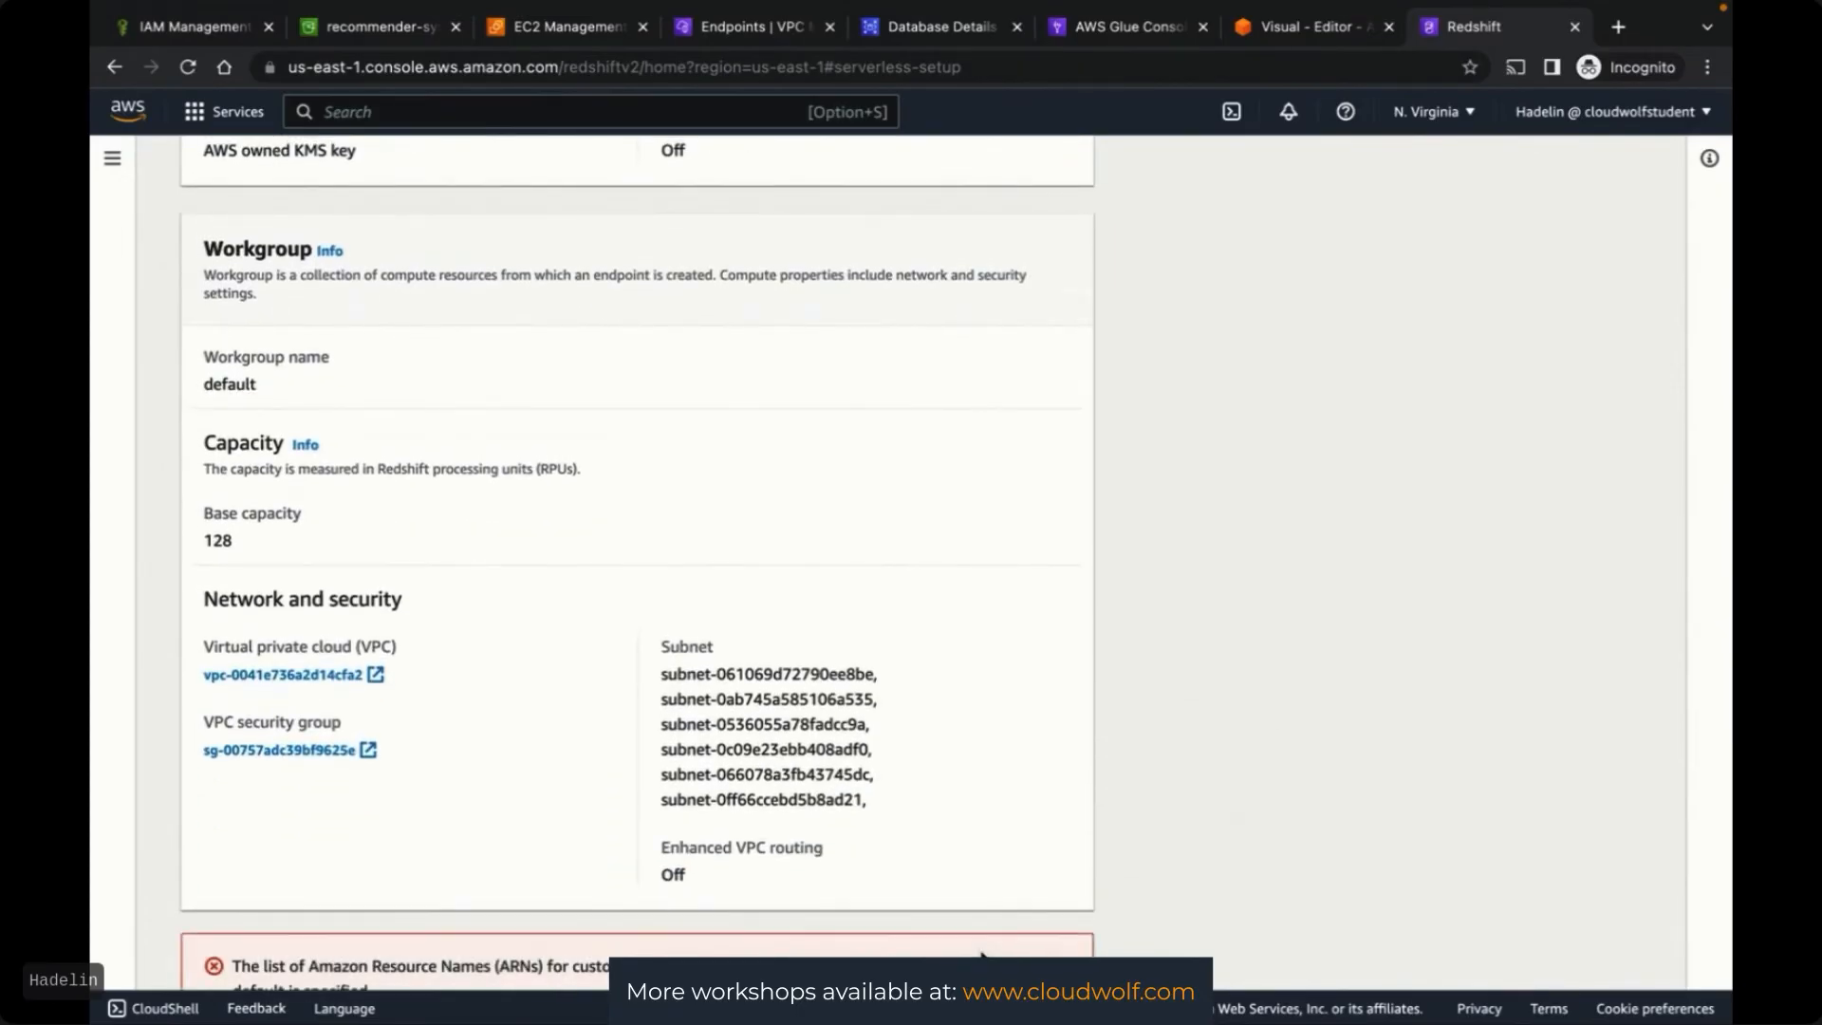
scroll(1138, 854, down, 2)
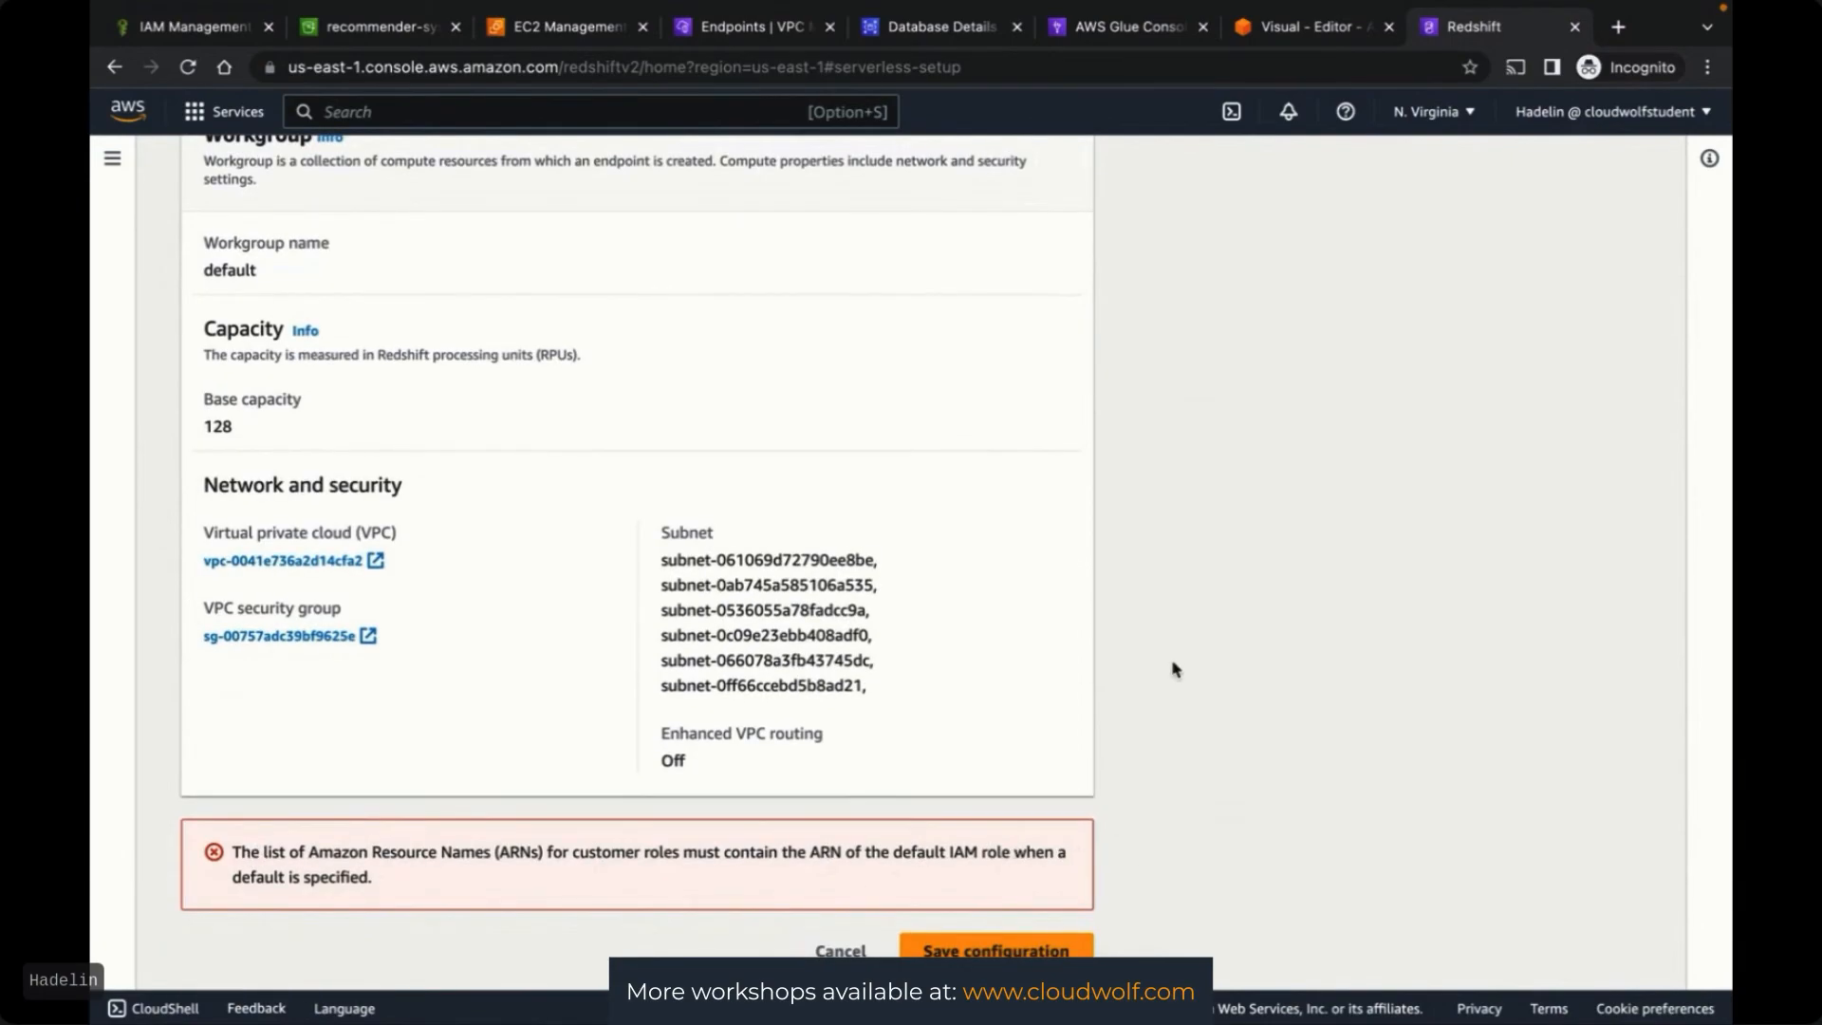
scroll(1174, 669, up, 6)
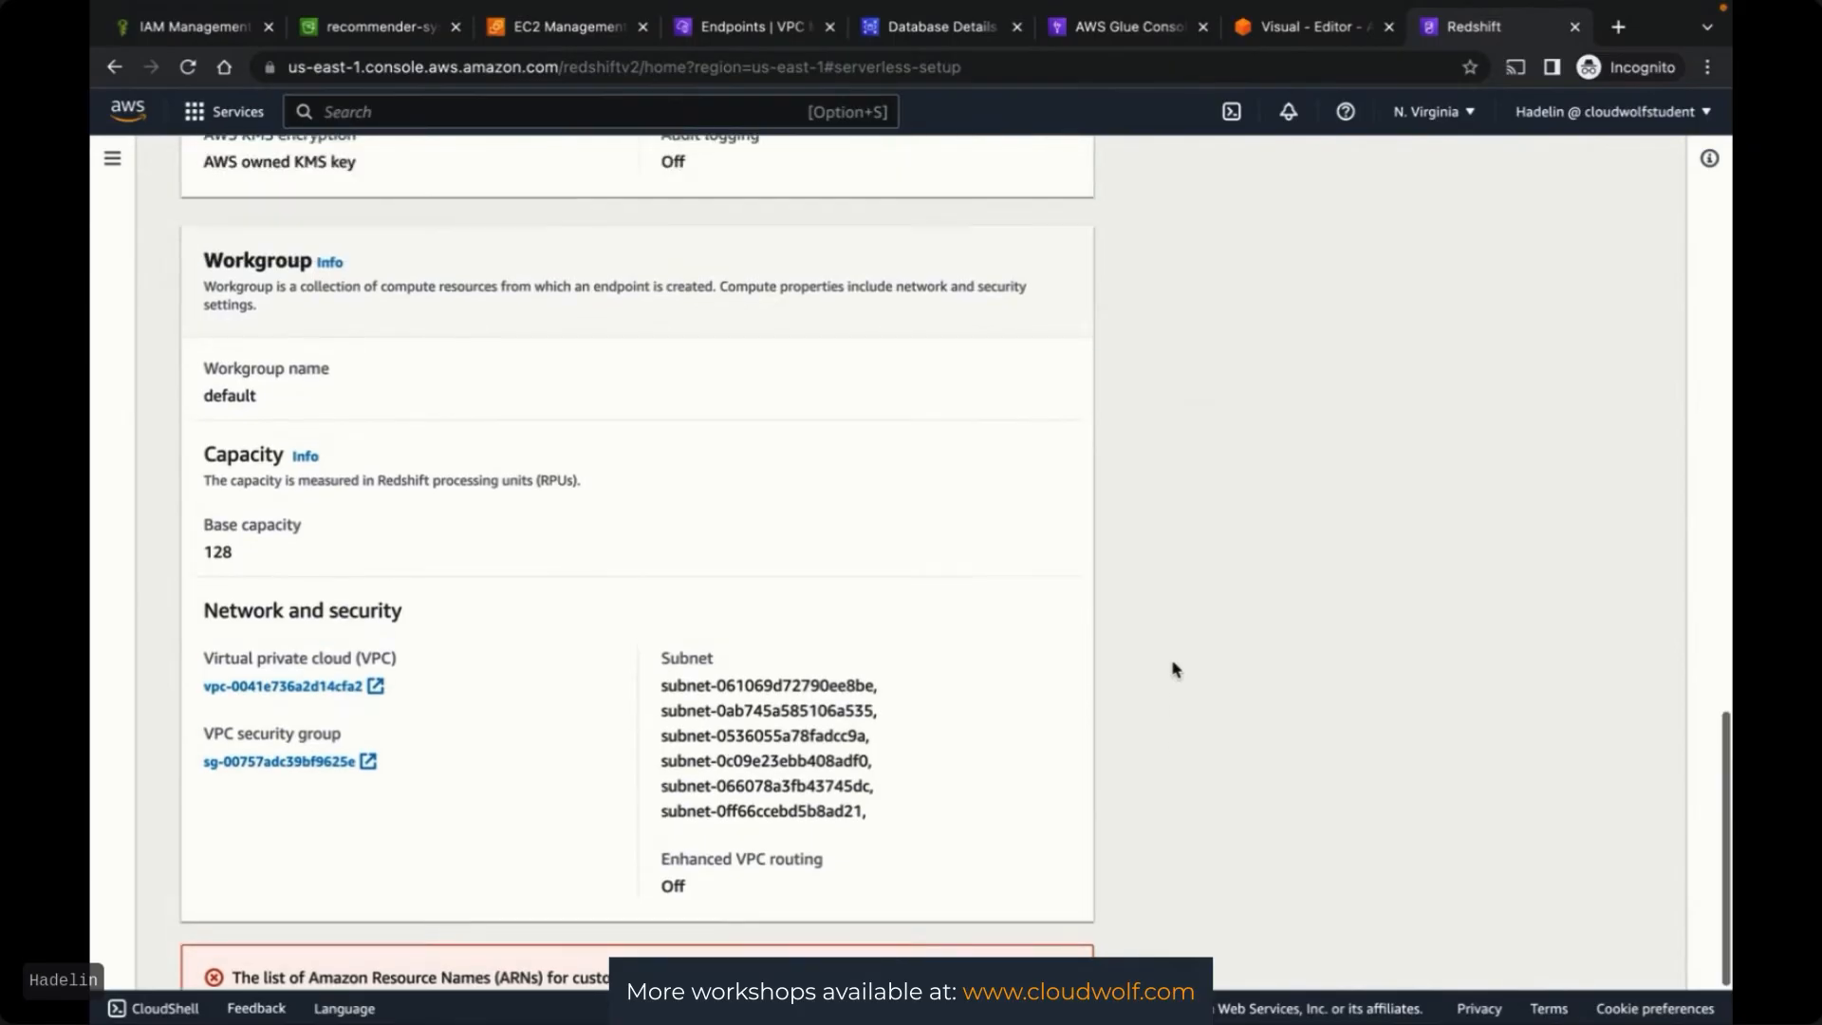
scroll(1174, 669, up, 2)
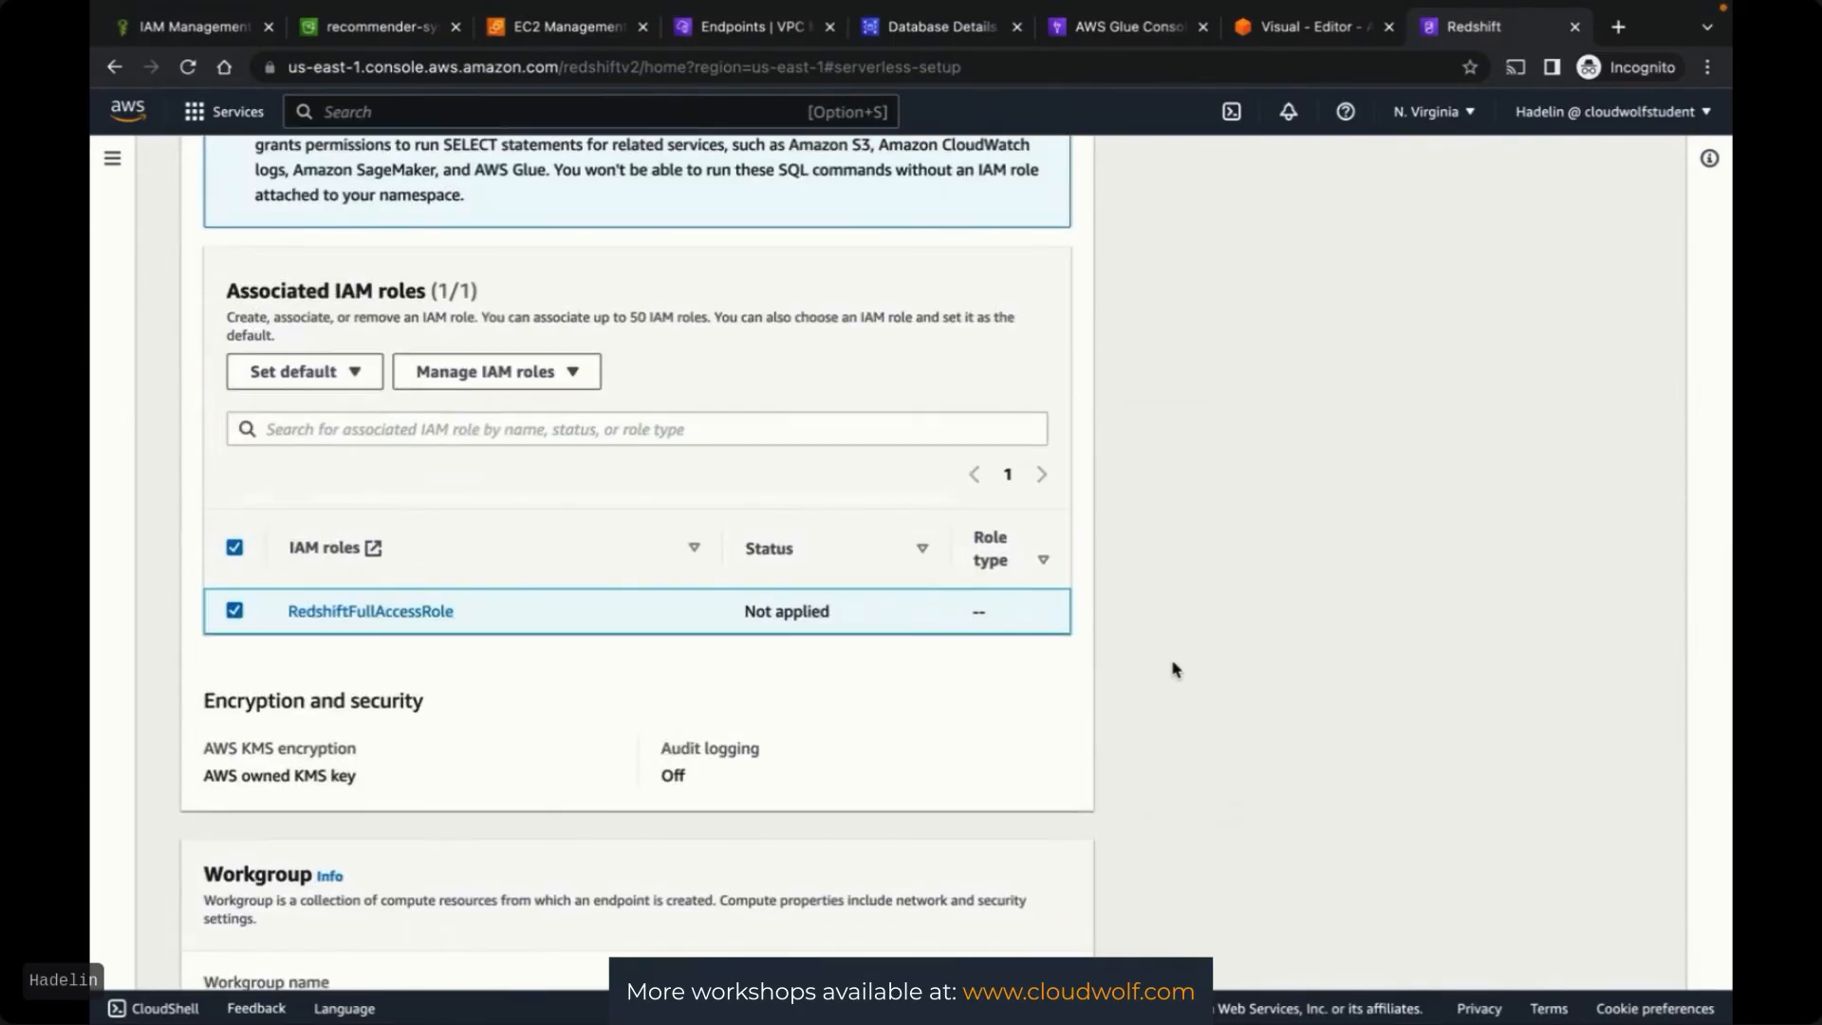
scroll(1174, 669, up, 5)
scroll(1174, 669, up, 4)
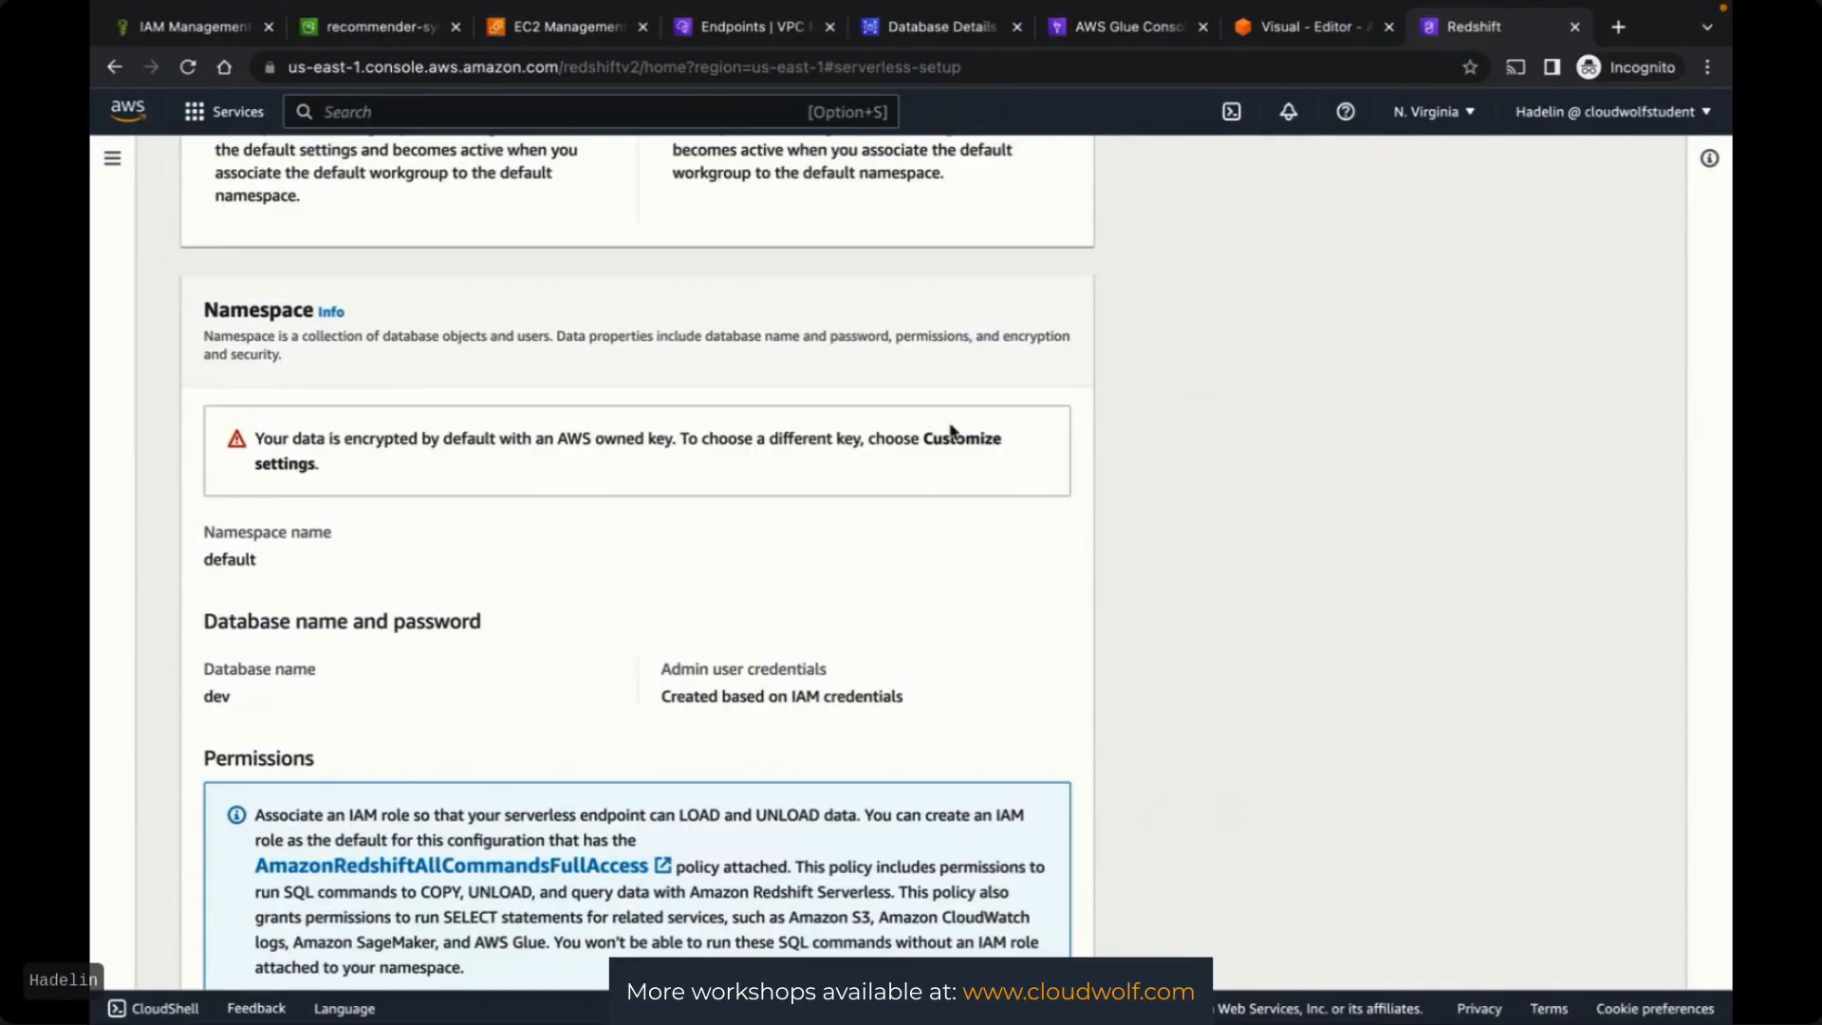
scroll(1240, 524, up, 6)
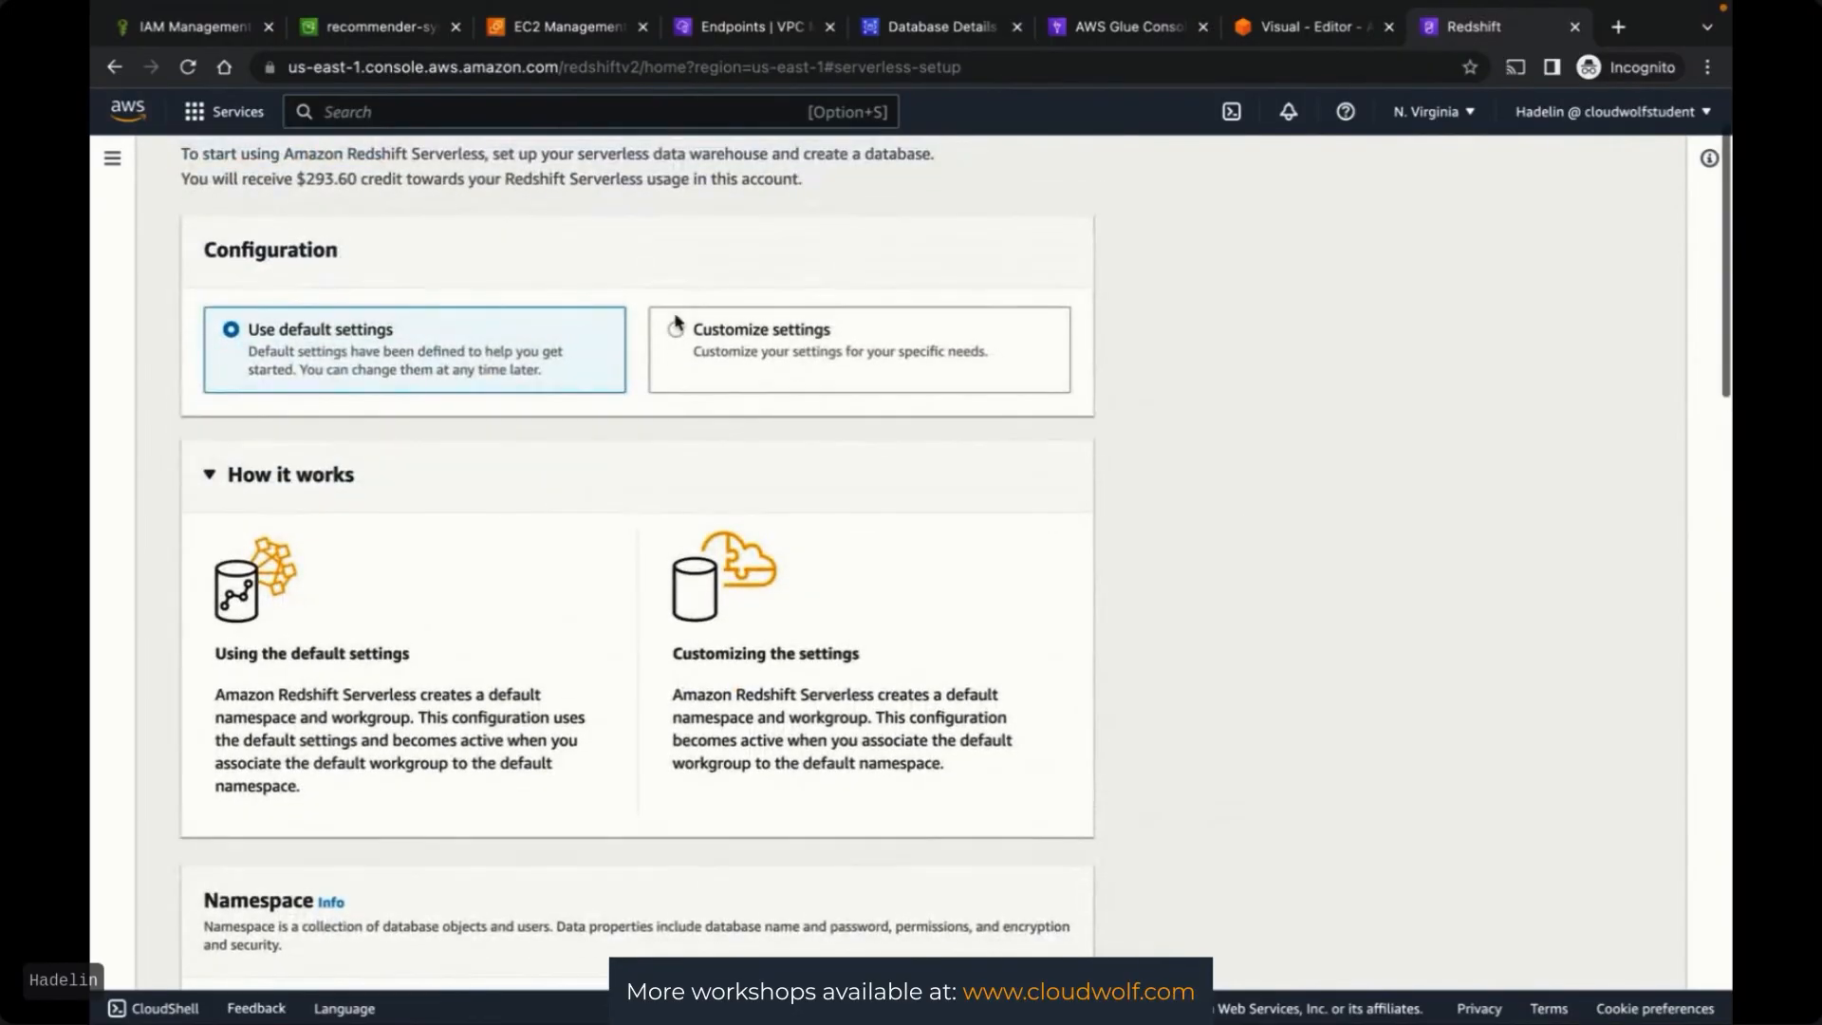
Switch to customized settings and set the namespace name to lowercase 'mynamespace'
click(683, 334)
scroll(1159, 533, down, 3)
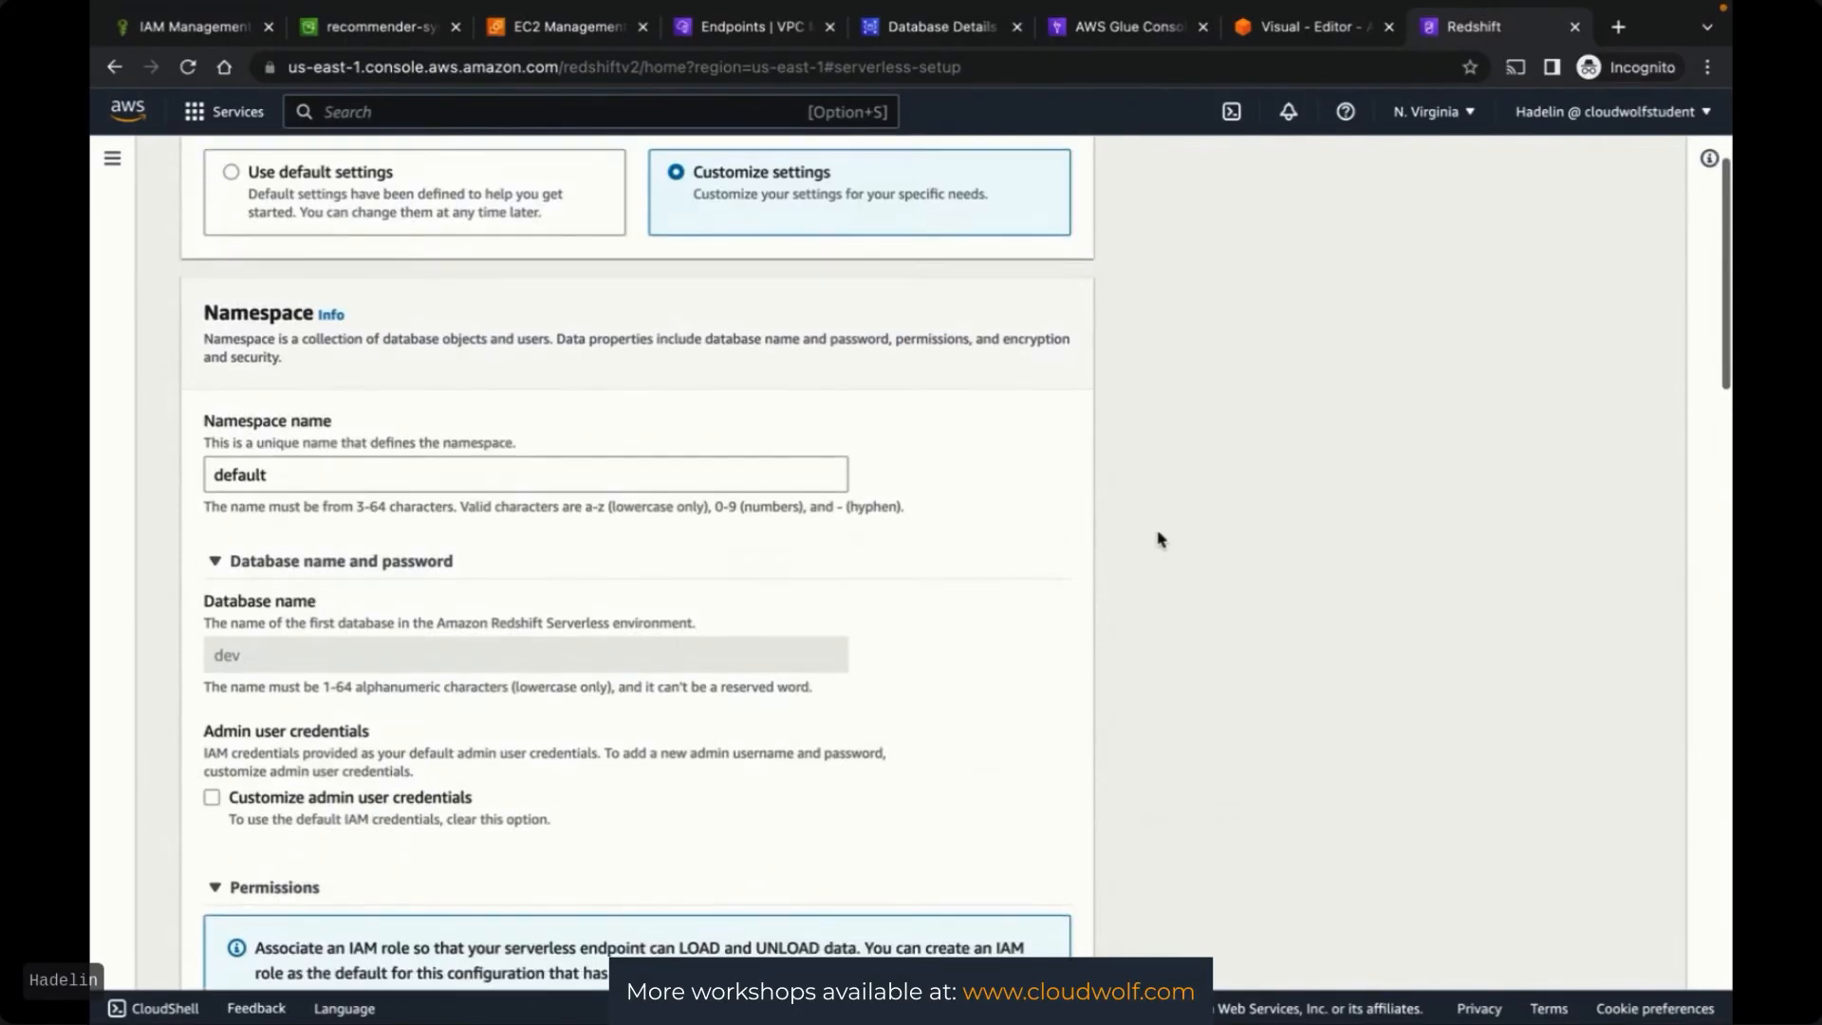
drag(309, 463, 202, 463)
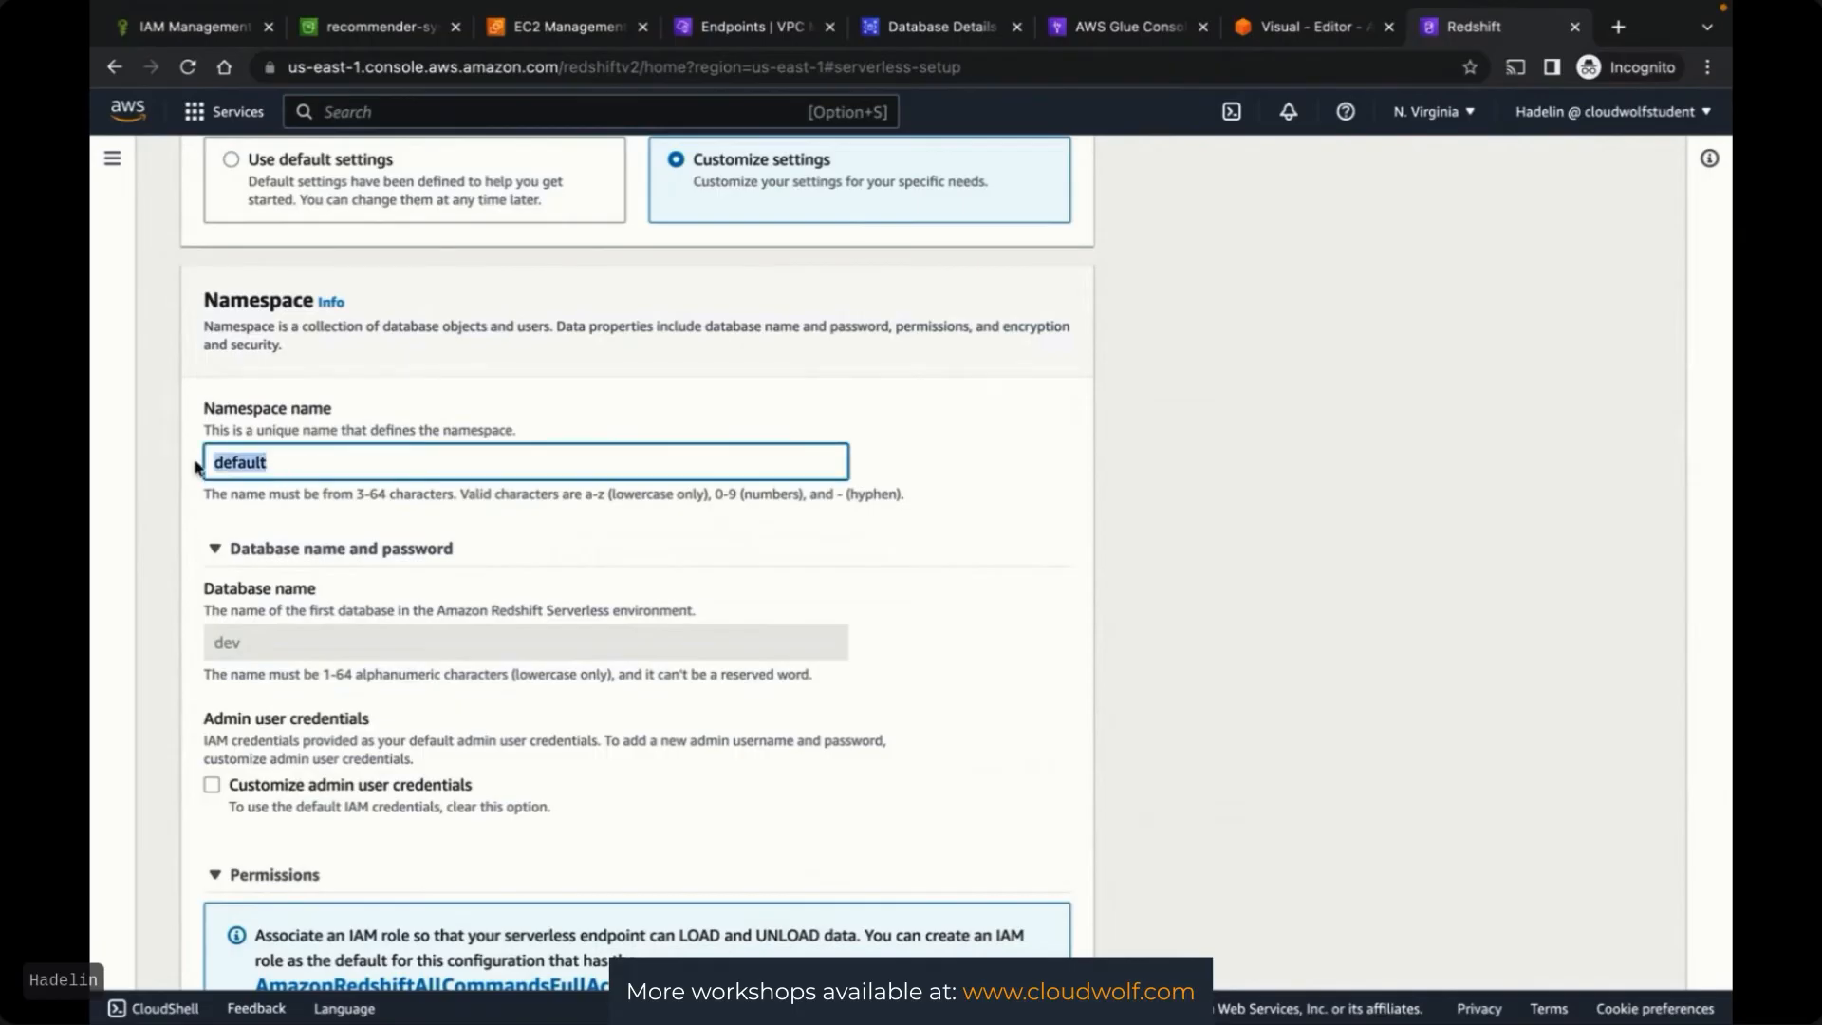
scroll(810, 326, up, 1)
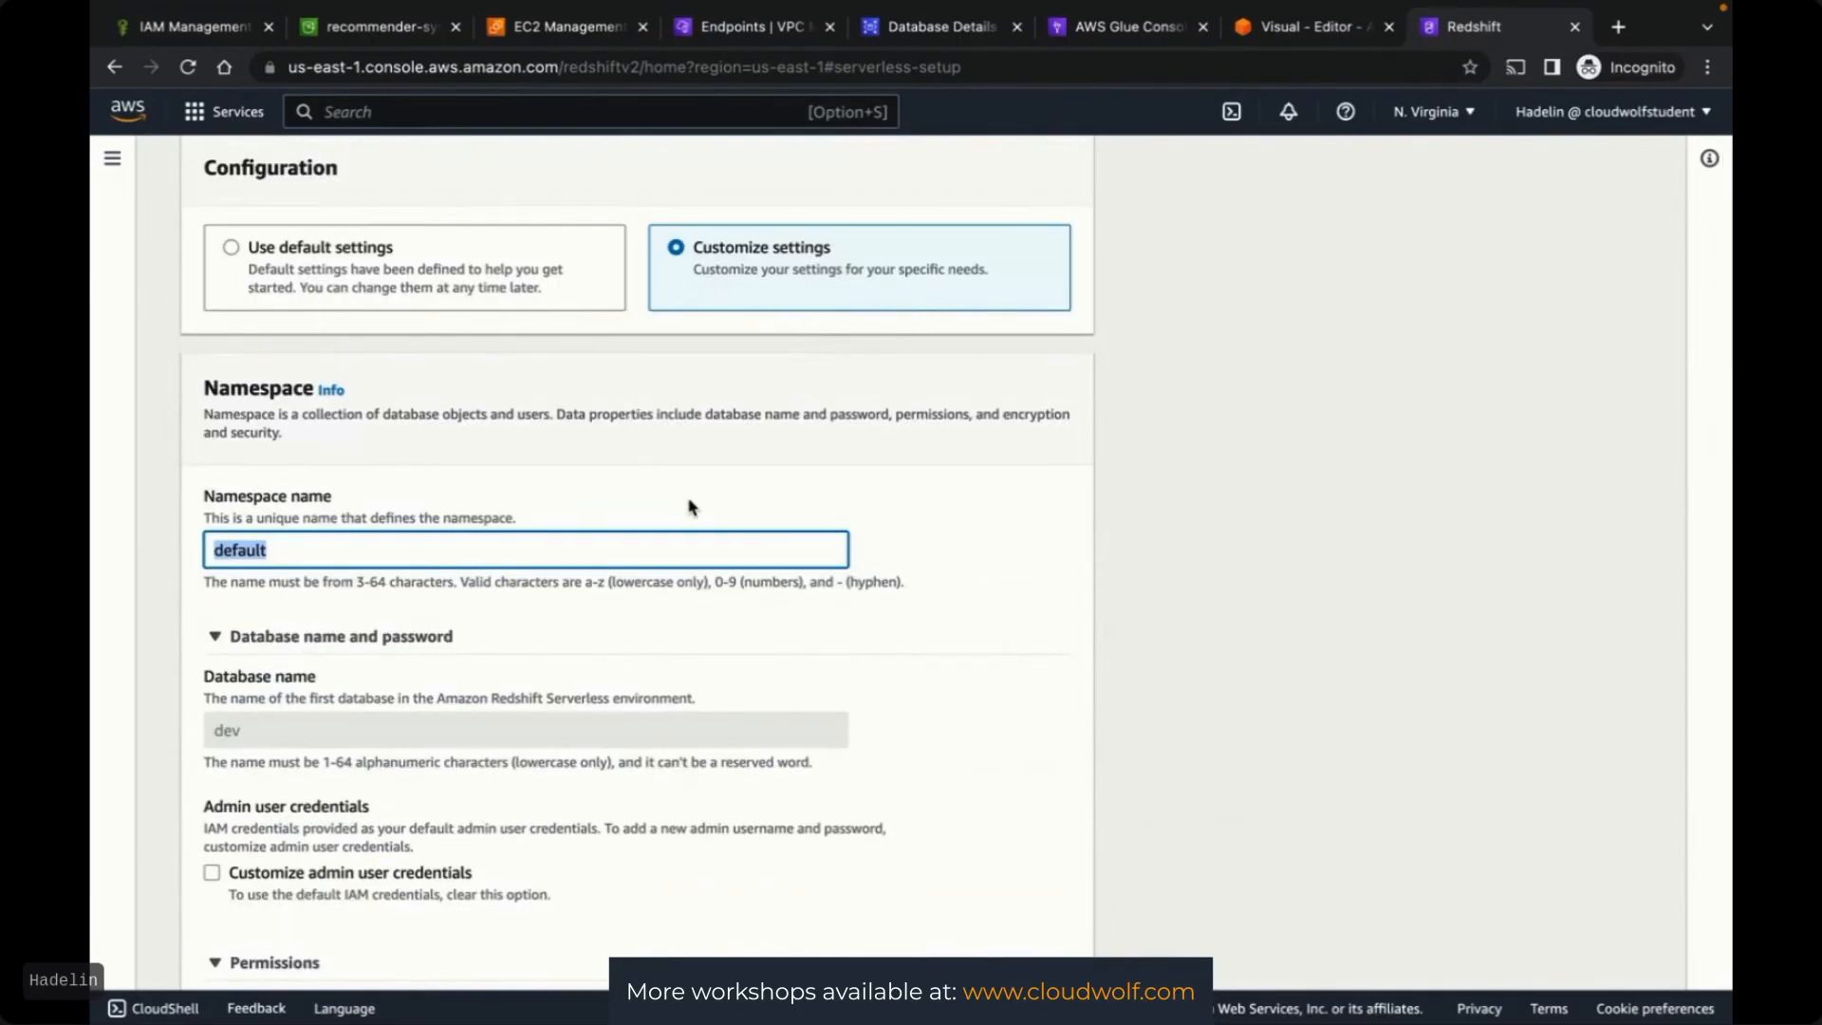
scroll(1148, 550, down, 1)
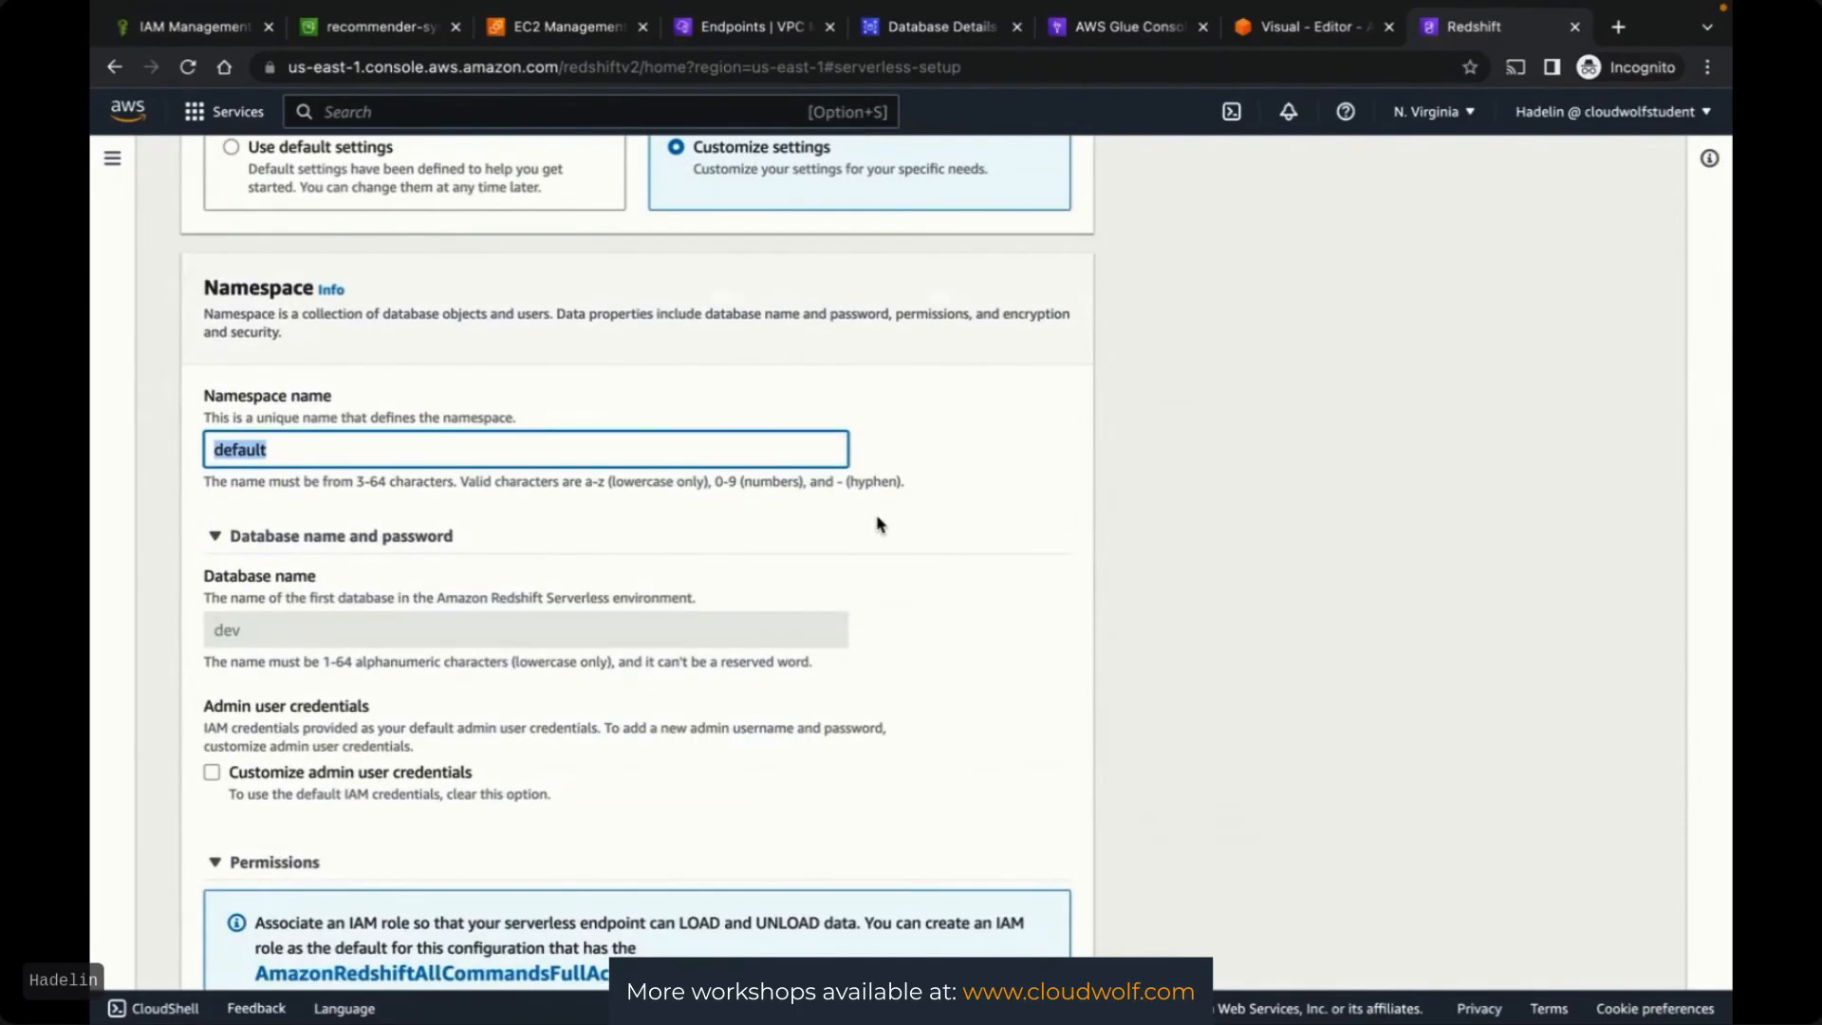
text(MyNamespace)
click(1029, 458)
scroll(1028, 457, down, 1)
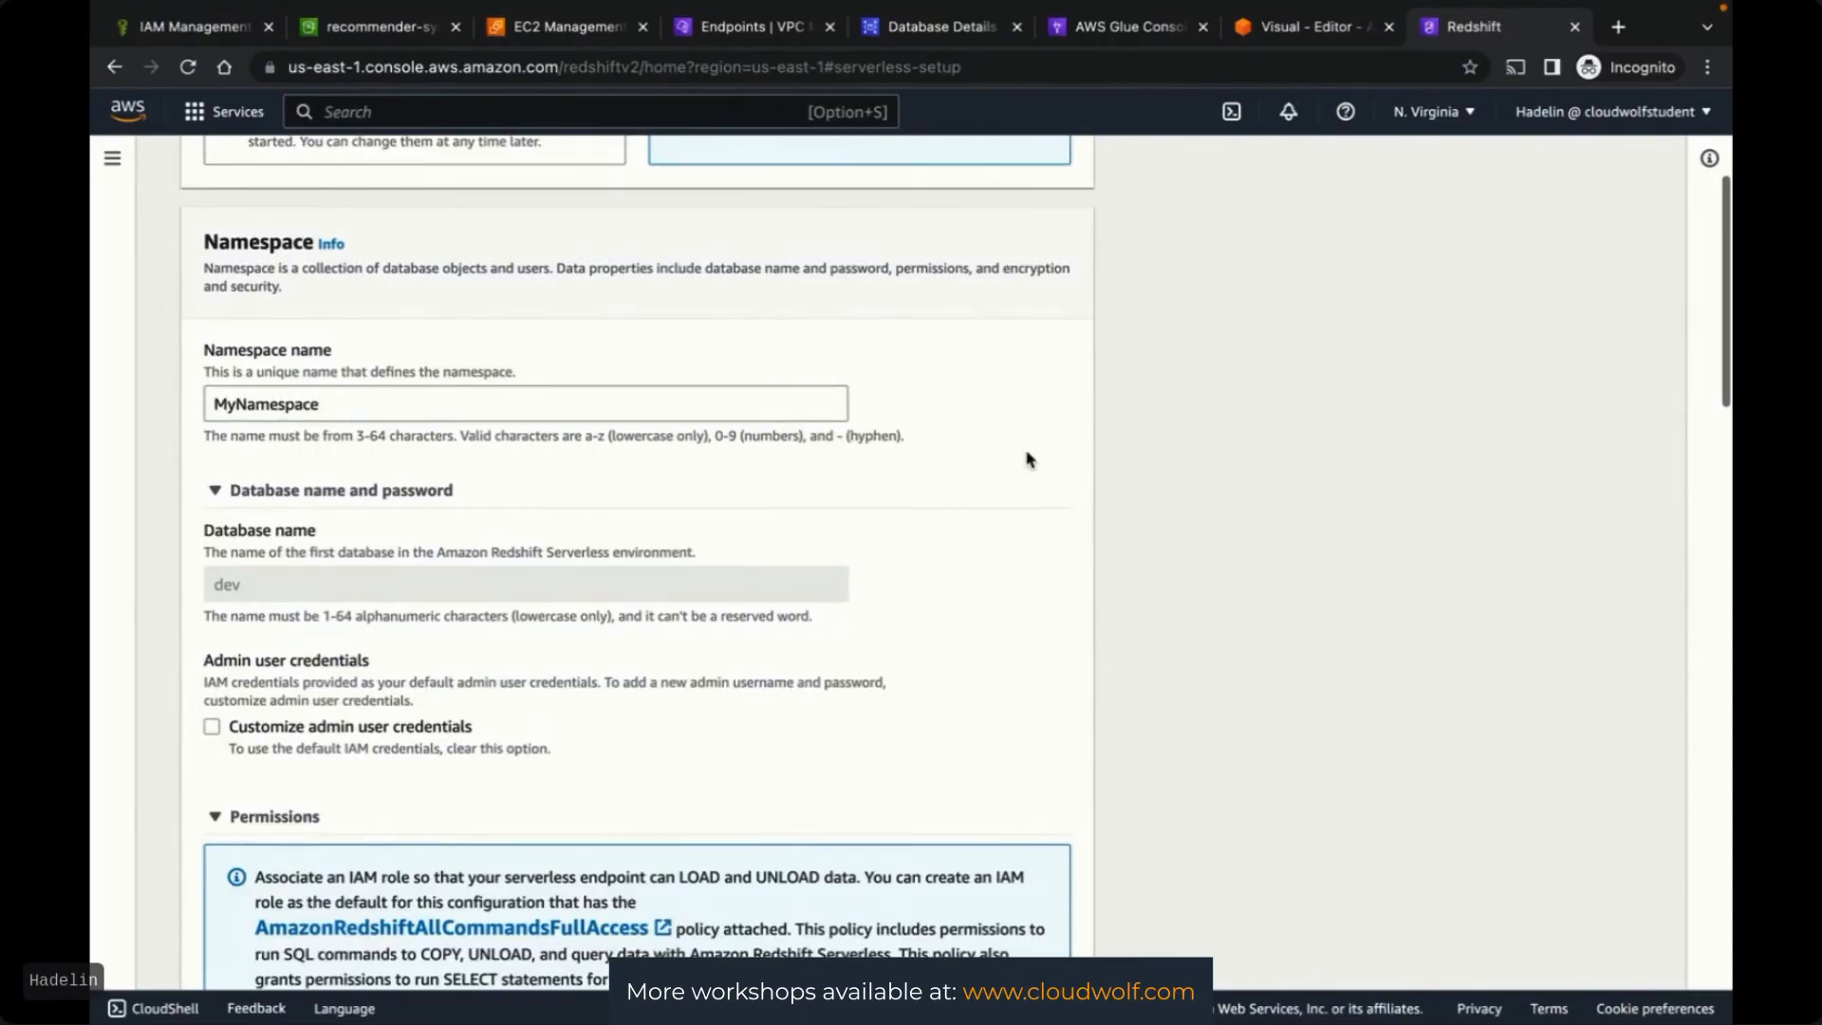
click(226, 397)
key(BackSpace)
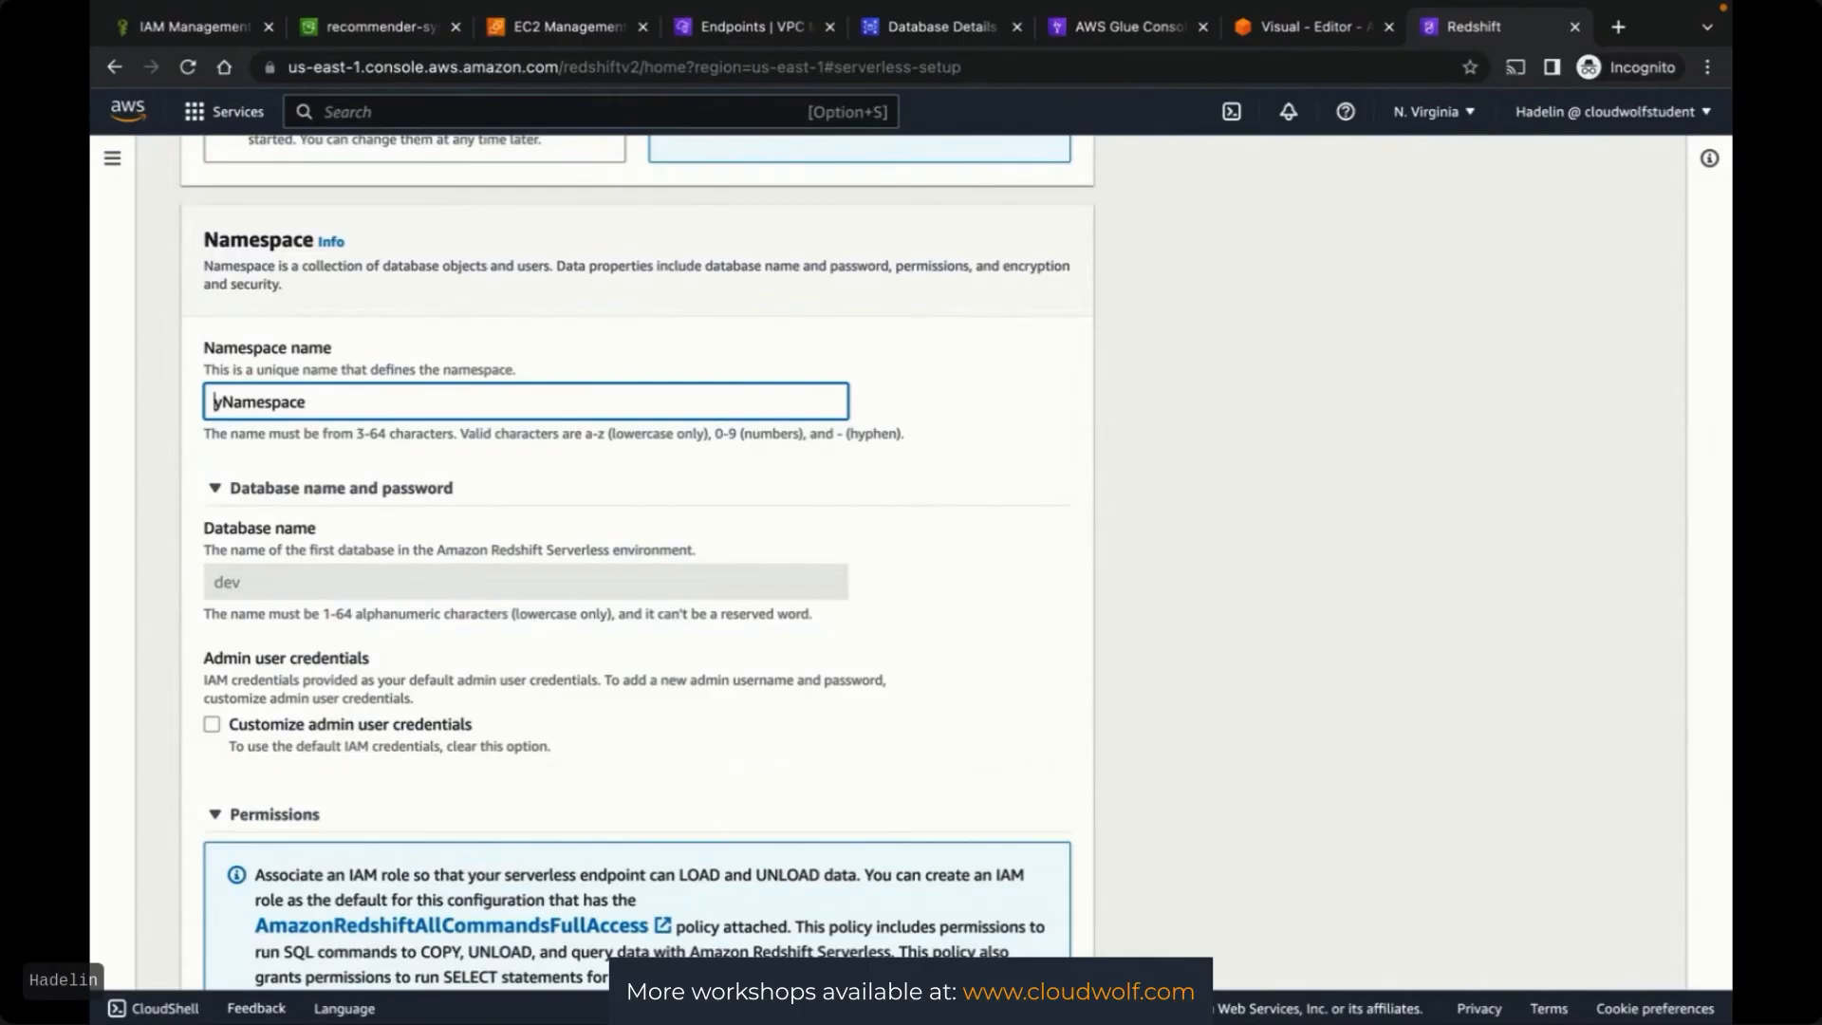
text(m)
key(Right)
key(Delete)
text(n)
click(1086, 533)
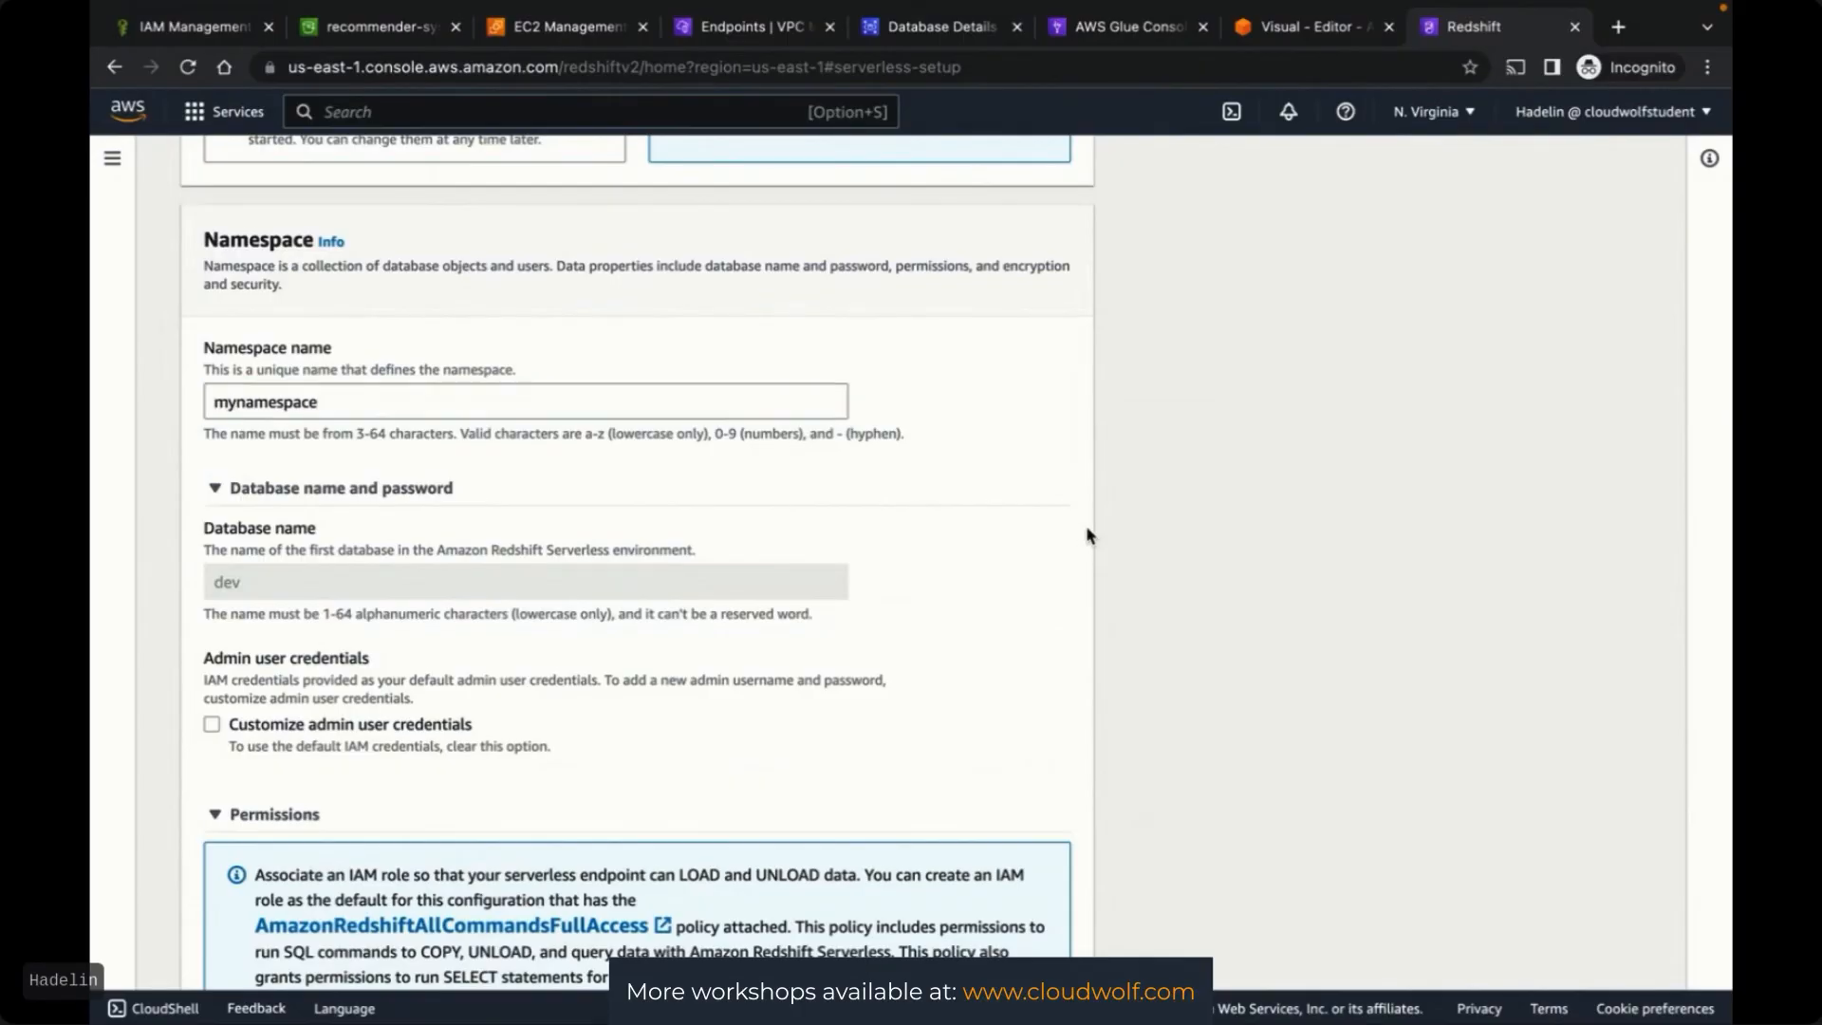
scroll(1088, 536, down, 3)
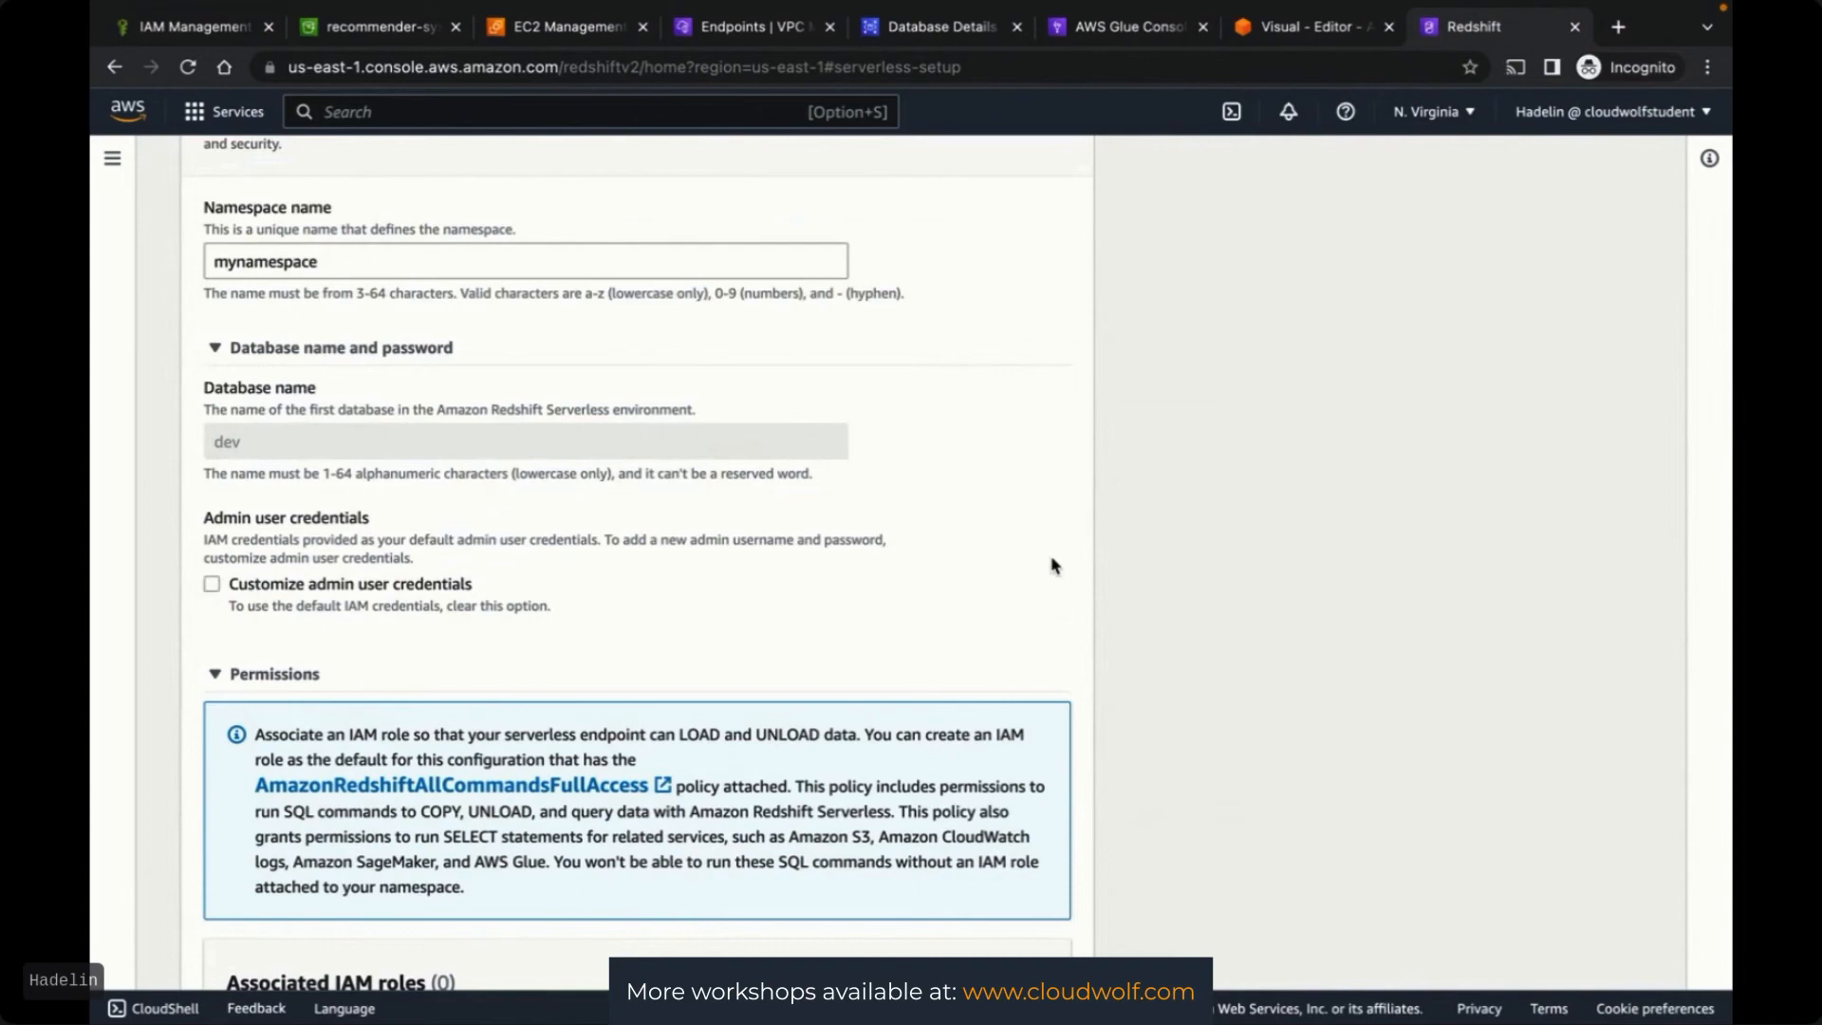
scroll(1091, 569, down, 6)
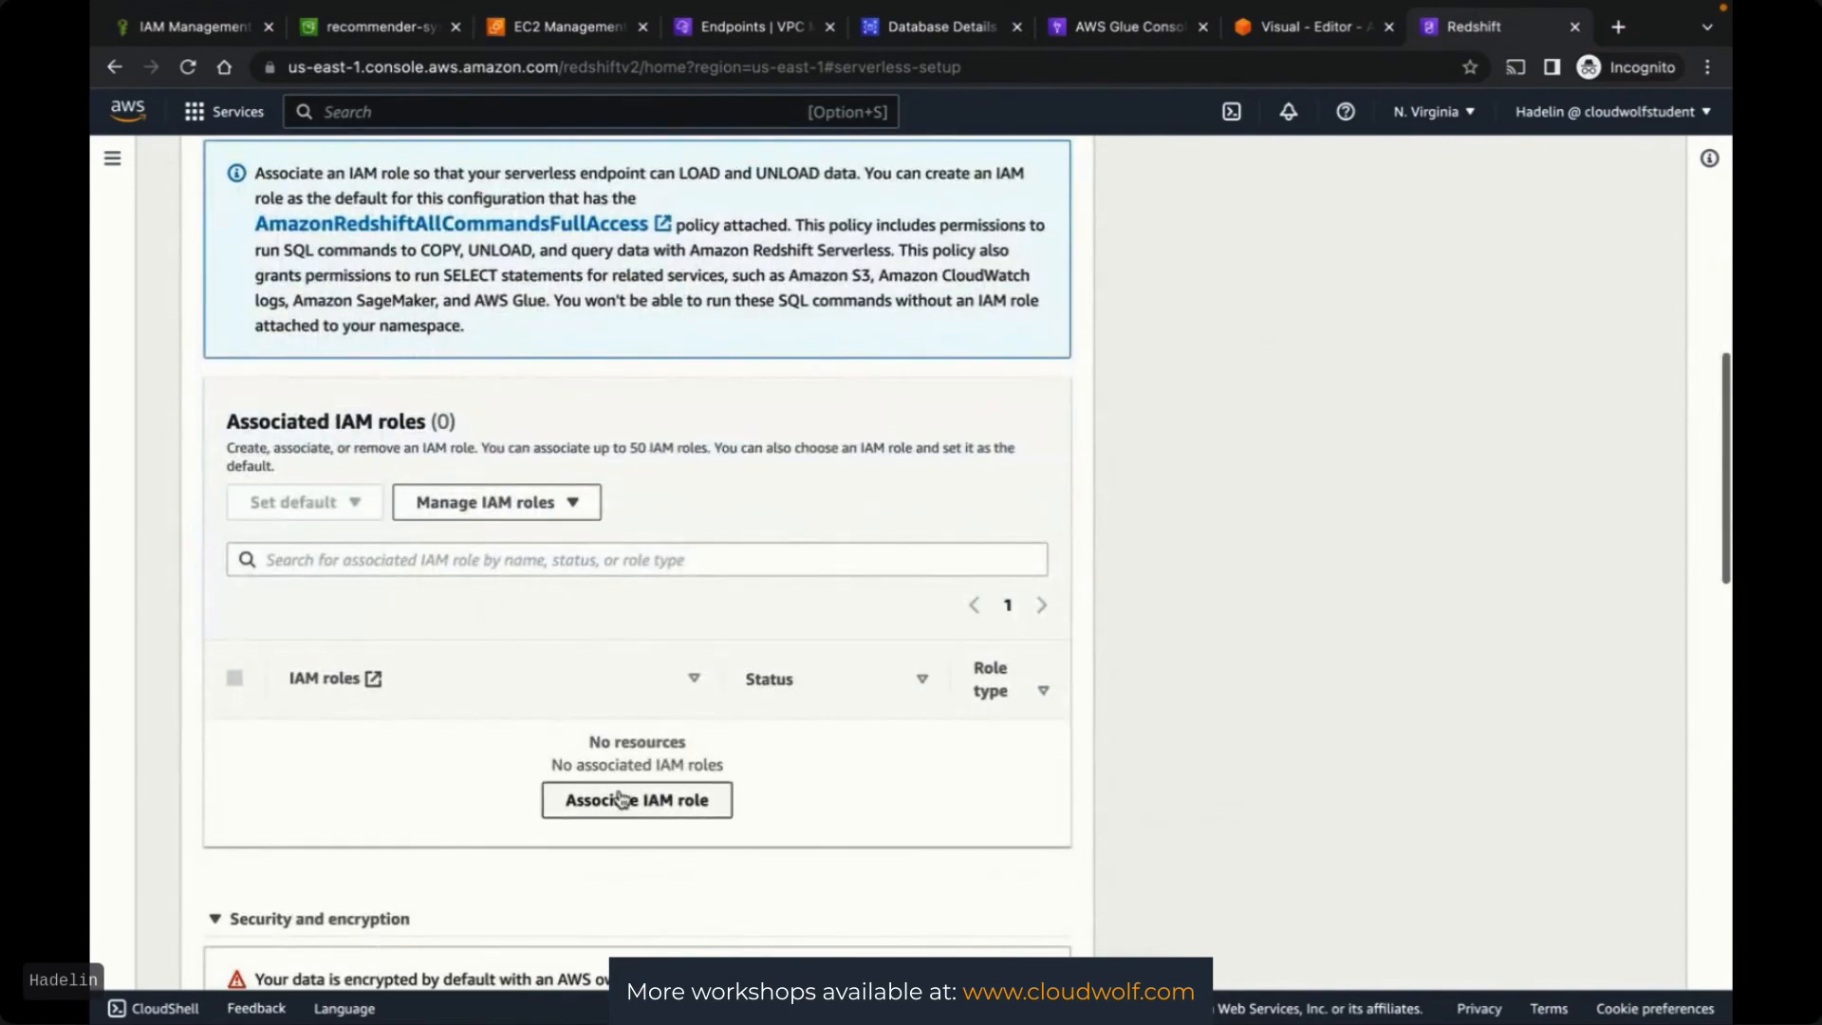
Associate RedshiftFullAccessRole with the namespace again and select it in the list
click(622, 799)
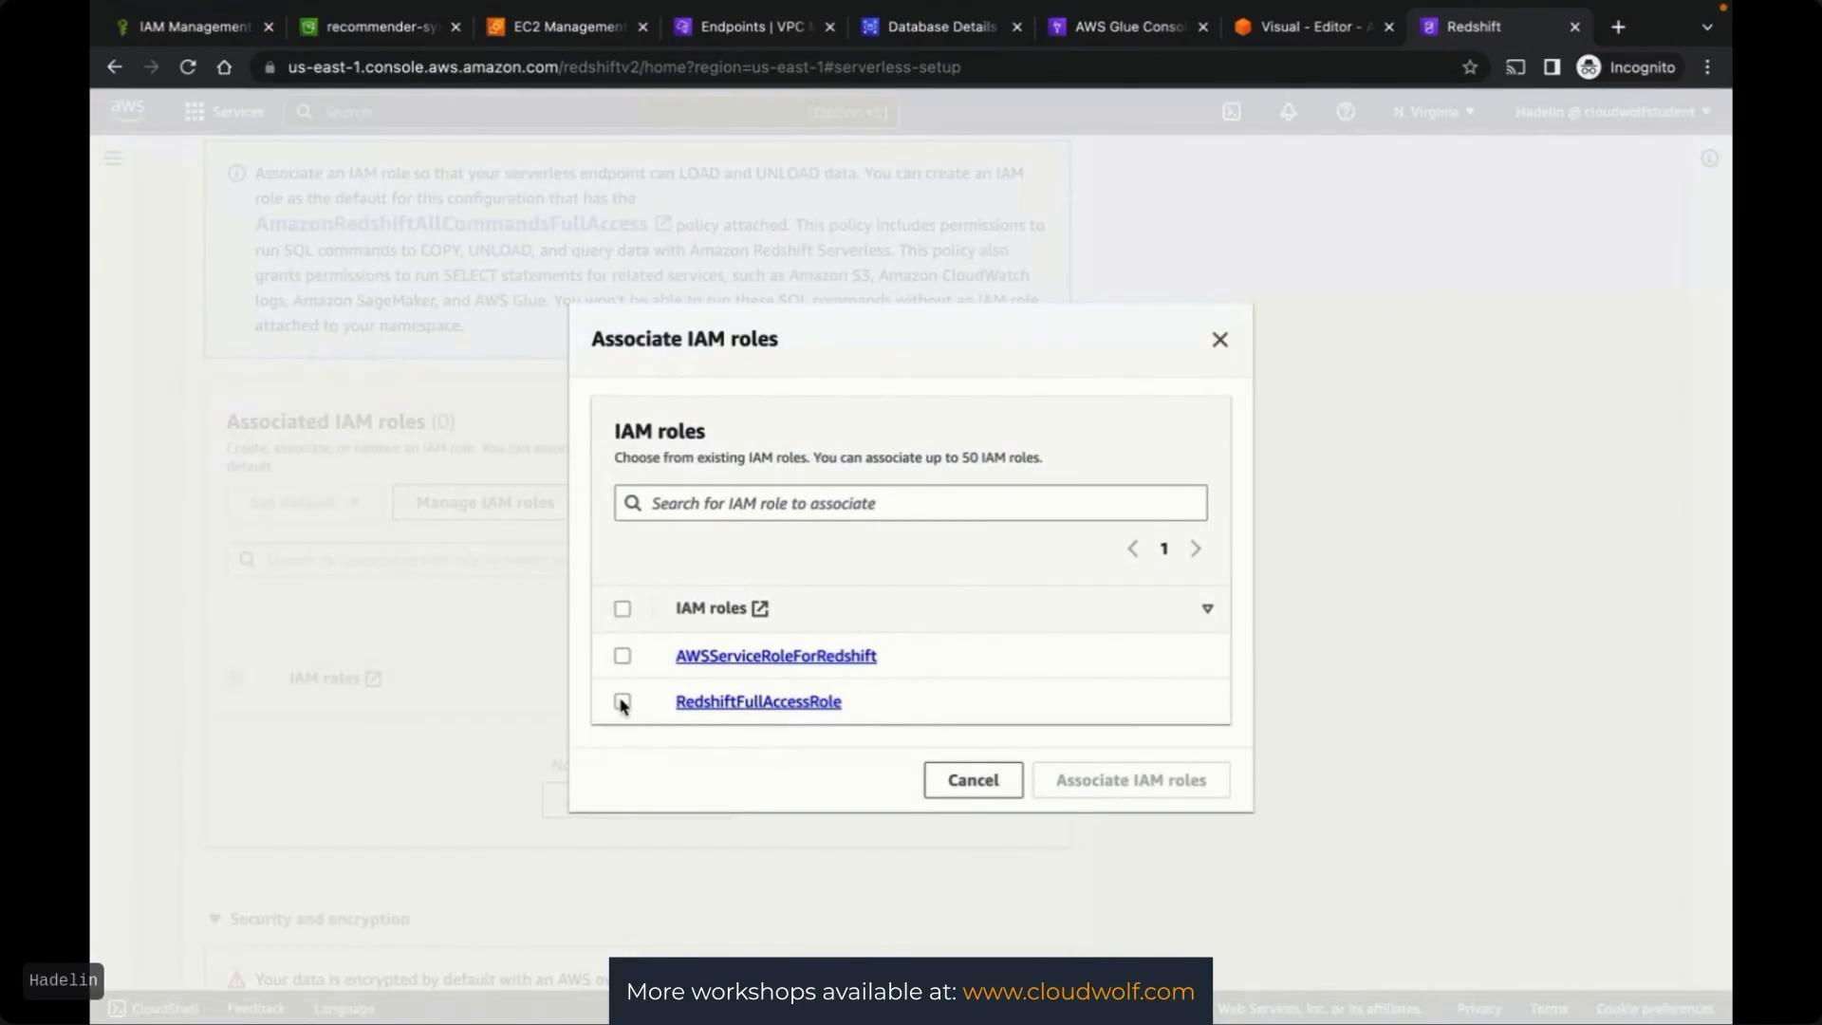
click(623, 702)
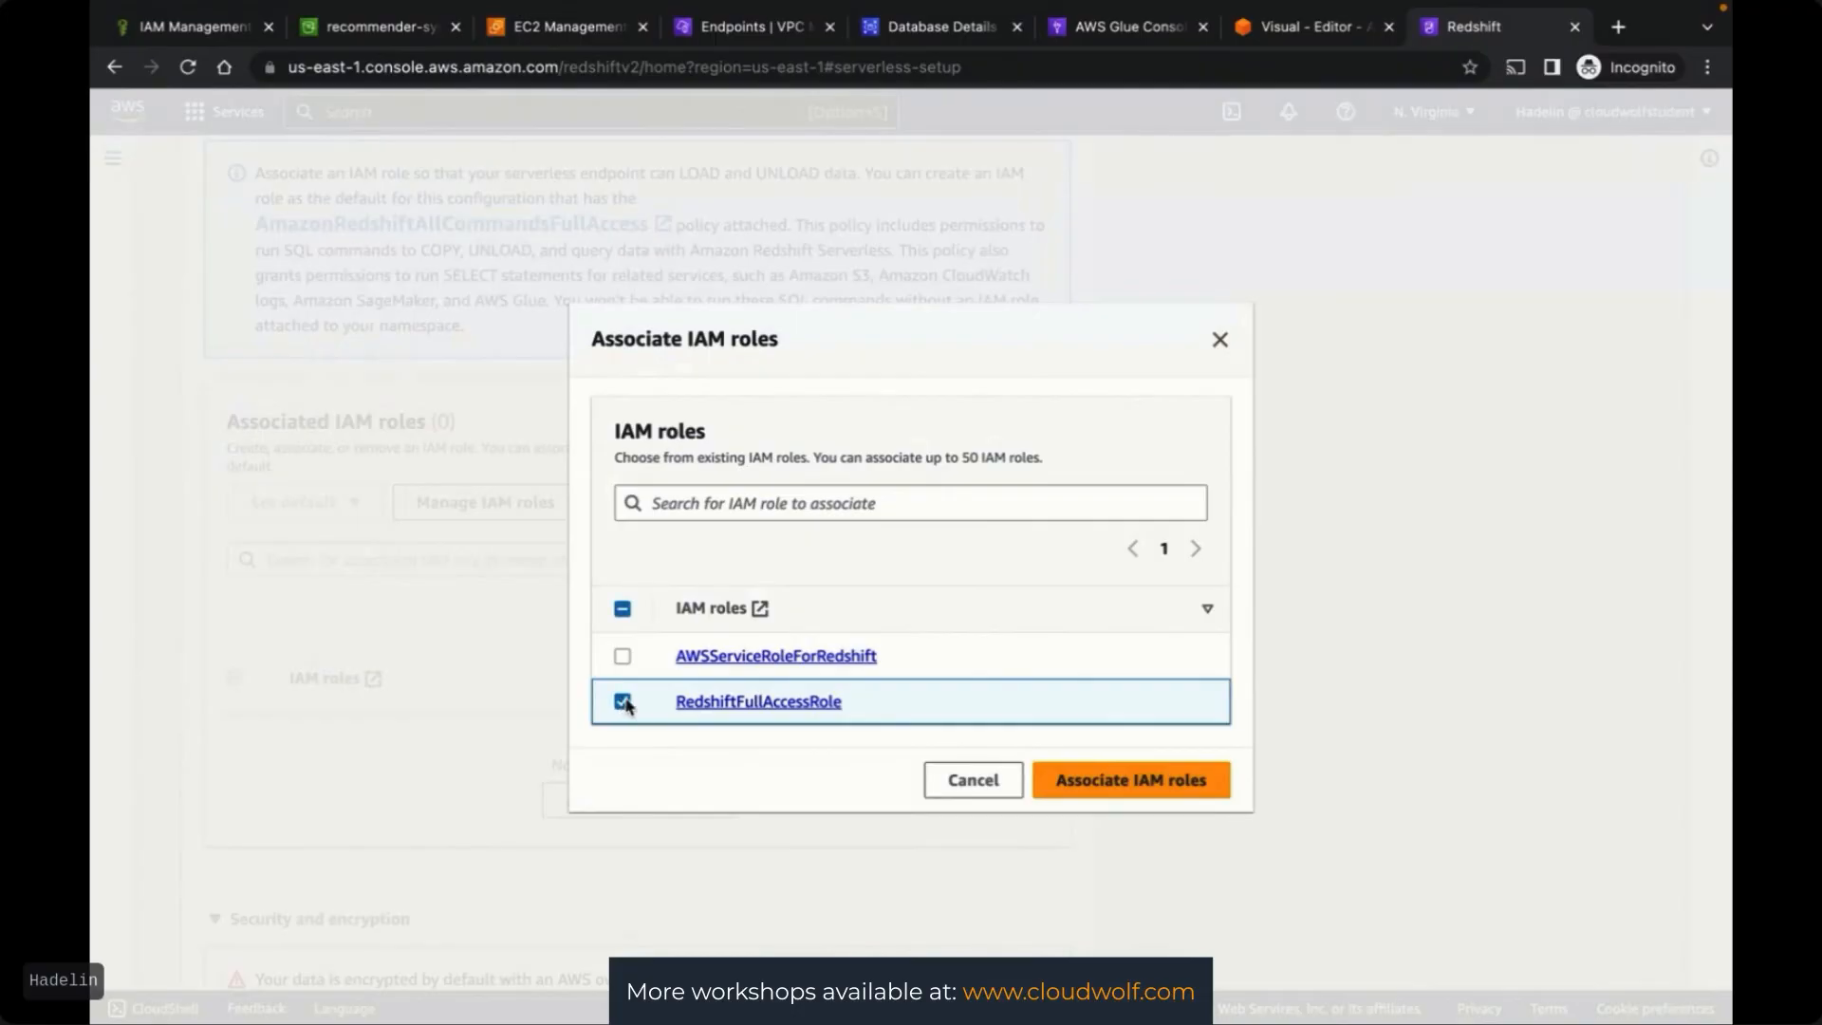
click(1125, 783)
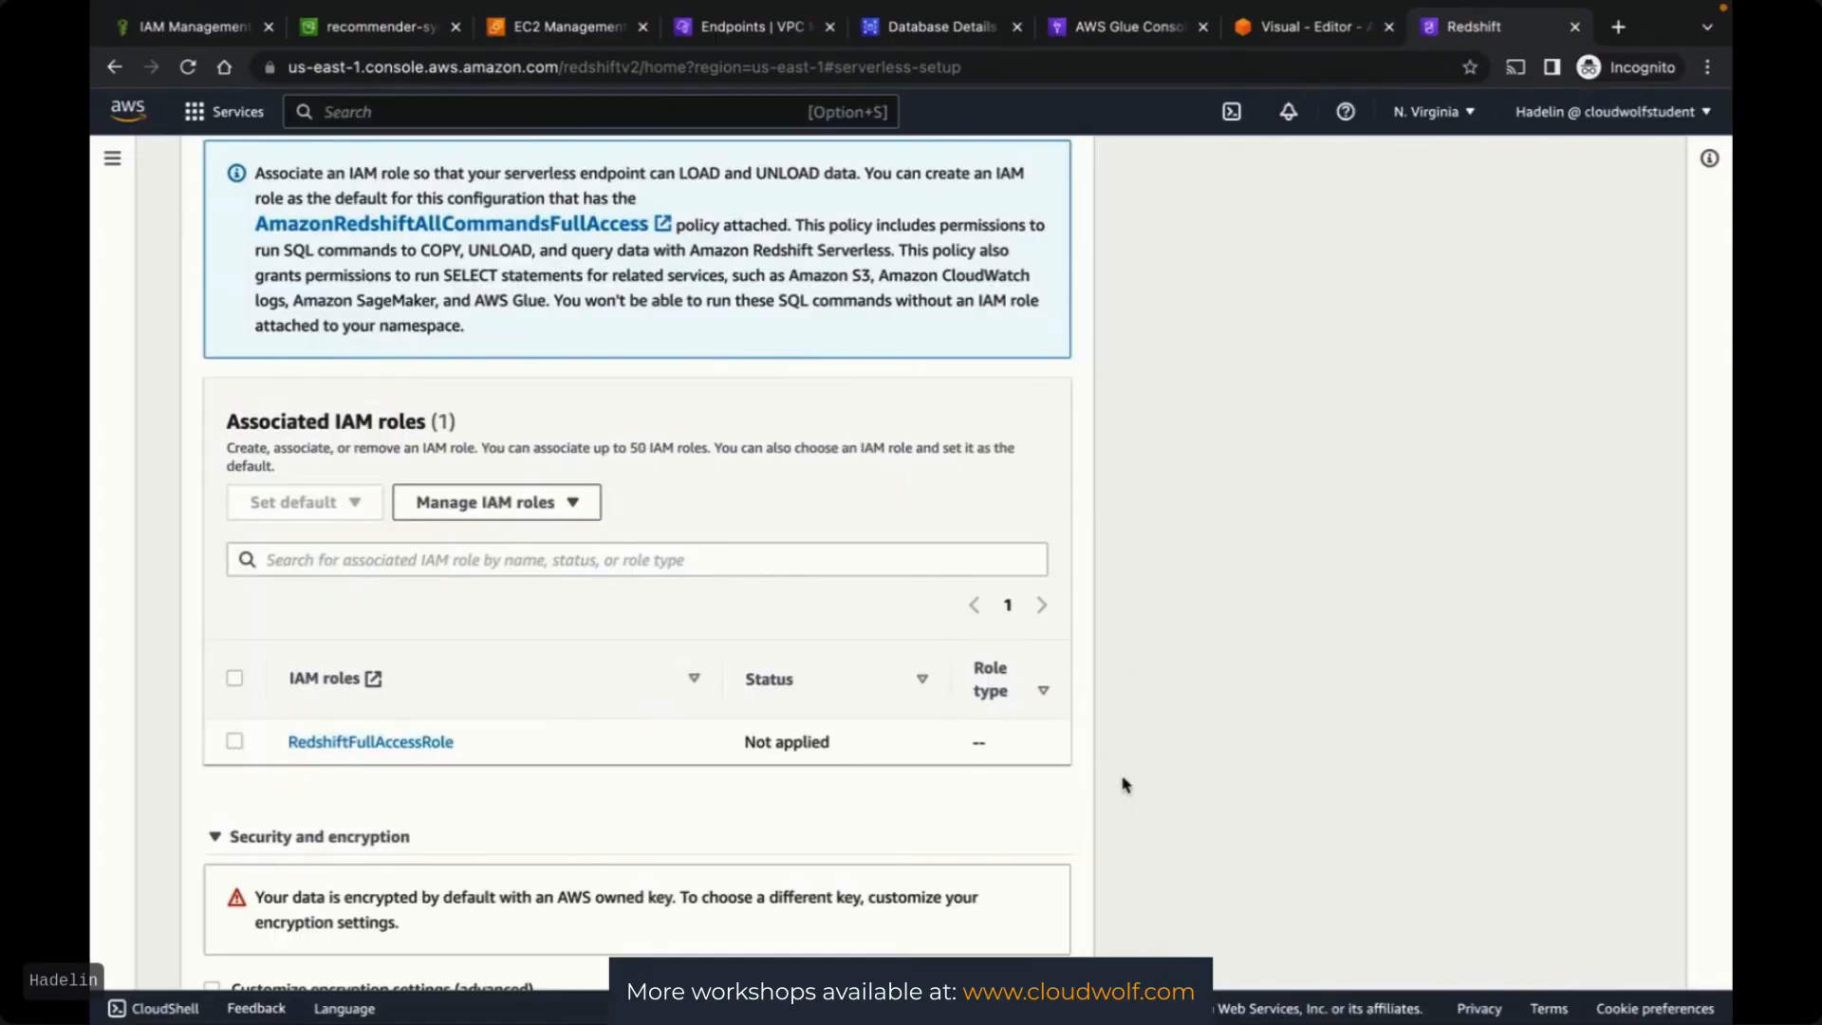
click(234, 742)
scroll(1171, 729, down, 3)
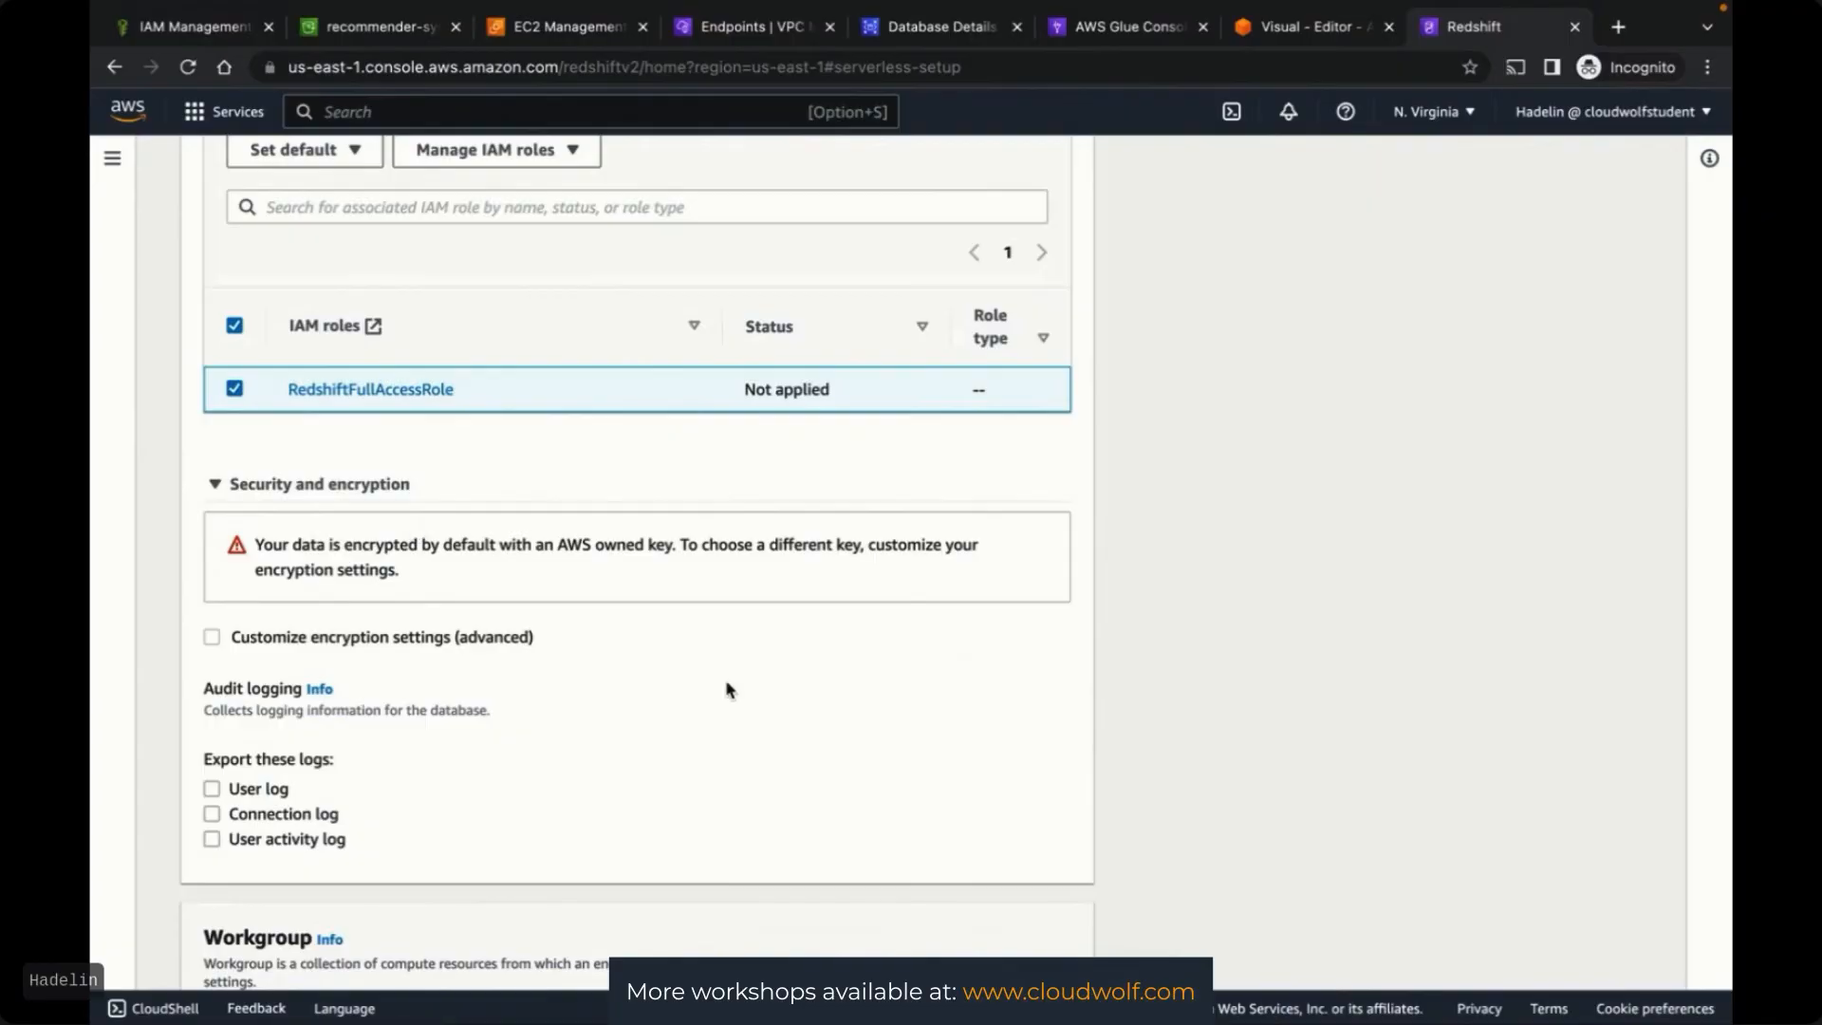
scroll(1197, 657, down, 5)
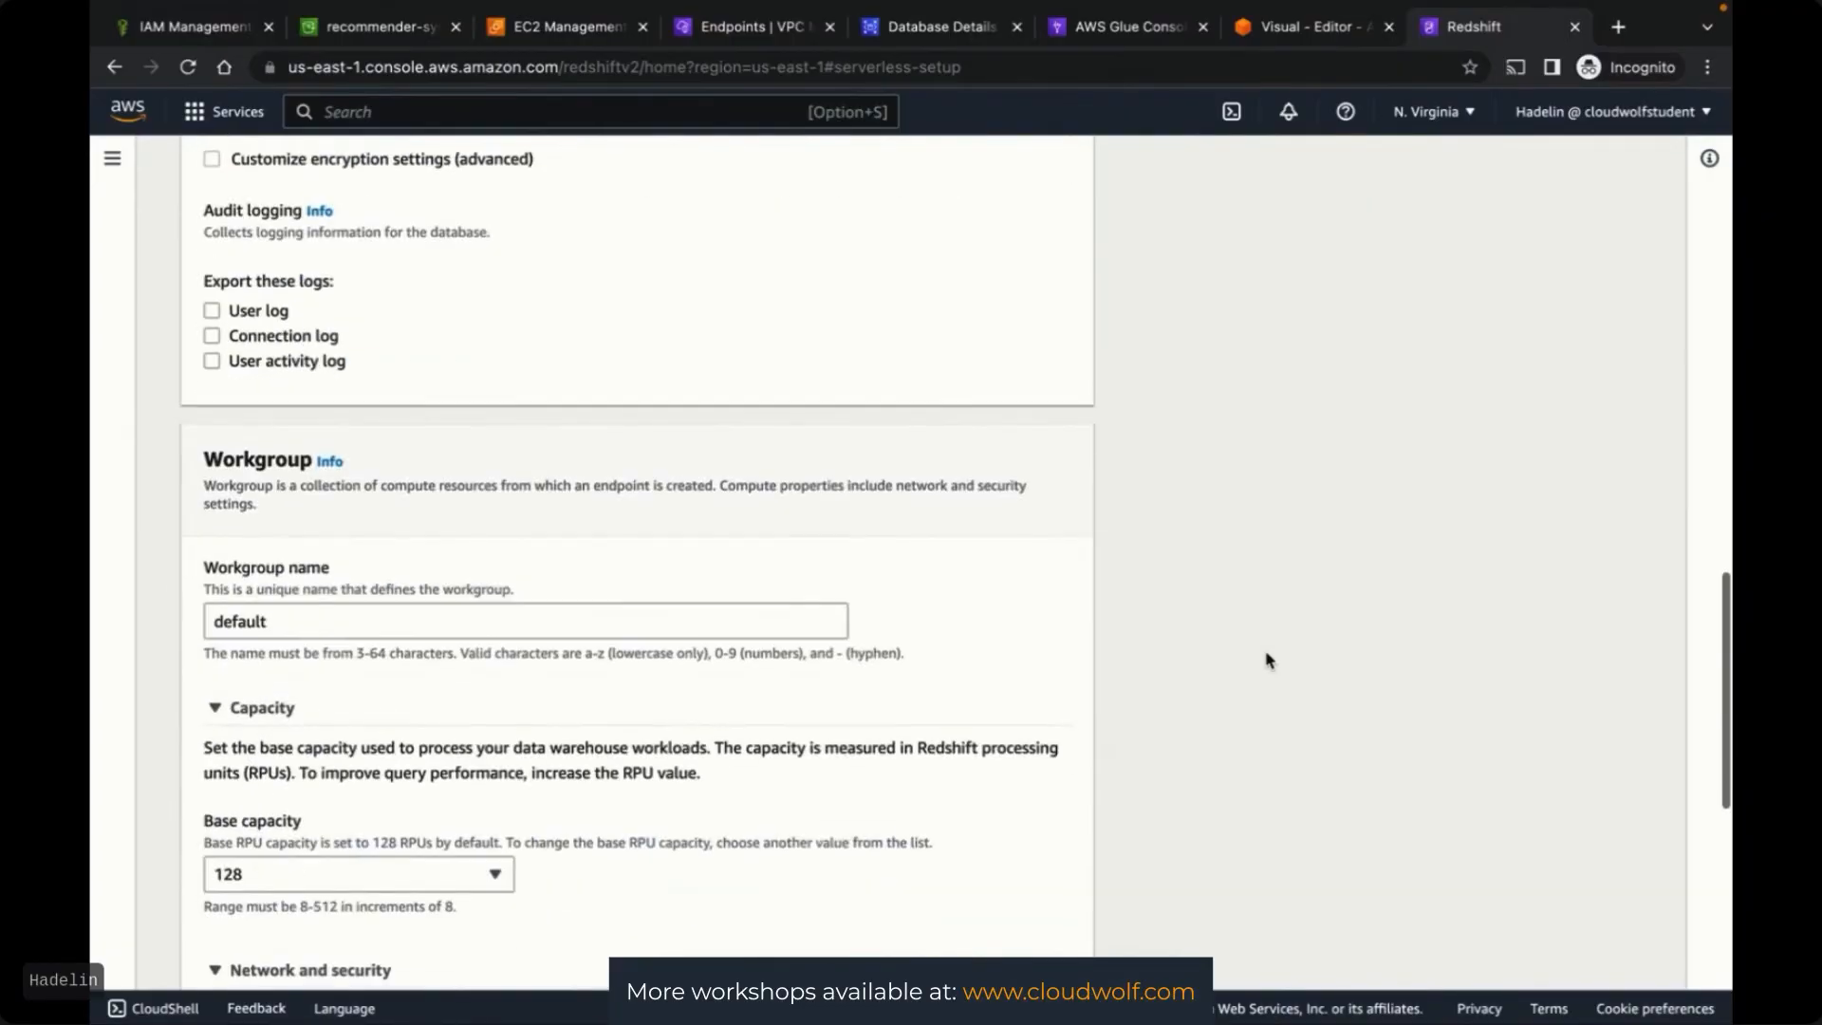
Rename the workgroup to 'myworkgroup' and save the serverless configuration to finish setup
triple_click(313, 626)
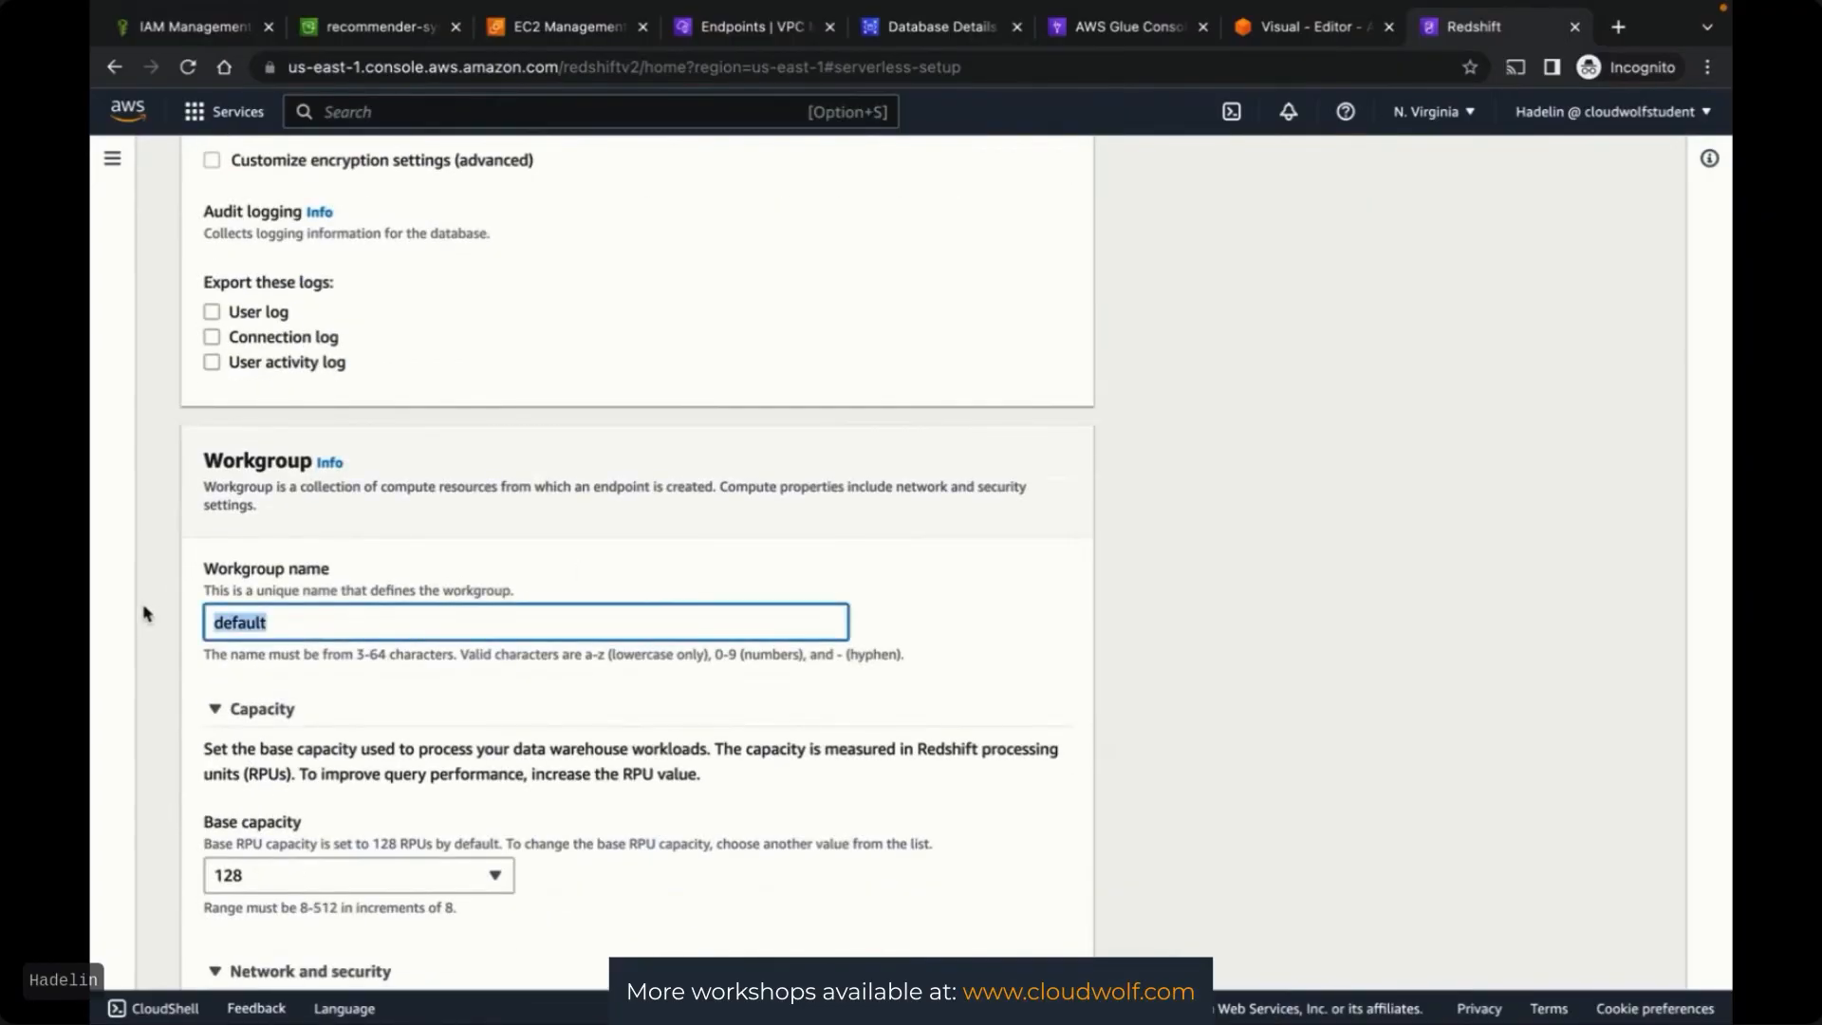
text(myworkgroup)
click(1159, 602)
scroll(1159, 601, down, 4)
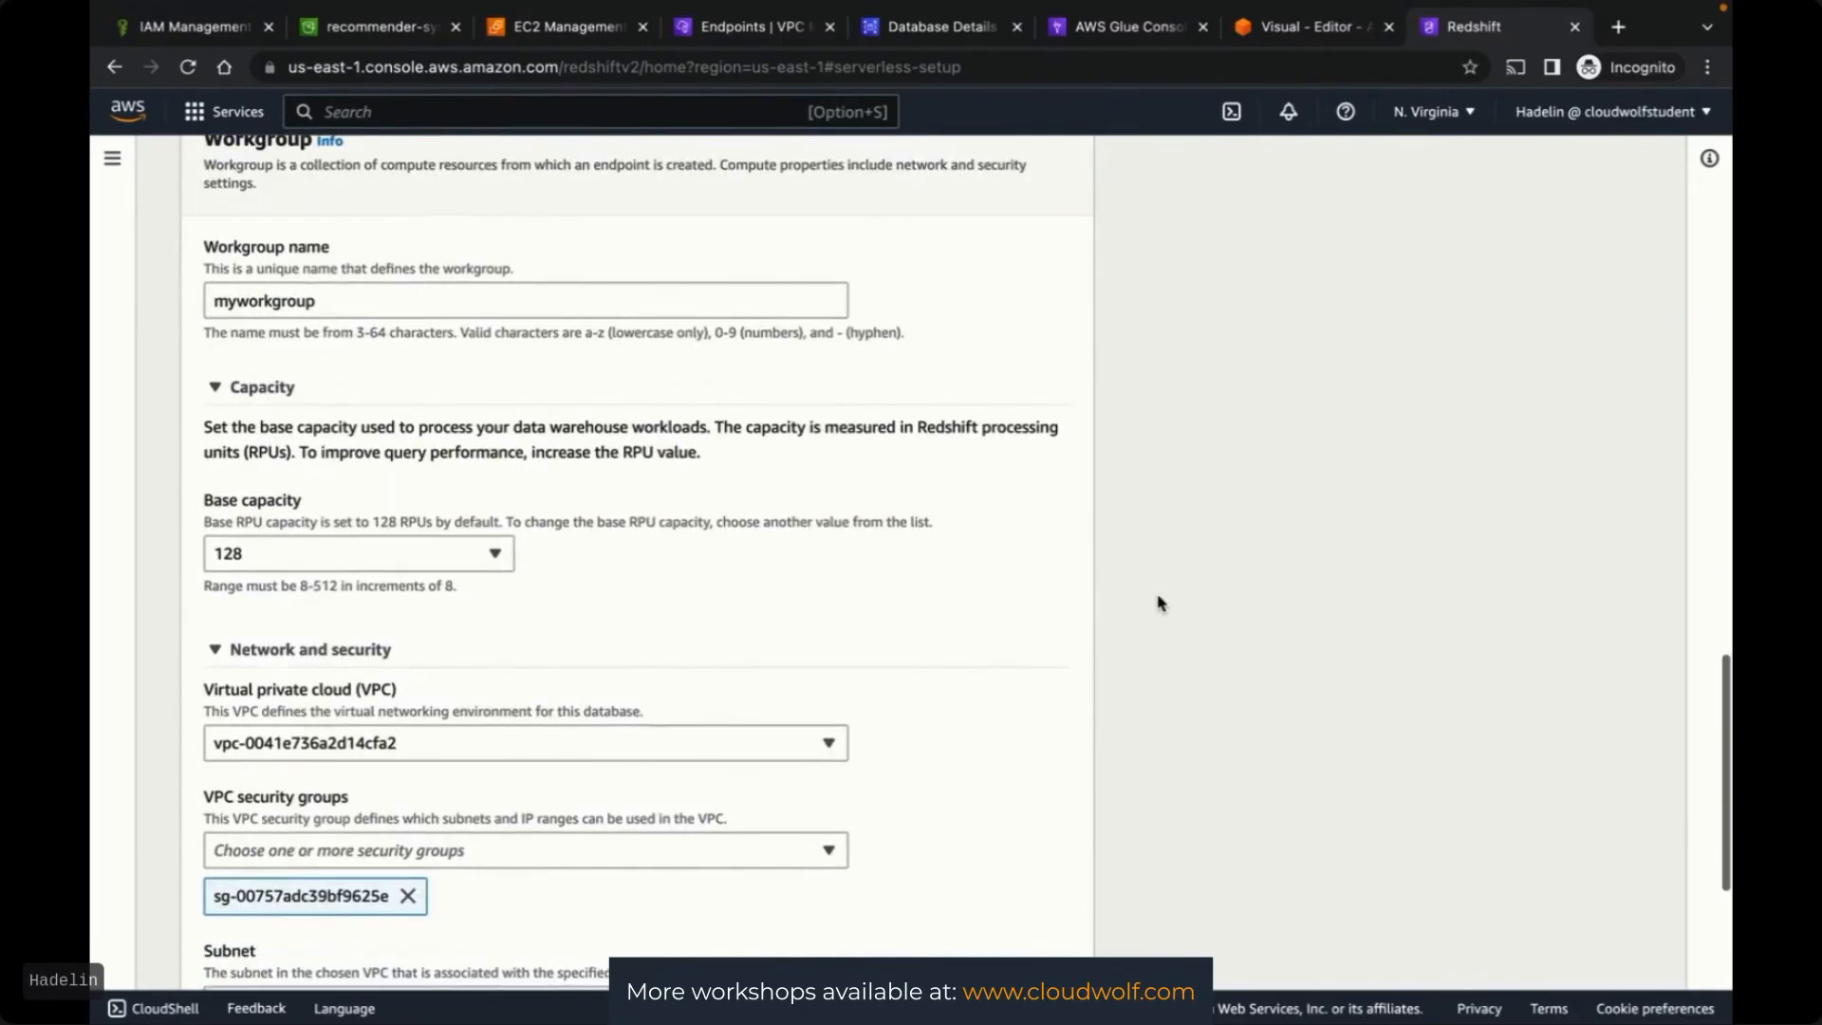
scroll(1159, 601, down, 3)
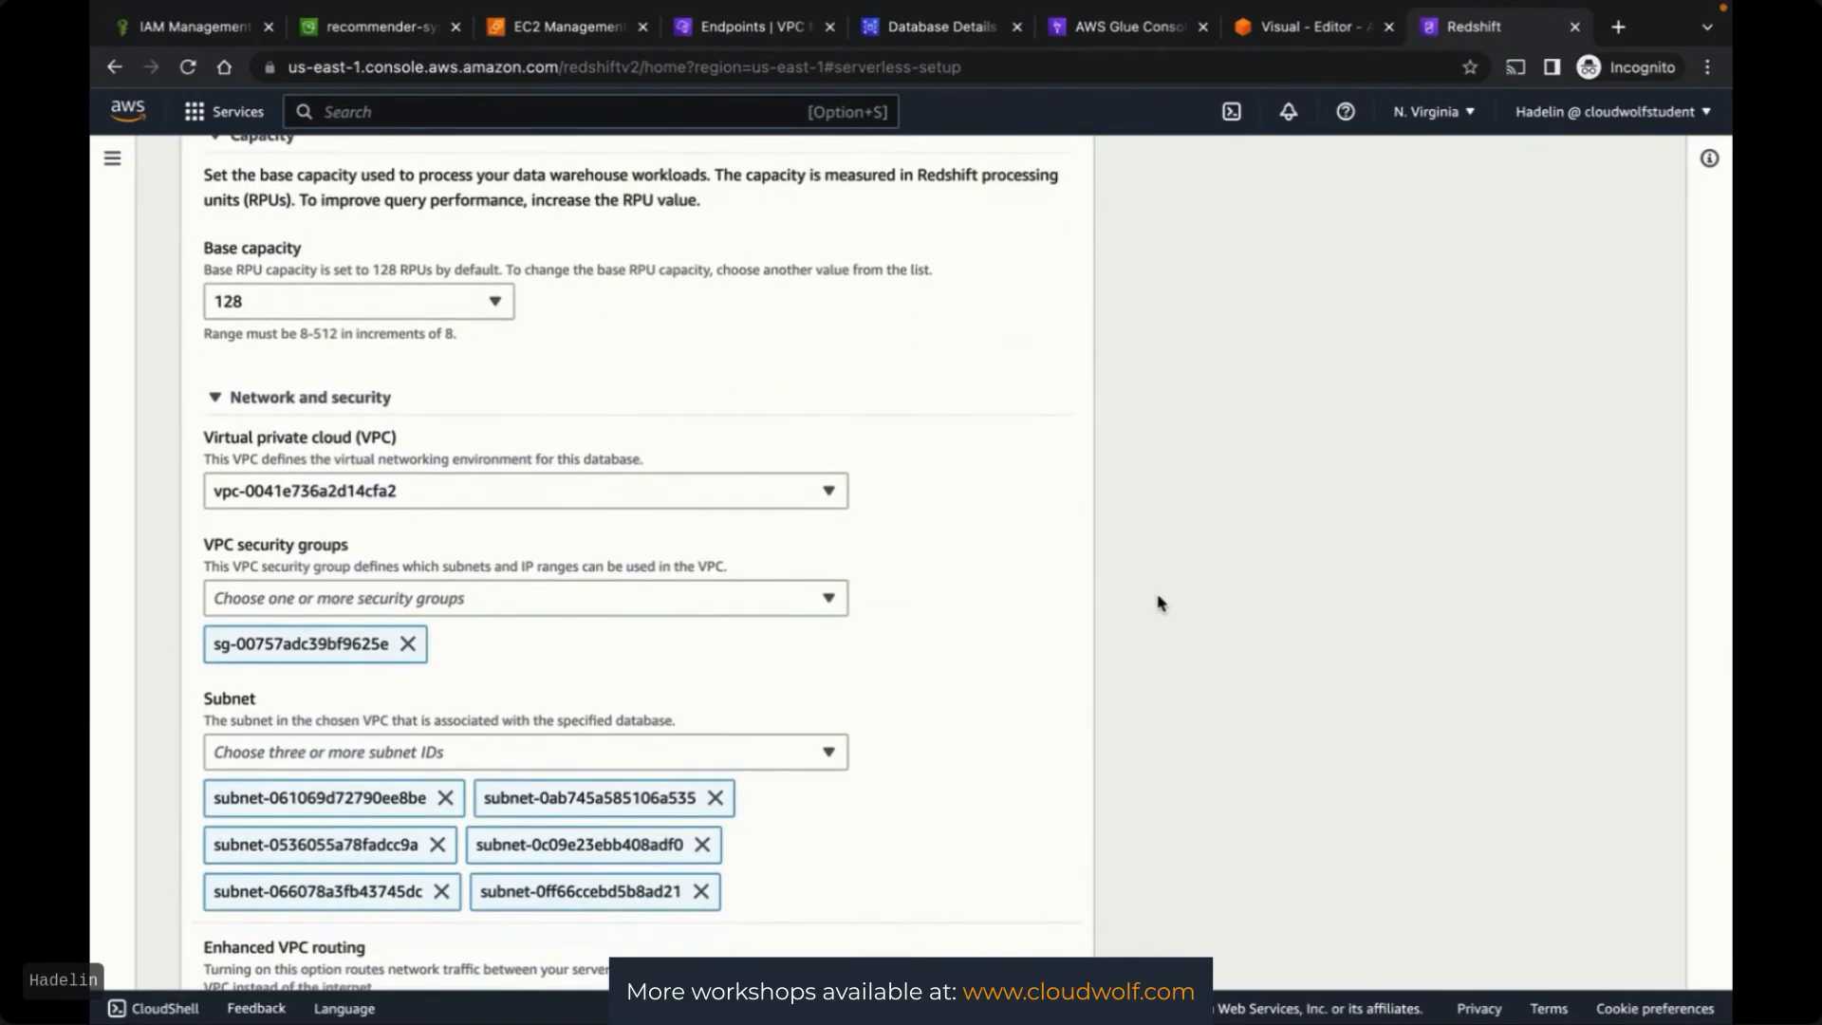
scroll(1158, 601, down, 1)
scroll(1144, 605, down, 2)
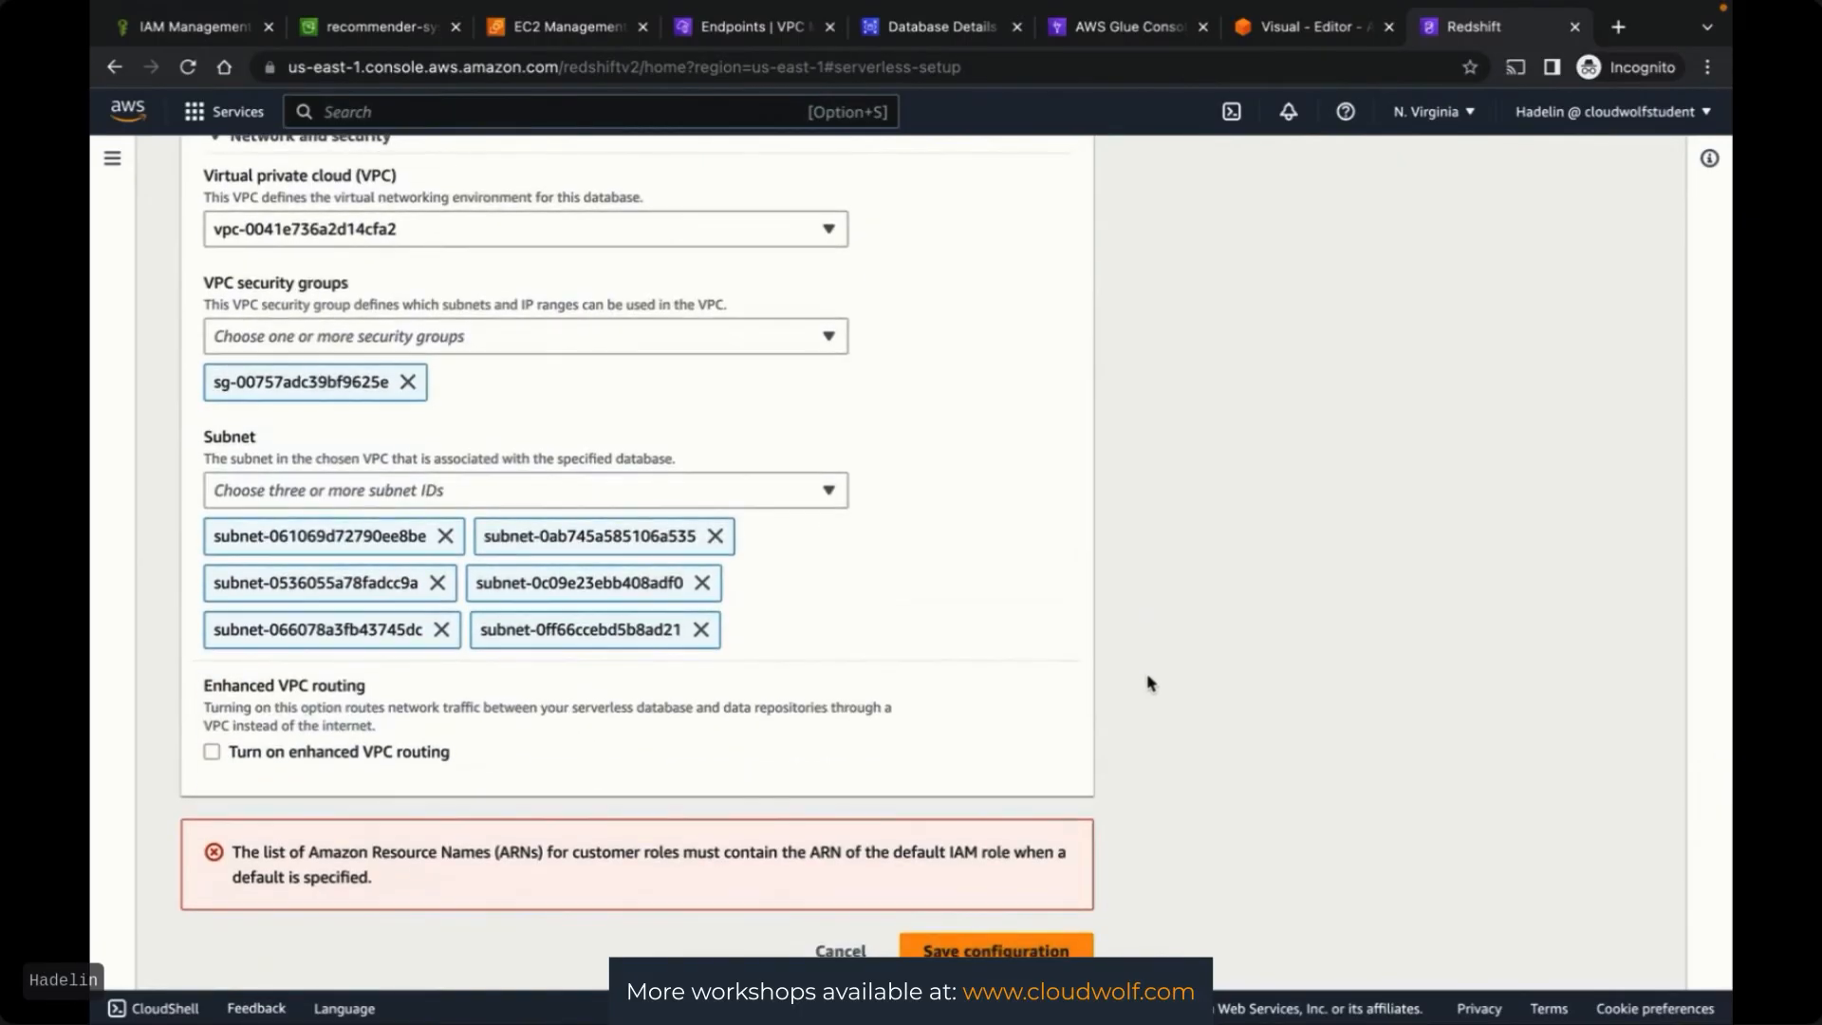
scroll(1150, 683, up, 2)
scroll(1150, 683, down, 2)
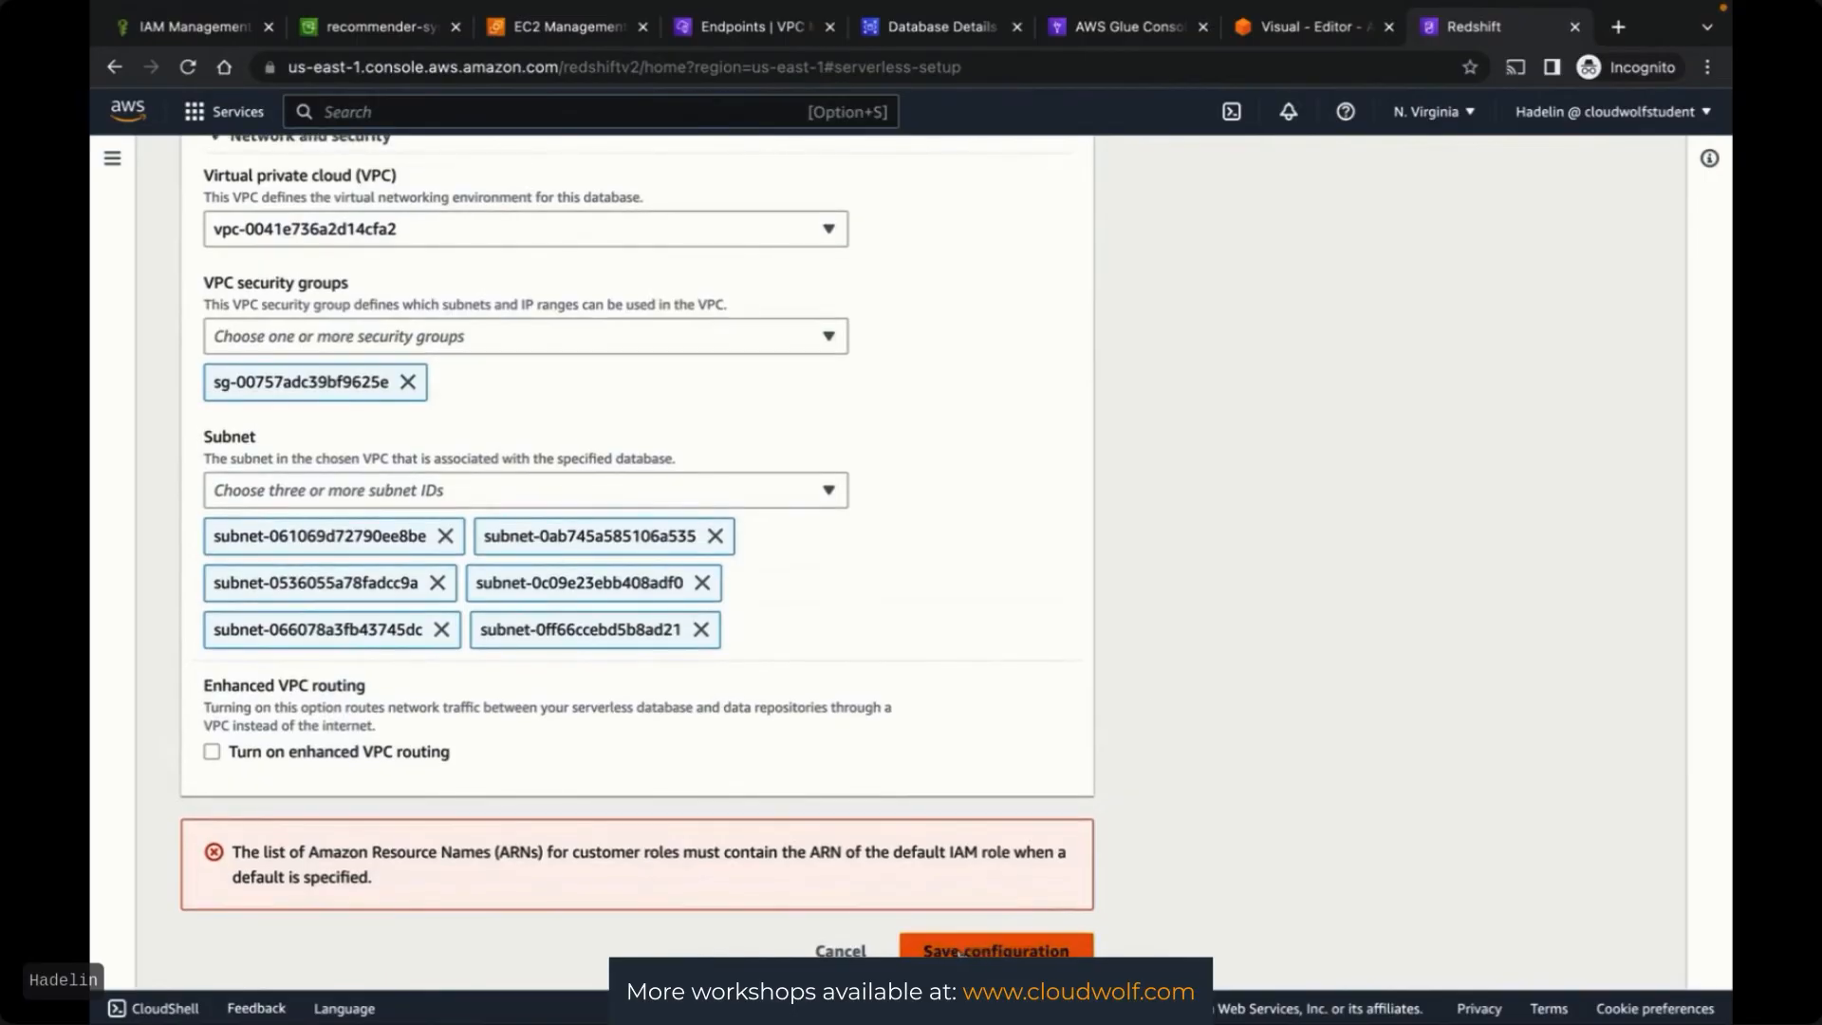
click(960, 951)
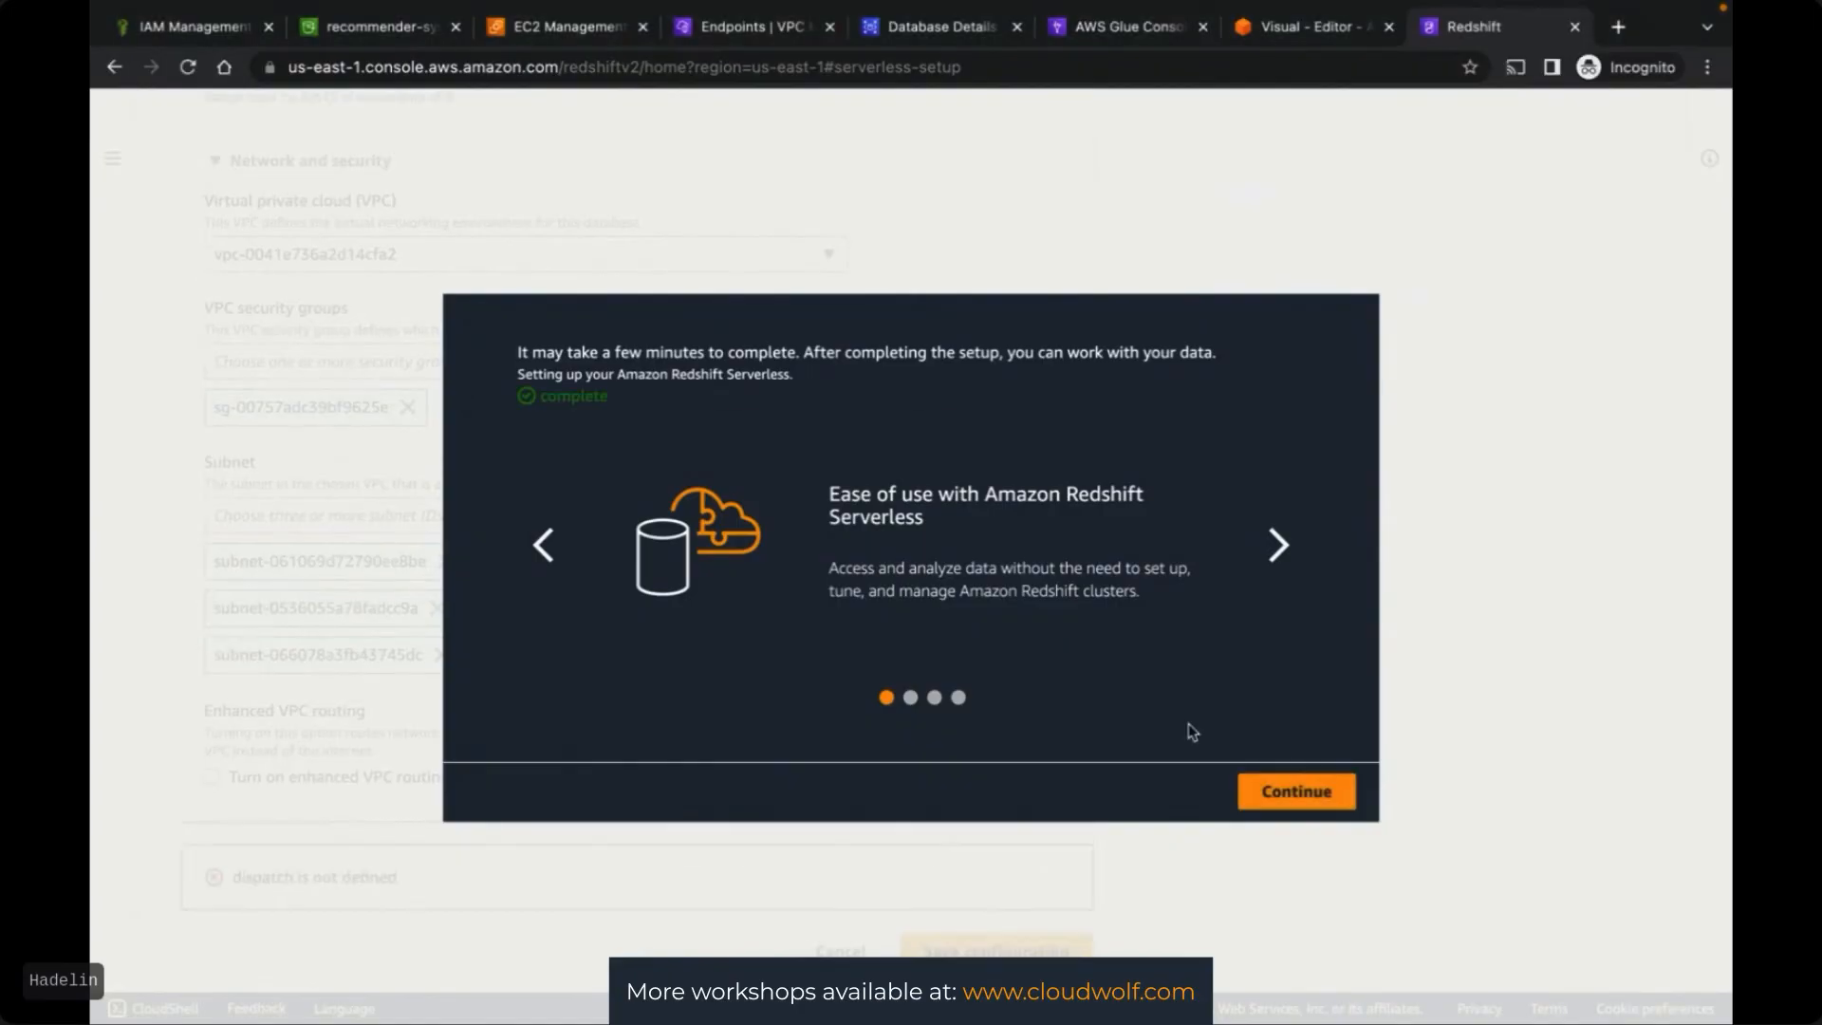
From the Serverless dashboard, open mynamespace and launch Redshift query editor v2 via Query data
click(1296, 791)
scroll(1278, 793, up, 10)
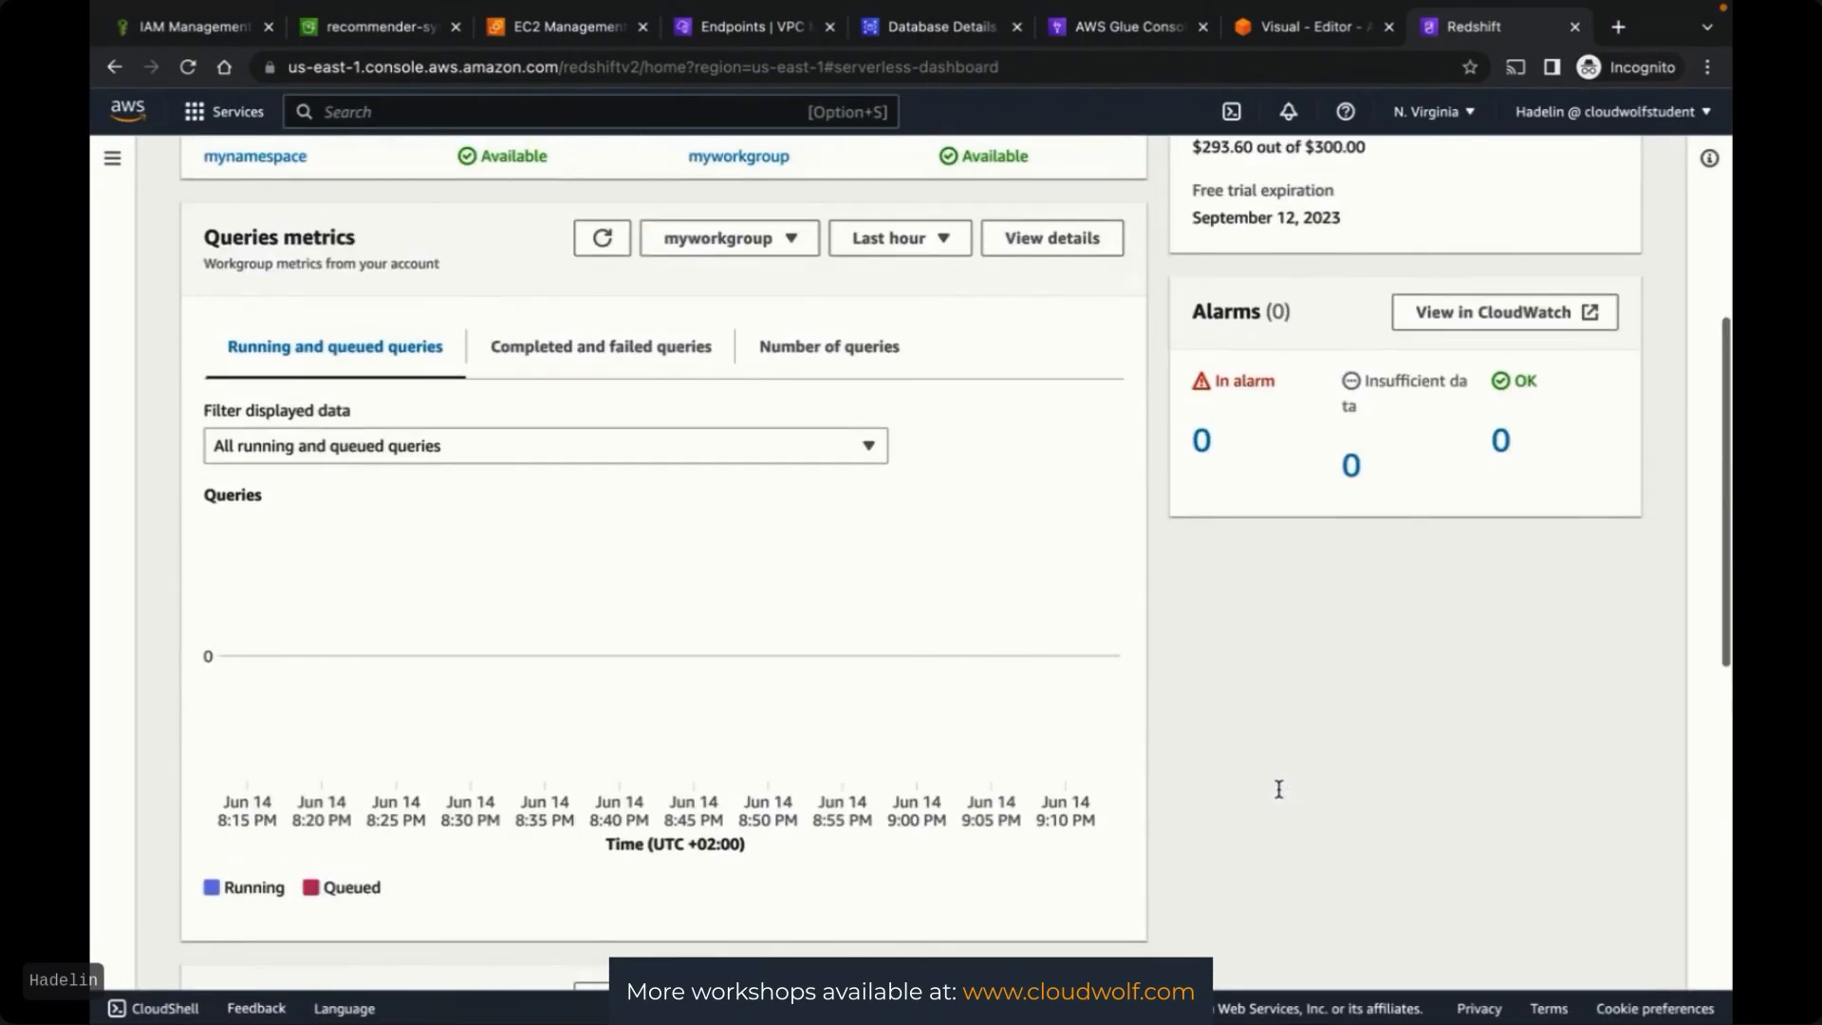
scroll(1278, 789, up, 6)
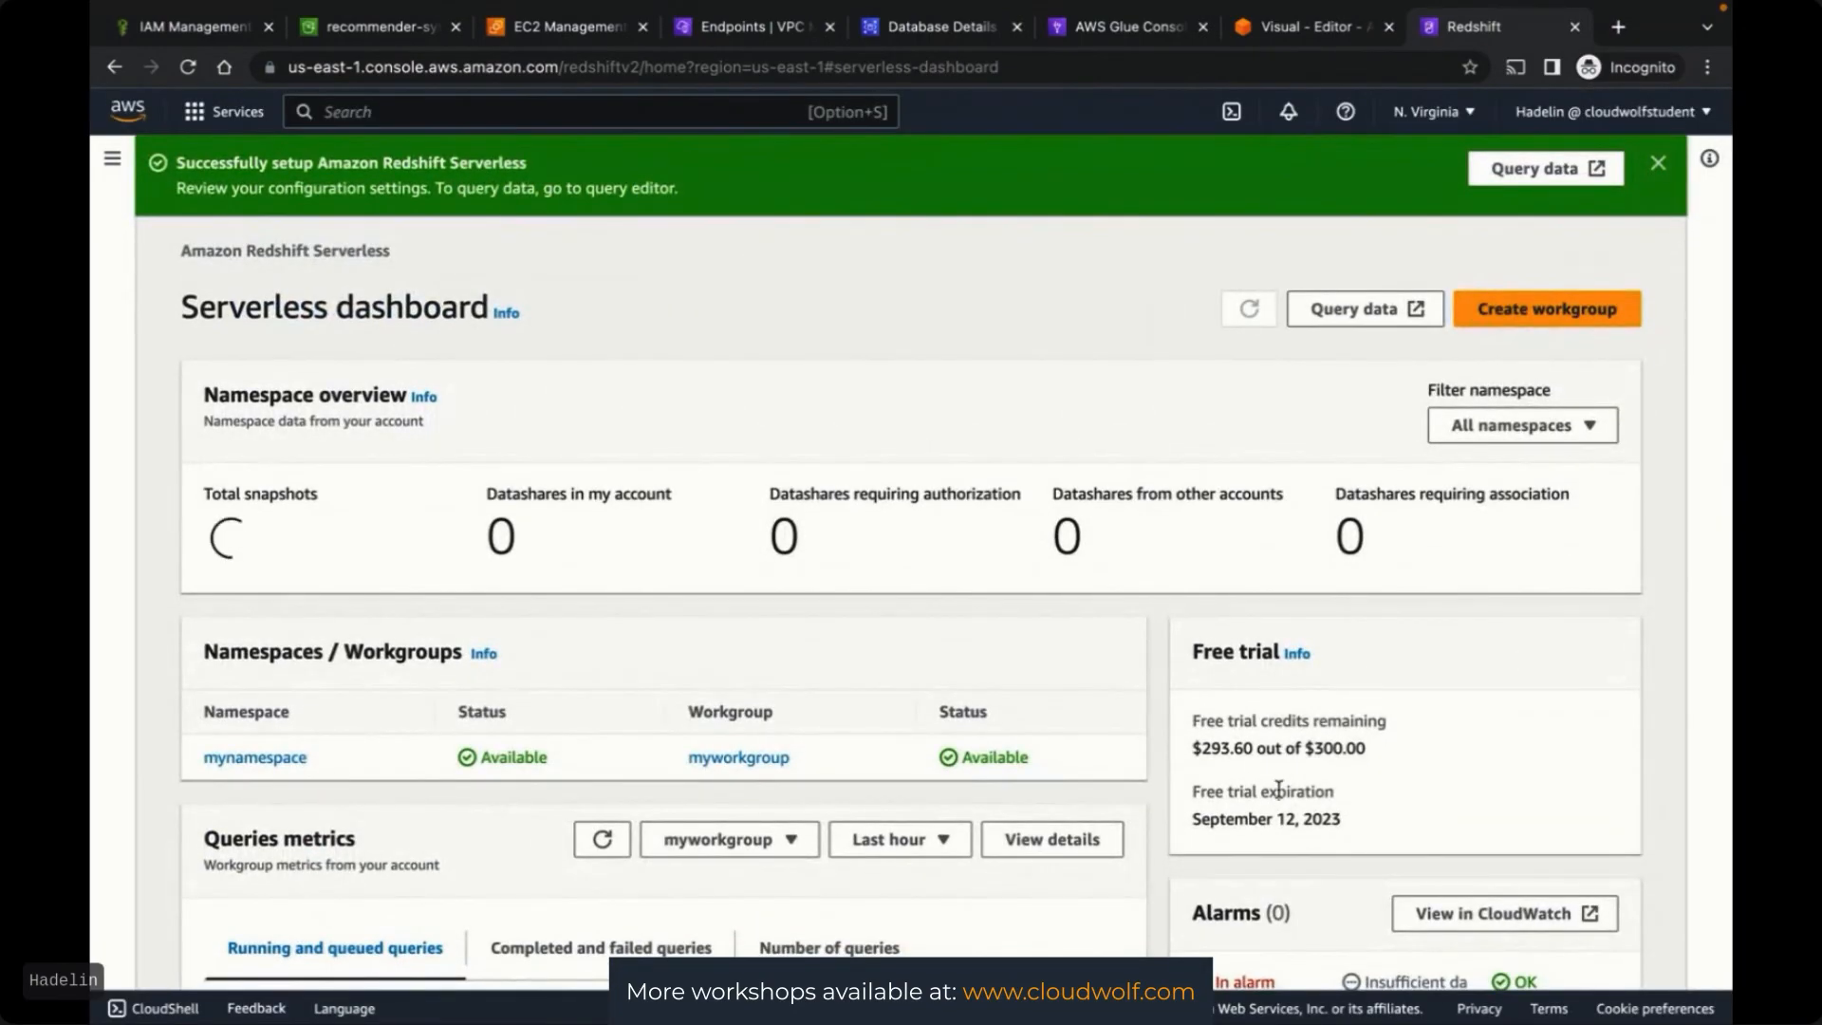
click(257, 760)
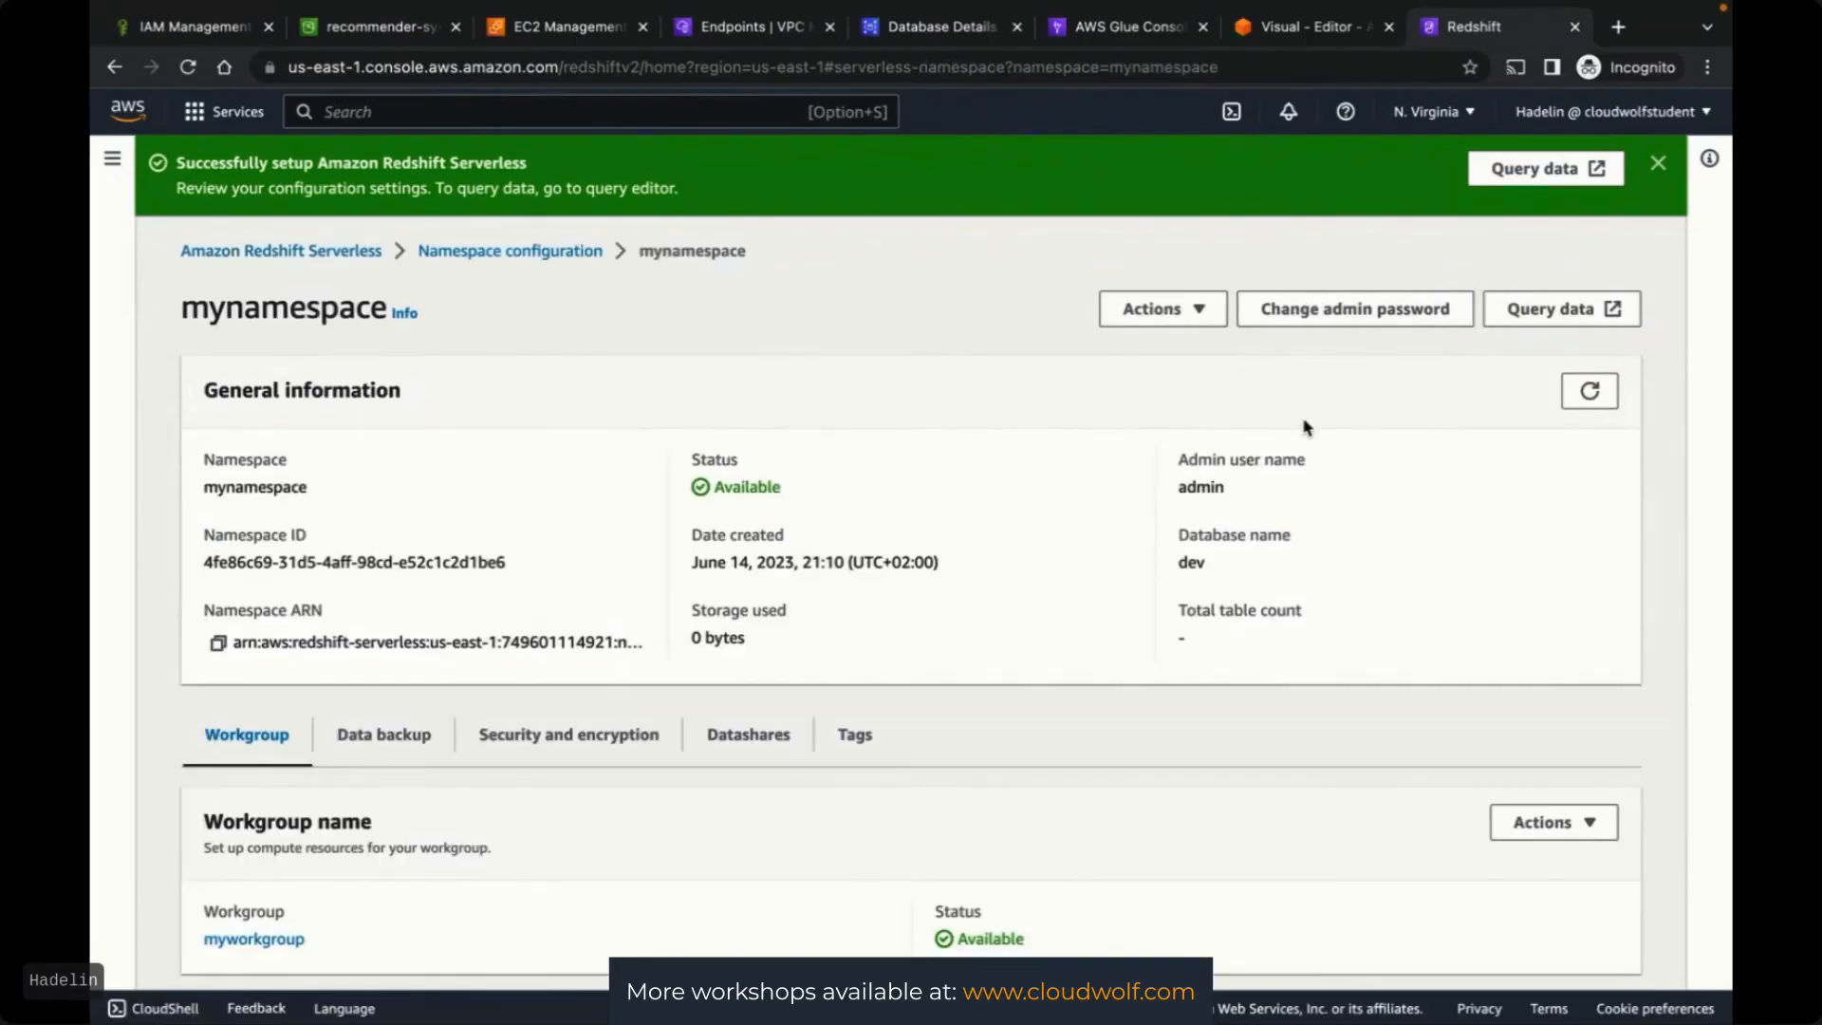
click(1553, 316)
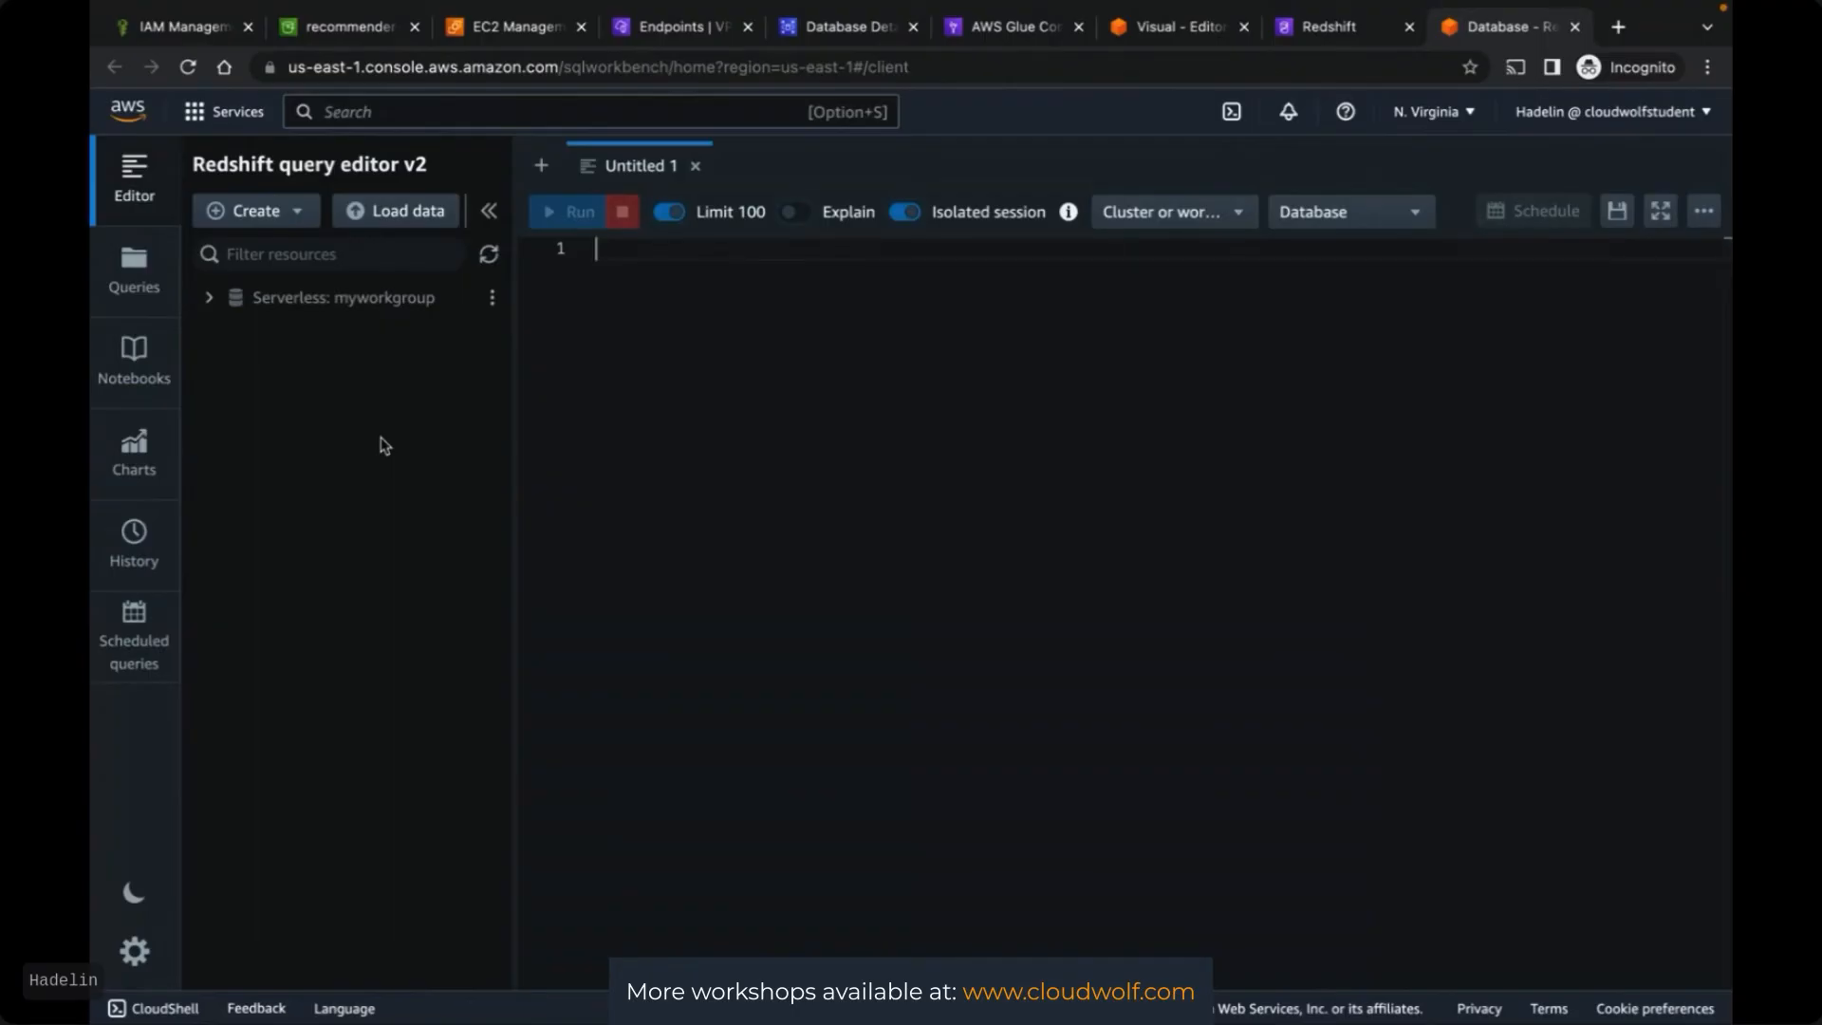
Connect to Serverless: myworkgroup's dev database and expand public's Tables, which is empty
click(209, 300)
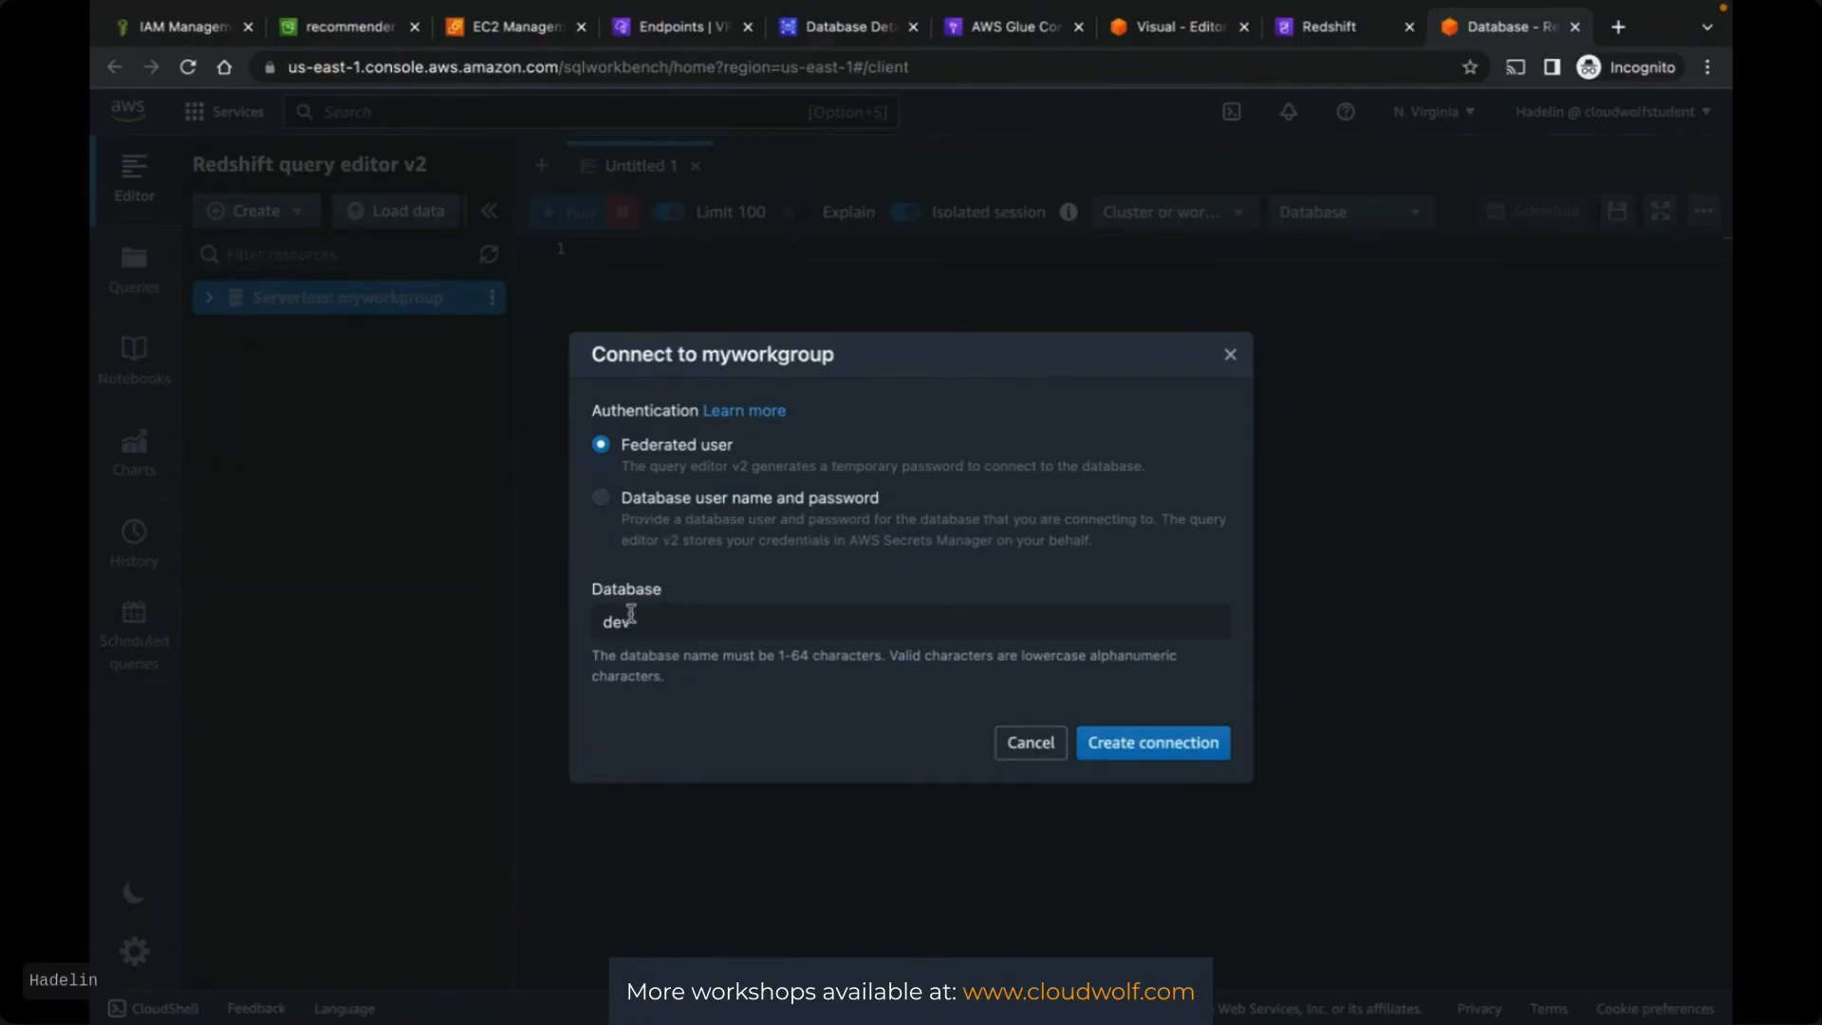
click(1132, 745)
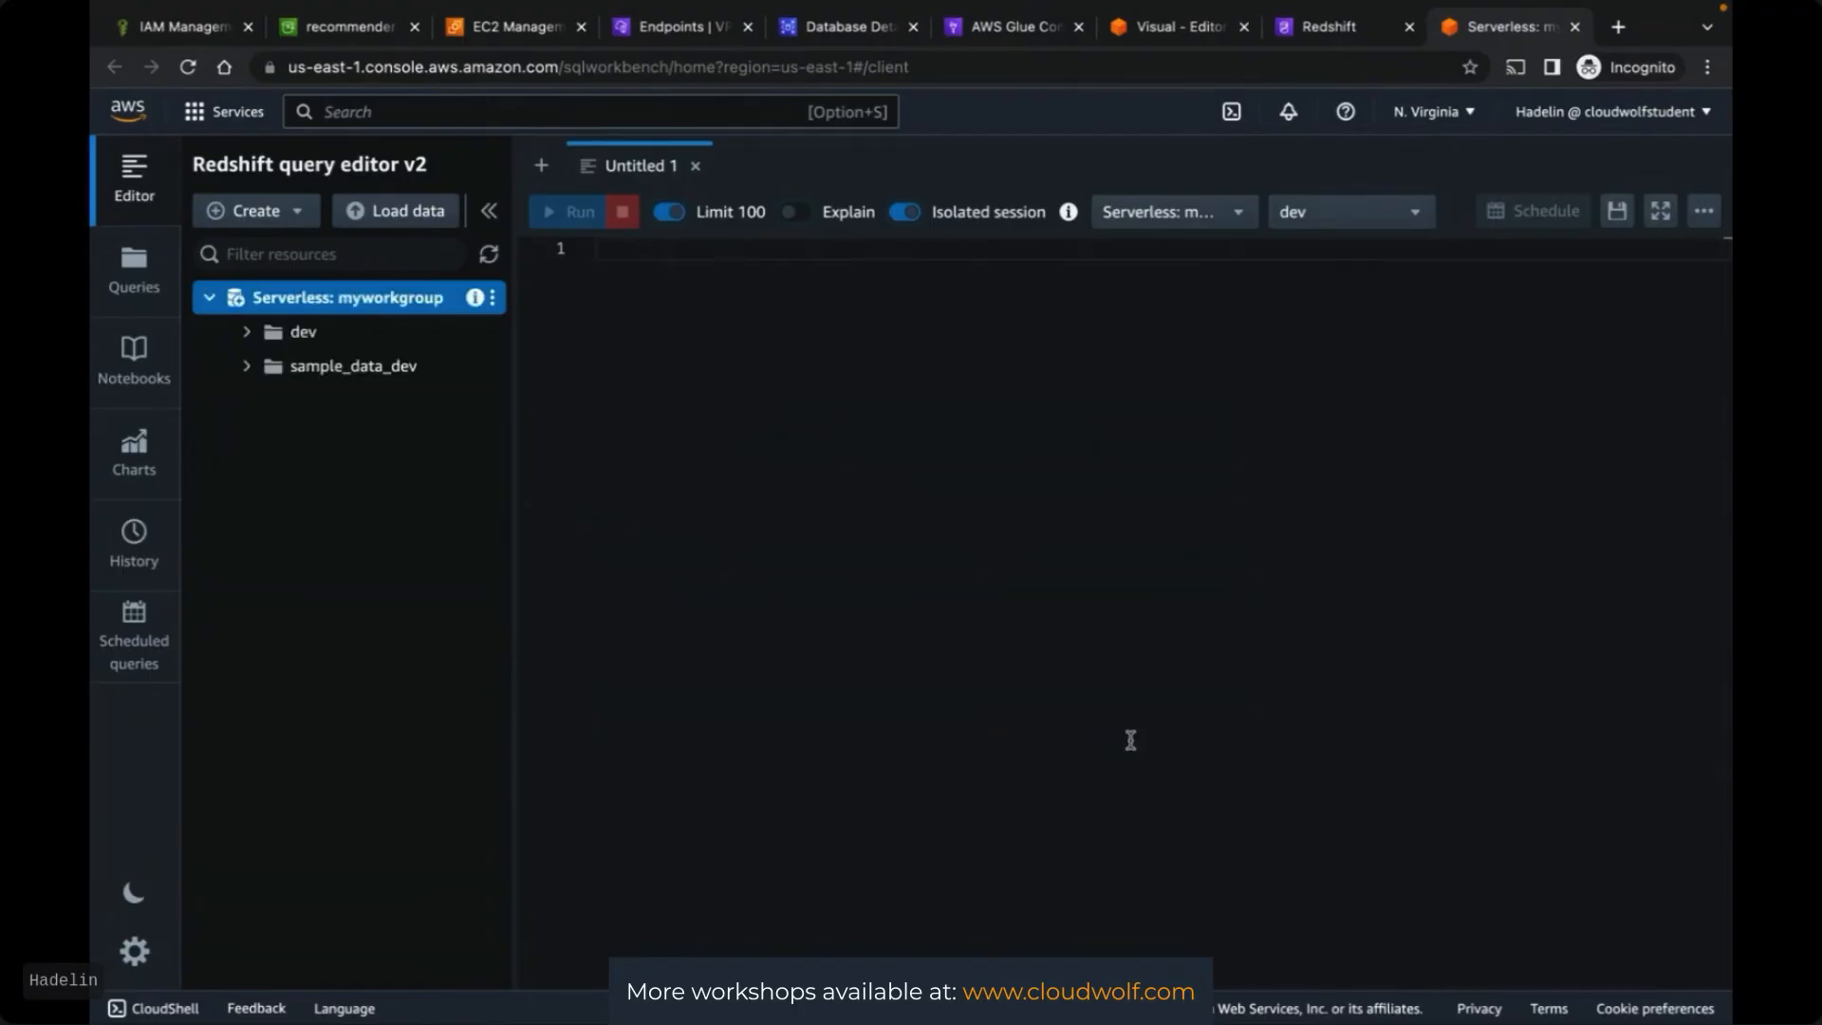
click(247, 334)
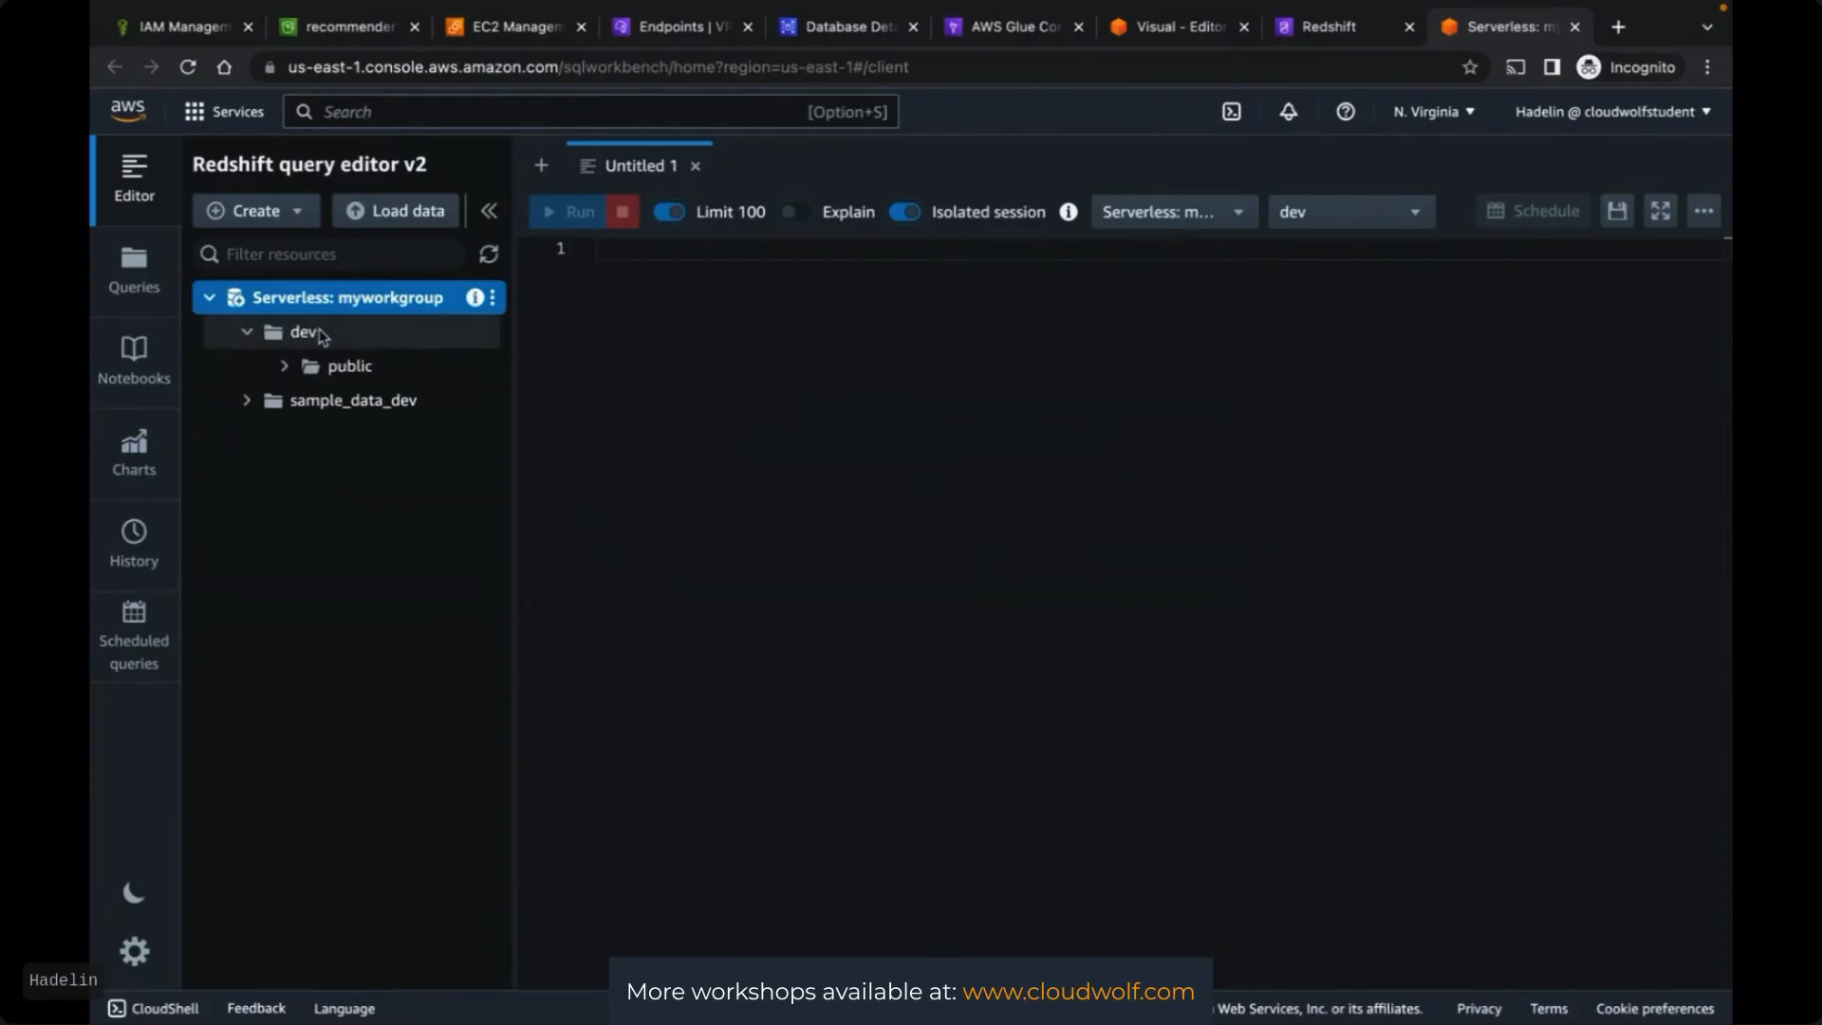
click(286, 367)
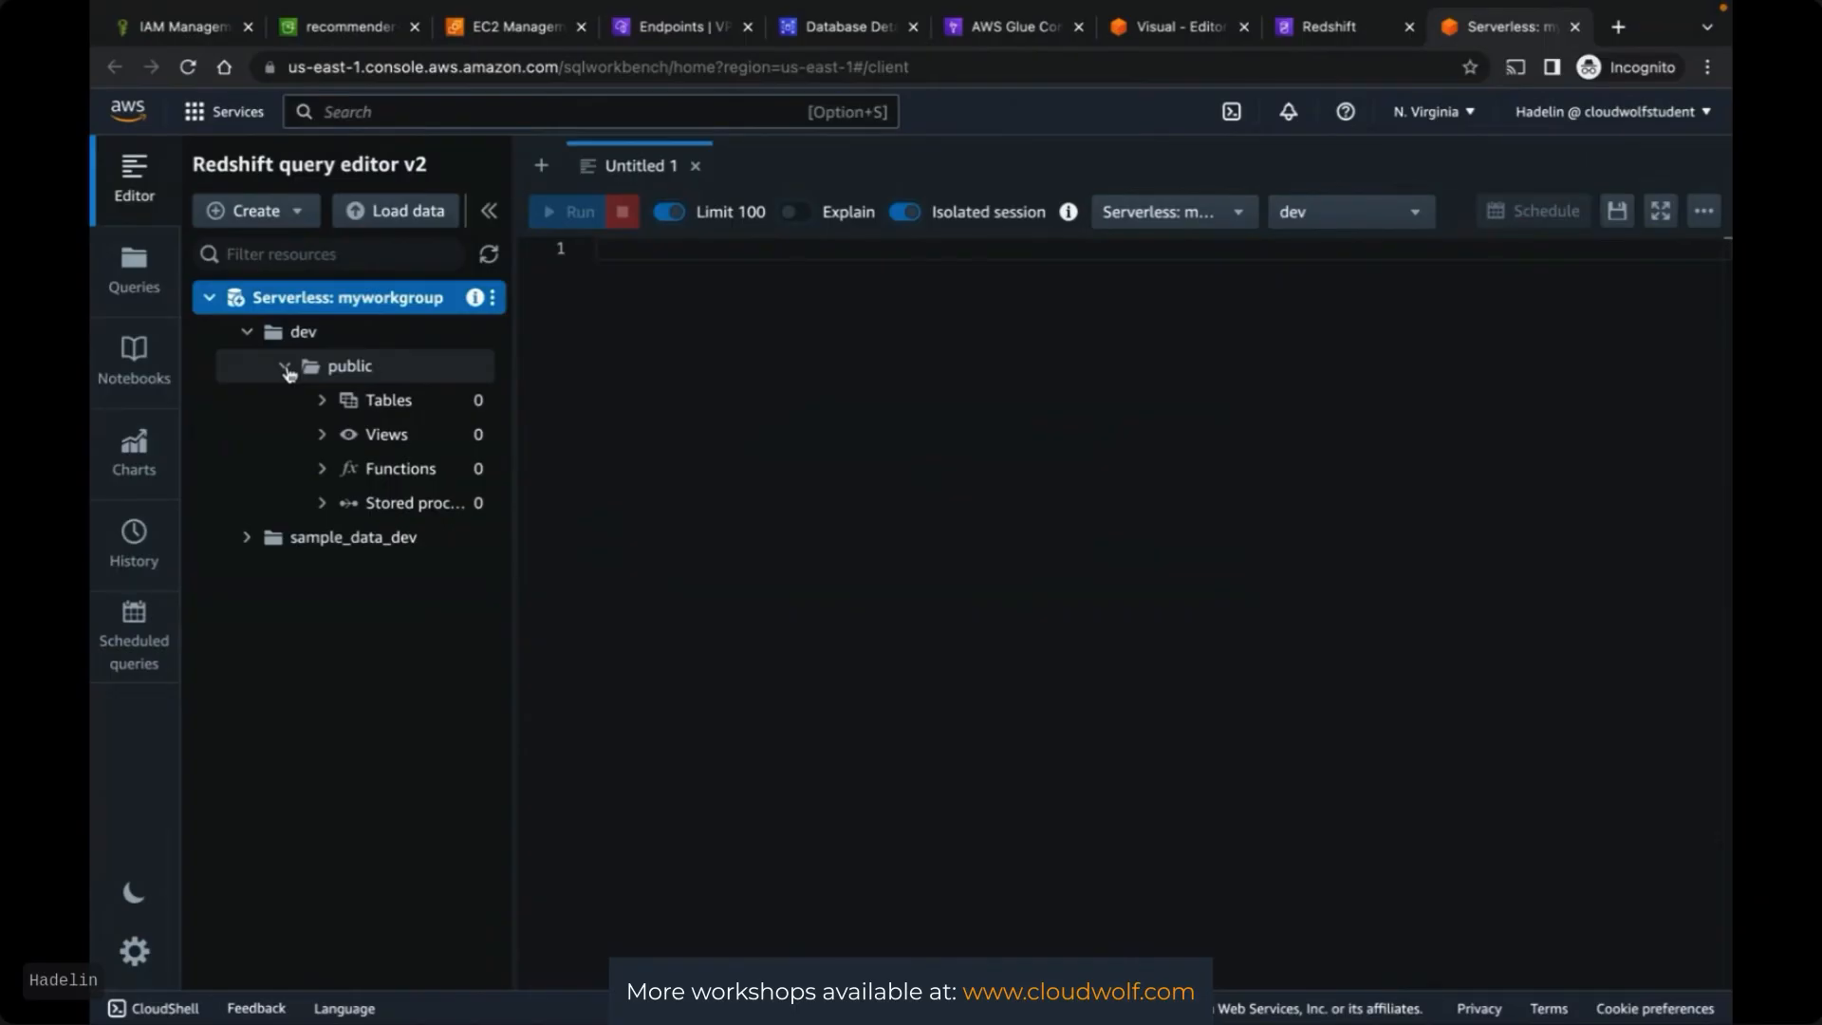
right_click(399, 410)
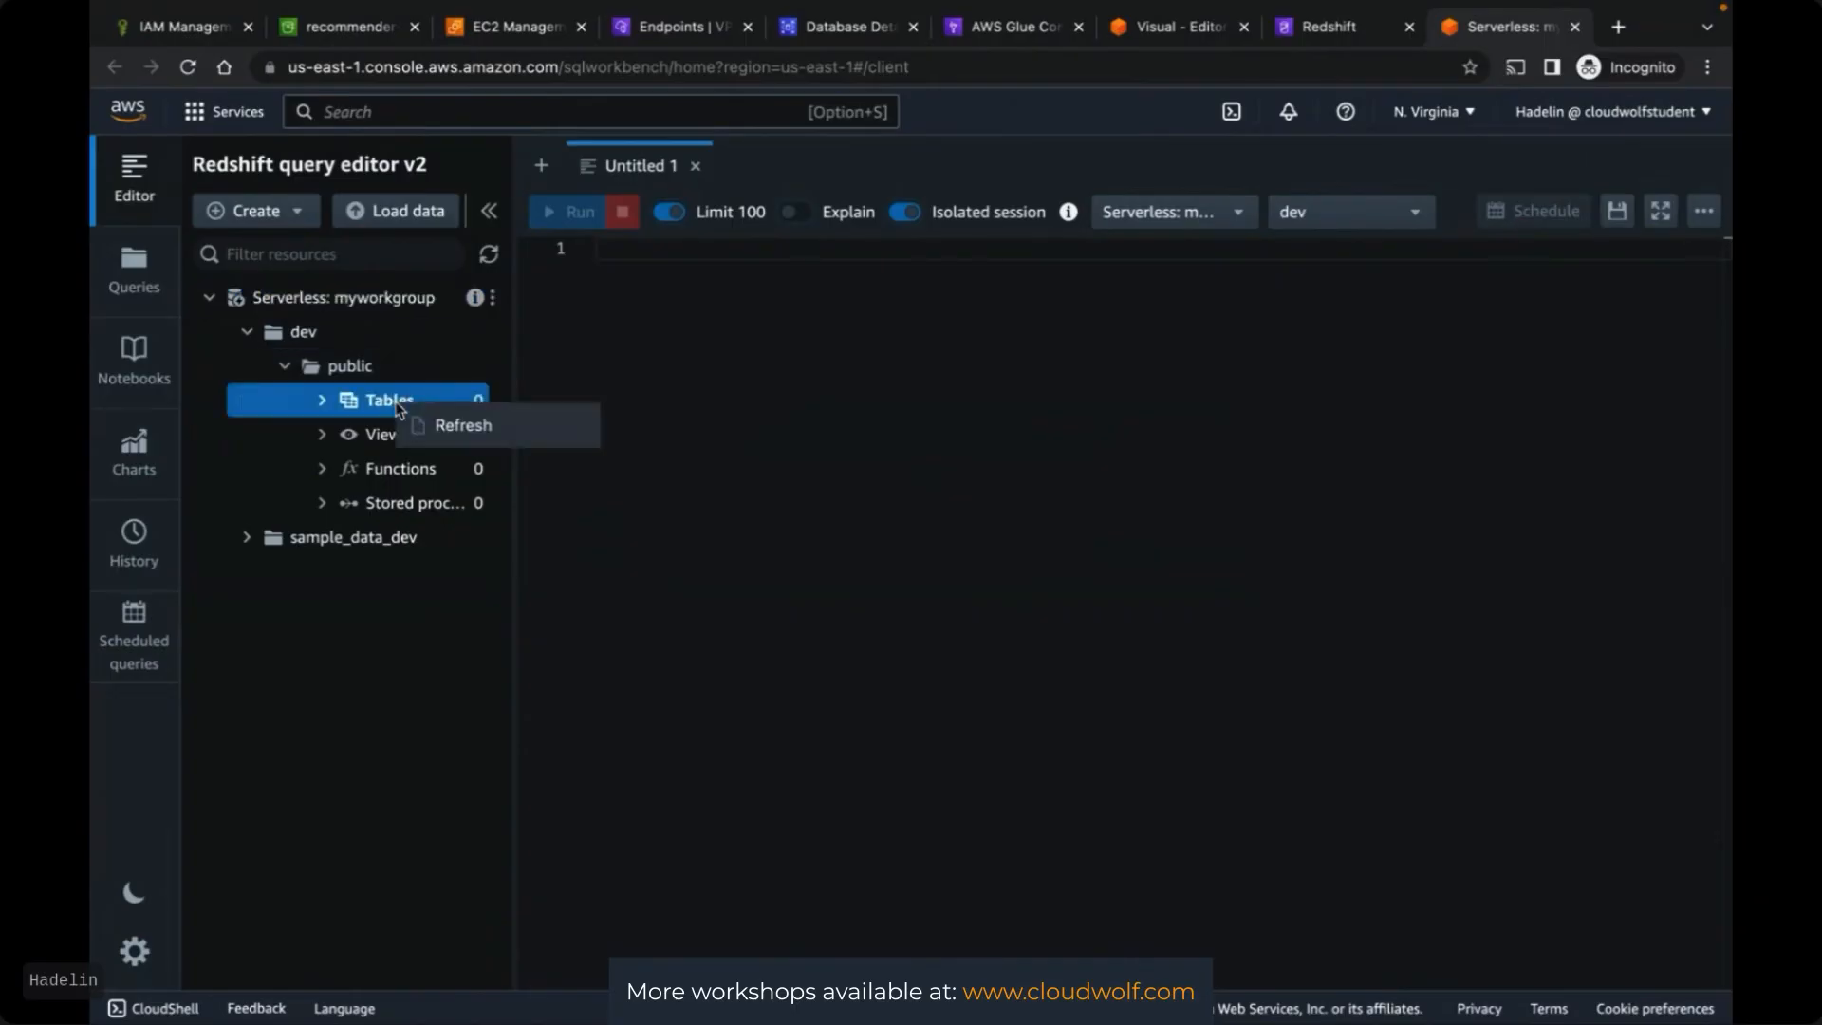
click(313, 600)
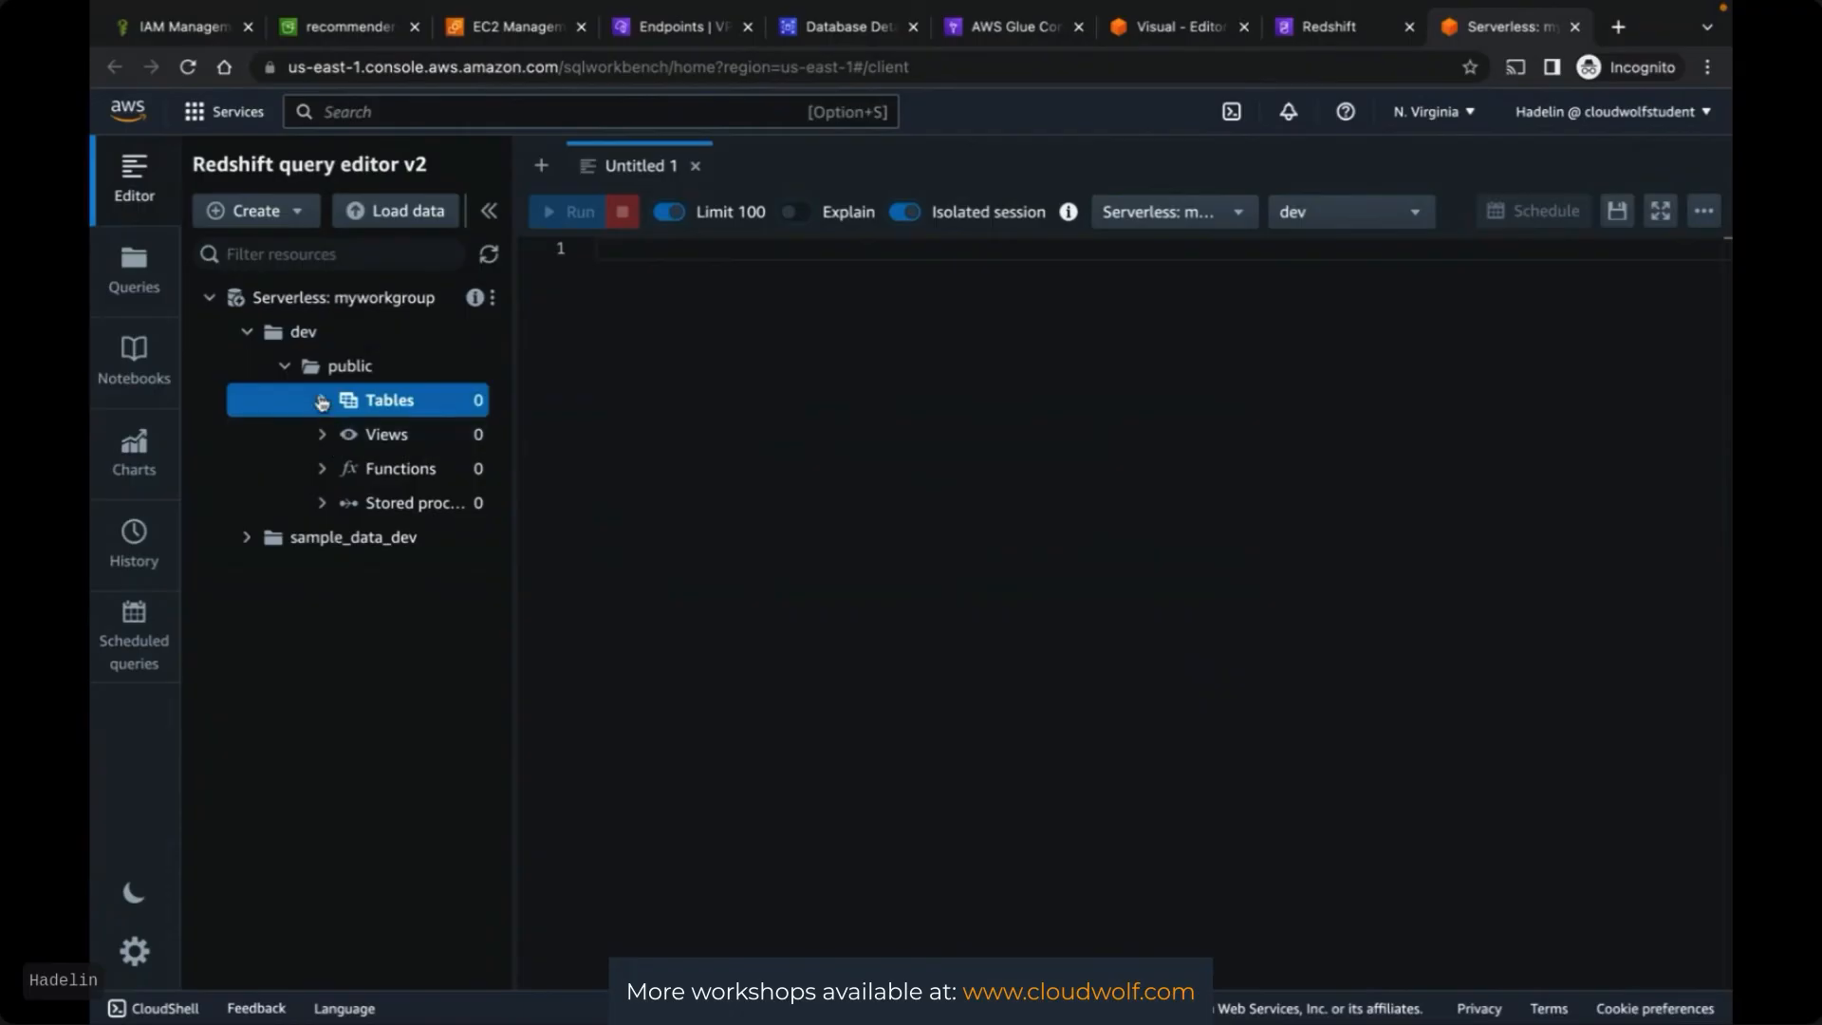
click(321, 399)
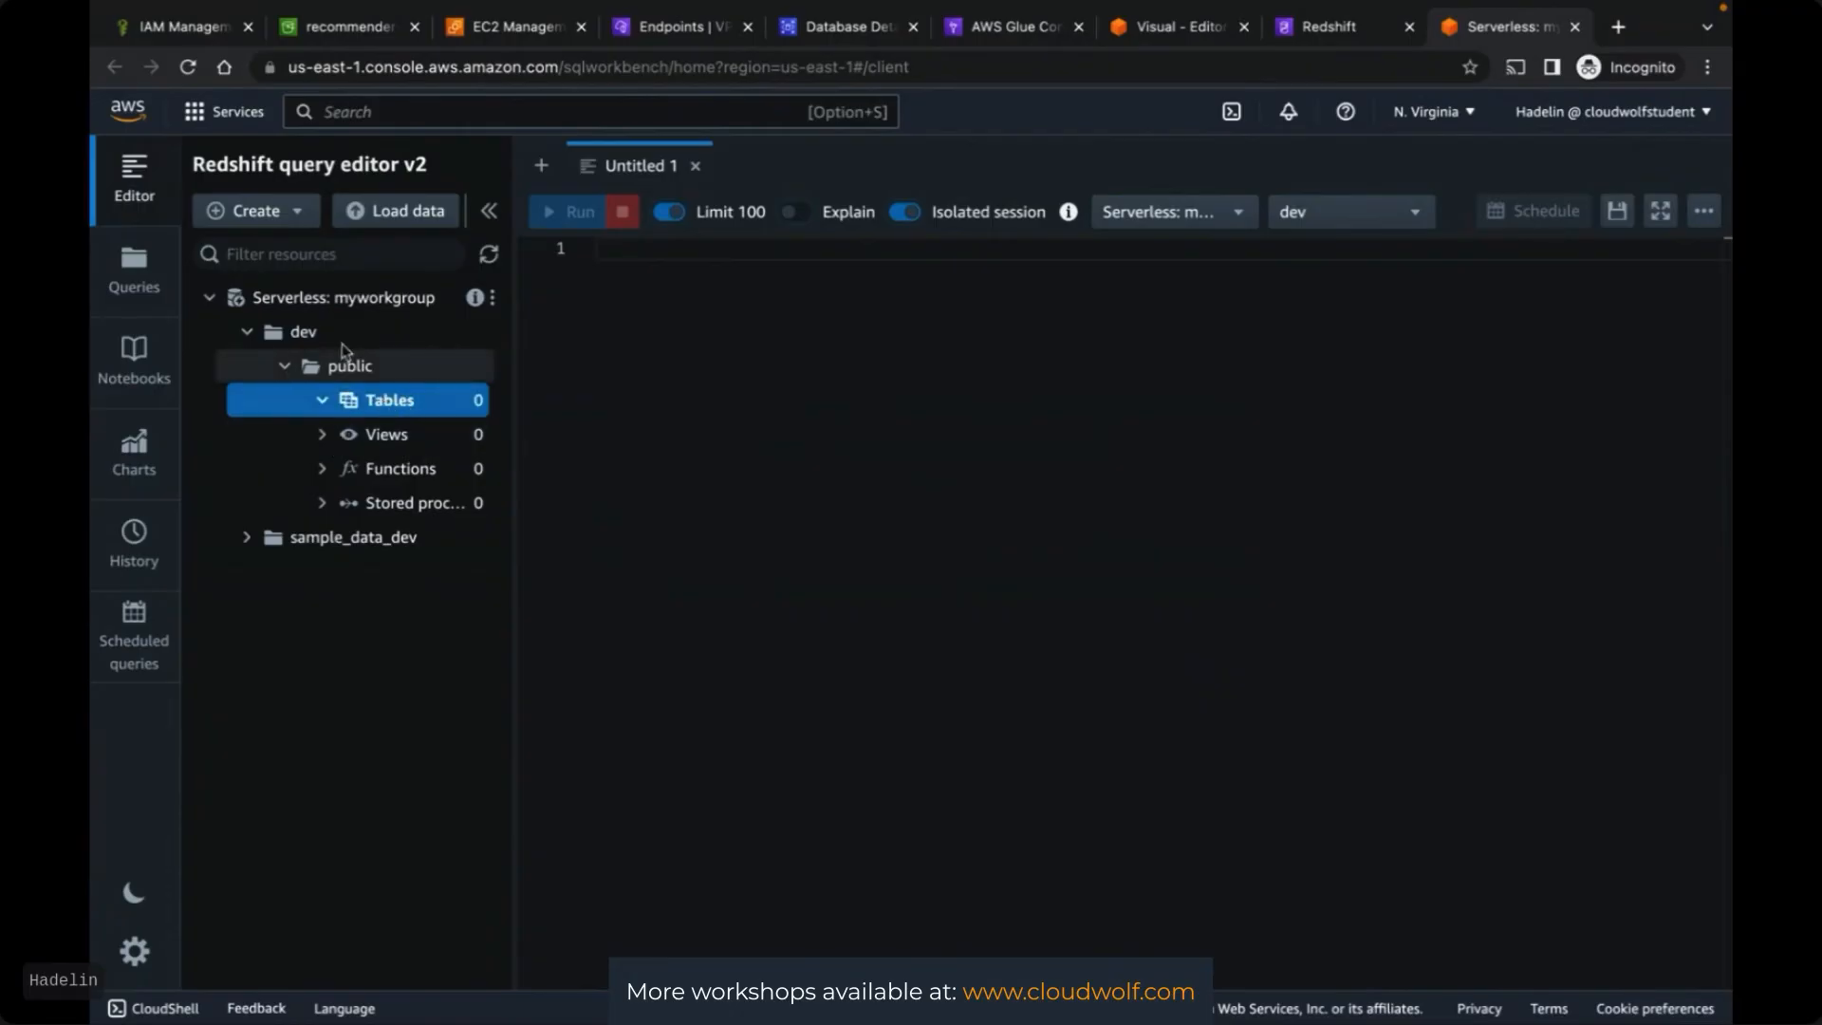
click(280, 213)
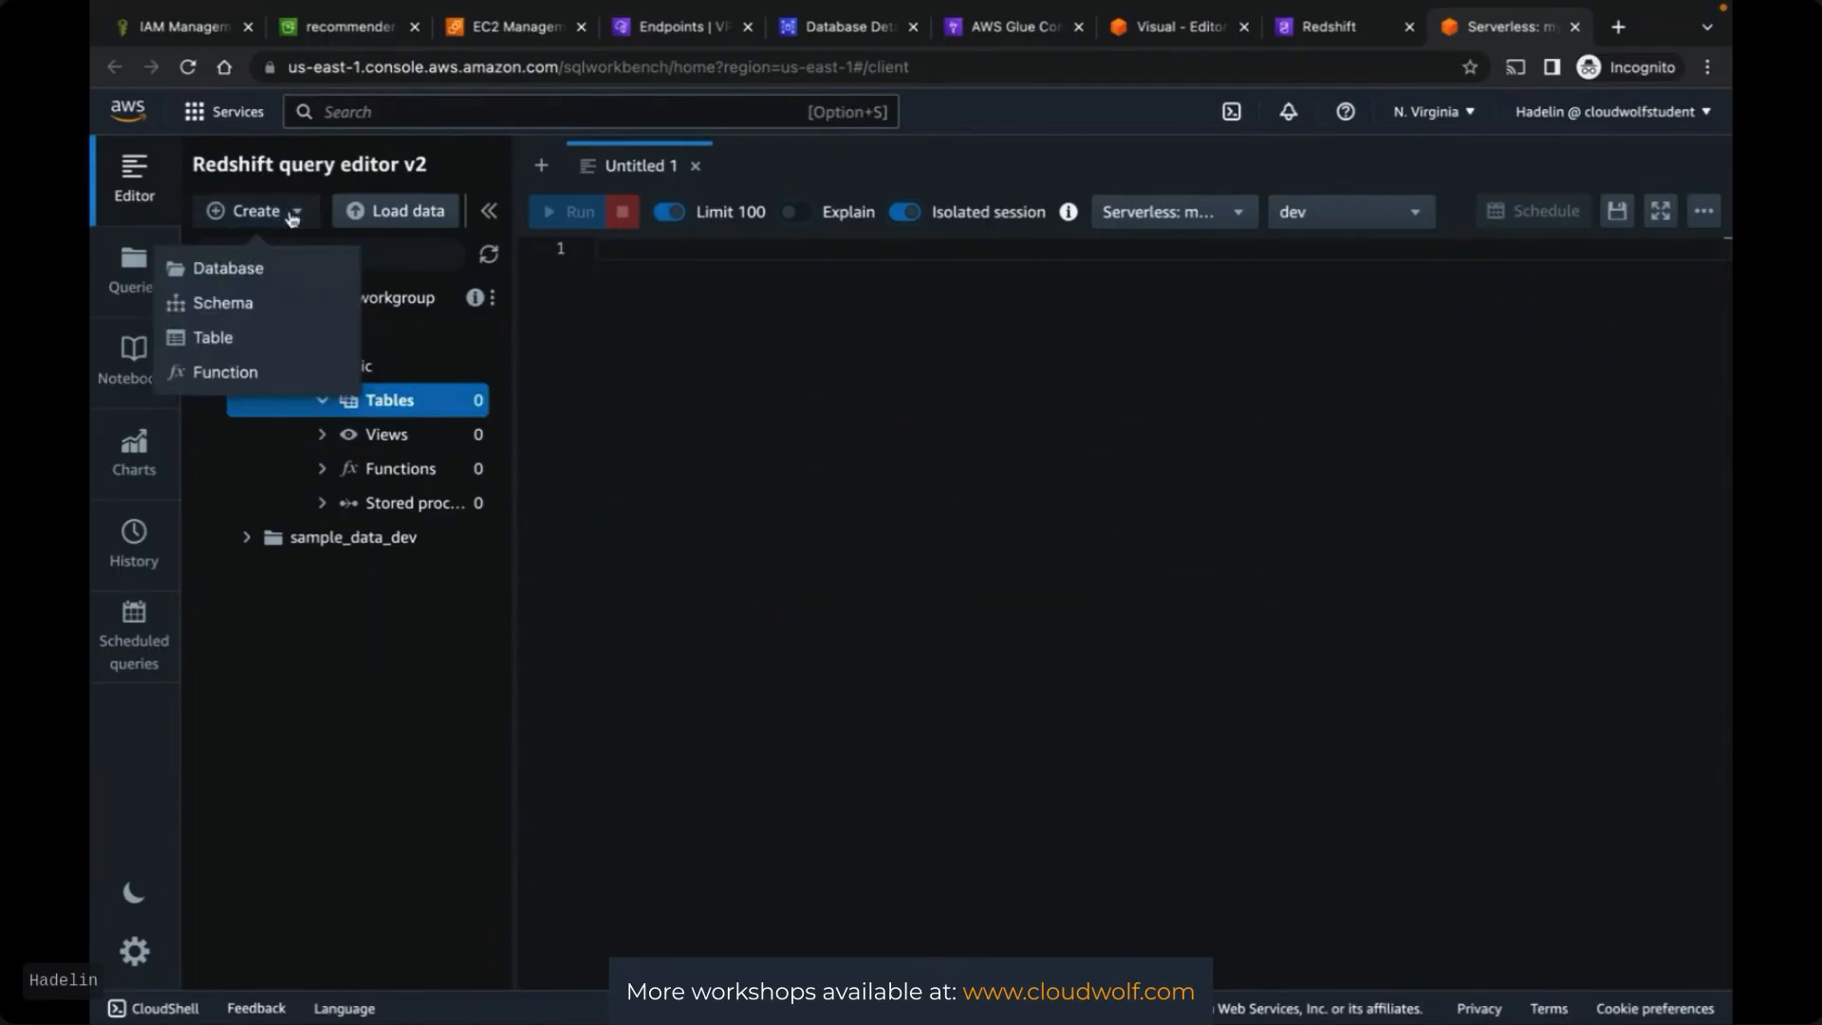
Define a new Redshift table named finaltable on Serverless: myworkgroup, database dev, schema public
click(225, 342)
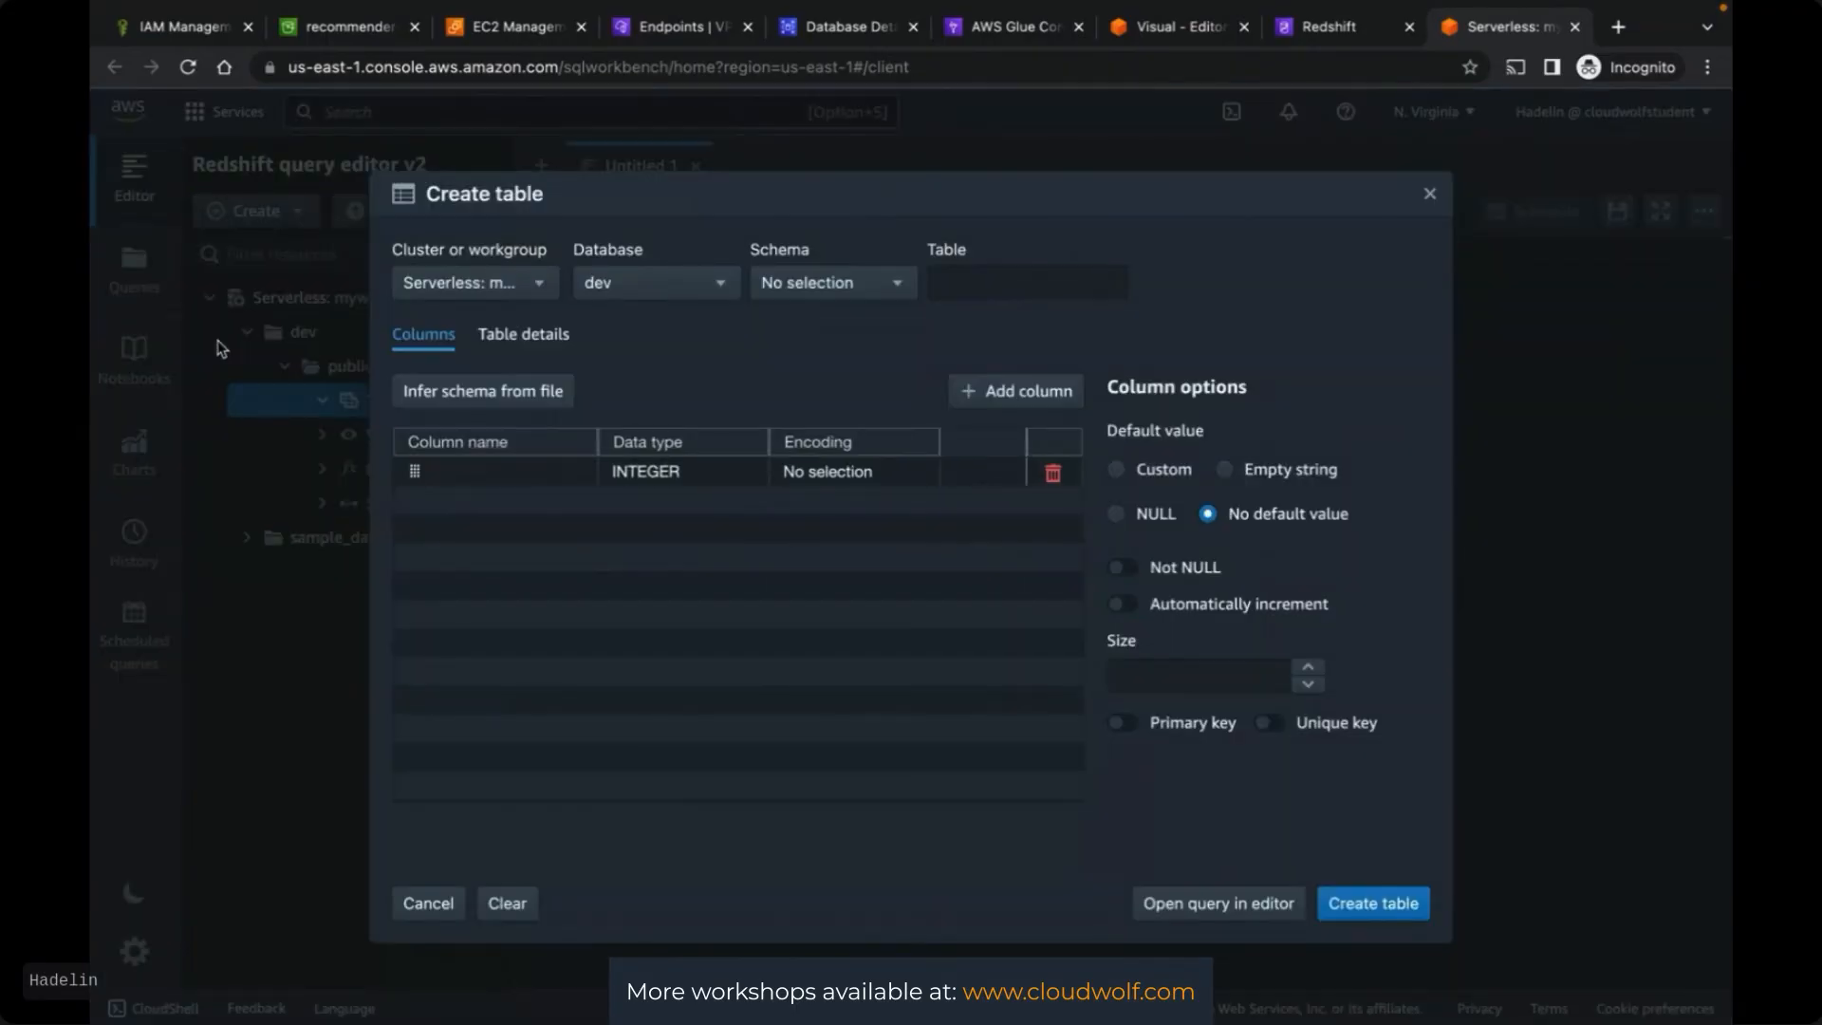
click(543, 284)
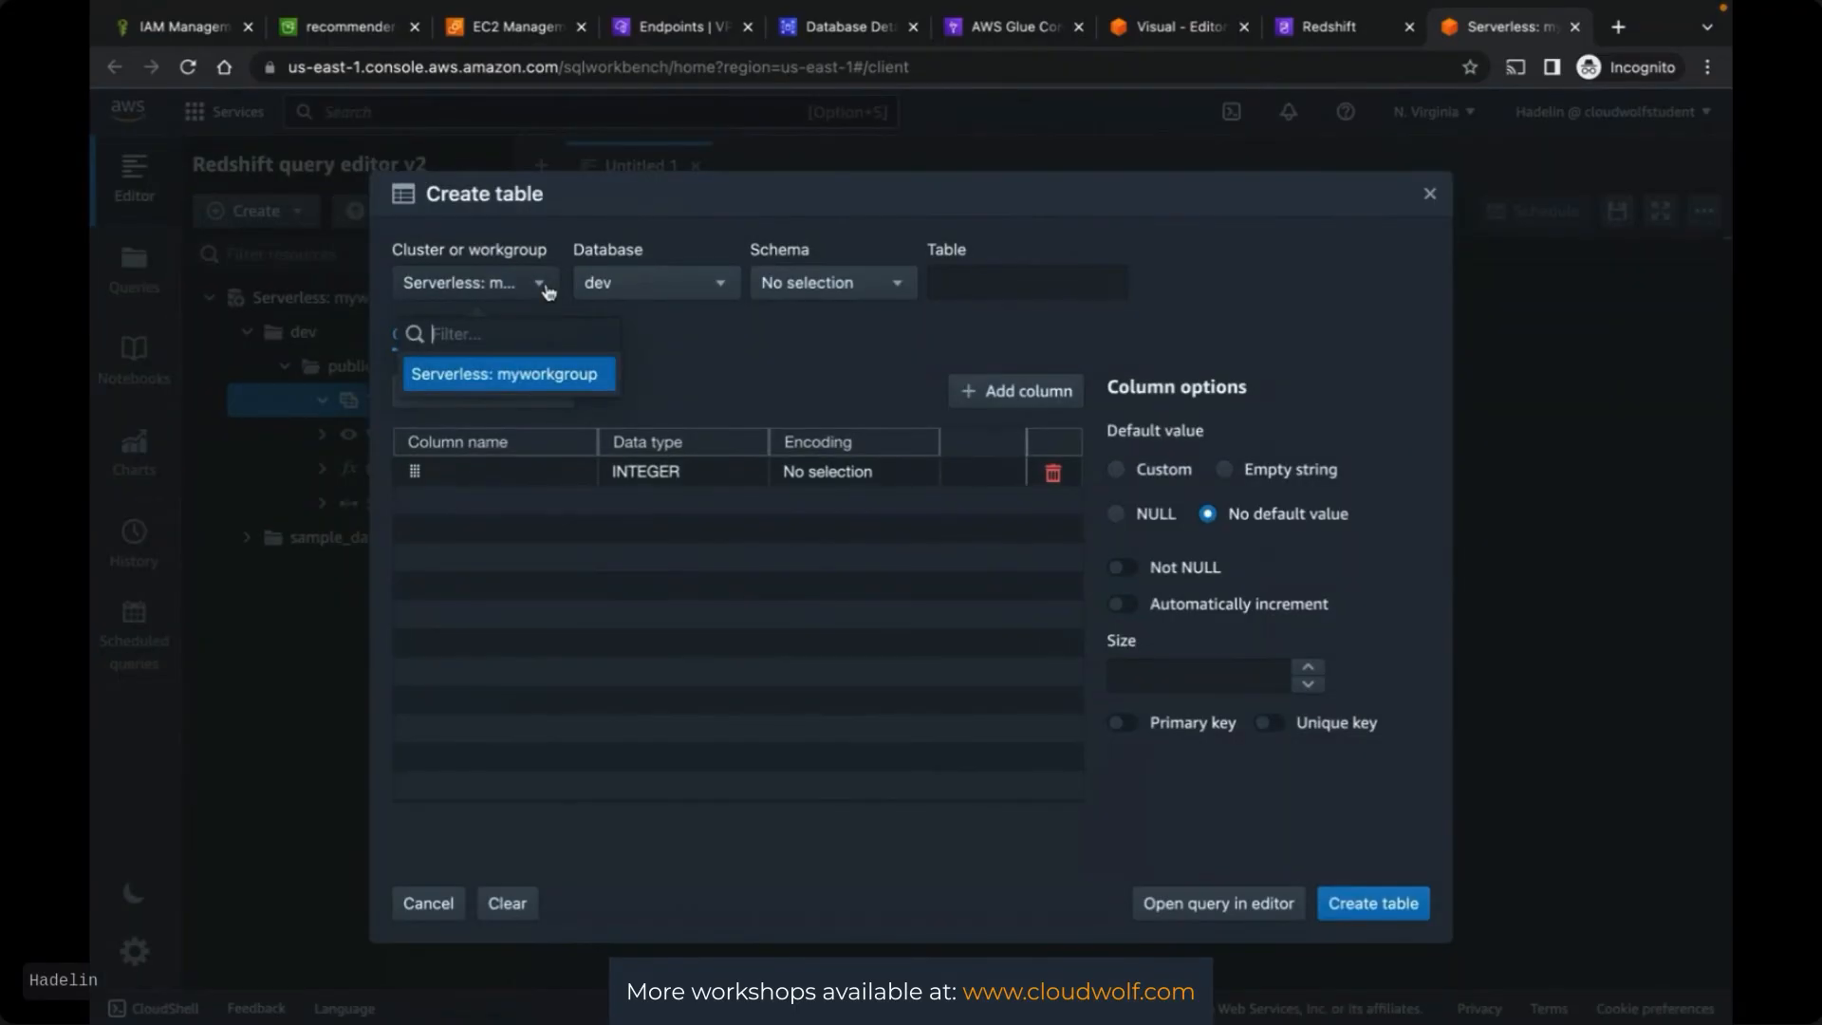
click(583, 377)
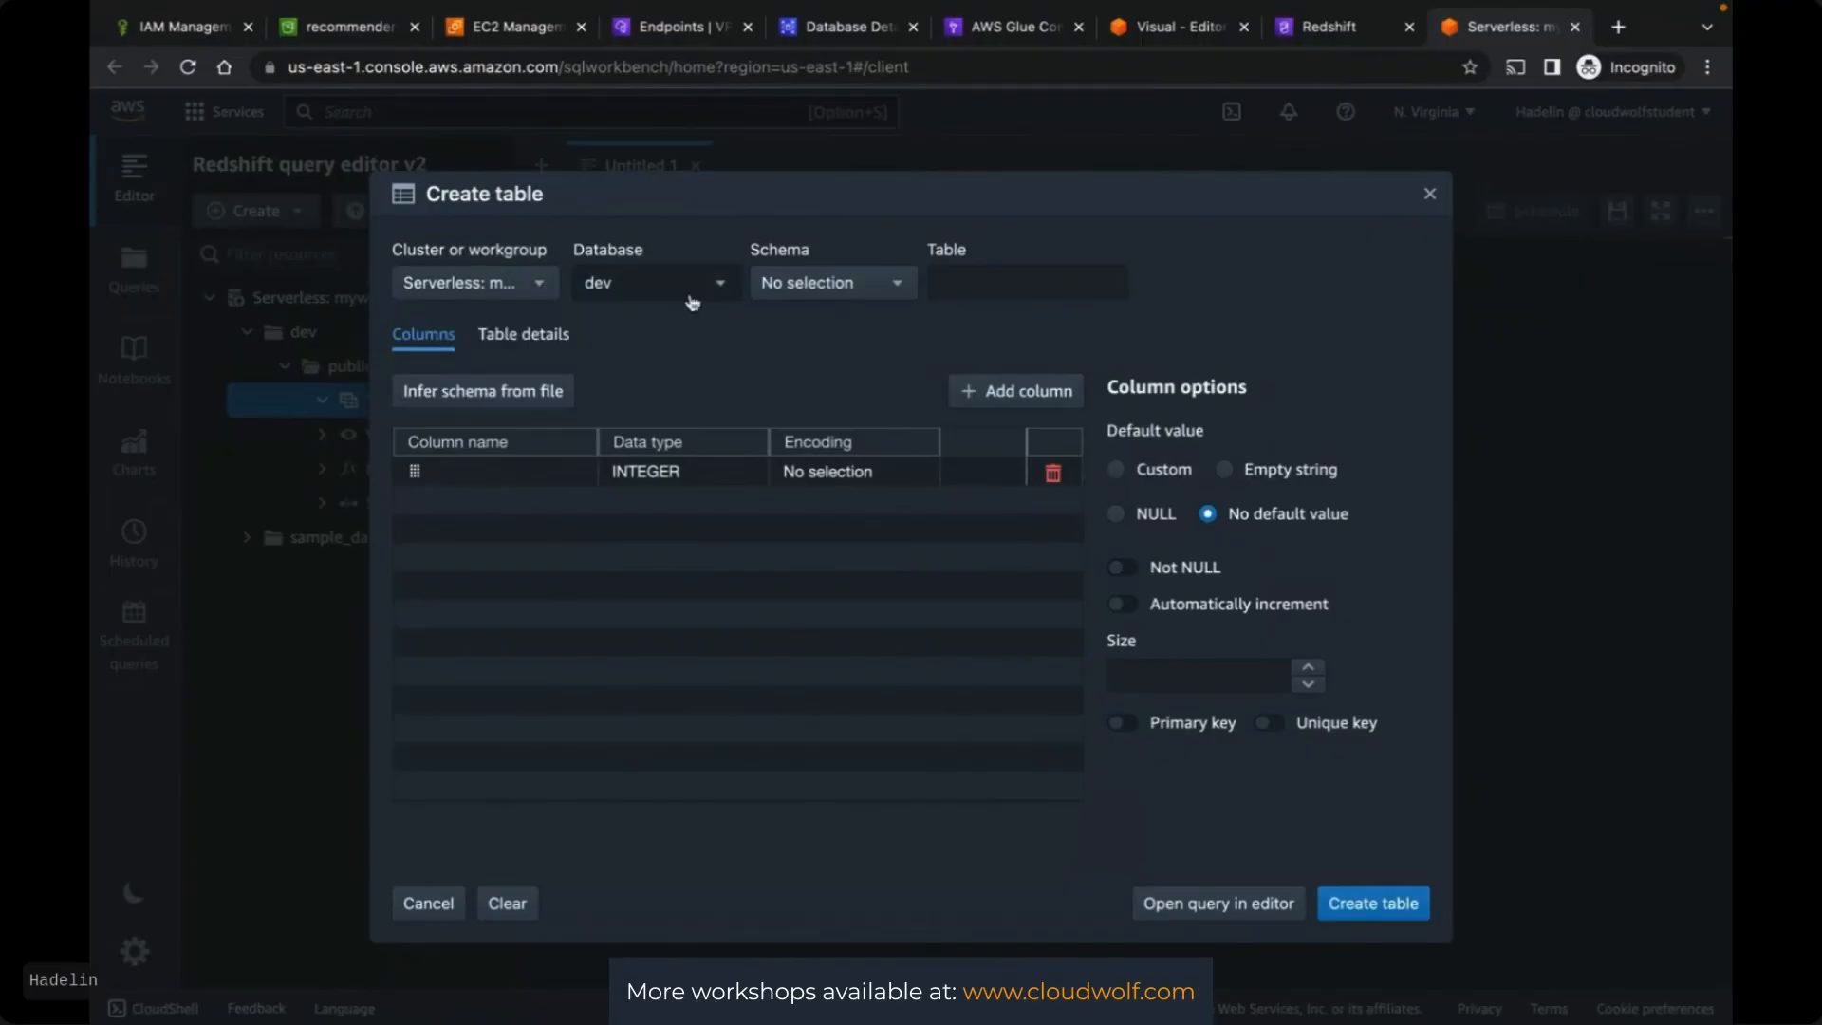
click(832, 285)
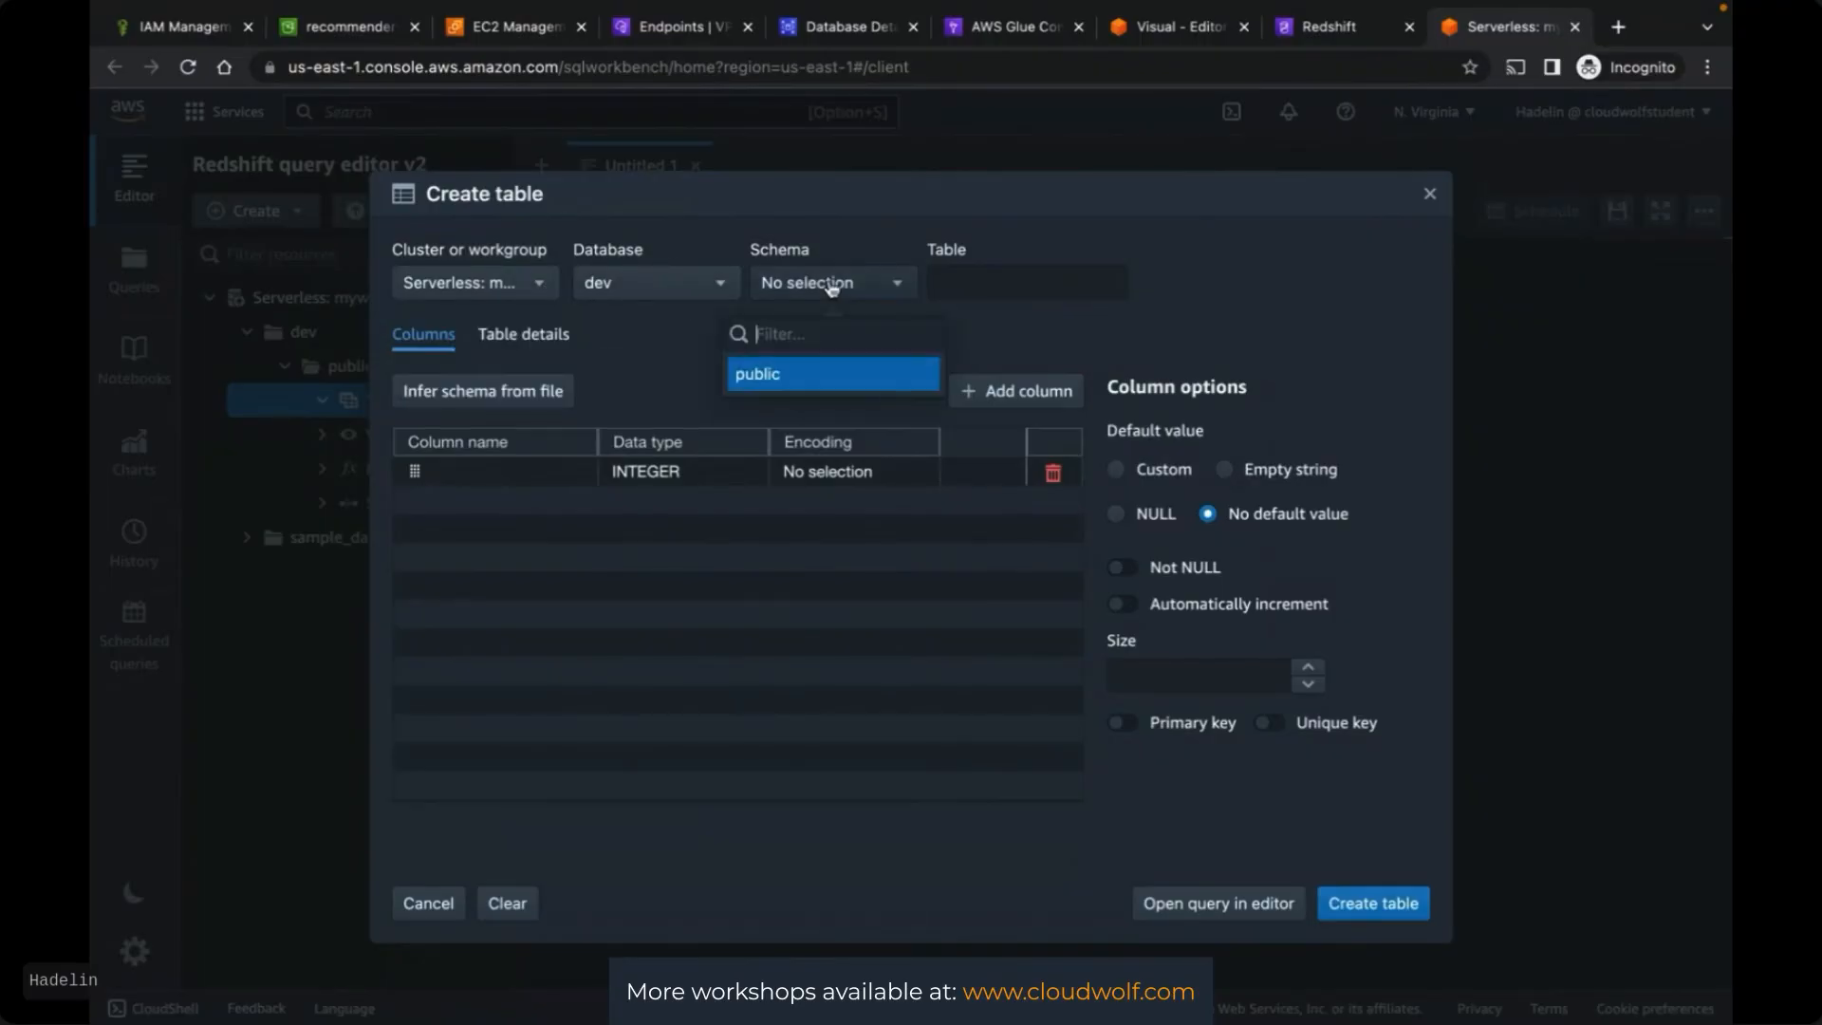
click(833, 373)
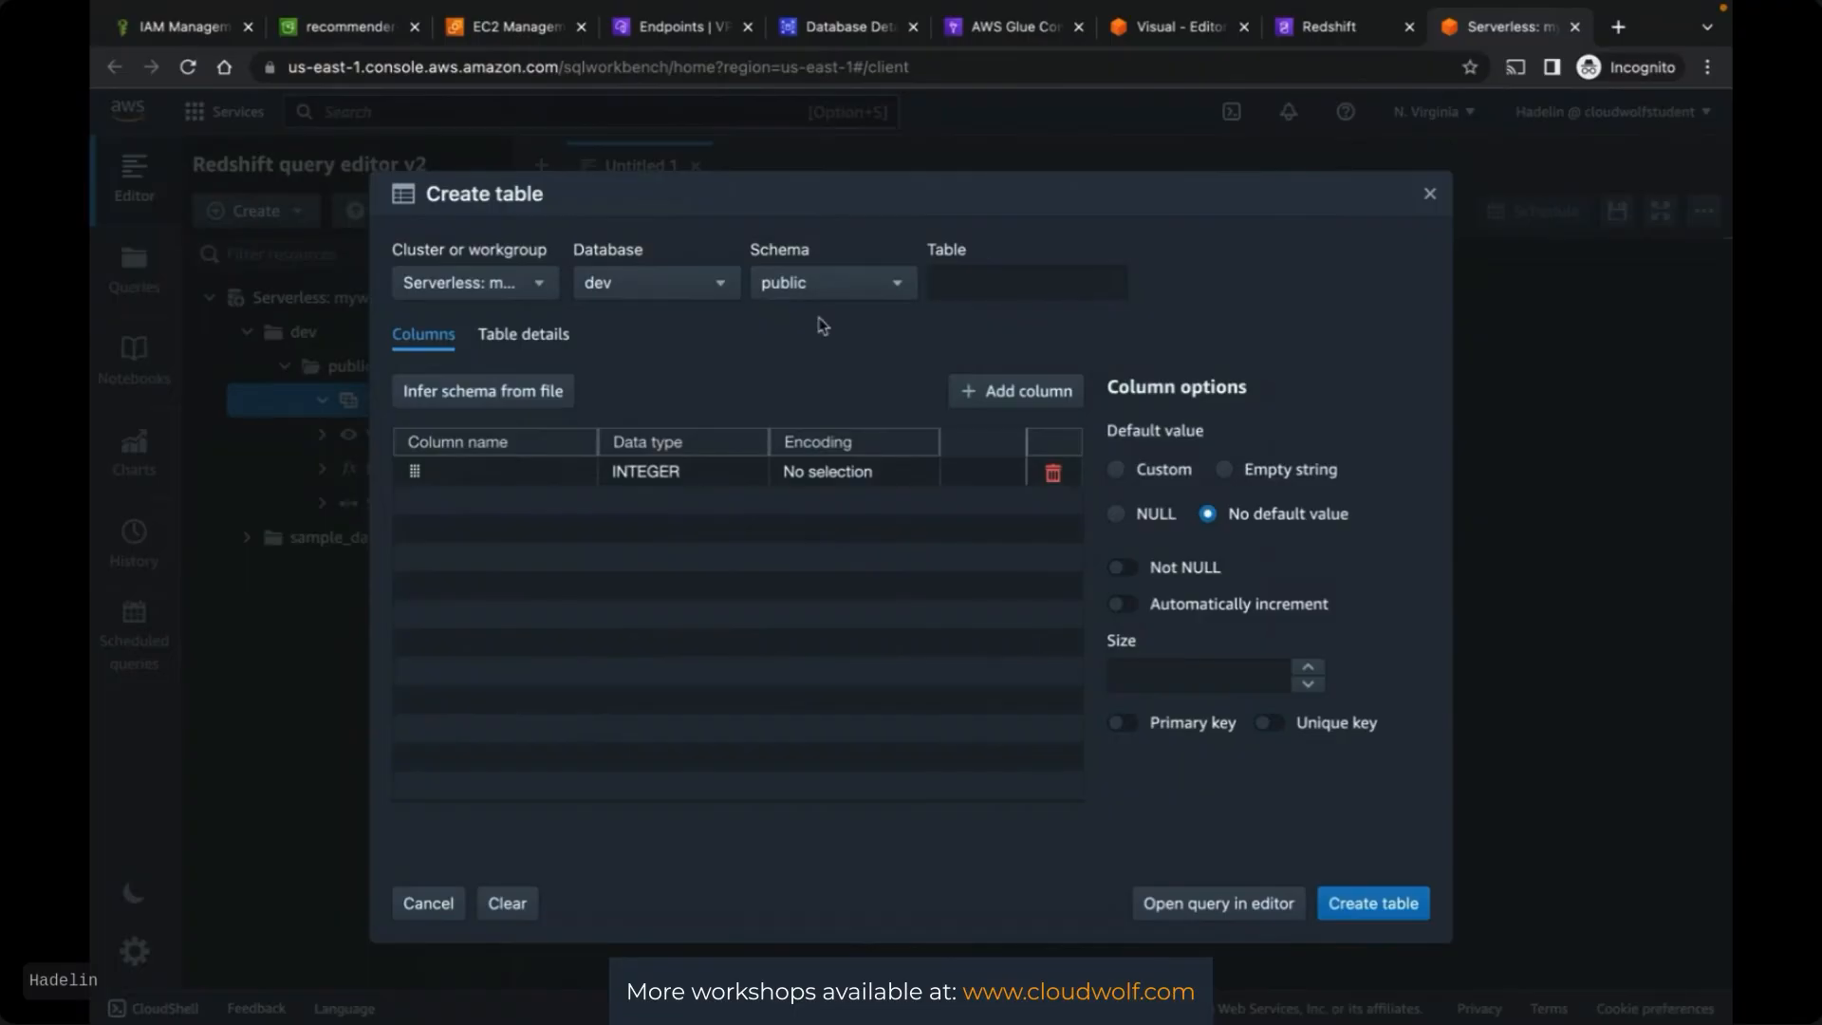
click(1010, 285)
text(final)
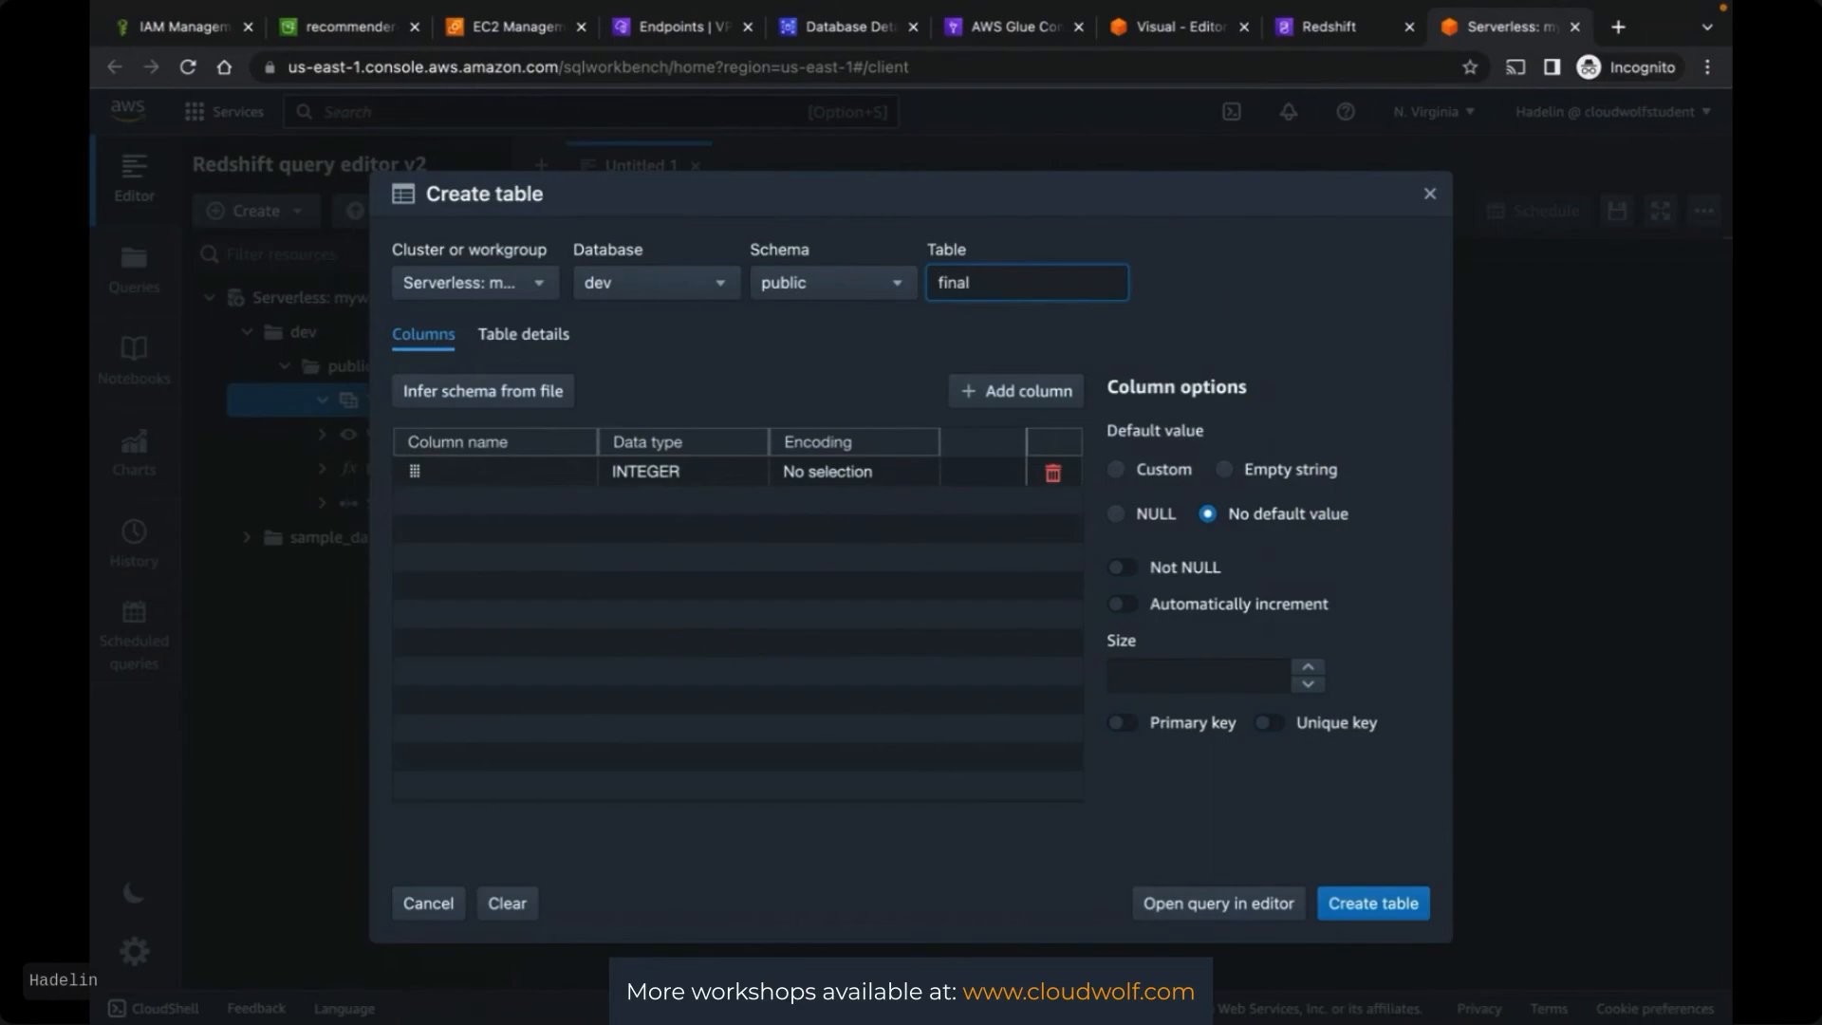
text(table)
click(651, 382)
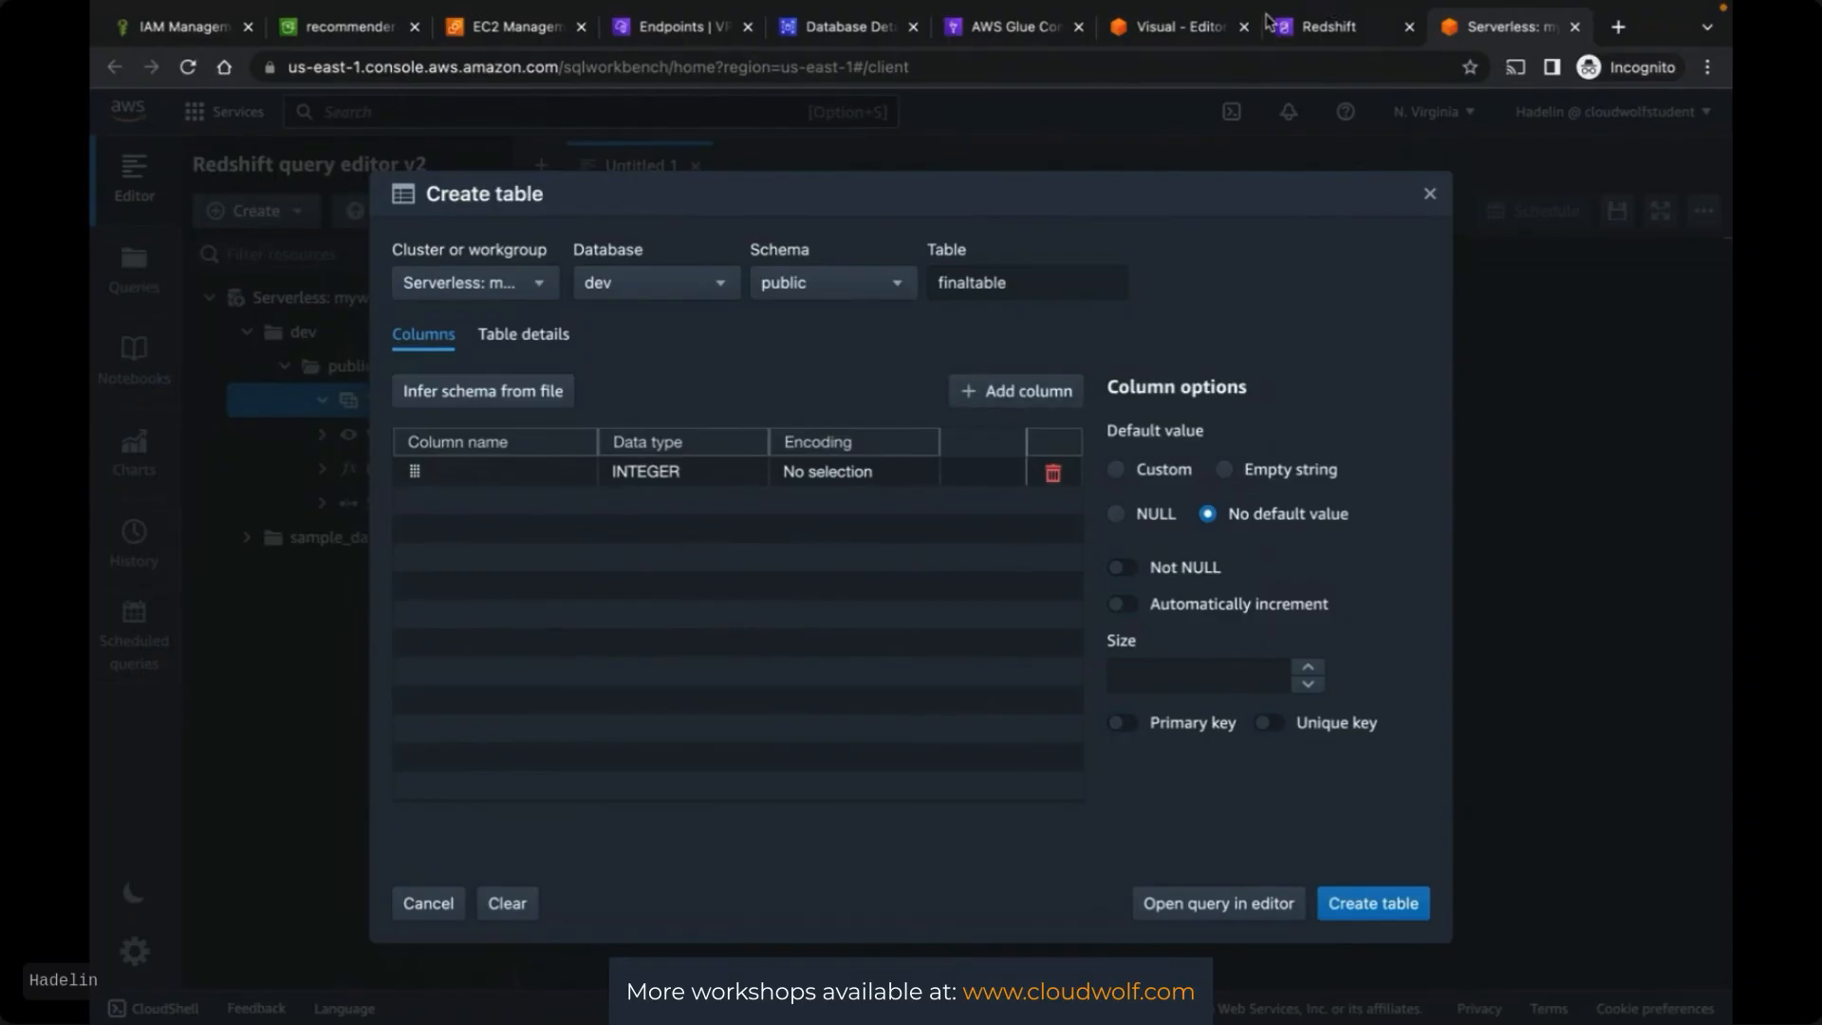
click(1154, 29)
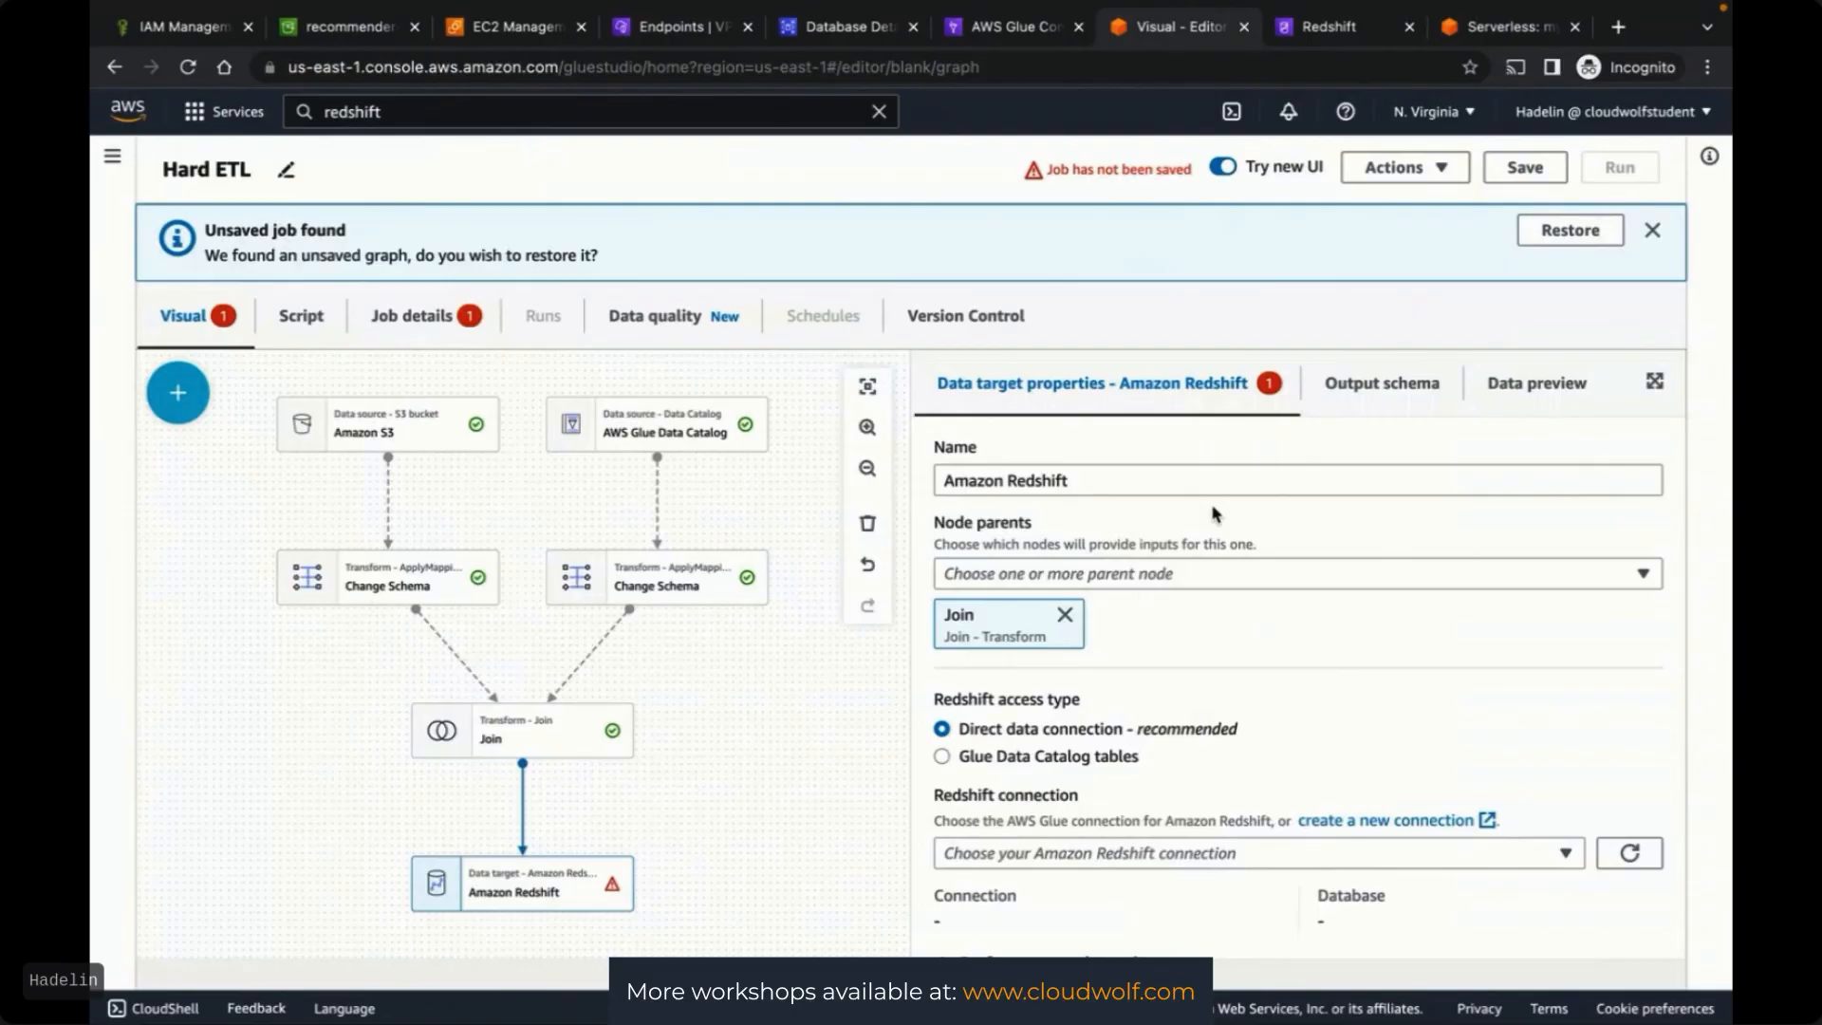
Copy geography from the Glue output schema and add it as a CHAR column
click(1386, 391)
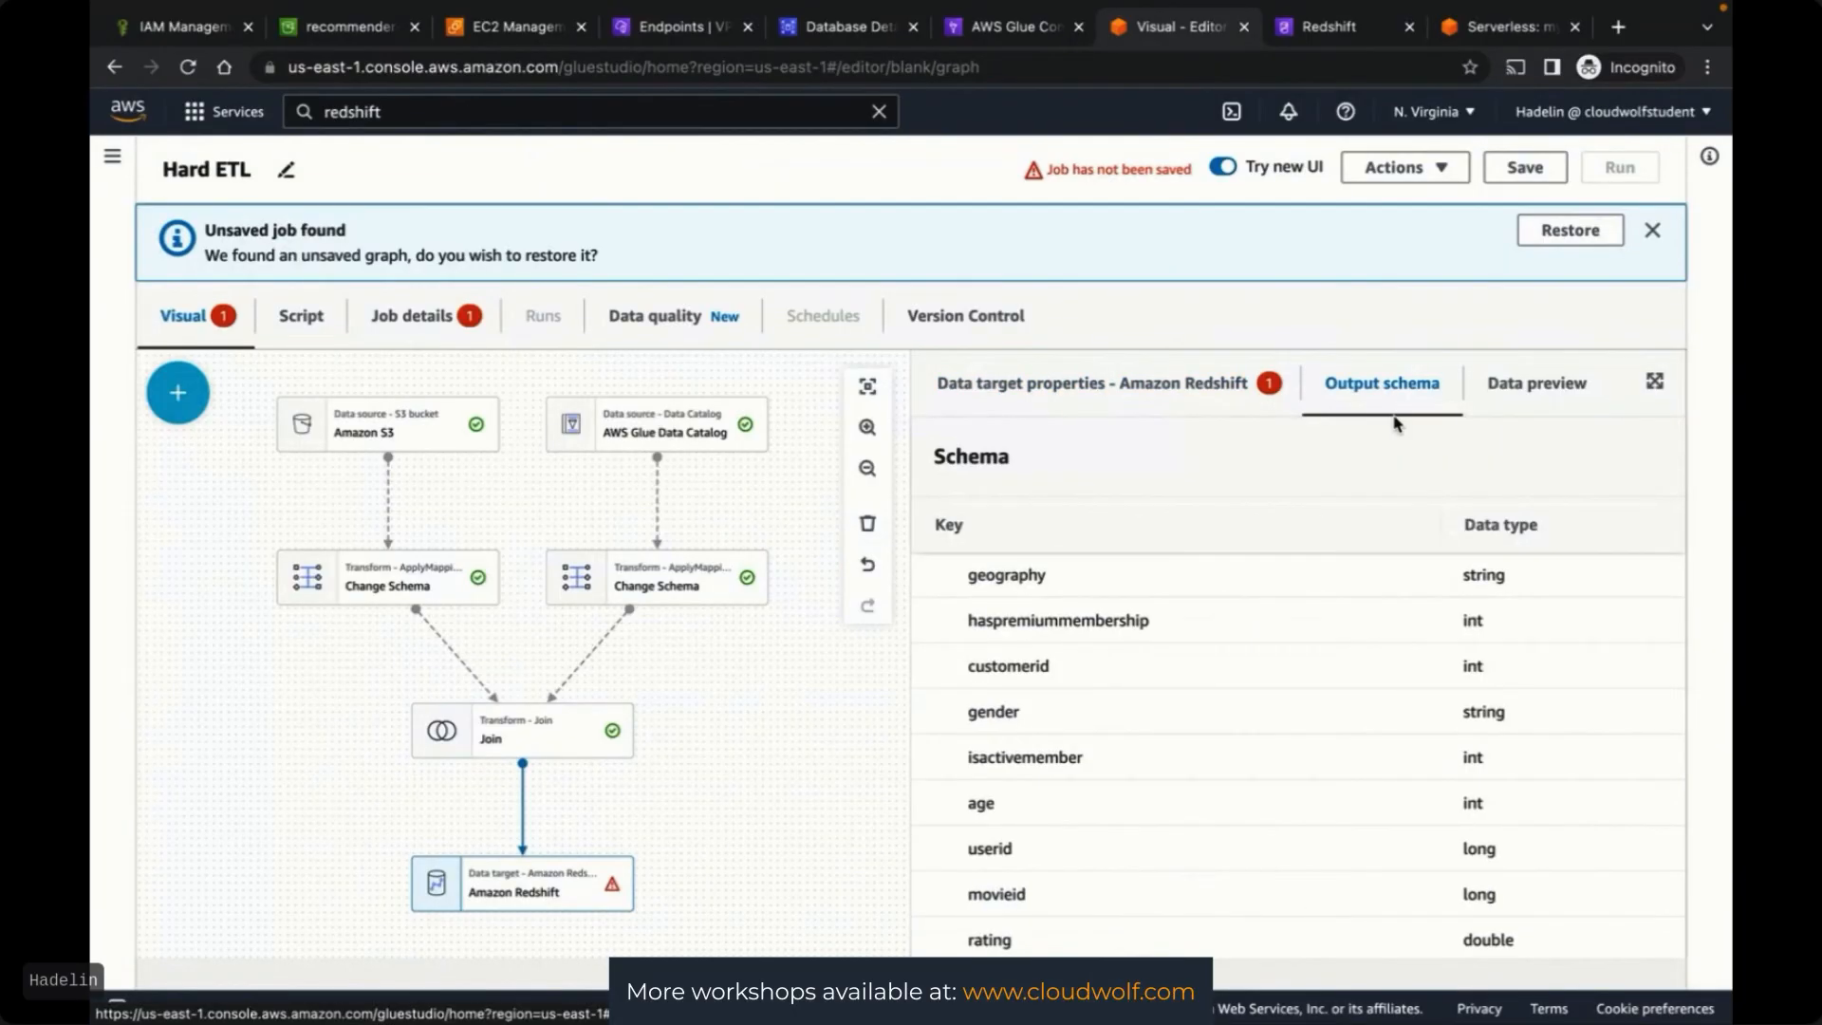
drag(967, 573, 1106, 583)
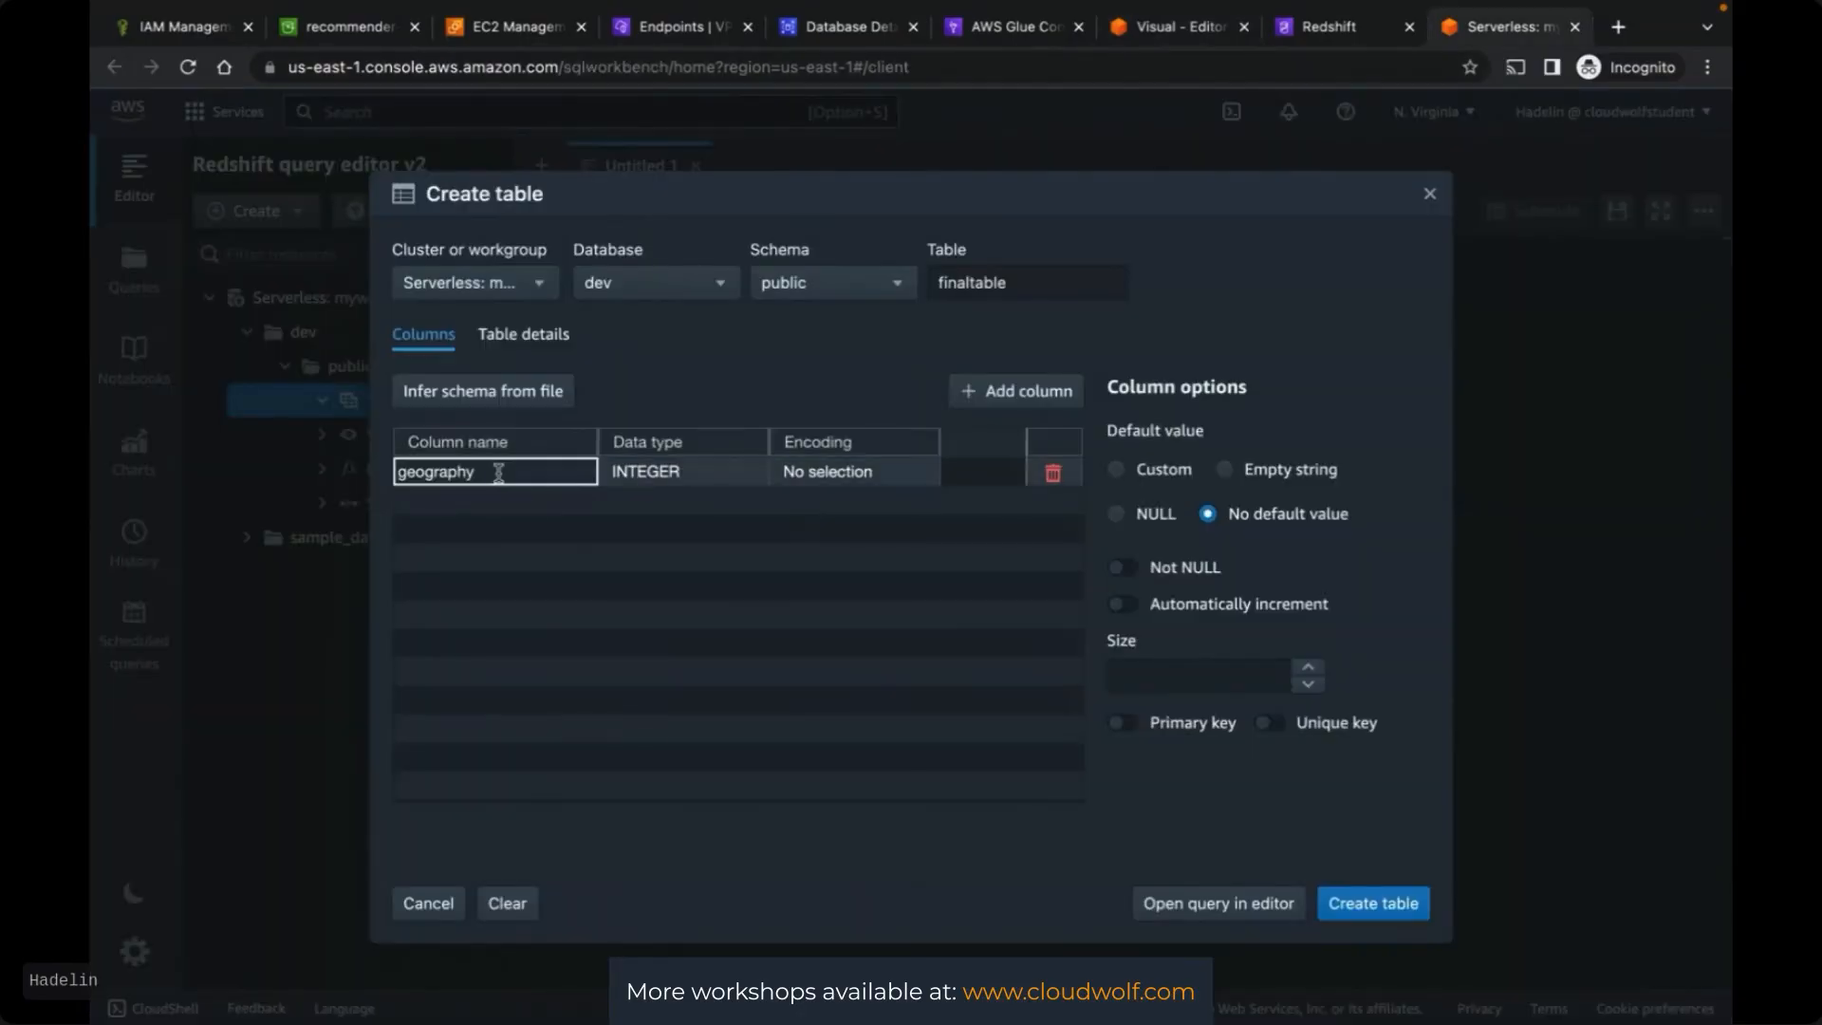
click(544, 543)
double_click(655, 473)
scroll(653, 545, up, 3)
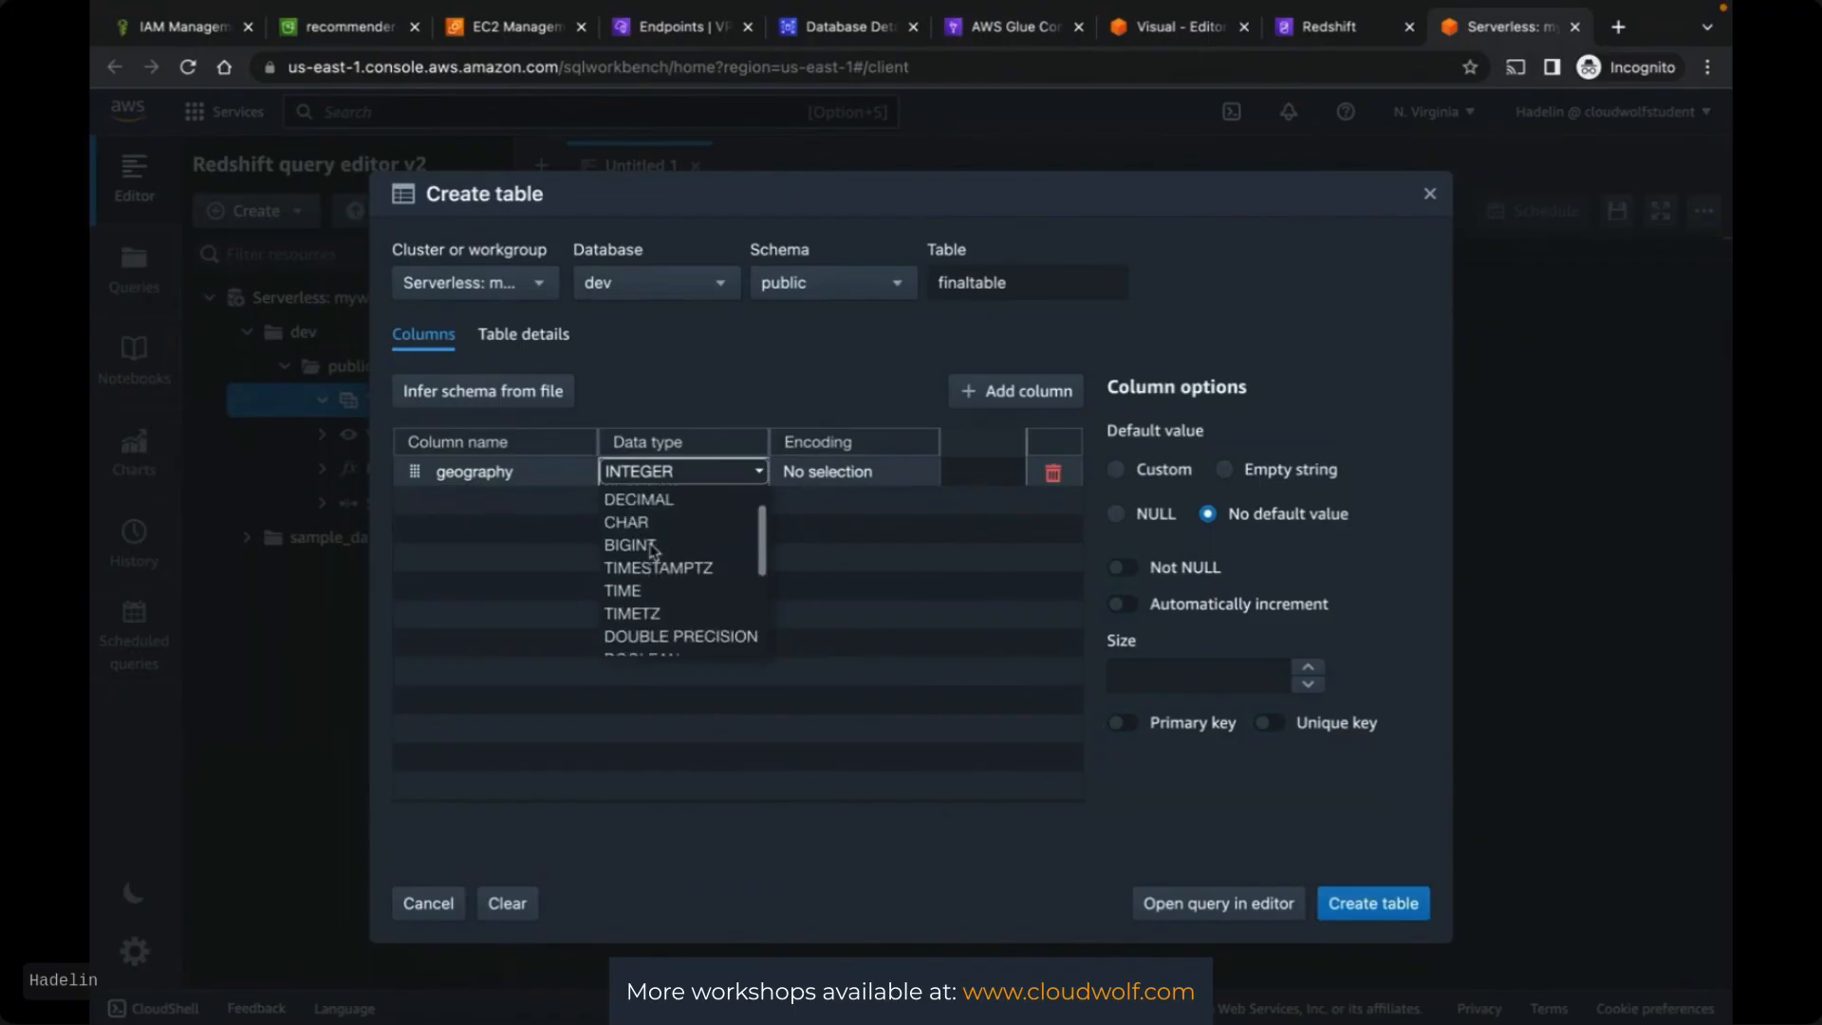
scroll(654, 550, up, 1)
scroll(655, 555, down, 5)
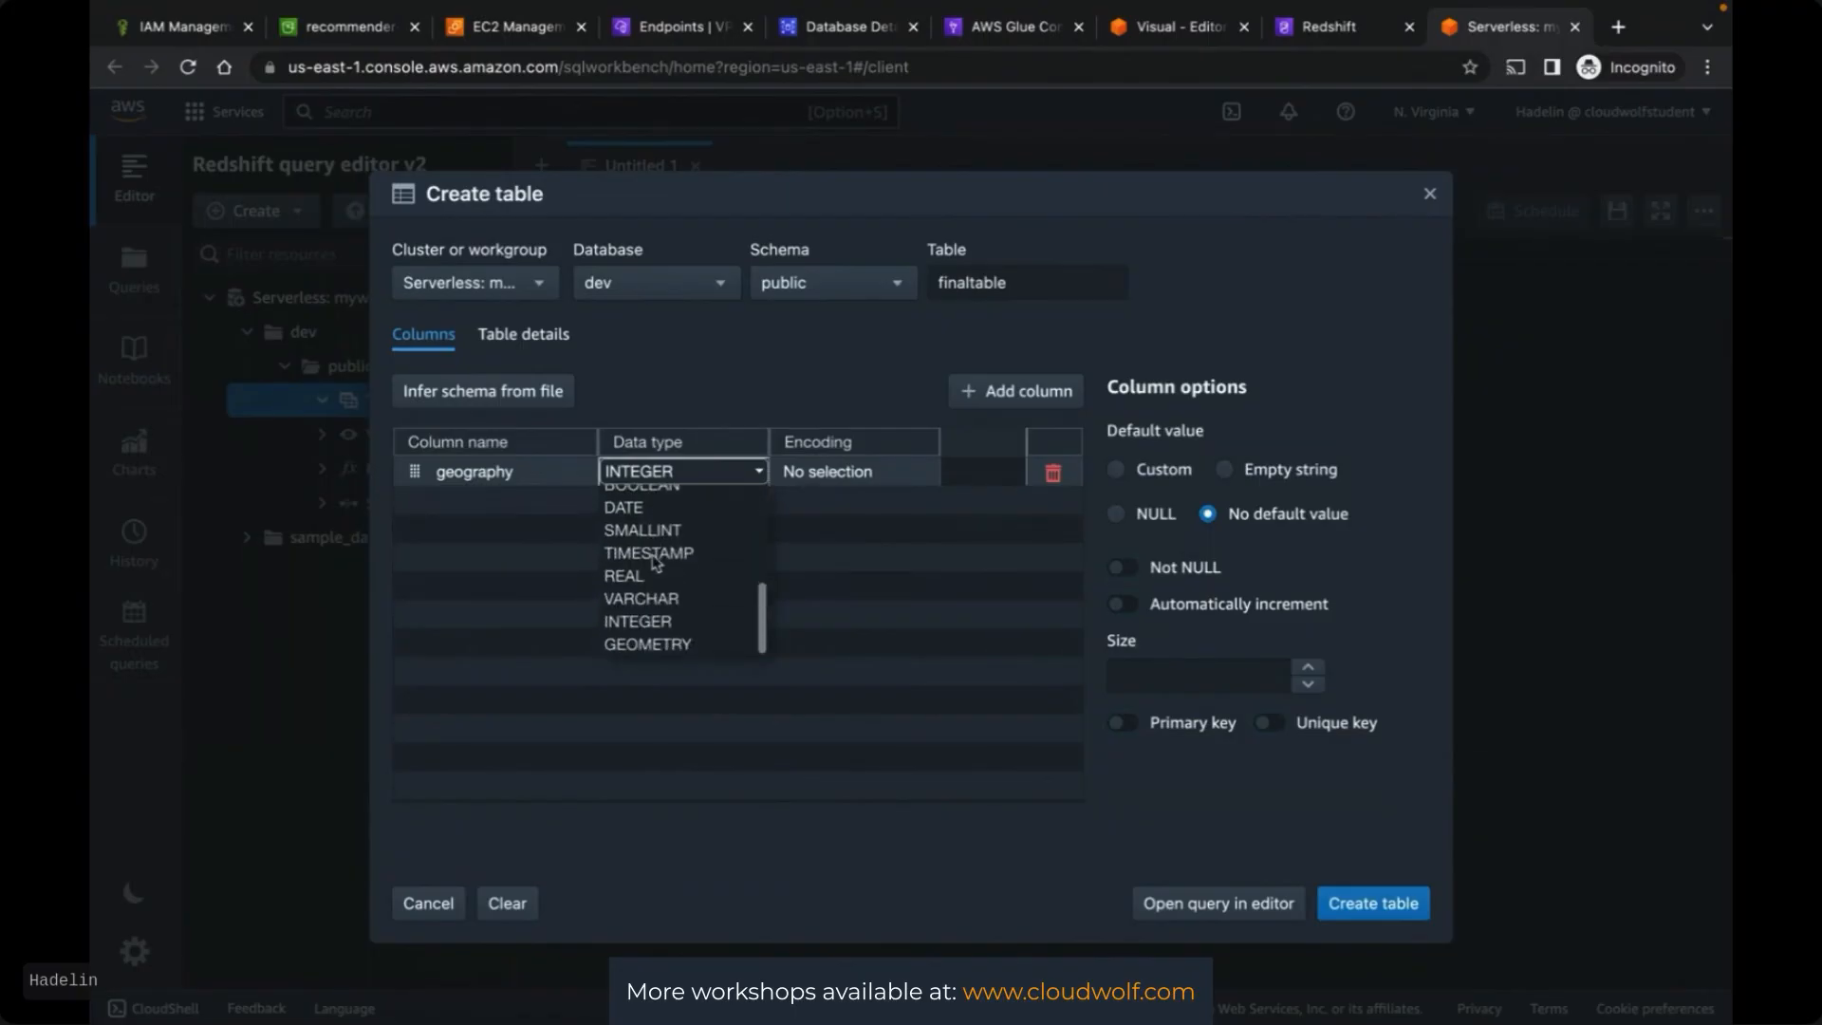
scroll(655, 562, up, 2)
scroll(655, 562, up, 2)
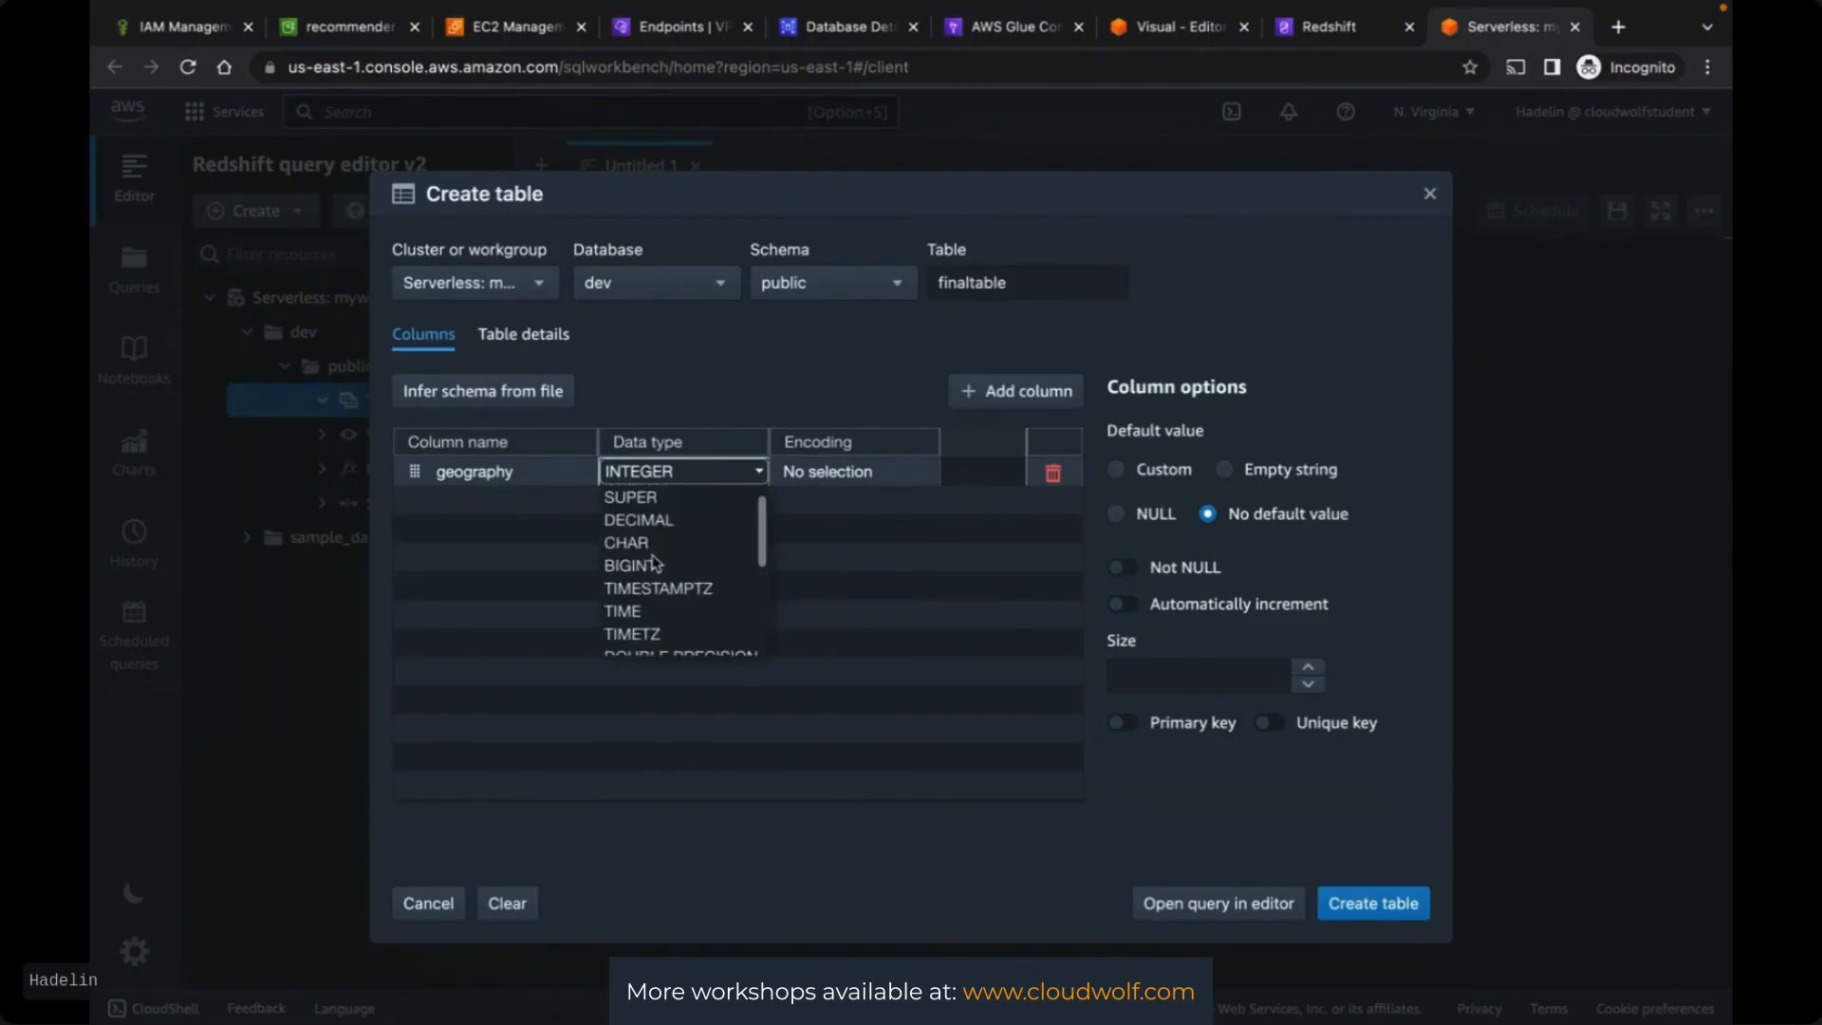
click(653, 548)
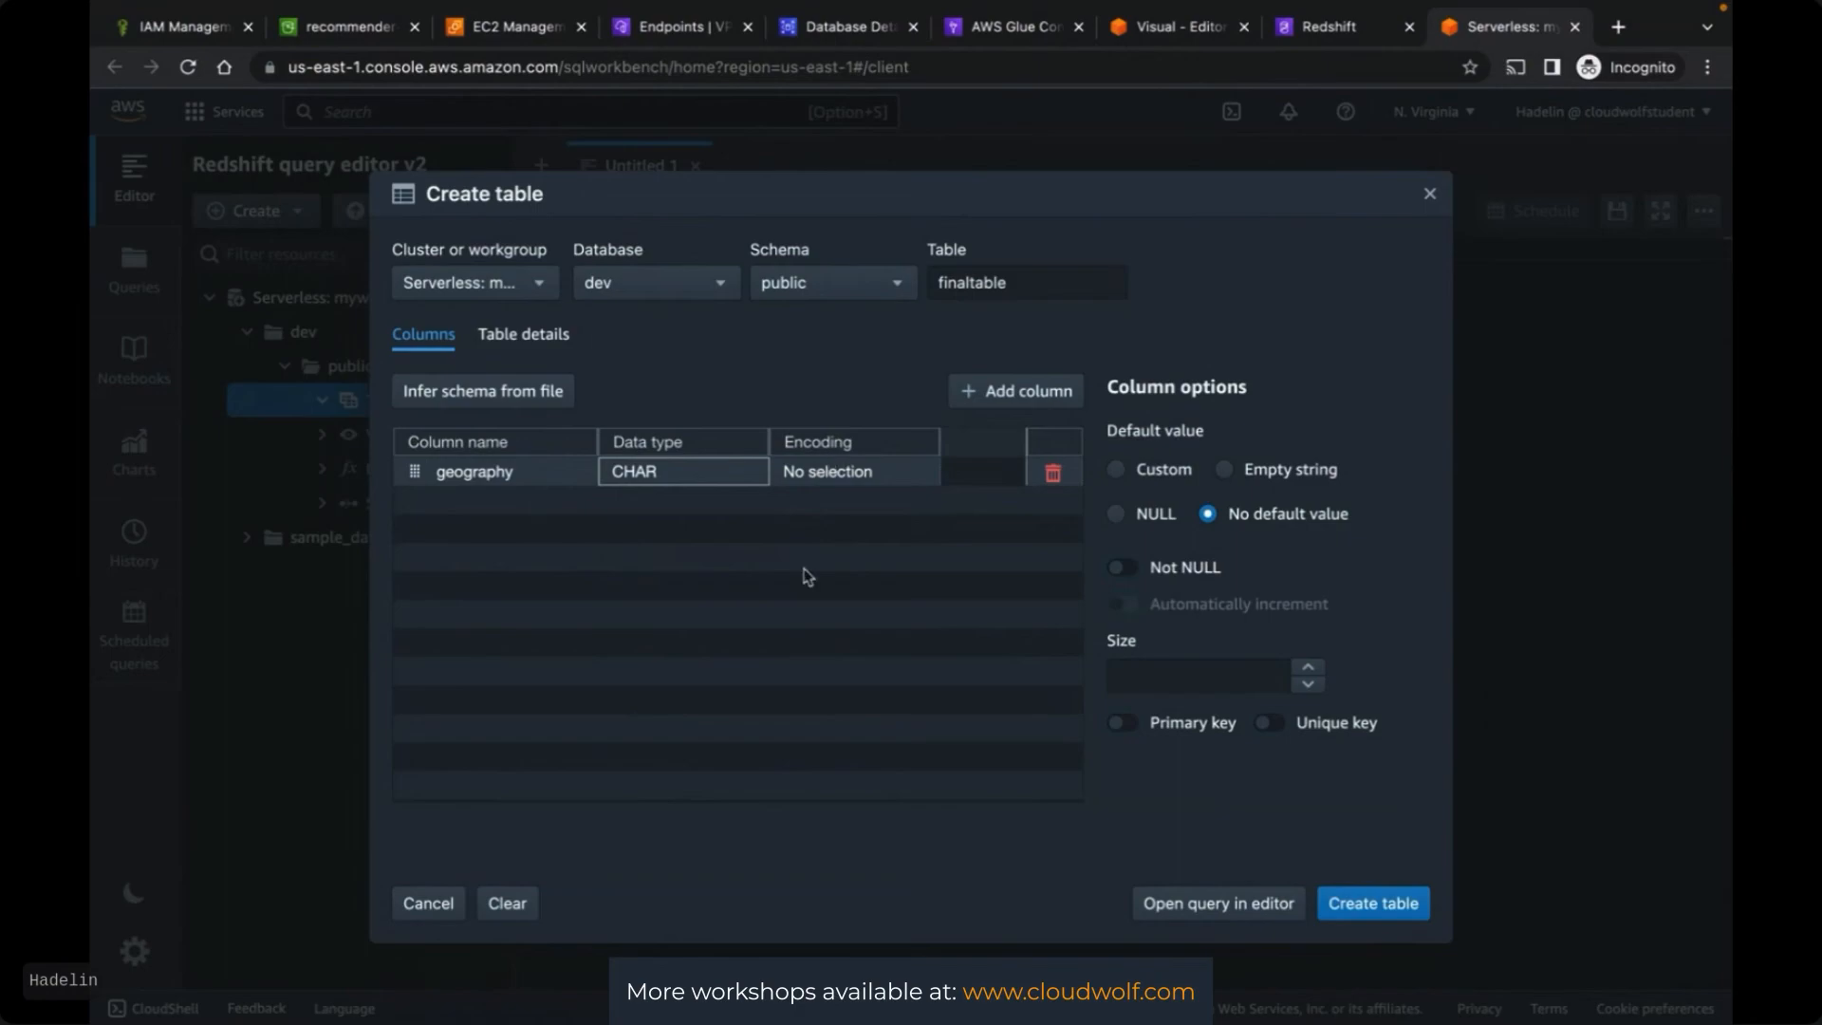
Add a second column named haspremiummembership
click(1016, 390)
click(1172, 36)
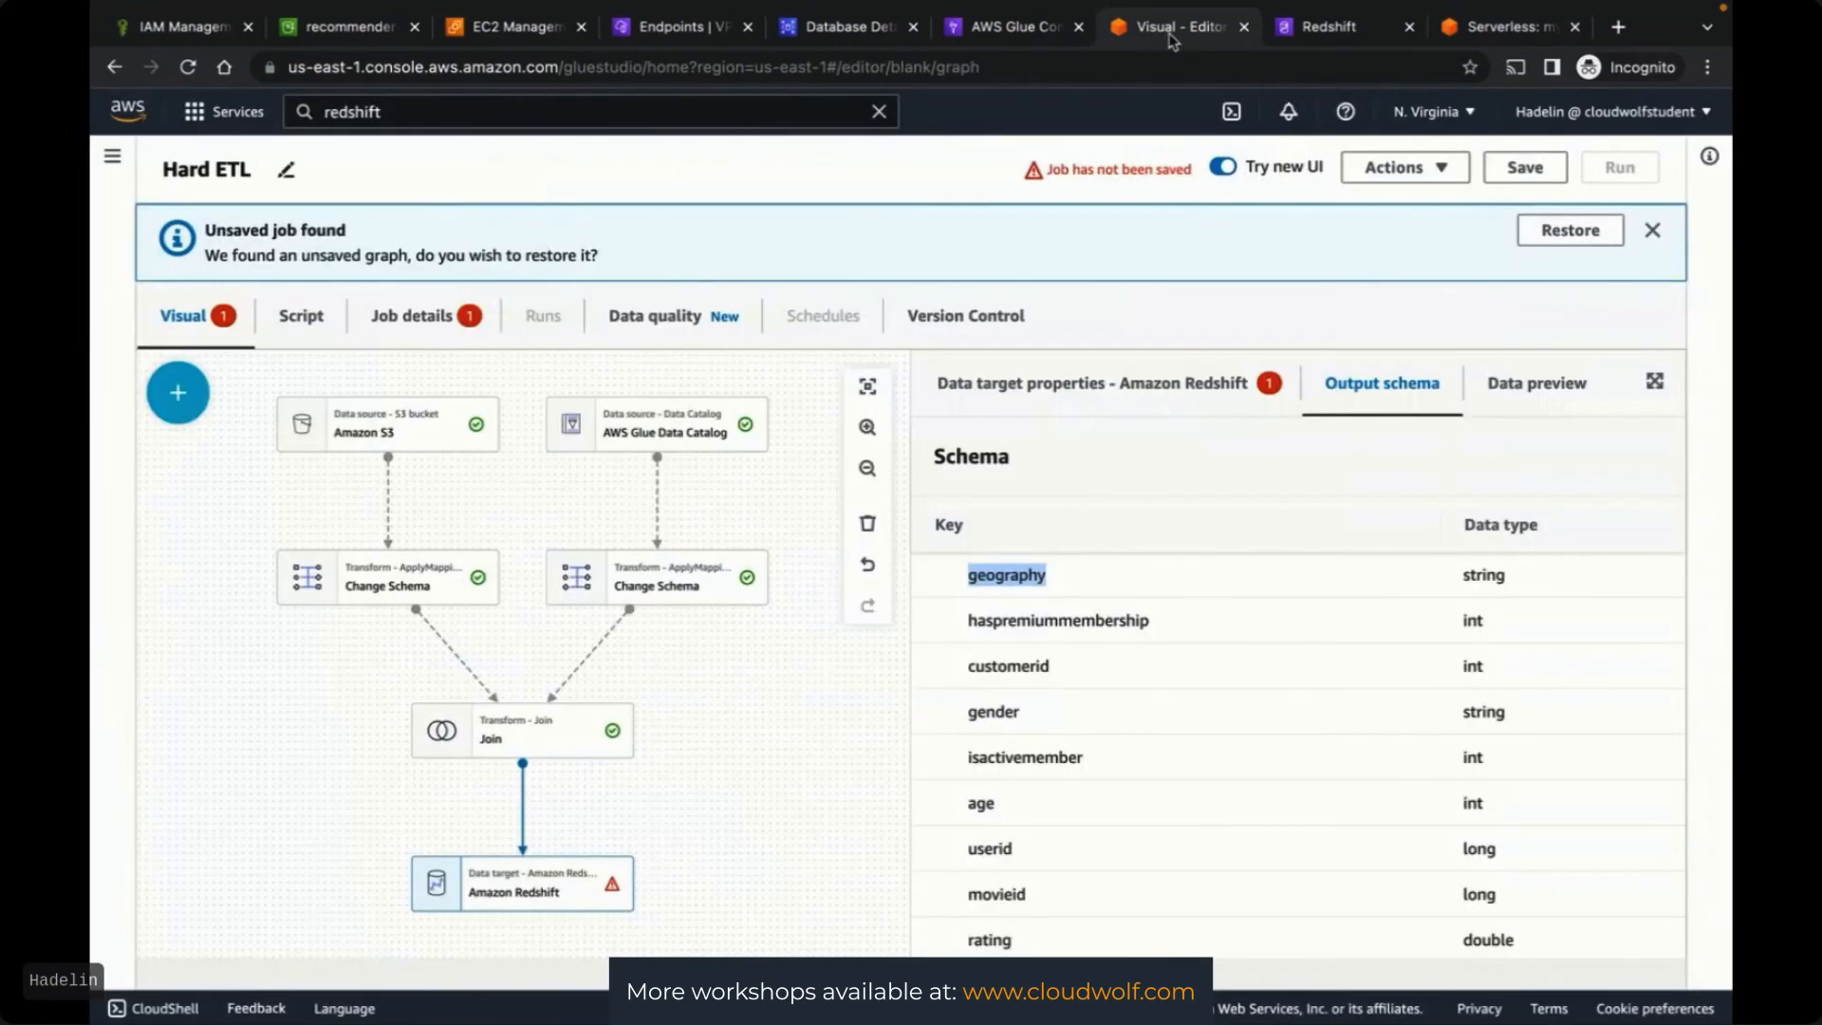
drag(1171, 36, 1333, 36)
key(ctrl+Tab)
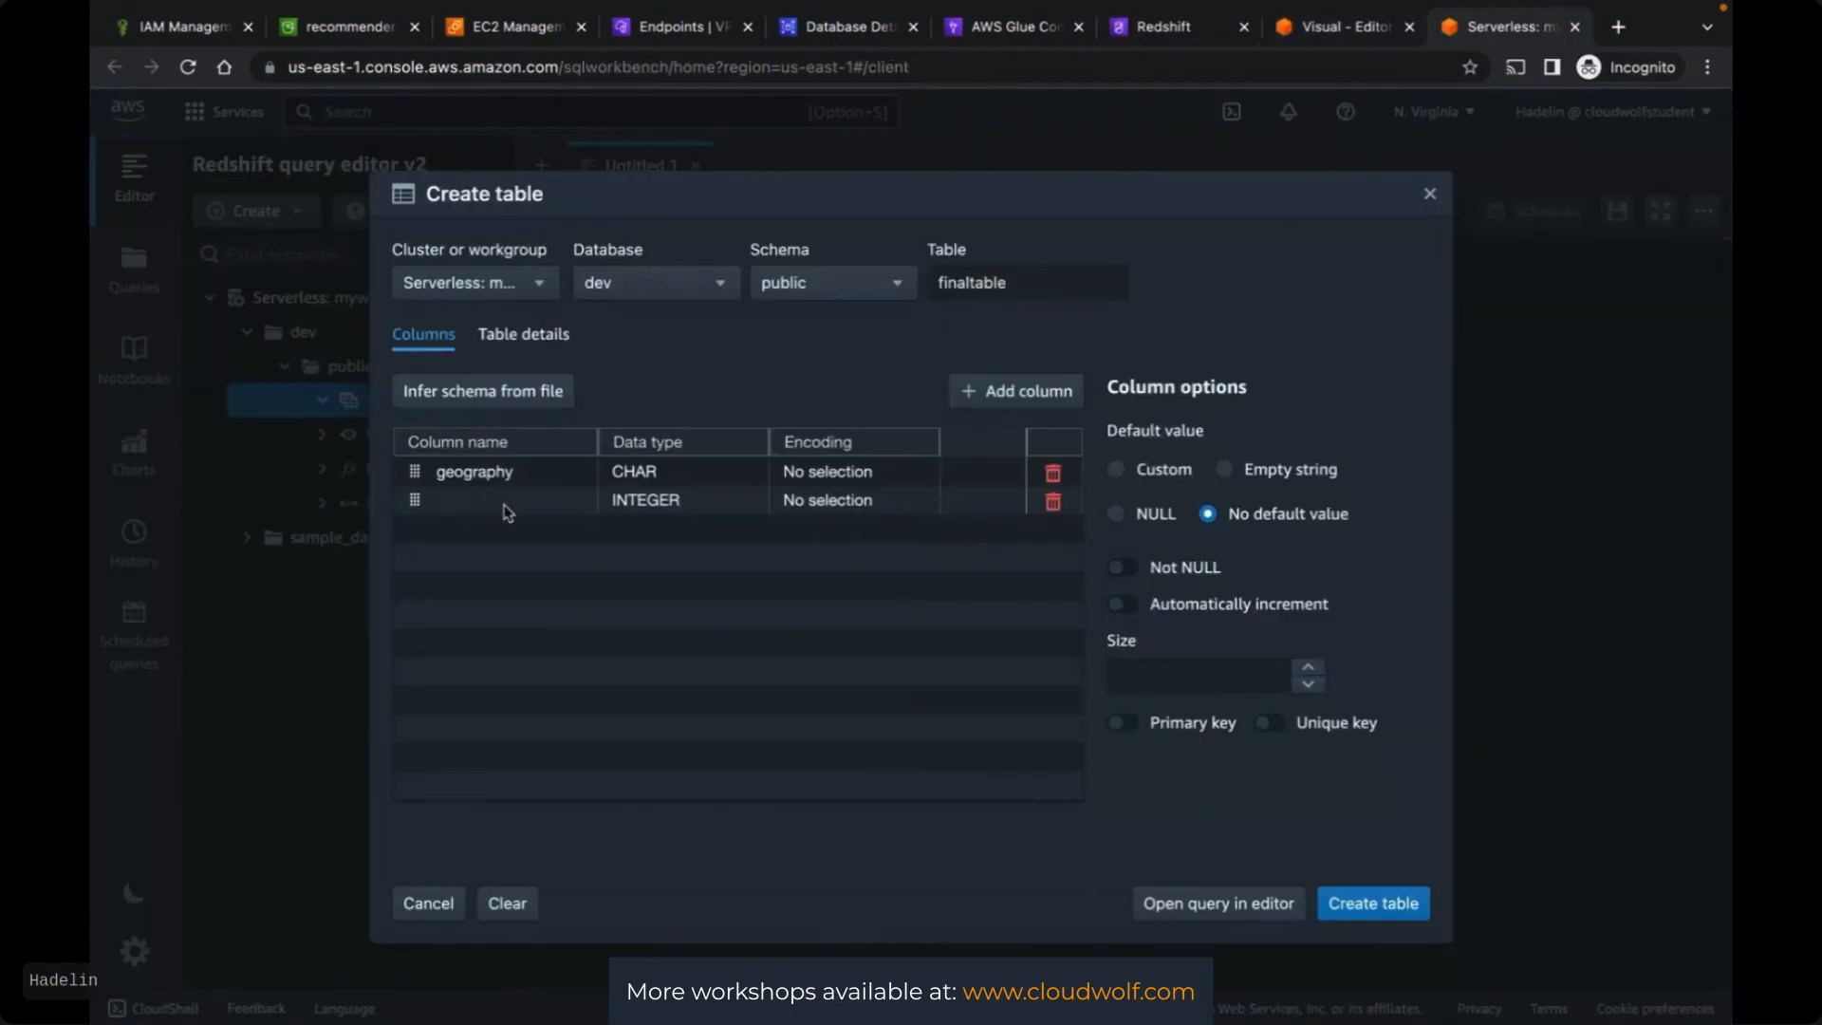
click(503, 500)
text(haspremiummembership)
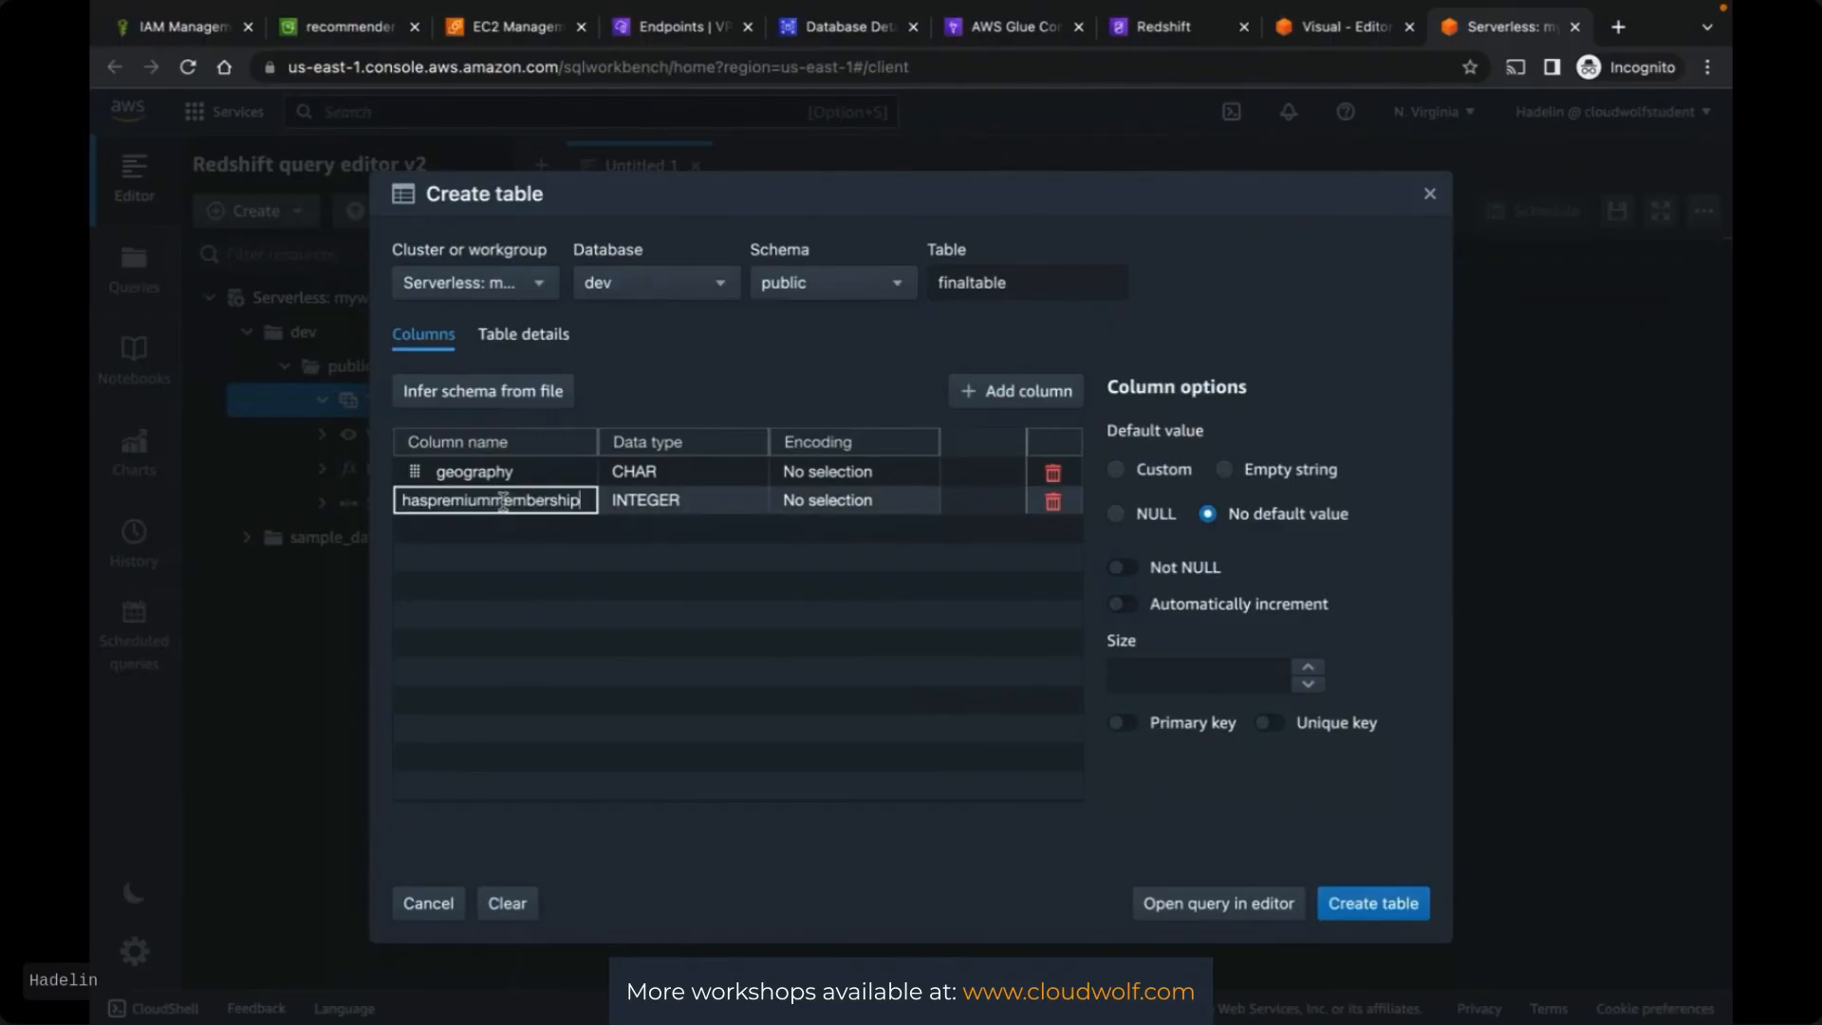
key(Return)
Add customerid as the third column with data type BIGINT
key(ctrl+shift+Tab)
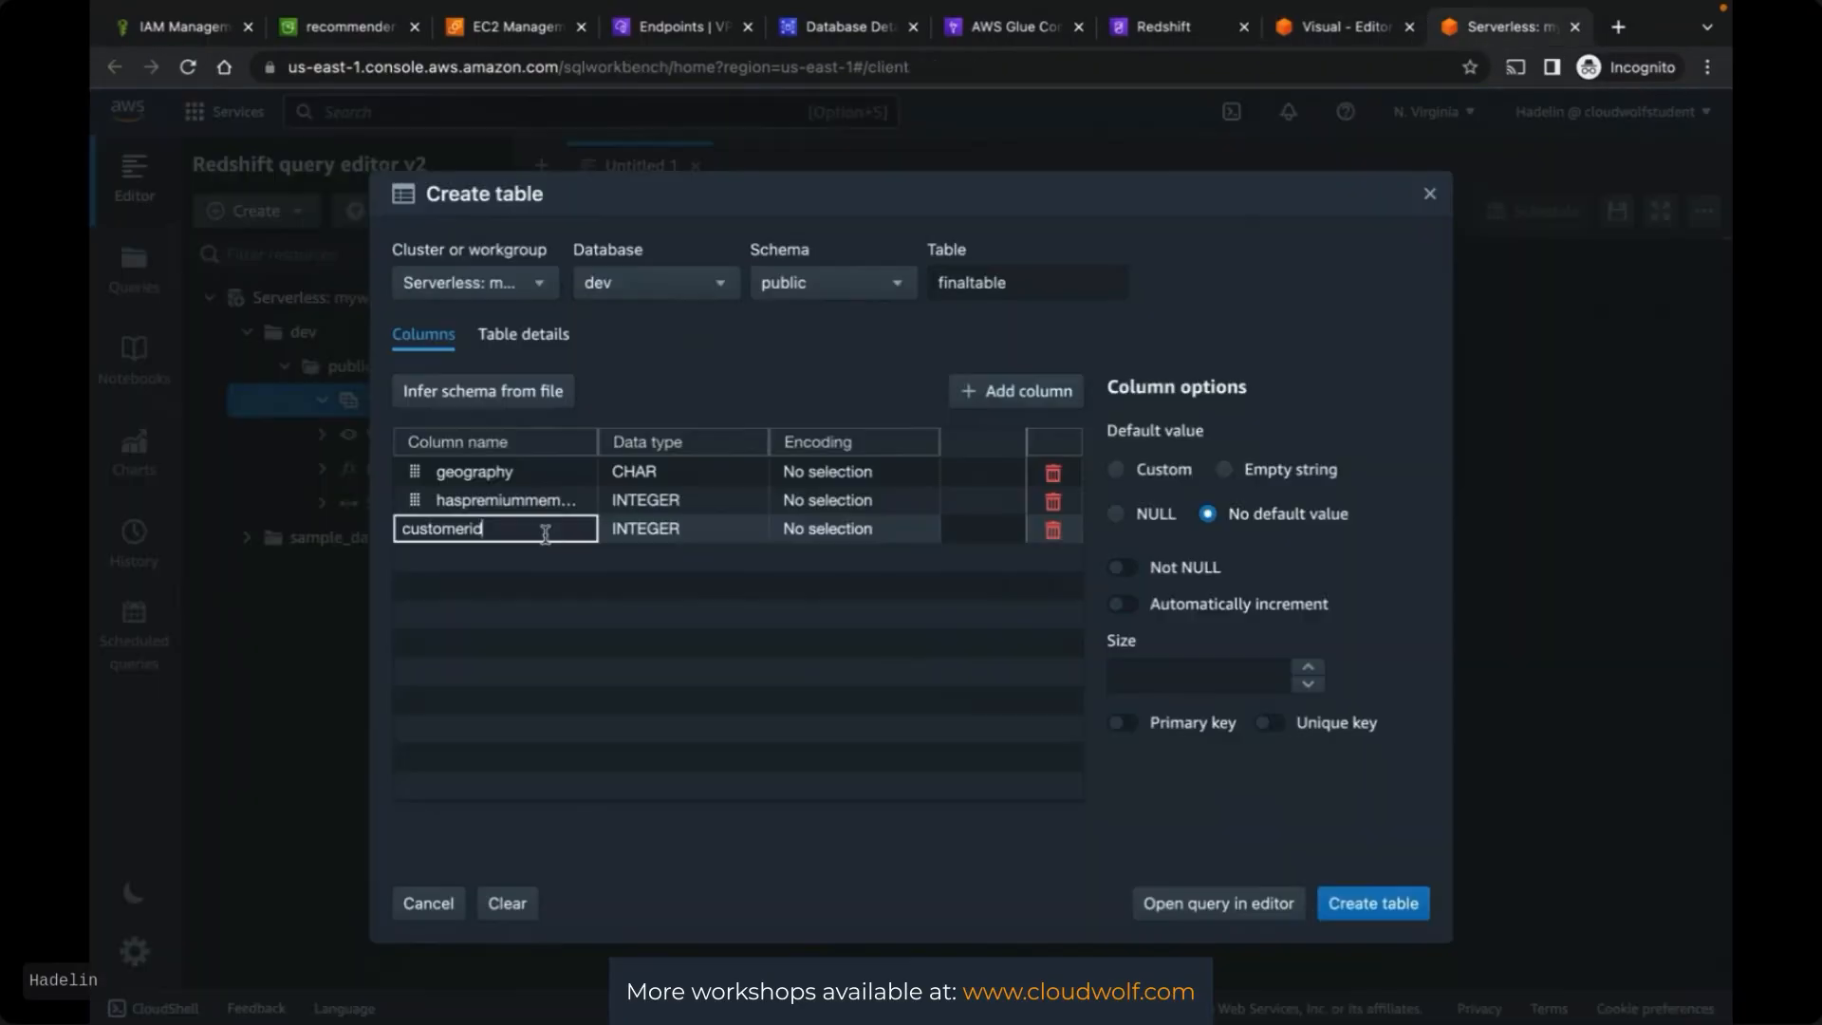
key(Return)
click(677, 530)
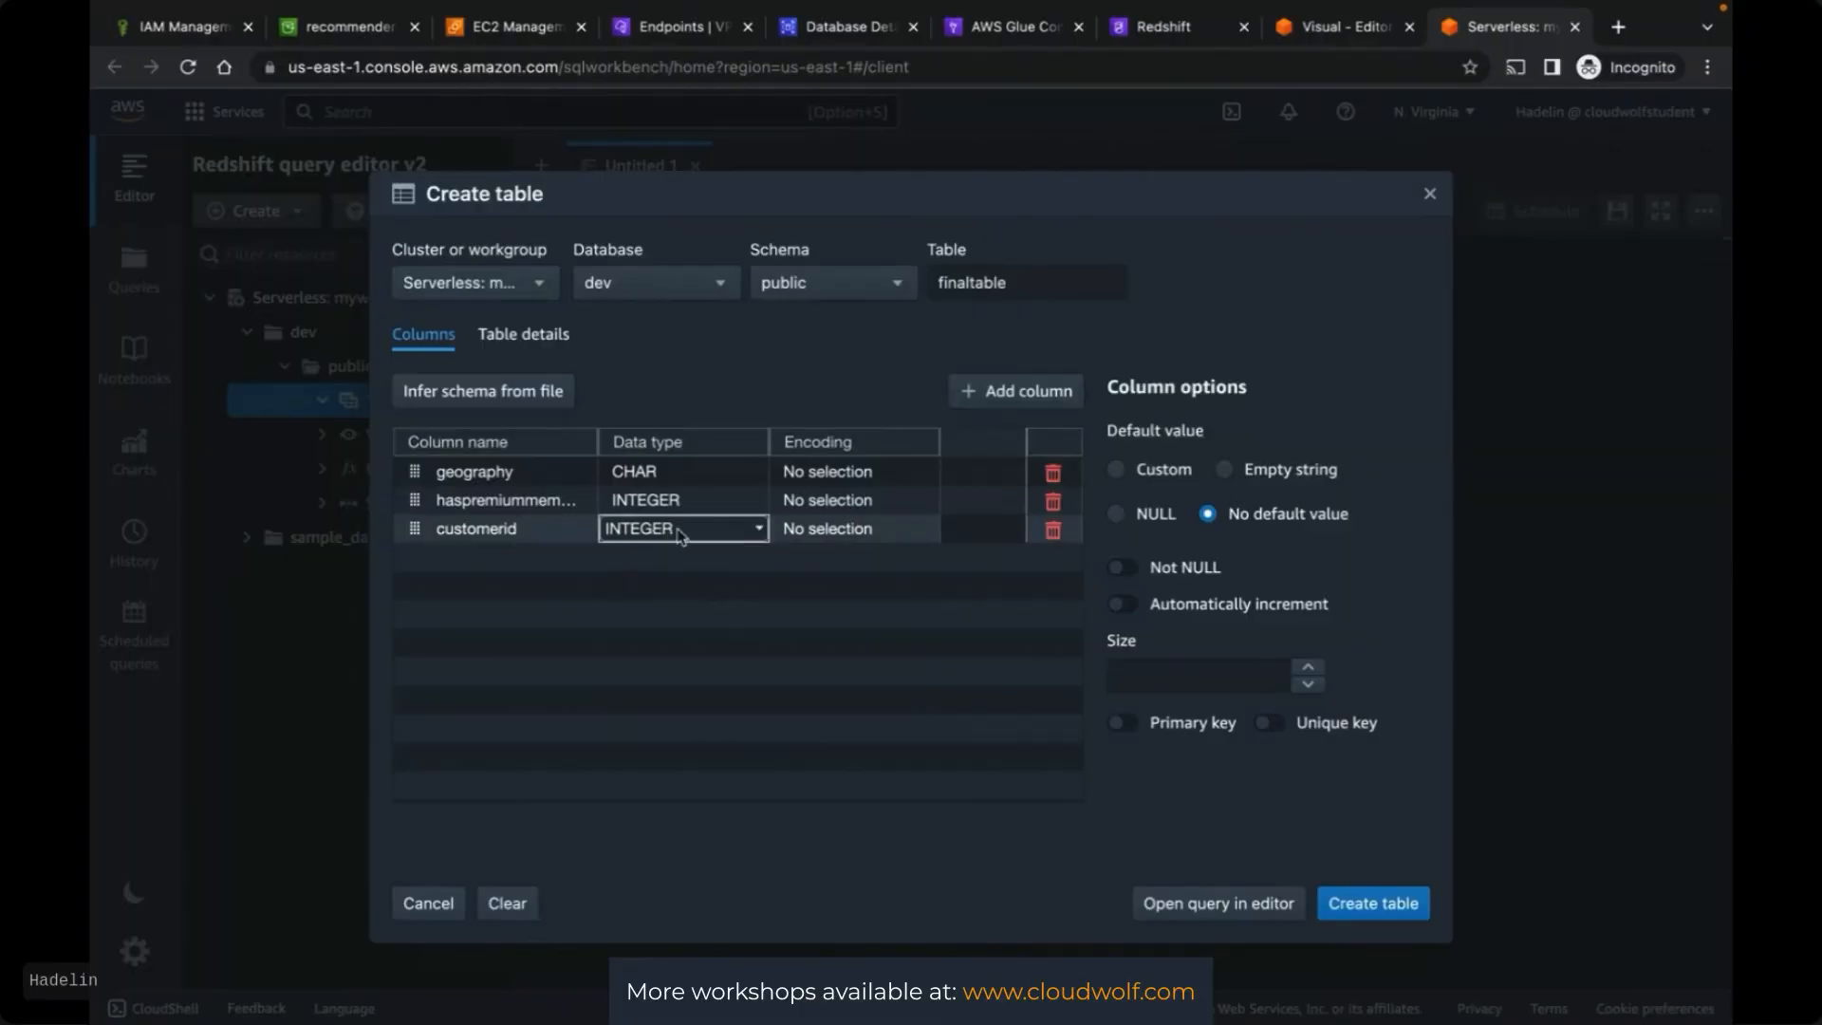
click(679, 534)
scroll(691, 589, up, 5)
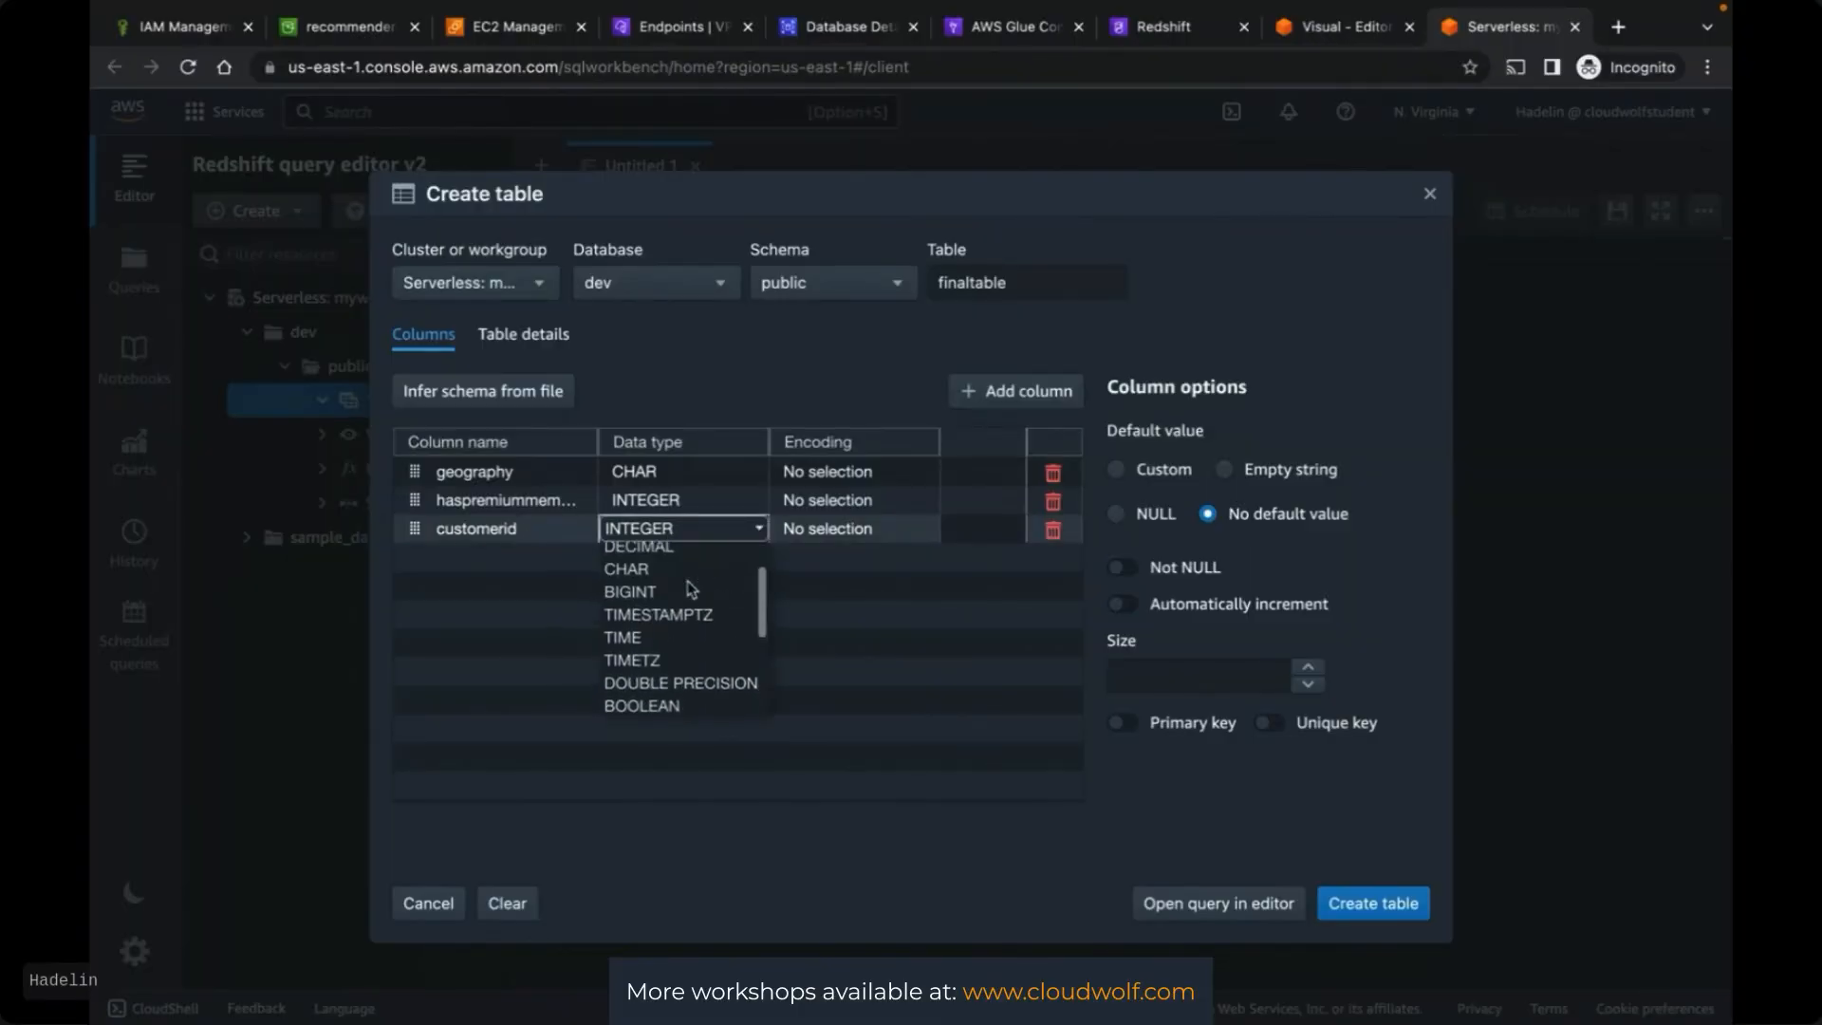
scroll(691, 589, up, 2)
scroll(690, 597, down, 4)
scroll(683, 607, up, 1)
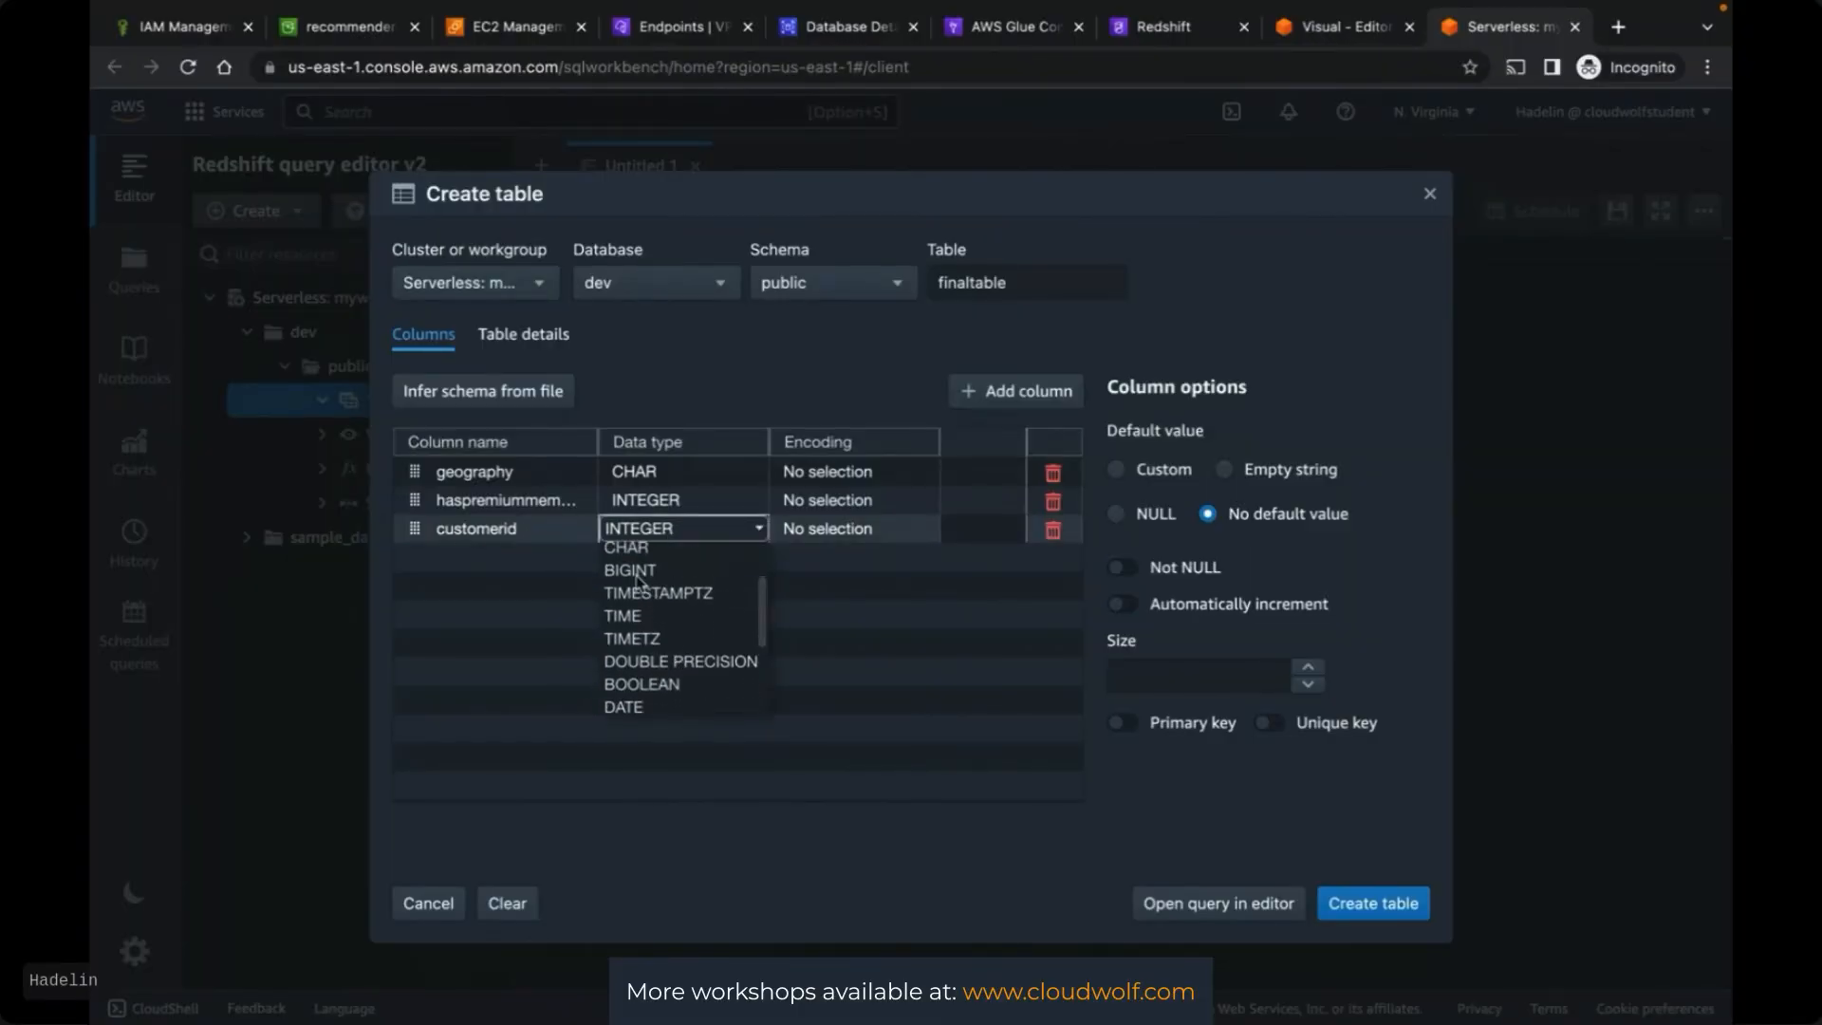
click(630, 570)
Copy gender from the Glue output schema into a fourth column's name
click(1016, 391)
click(1338, 27)
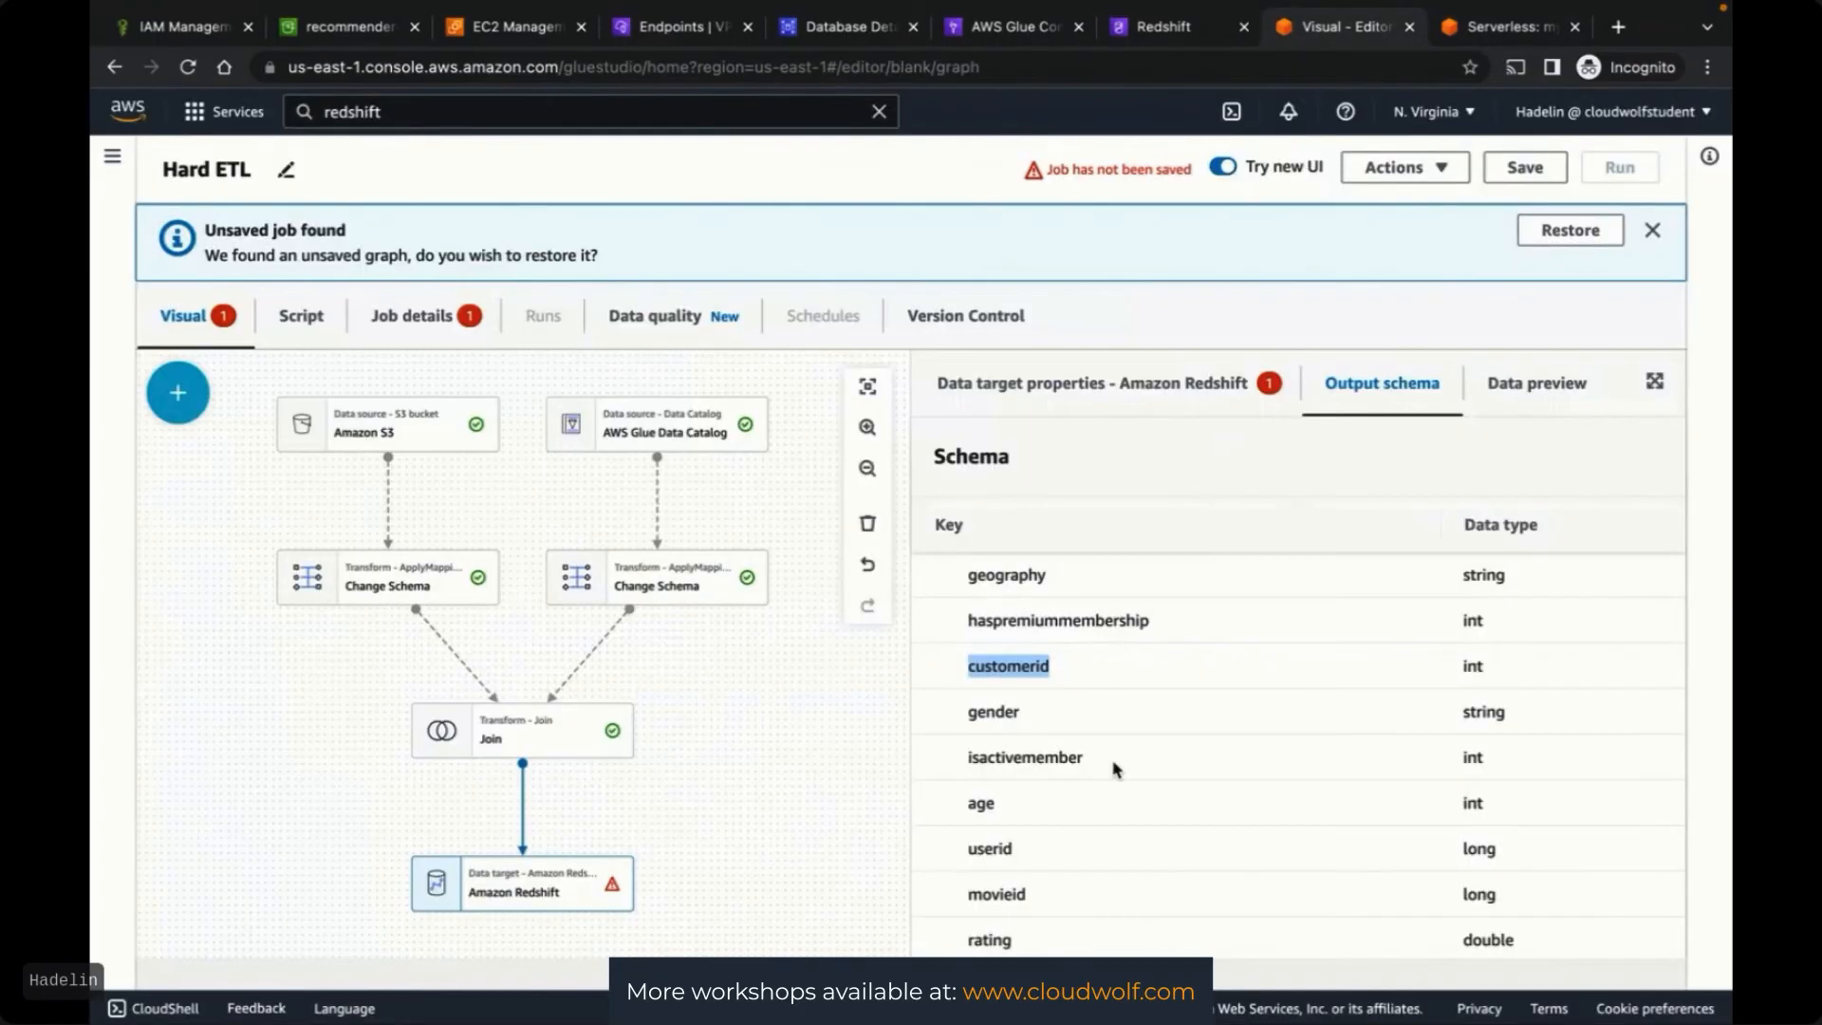
double_click(987, 711)
key(ctrl+c)
click(1461, 26)
key(ctrl+v)
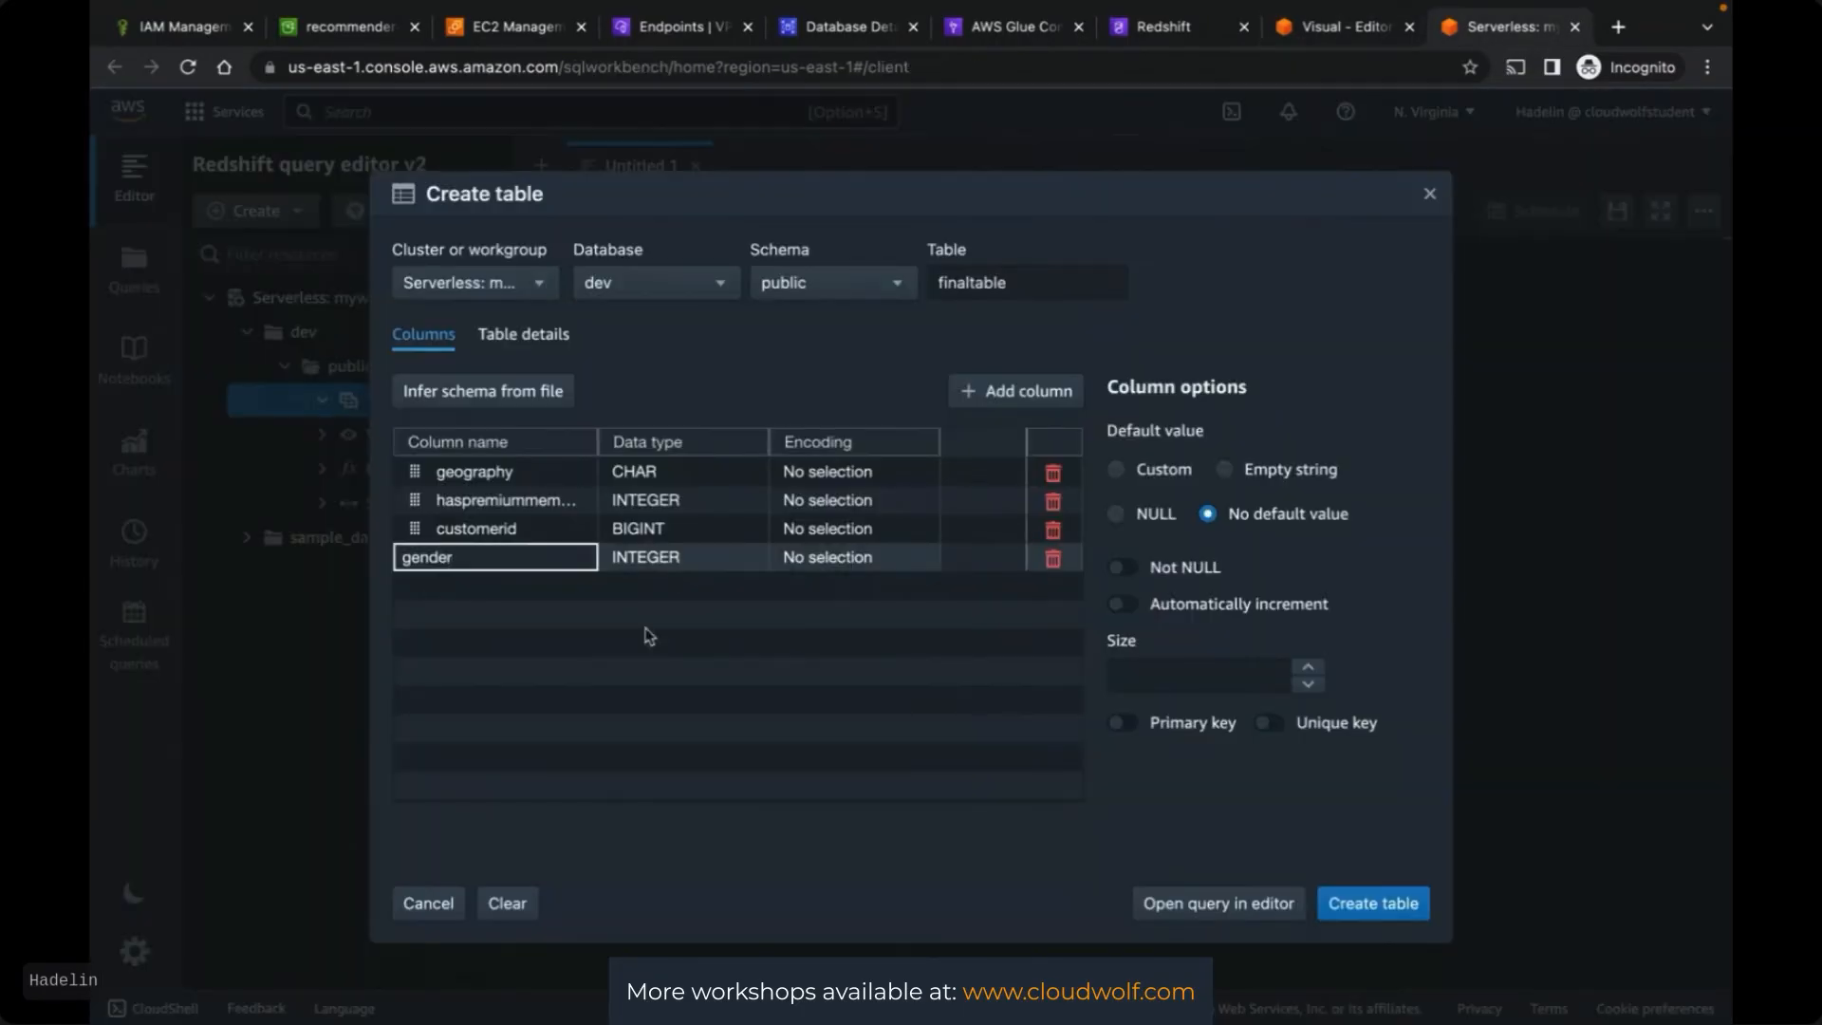
click(649, 636)
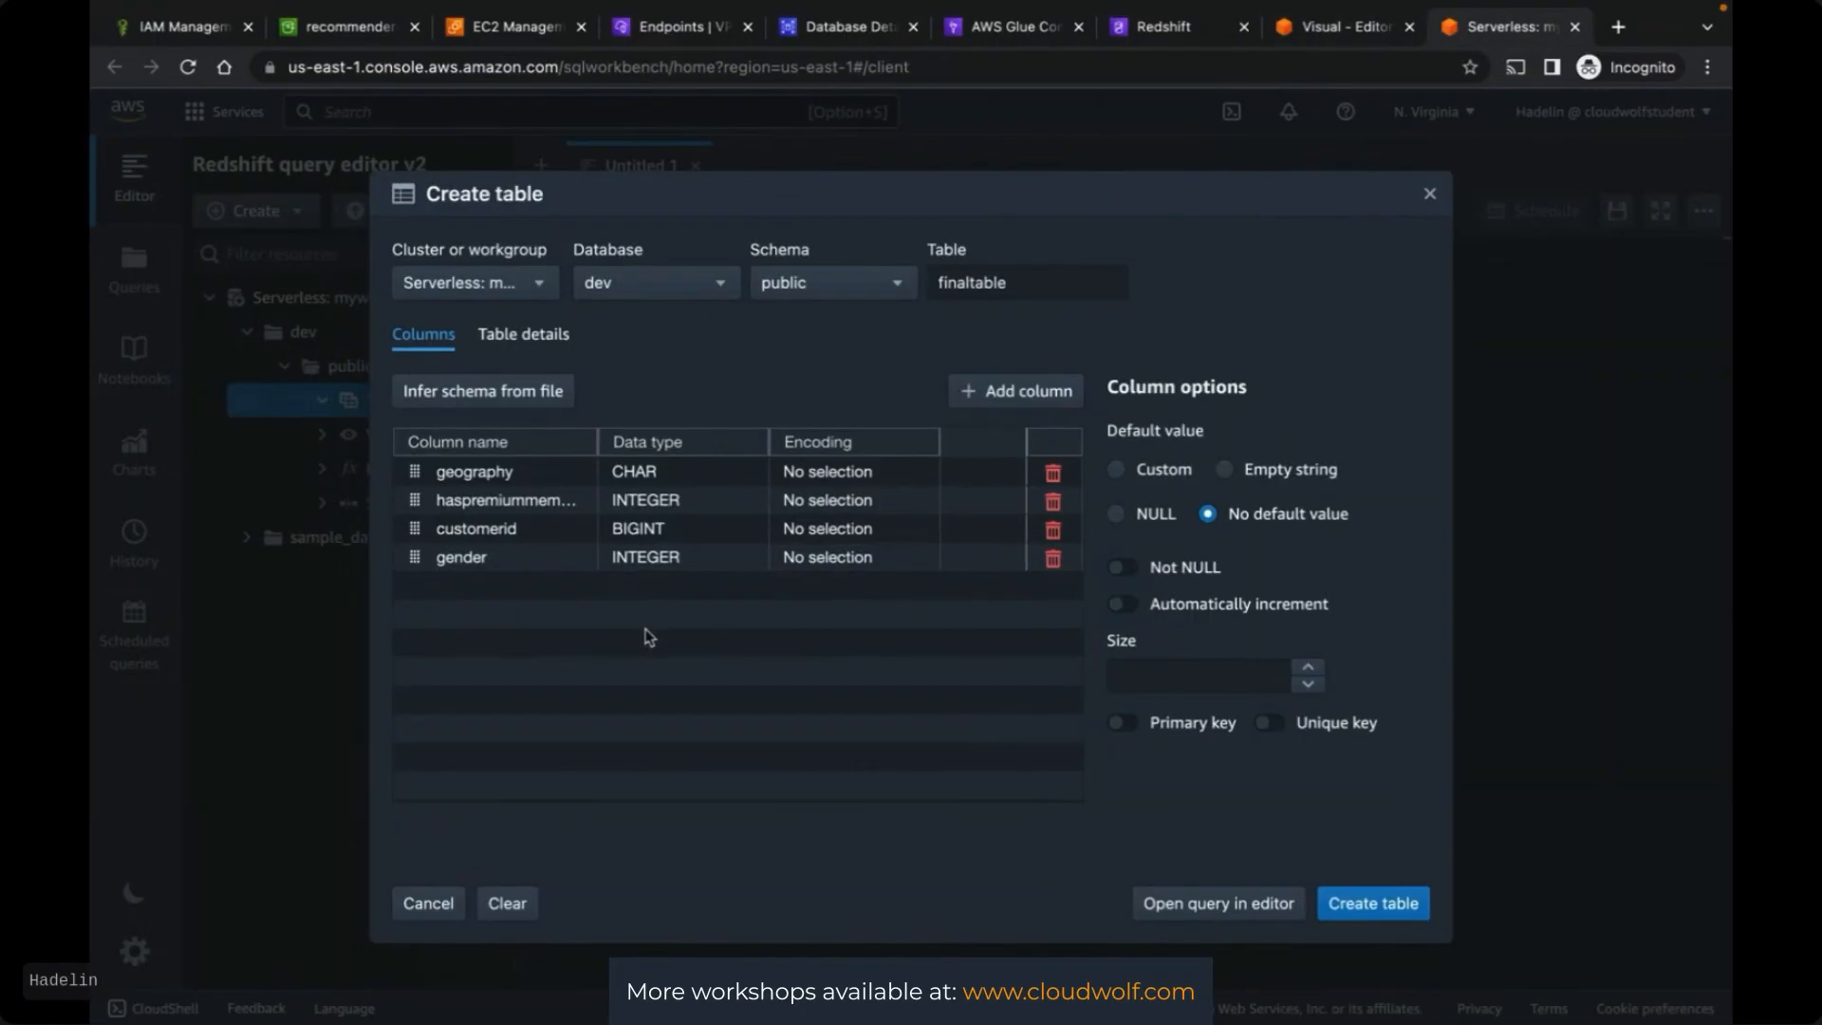
After checking movie_ratings.csv, set the gender column's data type to CHAR
key(ctrl+Up)
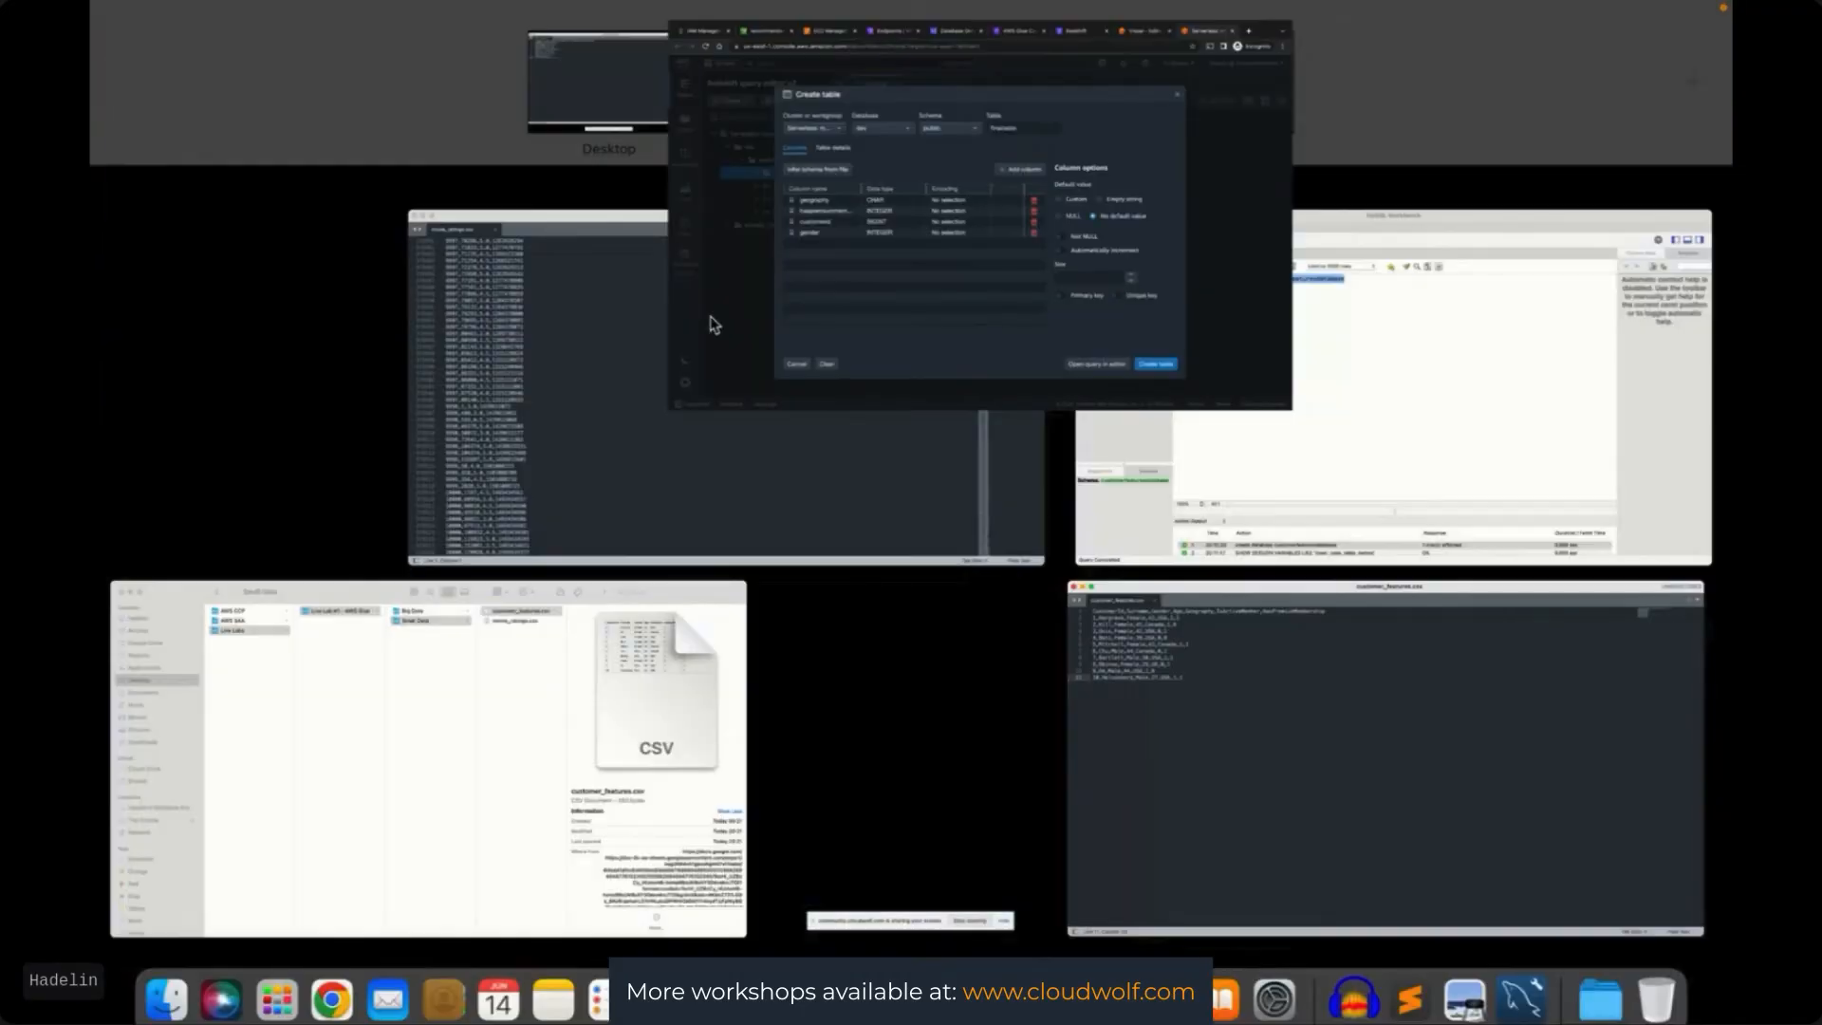
click(952, 509)
key(ctrl+Up)
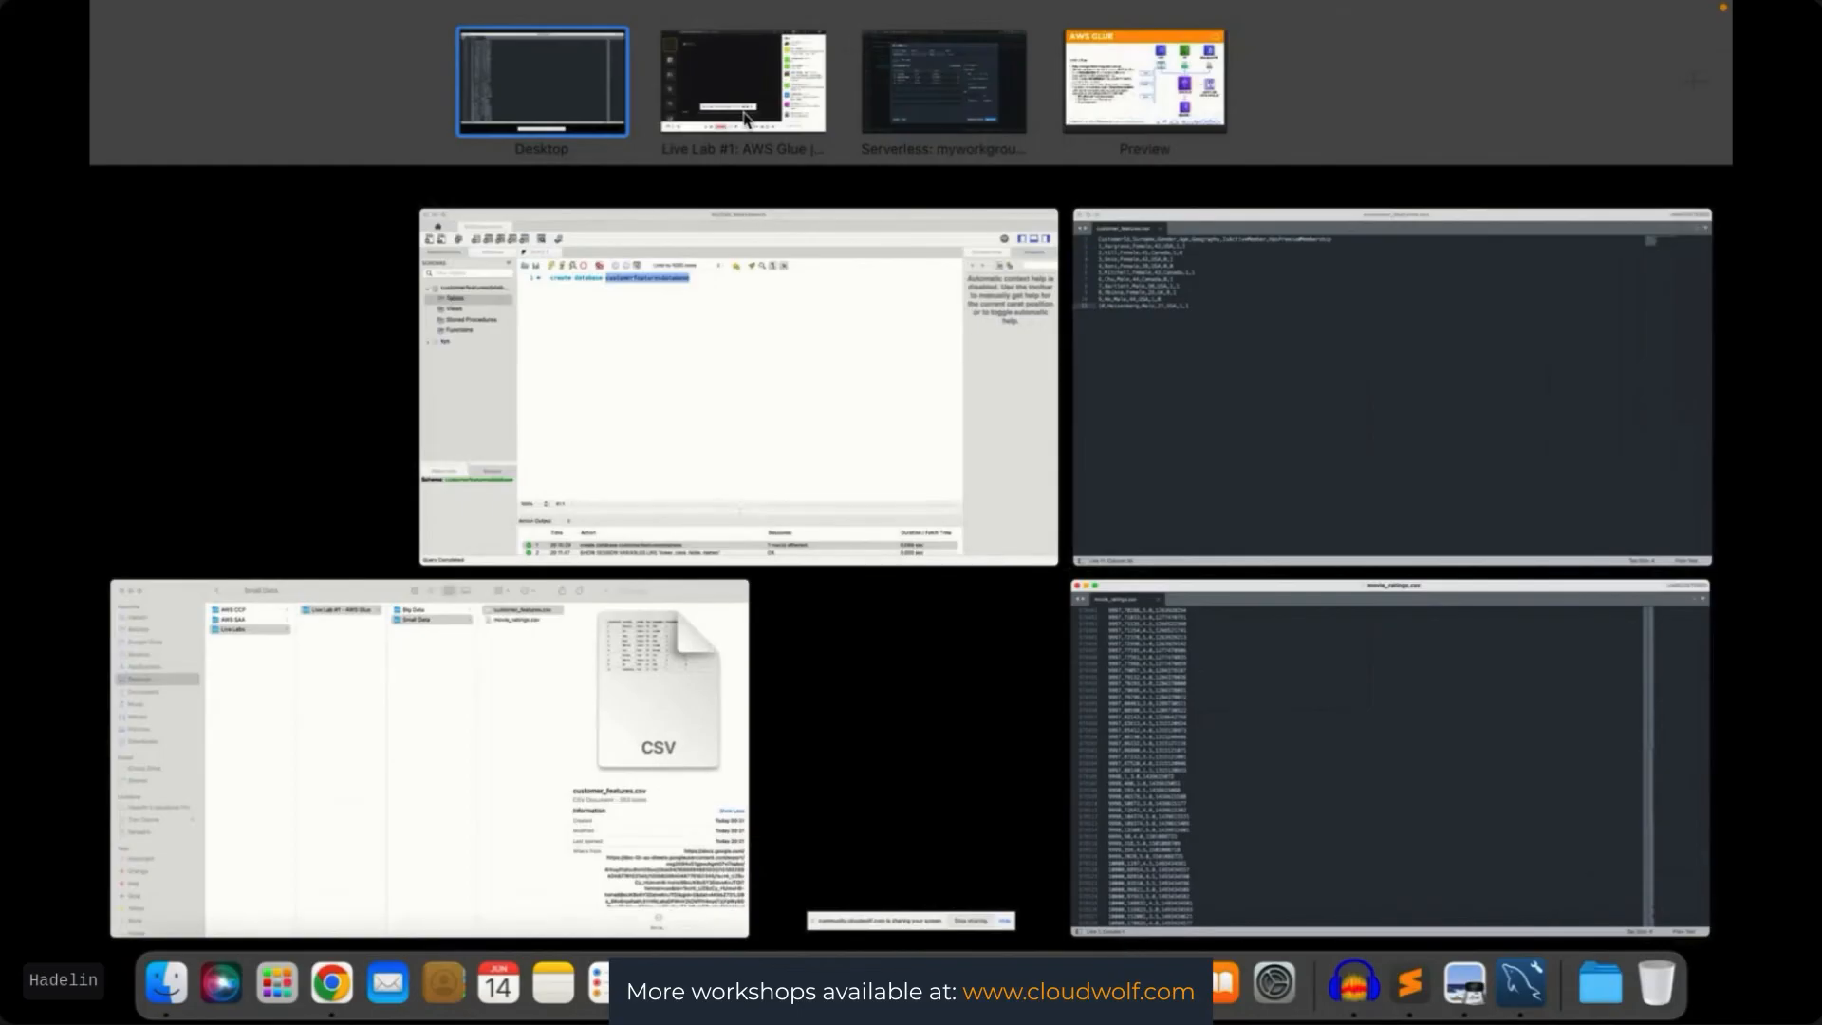
click(916, 85)
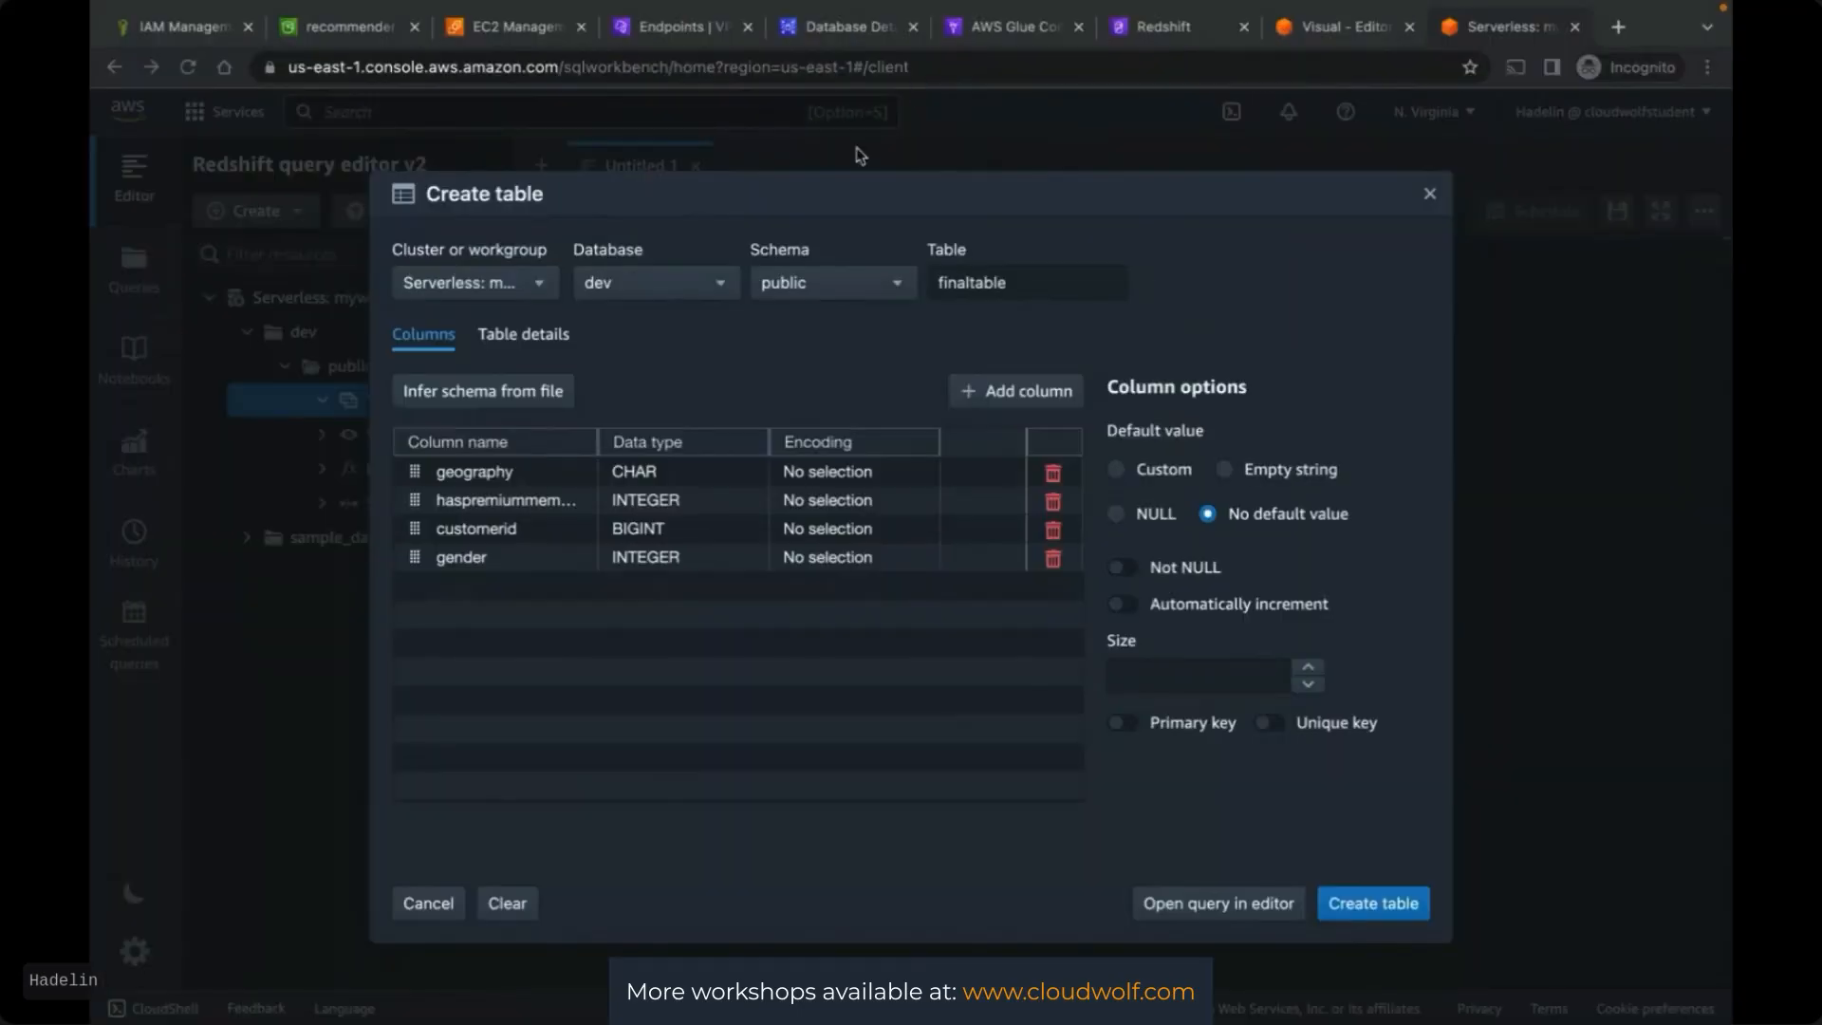
click(674, 563)
click(676, 567)
scroll(681, 631, up, 5)
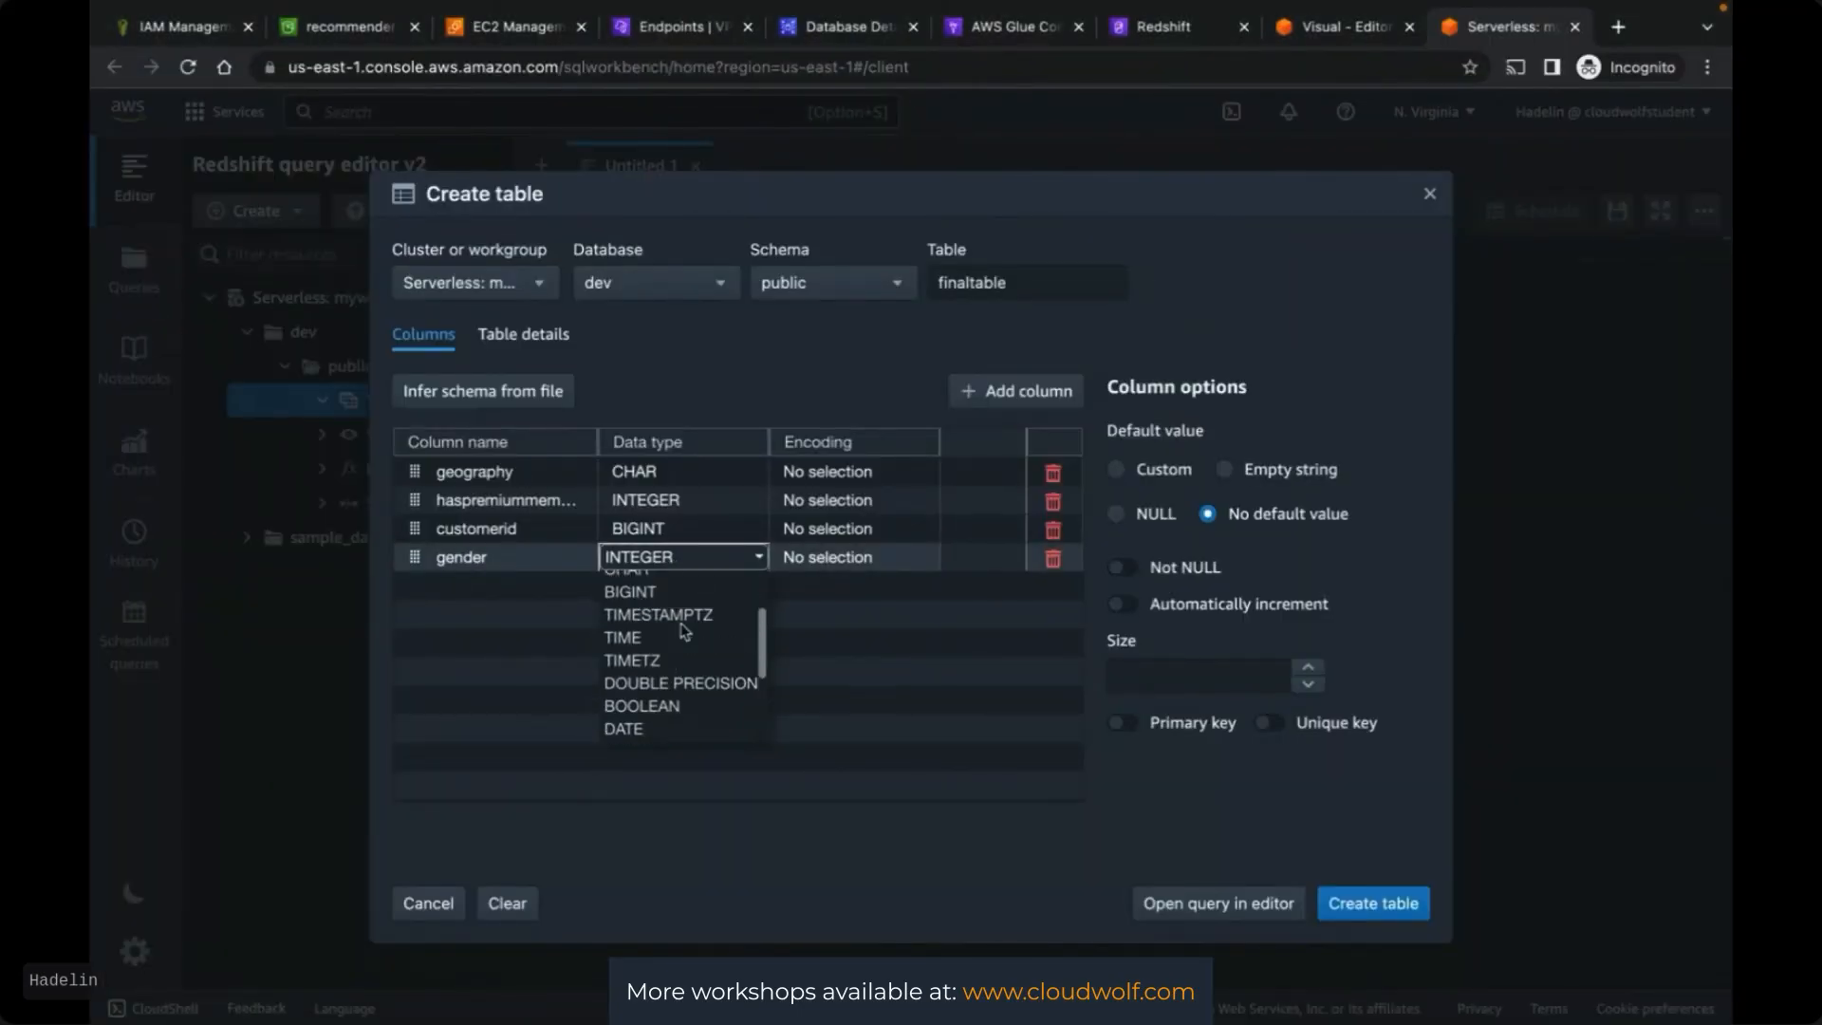
click(658, 604)
click(578, 610)
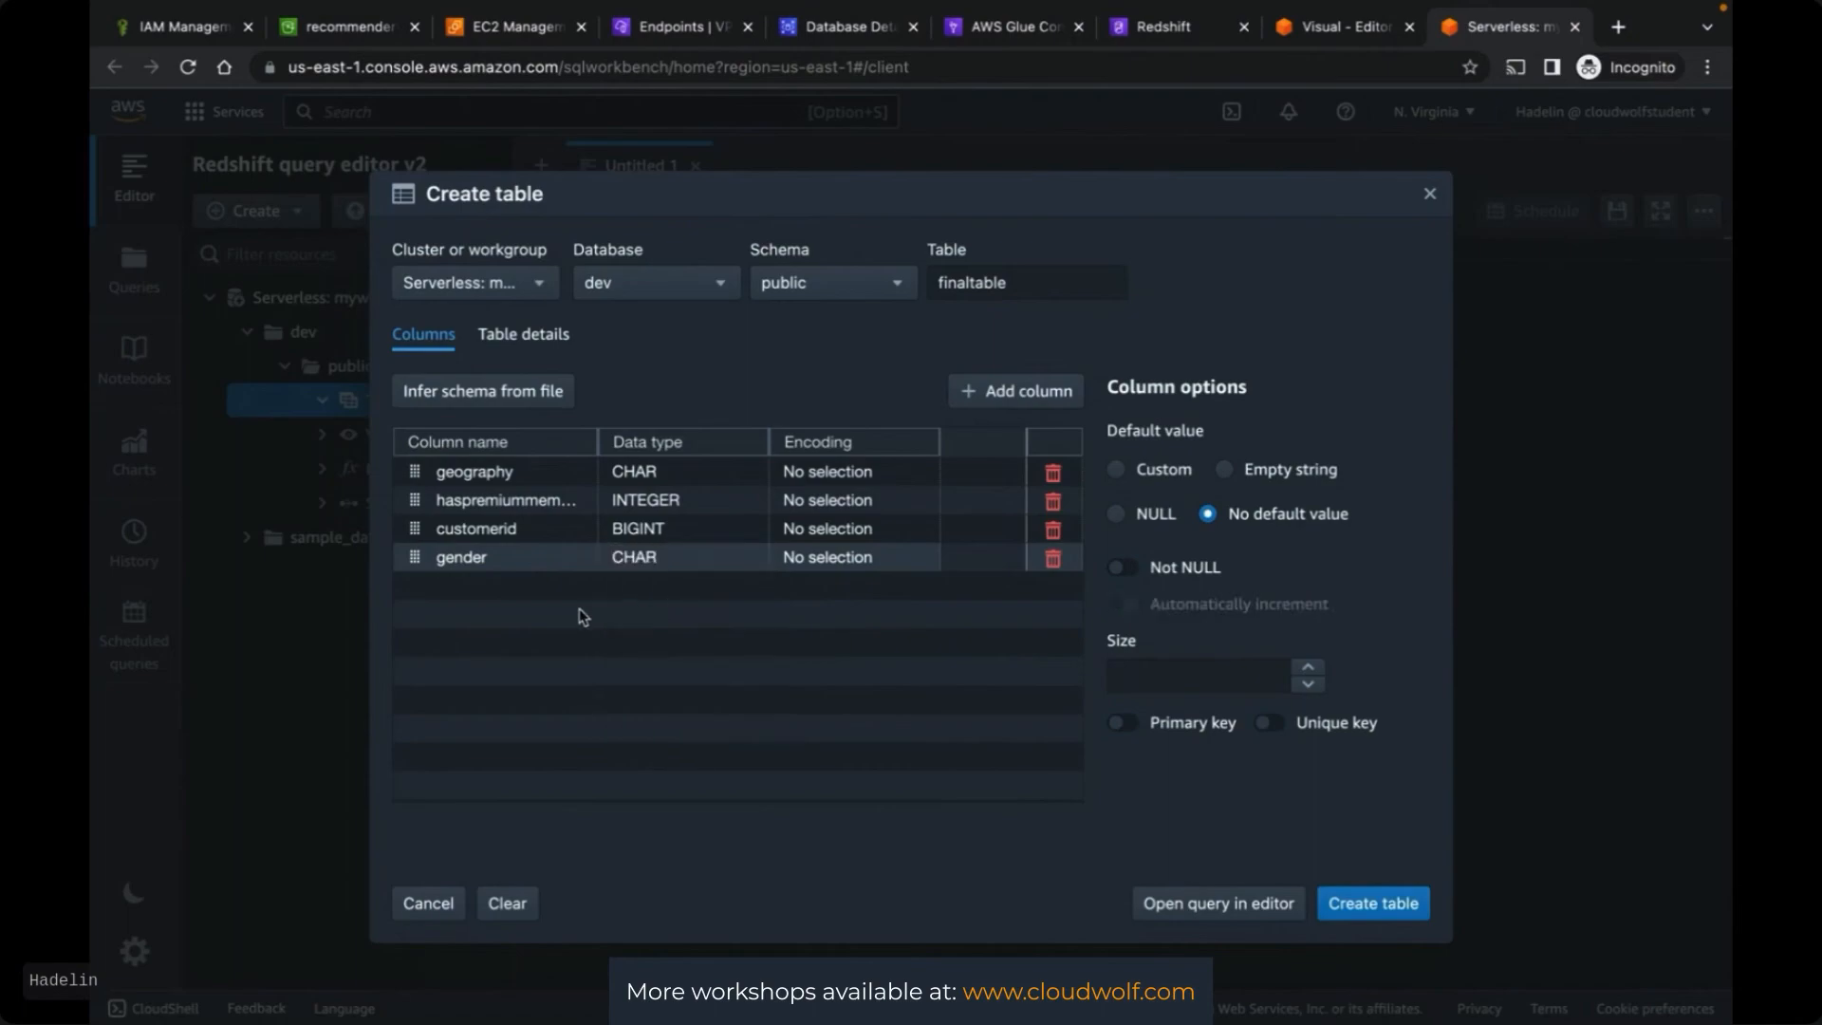
Add an isactivemember column copied from the Glue output schema
click(1329, 38)
drag(968, 768, 1151, 769)
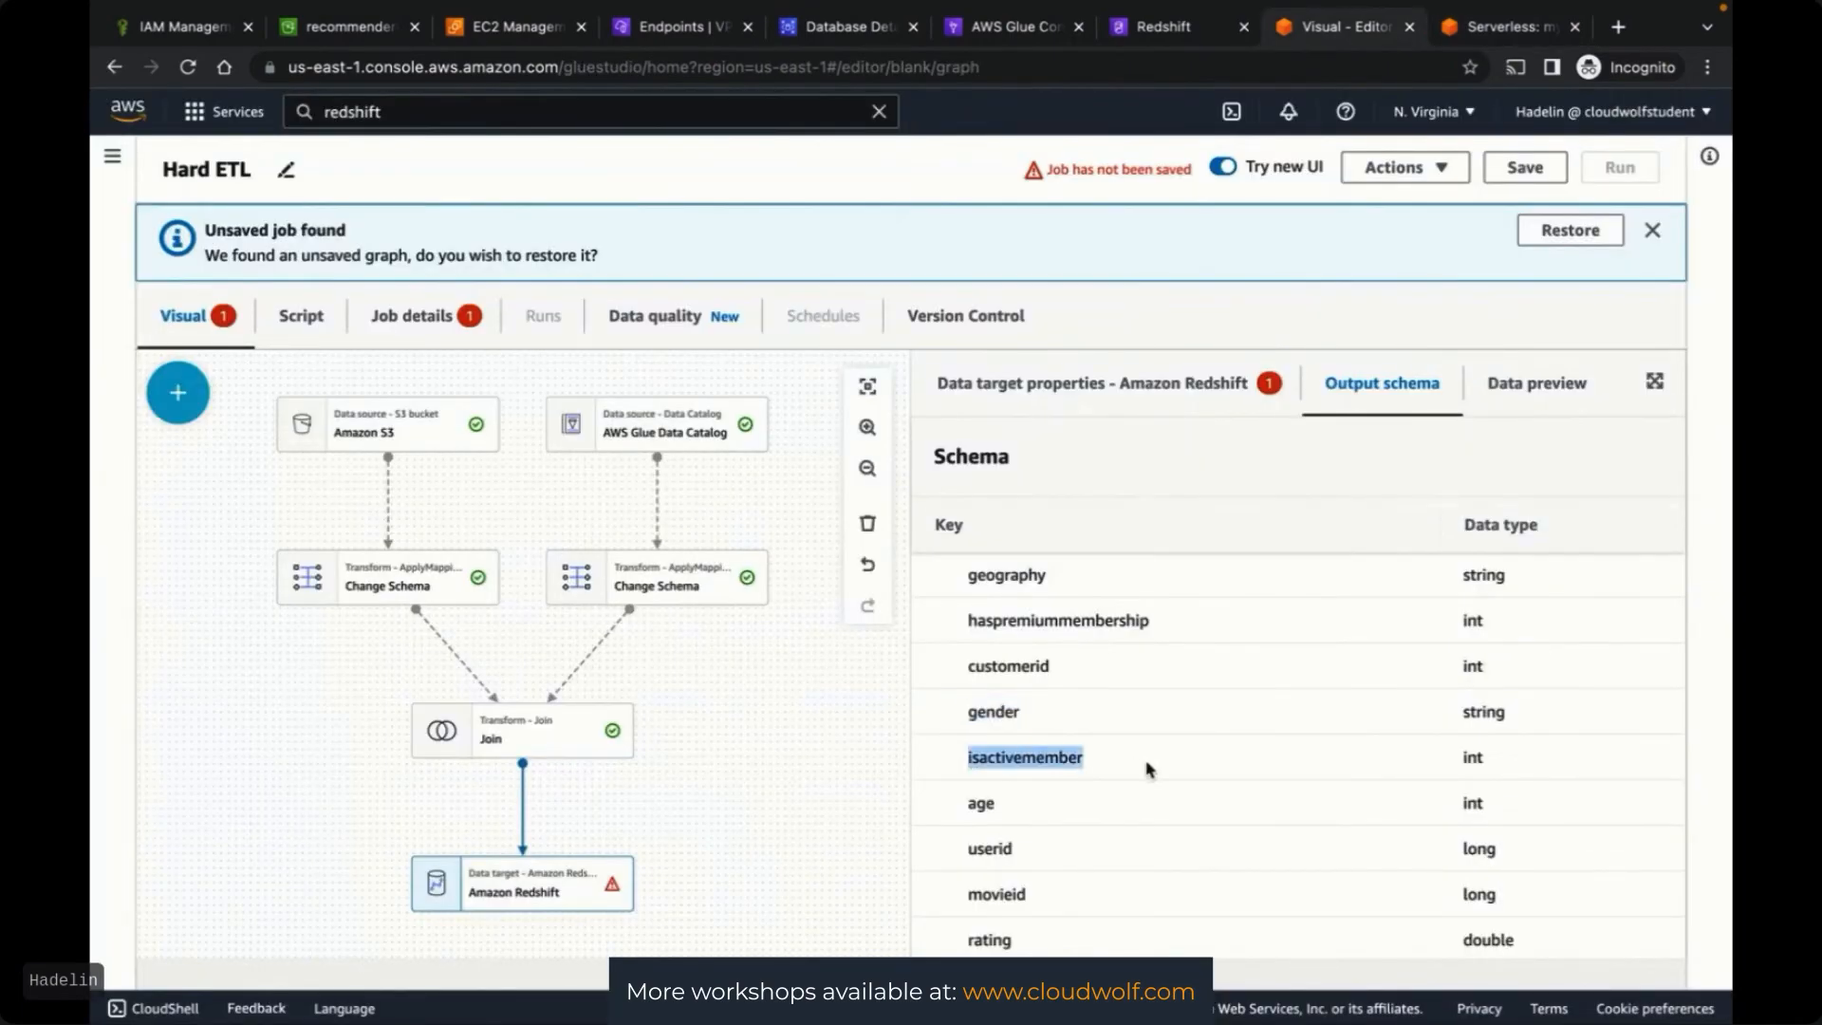
click(1499, 33)
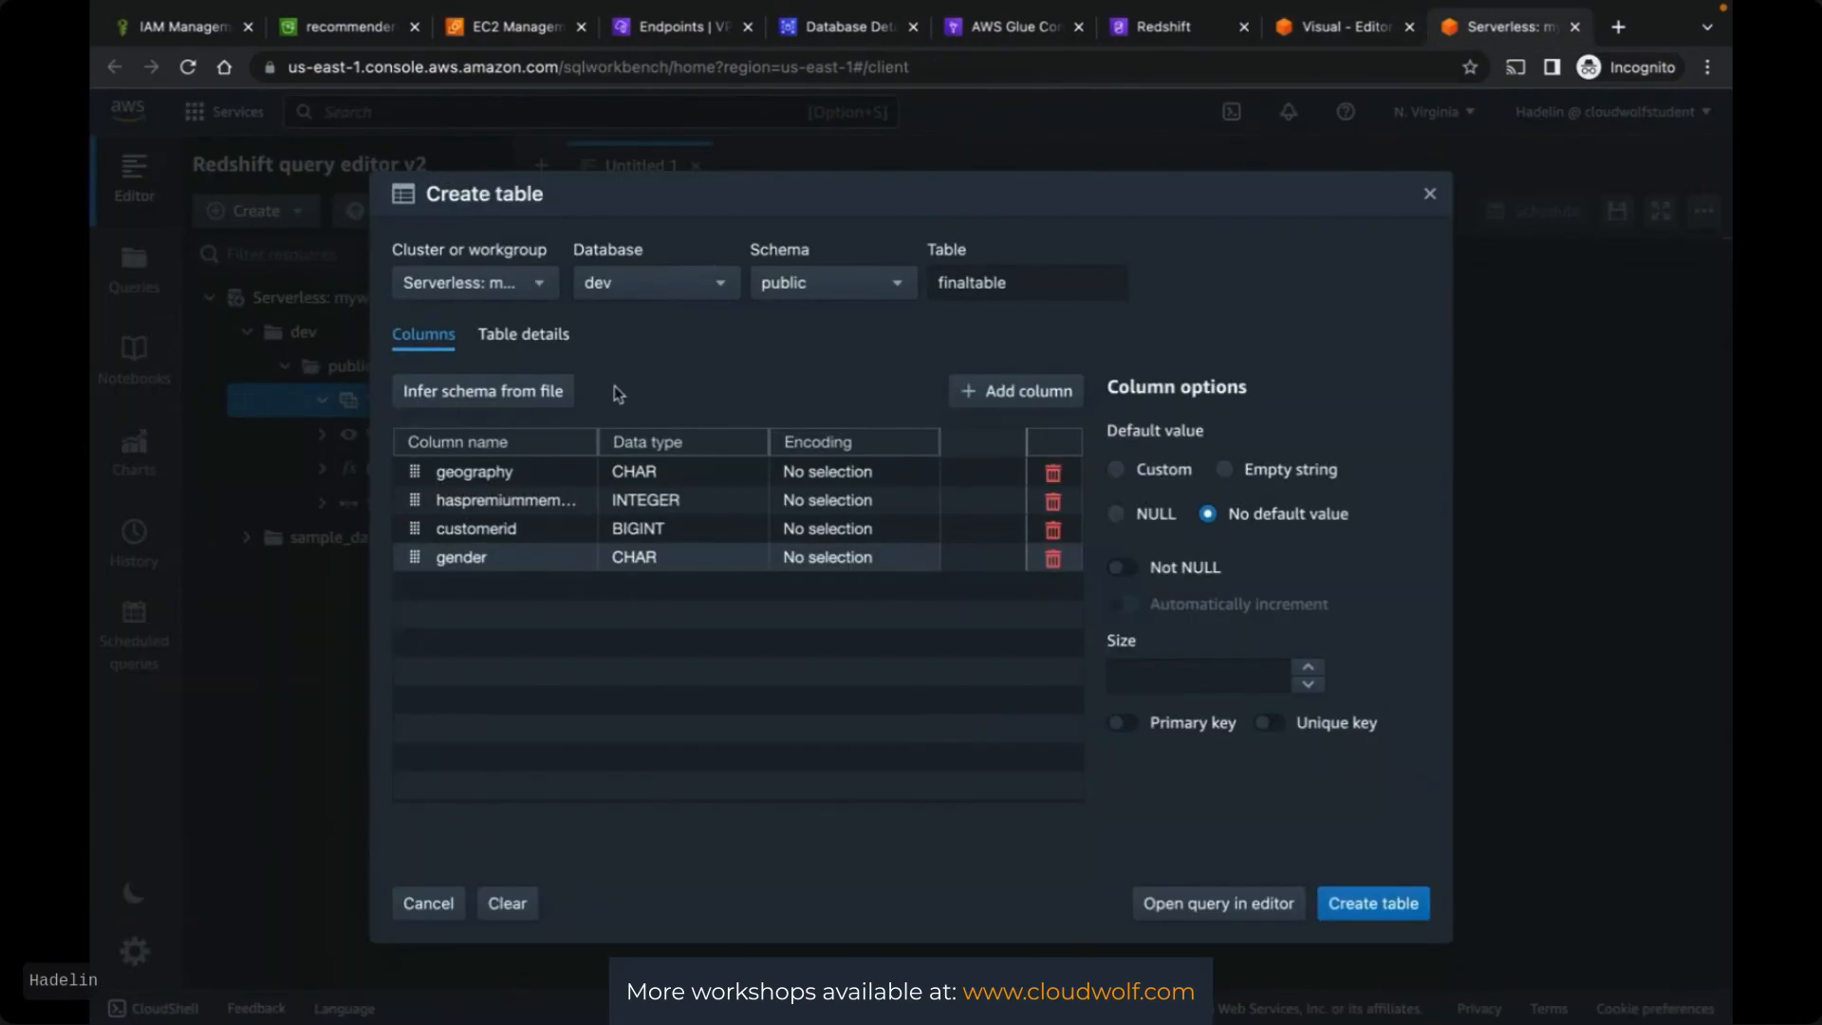
click(504, 615)
click(491, 584)
key(super+v)
click(641, 588)
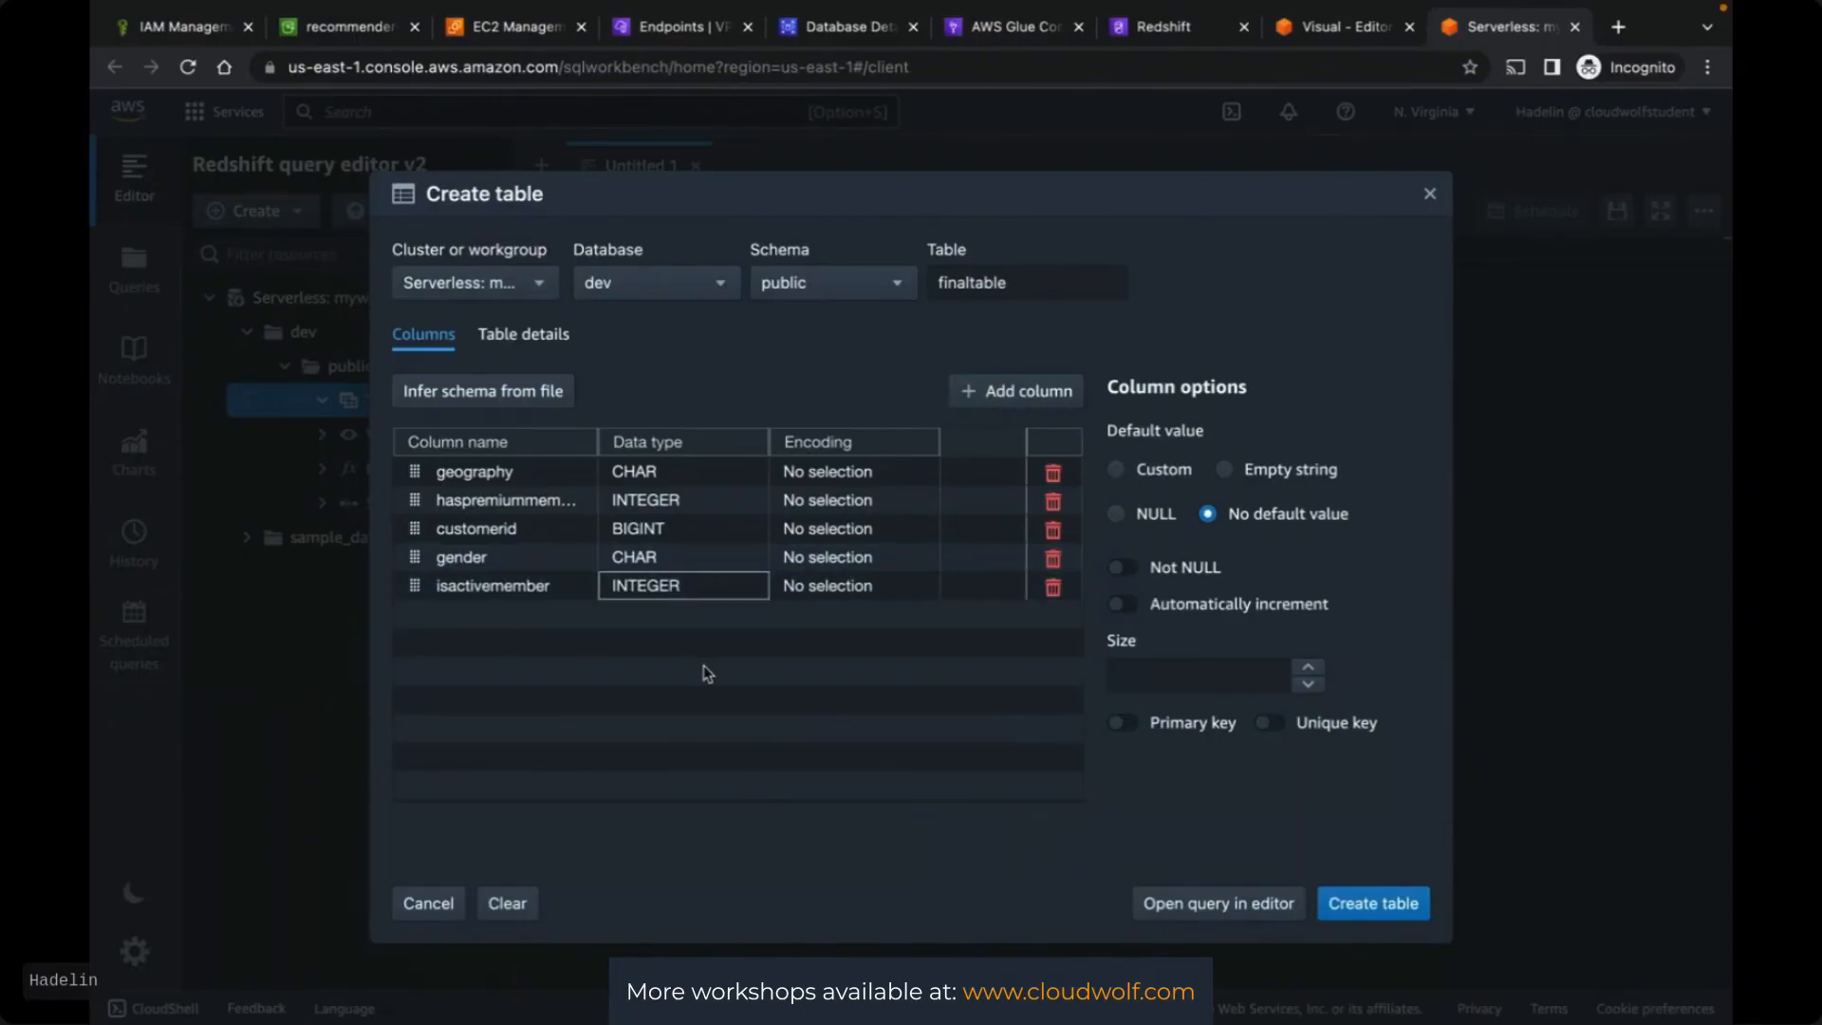
Add an age column to finaltable
click(1327, 28)
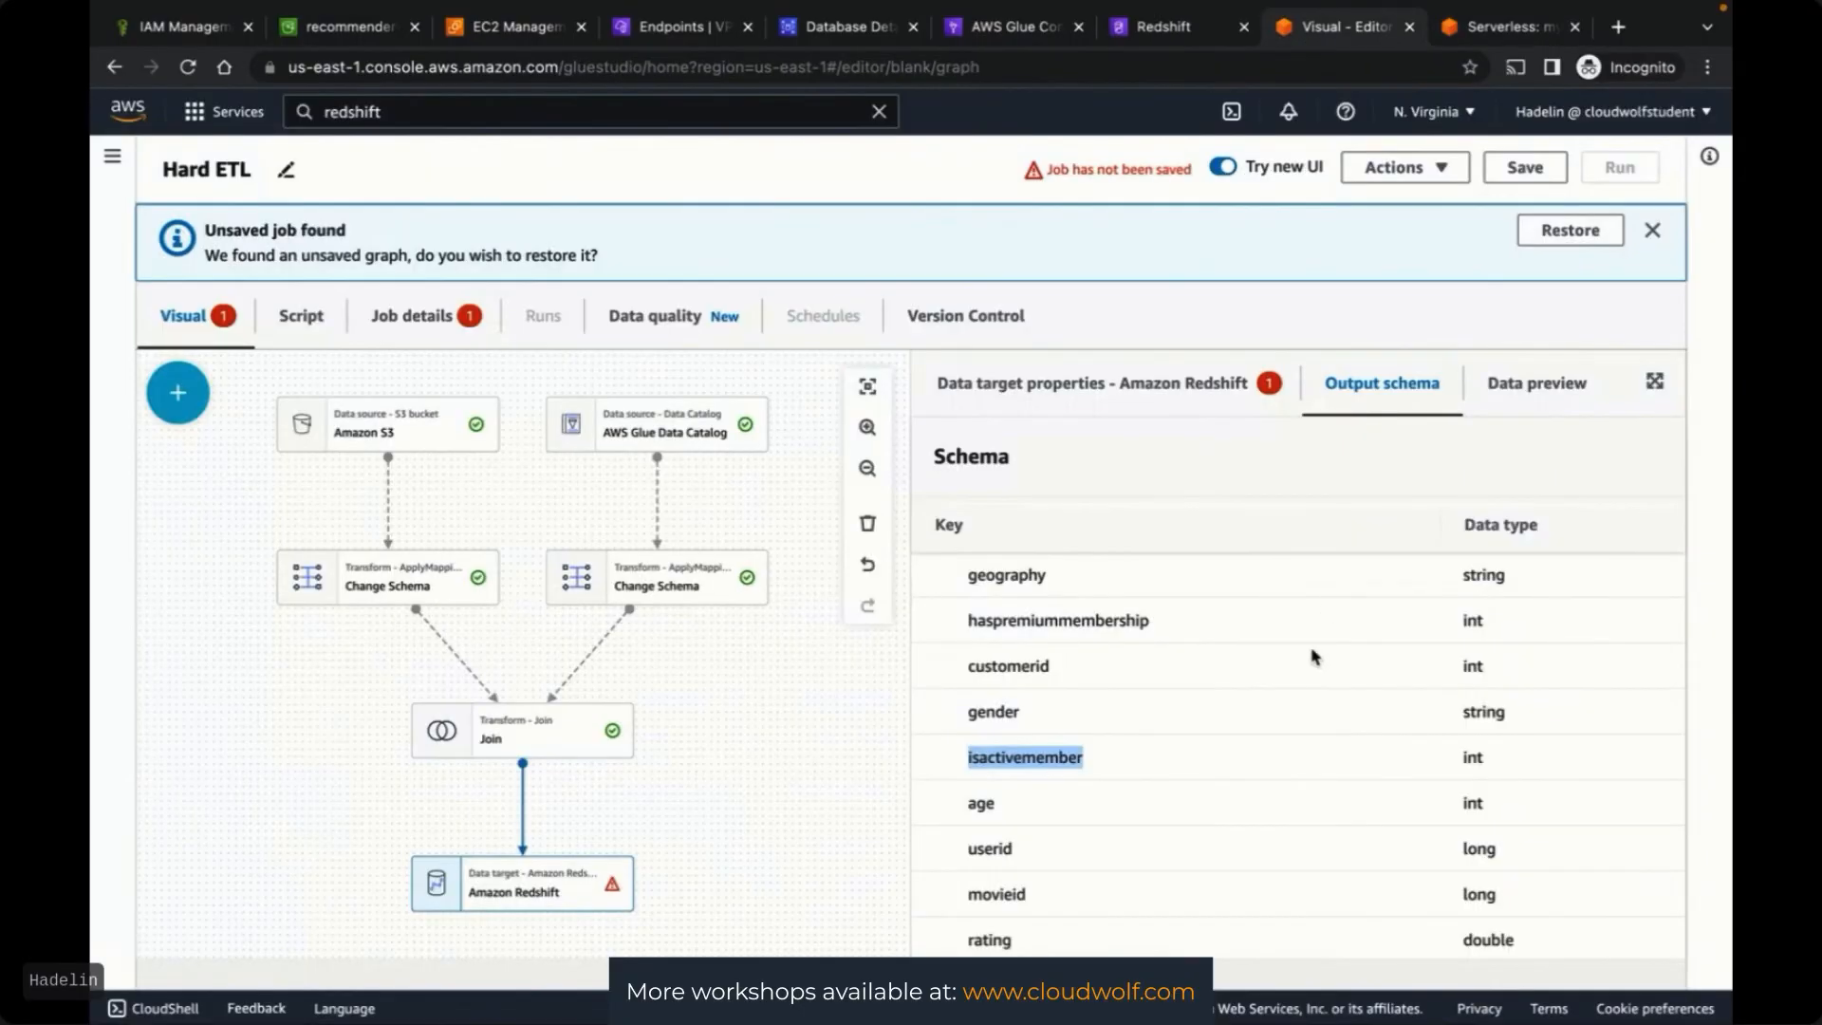
click(1508, 28)
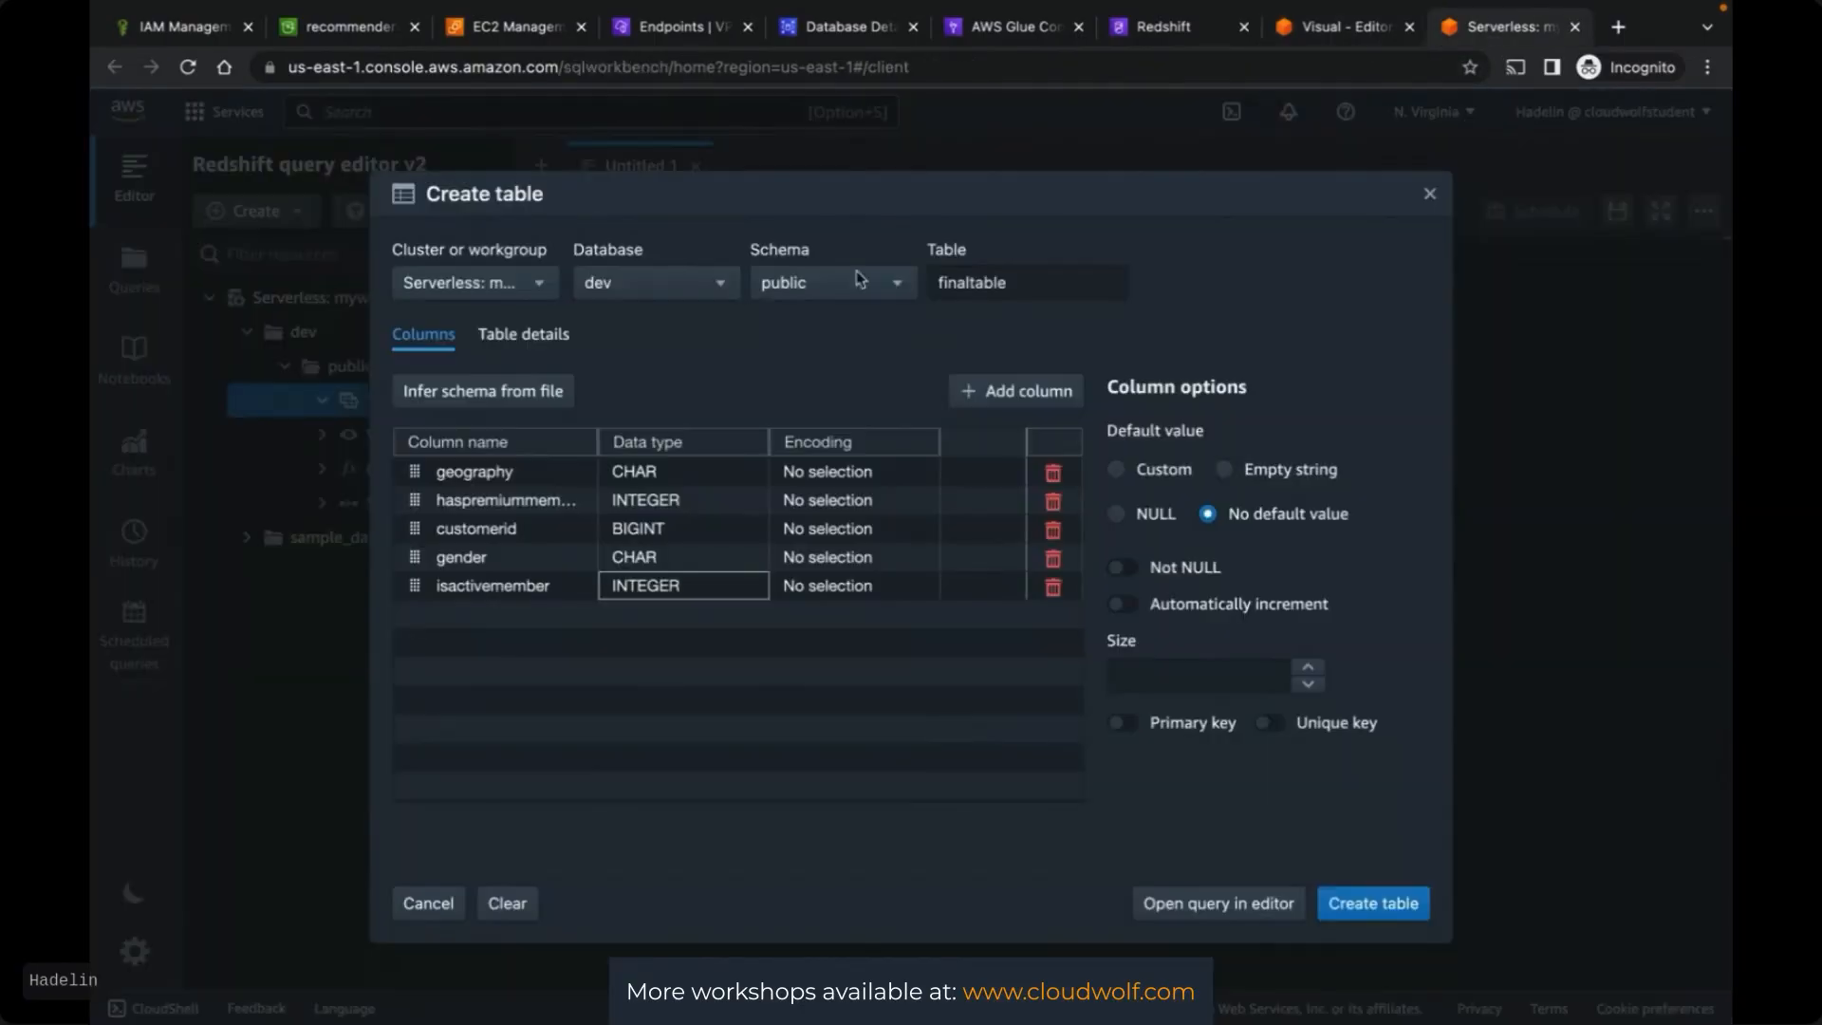
click(491, 628)
click(992, 390)
double_click(509, 618)
key(super+v)
click(519, 657)
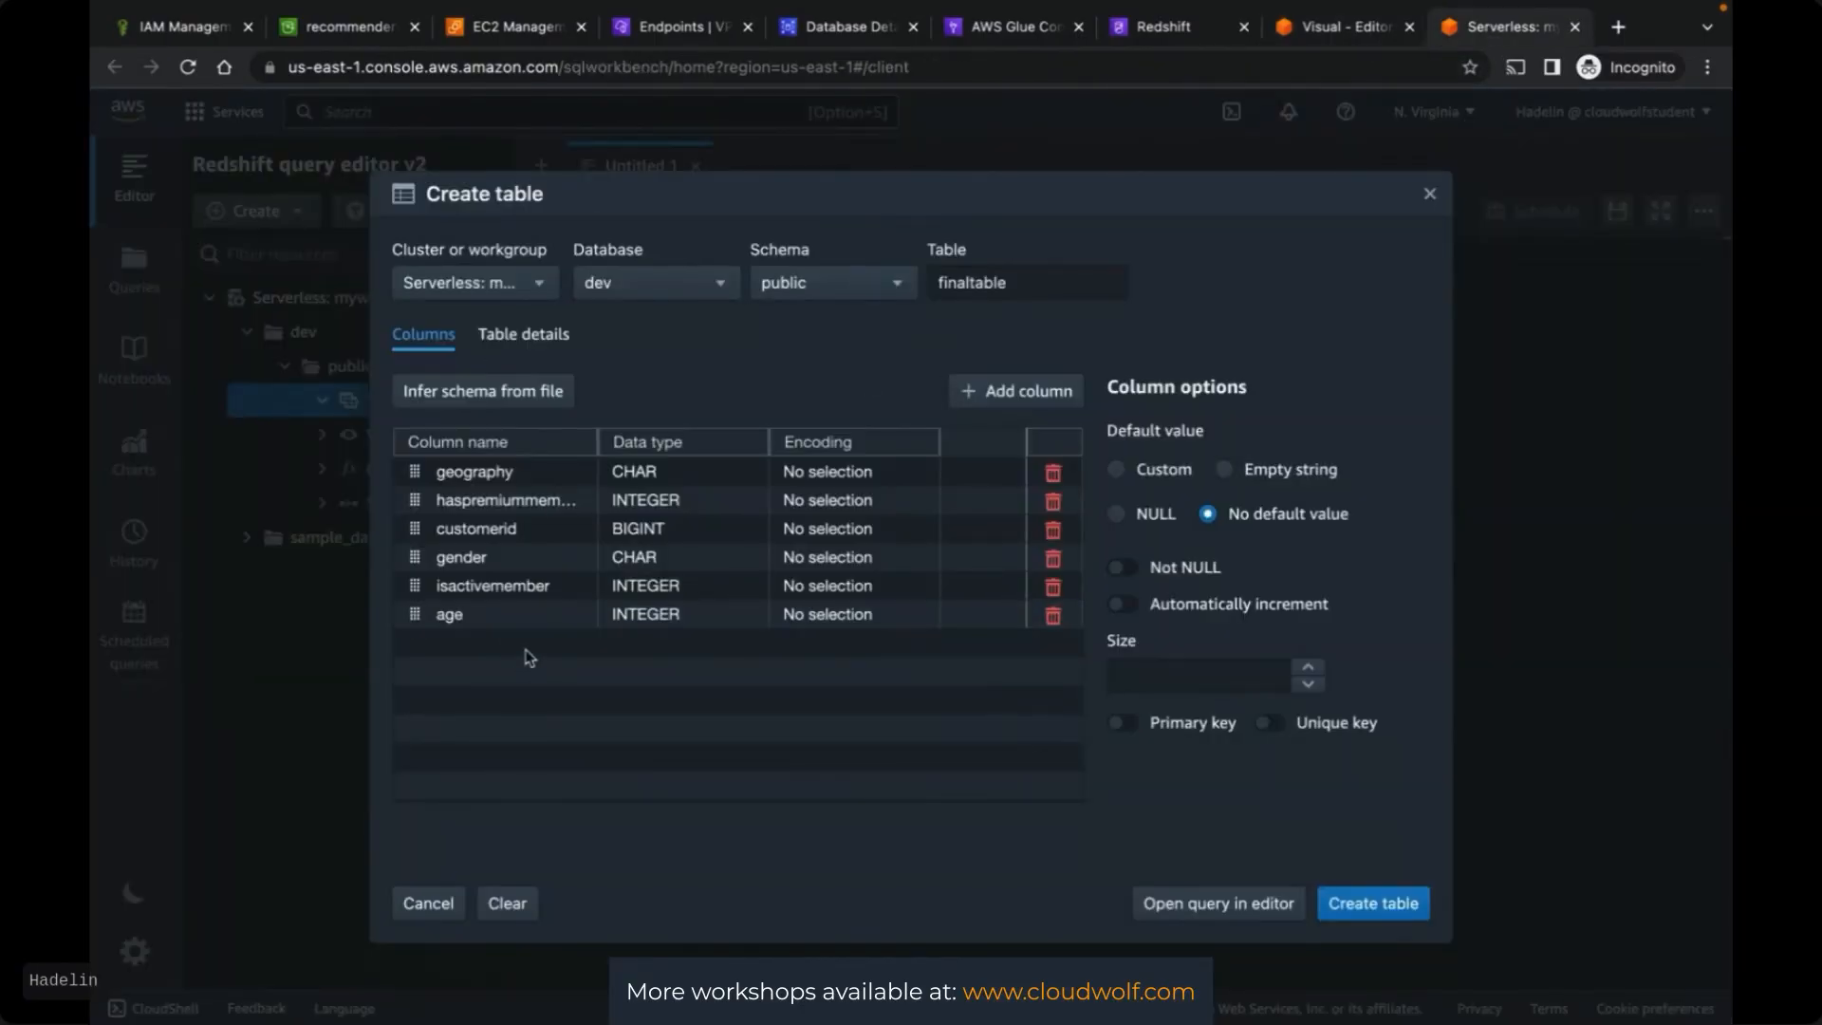
Add a userid column with data type BIGINT
key(ctrl+shift+Tab)
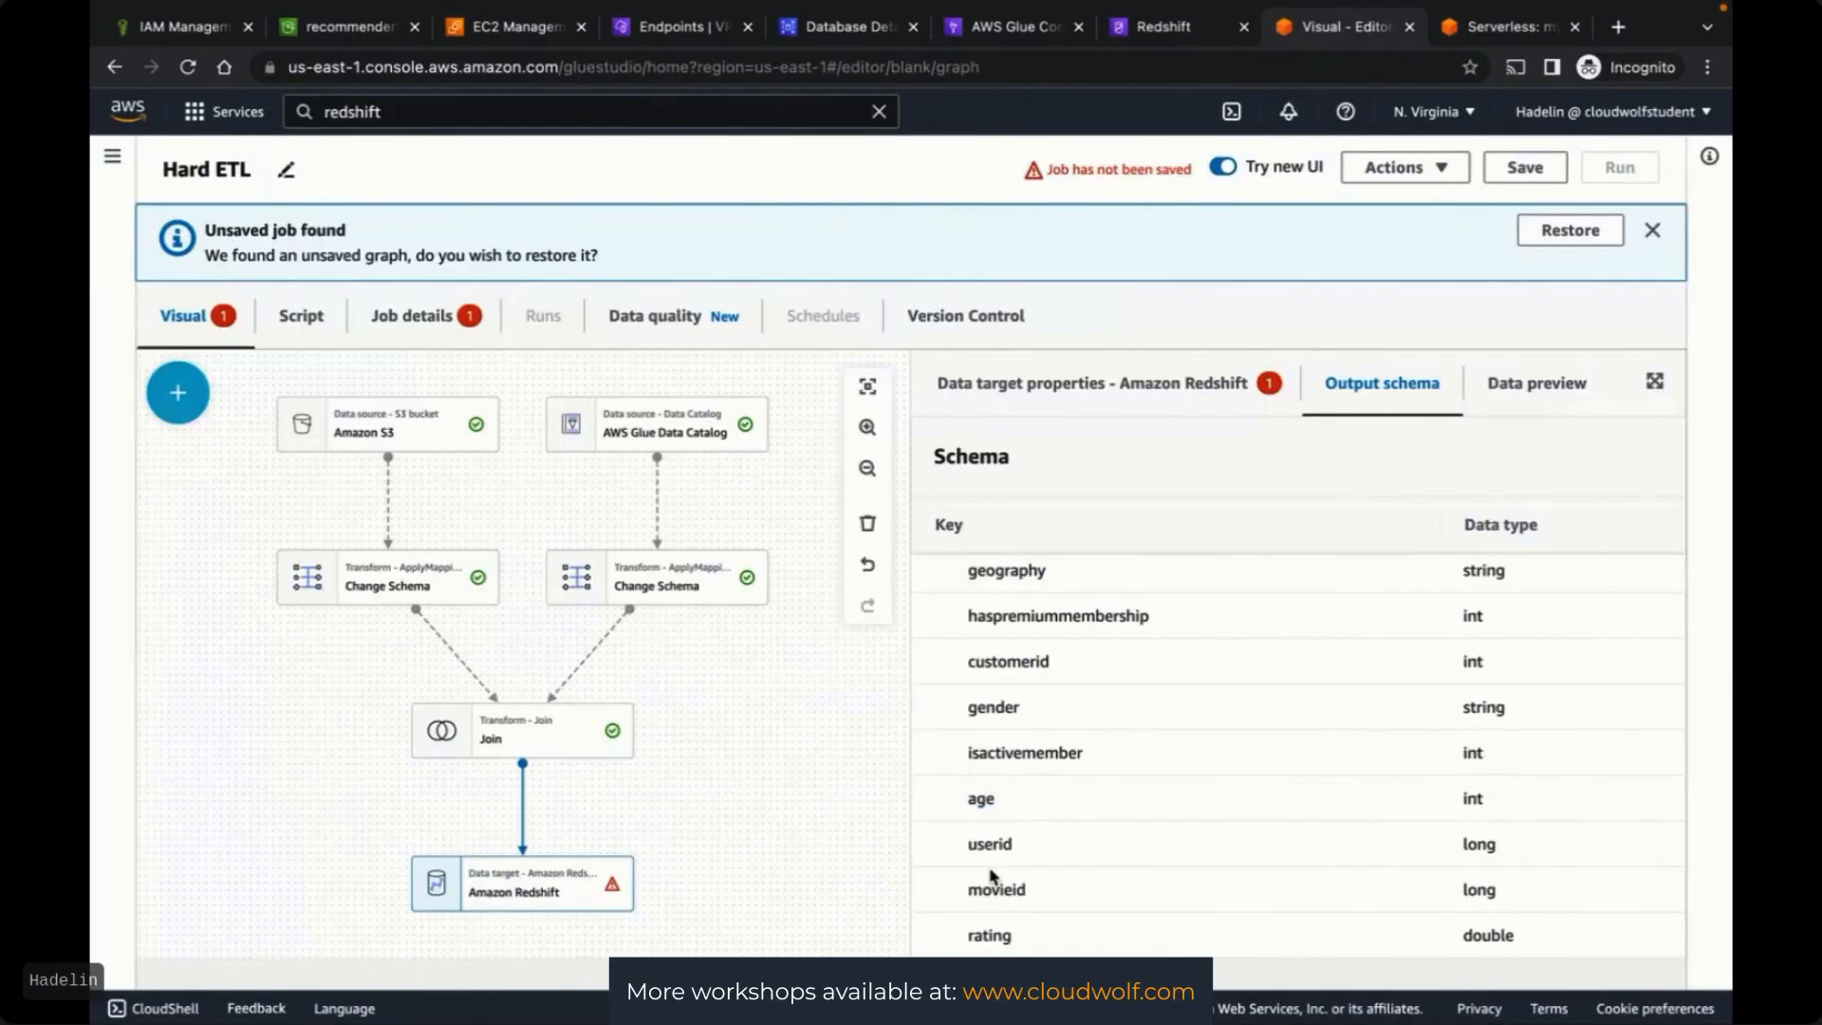
drag(963, 843, 1030, 843)
key(super+c)
key(ctrl+Tab)
click(992, 390)
double_click(478, 644)
key(super+v)
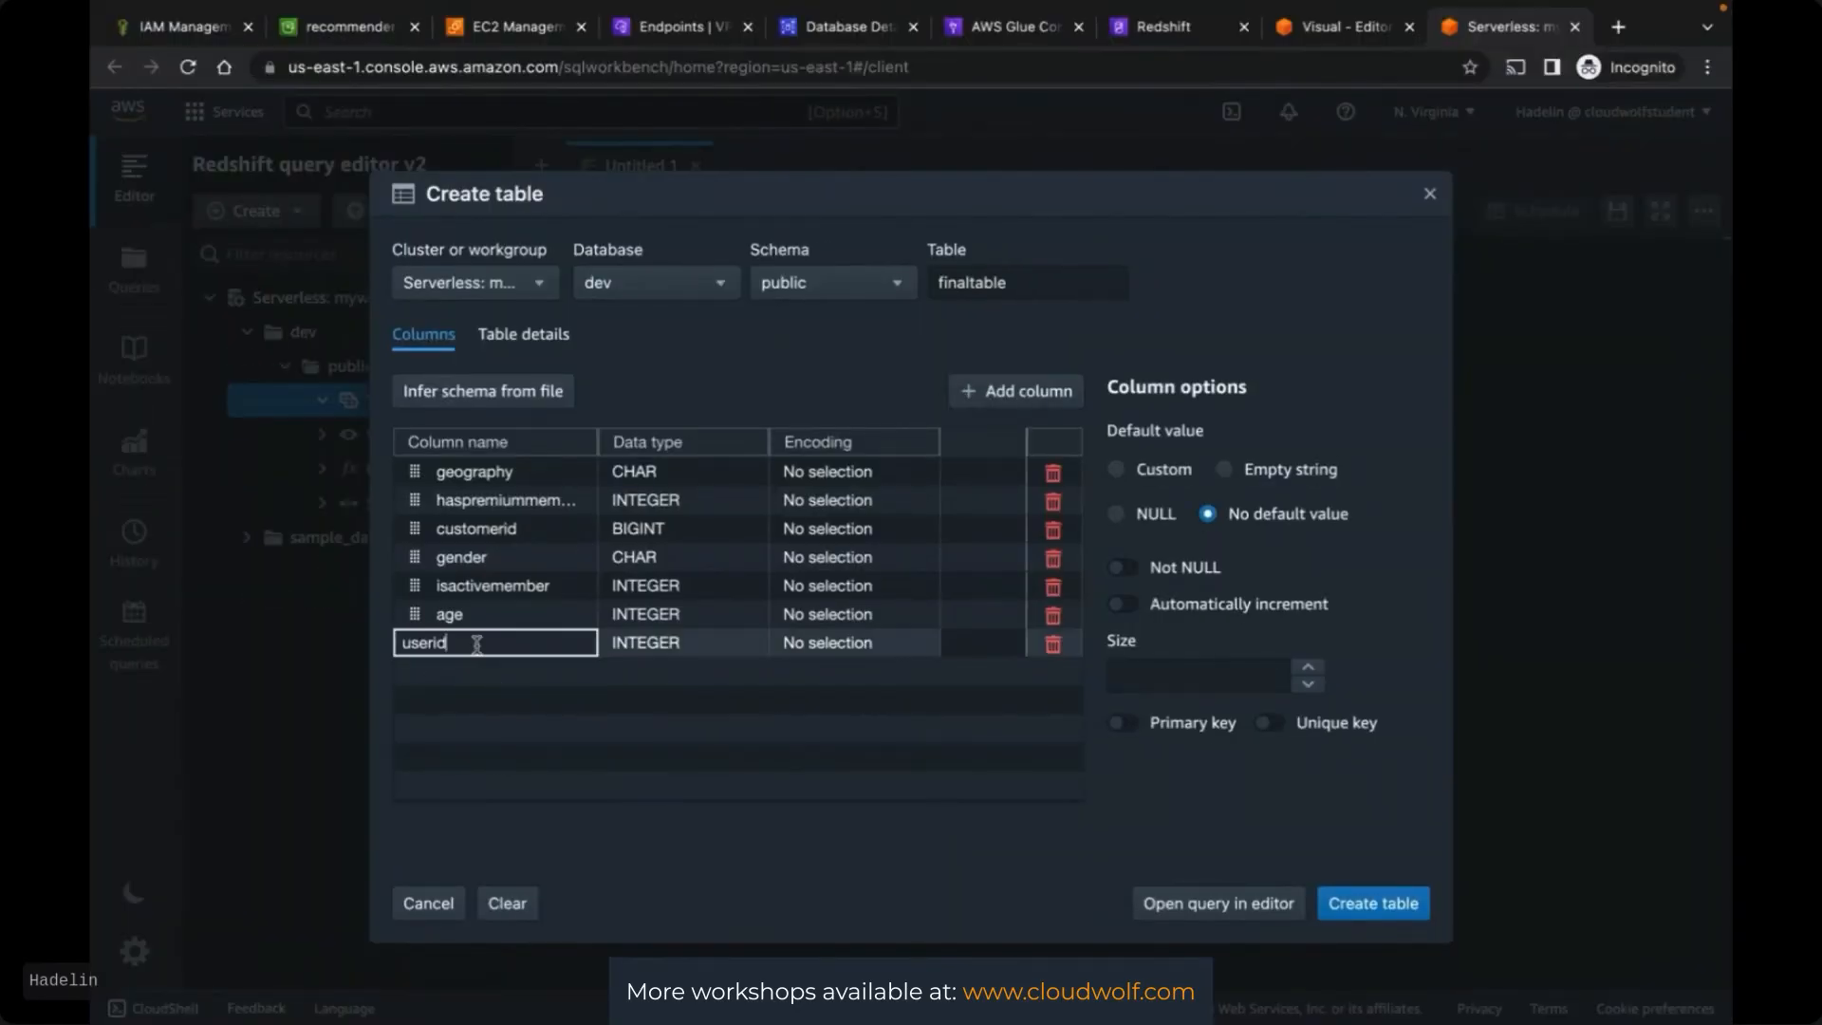
double_click(673, 646)
click(721, 647)
scroll(659, 704, down, 5)
click(639, 725)
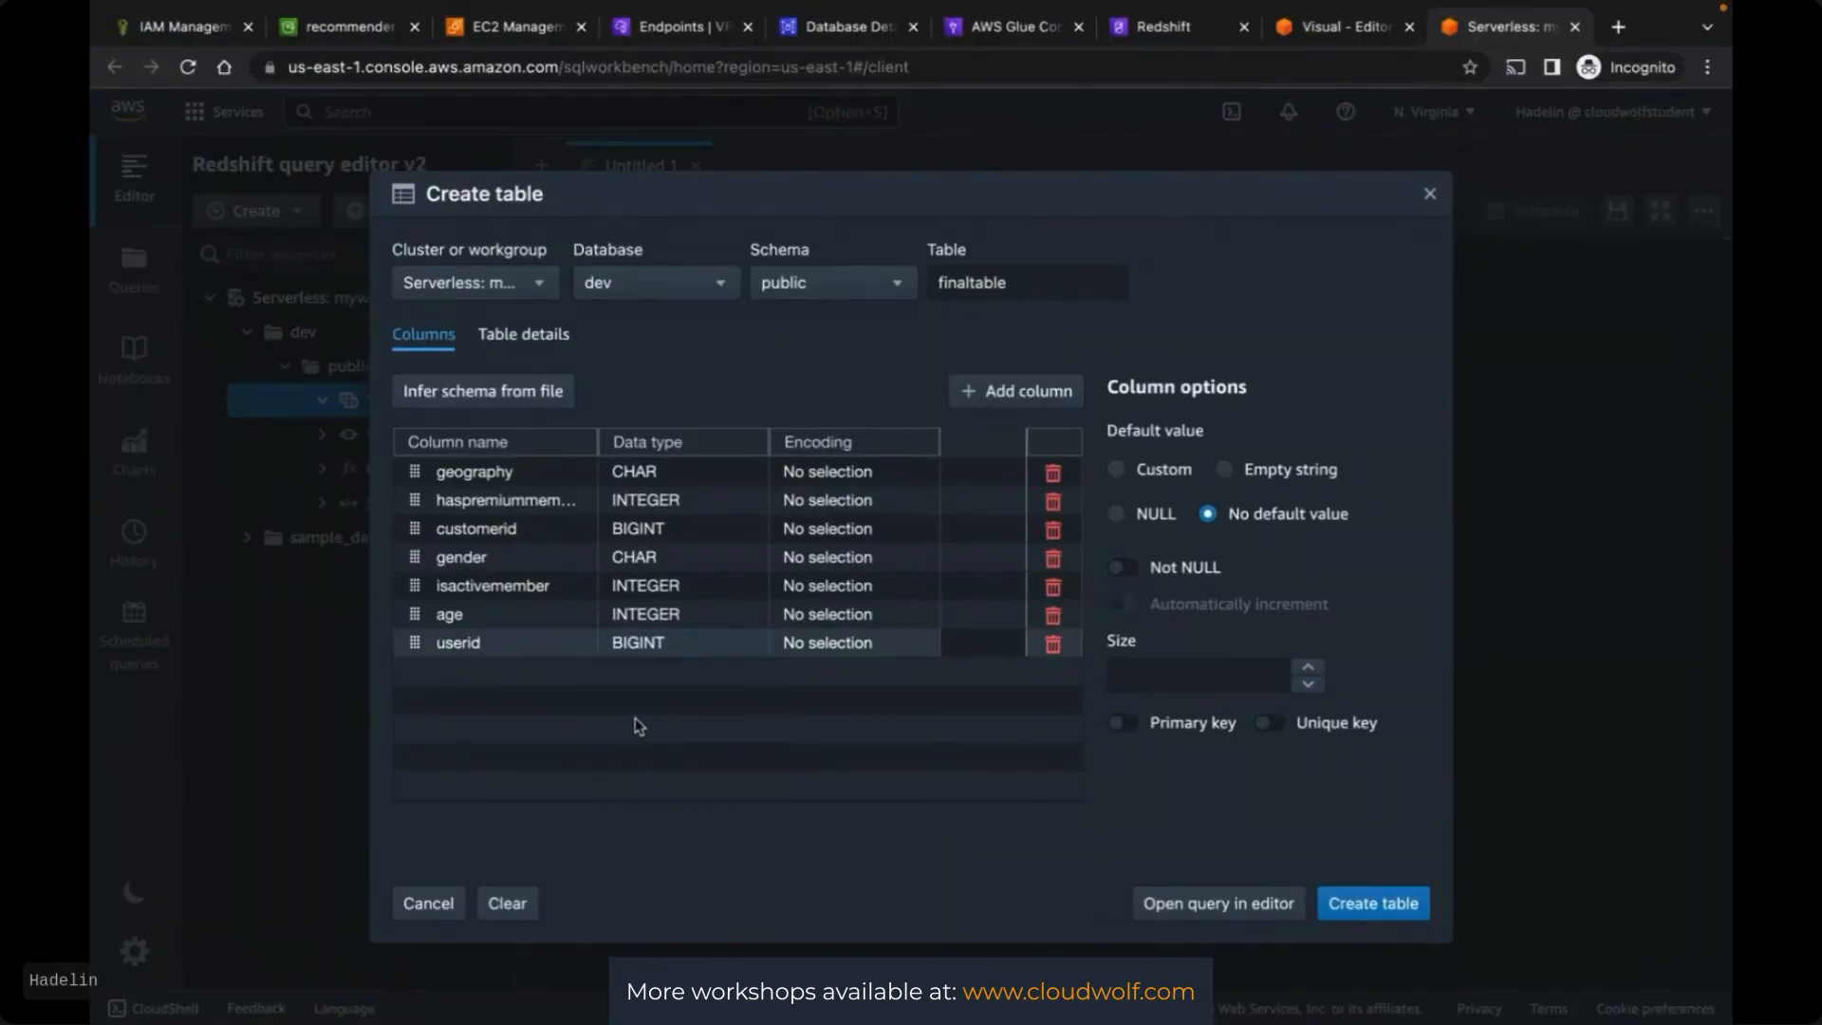
Add a movieid column with data type BIGINT
click(1335, 28)
drag(962, 889, 1145, 899)
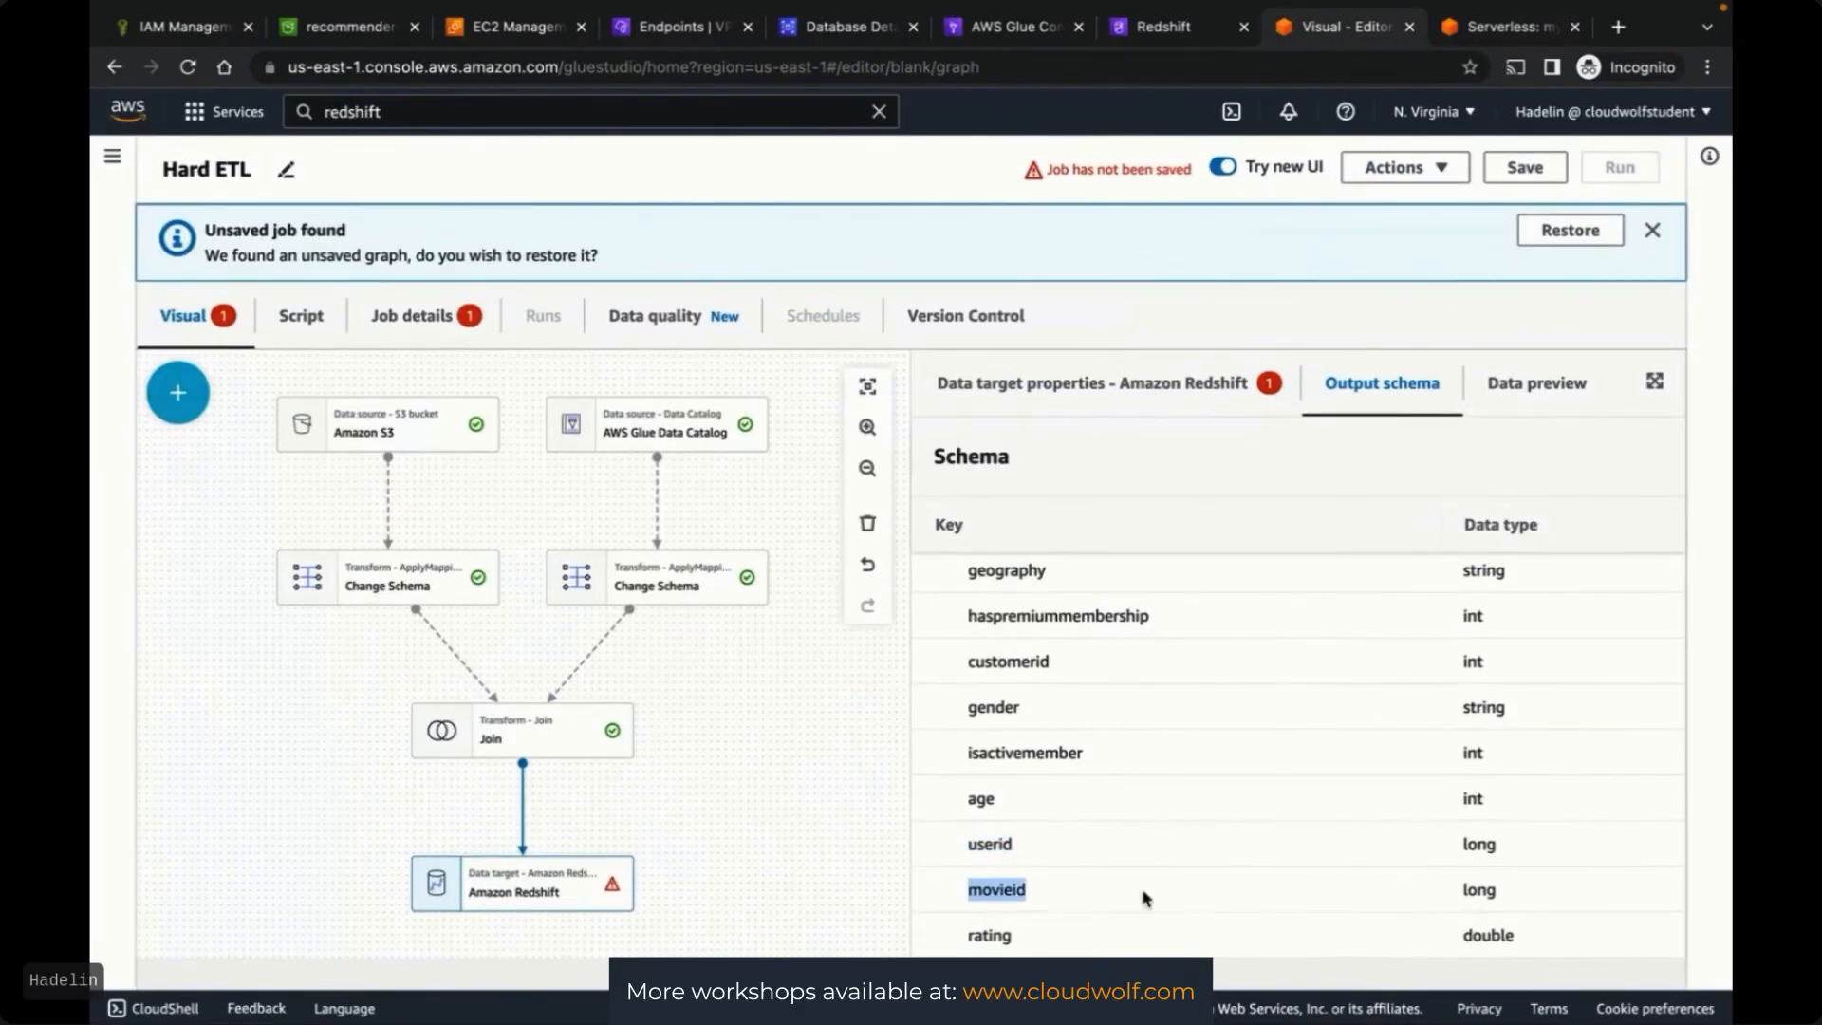
key(super+c)
key(ctrl+Tab)
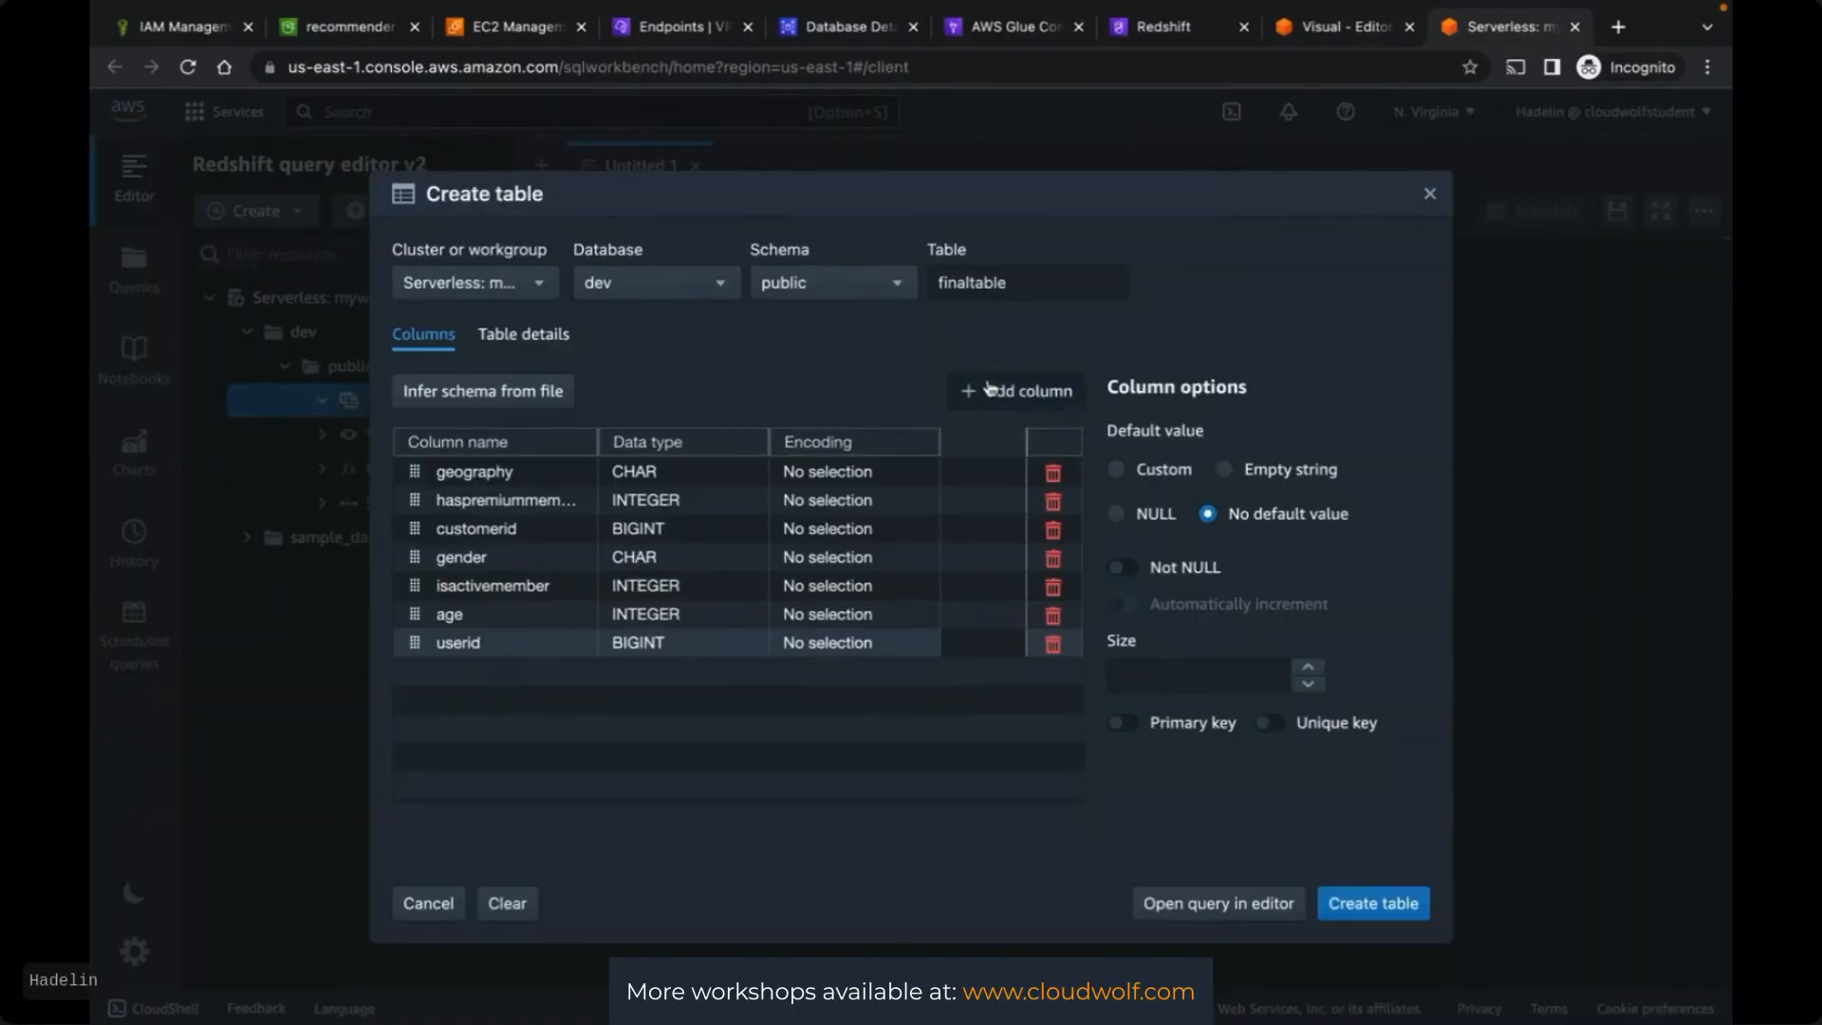
click(1015, 390)
double_click(477, 672)
key(super+v)
double_click(652, 671)
click(652, 675)
scroll(650, 744, down, 3)
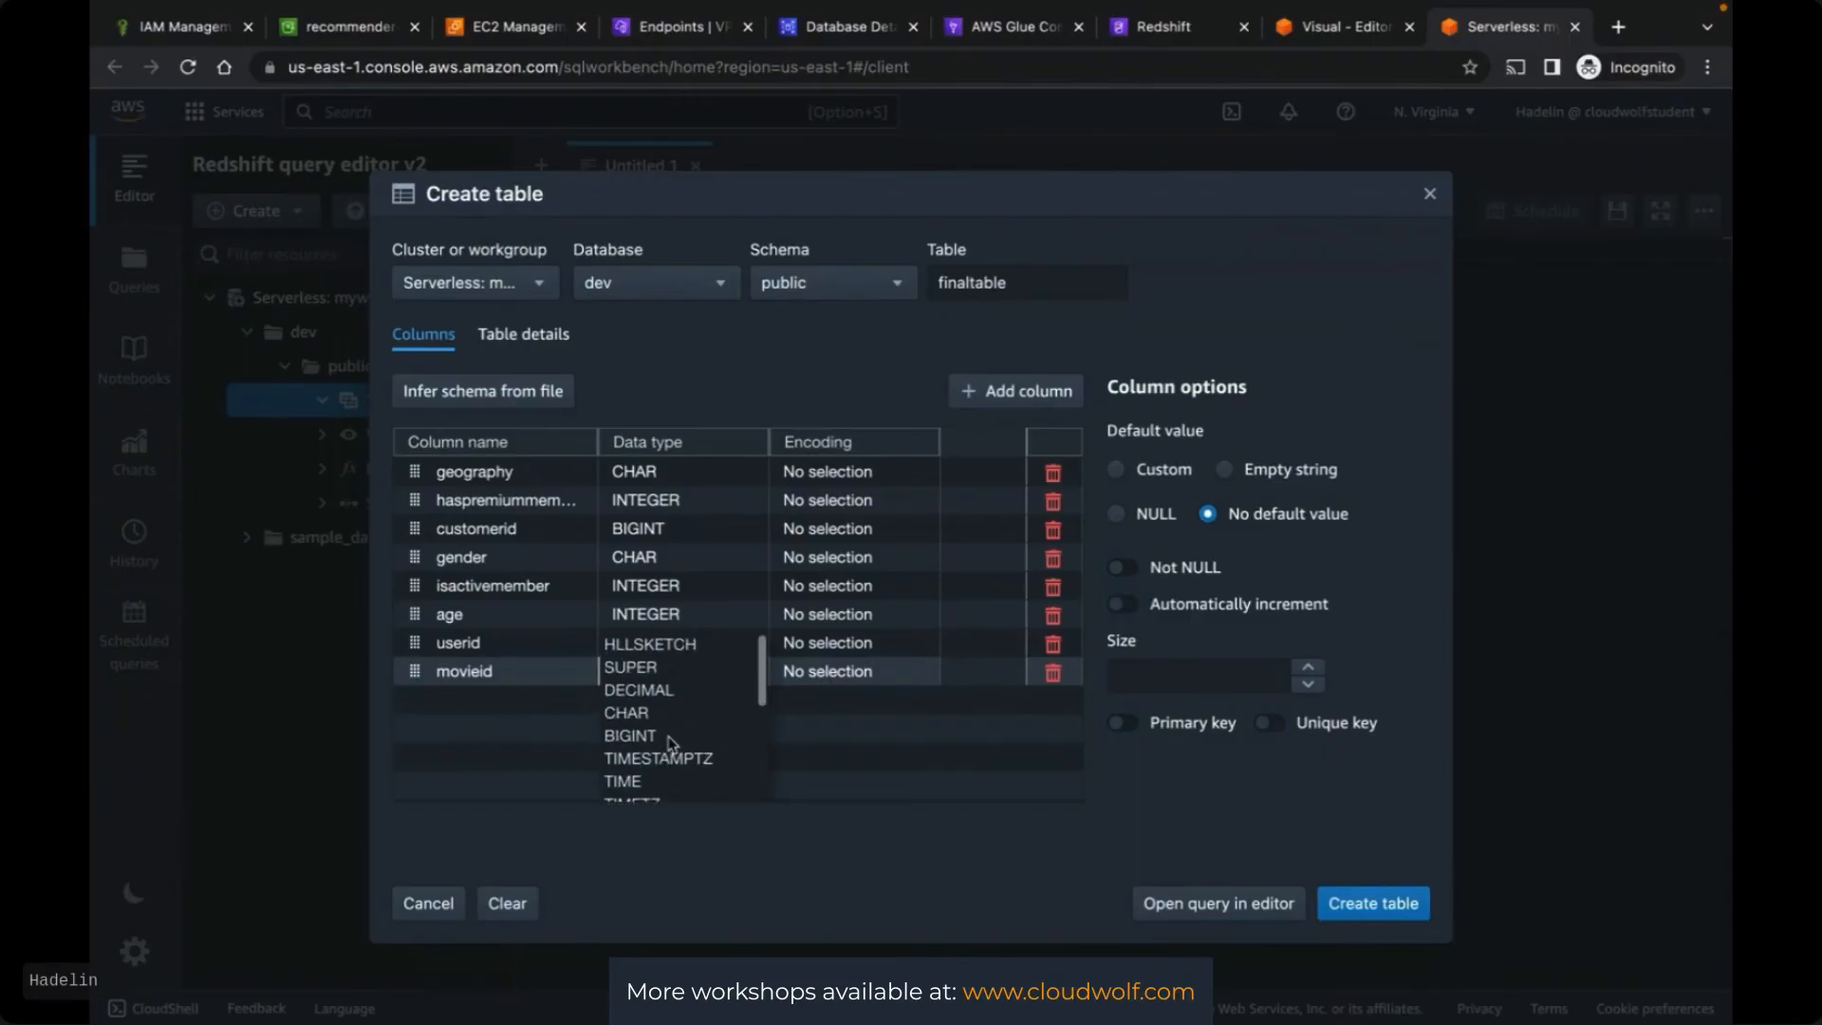
click(733, 736)
Add a rating column copied from the Glue output schema
click(1329, 36)
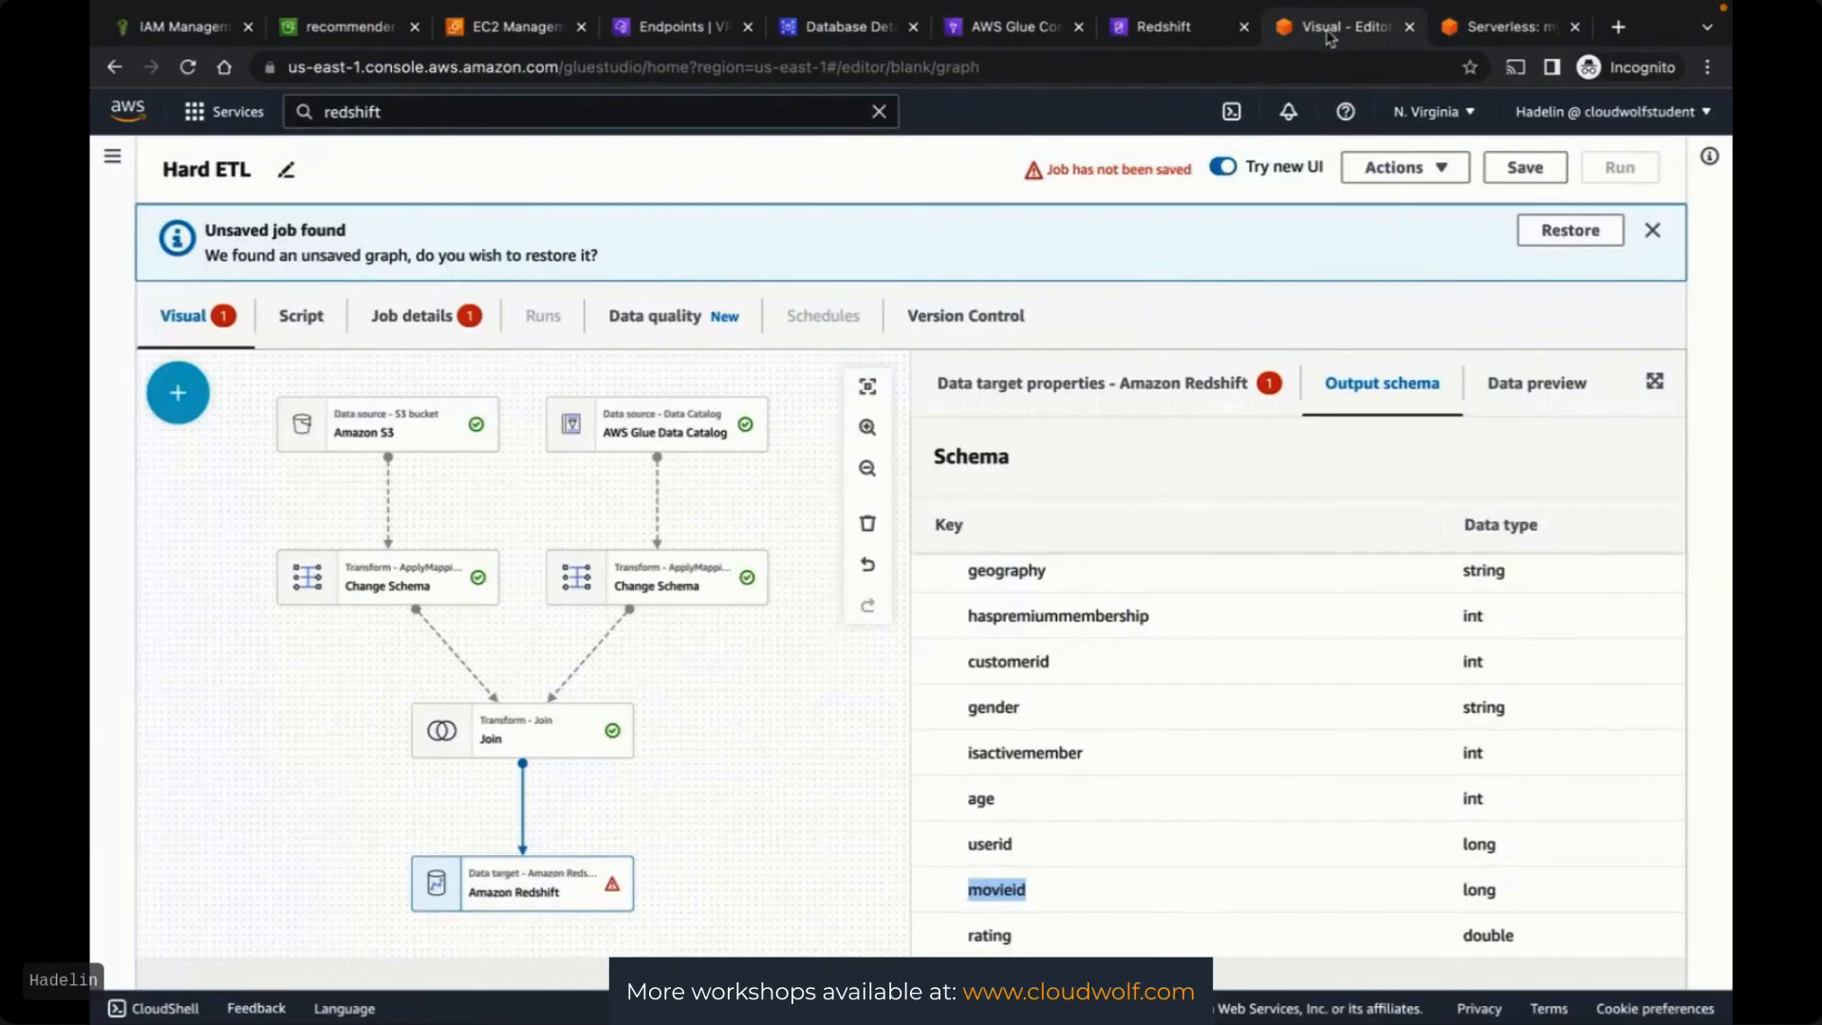
double_click(987, 934)
key(super+c)
key(ctrl+Tab)
double_click(480, 701)
key(super+v)
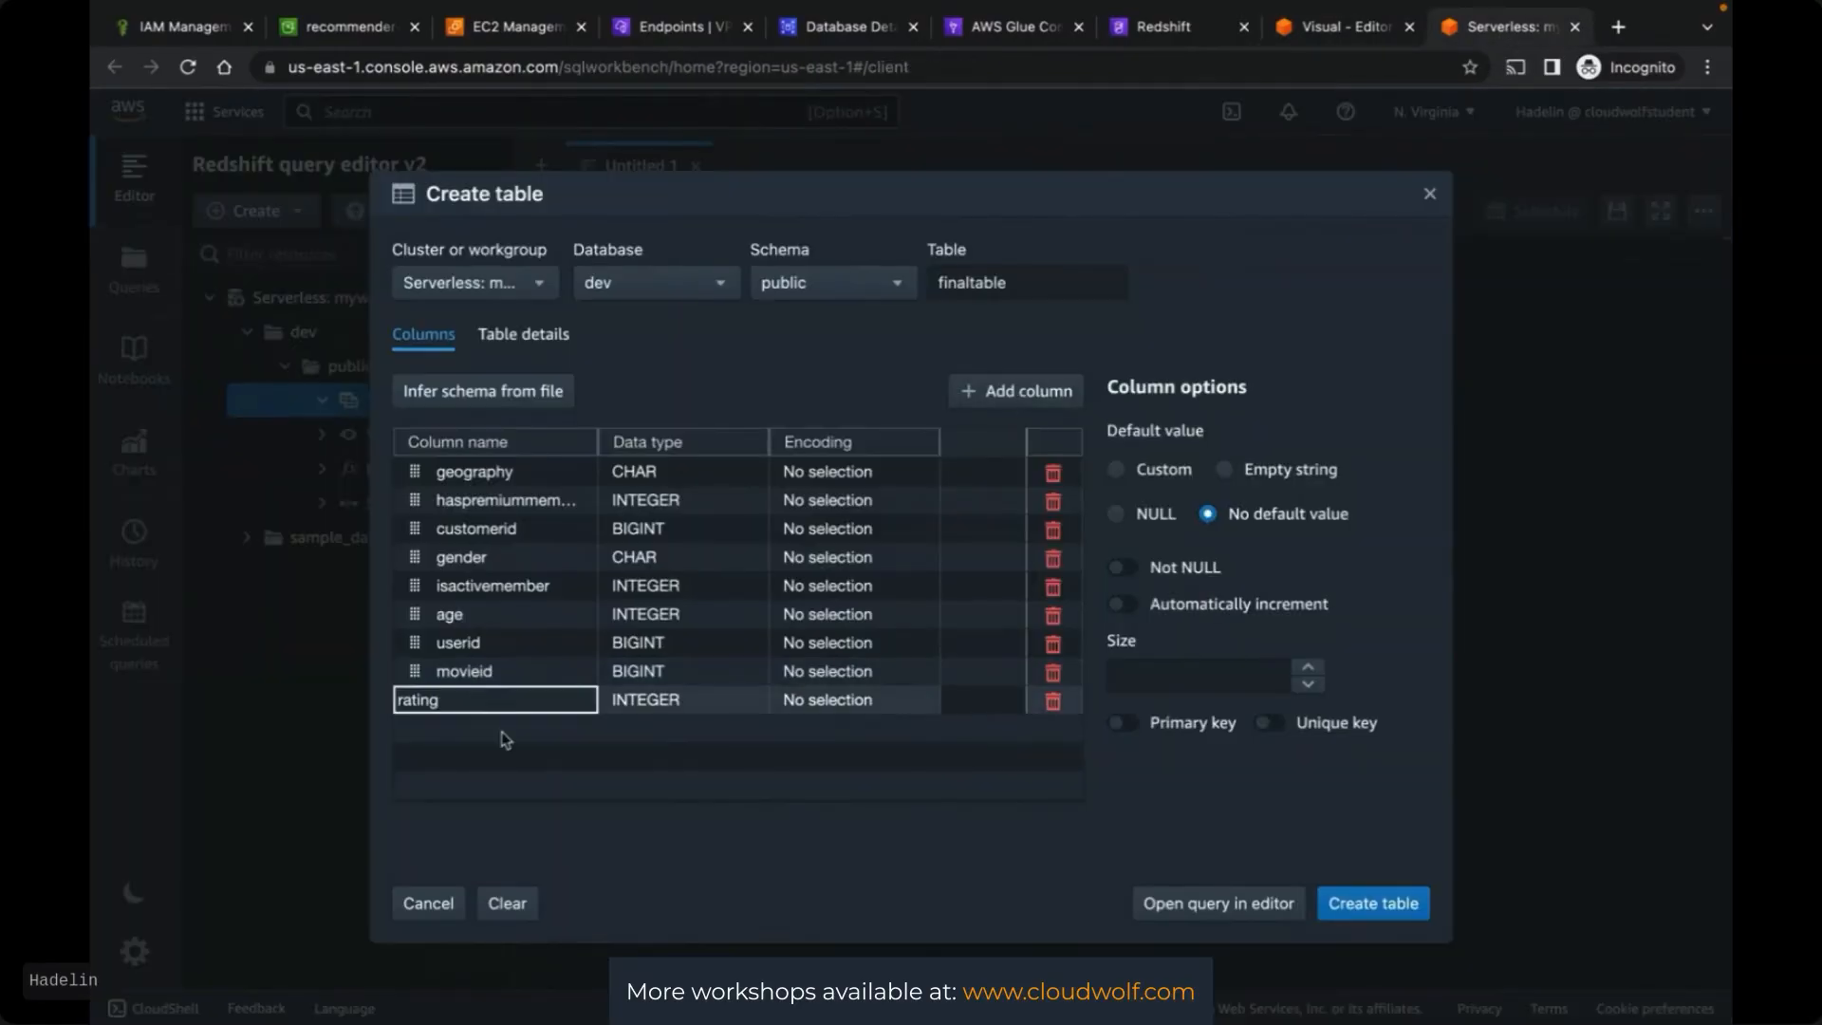
click(508, 744)
After checking customer_features.csv, make rating DECIMAL and create finaltable with nine columns
key(ctrl+Up)
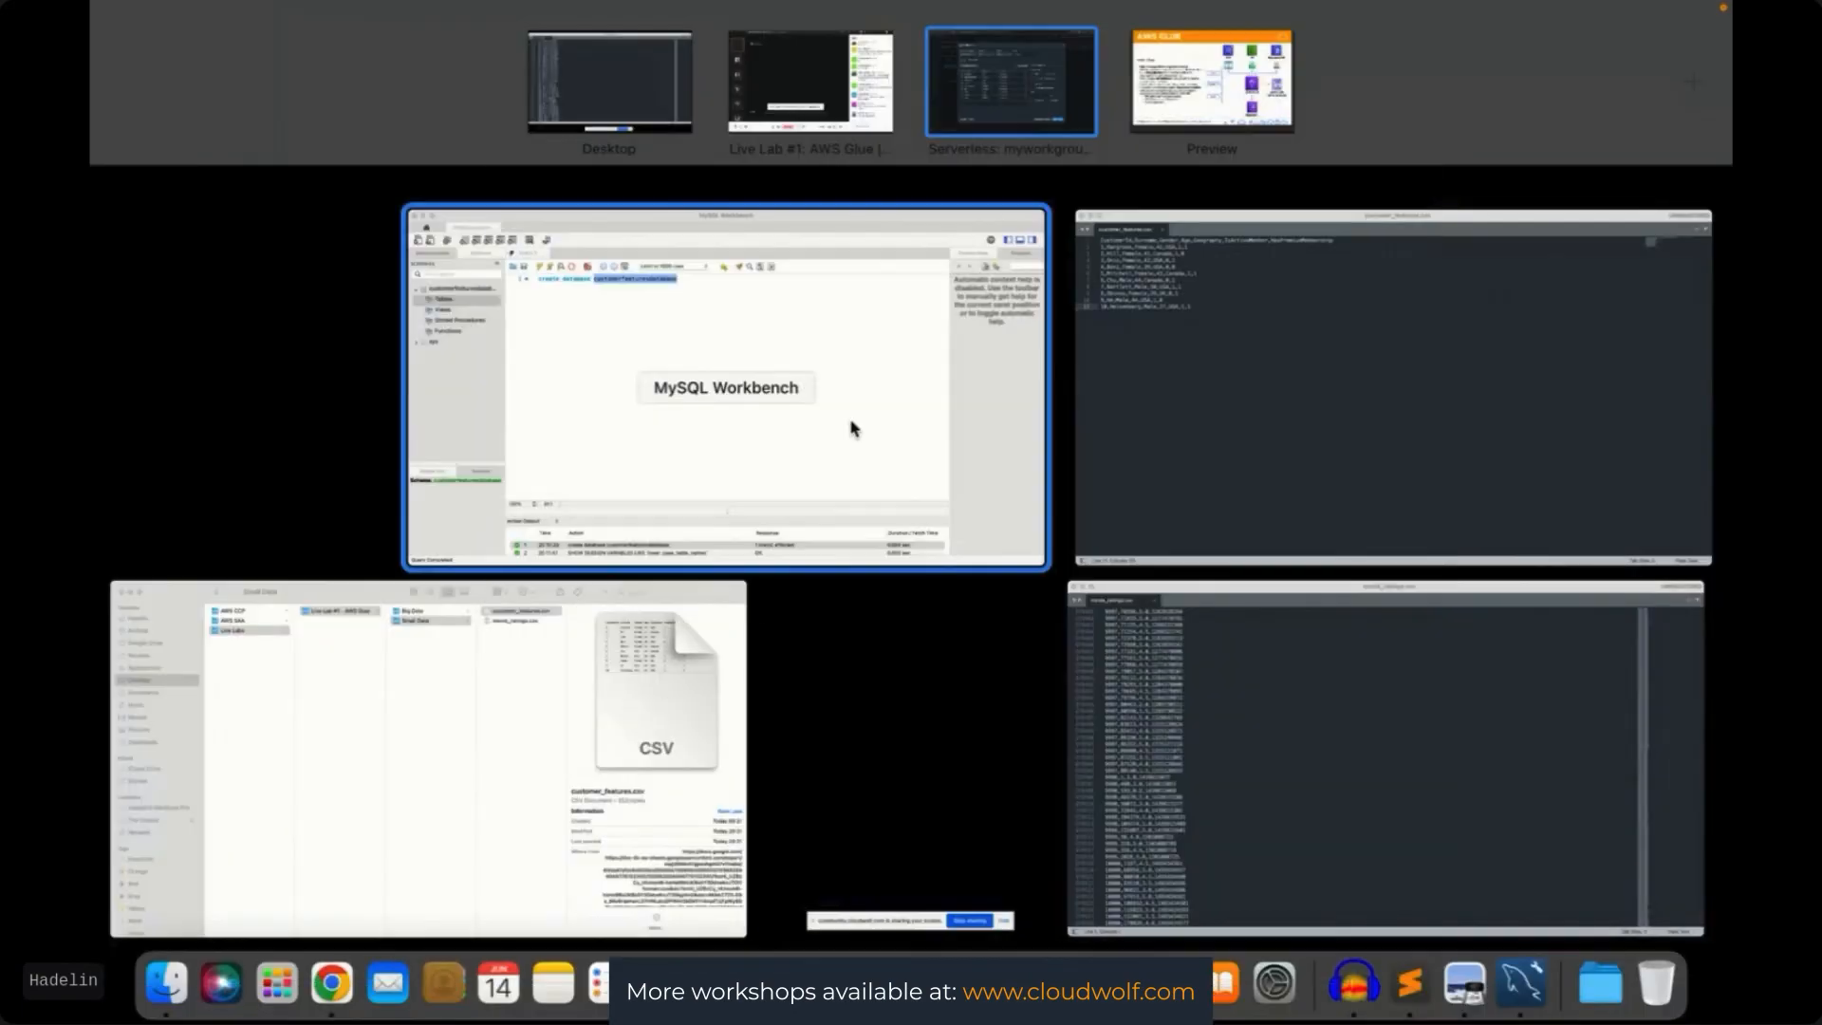
click(1142, 328)
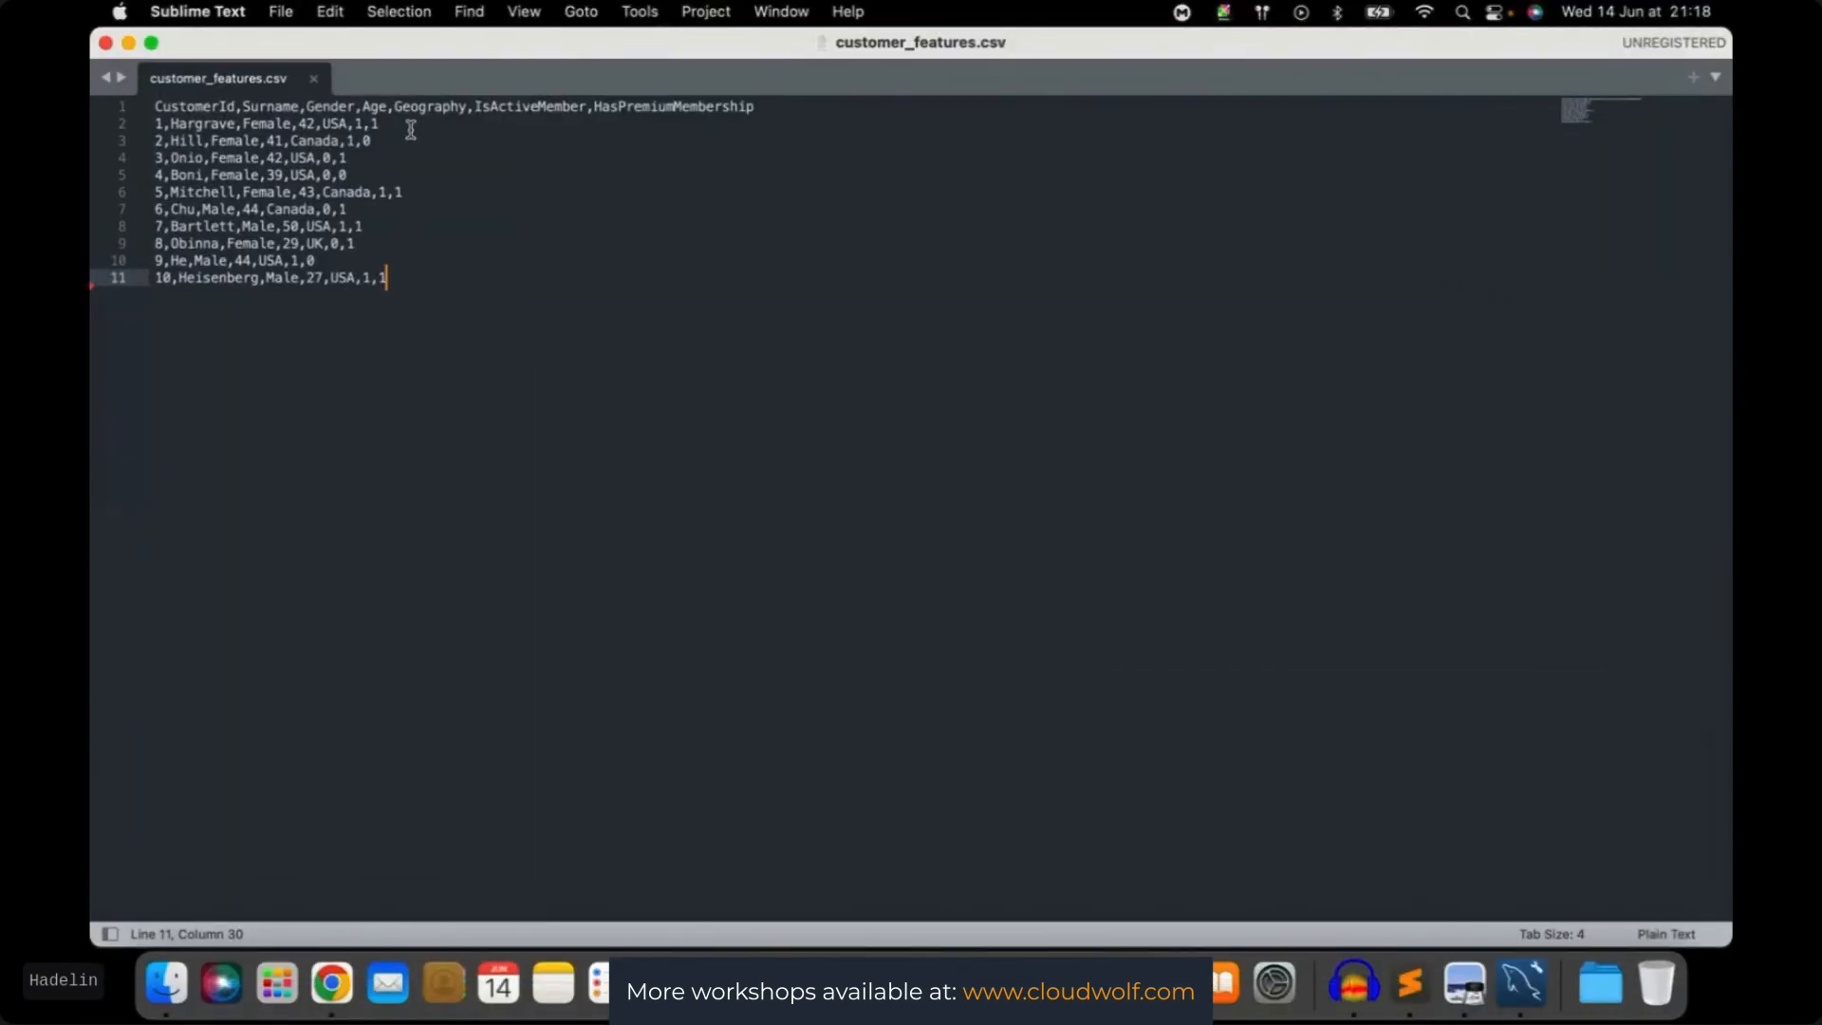
key(ctrl+Up)
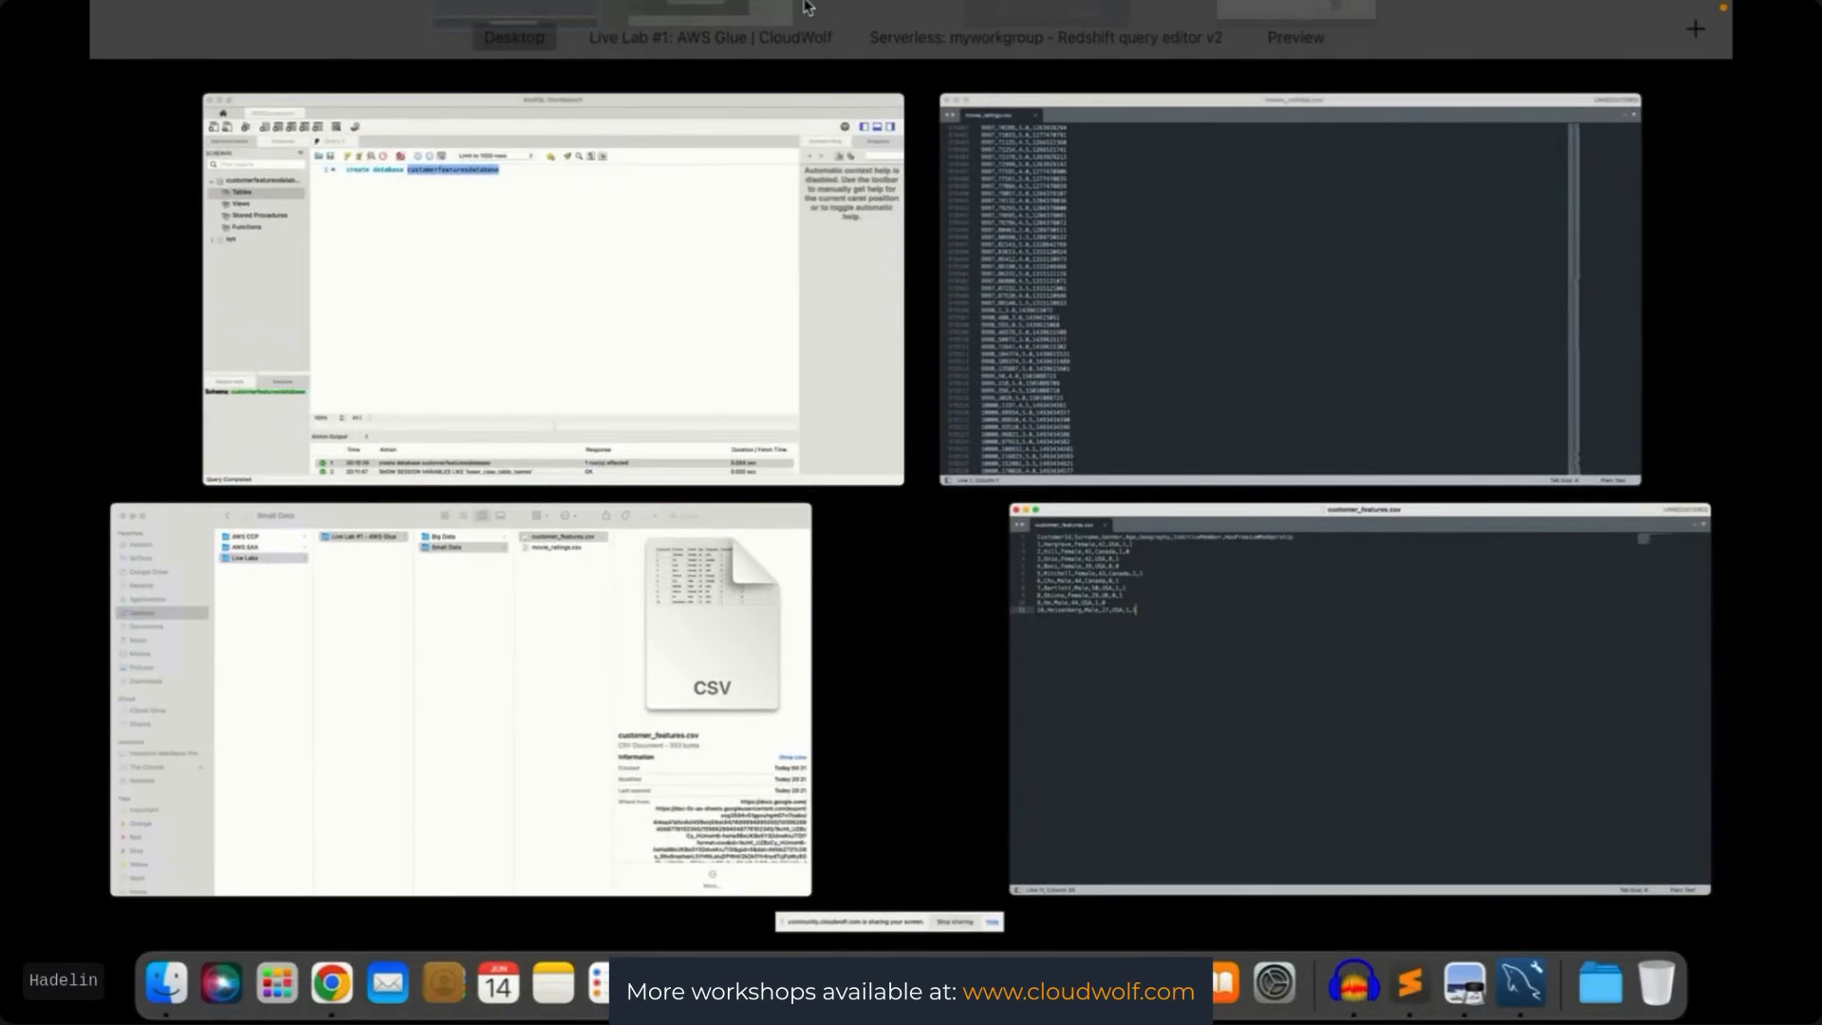
mouse_move(780, 97)
click(953, 107)
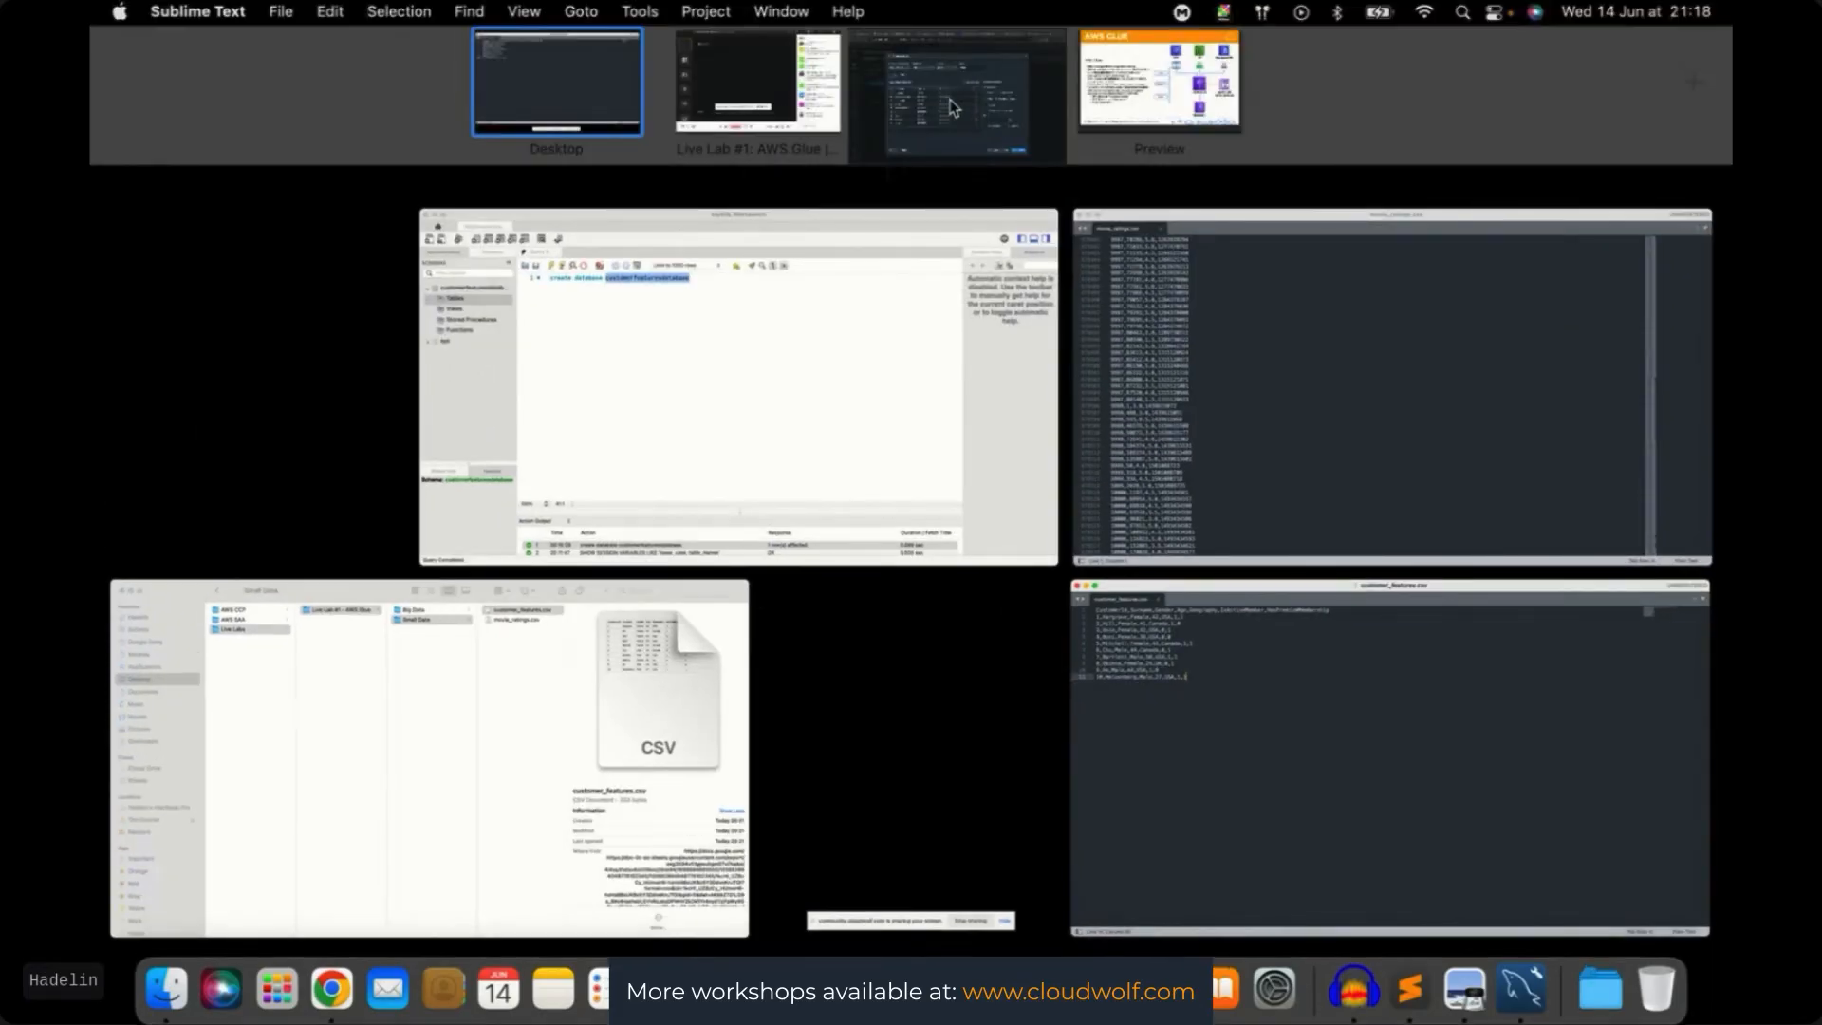
click(674, 704)
scroll(665, 719, up, 3)
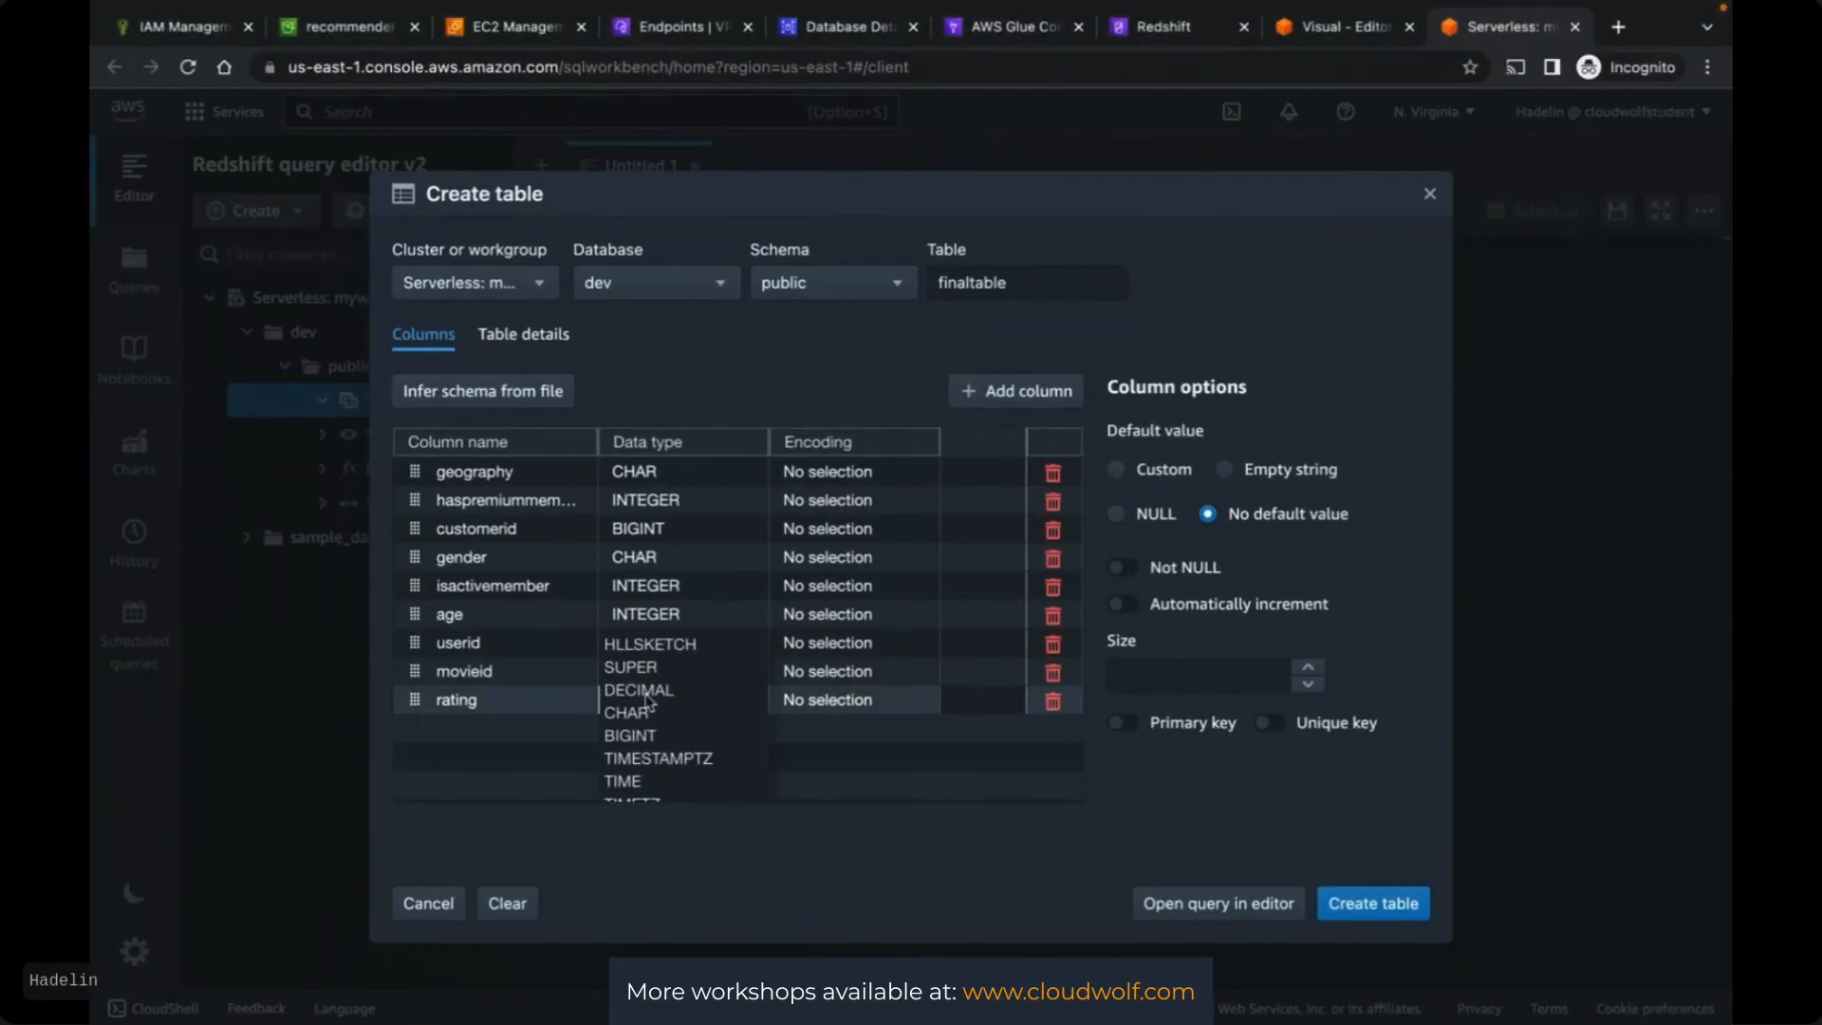
click(635, 745)
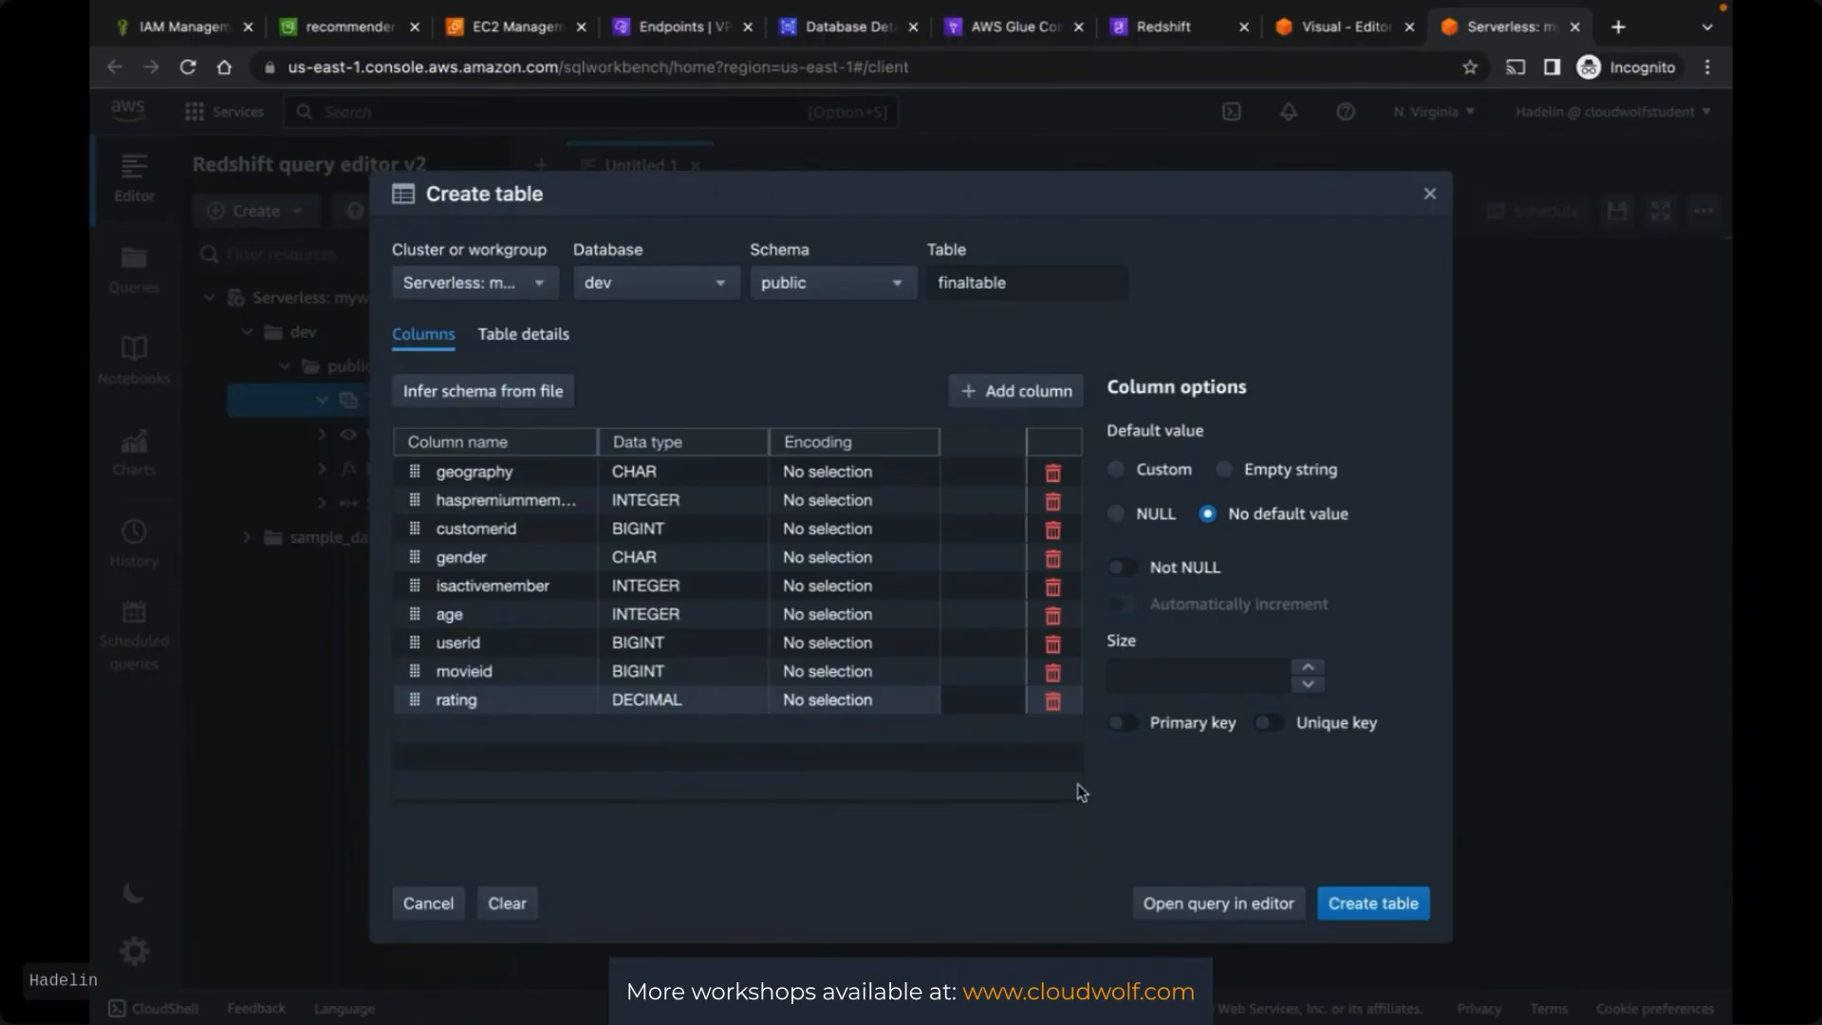
click(1394, 907)
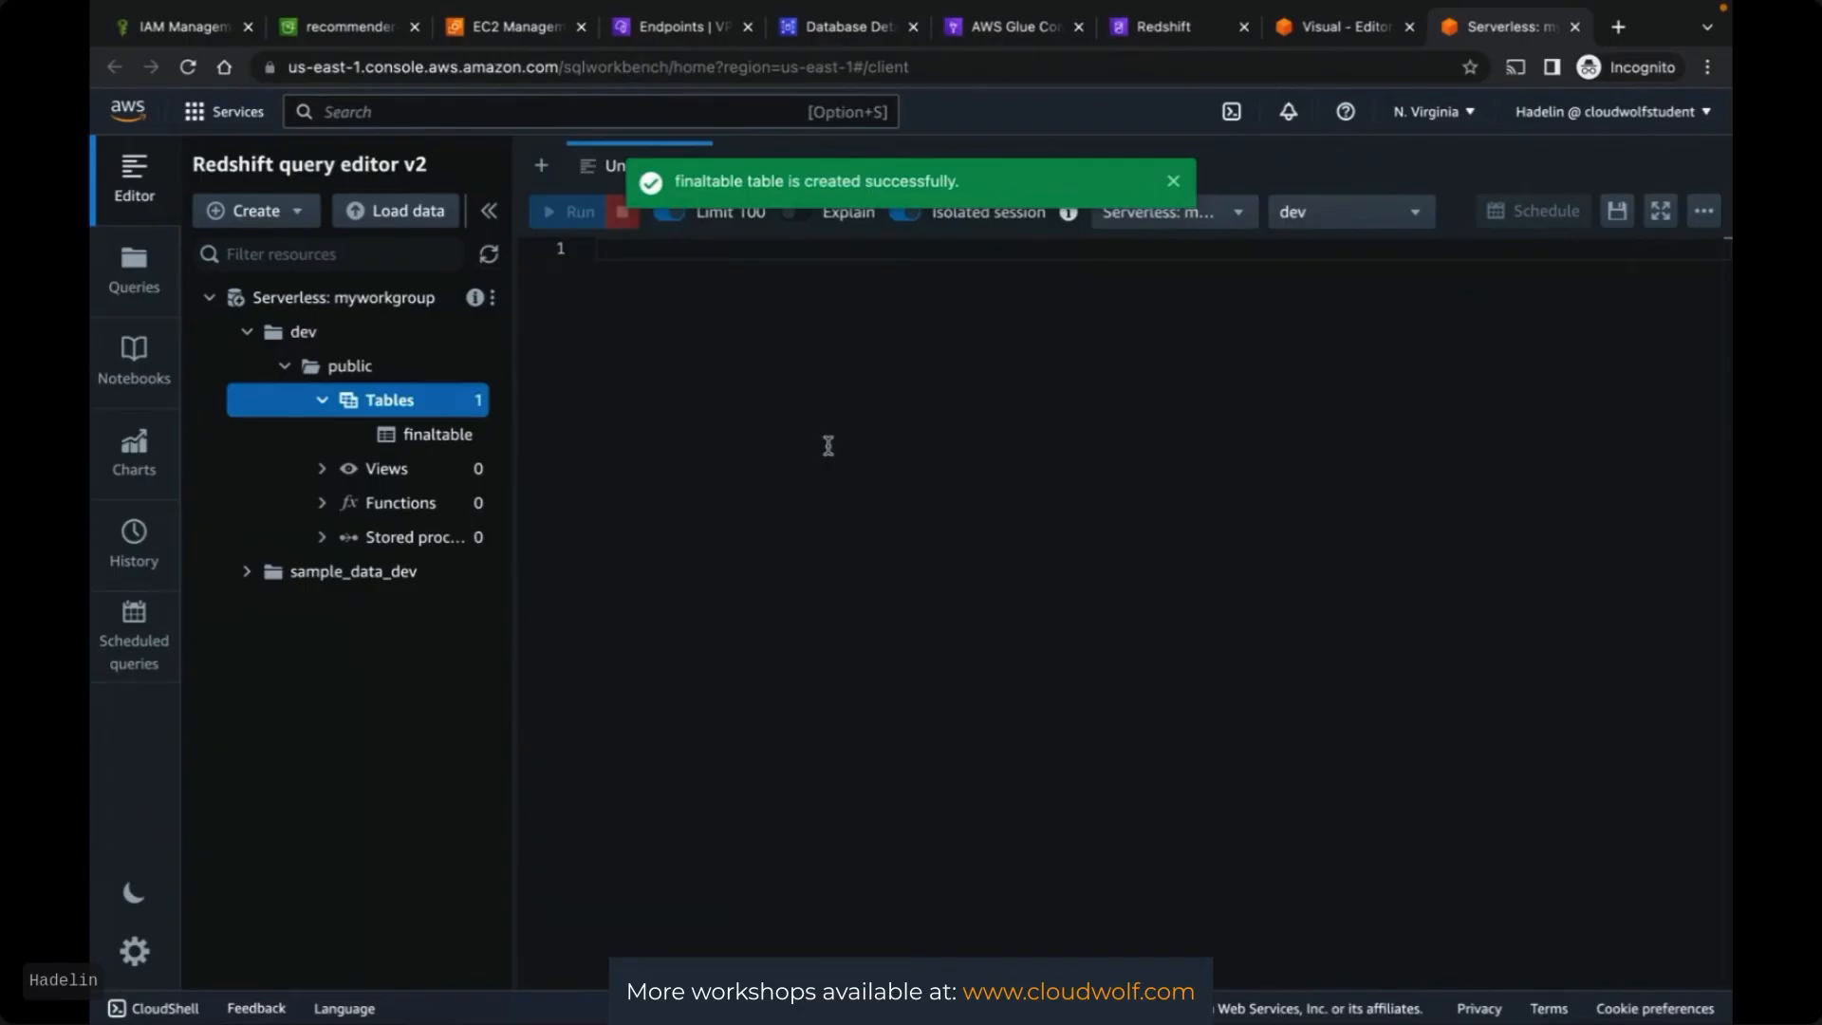
click(1017, 29)
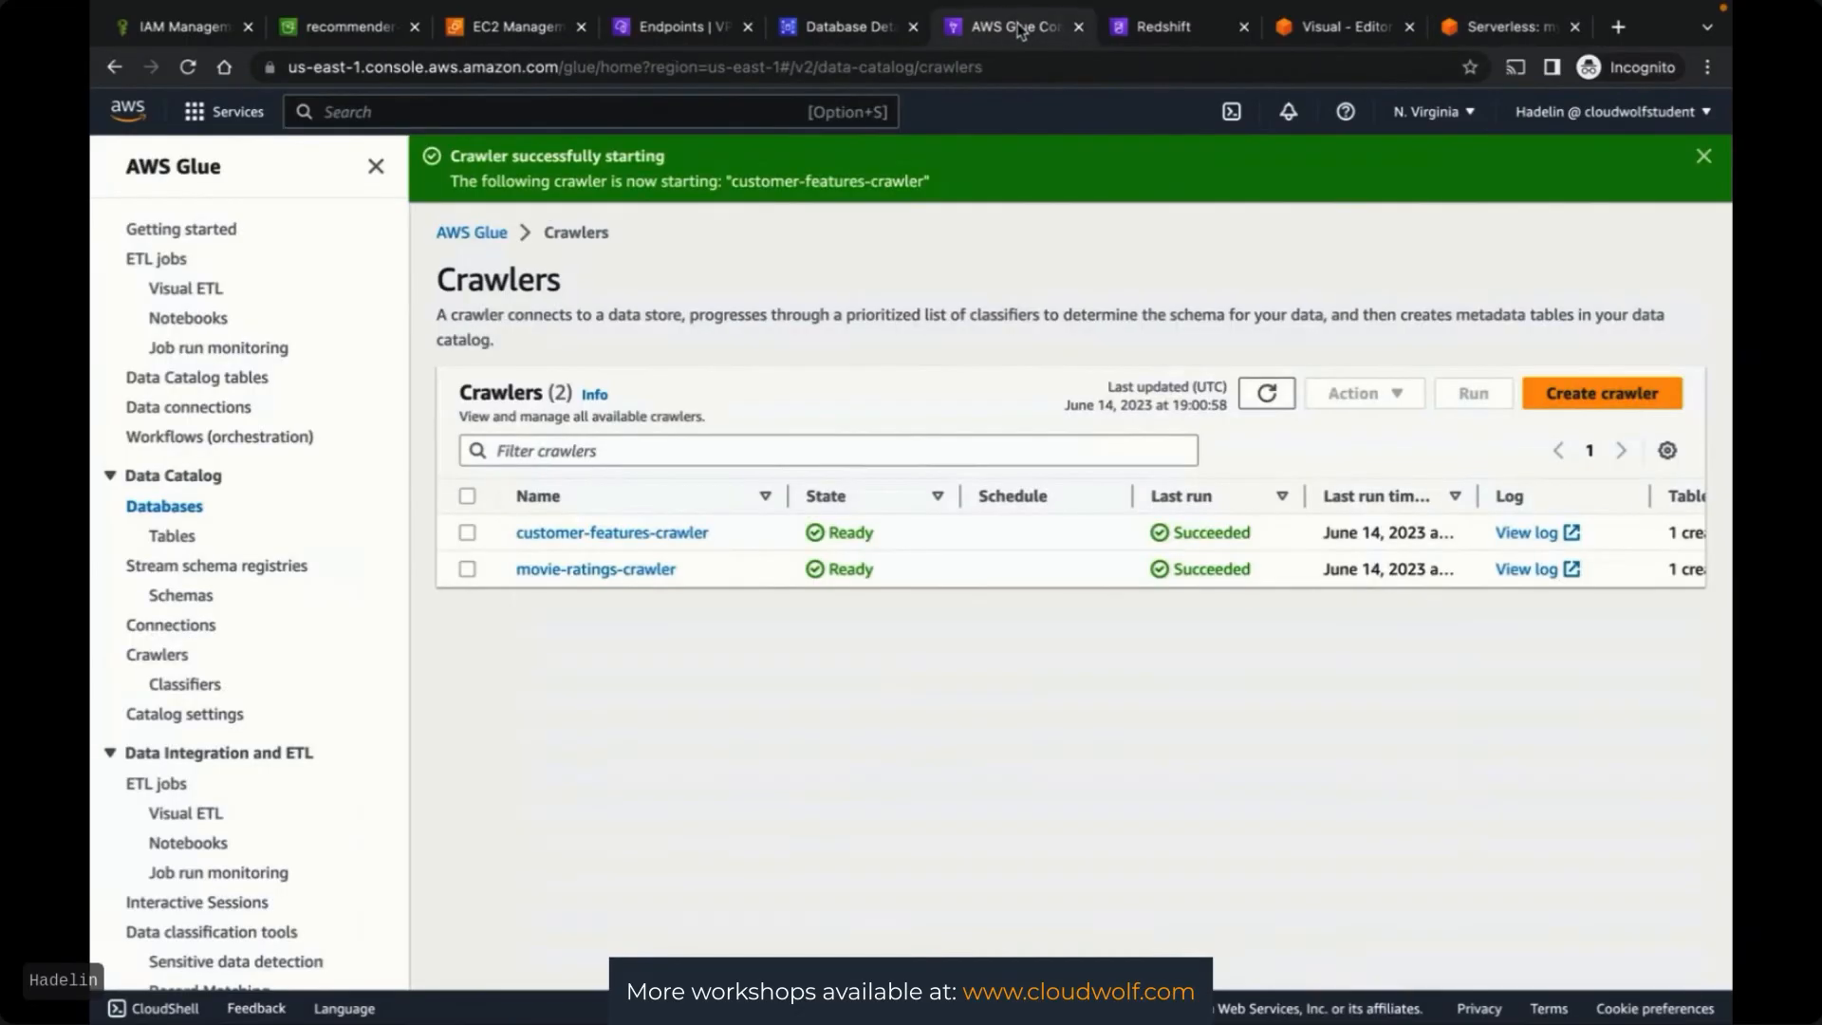
Review the Hard ETL job's Amazon Redshift target properties against the query editor
click(1338, 29)
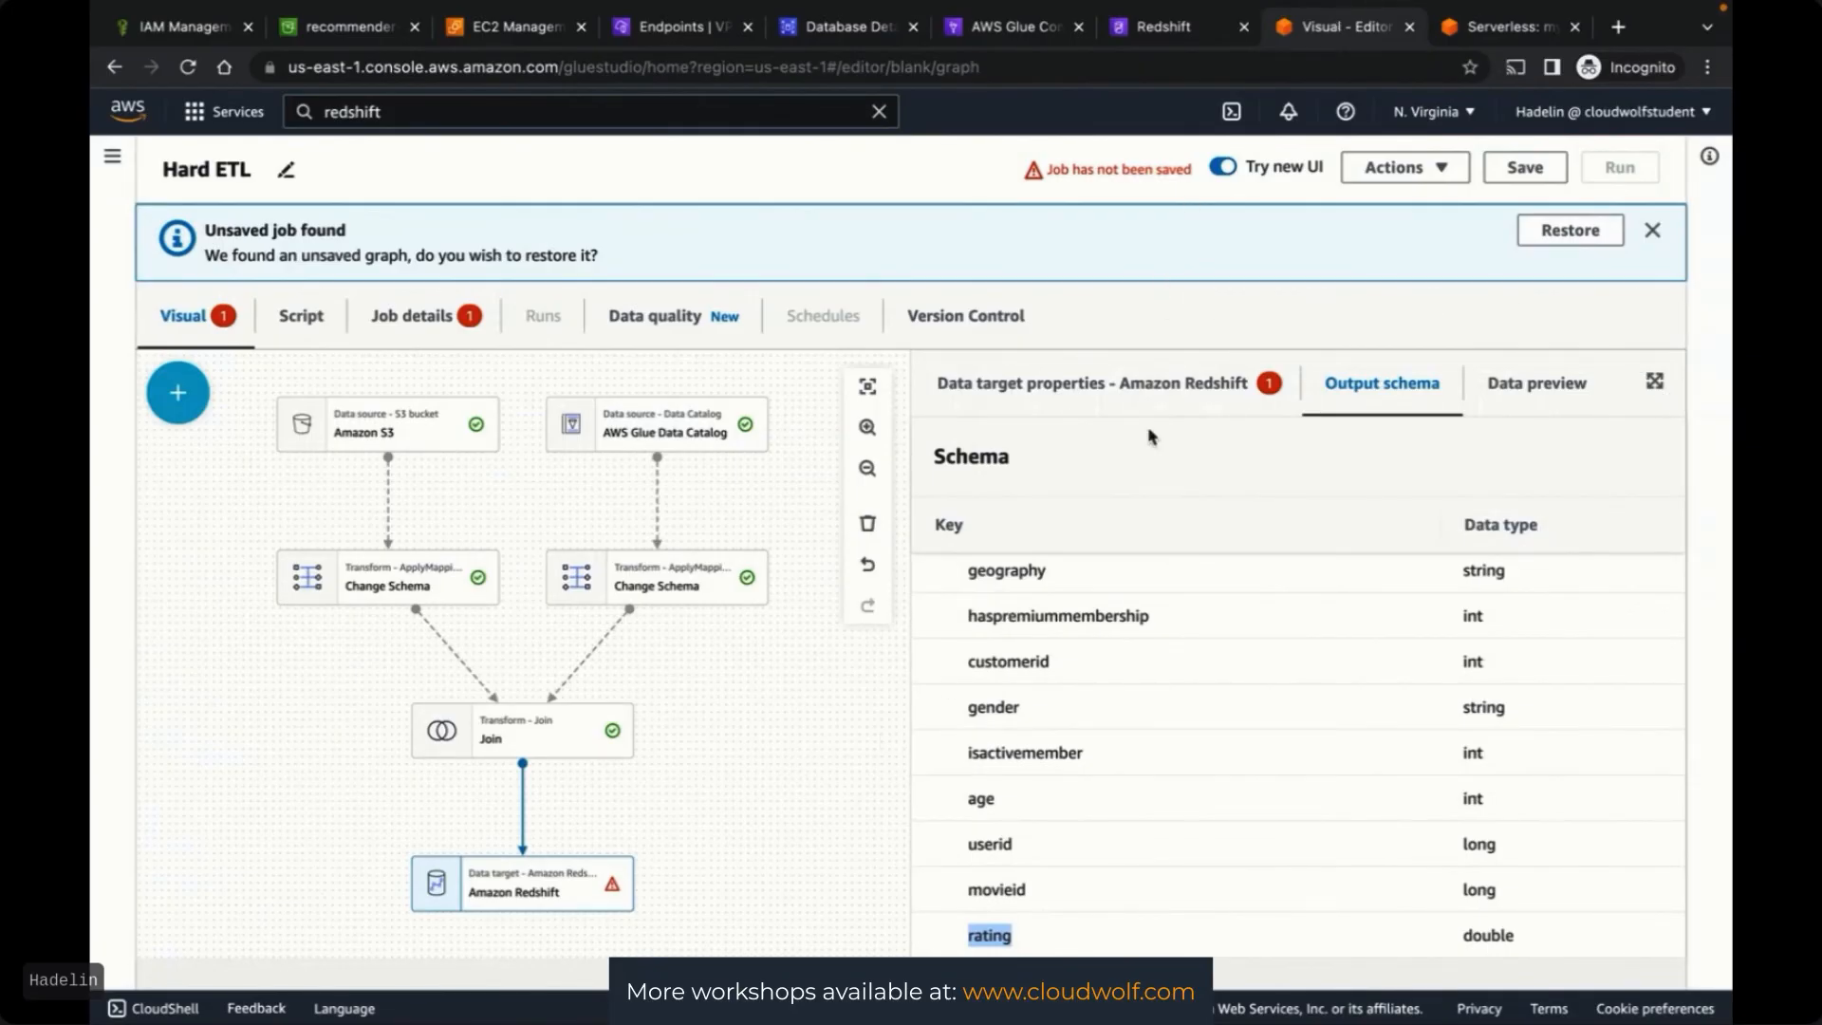
click(1121, 403)
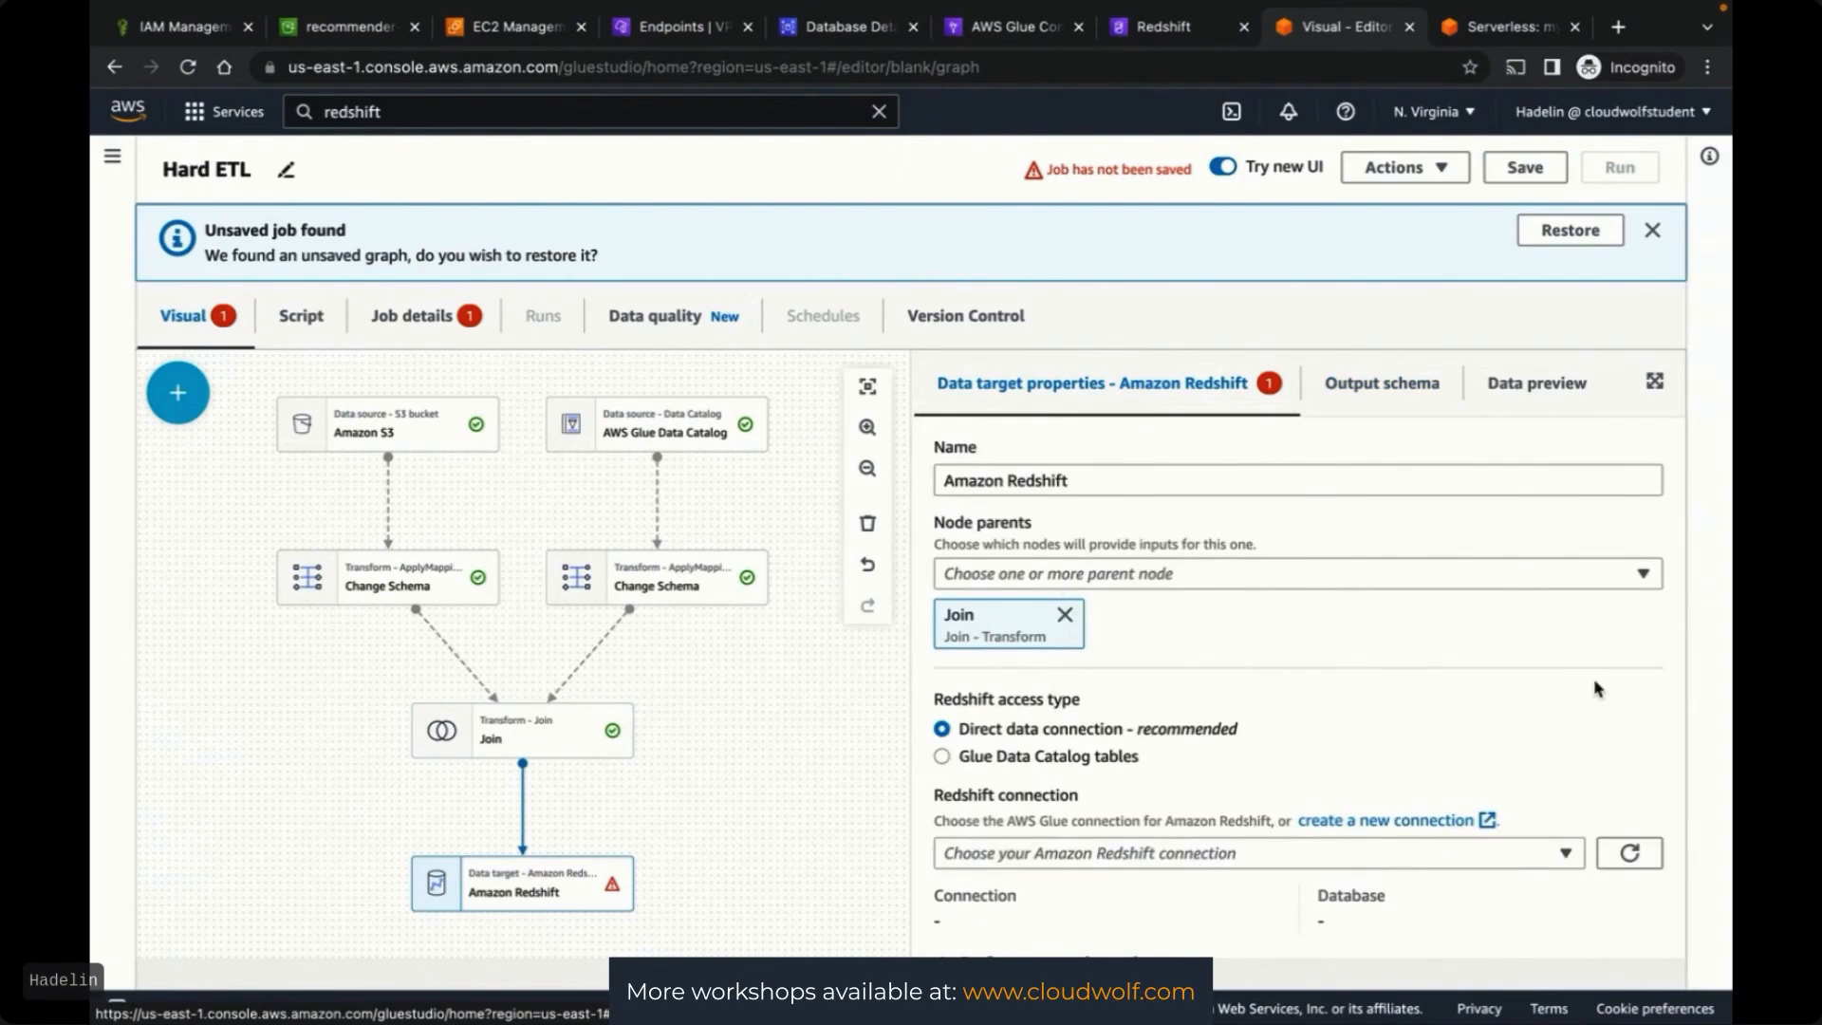
scroll(1233, 635, down, 1)
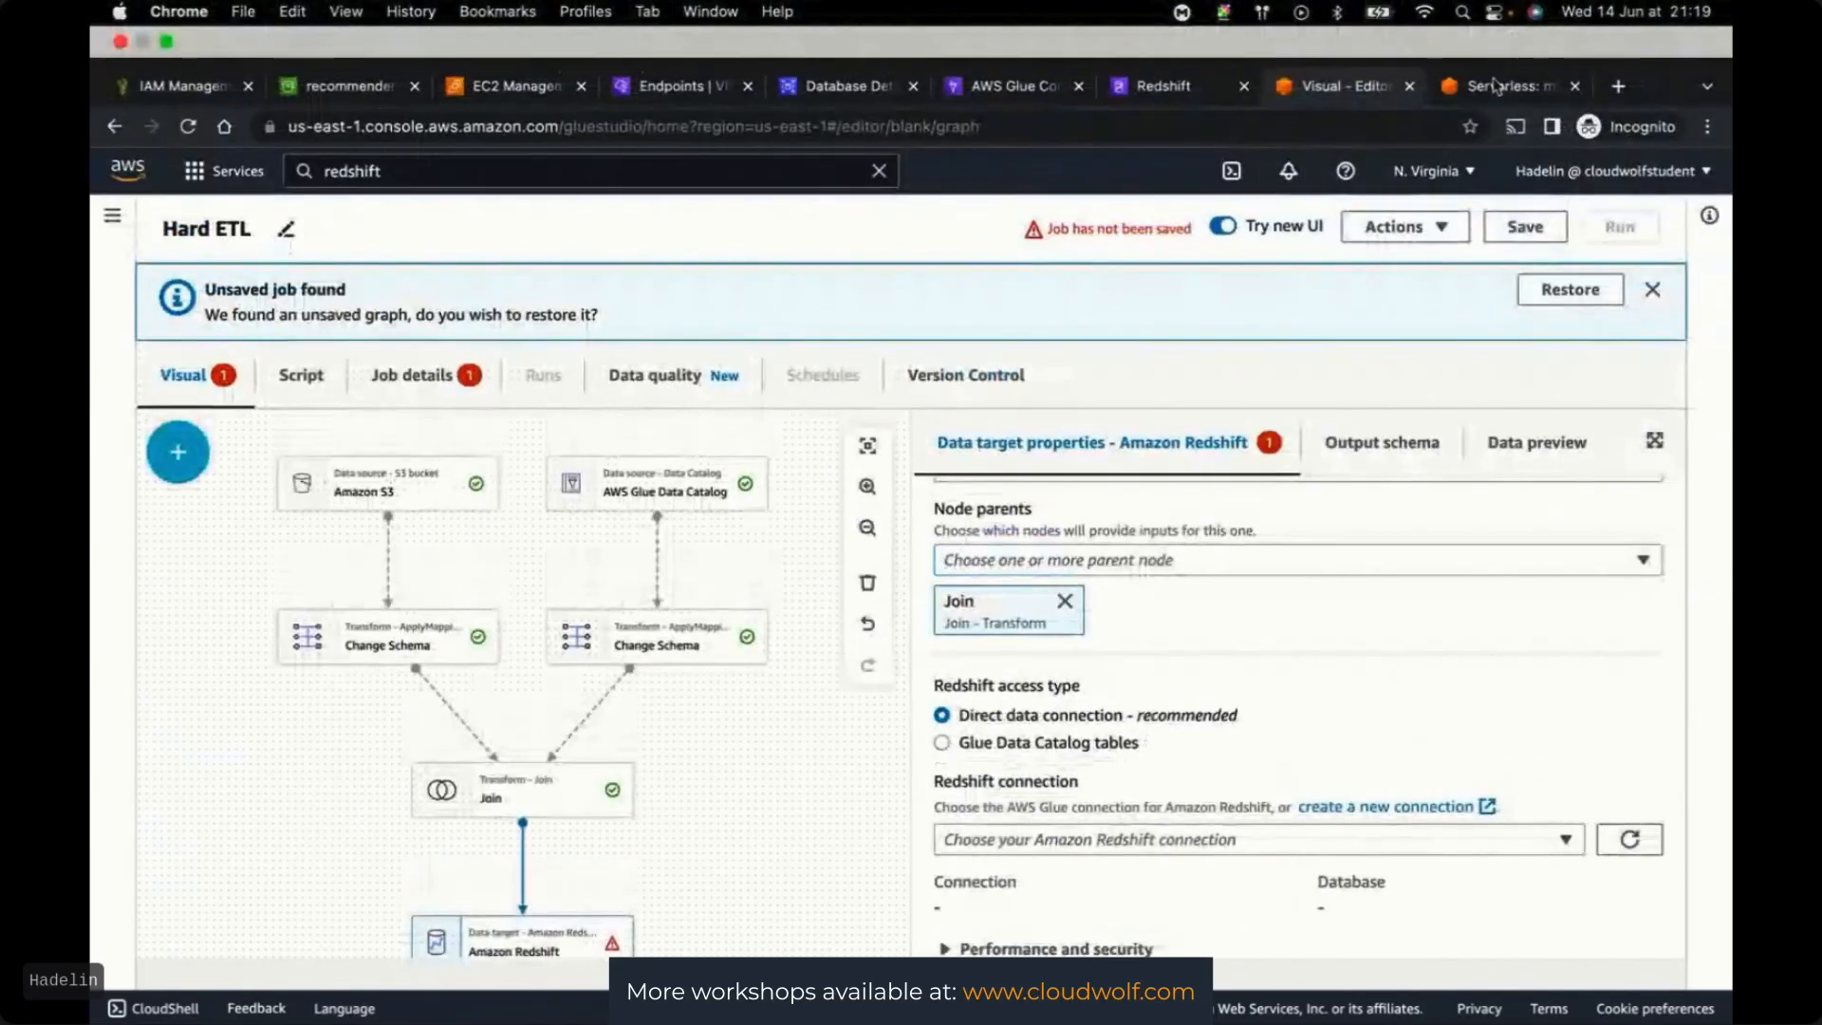
click(1495, 87)
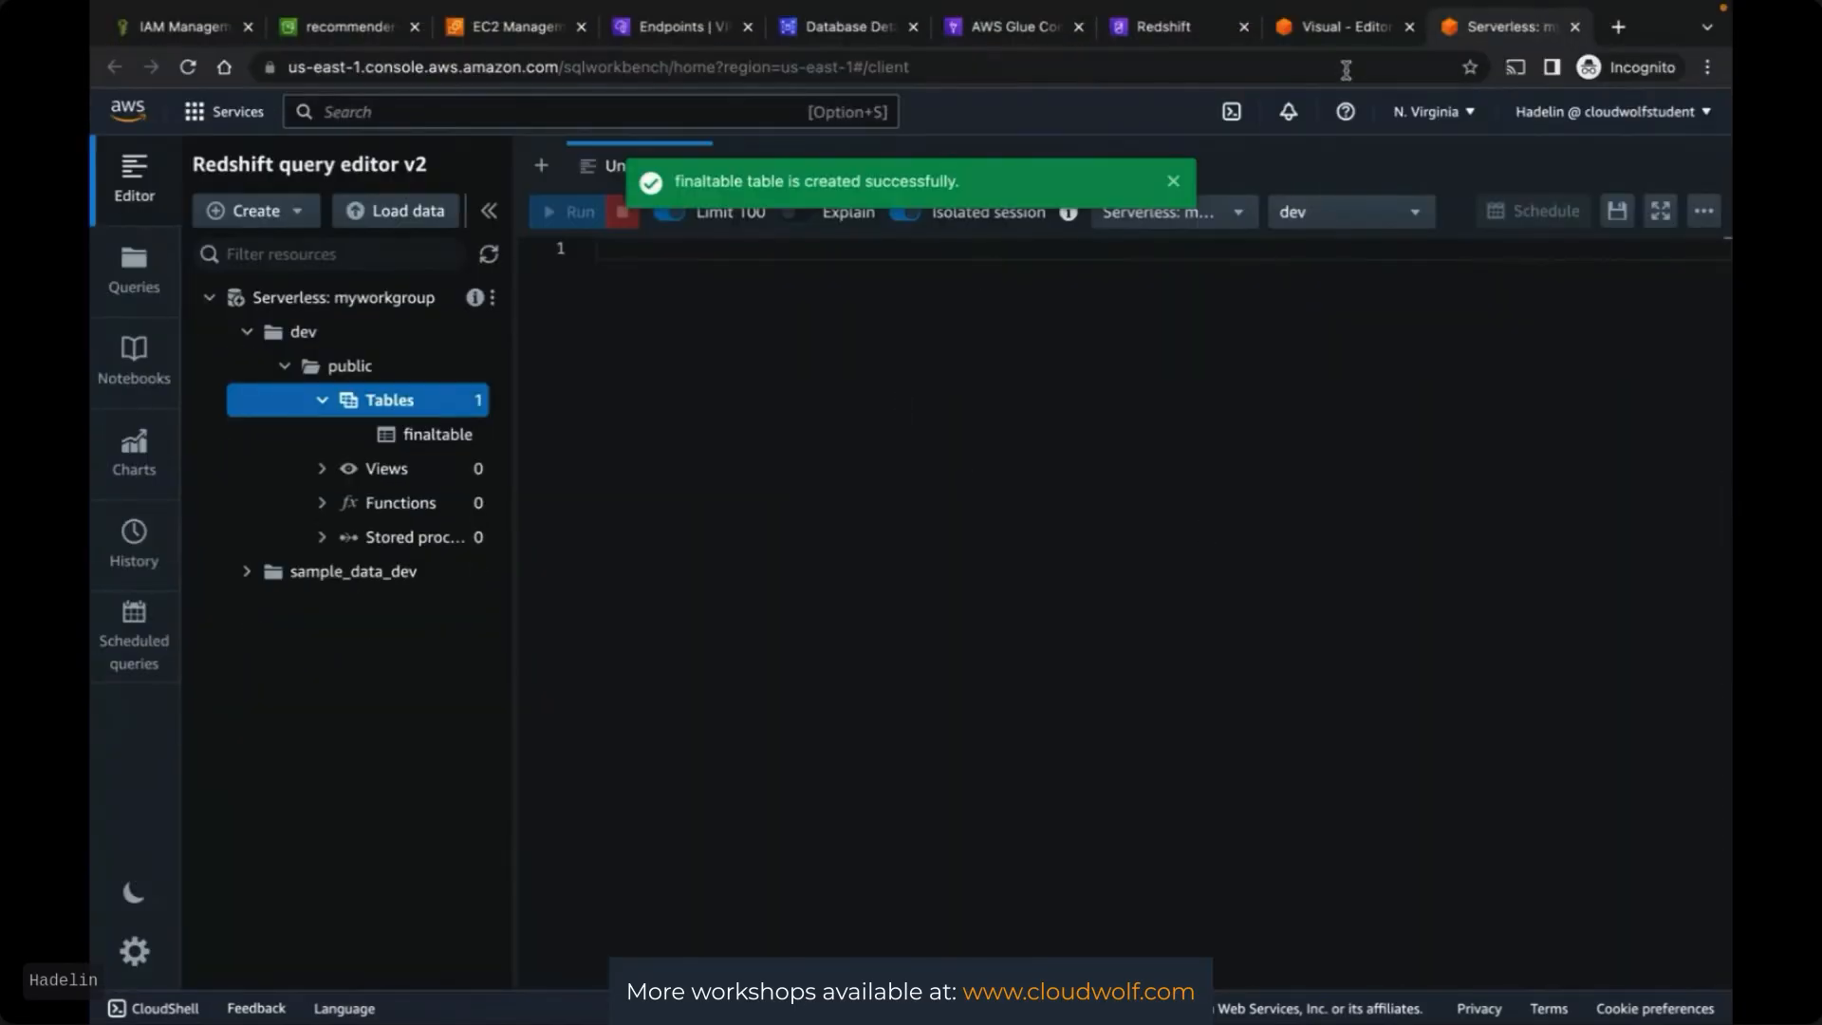
click(1324, 26)
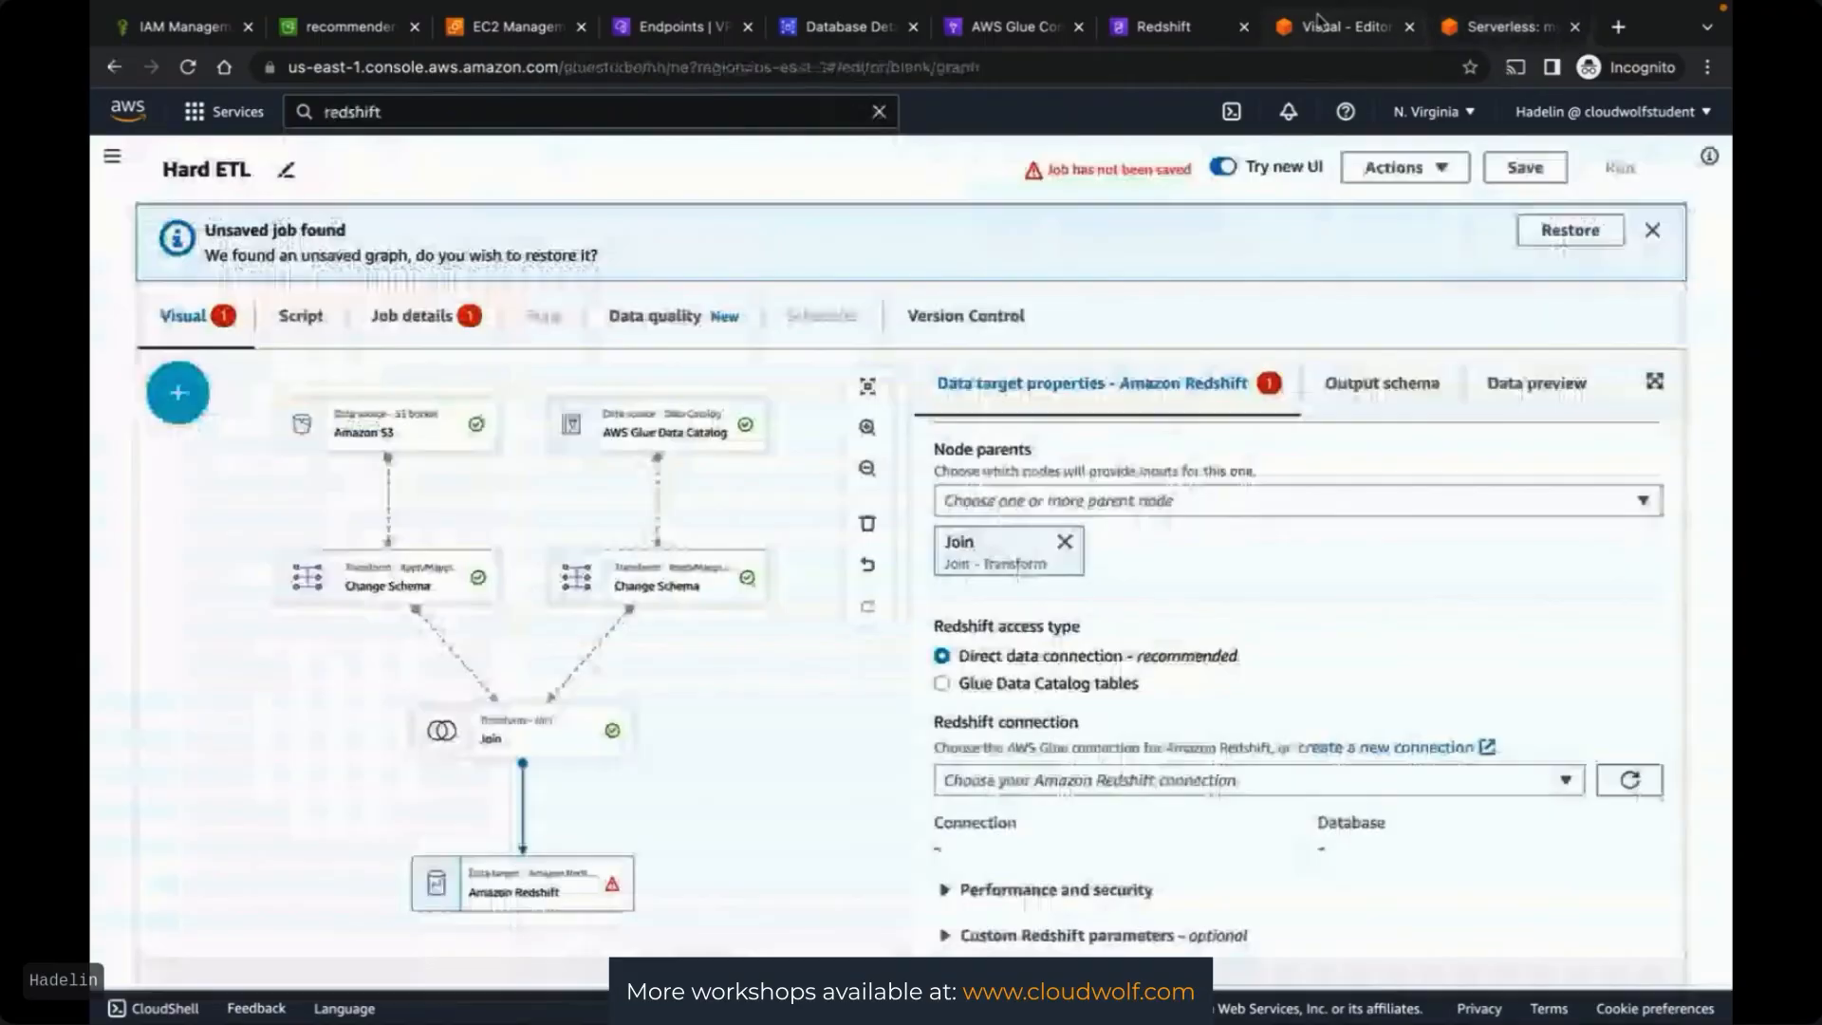
Find no Redshift connection available and switch the target to Glue Data Catalog tables
click(1561, 788)
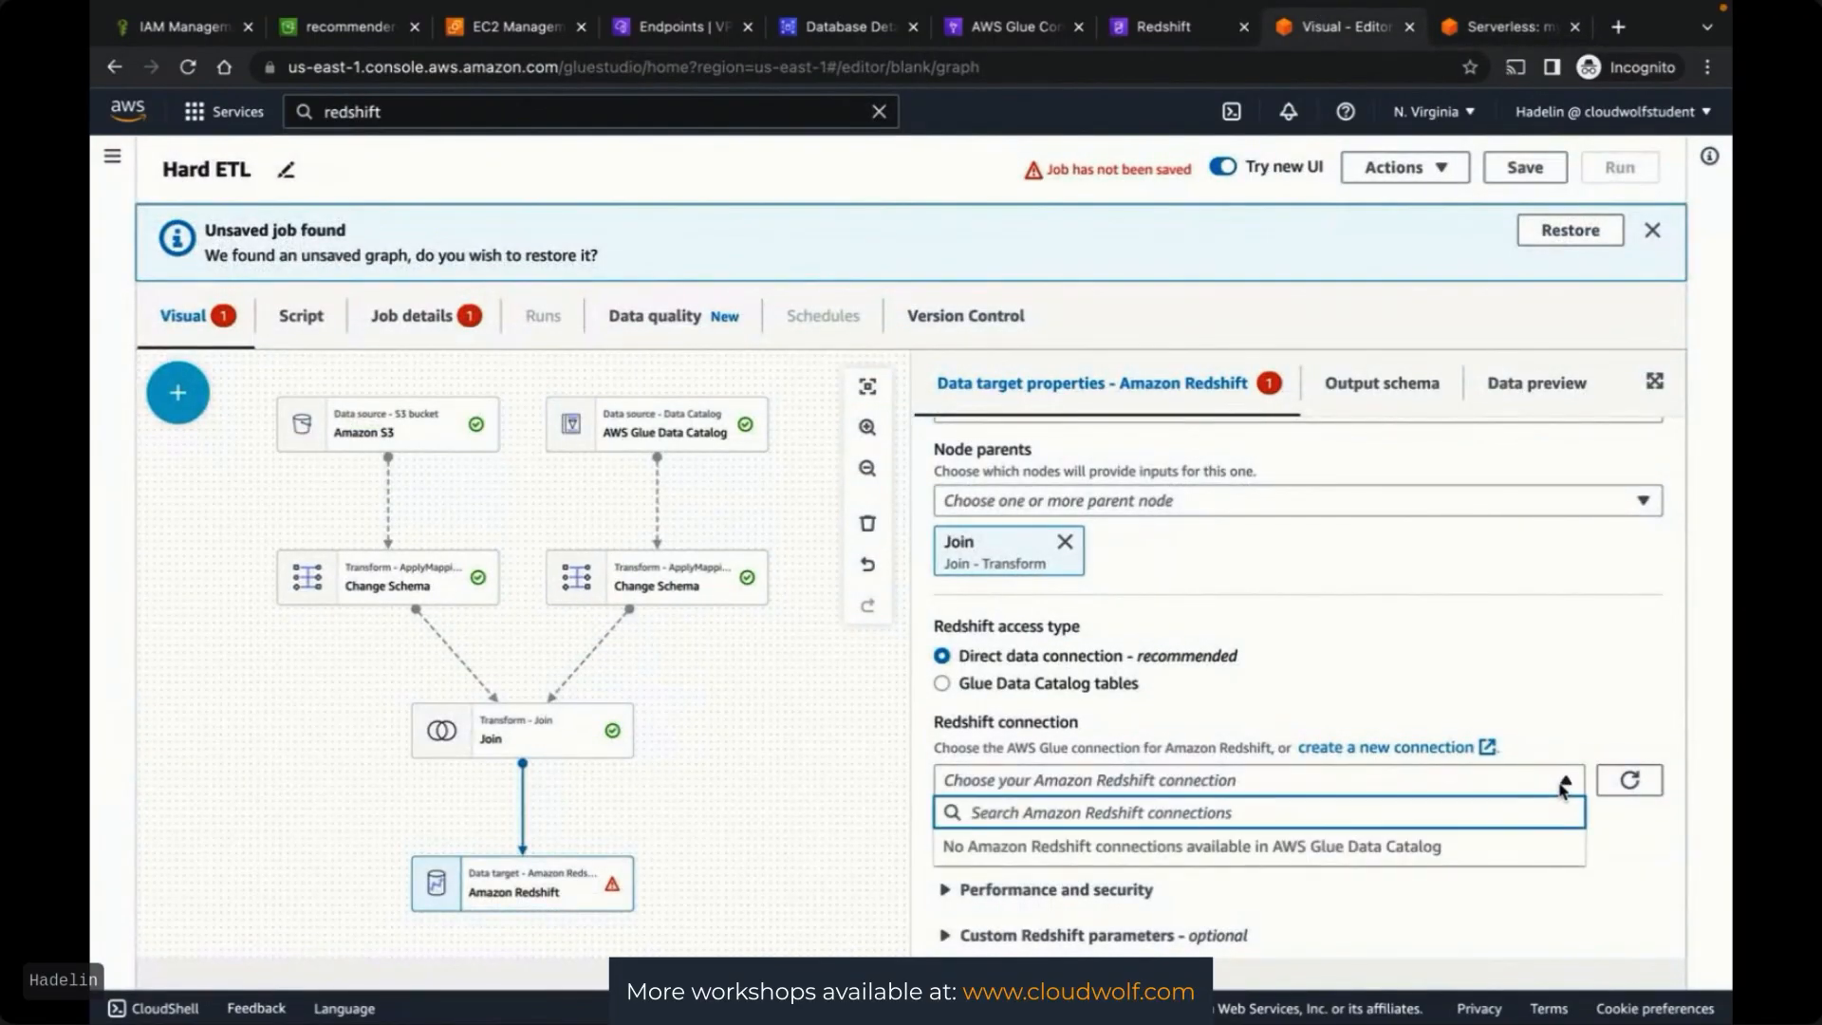
click(1629, 784)
scroll(1582, 883, down, 1)
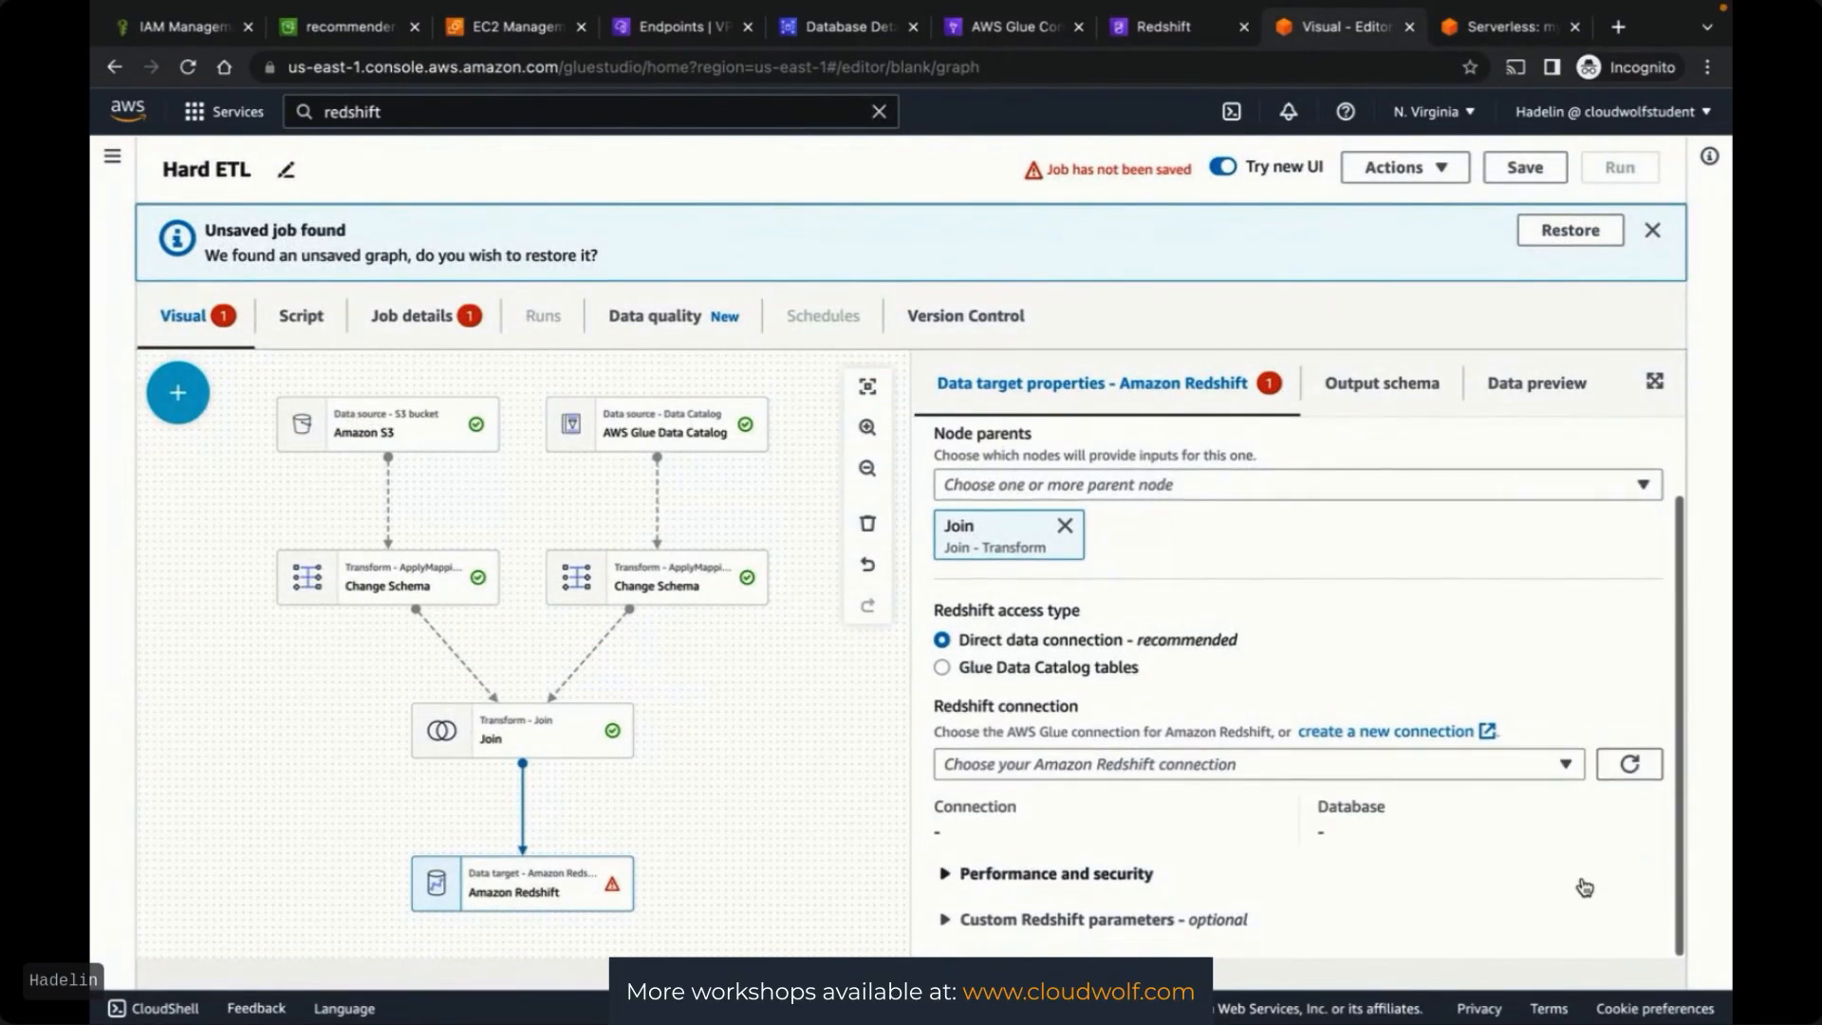
click(942, 672)
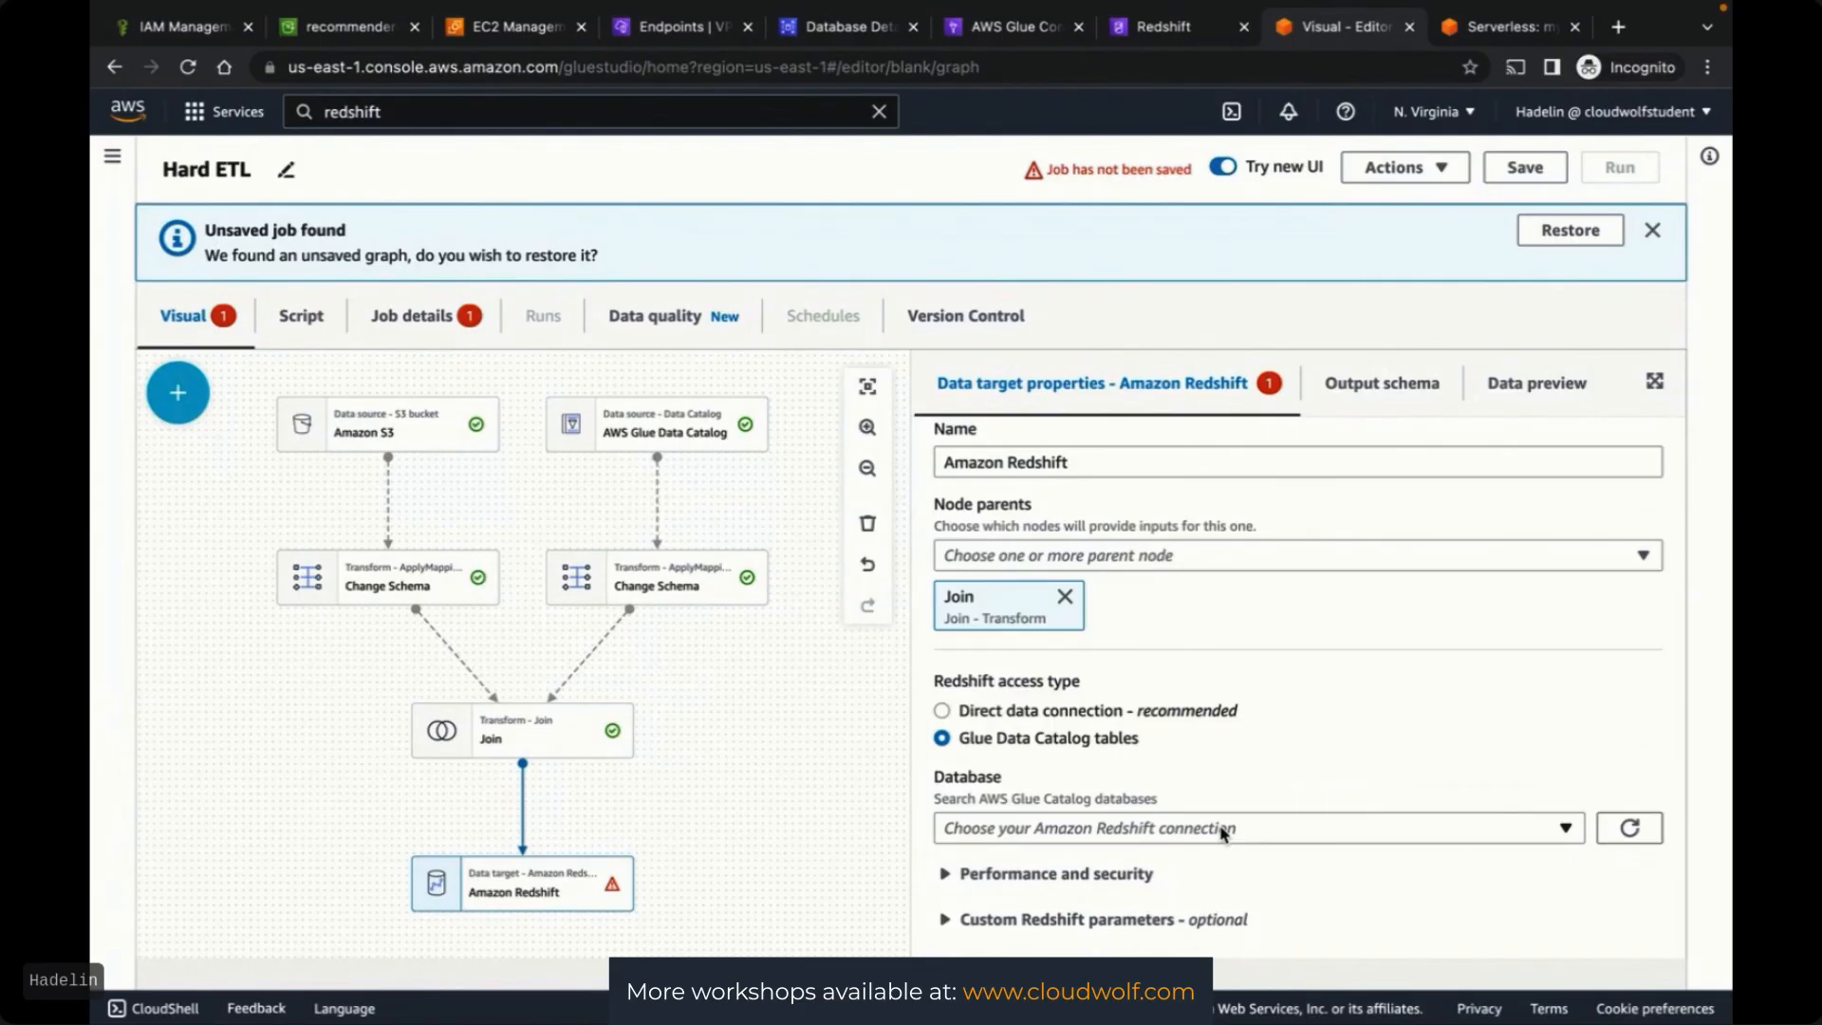
click(1488, 38)
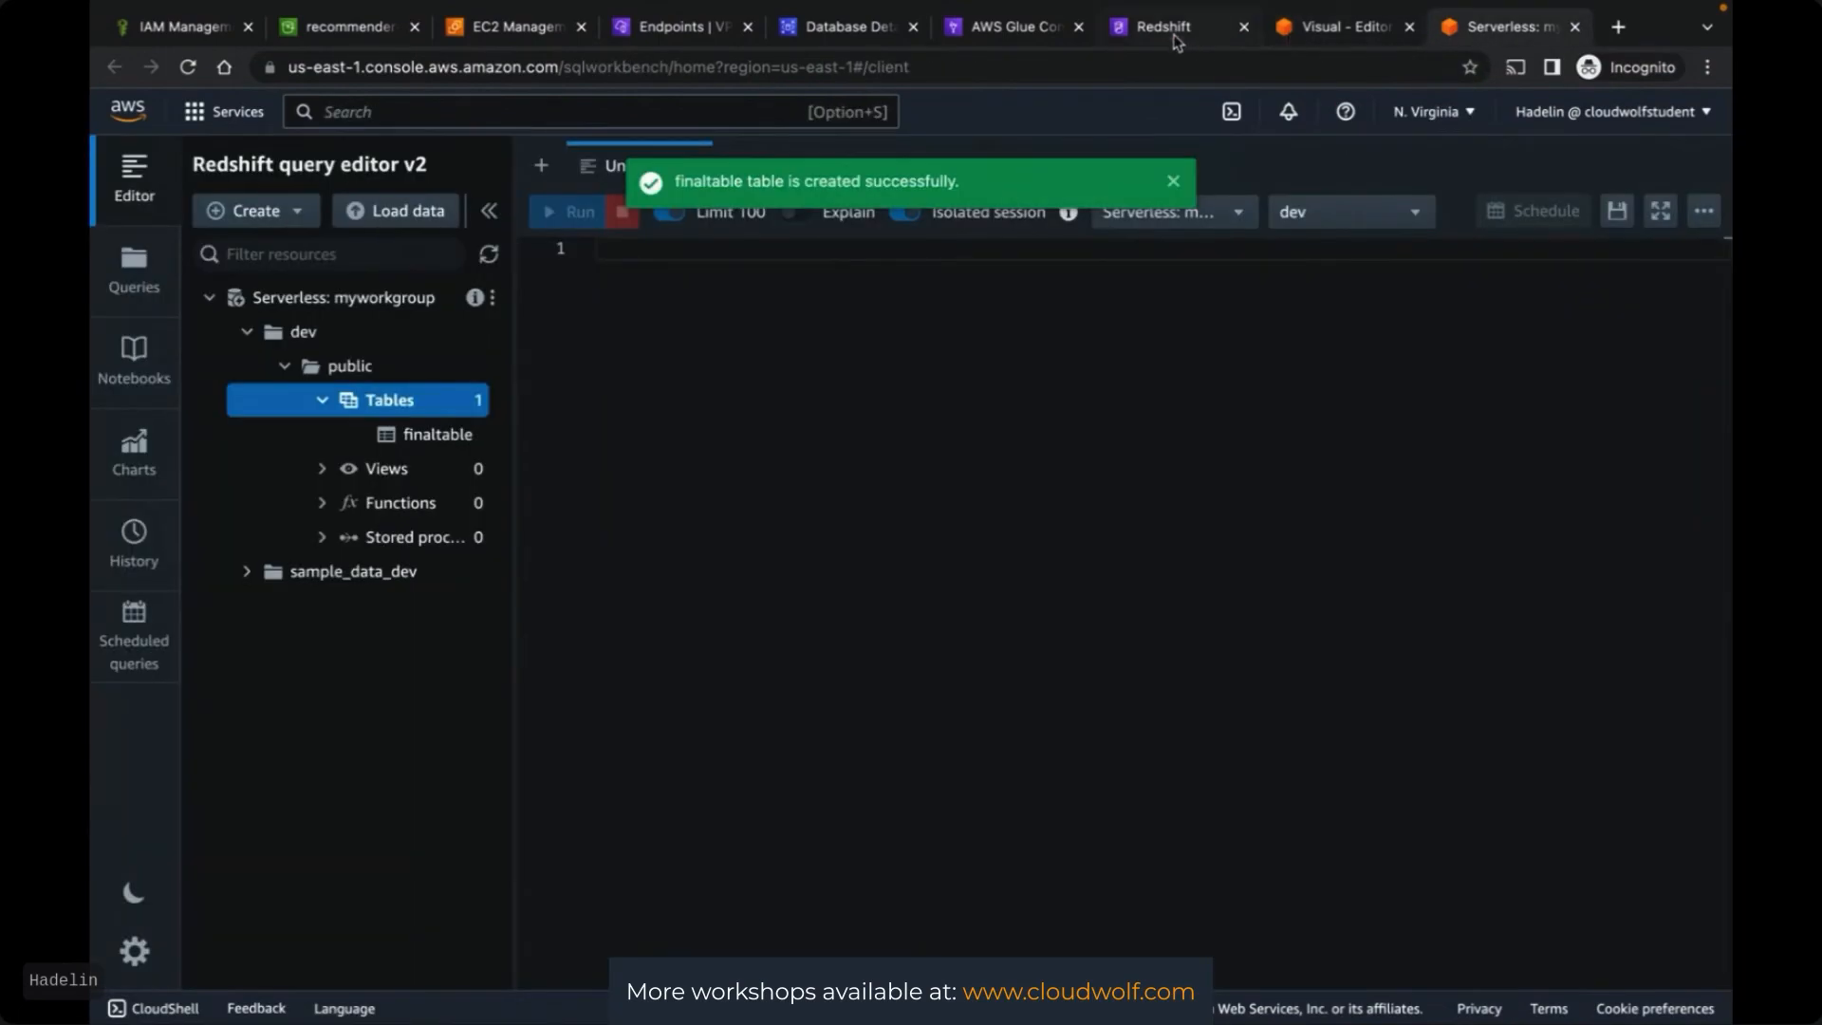
click(1021, 29)
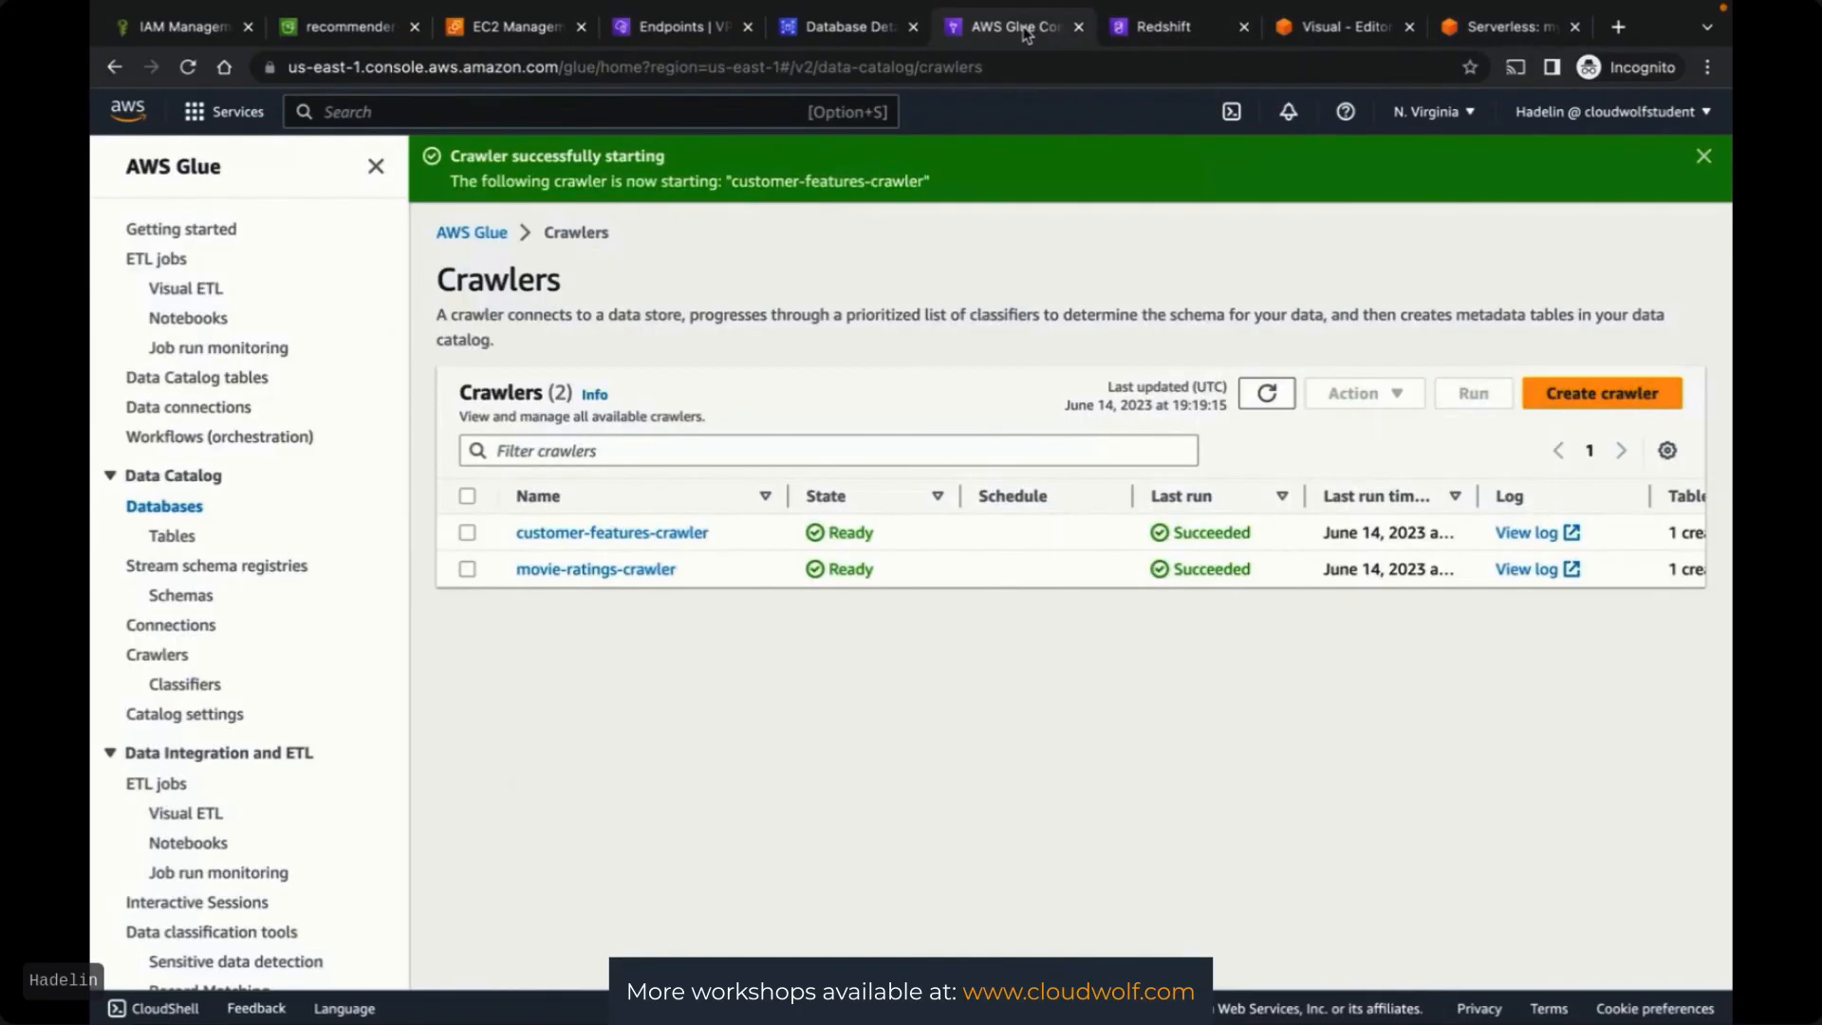
Start a new Glue connection named Redshiftconnection
click(174, 627)
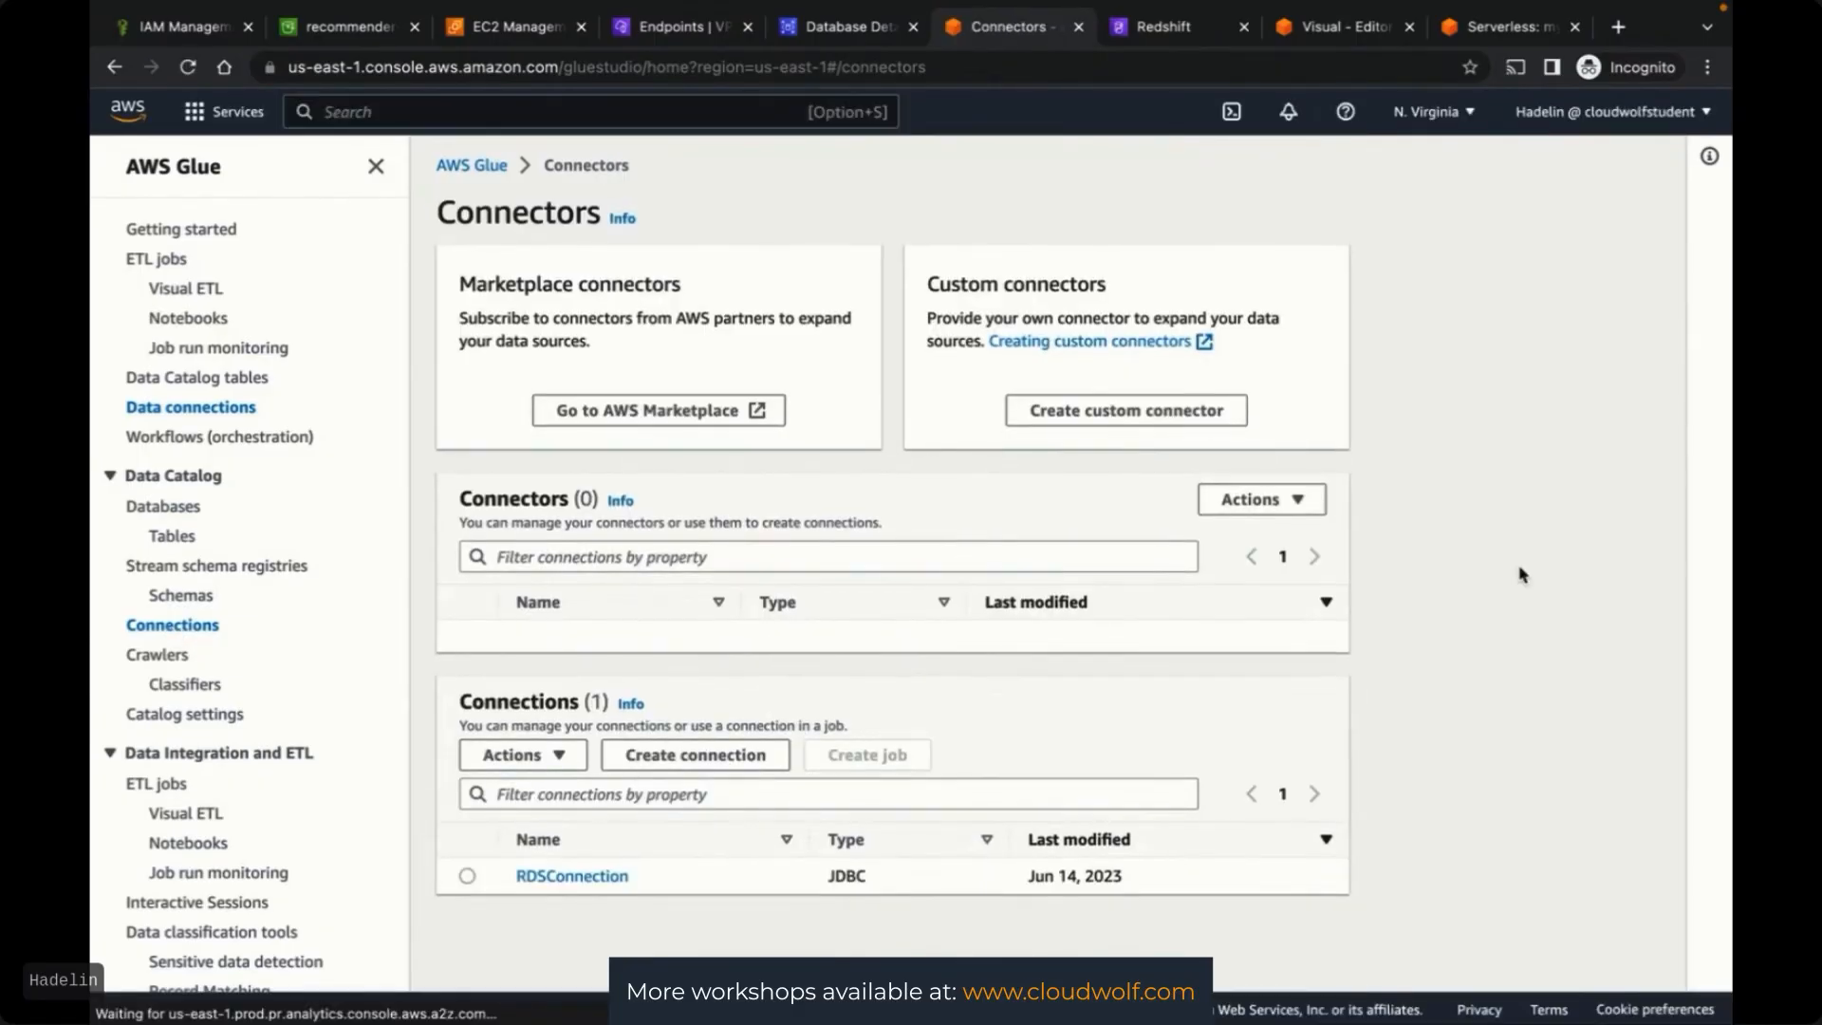
click(672, 761)
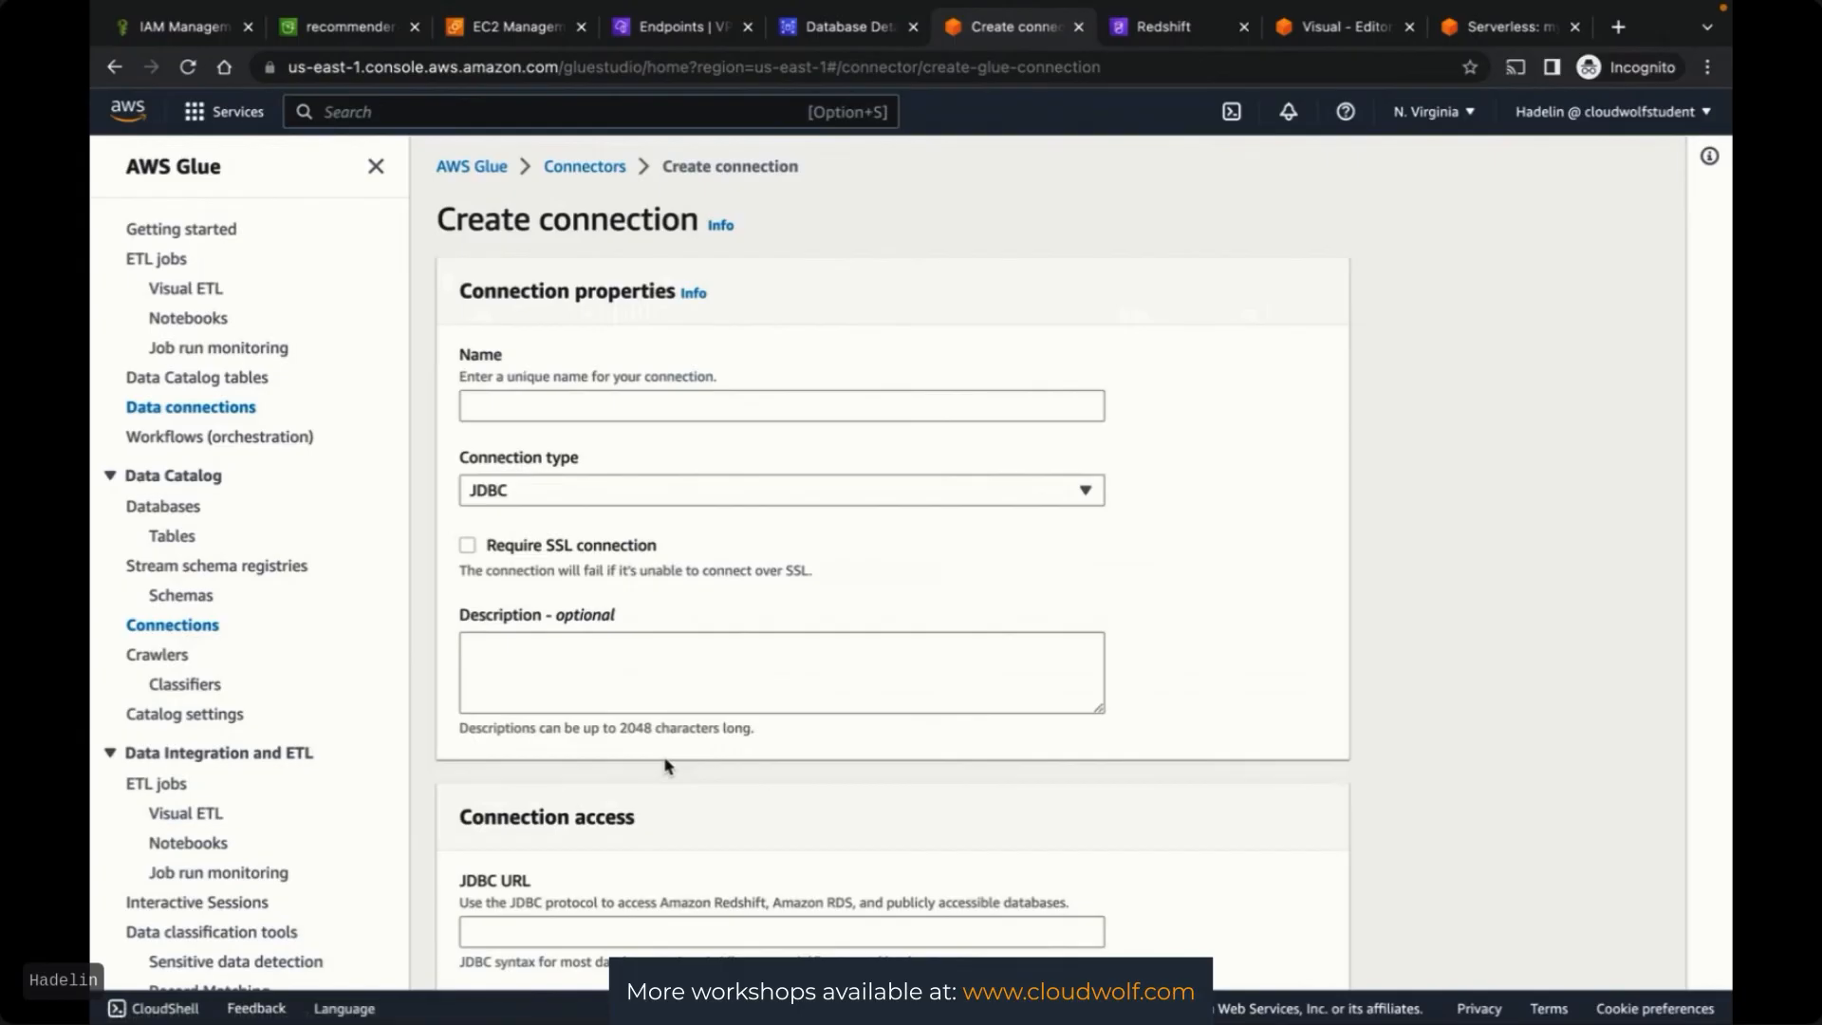
click(577, 399)
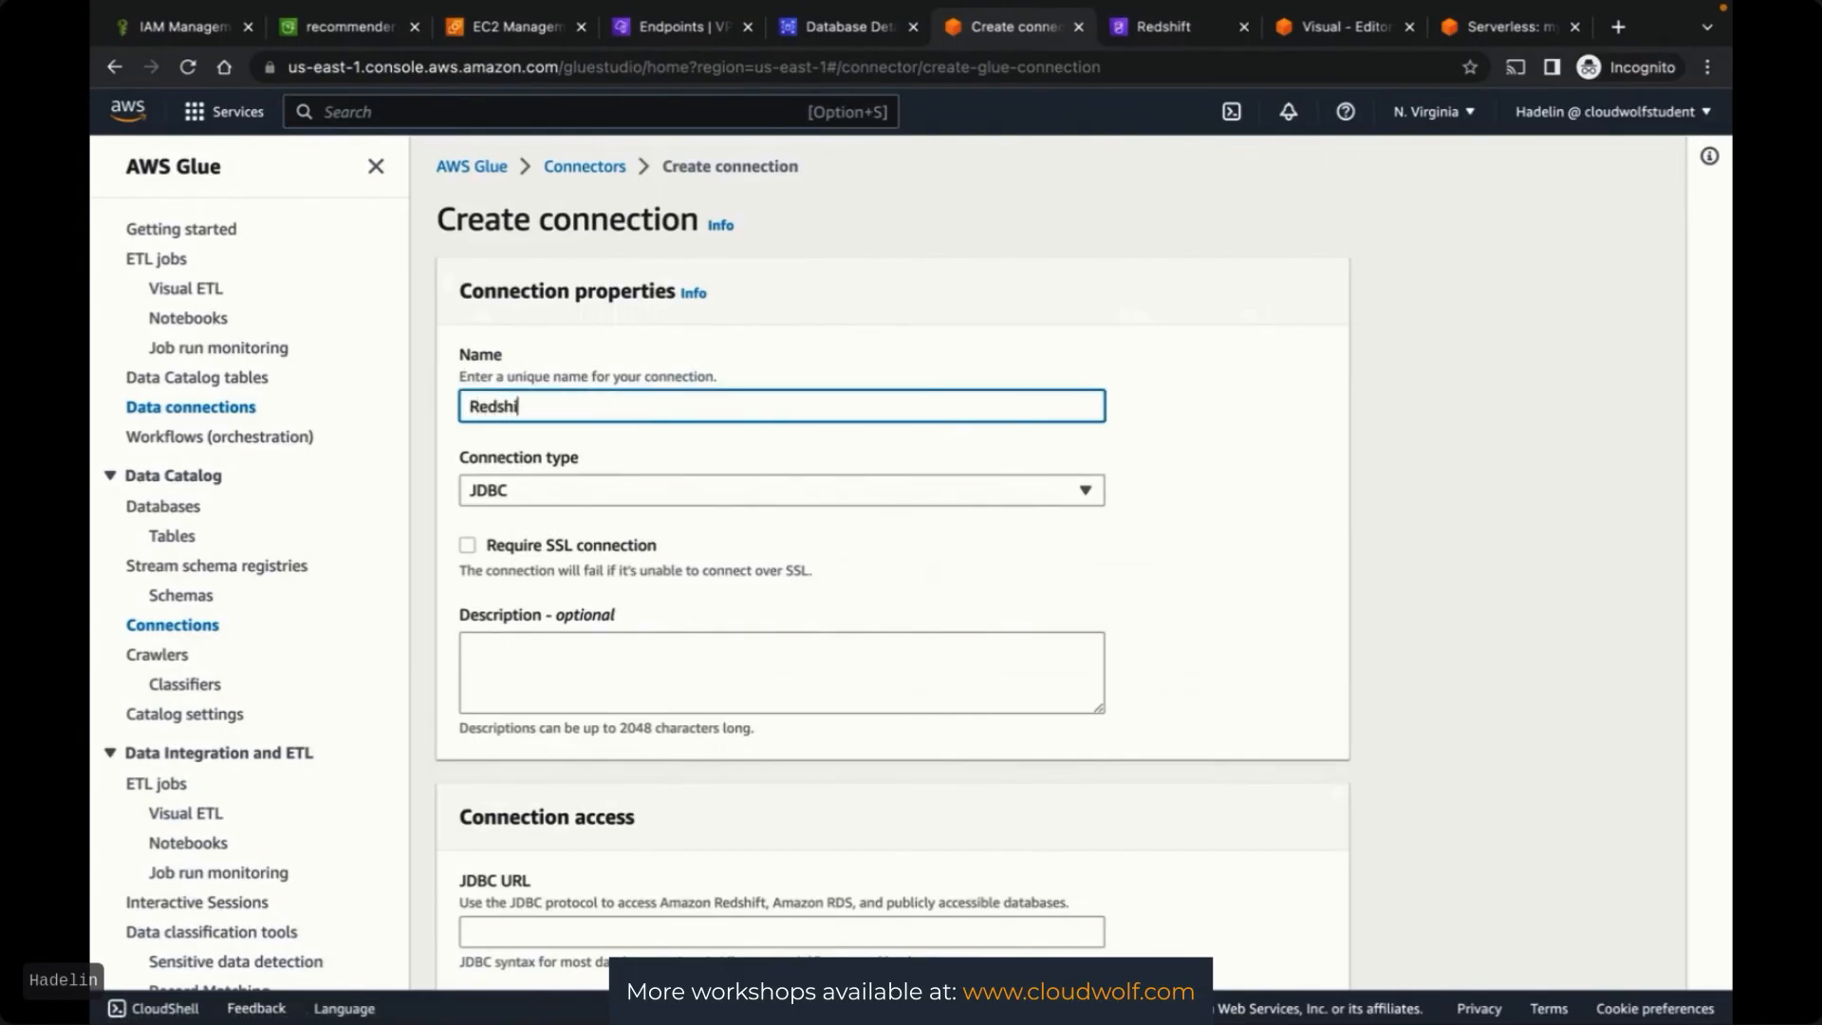
text(Redshiftconnection)
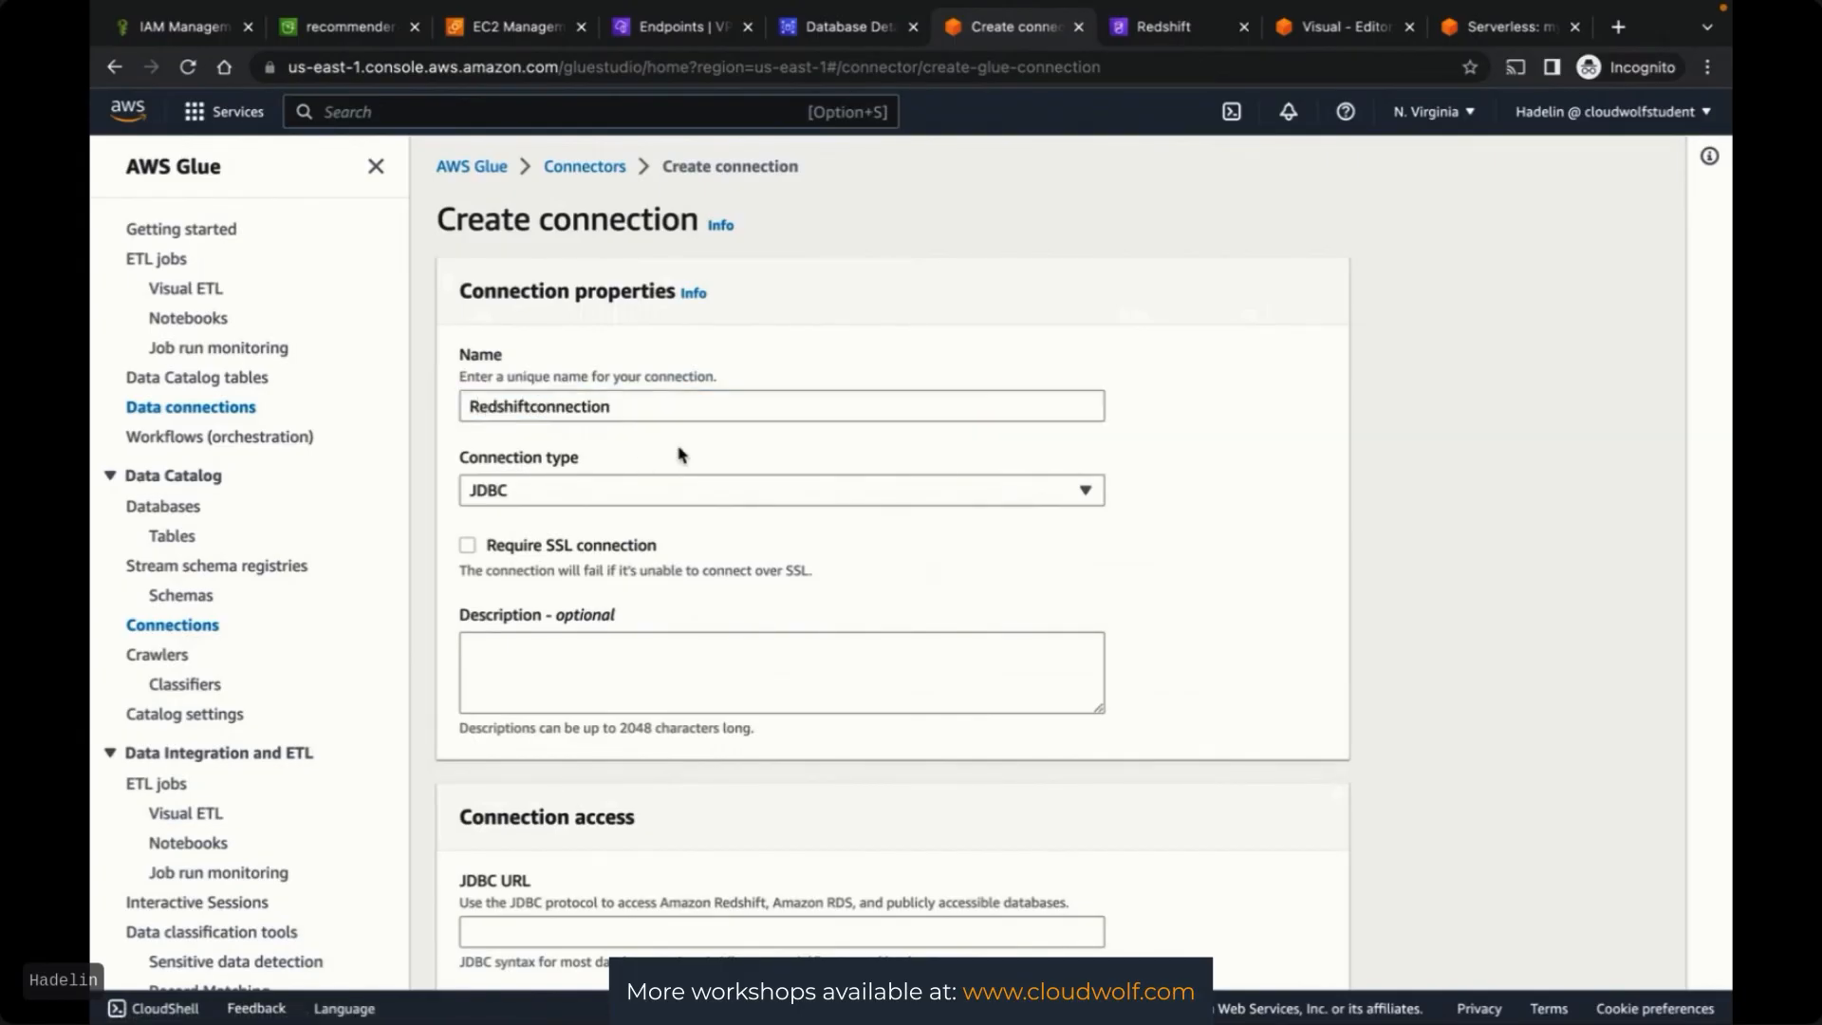
Try Amazon Redshift as connection type, find no database instance, and revert to JDBC
click(597, 492)
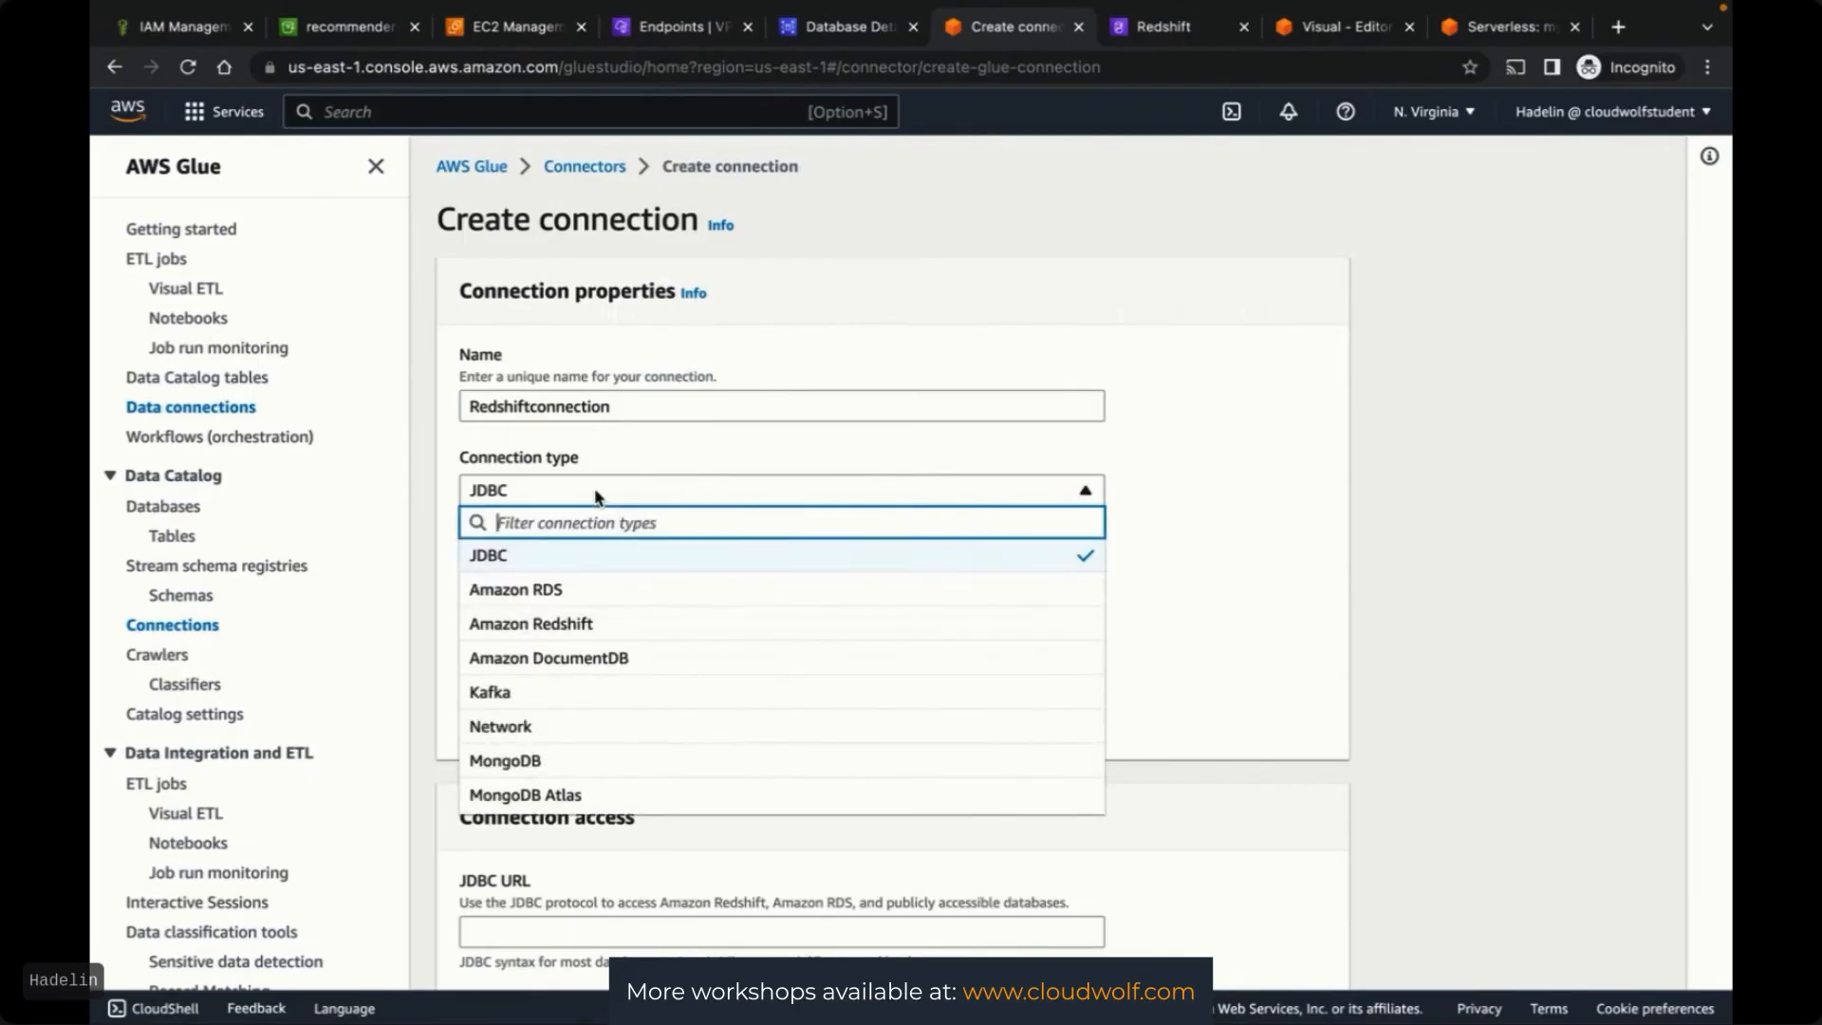
click(604, 623)
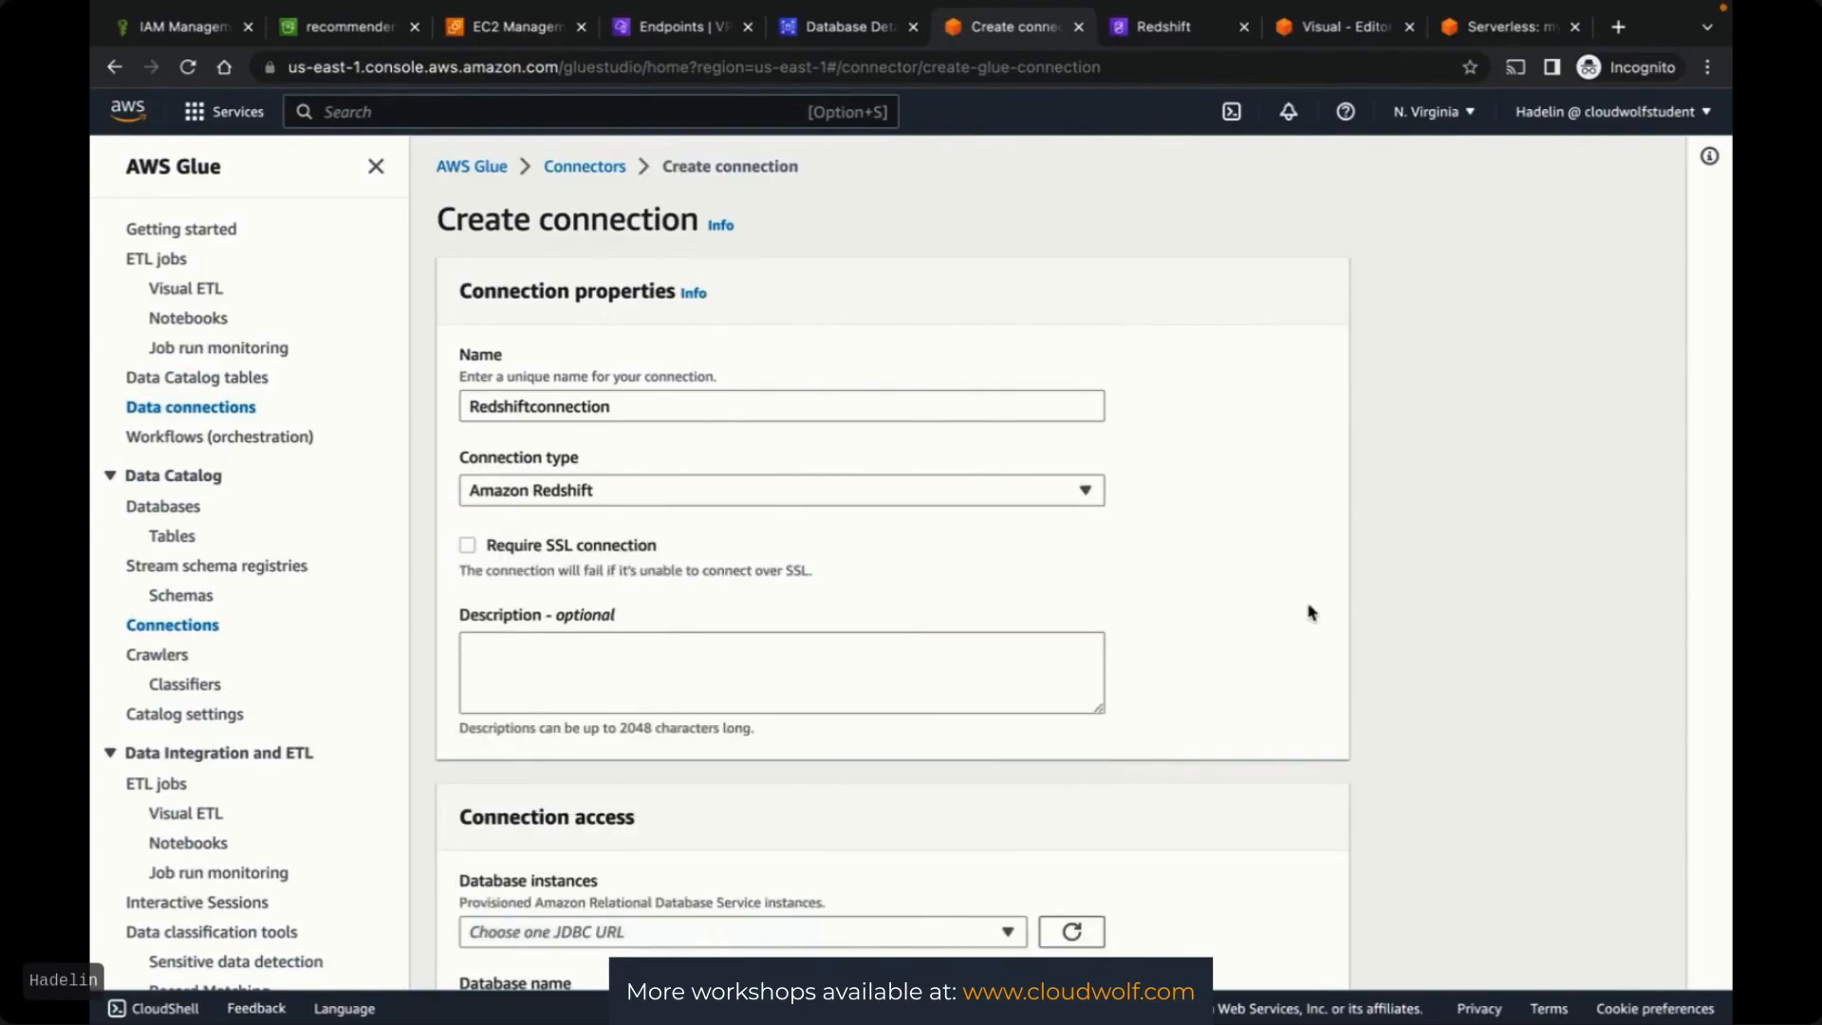
scroll(1310, 612, down, 3)
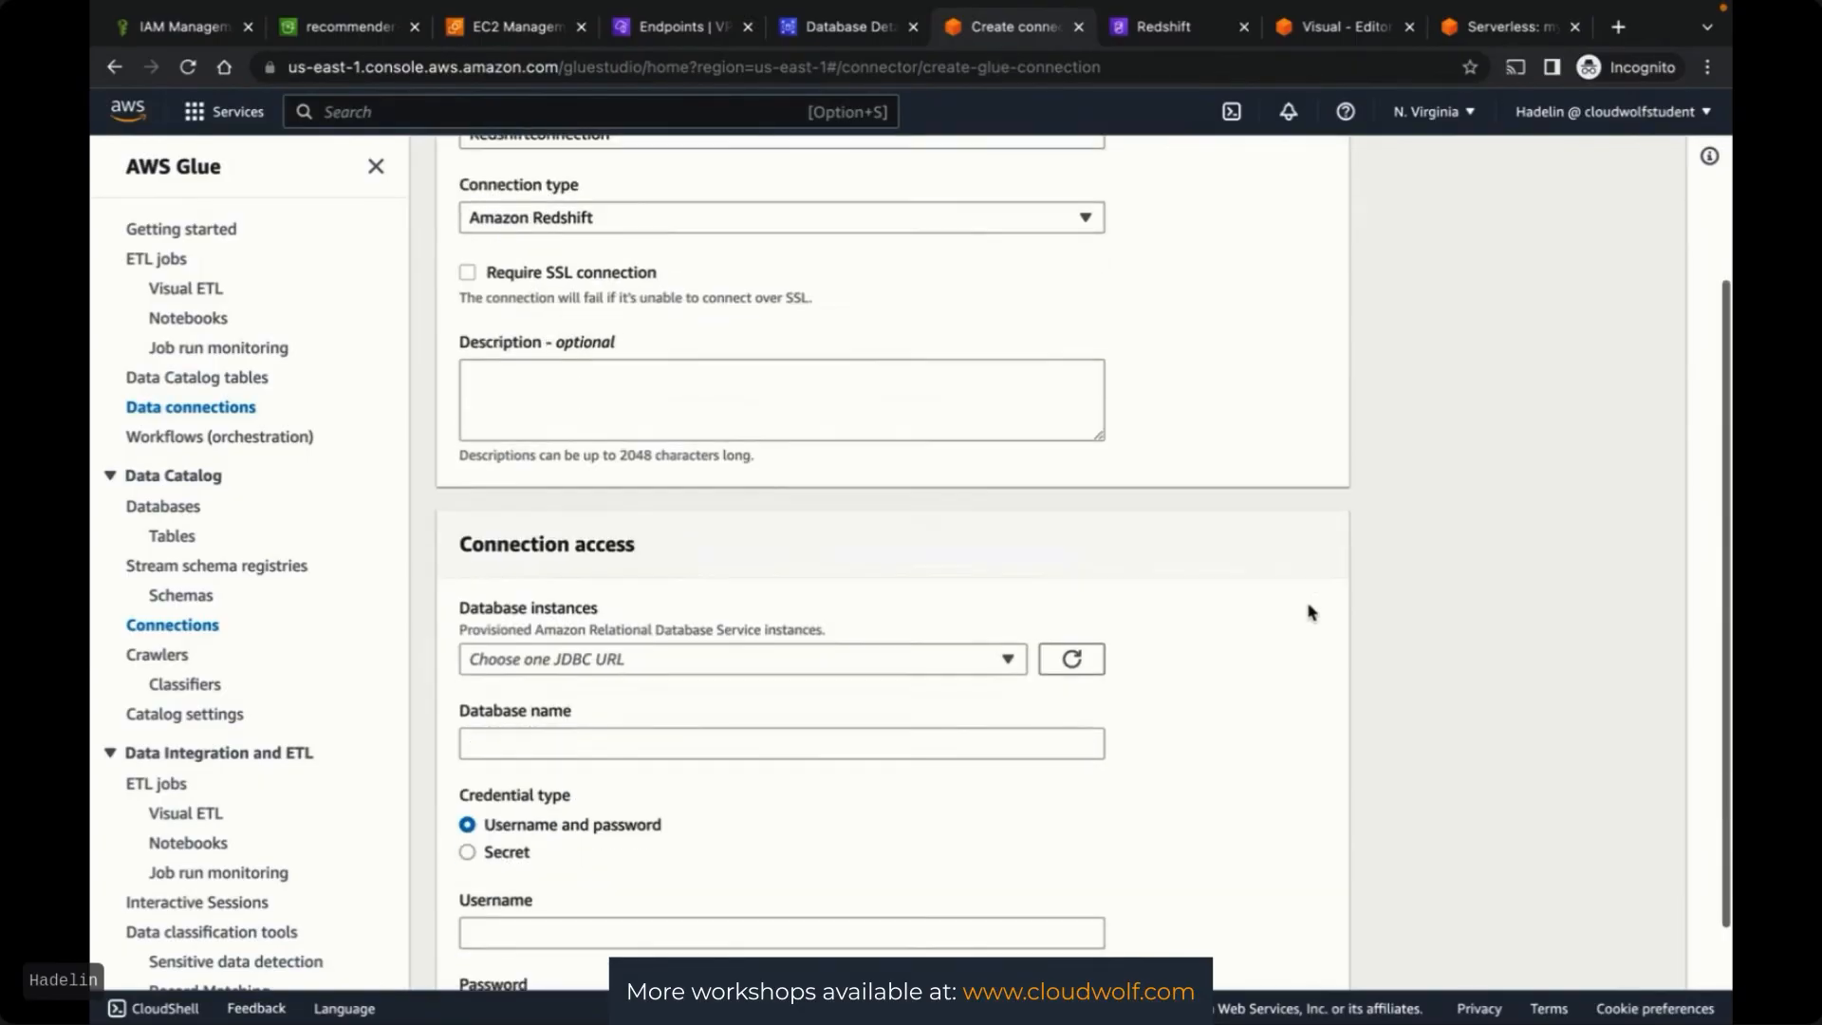
click(1009, 664)
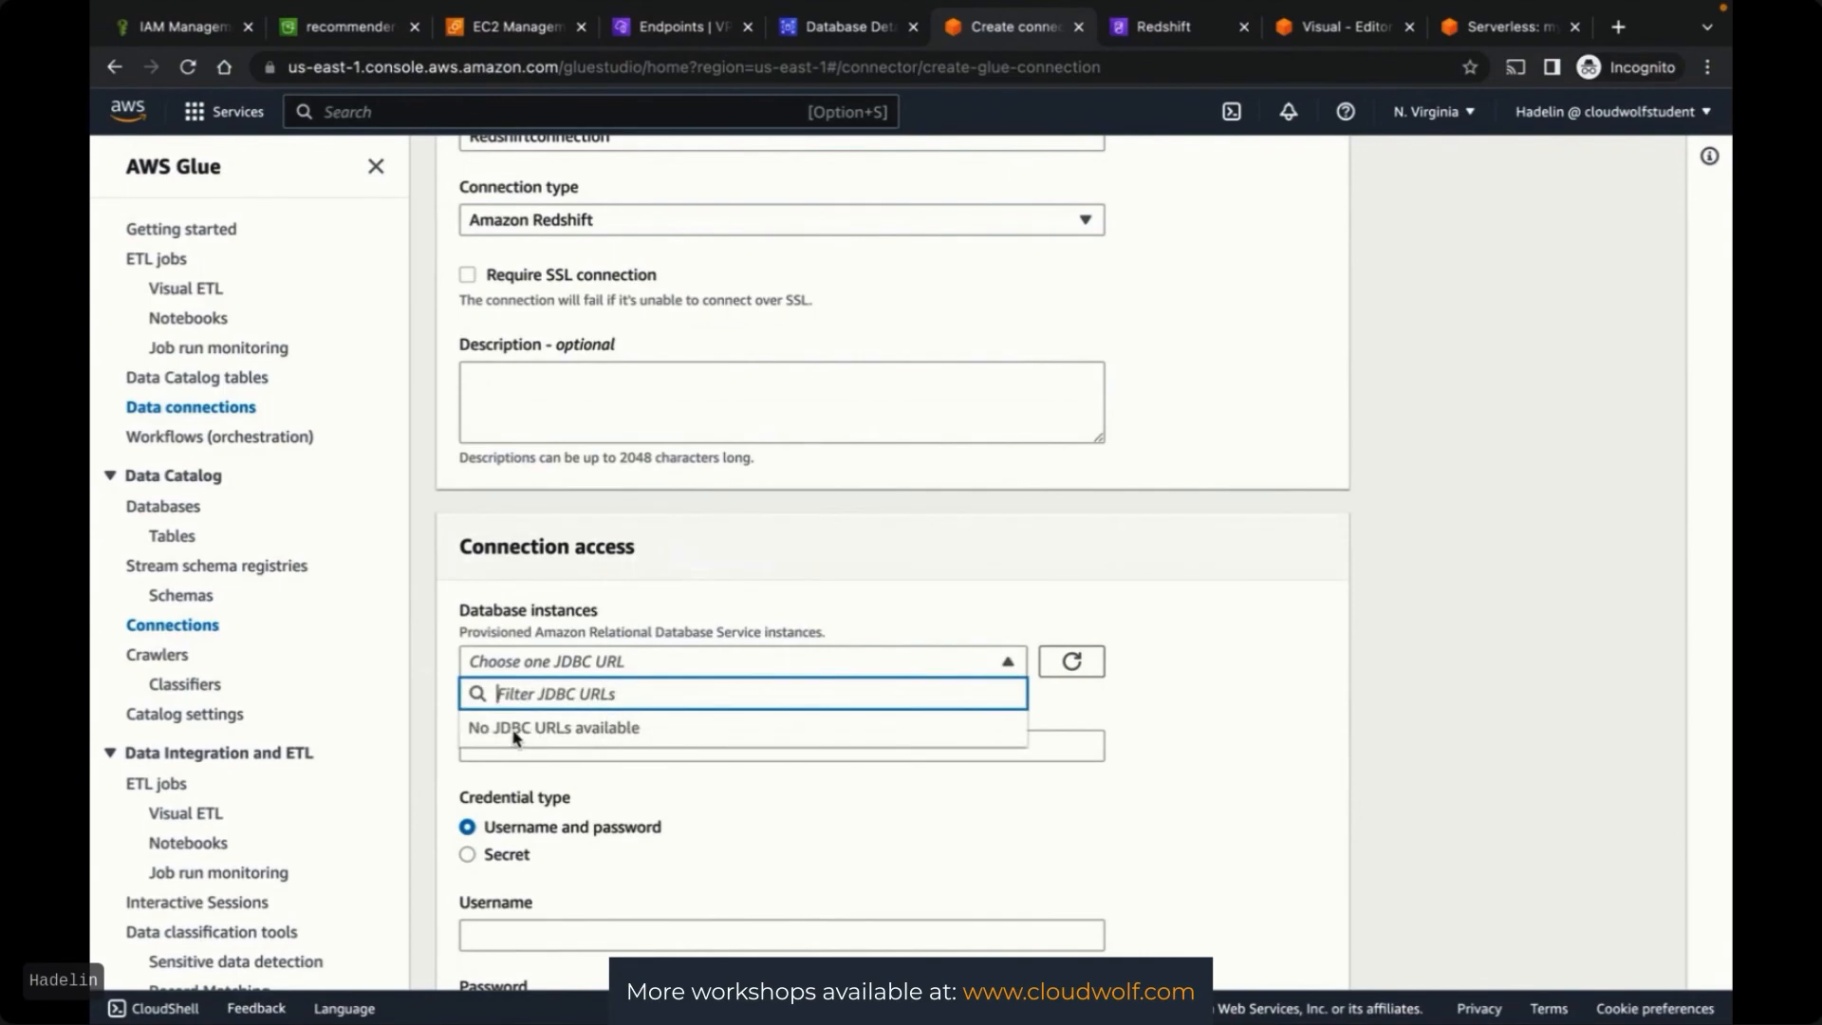
click(1281, 645)
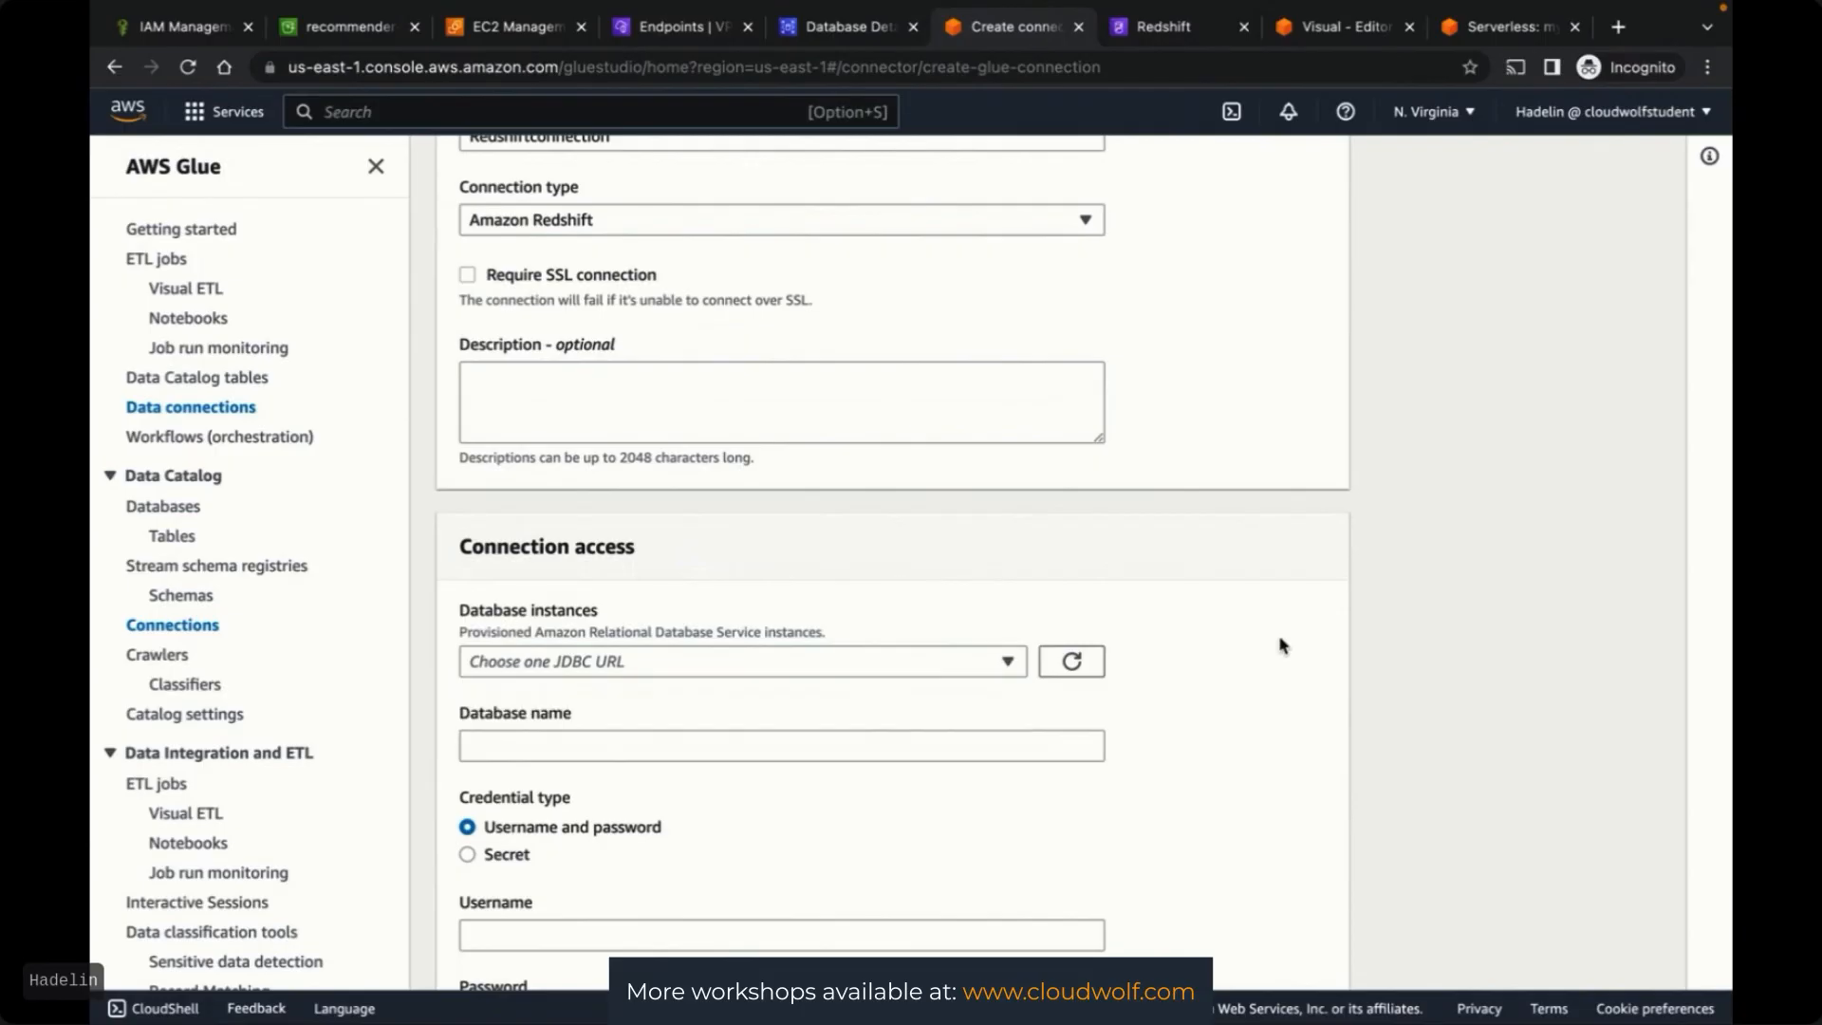
scroll(1448, 597, up, 2)
click(776, 382)
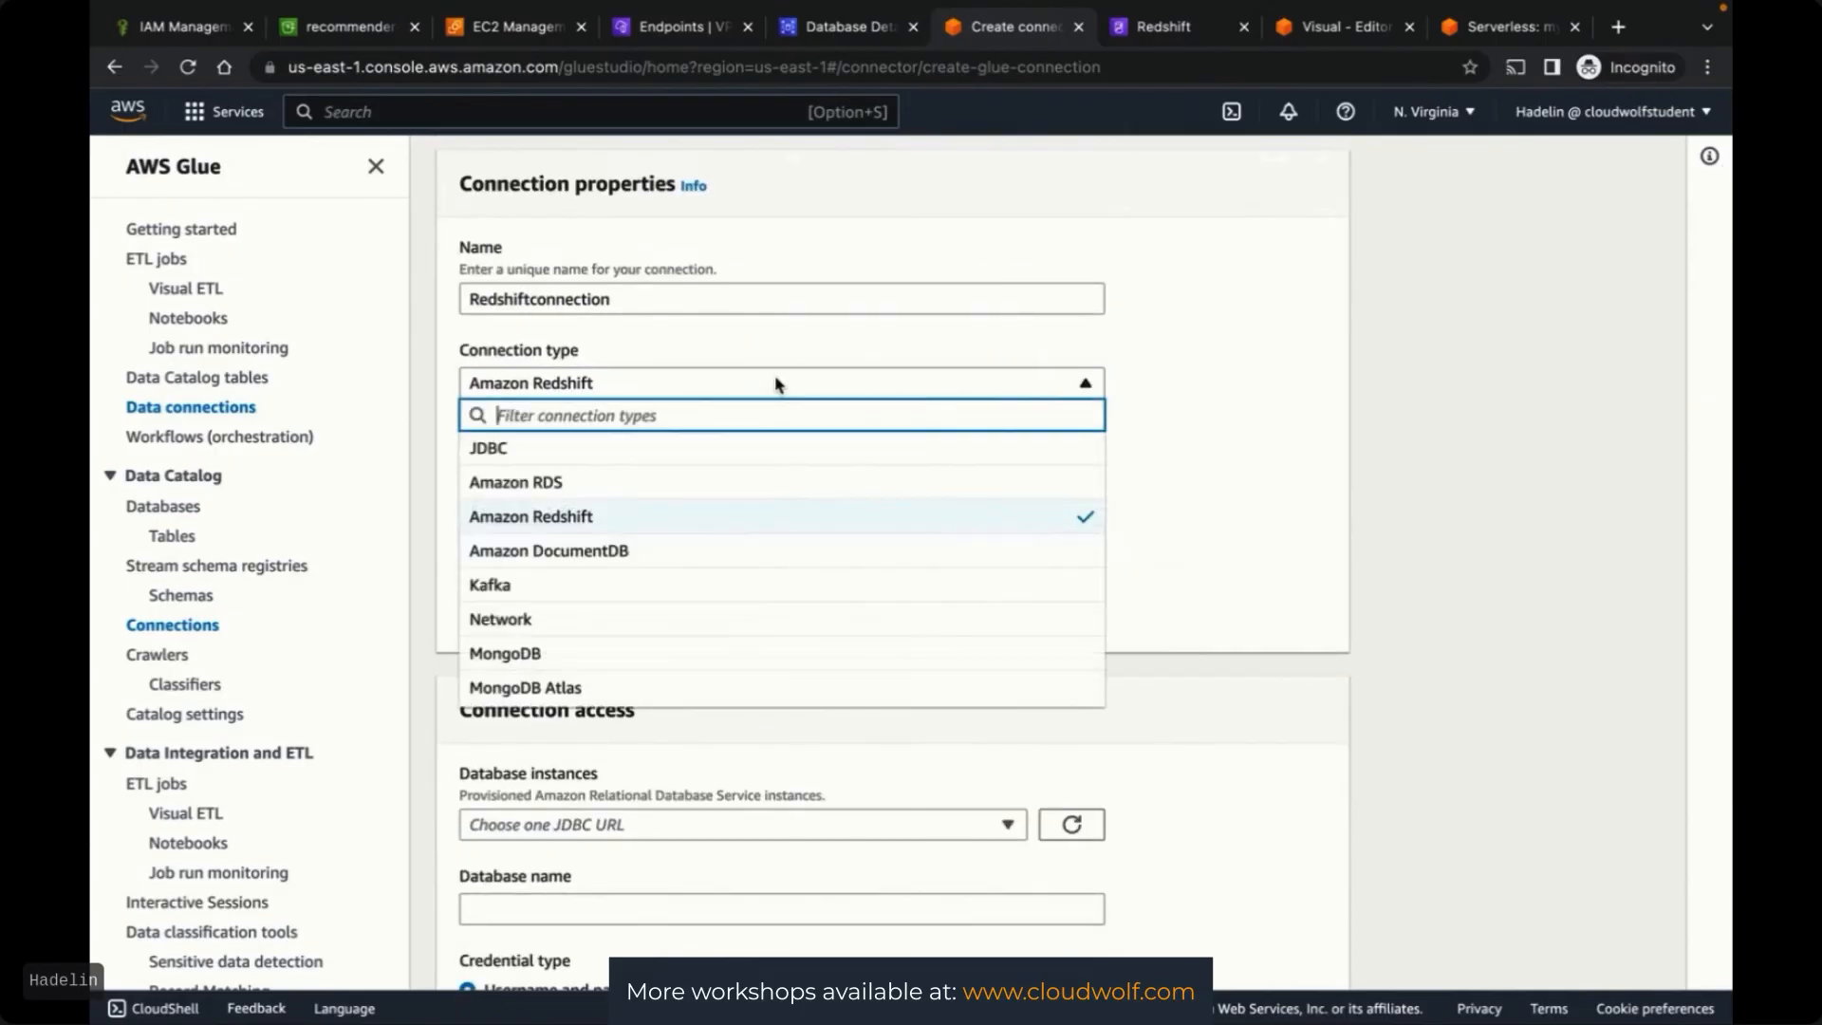
click(526, 449)
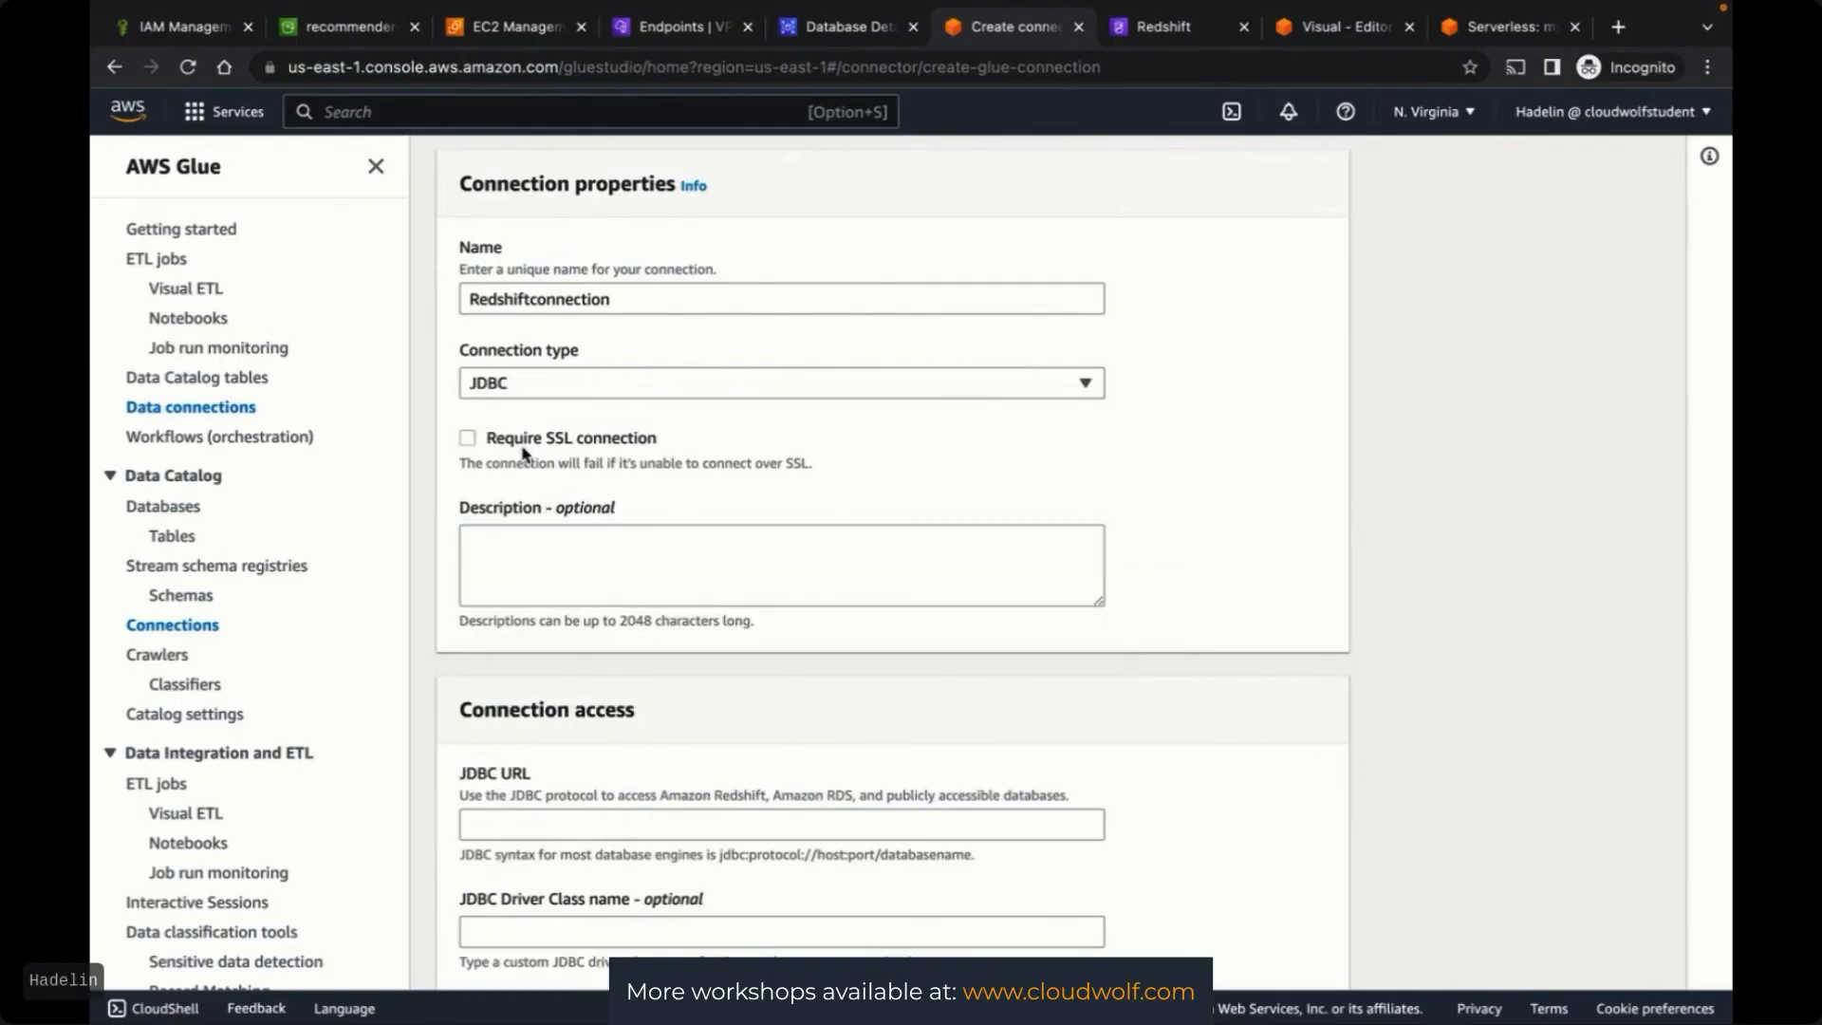
Copy the JDBC URL from myworkgroup's Redshift Serverless page and return to the Redshiftconnection form
click(1159, 28)
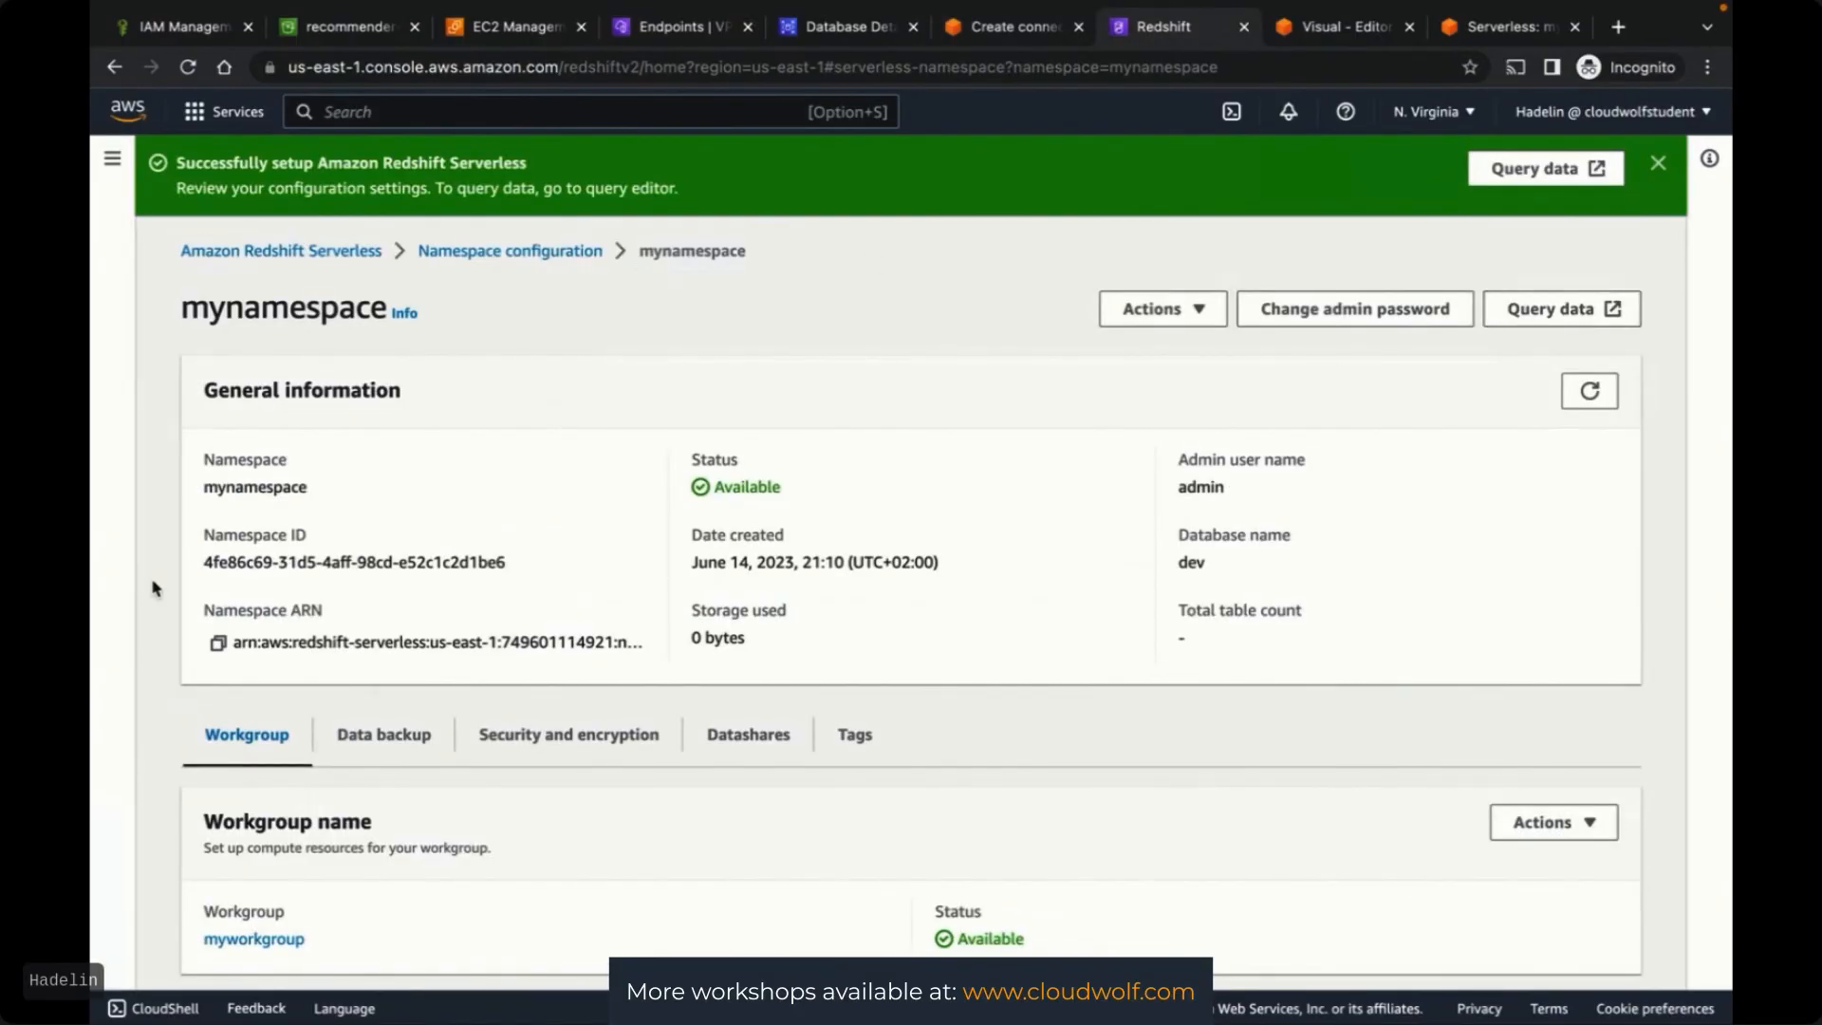
scroll(155, 588, down, 1)
scroll(389, 759, down, 1)
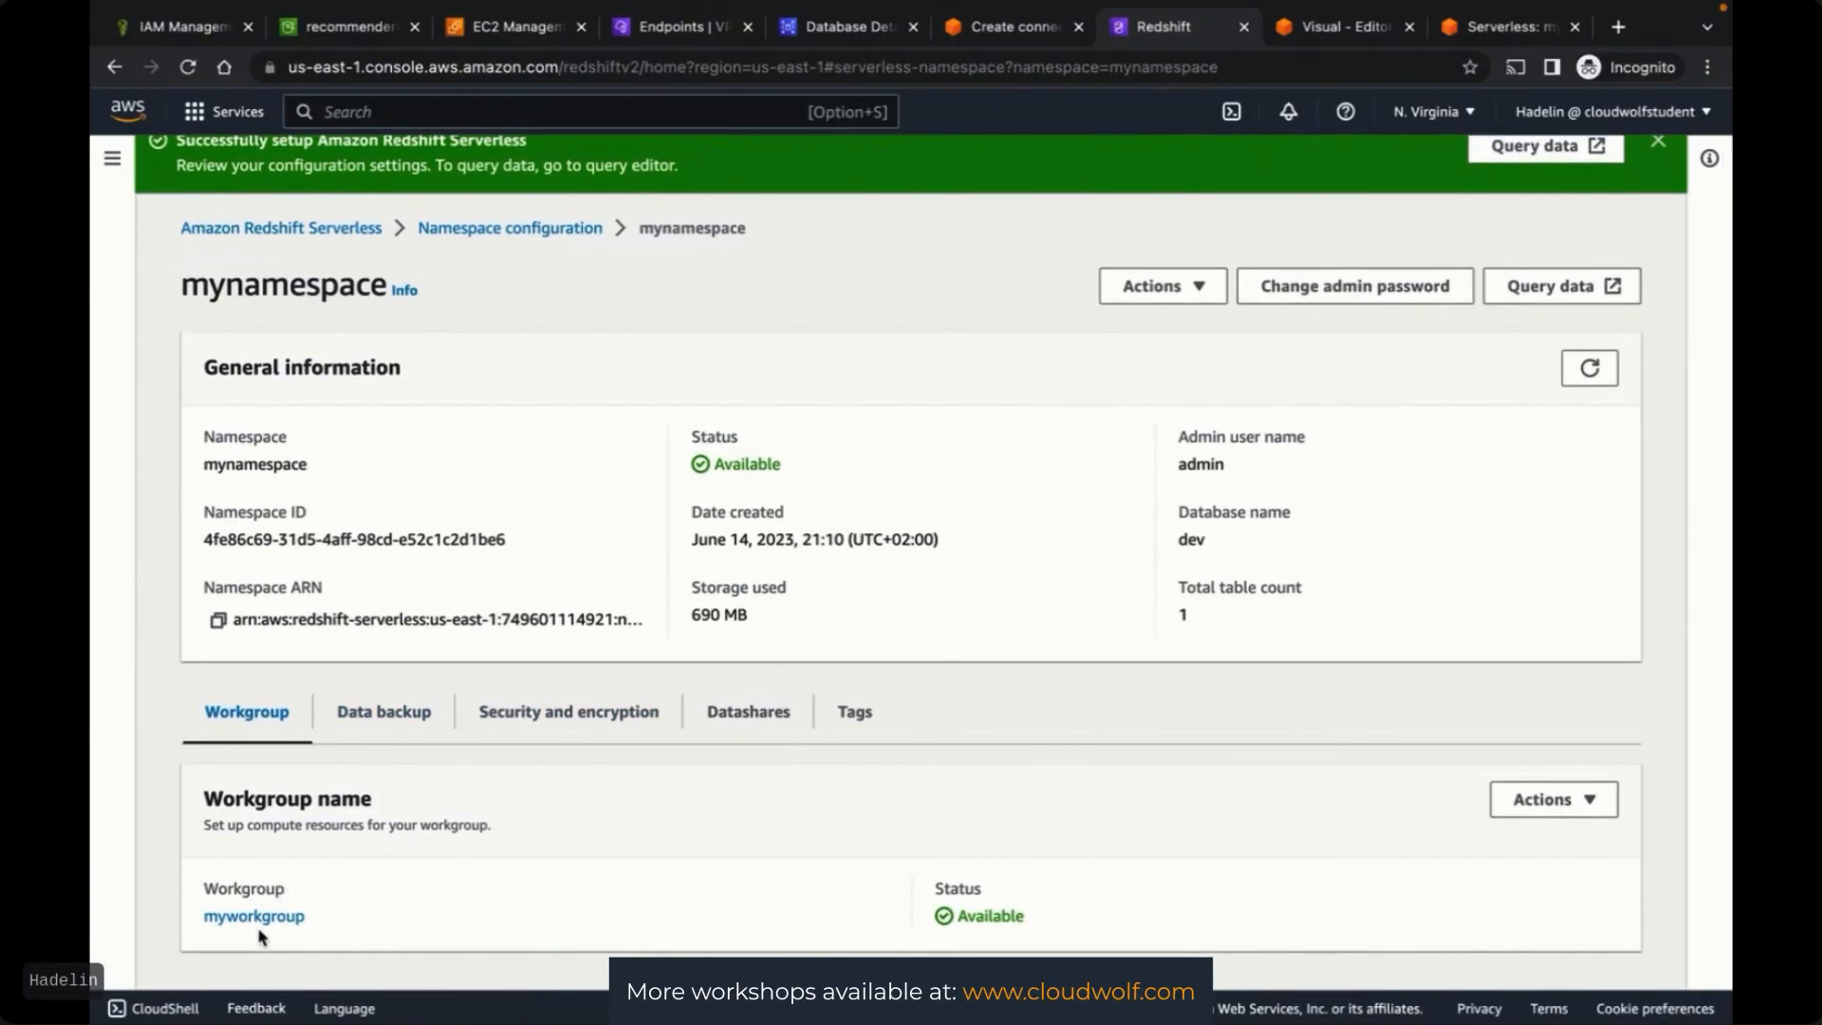
click(256, 919)
scroll(667, 759, down, 3)
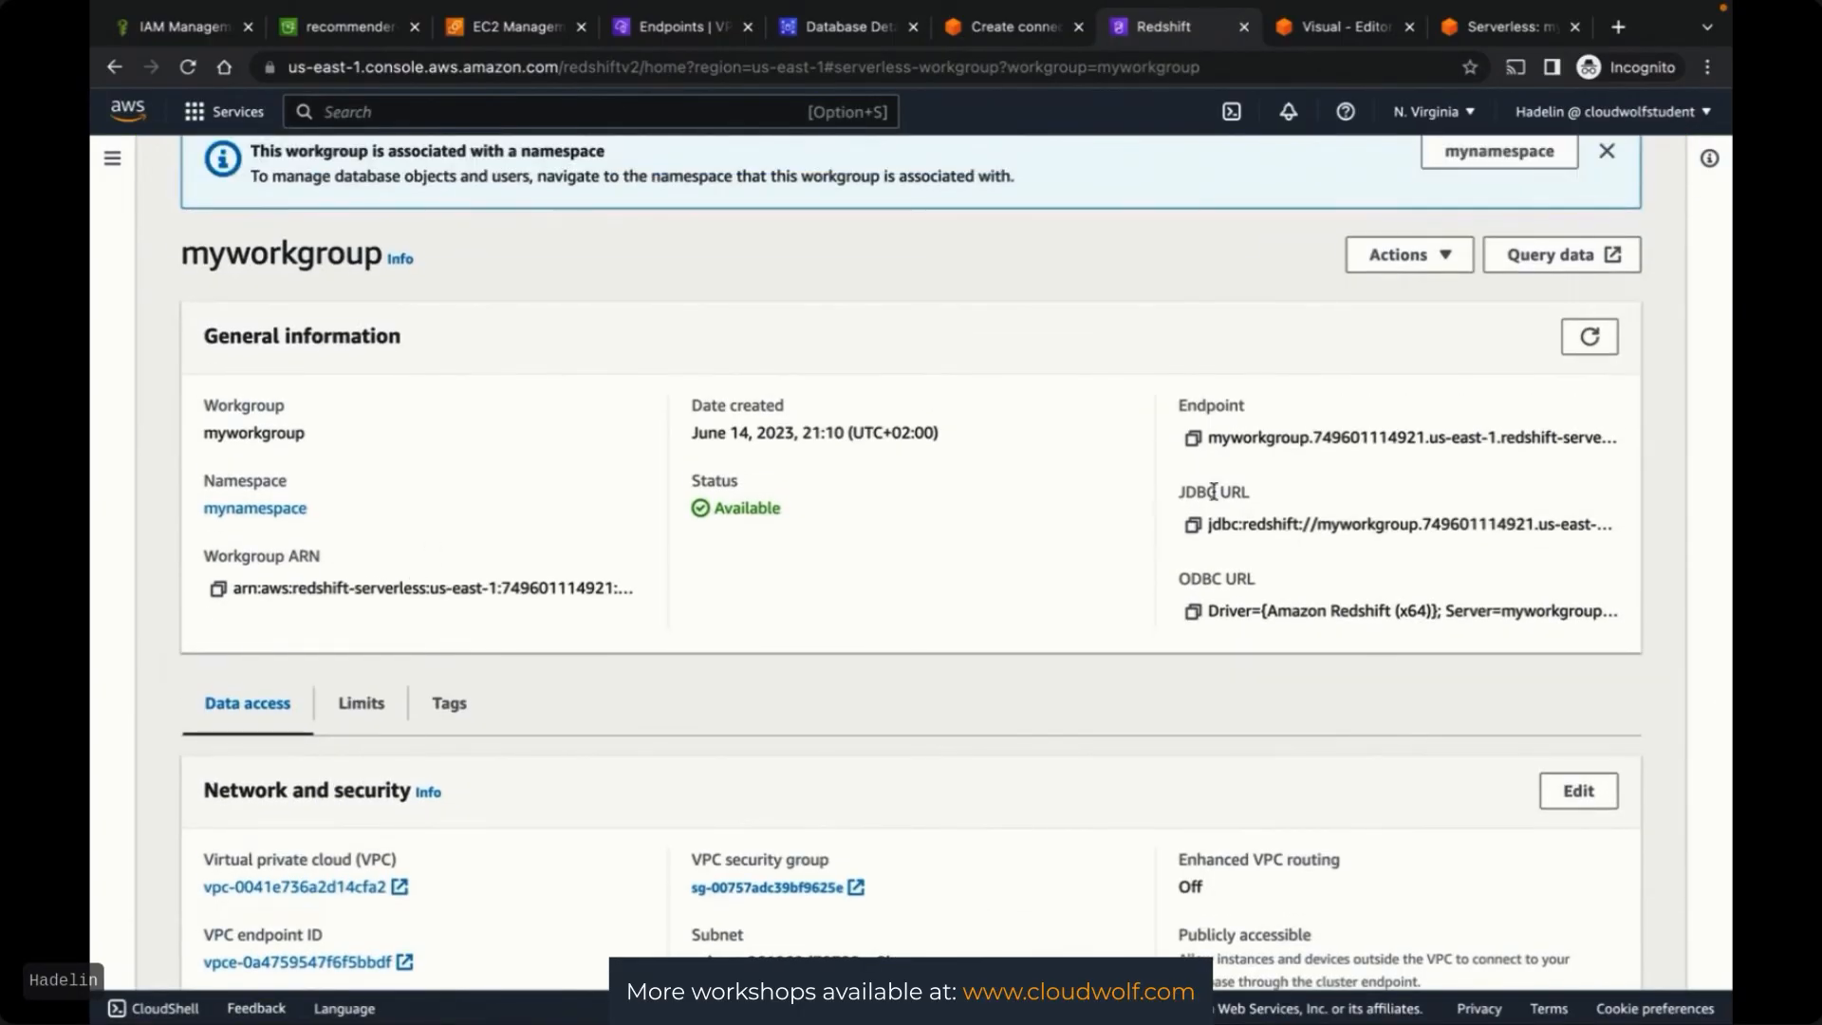
drag(1181, 490, 1290, 496)
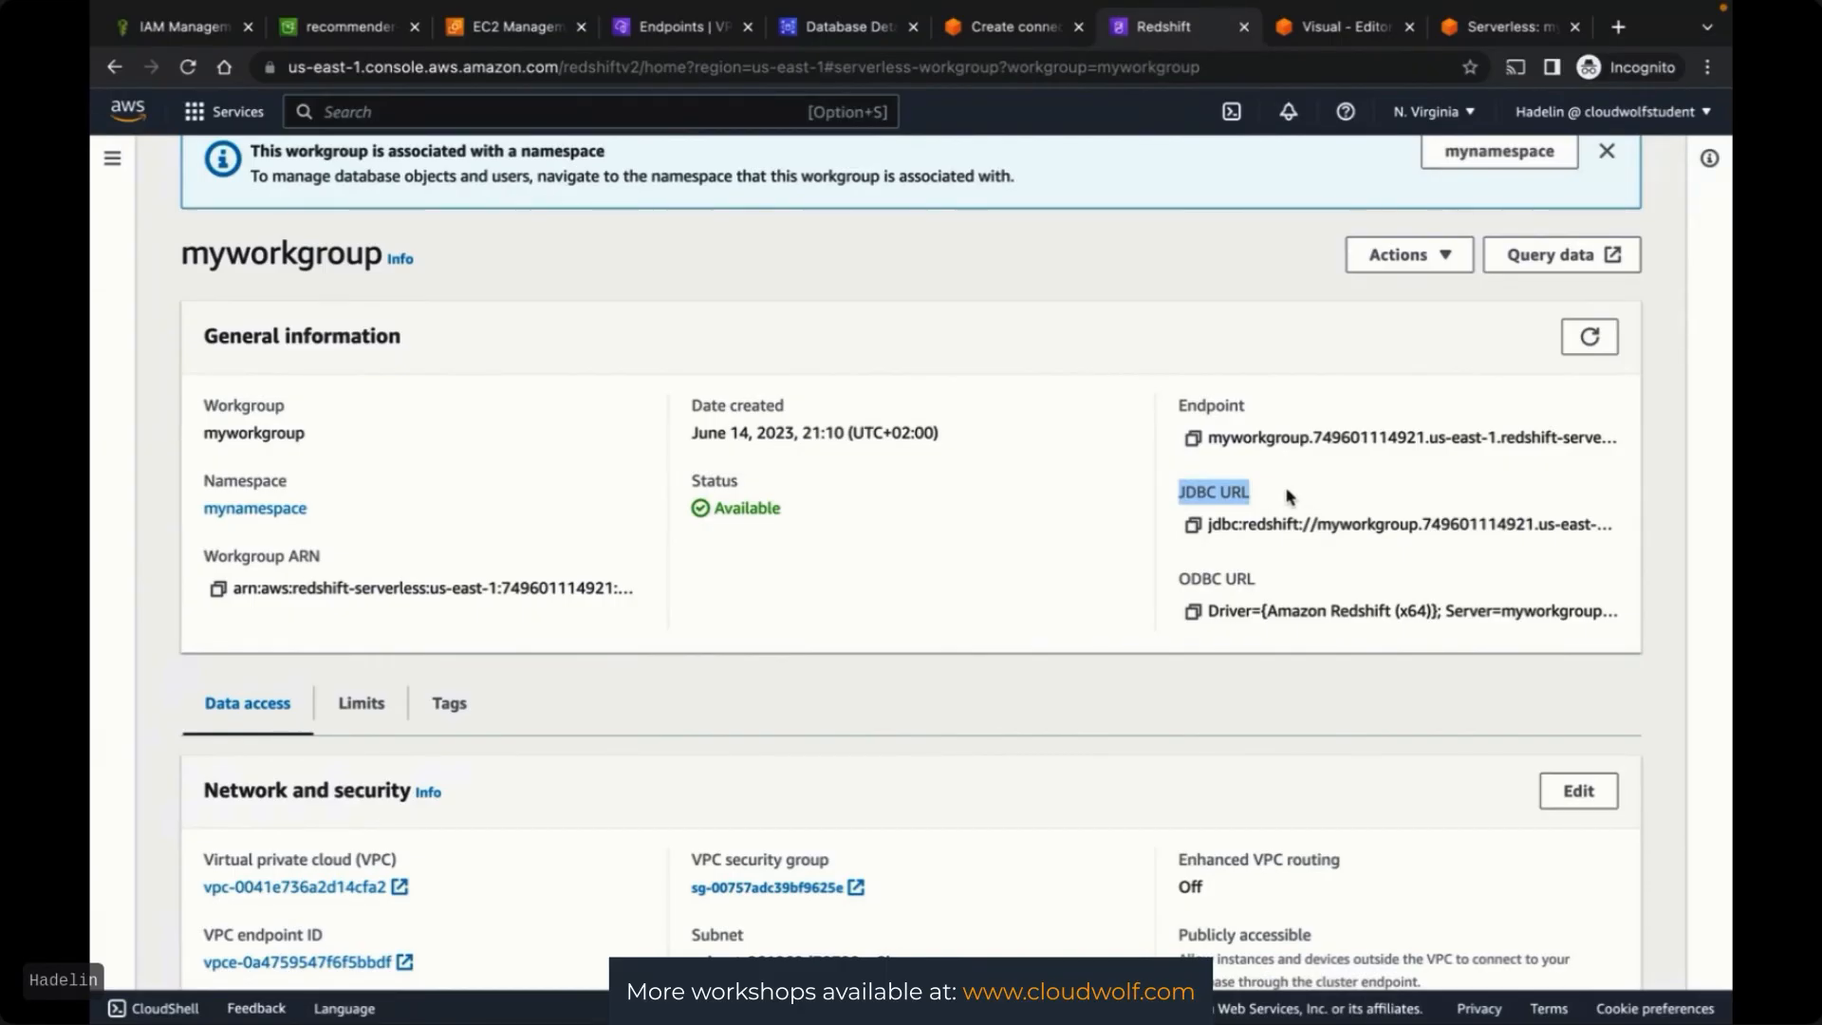
click(1193, 525)
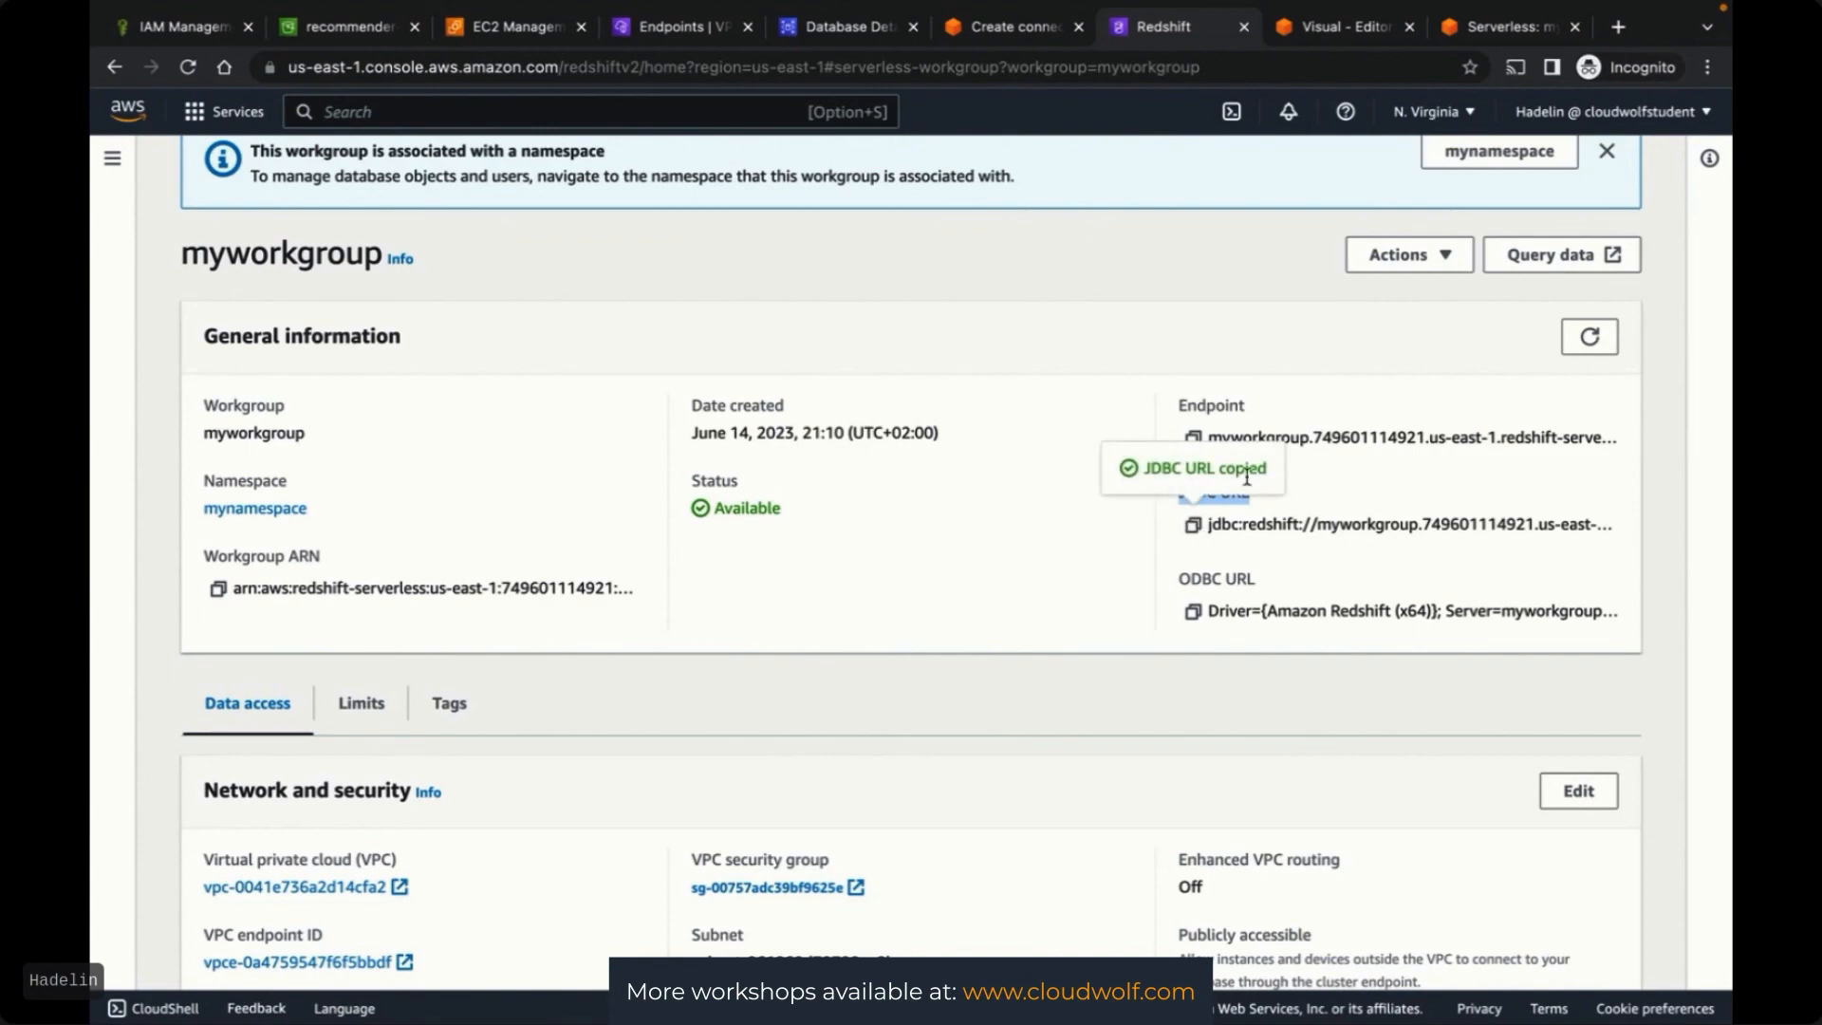
scroll(1253, 484, up, 3)
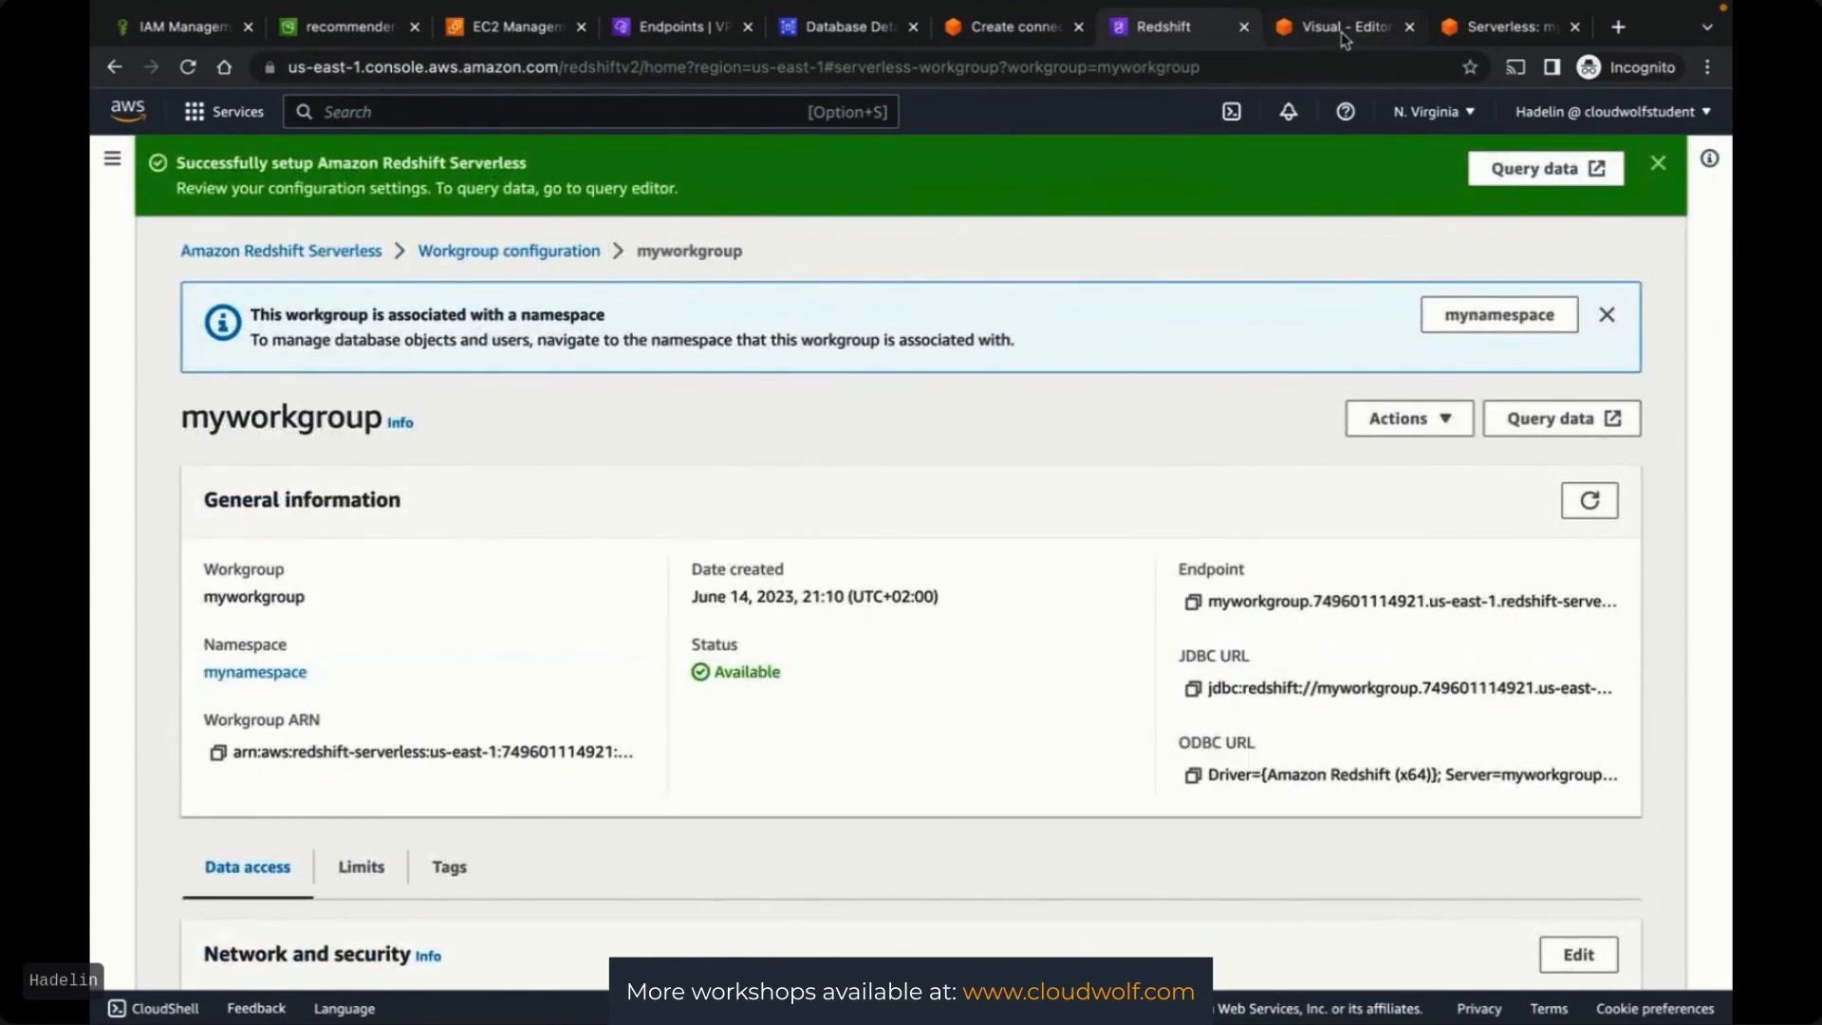
click(1010, 26)
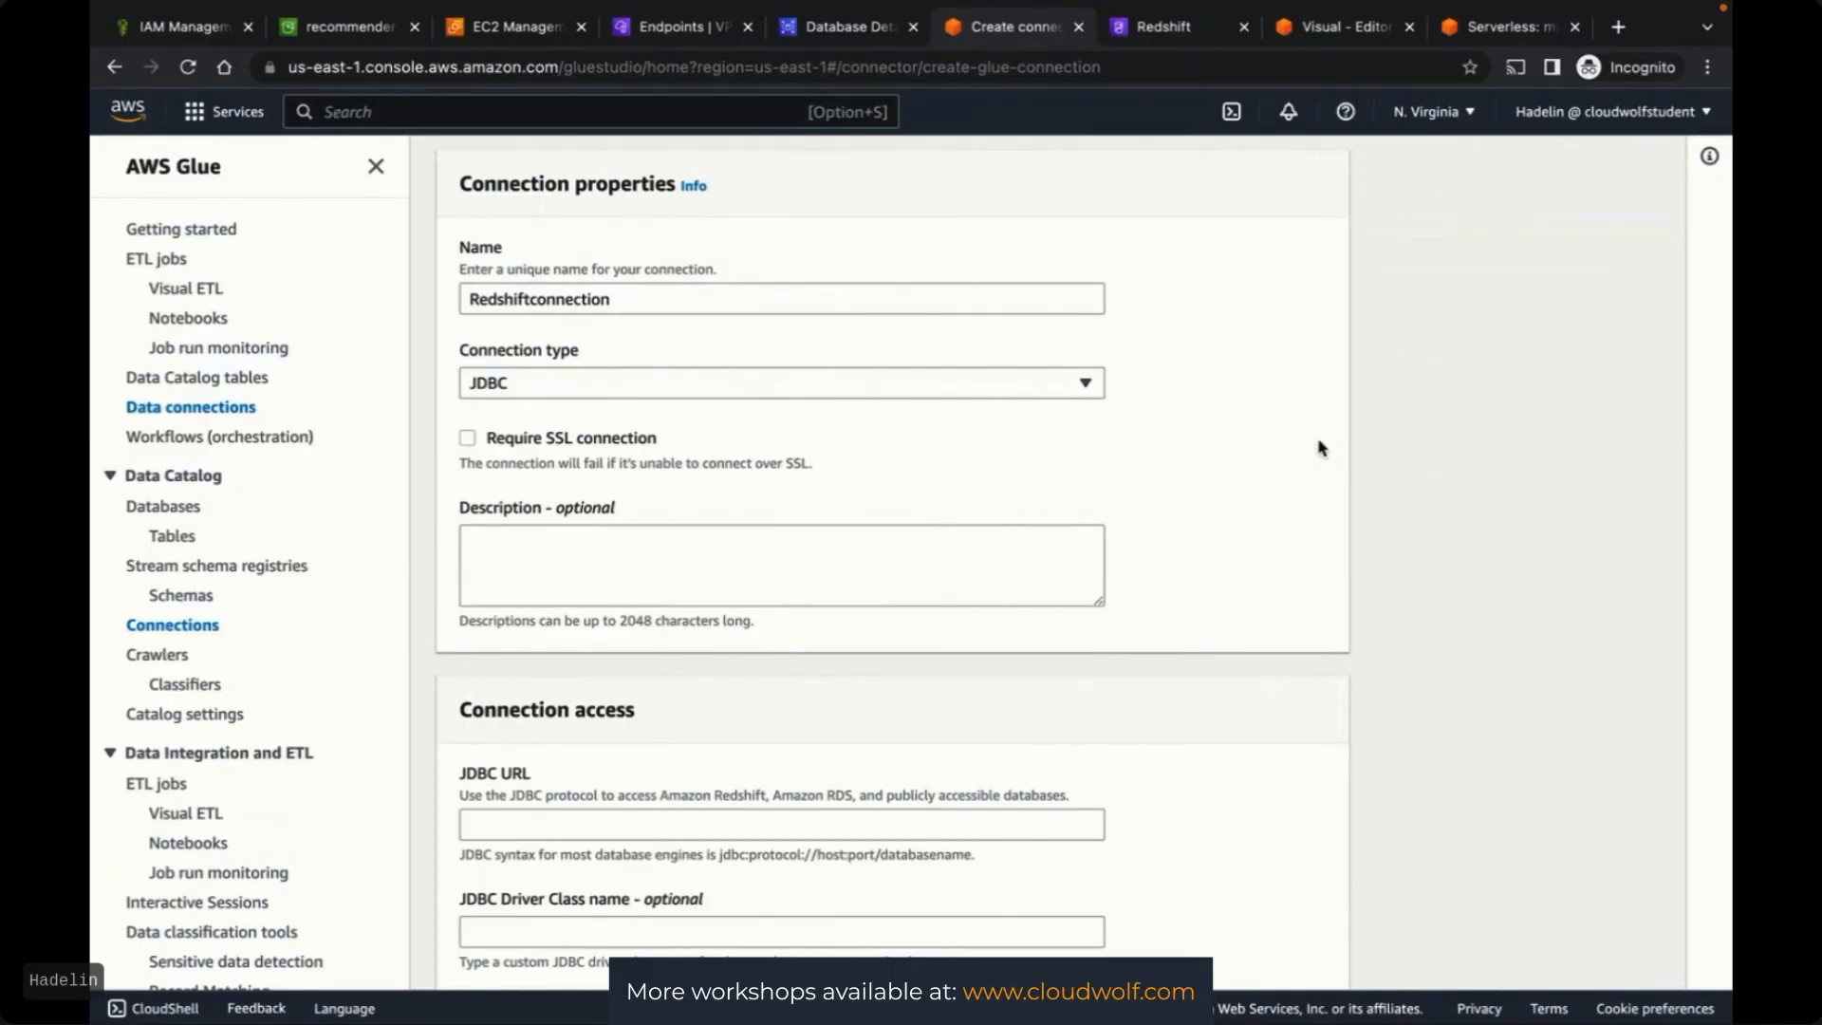
Correct the connection name to RedshiftConnection and paste in the copied Redshift JDBC URL
scroll(1459, 513, down, 1)
click(538, 210)
key(BackSpace)
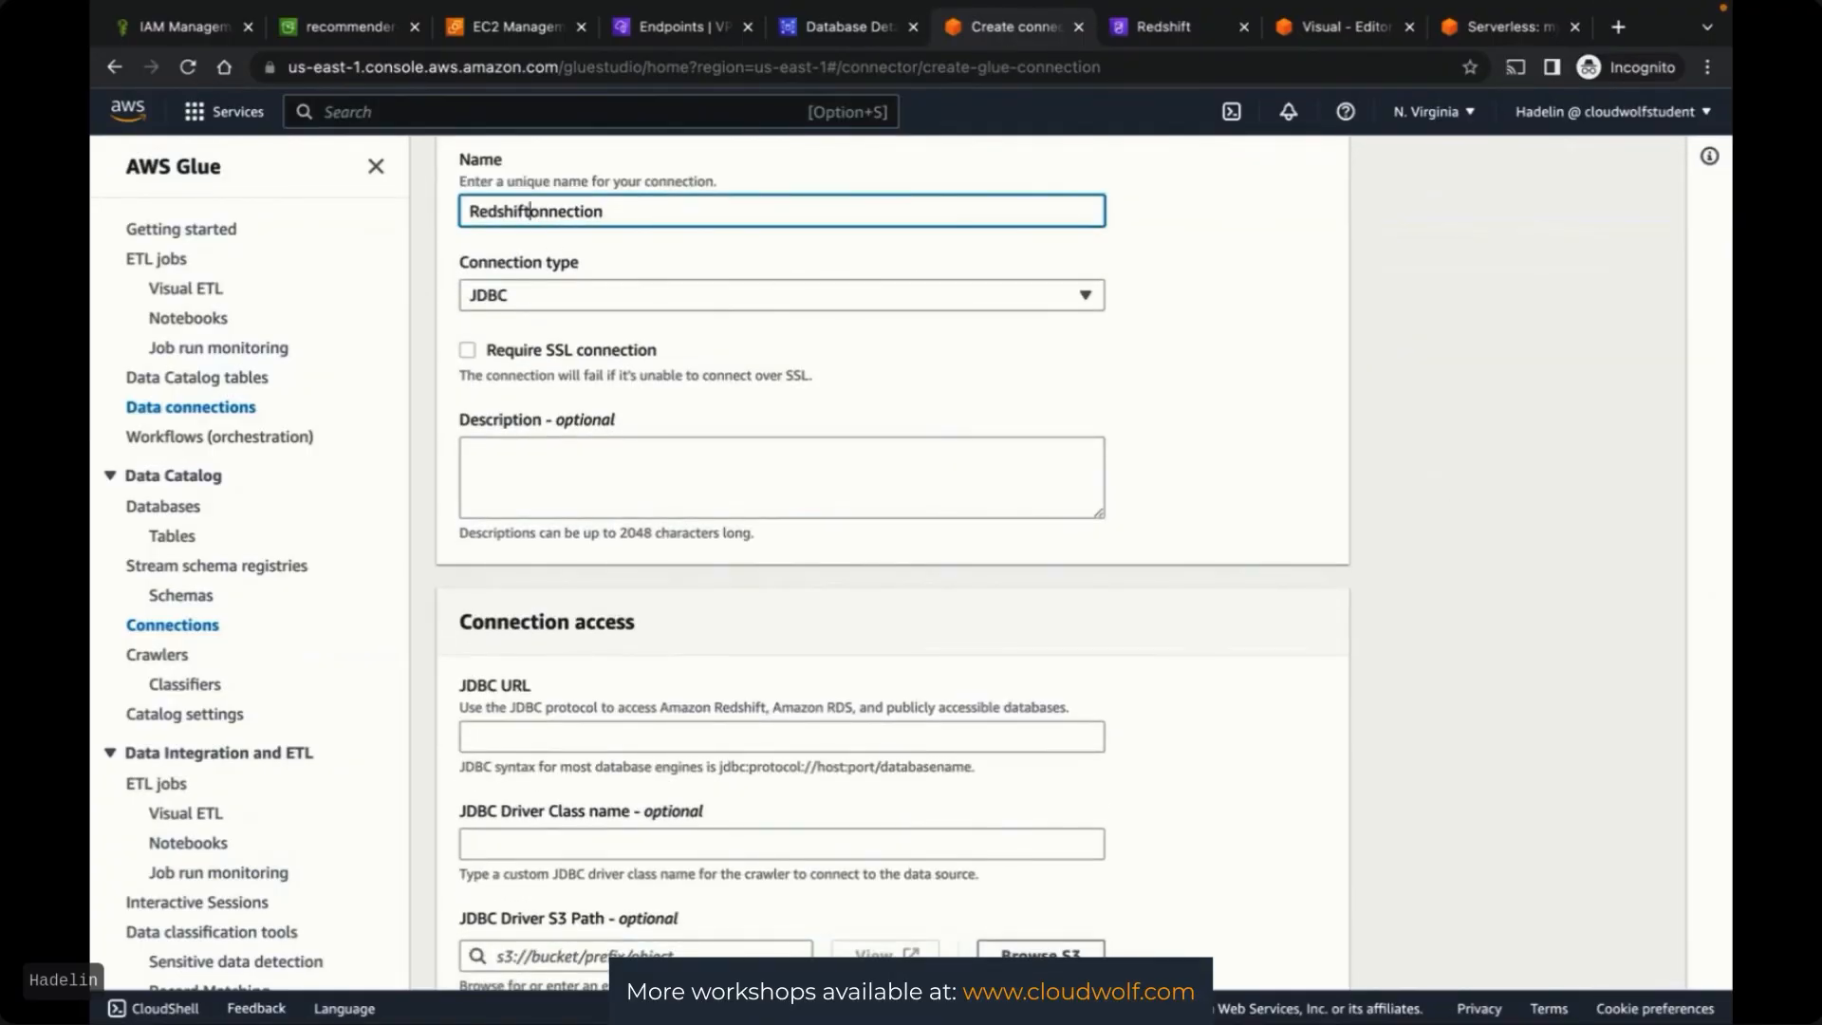
text(C)
click(1295, 299)
scroll(1296, 300, down, 1)
click(627, 624)
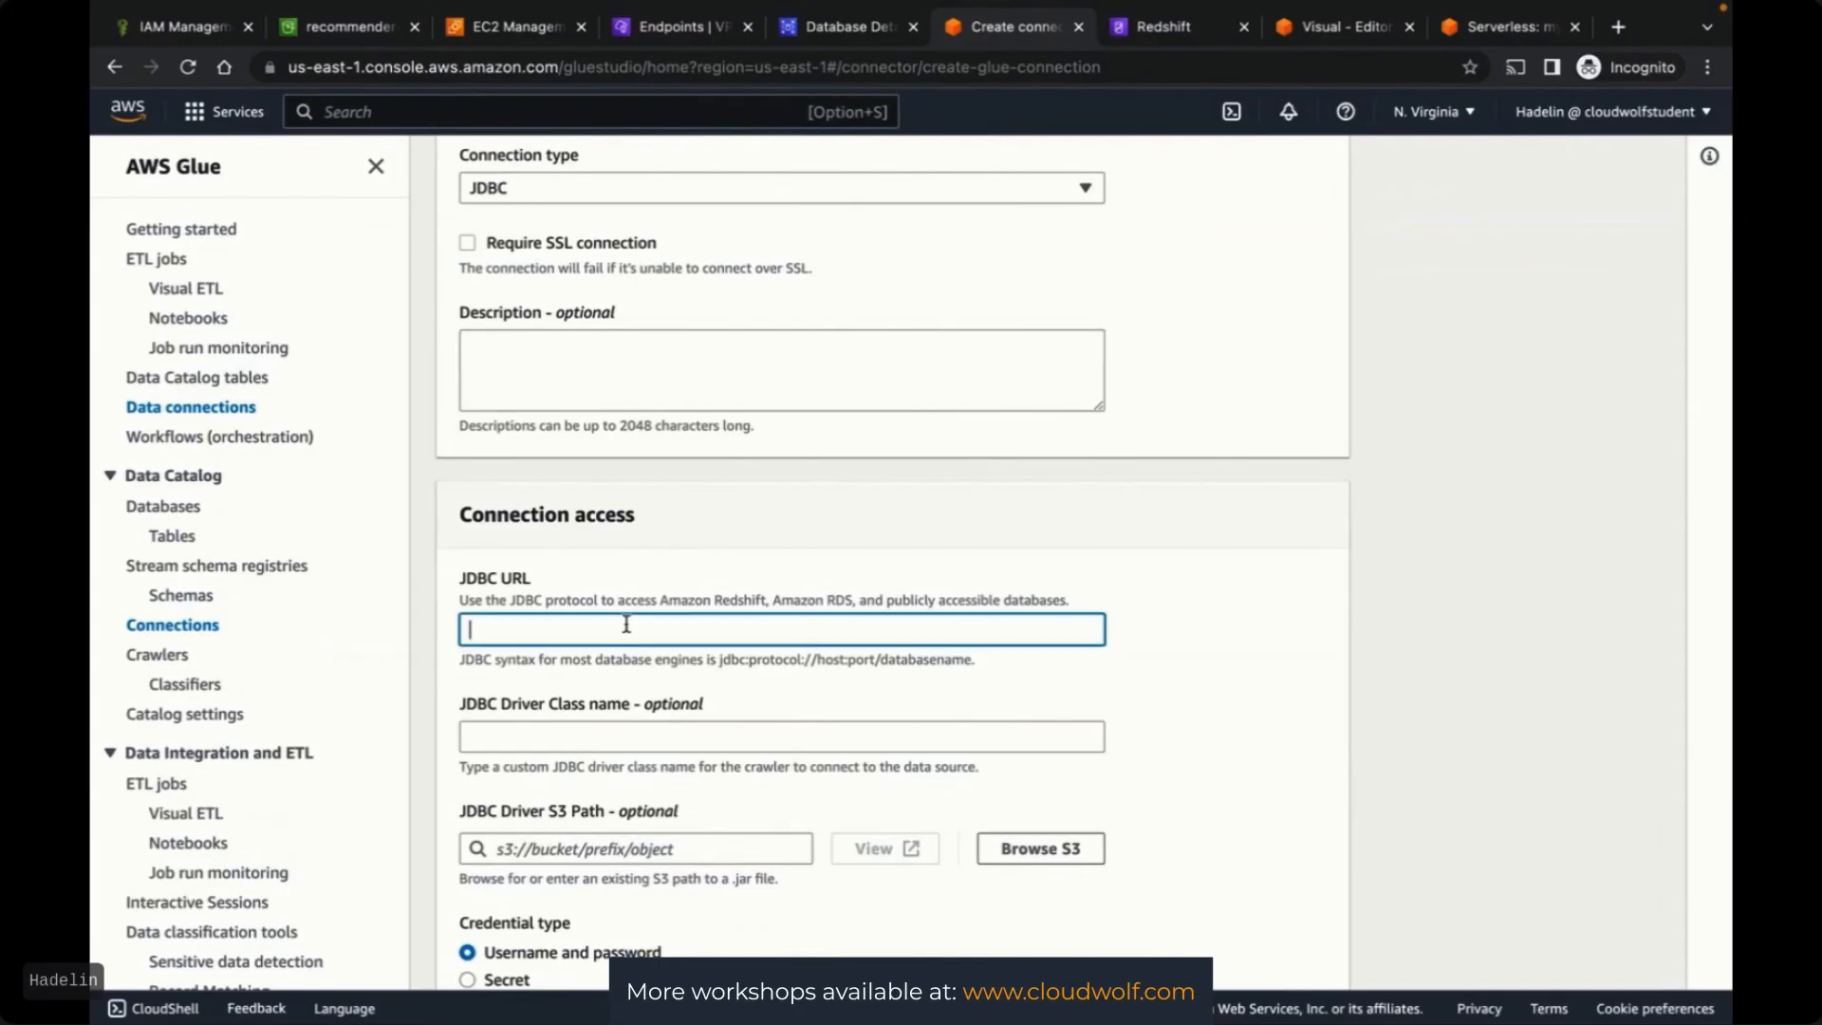
key(super+v)
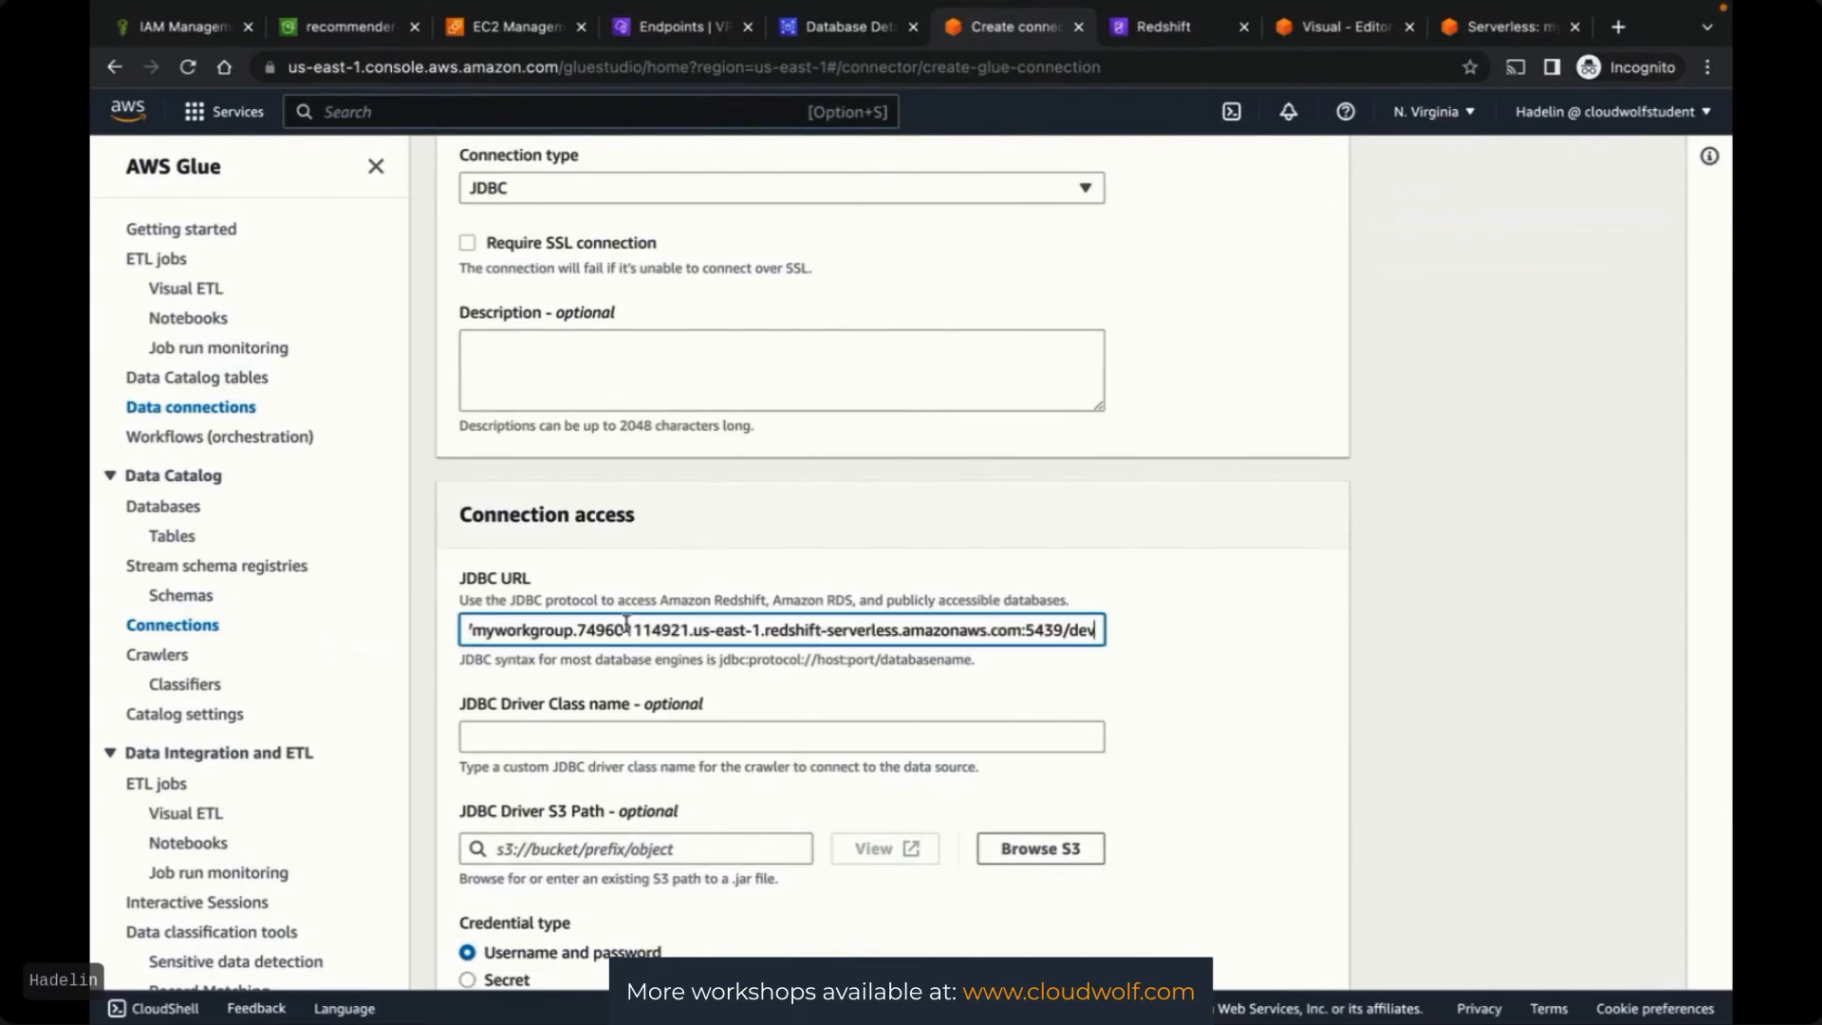
click(1273, 643)
Enter the database username and password, create RedshiftConnection, and return to the Hard ETL job editor
scroll(1272, 642, down, 1)
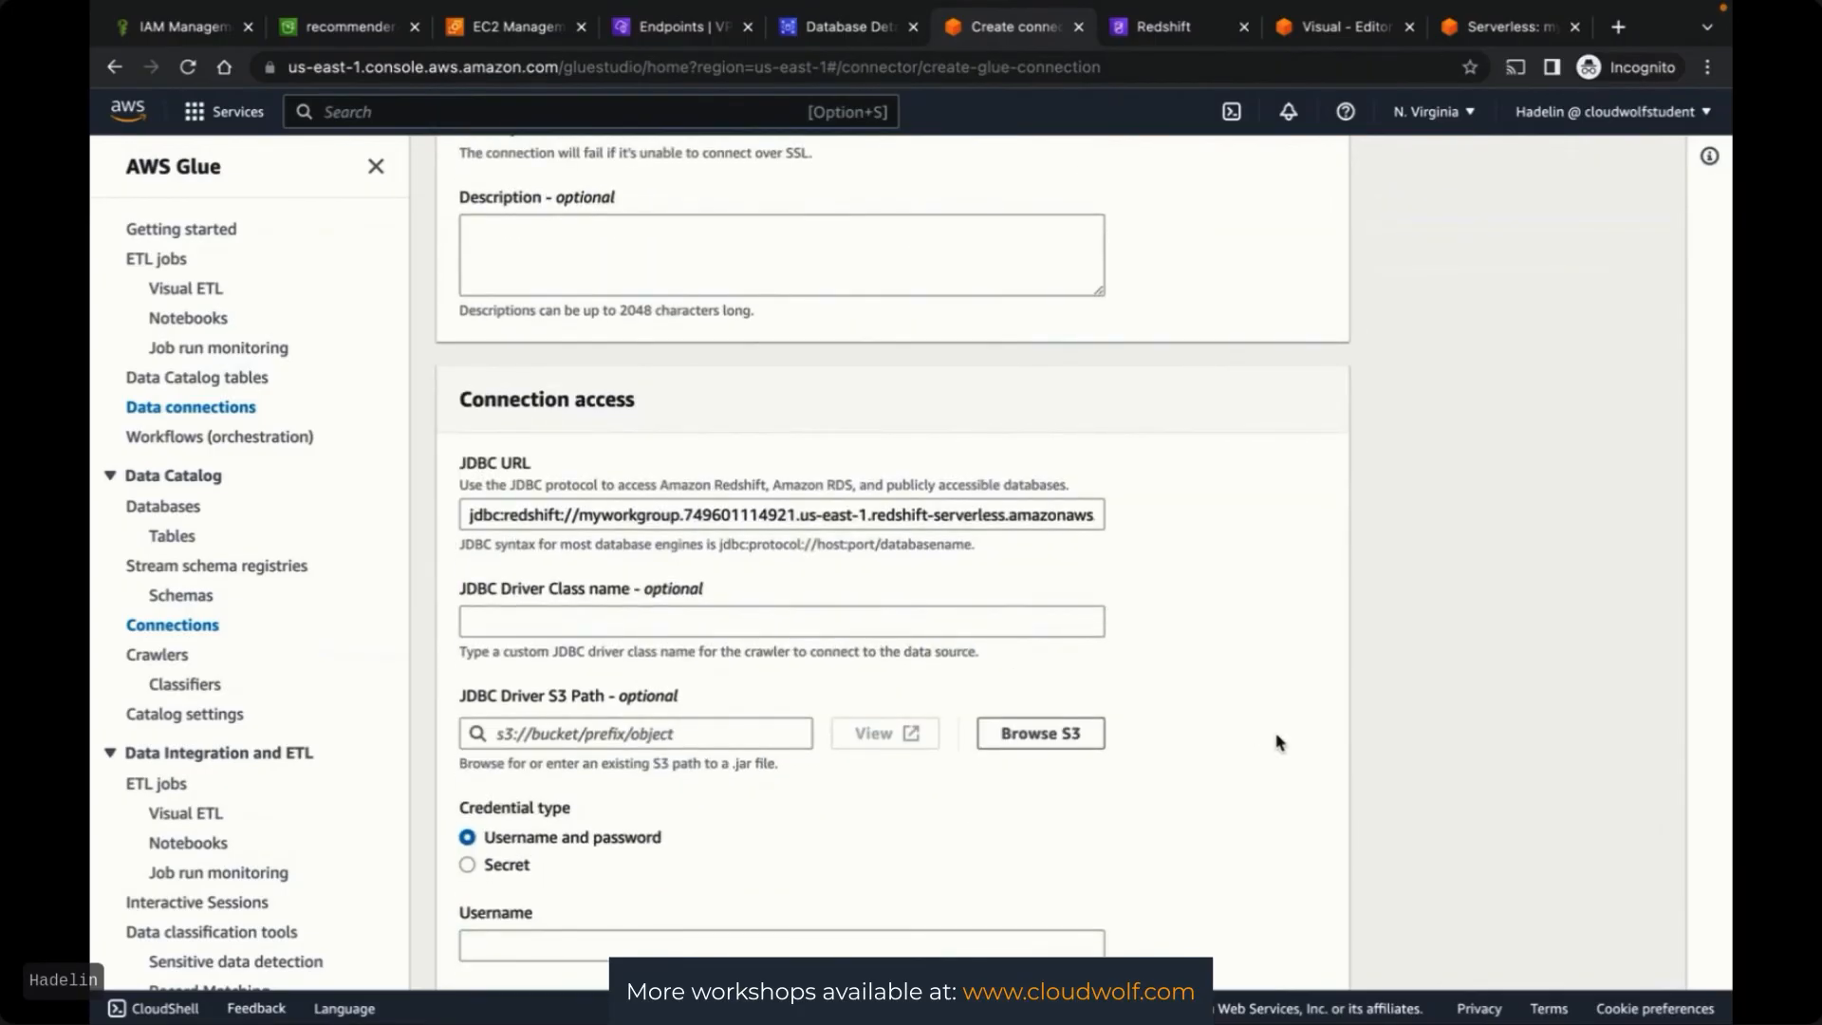
scroll(1278, 742, down, 2)
scroll(1278, 743, down, 1)
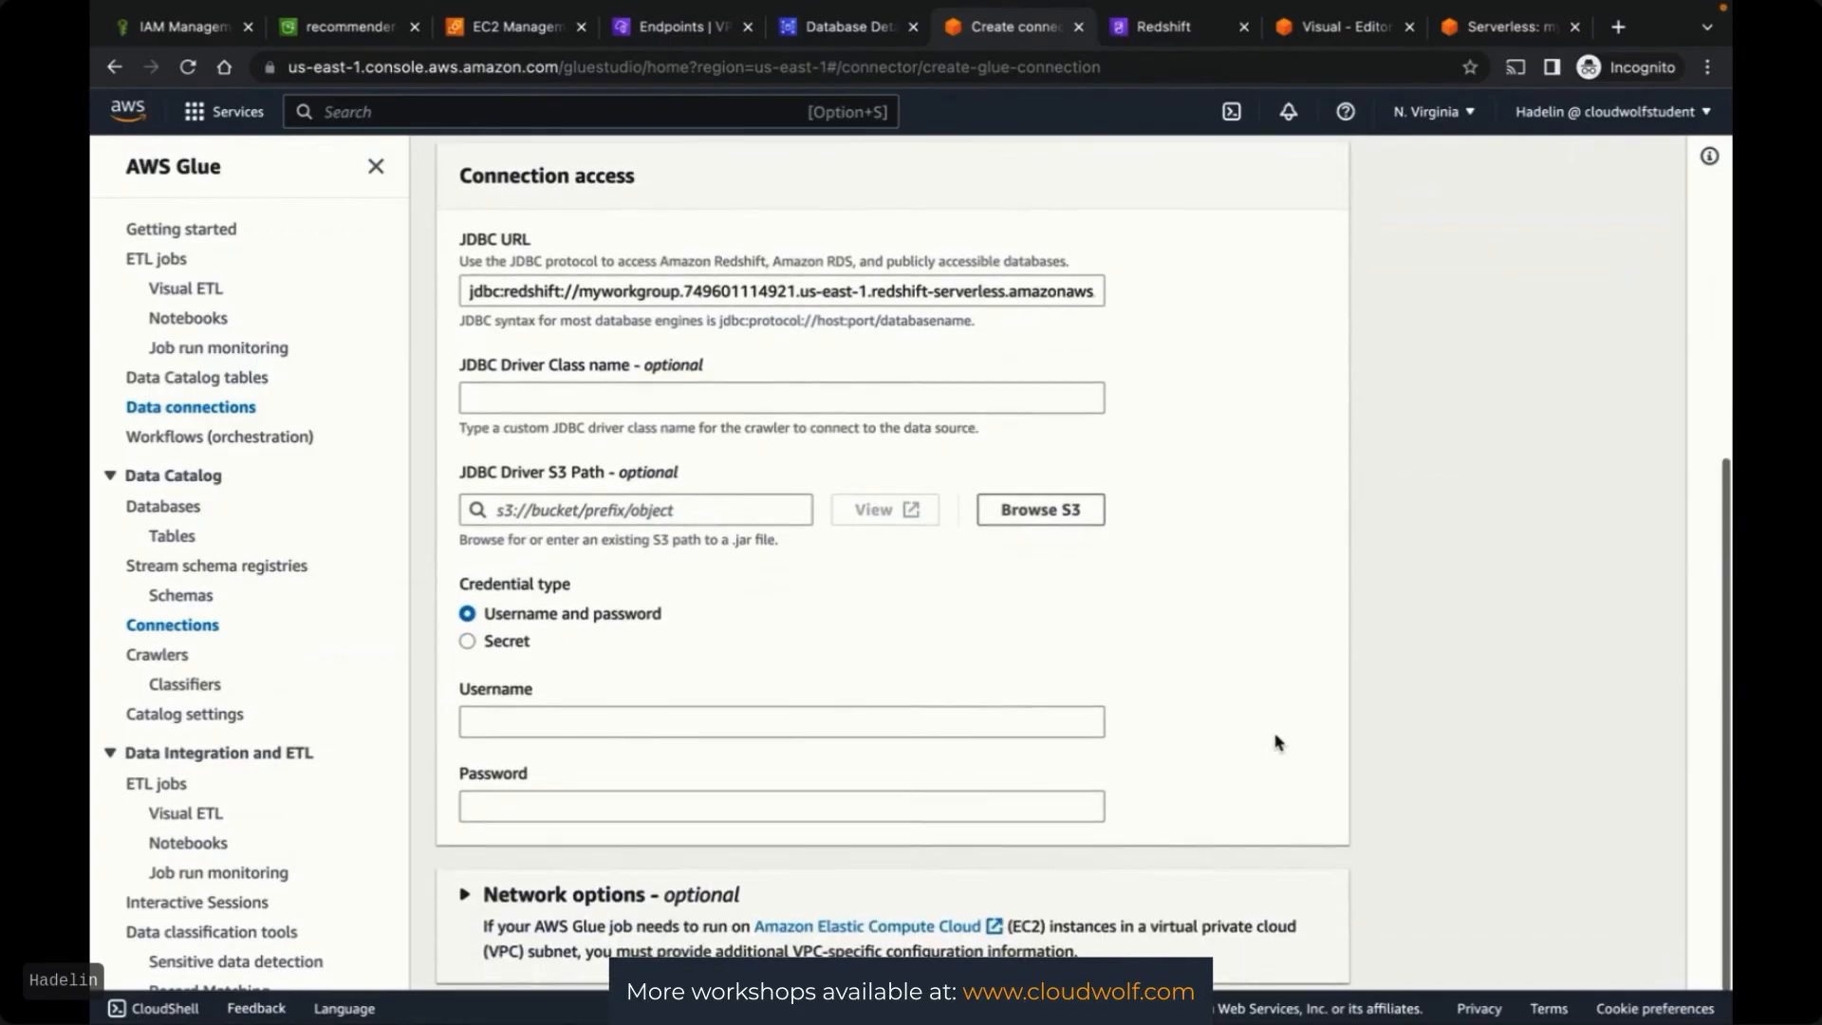
scroll(1005, 653, down, 1)
click(892, 669)
text(admin)
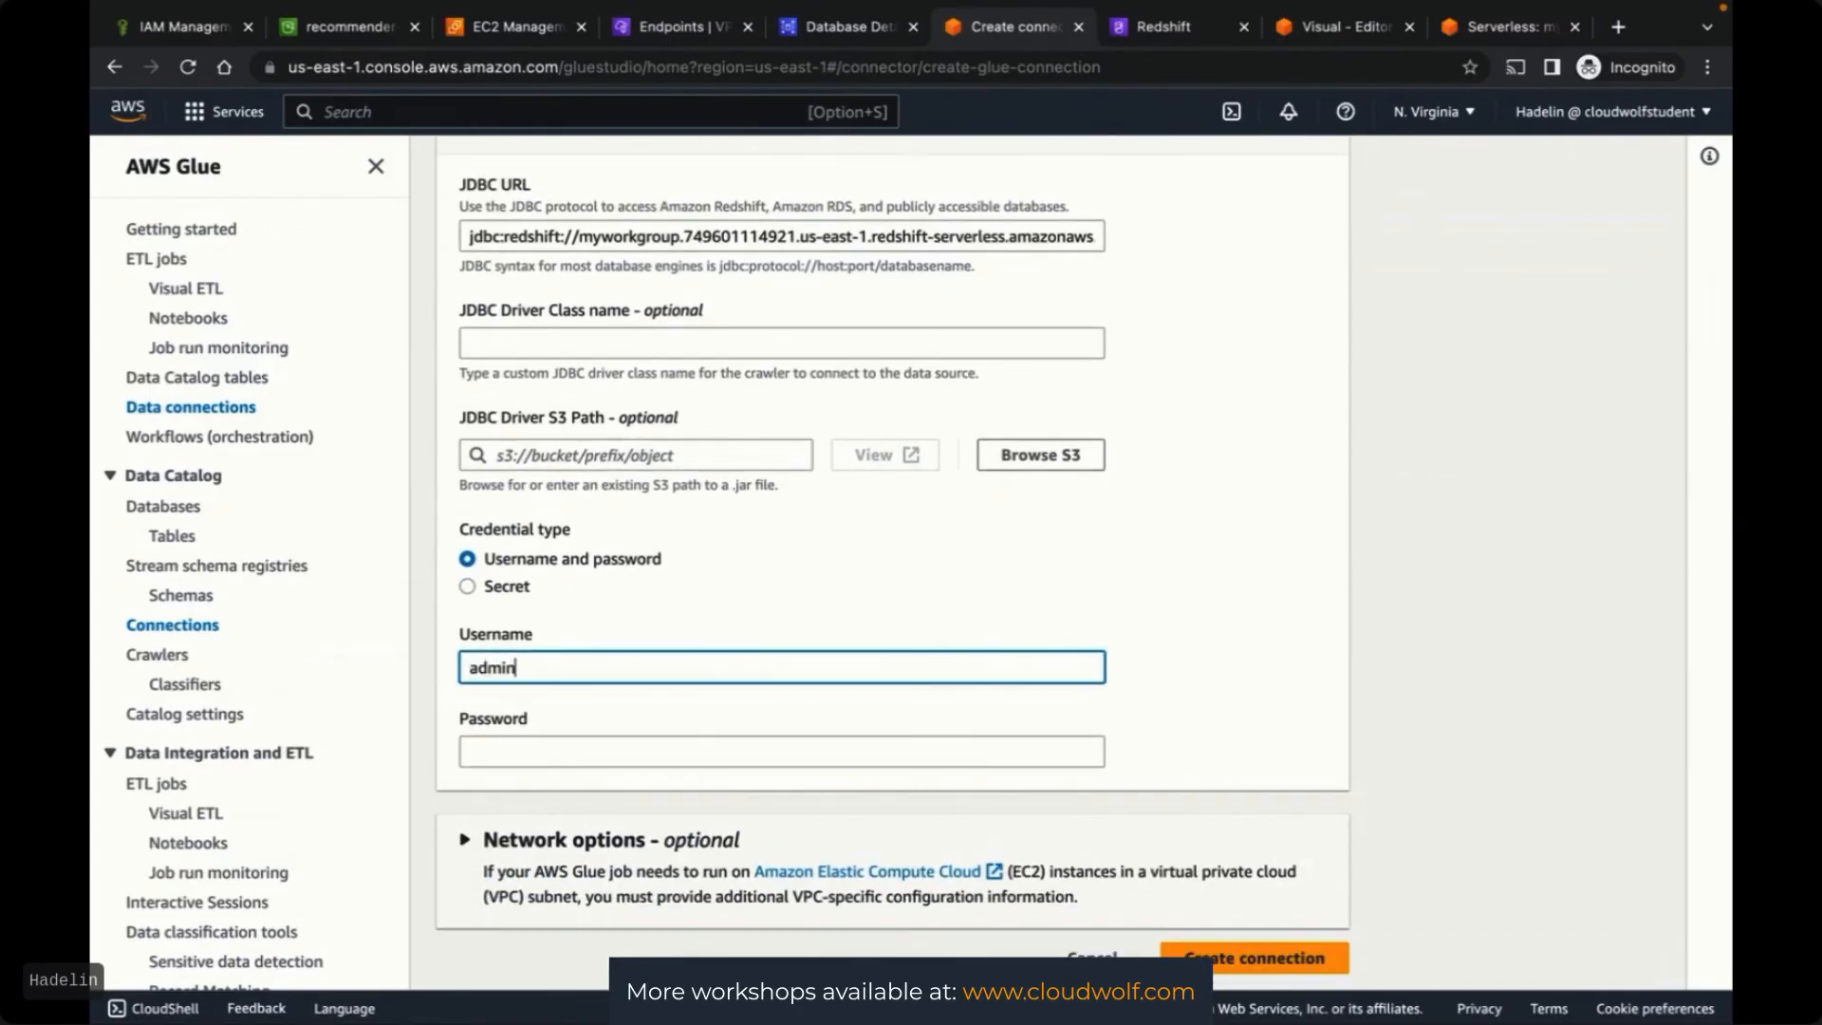
key(Tab)
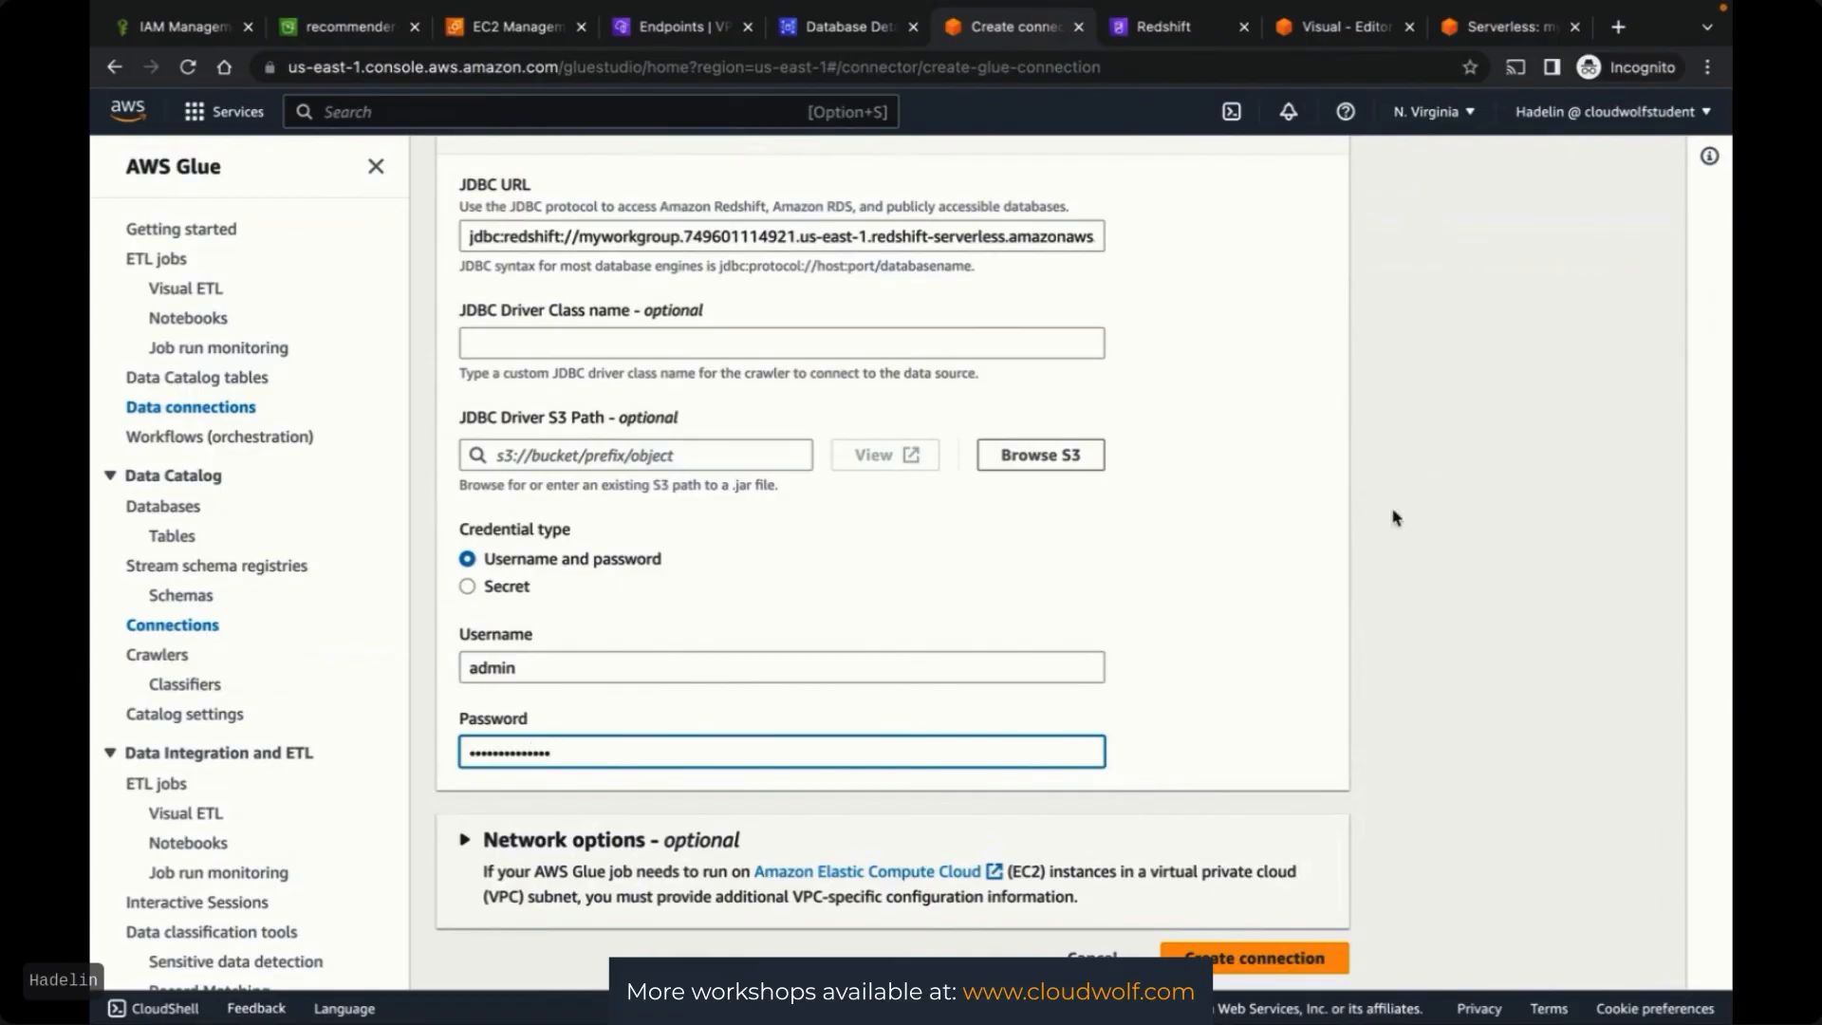
click(1338, 627)
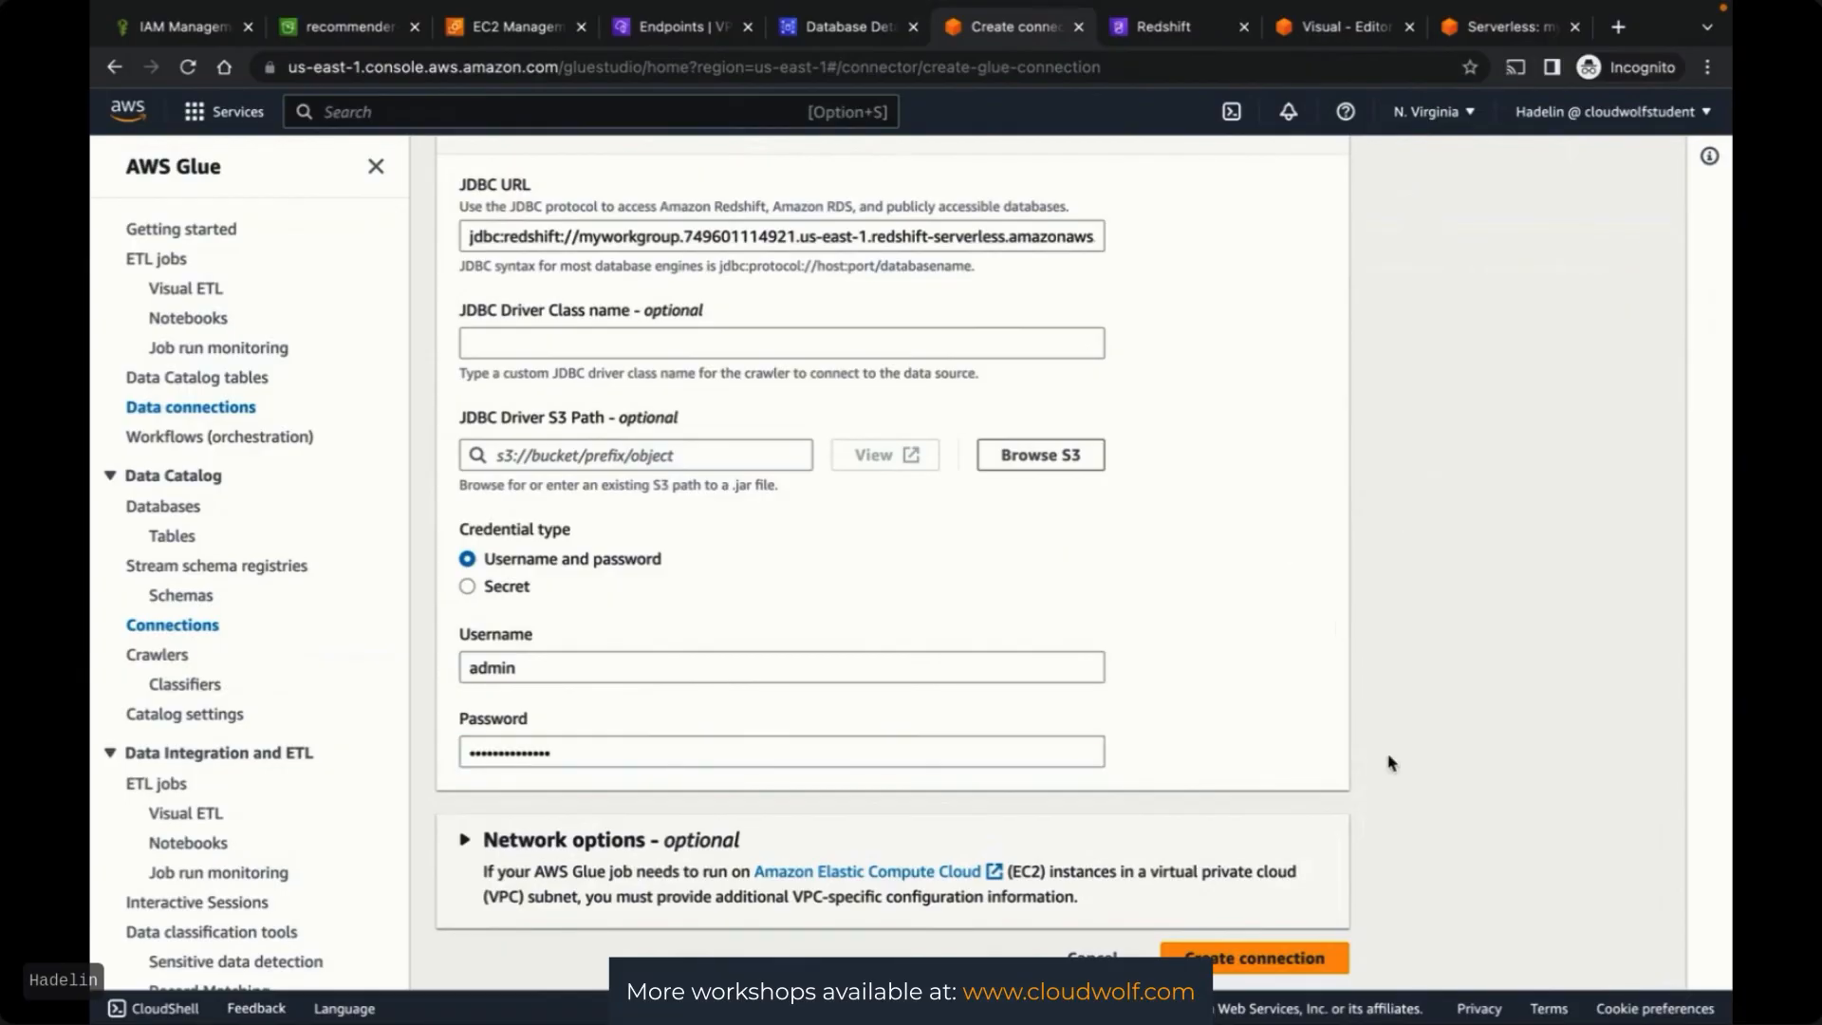
click(1224, 961)
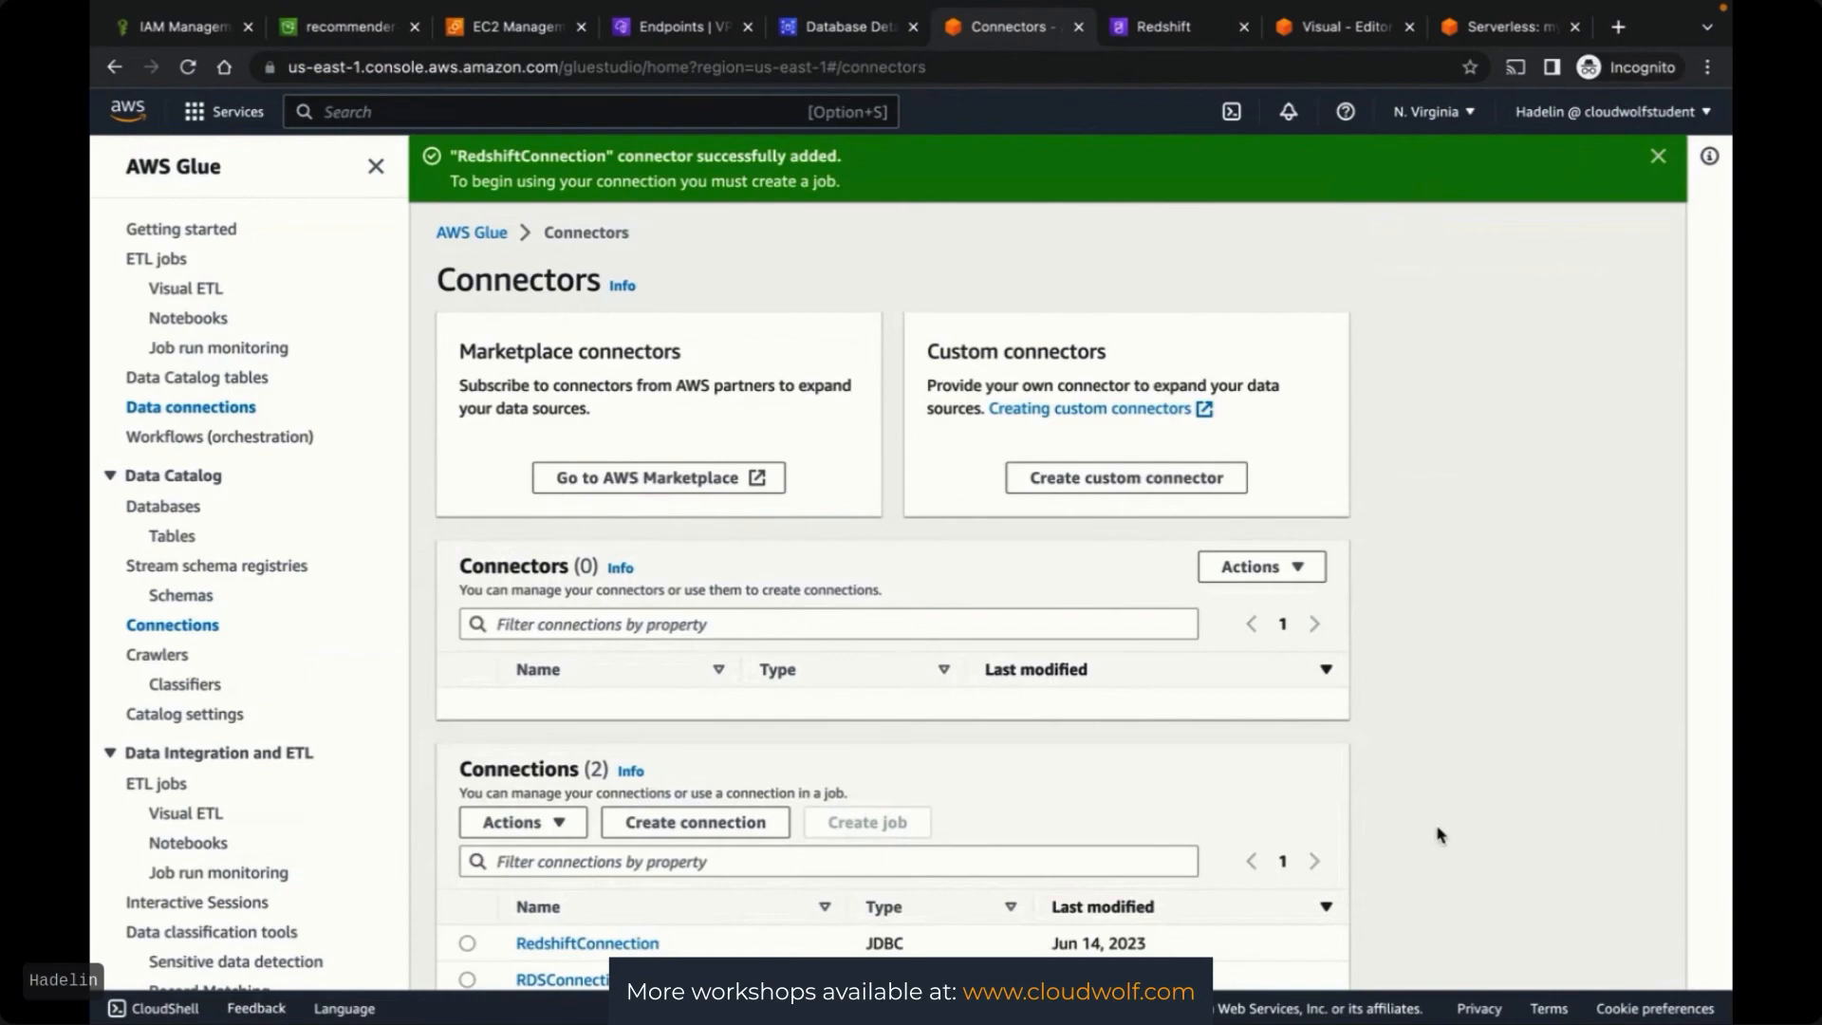
scroll(1435, 835, down, 1)
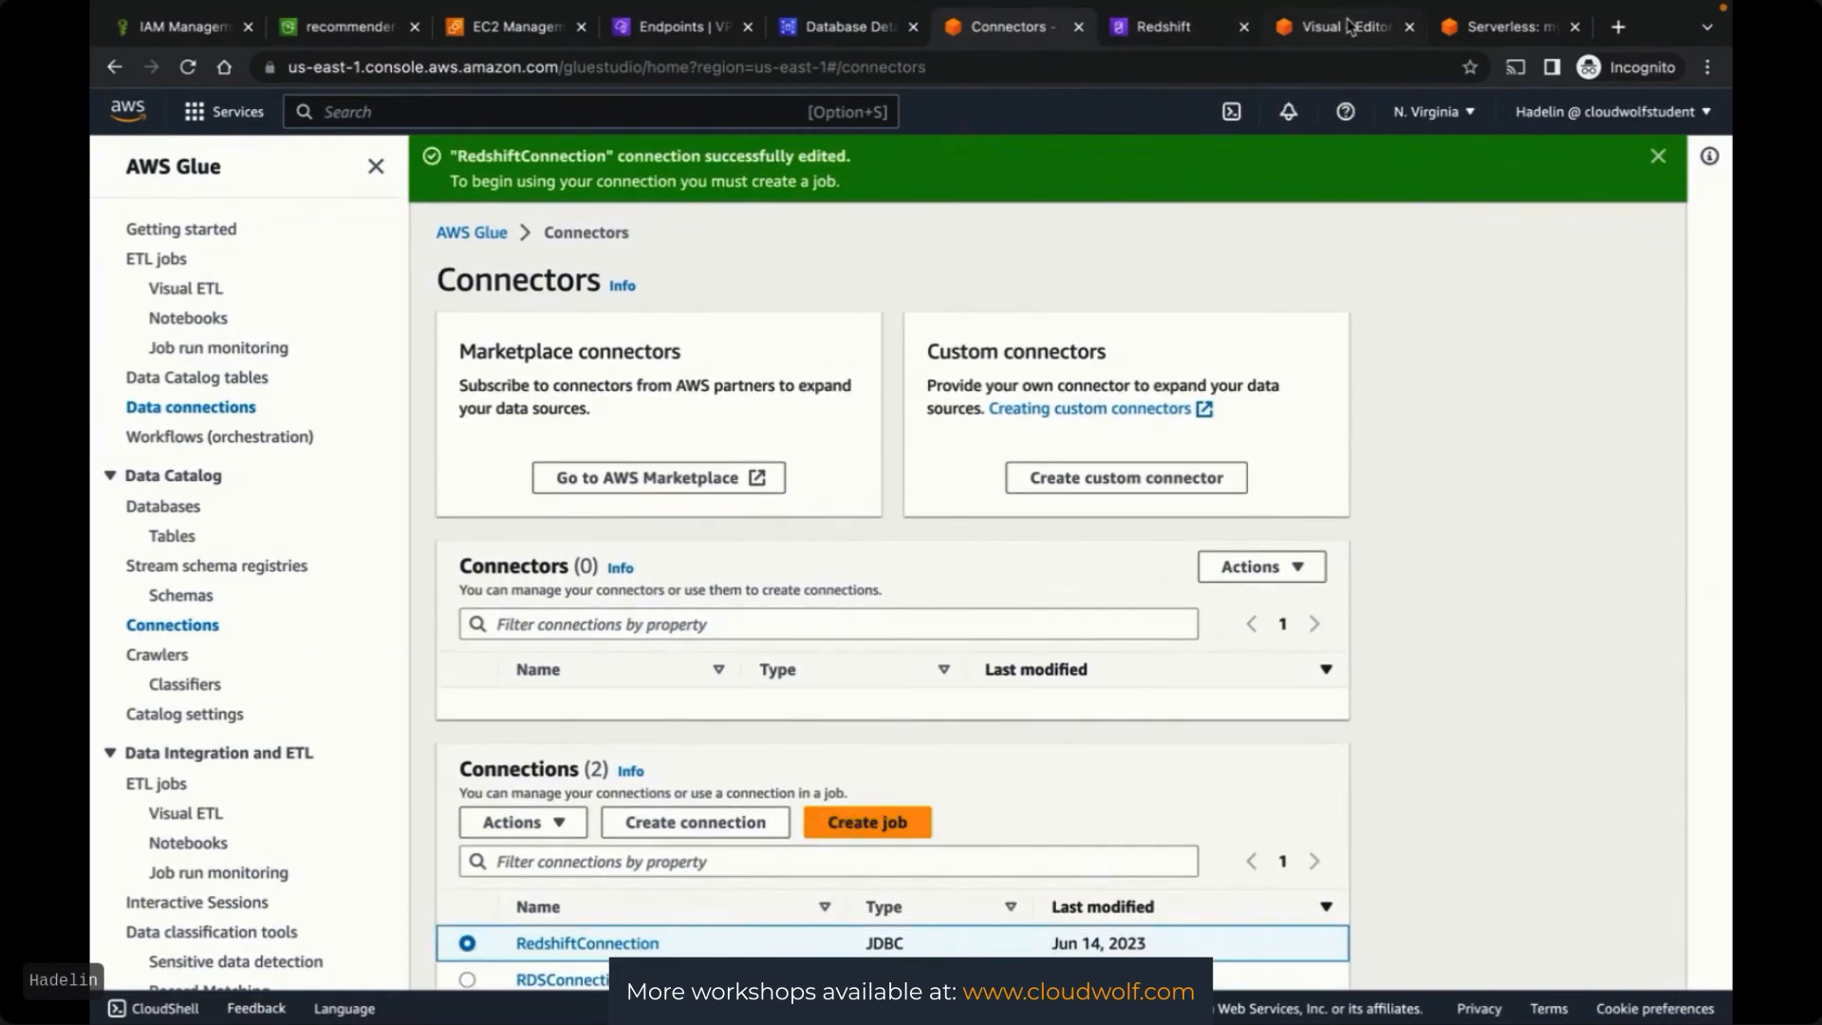
click(1349, 25)
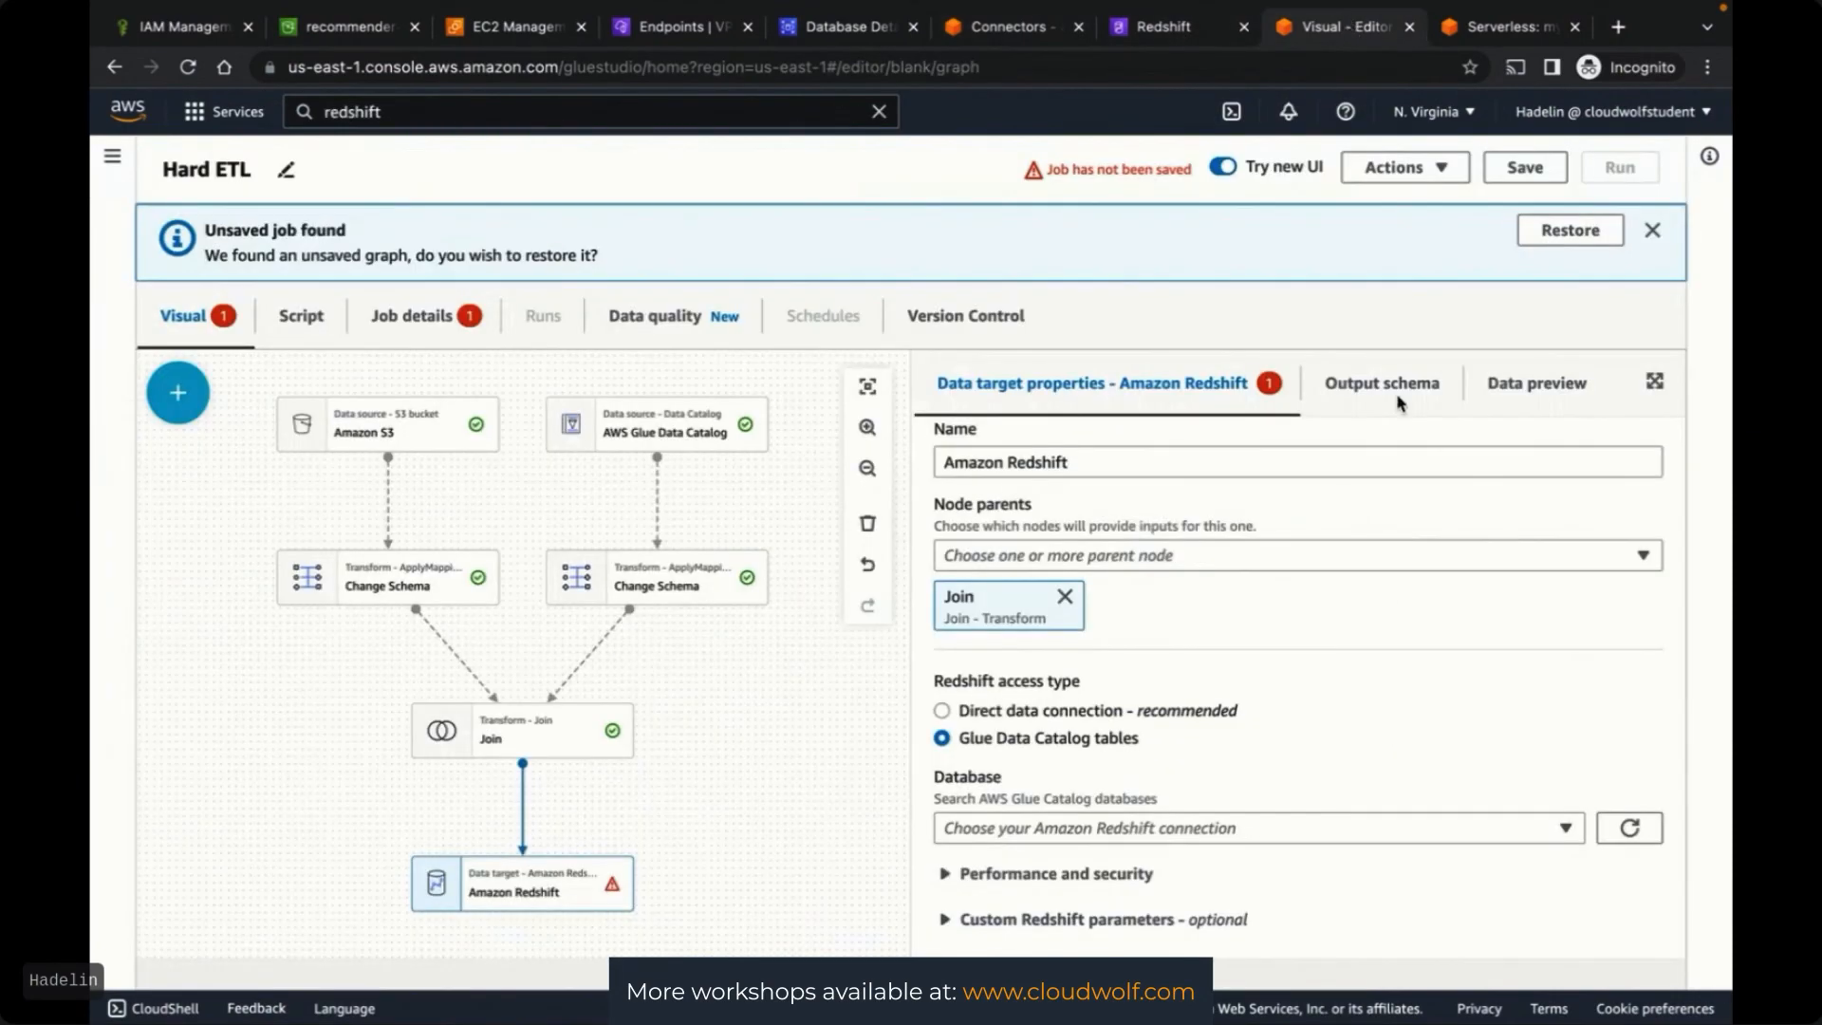
Switch the Redshift target to a direct data connection using RedshiftConnection
click(1544, 831)
click(1545, 832)
click(1033, 712)
click(1038, 835)
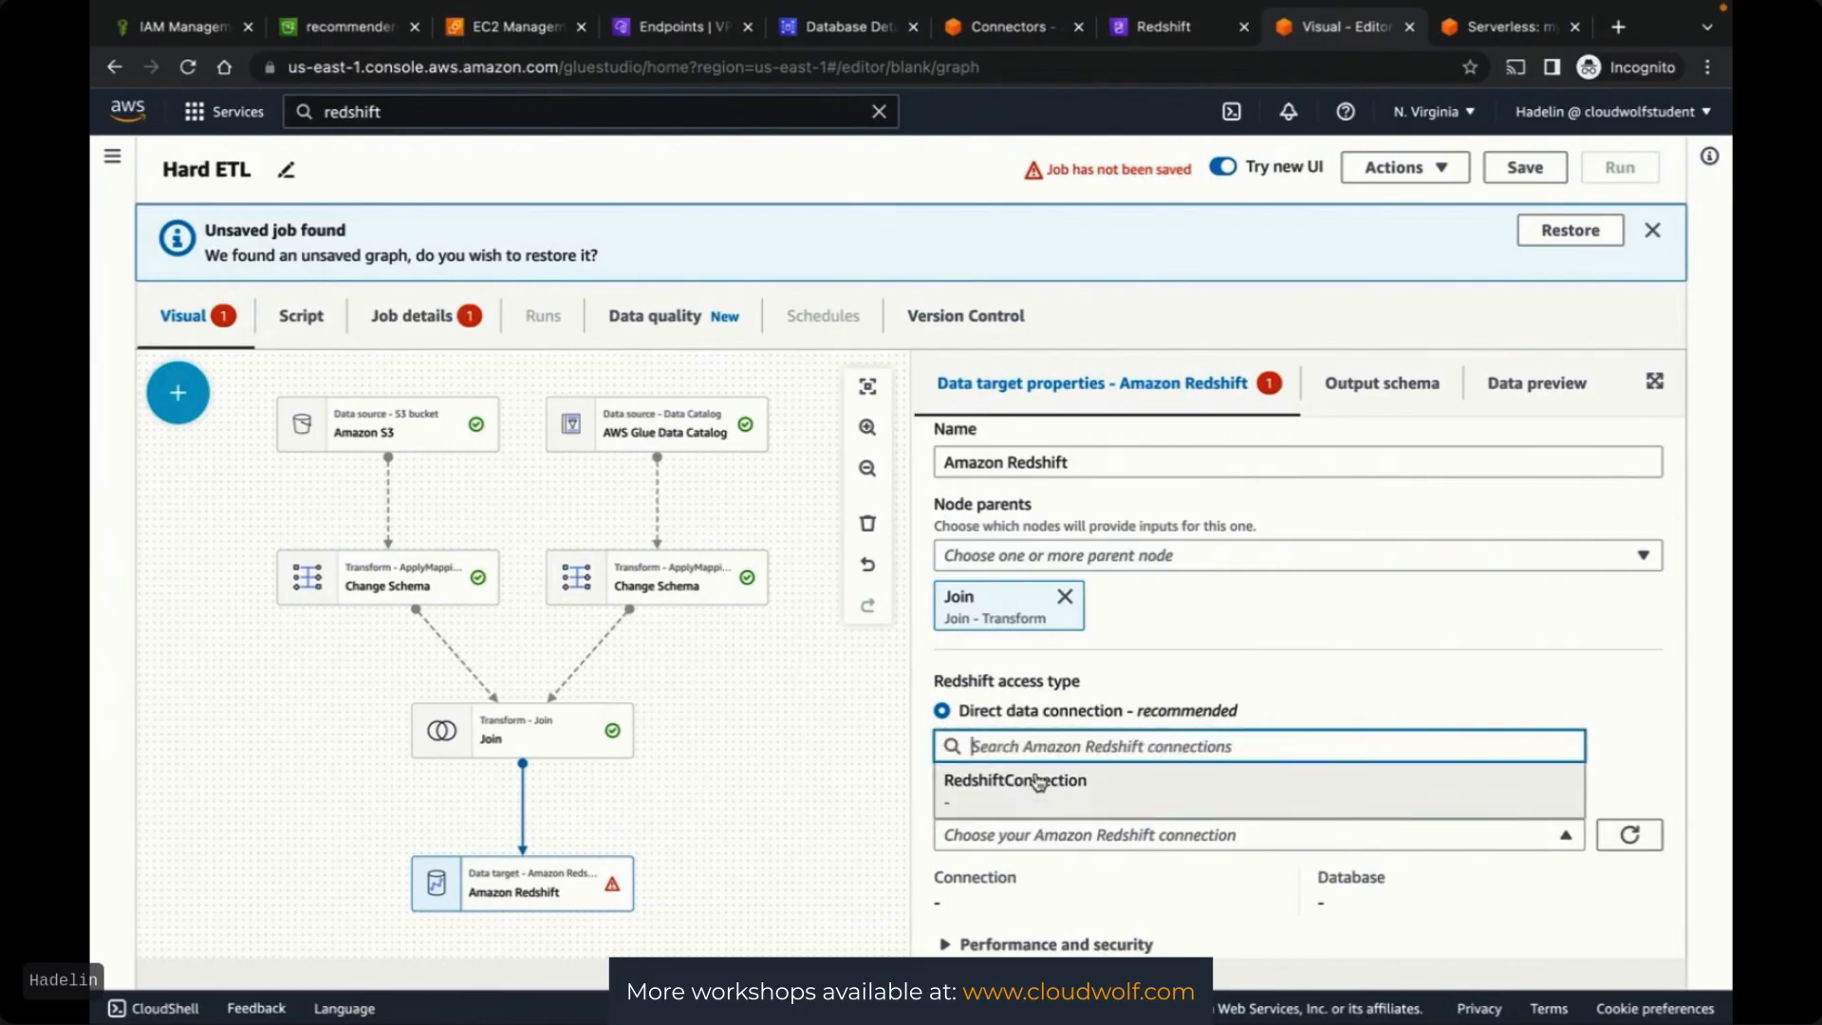
click(1289, 661)
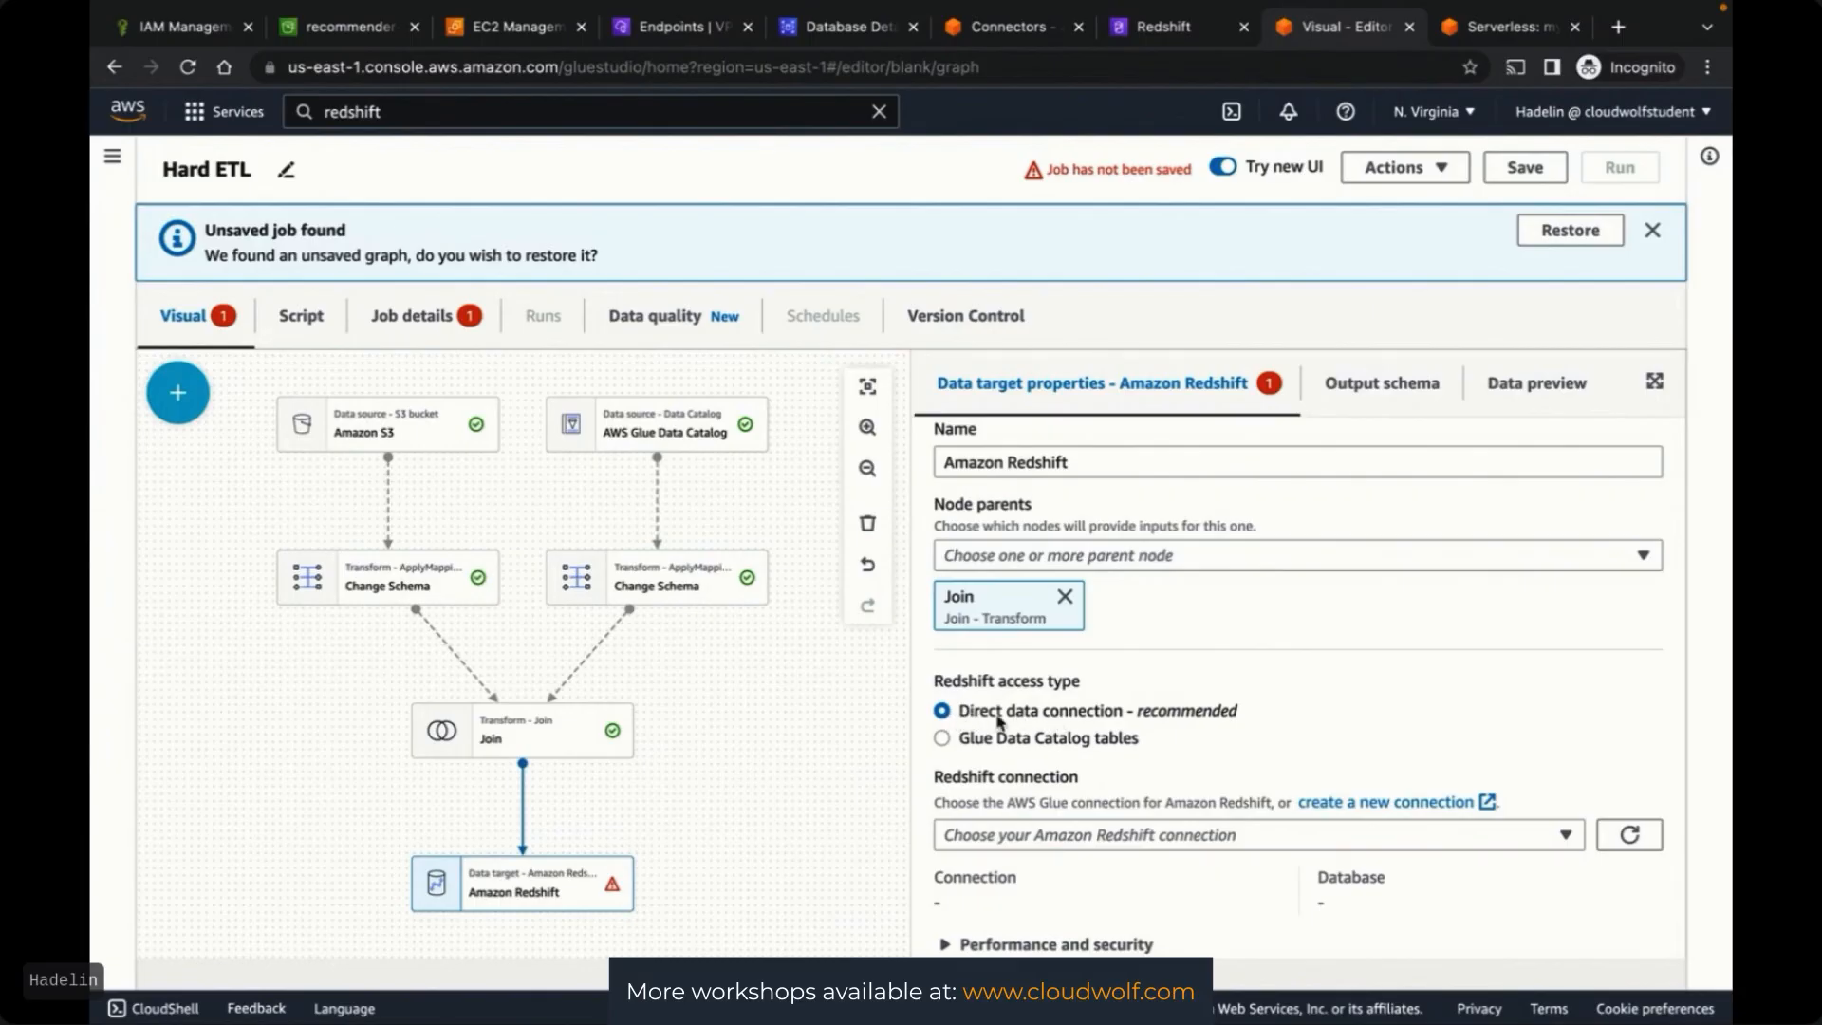
click(1088, 836)
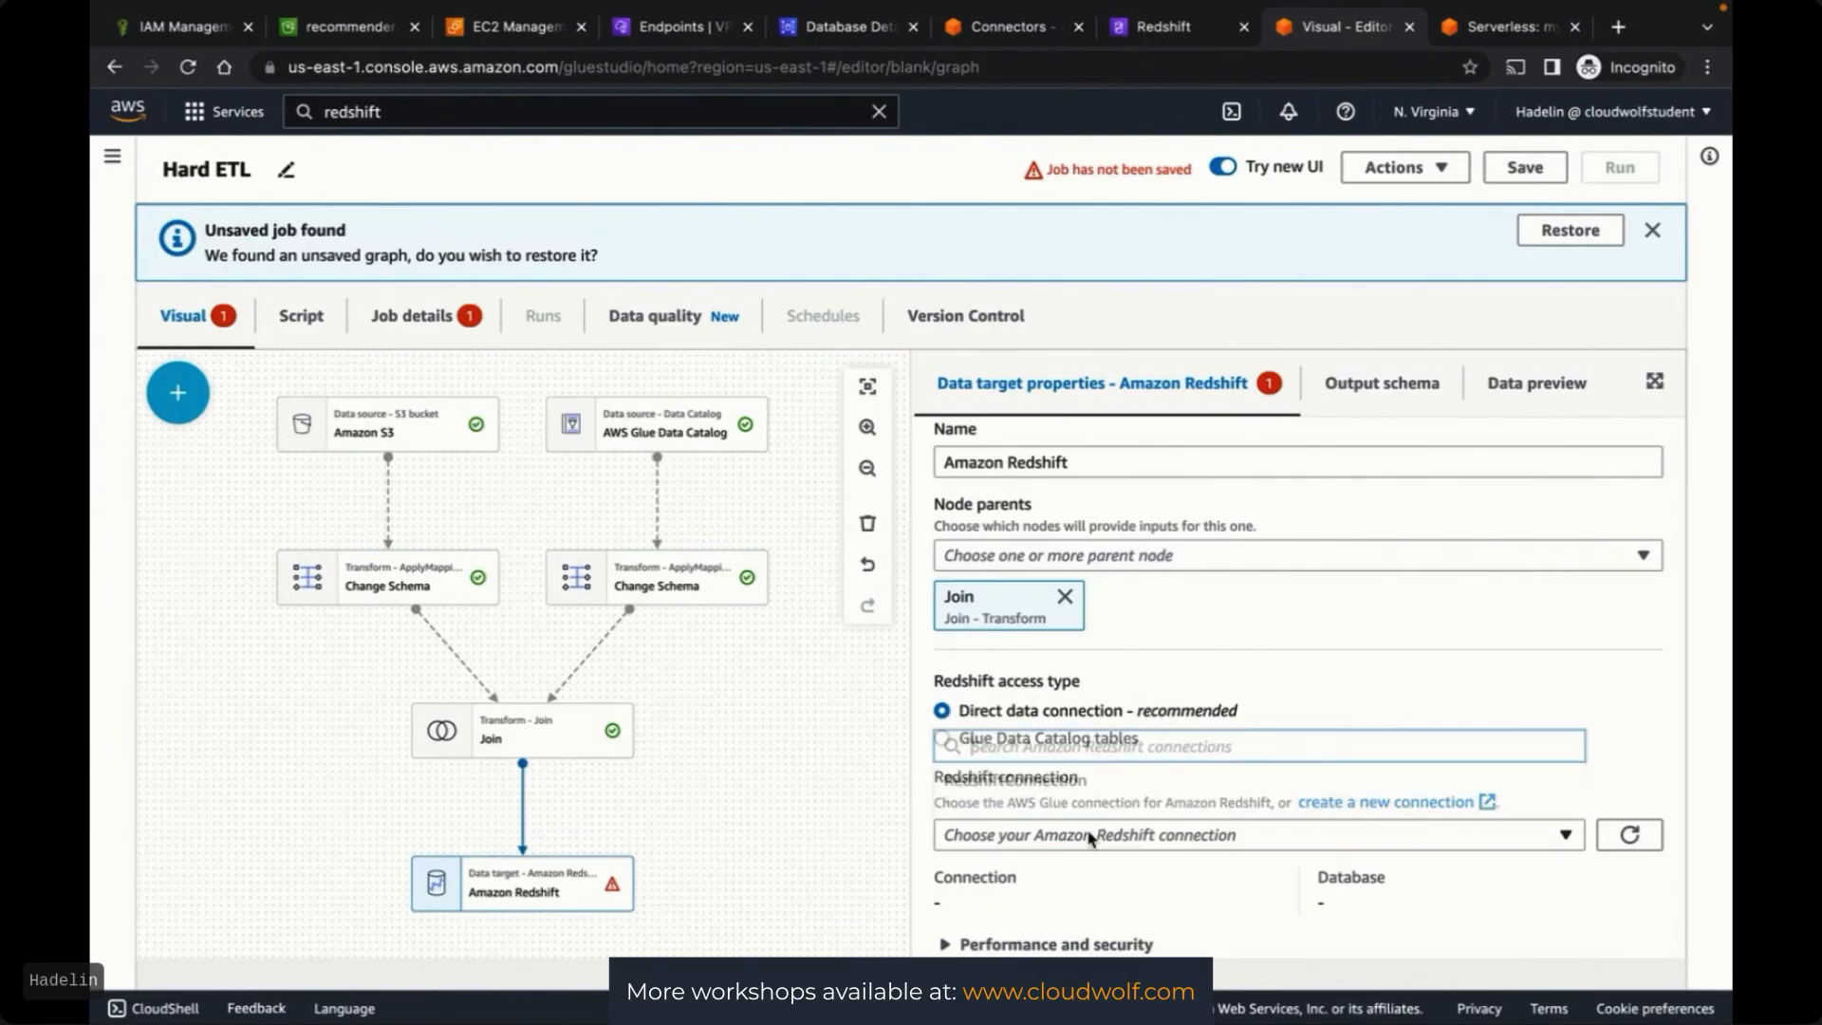
click(1054, 800)
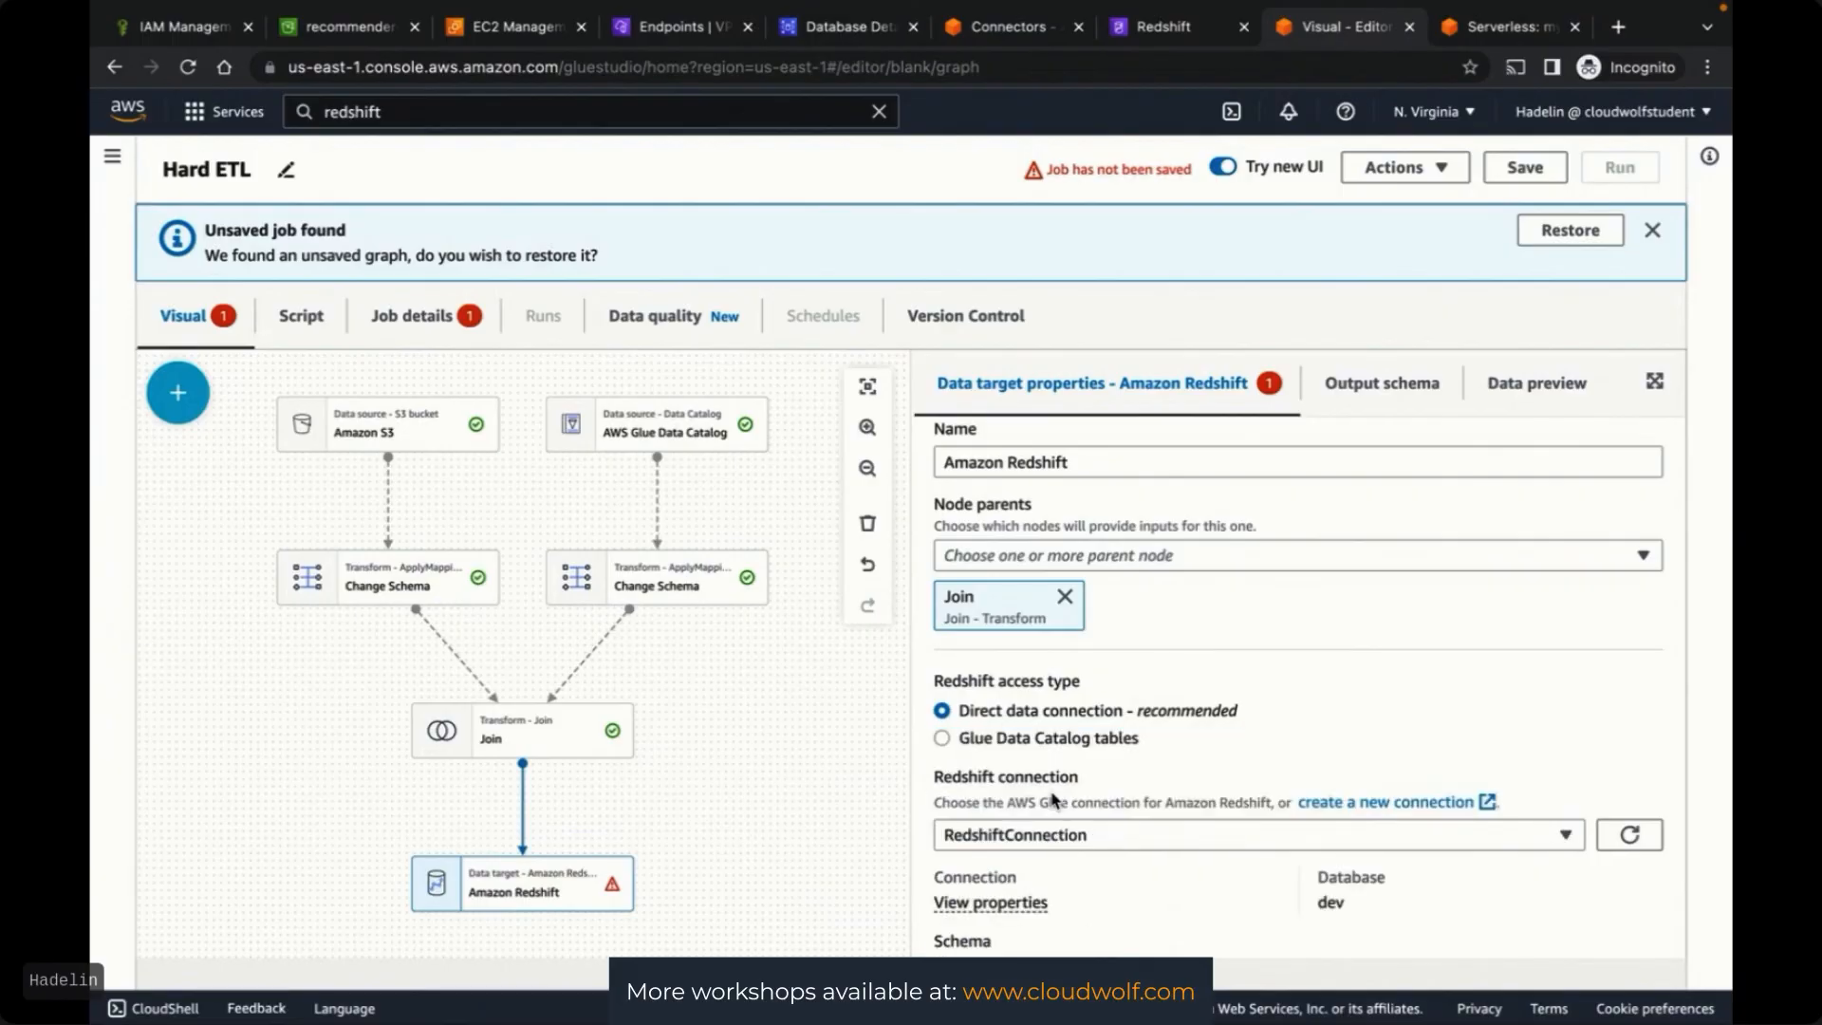
Check the Redshift database's tables in the query editor, then list the target's schemas
scroll(1447, 771, down, 2)
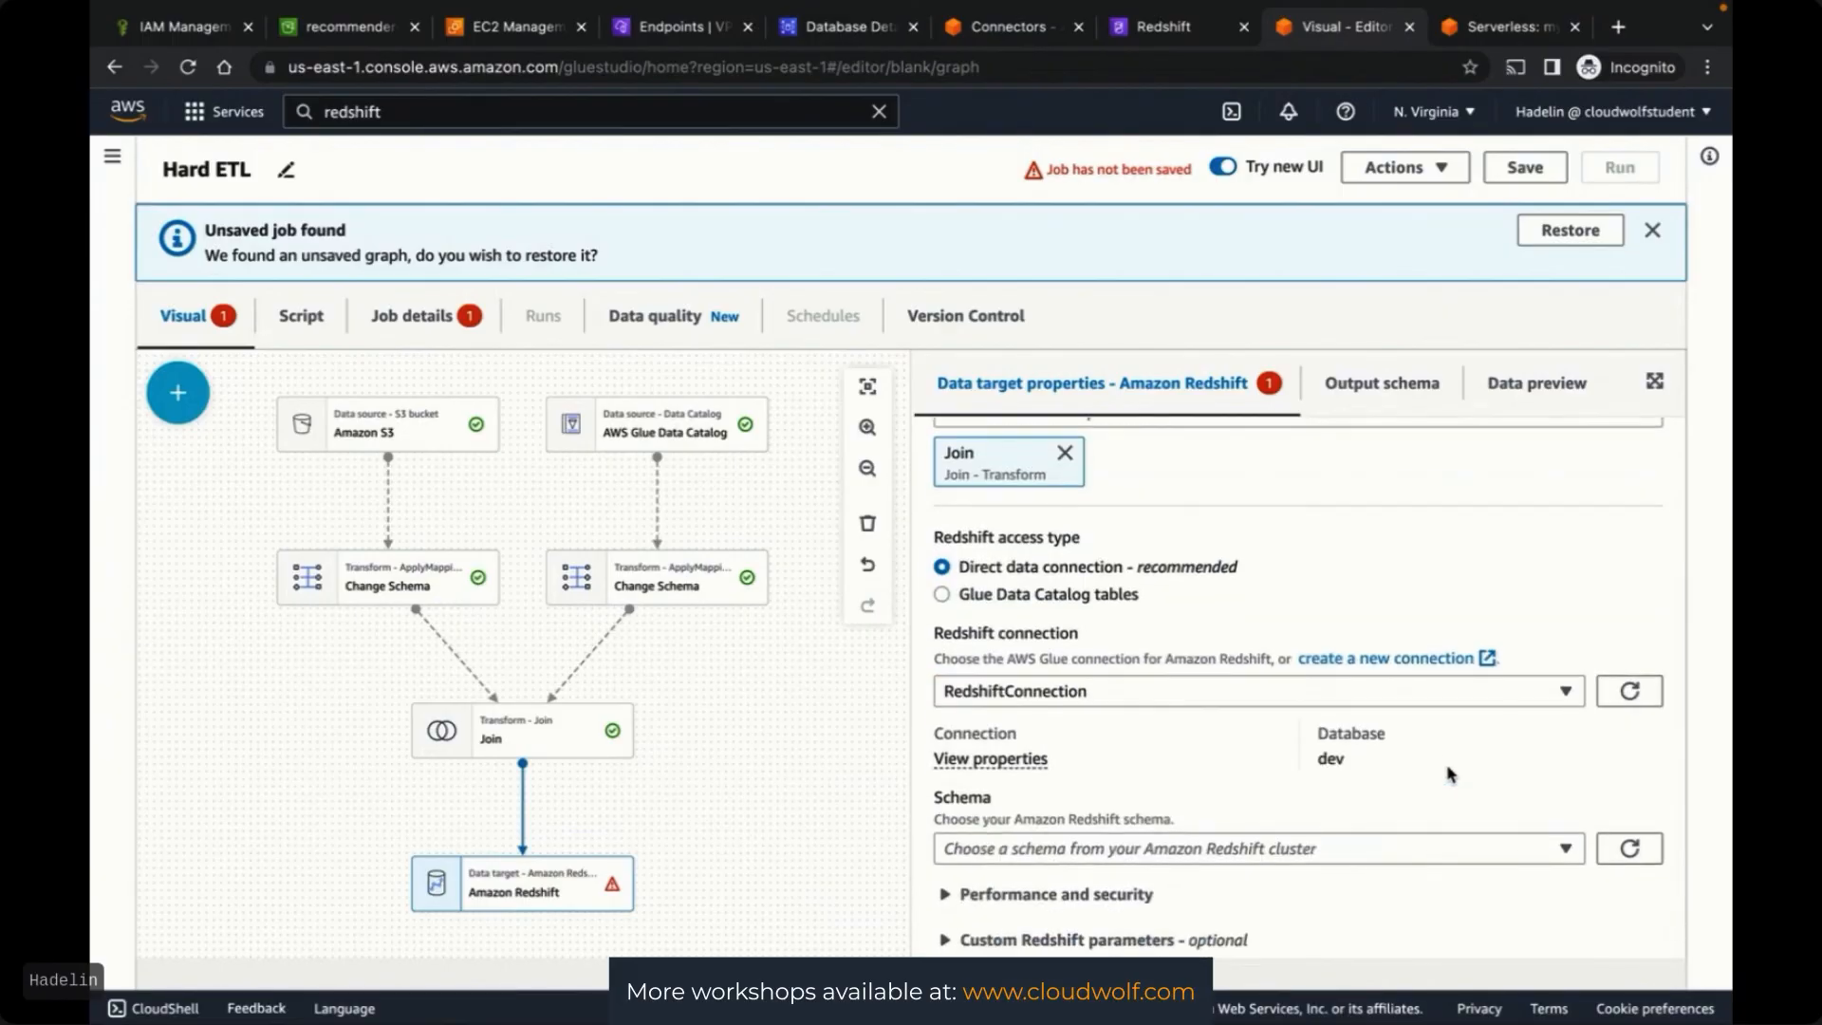
click(944, 589)
click(944, 711)
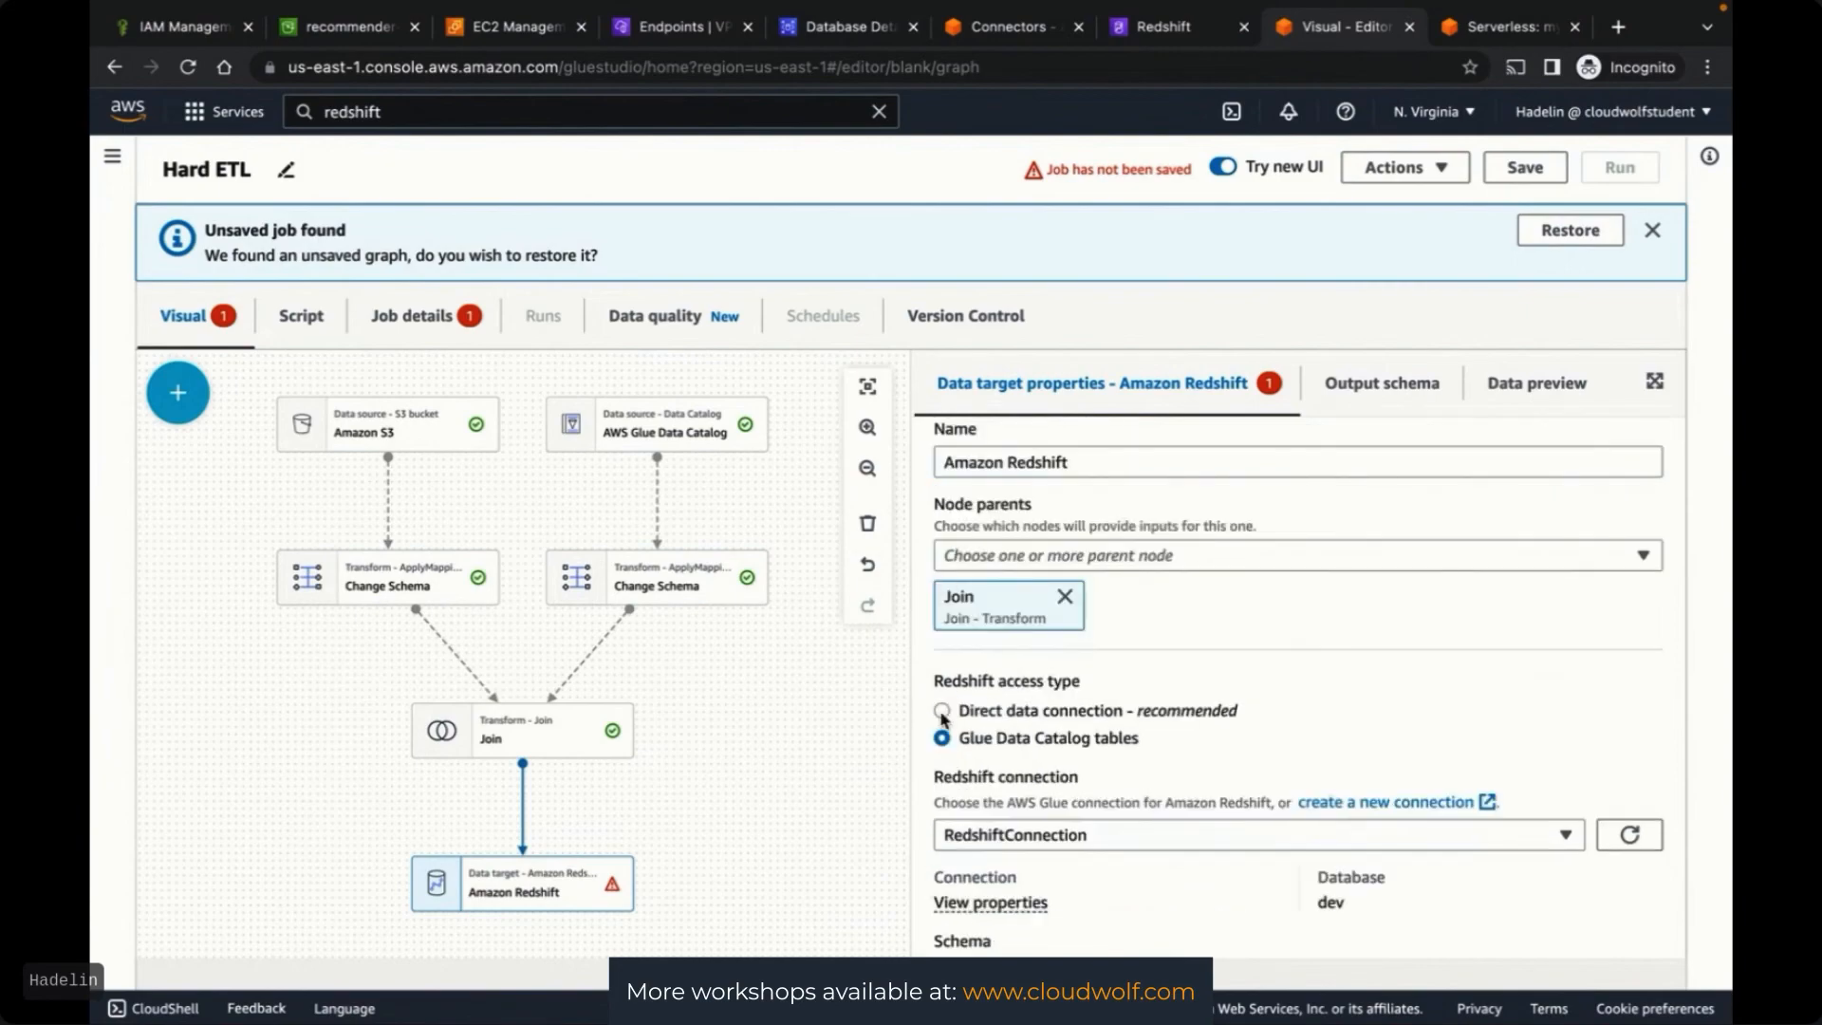
scroll(1474, 727, down, 1)
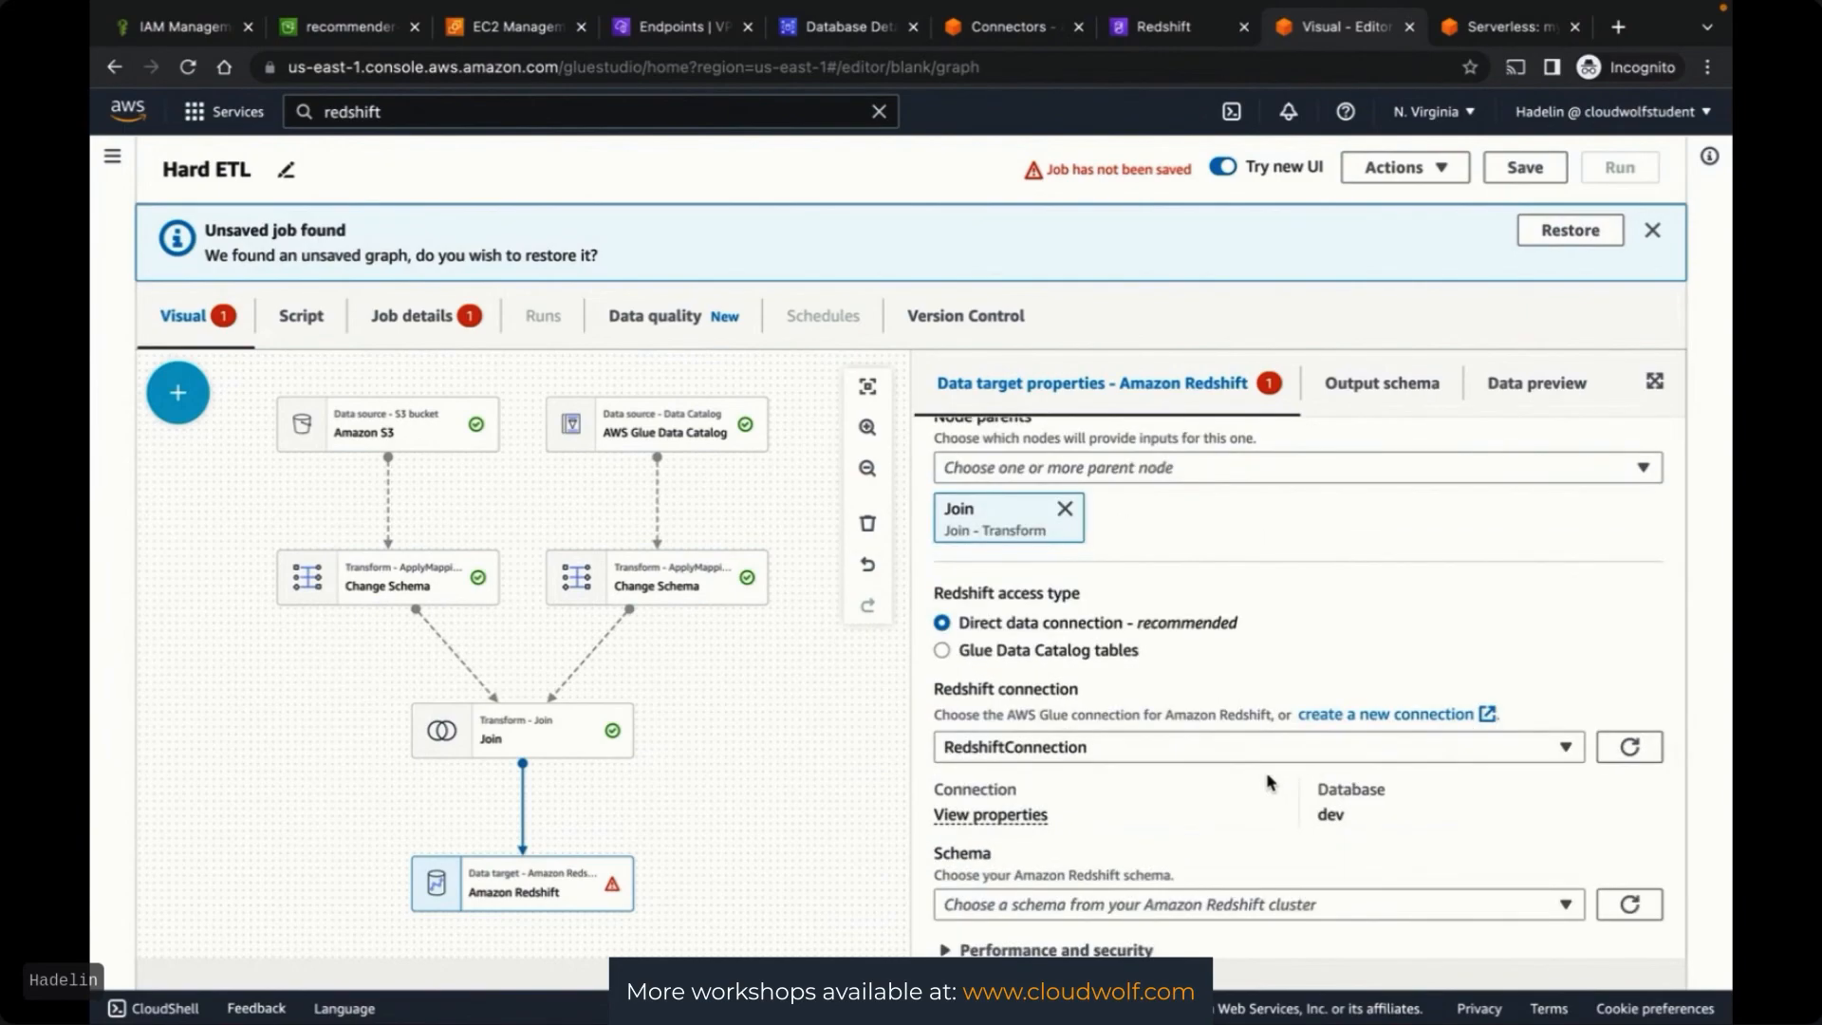
scroll(1329, 740, down, 1)
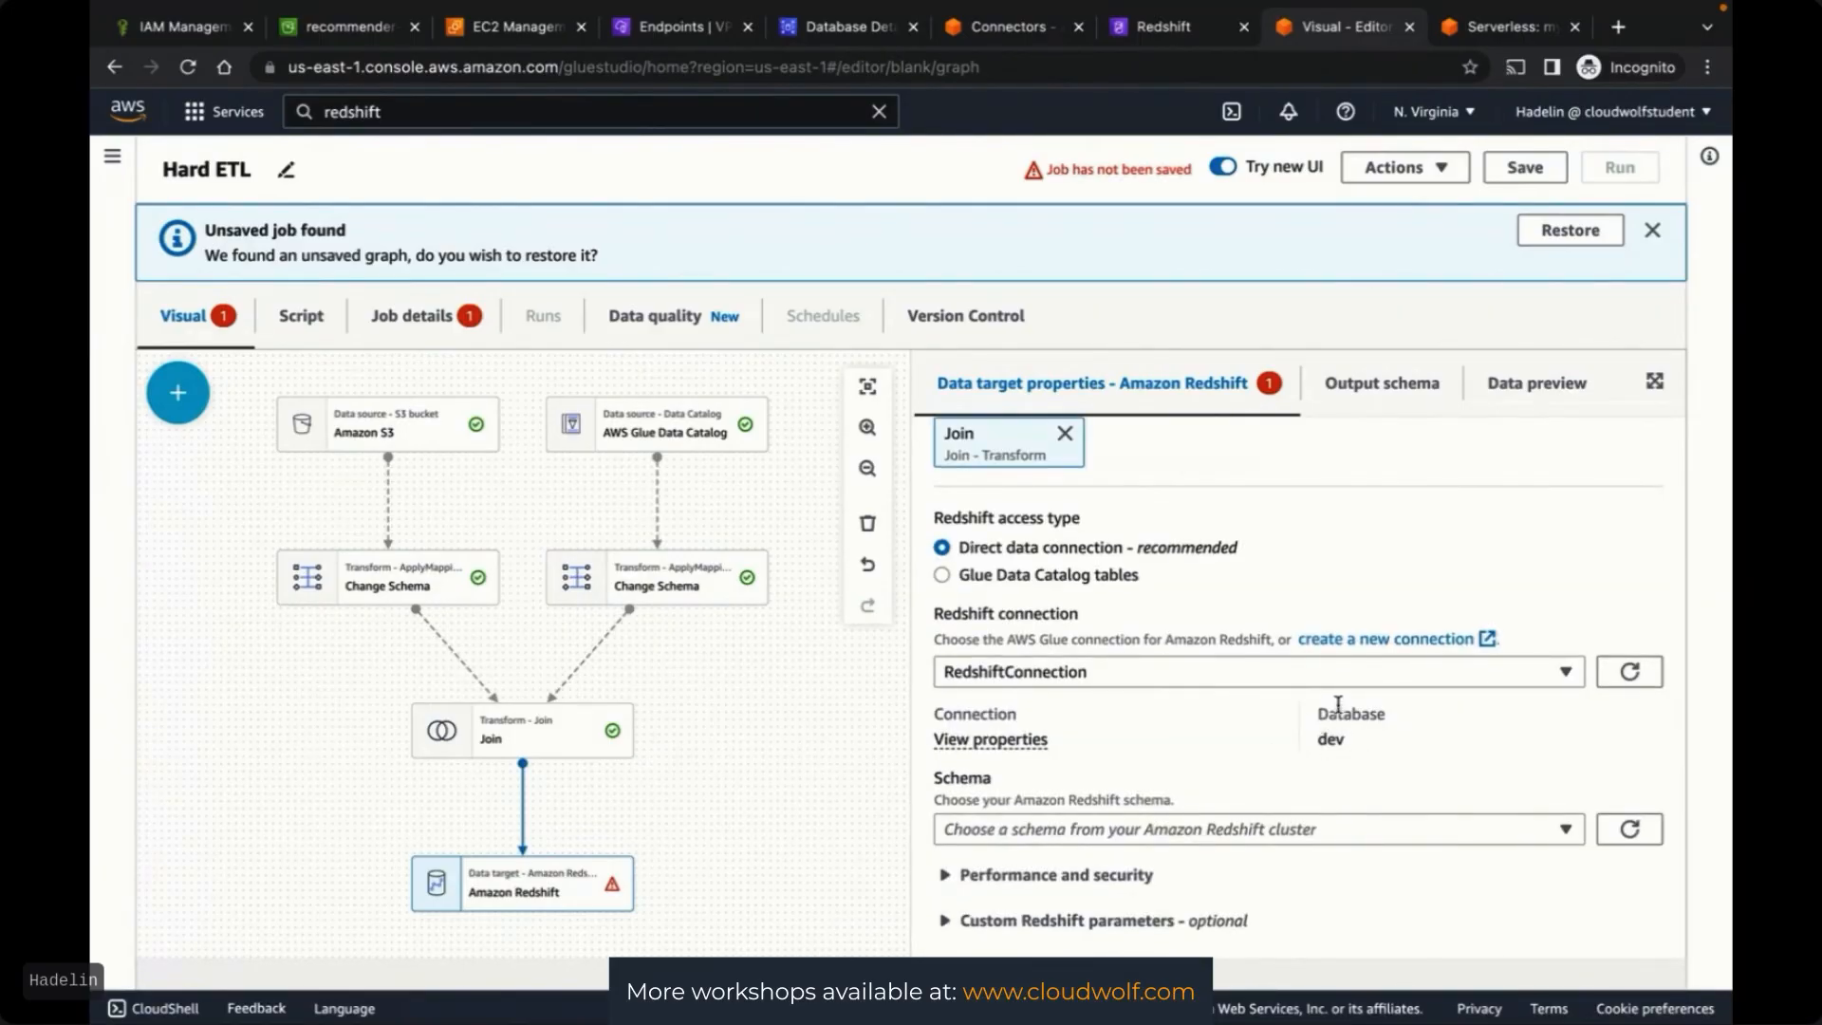
click(1508, 28)
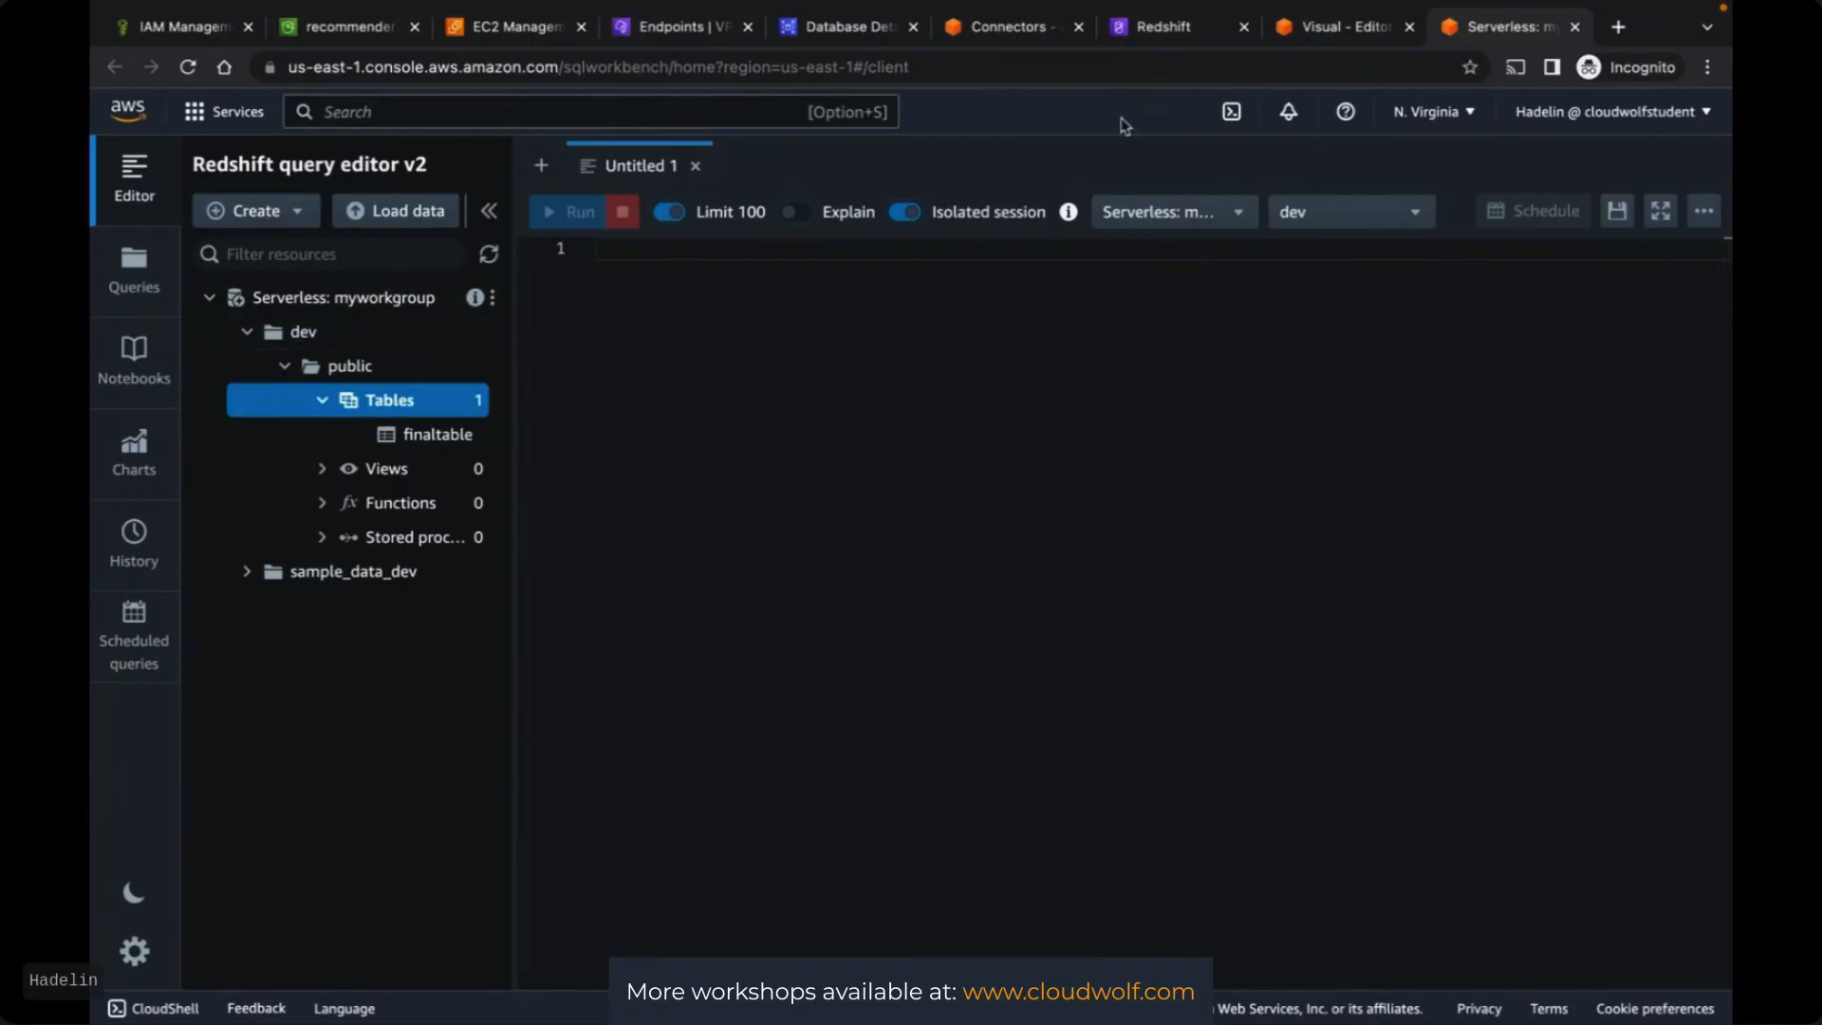
click(1314, 29)
click(1395, 840)
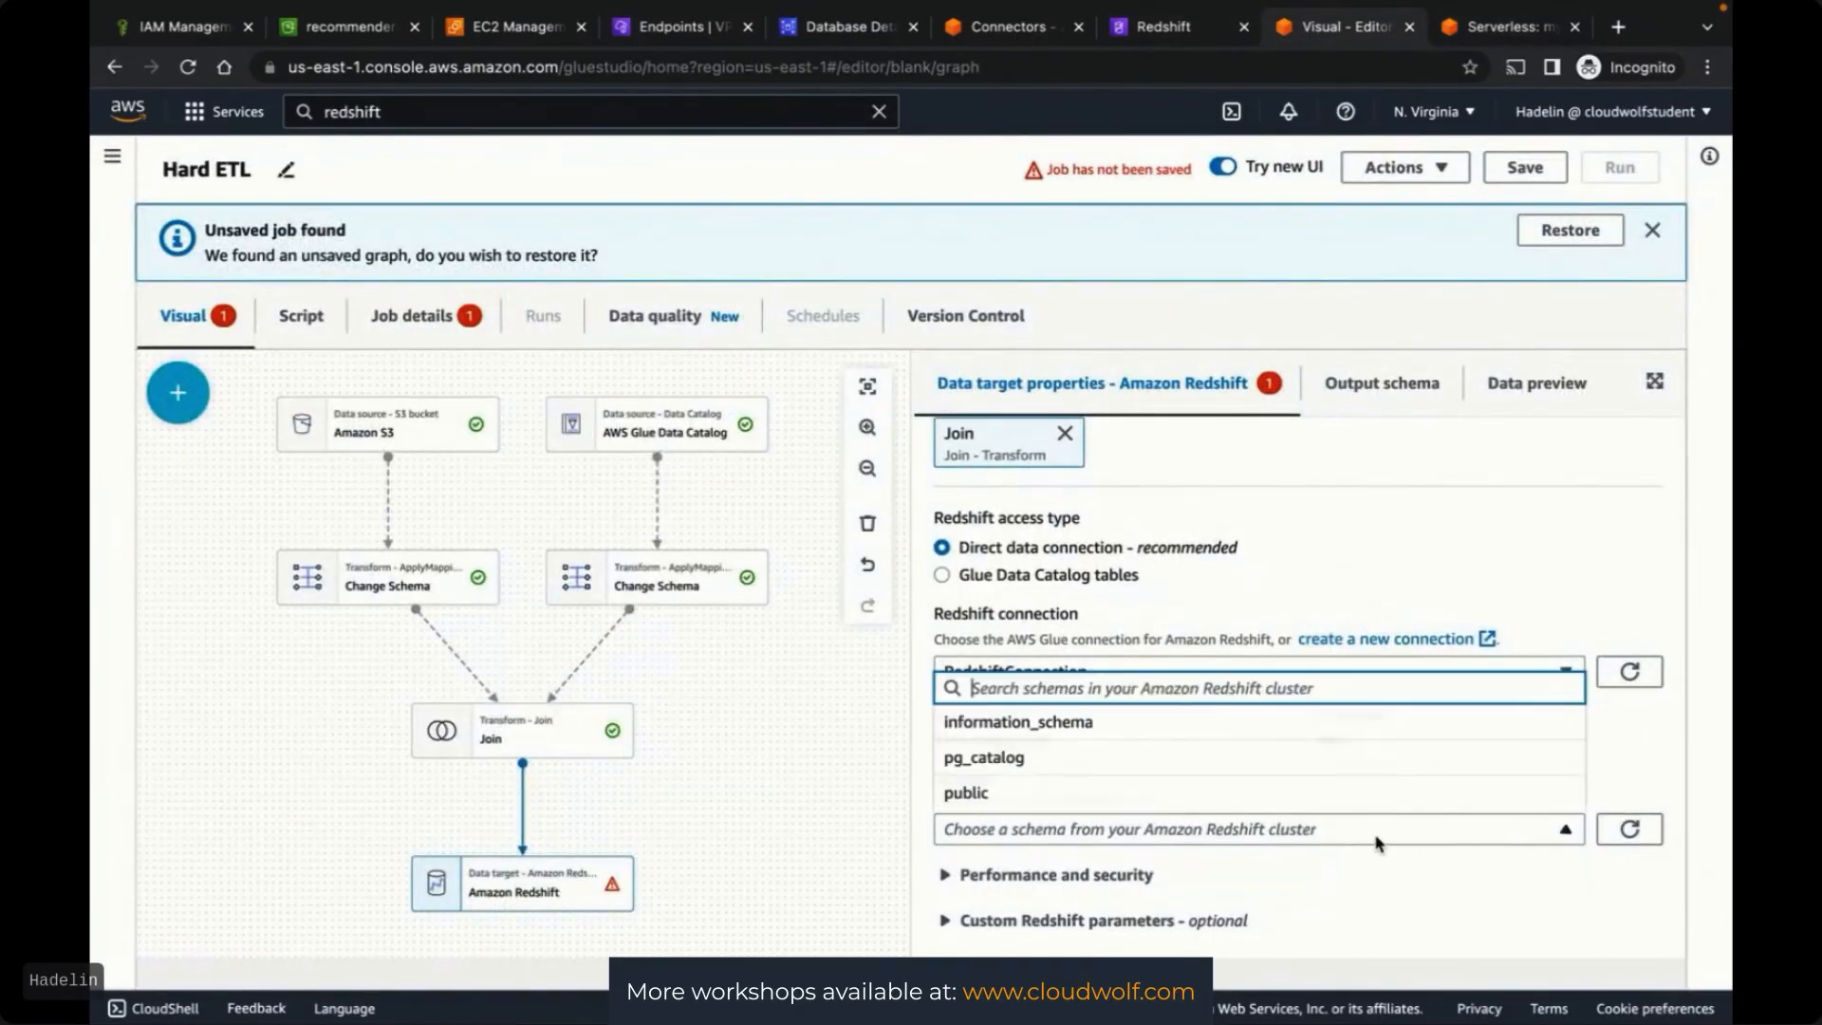
Point the Redshift target at finaltable in the public schema, keeping APPEND (insert)
click(1060, 795)
scroll(1328, 788, down, 1)
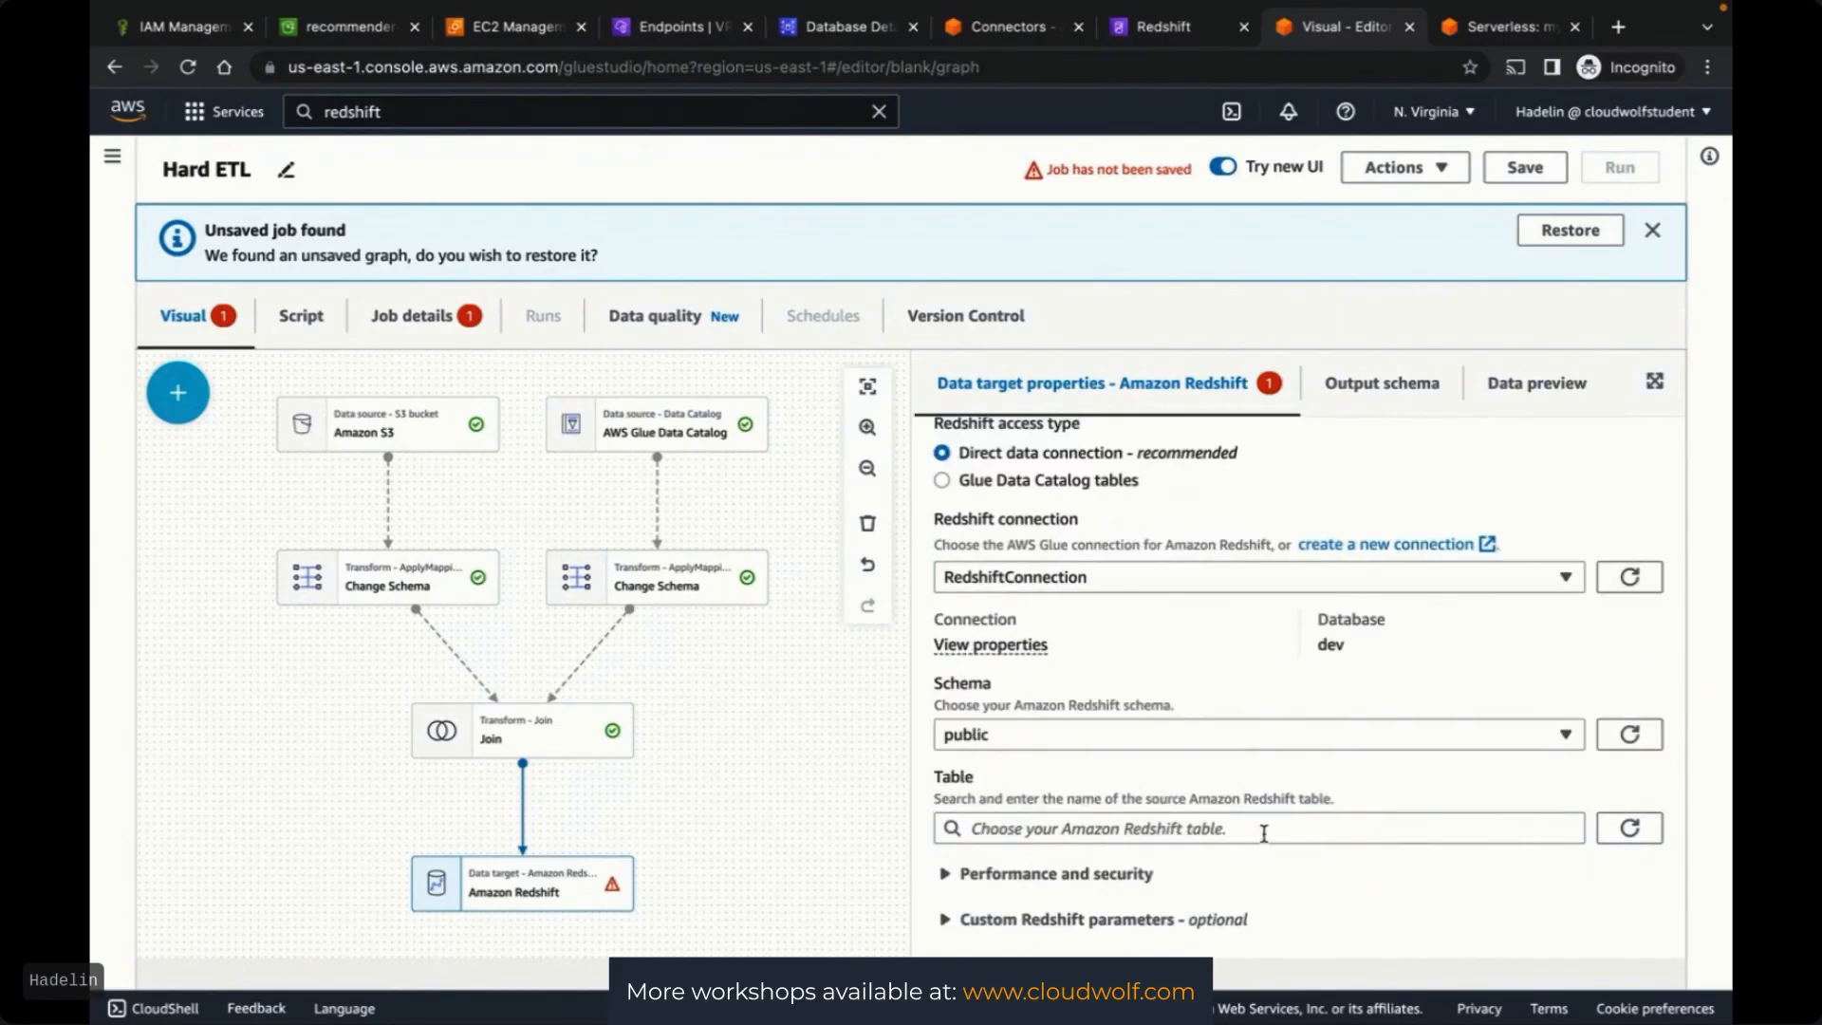
click(1263, 833)
click(1082, 867)
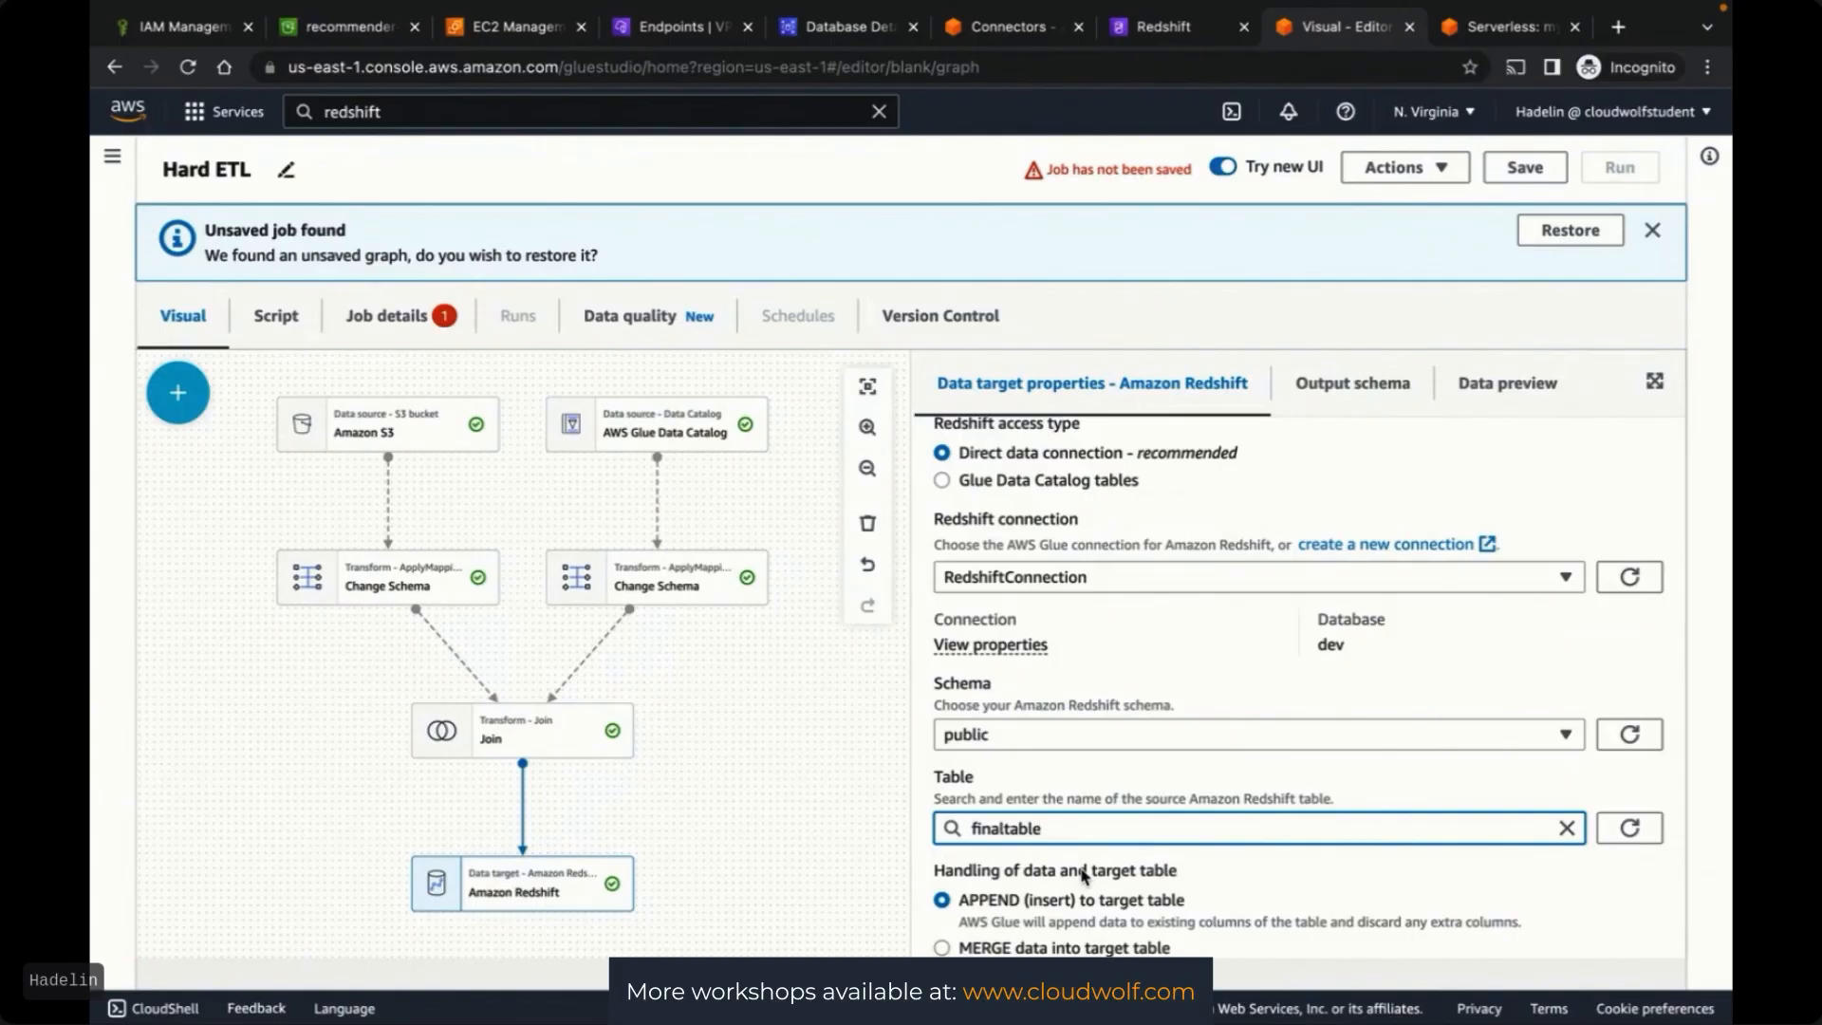
scroll(1670, 780, down, 1)
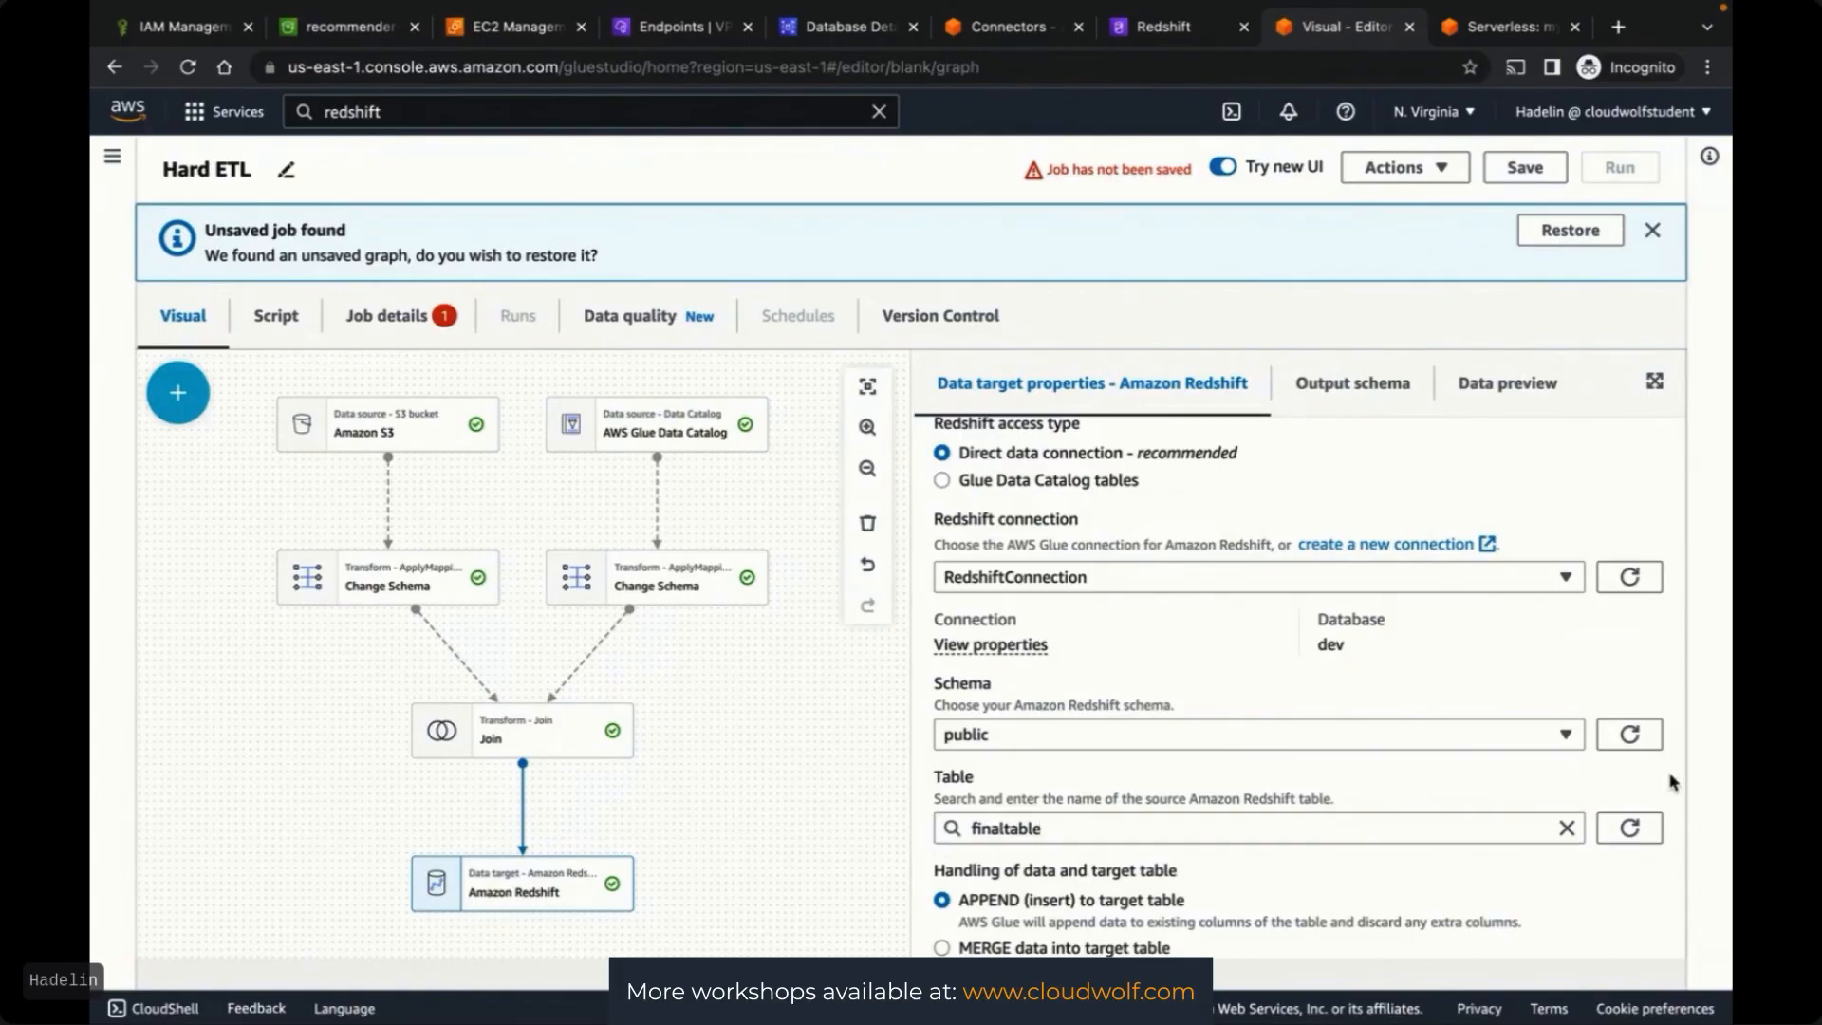
scroll(1672, 780, down, 1)
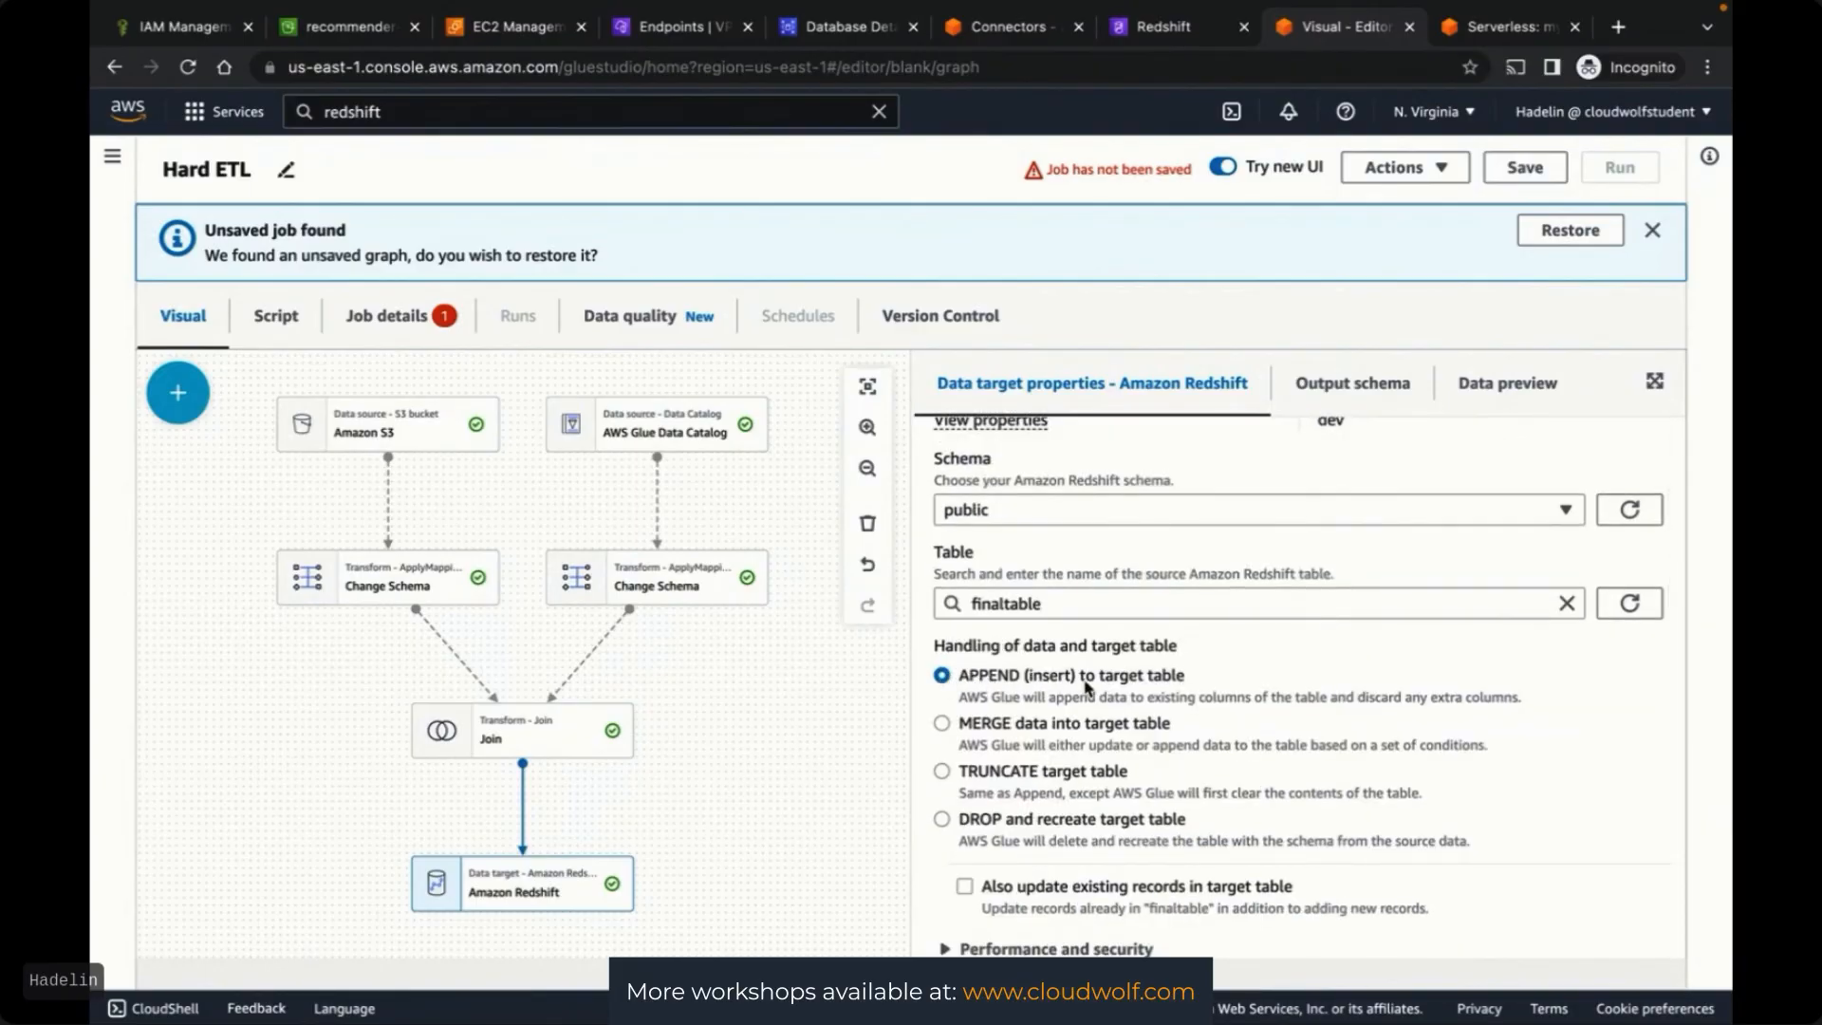
scroll(1672, 713, down, 1)
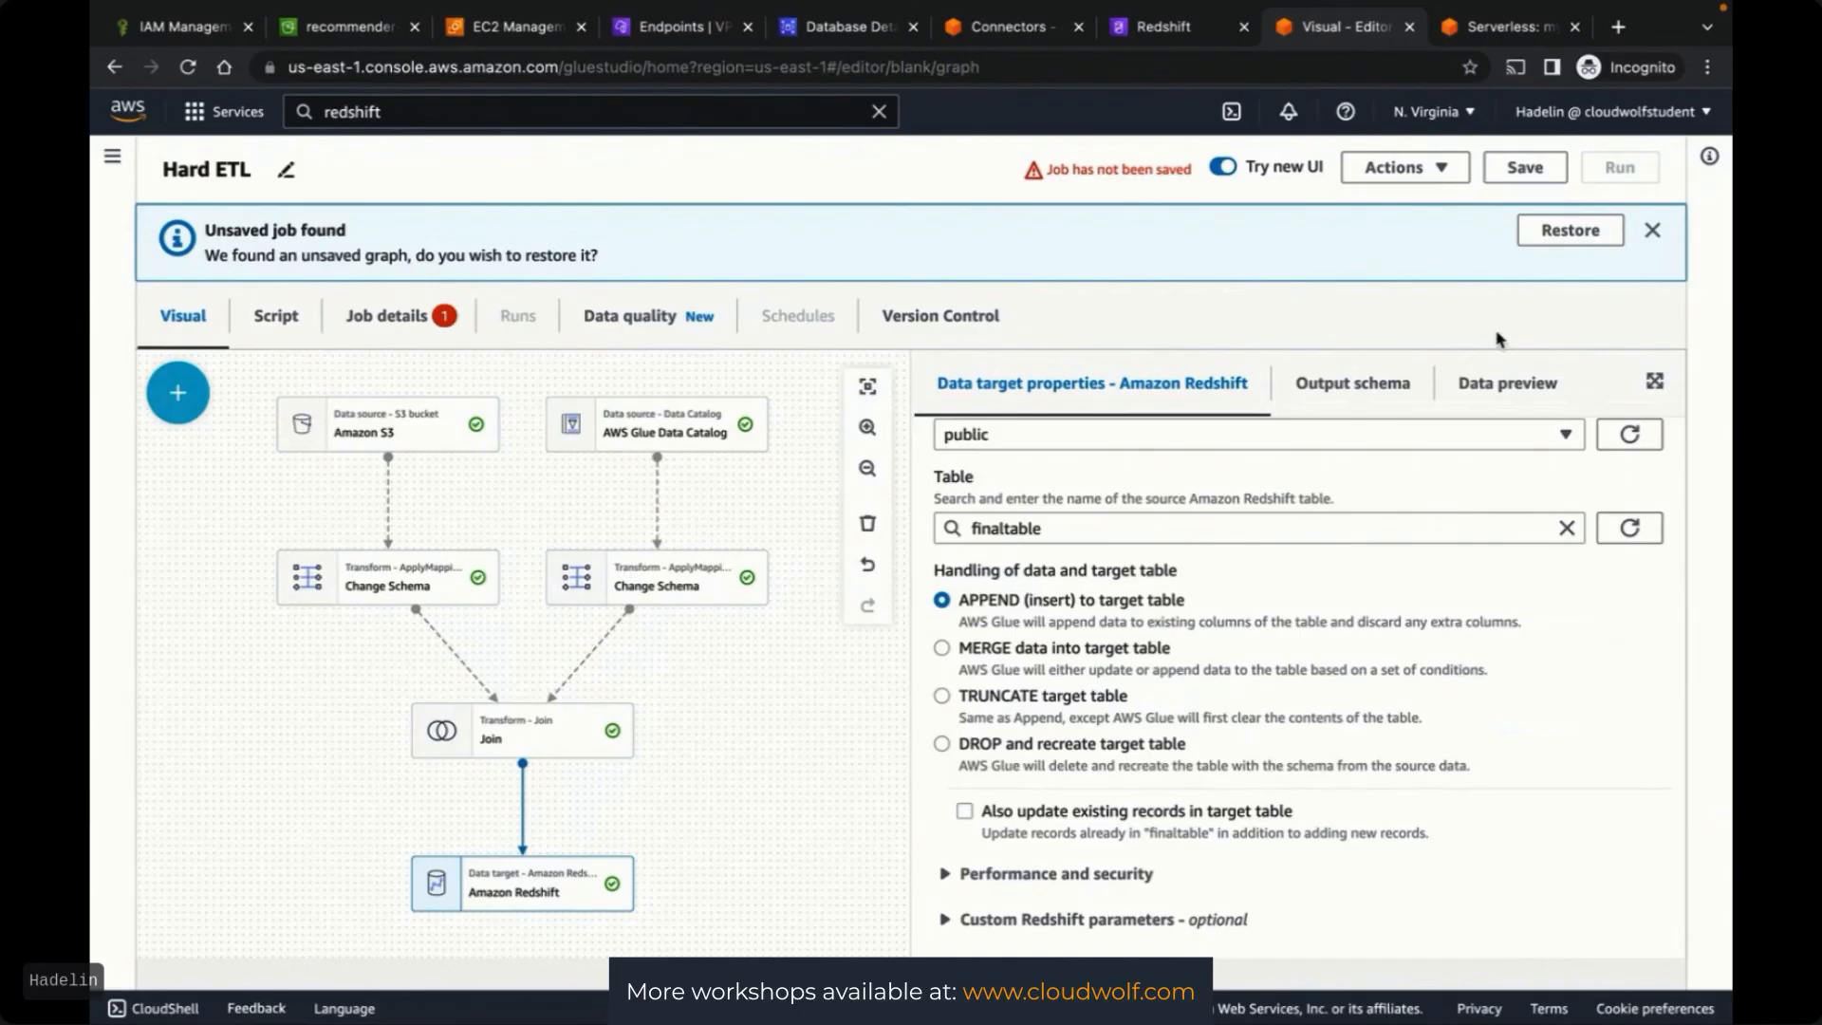
Assign GlueFullAccessRole as the Hard ETL job's IAM role in Job details
click(1405, 167)
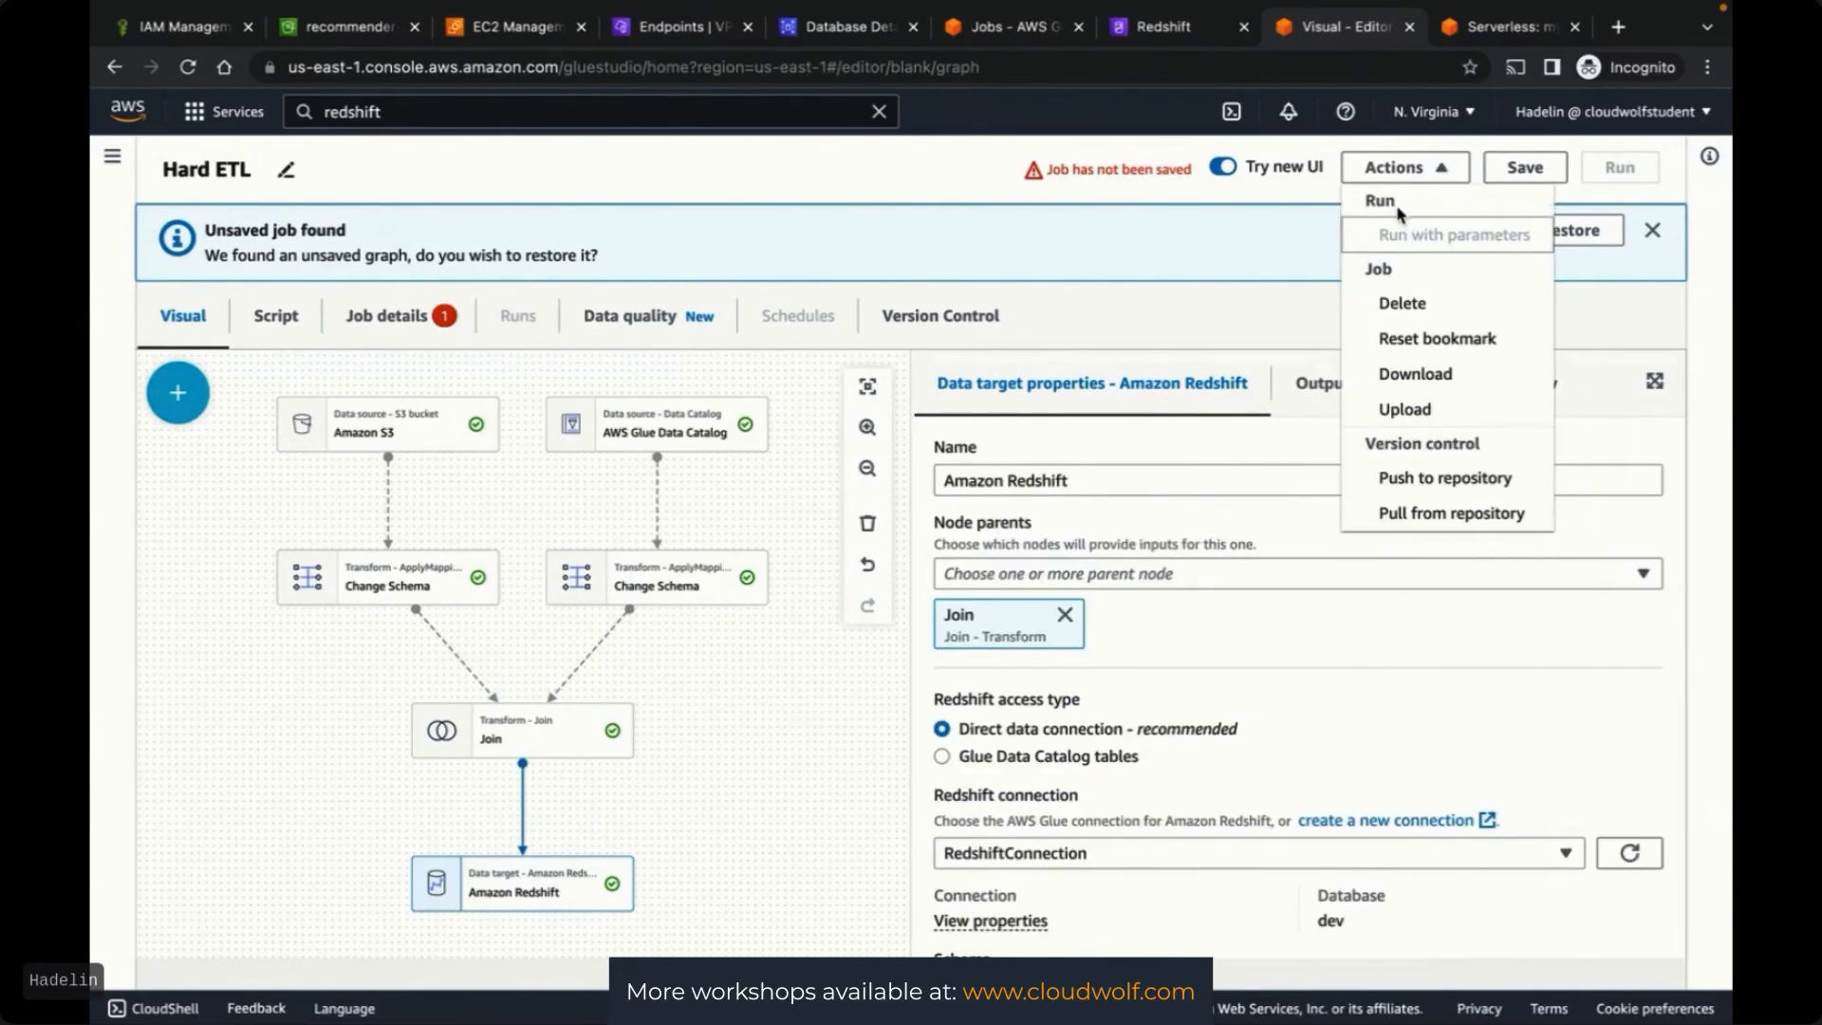
click(1621, 186)
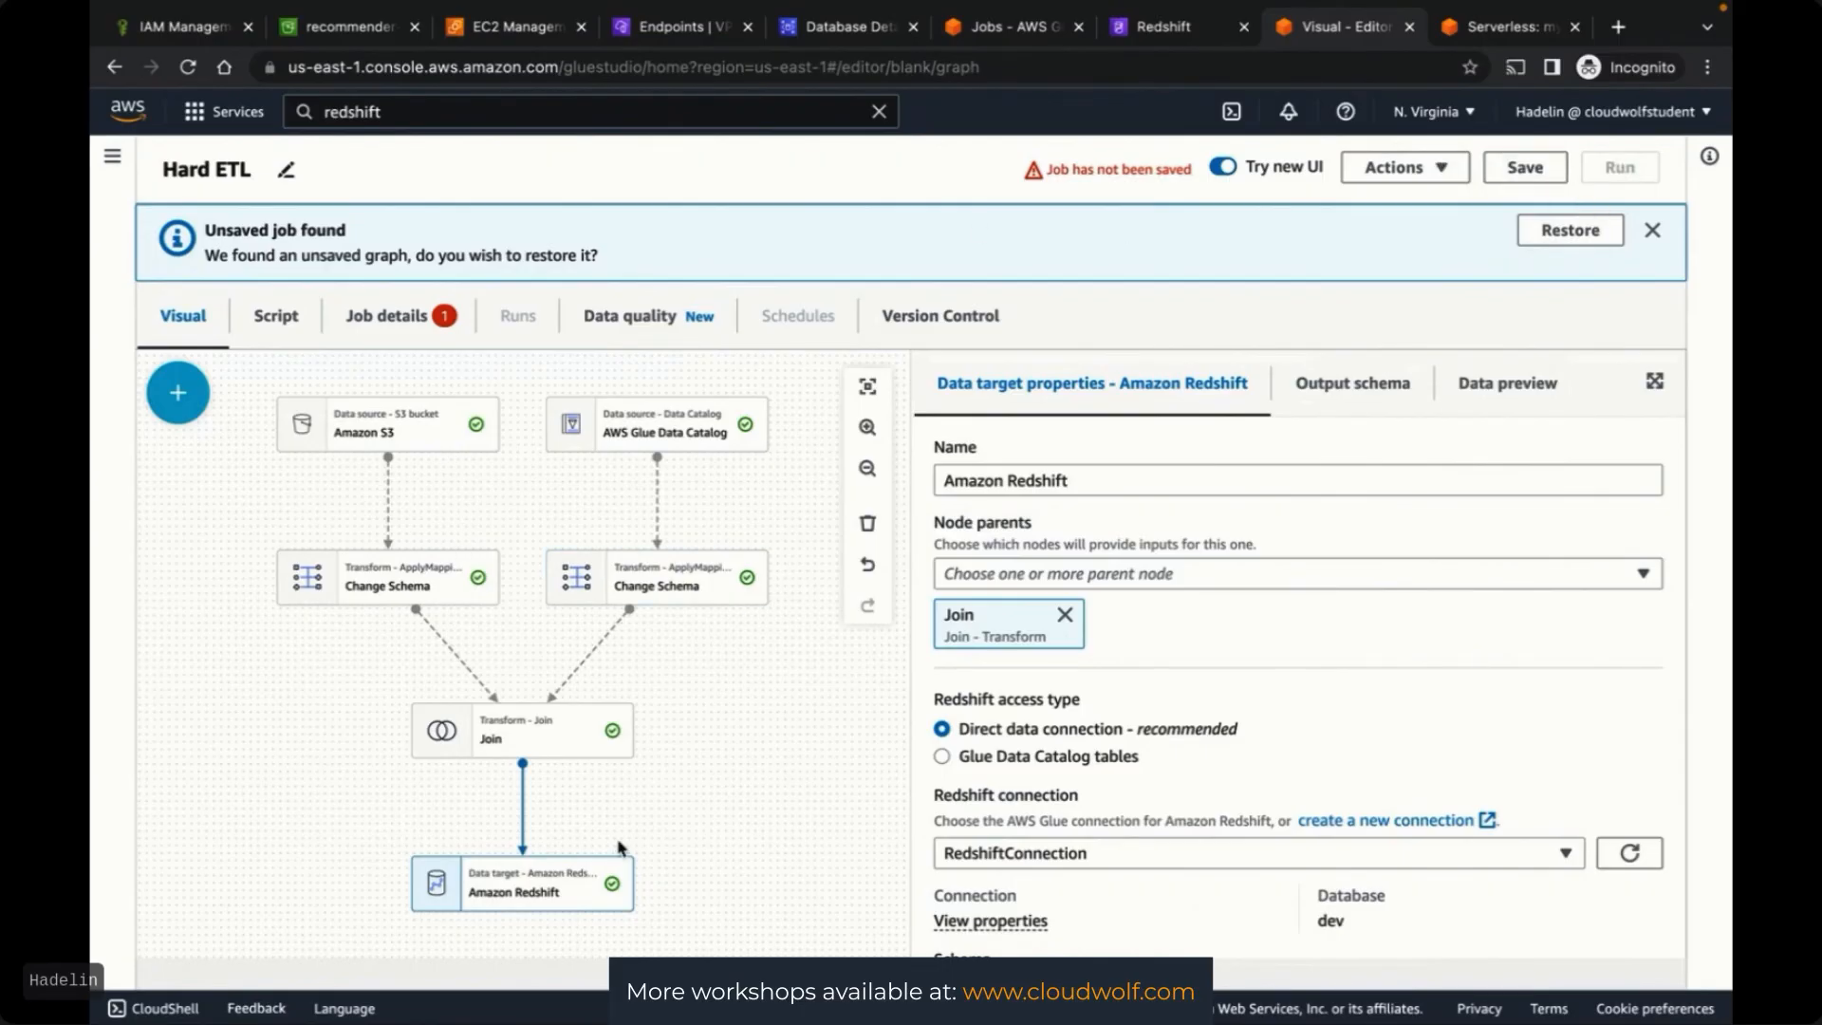
click(383, 325)
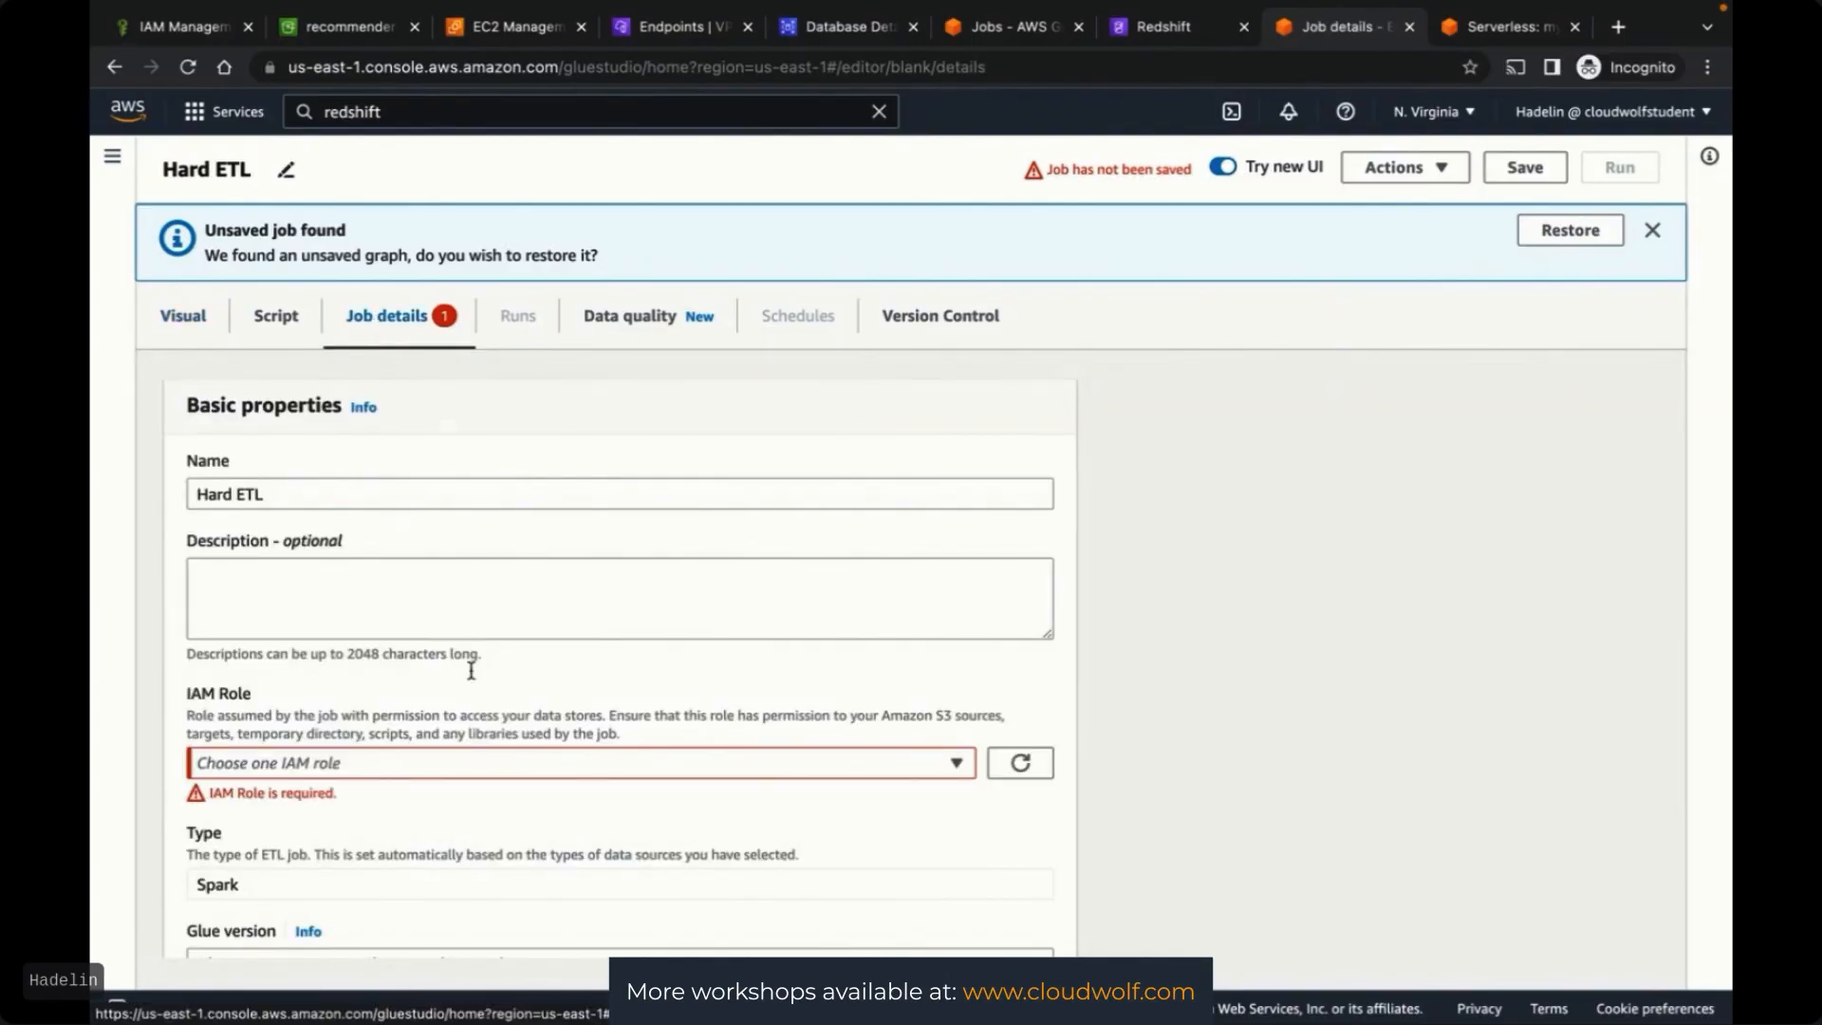
click(411, 765)
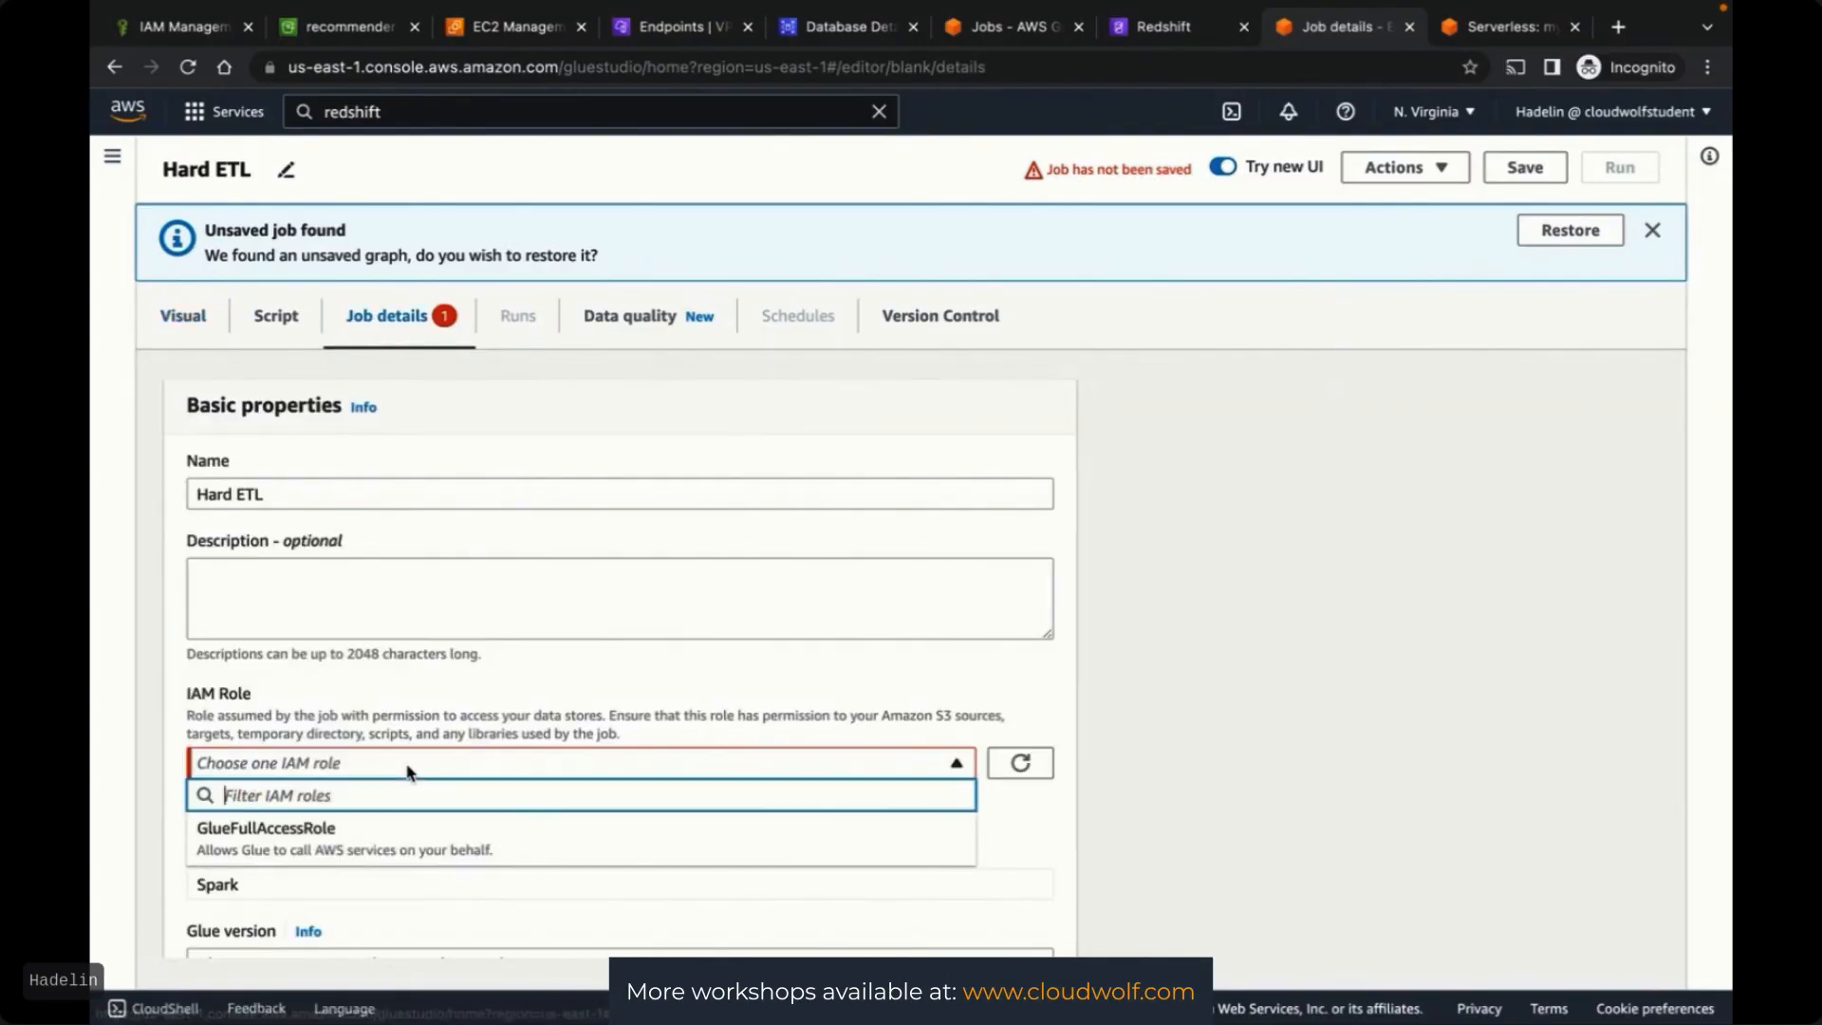
click(349, 838)
scroll(1091, 740, down, 3)
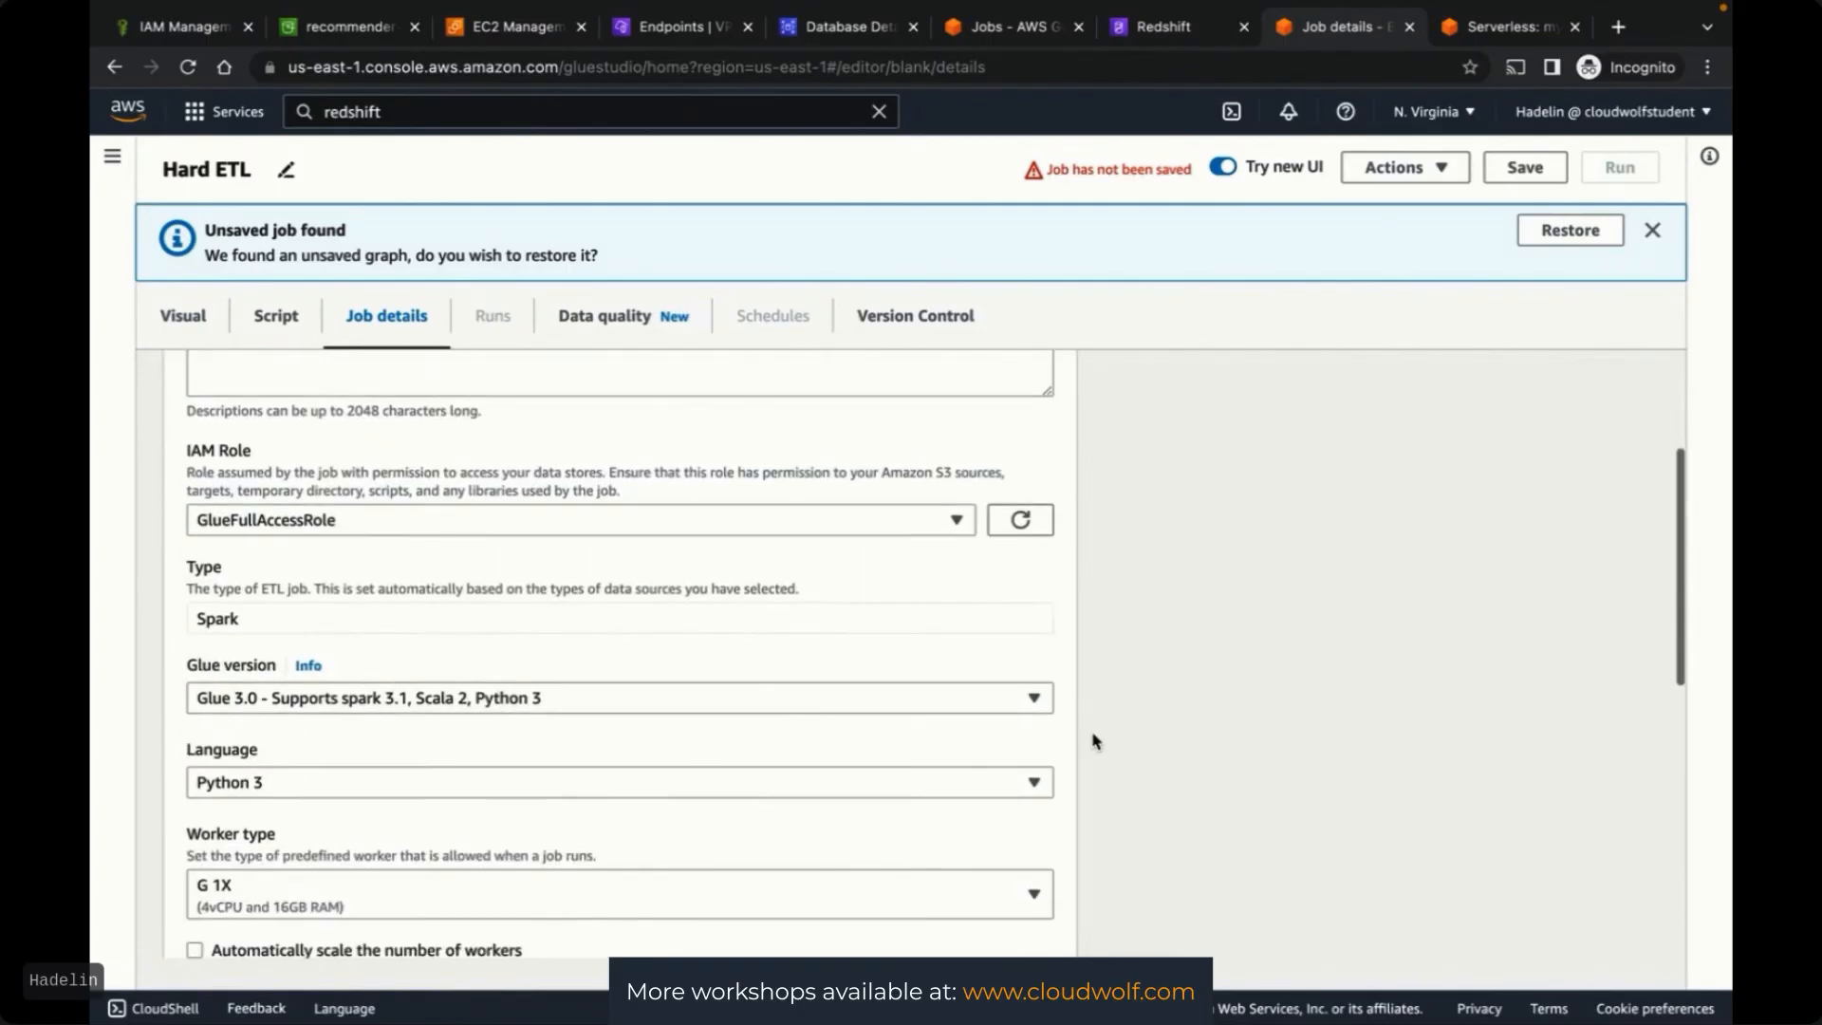
scroll(1096, 741, down, 2)
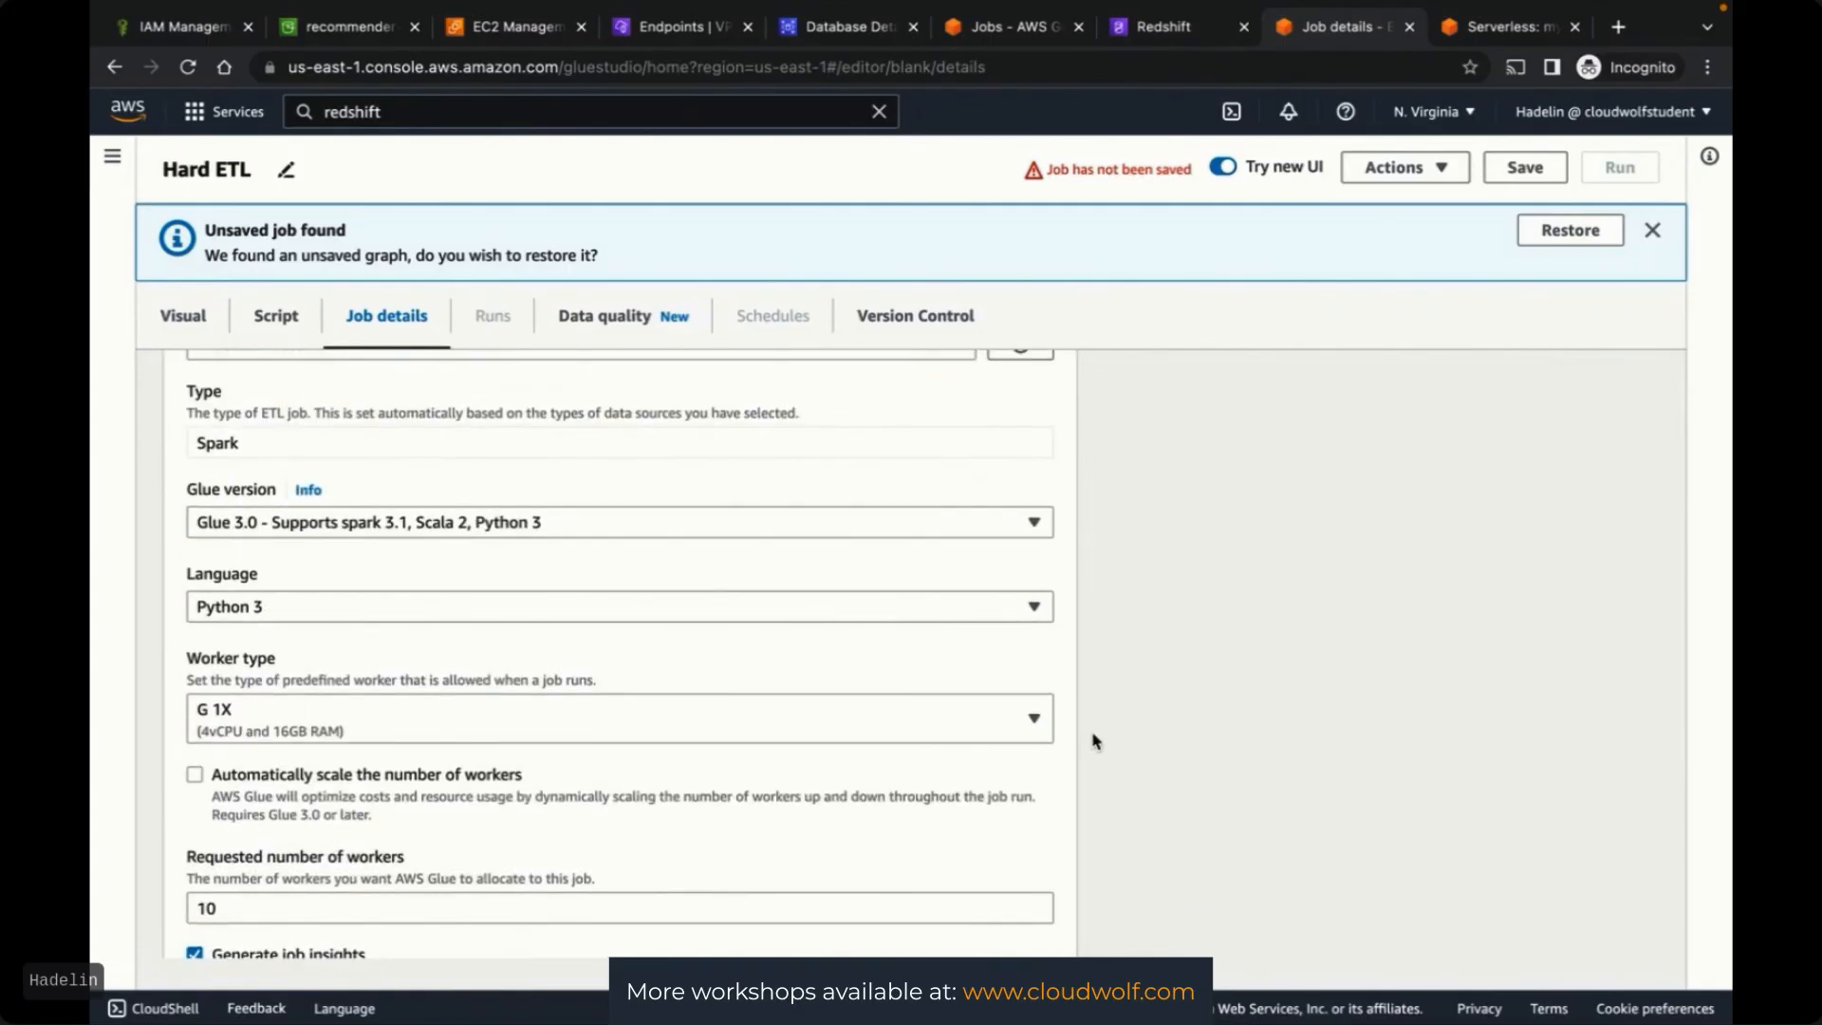
scroll(1096, 741, down, 2)
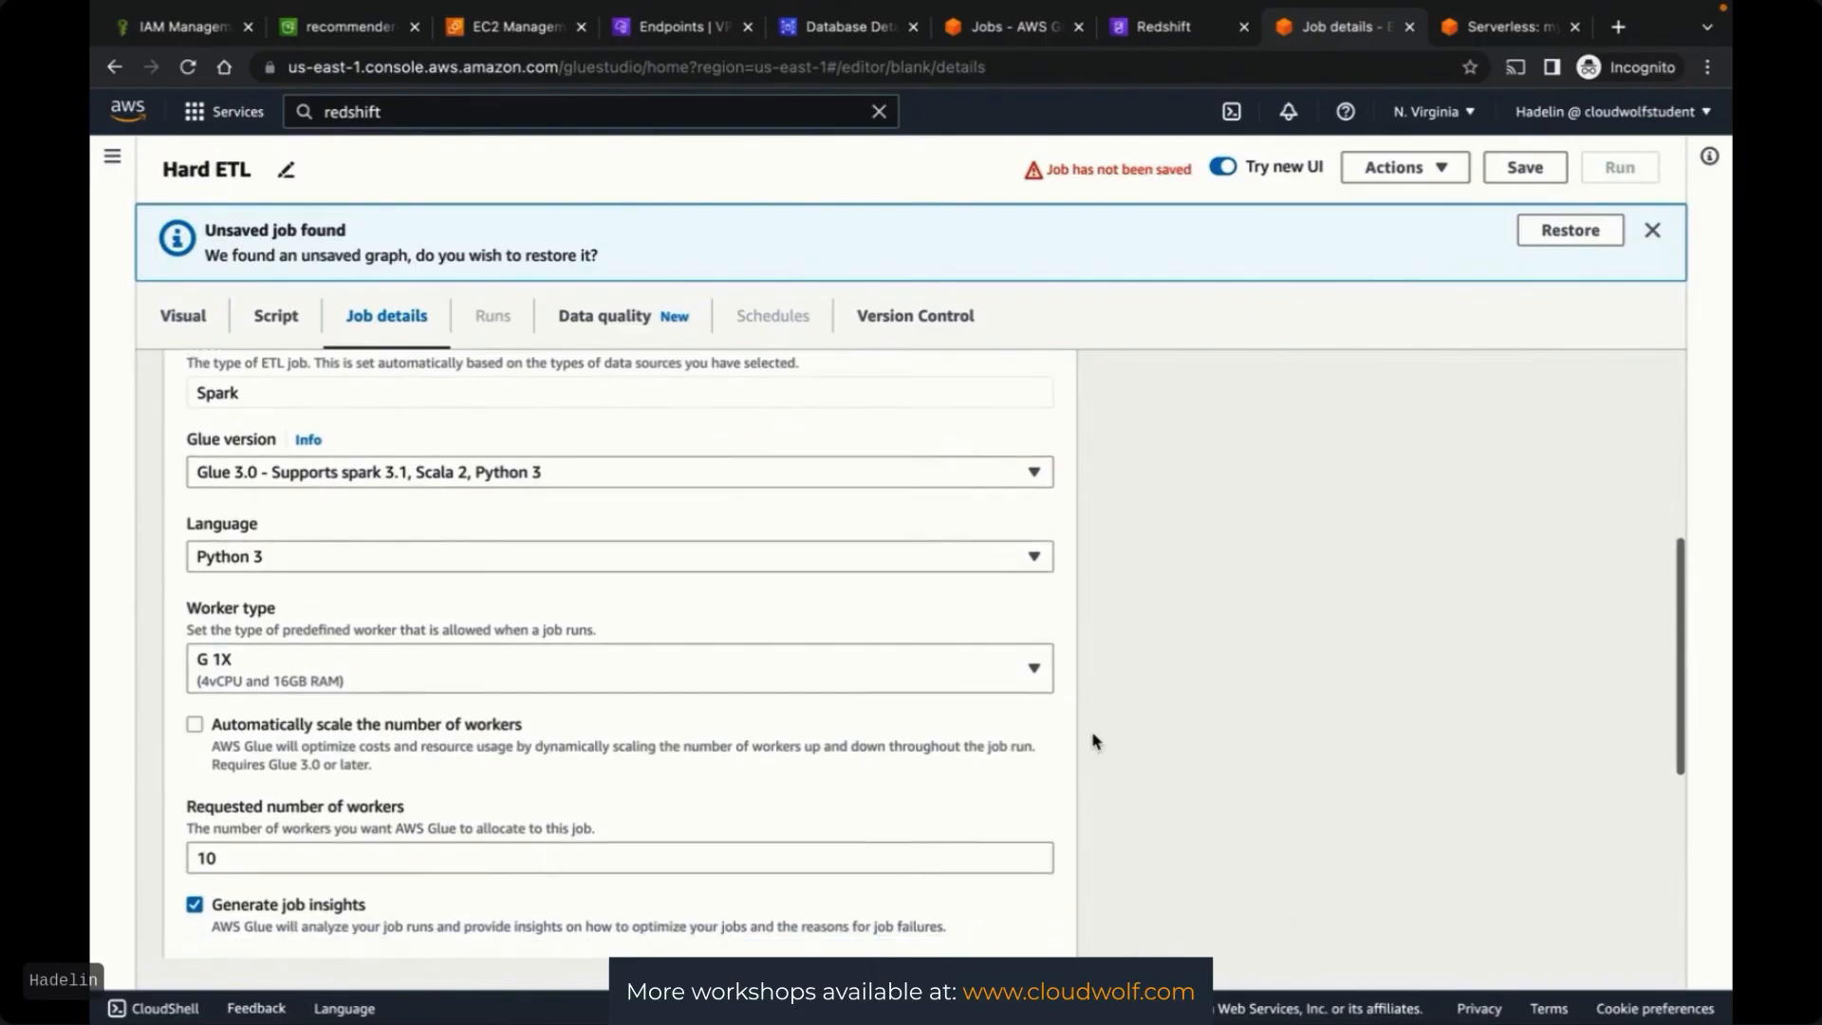
scroll(1096, 741, down, 3)
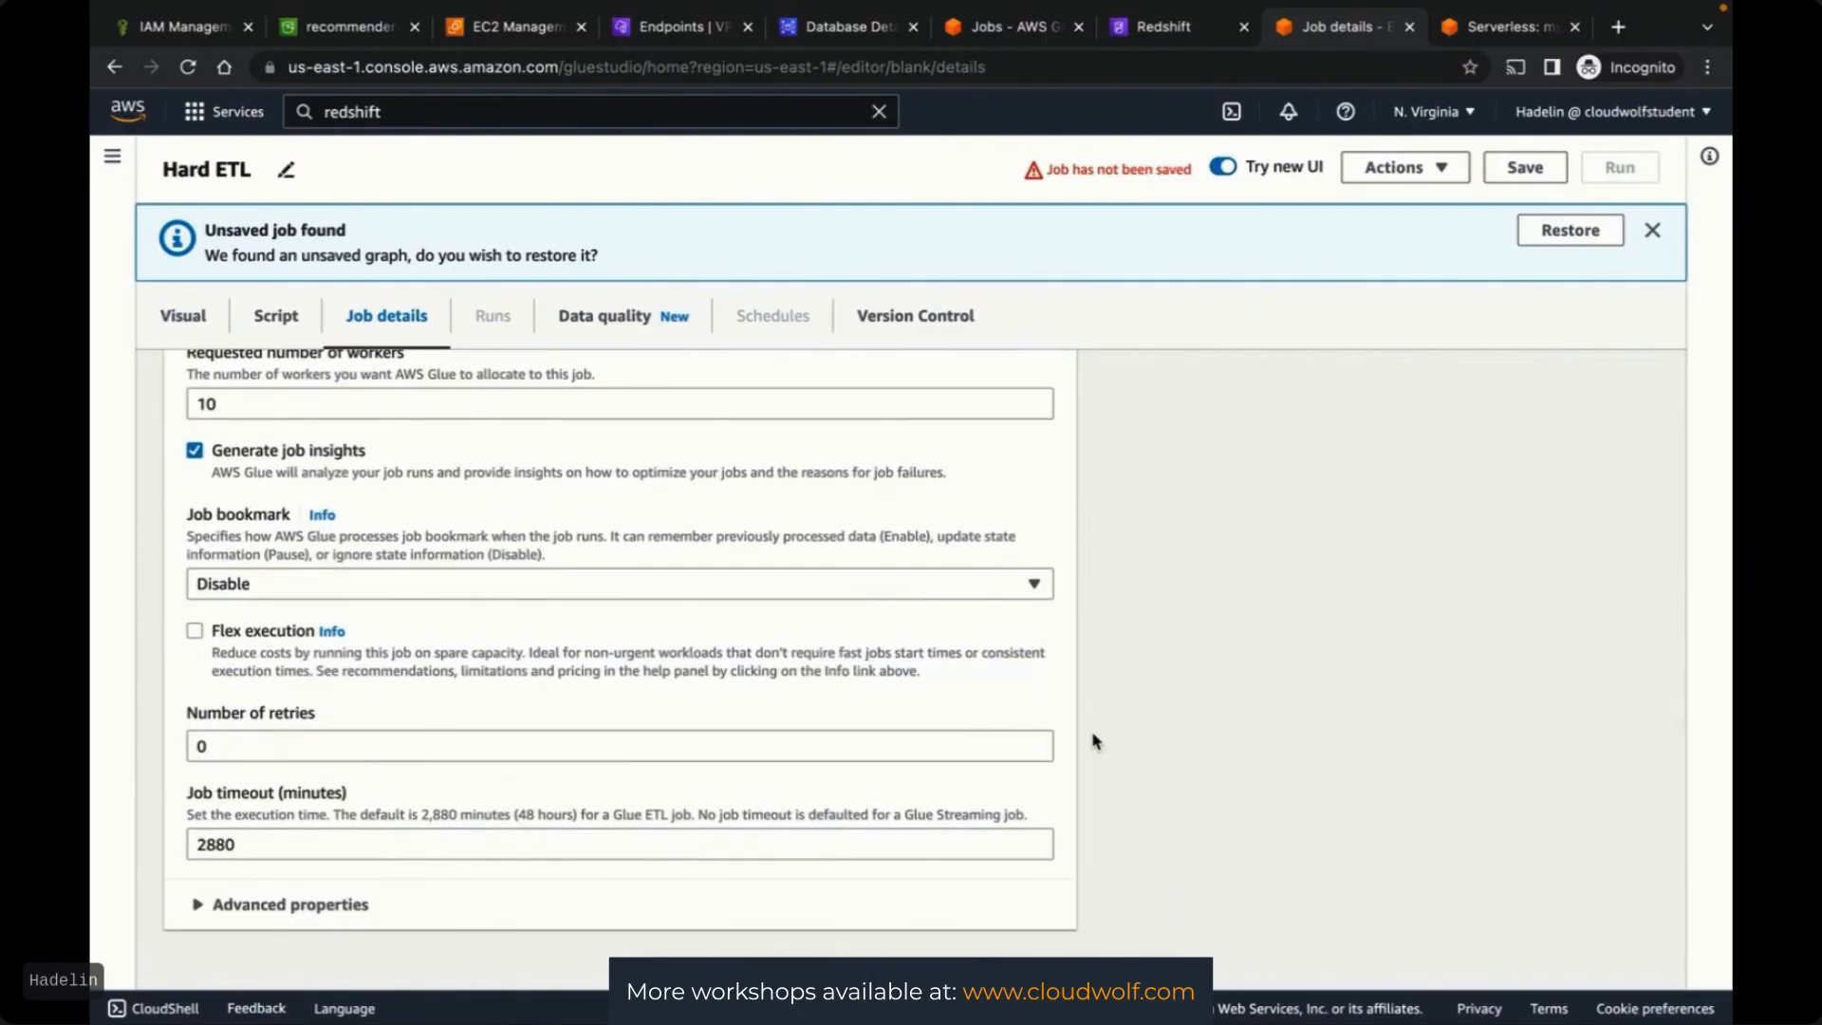
Review the job's generated script, then save the Hard ETL job
click(270, 316)
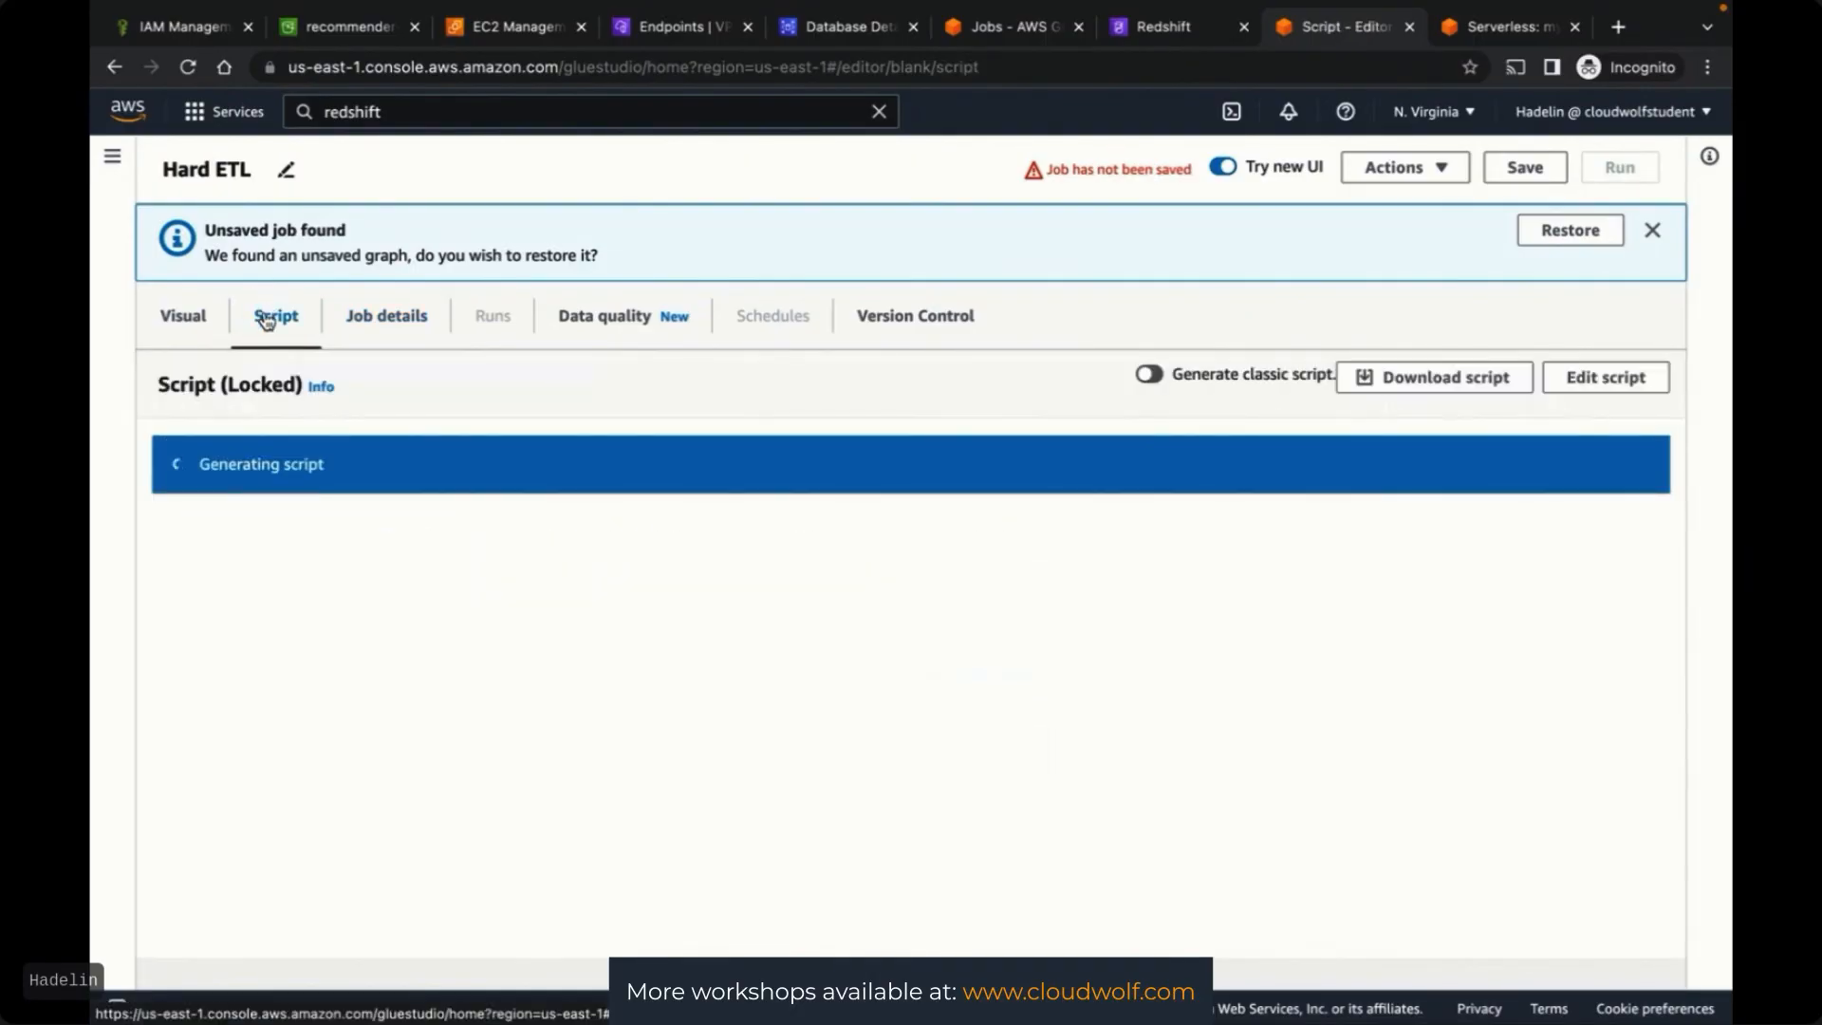
scroll(817, 671, down, 12)
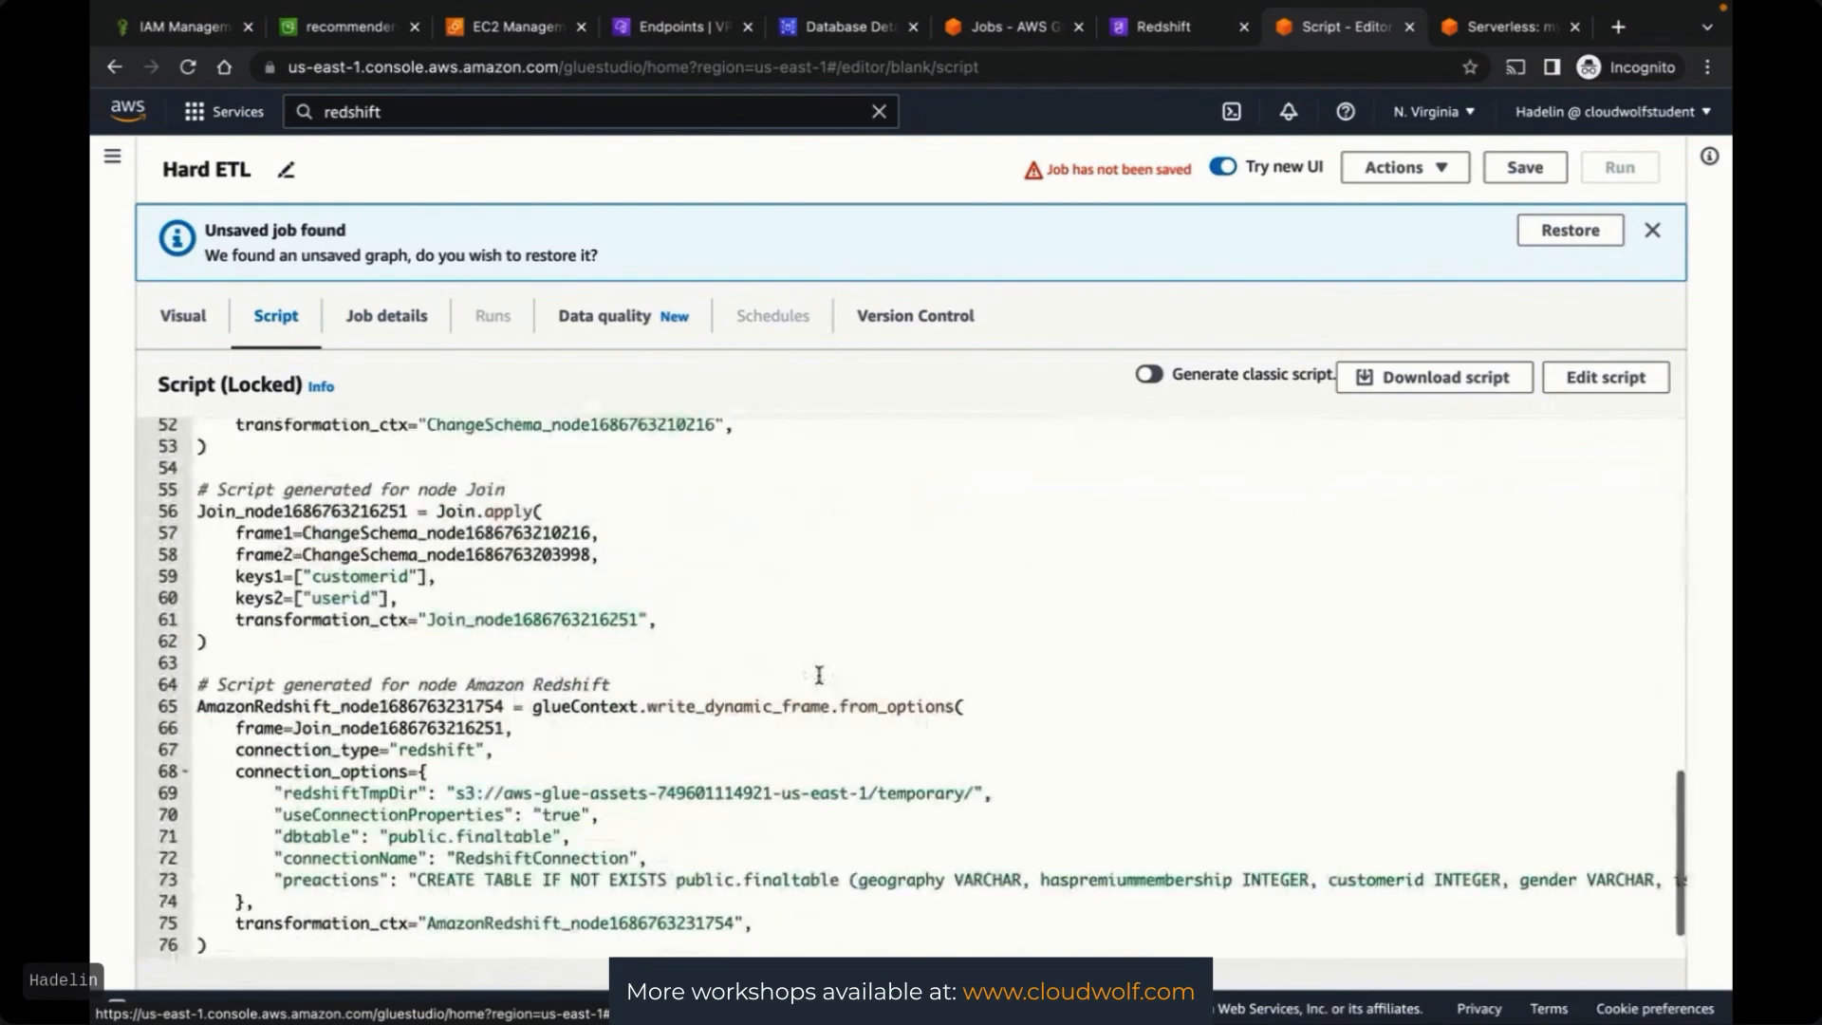
scroll(819, 674, up, 12)
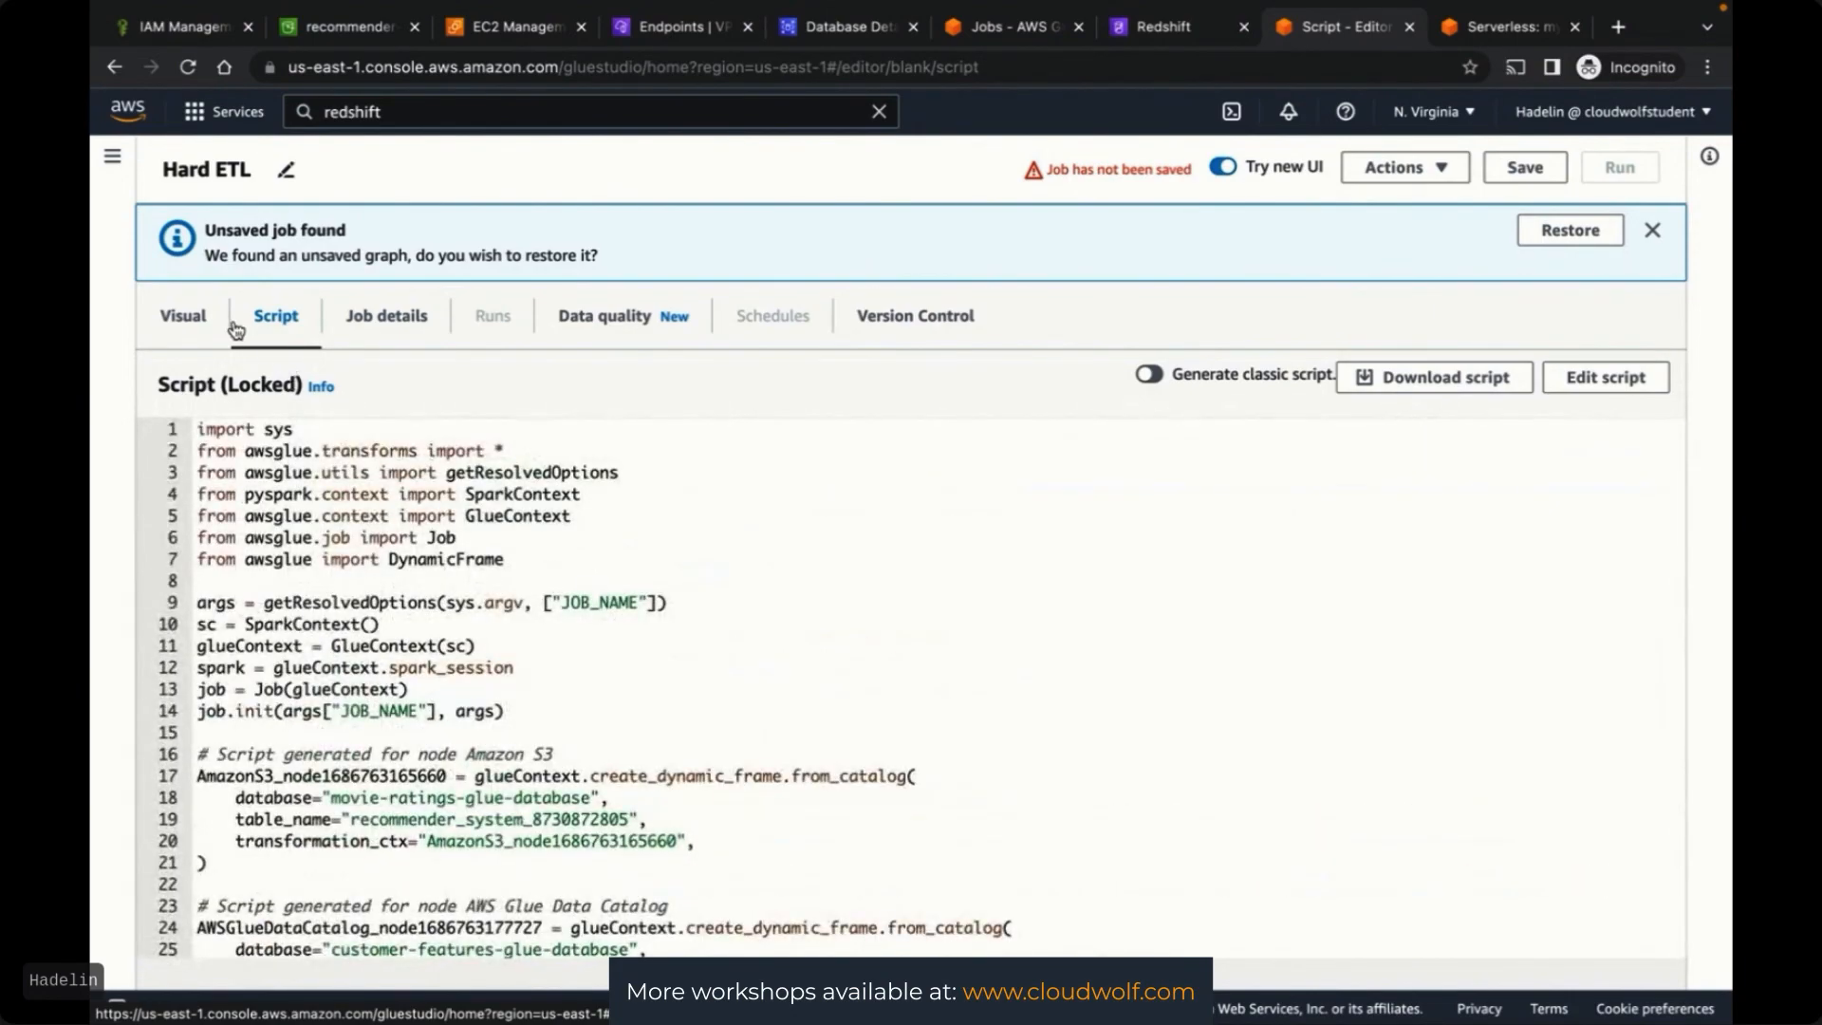
click(190, 321)
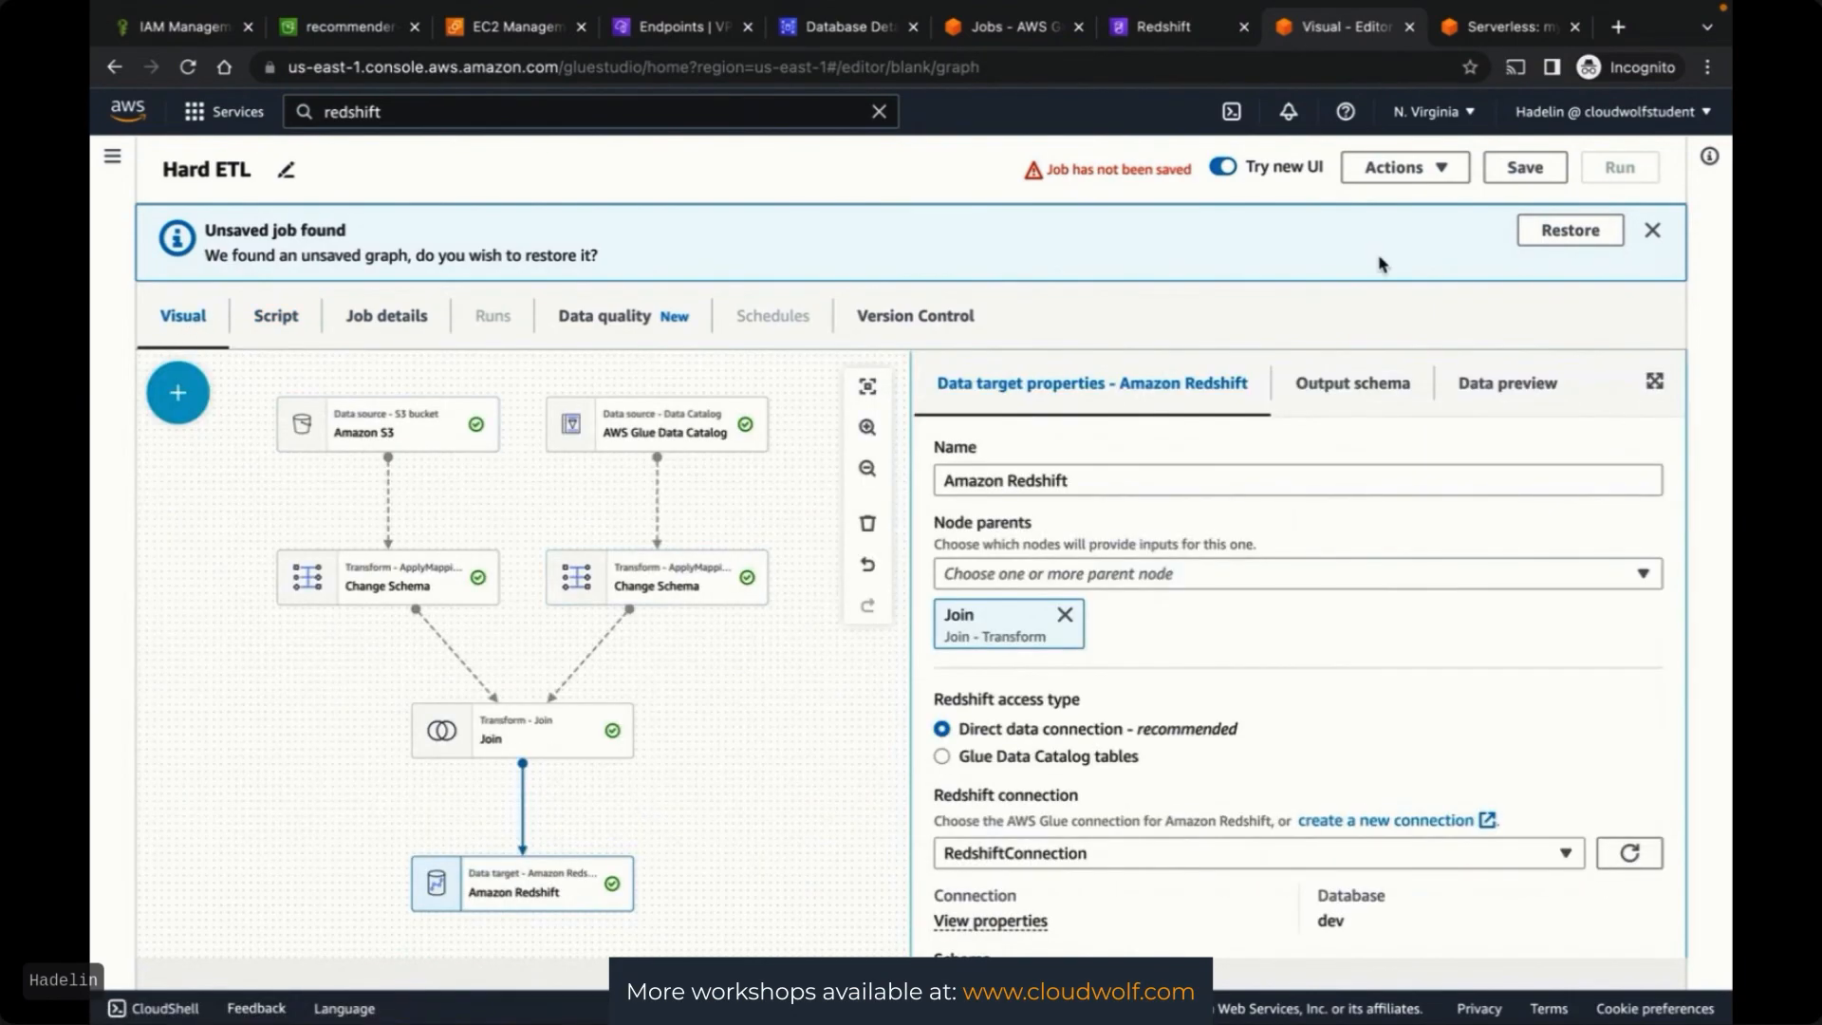
click(1536, 168)
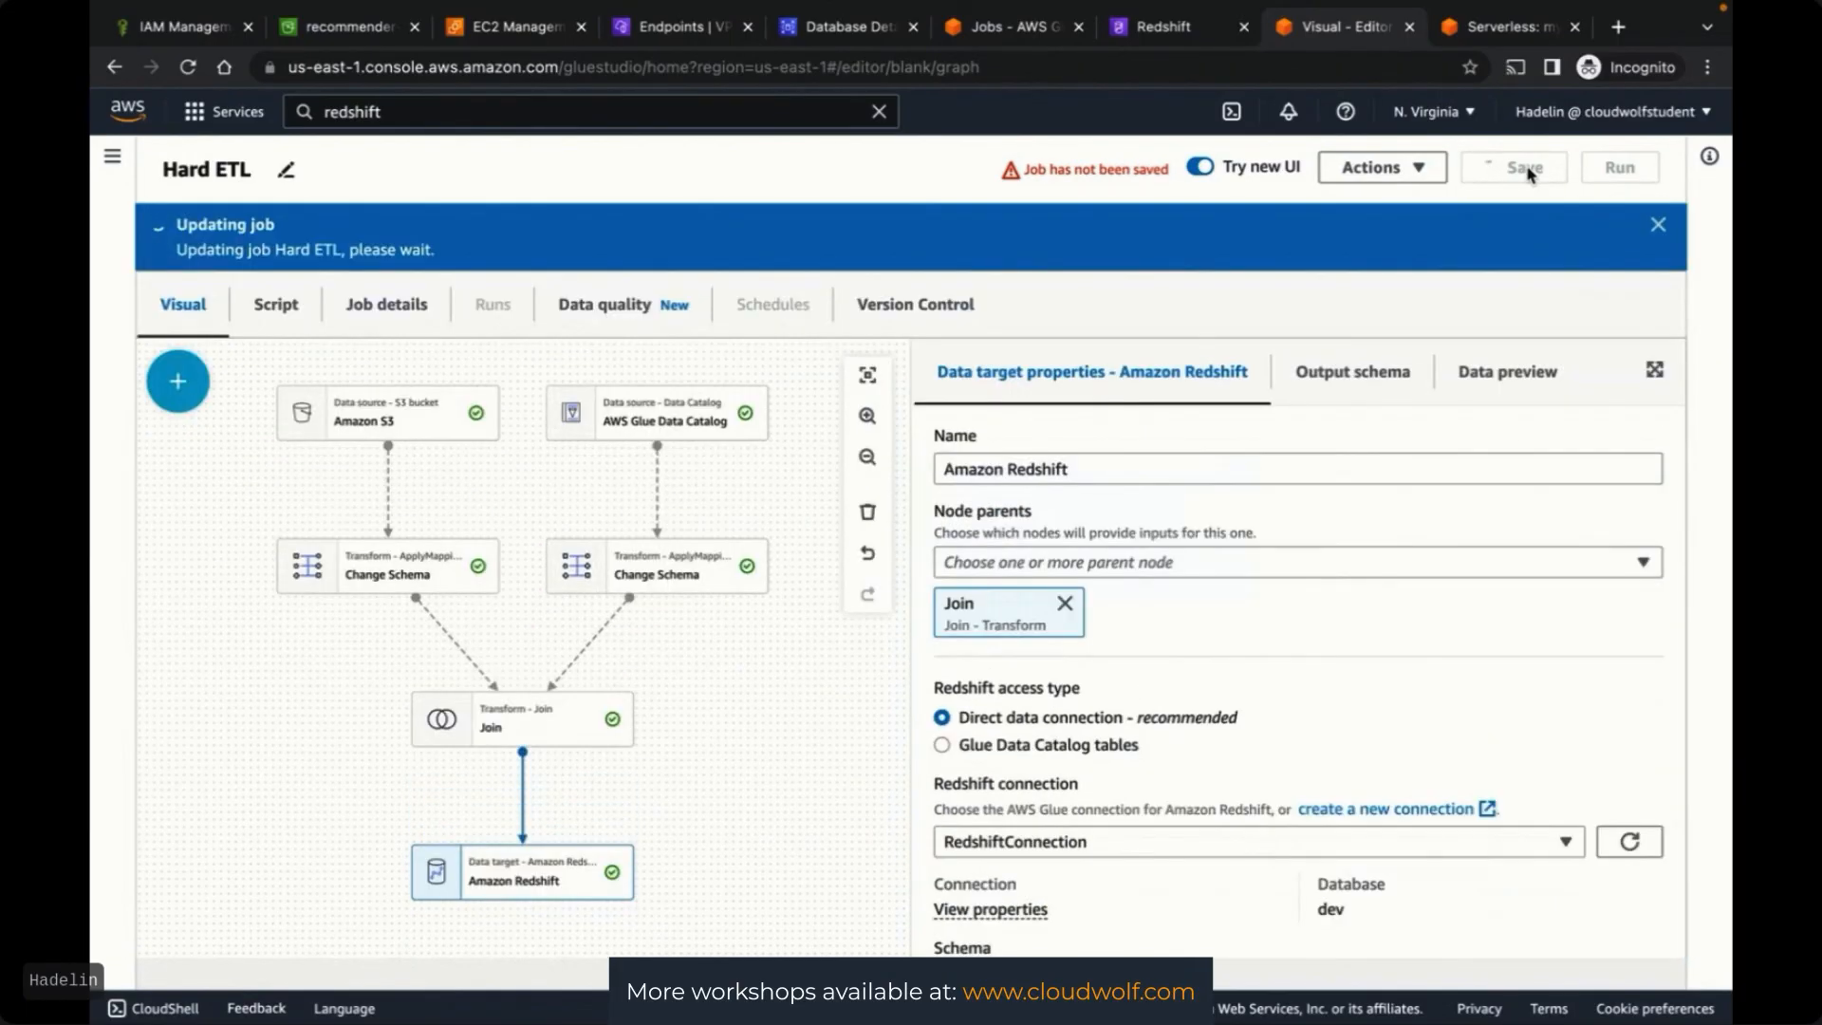
Refresh the Glue jobs list to confirm Hard ETL appears, then move to the Cloudwolf session
click(975, 28)
click(1344, 689)
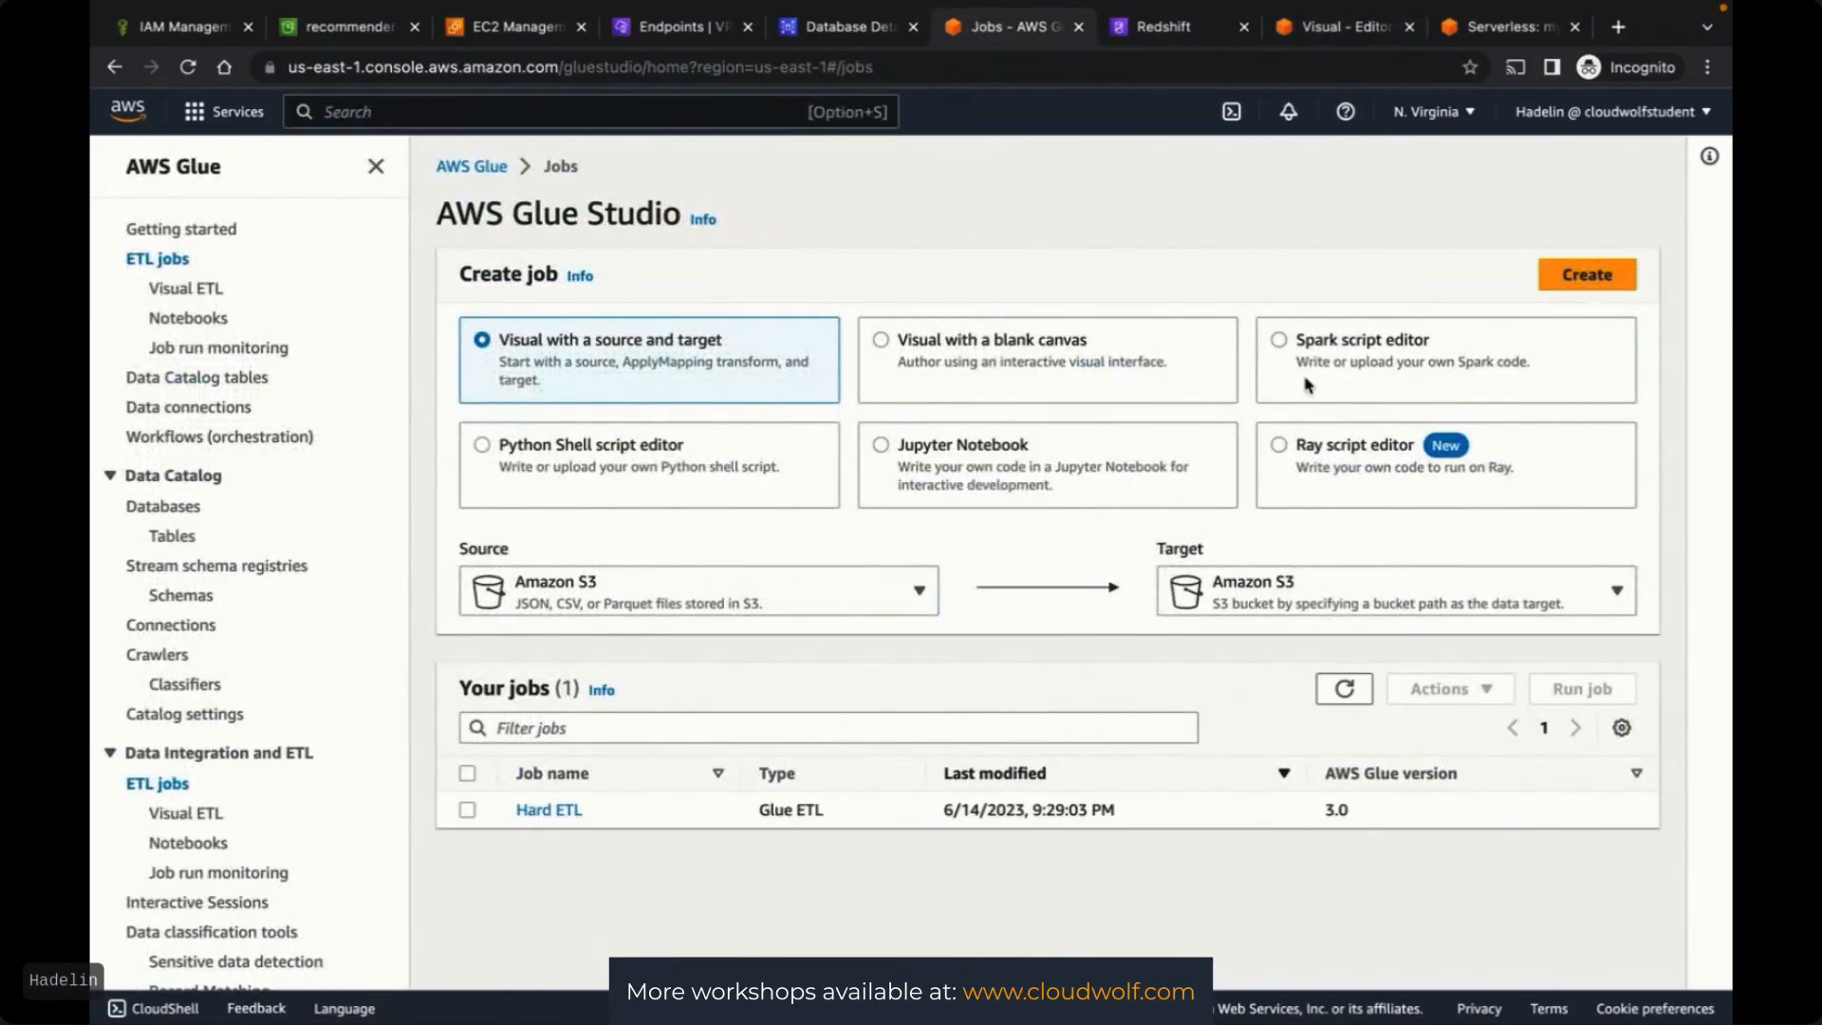
click(1507, 29)
click(1384, 28)
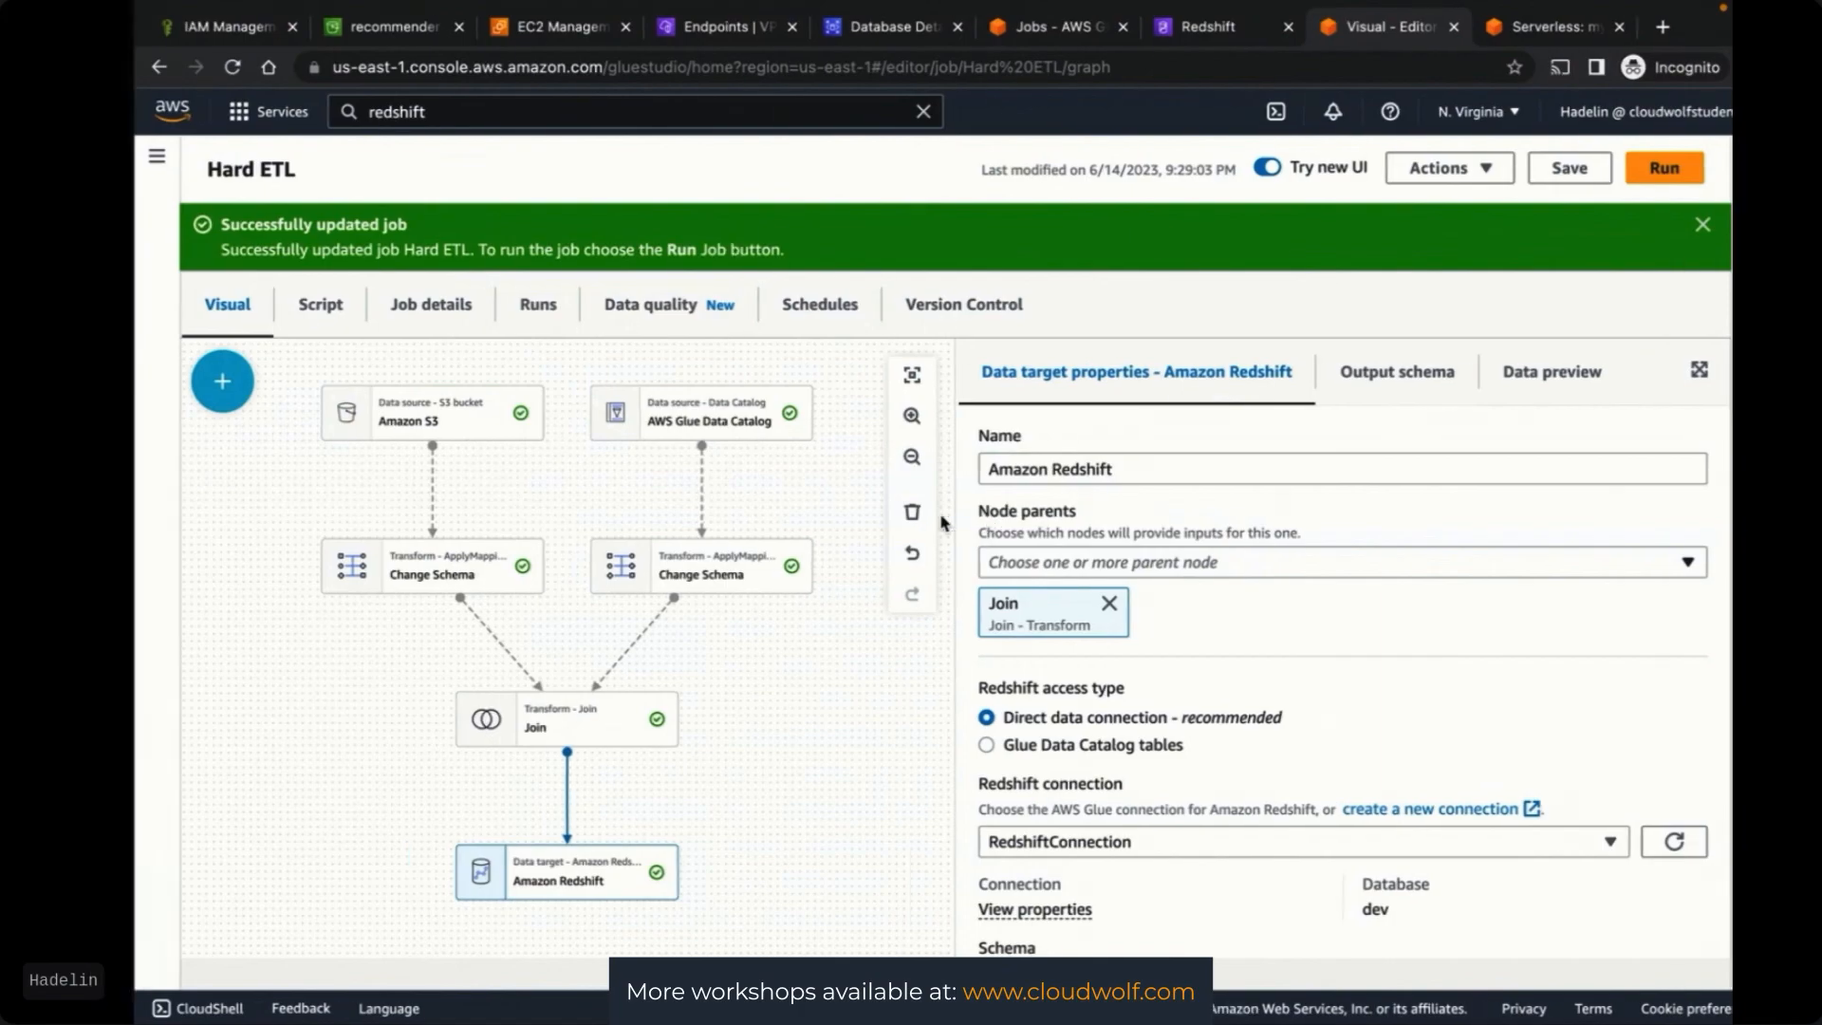
key(ctrl+Left)
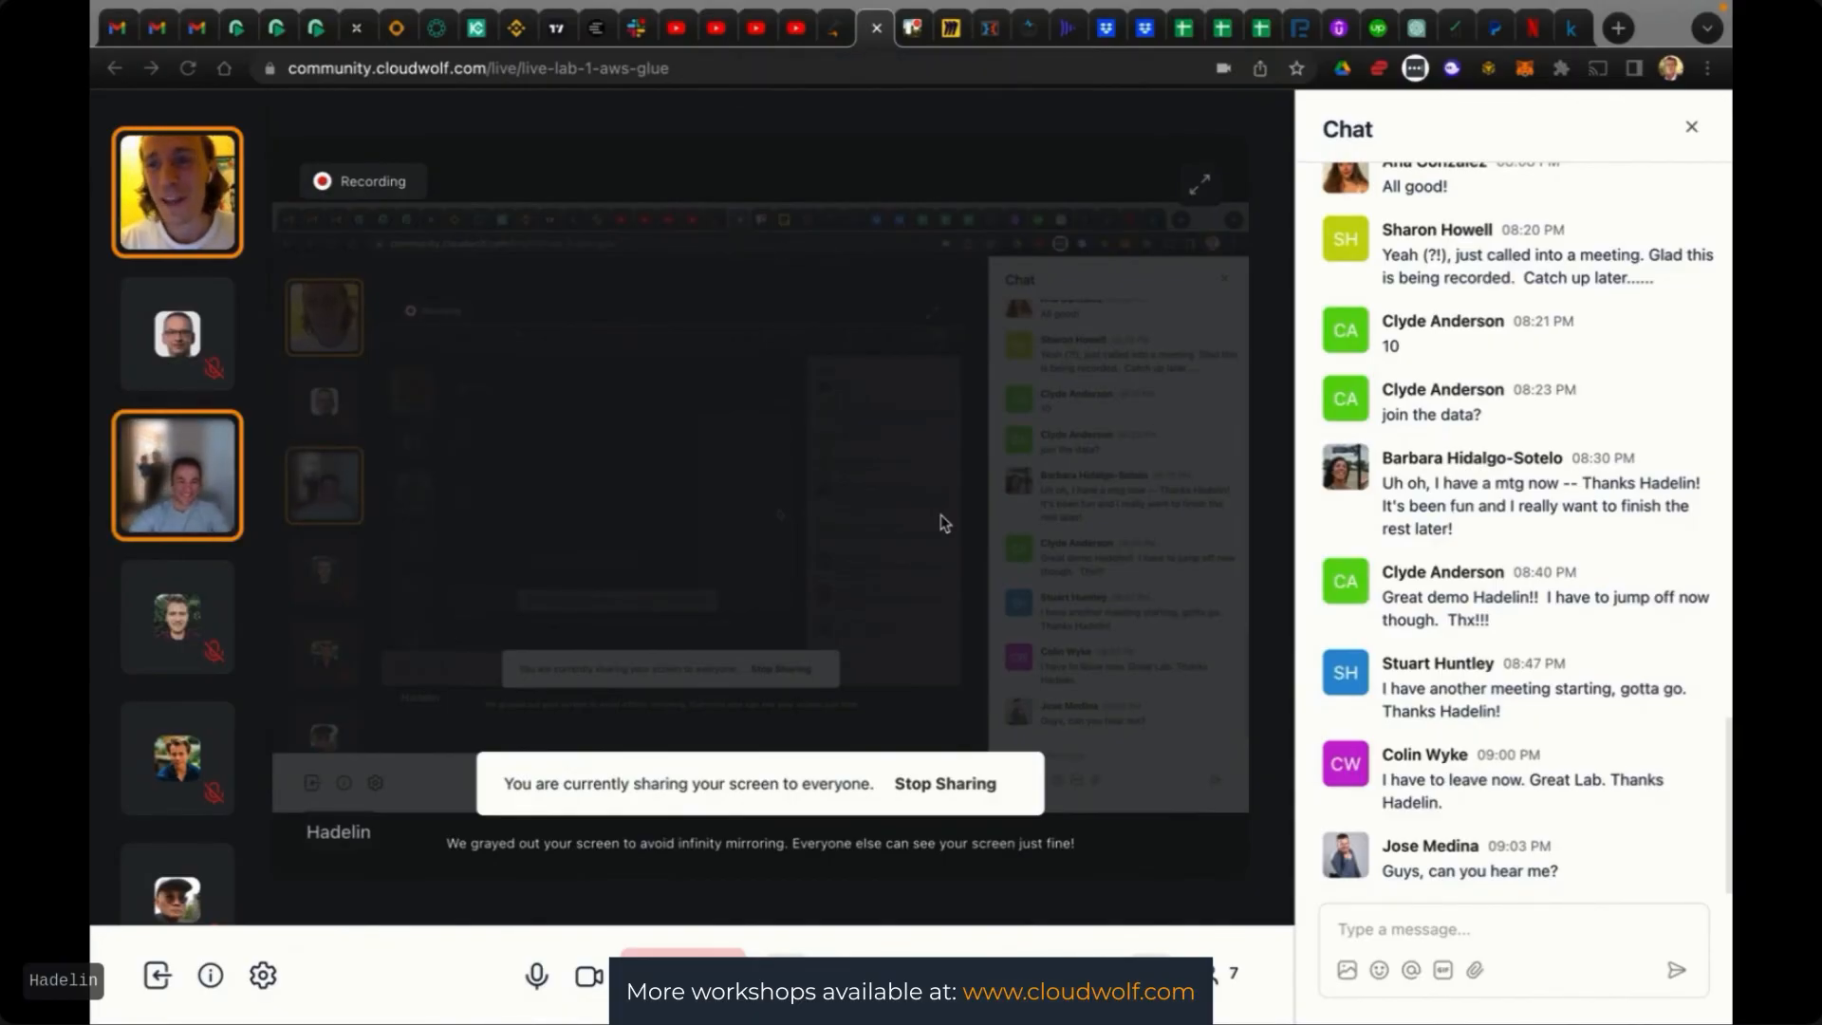
Bring the Chrome window with the Redshift Serverless mynamespace page back to the front
mouse_move(1073, 8)
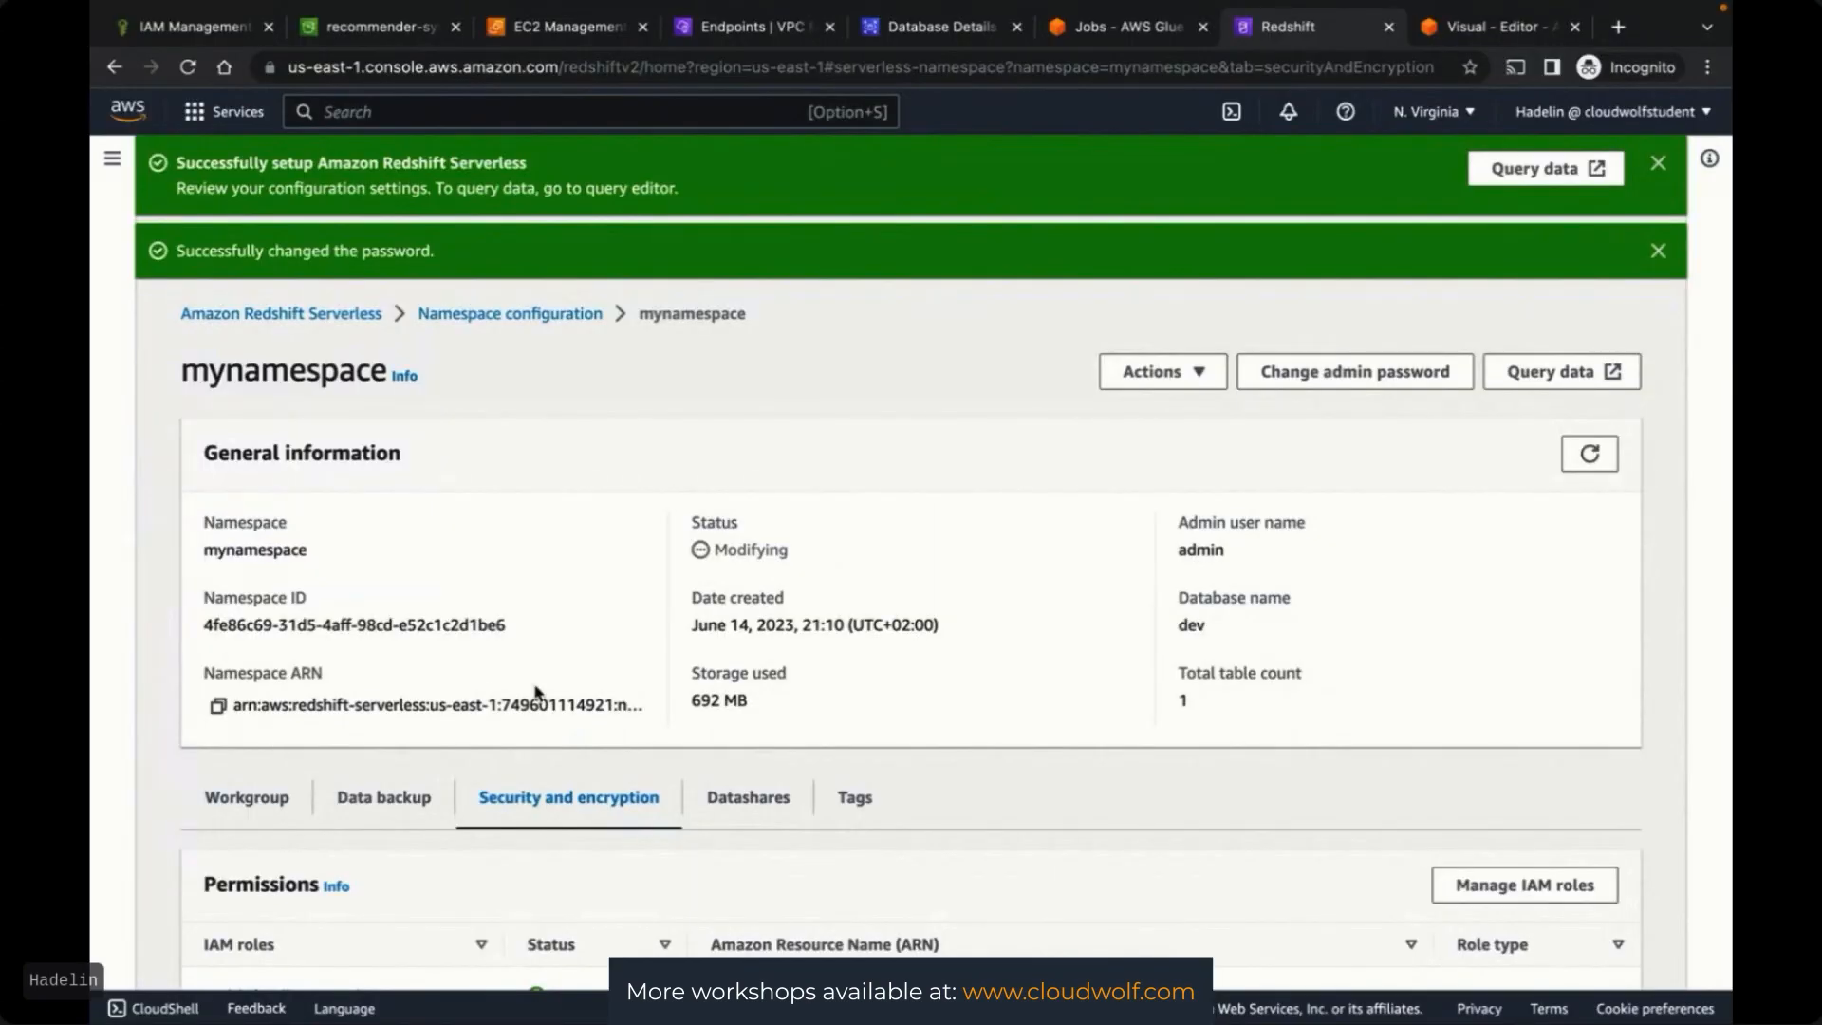
Delete the workgroup myworkgroup, typing 'delete' to confirm
click(264, 804)
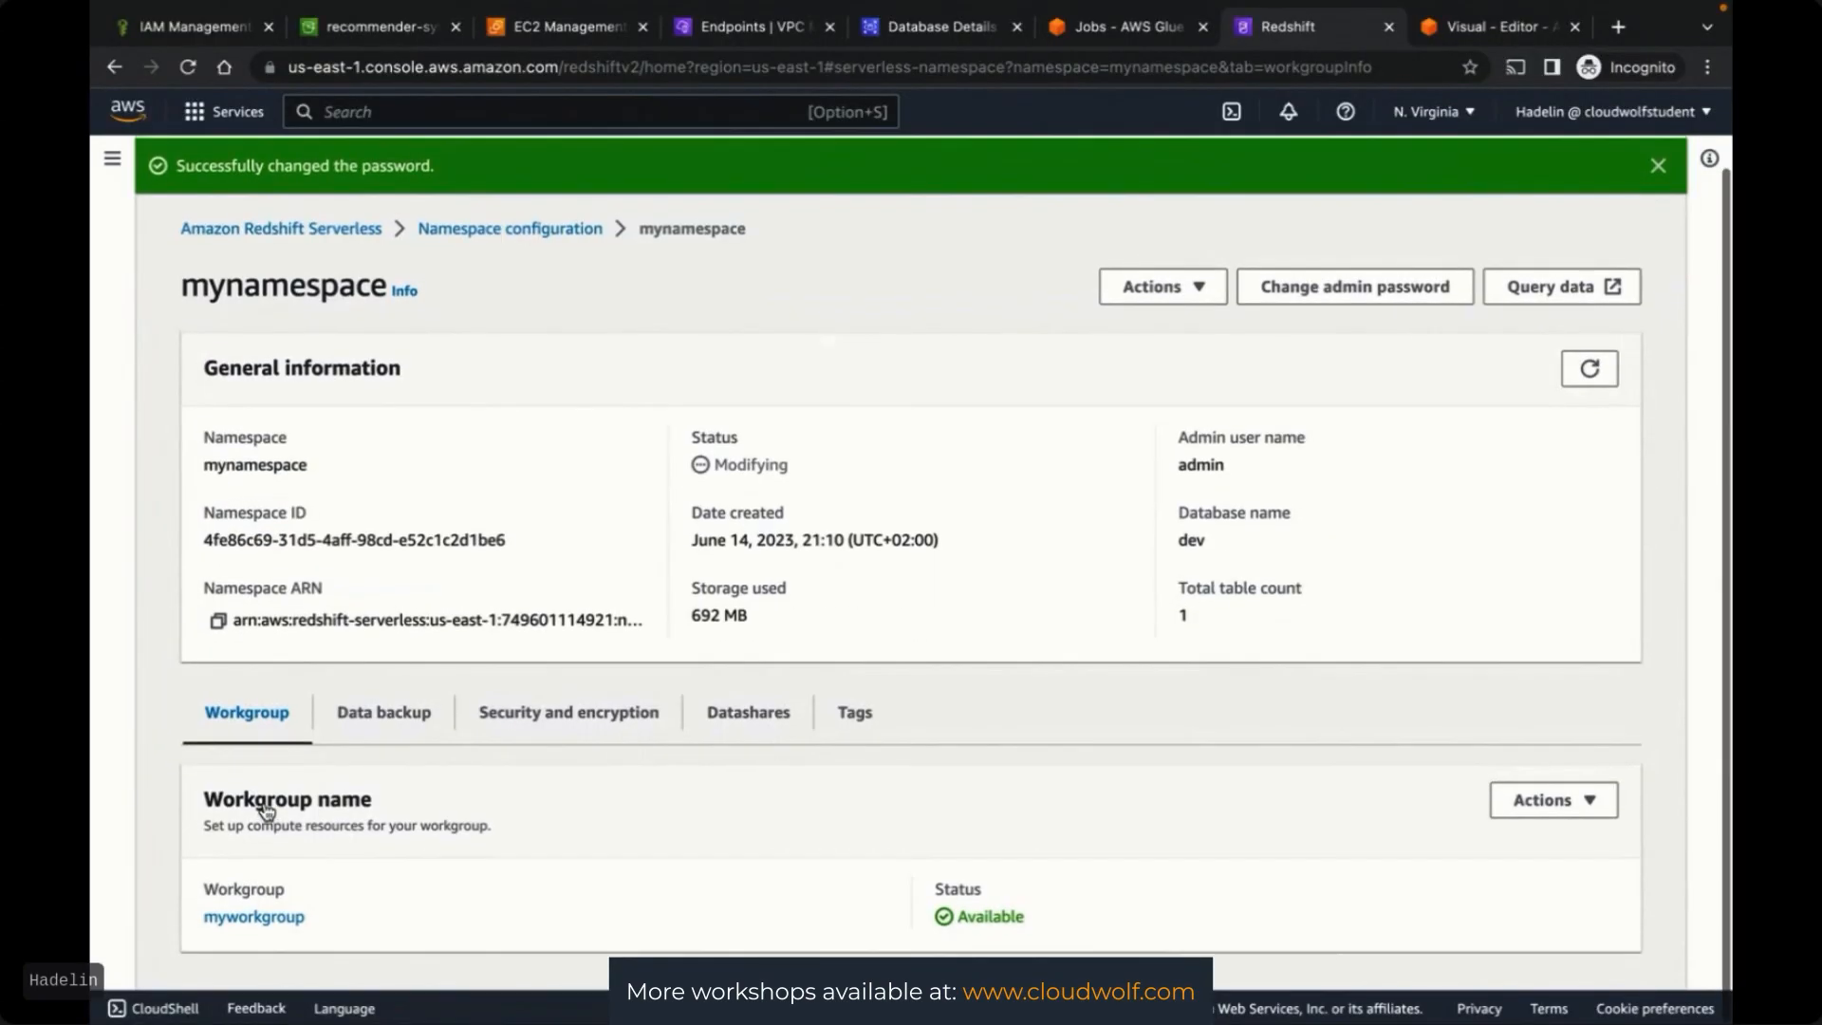
click(1564, 803)
click(1548, 840)
text(delete)
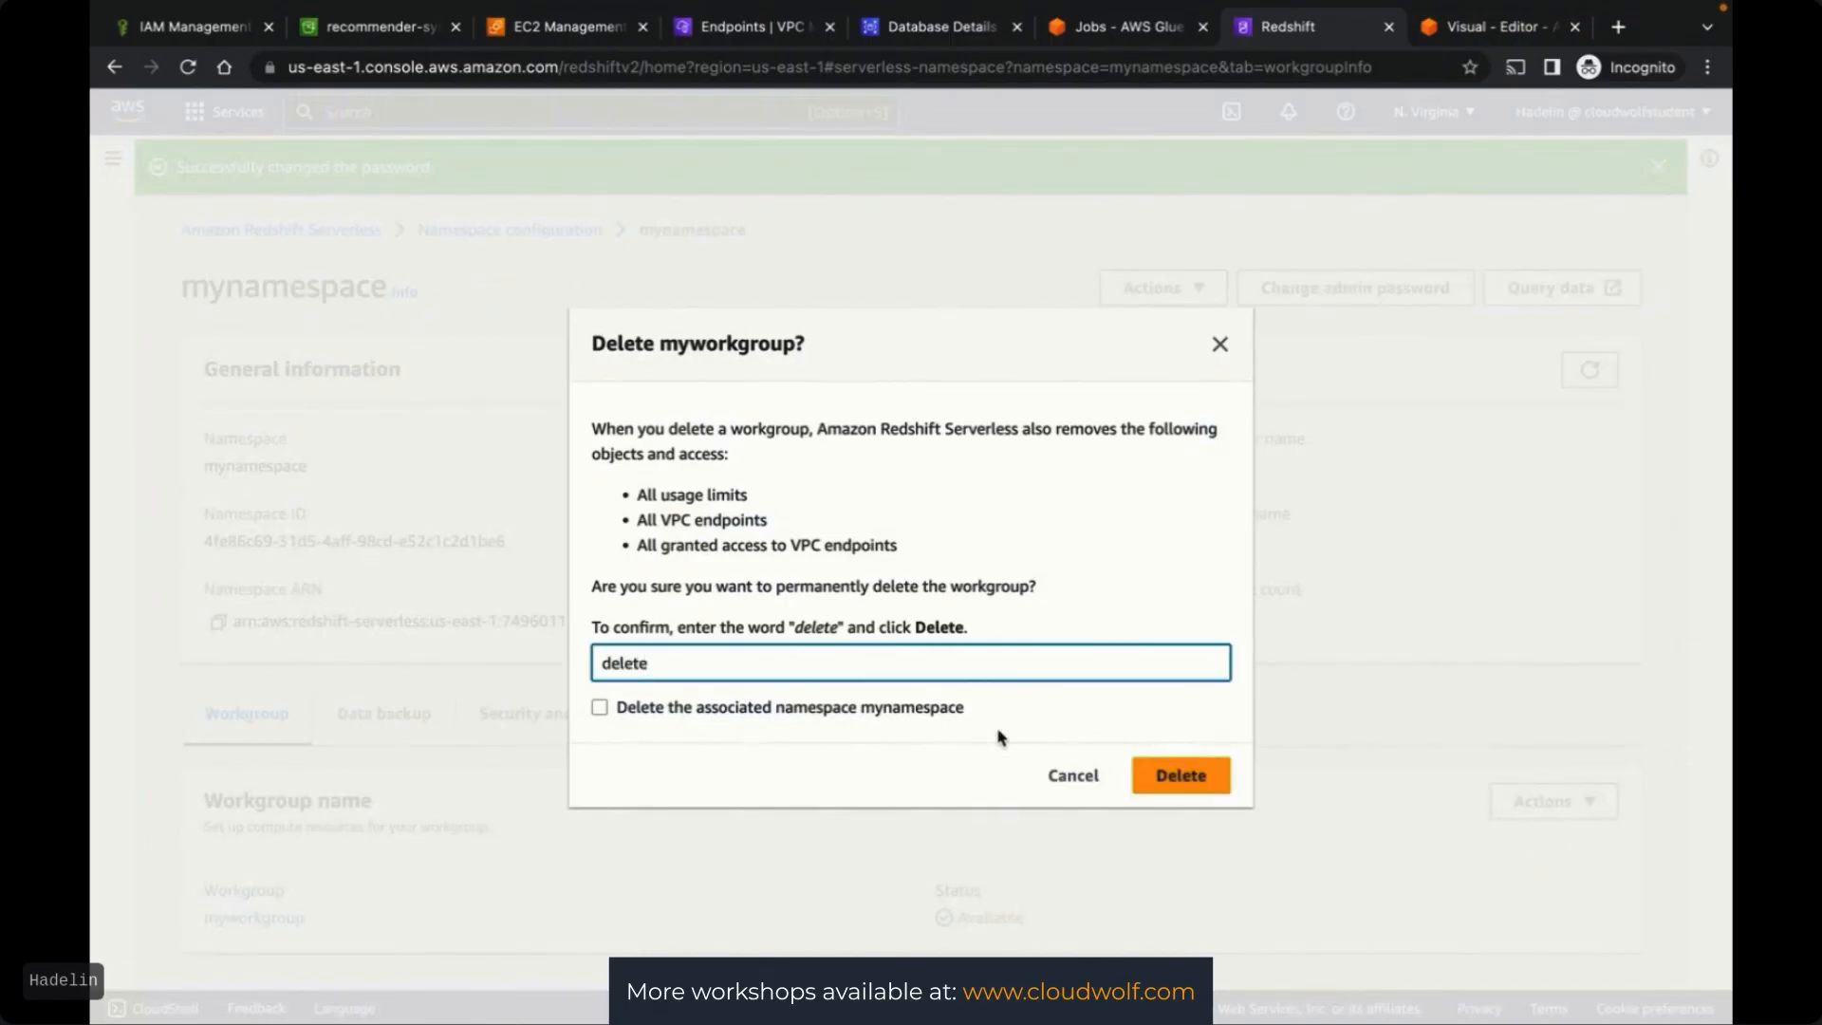
click(1182, 774)
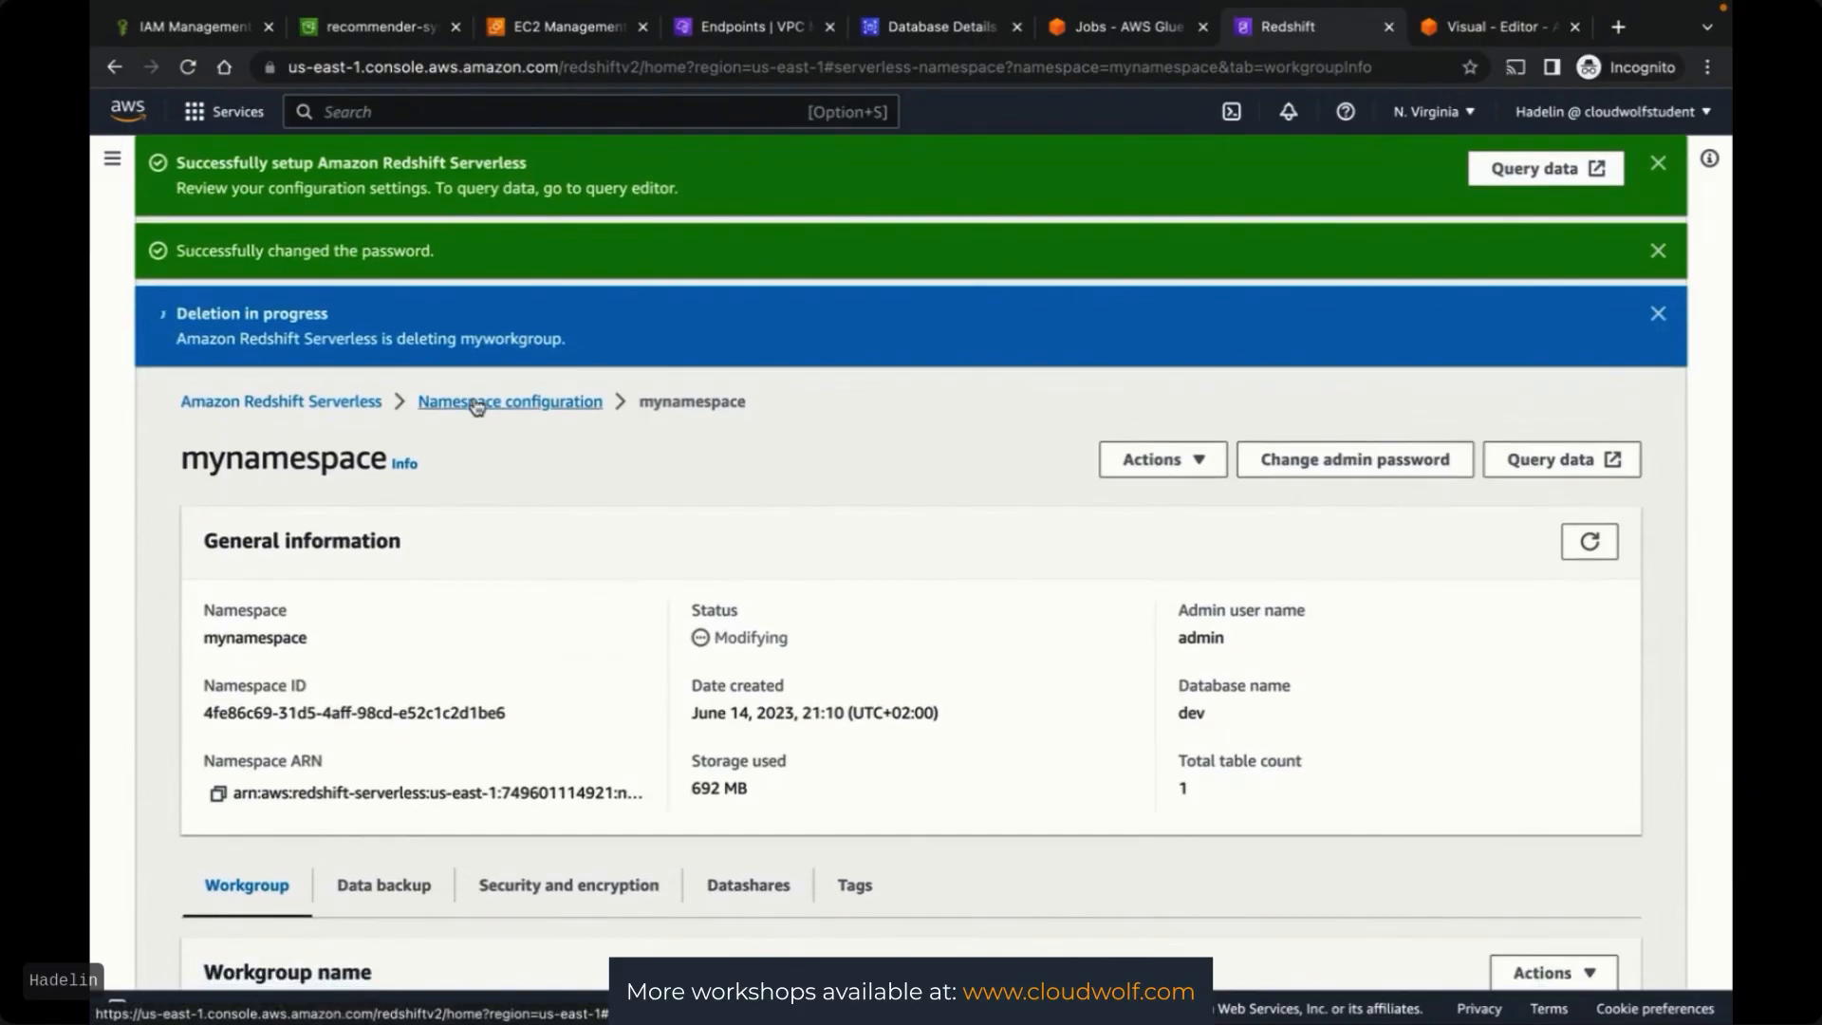
Check mynamespace's actions, find deletion not yet available, and go to the Glue jobs page
click(478, 404)
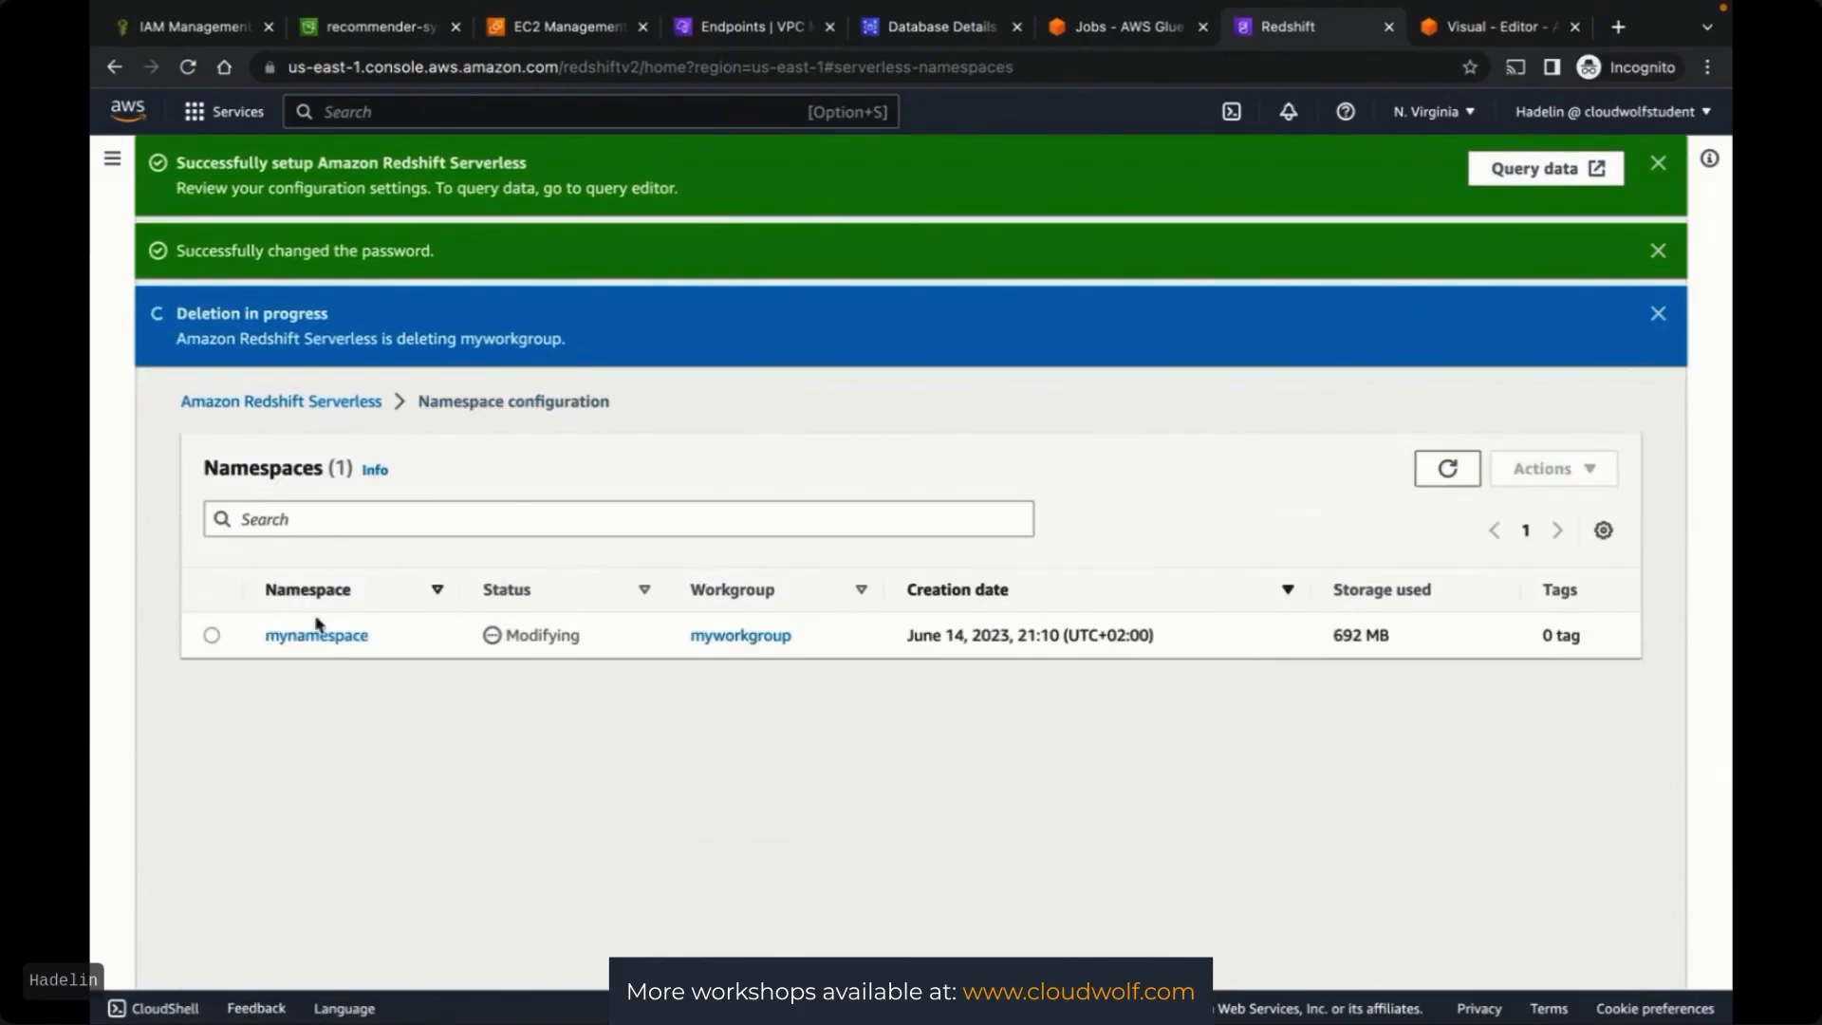
click(211, 635)
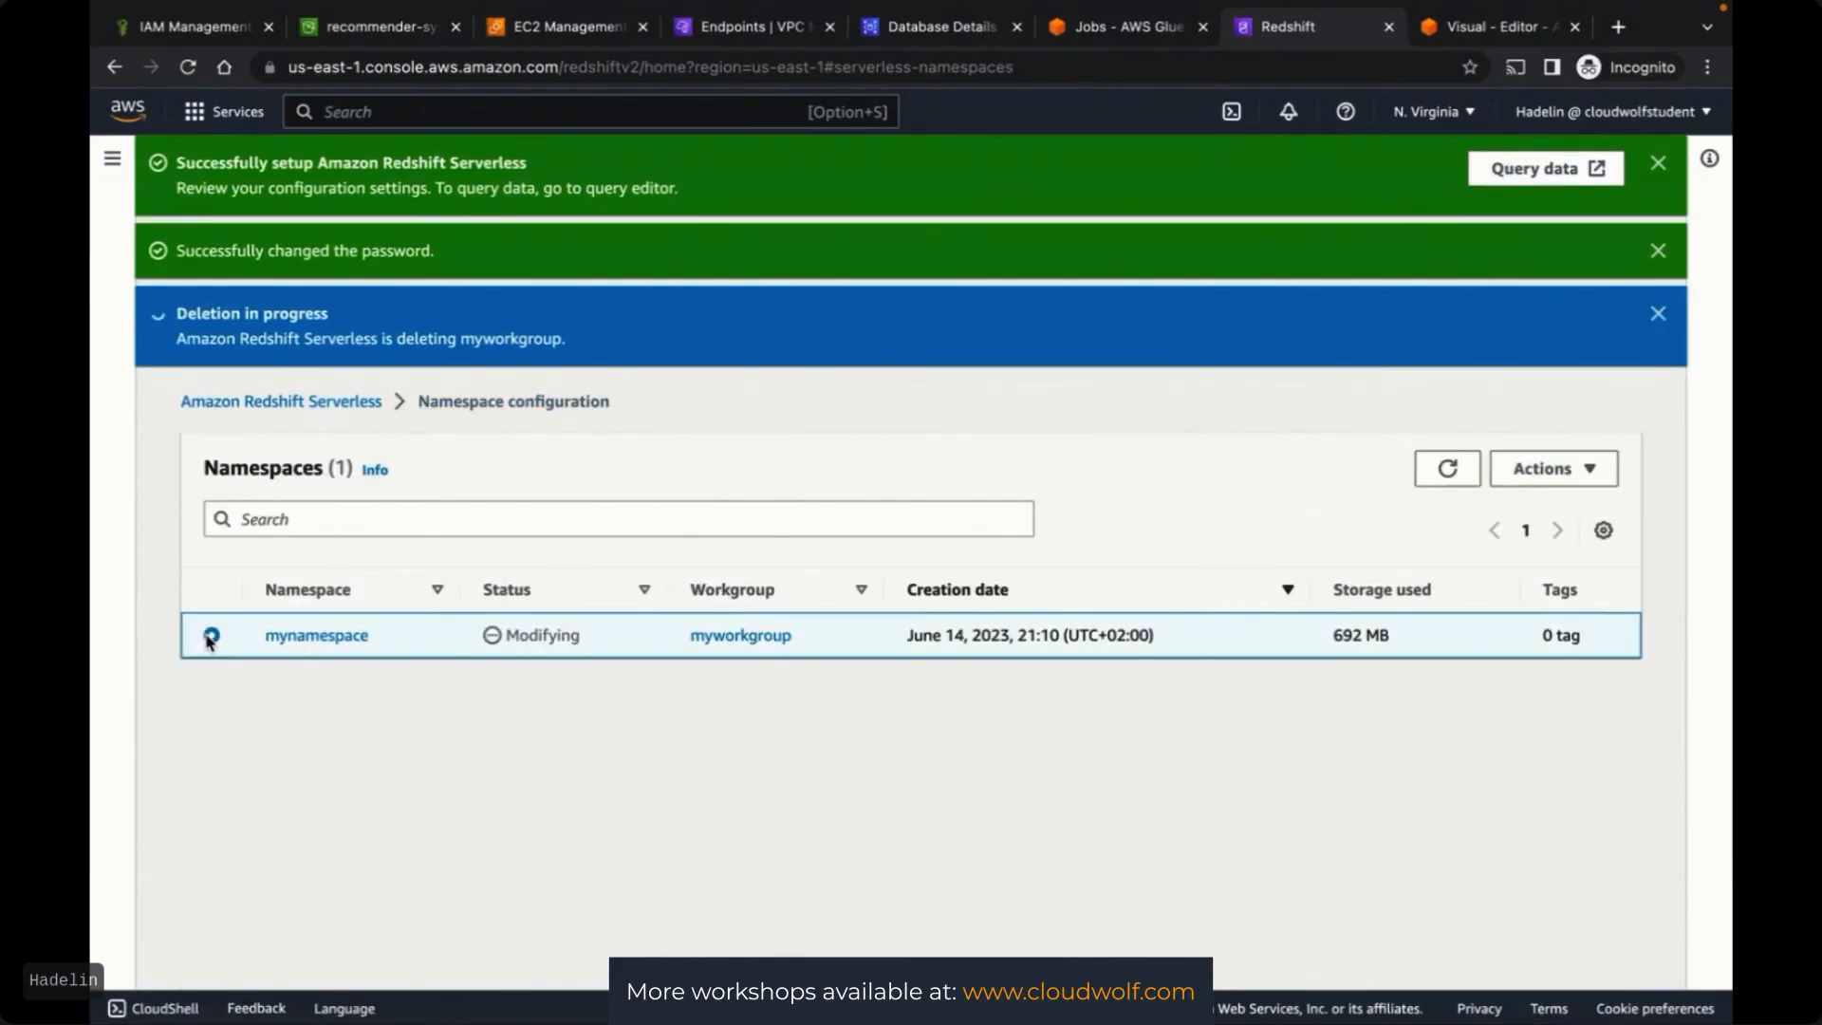
click(1518, 468)
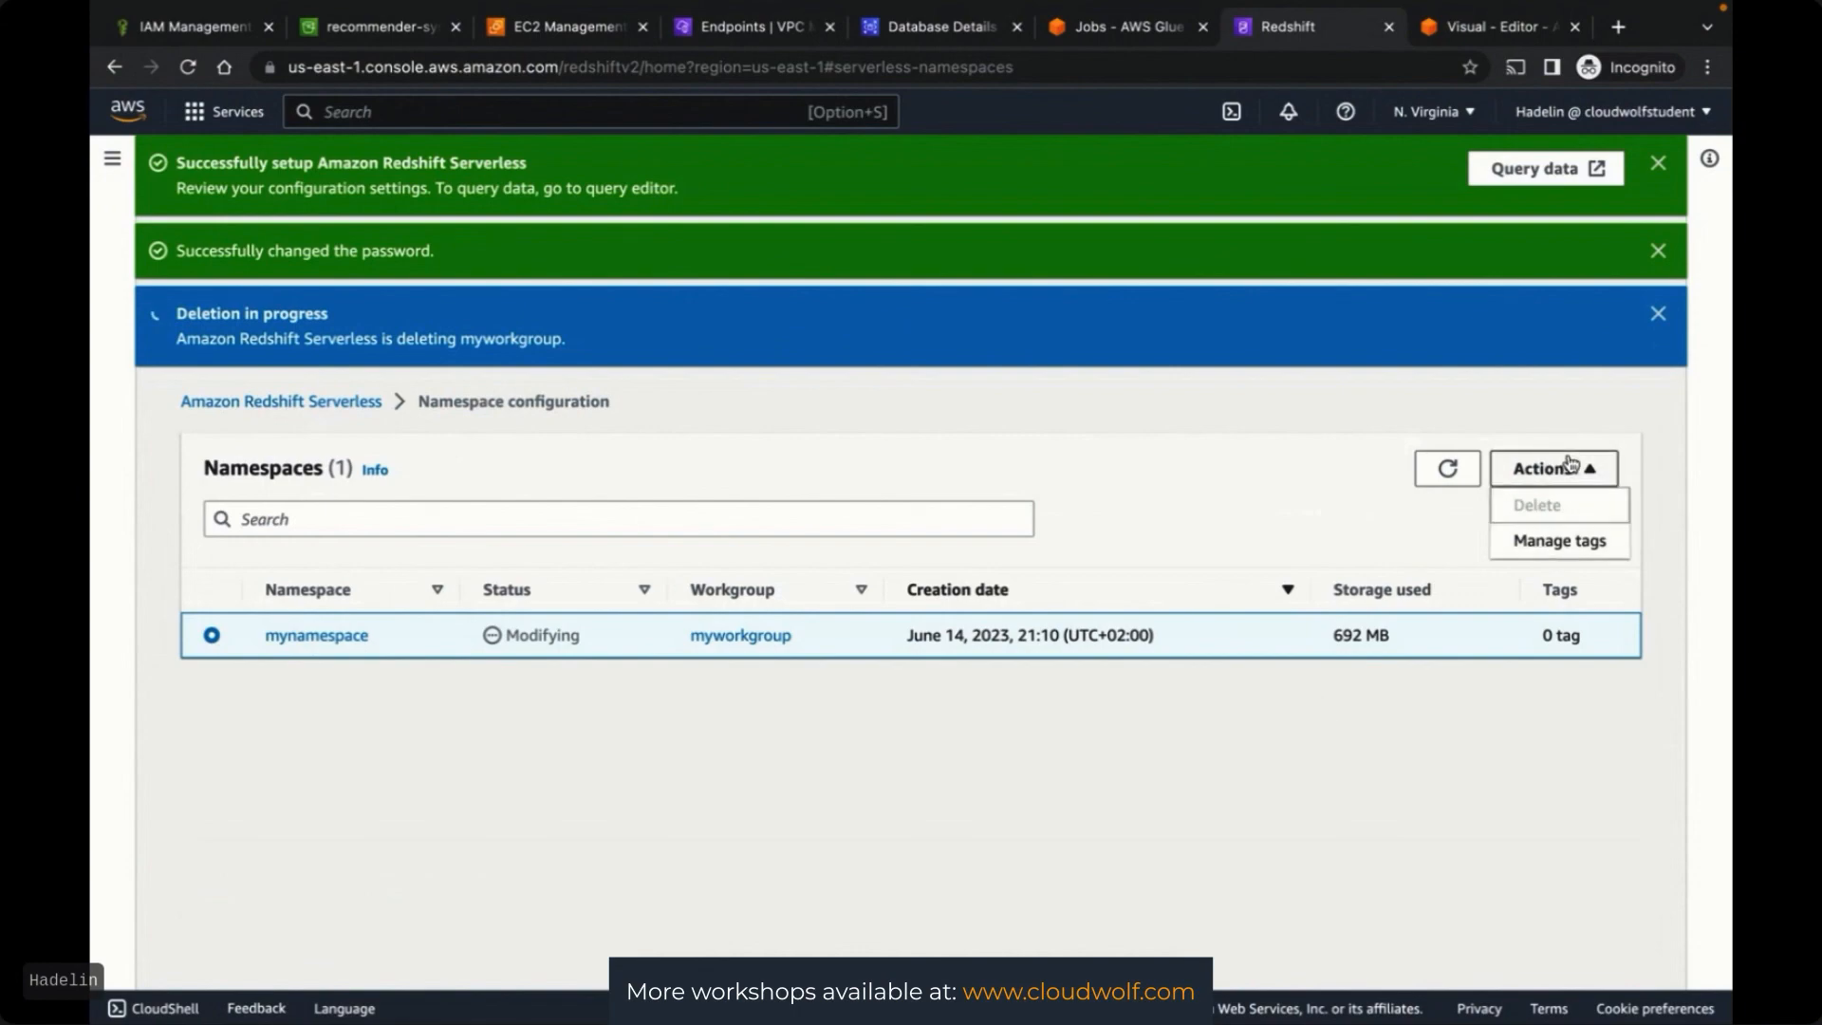
click(648, 752)
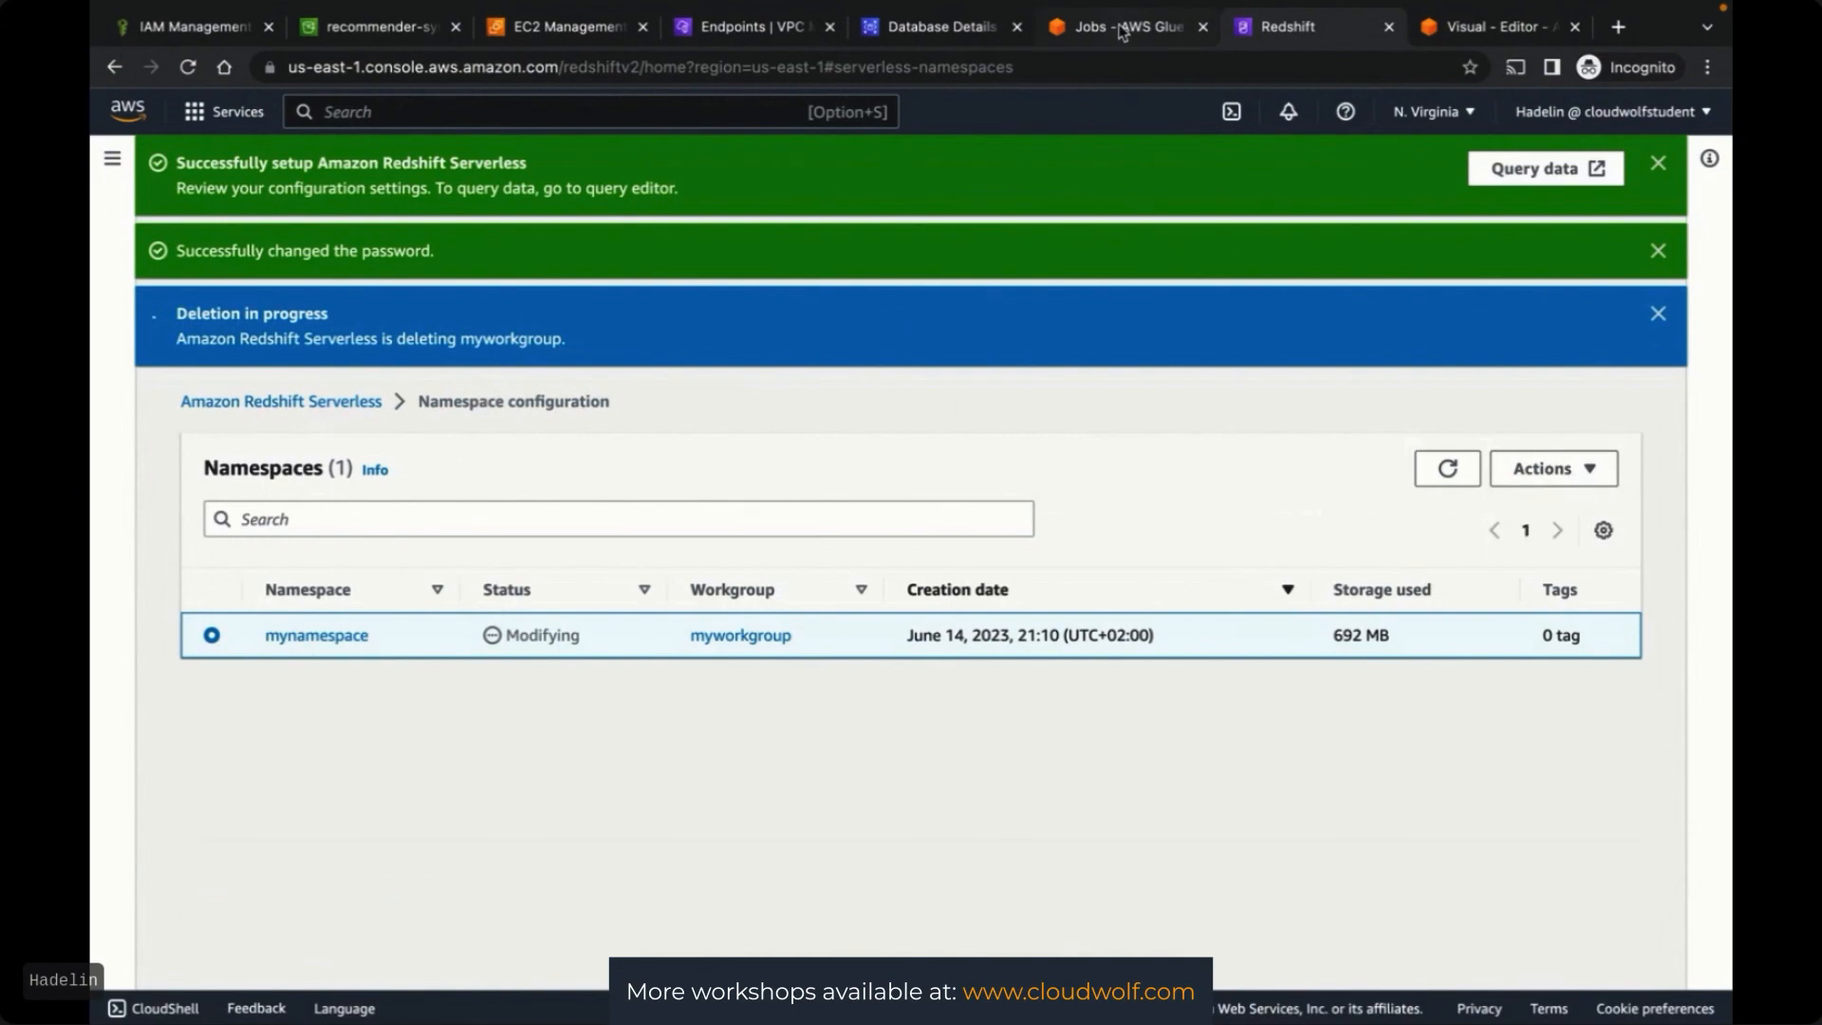
click(1122, 34)
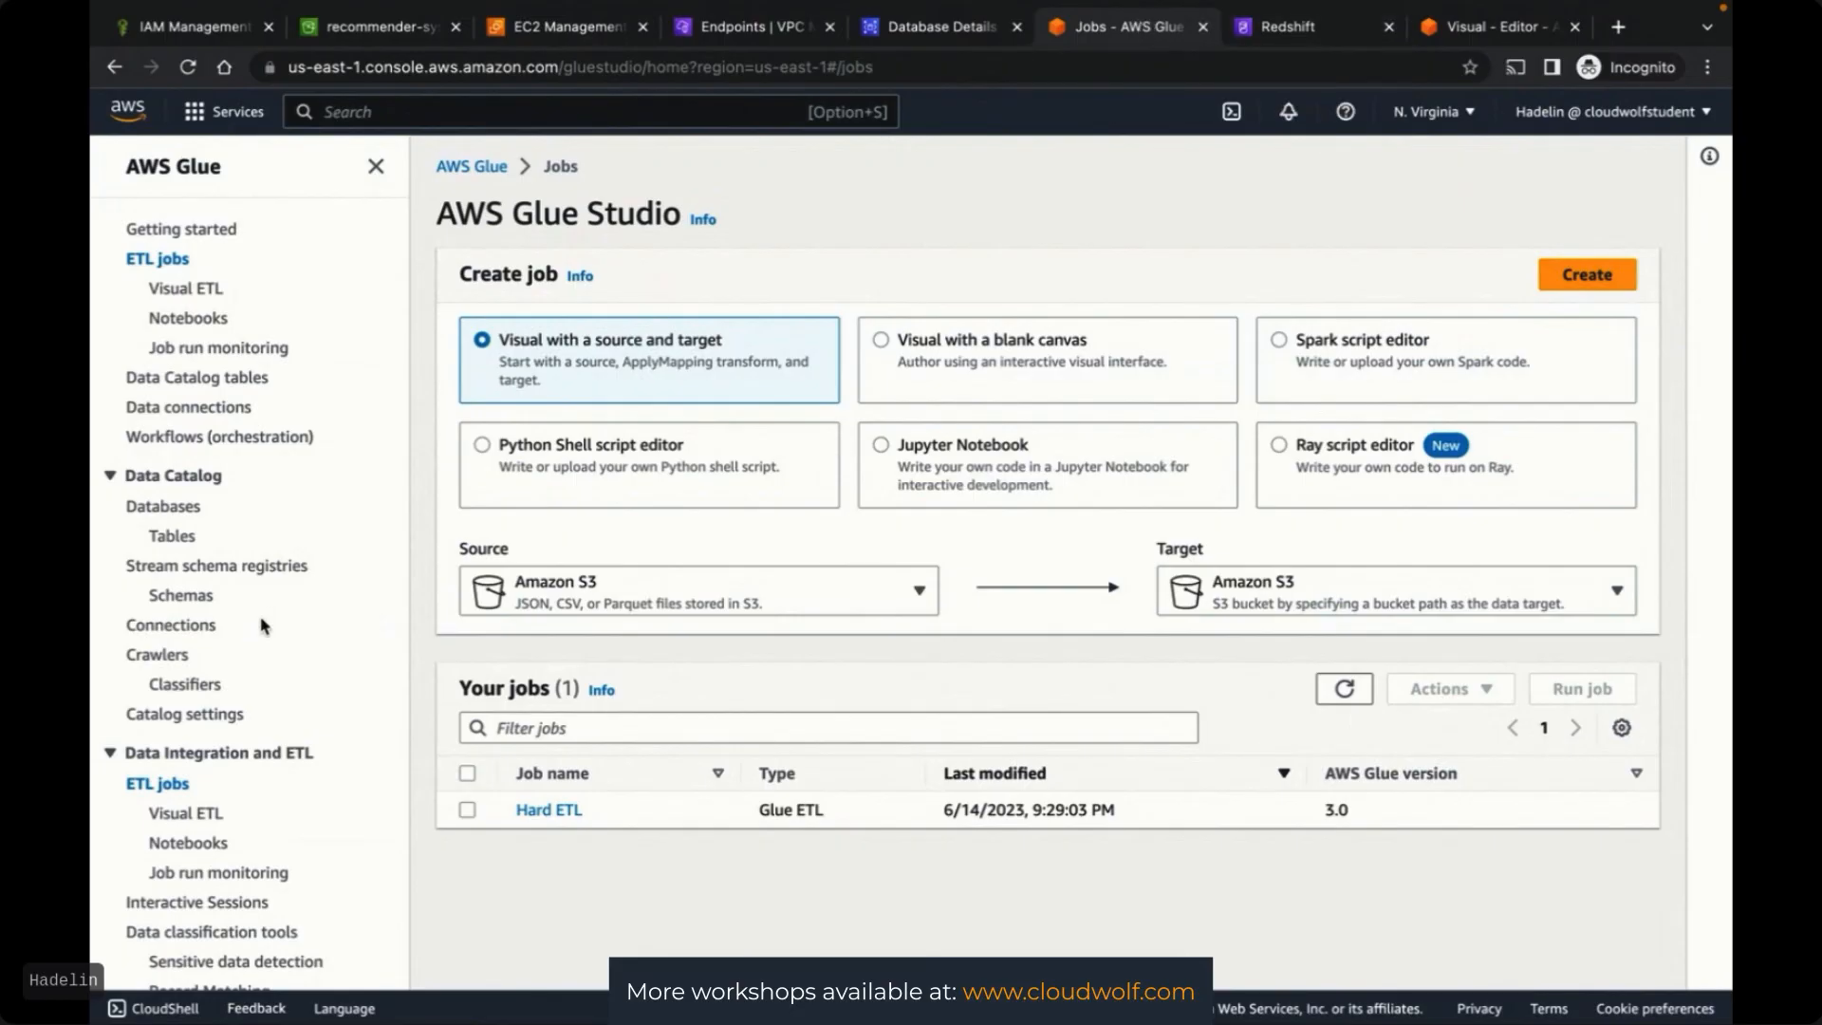
Delete both Glue databases and confirm no catalog tables remain
click(167, 509)
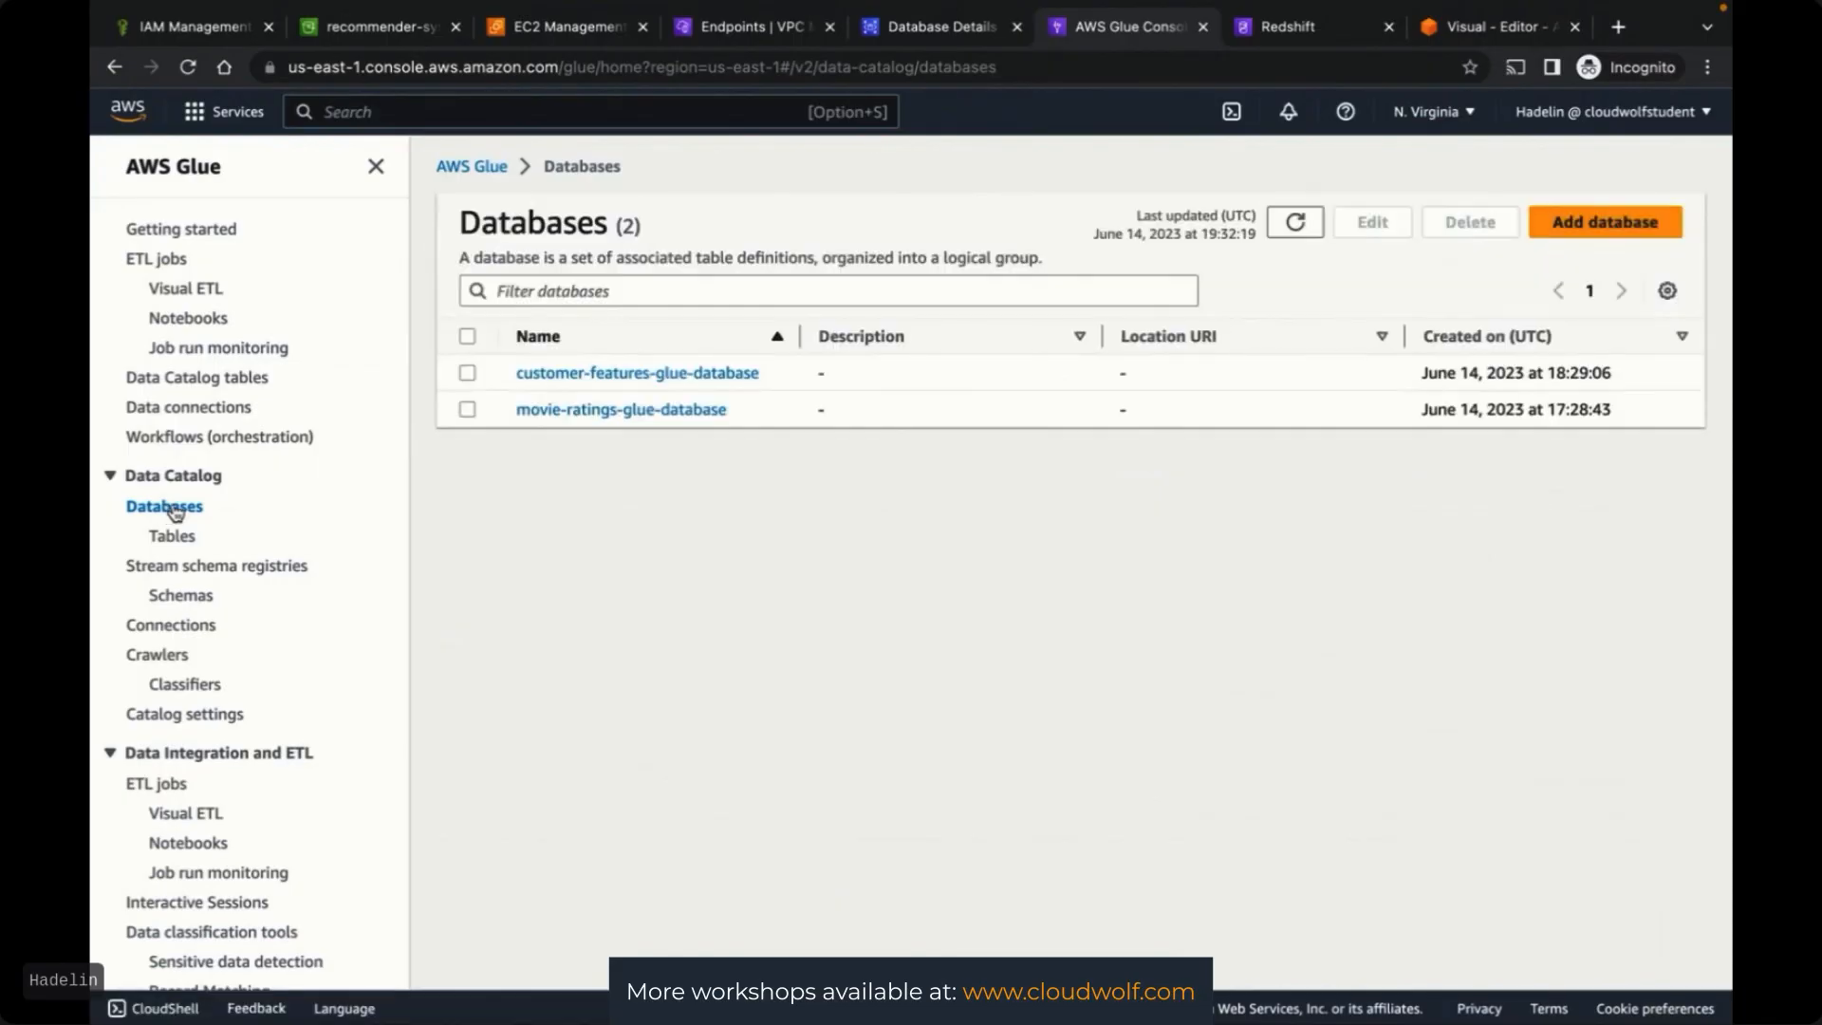
click(468, 337)
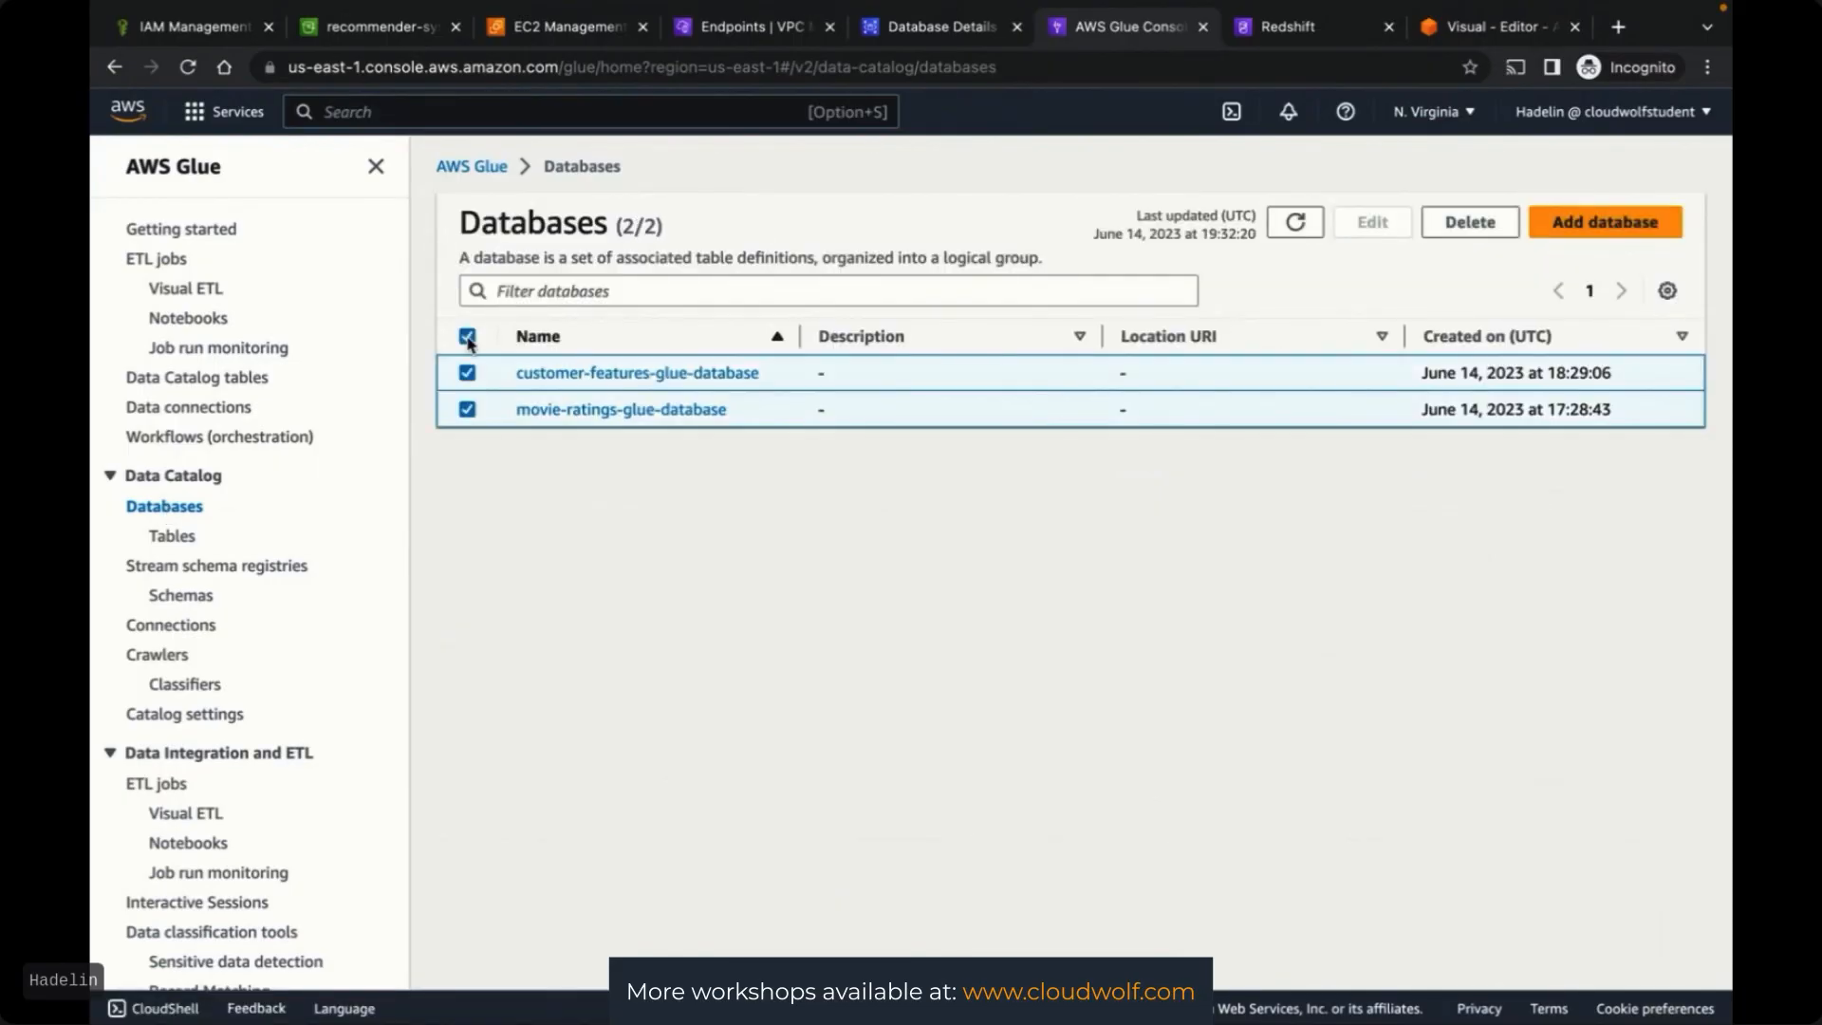
click(1470, 223)
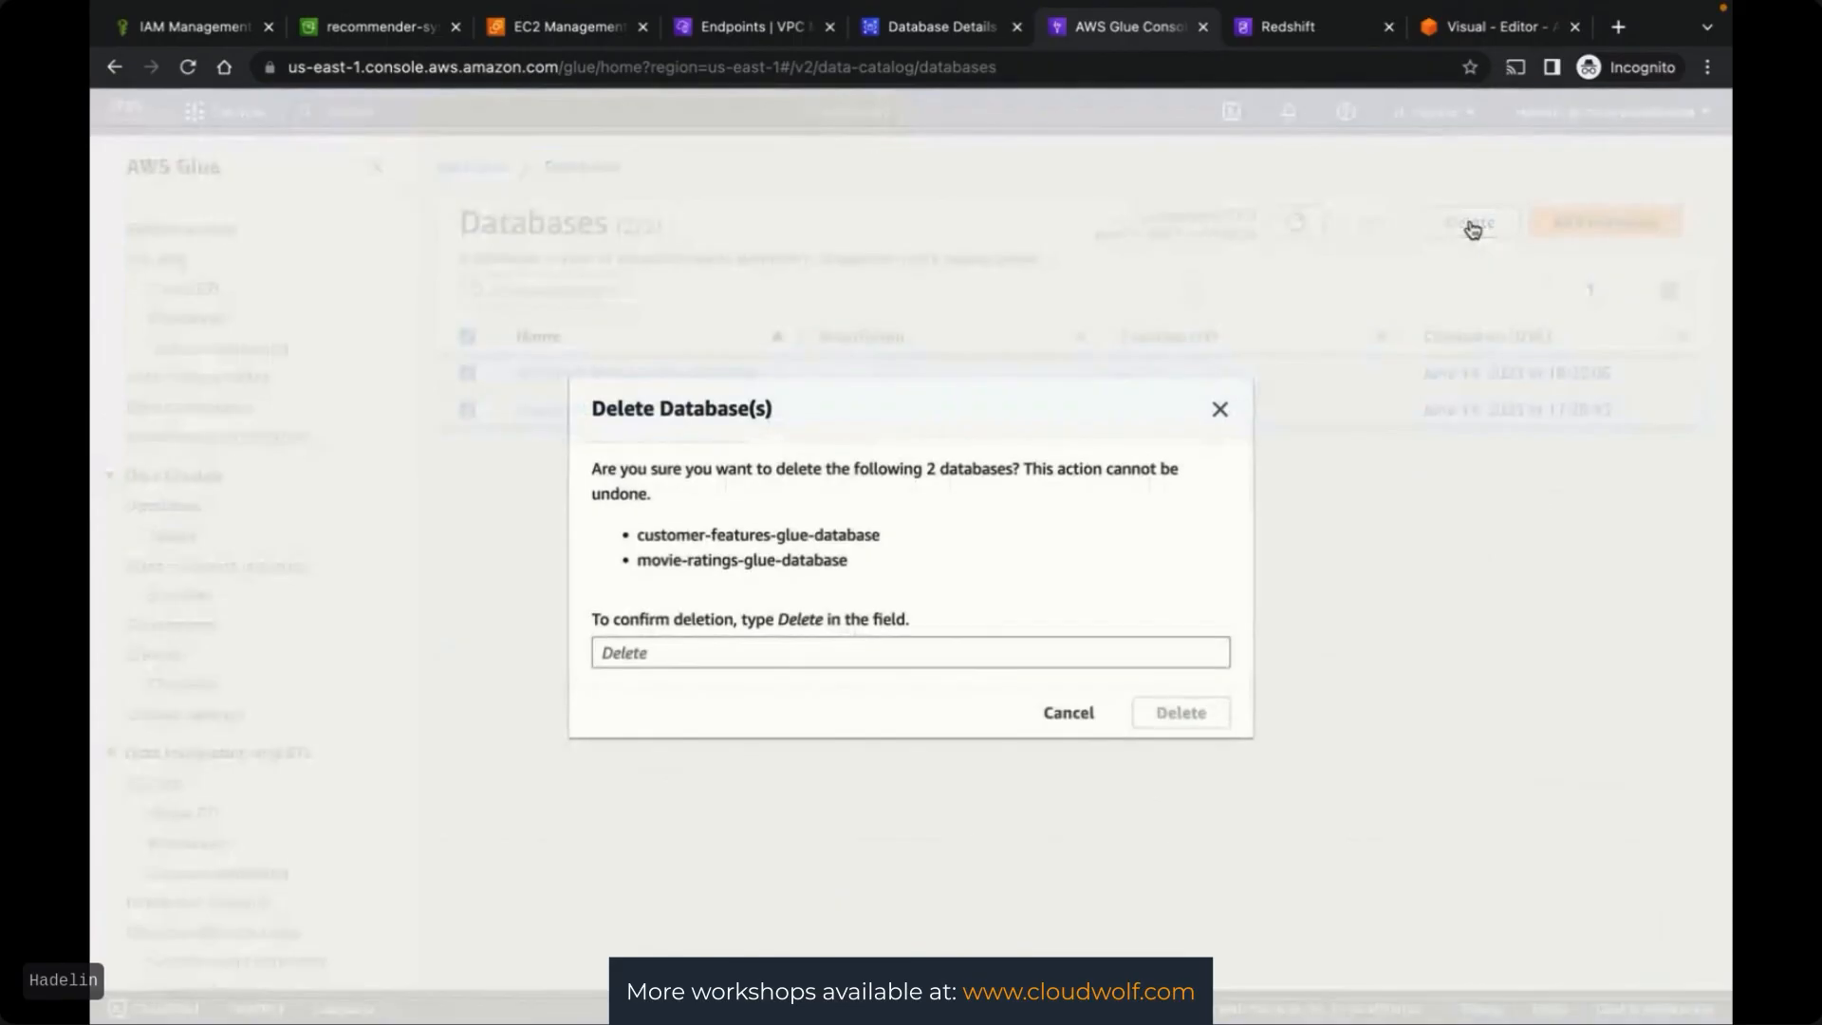
click(680, 652)
text(Delete)
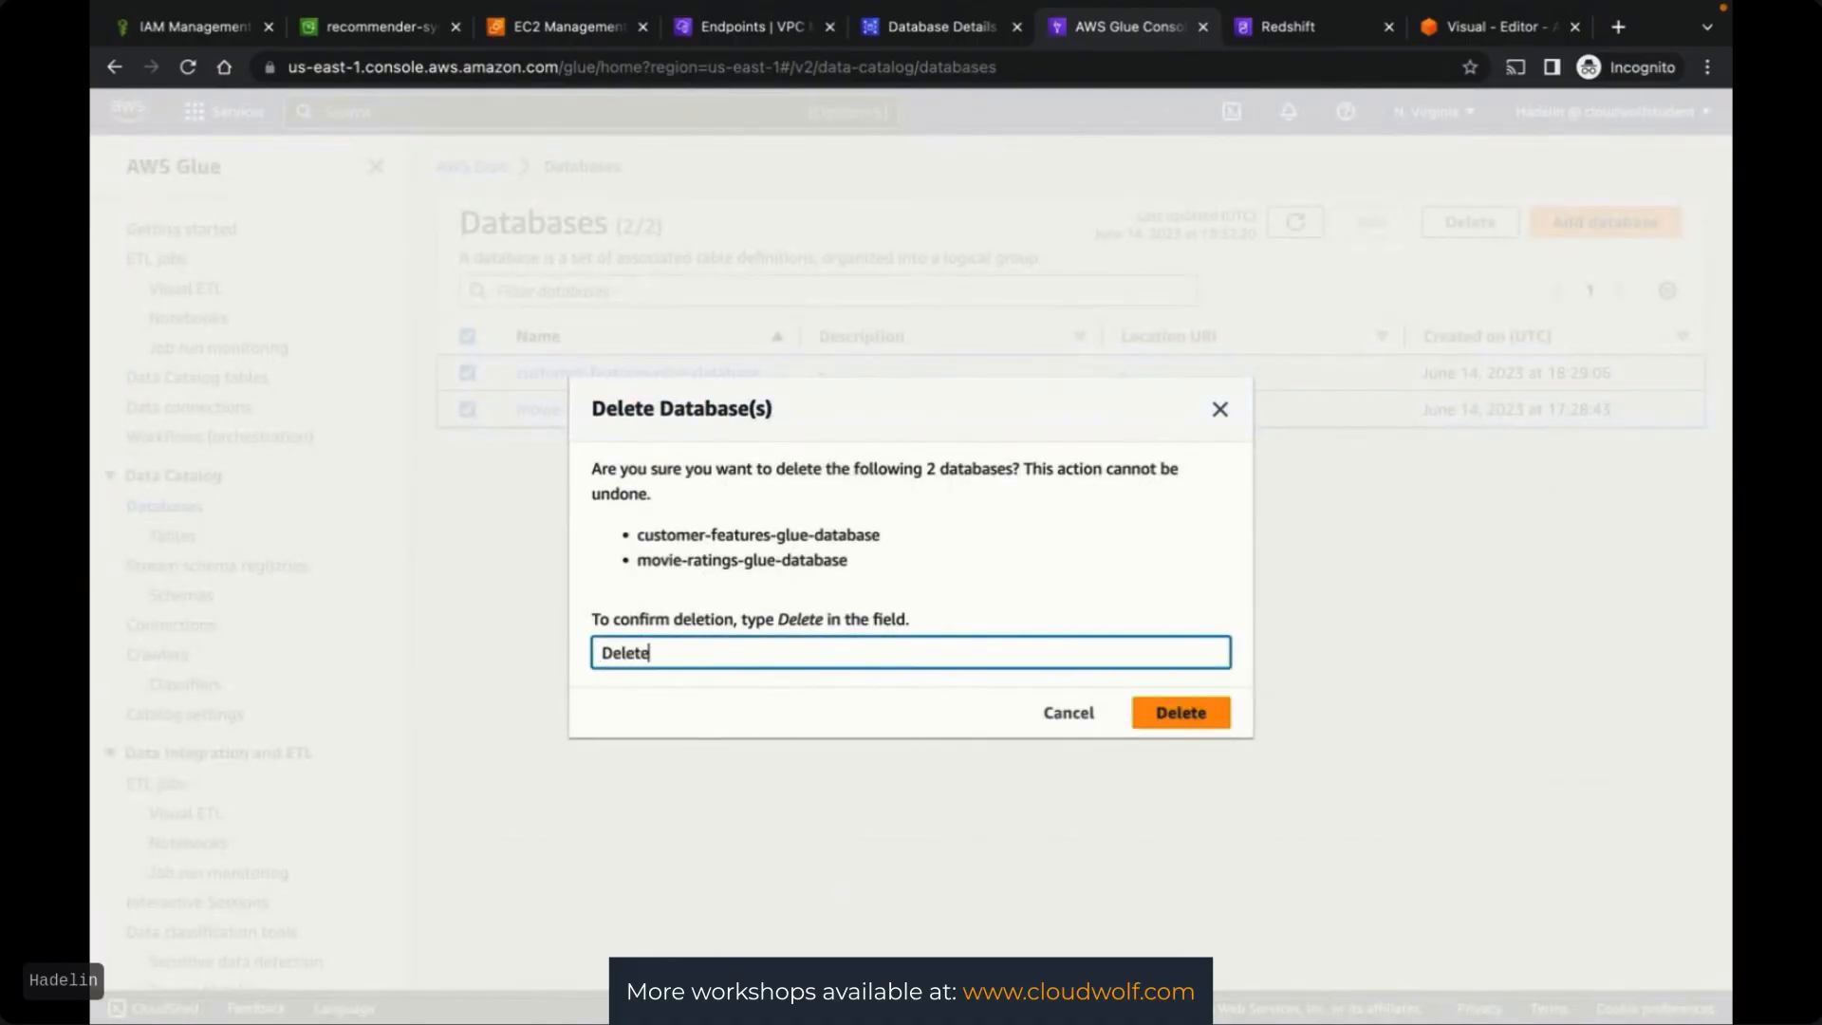
click(1153, 714)
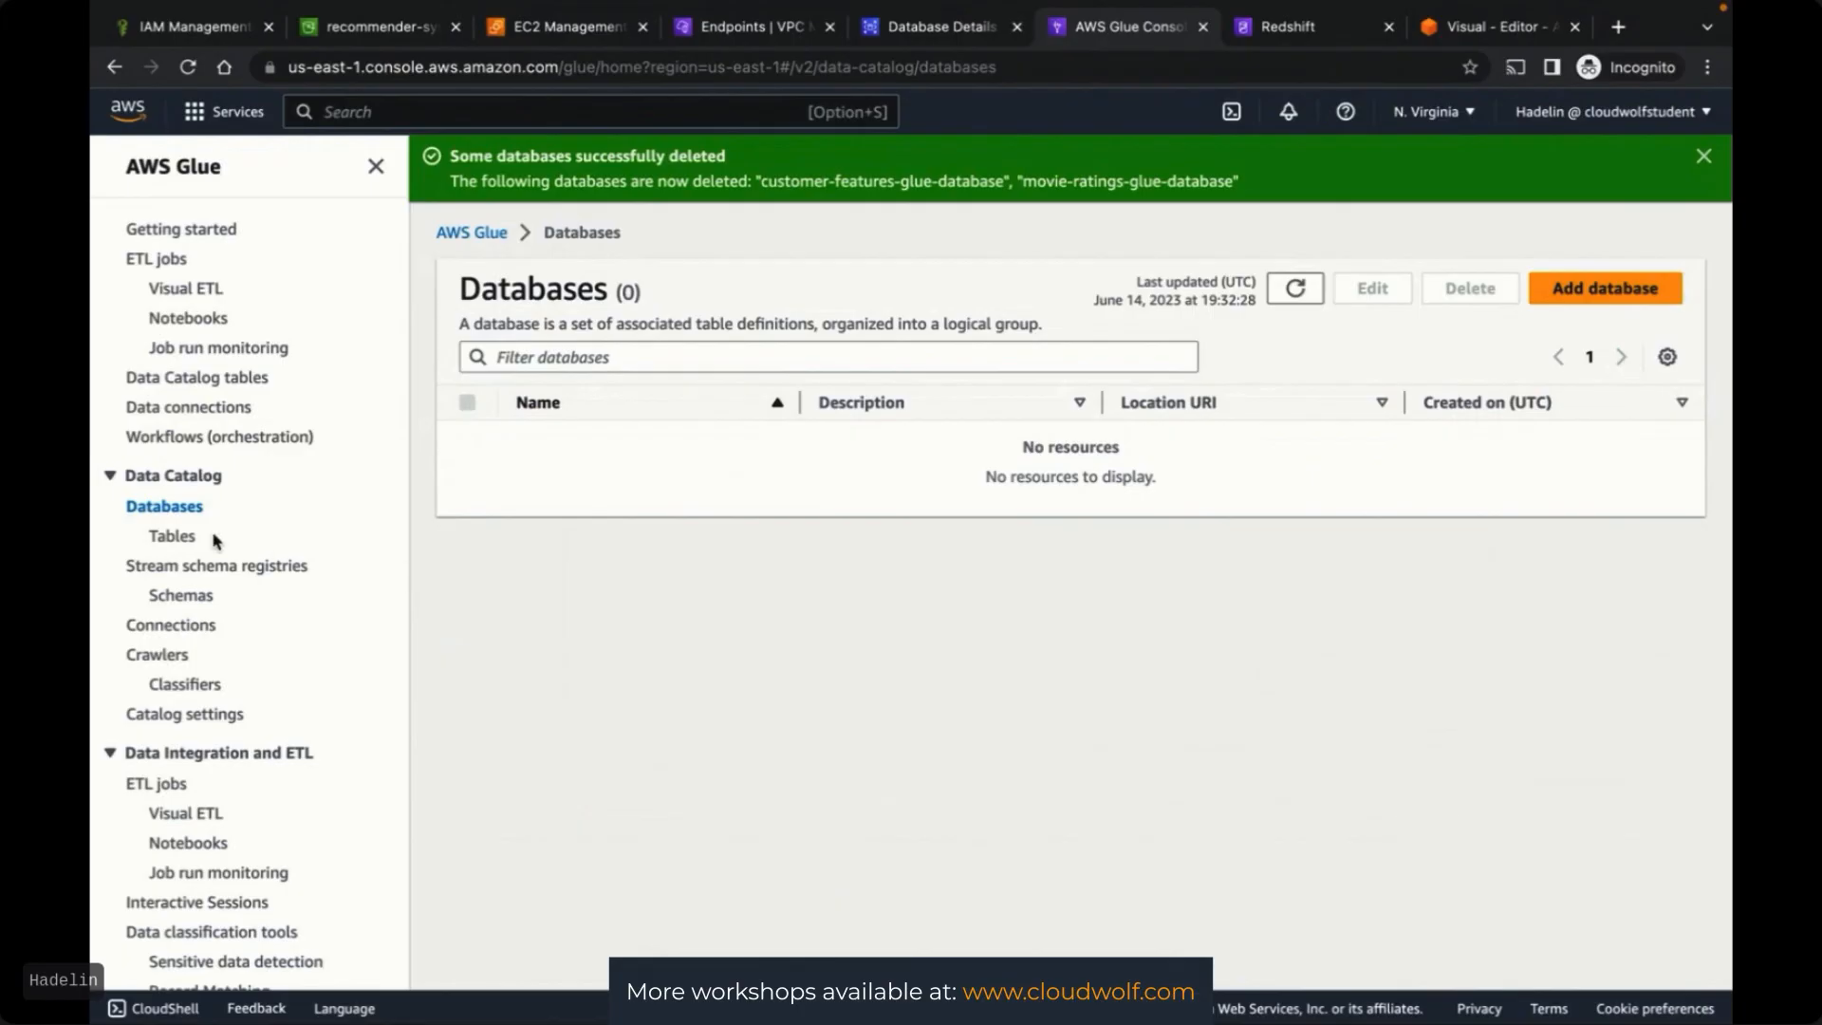
click(172, 535)
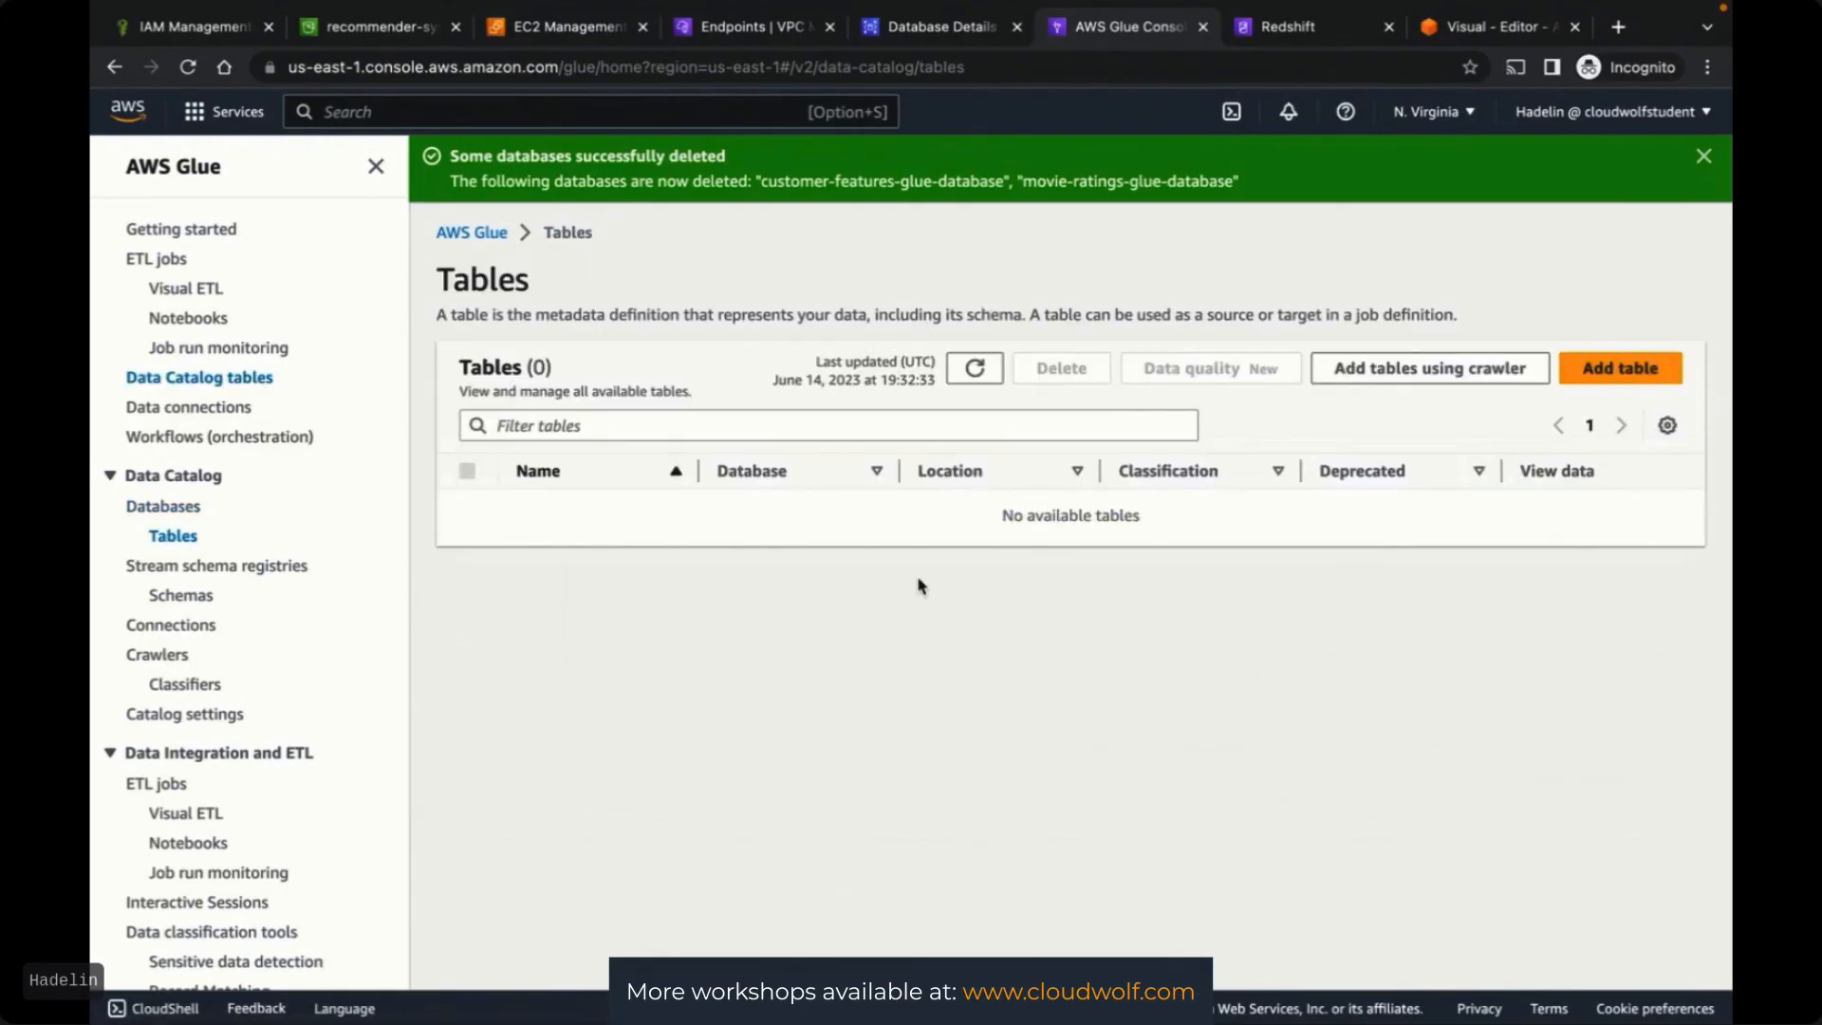
Delete both crawlers and refresh to confirm the crawler list is empty
click(141, 664)
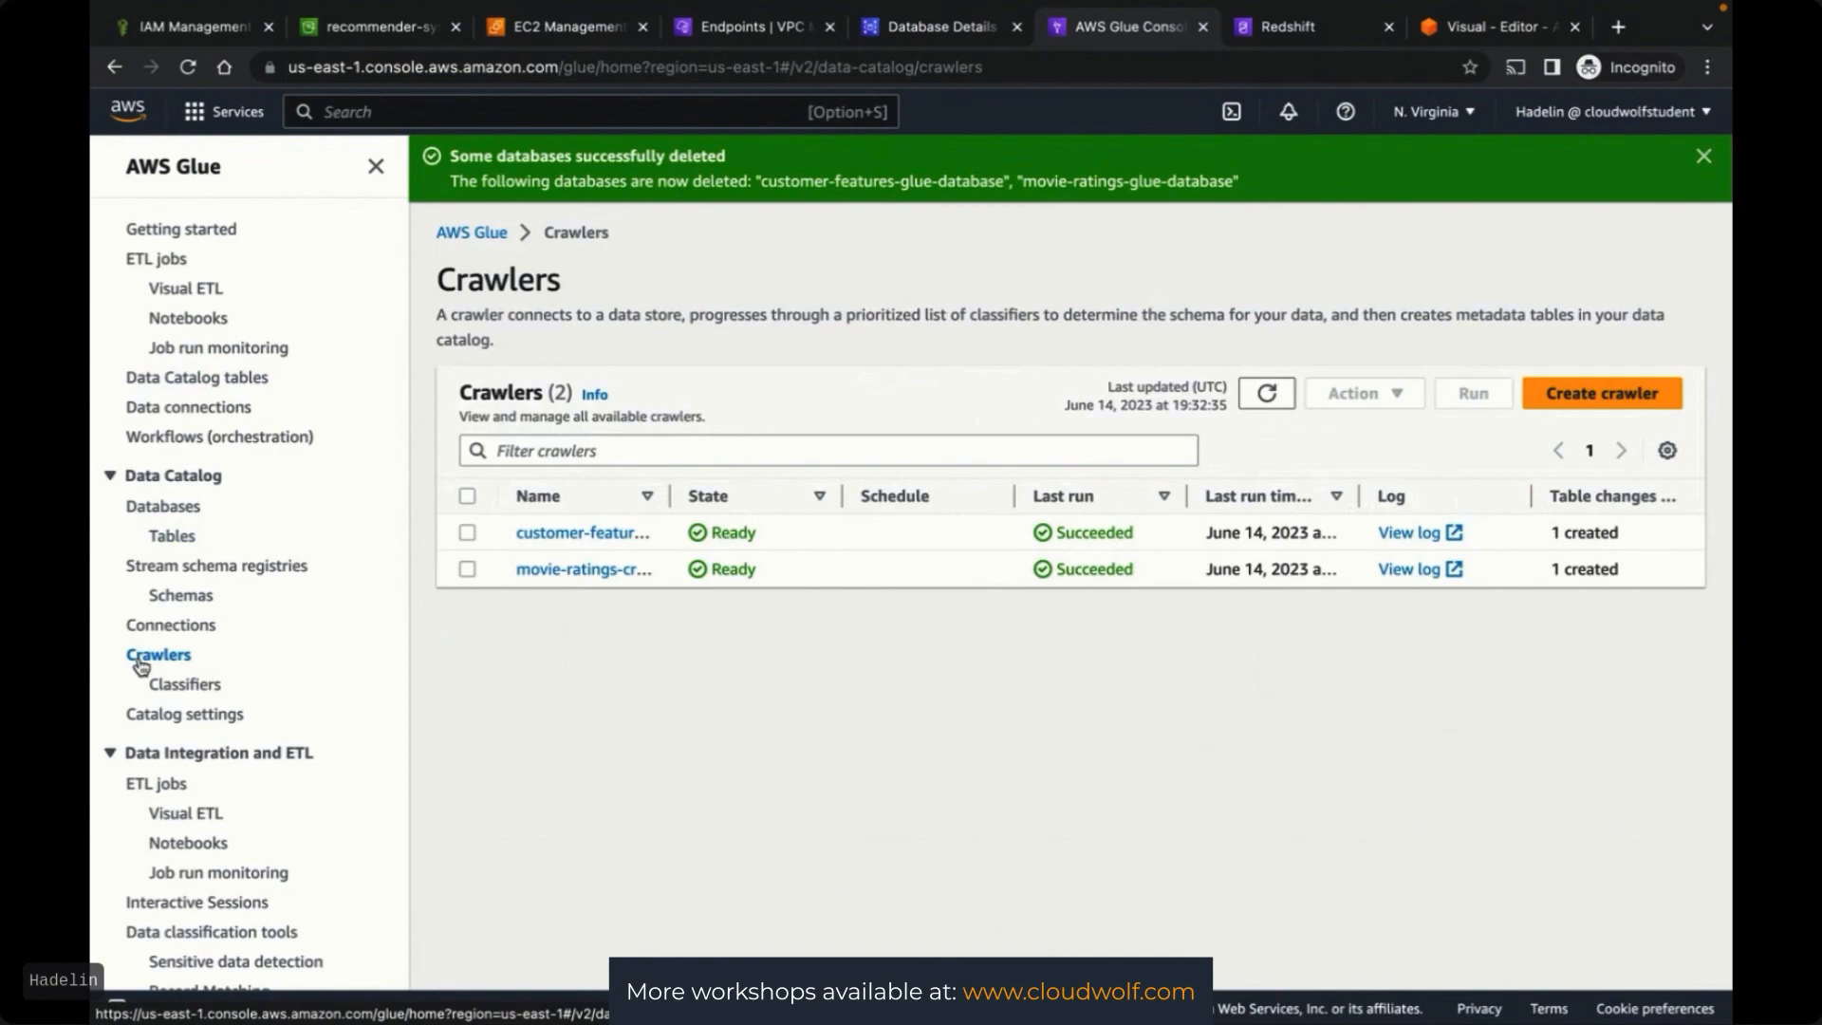
click(467, 495)
click(1413, 402)
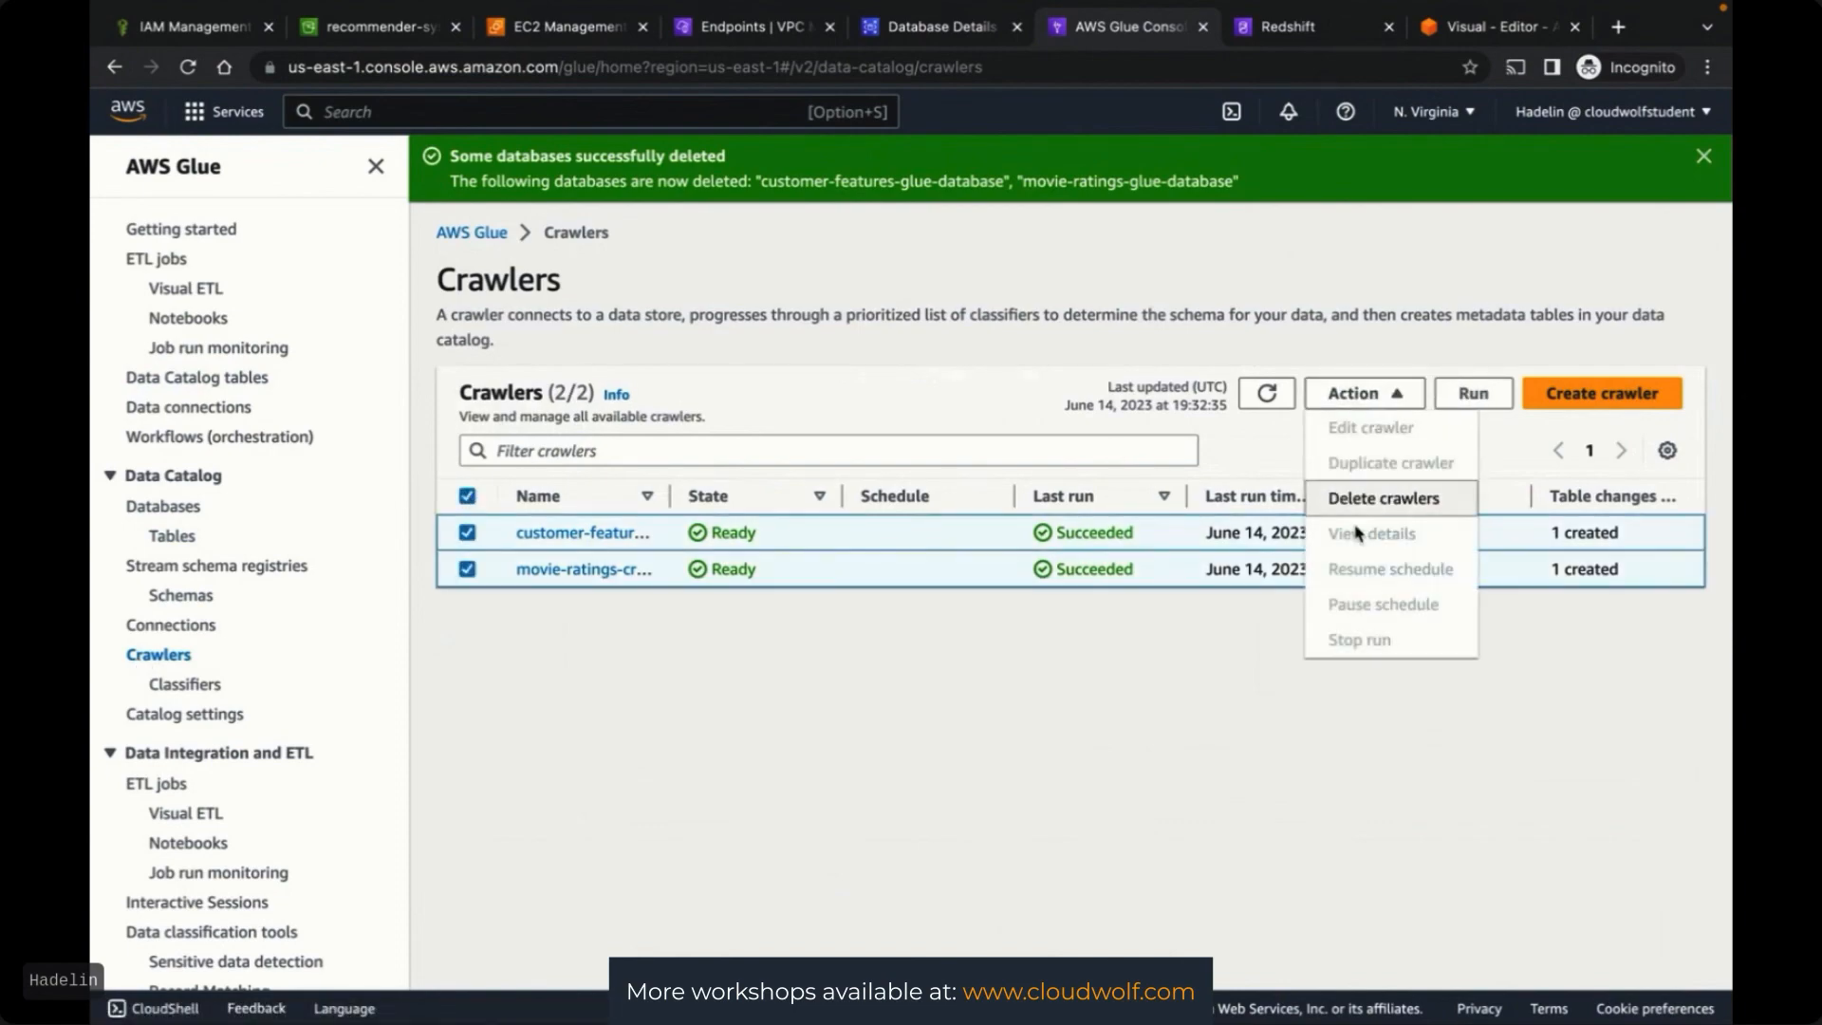
click(1365, 503)
click(800, 641)
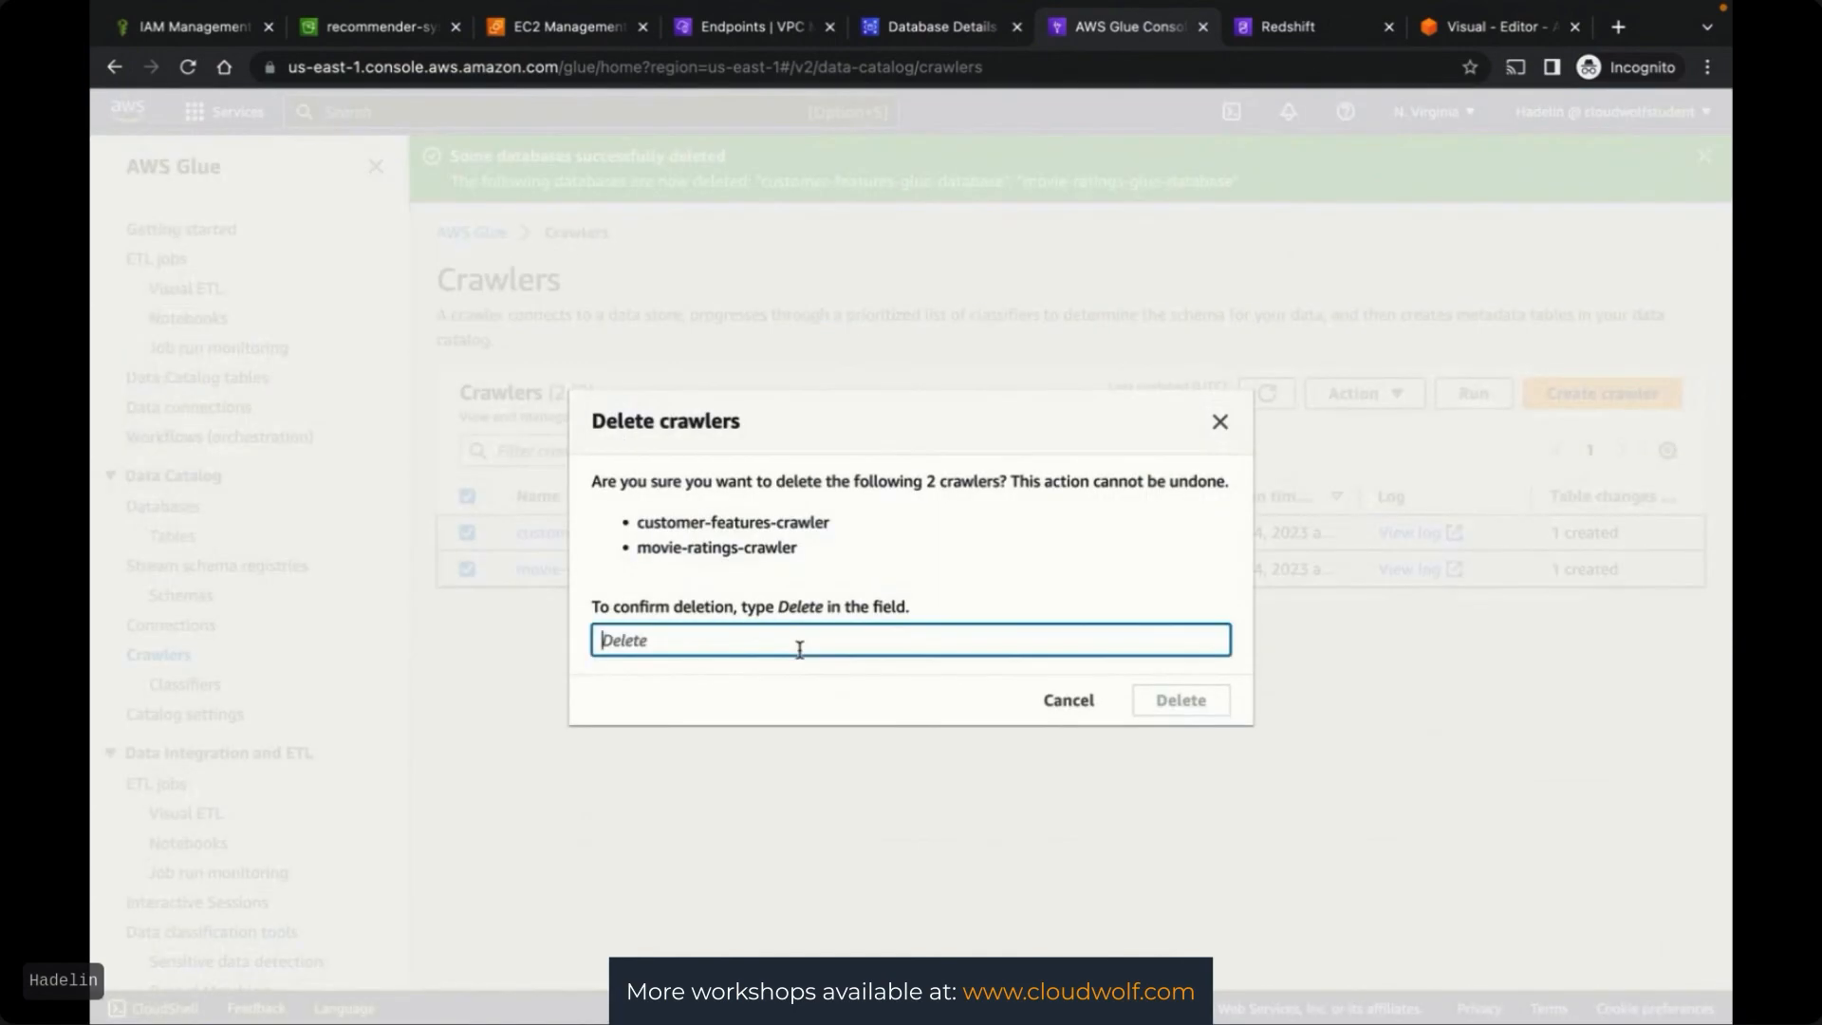
text(Delete)
click(1180, 700)
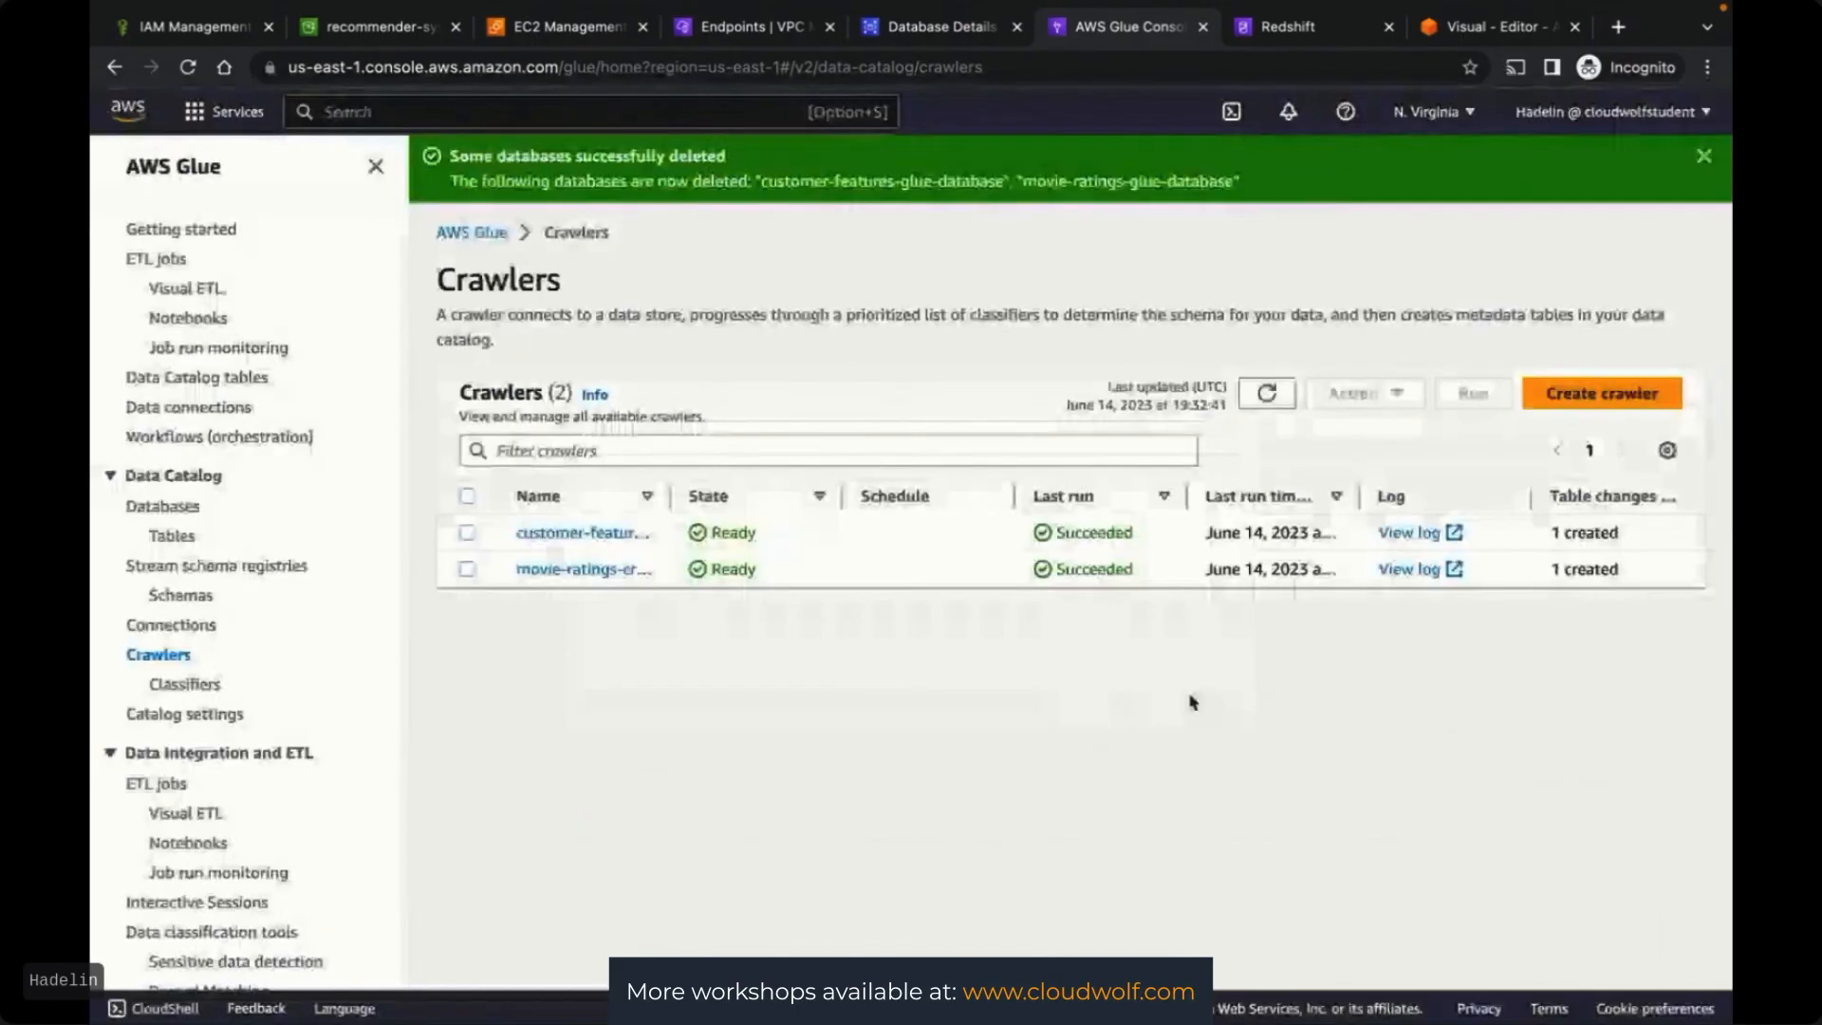
click(1267, 393)
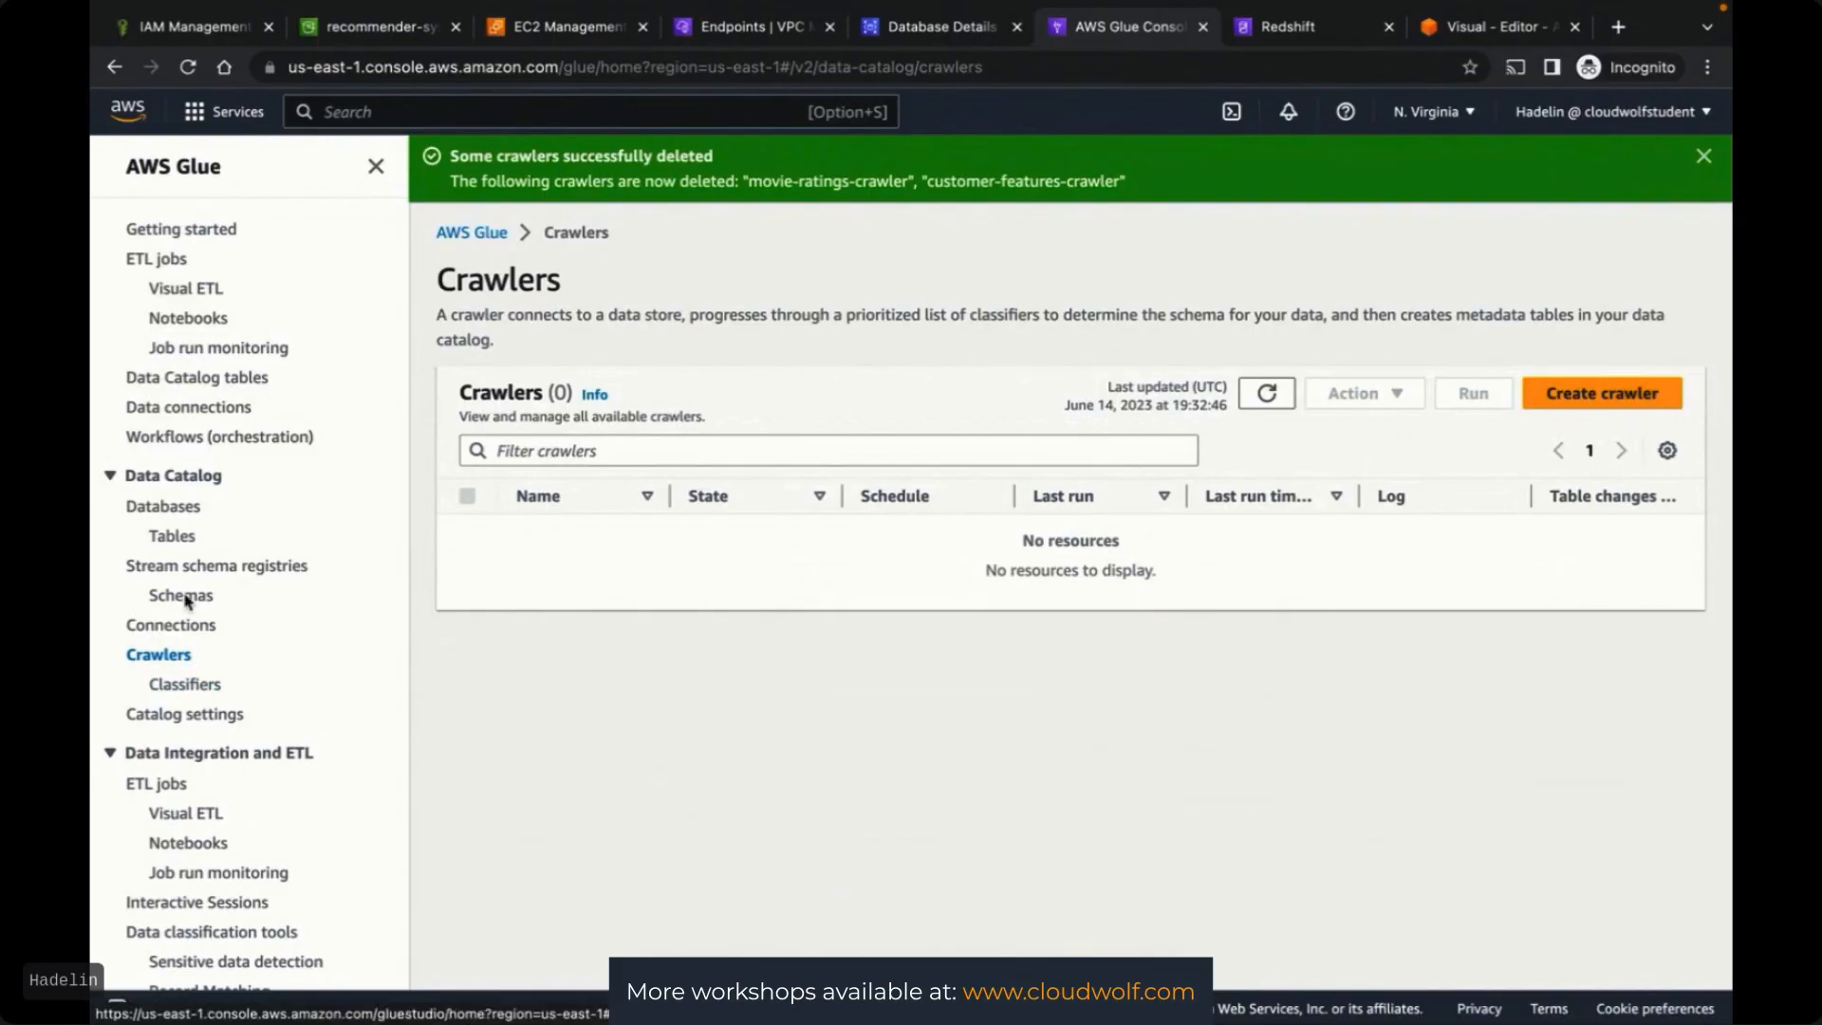
scroll(185, 605, down, 2)
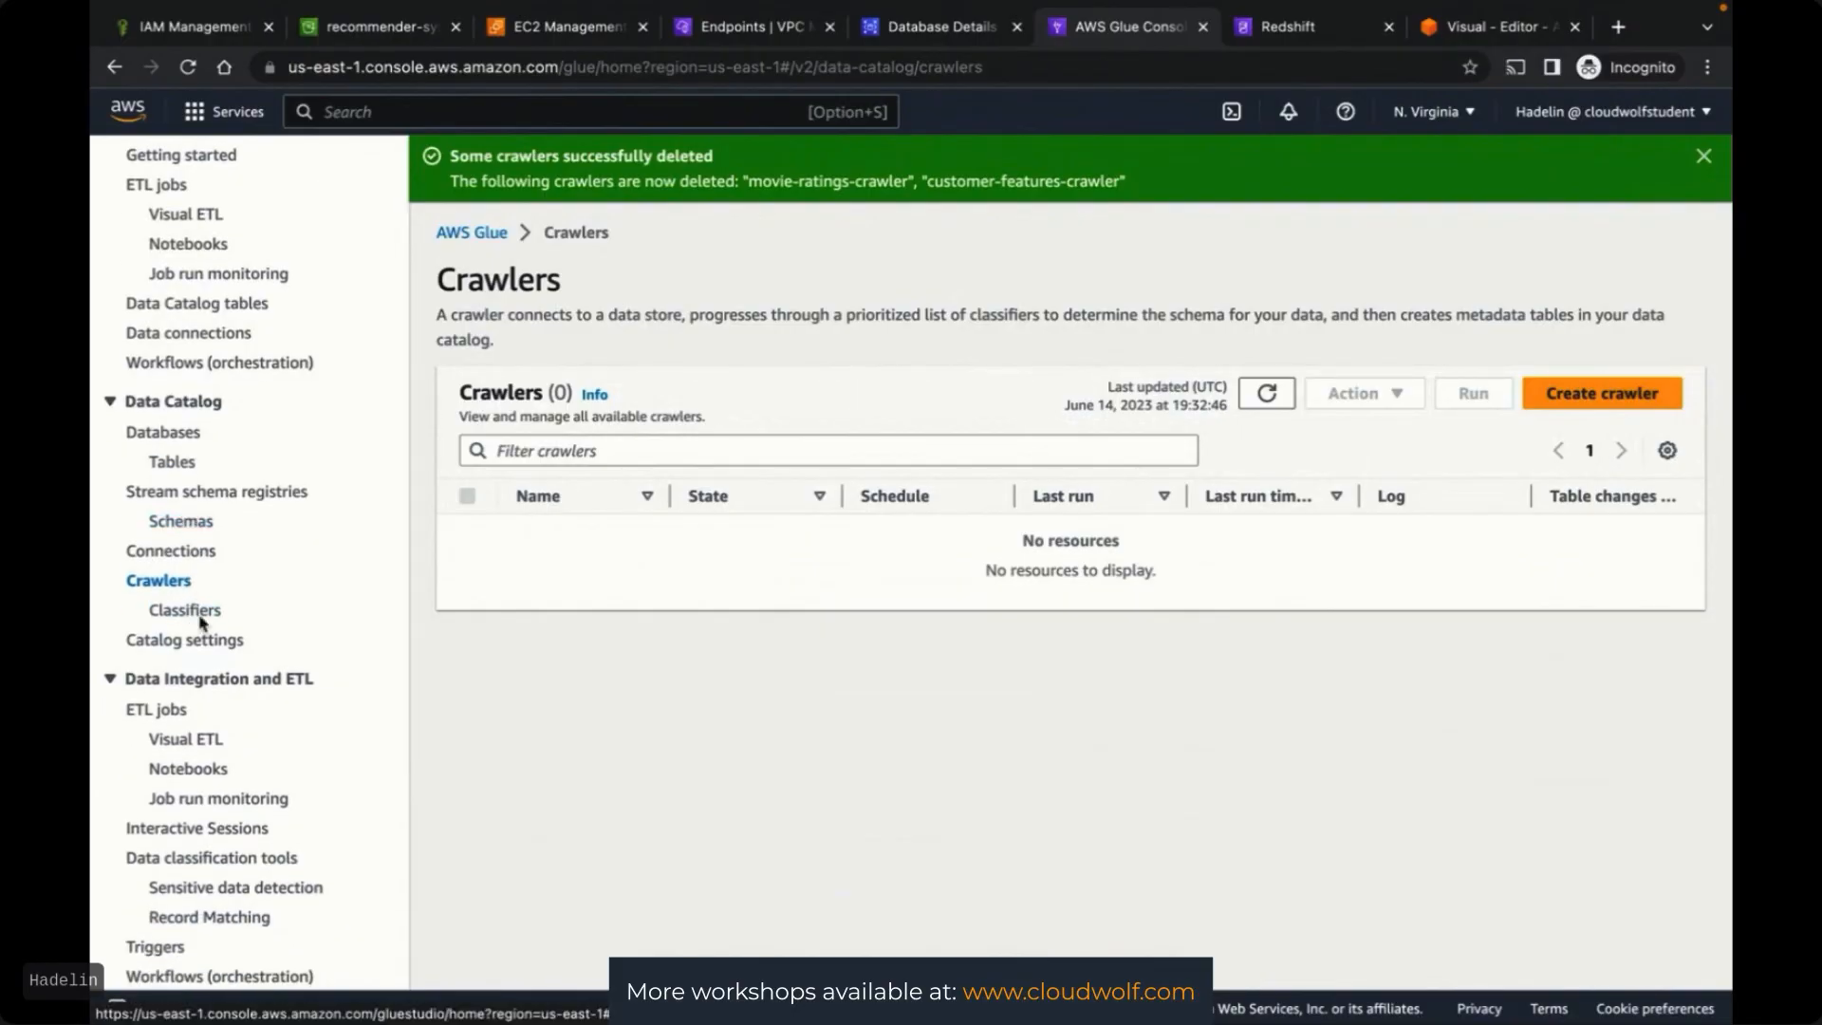
Delete the Glue connections RedshiftConnection and RDSConnection
click(190, 336)
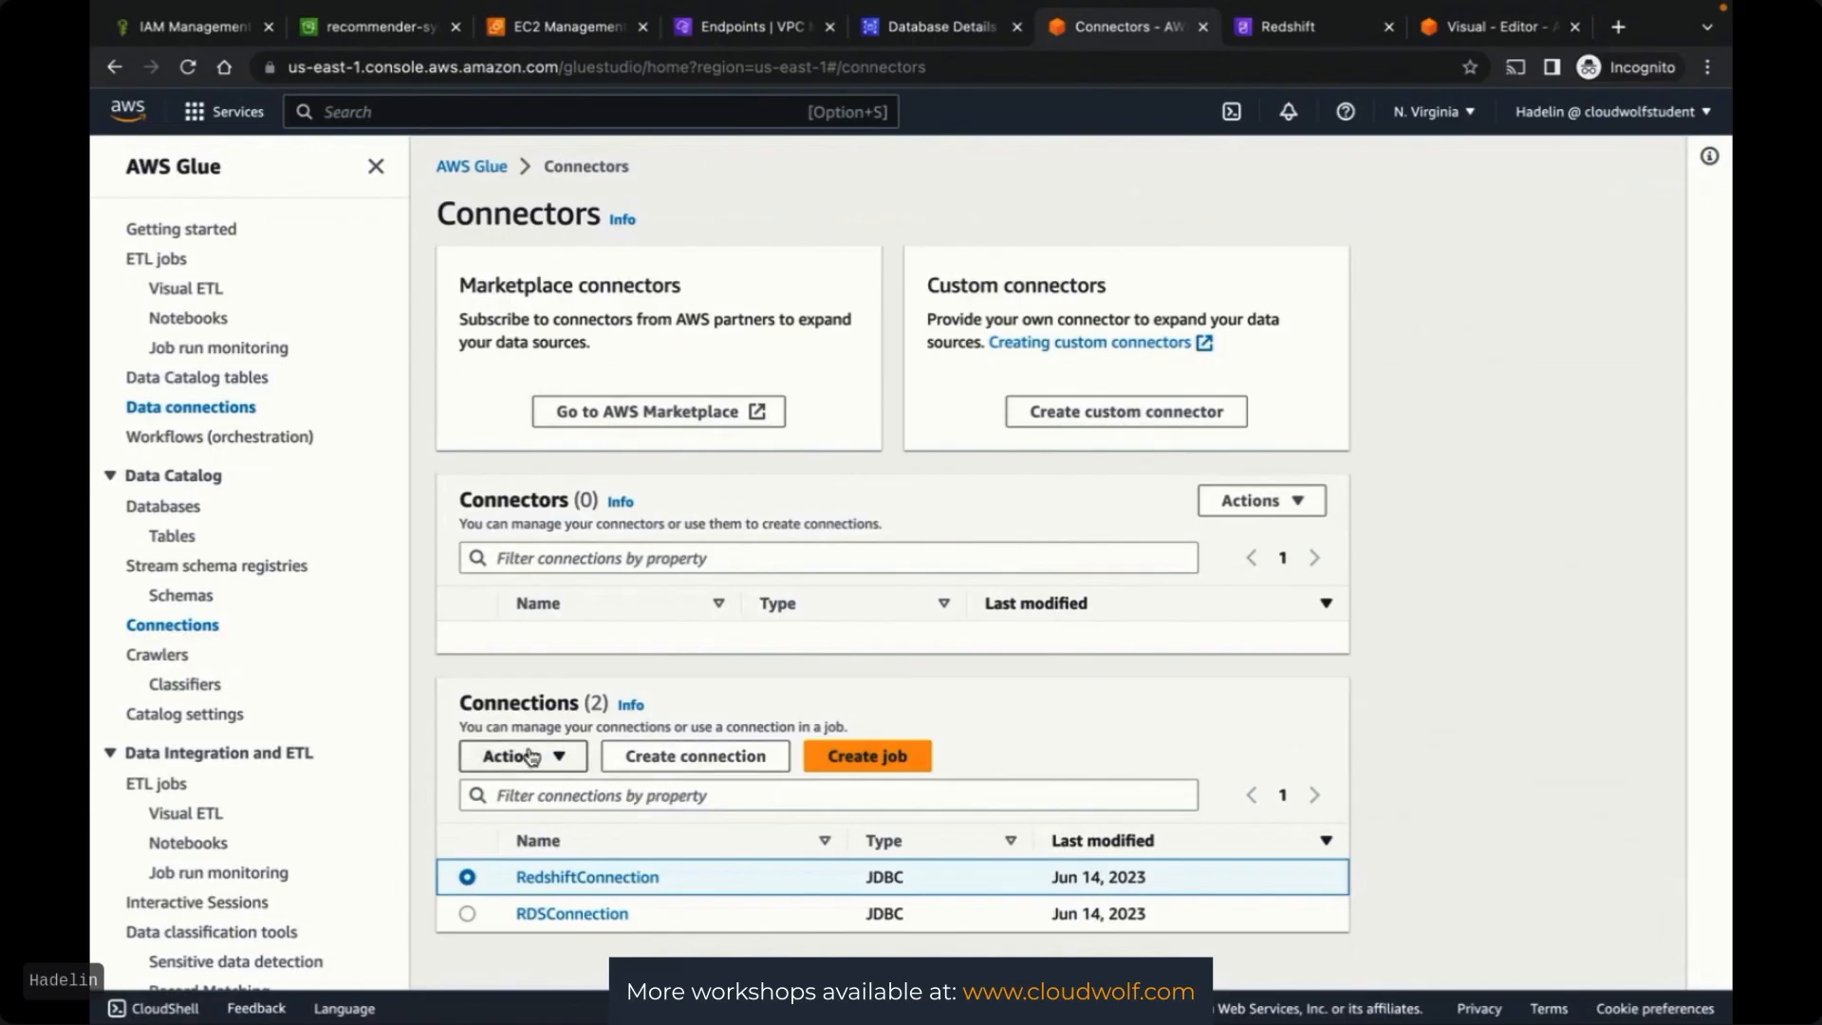
click(517, 756)
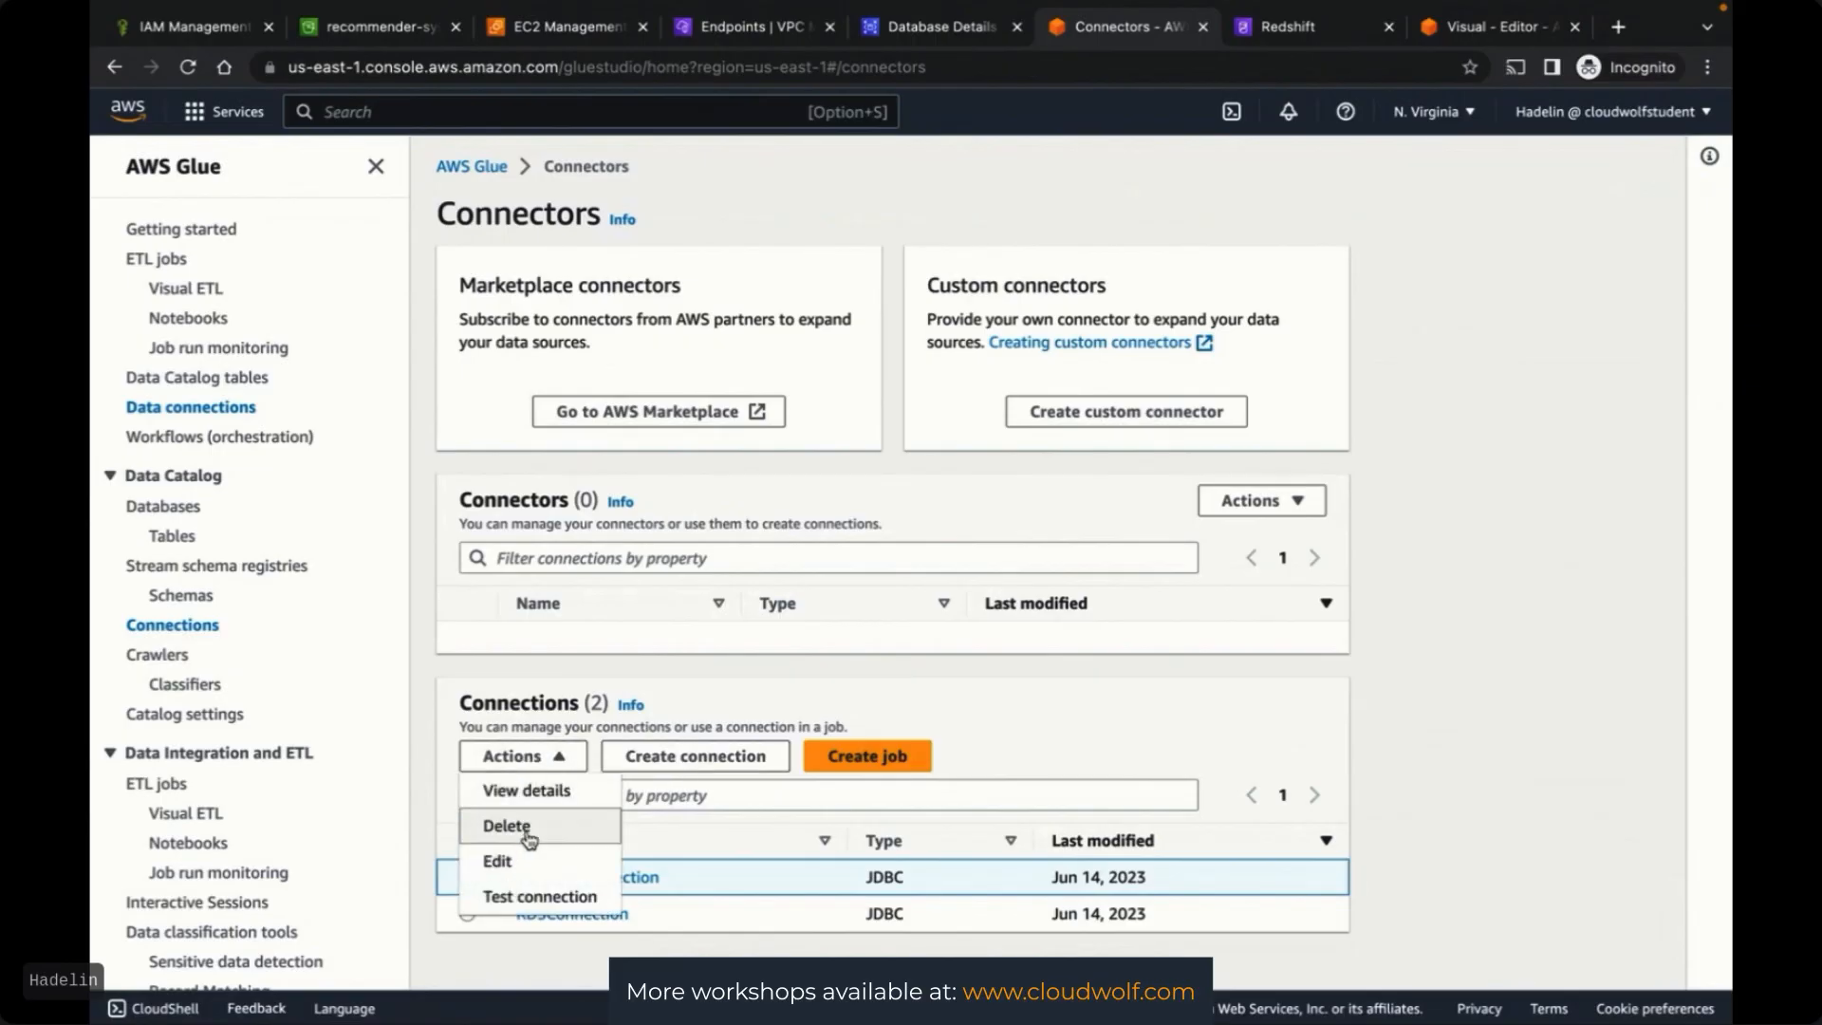
click(528, 842)
click(755, 630)
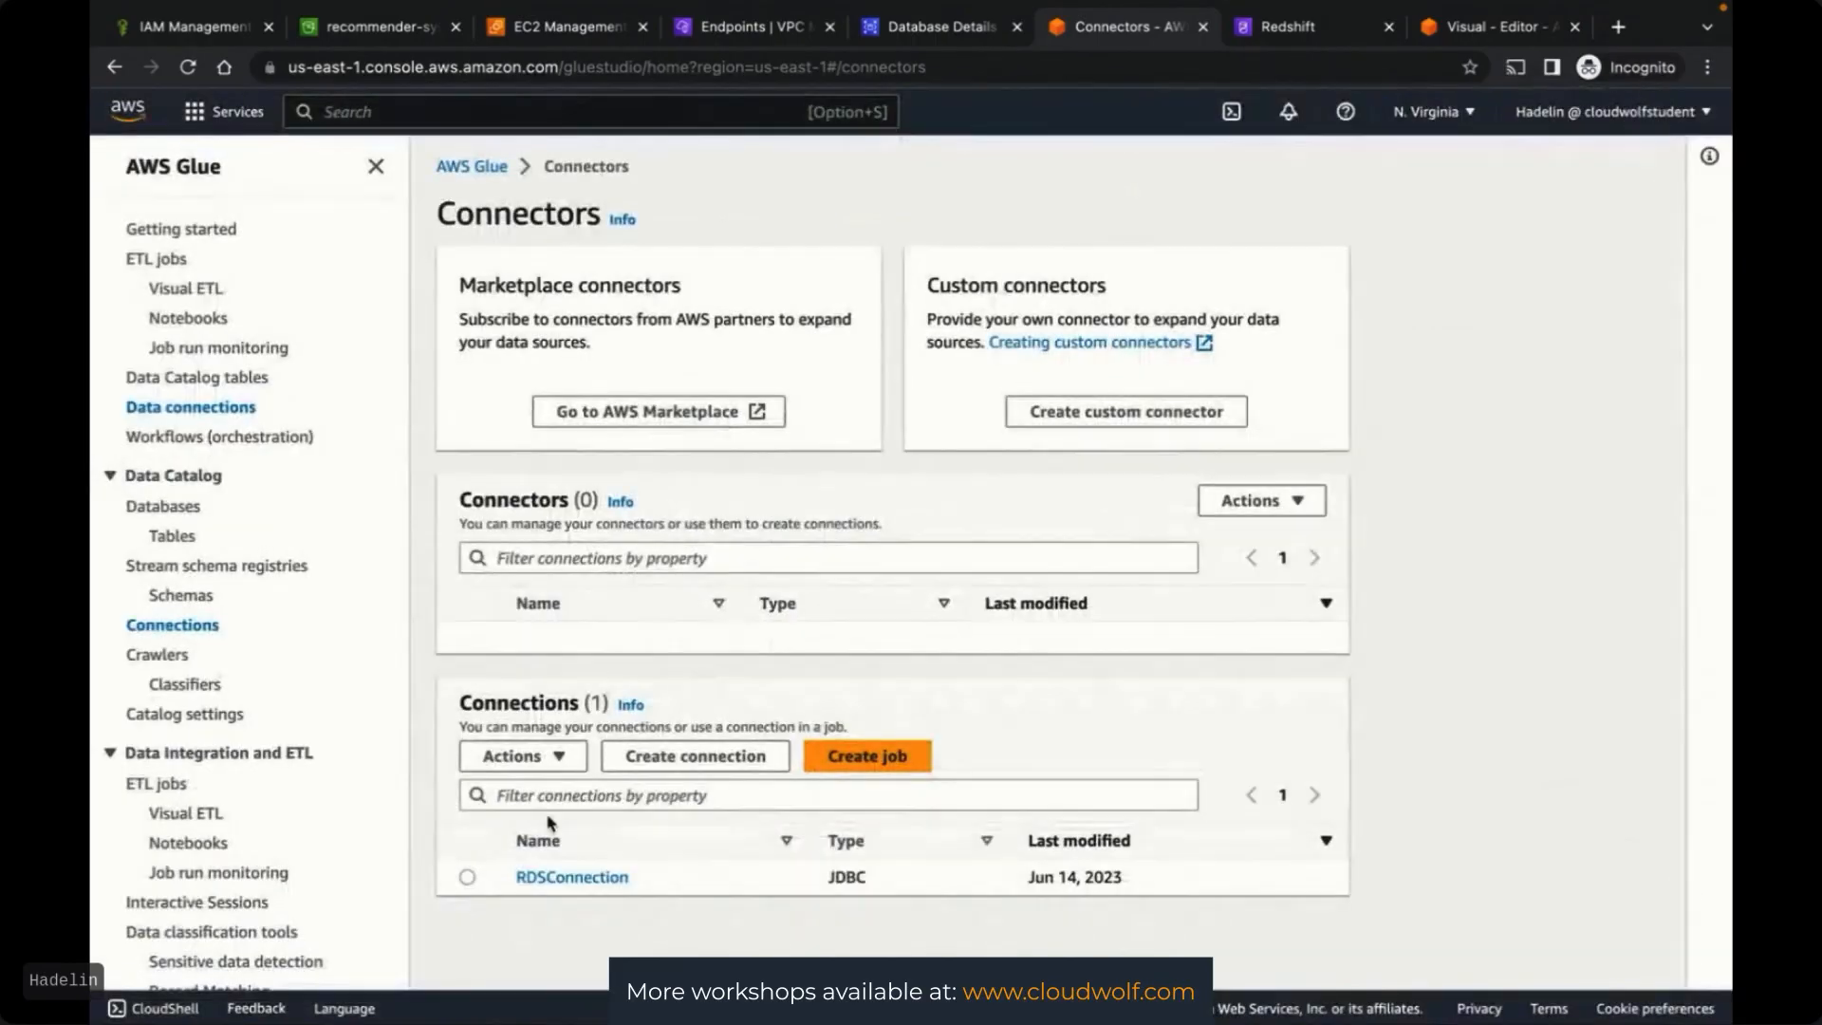
click(520, 756)
click(546, 835)
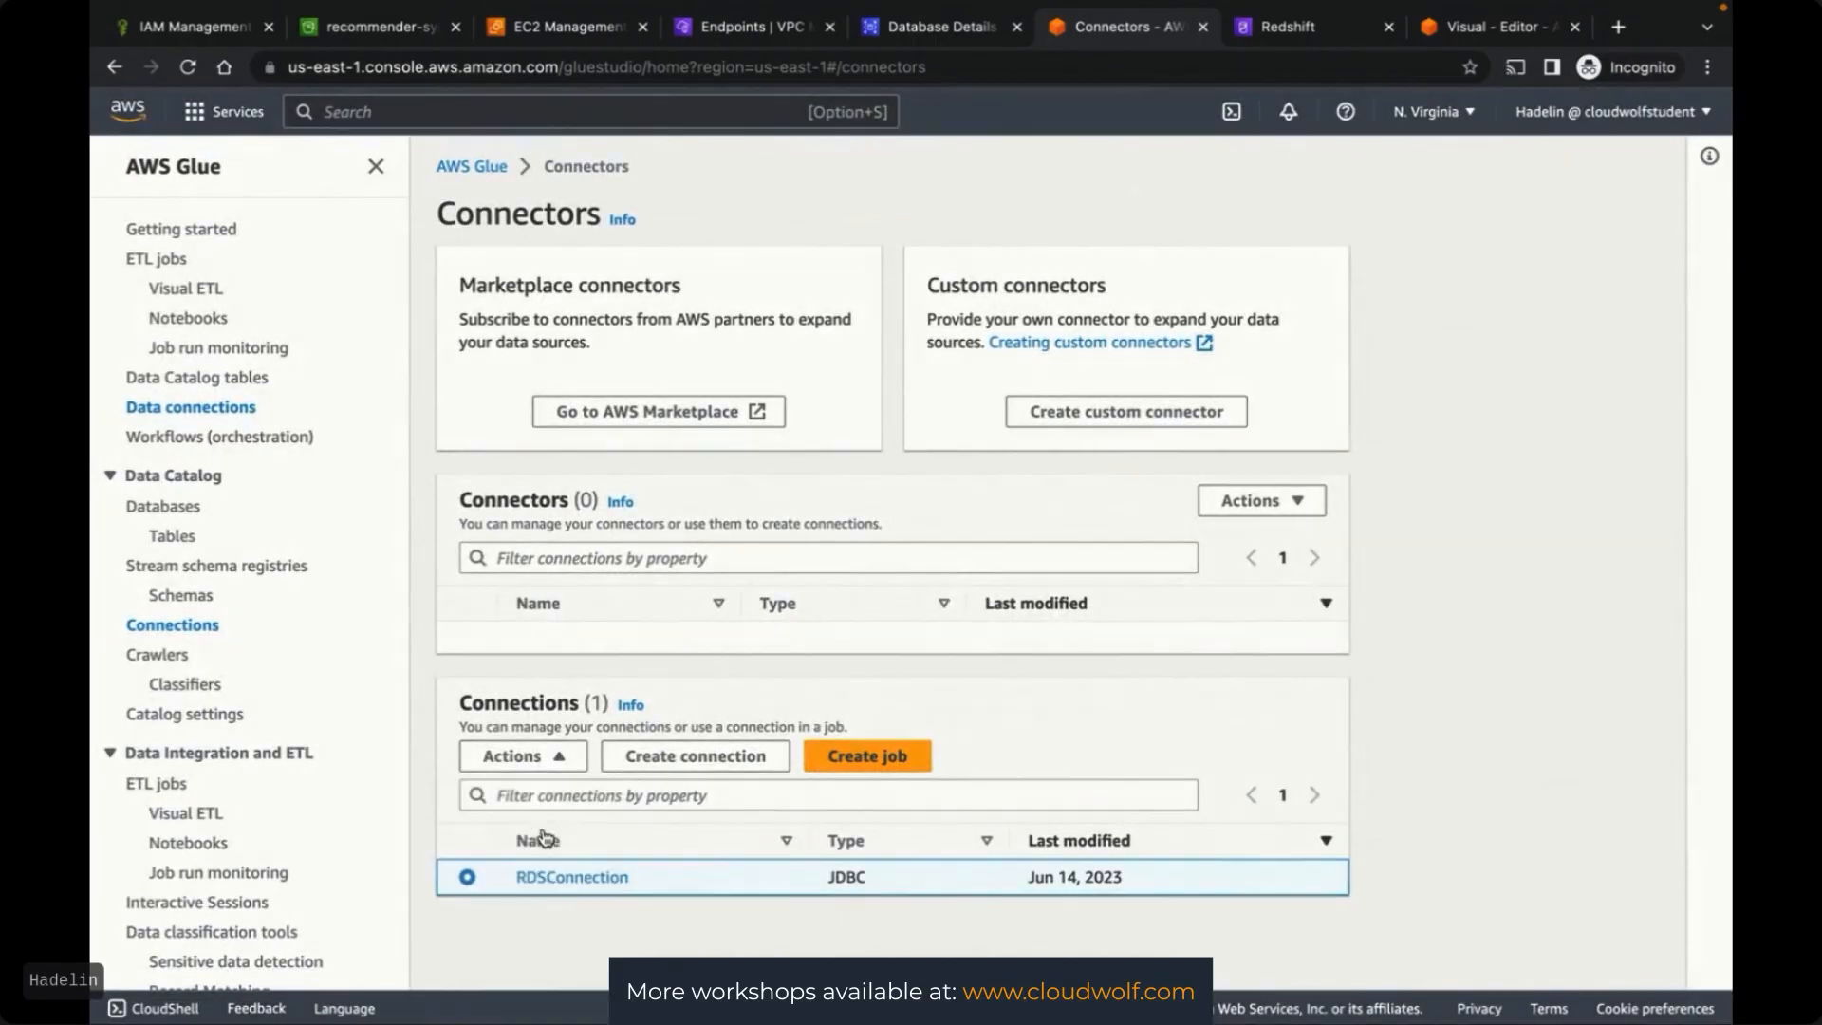
click(745, 642)
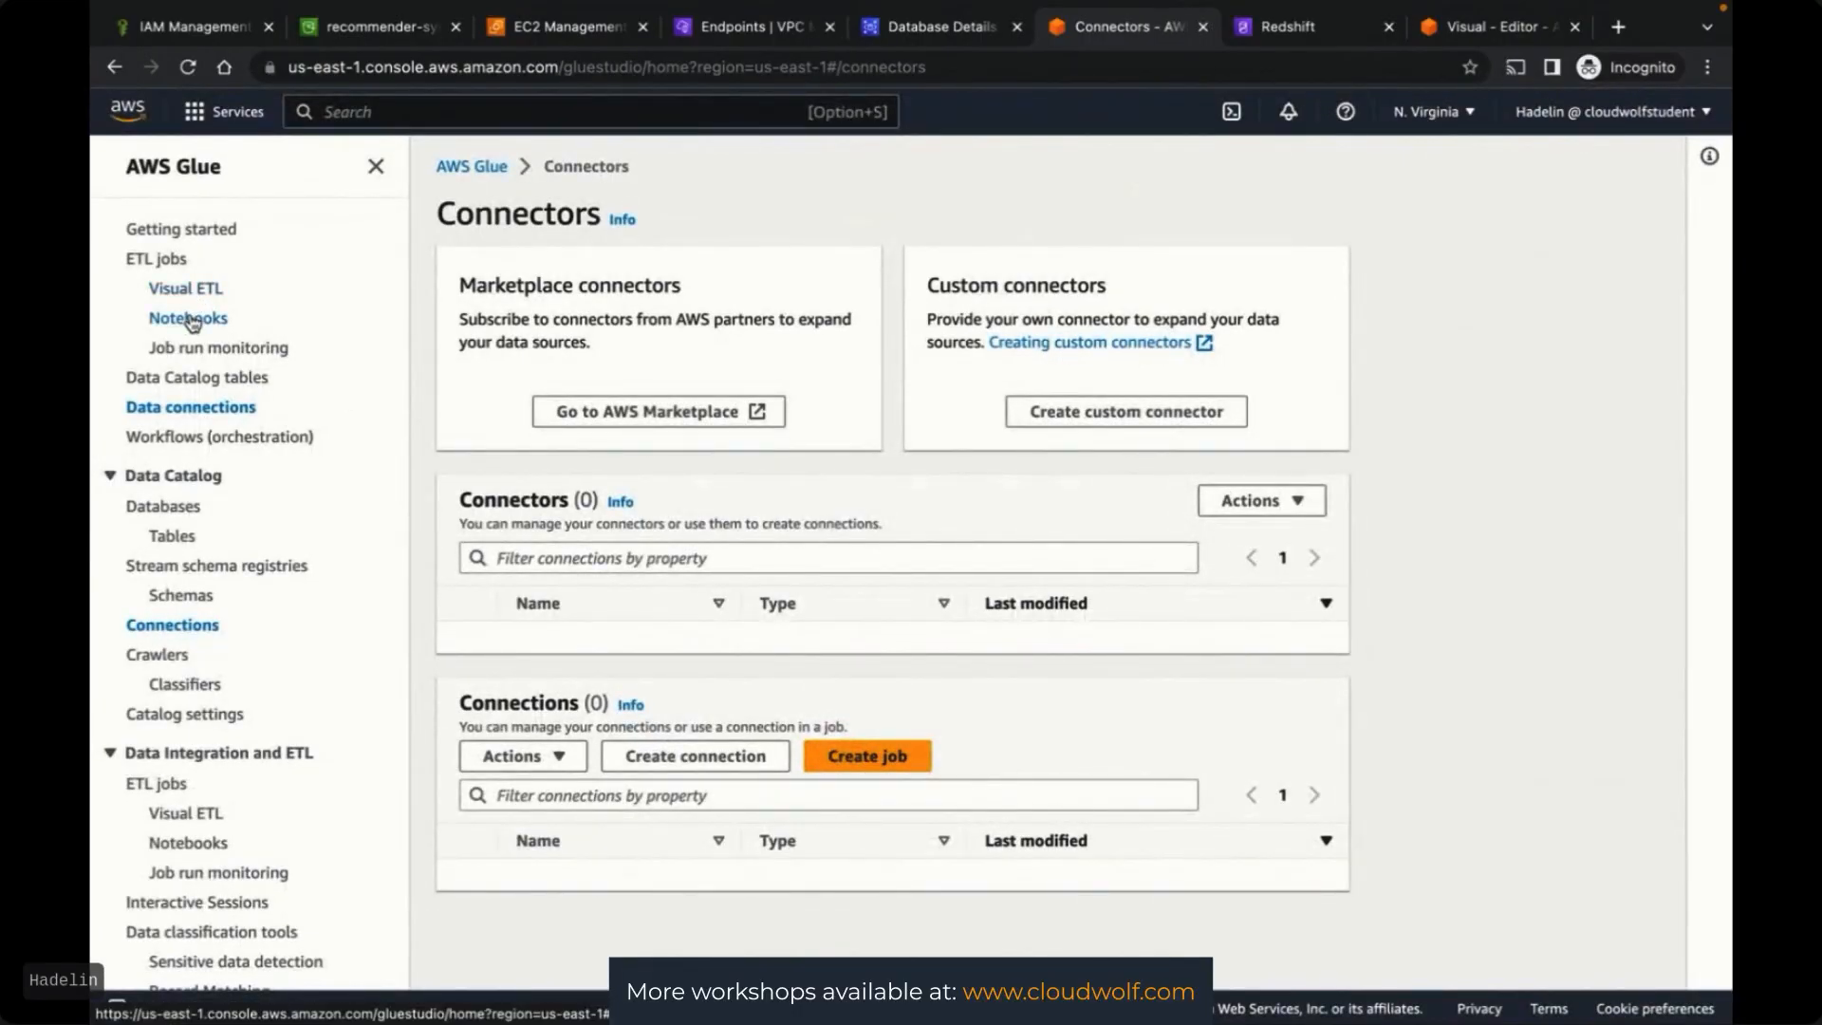
Delete the Hard ETL job and close the Glue page
click(170, 261)
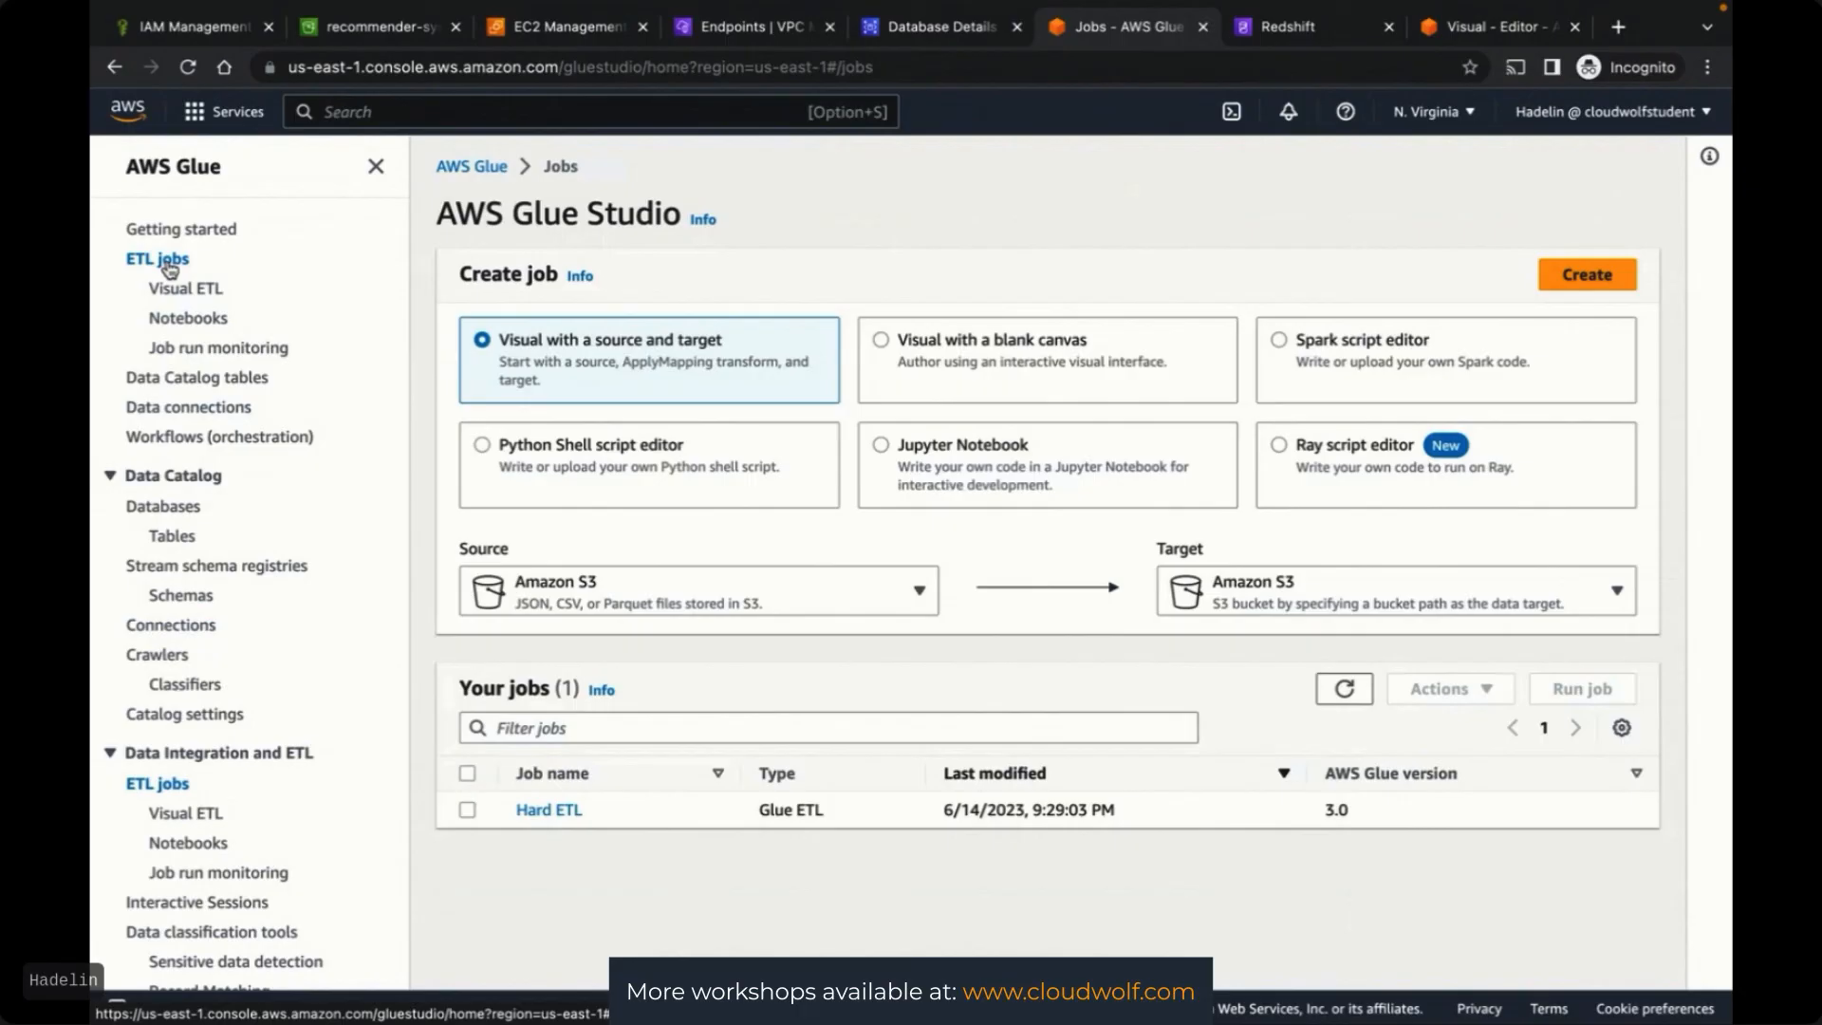
click(468, 811)
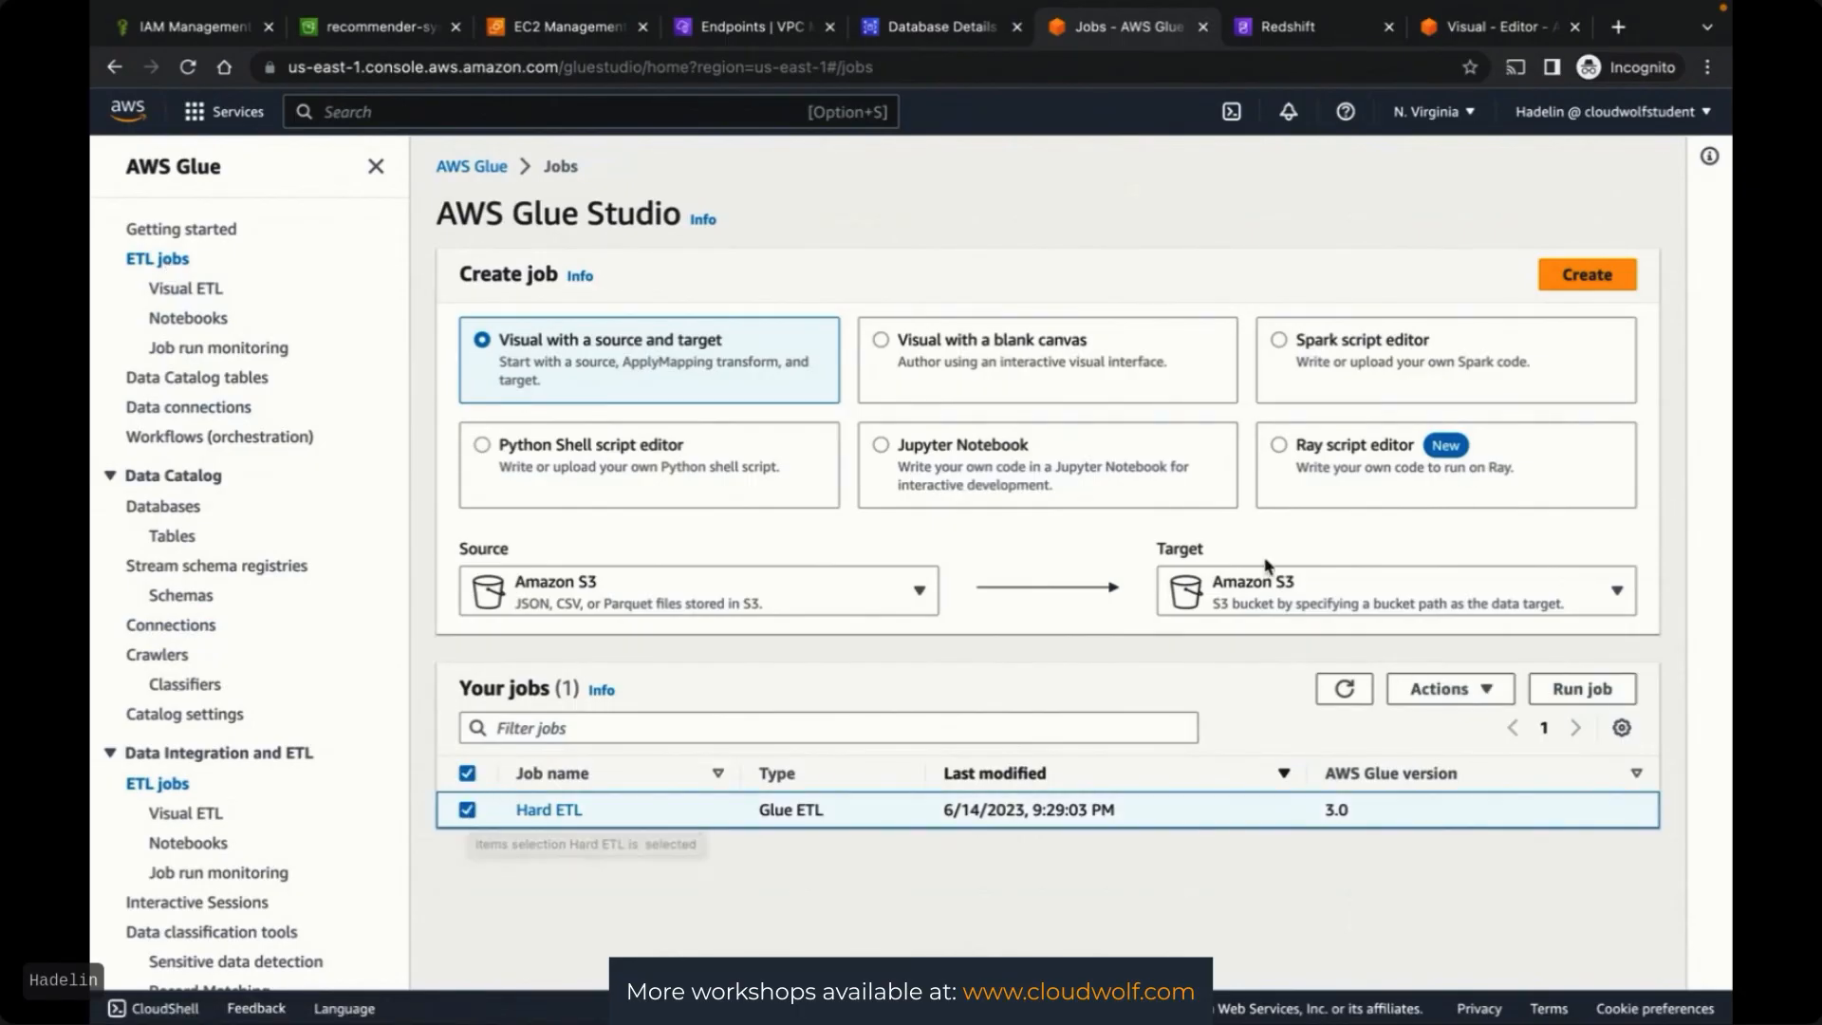
click(1440, 690)
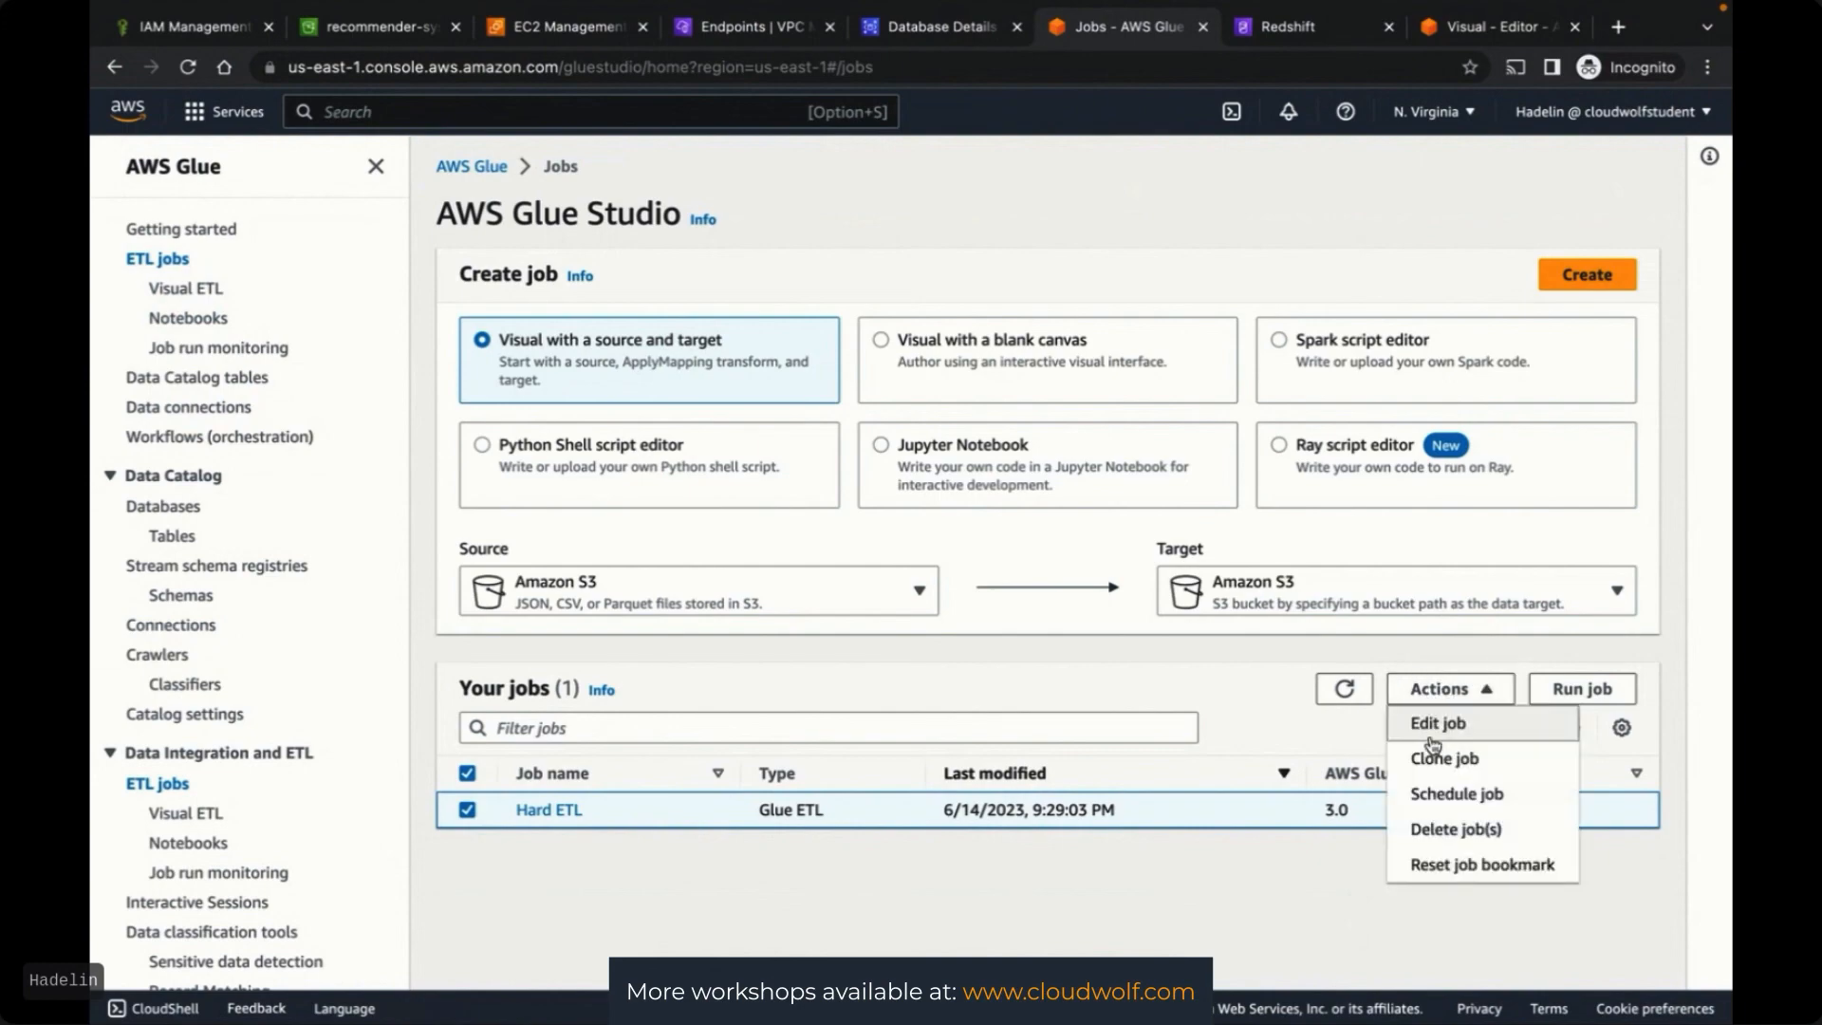
click(1436, 841)
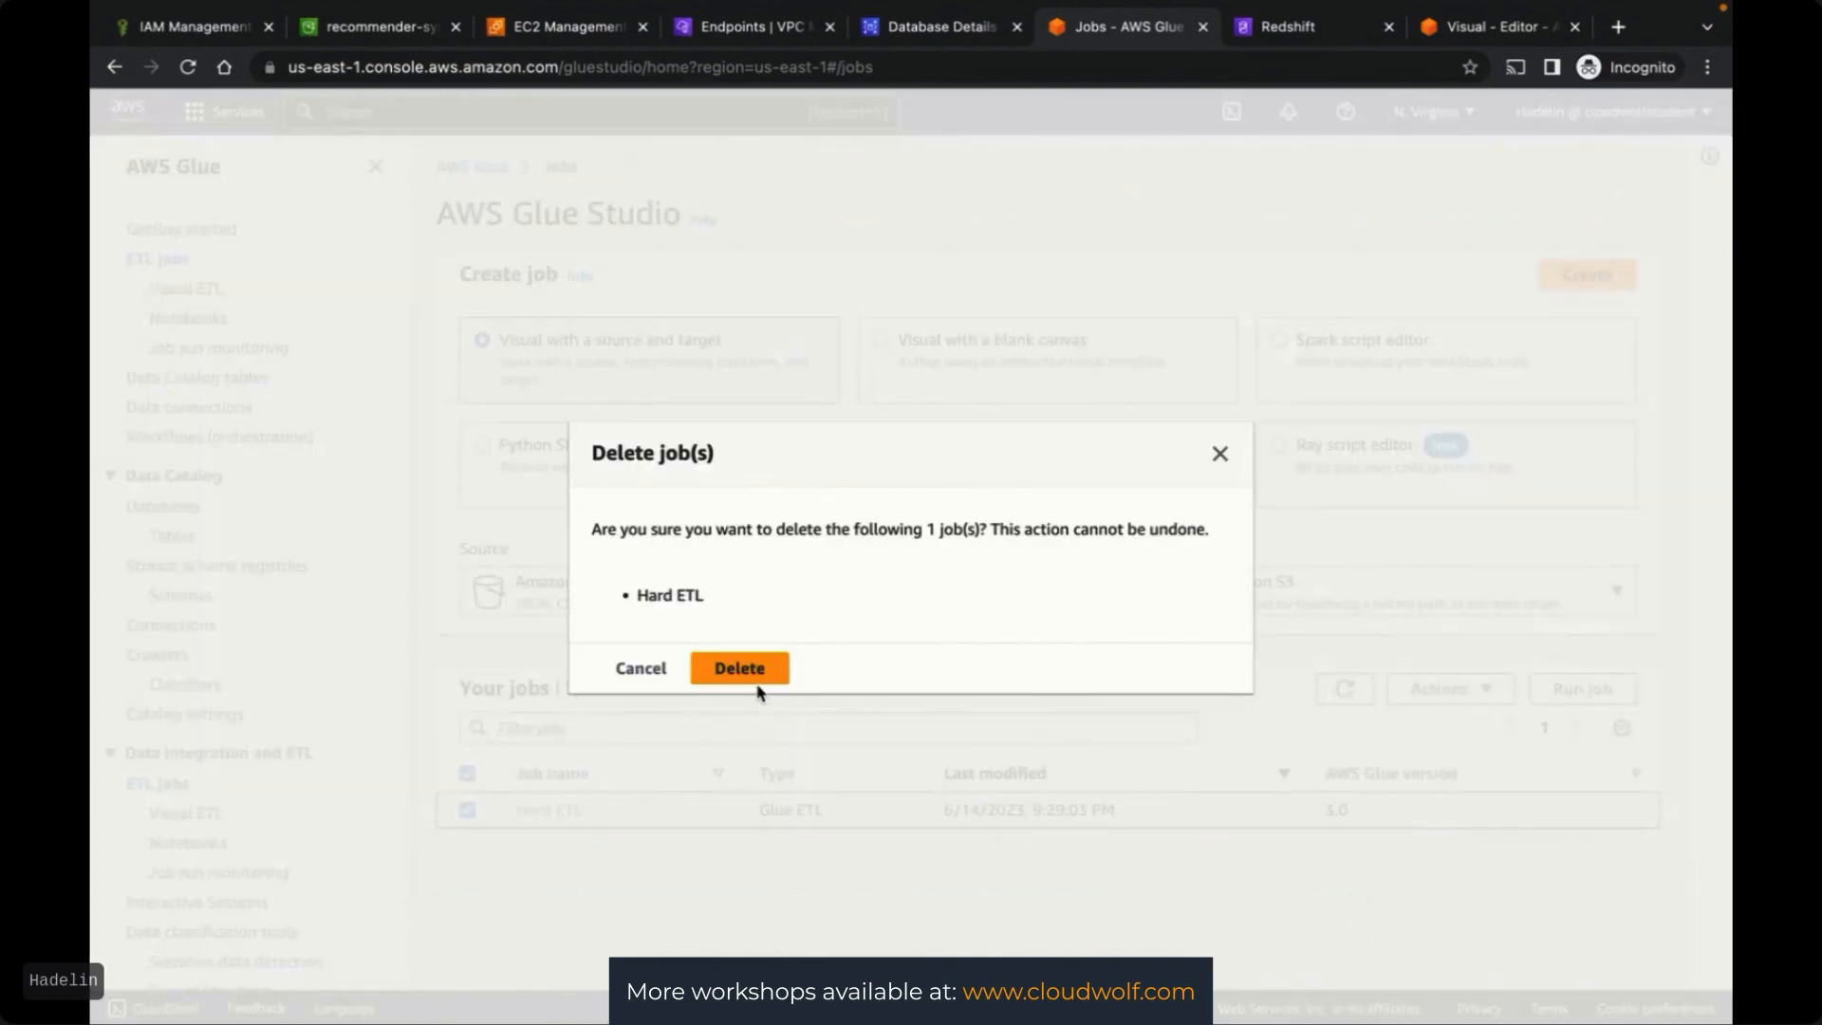
click(727, 667)
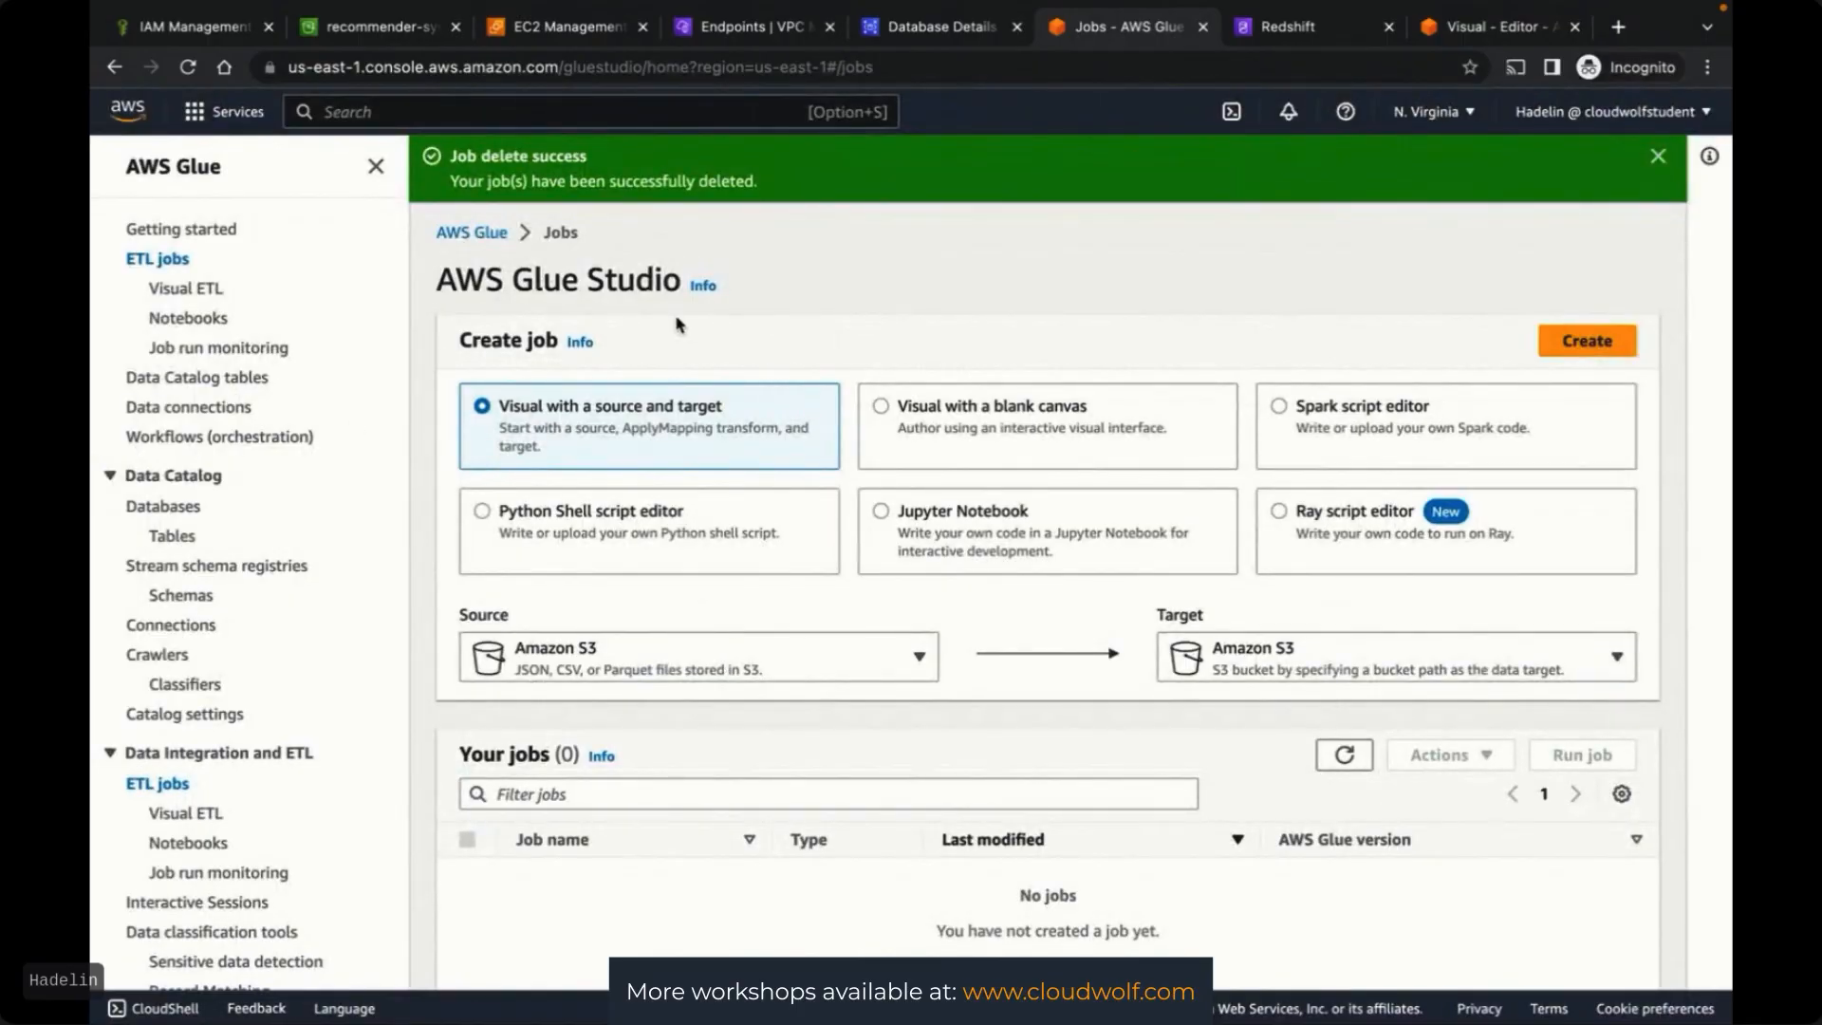
click(1203, 26)
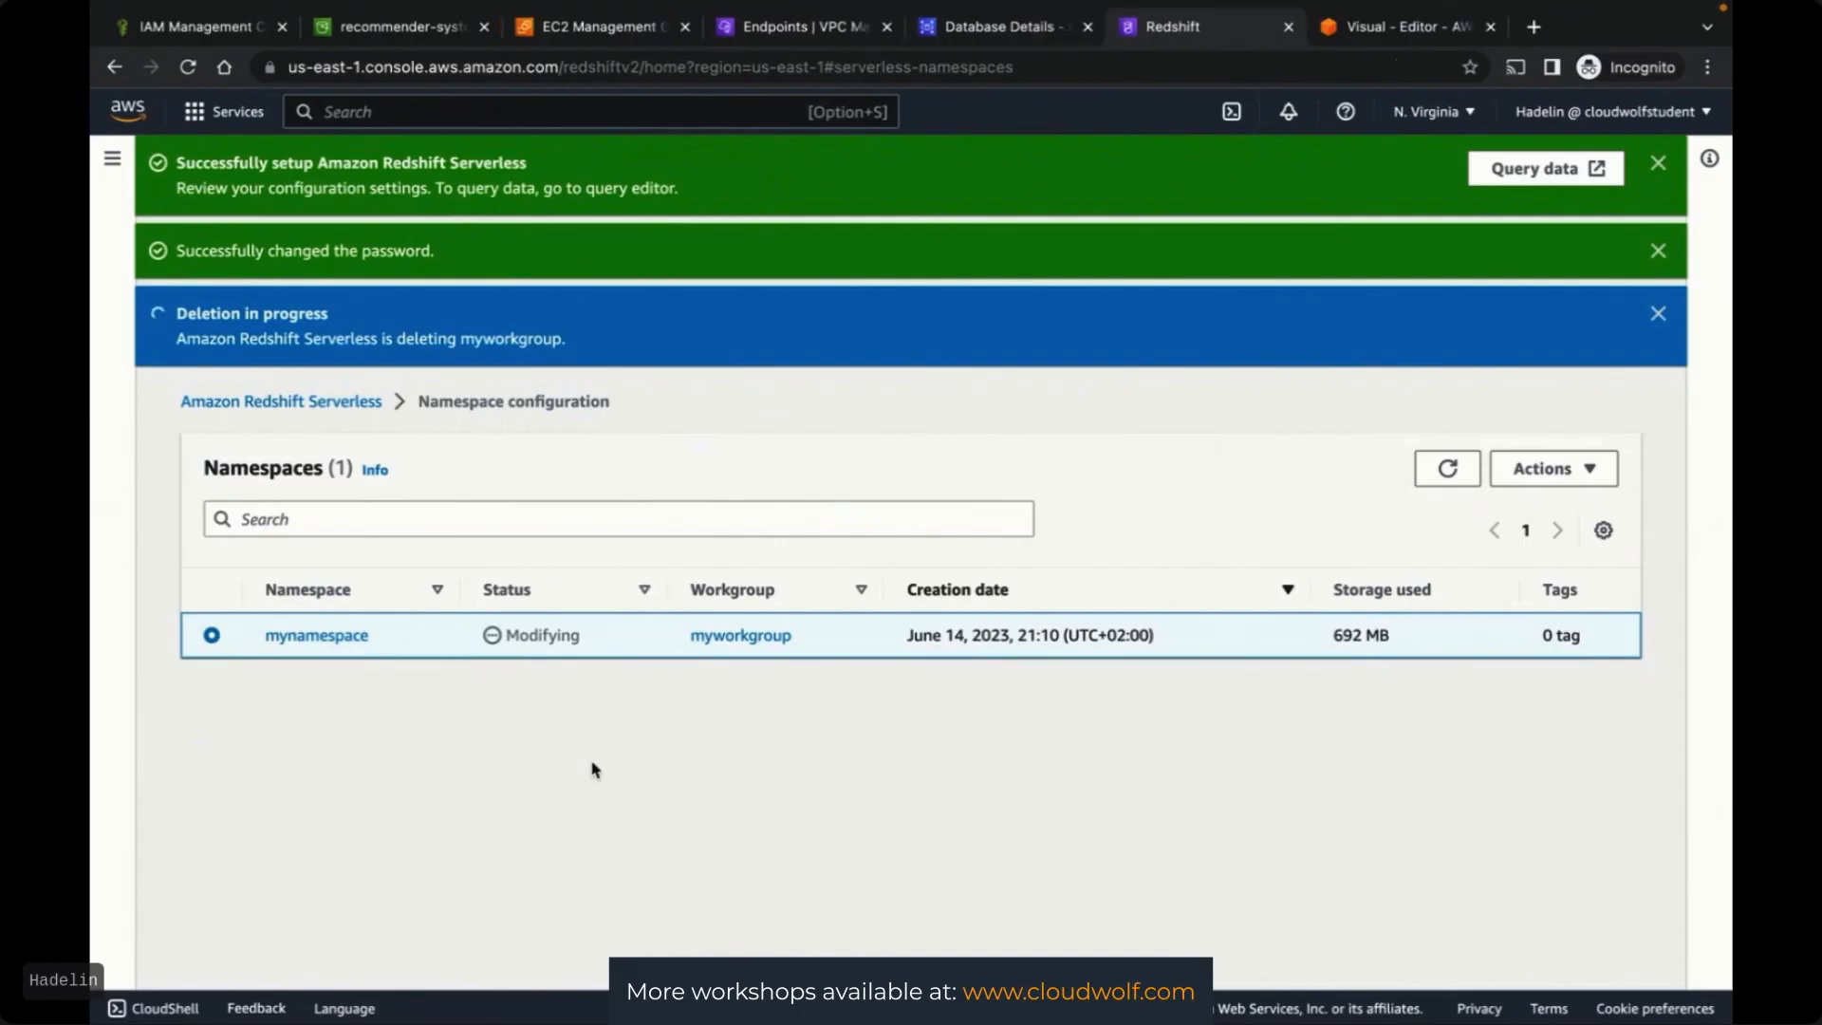
Refresh the namespaces, note mynamespace still can't be deleted, and go to the RDS instance details
click(1447, 468)
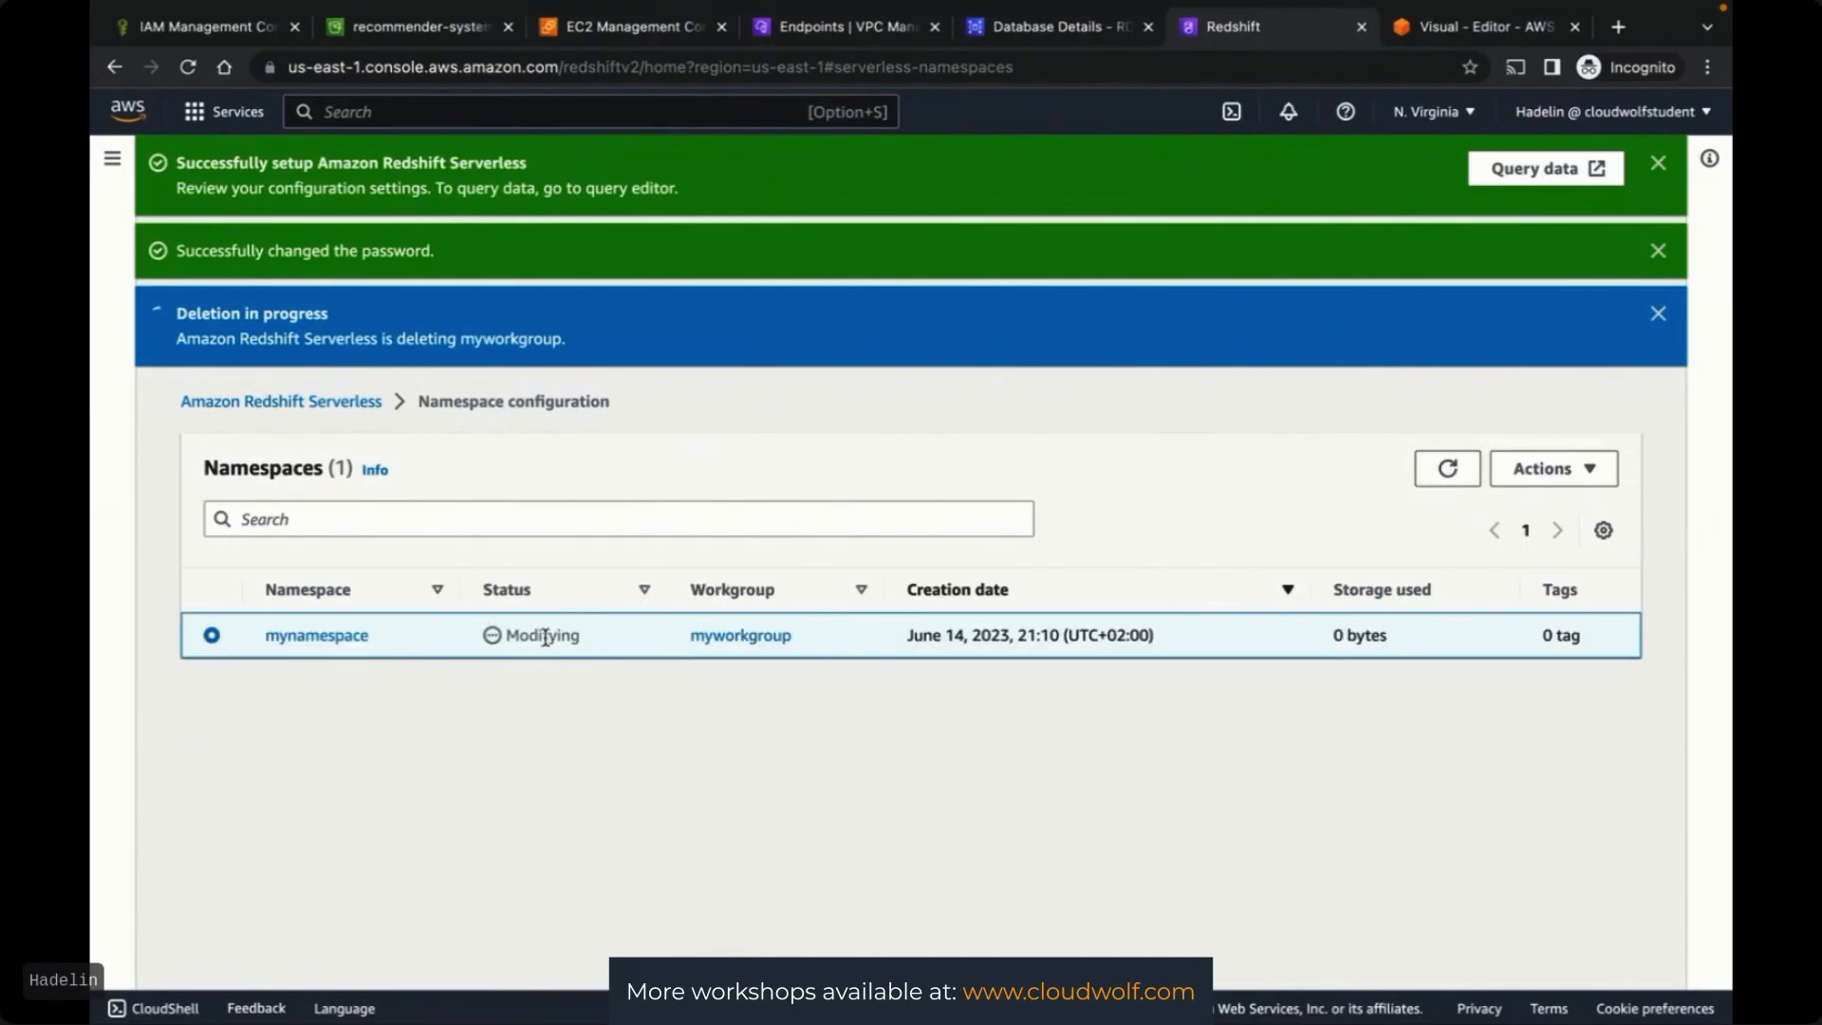
click(1596, 472)
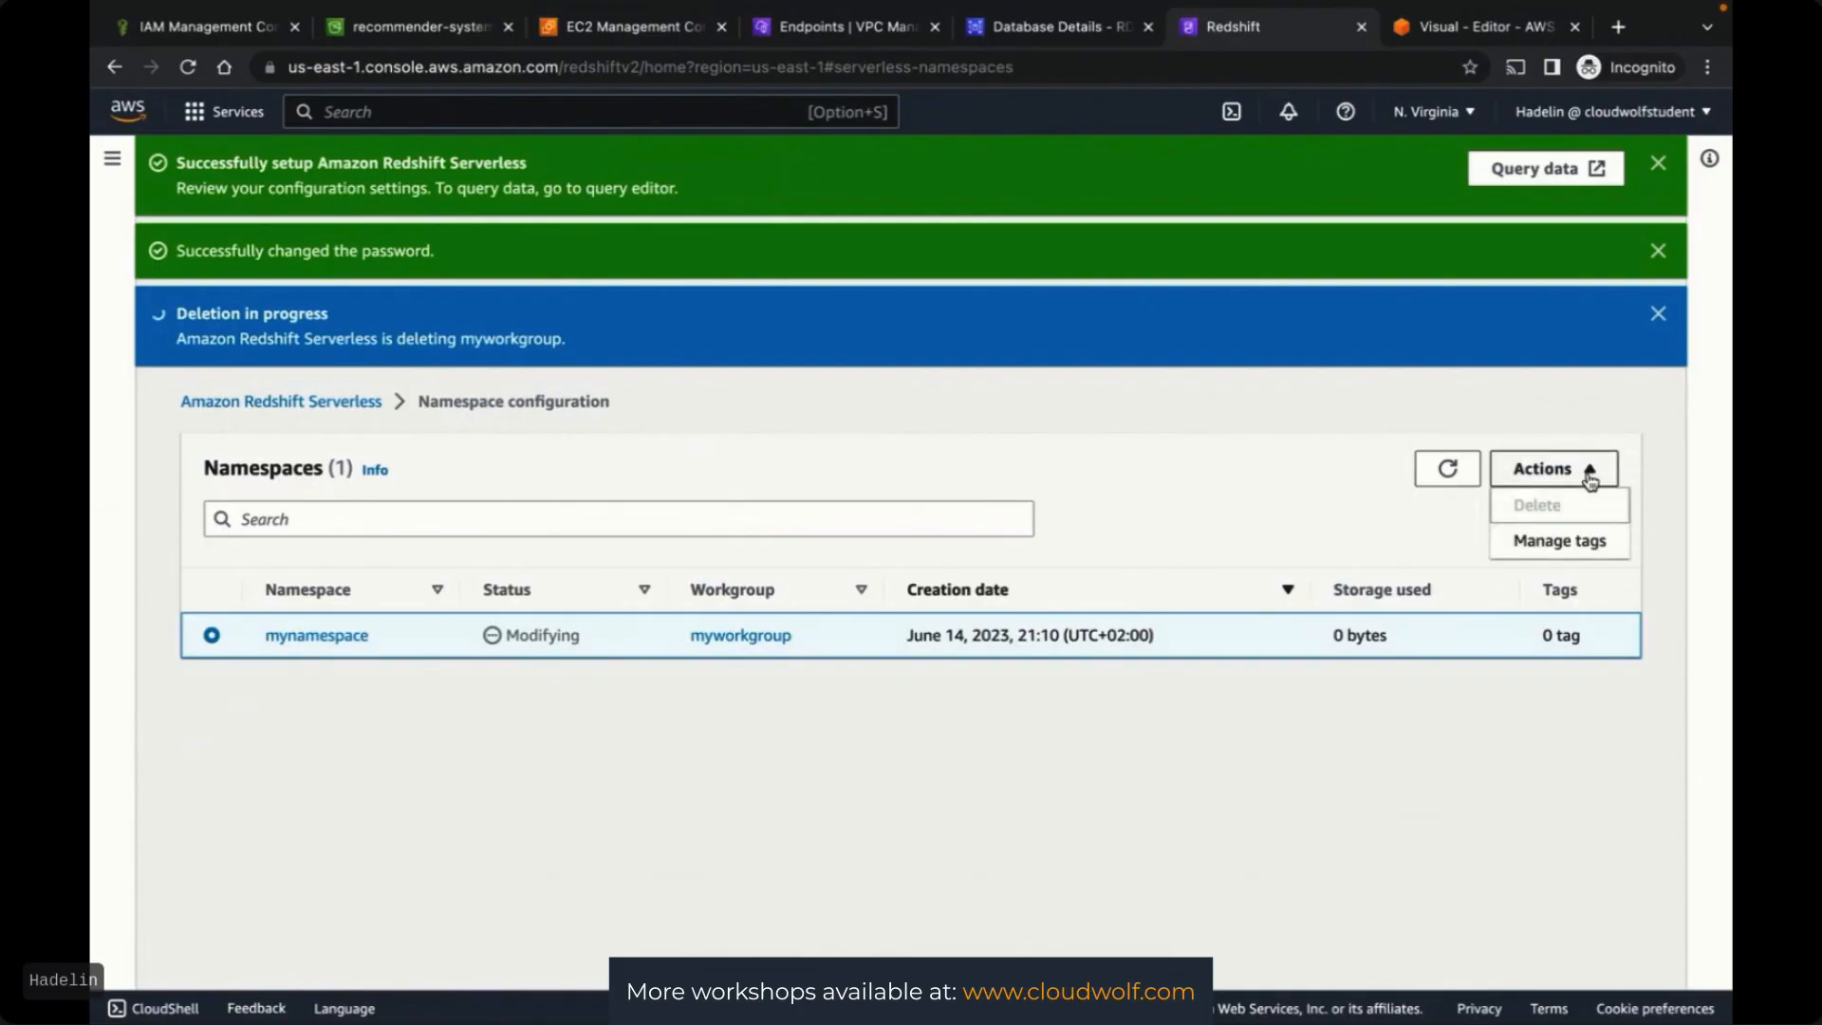
click(1485, 589)
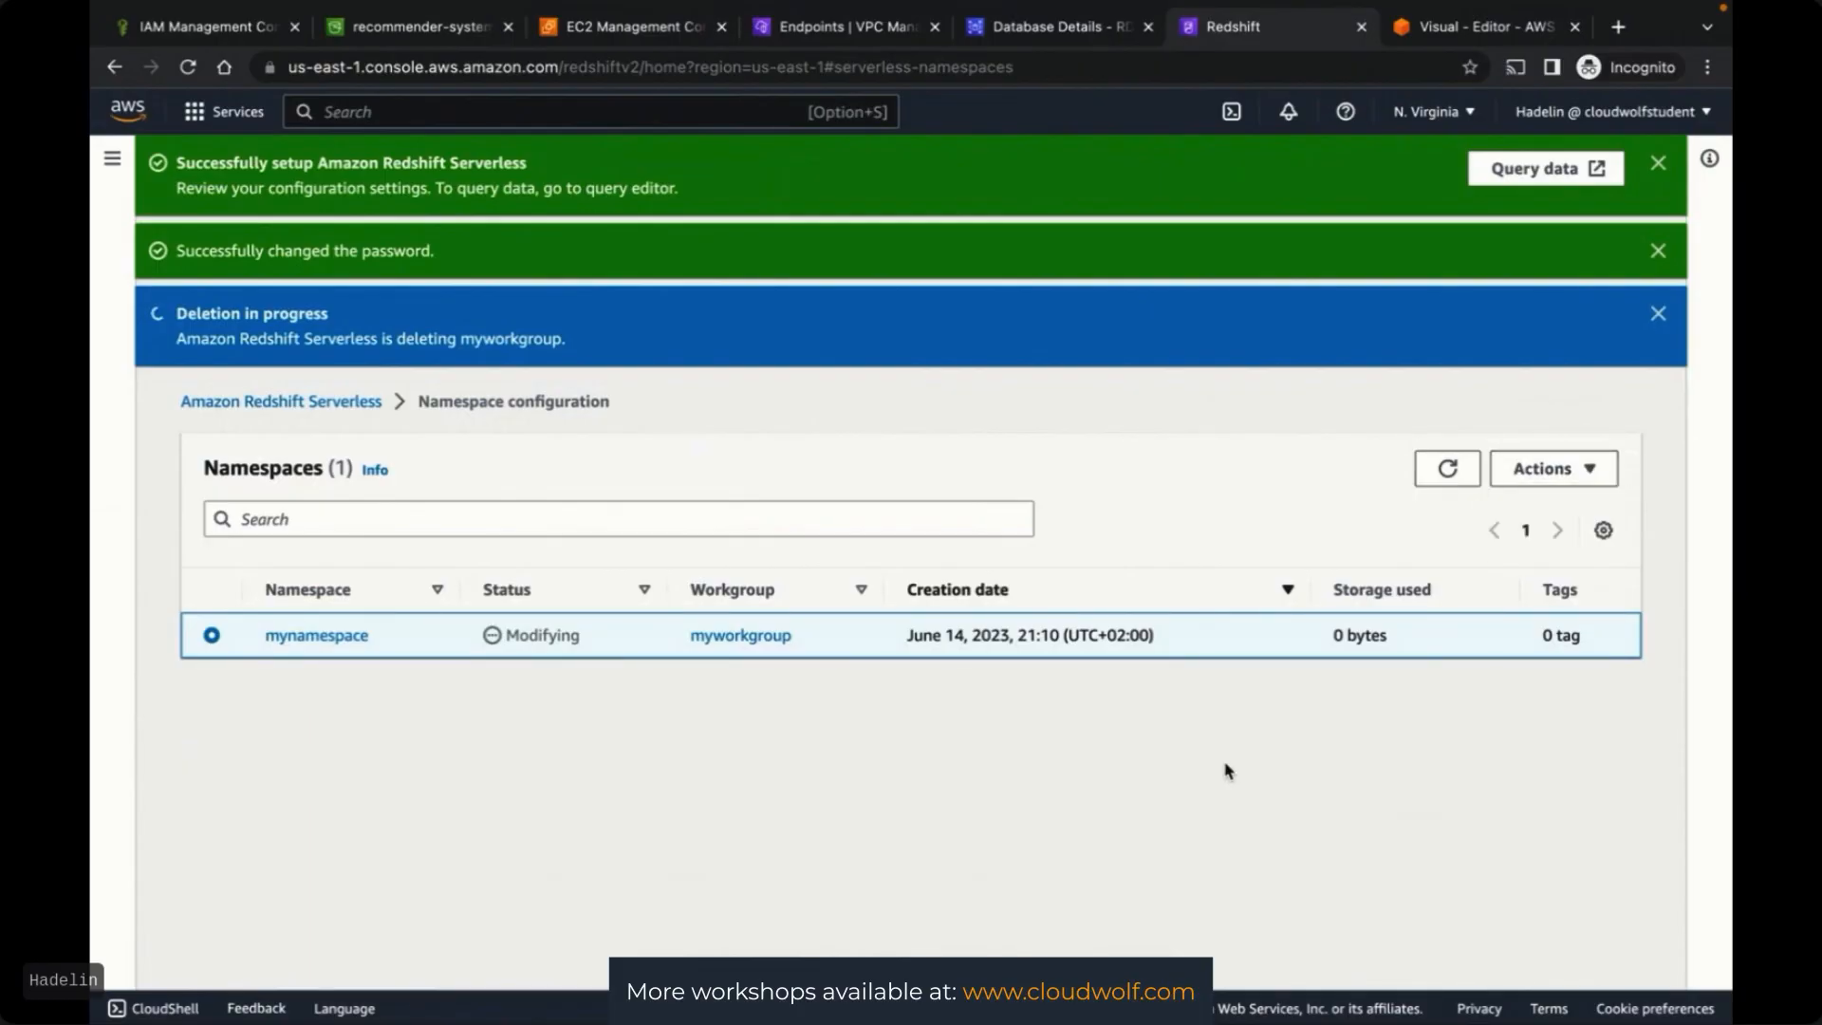
click(1041, 31)
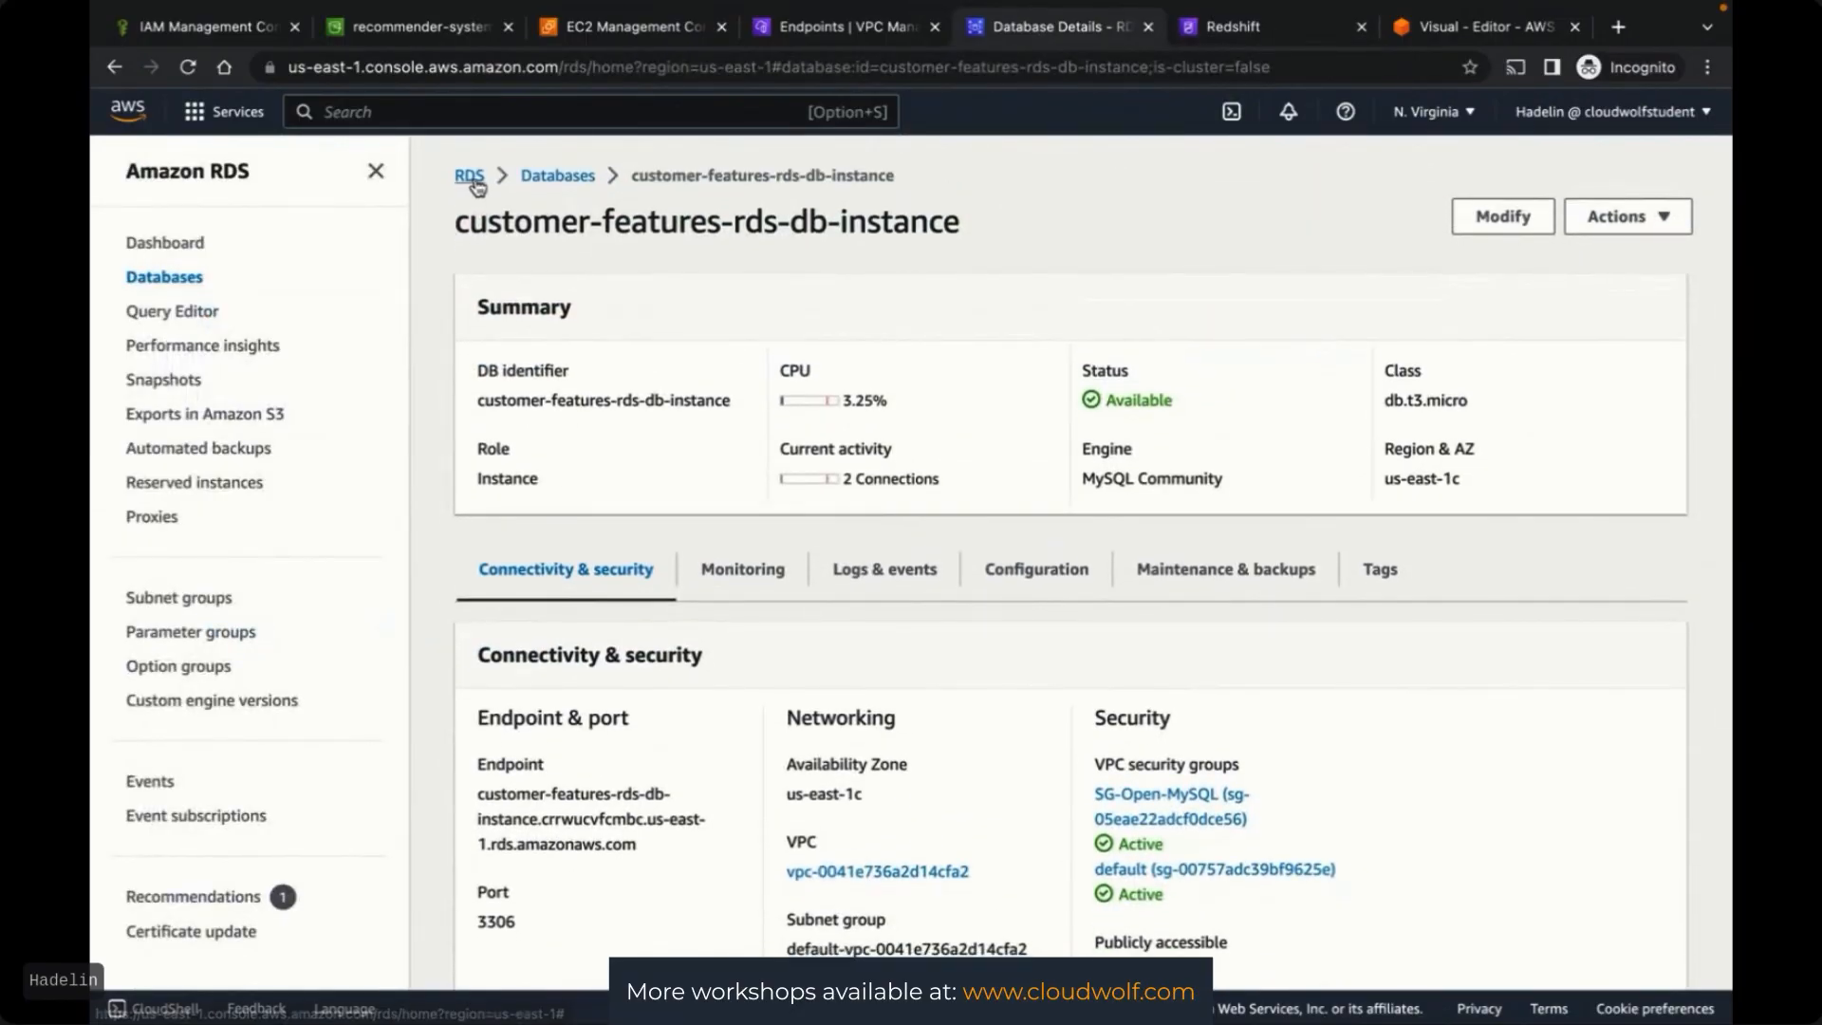
Select customer-features-rds-db-instance in the RDS Databases list and choose to delete it
click(536, 179)
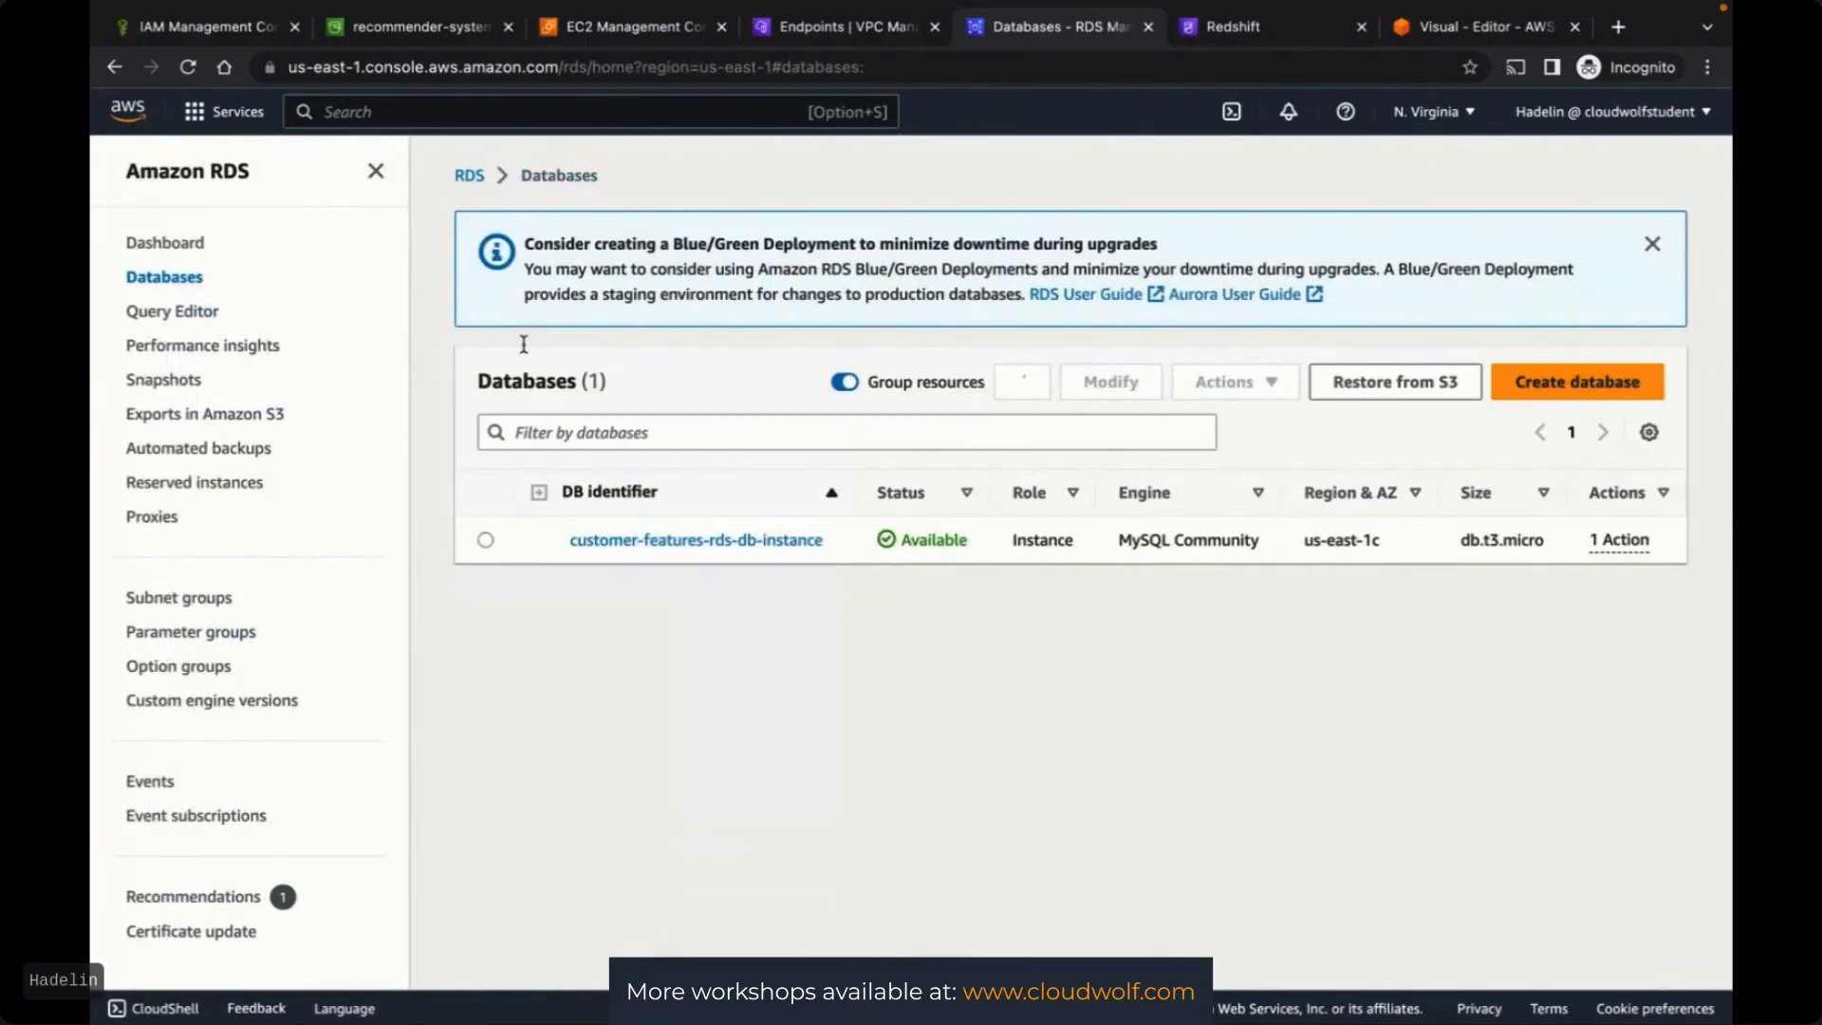
click(485, 541)
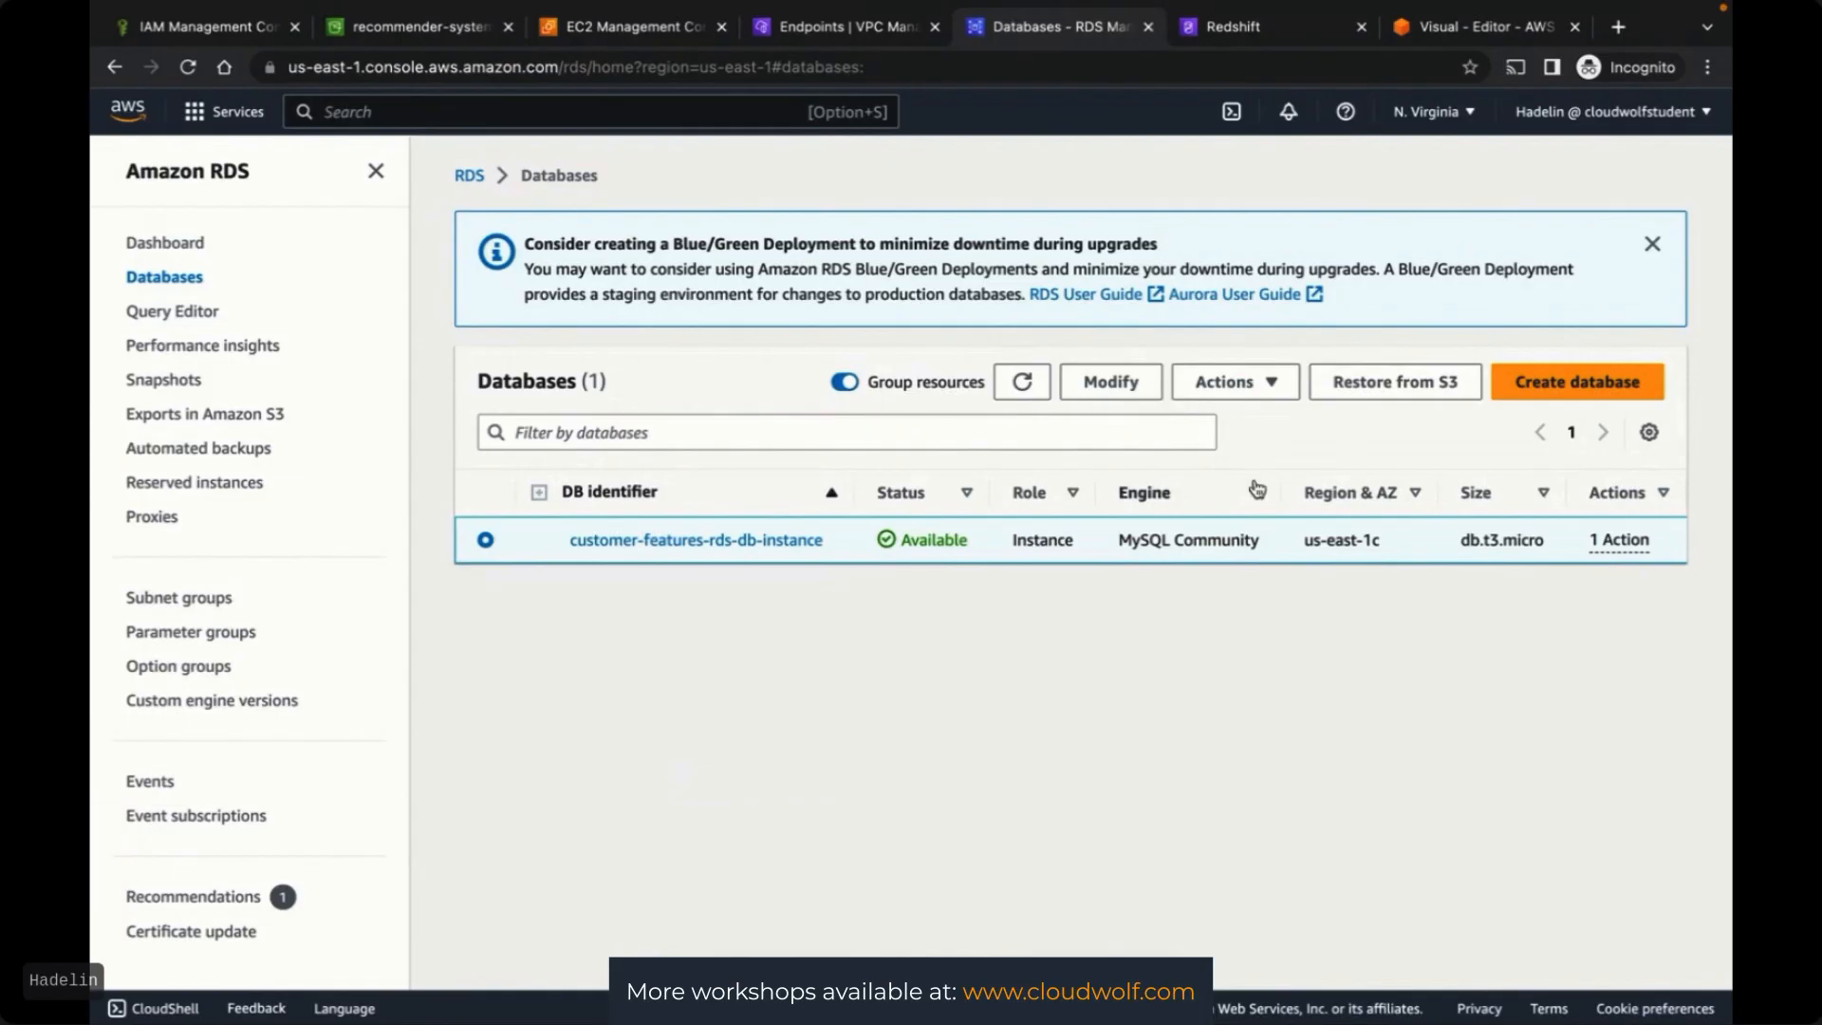
click(1270, 386)
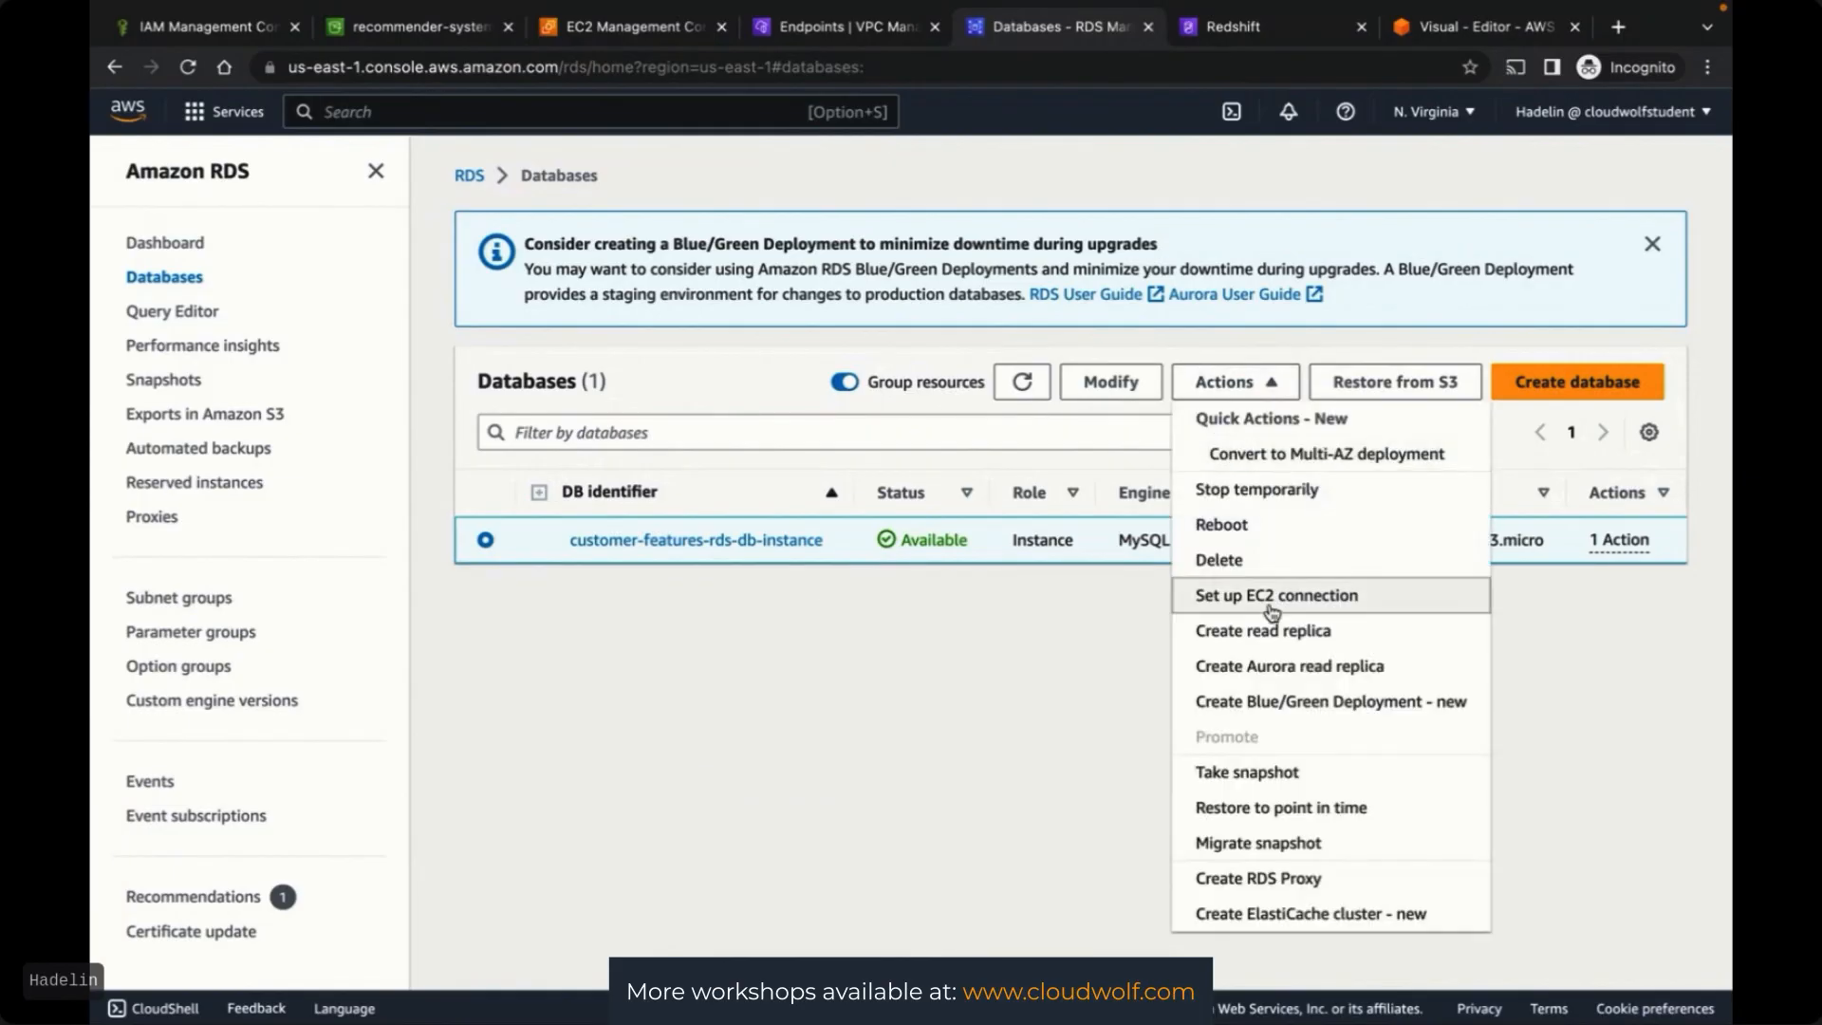
click(1268, 560)
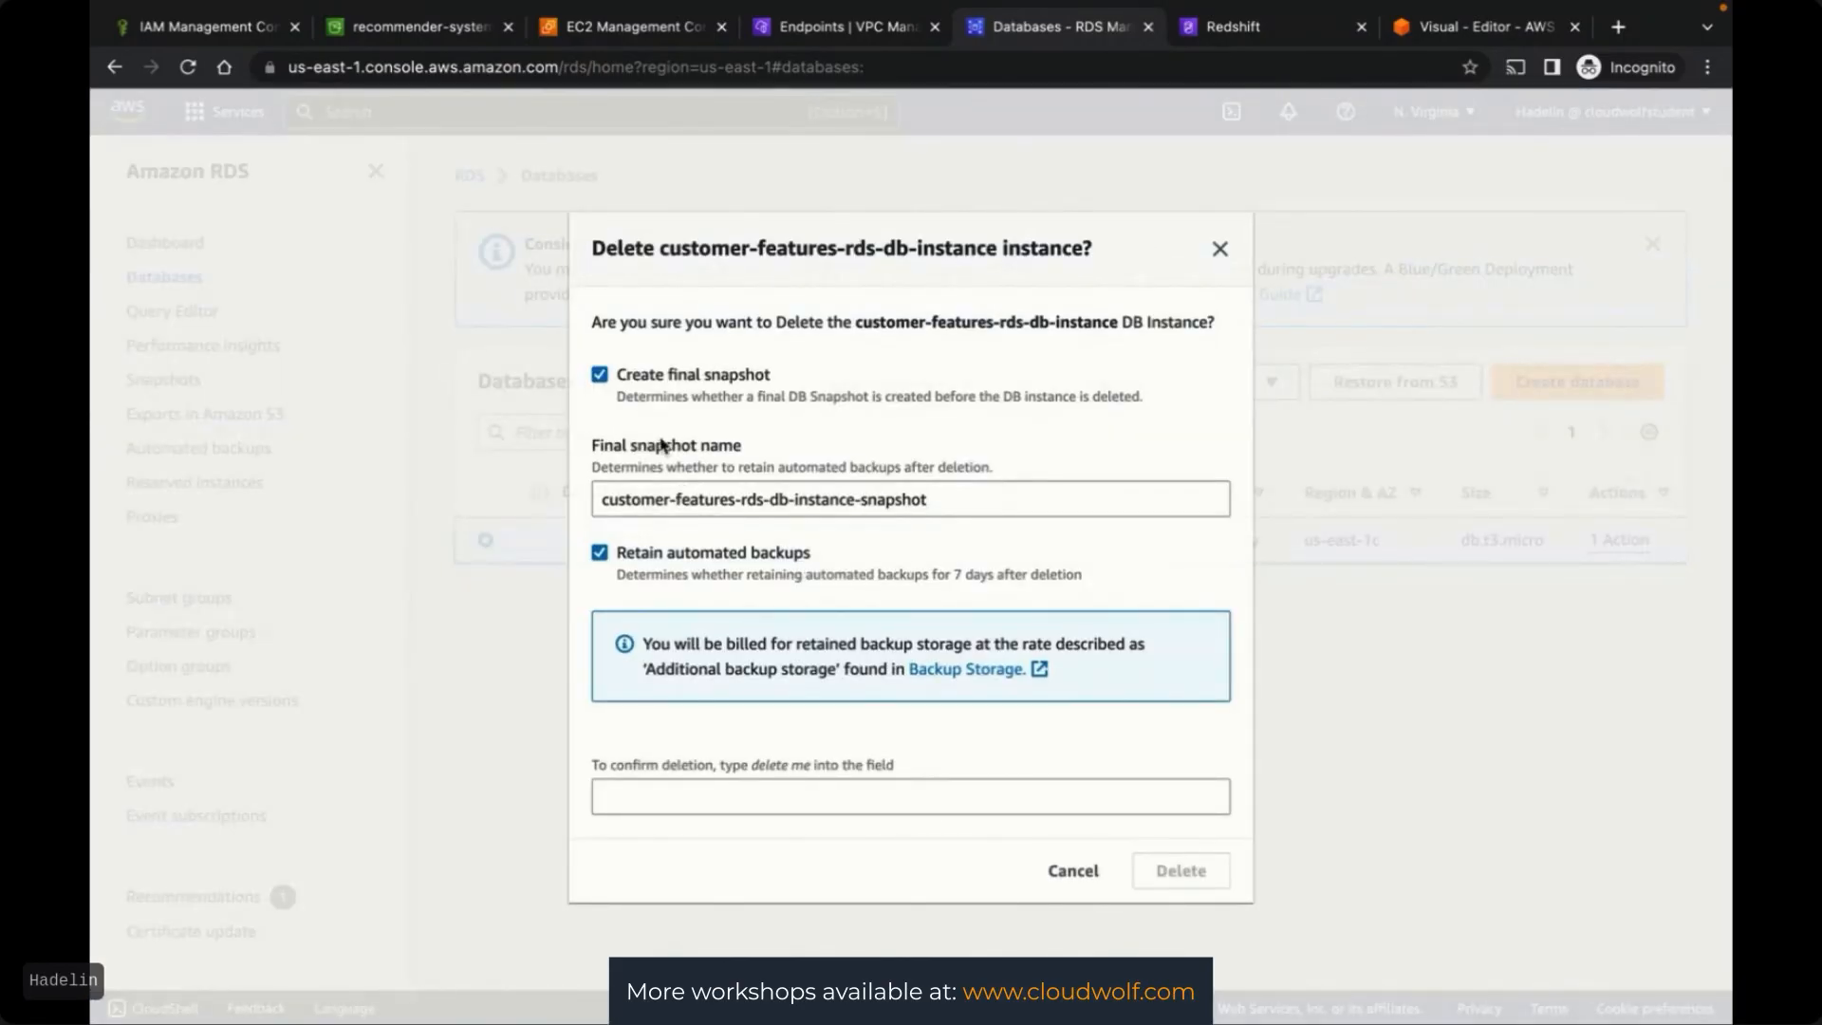
Delete the instance without a final snapshot or retained backups, confirming with 'delete me'
click(600, 376)
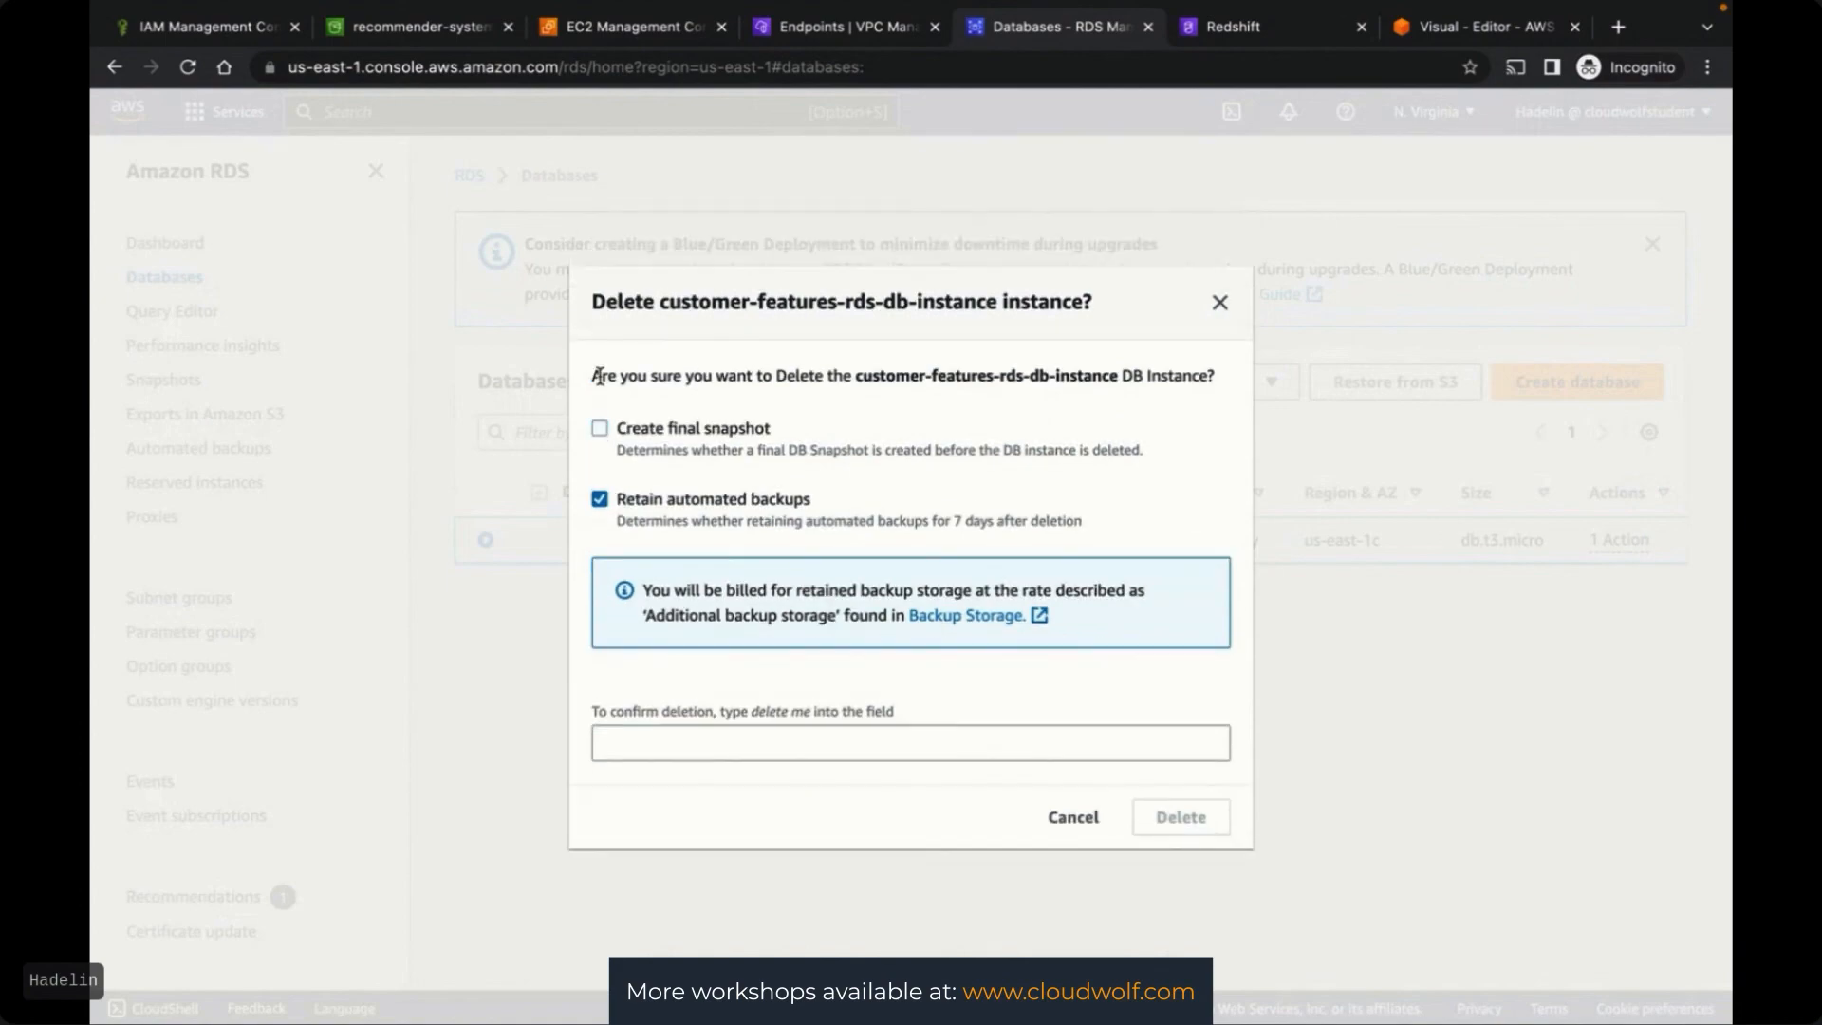
click(600, 500)
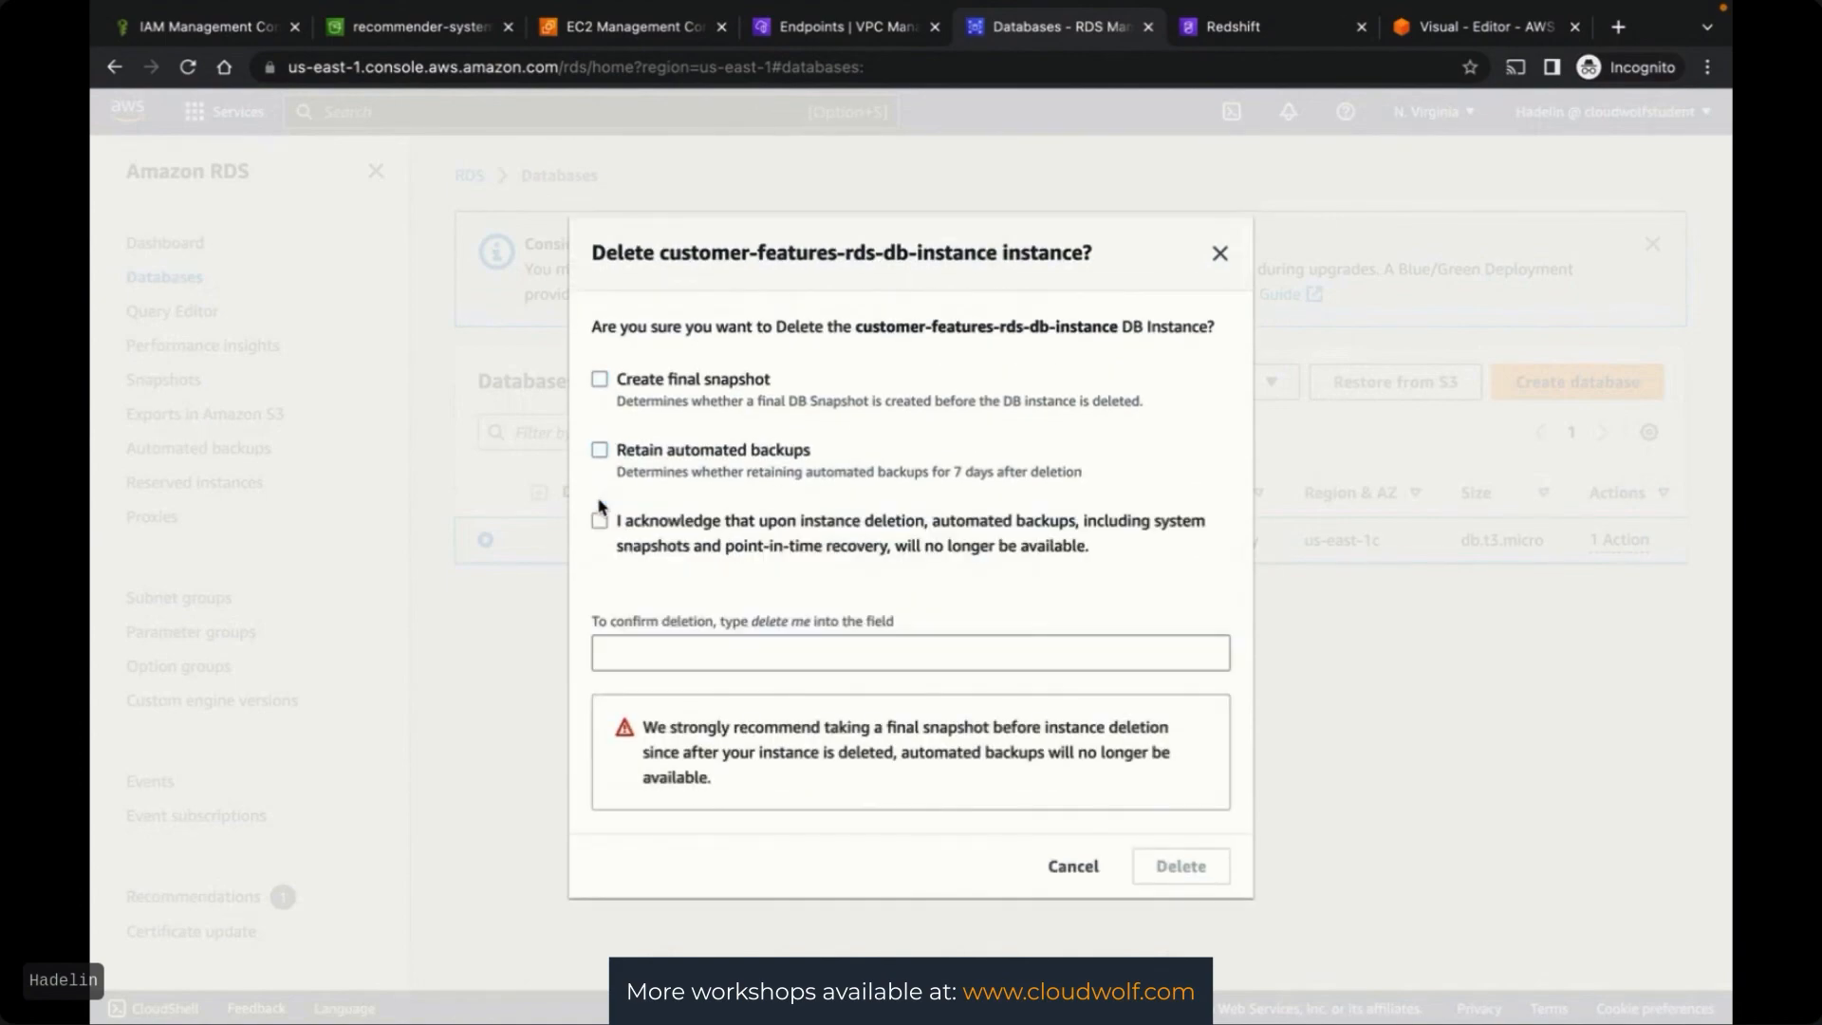
click(667, 648)
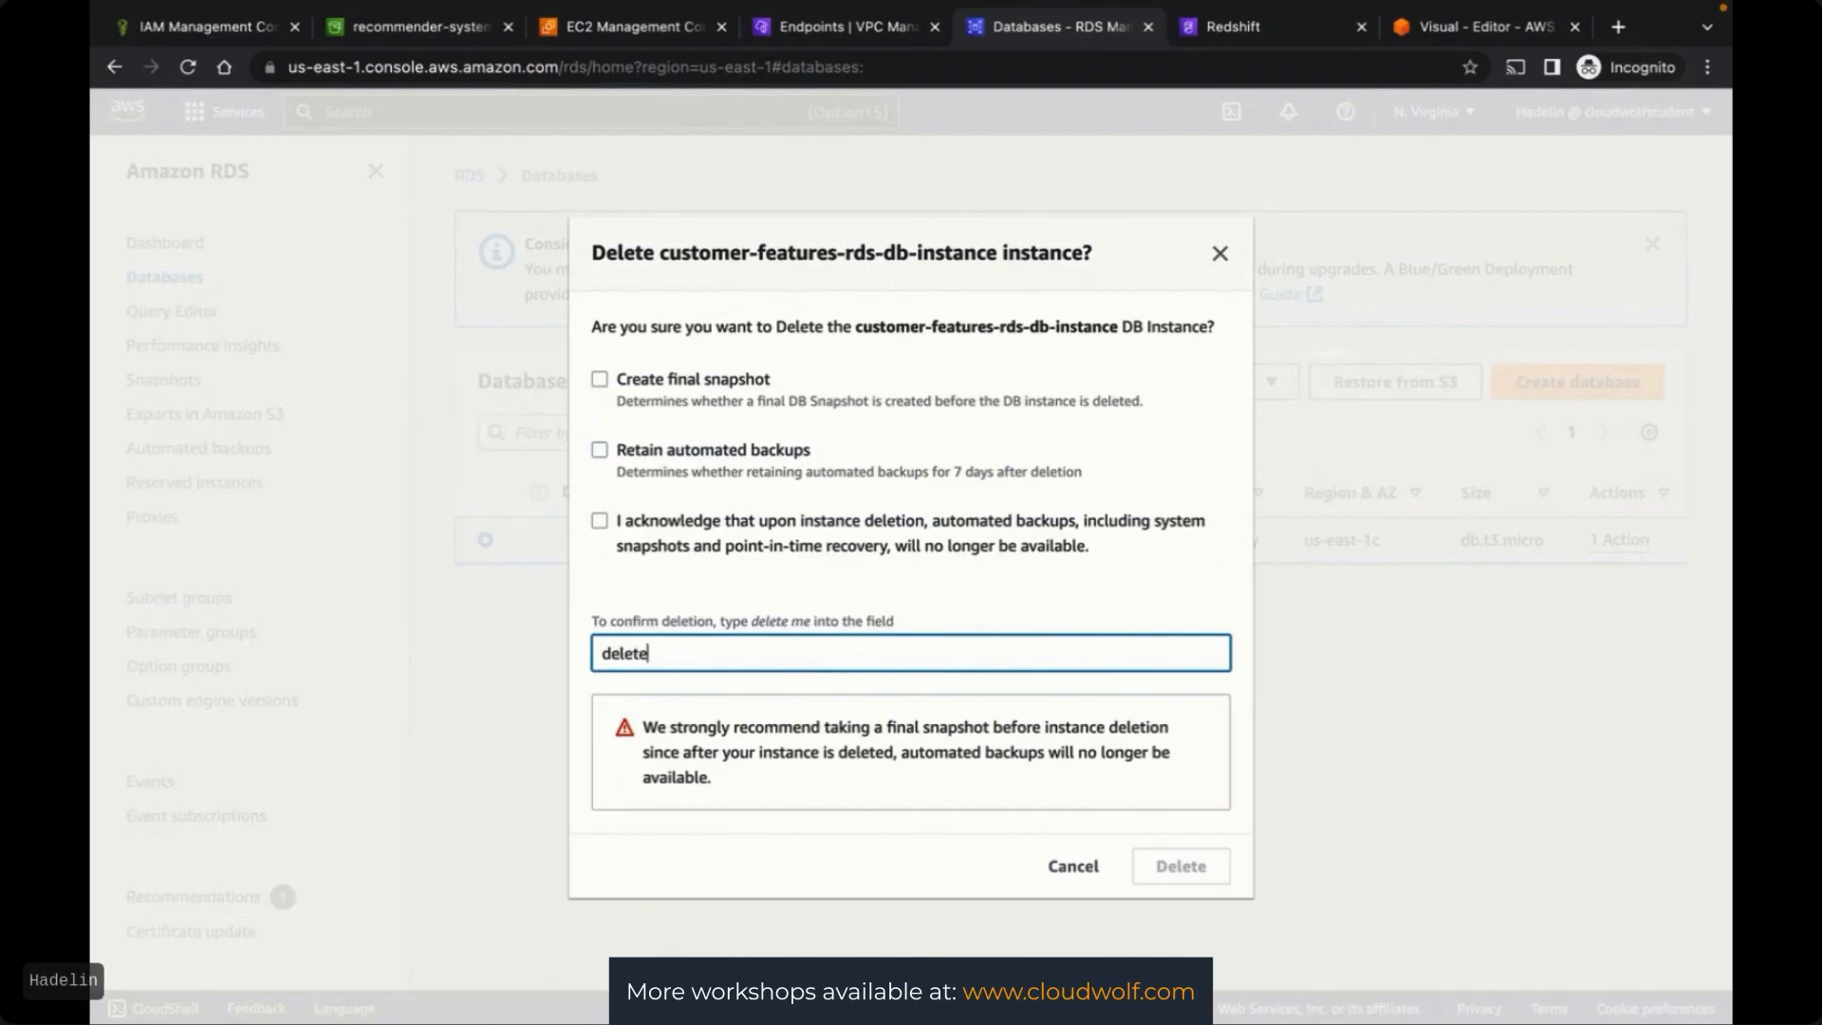
click(901, 576)
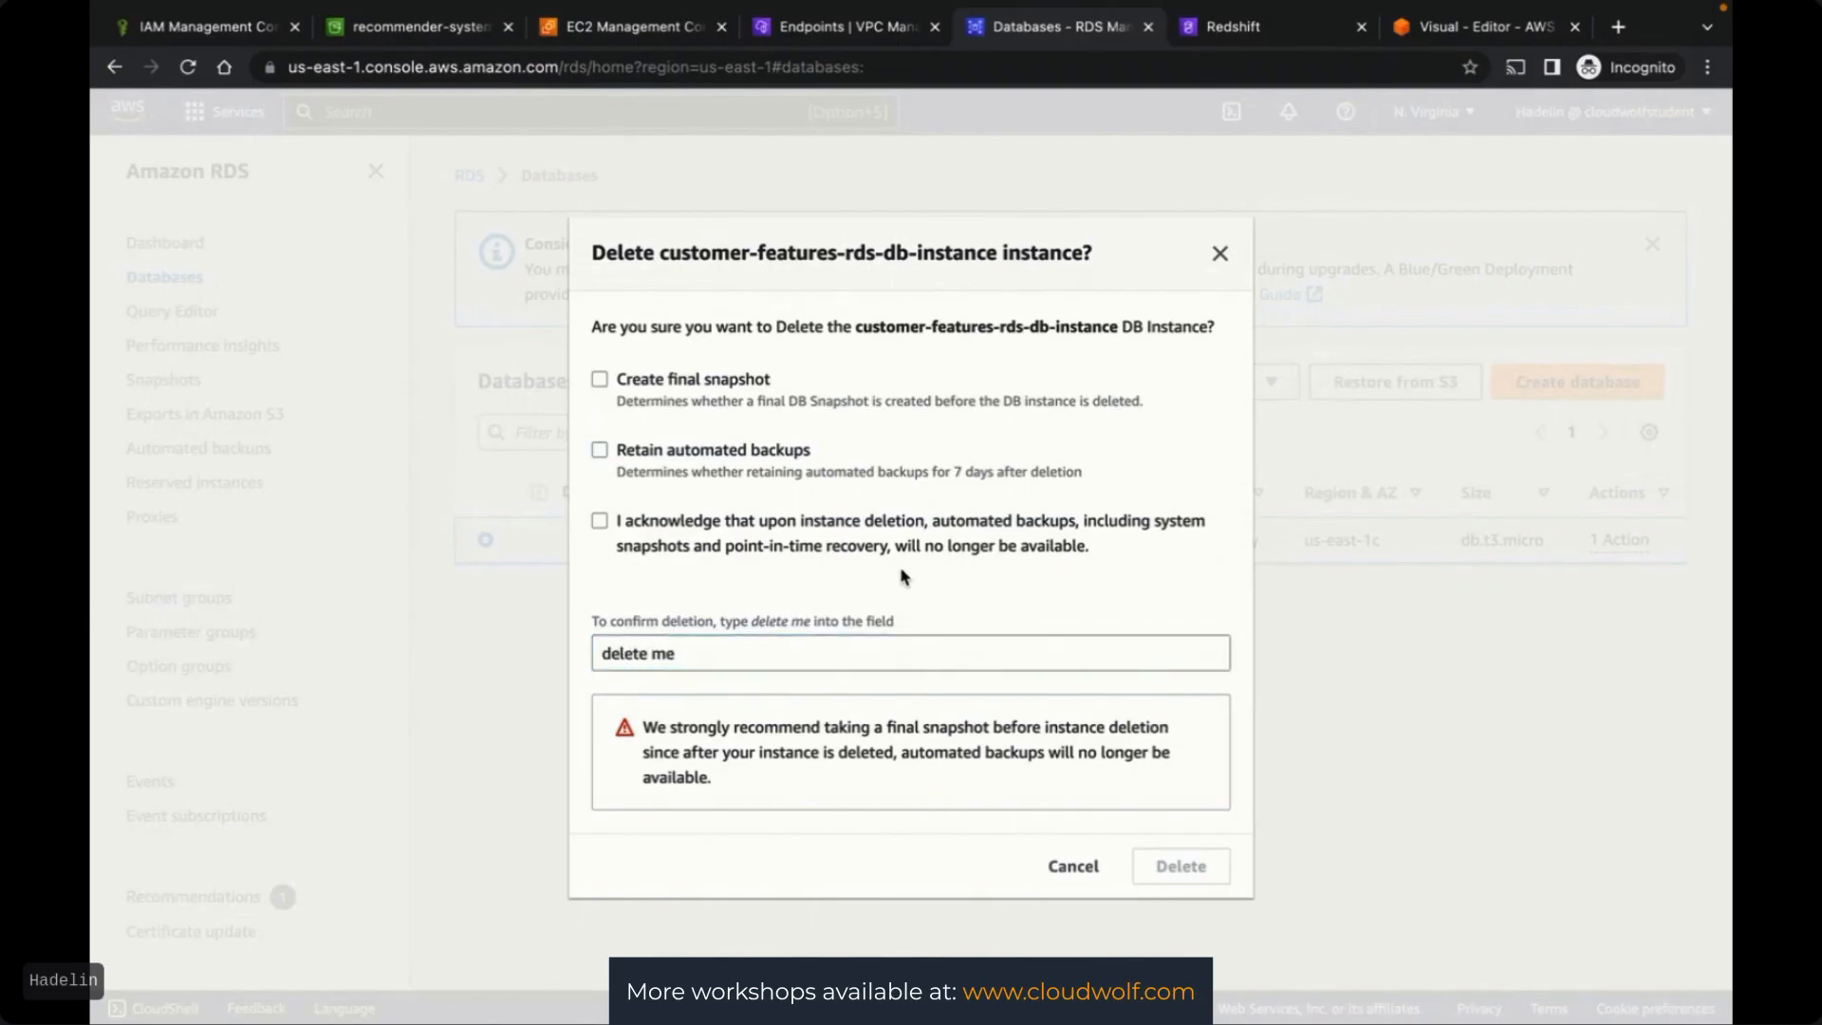
click(600, 522)
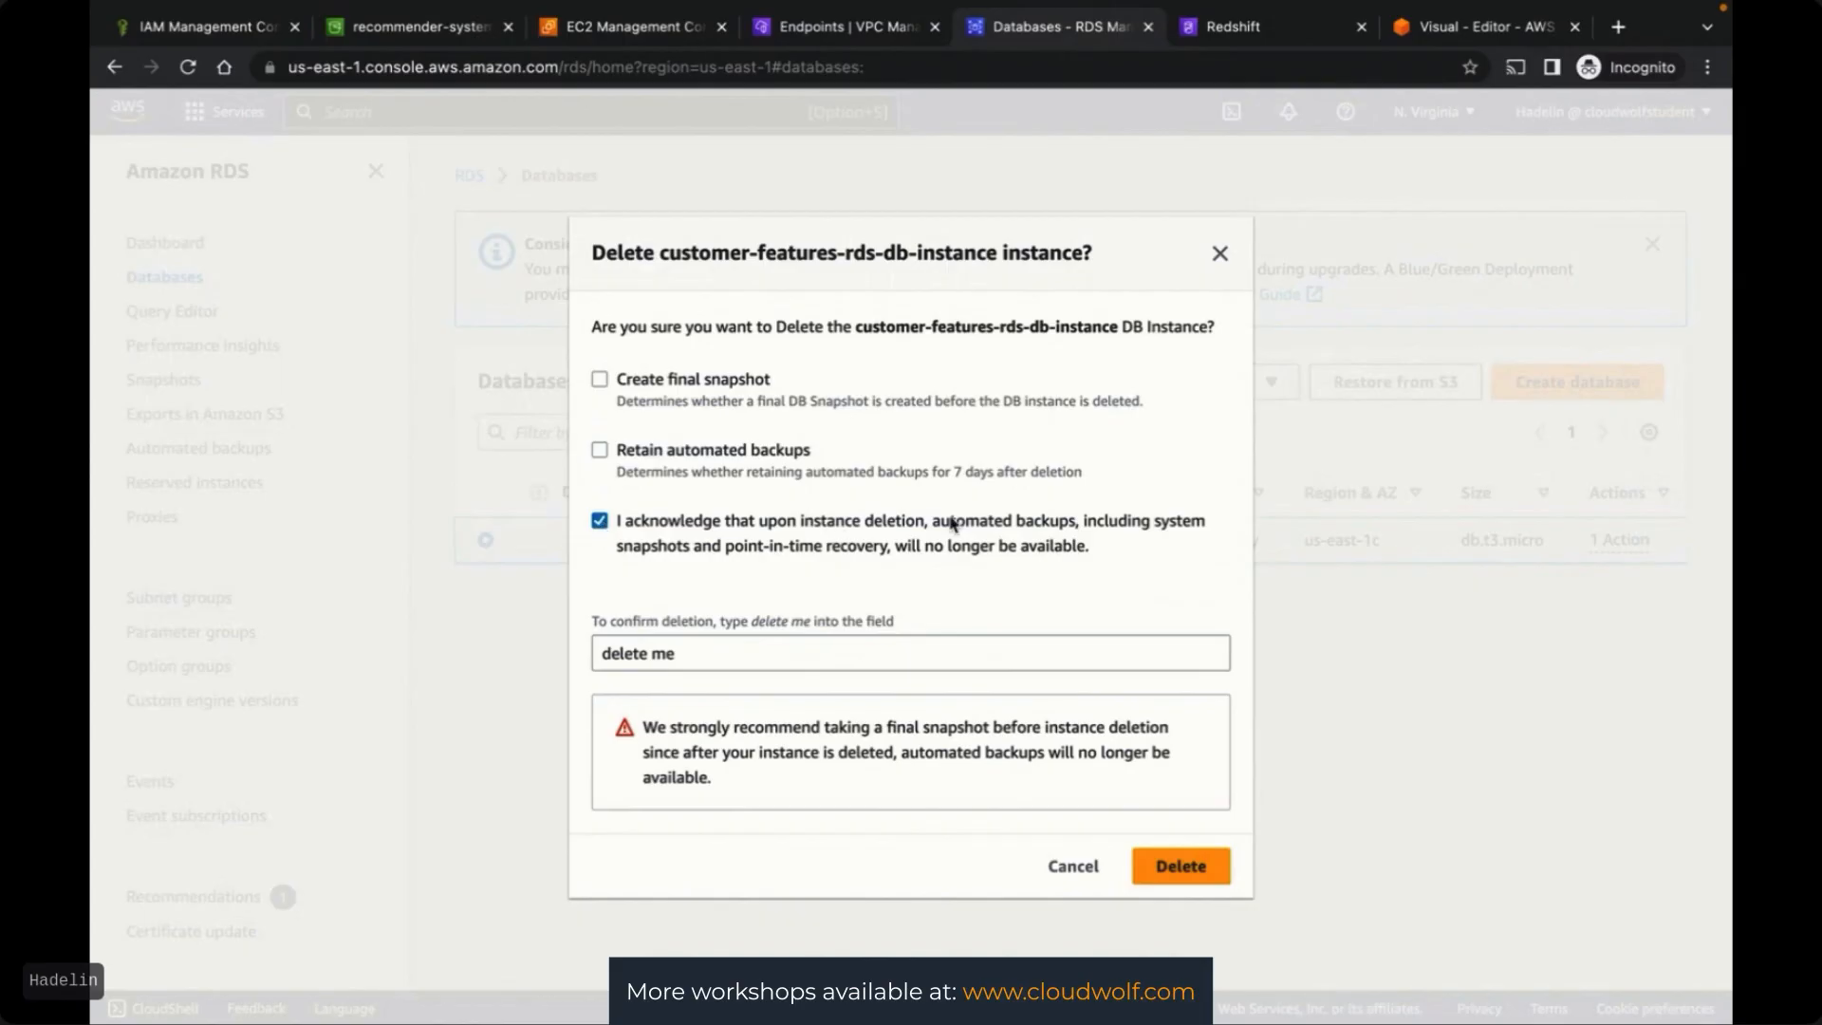
click(1175, 869)
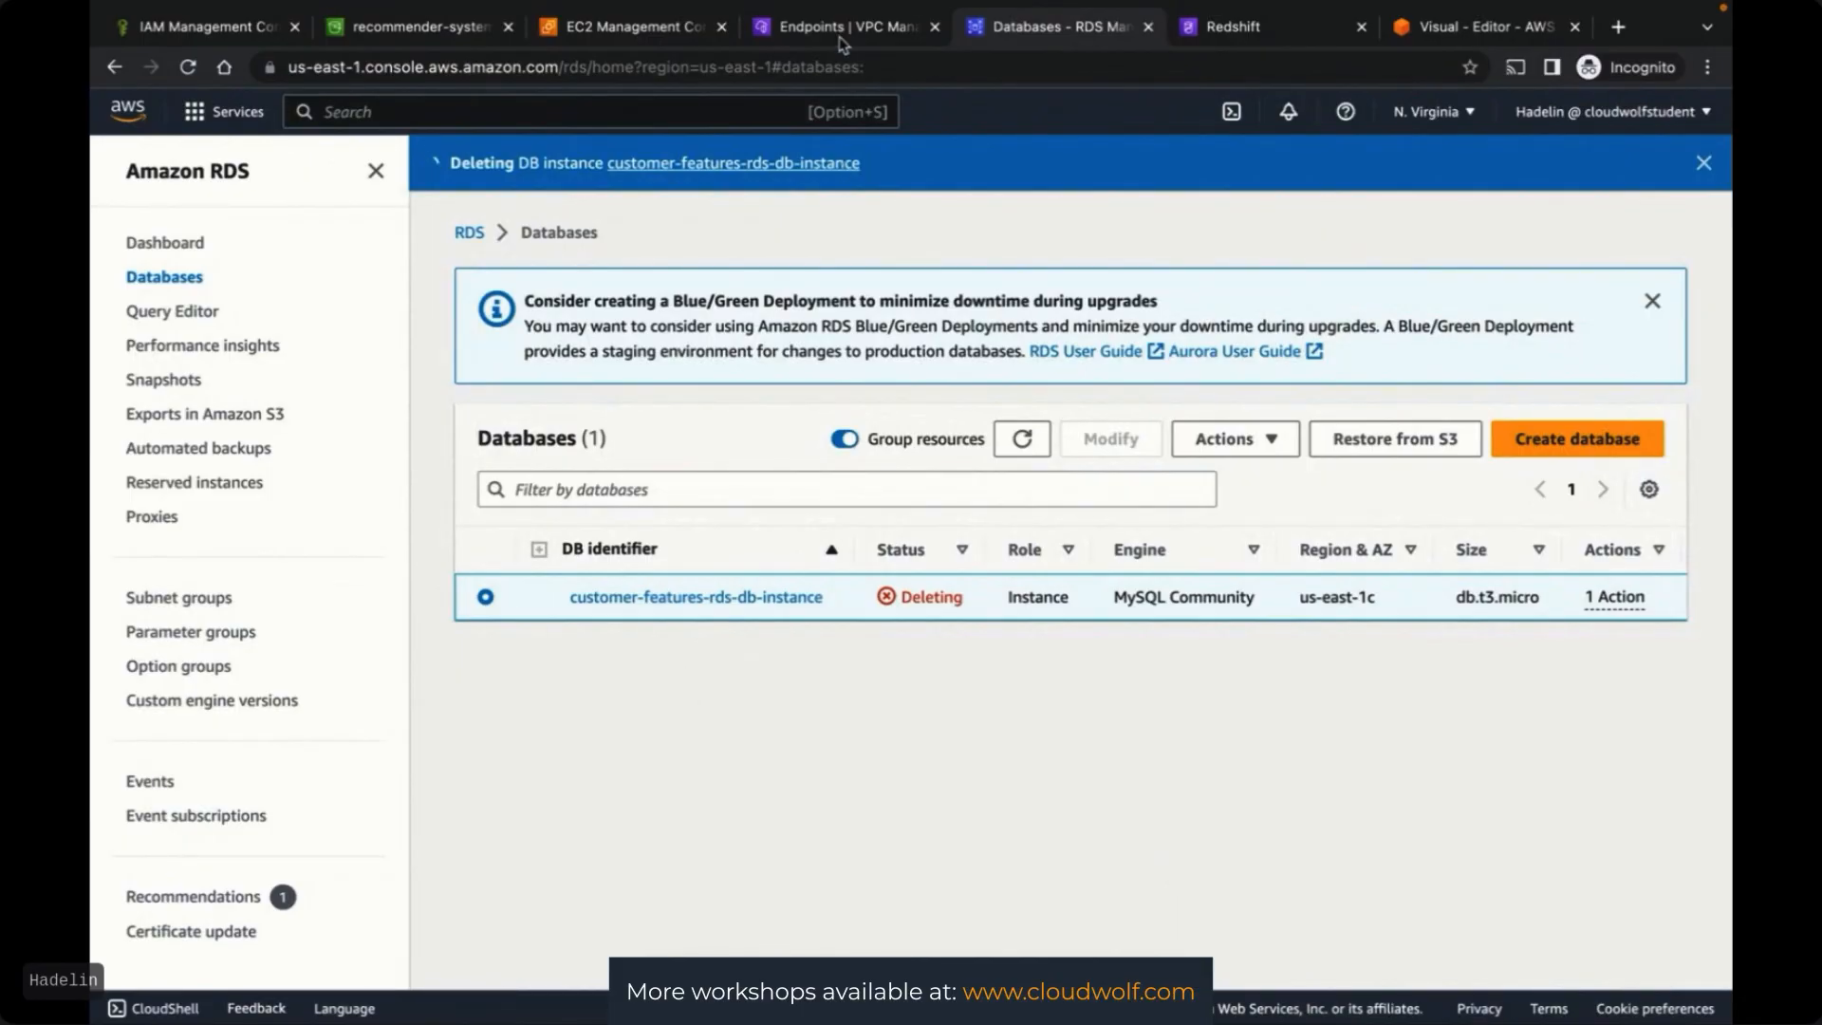
click(803, 26)
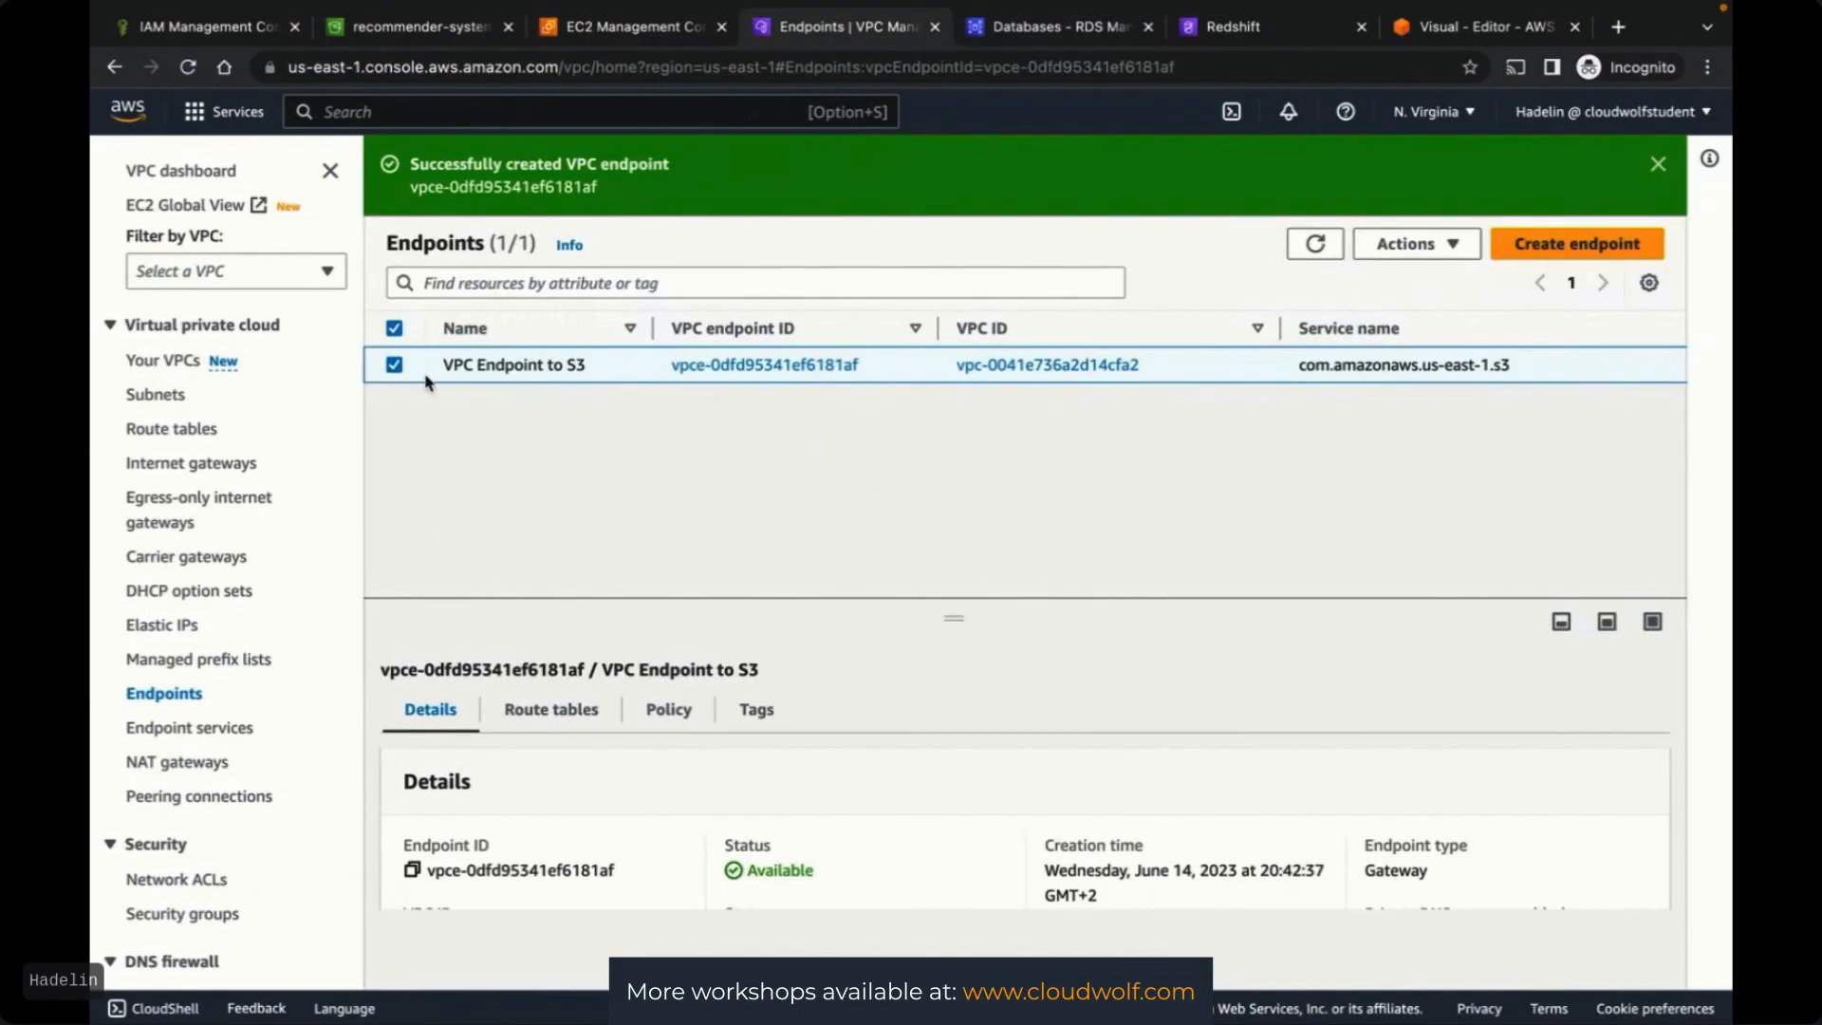
Delete the VPC Endpoint to S3 by typing 'delete', then refresh to confirm none remain
click(394, 366)
click(394, 366)
click(1406, 244)
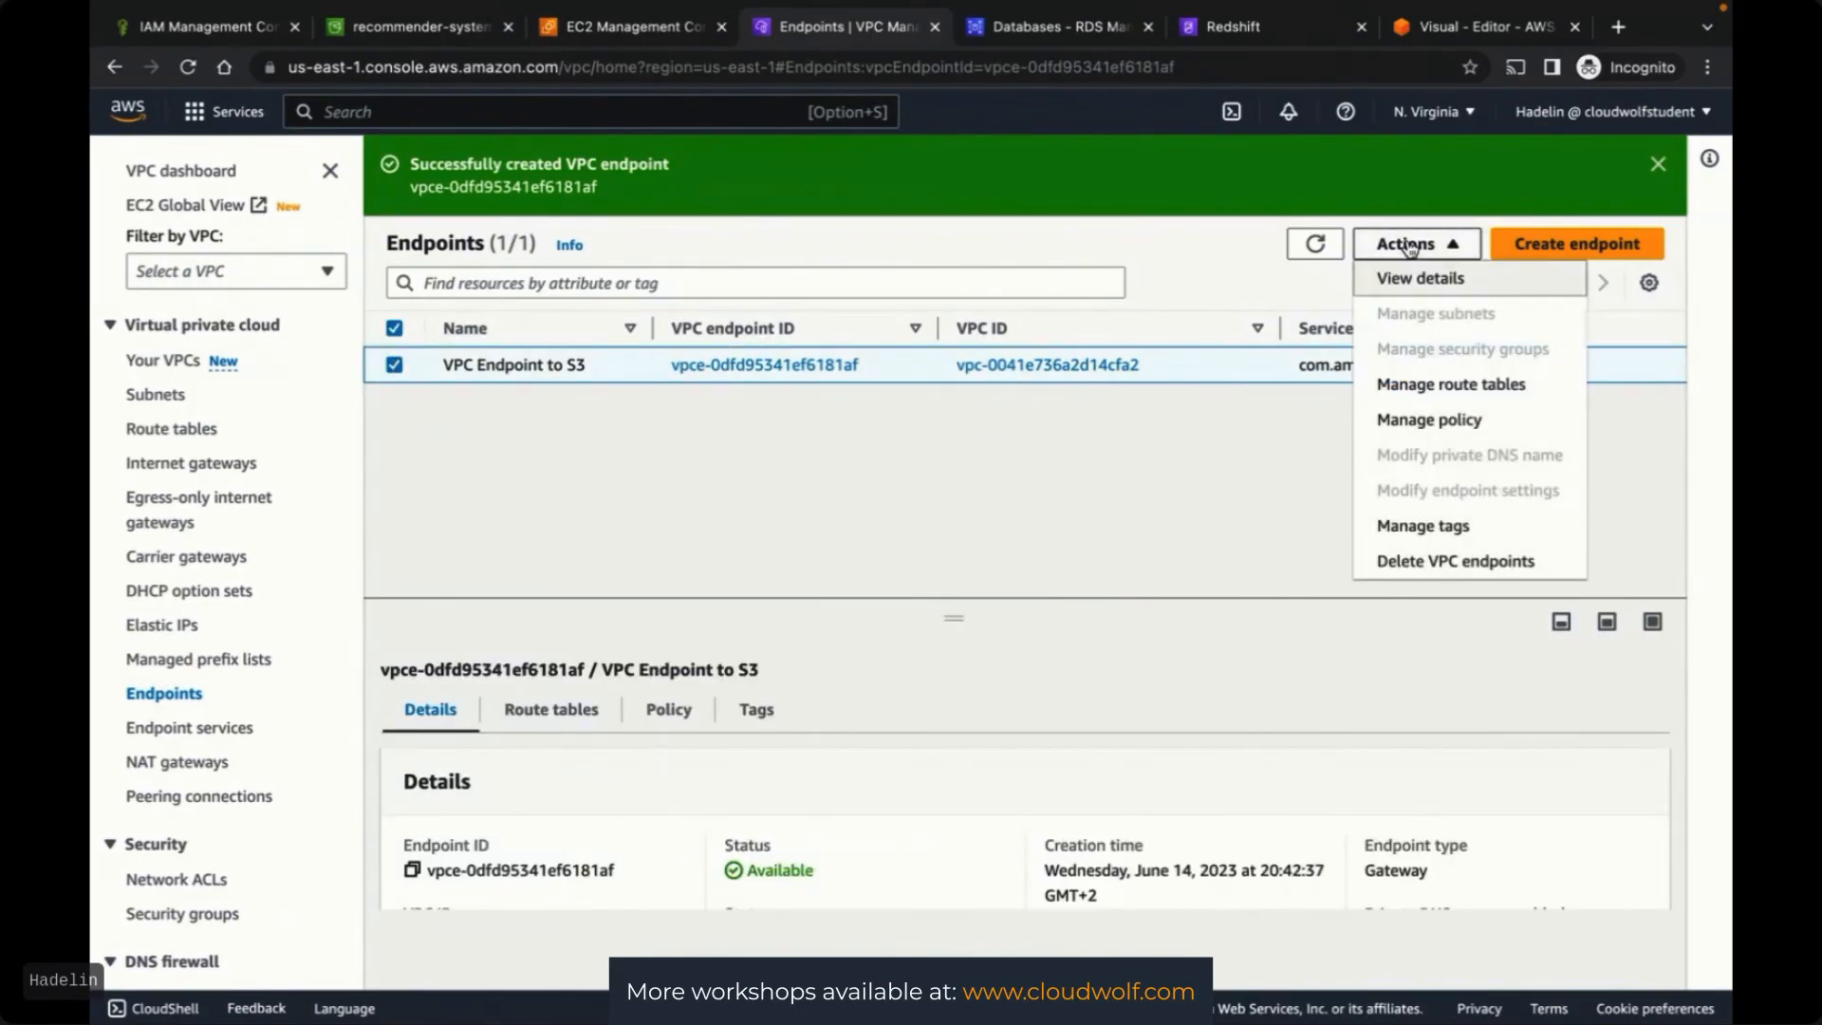
click(1387, 565)
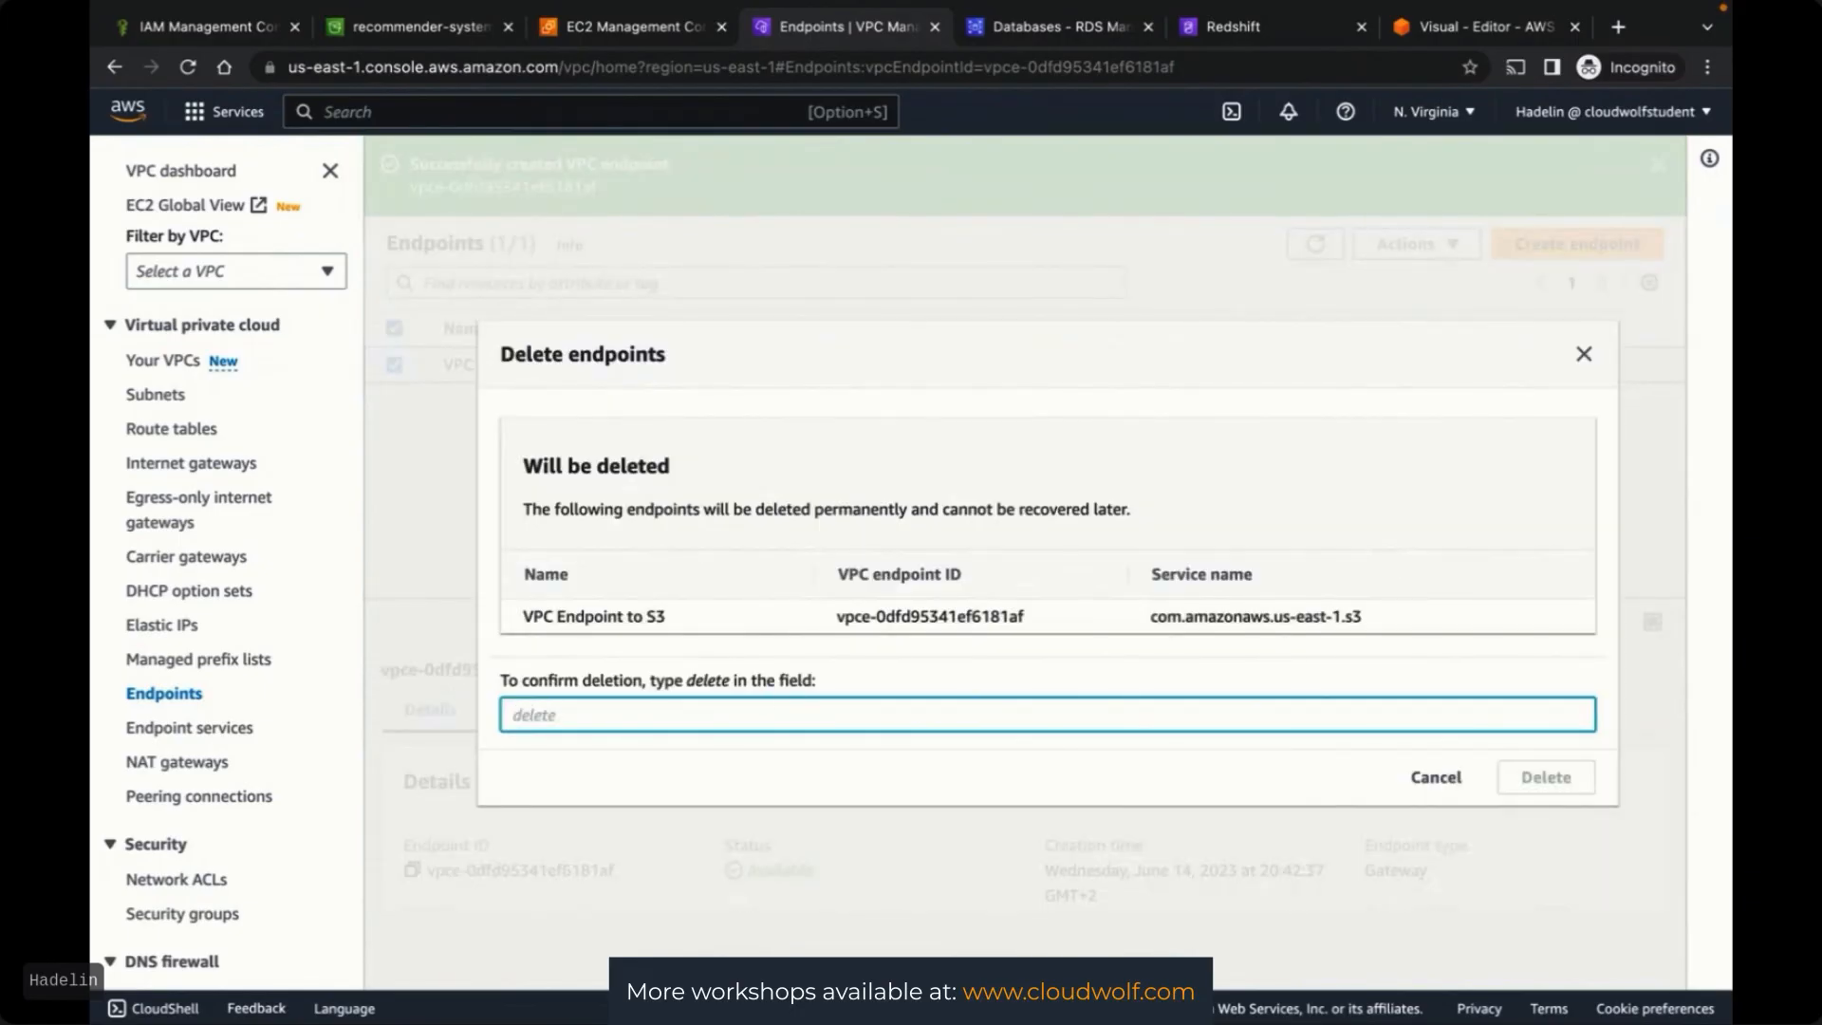
text(delete)
click(1523, 786)
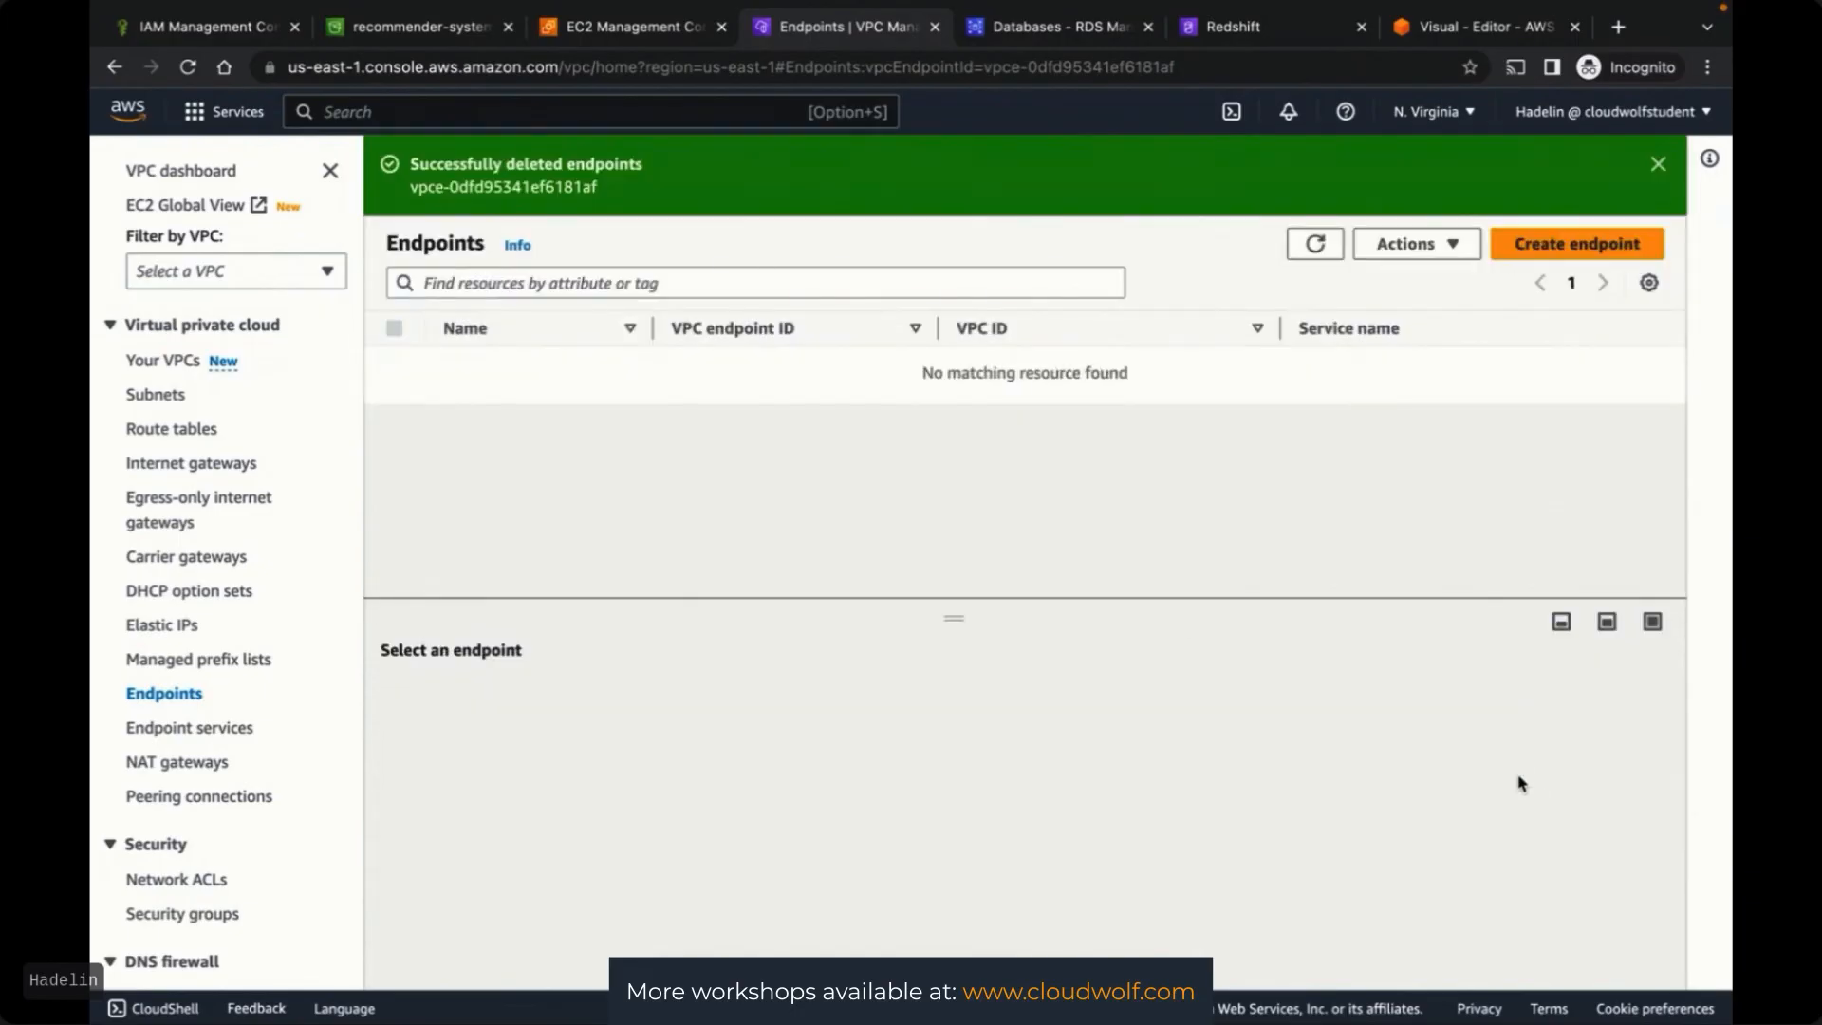
click(1316, 244)
click(605, 29)
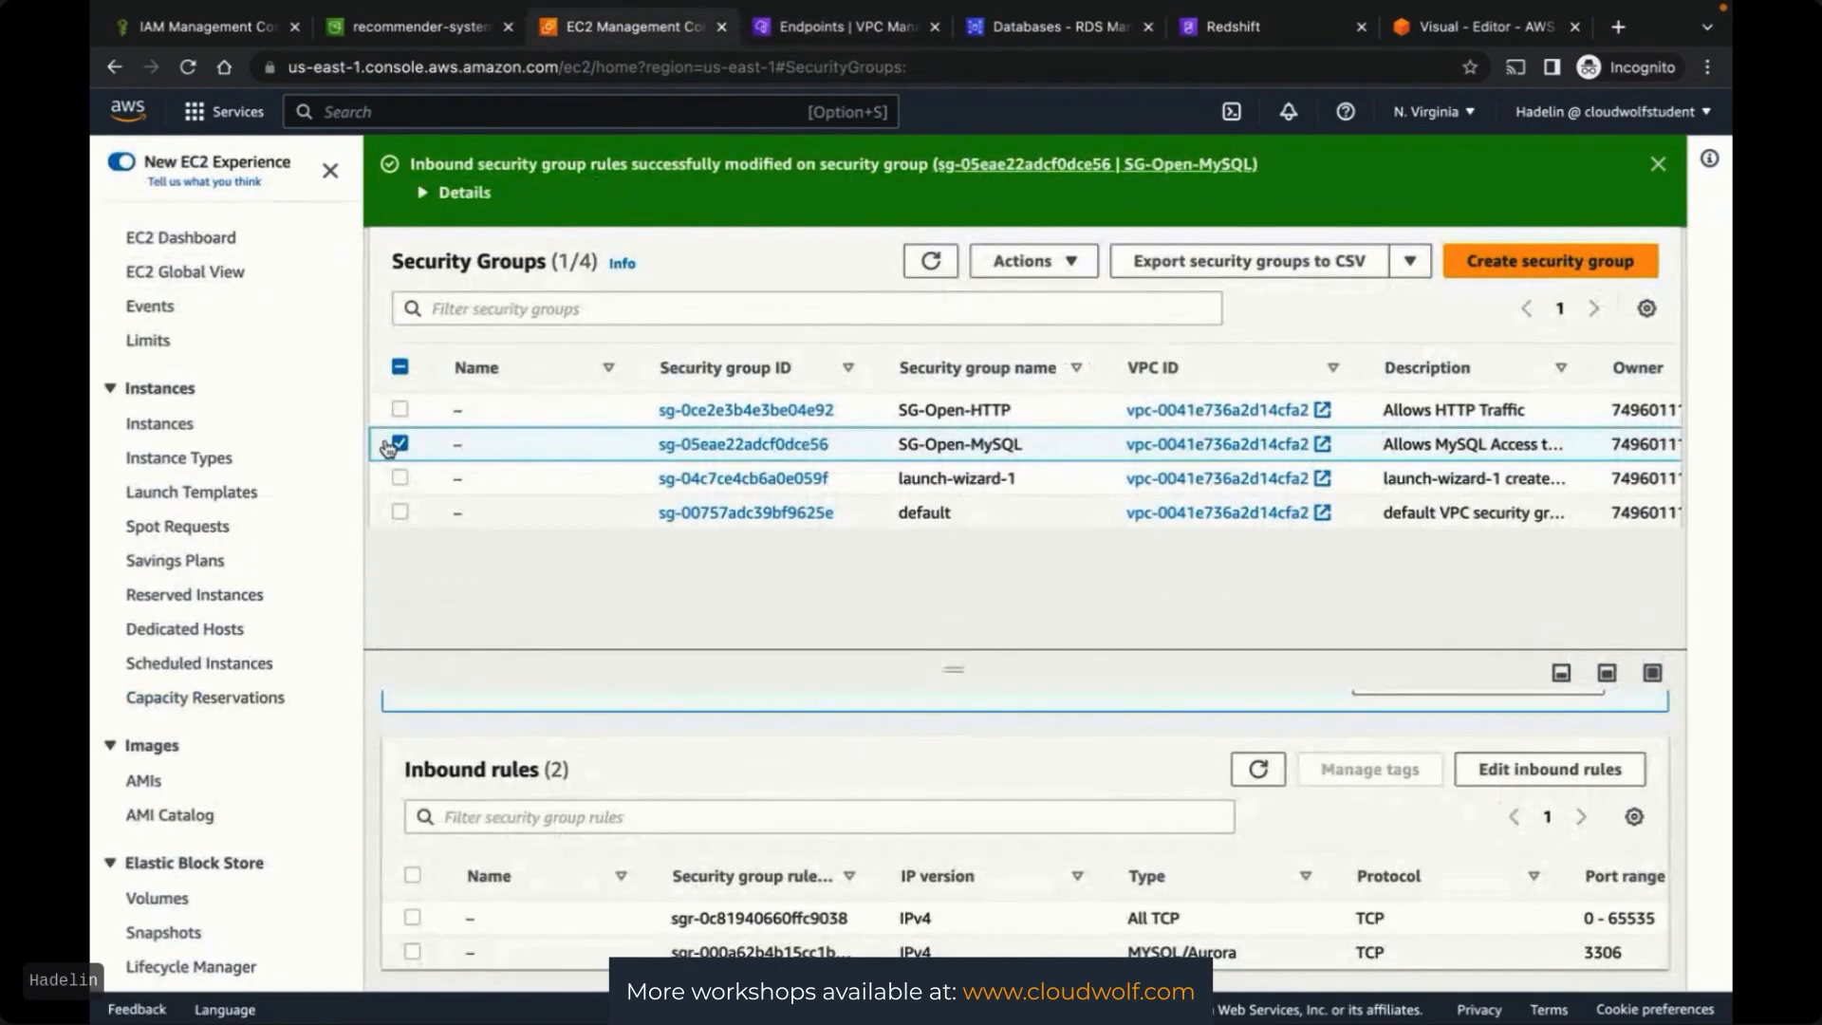
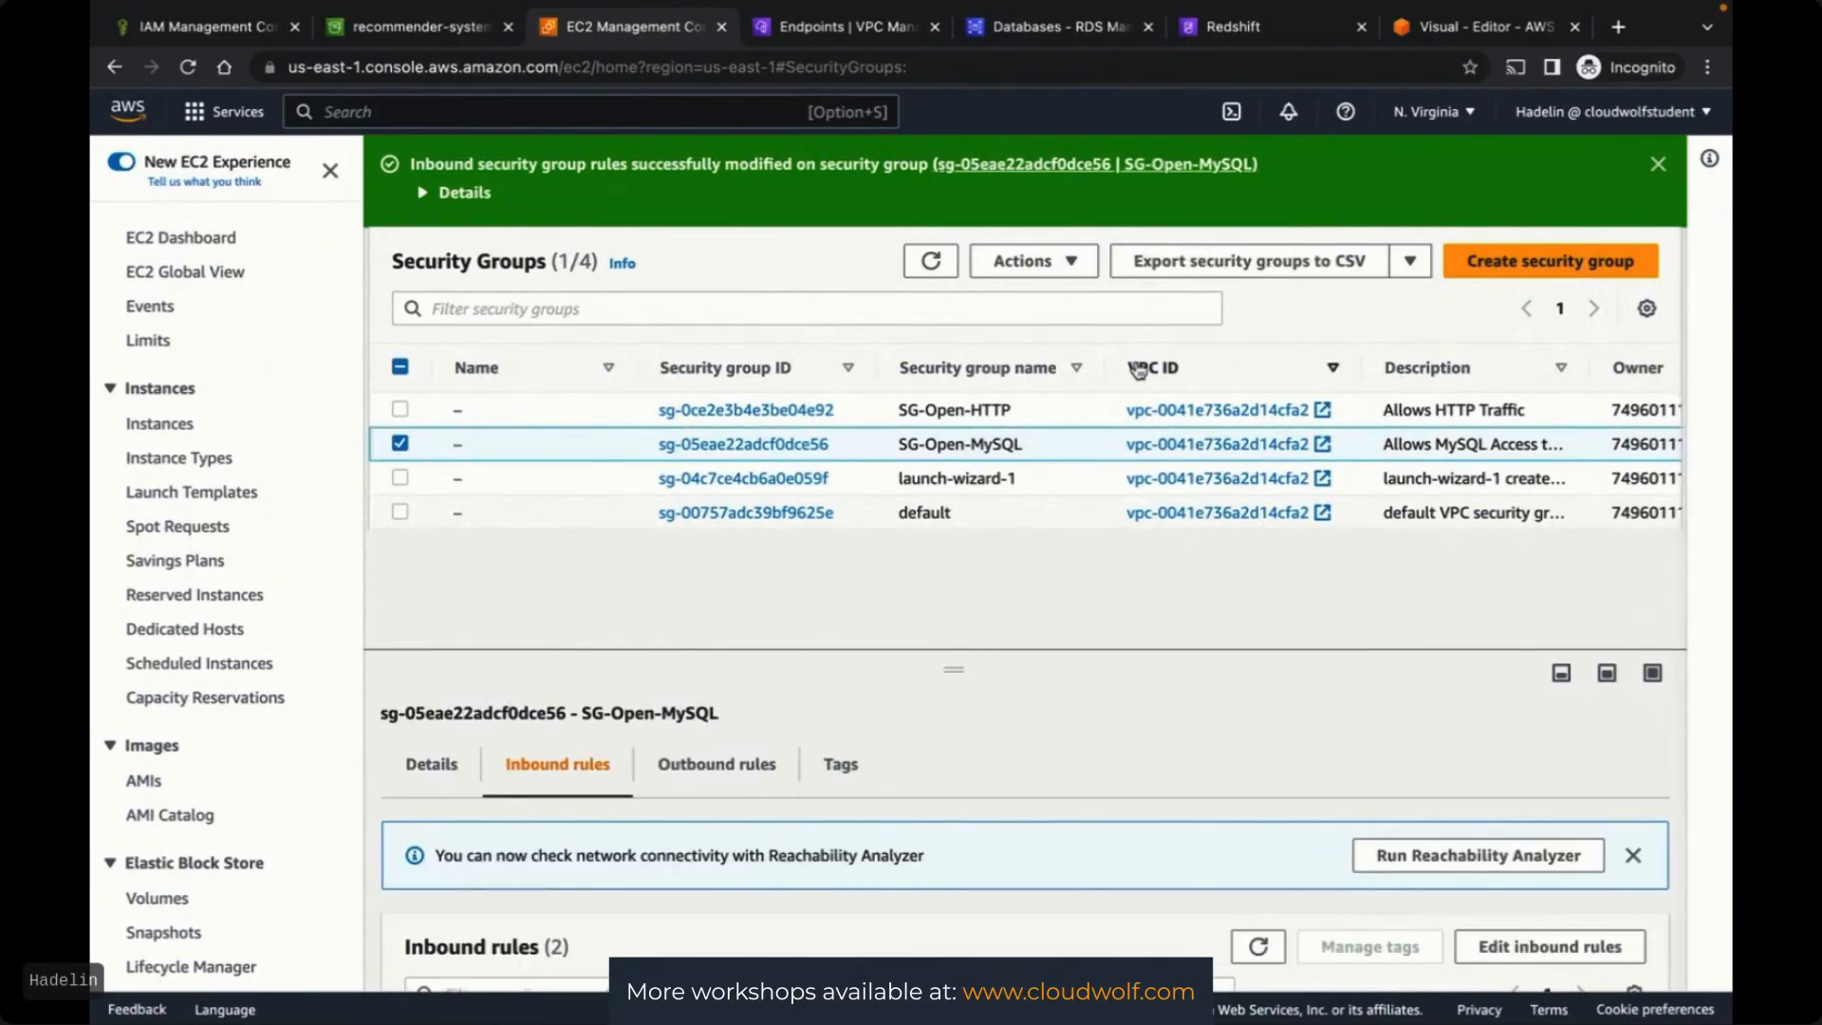
Try deleting SG-Open-MySQL and its attached network interface; both are refused, so cancel
click(1056, 271)
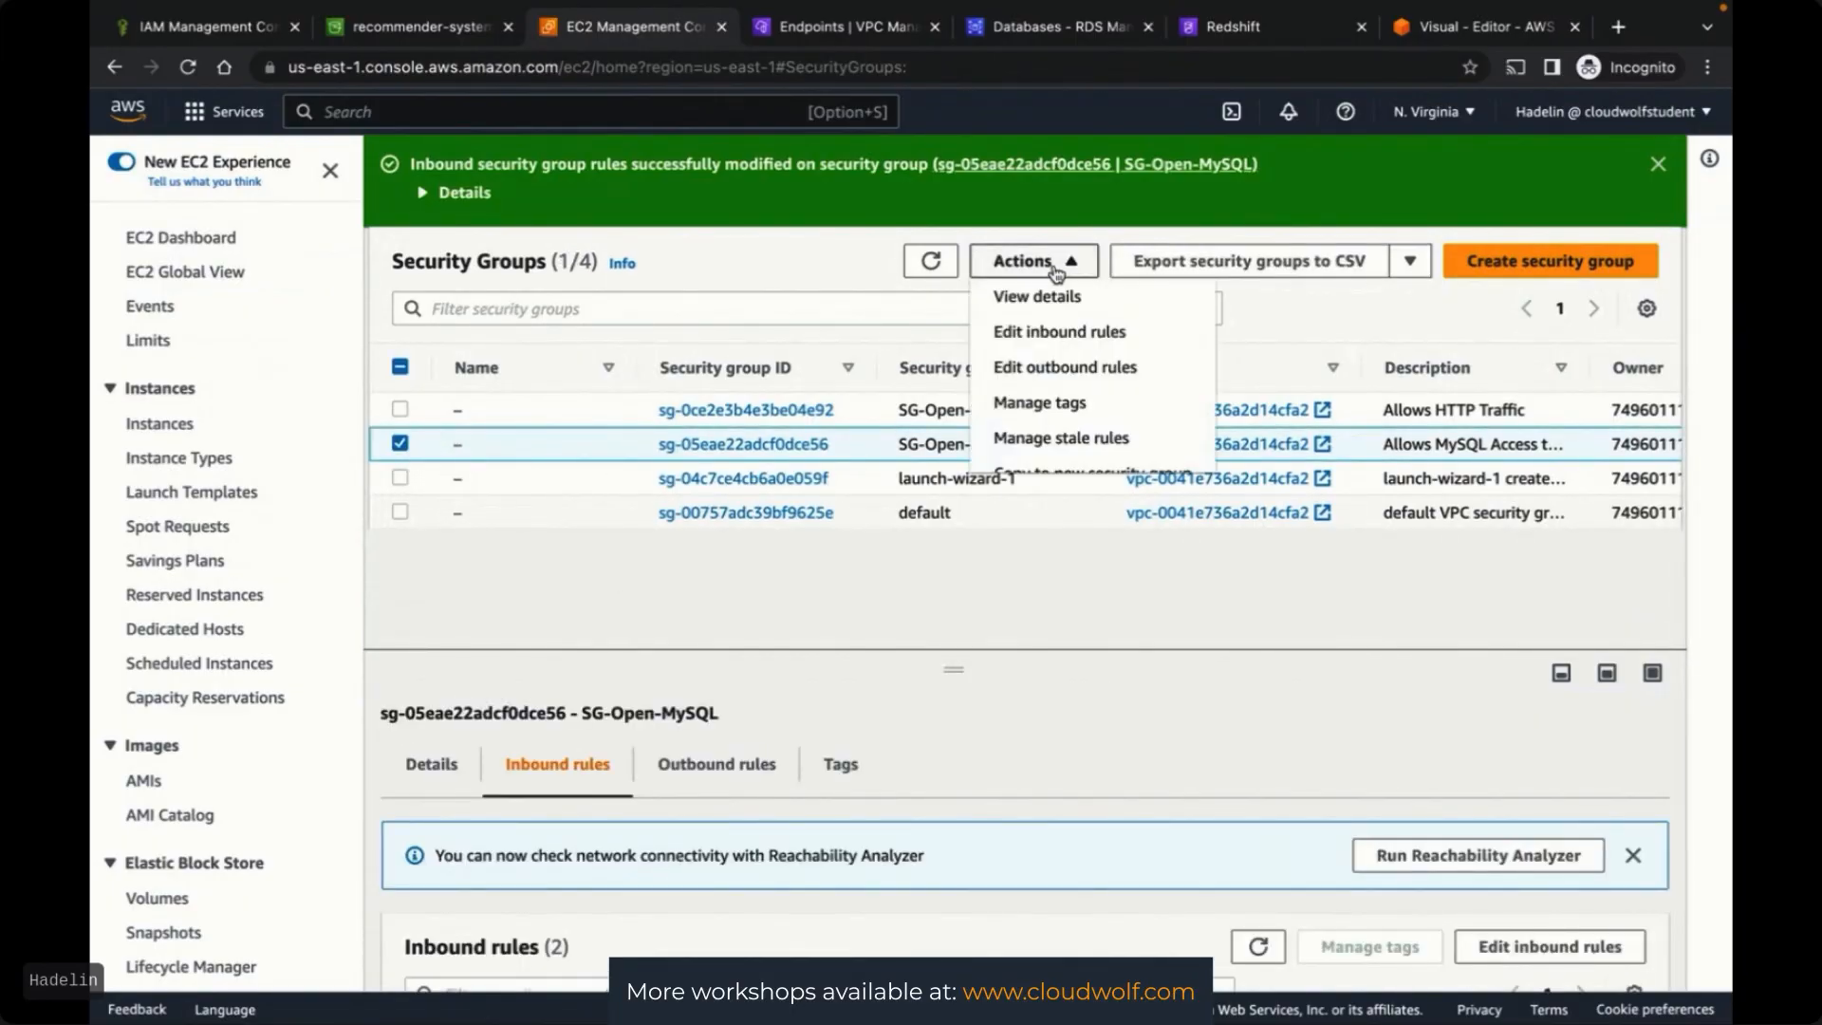
scroll(1044, 408, down, 2)
click(1031, 449)
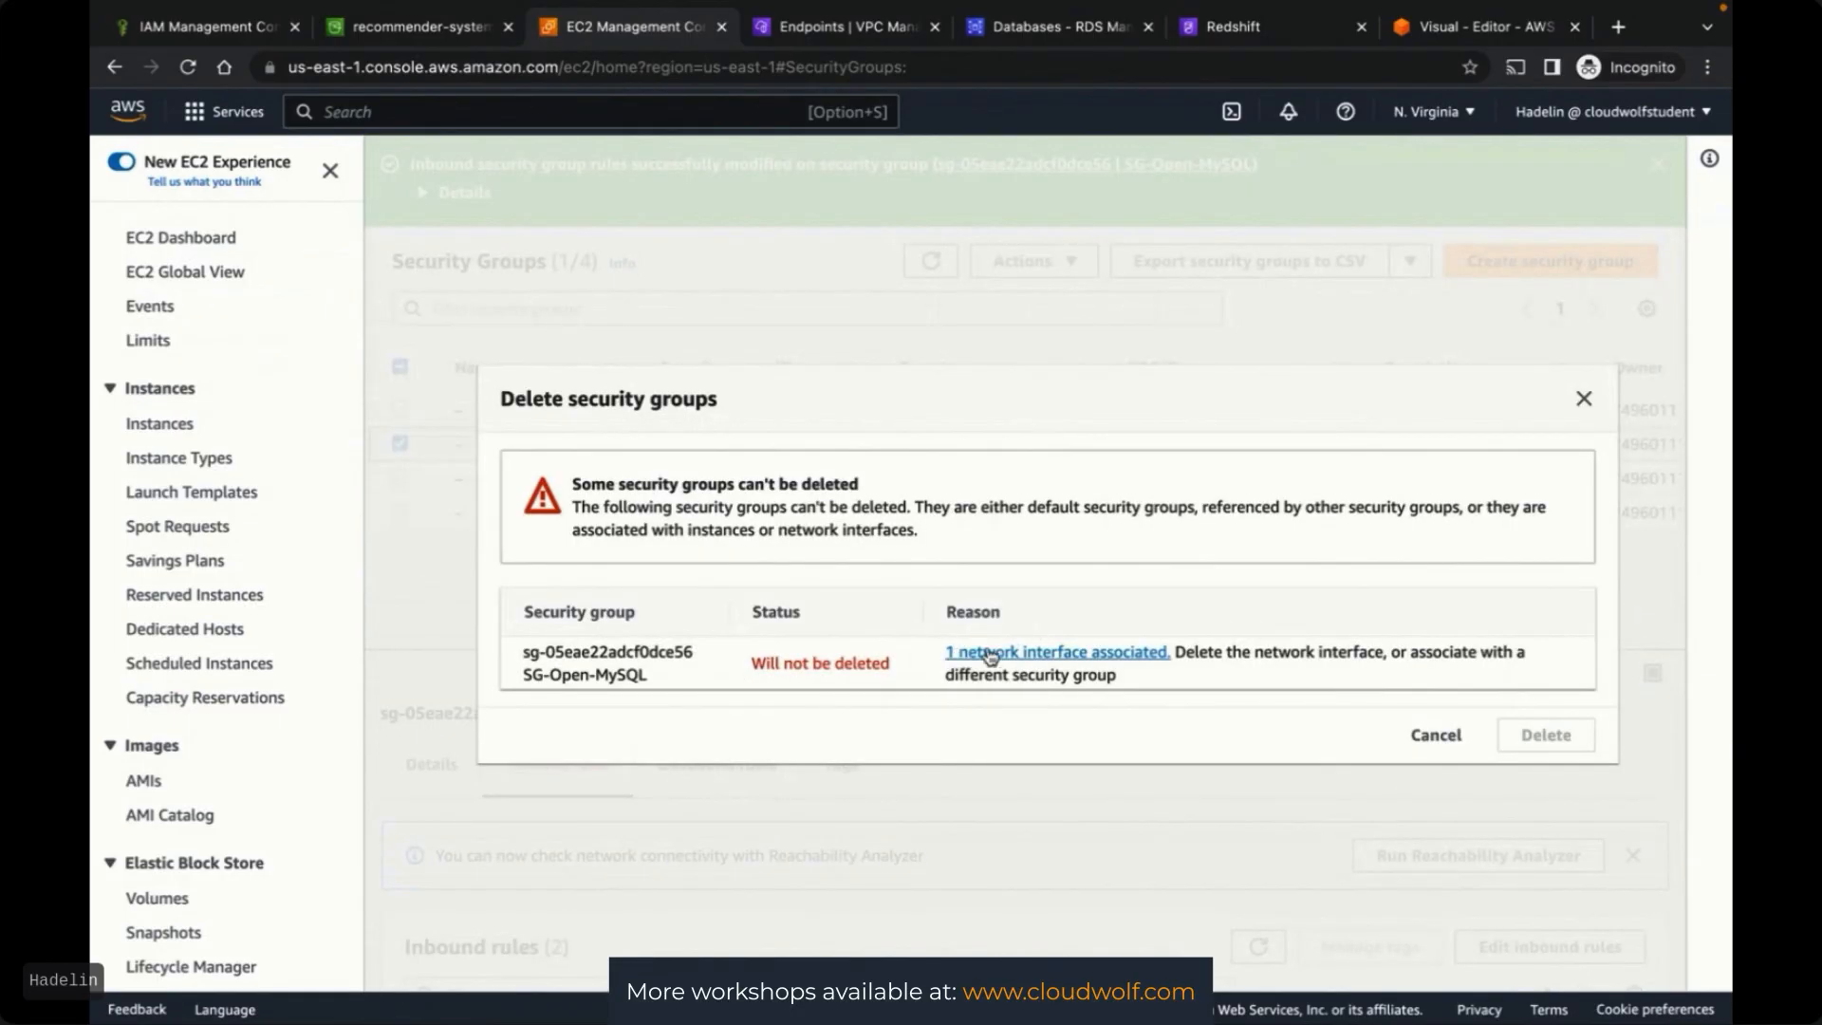
click(1057, 653)
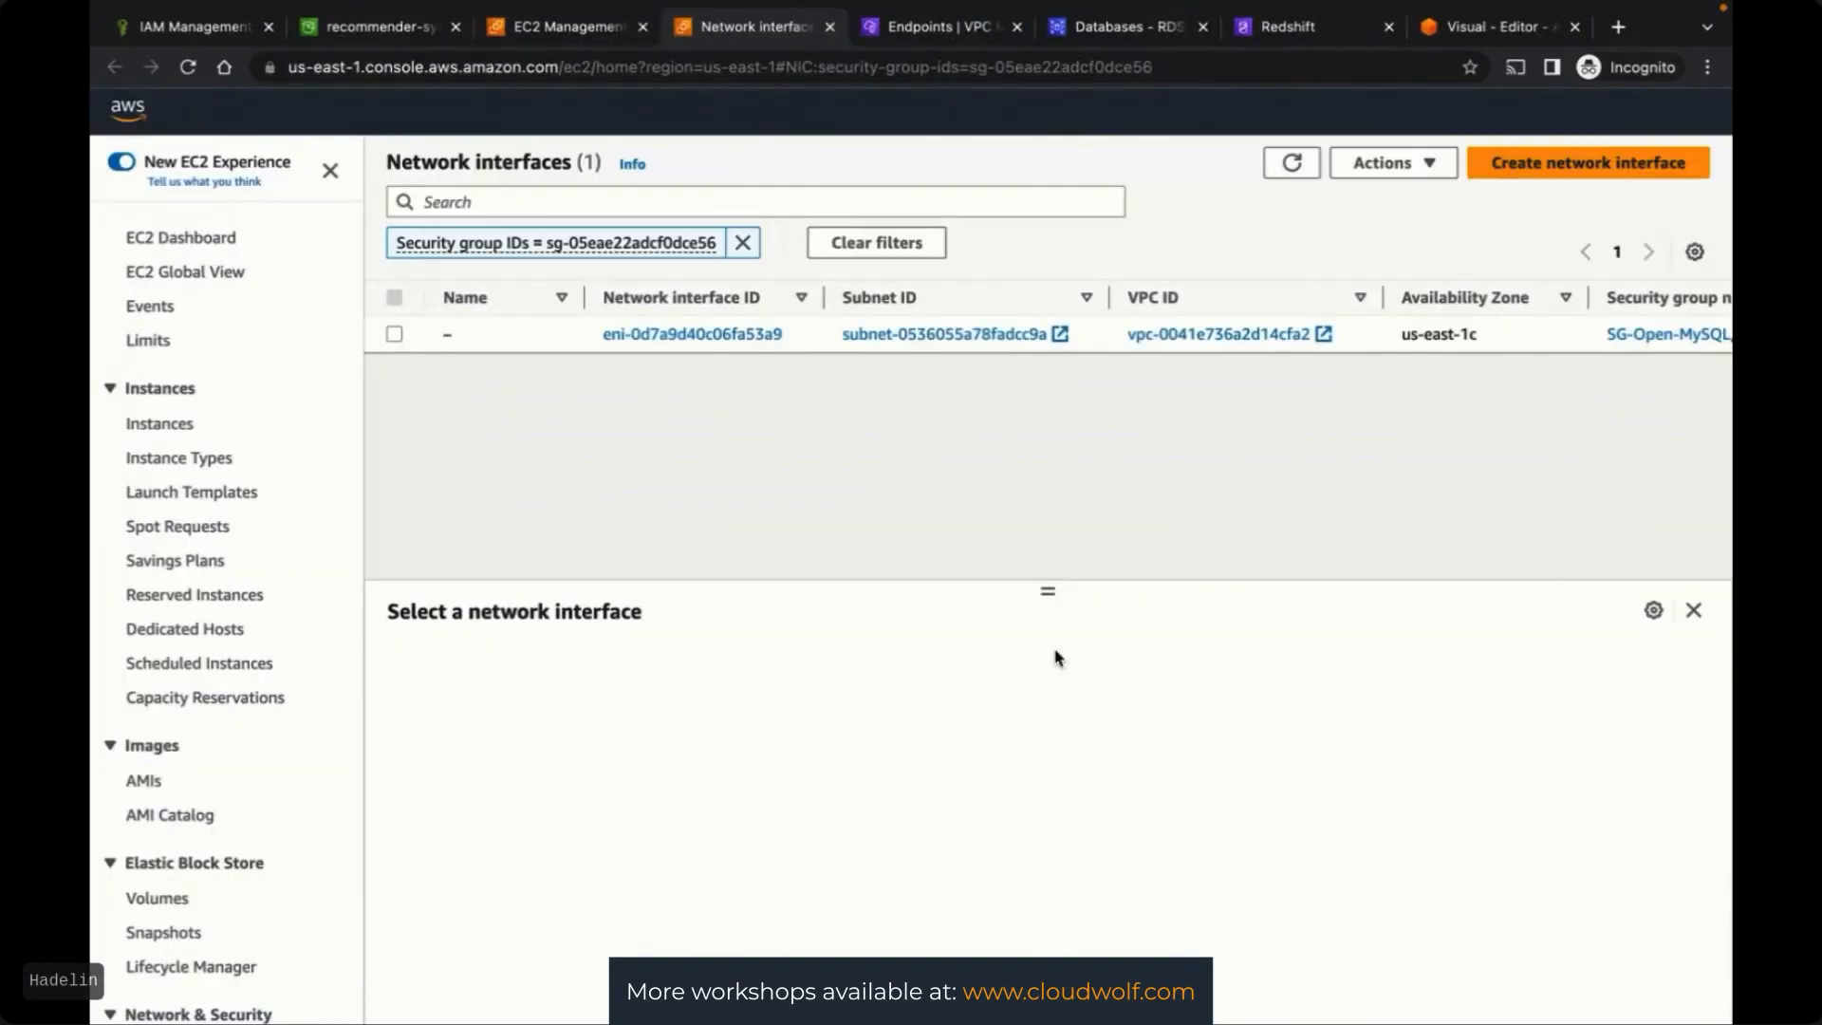
click(395, 335)
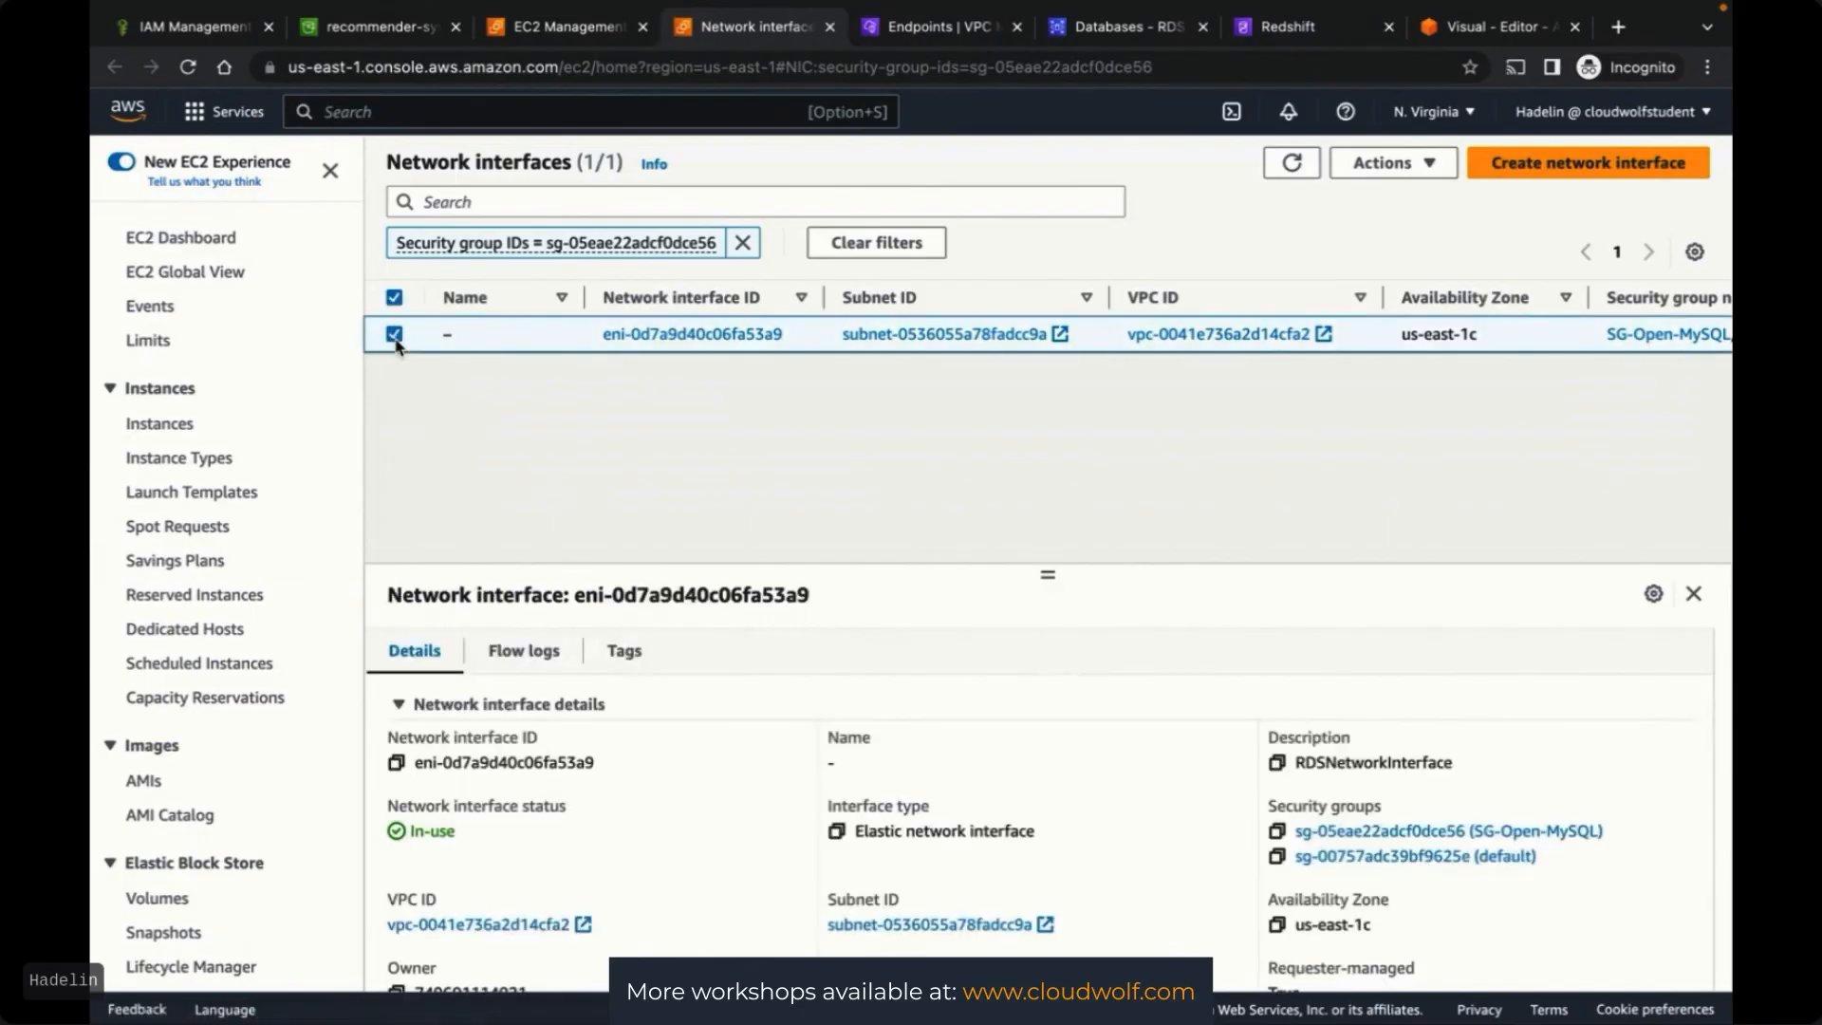
click(1397, 163)
click(1376, 270)
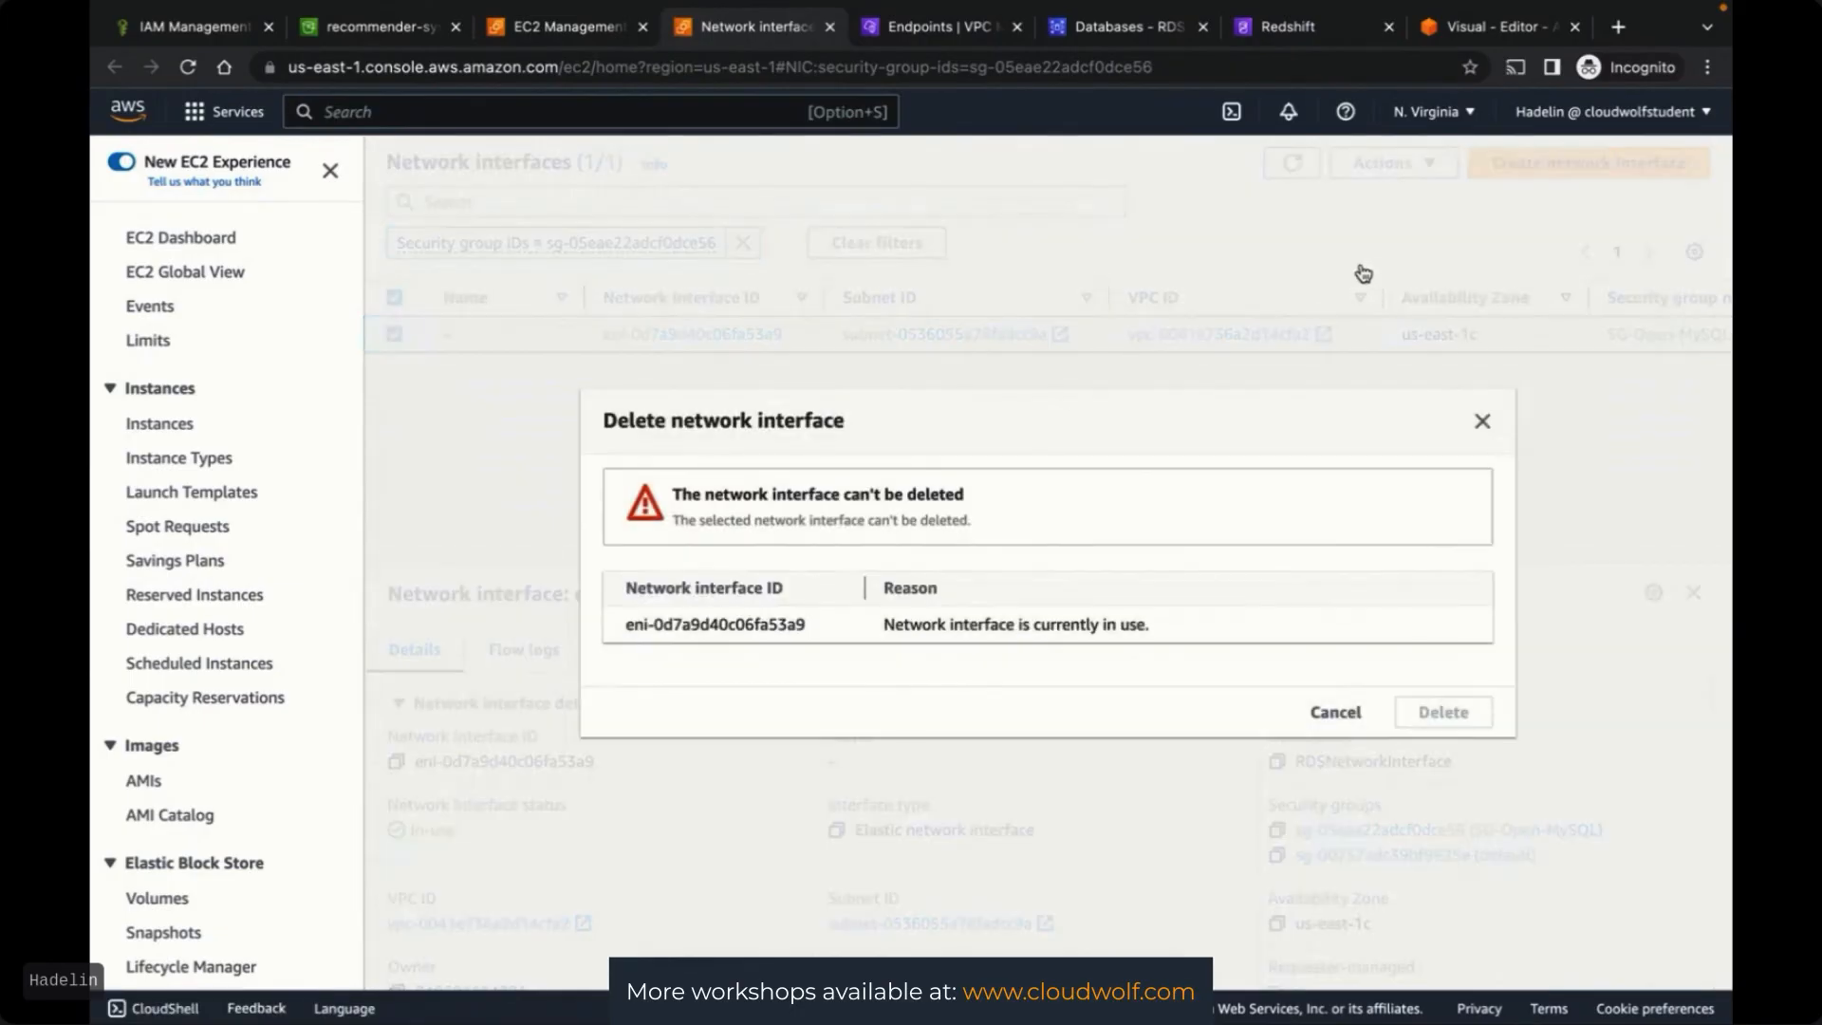
click(1333, 714)
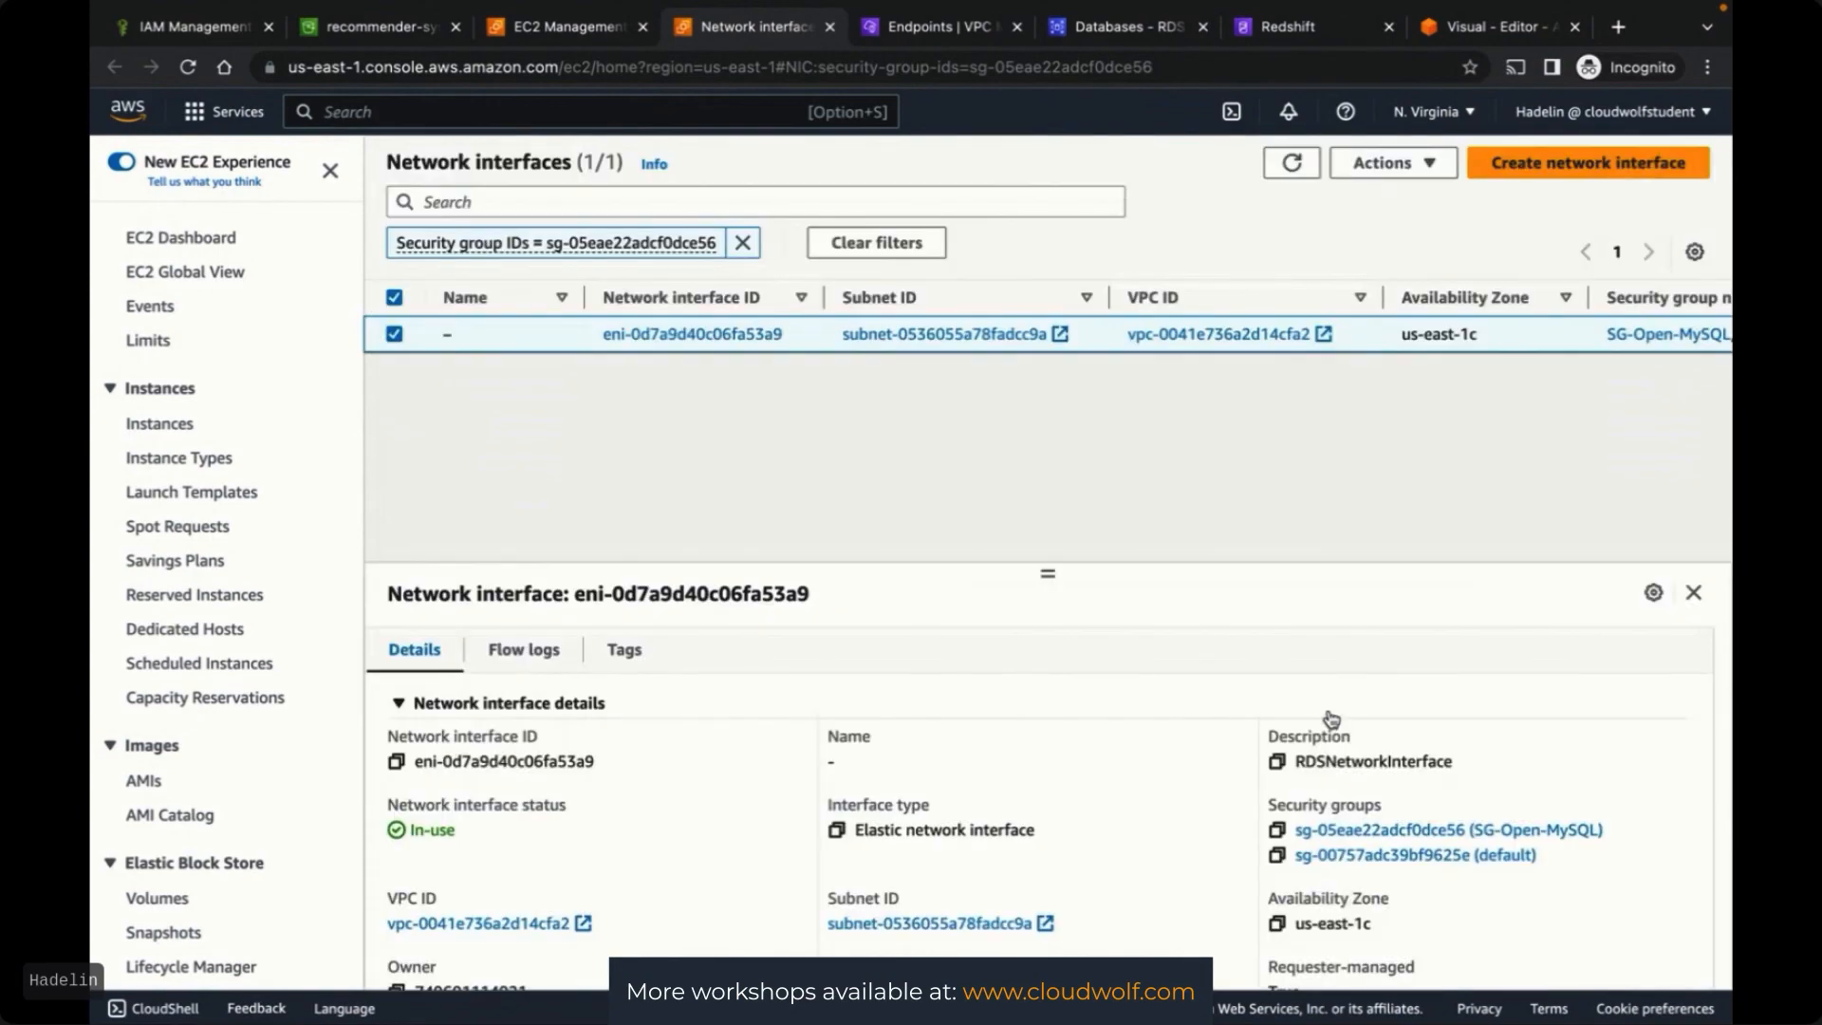
click(523, 29)
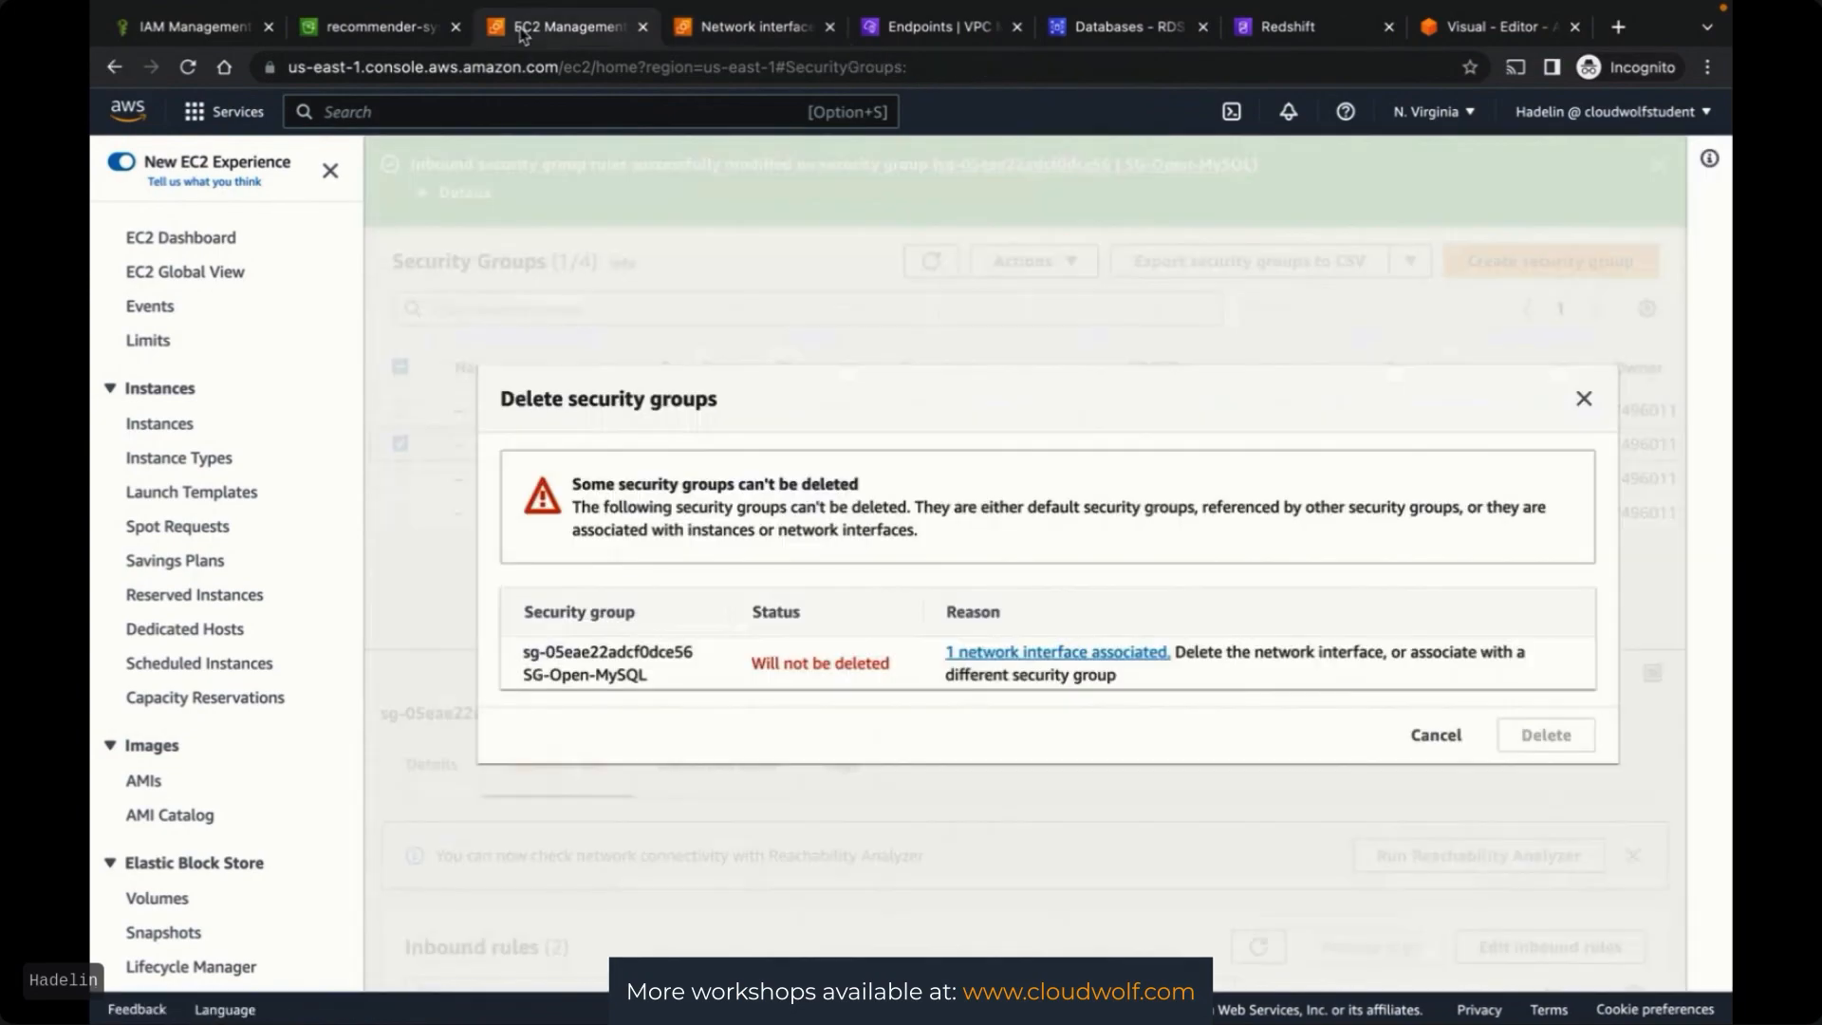
click(1436, 740)
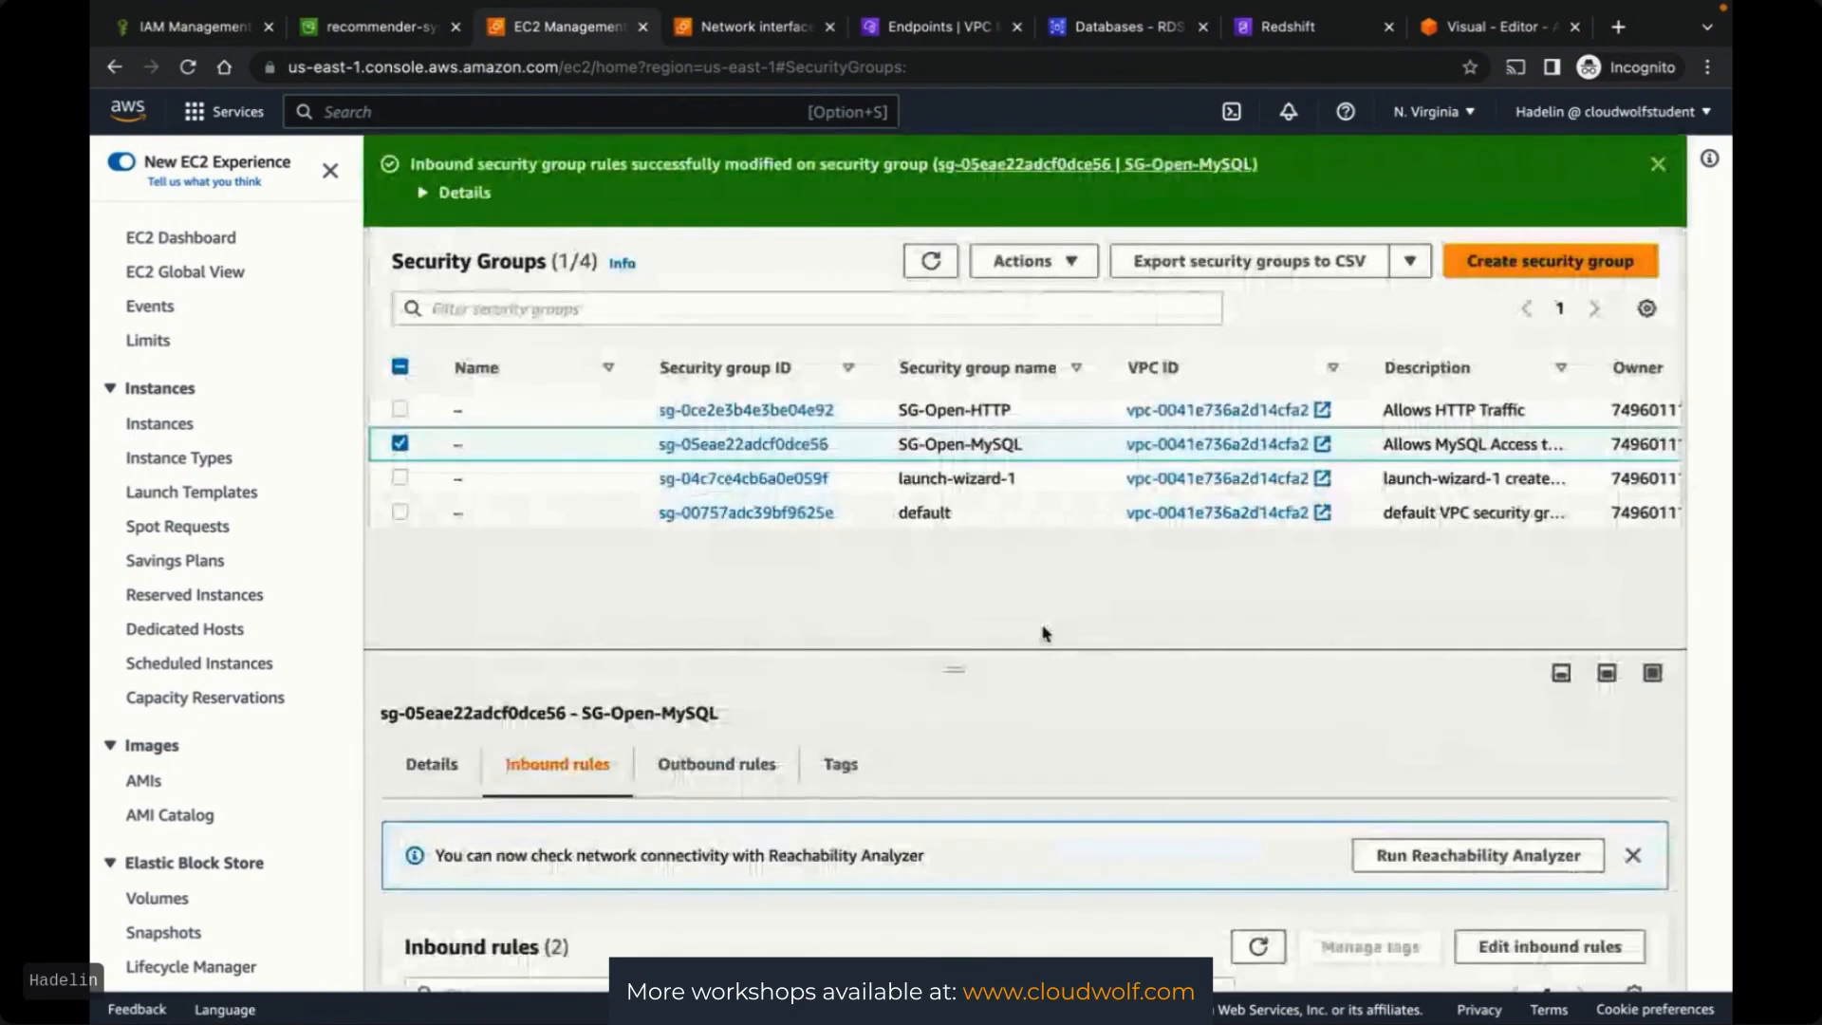
Remove the MYSQL/Aurora and All TCP inbound rules from SG-Open-MySQL and save
scroll(1275, 923, down, 2)
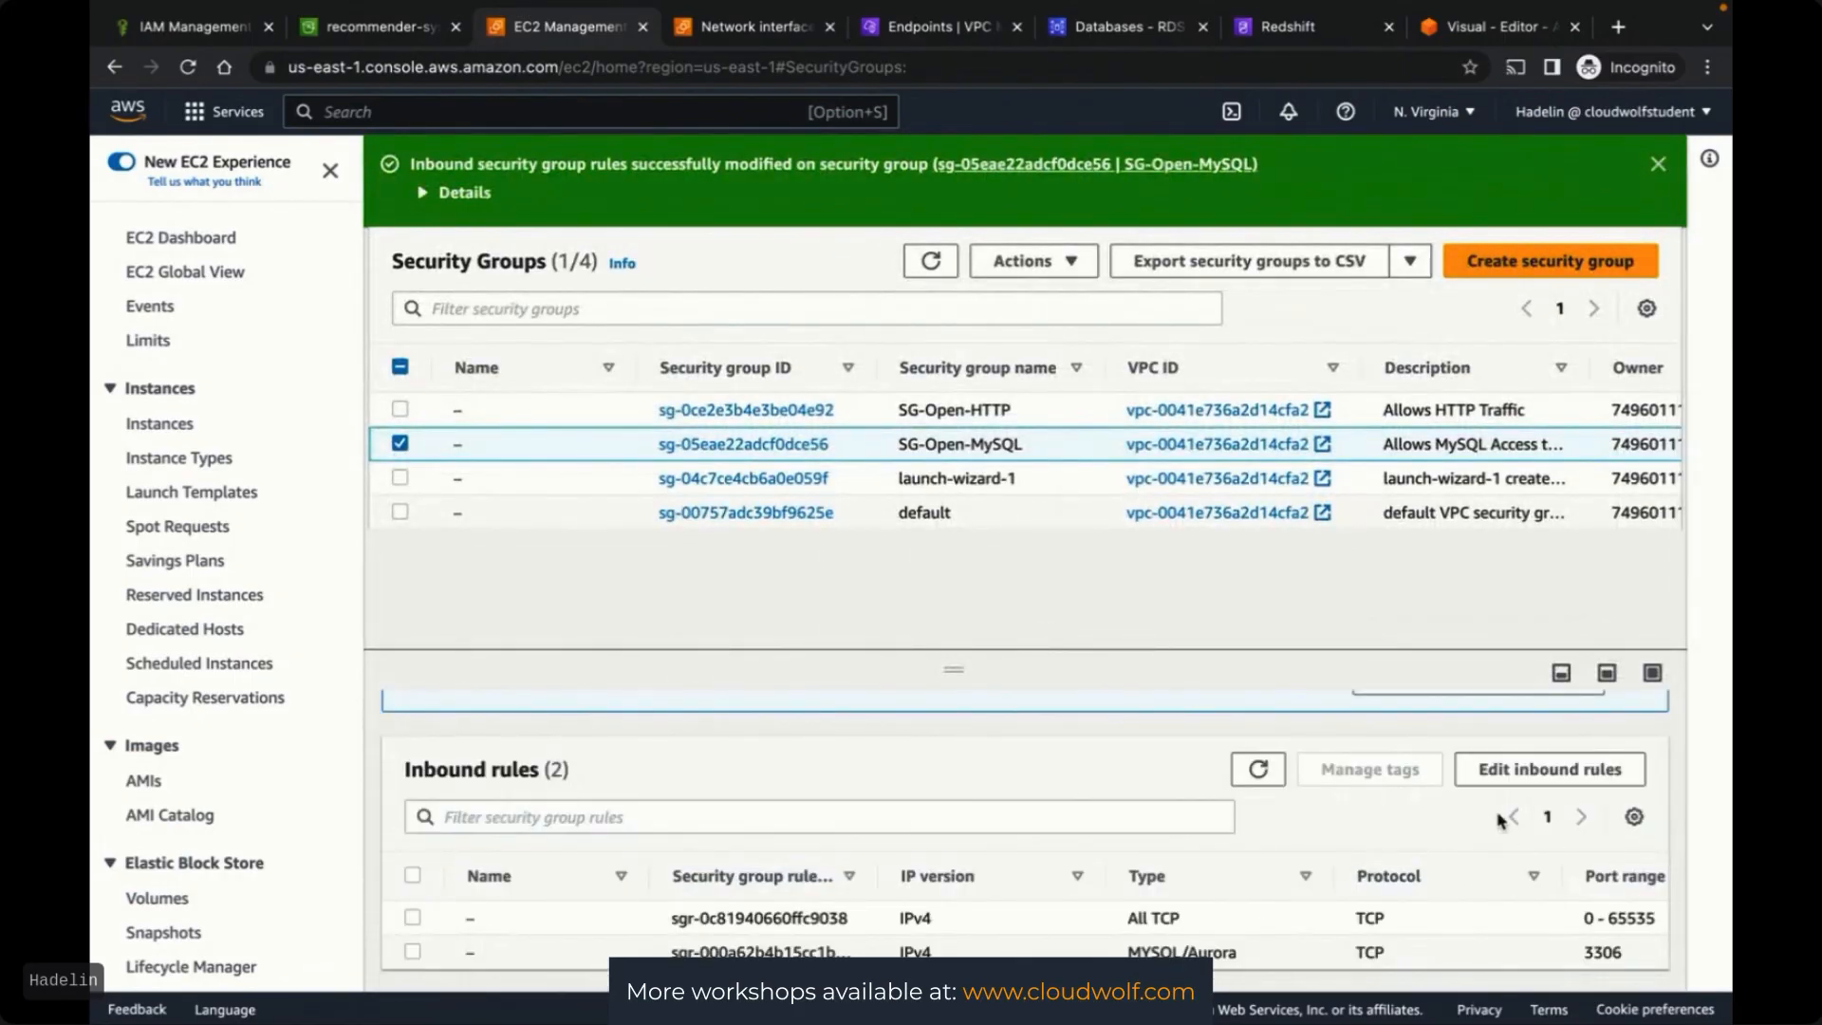
click(1503, 776)
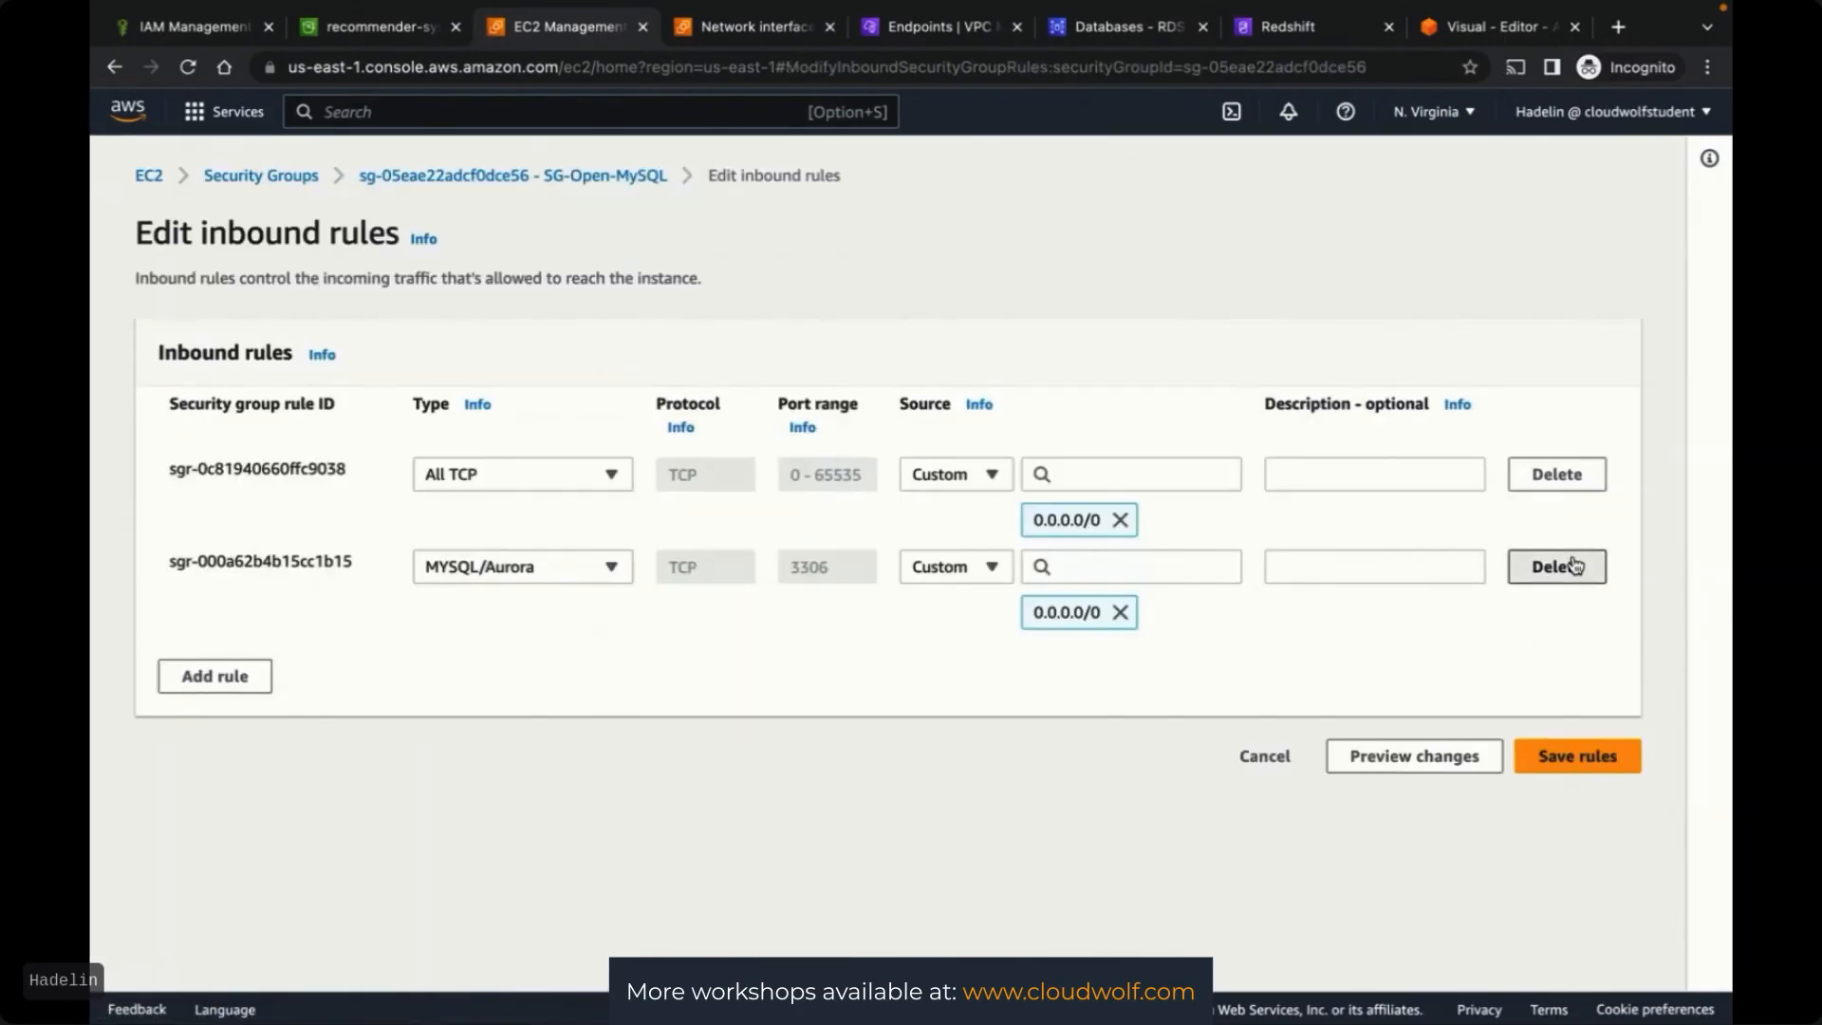
click(1568, 565)
click(1561, 475)
click(1568, 576)
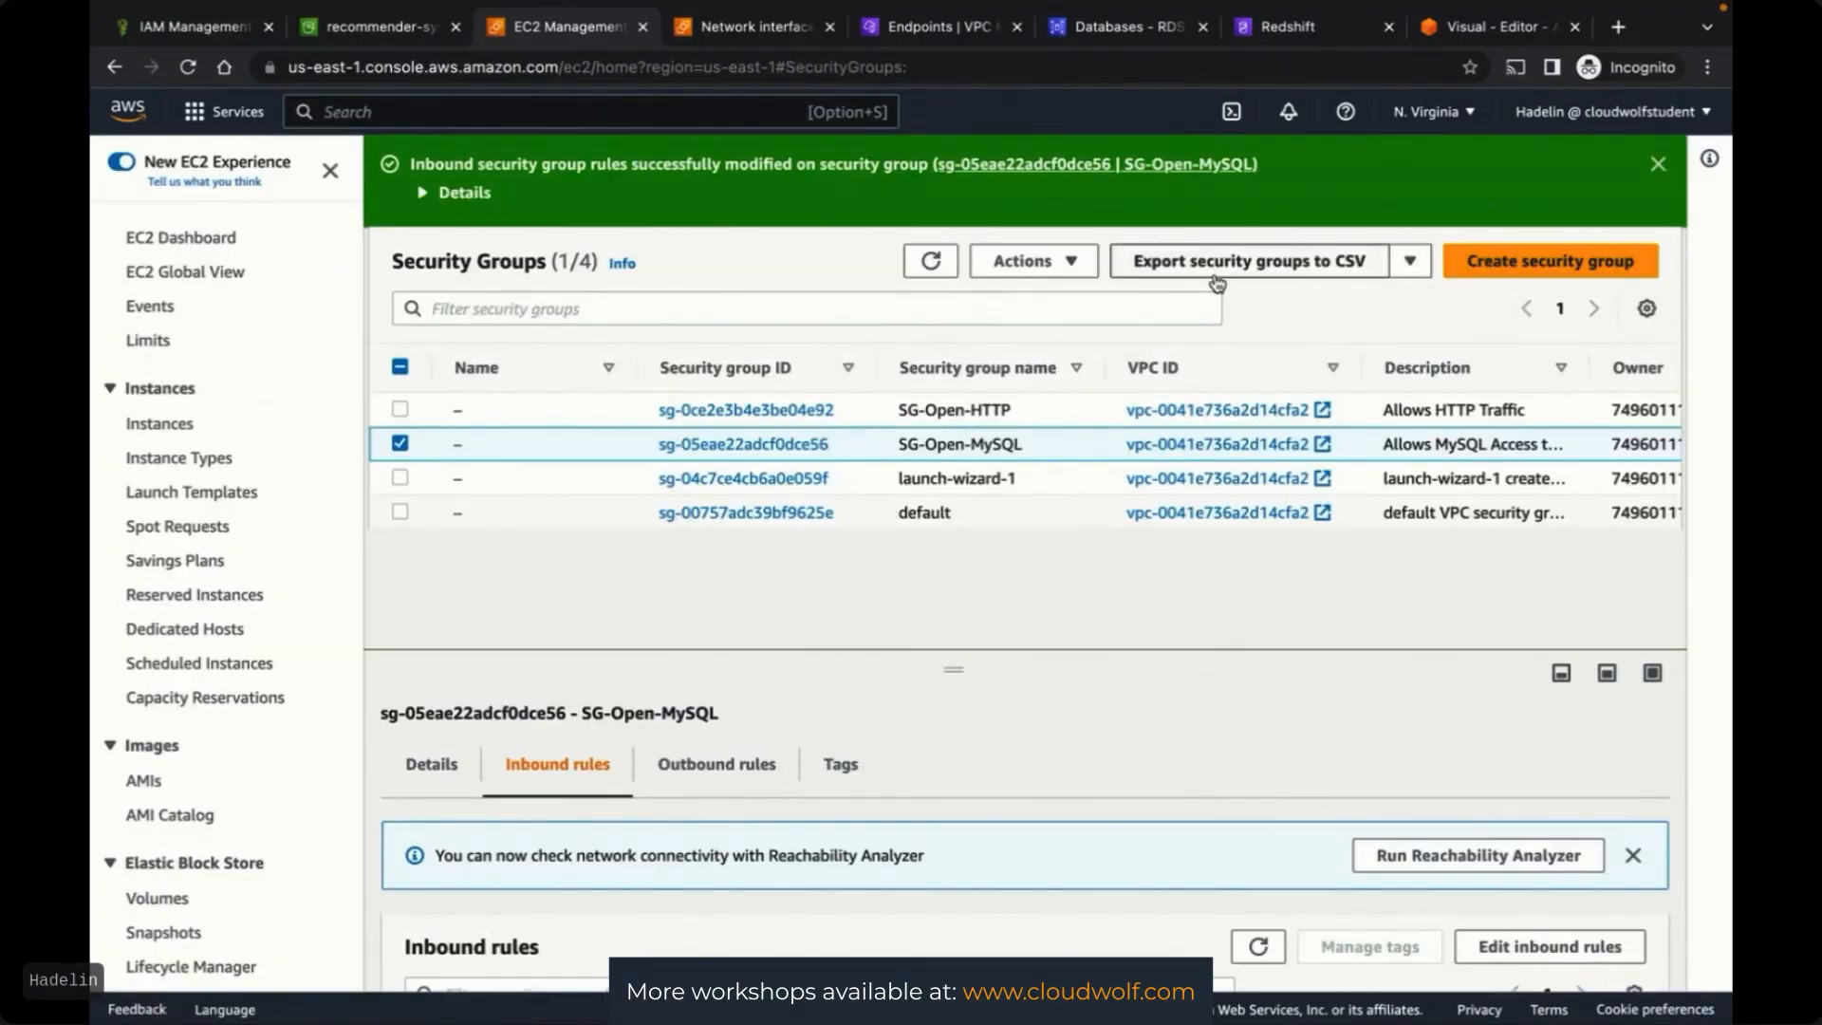
Retry deleting SG-Open-MySQL and open the network interface still blocking it
click(1023, 261)
scroll(1029, 408, down, 2)
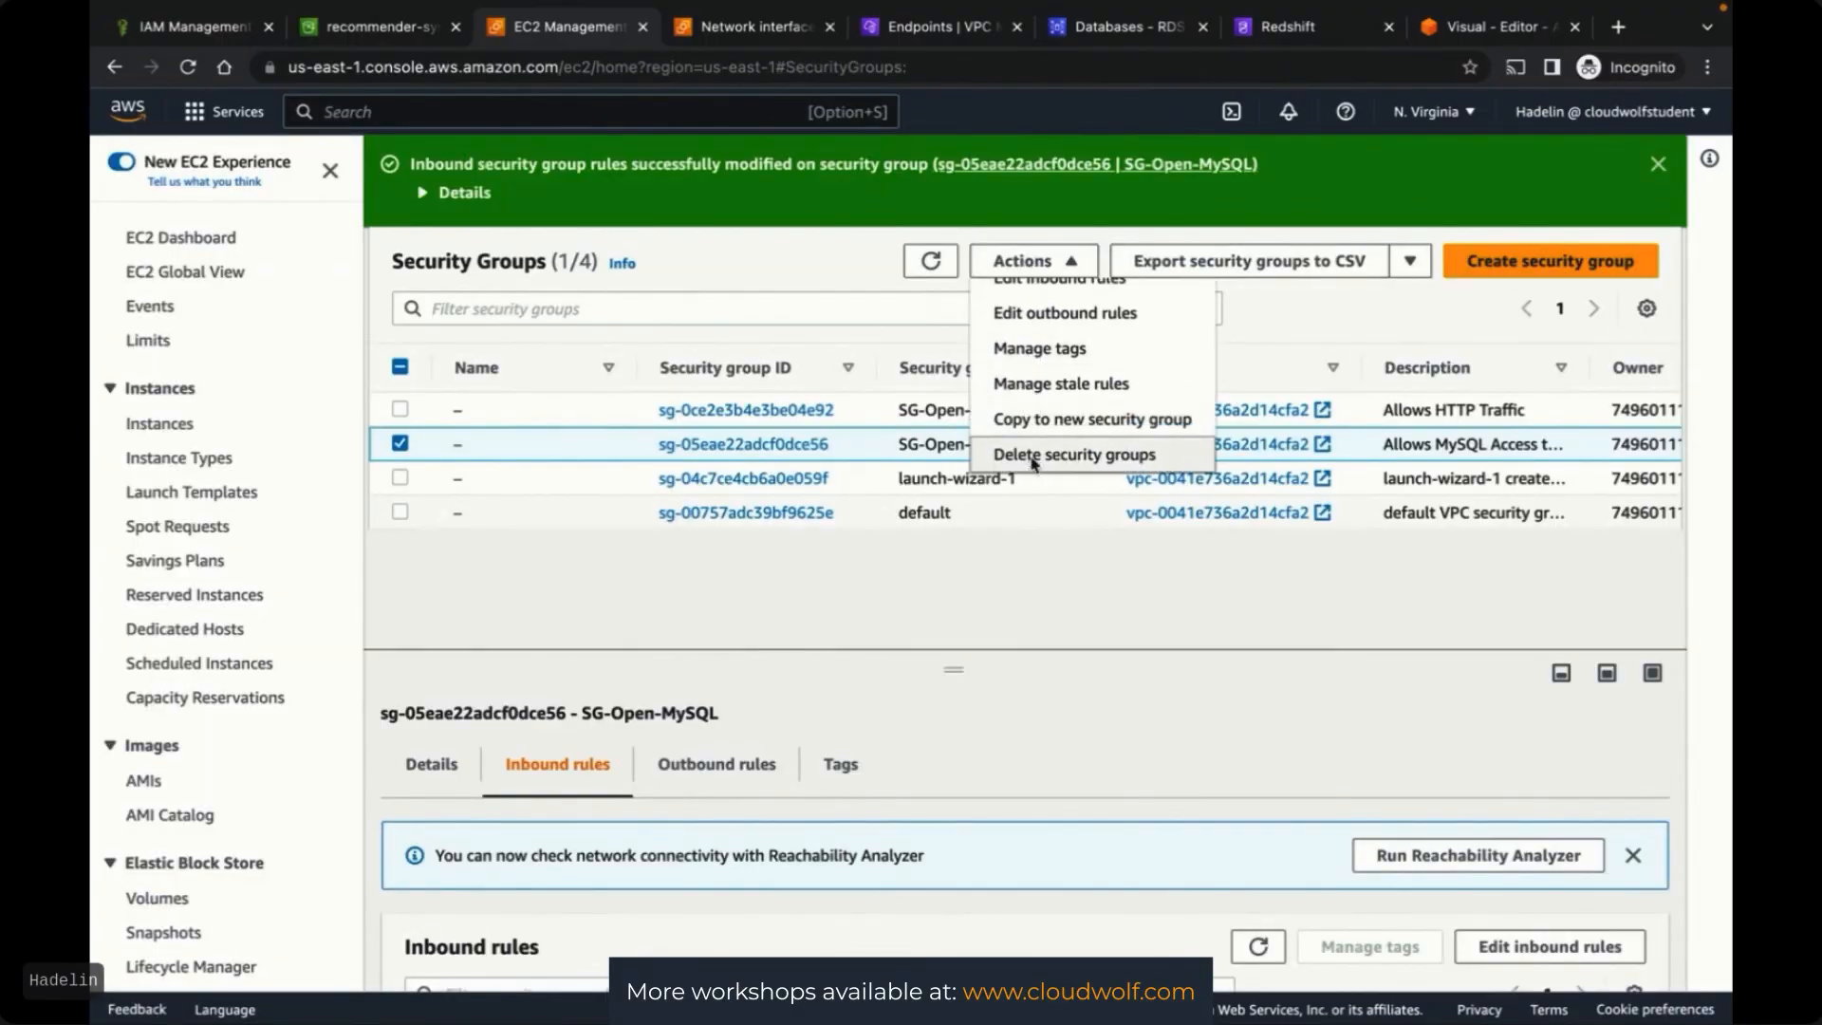
click(1034, 457)
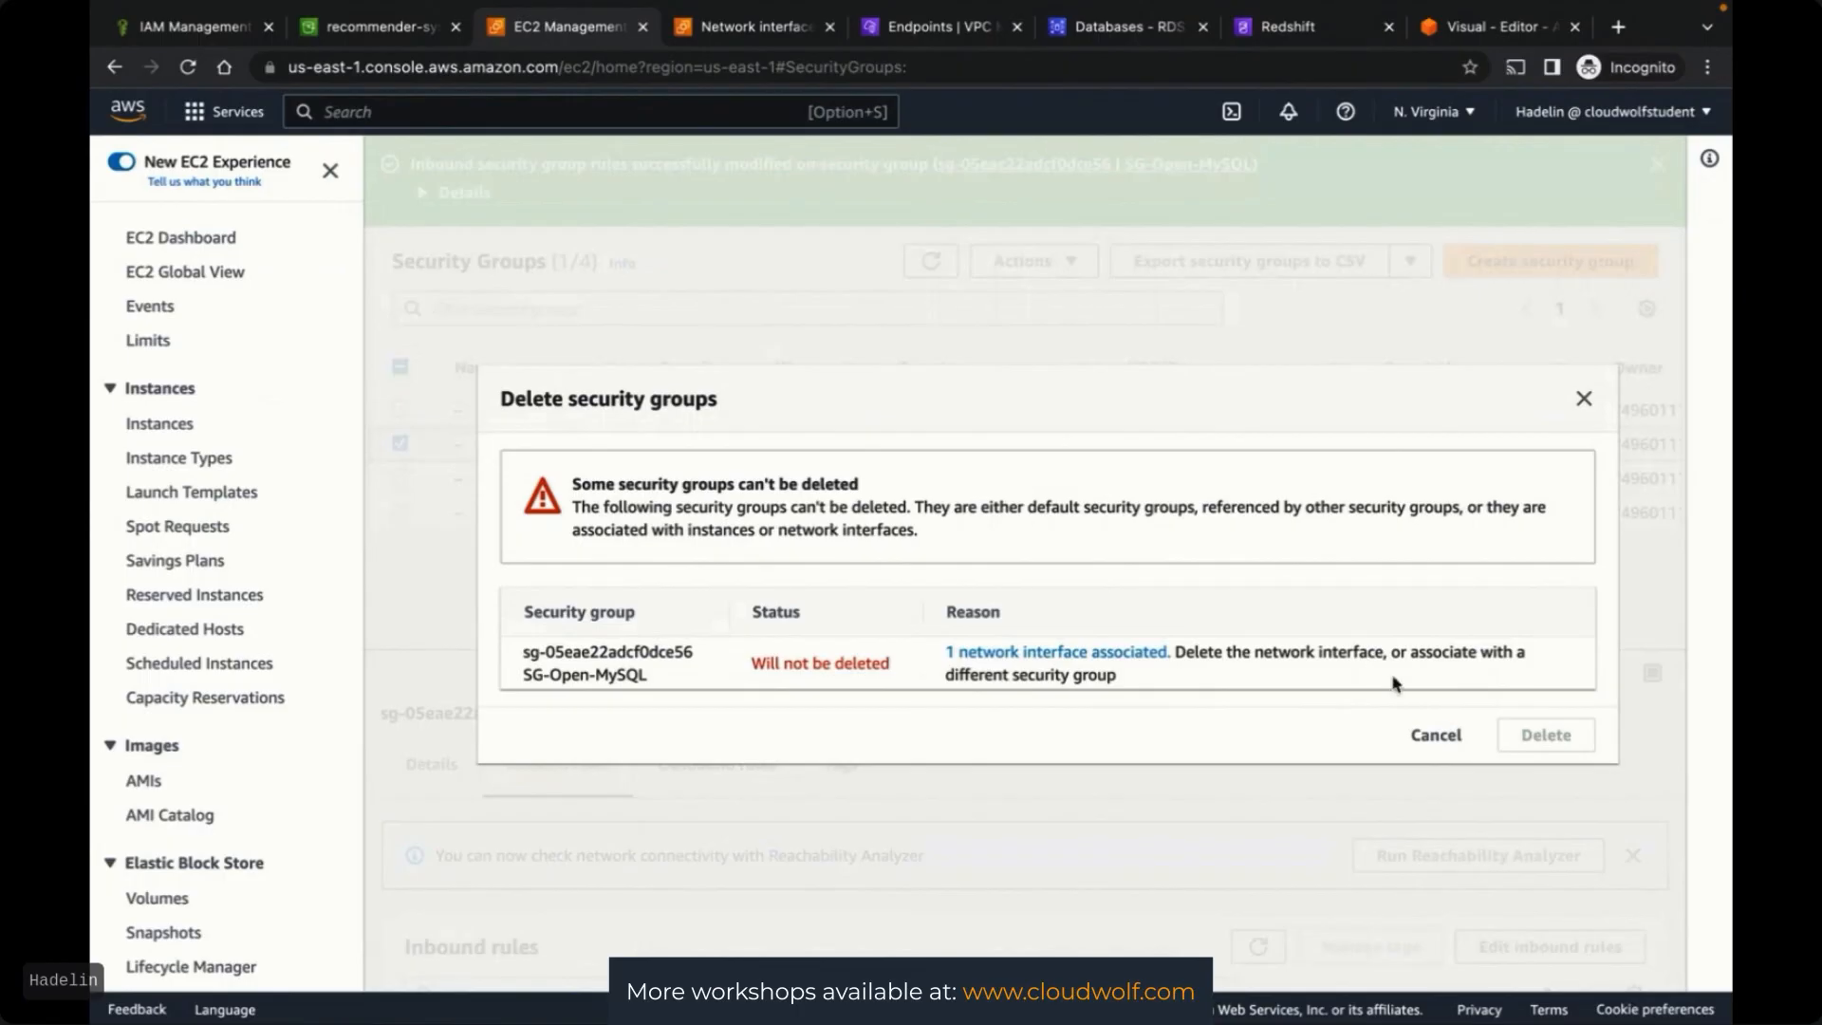
click(1102, 652)
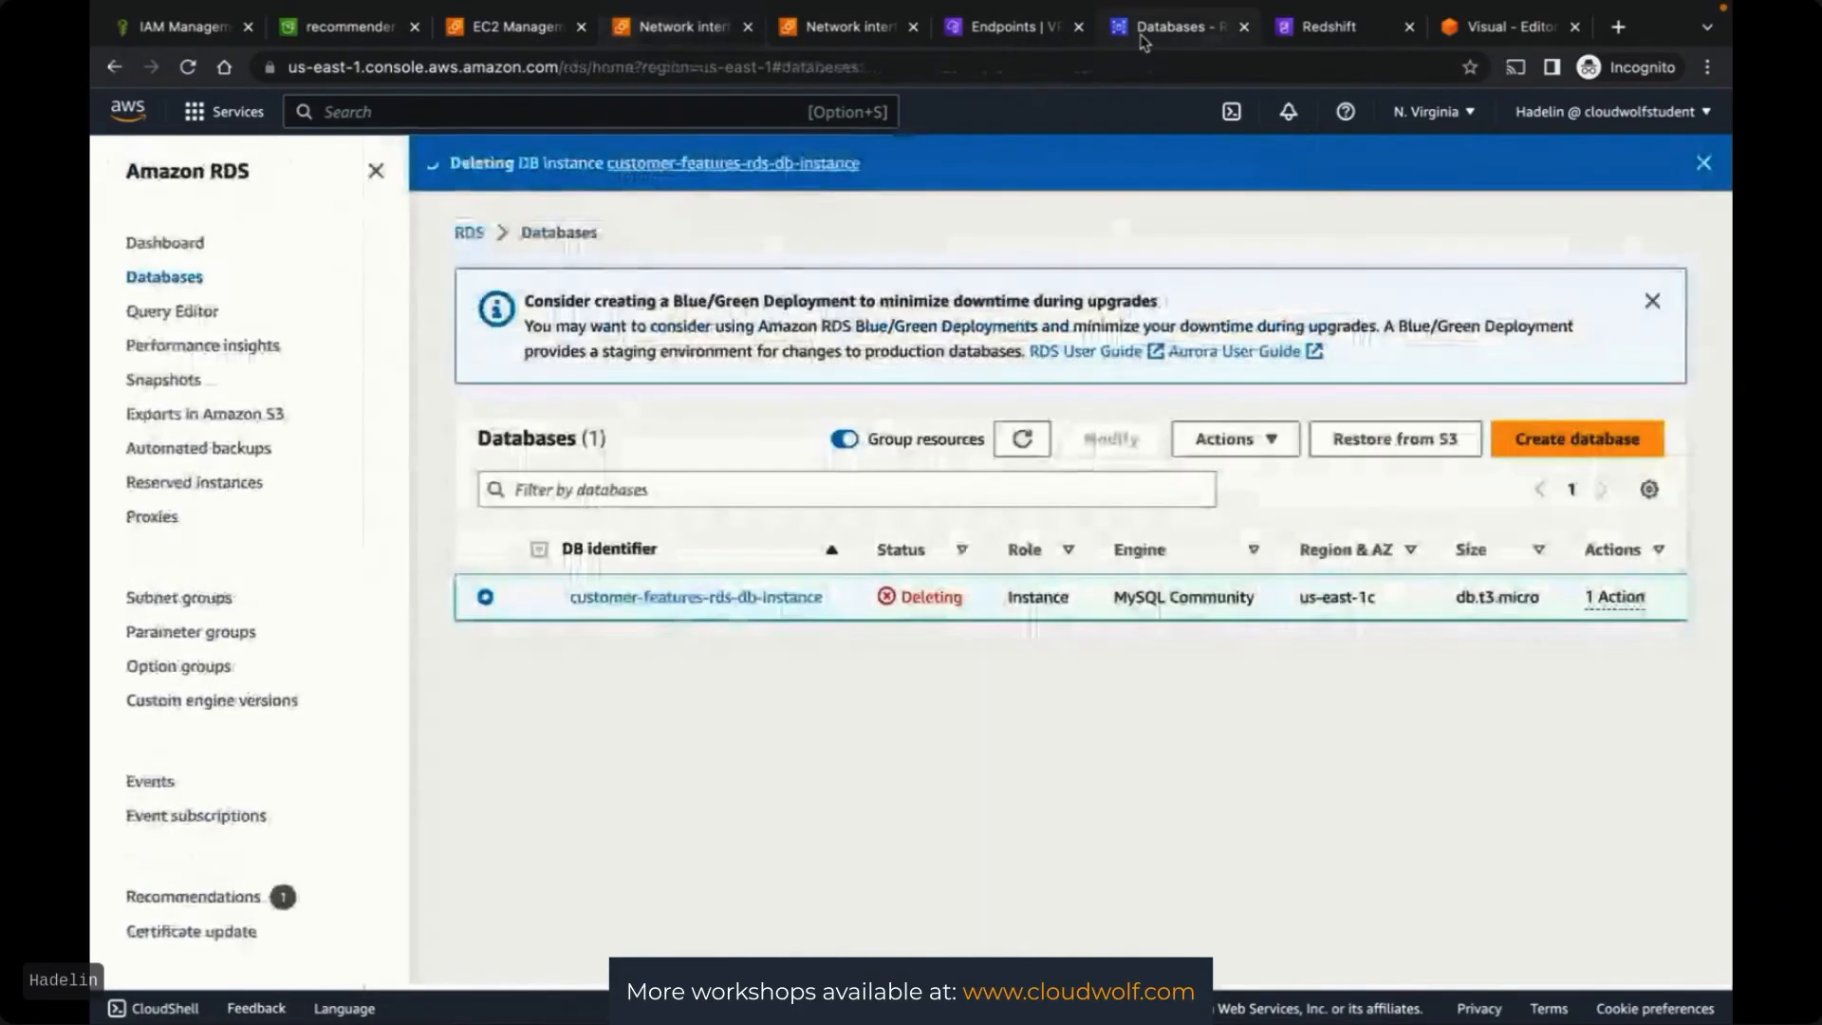
Check the RDS instance's deletion status and the network interfaces, then go to the recommender-system S3 bucket
click(1142, 39)
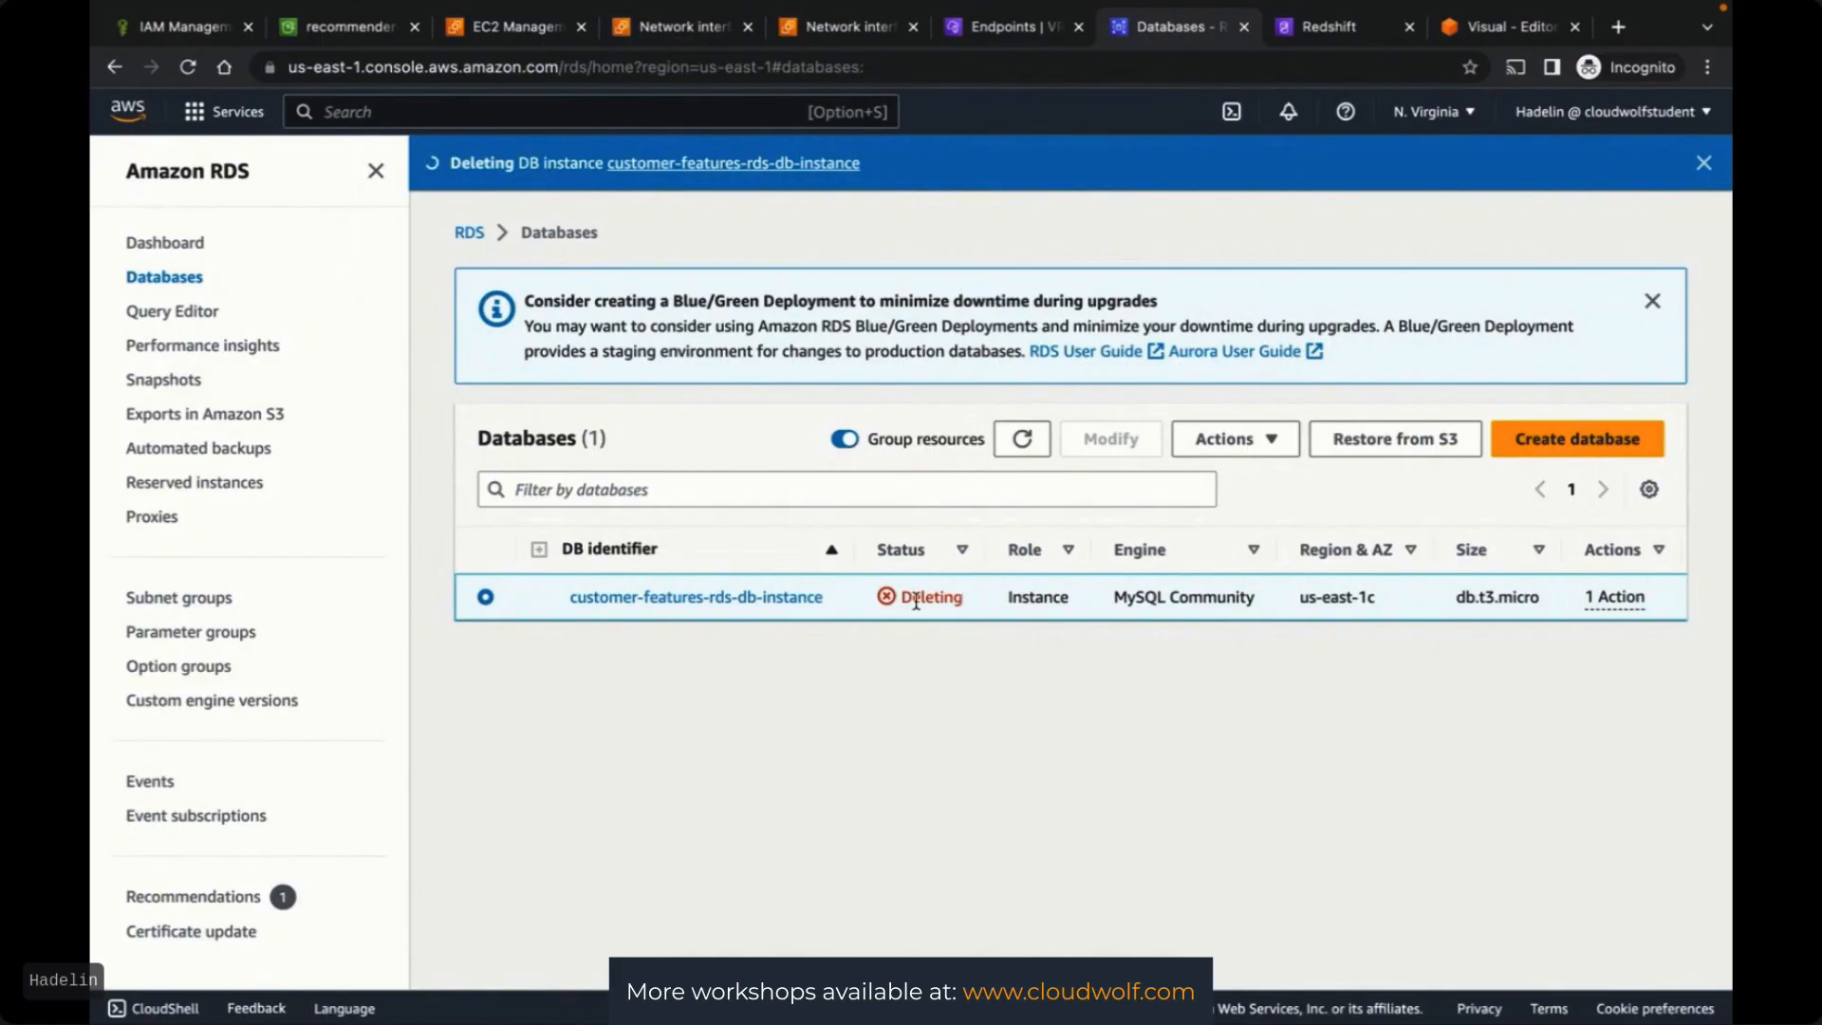
click(679, 29)
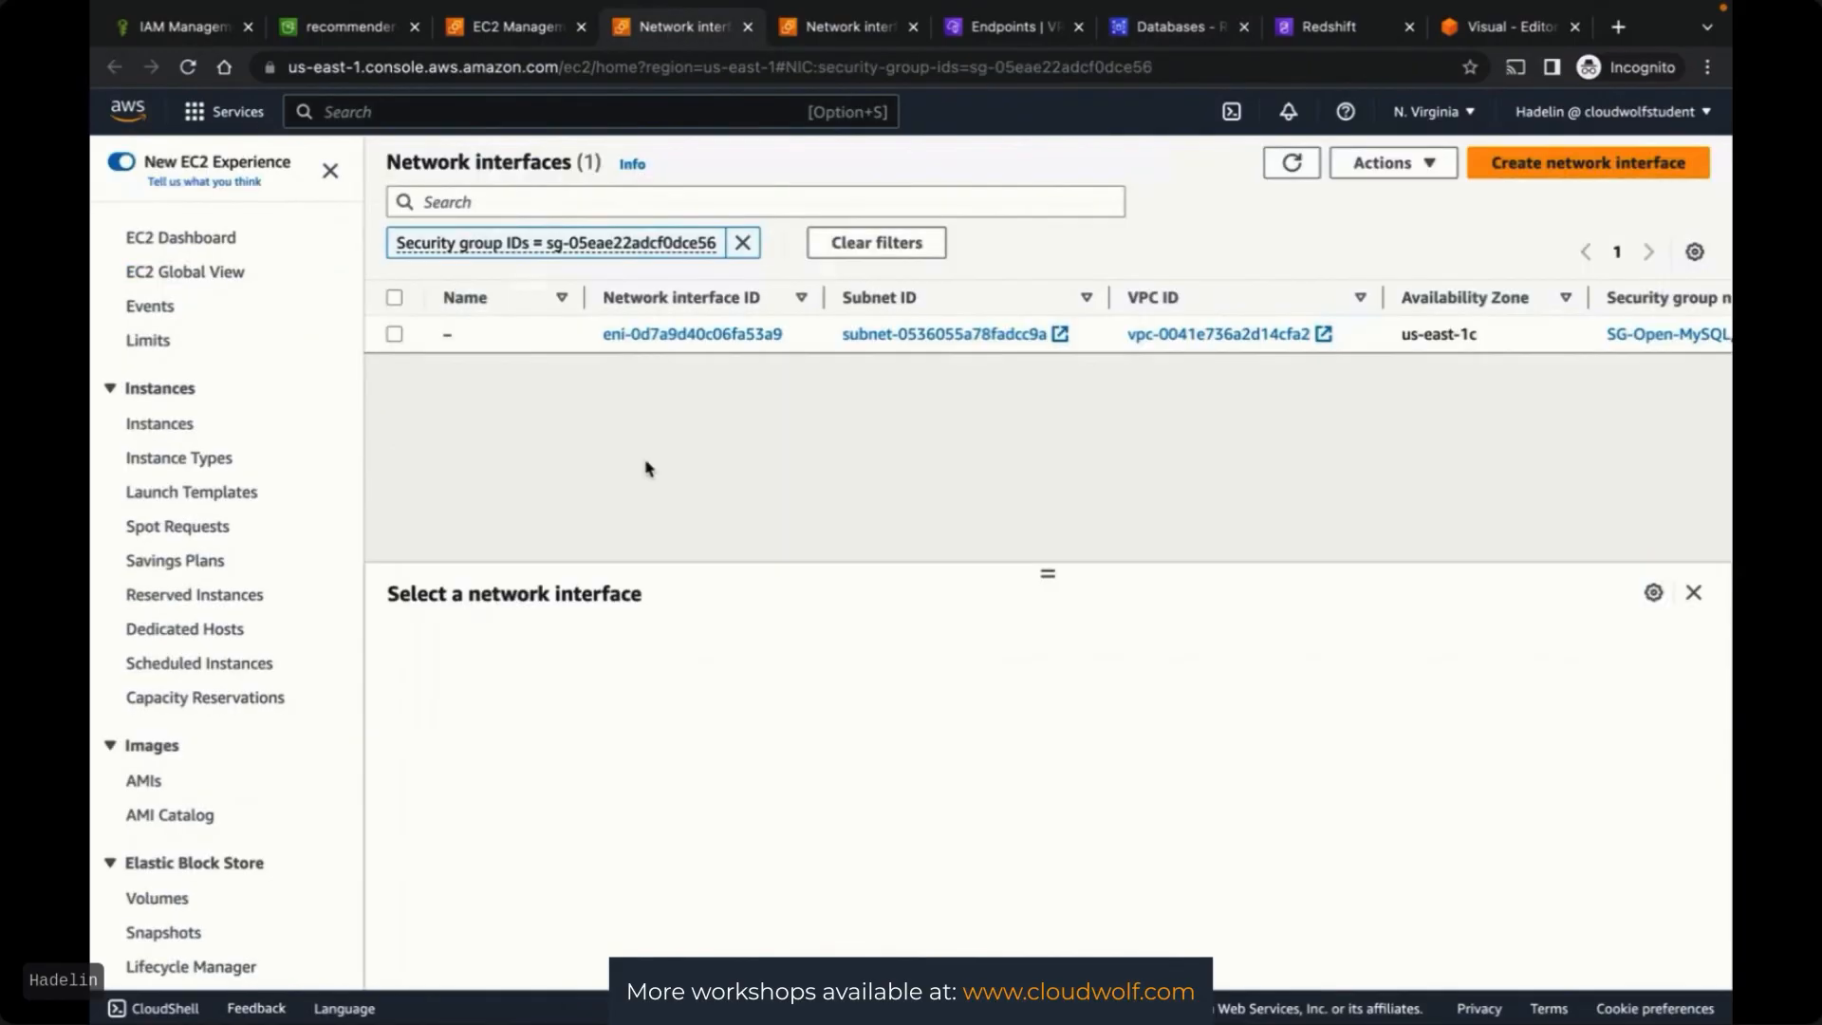
click(1184, 28)
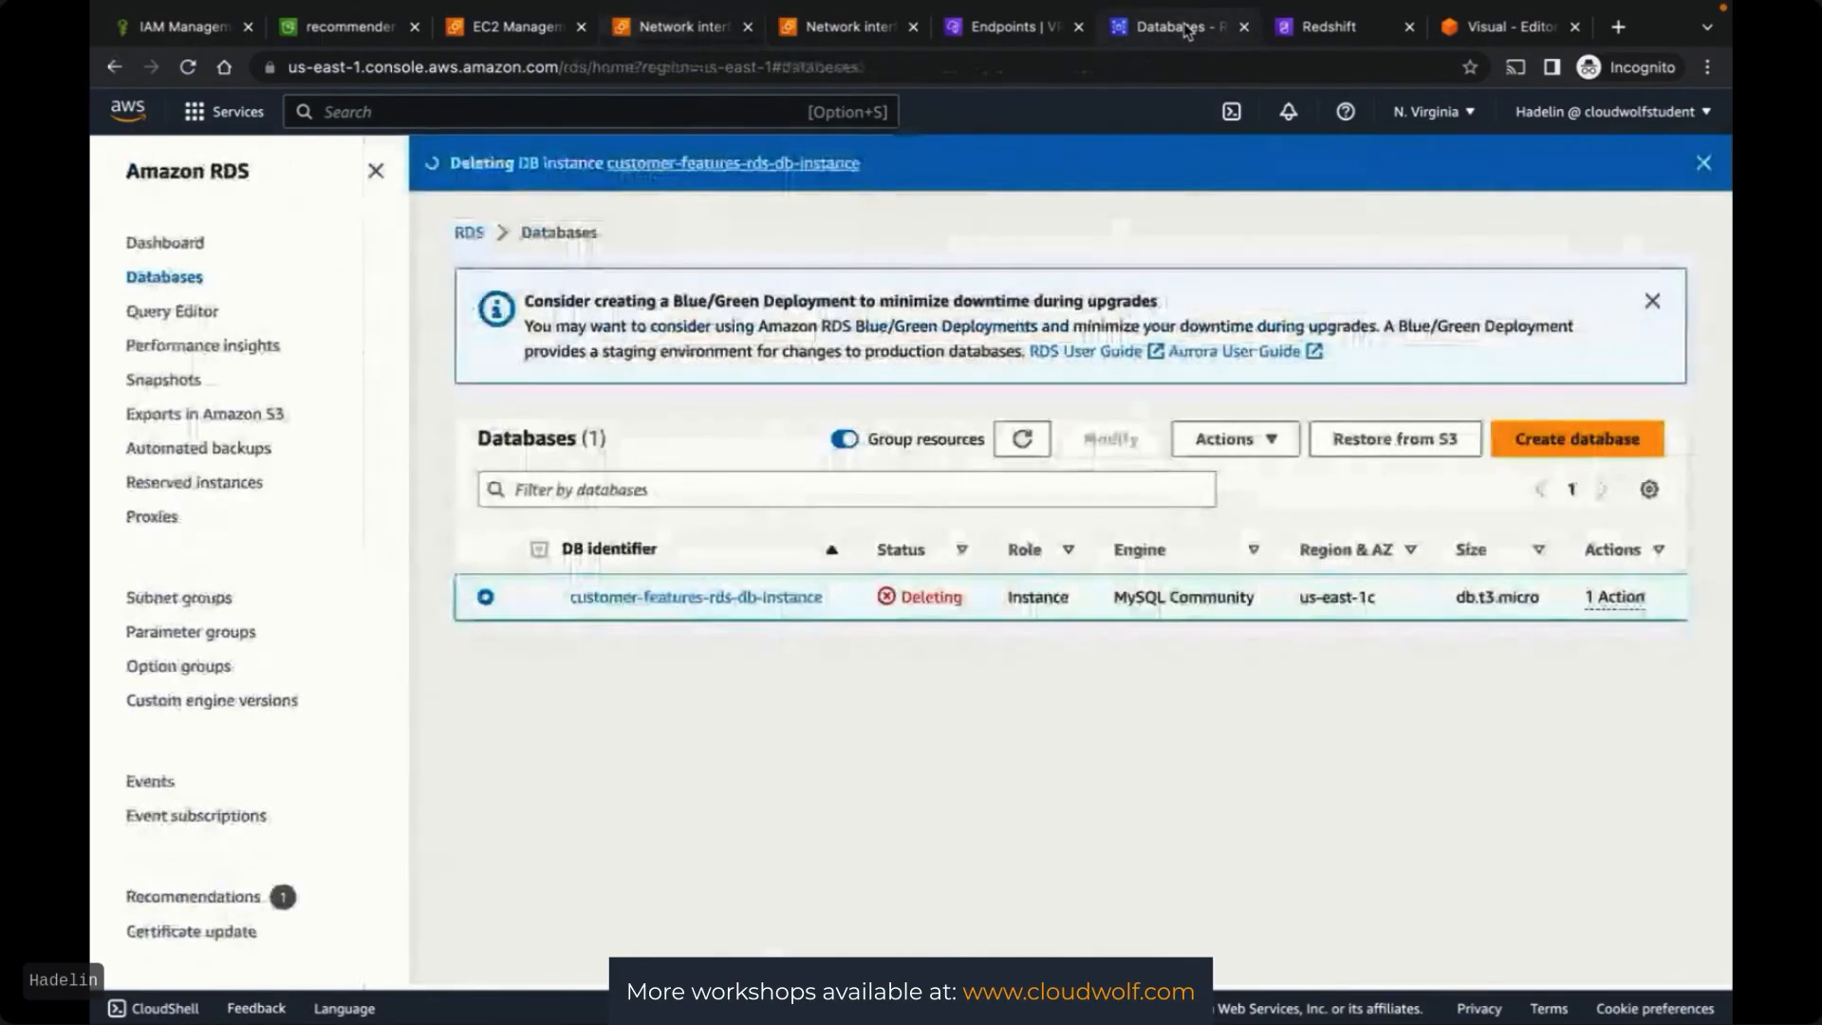
click(681, 31)
click(501, 30)
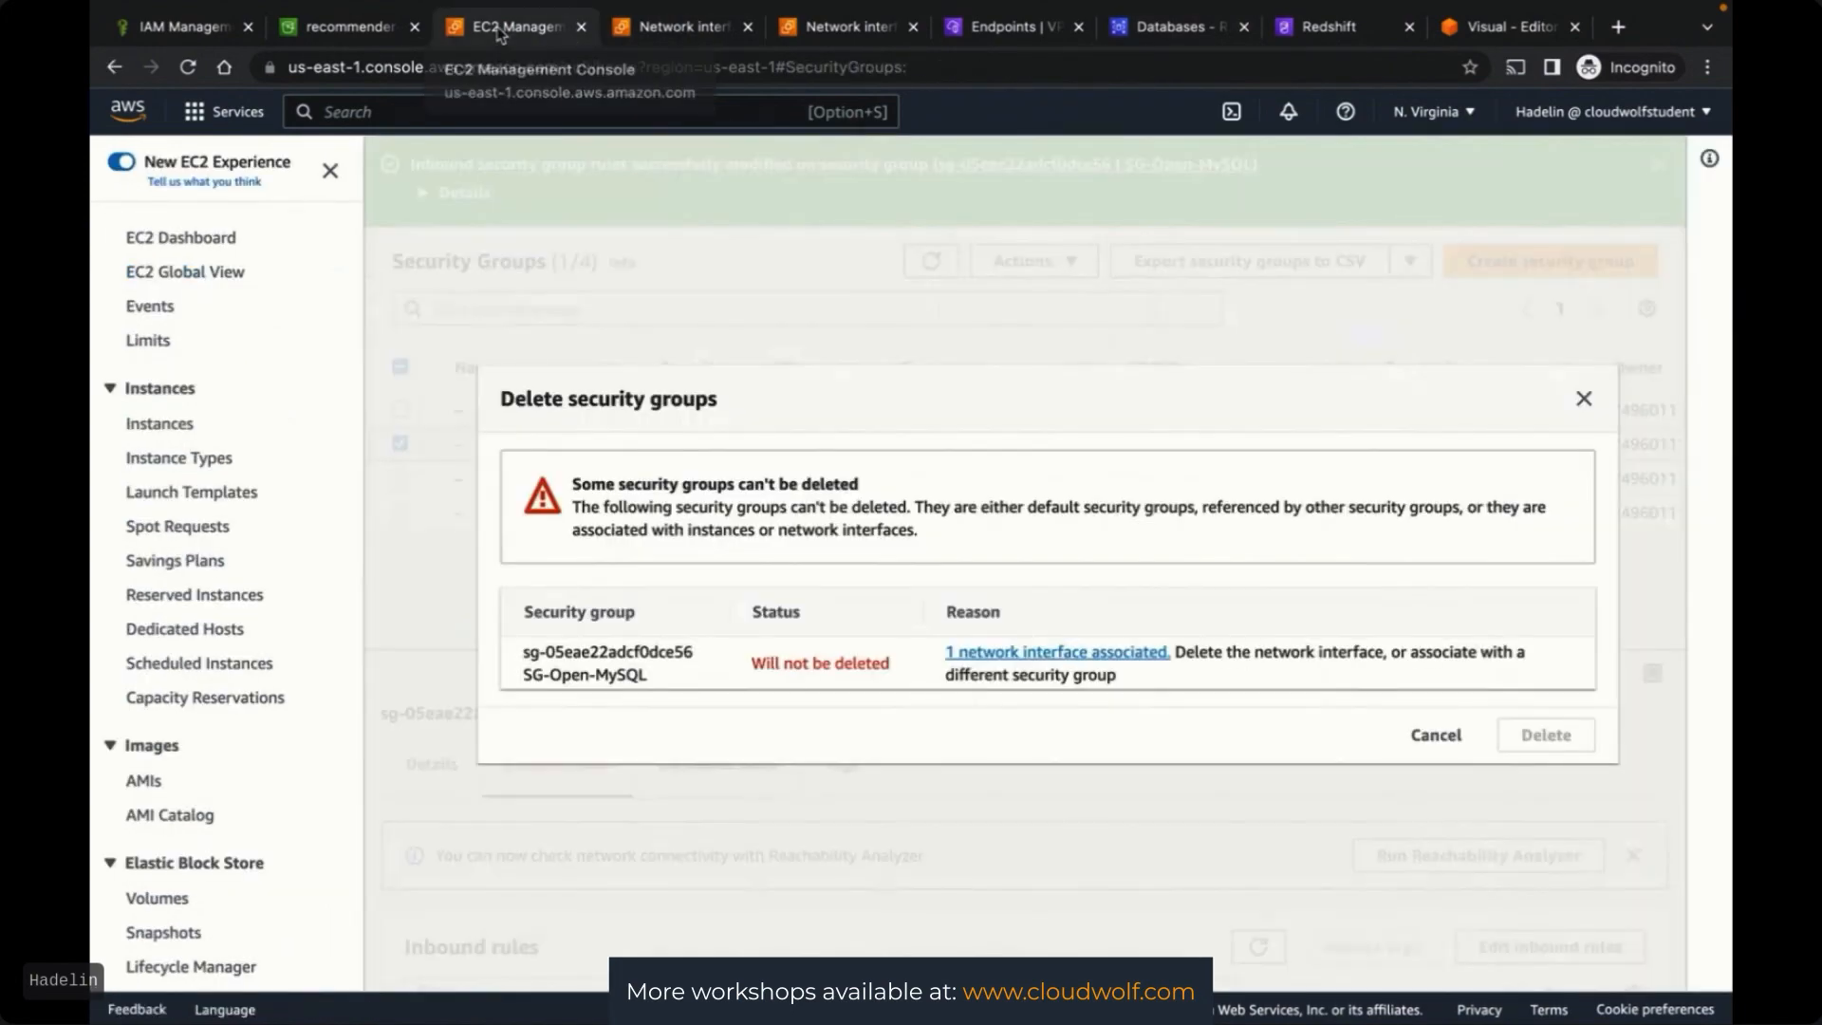
click(346, 30)
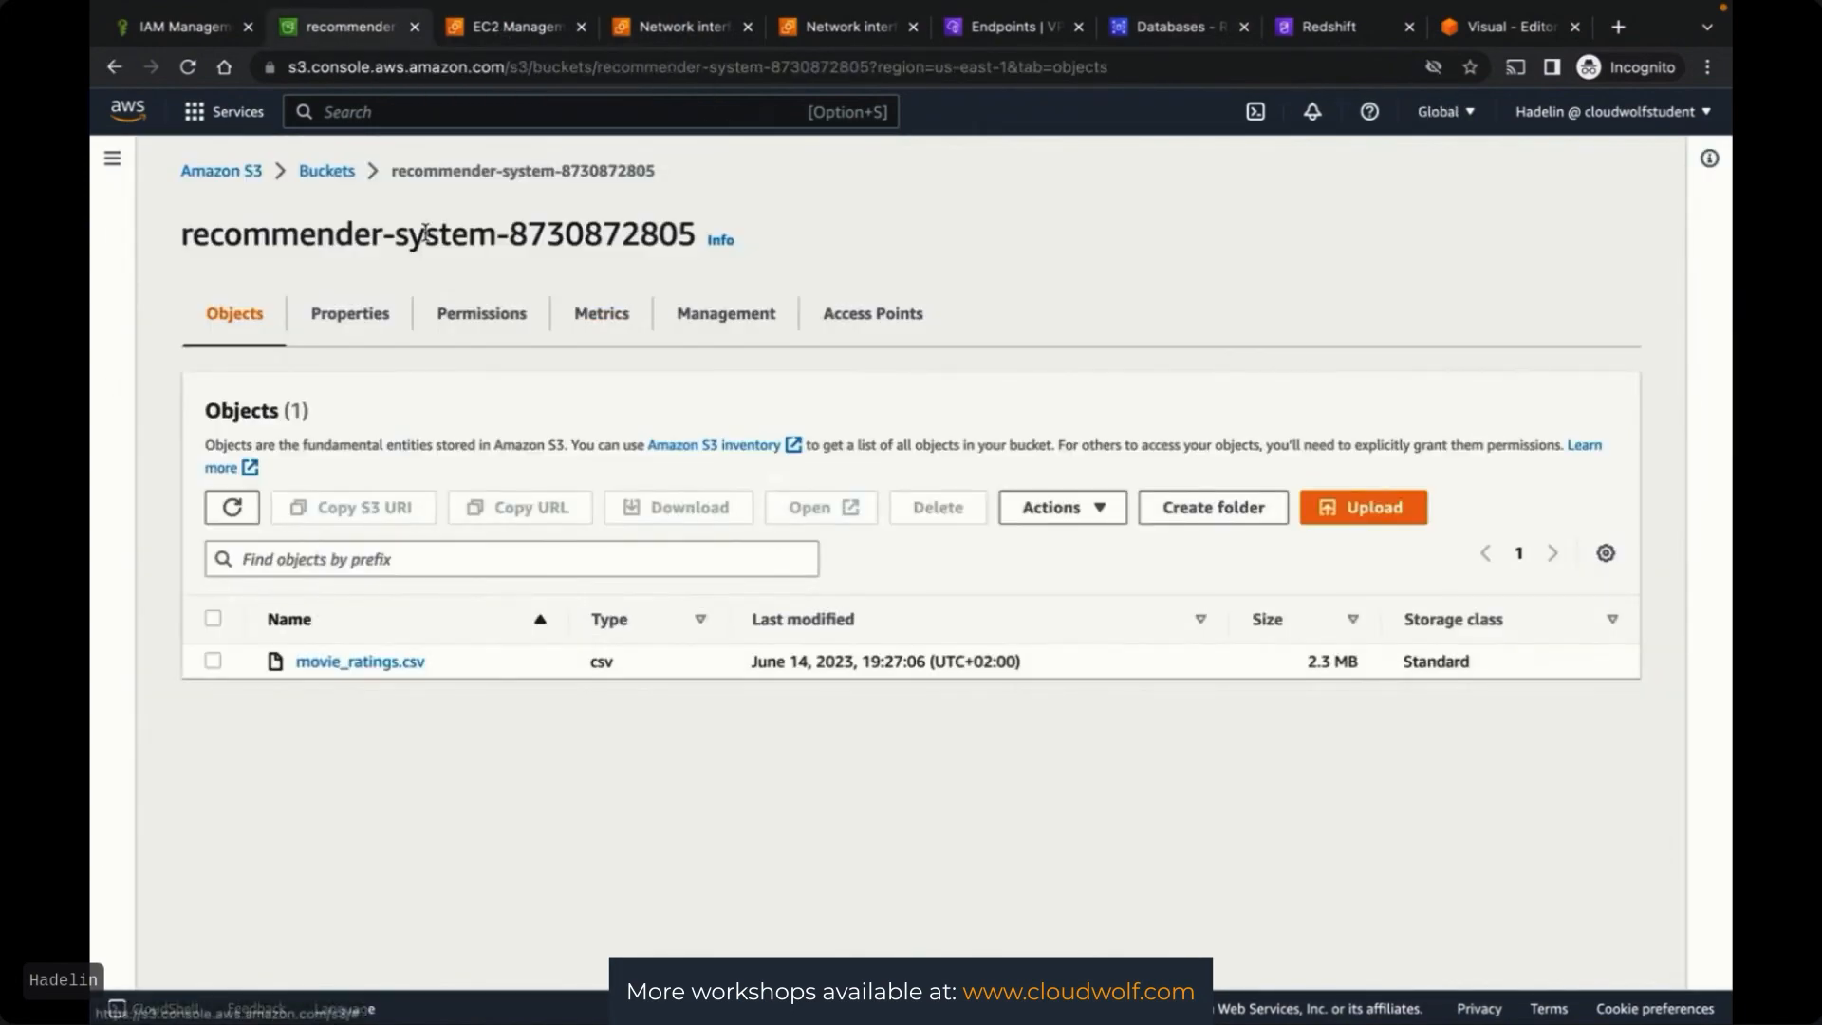
Empty the recommender-system bucket, confirming with 'permanently delete'
click(324, 171)
click(520, 537)
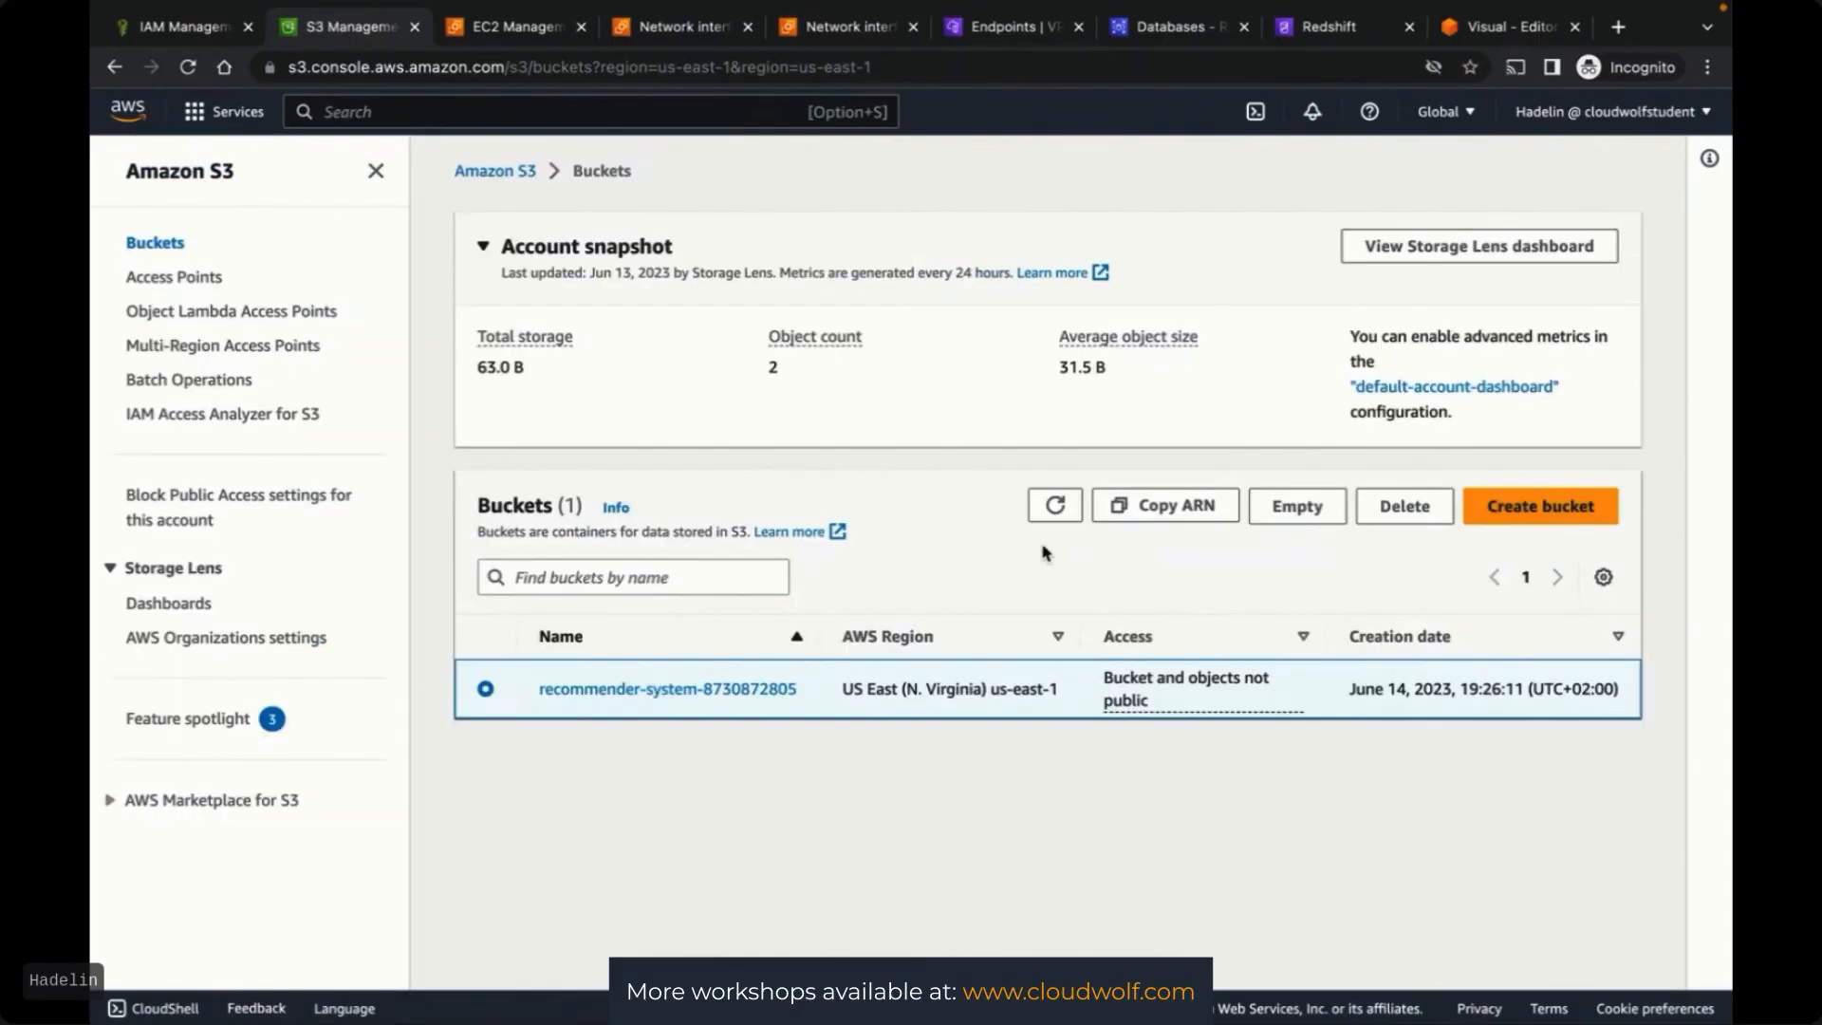
click(1308, 520)
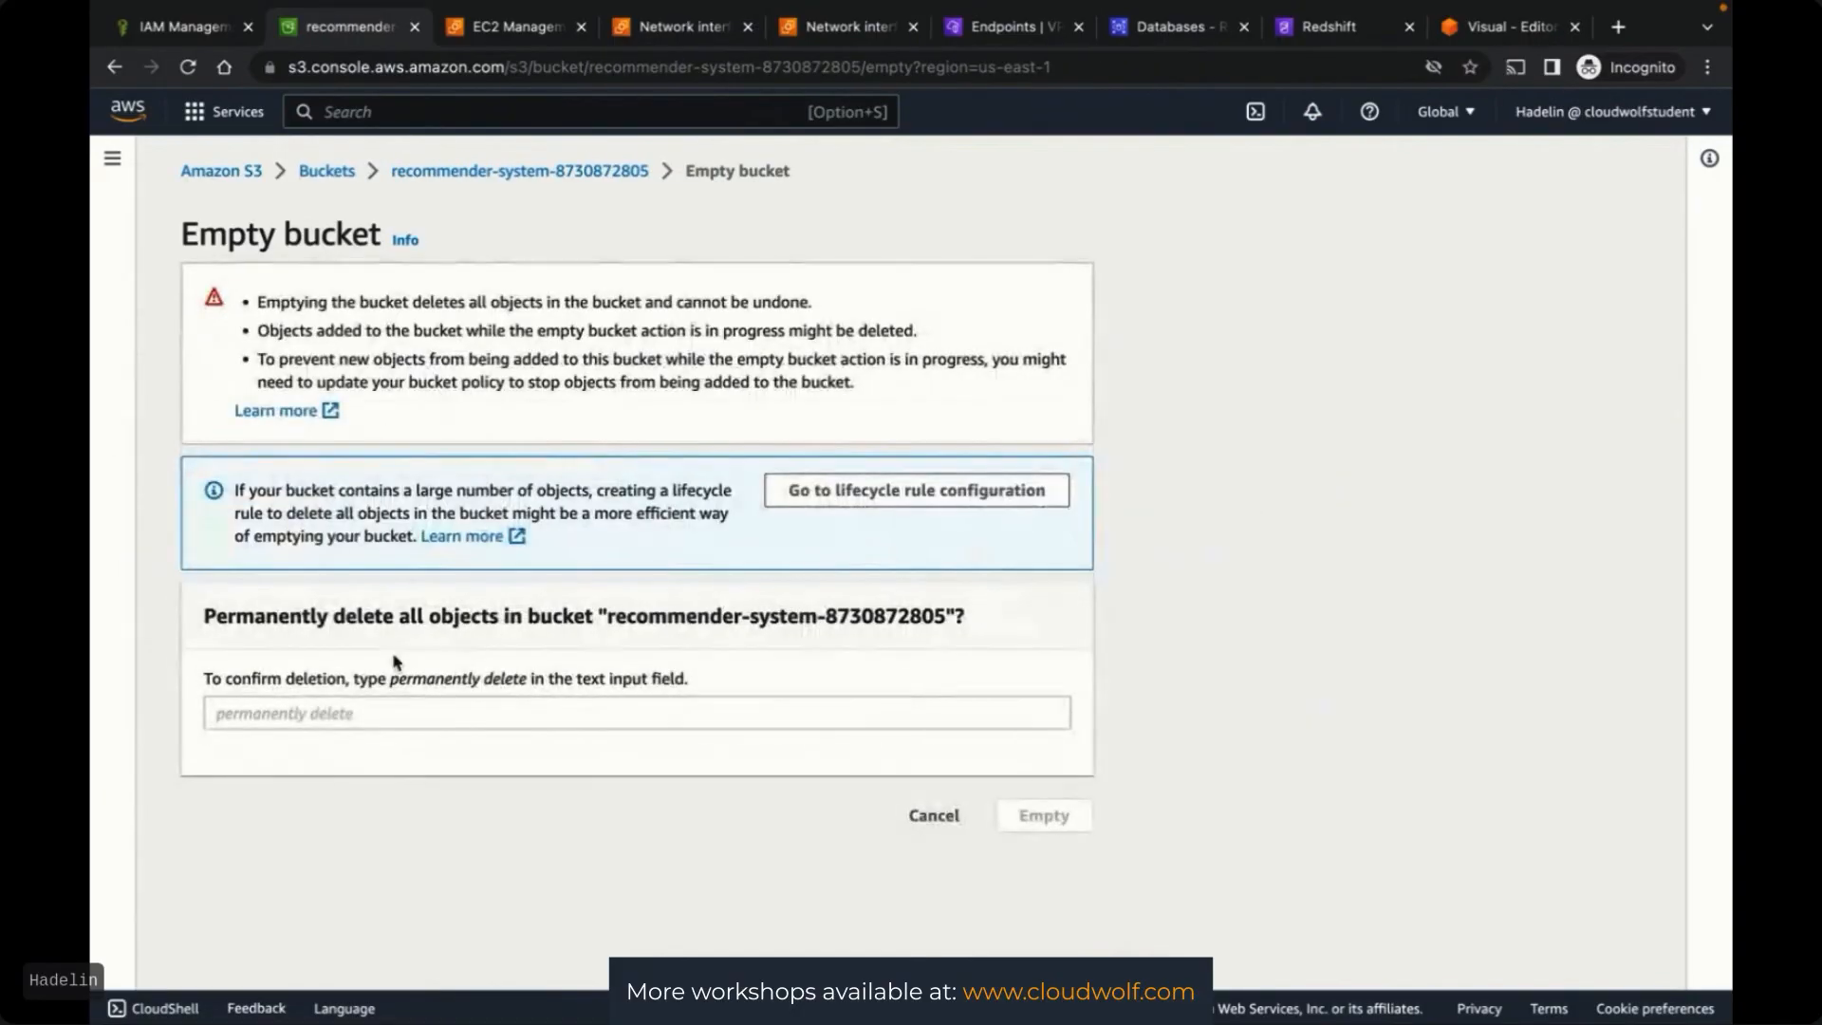
click(337, 713)
text(permane)
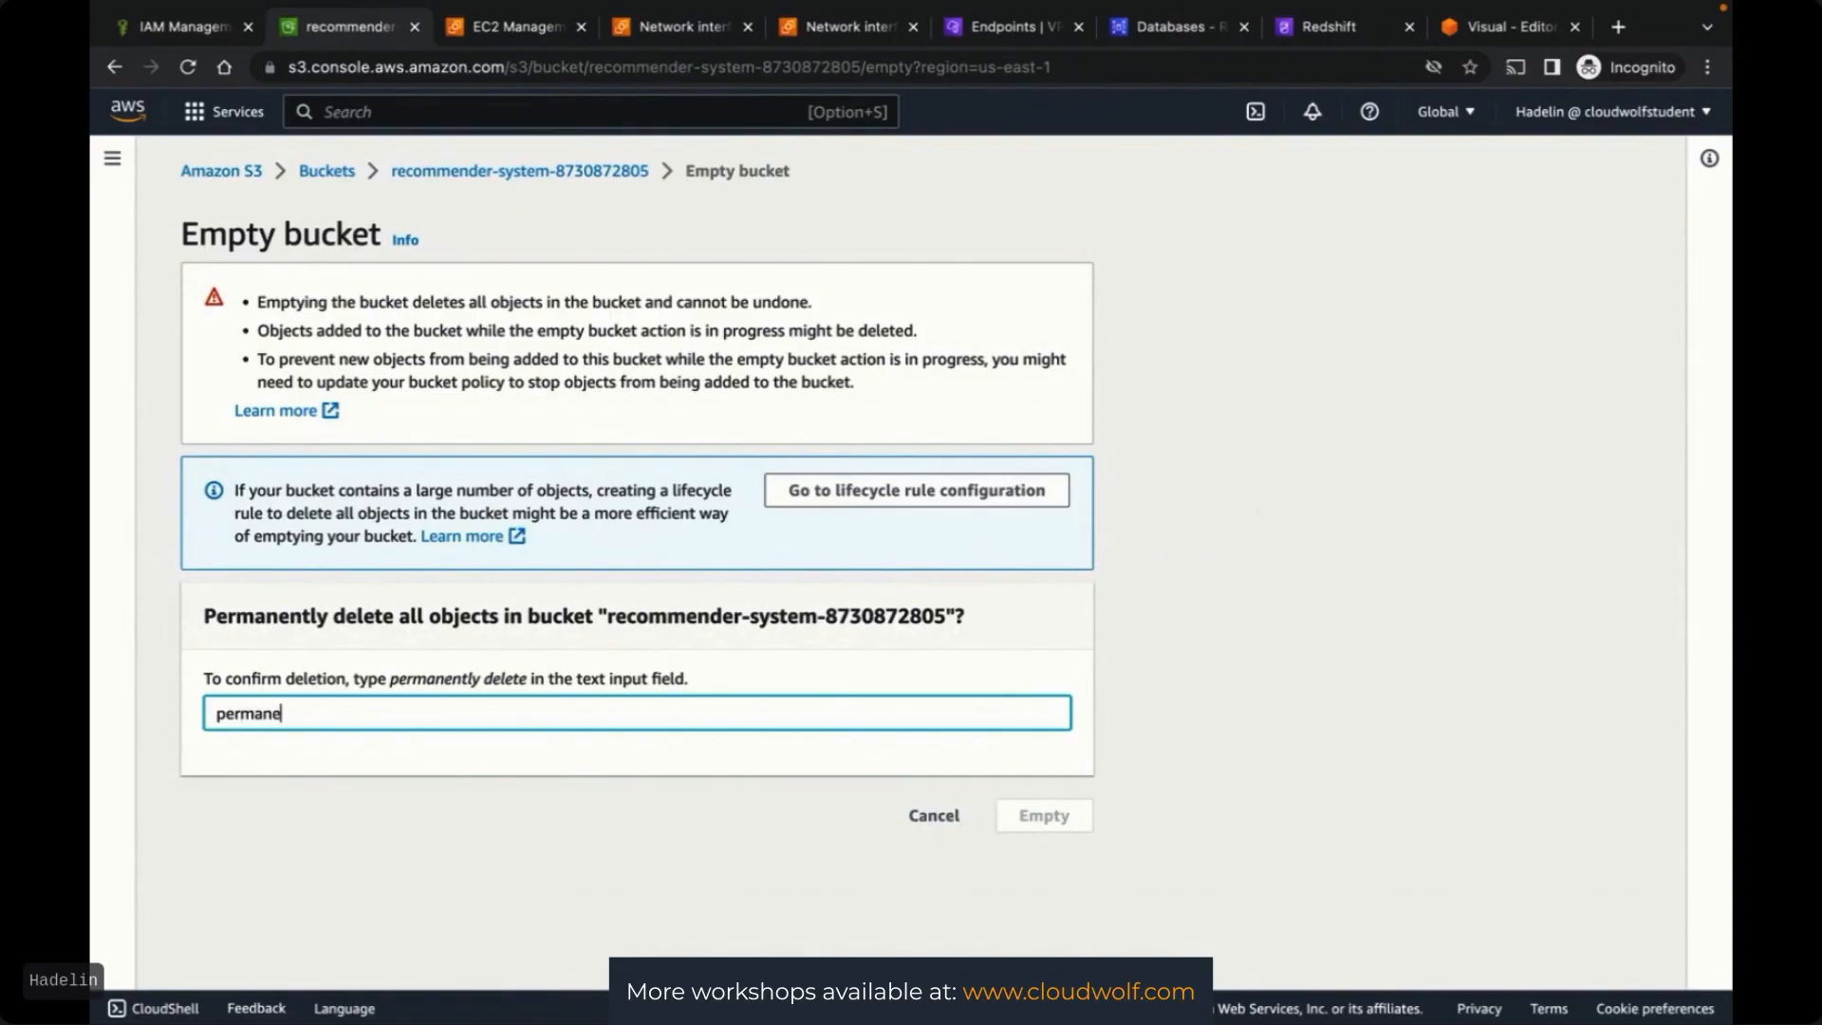
text(ntly delete)
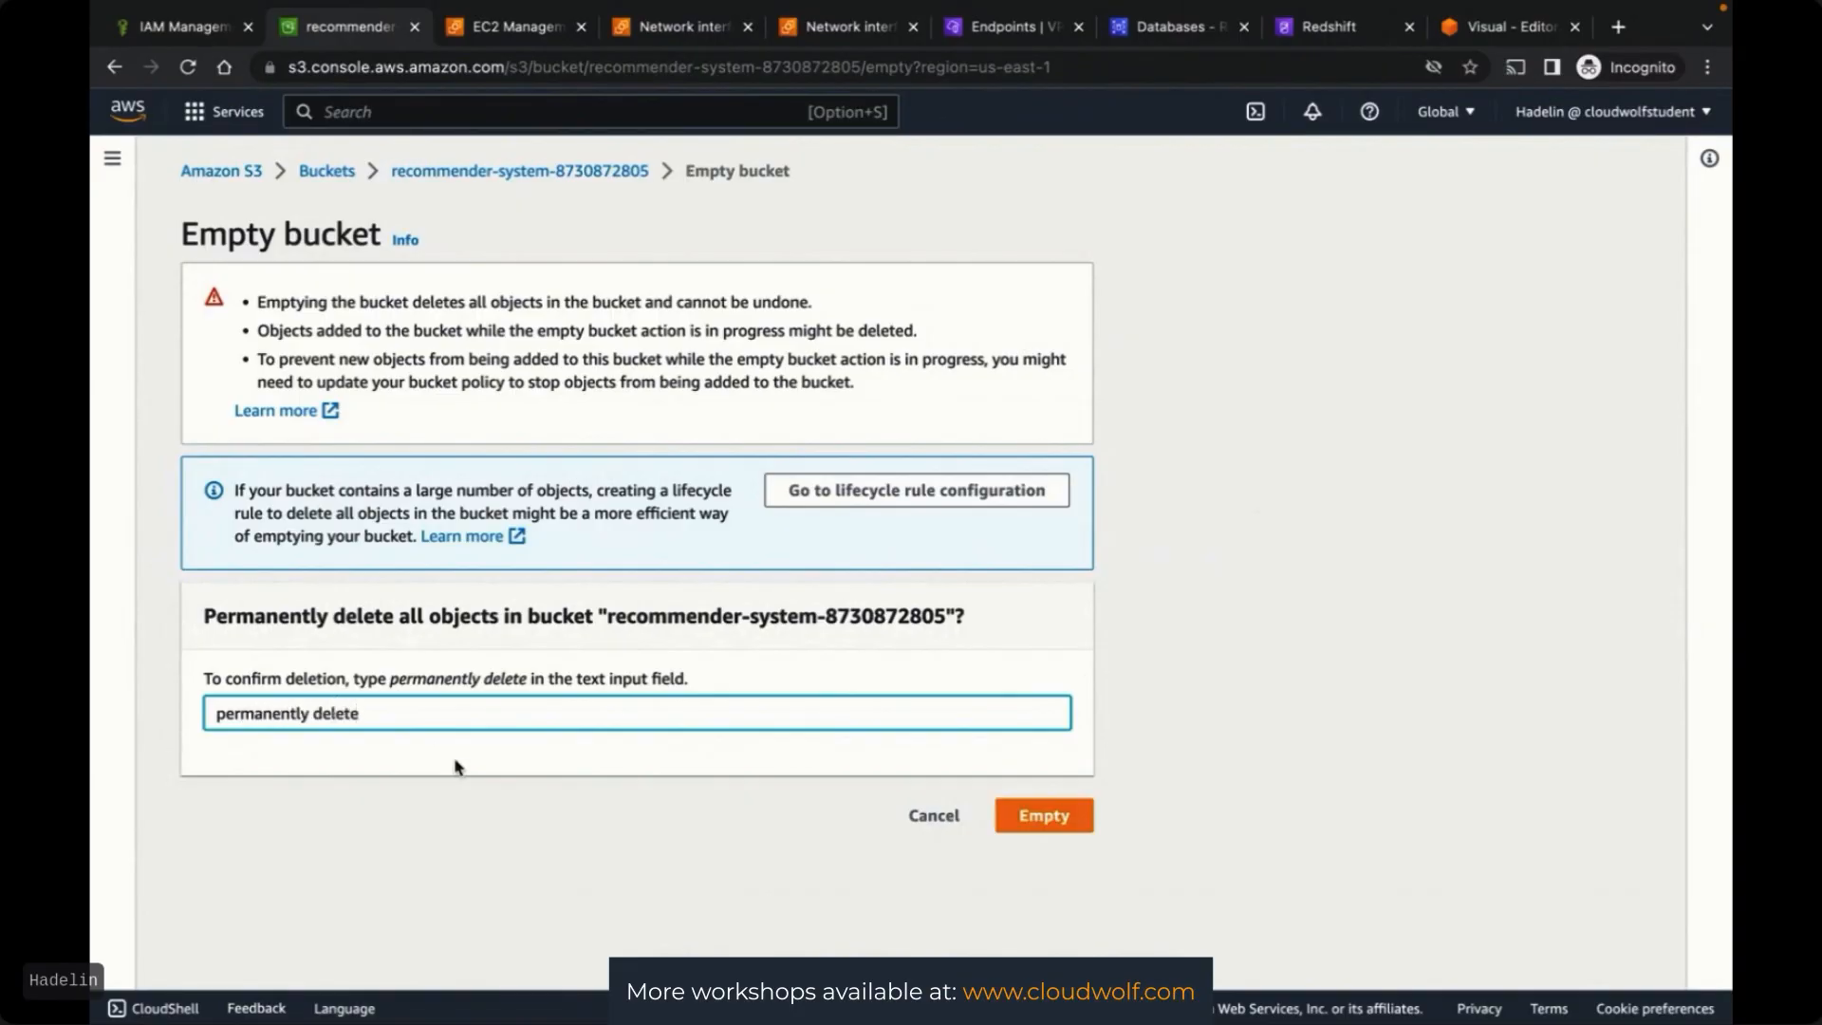
click(1047, 816)
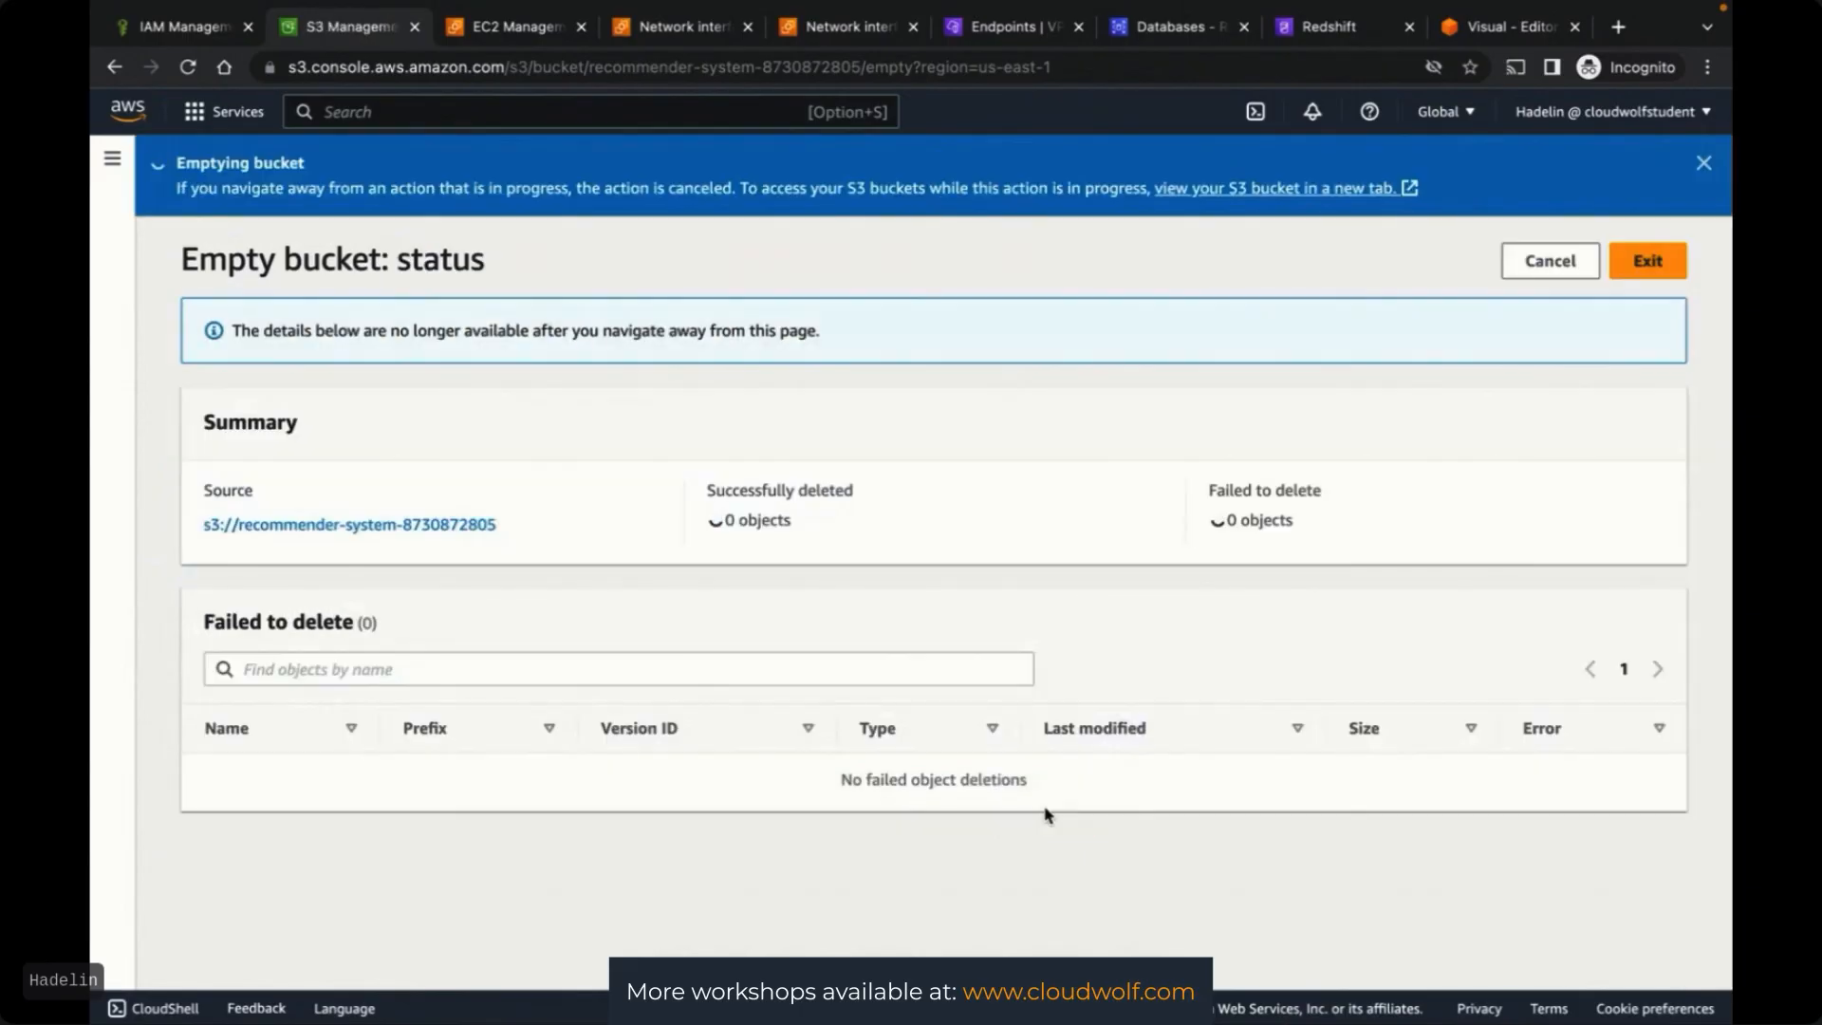
click(1649, 260)
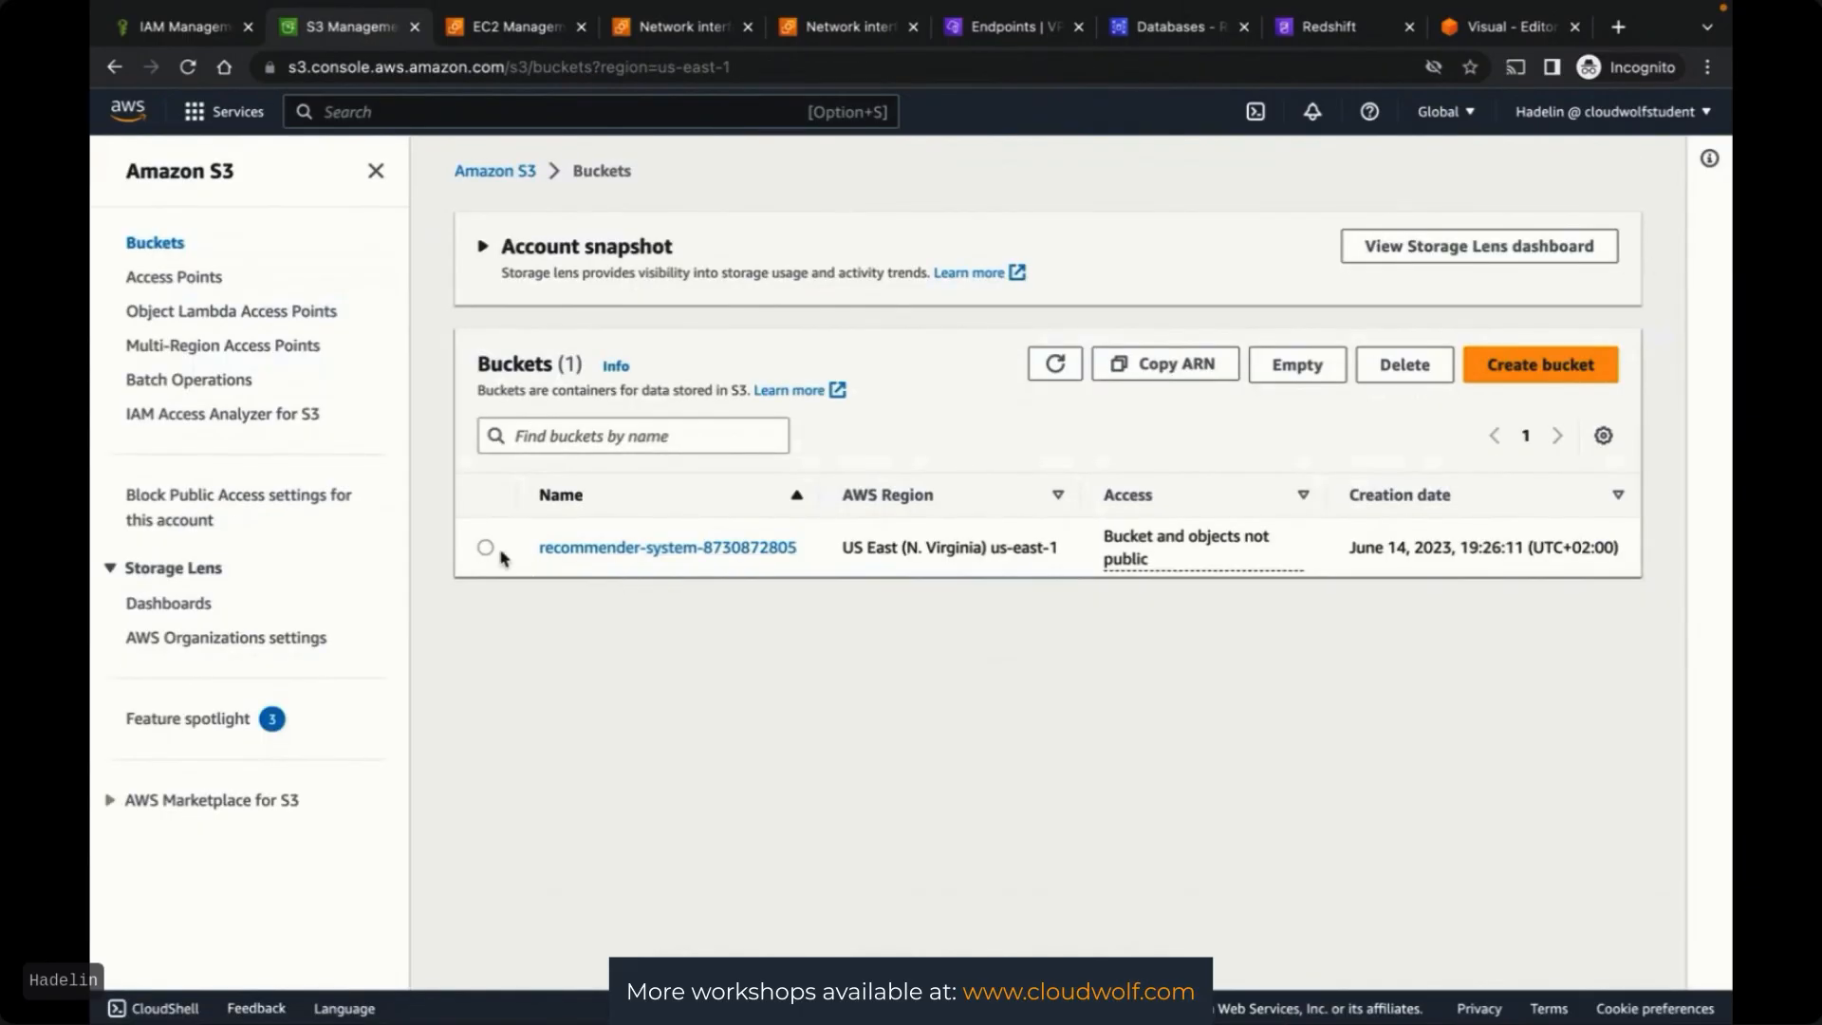
Delete the empty recommender-system bucket, confirming with its pasted bucket name
click(485, 690)
click(1400, 506)
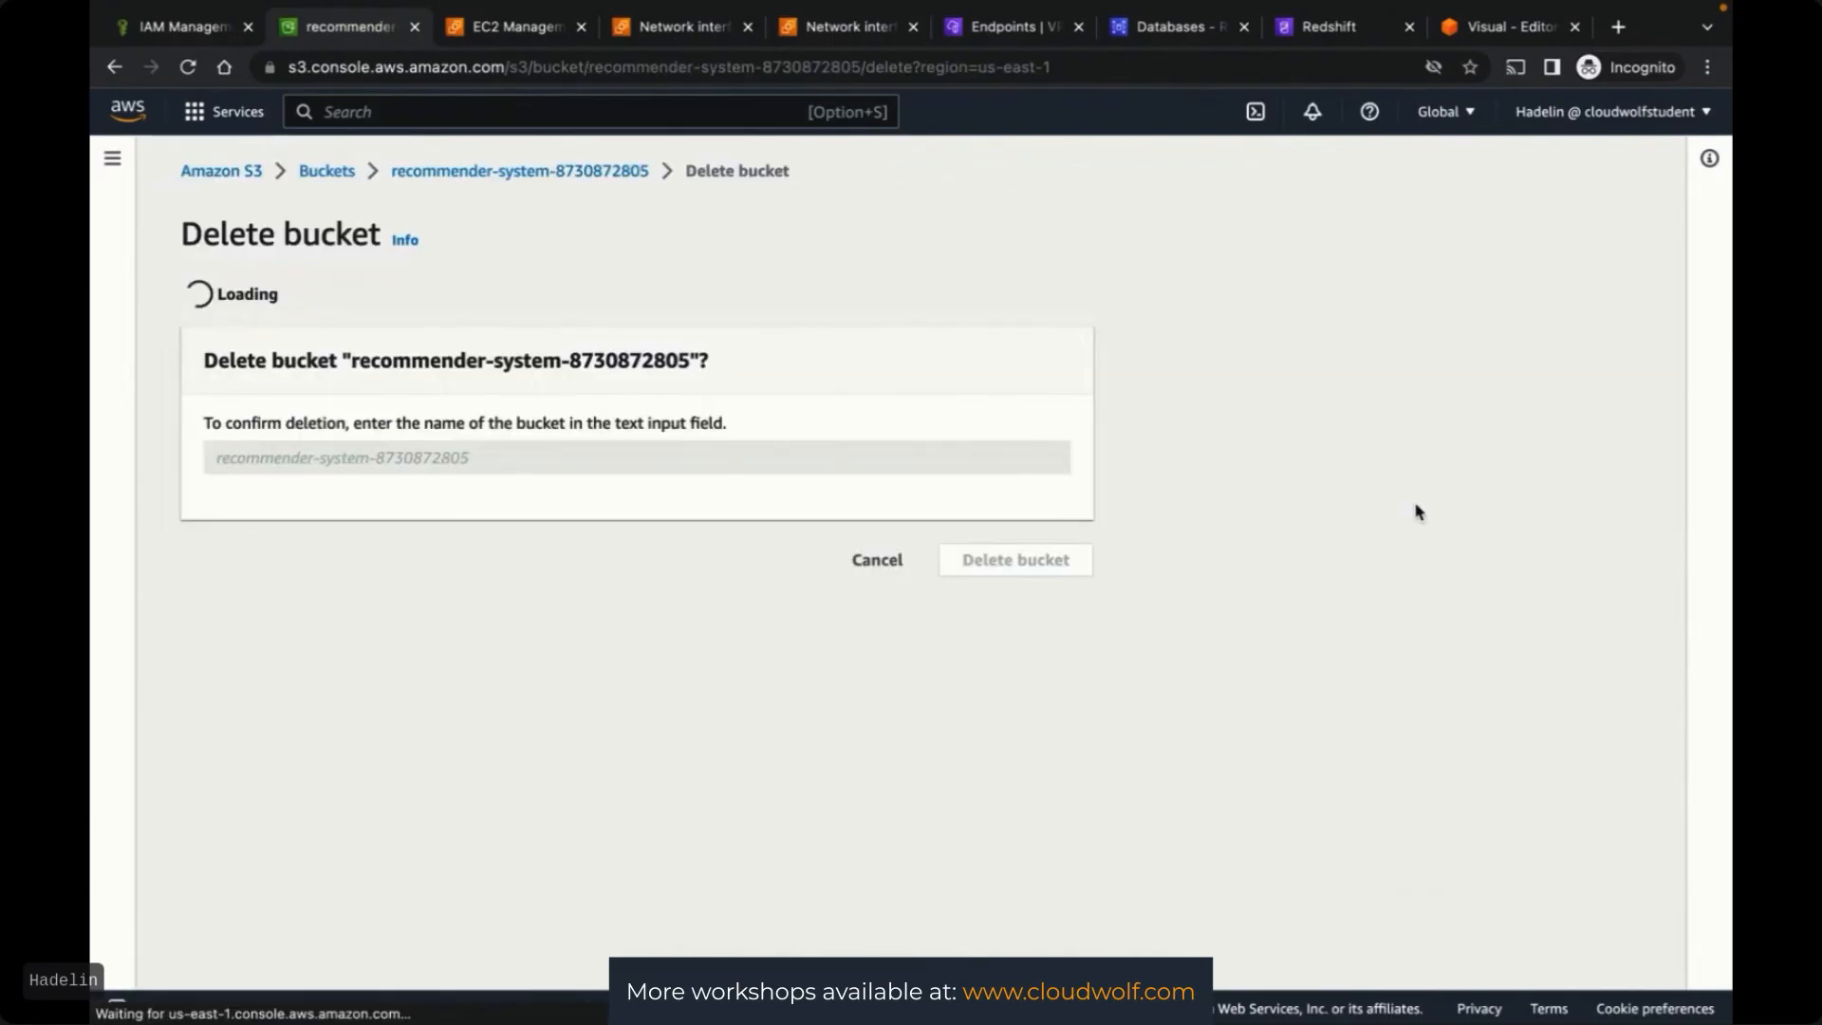
drag(352, 559, 692, 559)
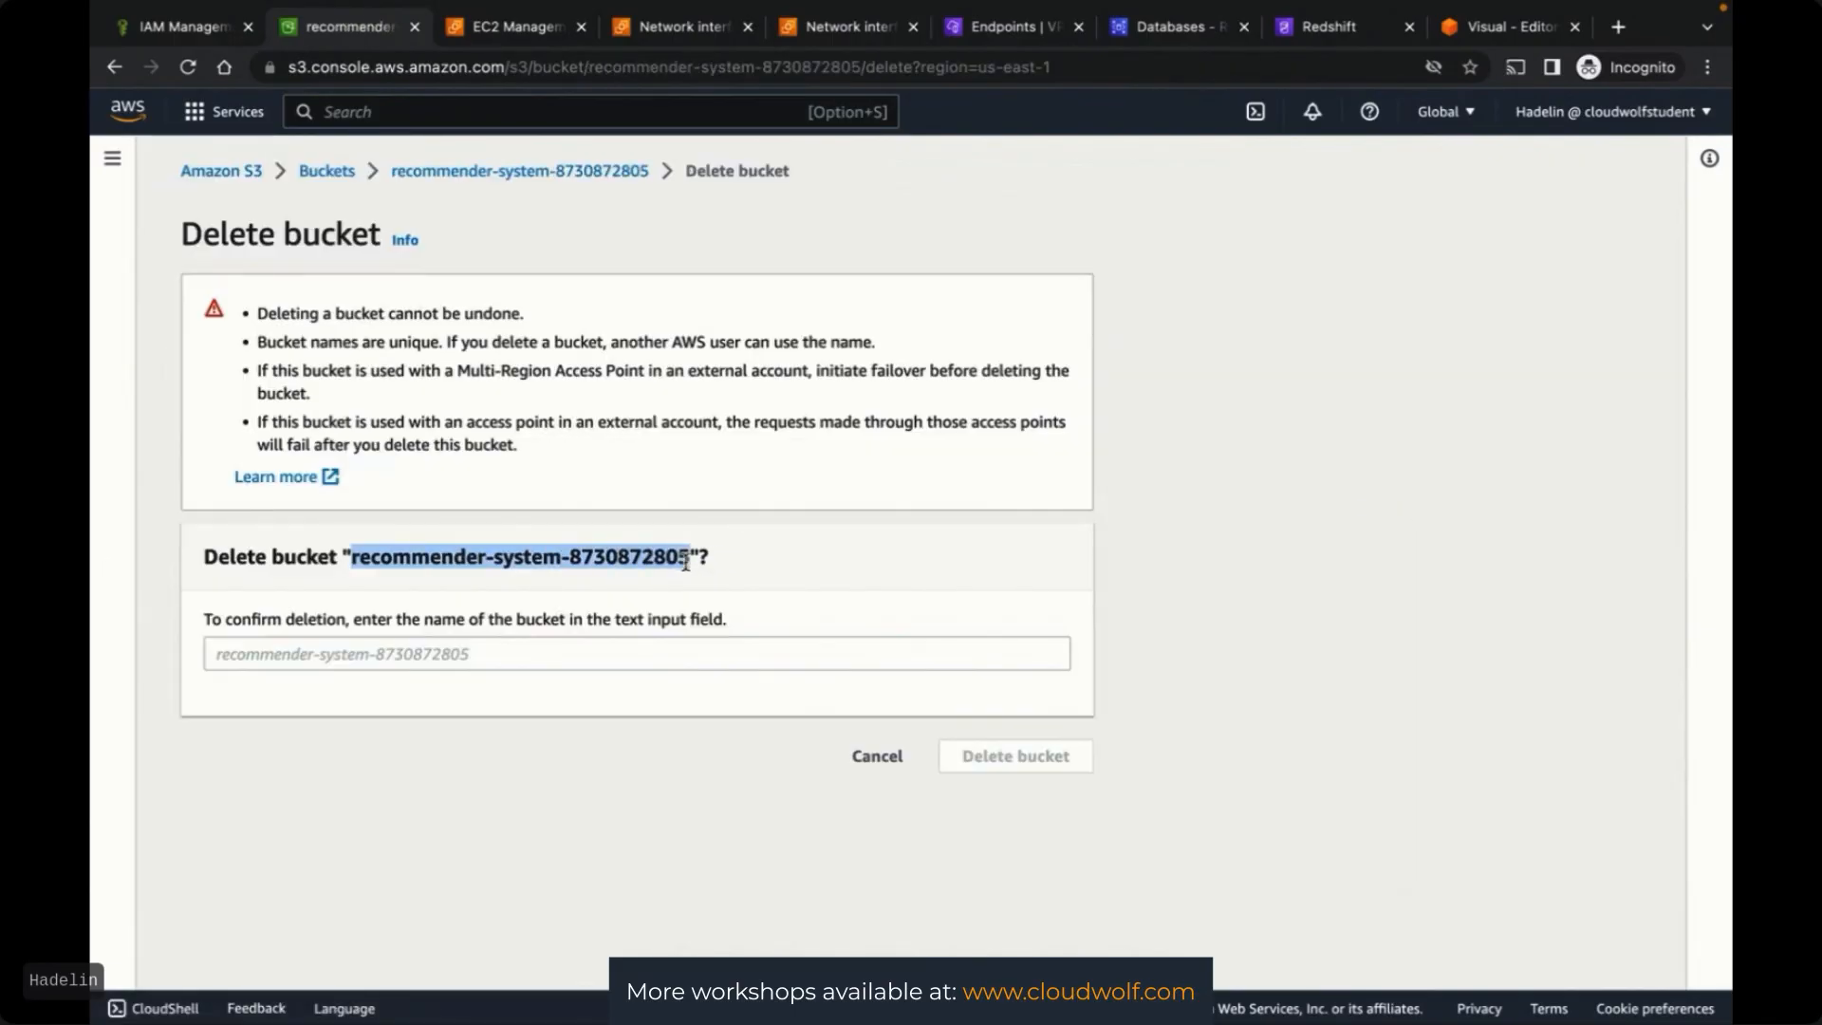
key(ctrl+c)
click(610, 655)
key(ctrl+v)
click(1003, 759)
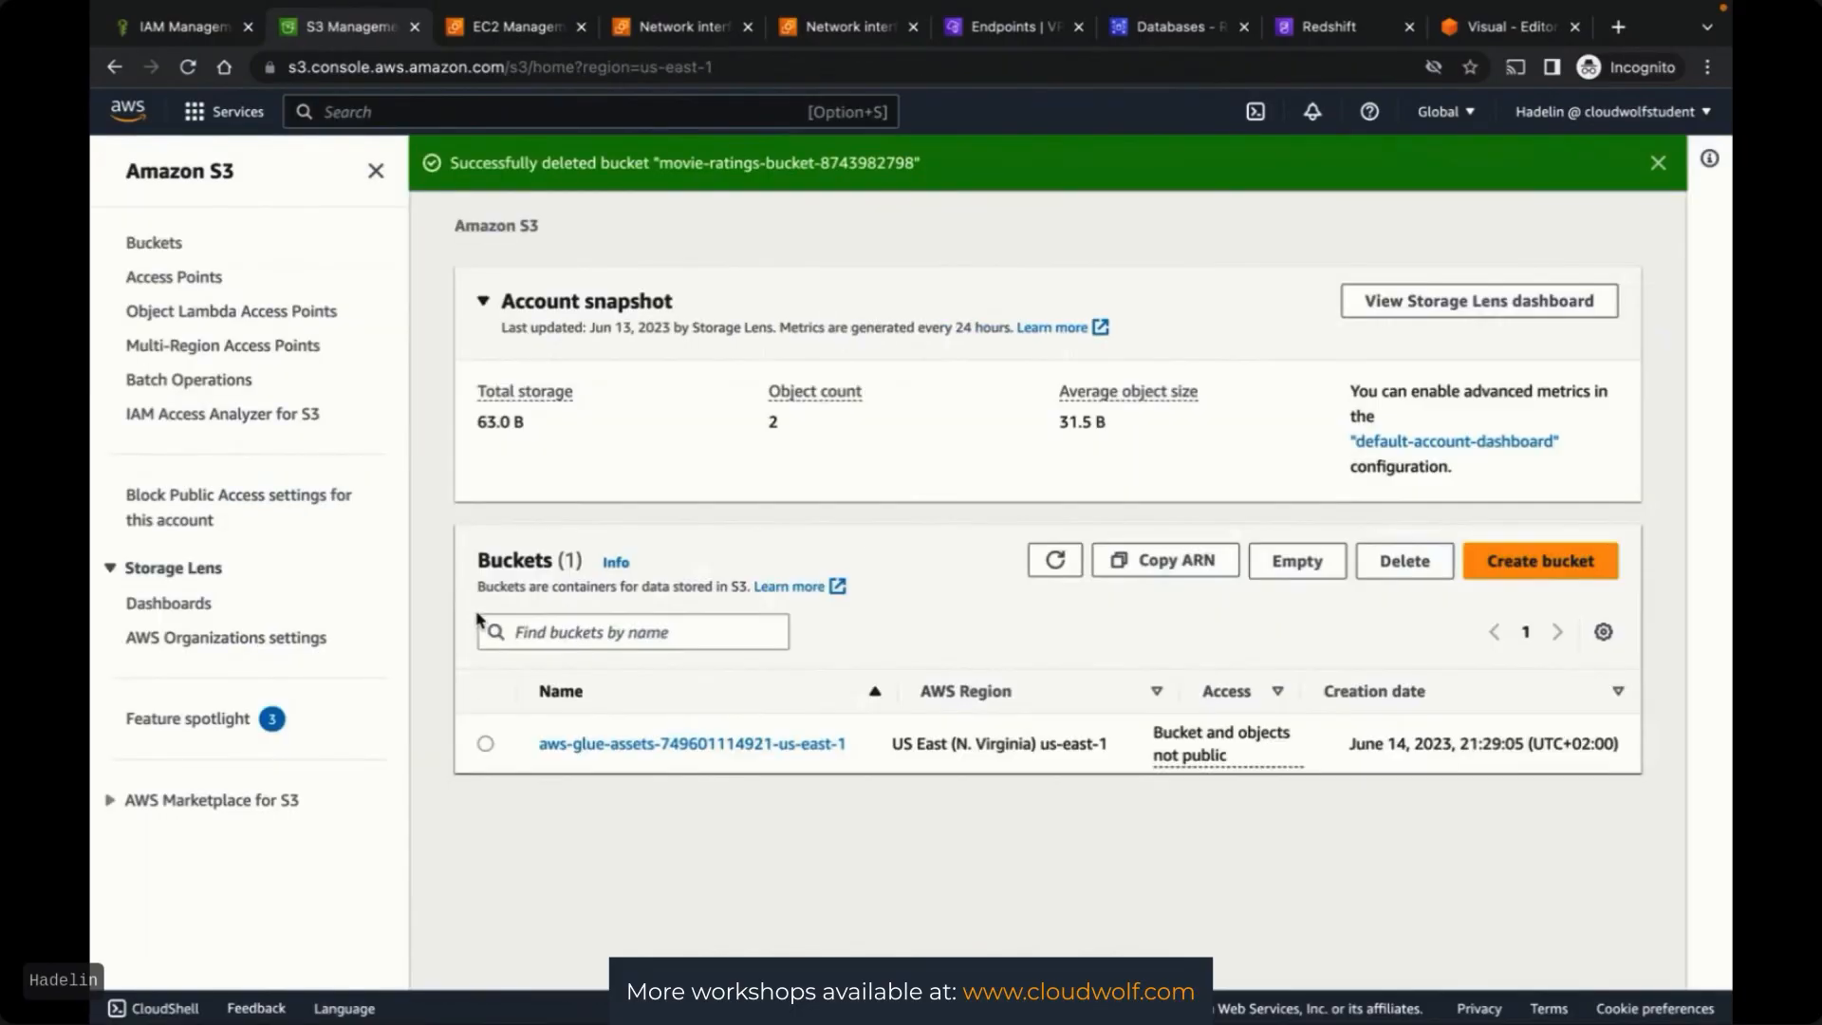
Empty the aws-glue-assets bucket, confirming with 'permanently delete'
click(485, 745)
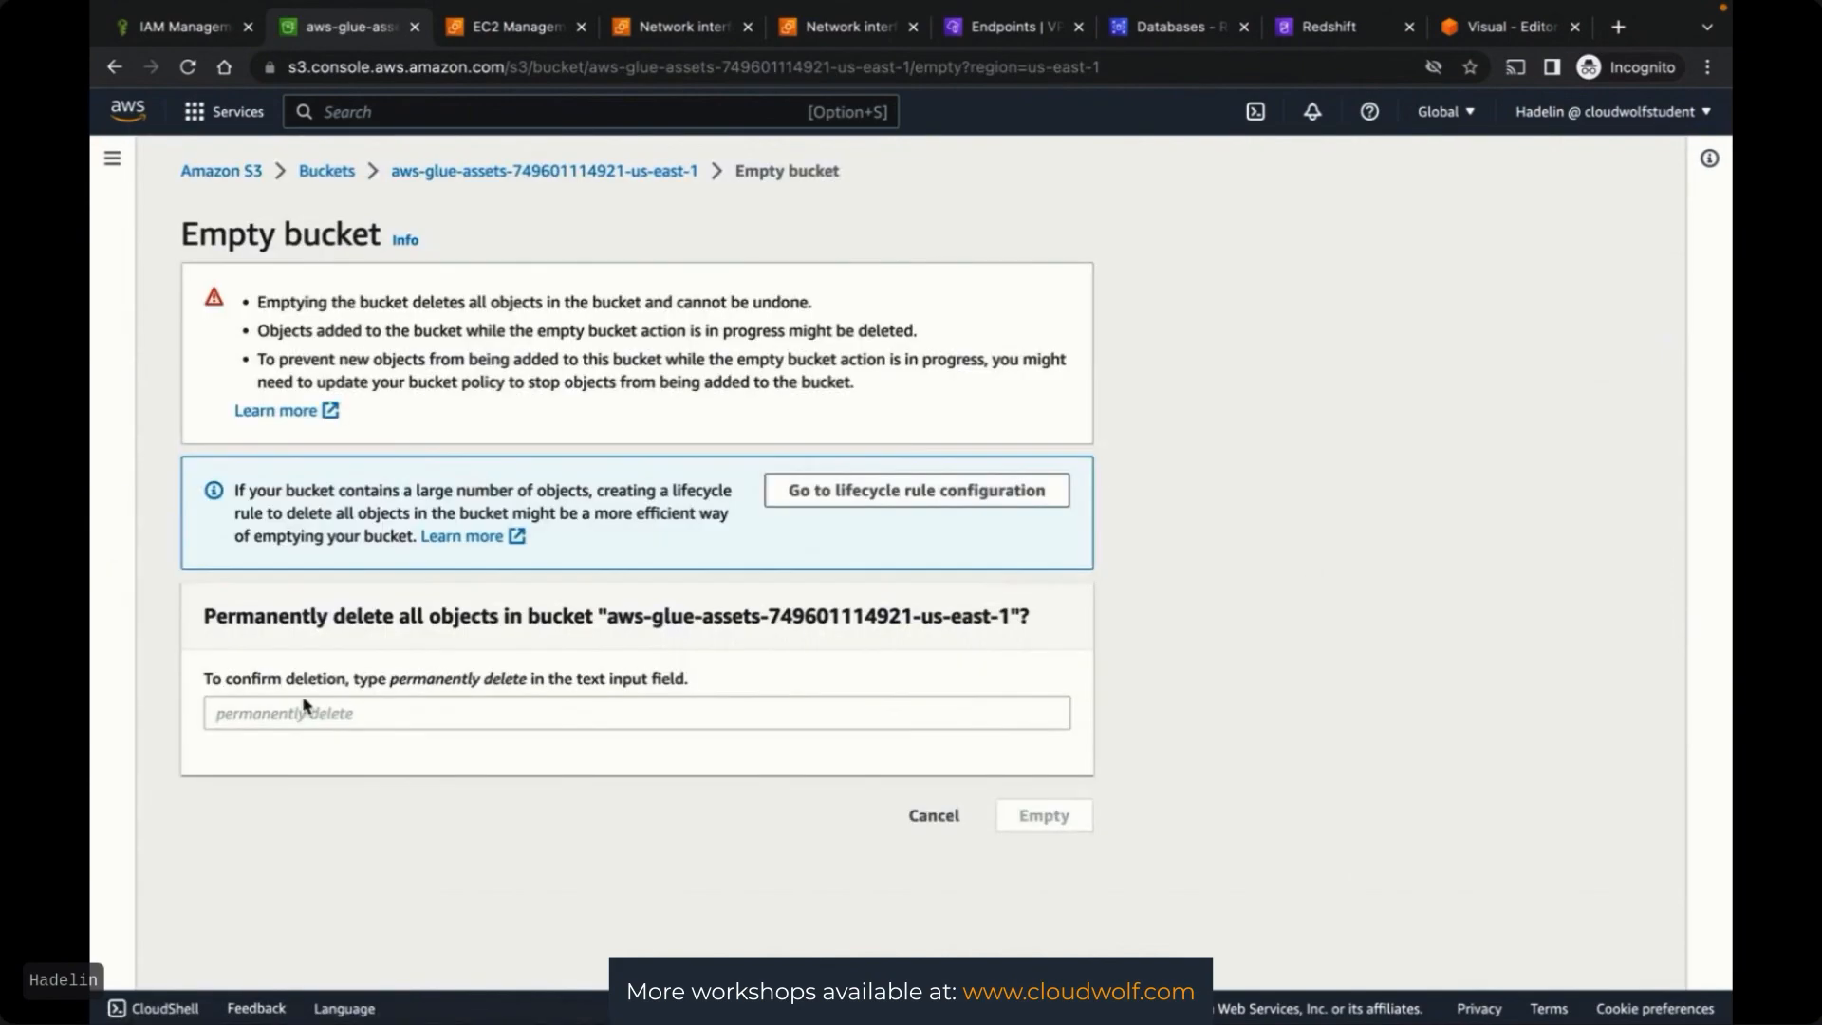
click(289, 718)
text(permanently de)
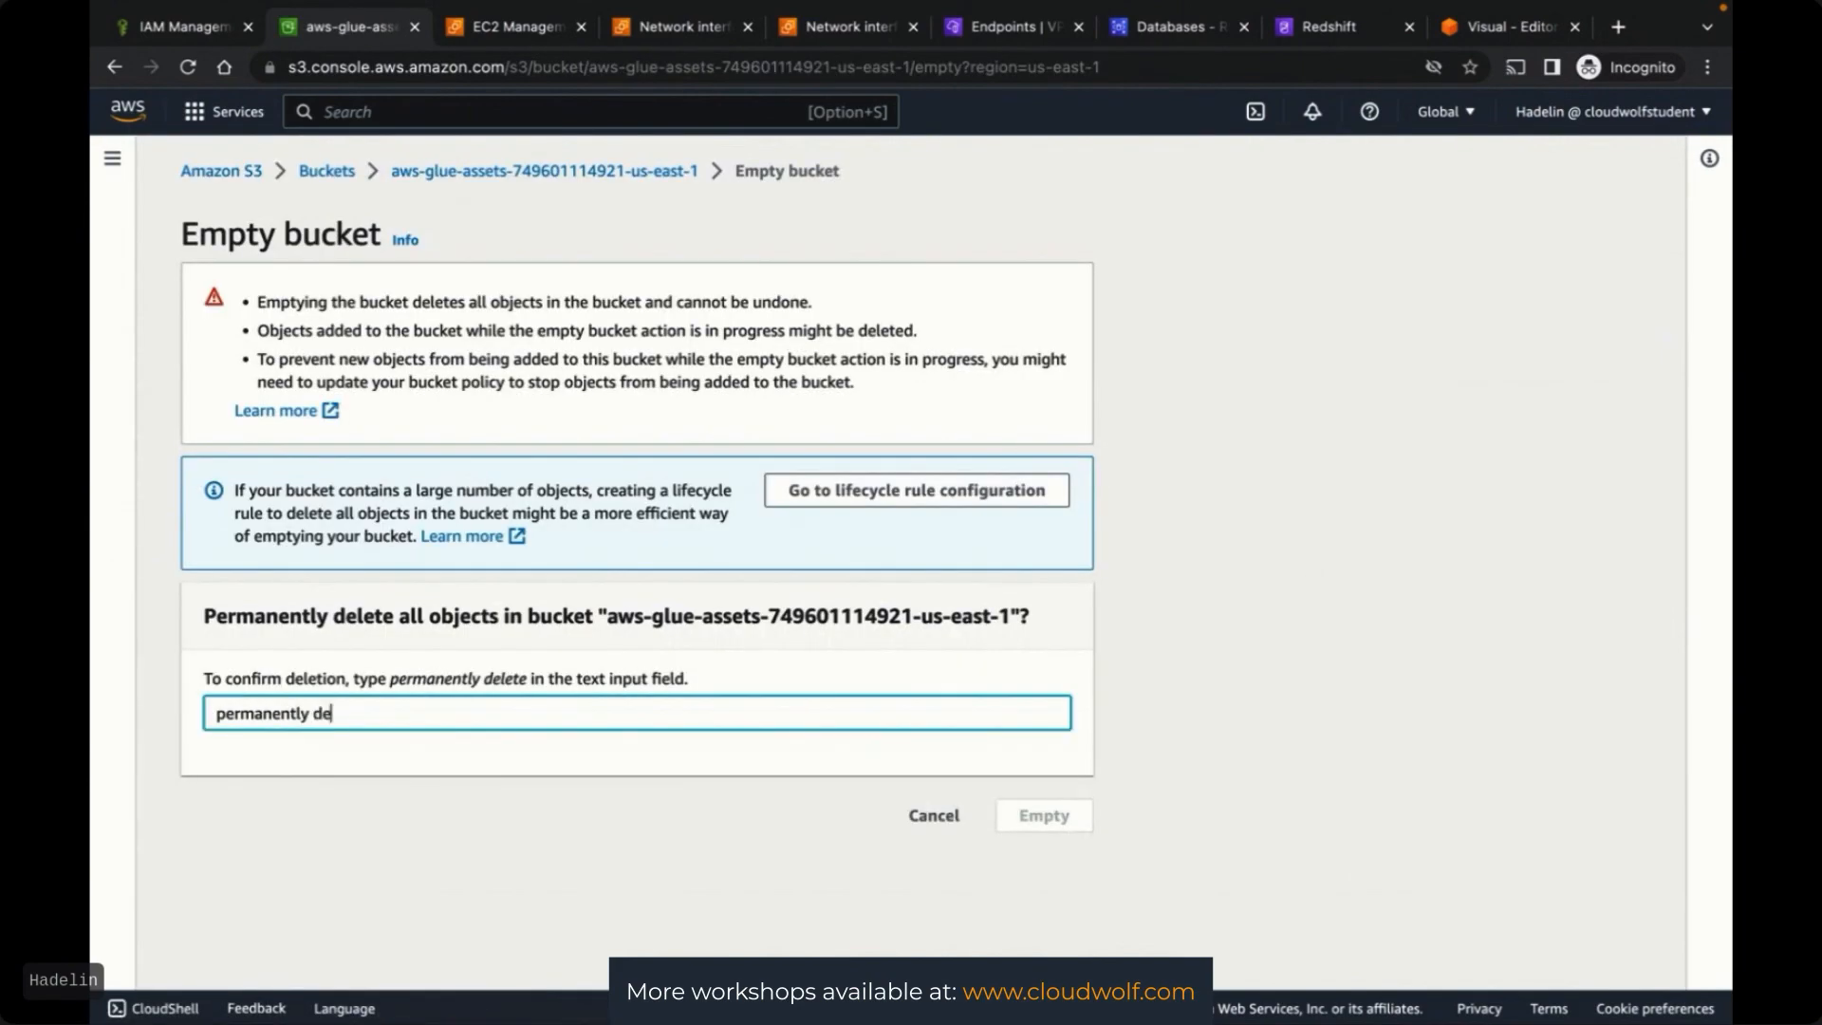
text(lete)
click(1044, 815)
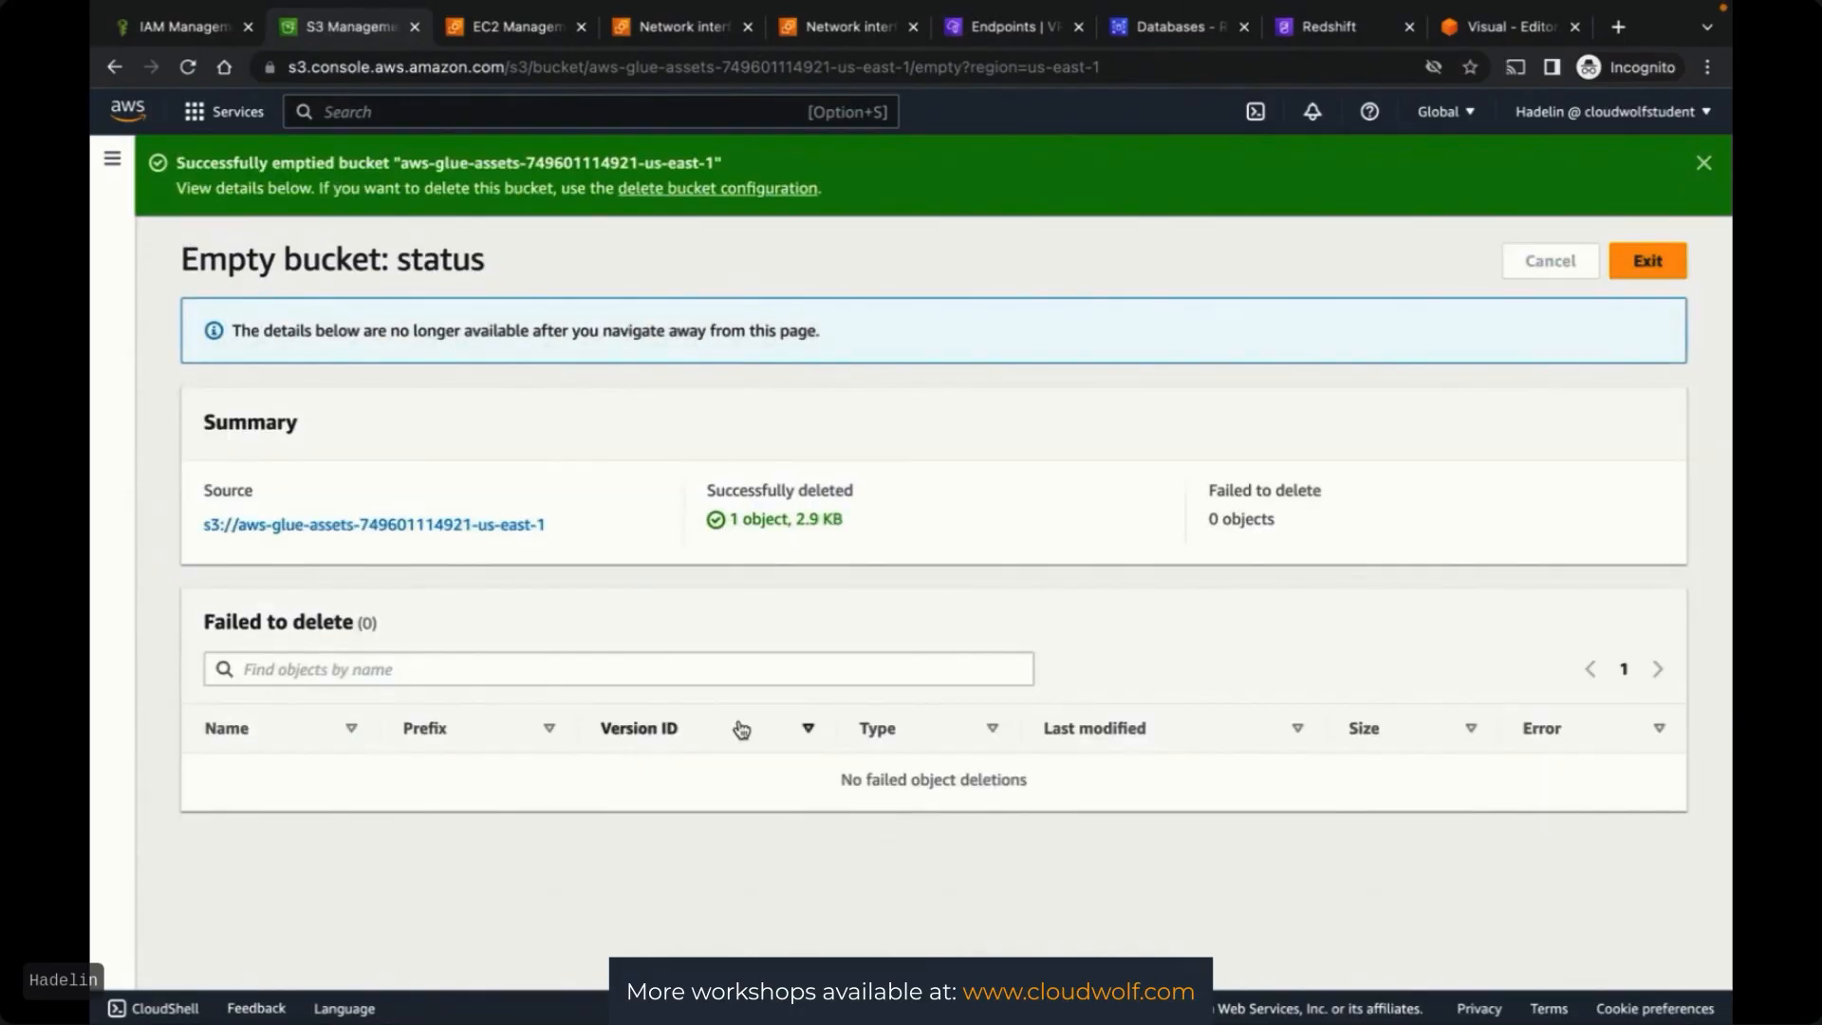
click(1647, 260)
Delete the emptied aws-glue-assets bucket, confirming with its pasted bucket name
click(617, 700)
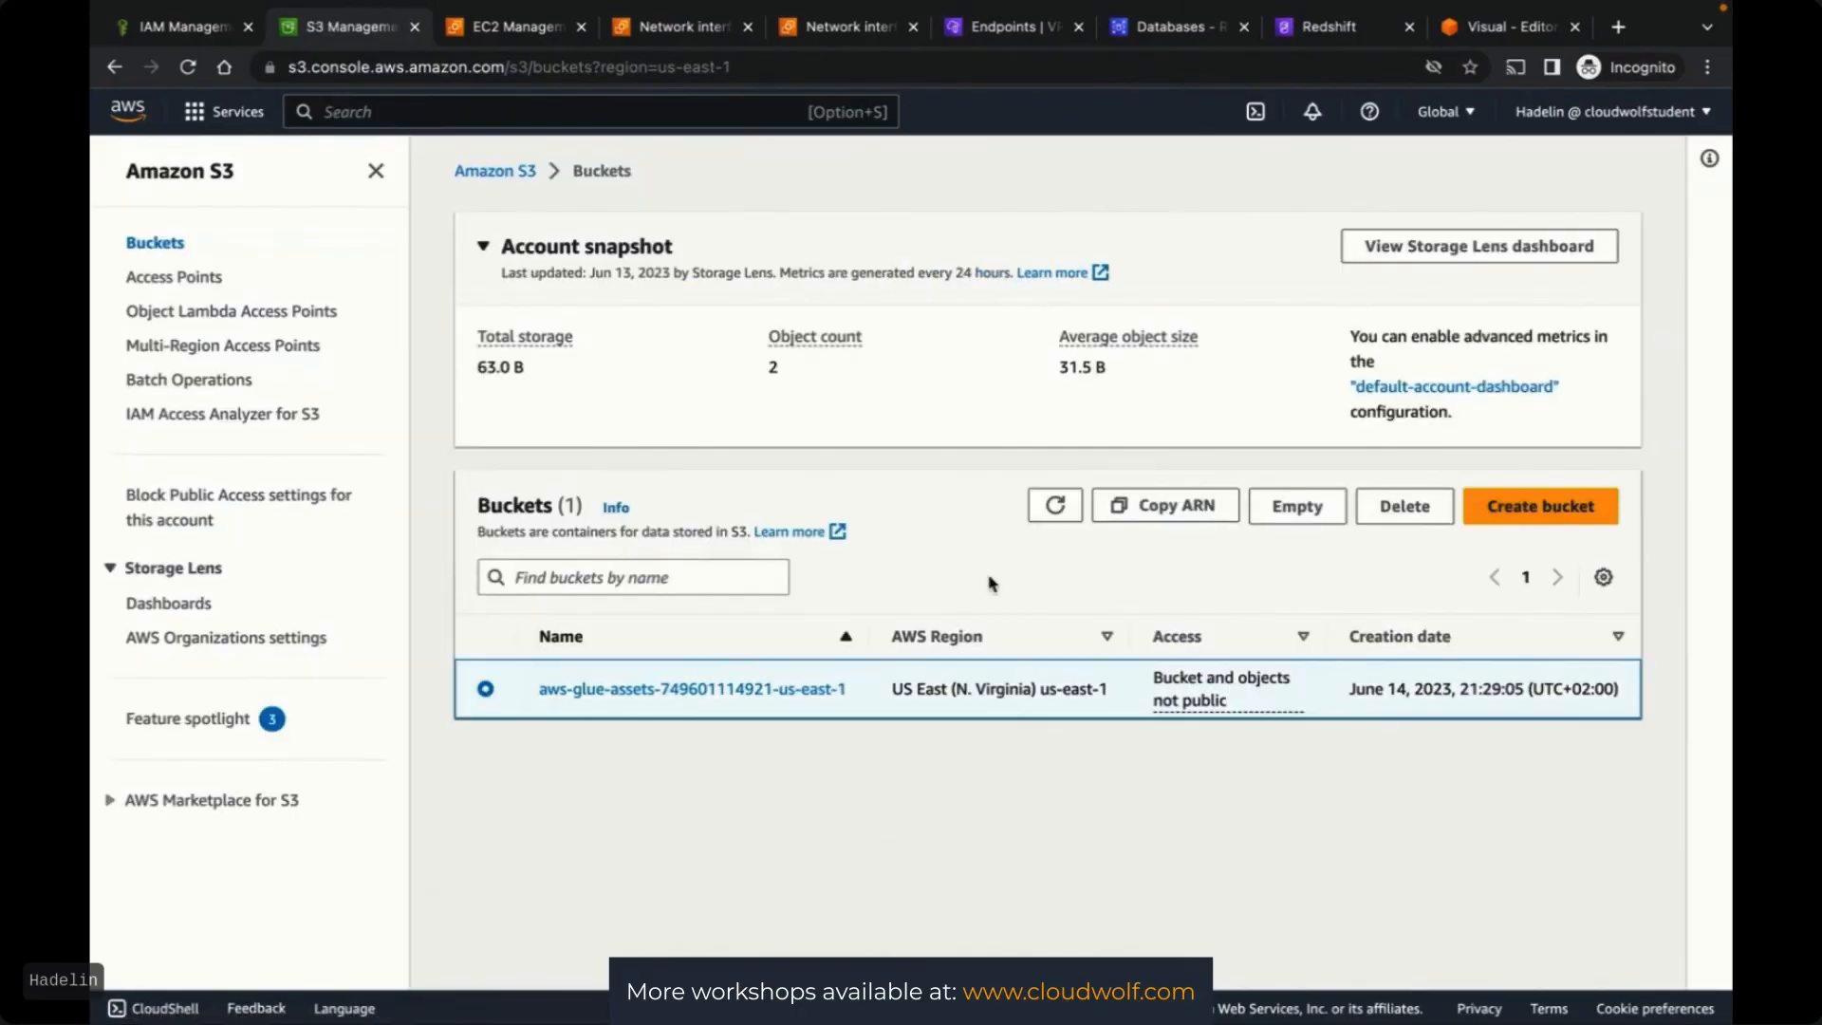
click(1421, 507)
drag(352, 556, 769, 558)
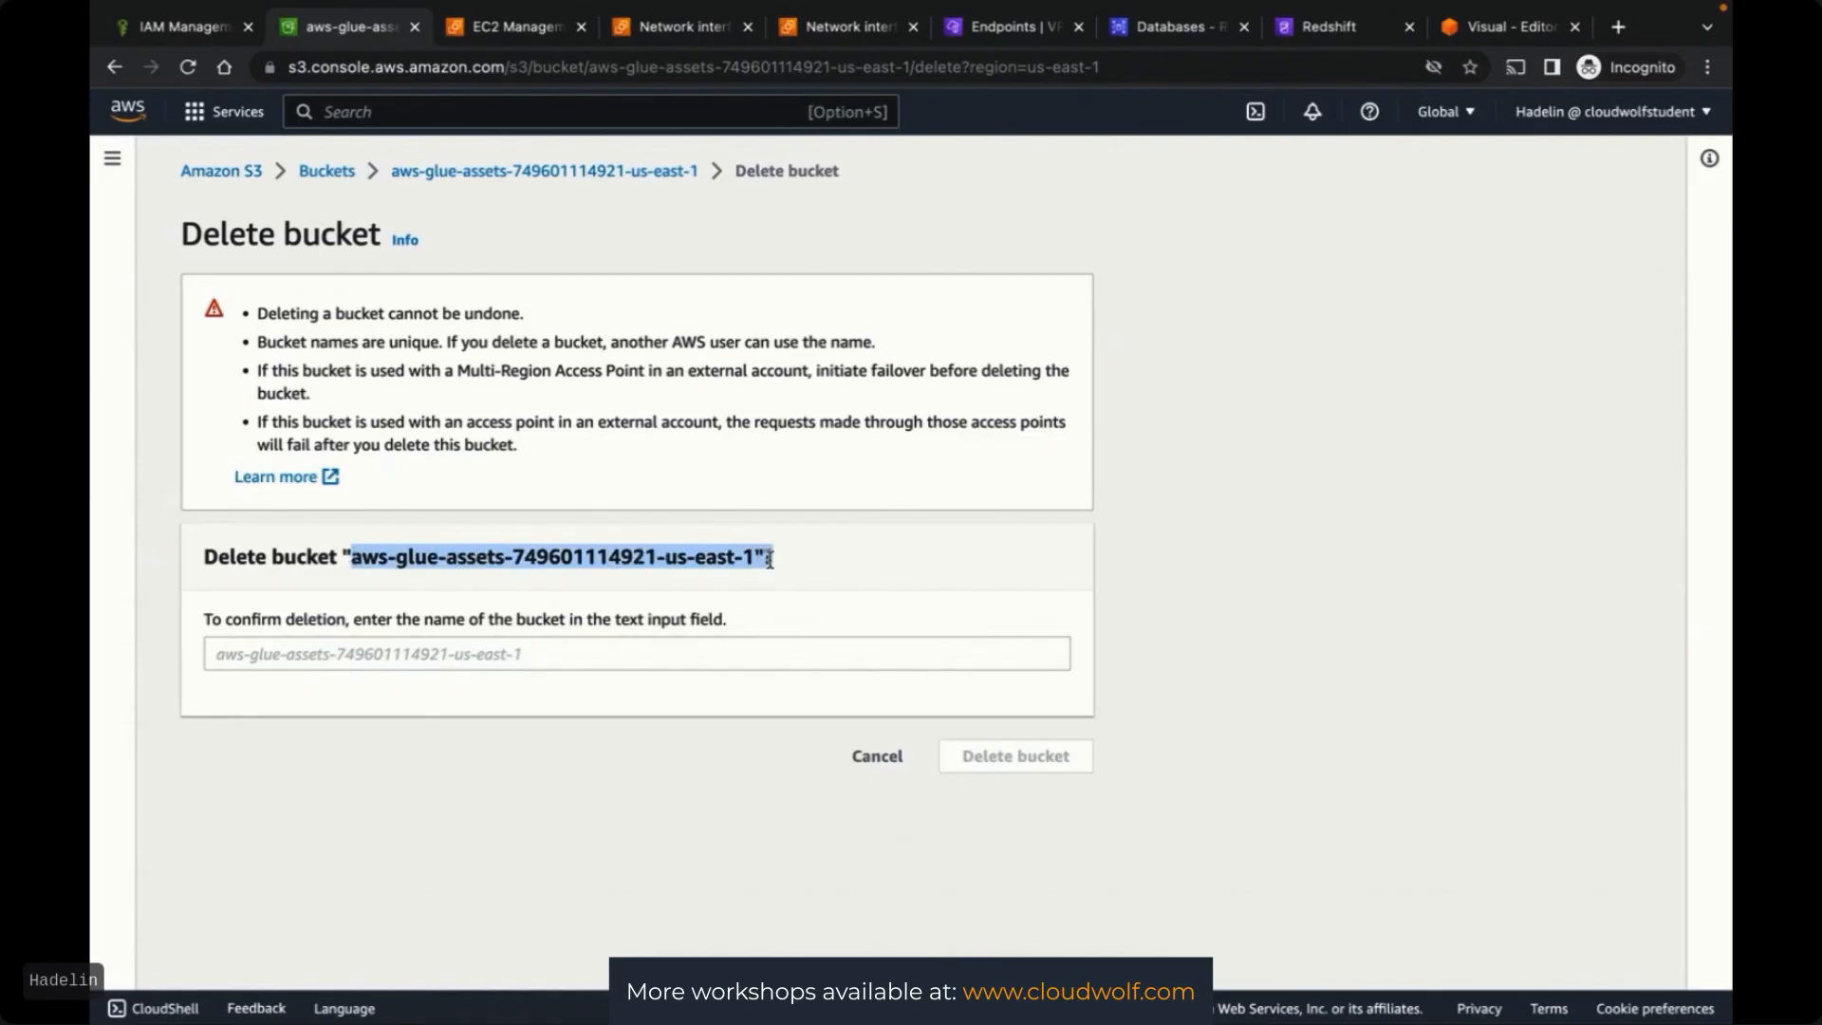
key(ctrl+c)
click(712, 653)
key(ctrl+v)
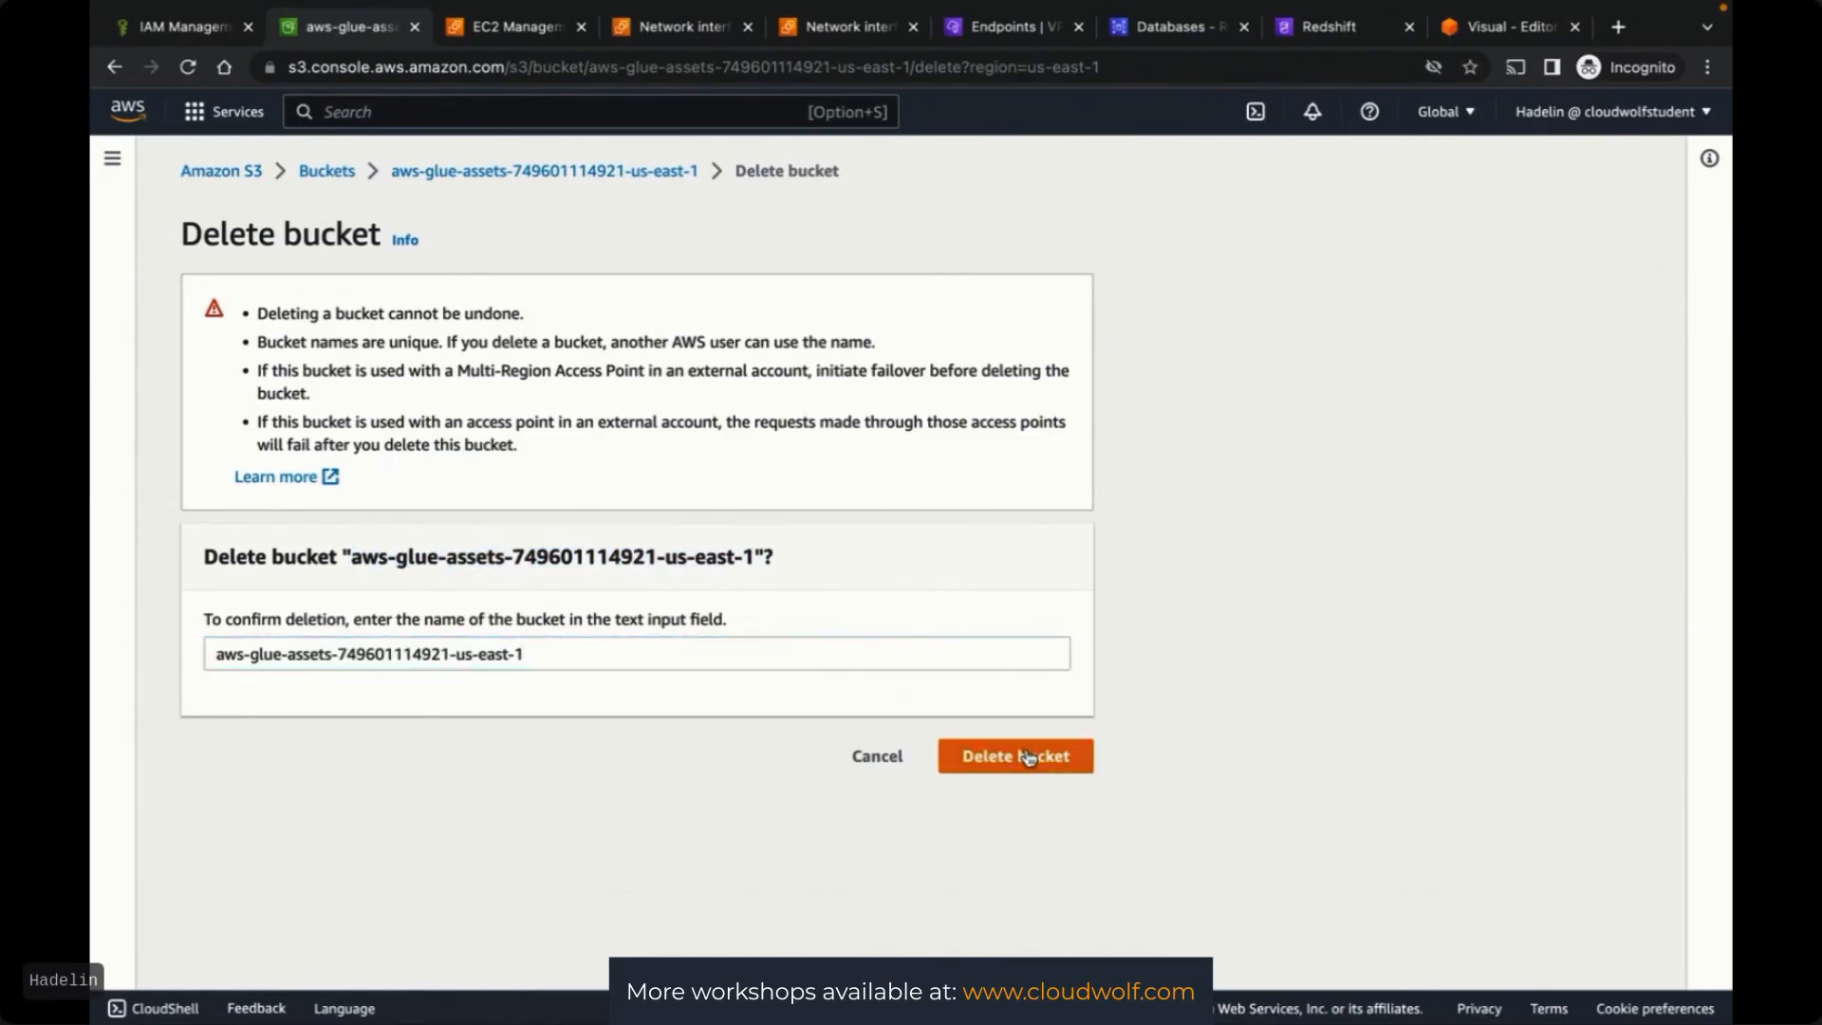
click(1023, 756)
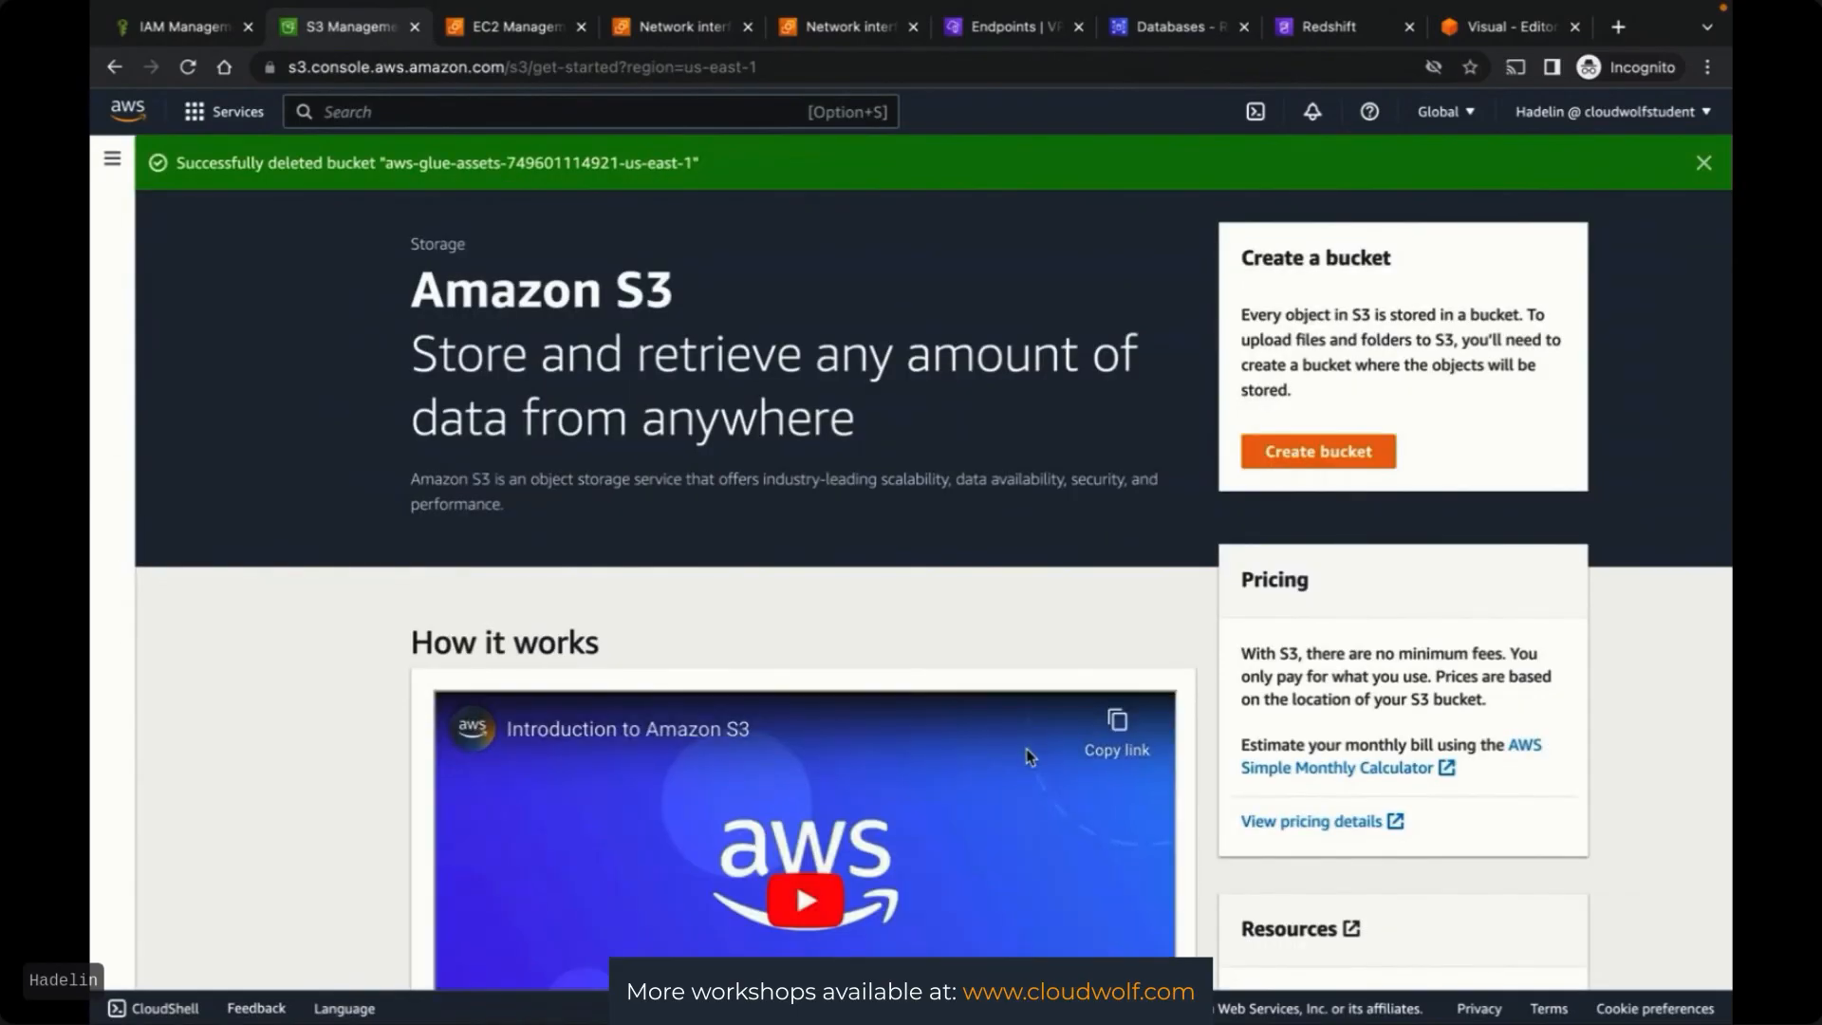
Close the S3 tab and open the mynamespace details page in Redshift Serverless
click(415, 26)
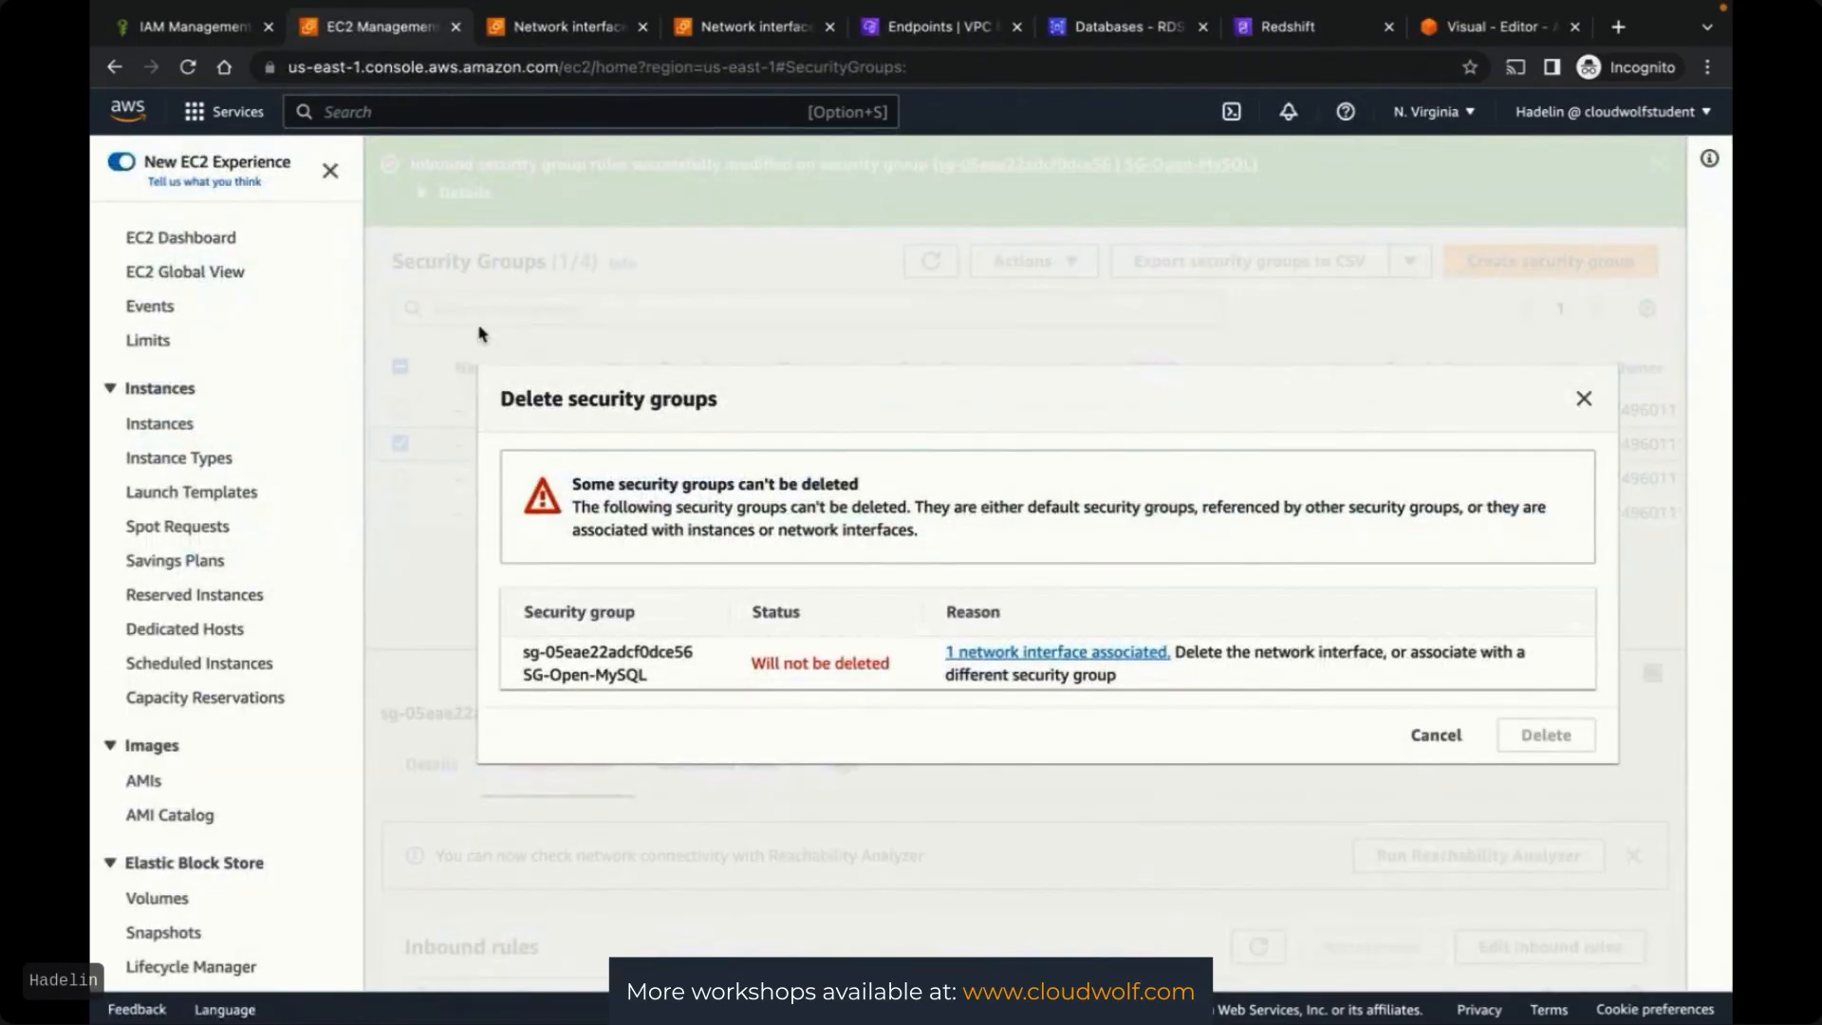
click(1281, 28)
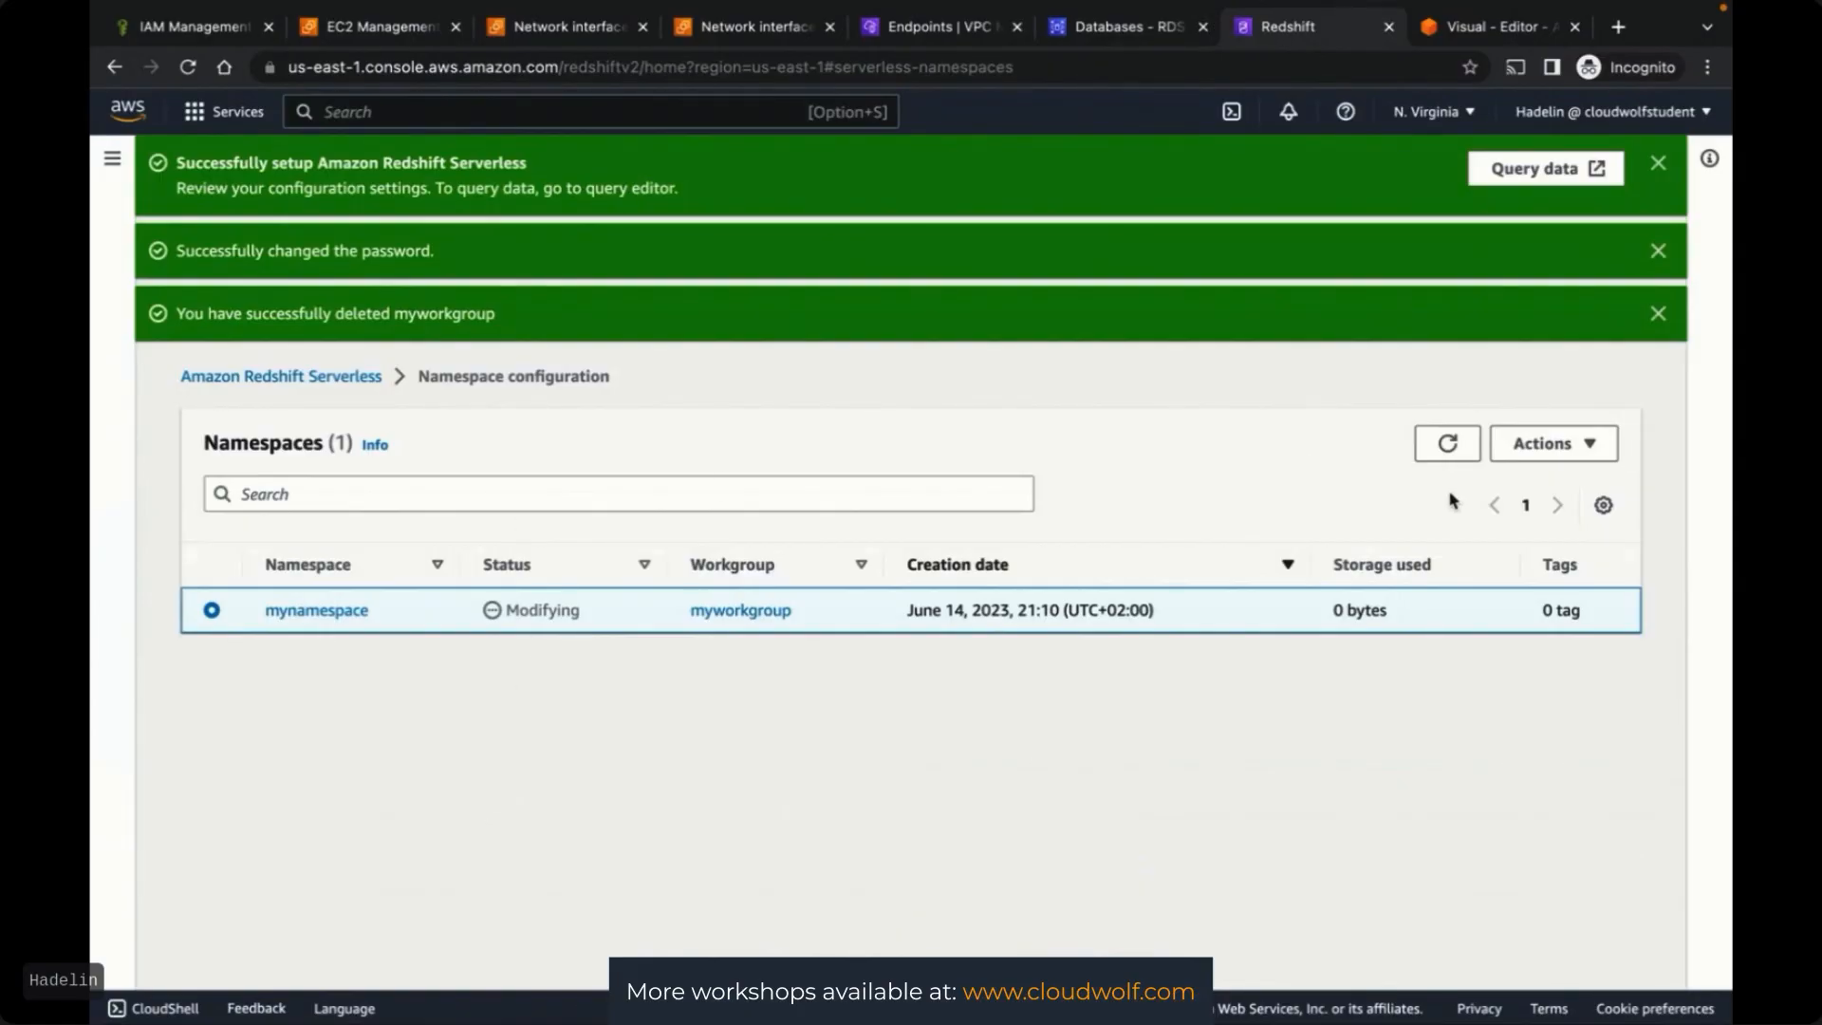
click(1444, 446)
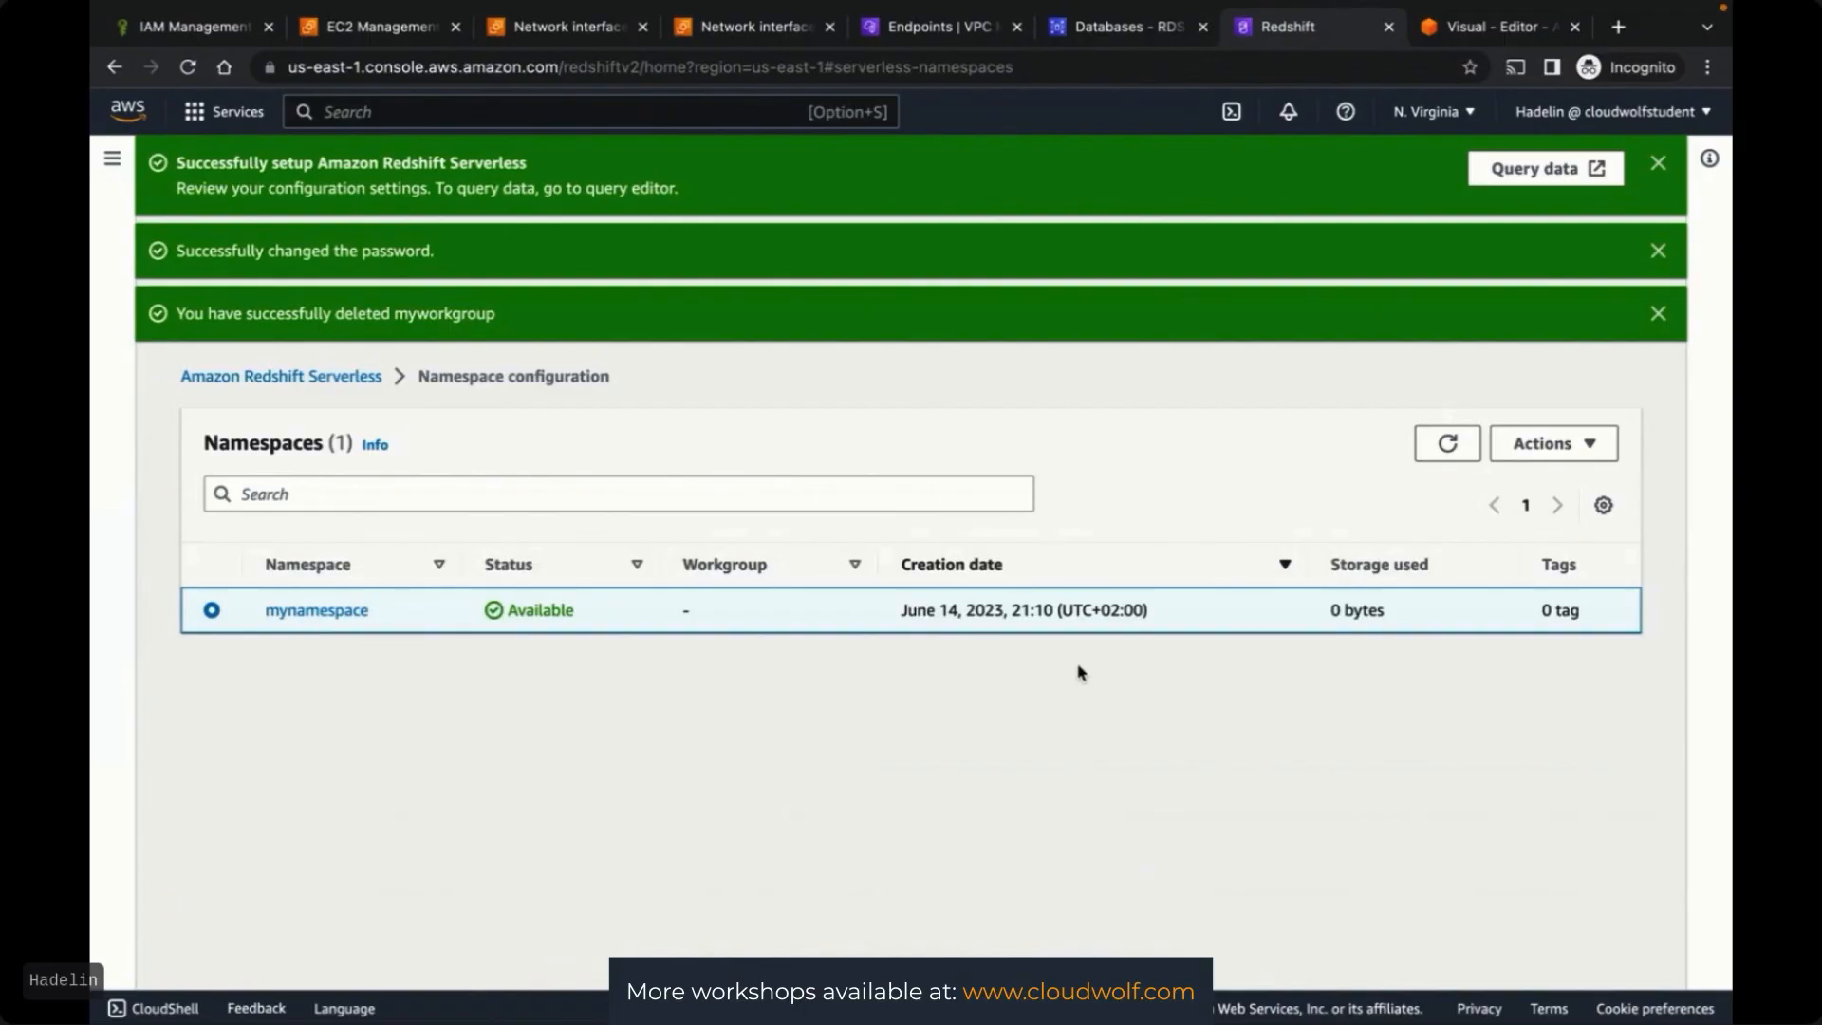
click(1557, 446)
click(1445, 538)
click(313, 611)
scroll(364, 765, down, 2)
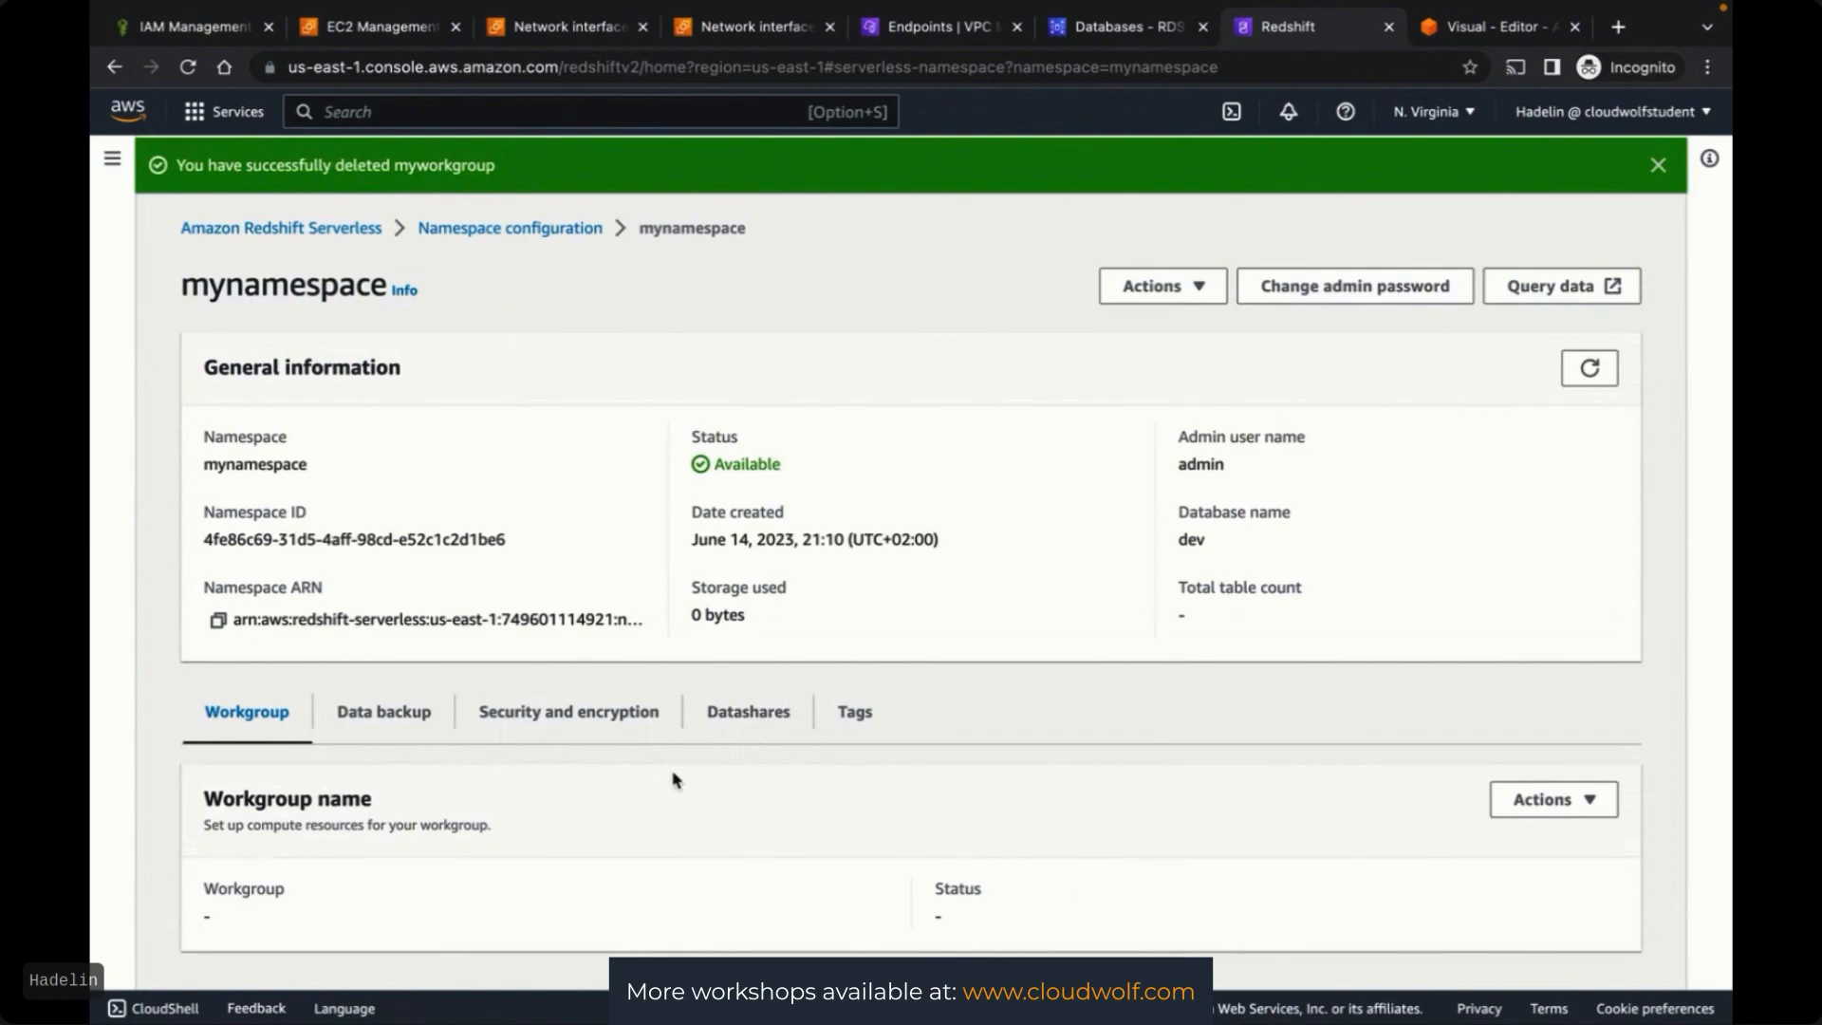
scroll(676, 780, up, 2)
Delete the namespace mynamespace, confirming with 'delete'
click(1152, 436)
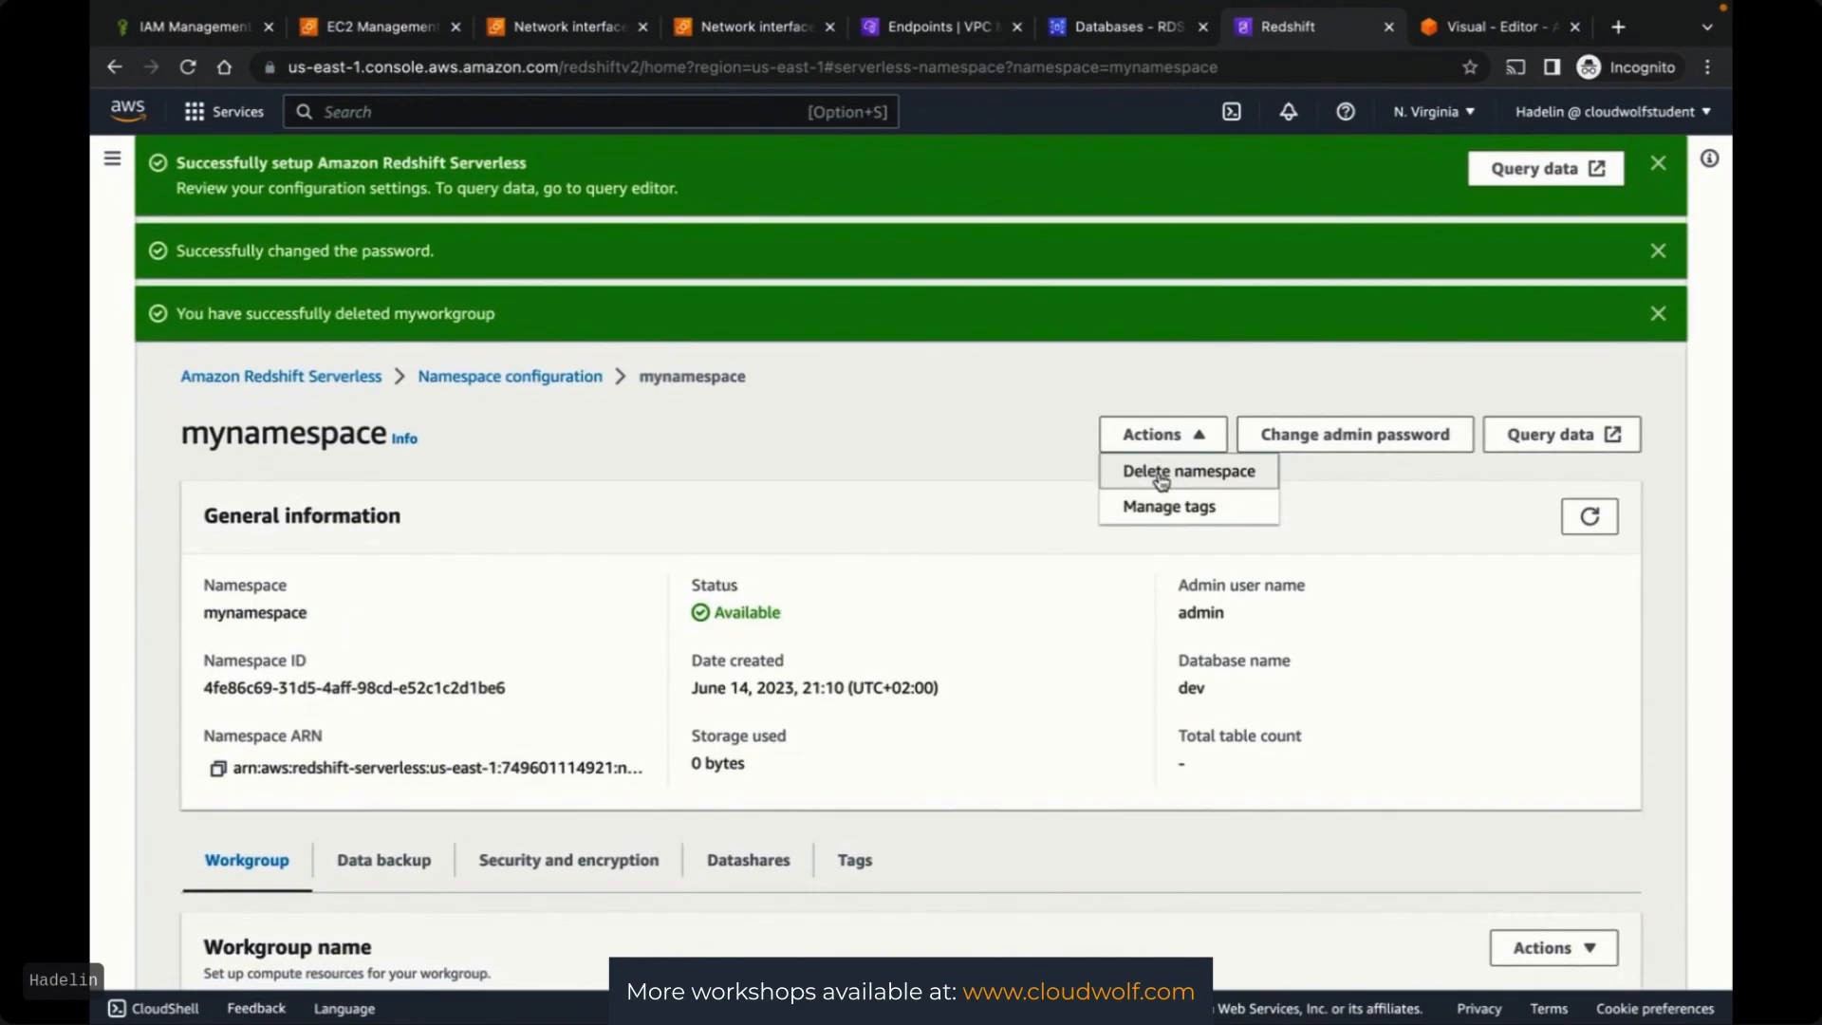
click(1162, 474)
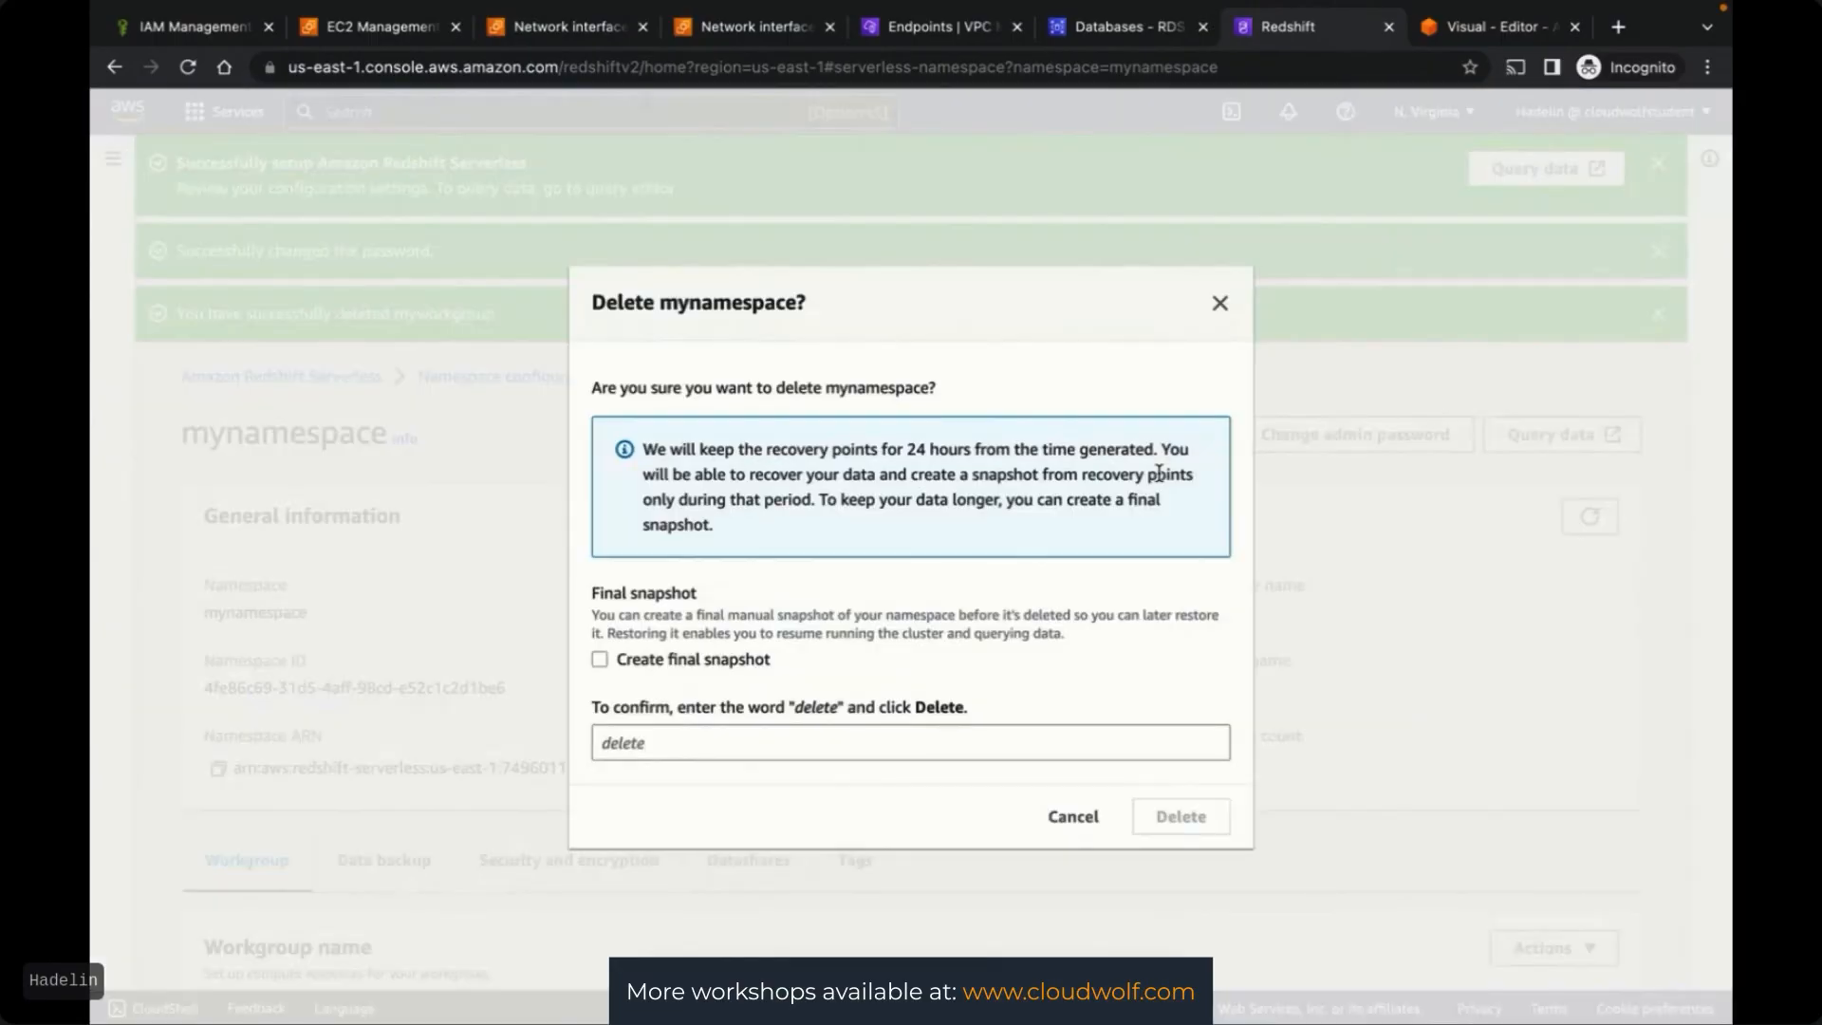
click(651, 740)
text(delete)
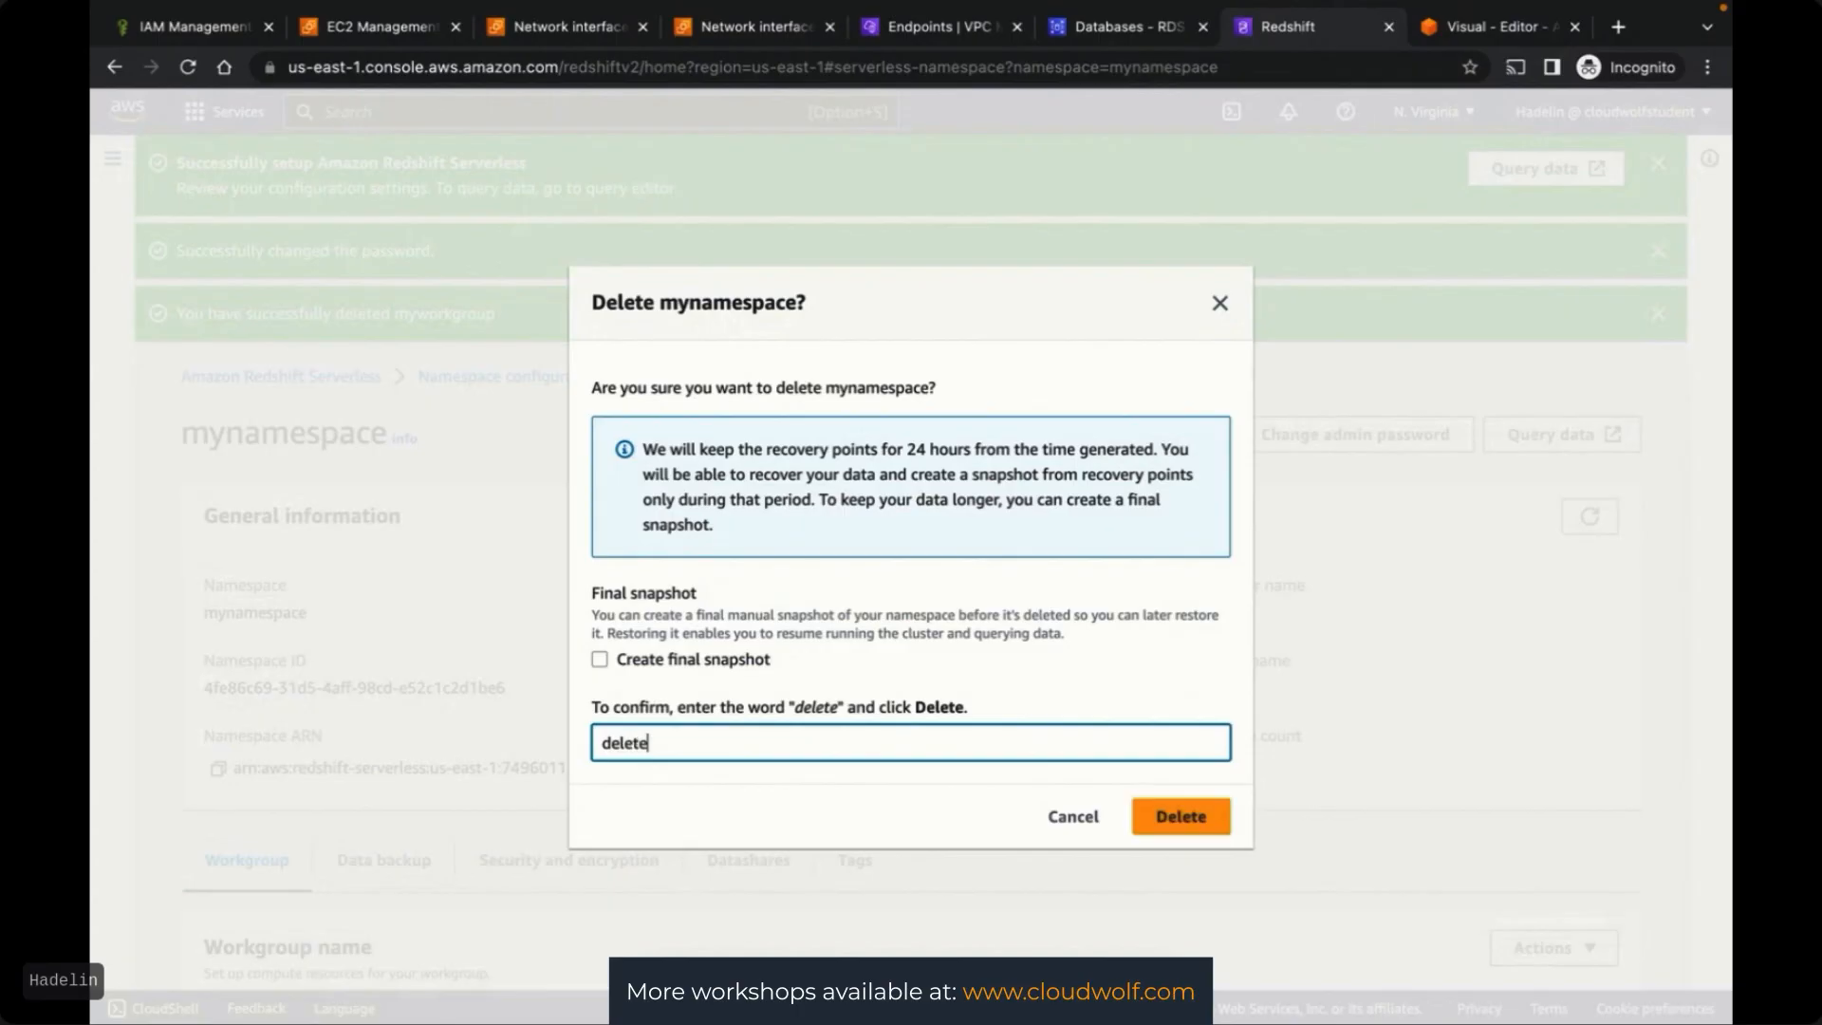
click(1147, 817)
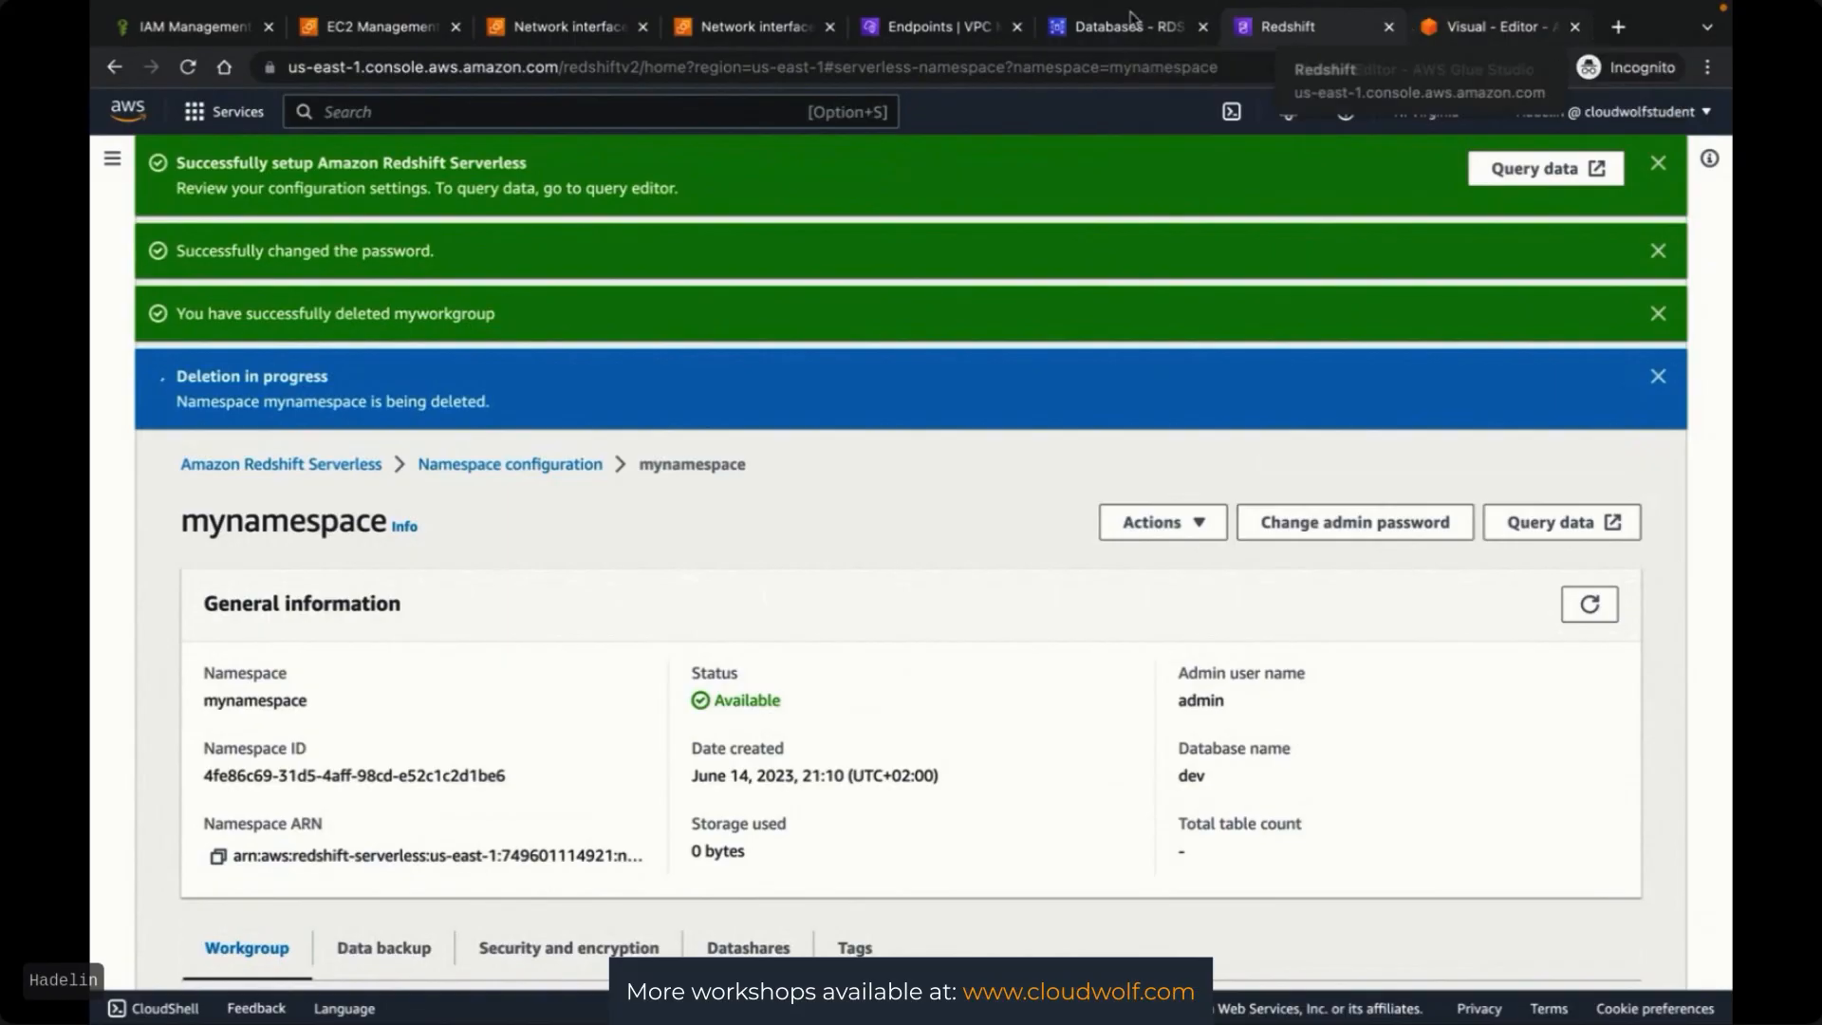
Refresh the RDS Databases list to check the instance's deletion progress
click(1481, 27)
click(1101, 34)
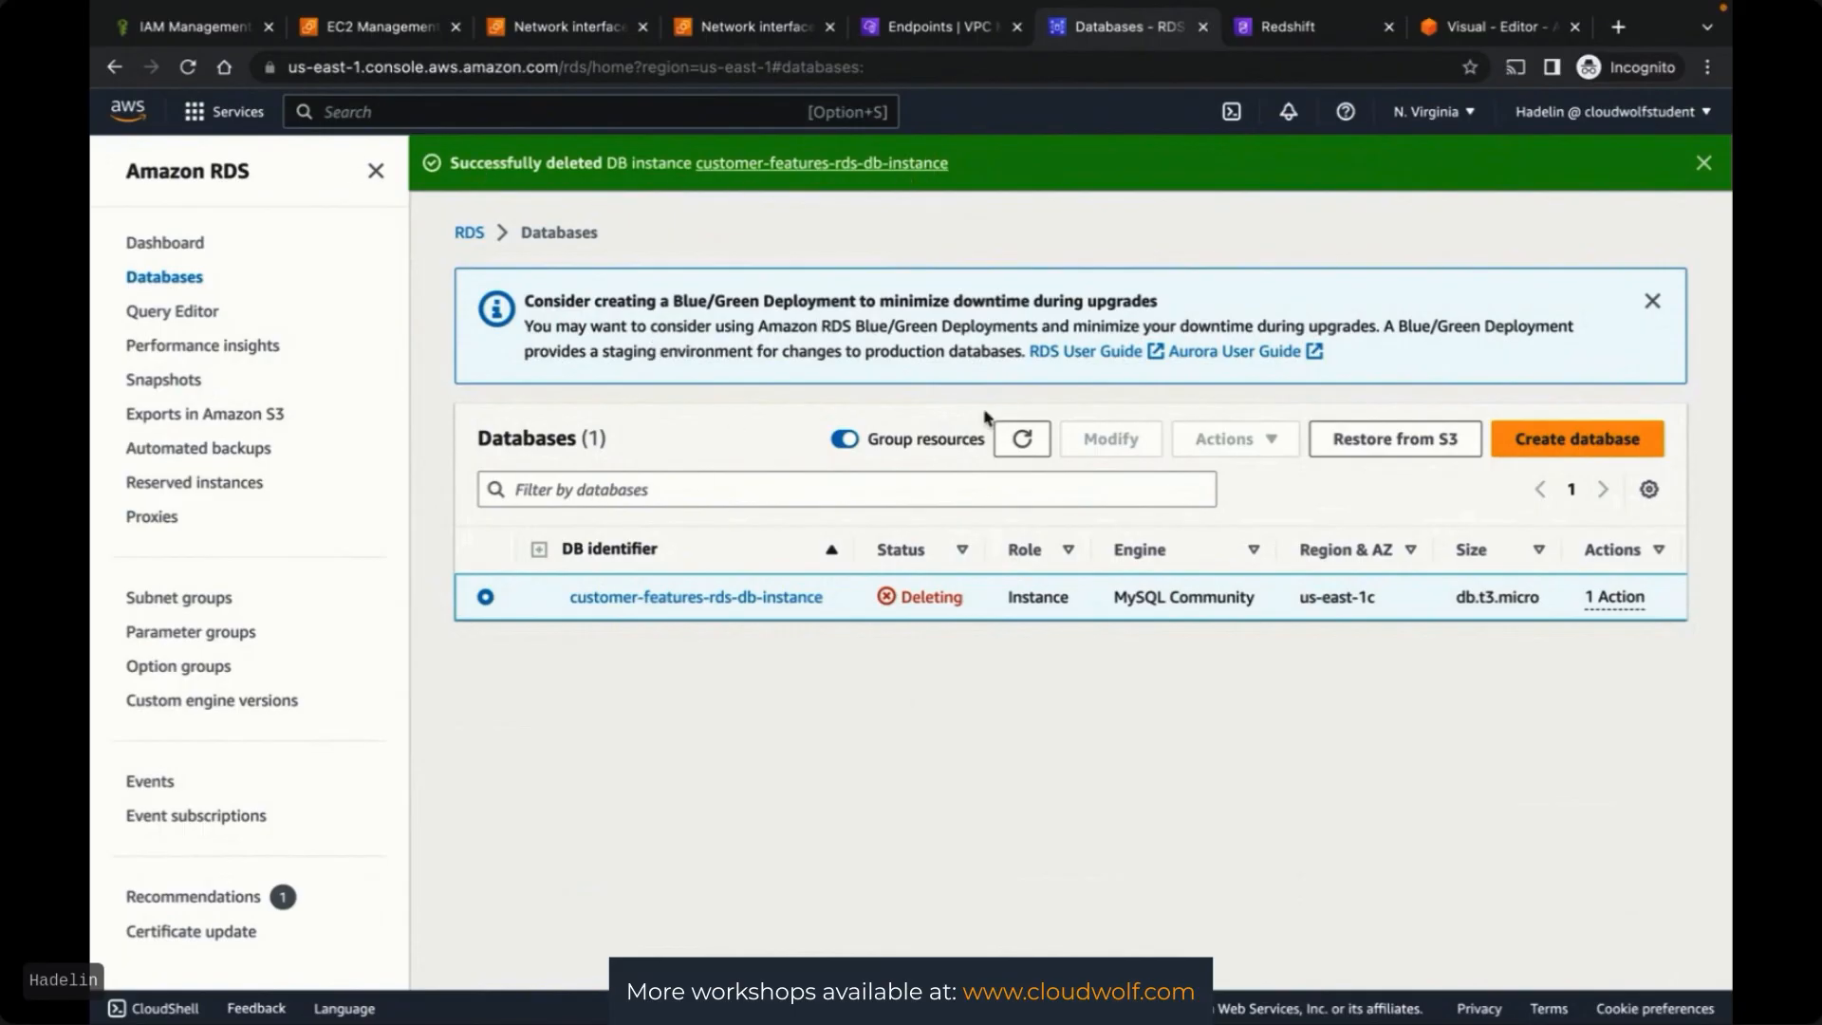
click(1007, 441)
Try deleting the RDS network interface again; it's still in use, so return to Security Groups
click(757, 25)
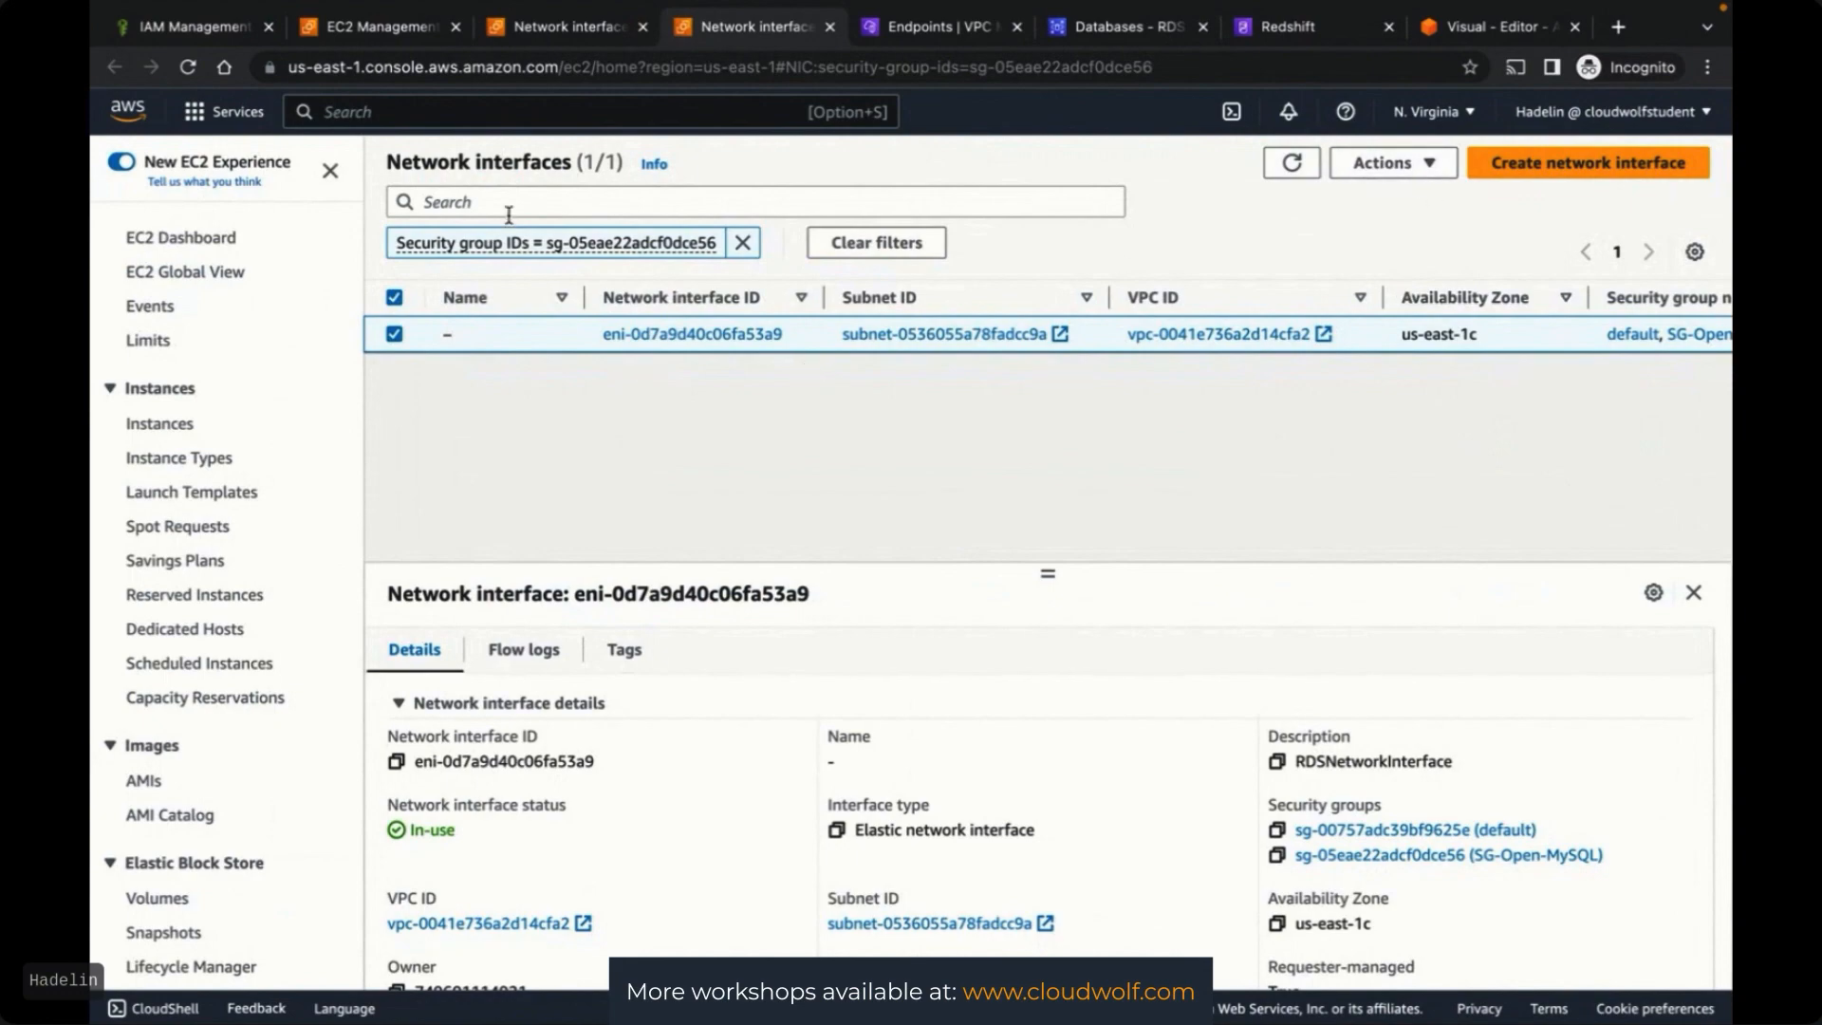
click(1414, 164)
click(1377, 268)
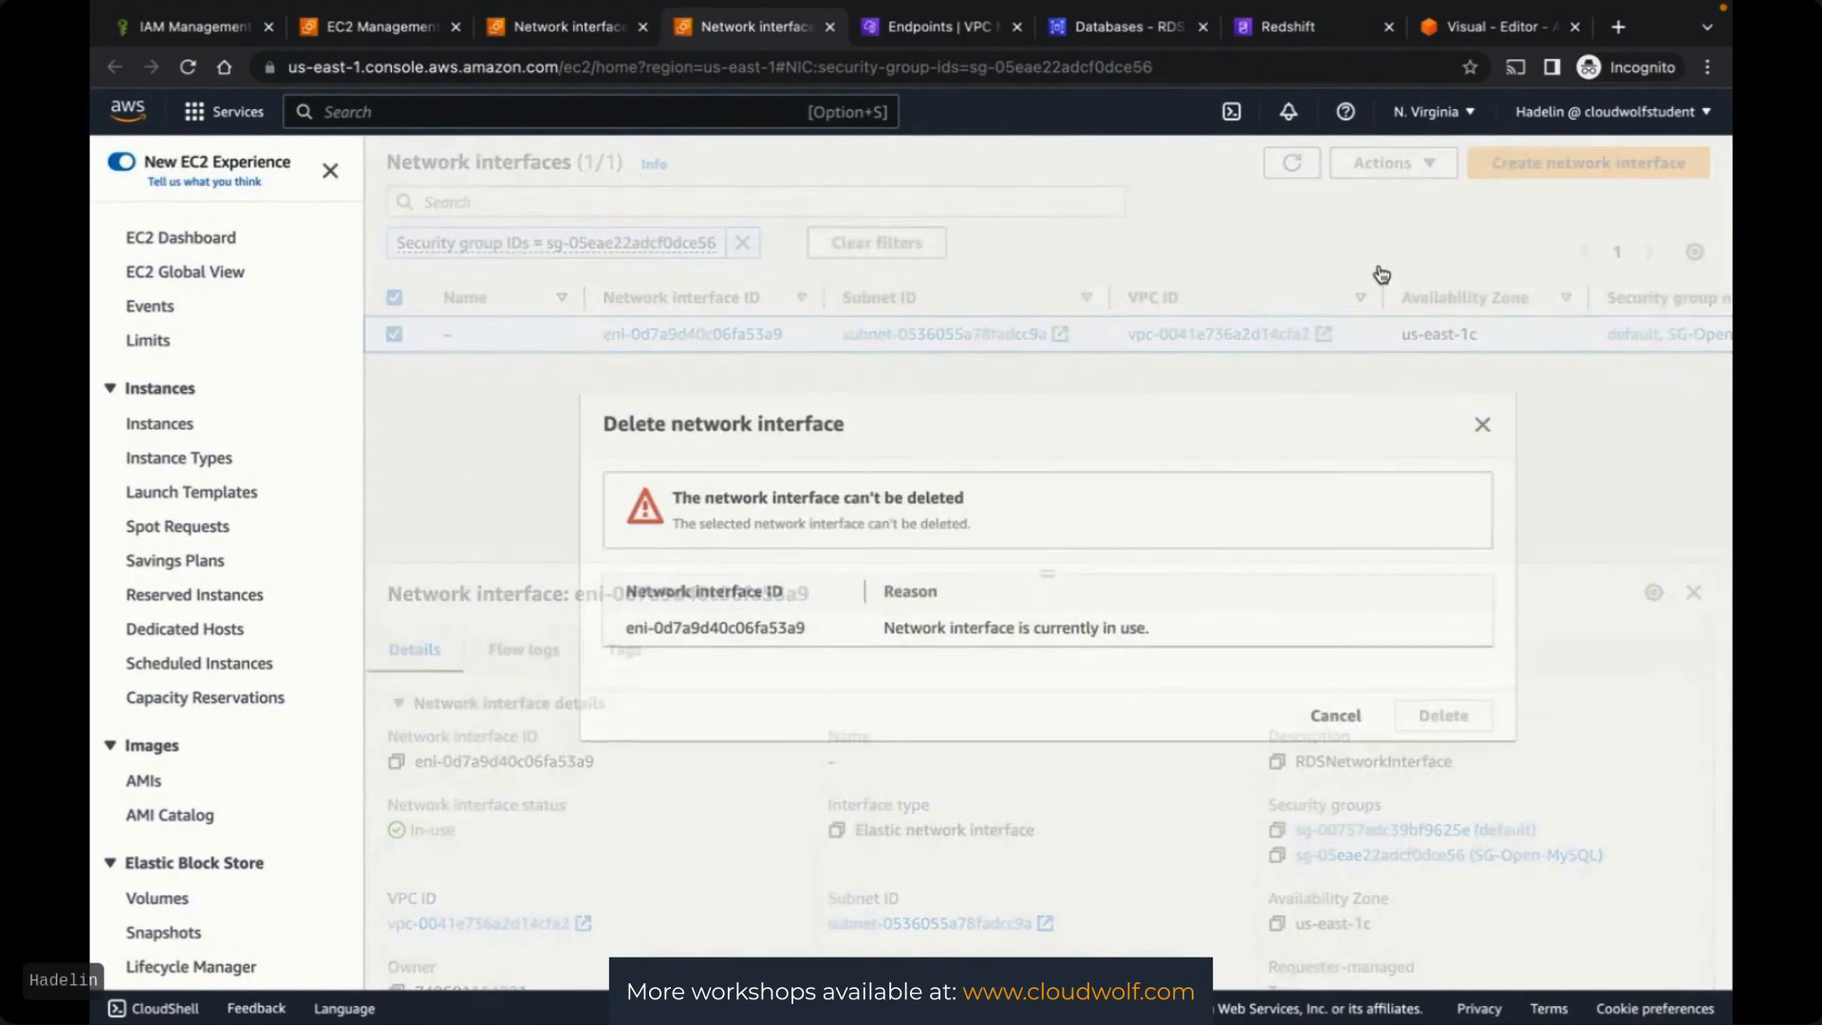
click(1480, 421)
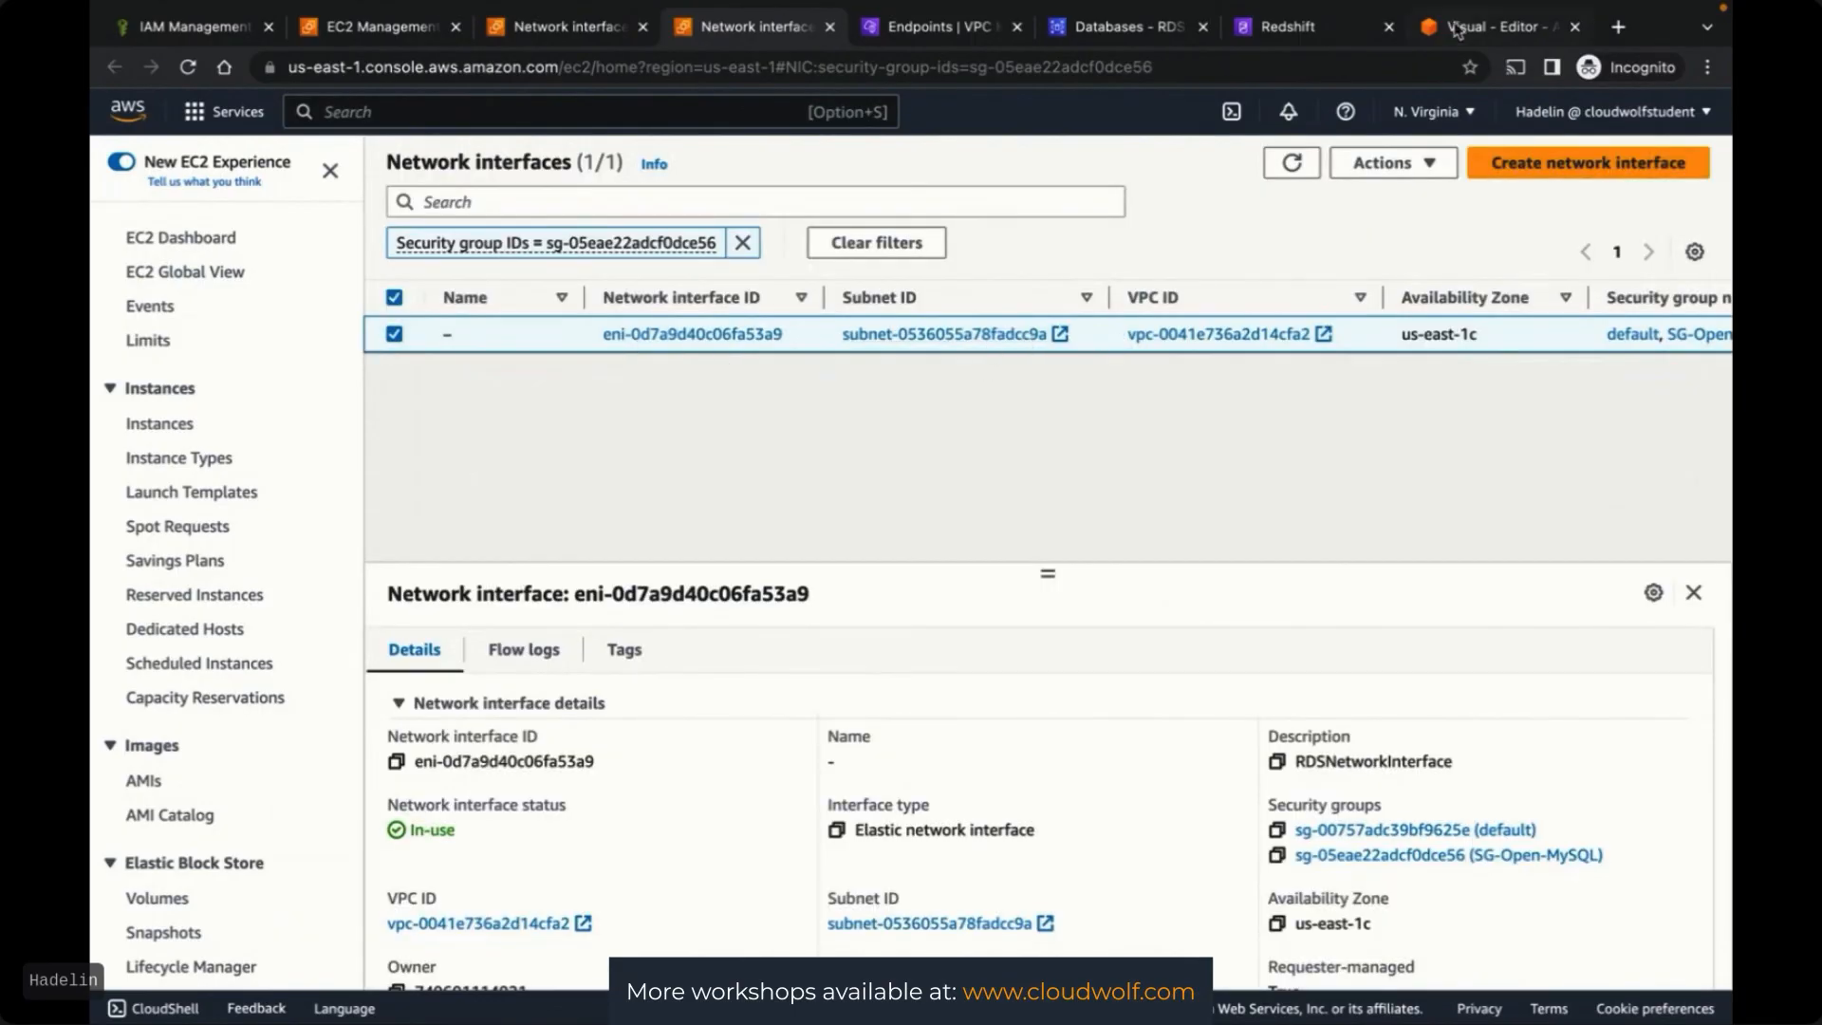
click(1287, 35)
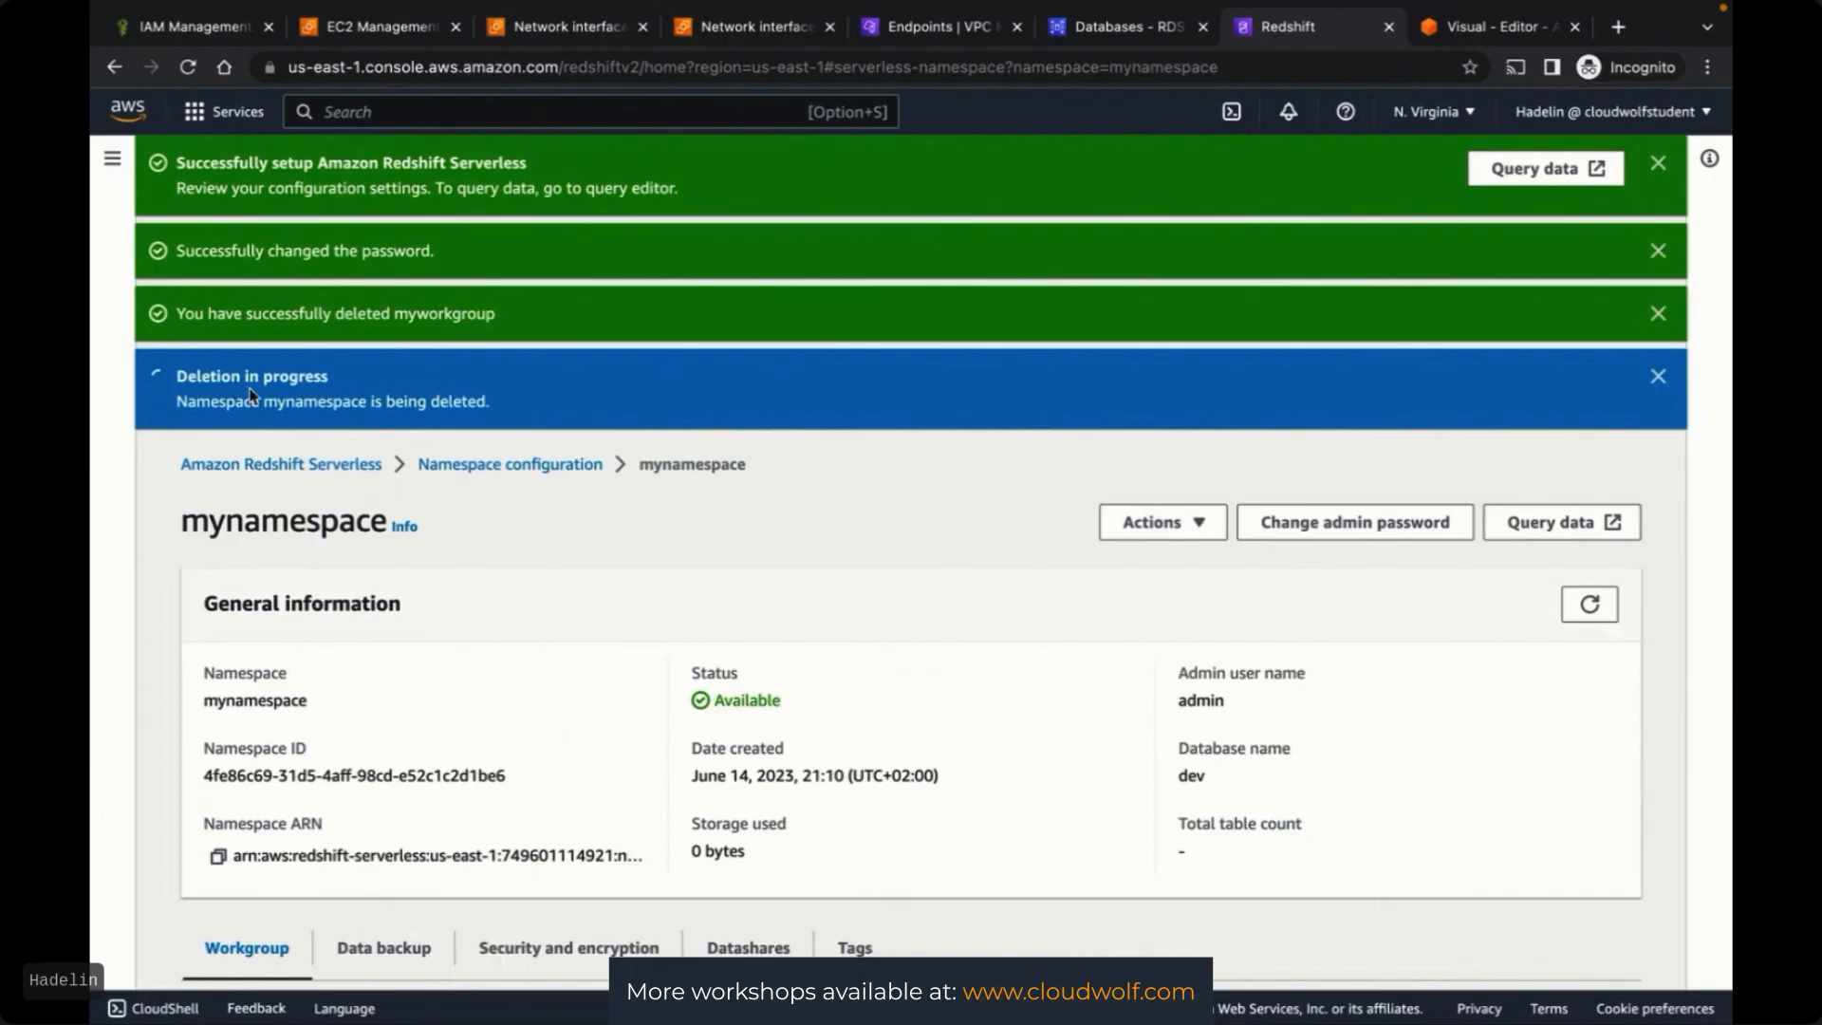
click(719, 38)
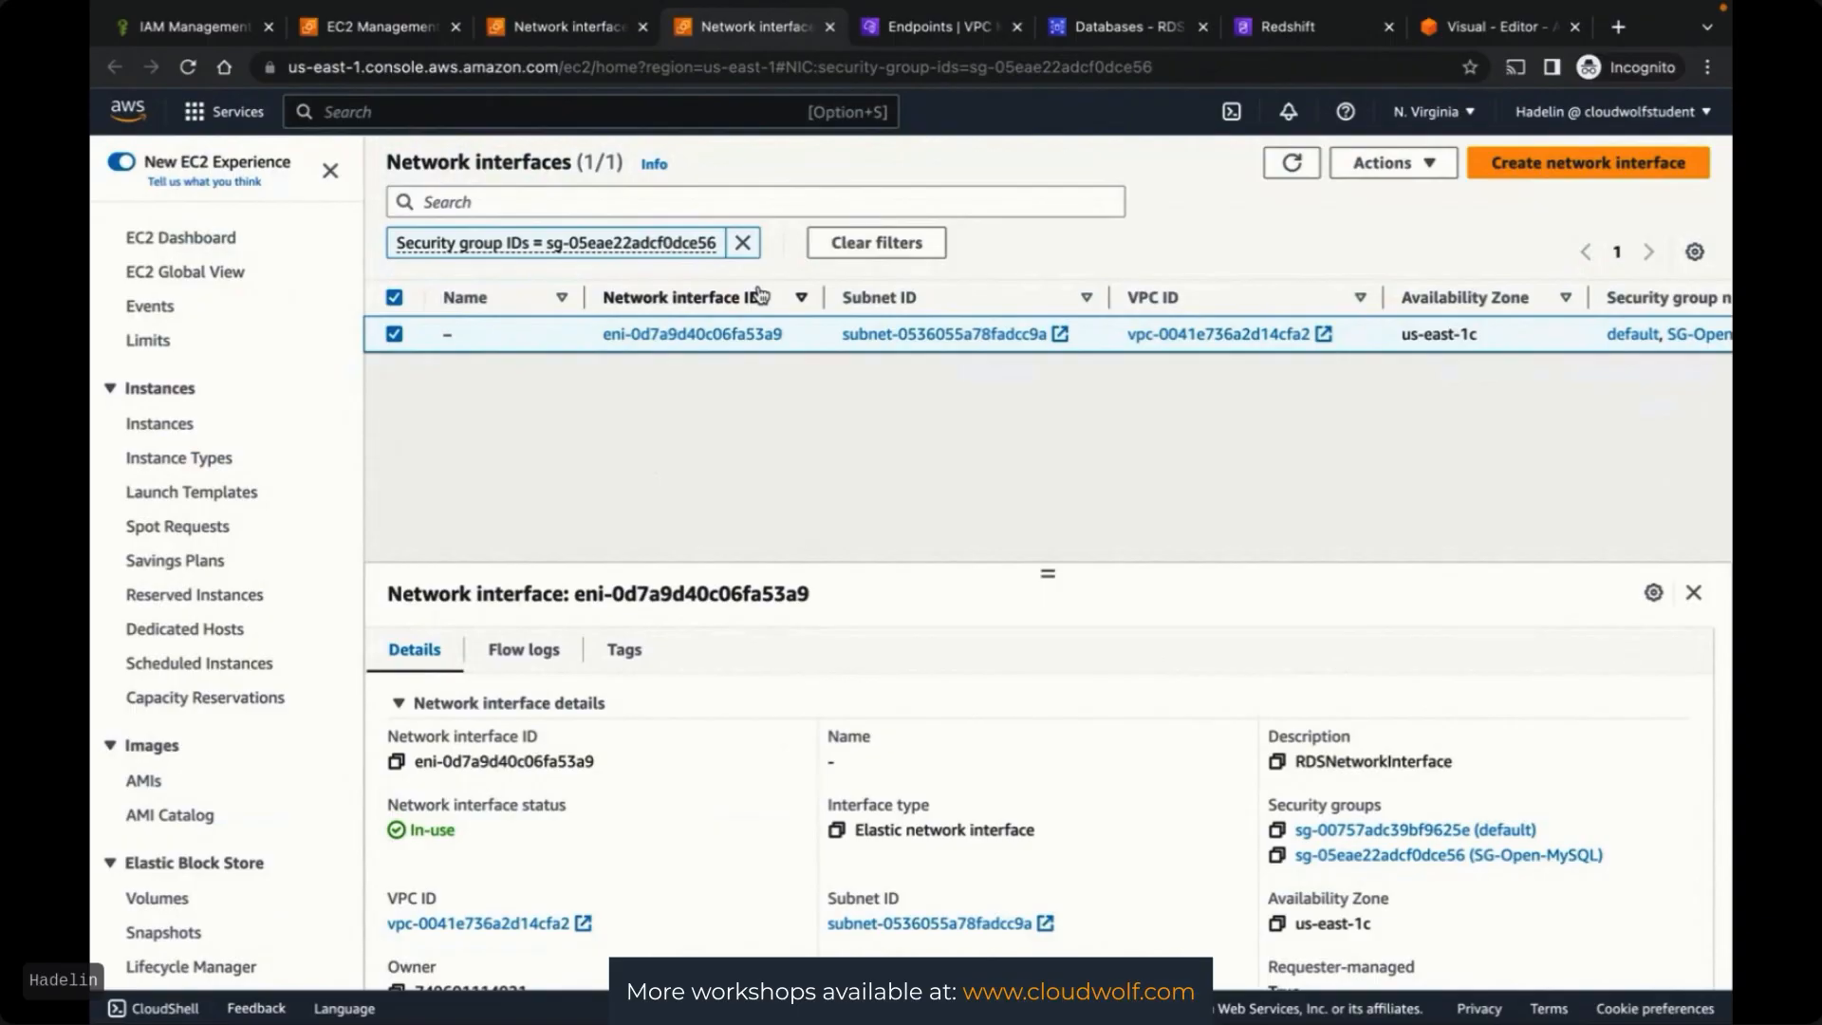
click(418, 25)
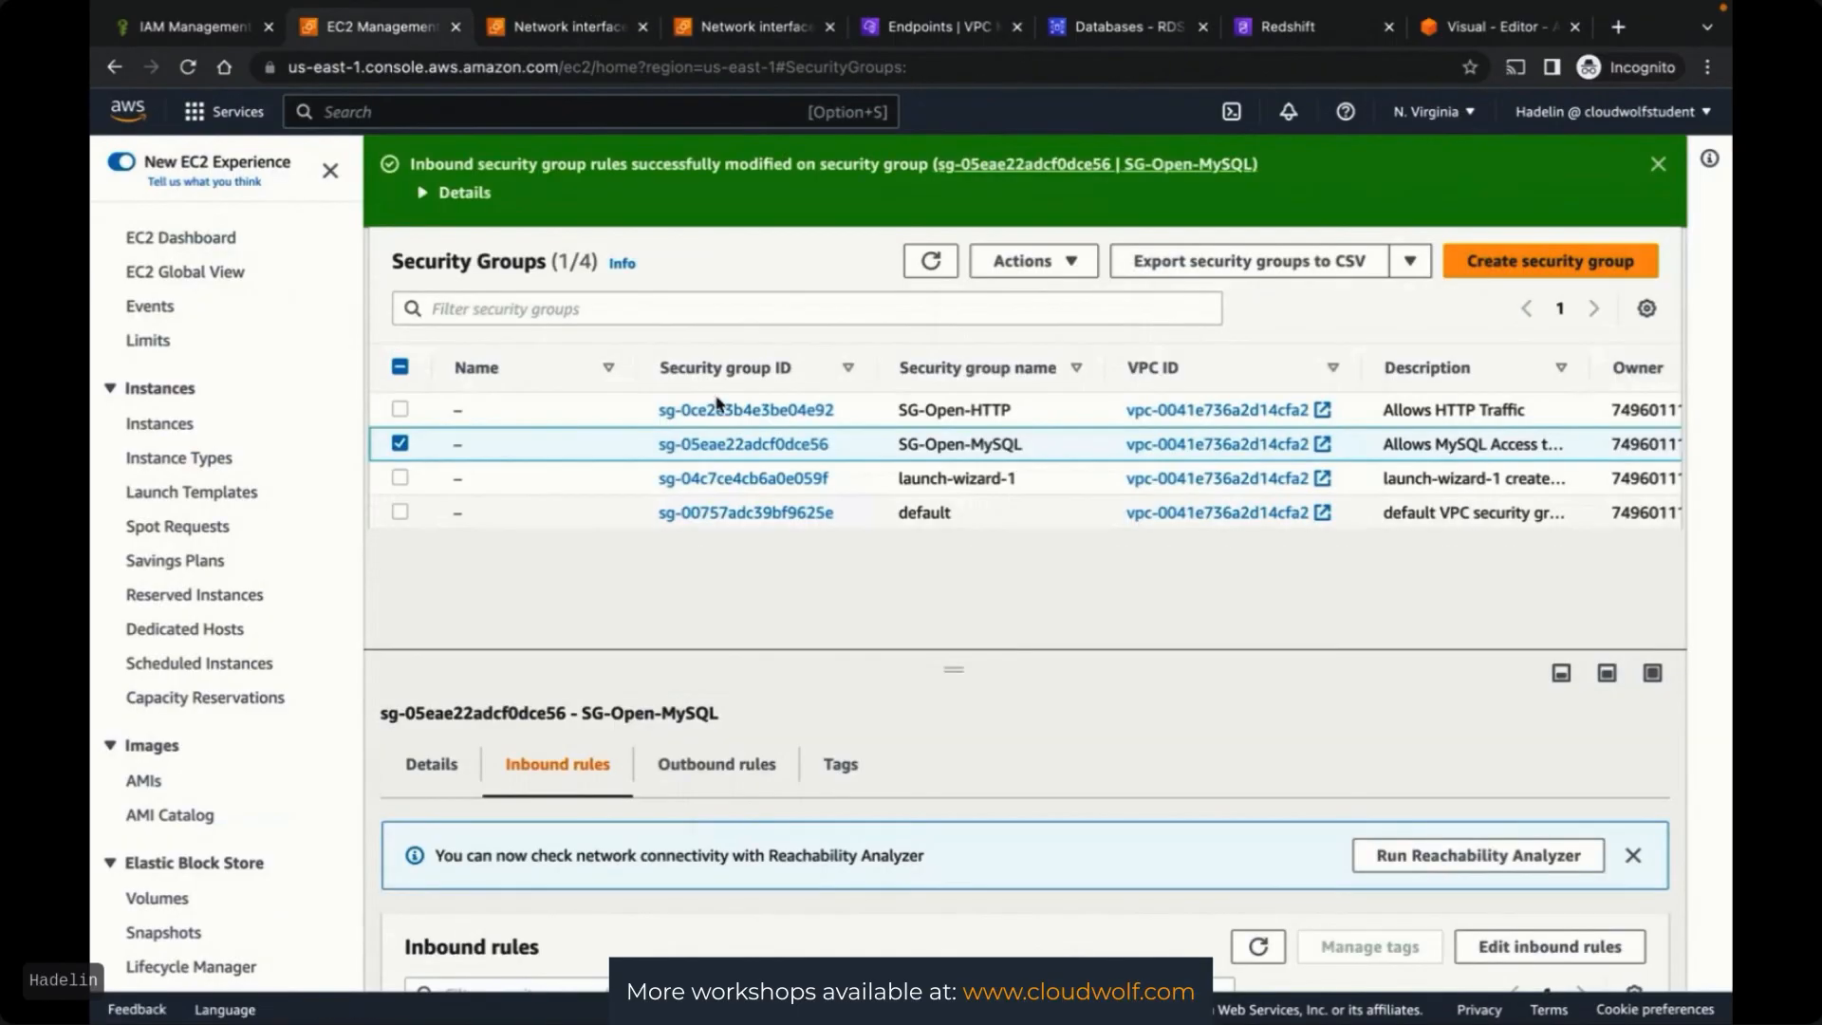
Delete the RedshiftFullAccessRole and GlueFullAccessRole IAM roles, then open the Policies list
click(190, 25)
scroll(514, 822, down, 6)
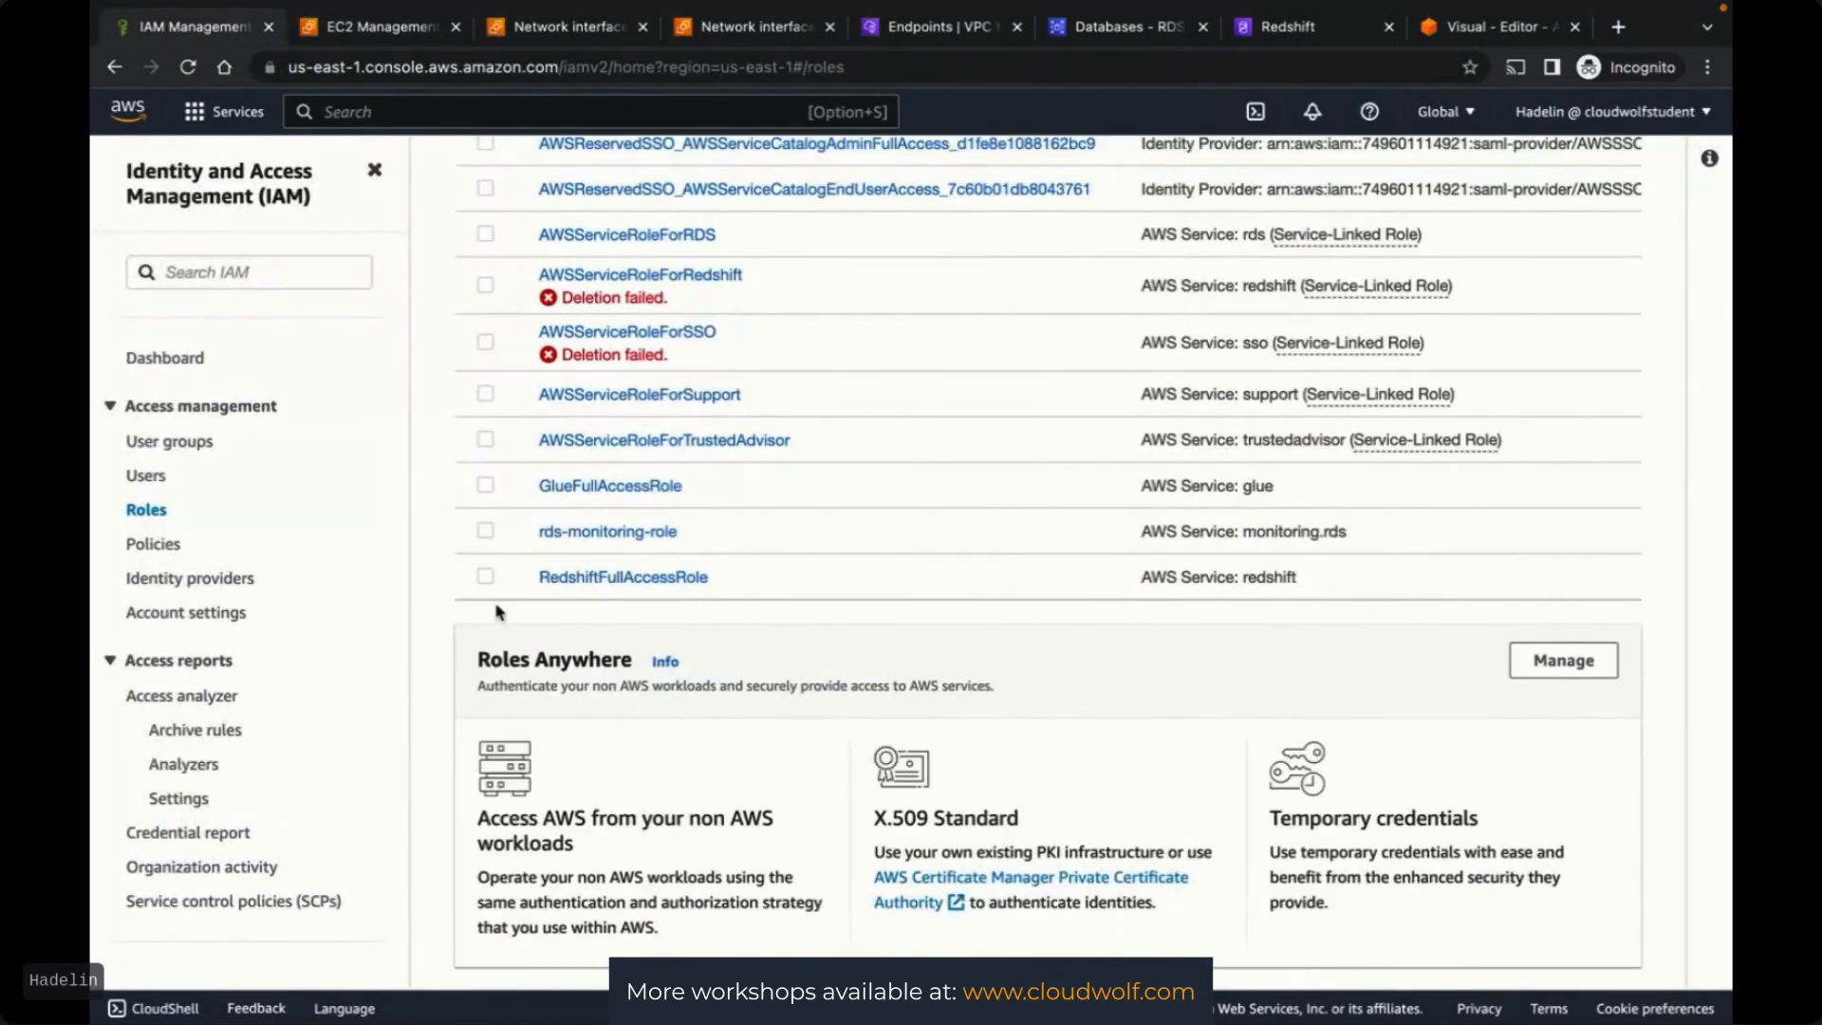
click(486, 576)
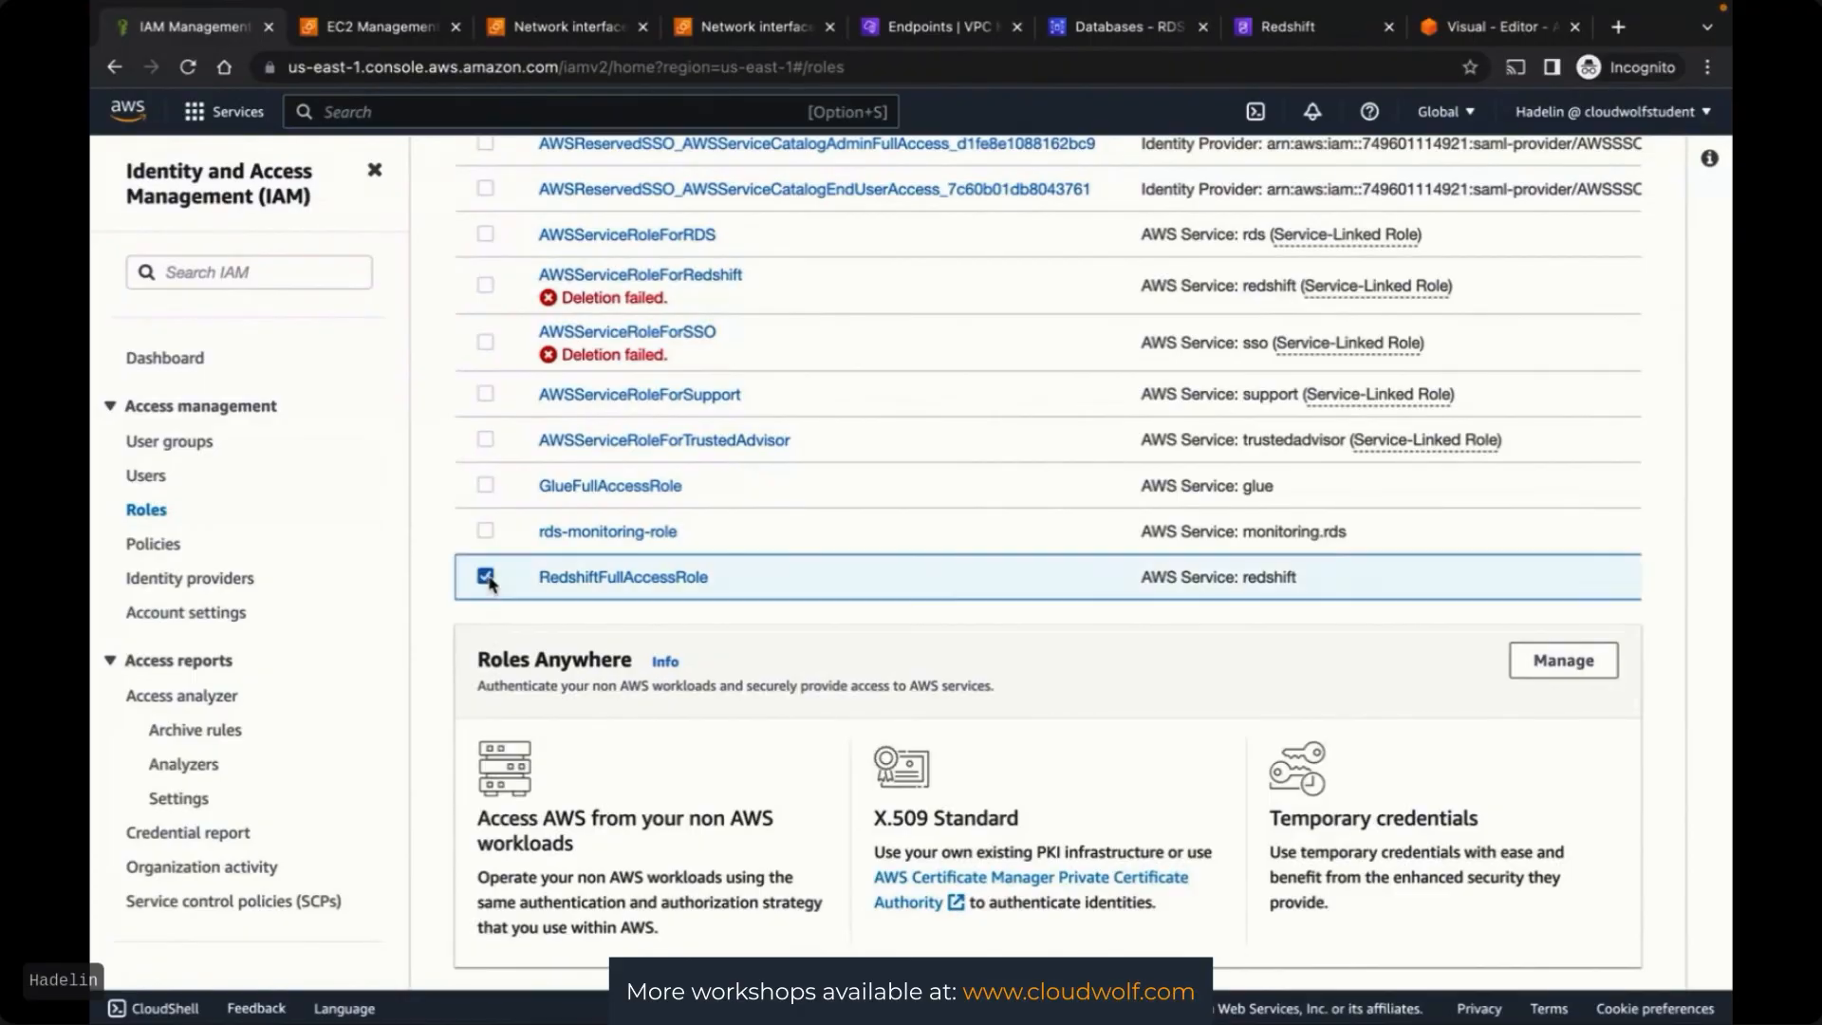
click(485, 485)
scroll(485, 488, up, 5)
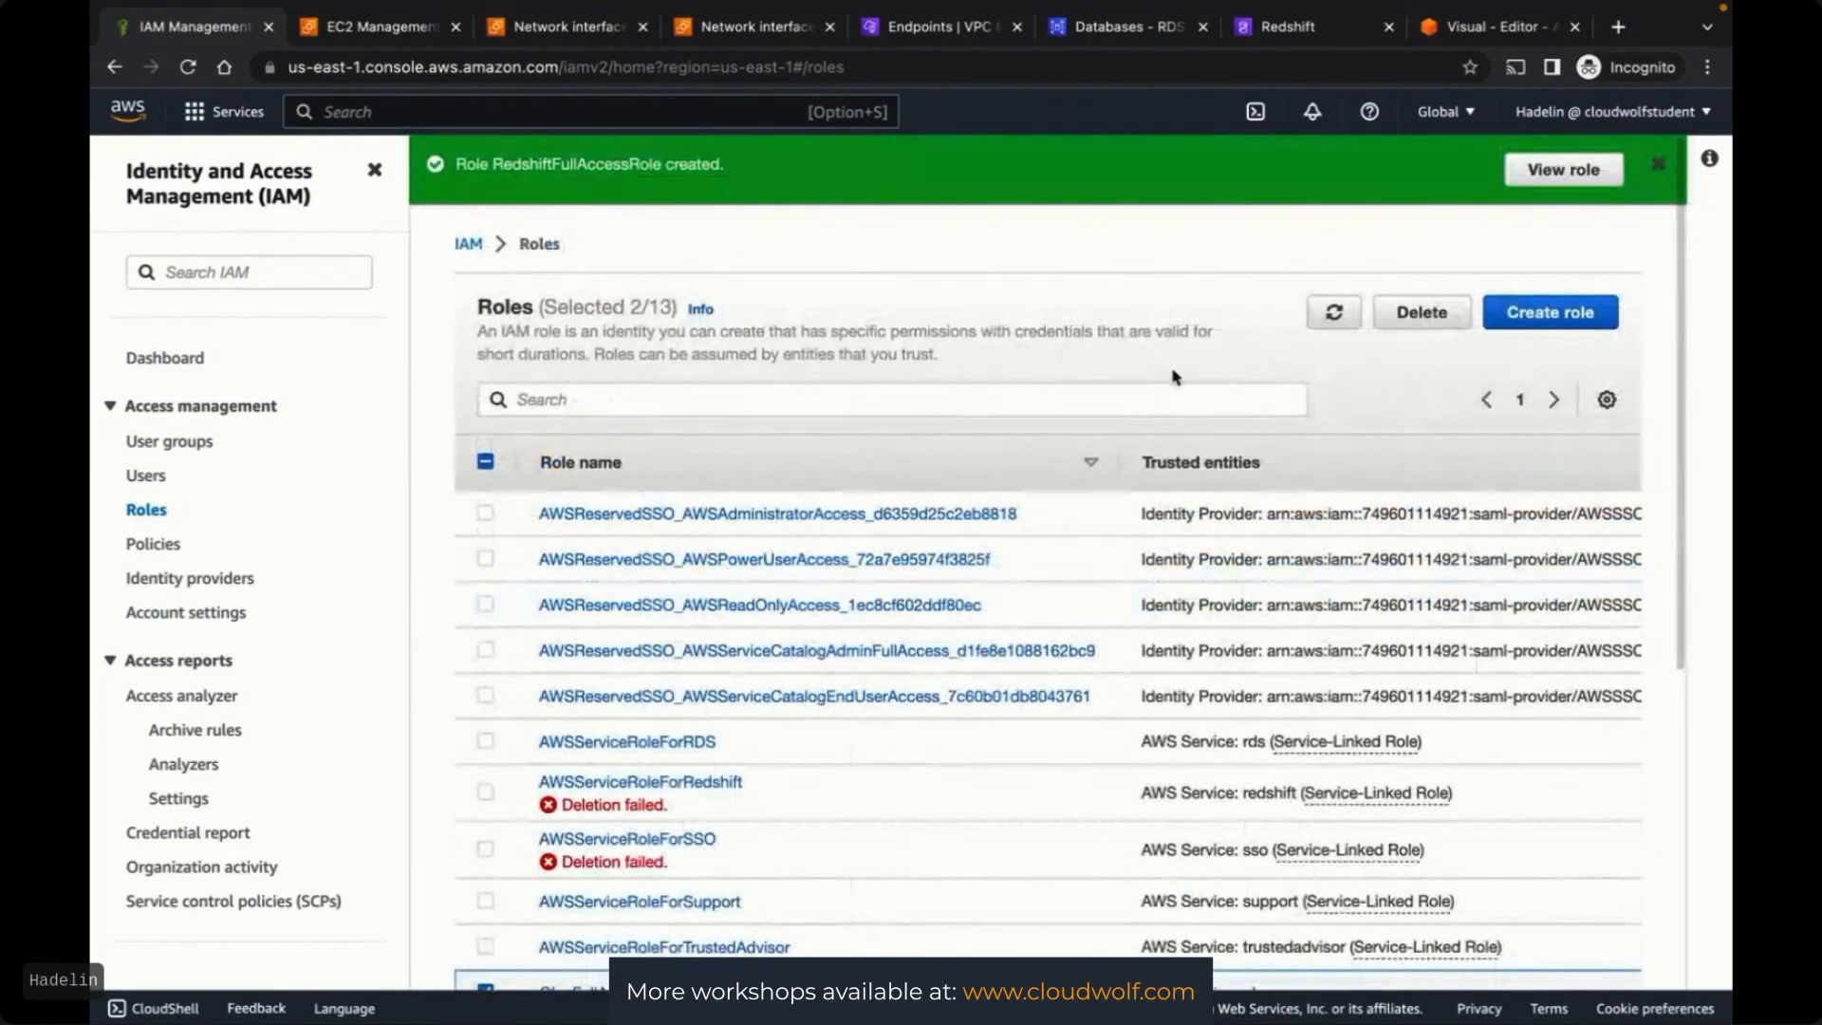
click(1421, 314)
text(delete)
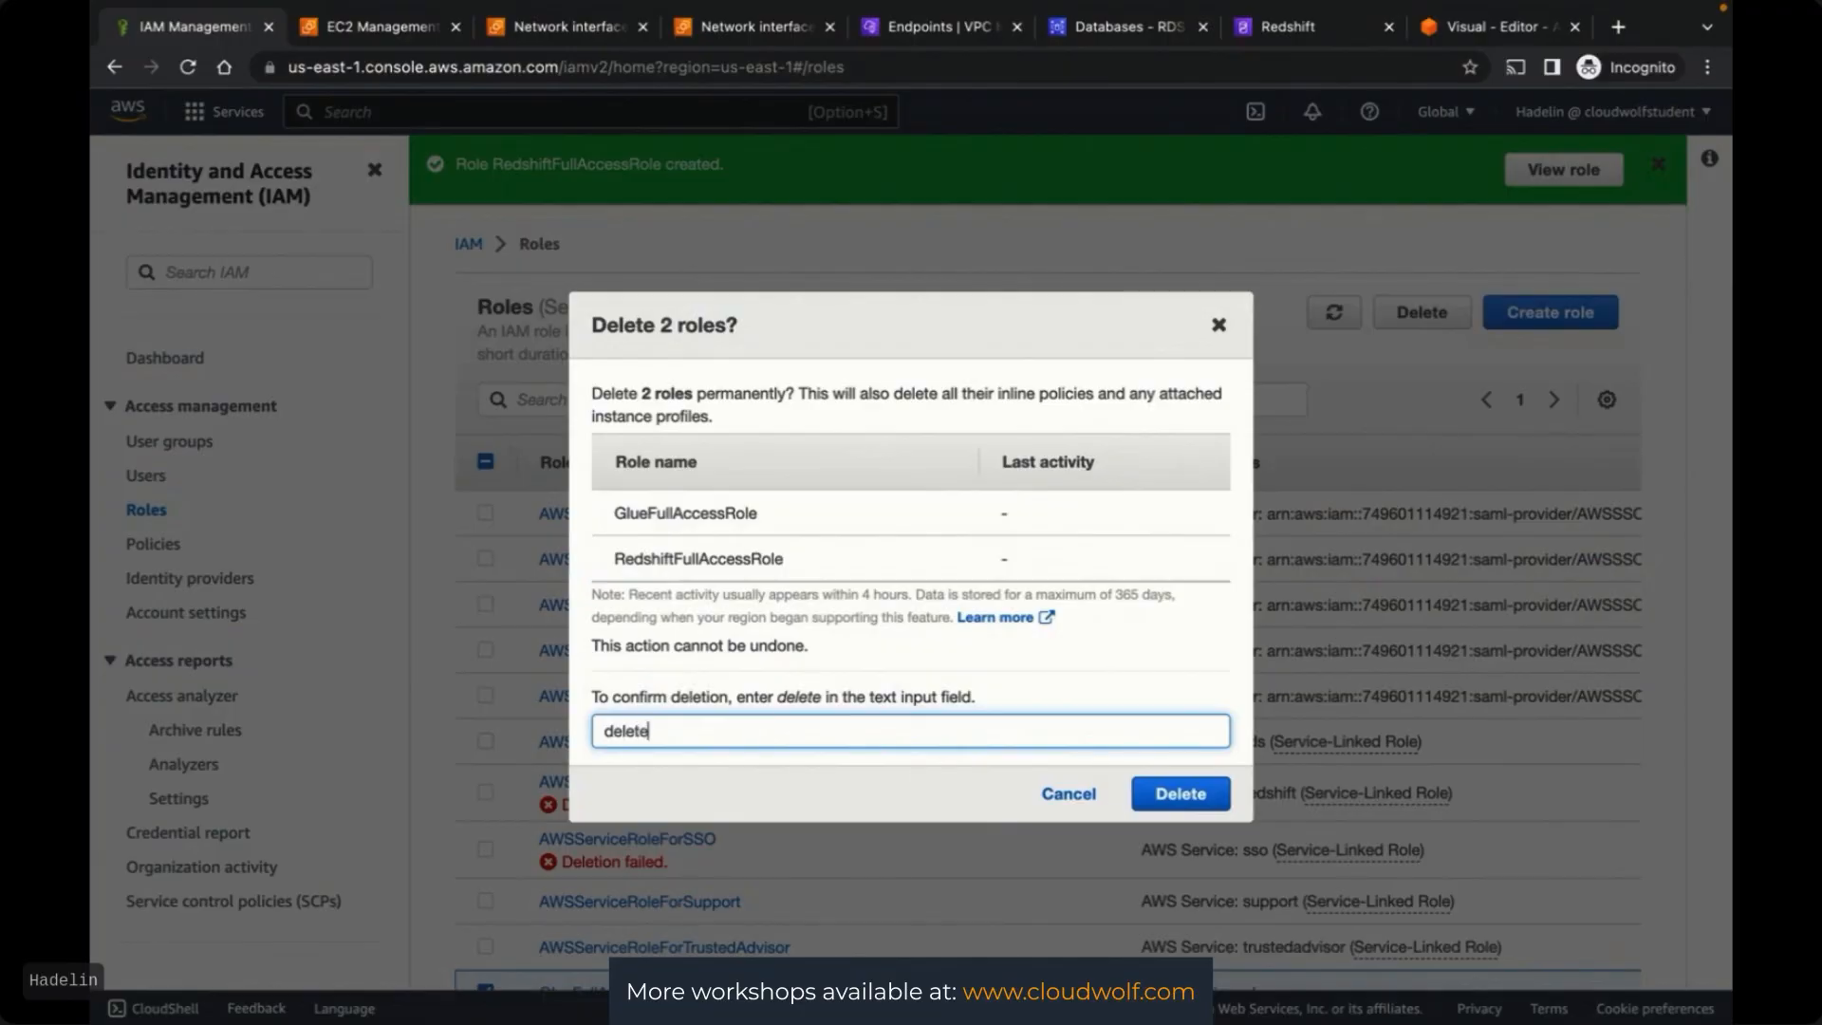
click(1185, 791)
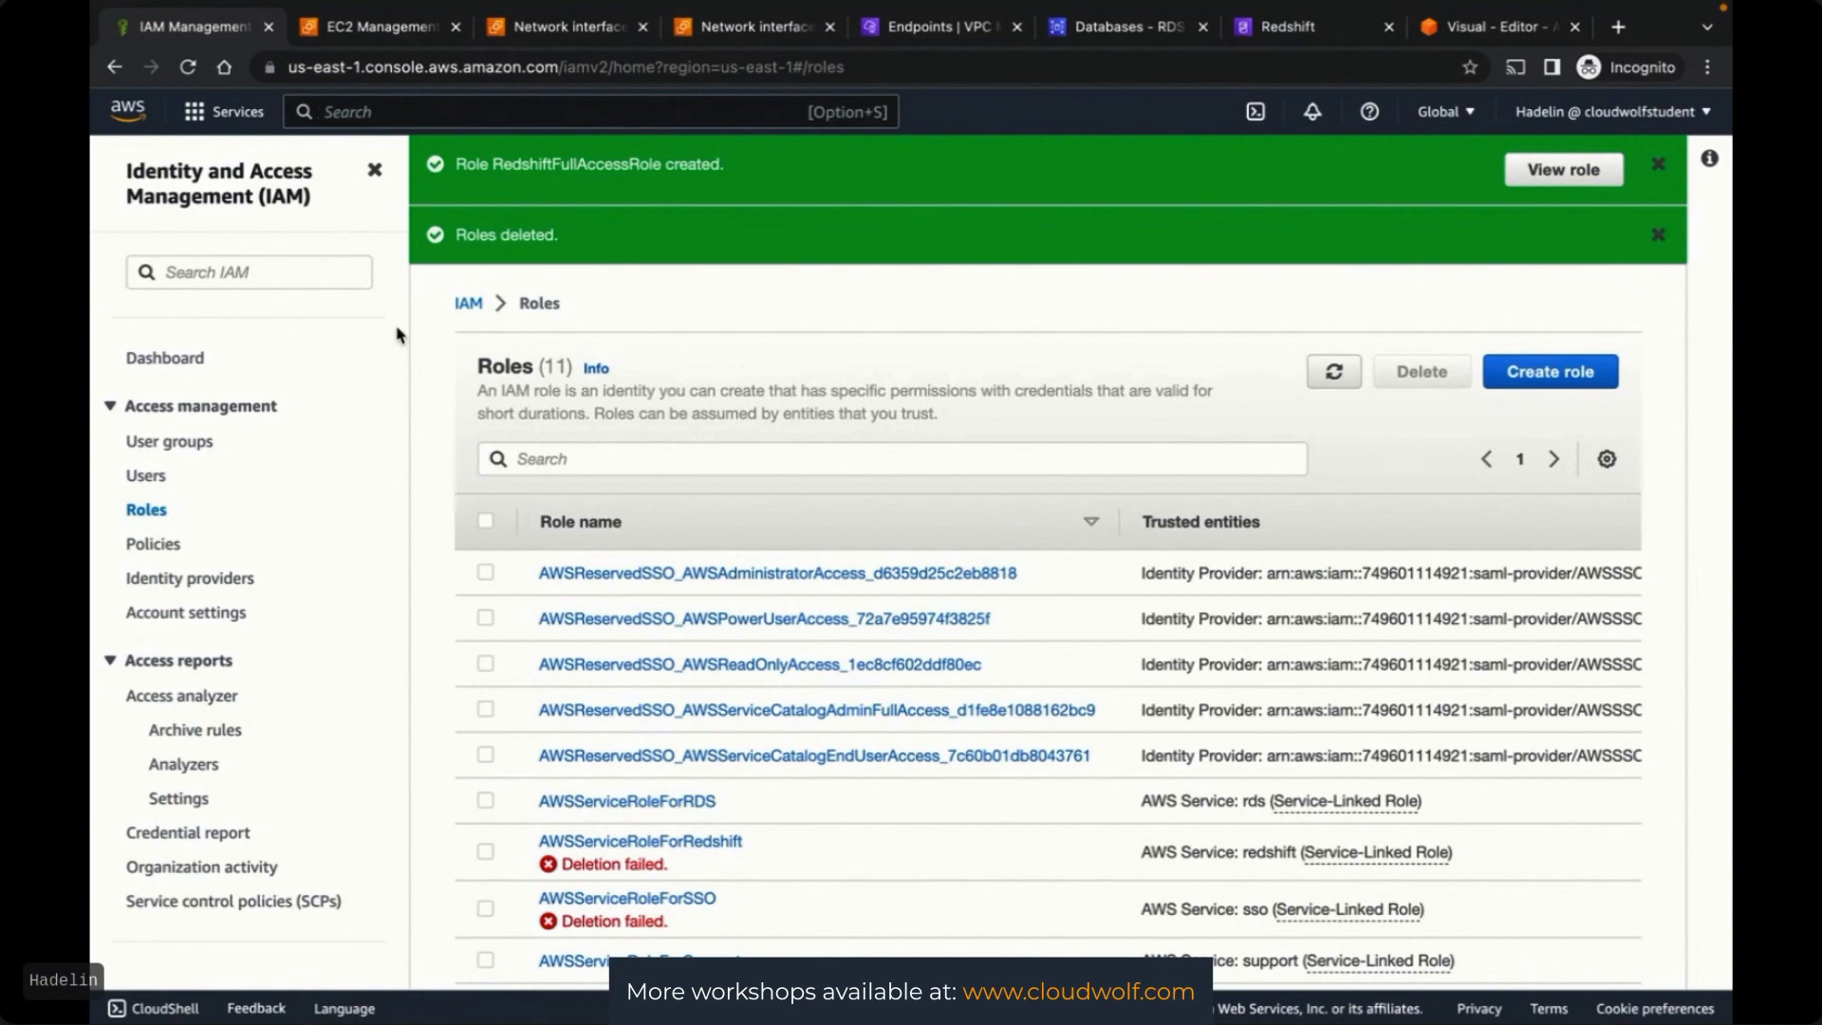
click(163, 544)
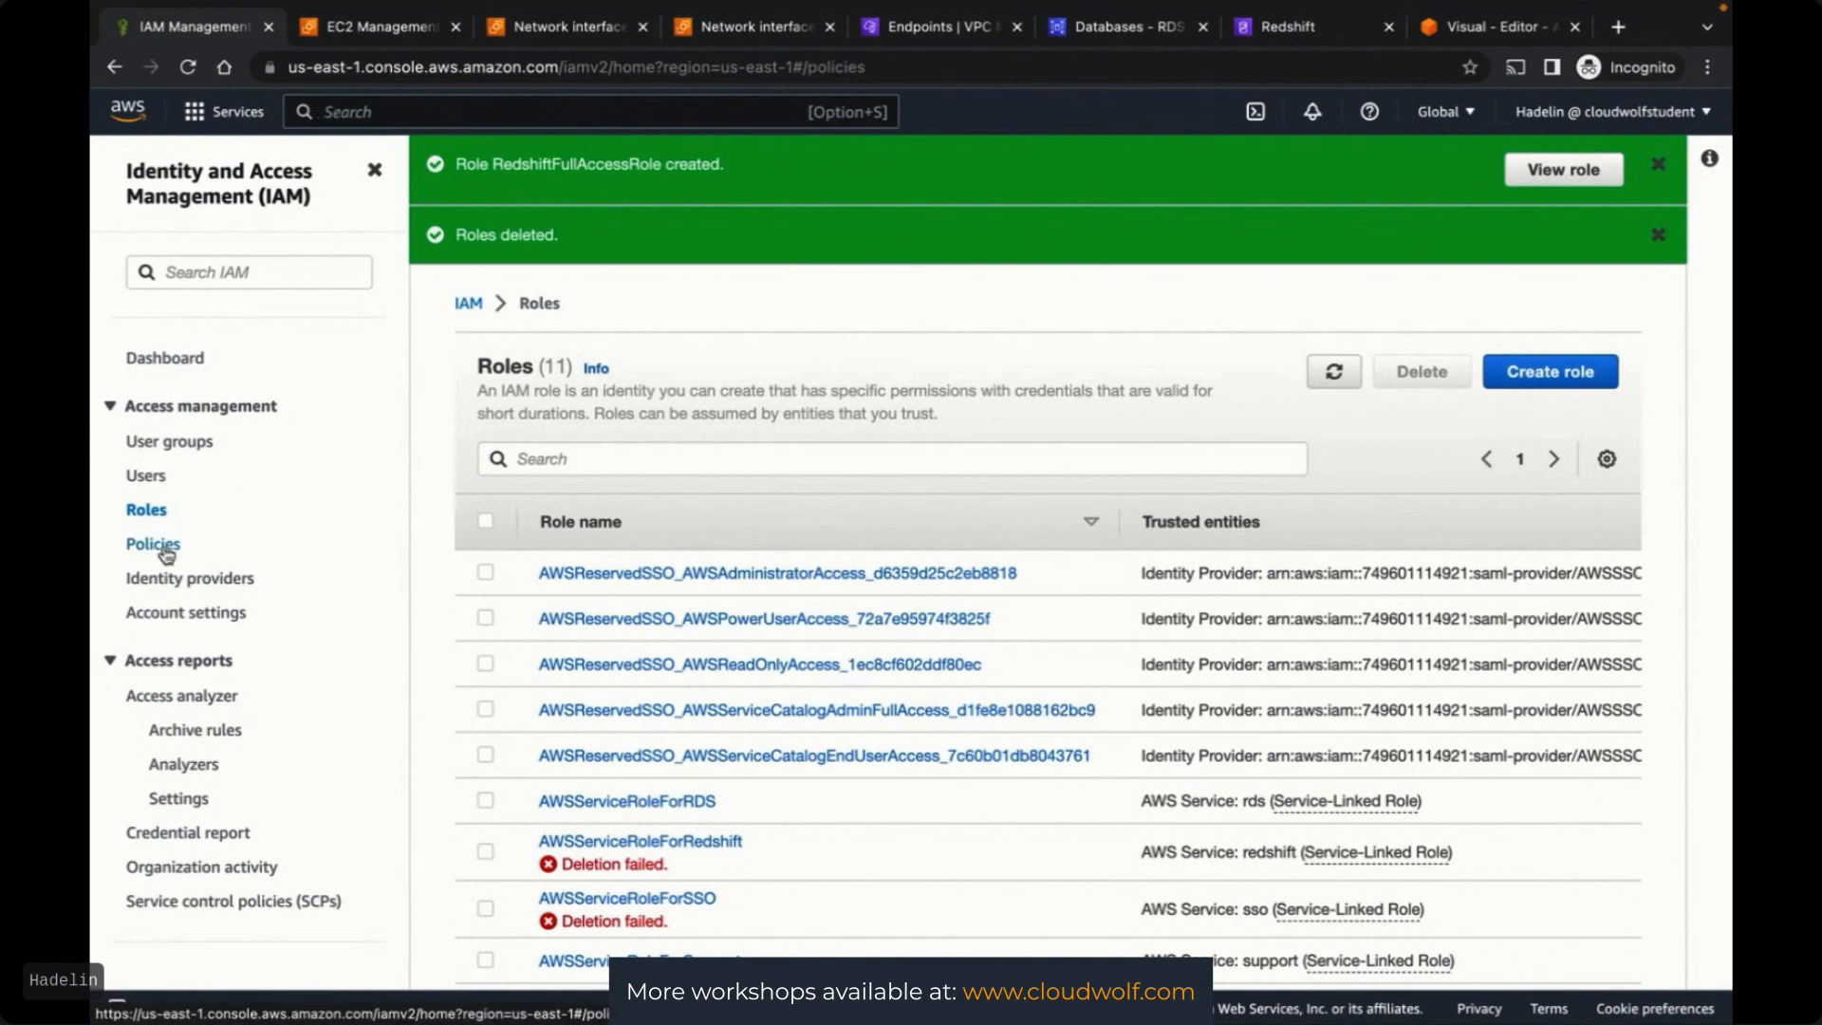
Close the IAM, duplicate network interfaces, VPC endpoints, RDS and Glue job tabs
click(269, 26)
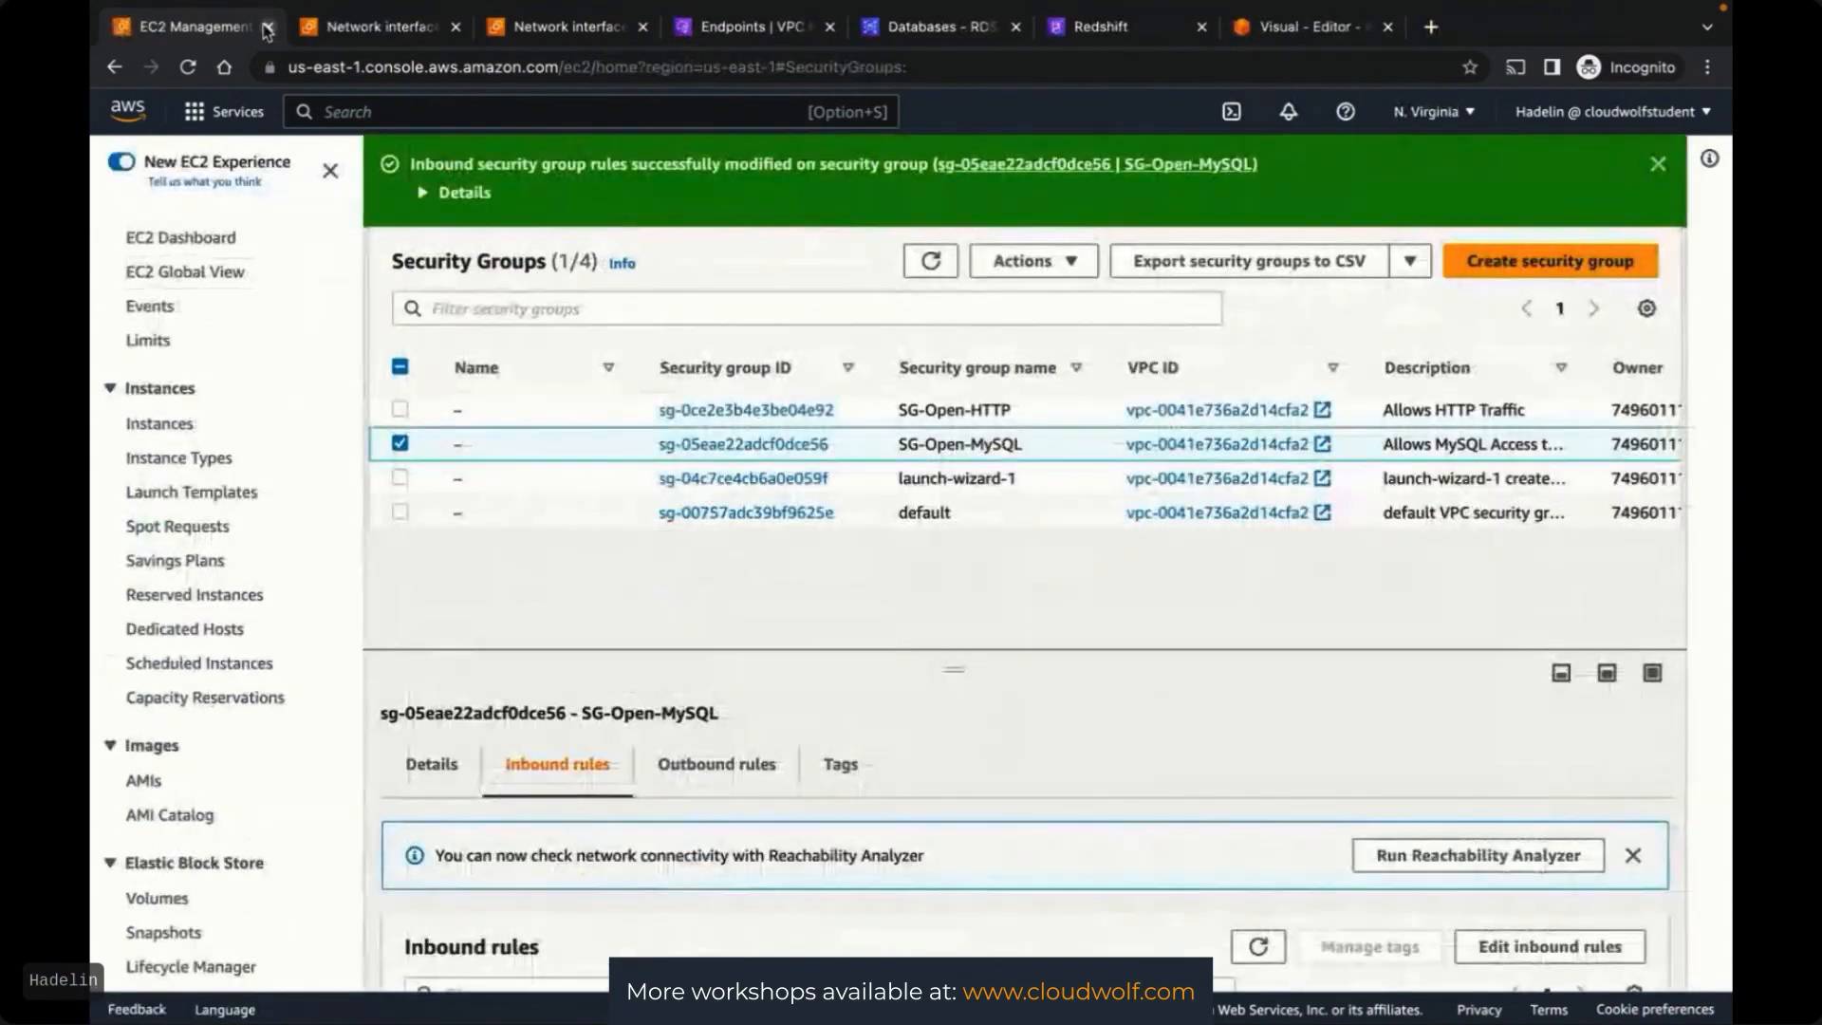
click(417, 29)
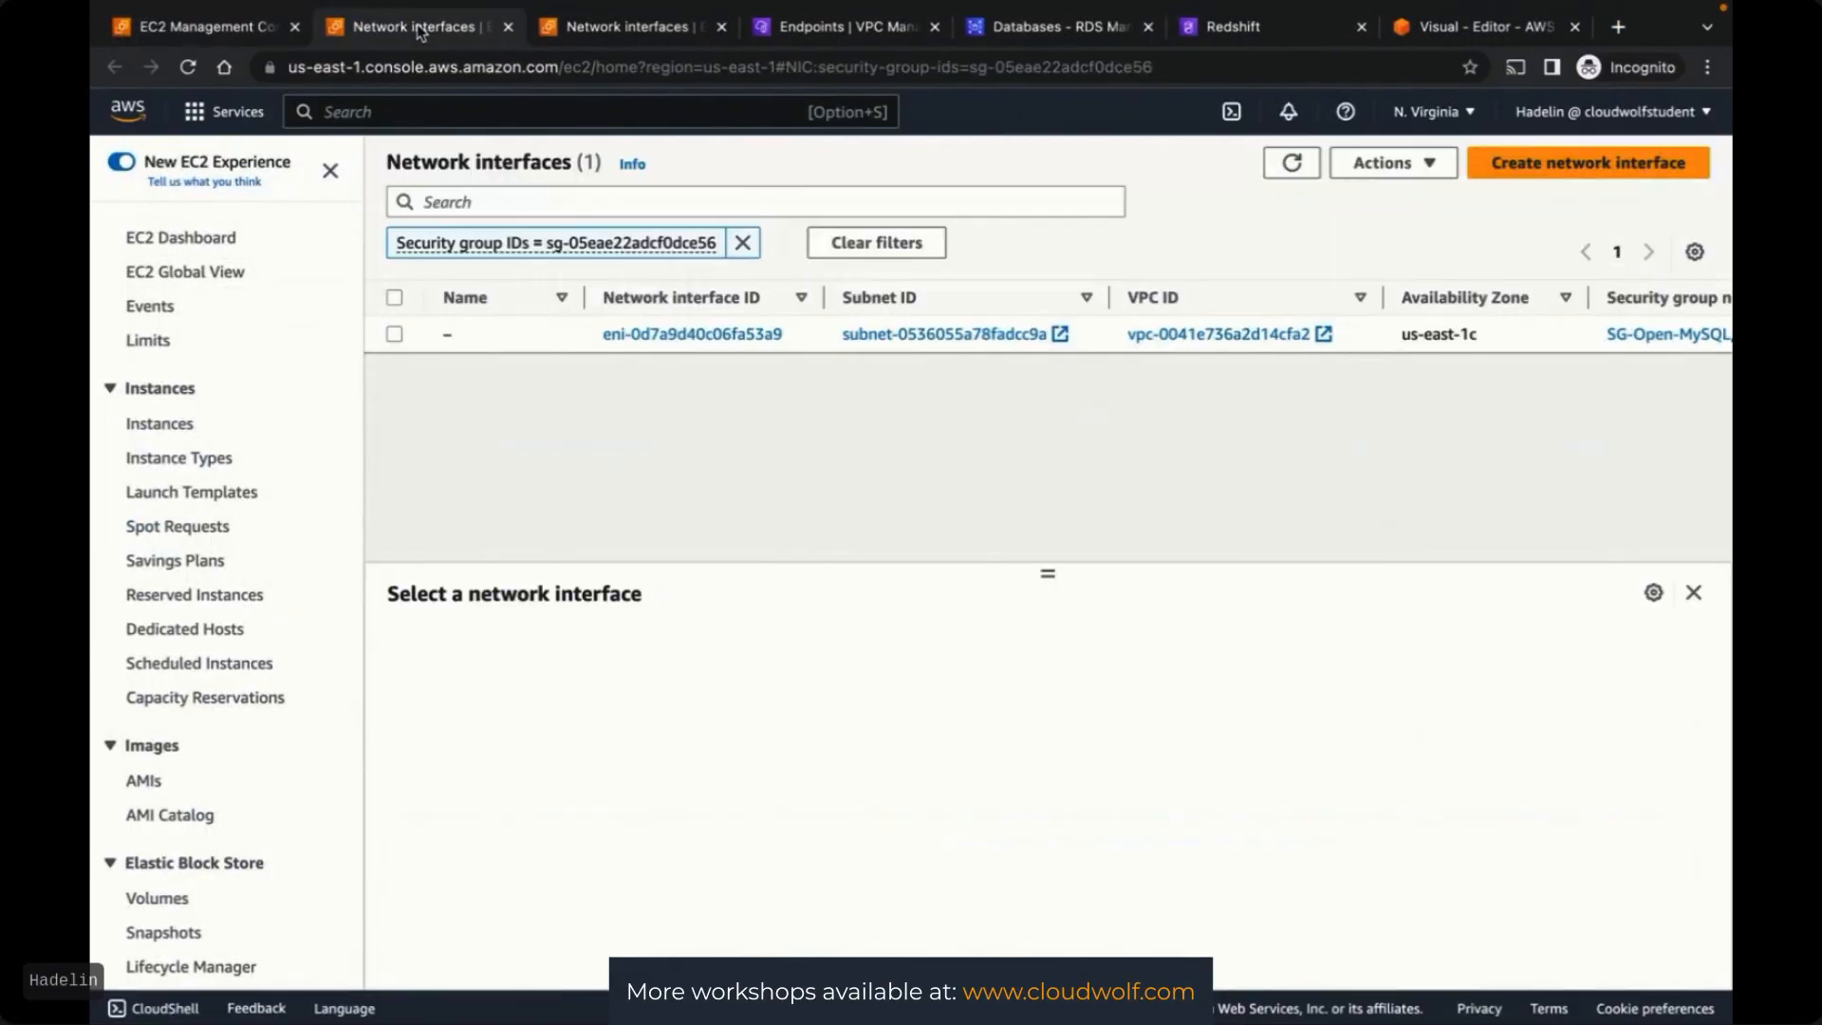
click(1268, 31)
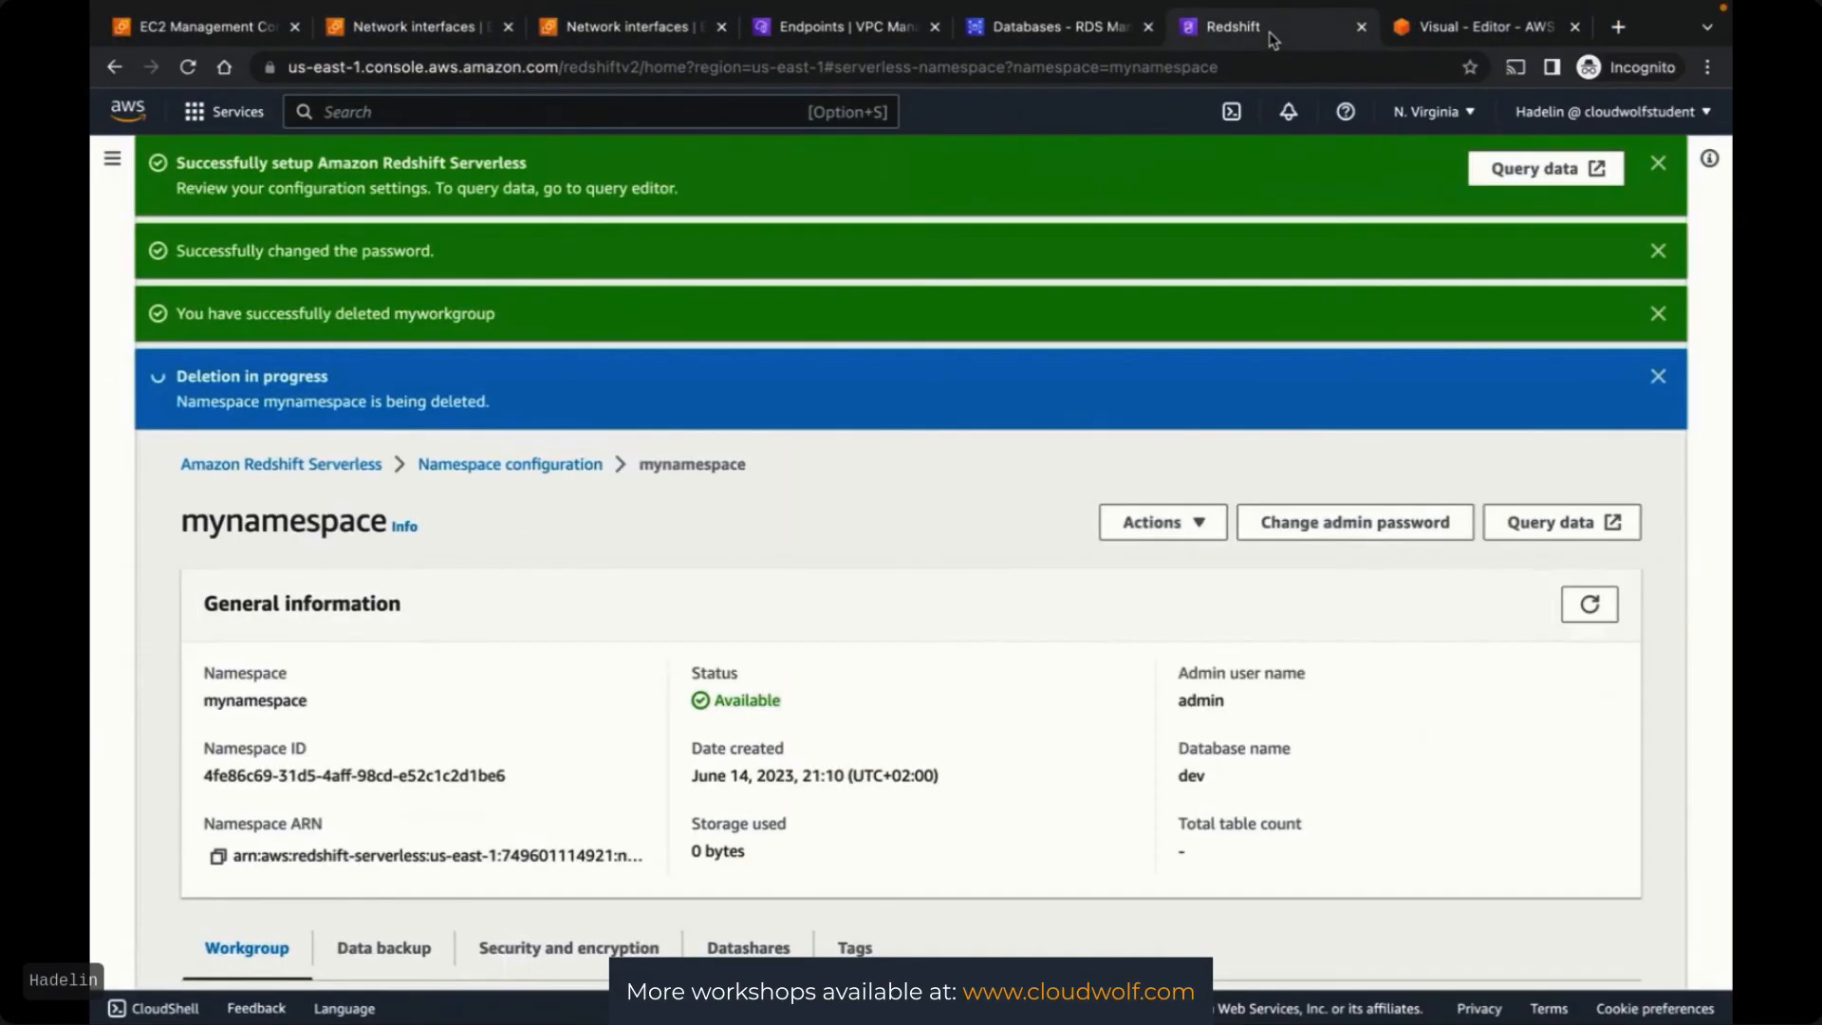
click(710, 32)
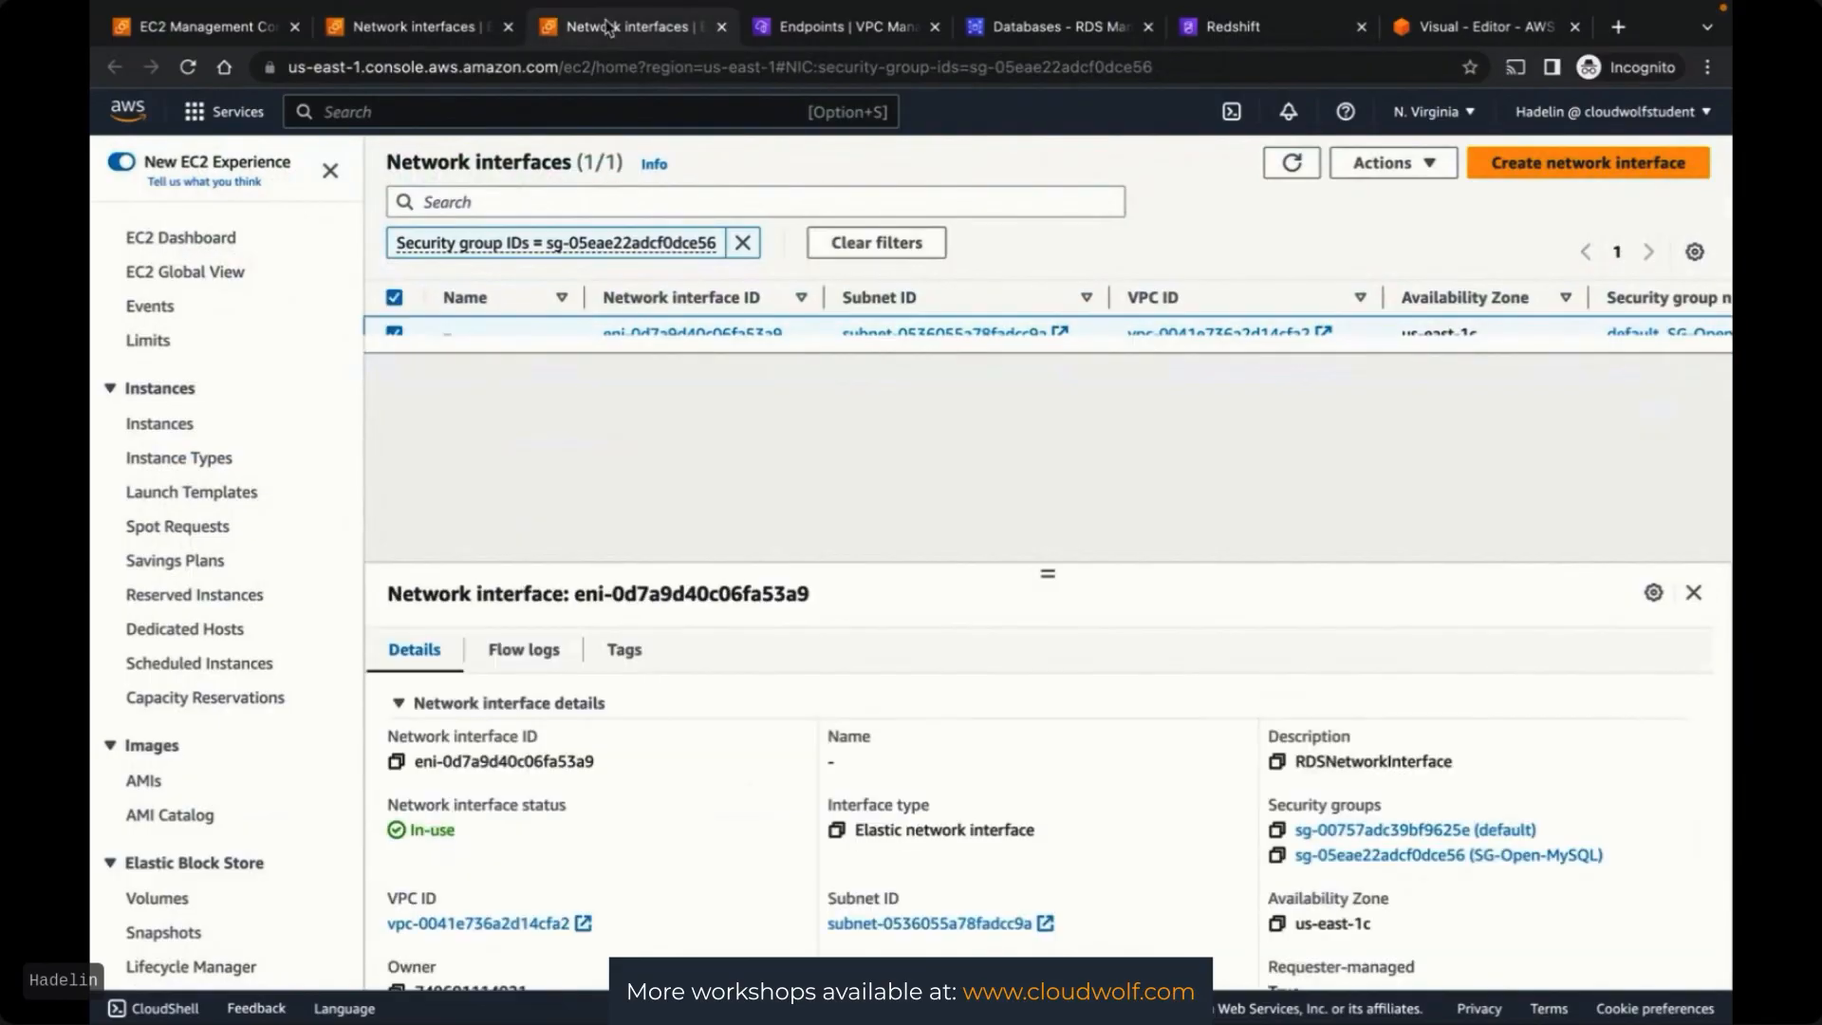
click(721, 27)
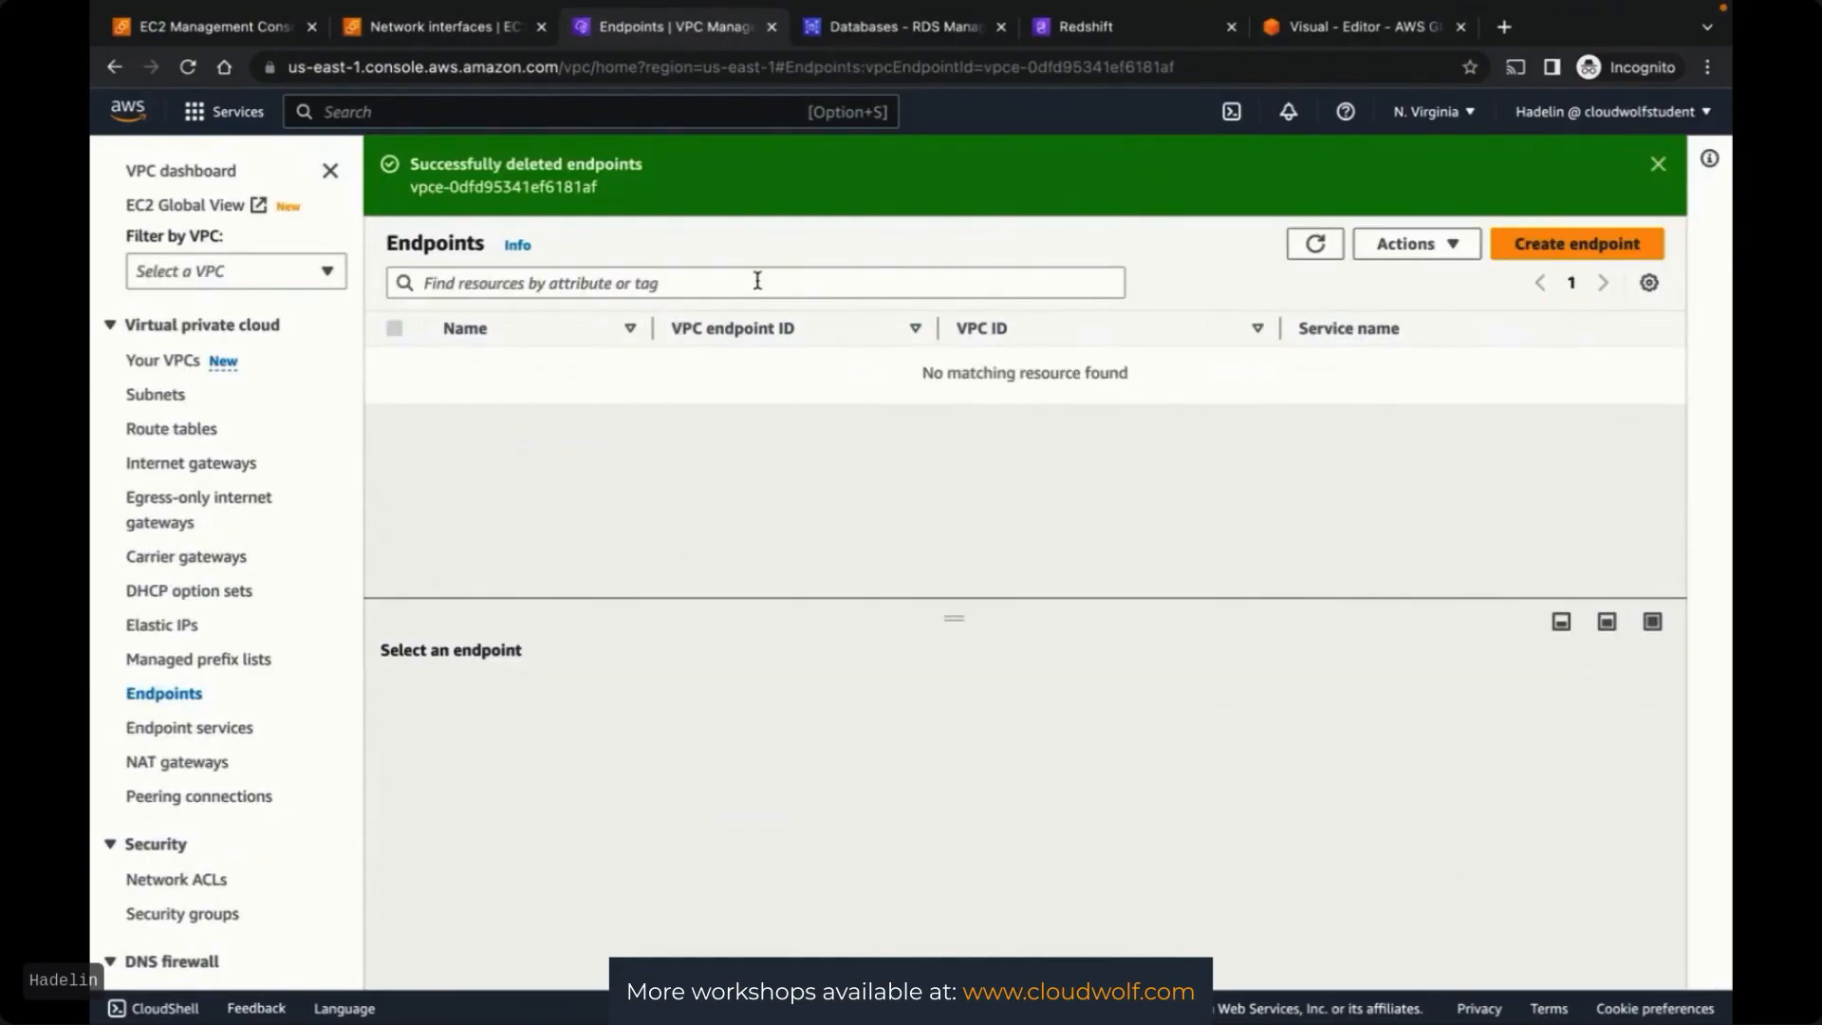
click(831, 31)
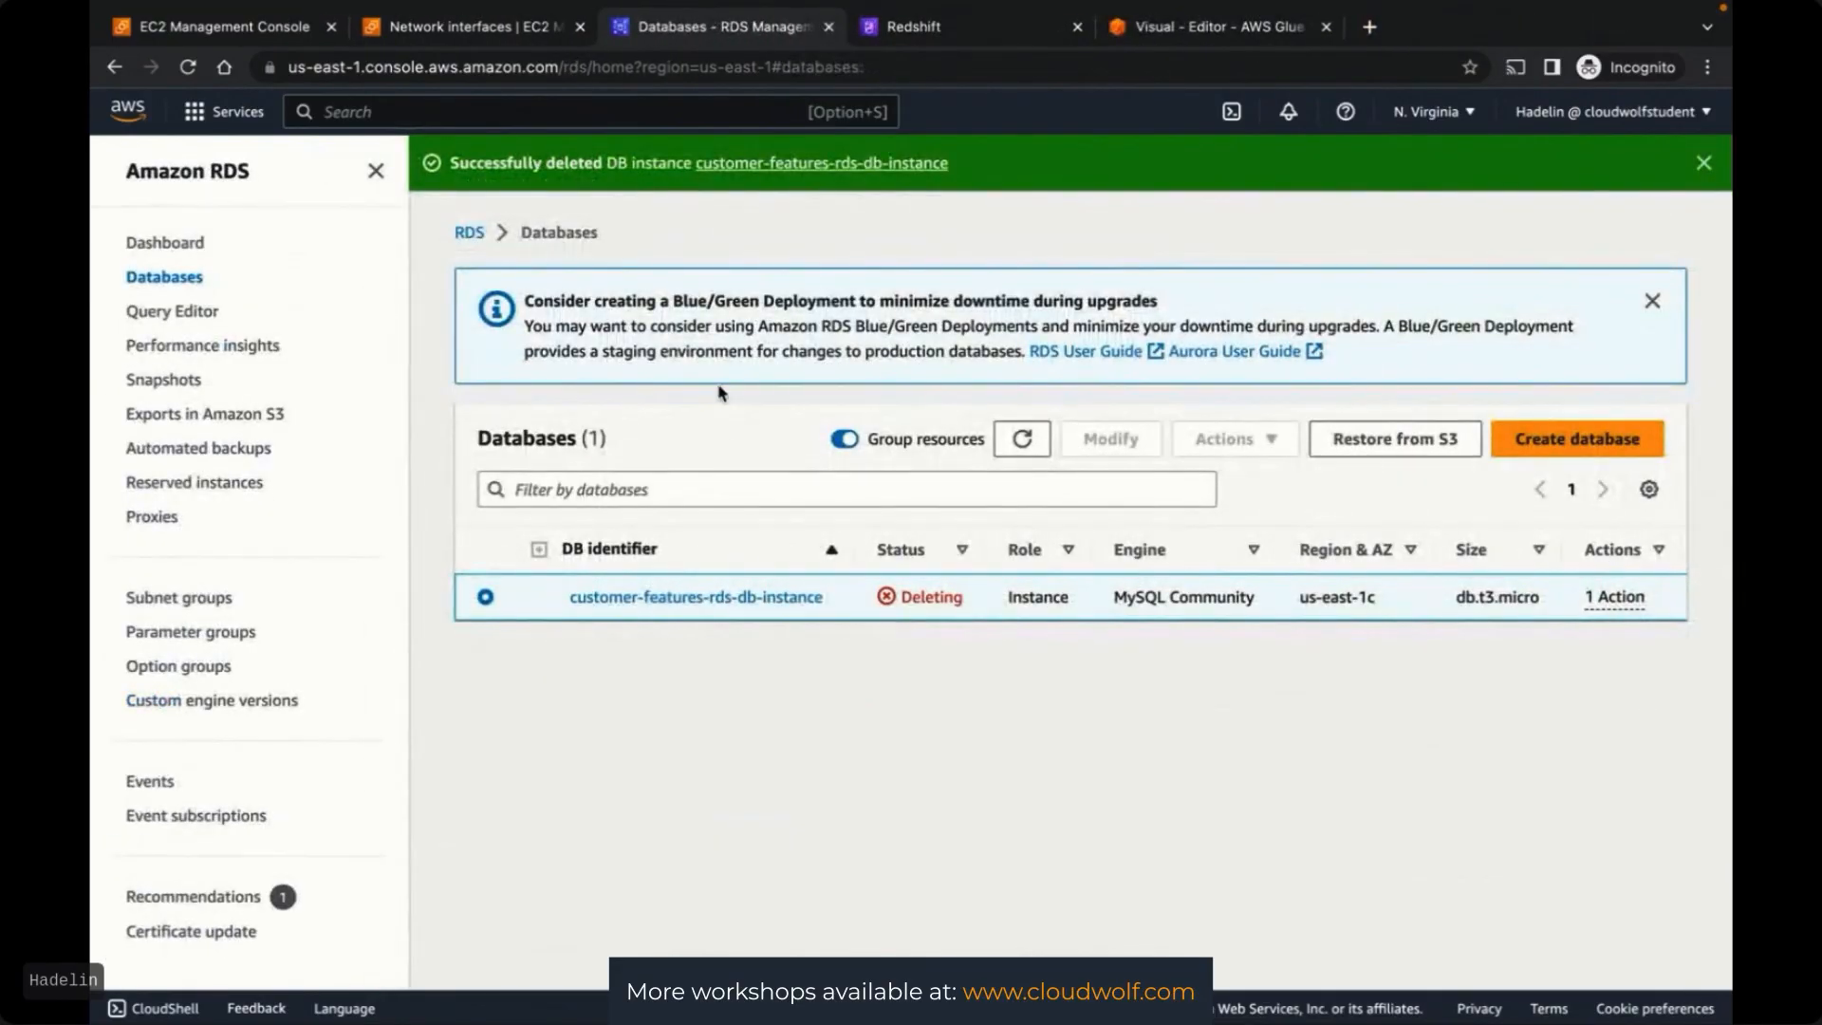
click(1032, 442)
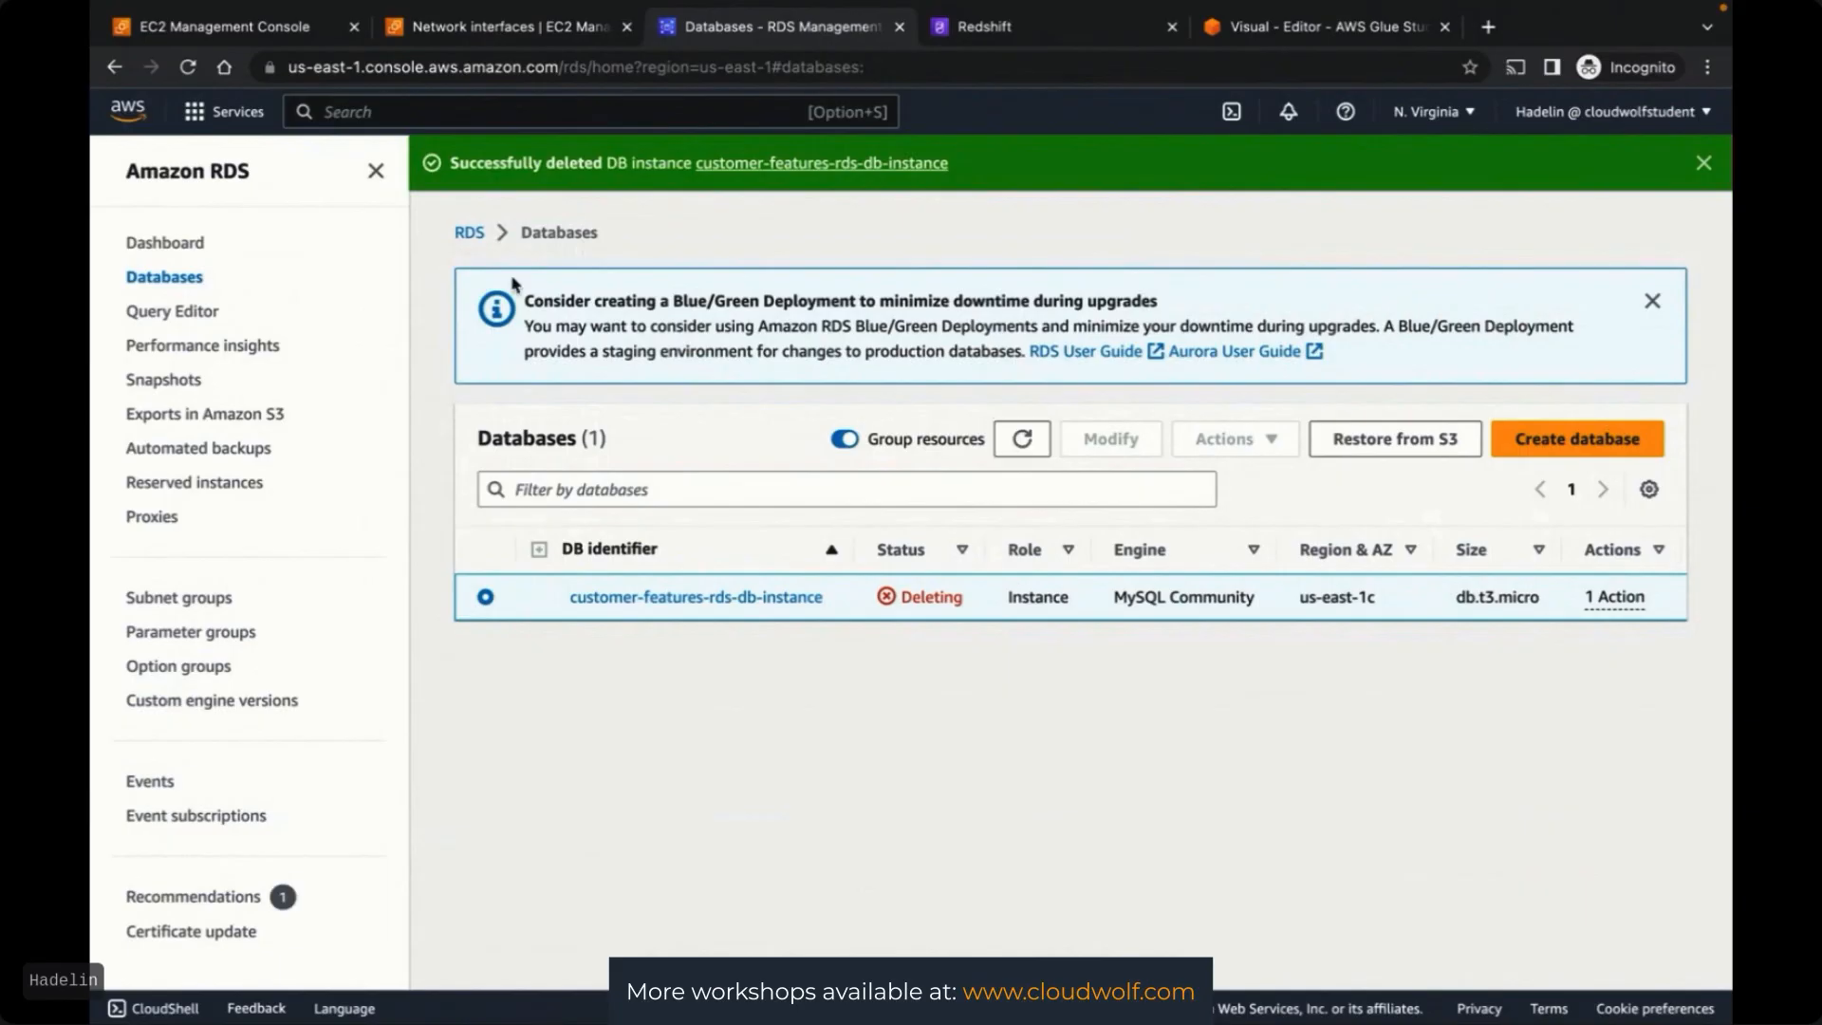
click(899, 29)
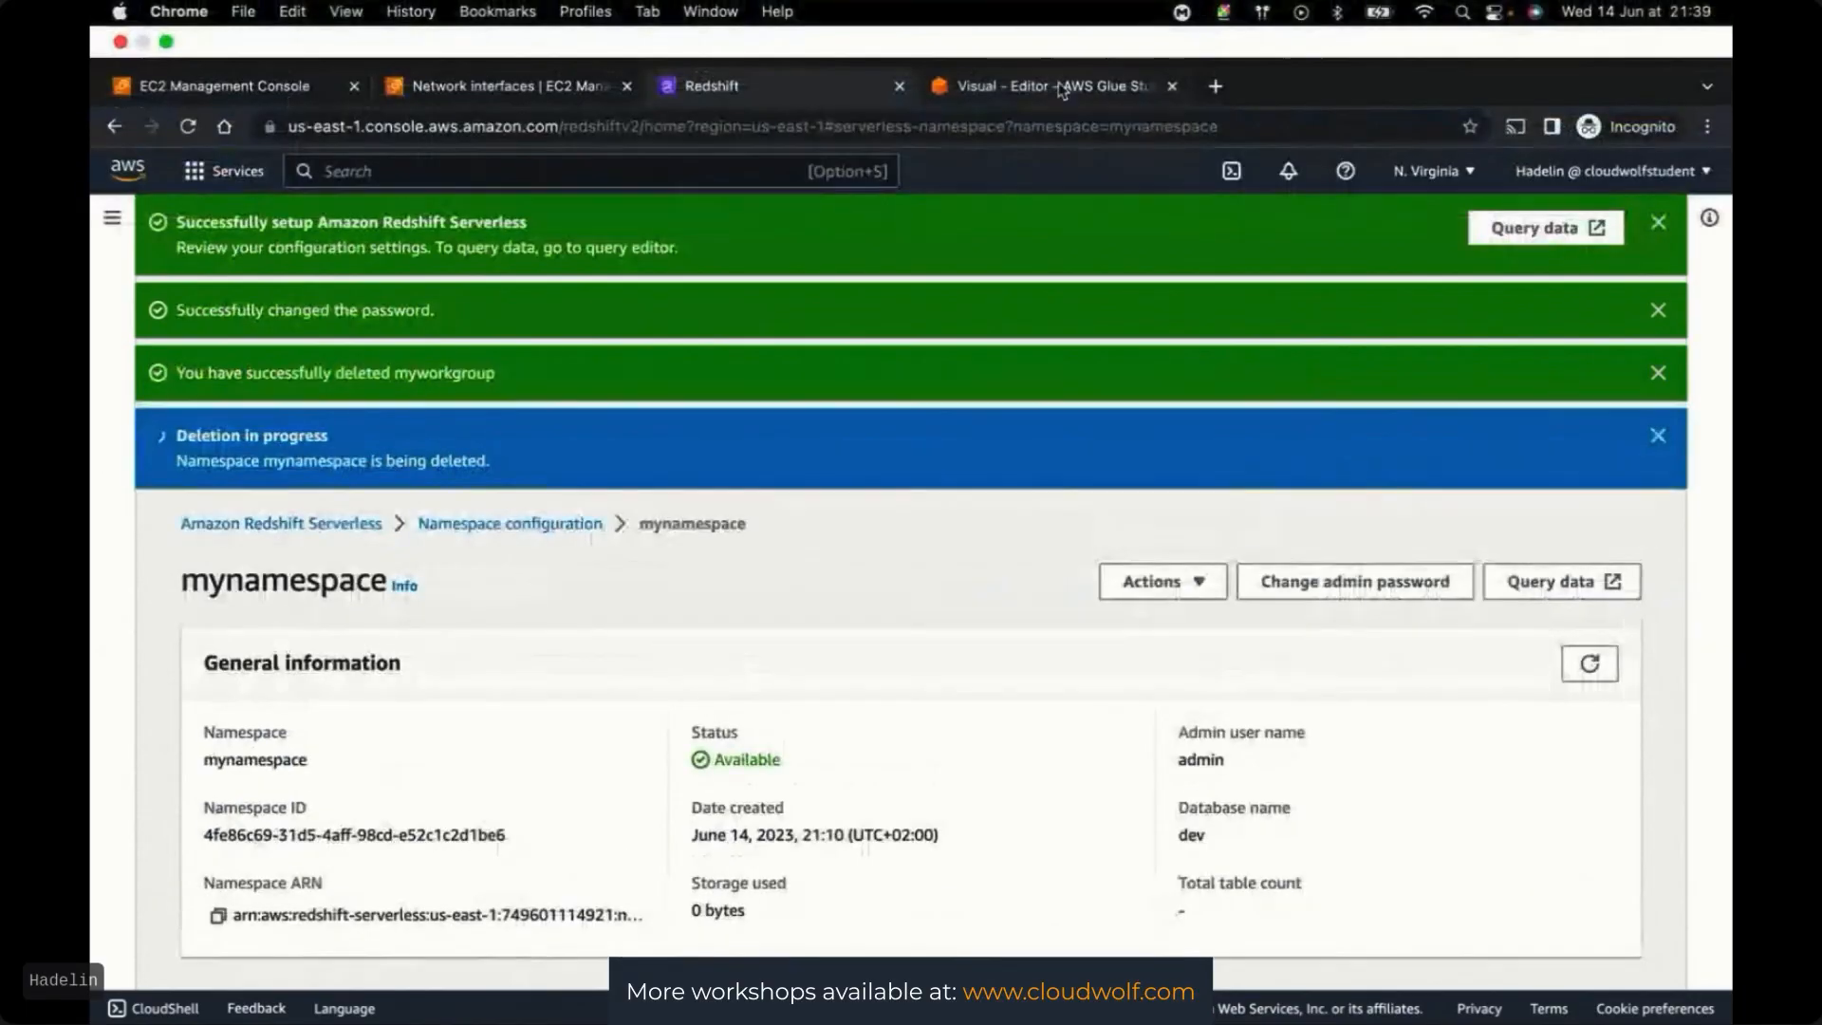
click(1053, 27)
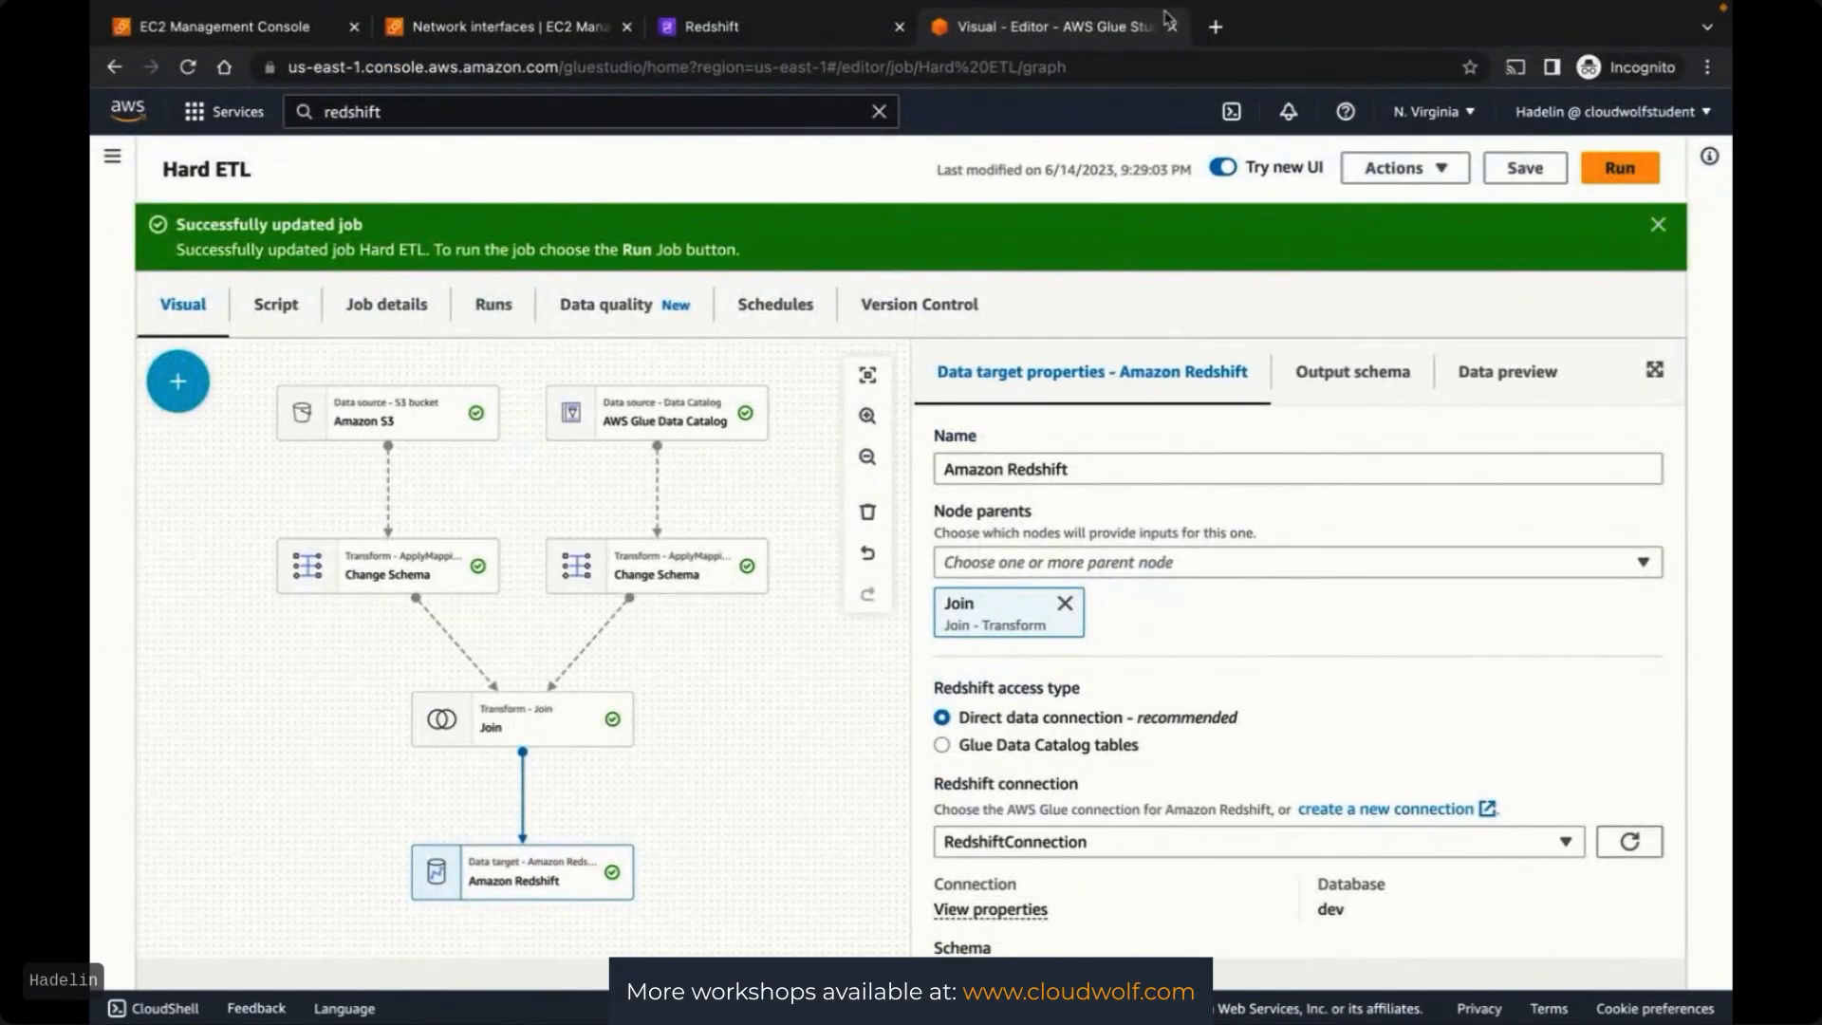
click(1175, 29)
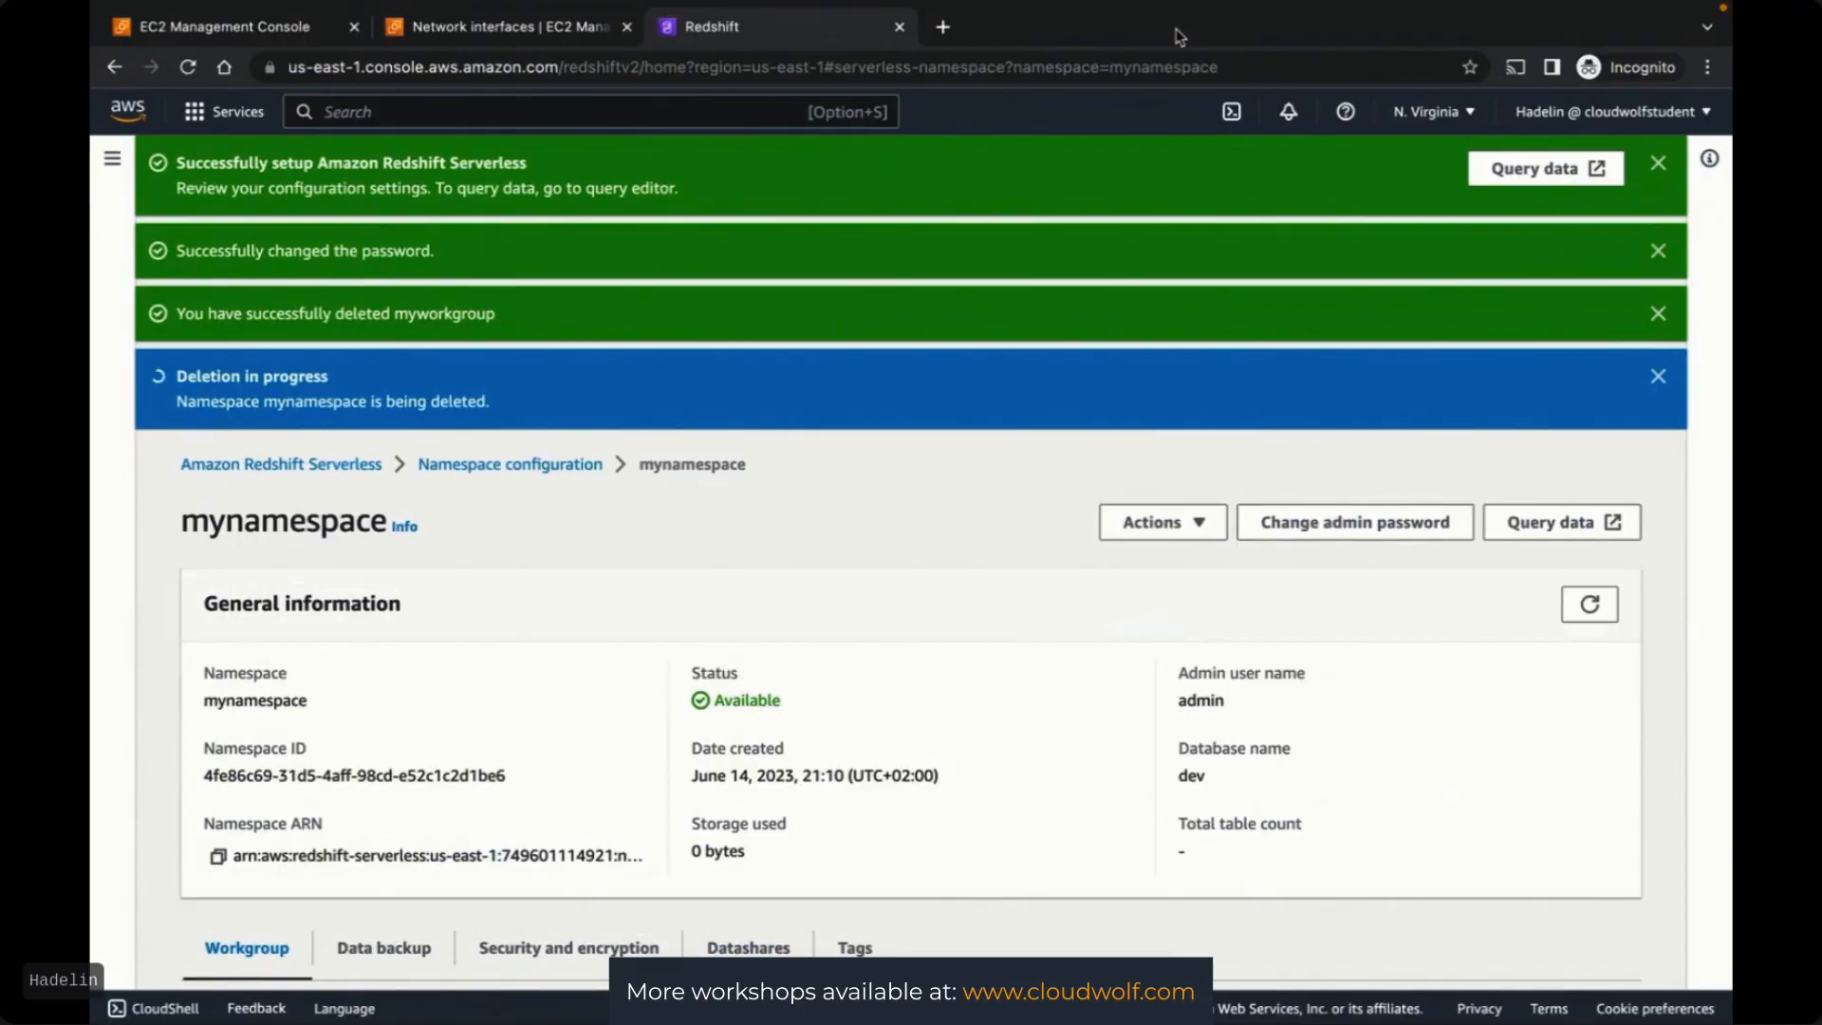
click(496, 36)
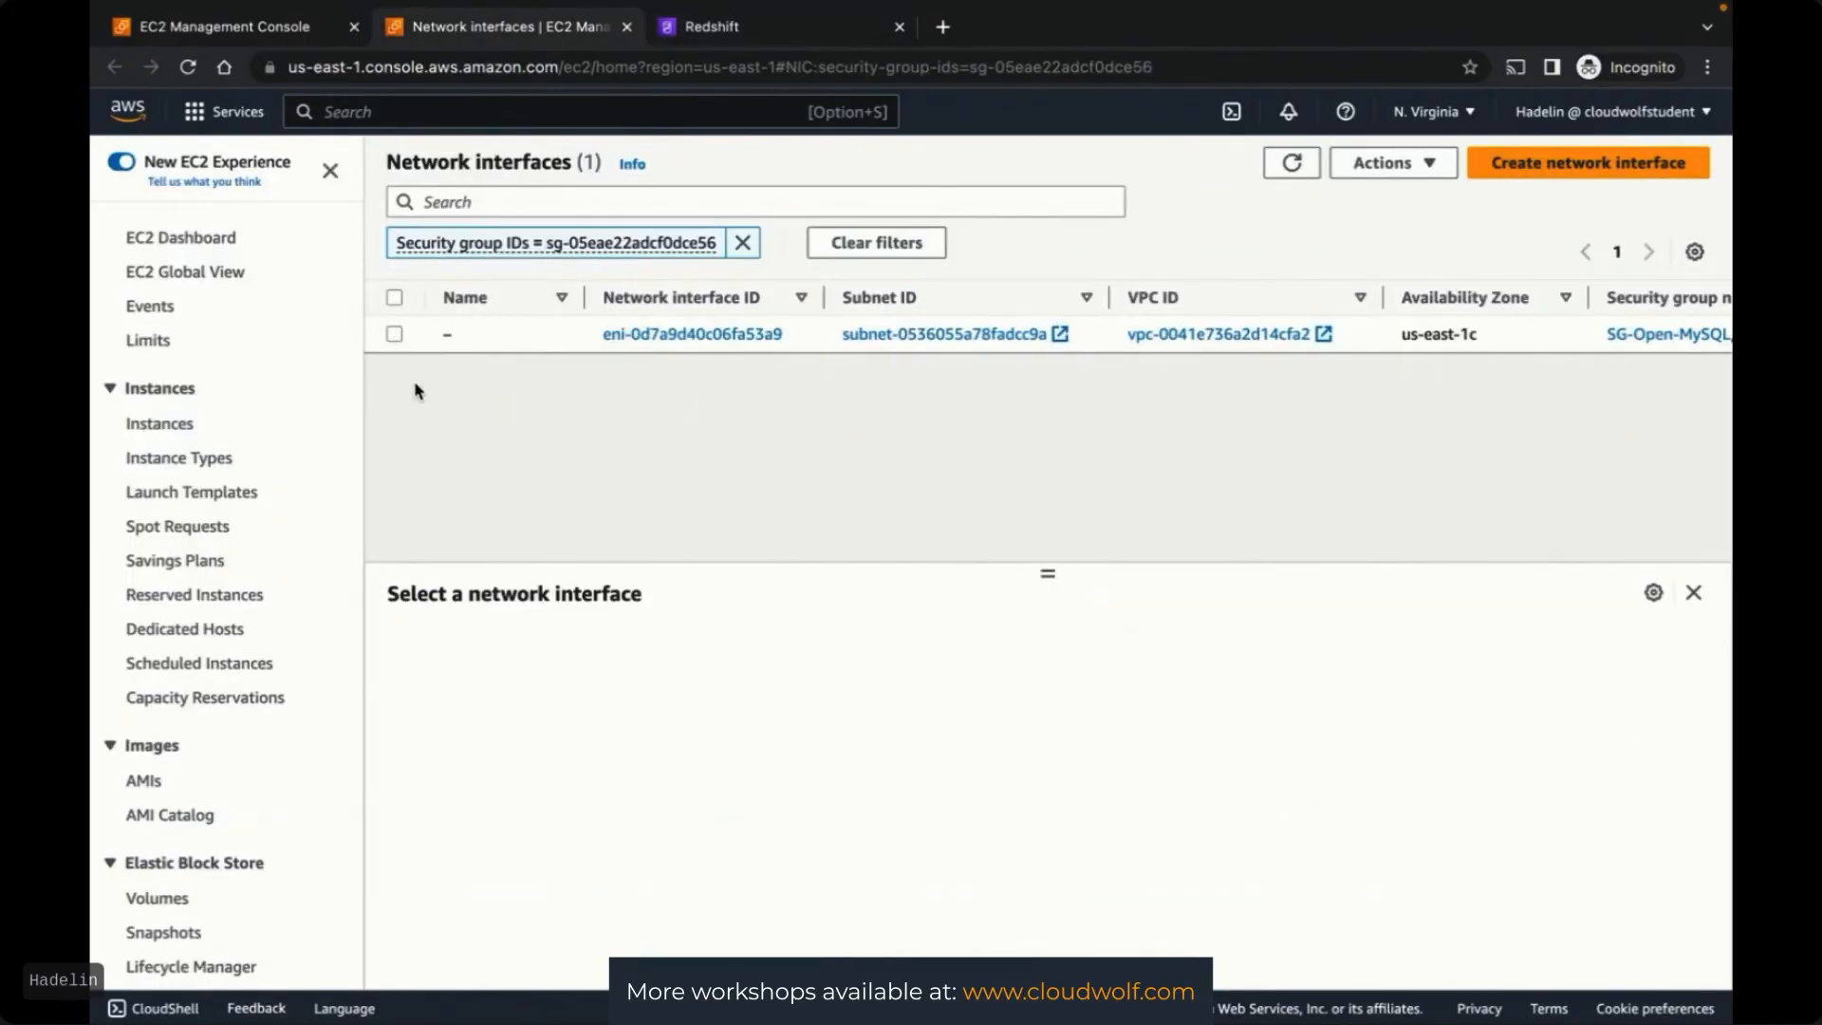
Delete the remaining RDS network interface and reload the network interfaces list
click(396, 336)
click(1392, 163)
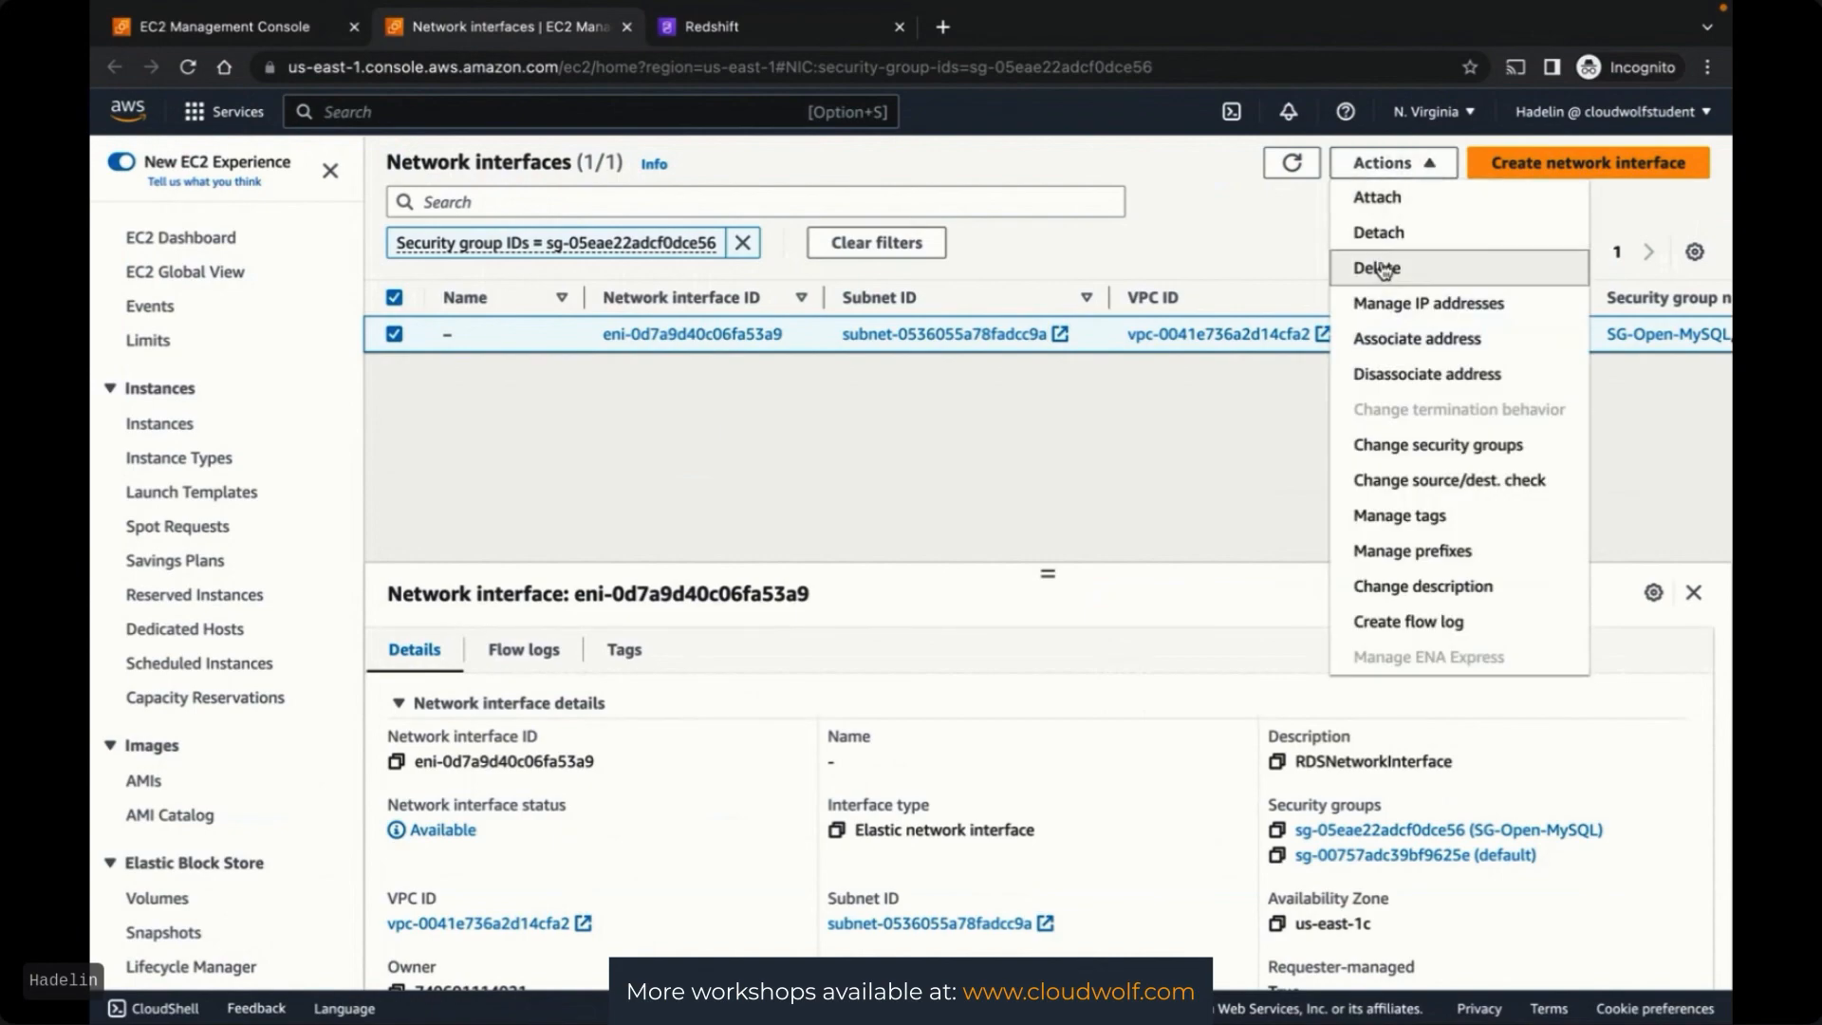
click(1383, 270)
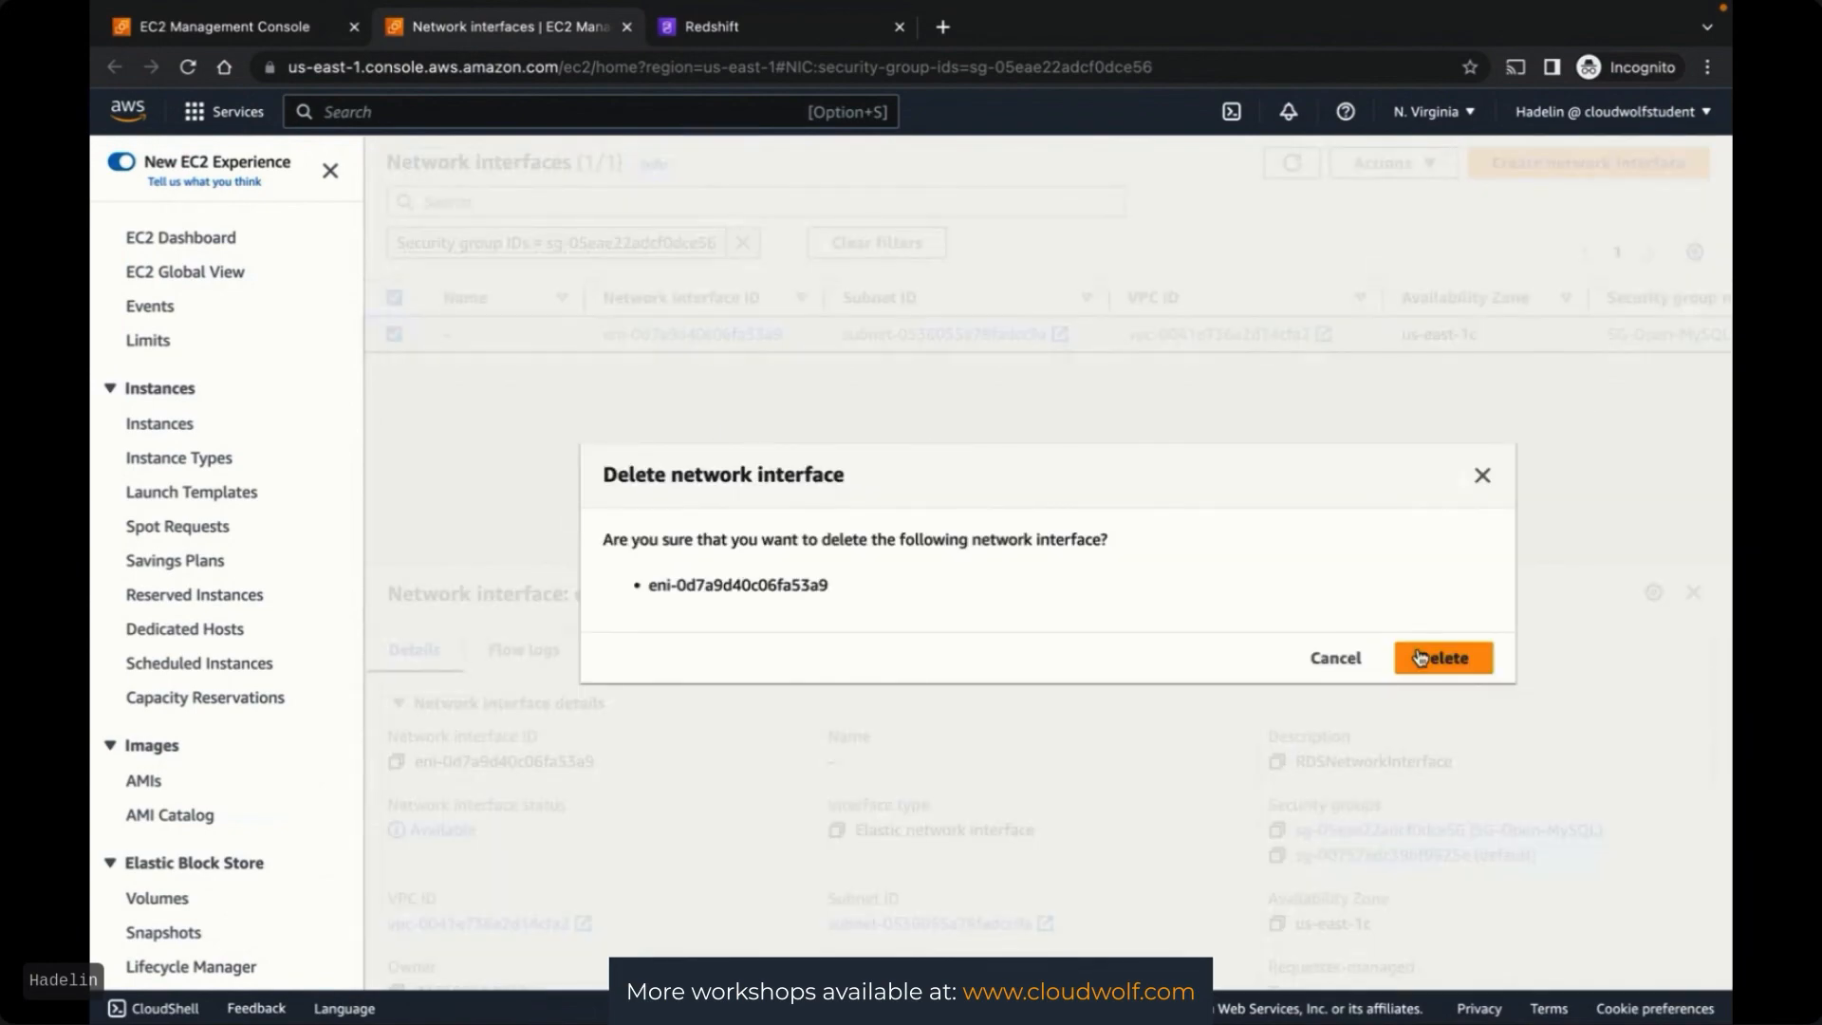
click(1421, 658)
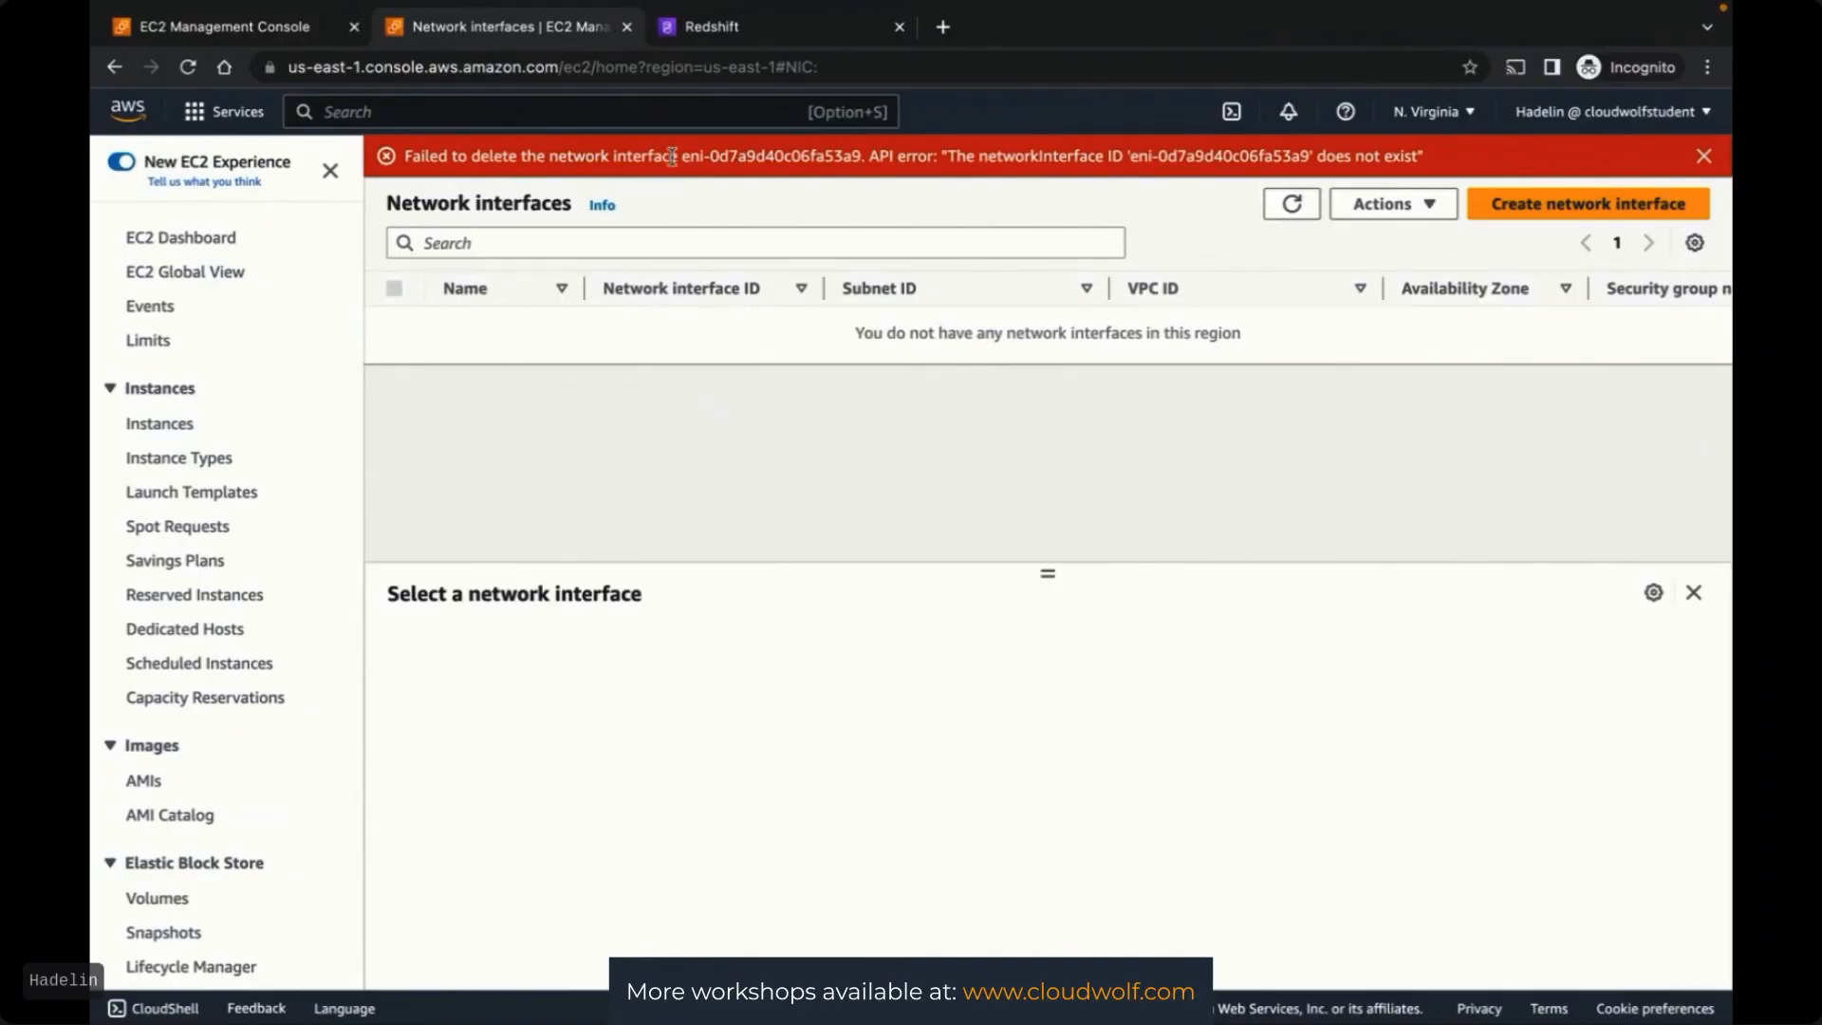
click(1289, 207)
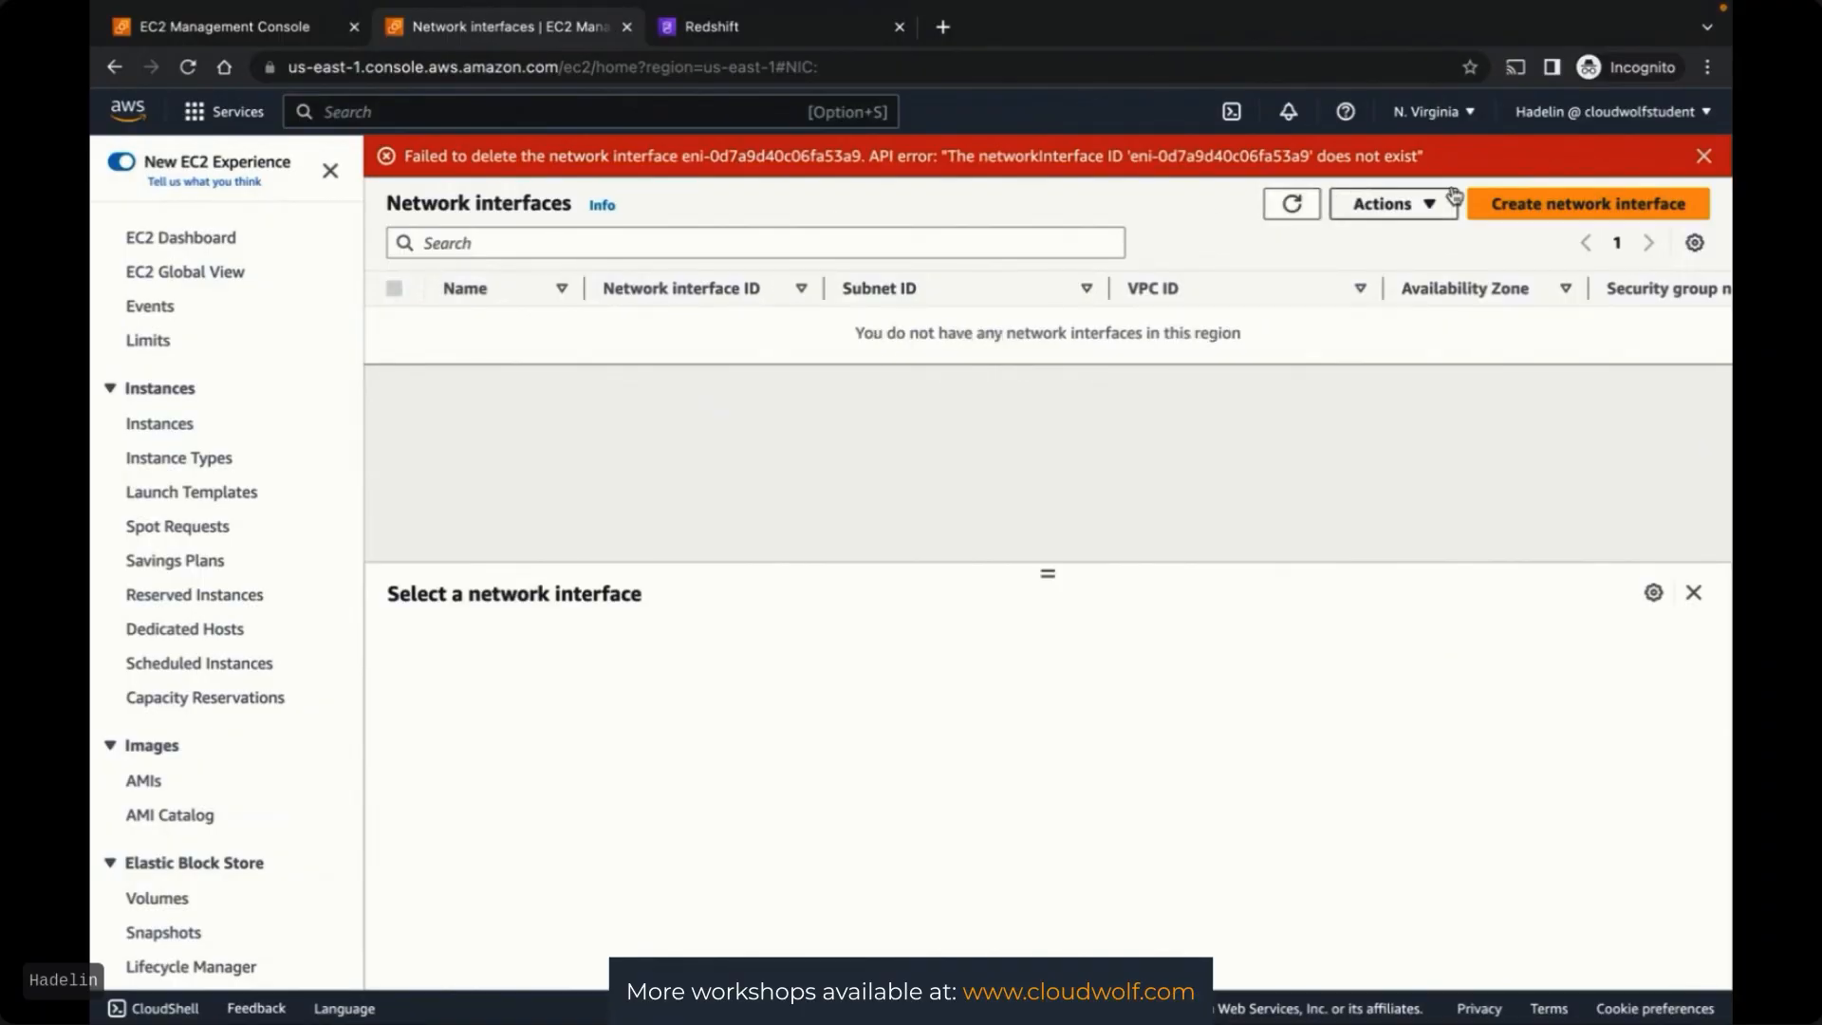
click(1704, 155)
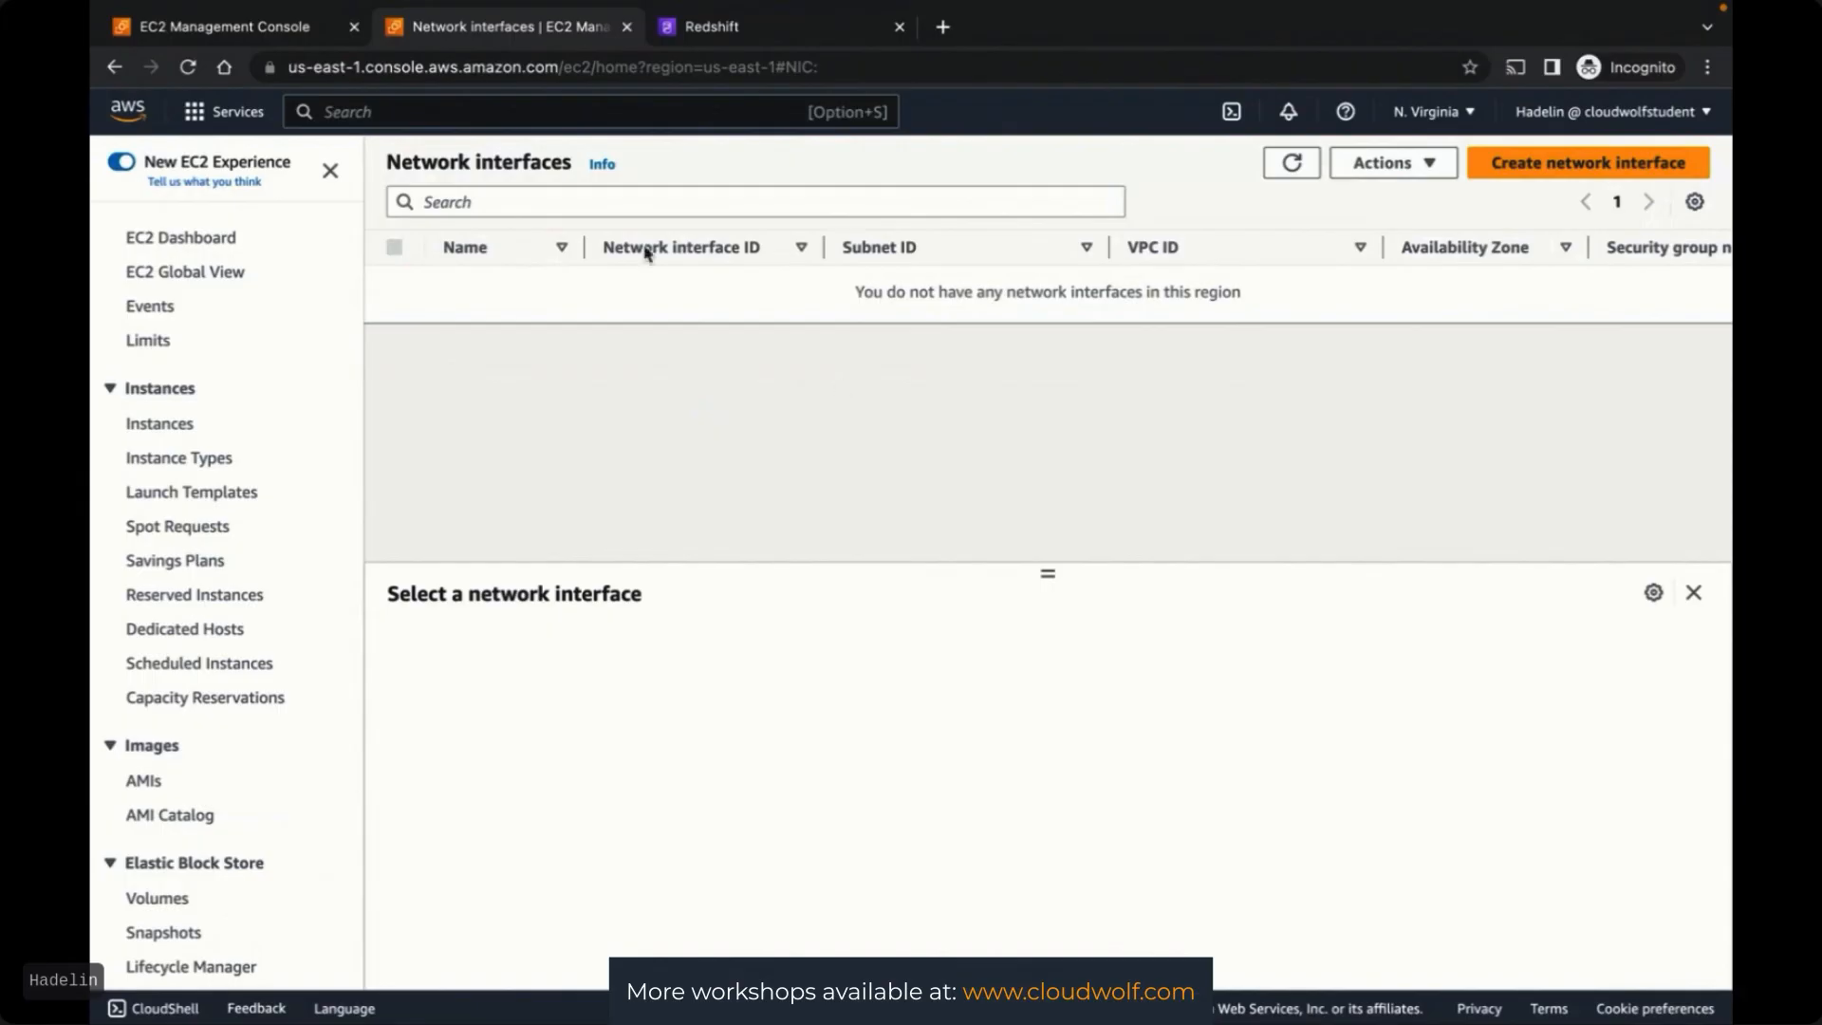
click(626, 26)
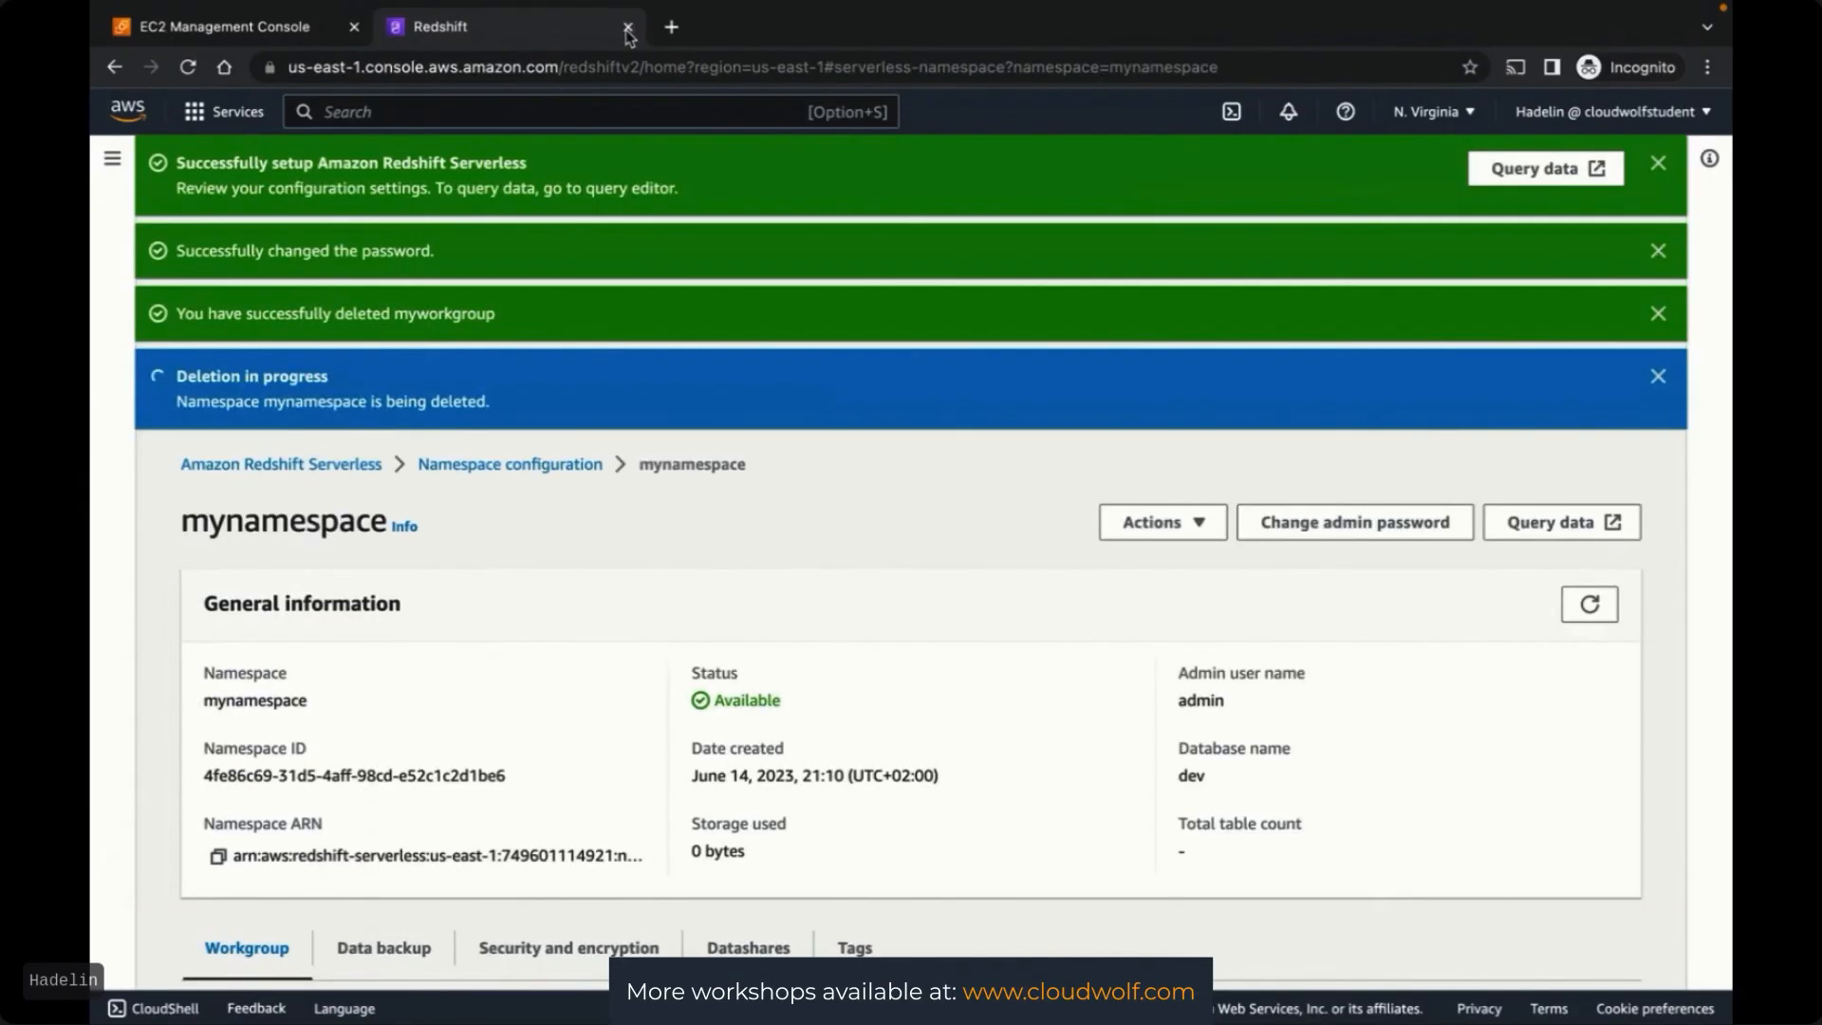
Delete the SG-Open-MySQL security group and reload the list showing three groups
click(233, 21)
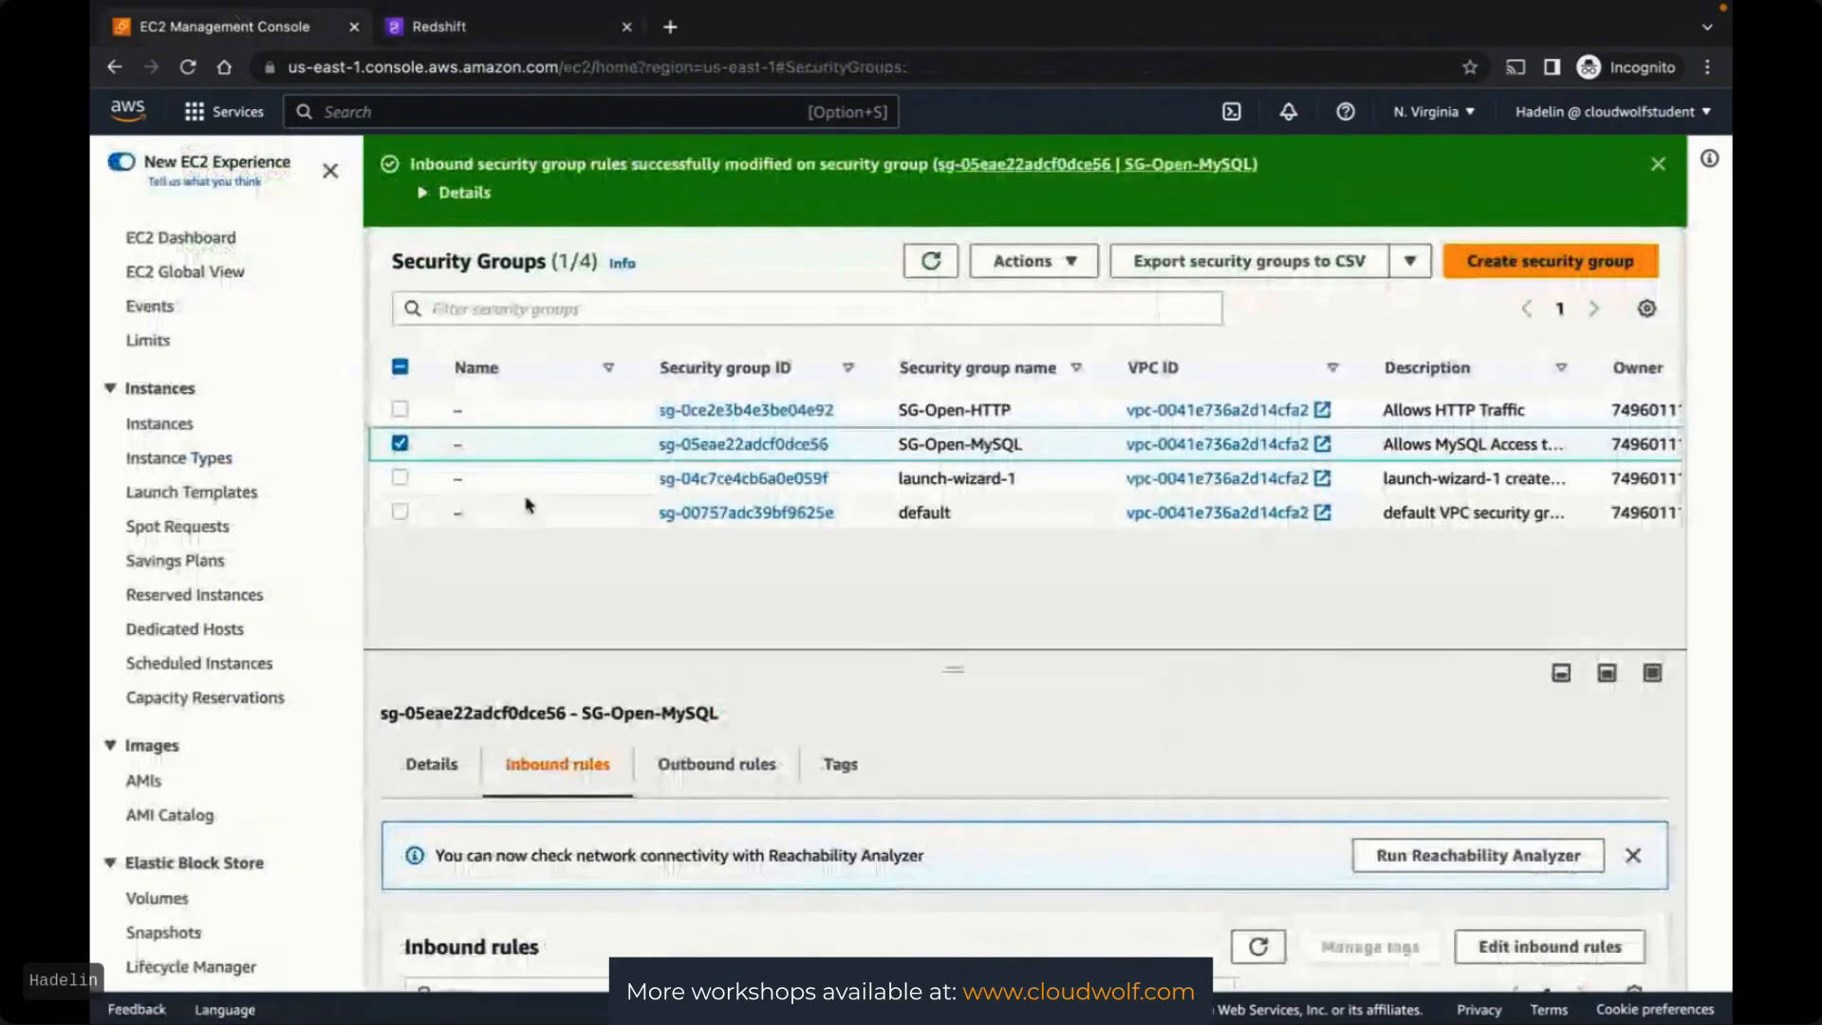
click(1054, 265)
scroll(1056, 454, down, 2)
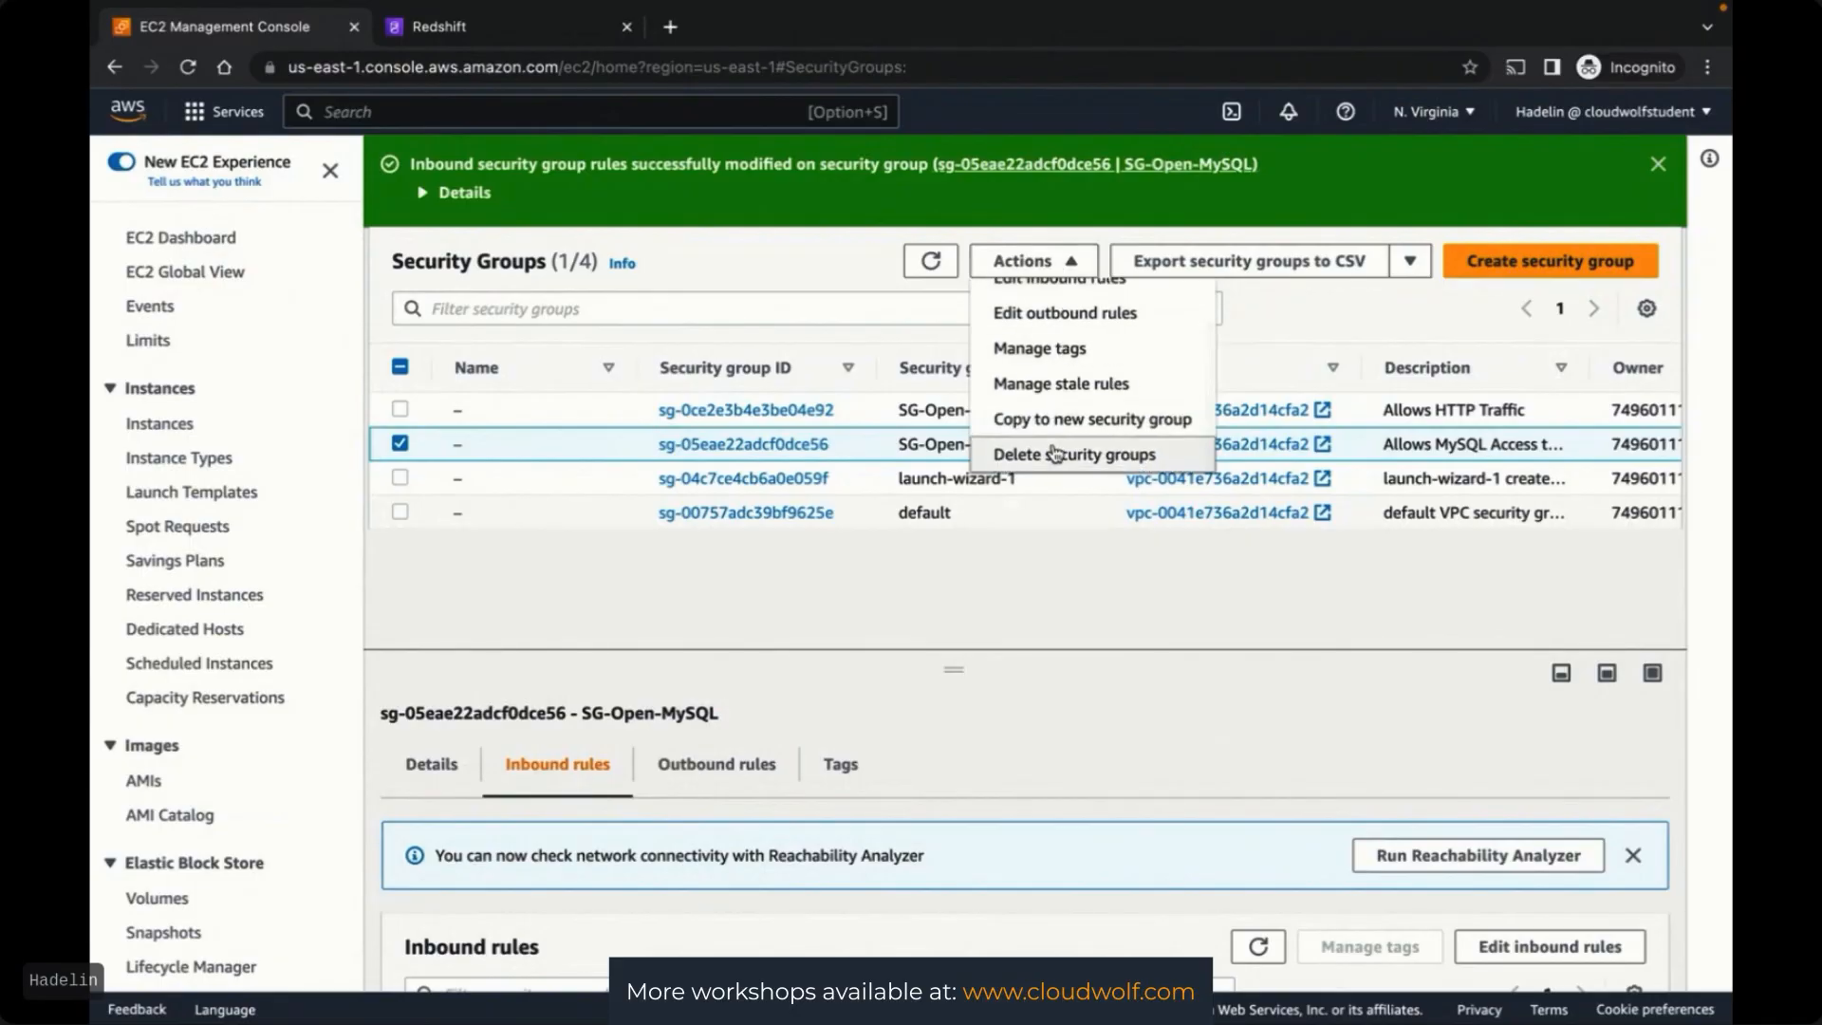
click(1057, 453)
click(1528, 649)
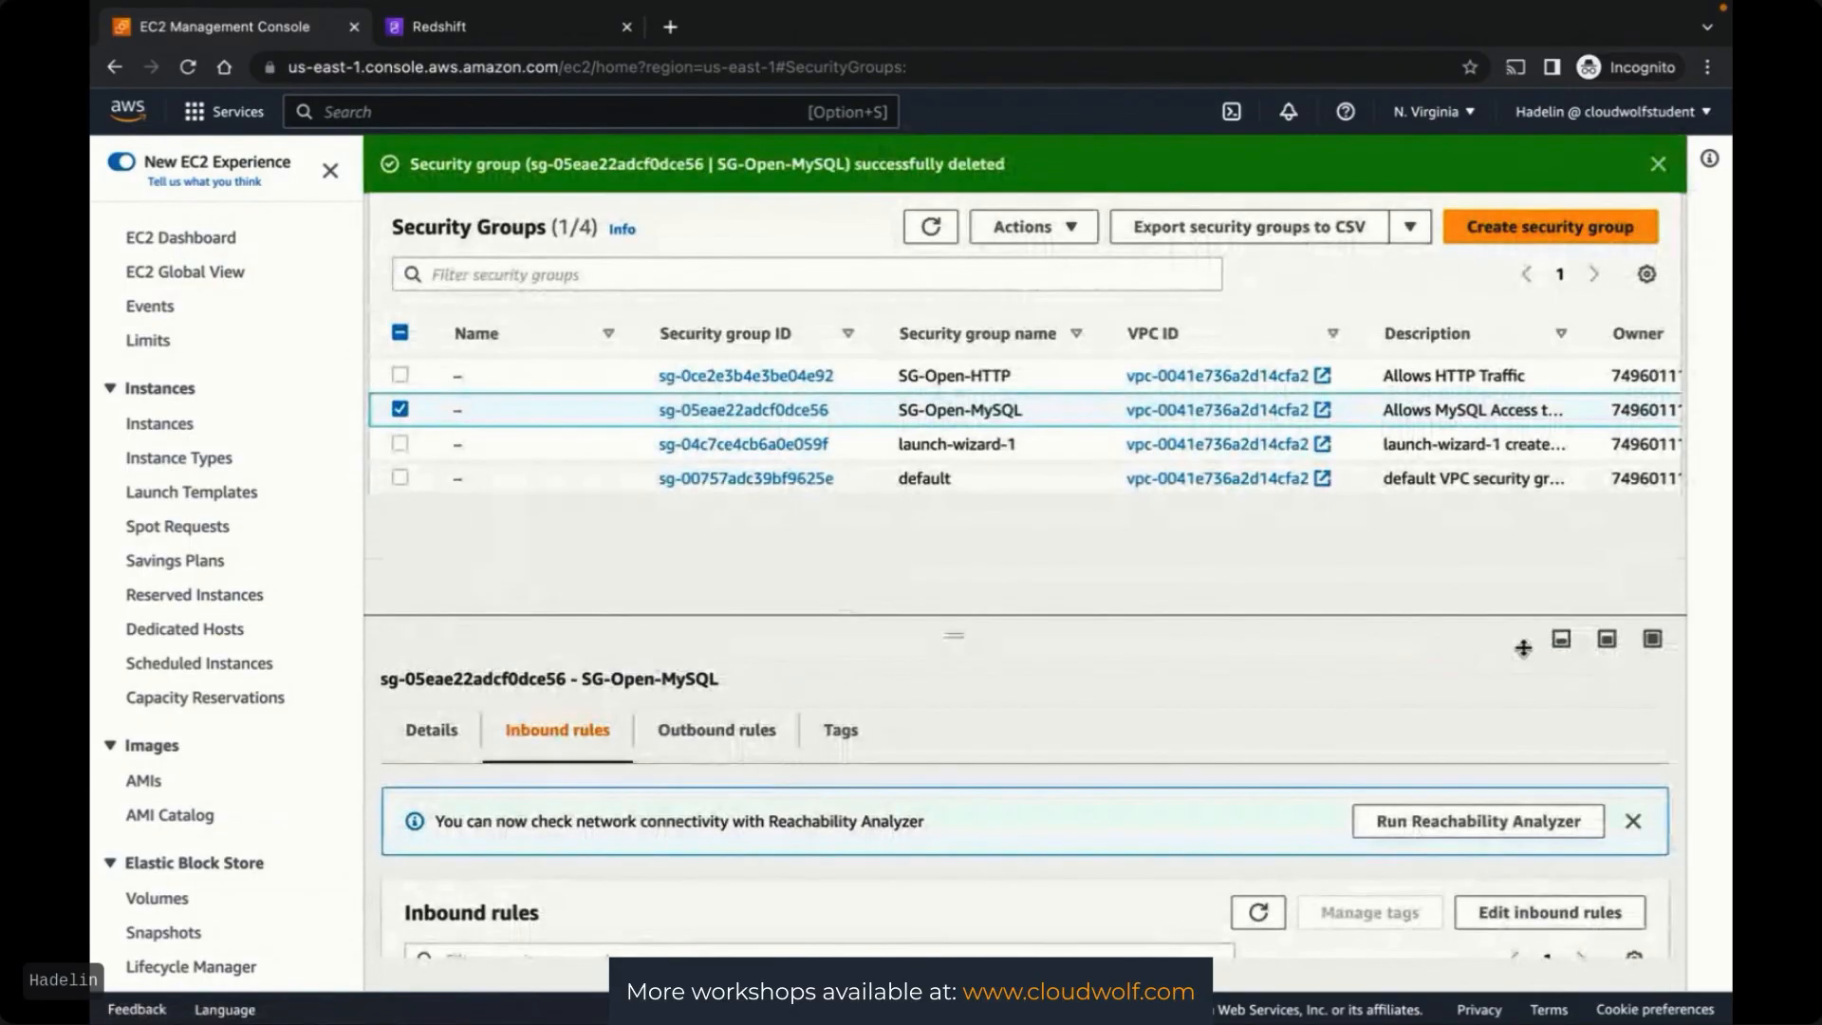
click(930, 226)
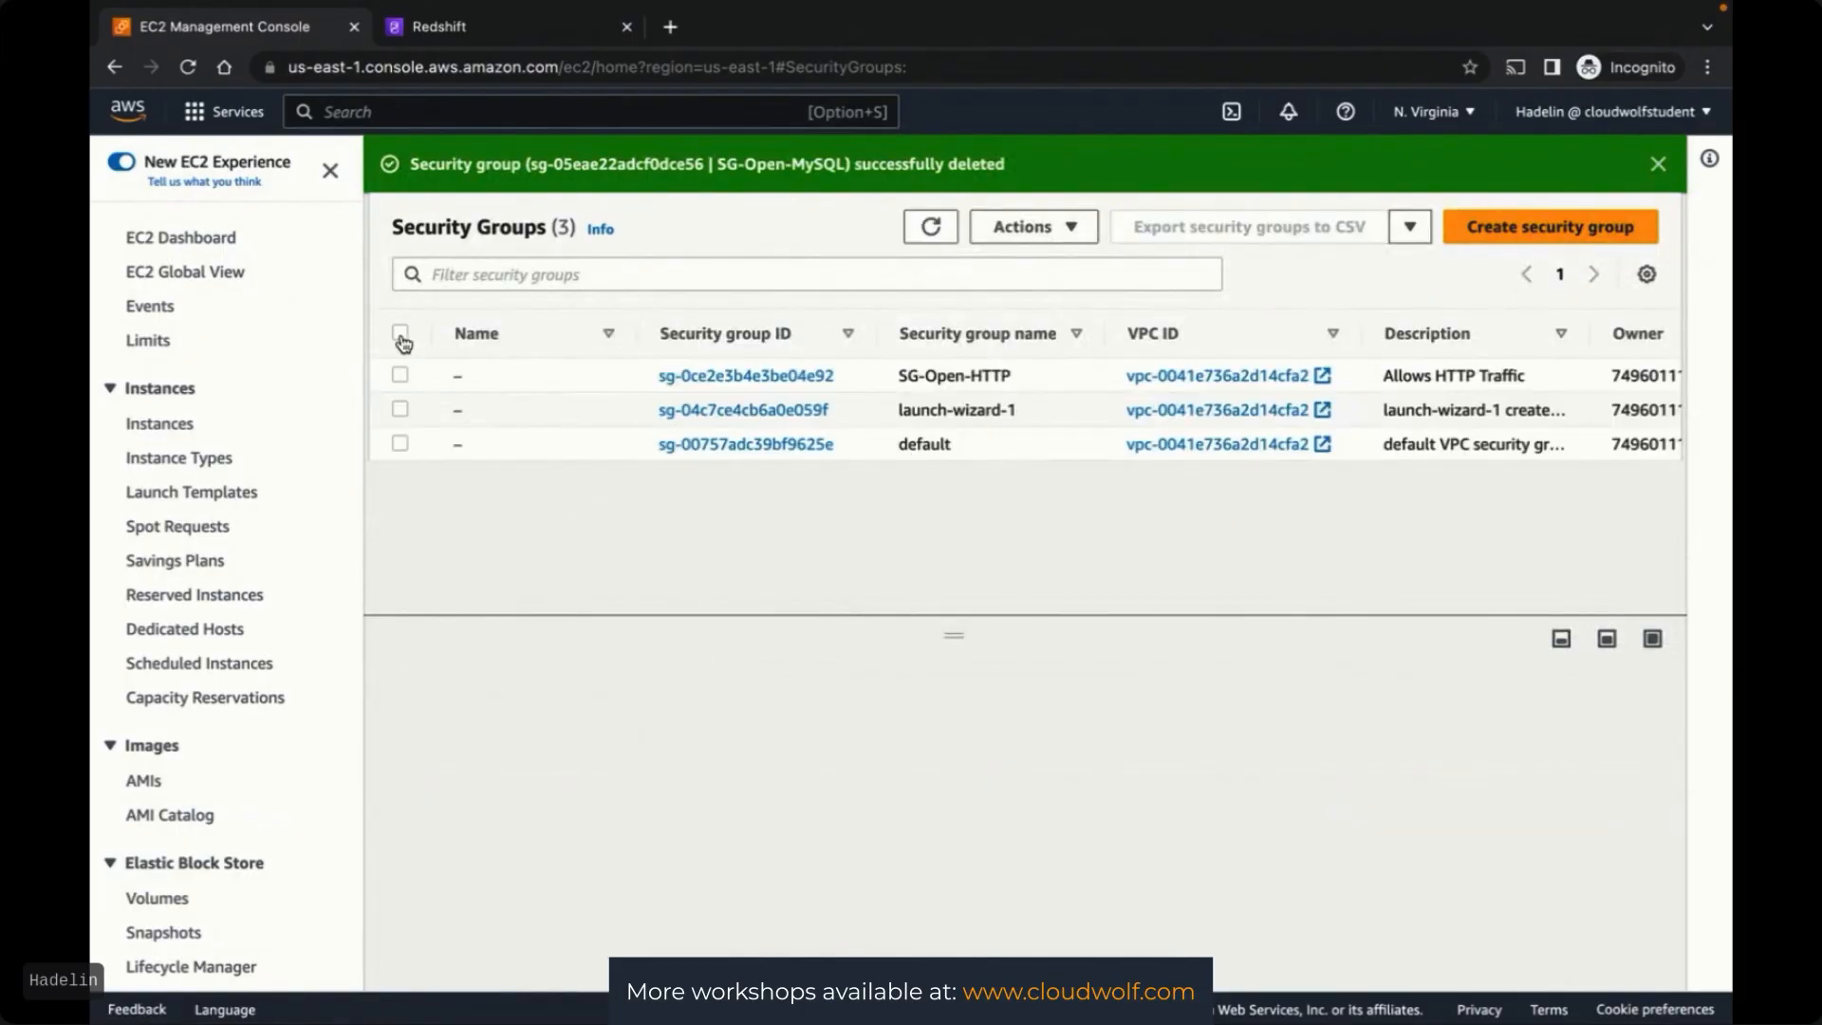
Close the EC2 console and bring the CloudWolf live workshop window to the front
click(186, 241)
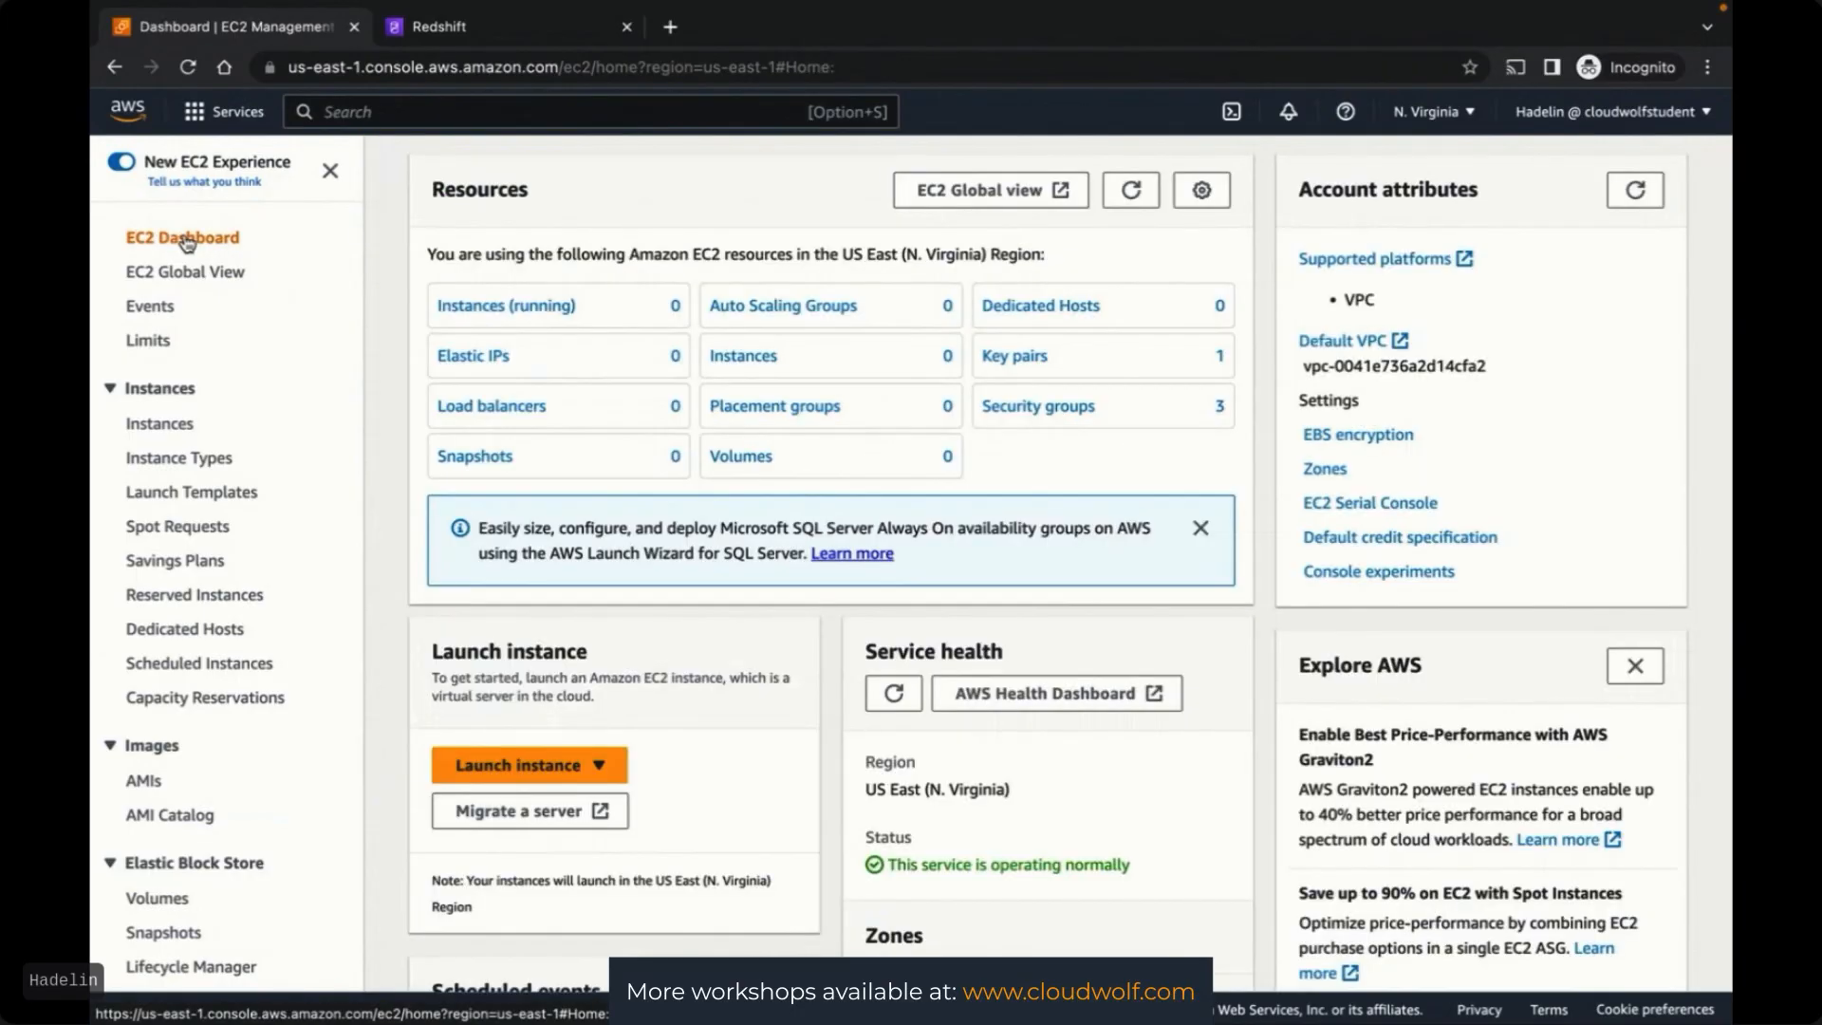
click(354, 26)
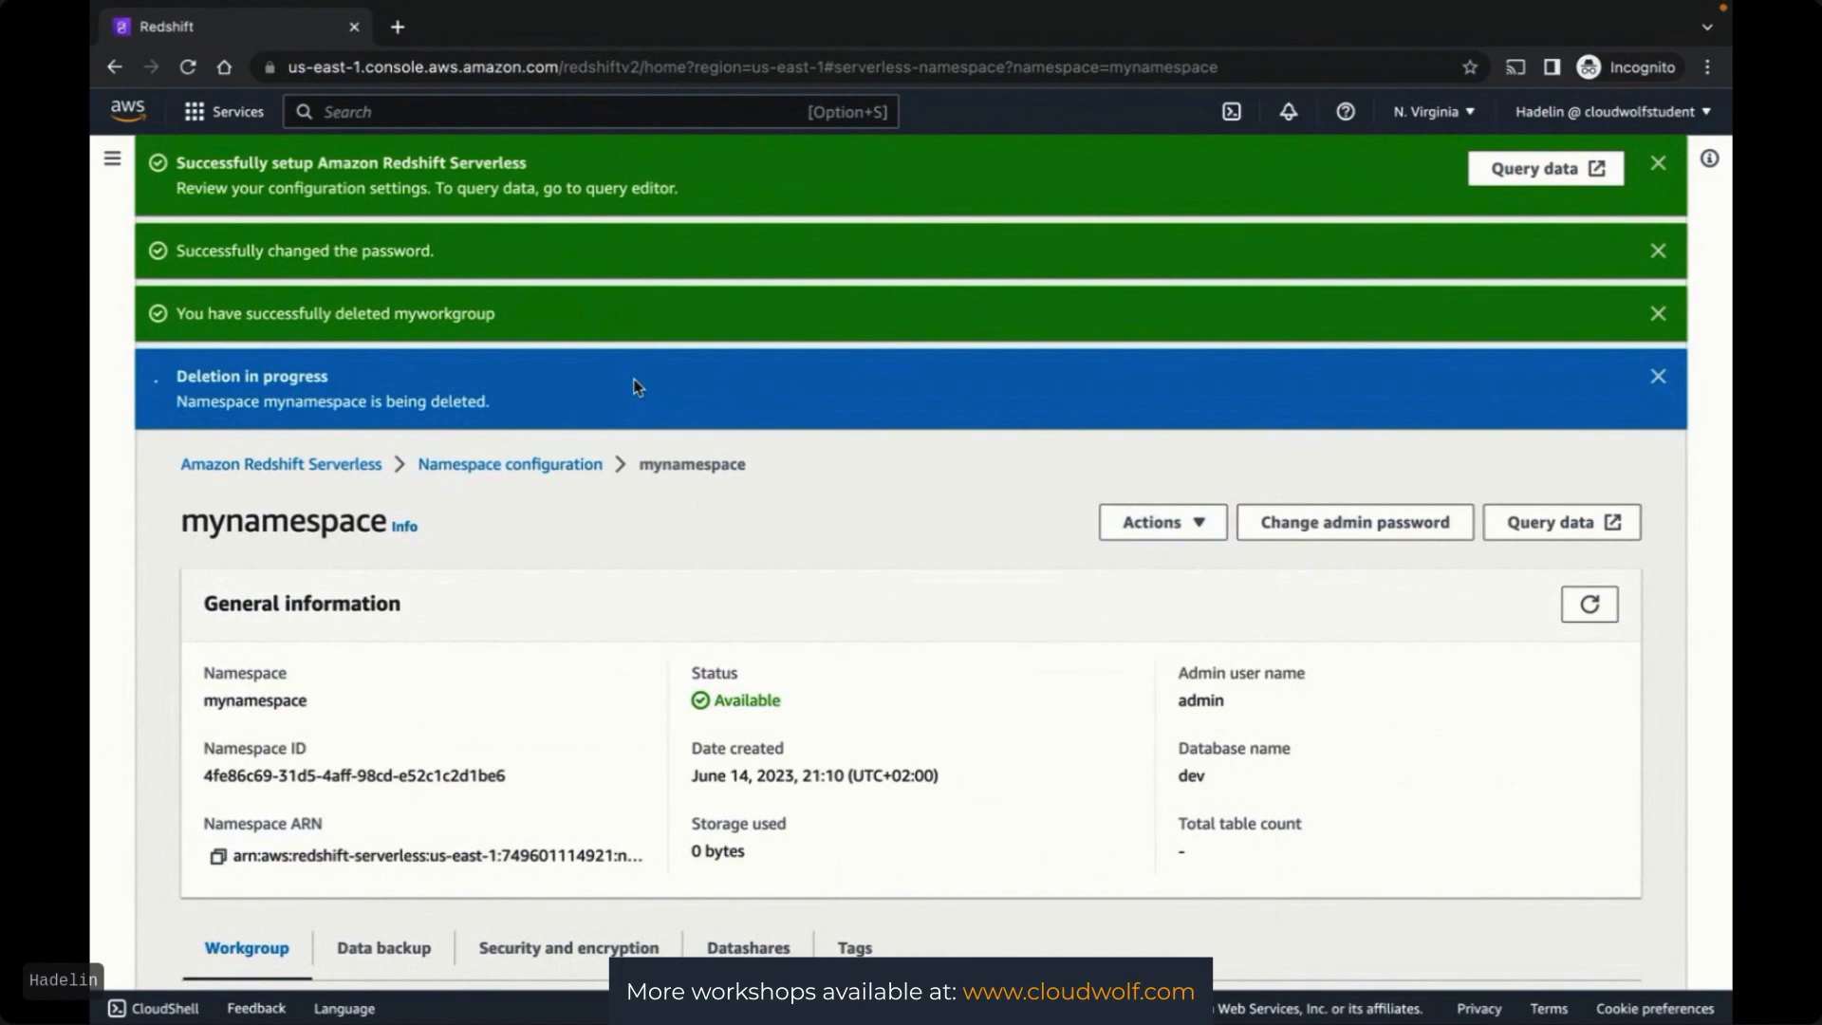
key(ctrl+Up)
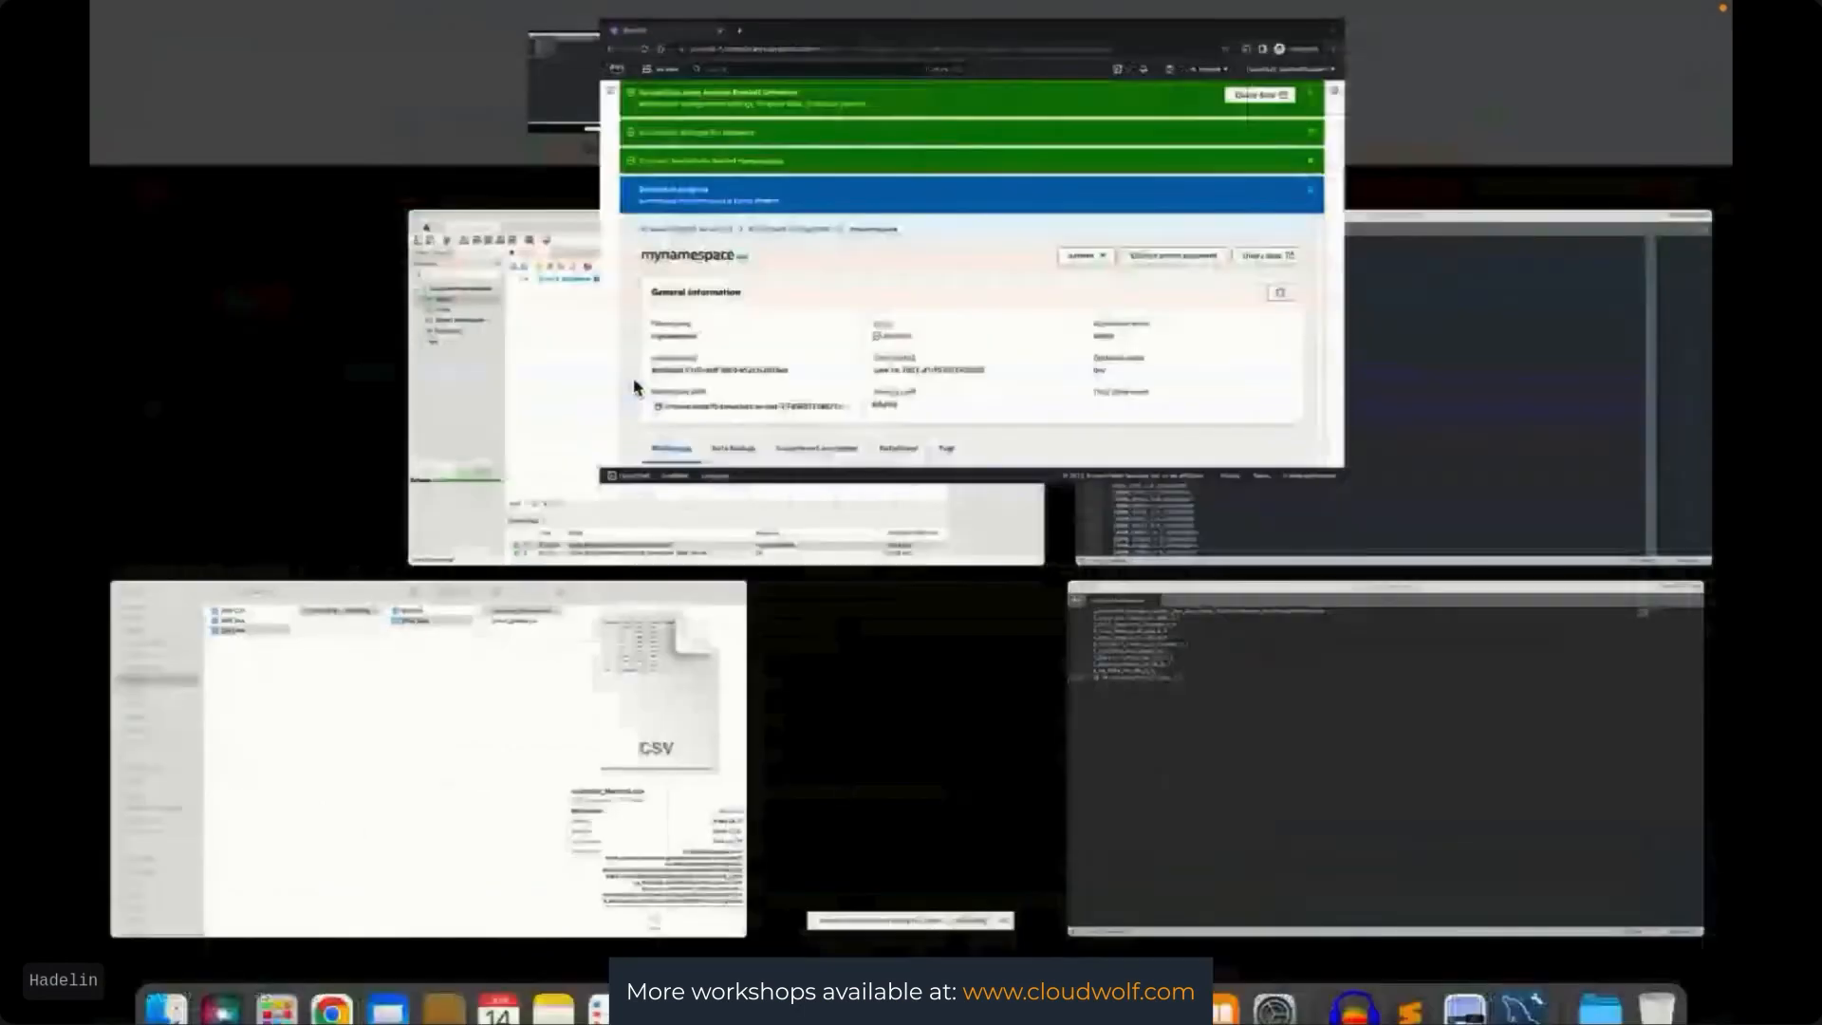
click(837, 429)
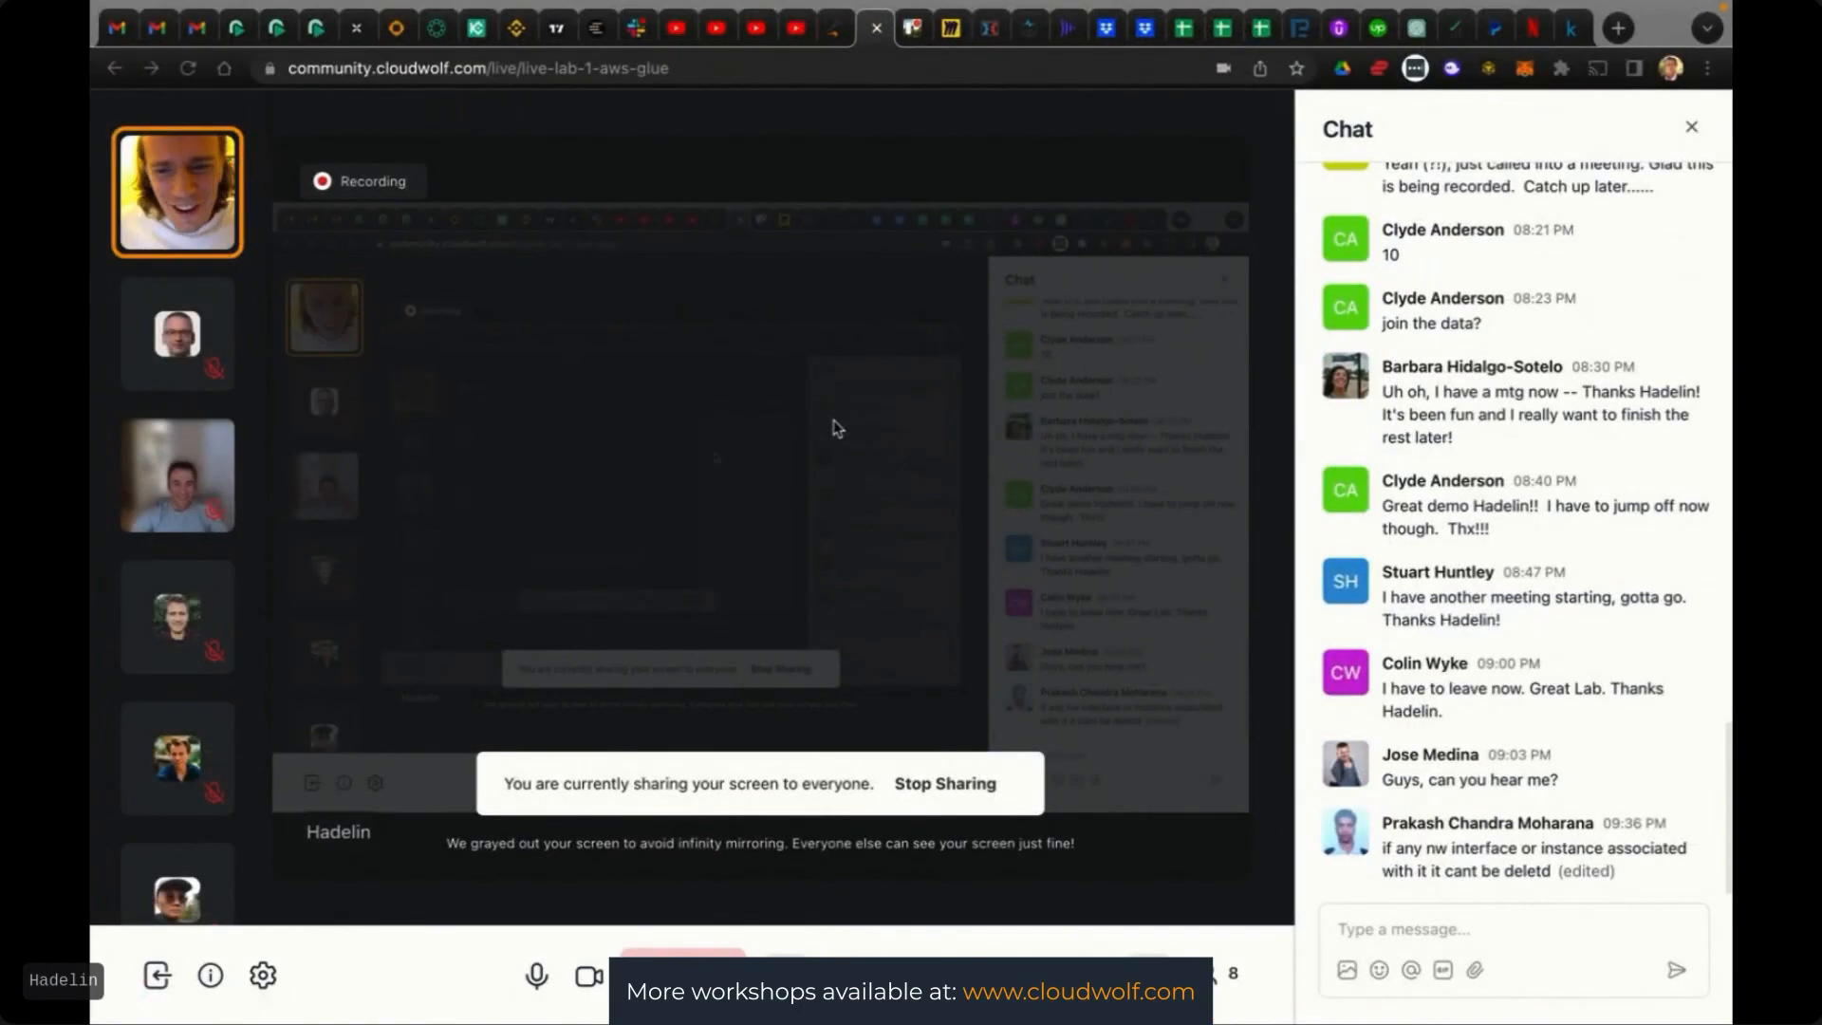